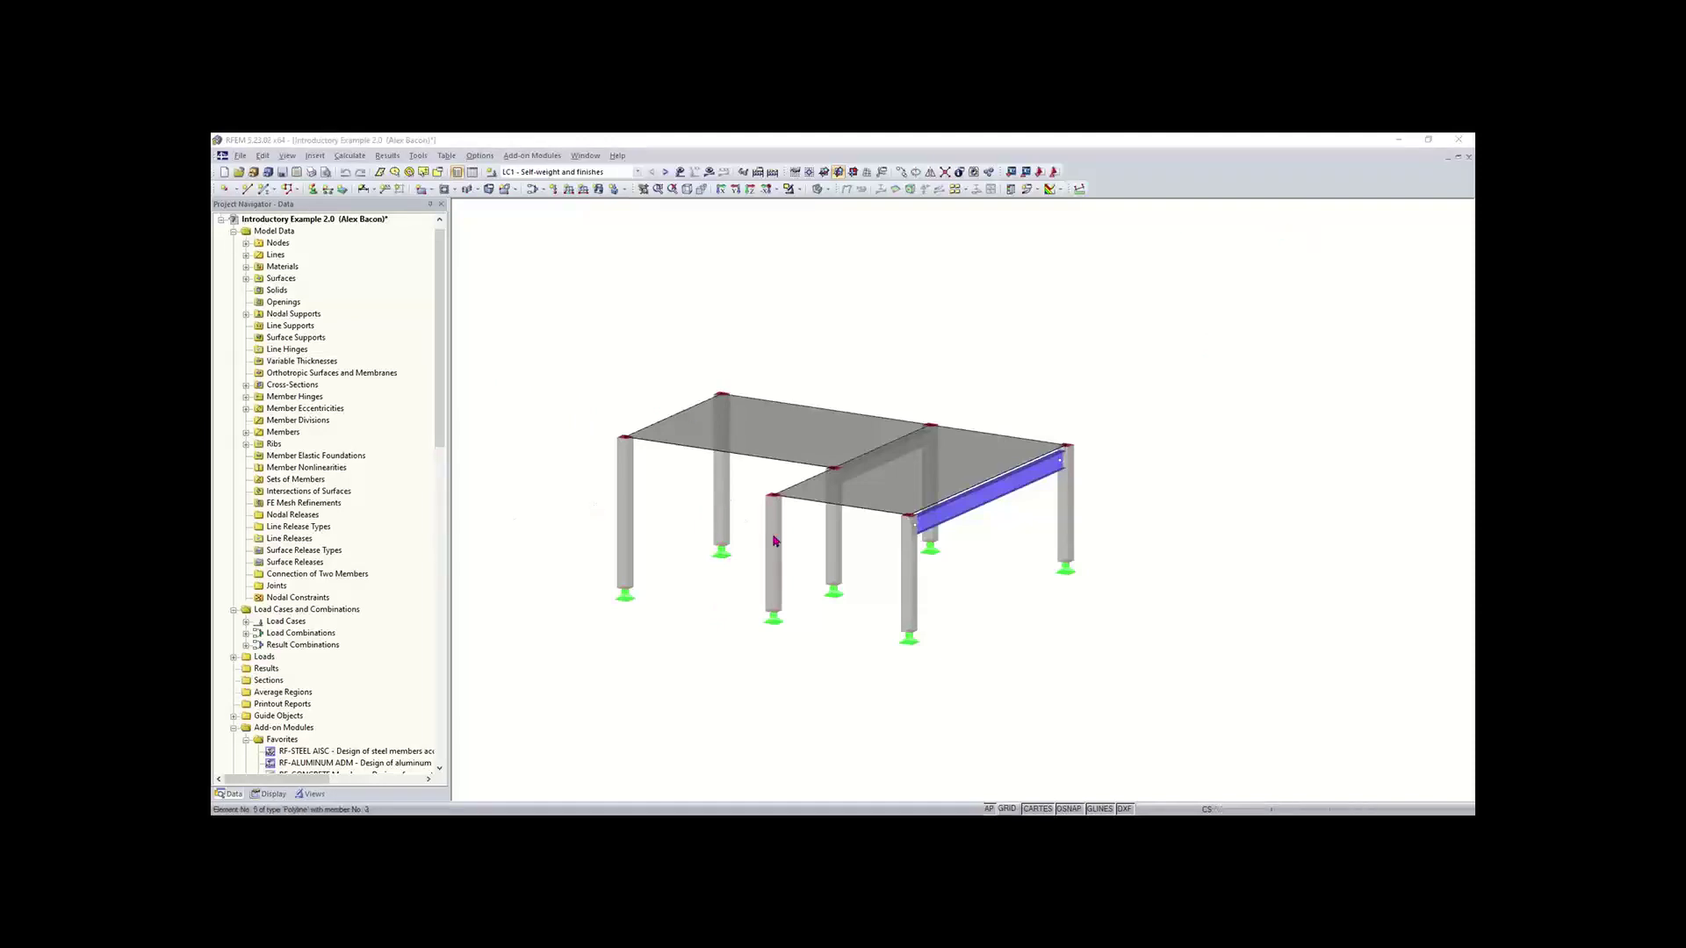
Step: Expand the Members list in the project navigator and select individual beam and rib entries to locate them in the model
middle_click_drag(885, 575, 843, 583, "ctrl")
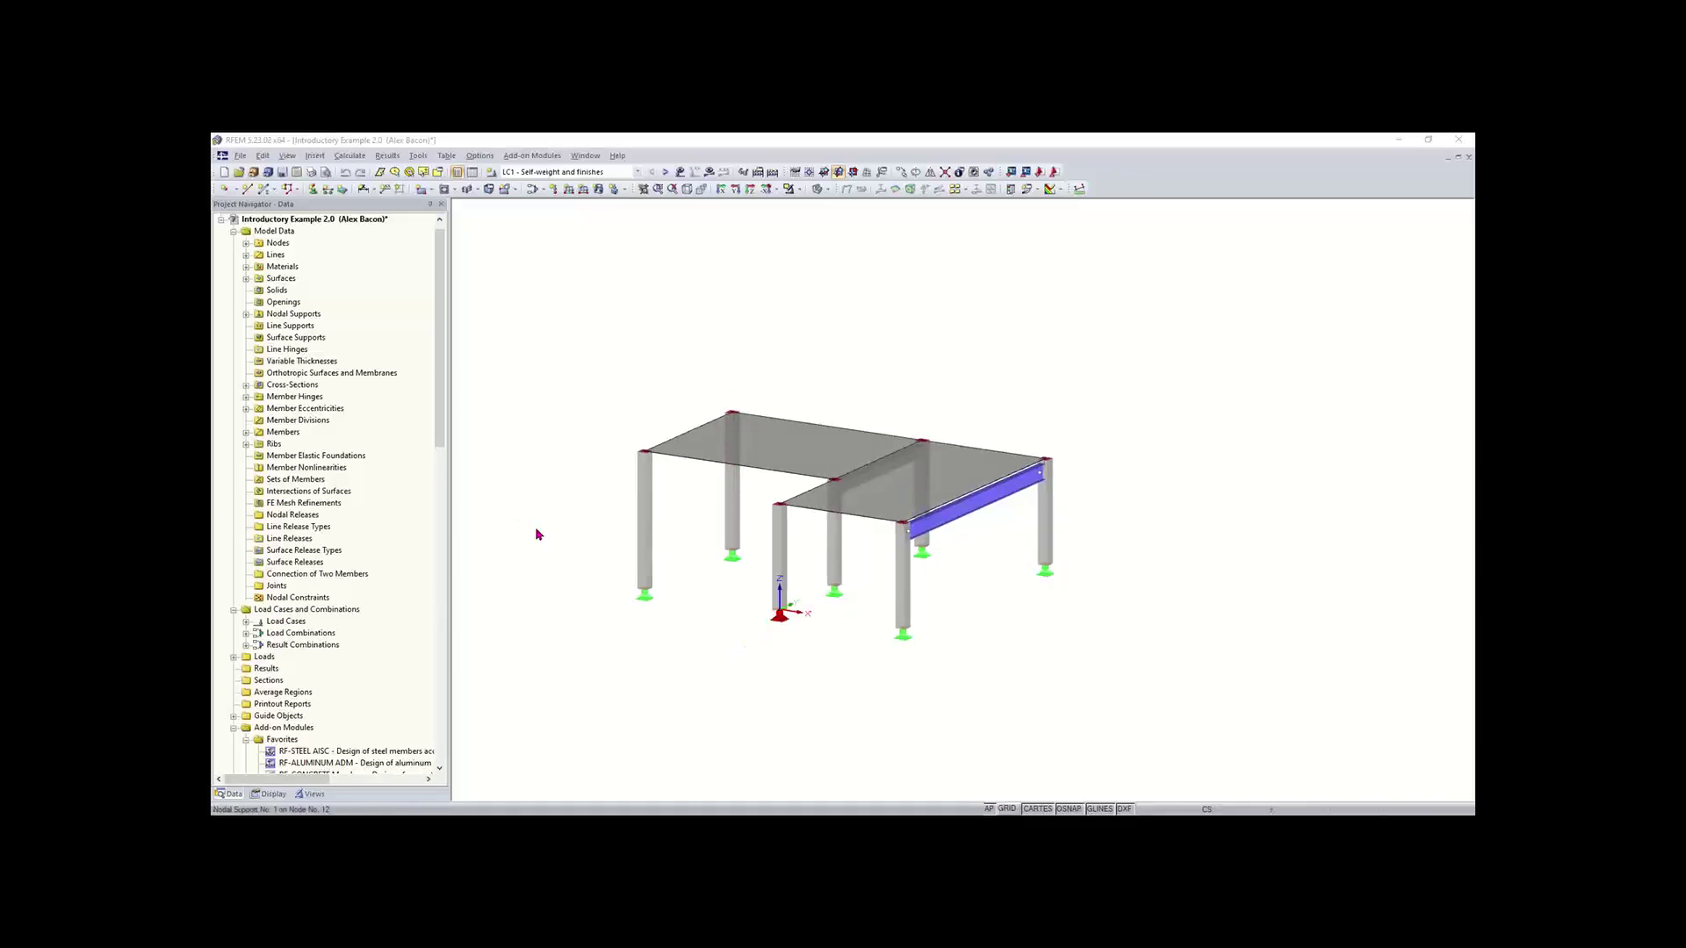
middle_click_drag(850, 579, 917, 491)
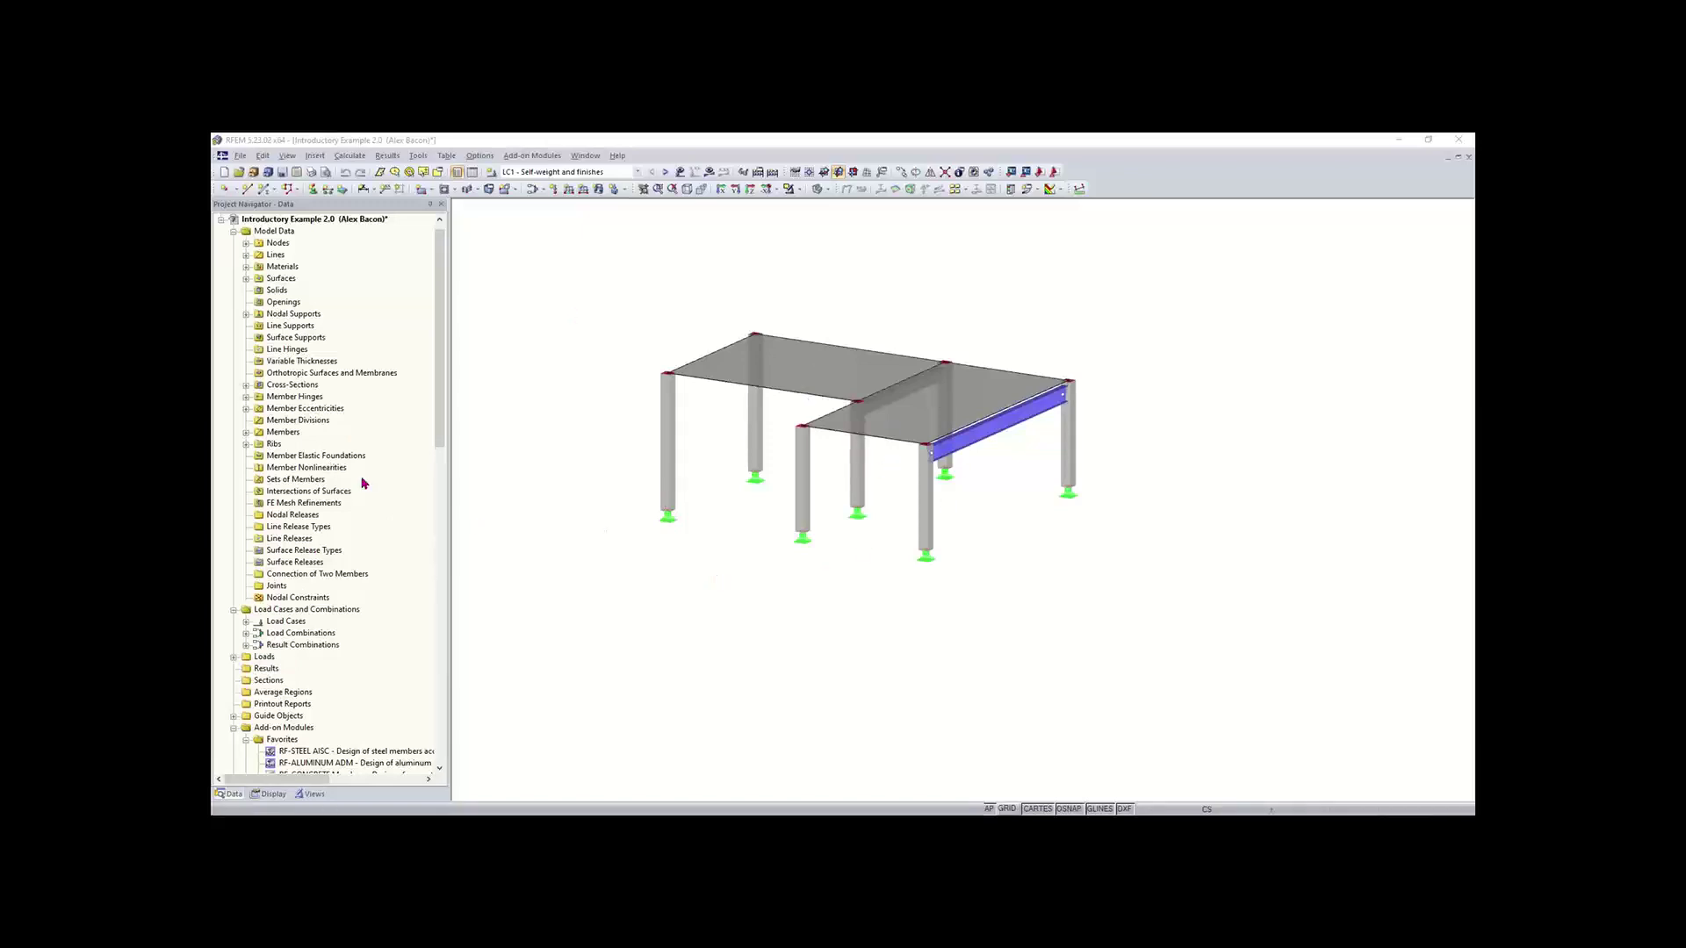
left_click(246, 432)
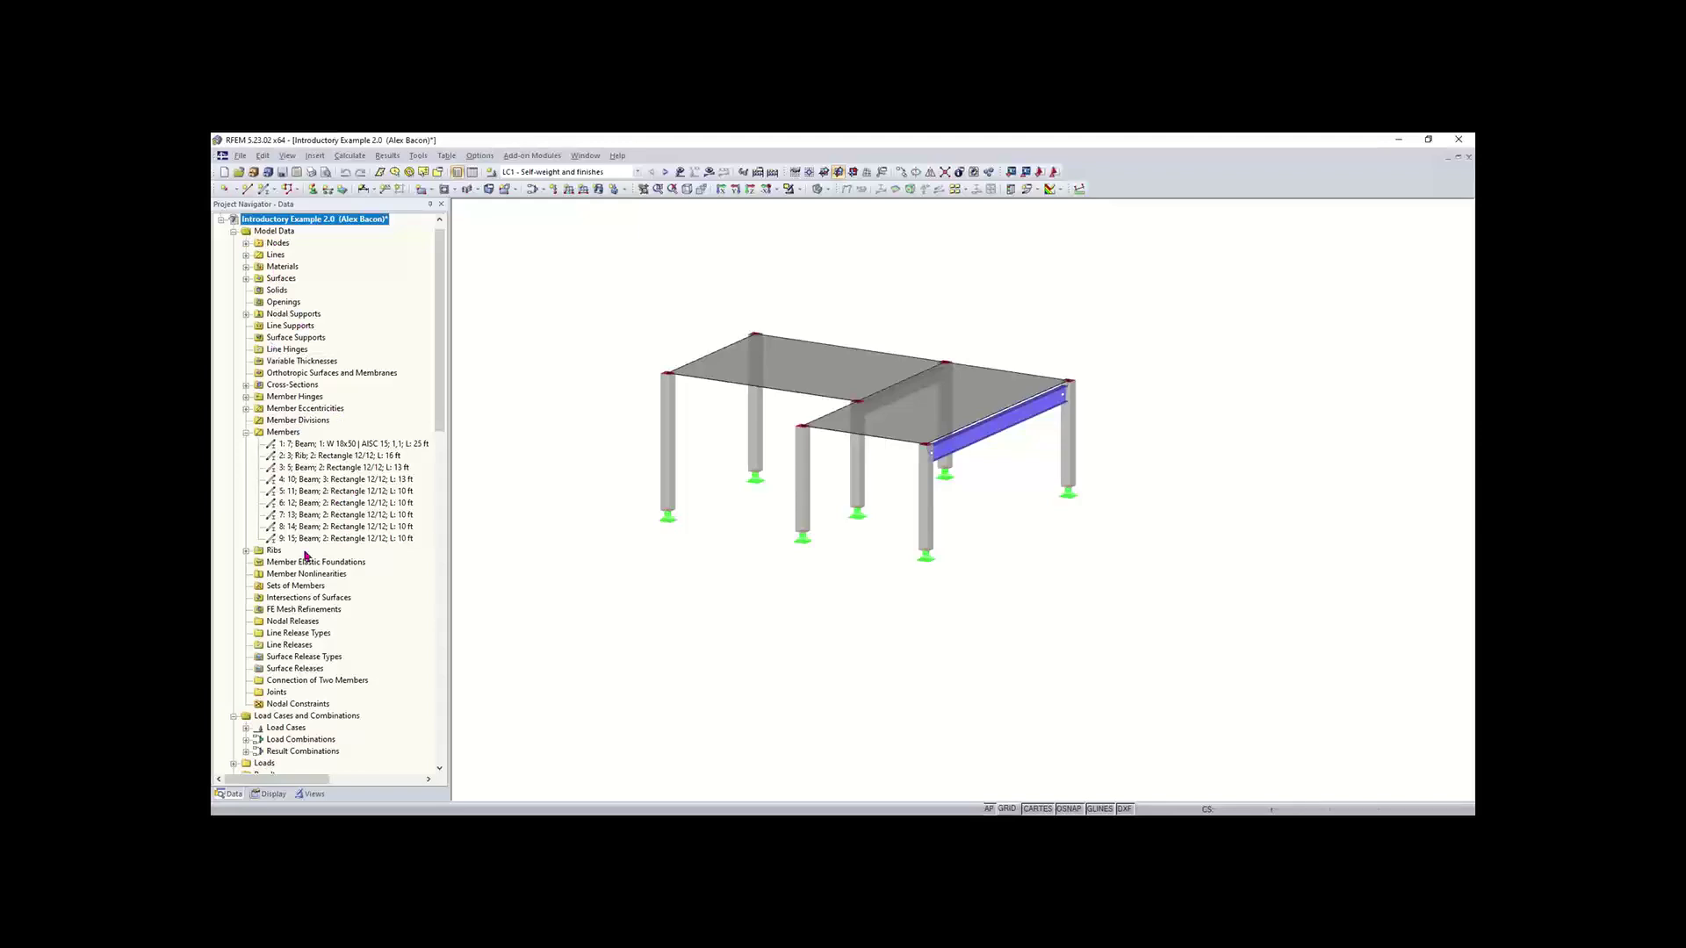
left_click(363, 445)
left_click(352, 456)
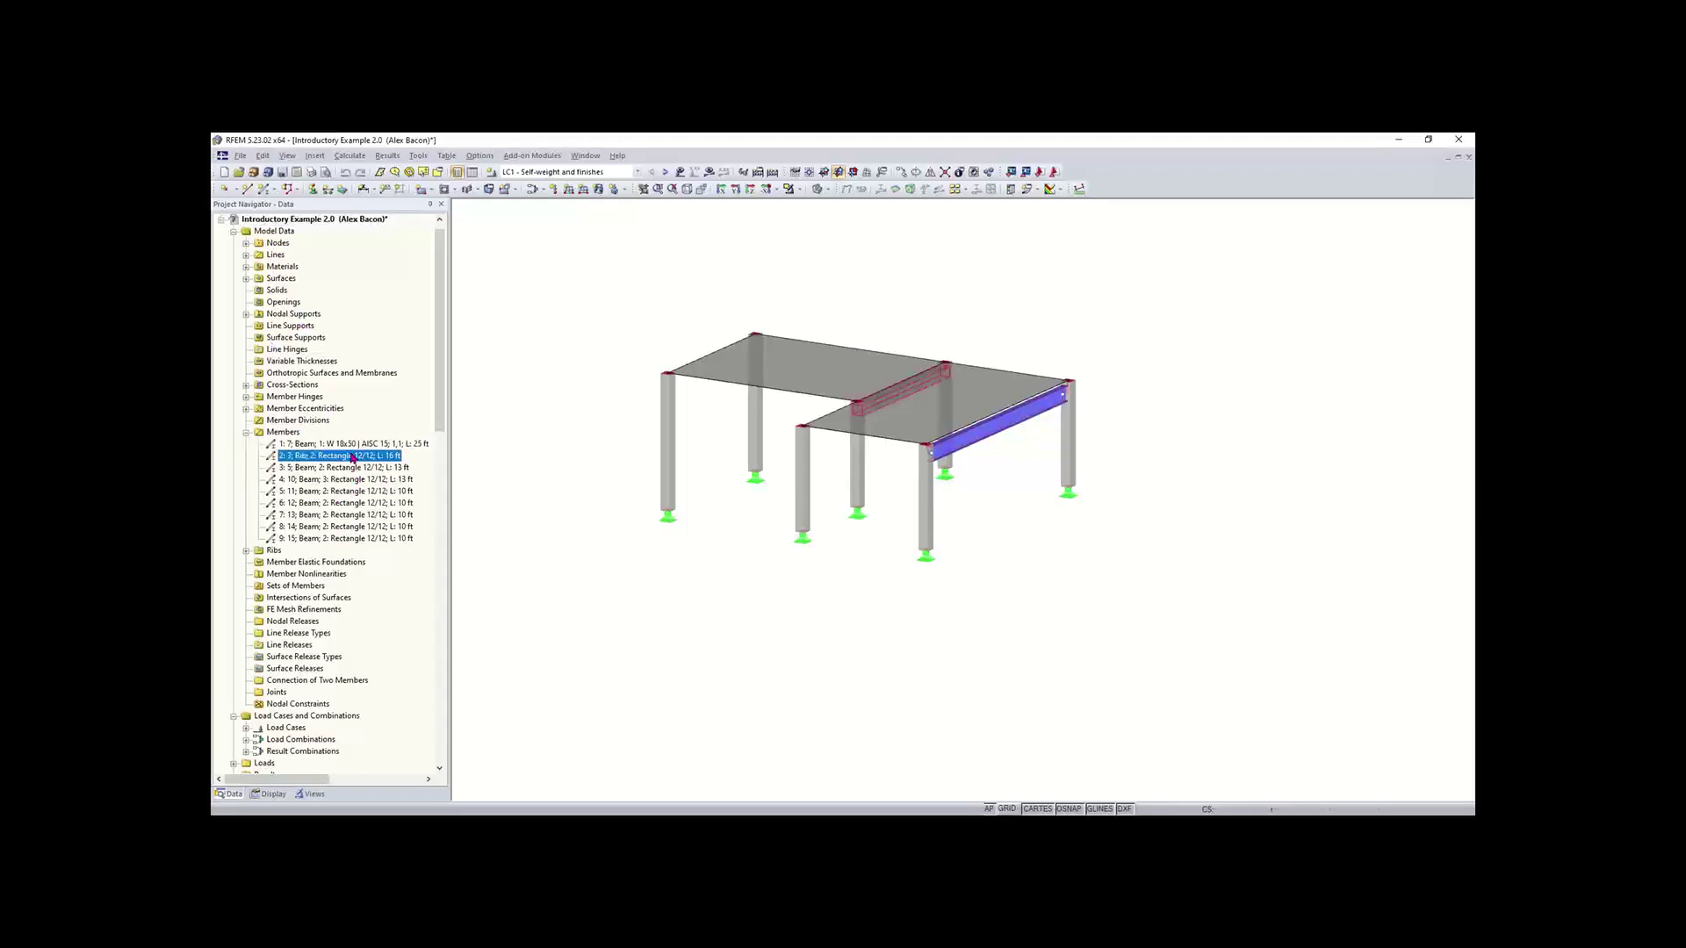
left_click(357, 468)
left_click(365, 480)
left_click(365, 492)
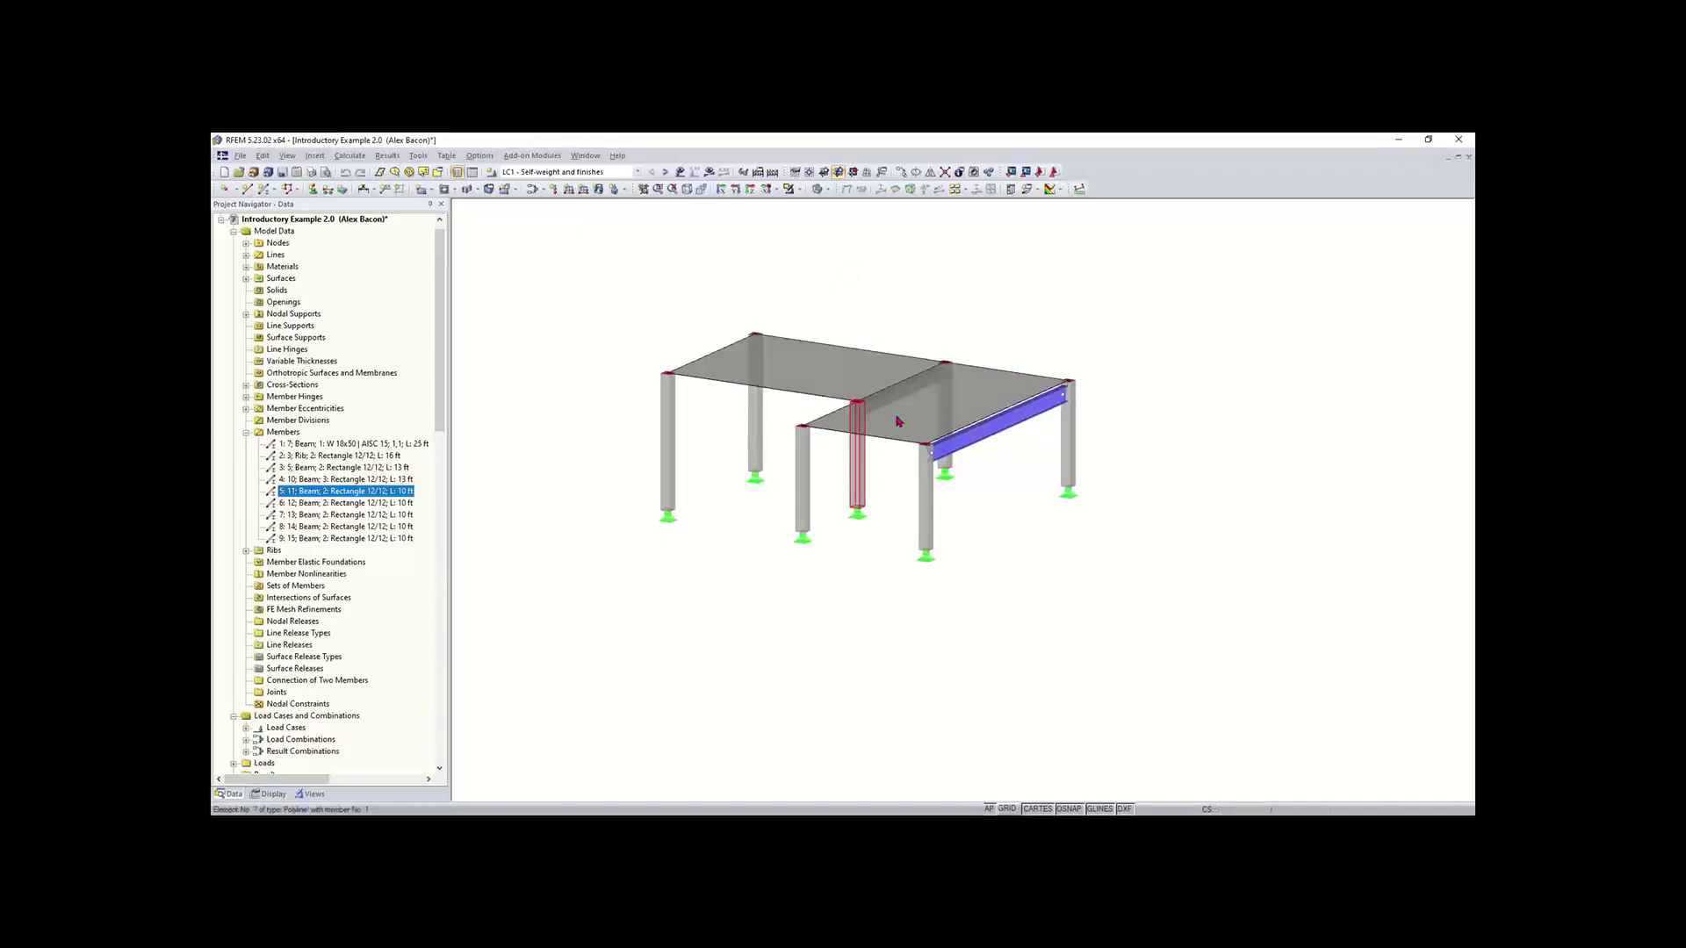
scroll(898, 422, "up", 3)
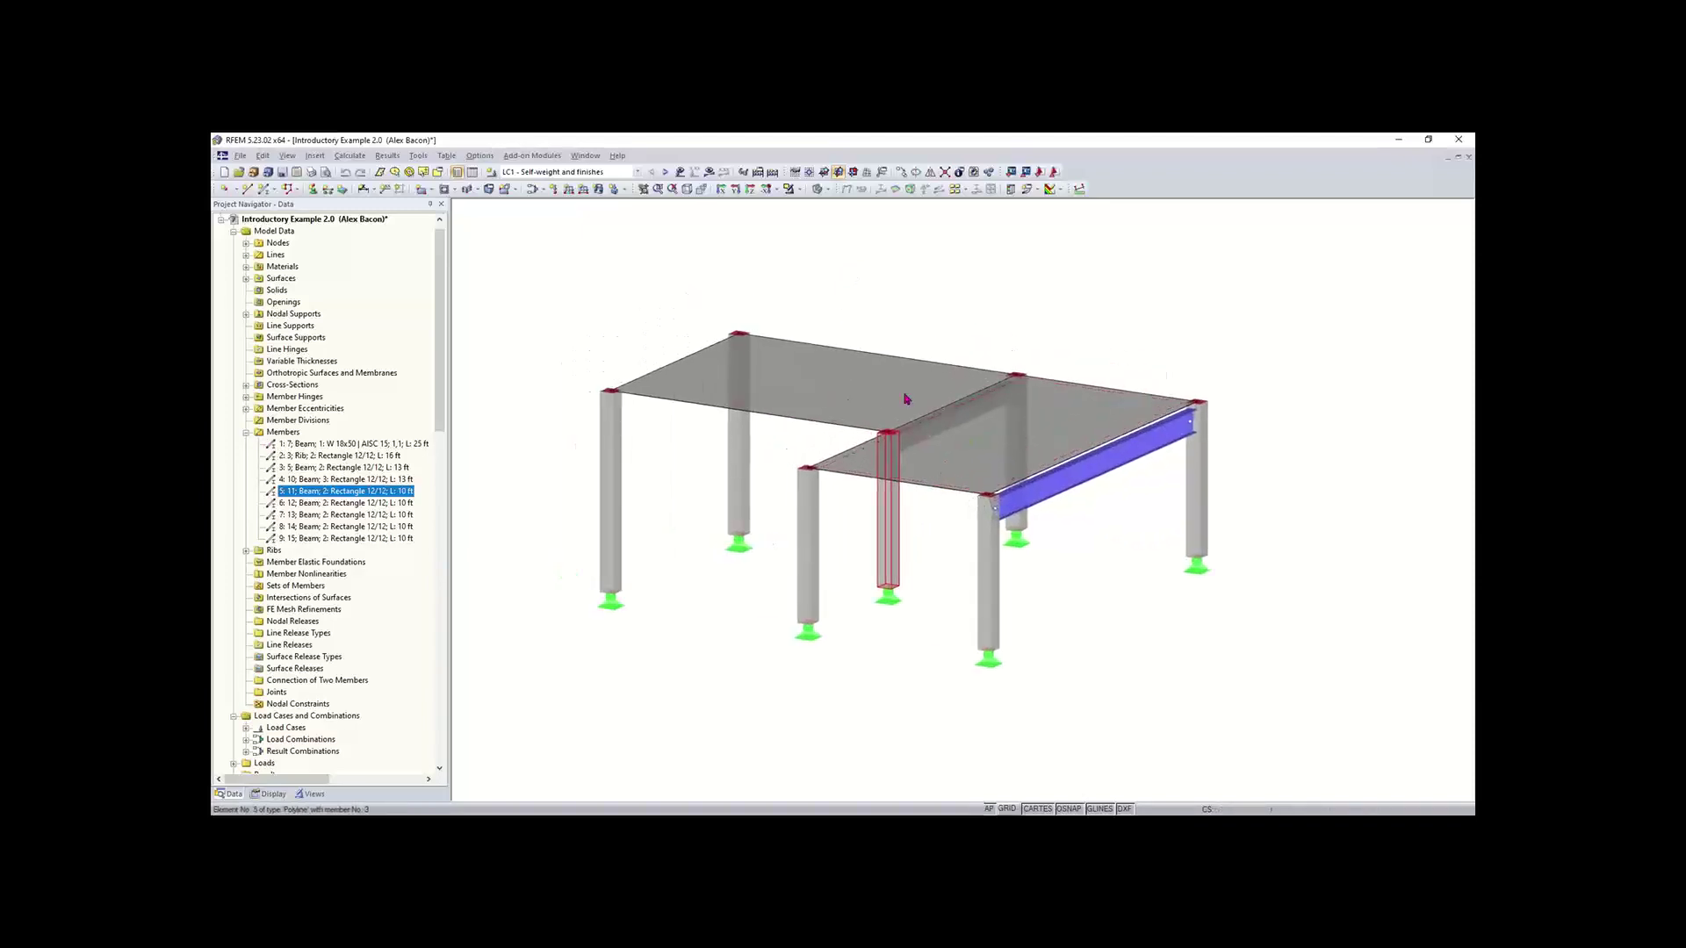
left_click(382, 515)
left_click(375, 538)
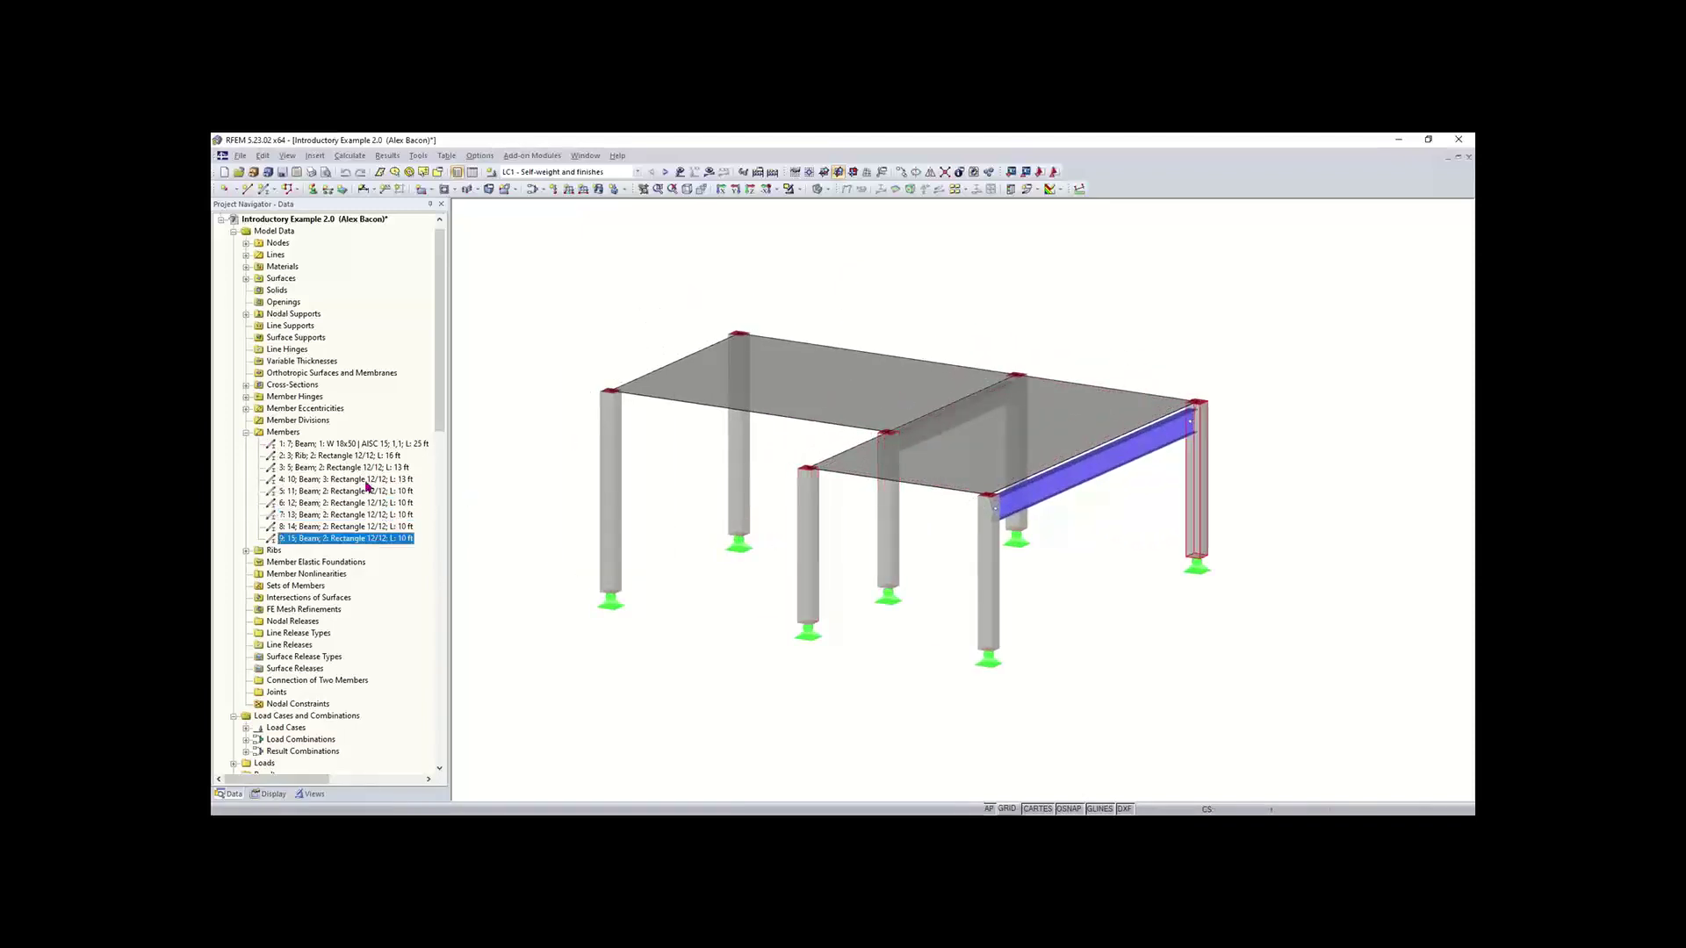
left_click(367, 481)
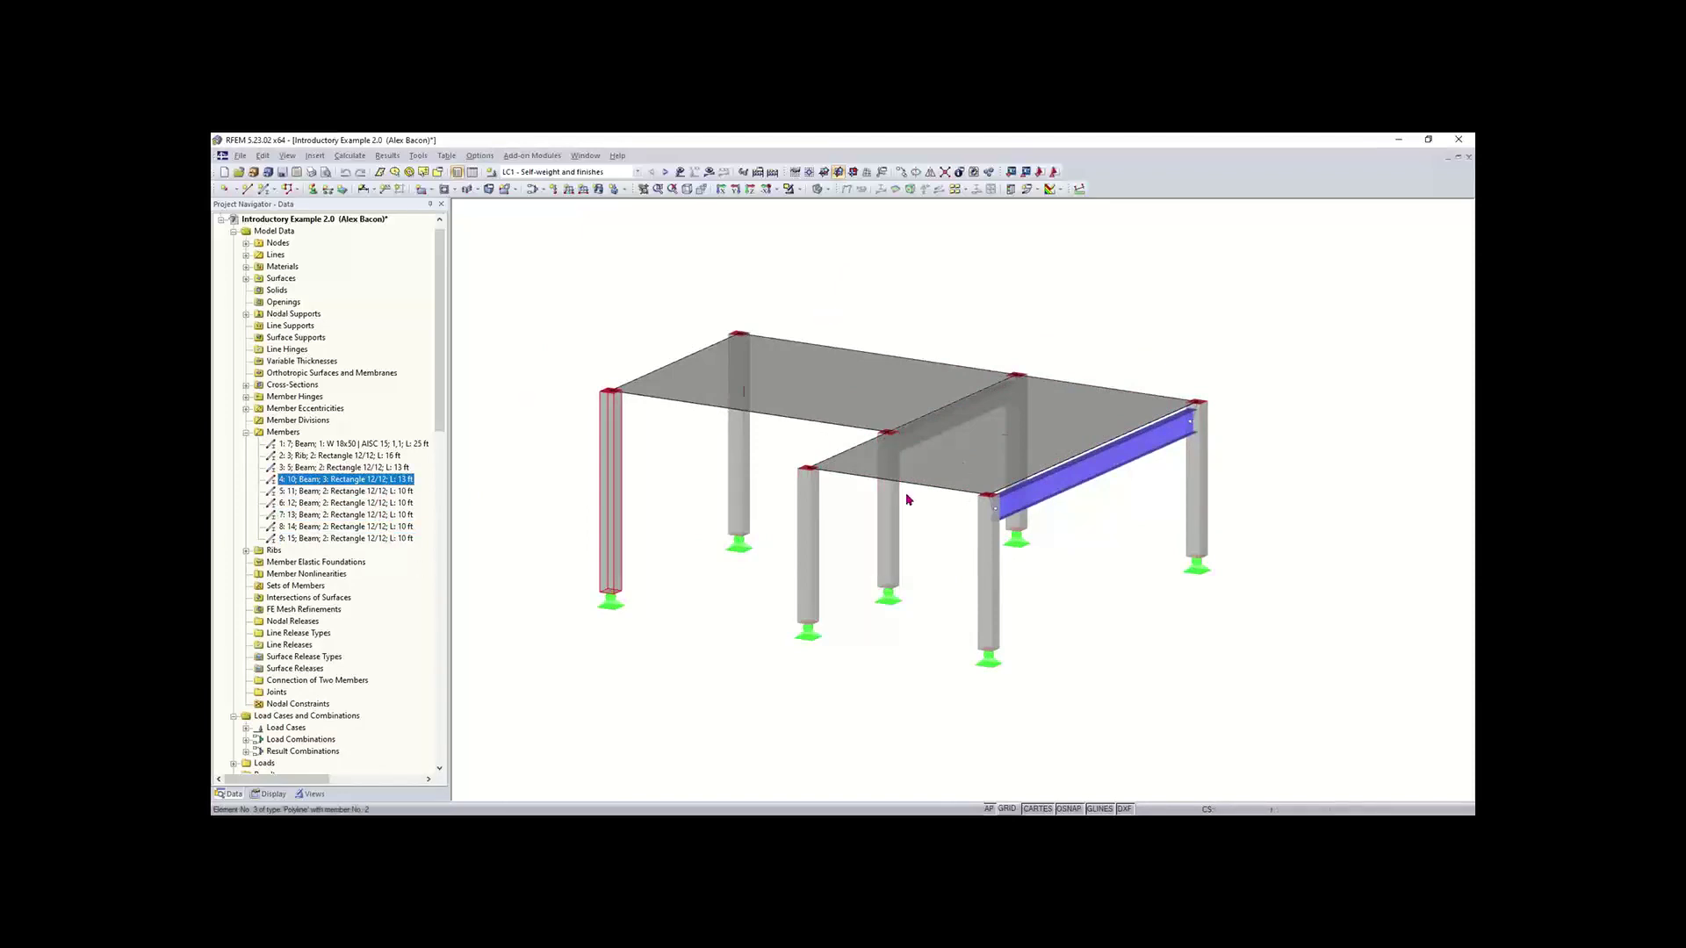
Step: Show the 1.17 Members table below the model and enlarge its area to examine the member data
scroll(817, 379, "down", 1)
scroll(816, 377, "down", 1)
middle_click_drag(816, 377, 857, 266)
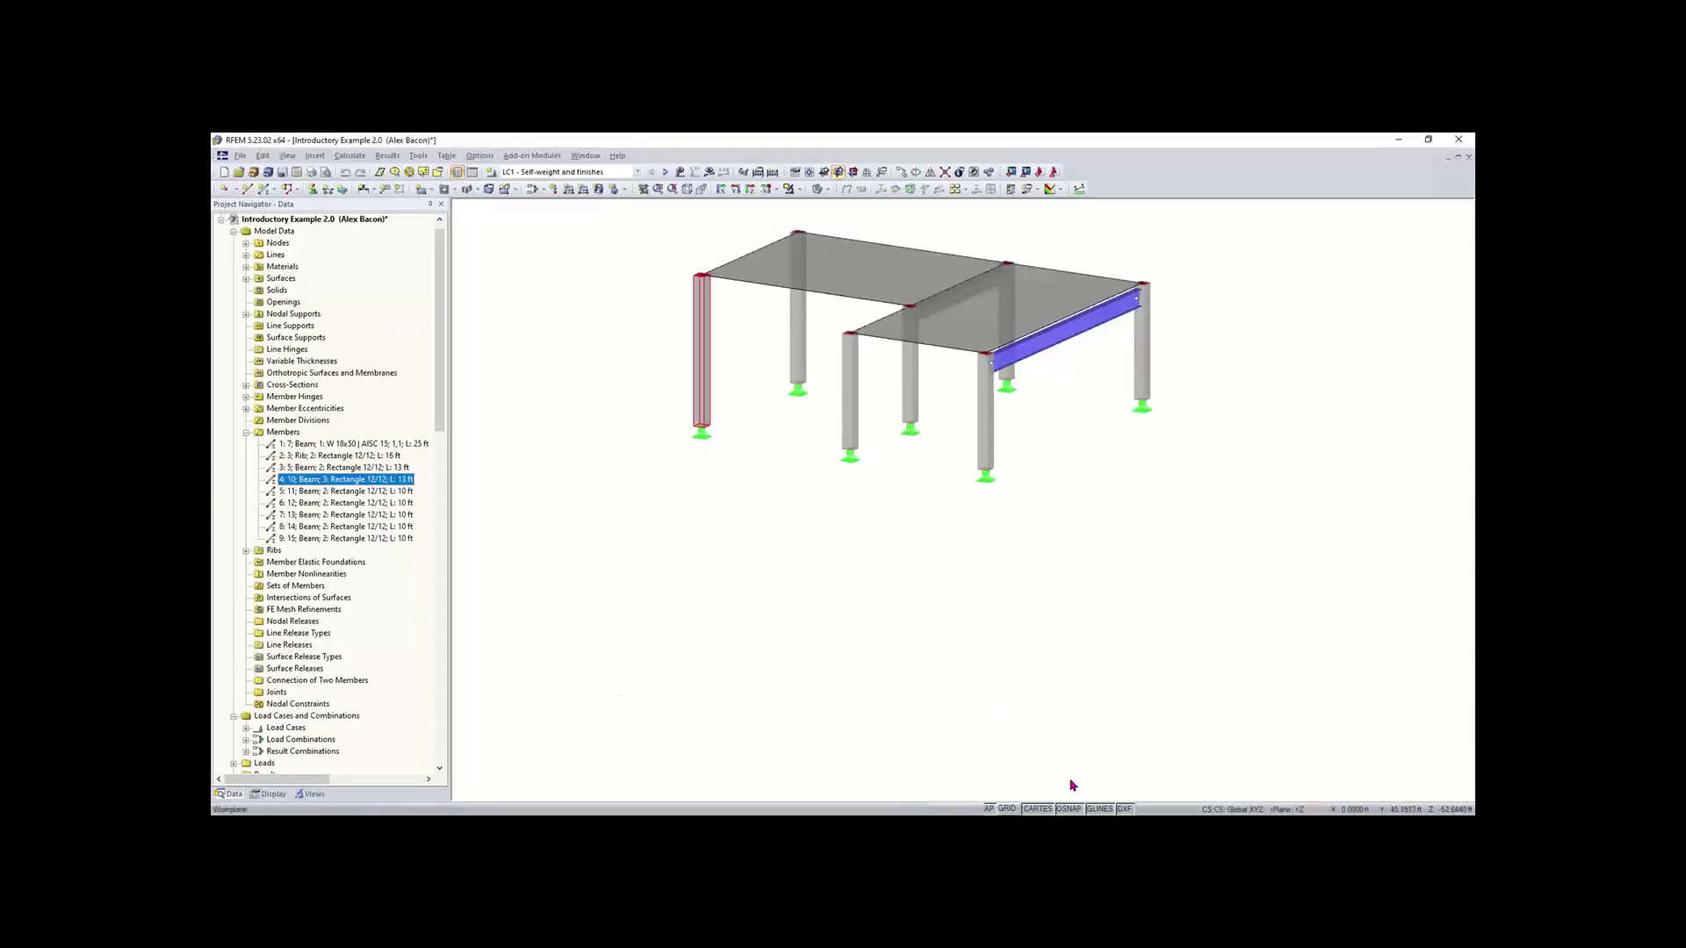
left_click(475, 174)
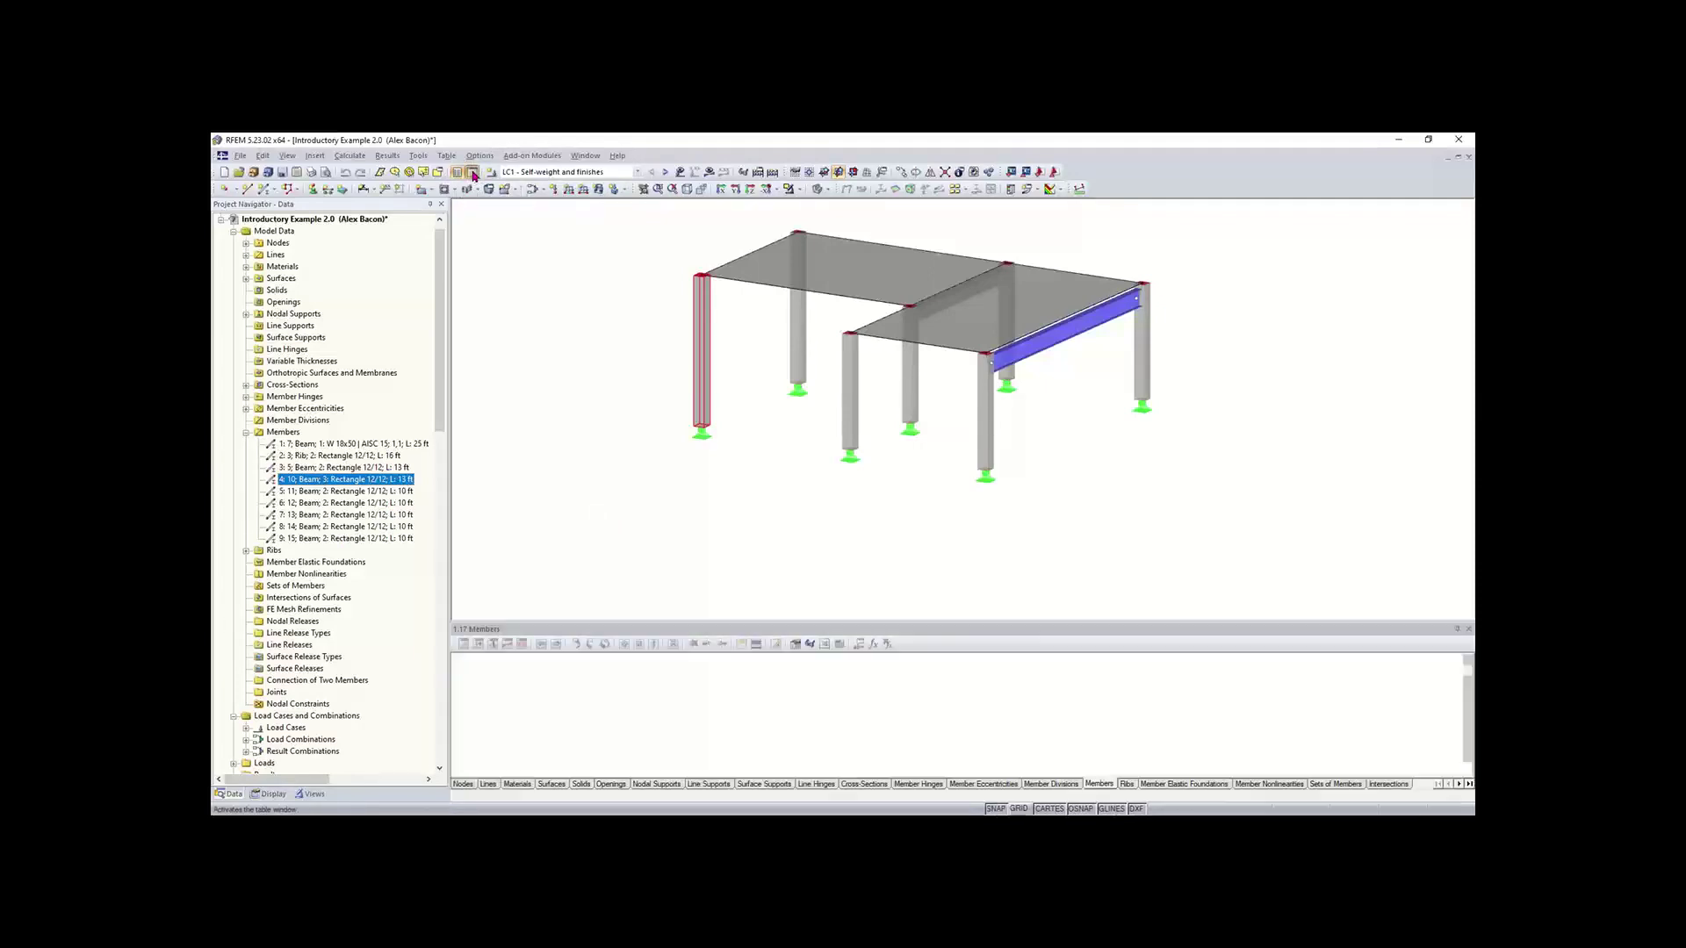
left_click(473, 174)
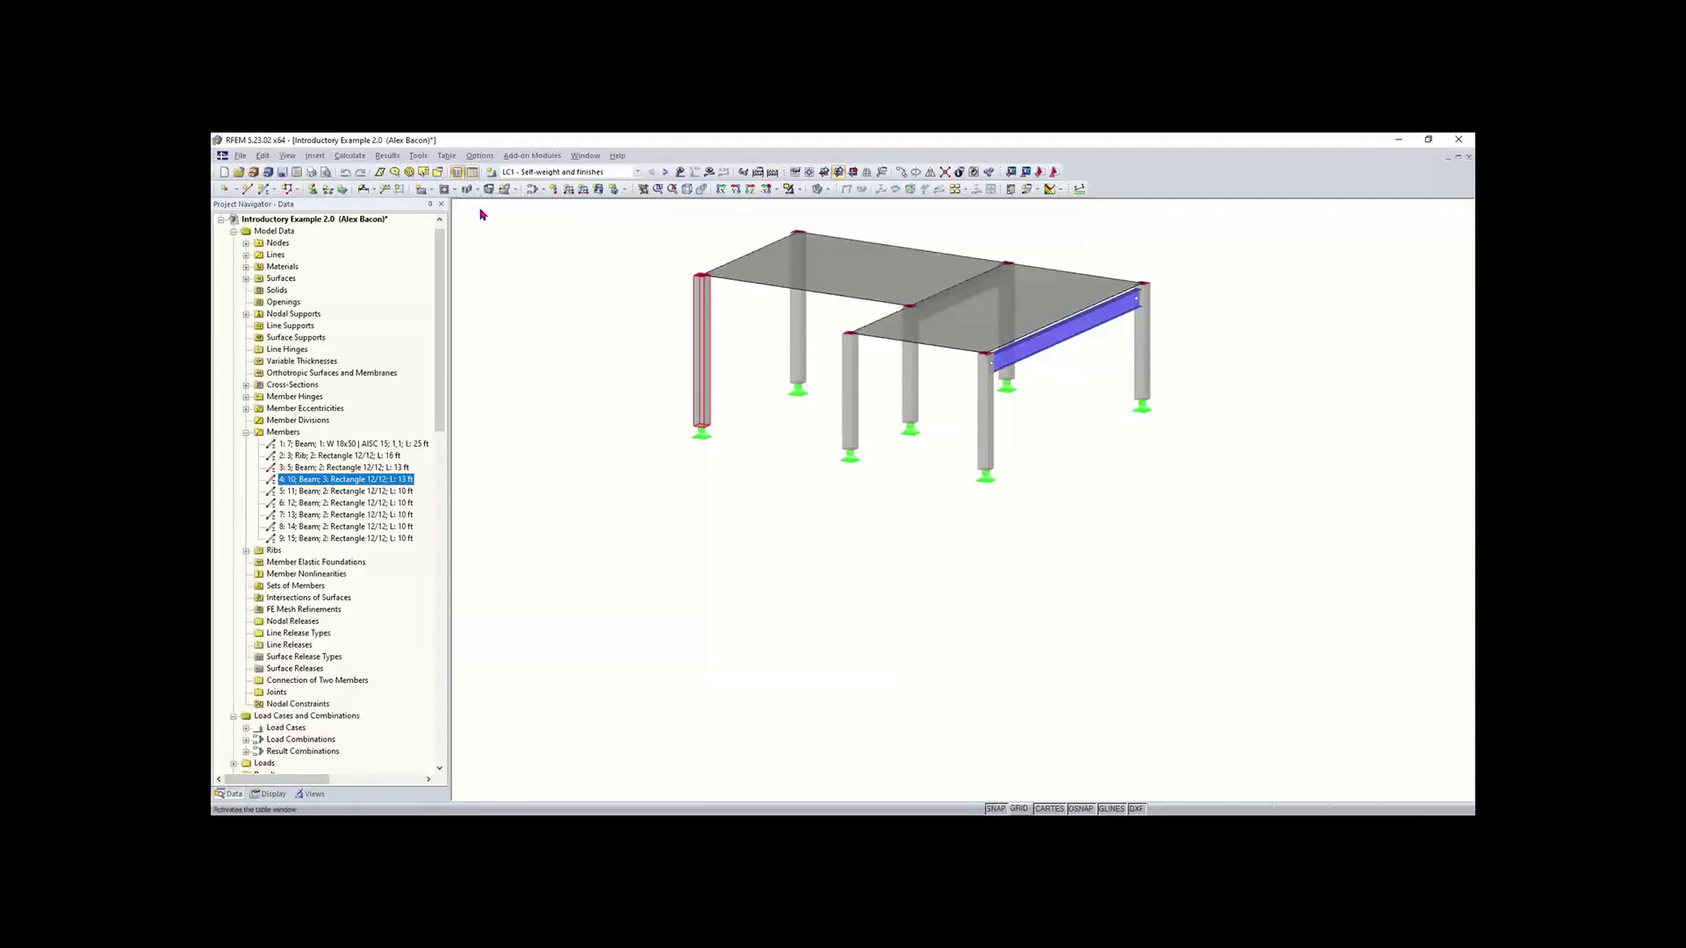
left_click(472, 175)
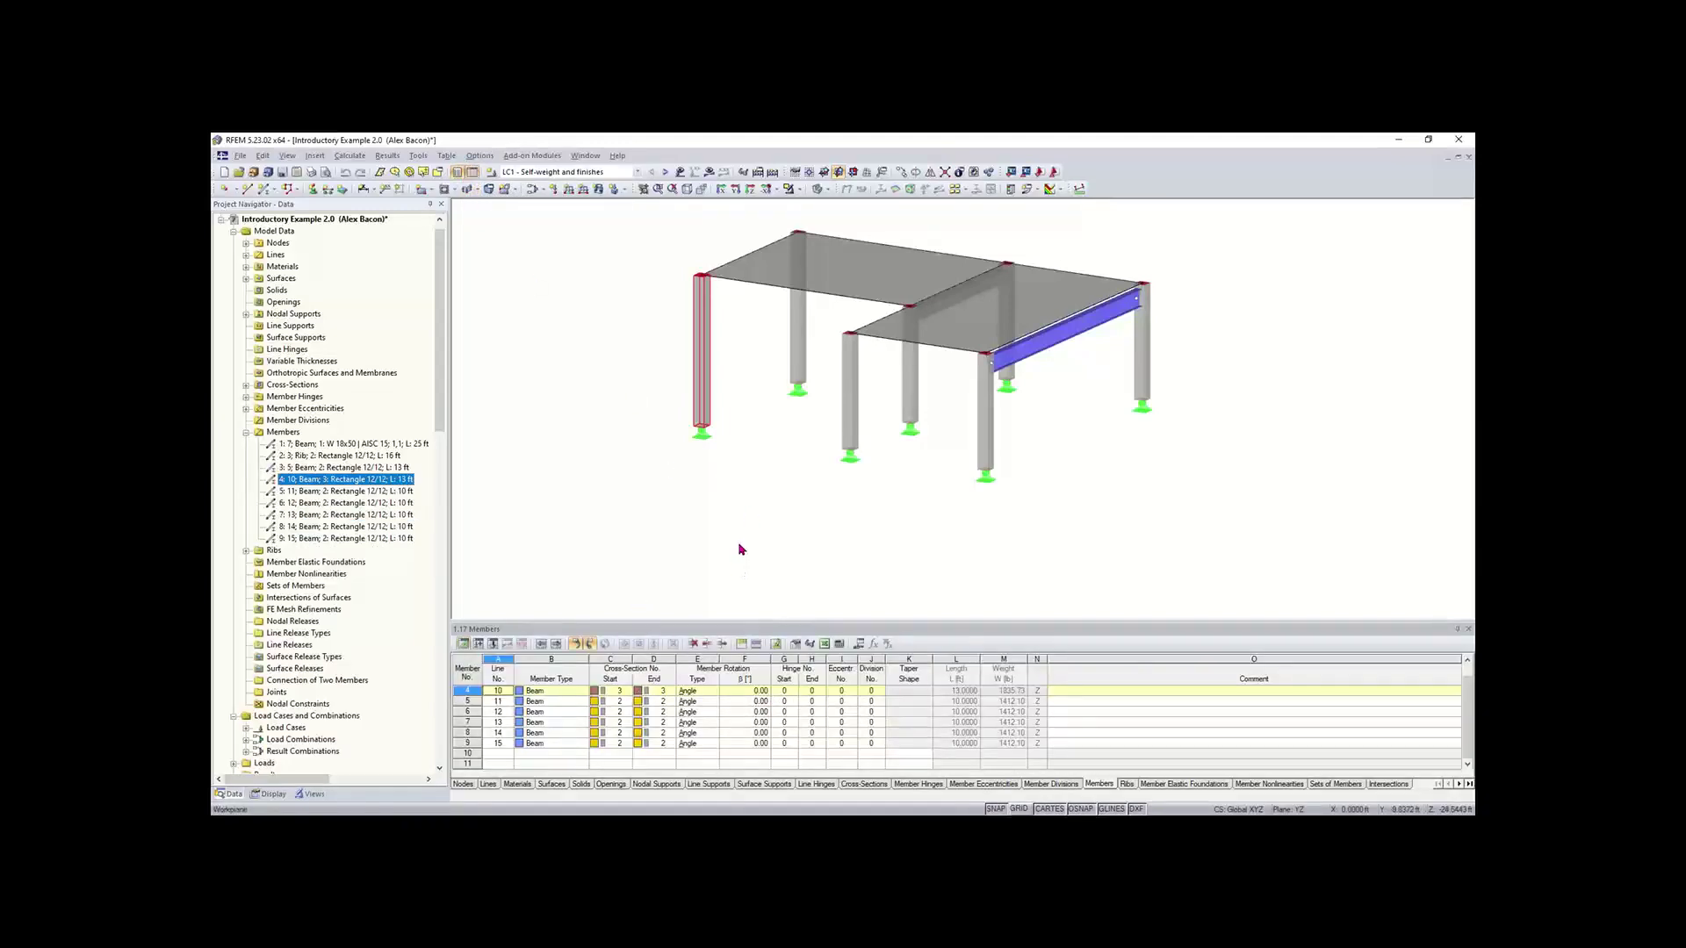
left_click(744, 598)
left_click_drag(751, 538, 751, 541)
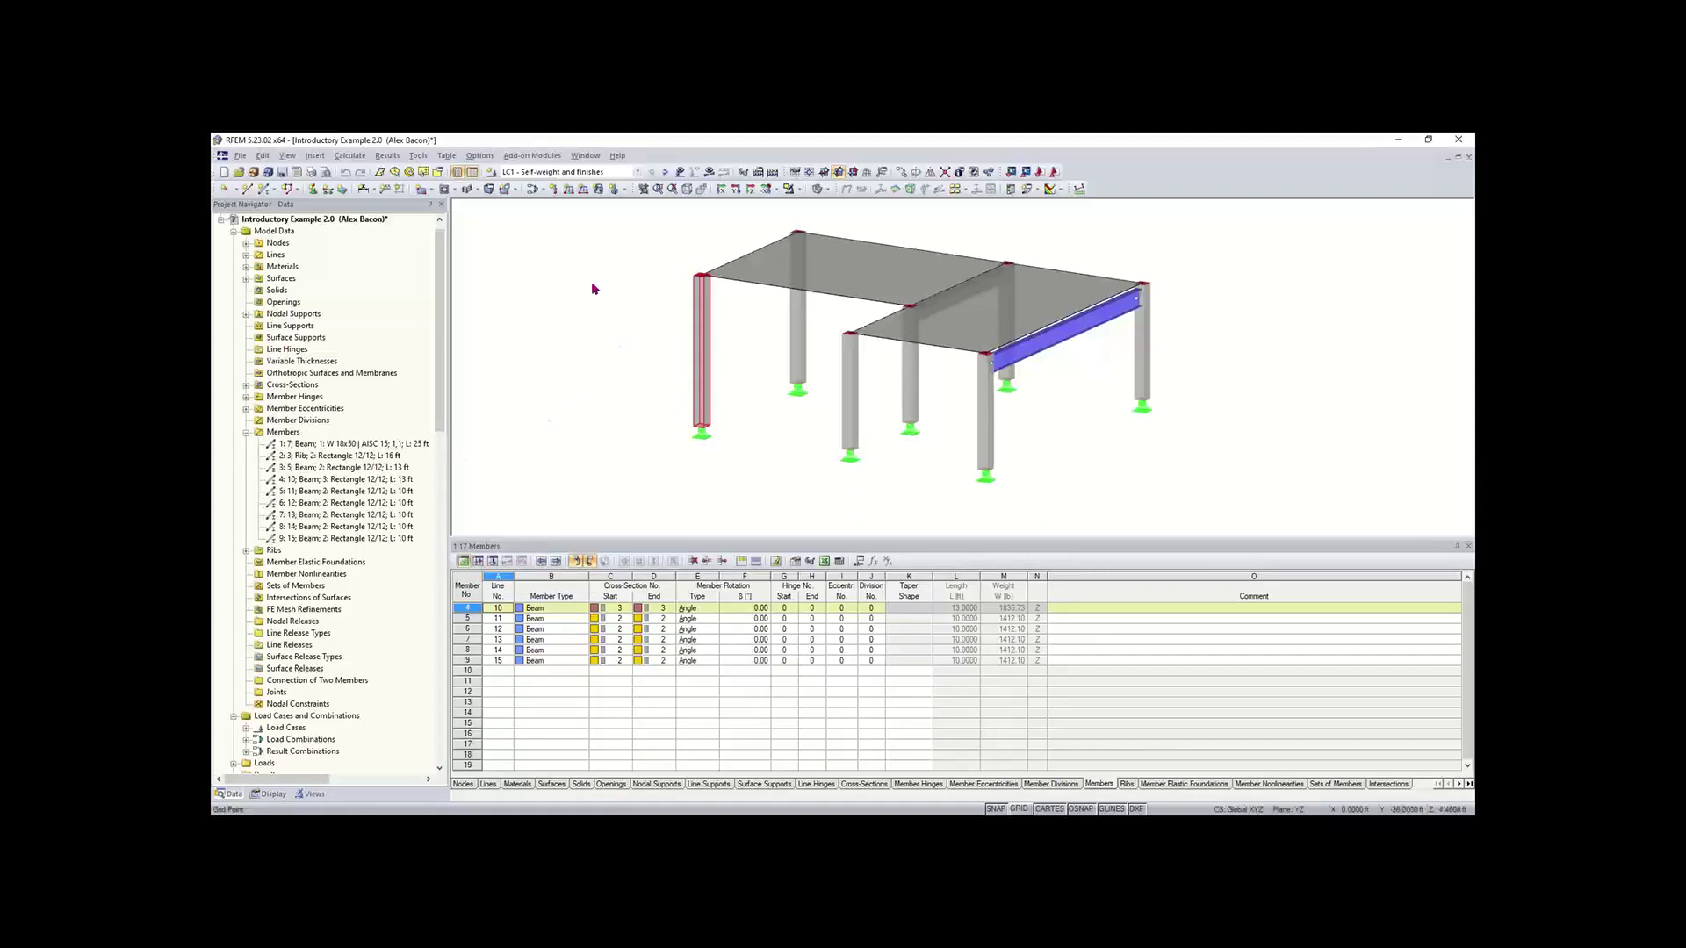
Step: Open the Configuration Manager, select the Standard - White configuration to review its settings, and close the dialog
left_click(479, 158)
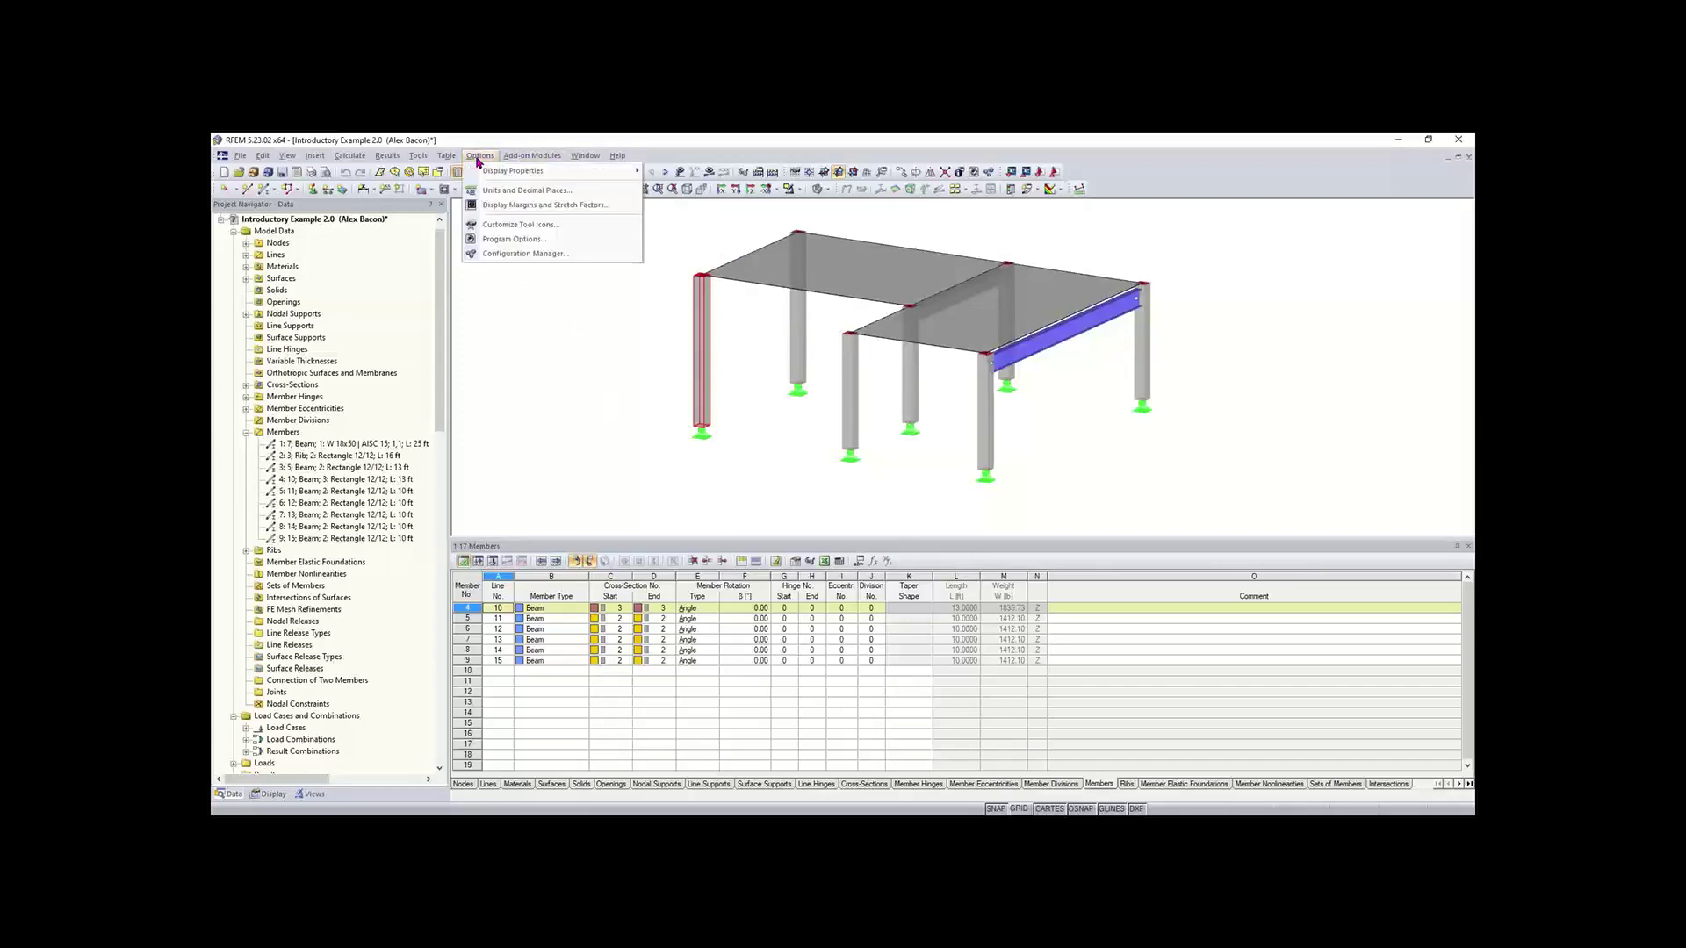
left_click(516, 255)
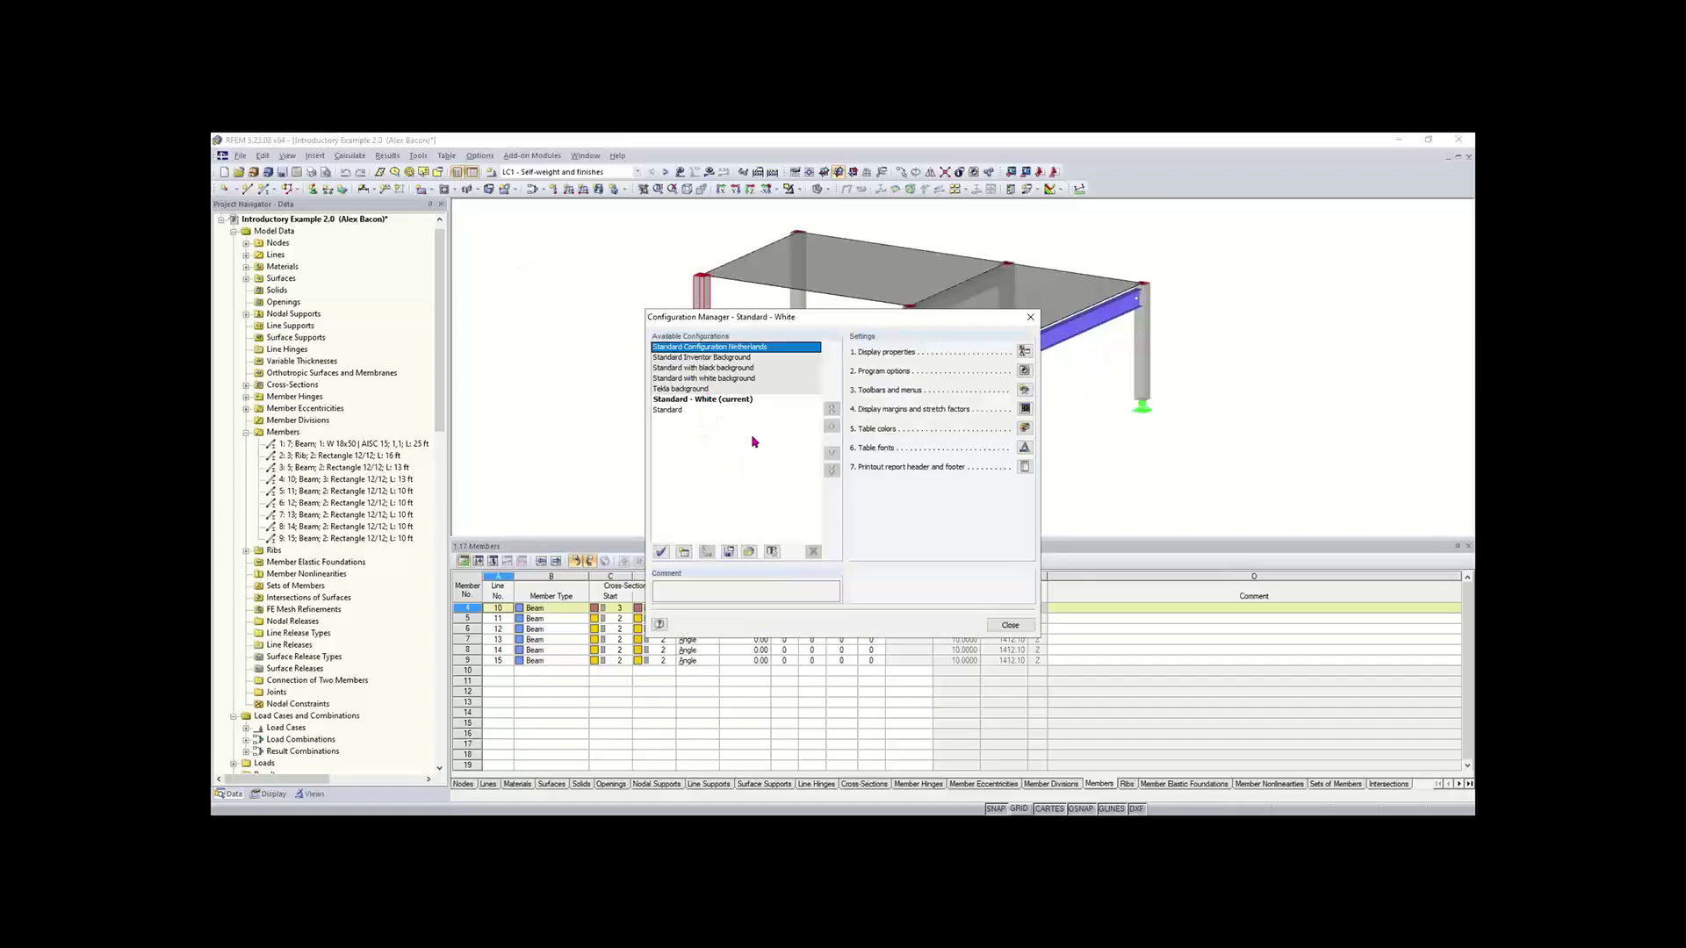
left_click(713, 401)
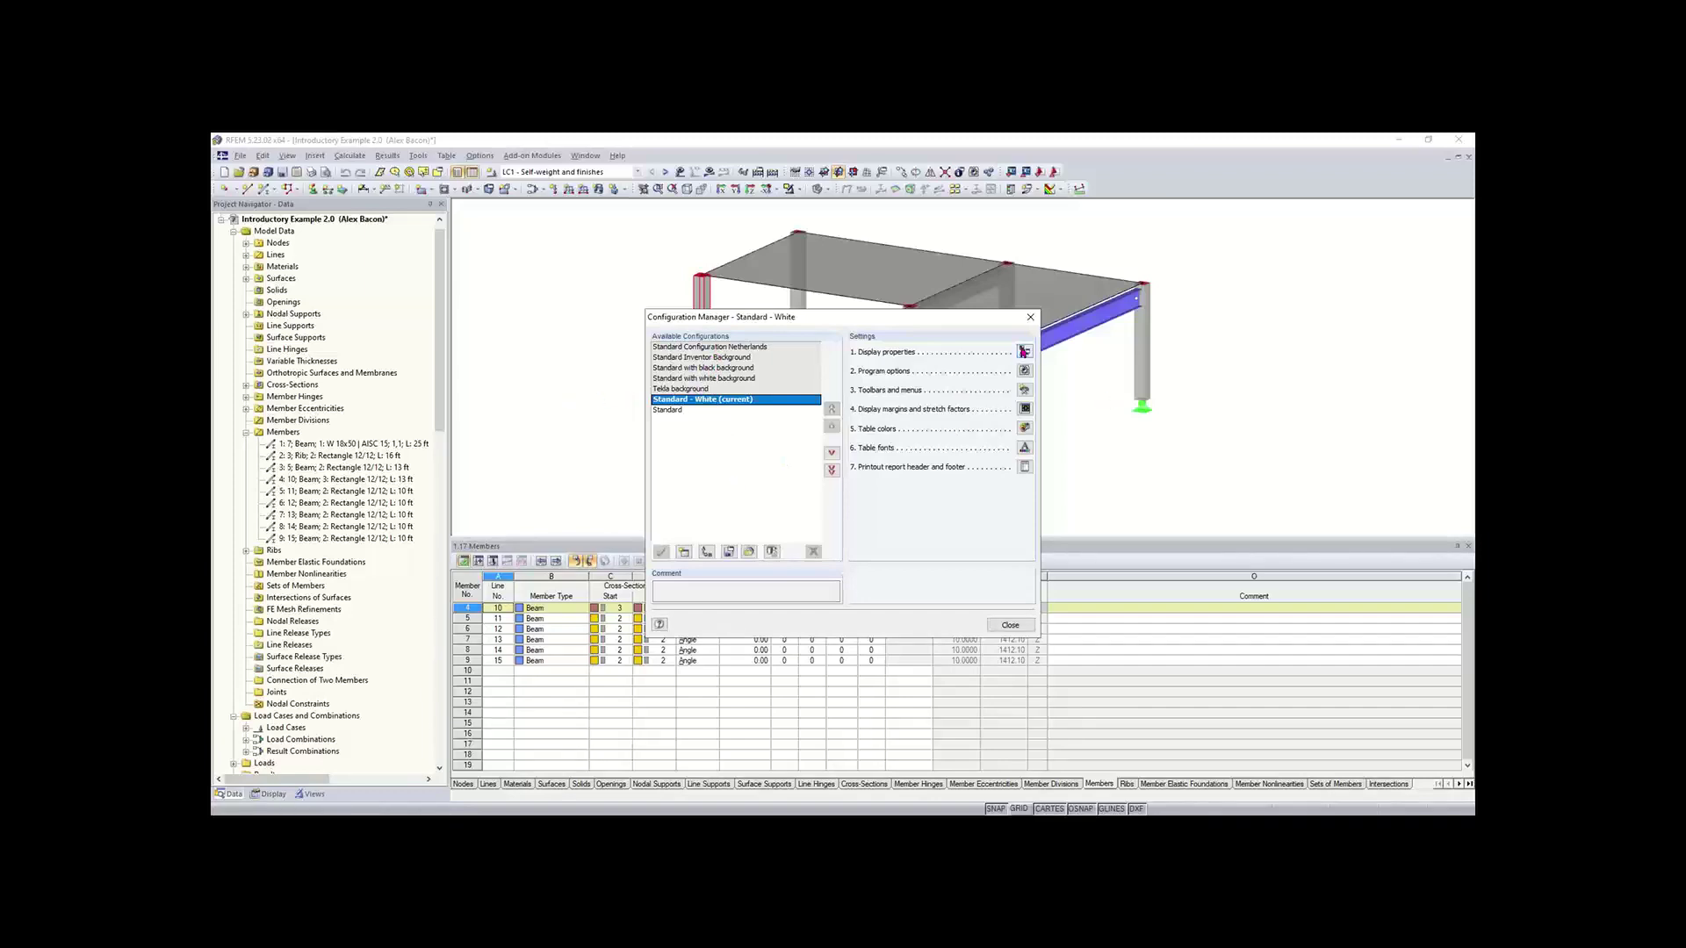
left_click(1030, 317)
Step: Hide the tables and reset all toolbars and menus to their default arrangement
left_click(472, 173)
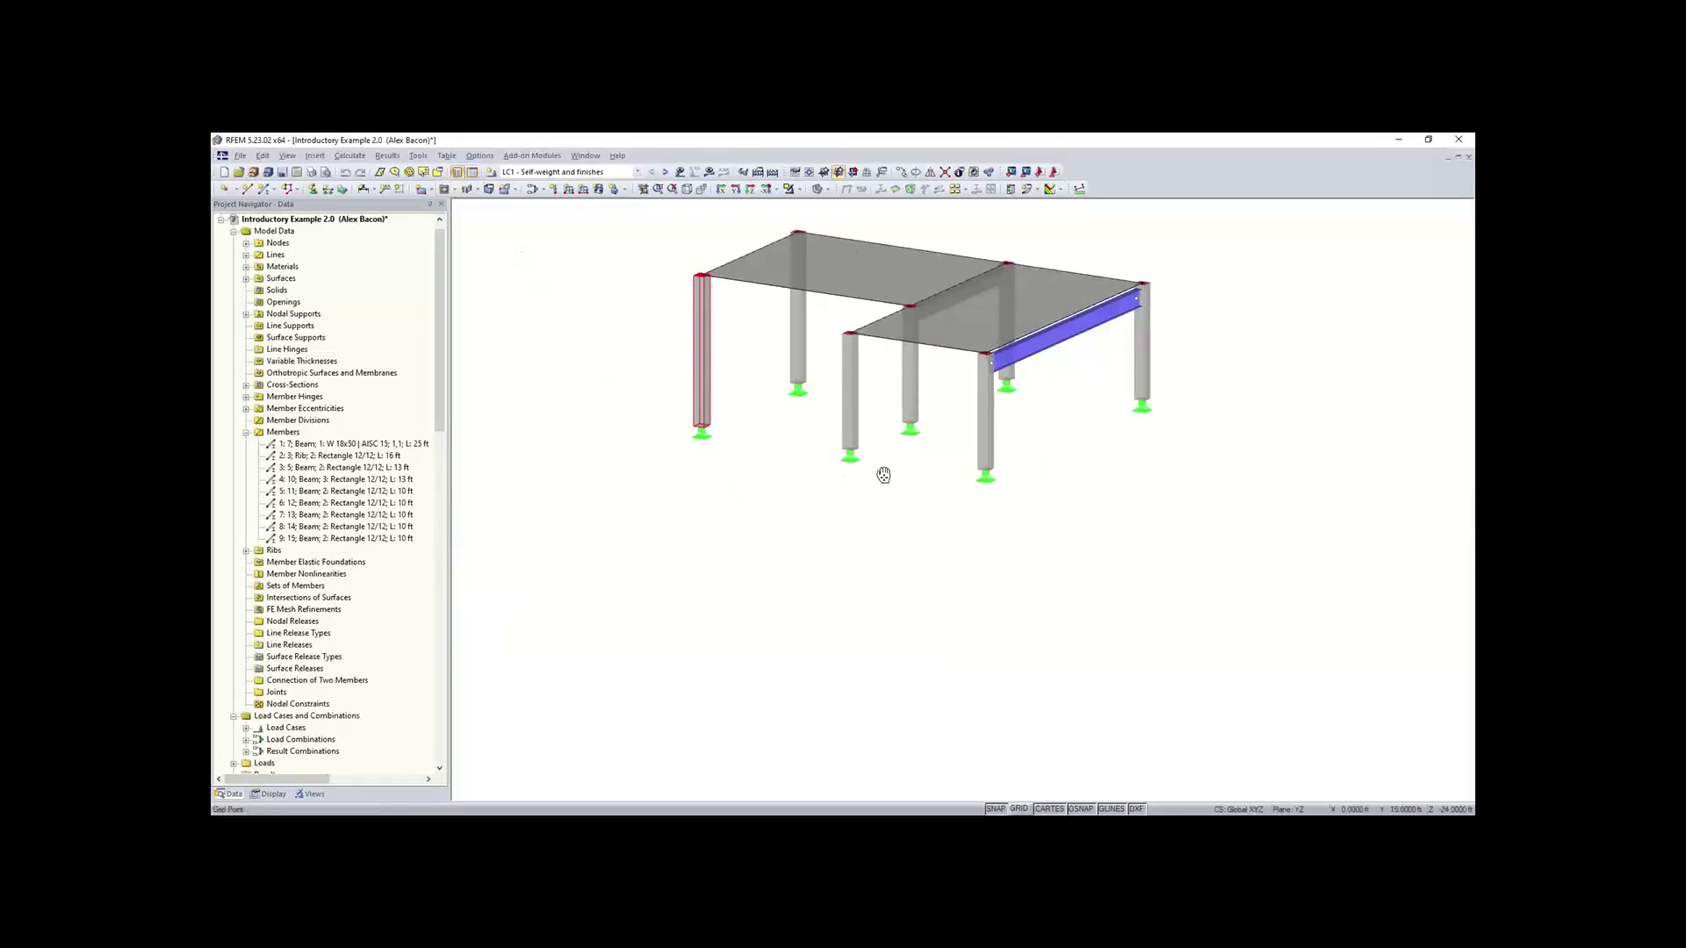
middle_click_drag(883, 475, 865, 571)
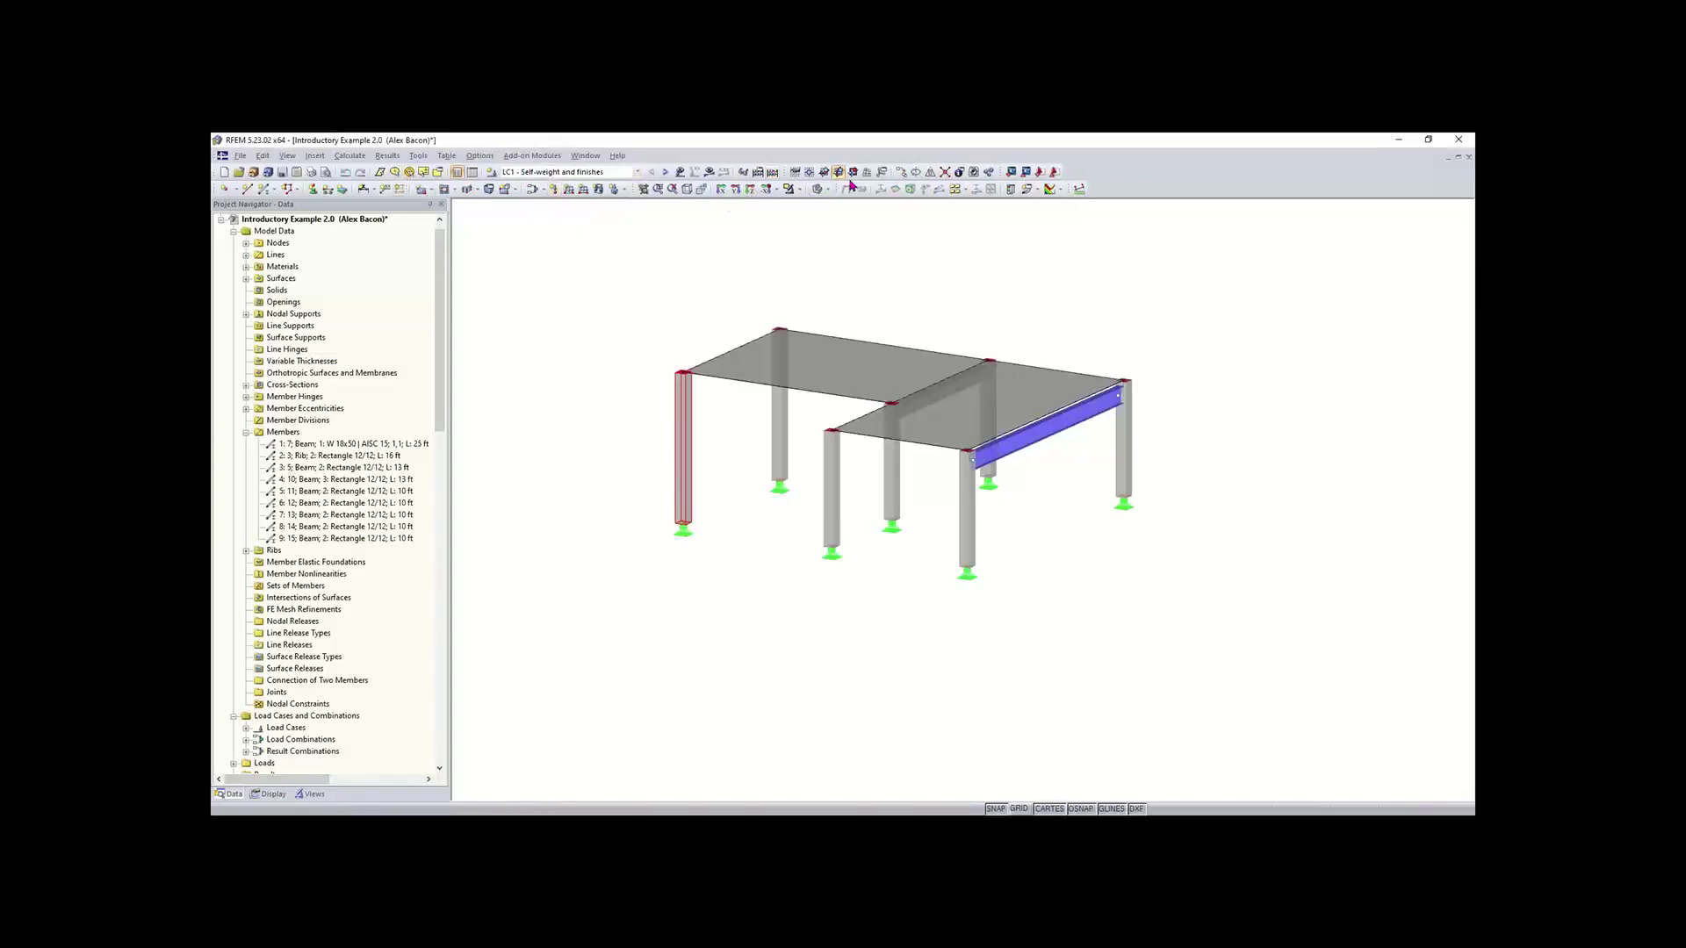
right_click(1106, 183)
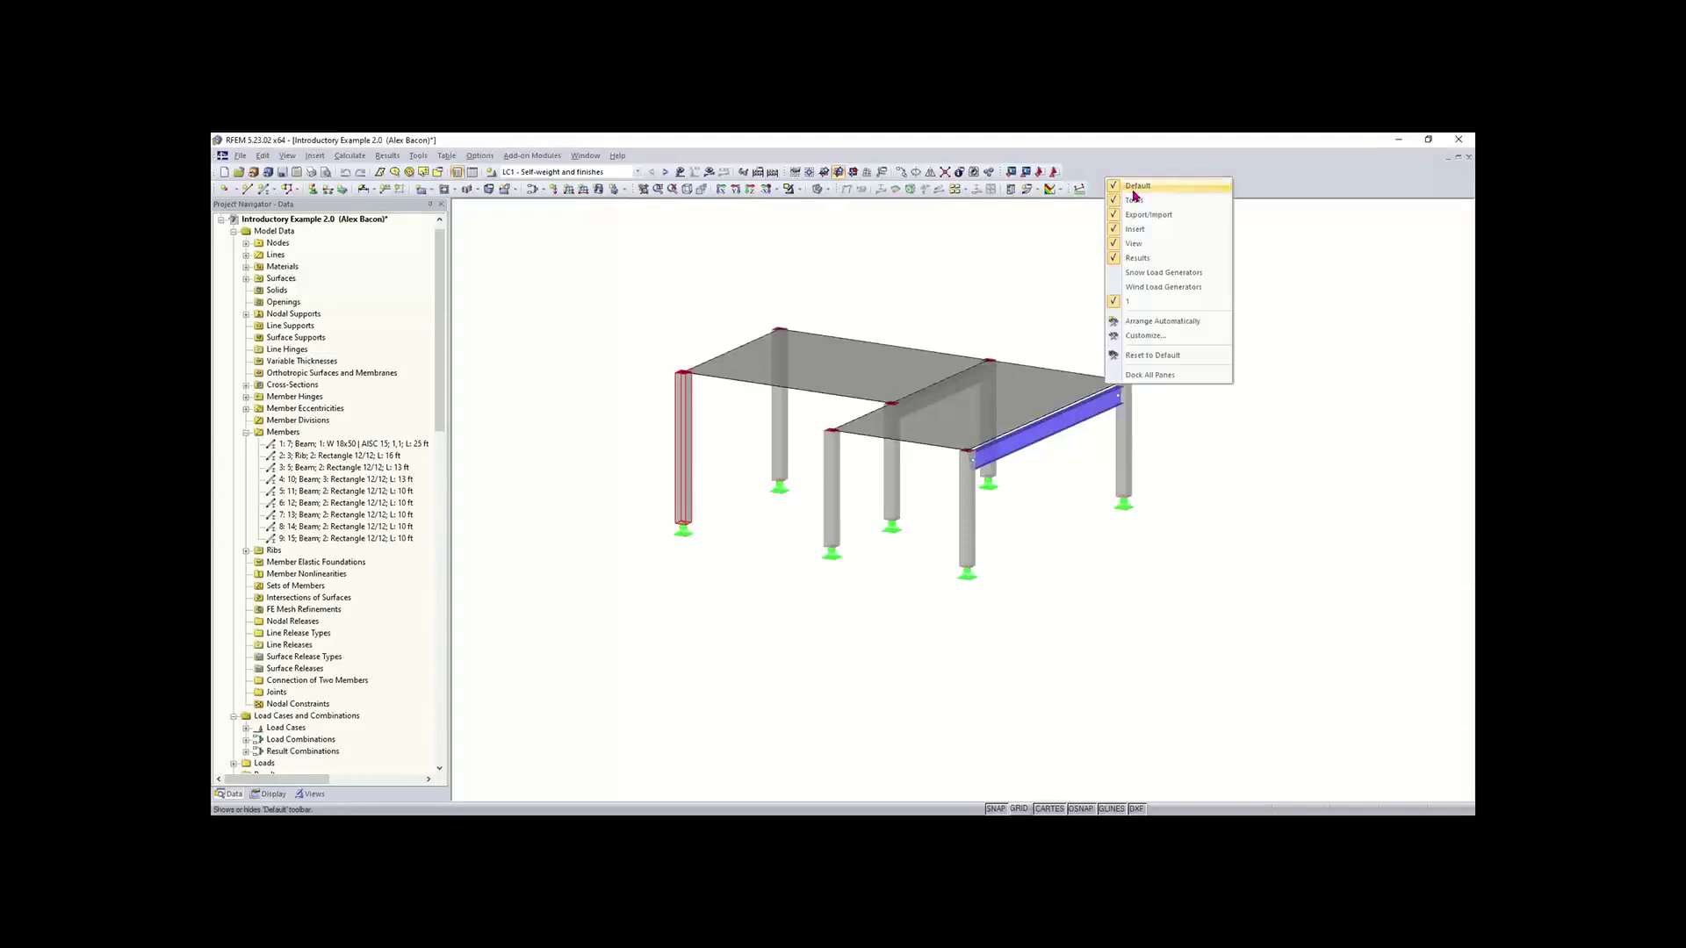
left_click(1154, 356)
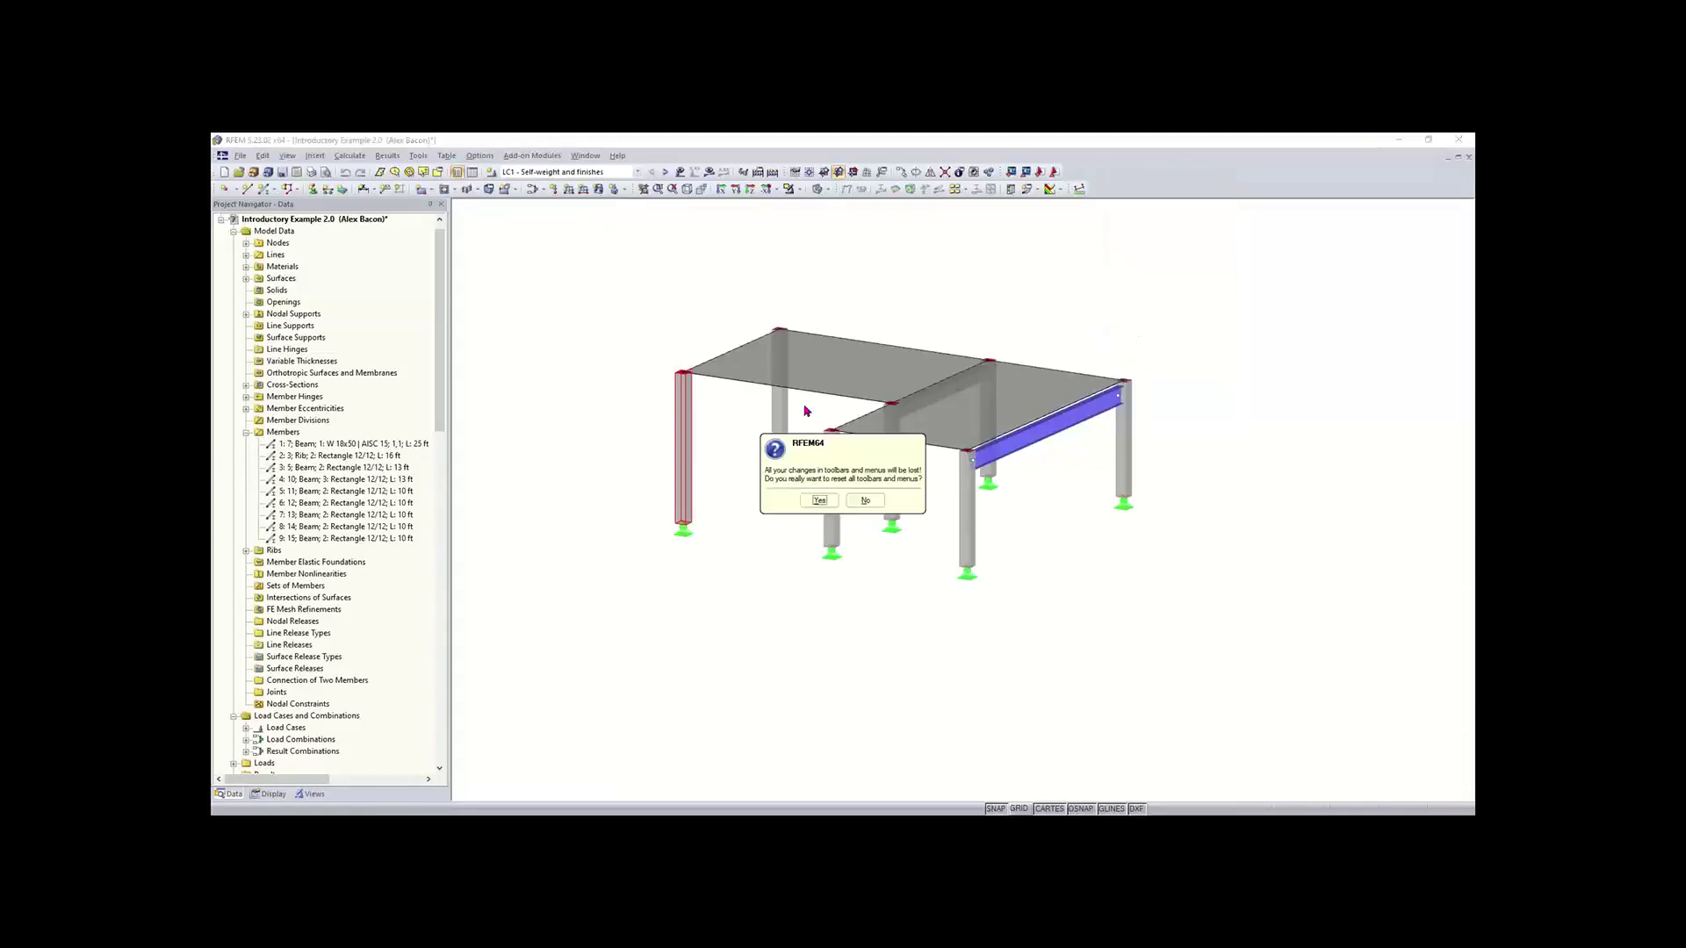
left_click(815, 500)
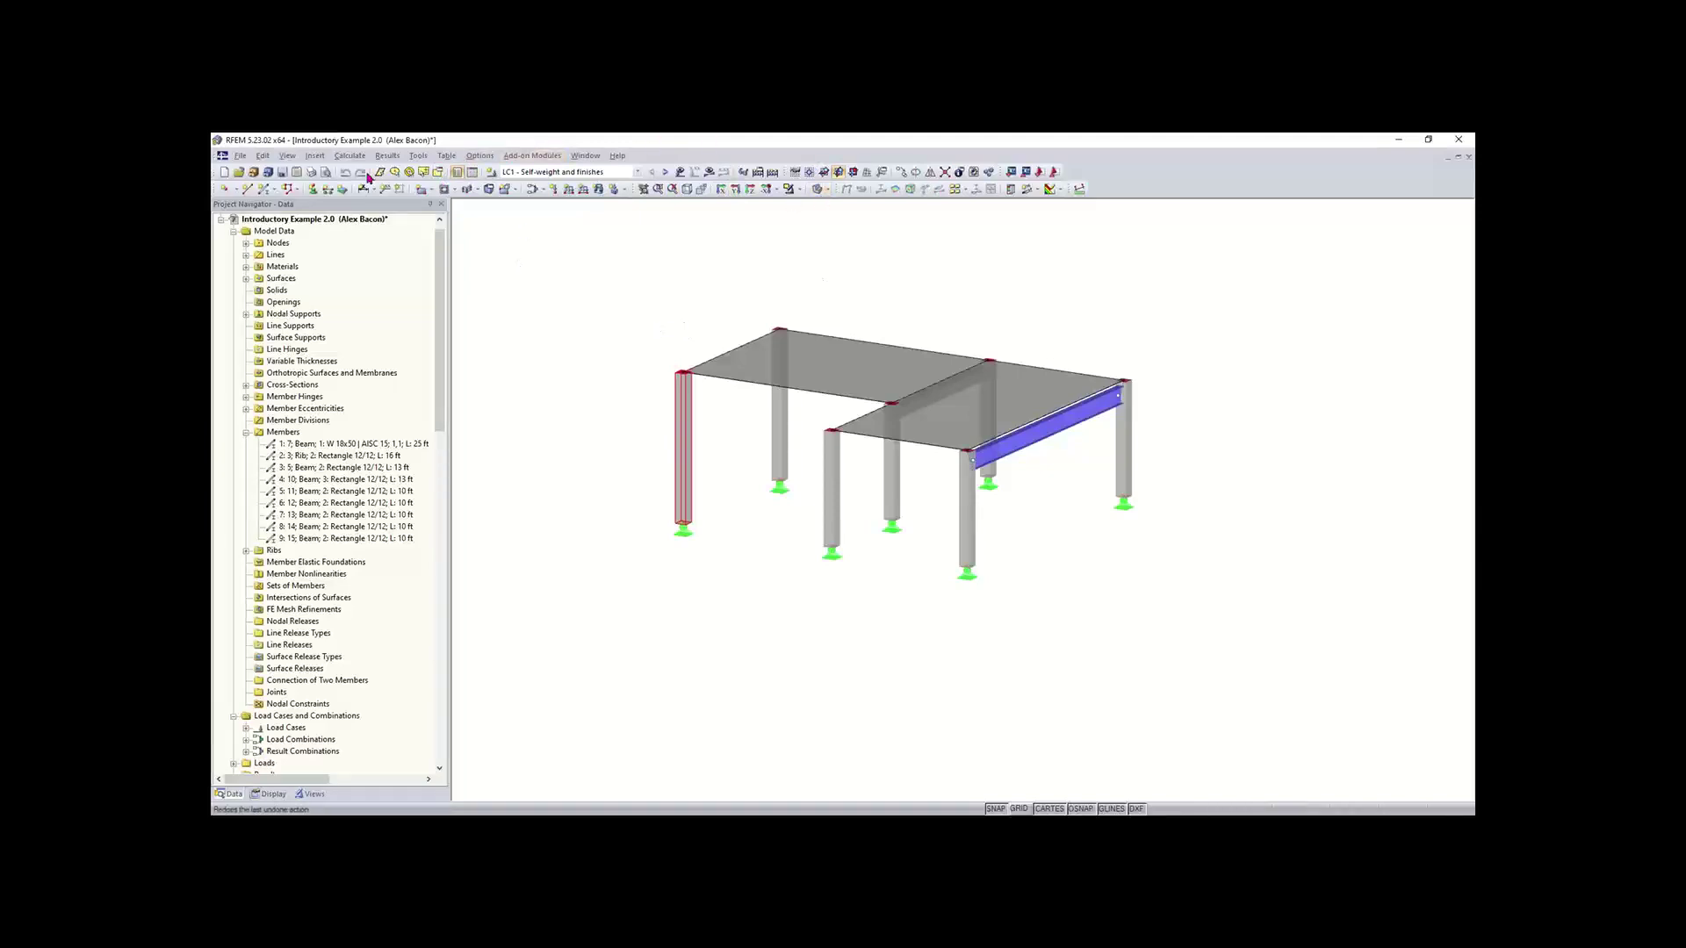
left_click(315, 156)
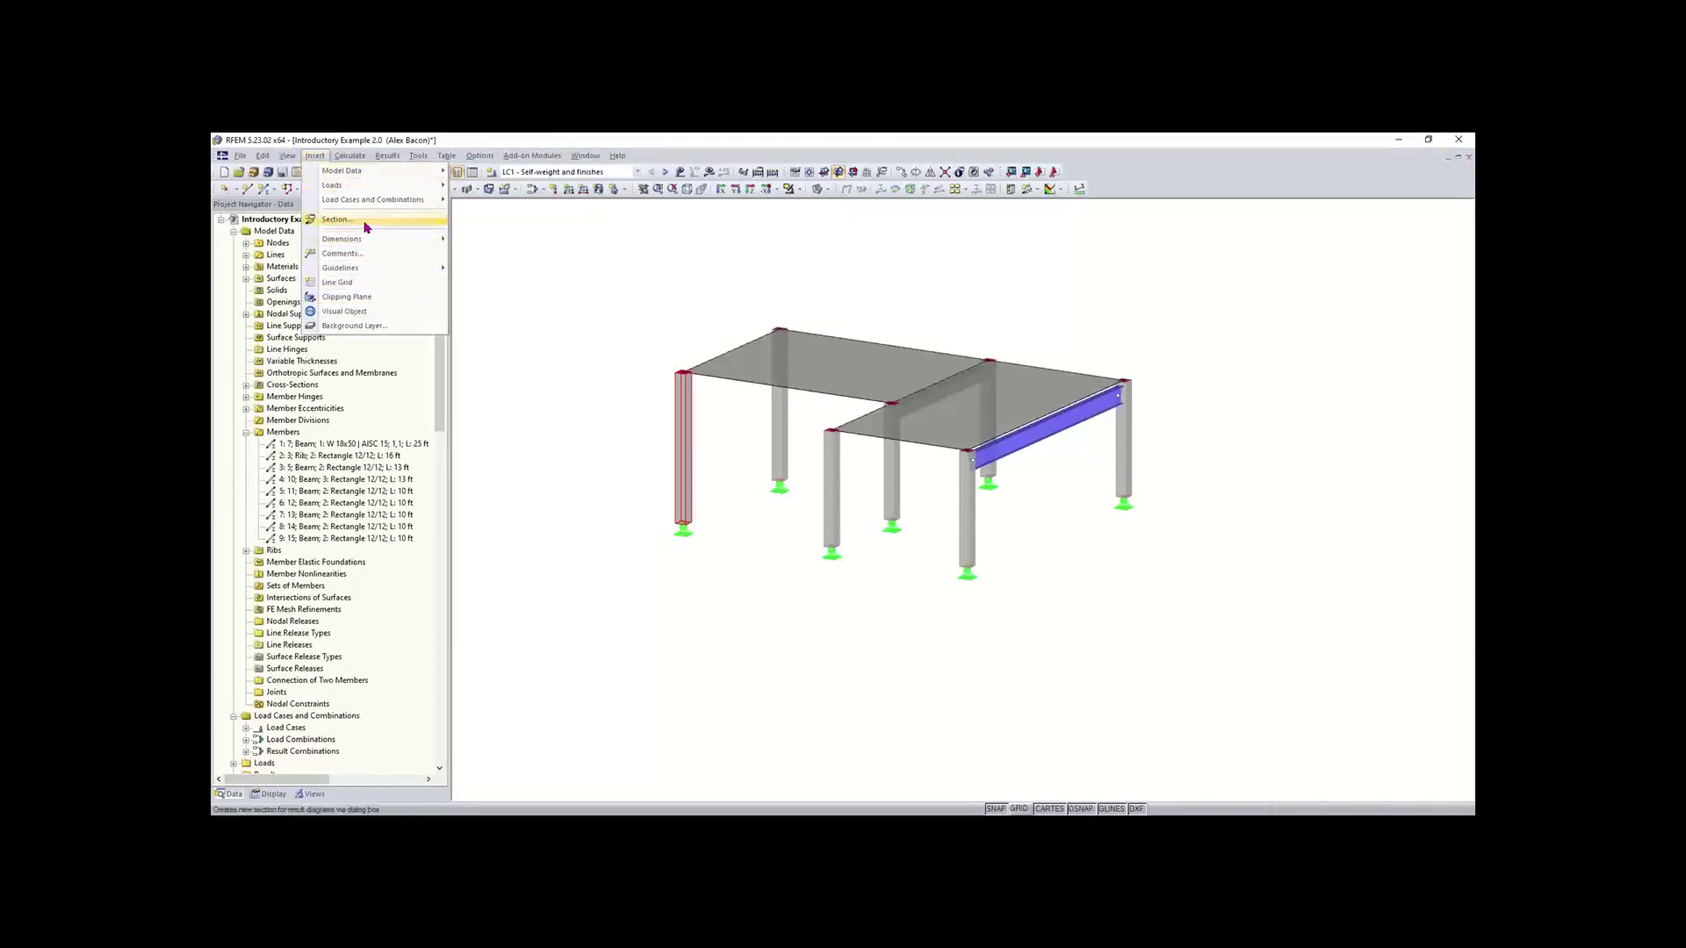
mouse_move(369, 176)
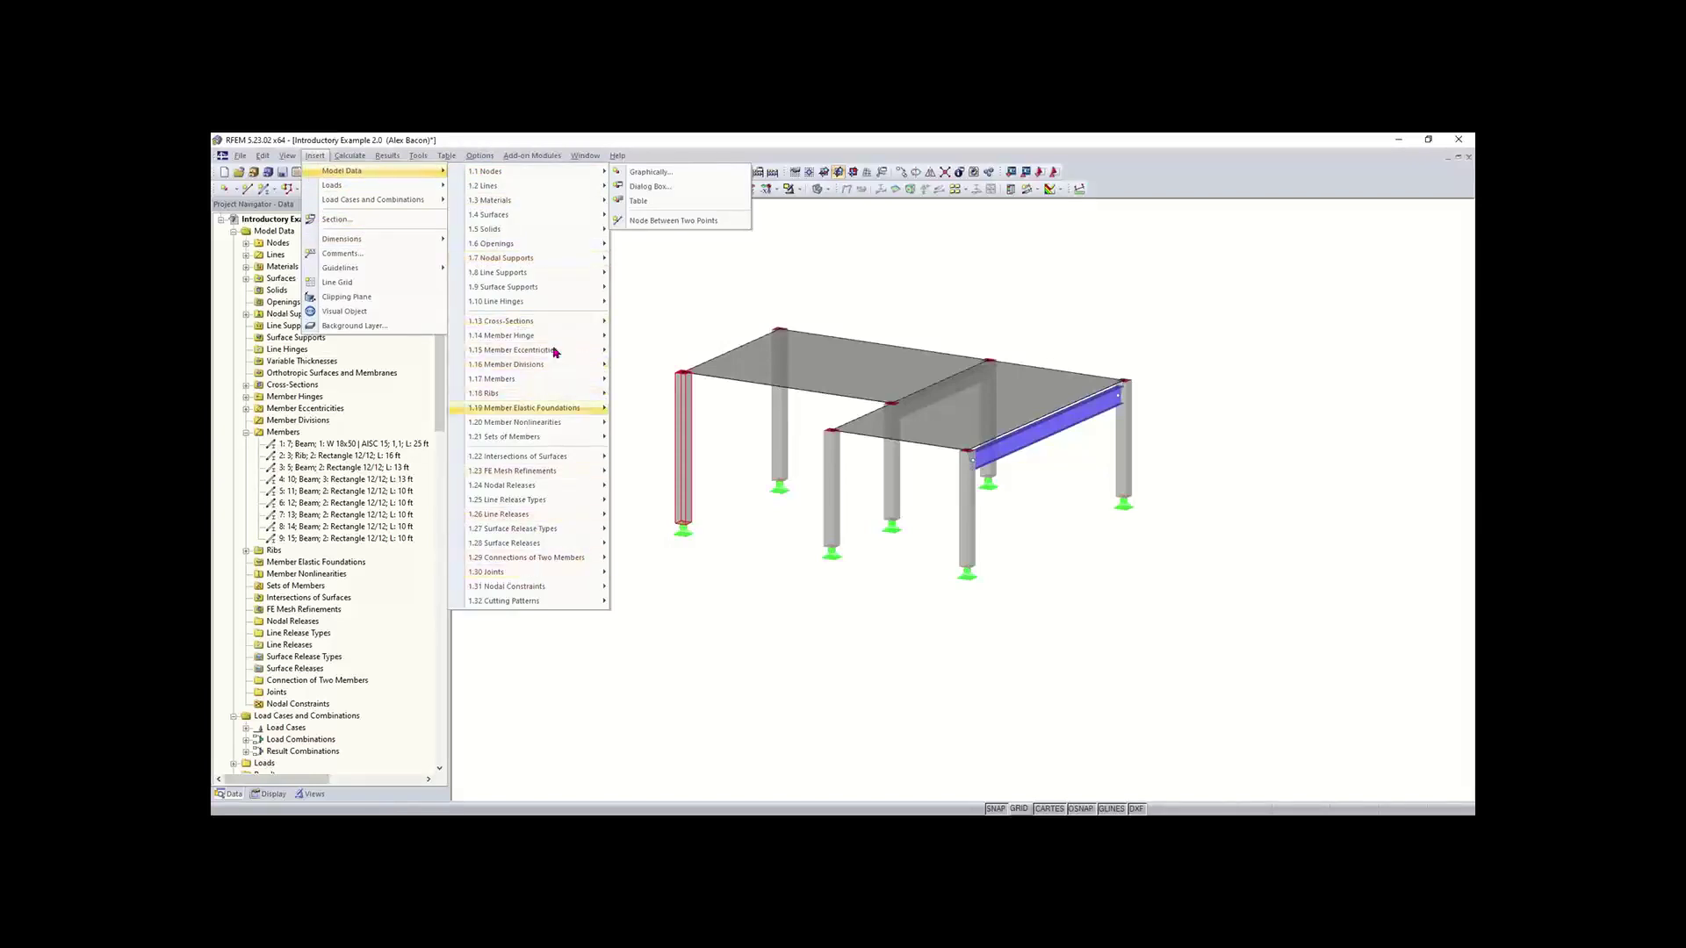
mouse_move(533, 175)
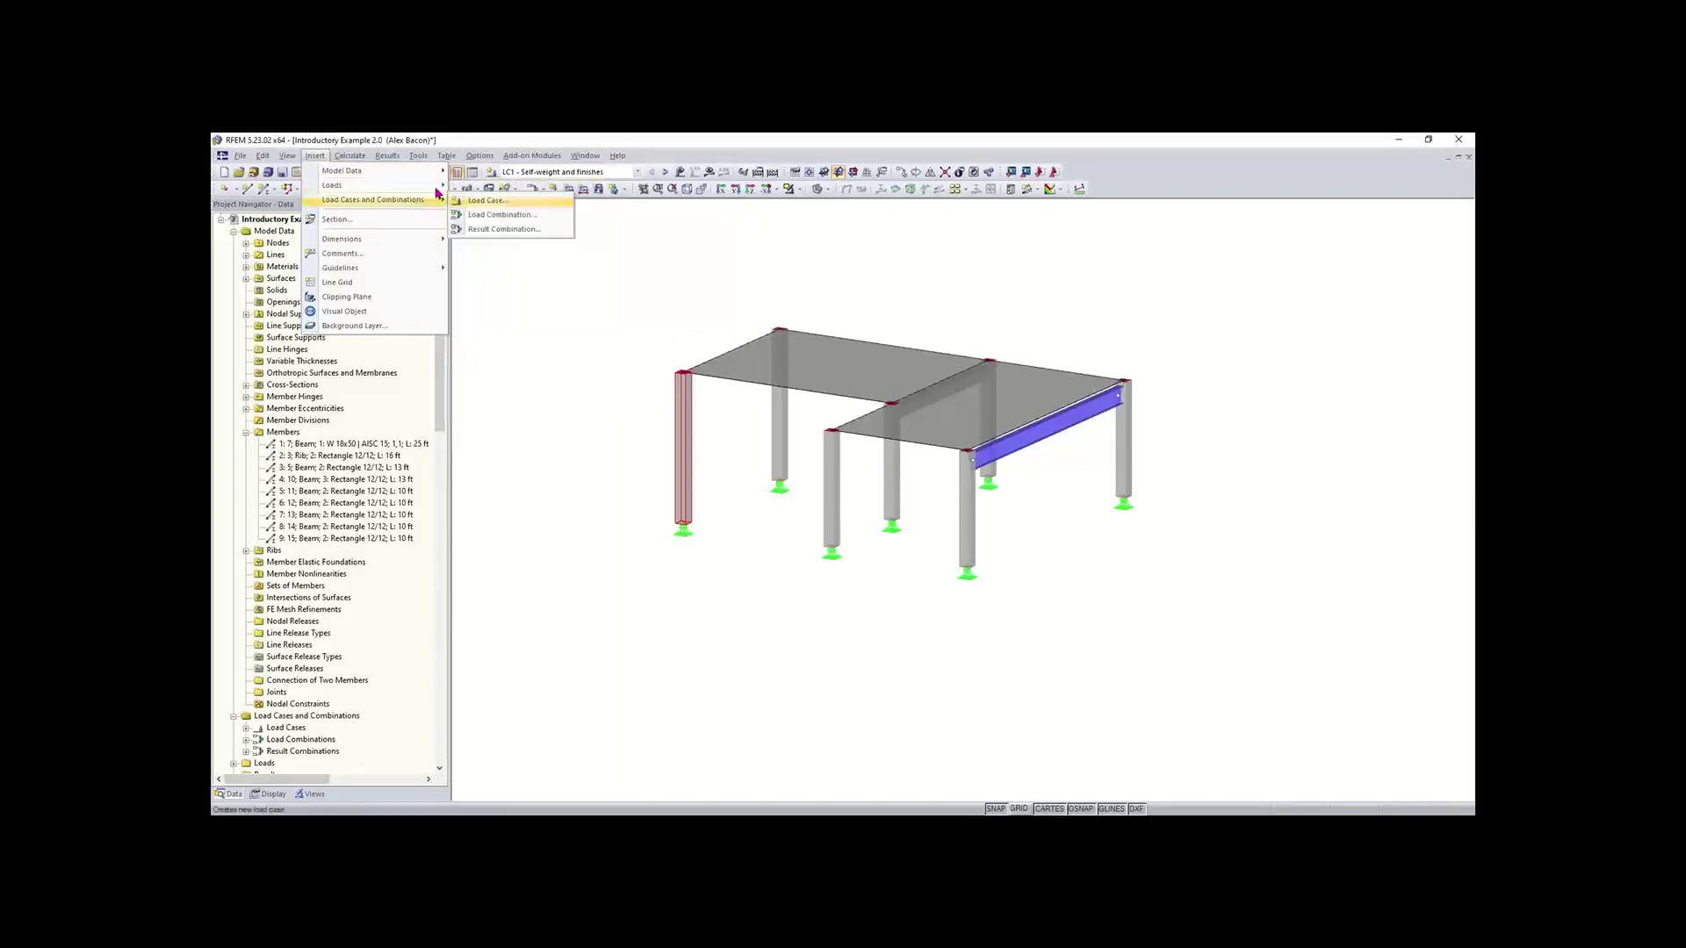
left_click(387, 155)
left_click(696, 249)
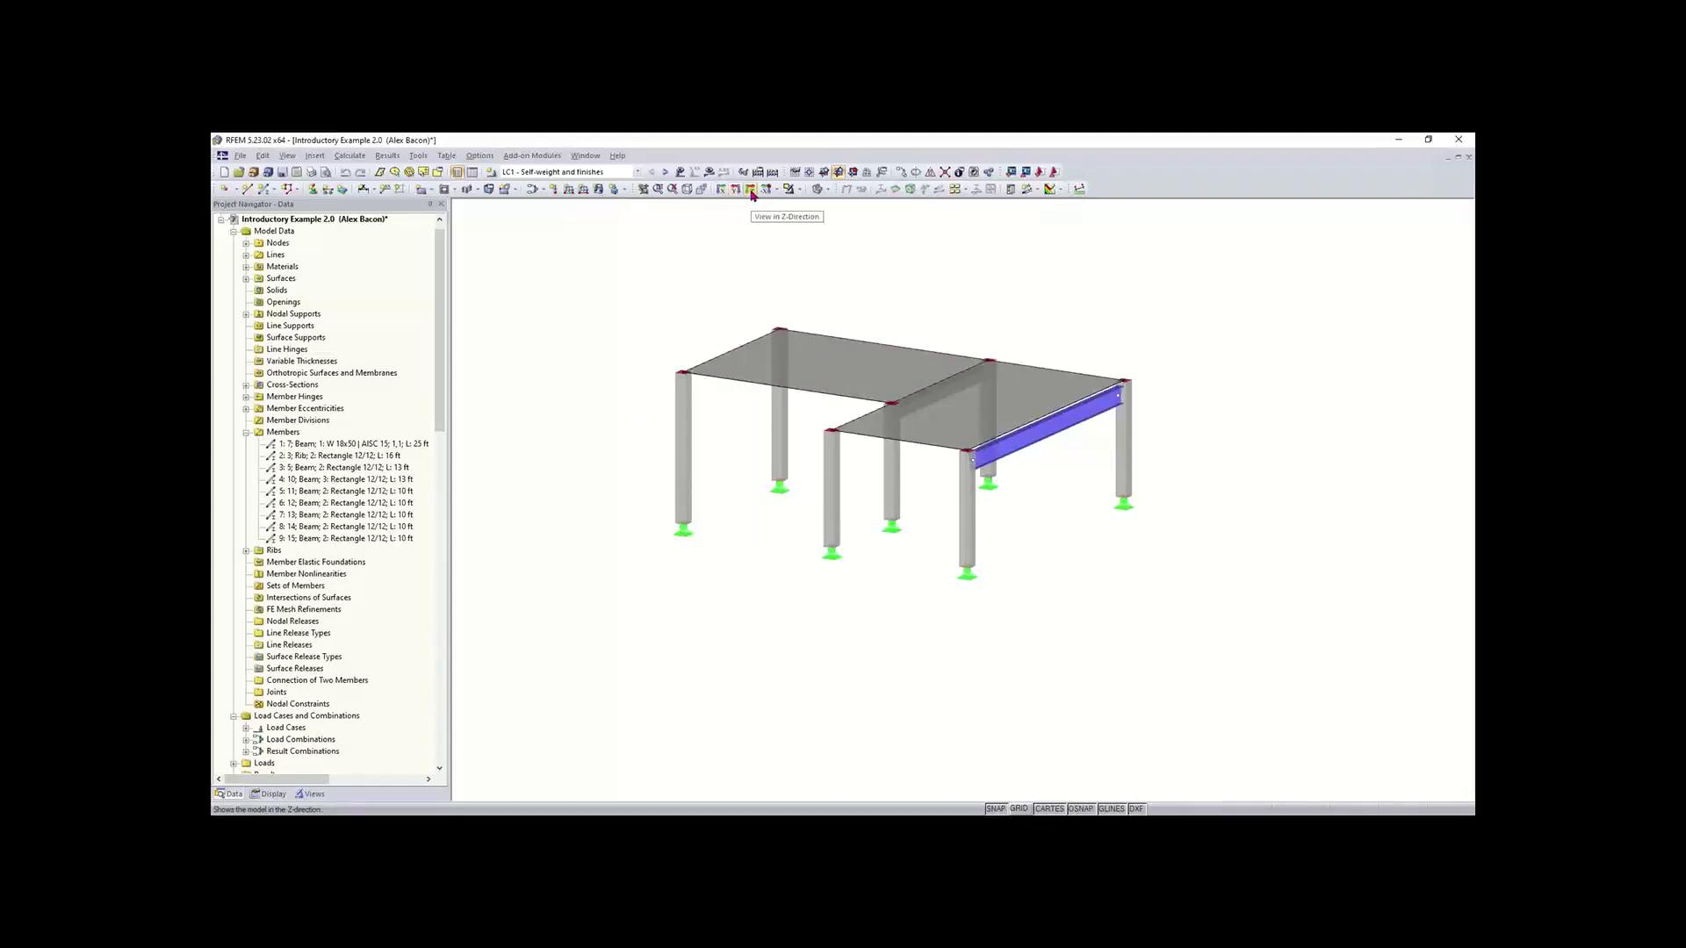
Step: View the frame isometrically and along the Y, Z and X directions, ending in the isometric view
left_click(688, 190)
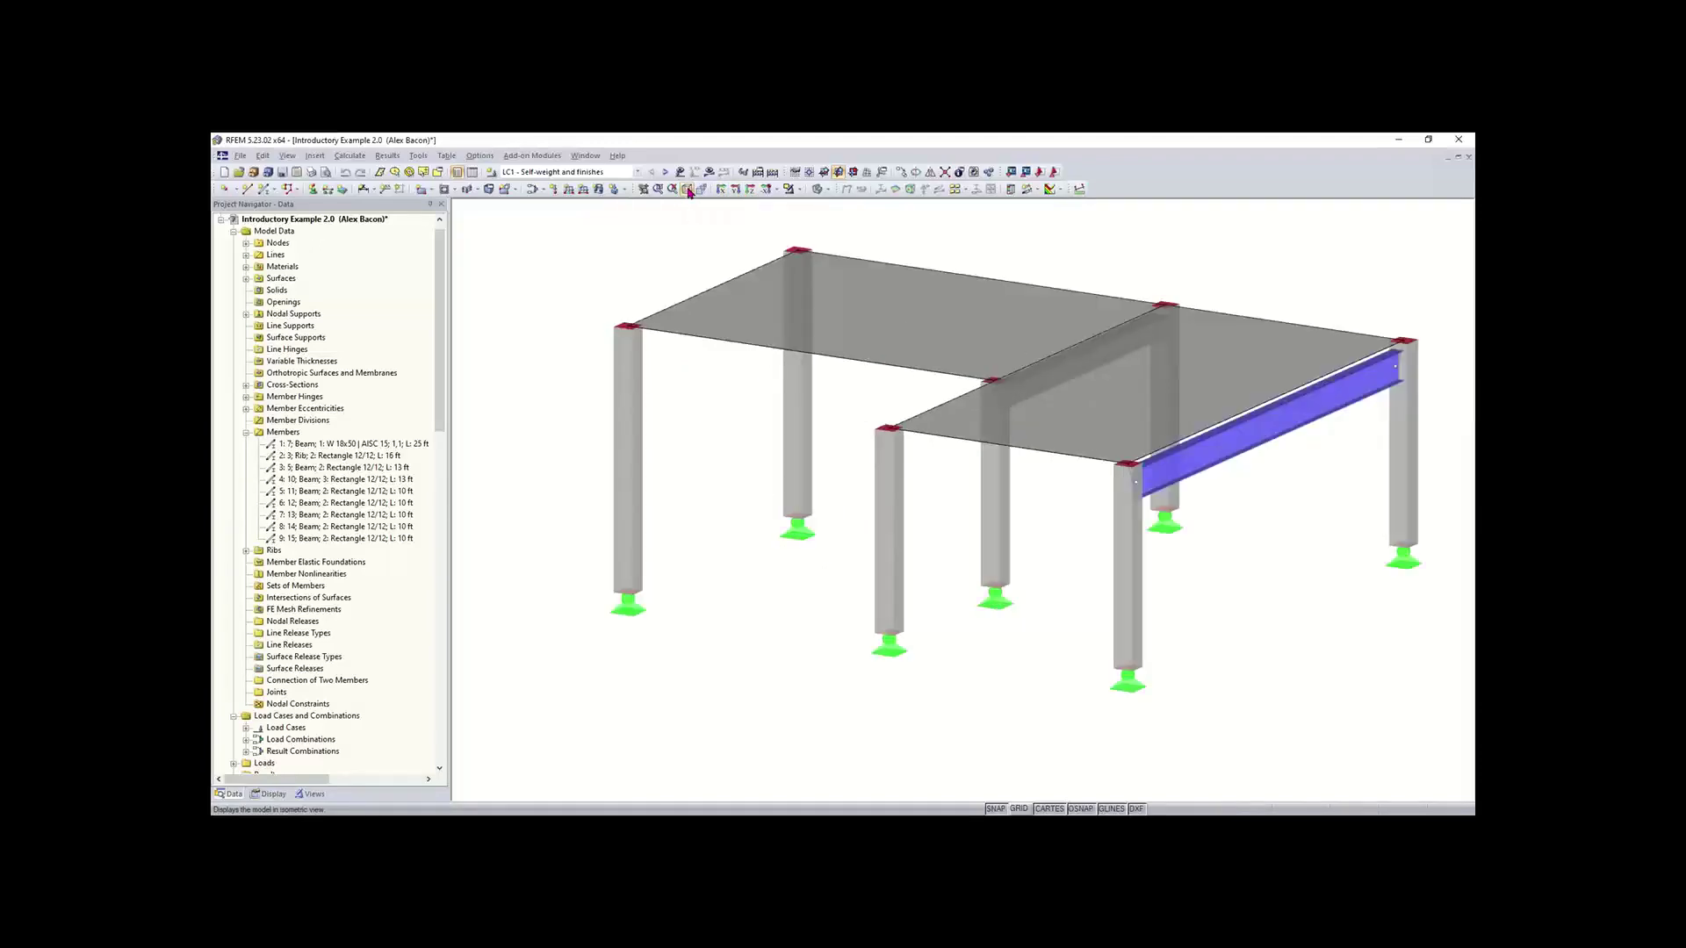
left_click(732, 191)
left_click(751, 190)
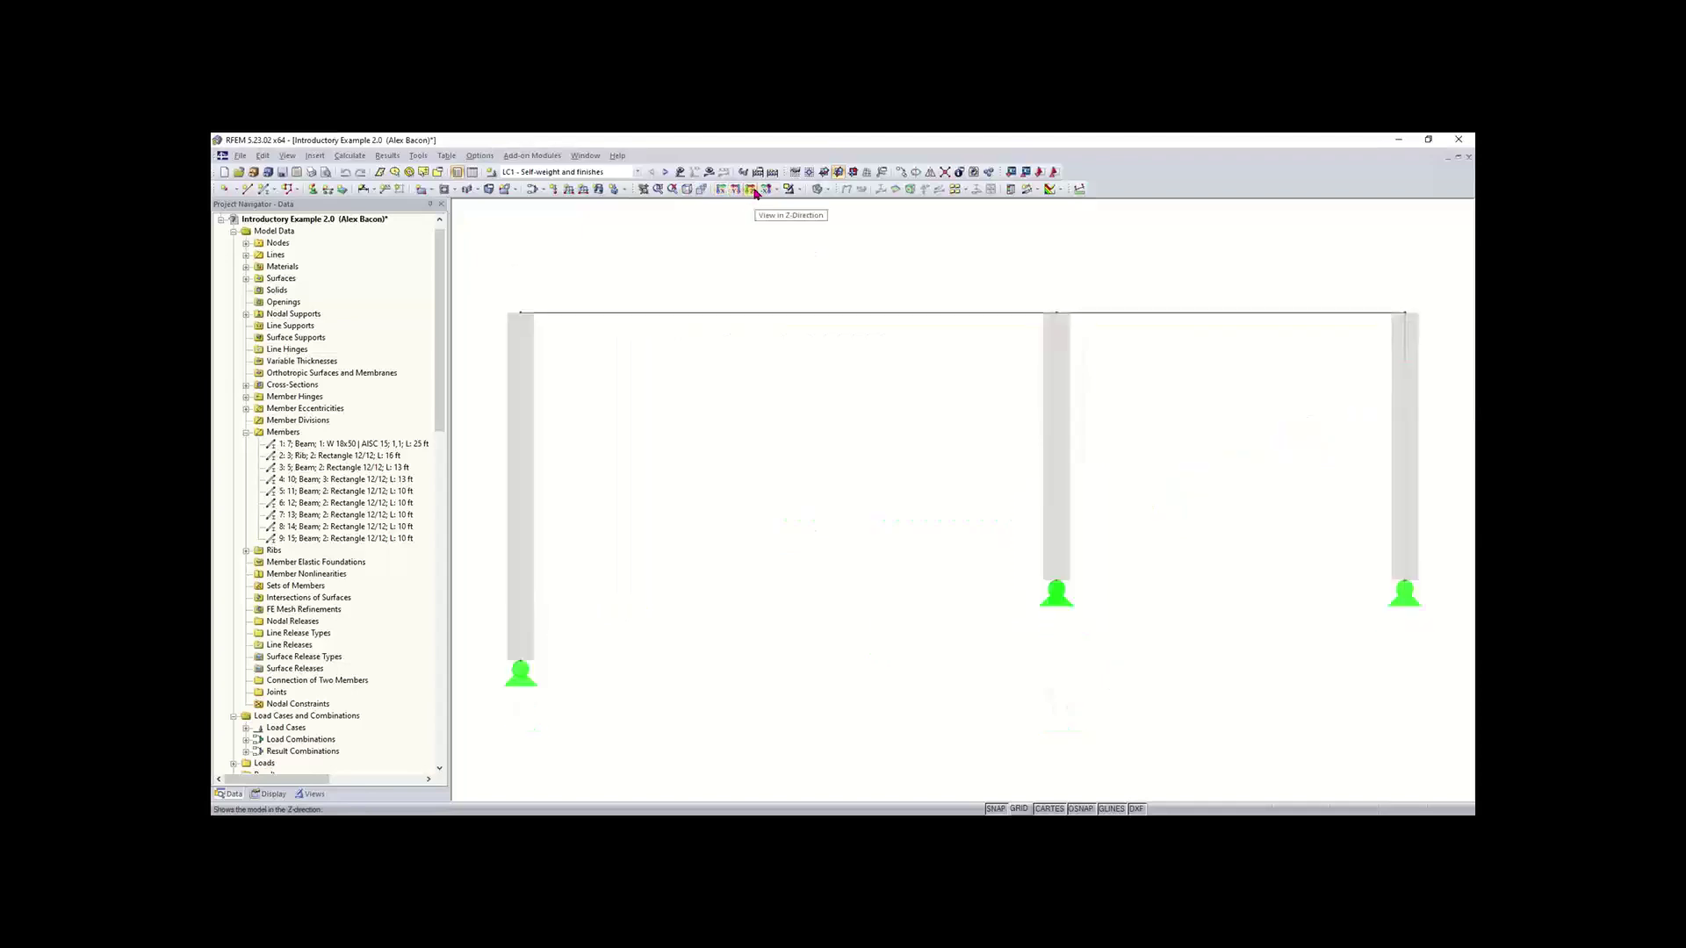
left_click(754, 190)
left_click(736, 190)
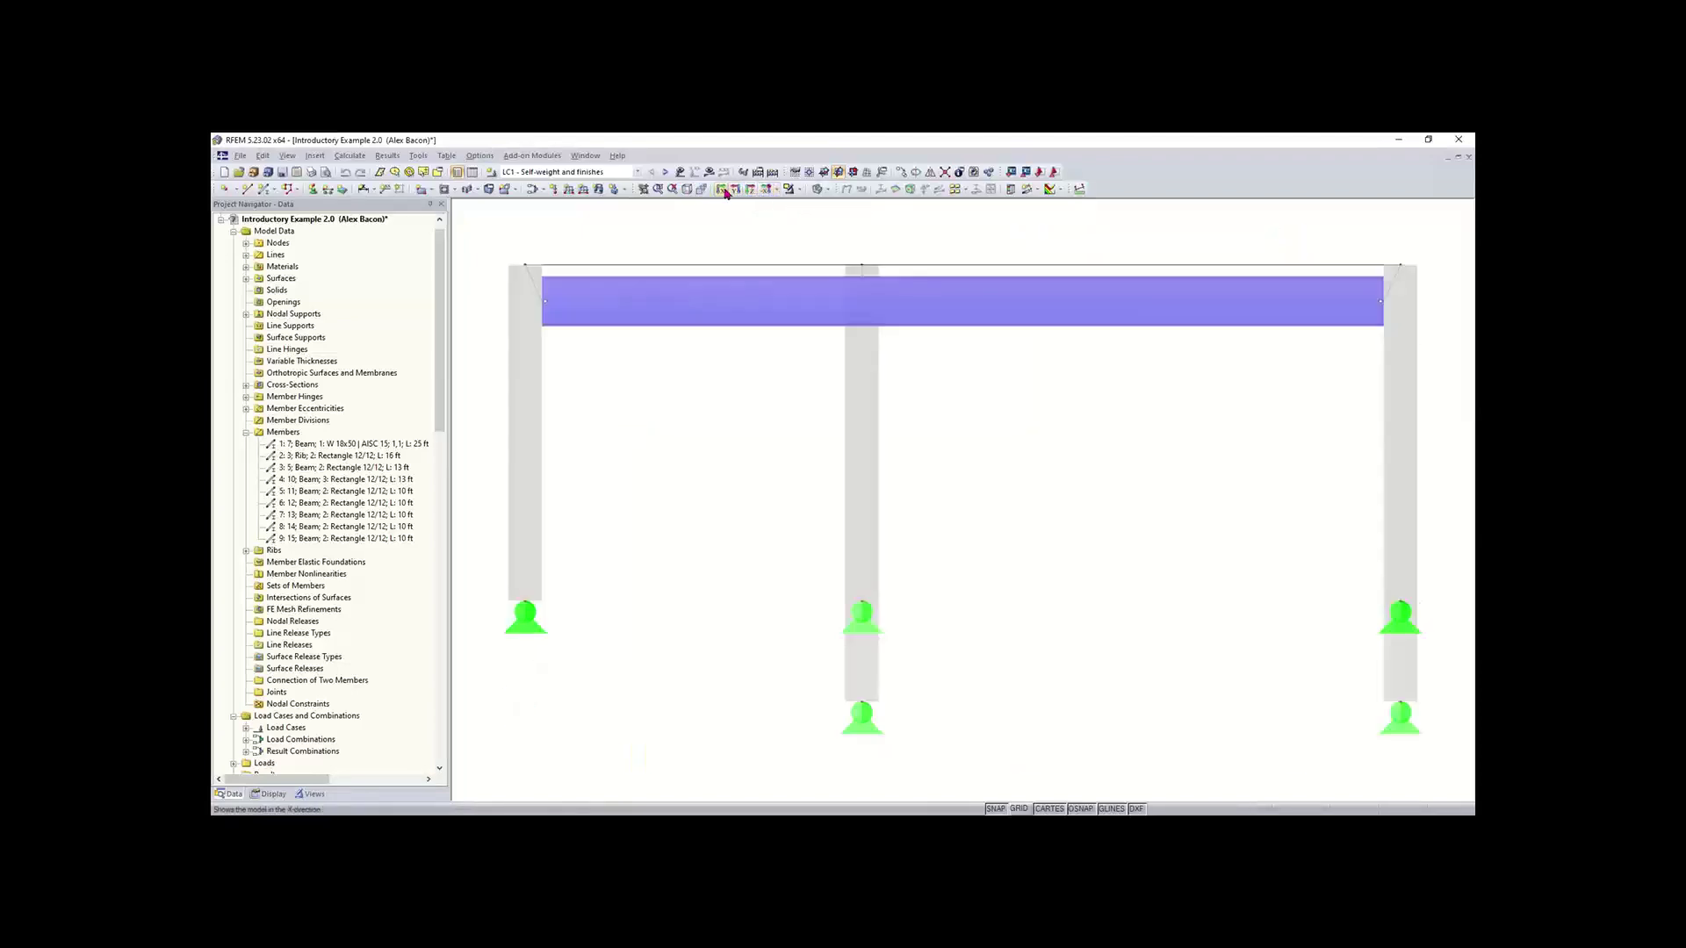
left_click(688, 191)
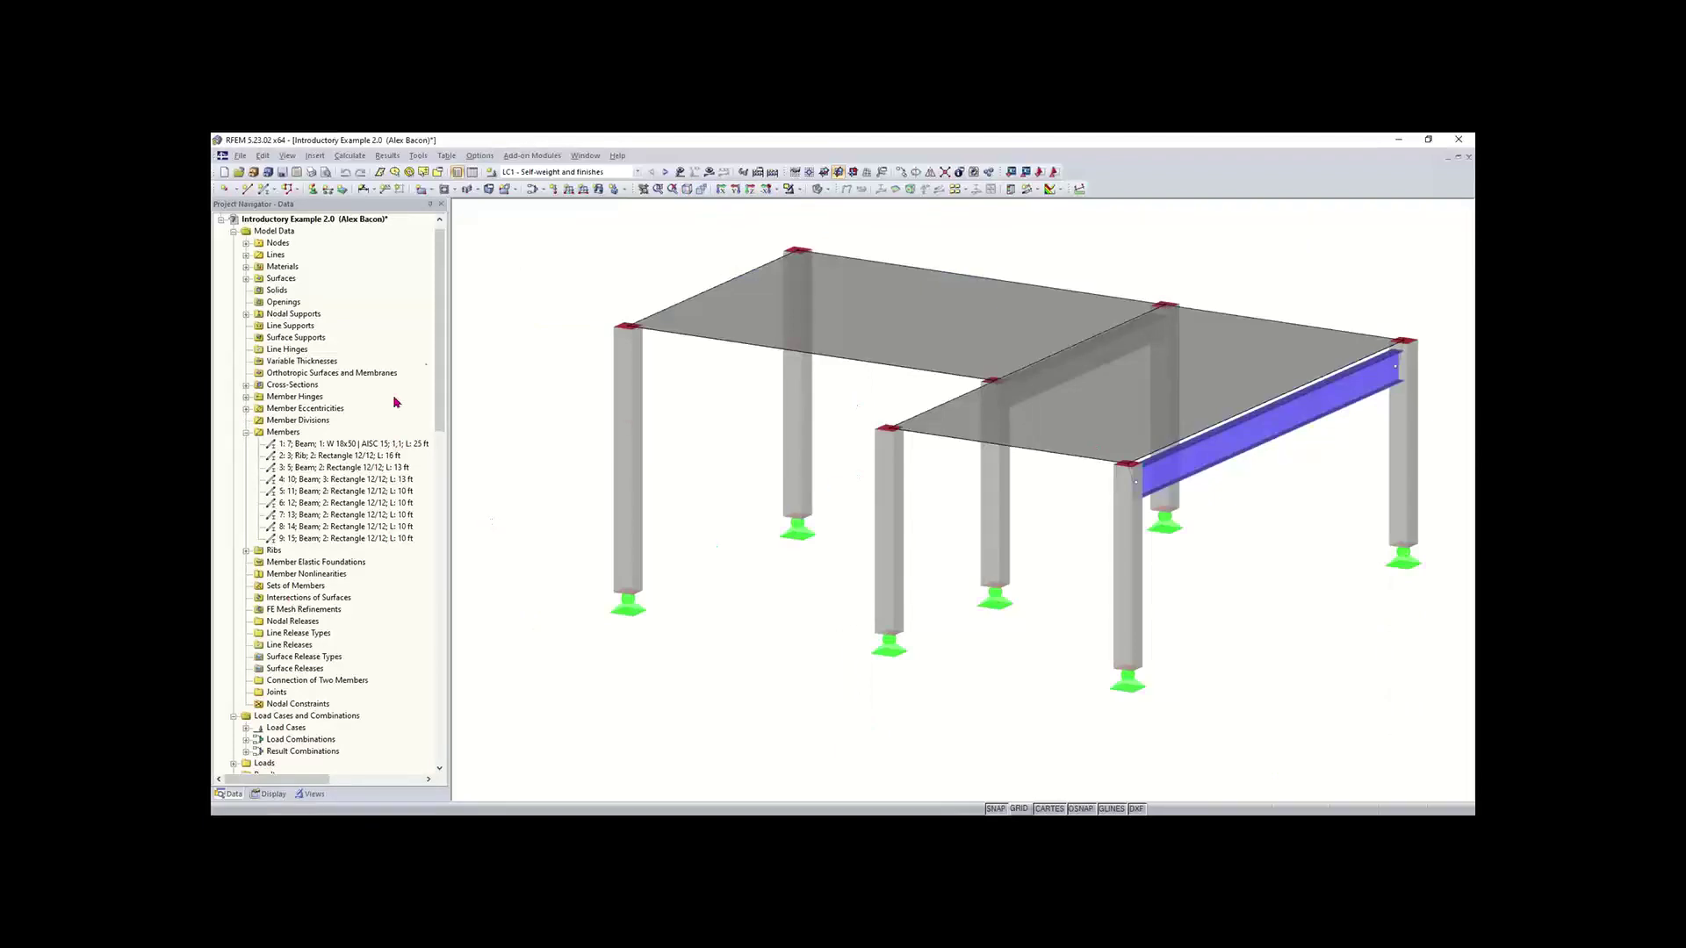
Step: Look through the add-on modules listed in the project navigator to examine the available design and analysis modules
left_click_drag(440, 335, 437, 463)
scroll(438, 465, "down", 6)
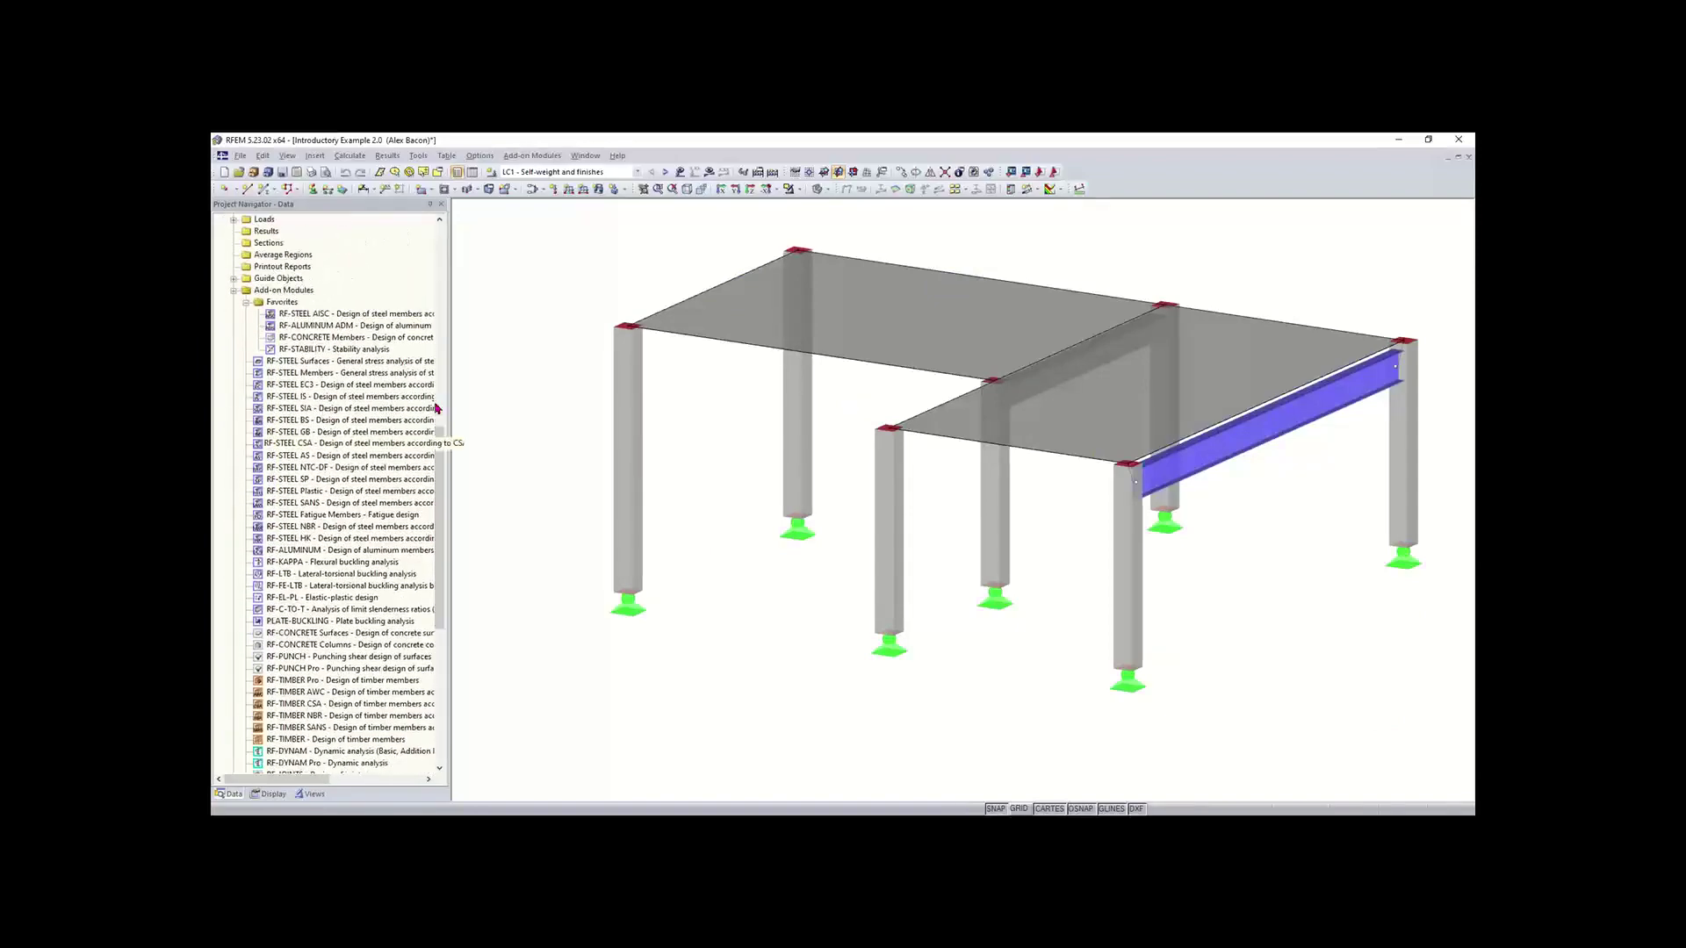
scroll(440, 478, "down", 1)
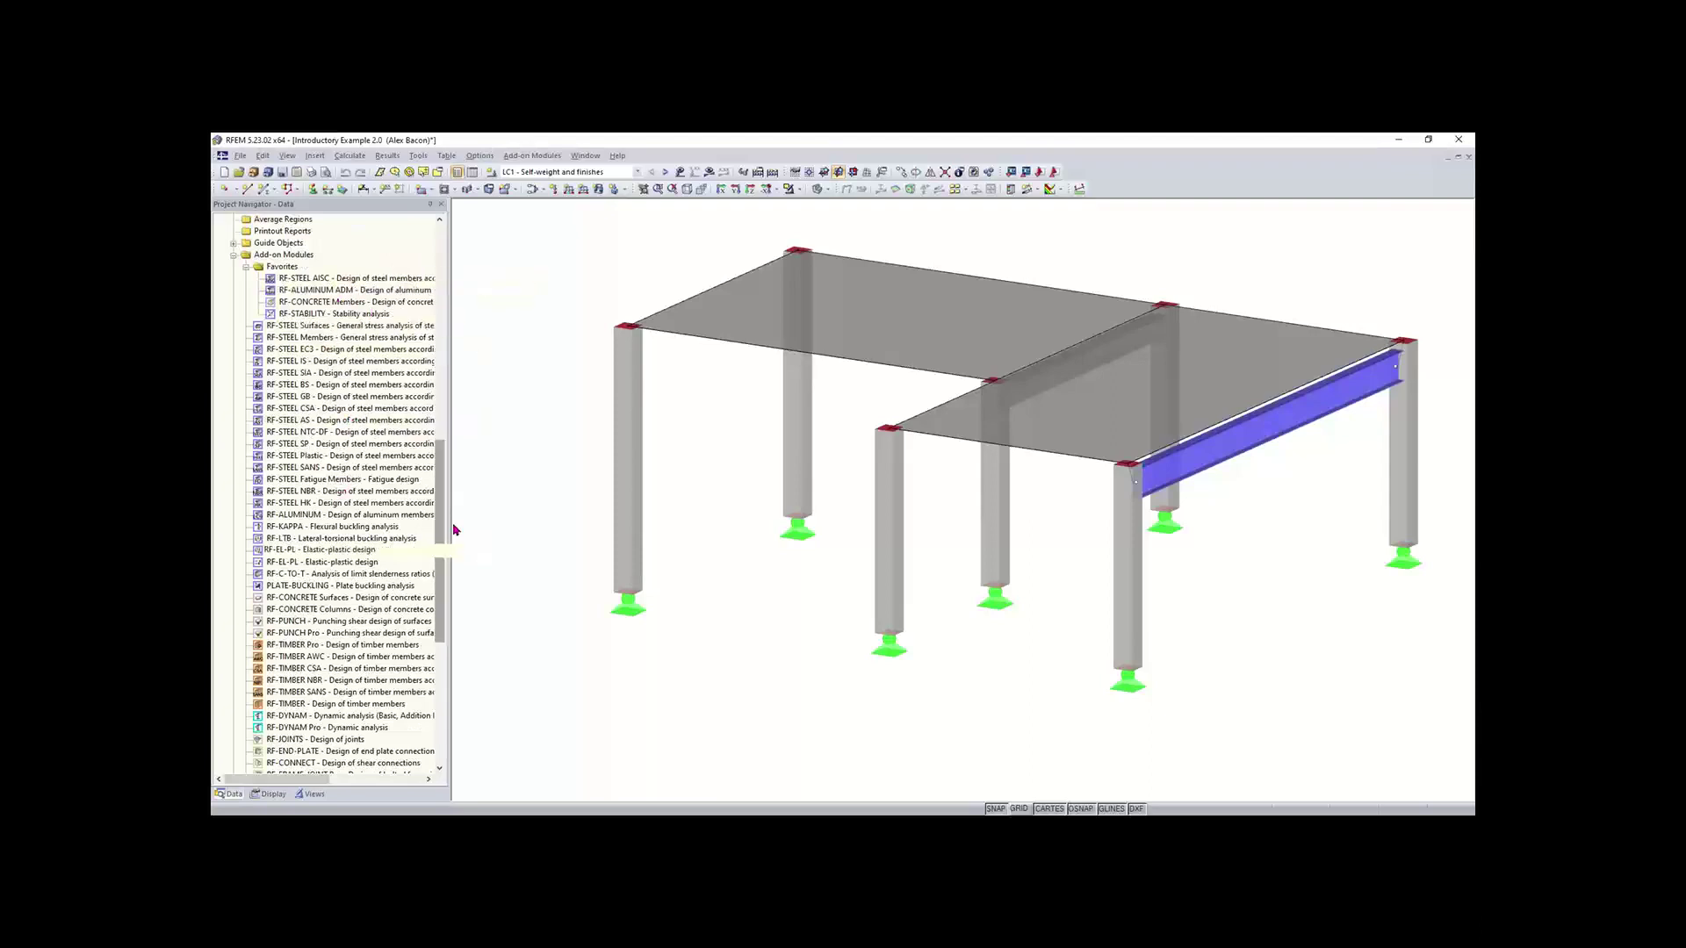
left_click_drag(438, 518, 444, 547)
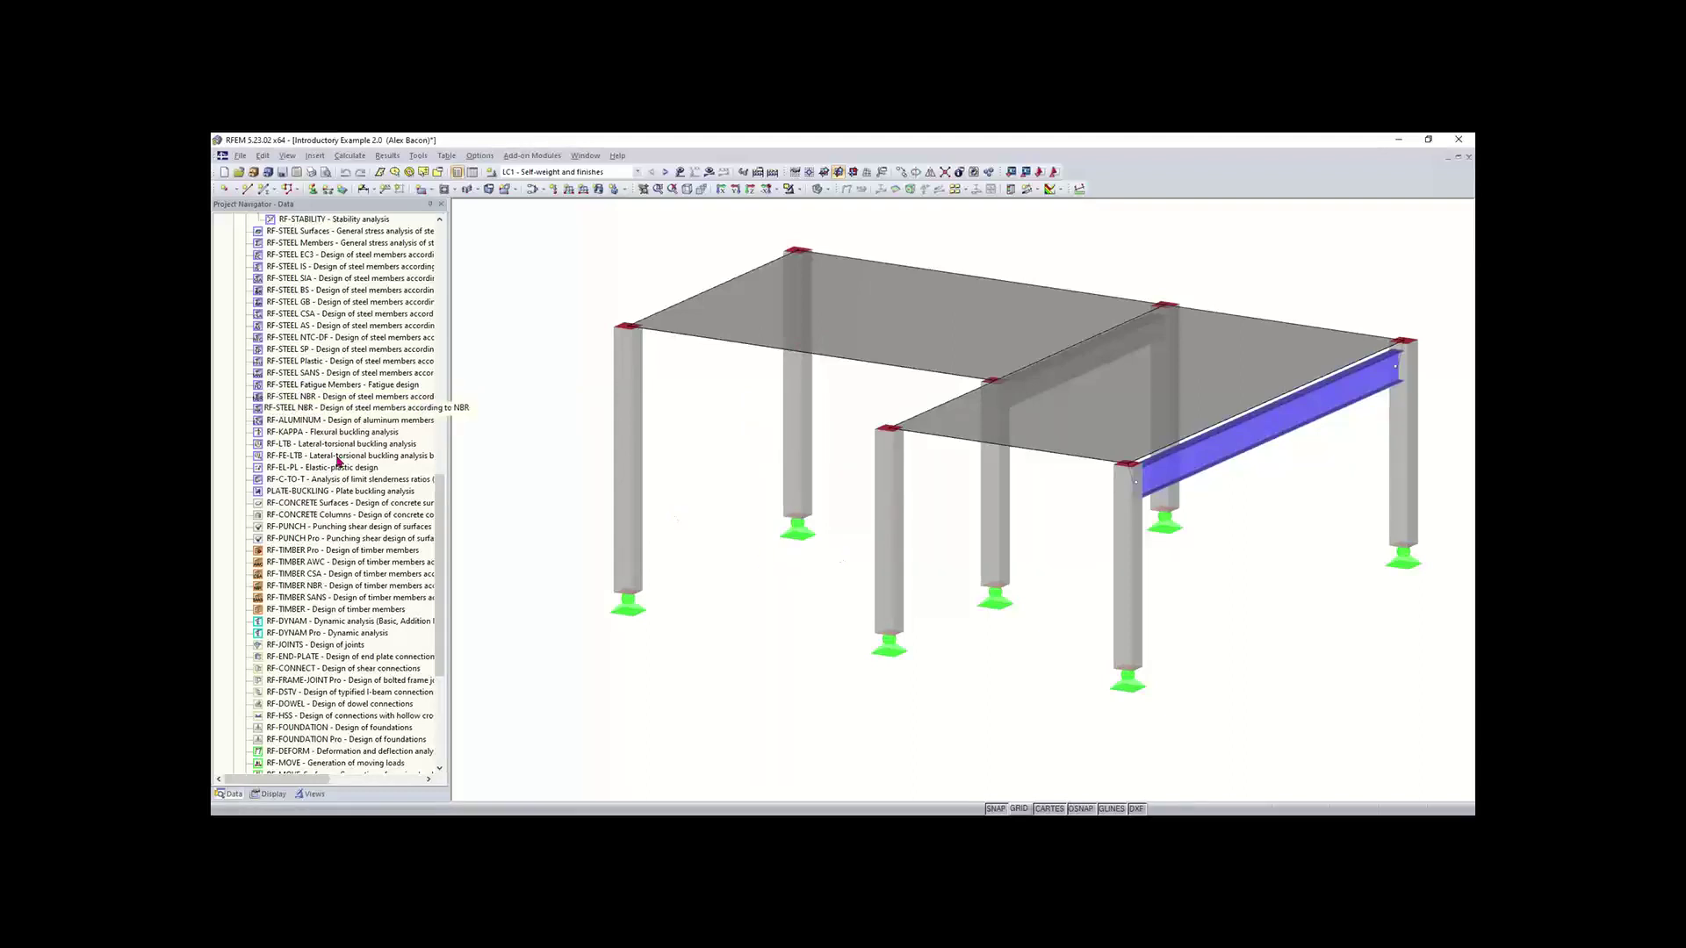
scroll(439, 562, "up", 2)
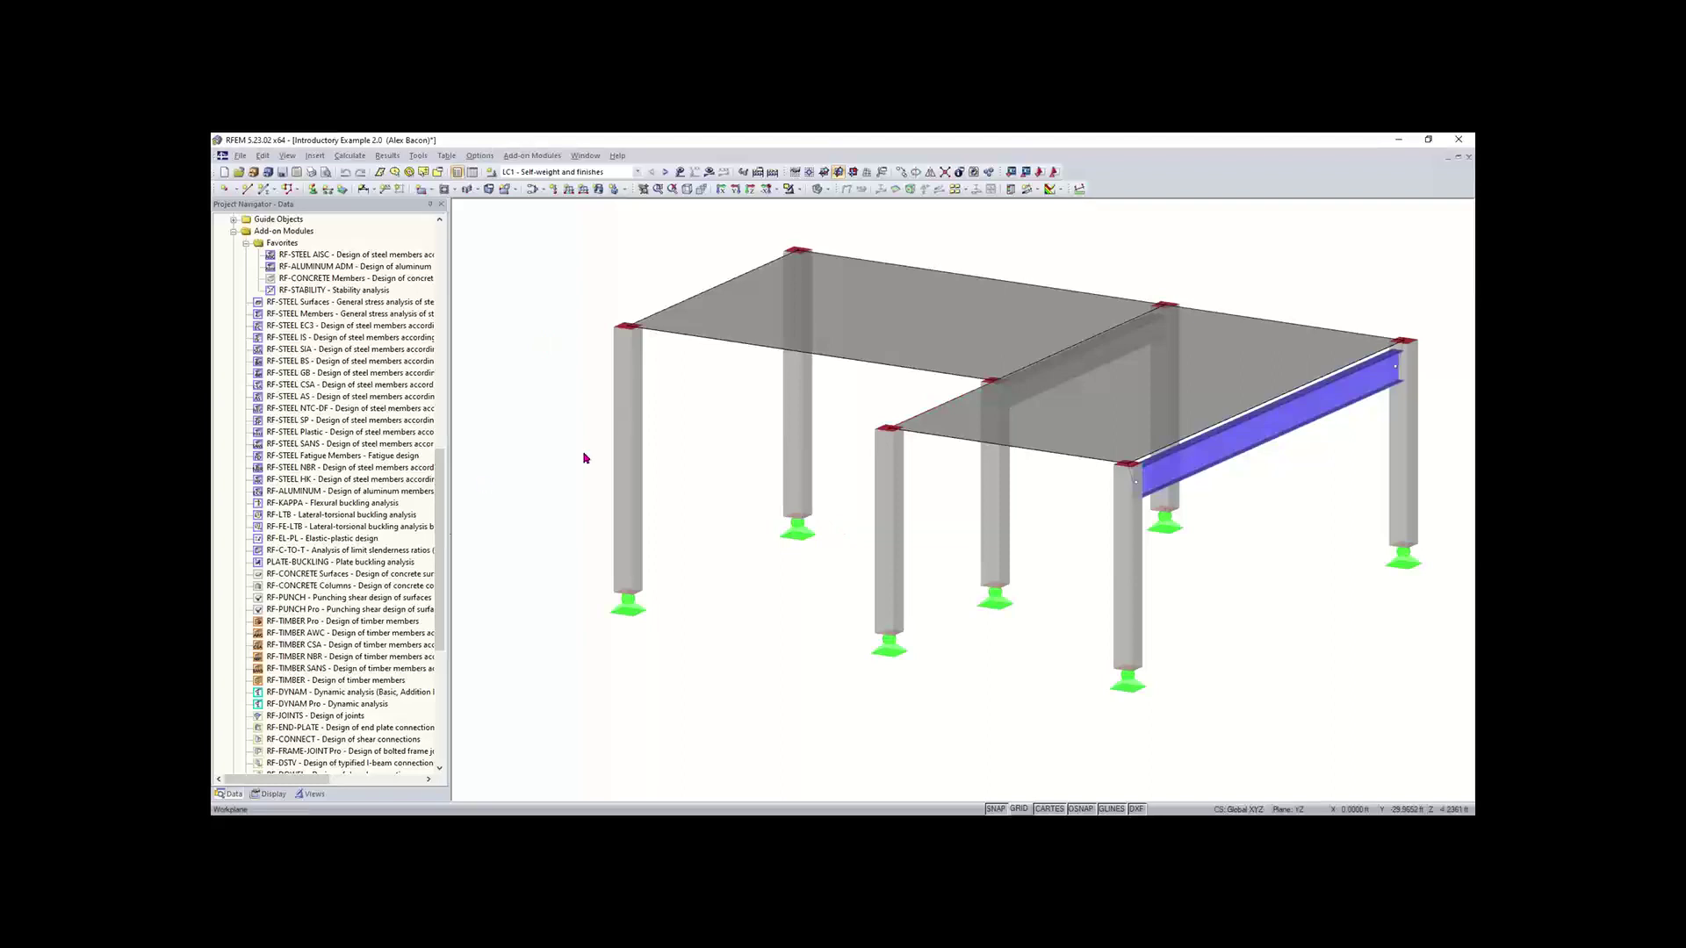
scroll(444, 483, "up", 3)
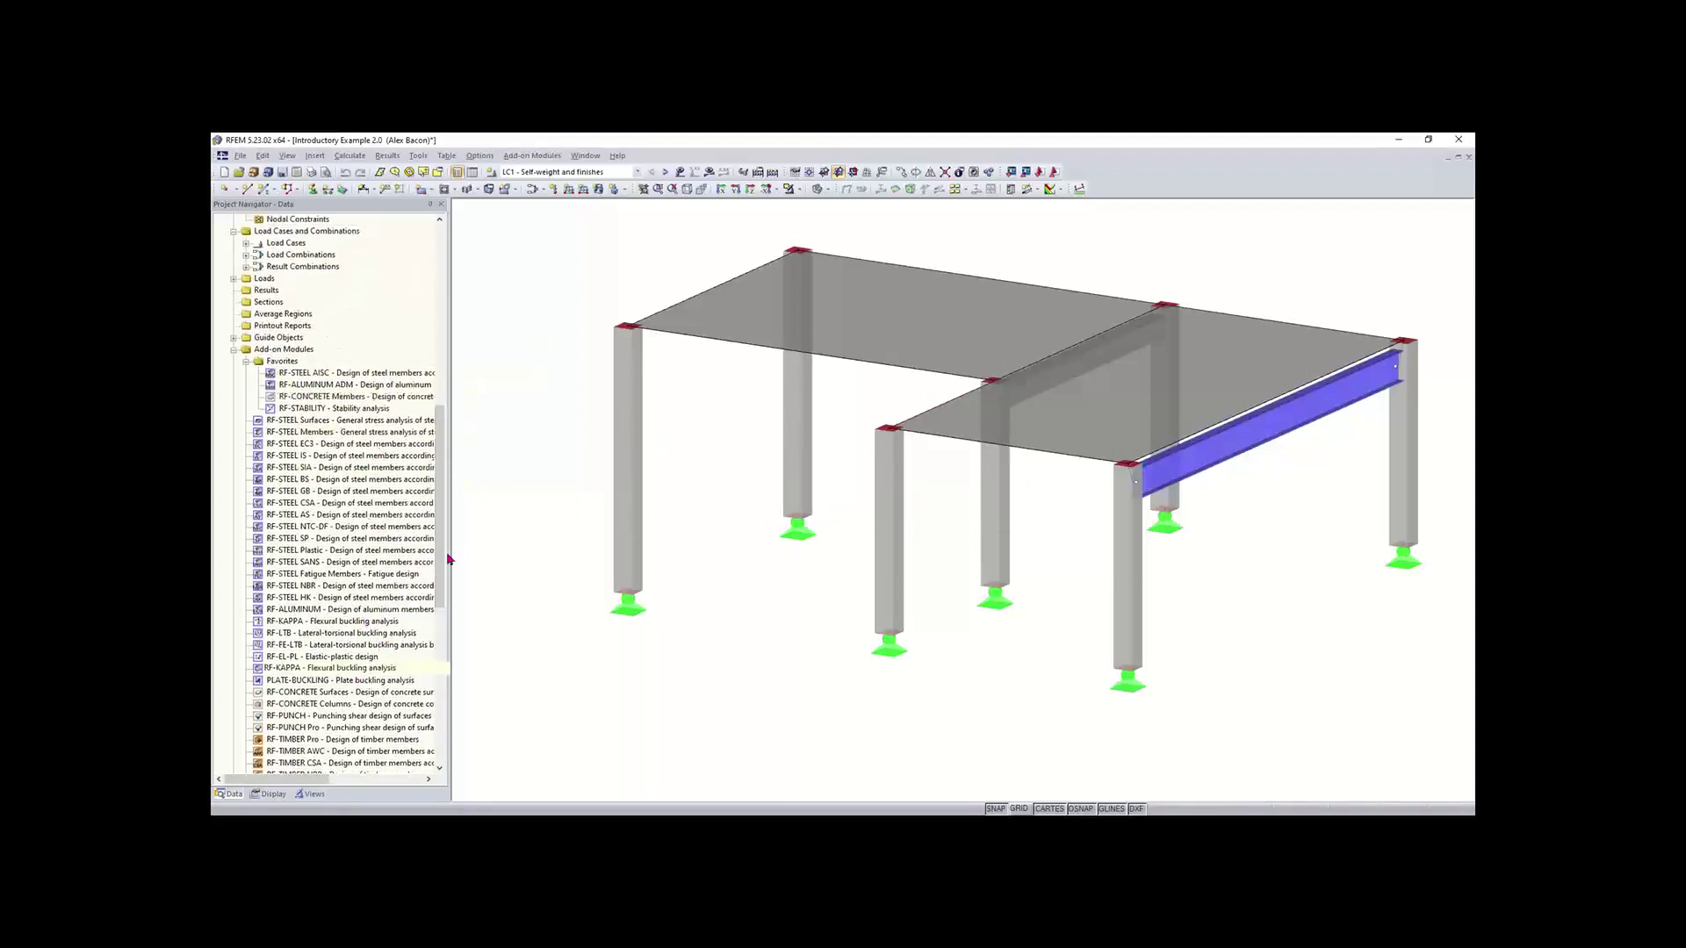
left_click_drag(440, 527, 439, 600)
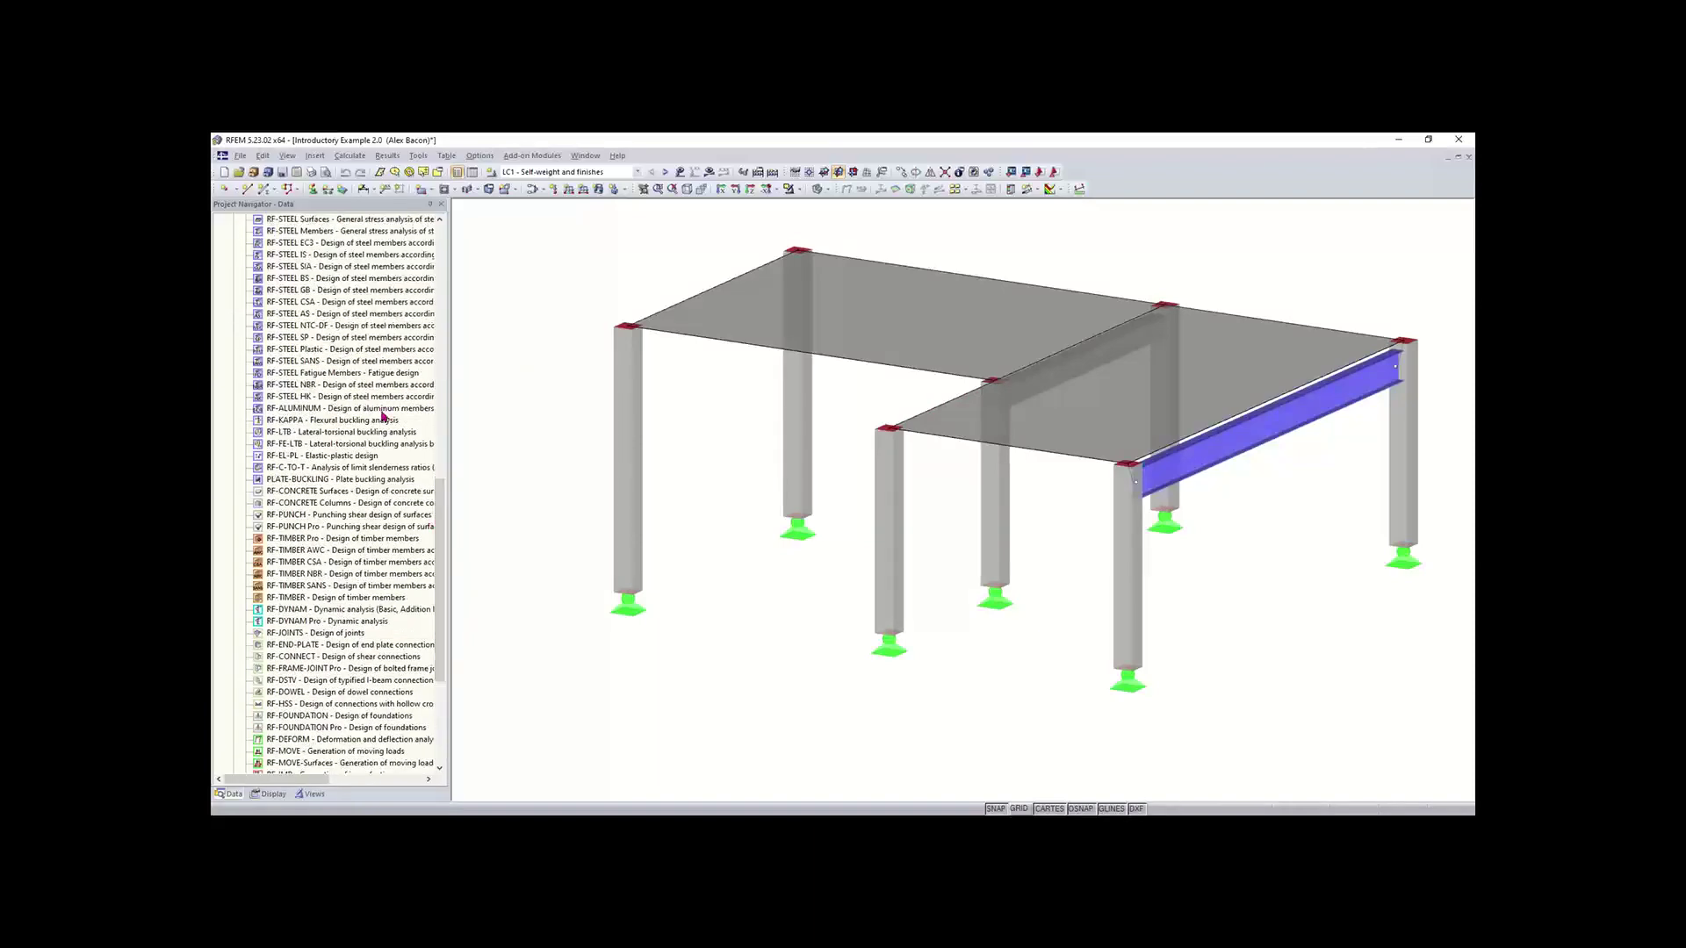
Step: Select member 4 in the model data and collapse the expanded categories of the display settings tree
left_click_drag(440, 532, 420, 321)
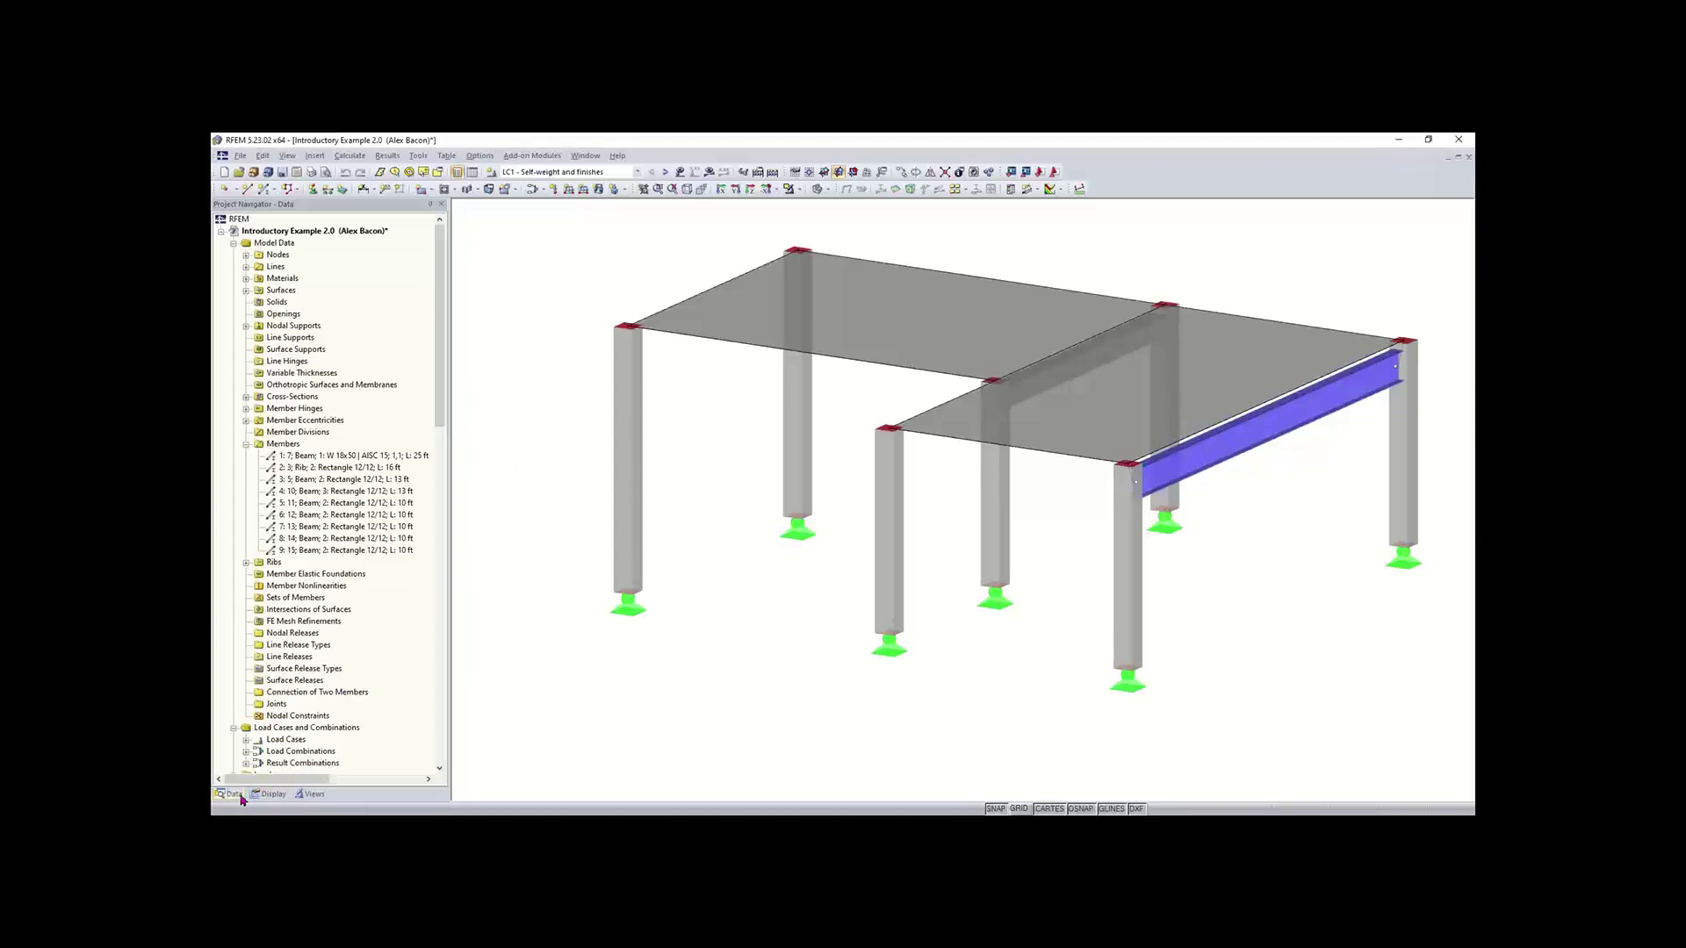
left_click(343, 491)
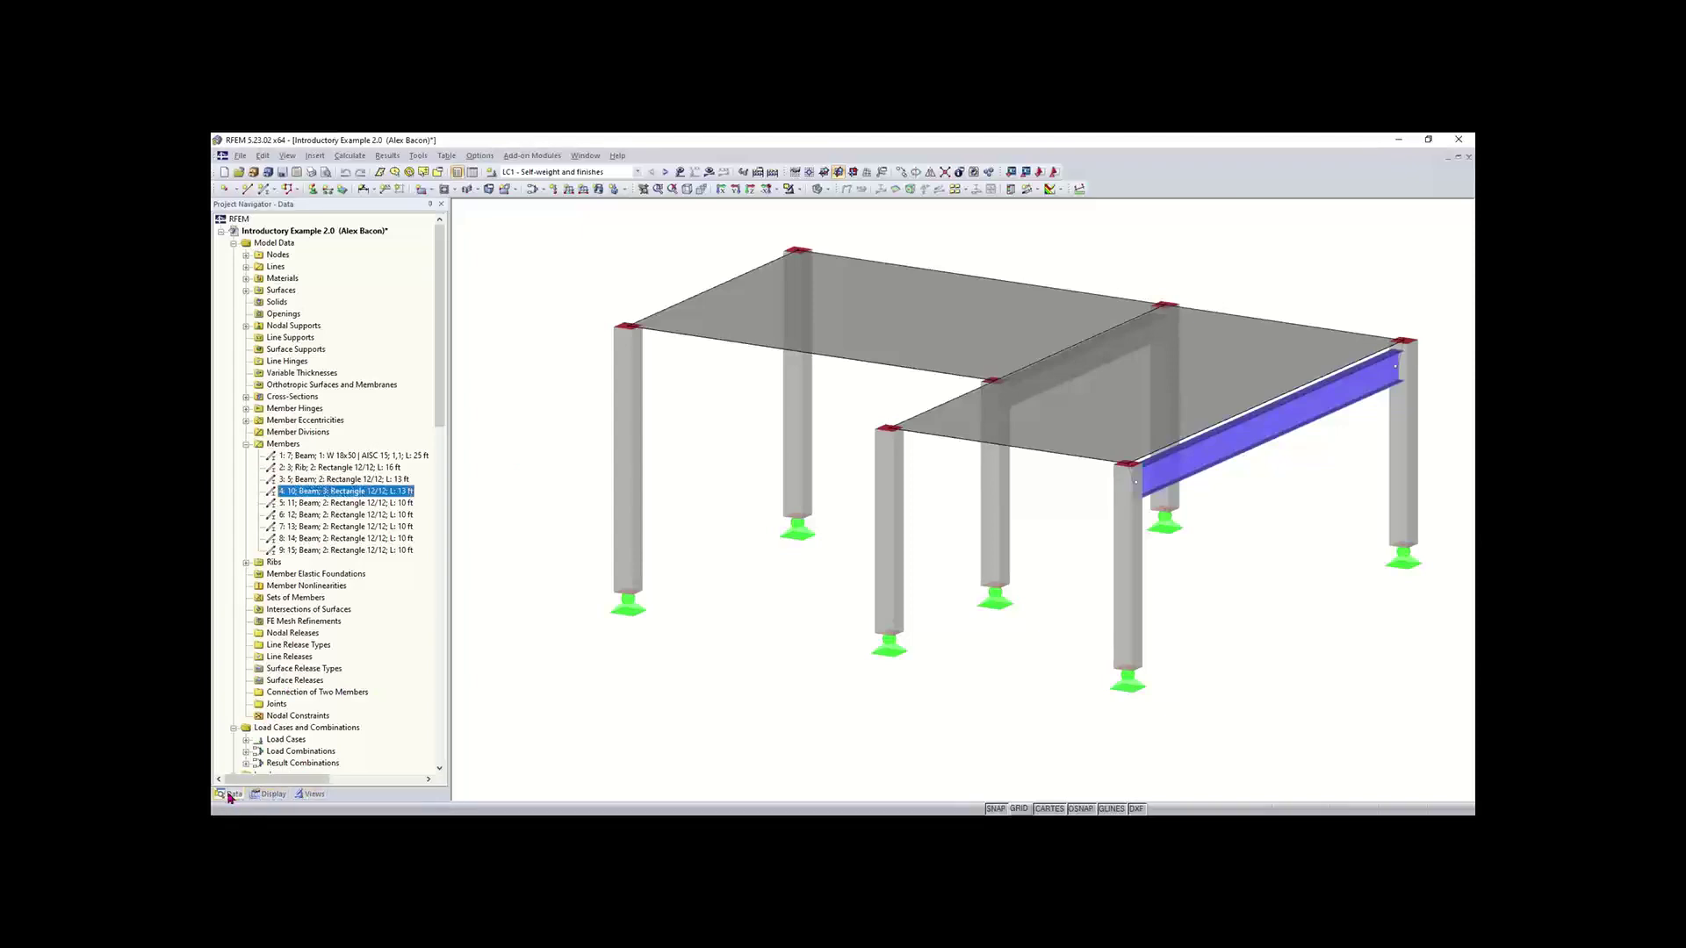
left_click(273, 796)
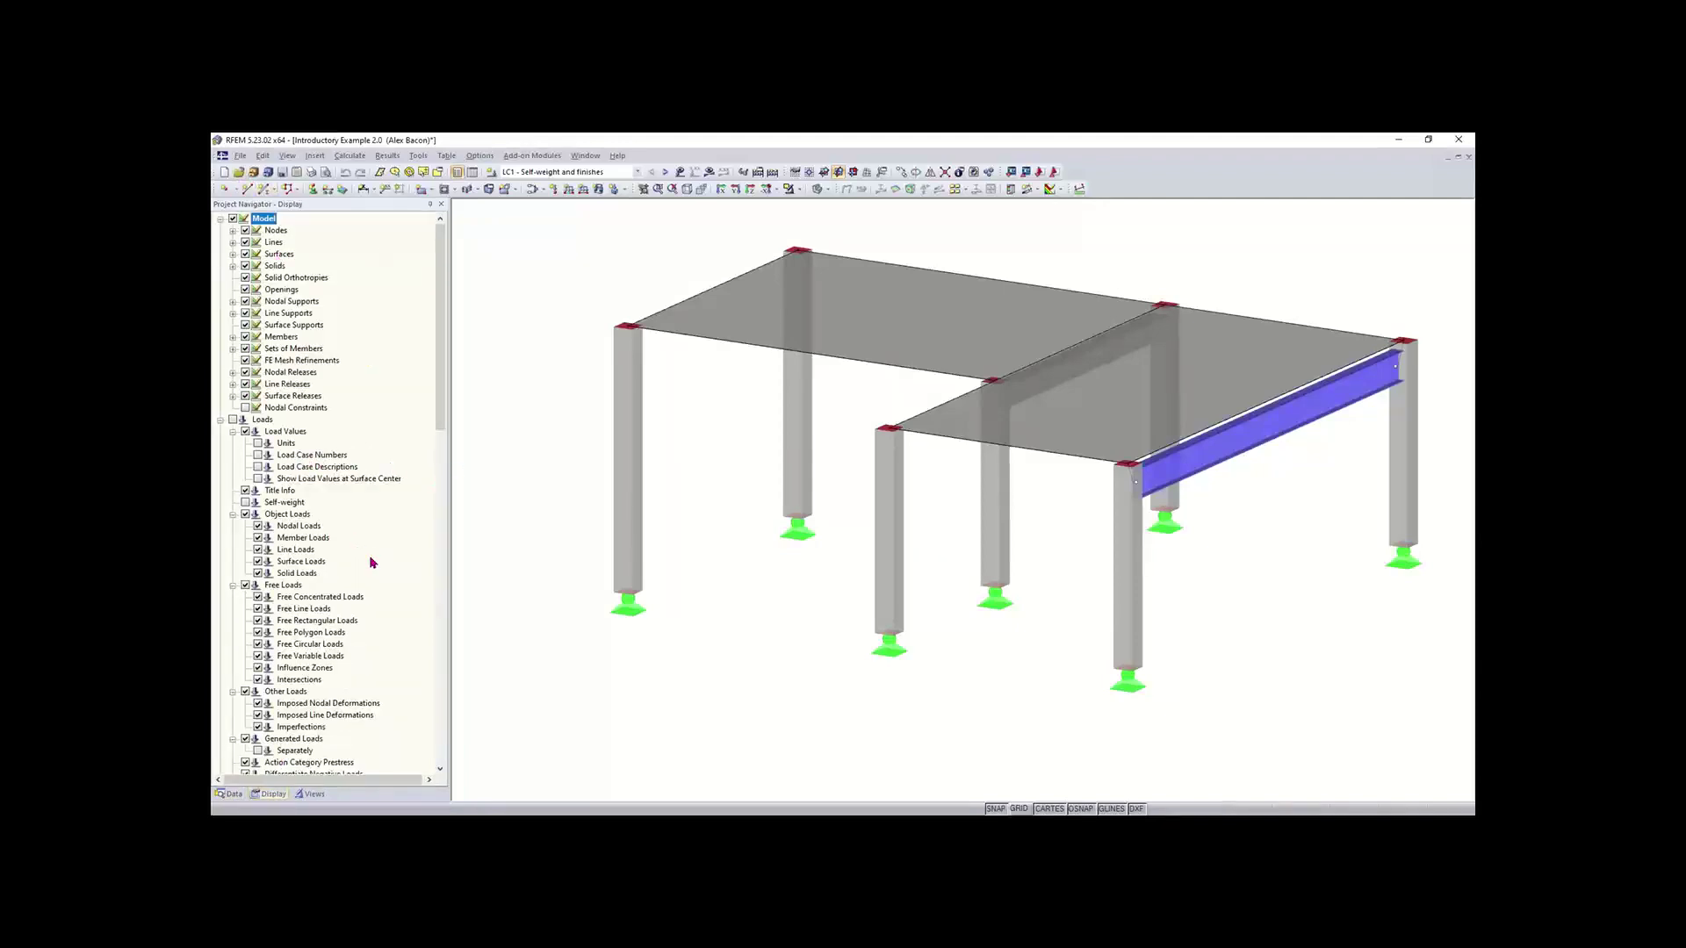
left_click(221, 419)
left_click(220, 220)
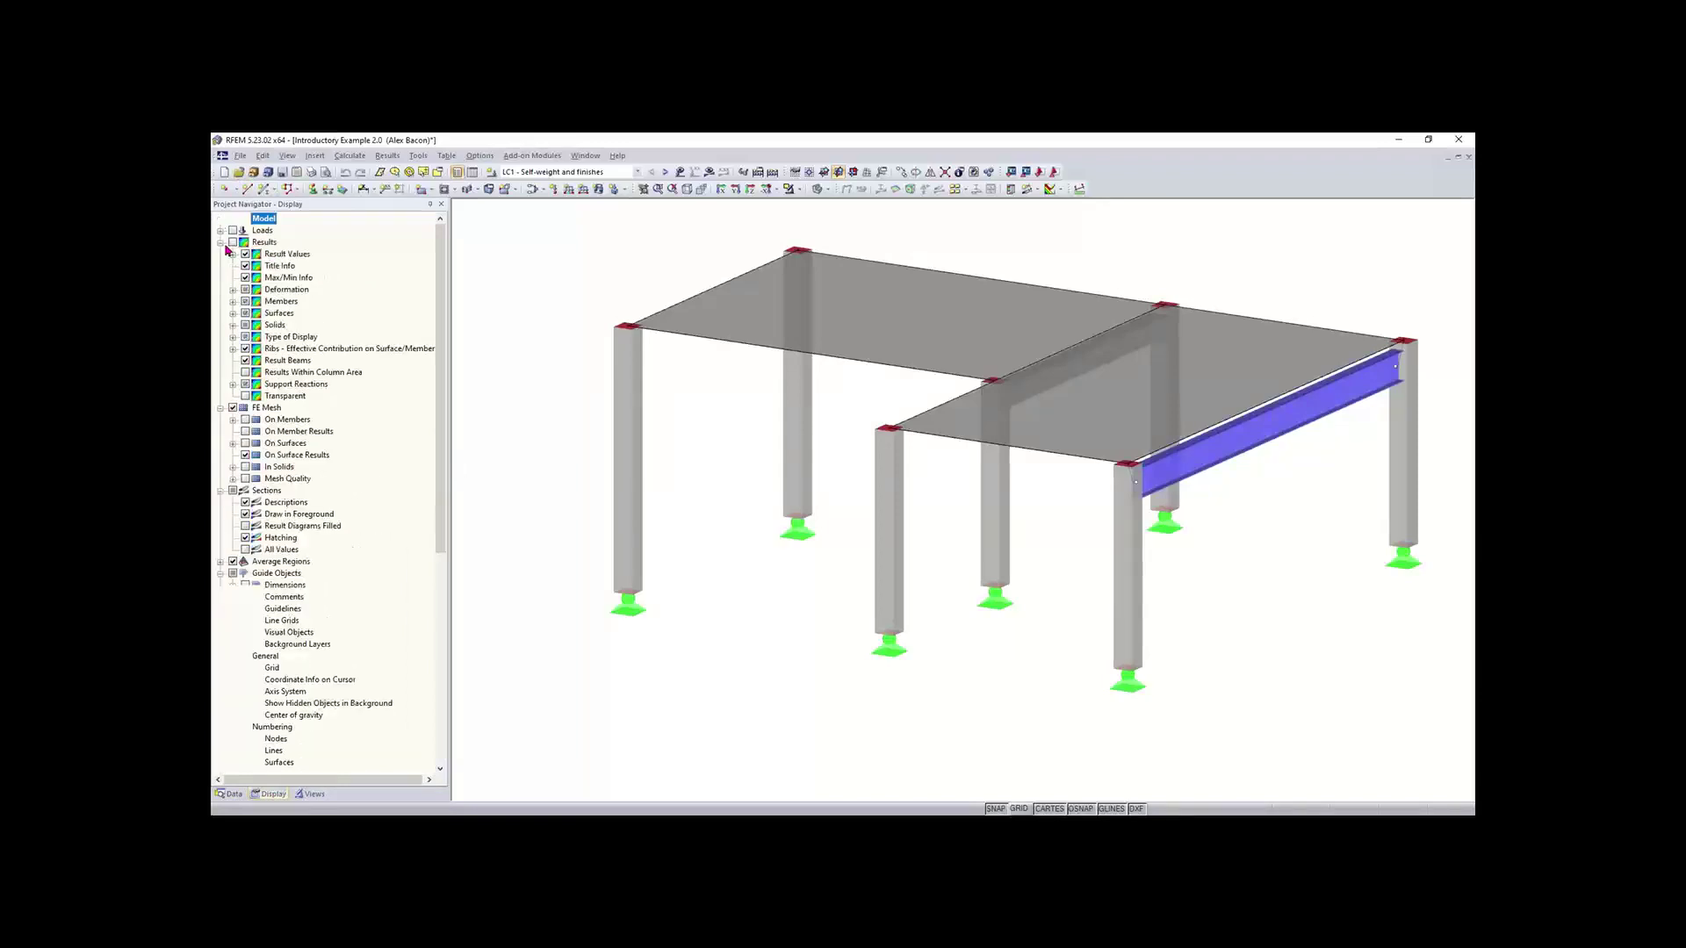
left_click(220, 242)
left_click(220, 254)
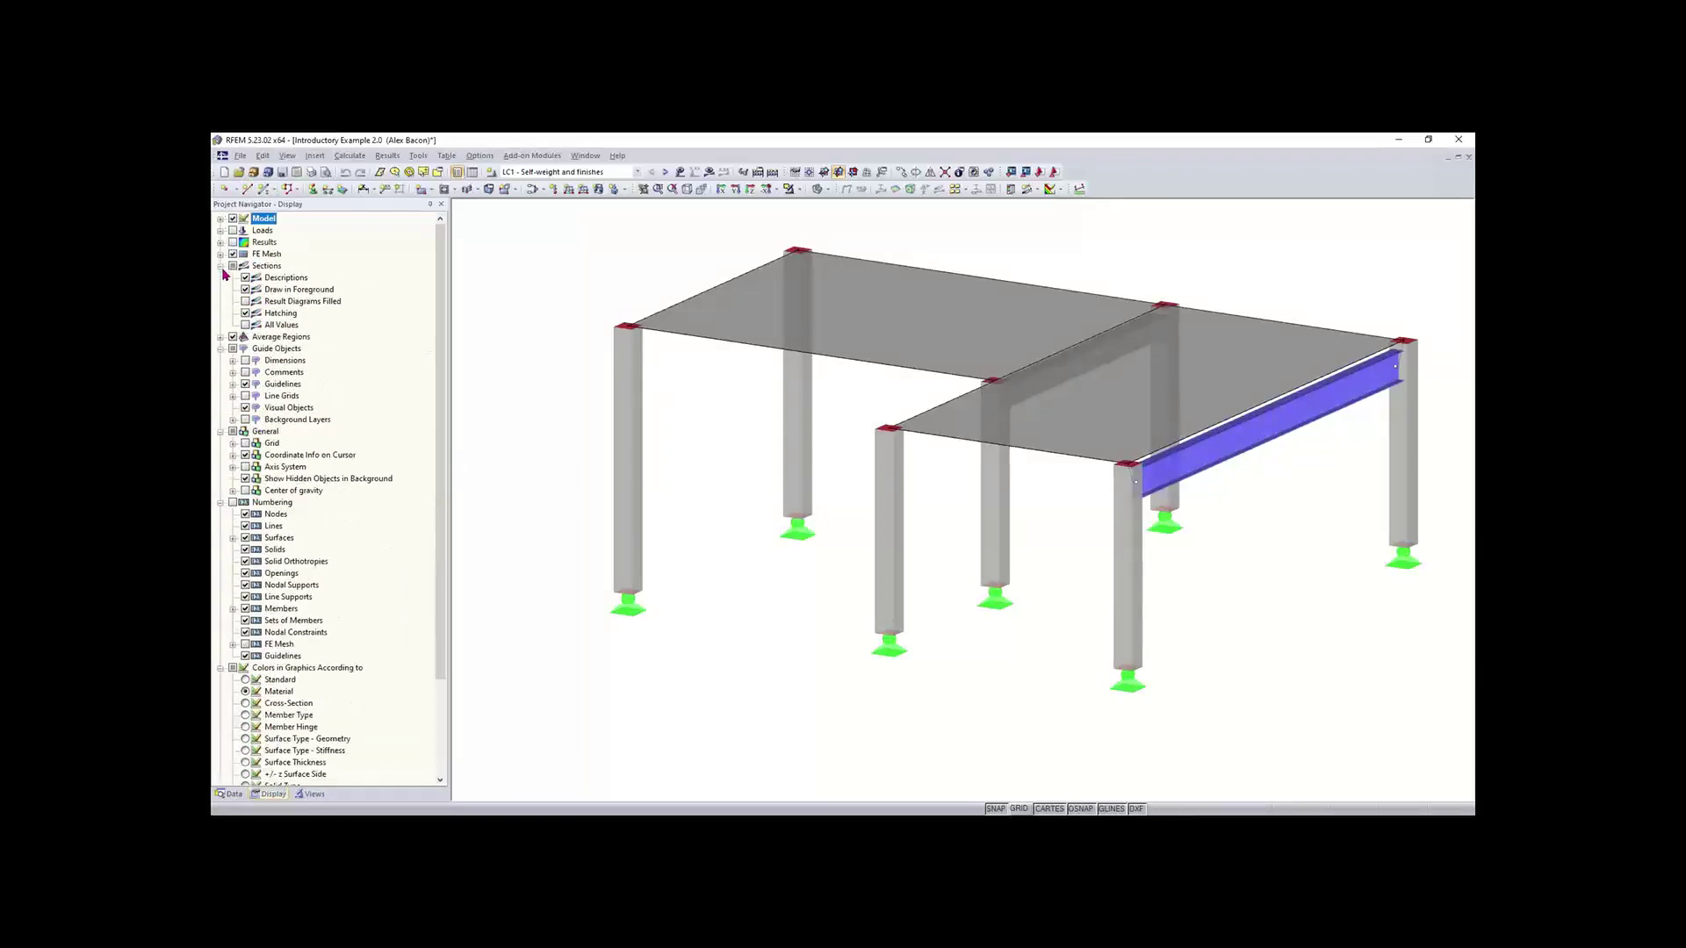
left_click(220, 266)
left_click(221, 289)
left_click(220, 301)
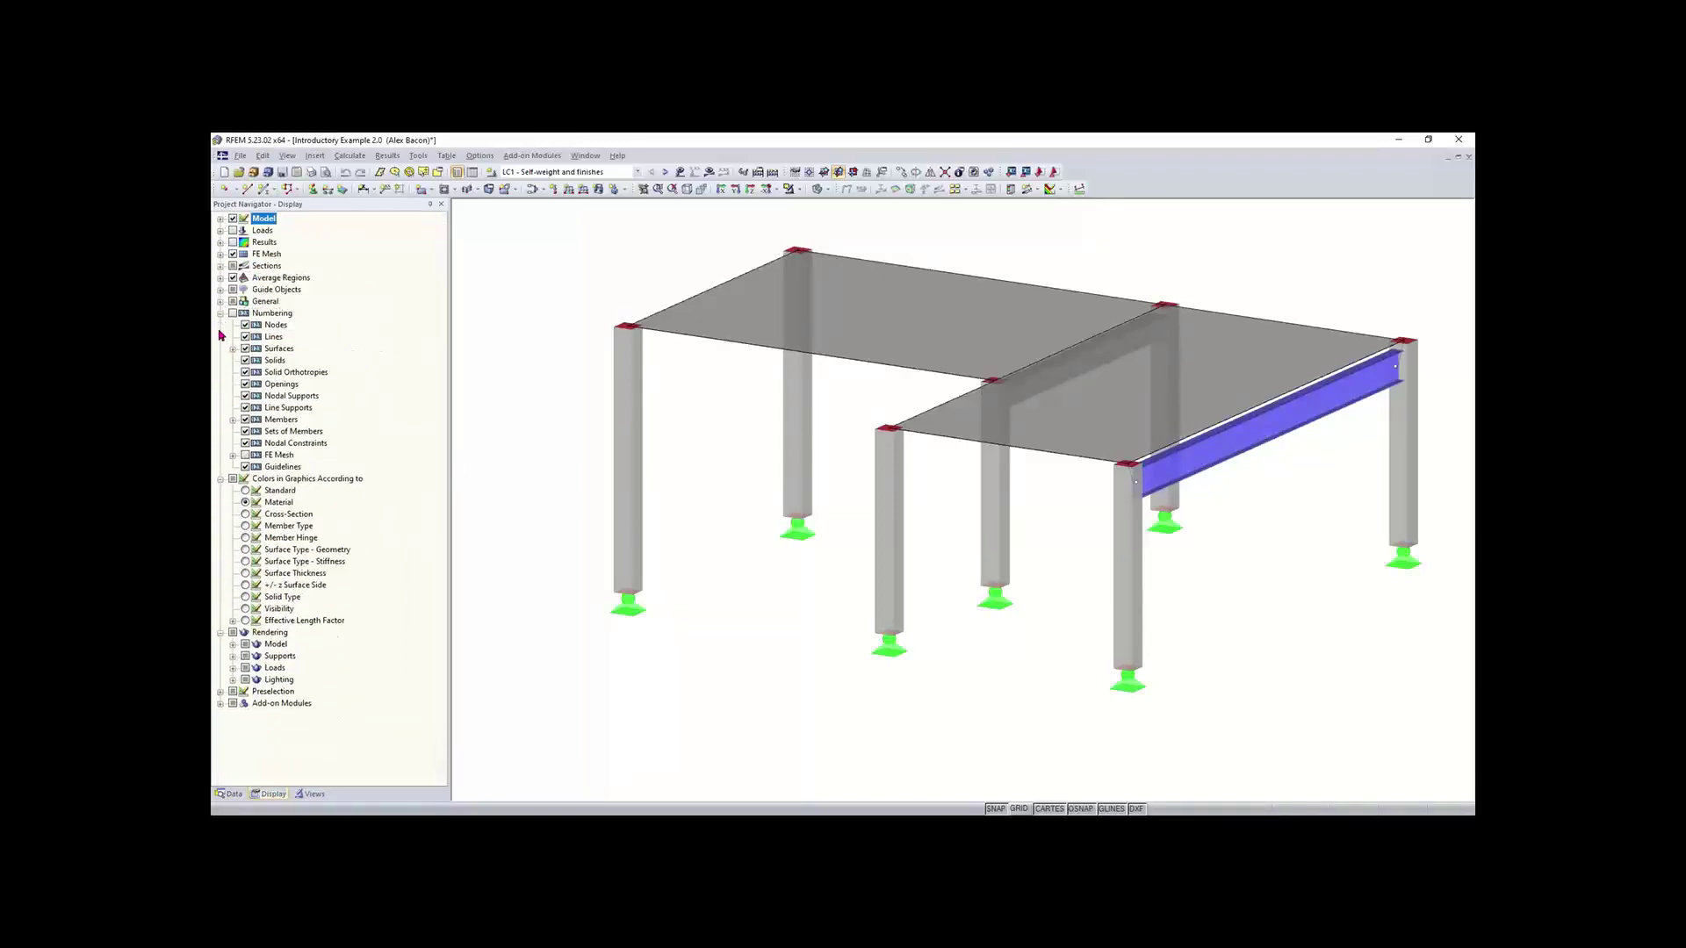
left_click(220, 313)
left_click(220, 324)
left_click(221, 337)
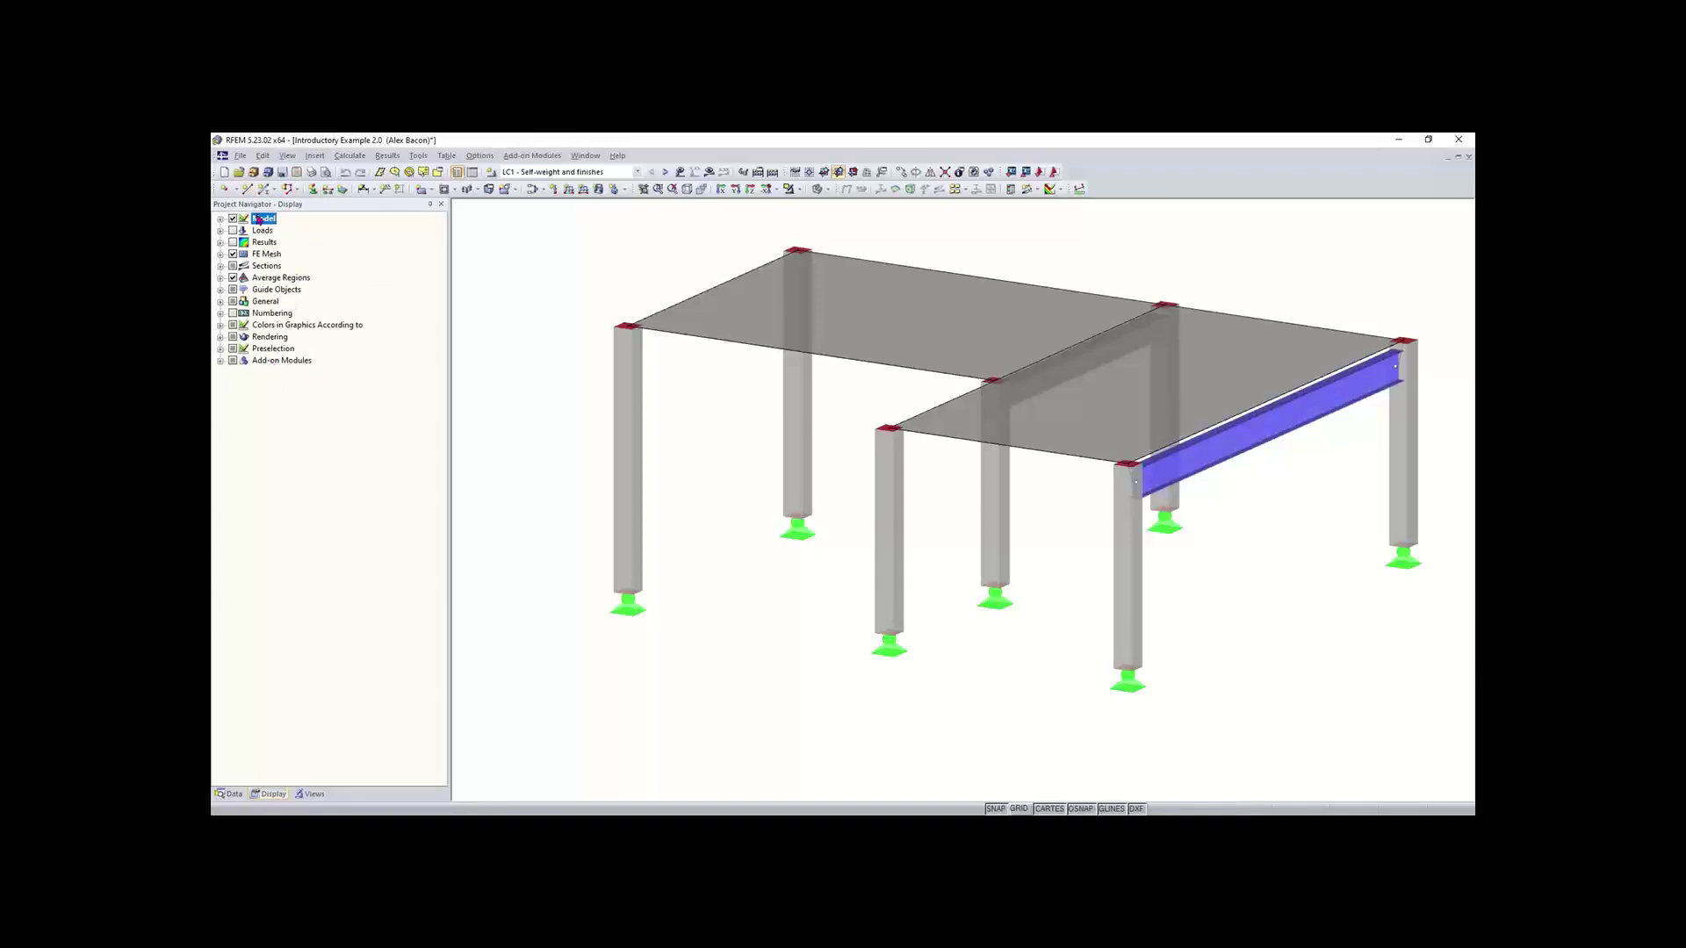
Step: Turn the display of the model's surfaces off and back on, and collapse the Model display category
left_click(220, 220)
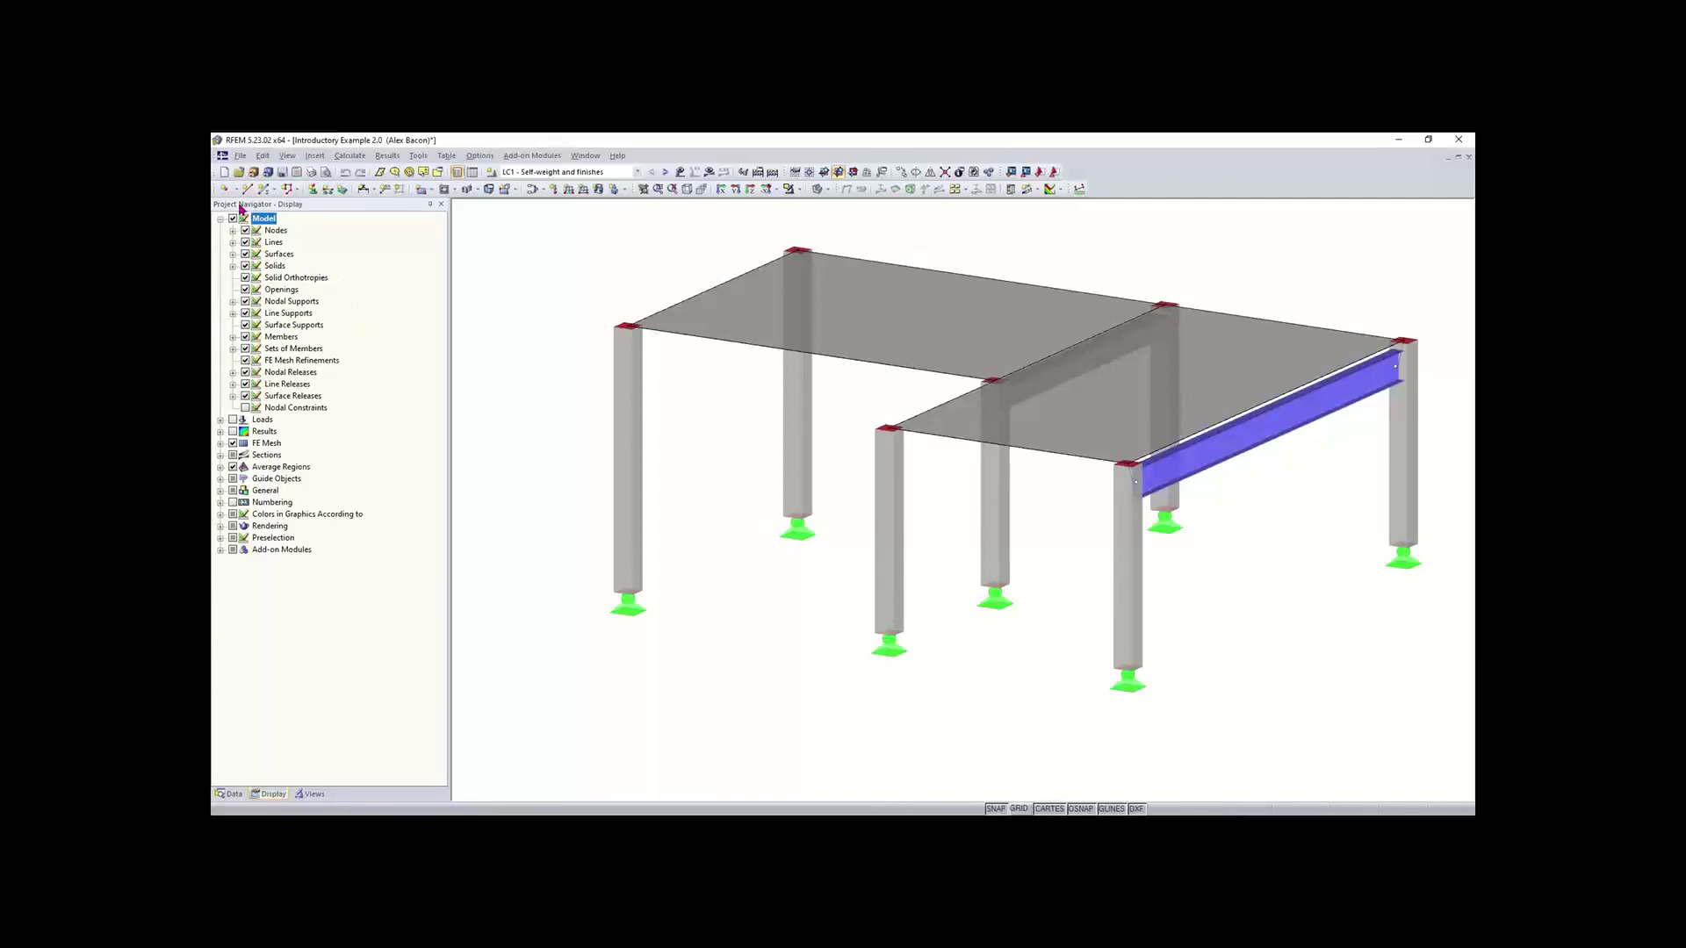
left_click(245, 254)
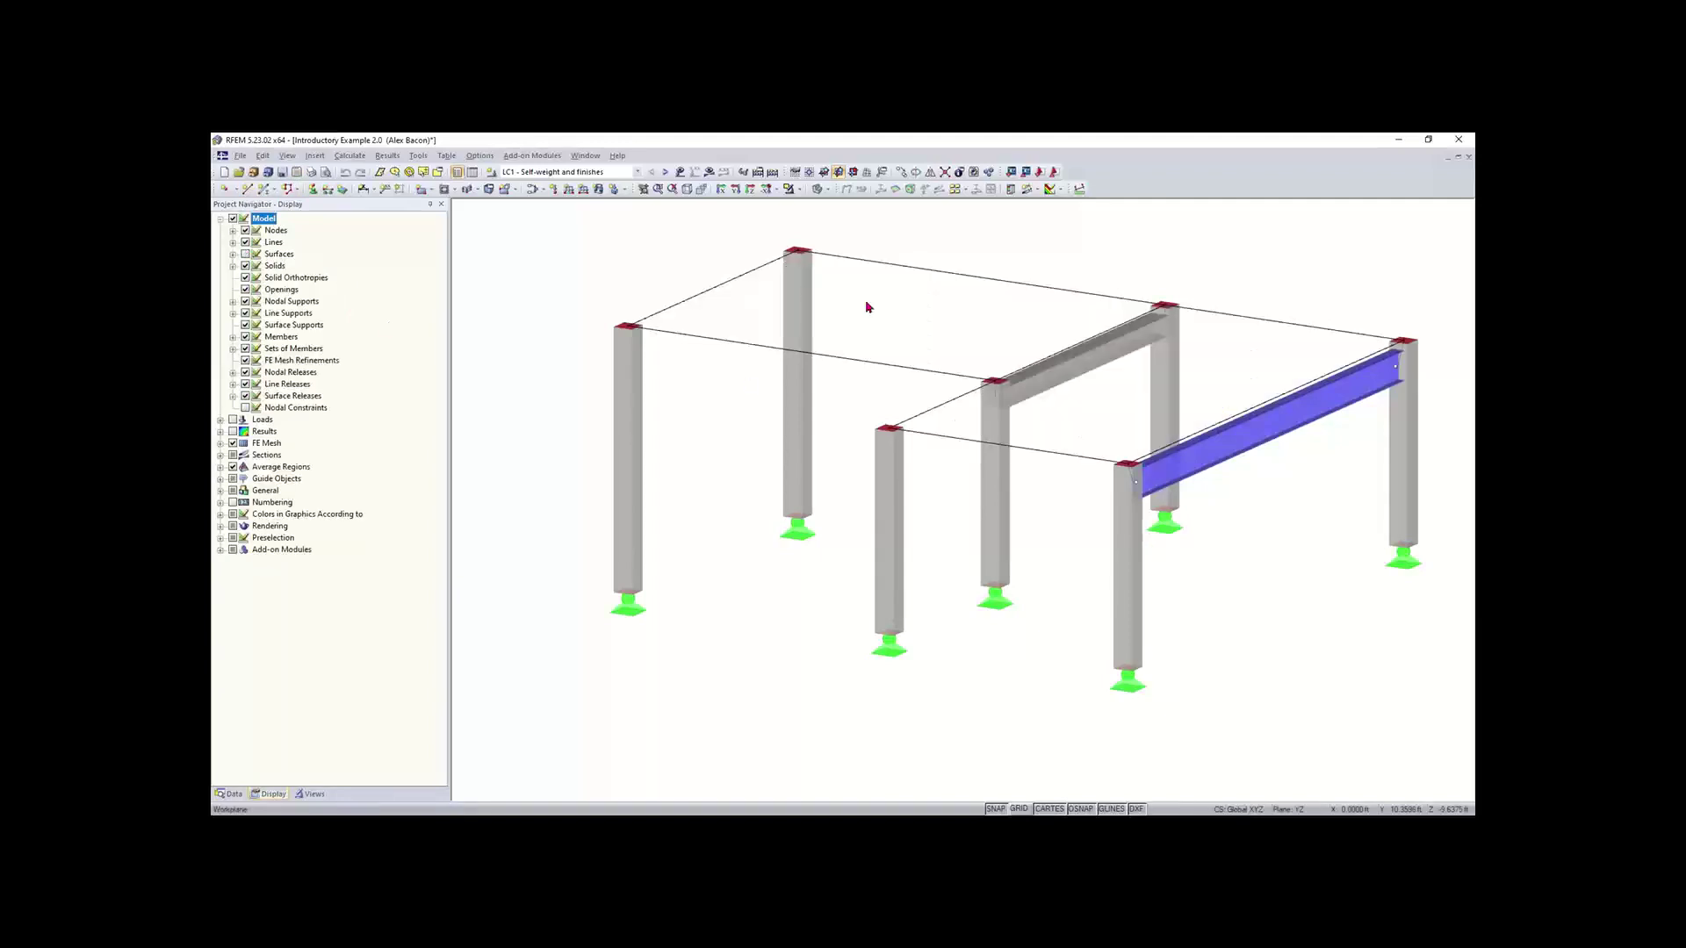
left_click(246, 254)
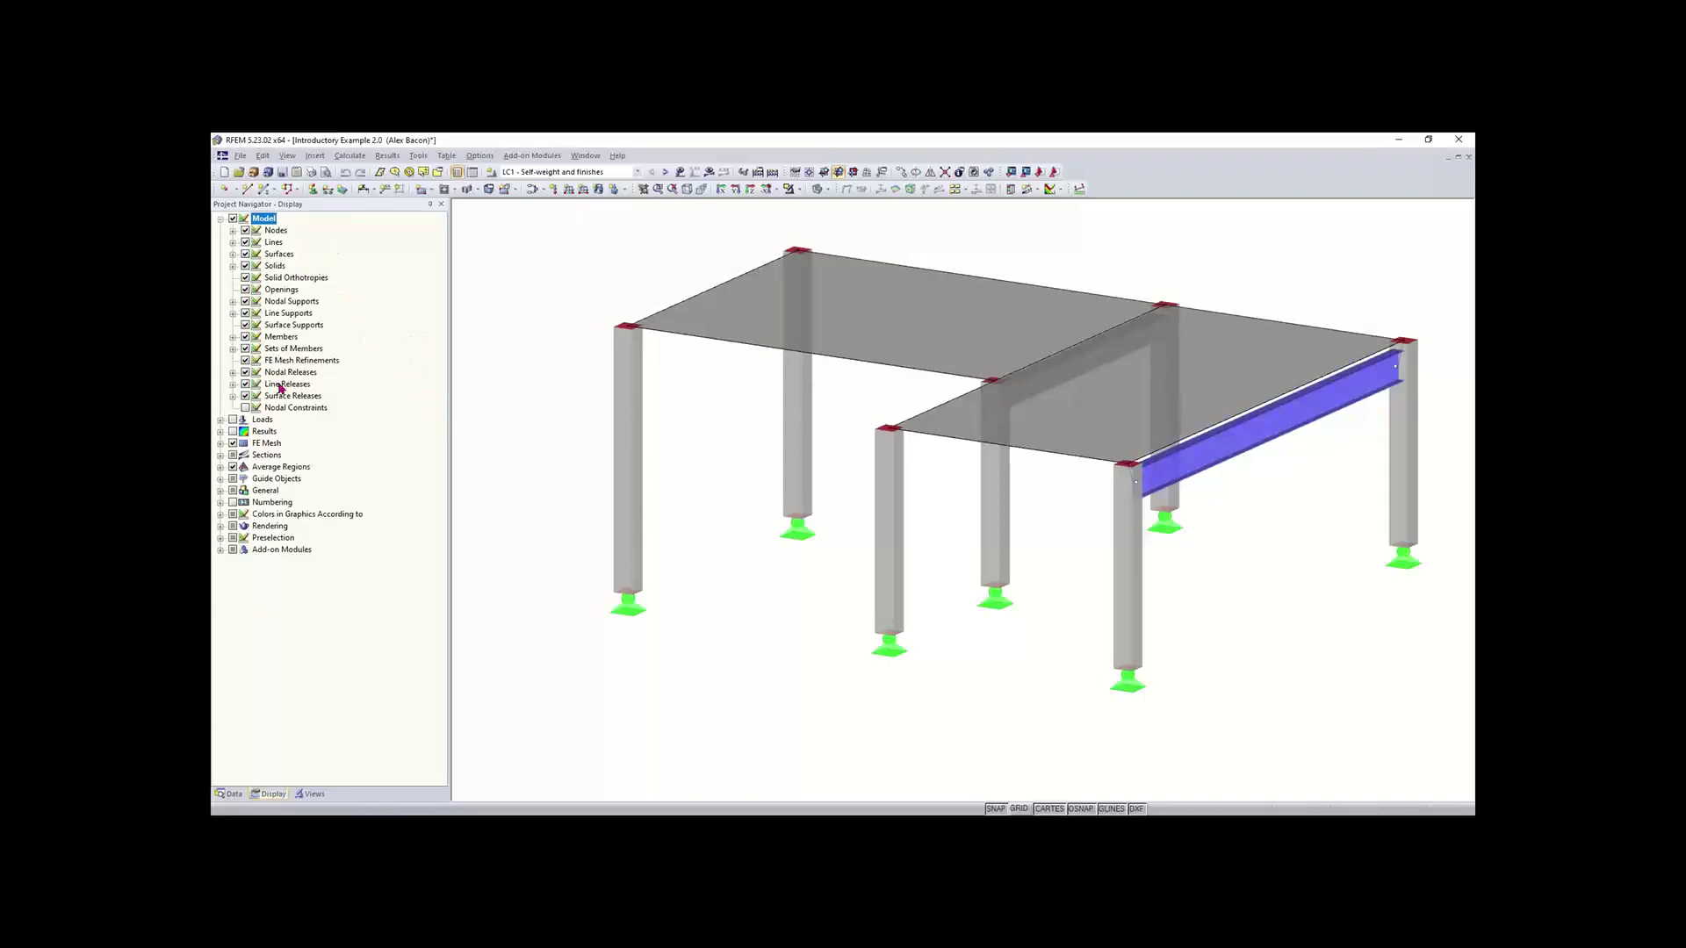
left_click(220, 219)
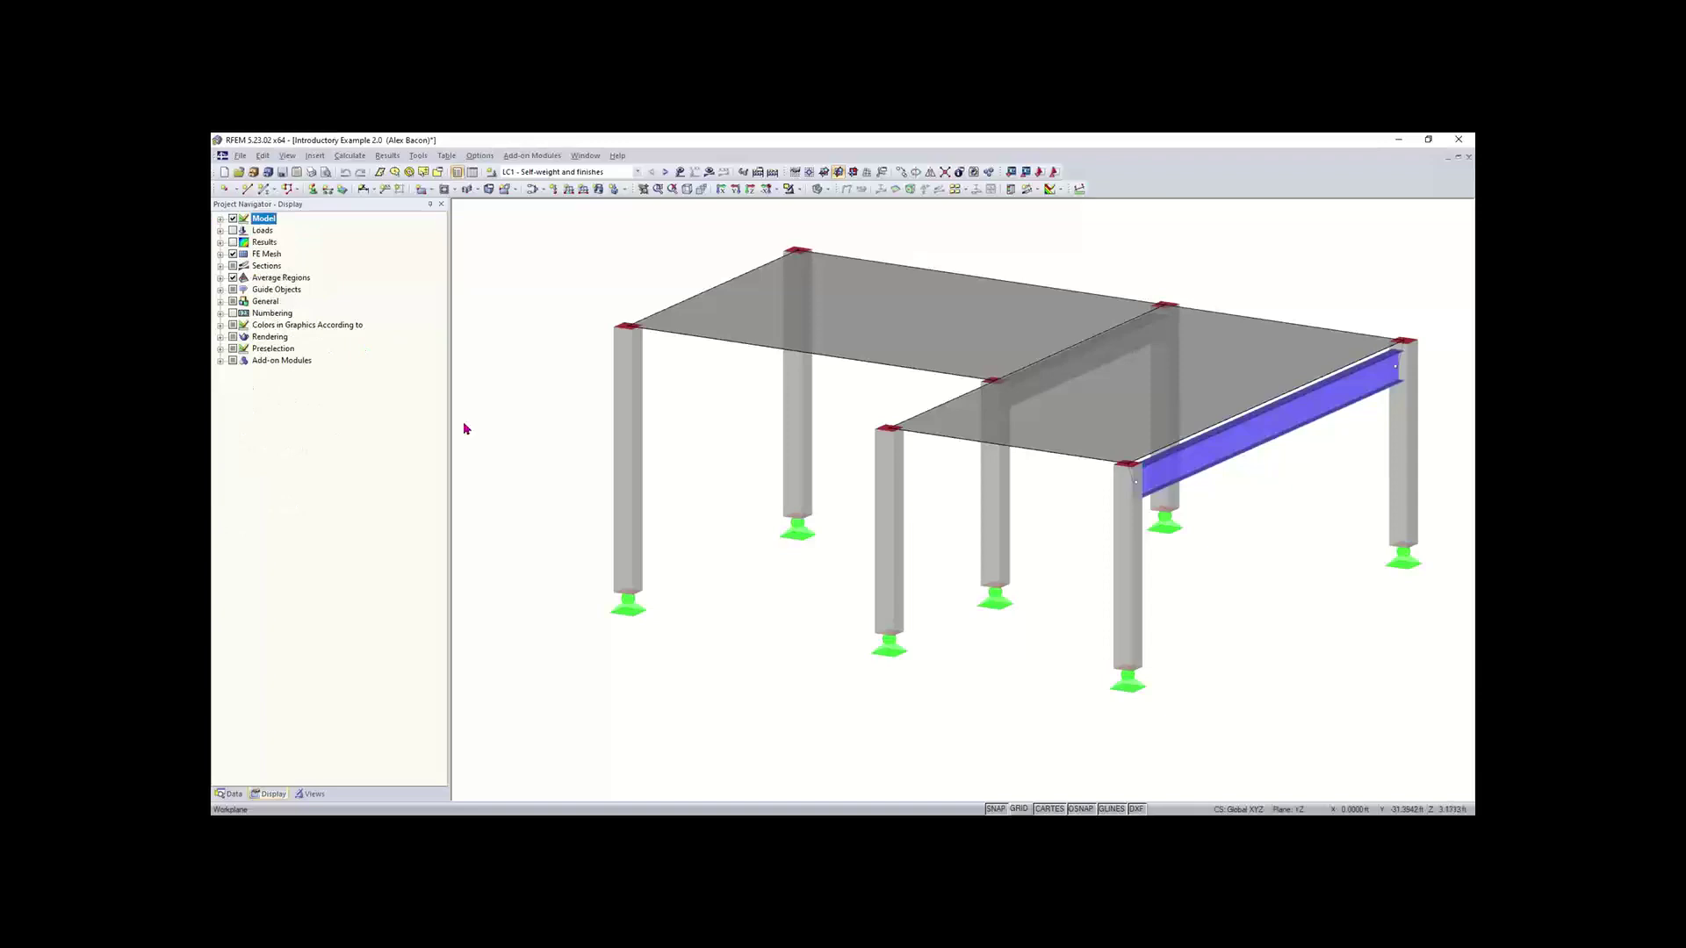
Step: Activate the visibilities and isolate members by cross-section, first 2 - Rectangle 12/12 and finally only 1 - W 18x50
left_click(313, 795)
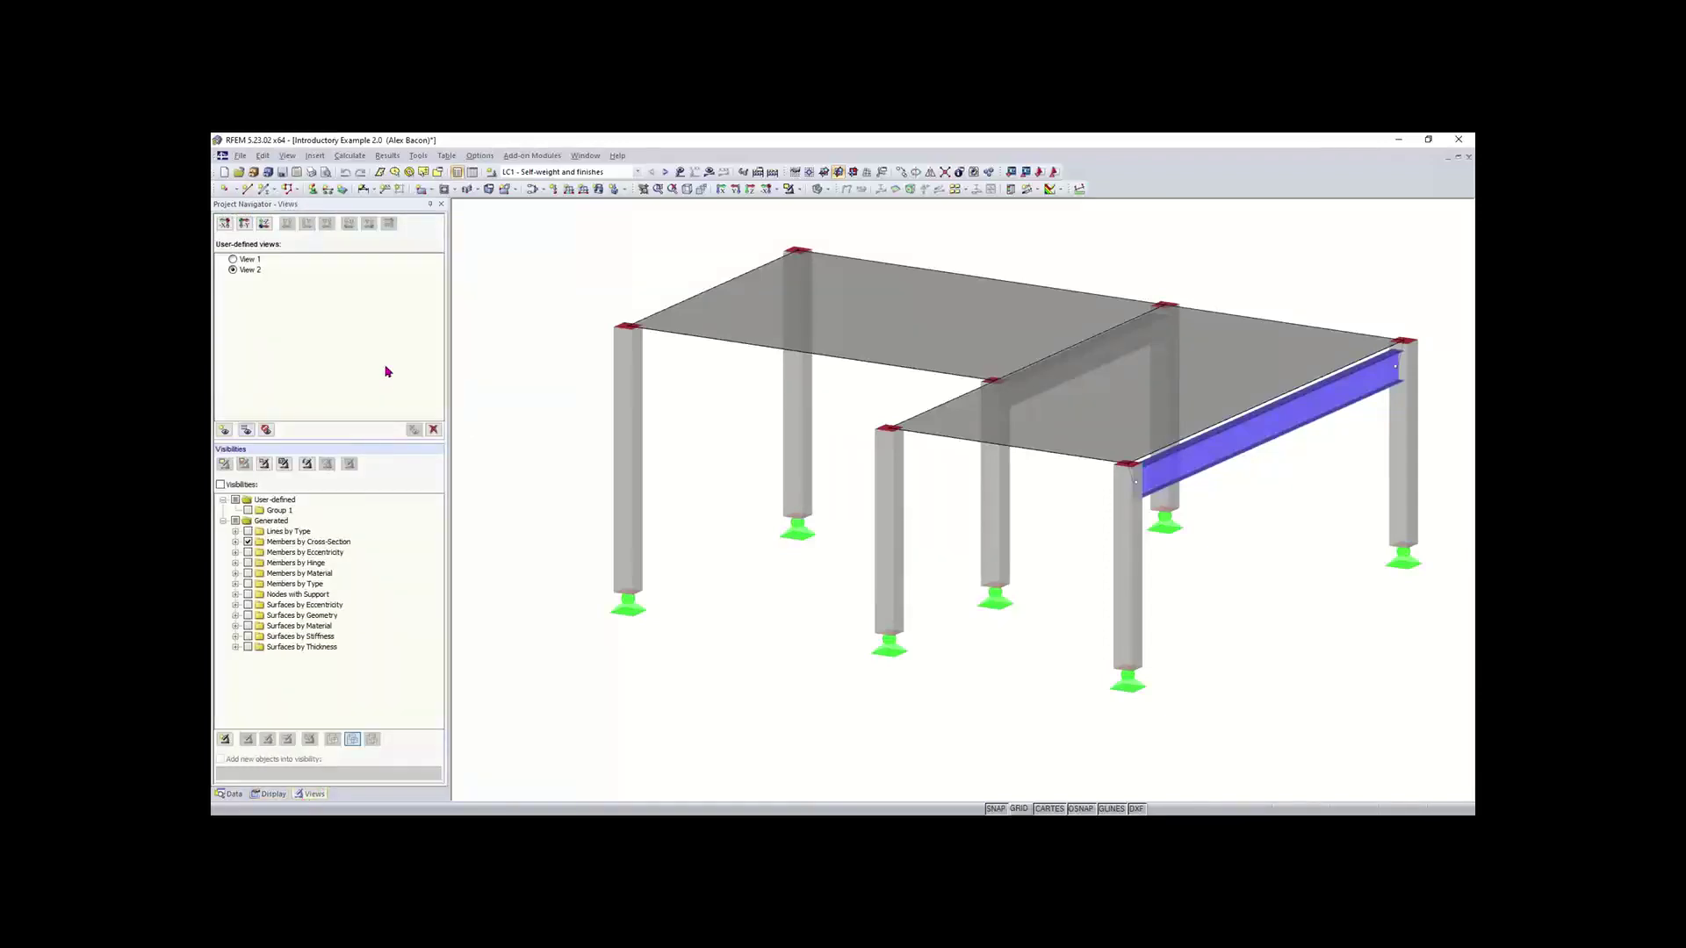
left_click(221, 485)
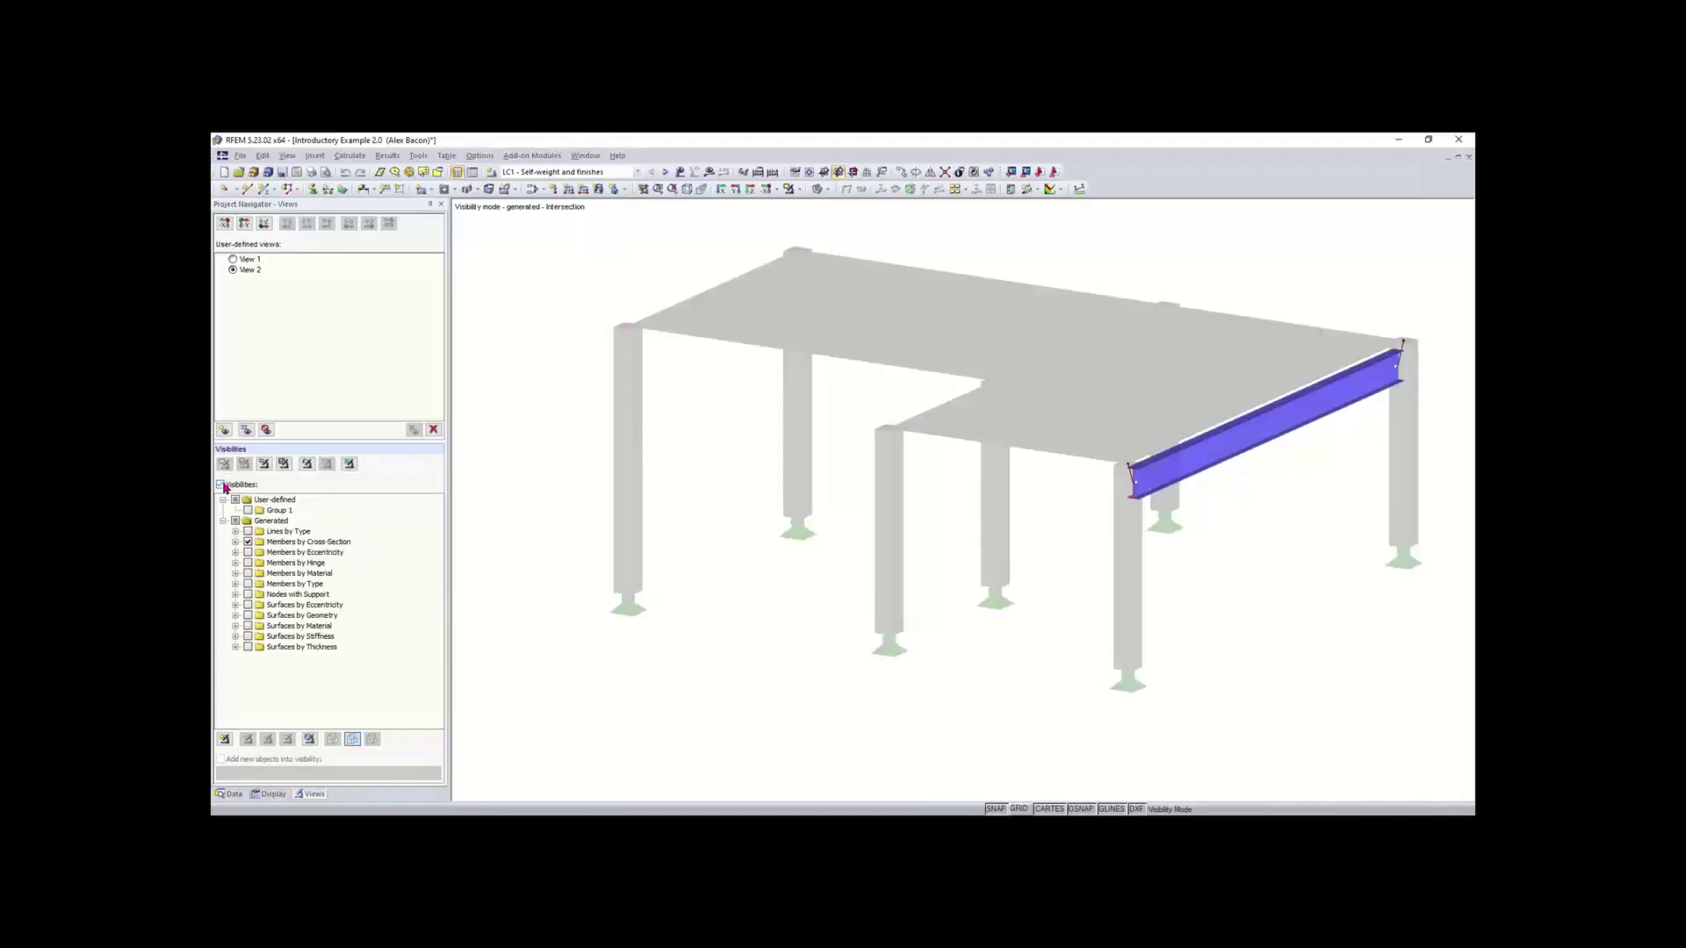
left_click(249, 543)
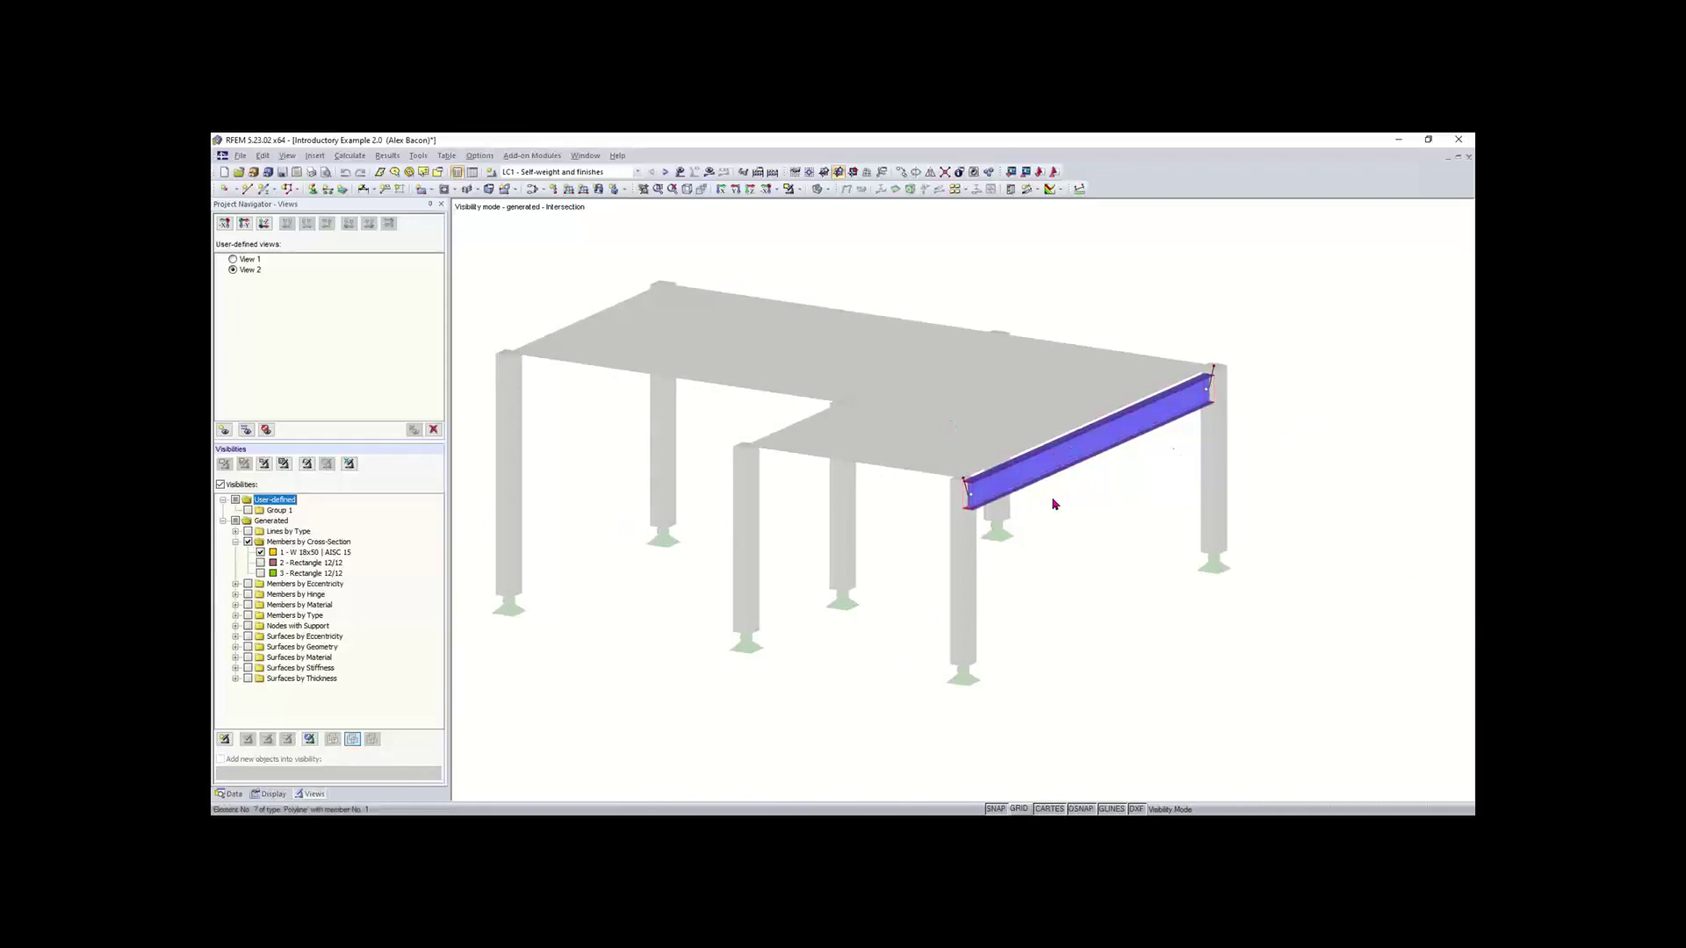
left_click(260, 563)
left_click(261, 552)
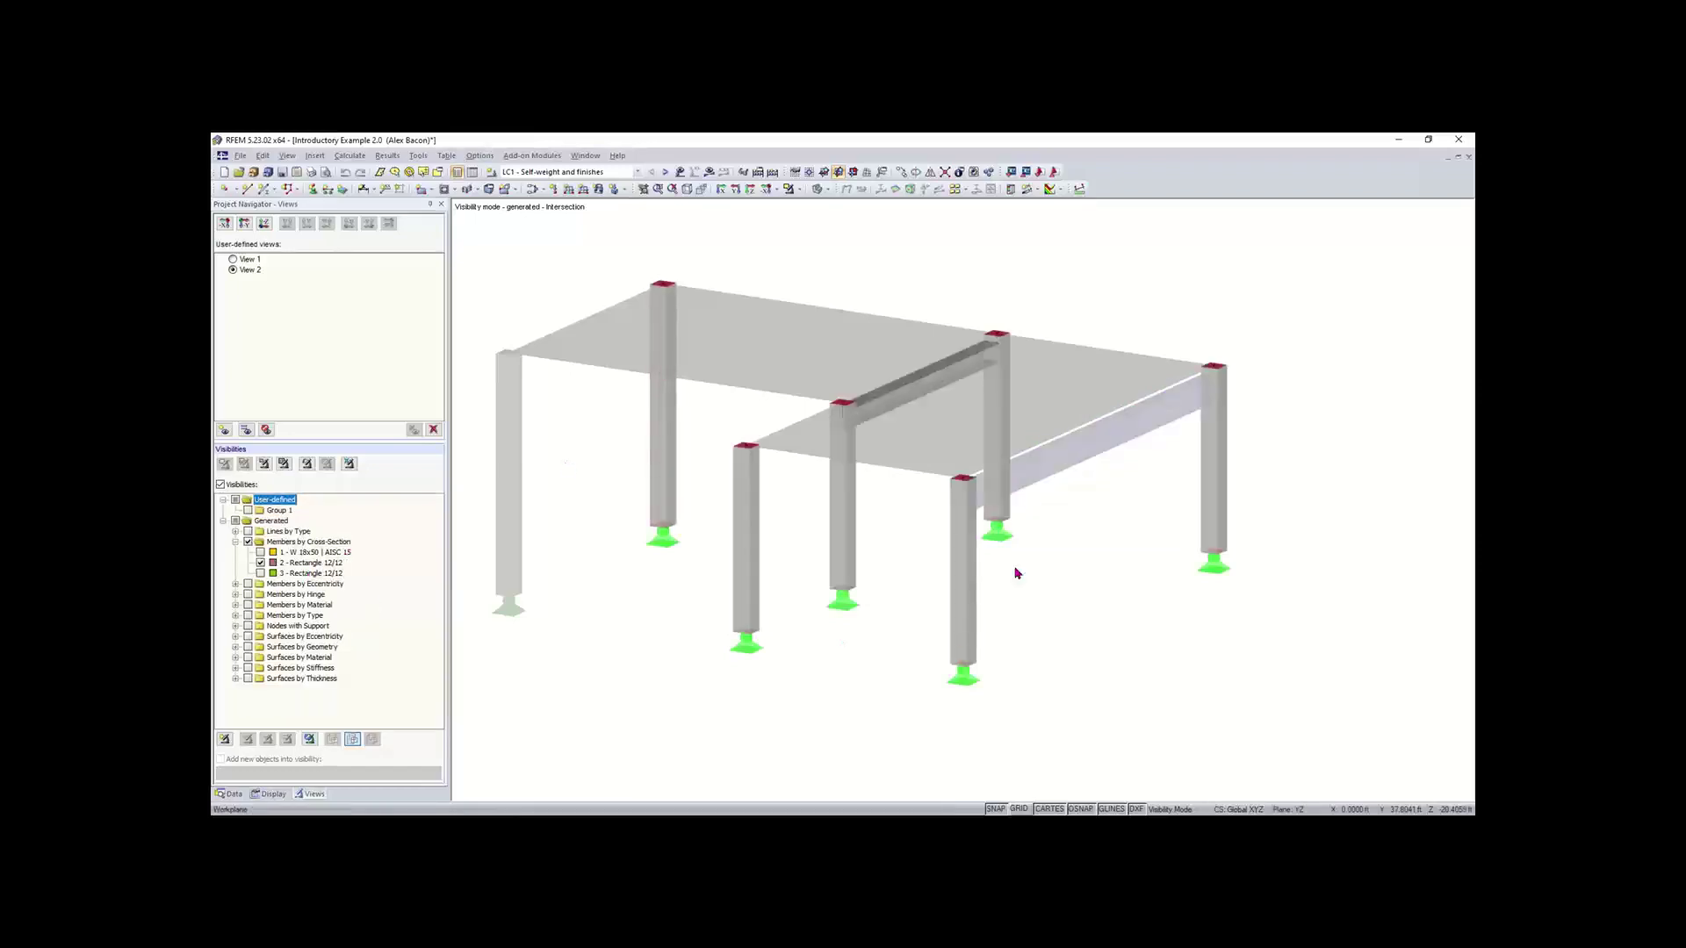
scroll(971, 603, "down", 1)
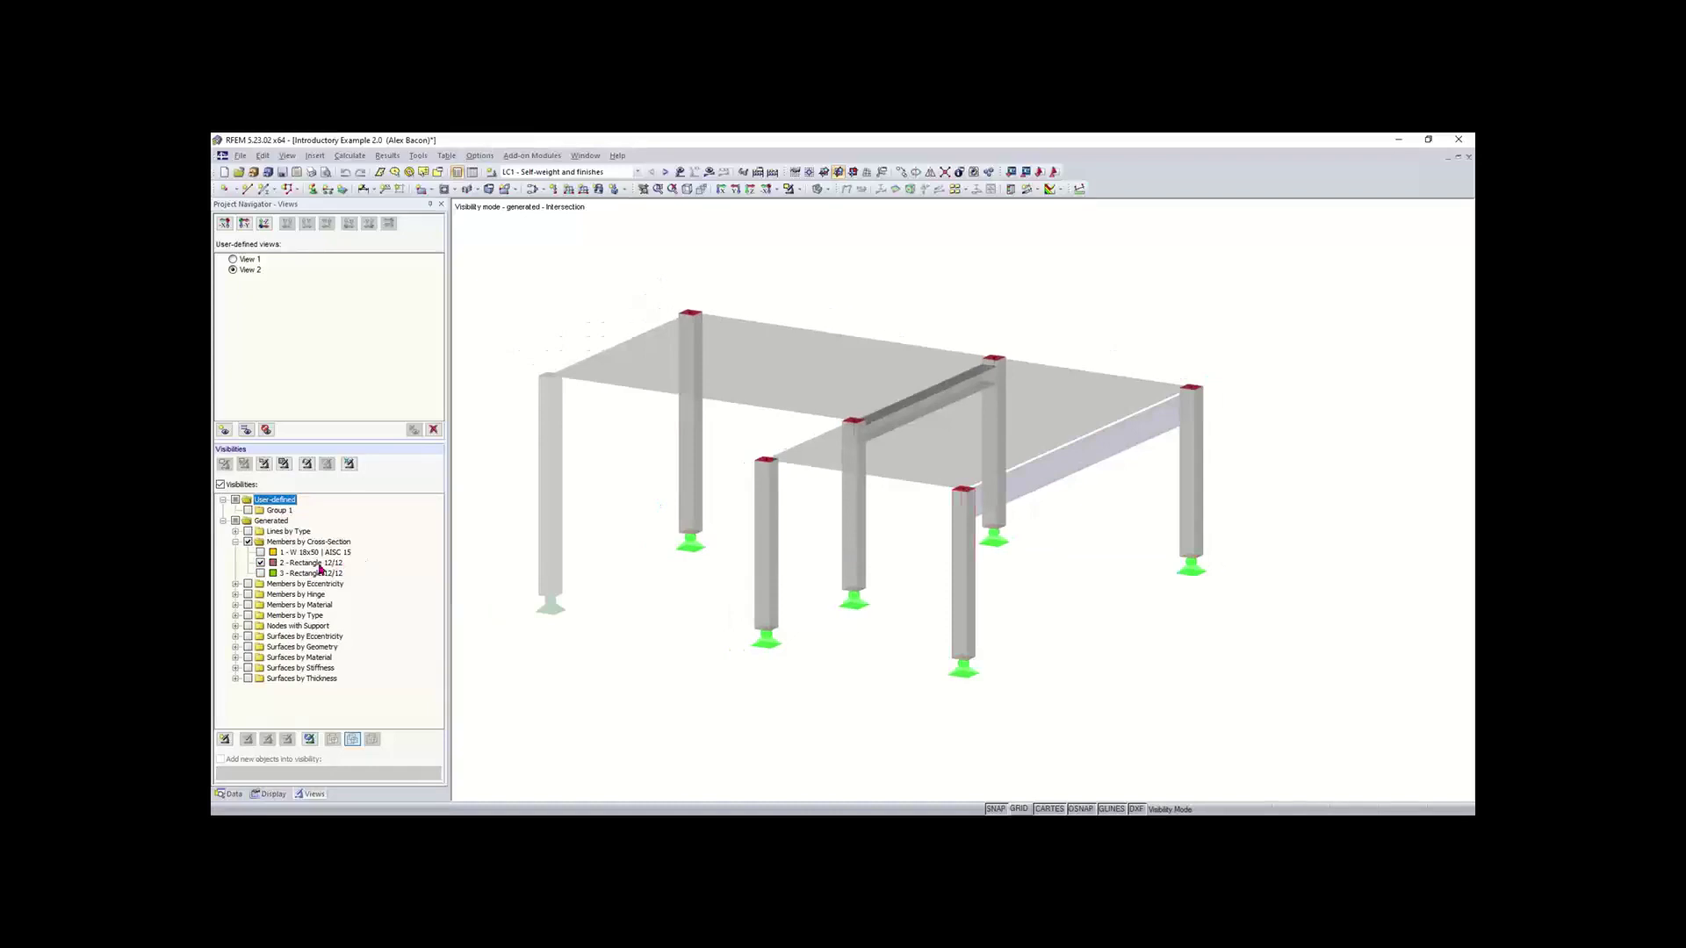
left_click(259, 563)
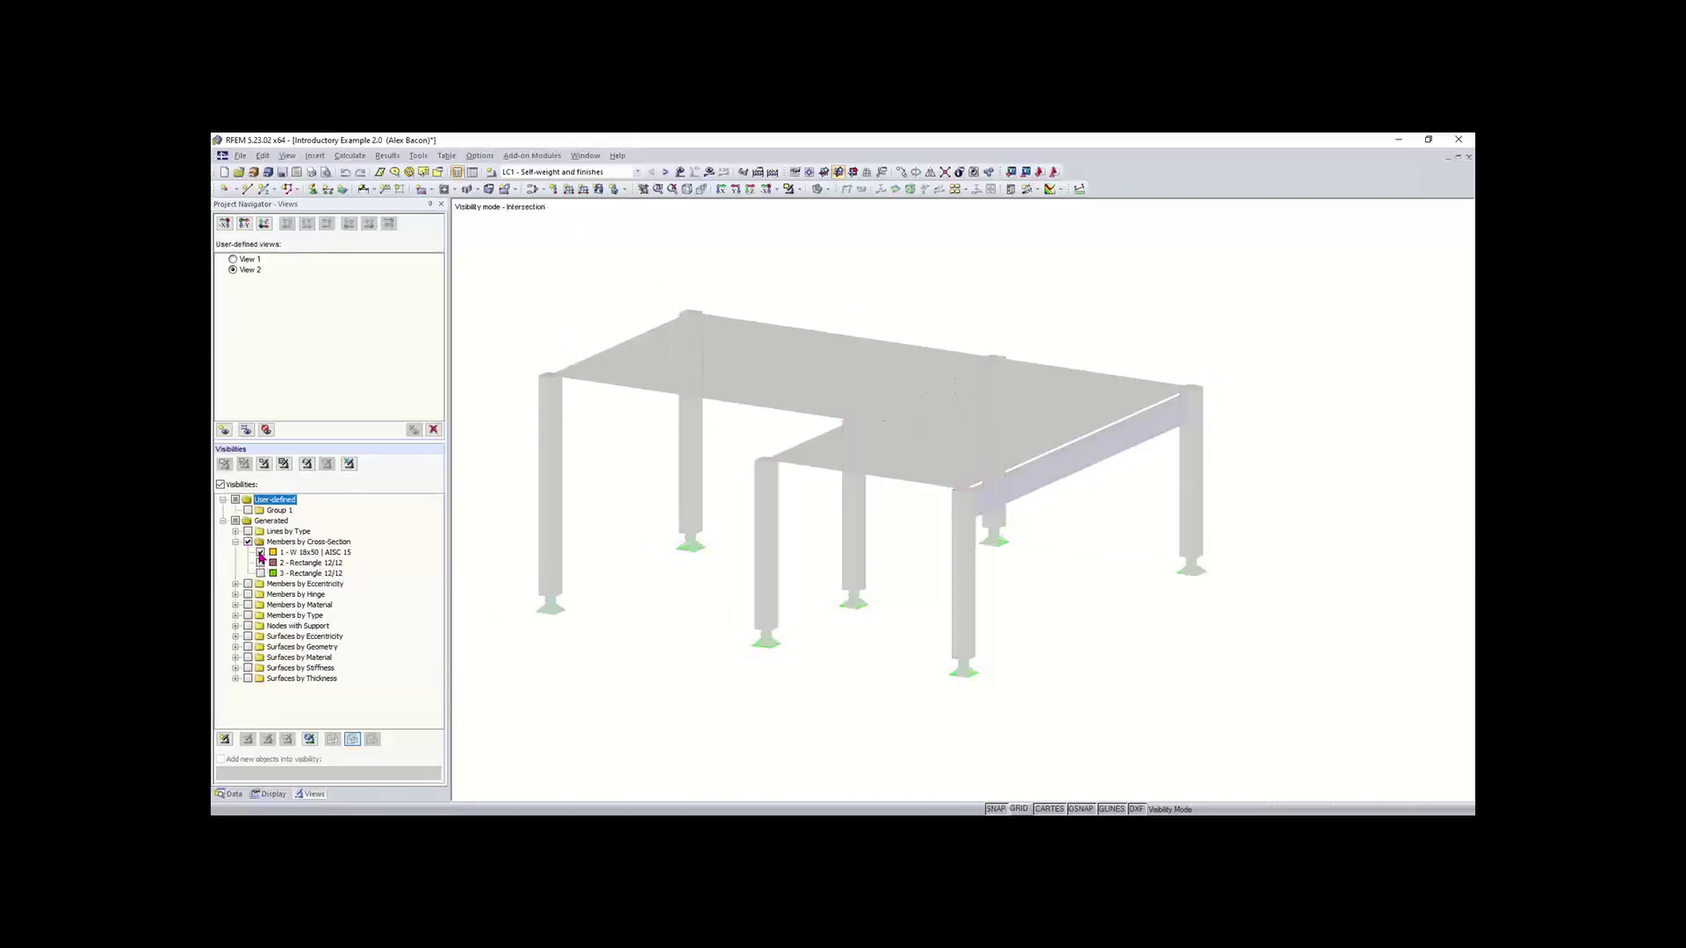
left_click(260, 552)
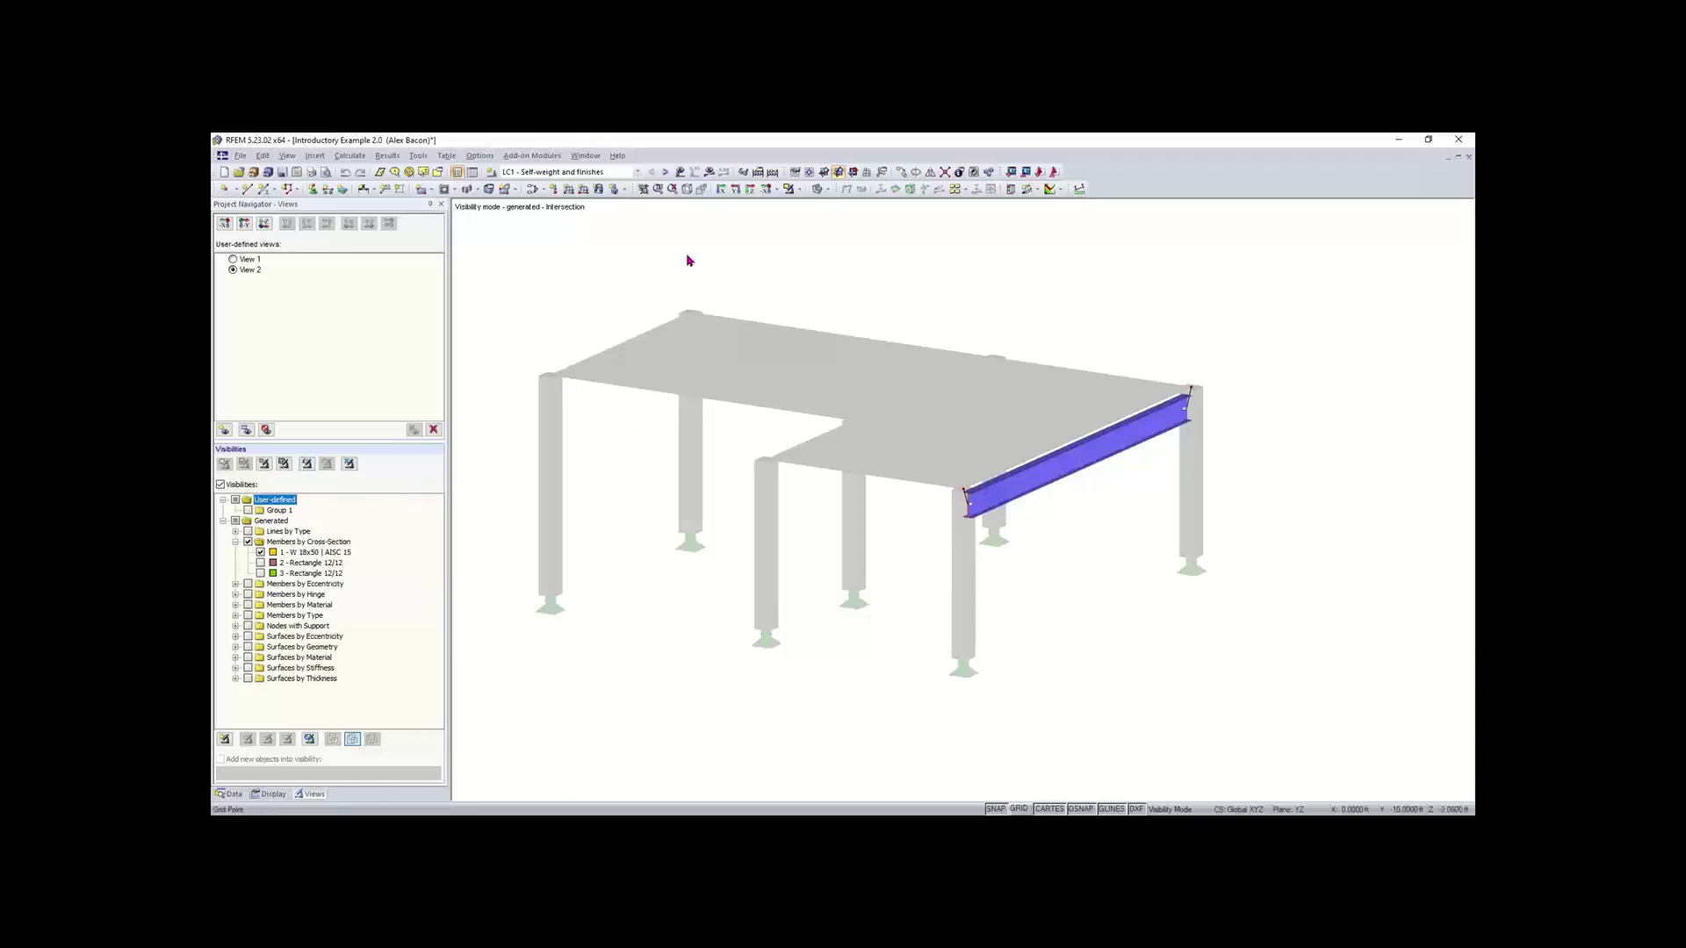
Step: Display the global deformations u of LC1 for the isolated beam and deactivate the visibilities to show the whole model
left_click(853, 500)
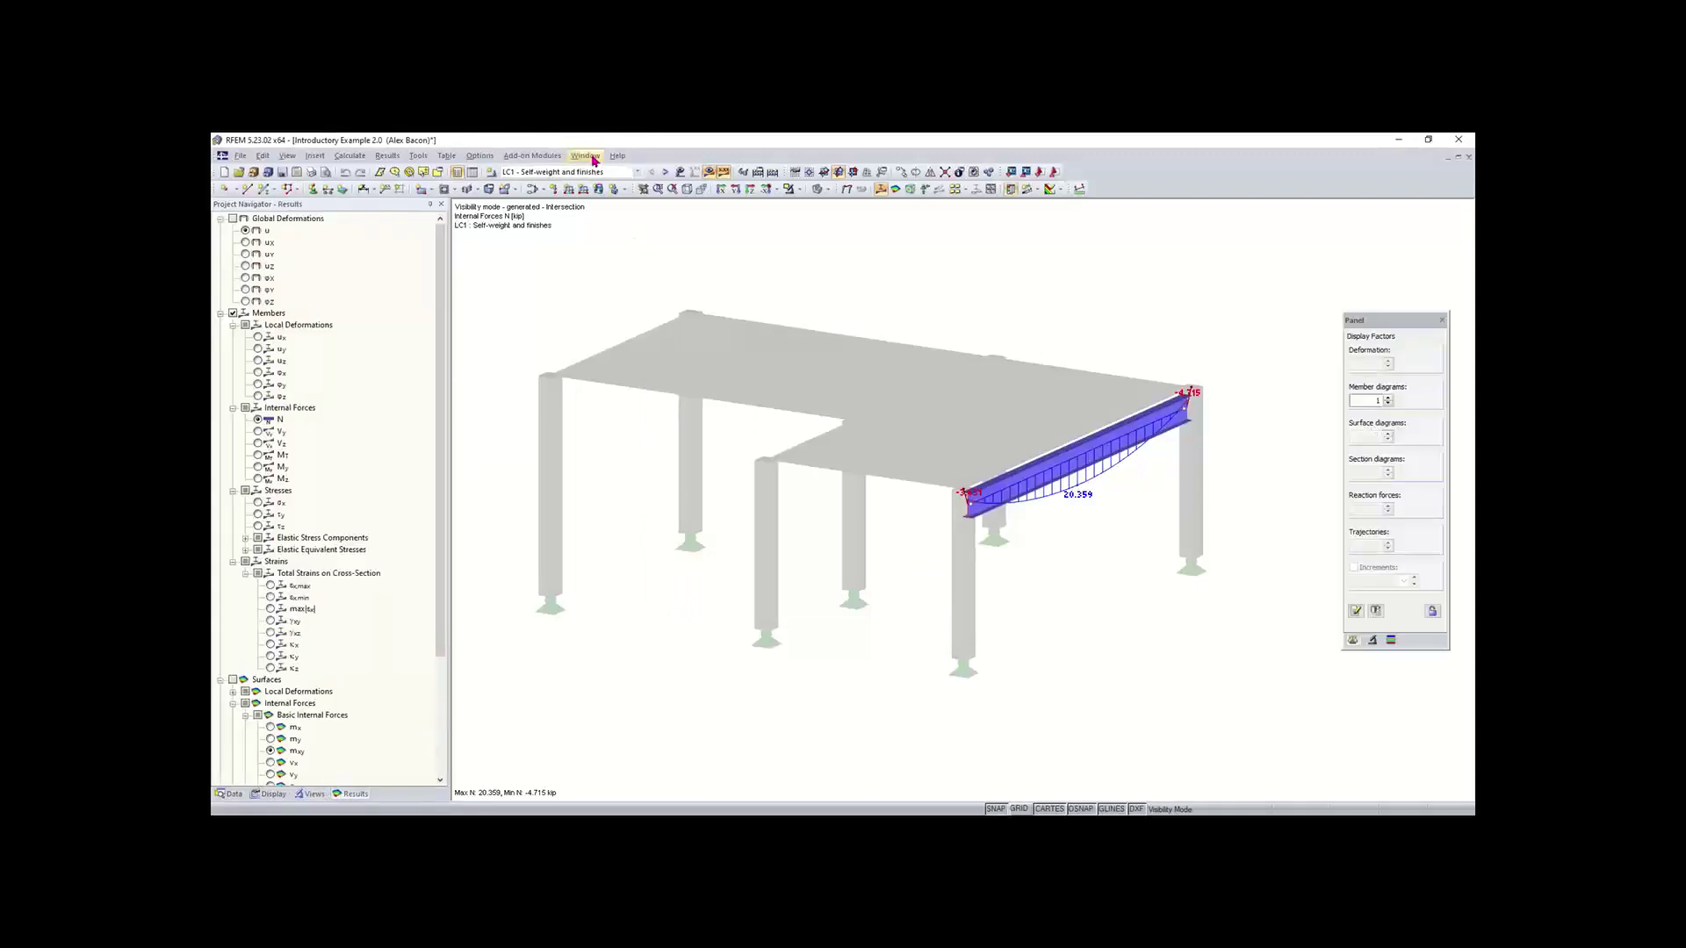
left_click(233, 218)
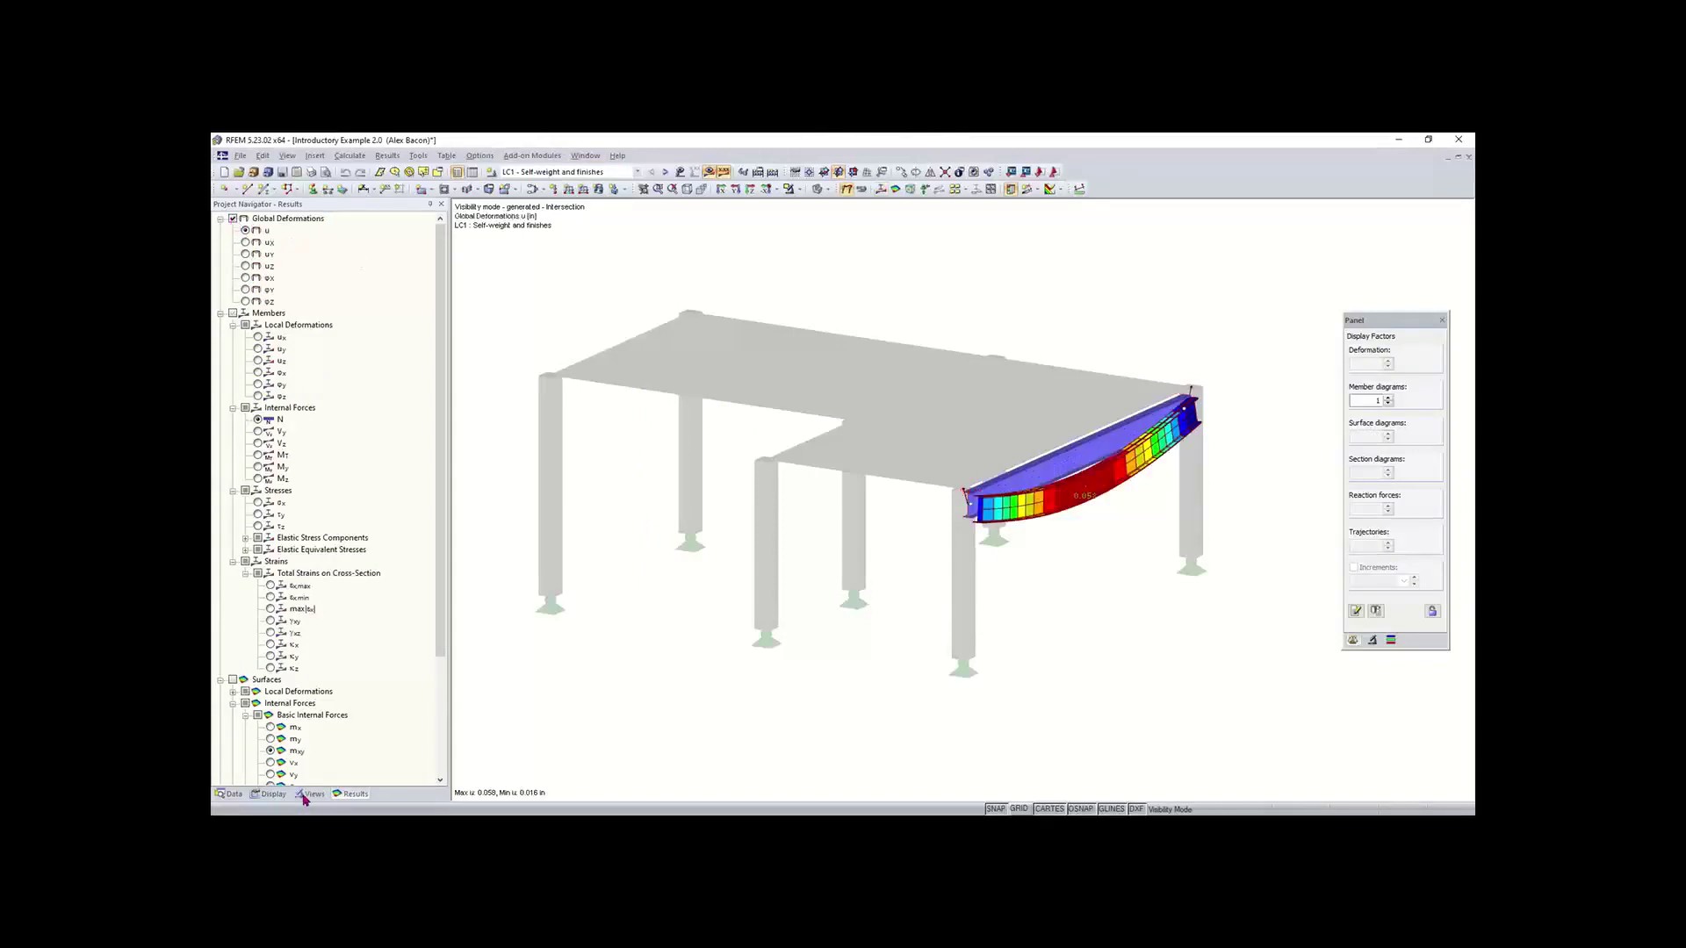
left_click(309, 794)
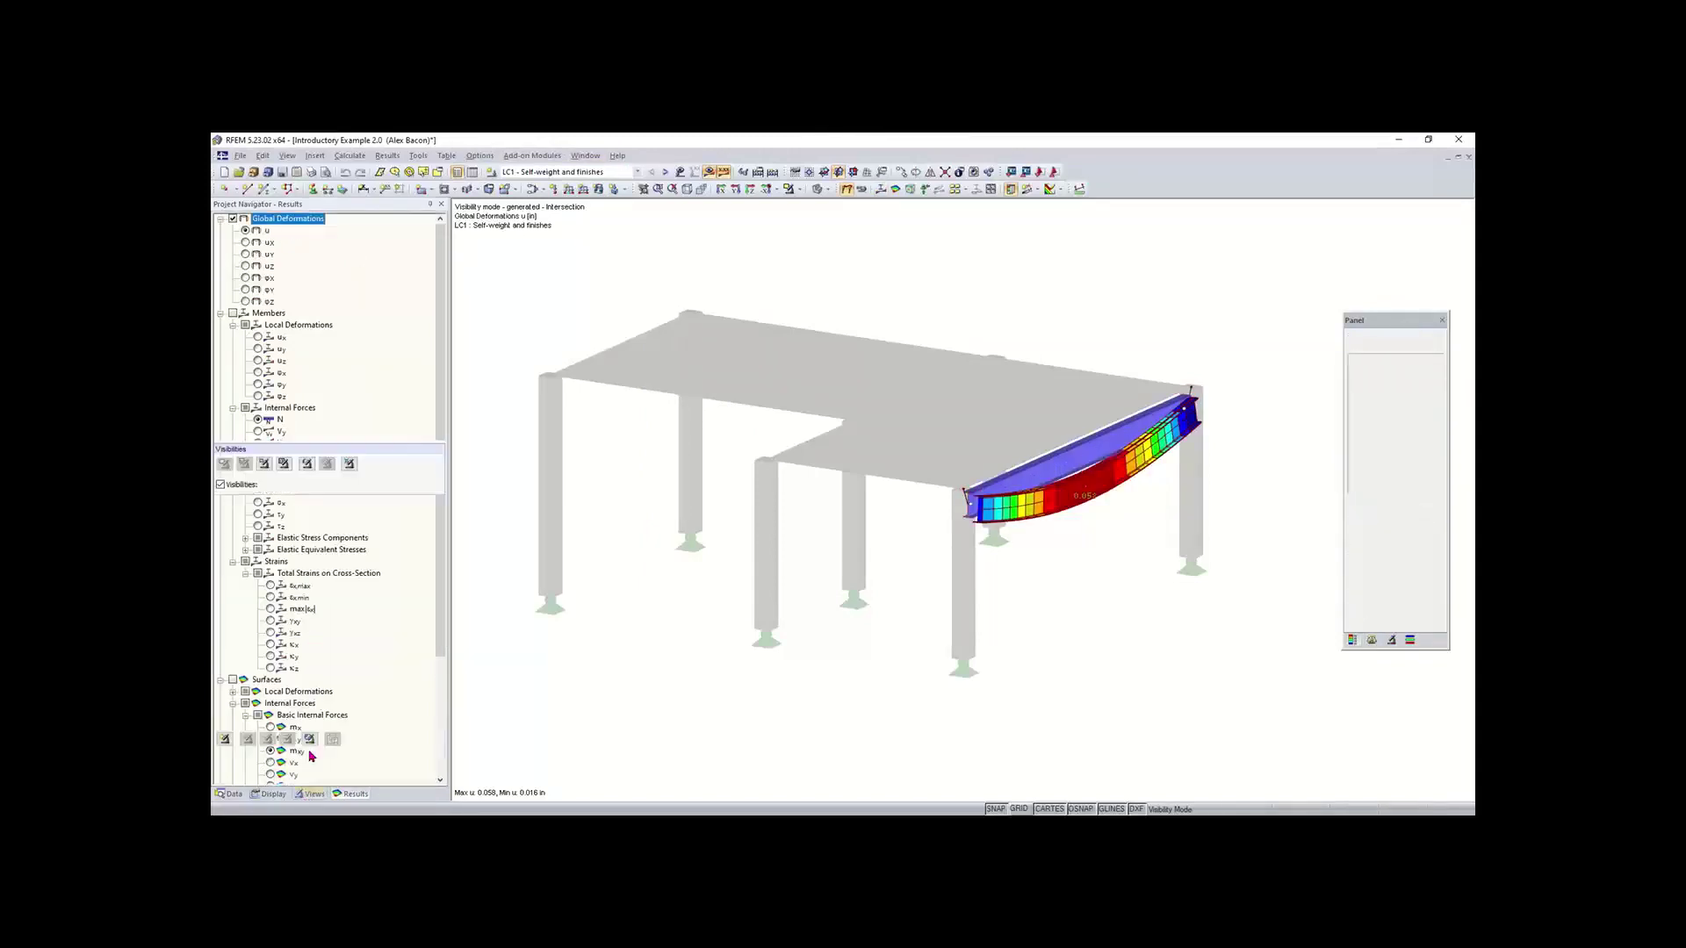
left_click(221, 485)
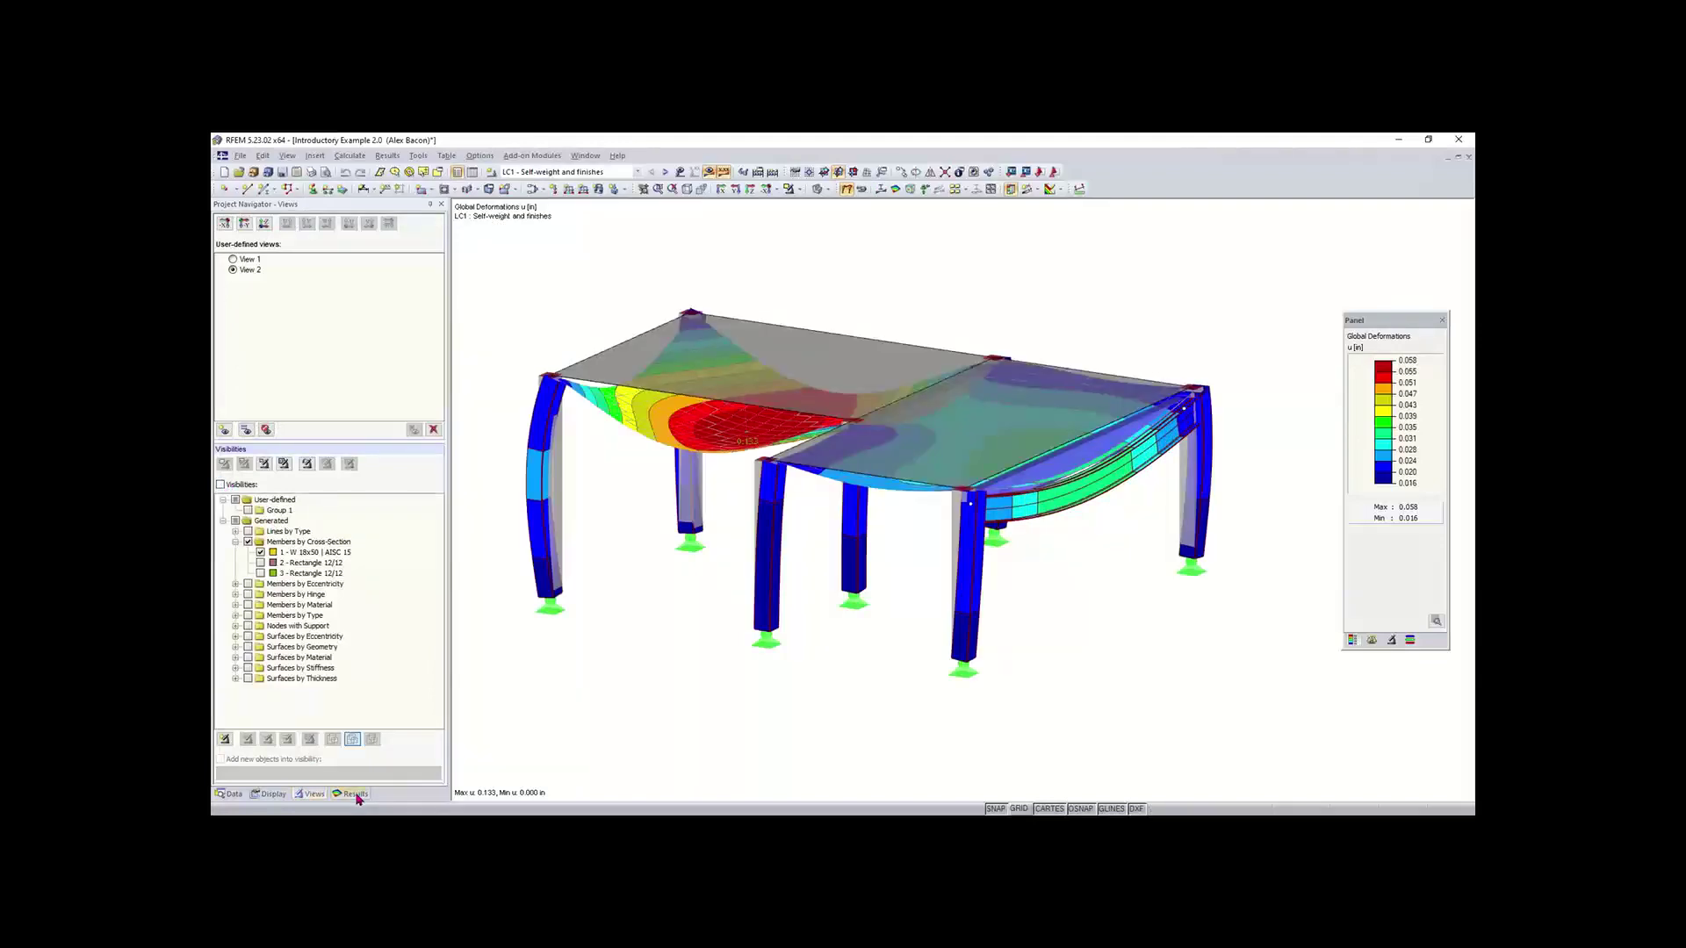
Step: Collapse the surface and member result categories and switch the results from global deformations to the member axial forces N
left_click(354, 794)
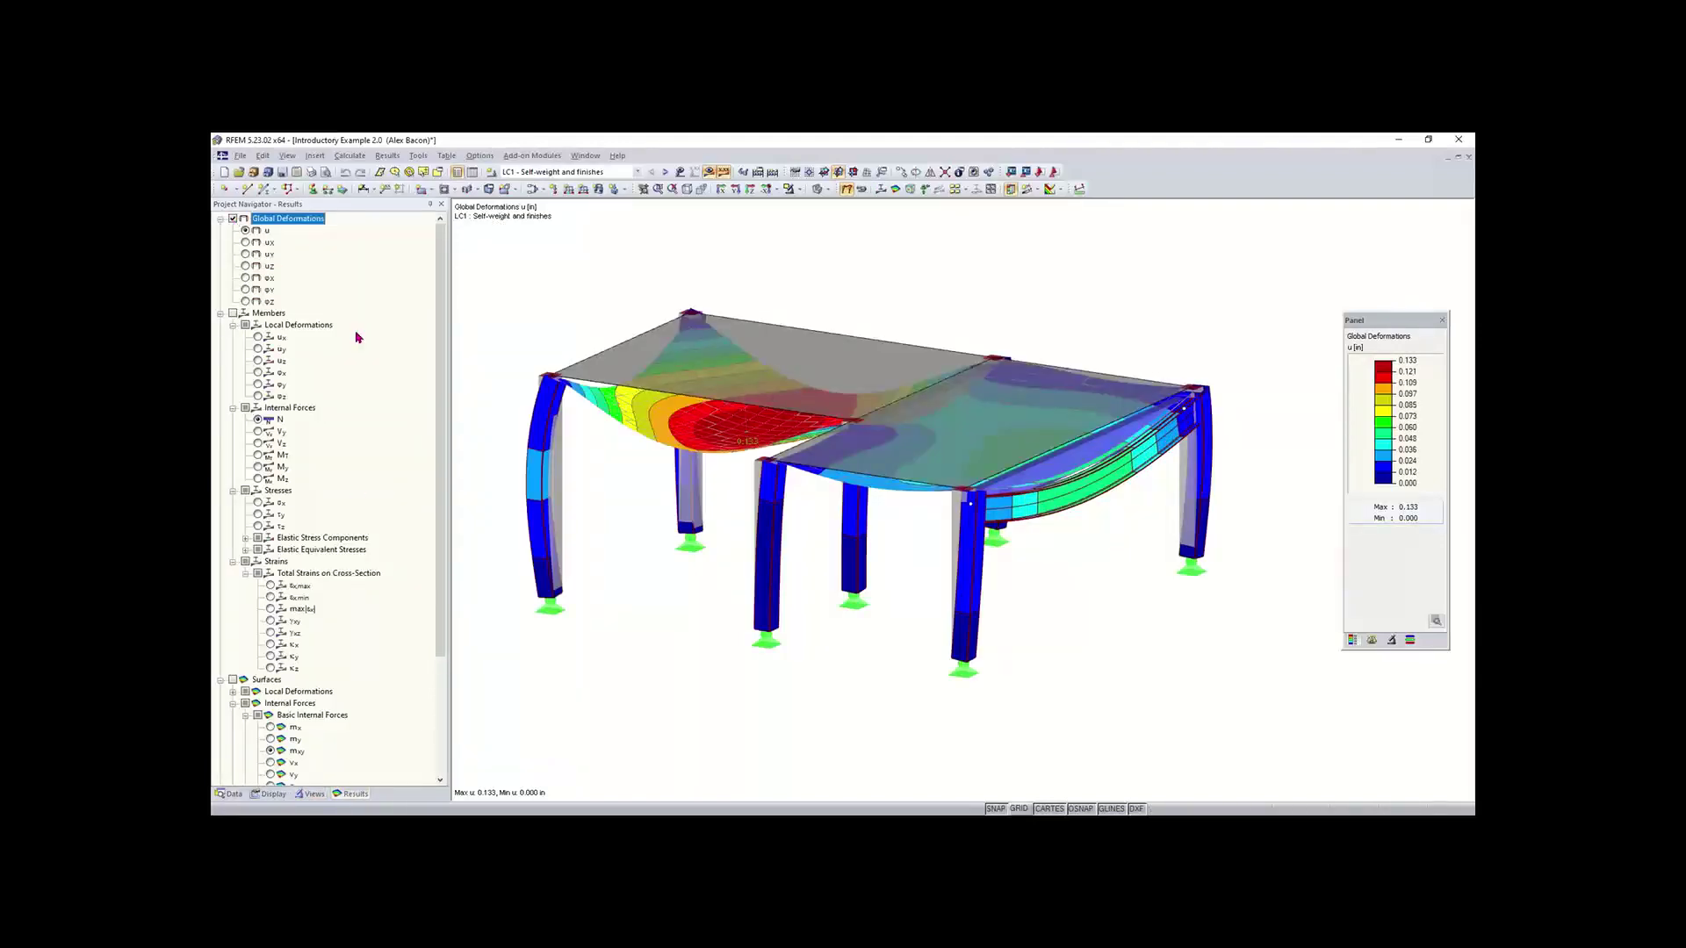
left_click(220, 680)
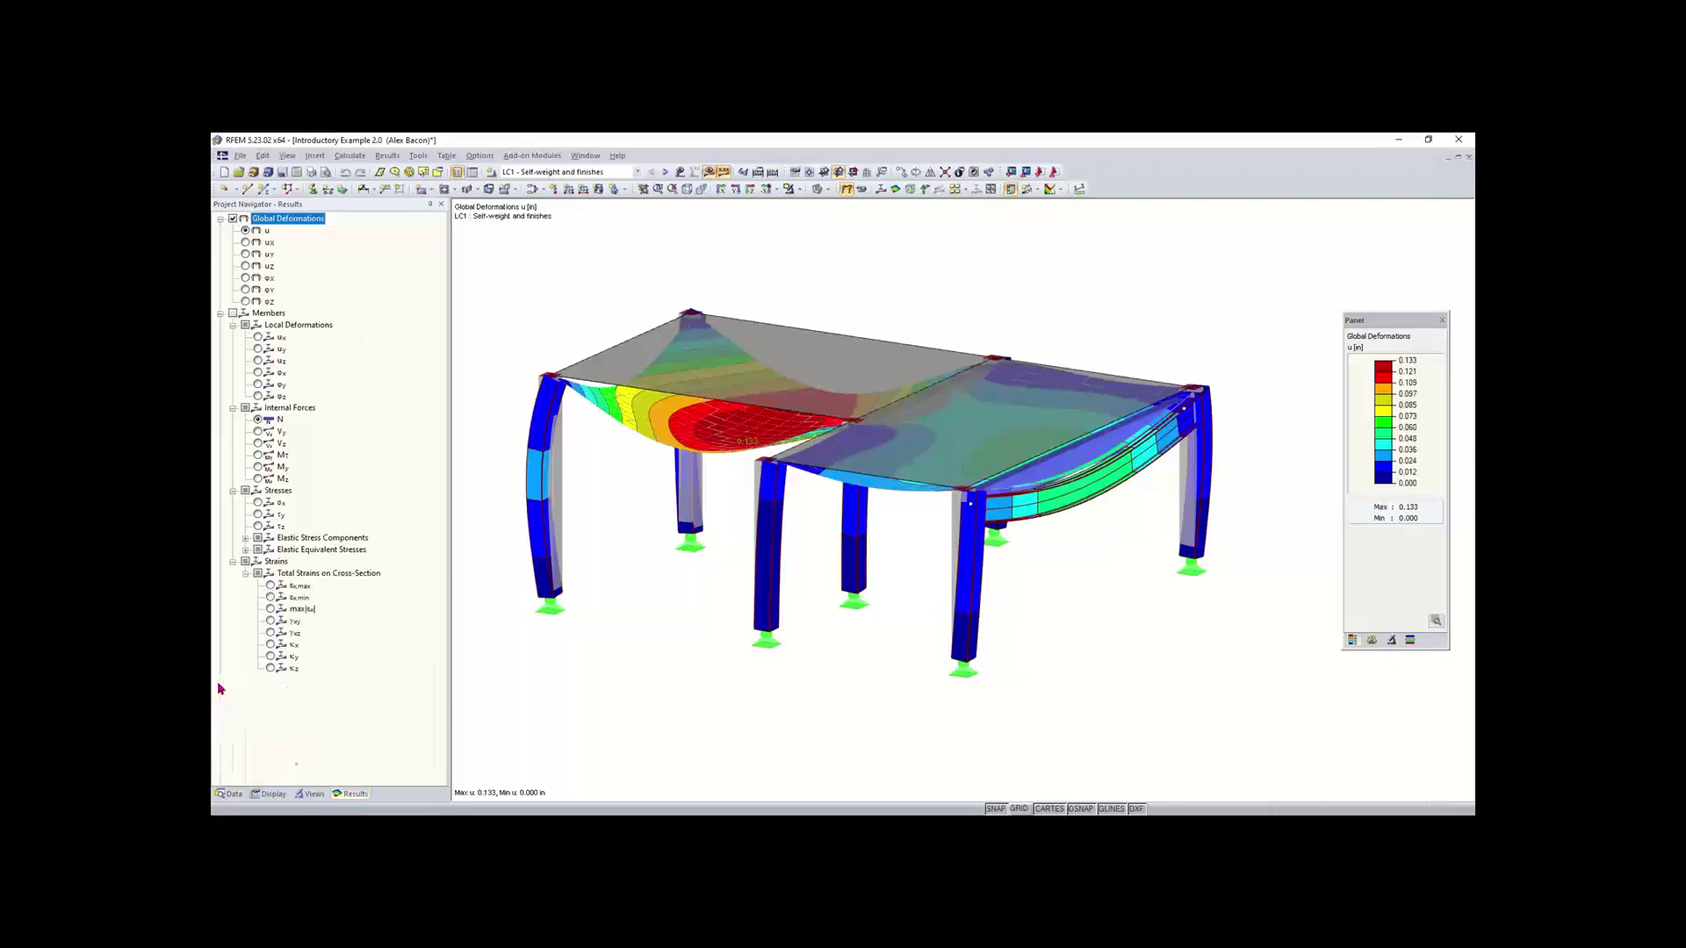
left_click(220, 313)
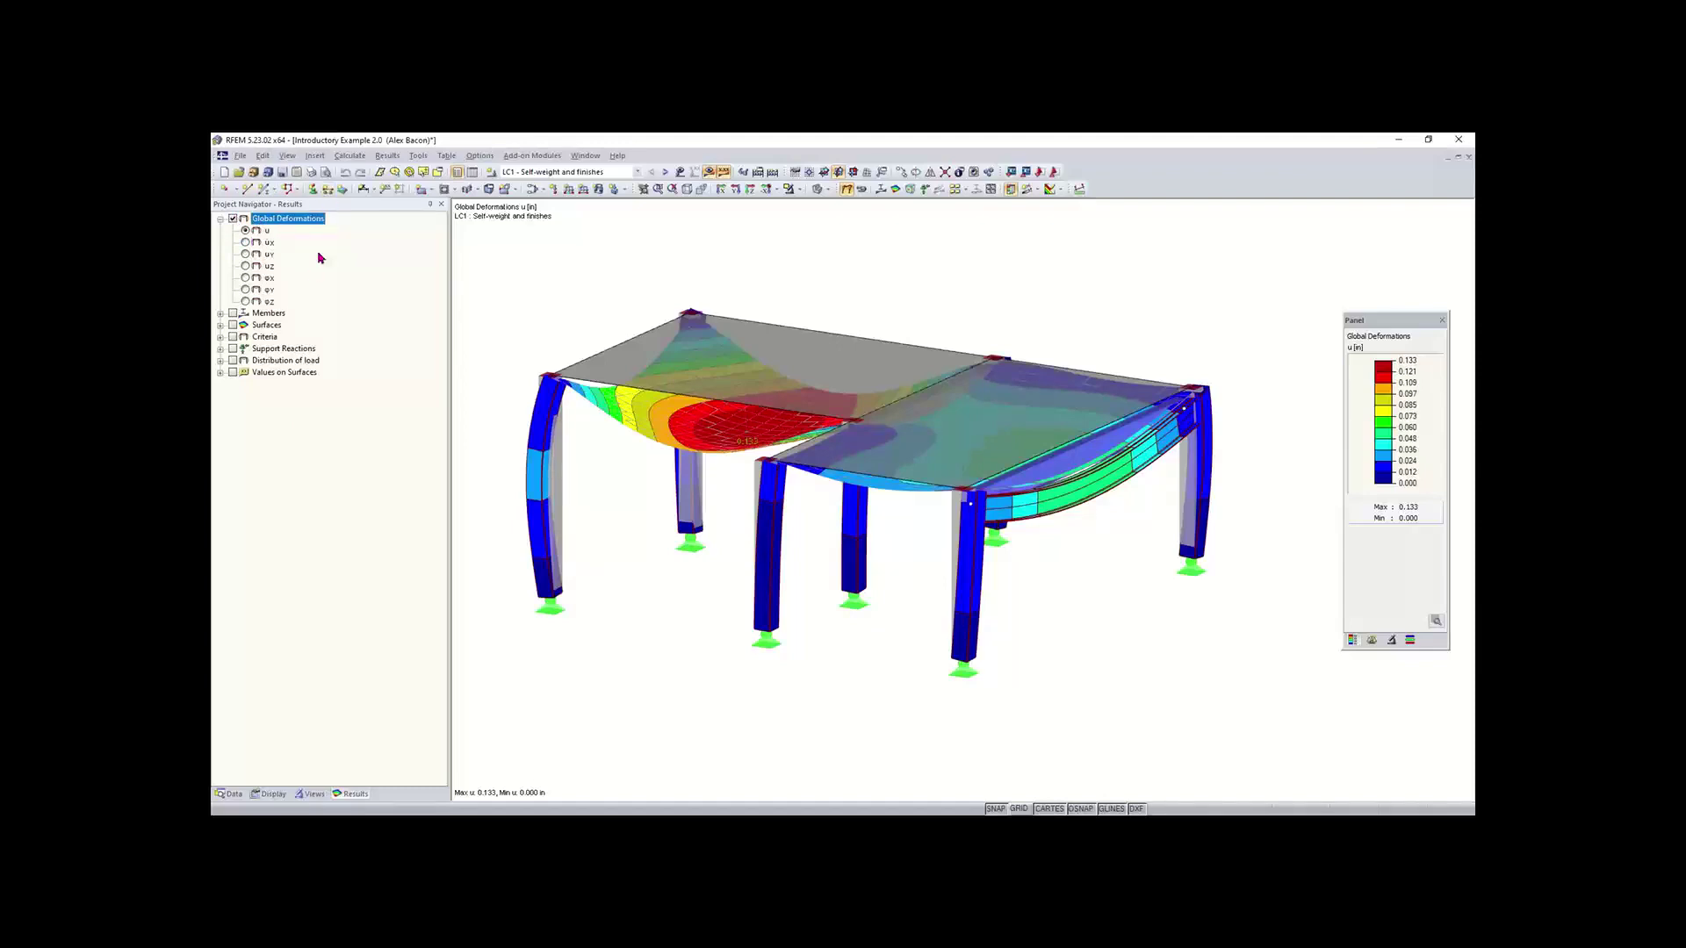
middle_click_drag(985, 612, 1171, 645, "ctrl")
right_click(1171, 645)
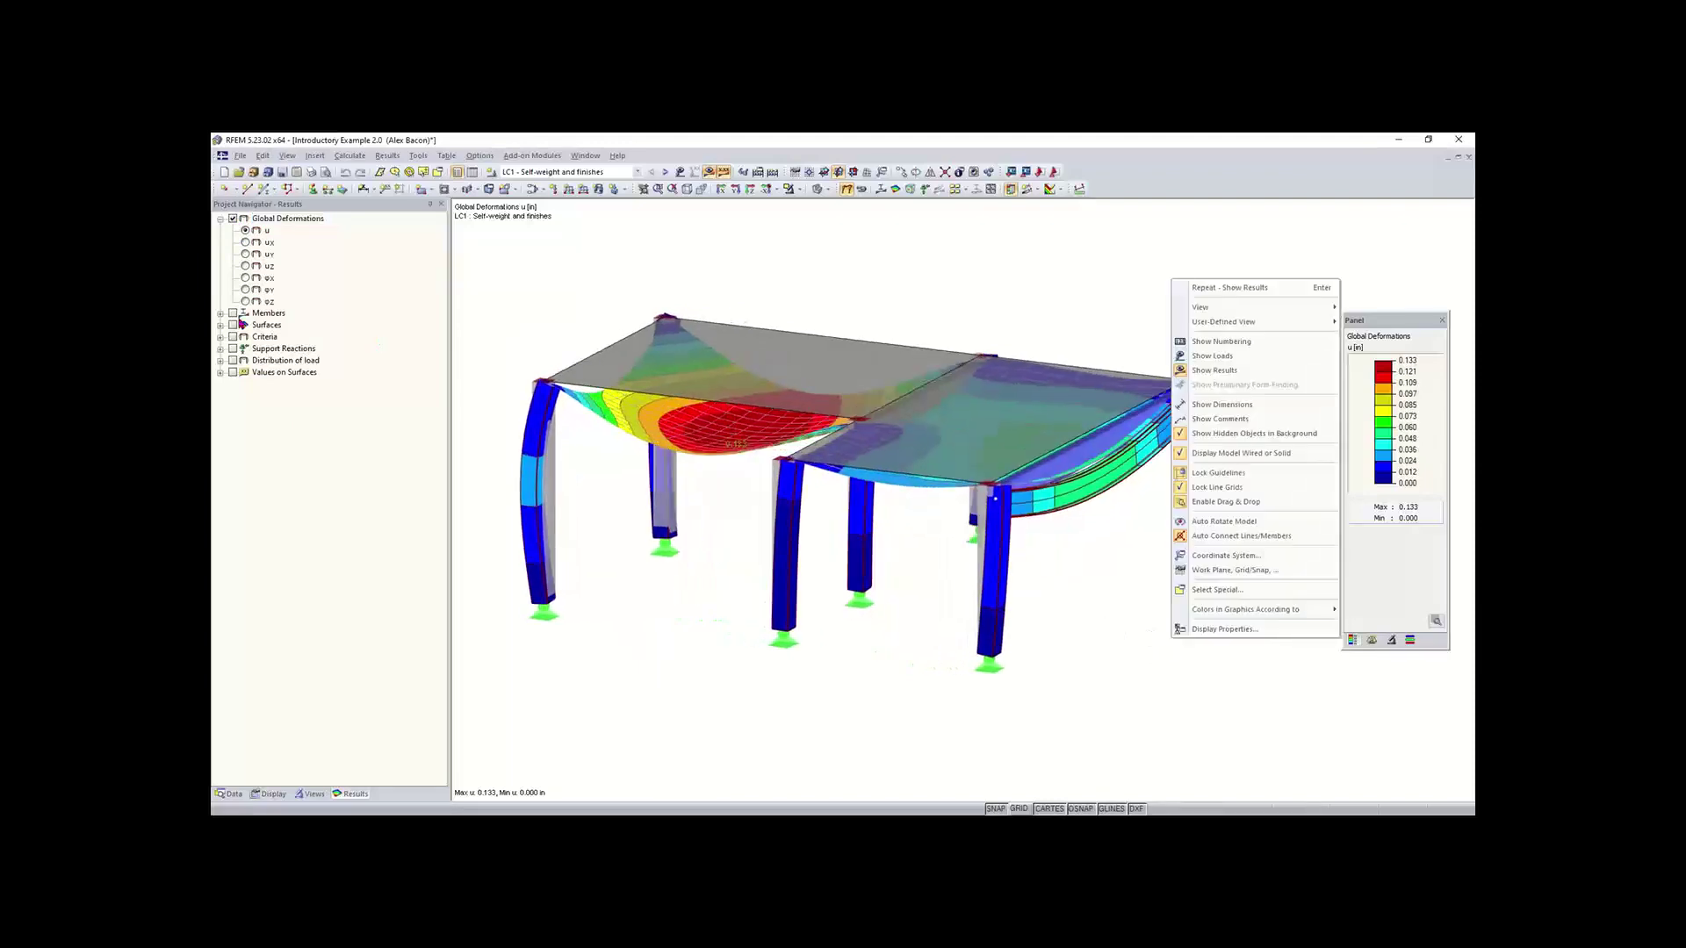
left_click(232, 314)
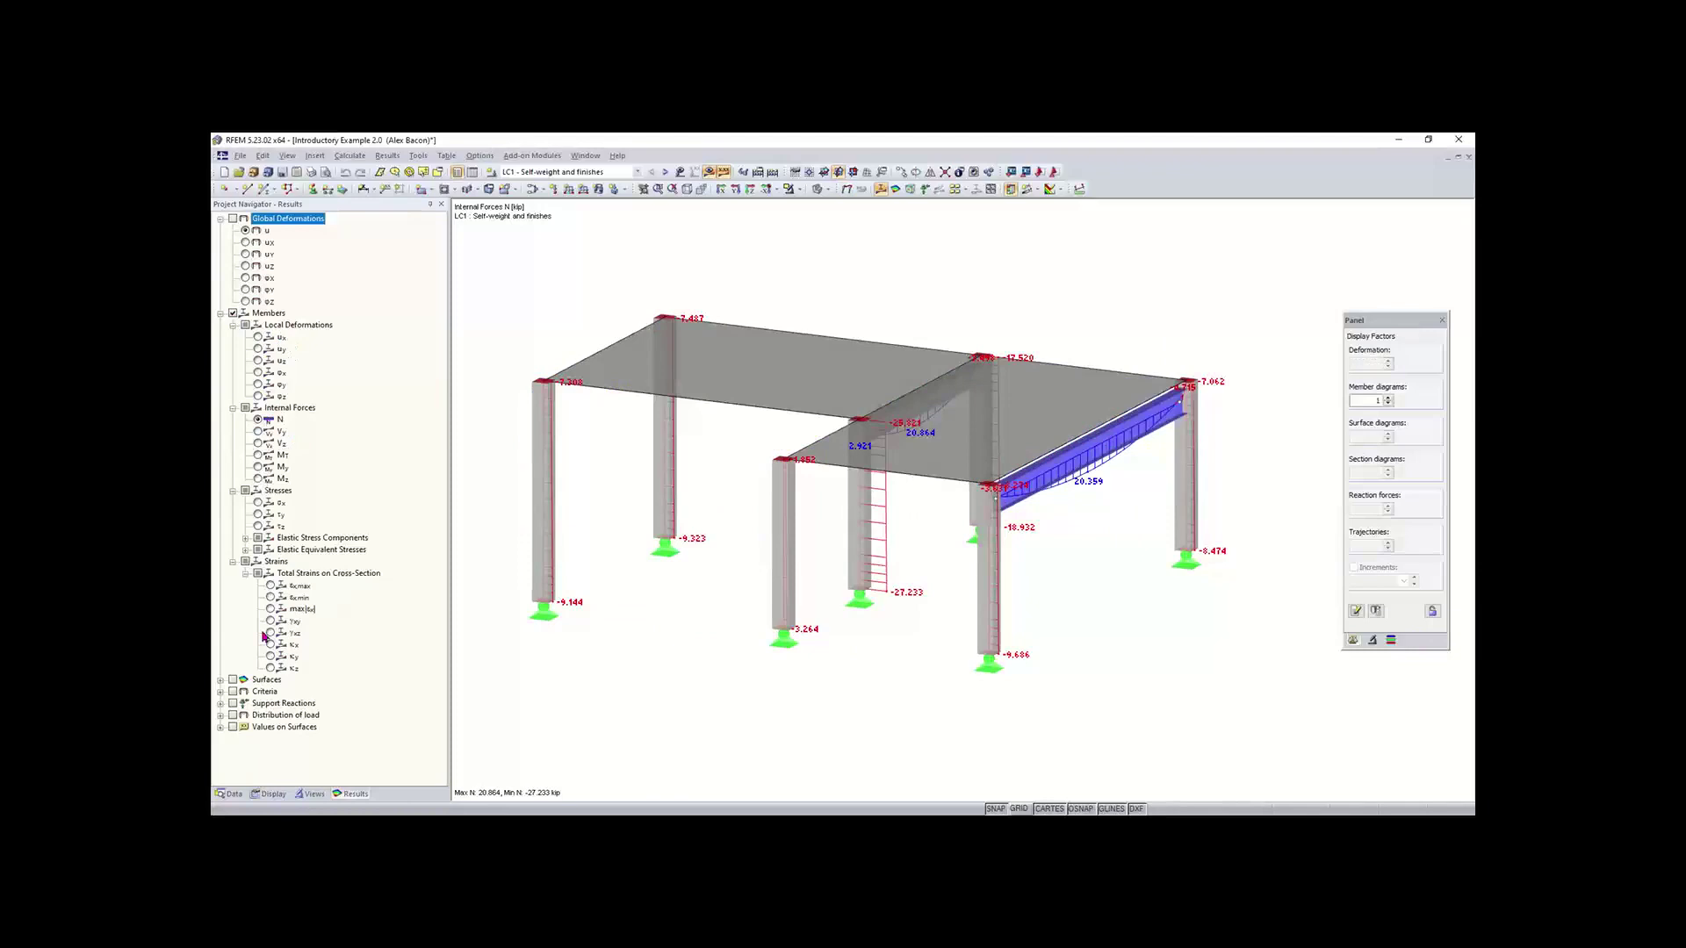
Step: Add the surface basic internal forces mxy to the results display and collapse the member and global deformation categories
left_click(220, 681)
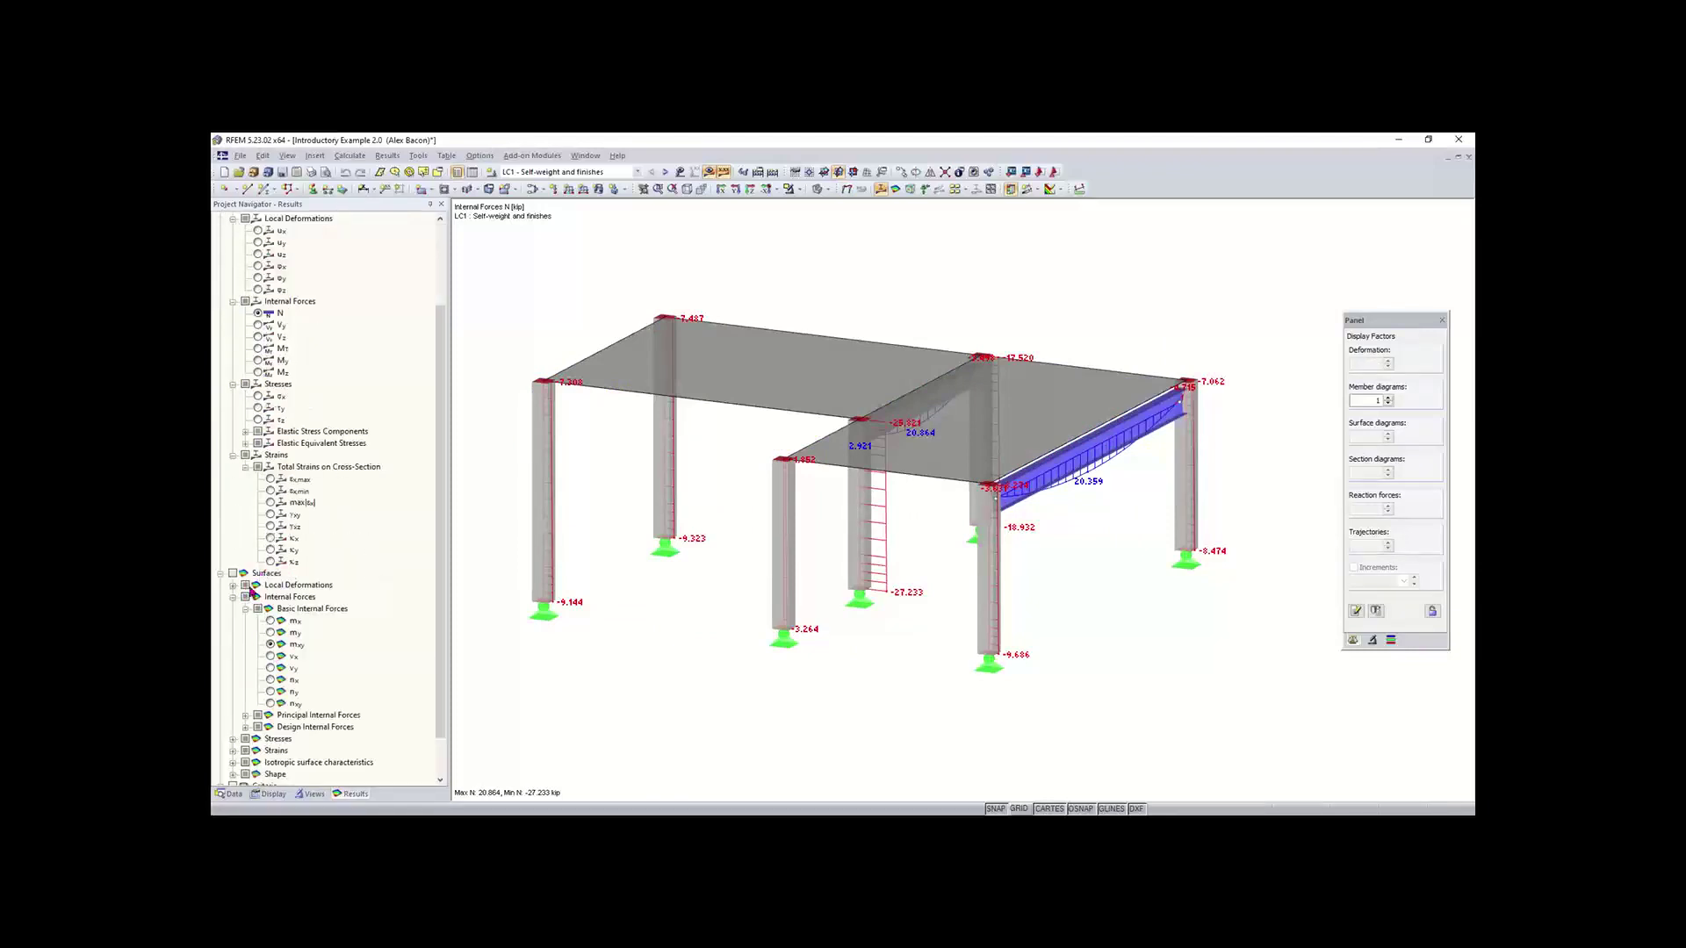
left_click(233, 574)
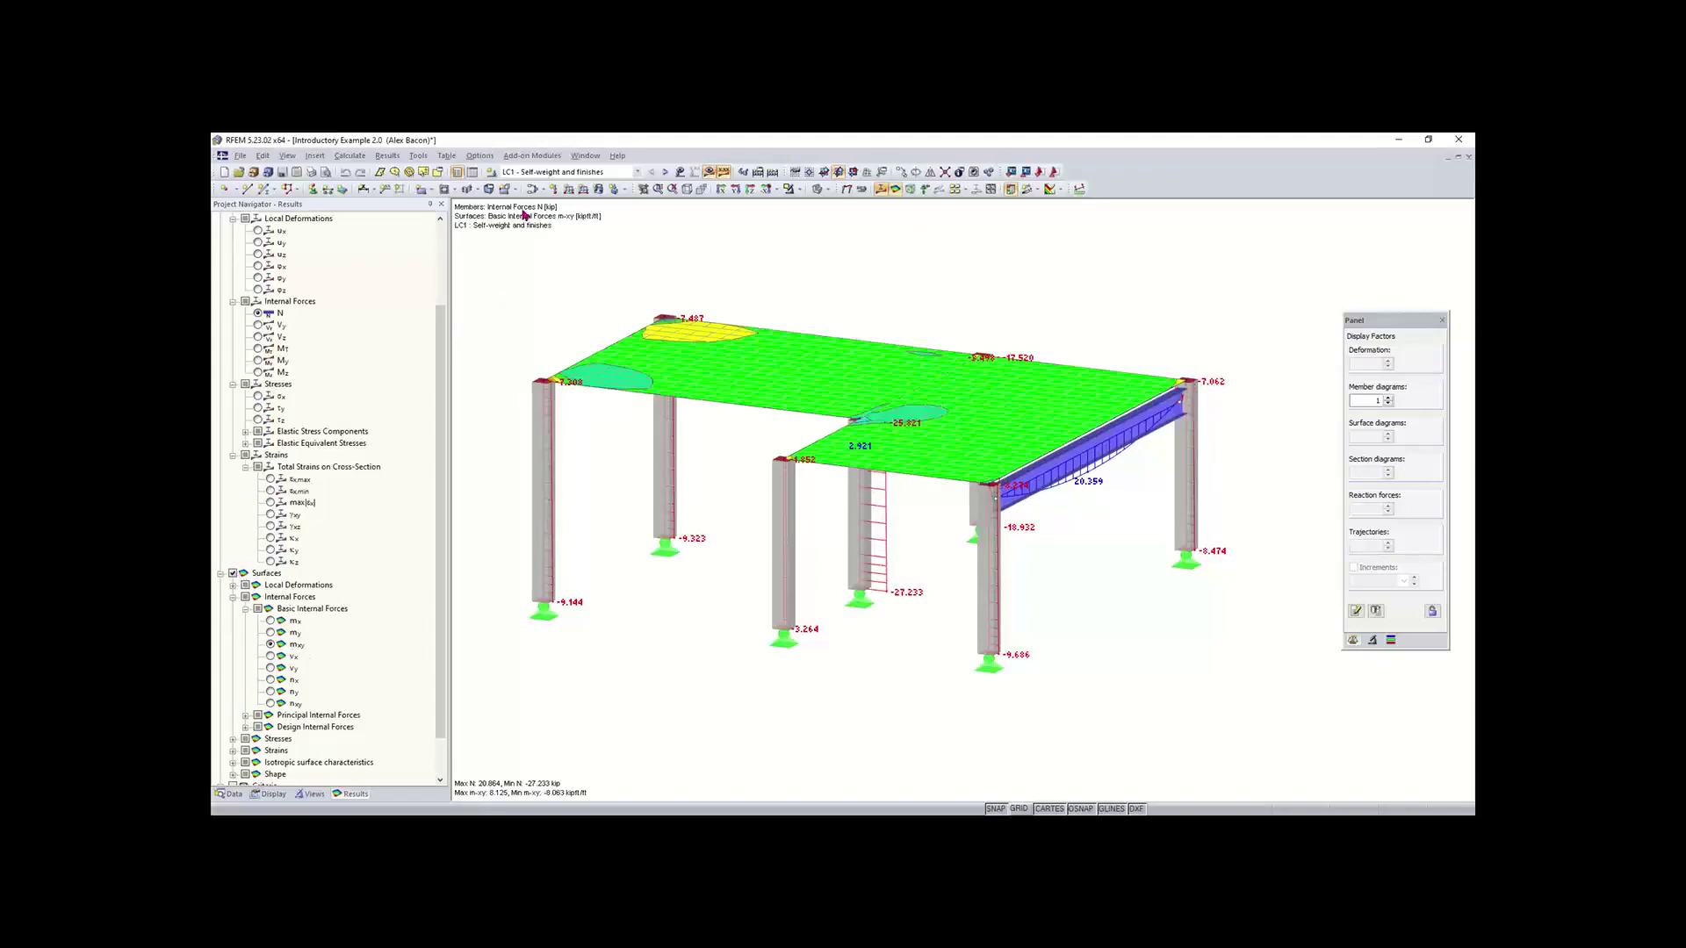
scroll(433, 401, "up", 3)
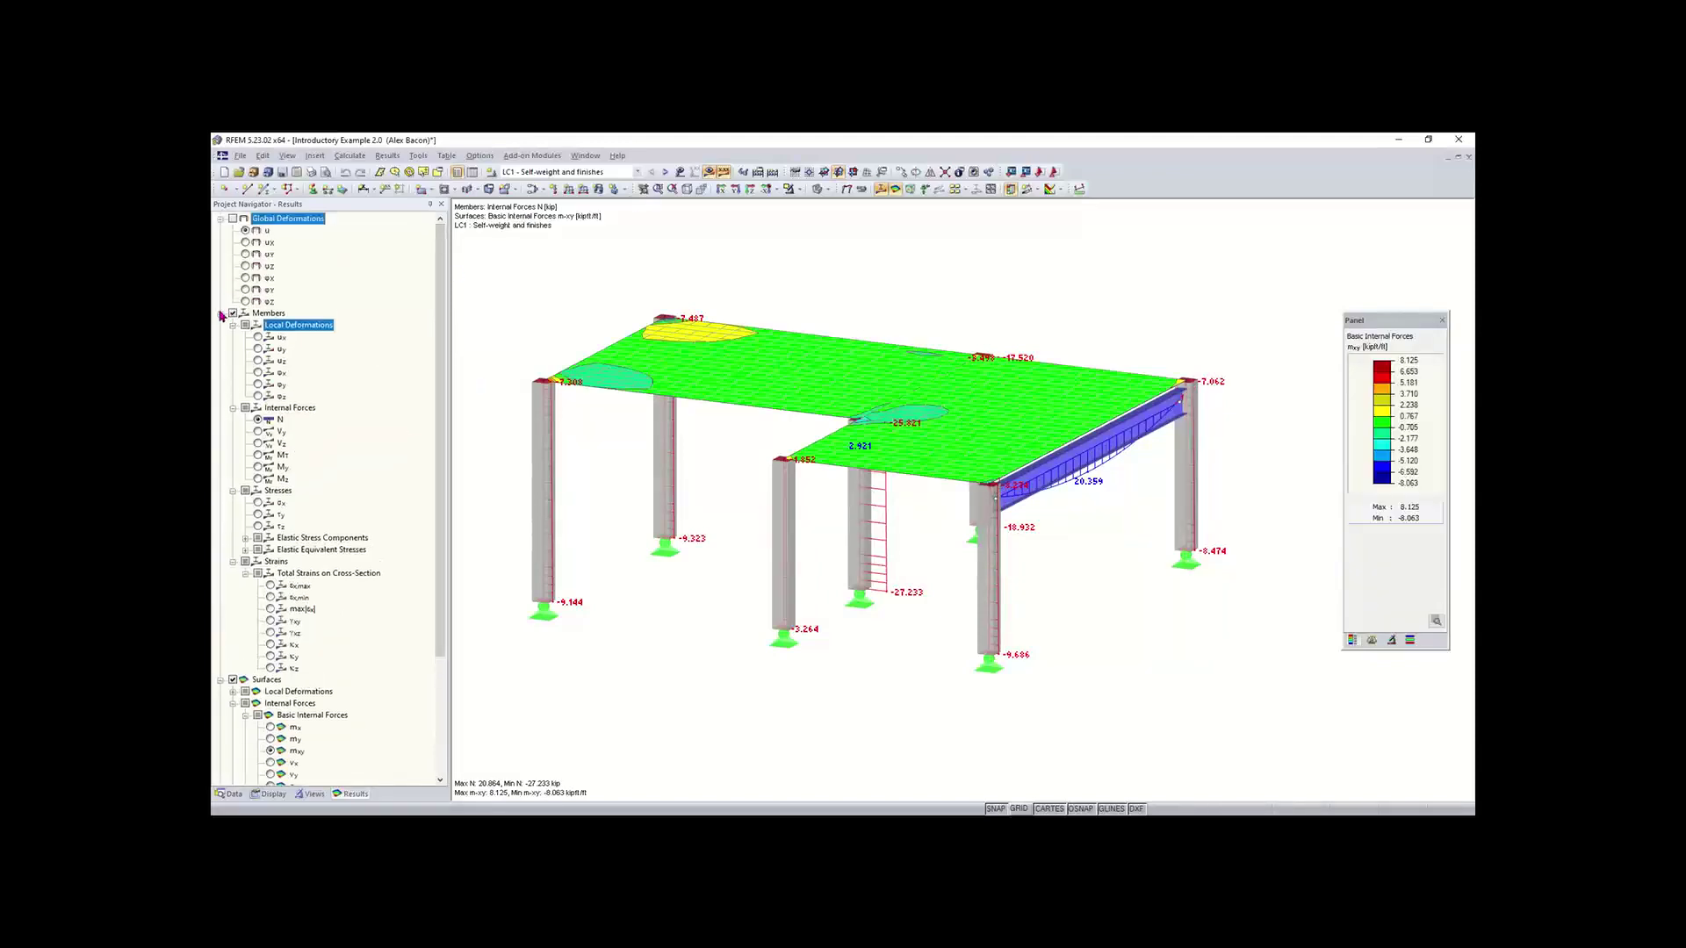
left_click(221, 314)
left_click(222, 219)
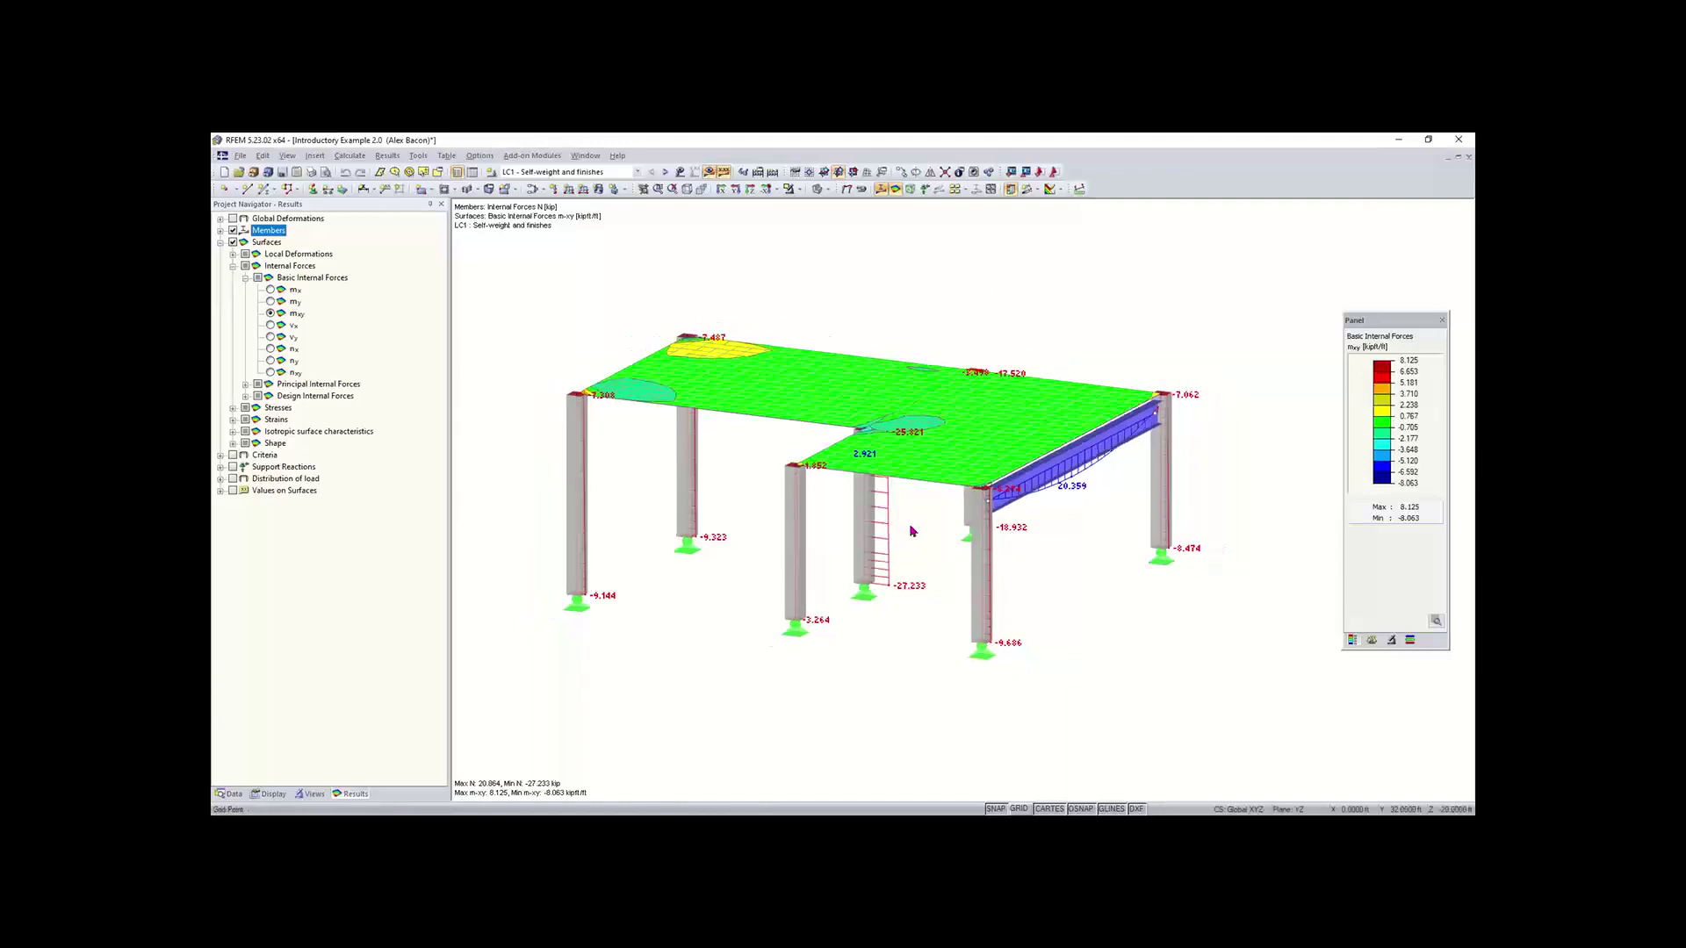
Step: Pan the model and zoom in and out to examine the member and surface internal forces
middle_click_drag(916, 538, 957, 527)
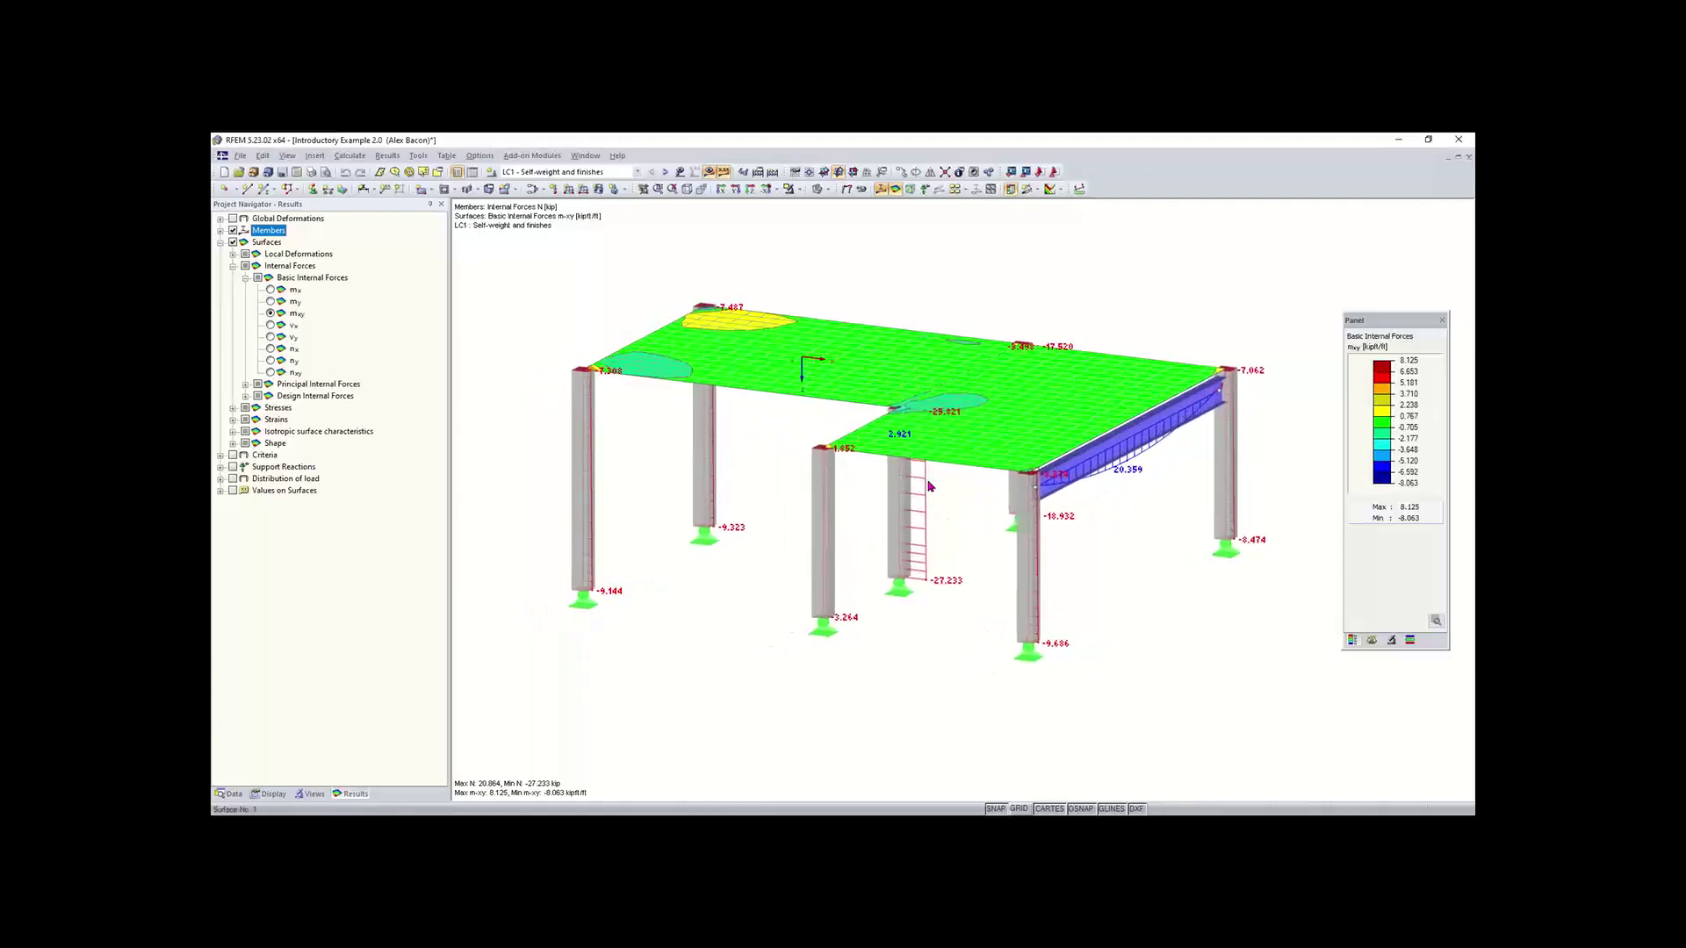
scroll(797, 458, "down", 1)
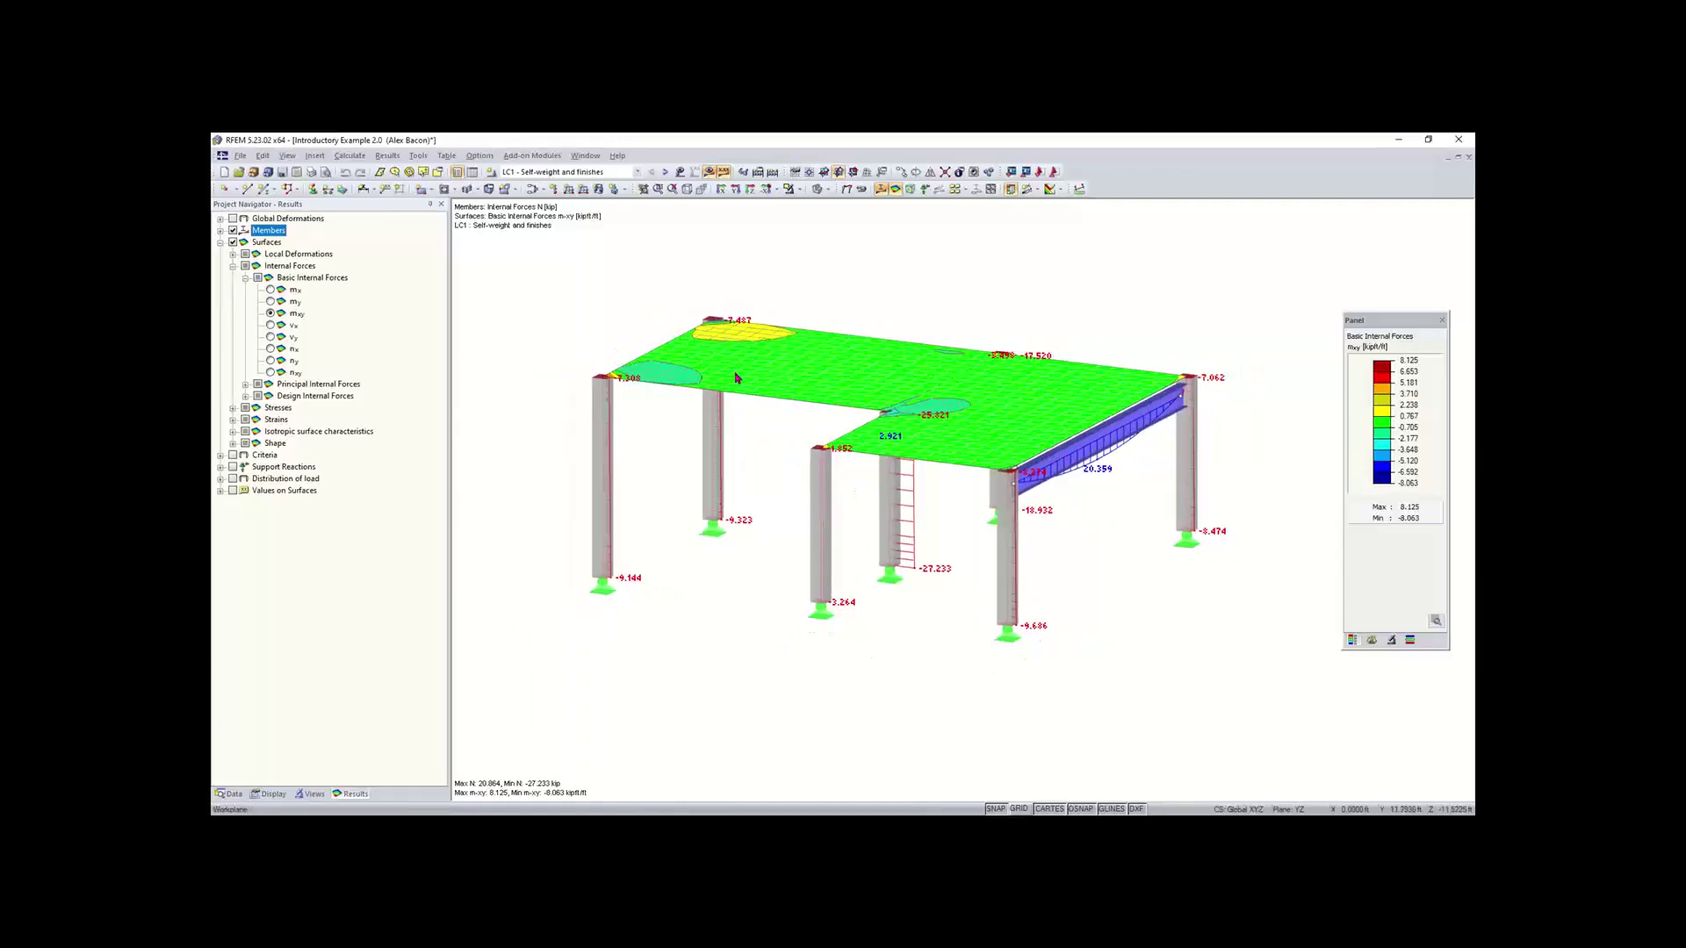
scroll(780, 439, "down", 2)
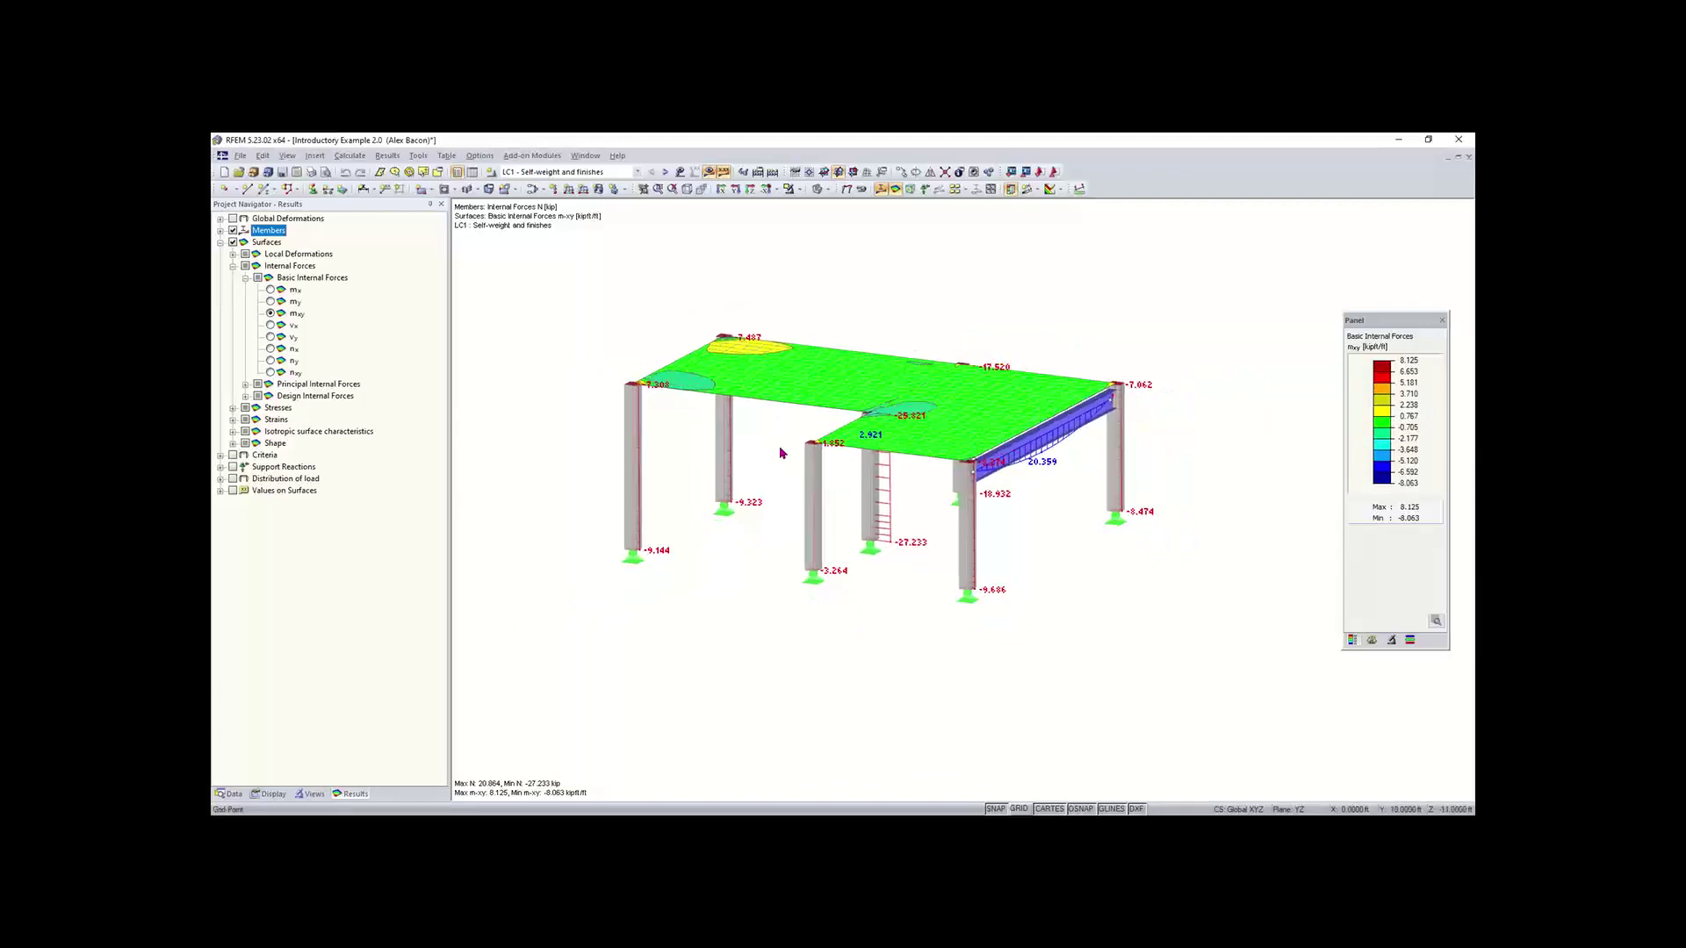
scroll(781, 452, "up", 3)
scroll(794, 458, "down", 3)
scroll(796, 462, "up", 3)
scroll(797, 463, "down", 2)
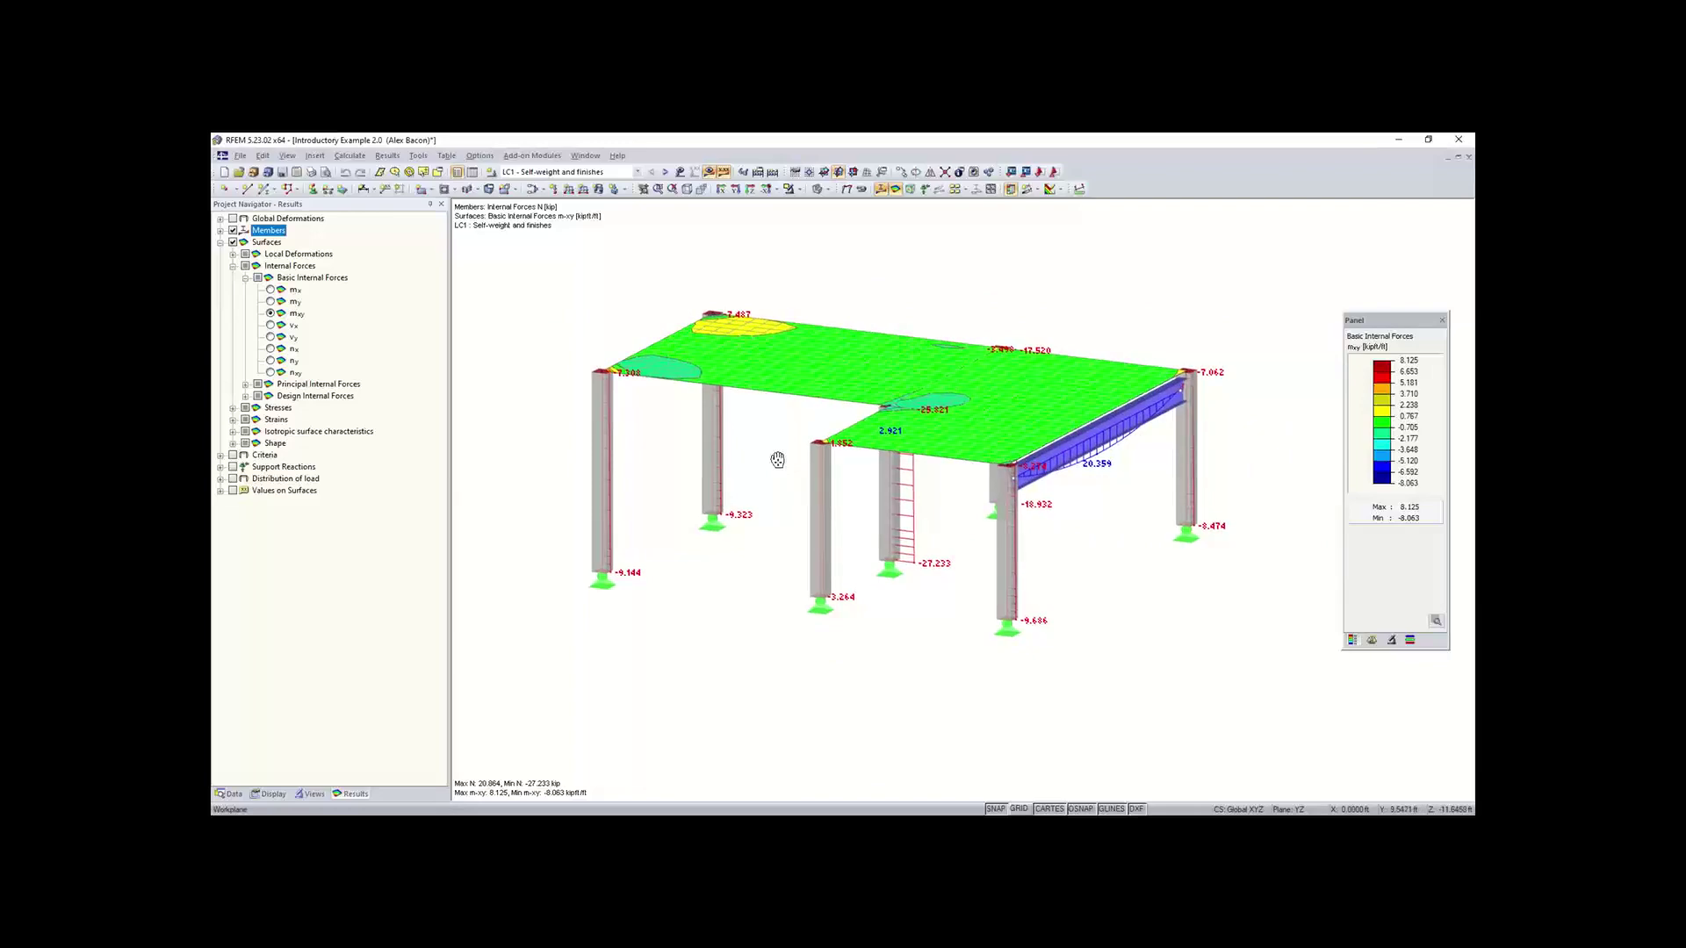
Step: Pan, shift and orbit the model to a flatter viewing angle to examine the member and surface internal forces
middle_click_drag(776, 459, 790, 418)
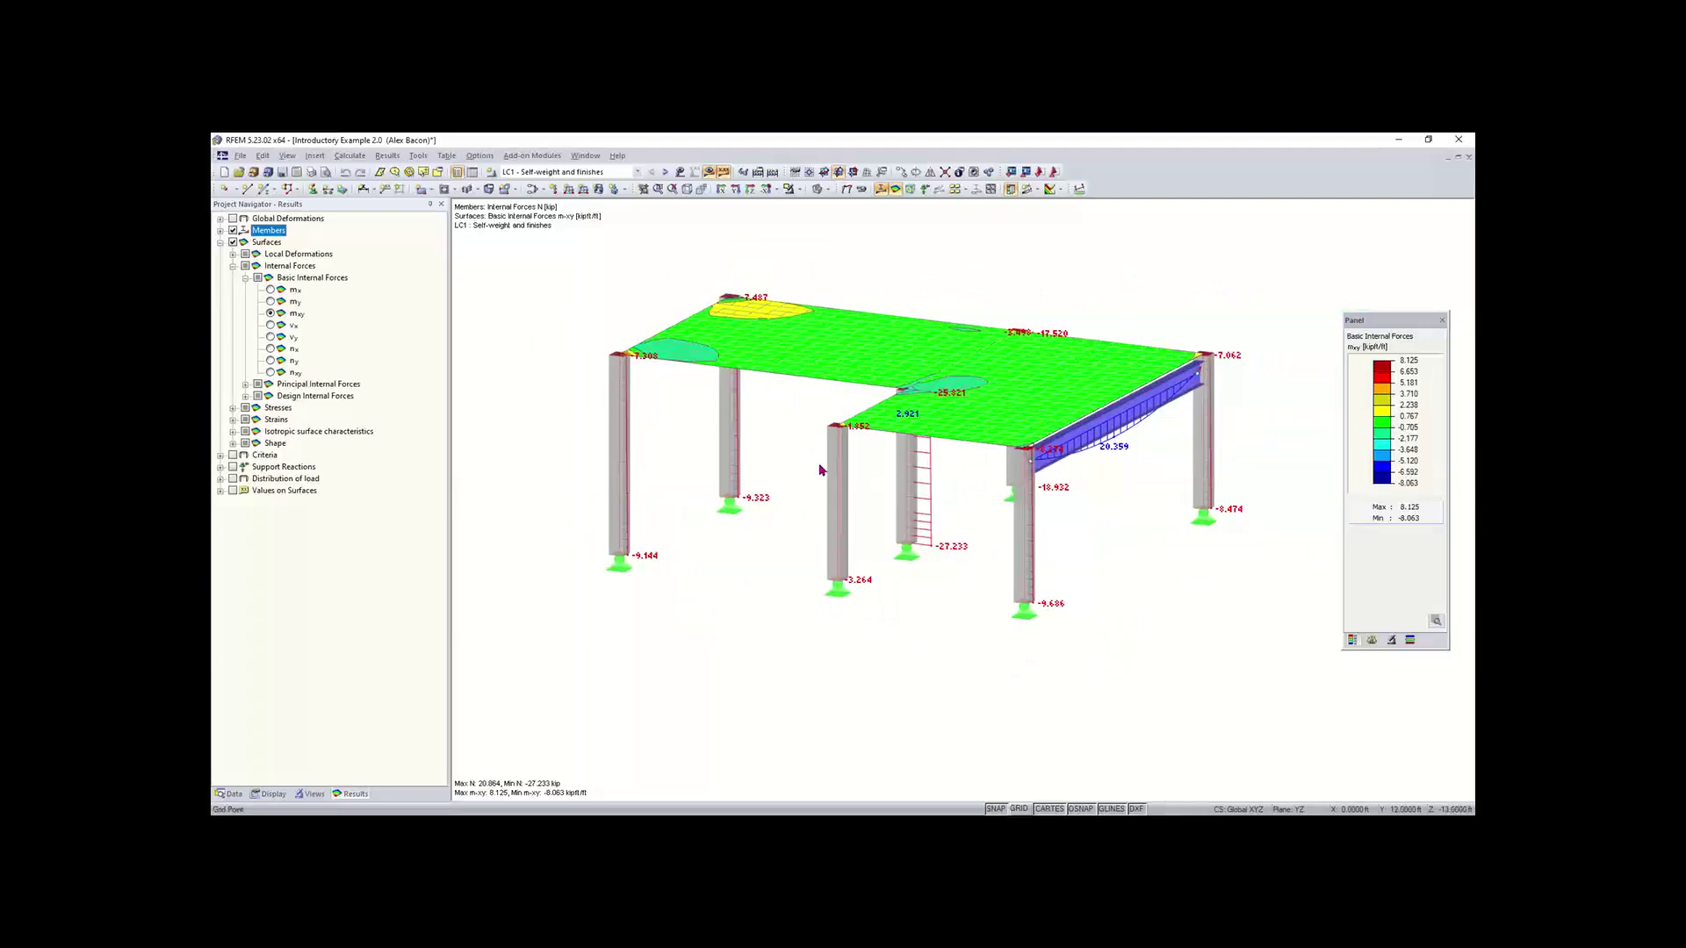
middle_click_drag(814, 465, 859, 365, "ctrl")
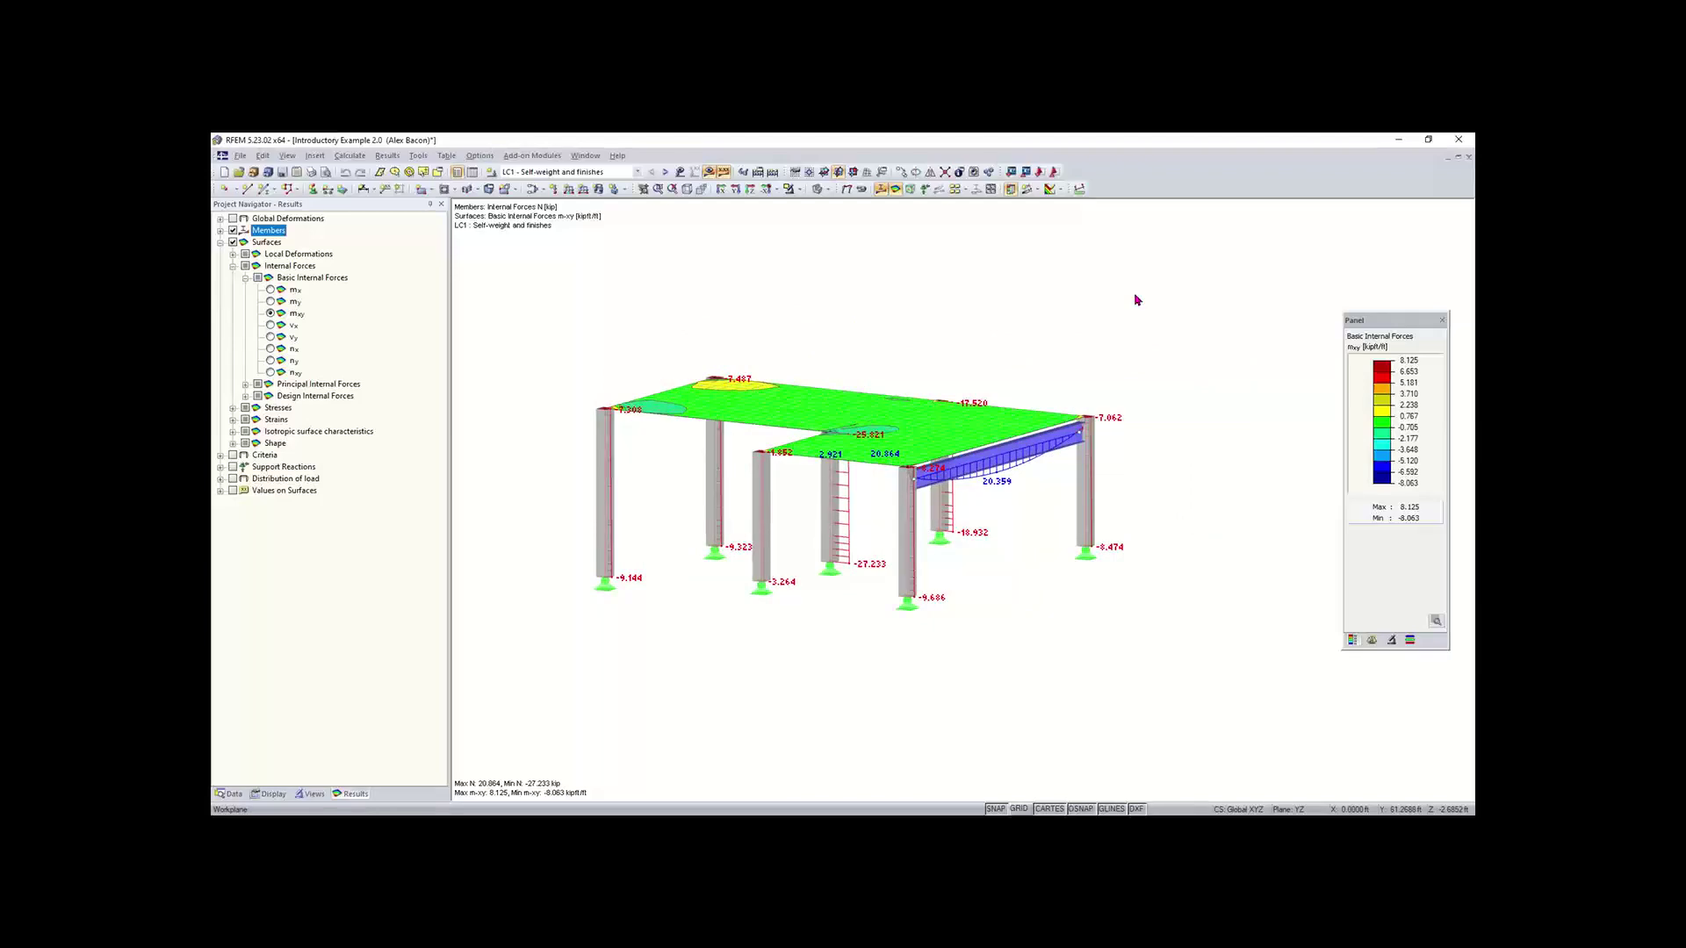
key("Up")
left_click(1046, 312)
key("Left")
key("Left")
key("Right")
key("Right")
key("Right")
key("Down")
key("Down")
key("Down")
key("Down")
key("Up")
key("Up")
key("Down")
key("Down")
key("Down")
key("Down")
key("Down")
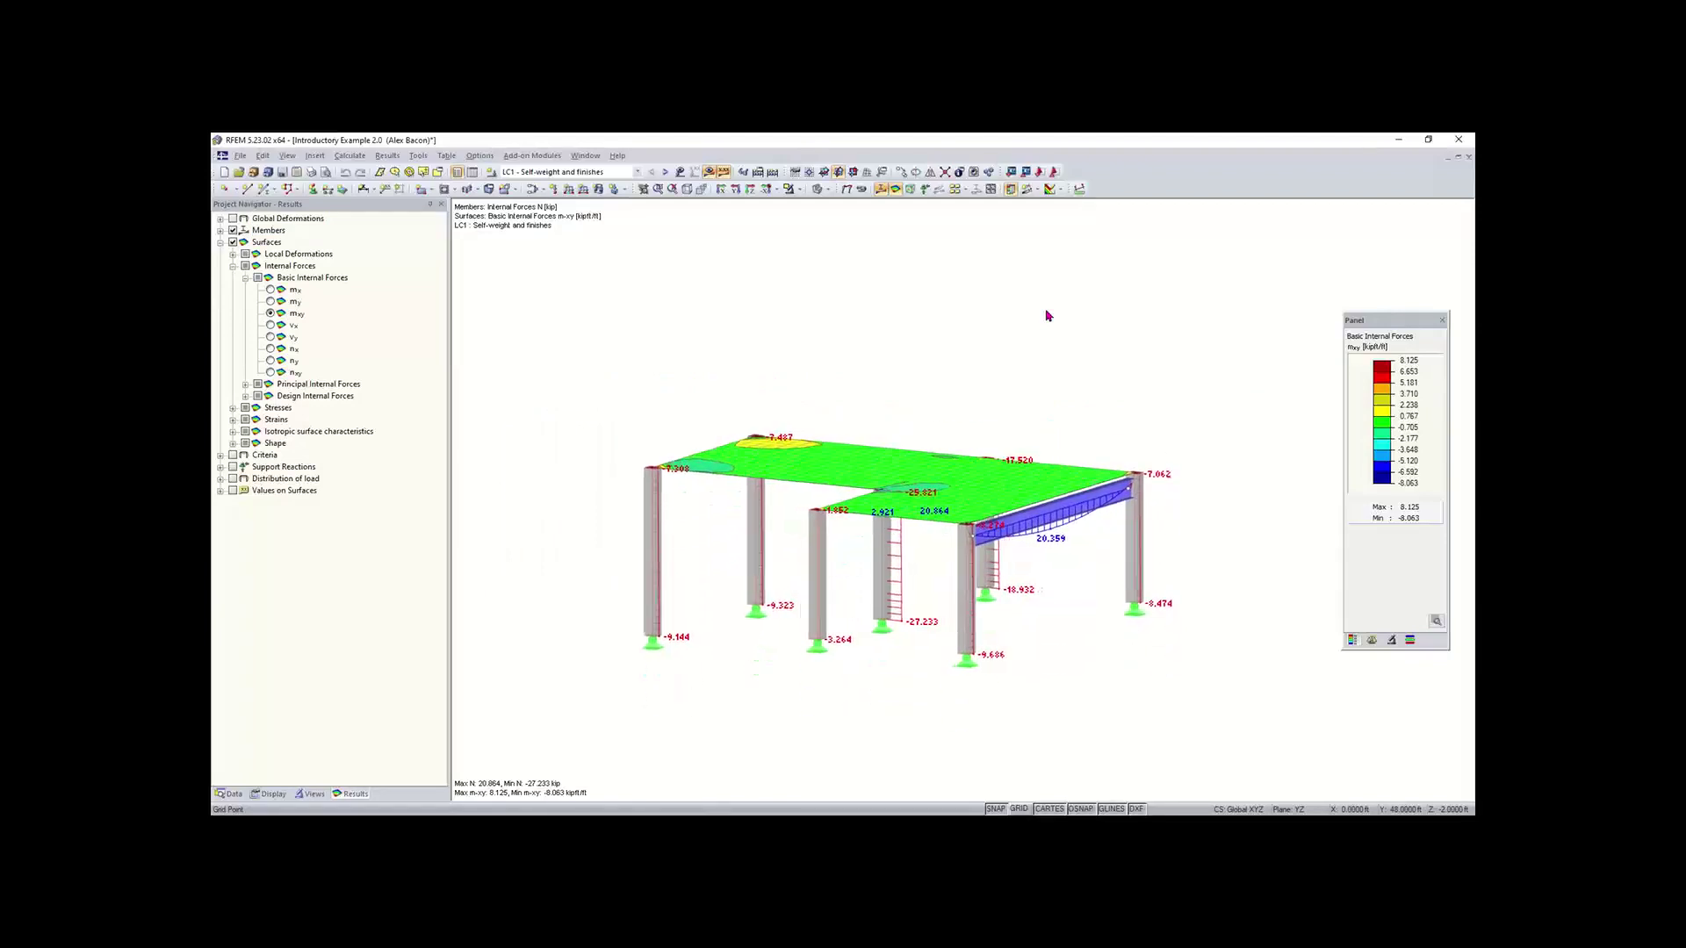
key("Up")
key("Up")
key("Up")
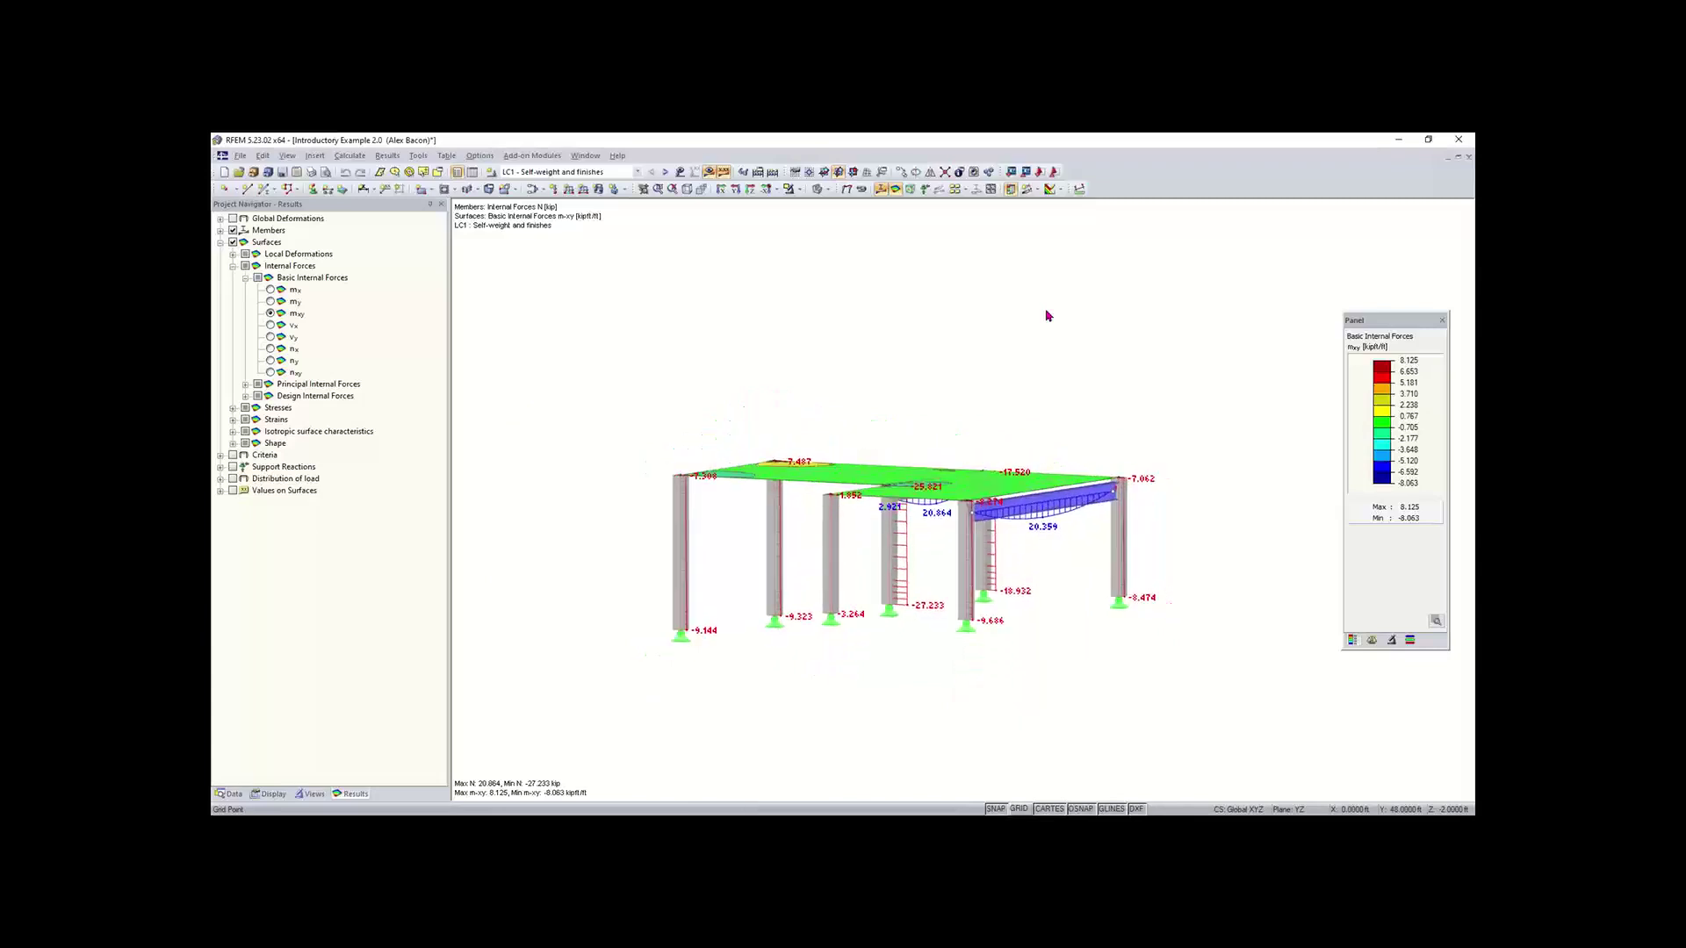
Step: Zoom in on the frame, orbit it to look onto the slab from above and centre it in the view
key("Page_Up")
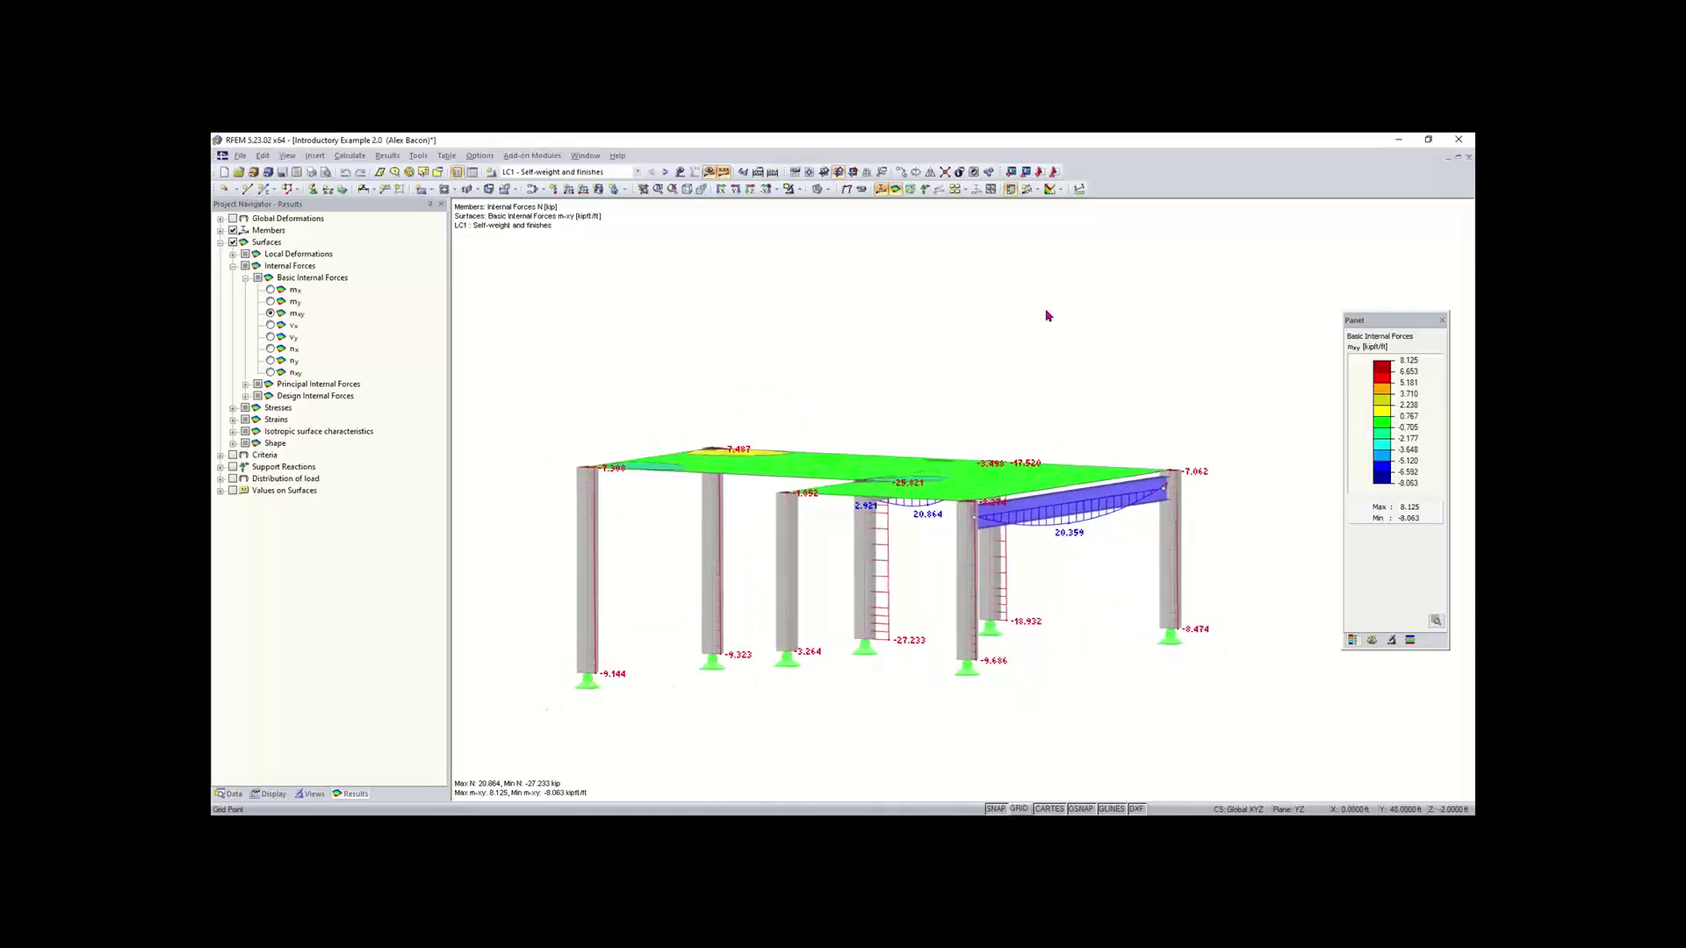
key("Page_Up")
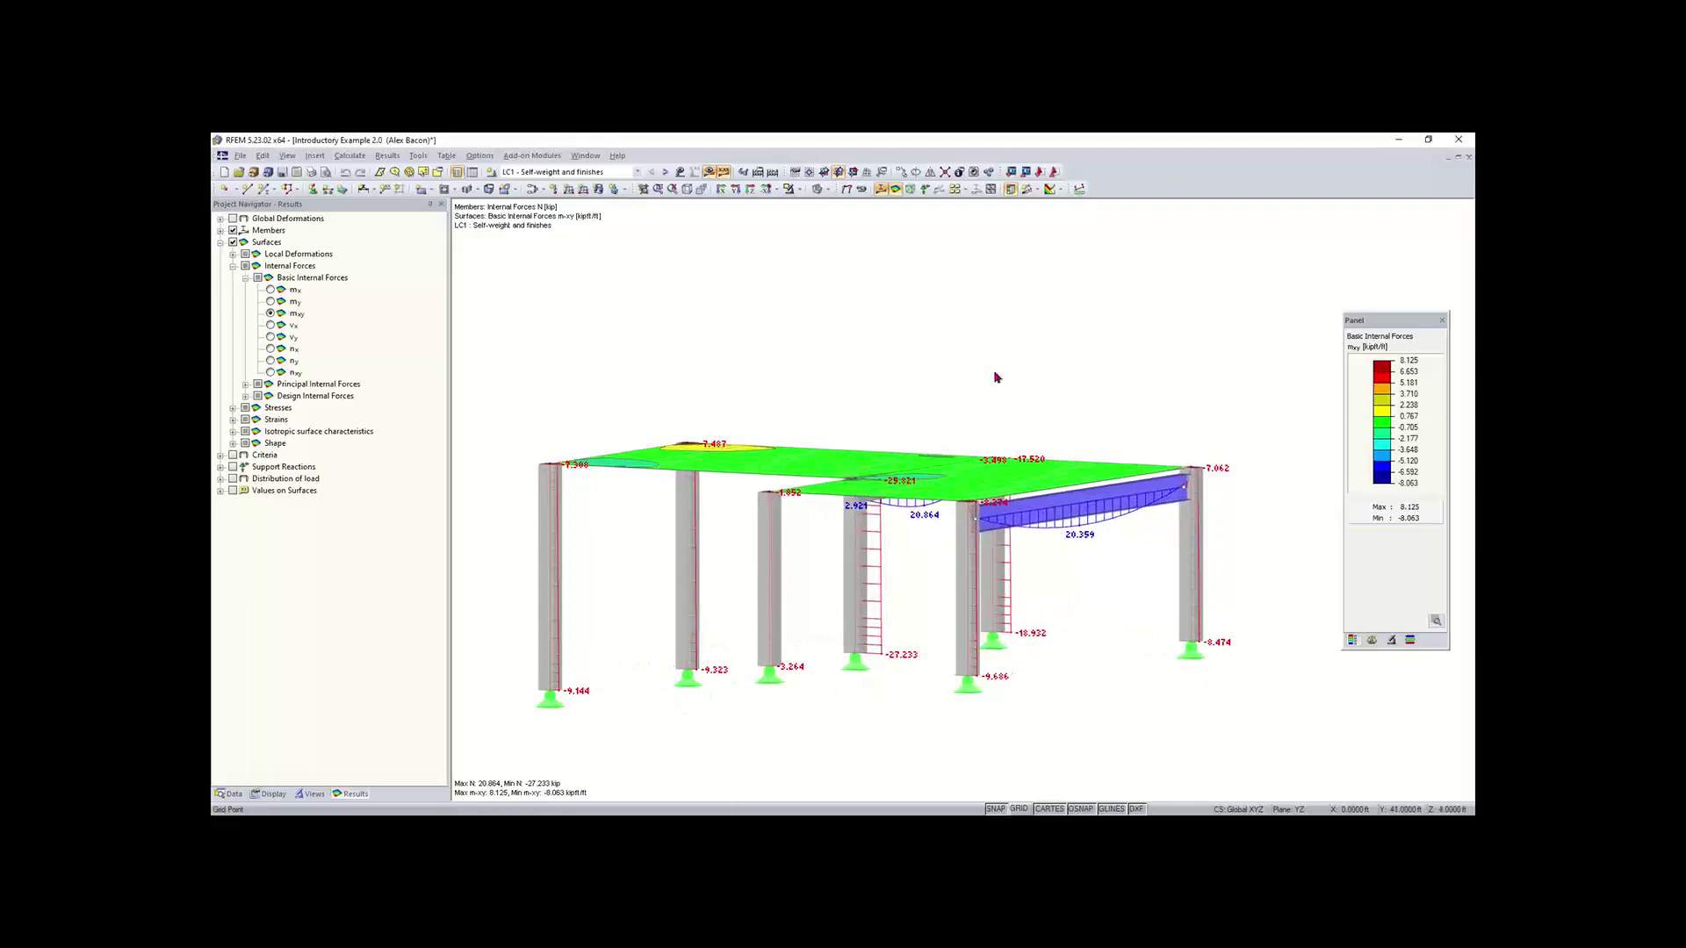
middle_click_drag(1091, 331, 860, 387, "ctrl")
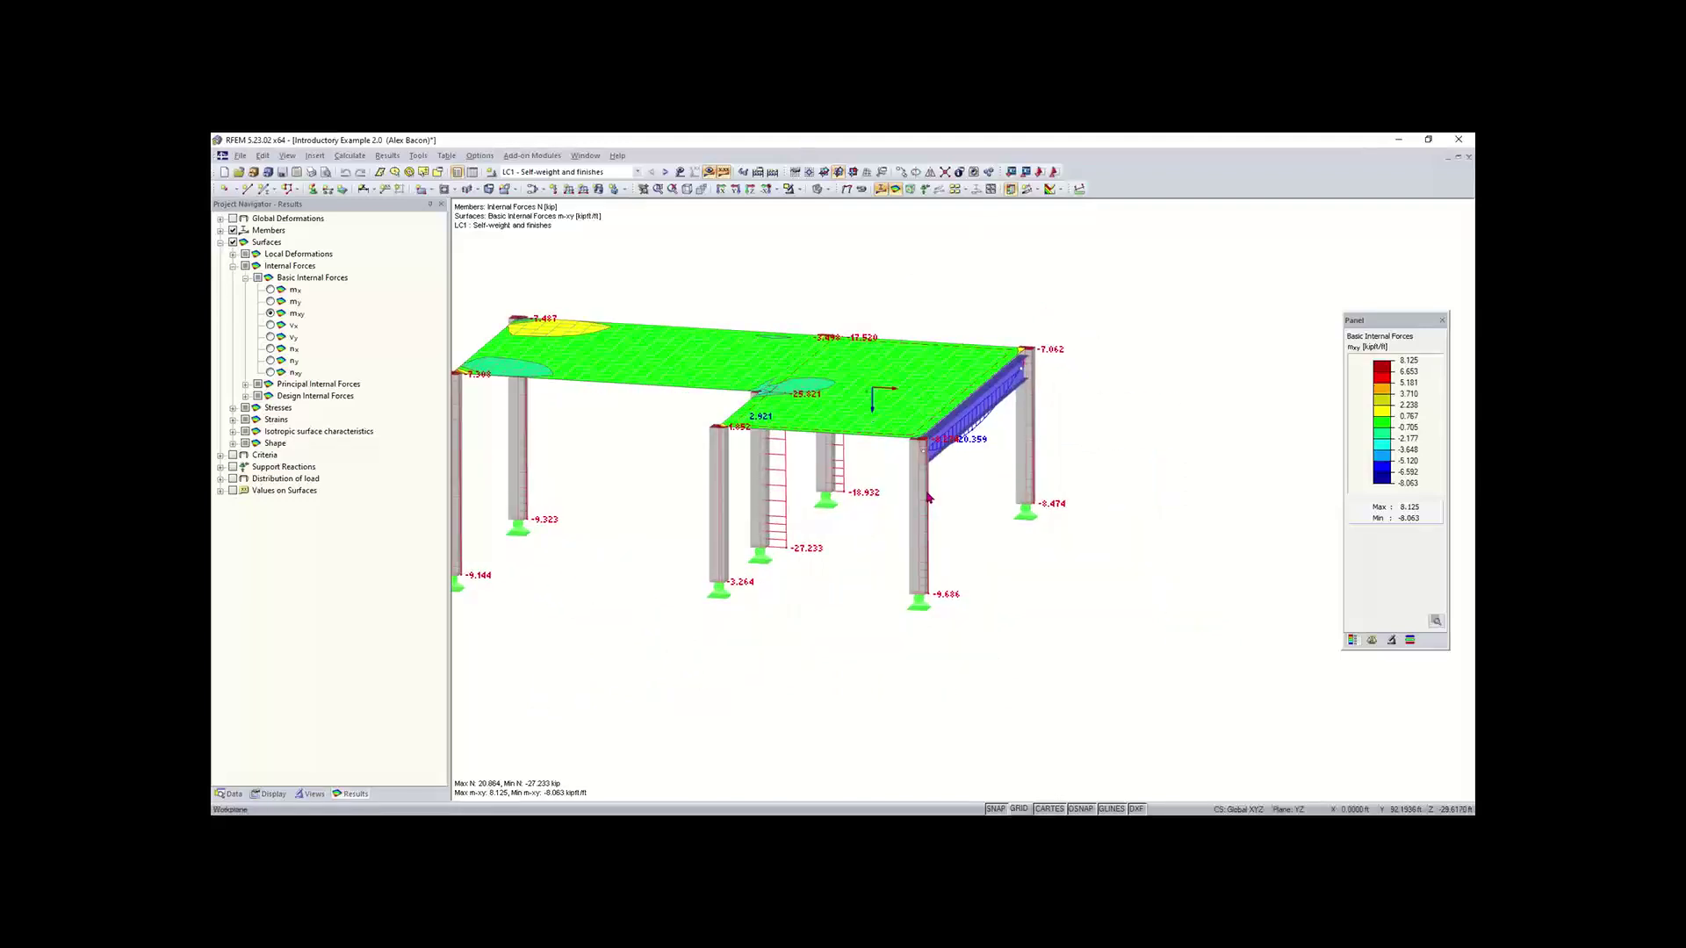
middle_click_drag(633, 591, 711, 619)
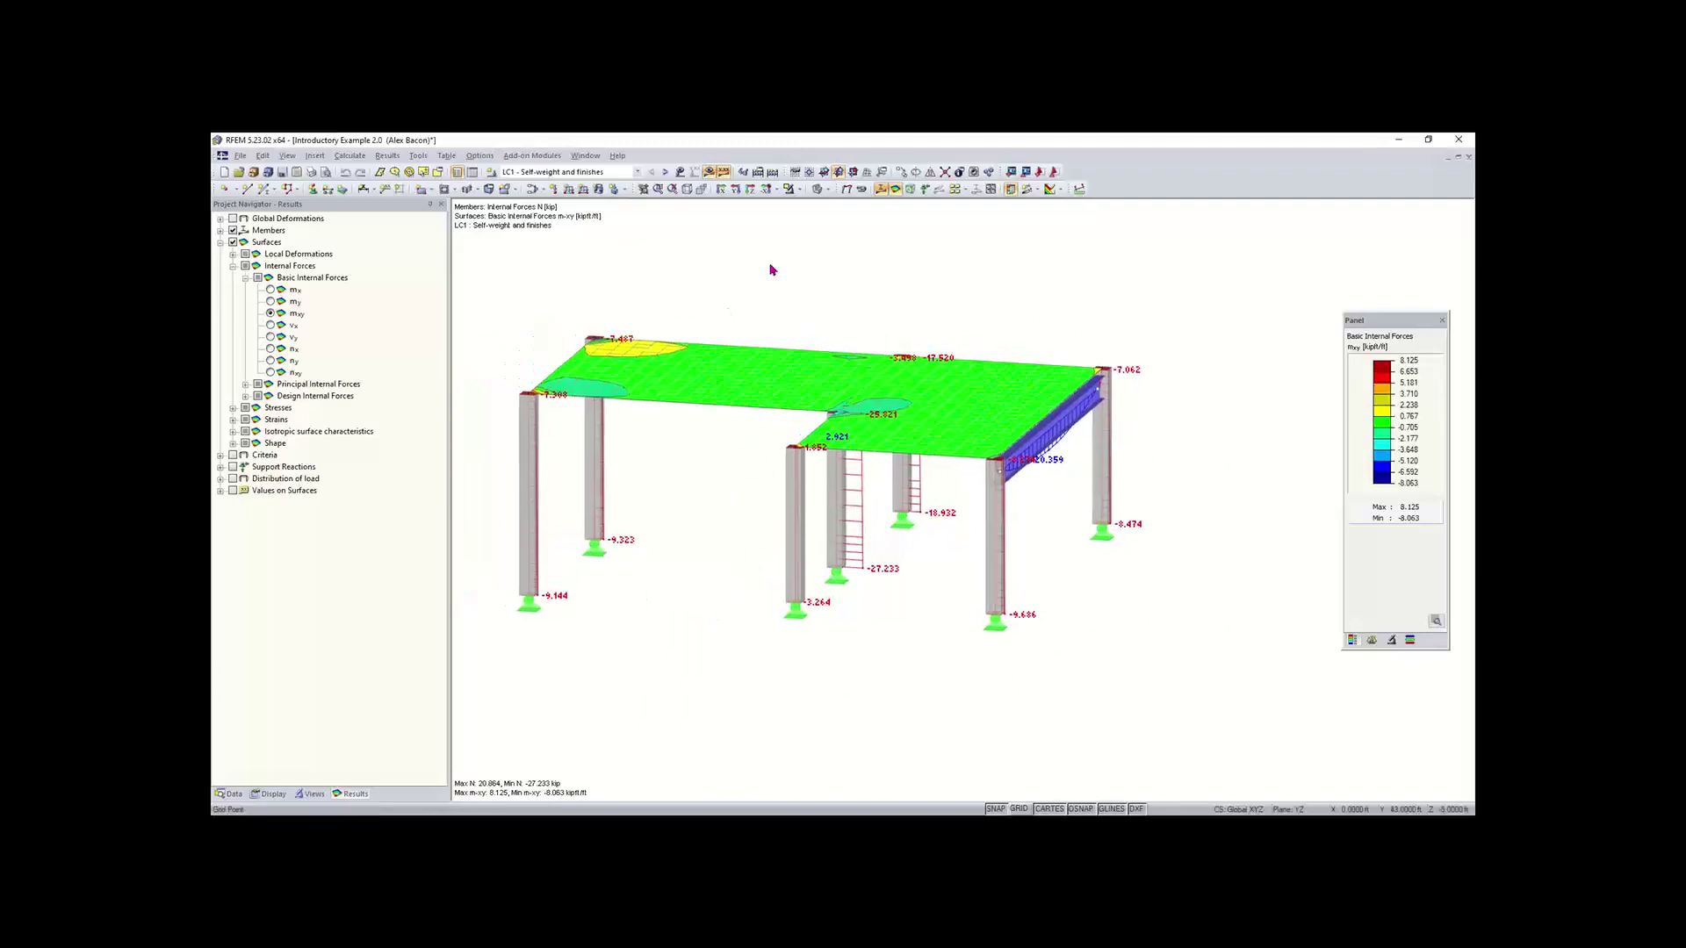
Step: Window-select the slab with its adjoining columns by crossing, select only the fully enclosed front supports instead, and clear the selection
mouse_move(1159, 264)
left_mouse_down()
mouse_move(983, 386)
mouse_move(1138, 308)
mouse_move(1150, 281)
left_mouse_up()
left_click_drag(1187, 286, 823, 537)
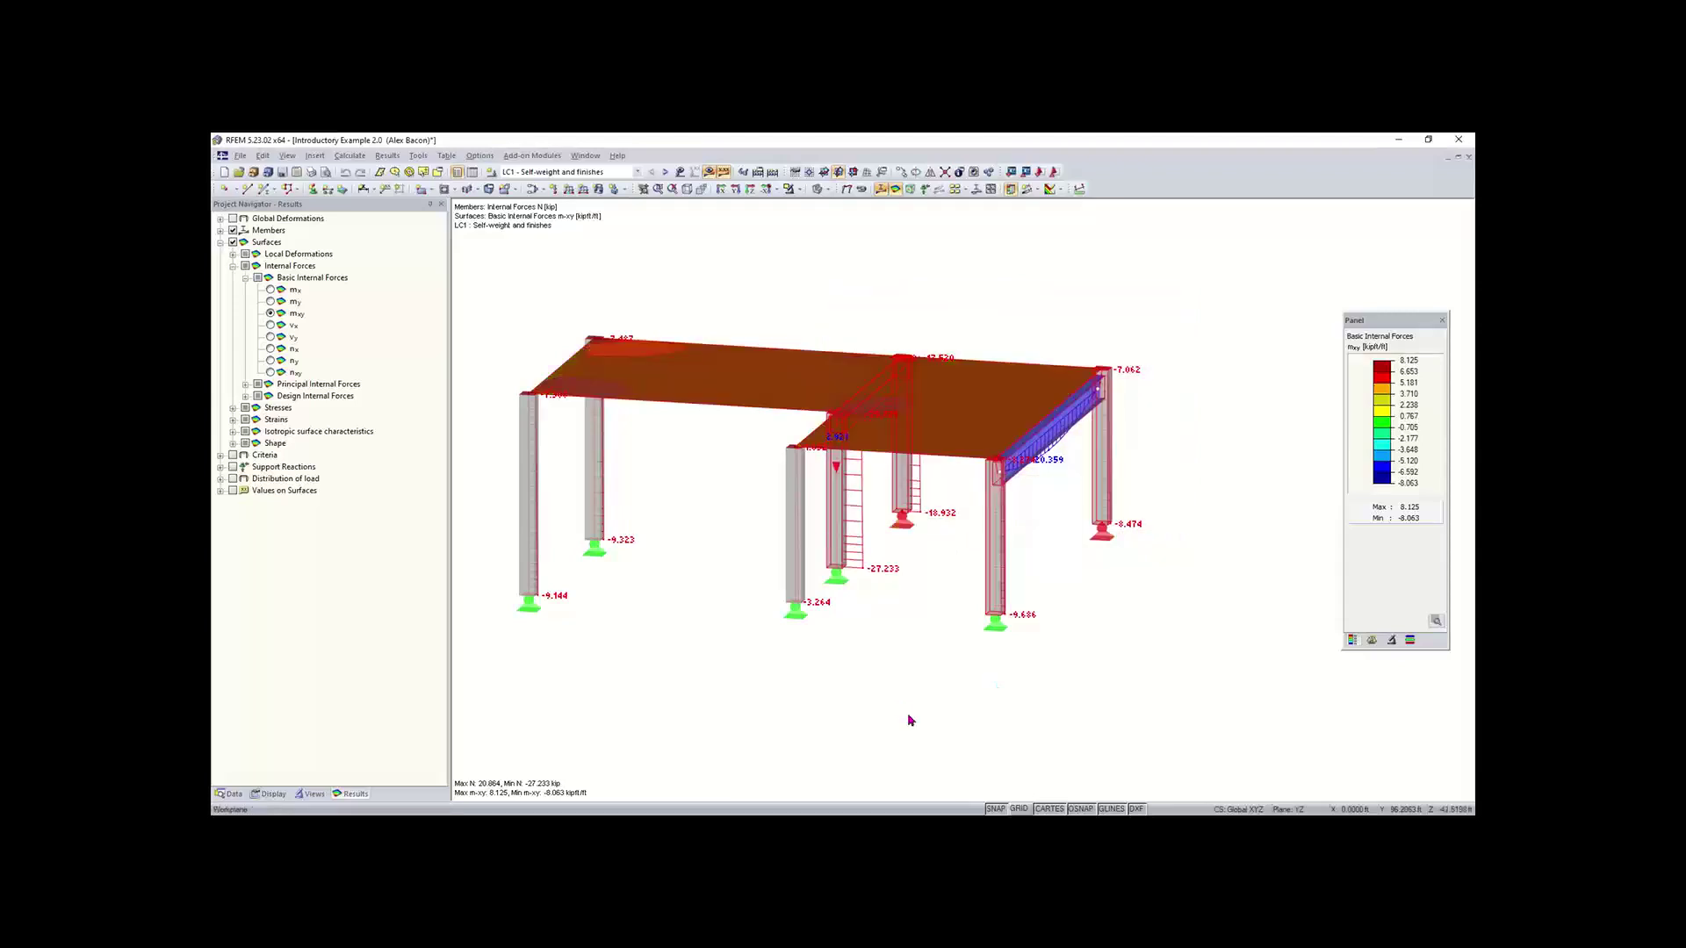
left_click(662, 756)
left_click_drag(643, 748, 1015, 564)
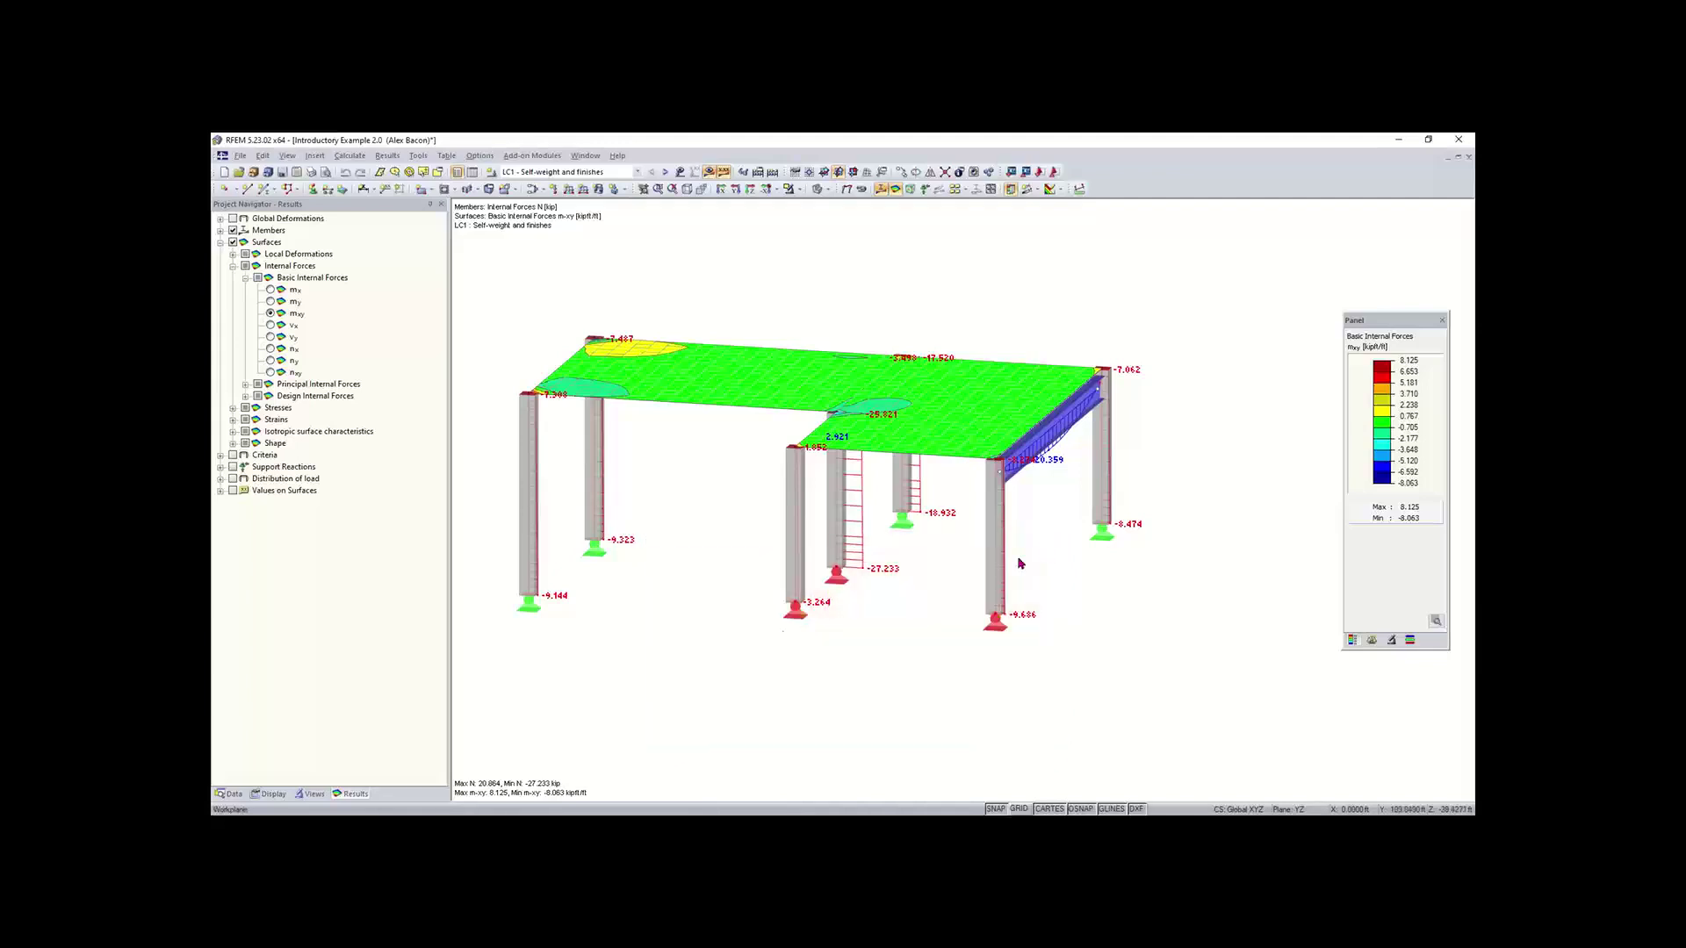
left_click_drag(1115, 604, 1080, 628)
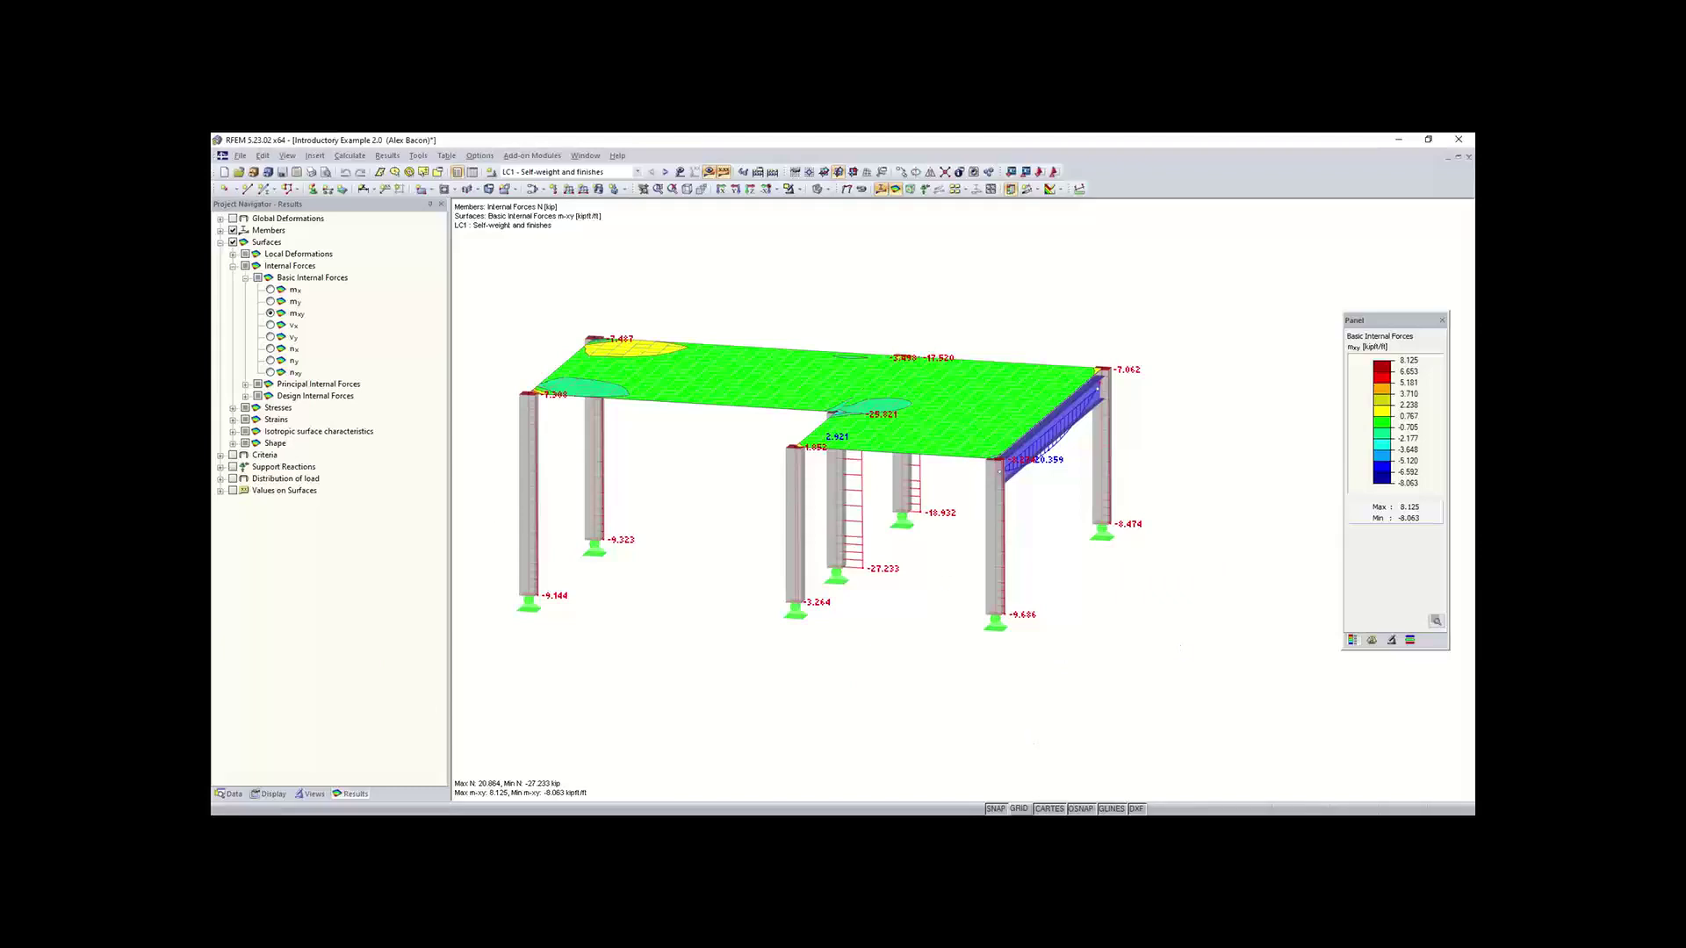
mouse_move(1001, 812)
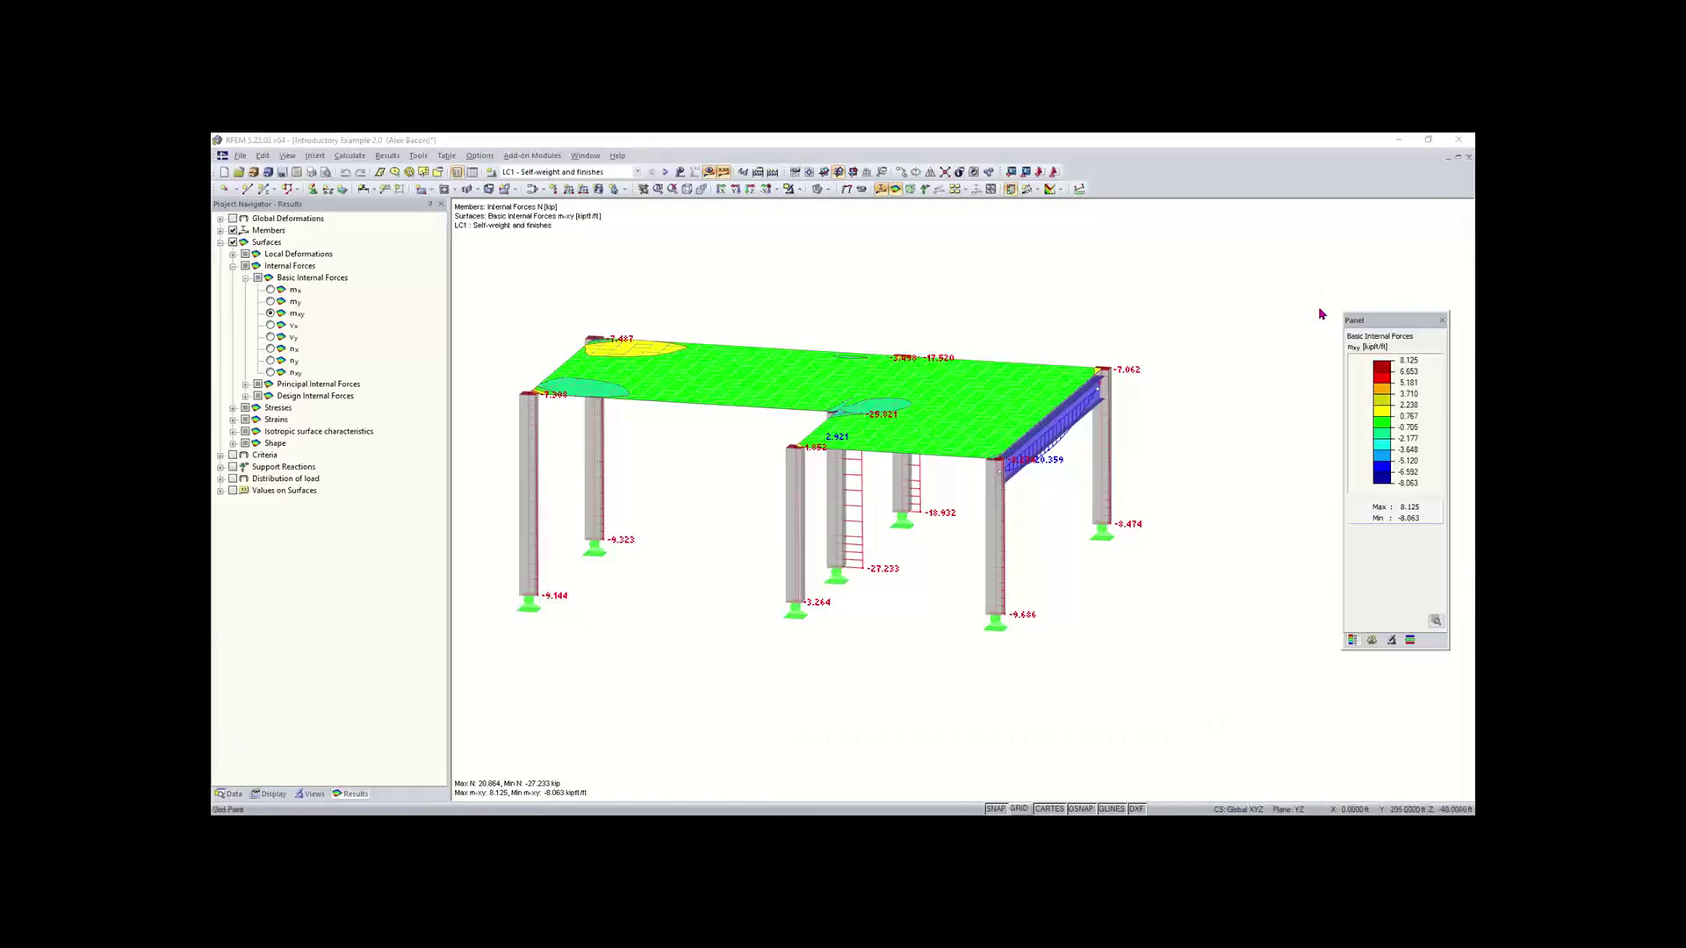
key("alt+Tab")
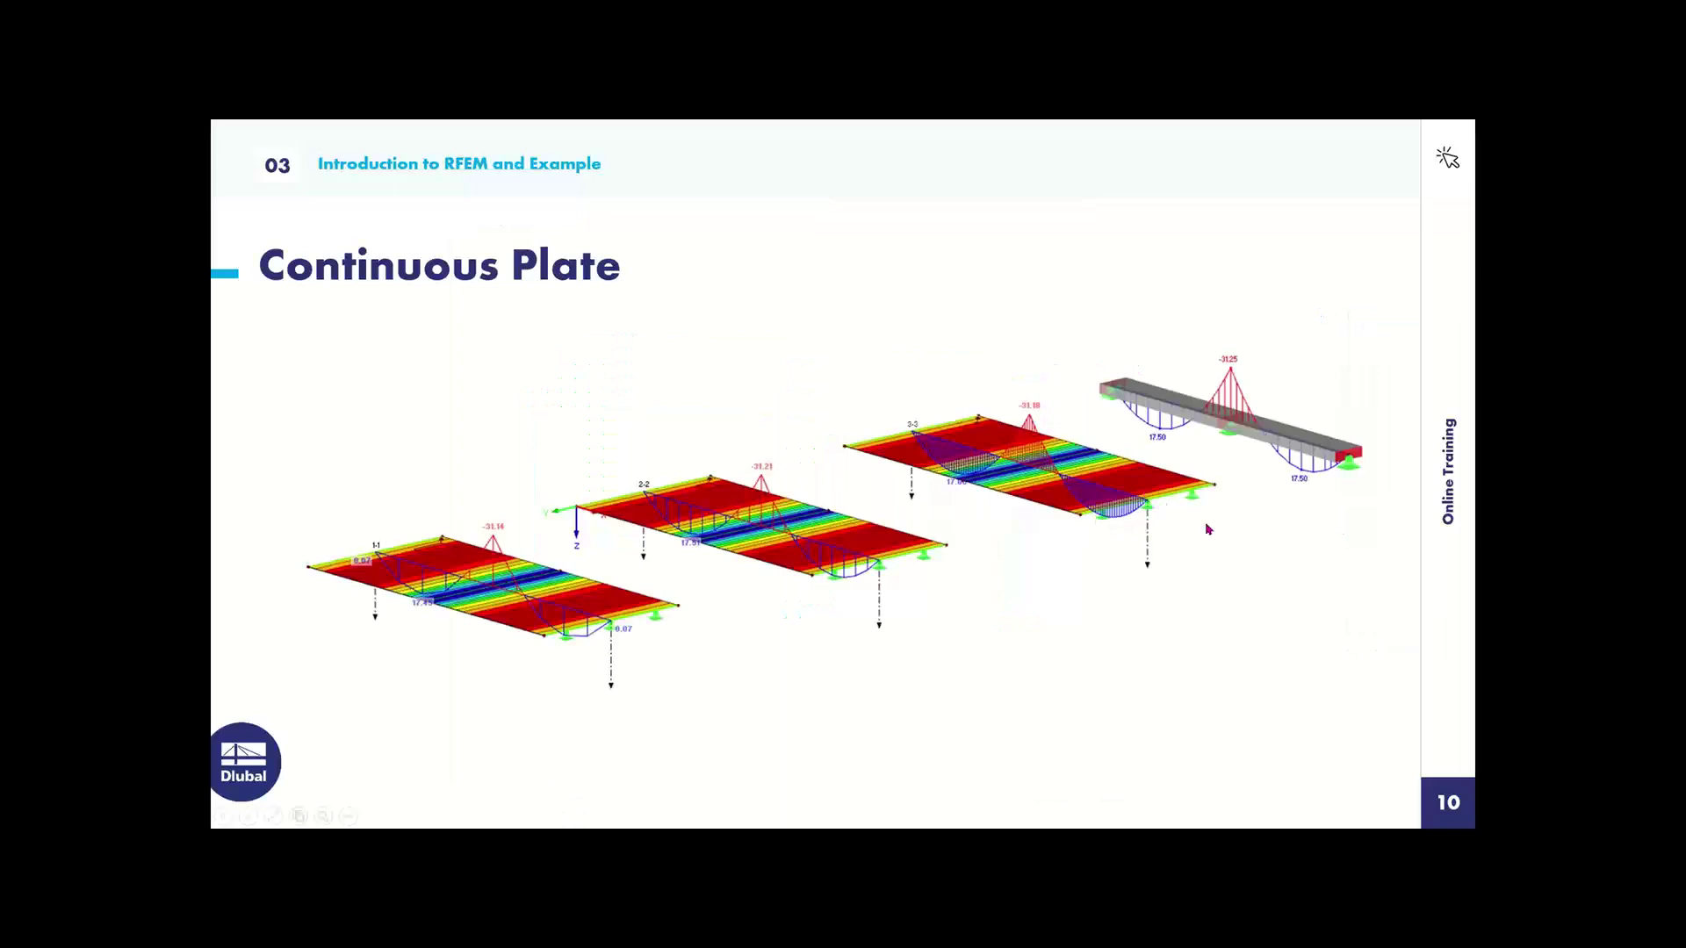
right_click(1133, 488)
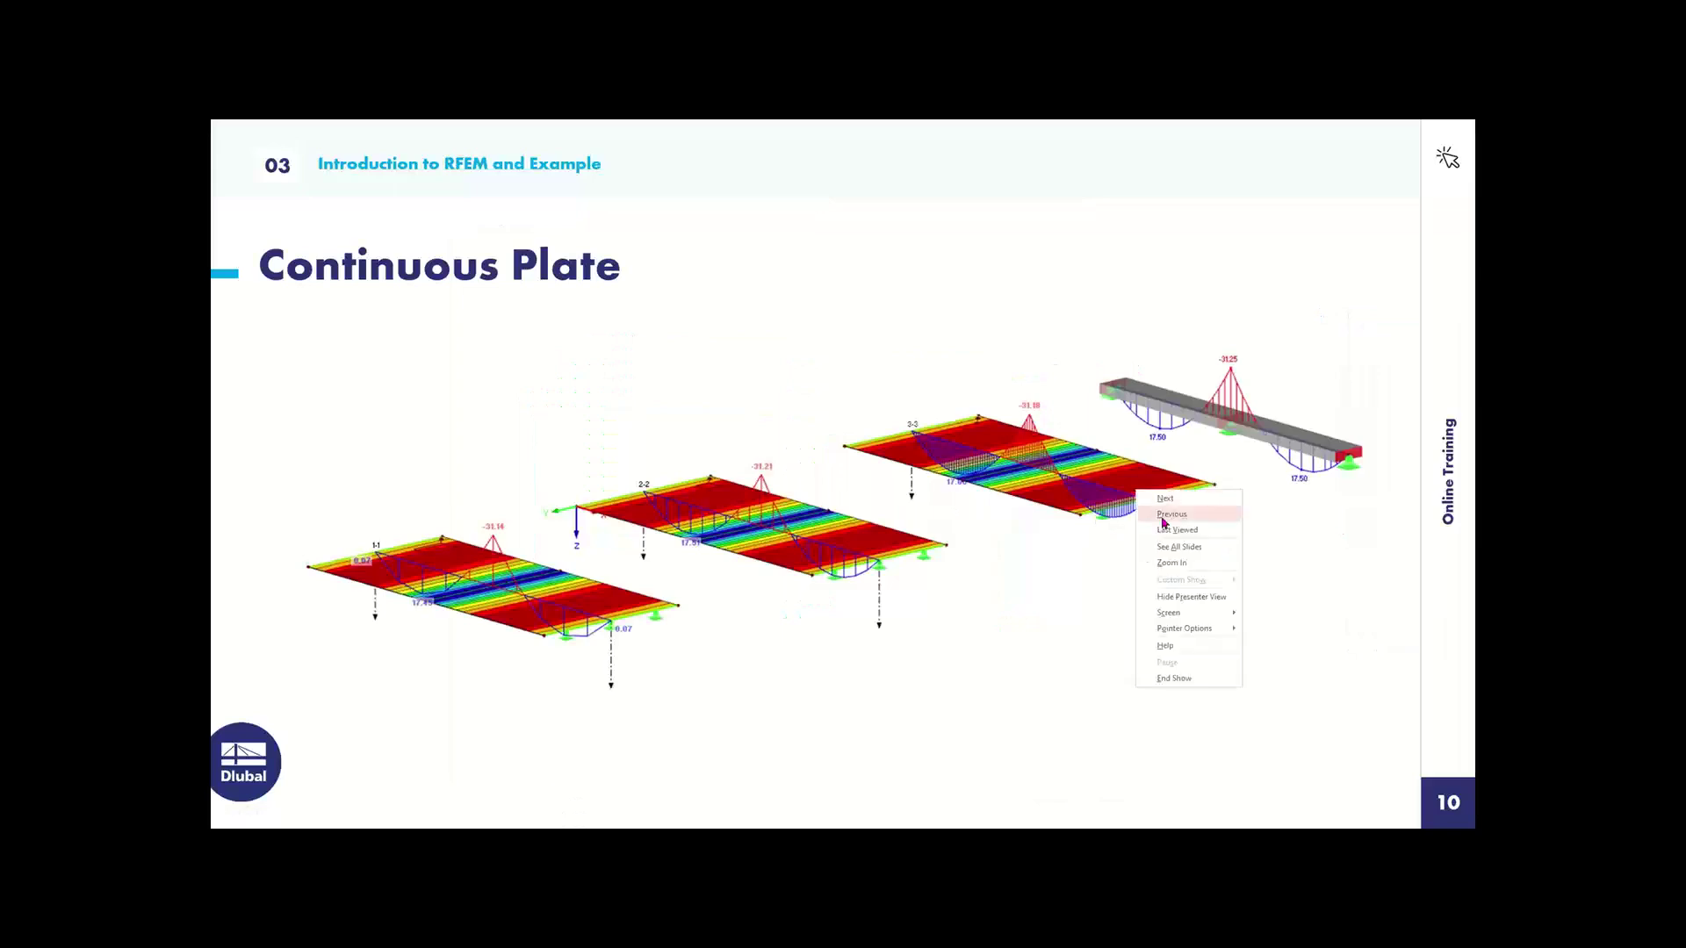
left_click(1160, 519)
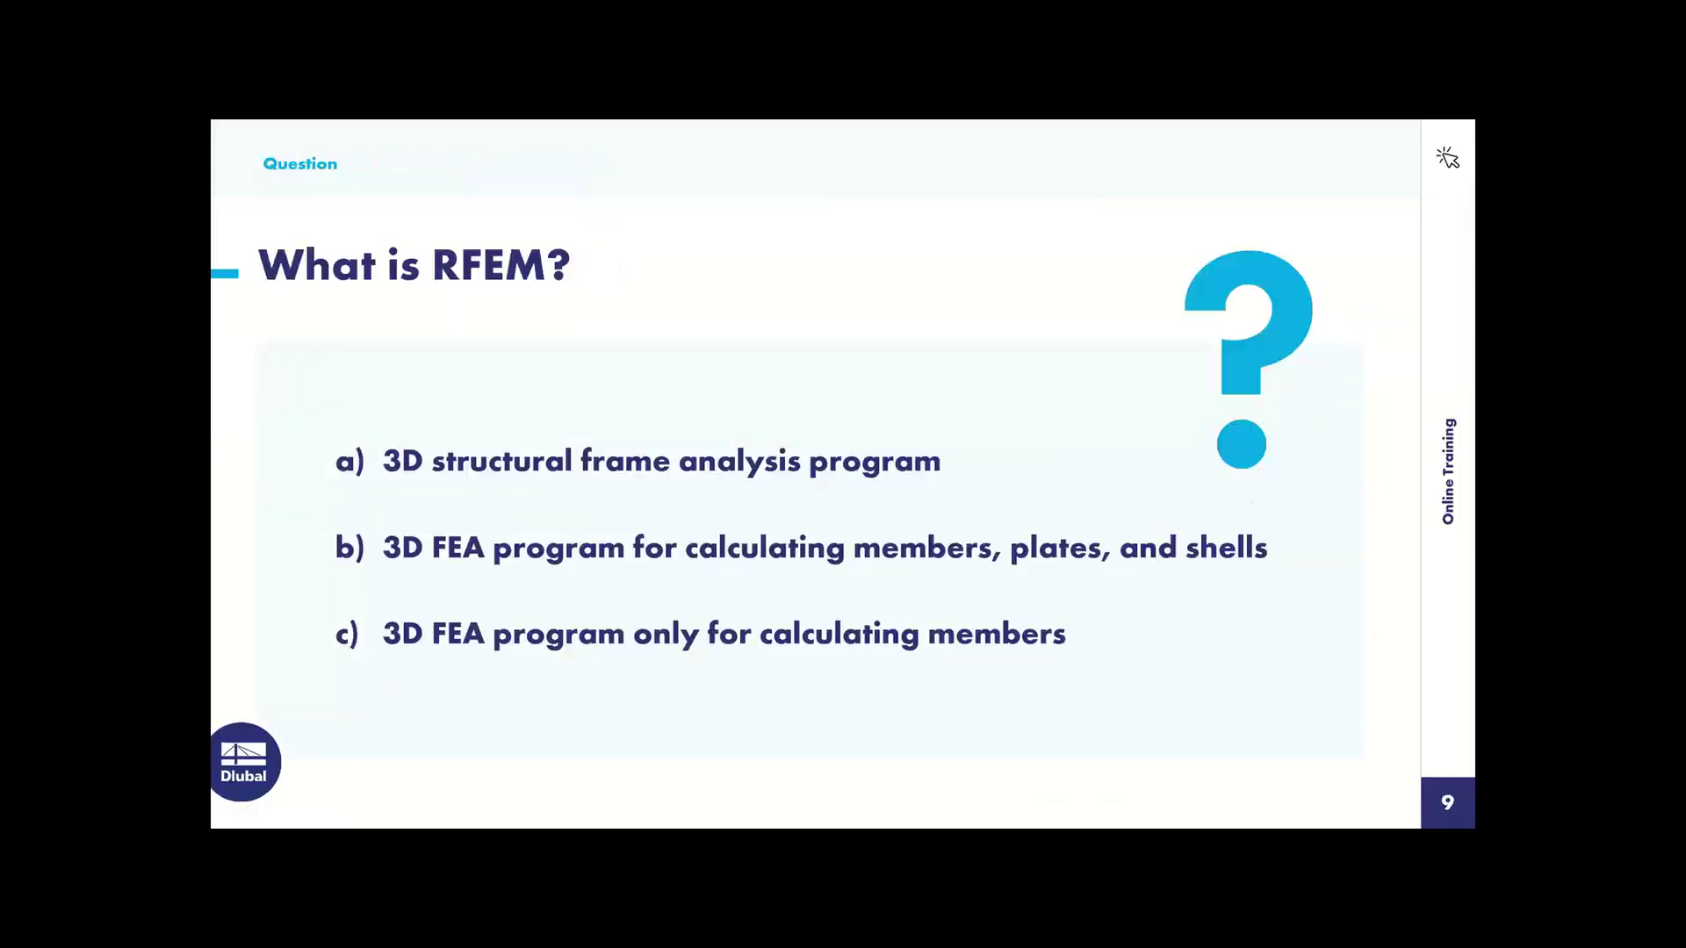
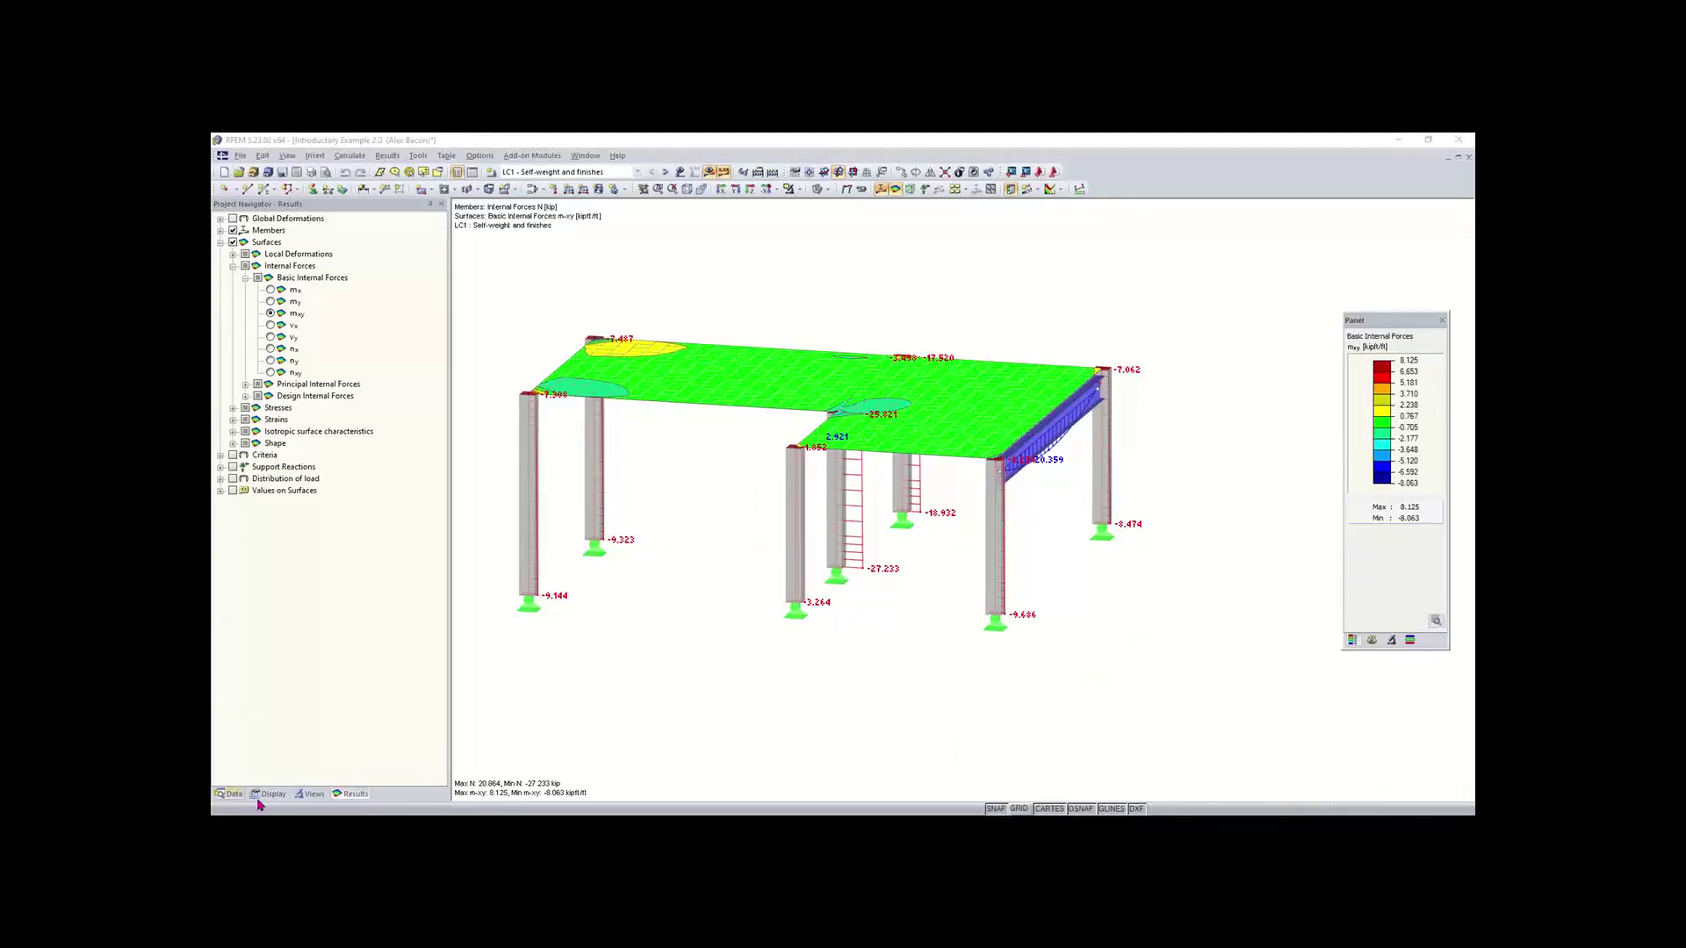
Step: Show the model data in the navigator, start a new model and name it "Continous plate - Training"
left_click(230, 794)
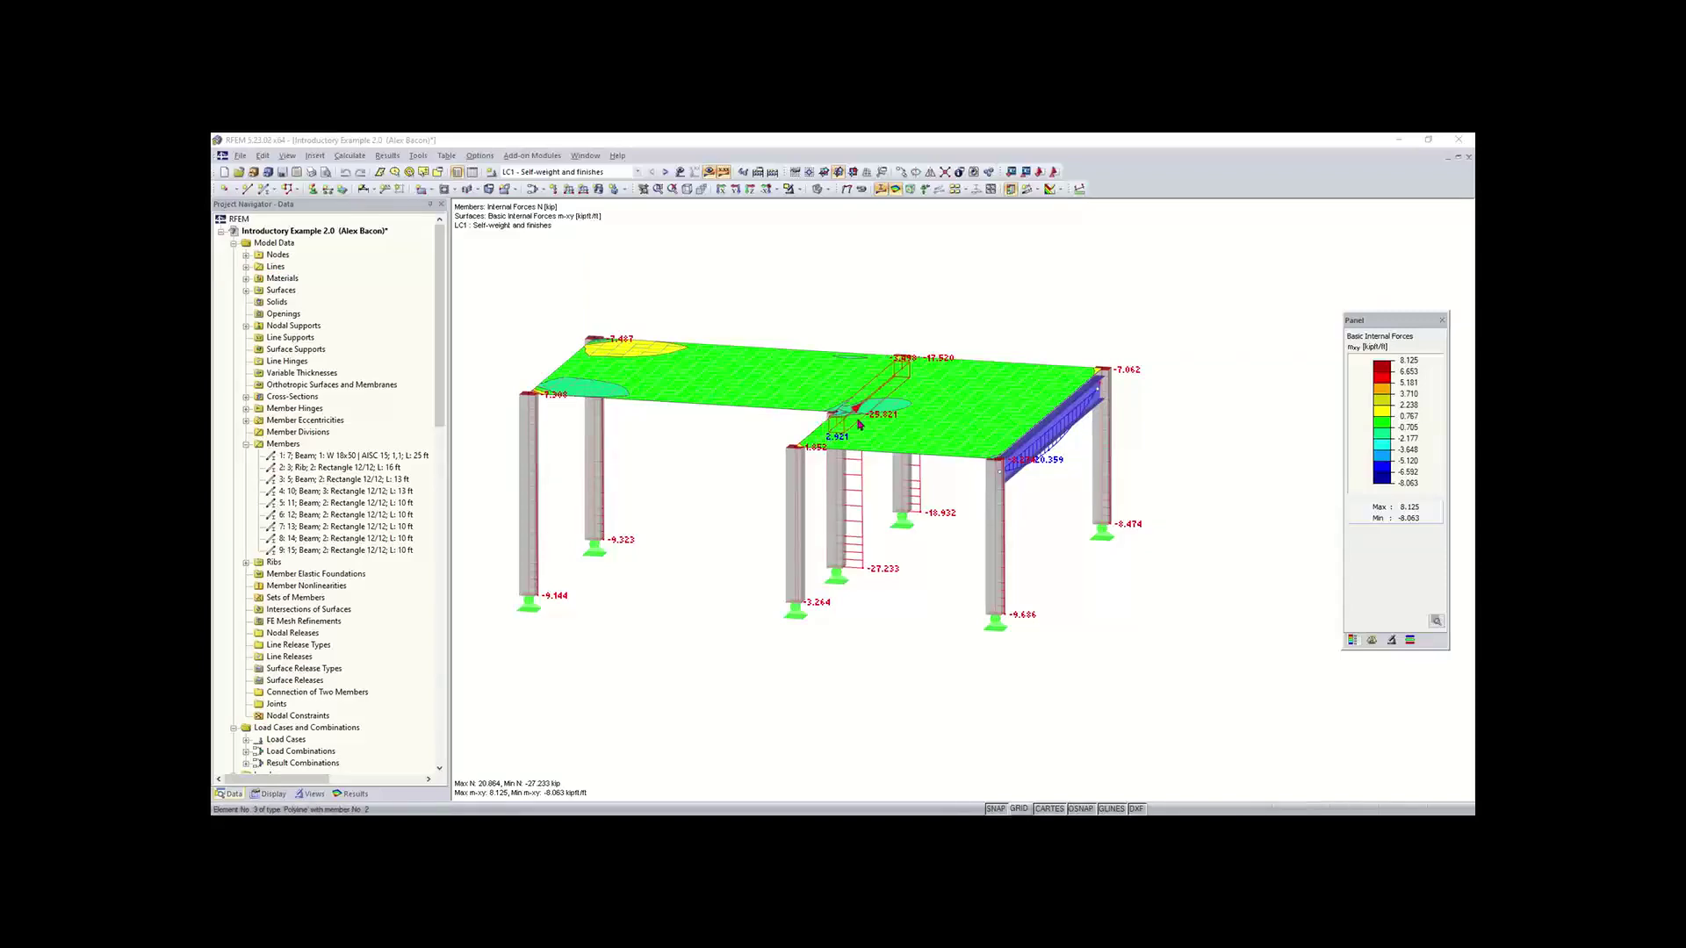
left_click(242, 158)
left_click(241, 156)
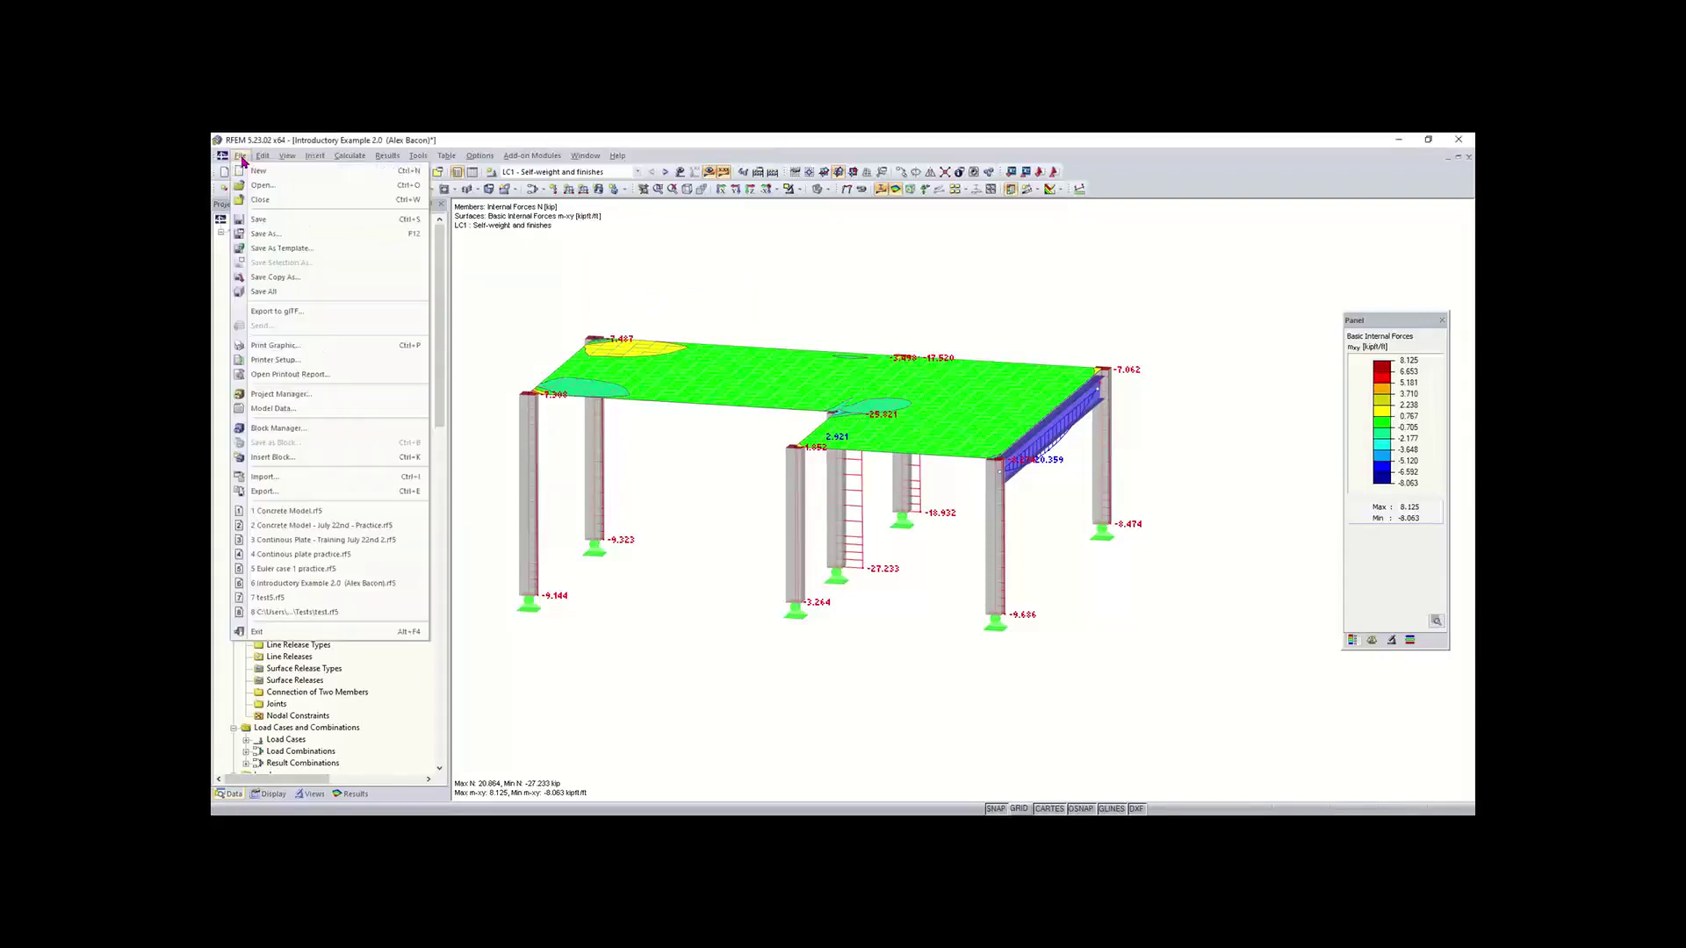
left_click(241, 158)
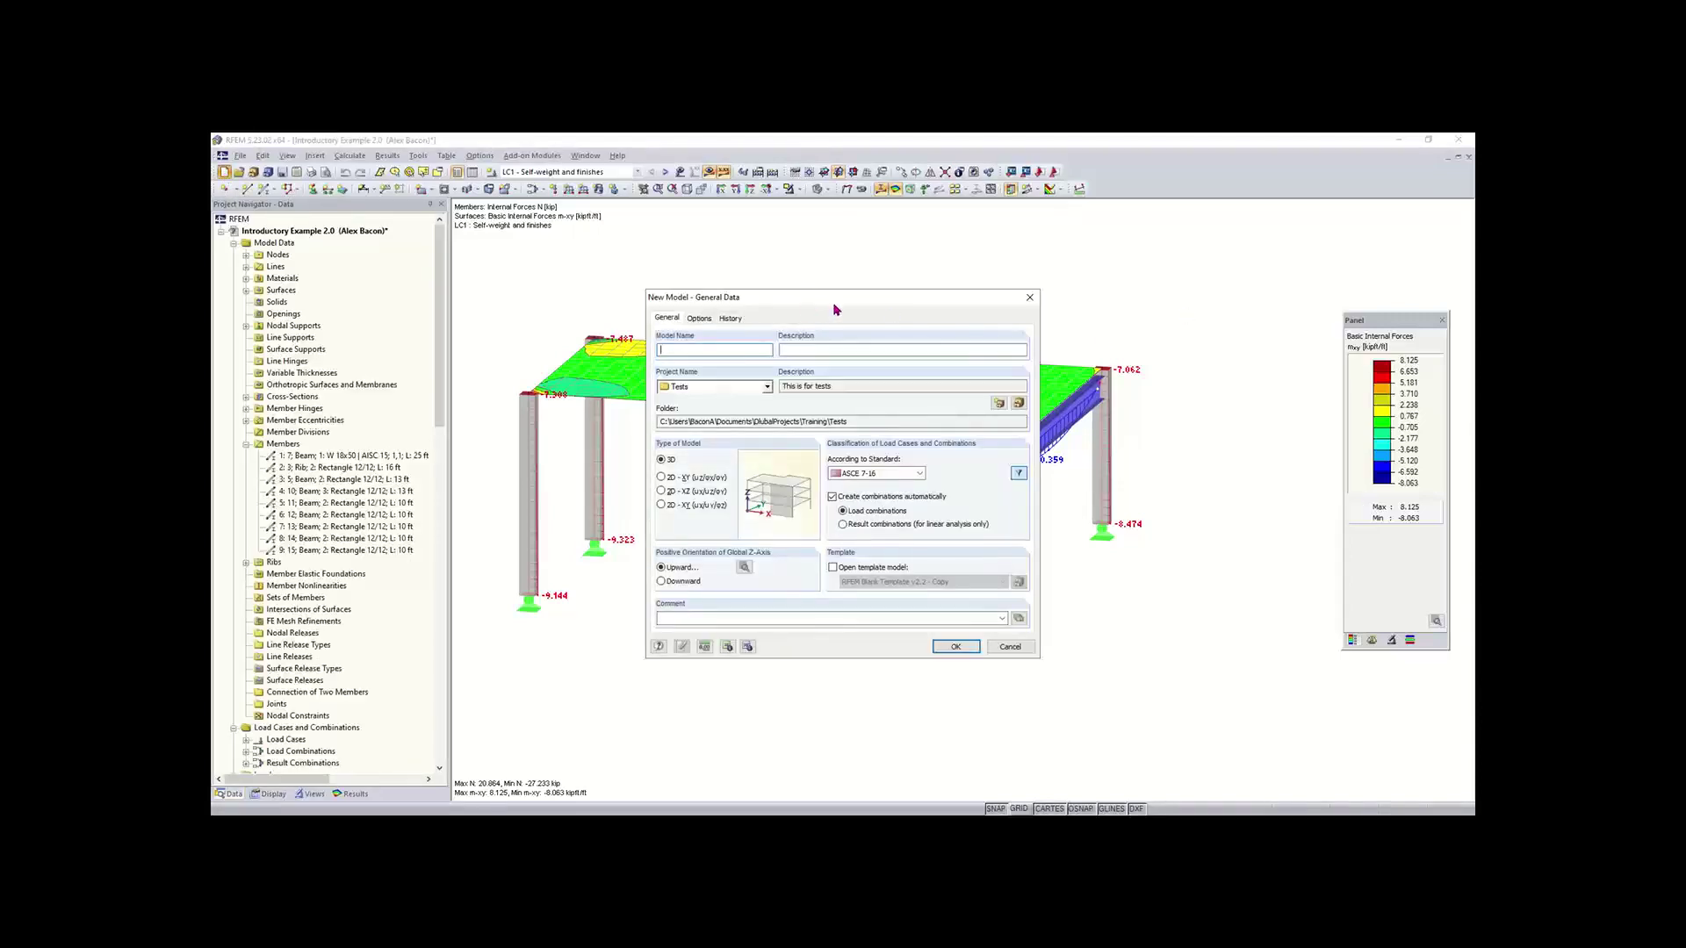
left_click_drag(835, 309, 753, 320)
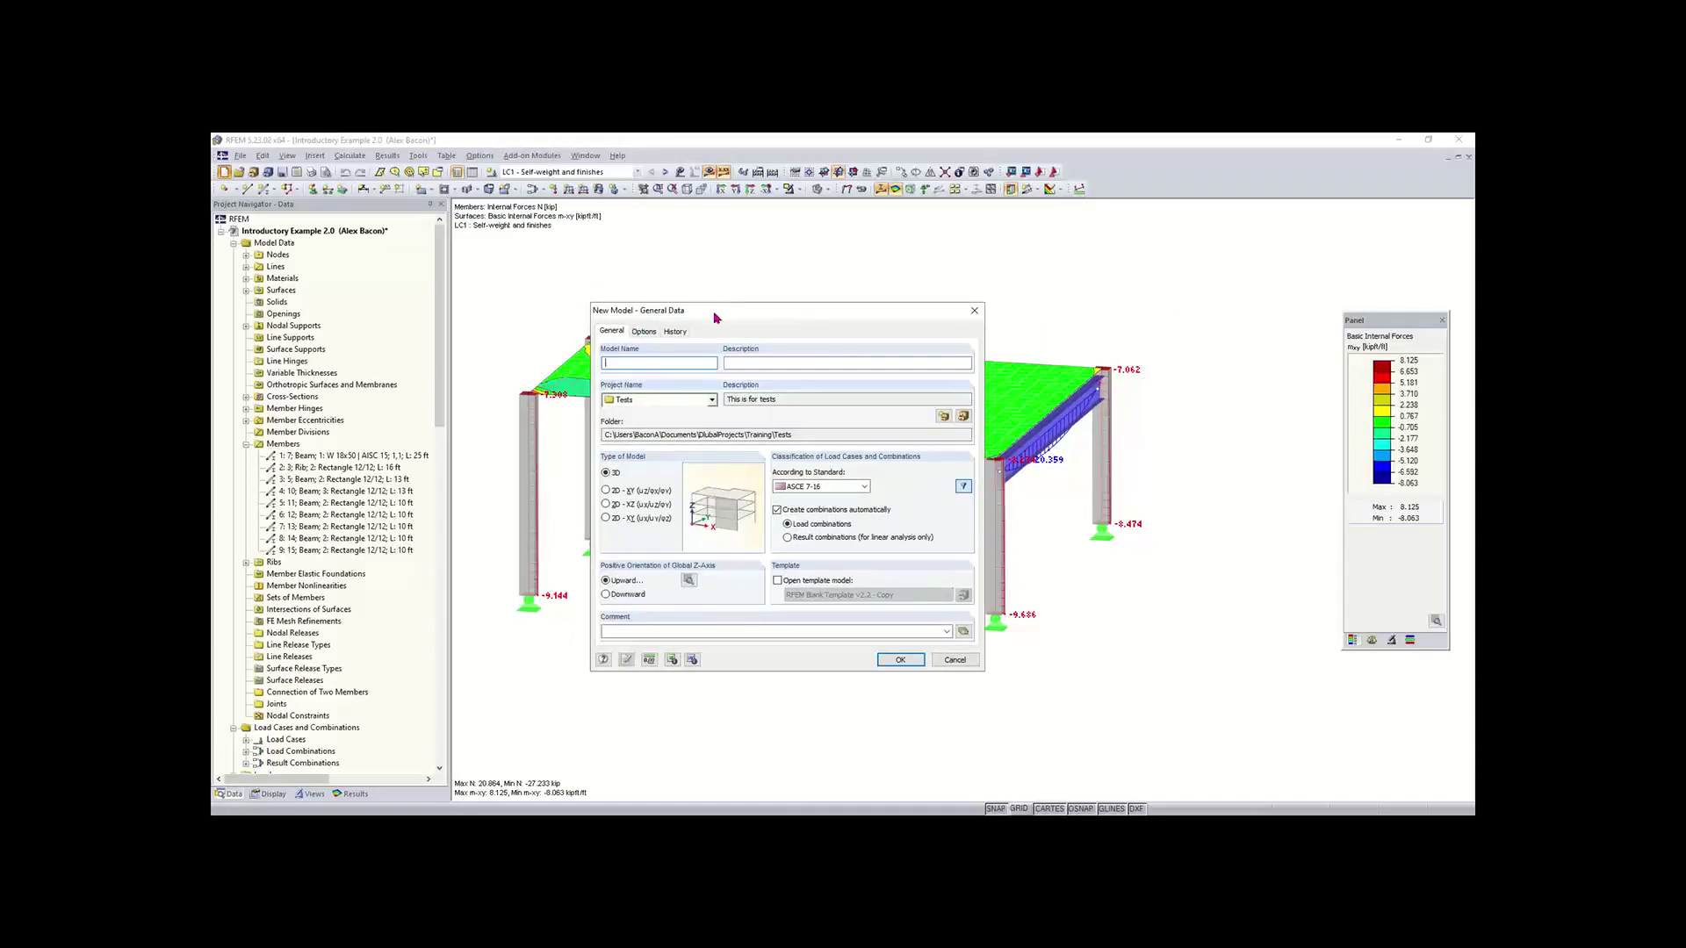
mouse_move(708, 310)
left_mouse_down()
mouse_move(762, 314)
mouse_move(816, 265)
mouse_move(664, 291)
mouse_move(685, 315)
left_mouse_up()
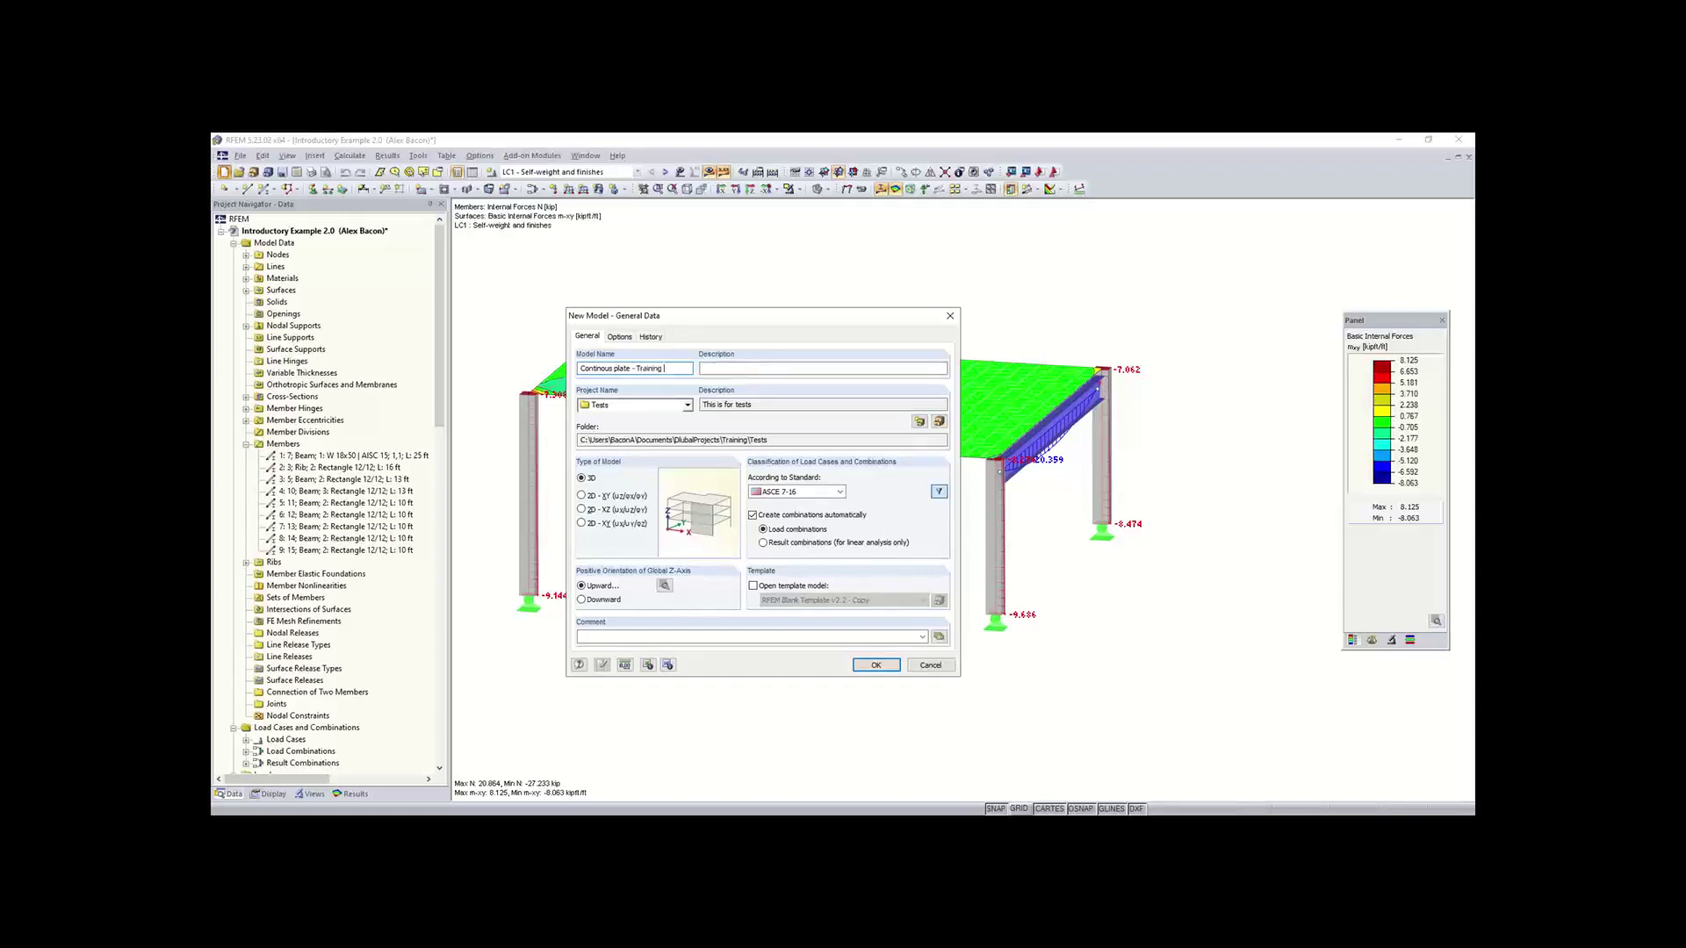
left_click(822, 375)
Step: Review the available standards for load combinations while keeping ASCE 7-16, and accept Downward as the local z-axis orientation
left_click(823, 497)
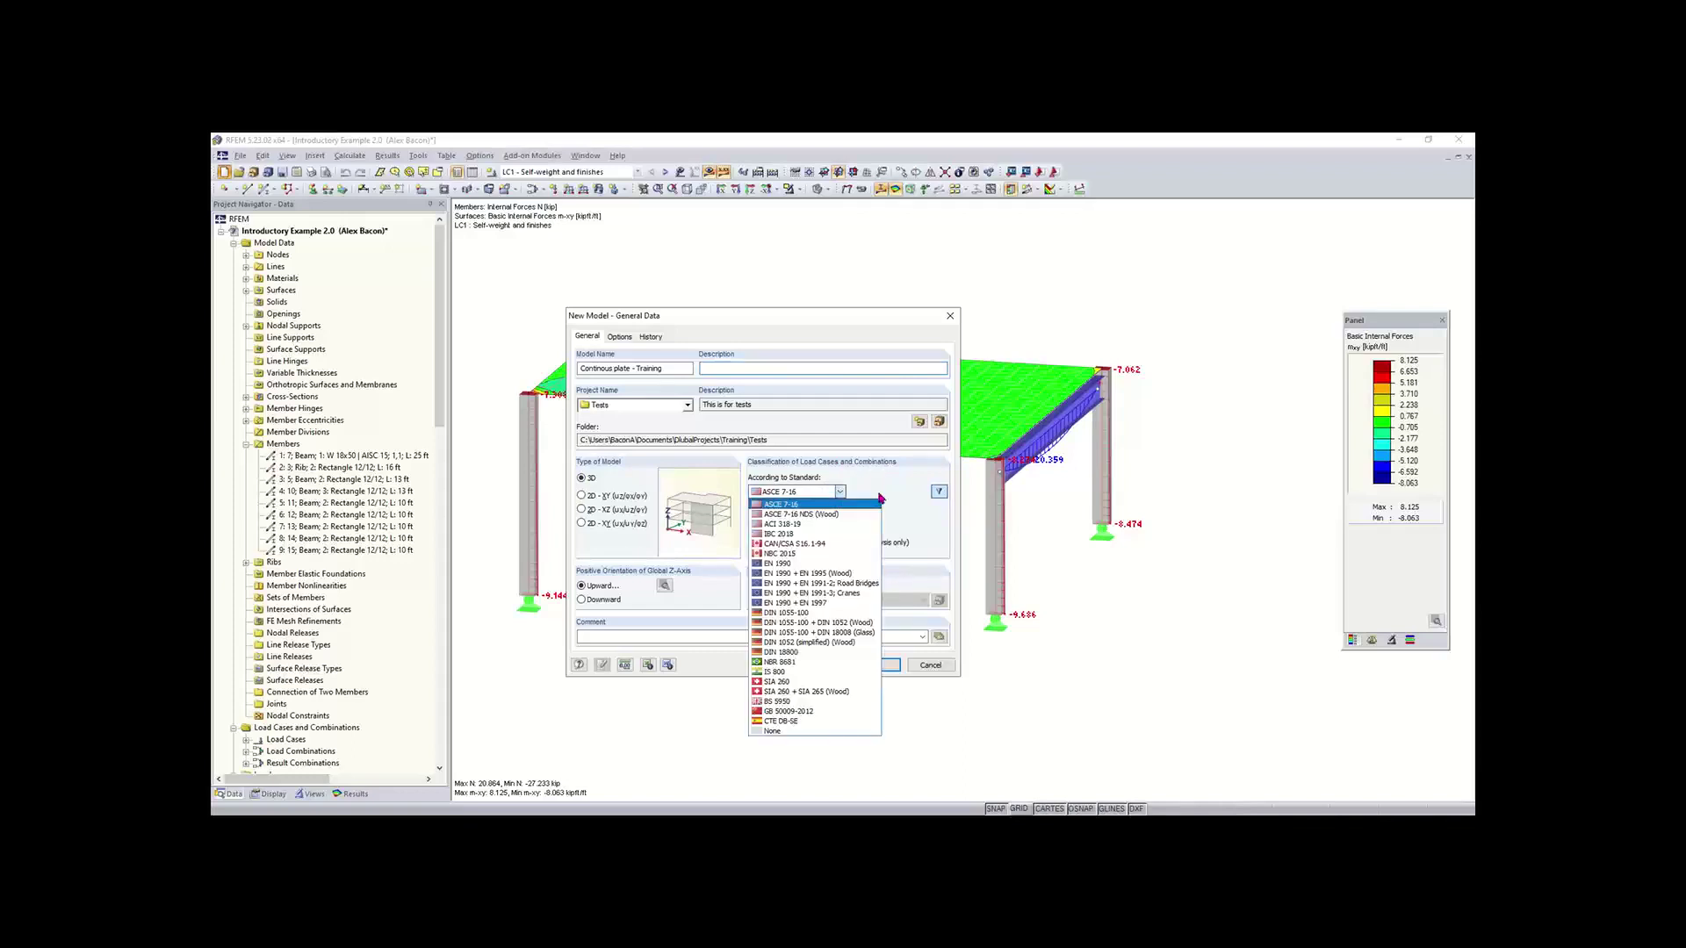
left_click(825, 497)
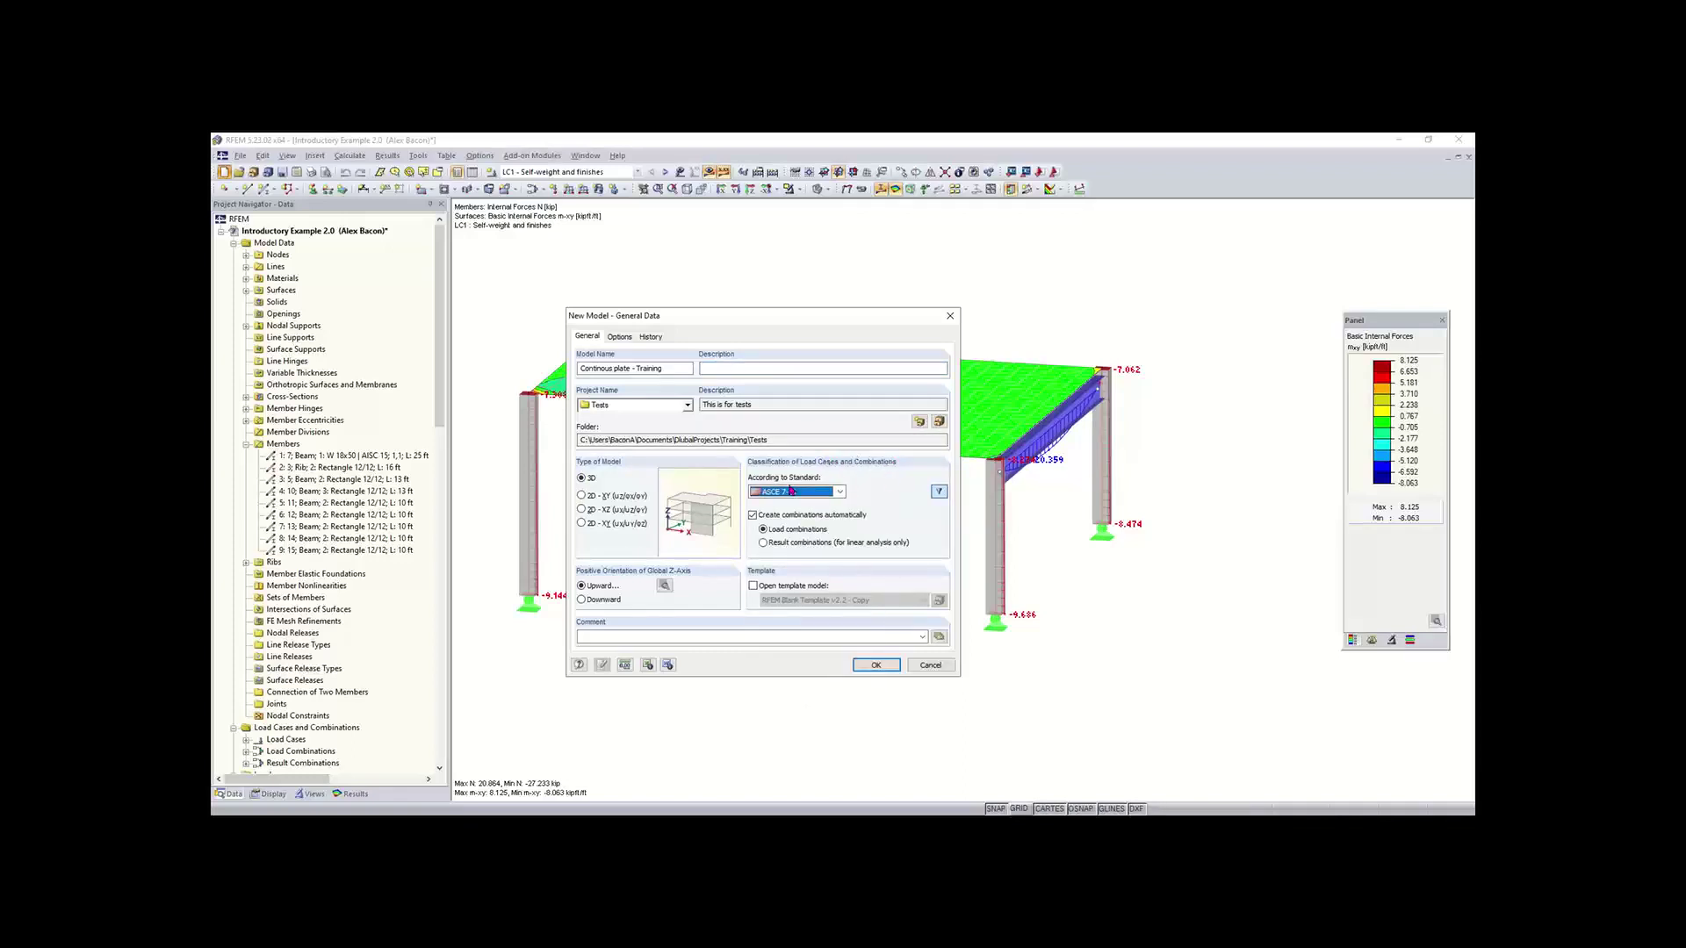
left_click(841, 491)
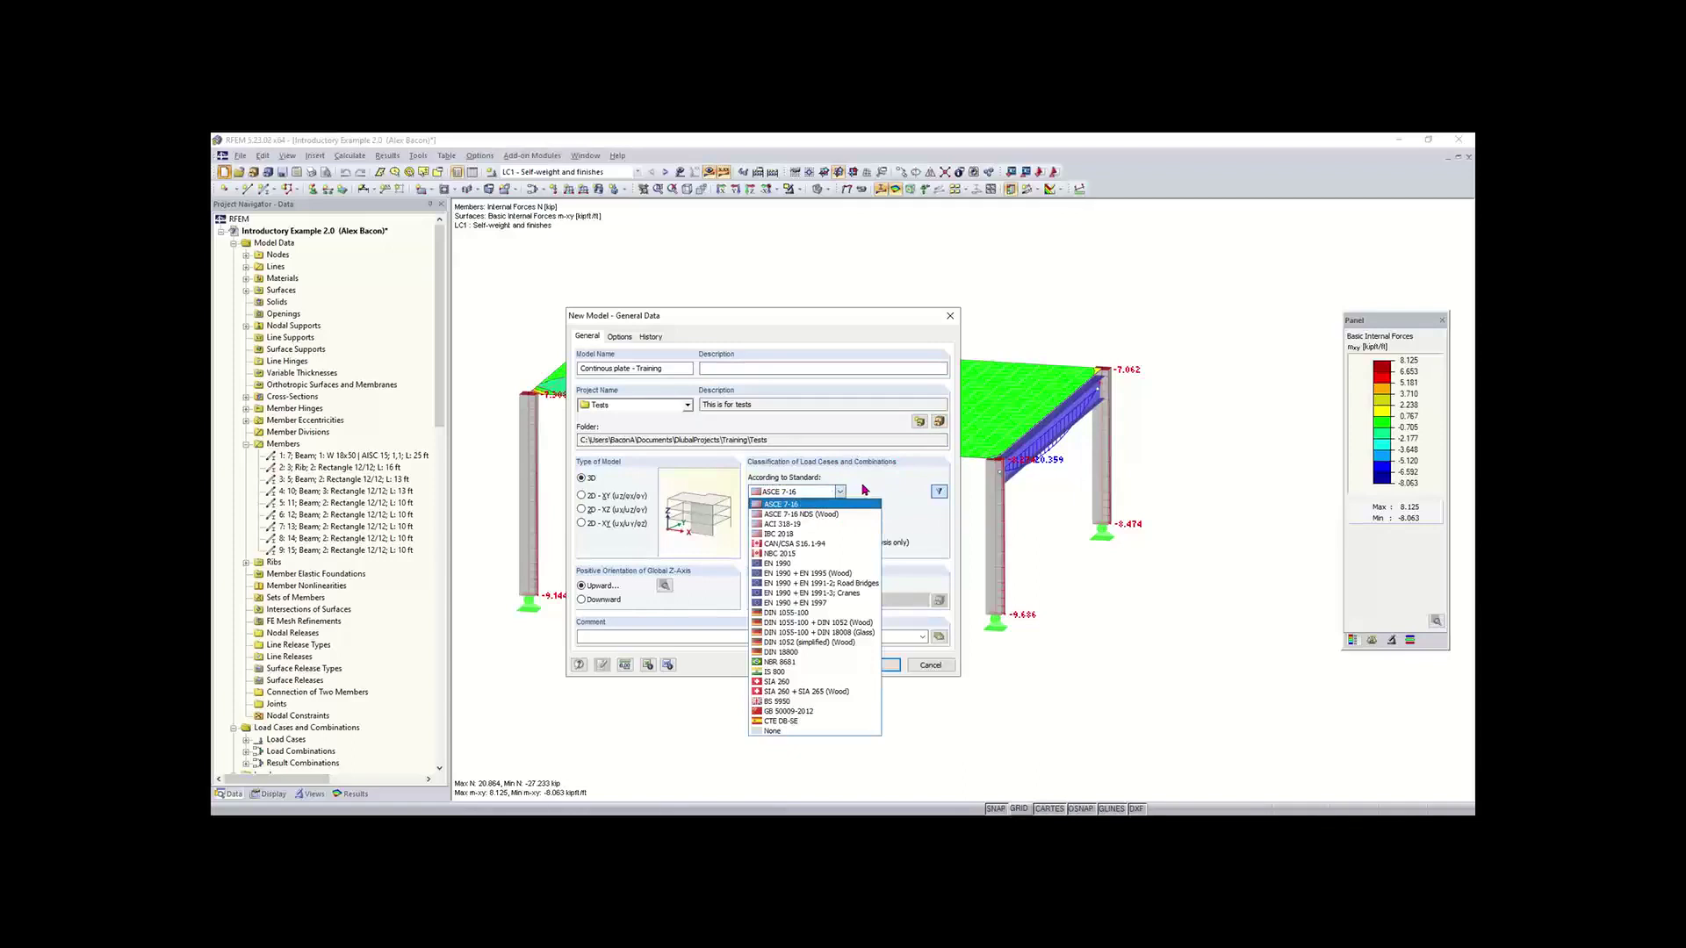
left_click(863, 489)
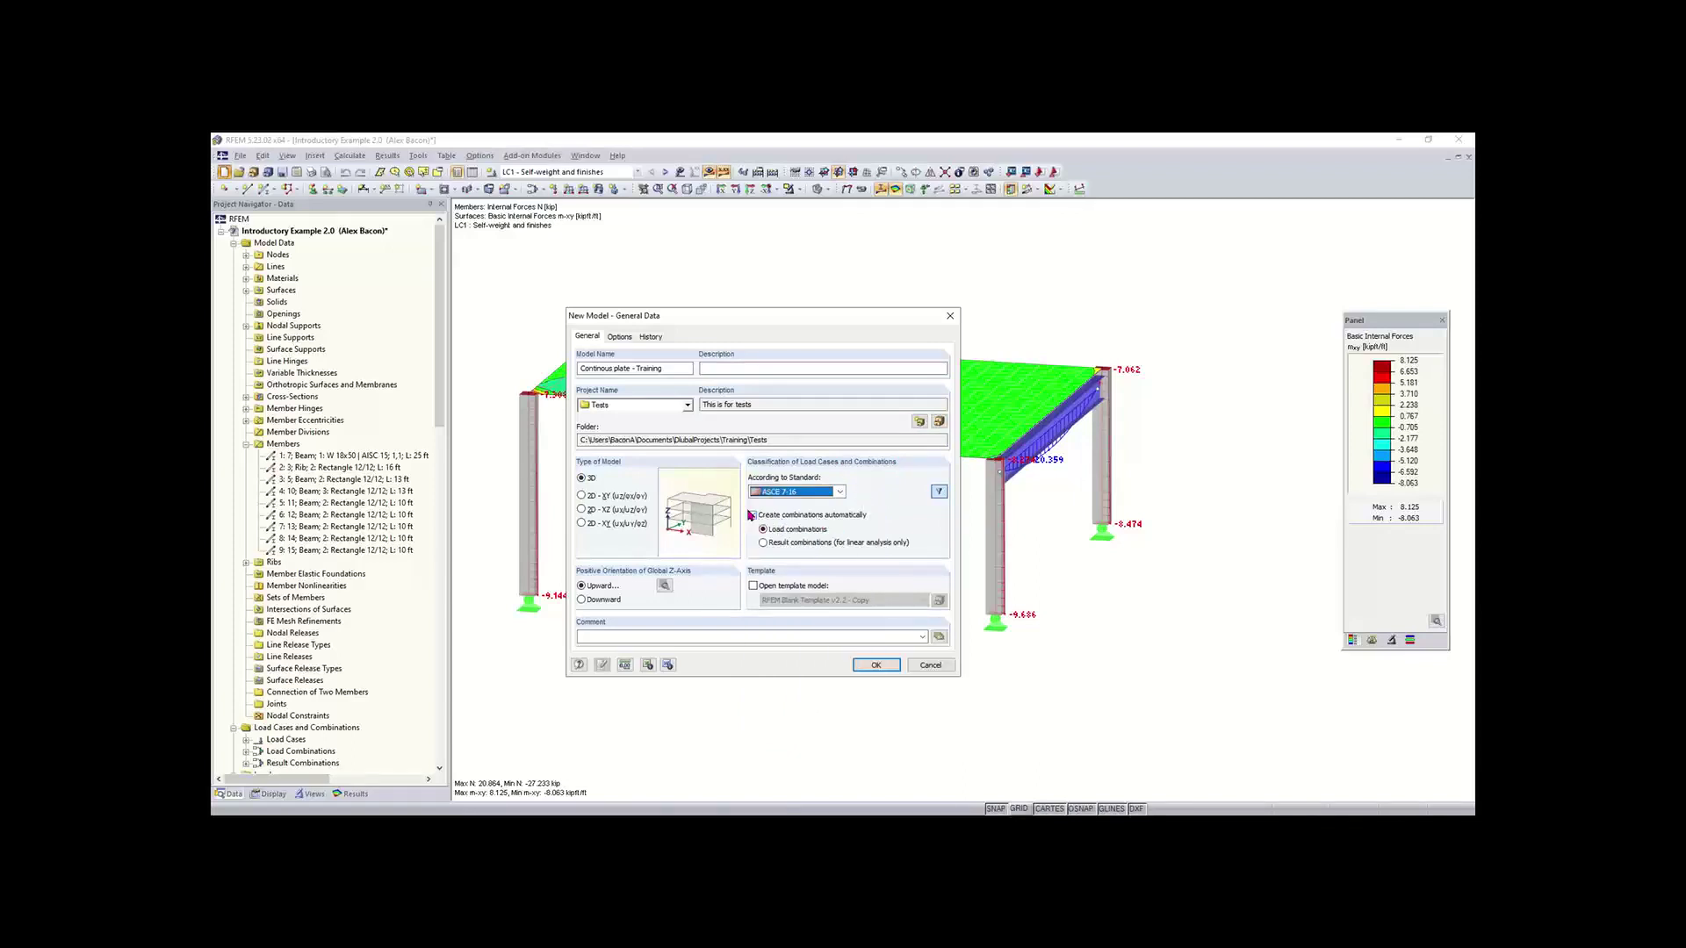
left_click(812, 492)
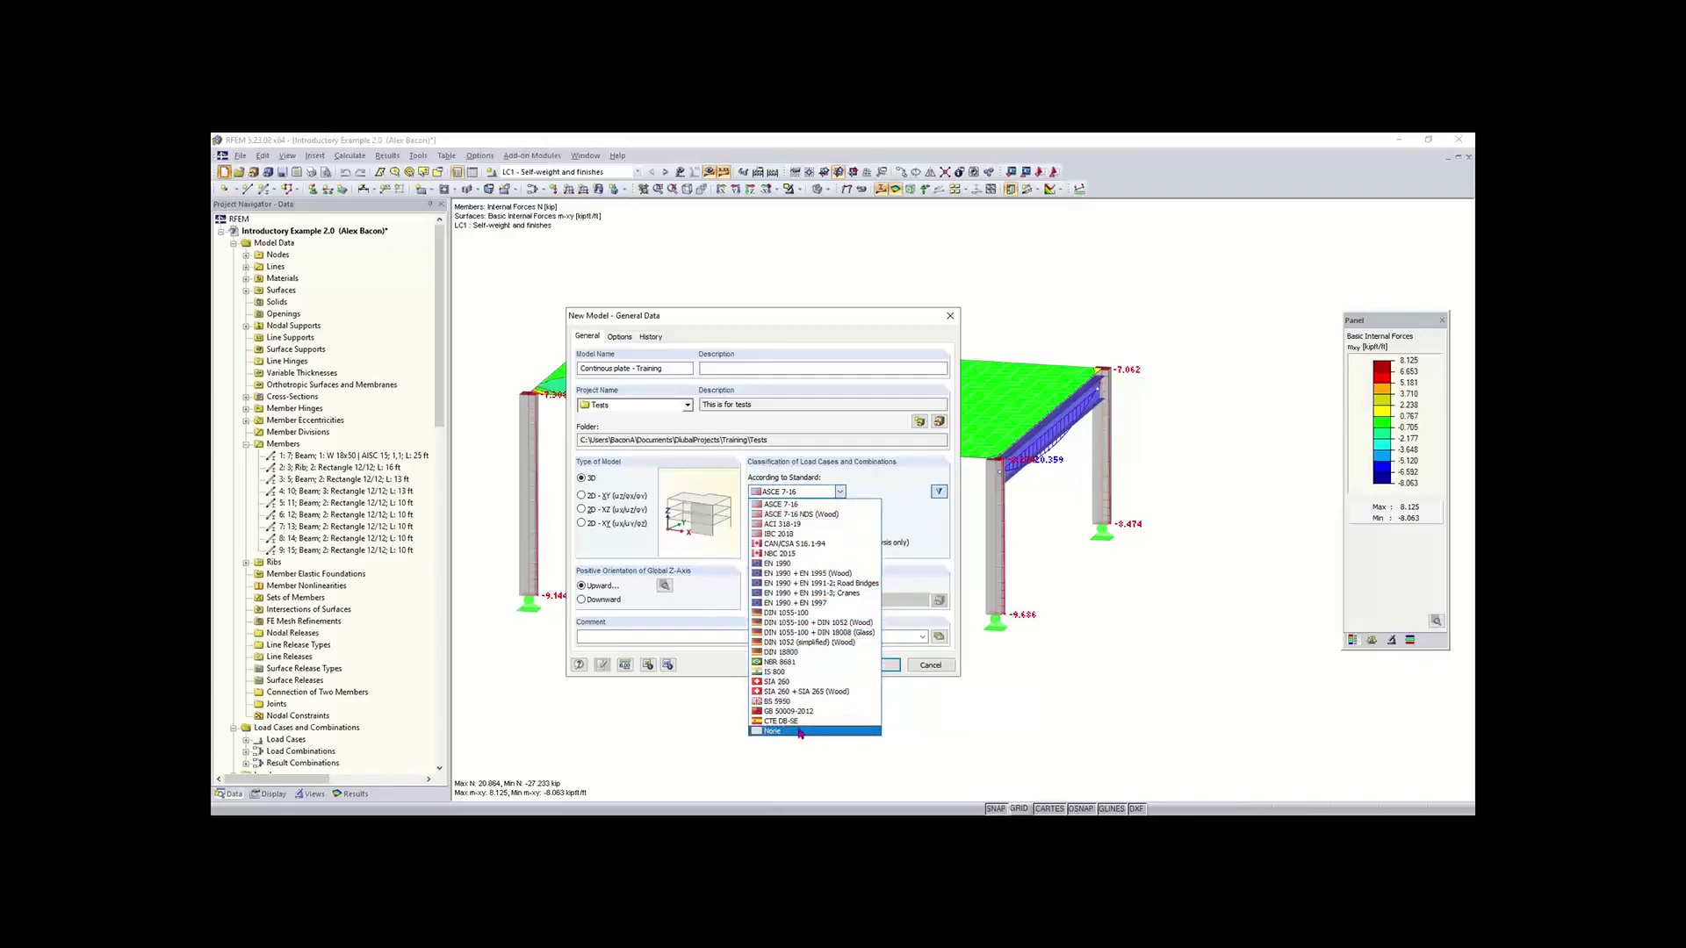
left_click(899, 497)
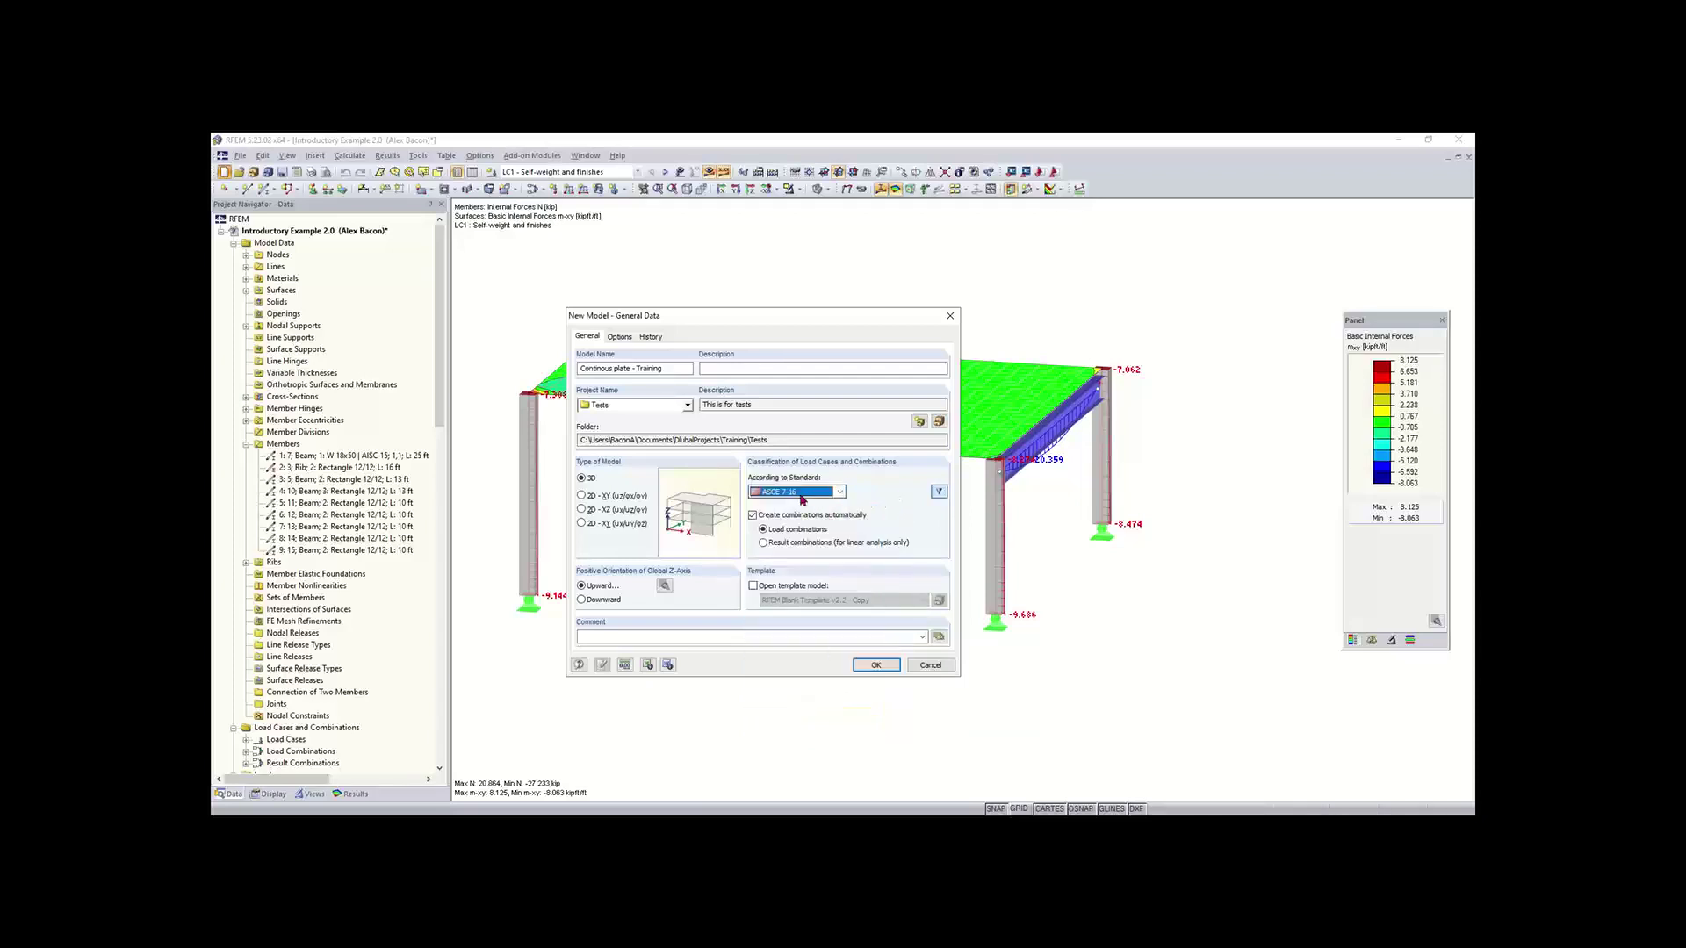
left_click(798, 492)
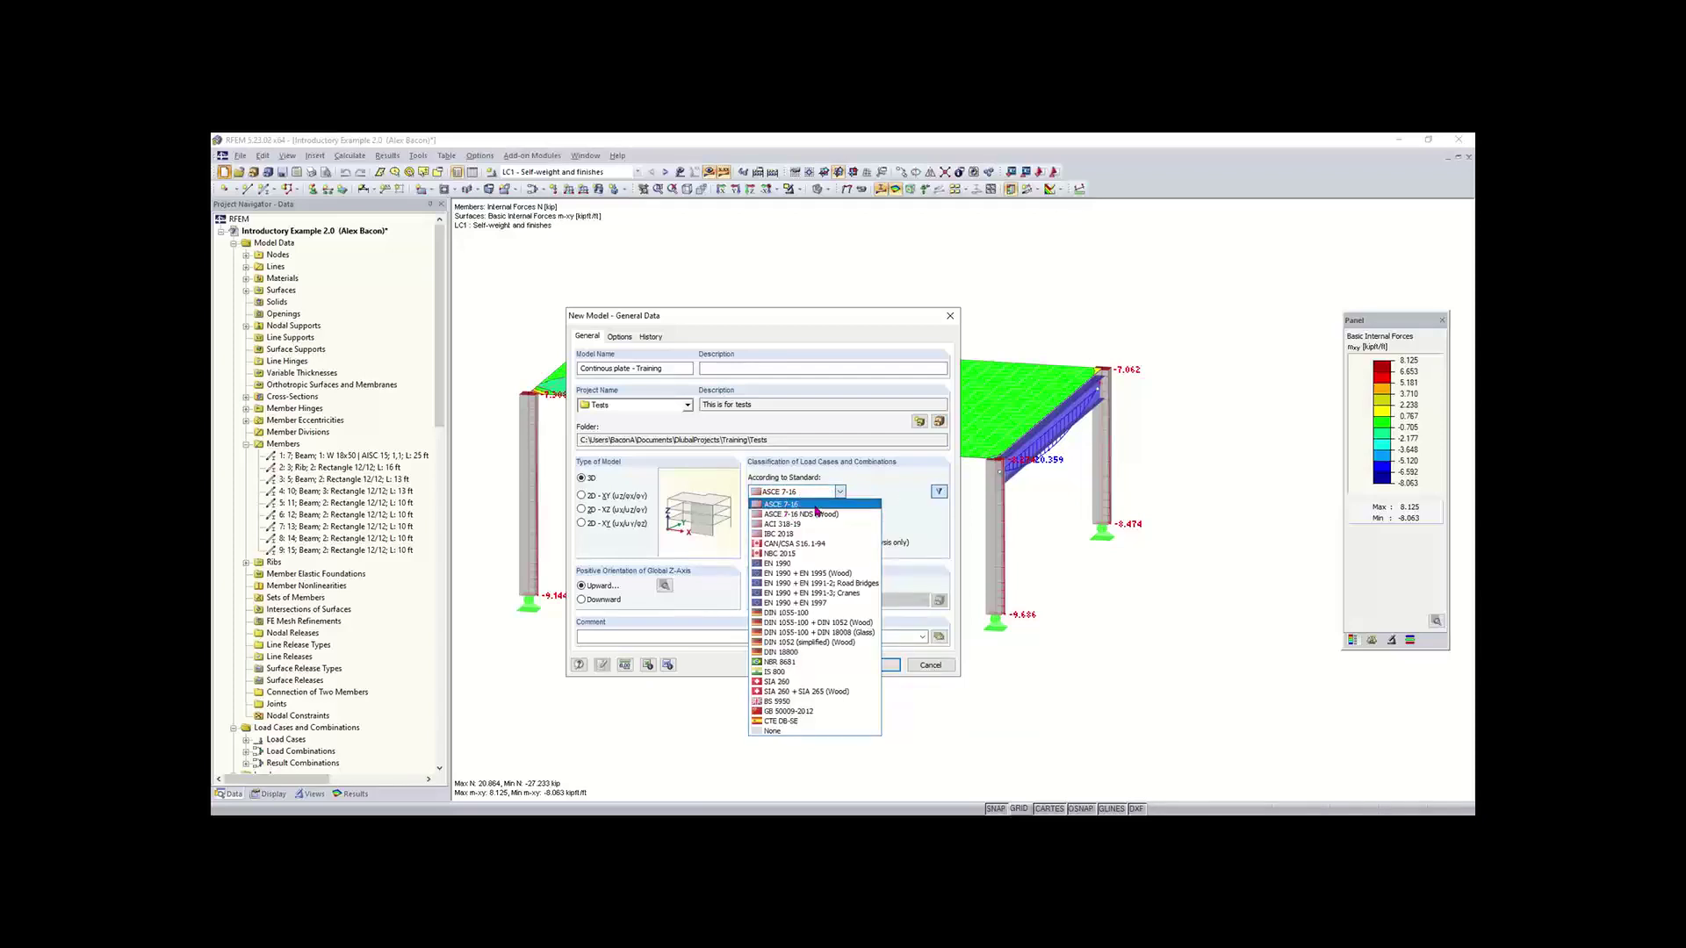
left_click(887, 493)
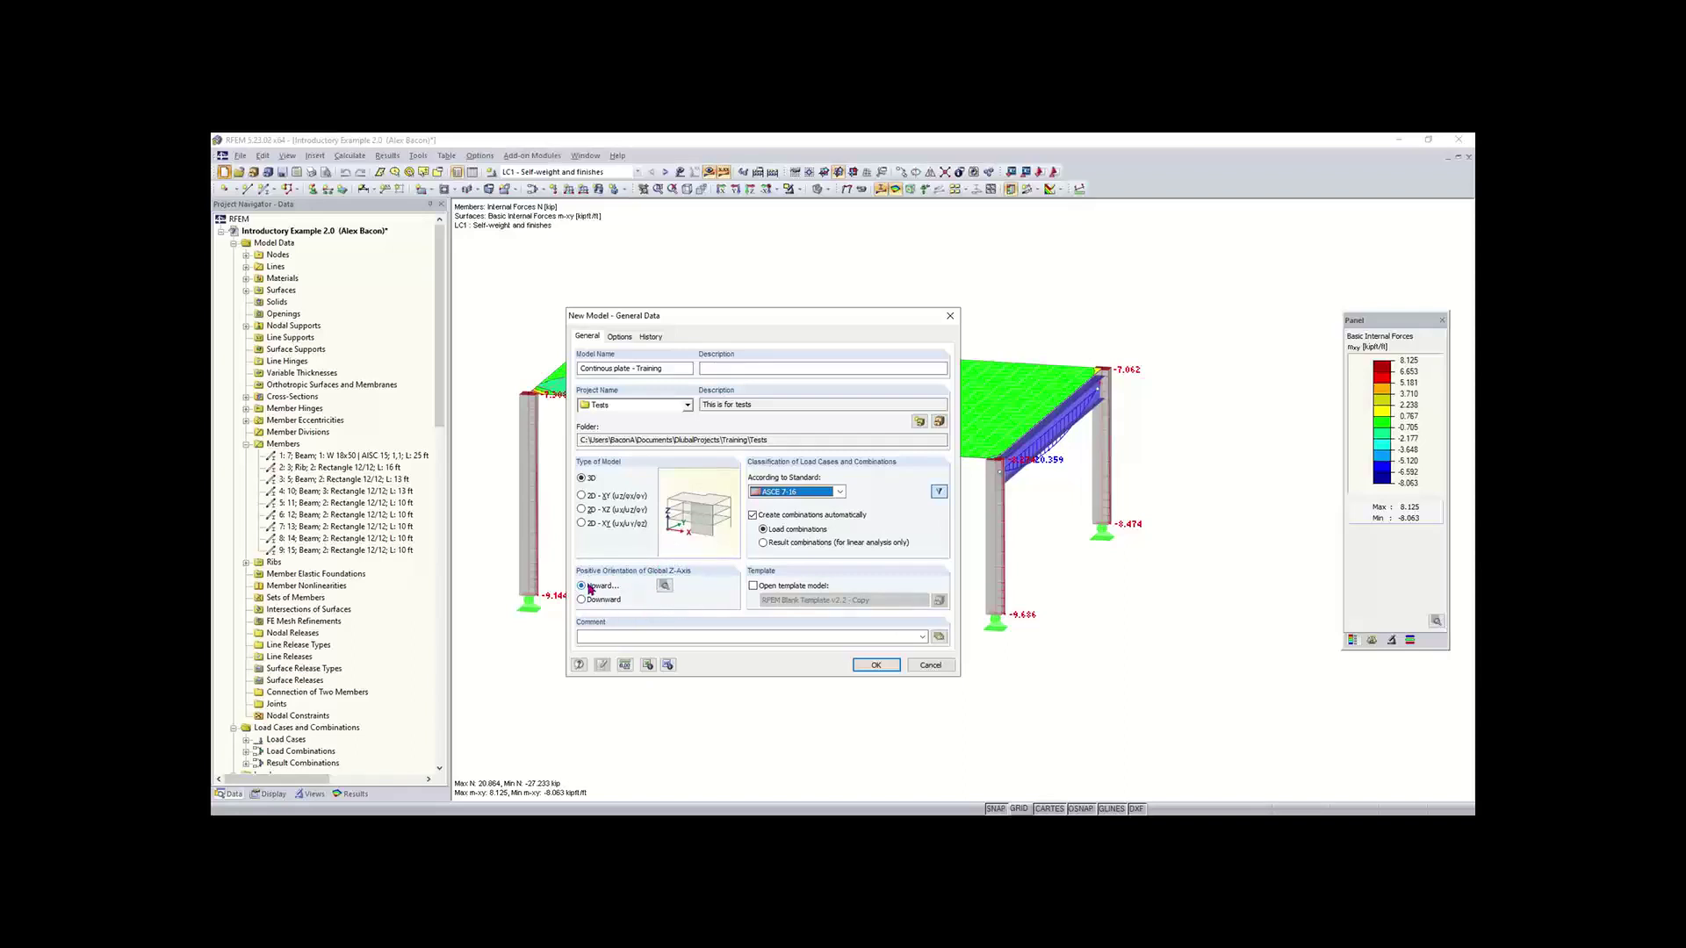
left_click(663, 586)
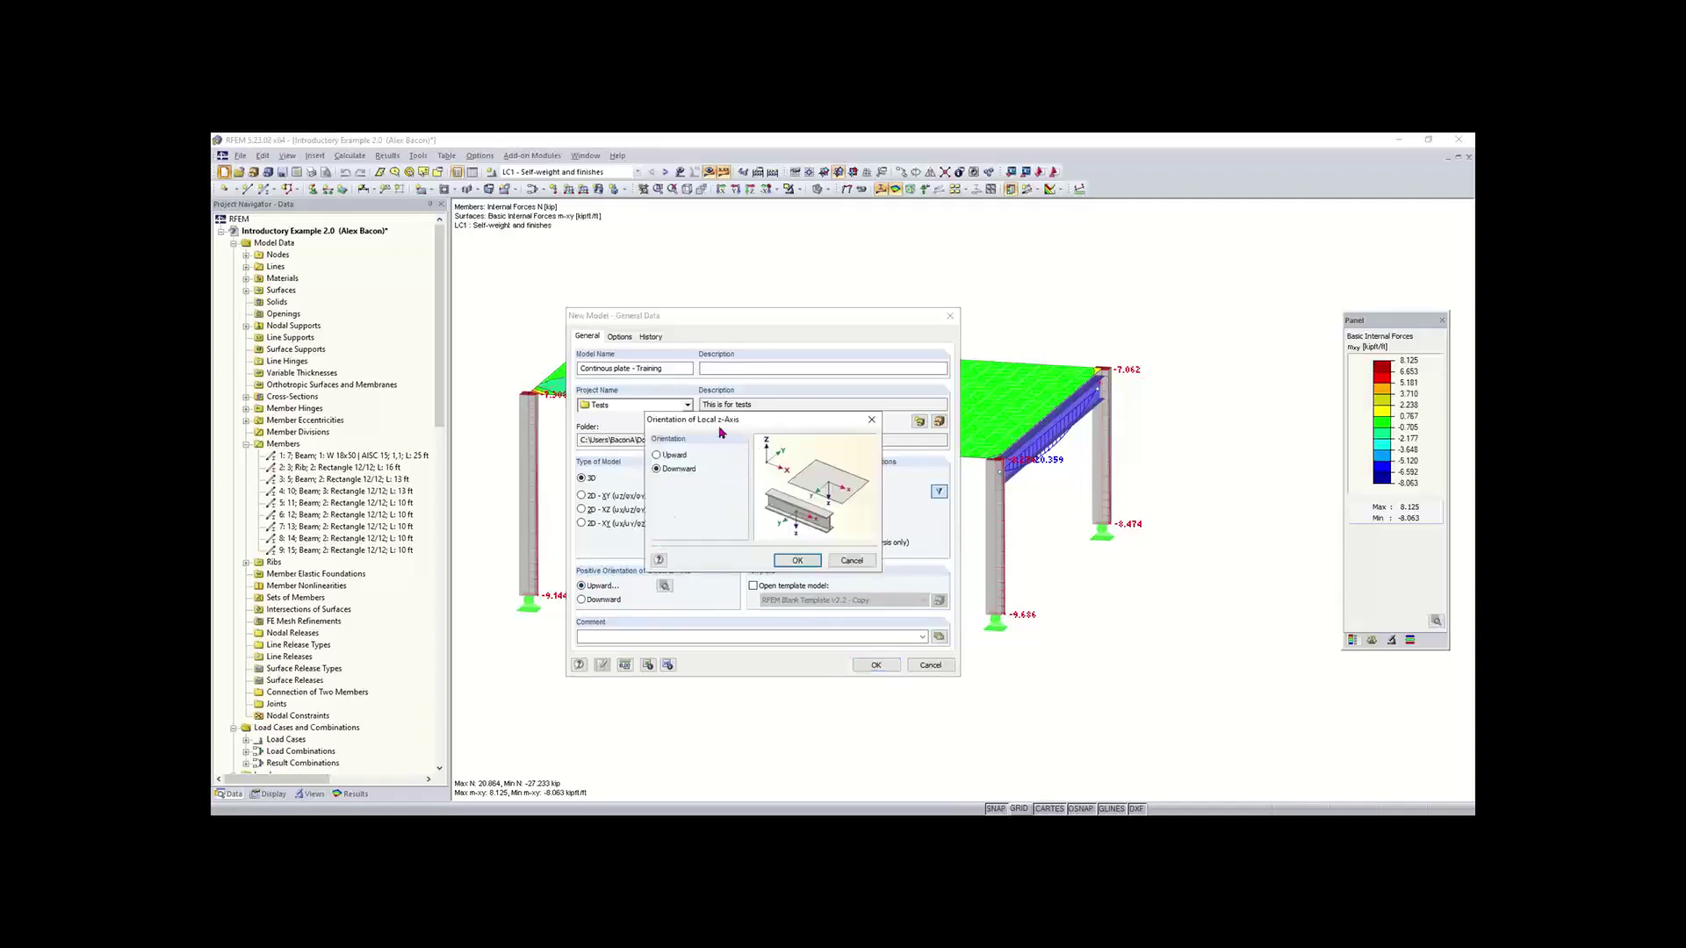
left_click(797, 560)
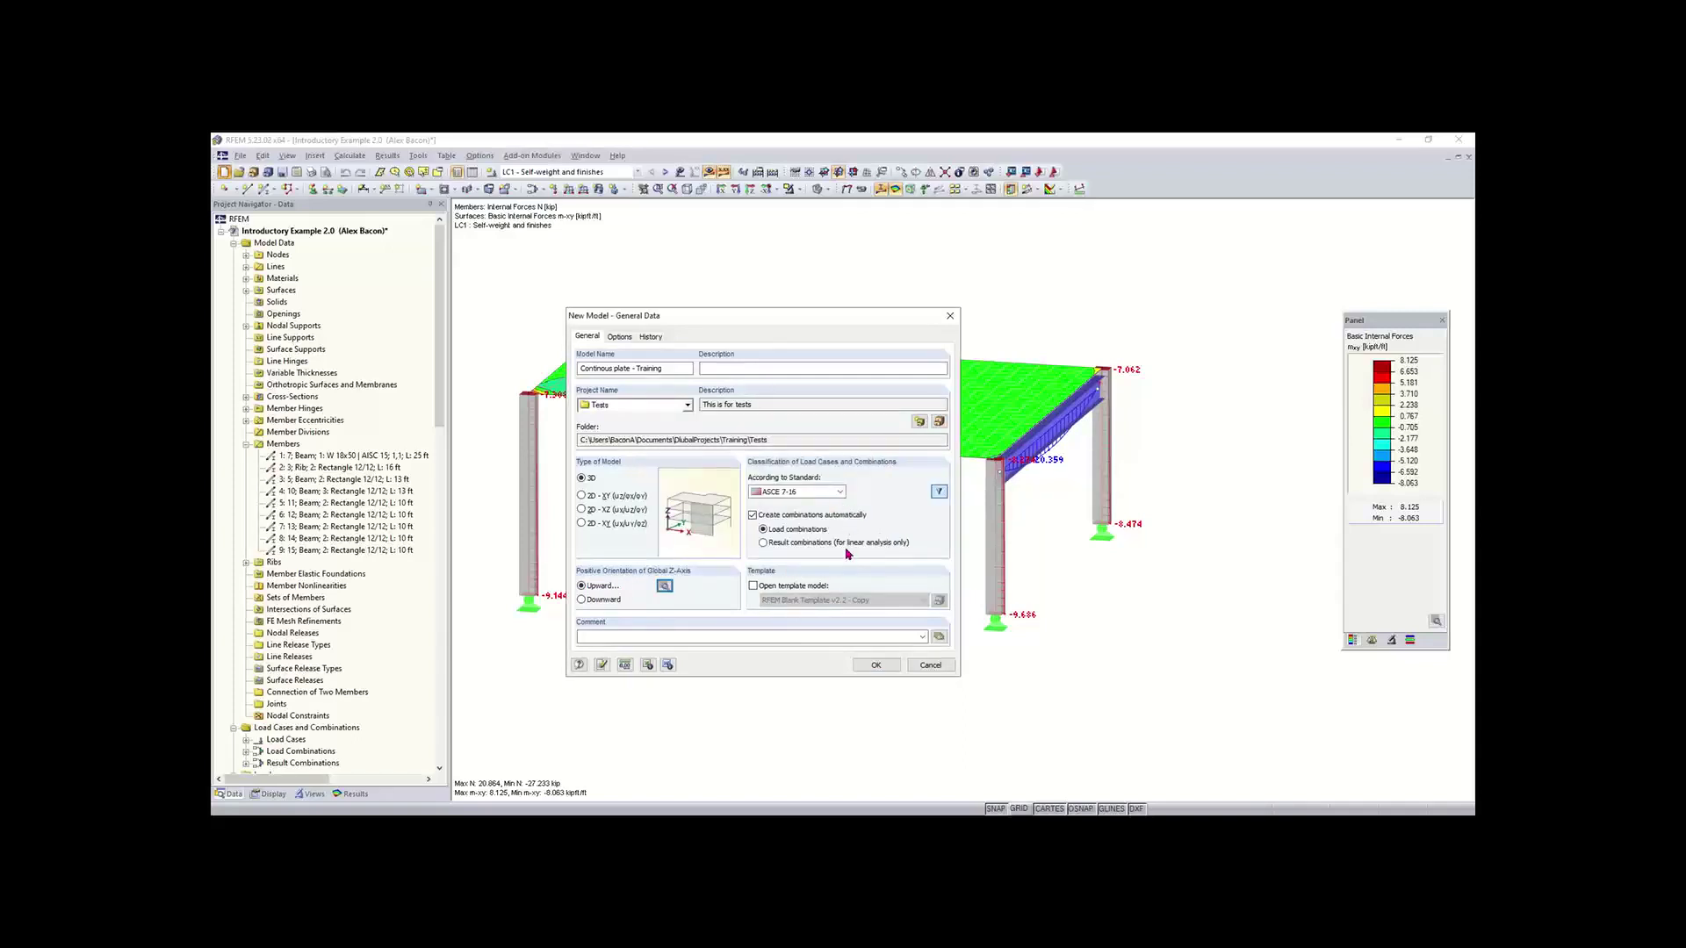
Step: Load the Metric profile for the new model's units and decimal places, and make it the default profile
left_click(626, 665)
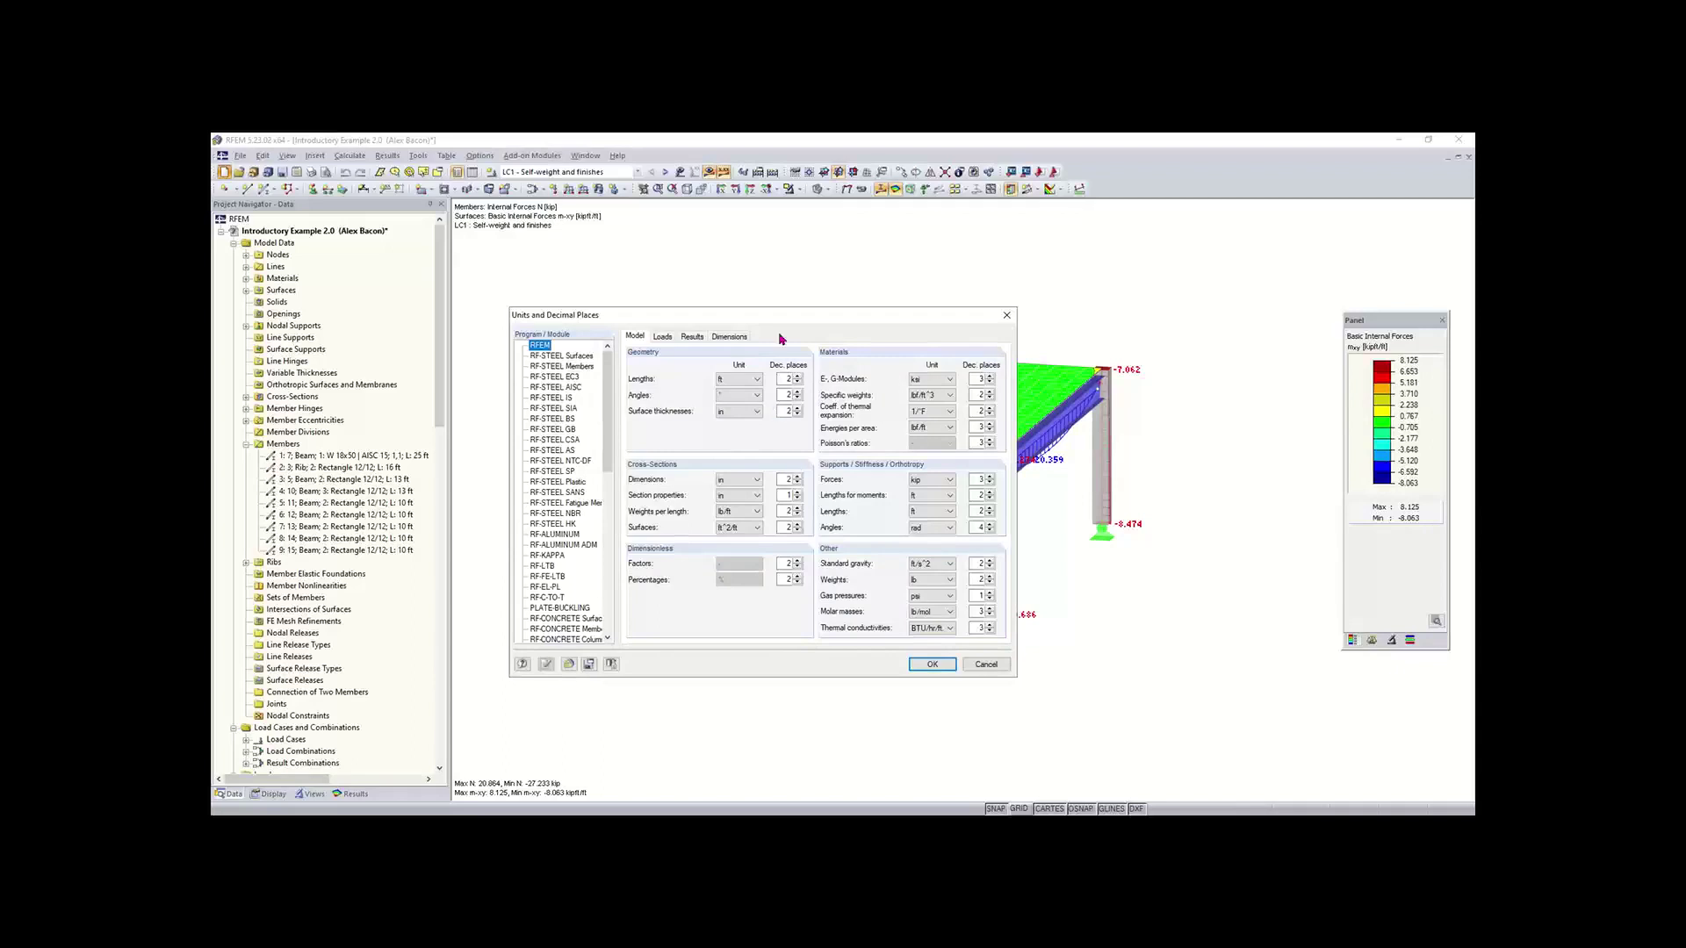
left_click_drag(777, 327, 778, 312)
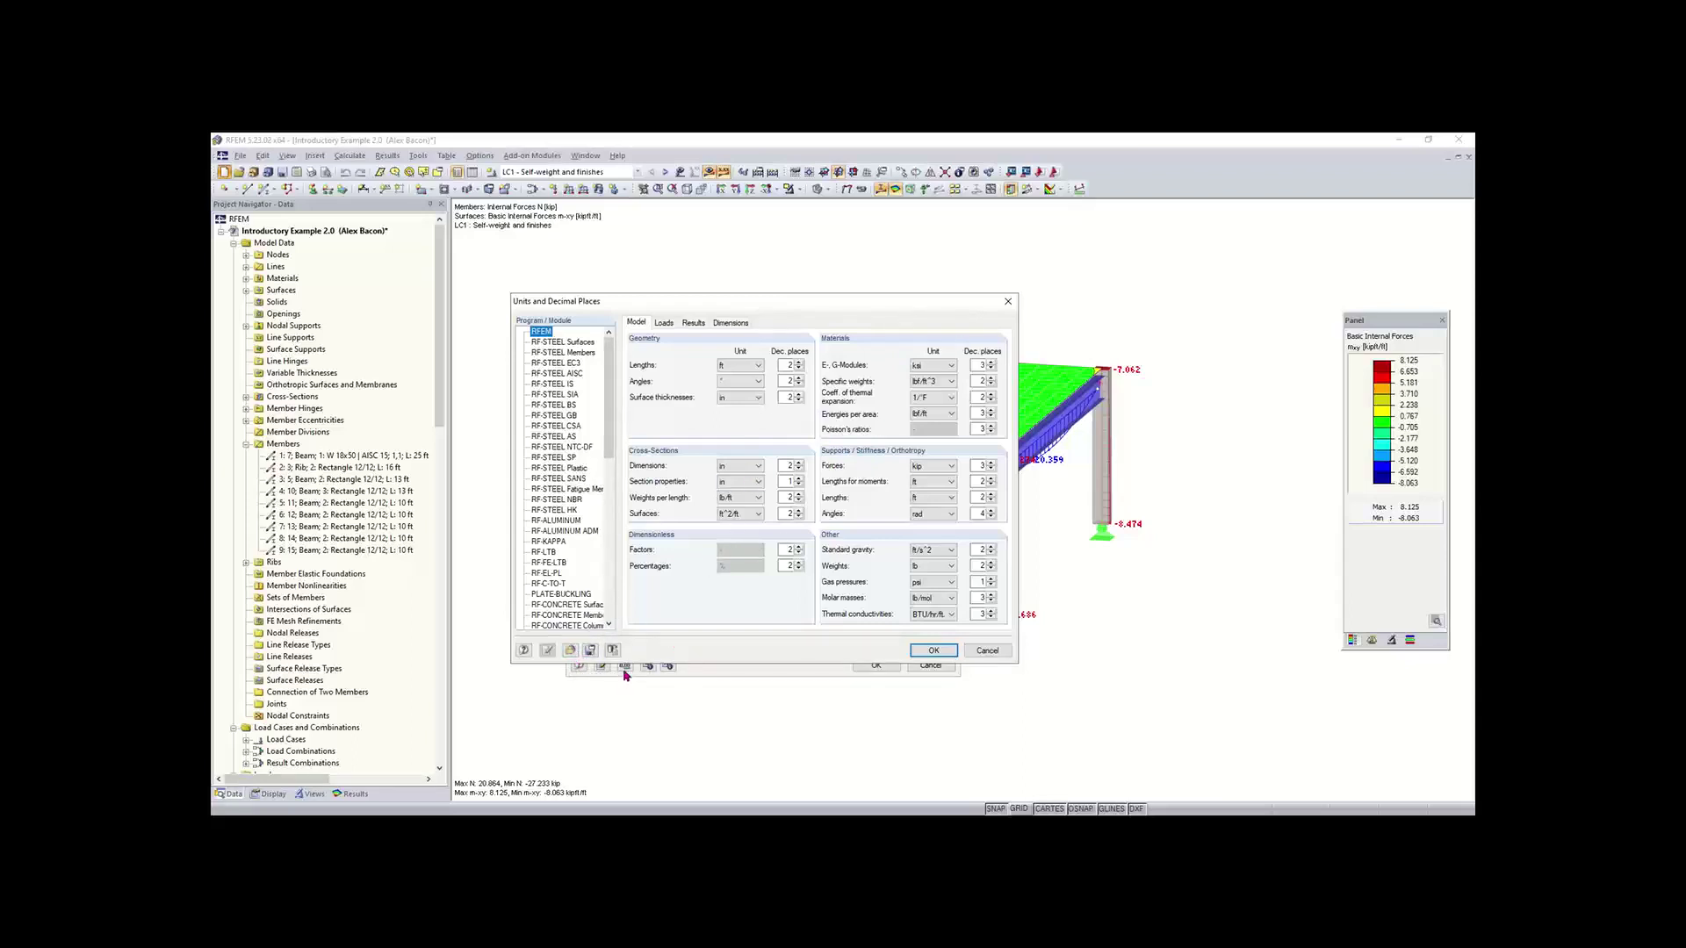
left_click(570, 650)
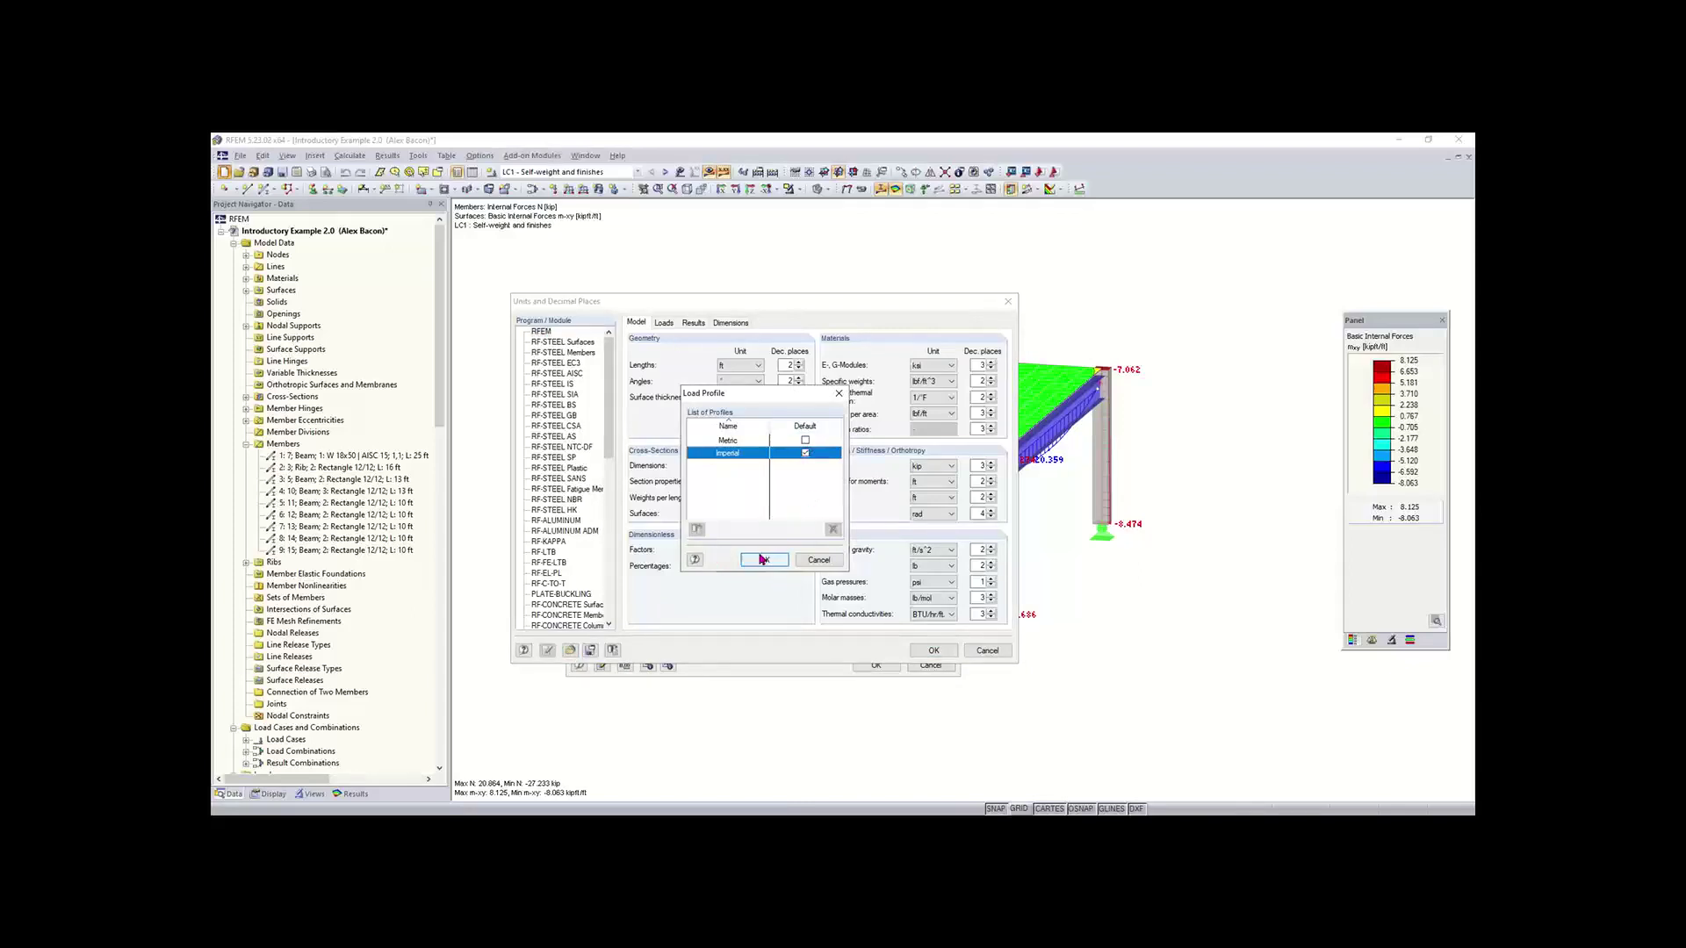
left_click(805, 441)
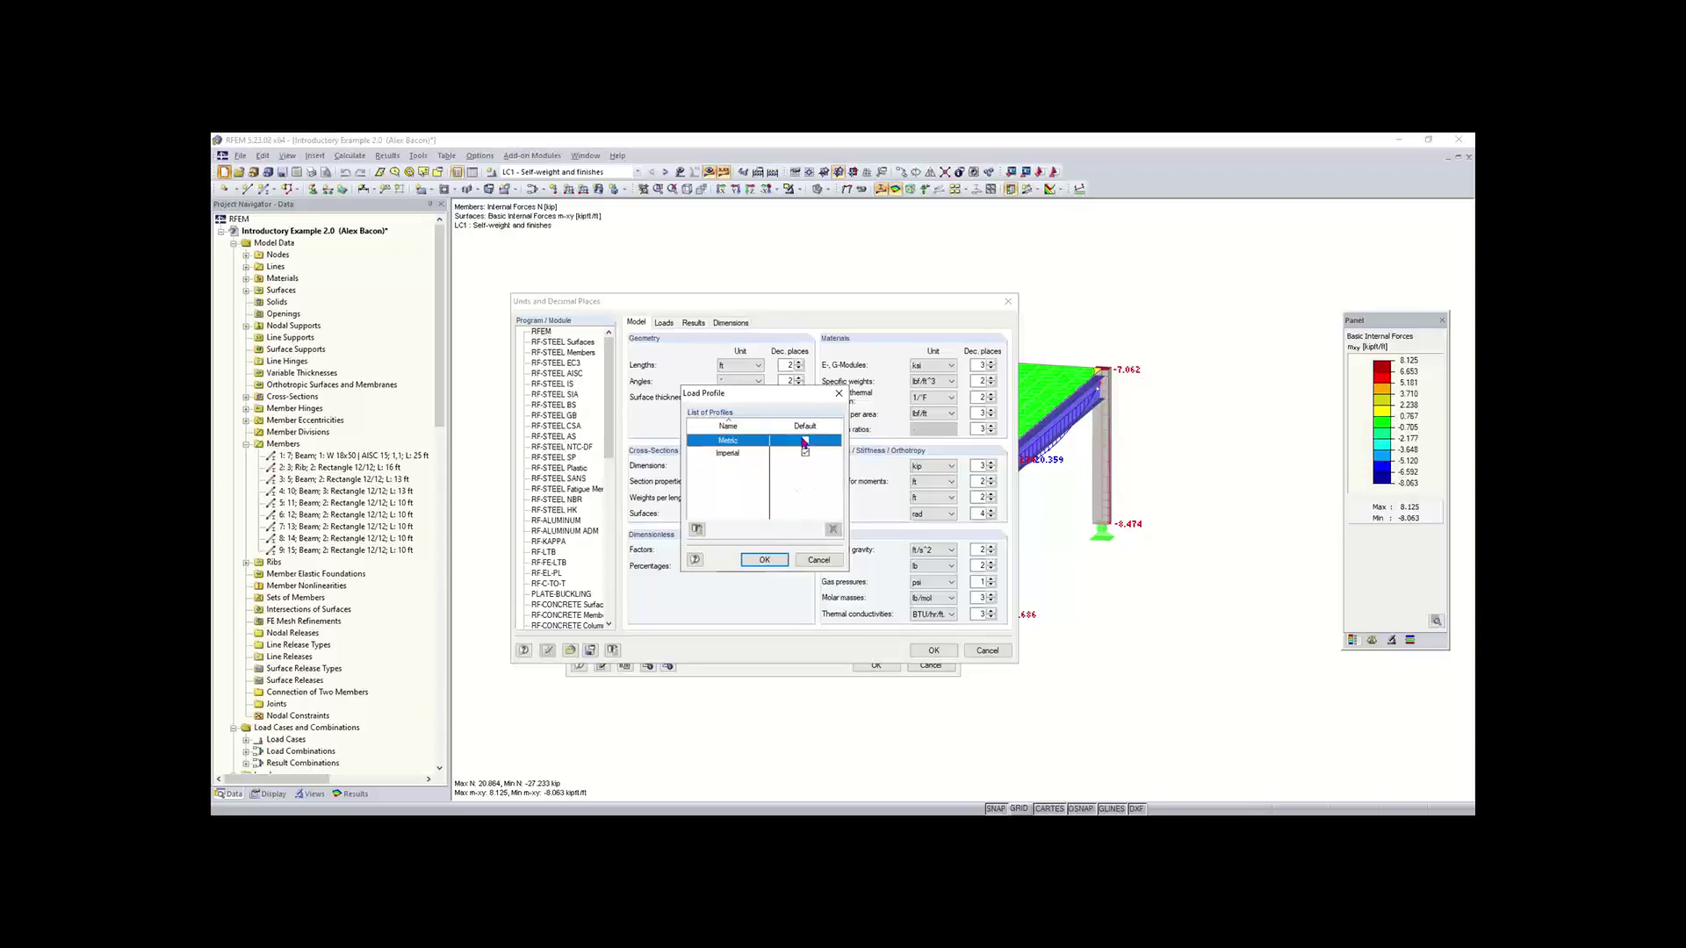
left_click(763, 560)
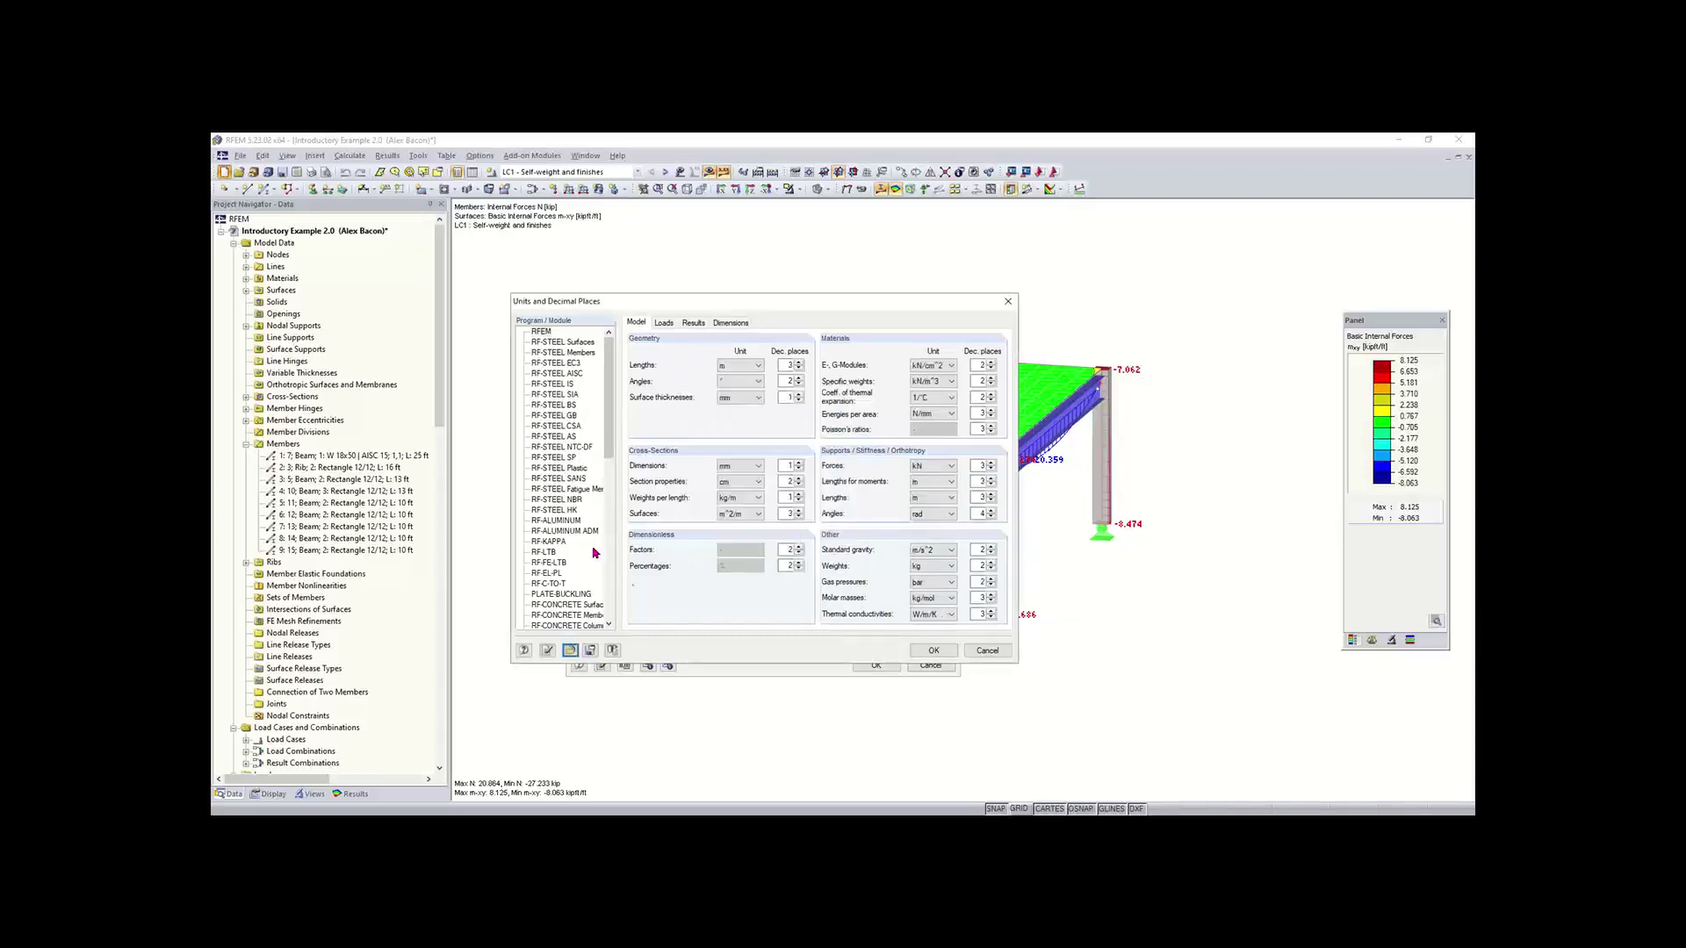
left_click(580, 651)
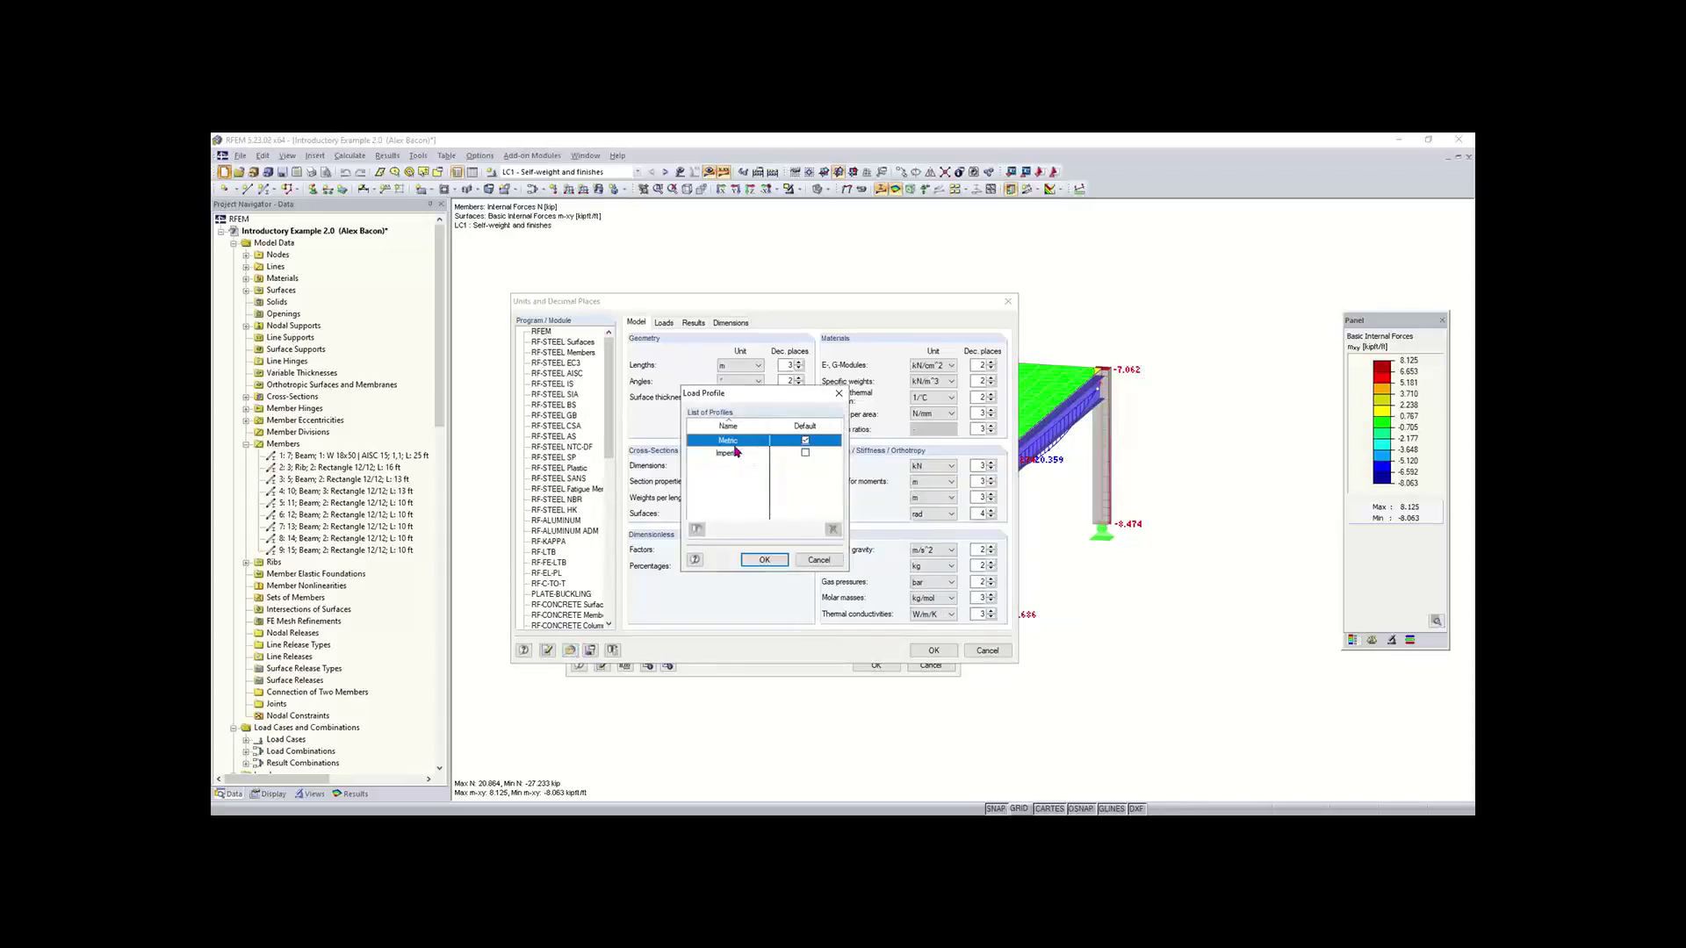
double_click(724, 441)
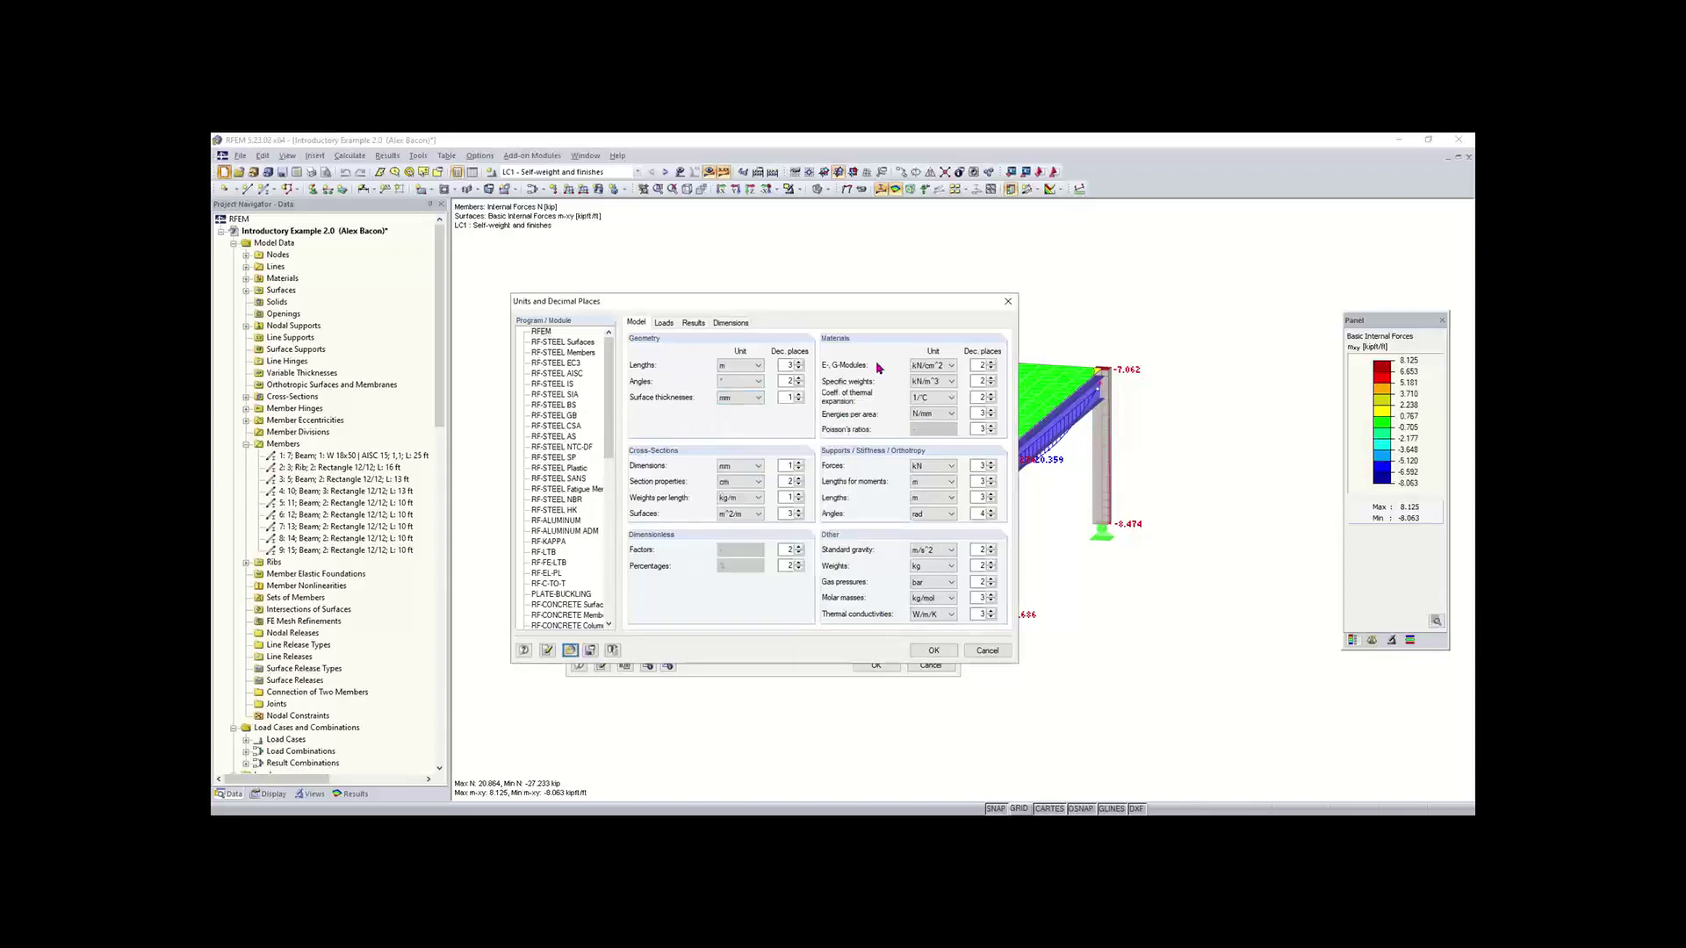
Step: Load the Imperial units profile, accept the units and create the new model with its general data
left_click(568, 651)
double_click(728, 455)
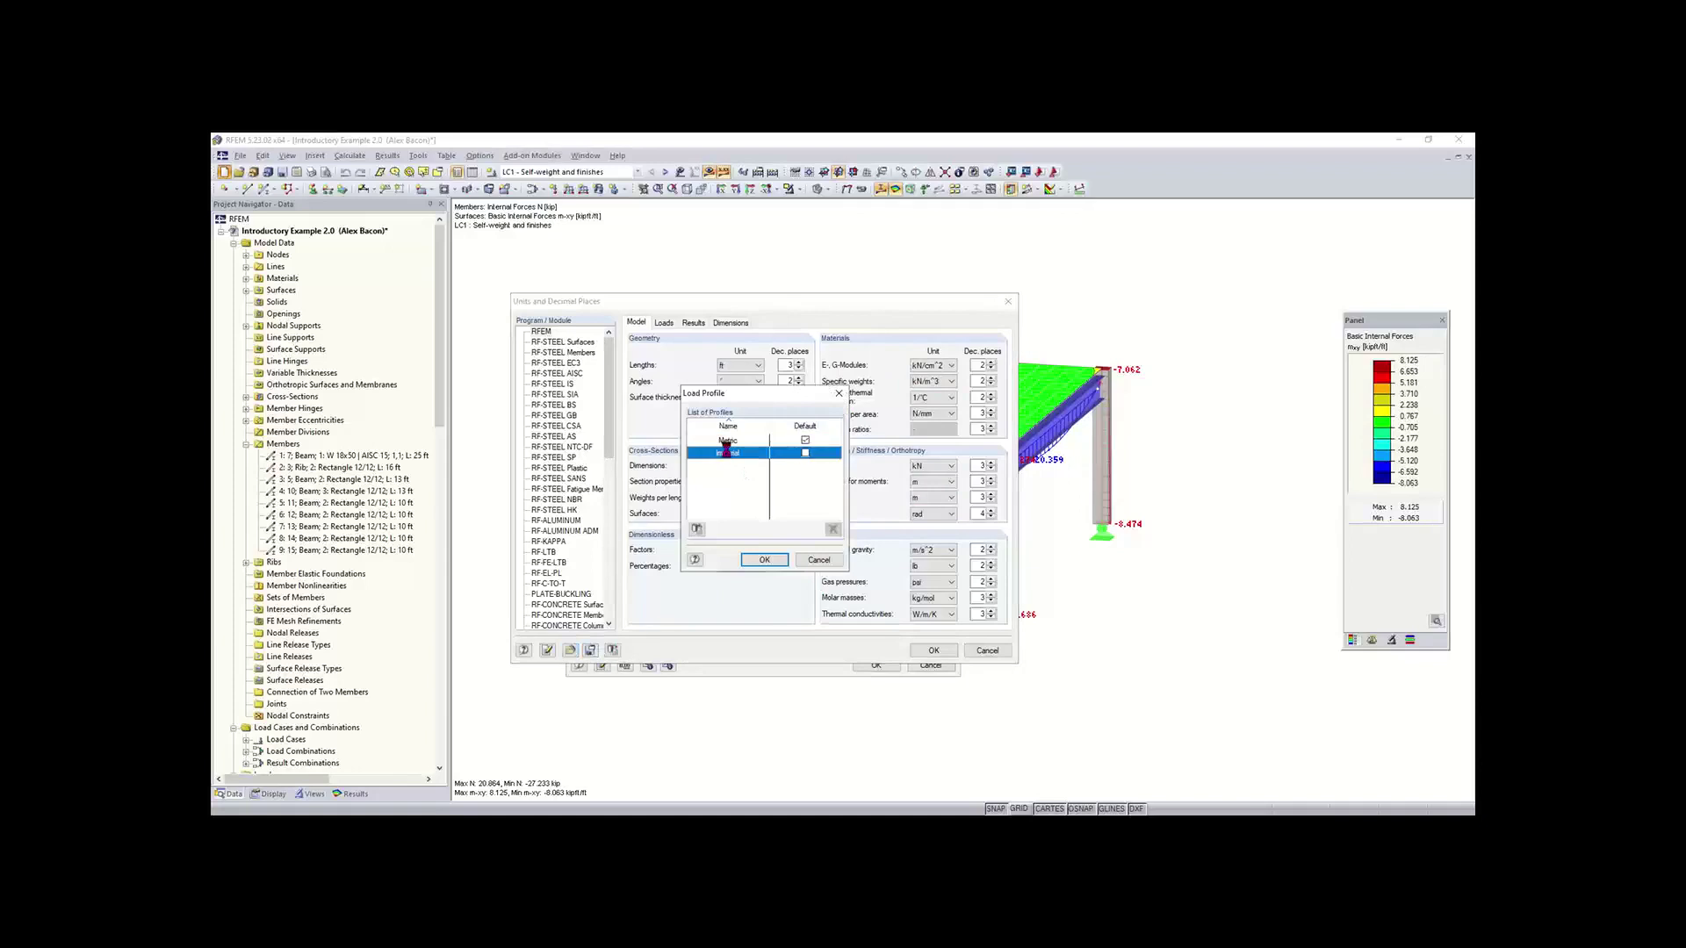
left_click(936, 650)
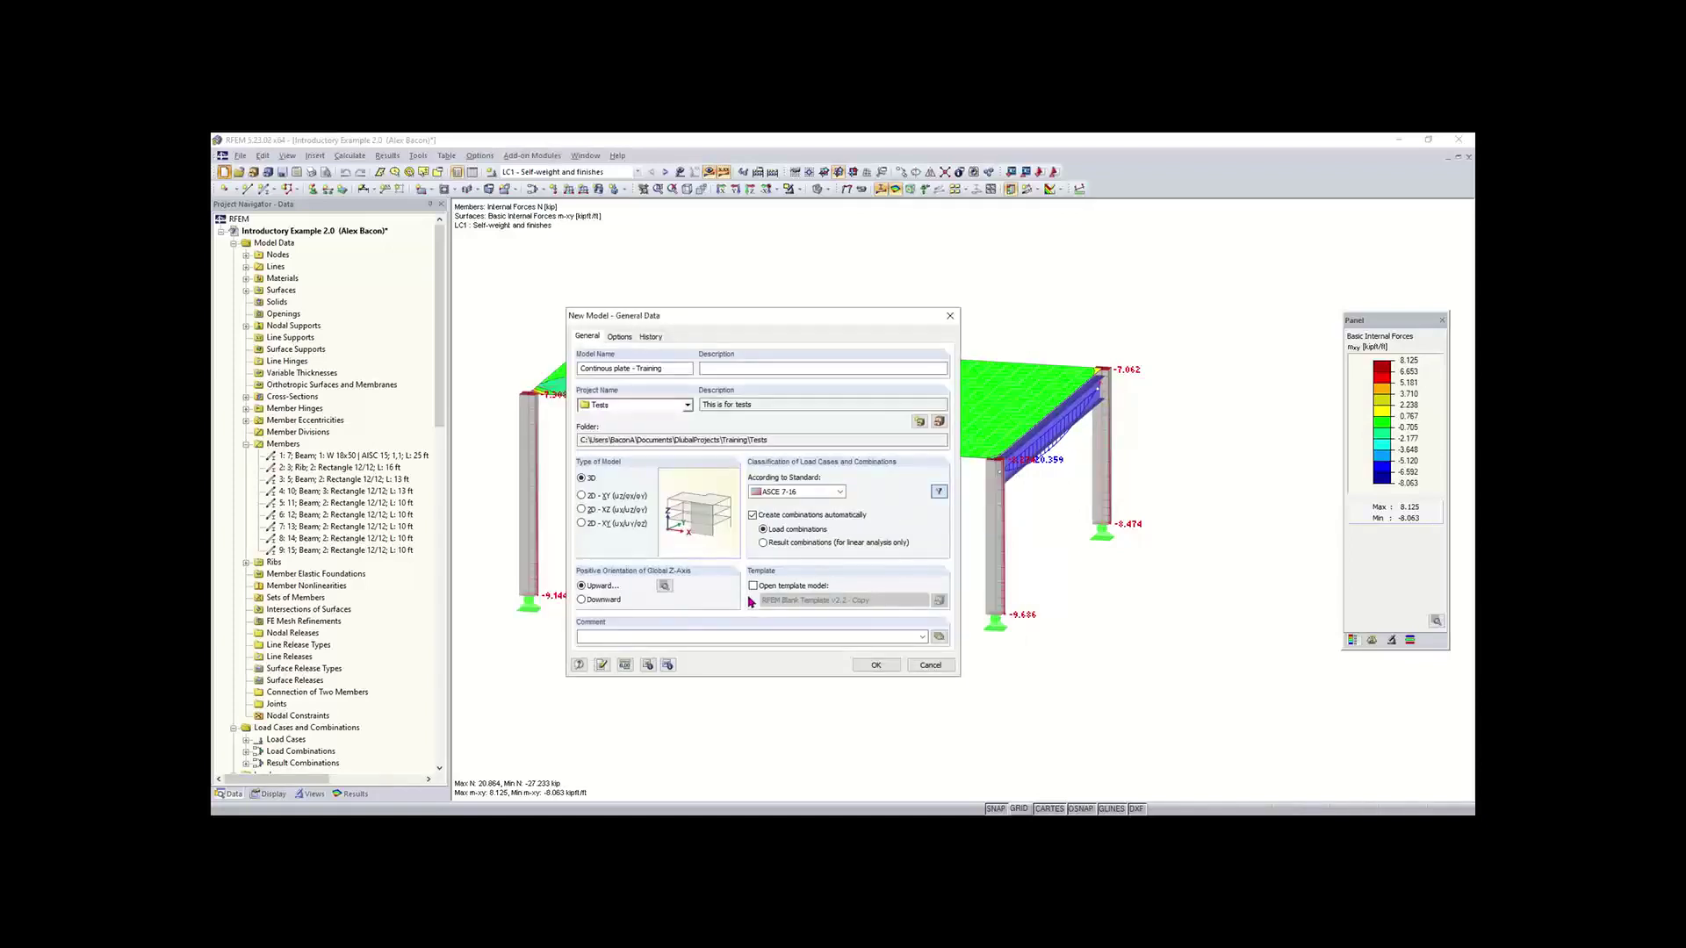
left_click(885, 665)
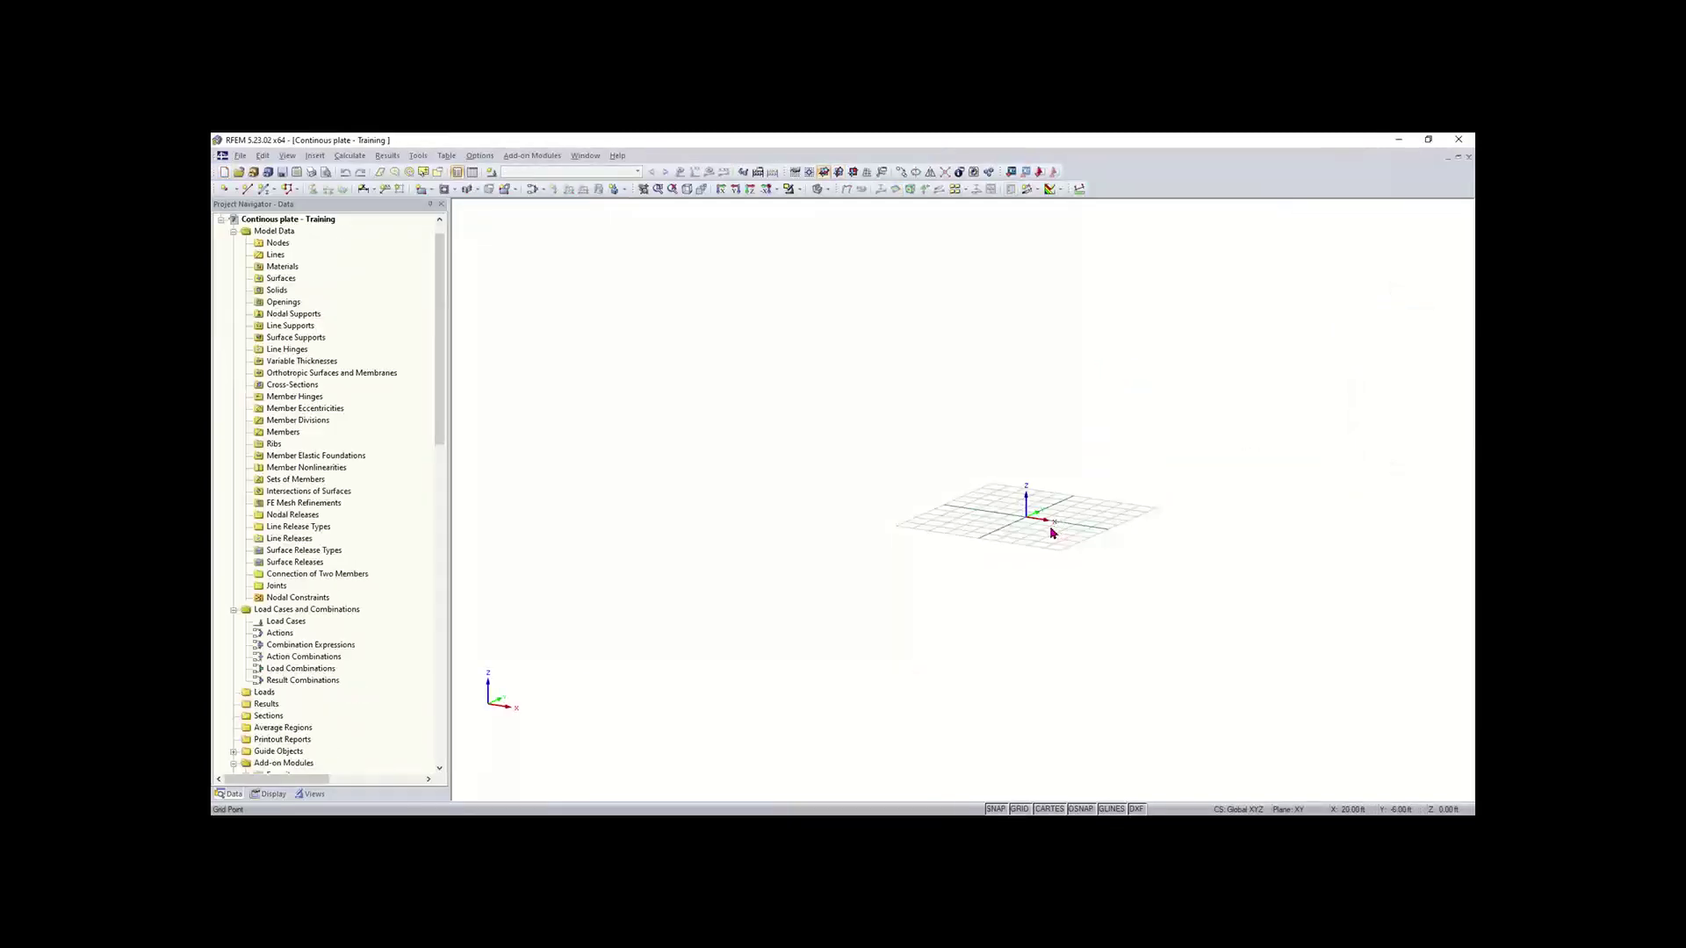
Step: Examine the empty work plane around the origin and review which kinds of model data can be inserted
scroll(1052, 533, "up", 4)
middle_click_drag(1037, 556, 768, 463)
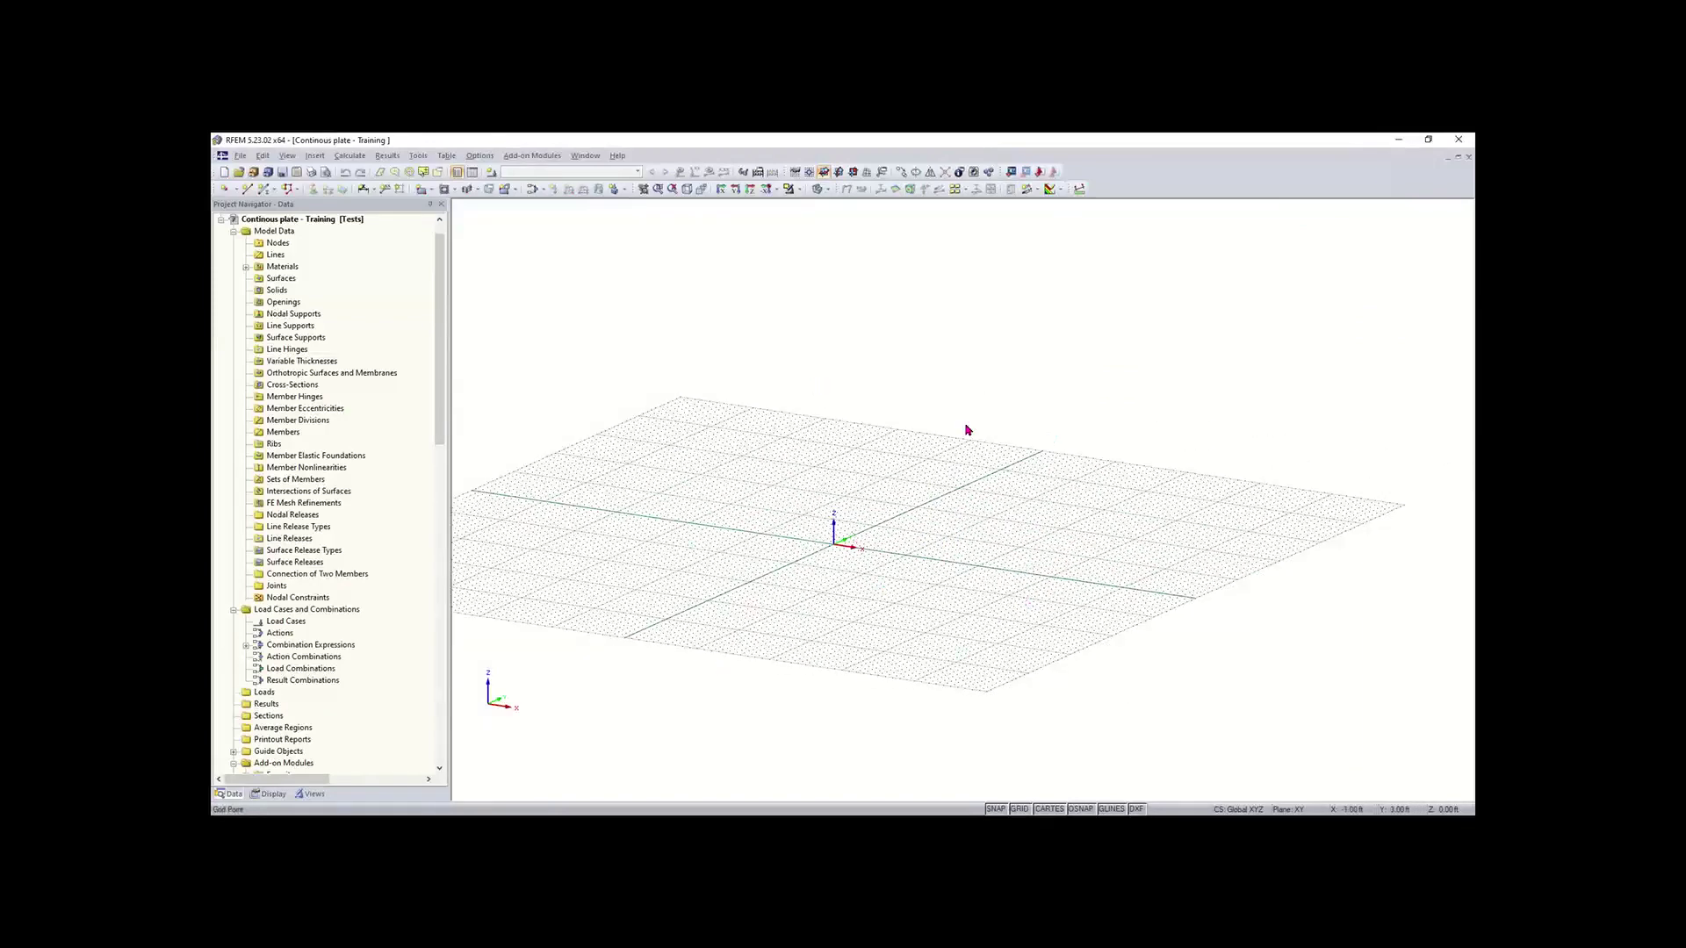
scroll(436, 330, "up", 1)
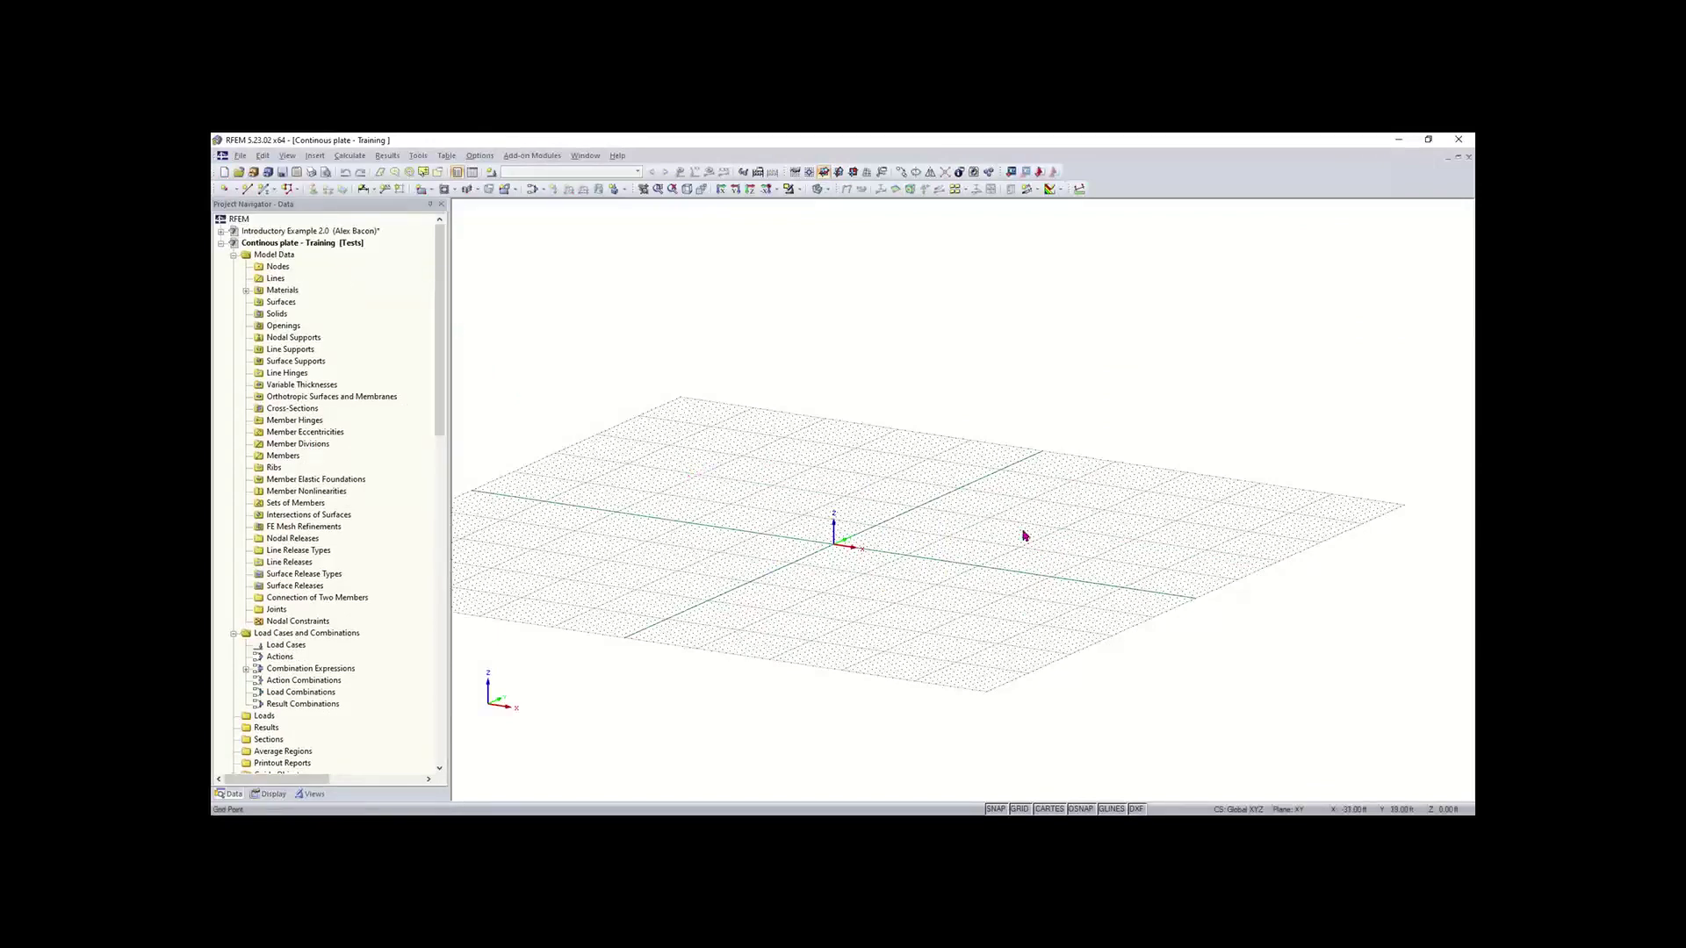
middle_click_drag(820, 565, 844, 598)
scroll(847, 632, "up", 2)
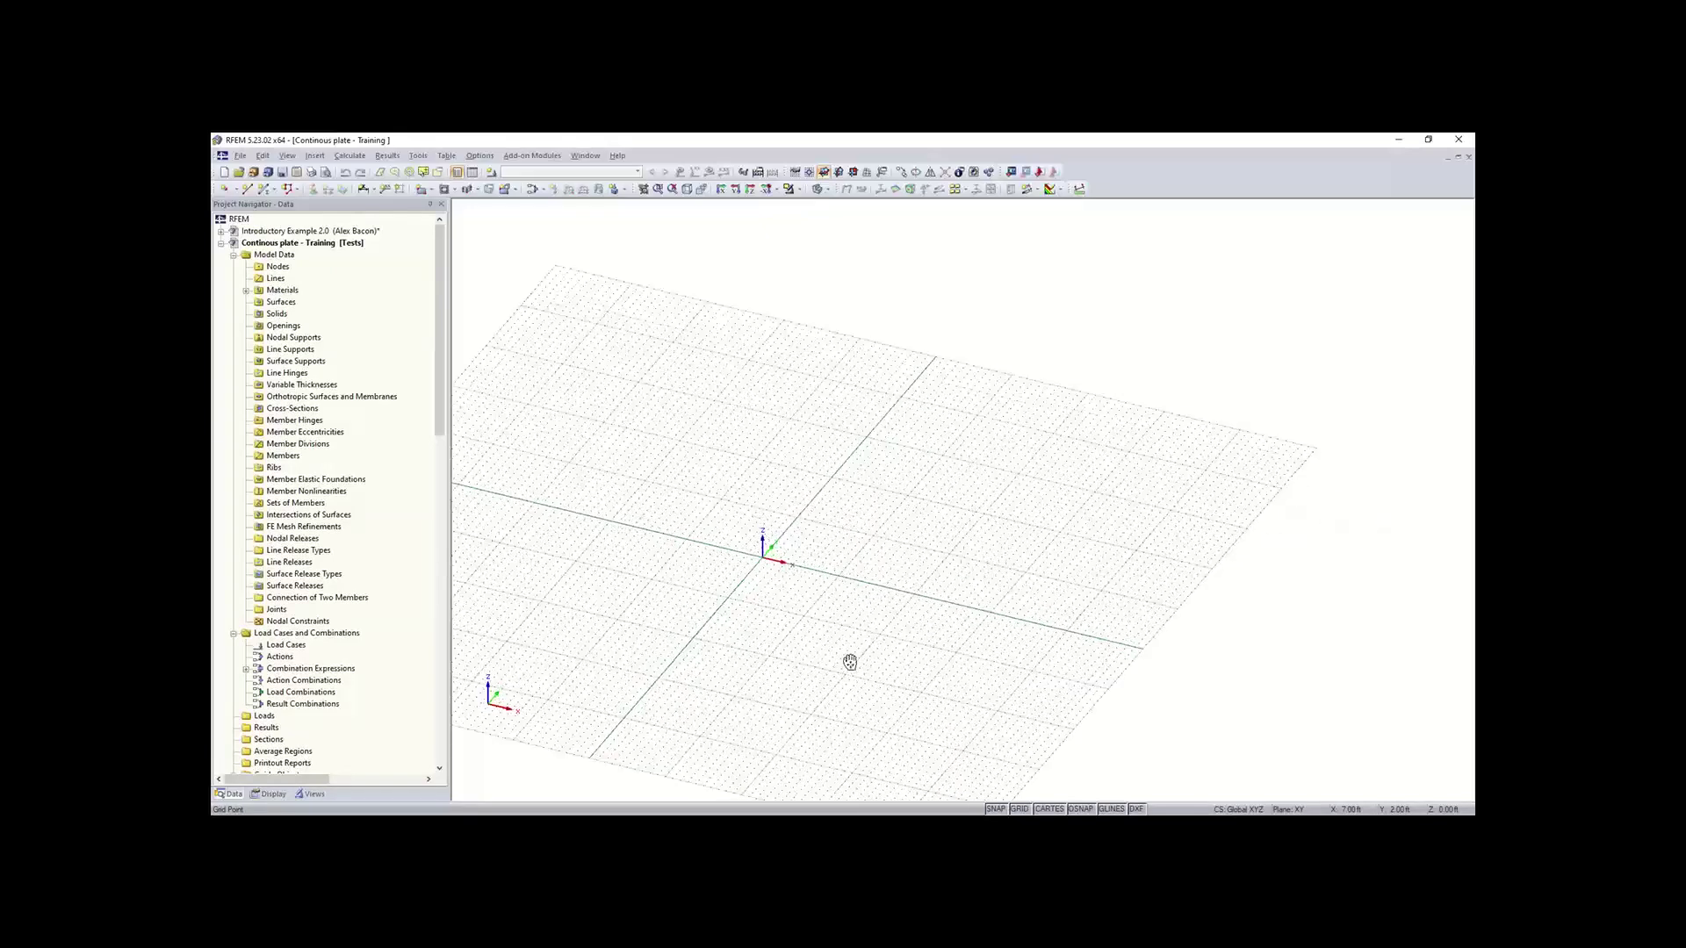
middle_click_drag(851, 662, 794, 703)
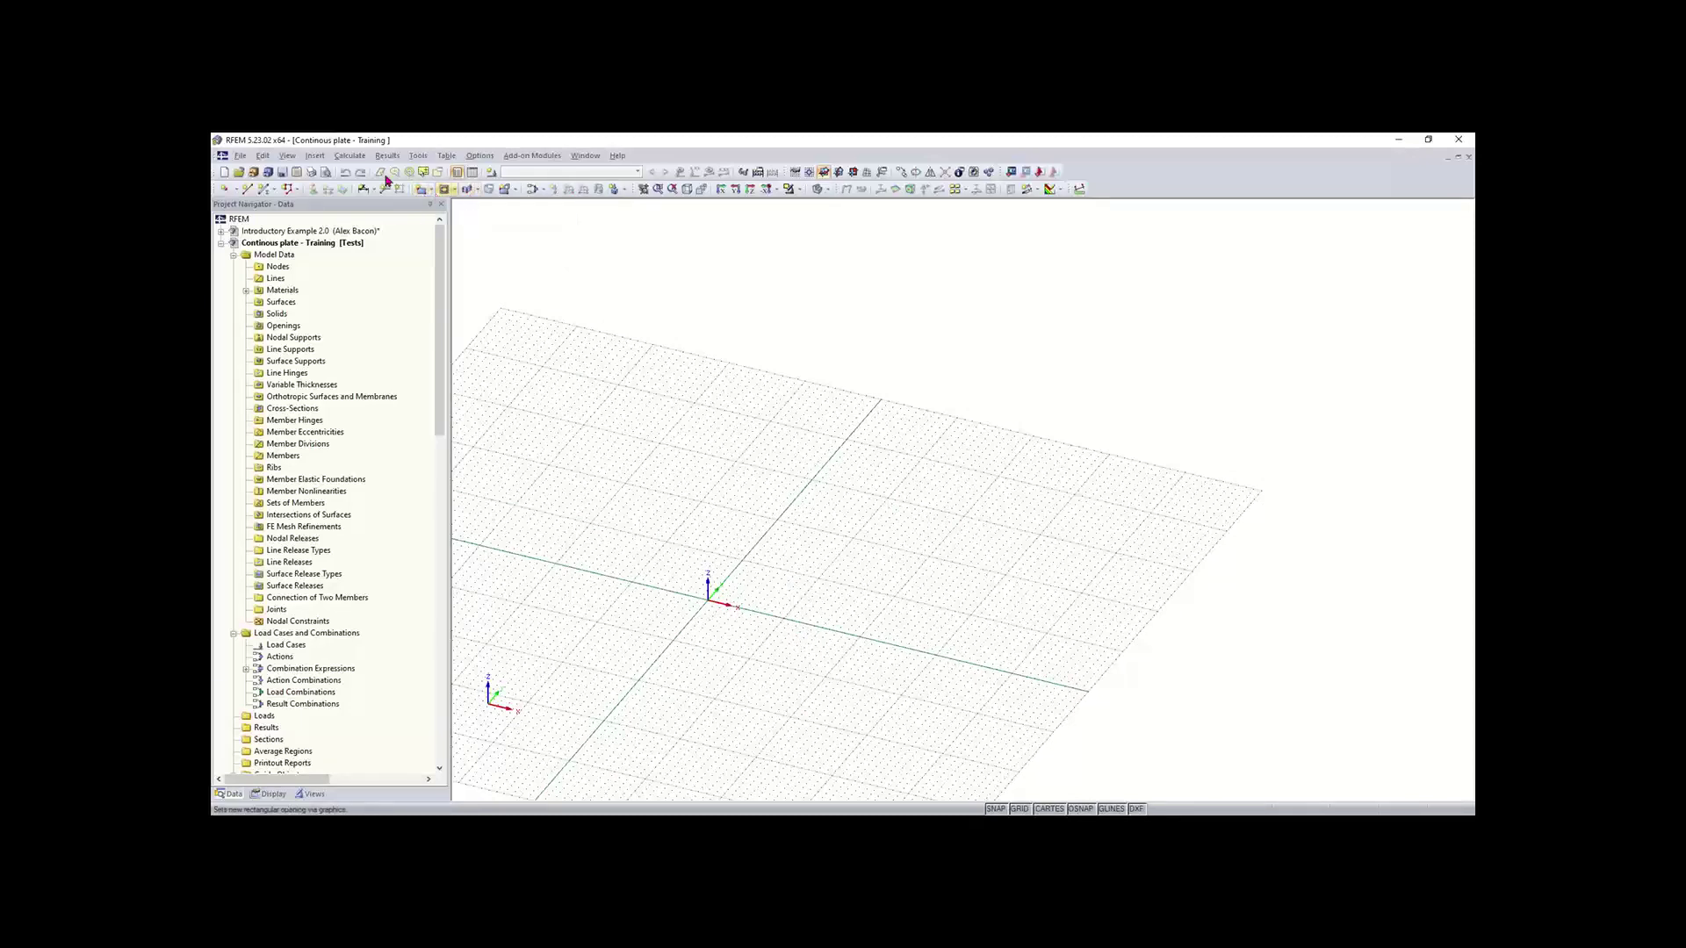
left_click(315, 157)
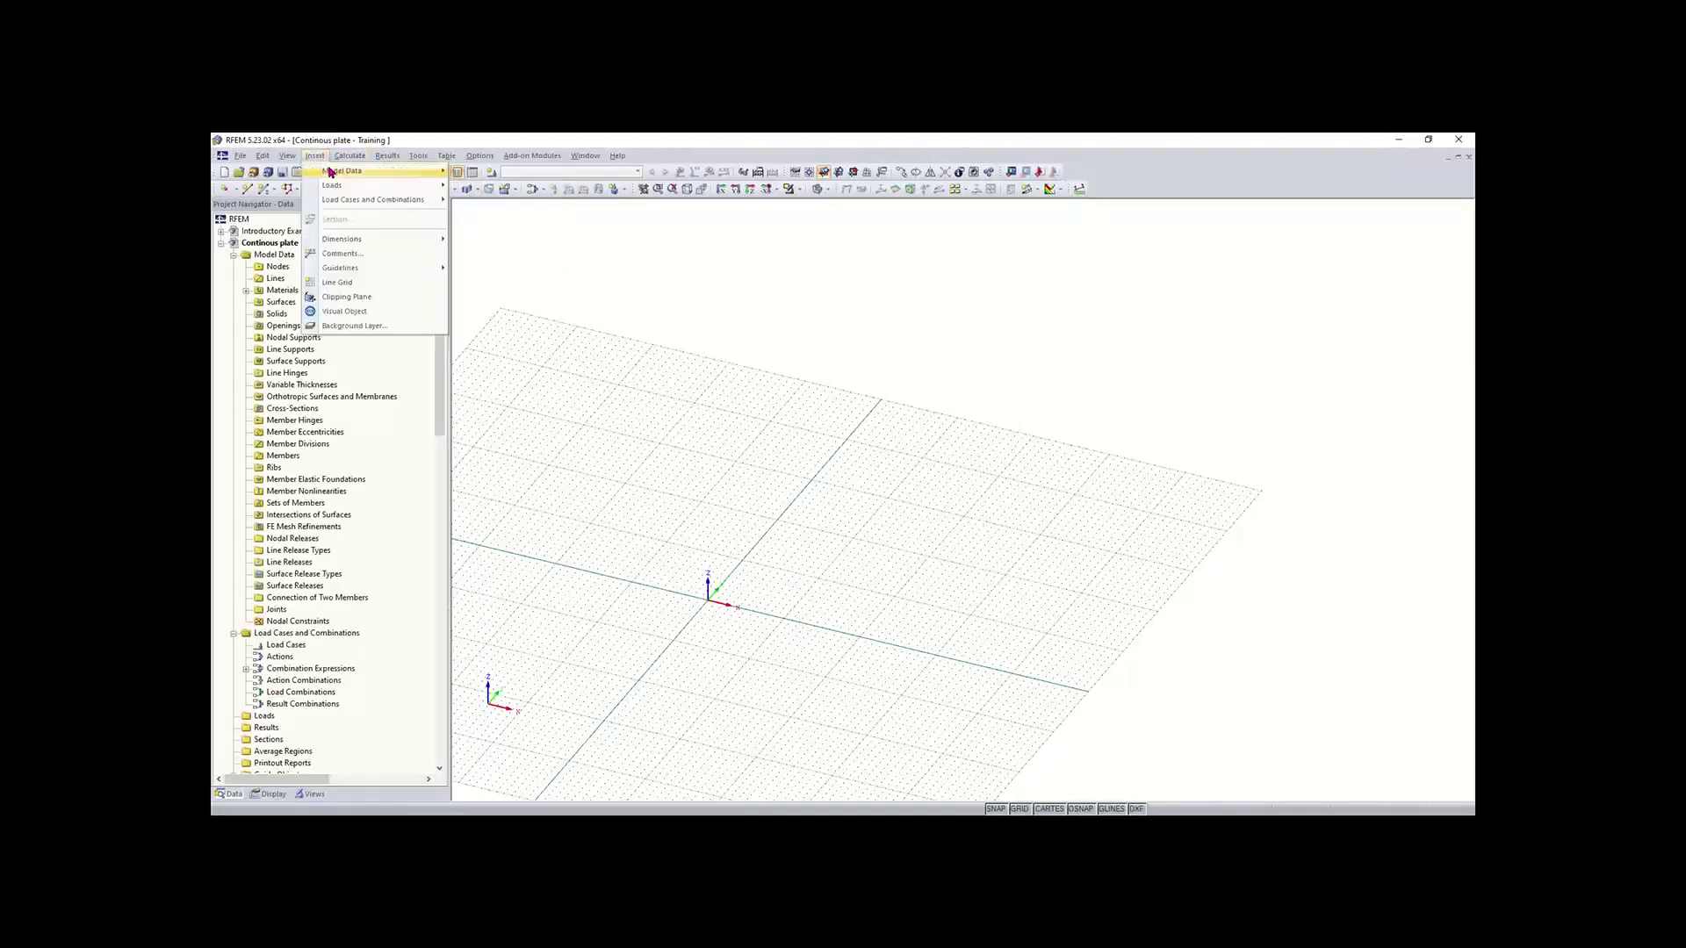
mouse_move(331, 173)
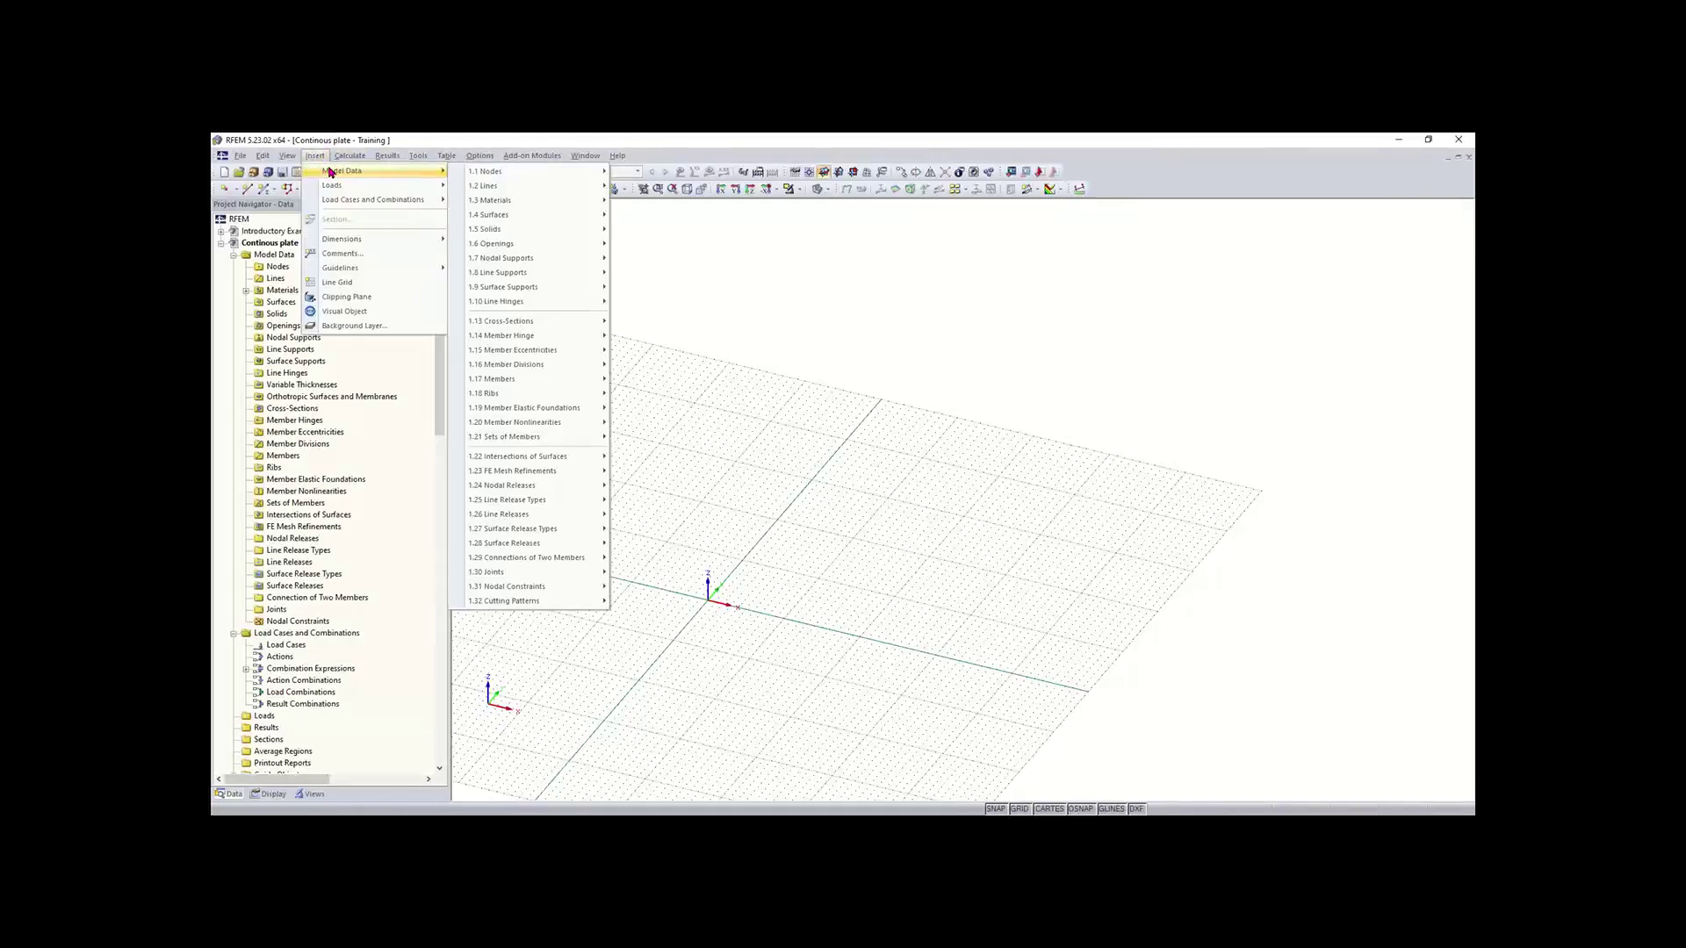
left_click(729, 258)
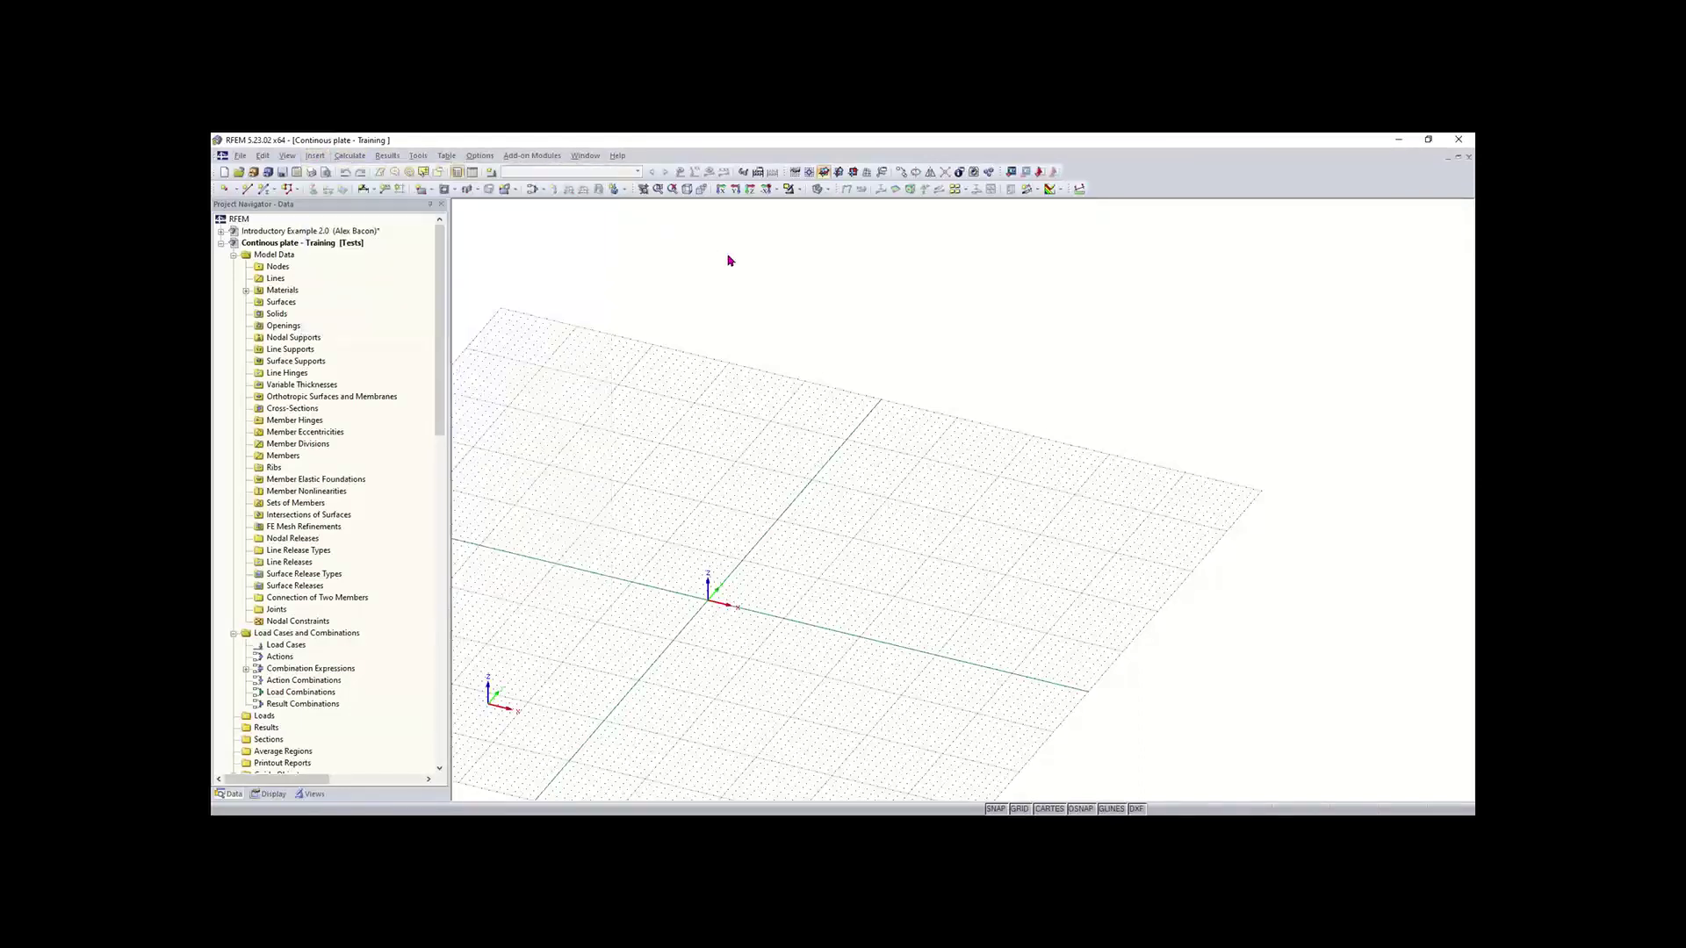
Step: Start a new rectangular plane surface and filter its material library to concrete of the ACI group, standard ACI 318-19
left_click(422, 191)
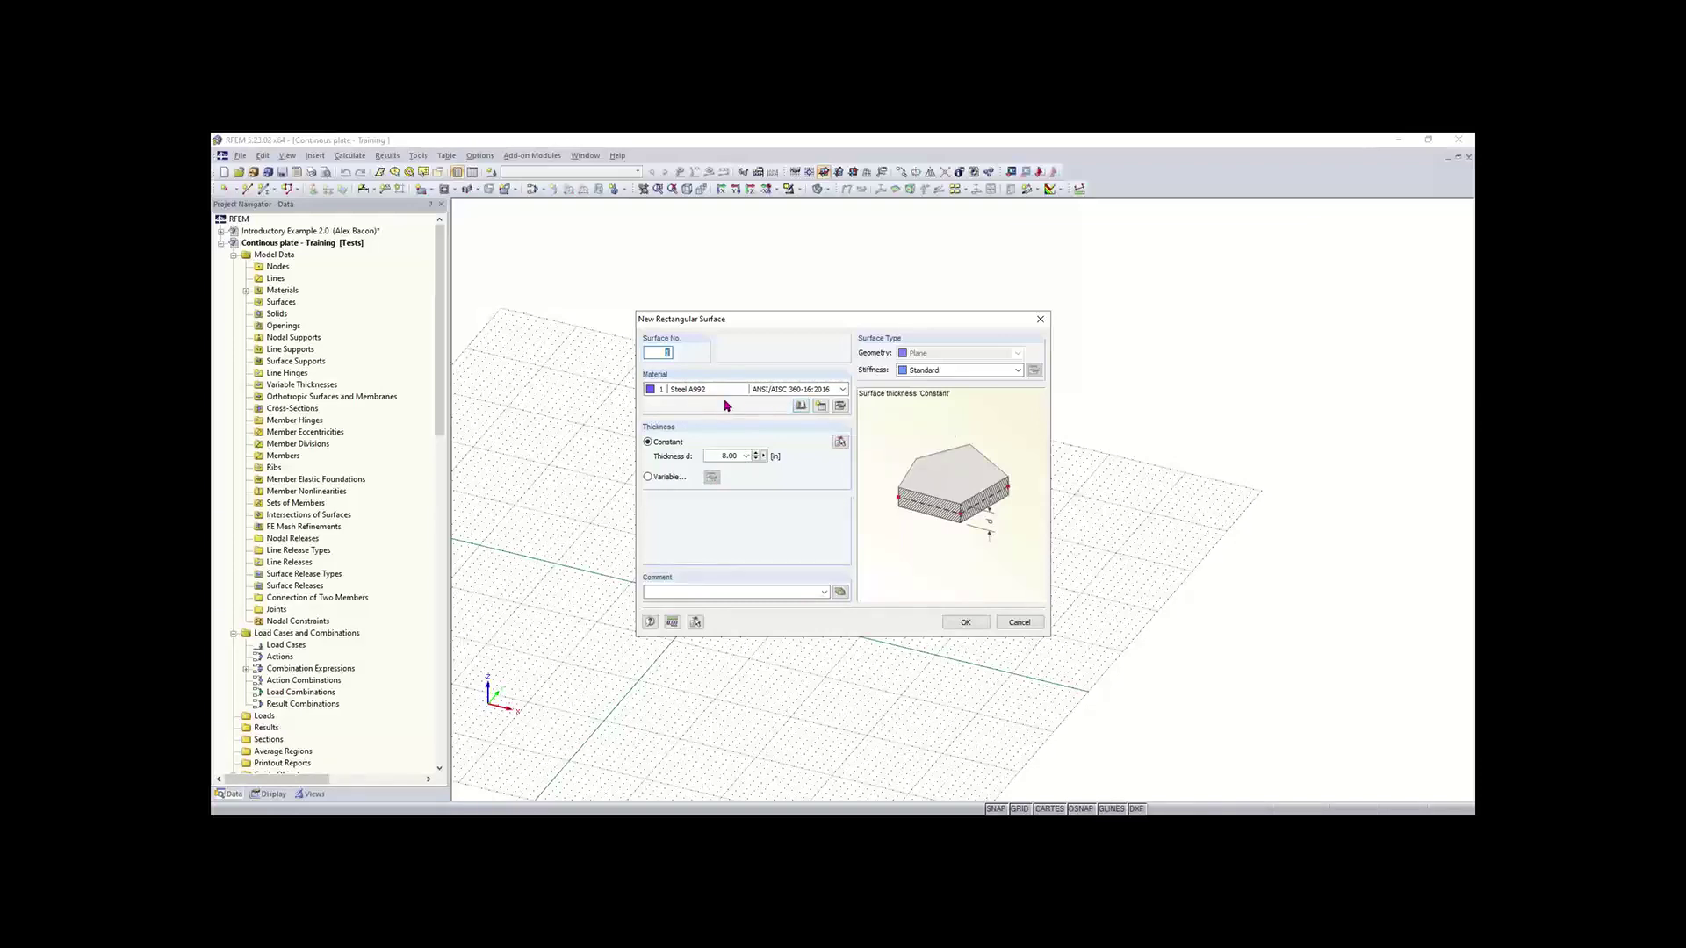
left_click(801, 406)
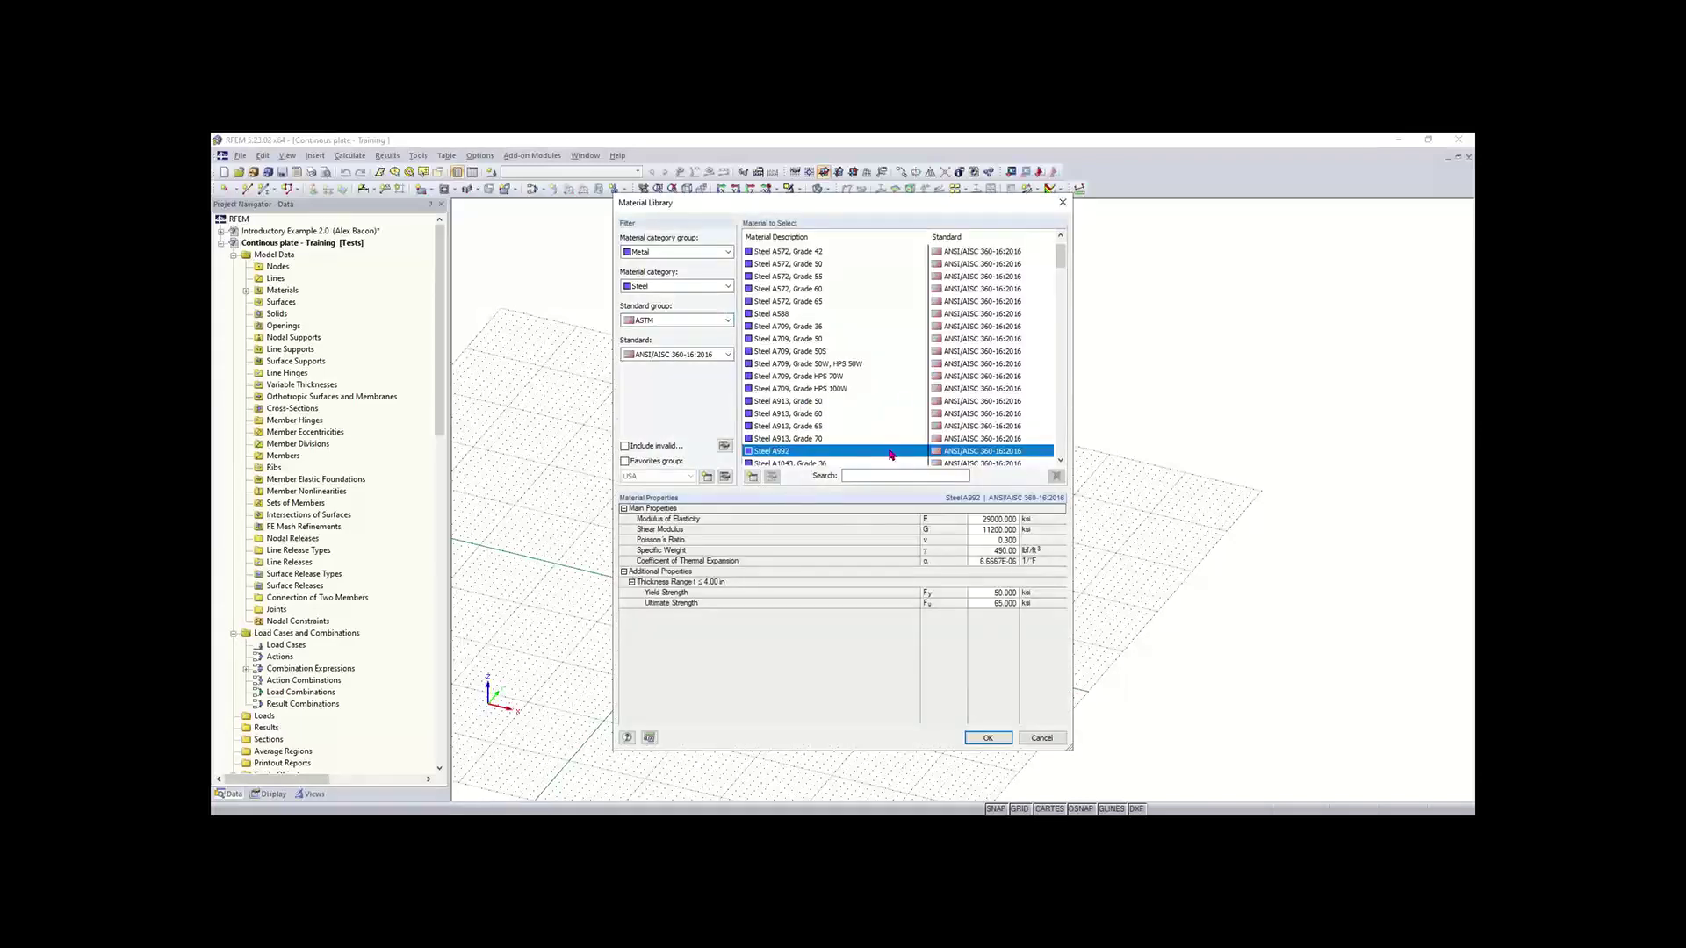
left_click_drag(816, 209, 776, 209)
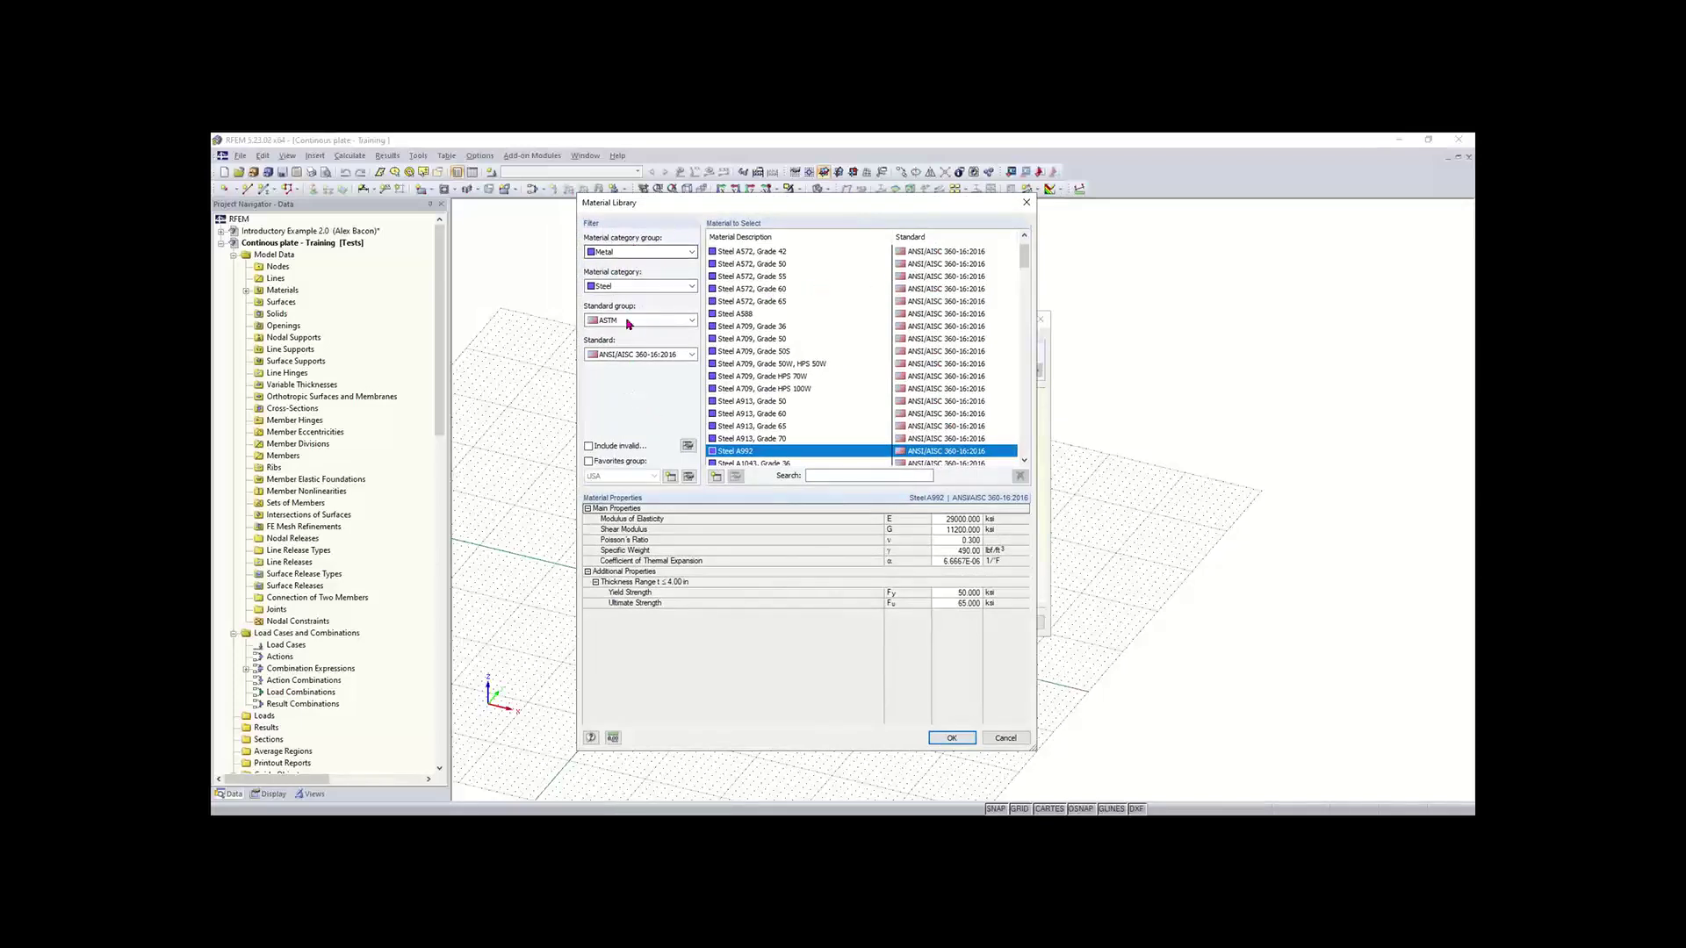
left_click(623, 254)
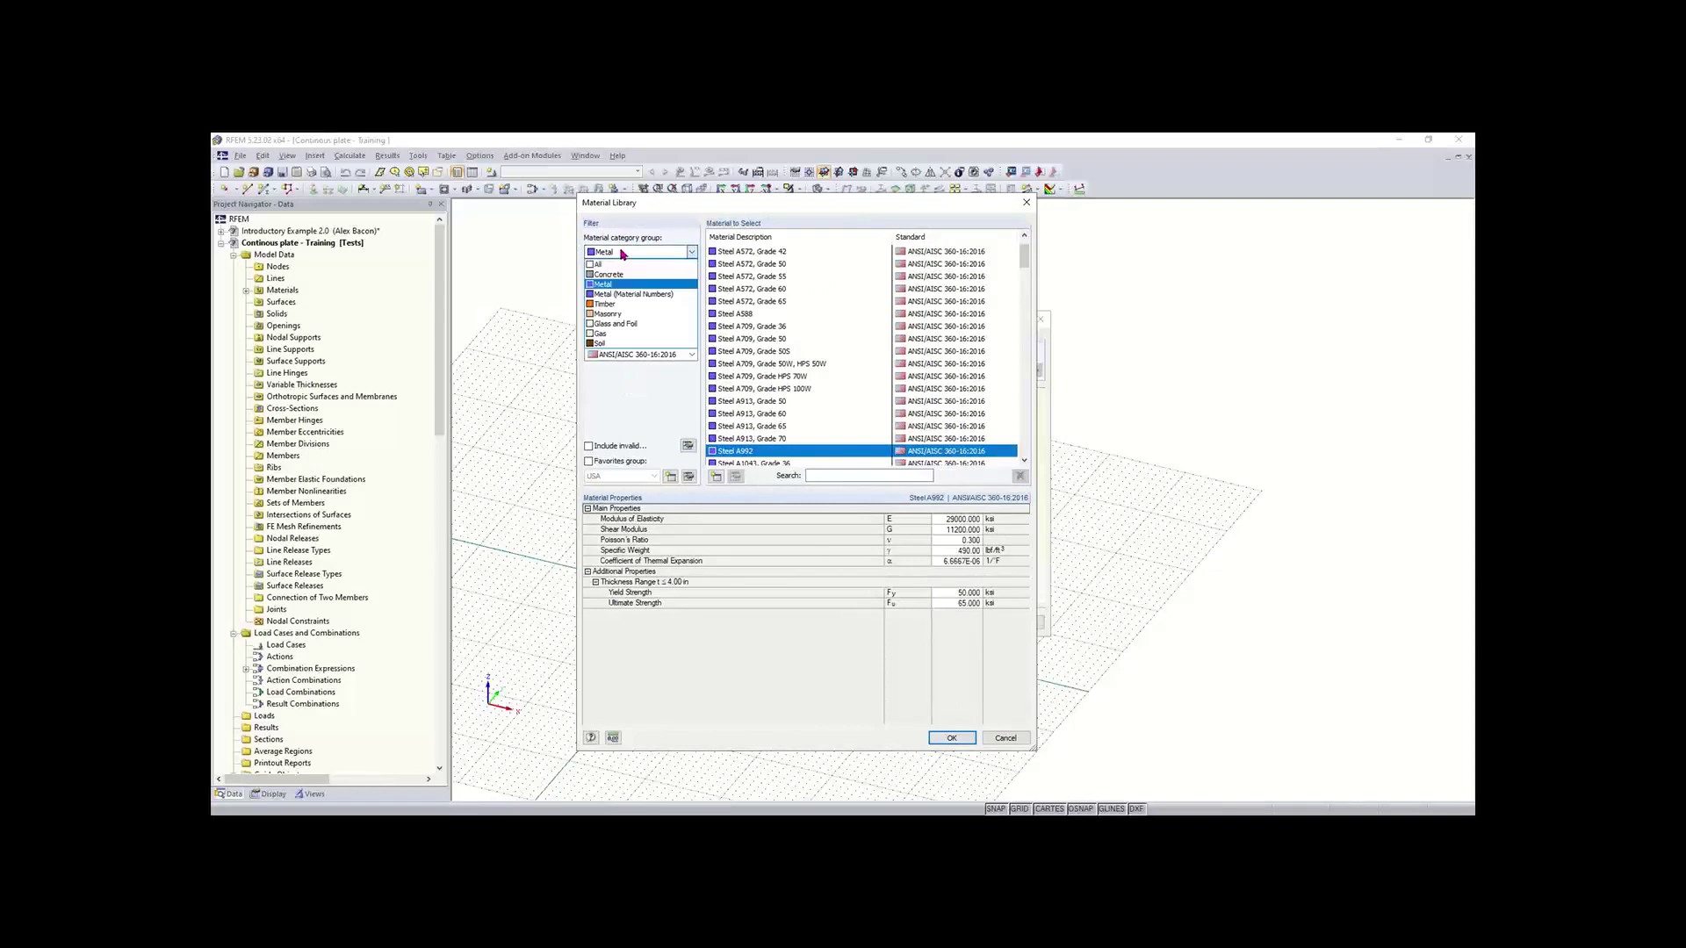
left_click(618, 274)
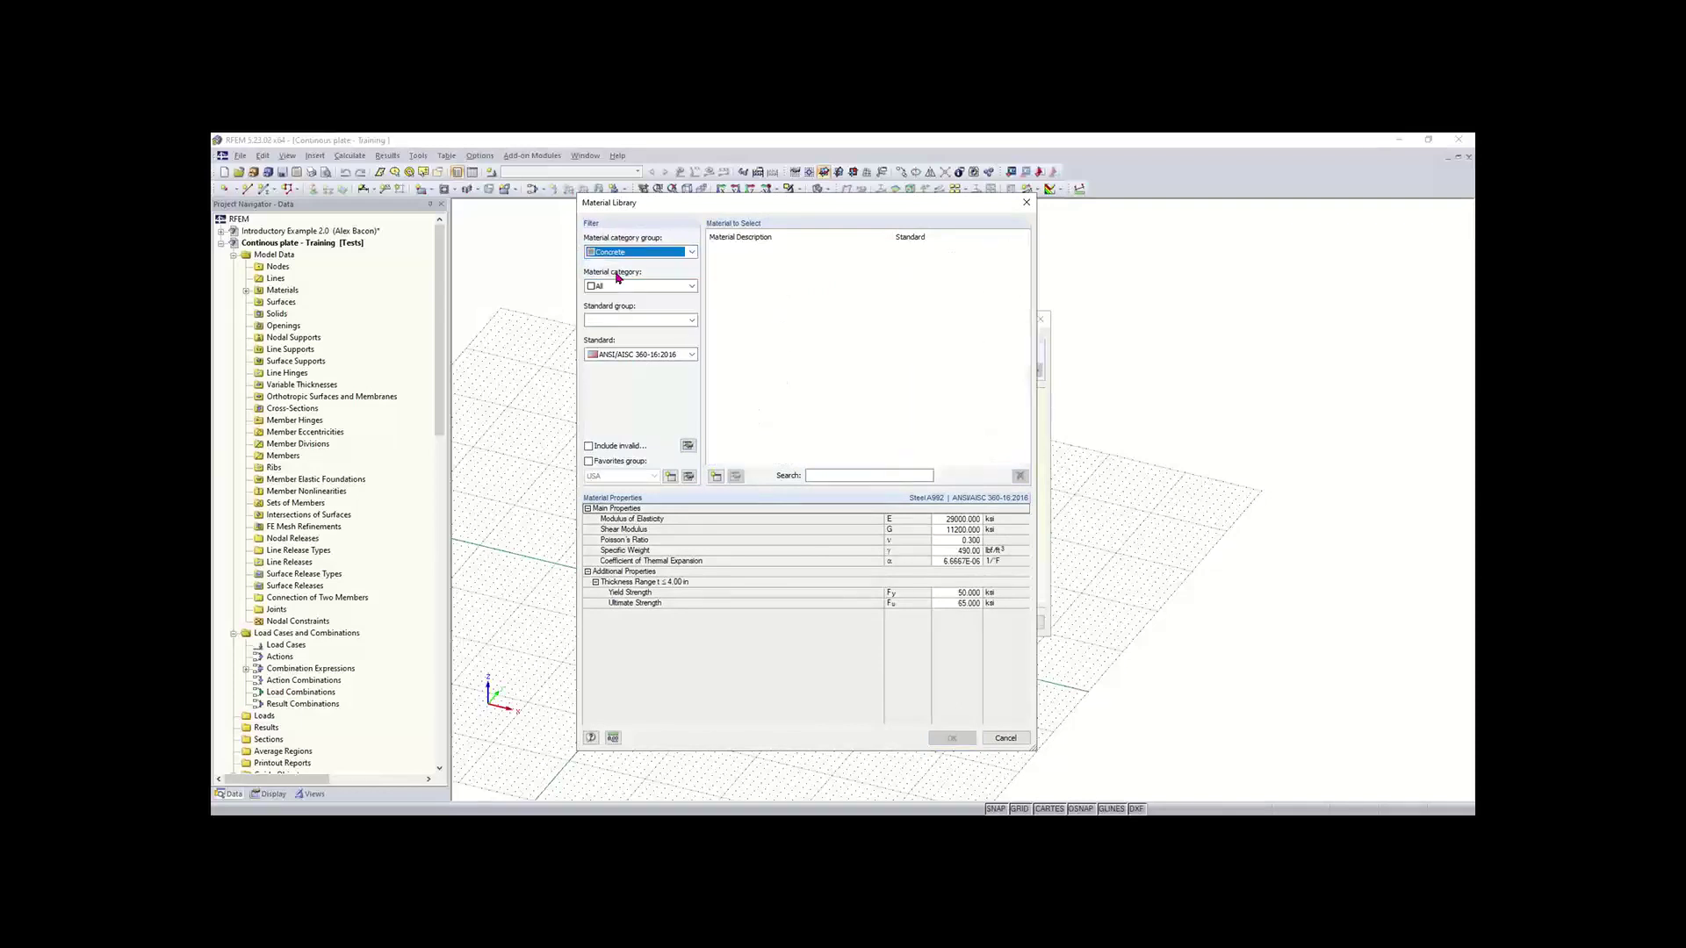
left_click(623, 286)
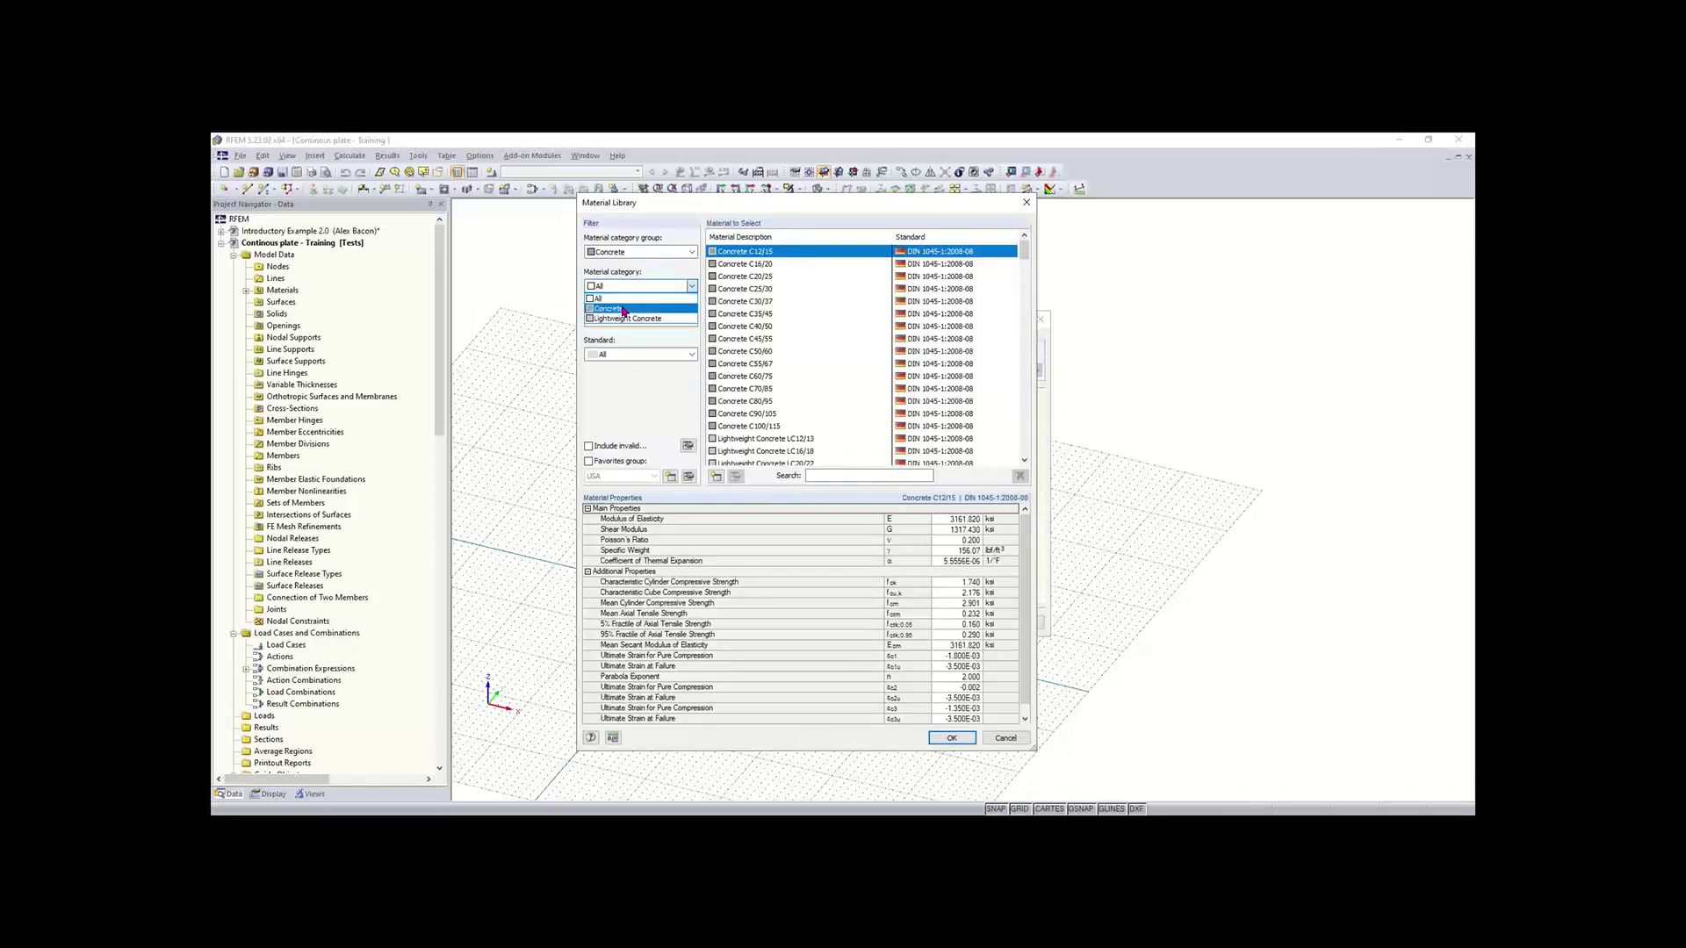
left_click(624, 309)
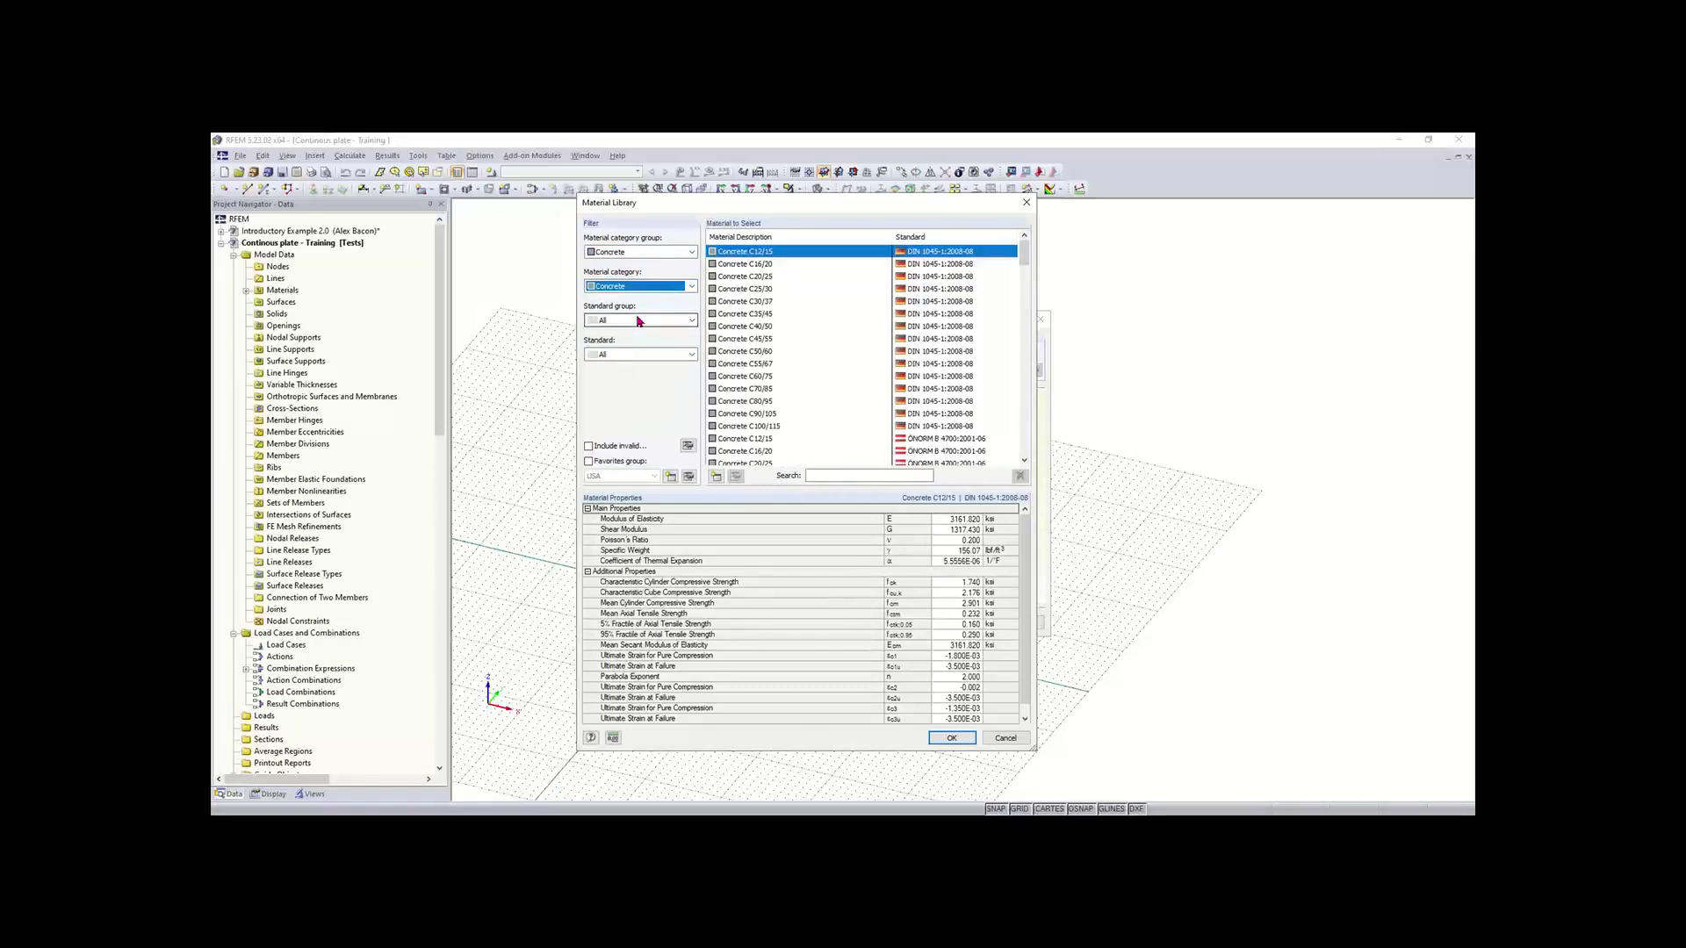
left_click(639, 320)
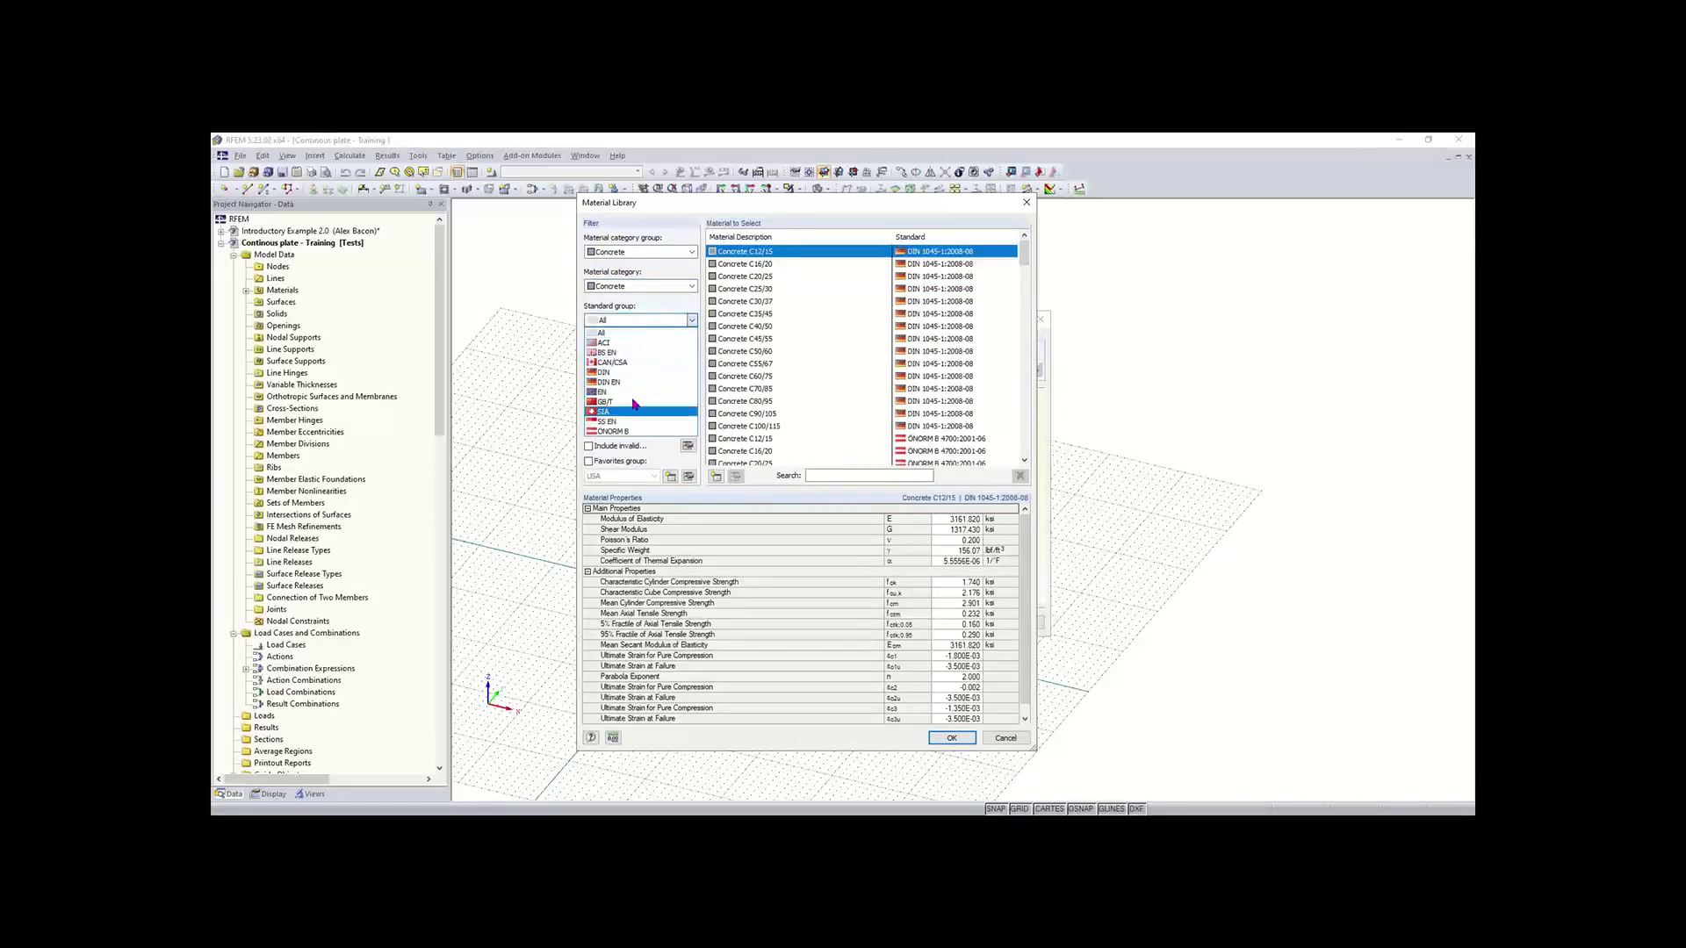
left_click(612, 344)
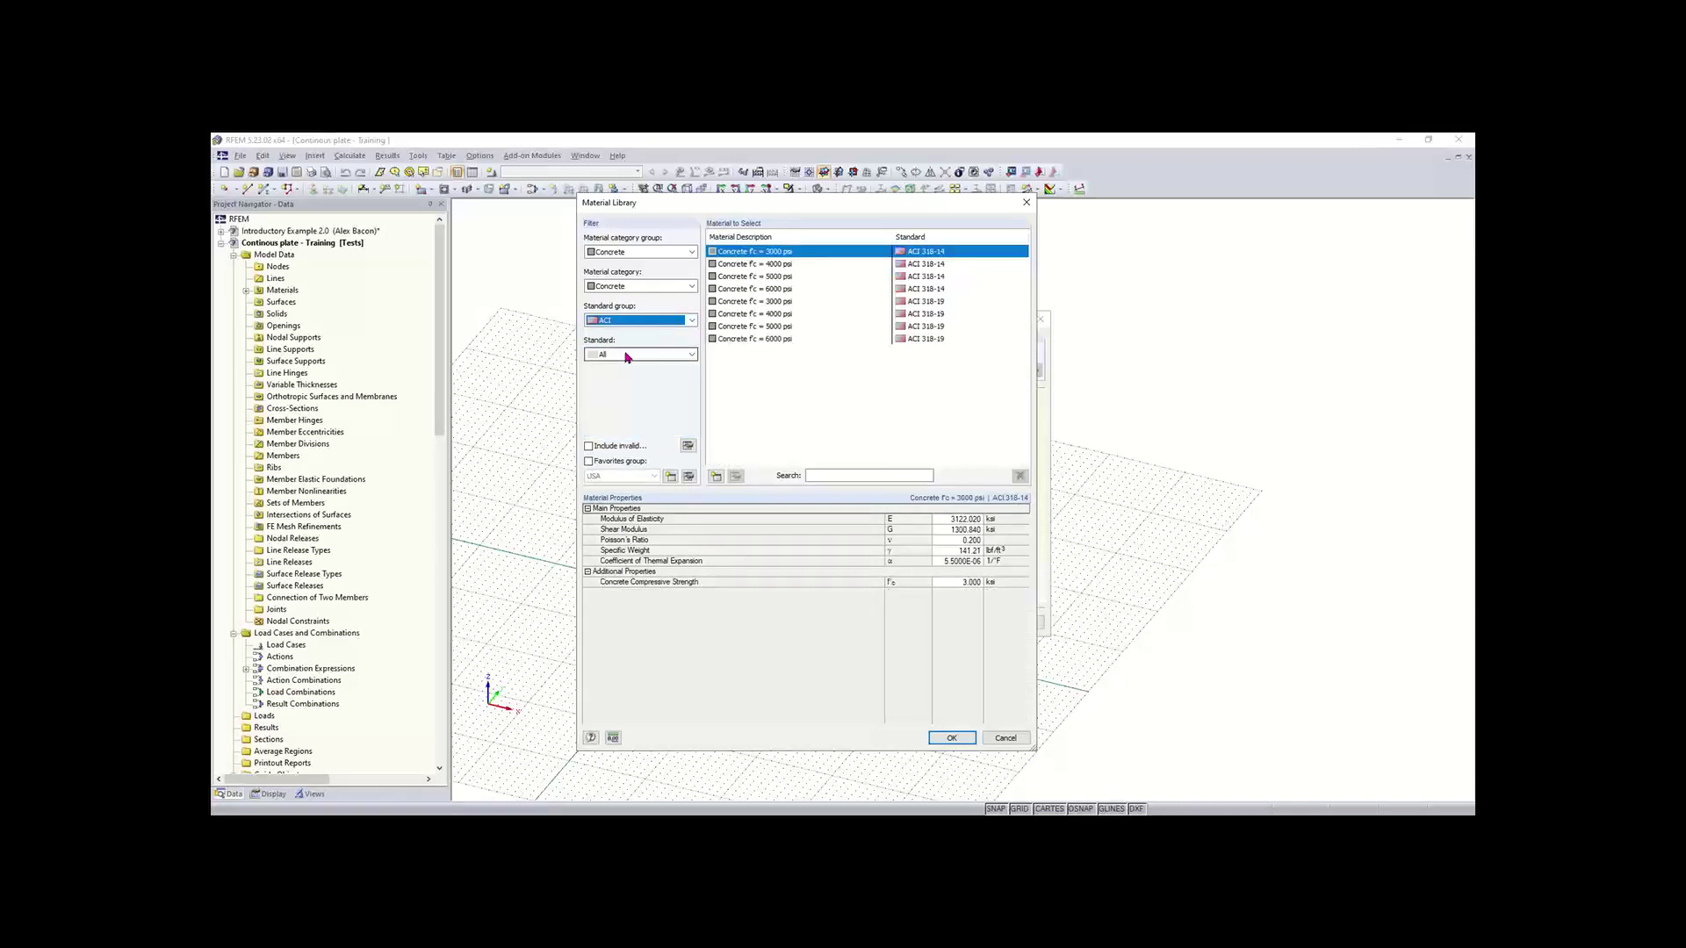
left_click(627, 357)
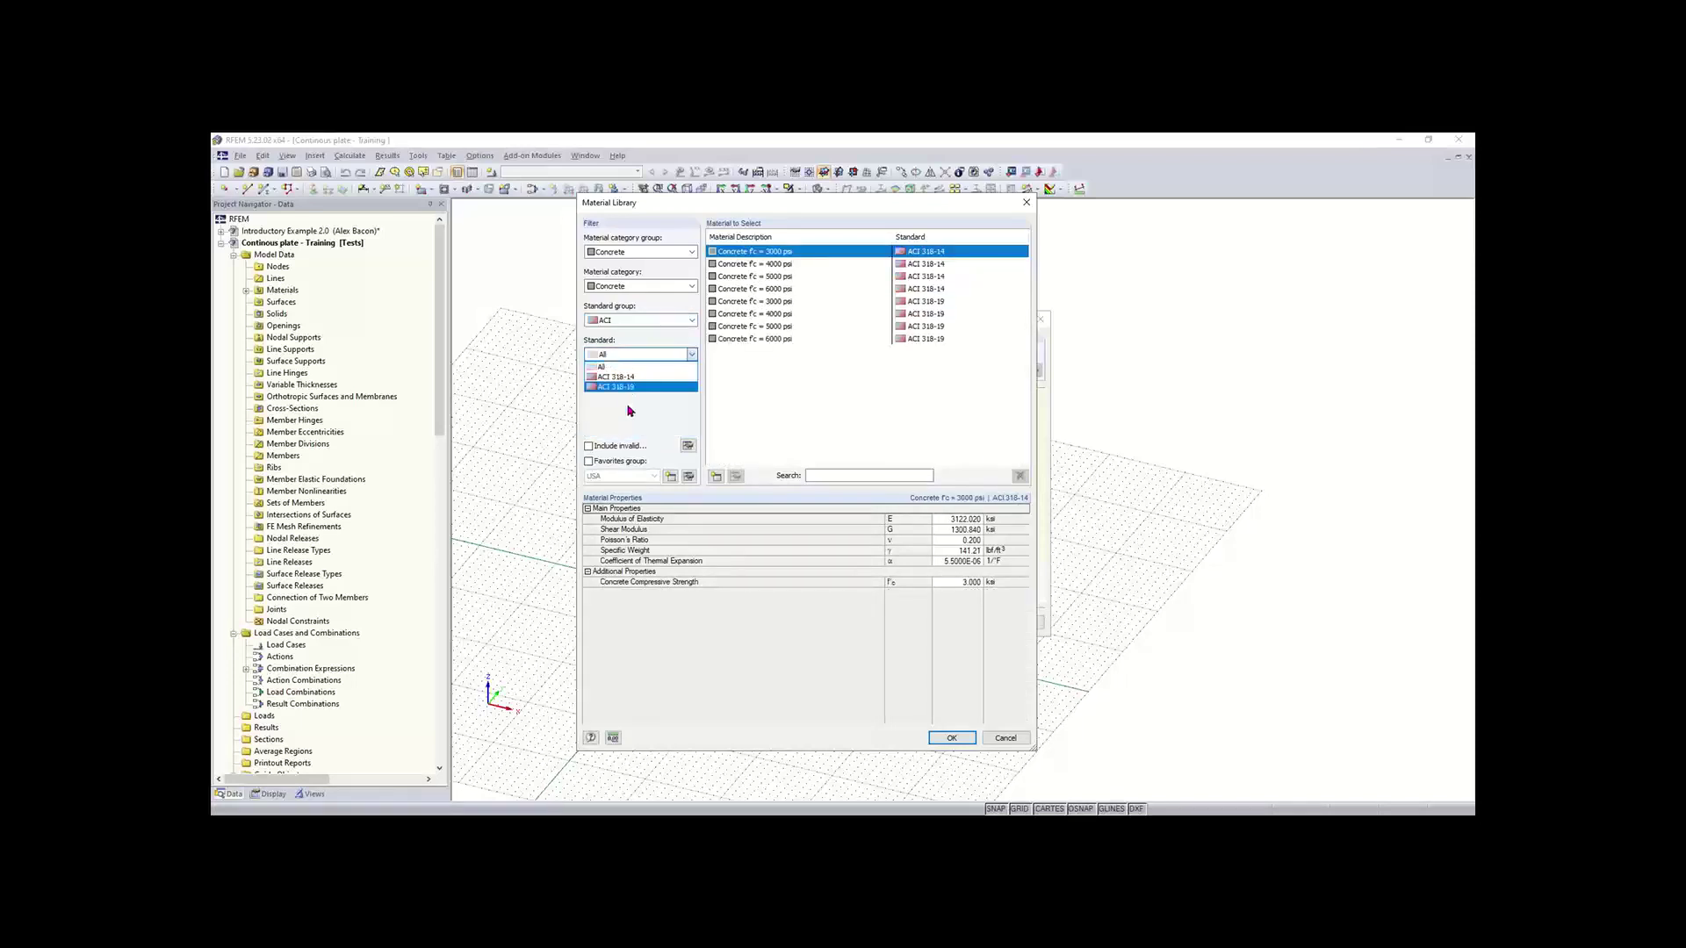
left_click(629, 387)
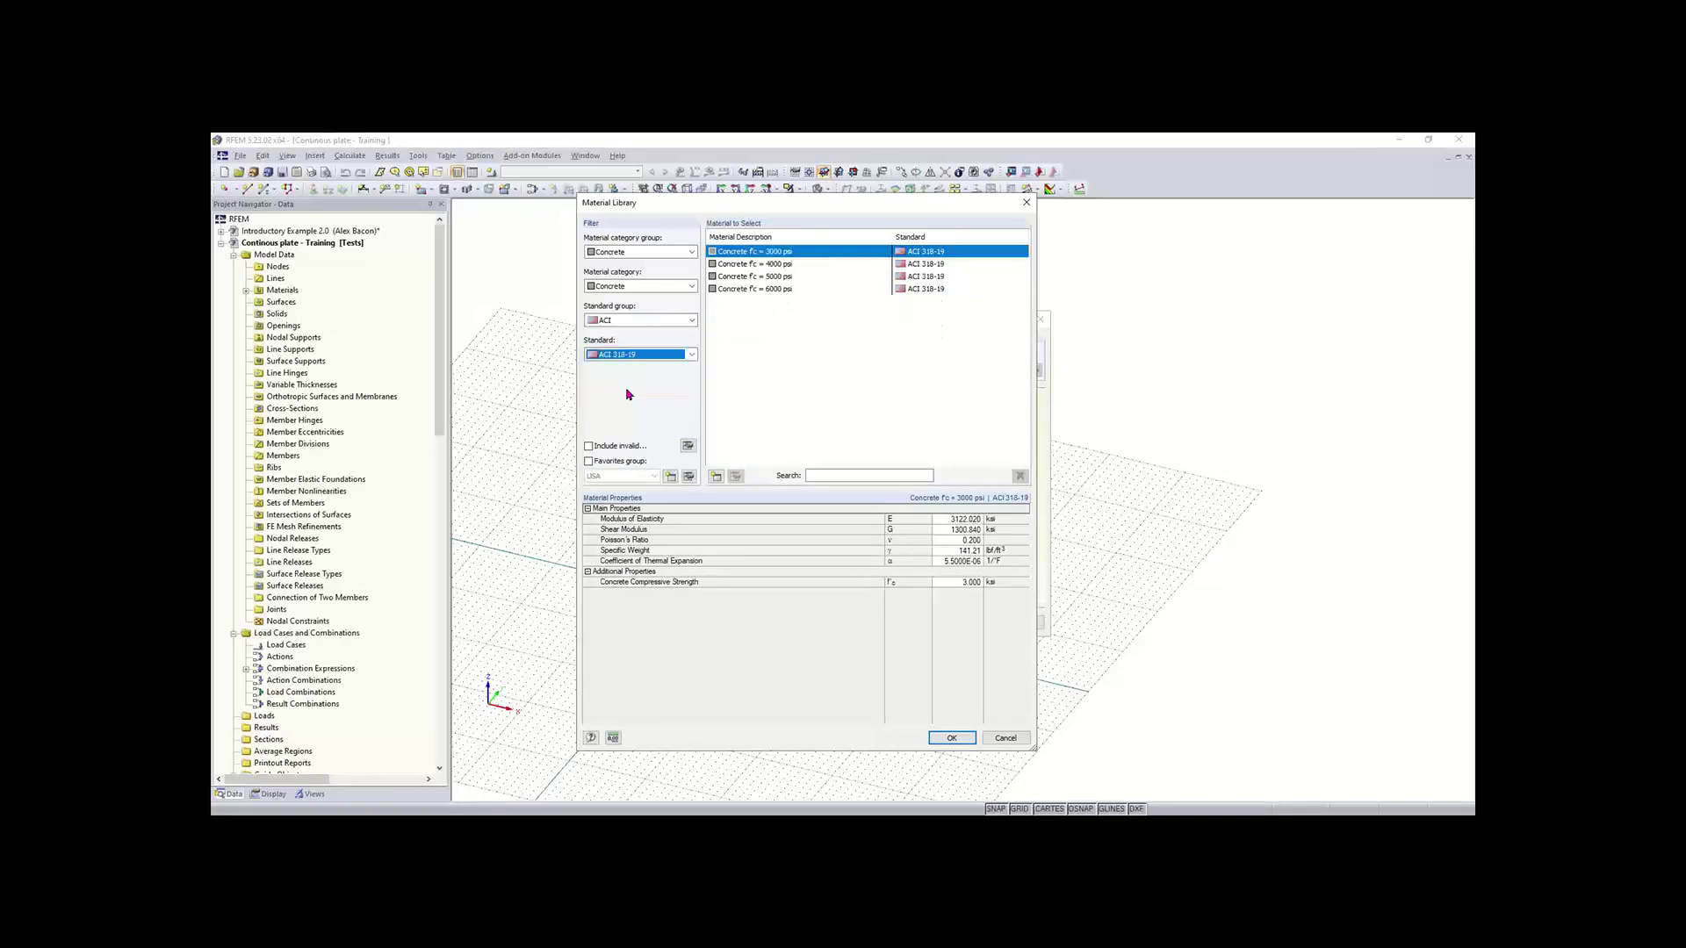
Step: Assign Concrete f'c = 4000 psi to the surface and accept the constant thickness of 8.00 in with standard stiffness
left_click(761, 264)
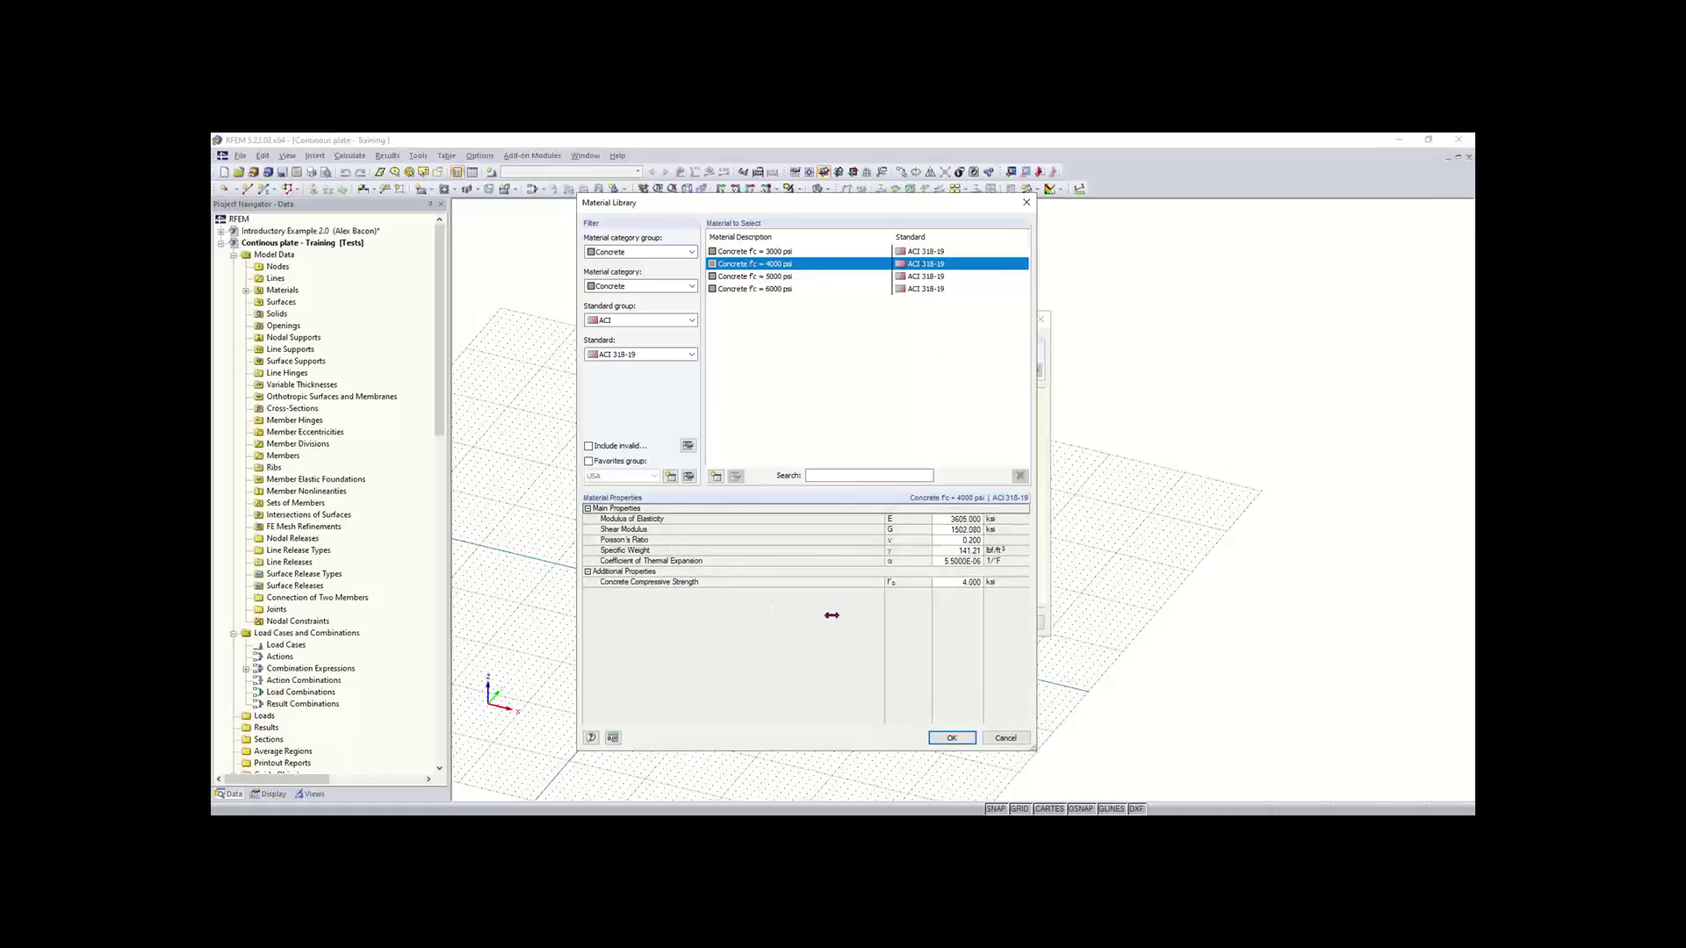
left_click(948, 740)
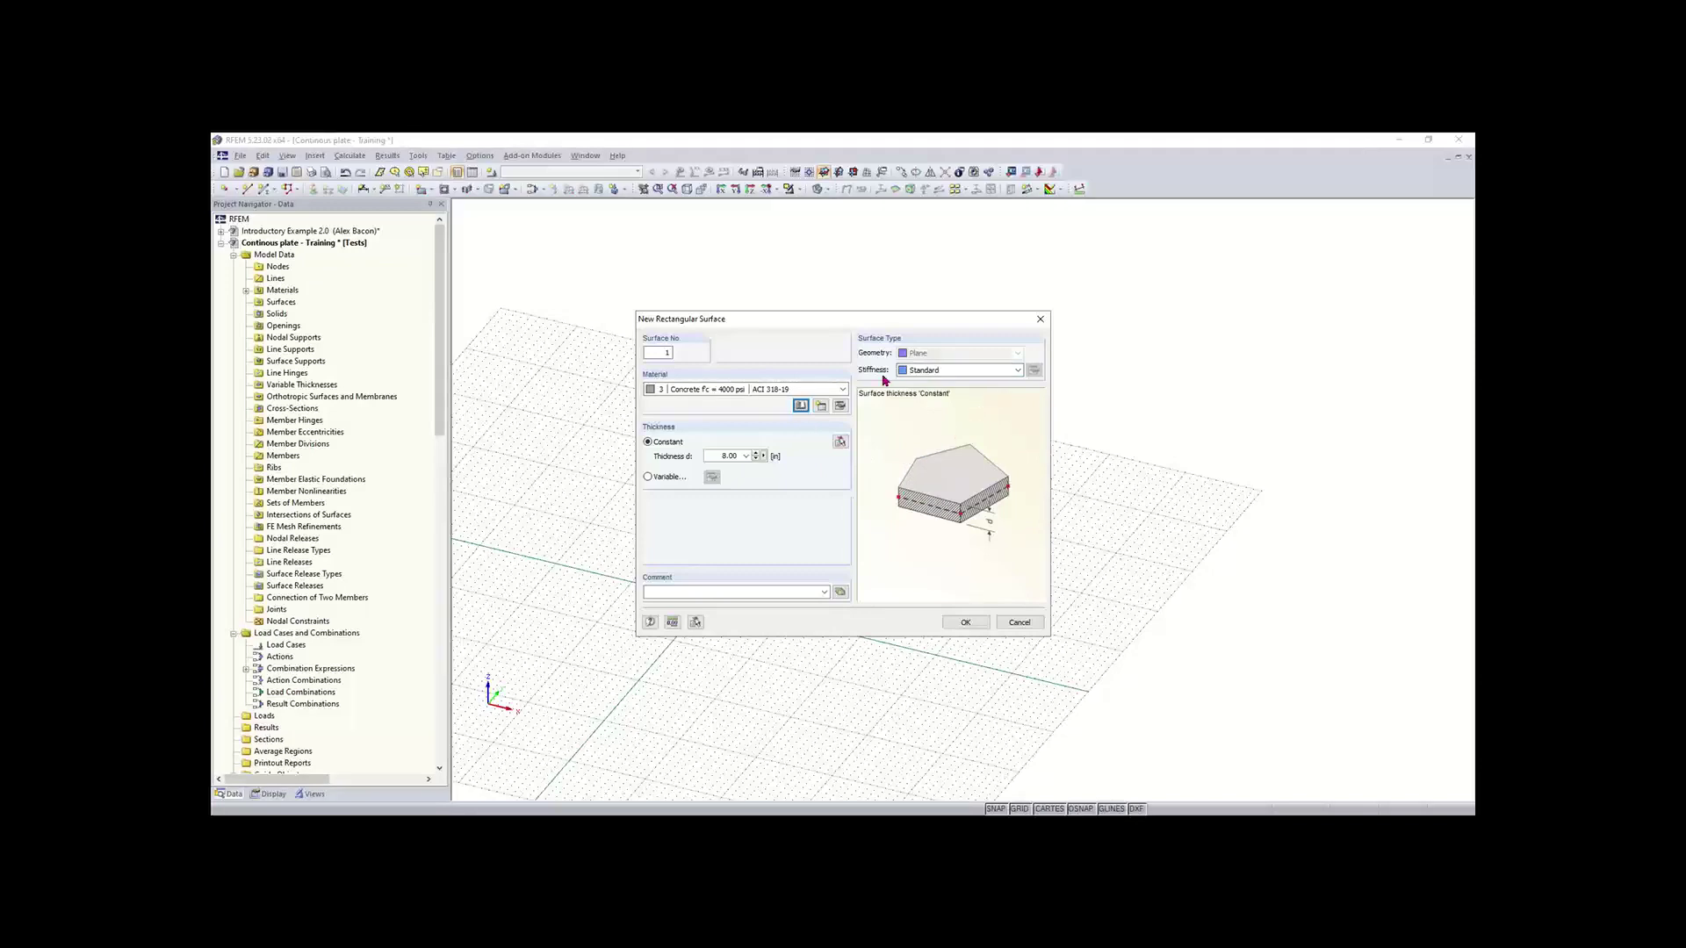
left_click(980, 626)
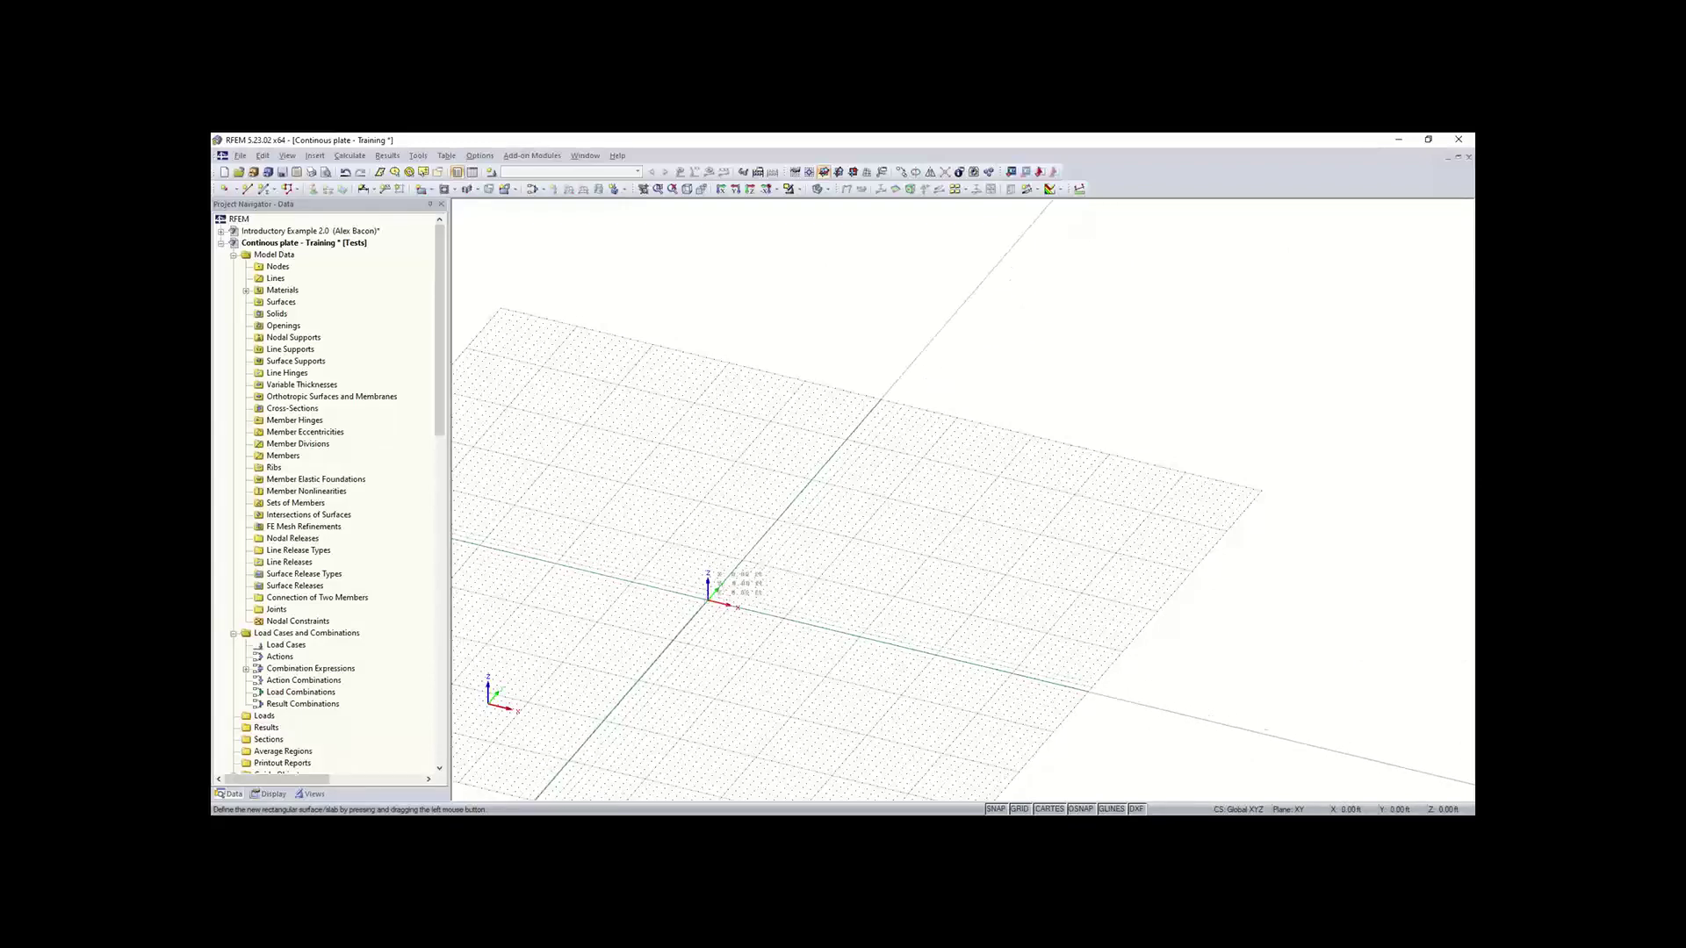
Step: Draw the rectangular surface in the XY plane from the origin to X 32 ft, Y 16 ft
middle_click_drag(741, 571, 773, 527)
scroll(771, 527, "up", 4)
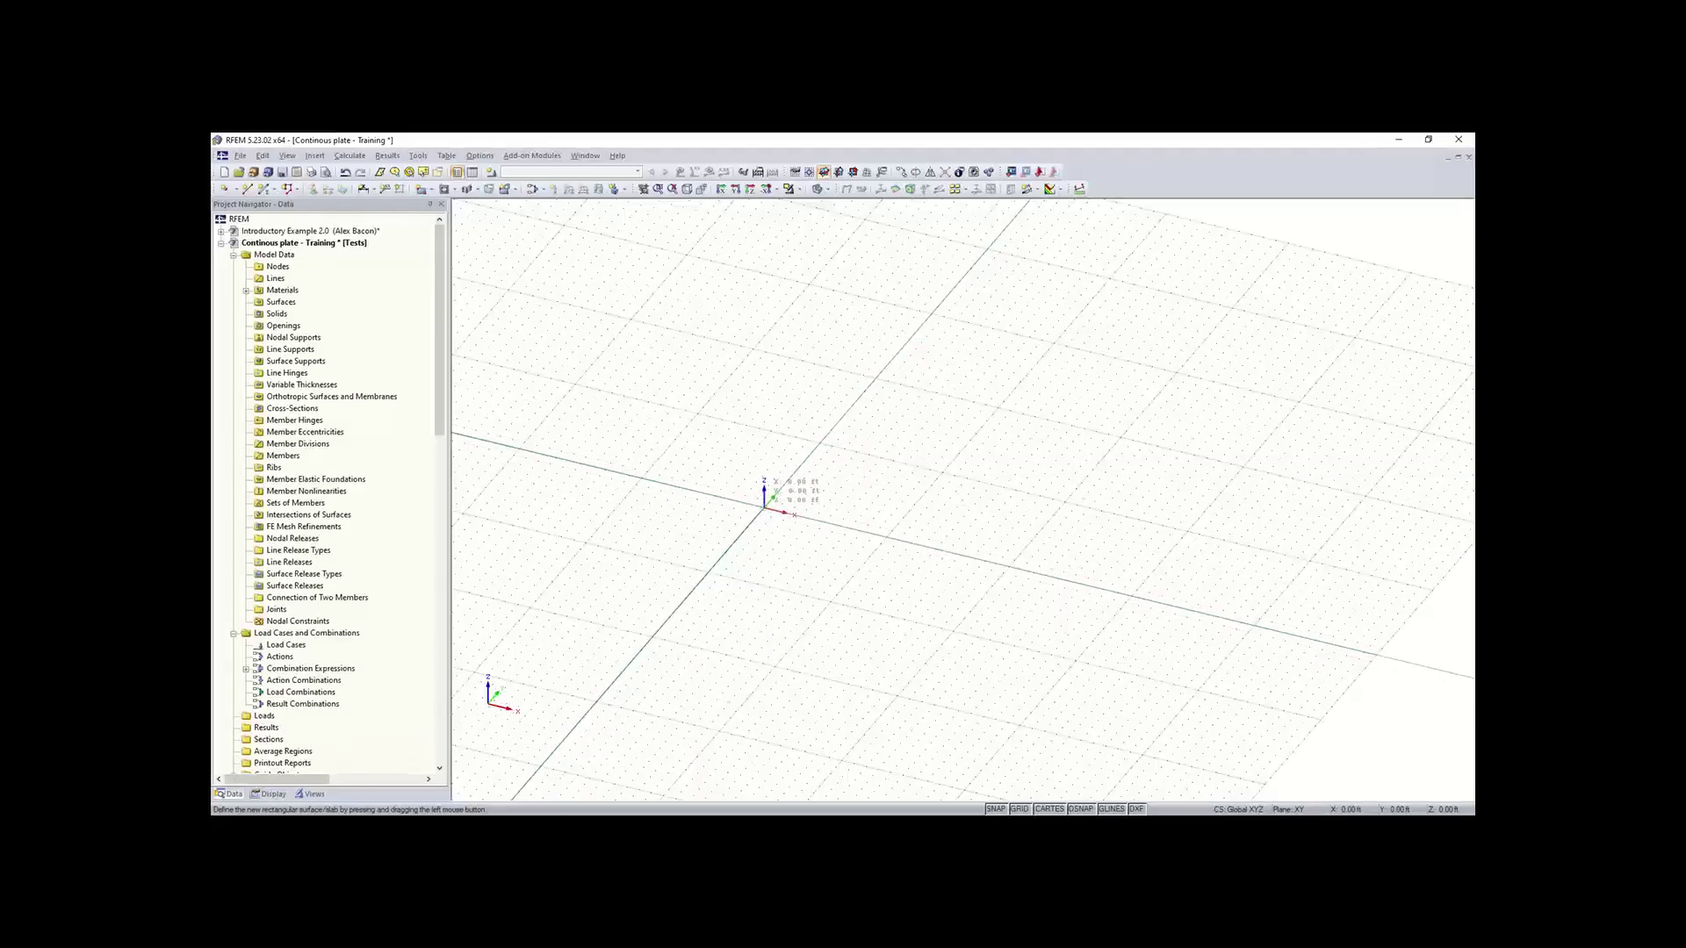
left_click(764, 508)
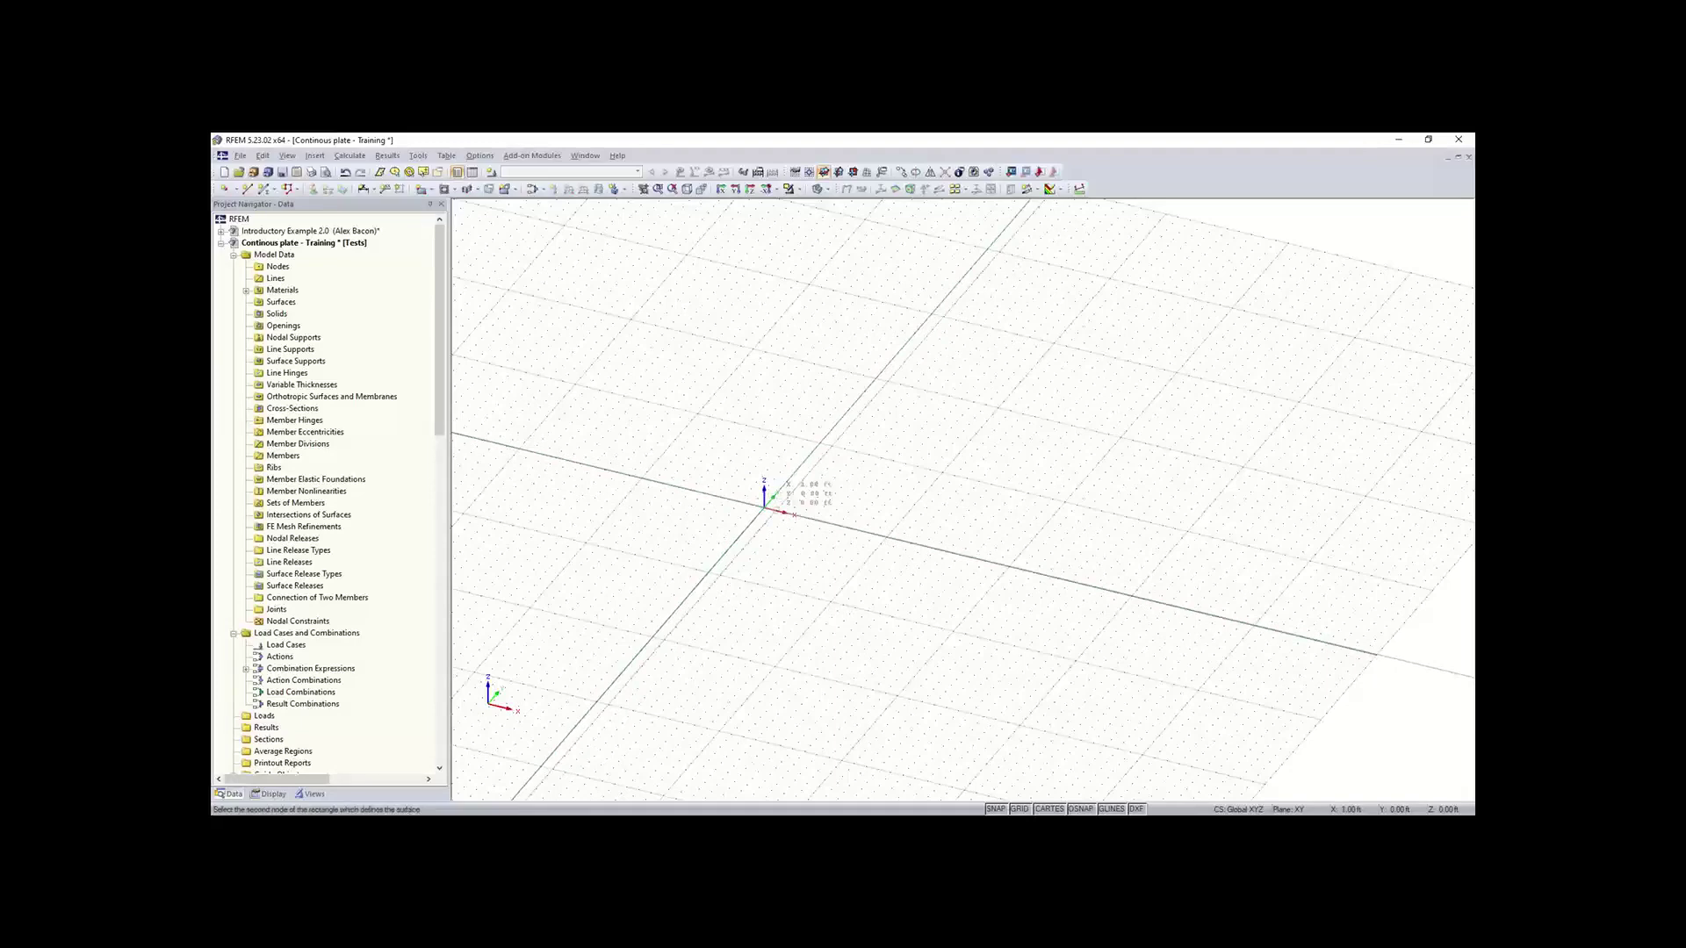
middle_click_drag(1127, 446, 1001, 499)
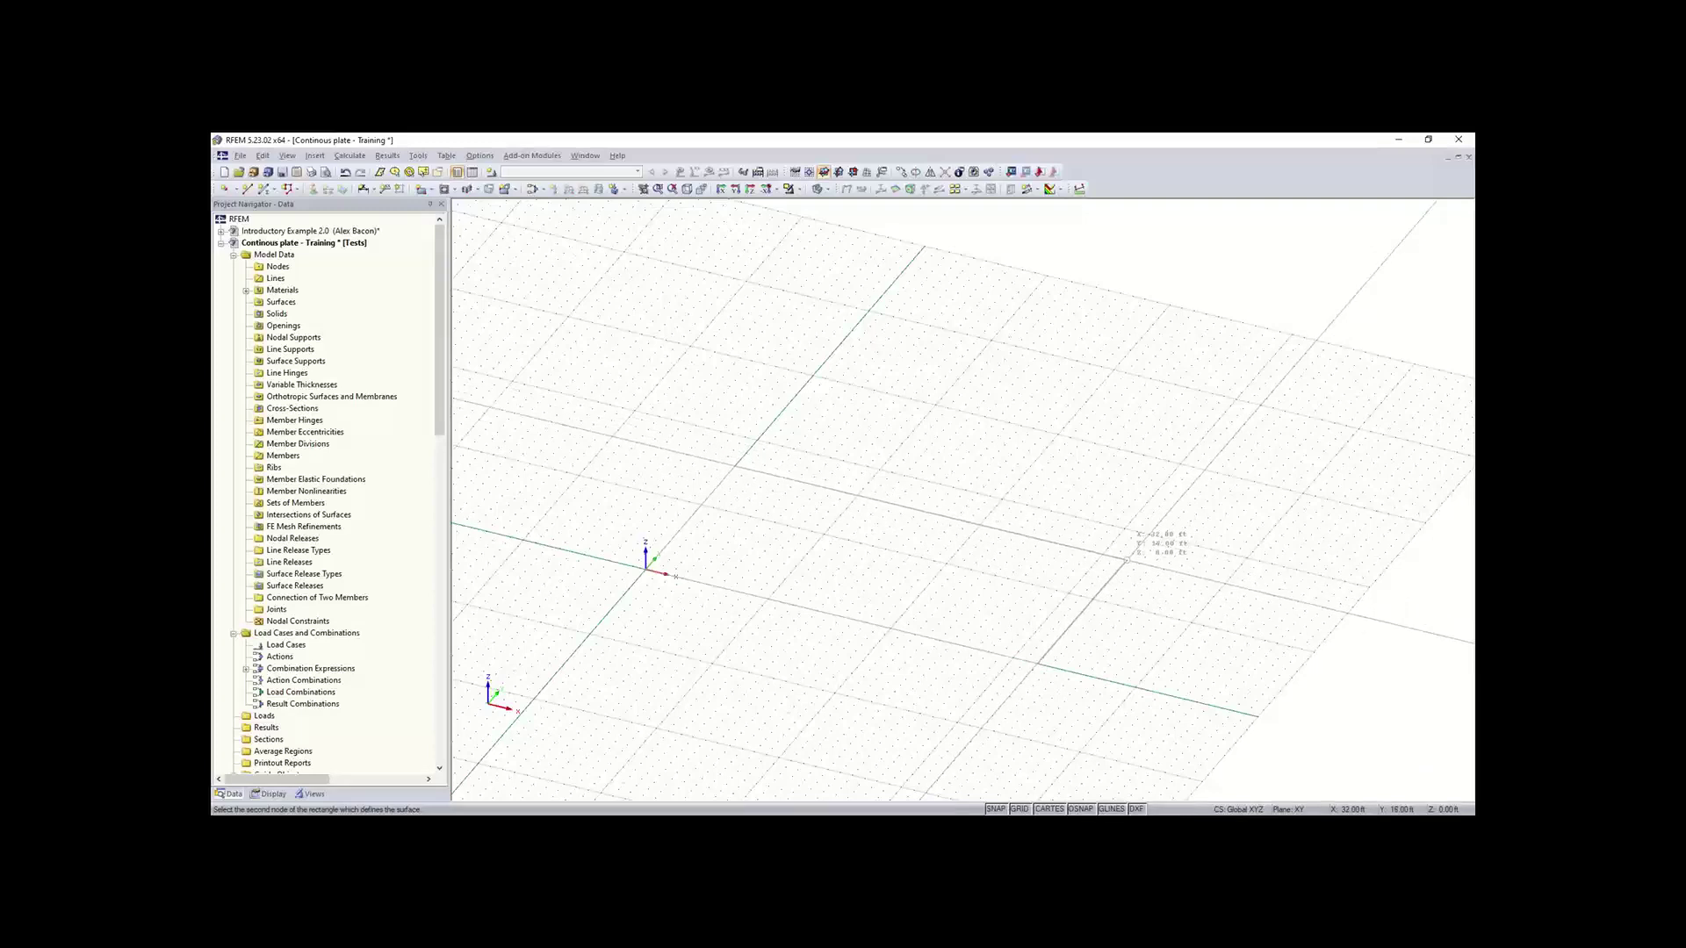
left_click(1126, 559)
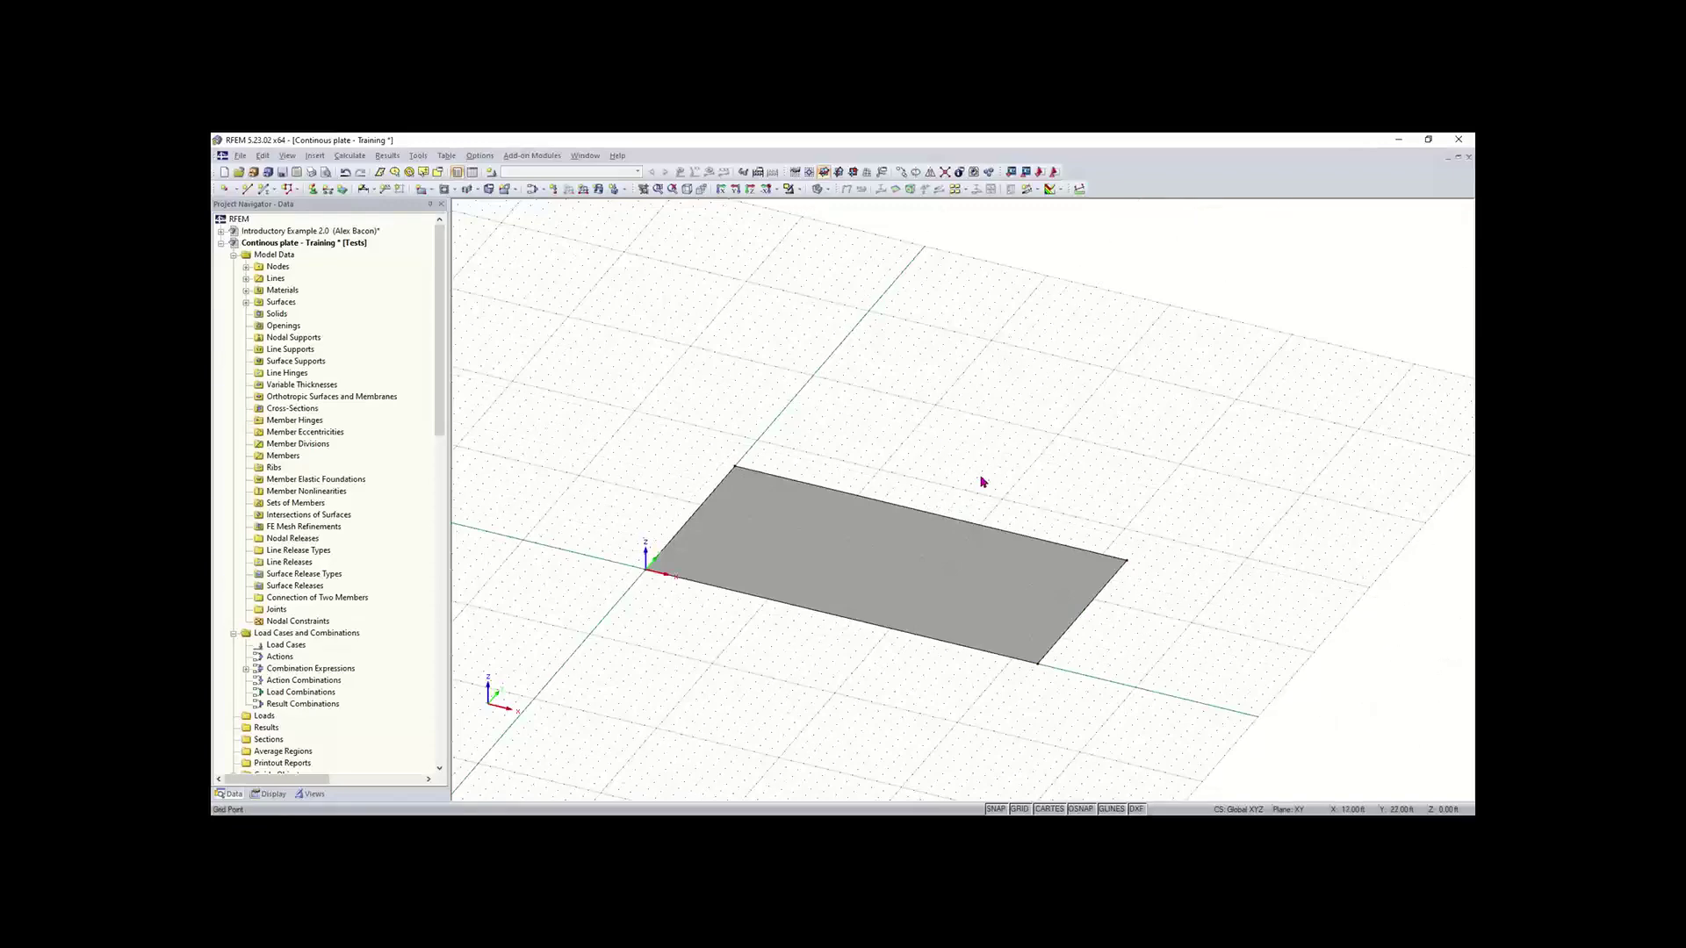
Step: Edit the rectangular surface and set its constant thickness to 12.00 in
middle_click_drag(971, 448, 860, 444, "ctrl")
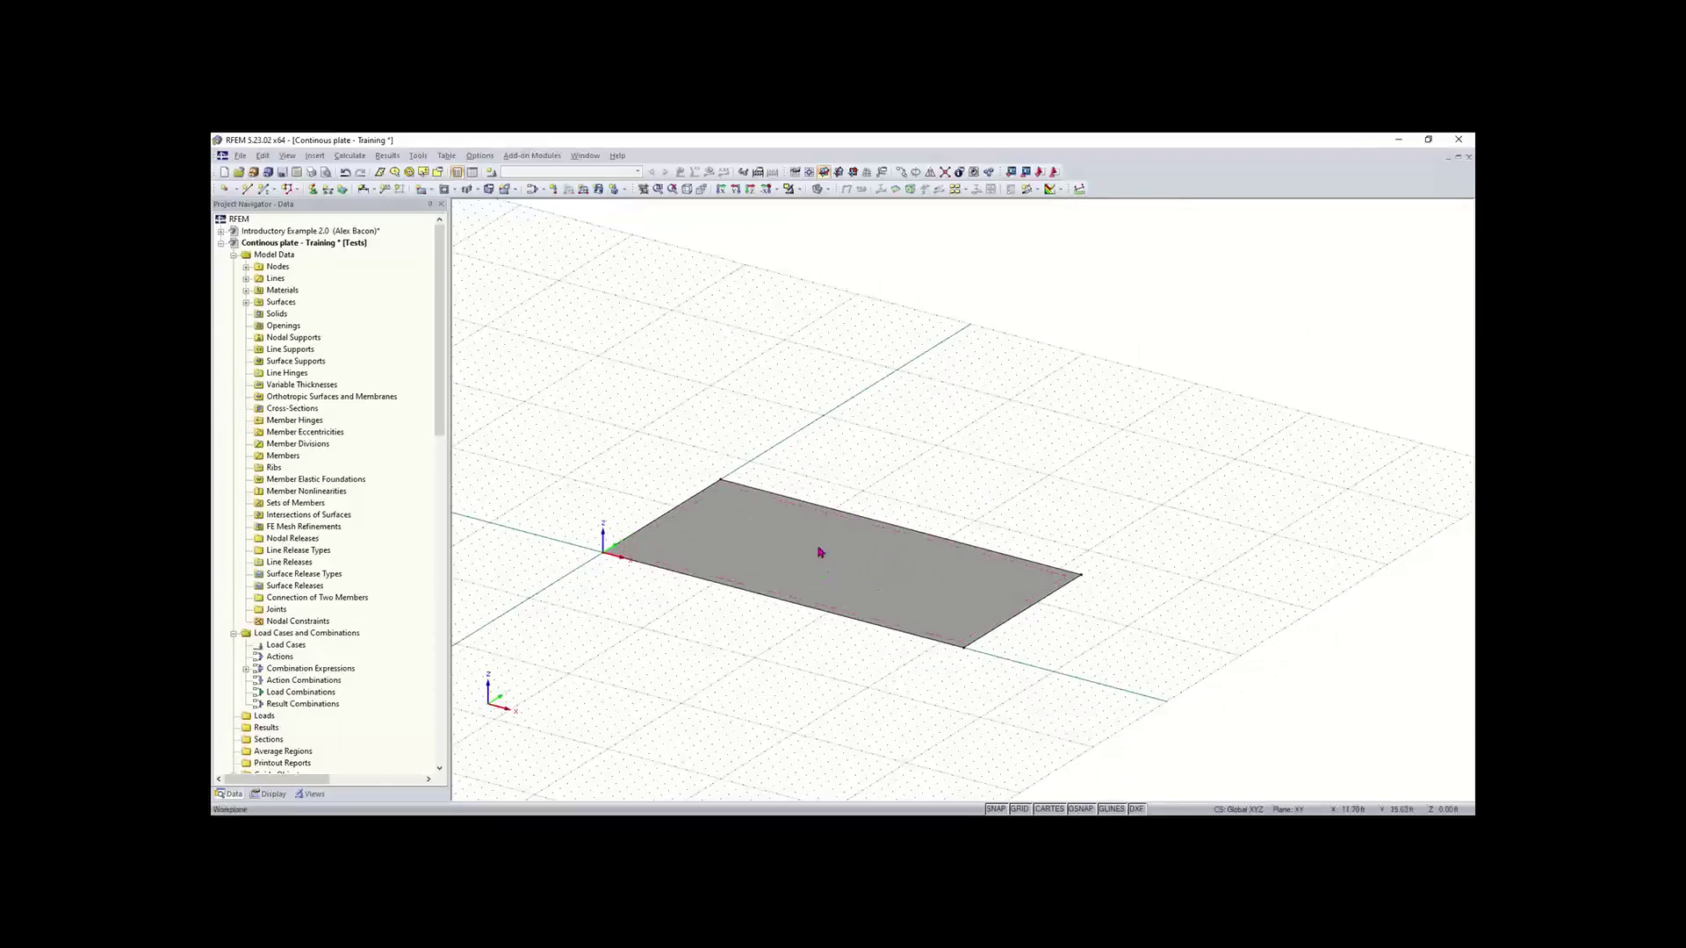
left_click(708, 534)
left_click(769, 546)
right_click(769, 545)
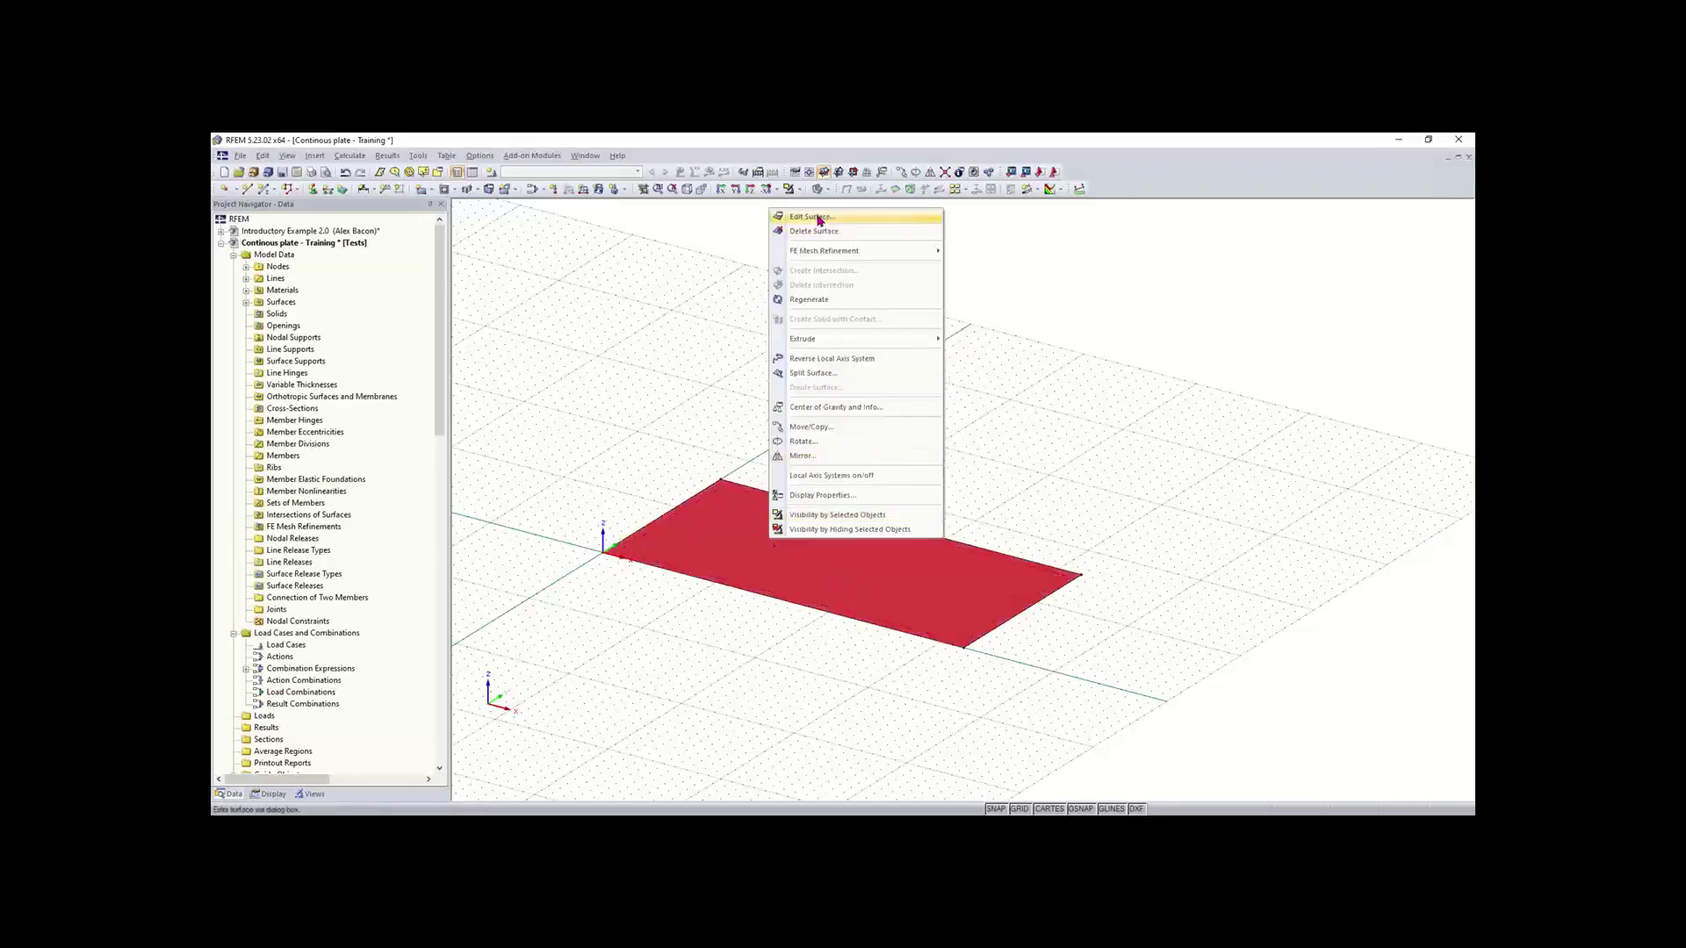
left_click(685, 319)
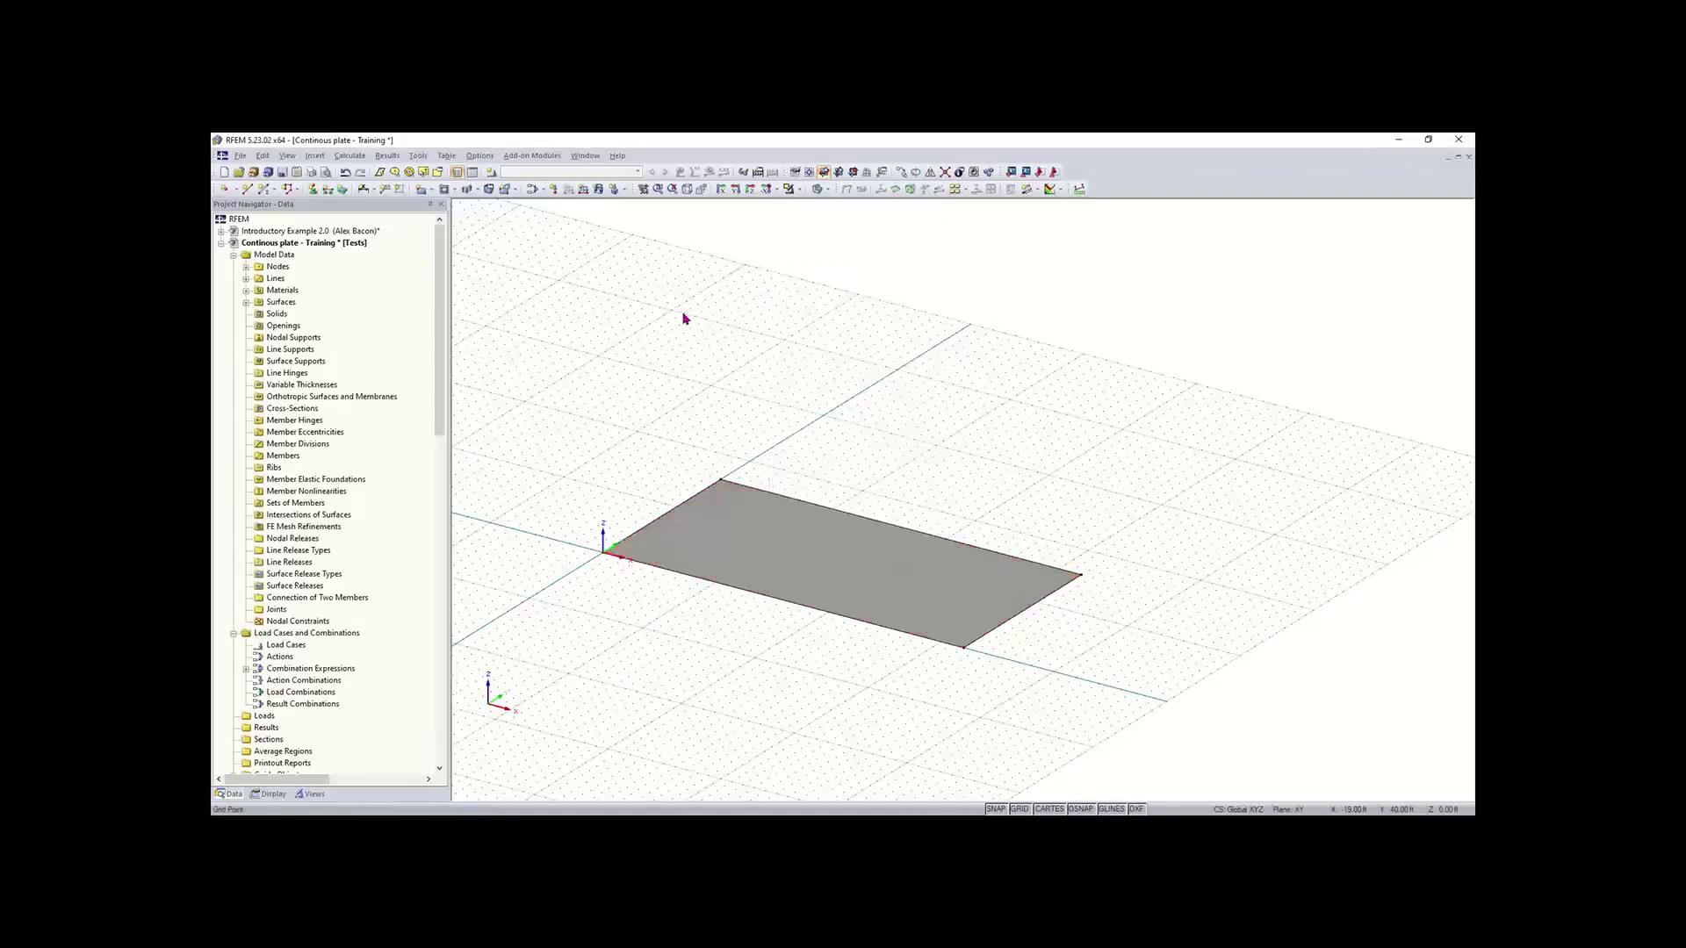
double_click(747, 548)
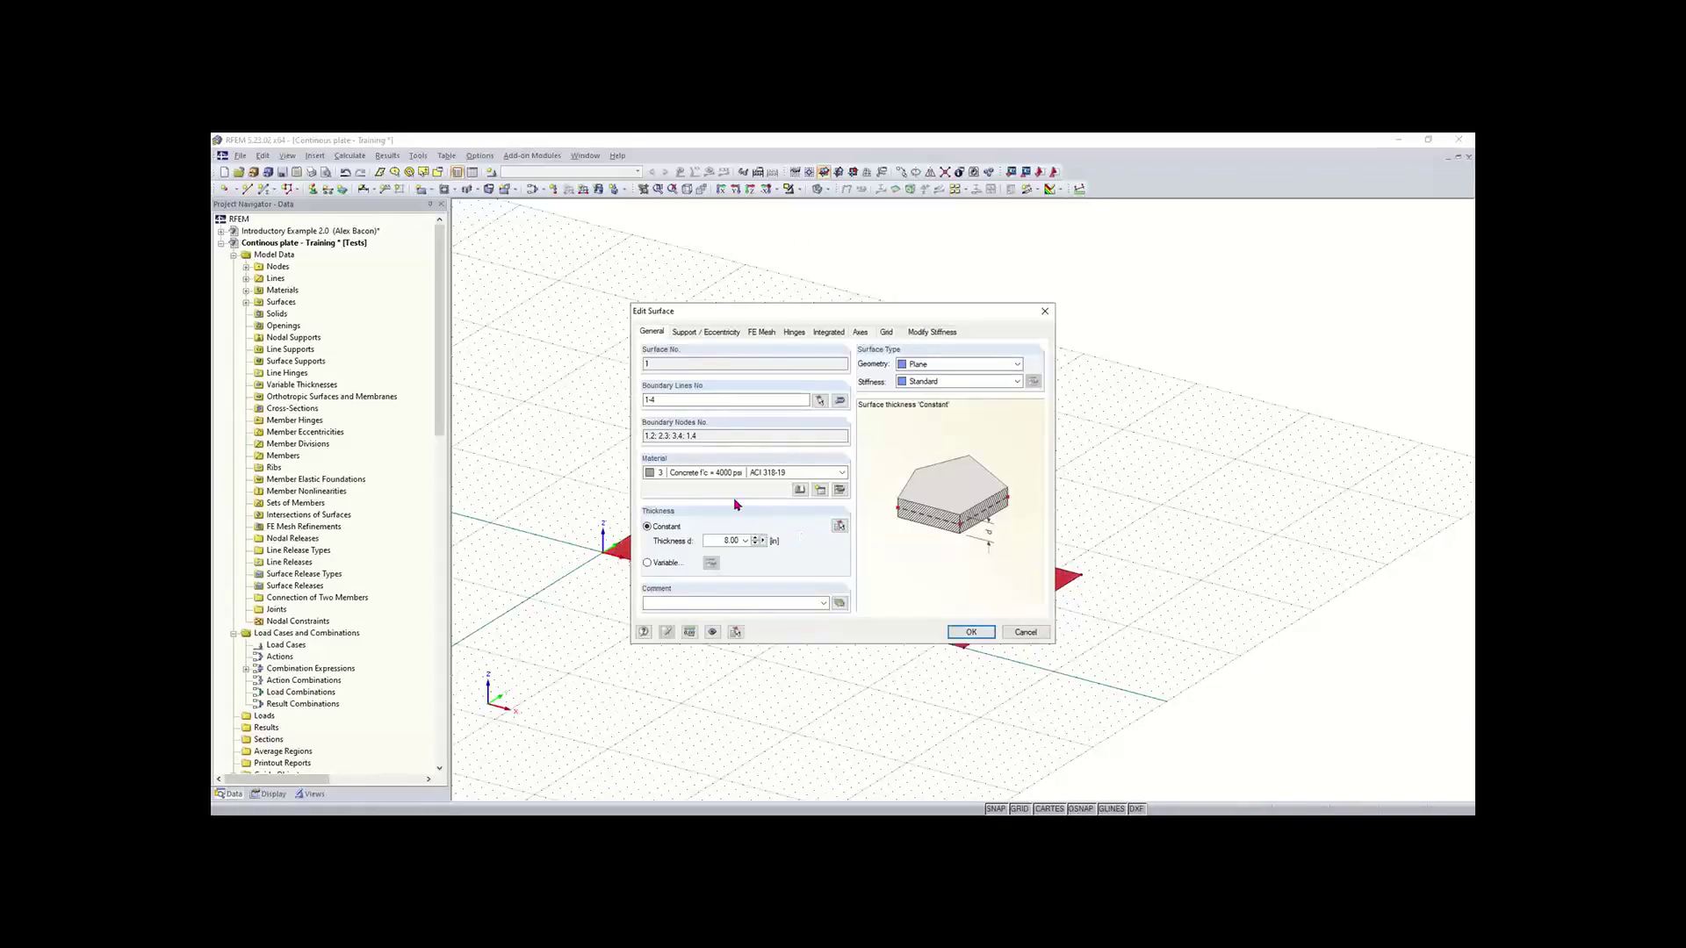
left_click_drag(712, 540, 776, 542)
left_click(971, 633)
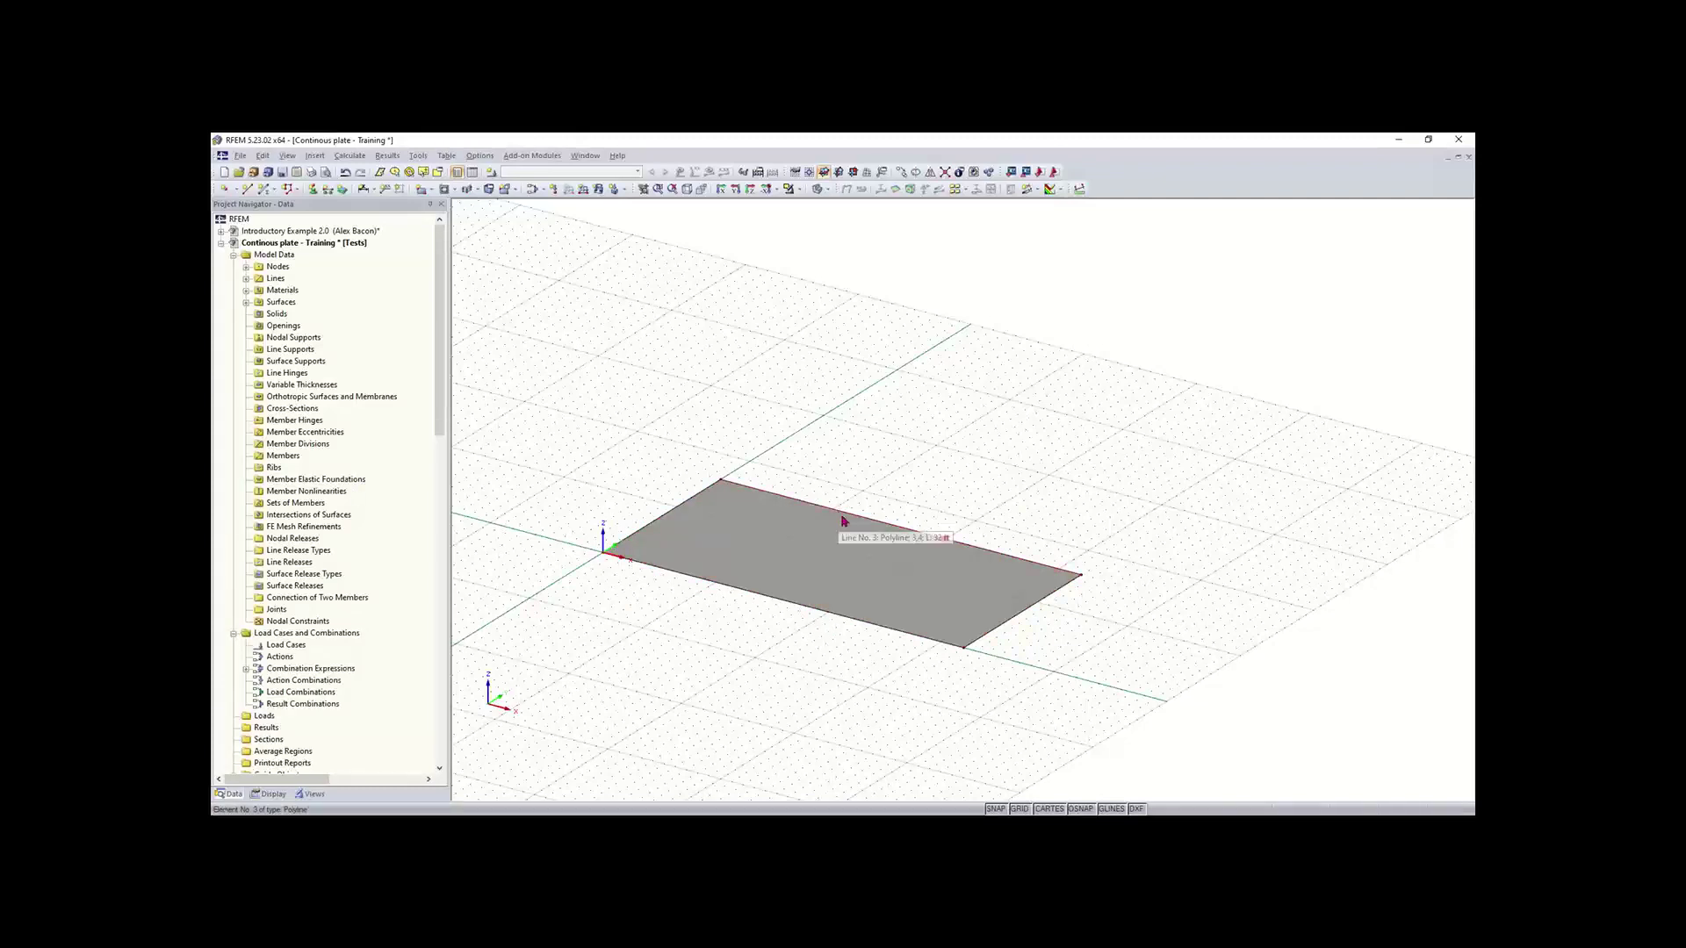
Step: Draw a second 12.00 in thick Concrete f'c = 4000 psi rectangular surface from X 0, Y 21 ft to X 32, Y 37 ft
middle_click_drag(999, 629, 835, 670)
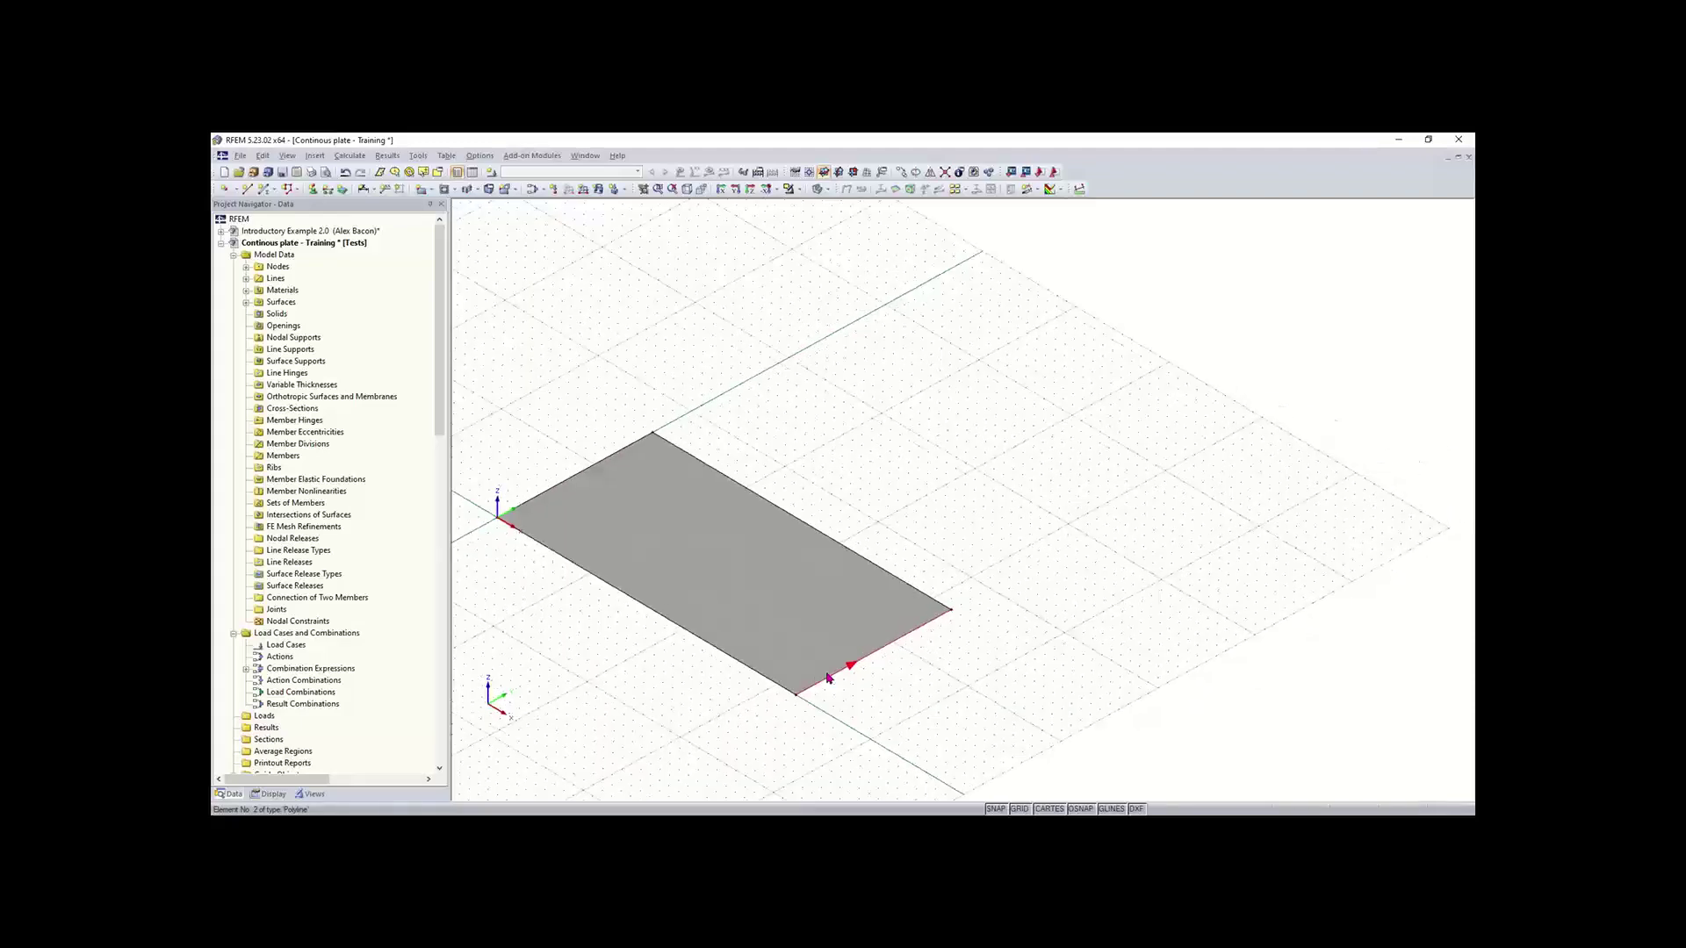
left_click(423, 189)
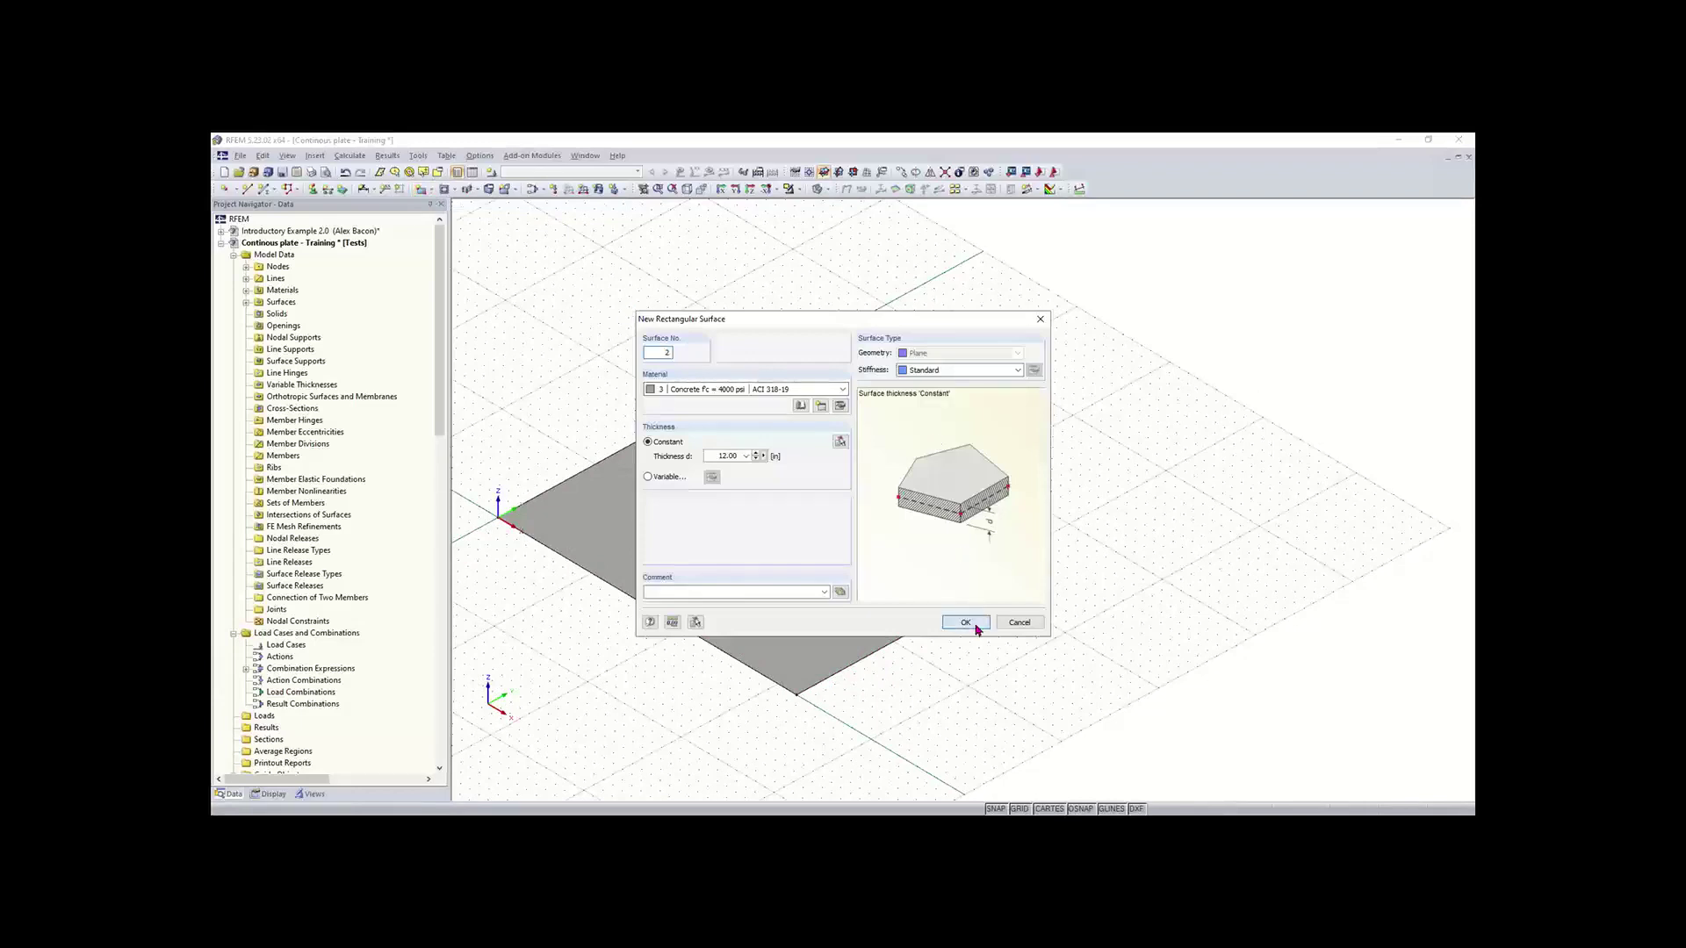
left_click(975, 625)
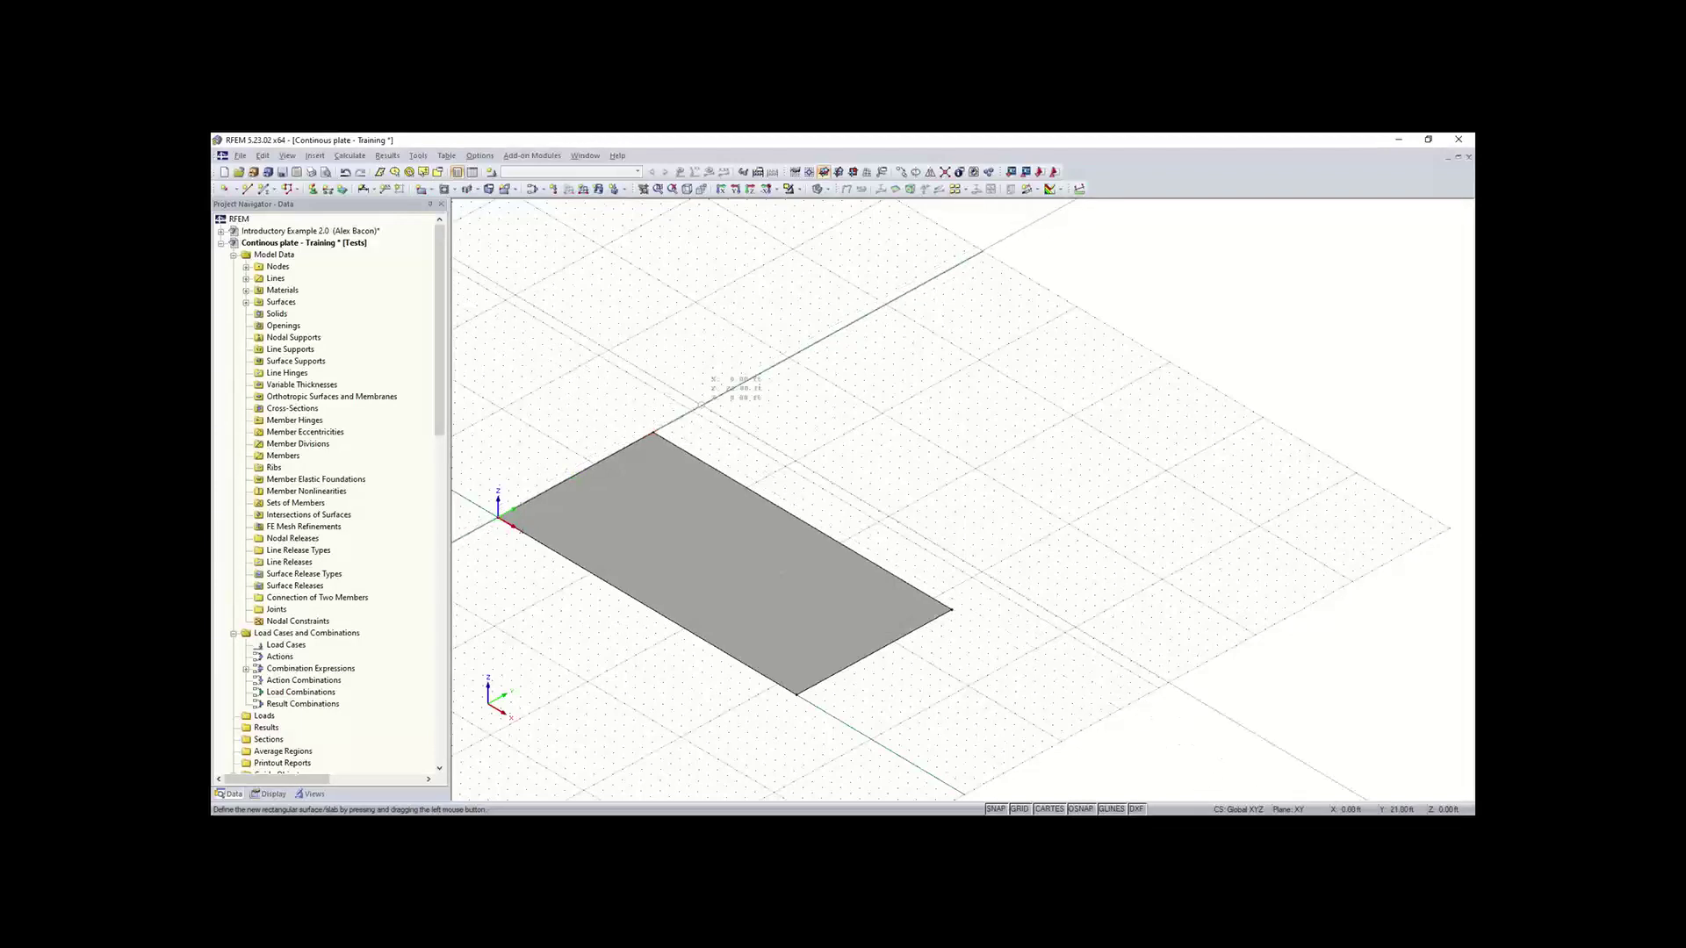
left_click(703, 406)
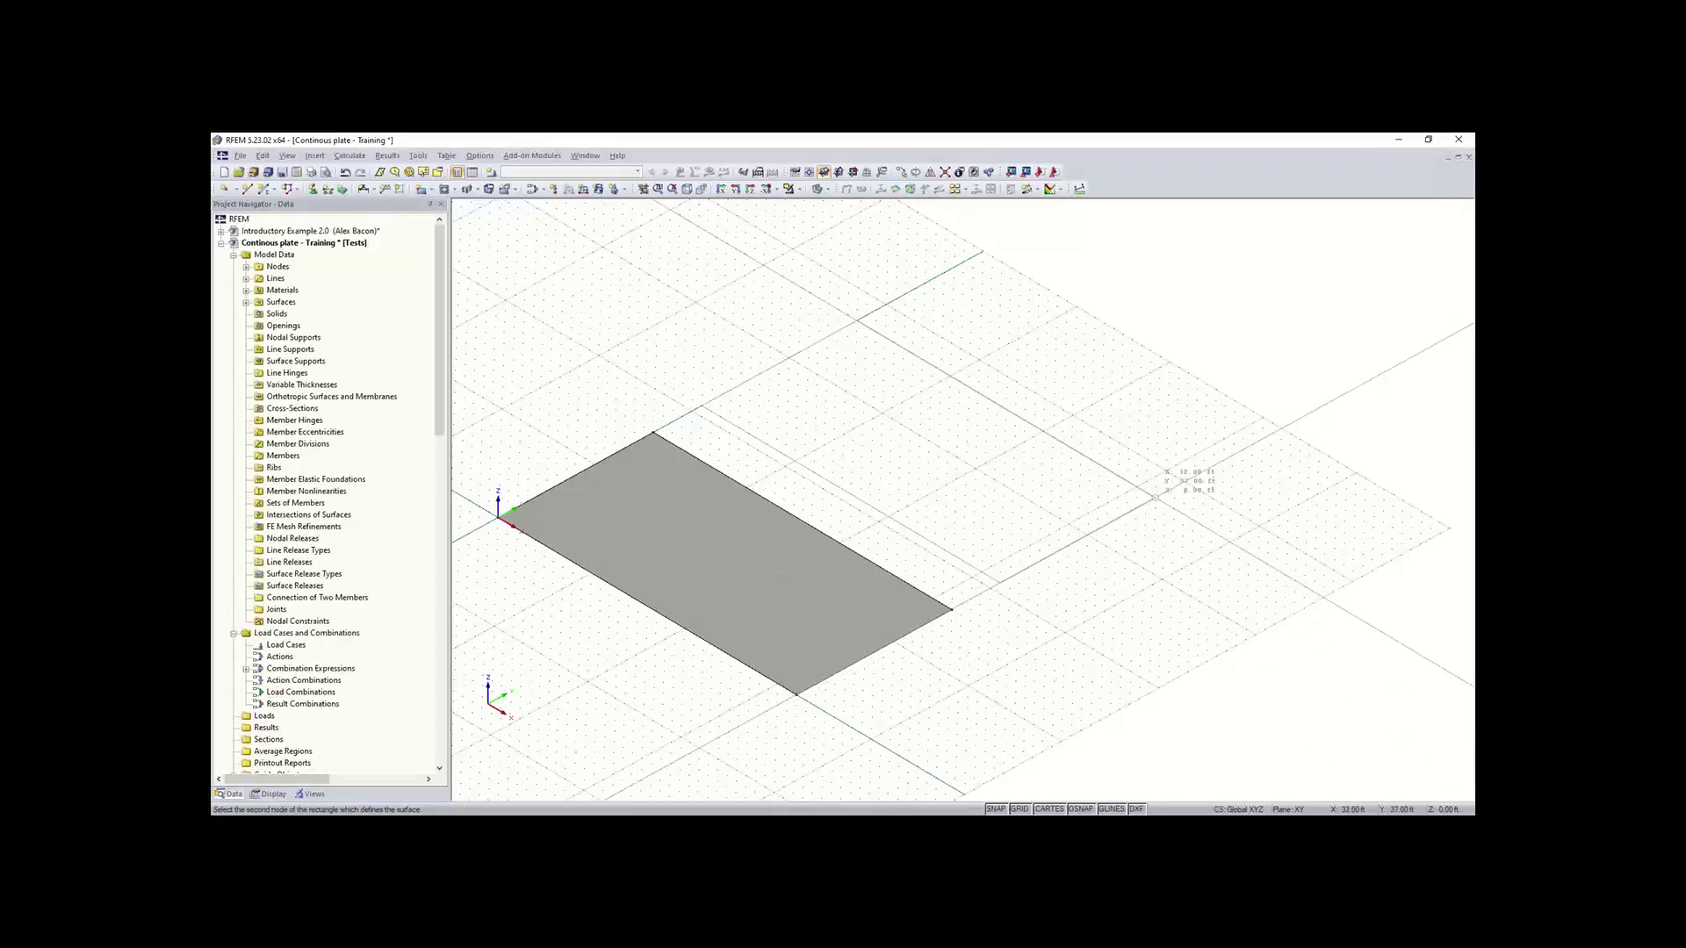
left_click(1155, 497)
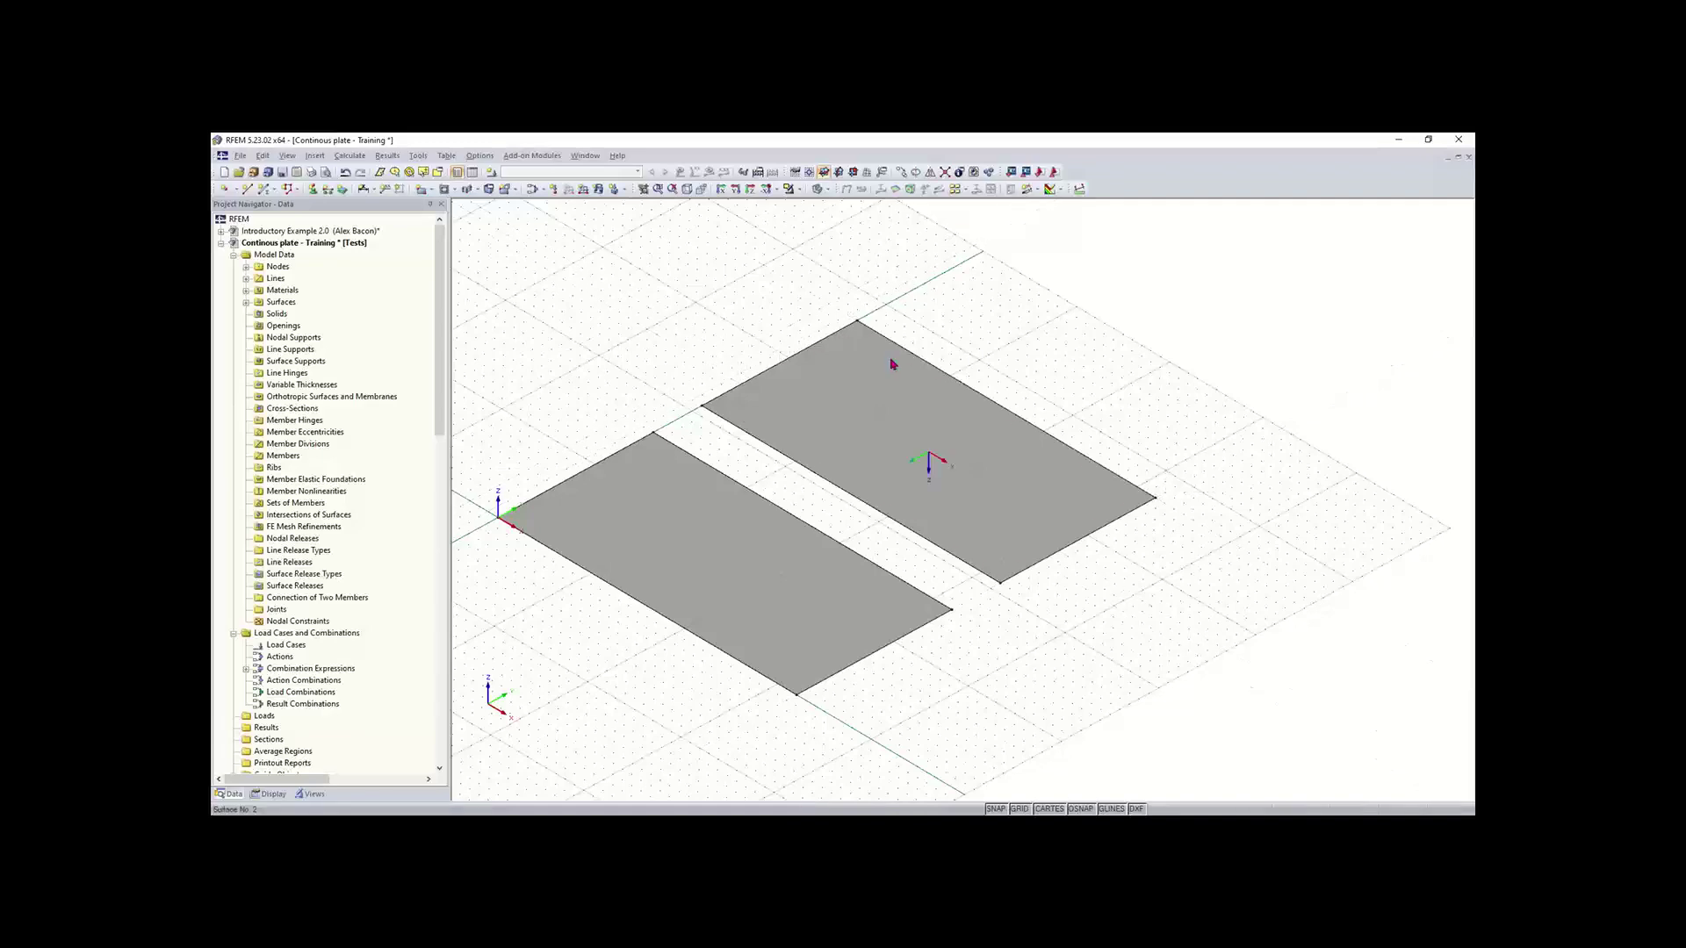
Step: Examine the two rectangular surfaces and the gap between them from several viewing angles
middle_click_drag(1019, 358, 978, 342, "ctrl")
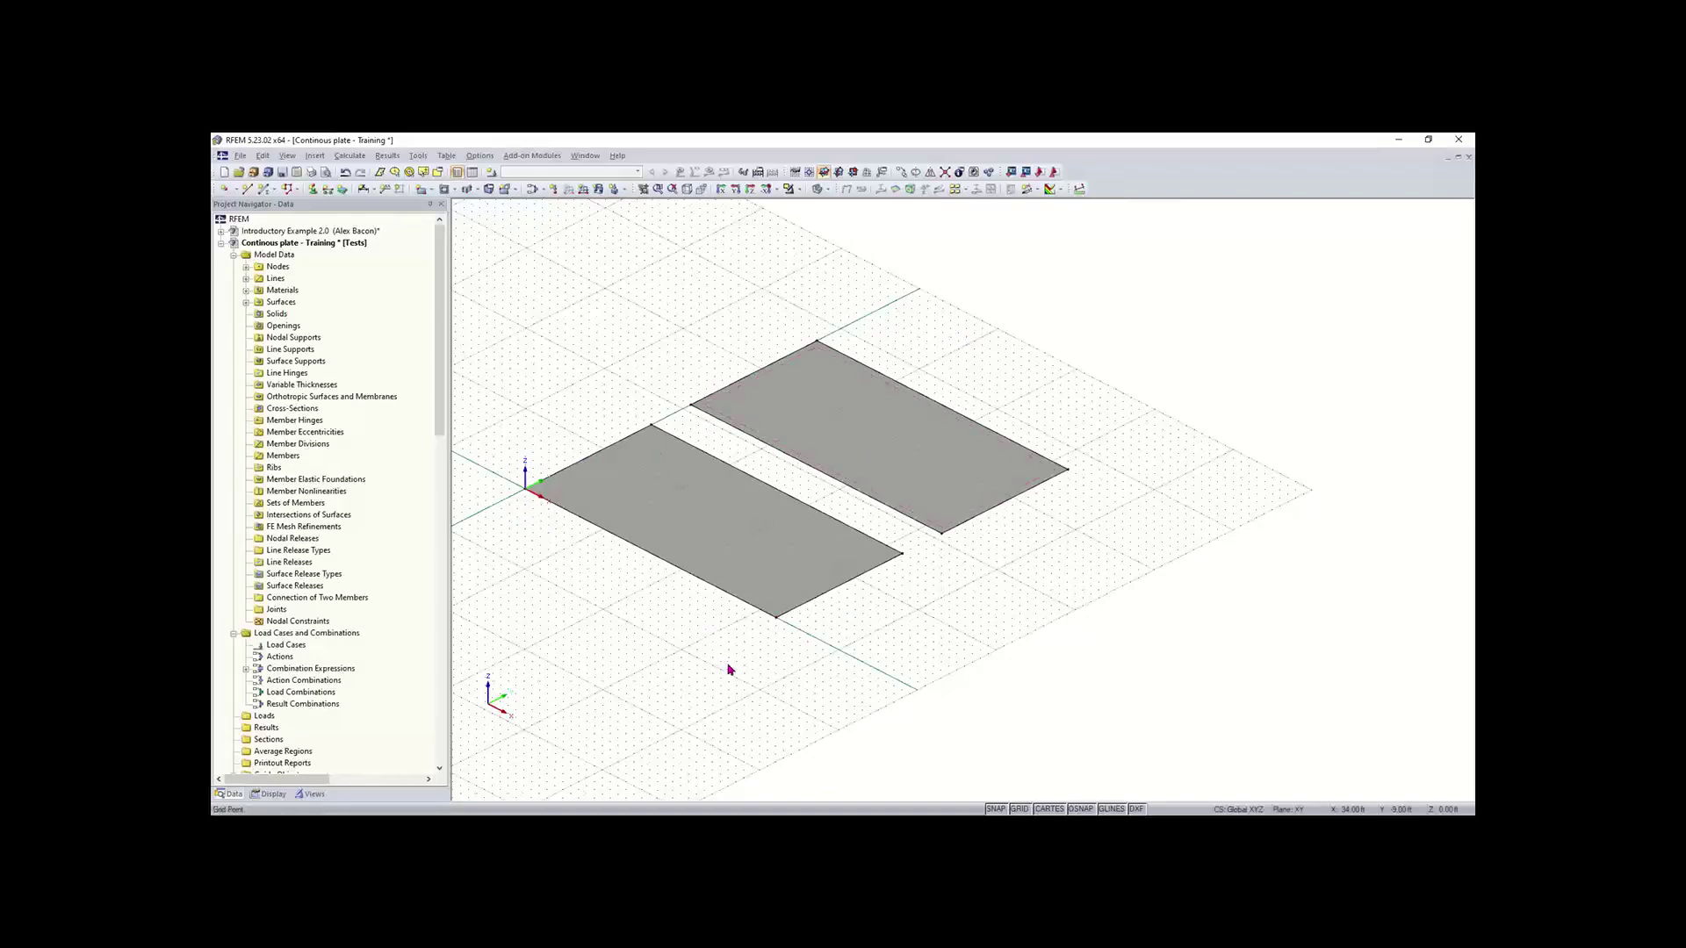
middle_click_drag(728, 670, 891, 656)
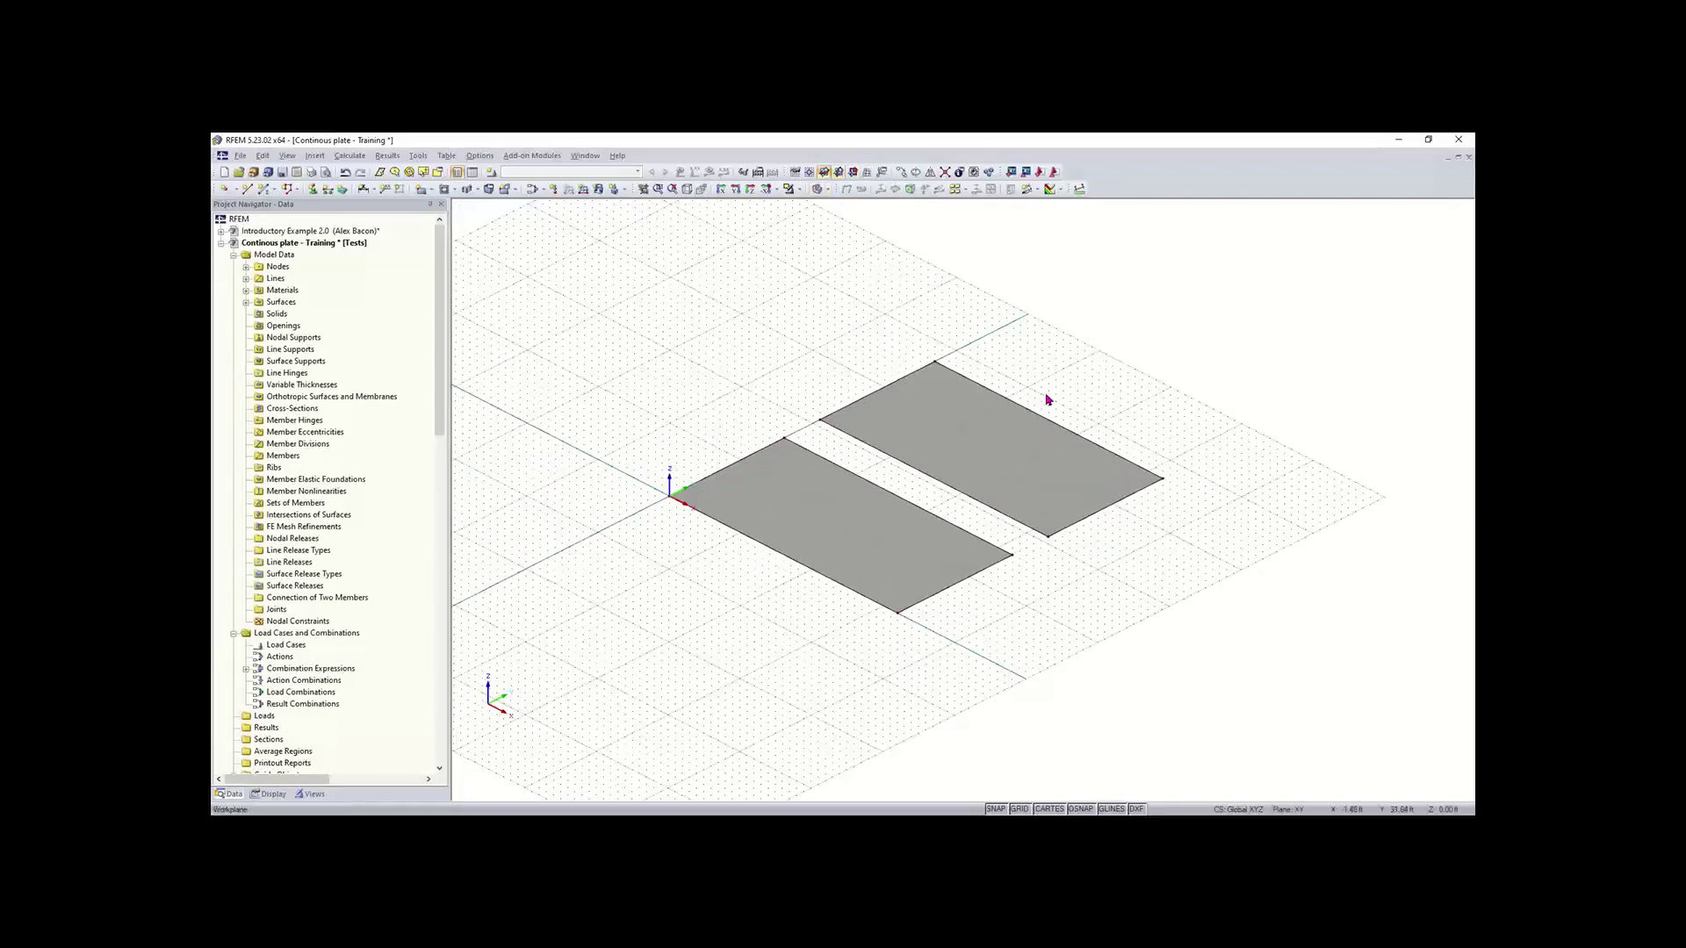
middle_click_drag(1047, 401, 969, 431)
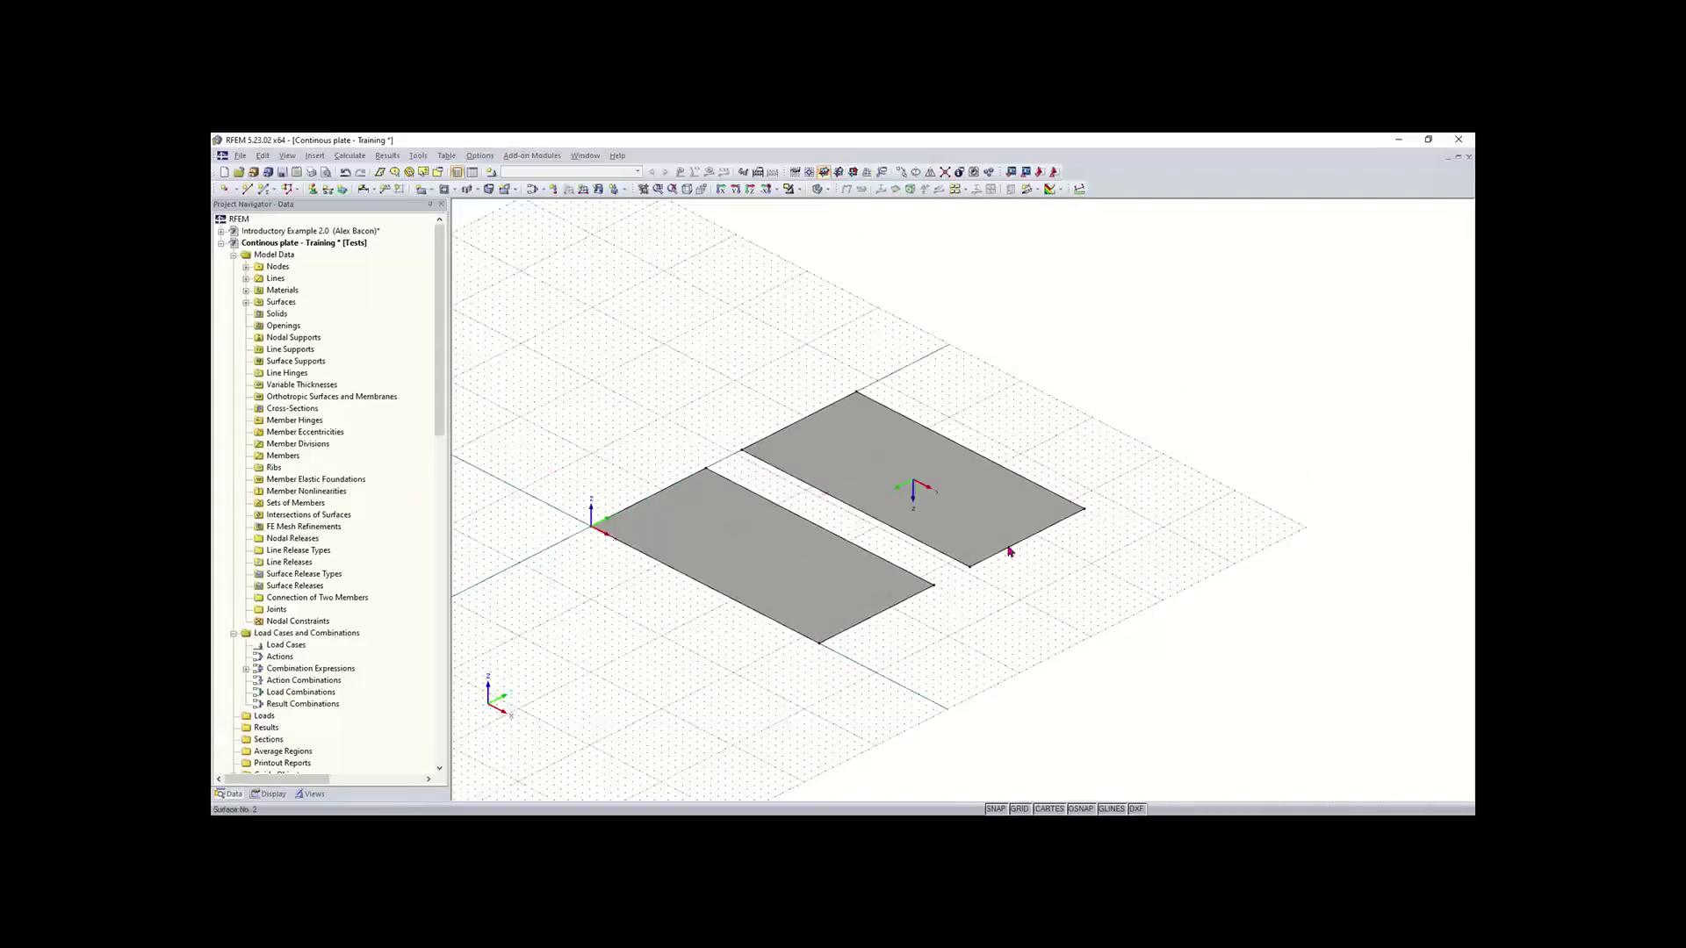
middle_click_drag(1046, 576, 843, 594, "ctrl")
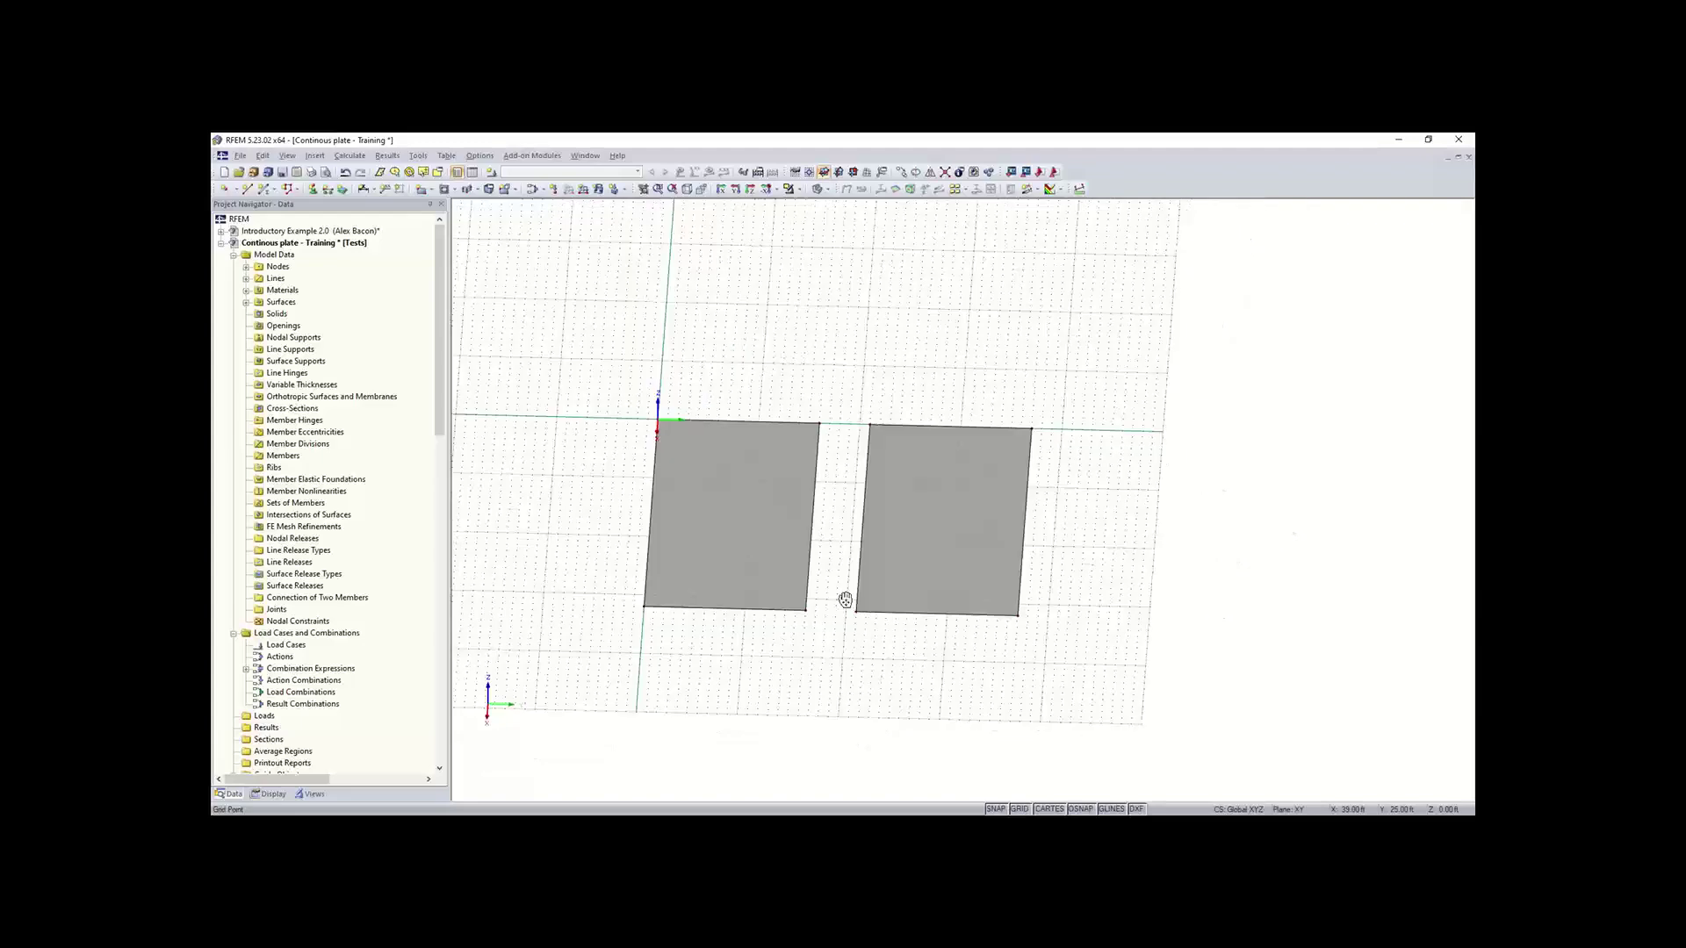
right_click(845, 597)
left_click(1102, 611)
middle_click_drag(1103, 609, 1006, 551, "ctrl")
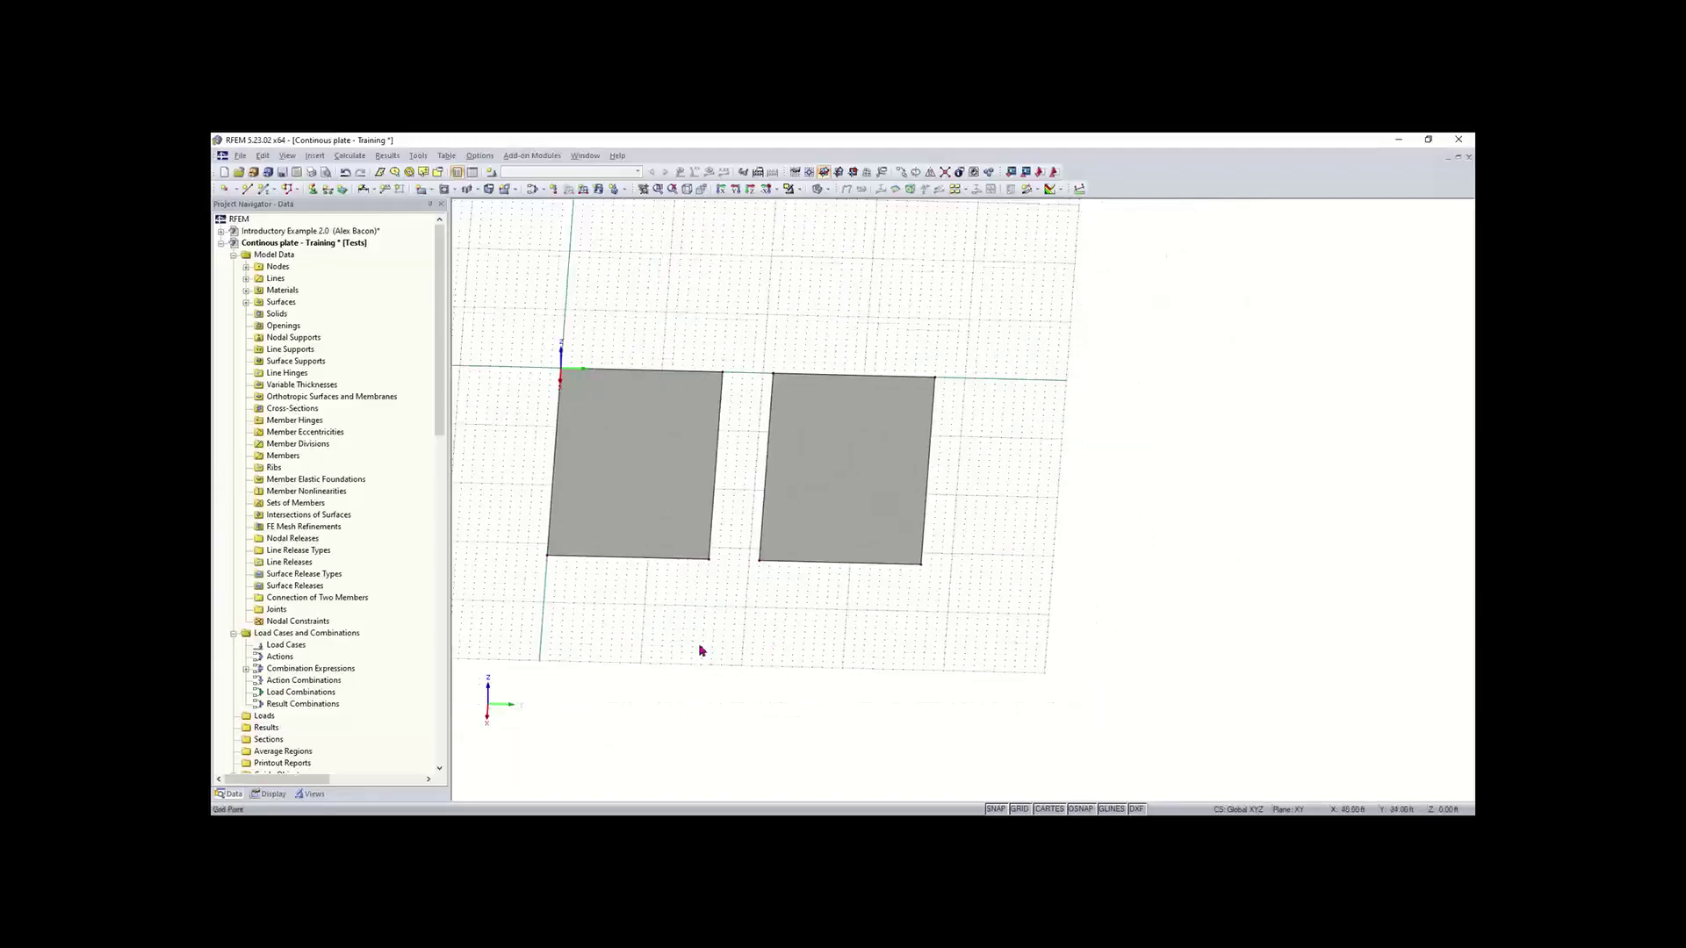
middle_click_drag(666, 650, 804, 641, "ctrl")
right_click(804, 641)
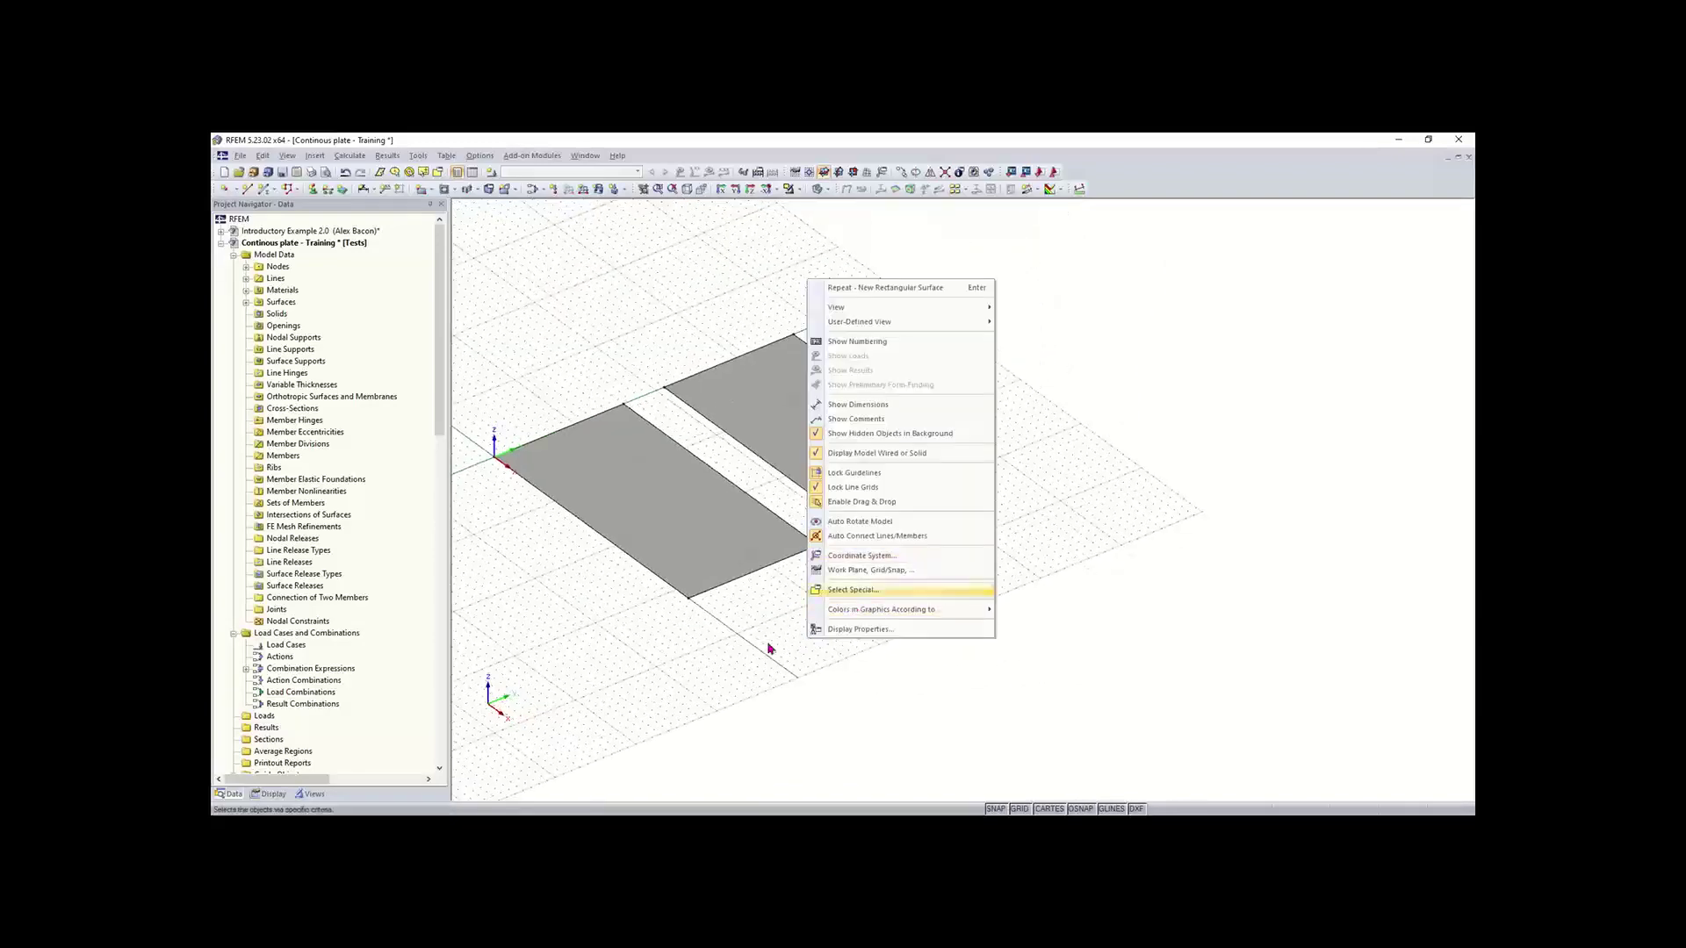
key("Escape")
Step: Copy the second surface once with a displacement of 21.00 ft in Y, picking the displacement vector between two points in the model
middle_click_drag(660, 618, 726, 591, "ctrl")
mouse_move(929, 338)
left_mouse_down()
mouse_move(496, 562)
mouse_move(512, 538)
left_mouse_up()
right_click(767, 460)
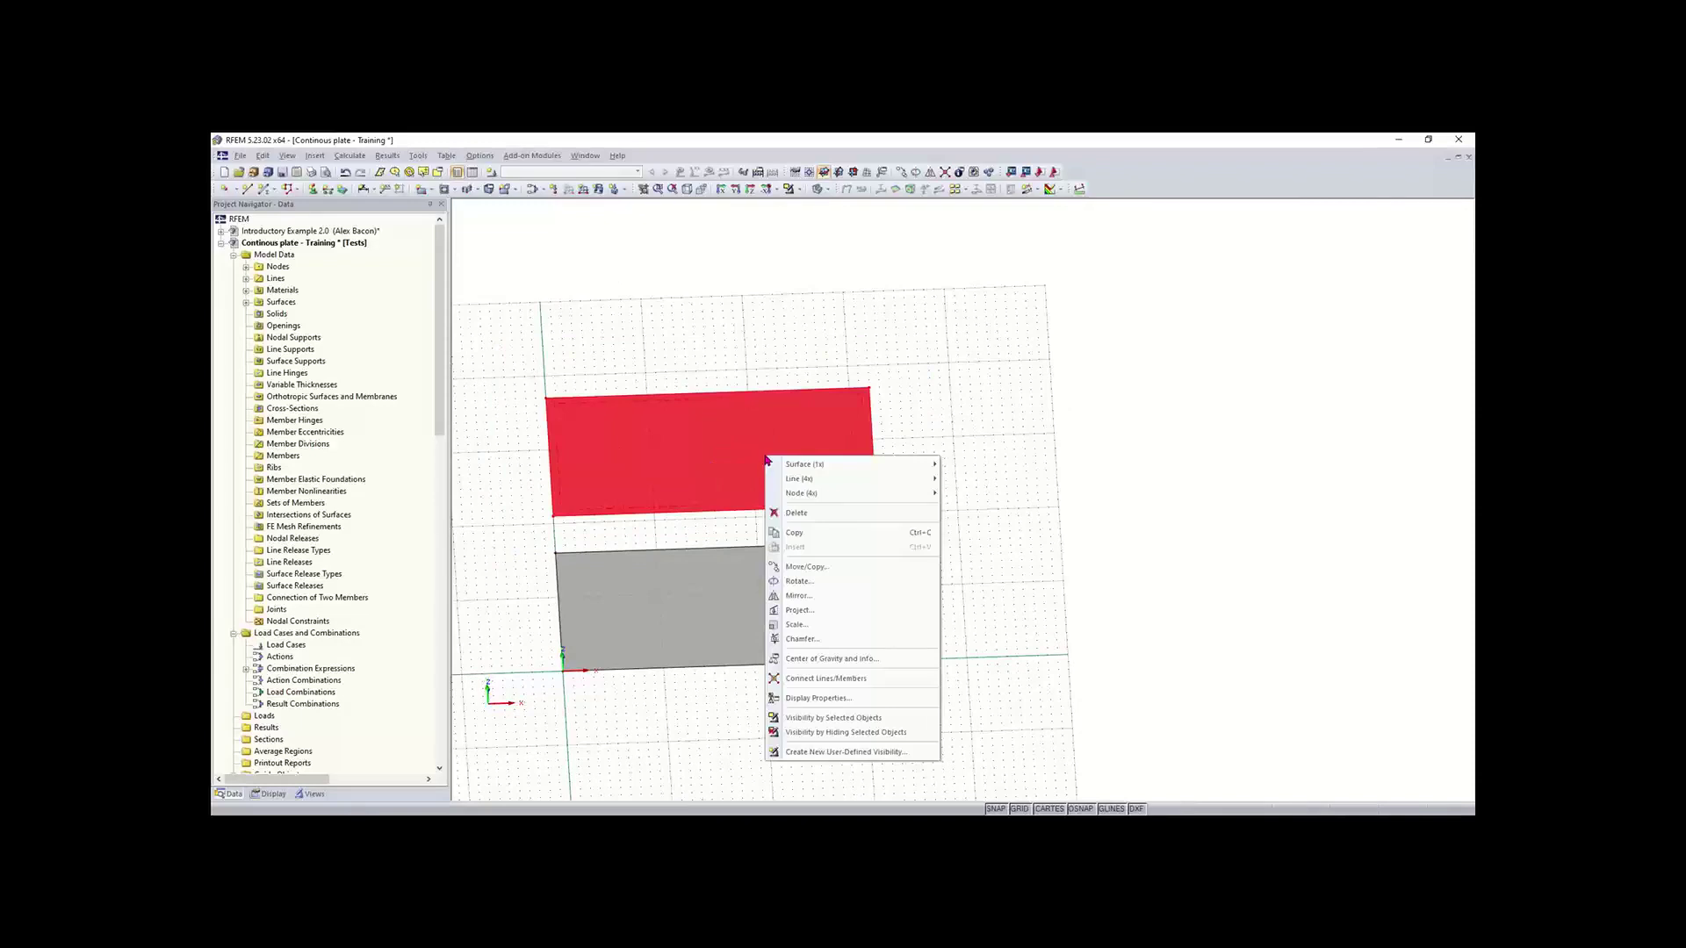
left_click(856, 571)
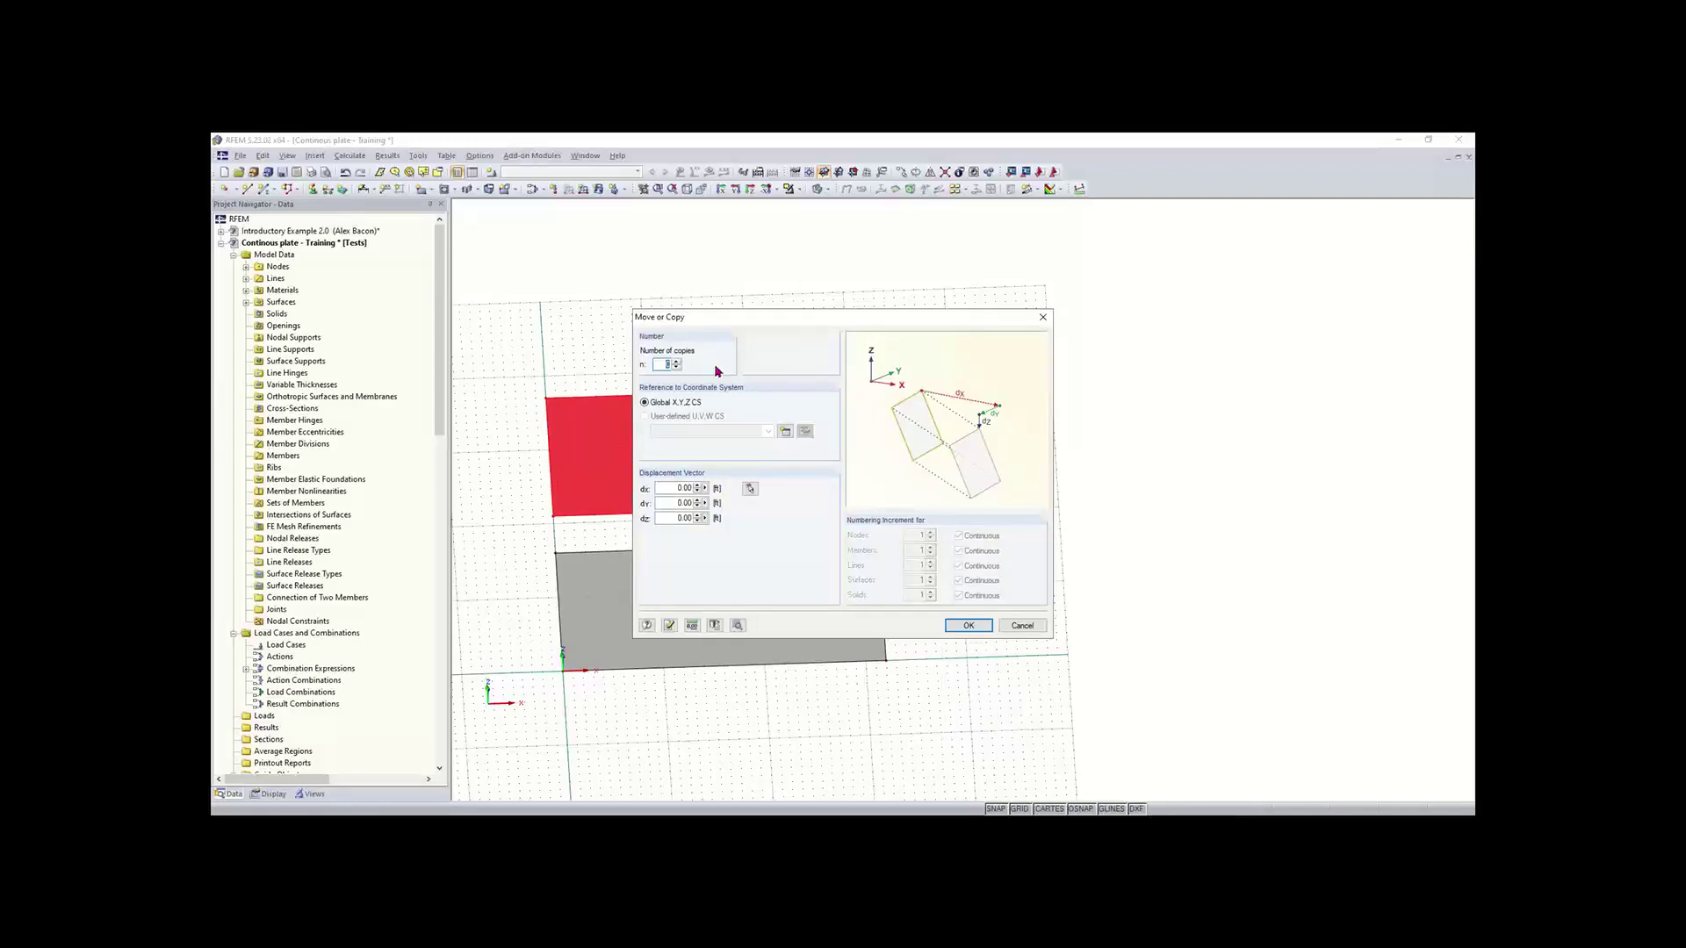
left_click_drag(765, 320, 908, 311)
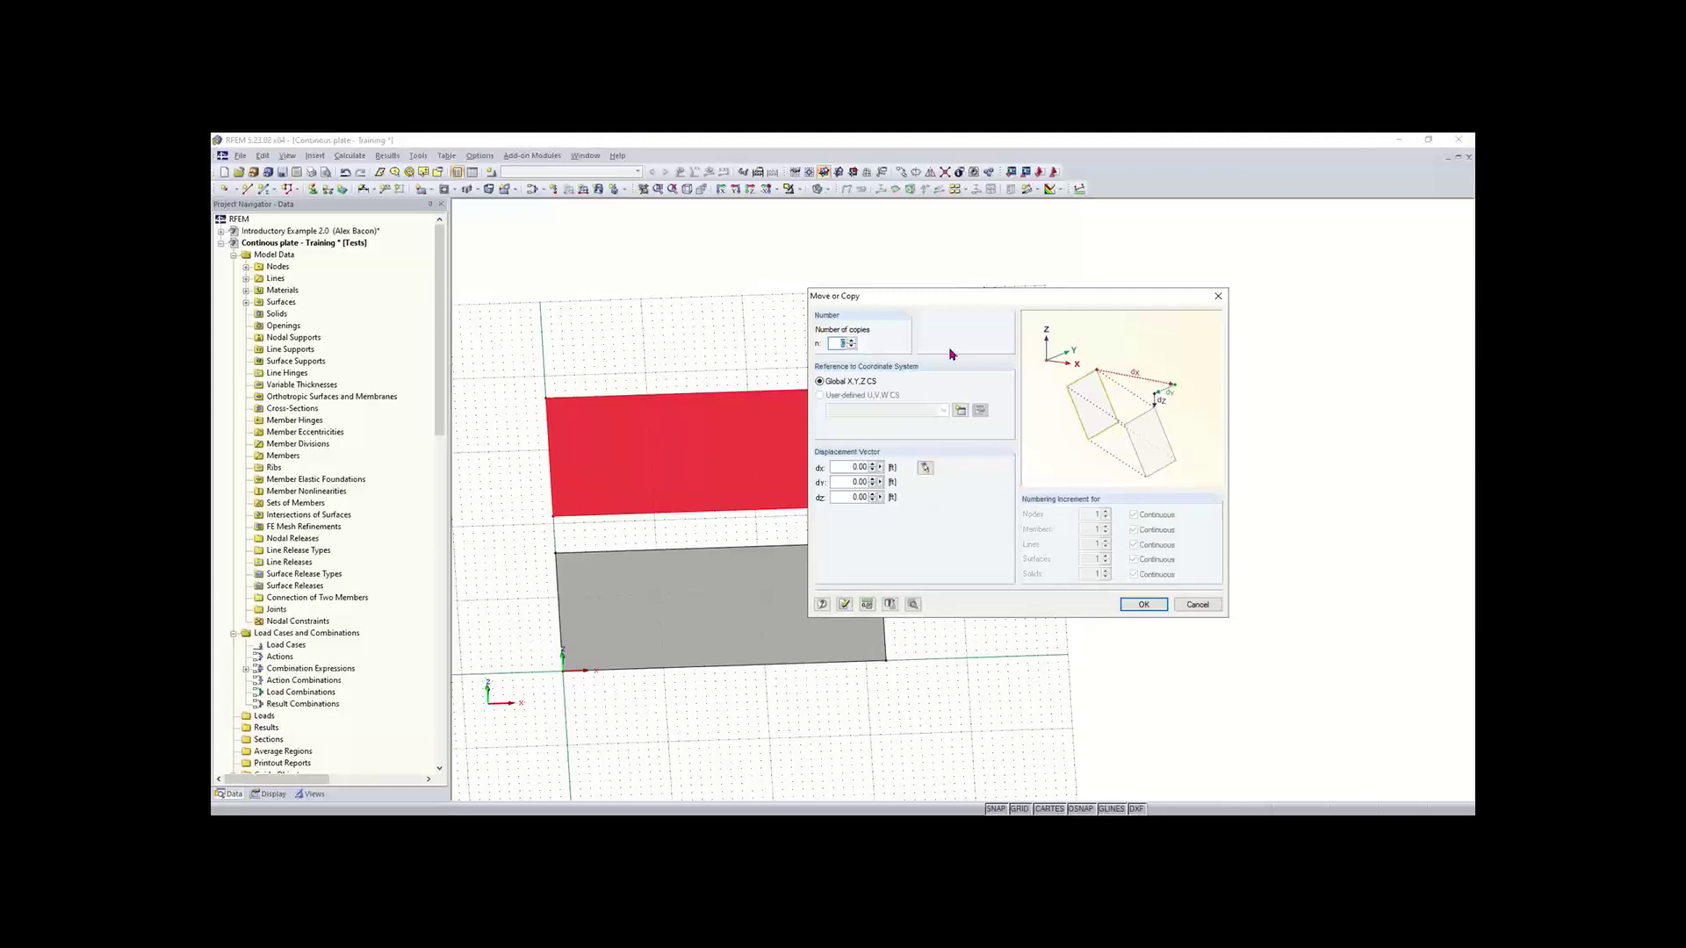
left_click(850, 342)
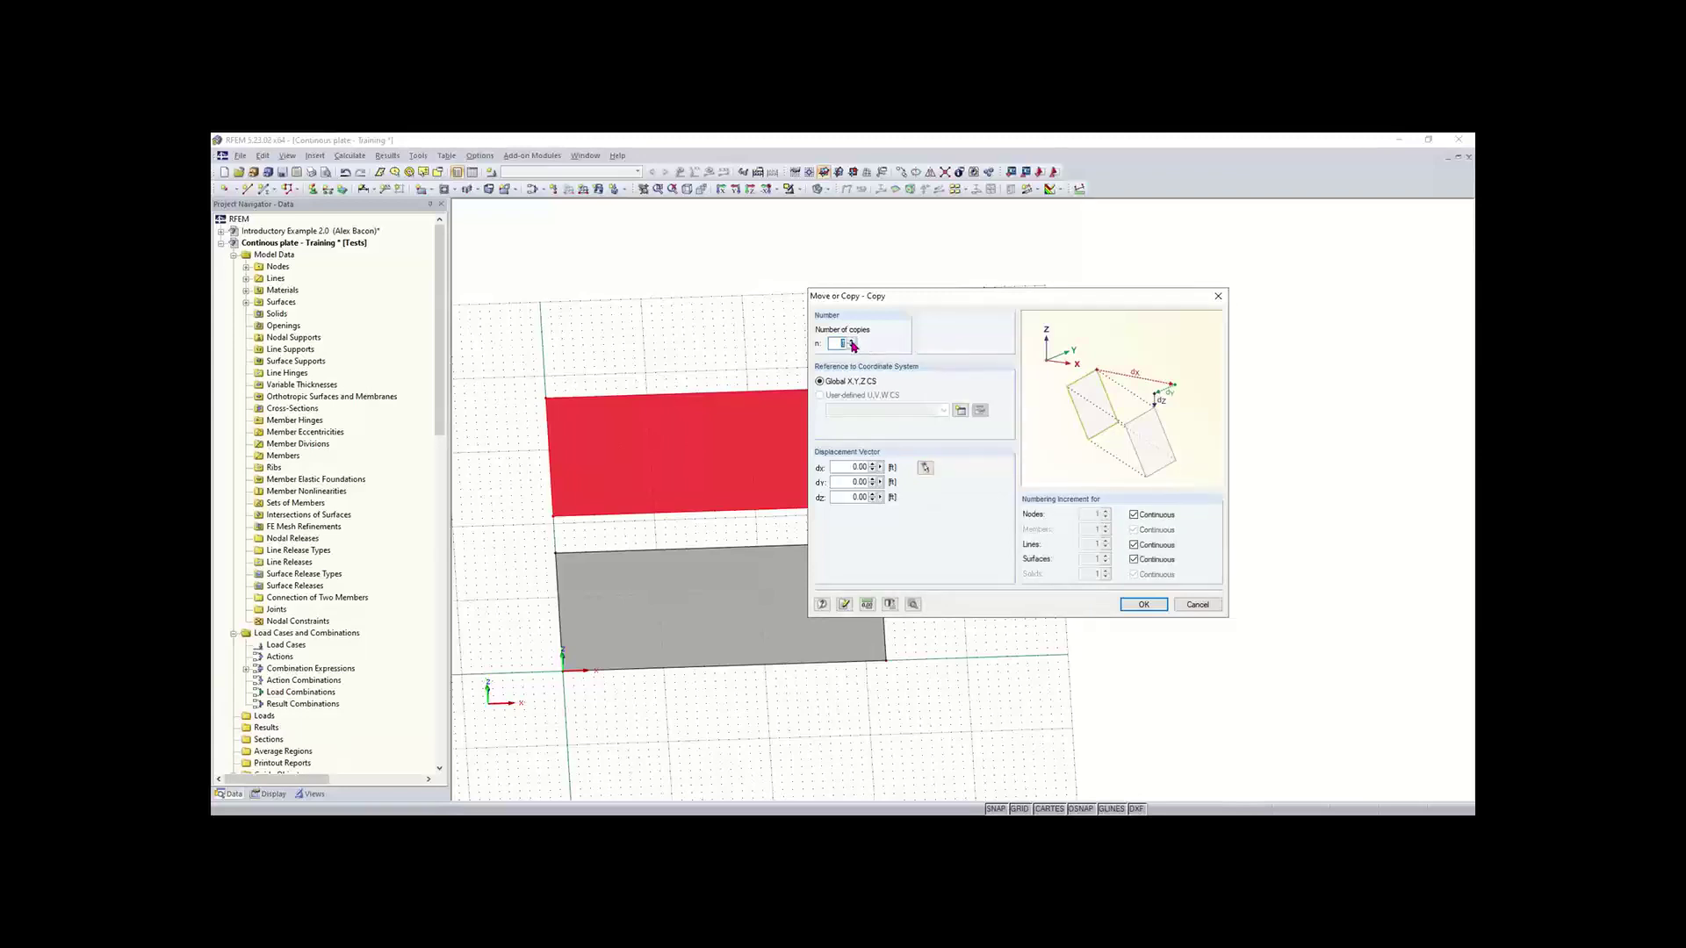
left_click(924, 469)
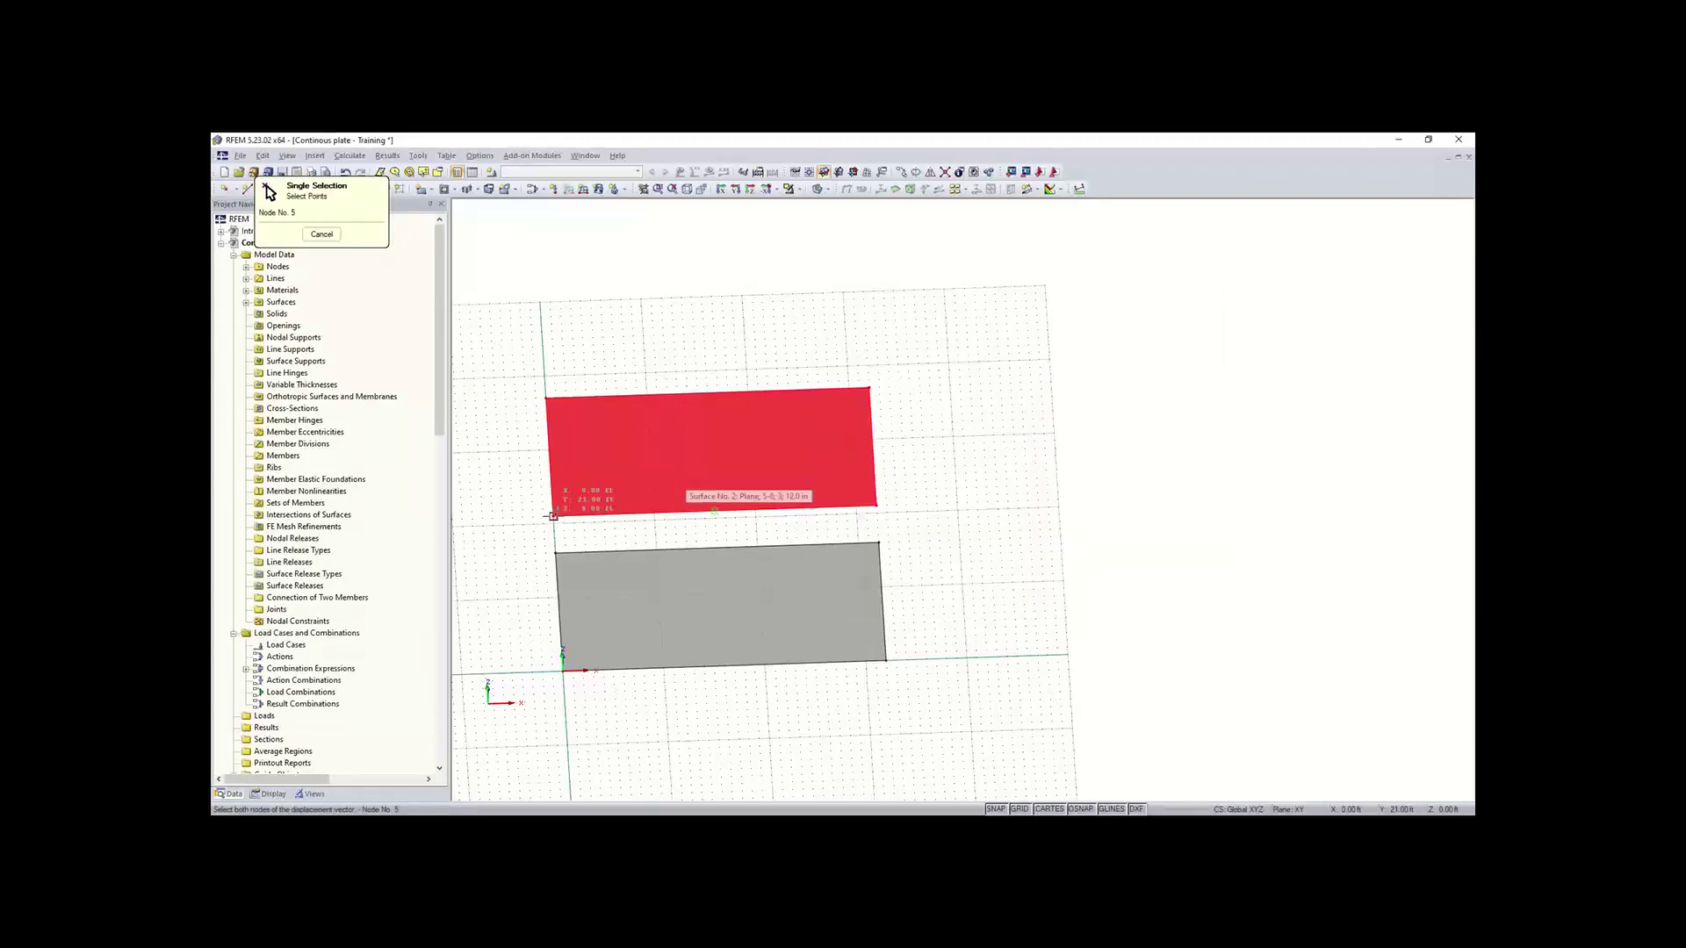
left_click(545, 360)
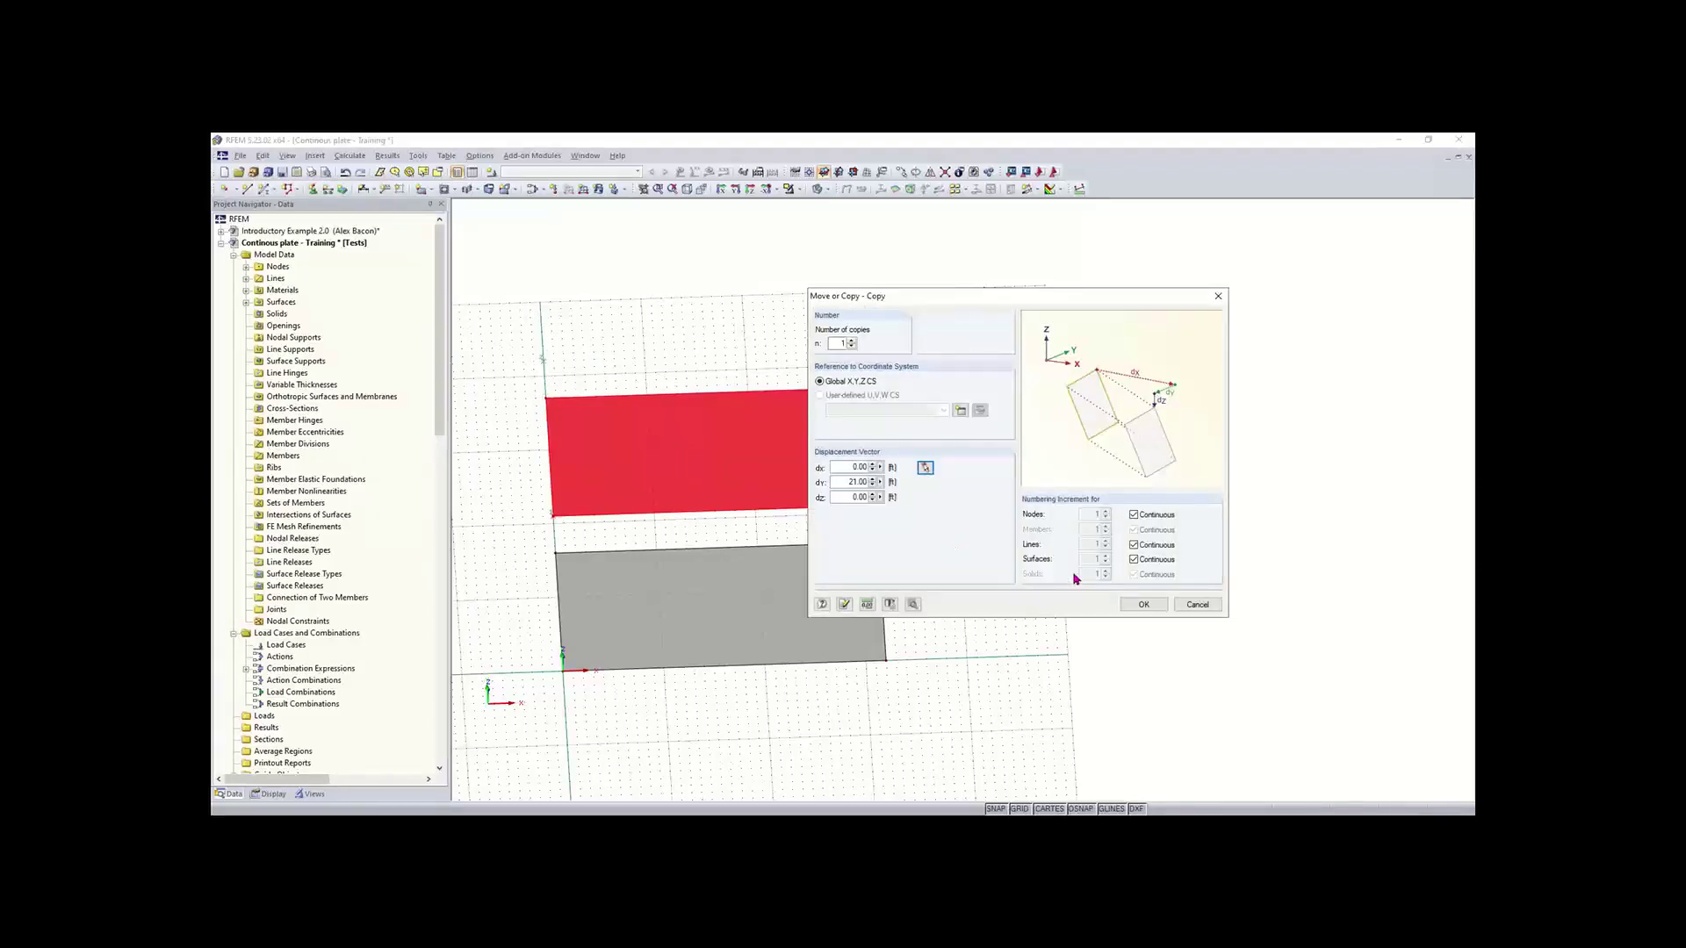
left_click(1141, 604)
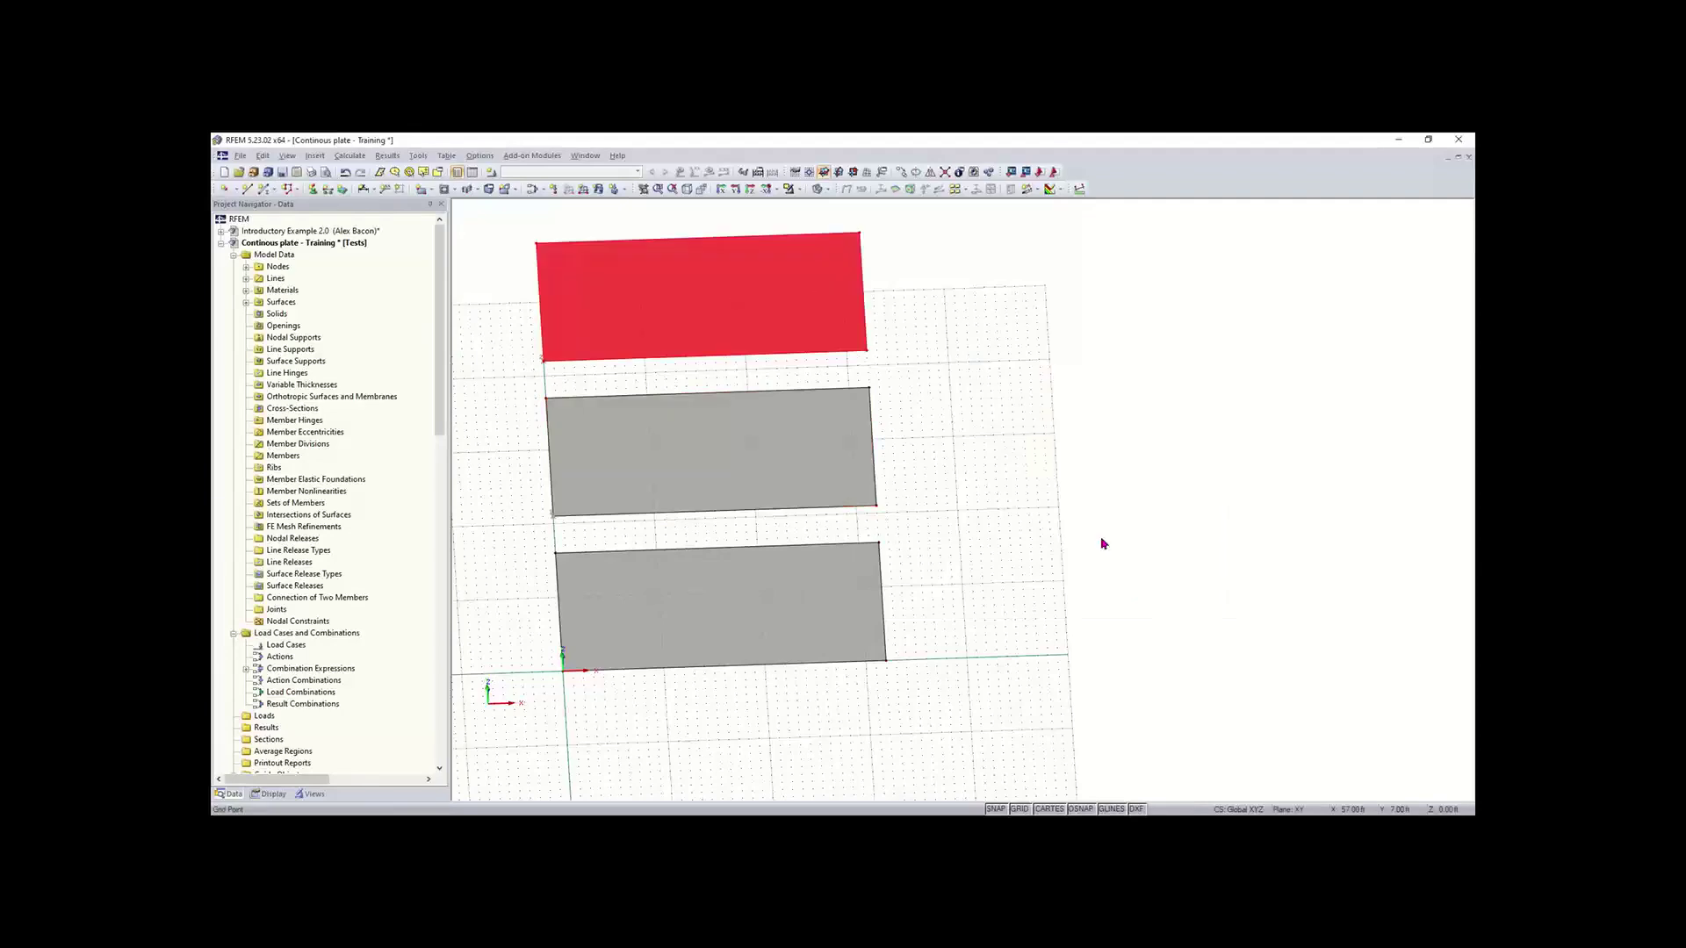
Step: Examine the three parallel surfaces and how far they extend relative to the work plane grid
right_click_drag(1063, 424, 740, 349)
key("Escape")
left_click(688, 361)
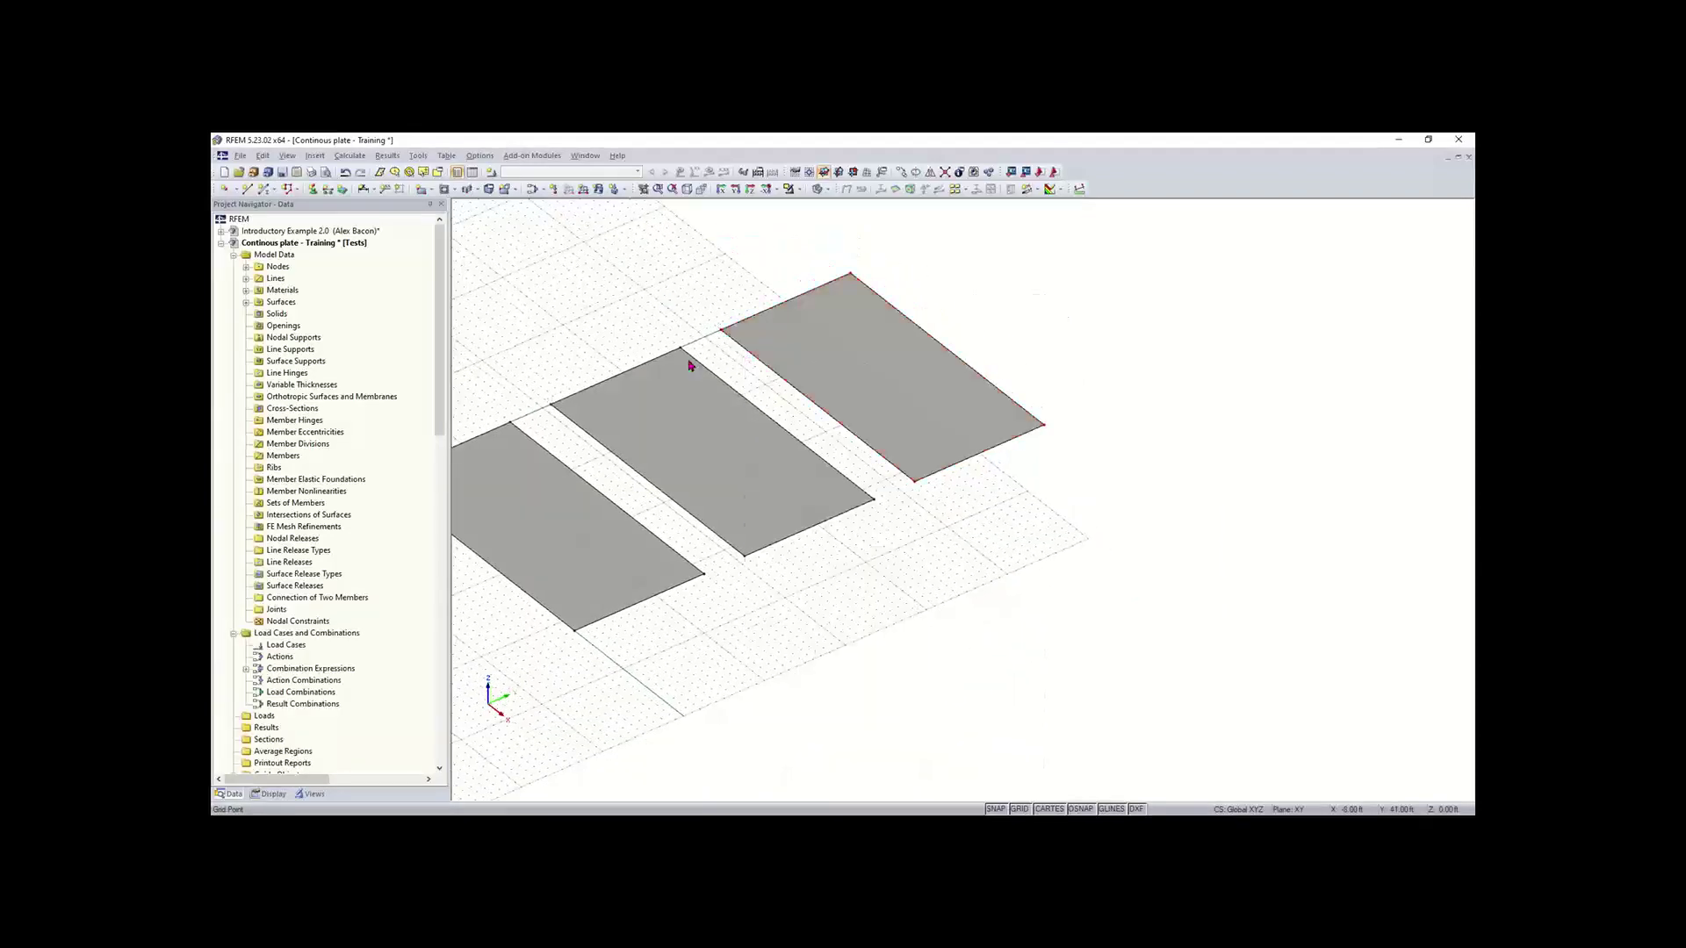
middle_click_drag(597, 445, 660, 458)
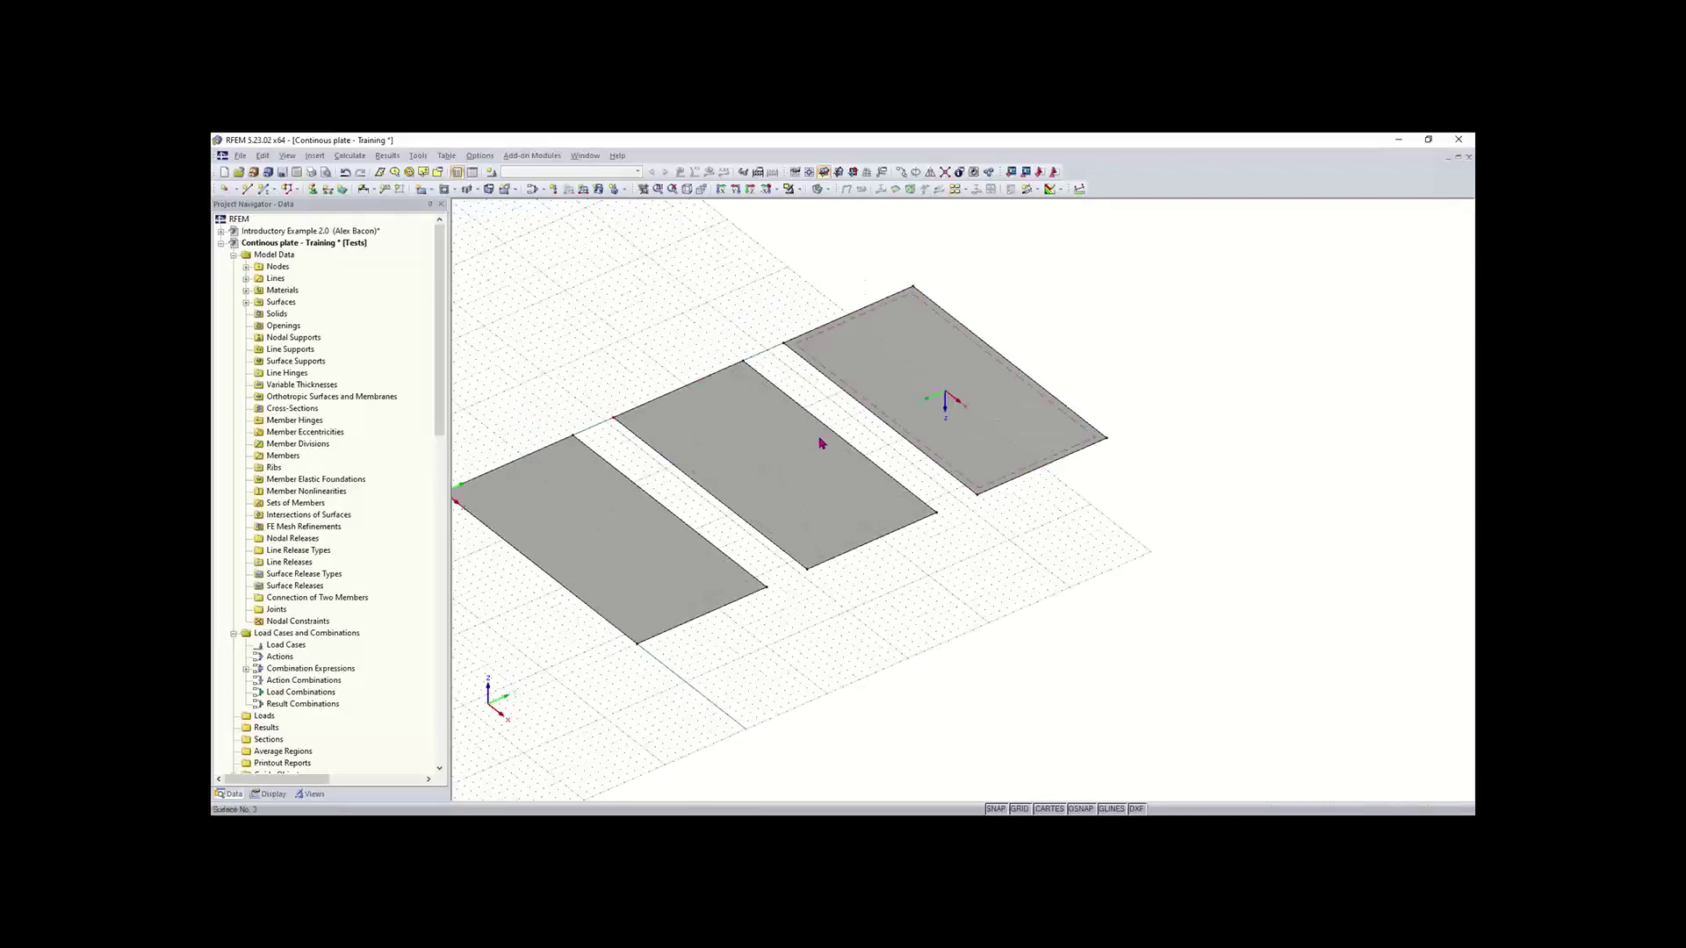
scroll(877, 609, "down", 1)
middle_click_drag(877, 609, 957, 632)
right_click_drag(958, 632, 1029, 610)
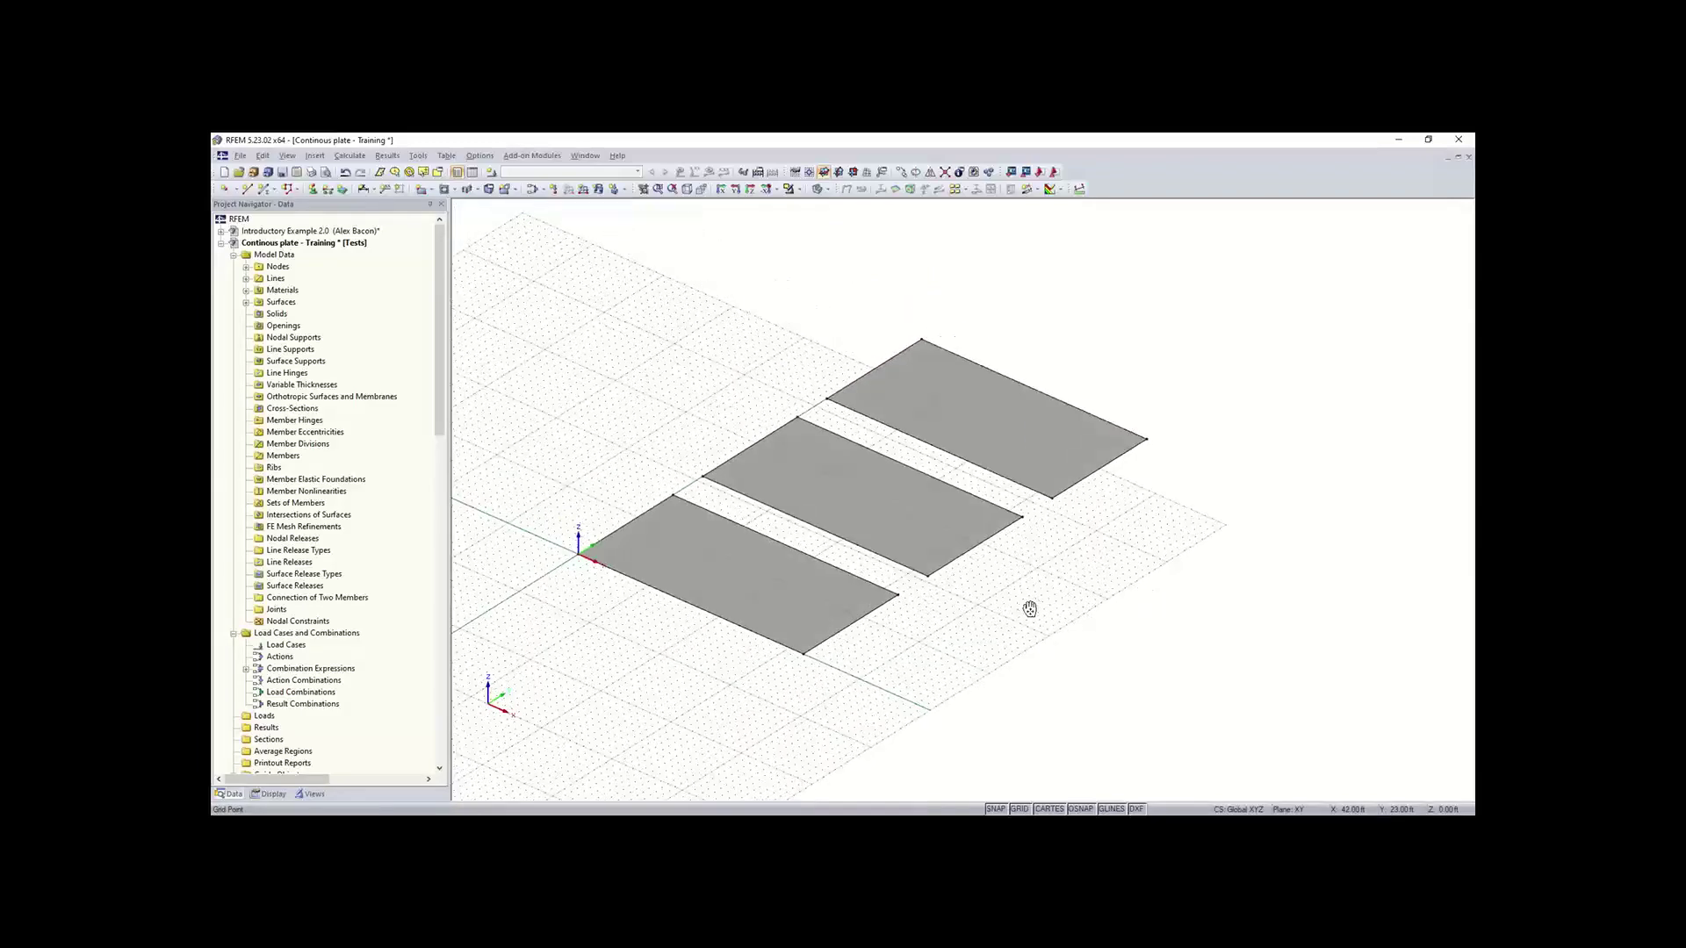
left_click(700, 372)
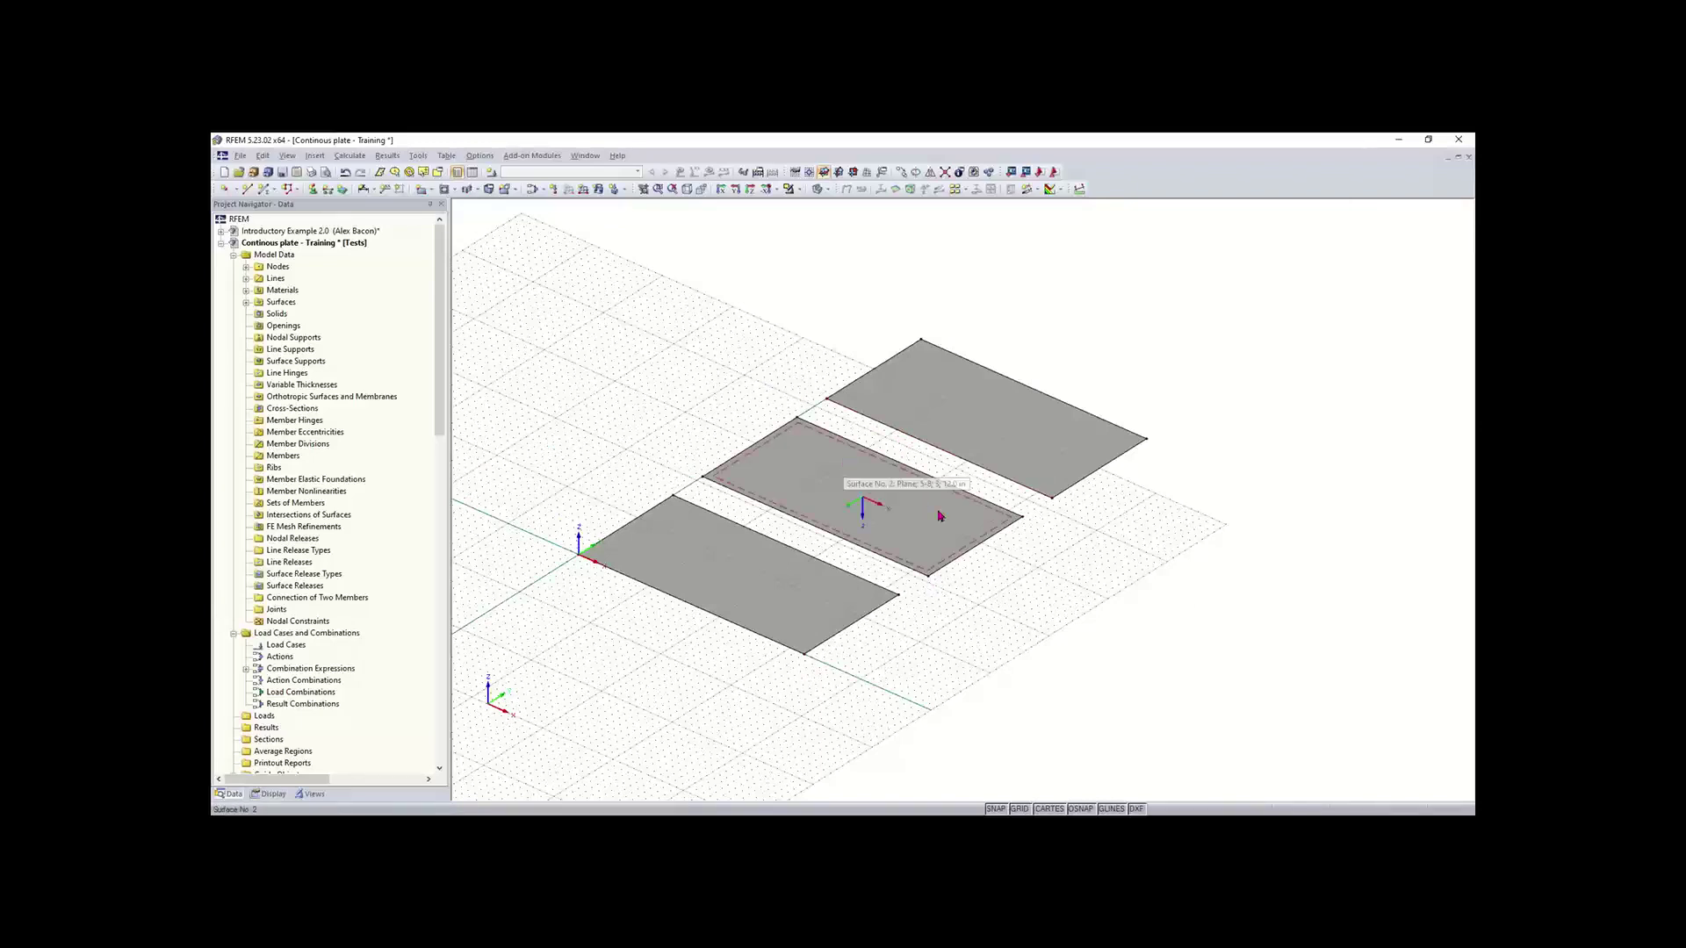
middle_click_drag(1132, 511, 1097, 550)
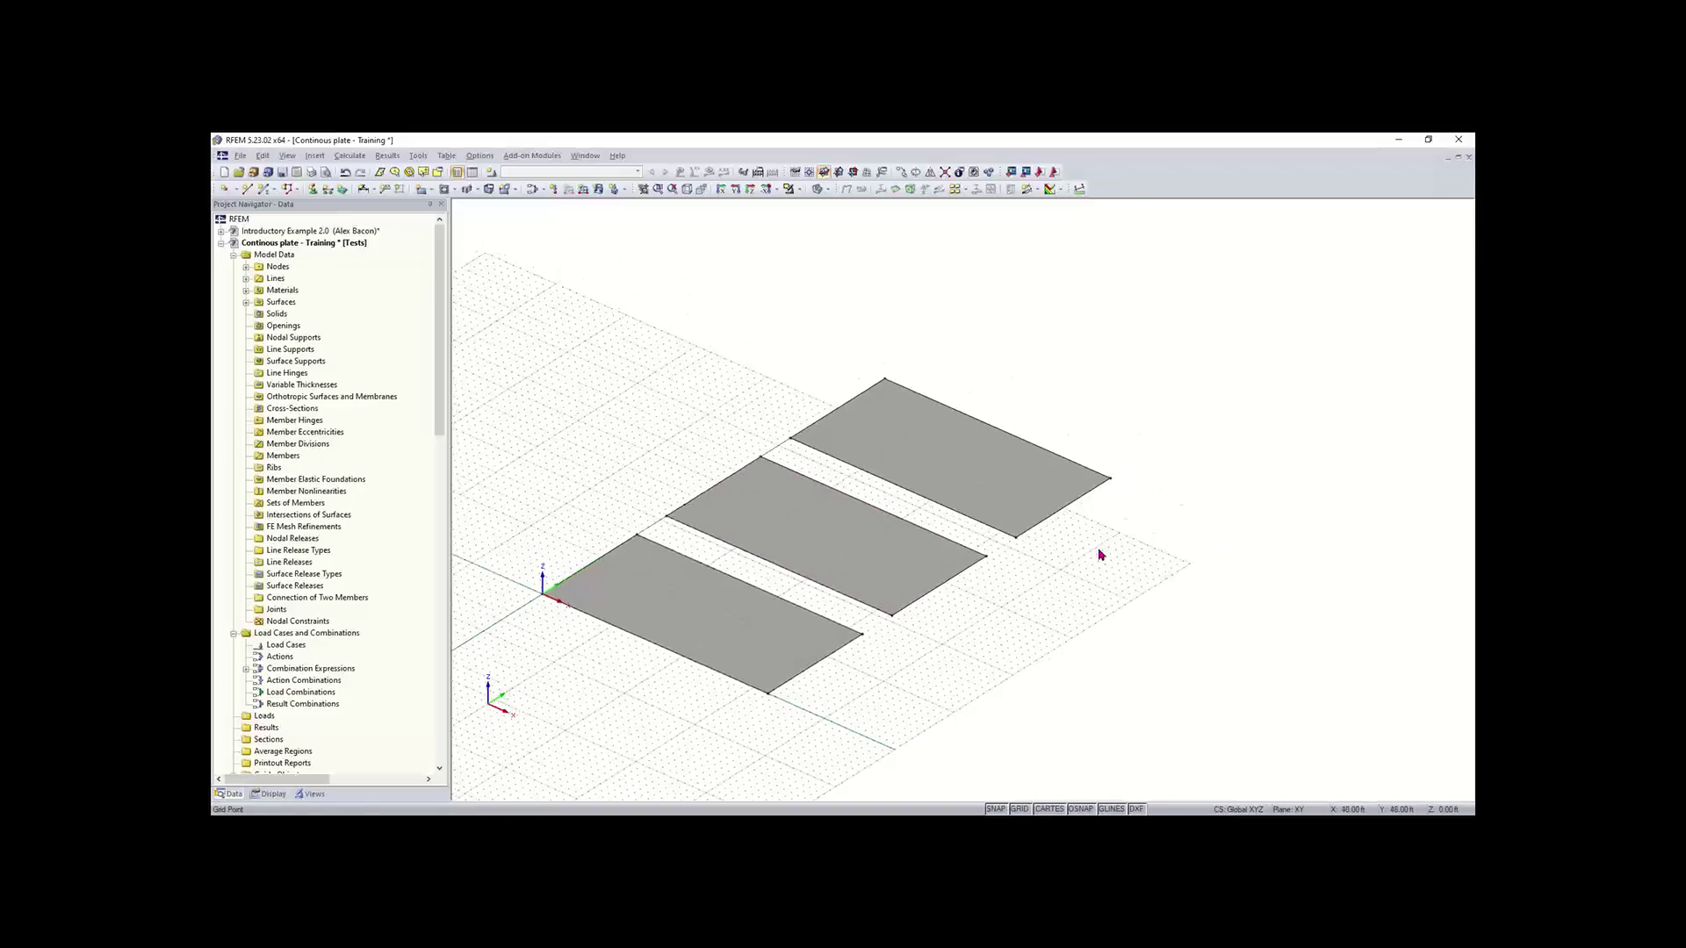
scroll(1140, 533, "down", 2)
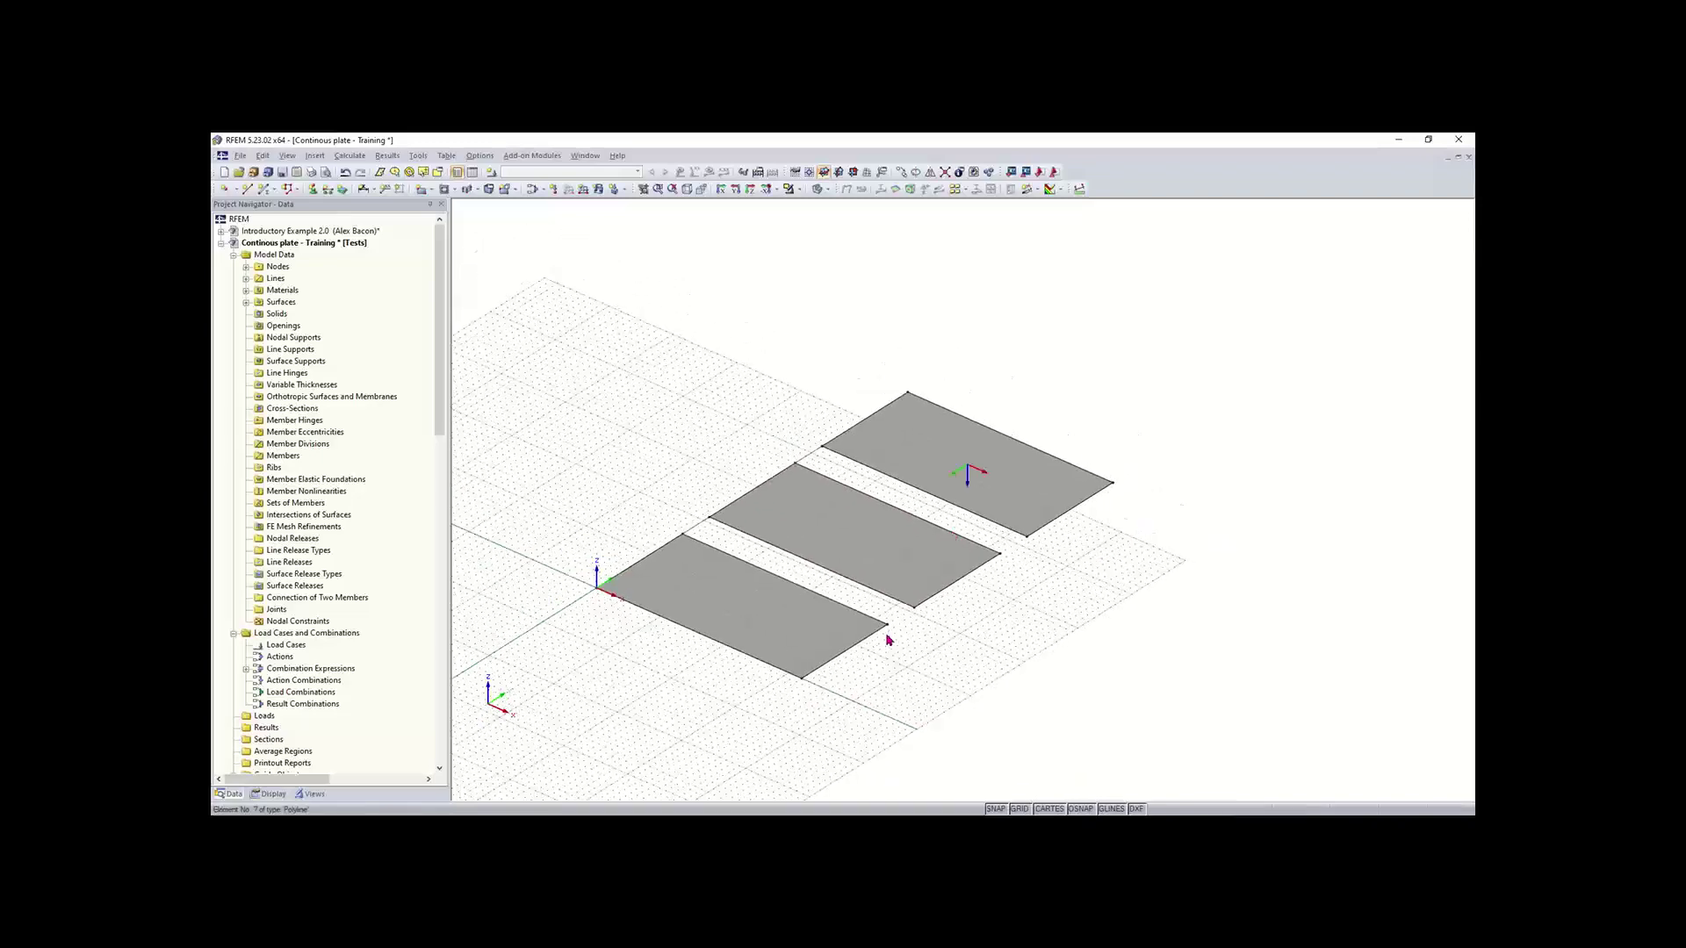
middle_click_drag(877, 670, 961, 580)
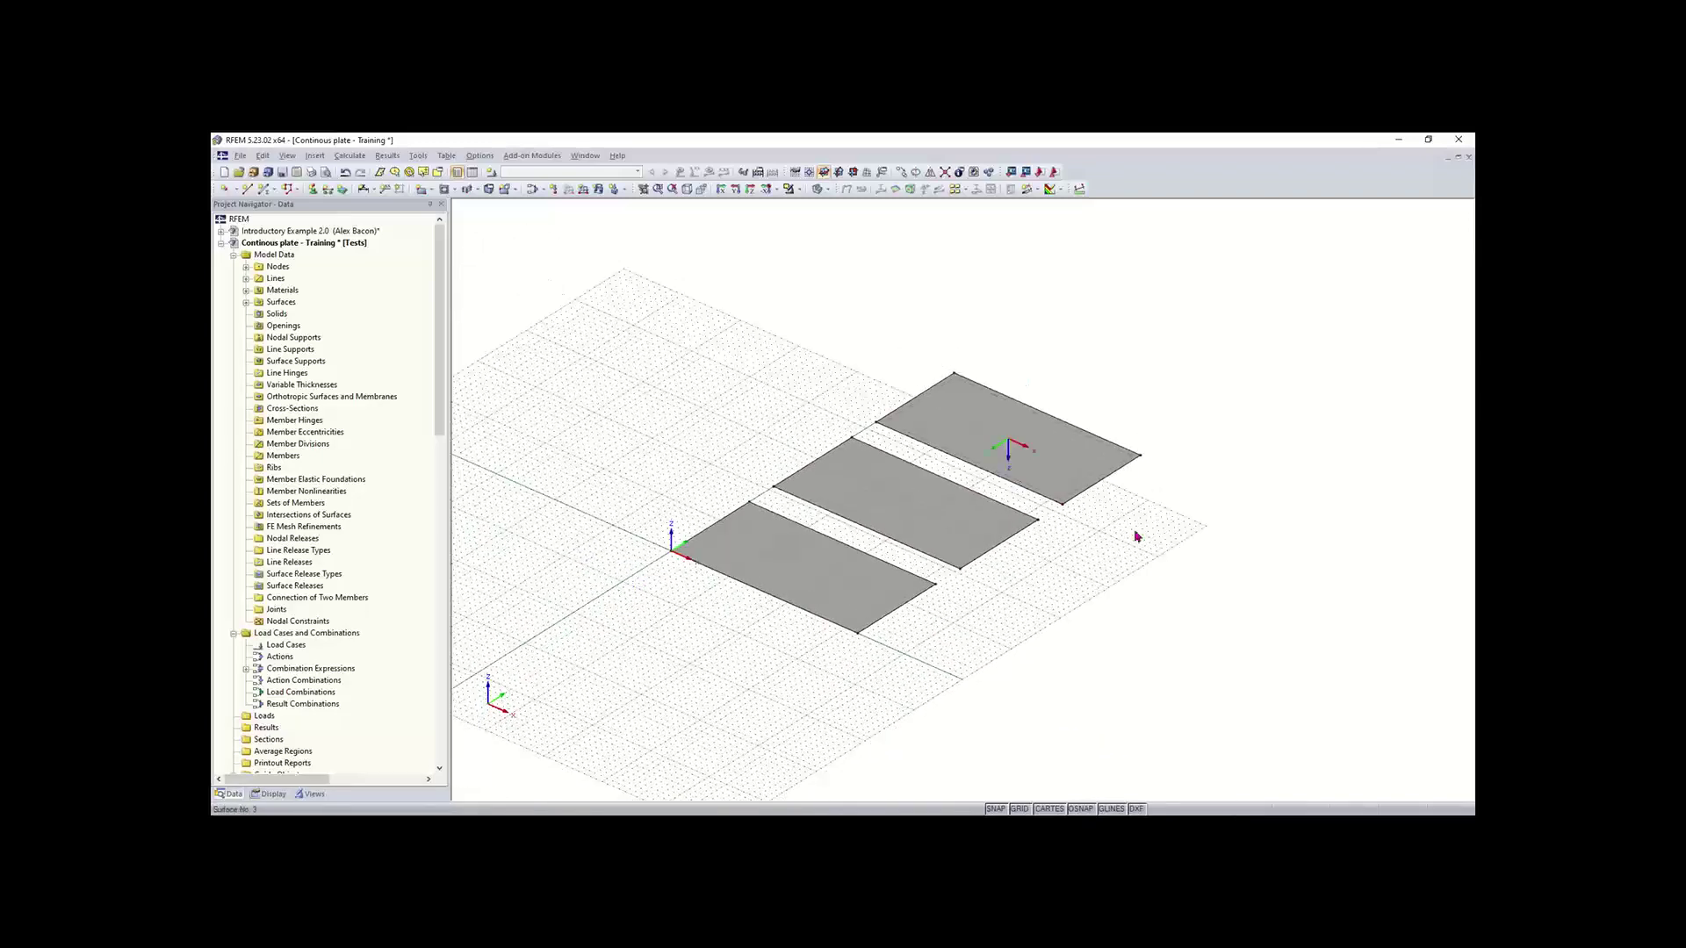
scroll(907, 672, "down", 2)
middle_click_drag(918, 670, 985, 627)
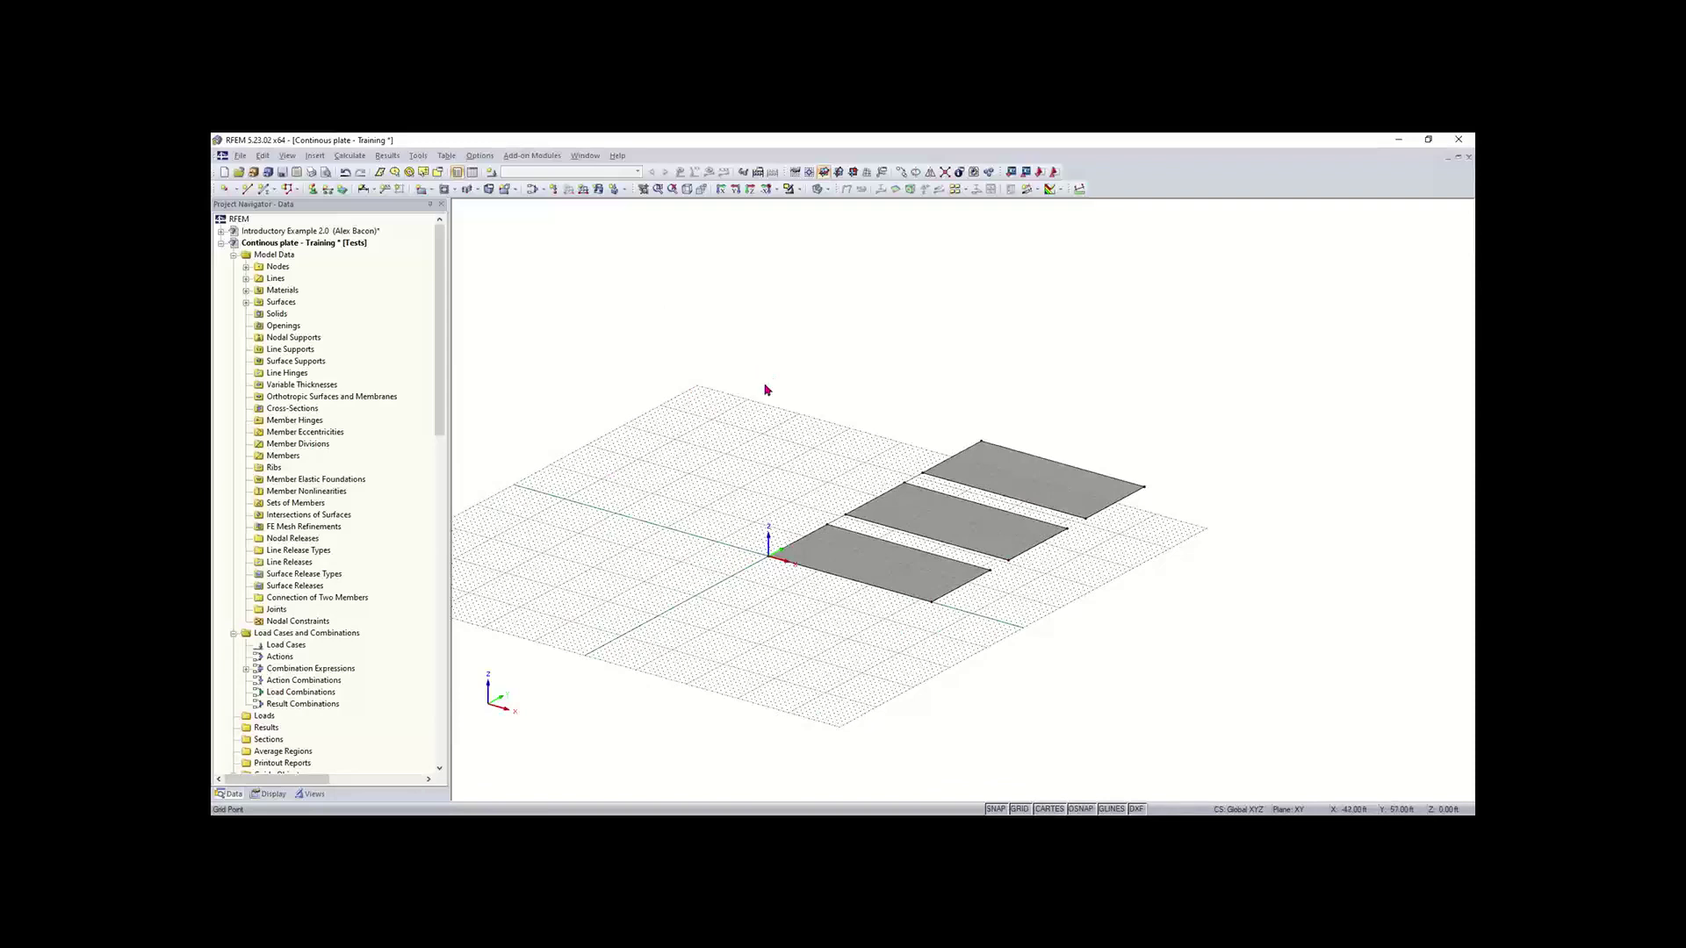
Step: Set the work plane's number of grid points to adjust dynamically according to the size of the model
left_click(795, 173)
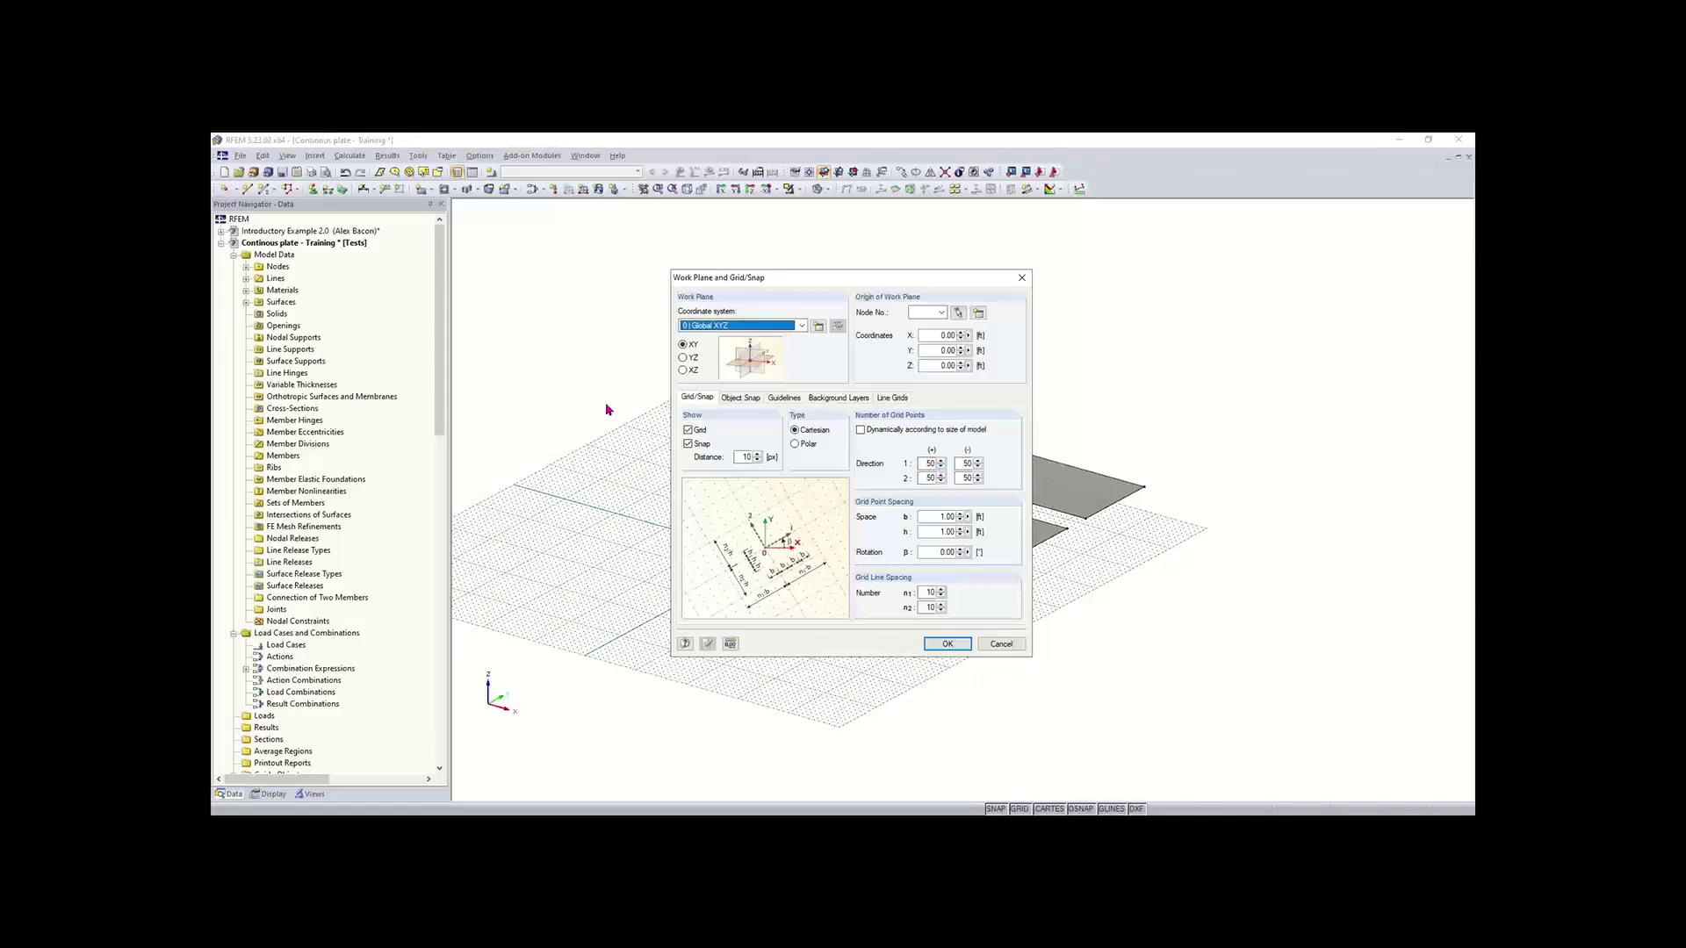
left_click(861, 431)
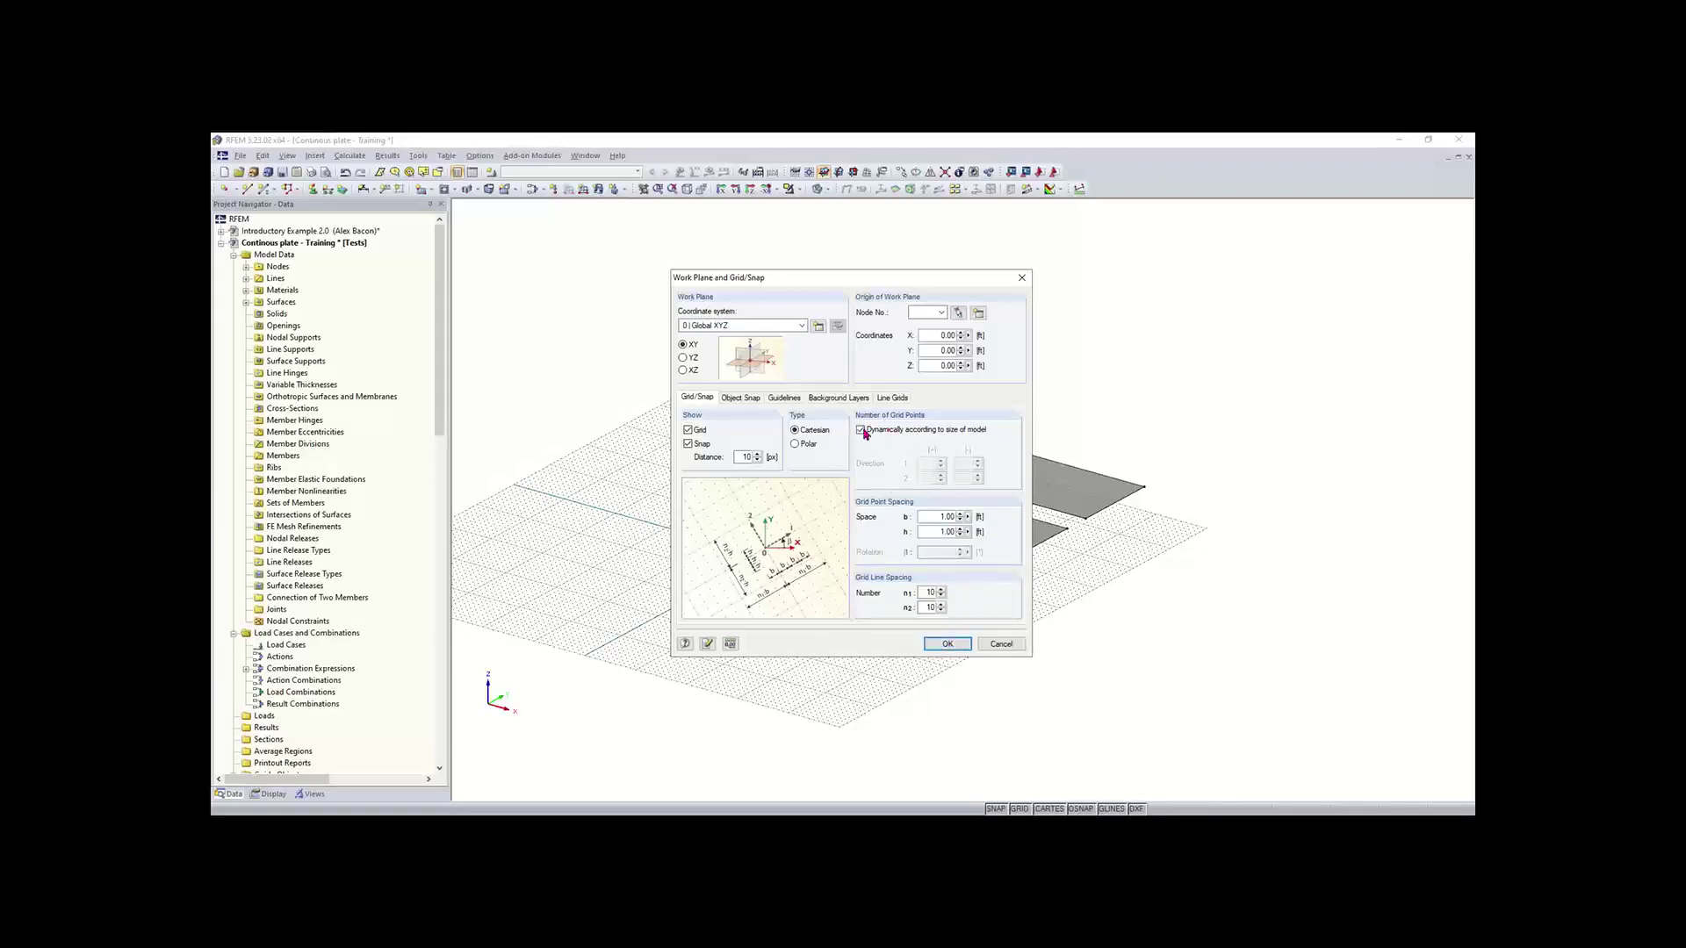
left_click(949, 645)
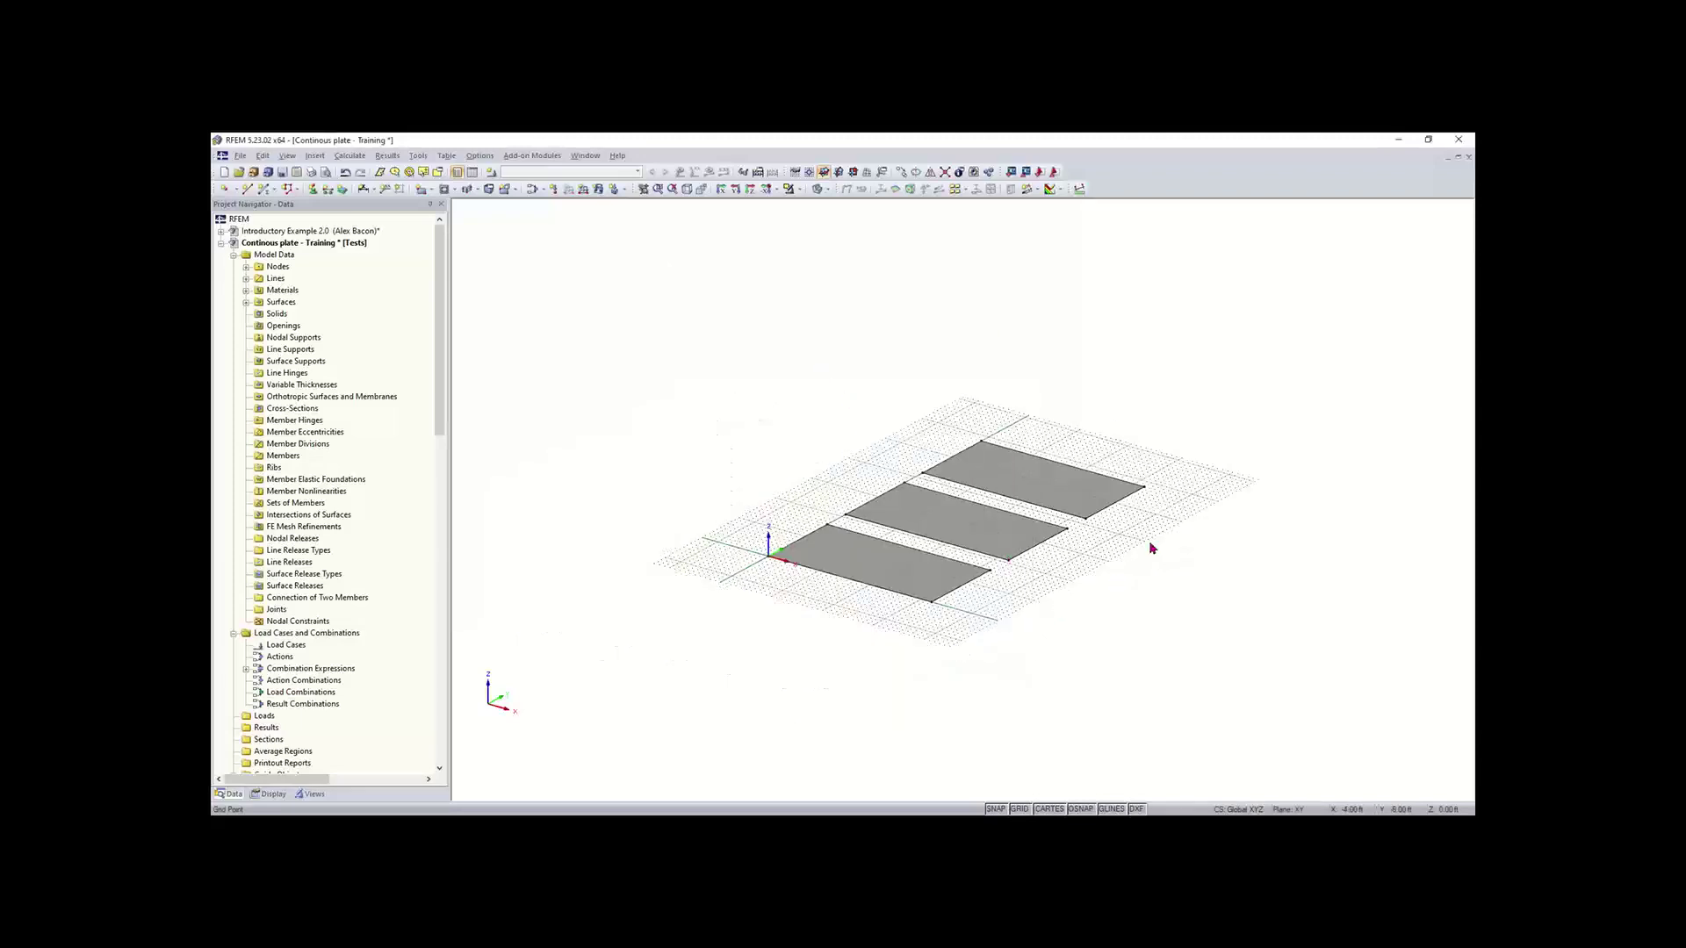
middle_click_drag(1151, 452, 1113, 469)
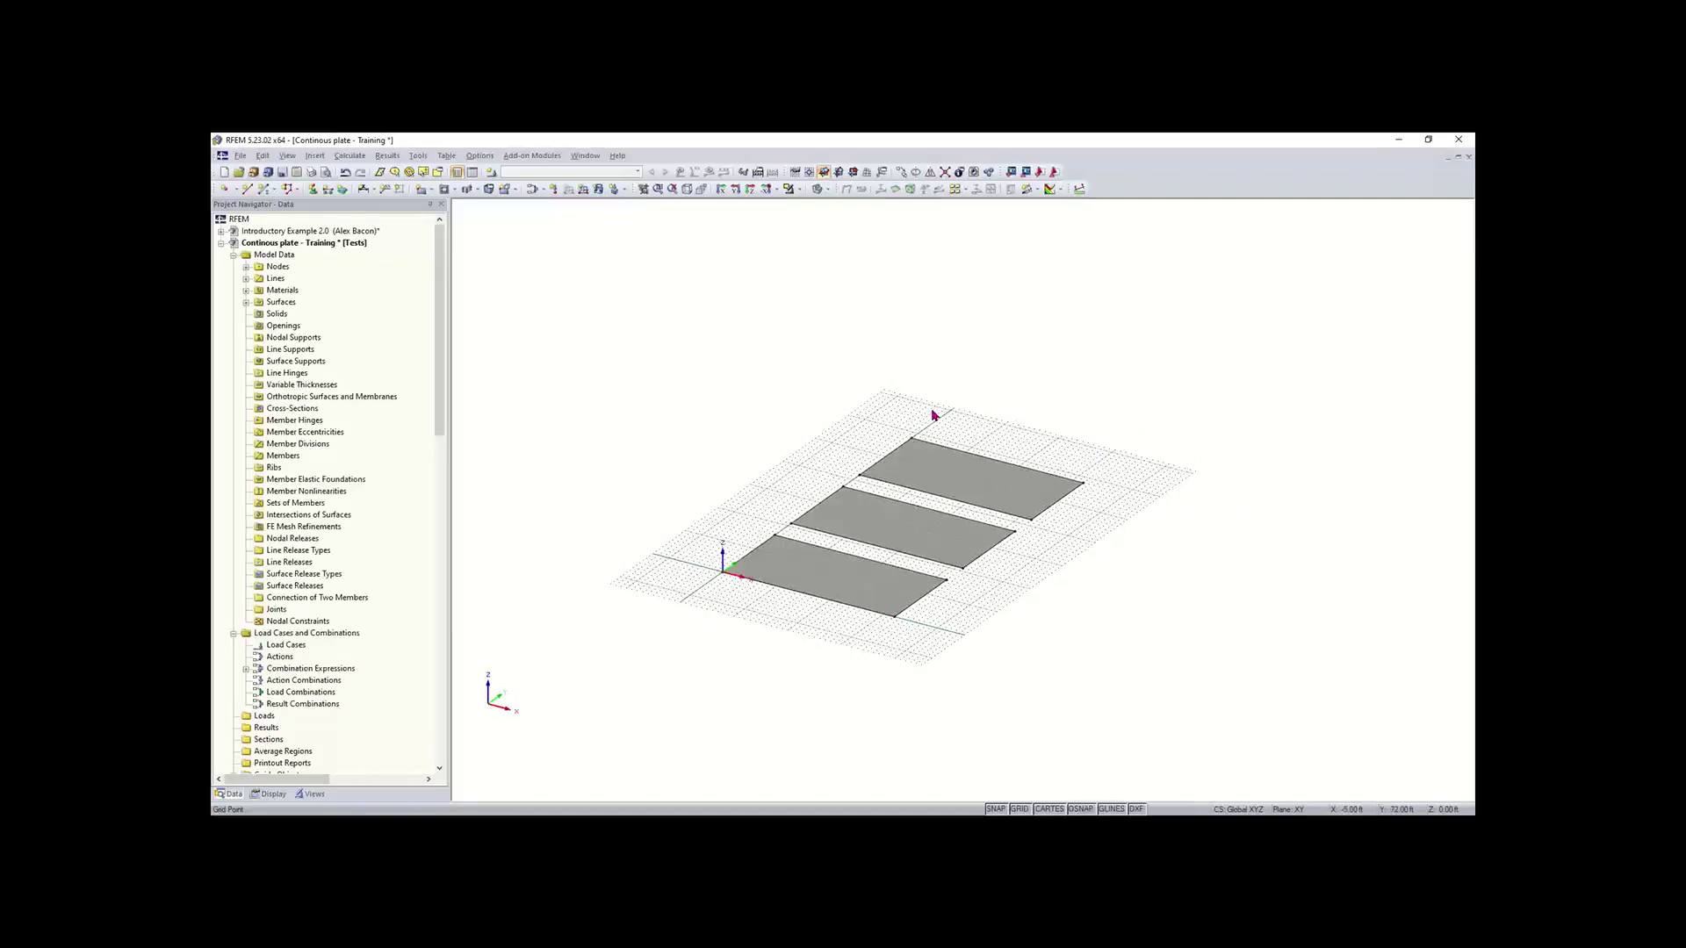
Step: Start a new single beam member and define a solid rectangular cross-section with width b 40 in and height h 12 in
scroll(991, 447, "up", 3)
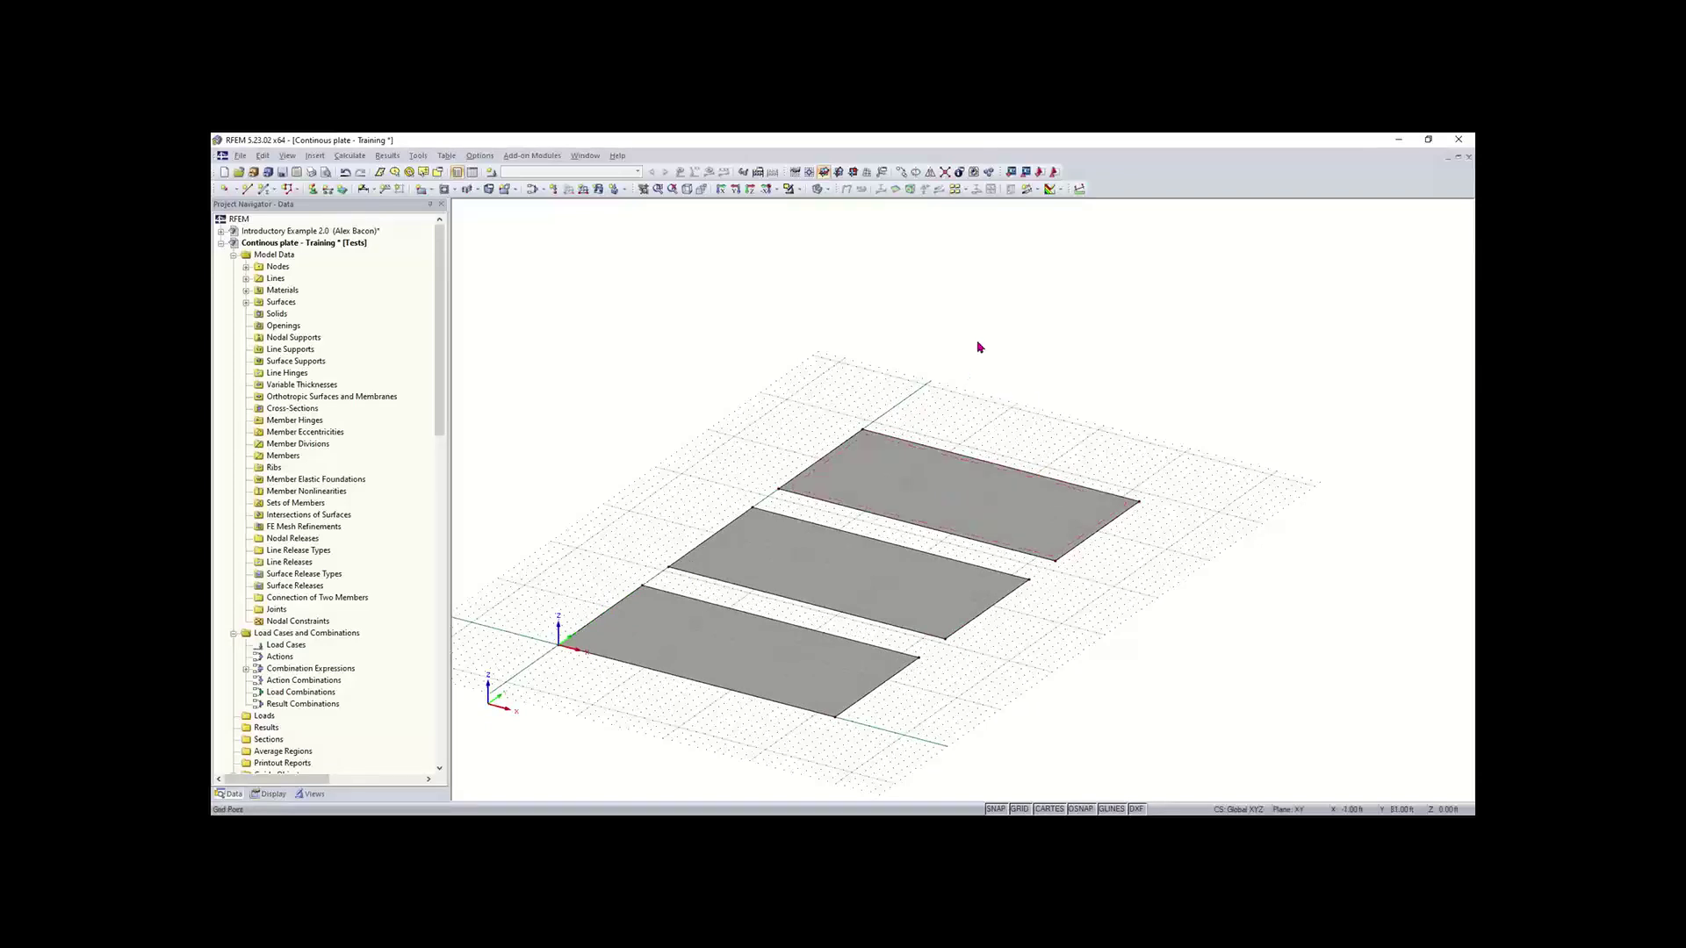
left_click(264, 191)
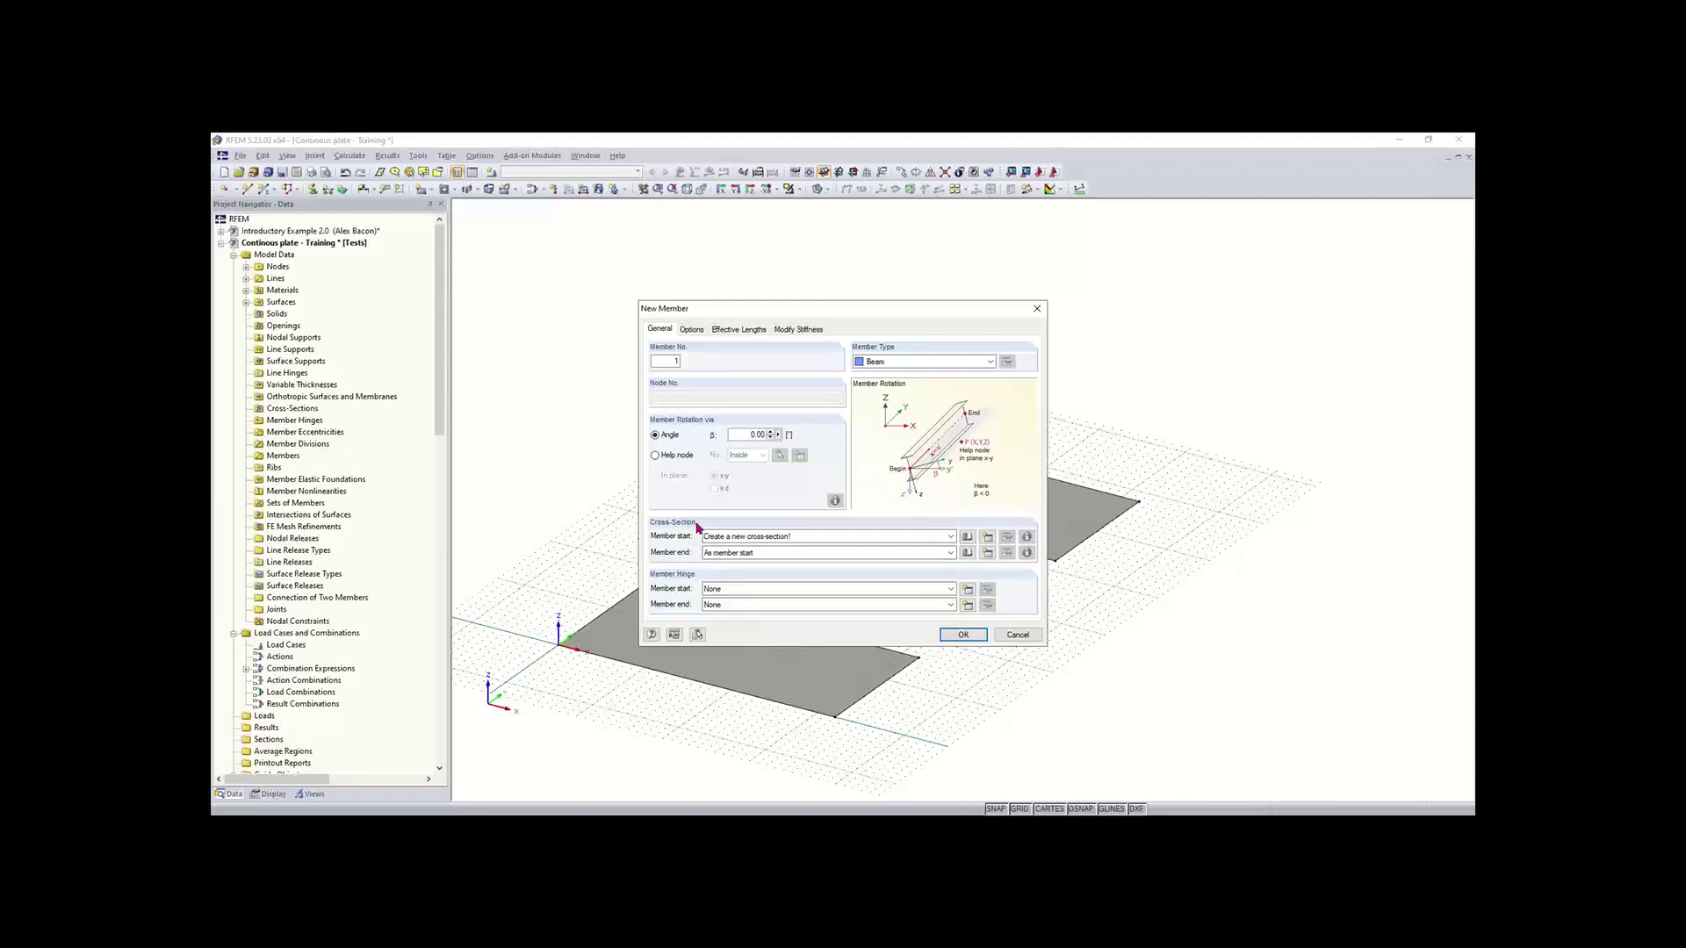
left_click(969, 540)
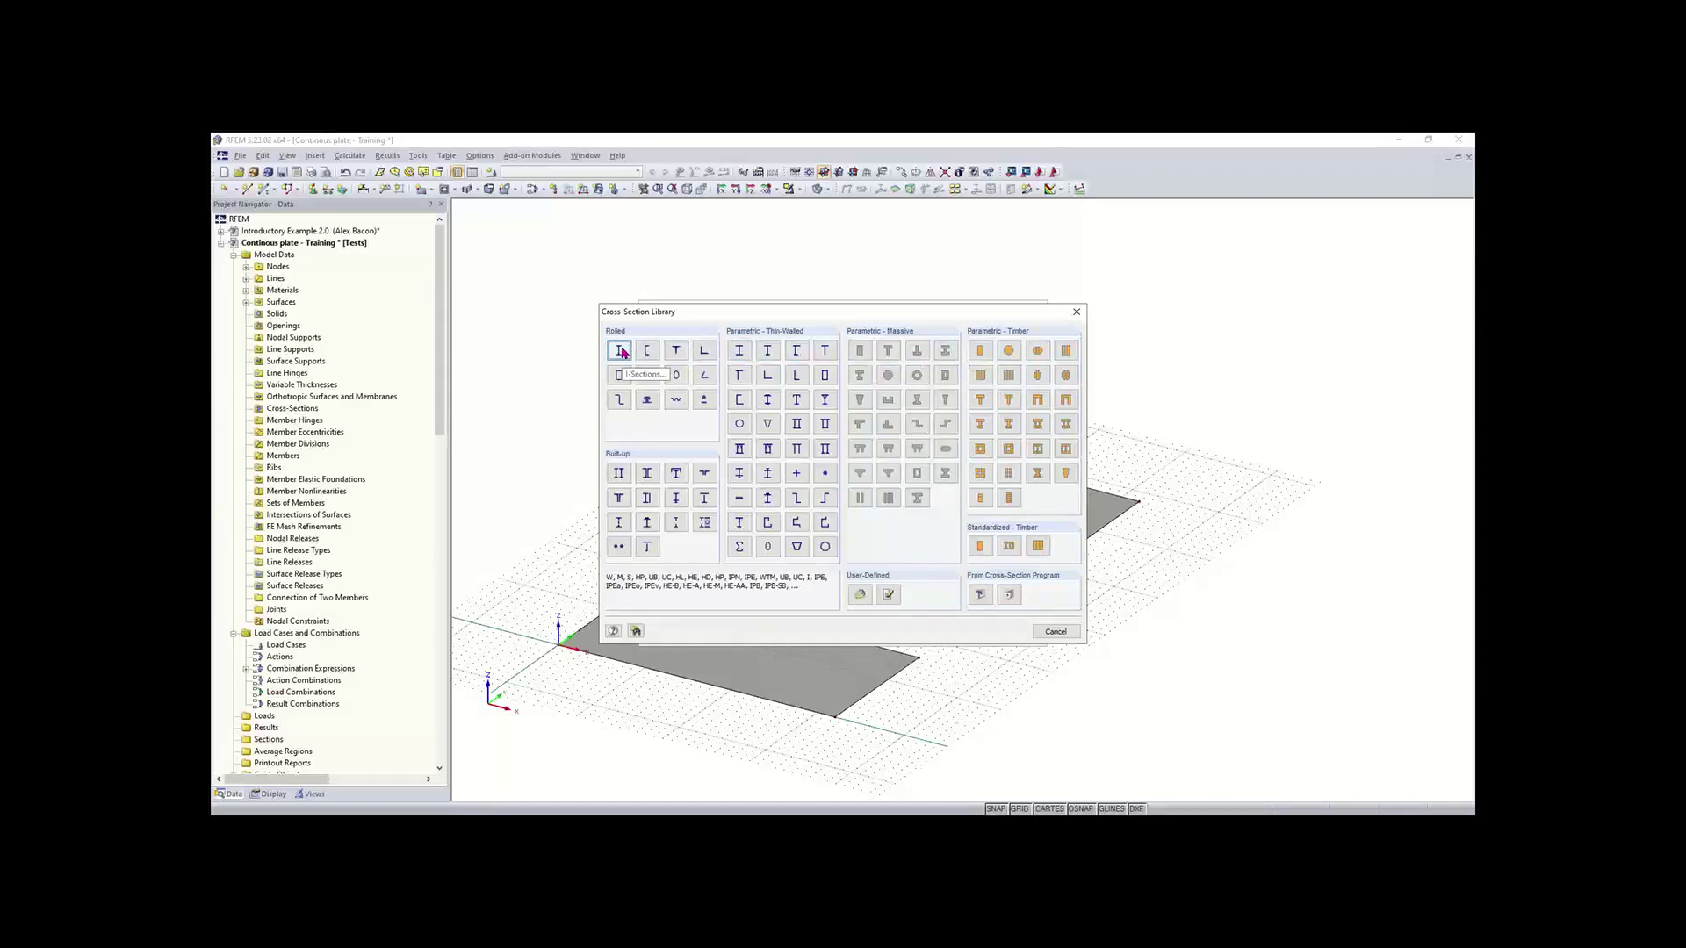
key("Escape")
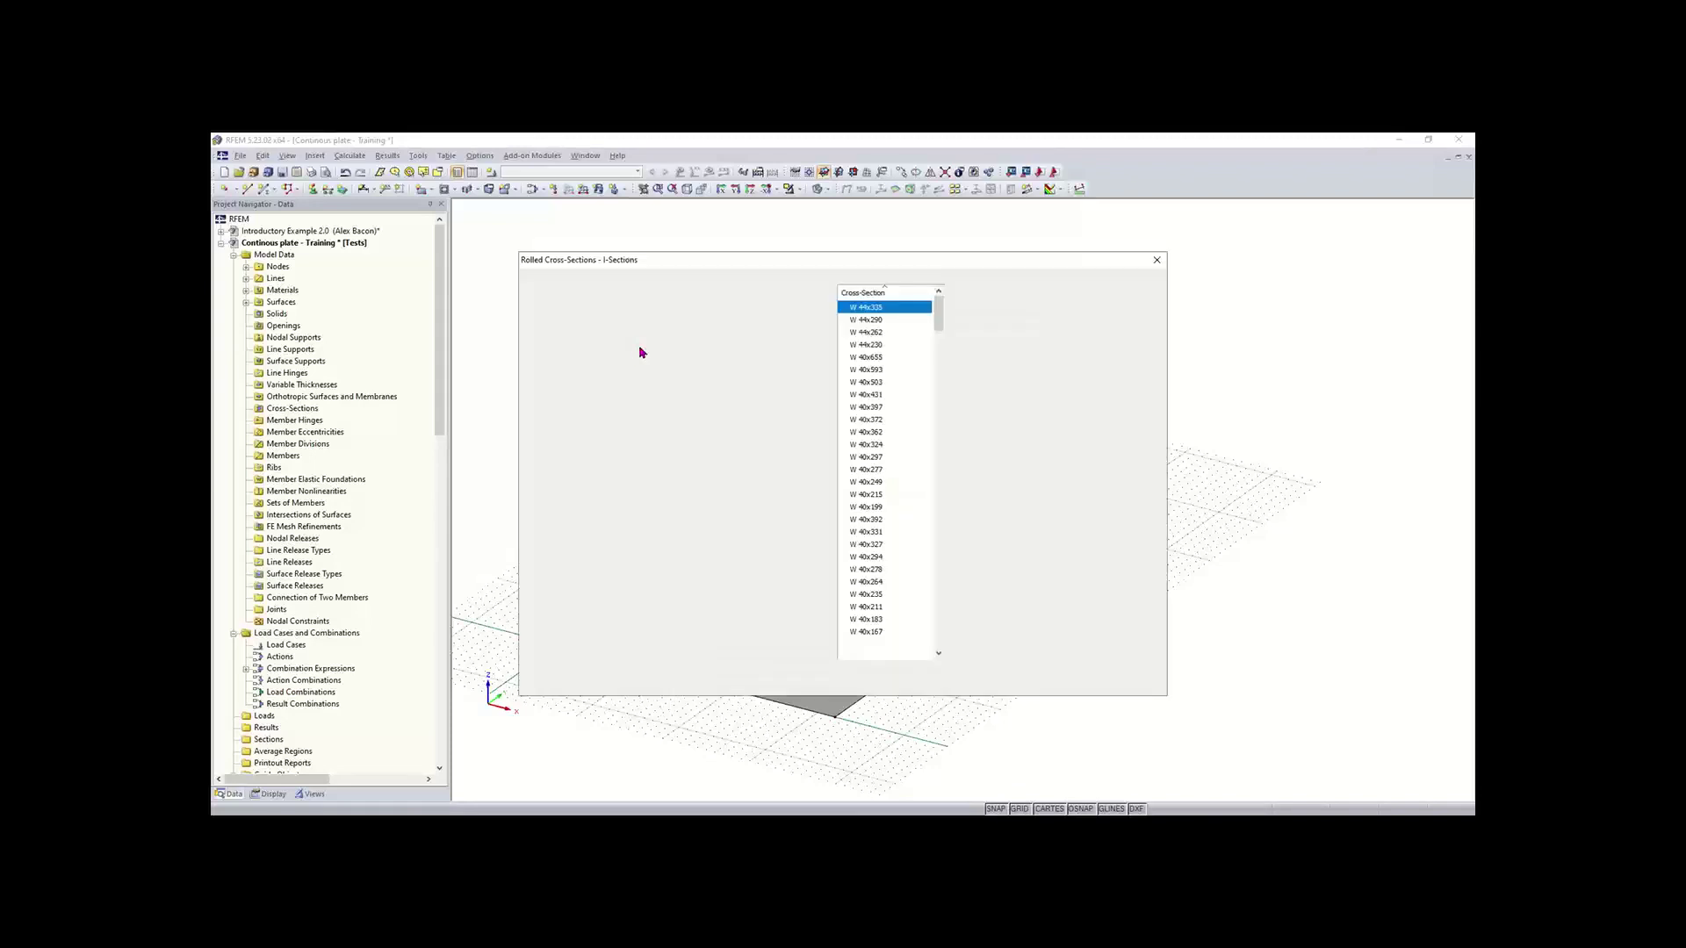
left_click(1157, 260)
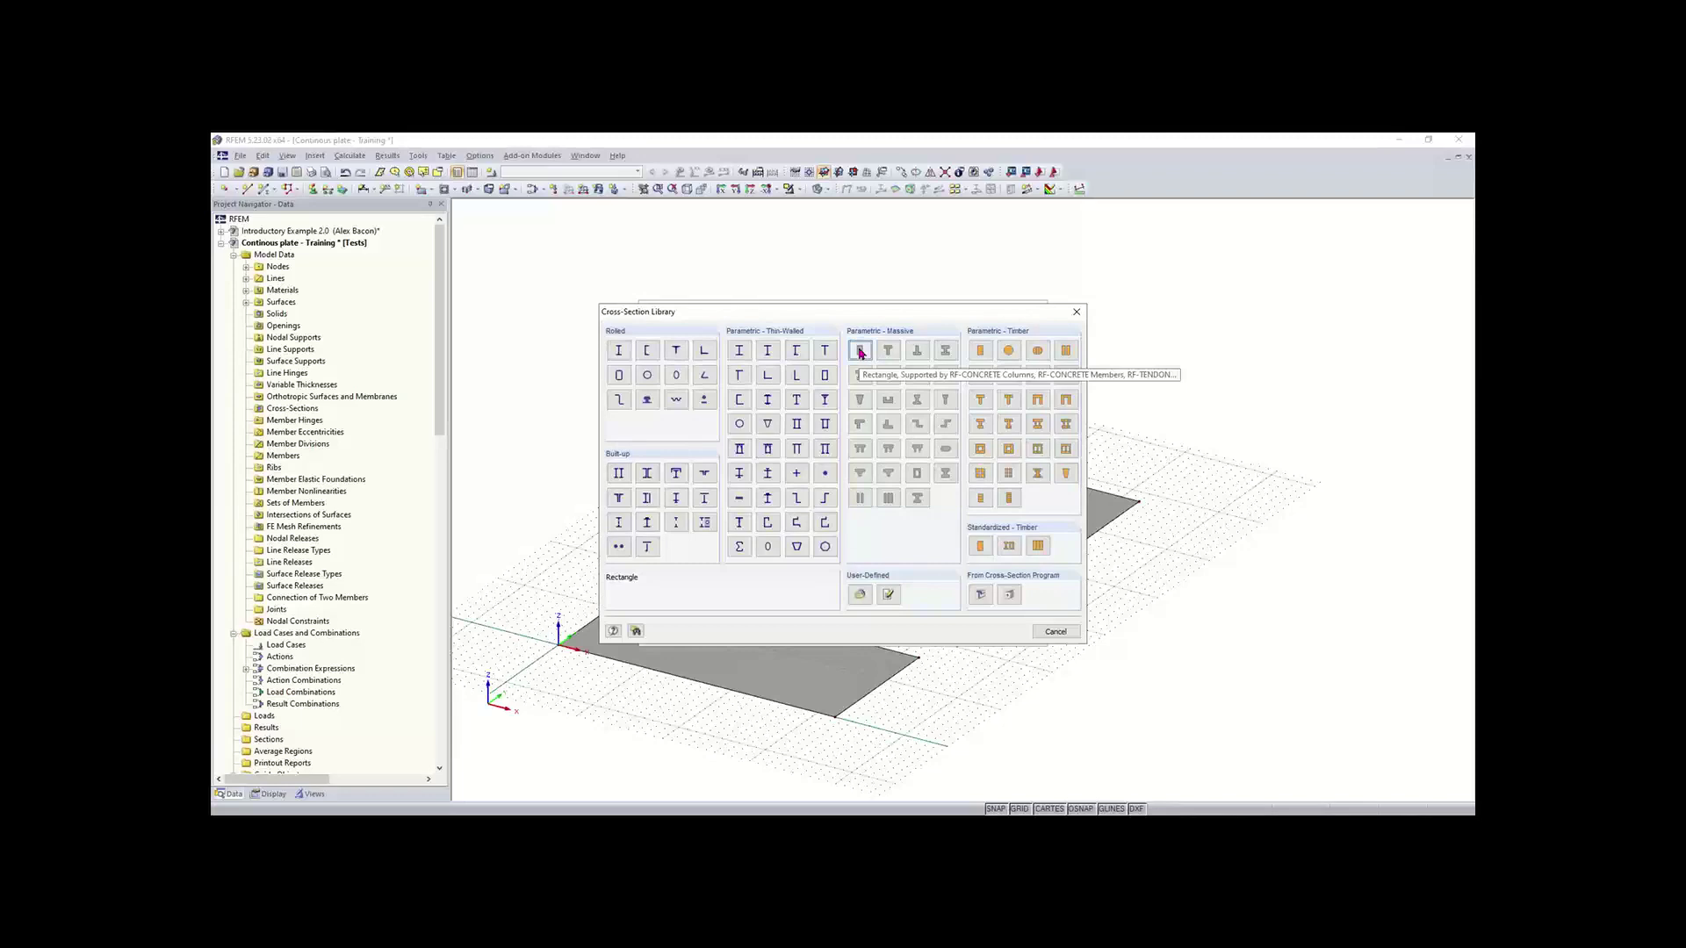
key("Escape")
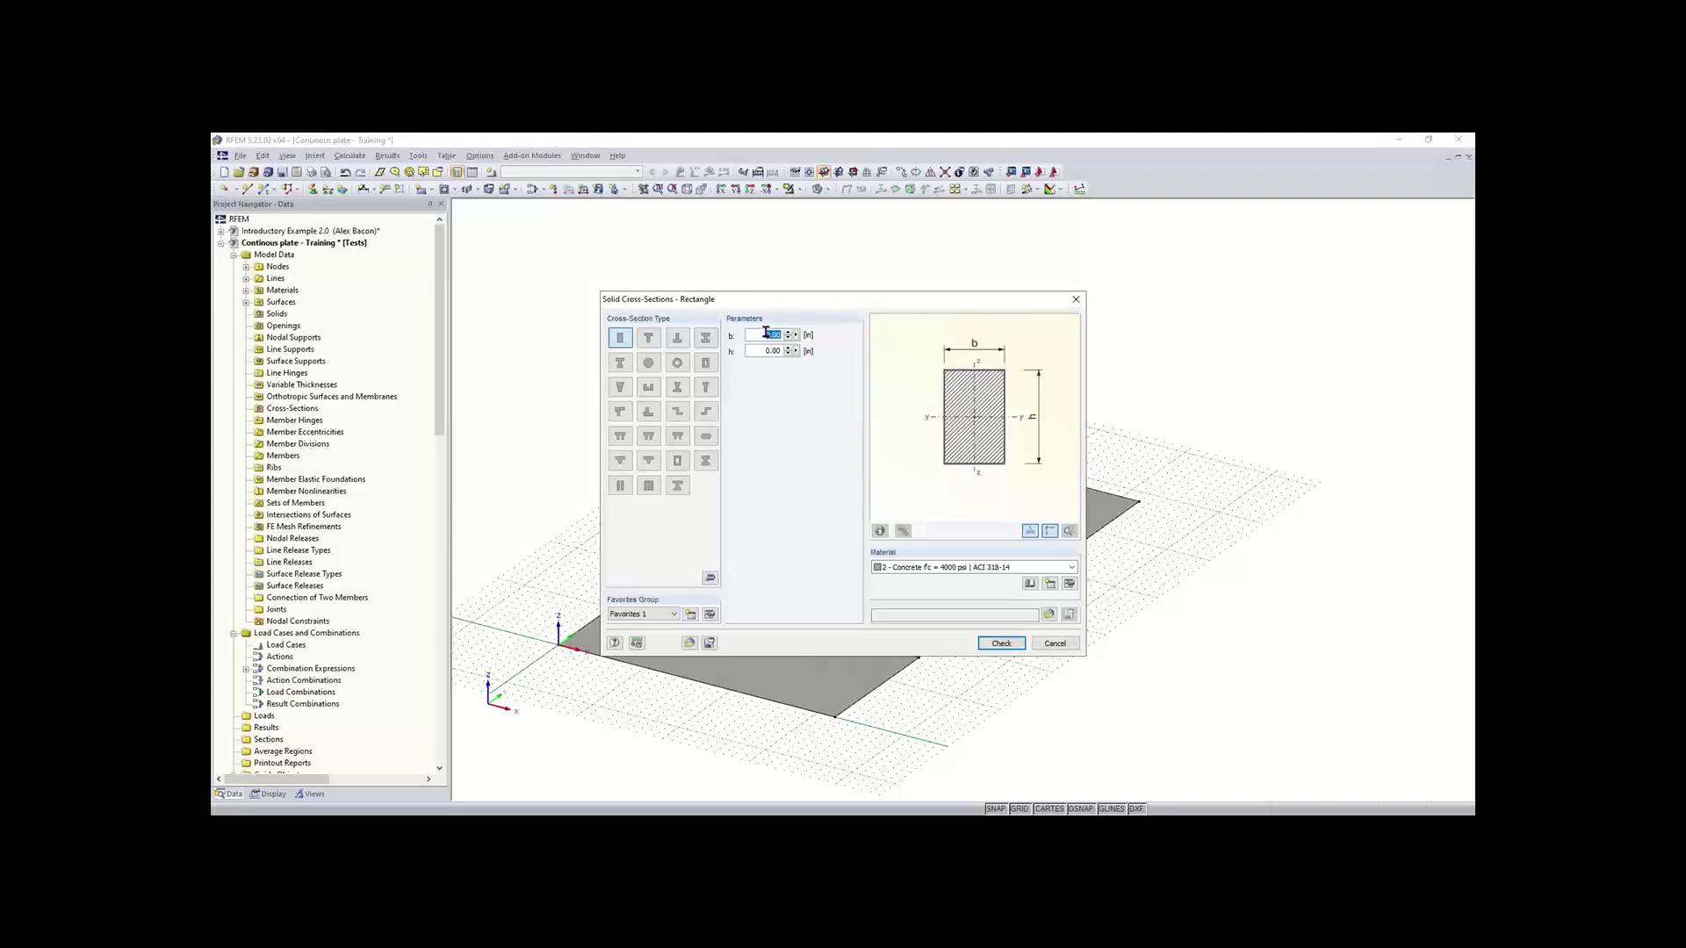
type("40")
key("Tab")
type("1")
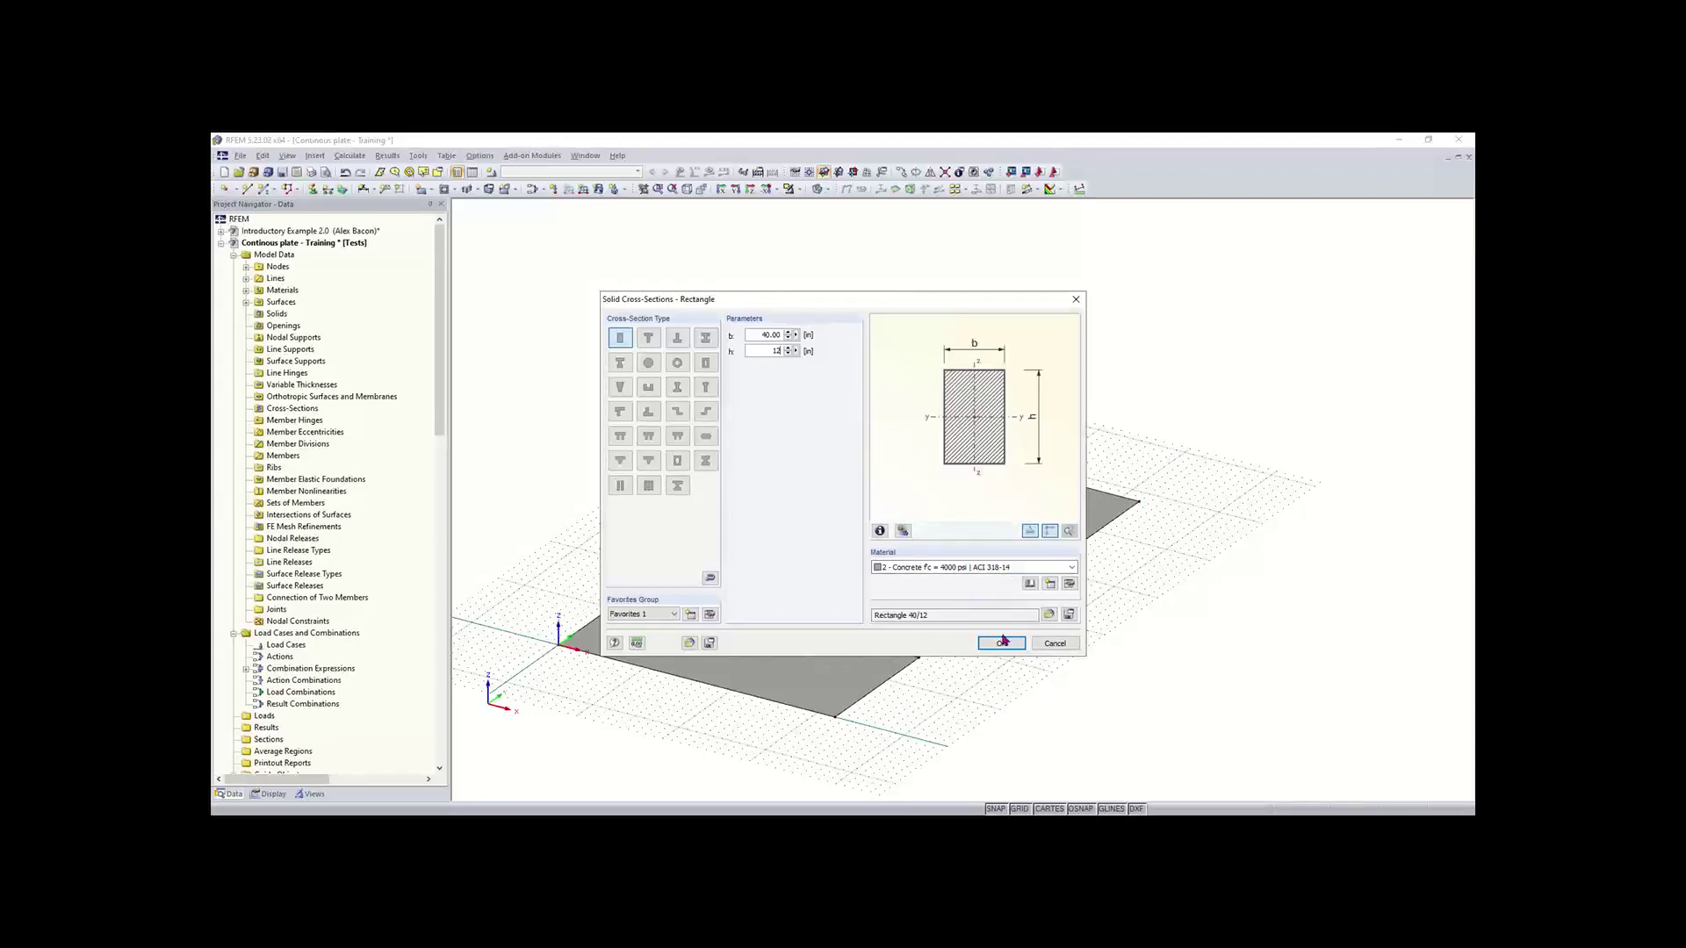
Step: Assign Concrete f'c = 4000 psi from the ACI 318-19 standard to the rectangular cross-section and accept the section
left_click(1028, 583)
left_click(683, 356)
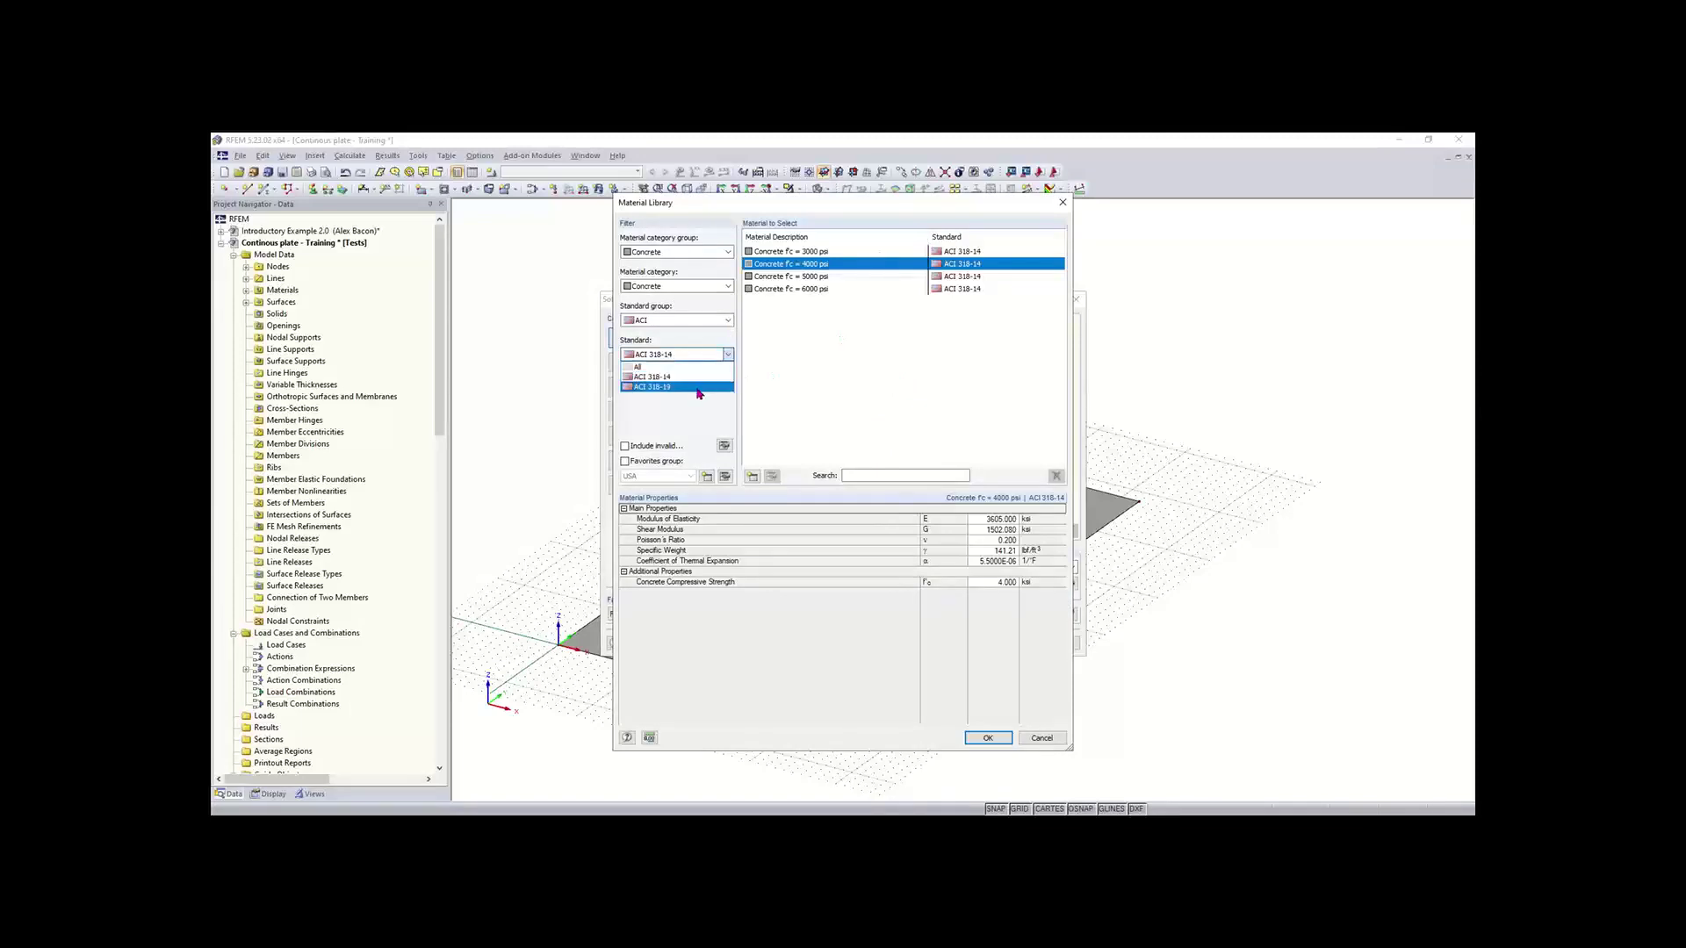
left_click(695, 388)
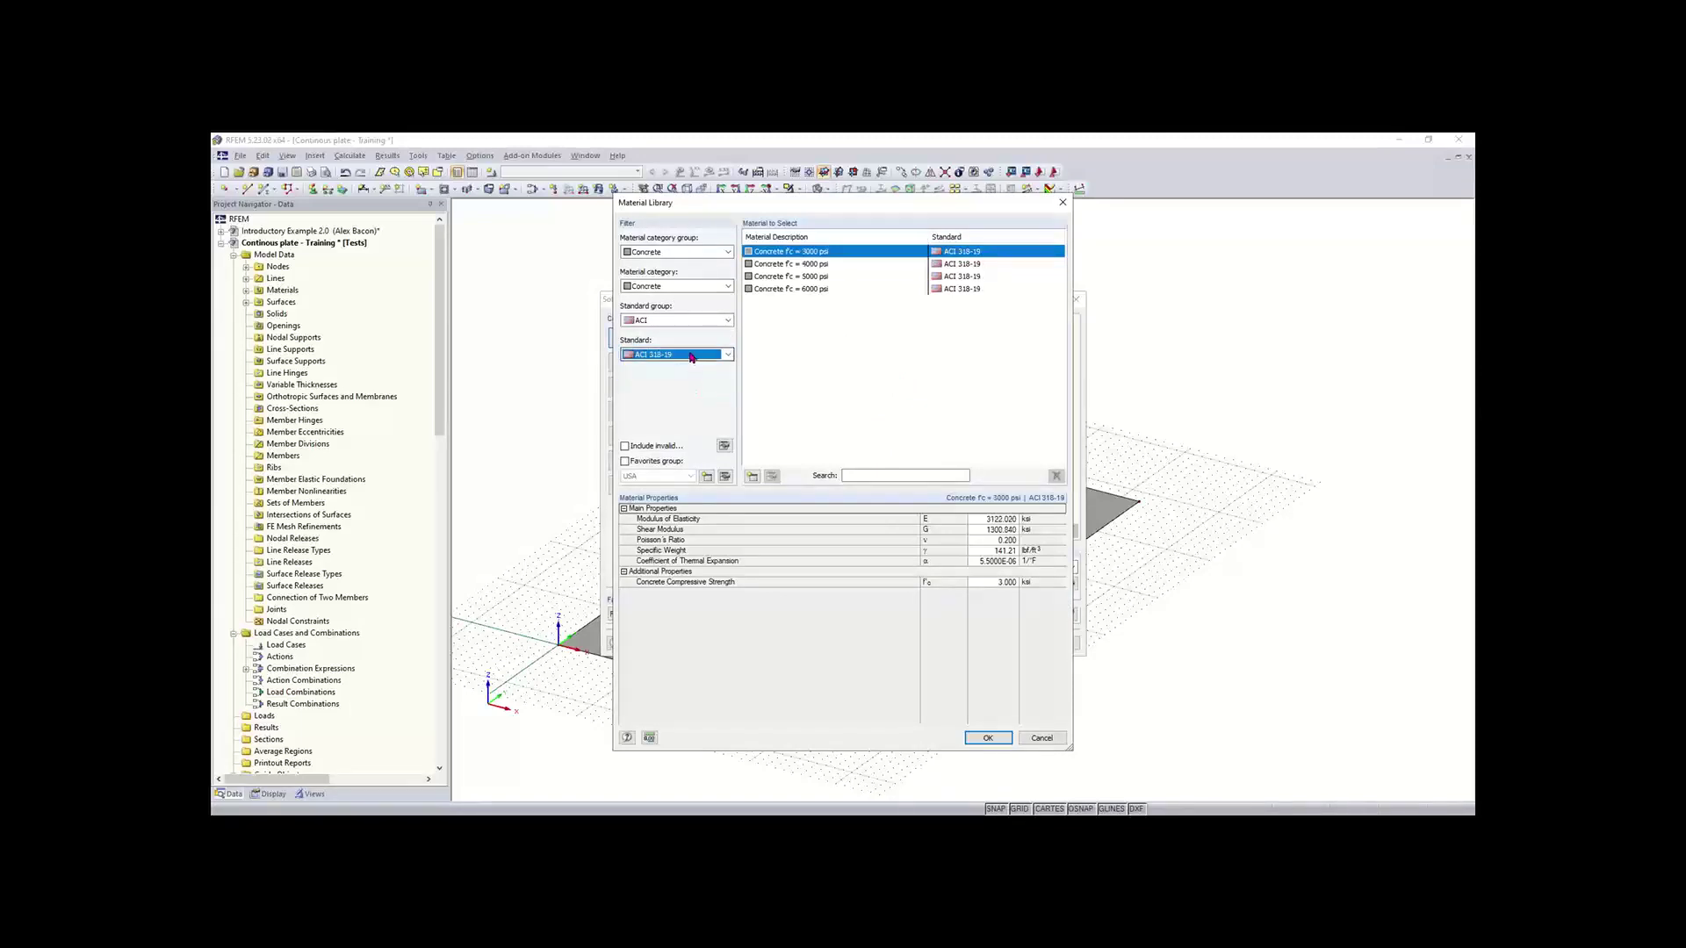
left_click(803, 266)
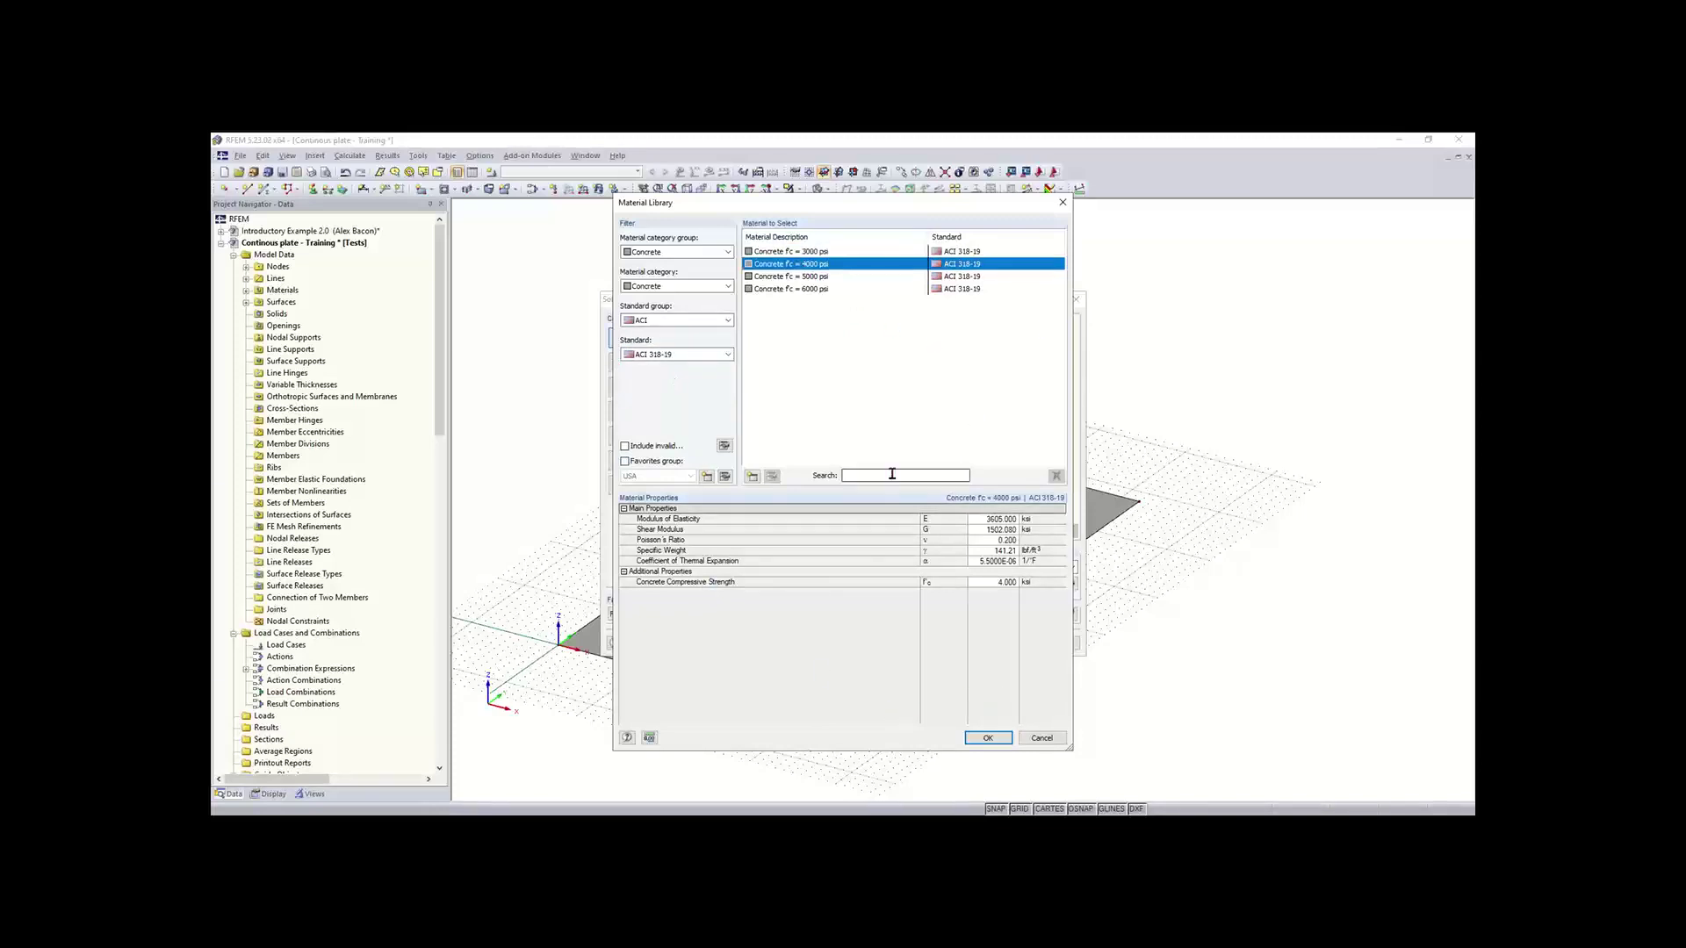
left_click(983, 736)
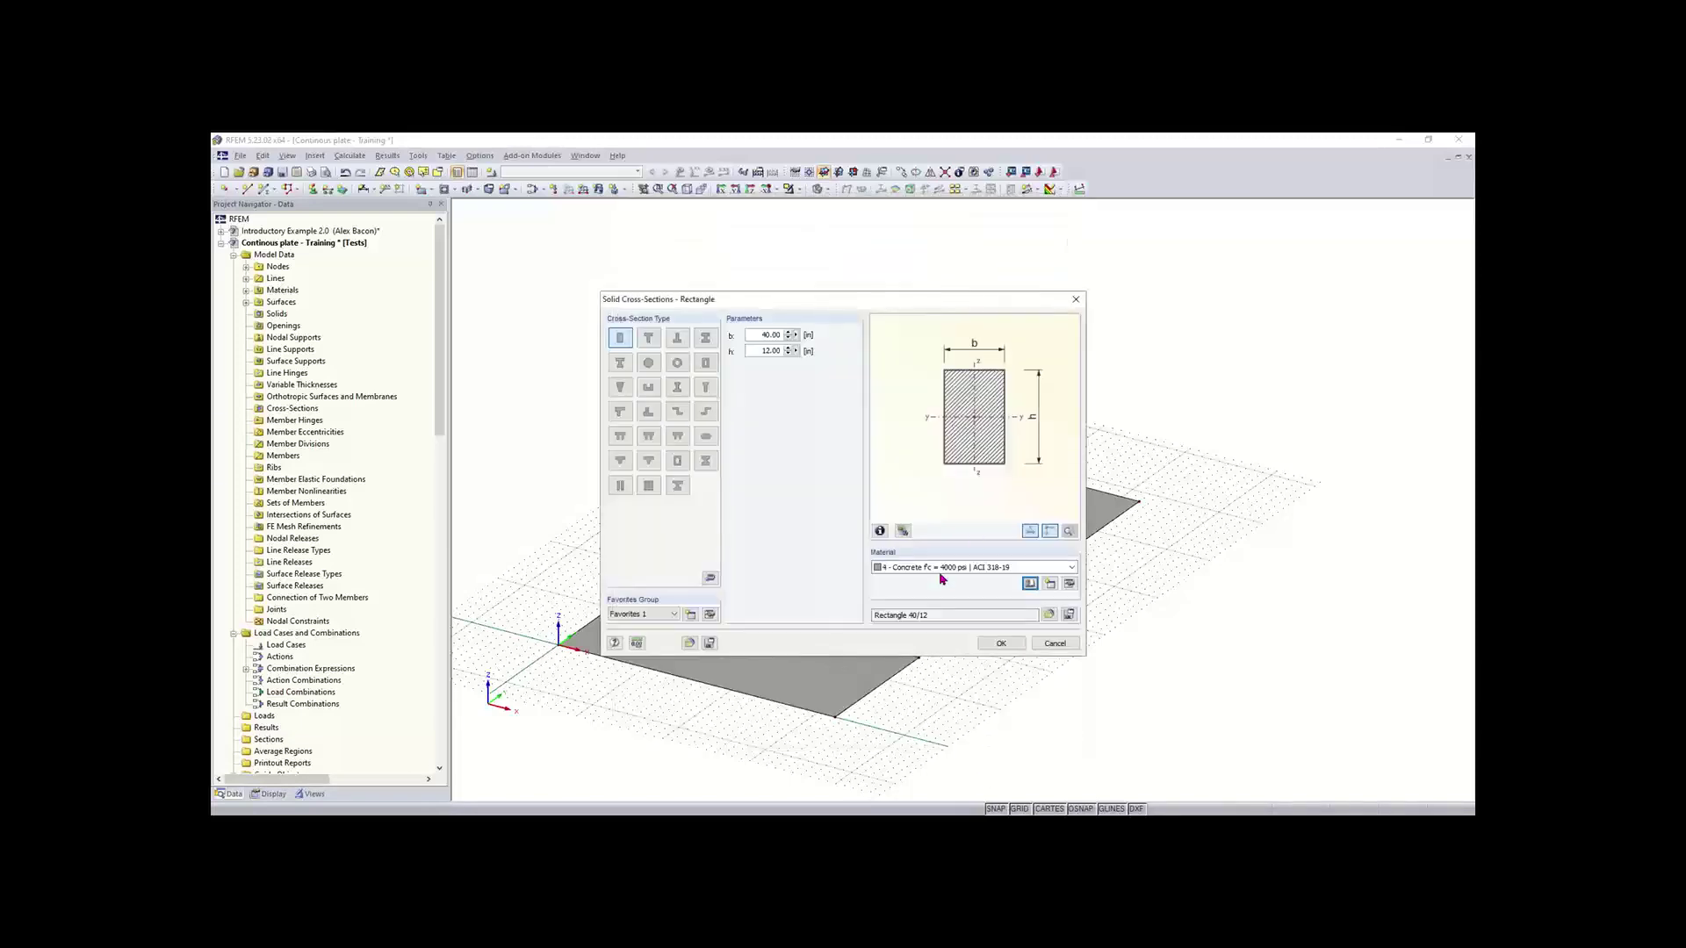
left_click(1001, 643)
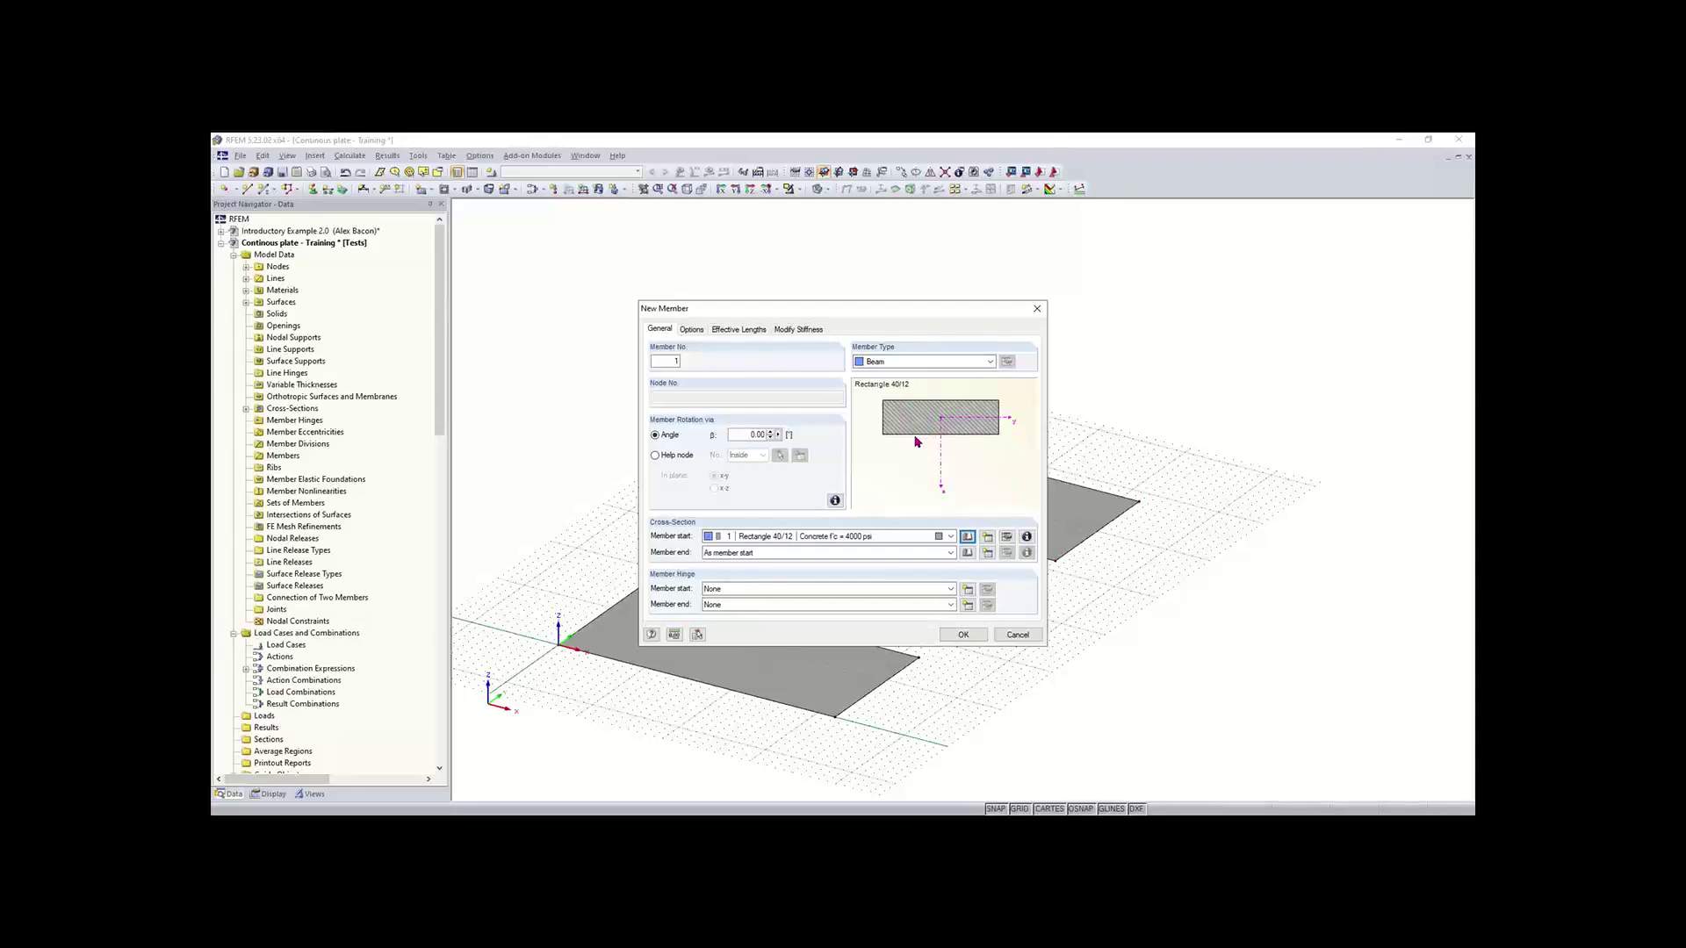
Step: Place the beam member parallel to the last surface, from X 0, Y 63 ft to X 32, Y 63 ft
left_click(964, 635)
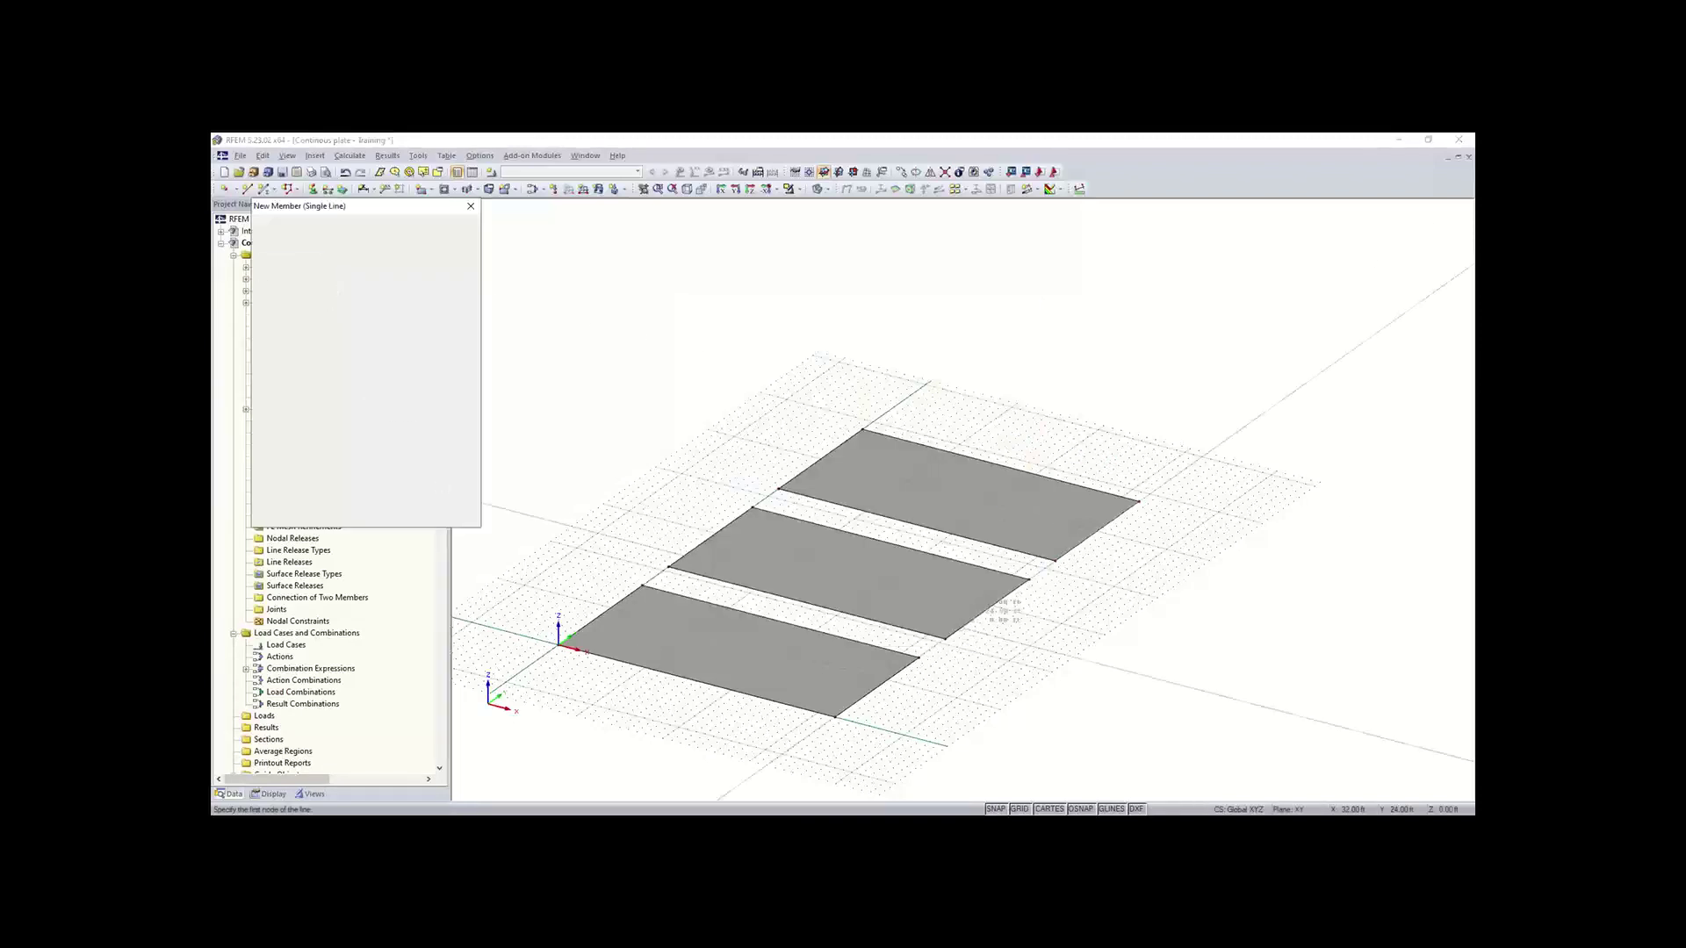
middle_click_drag(1089, 471, 1018, 502)
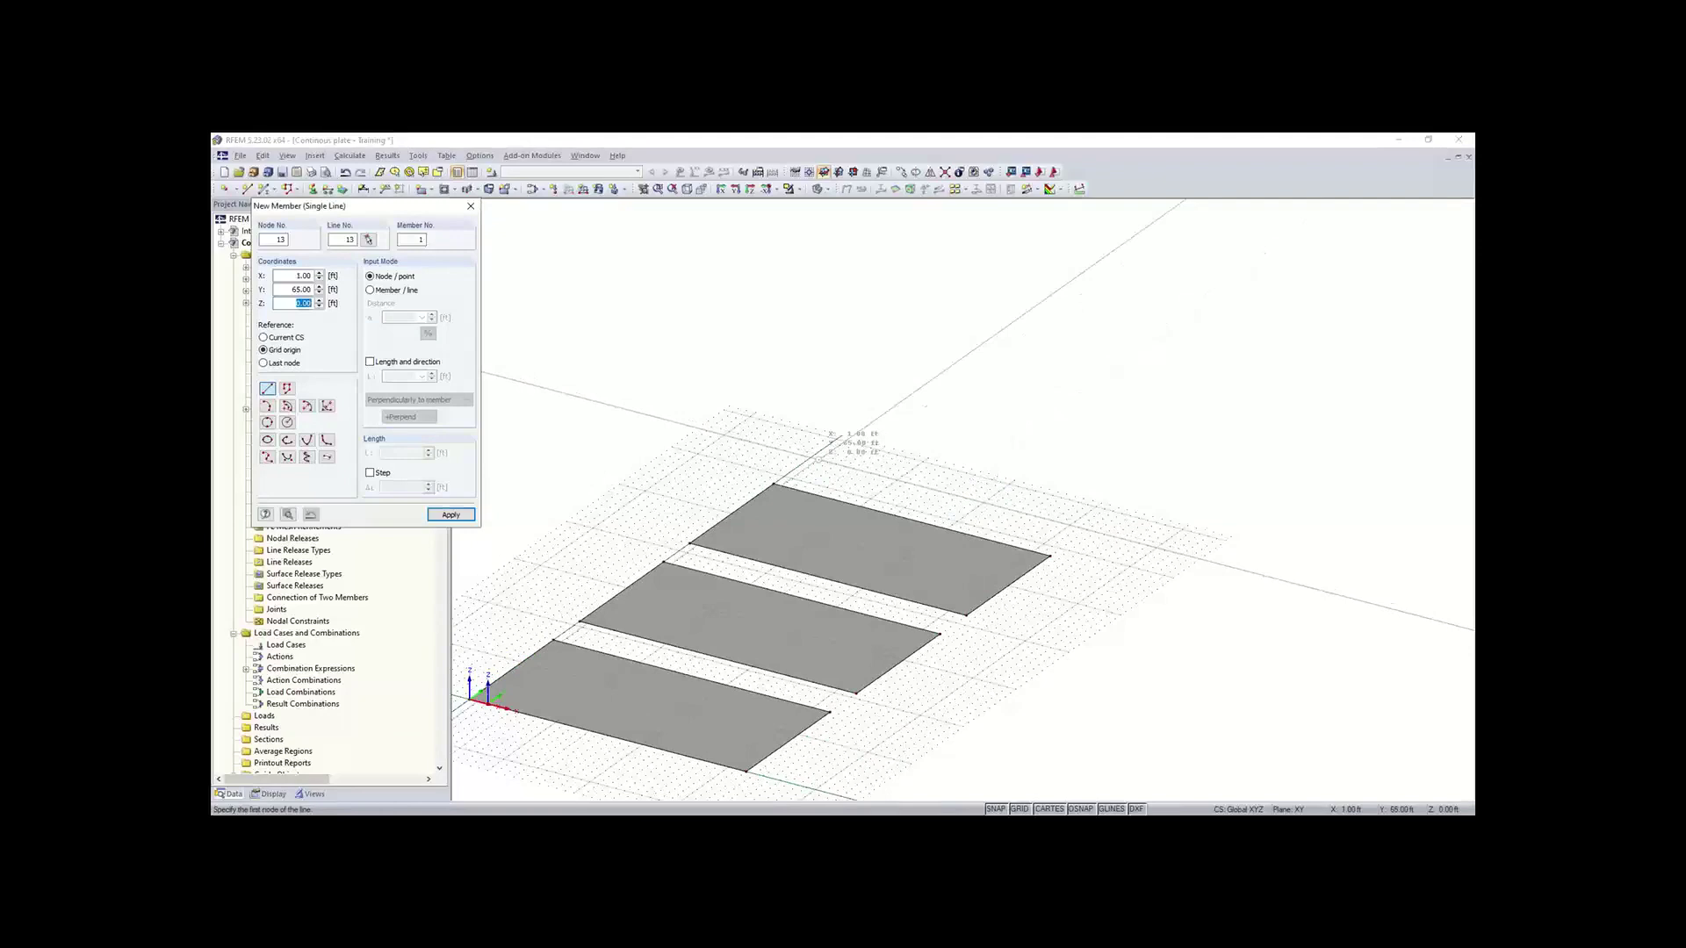
scroll(819, 459, "up", 3)
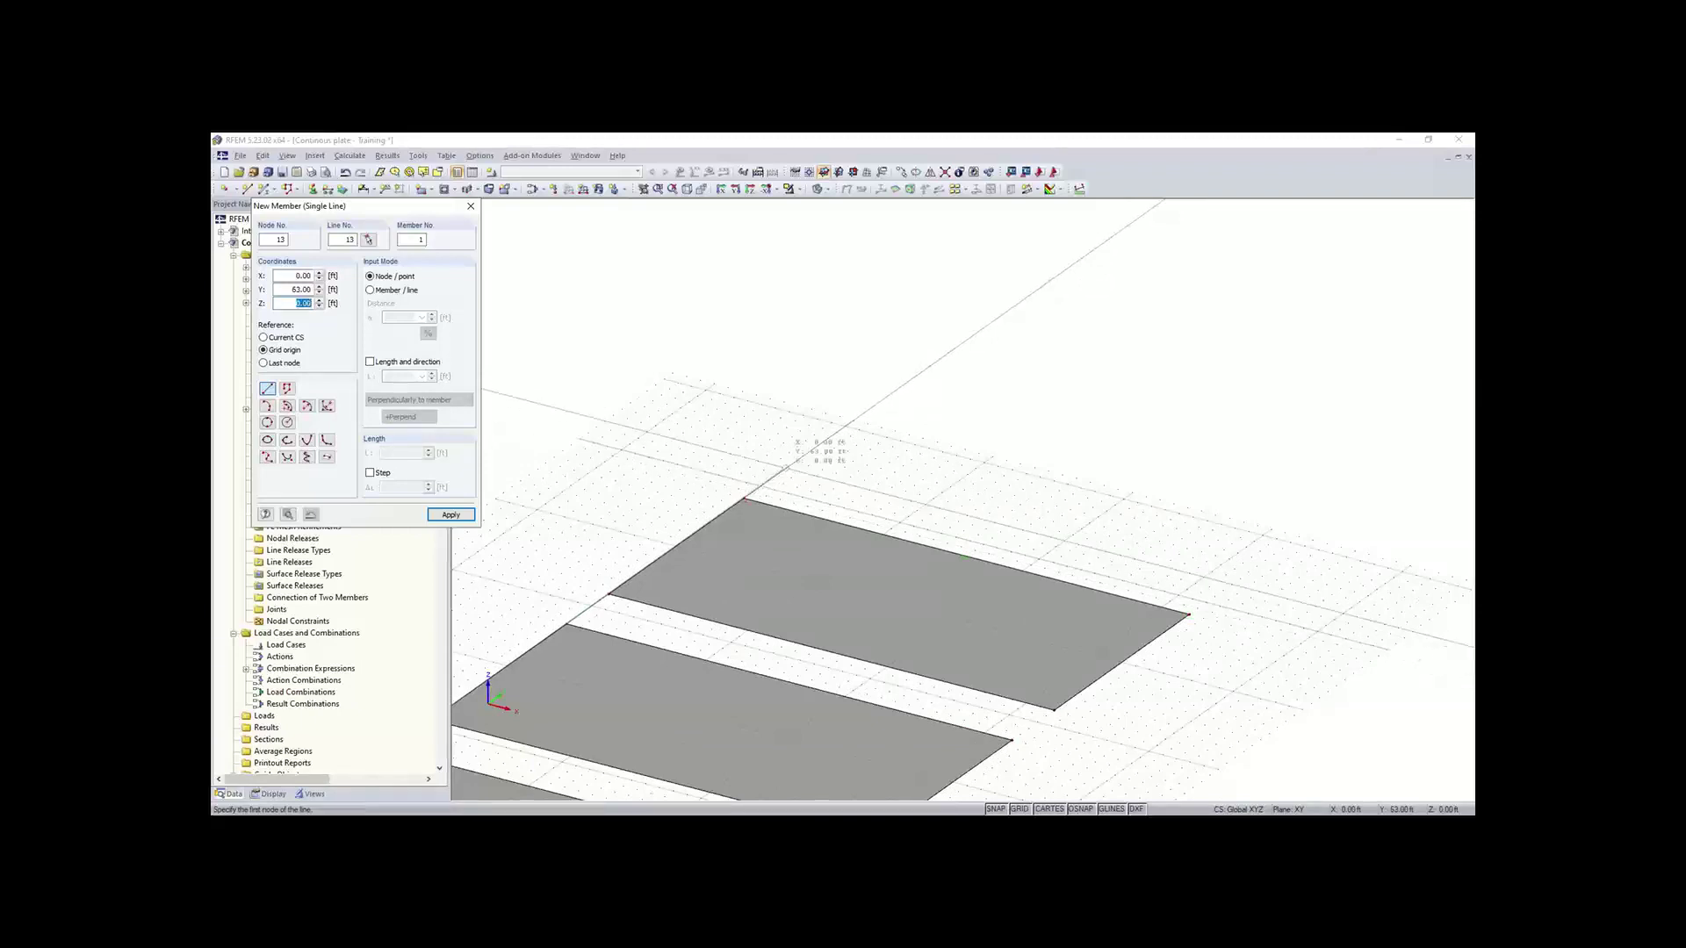
left_click(787, 467)
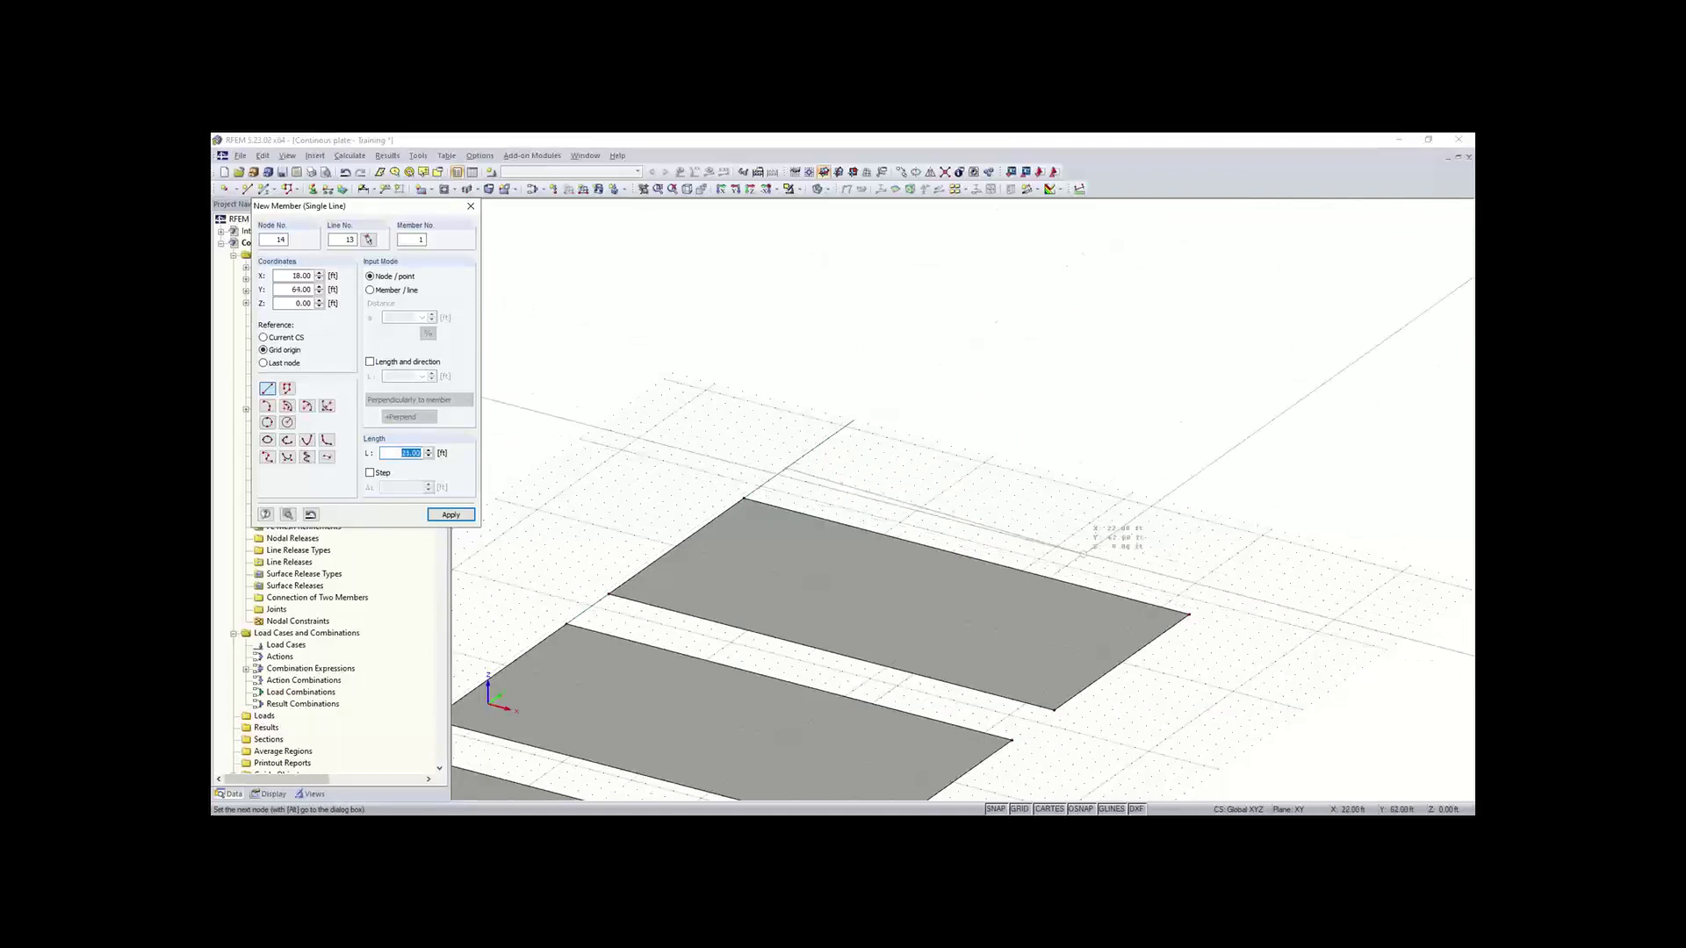
middle_click_drag(1172, 562, 1121, 459)
key("alt")
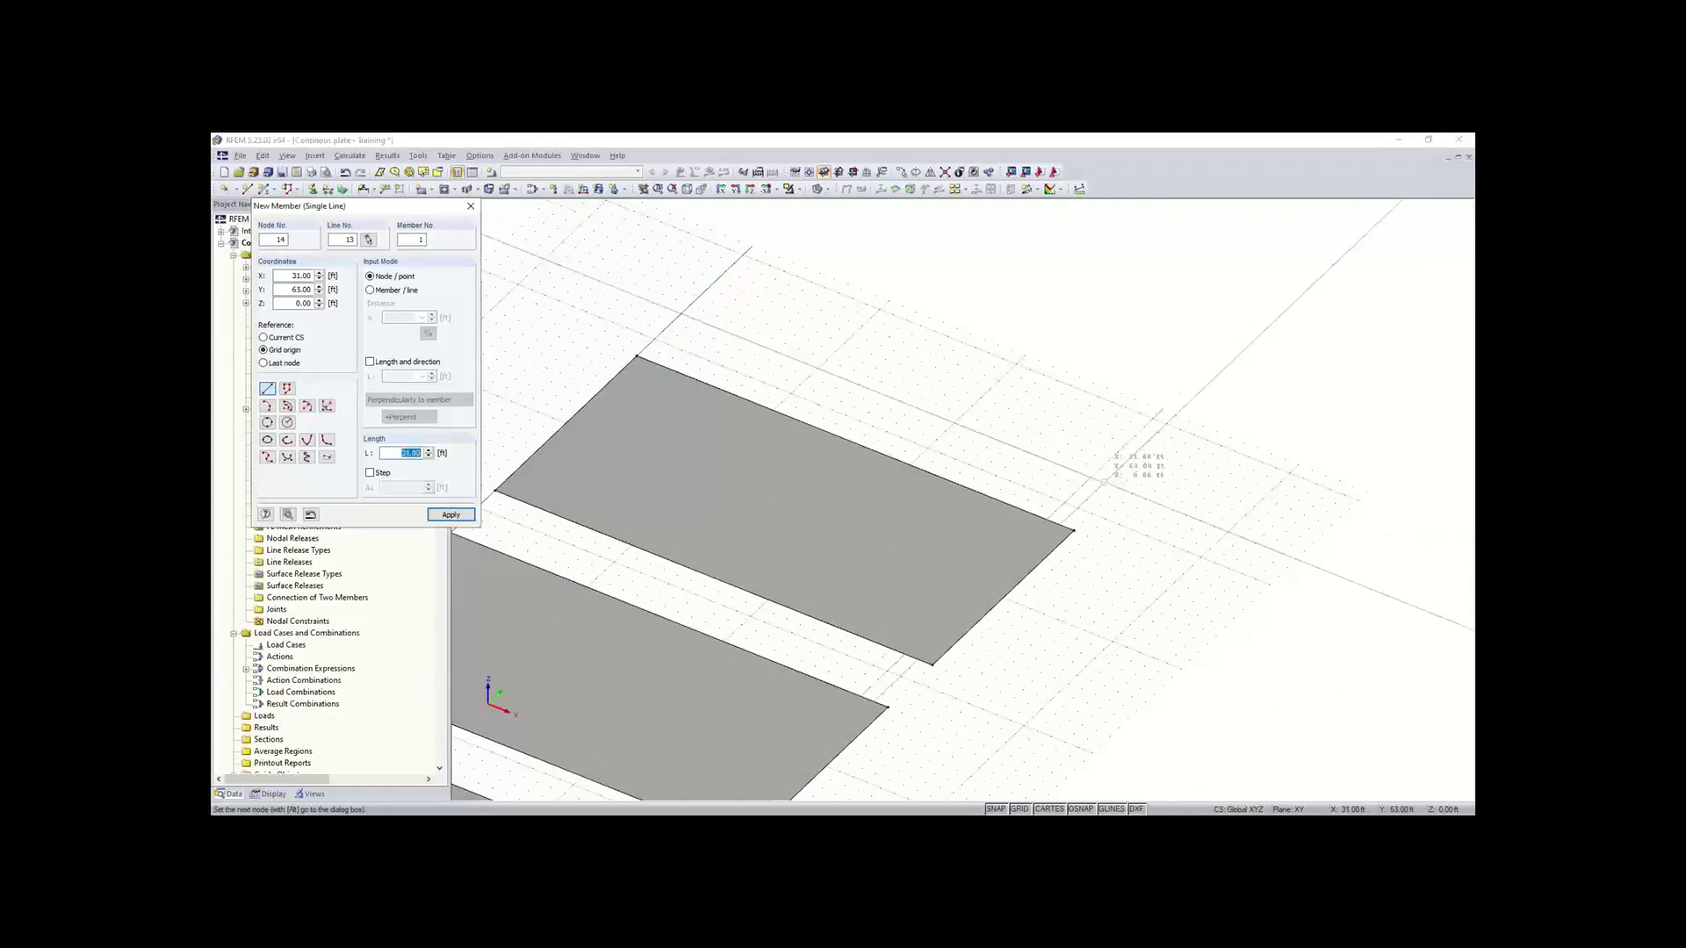
left_click(1121, 494)
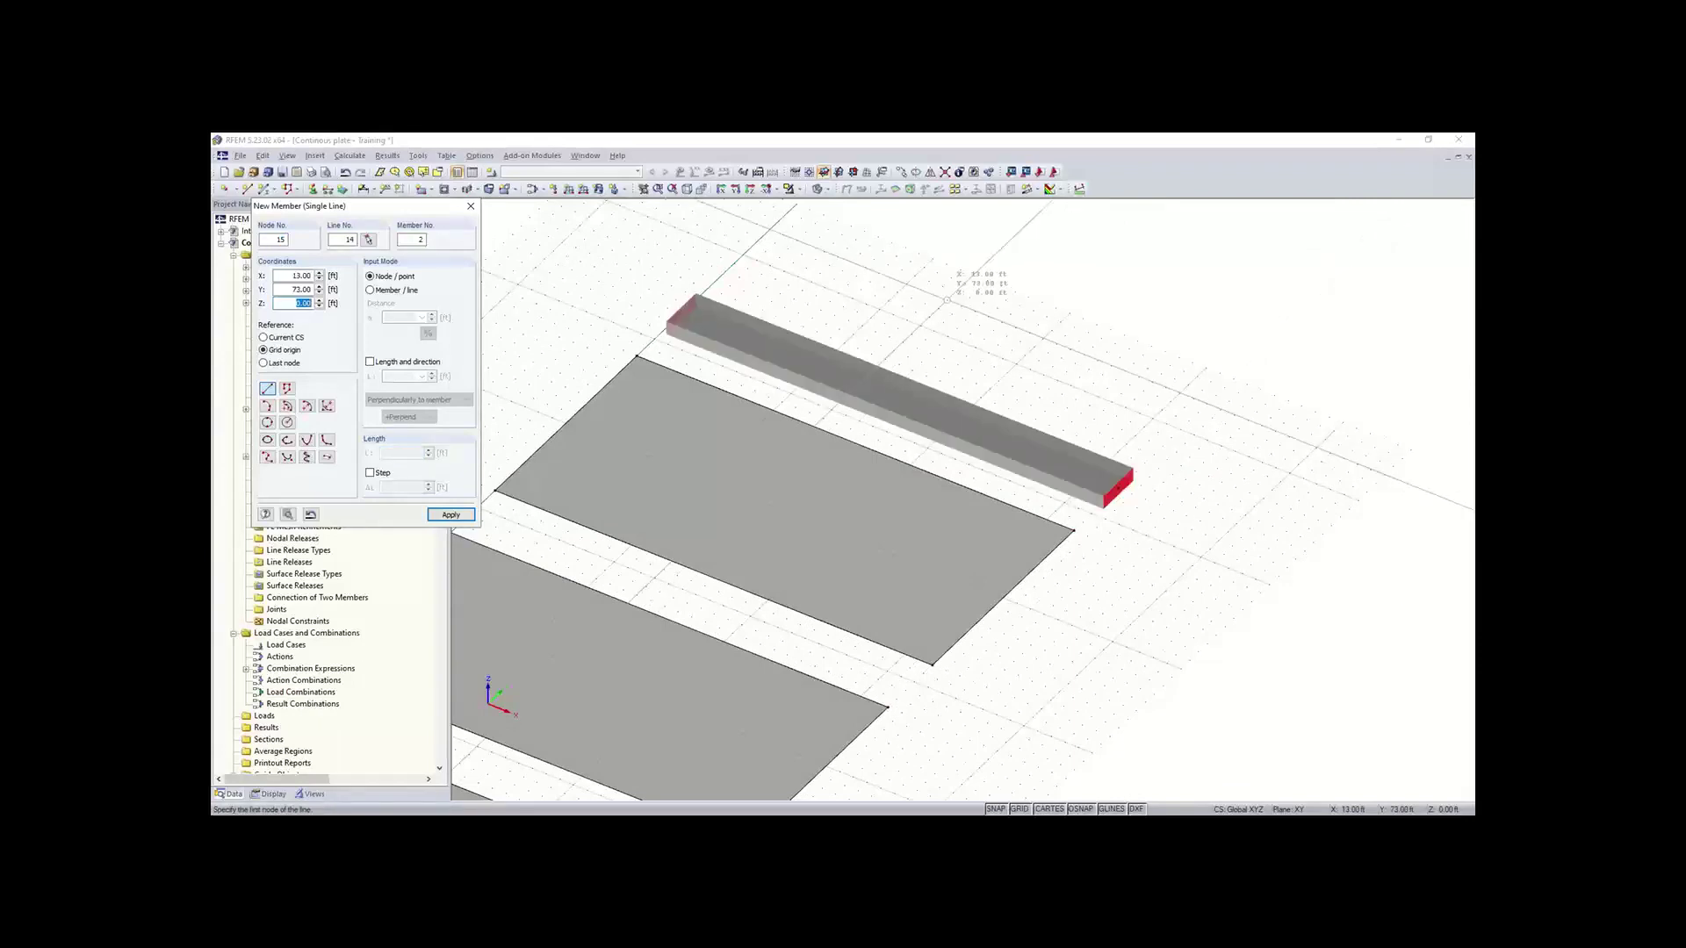
key("Escape")
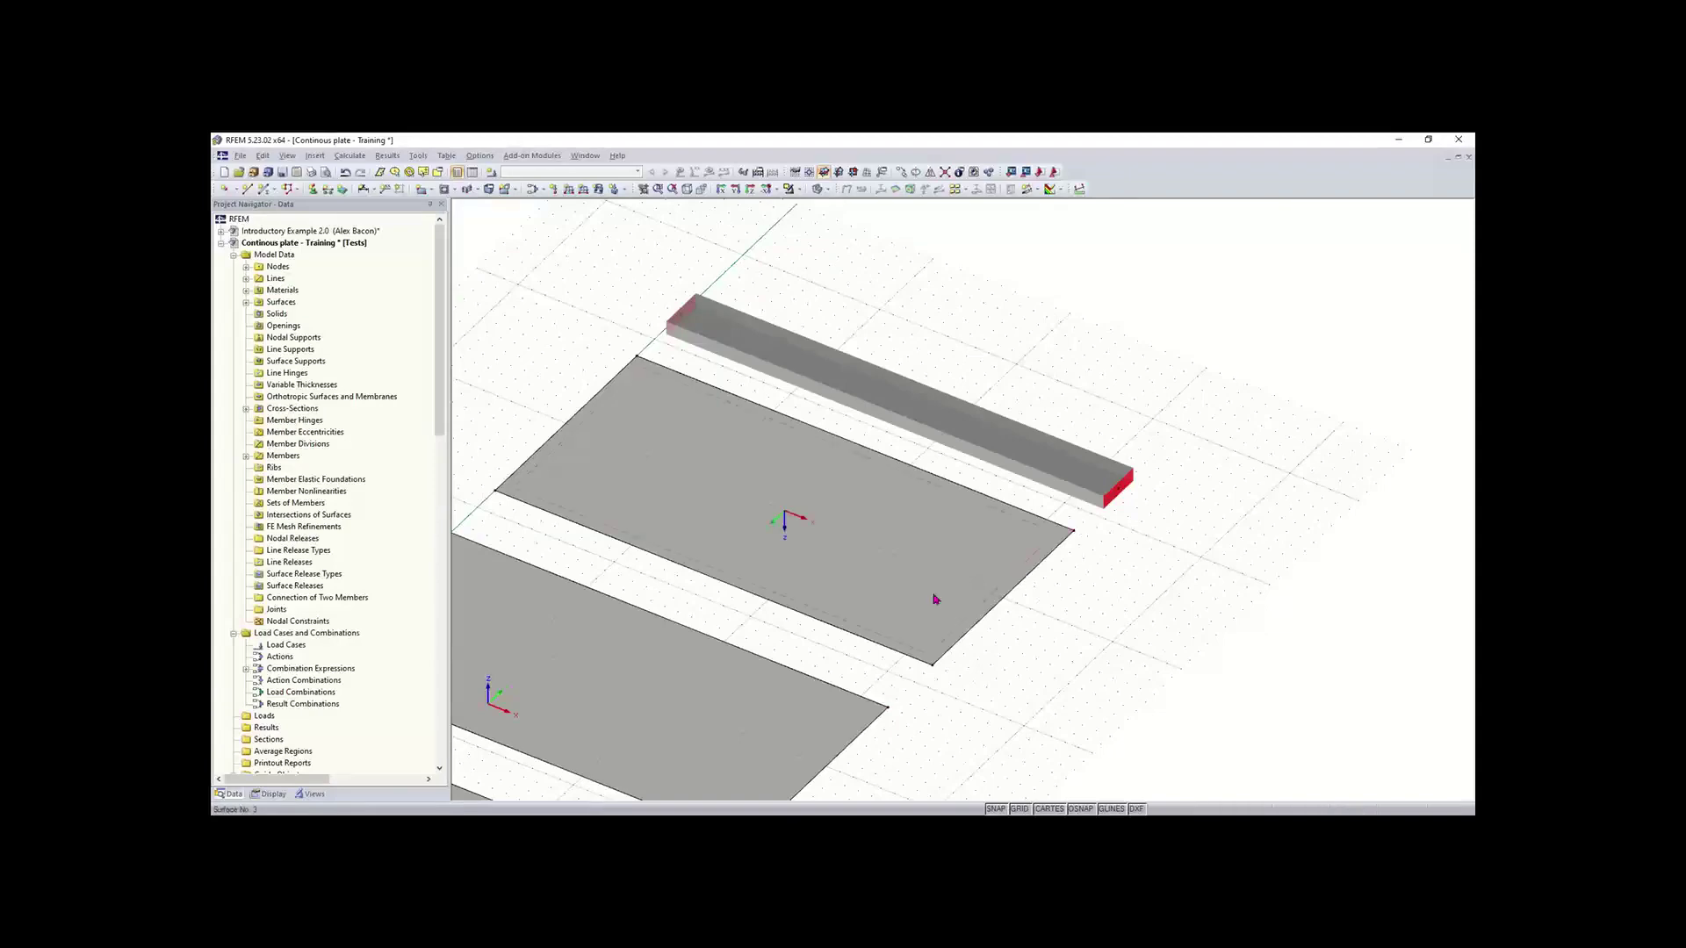
scroll(937, 583, "down", 3)
mouse_move(973, 456)
middle_mouse_down()
mouse_move(952, 471)
mouse_move(964, 447)
middle_mouse_up()
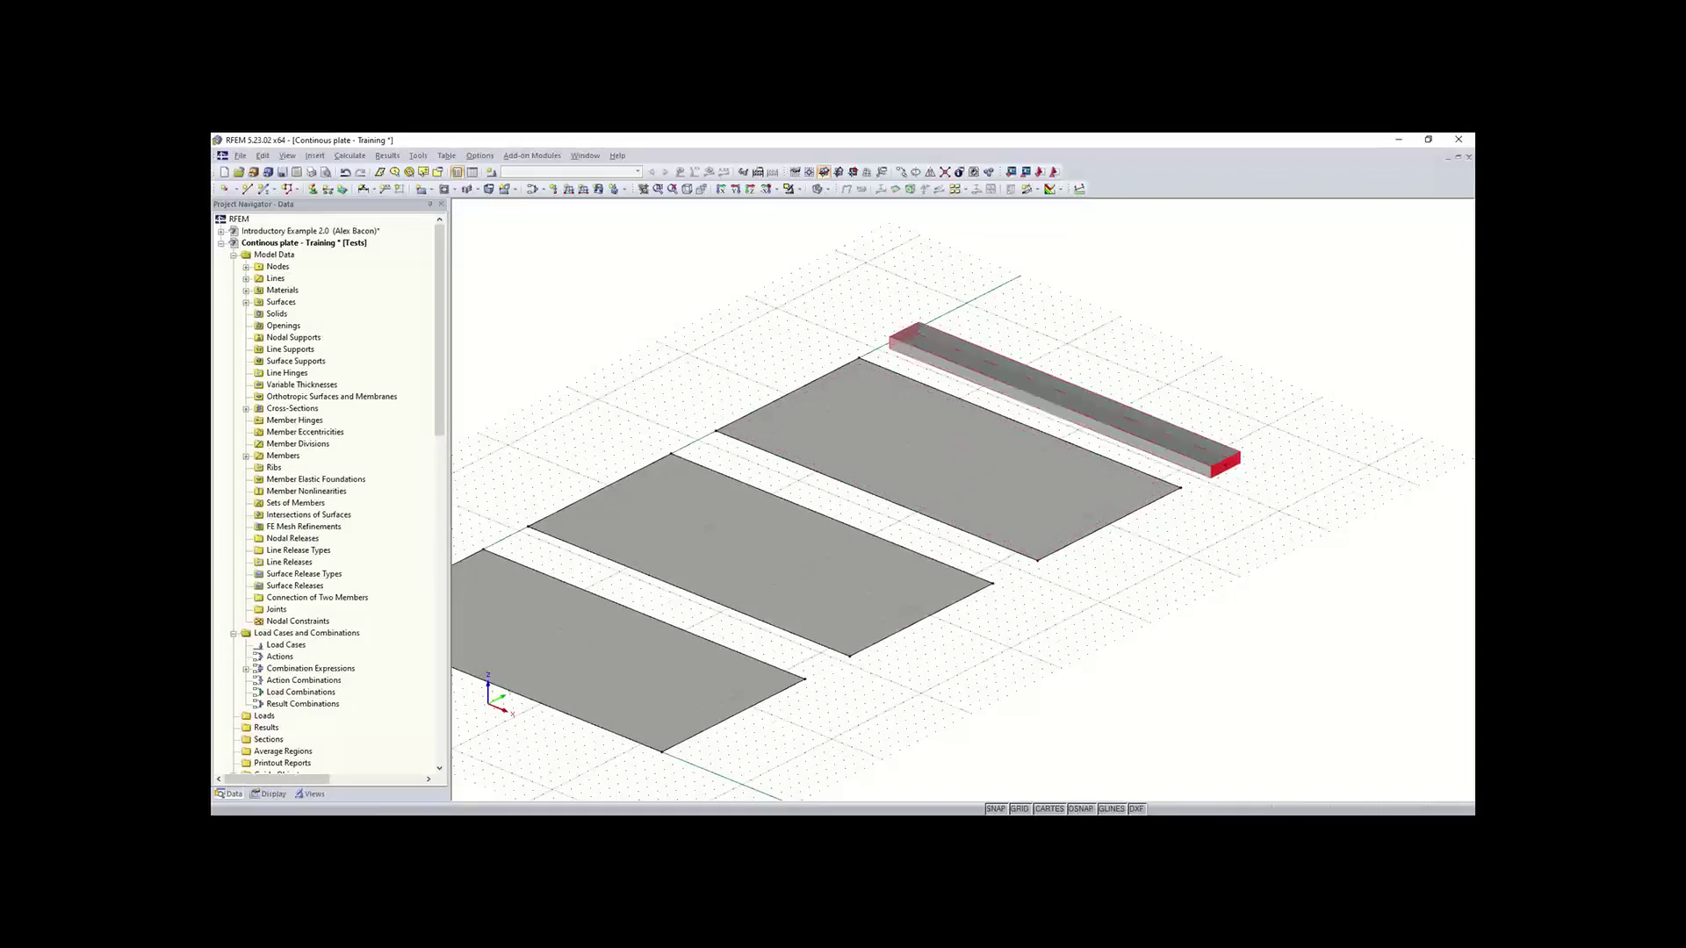
scroll(559, 579, "down", 1)
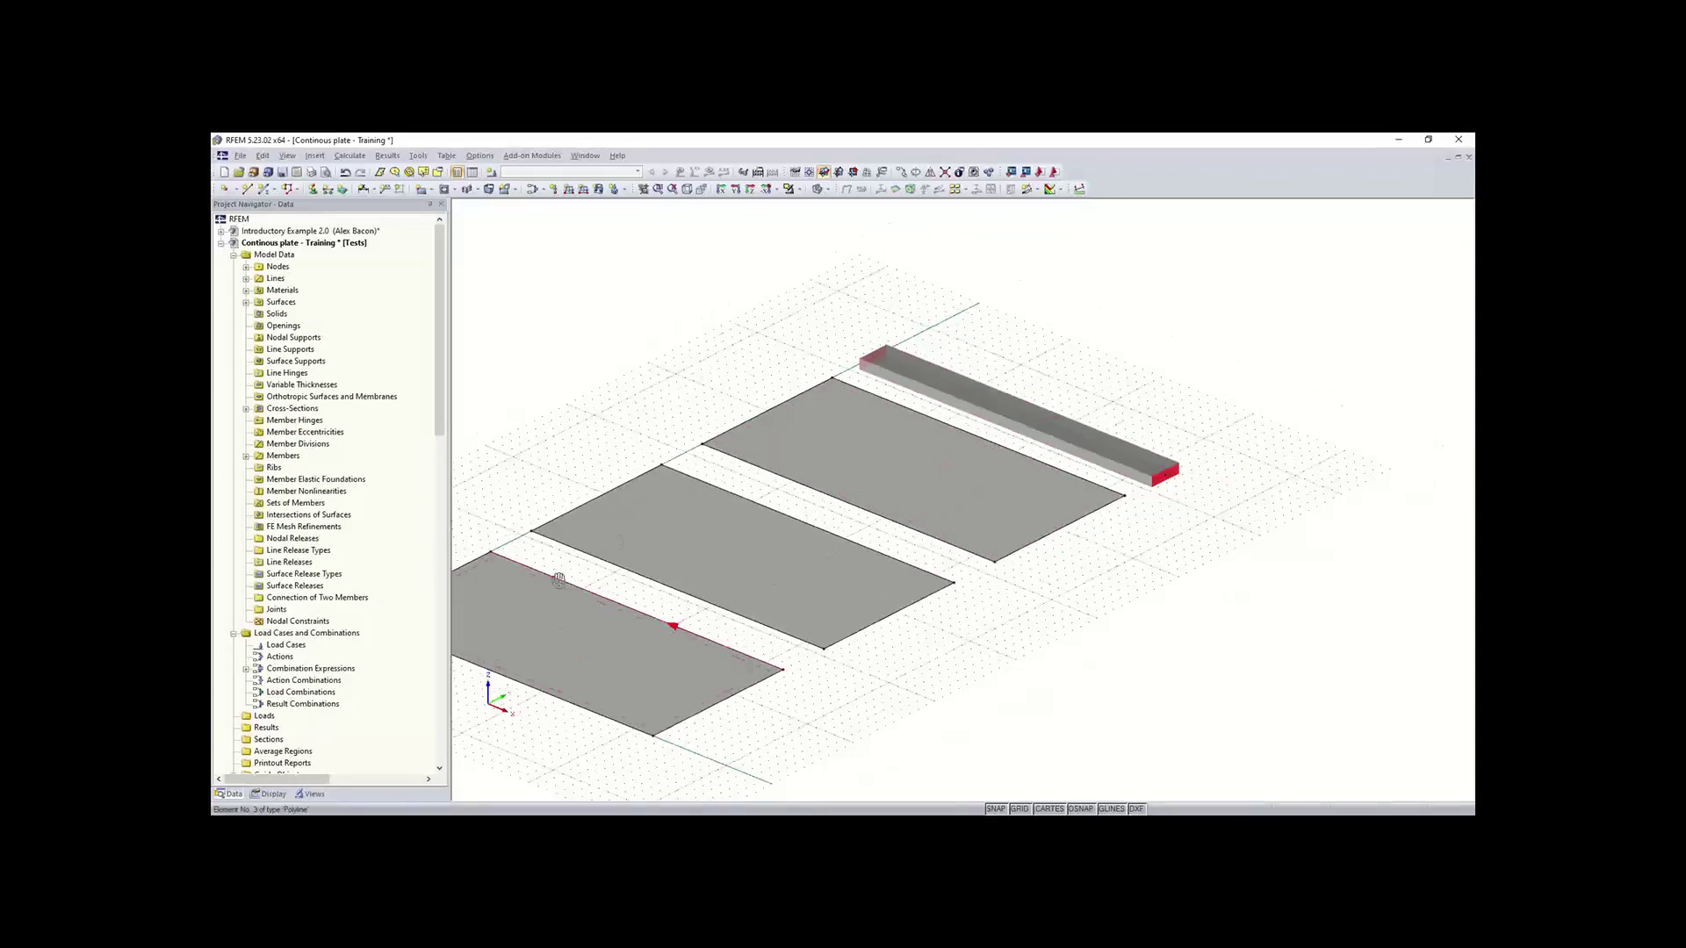
middle_click_drag(558, 580, 649, 522)
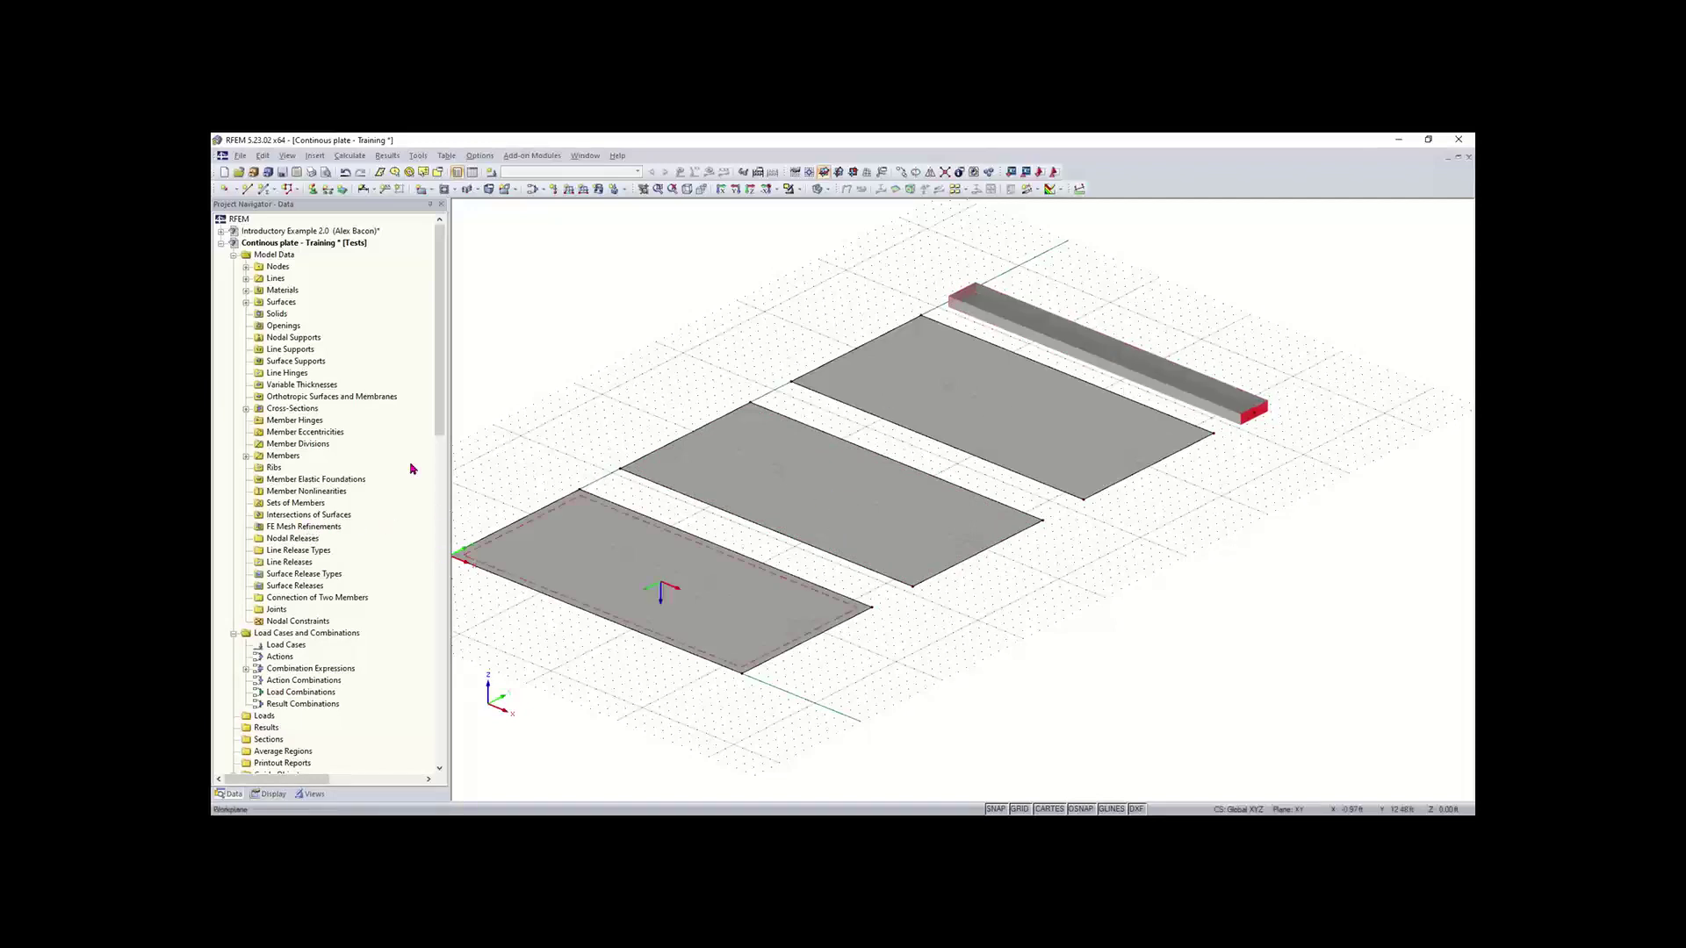
right_click(604, 627)
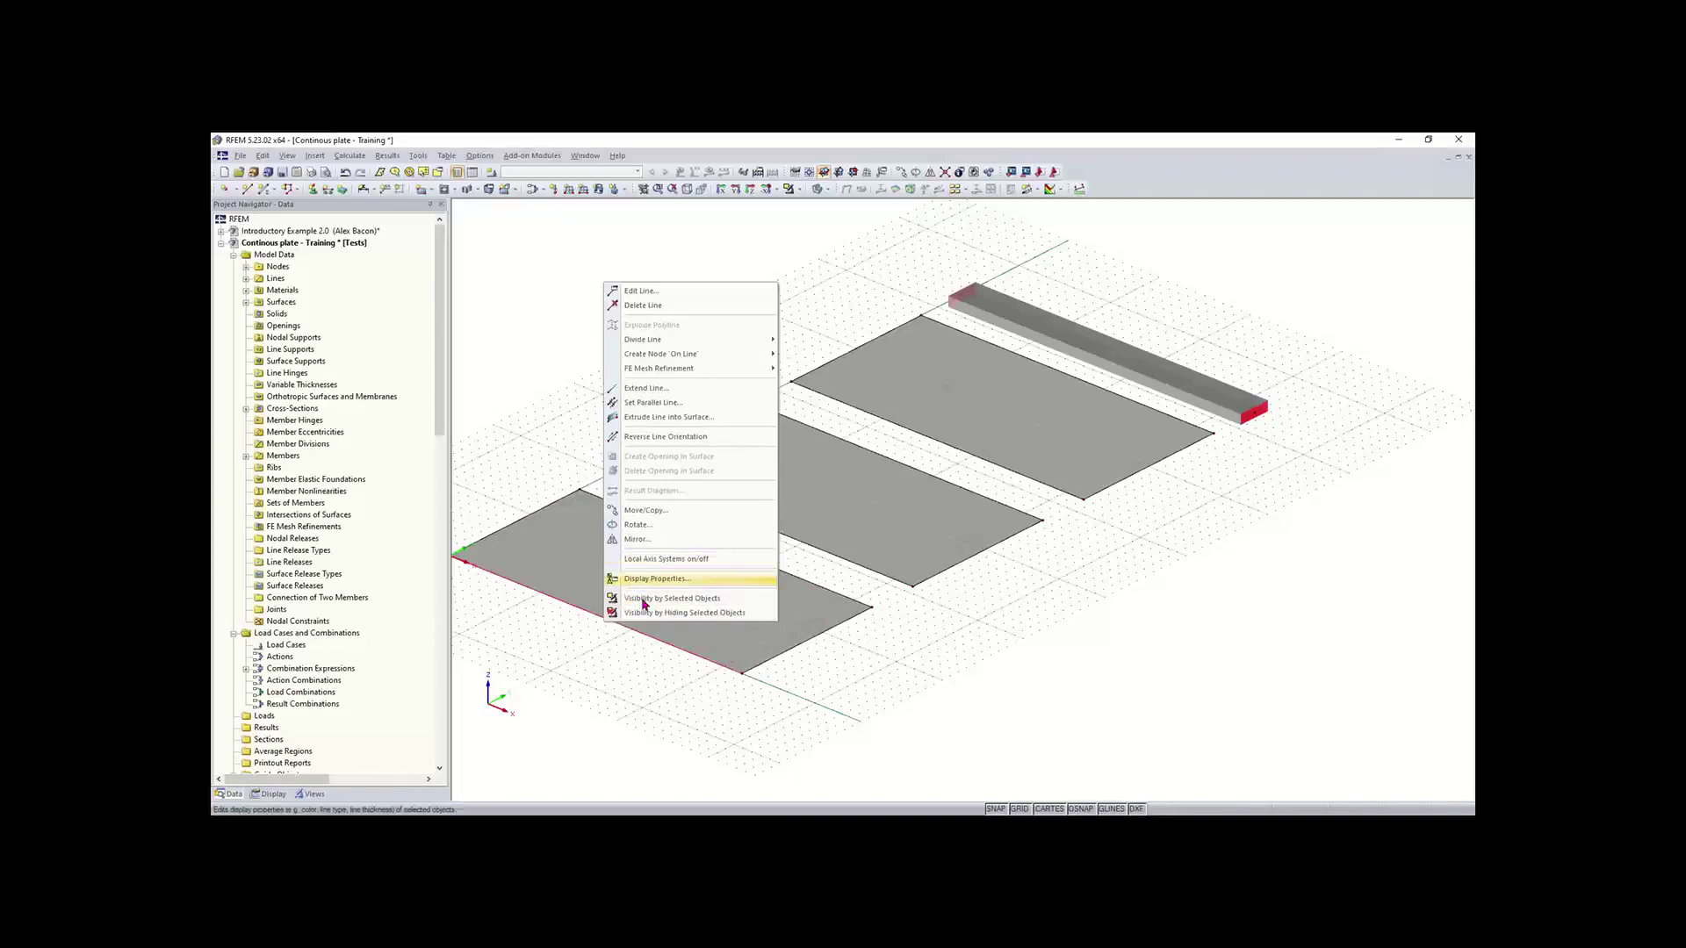
left_click(584, 637)
right_click(584, 639)
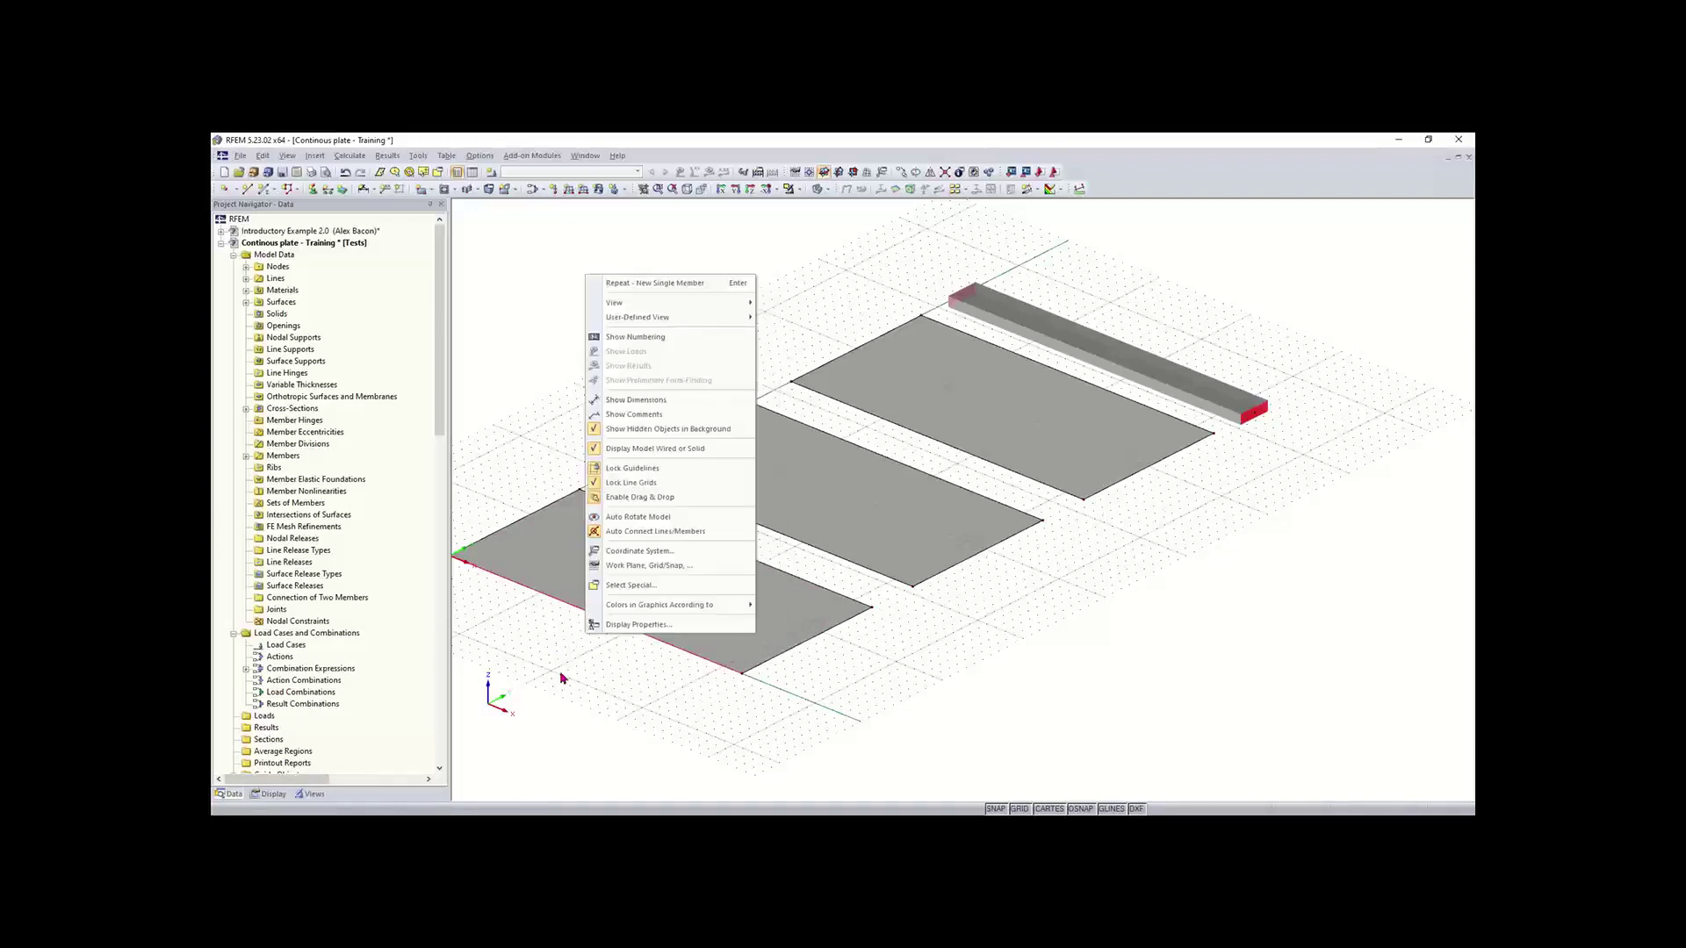
left_click(714, 681)
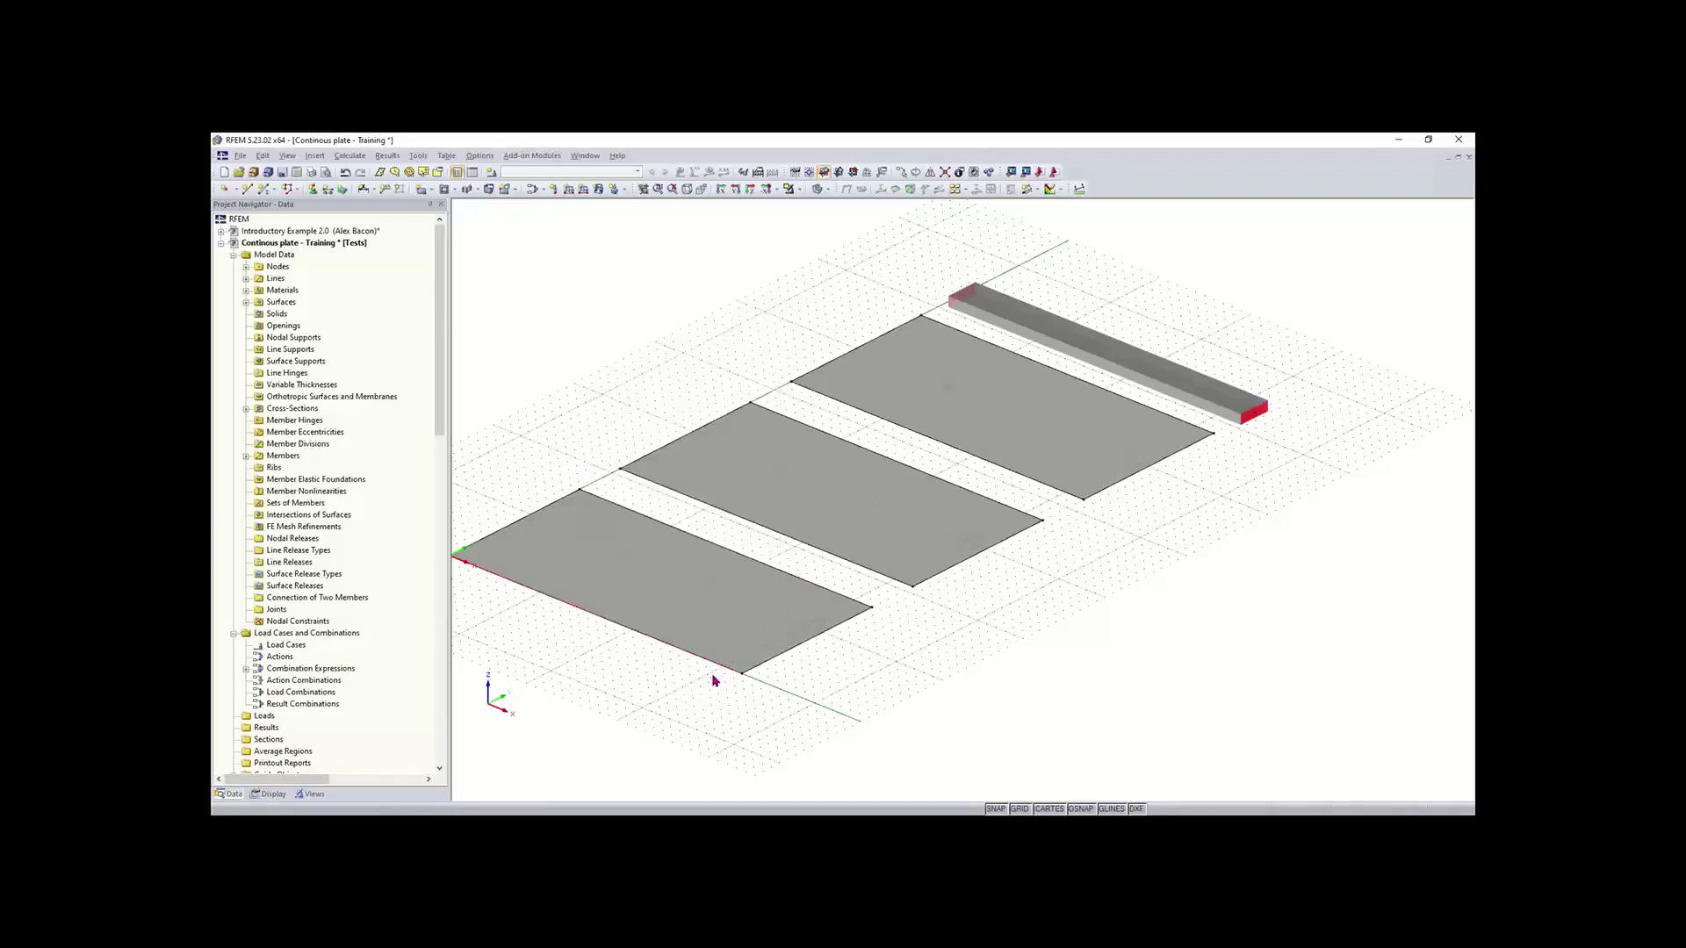
right_click(644, 680)
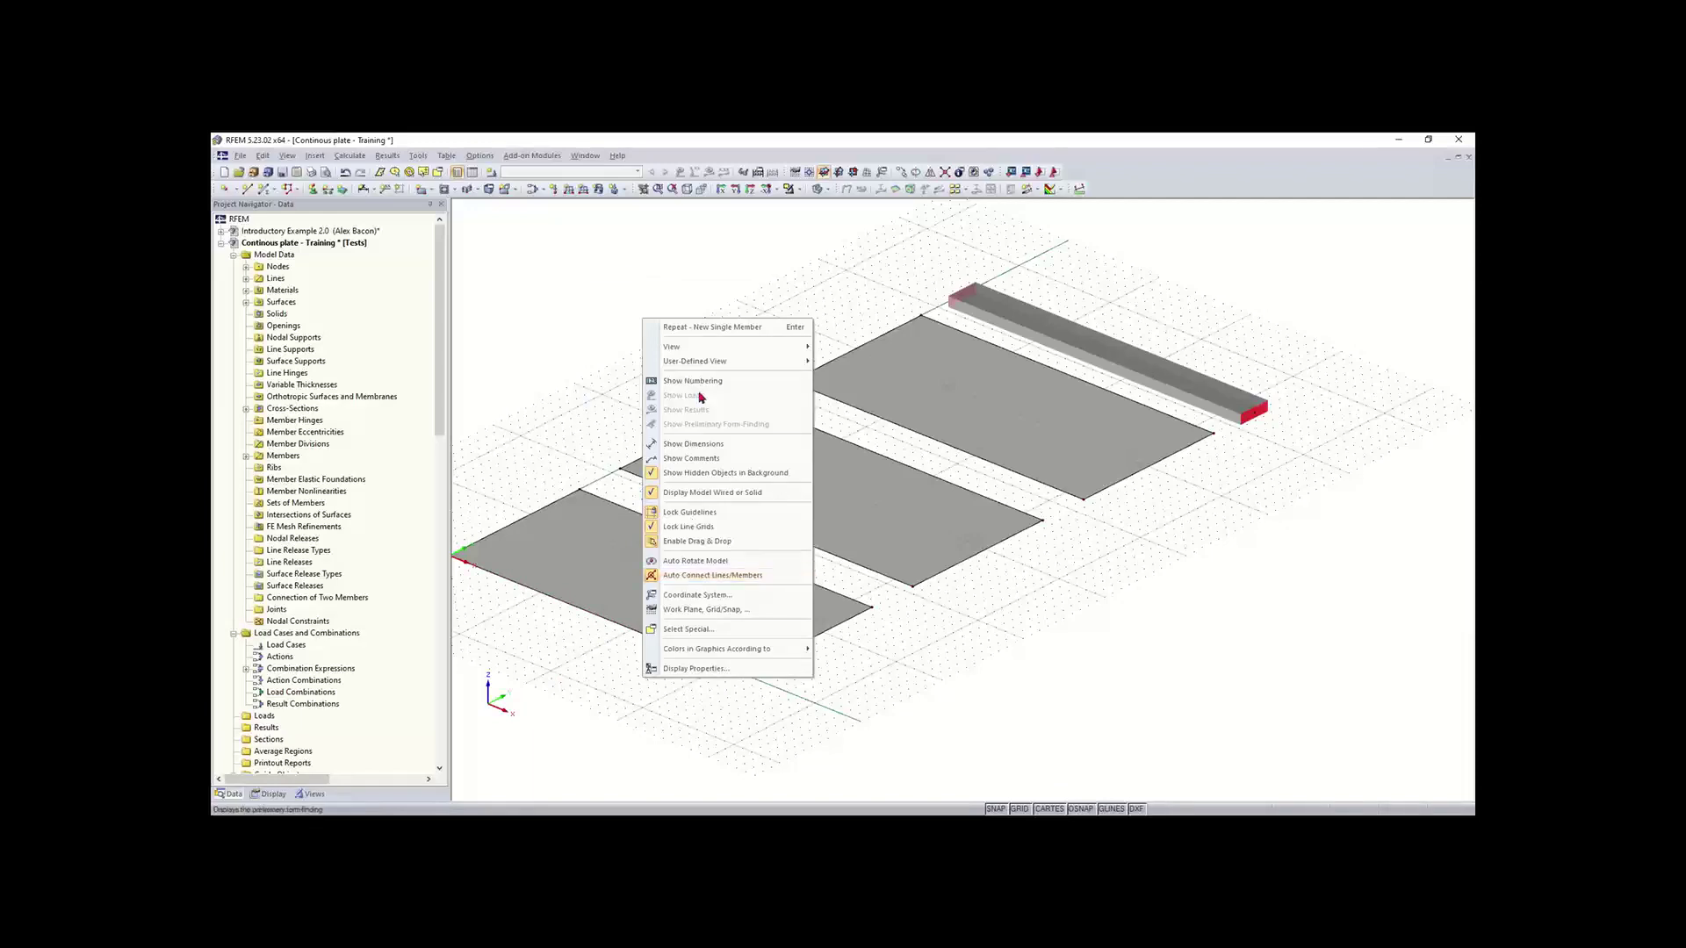
left_click(550, 389)
Step: Divide the first surface's front long edge by distance with a new intermediate node at 16 ft (50%)
right_click(626, 633)
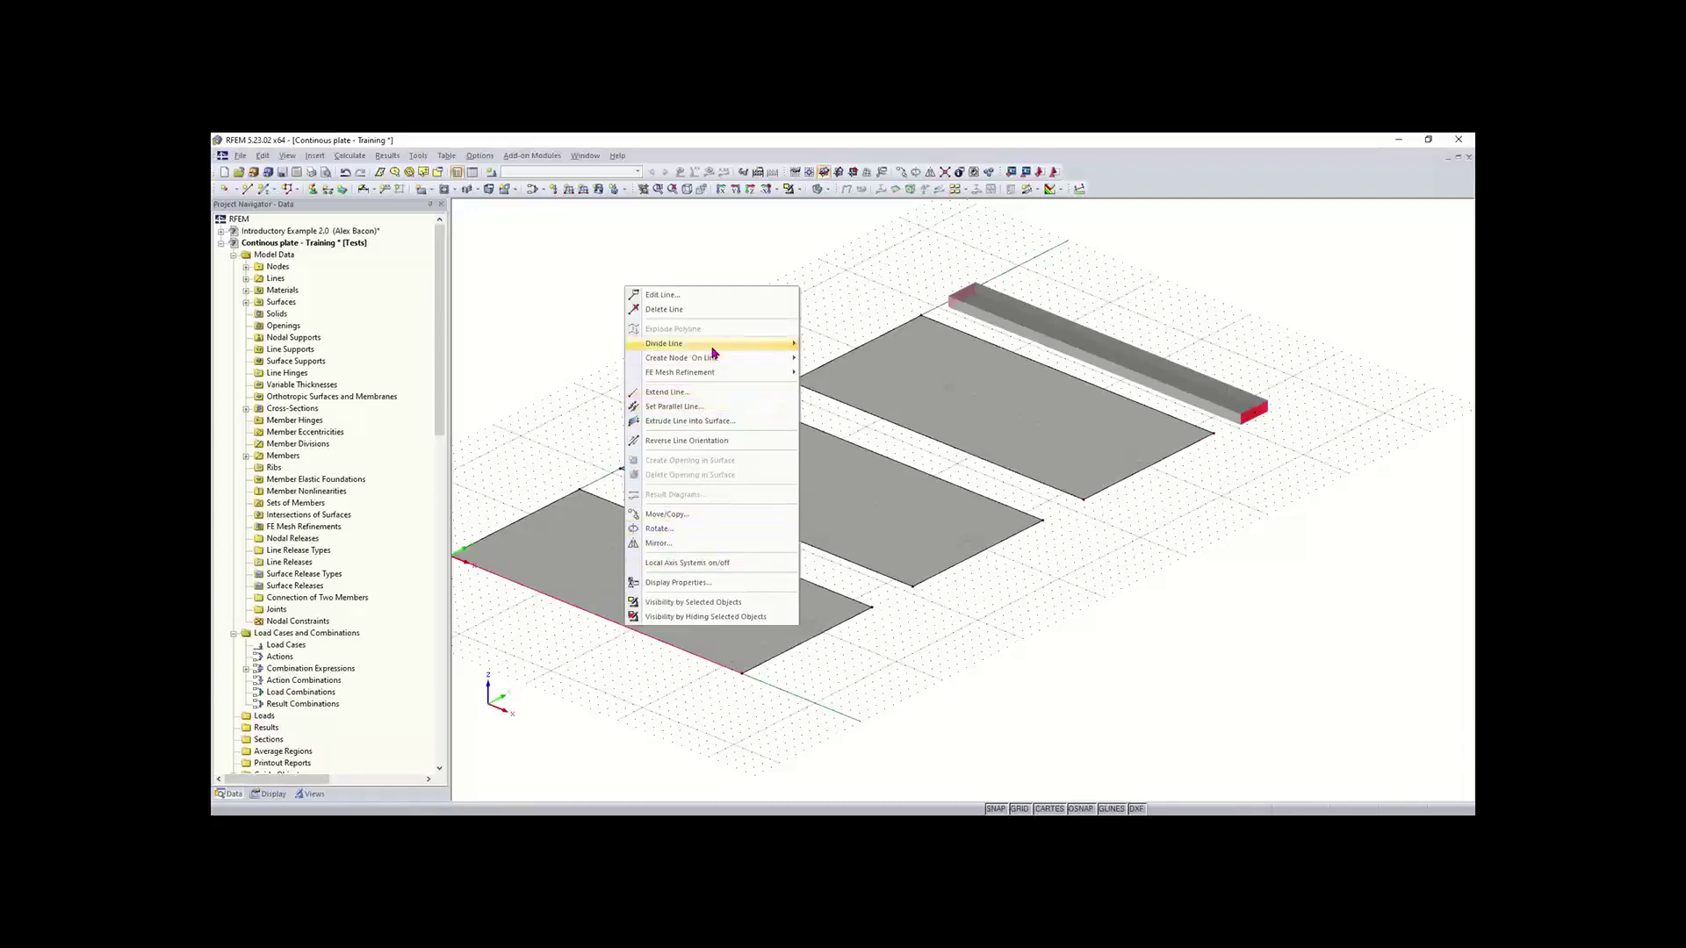
mouse_move(712, 348)
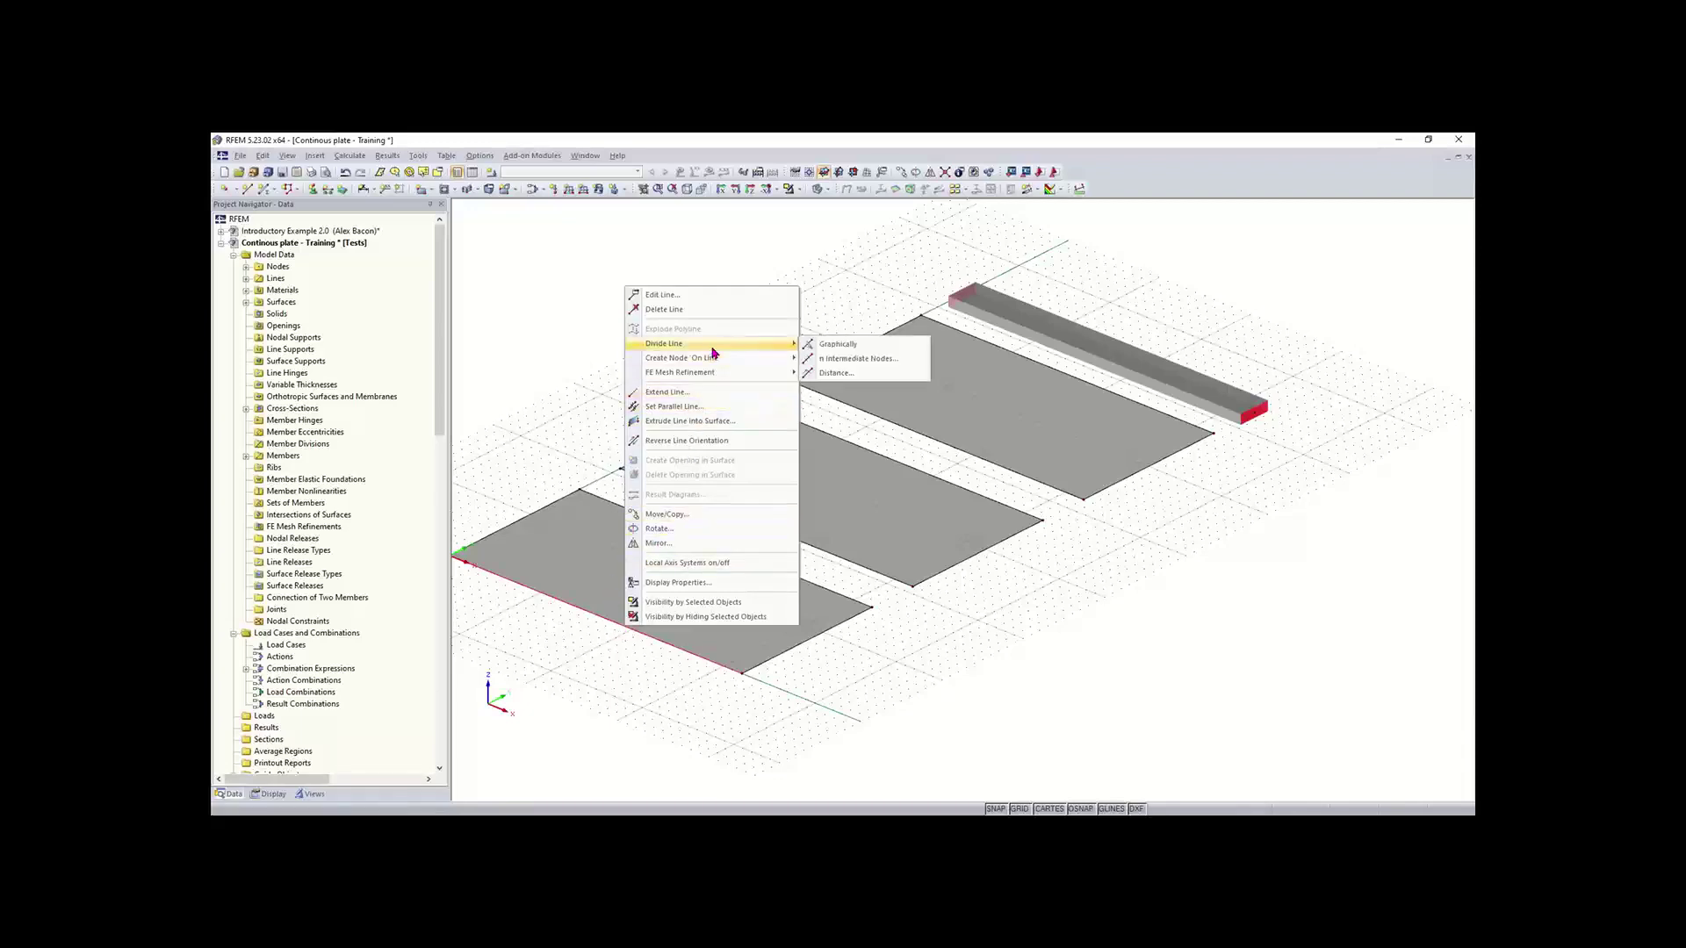
left_click(850, 375)
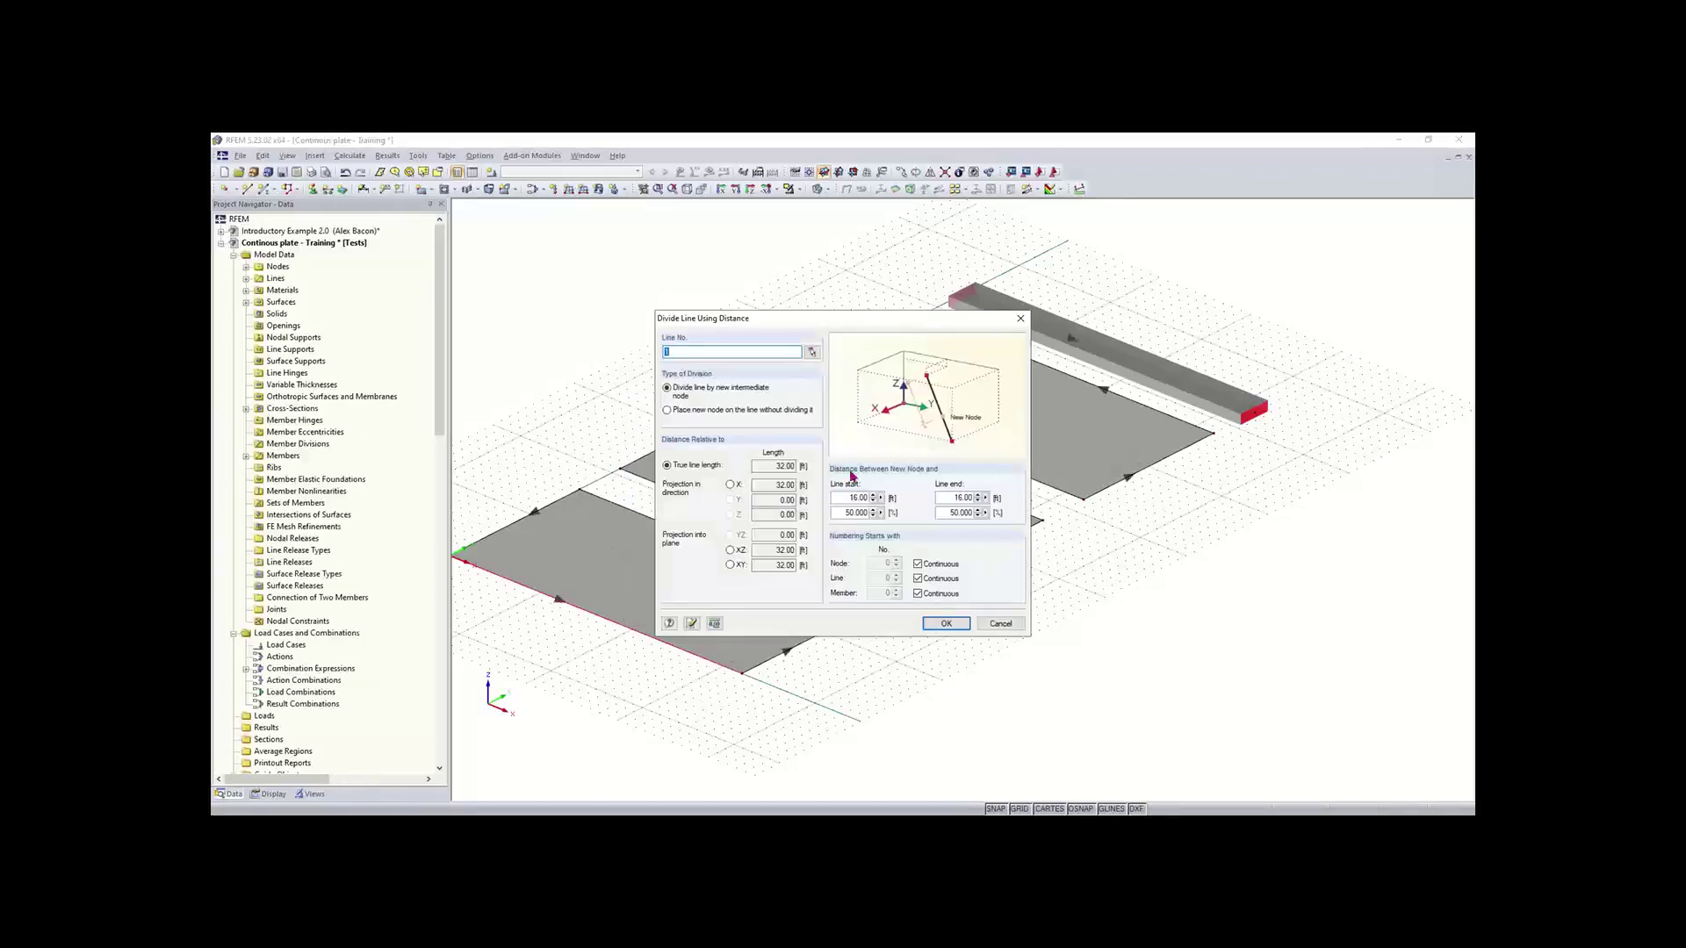
left_click_drag(834, 320, 981, 219)
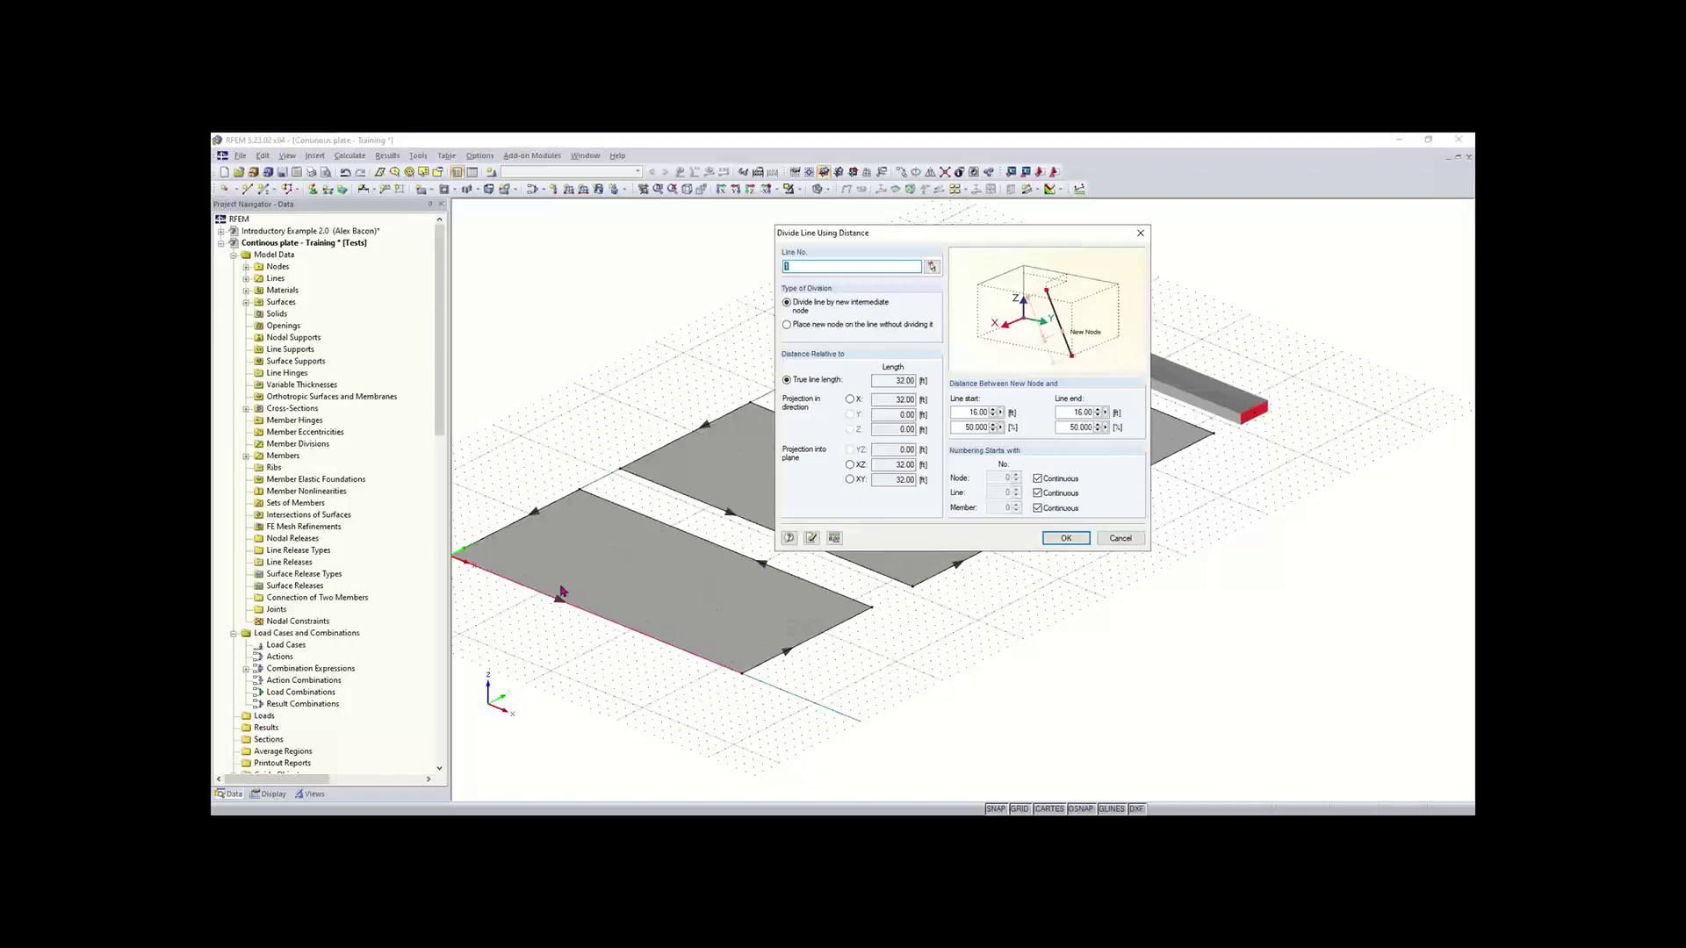
left_click(1065, 538)
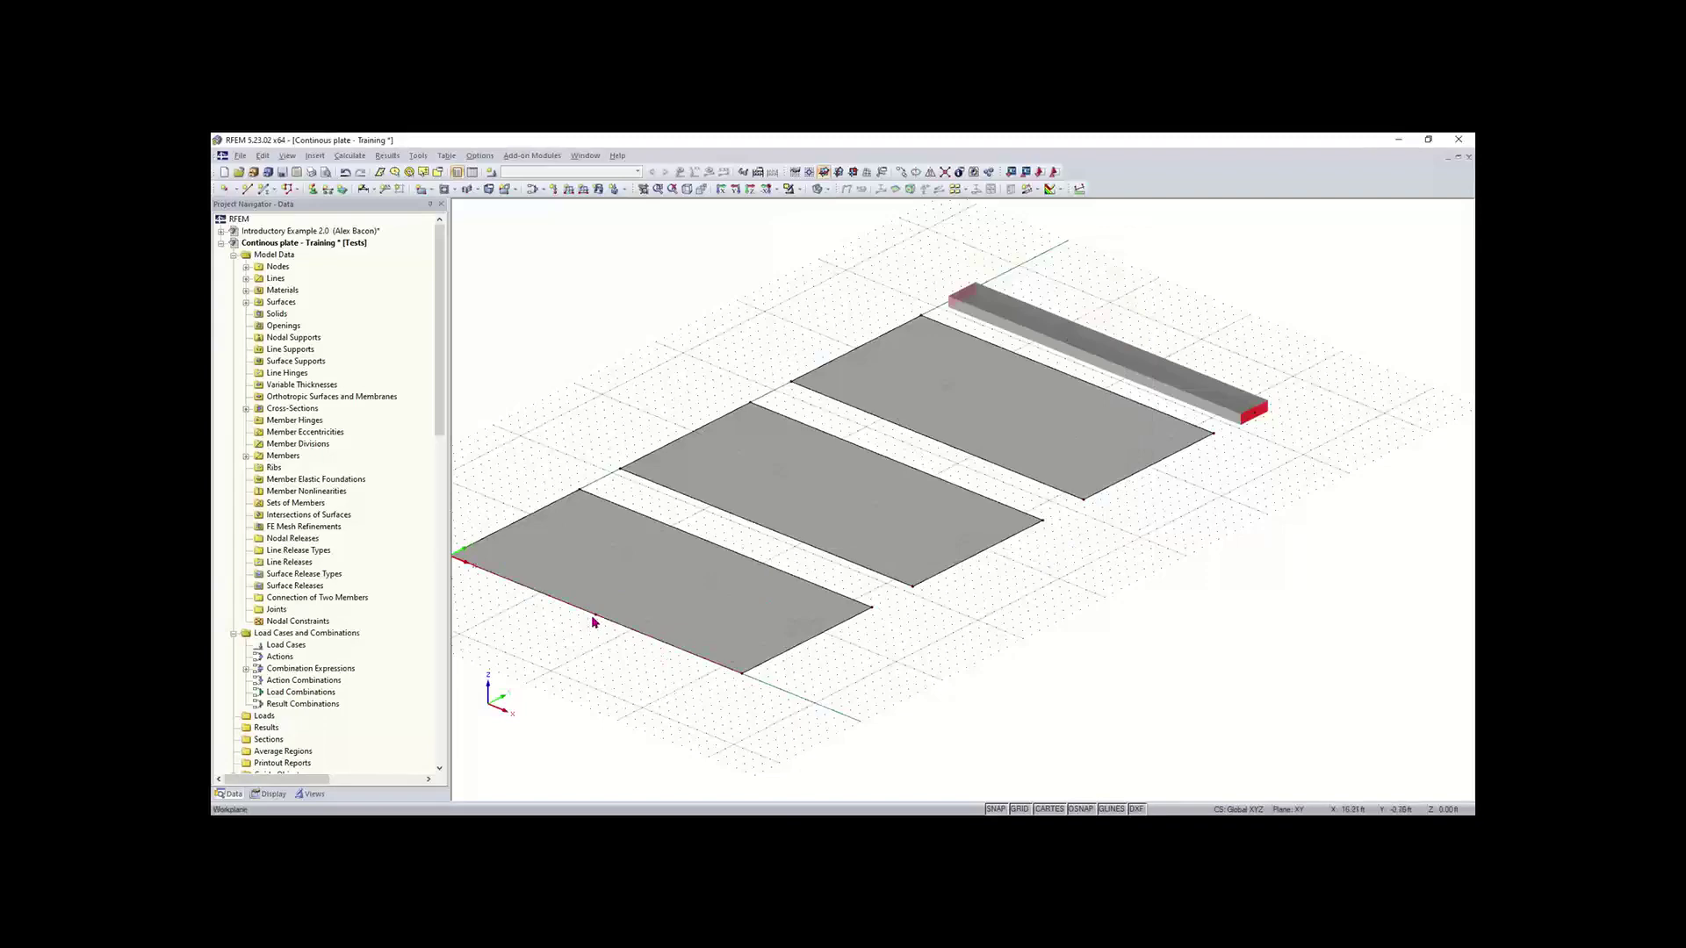
Step: Divide the first surface's rear long edge with one new intermediate node at midspan
scroll(595, 620, "up", 2)
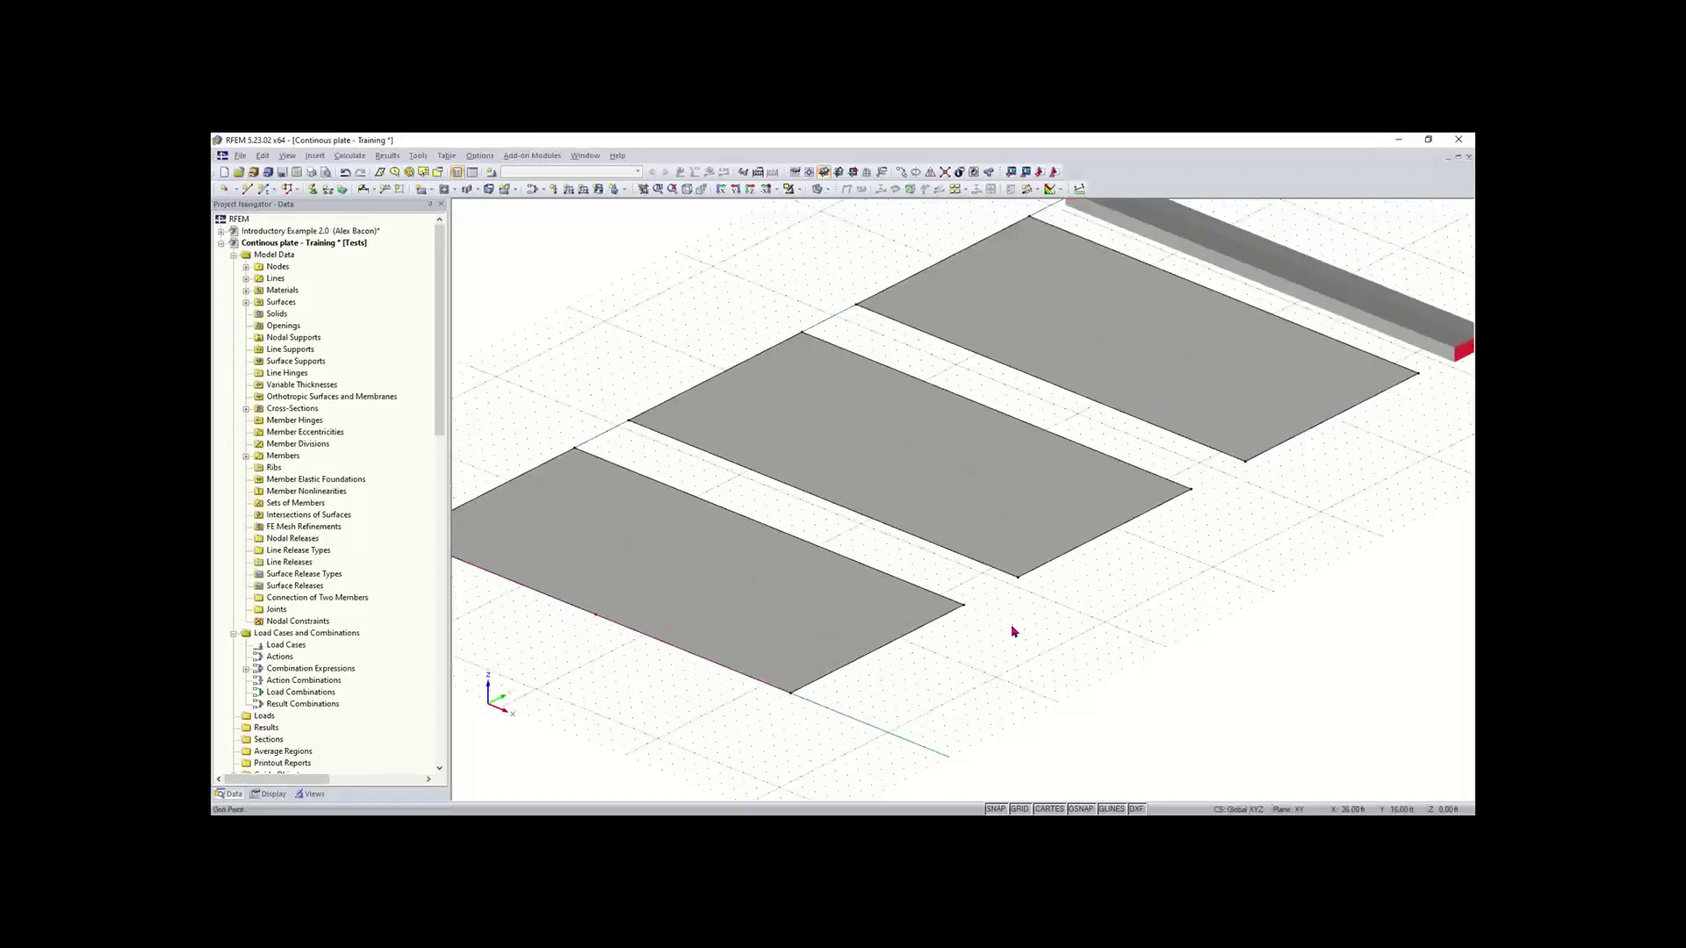
scroll(1008, 629, "down", 2)
middle_click_drag(1012, 635, 809, 587)
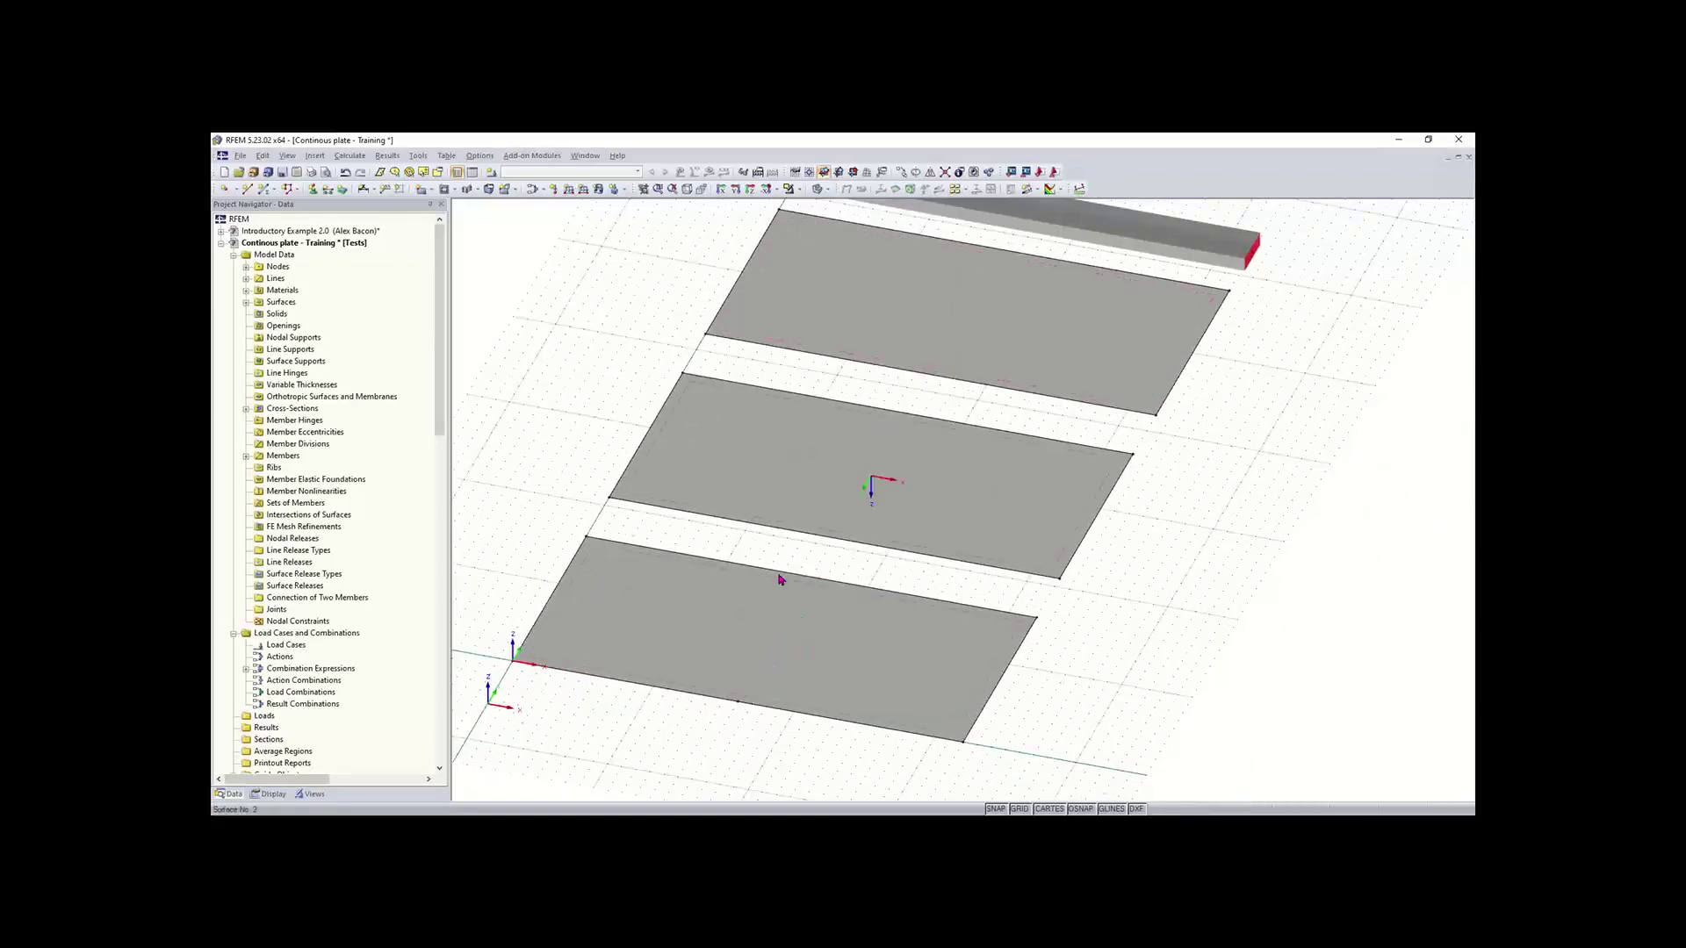
right_click(793, 579)
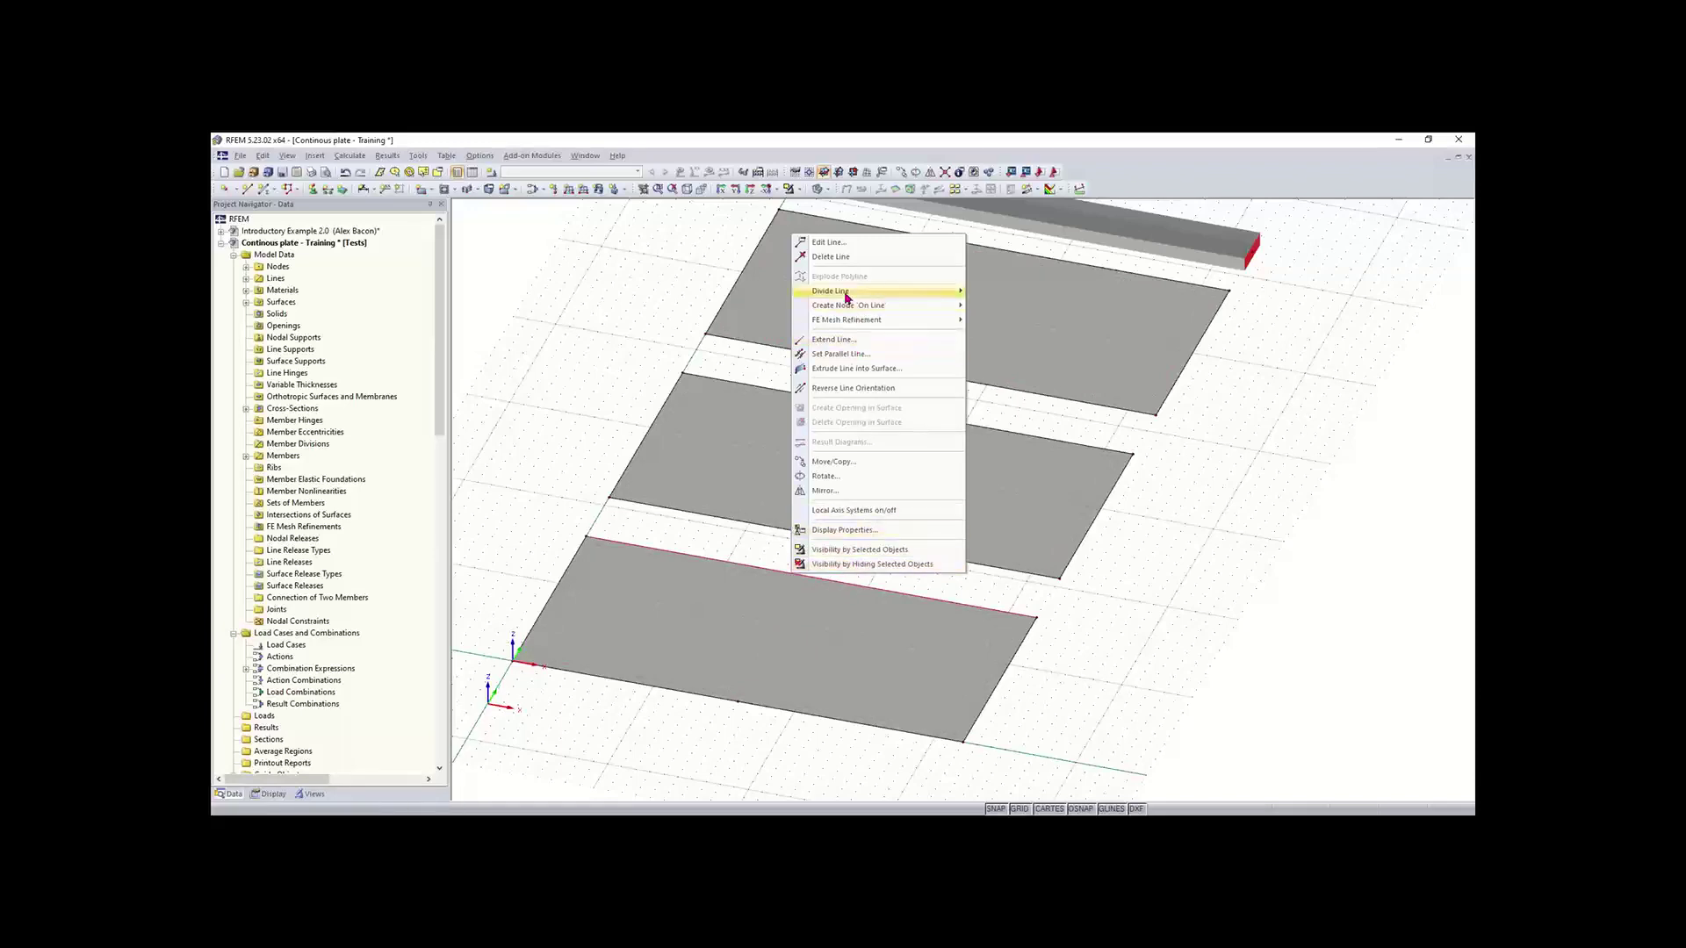
mouse_move(853, 296)
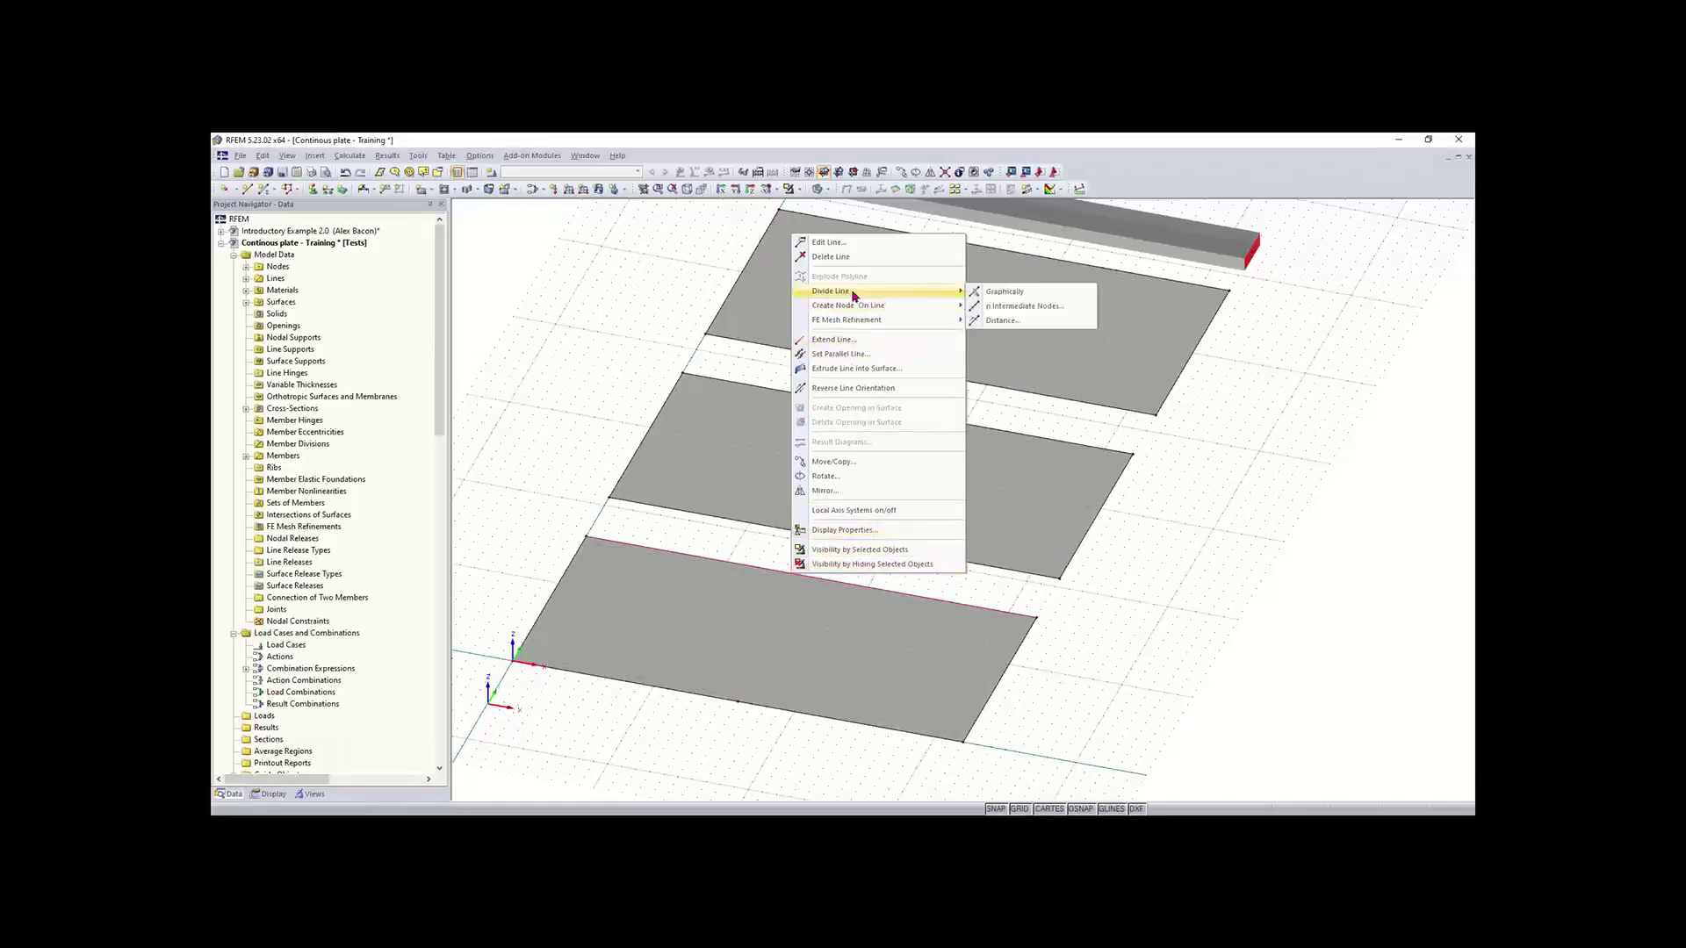
left_click(1023, 306)
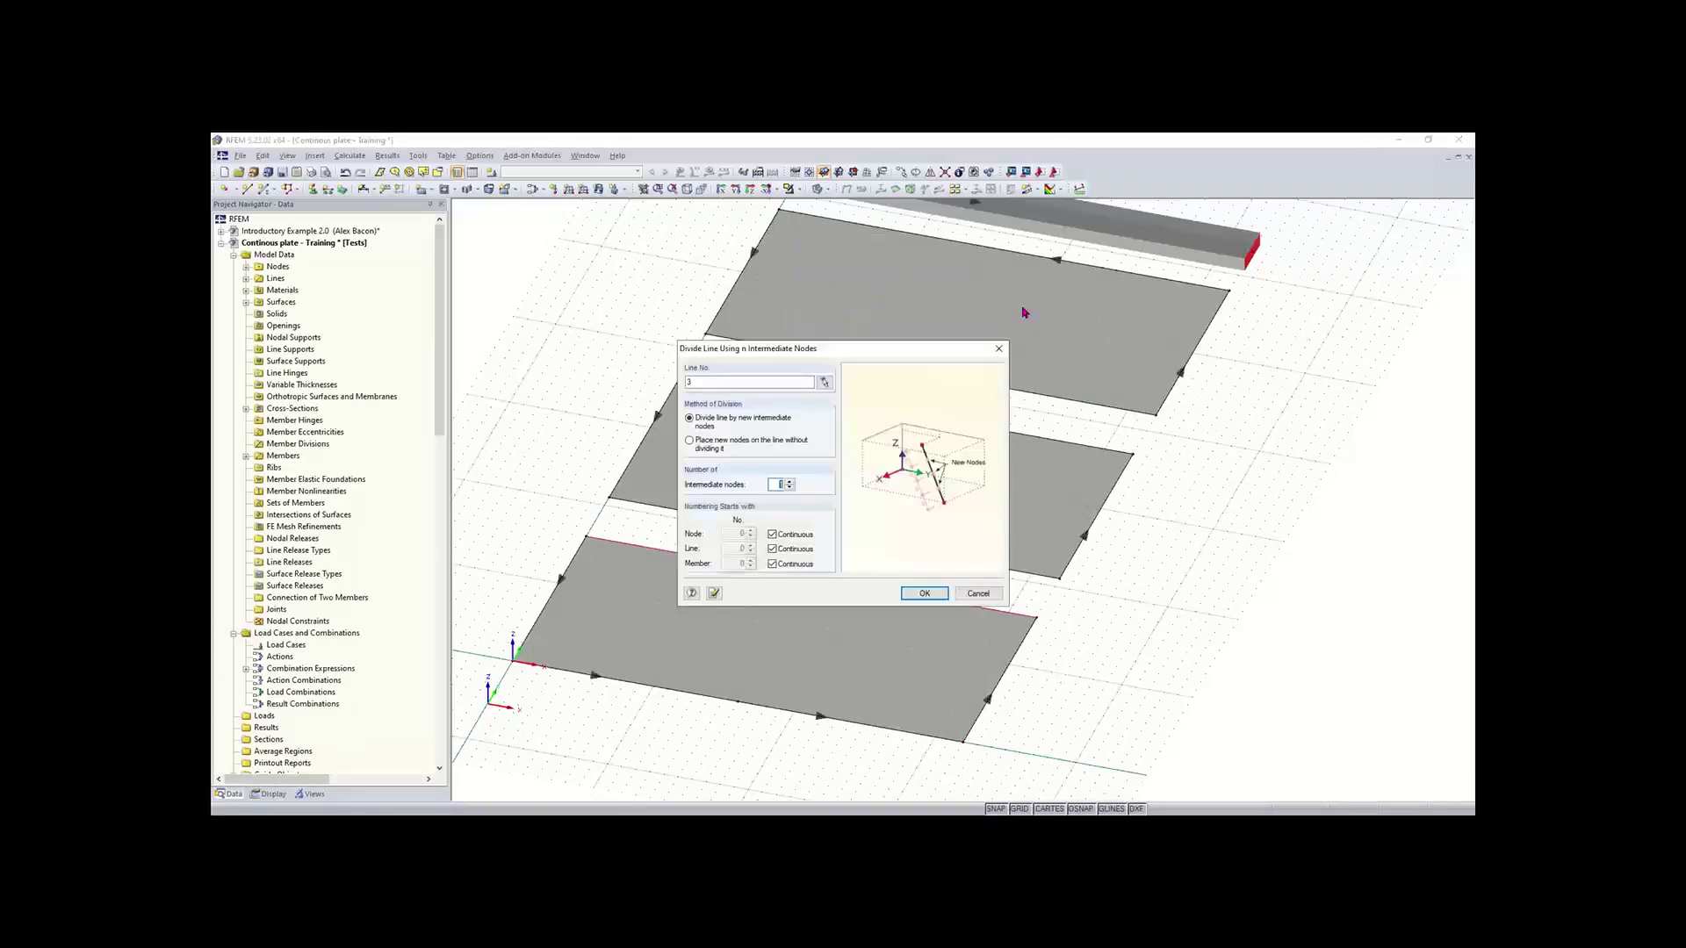
left_click_drag(918, 348, 966, 279)
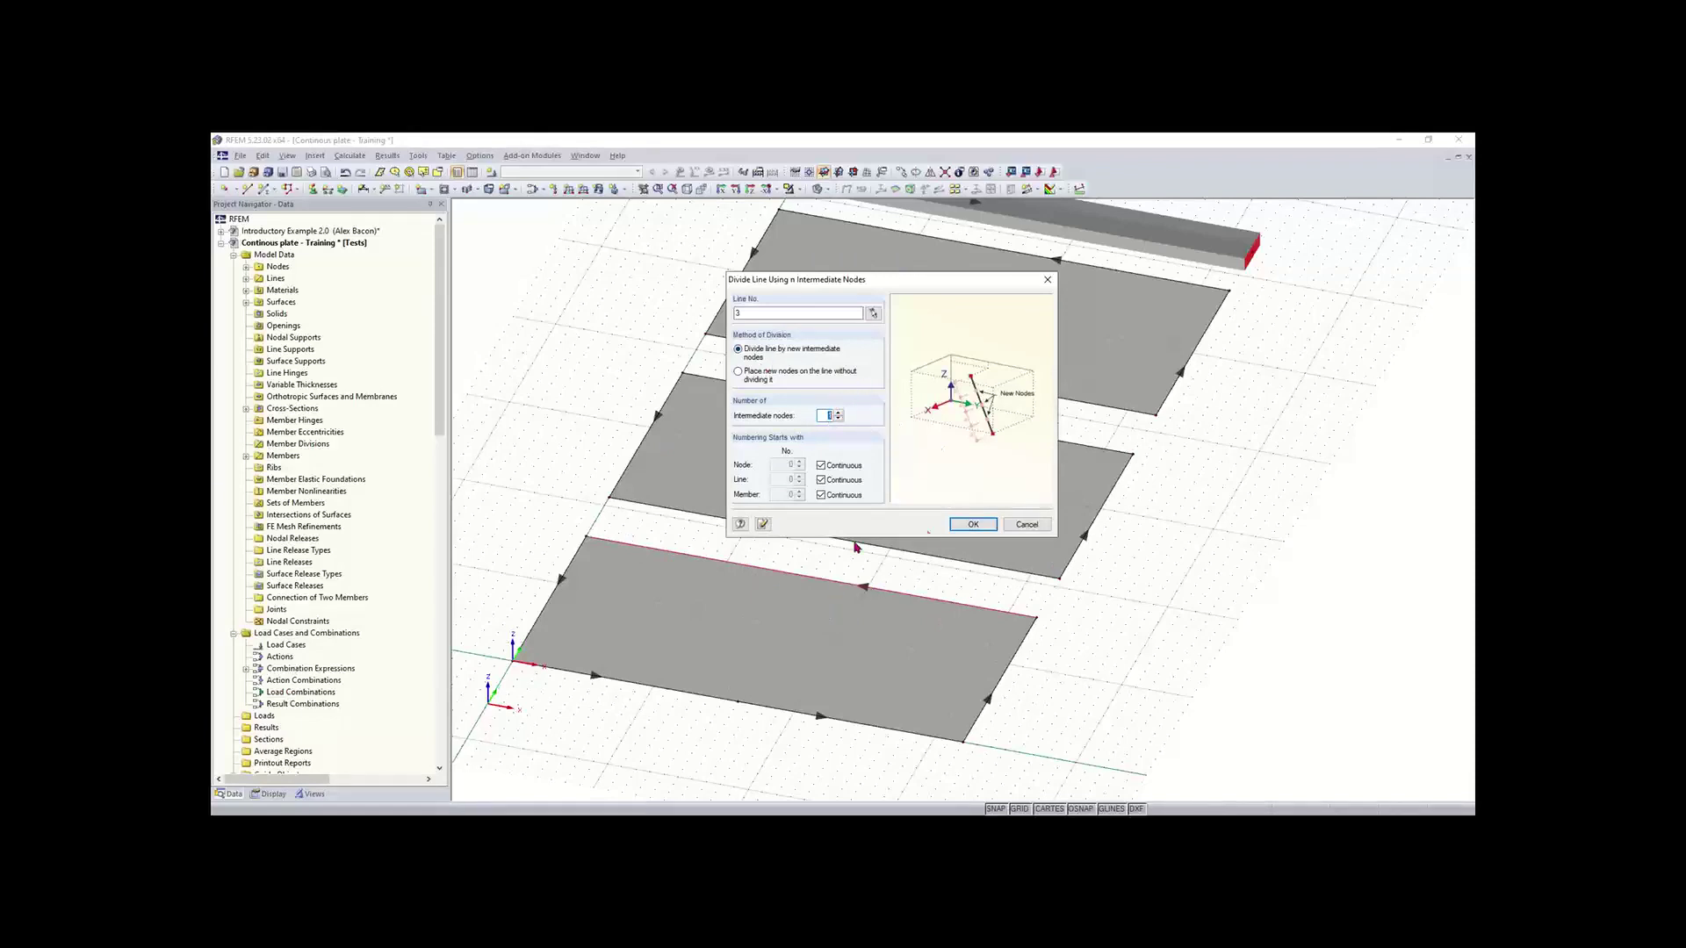
left_click(973, 525)
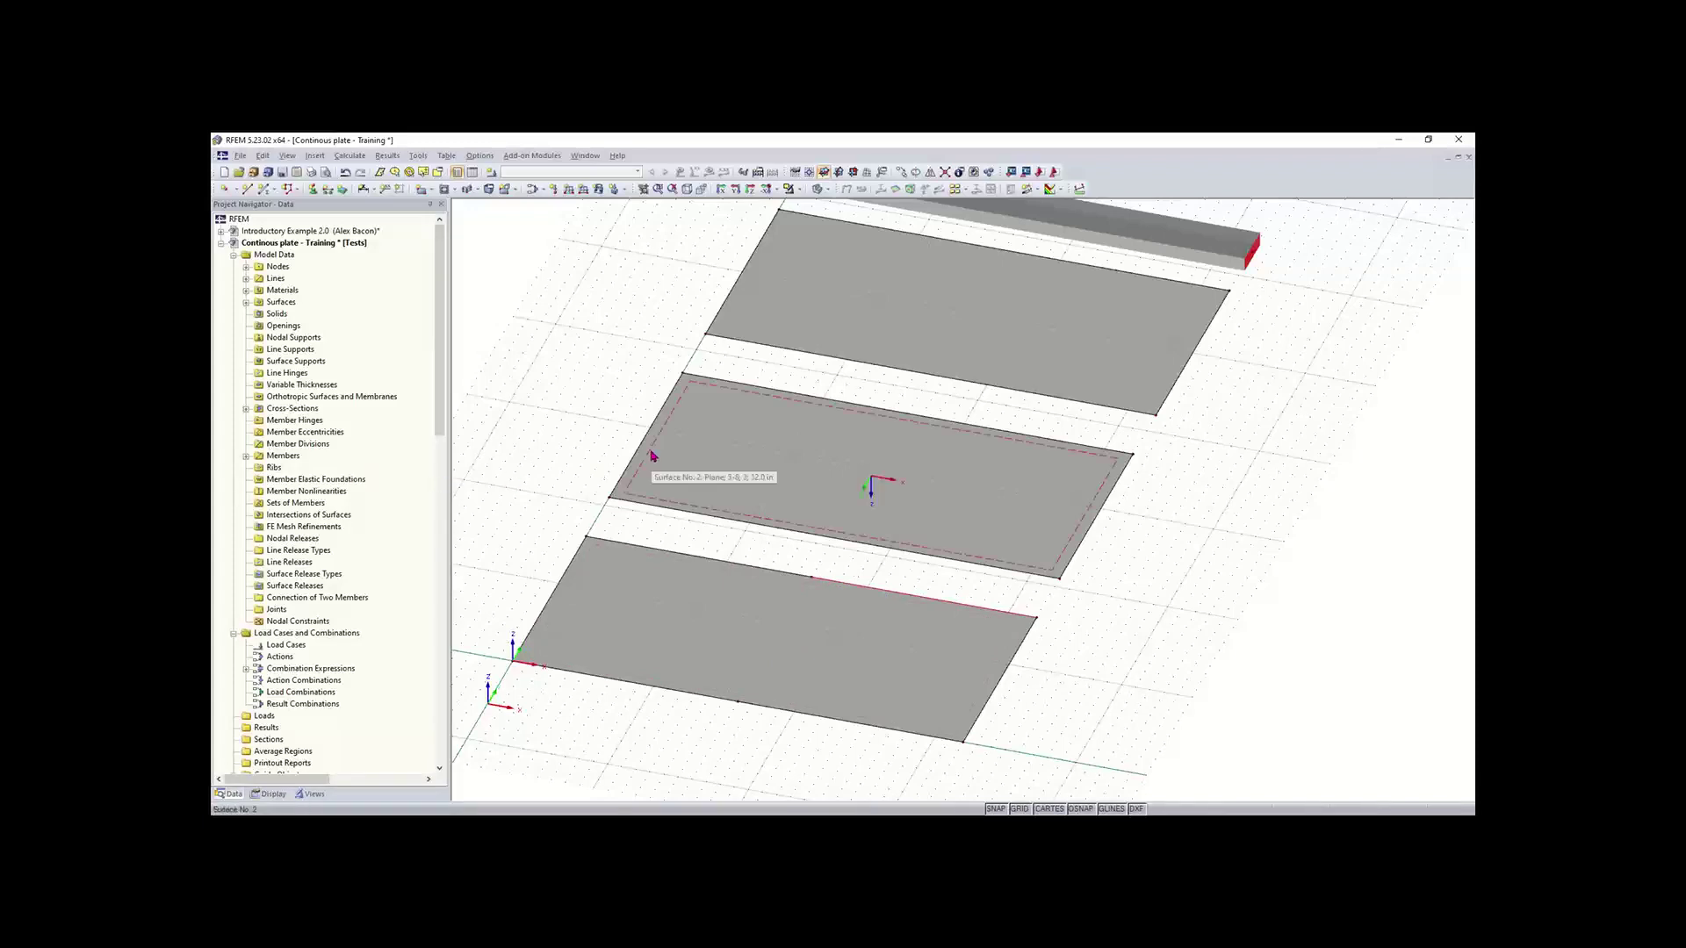
Step: Divide both long edges of the second and third surfaces by distance with new intermediate nodes at 16 ft (50%)
left_click(830, 545)
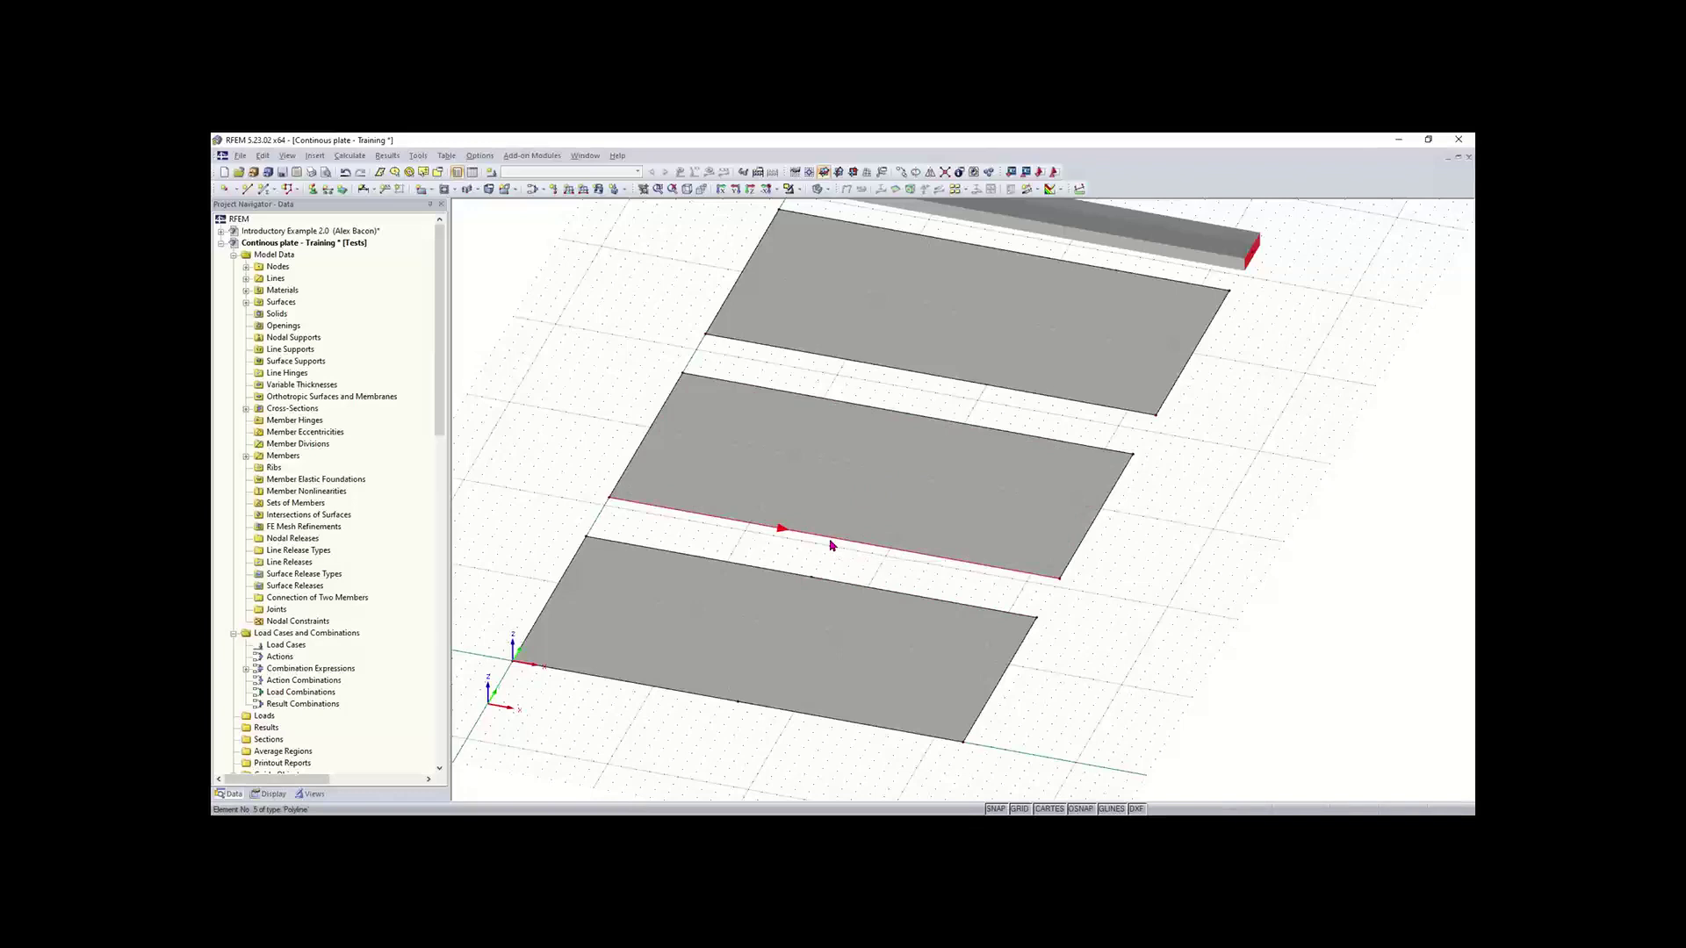
left_click(917, 394)
left_click(937, 378)
right_click(997, 252)
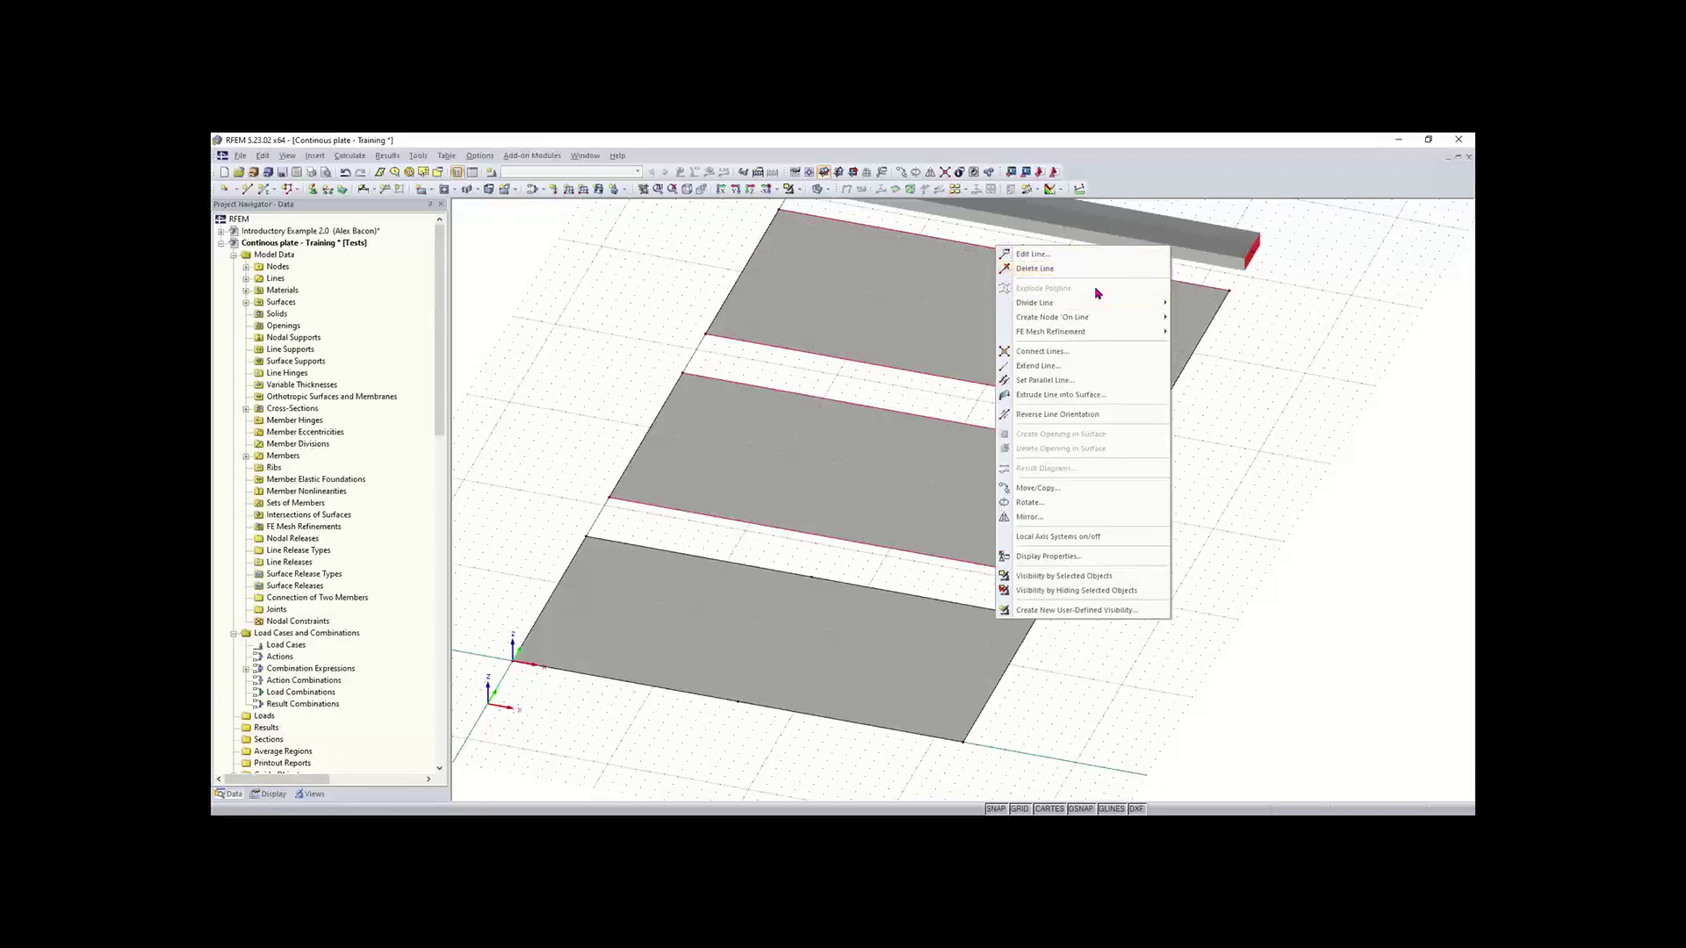
mouse_move(1109, 305)
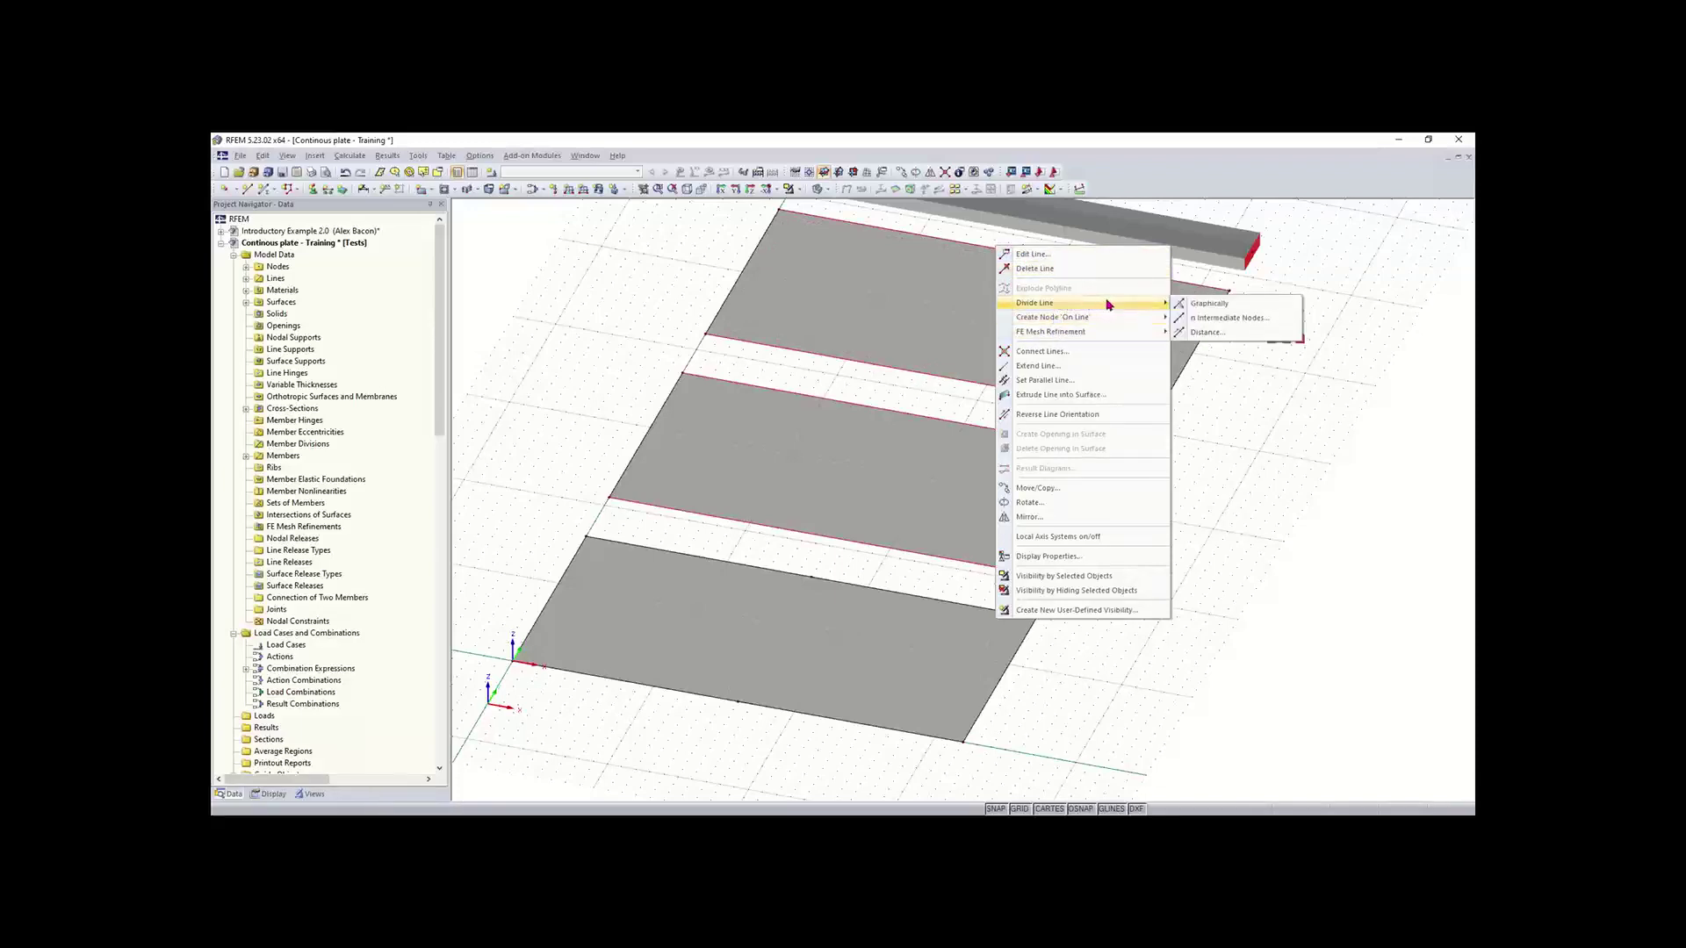
left_click(1210, 332)
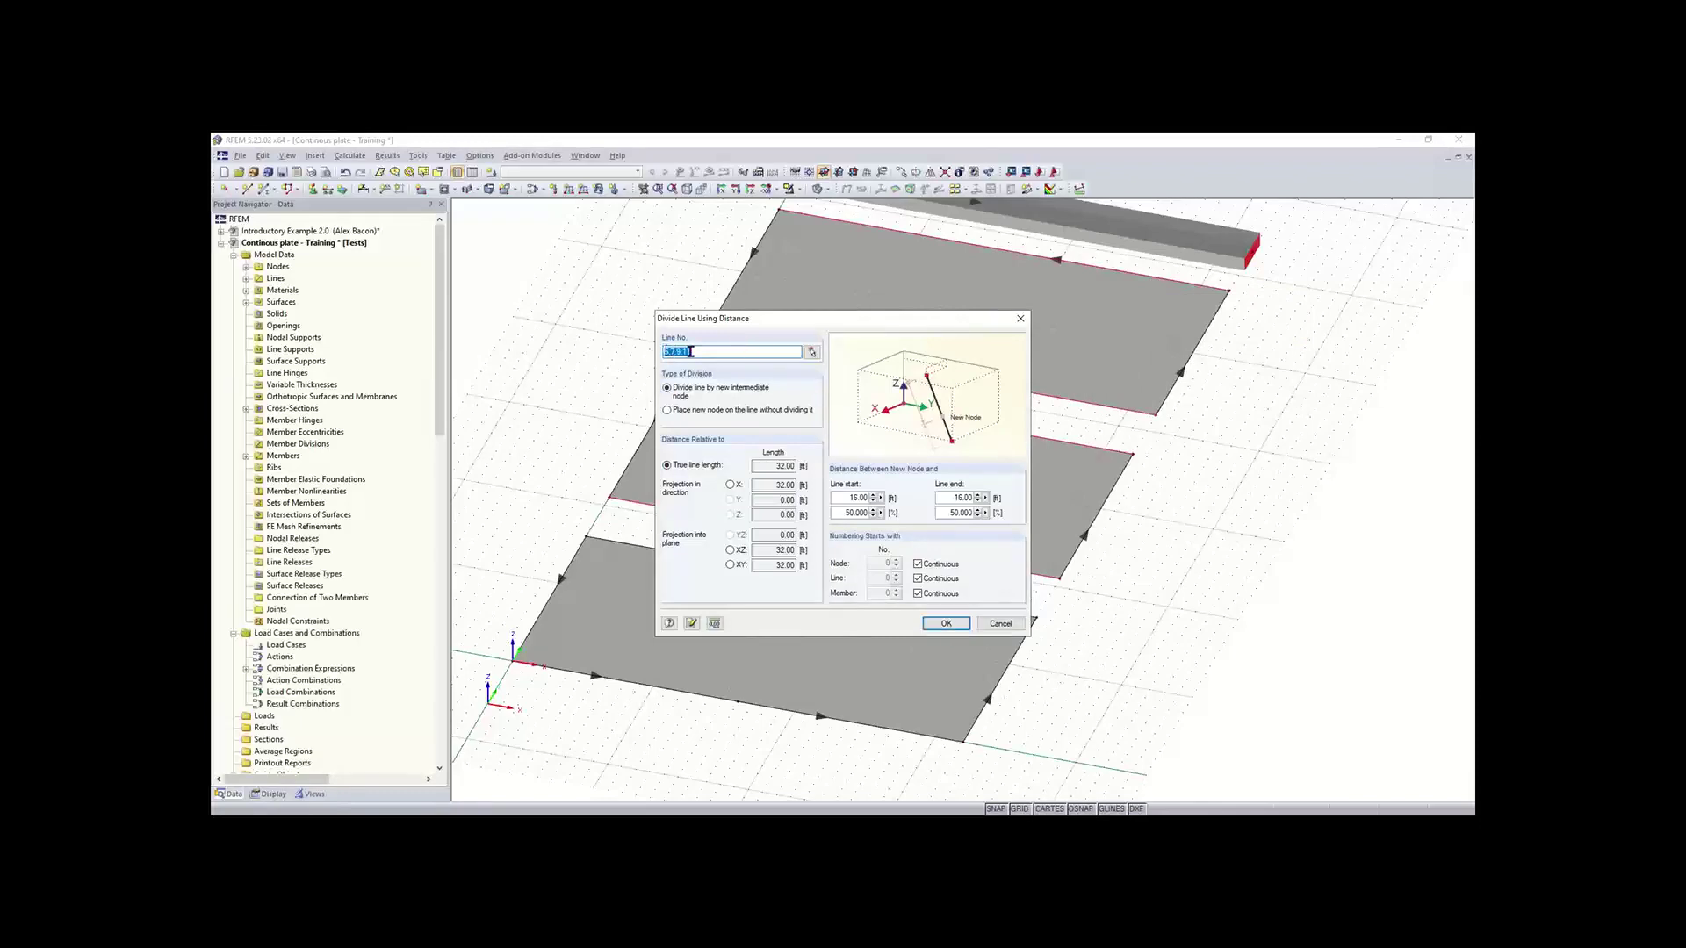
left_click(946, 623)
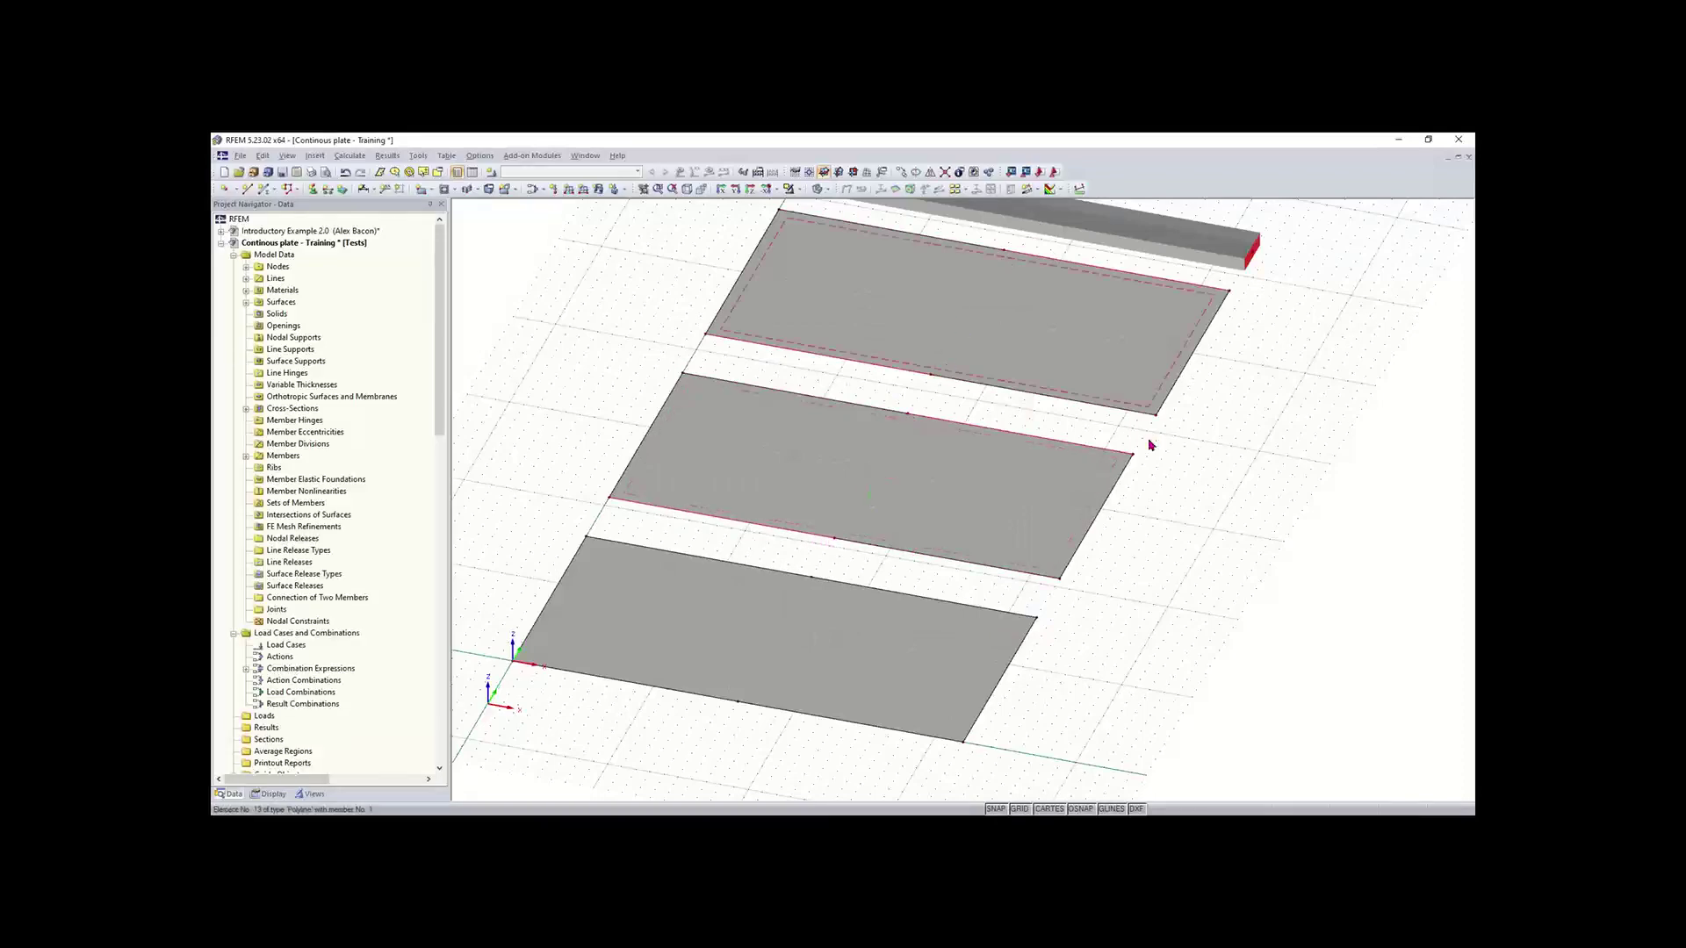
Step: Divide the concrete beam member graphically at a division spacing of 16 ft
middle_click_drag(1196, 503, 1033, 595)
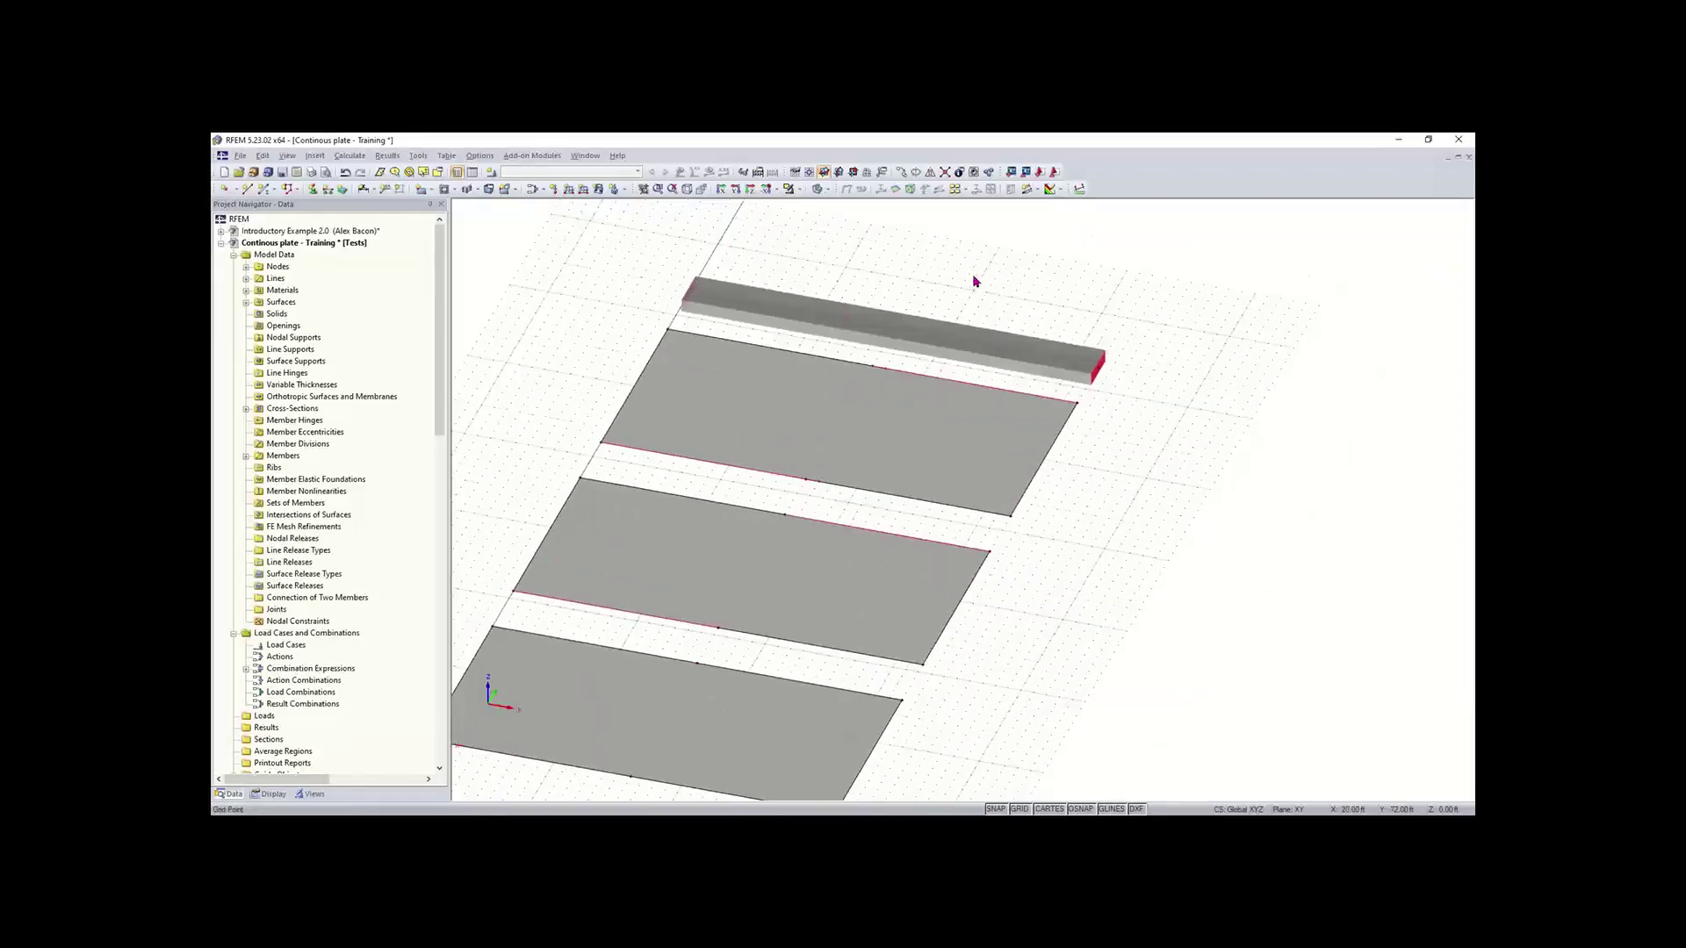
right_click(889, 335)
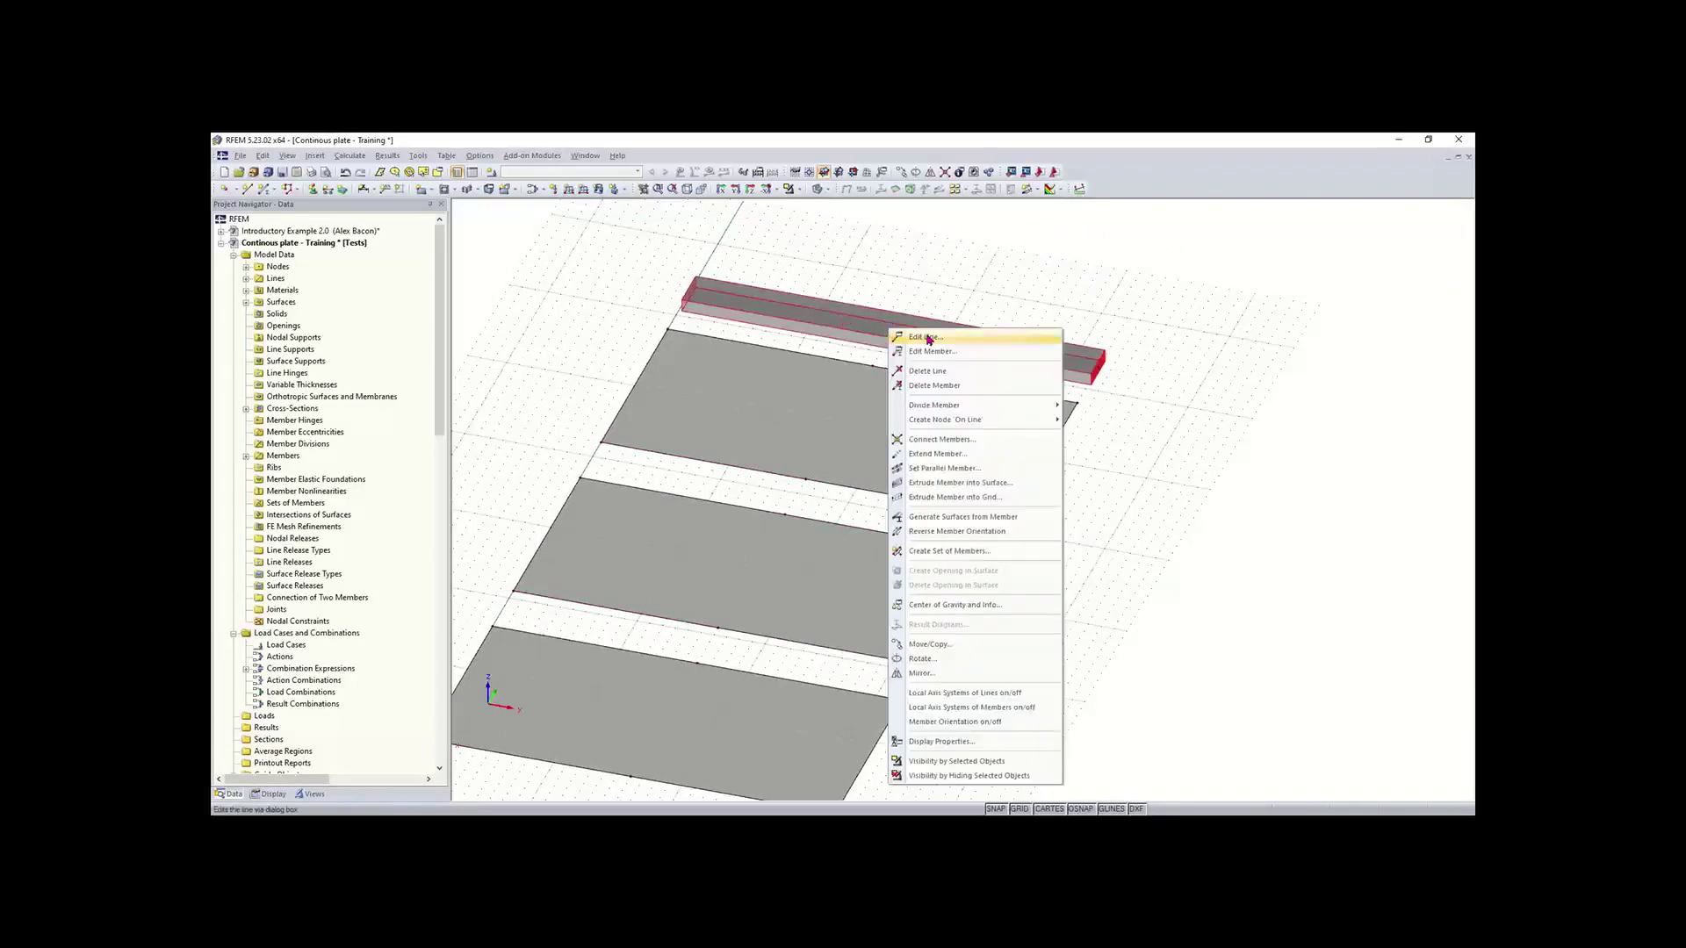
mouse_move(951, 408)
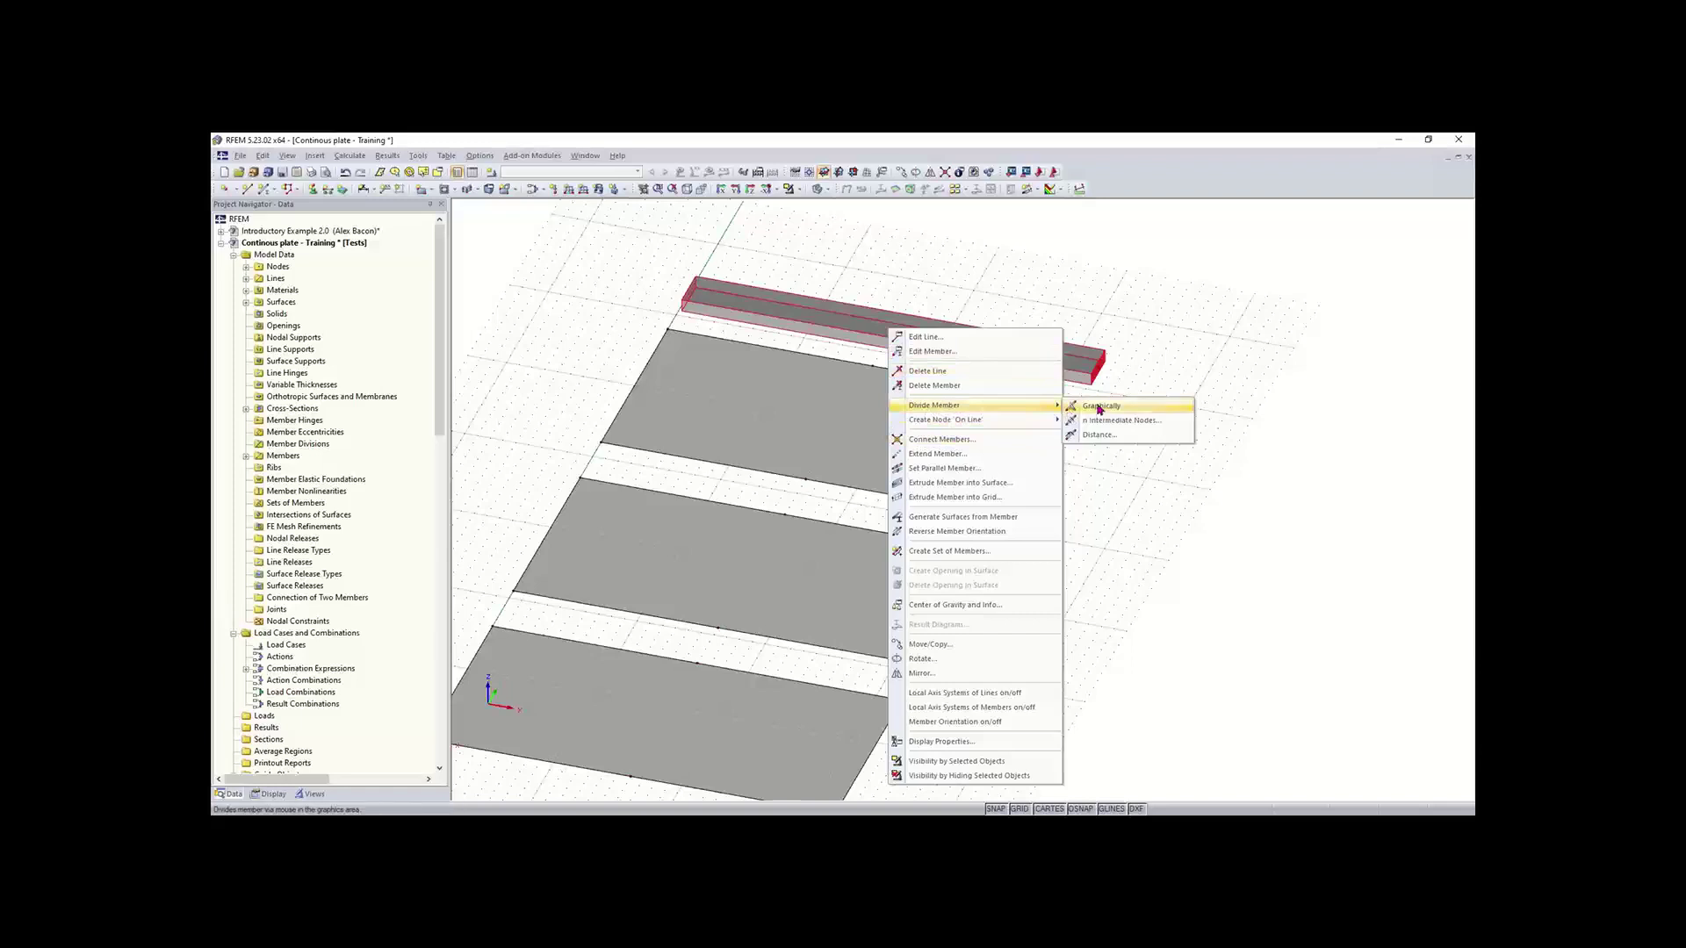
left_click(1144, 407)
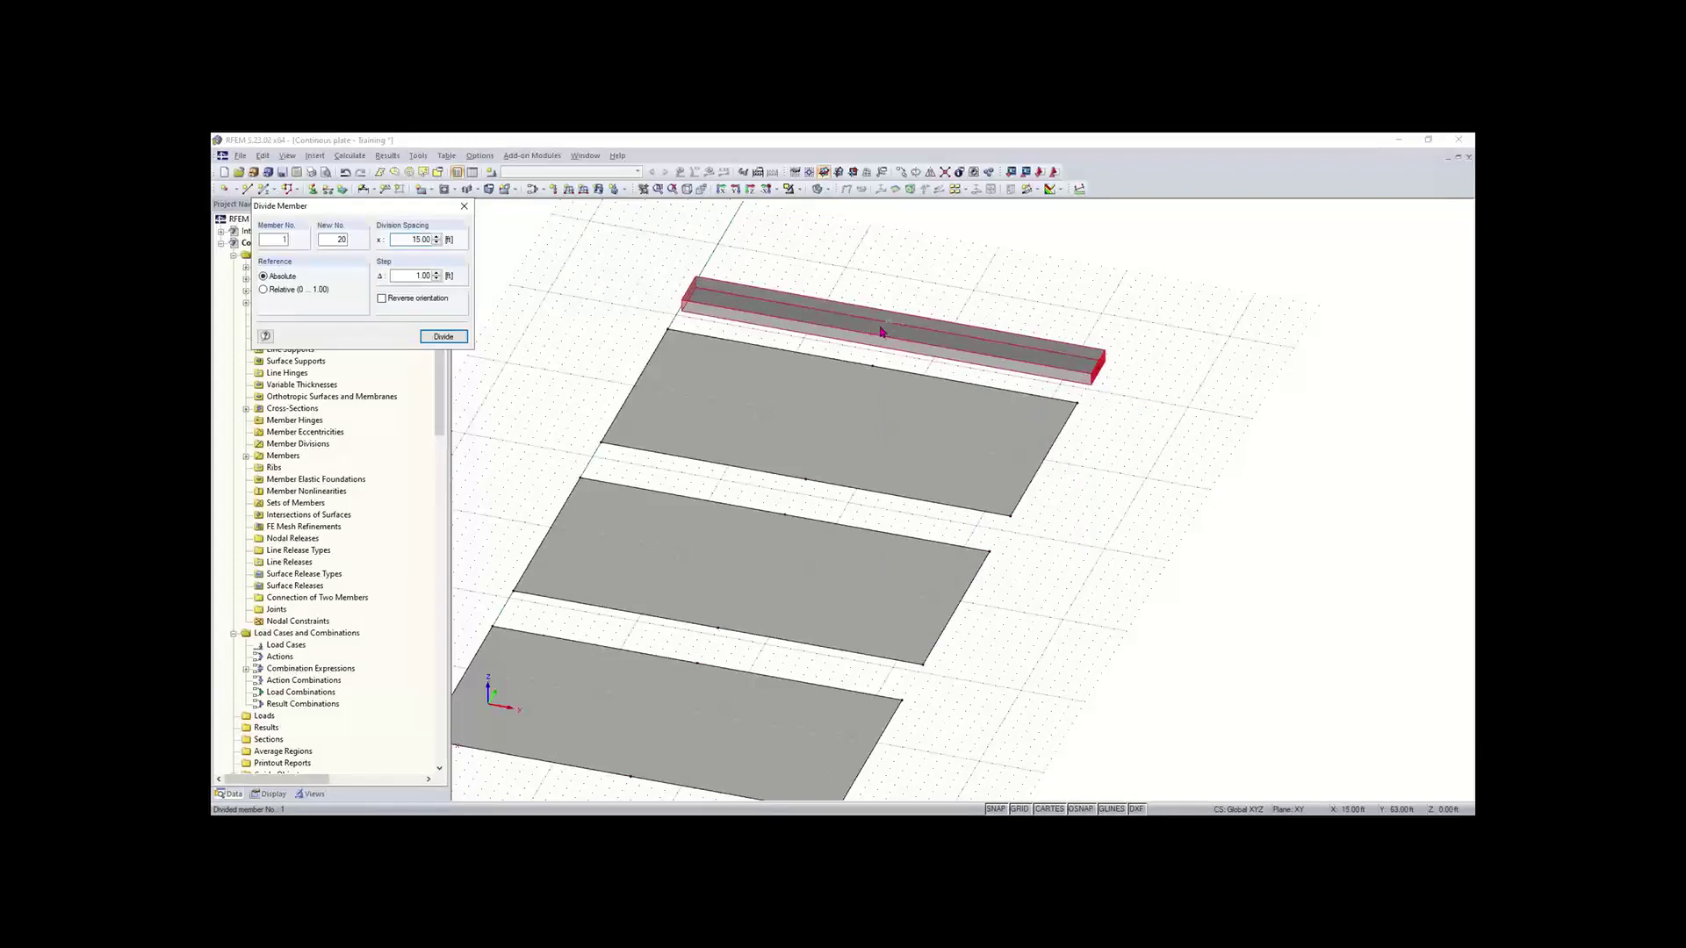
scroll(878, 337, "up", 3)
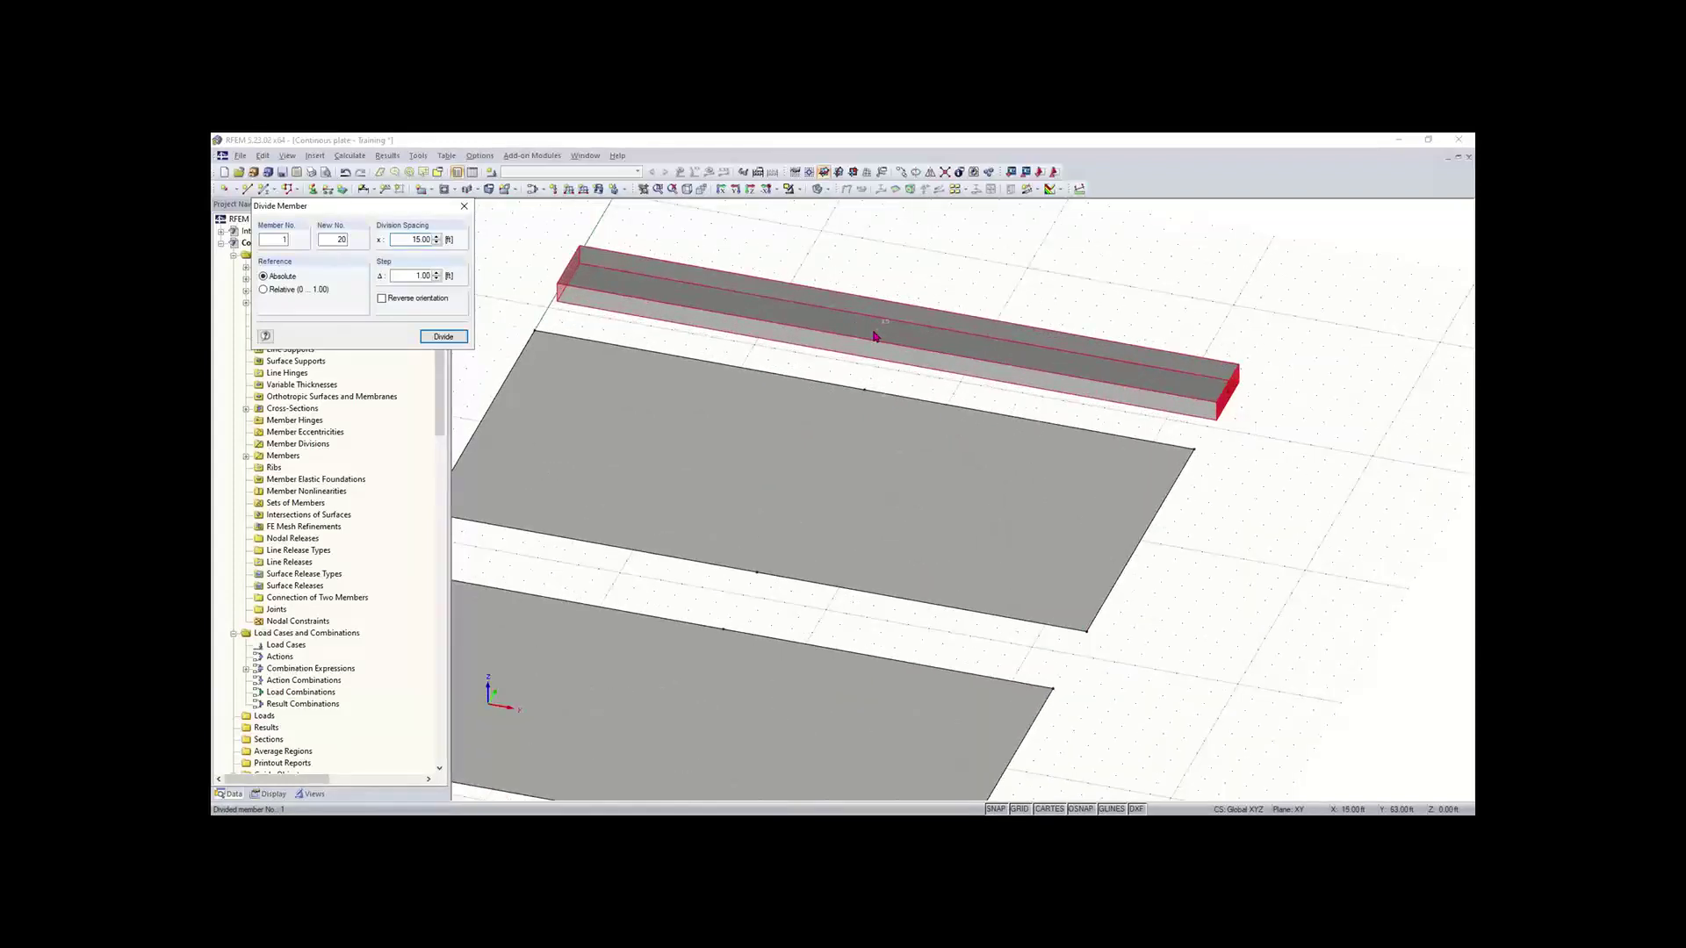
middle_click_drag(896, 341, 967, 356, "ctrl")
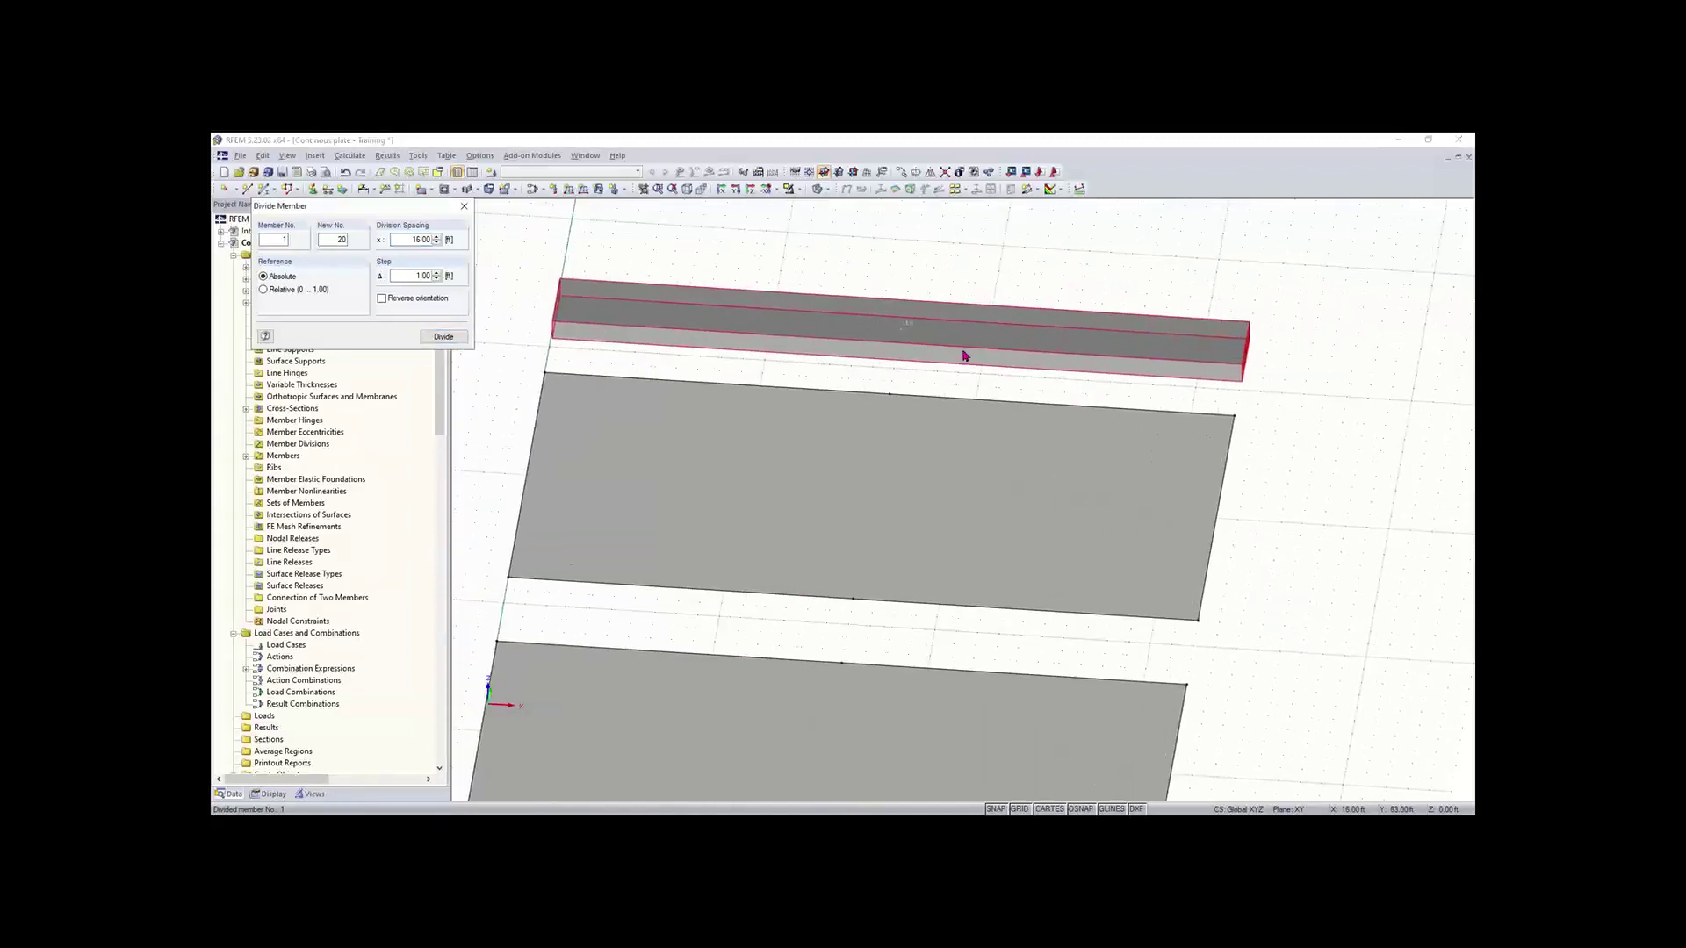
left_click(903, 333)
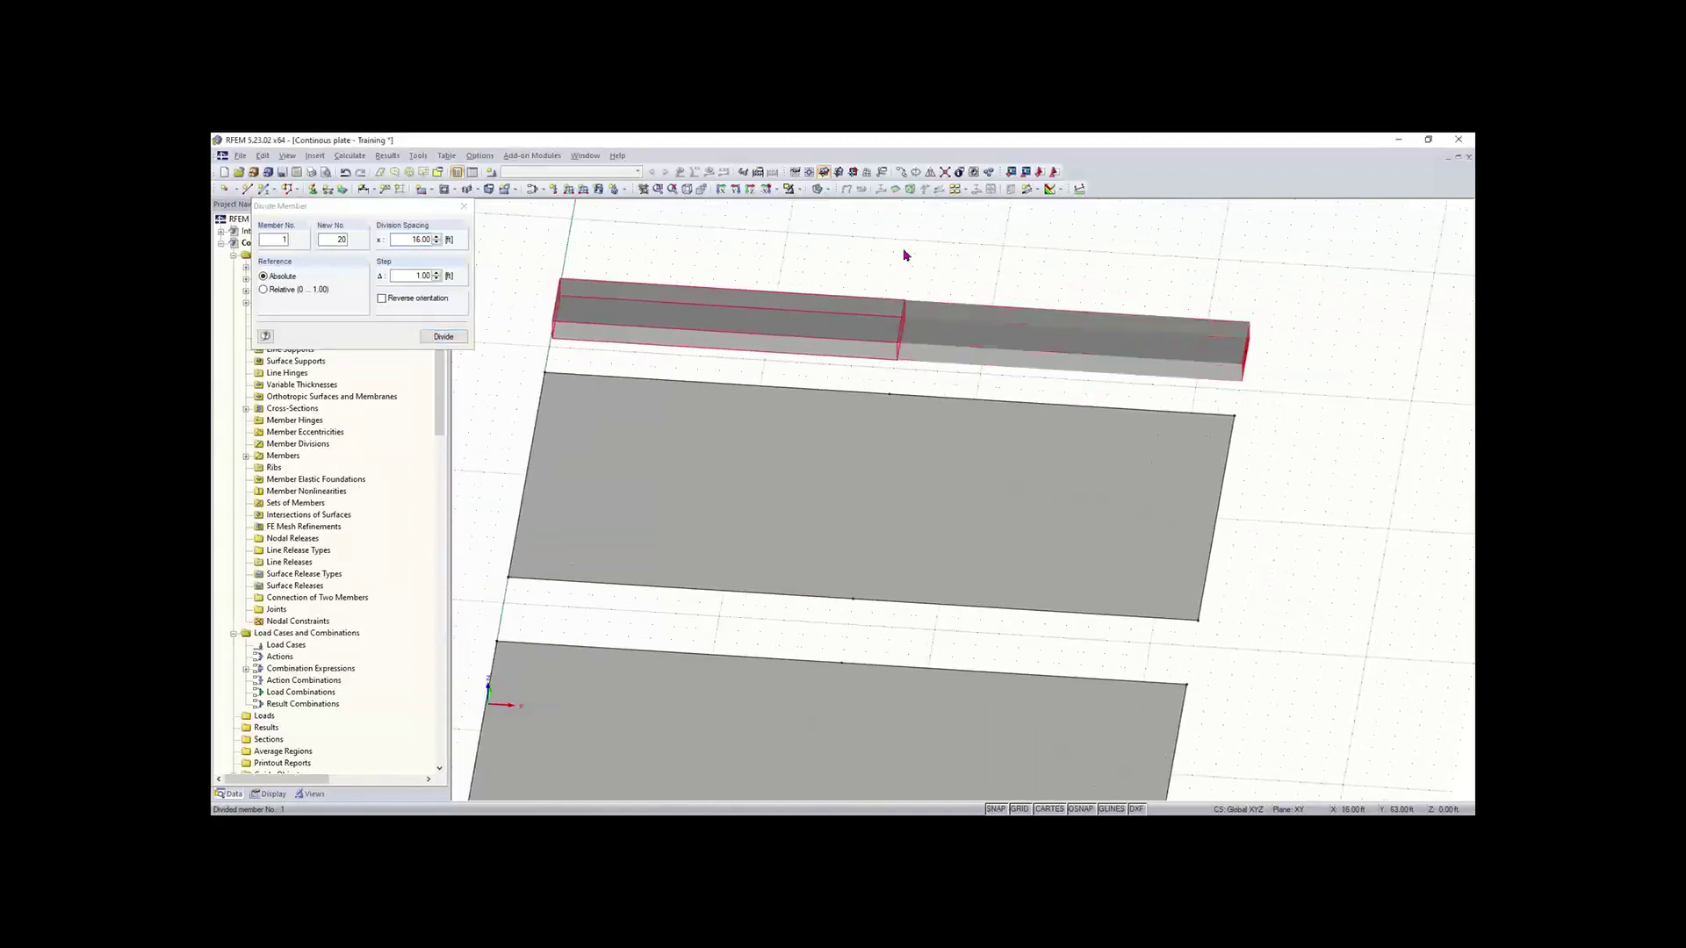
key("Escape")
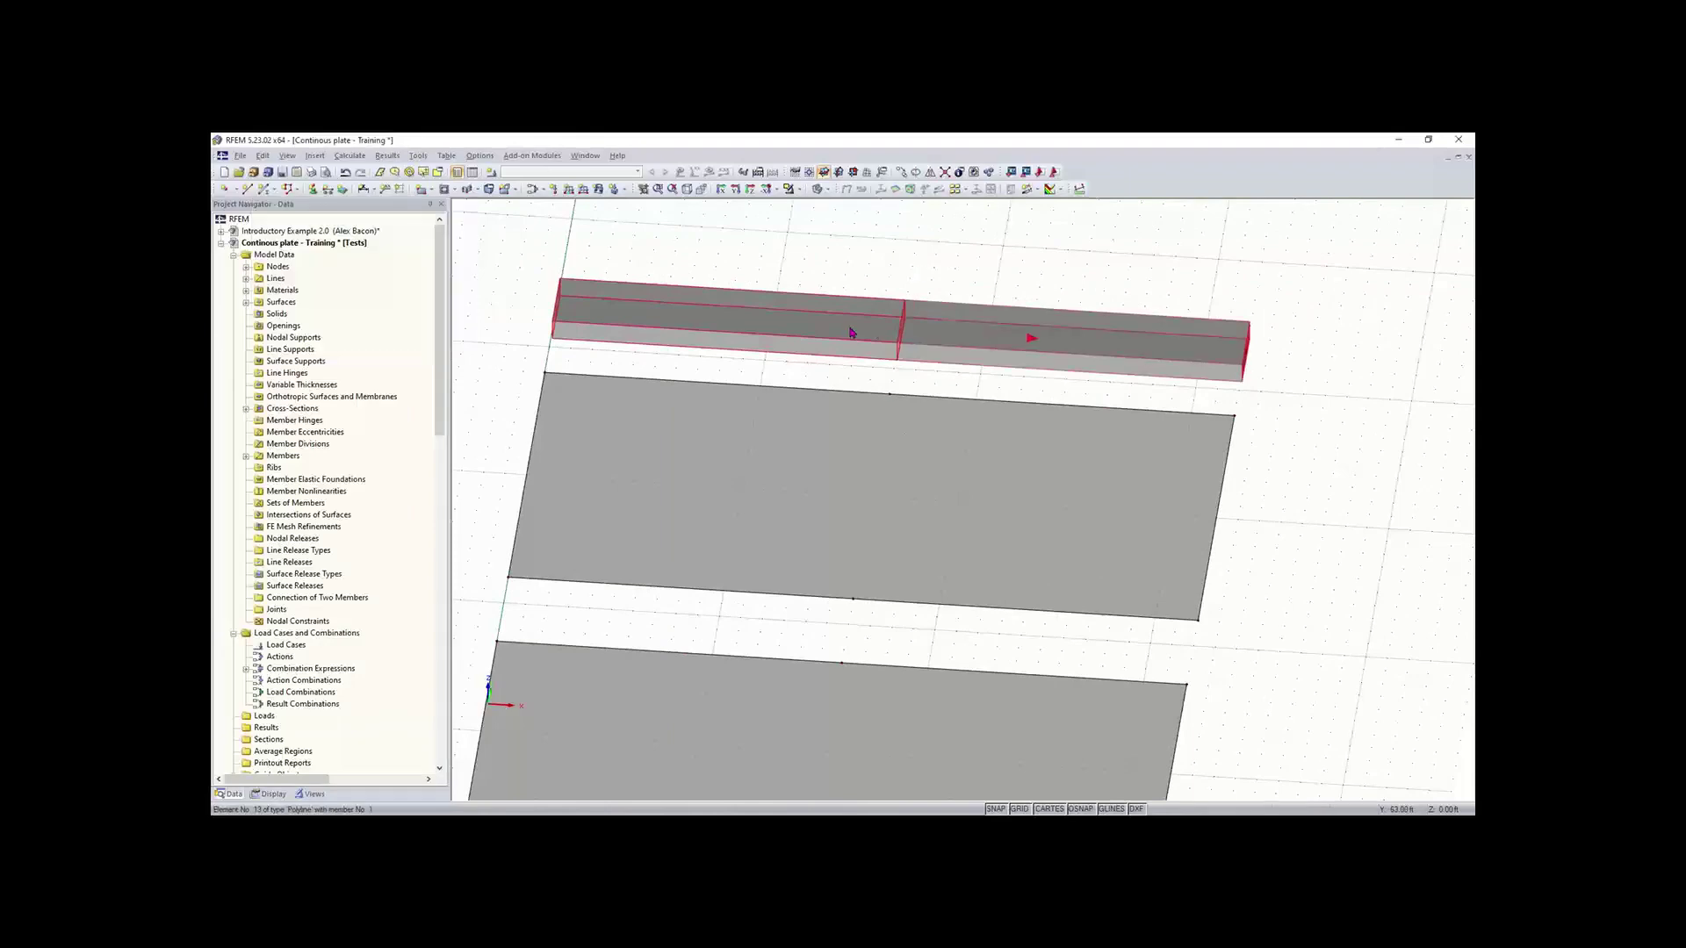
middle_click_drag(887, 566, 900, 533, "ctrl")
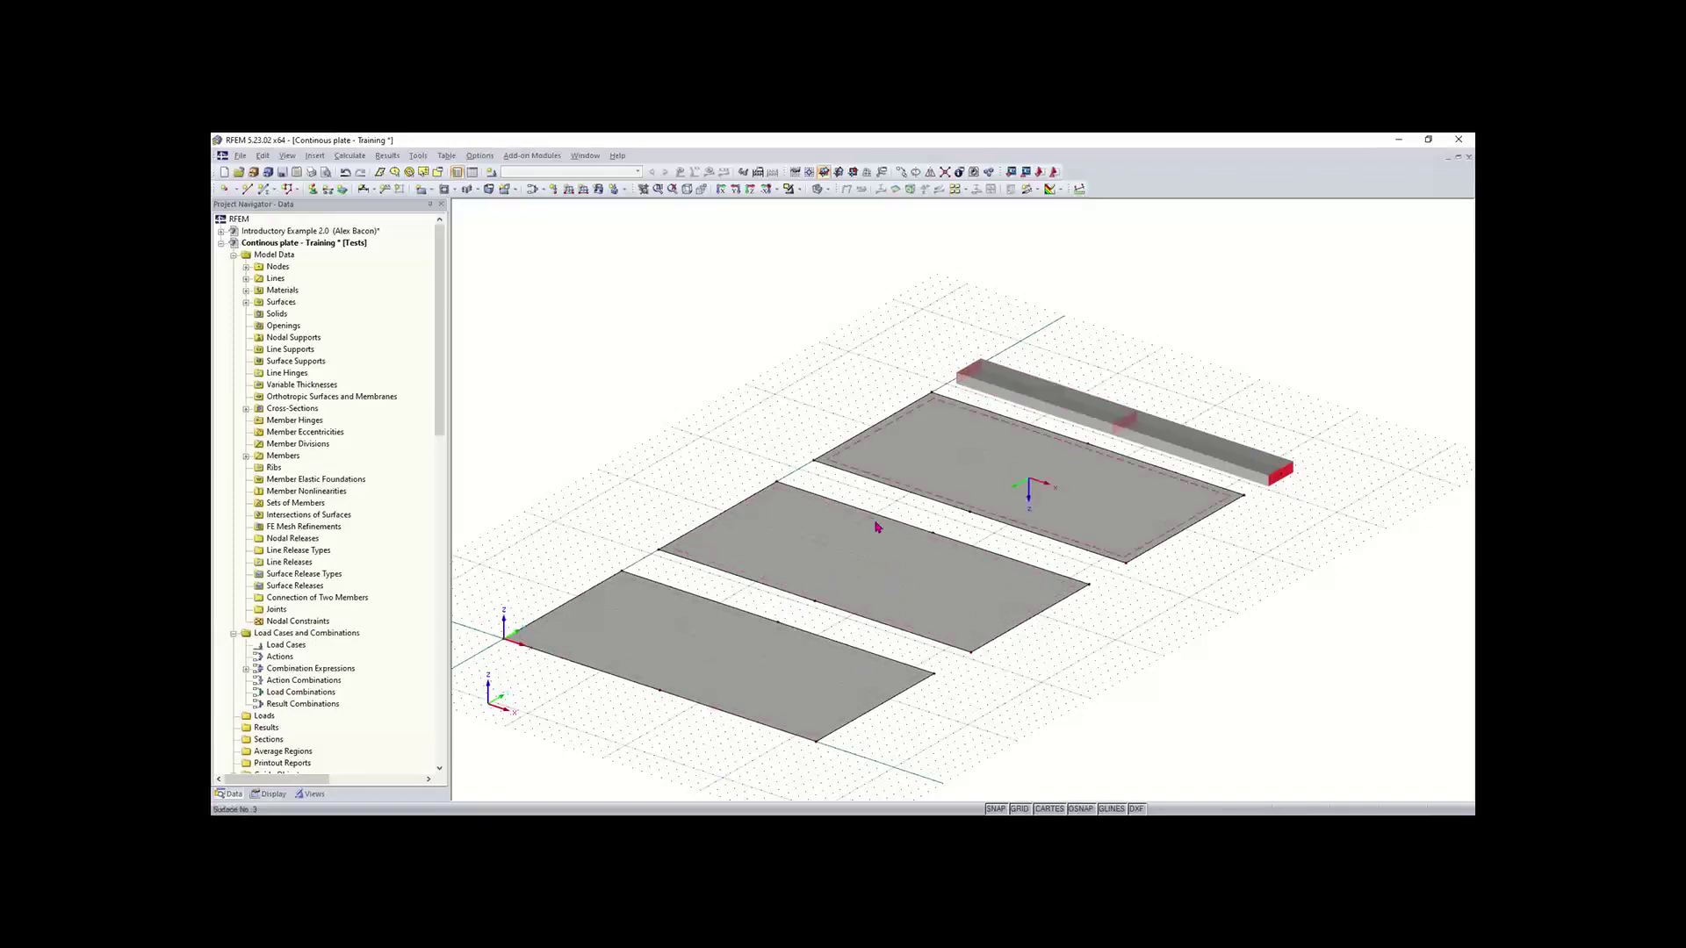
left_click(247, 191)
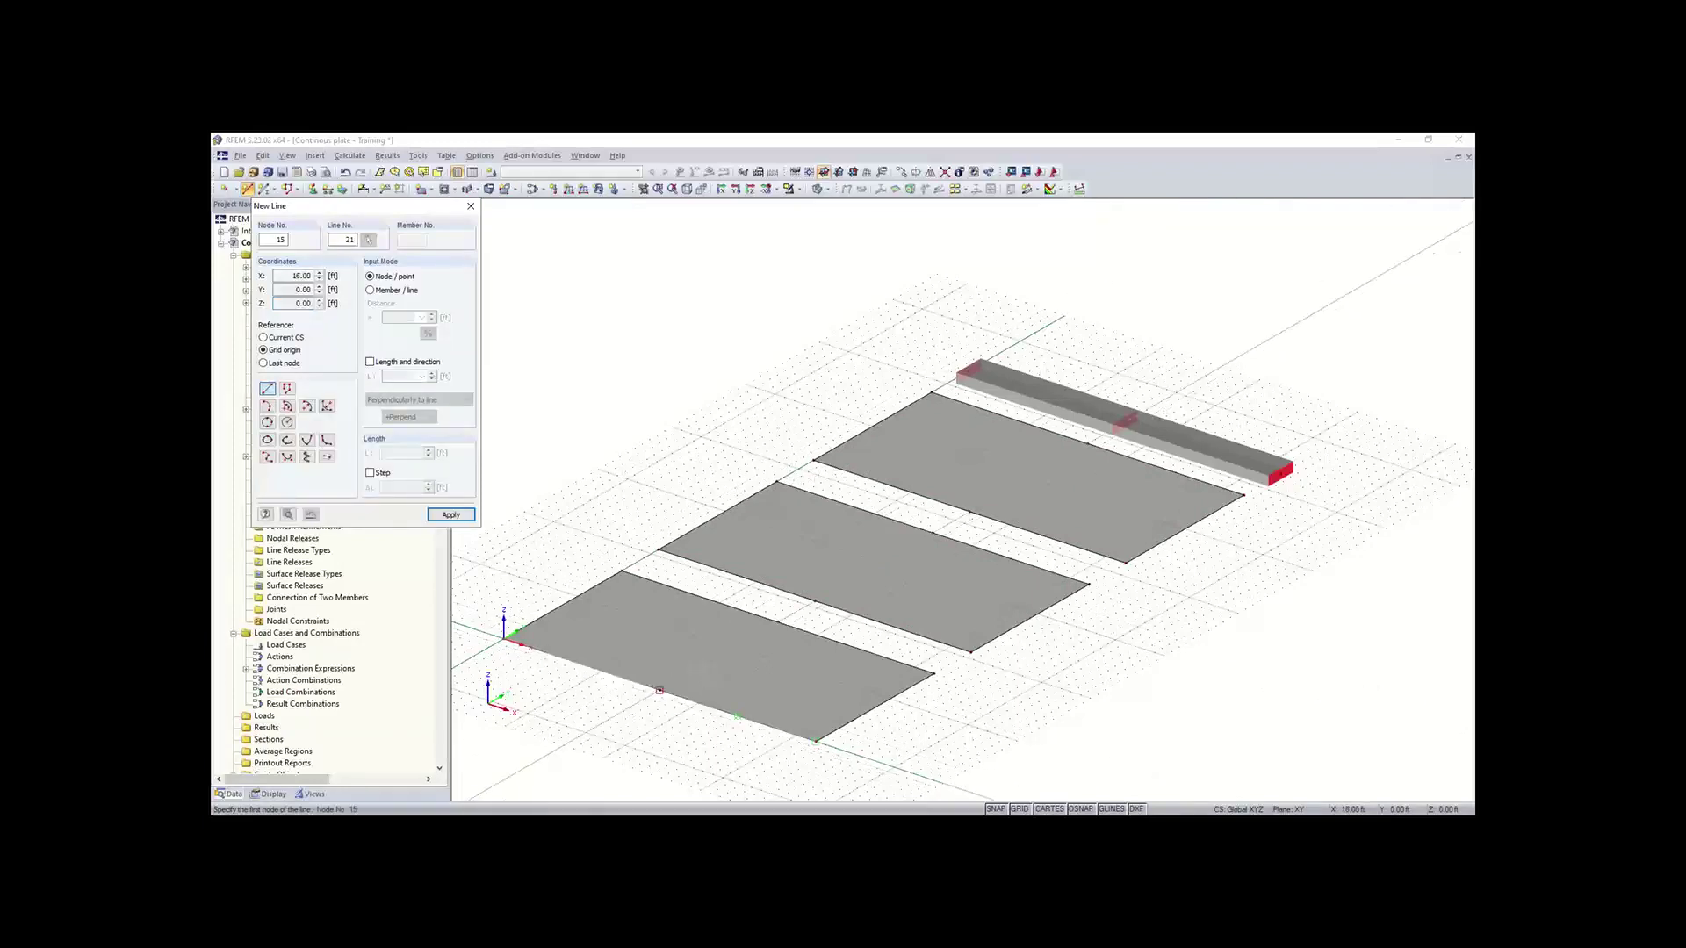
left_click(659, 691)
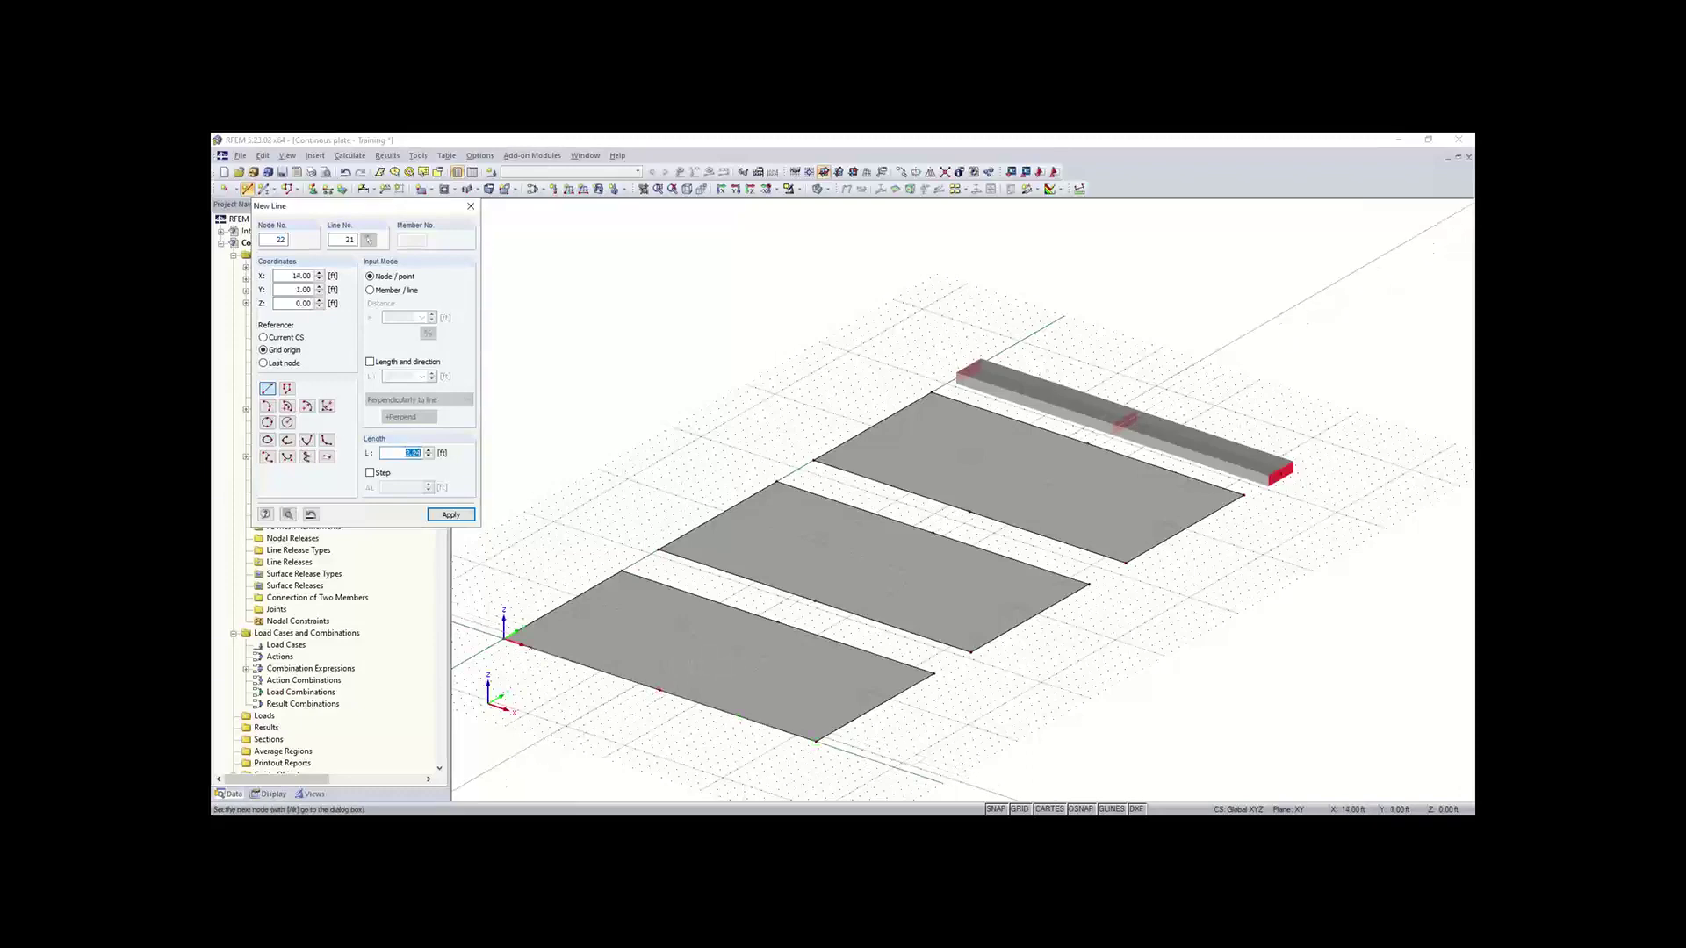
left_click(471, 205)
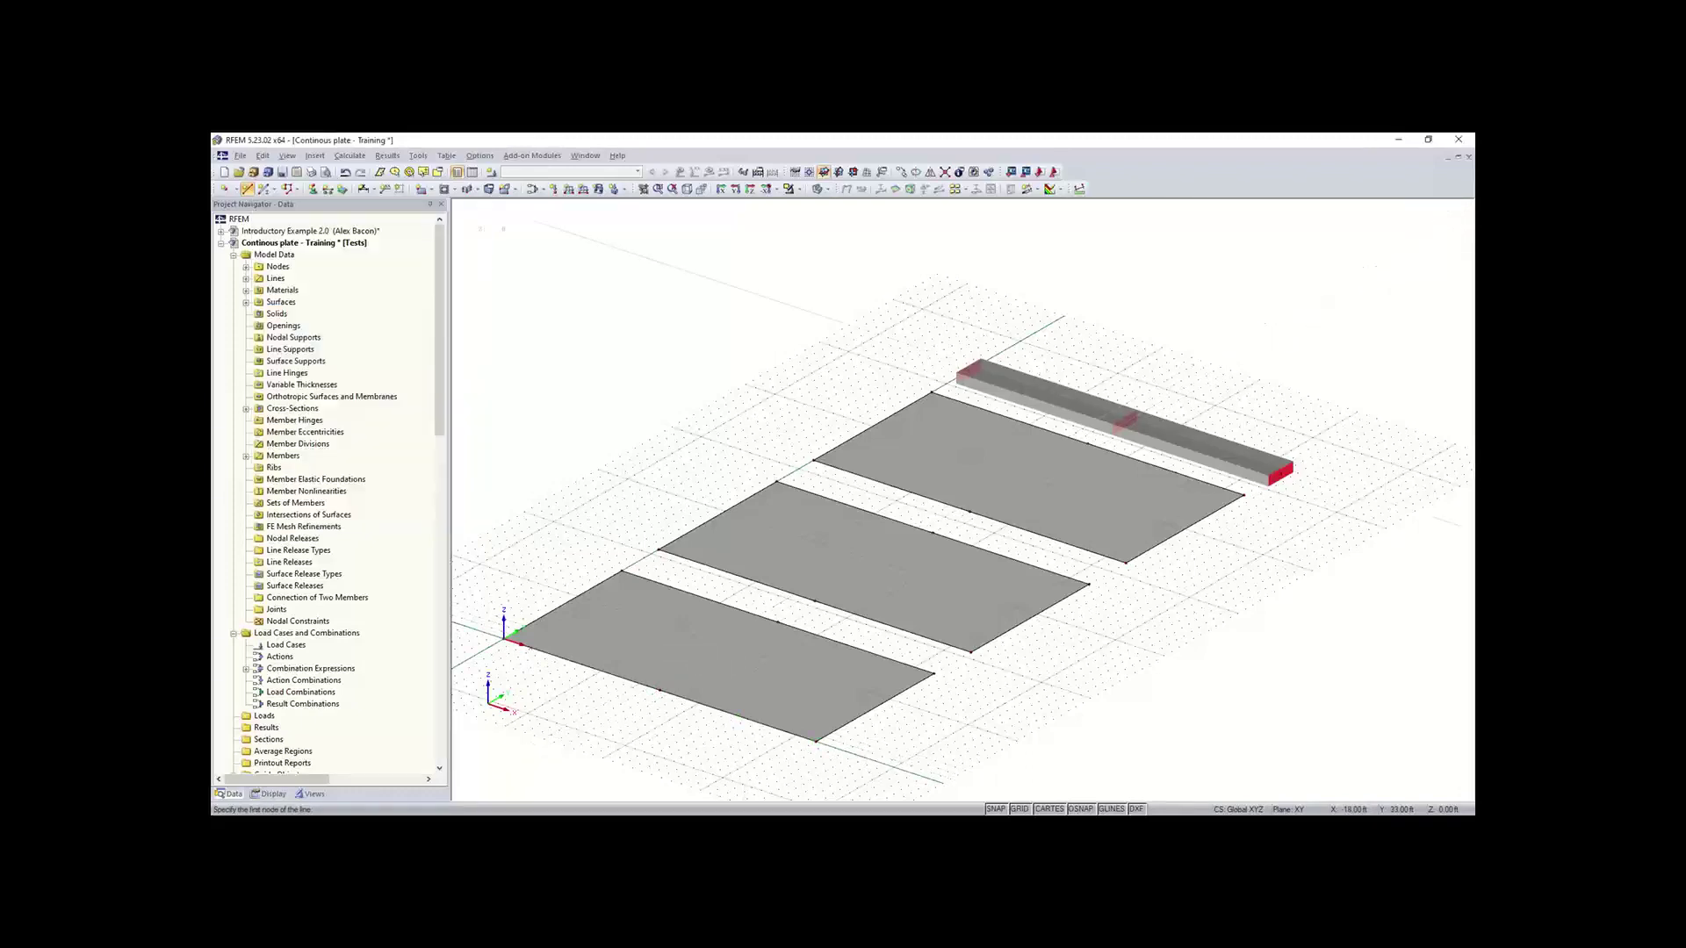
Step: Draw a line across the first surface between its edge midpoint nodes, from X 16, Y 0 to X 16, Y 16 ft
left_click(248, 190)
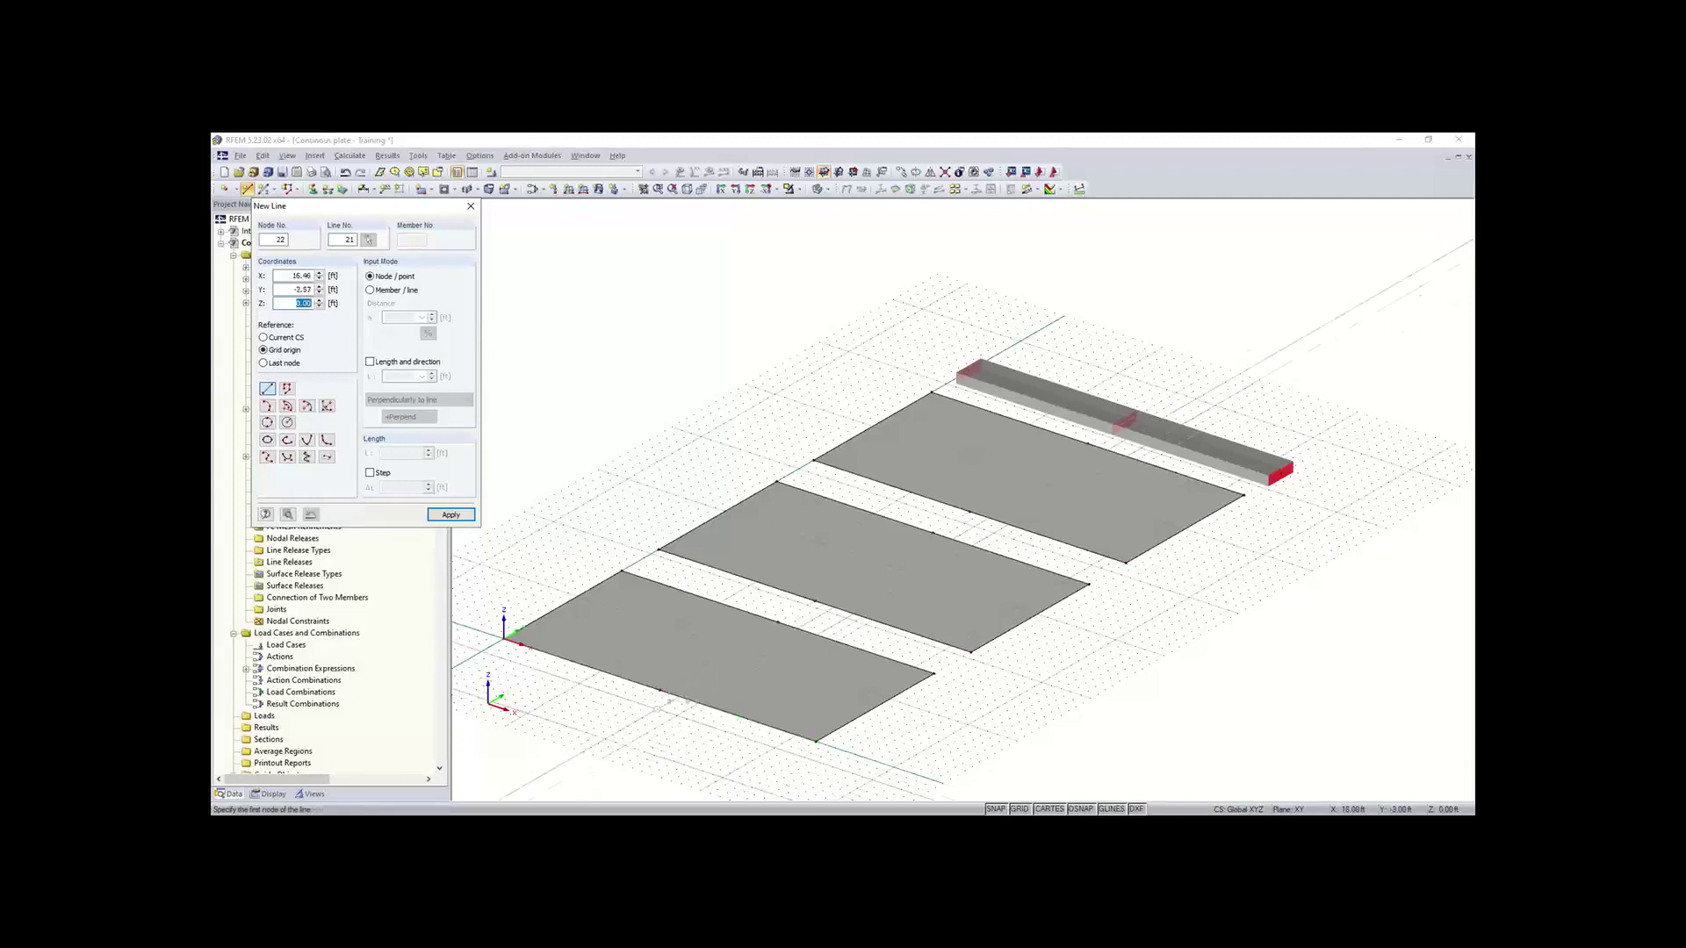
left_click(659, 691)
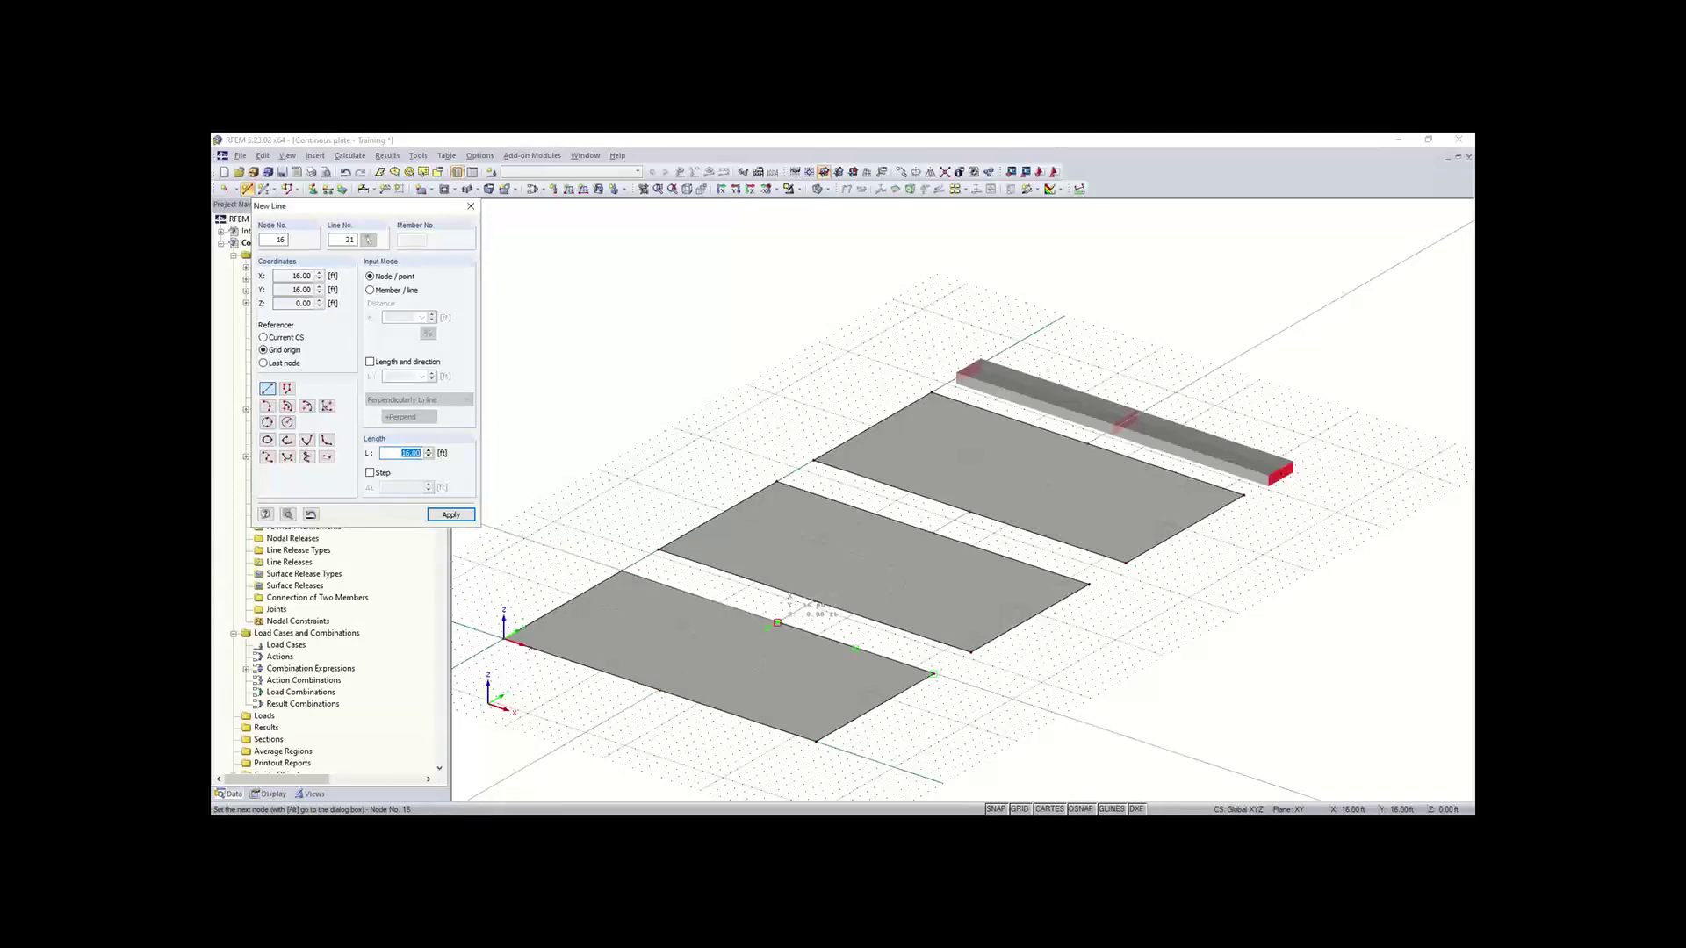
left_click(777, 622)
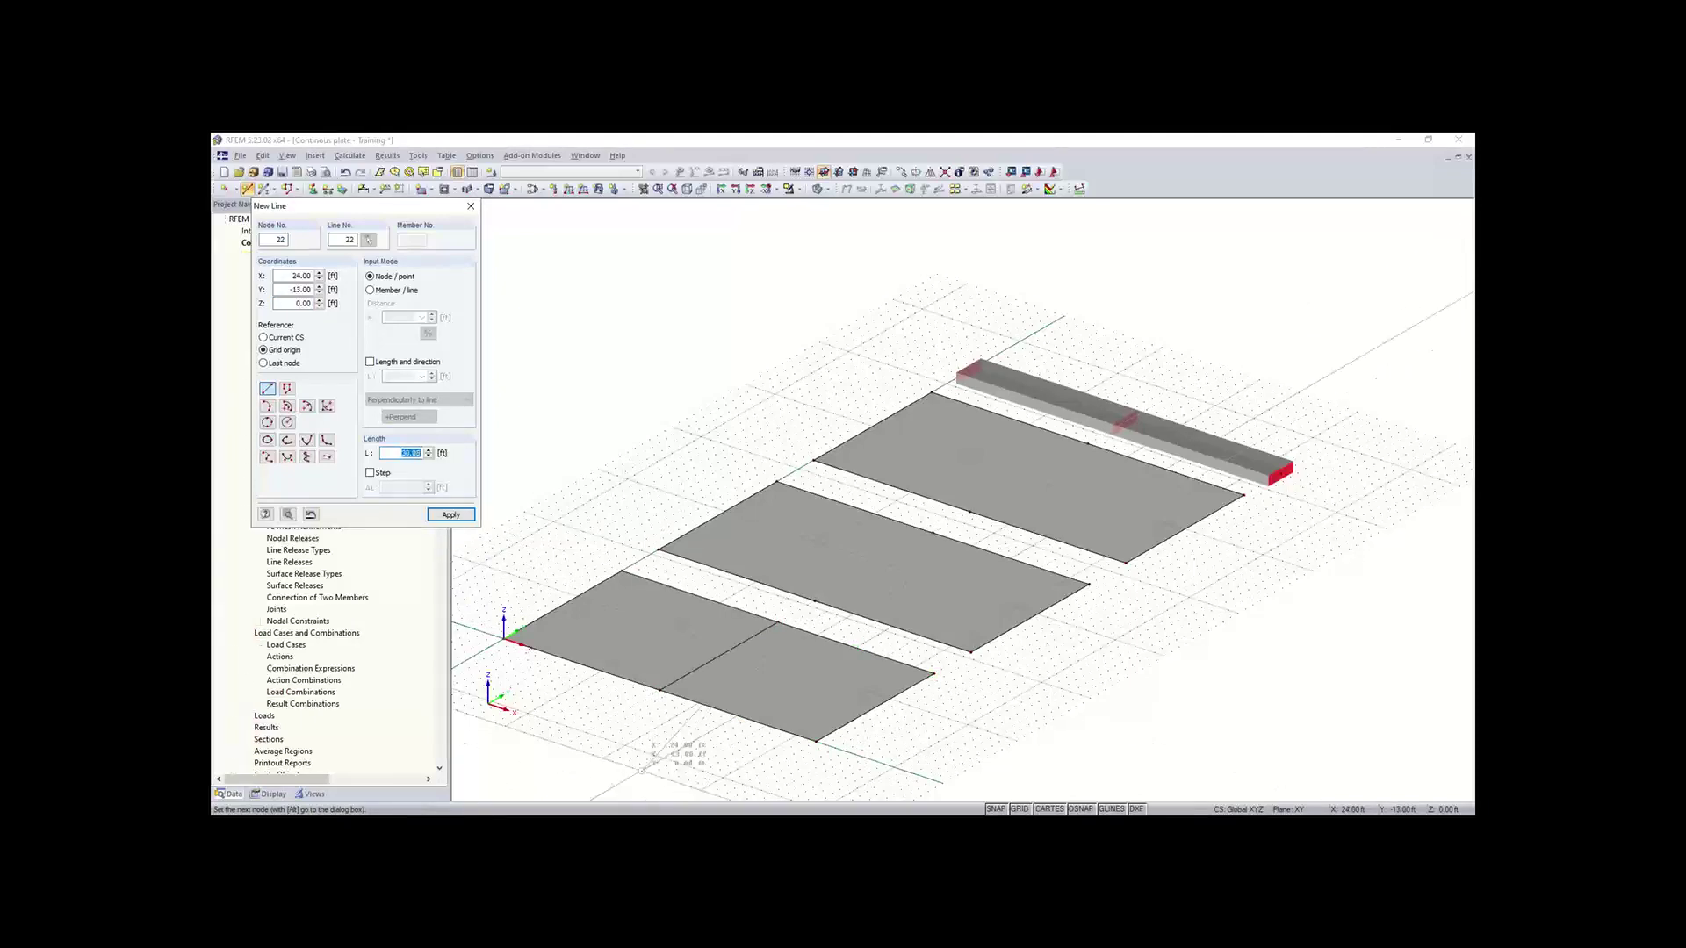
key("Escape")
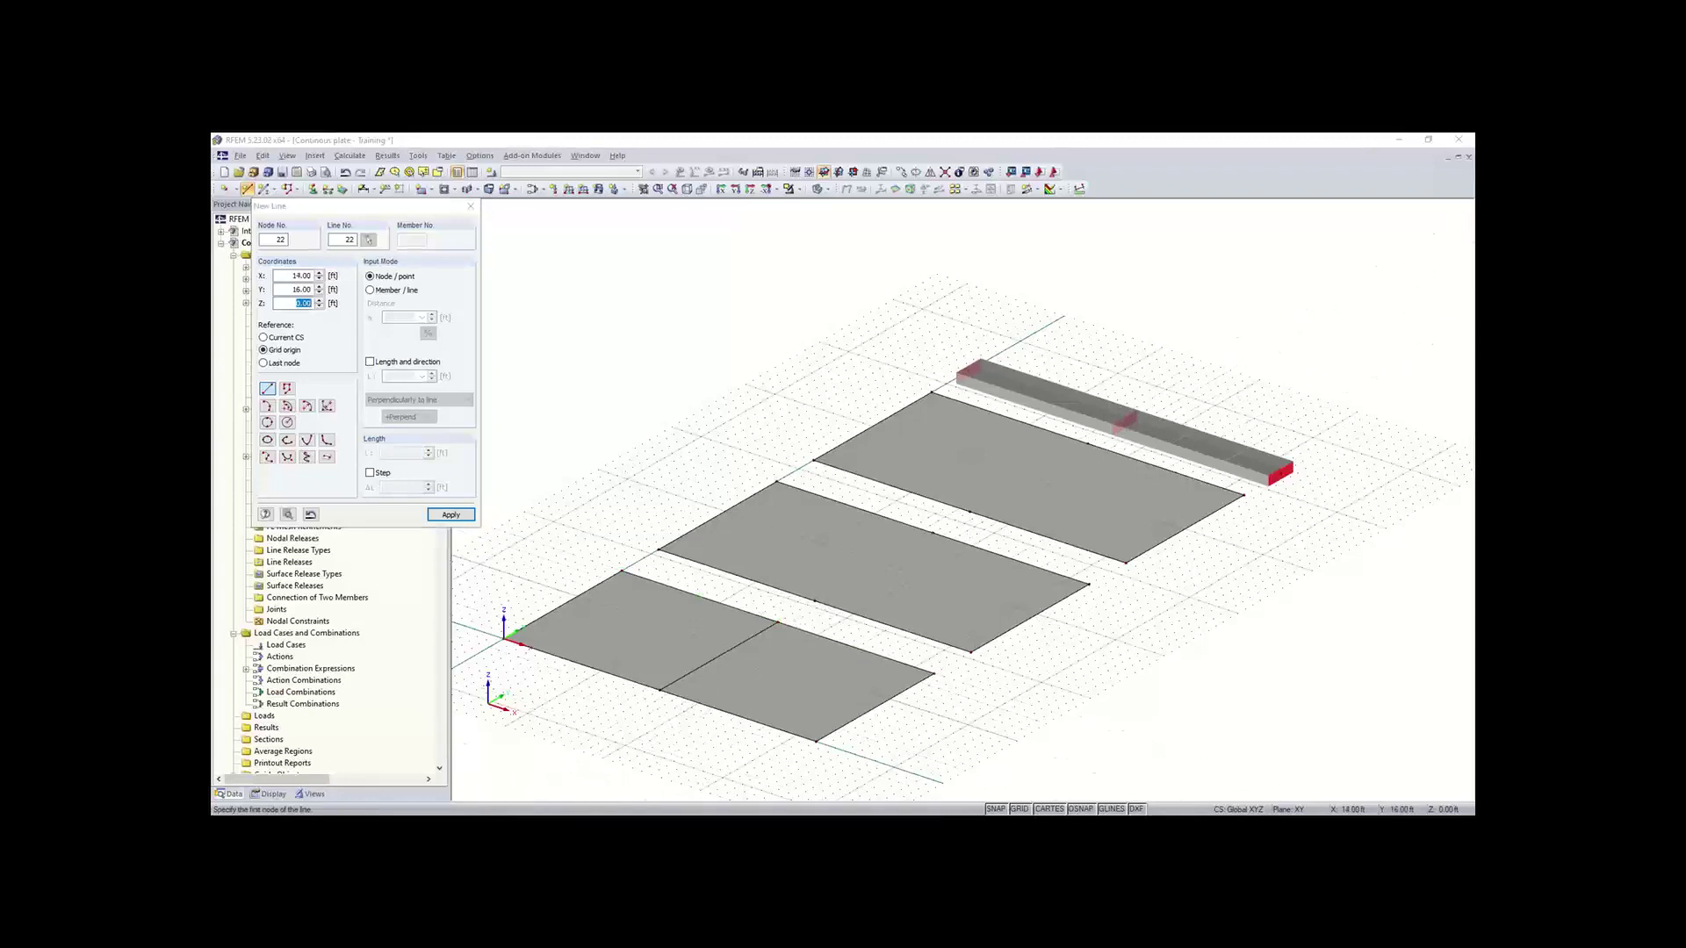
key("Escape")
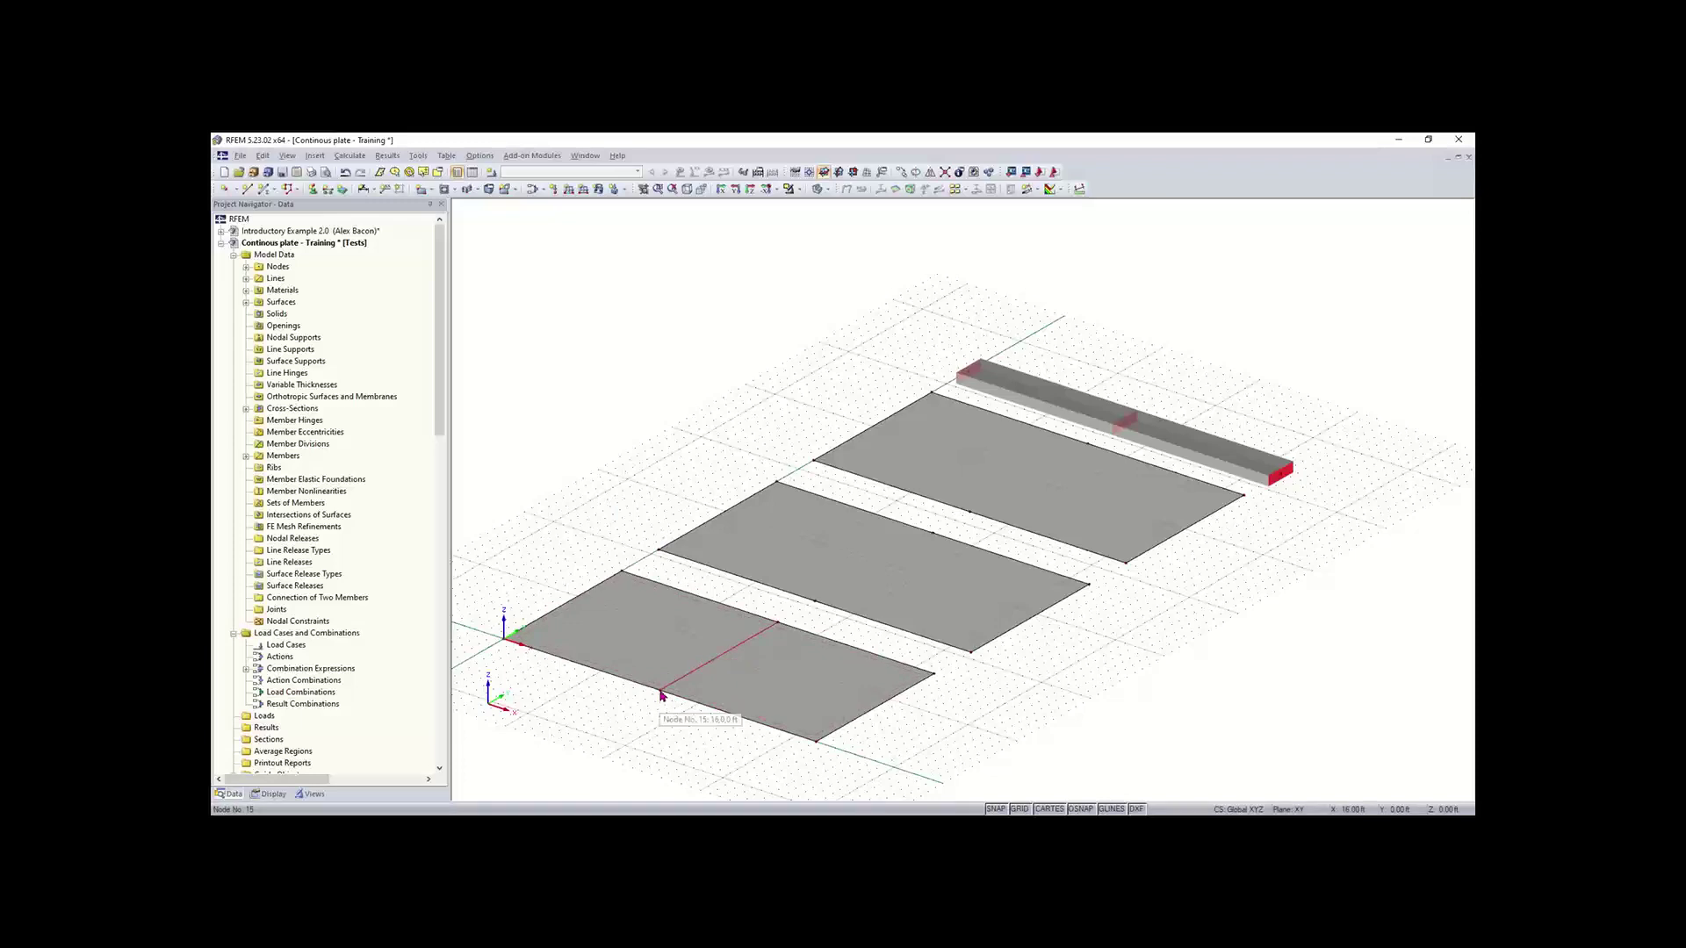
Step: Copy the midspan line onto the second and third surfaces, starting at their front edge midpoint nodes at Y 21 ft and Y 42 ft
left_click(814, 605)
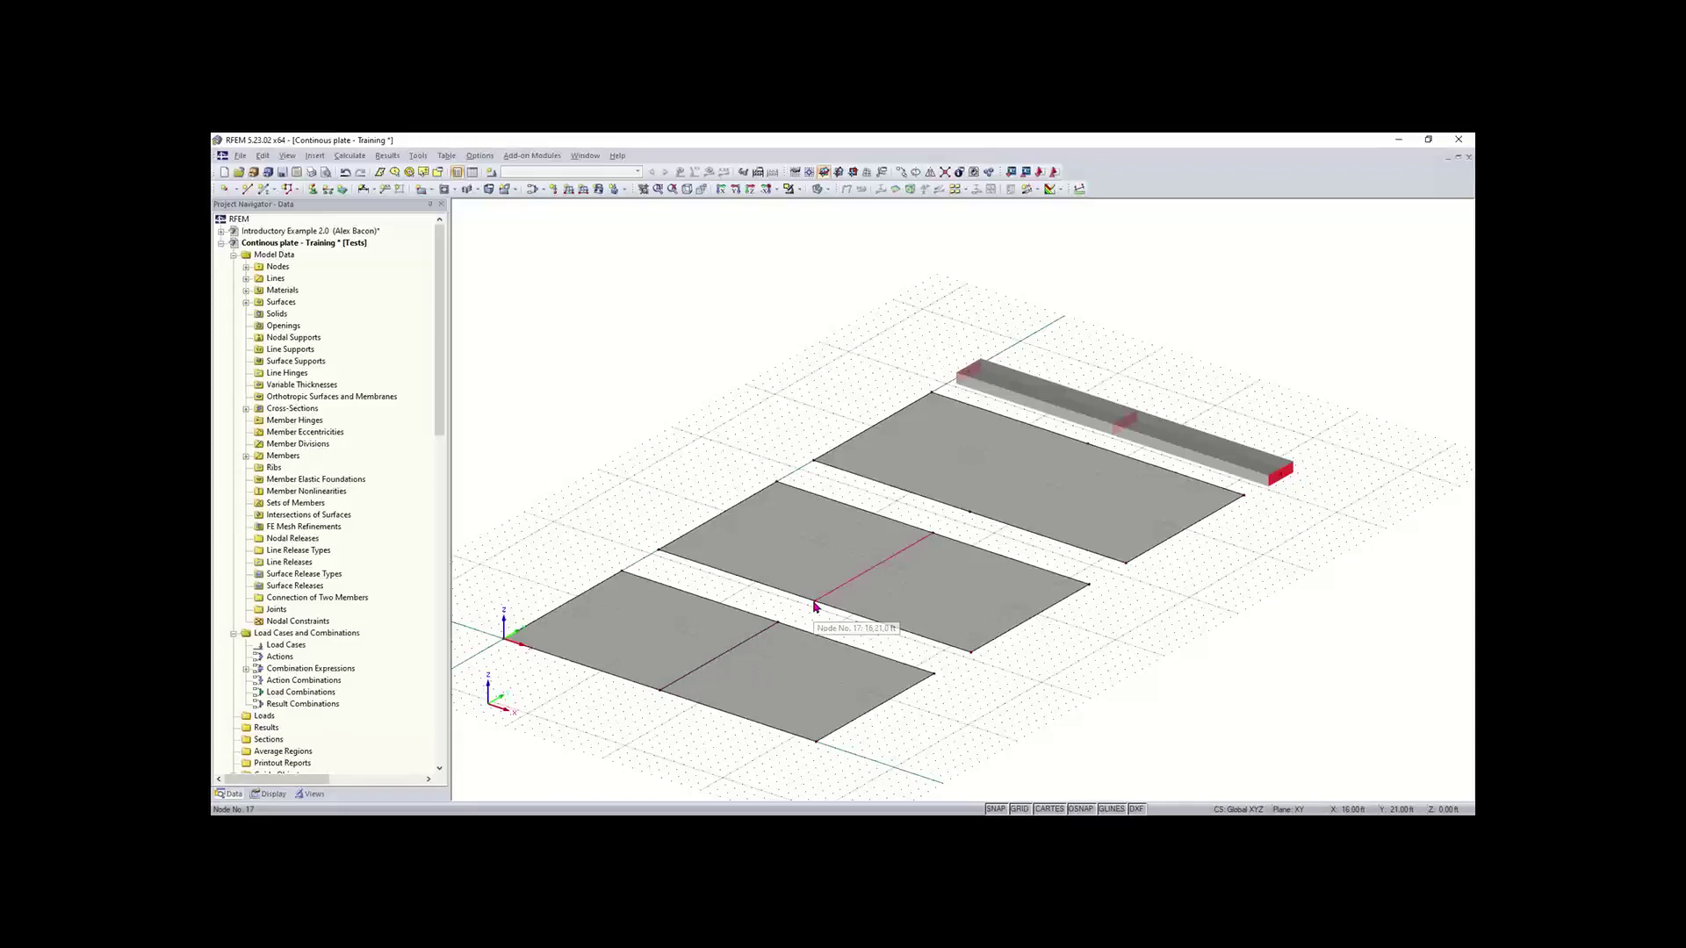
left_click(969, 514)
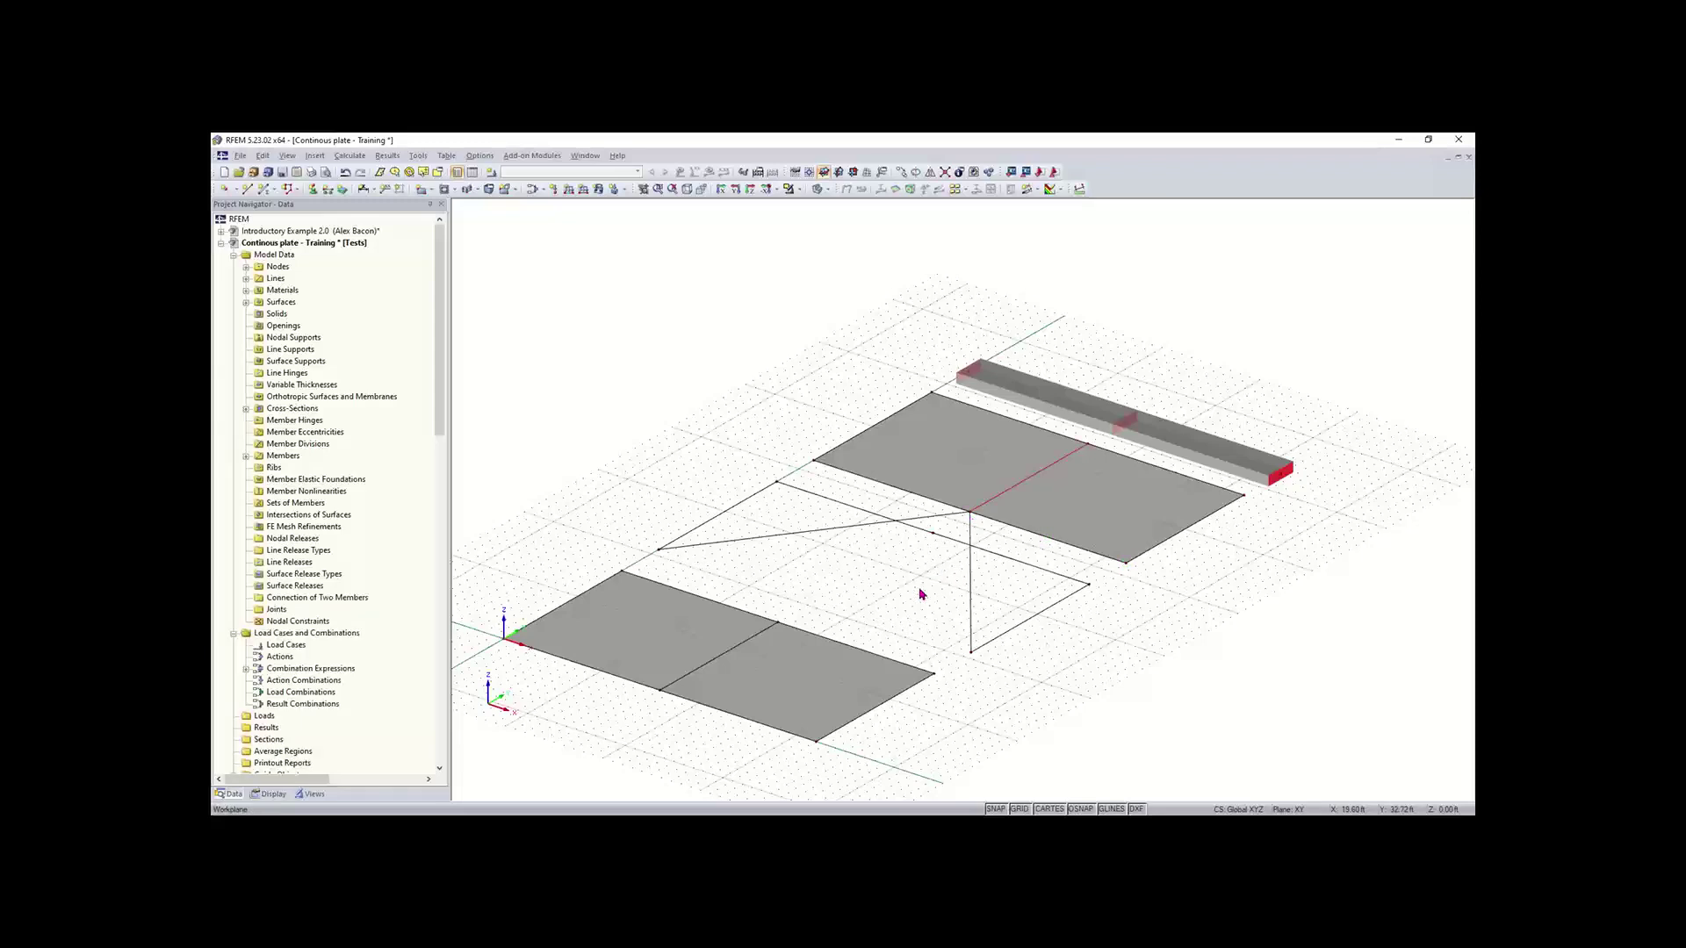
key("ctrl+z")
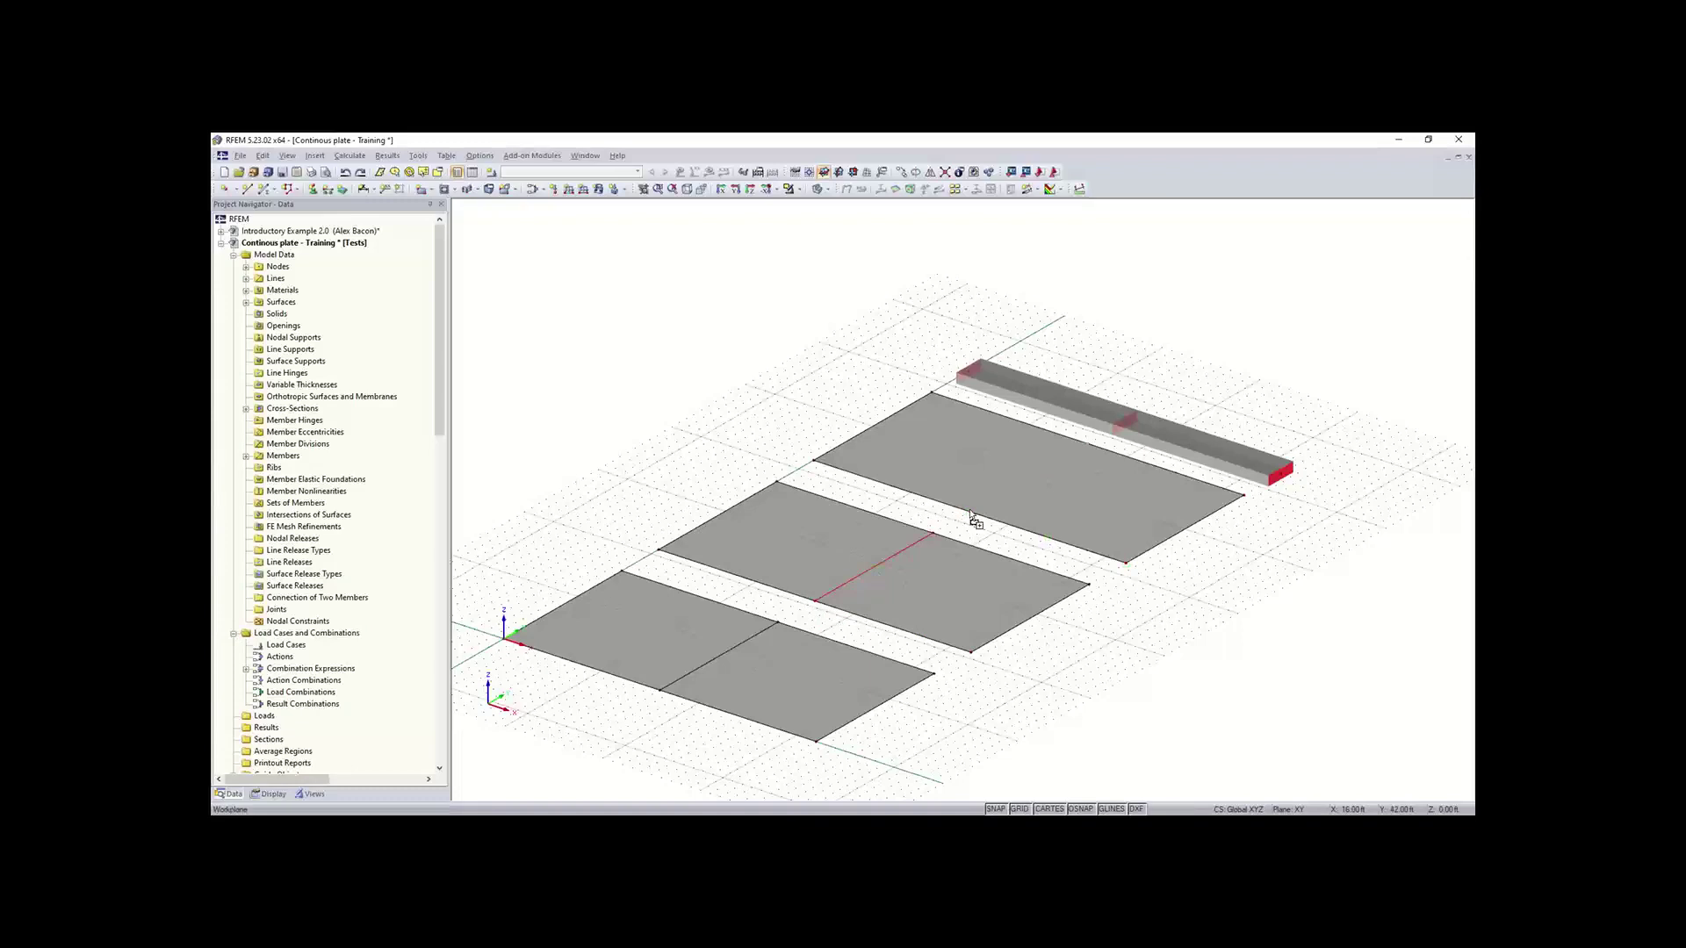
left_click(881, 583)
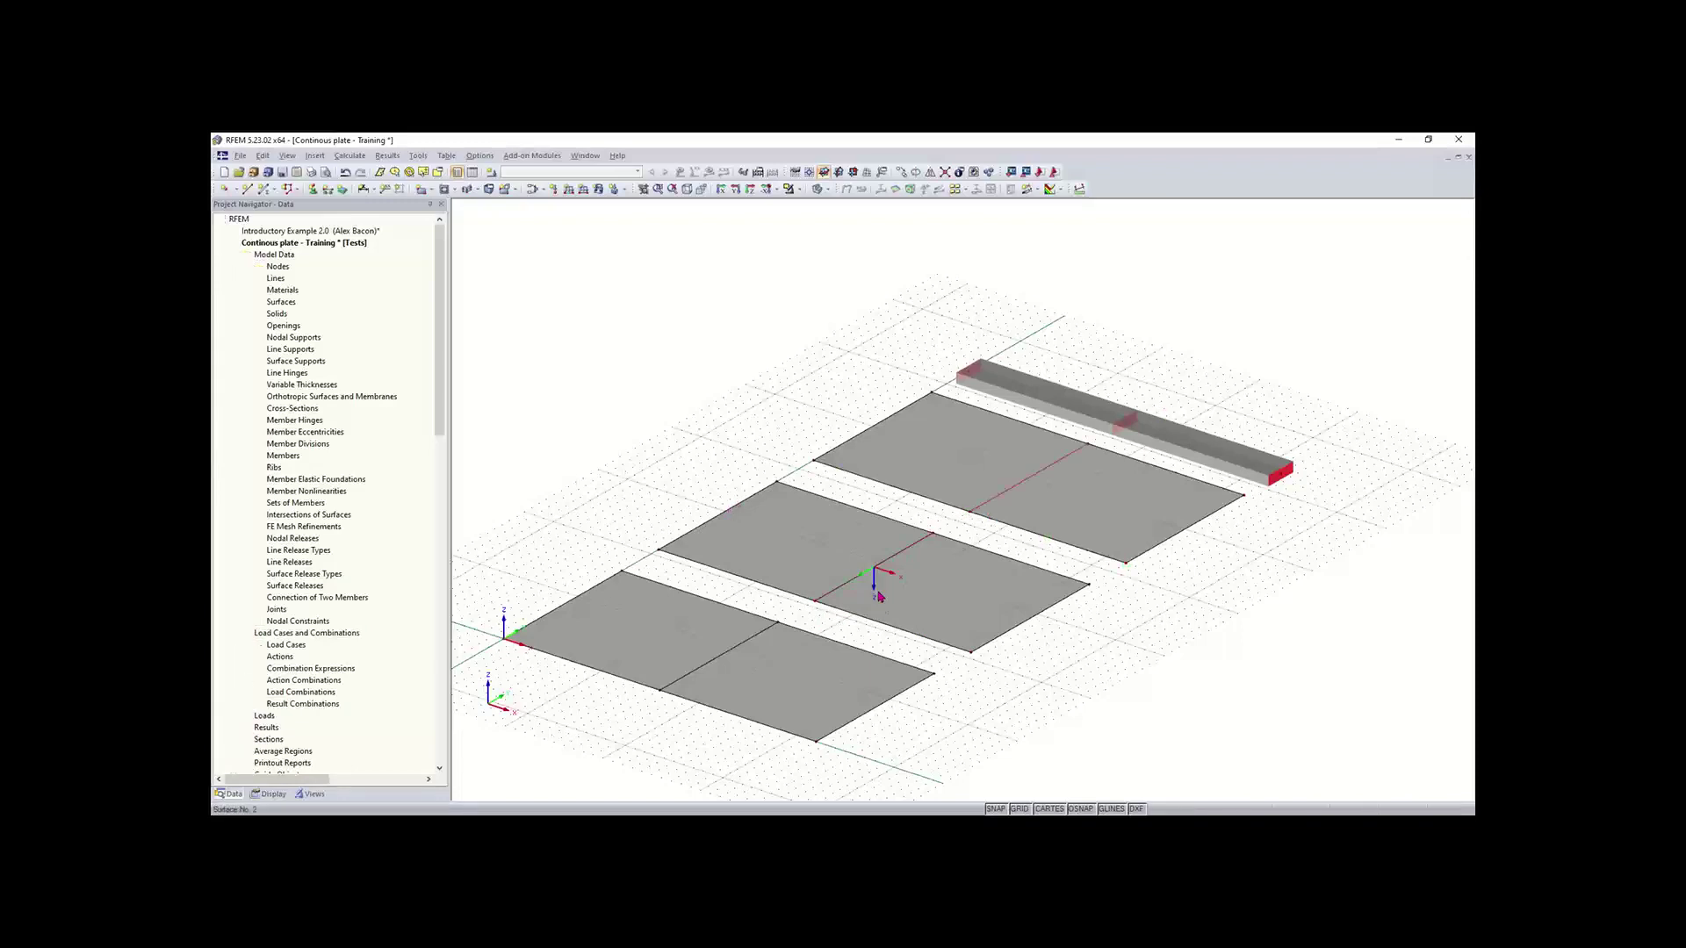
key("Escape")
scroll(931, 378, "down", 2)
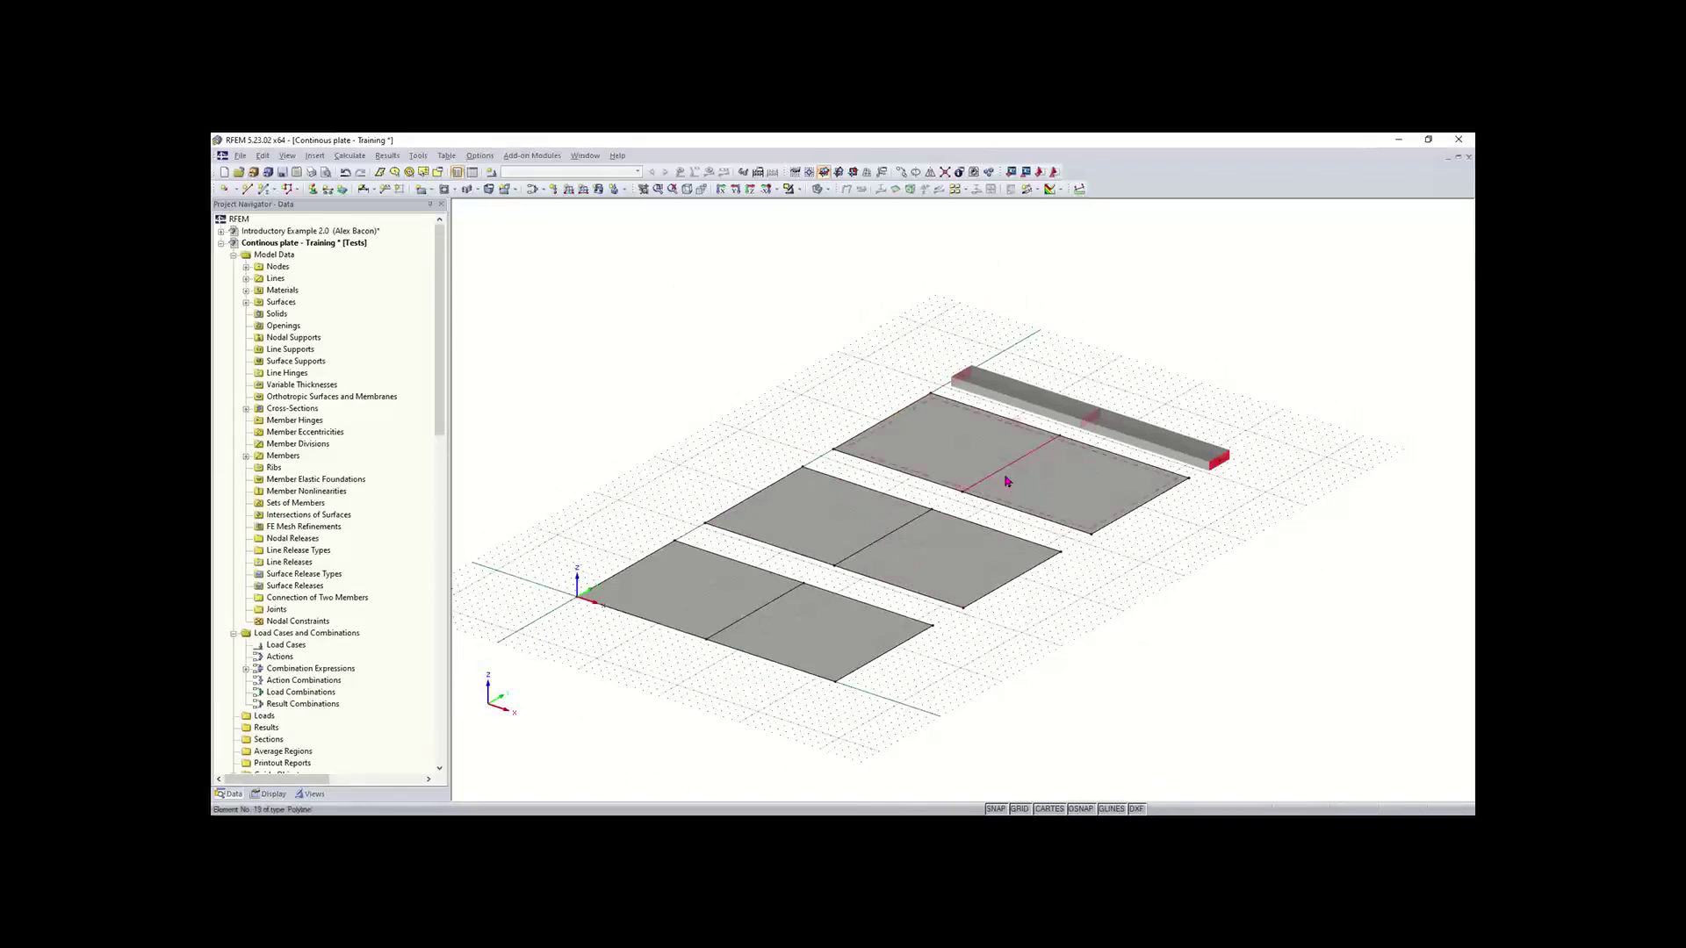
middle_click_drag(1129, 576, 1108, 571)
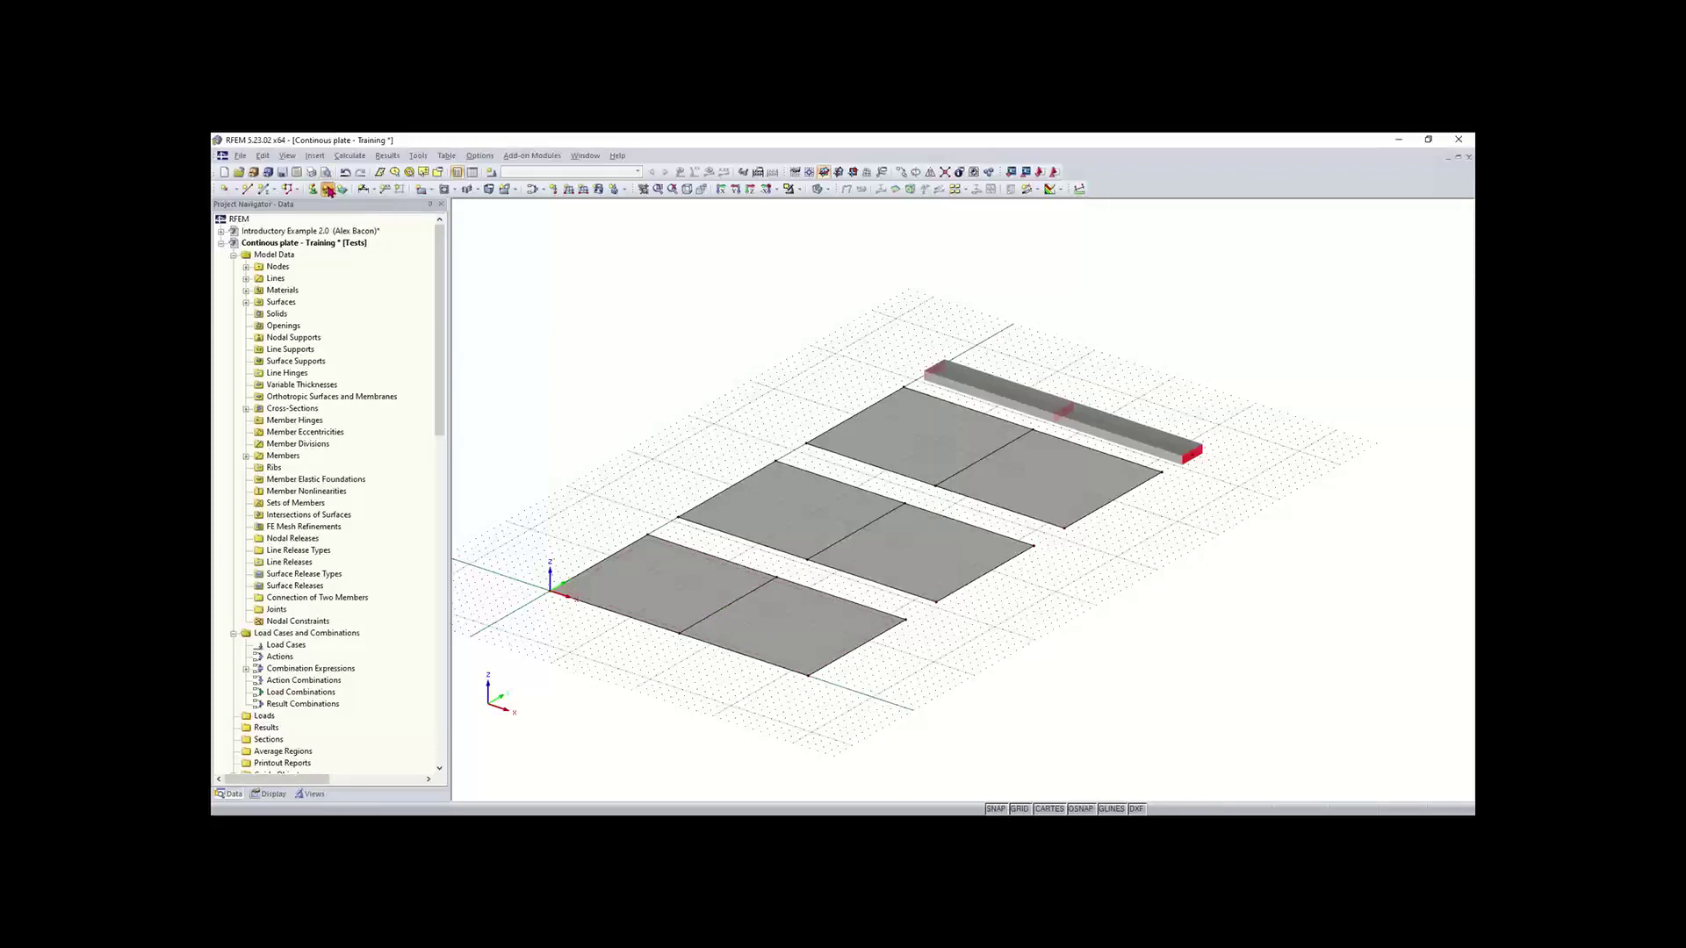
Step: Define a hinged line support in global axes, fixed in X, Y and Z, and place it on the midspan lines of all three surfaces
left_click(329, 190)
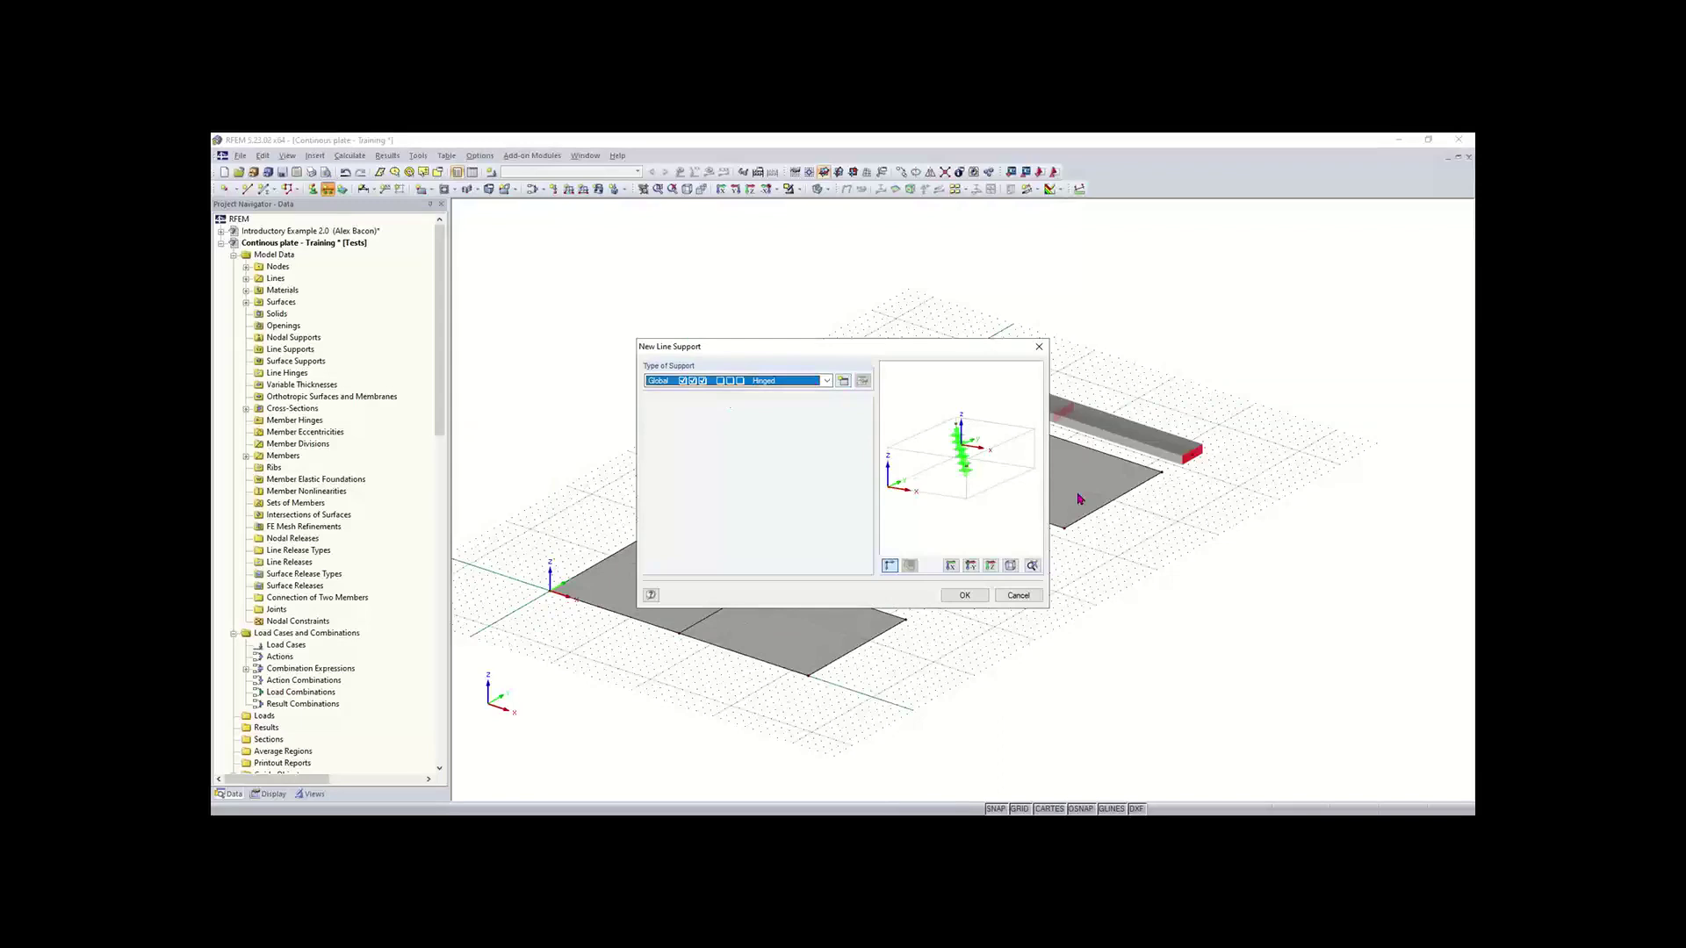
left_click(845, 384)
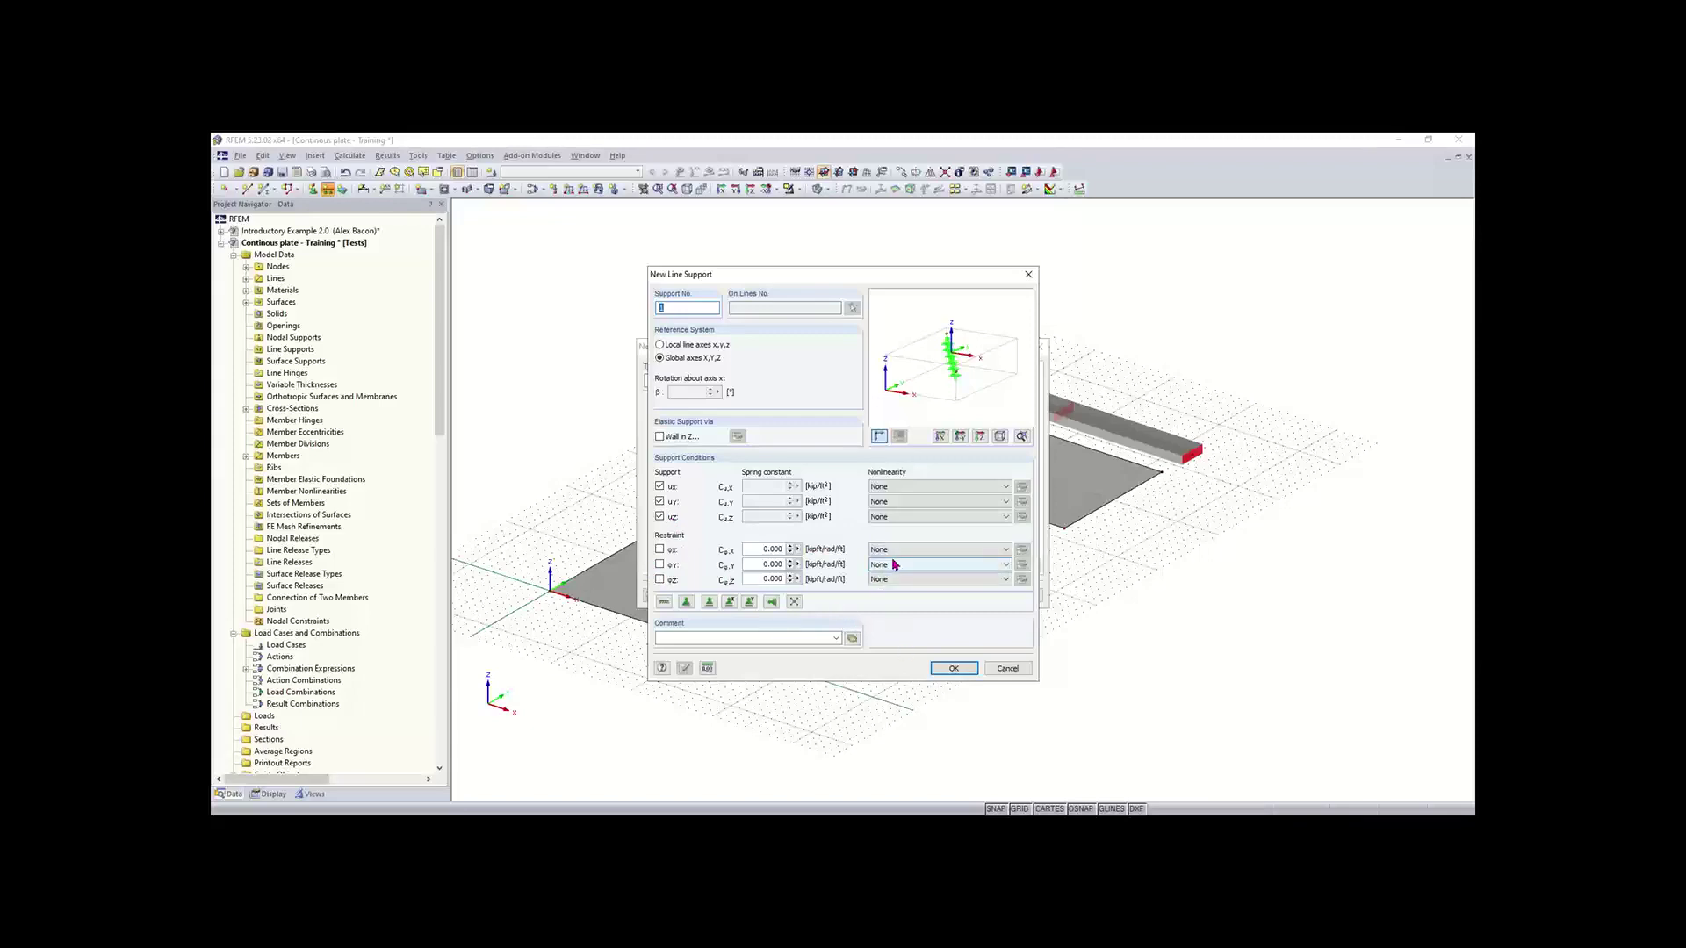
left_click(954, 668)
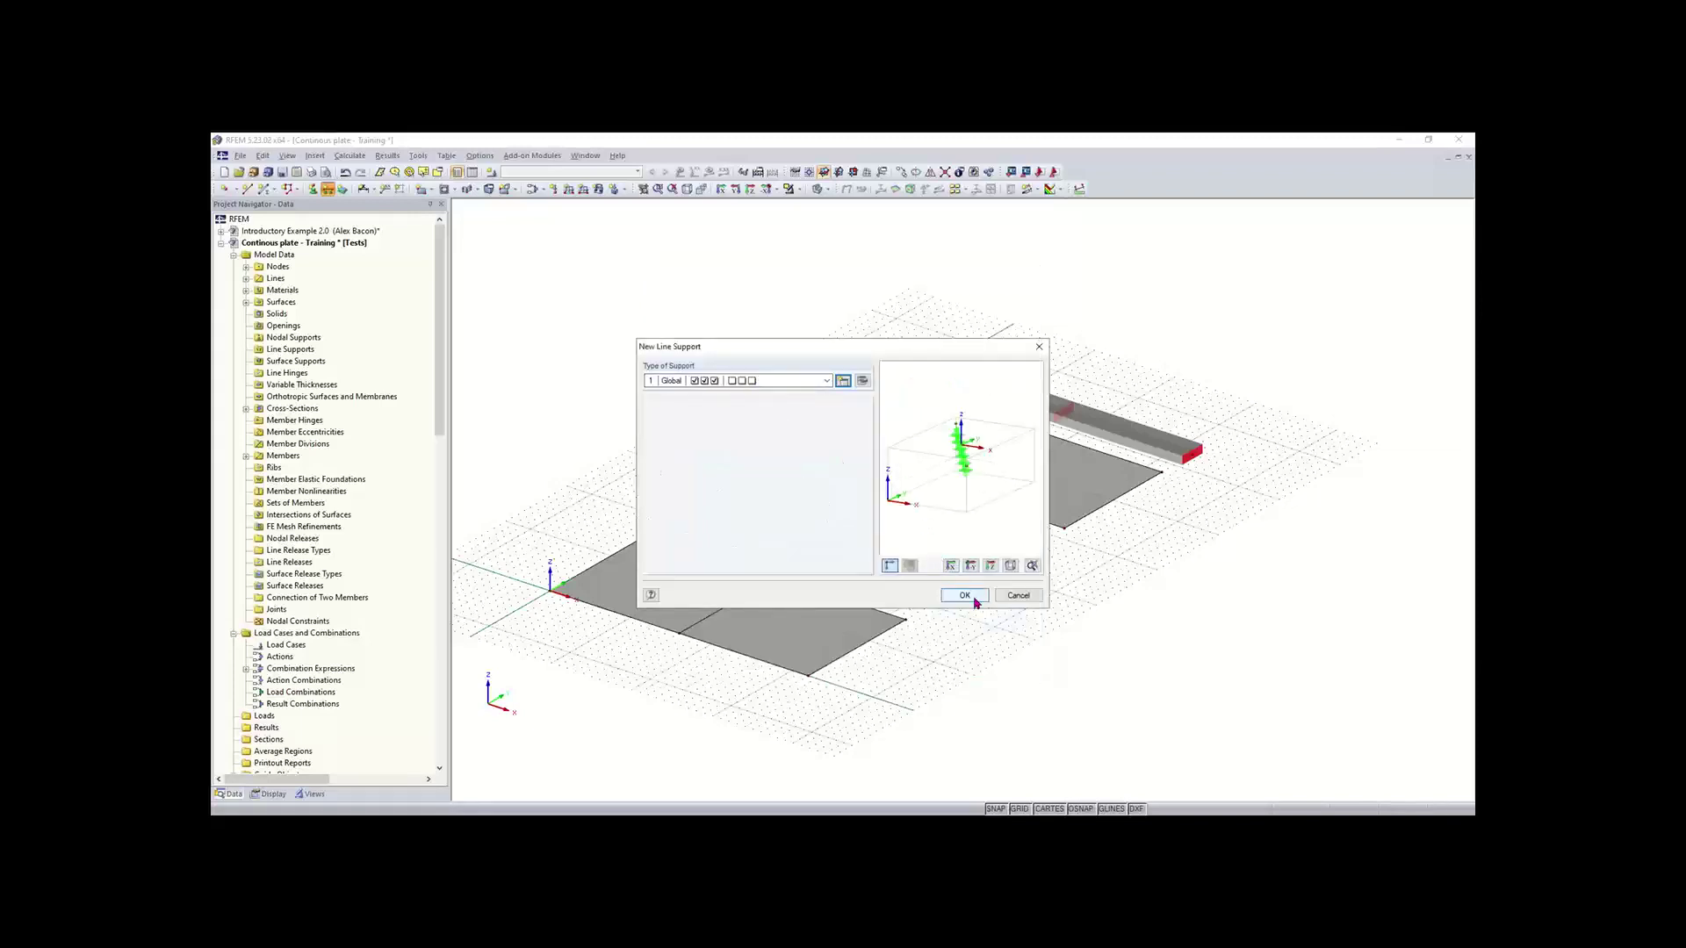
left_click(964, 595)
left_click(716, 610)
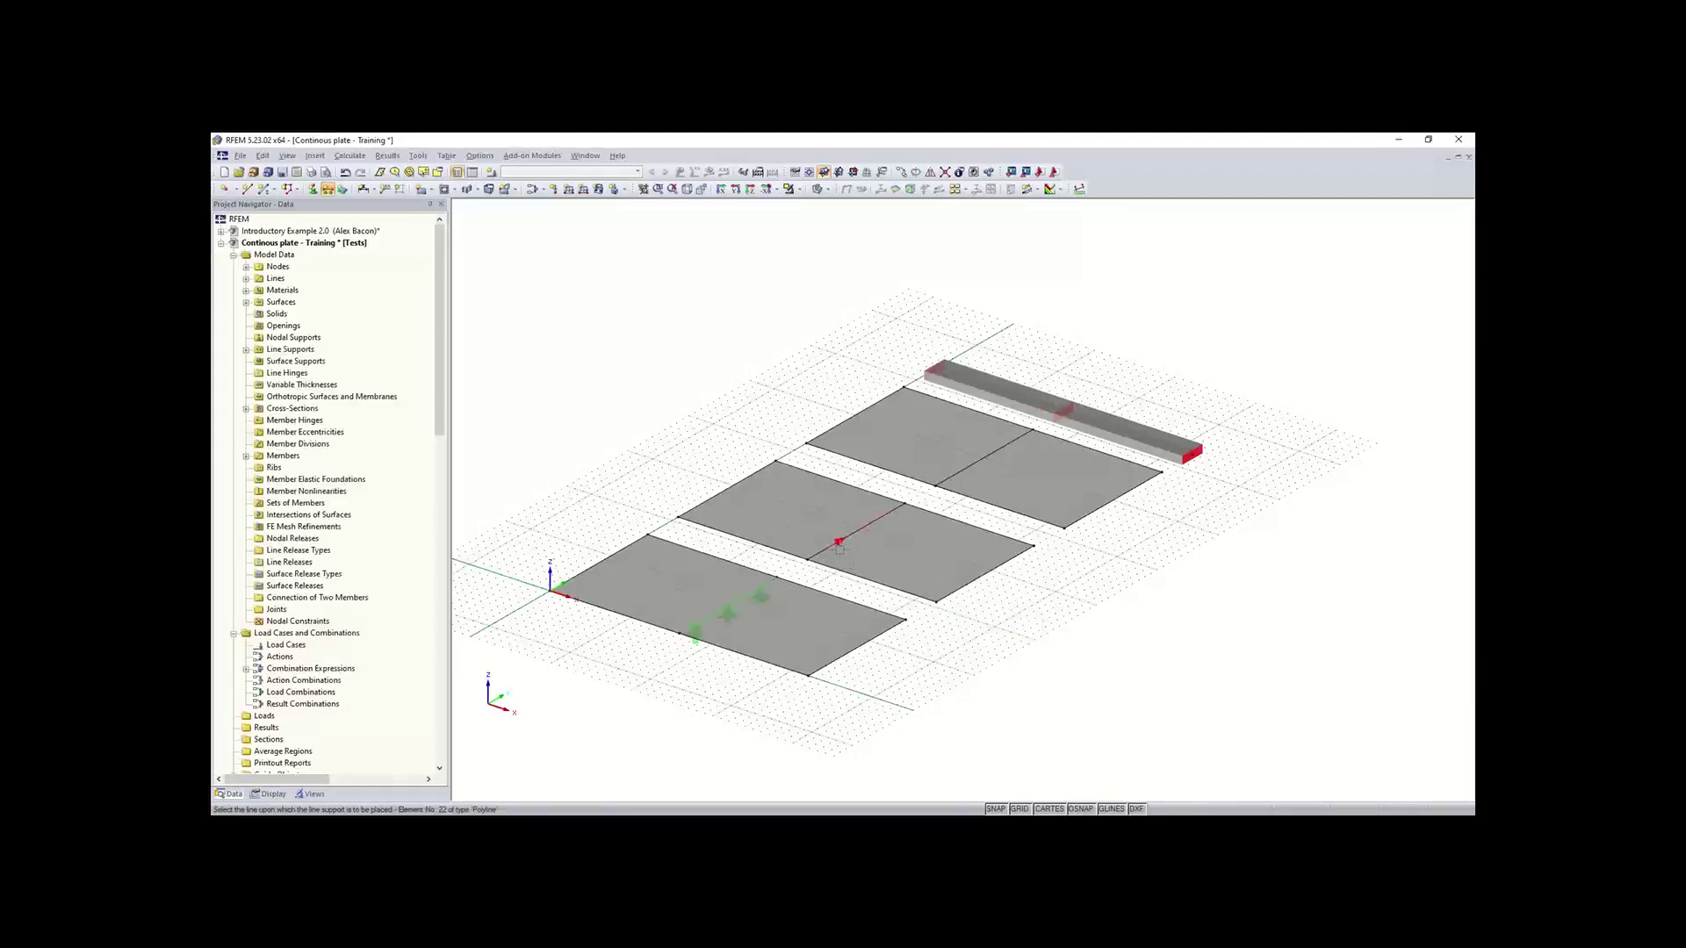
left_click(921, 489)
left_click(967, 464)
Step: Place the same hinged line support on both short end edges of all three surfaces
left_click(627, 545)
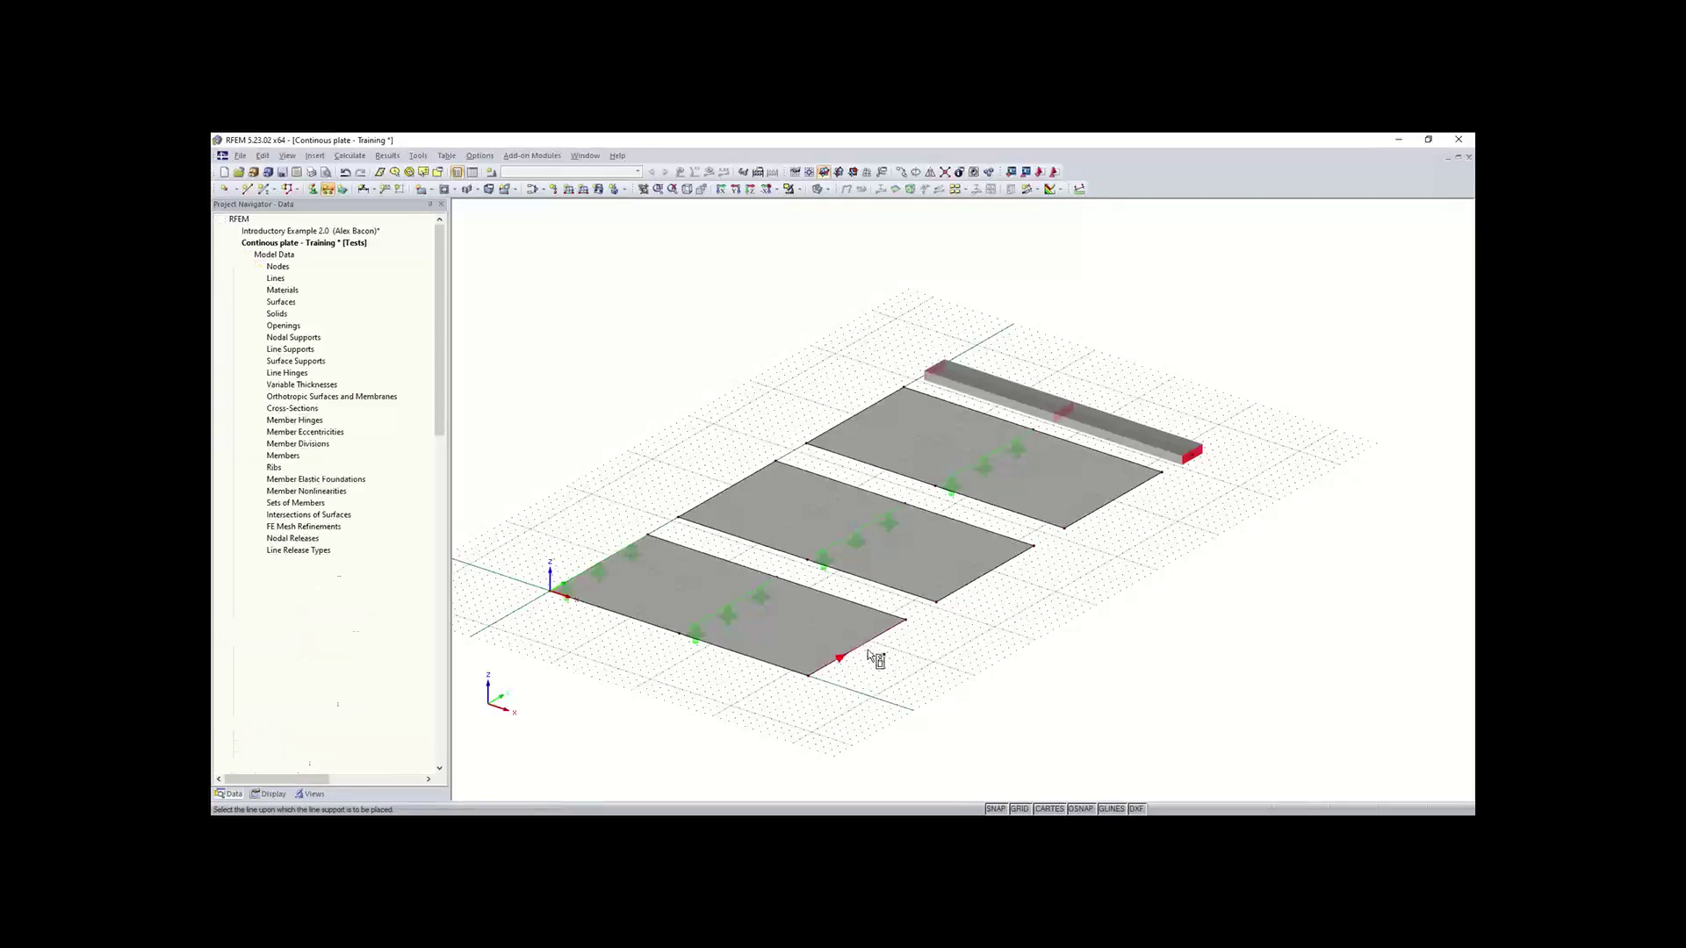
left_click(966, 590)
left_click(874, 639)
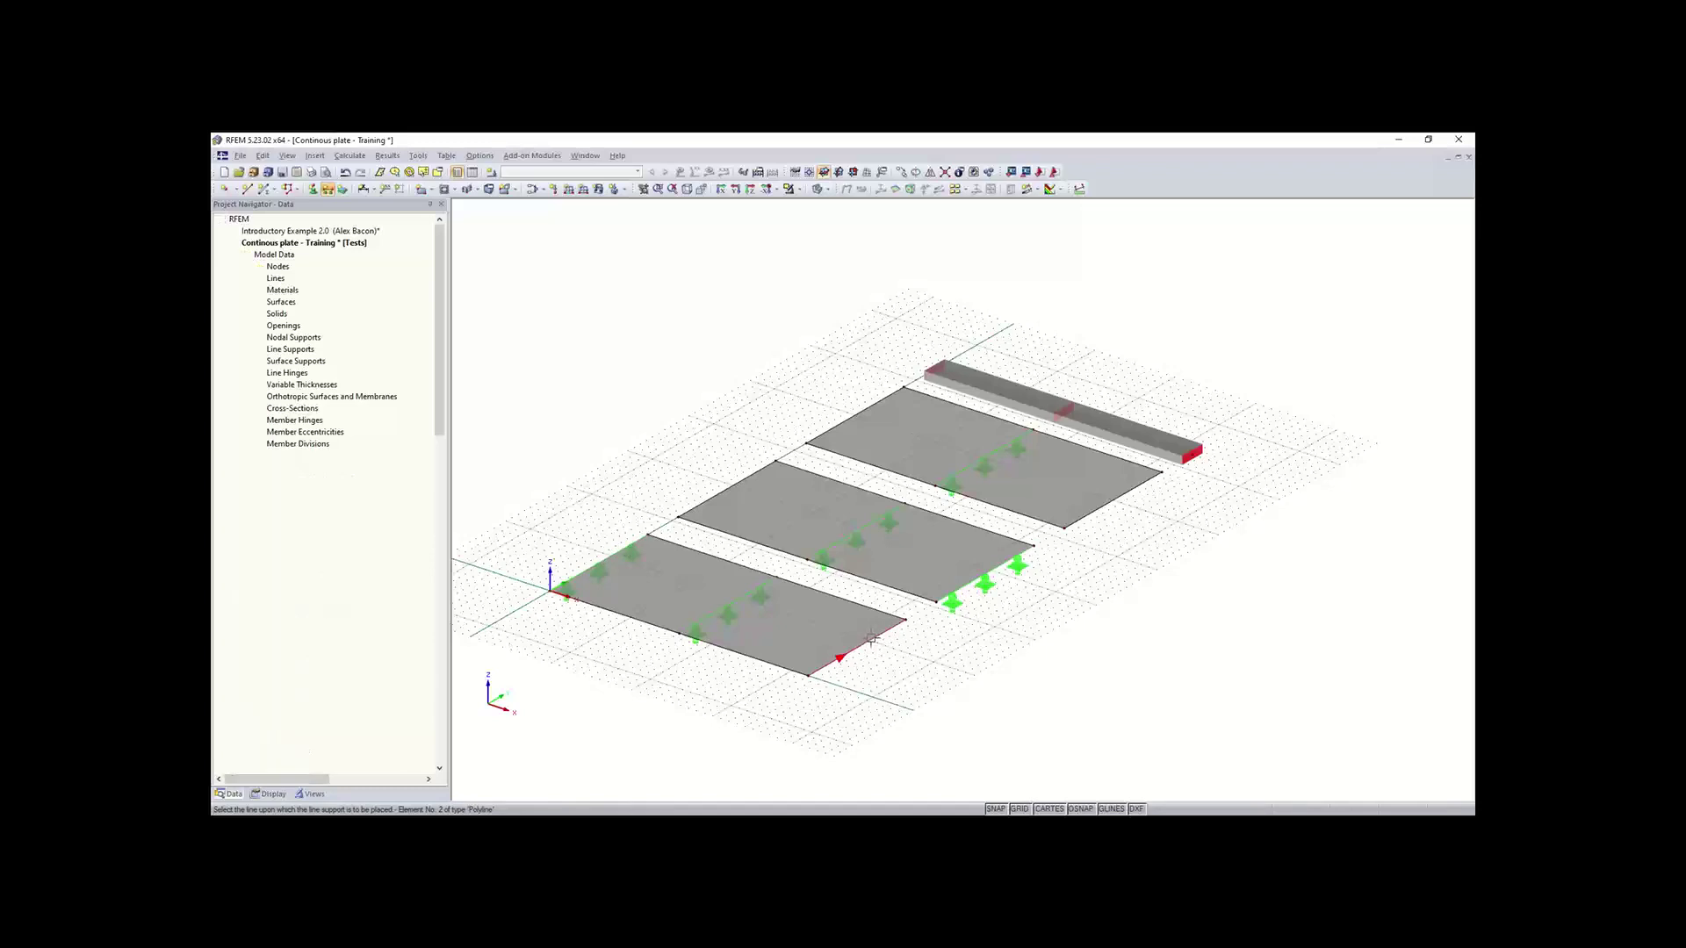
left_click(734, 492)
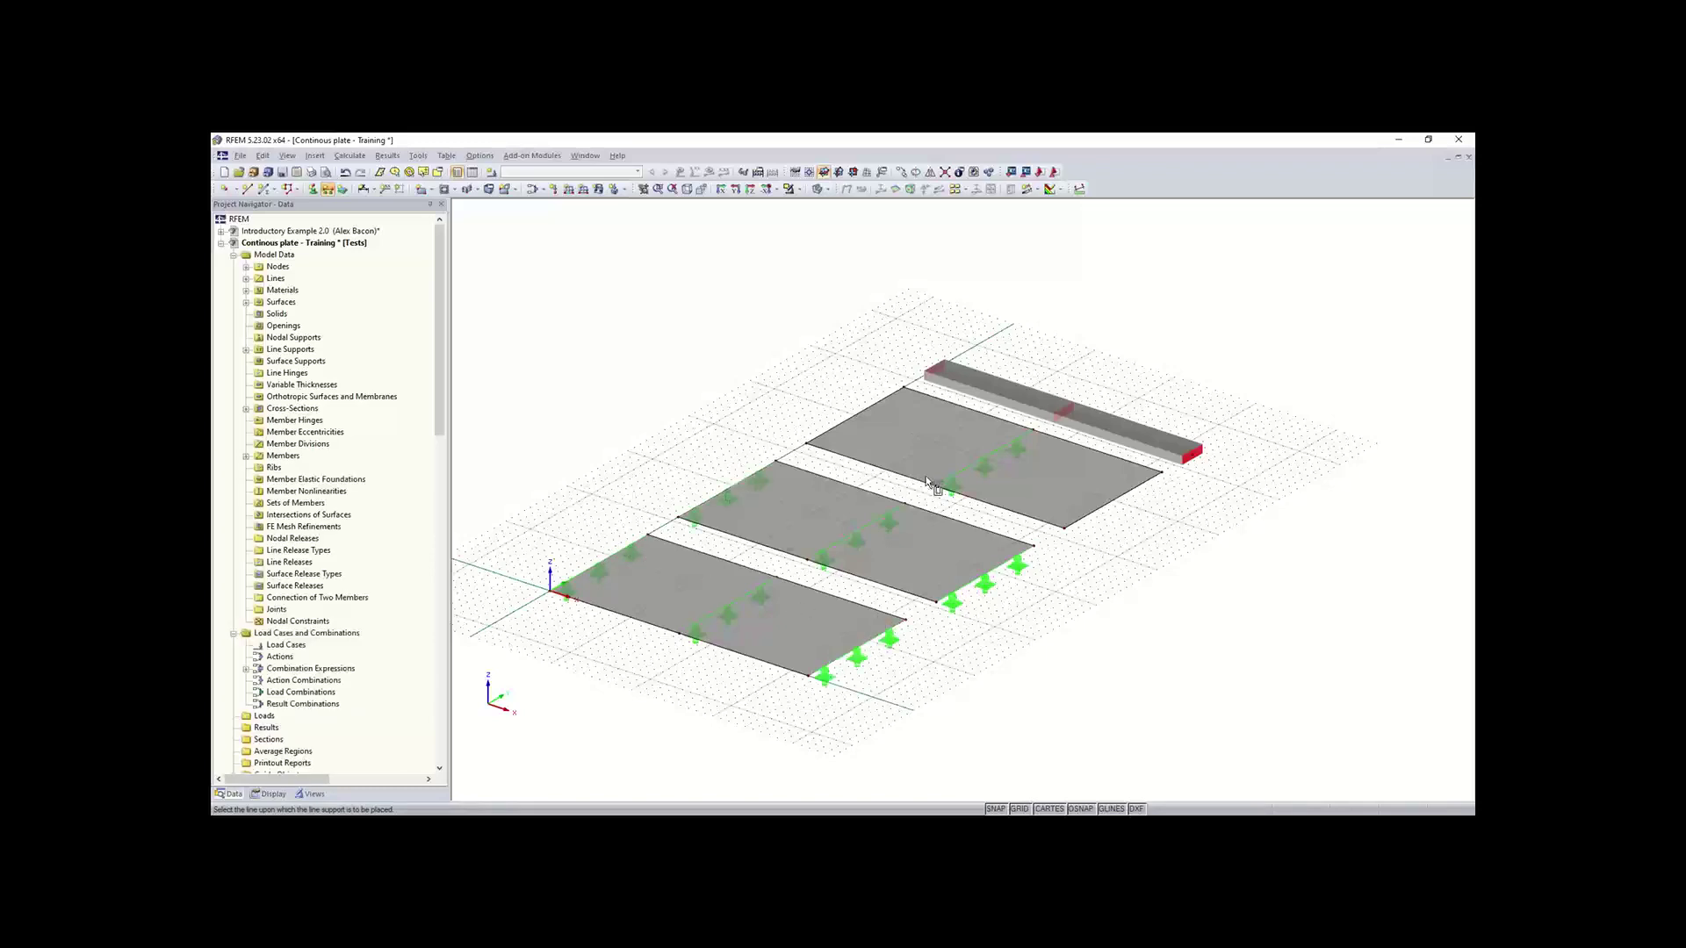
left_click(830, 439)
left_click(1098, 512)
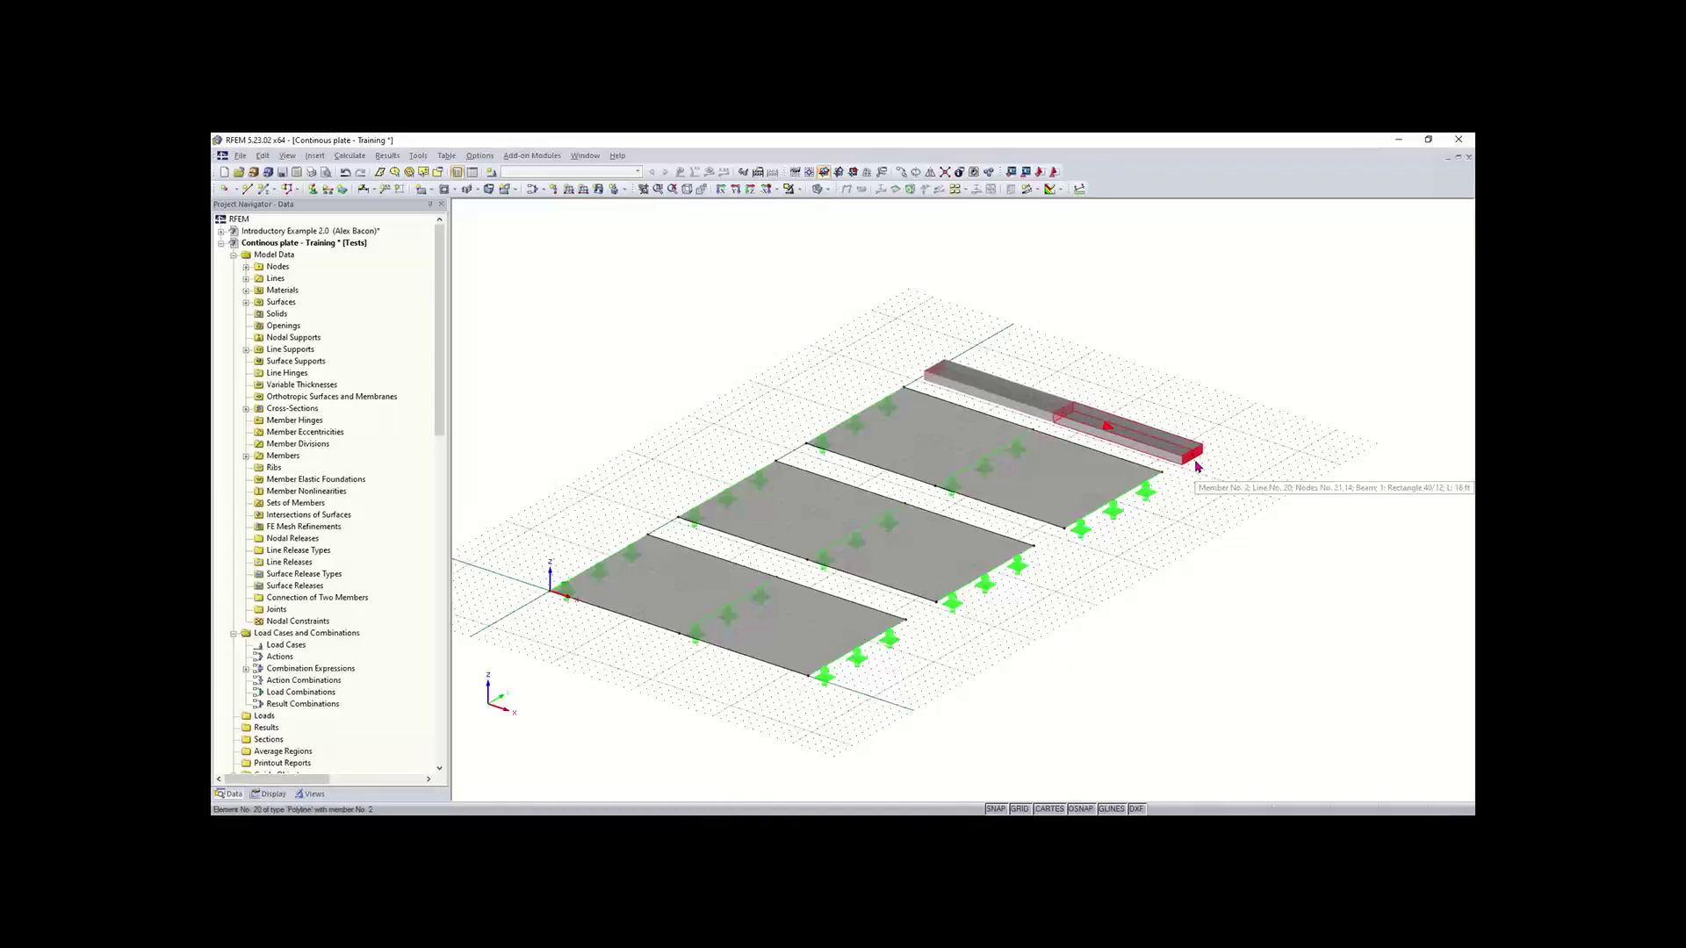
Step: Place hinged nodal supports on the concrete beam's end node at X 32 ft and on its midspan node
scroll(1126, 500, "up", 1)
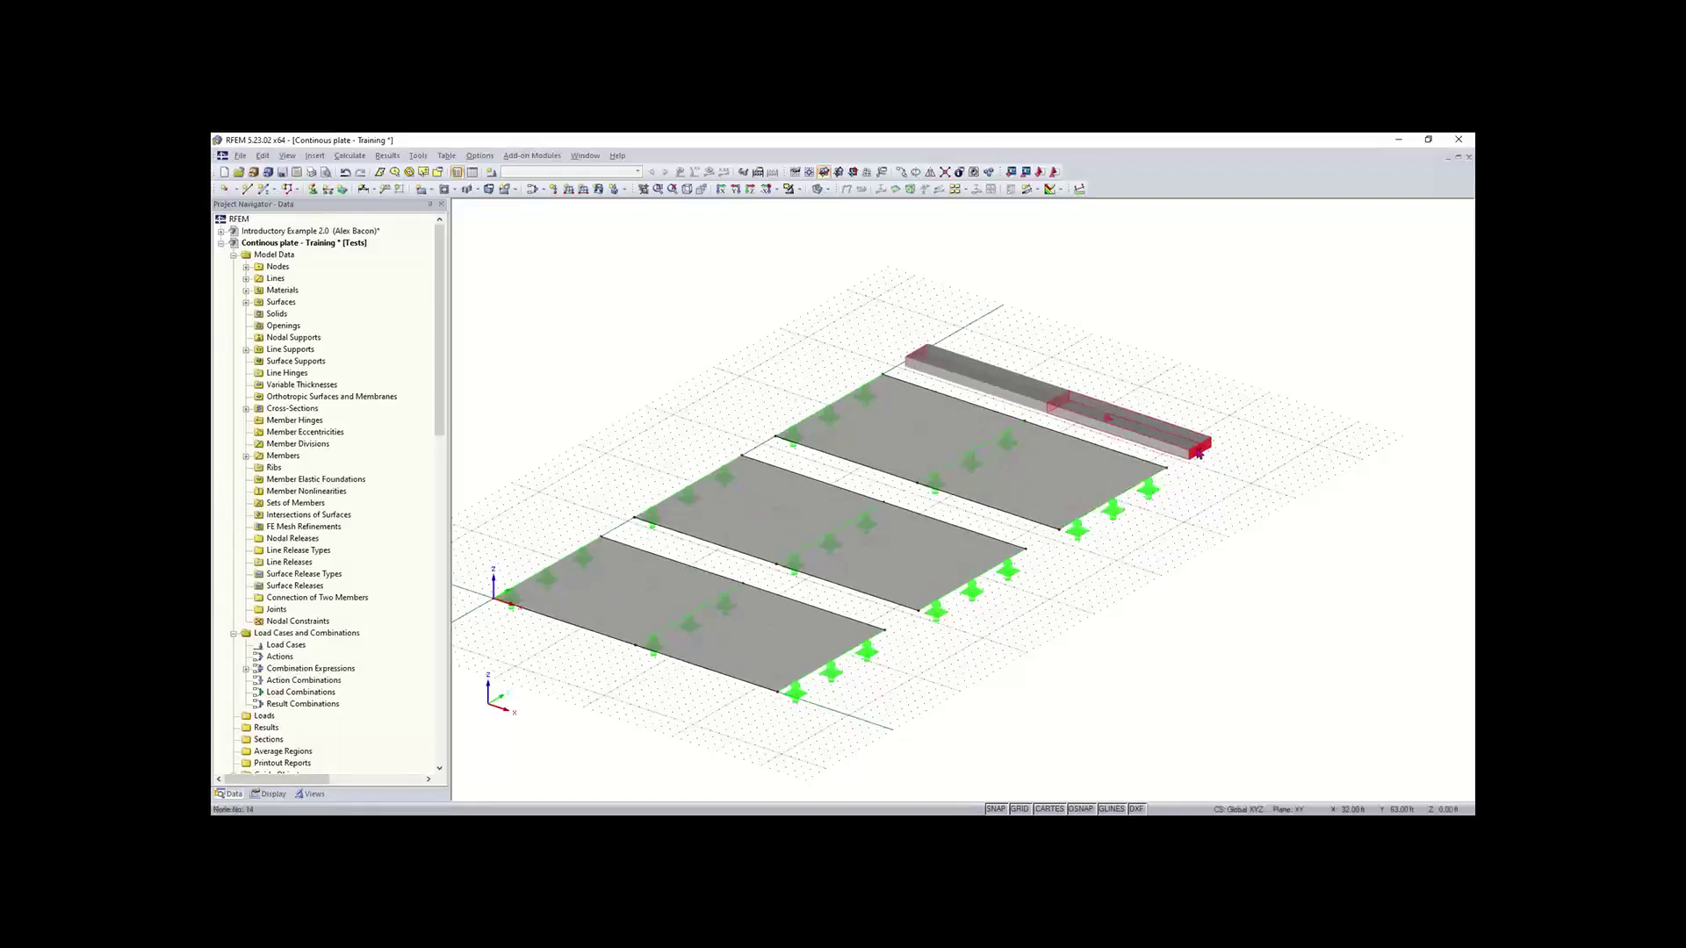
left_click(312, 190)
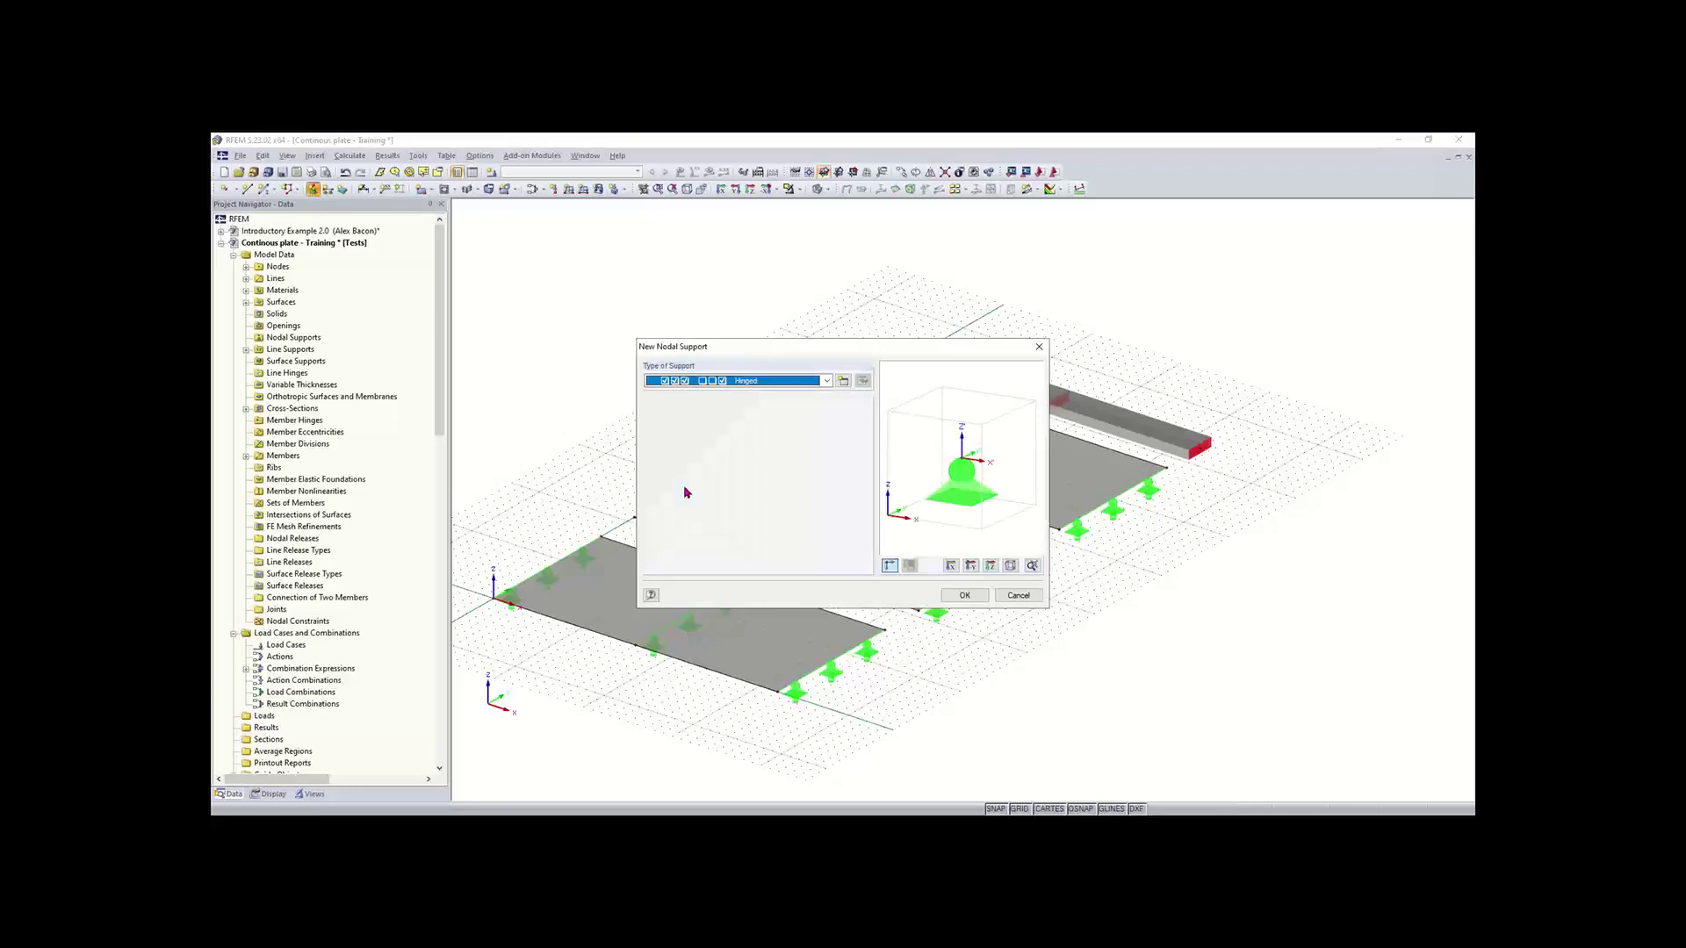
left_click(826, 381)
left_click(785, 394)
left_click(826, 381)
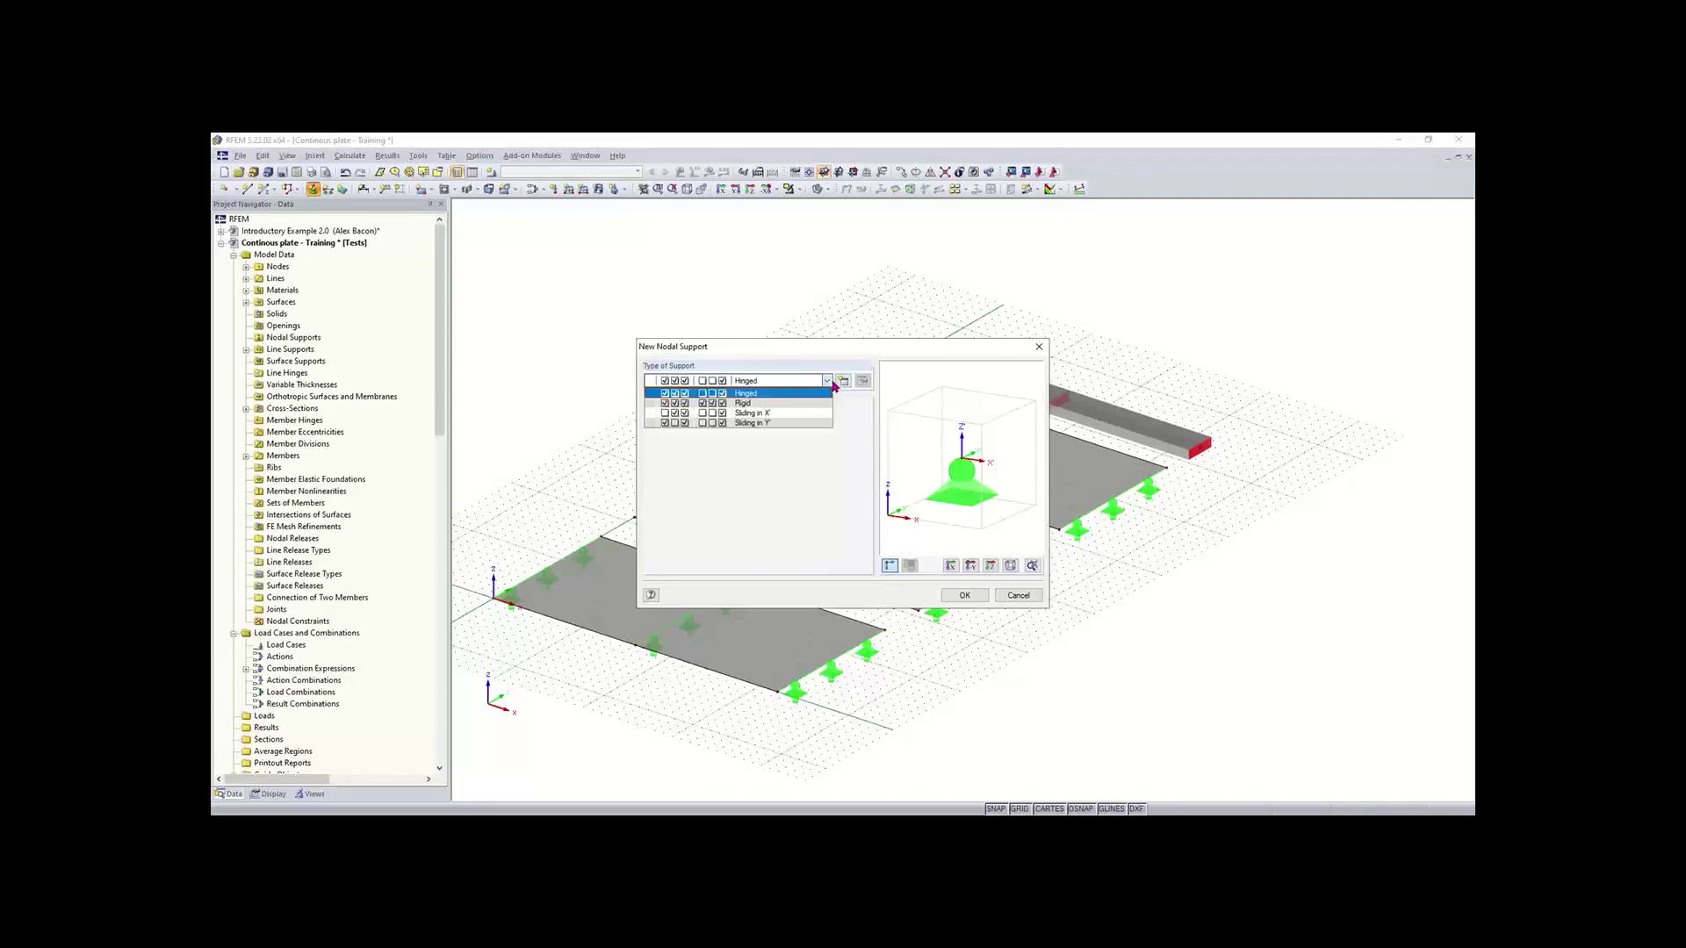
left_click(731, 395)
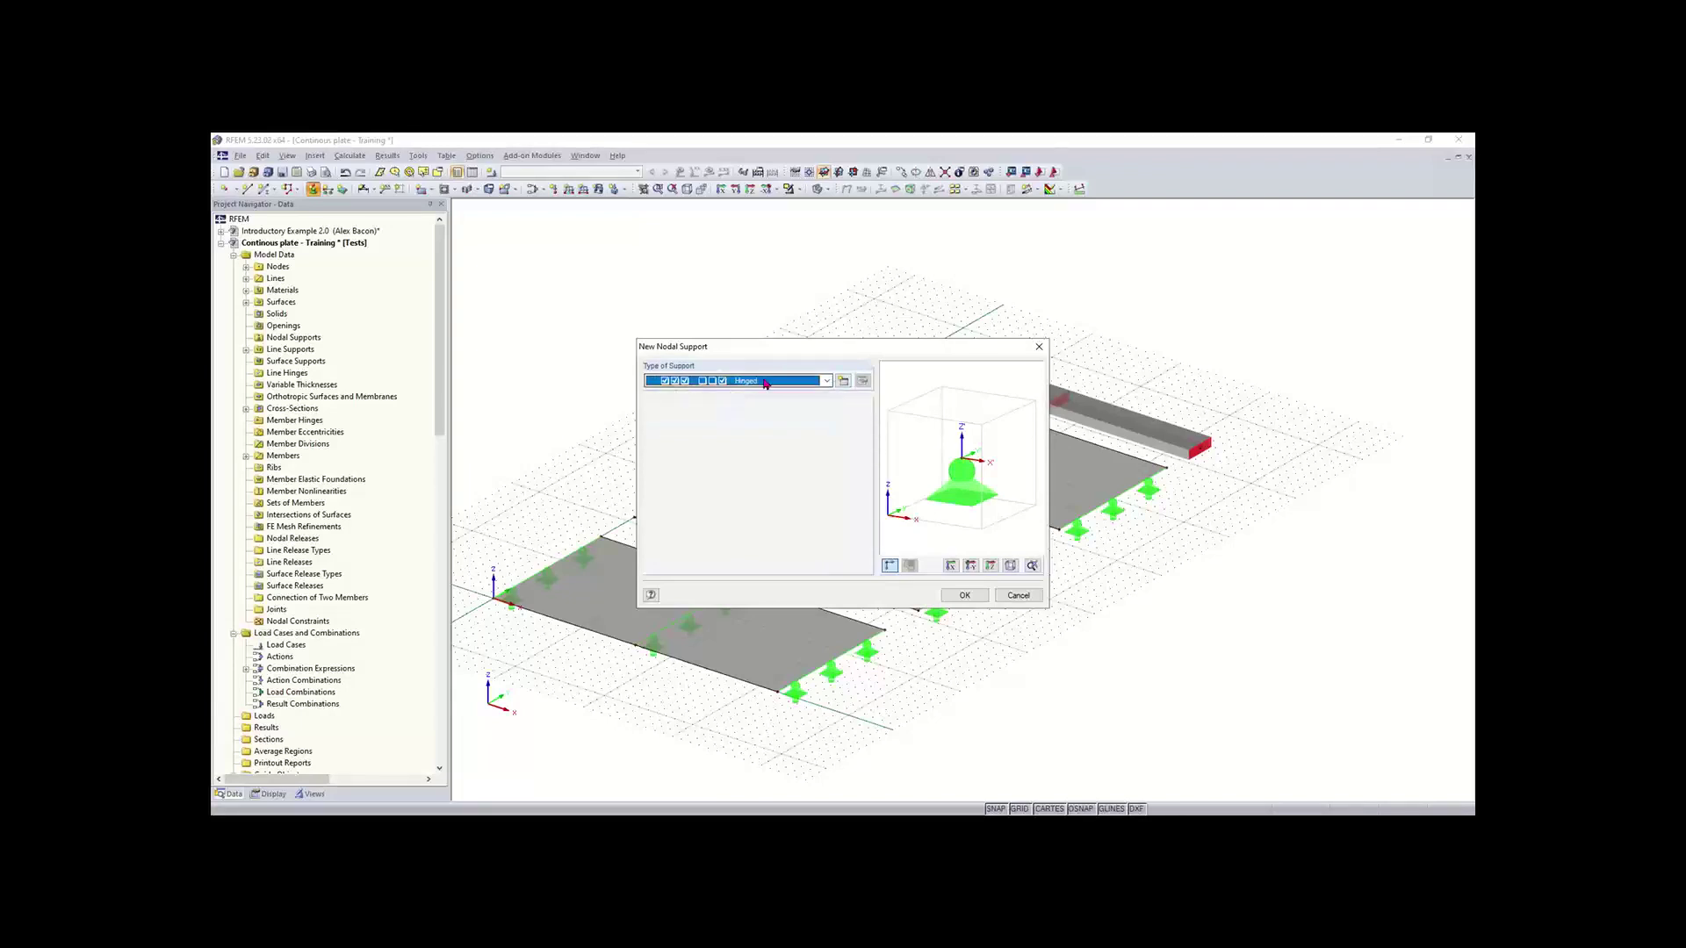
left_click(963, 596)
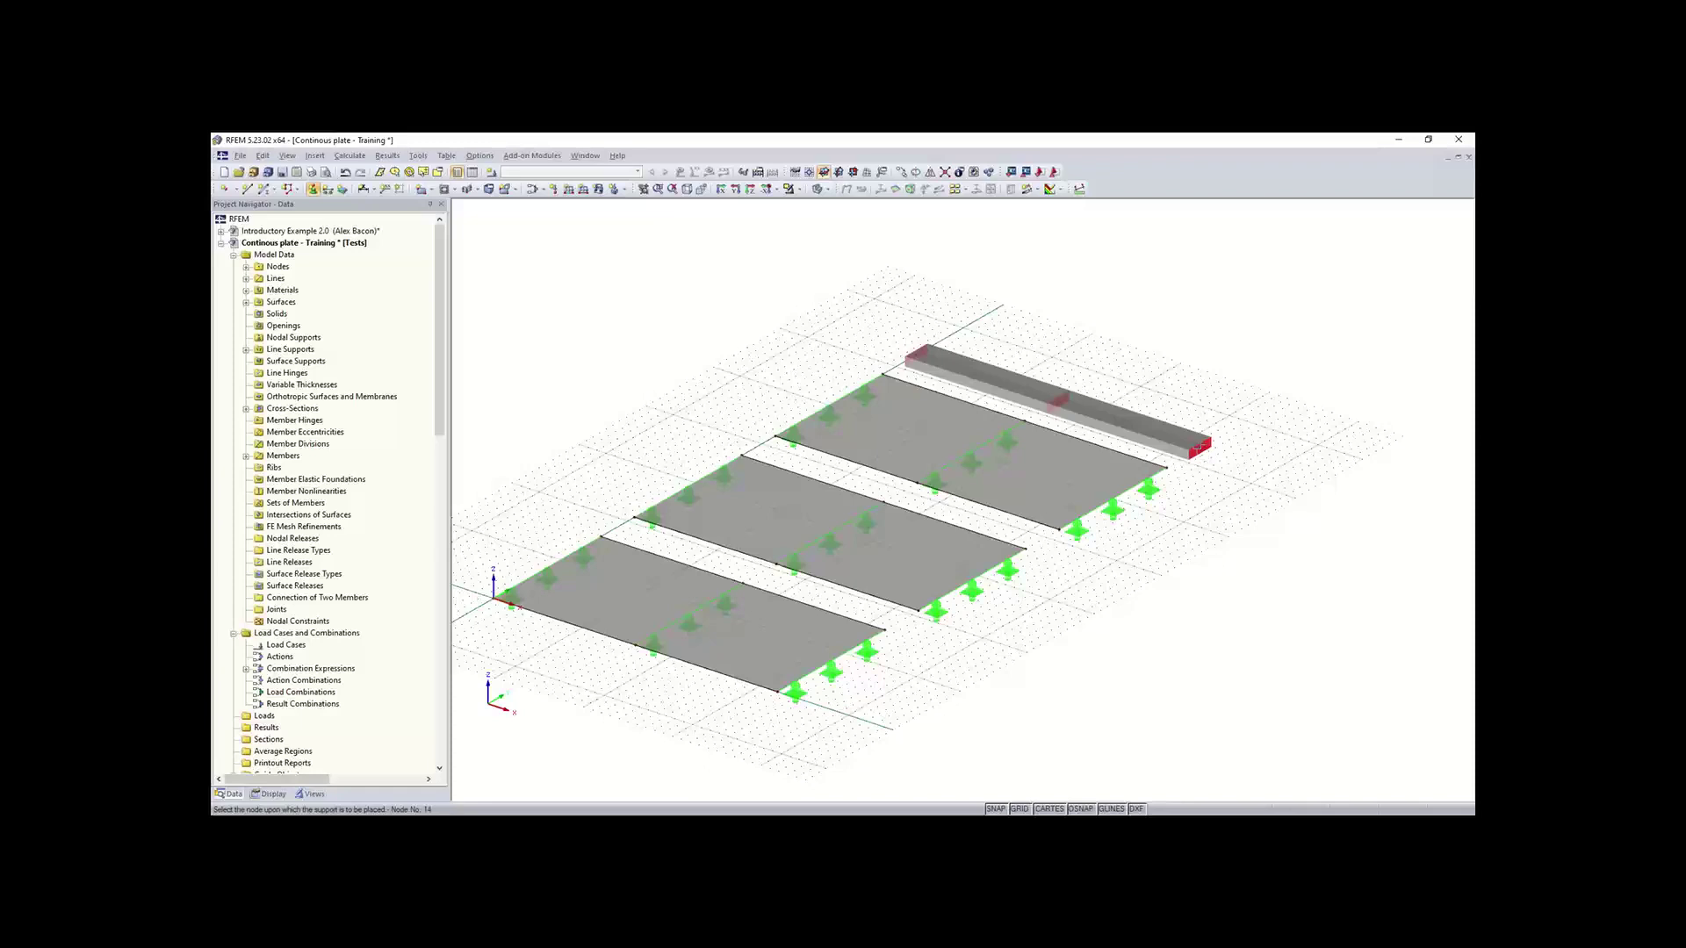
left_click(1199, 450)
scroll(1056, 408, "up", 4)
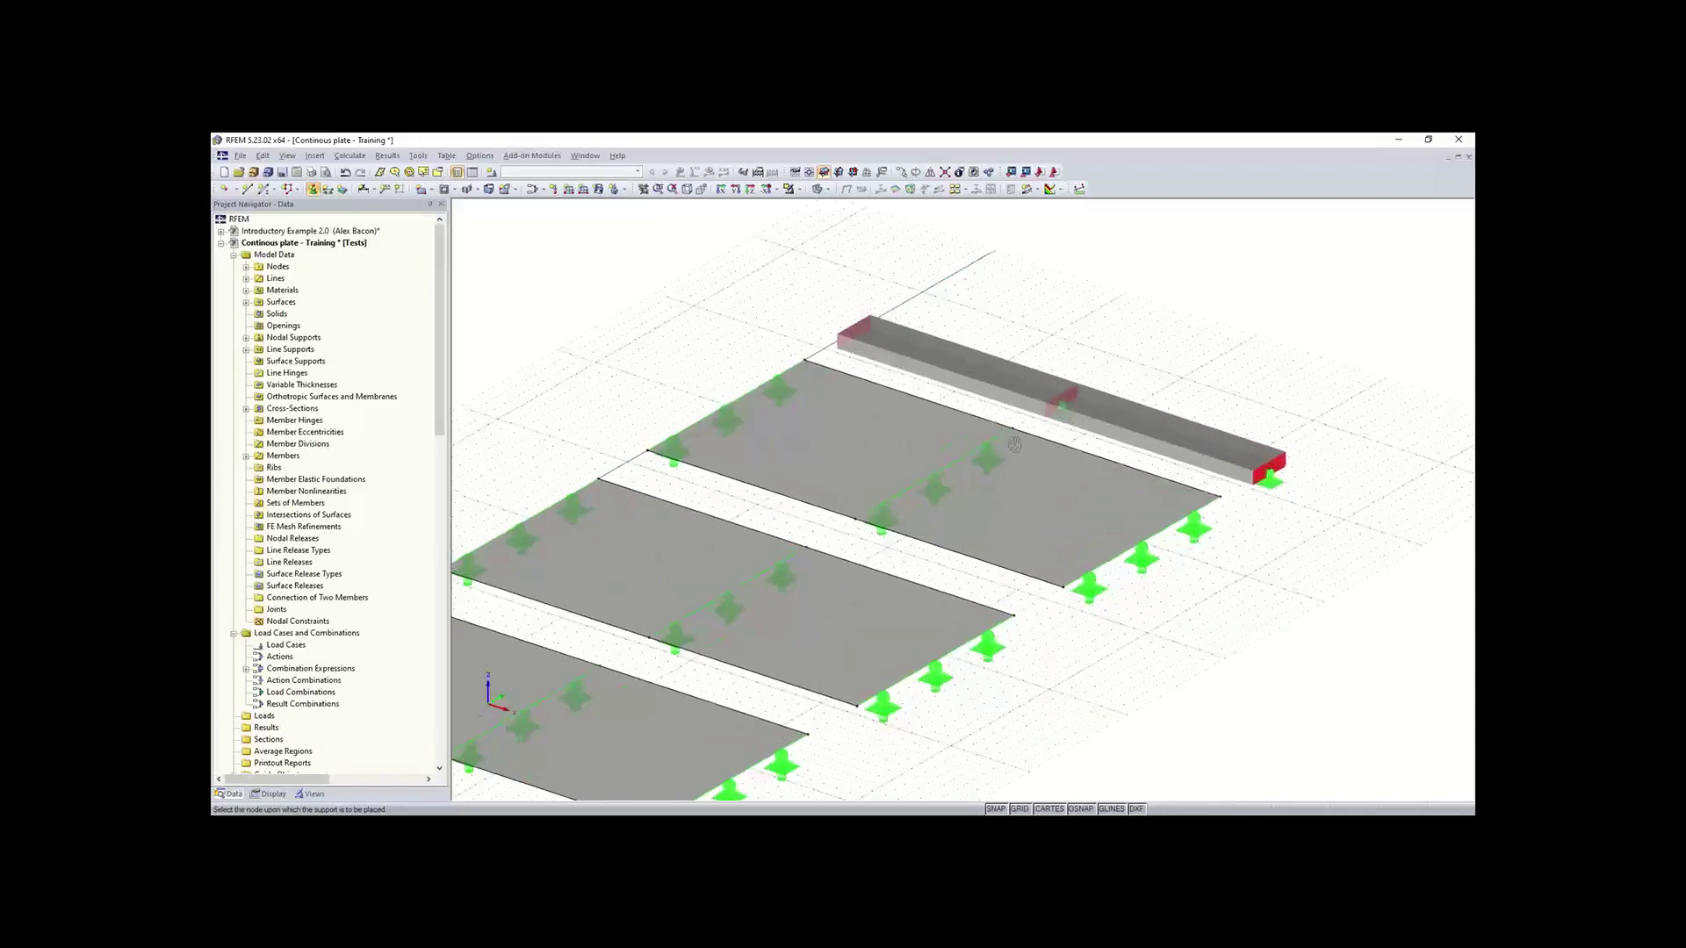
middle_click_drag(1014, 445, 911, 454)
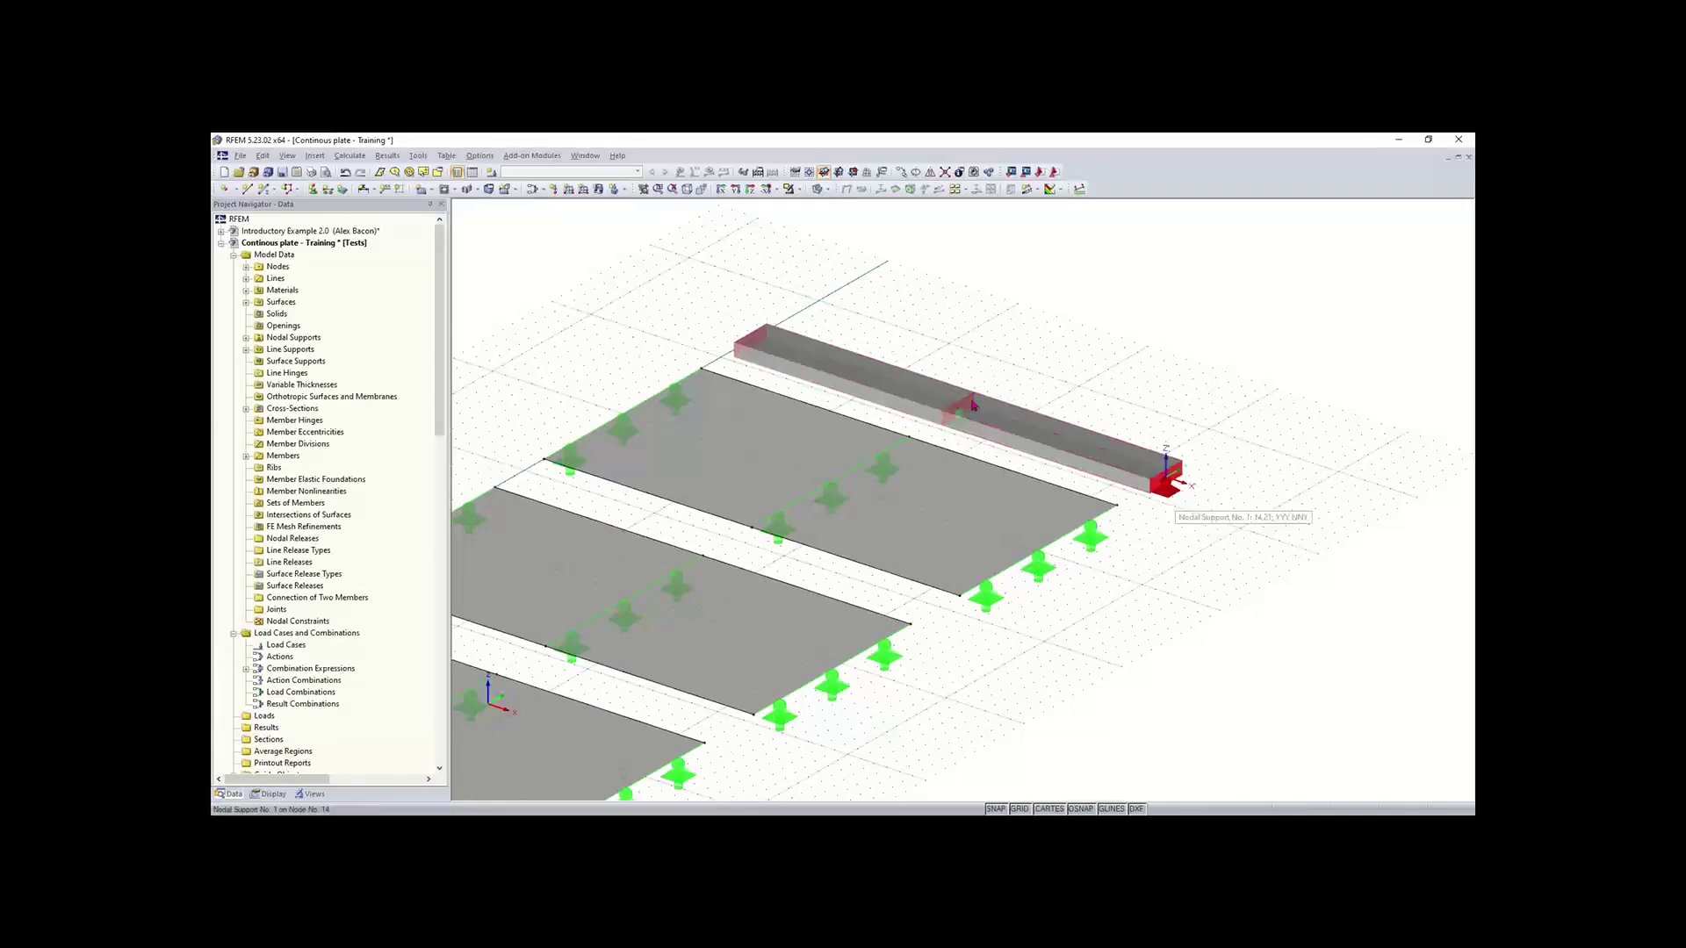
left_click(1160, 474)
Step: Create a nodal support with rotation about X also restrained and place it on the beam's end node at X 0
left_click(312, 190)
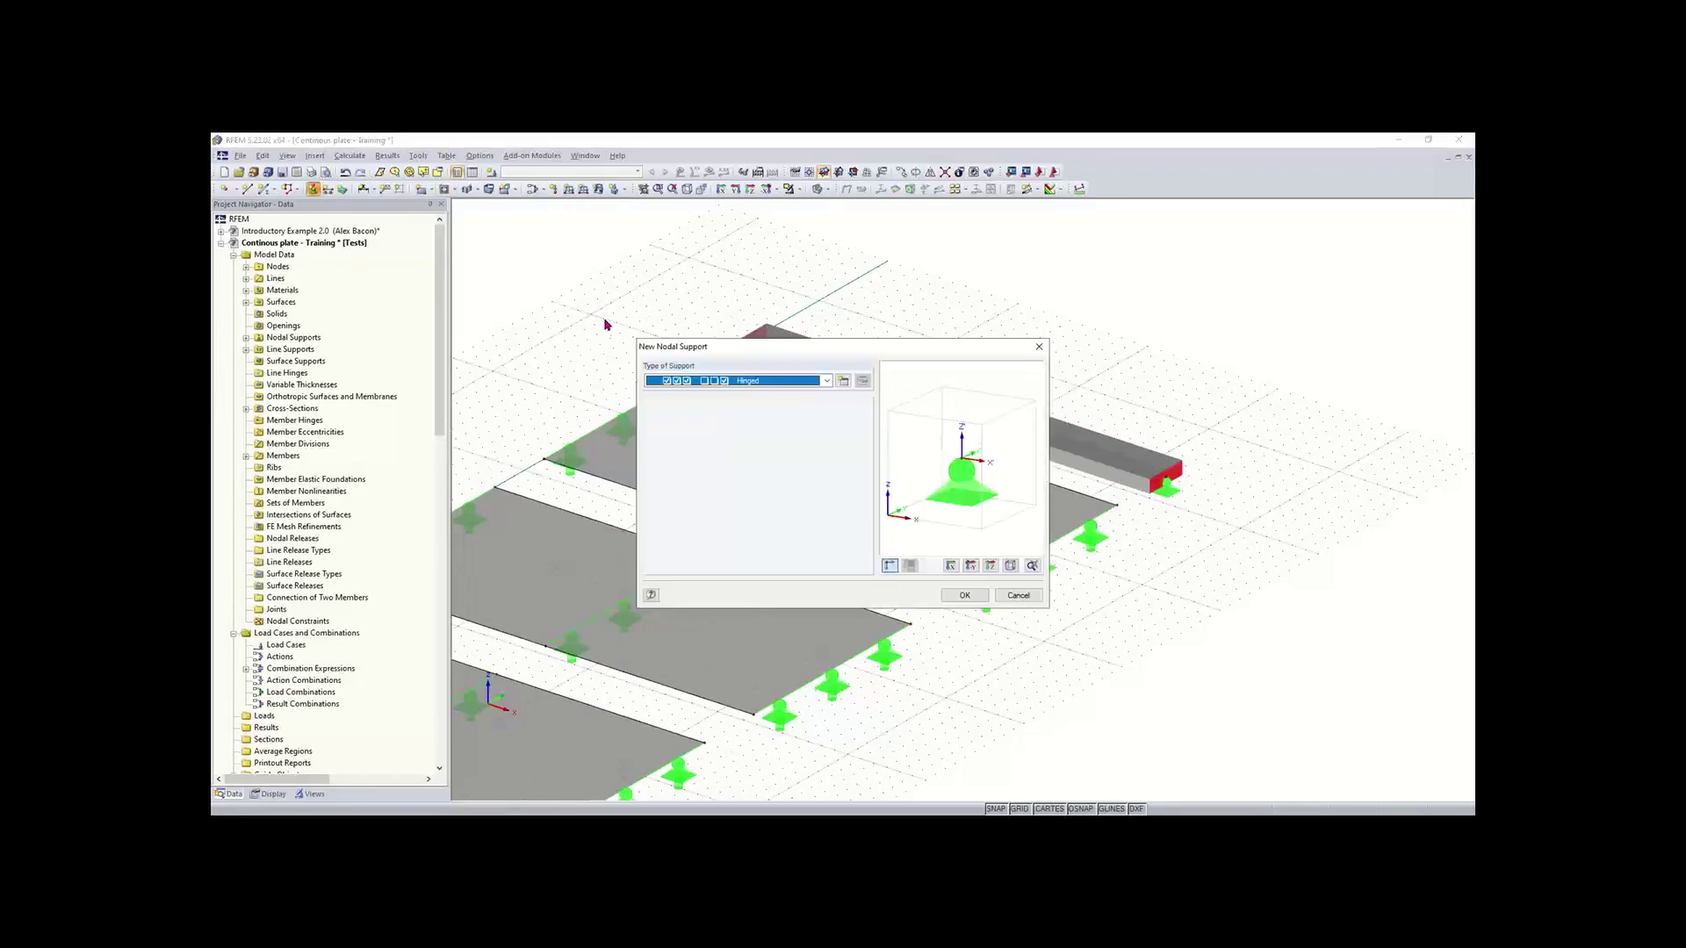
left_click(843, 383)
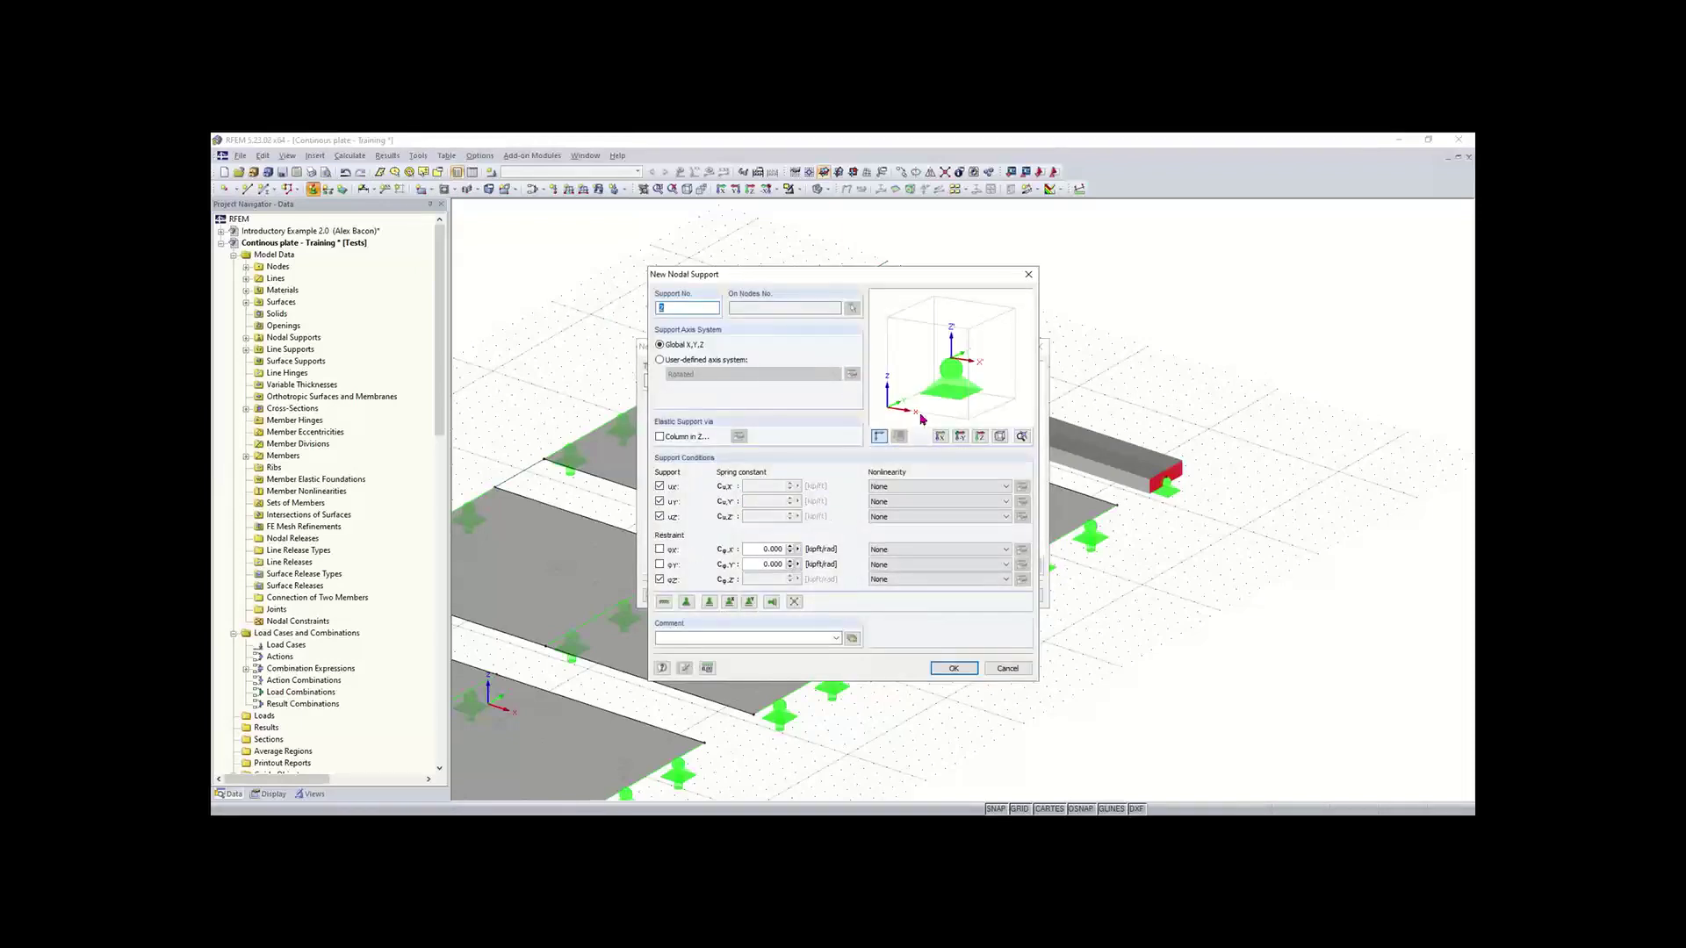
left_click(659, 550)
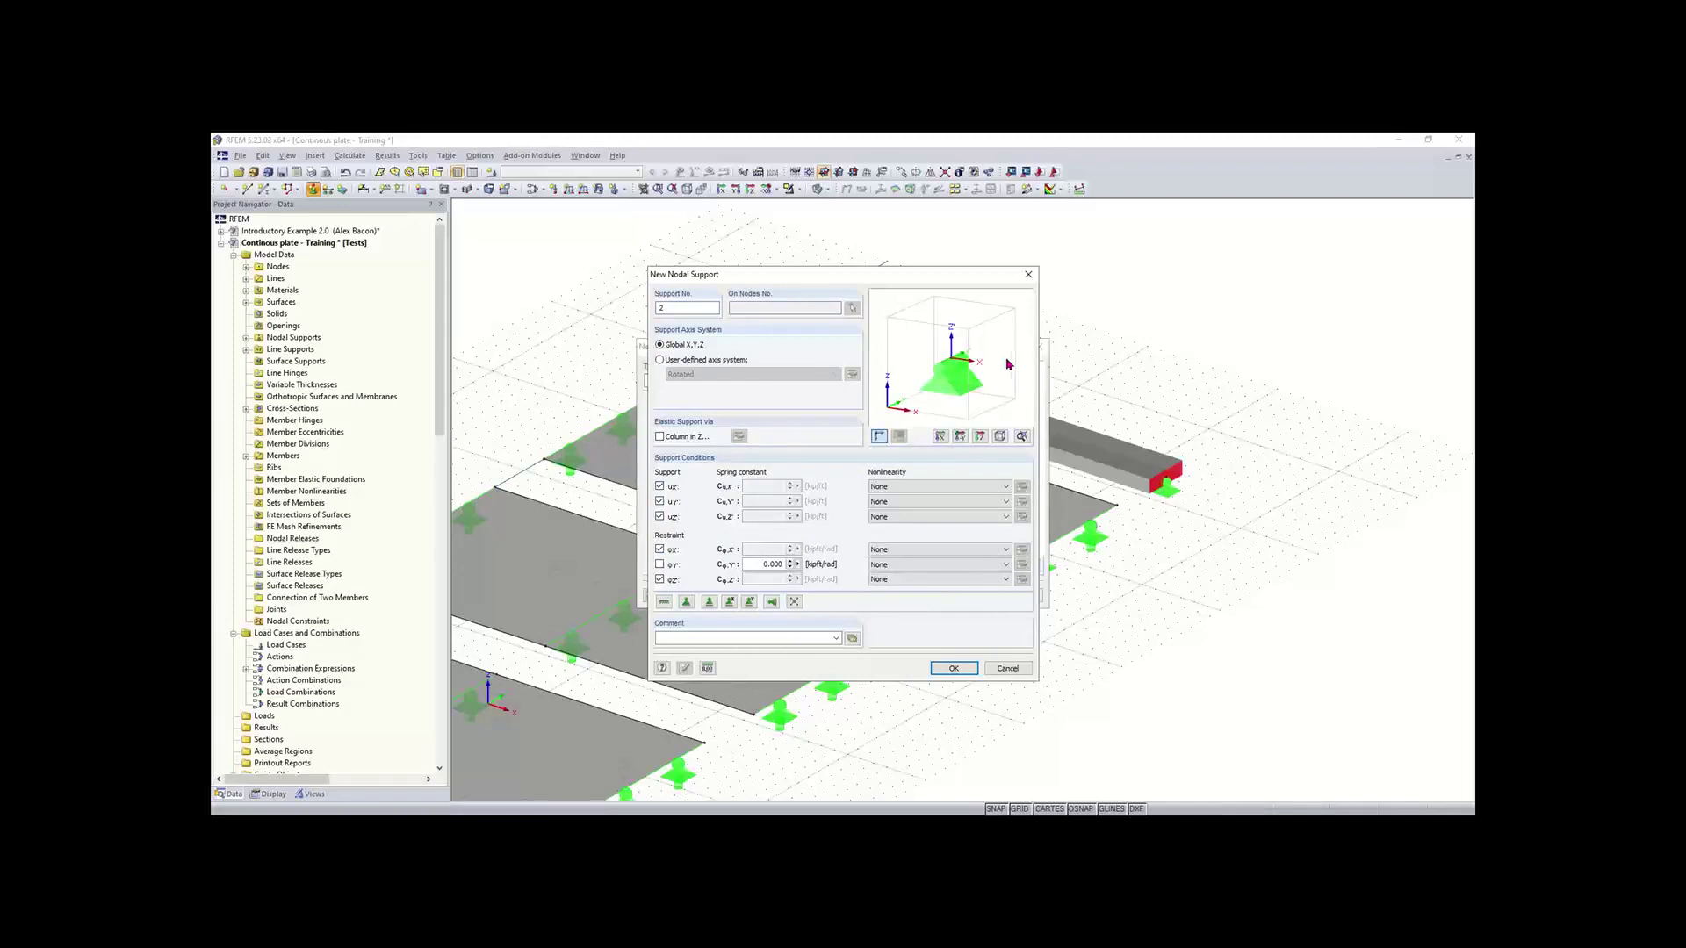
left_click(954, 668)
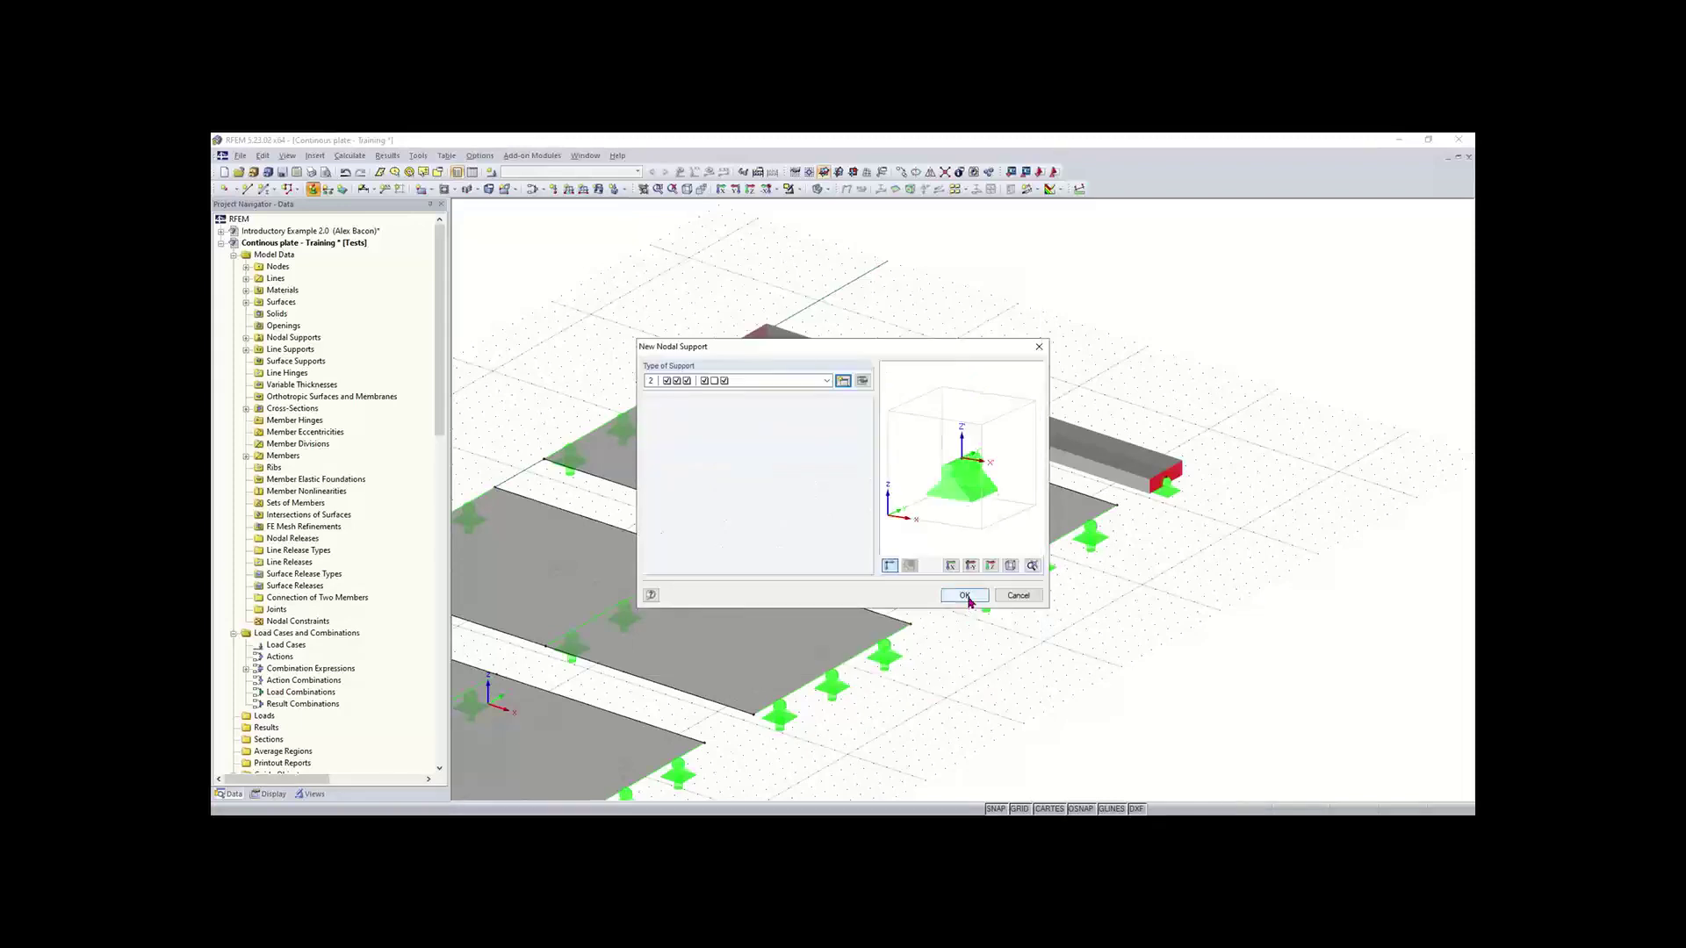
left_click(965, 597)
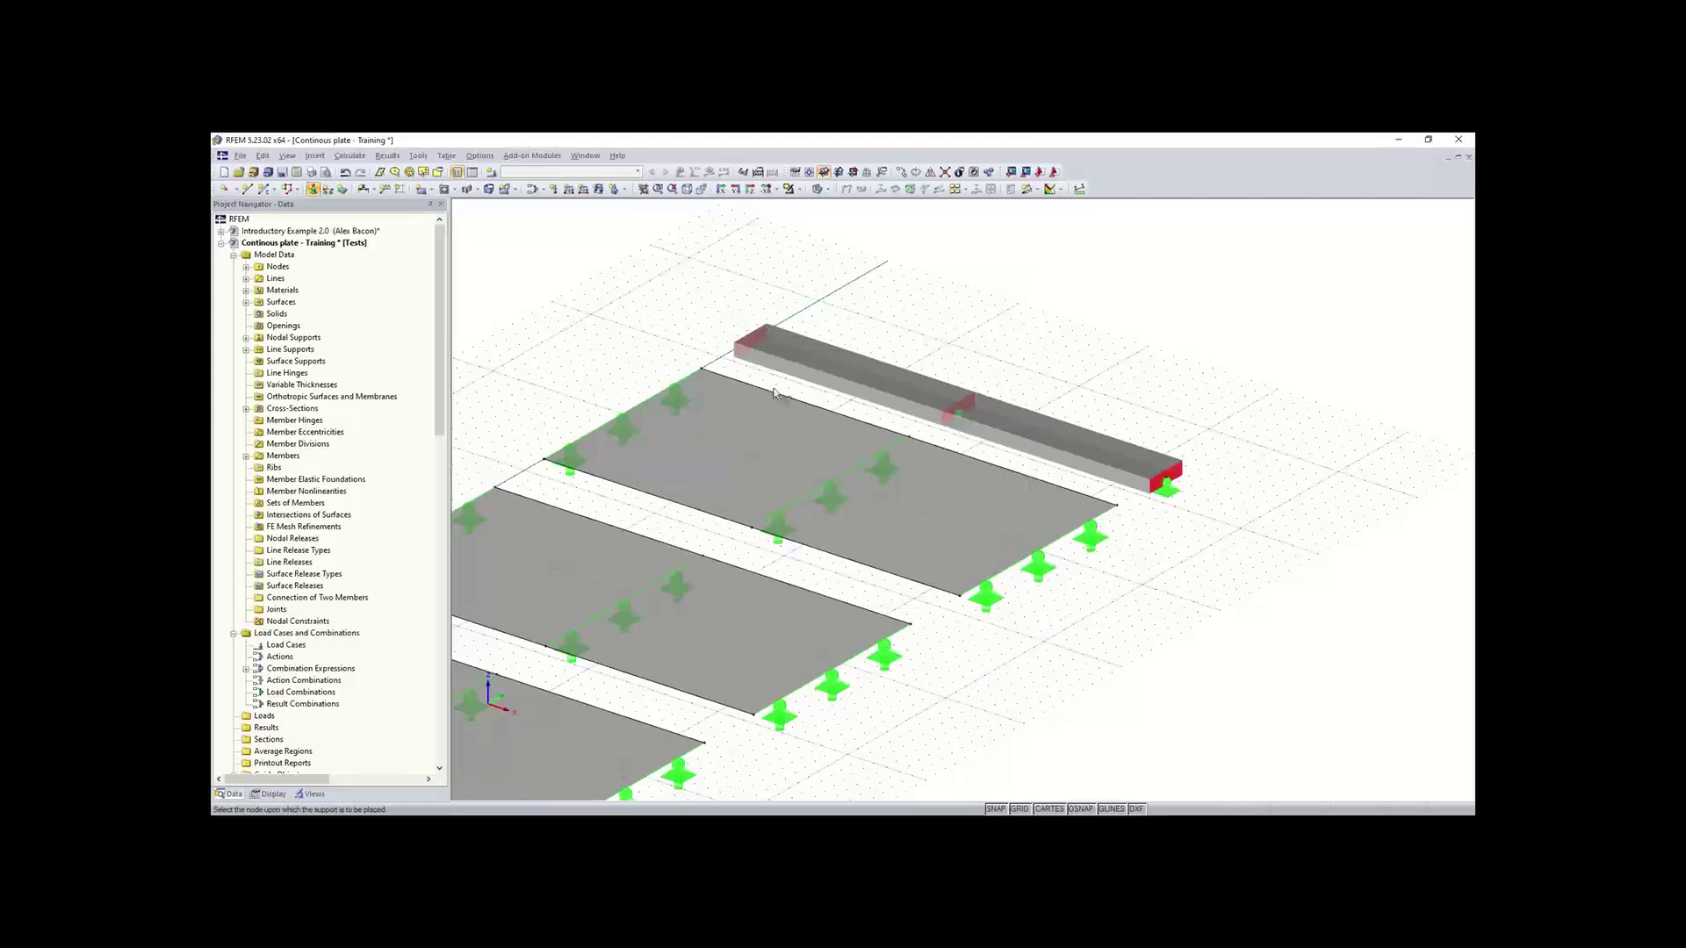
left_click(748, 342)
Step: Inspect the line and nodal supports on the beam and the three surfaces from several viewing angles
scroll(751, 351, "up", 4)
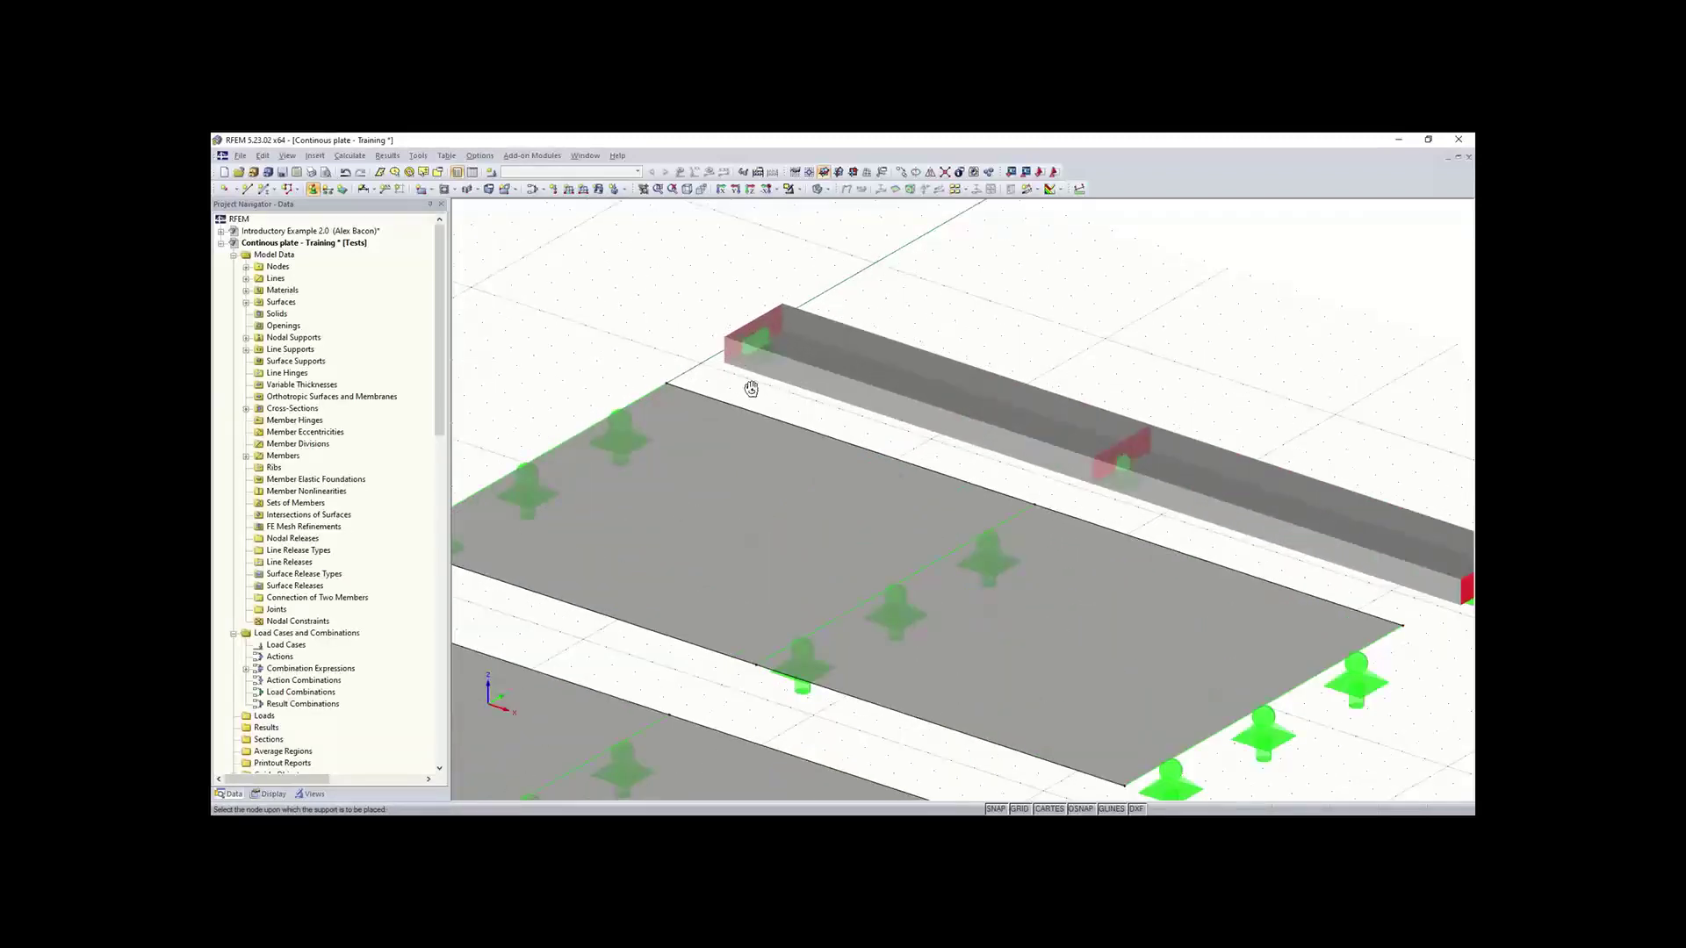
middle_click_drag(750, 388, 619, 358)
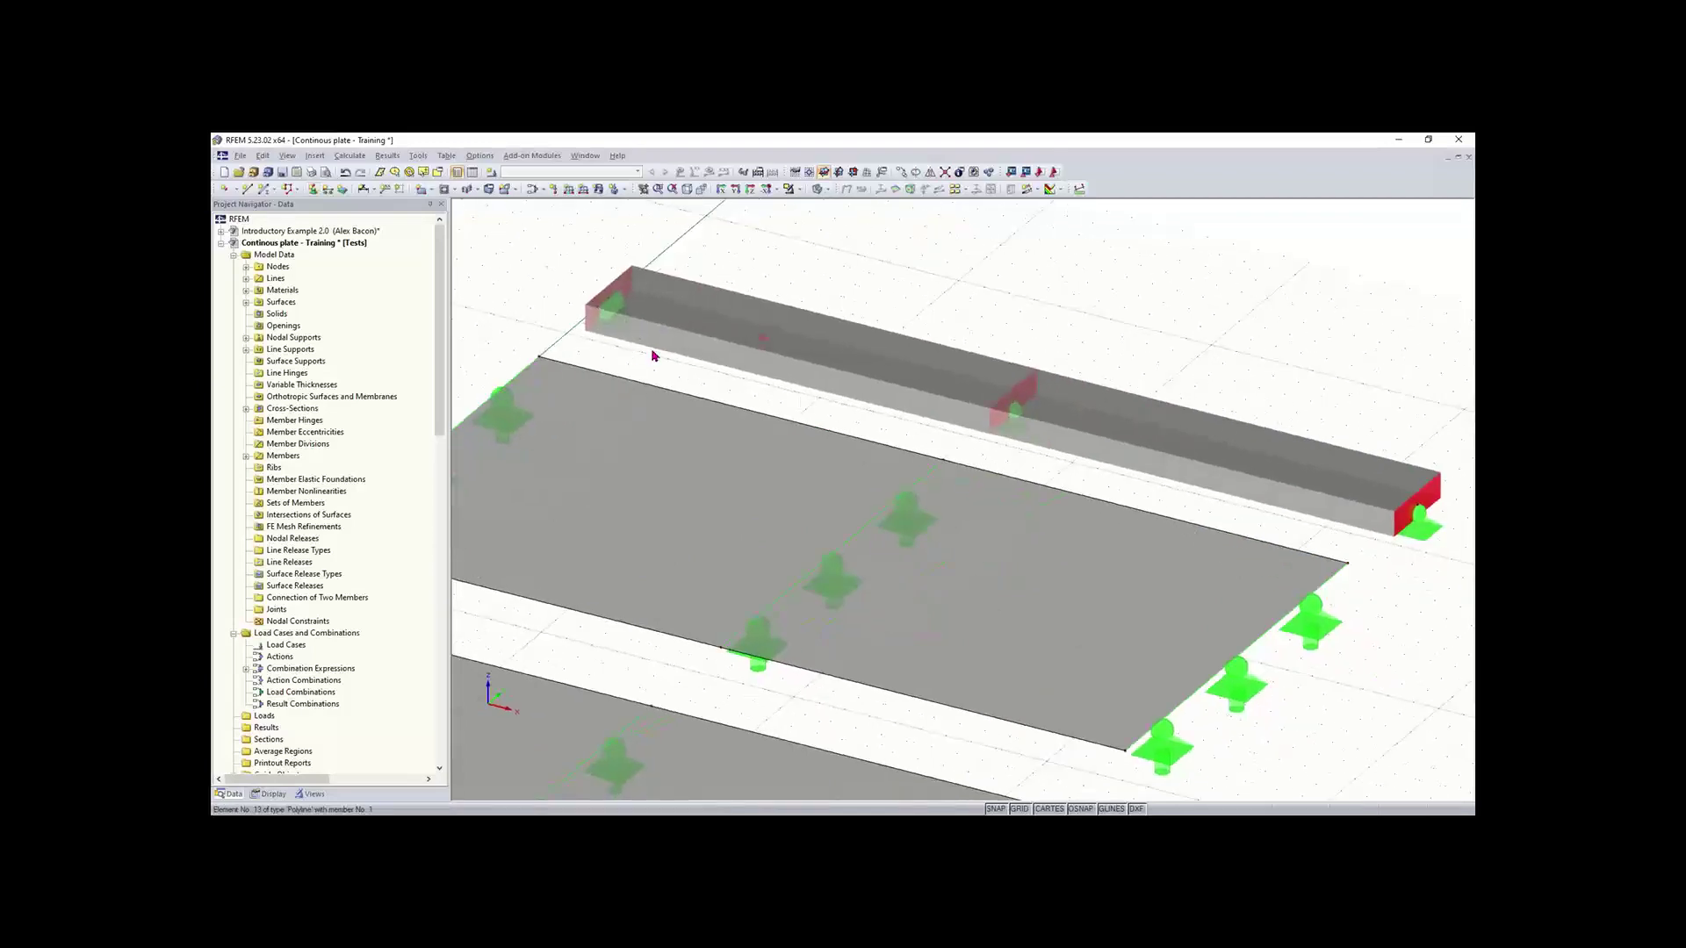
scroll(652, 355, "down", 1)
scroll(865, 415, "down", 2)
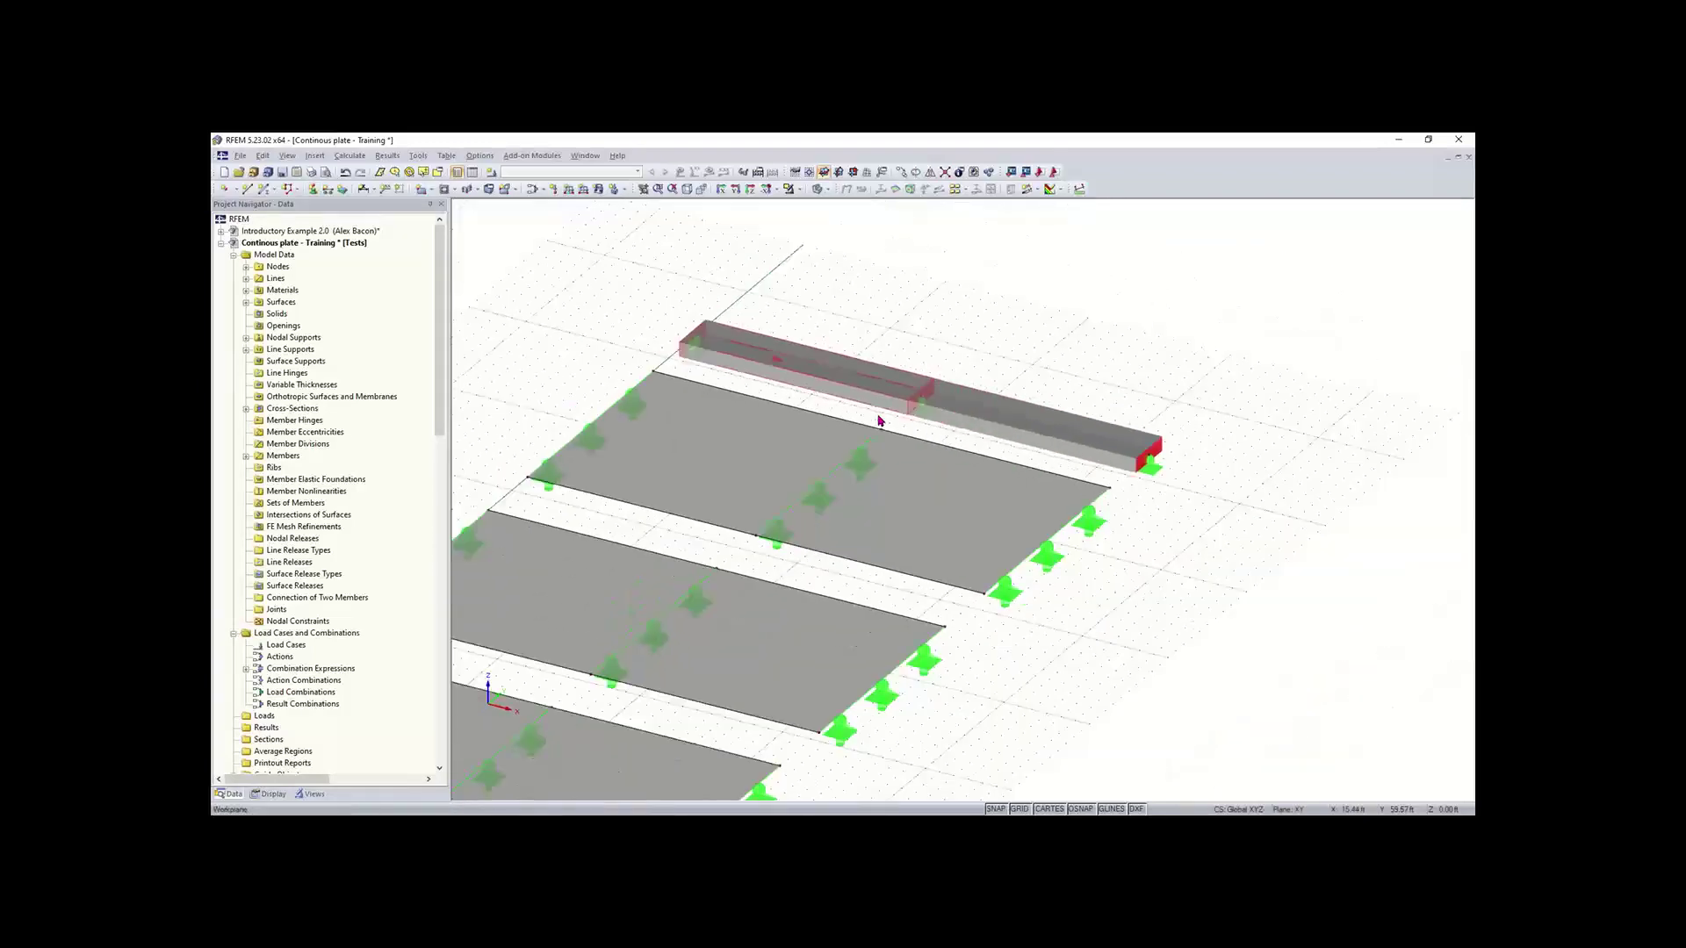
scroll(830, 426, "down", 1)
middle_click_drag(858, 467, 941, 414)
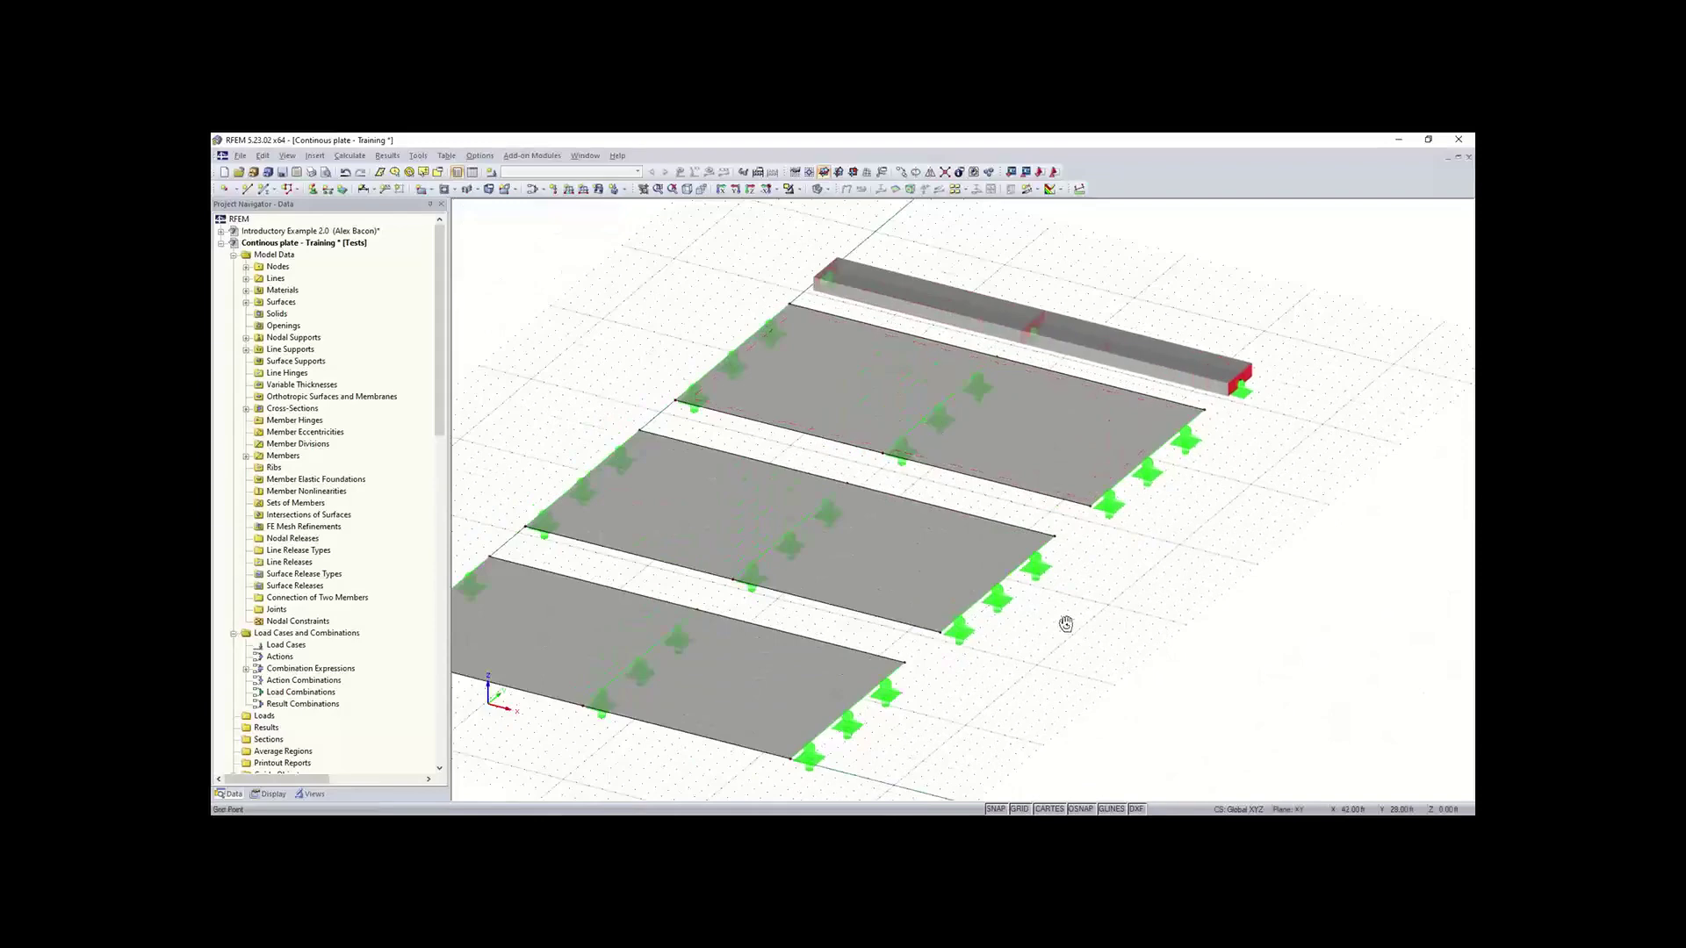
middle_click_drag(1065, 624, 990, 610)
right_click(990, 610)
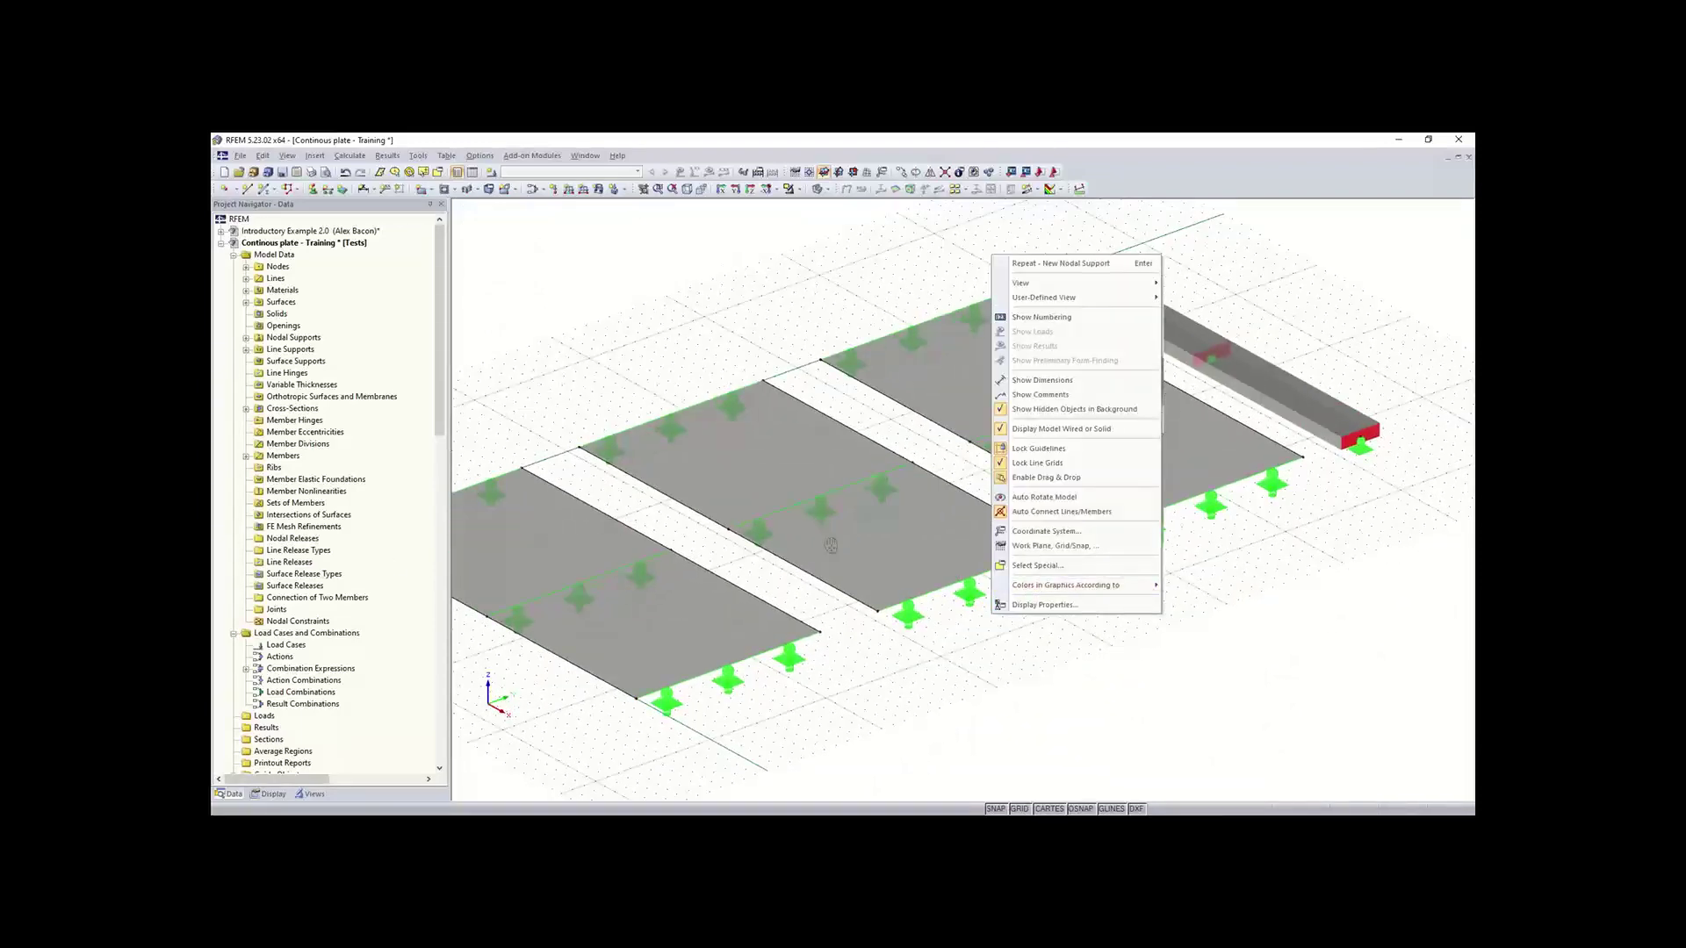
middle_click_drag(830, 542, 872, 519)
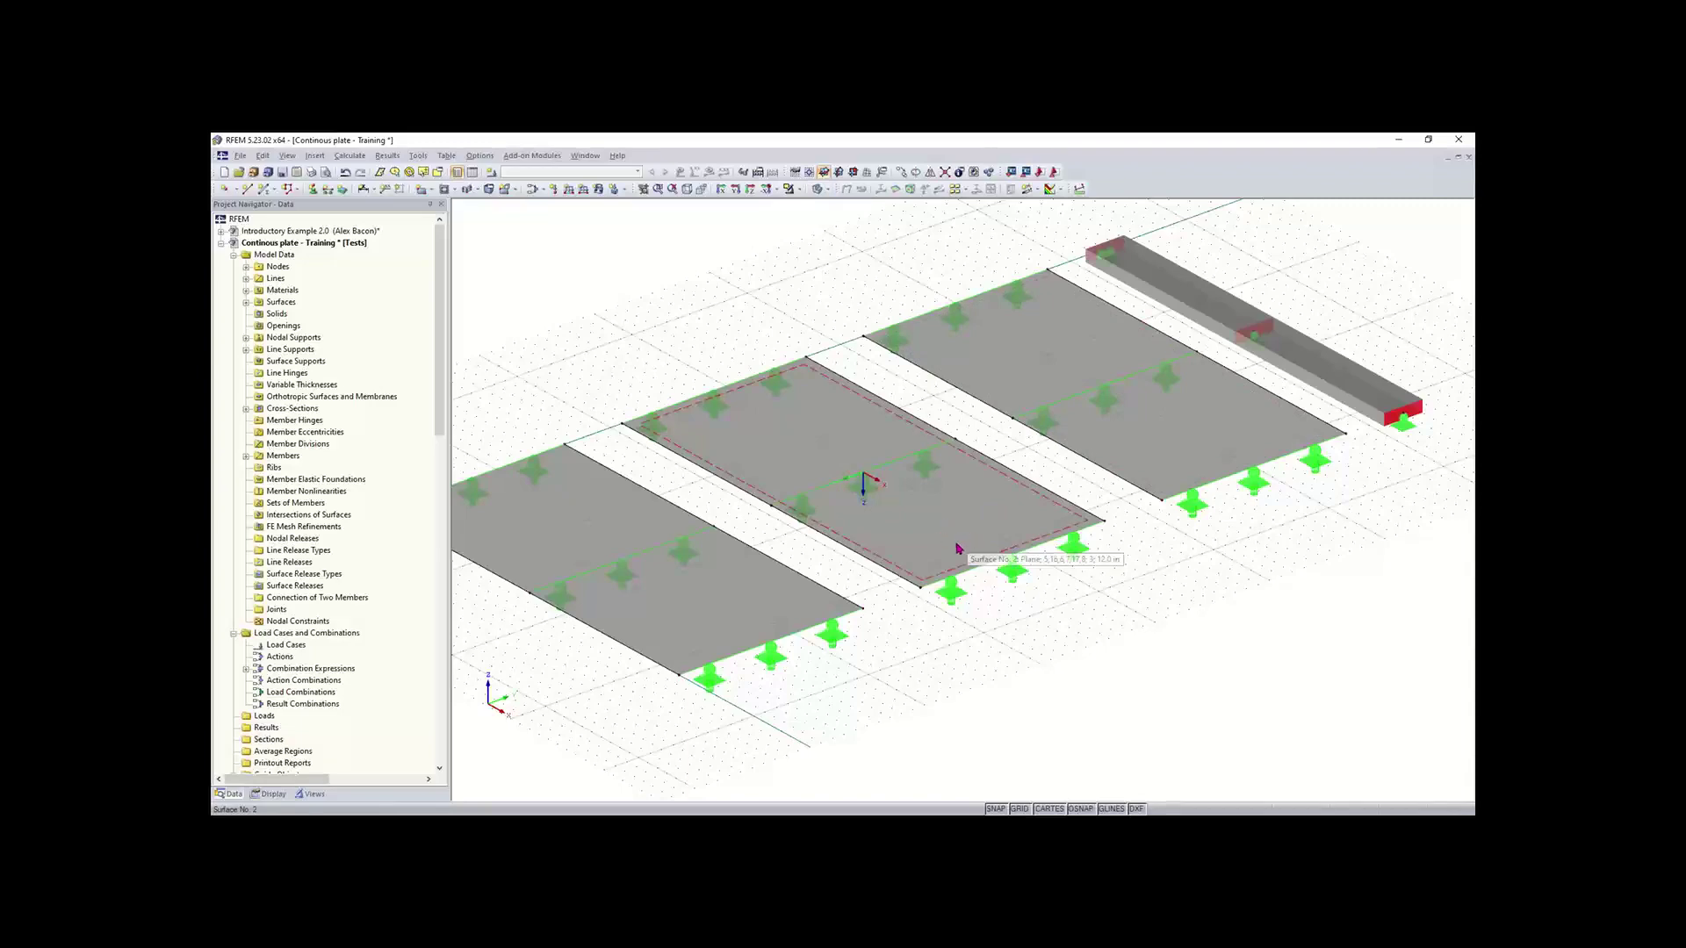
left_click(933, 561)
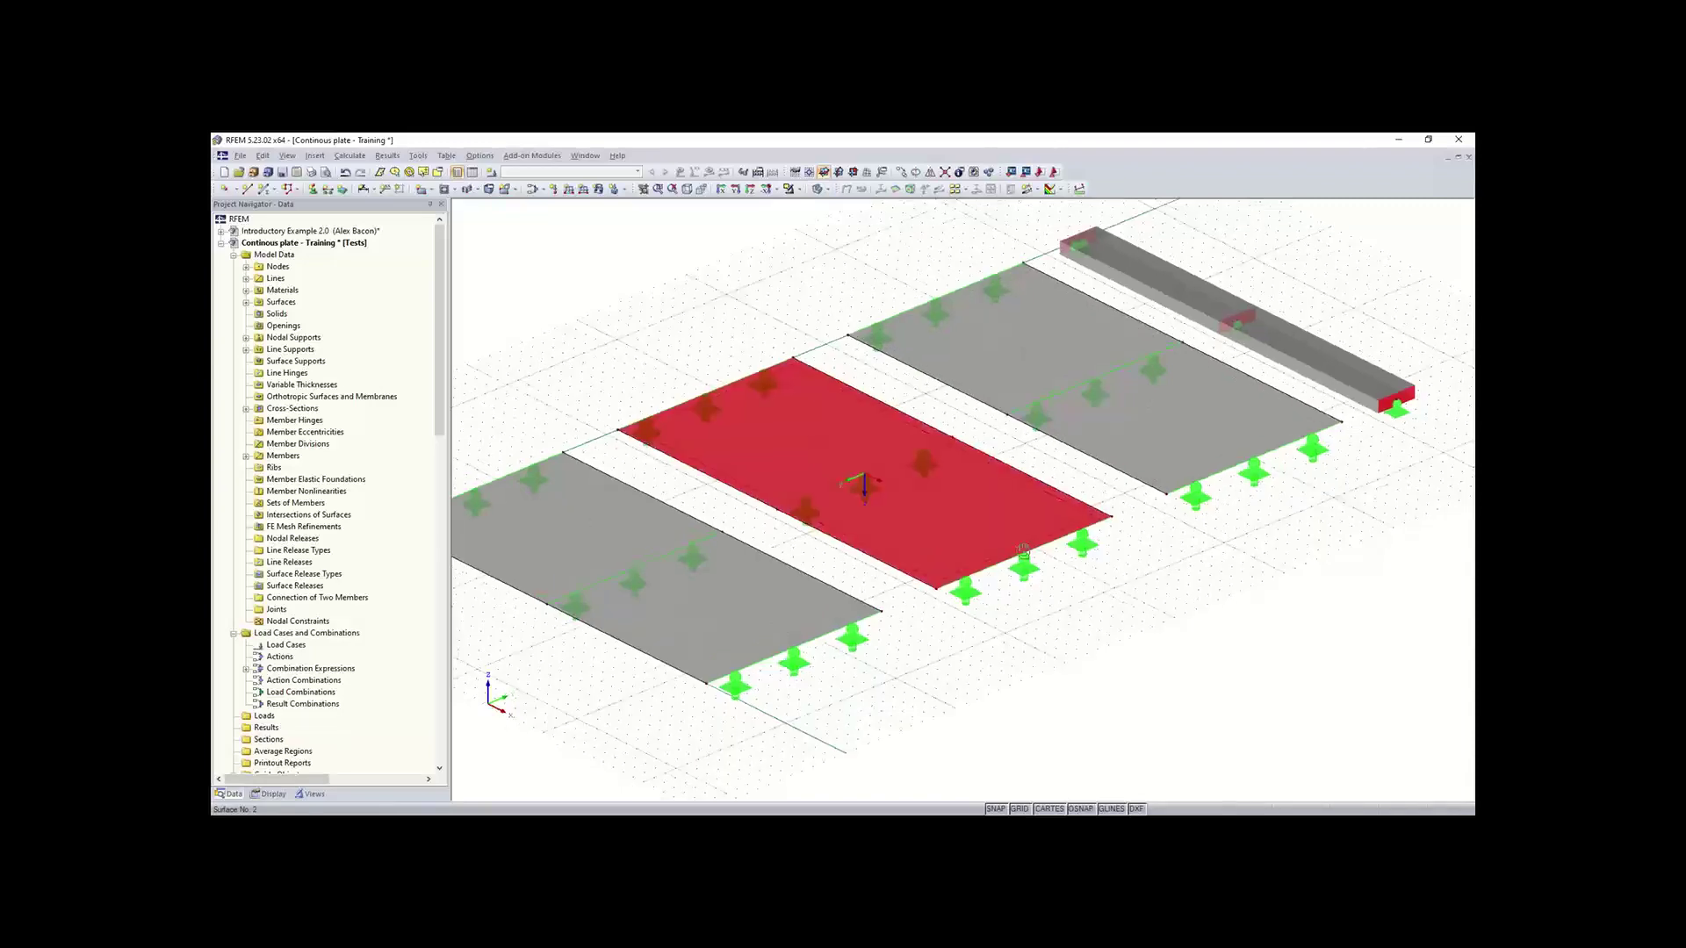
middle_click_drag(933, 562, 1083, 628, "ctrl")
scroll(1086, 453, "down", 5)
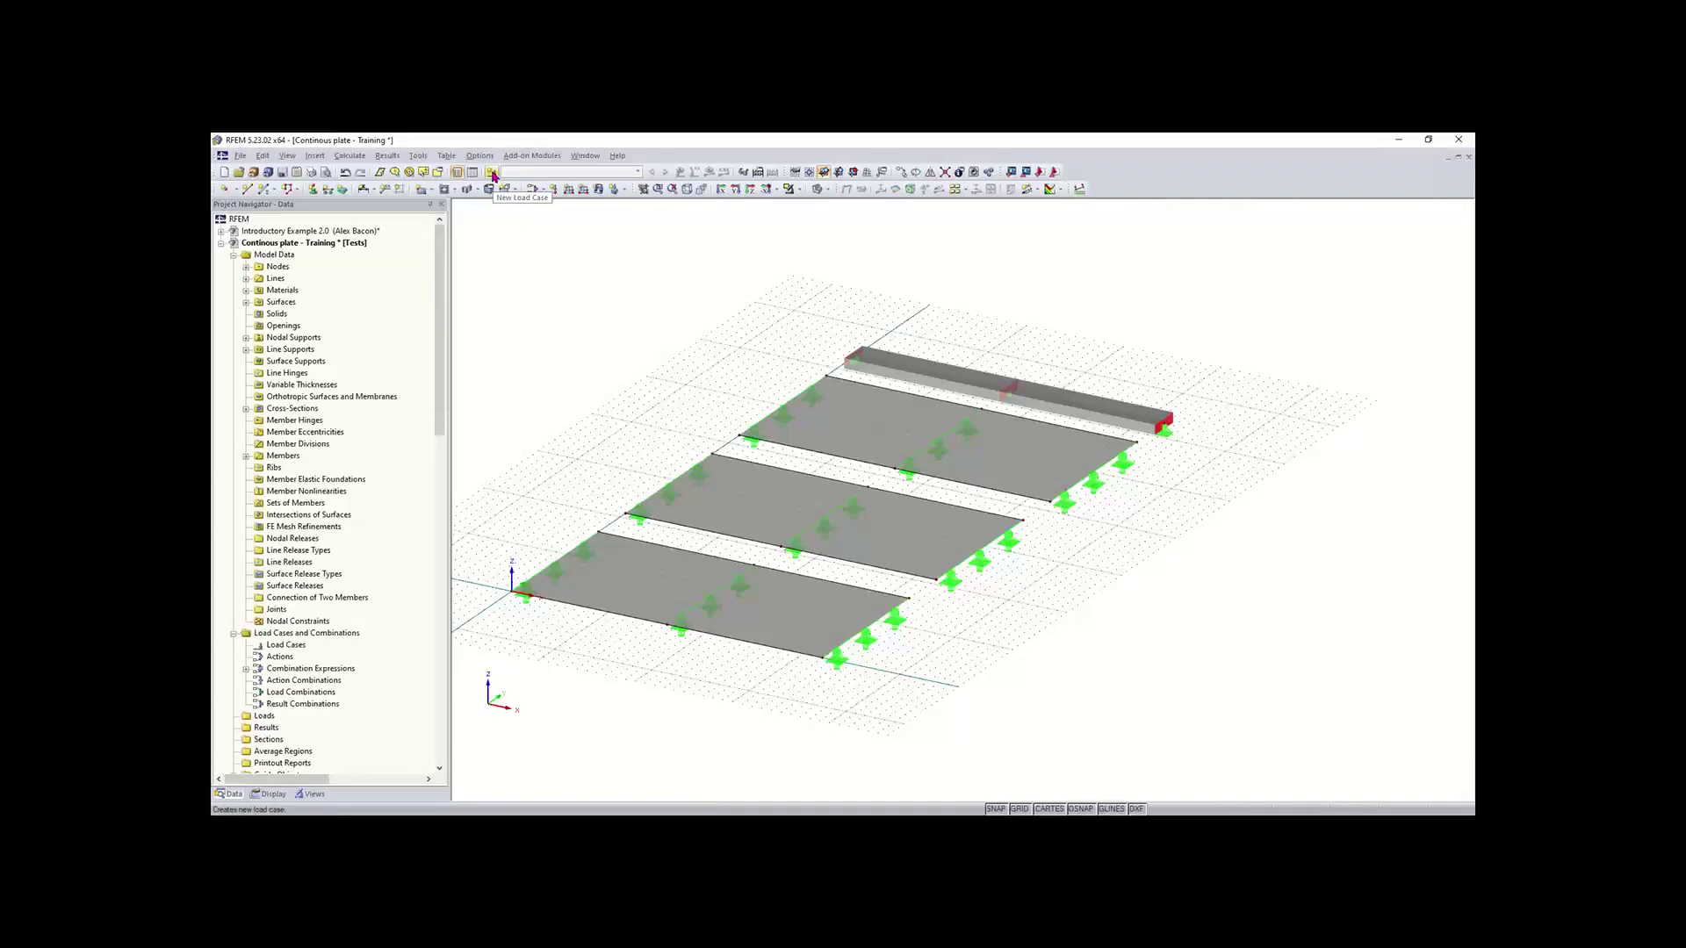
Step: Create load case LC1 named Dead load in the Dead category with self-weight active at -1.000 in Z, and run the calculation
left_click(491, 173)
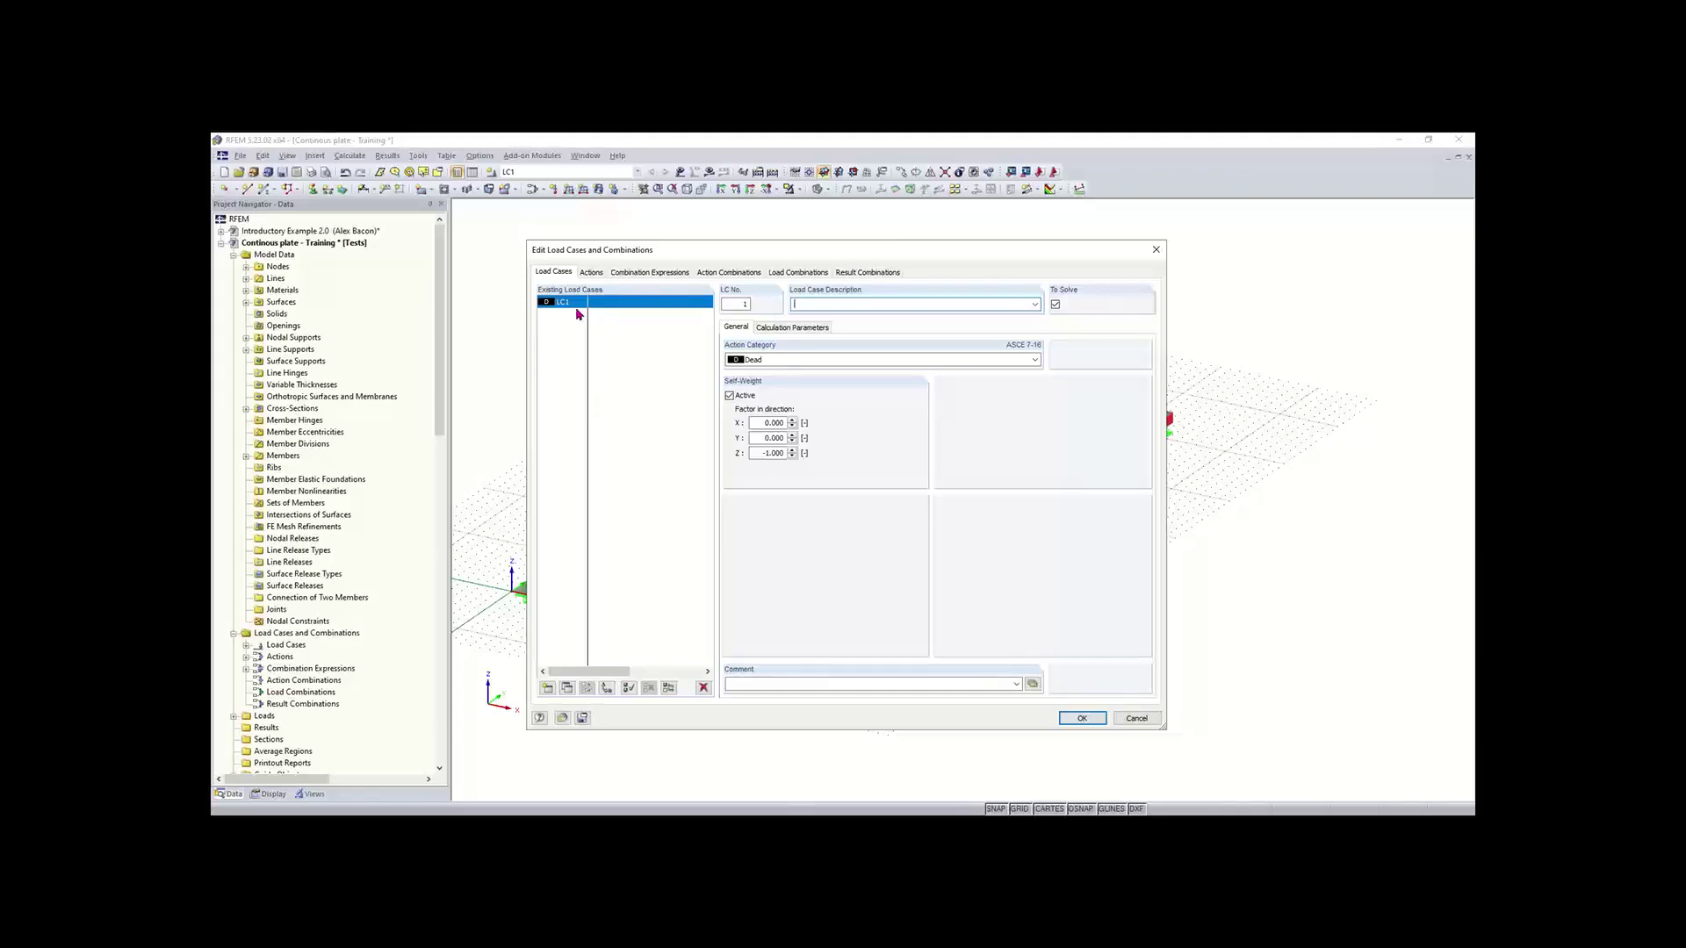
left_click(849, 303)
left_click(729, 396)
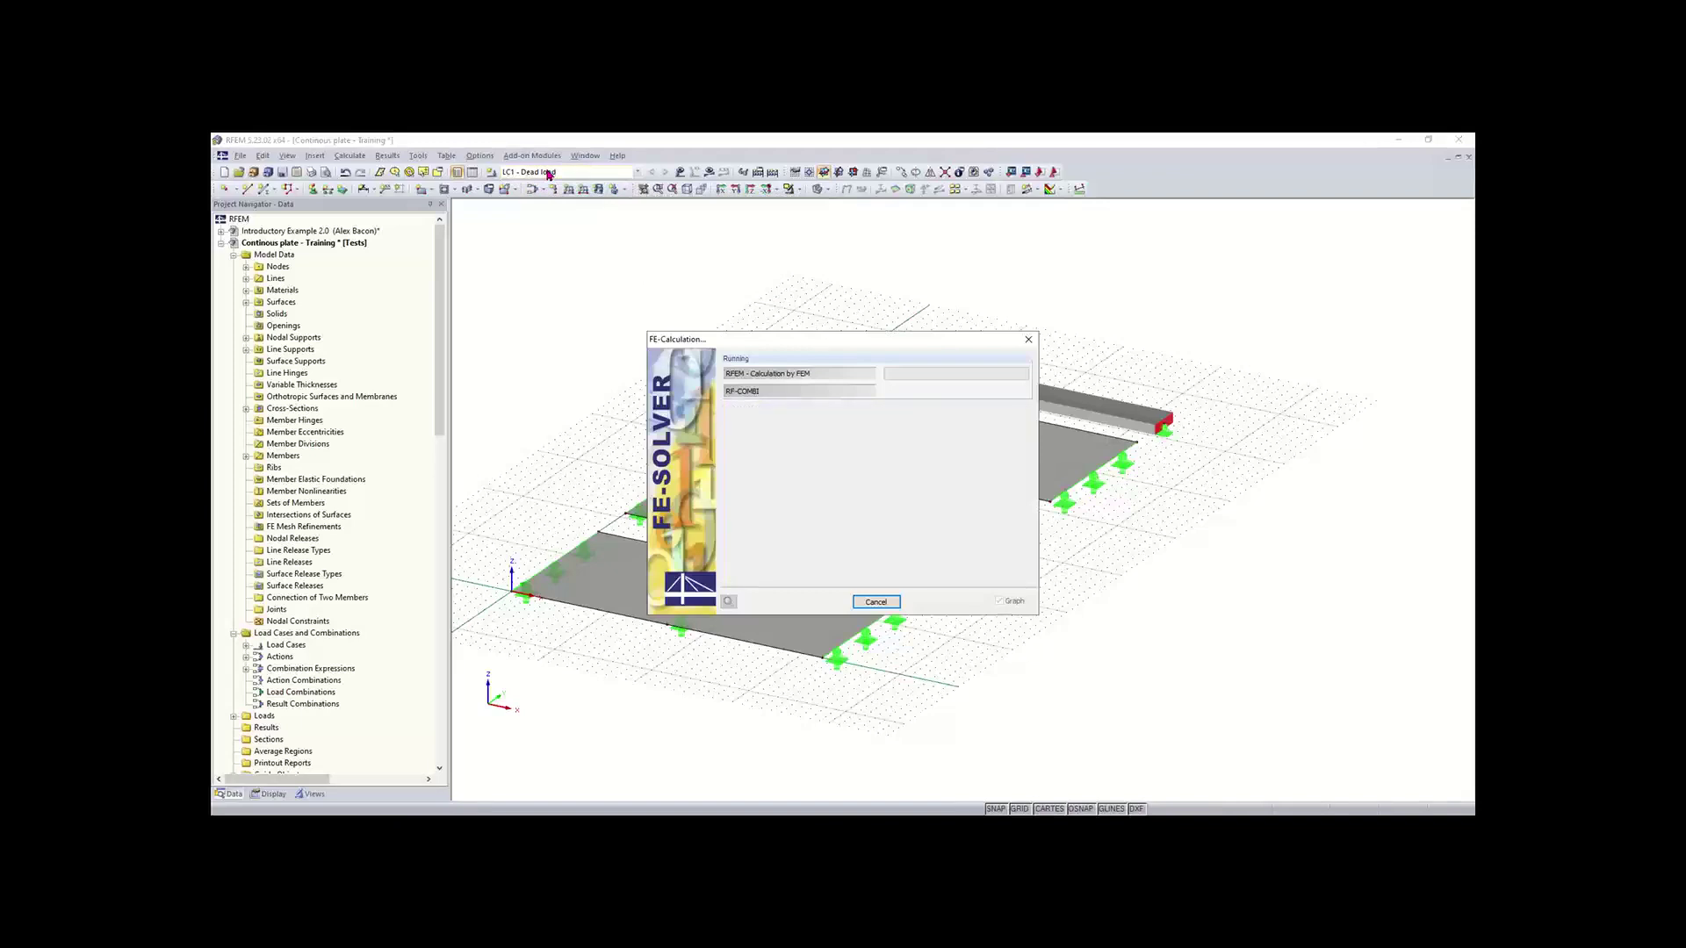
Step: Review the available load cases, load combinations and result combinations, keeping LC1 - Dead load as the current load case
left_click(553, 173)
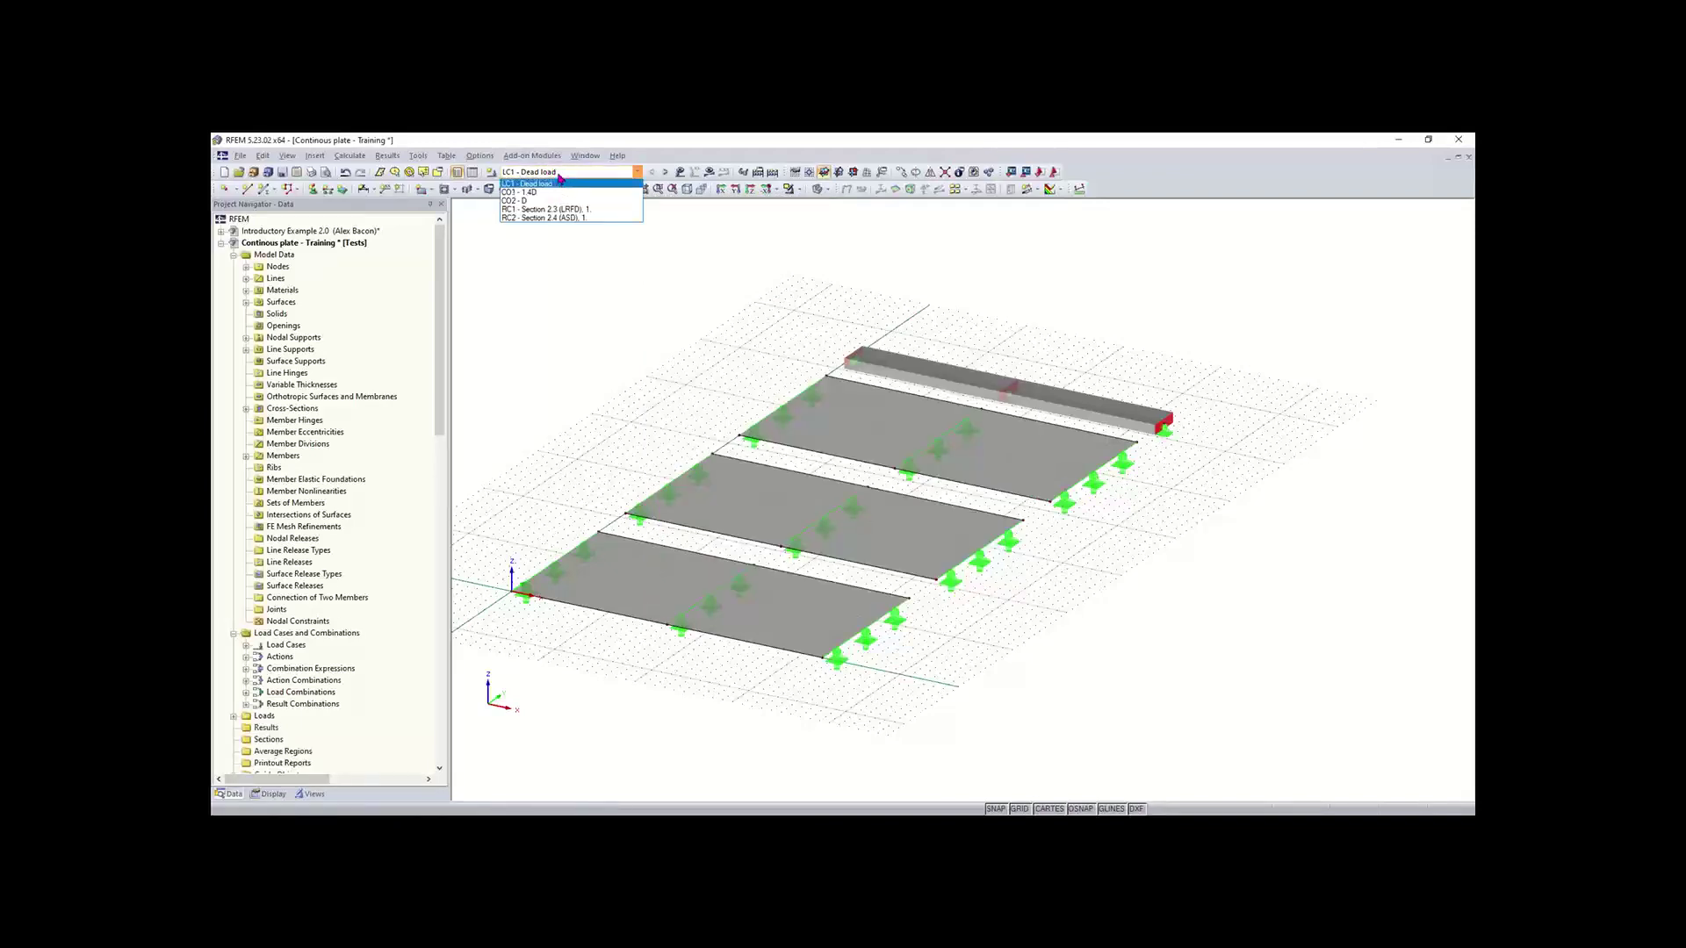
left_click(555, 185)
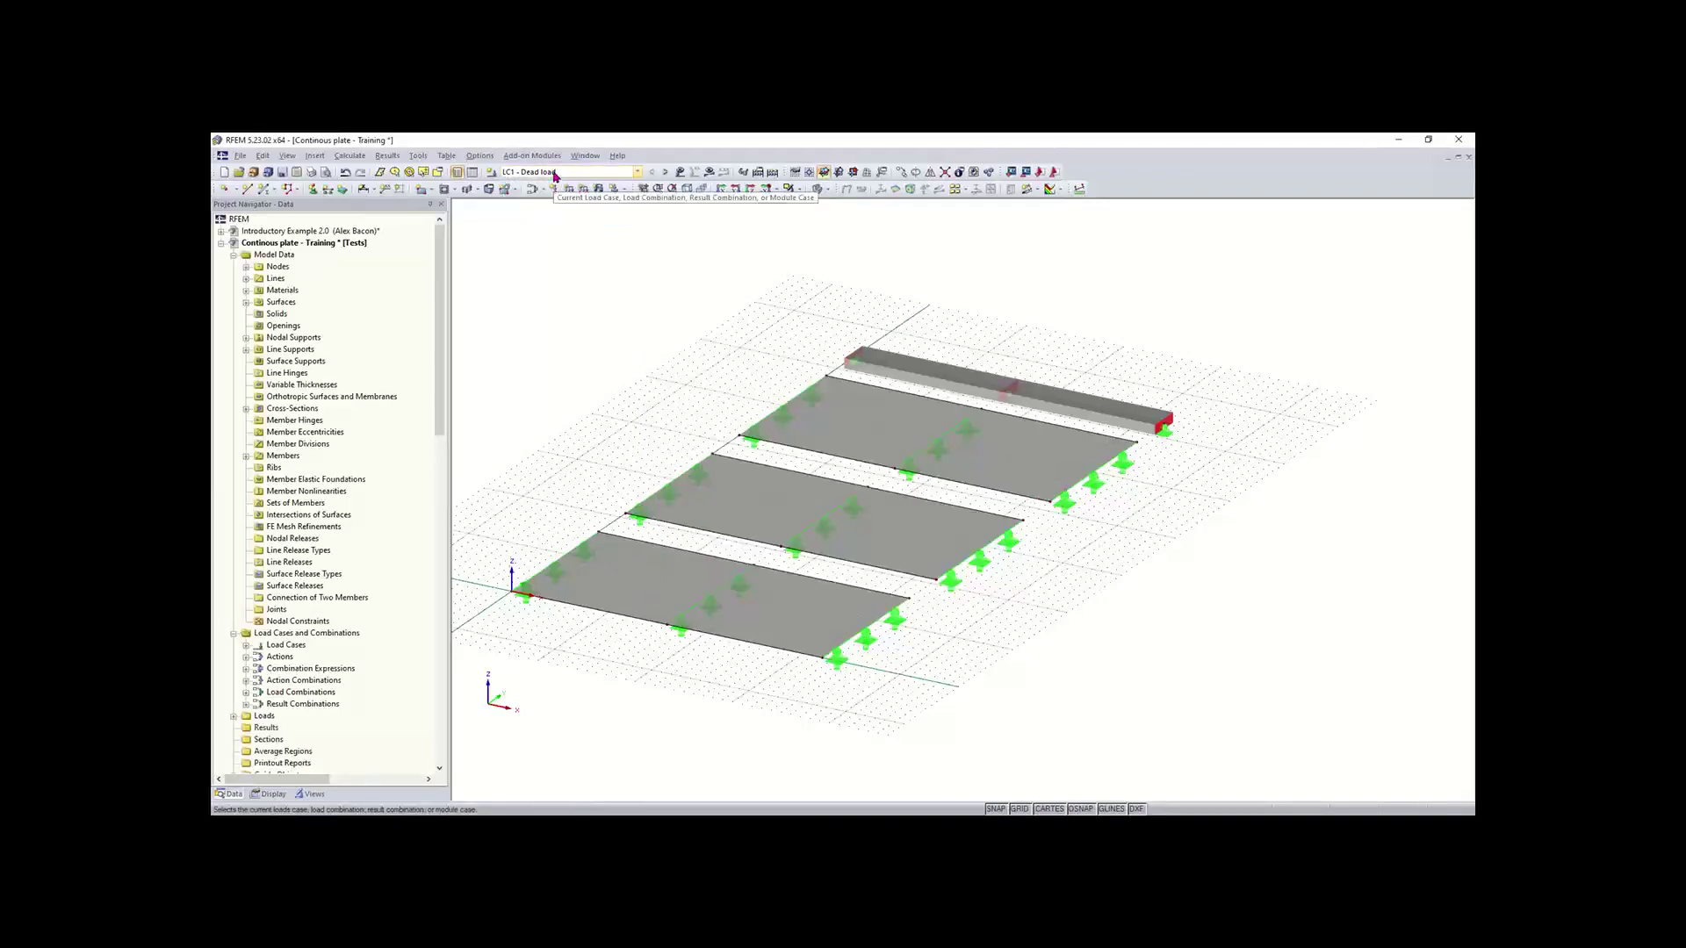
left_click(554, 173)
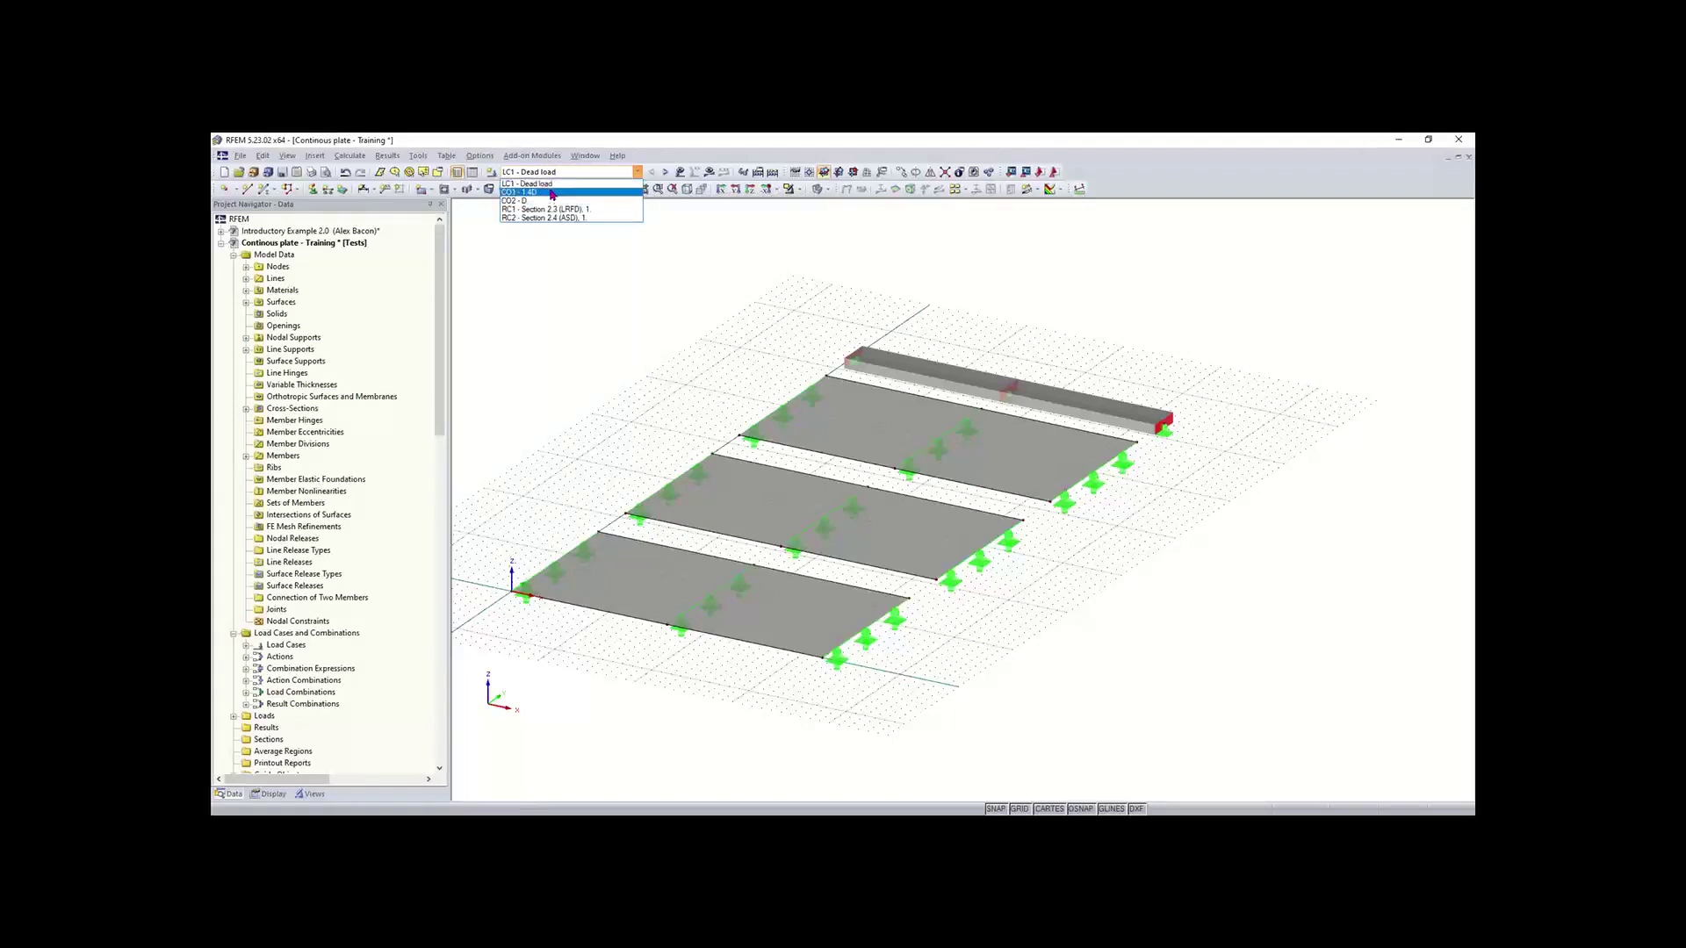
left_click(595, 290)
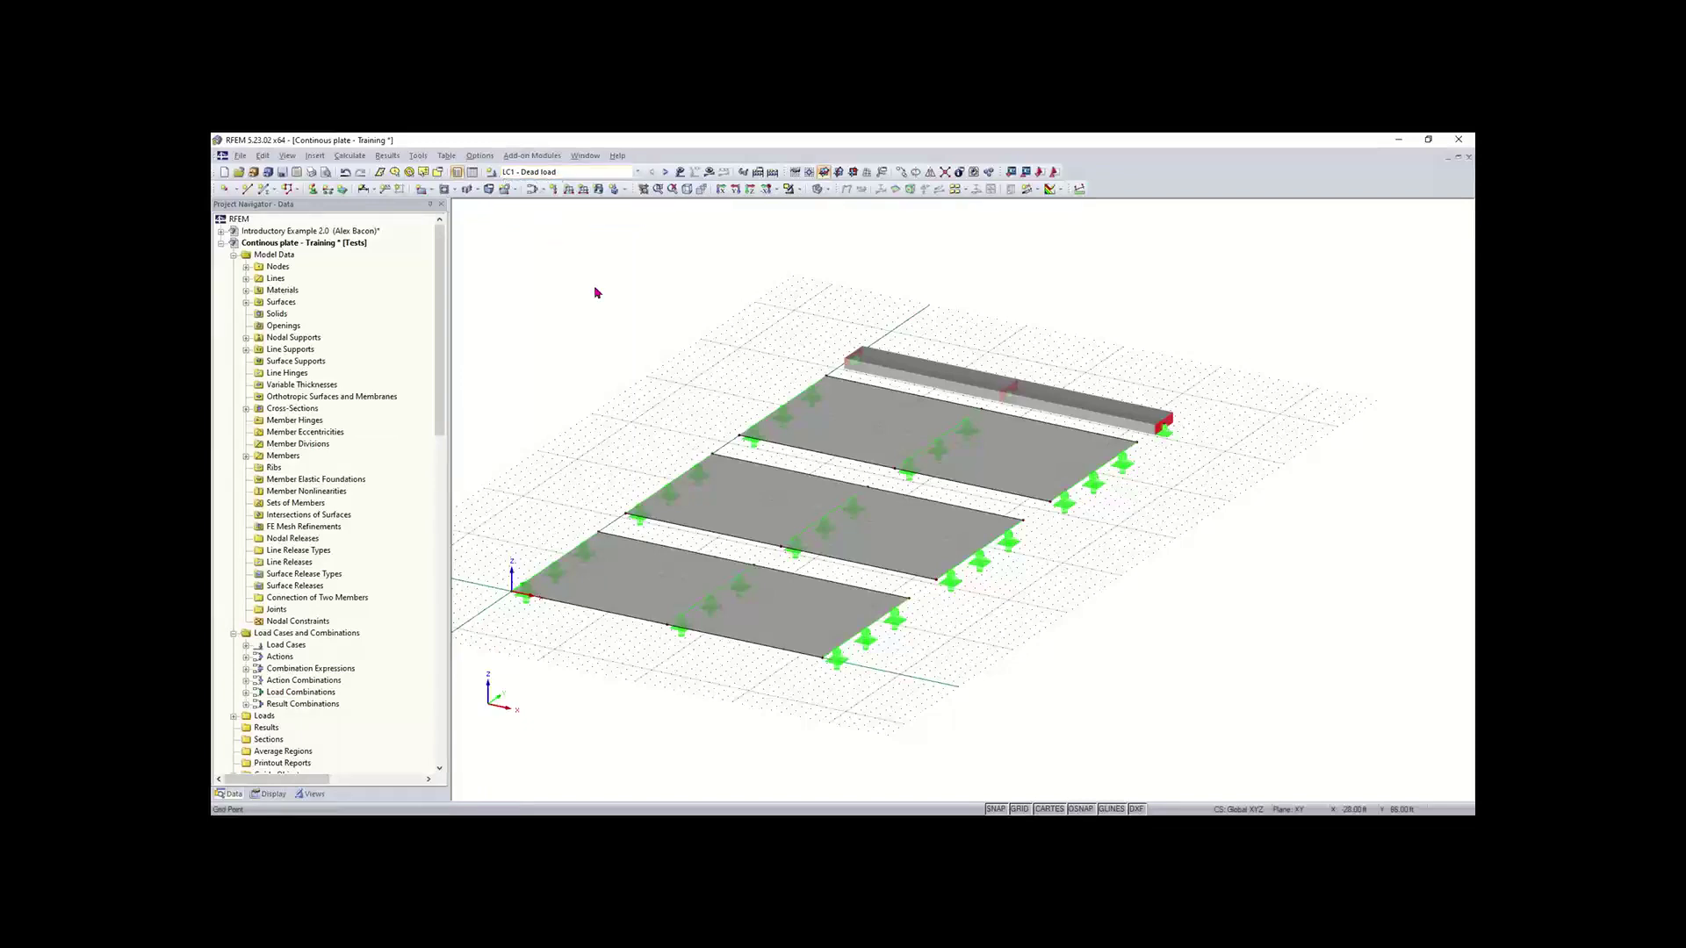
left_click(927, 444)
left_click(683, 264)
left_click(535, 172)
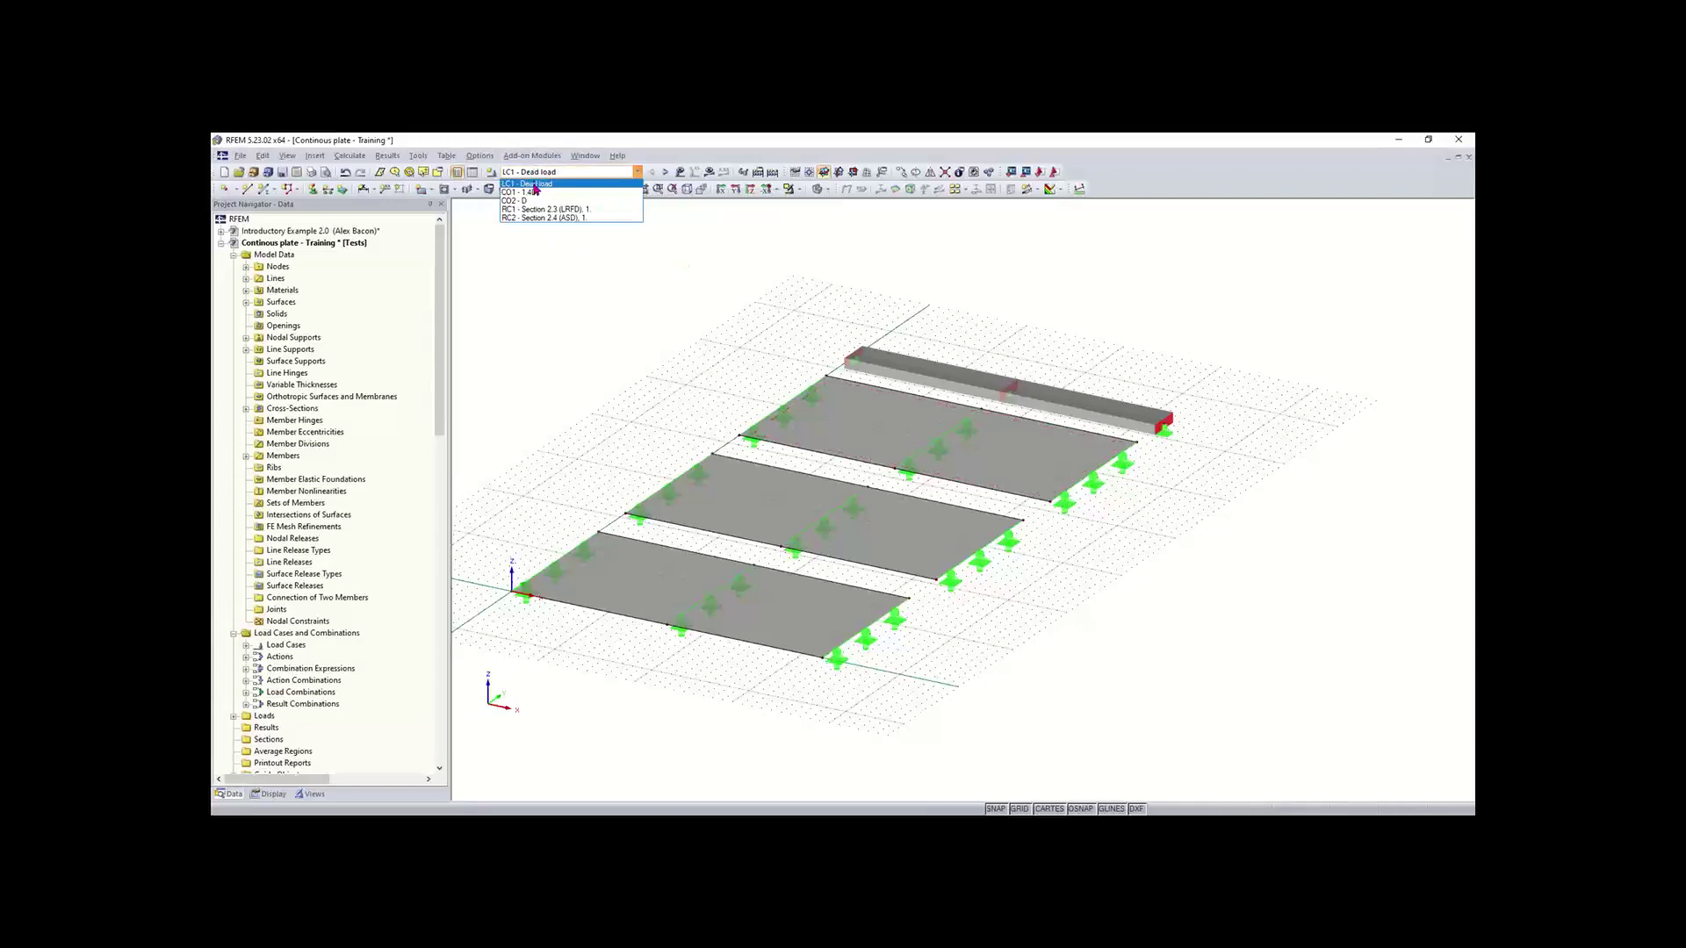
left_click(669, 225)
left_click(614, 189)
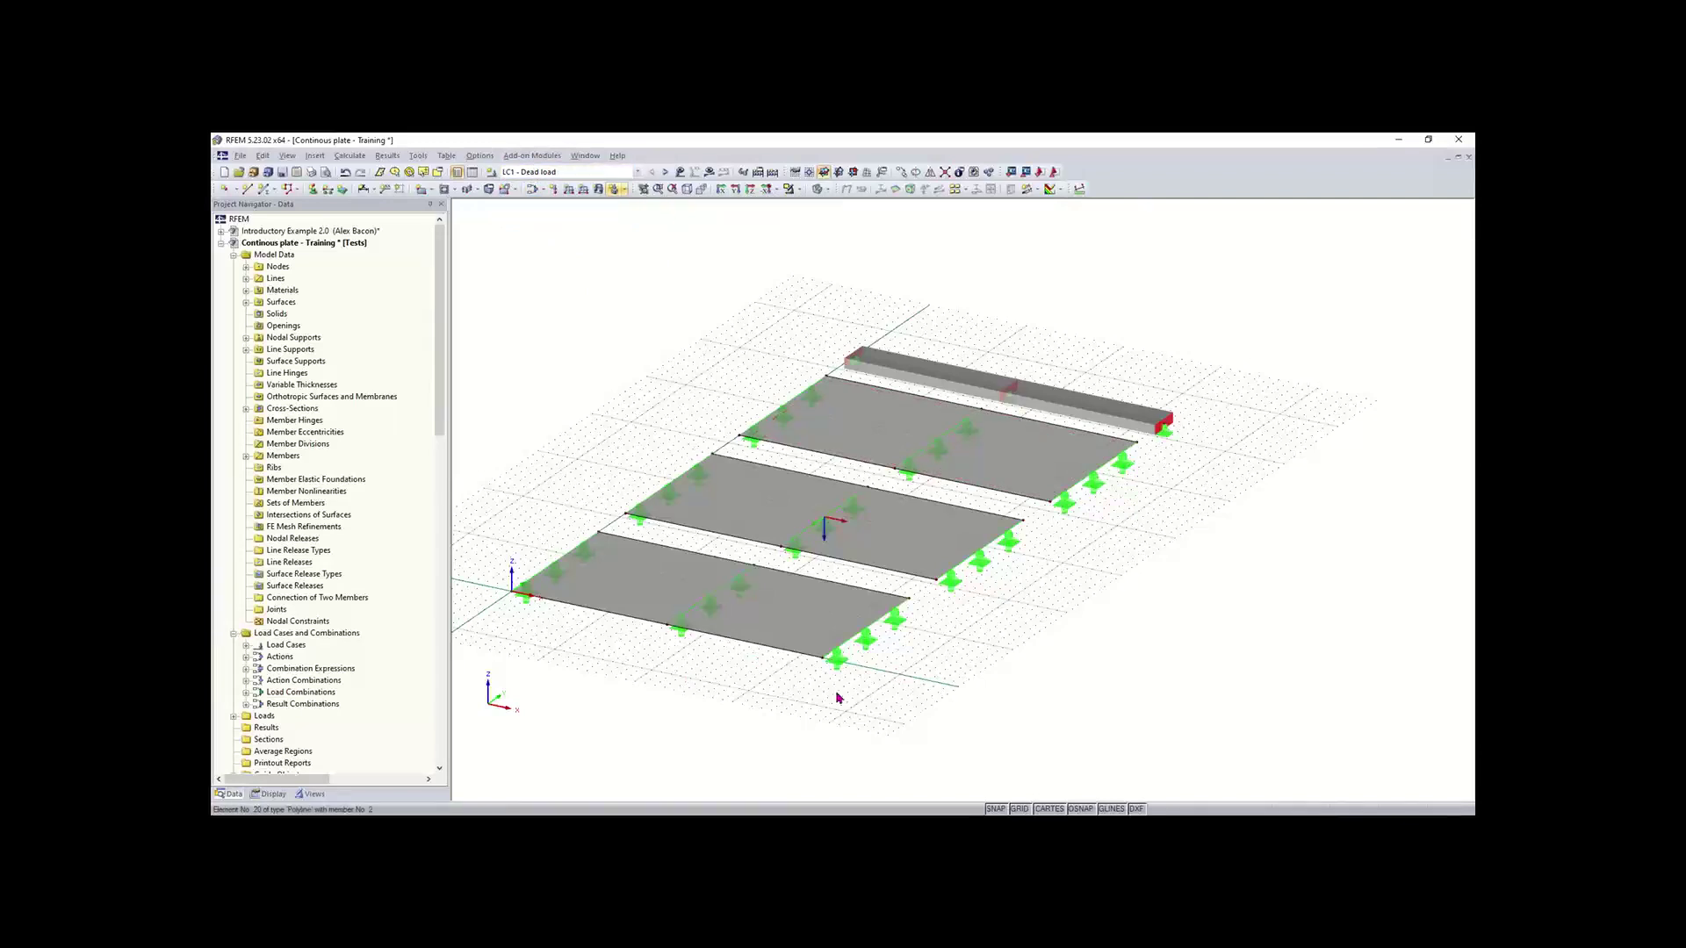
middle_click_drag(1004, 629, 963, 629, "ctrl")
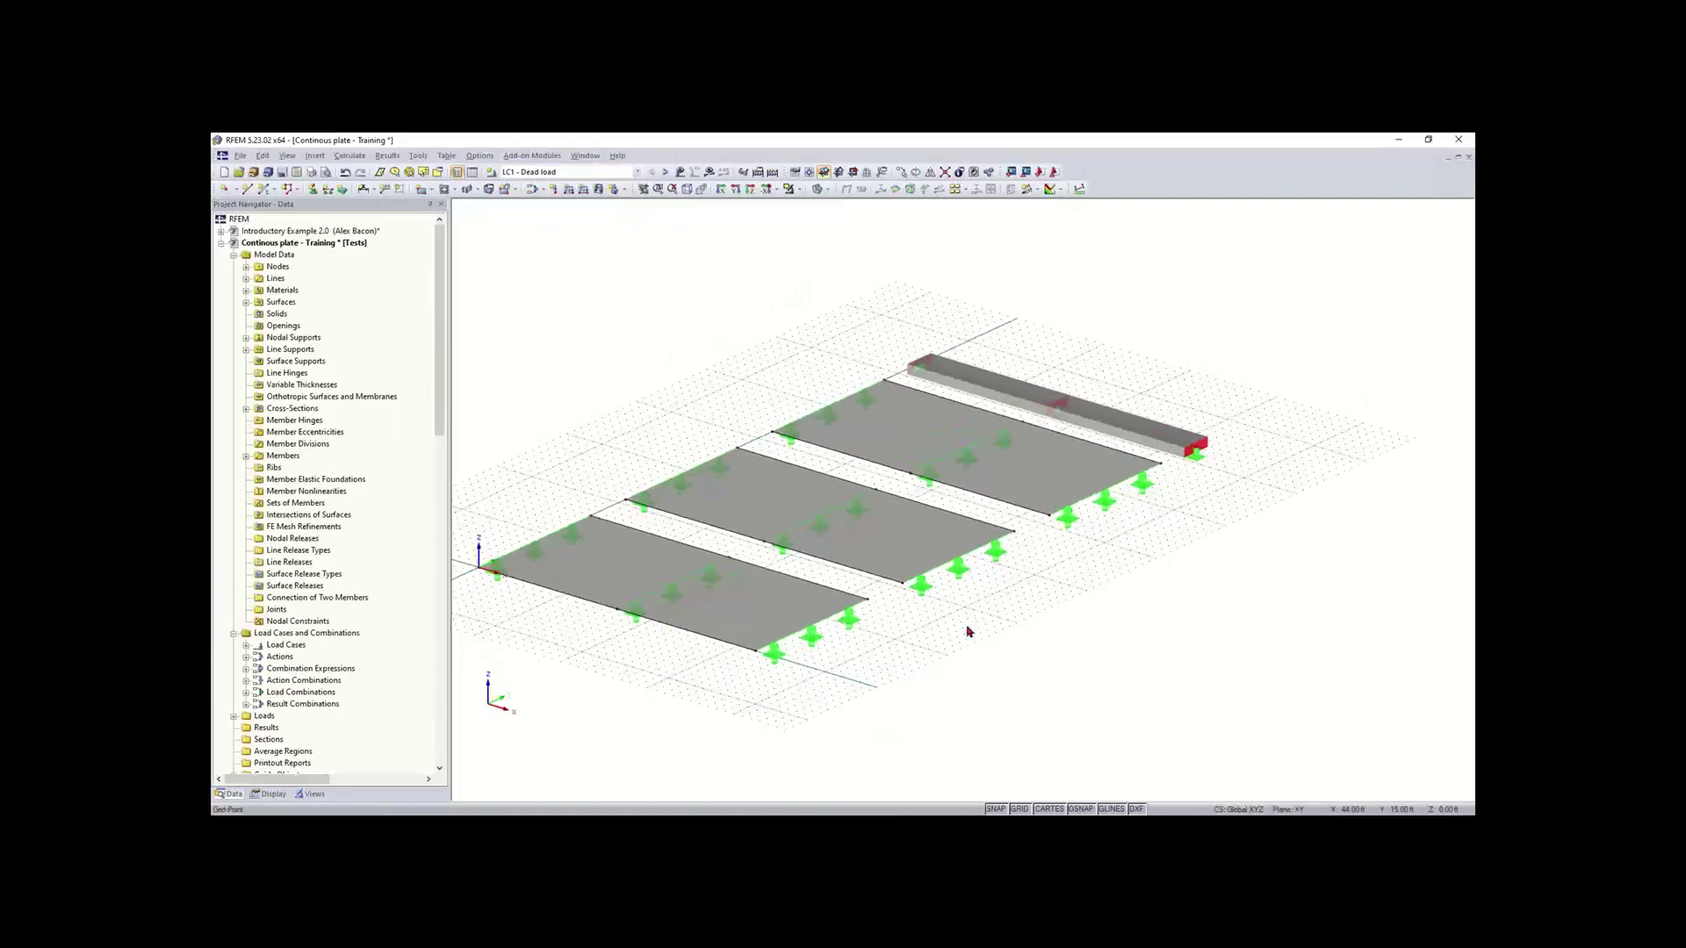
right_click(965, 627)
left_click(548, 396)
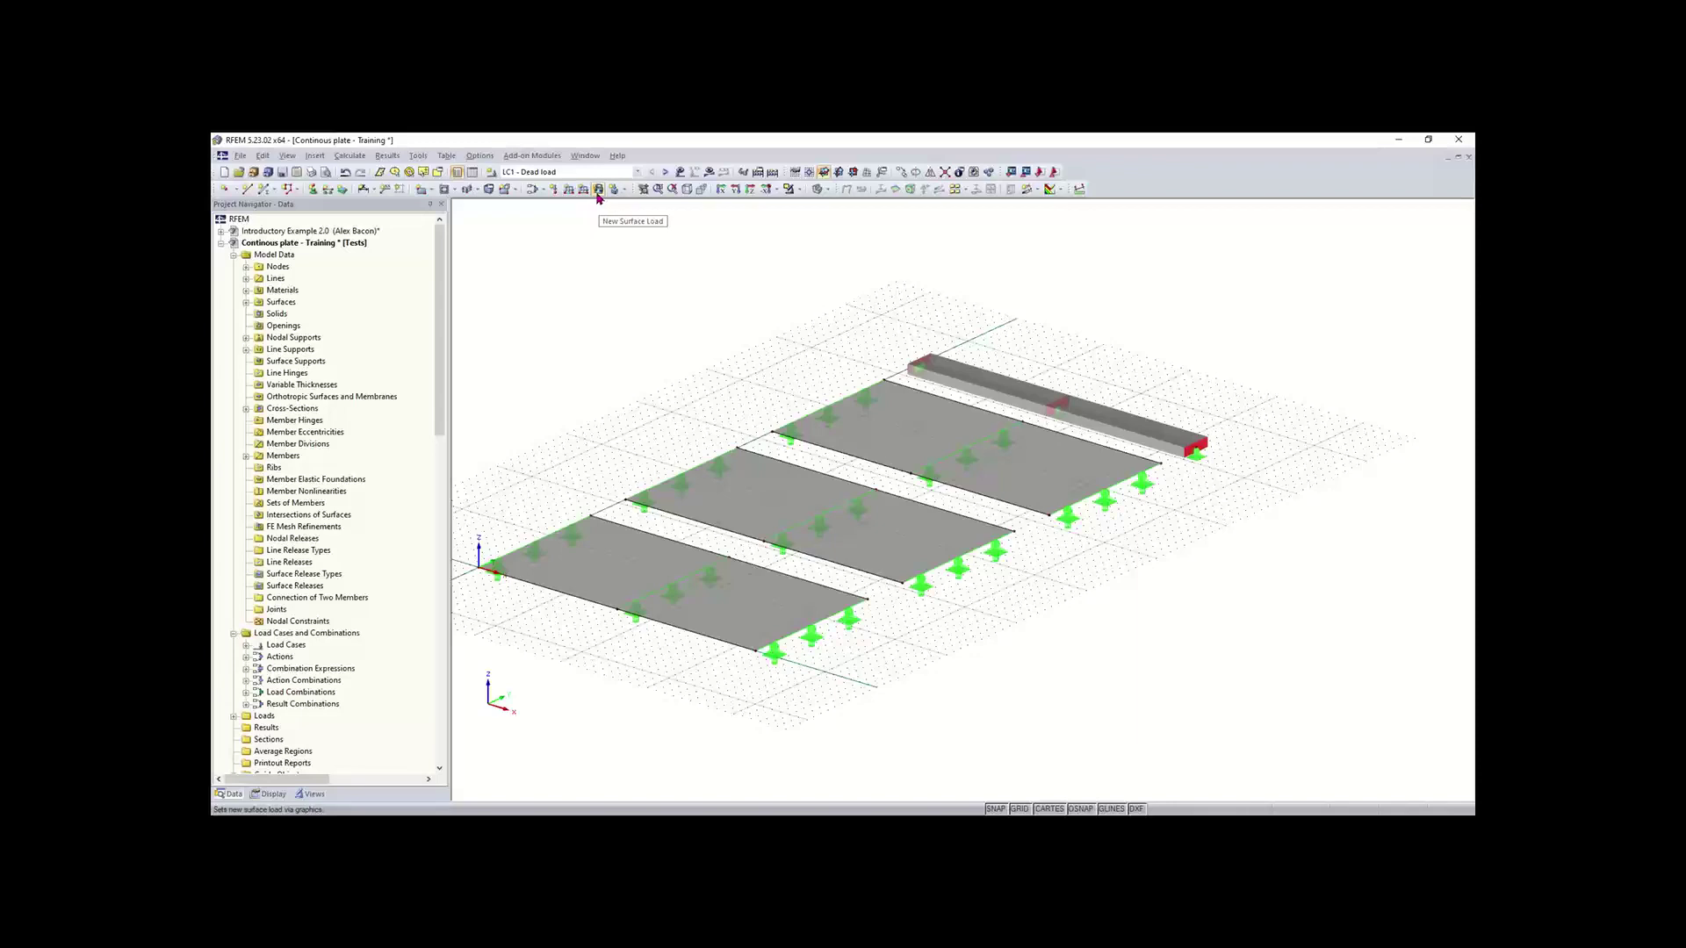
Step: Create a uniform force surface load of 0.210 ksf in global direction ZL and apply it to all three plate surfaces
left_click(597, 195)
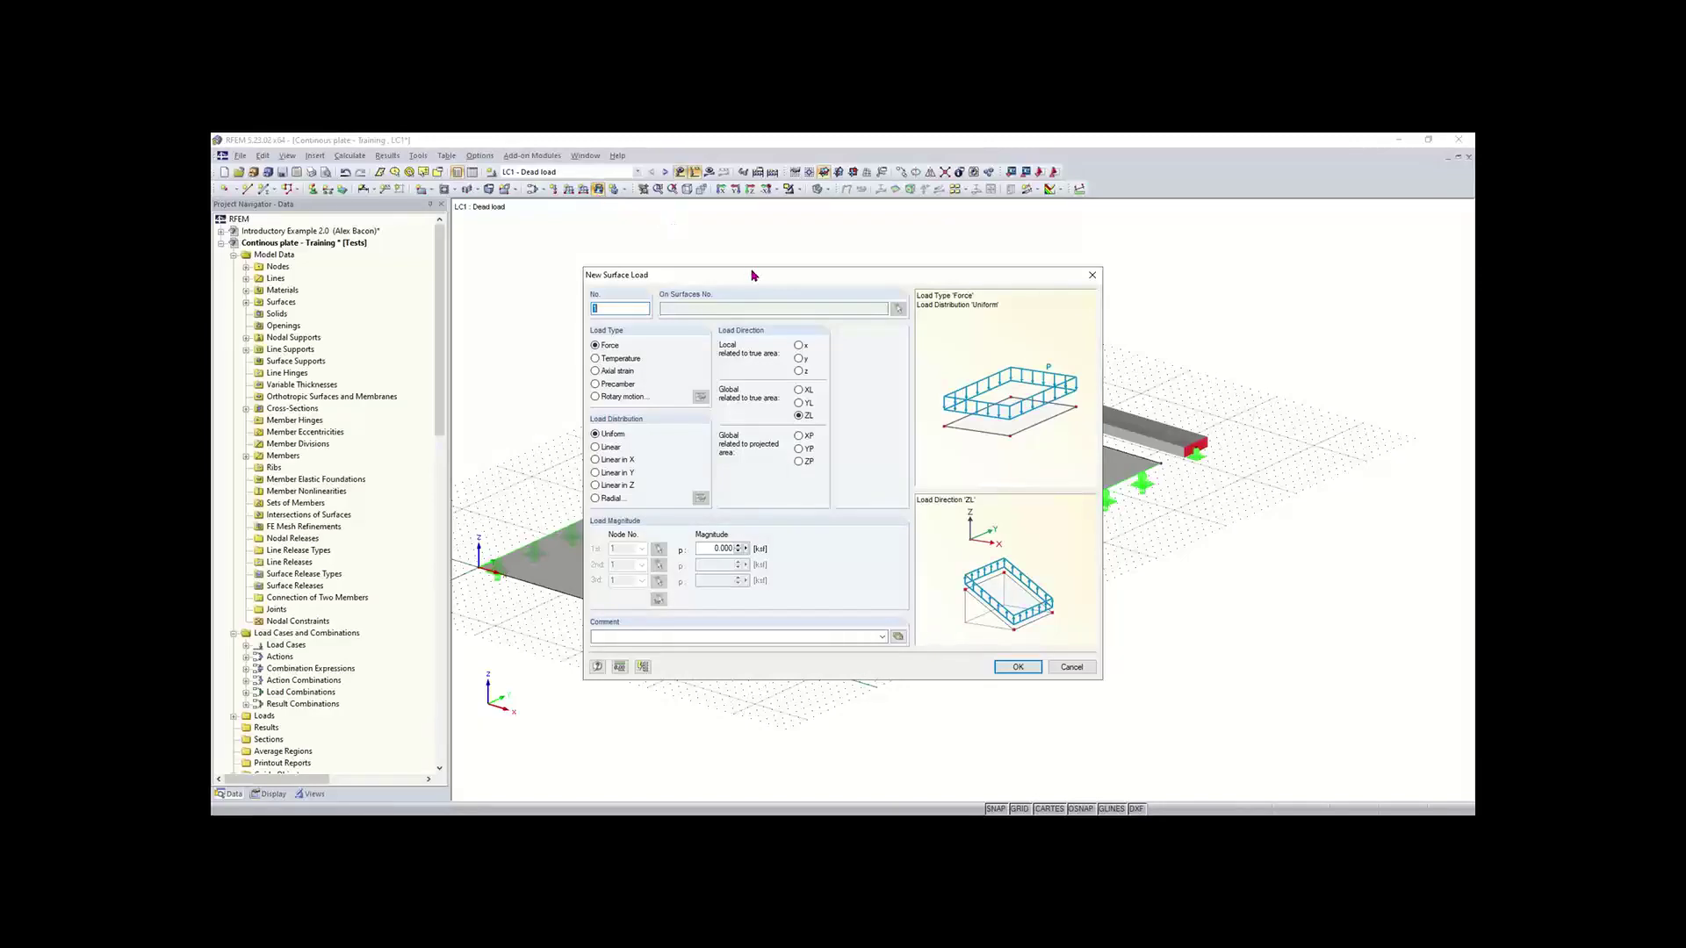
left_click_drag(753, 274, 738, 262)
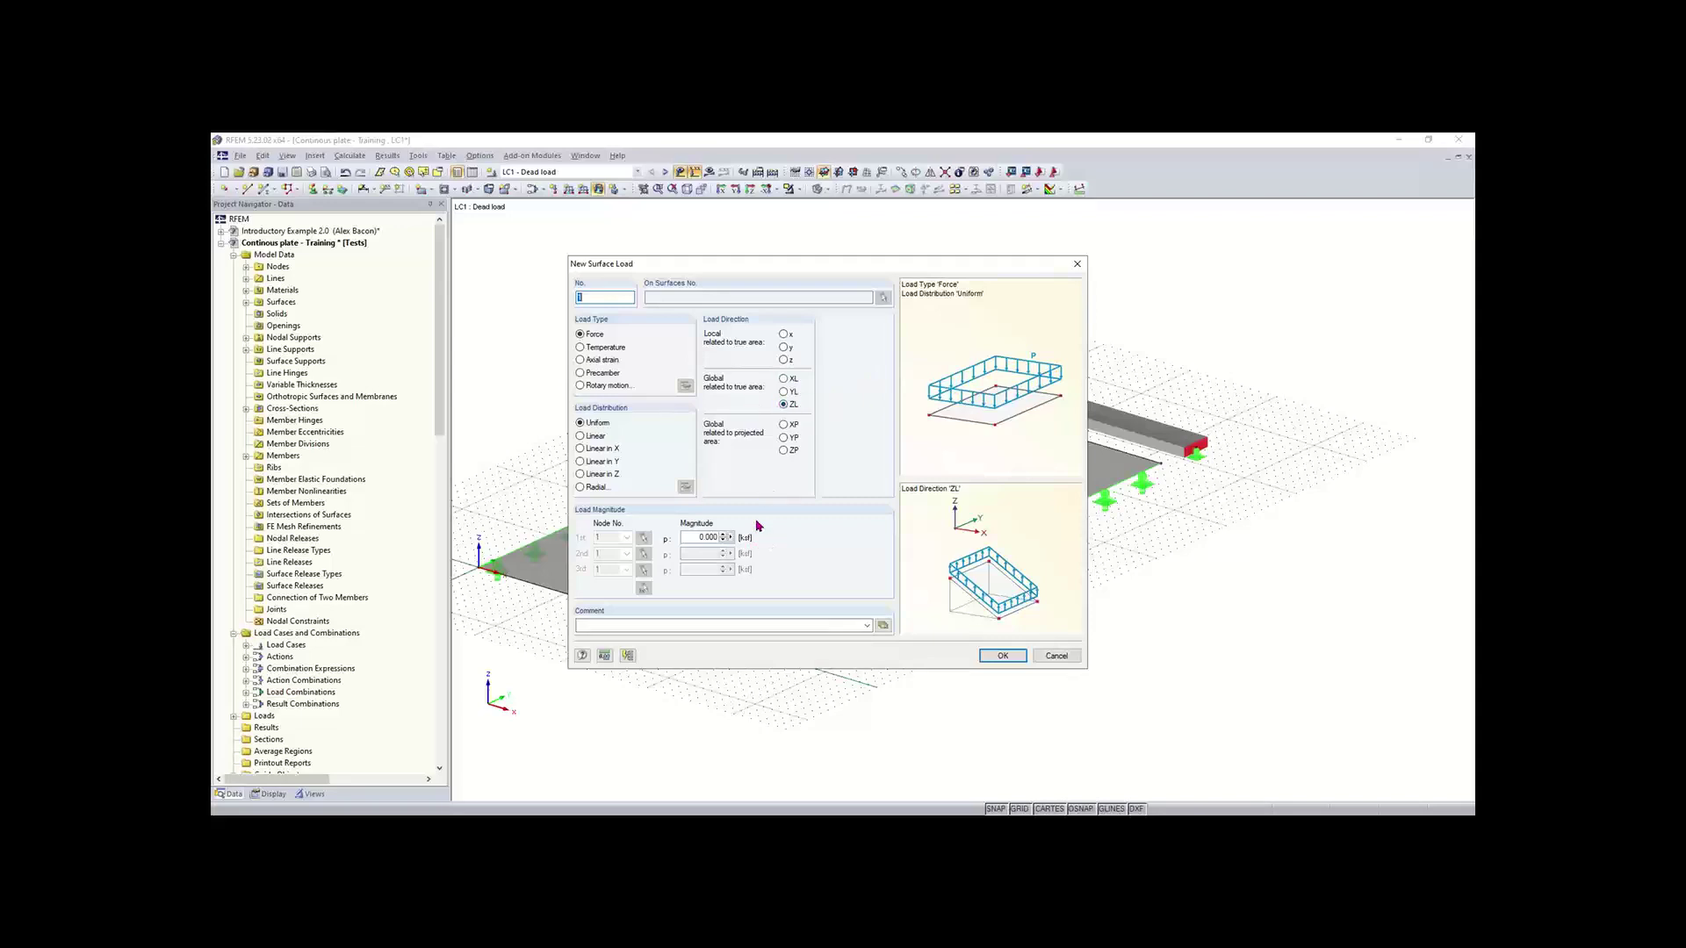
double_click(690, 539)
type("0")
left_click(1003, 658)
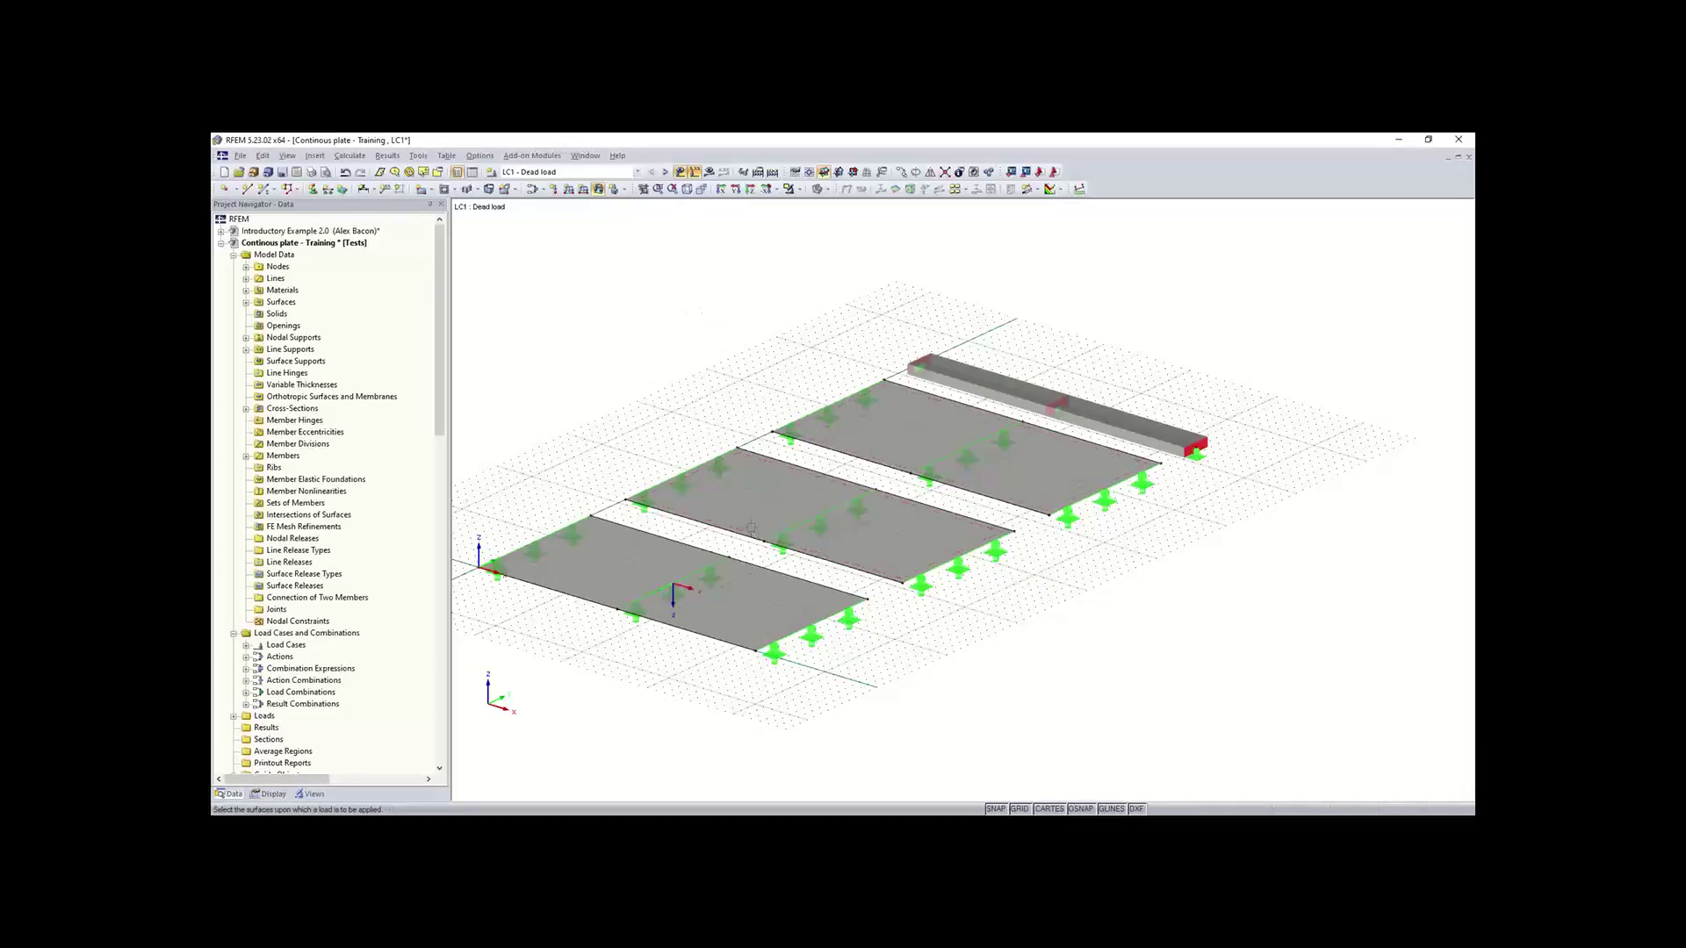
left_click(596, 559)
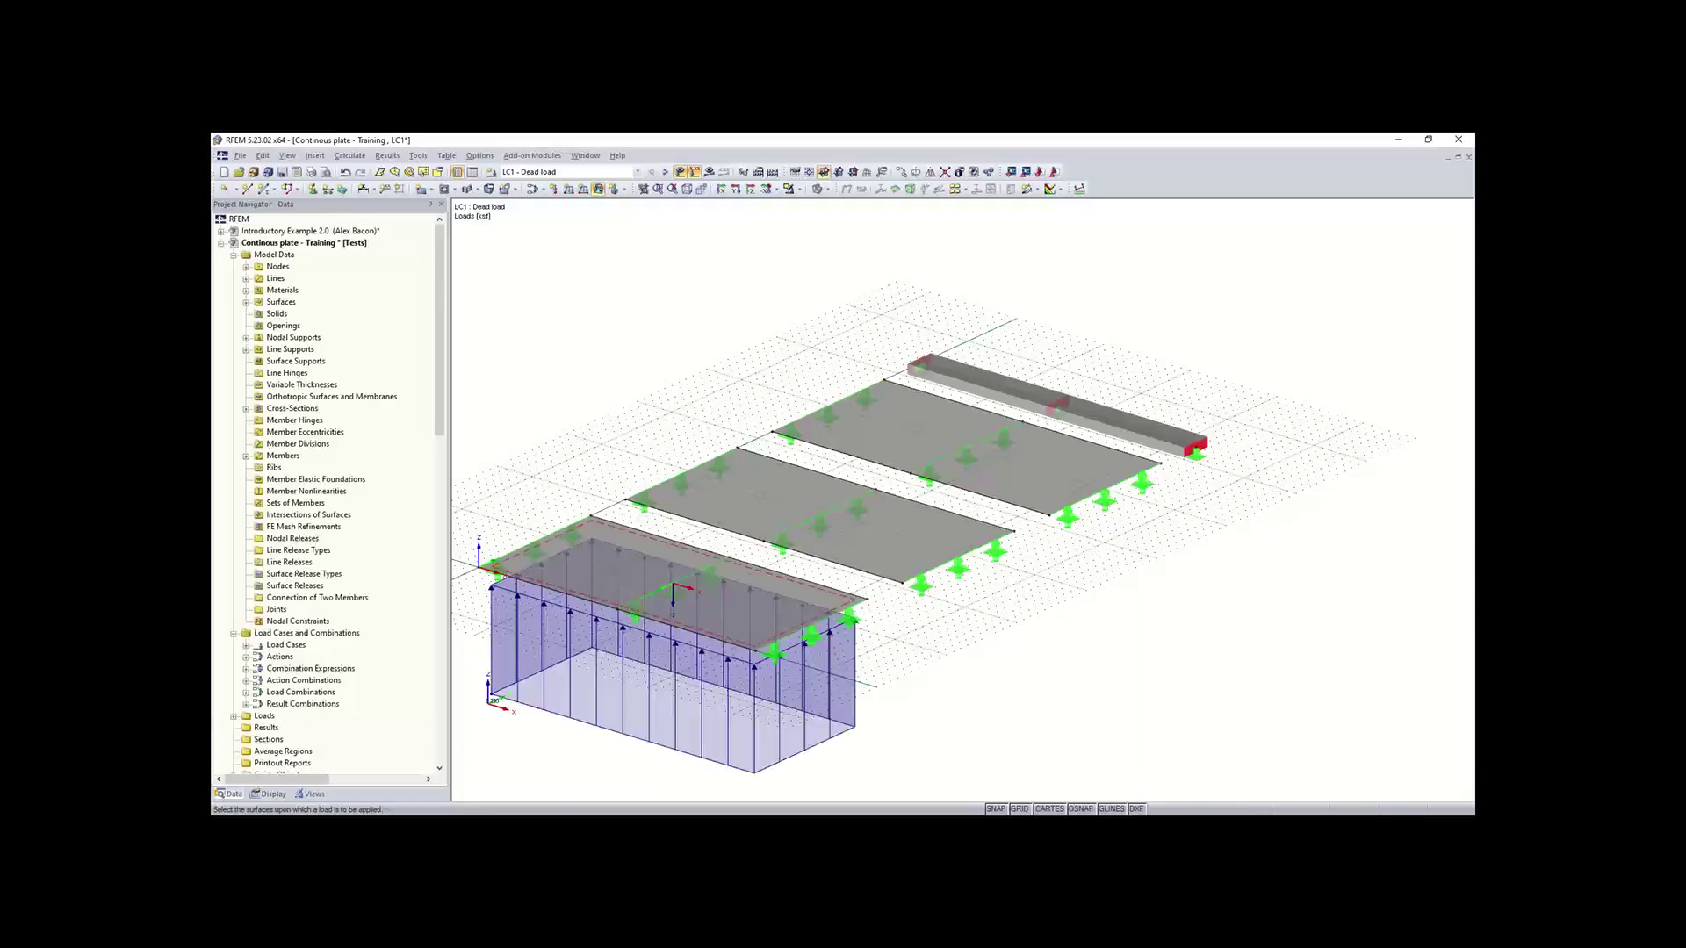
left_click(758, 495)
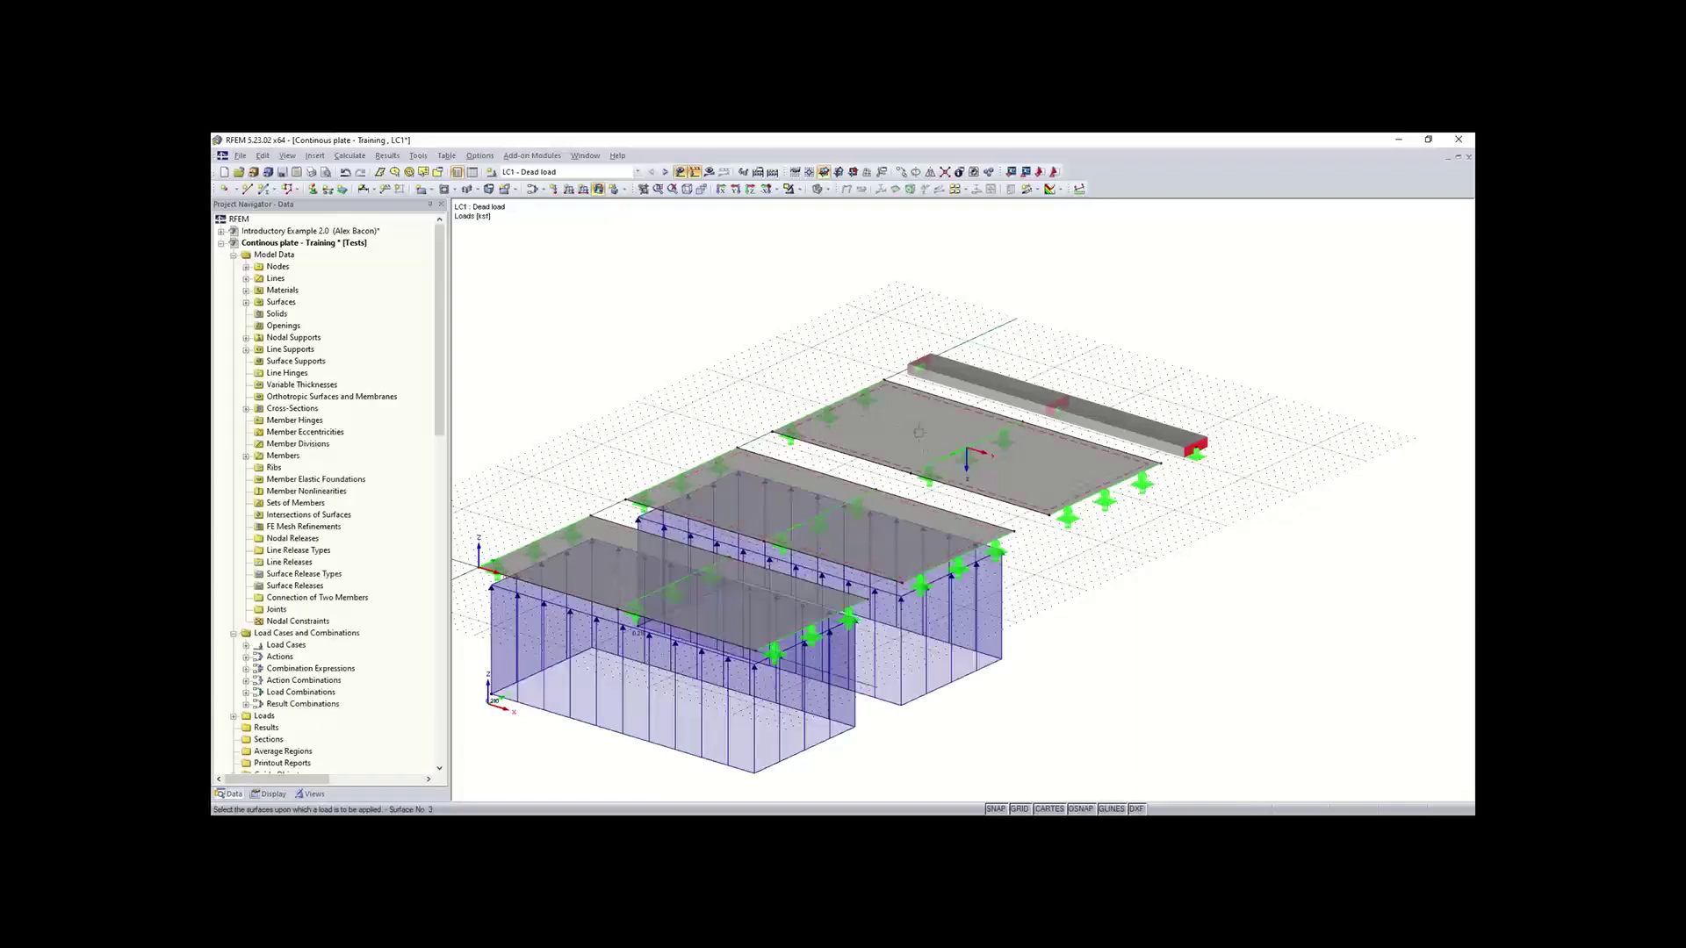
left_click(966, 454)
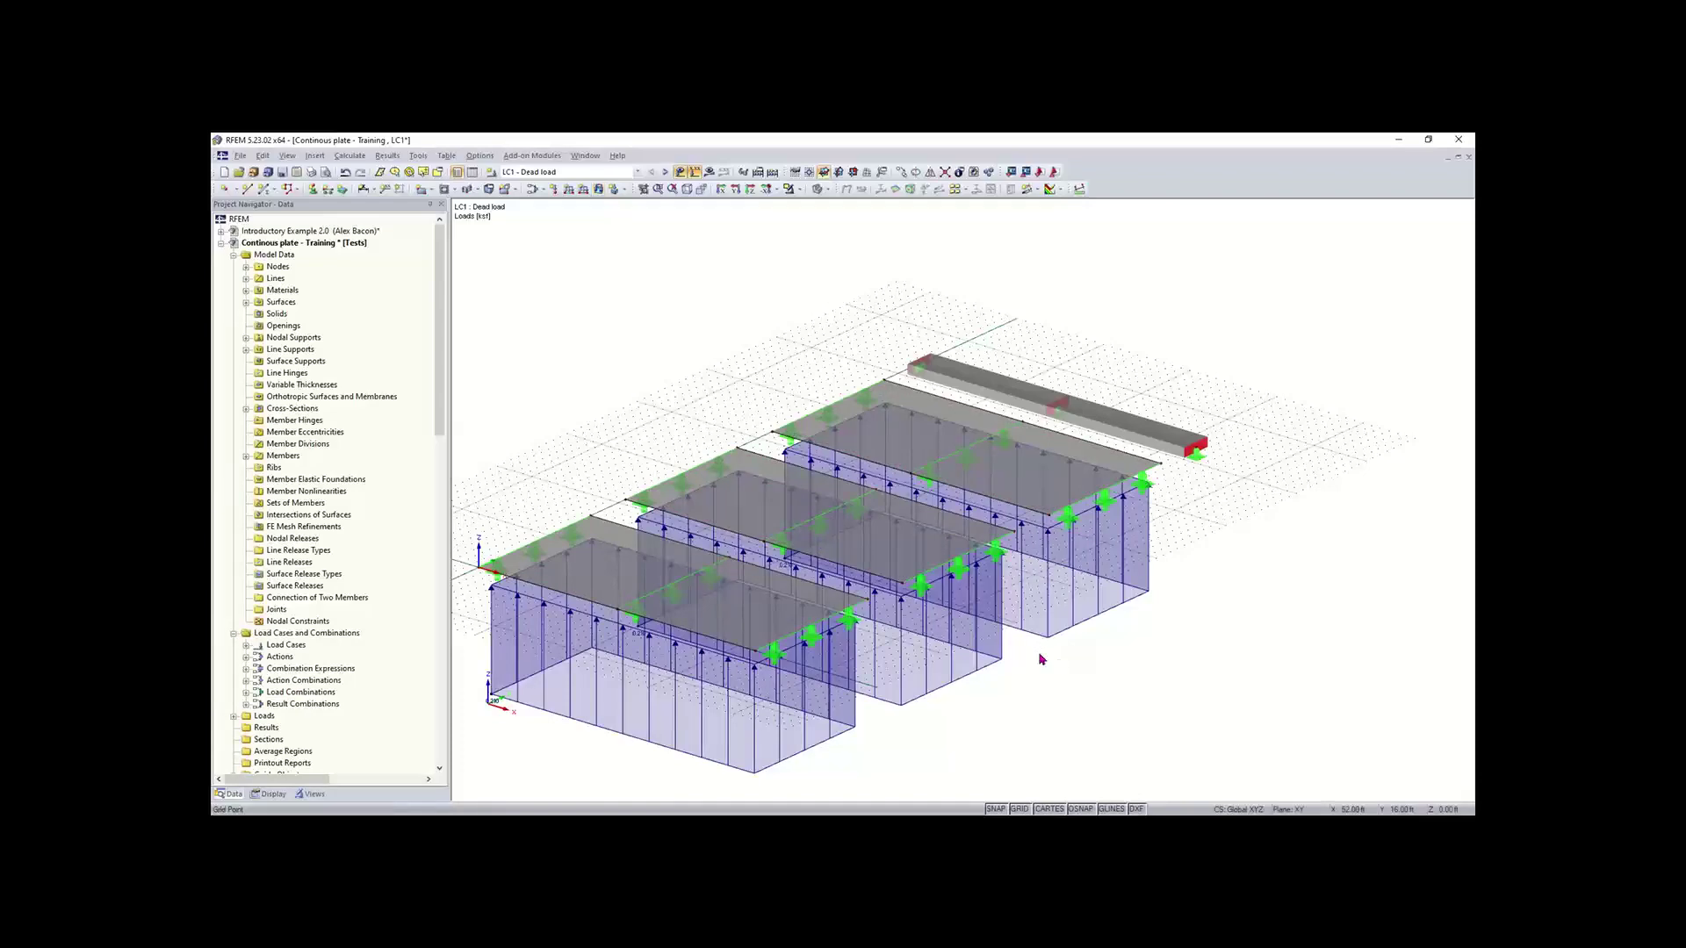
Step: Select the surface loads on all three plates together and reverse their direction by setting the magnitude to -0.210 ksf
middle_click_drag(1083, 681, 956, 606, "ctrl")
right_click(775, 595)
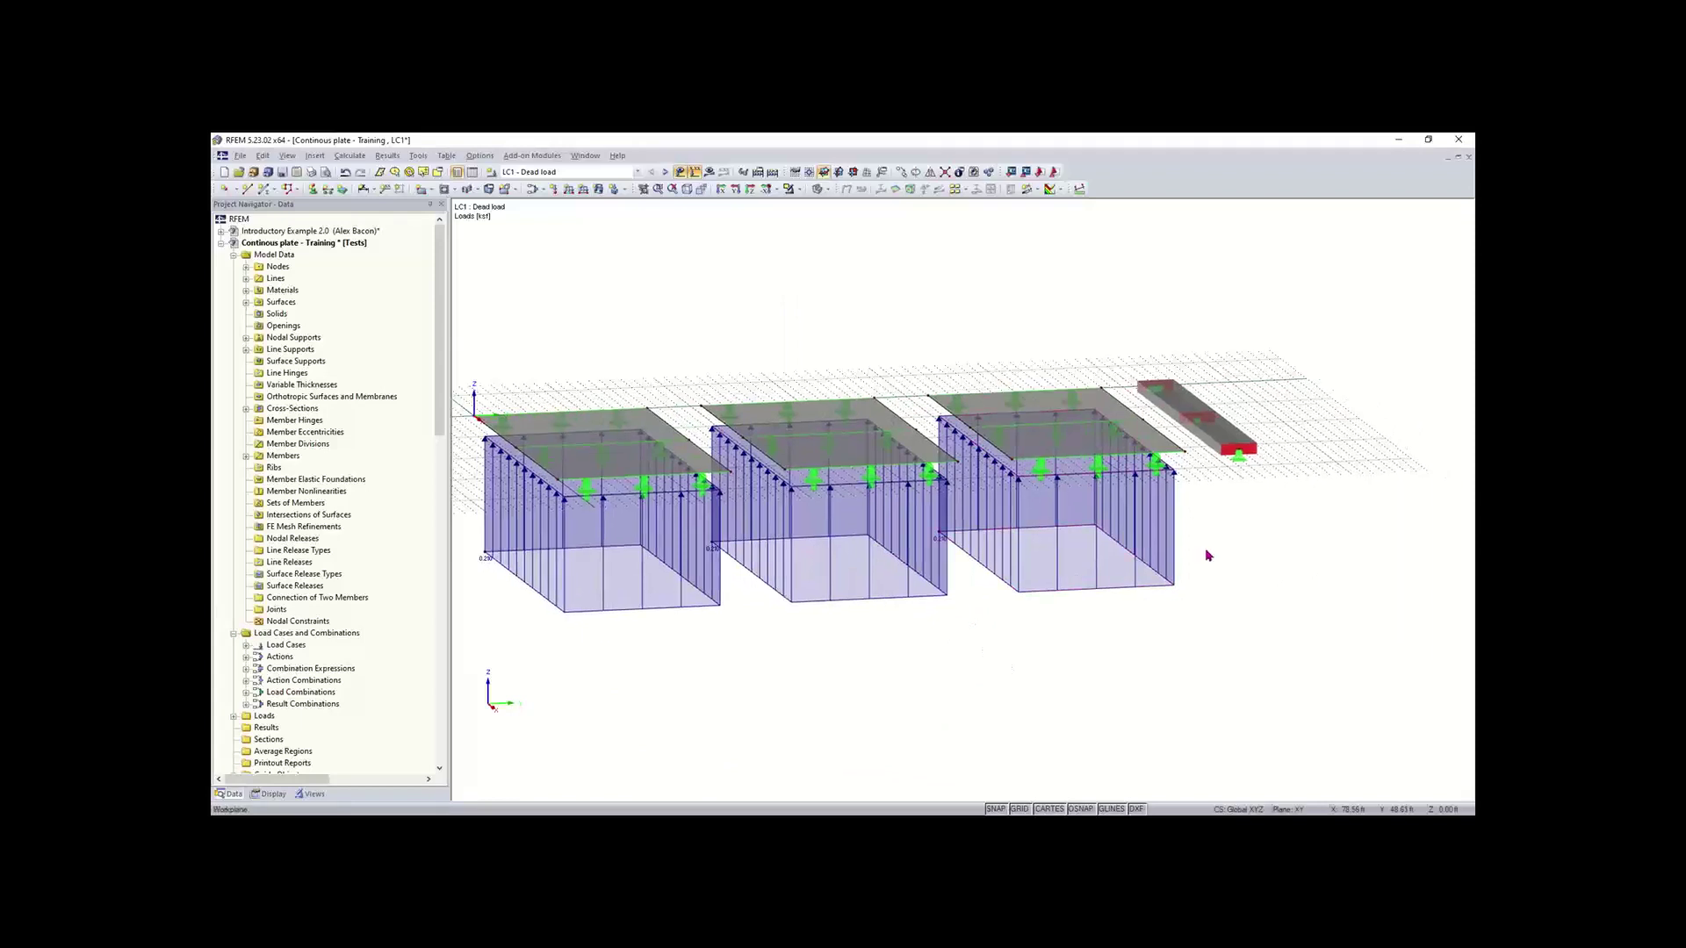
left_click_drag(1207, 548, 531, 665)
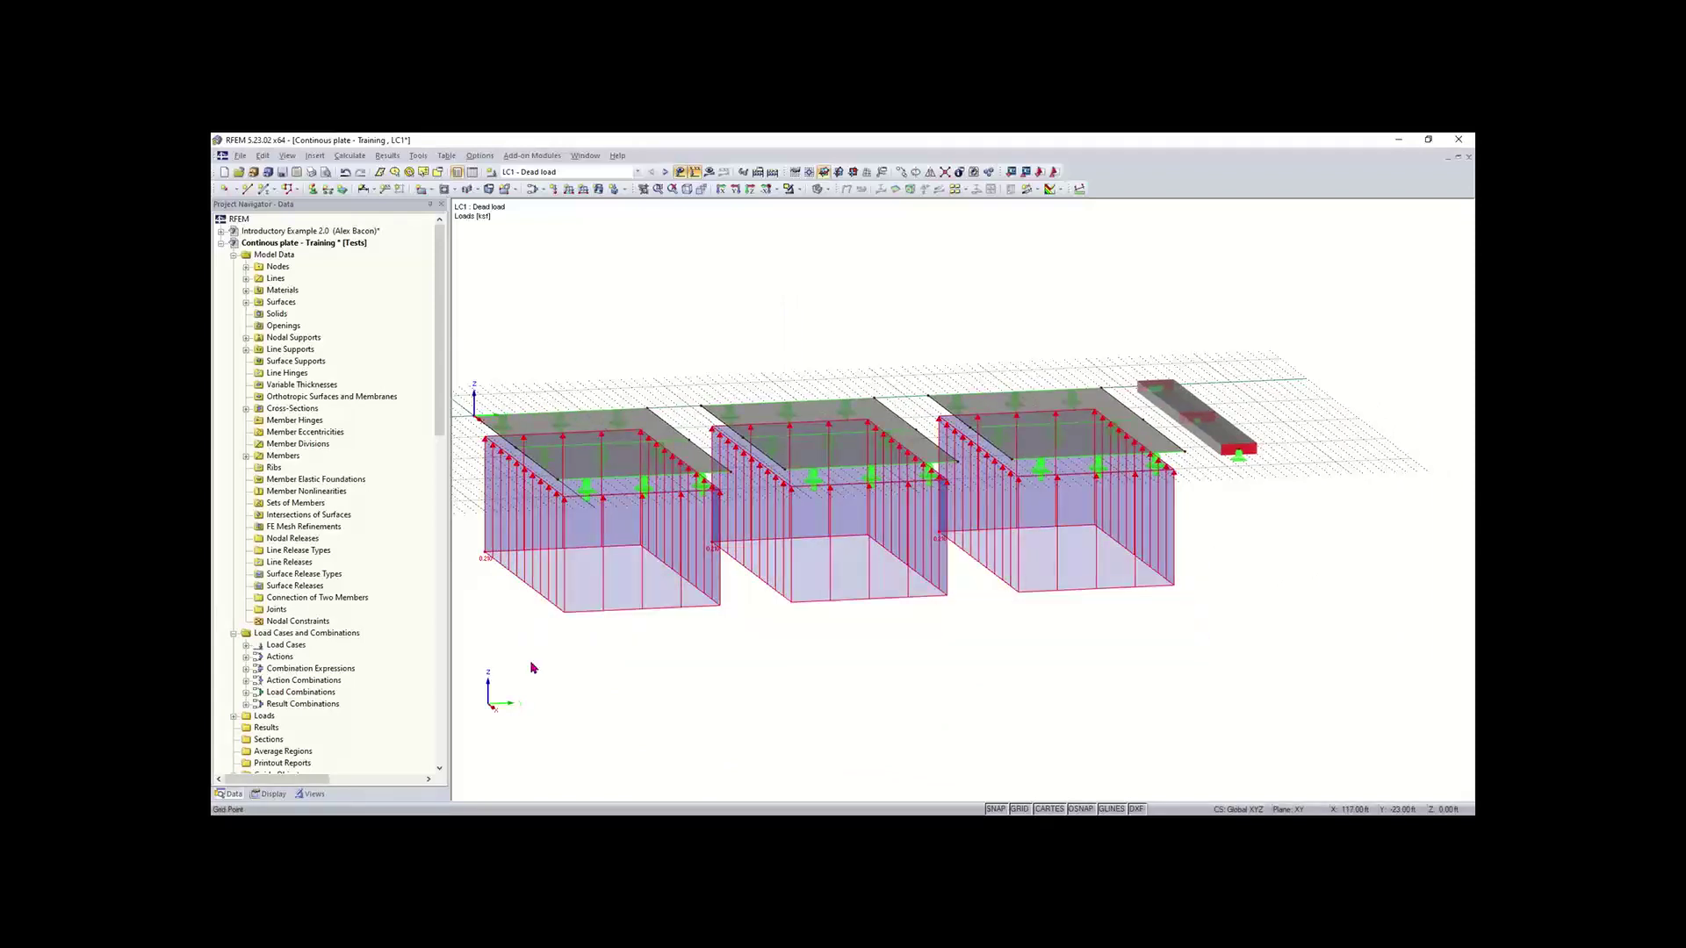
double_click(563, 594)
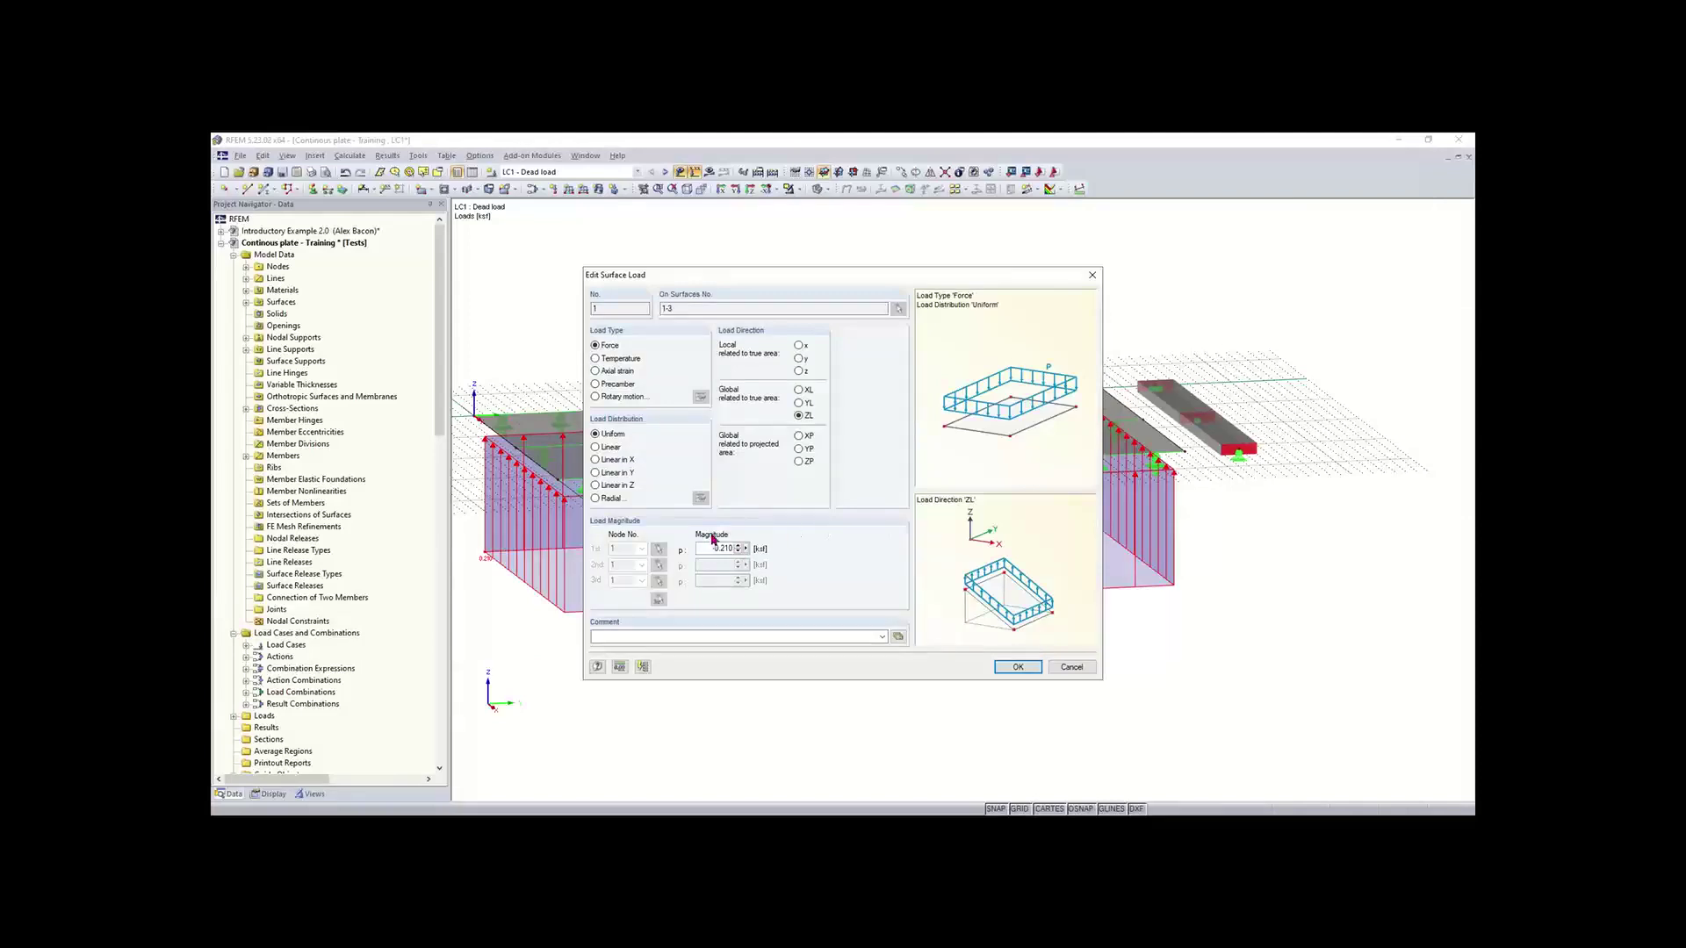
left_click(1016, 667)
middle_click_drag(707, 591, 1006, 259, "ctrl")
middle_click_drag(969, 614, 998, 664)
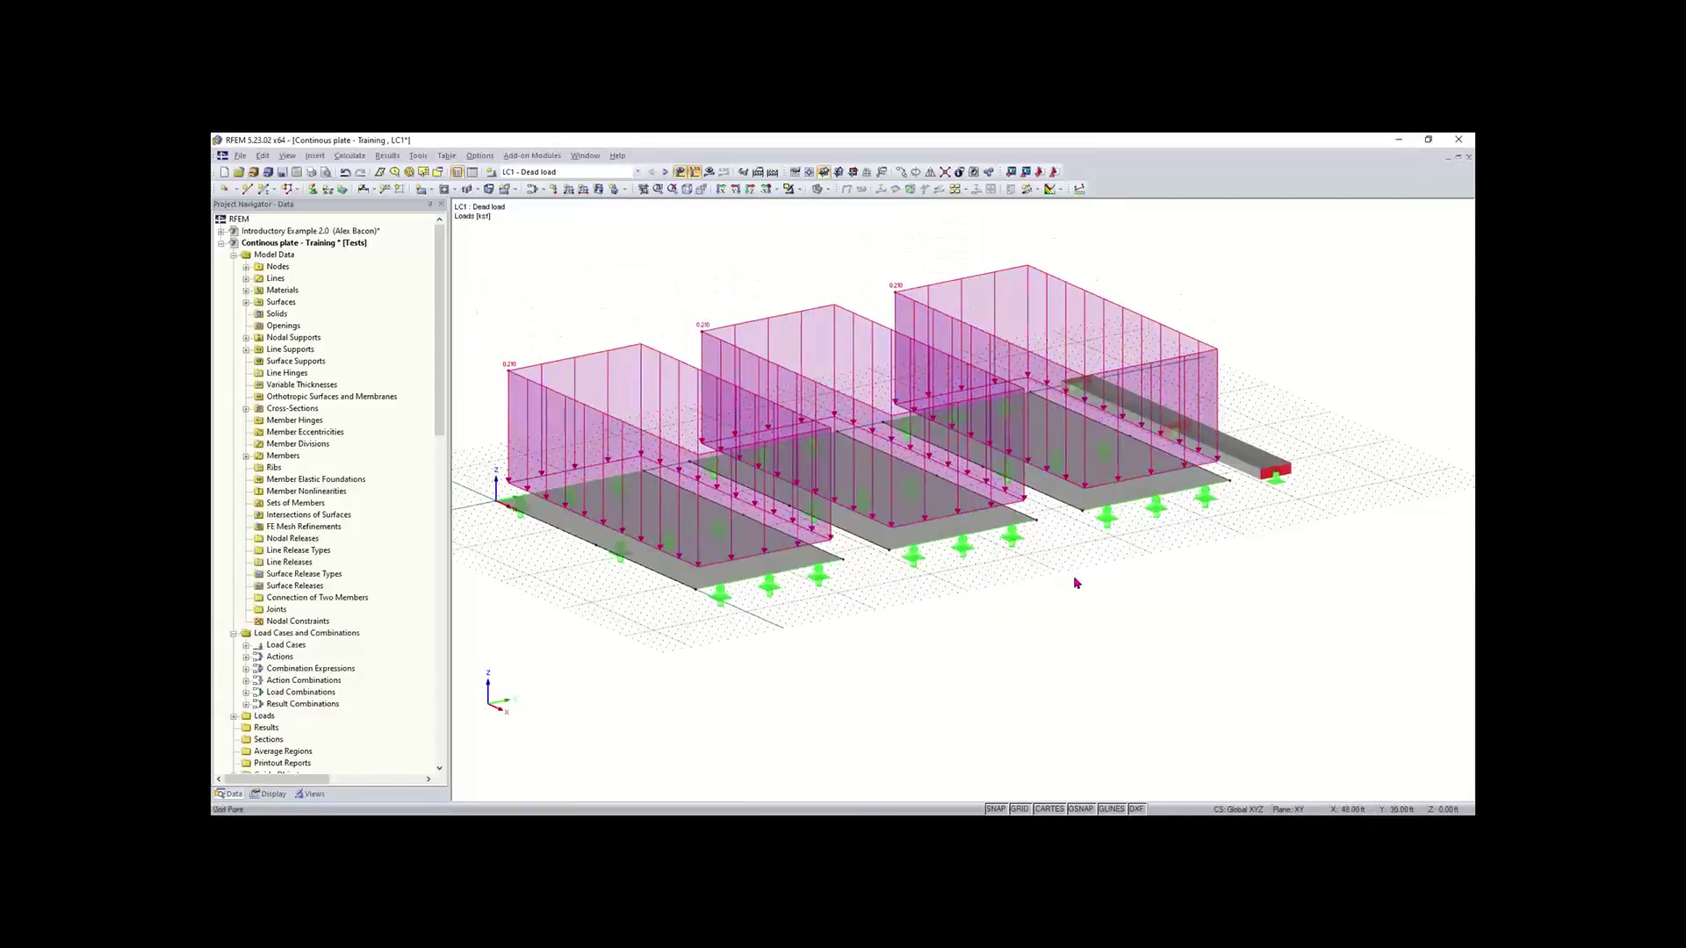
middle_click_drag(1076, 583, 1012, 597)
scroll(1076, 583, "down", 1)
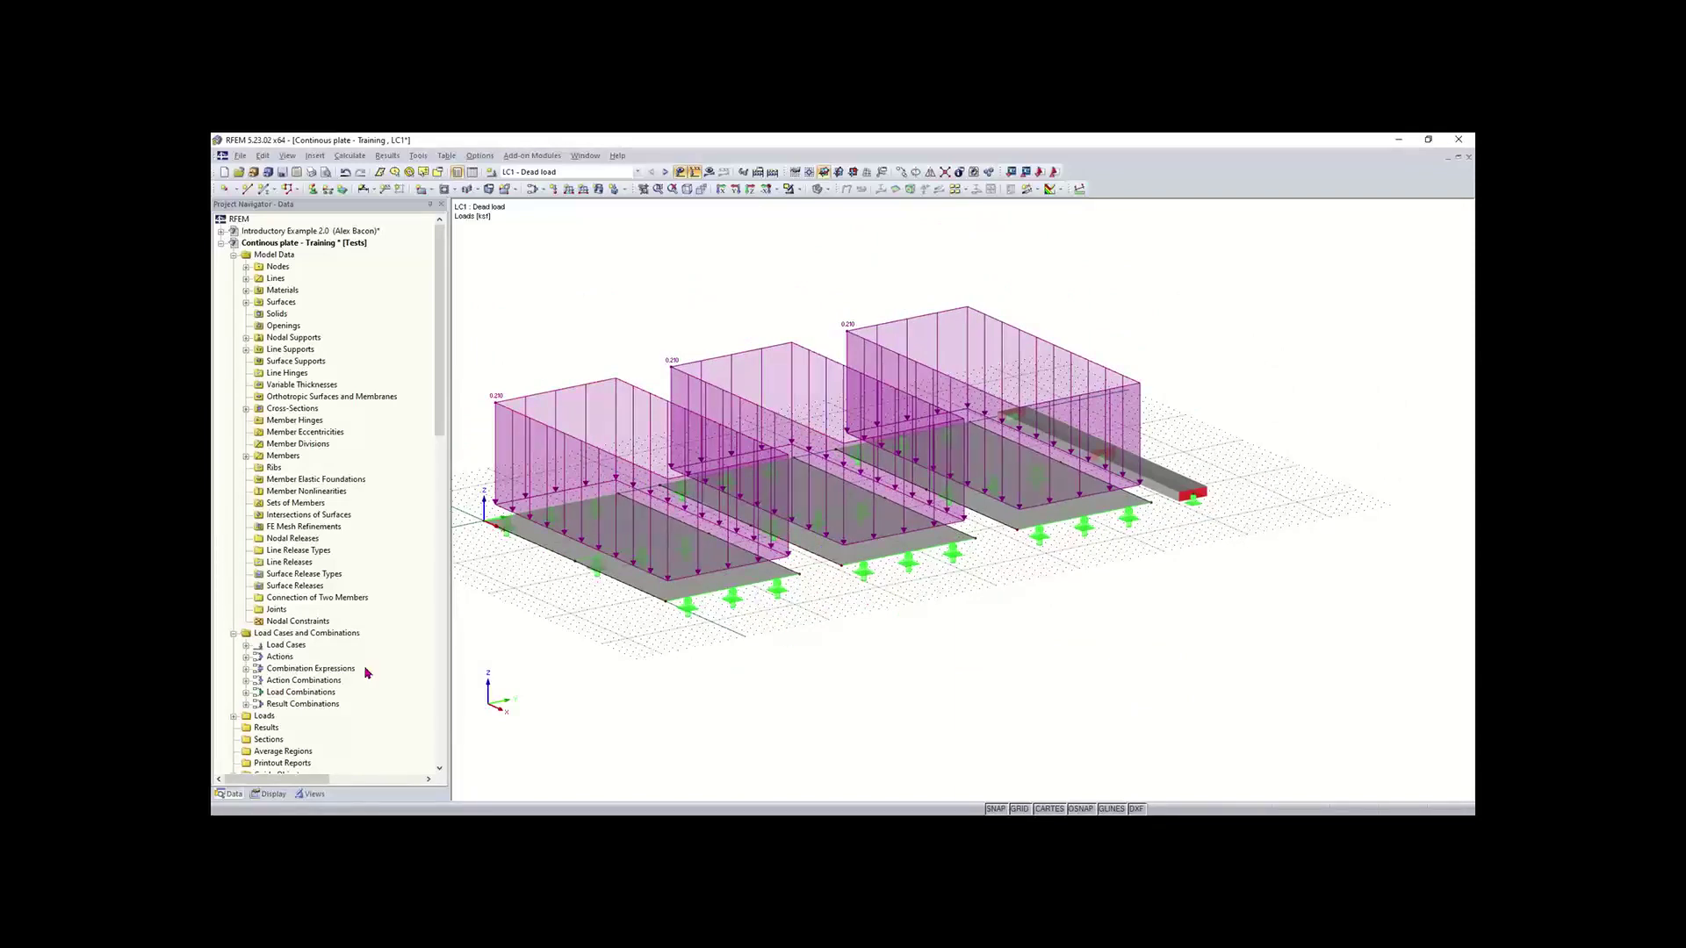
Step: Create a uniform force member load of -0.210 kip/ft in global direction ZL and apply it to the concrete beam
middle_click_drag(907, 587, 485, 636, "ctrl")
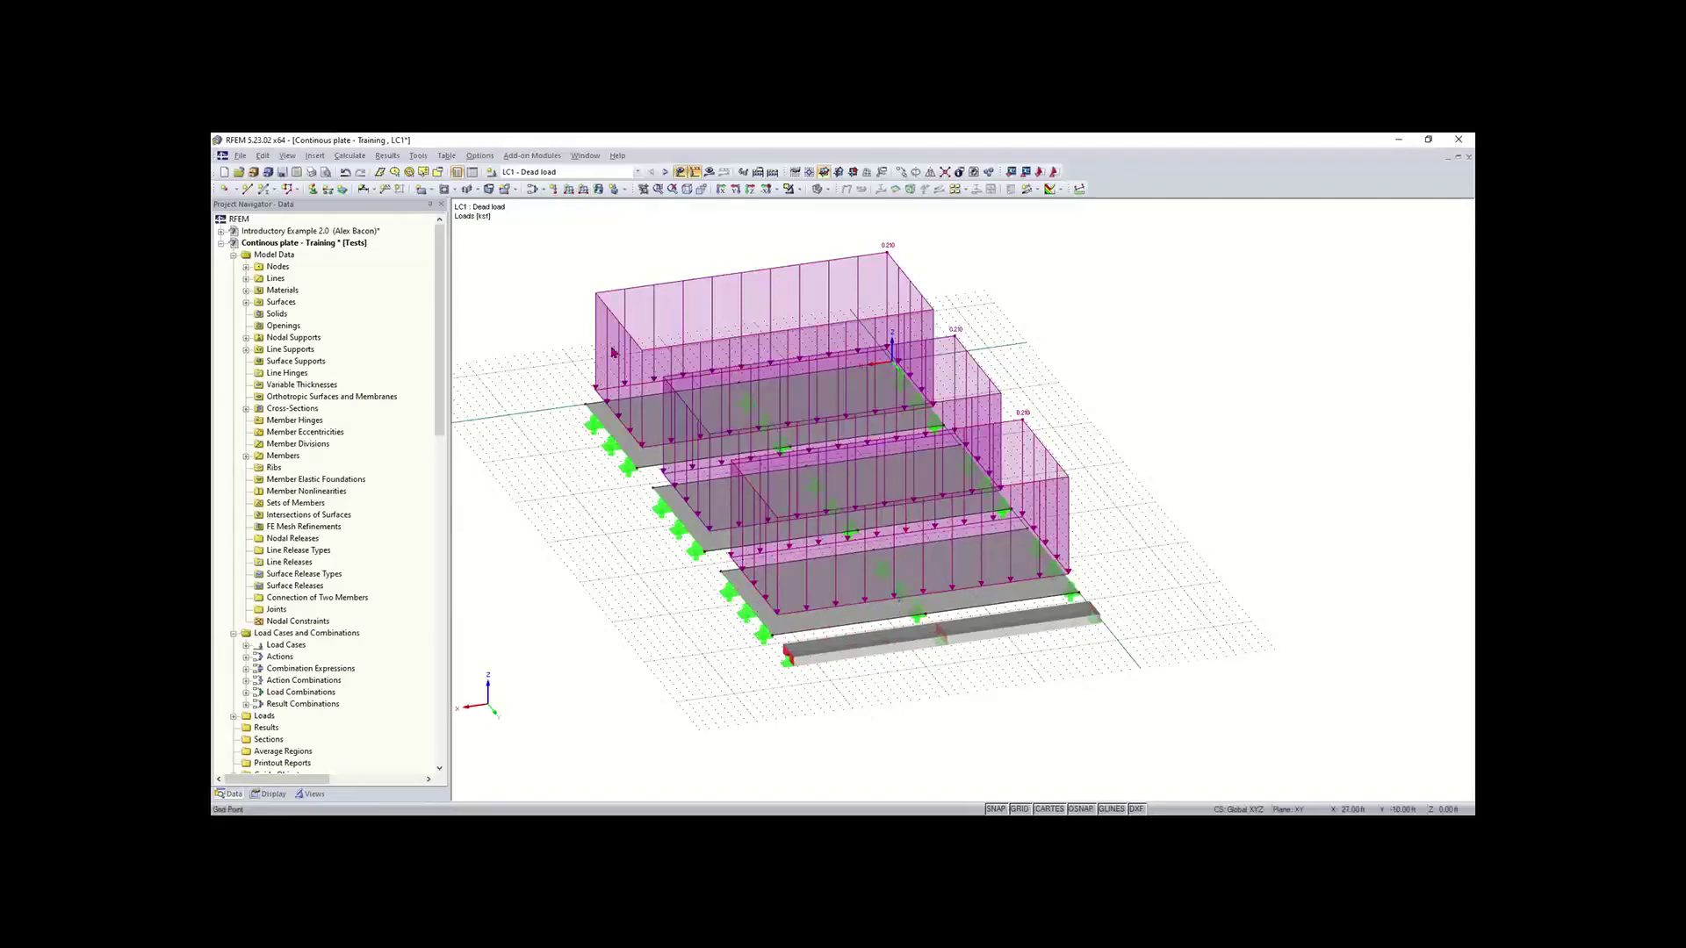
left_click(568, 190)
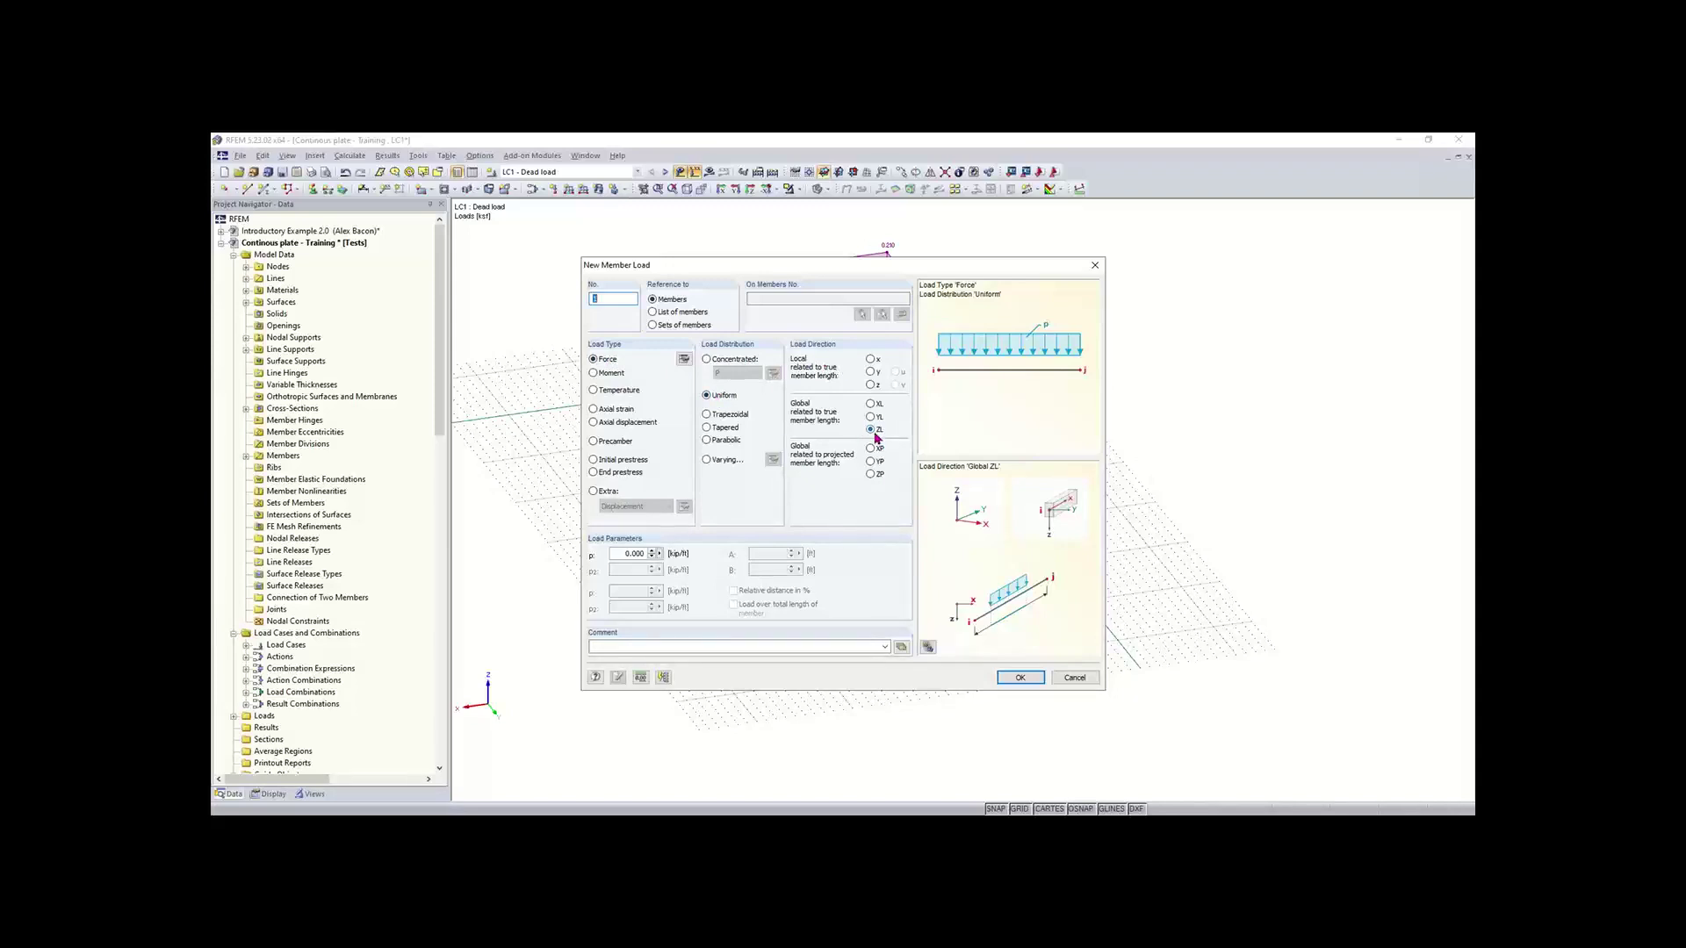
left_click(622, 553)
key("BackSpace")
left_click(1020, 677)
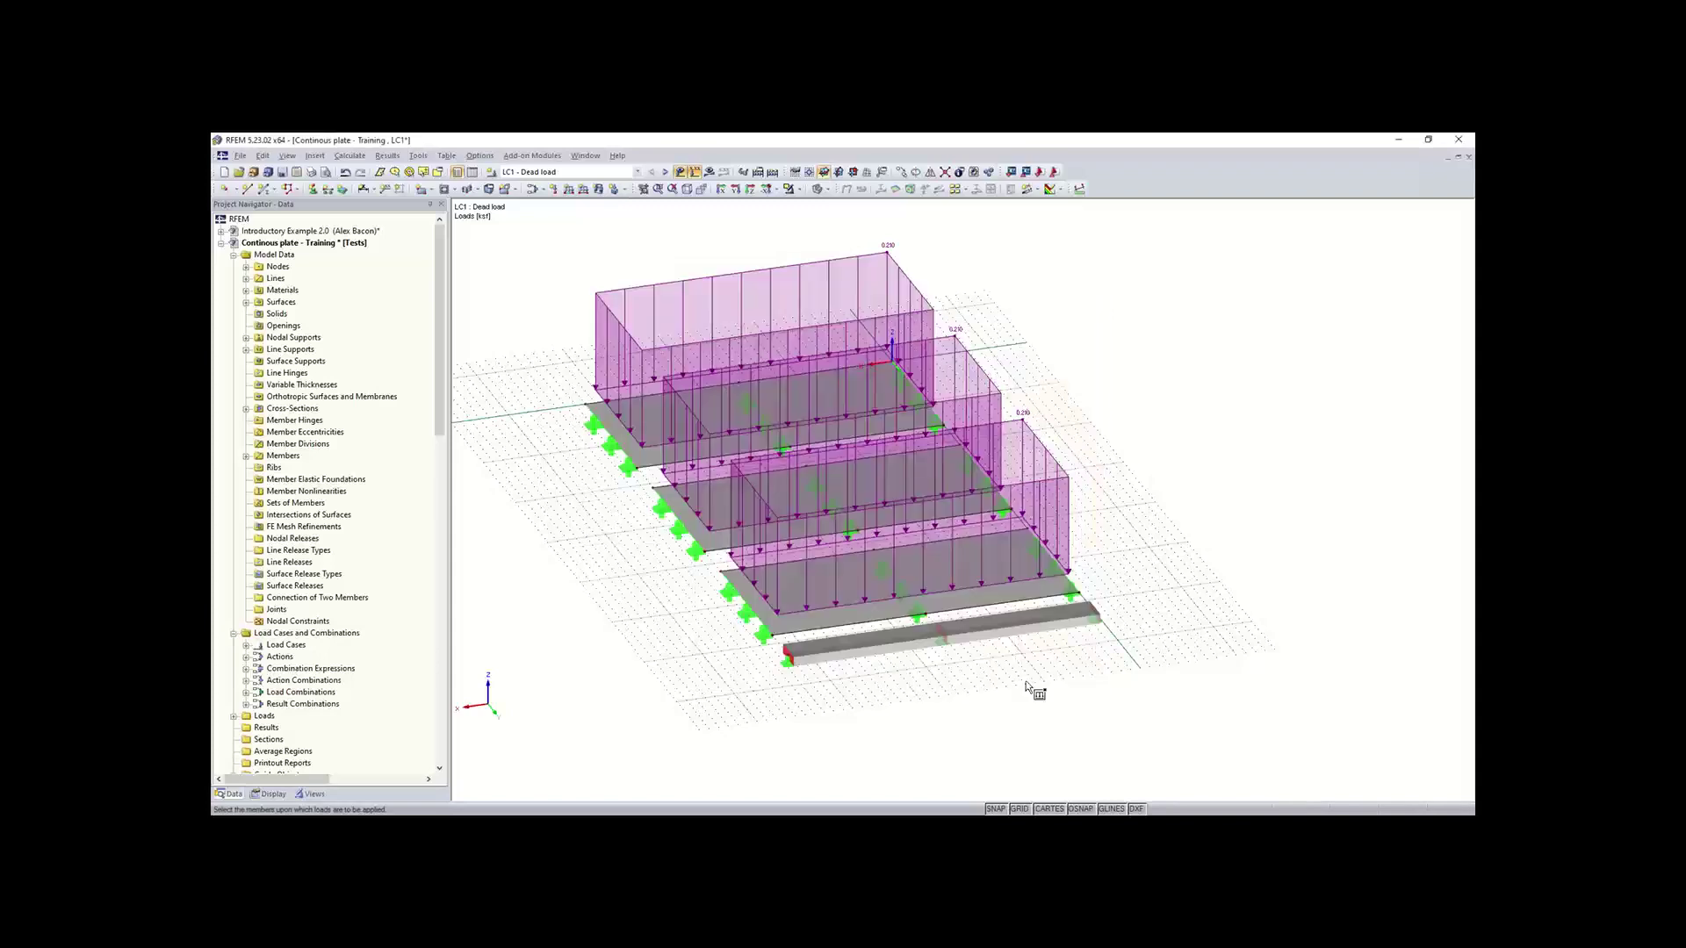
left_click(1005, 631)
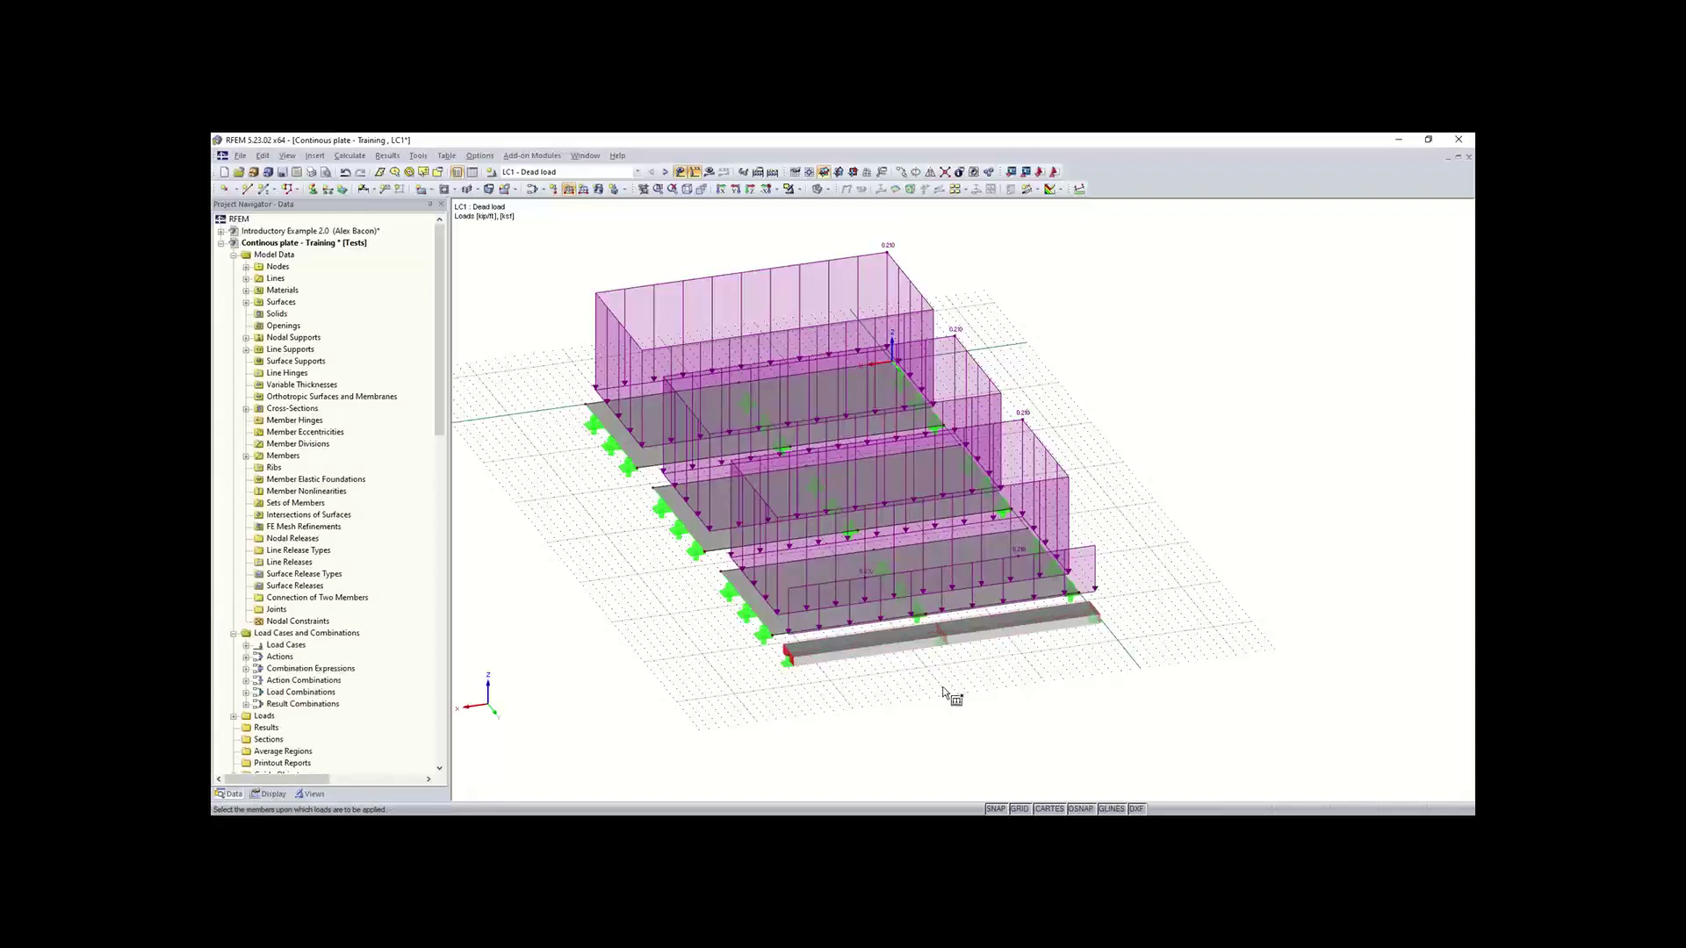
key("Escape")
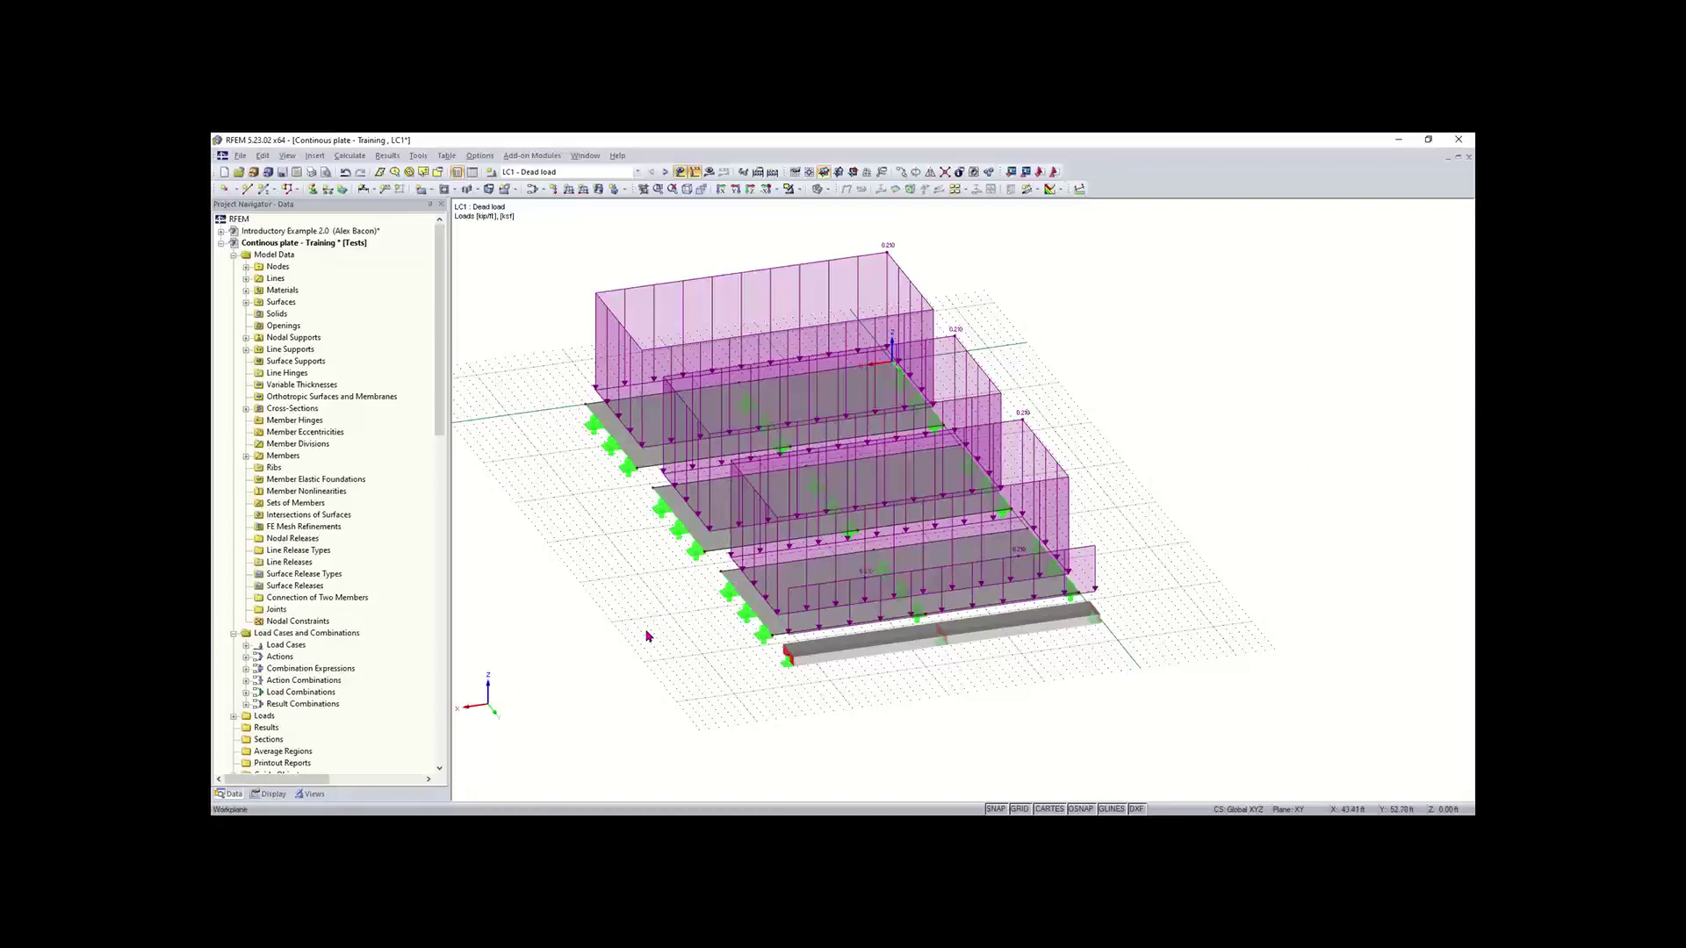
Step: Check the load settings of the surface load on the plate nearest the beam without changing them
middle_click_drag(647, 631, 1053, 302, "ctrl")
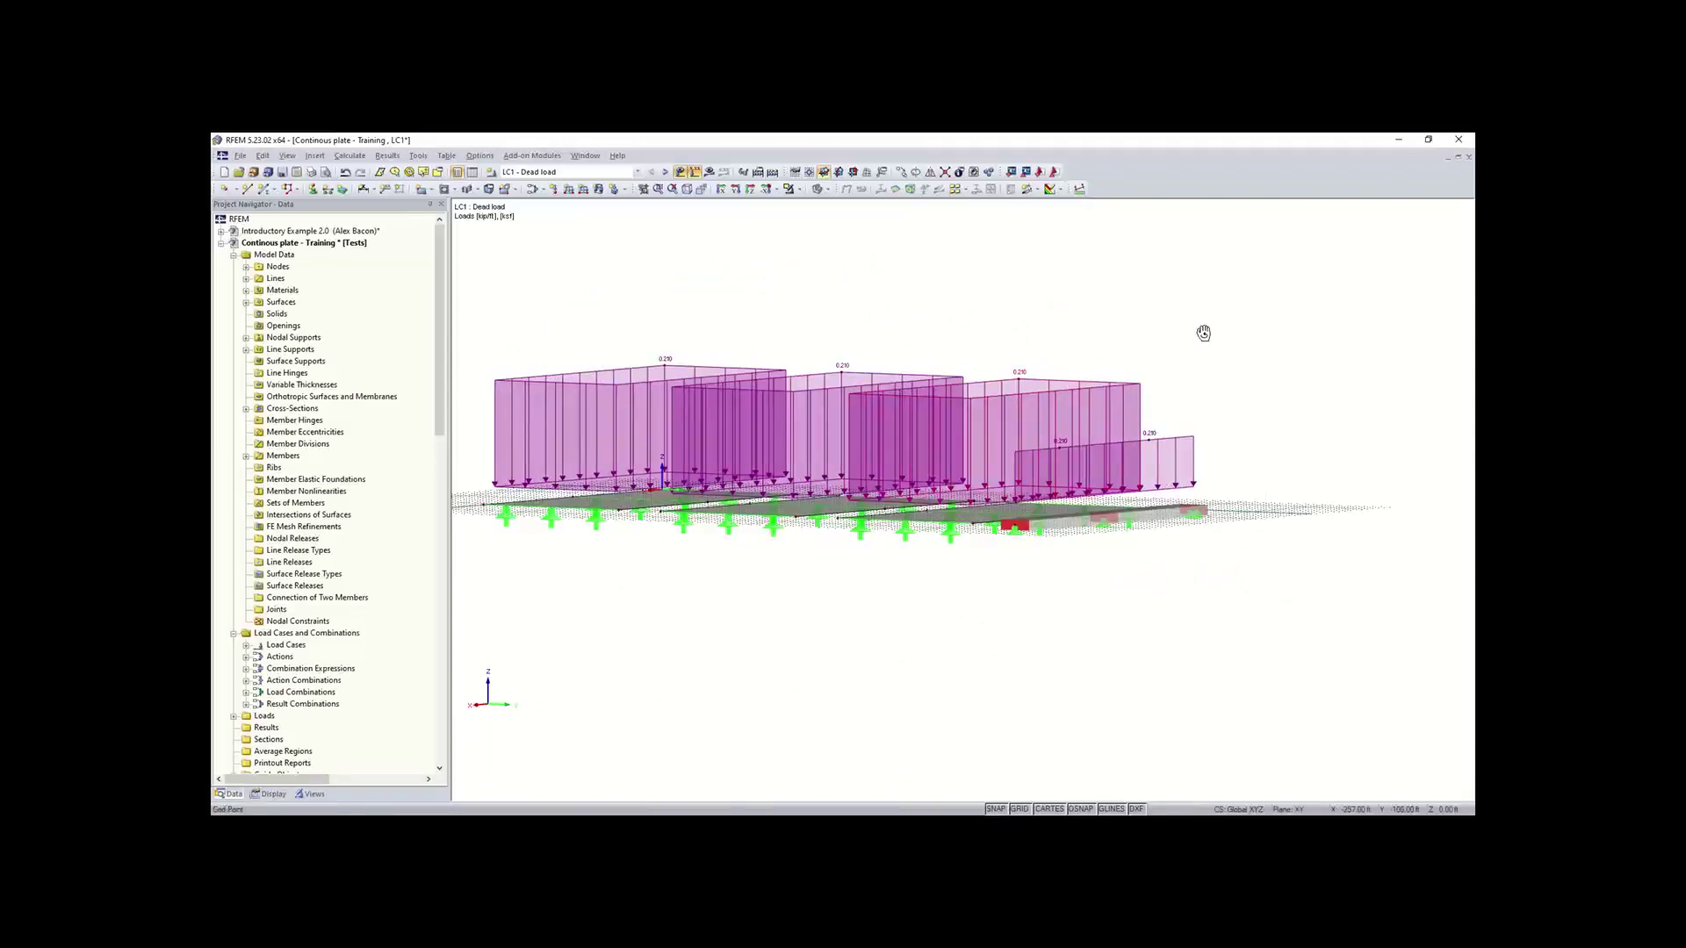
middle_click_drag(1204, 331, 1223, 365, "ctrl")
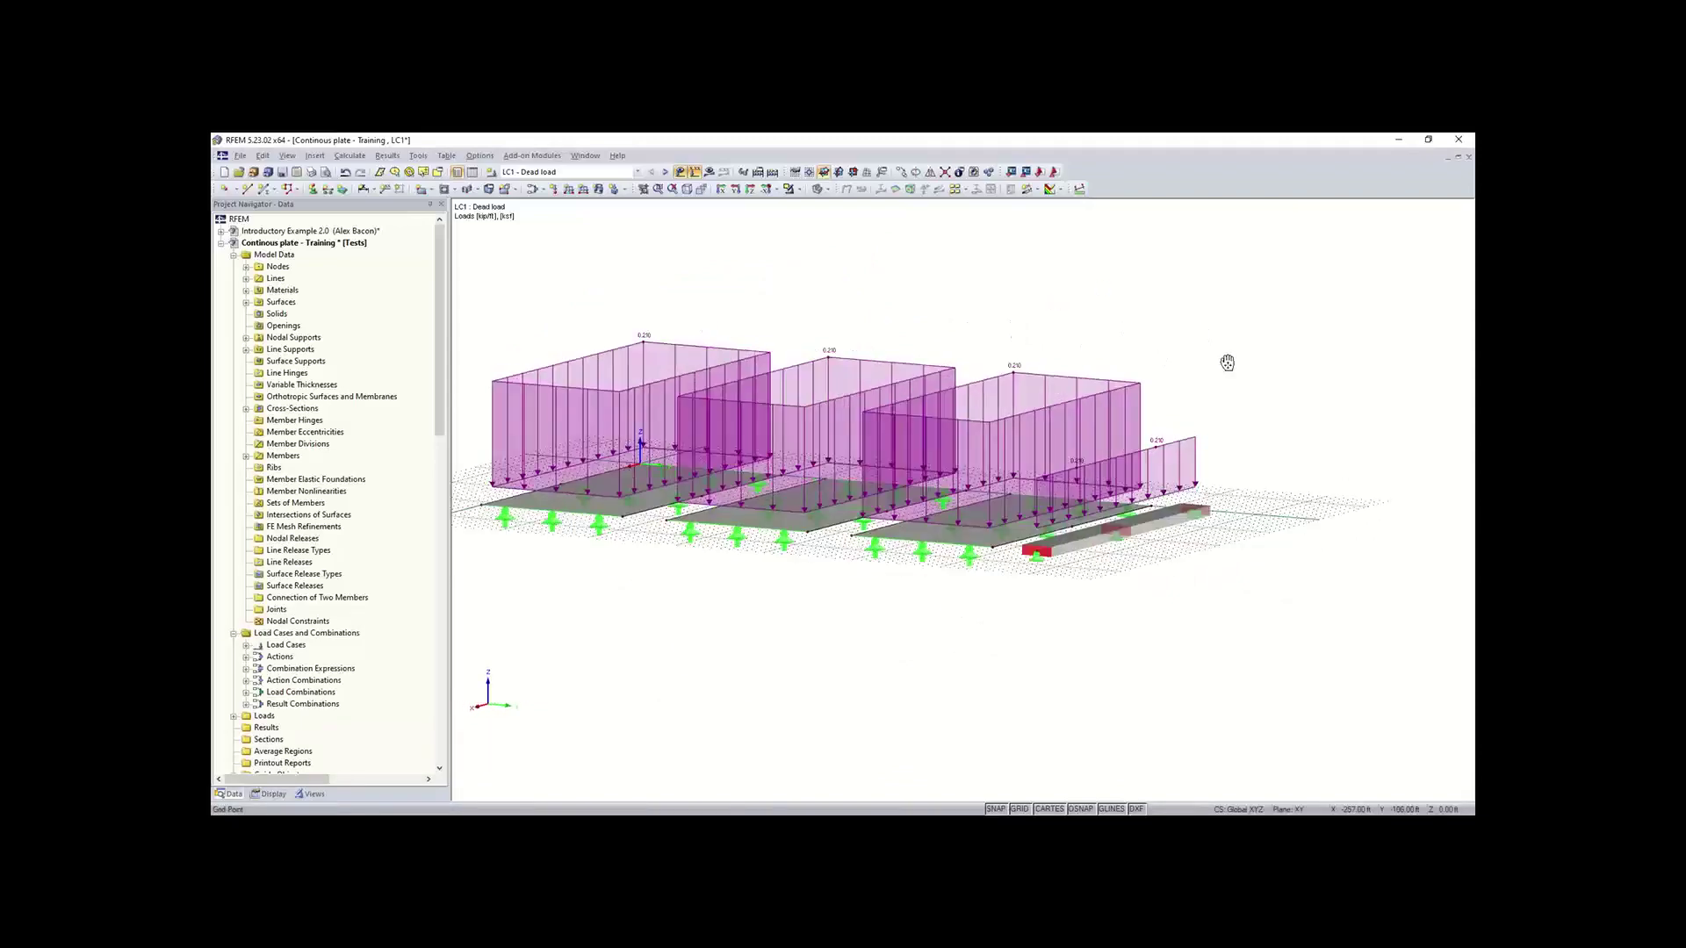
double_click(1005, 422)
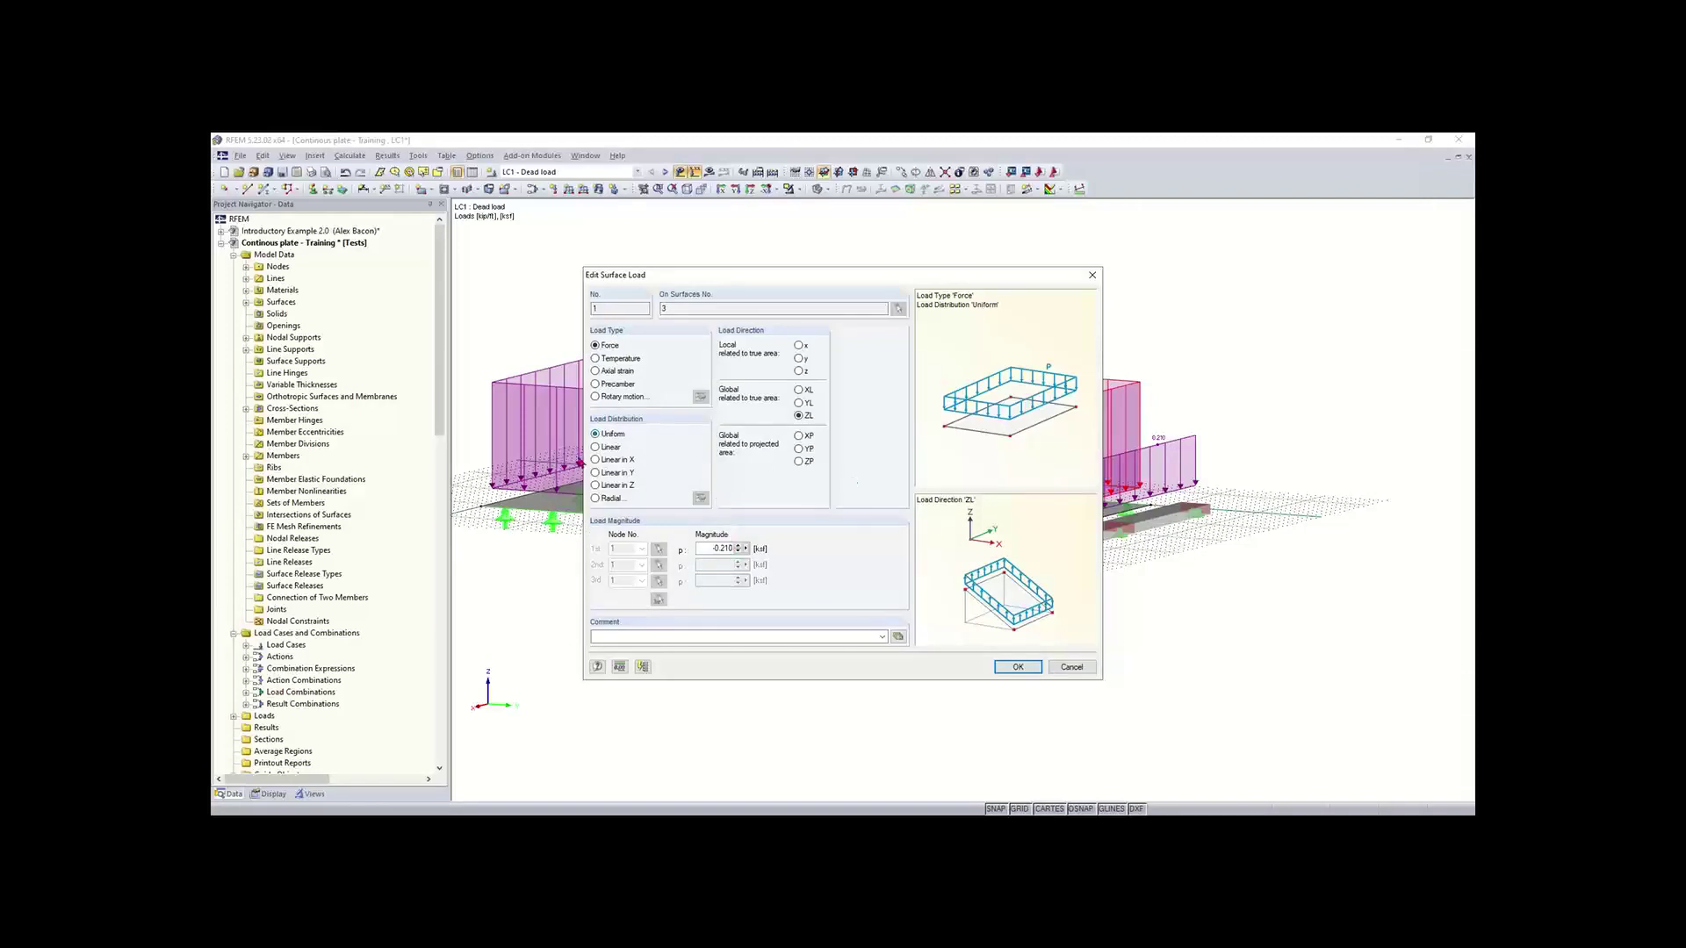
left_click(1092, 275)
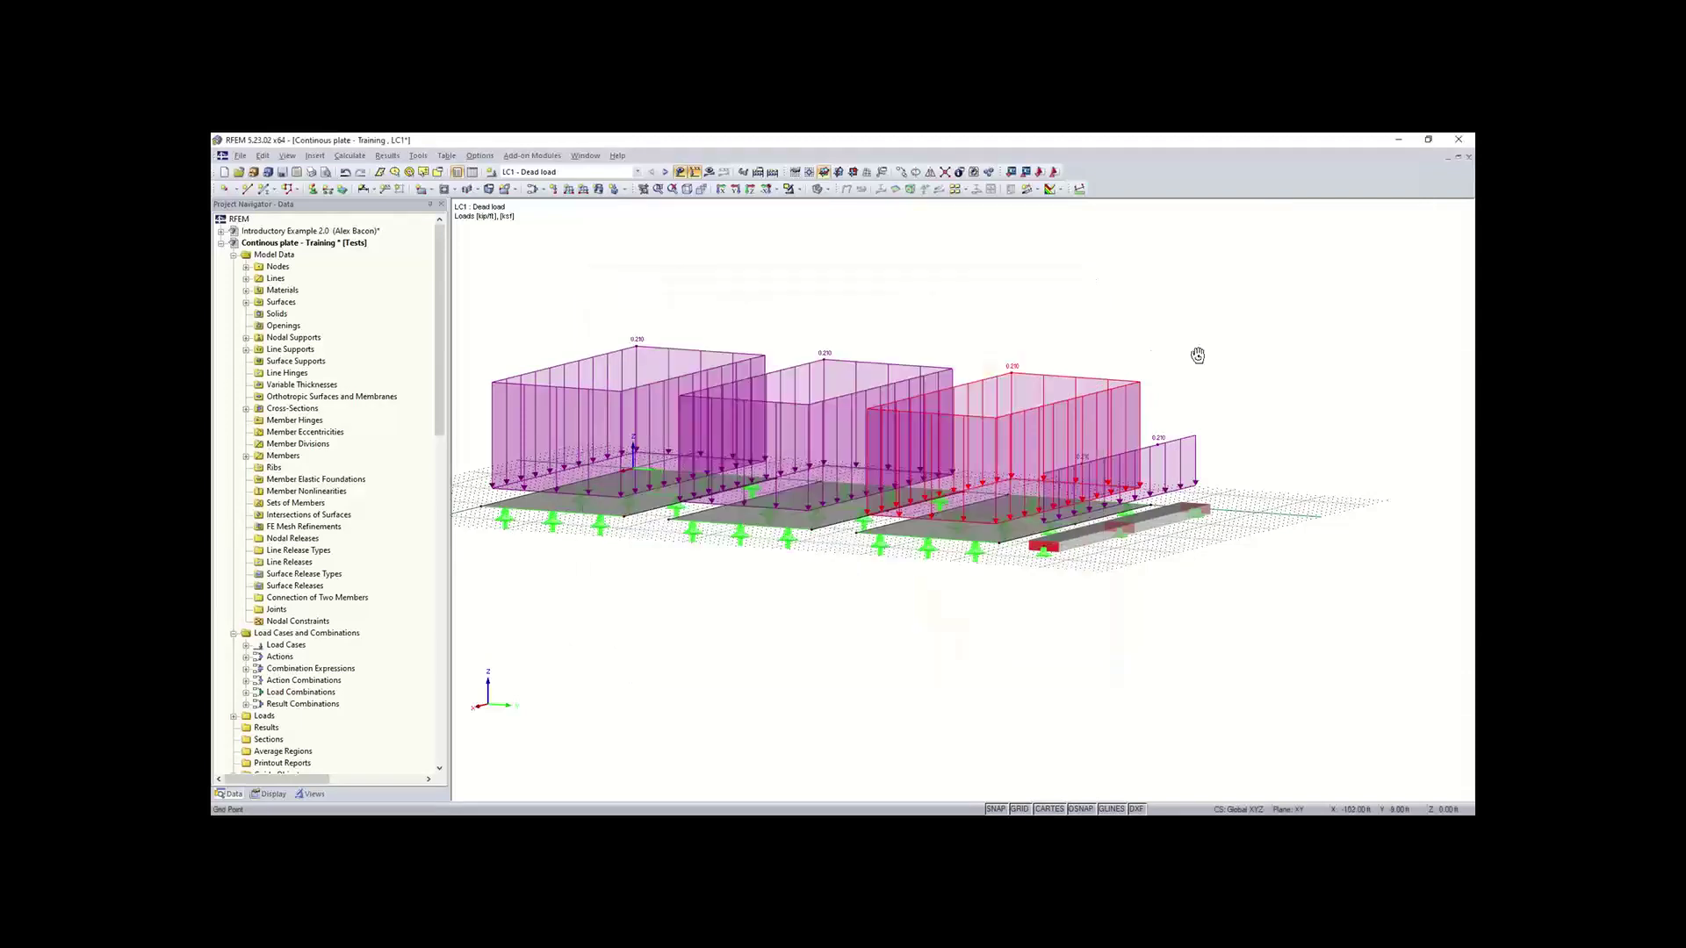
Step: Select the surface loads on the two plates farthest from the beam and check their shared settings without changing them
middle_click_drag(1198, 355, 1129, 339)
left_click_drag(1212, 272, 930, 414)
middle_click_drag(588, 548, 873, 591)
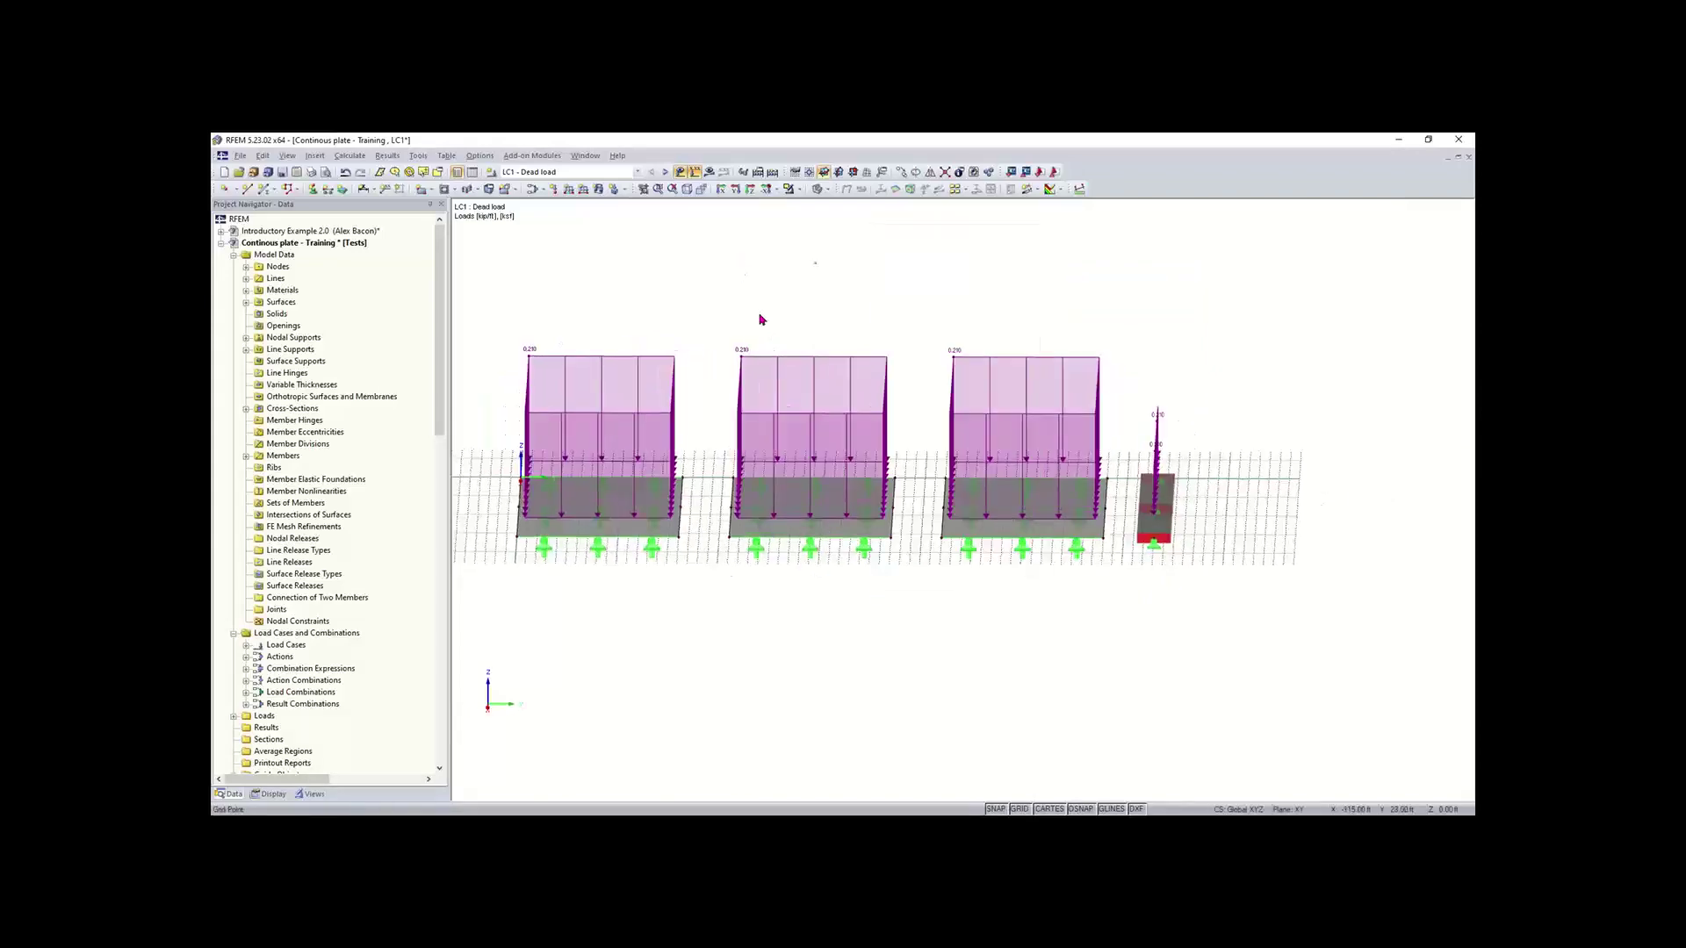
left_click_drag(818, 262, 596, 447)
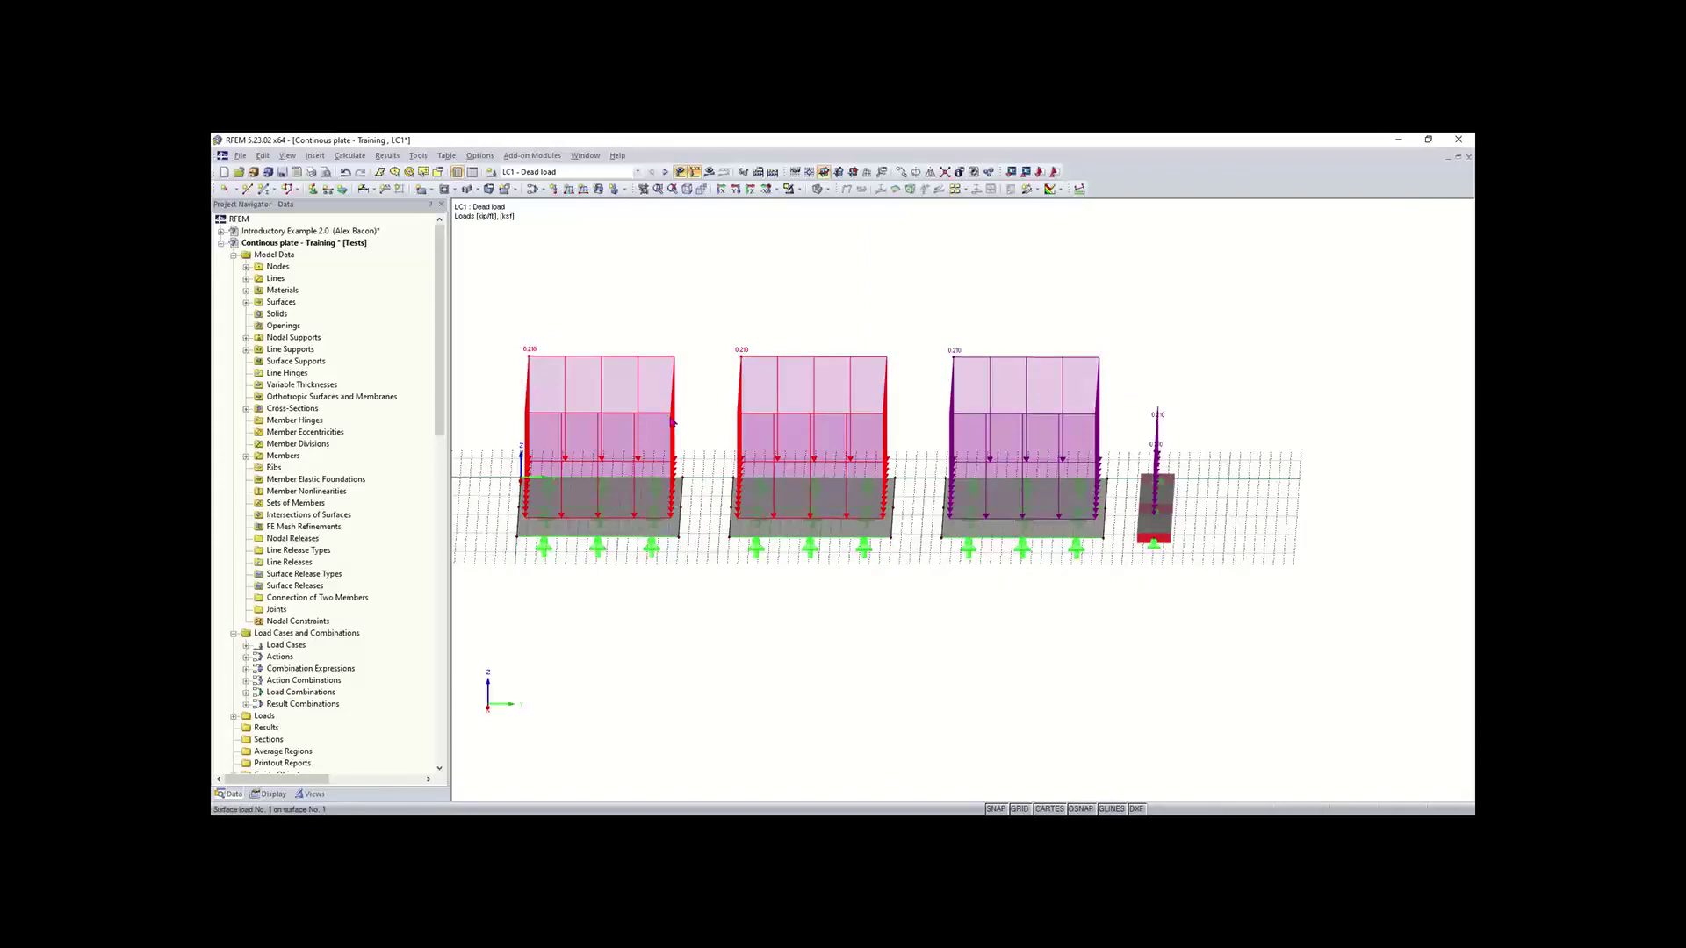
double_click(671, 419)
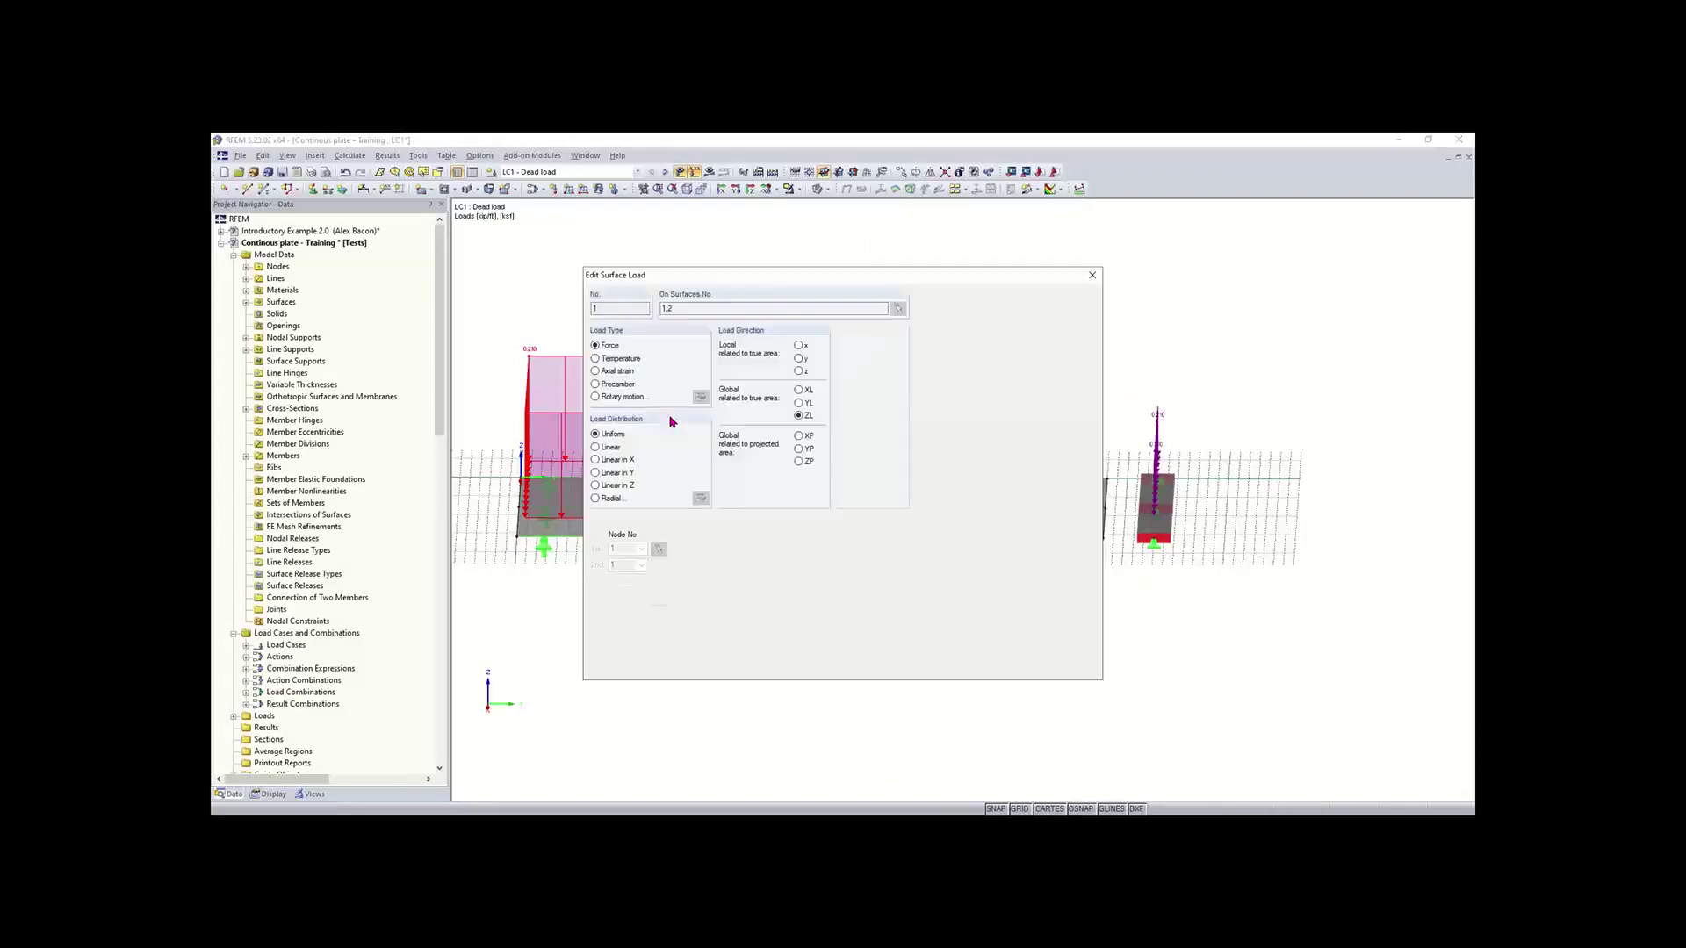
left_click(1092, 275)
Step: Clear the surface load selection and inspect the loads applied to the three plates and the beam
middle_click_drag(1054, 618, 996, 635, "ctrl")
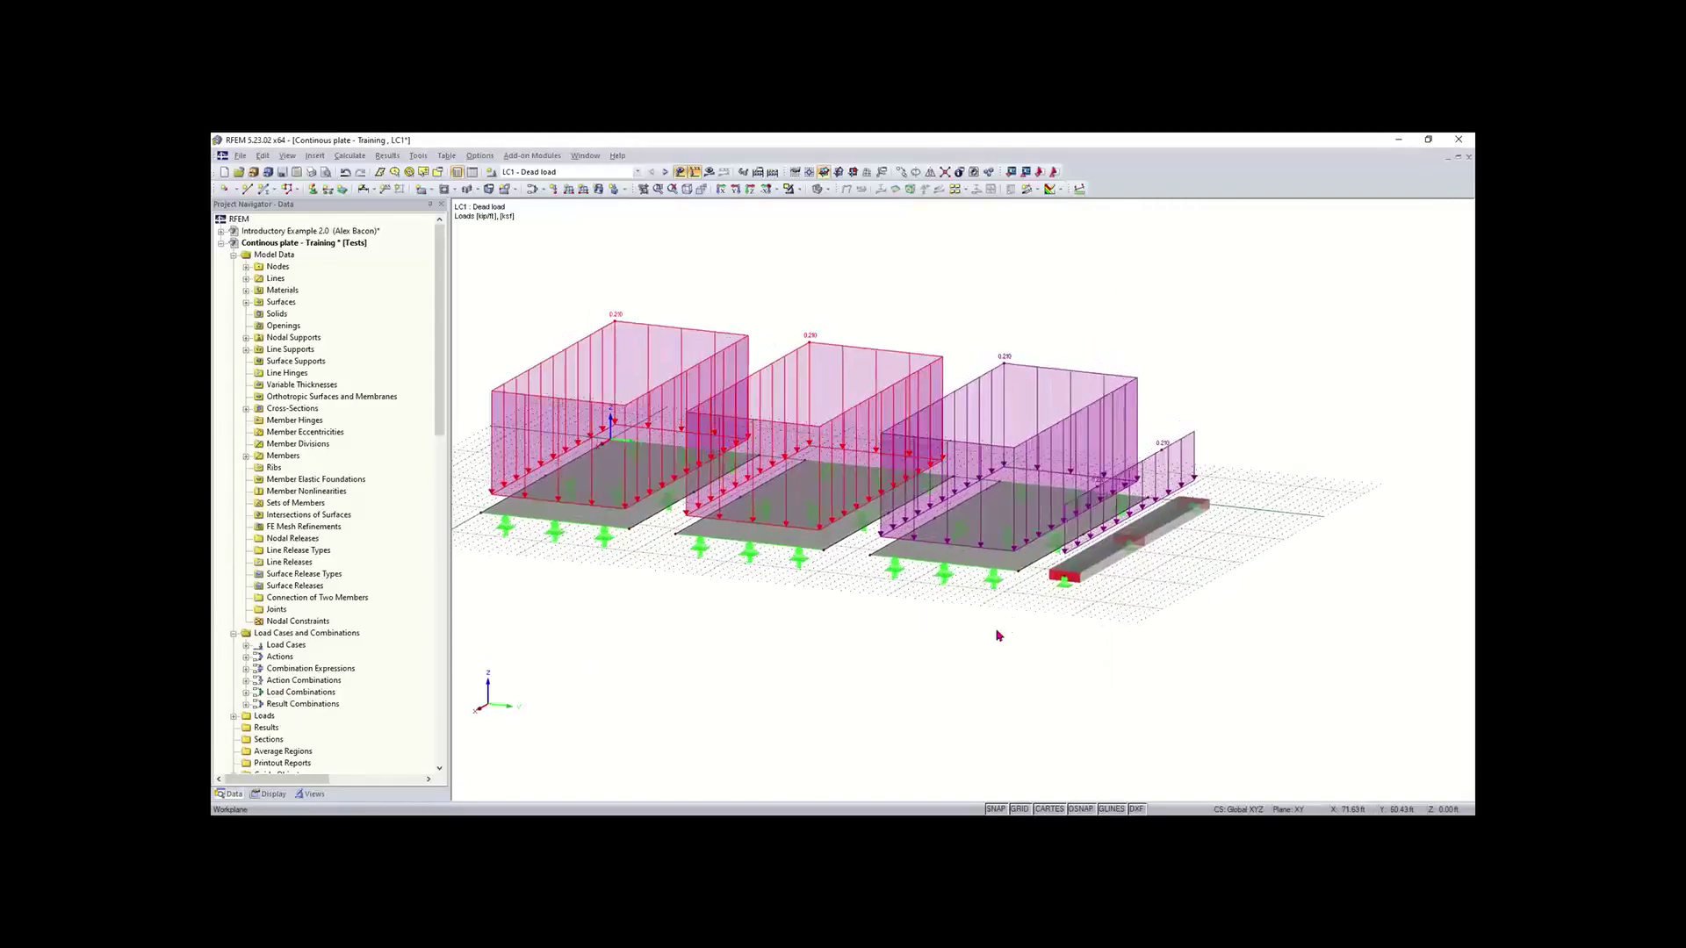
right_click(994, 634)
left_click(853, 677)
middle_click_drag(1144, 647, 1057, 647, "ctrl")
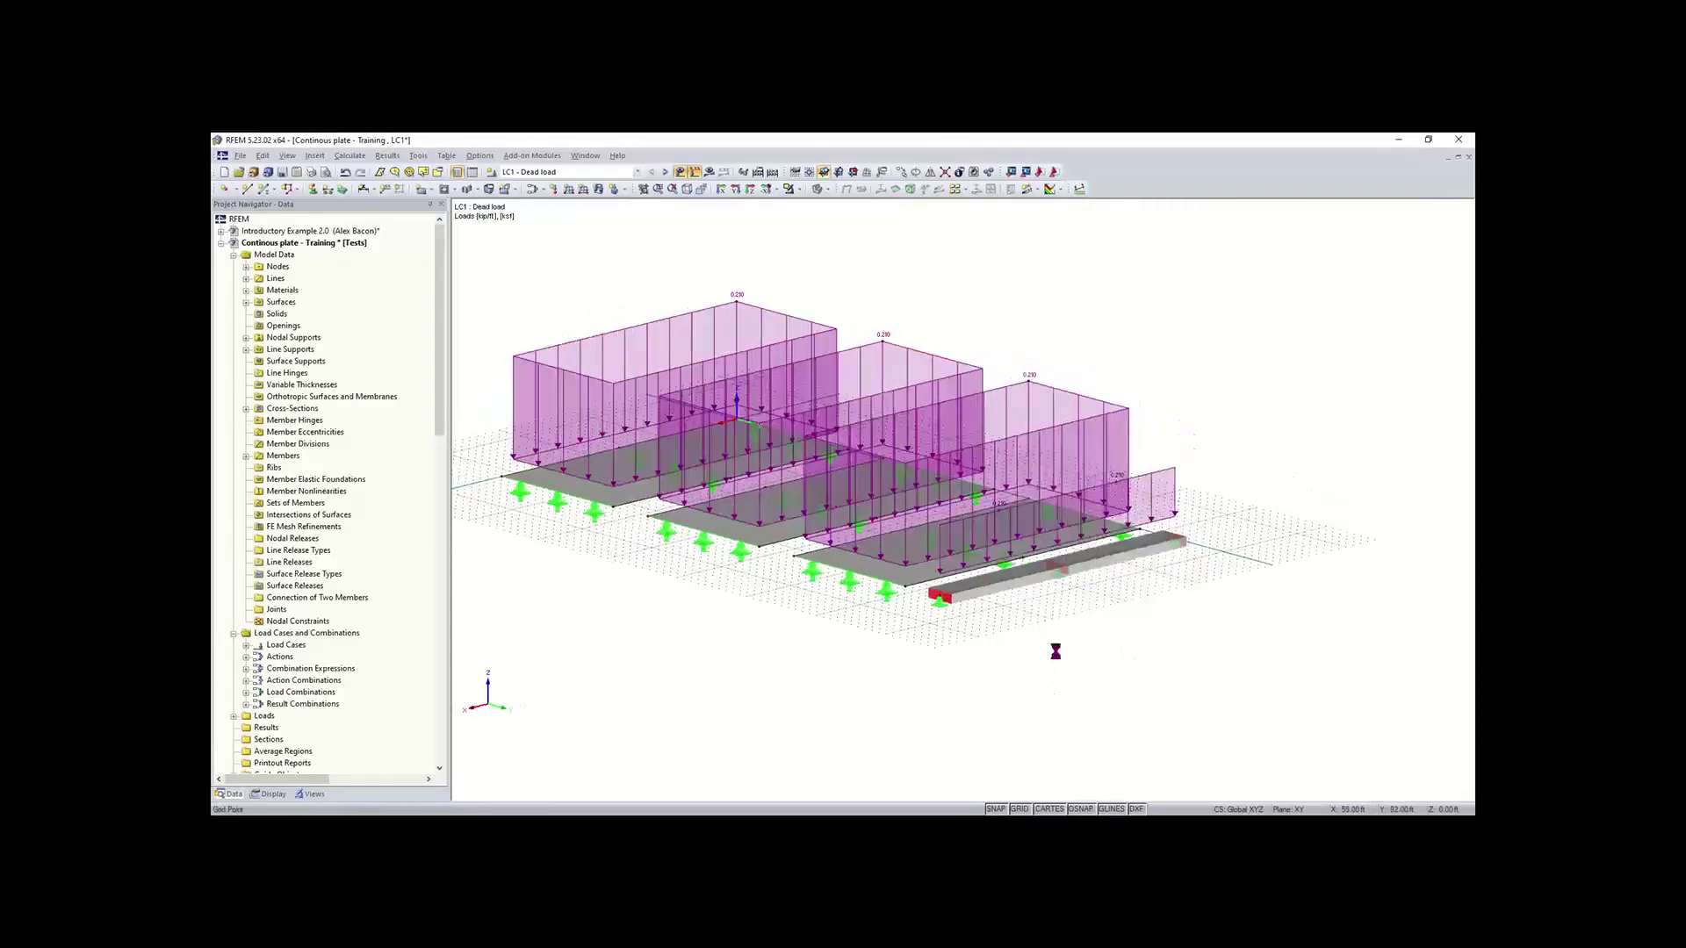
right_click(1014, 656)
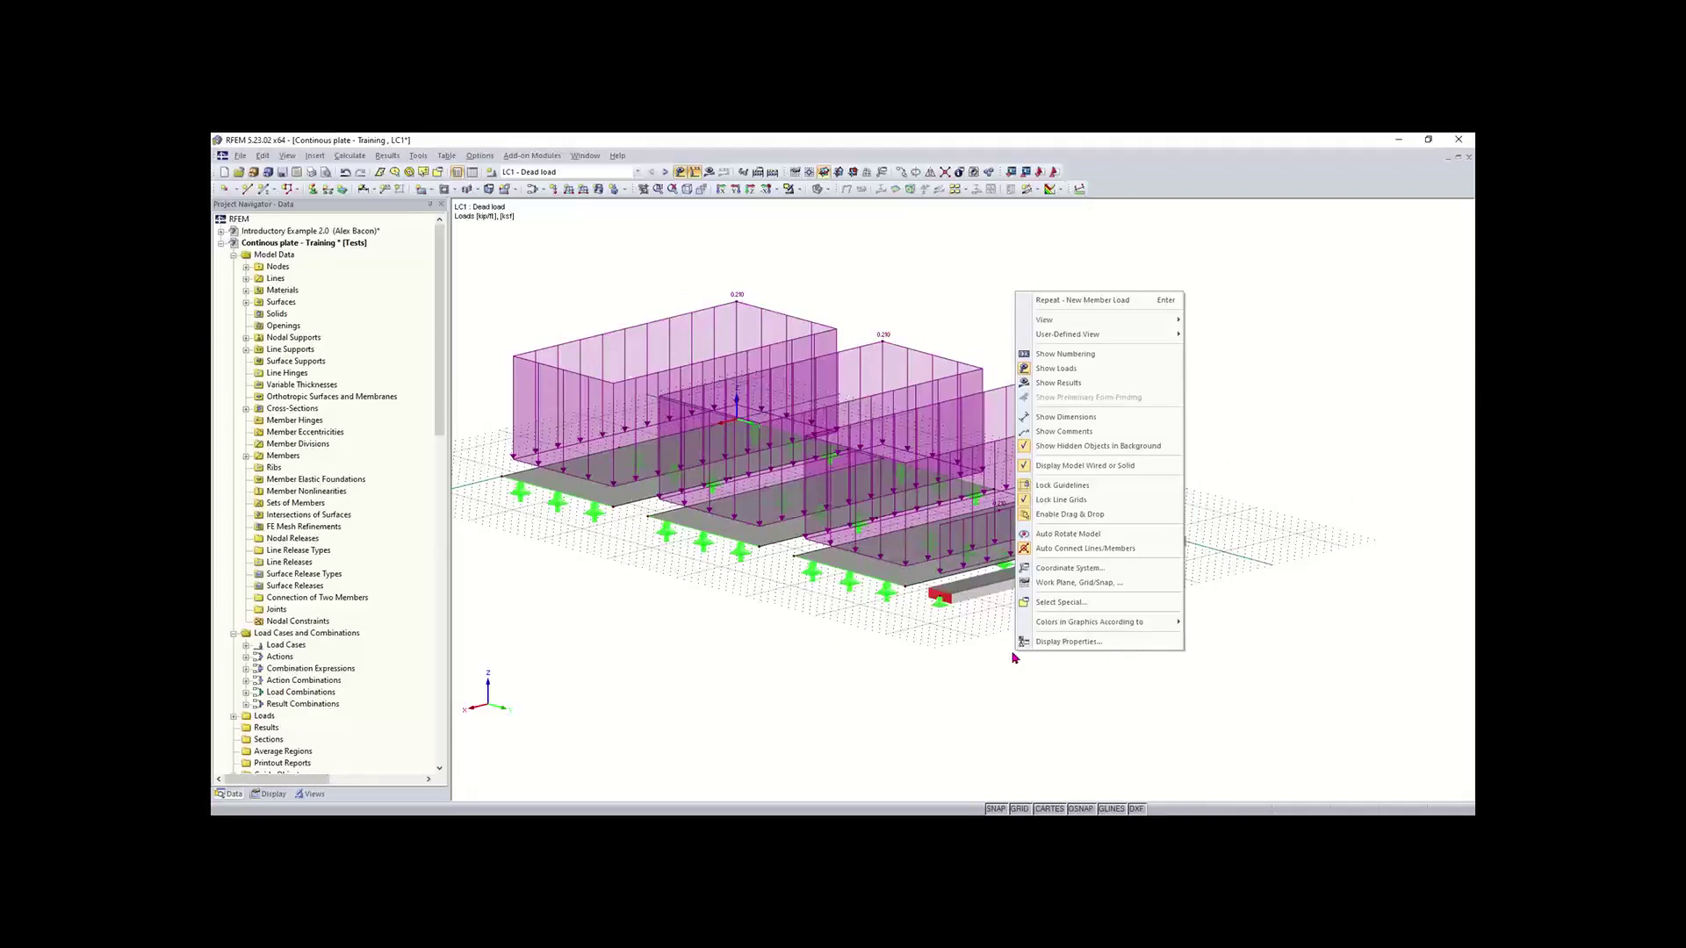
left_click(867, 638)
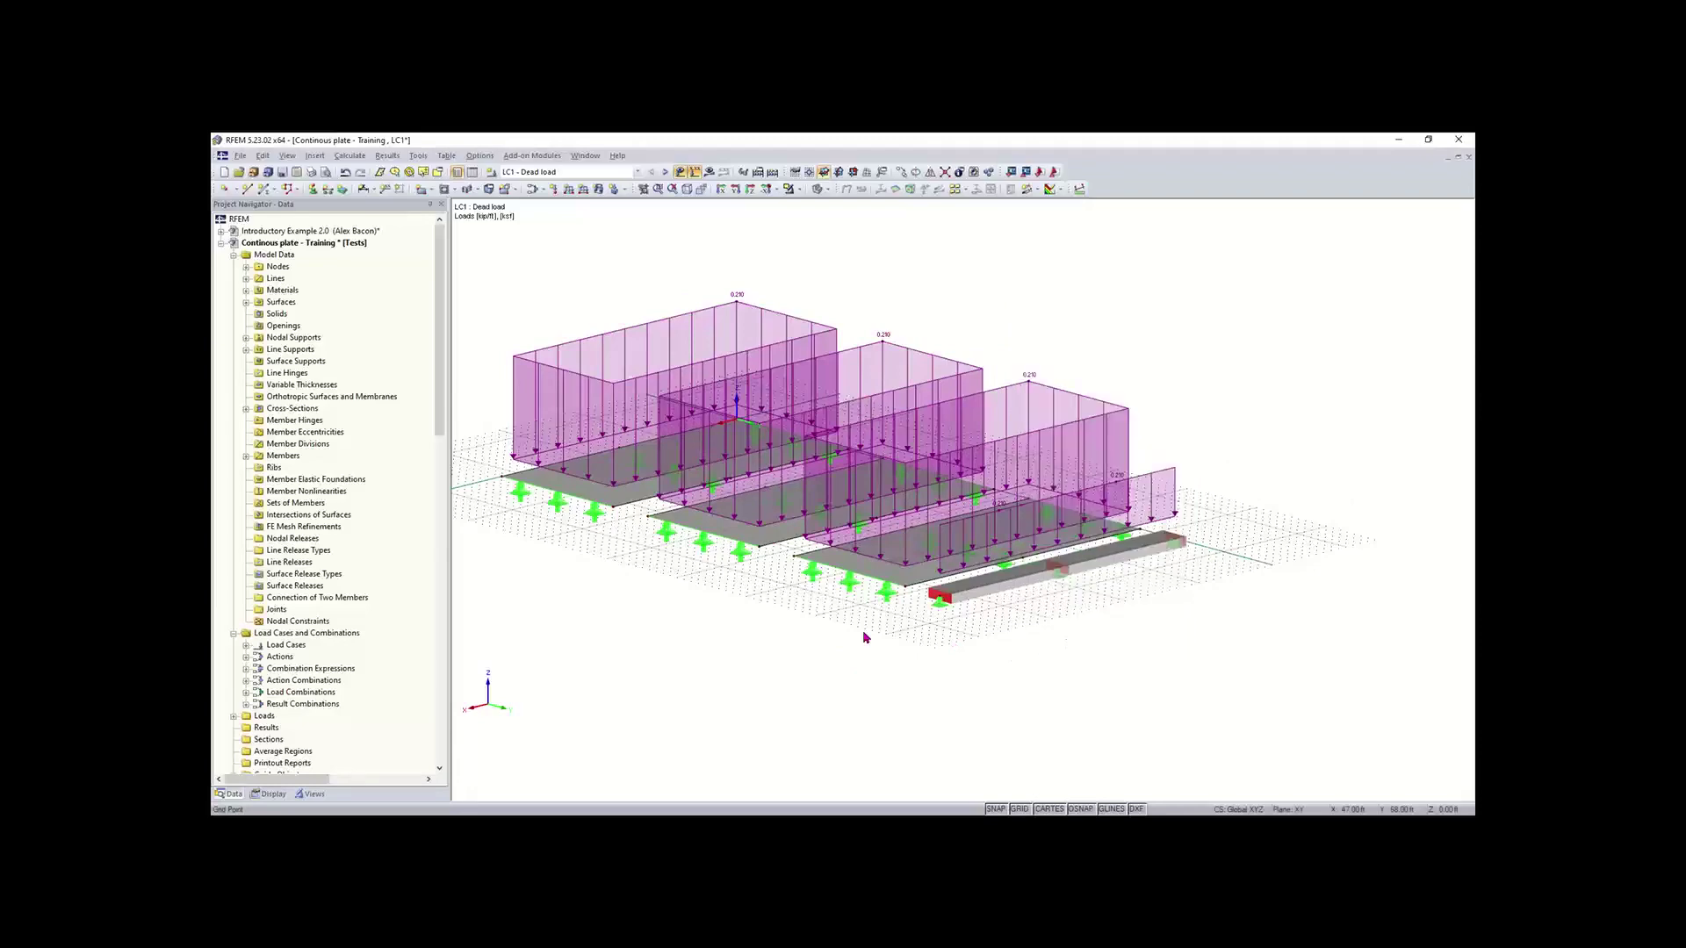
Step: Hide the load display so that only the plates, supports and beam are shown
middle_click_drag(708, 618, 780, 653, "ctrl")
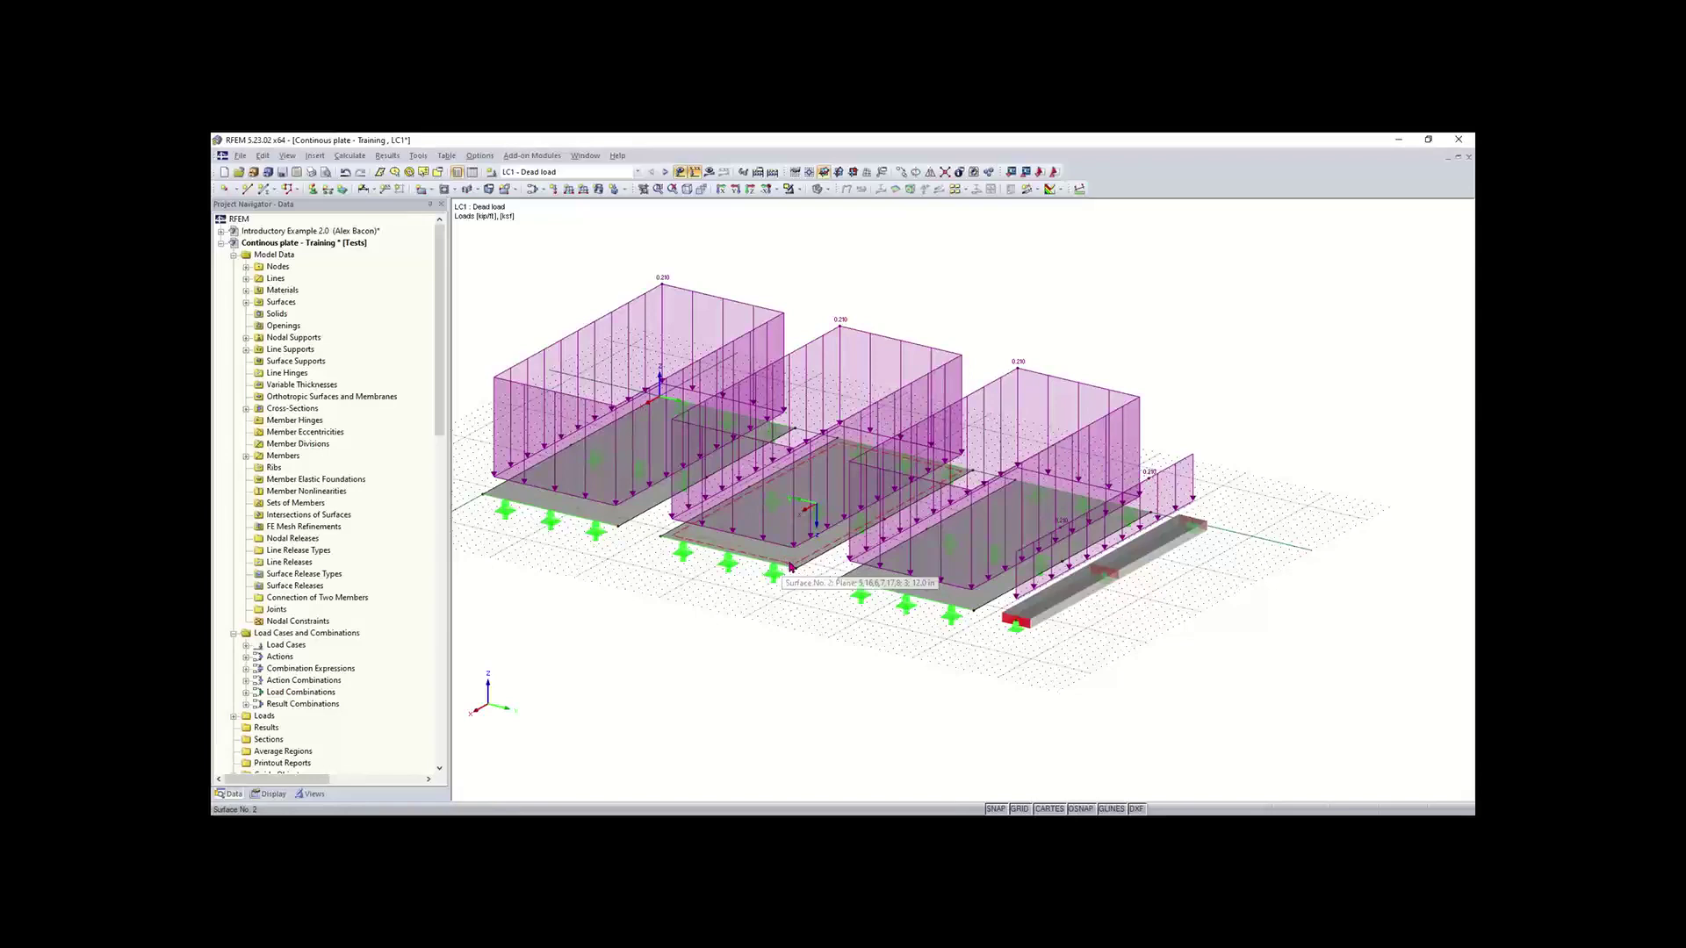
scroll(661, 607, "up", 1)
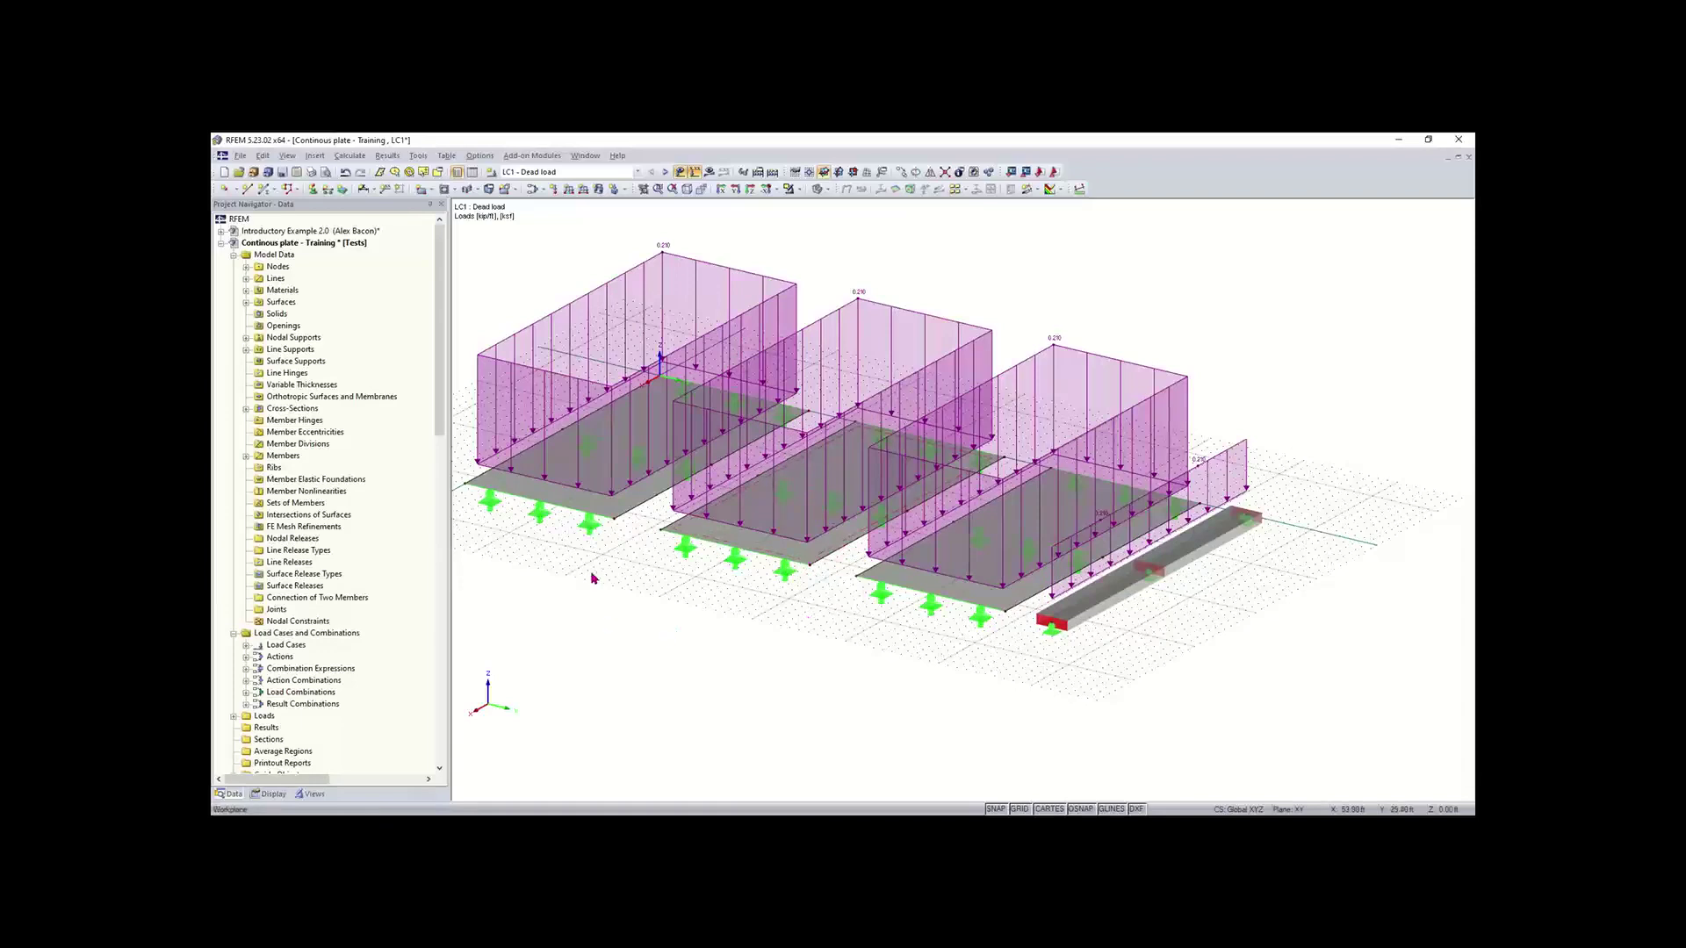
middle_click_drag(591, 575, 664, 624)
scroll(654, 566, "up", 1)
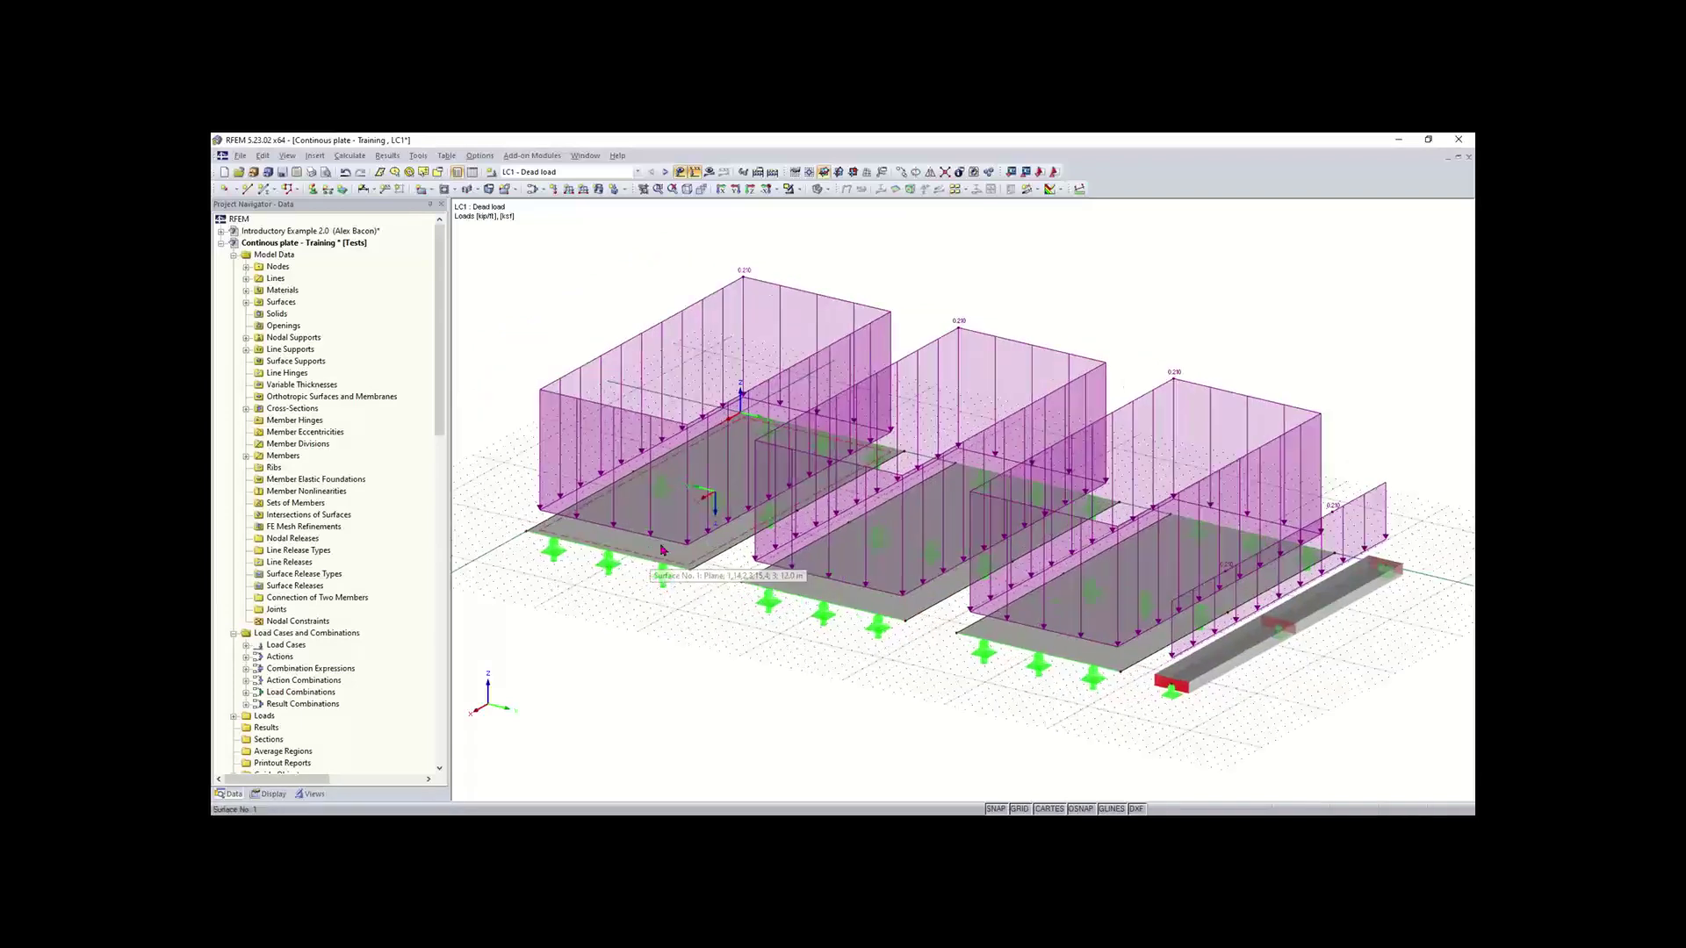
middle_click_drag(907, 350, 843, 339)
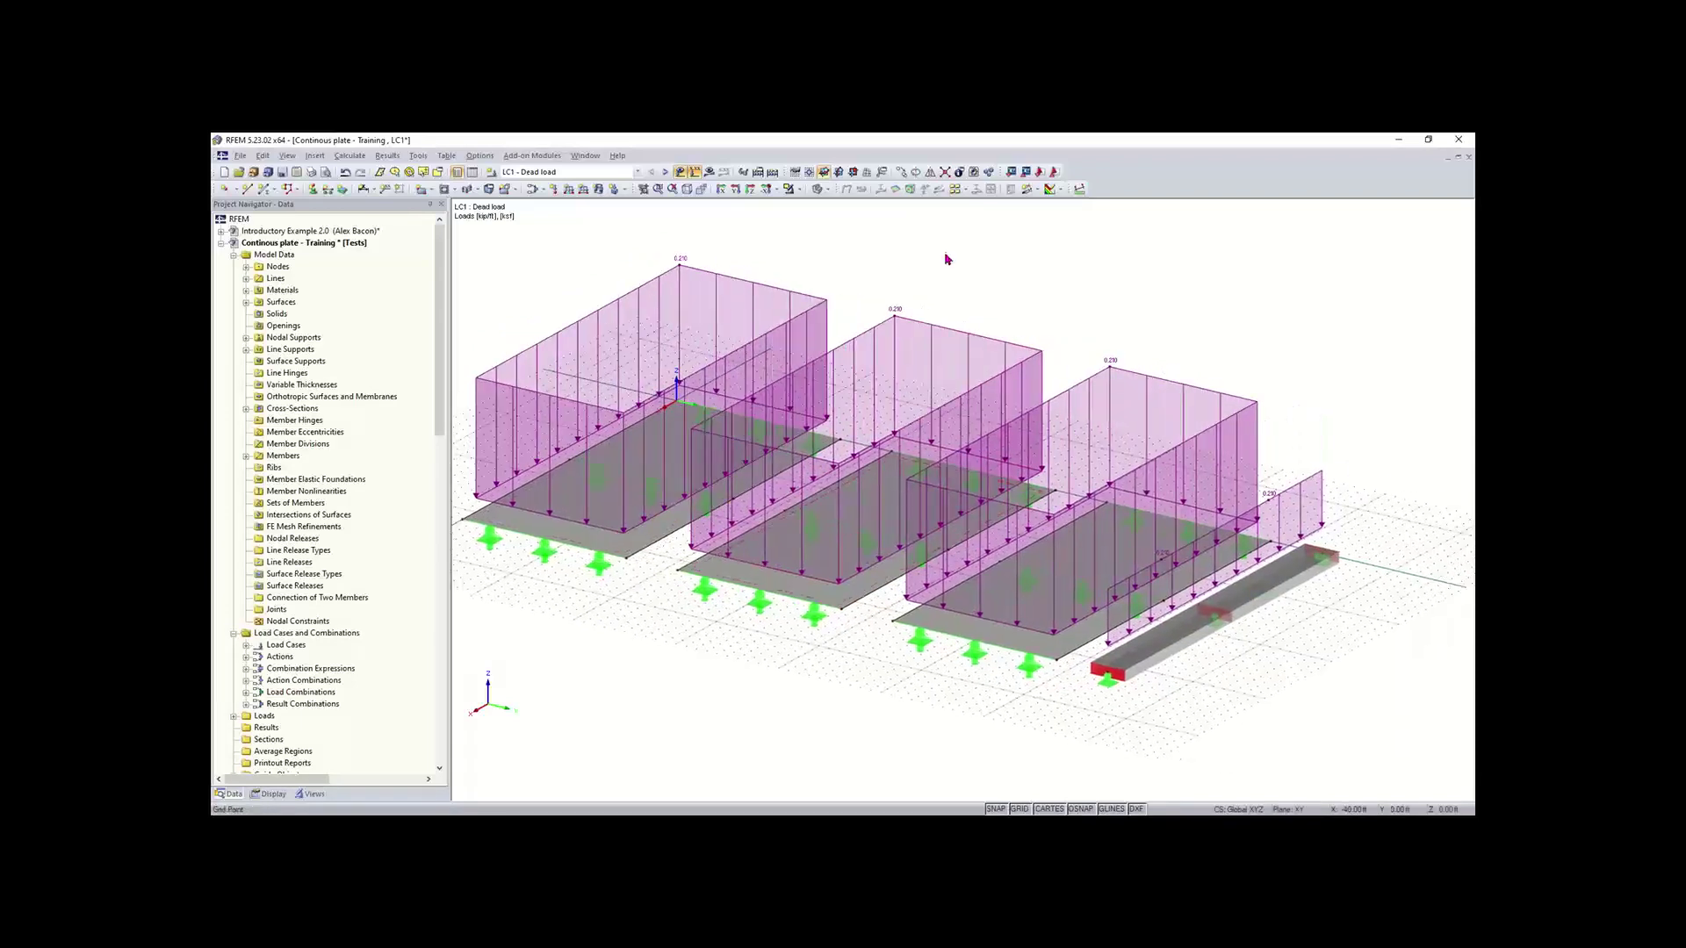
left_click(683, 173)
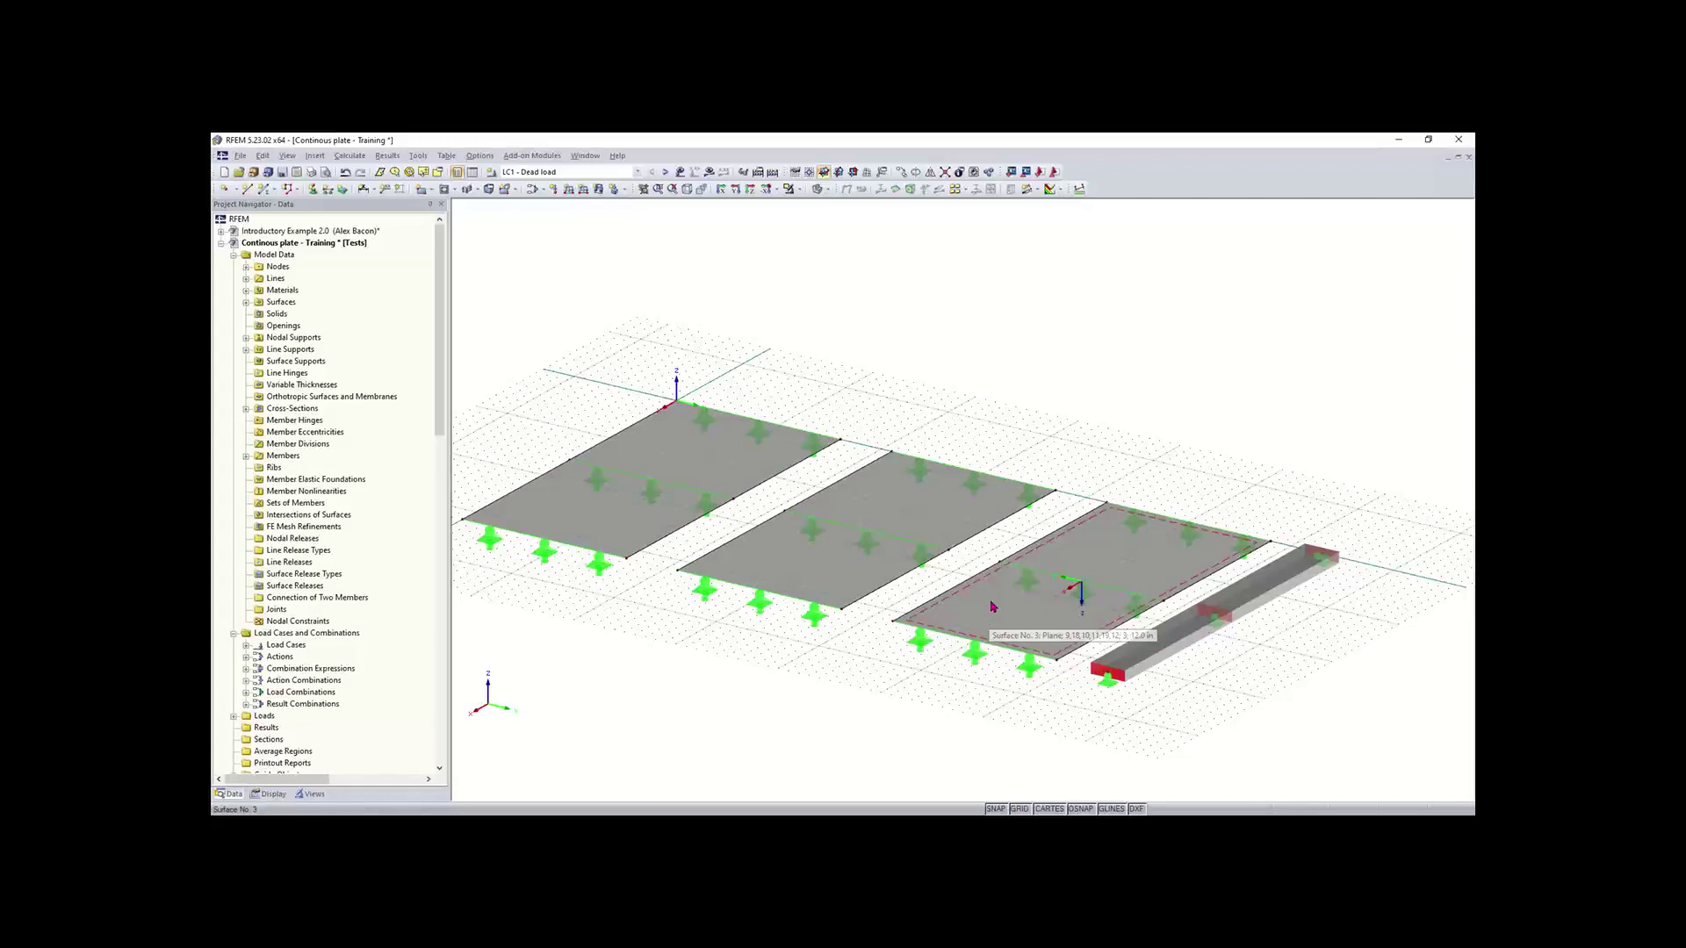
Step: Create a surface FE mesh refinement with a target FE length of 0.20 ft on the plate farthest from the beam
left_click(606, 520)
right_click(602, 524)
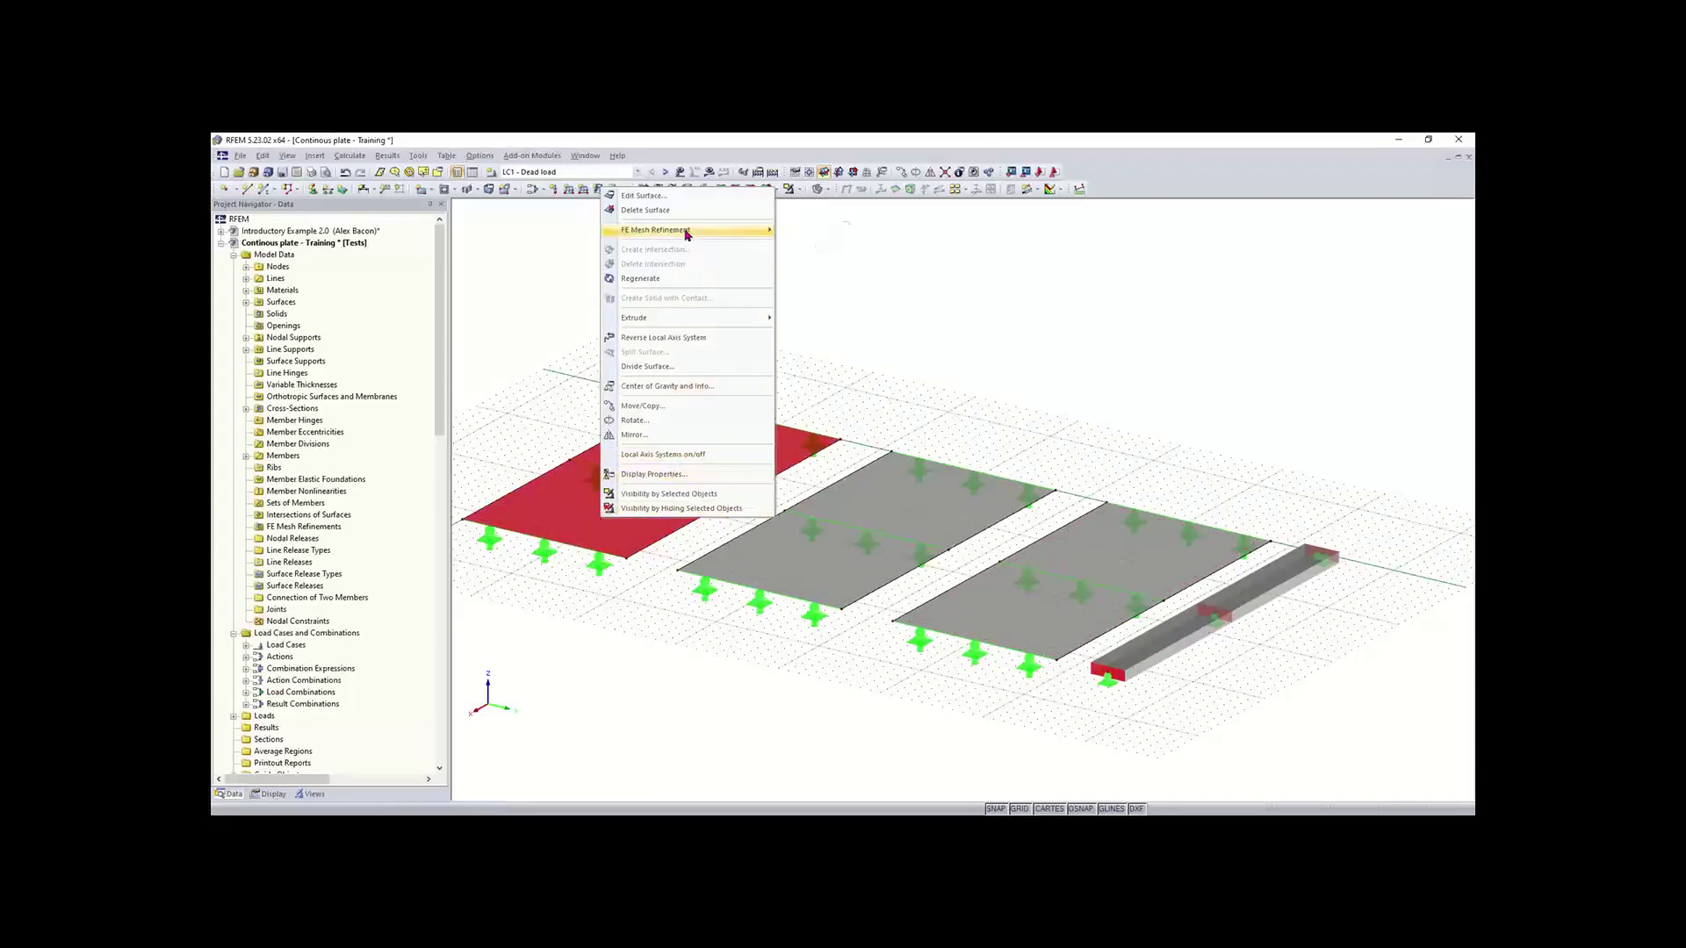
mouse_move(687, 234)
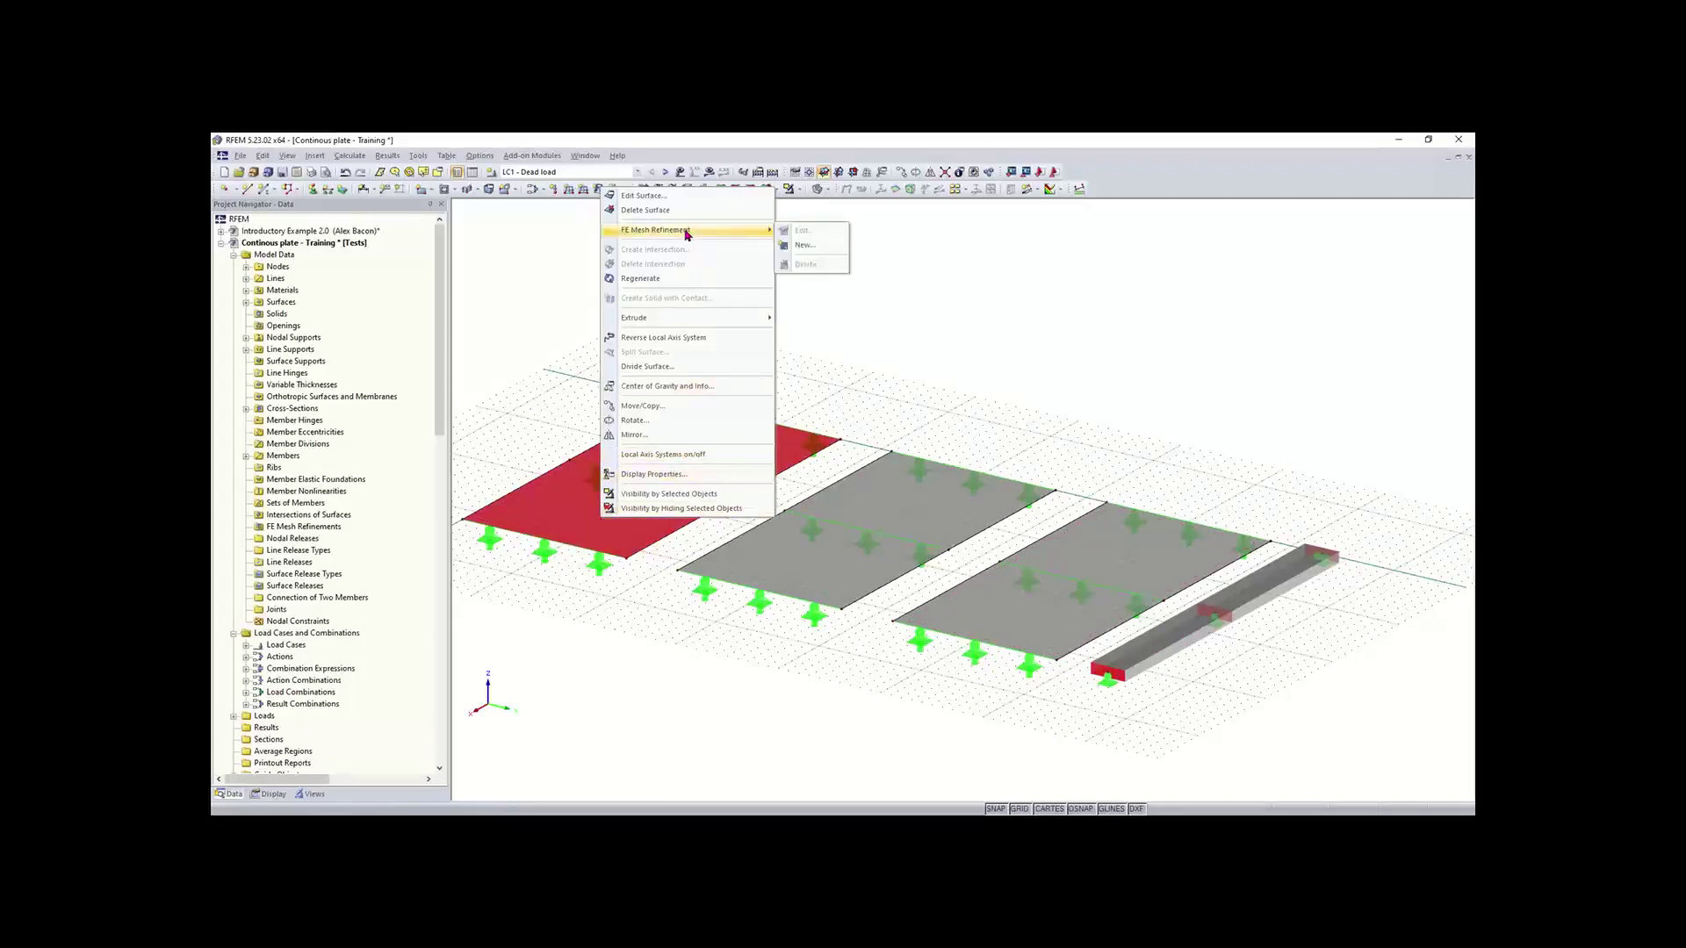
left_click(802, 246)
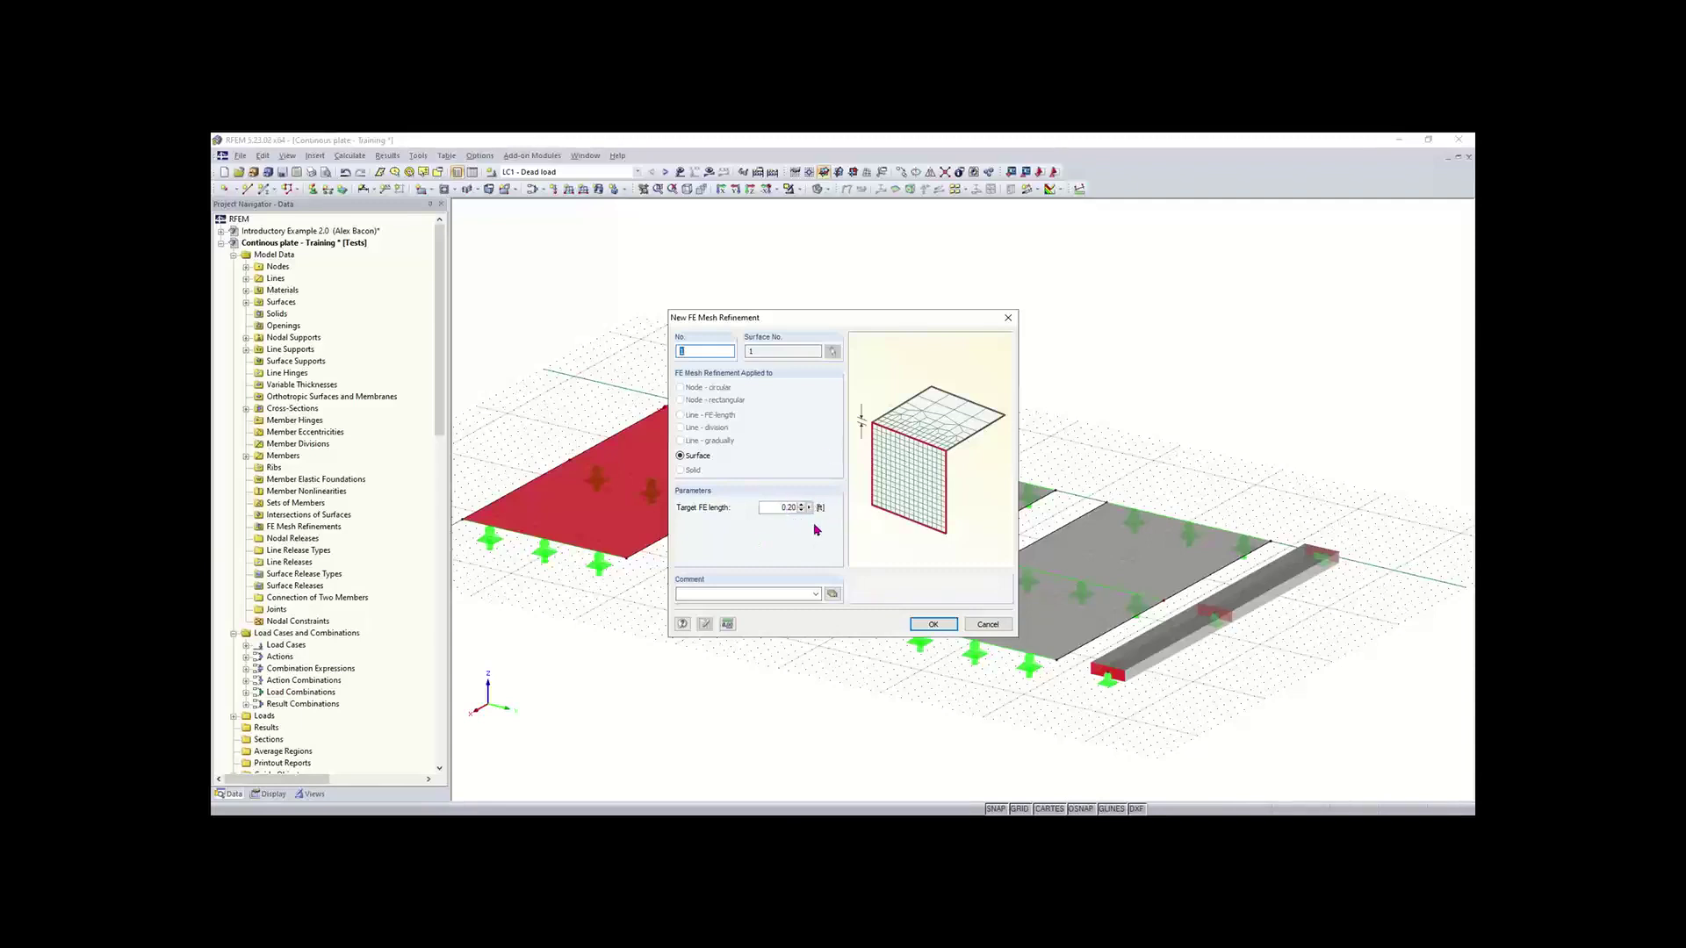
left_click(934, 625)
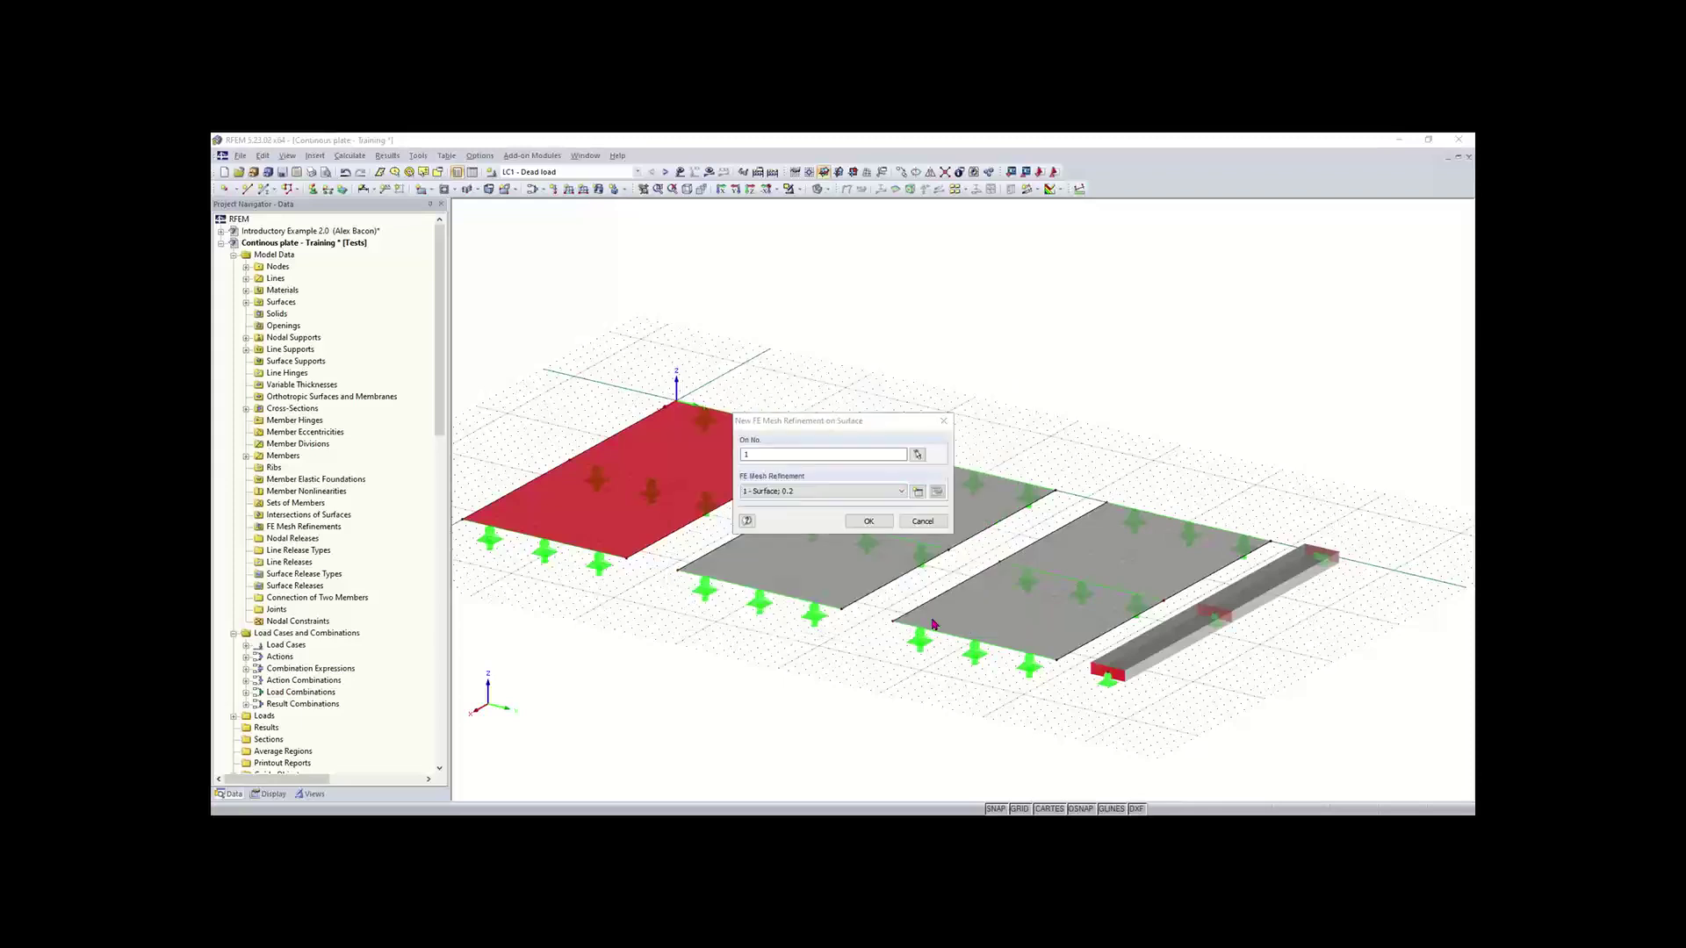
left_click(868, 524)
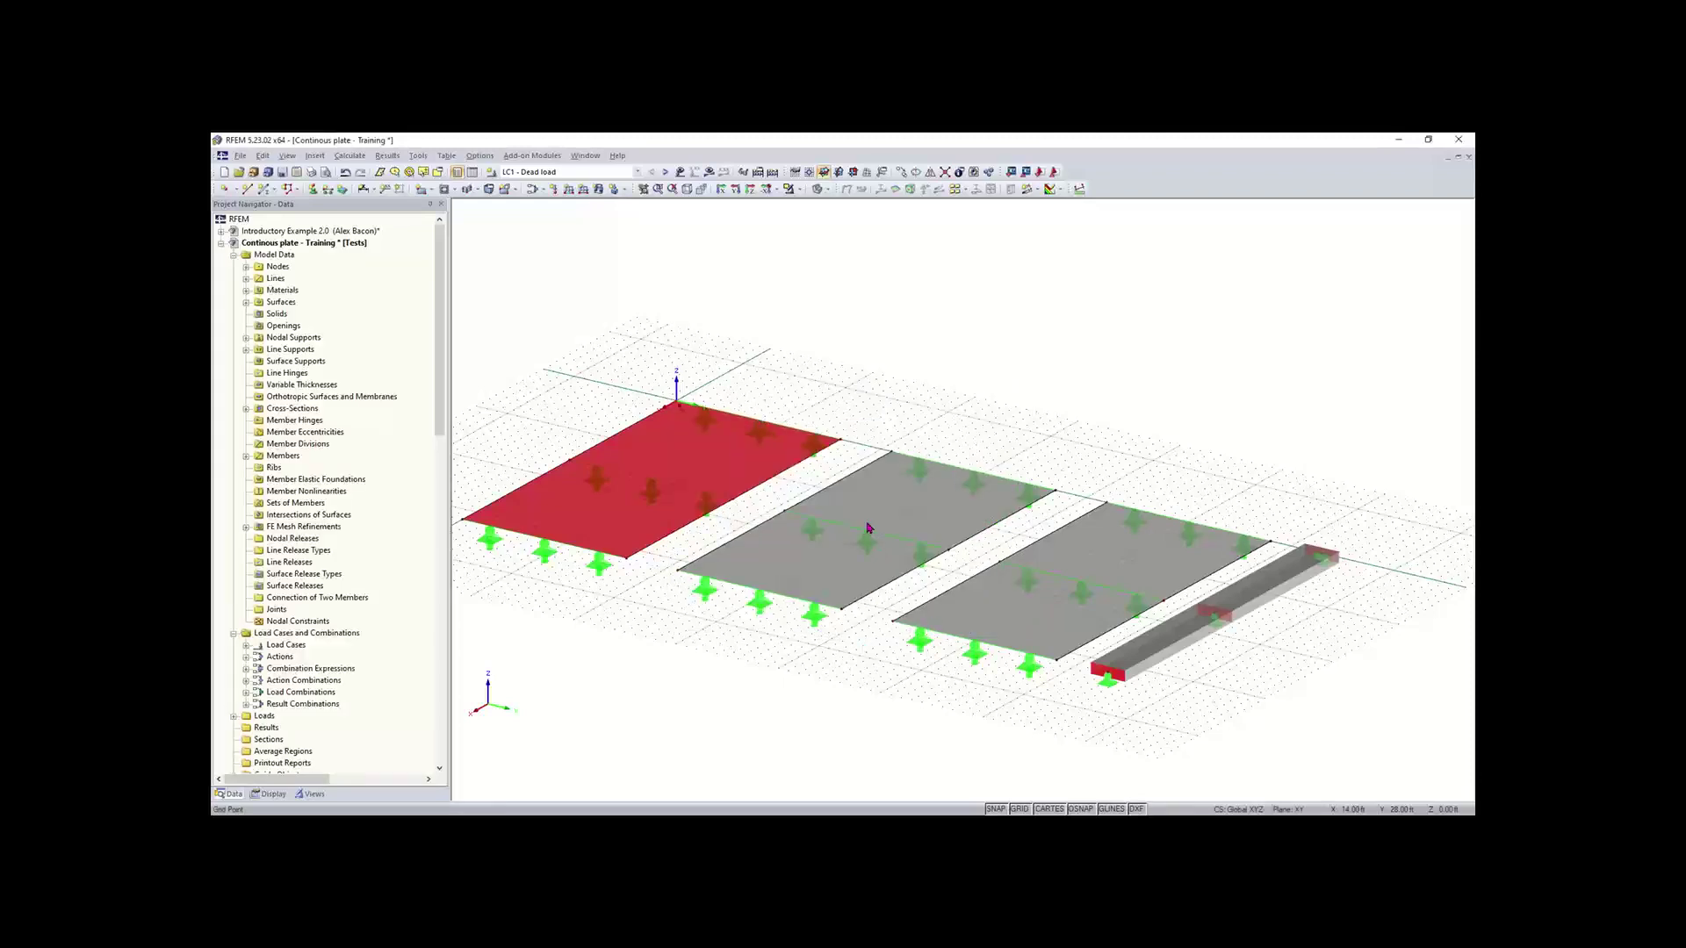
left_click(740, 347)
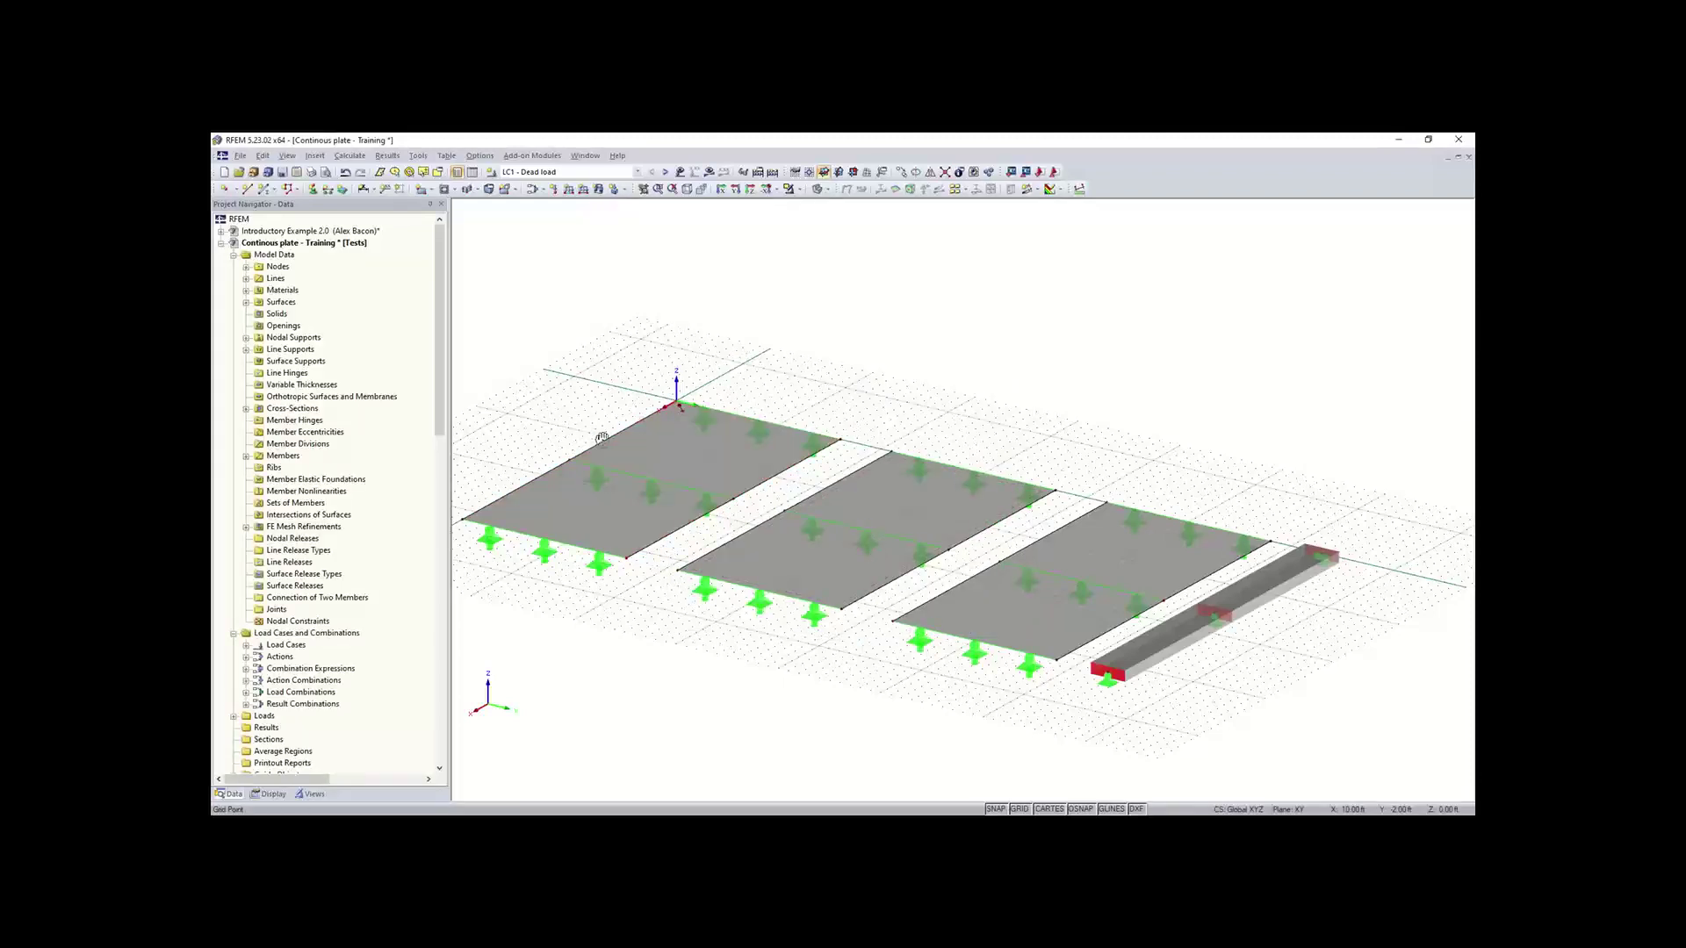
middle_click_drag(602, 438, 634, 447)
scroll(725, 433, "up", 1)
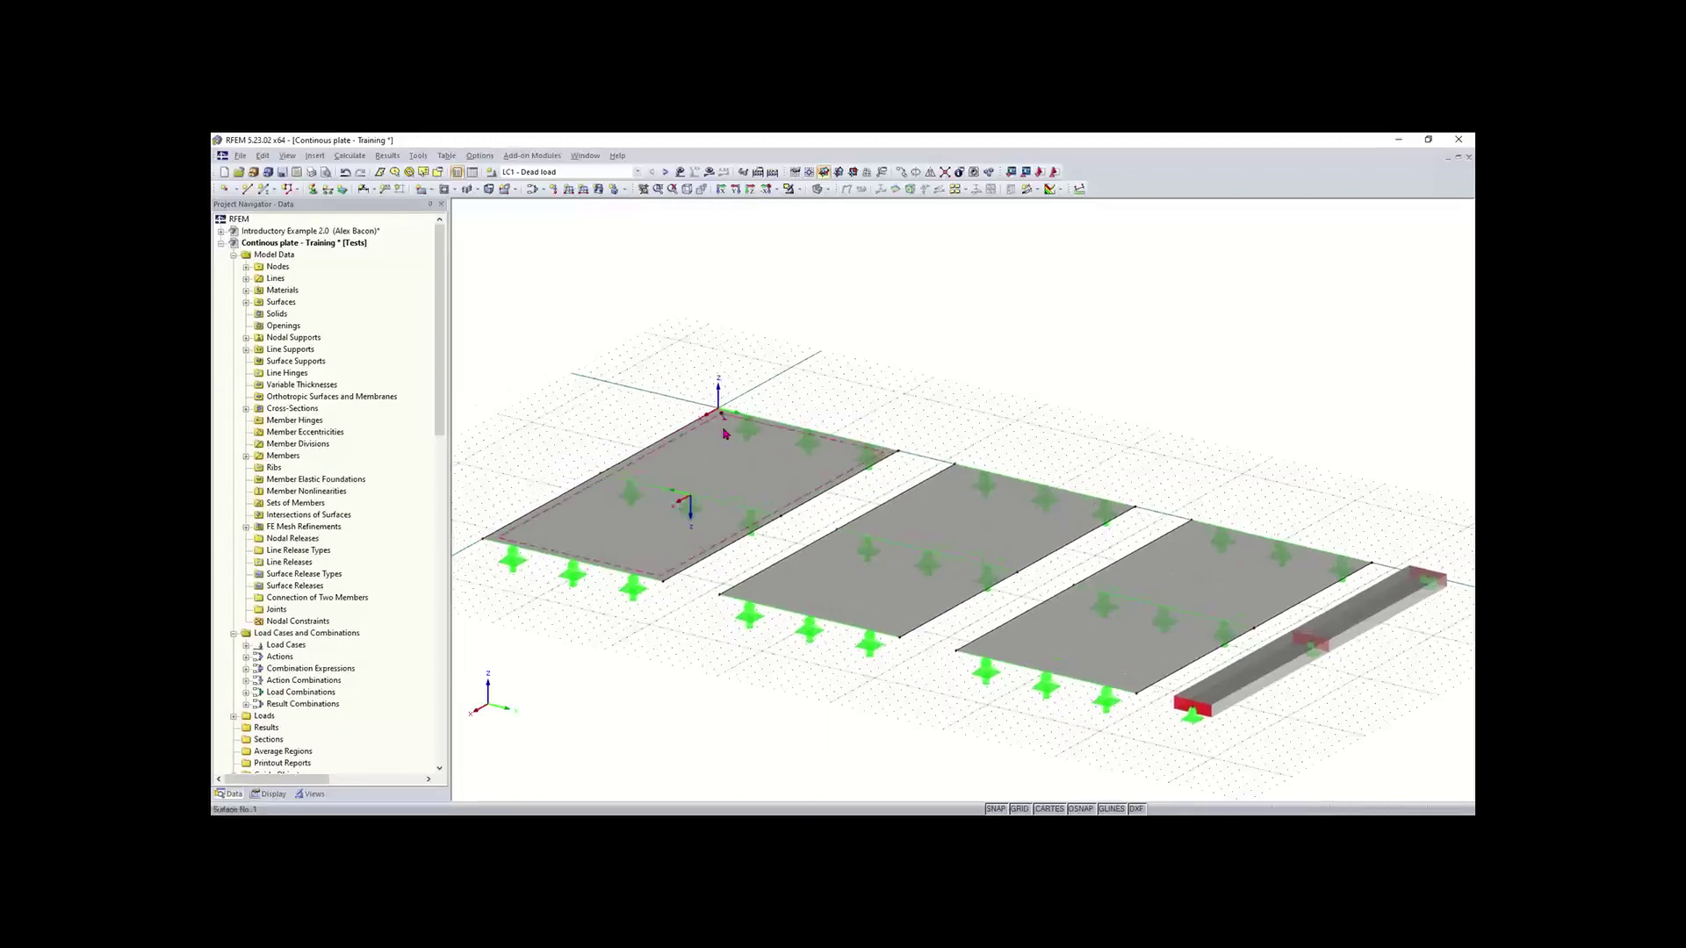
scroll(725, 434, "up", 5)
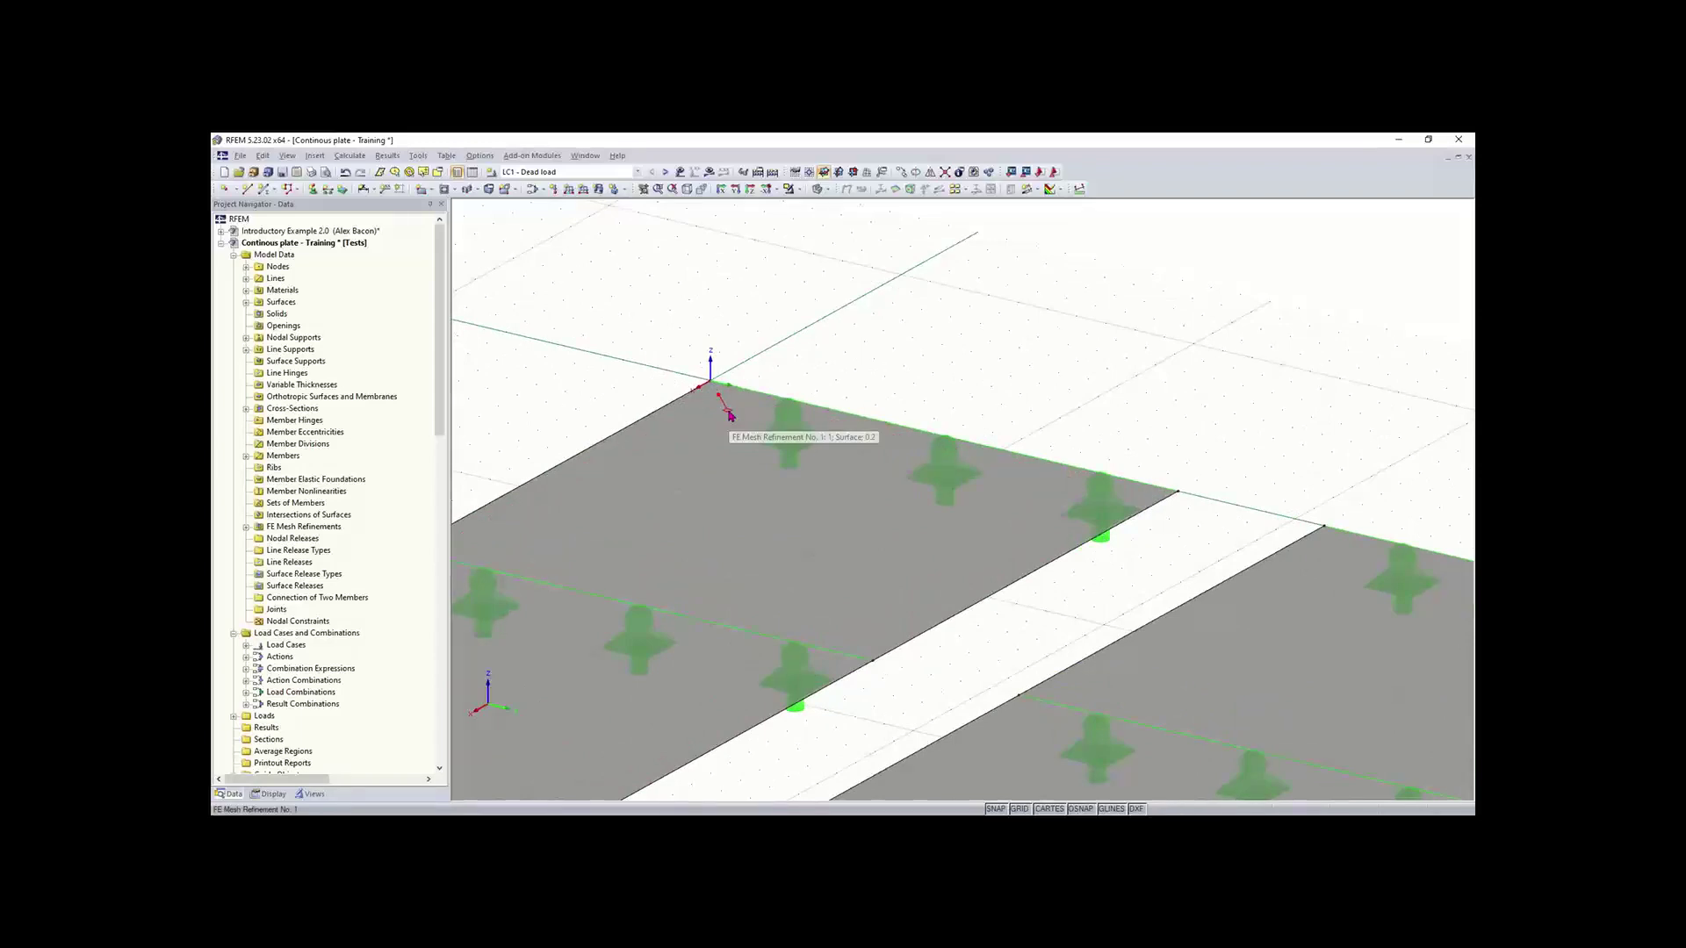
scroll(730, 416, "down", 3)
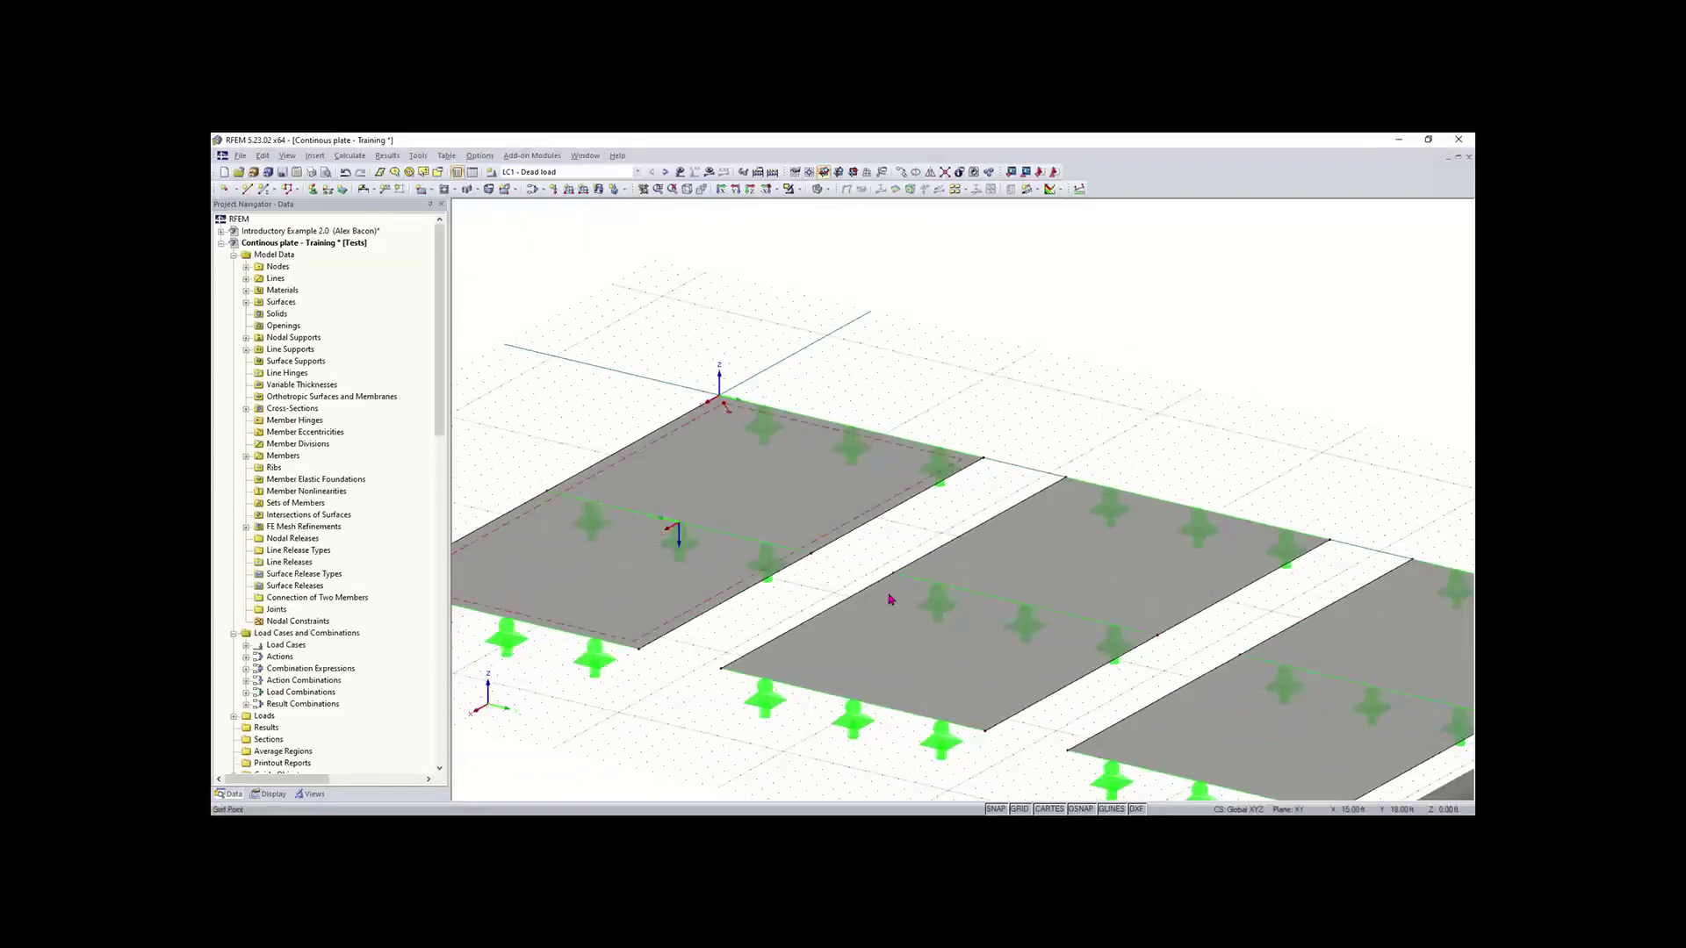
Step: Start a second FE mesh refinement of type Surface and assign it to the middle plate, surface 2
middle_click_drag(861, 577, 715, 444)
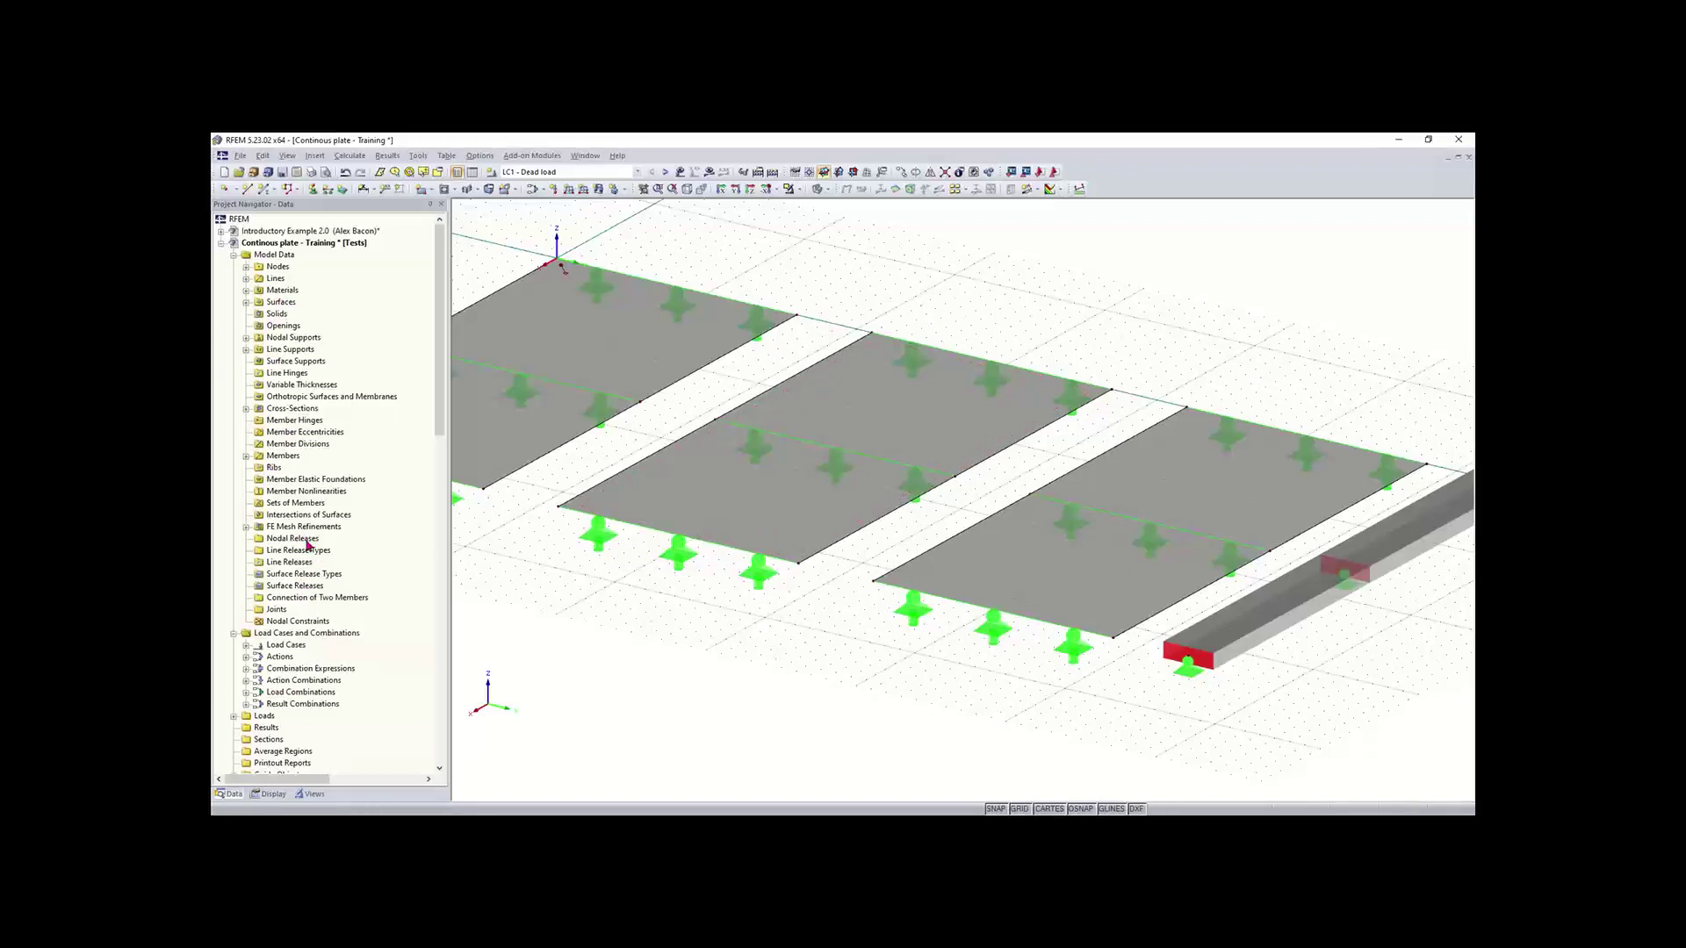
scroll(309, 597, "down", 1)
scroll(309, 599, "down", 1)
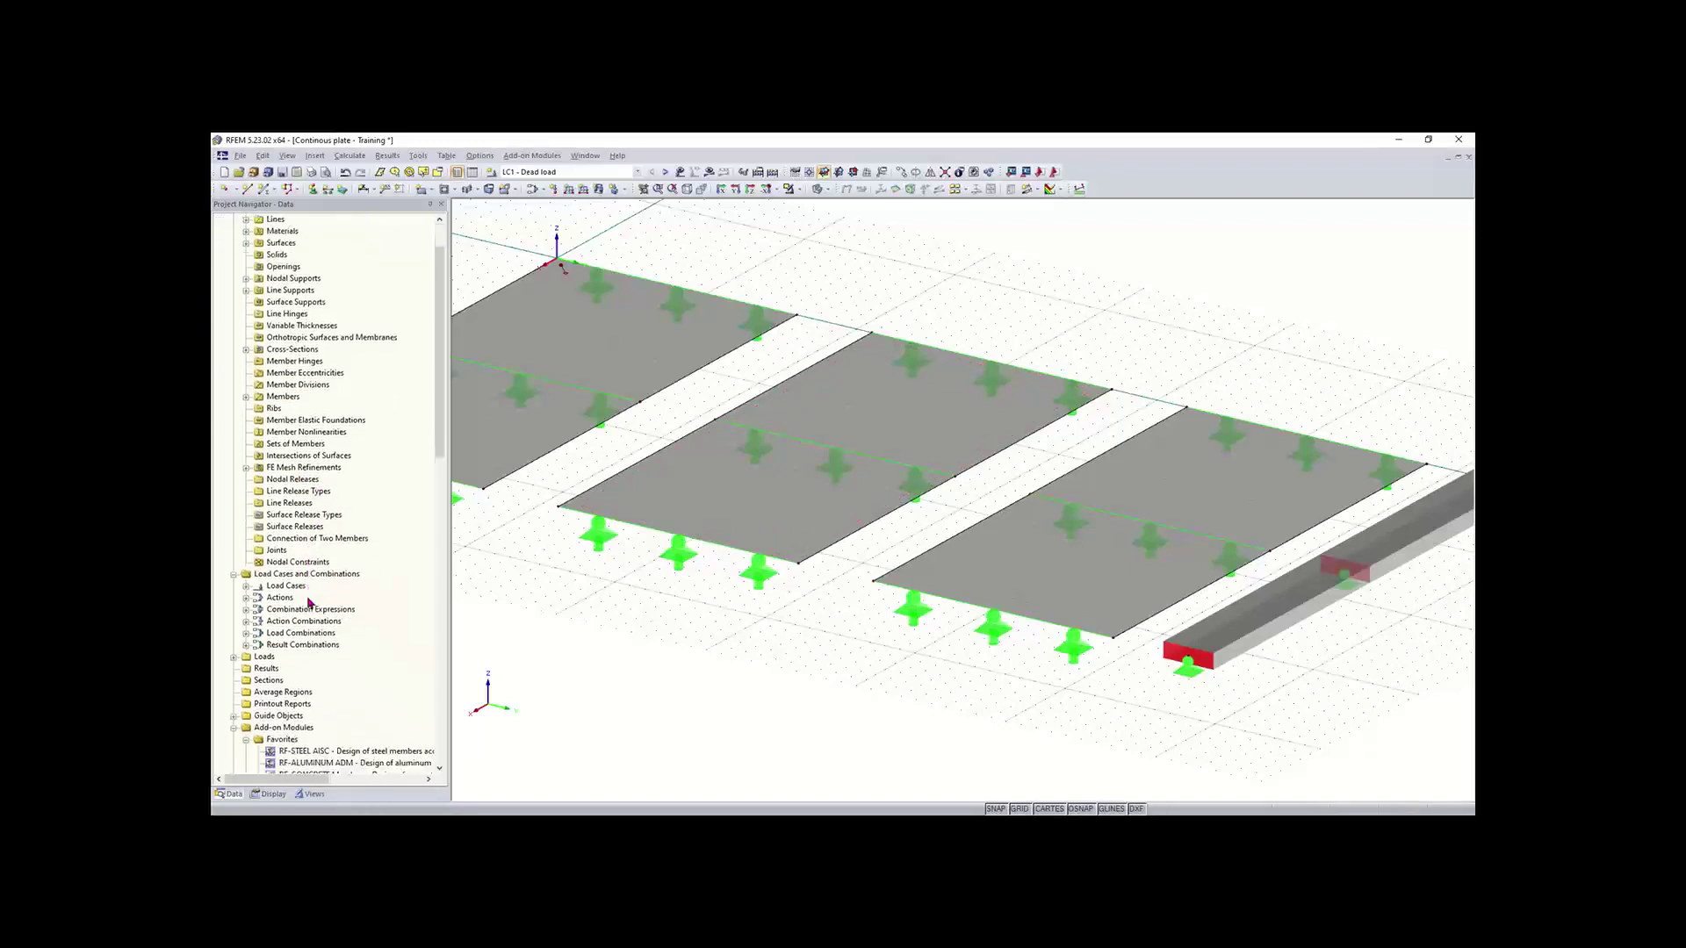
left_click(247, 469)
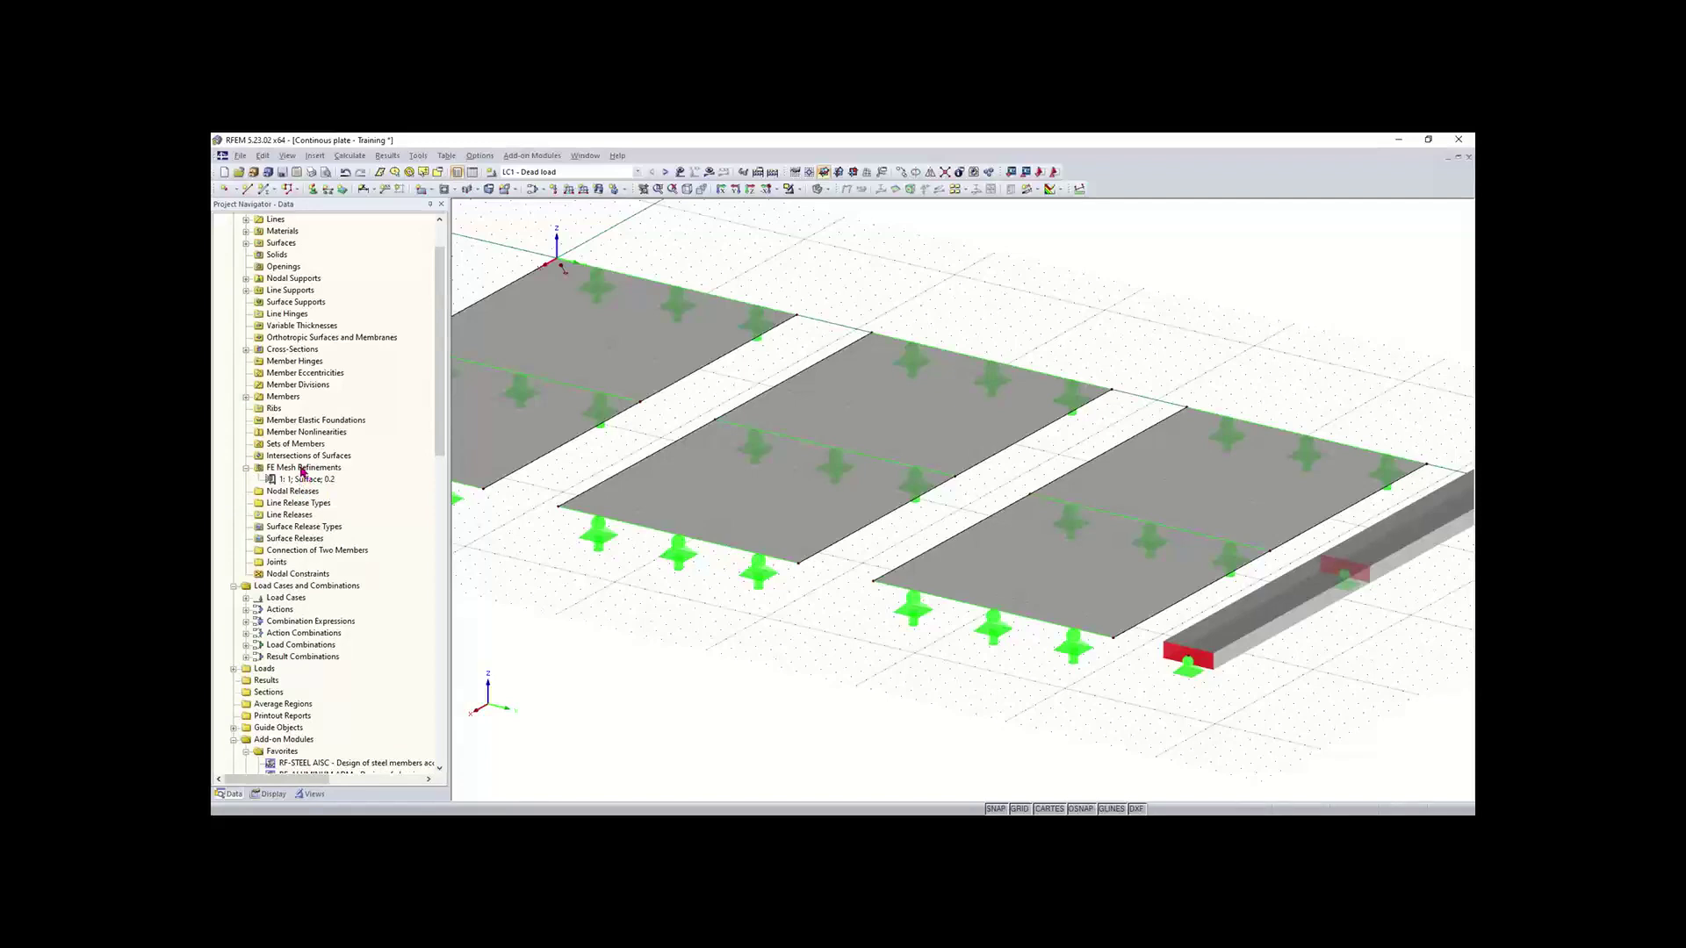
right_click(302, 469)
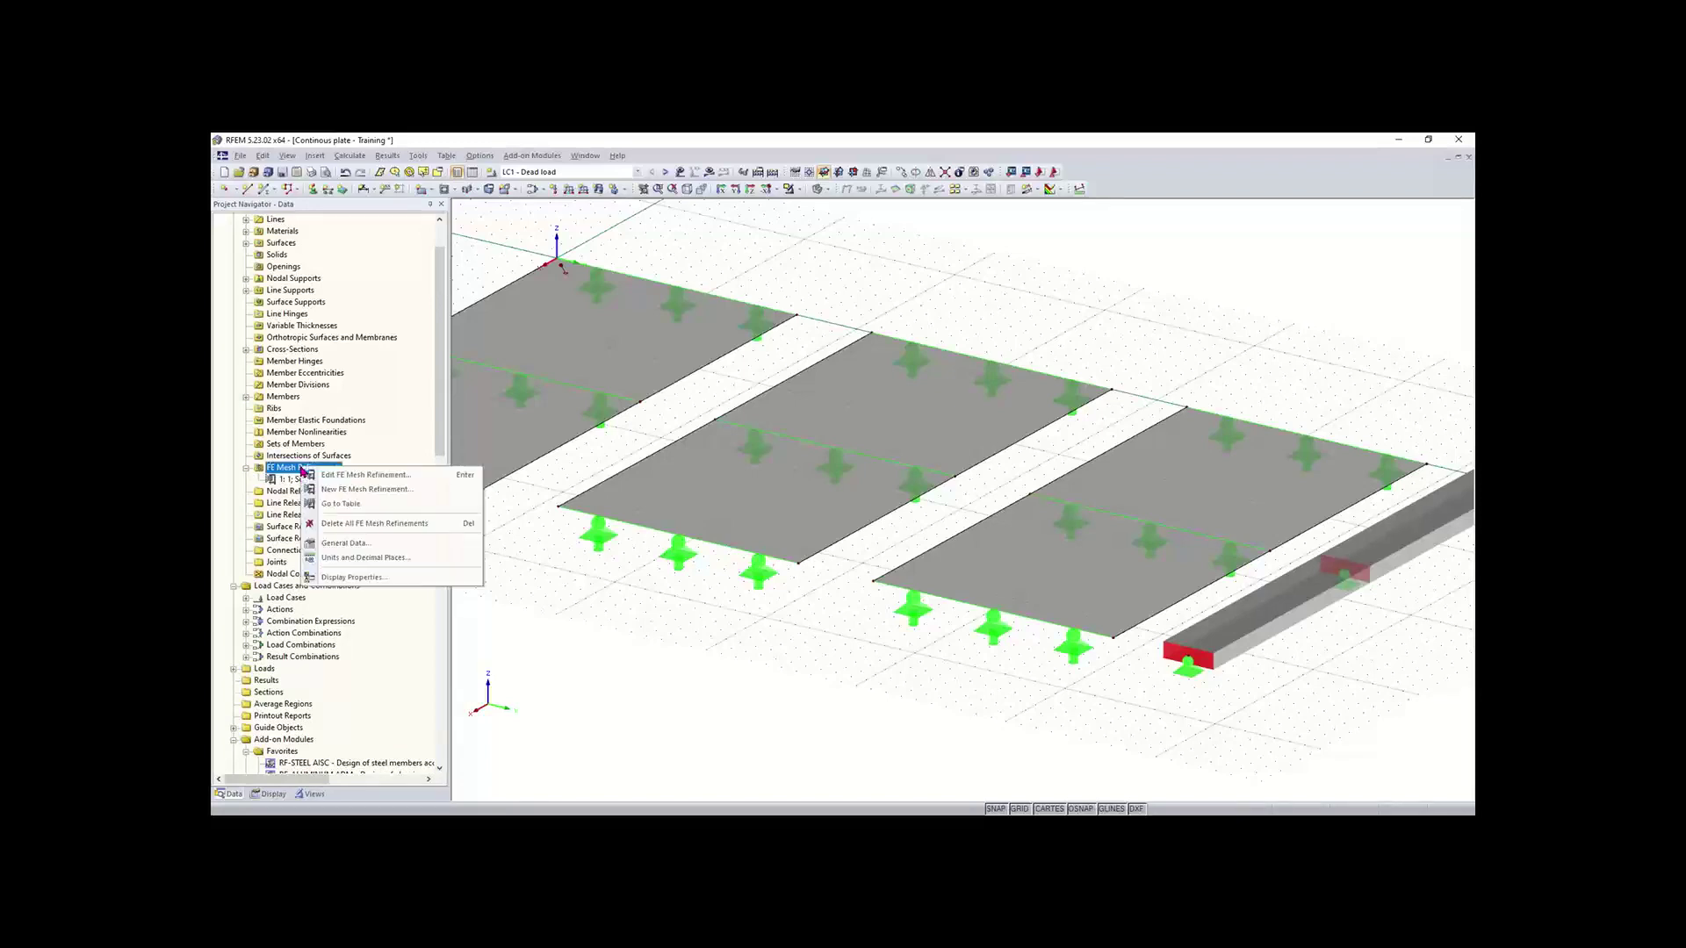
left_click(373, 491)
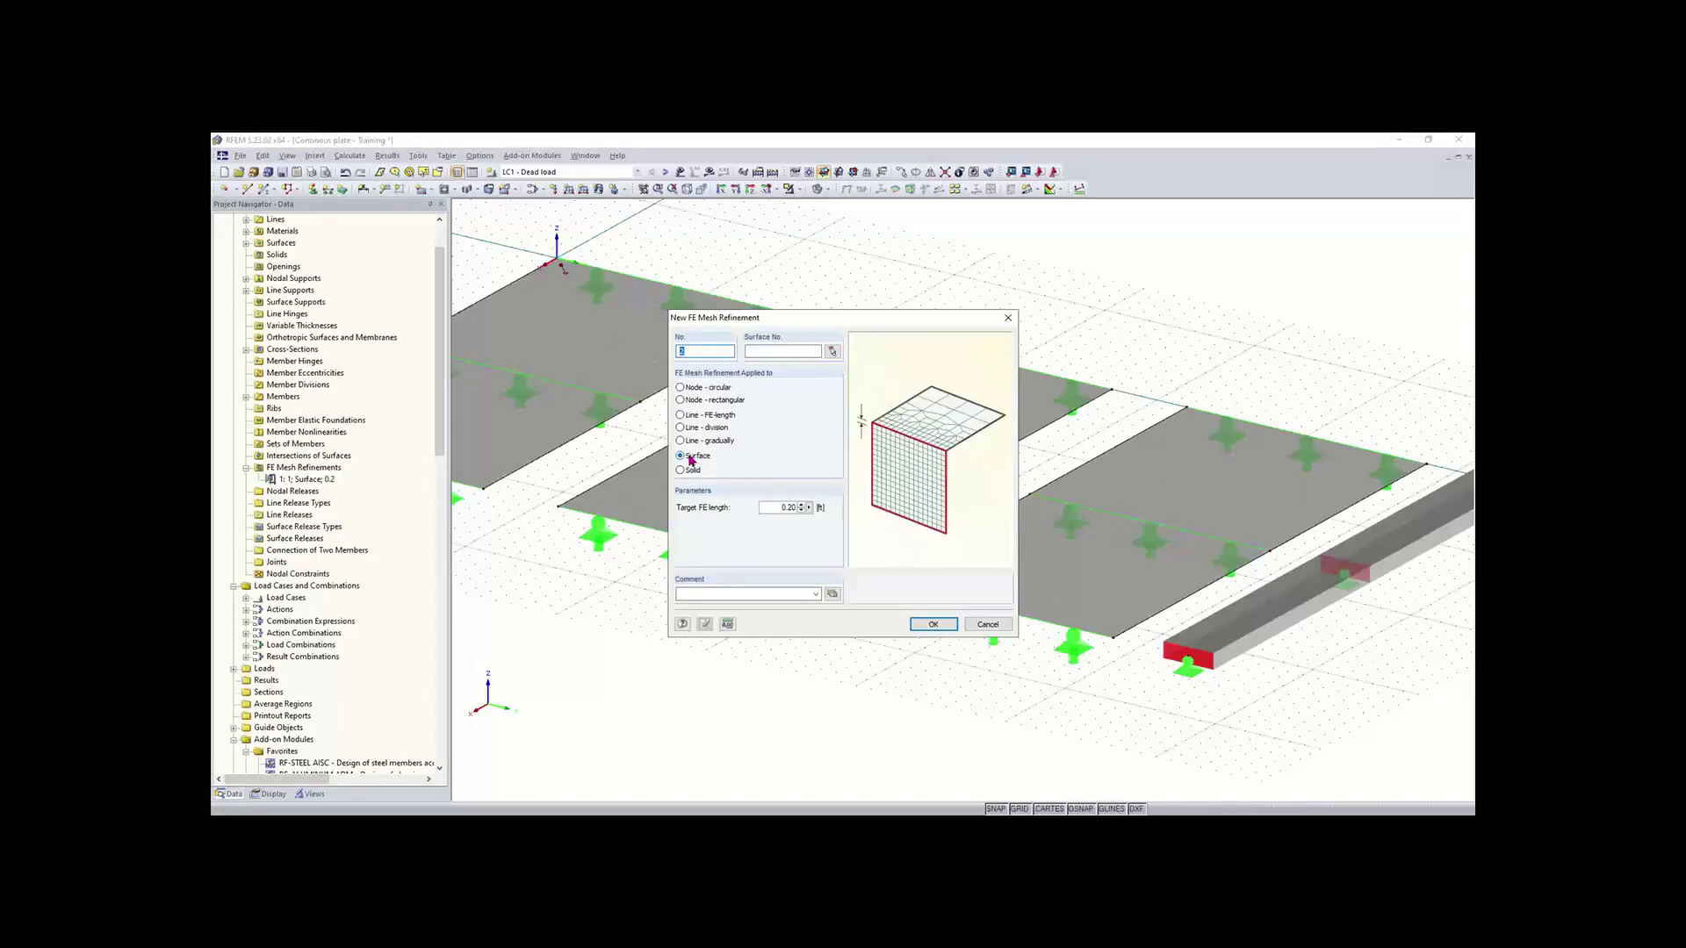
left_click(773, 350)
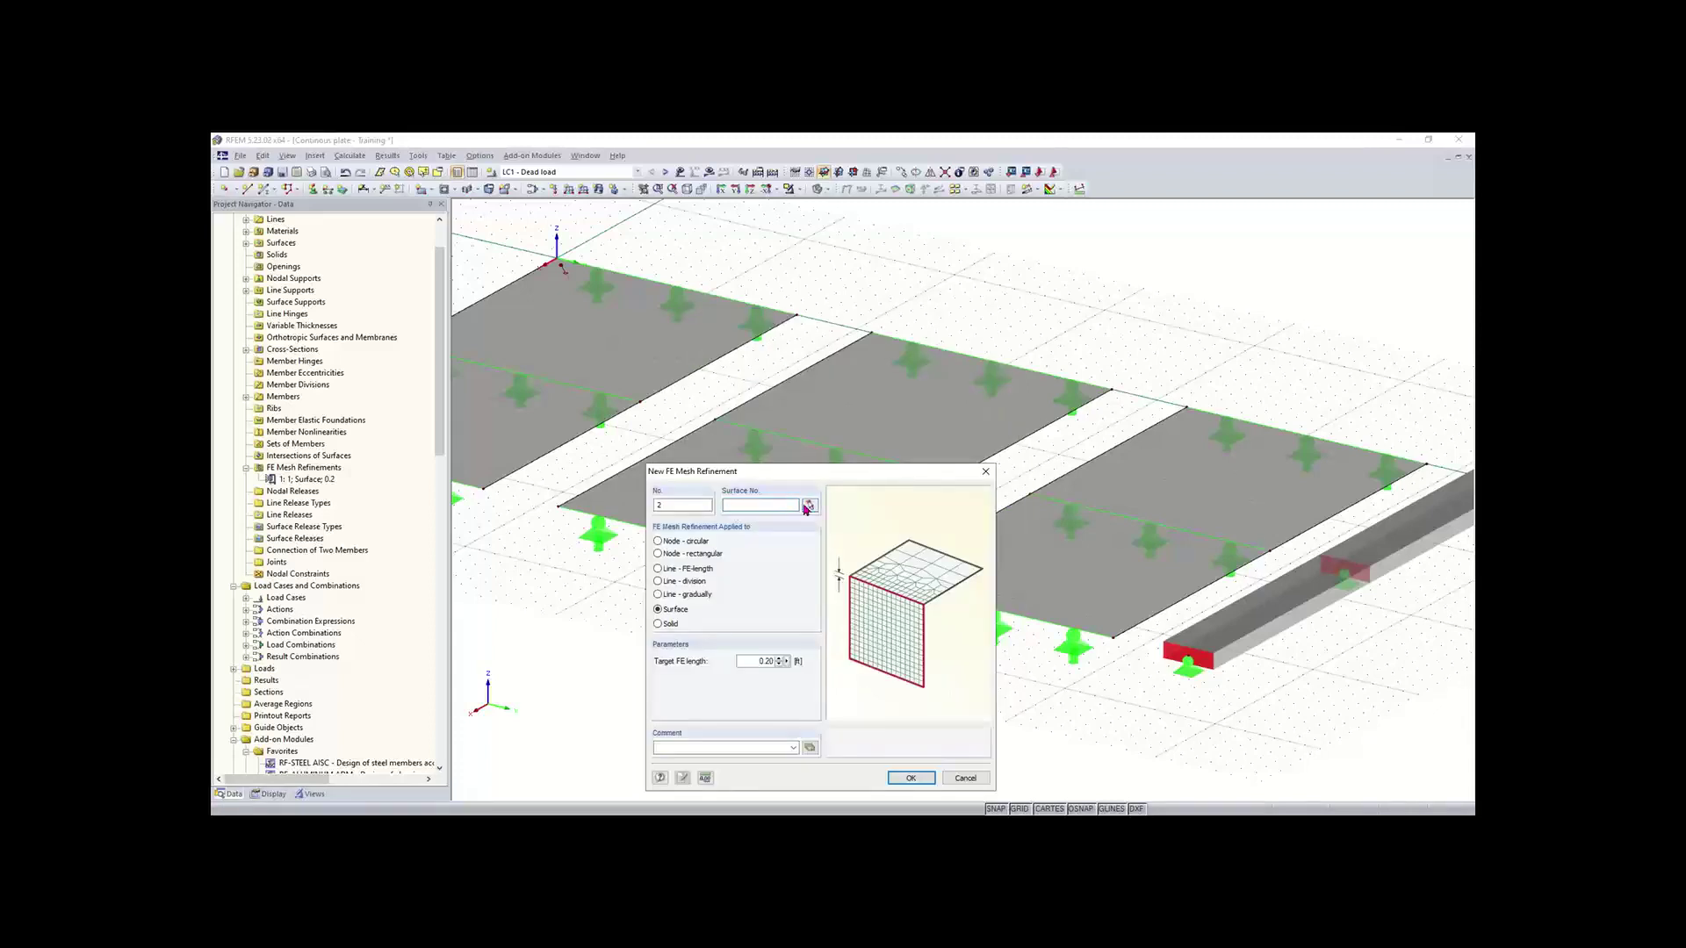
left_click(808, 507)
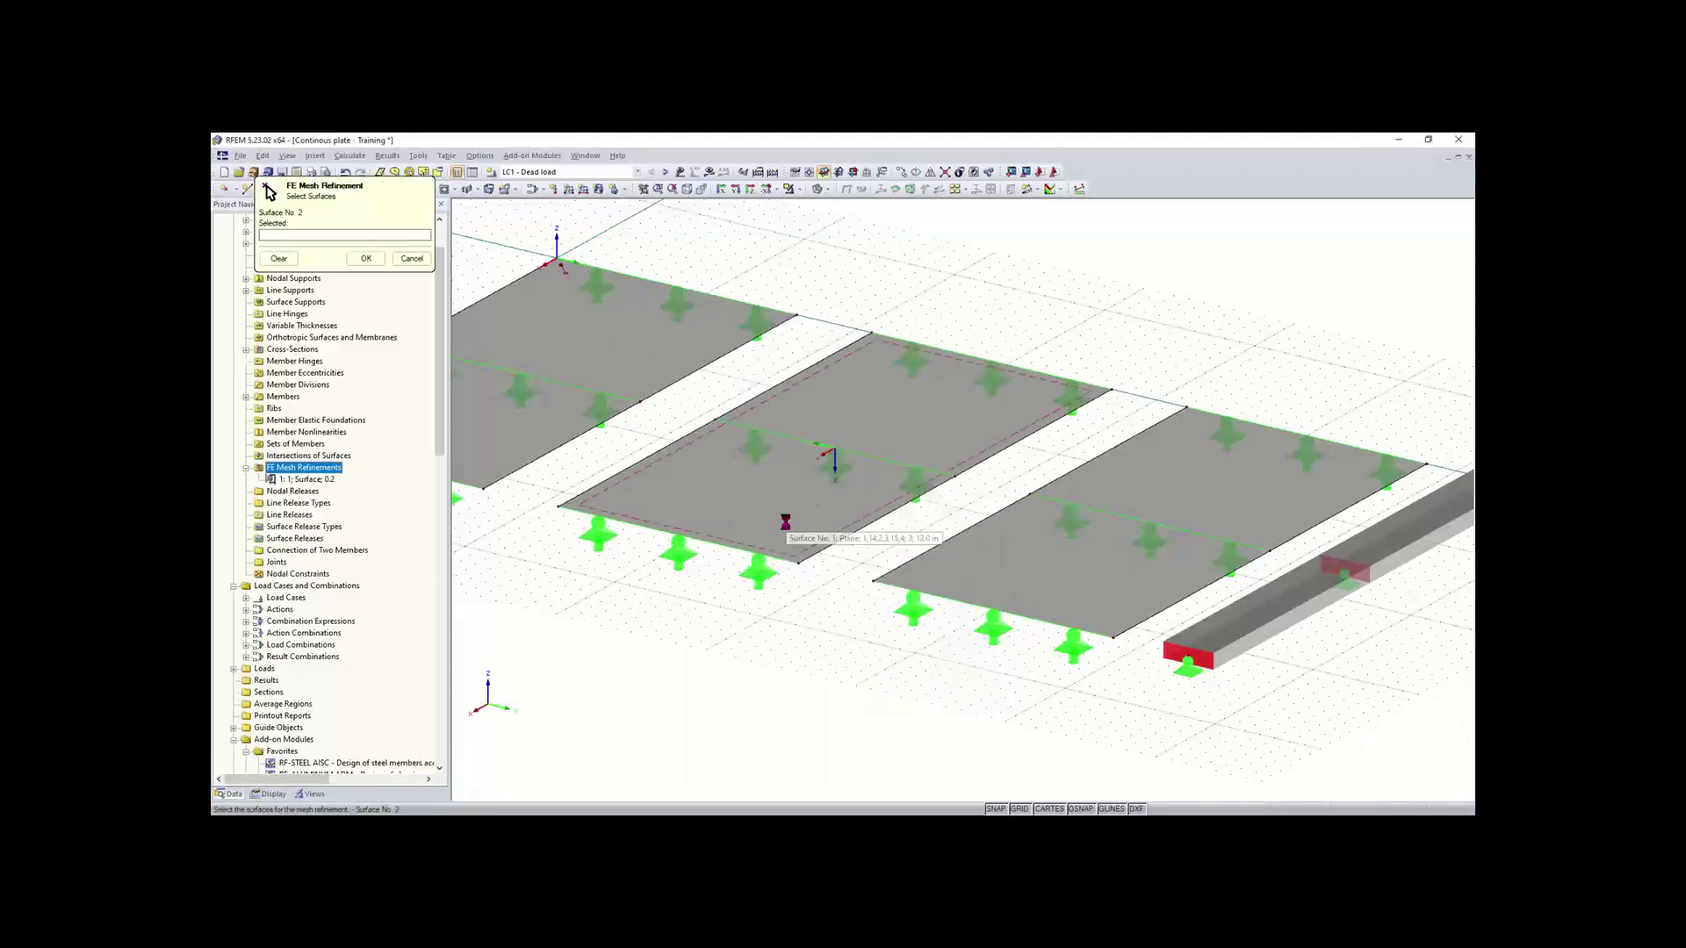
left_click(826, 520)
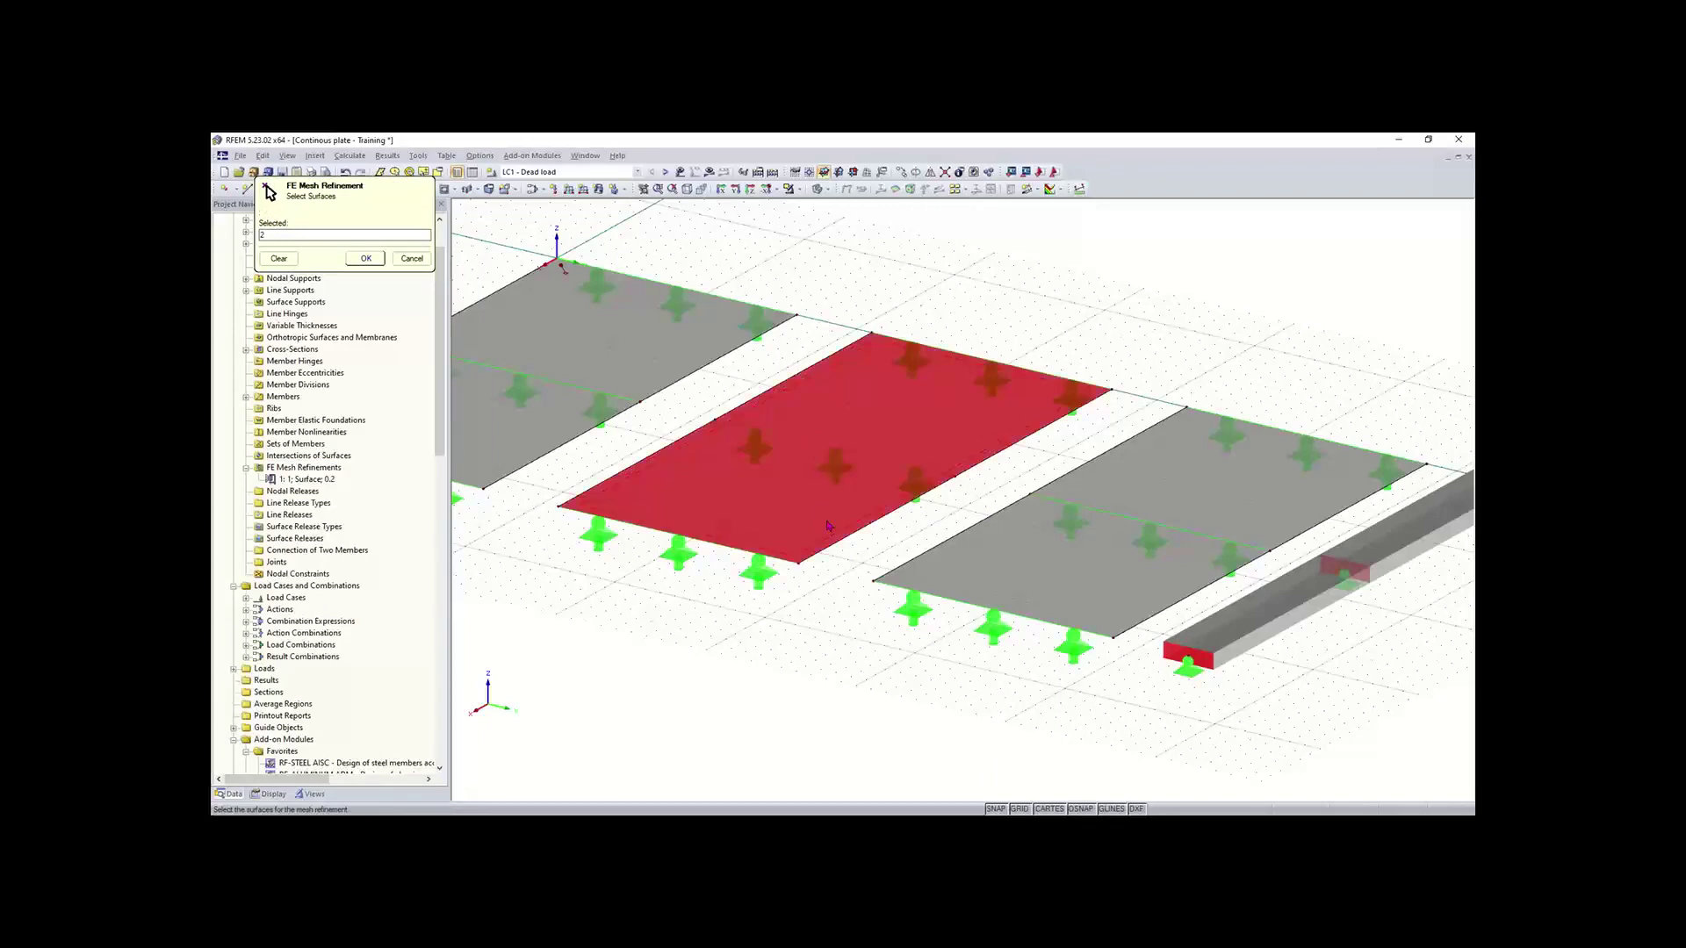
left_click(365, 259)
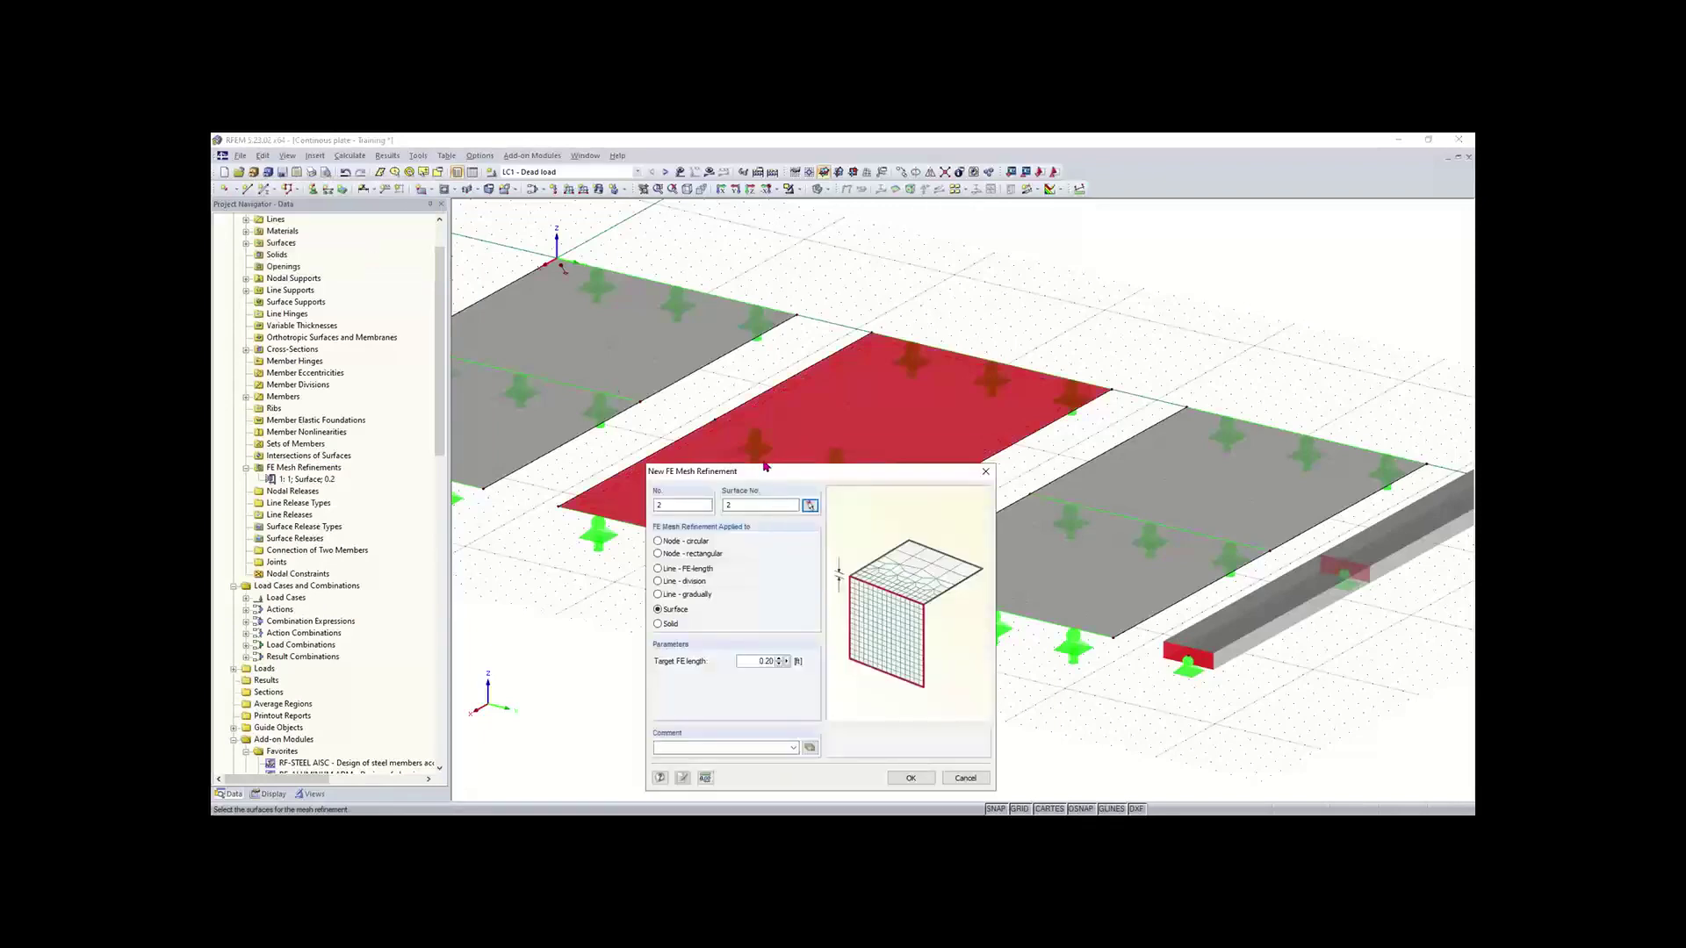
Step: Set the middle plate's target FE length to 0.4 ft, create the refinement and clear the selection
left_click_drag(766, 468, 739, 391)
double_click(720, 586)
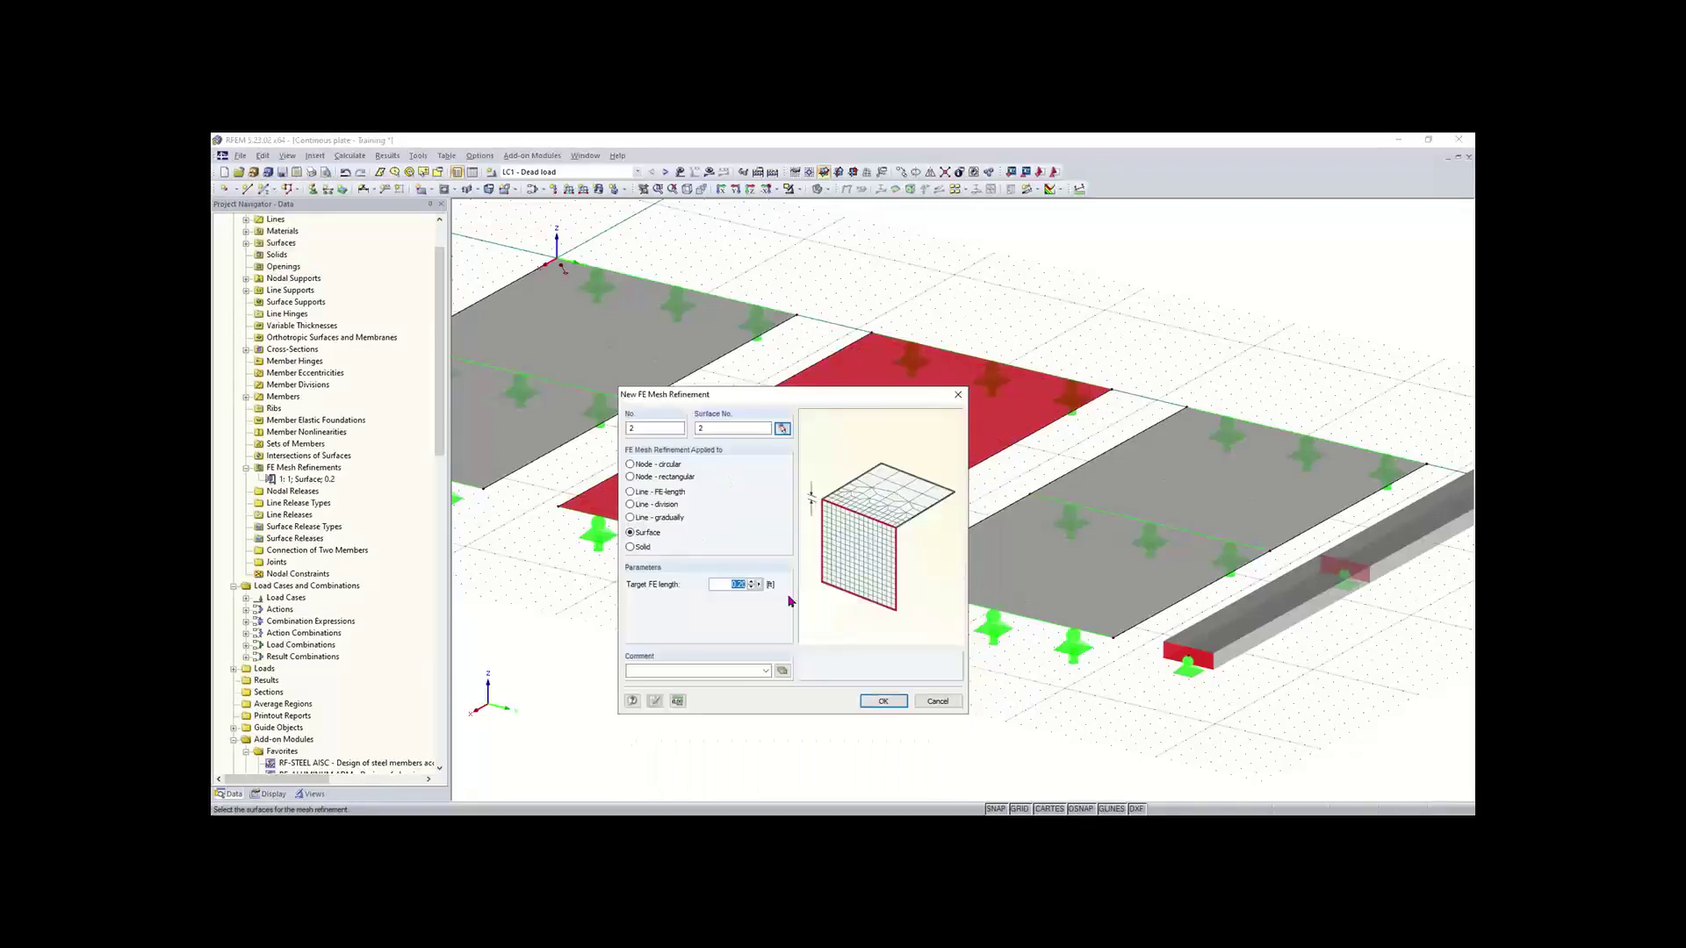
type("0")
left_click(884, 702)
left_click(883, 703)
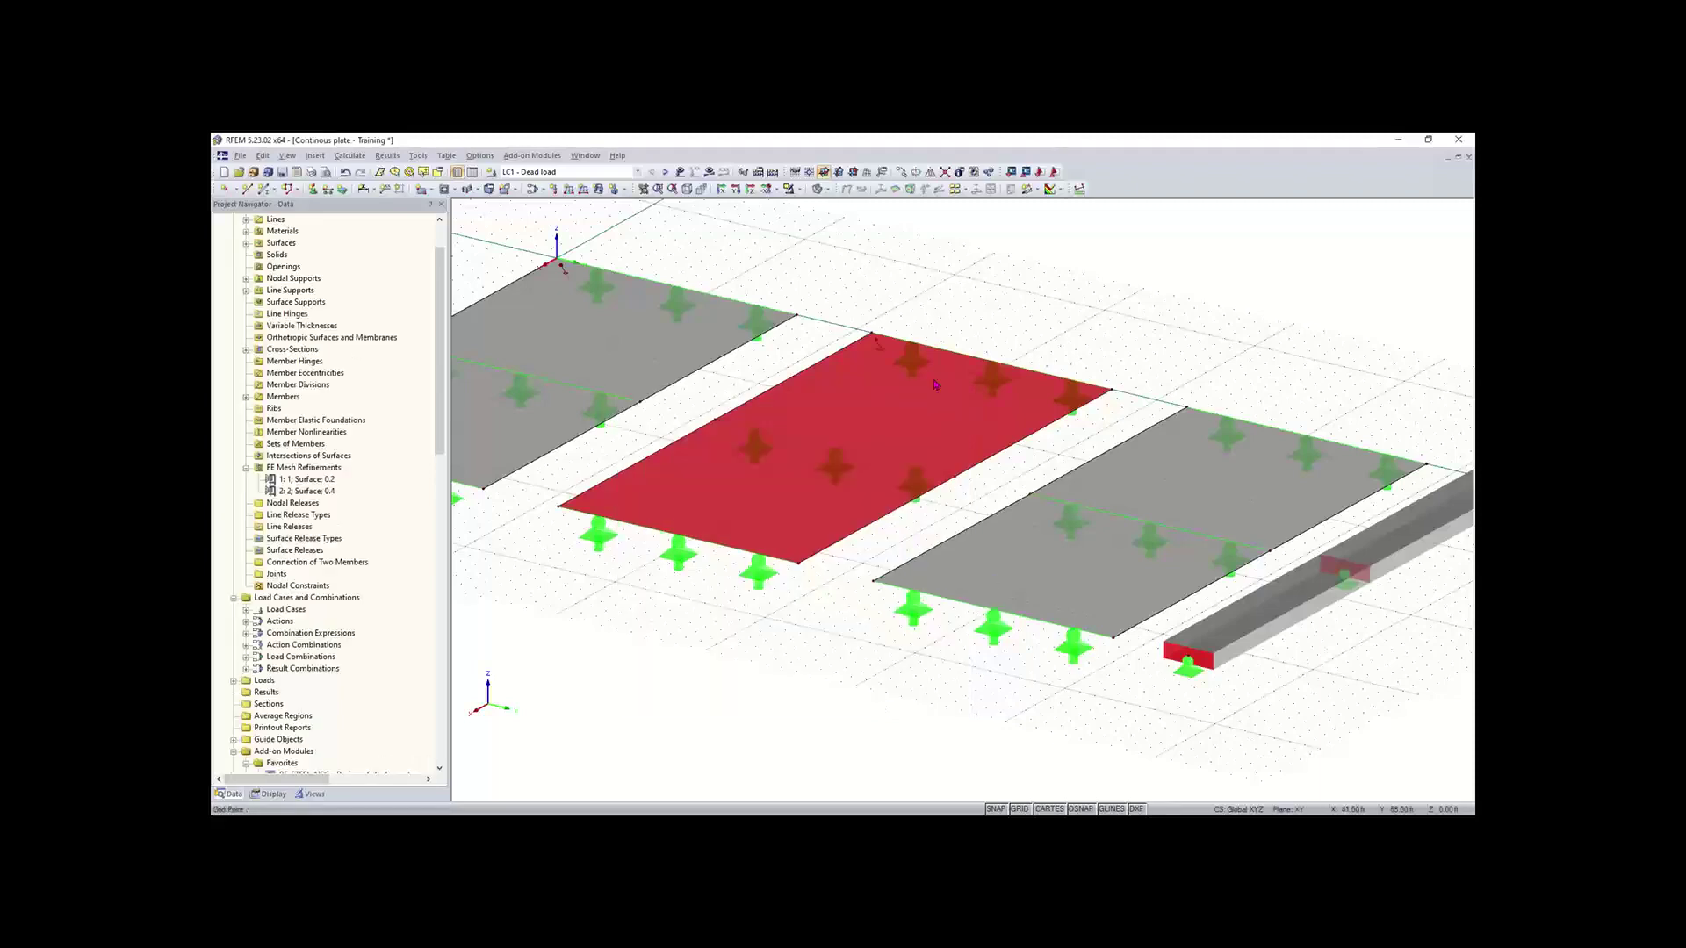
key("Escape")
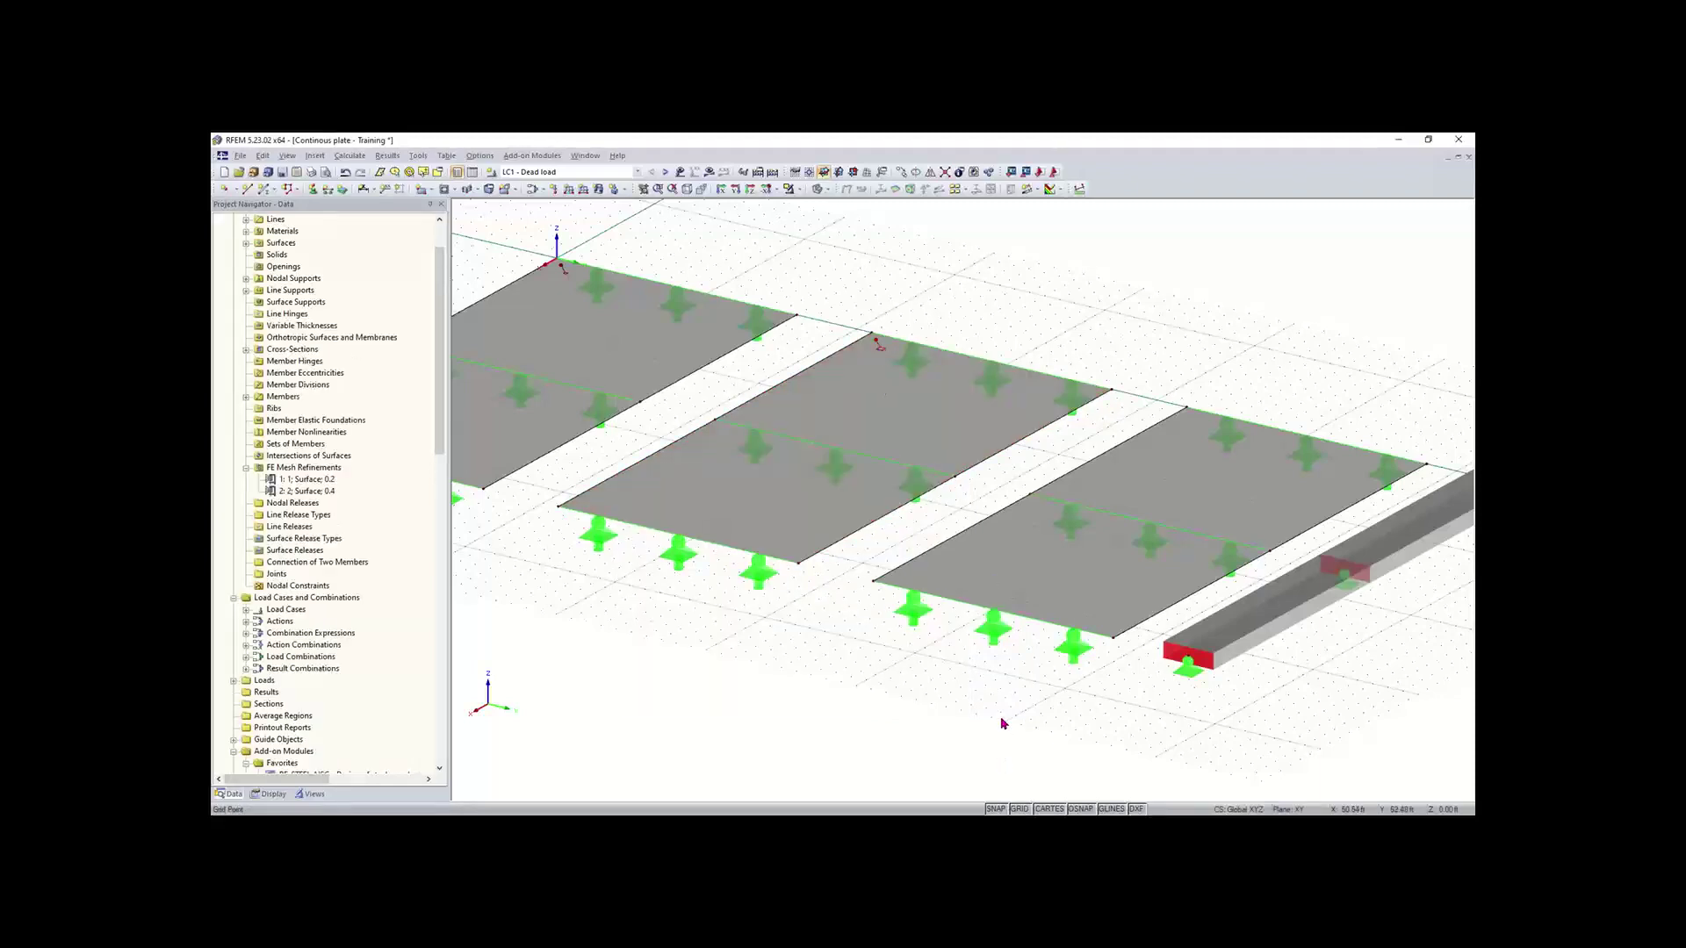
Step: Create a surface FE mesh refinement with a target FE length of 0.6 ft on the plate nearest the beam
scroll(1001, 717, "right", 3)
right_click(842, 573)
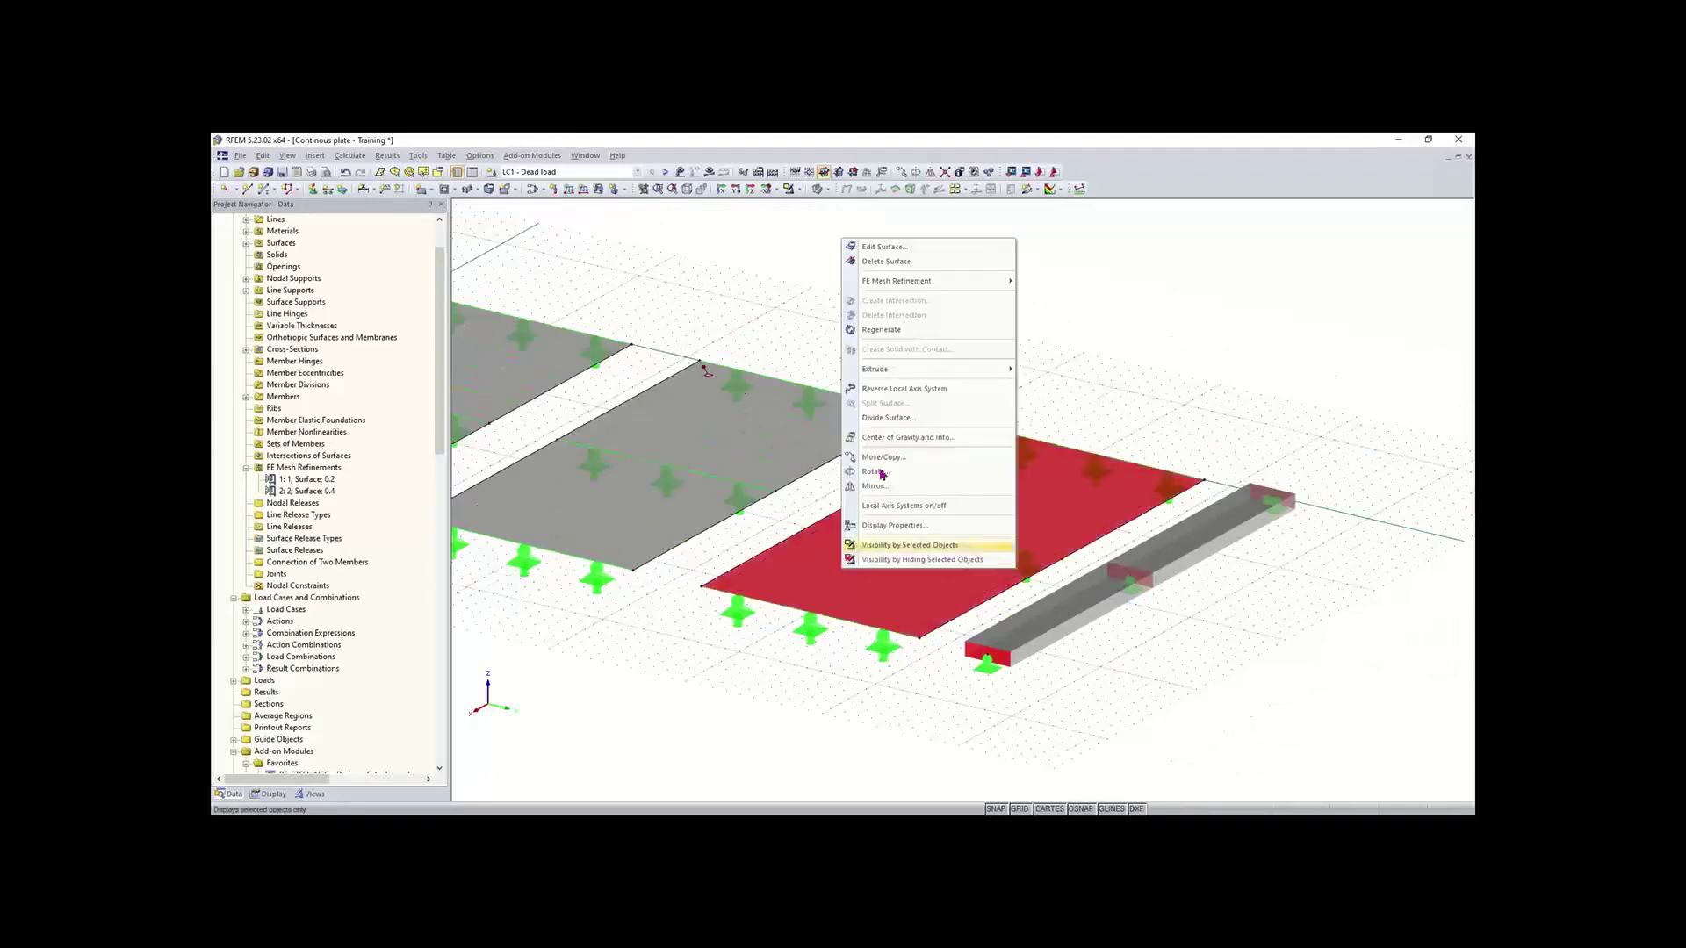
mouse_move(908, 286)
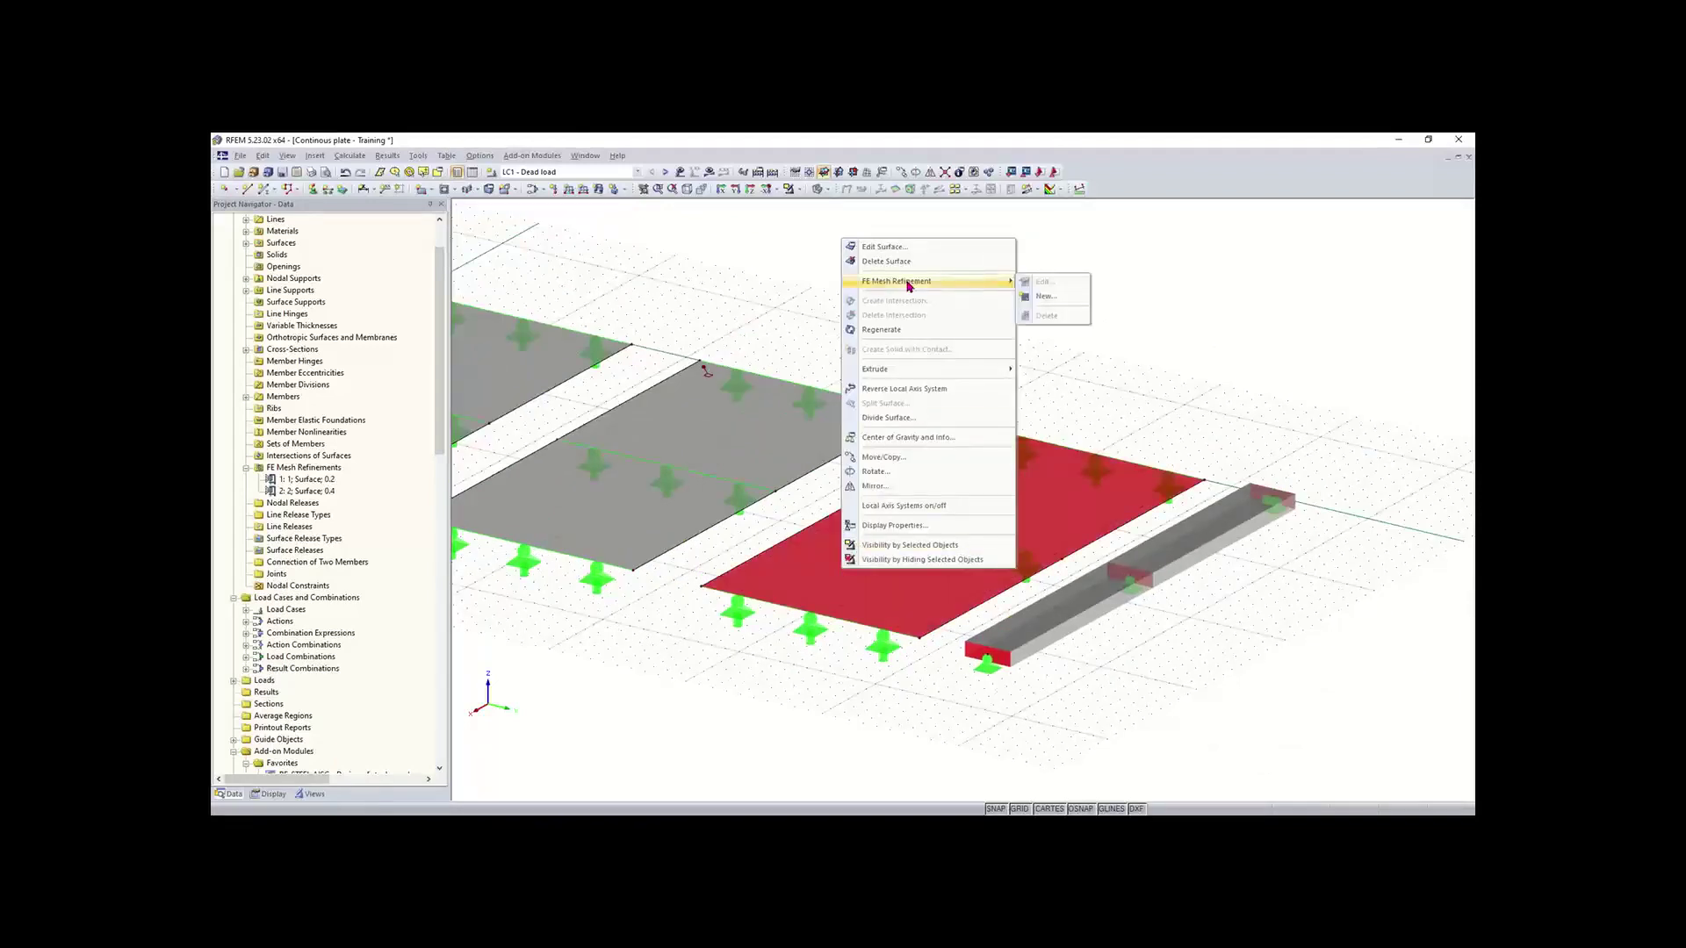
left_click(1042, 296)
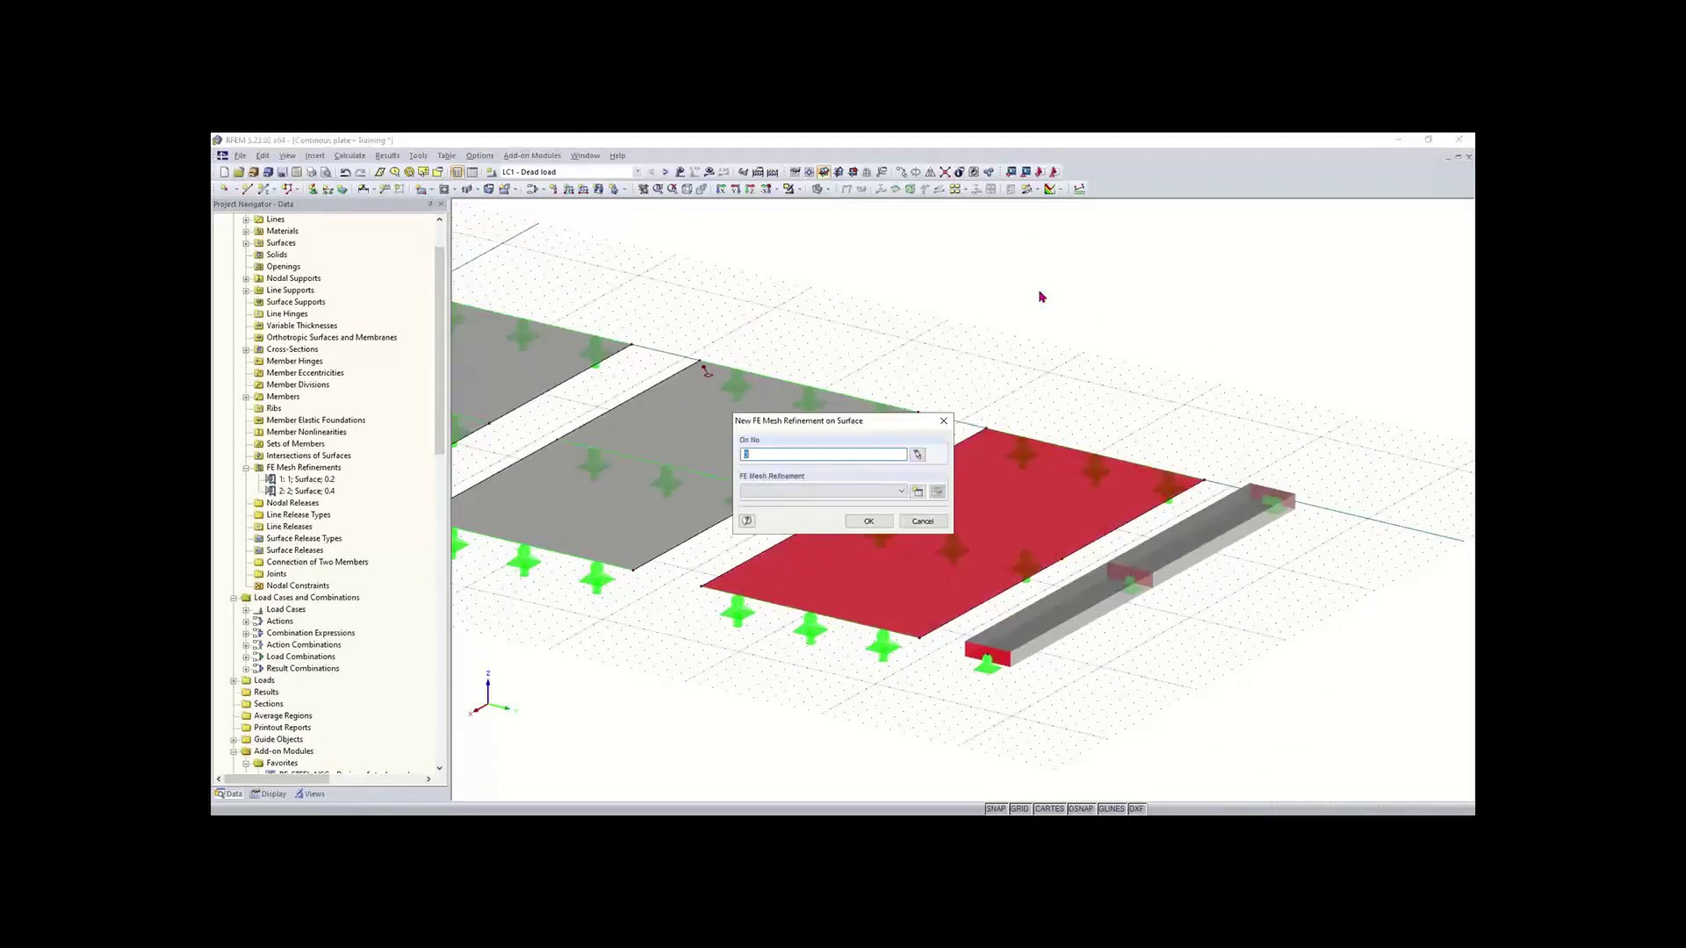
left_click(937, 491)
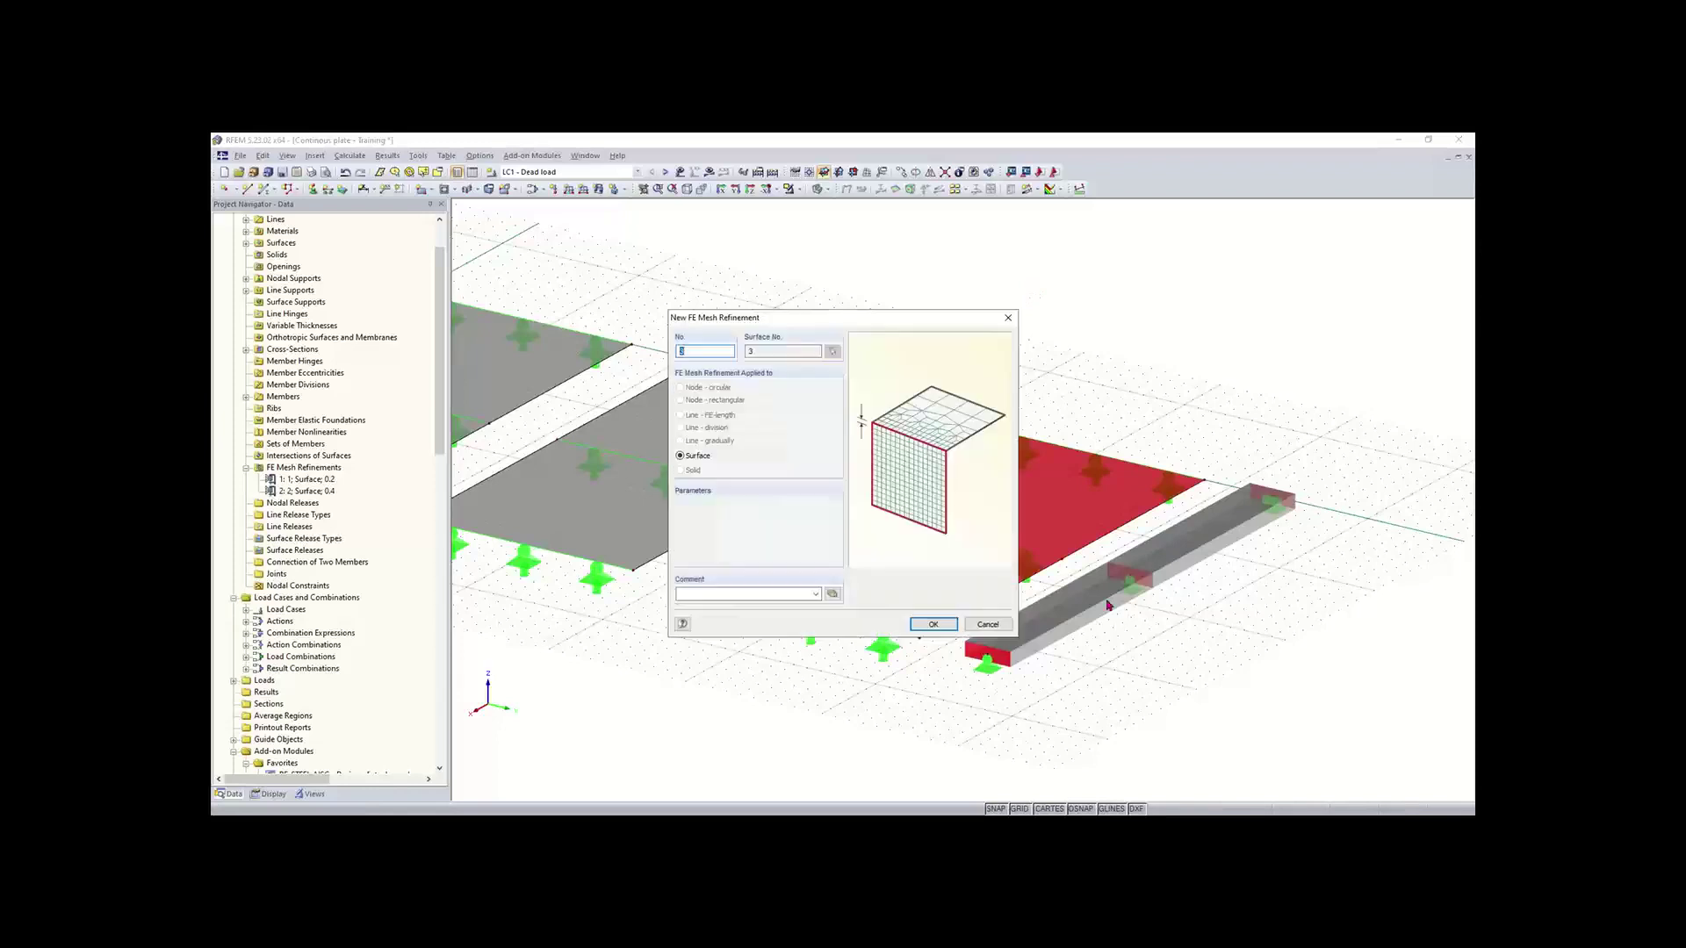
double_click(773, 515)
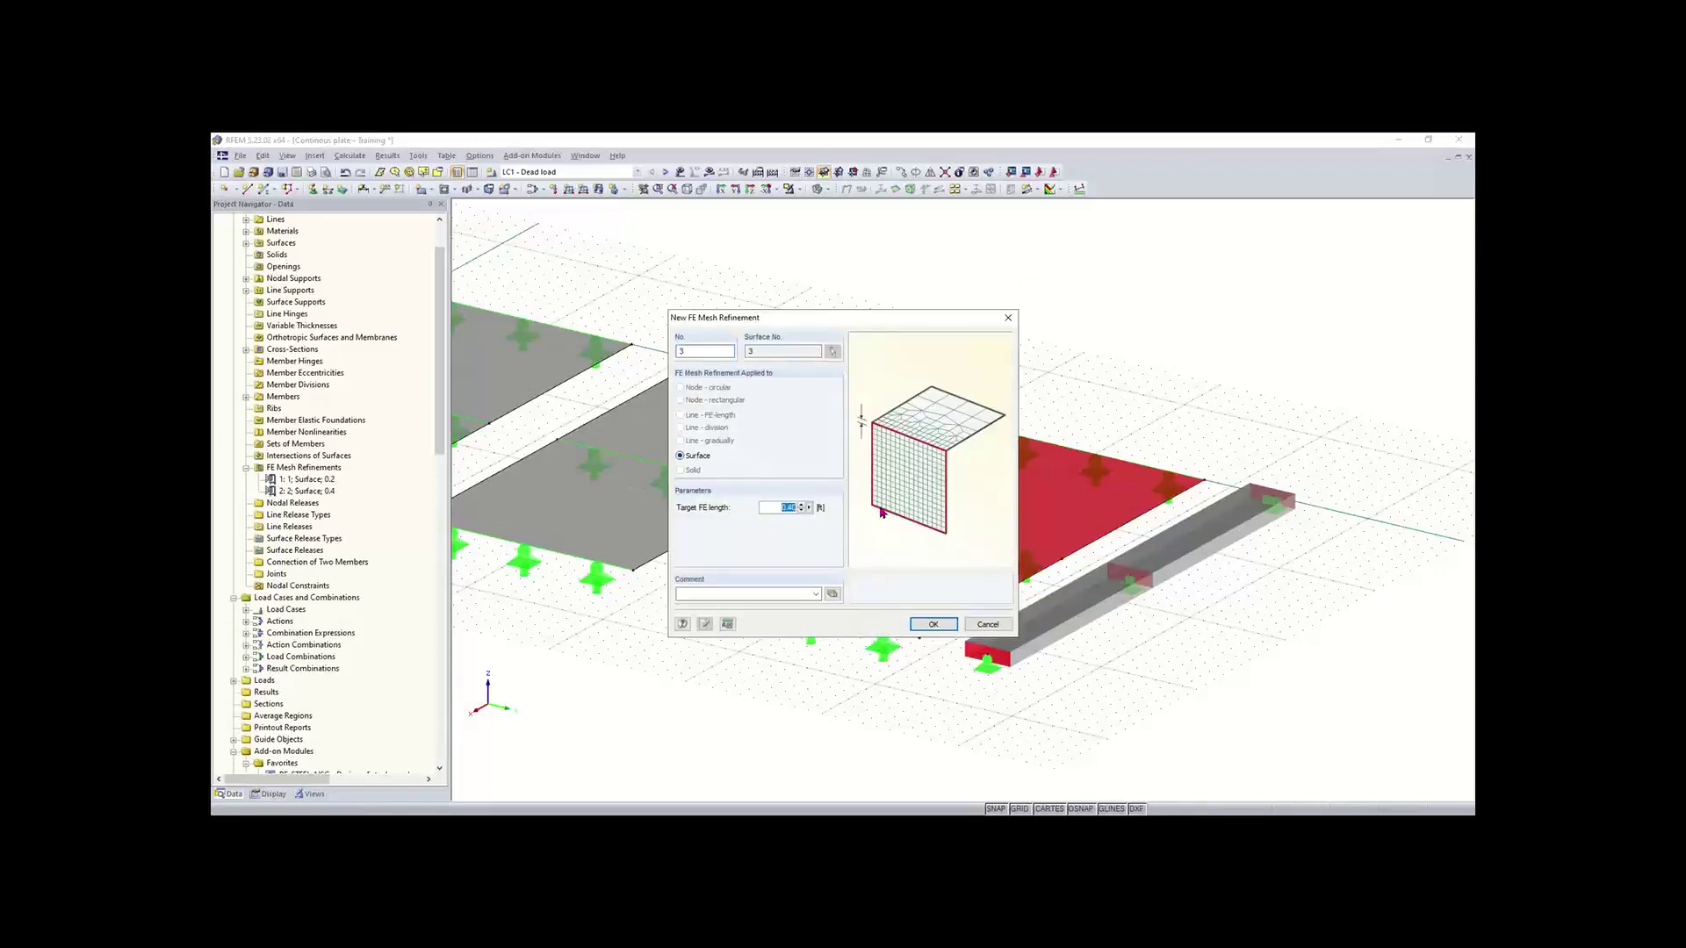
type("0.")
left_click(933, 625)
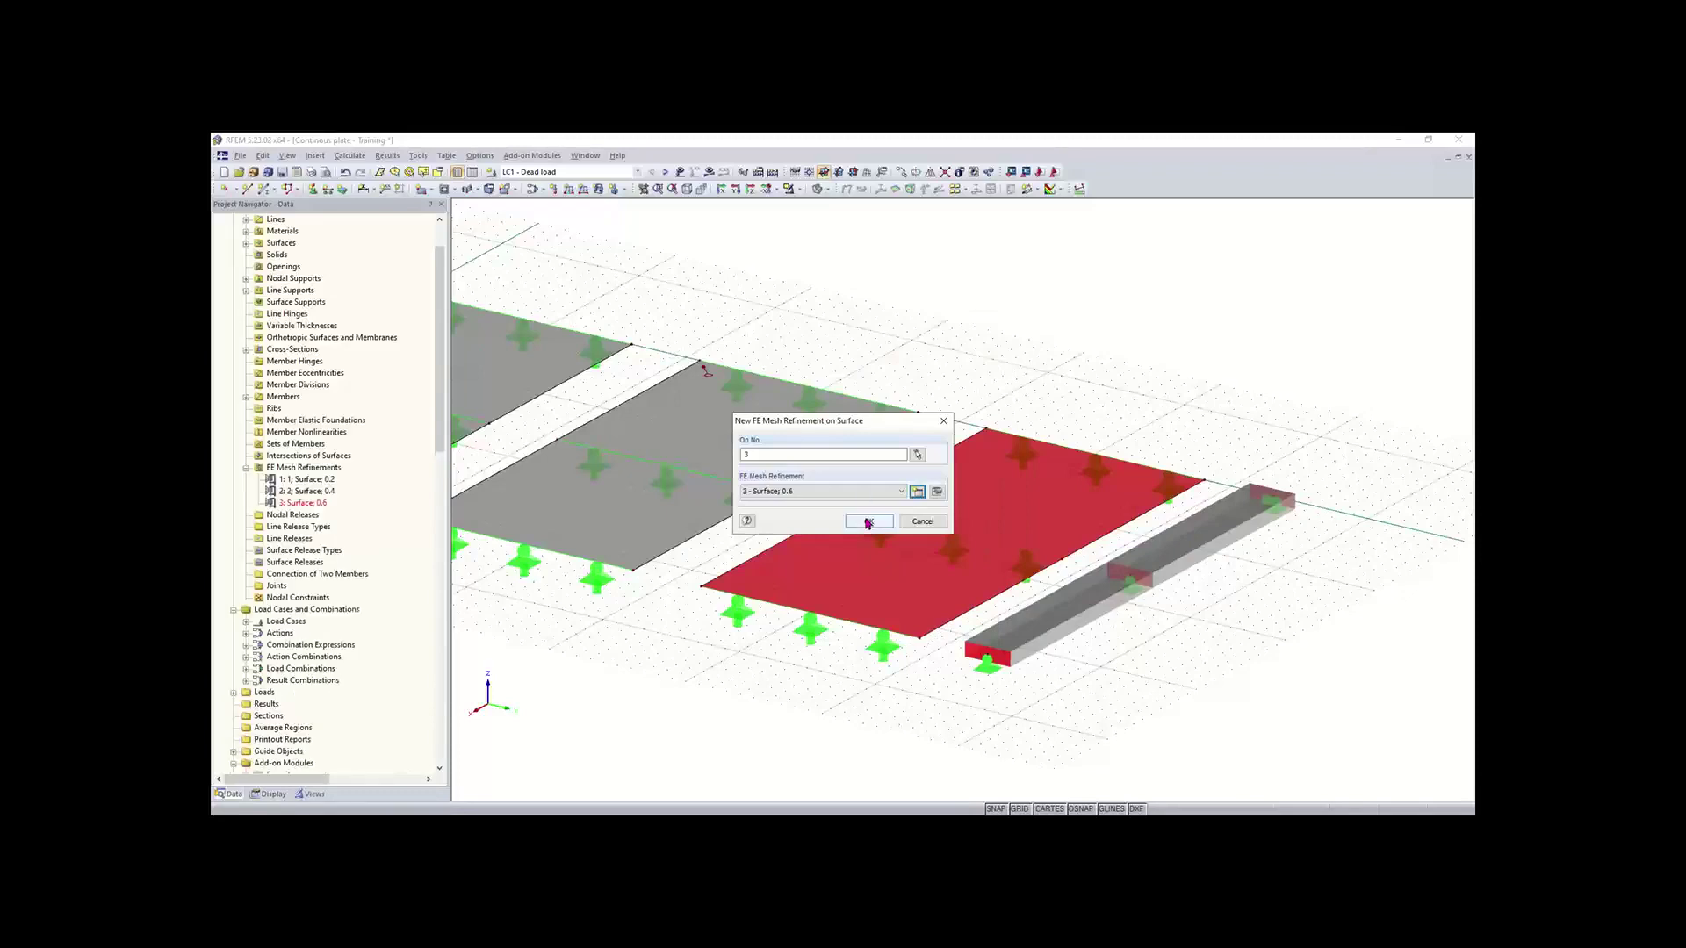
left_click(867, 523)
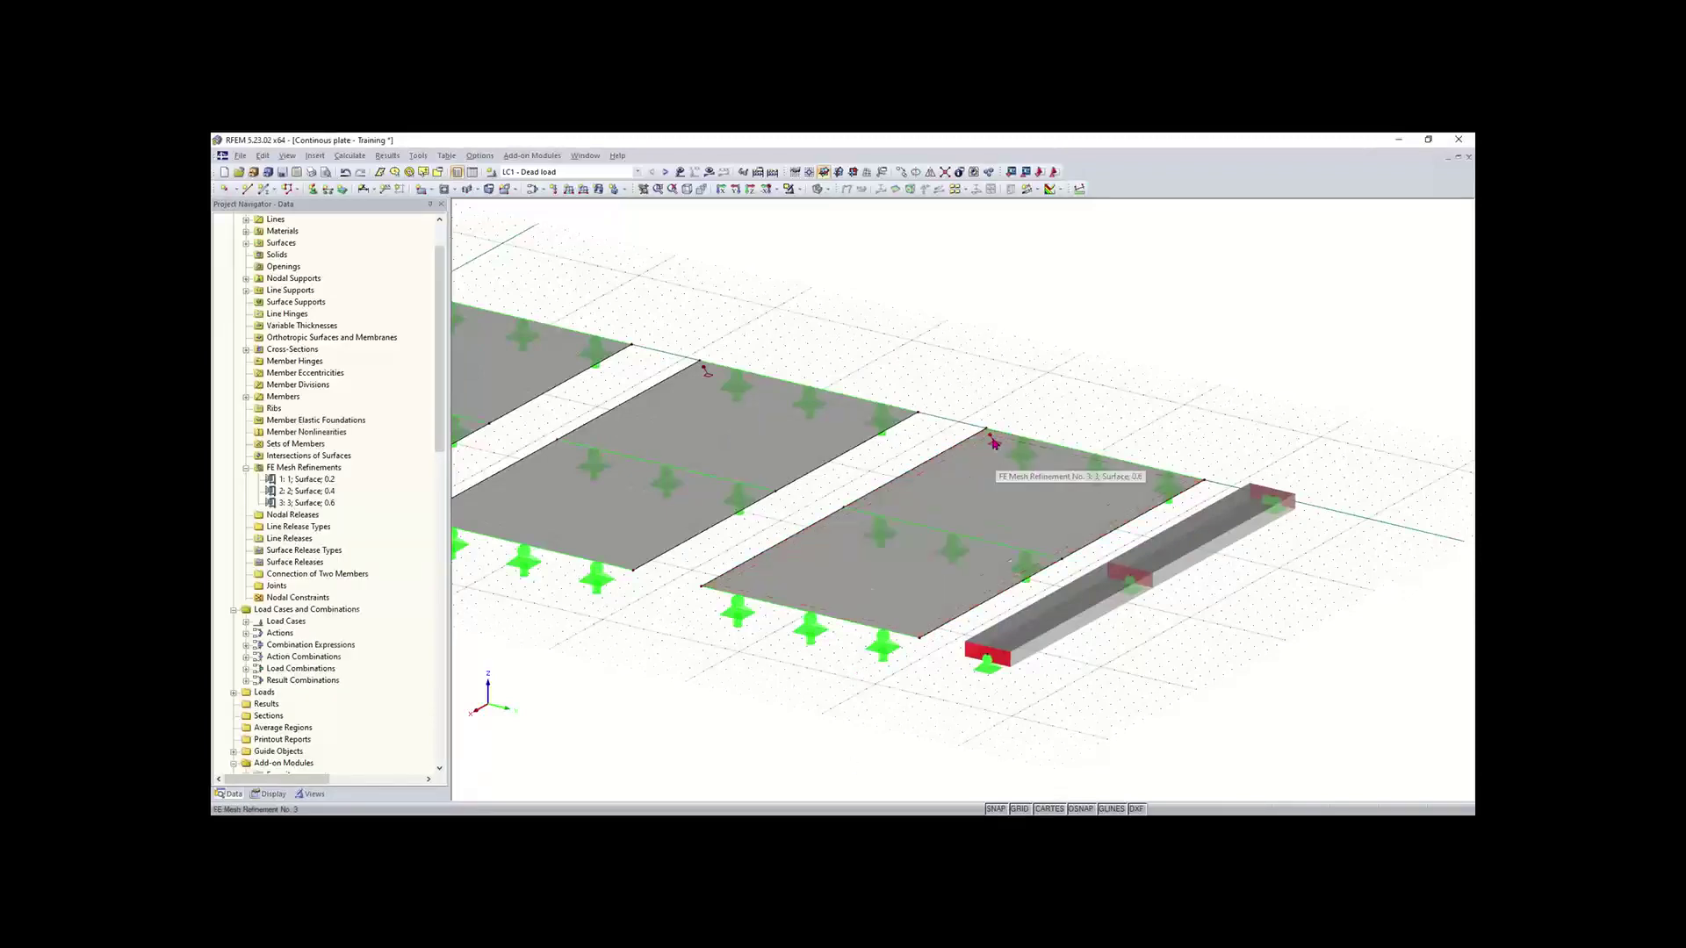
scroll(993, 443, "down", 3)
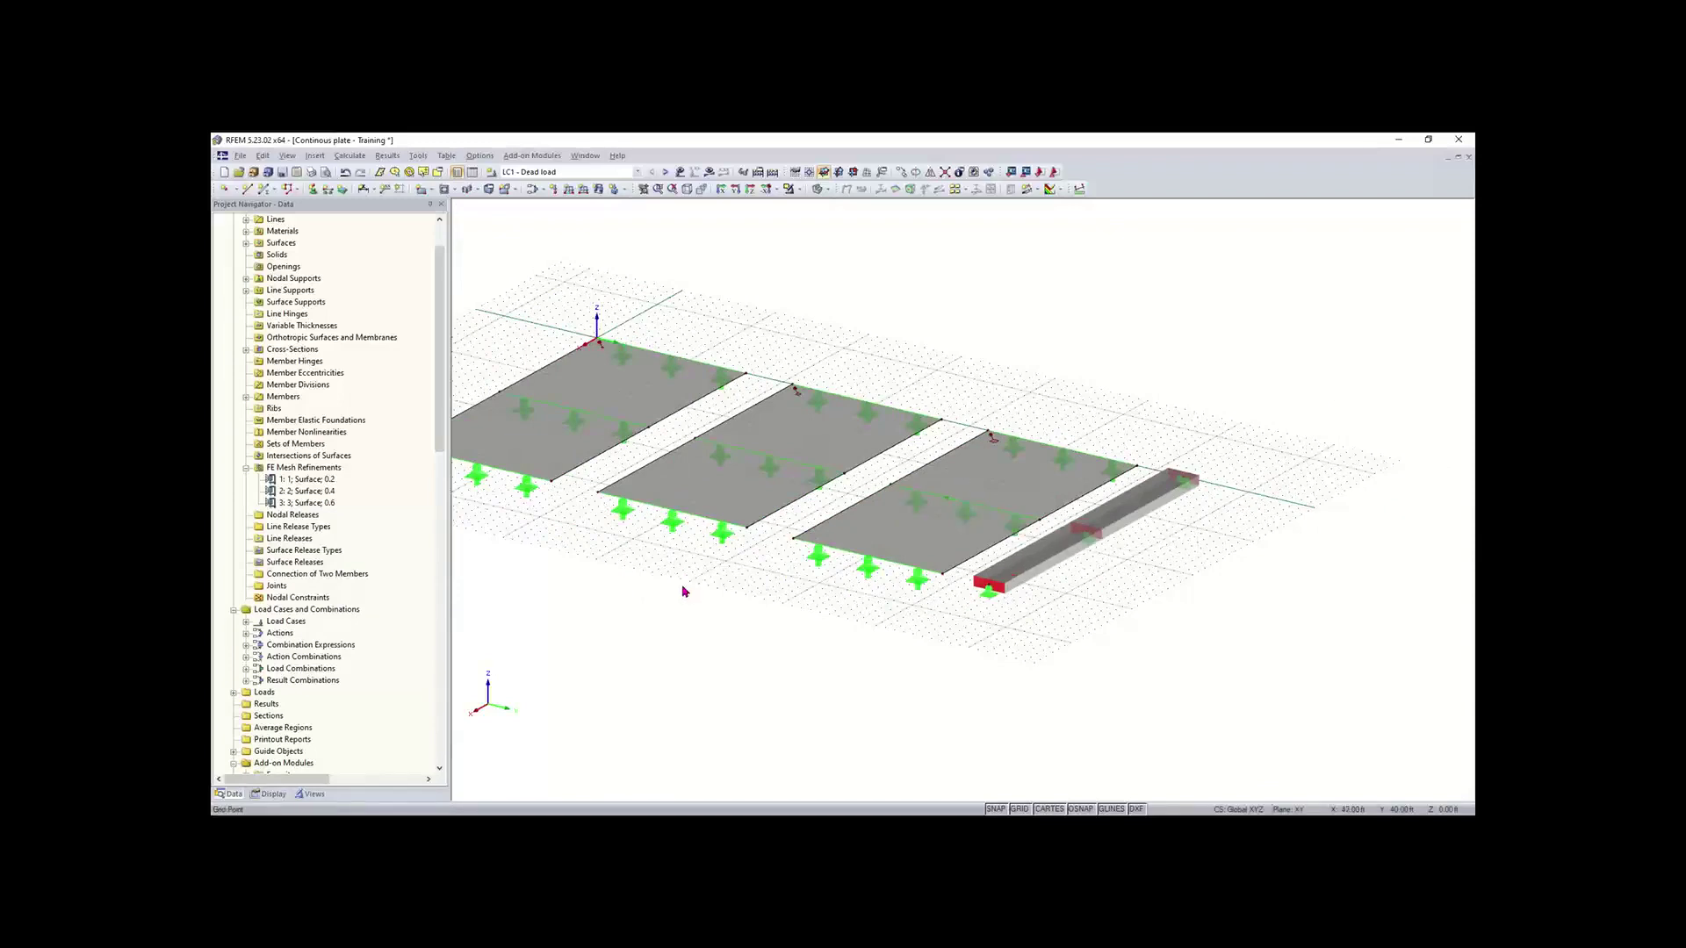
middle_click_drag(658, 591, 695, 615)
scroll(696, 616, "down", 1)
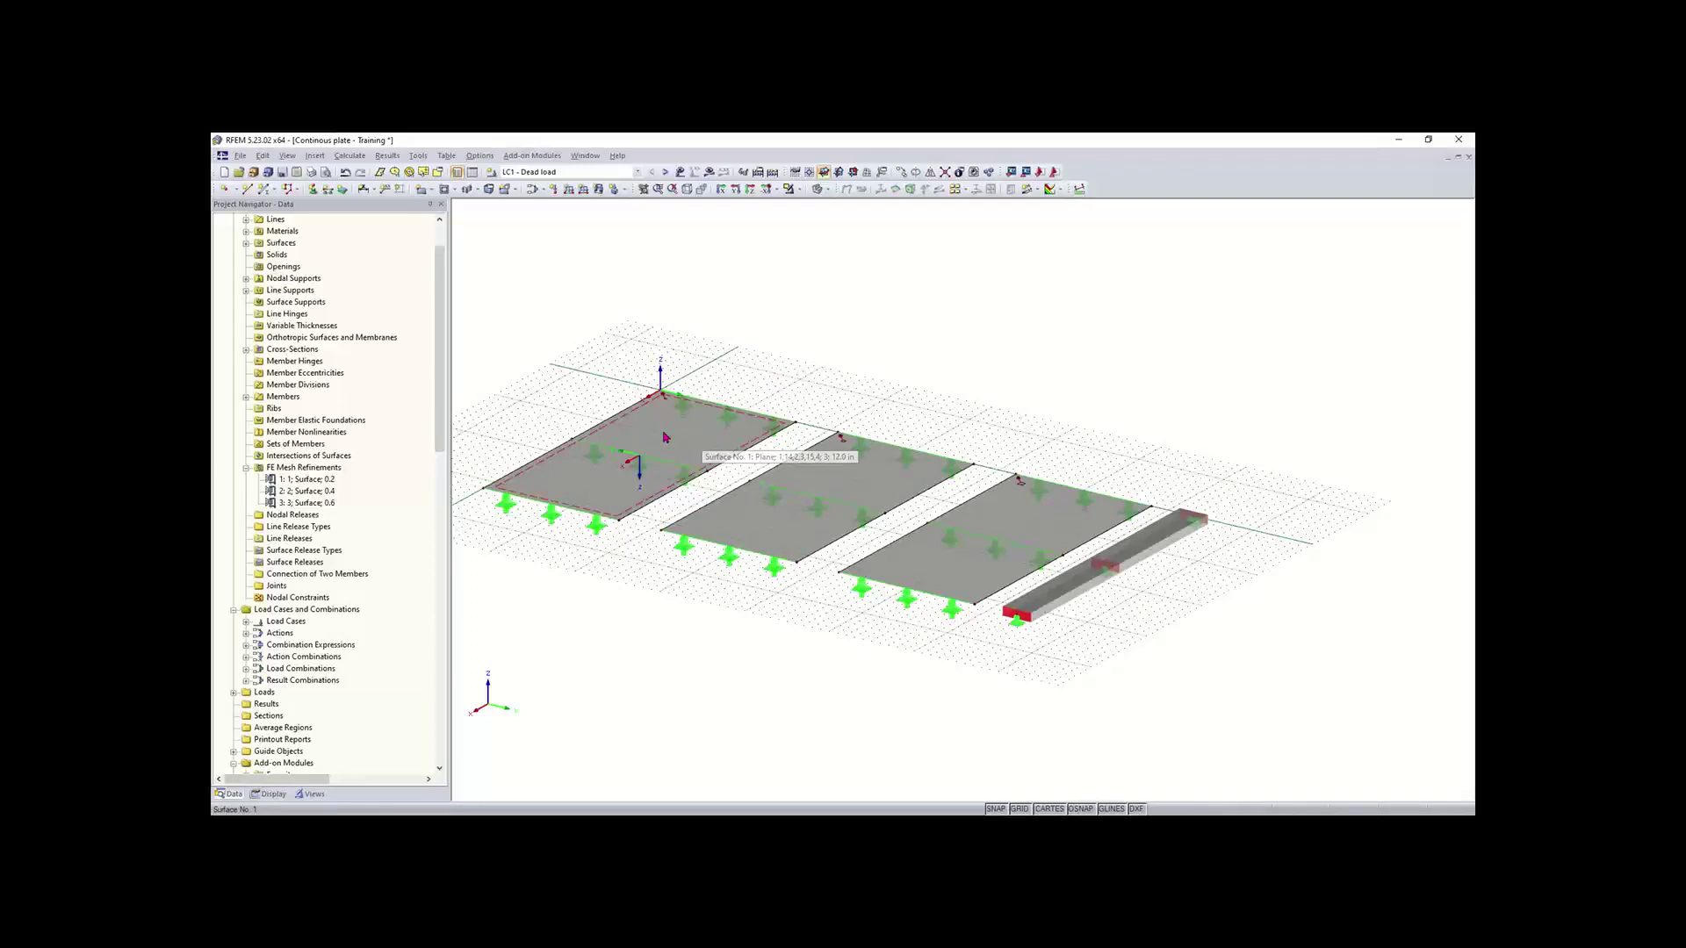
Step: Look through the data tree down to the available add-on modules
scroll(446, 410, "down", 3)
scroll(446, 410, "down", 1)
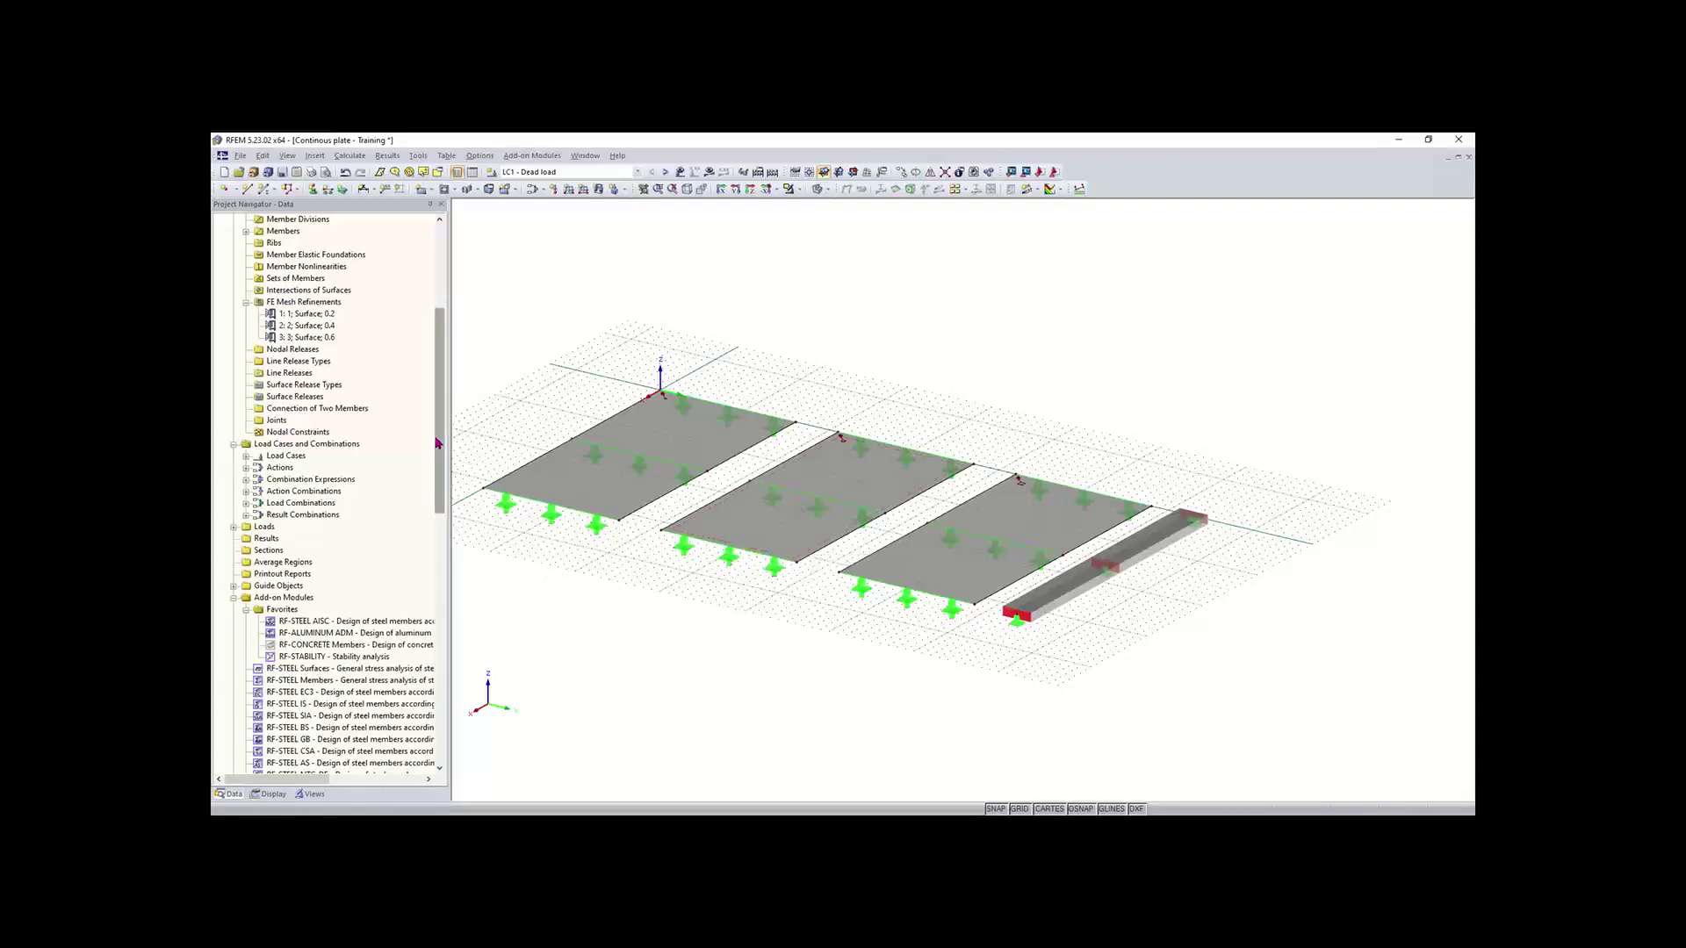
scroll(456, 463, "down", 2)
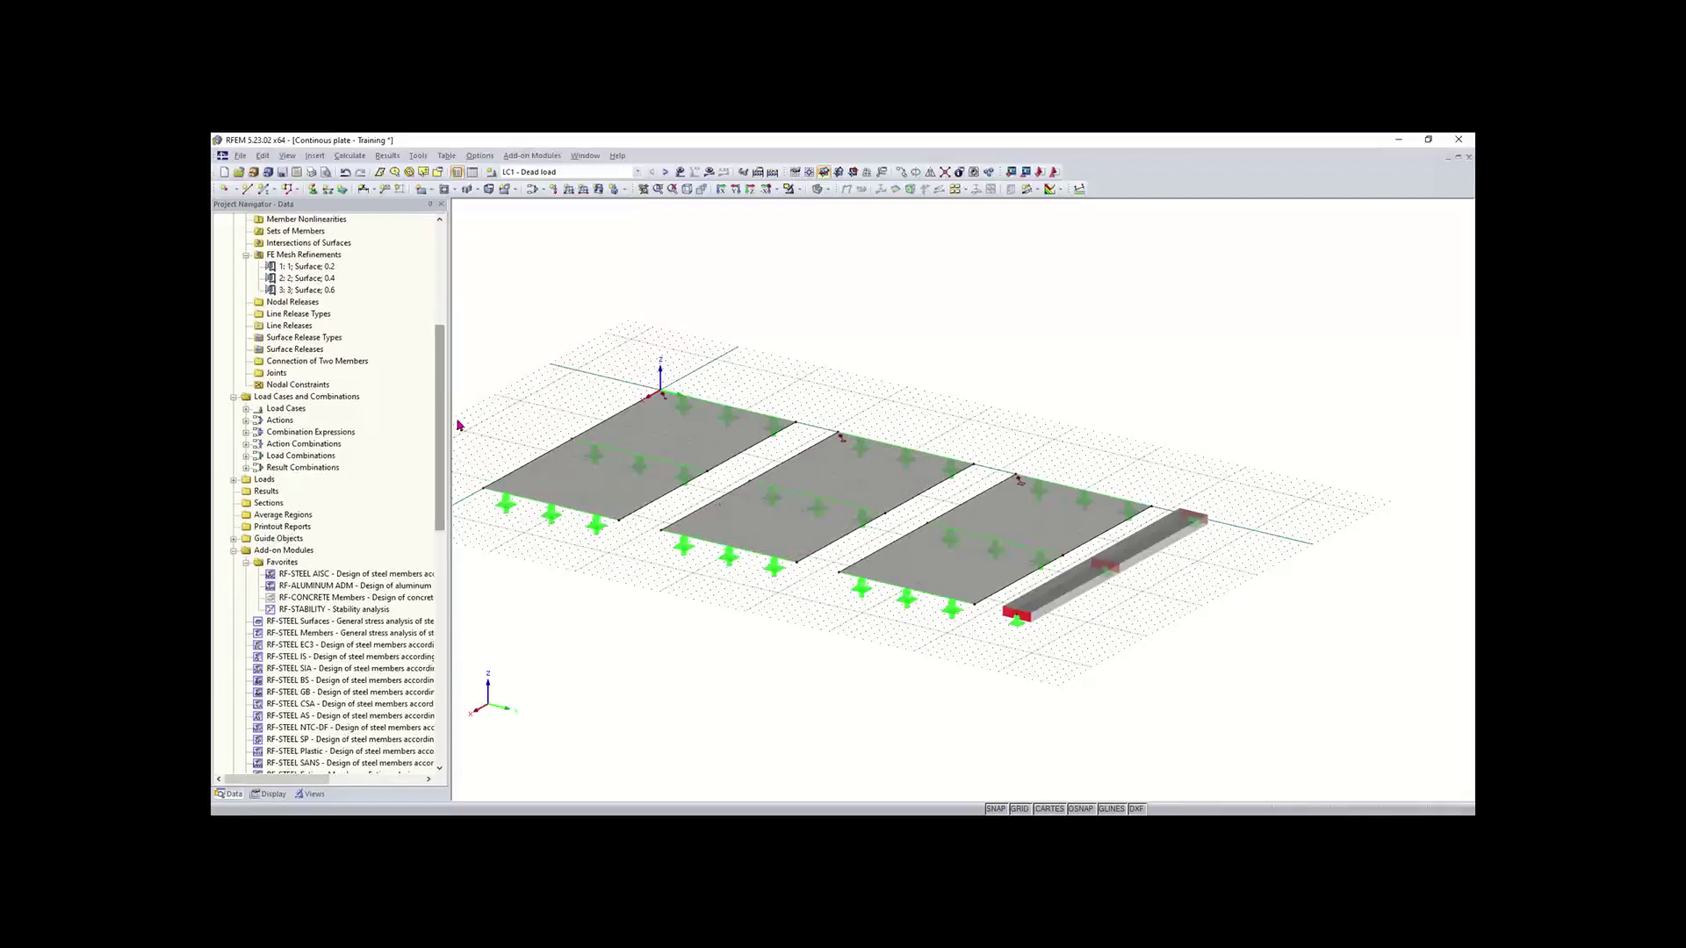
scroll(440, 418, "down", 3)
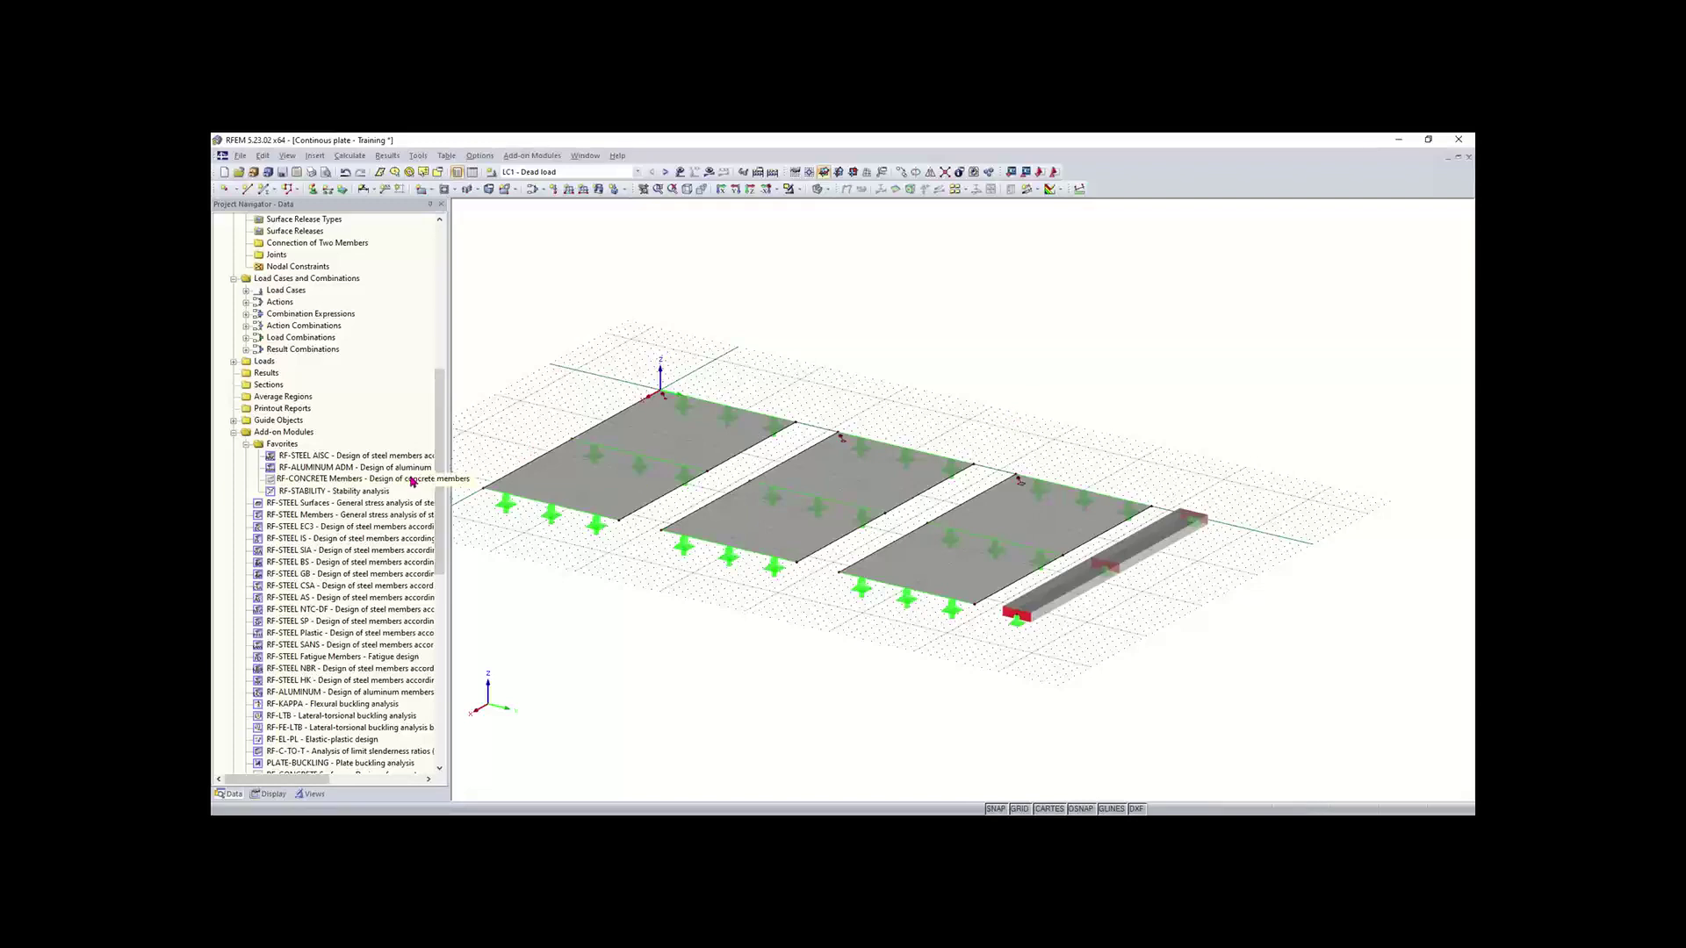
scroll(444, 491, "down", 3)
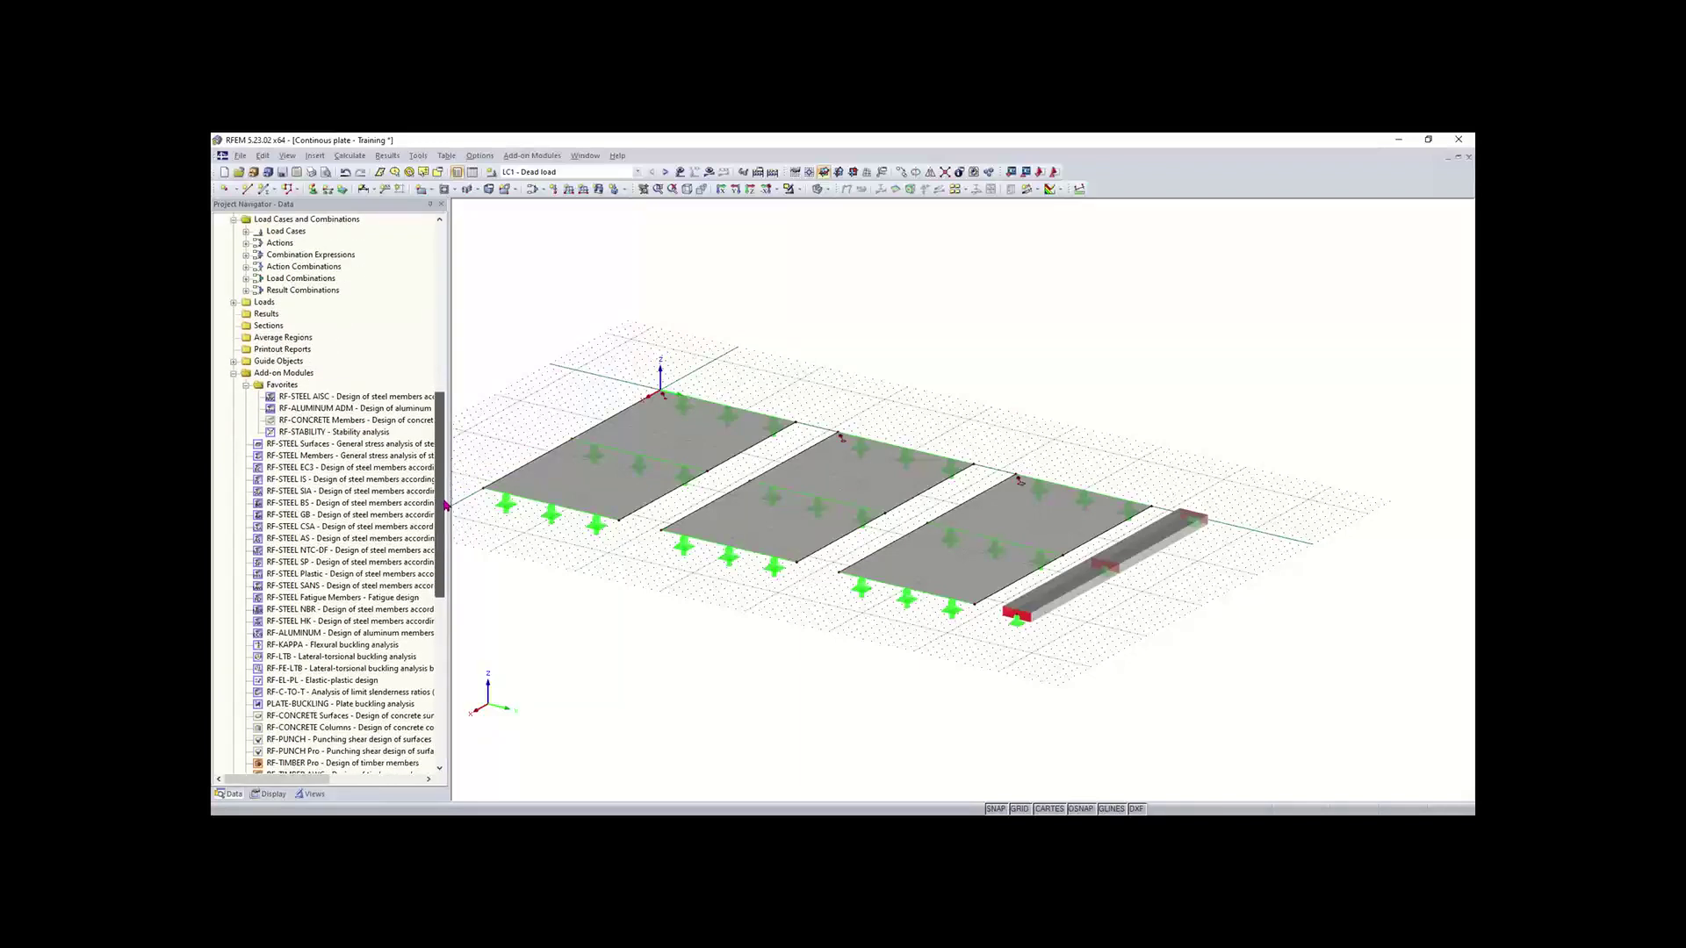
scroll(444, 500, "down", 2)
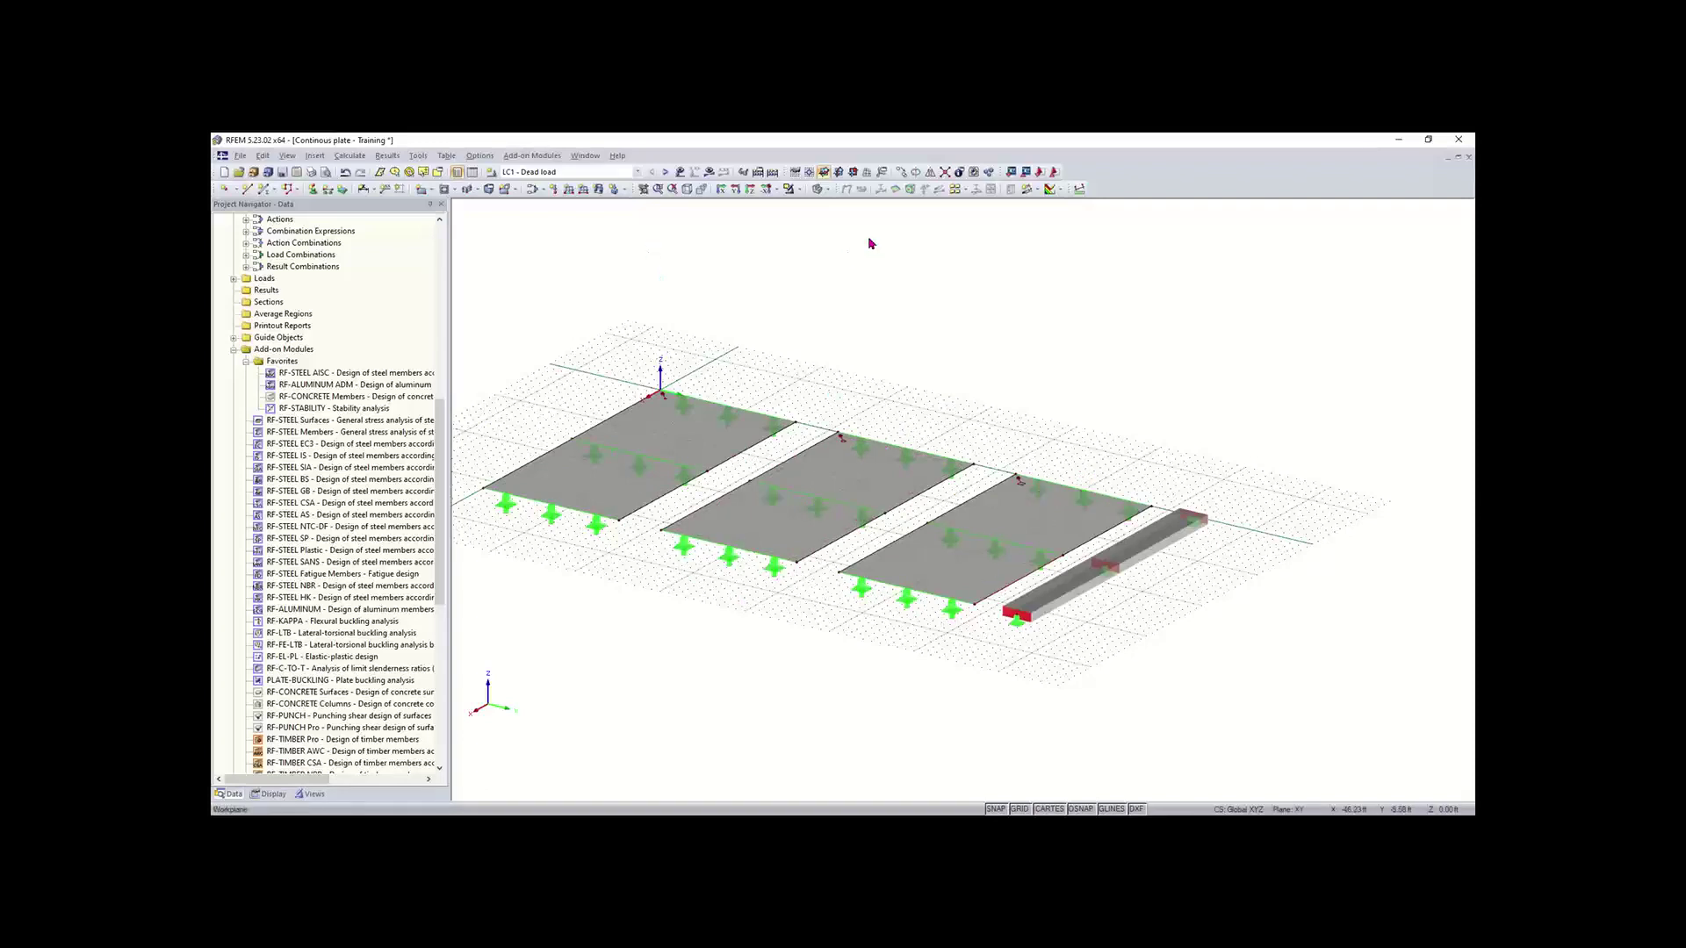
Step: Create a surface section named AA via plane through the plate farthest from the beam, from (32, 8, 0) to (0, 8, 0) ft
left_click(1036, 190)
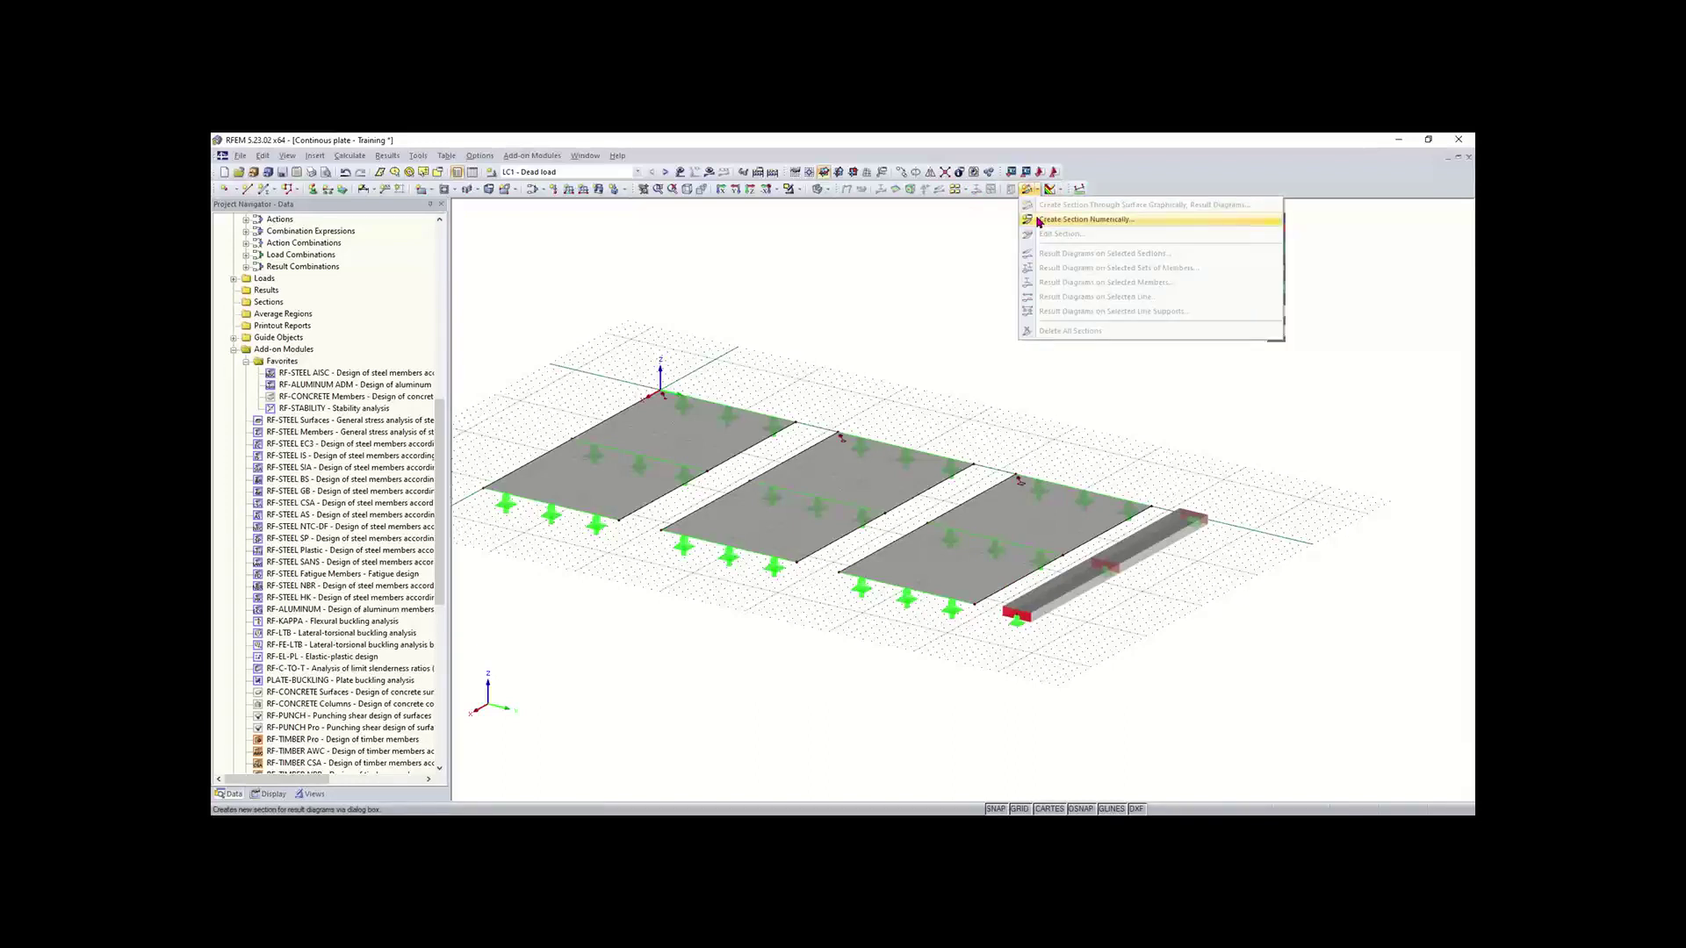
left_click(1039, 220)
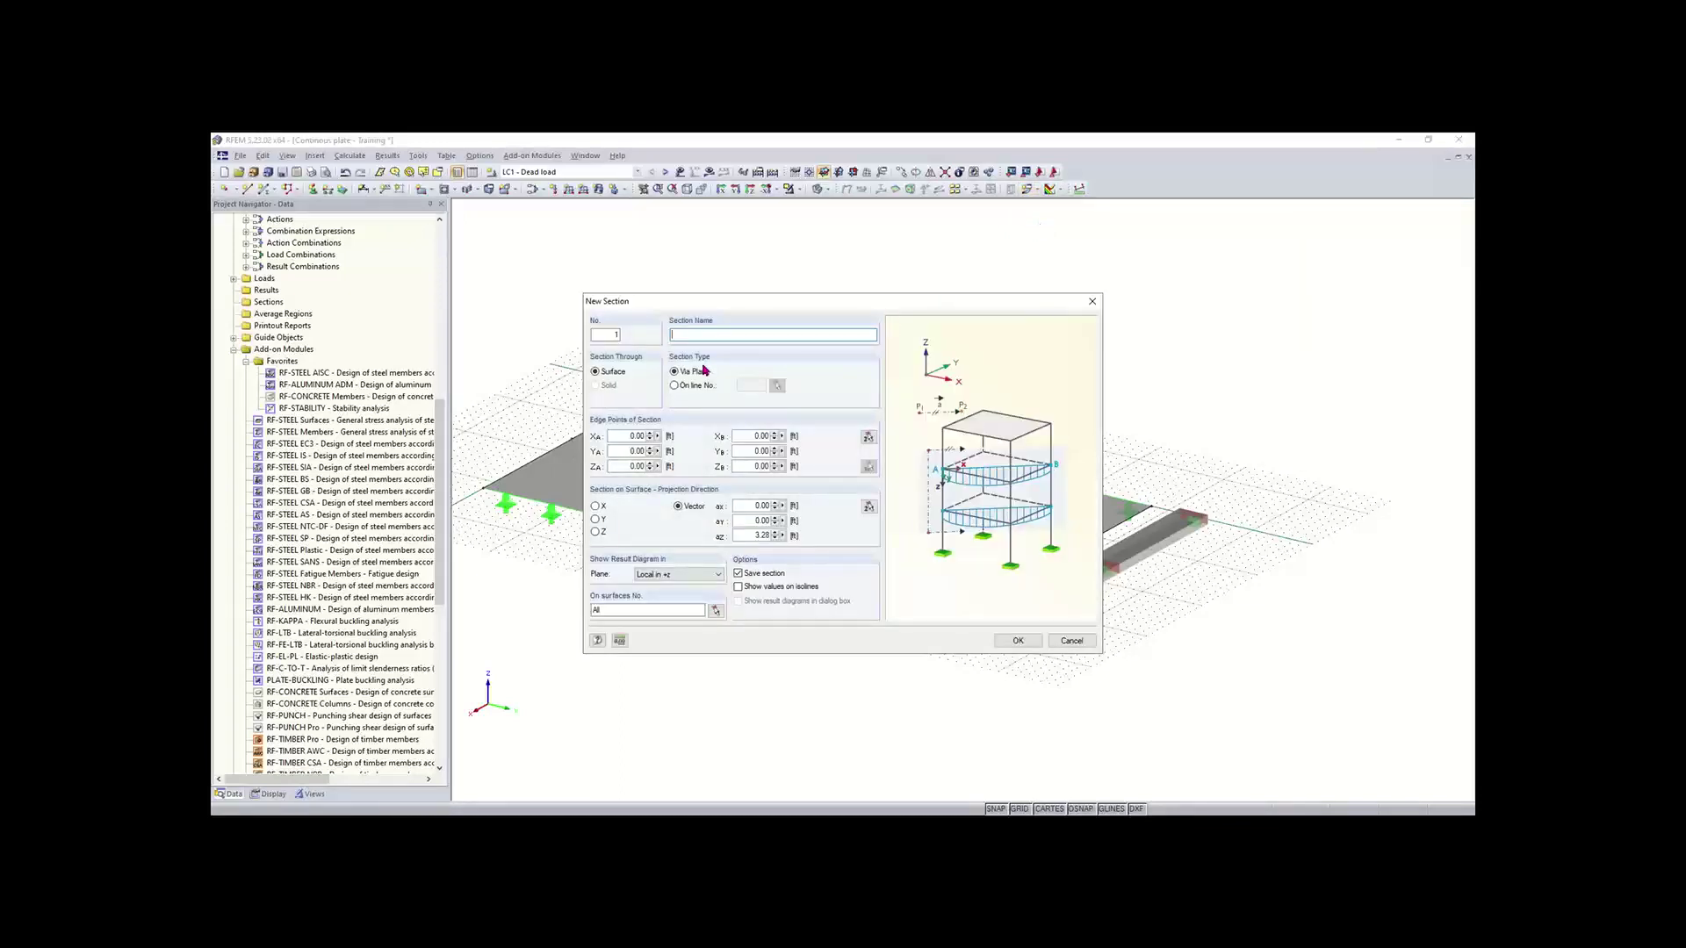
left_click_drag(736, 306, 705, 278)
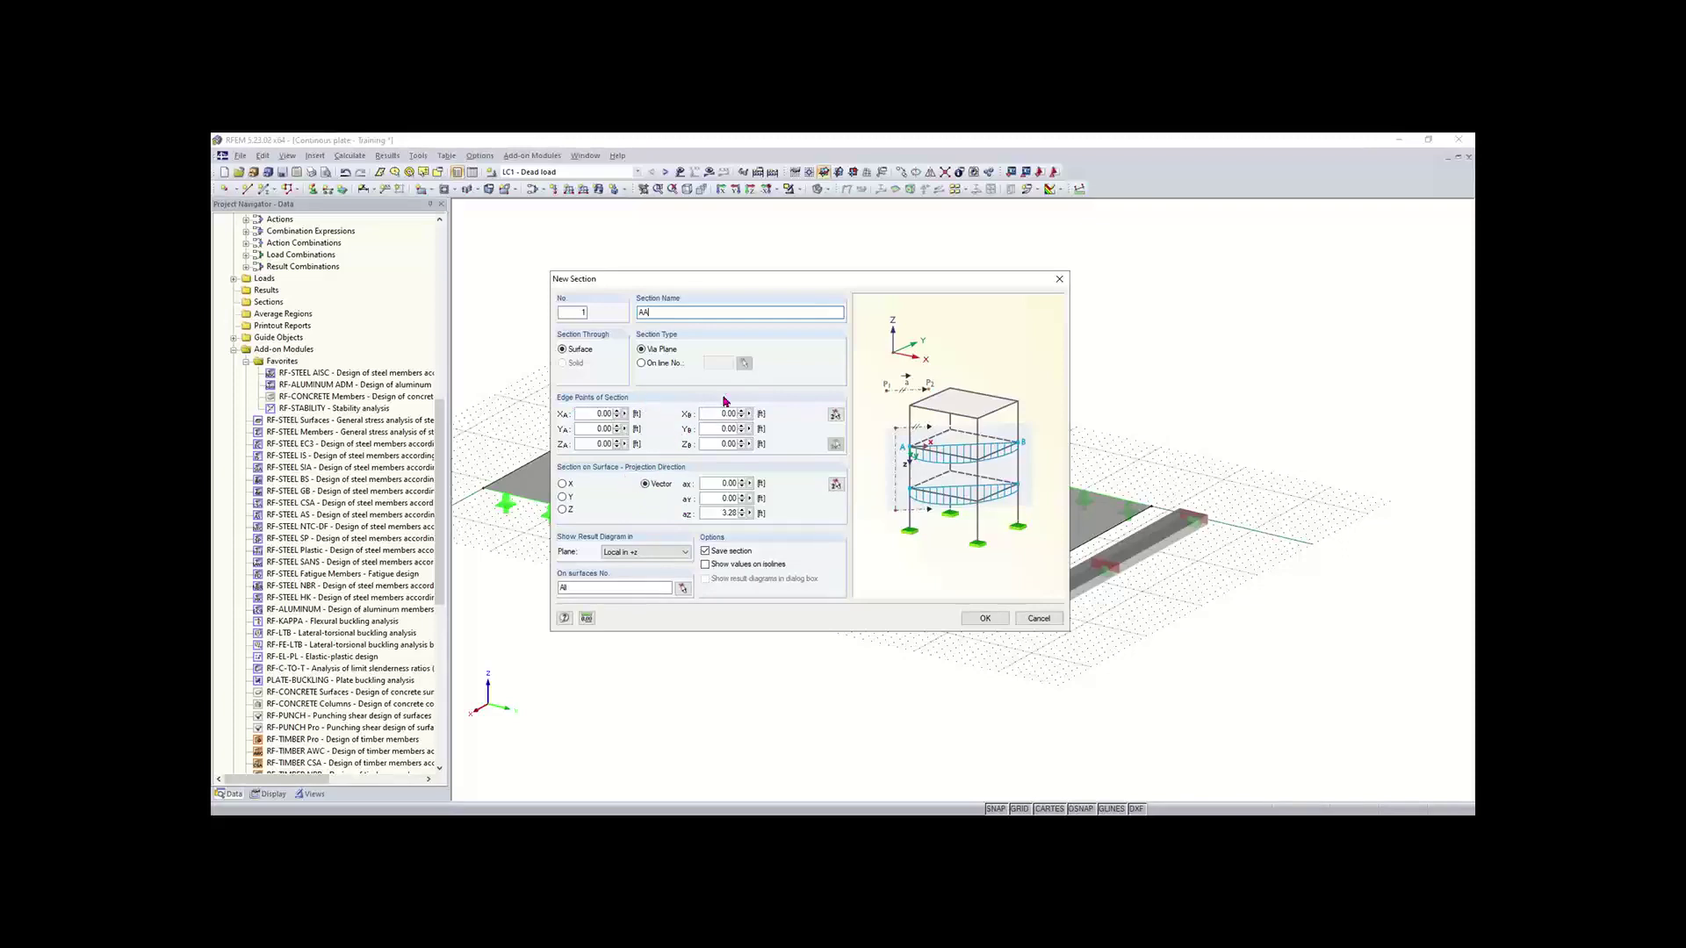
left_click(835, 417)
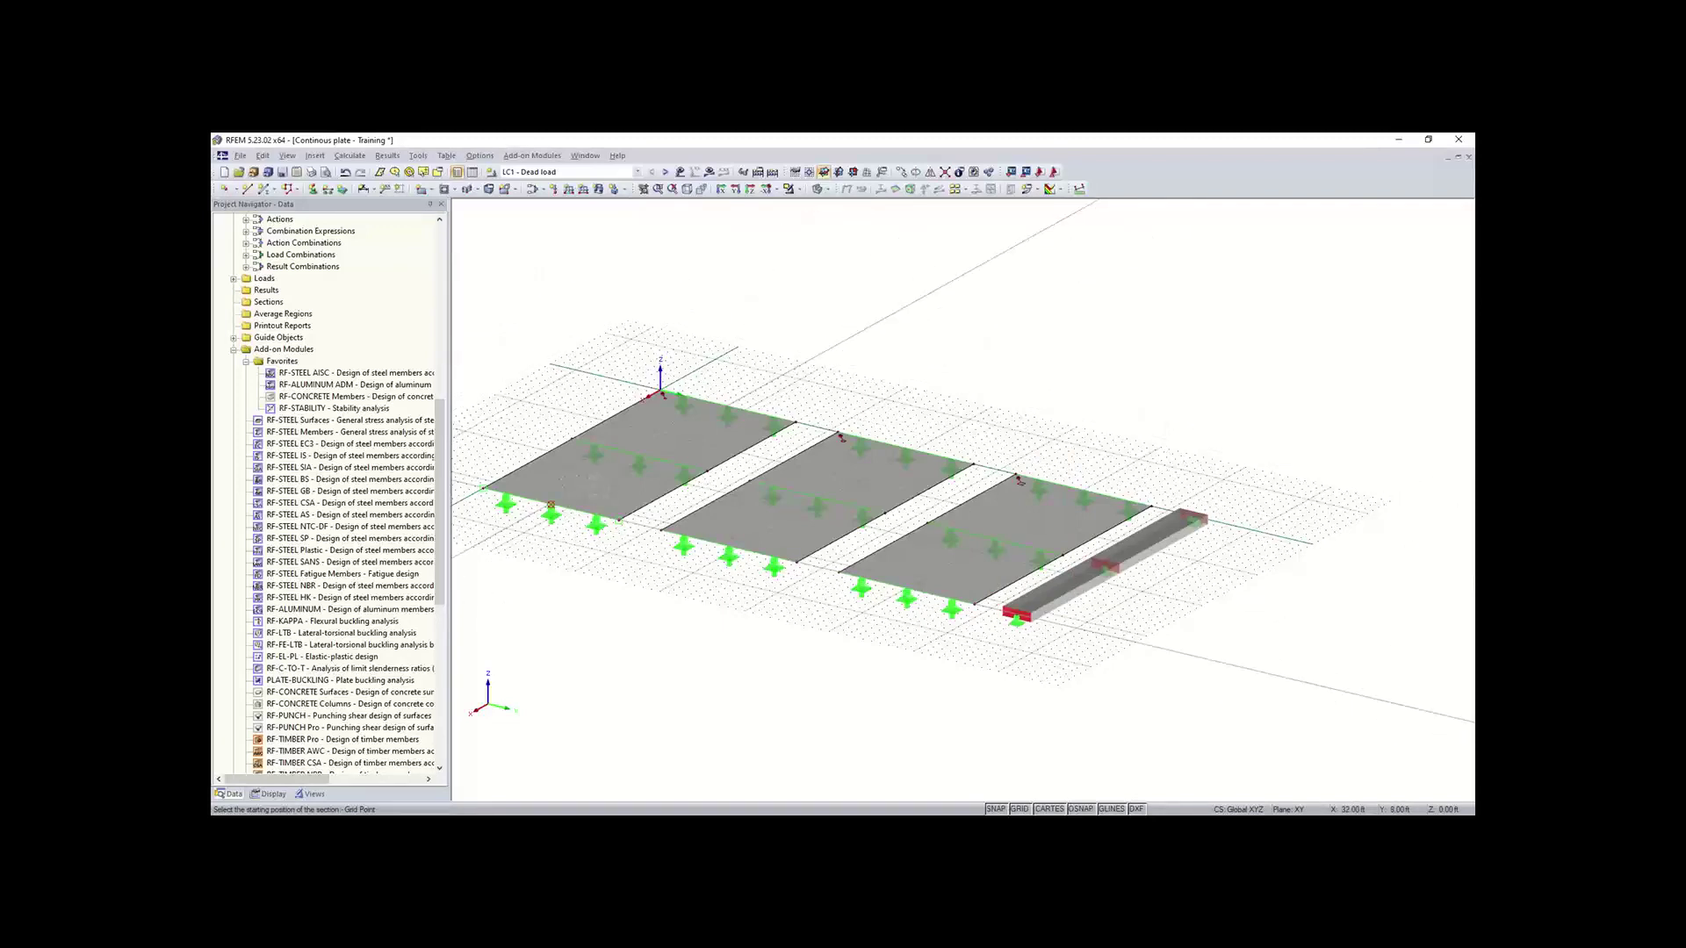
left_click(553, 506)
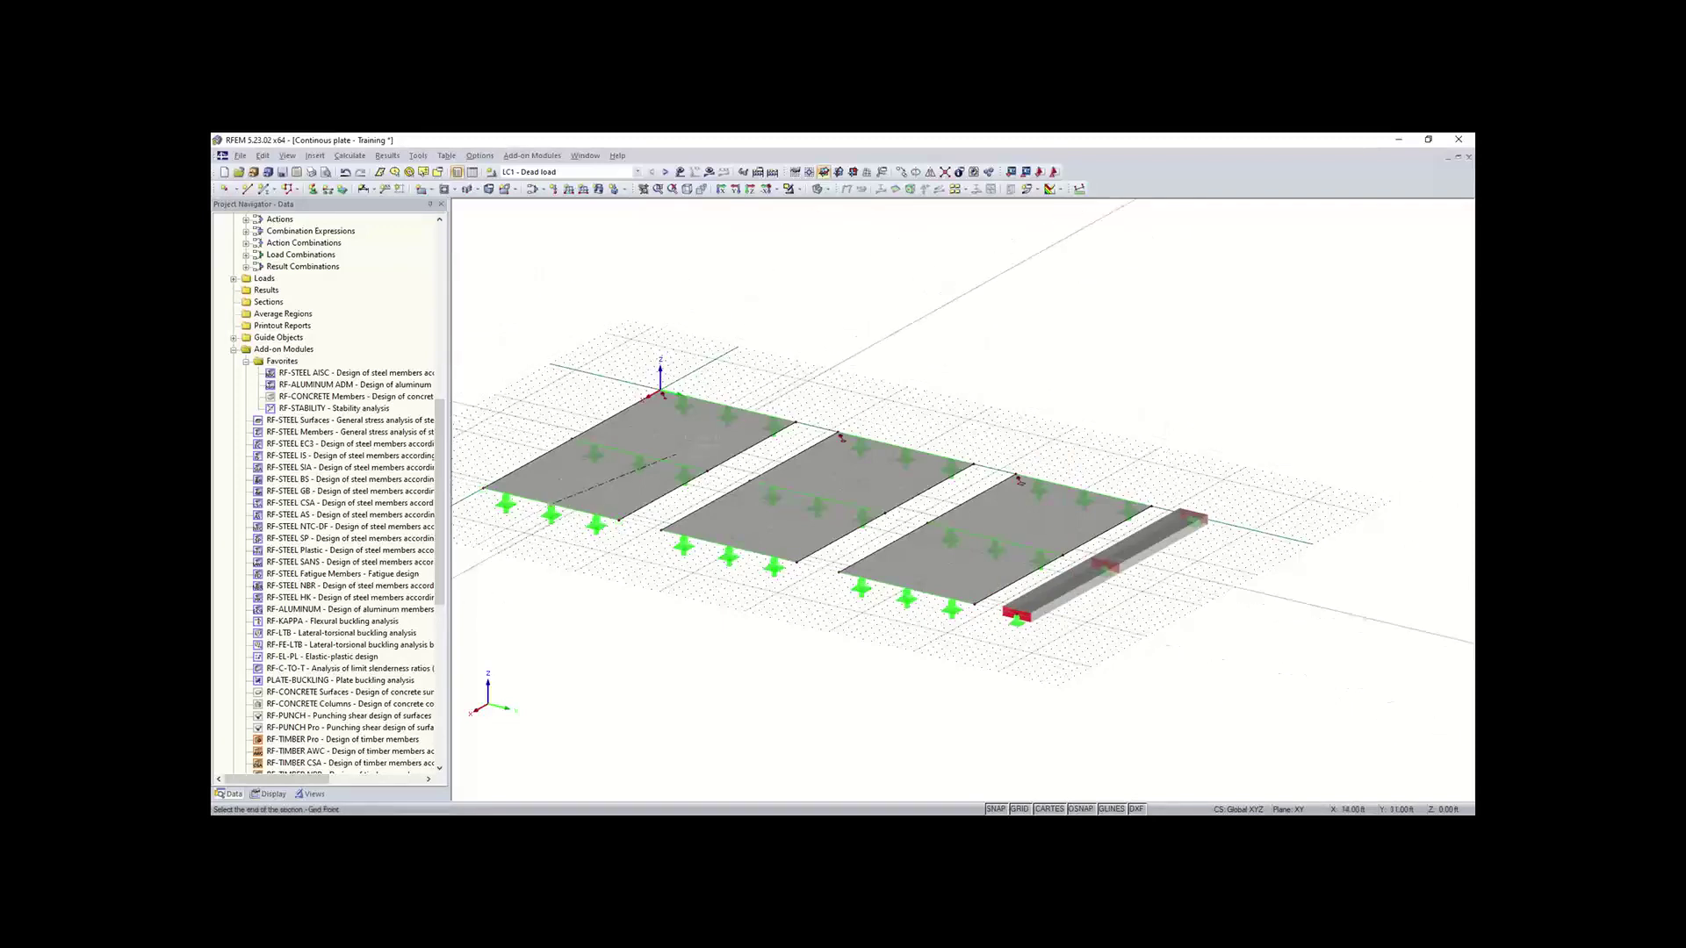
left_click(713, 409)
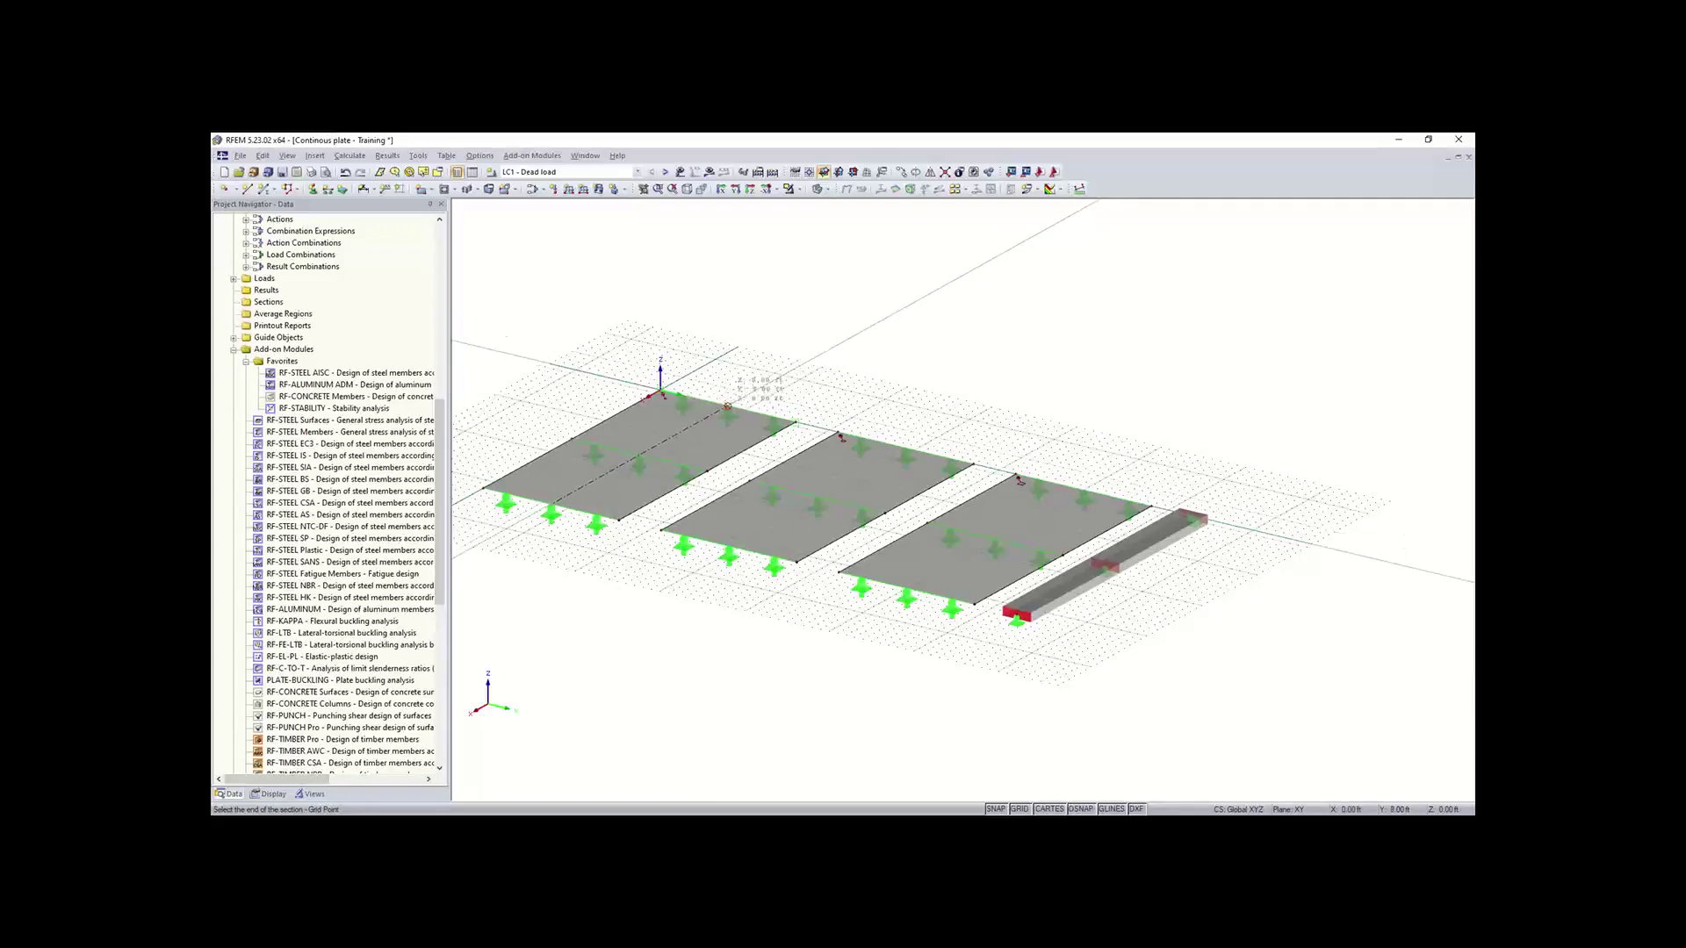
left_click(728, 407)
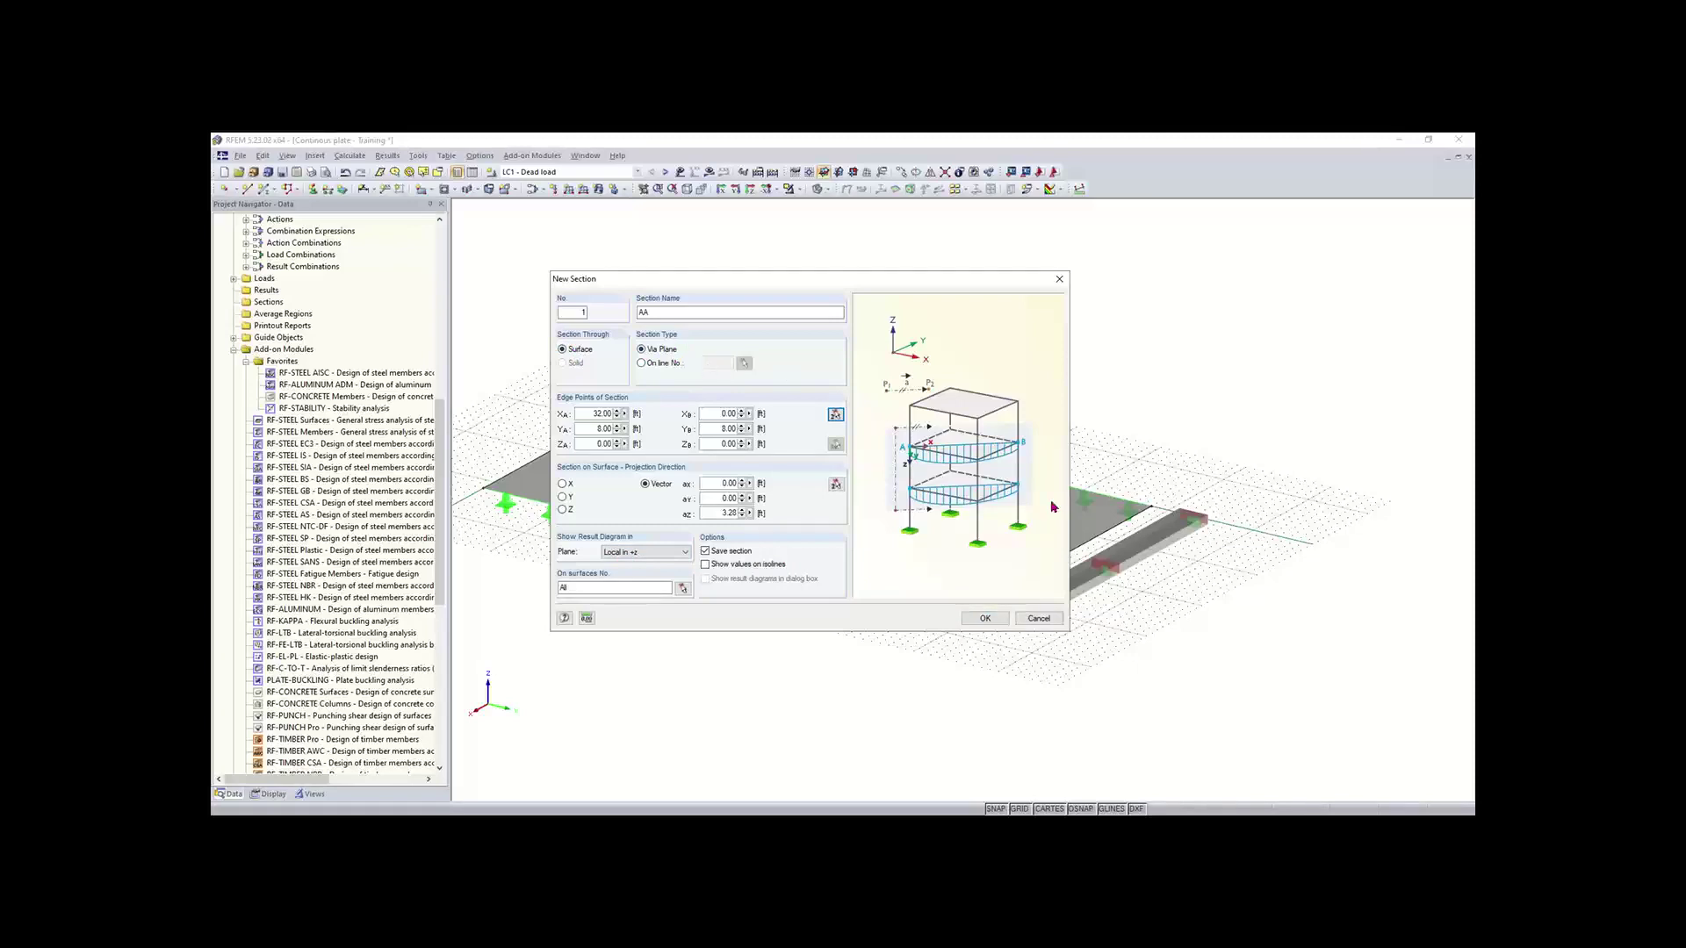
left_click(983, 618)
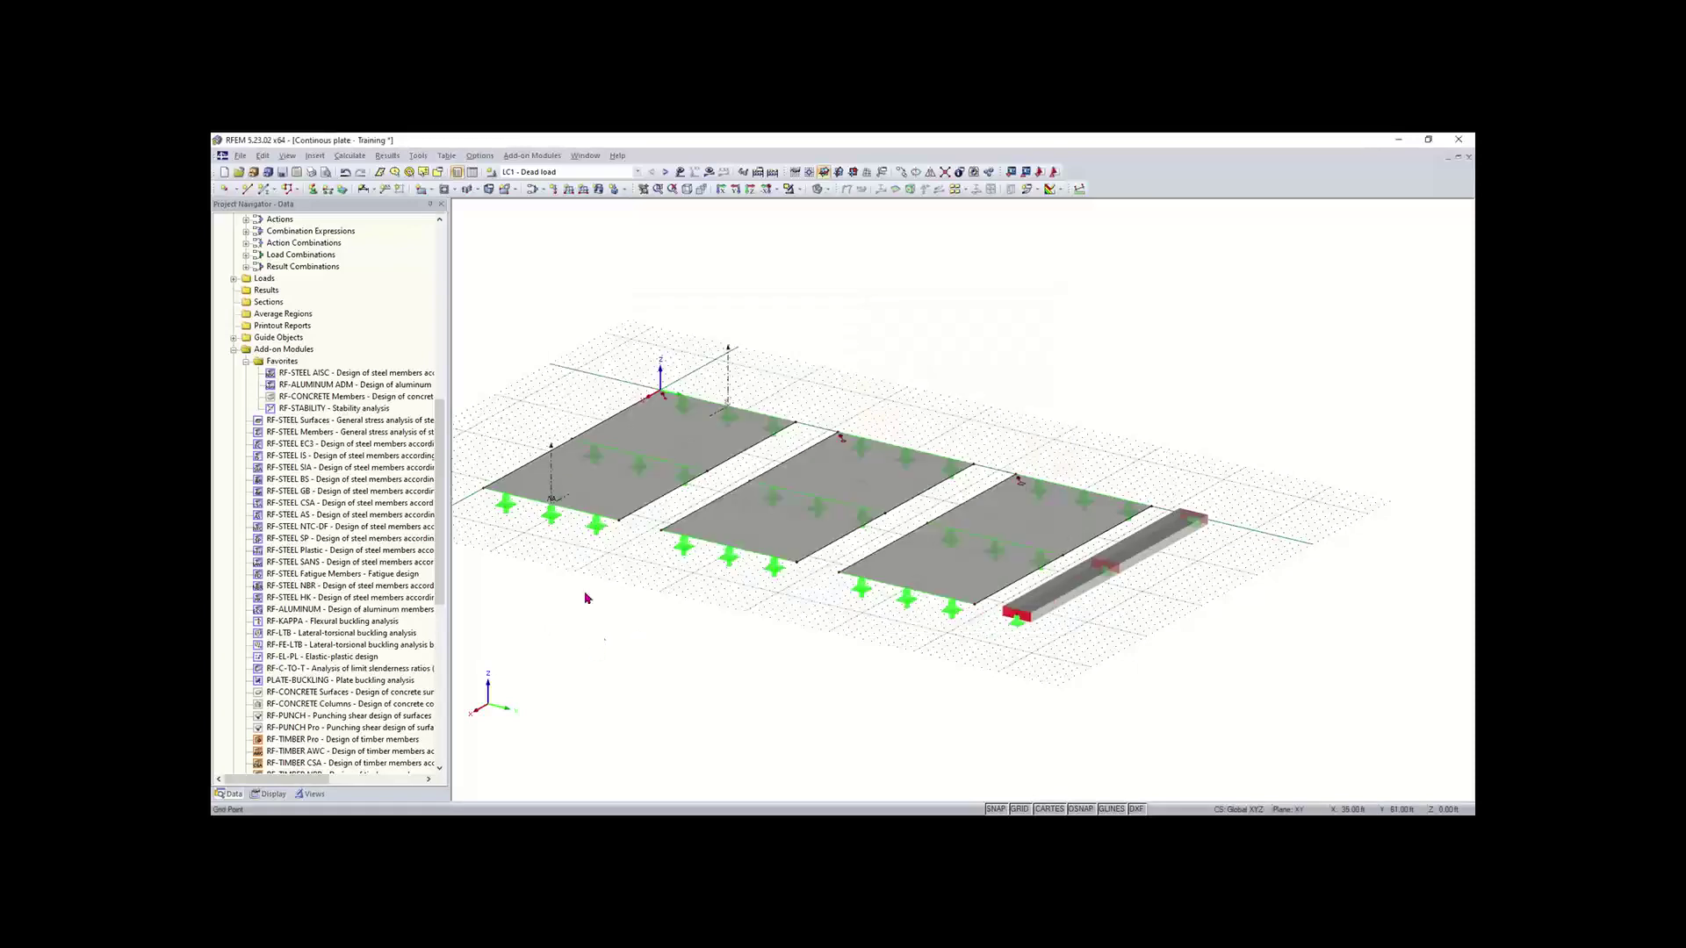
Step: Copy section AA onto the plate nearest the beam at Y 50 ft and onto the middle plate at Y 29 ft
scroll(913, 398, "up", 3)
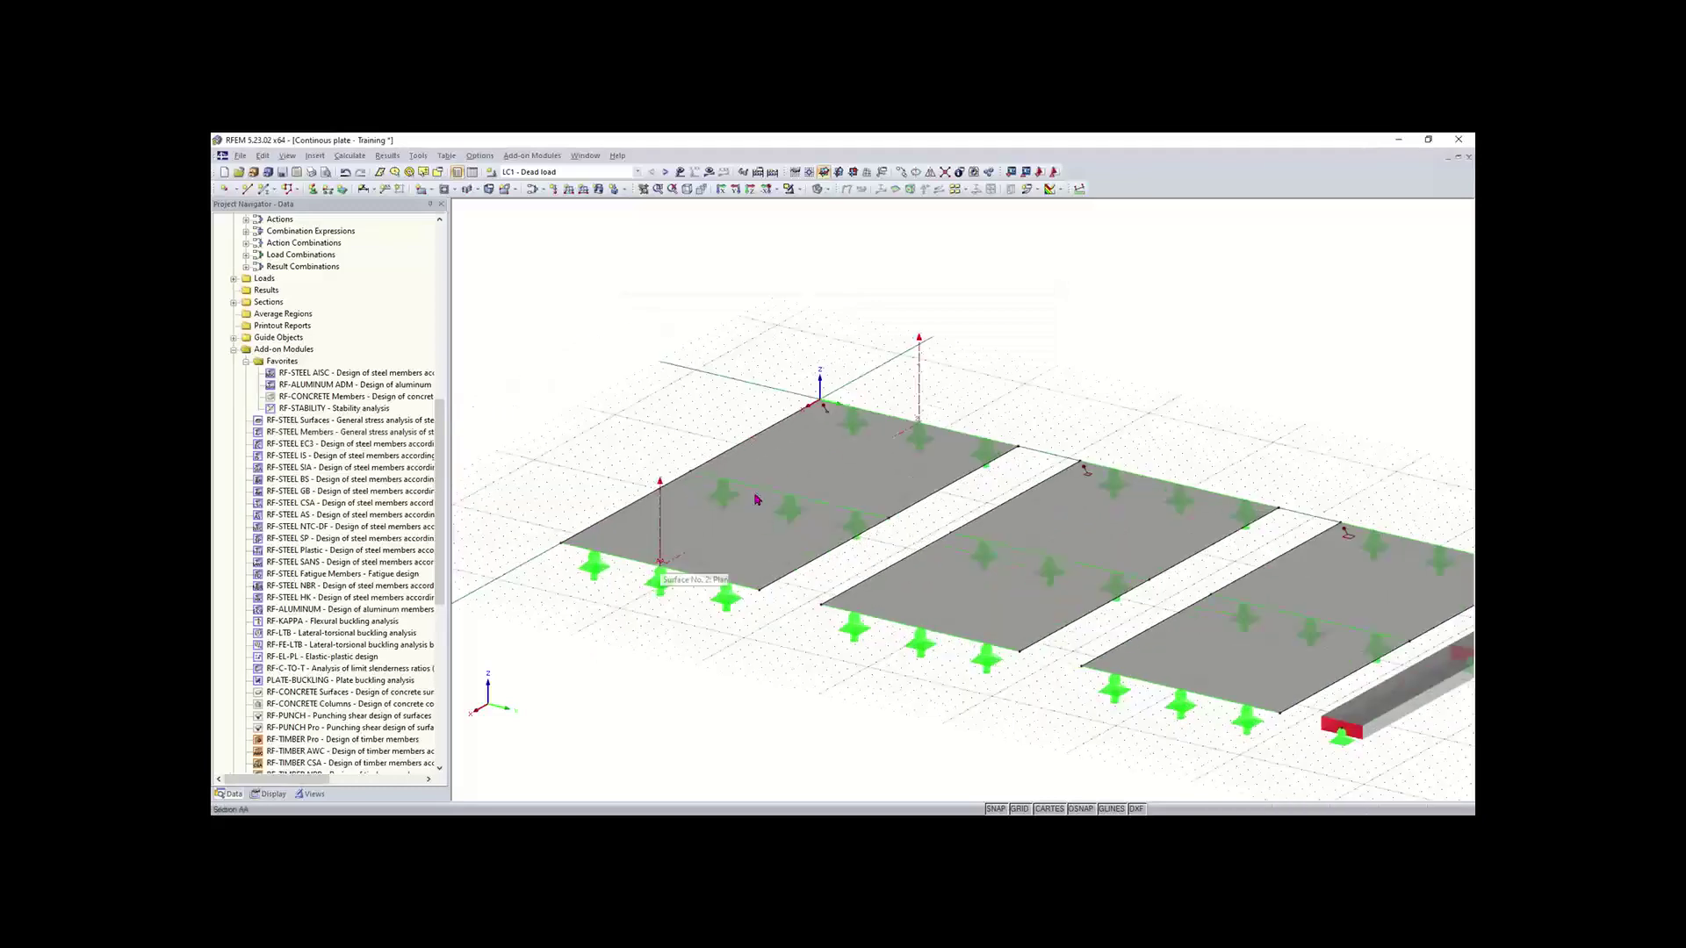
scroll(1112, 467, "down", 1)
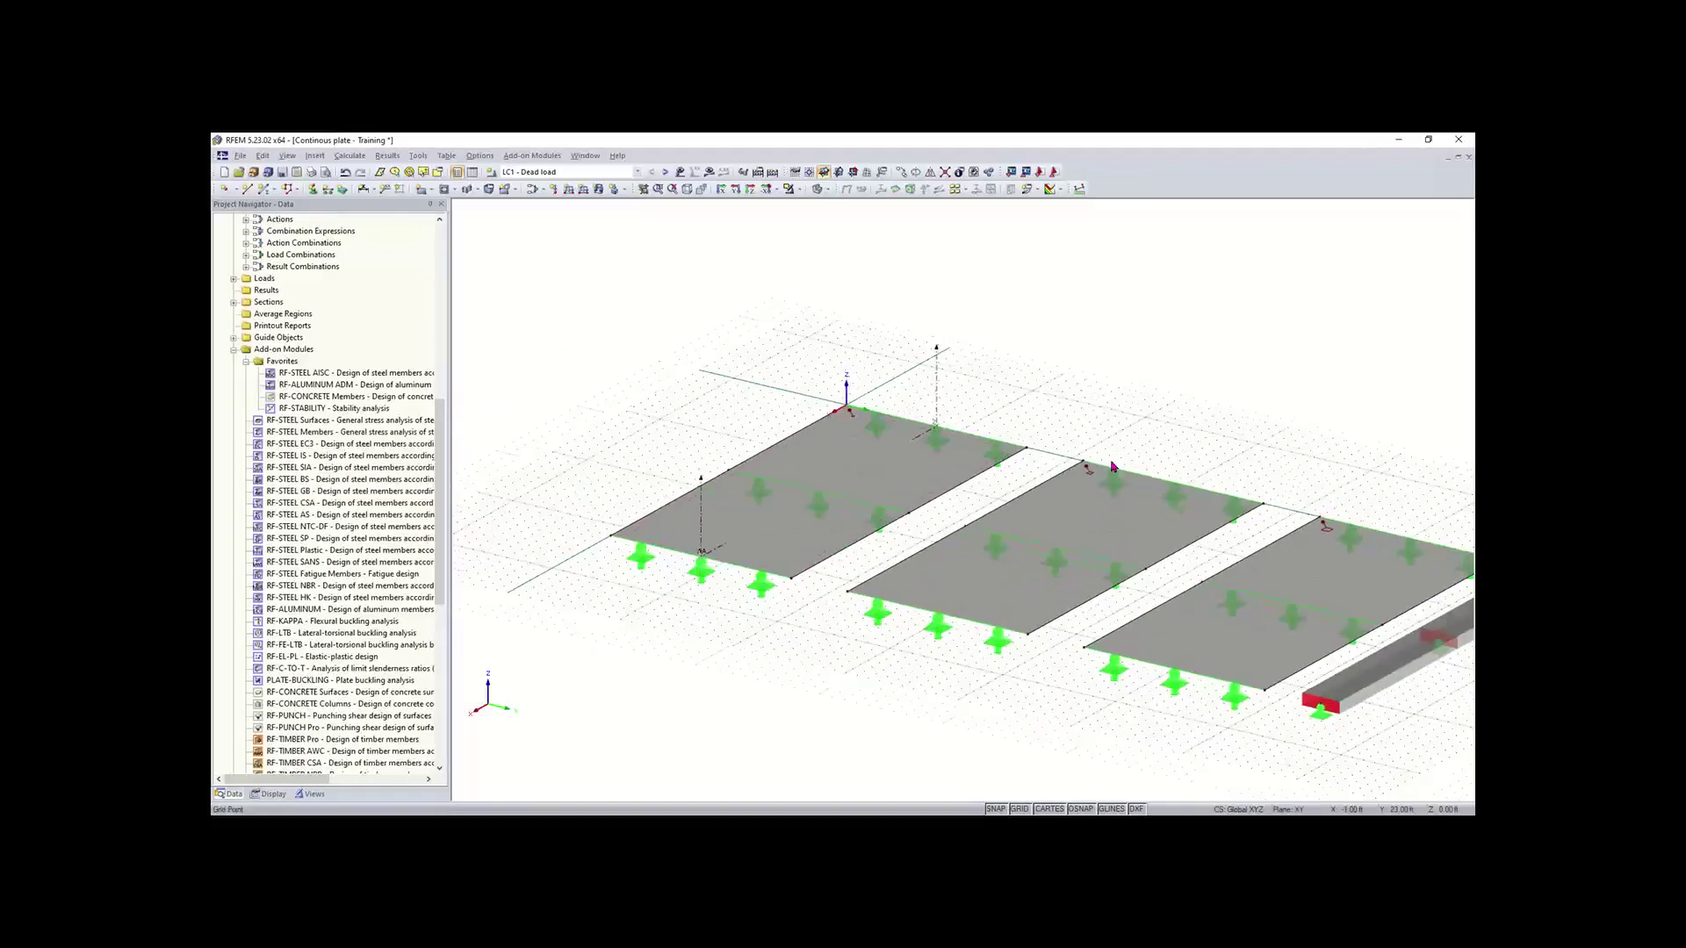
scroll(1078, 422, "down", 1)
middle_click_drag(1080, 421, 940, 398)
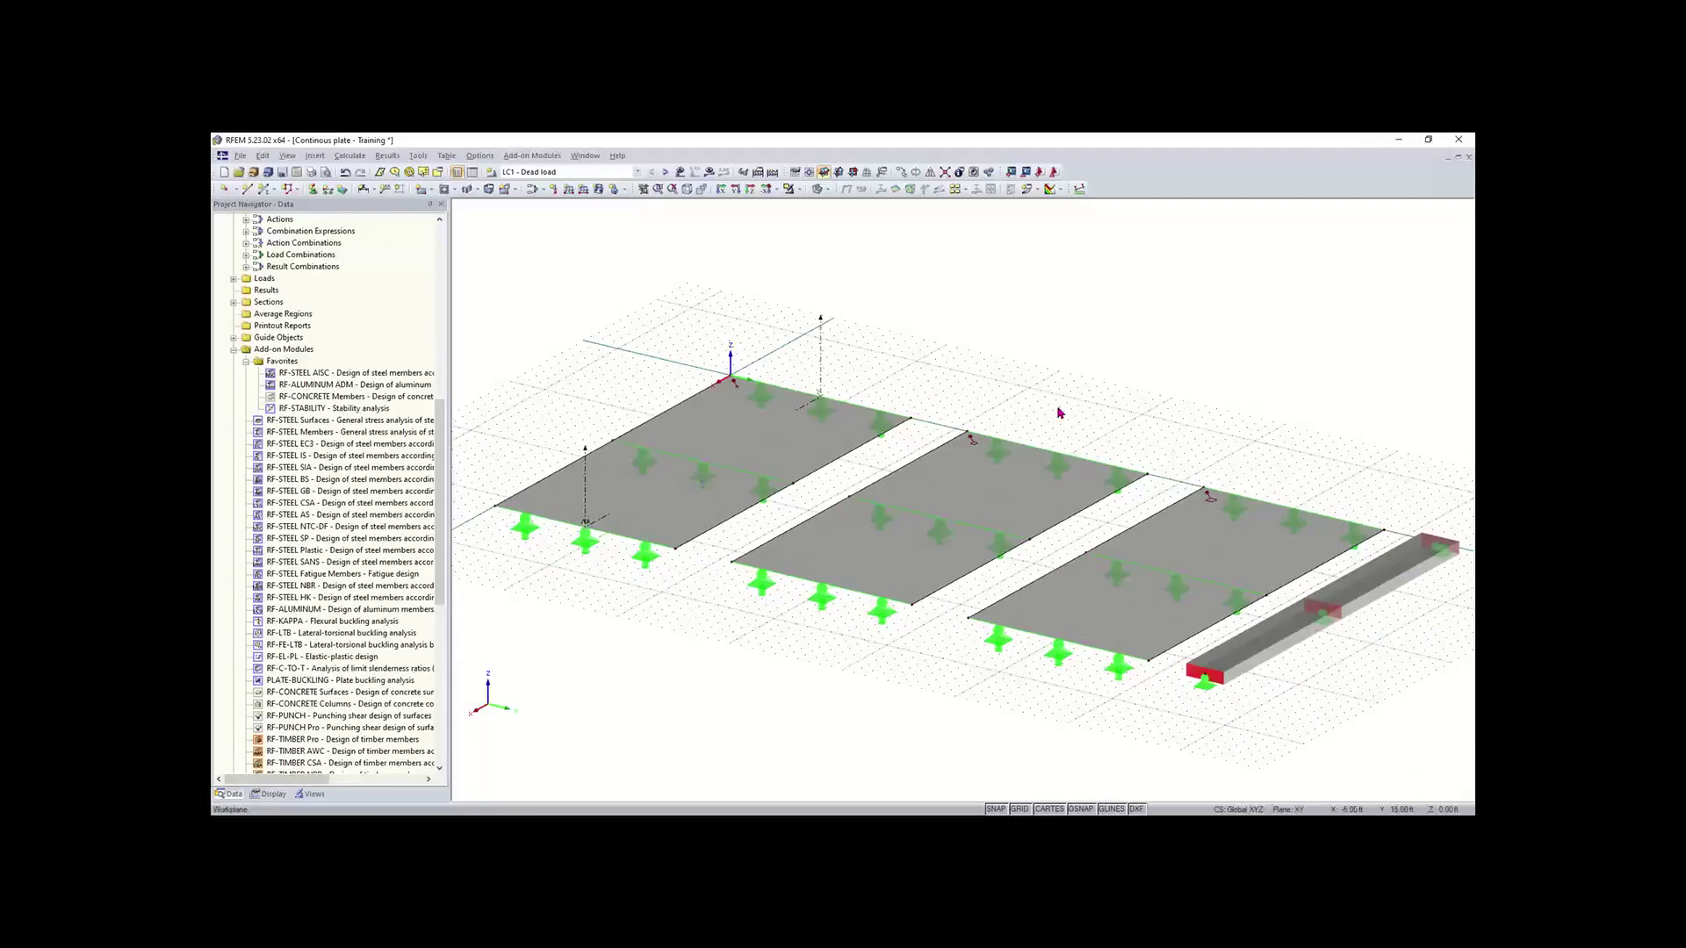
middle_click_drag(1056, 409, 901, 402)
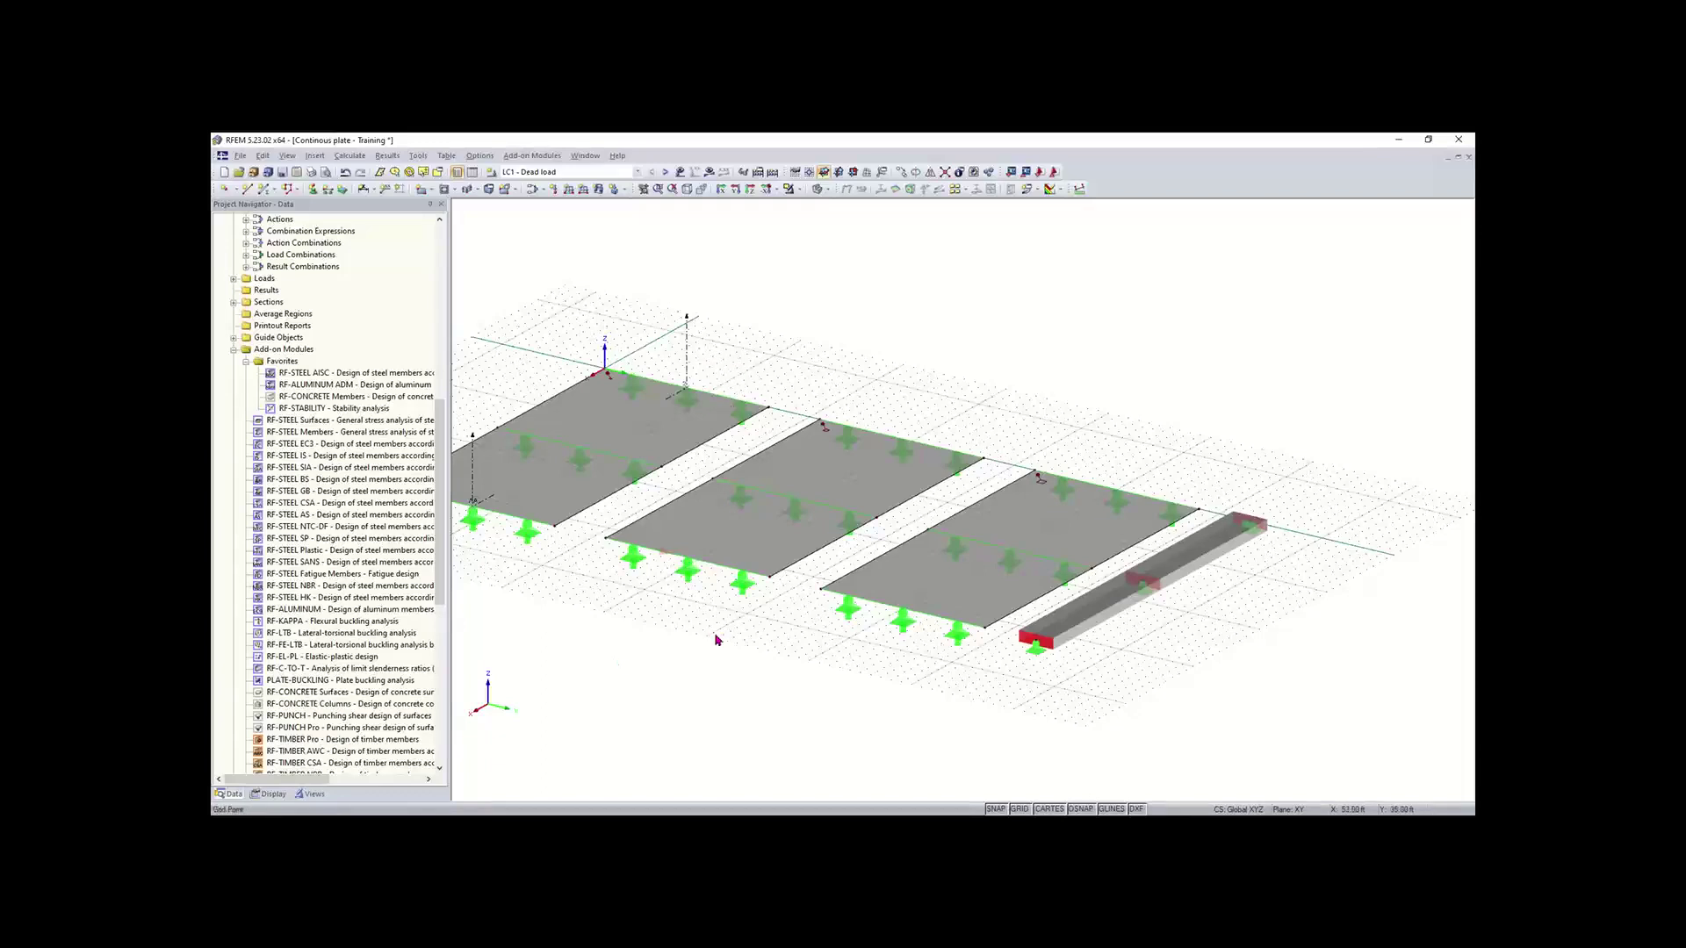
middle_click_drag(713, 670, 755, 685)
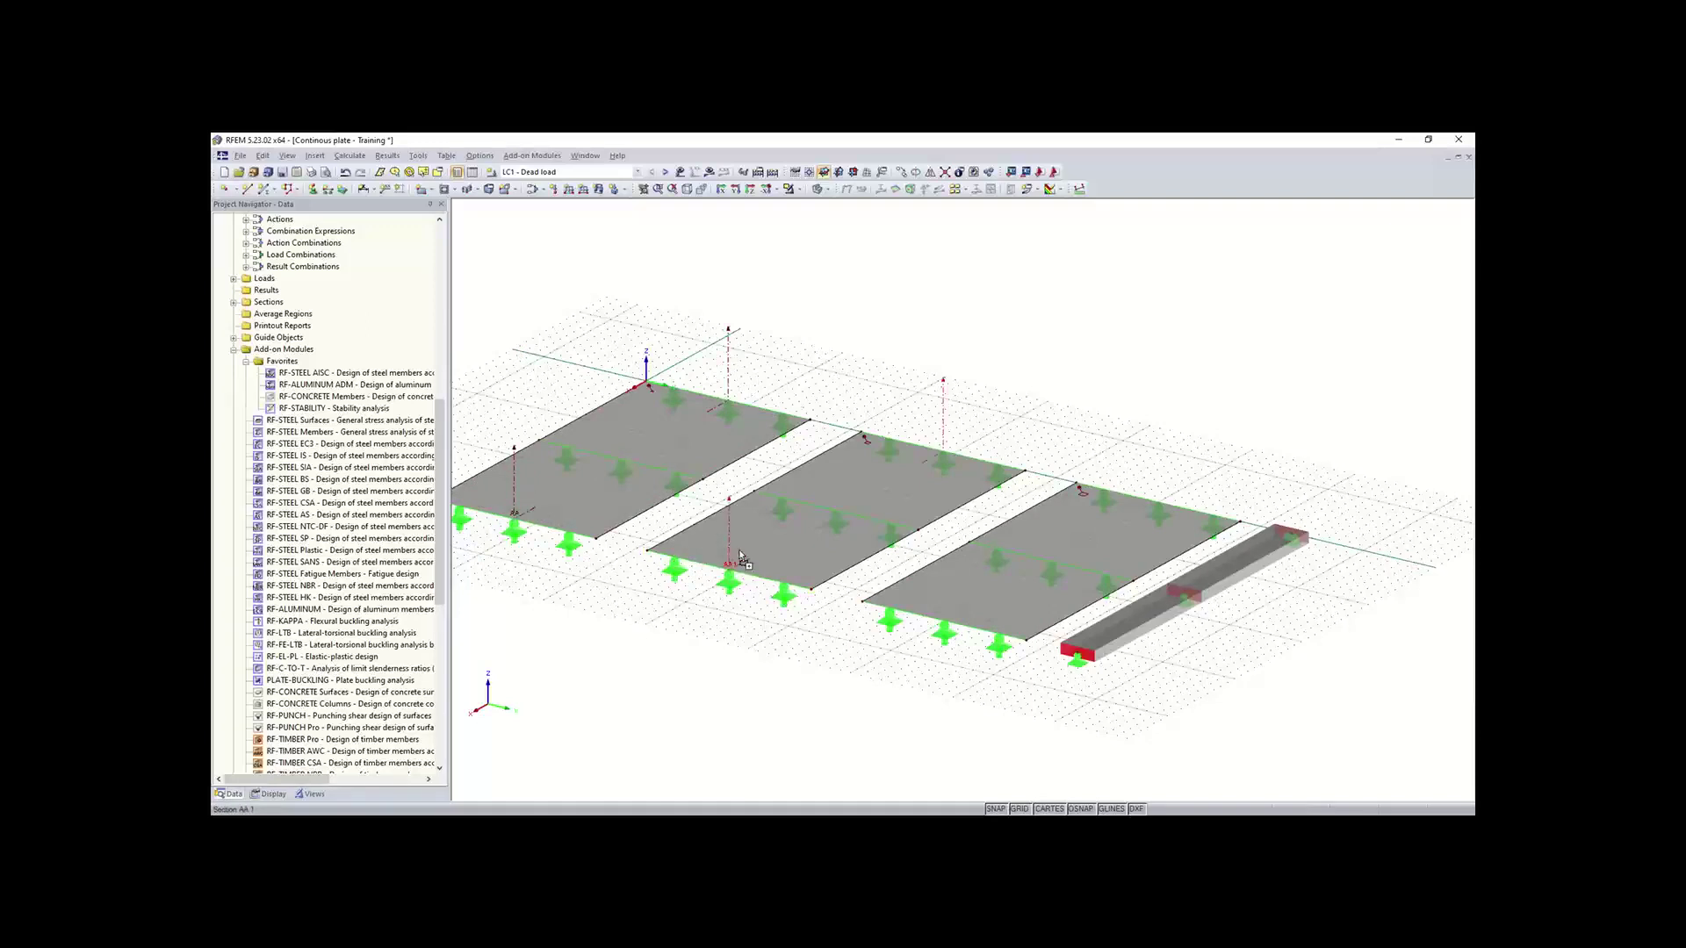
left_click(948, 602)
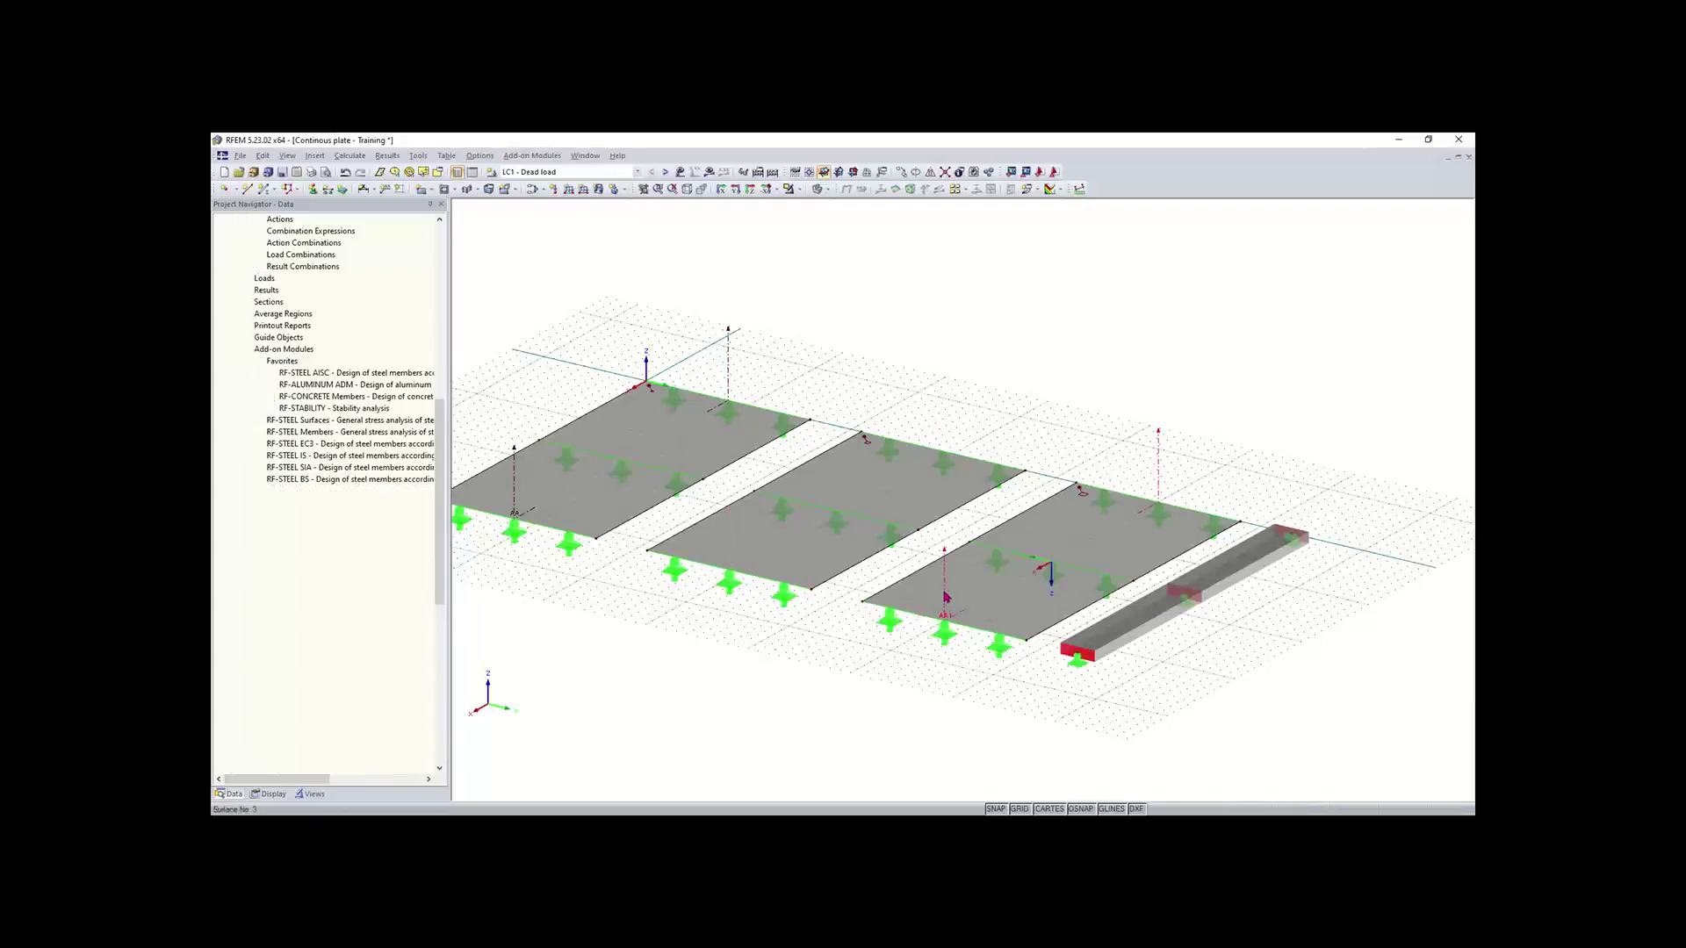
left_click(733, 579)
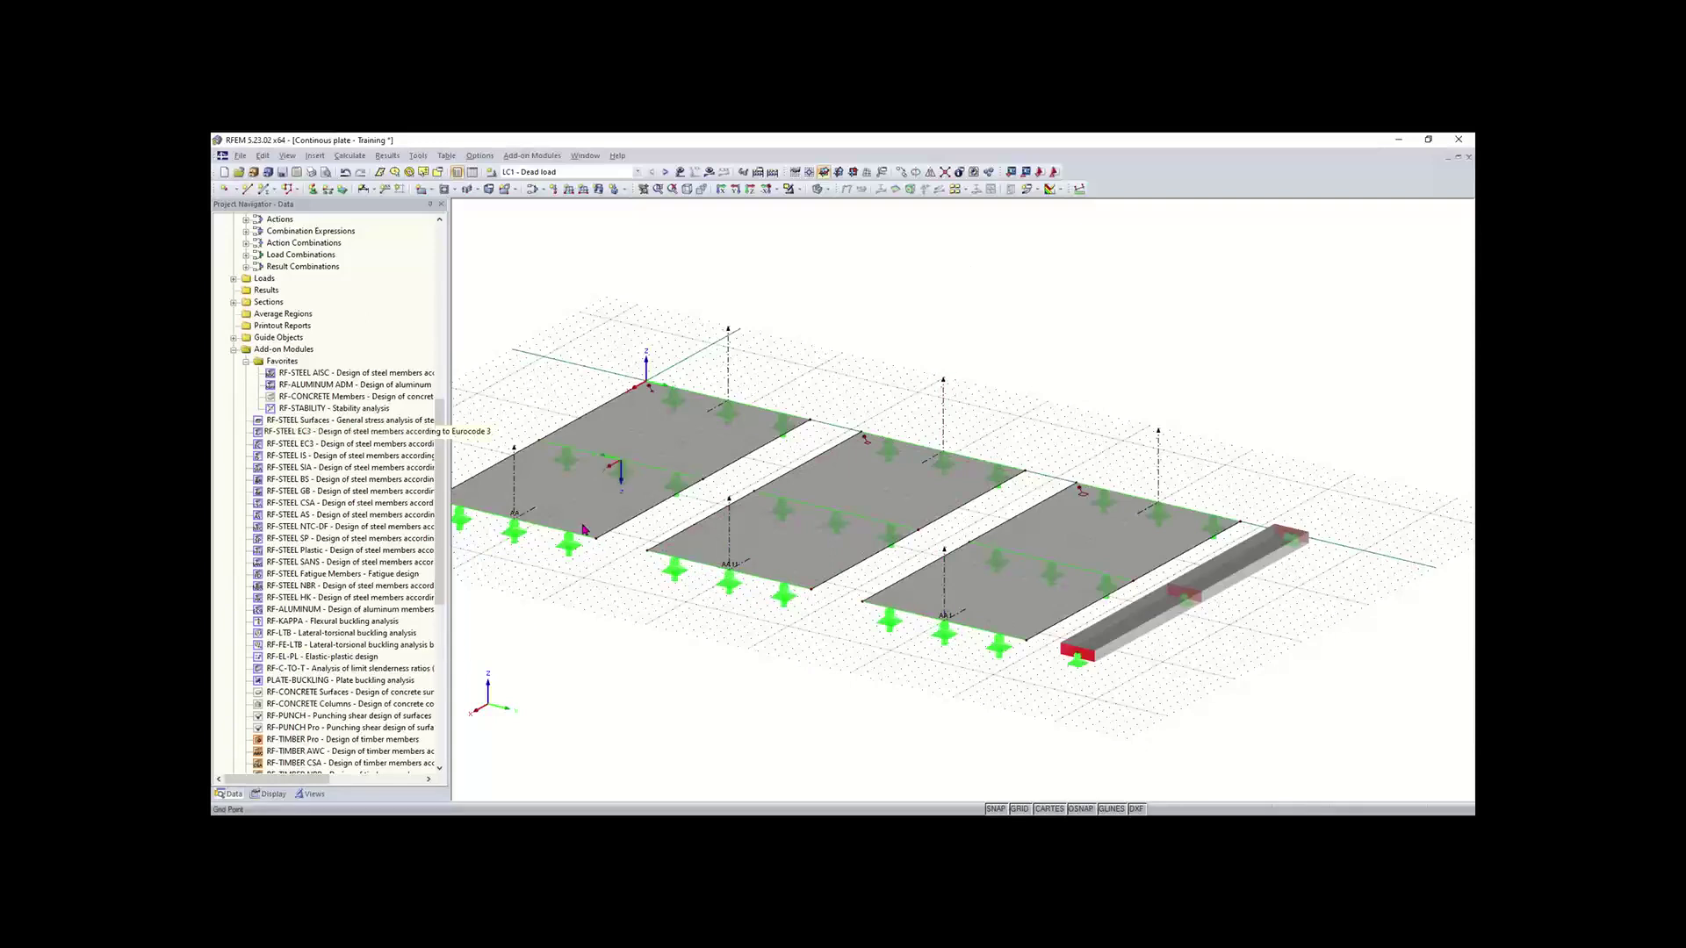
Step: Rename the copied section on the plate nearest the beam, section 2, as AC
scroll(373, 469, "up", 4)
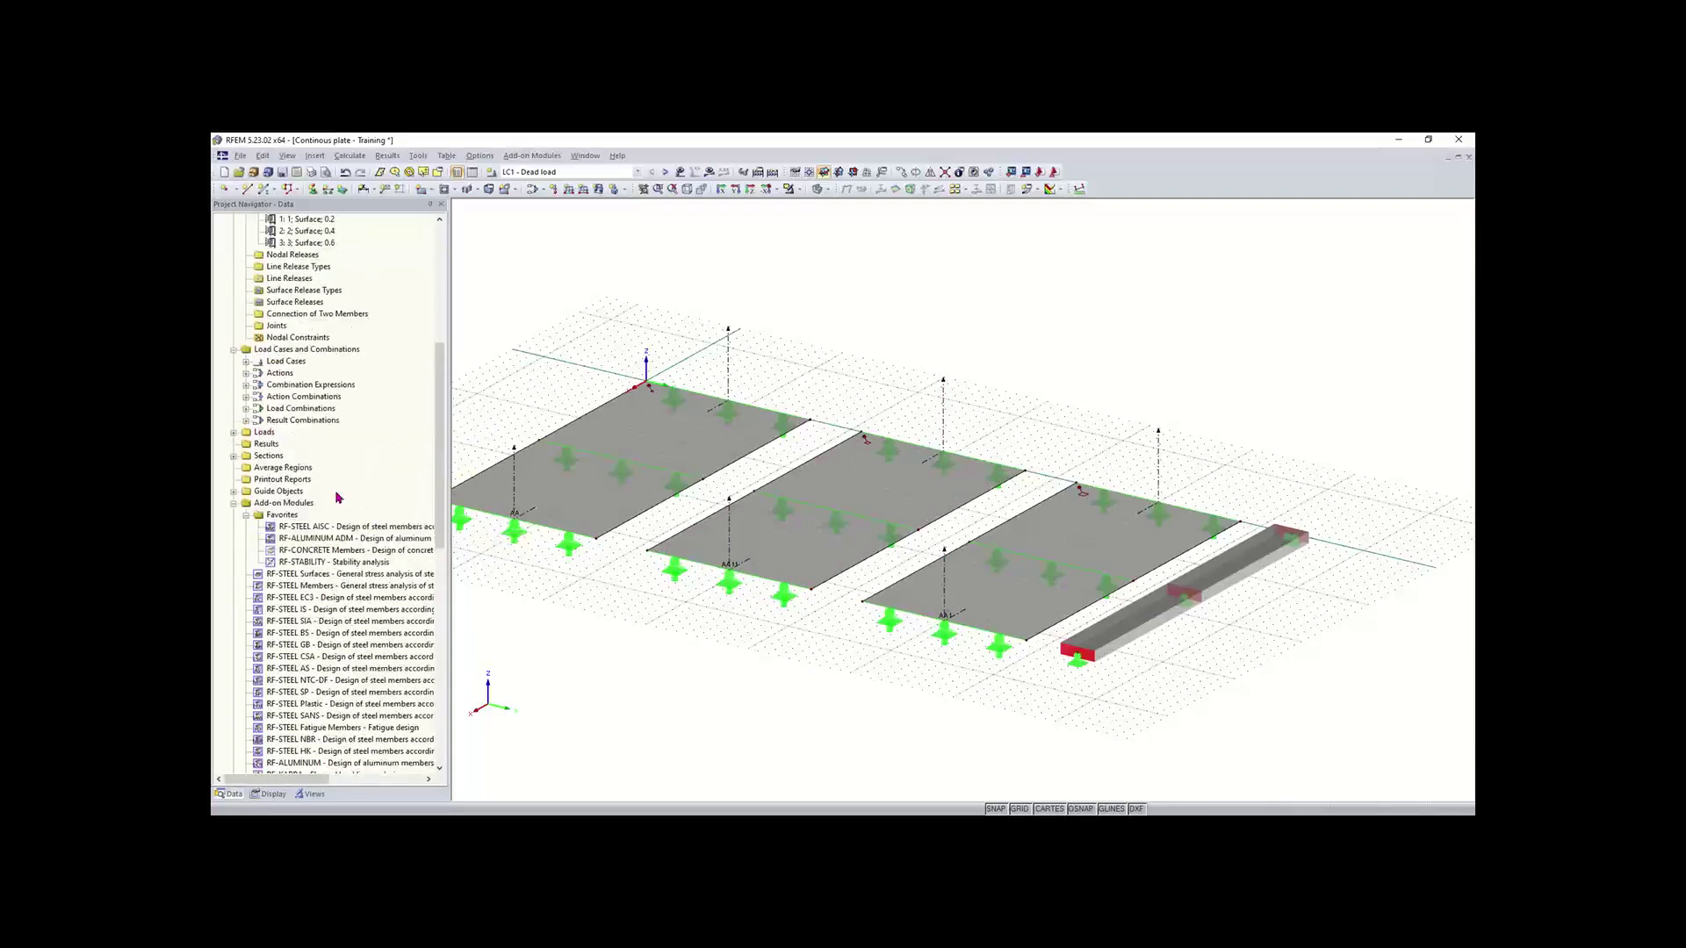
left_click(234, 456)
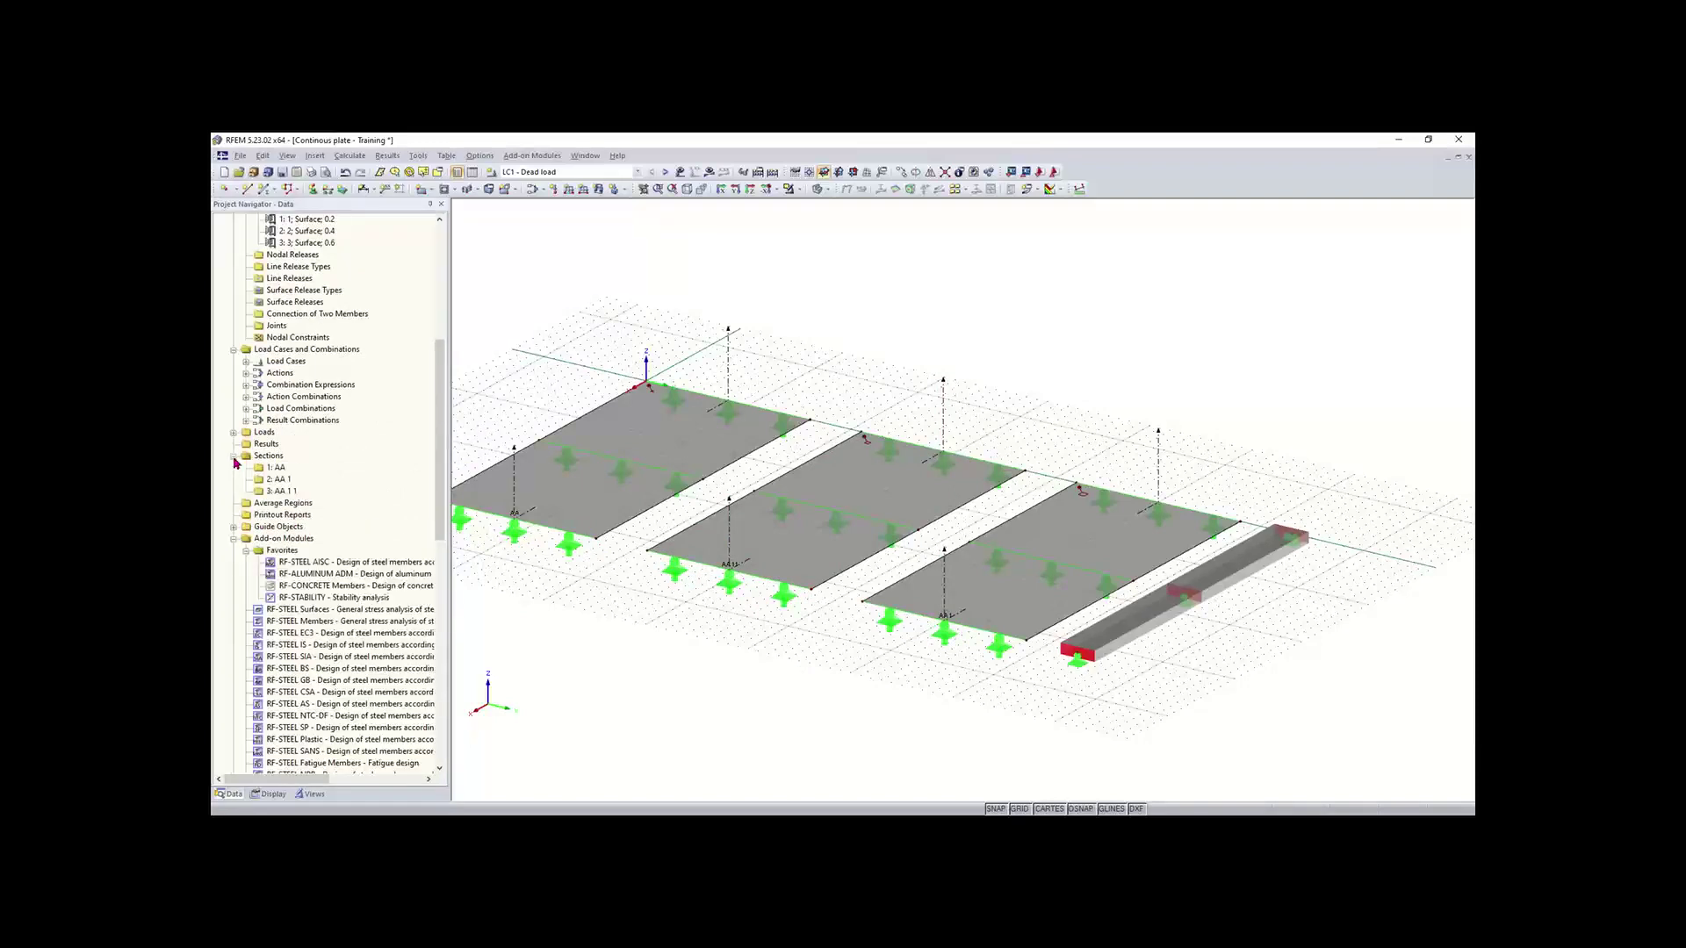
left_click(287, 480)
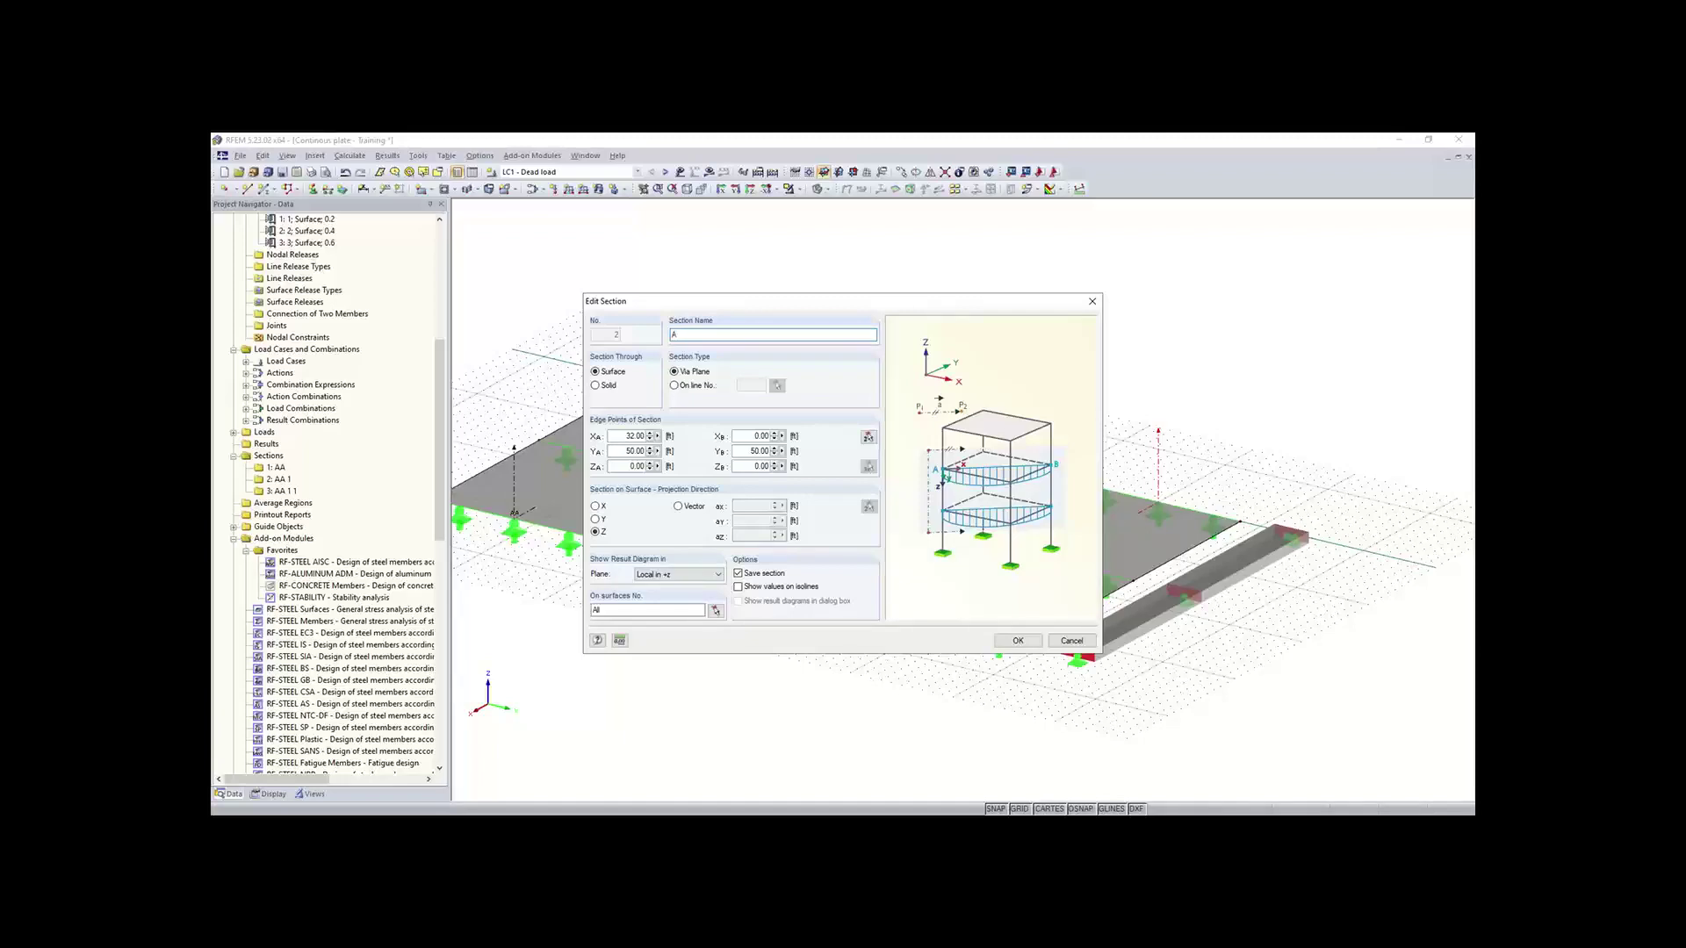
left_click(1018, 640)
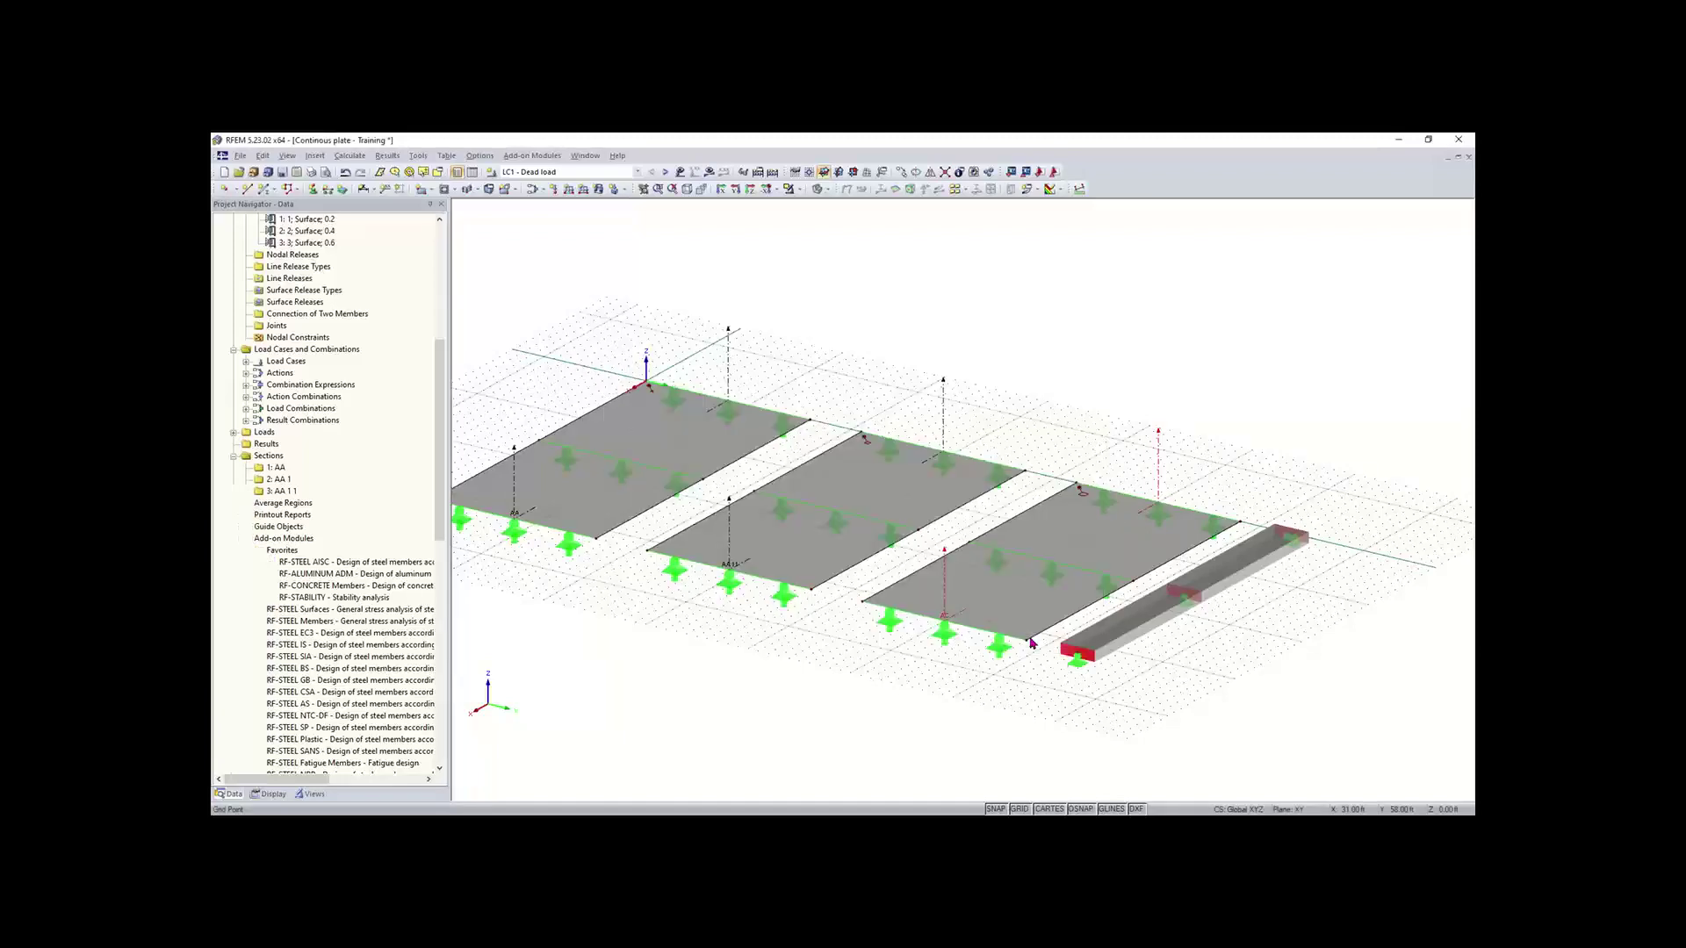
Step: Rename the copied section on the middle plate, section 3, as AB
right_click(288, 491)
left_click(458, 511)
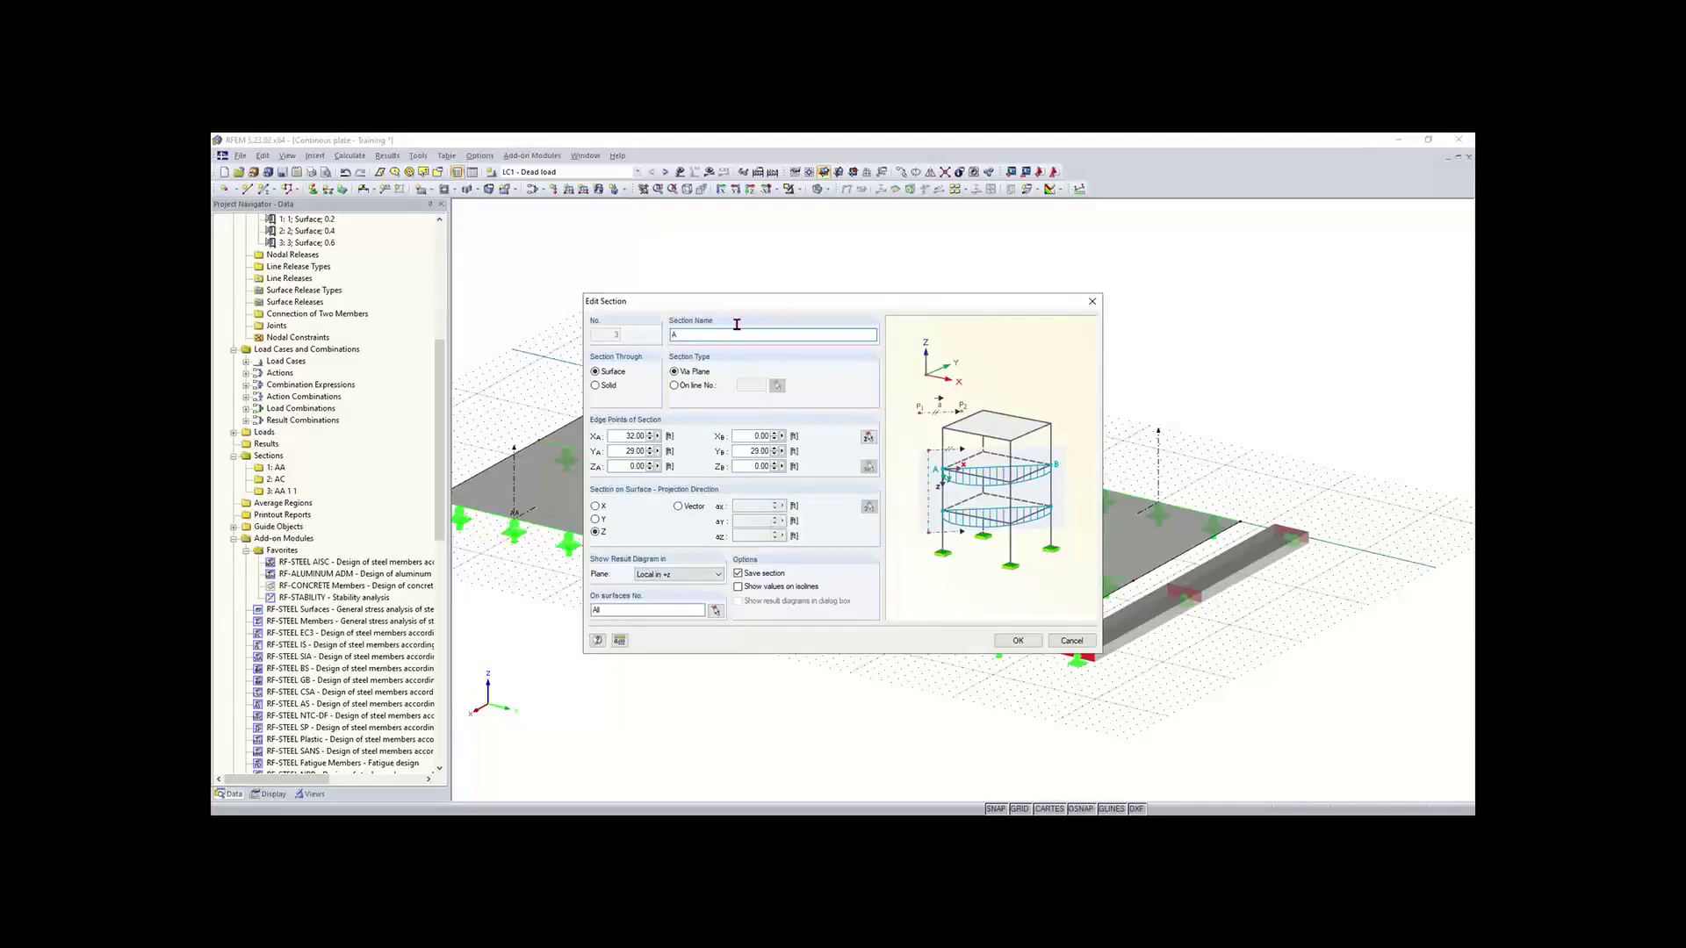
left_click(1015, 641)
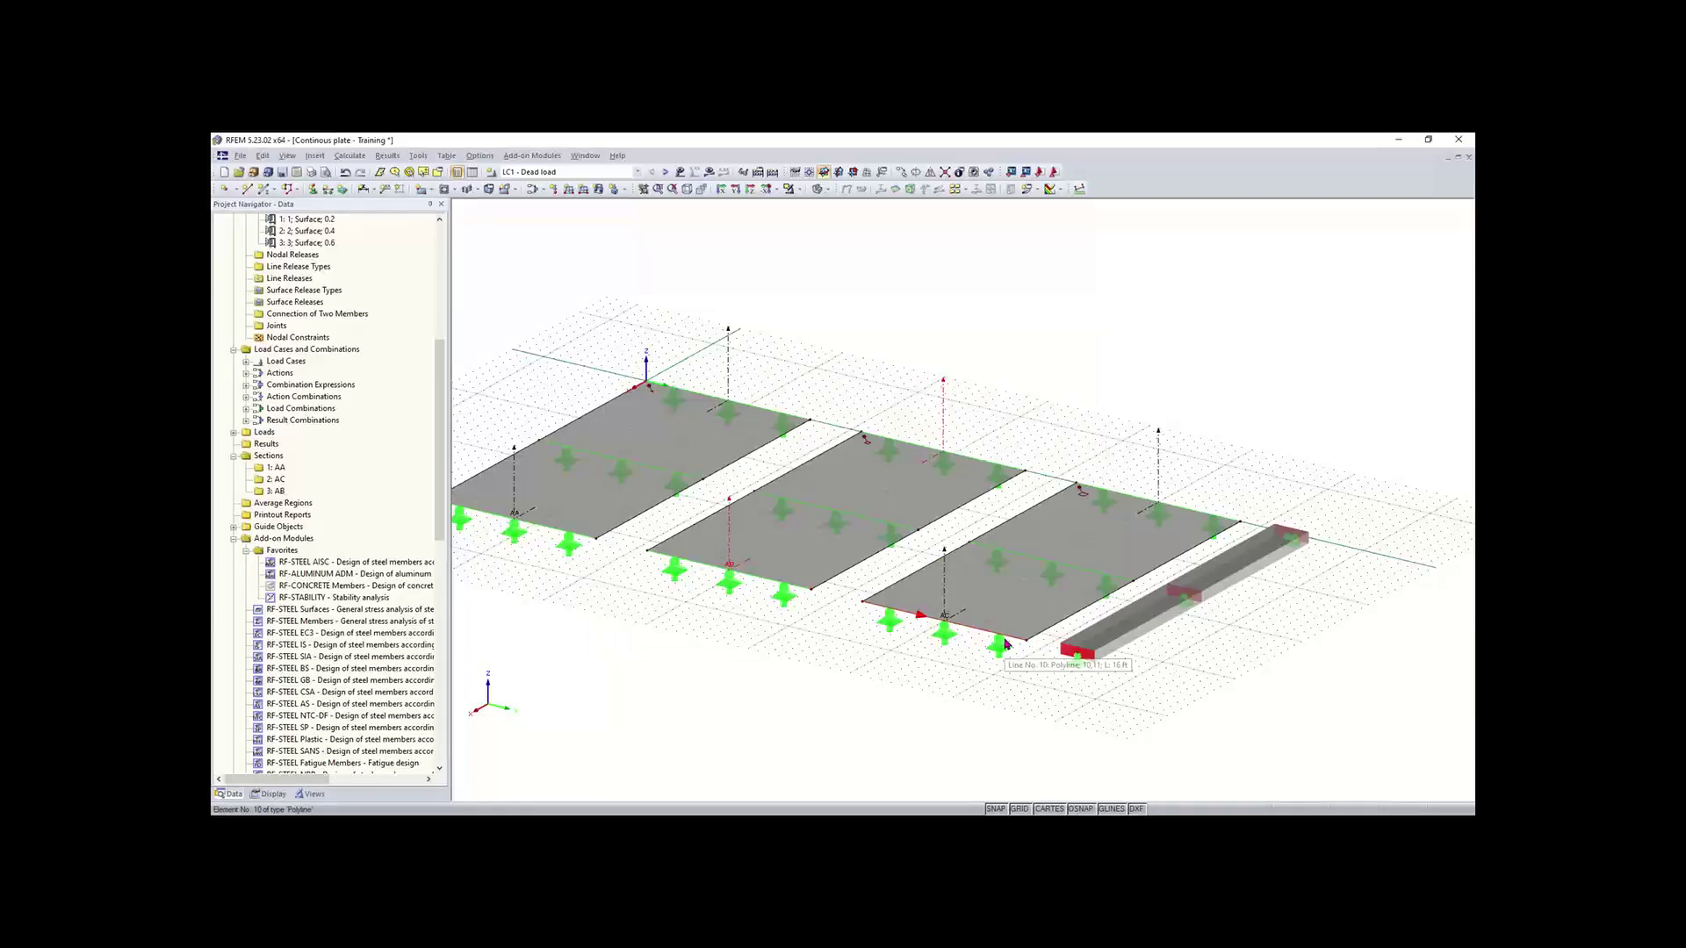
Step: Check the LC1 dead loads on the model, hide them again and calculate all results
scroll(913, 690, "down", 1)
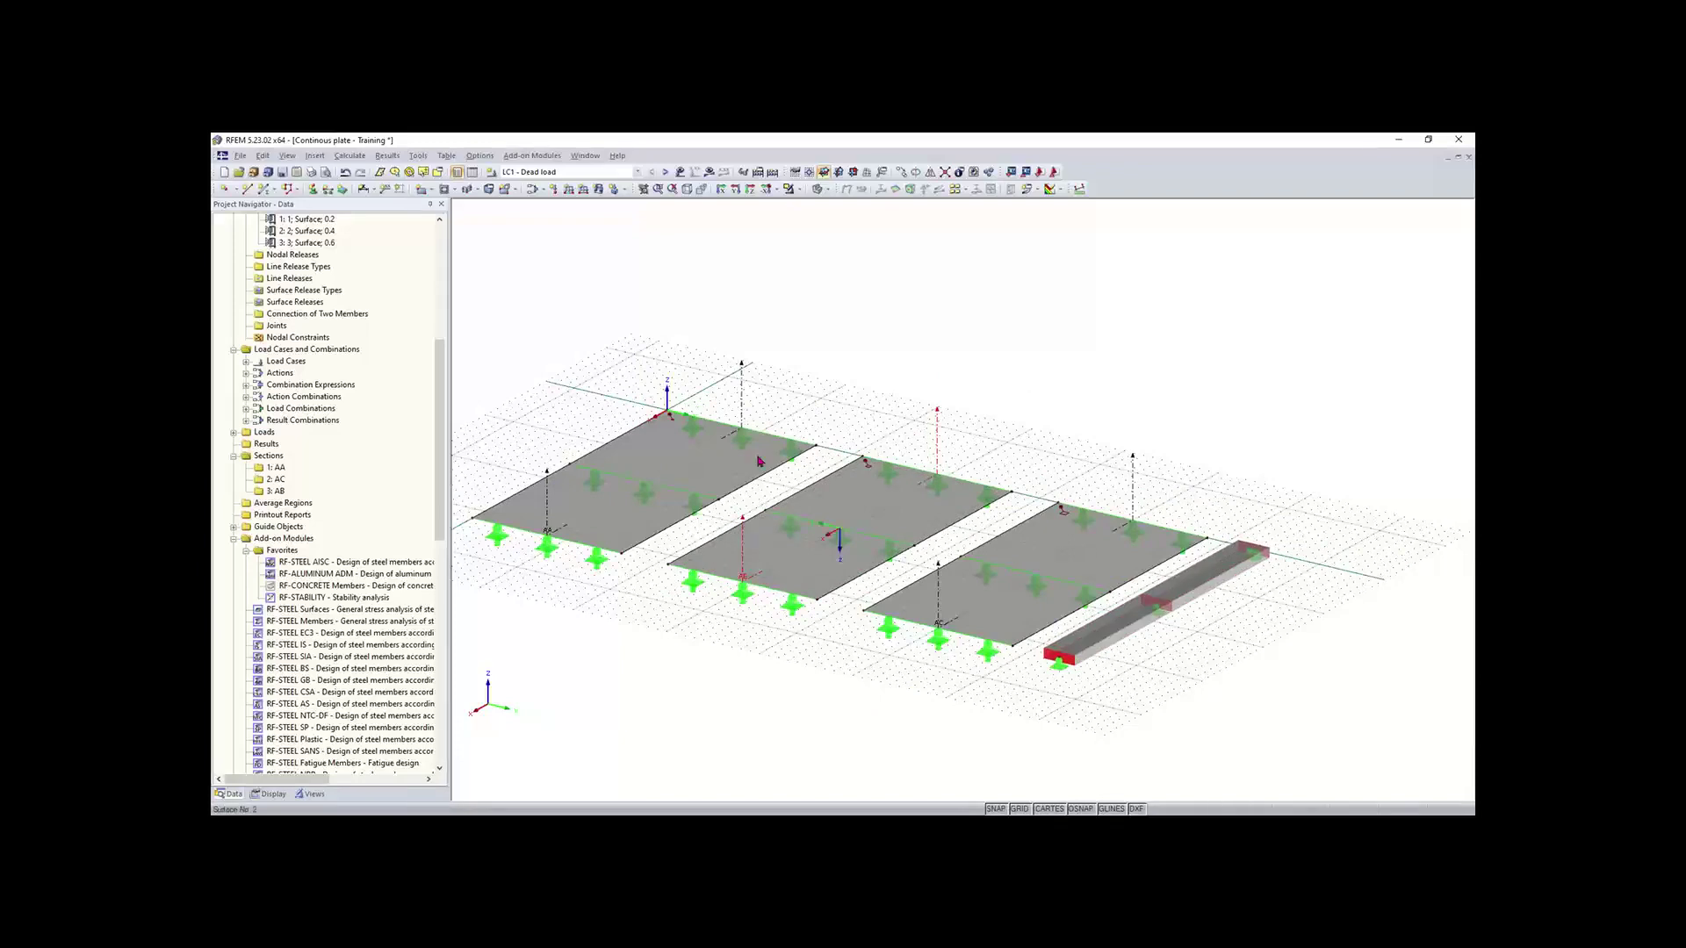
left_click(681, 173)
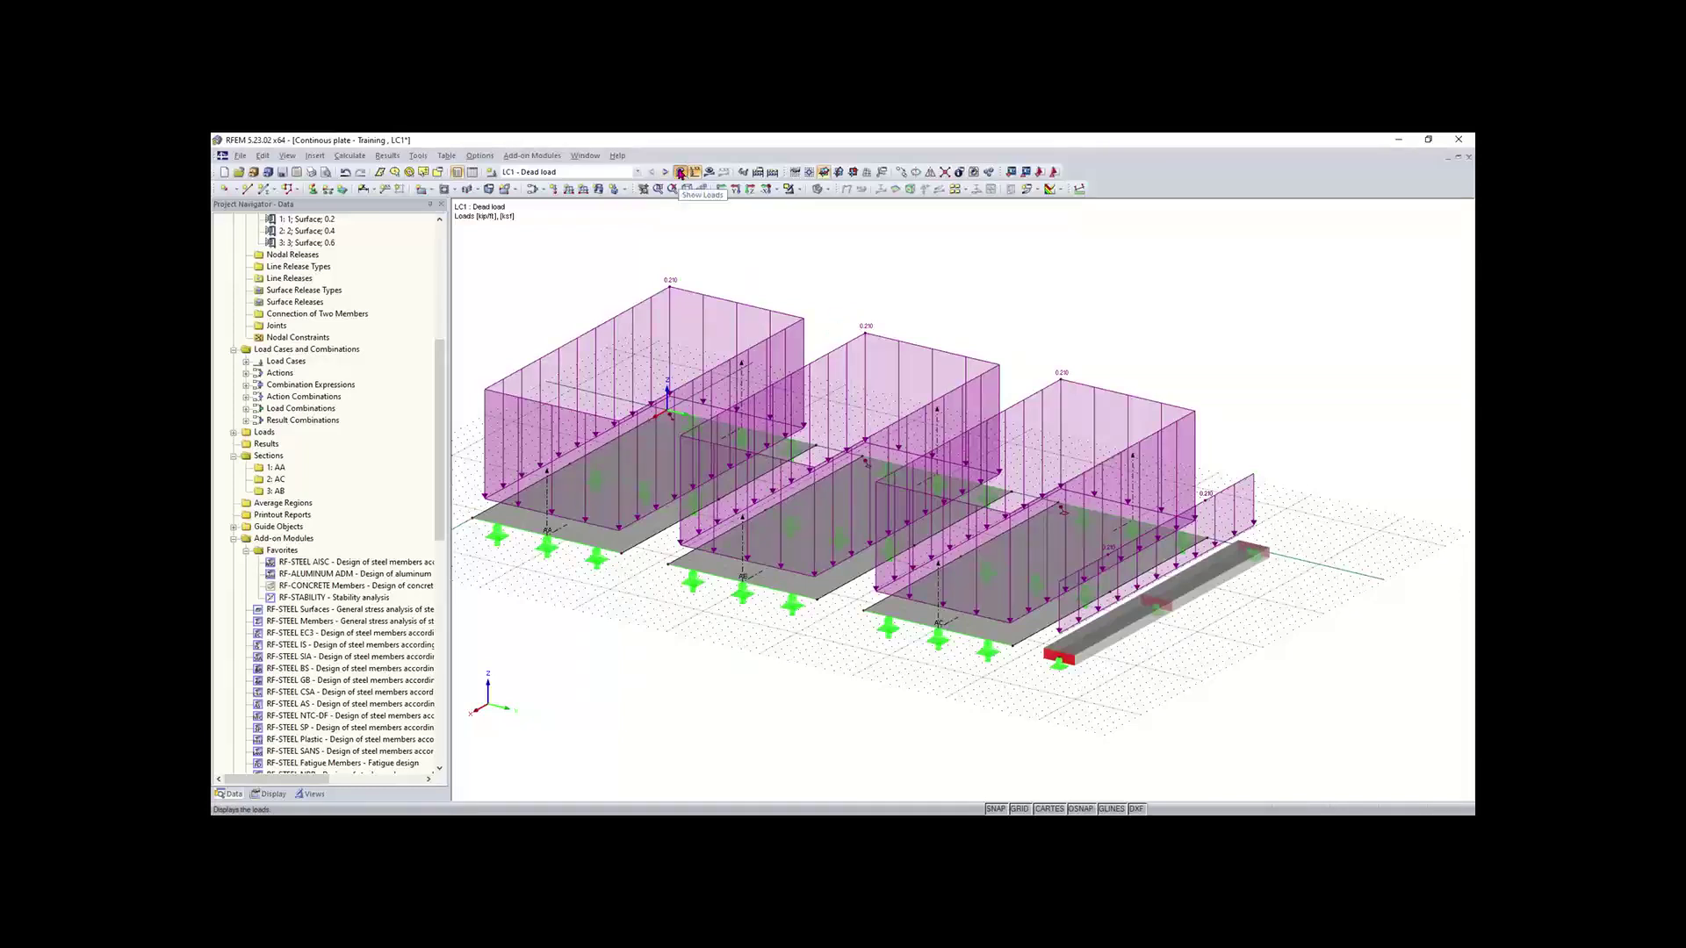
left_click(682, 173)
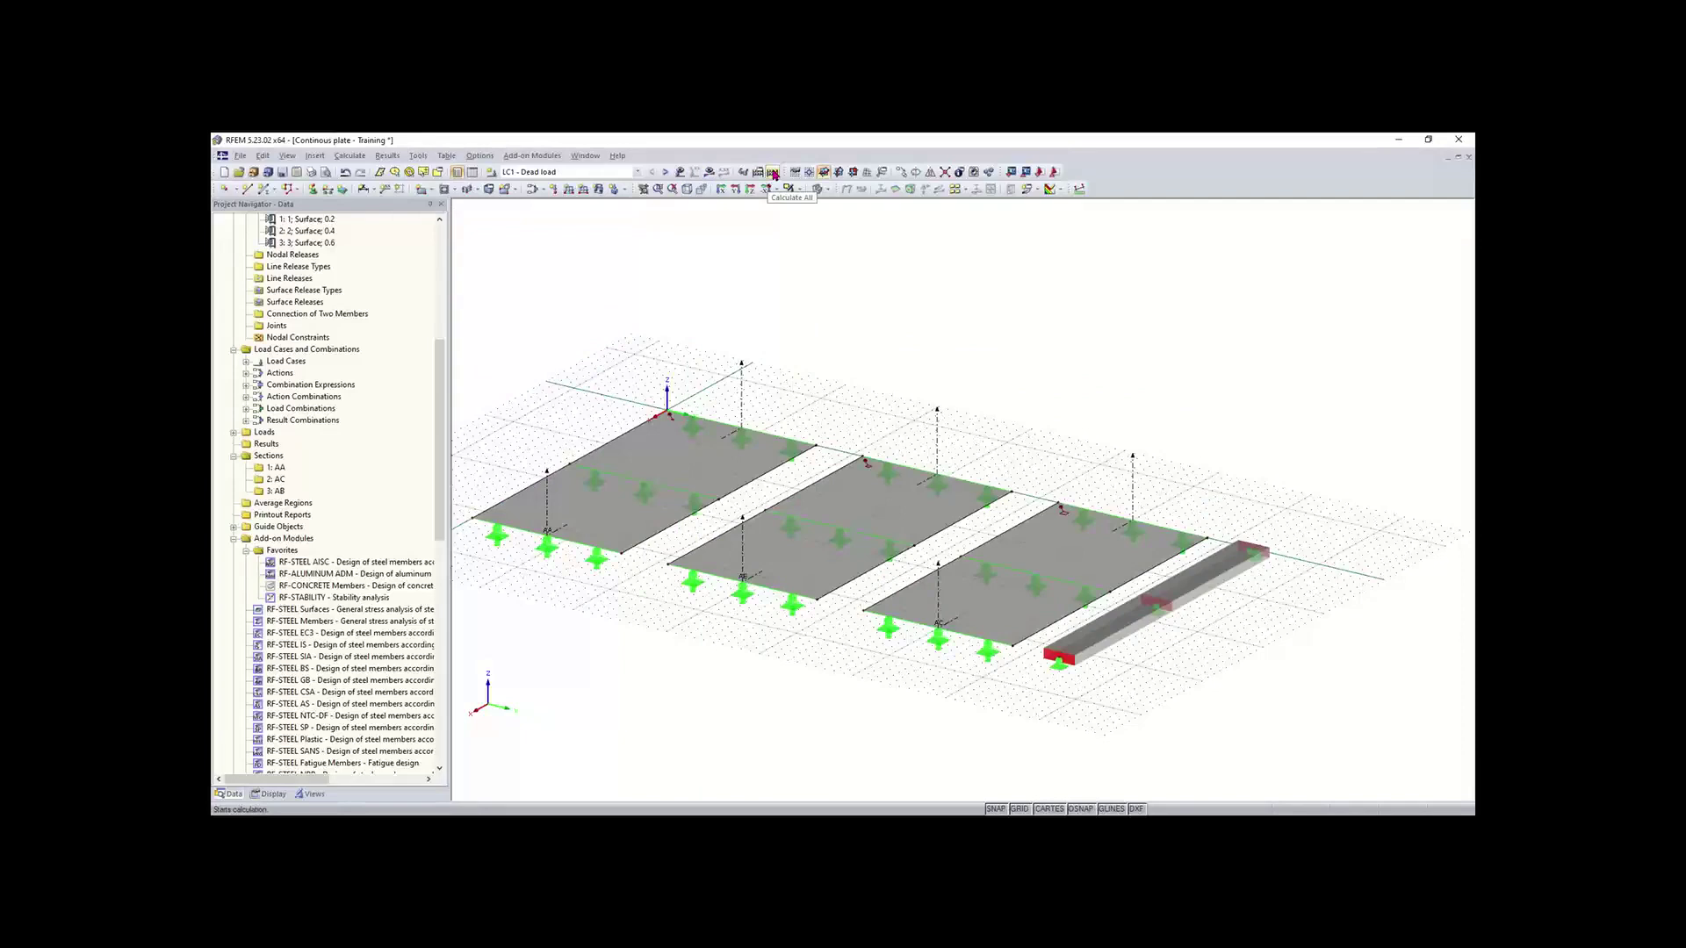
left_click(773, 173)
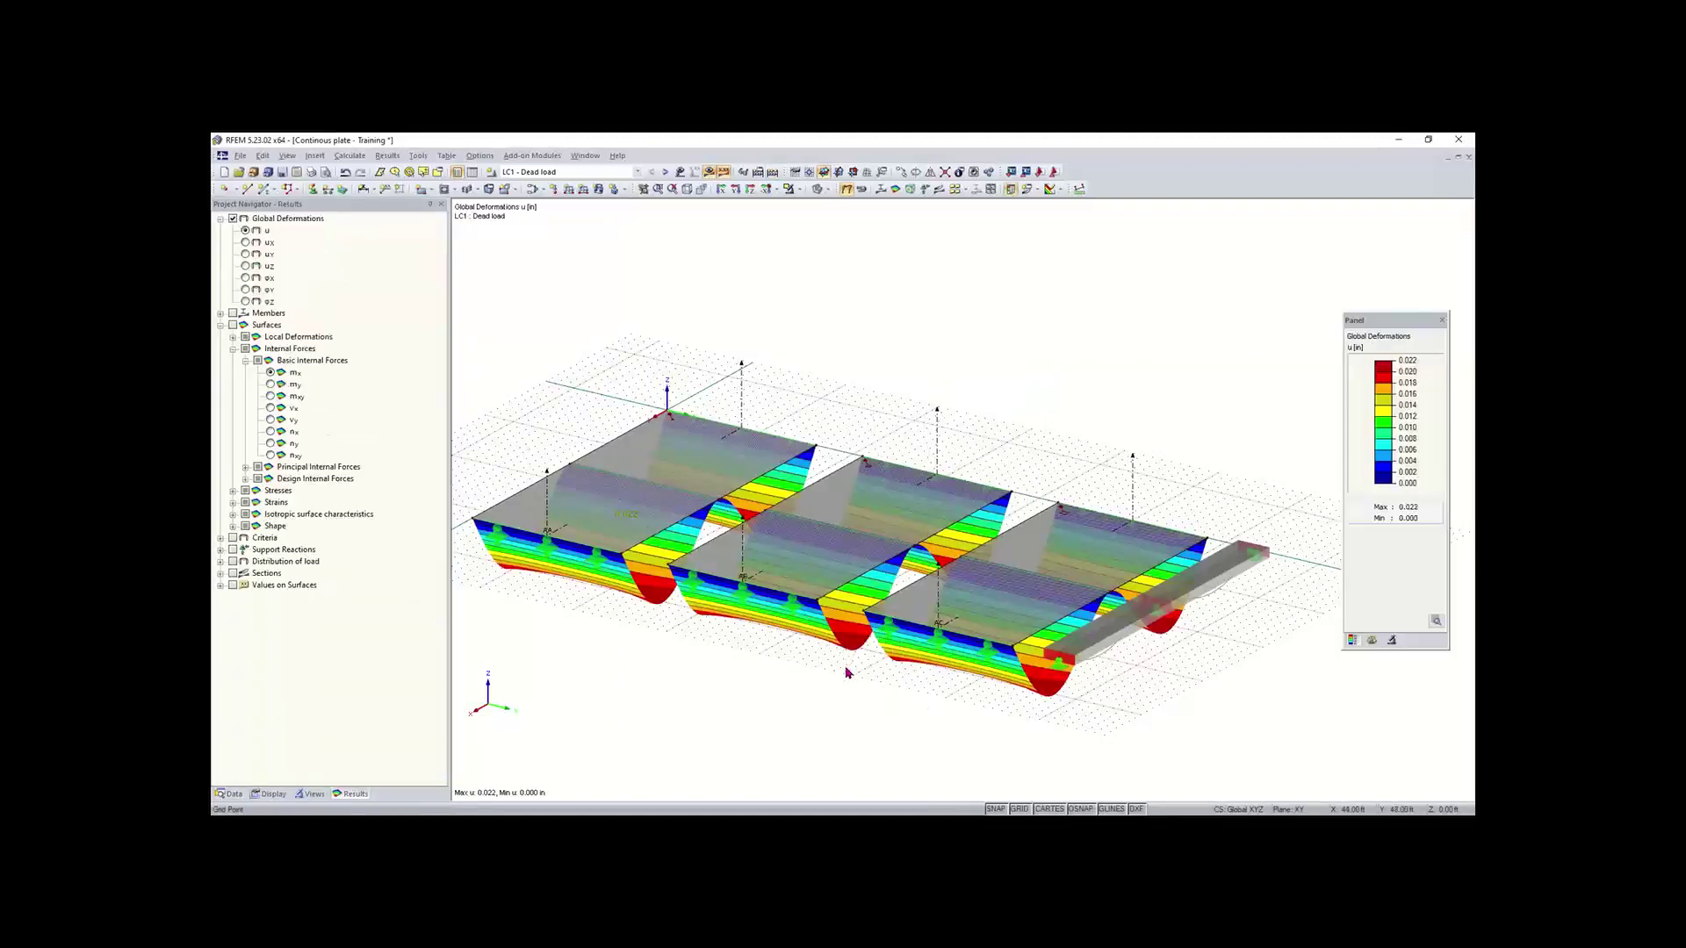
Step: Examine the global deformations u of the three plates and the beam from several sides, with the results legend moved clear of the model
middle_click_drag(844, 669, 629, 571)
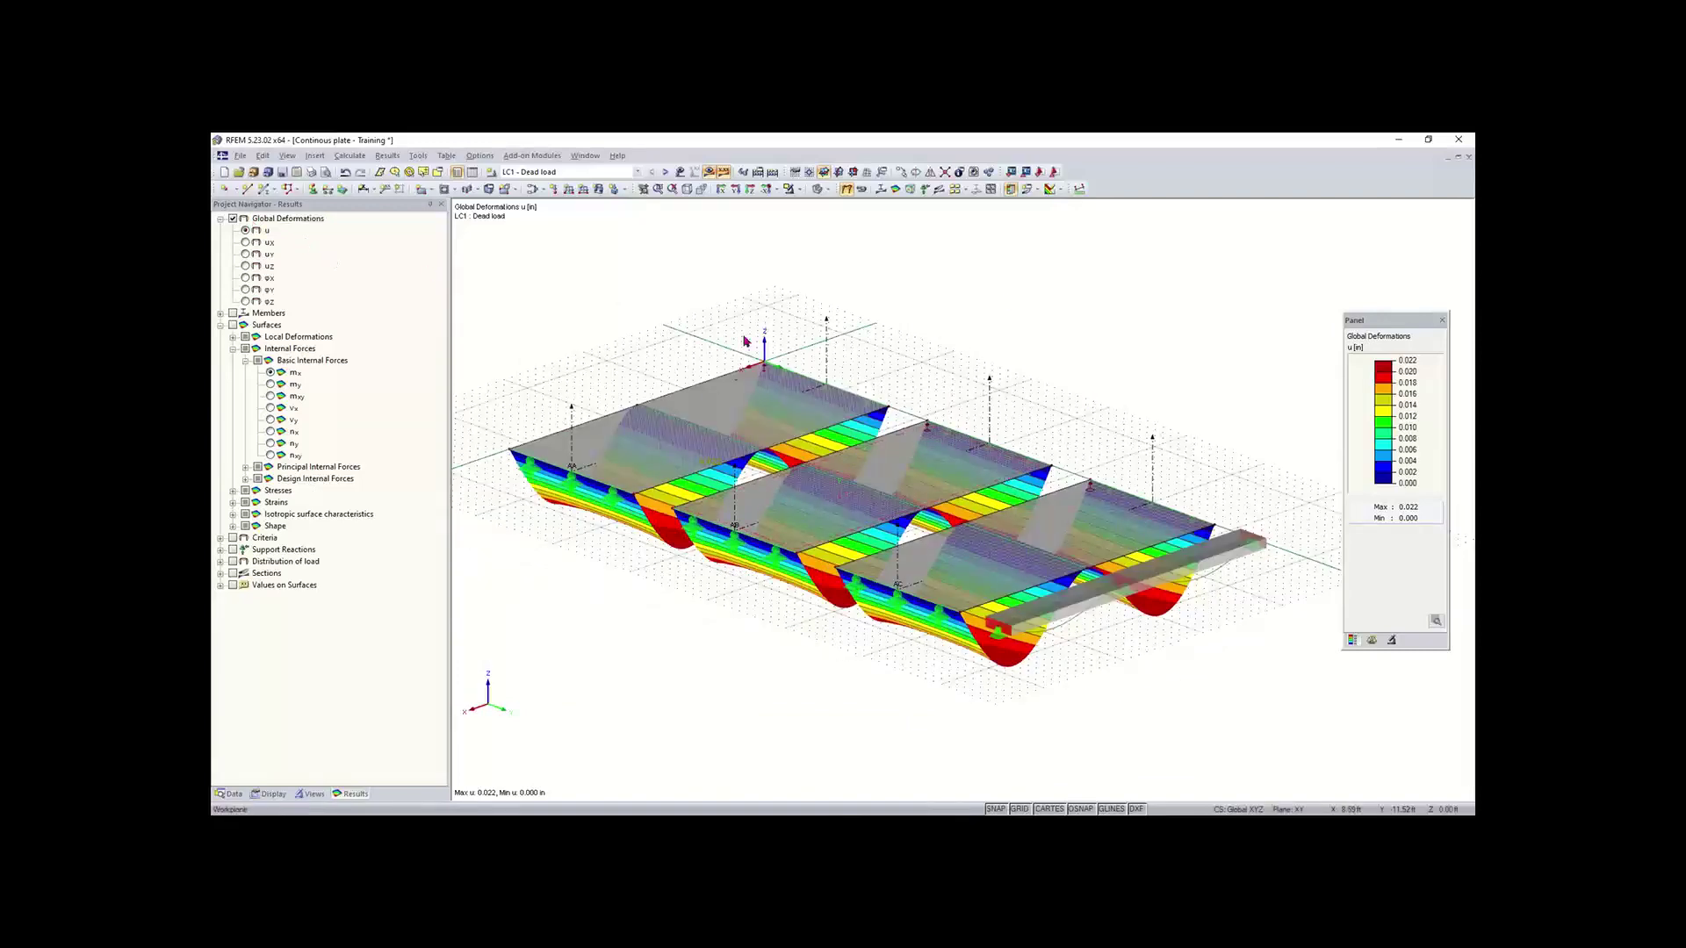
middle_click_drag(591, 576, 1138, 549, "ctrl")
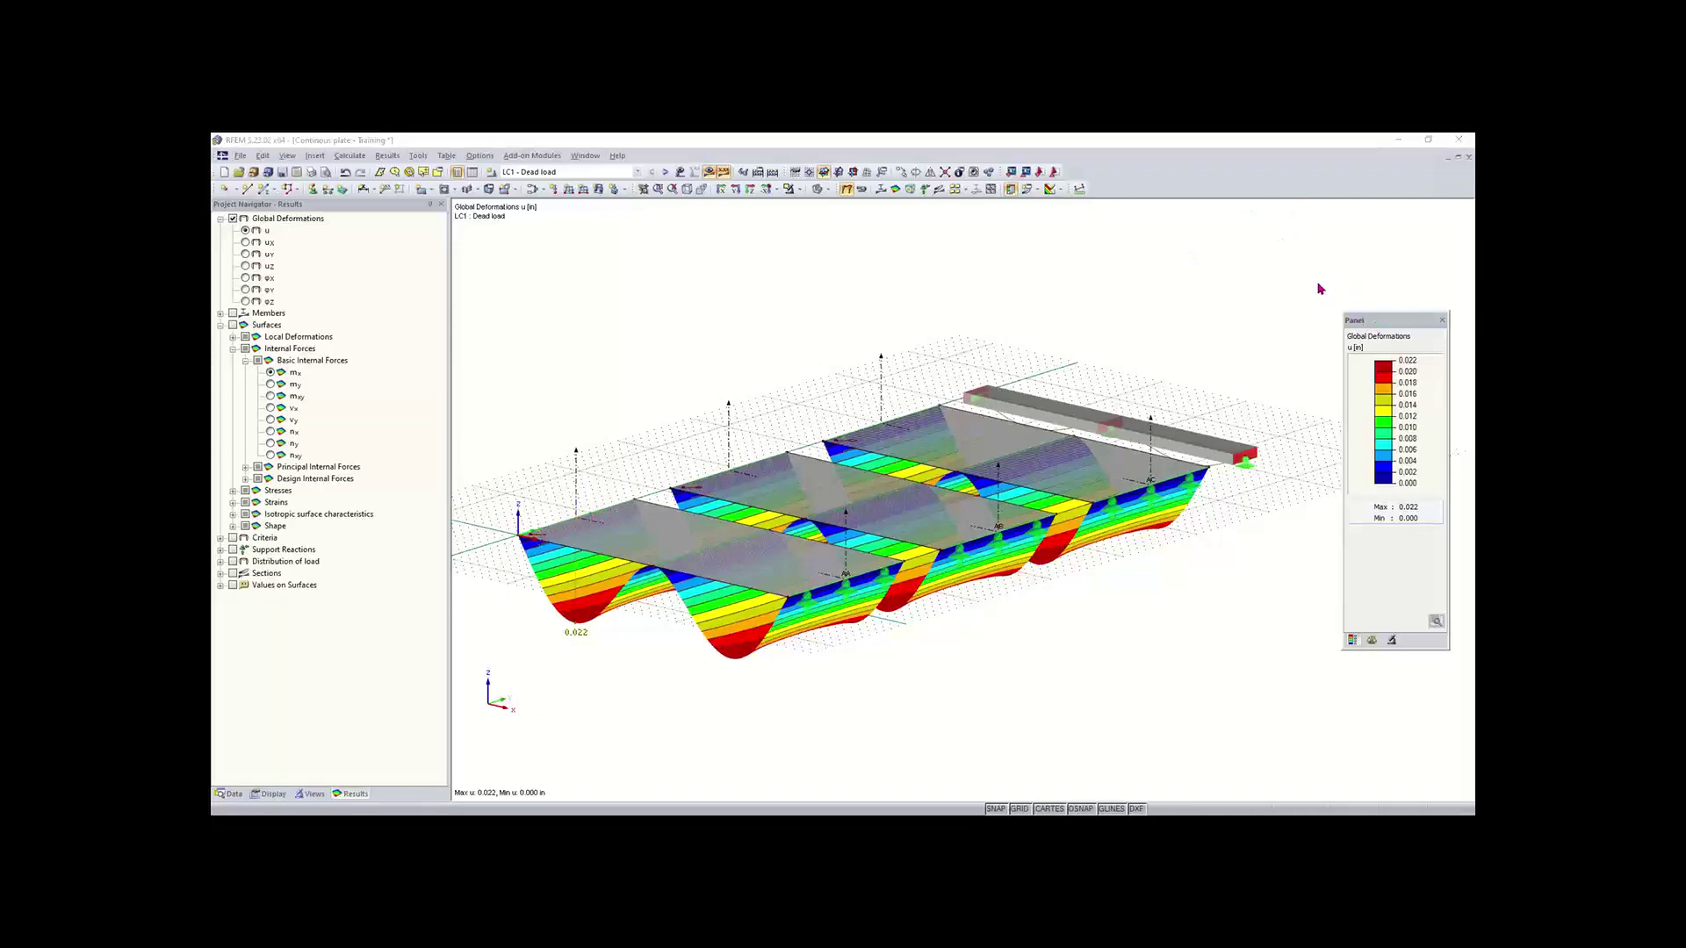
left_click_drag(1377, 319, 1327, 257)
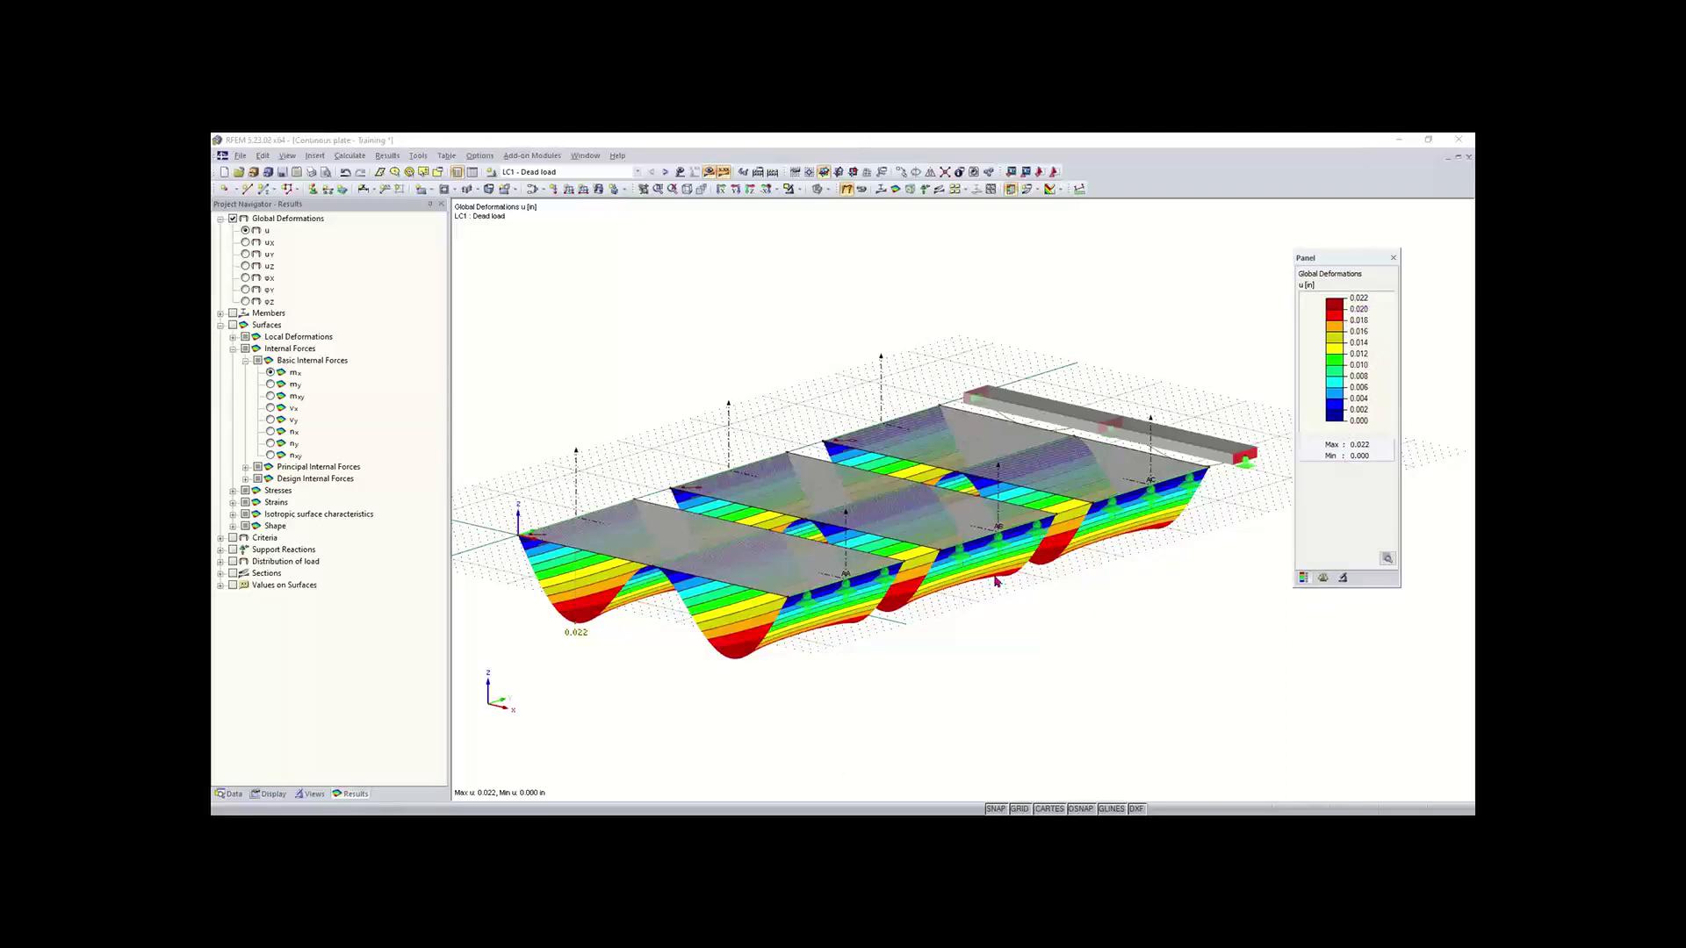
left_click(870, 634)
middle_click_drag(870, 634, 1097, 492, "ctrl")
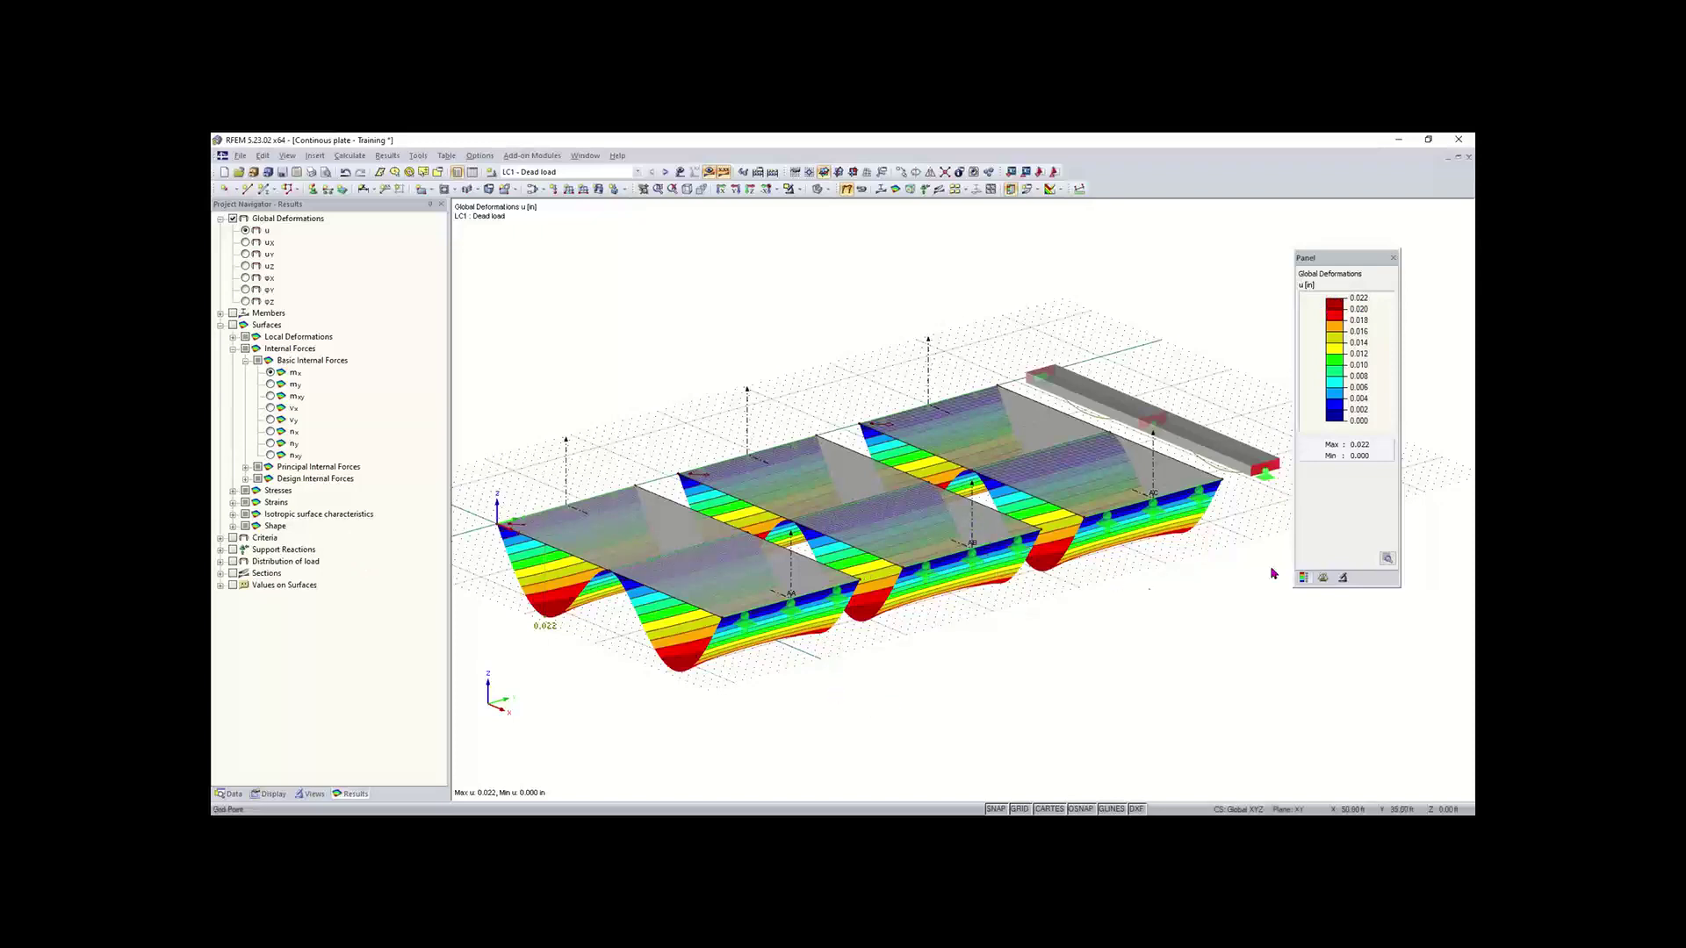
middle_click_drag(1233, 532, 966, 465, "ctrl")
scroll(936, 677, "up", 5)
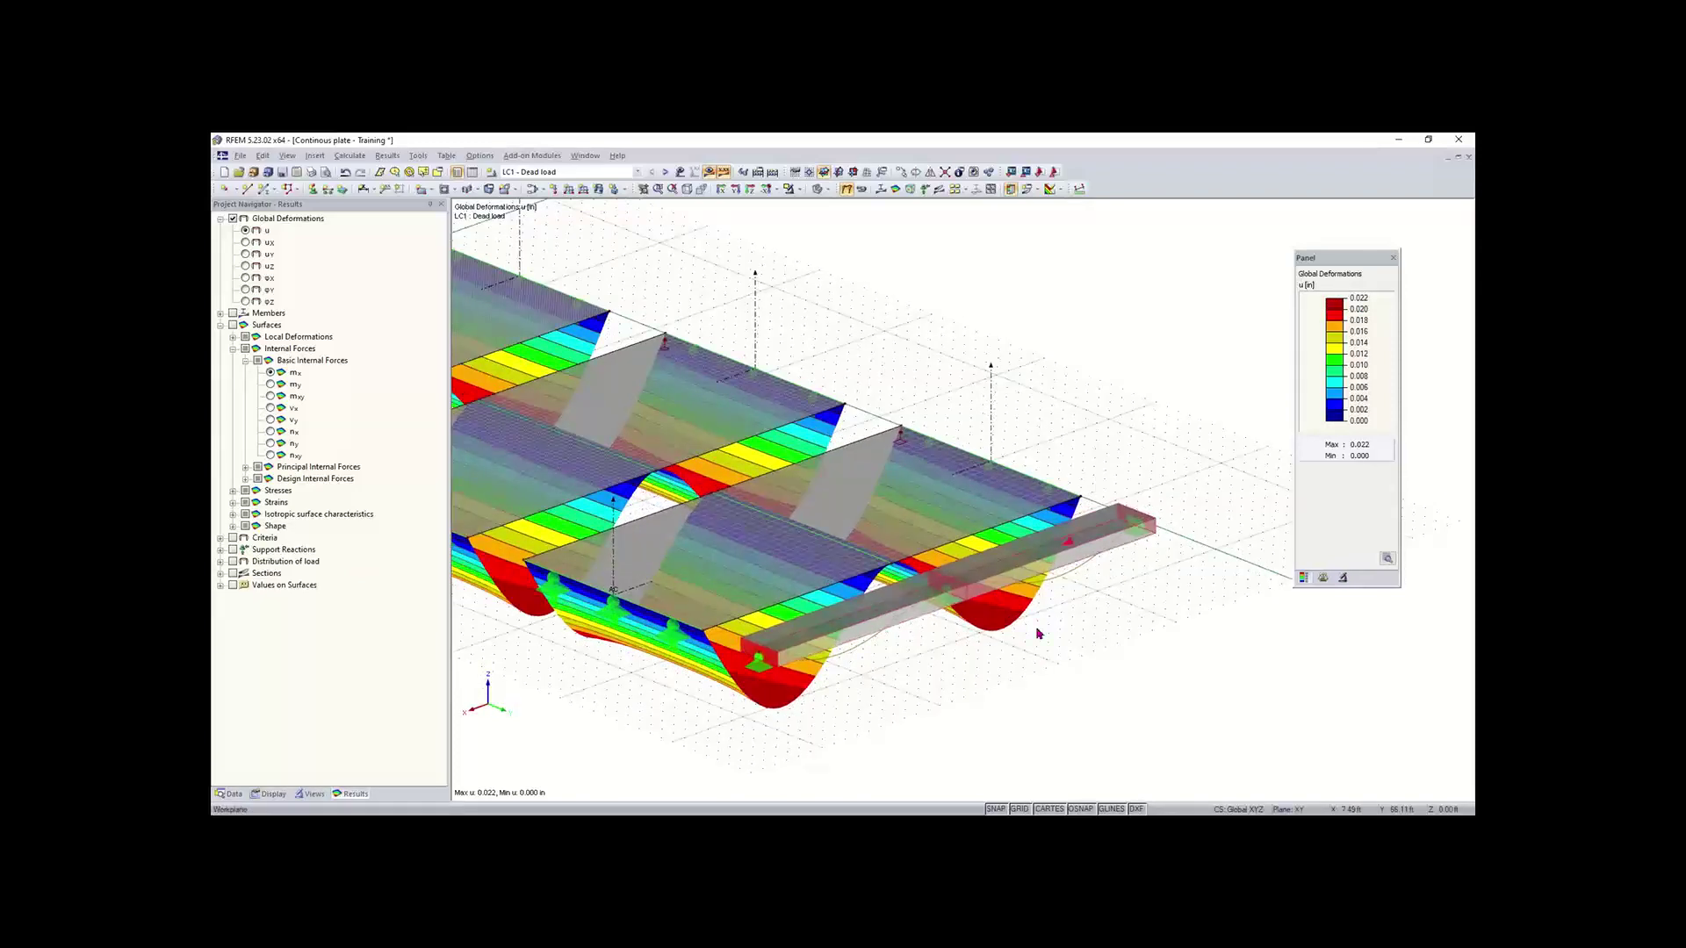
Step: Set the deformation display of members to Cross-Sections Colored so the beam's deformed shape is rendered as a solid
scroll(1035, 638, "down", 1)
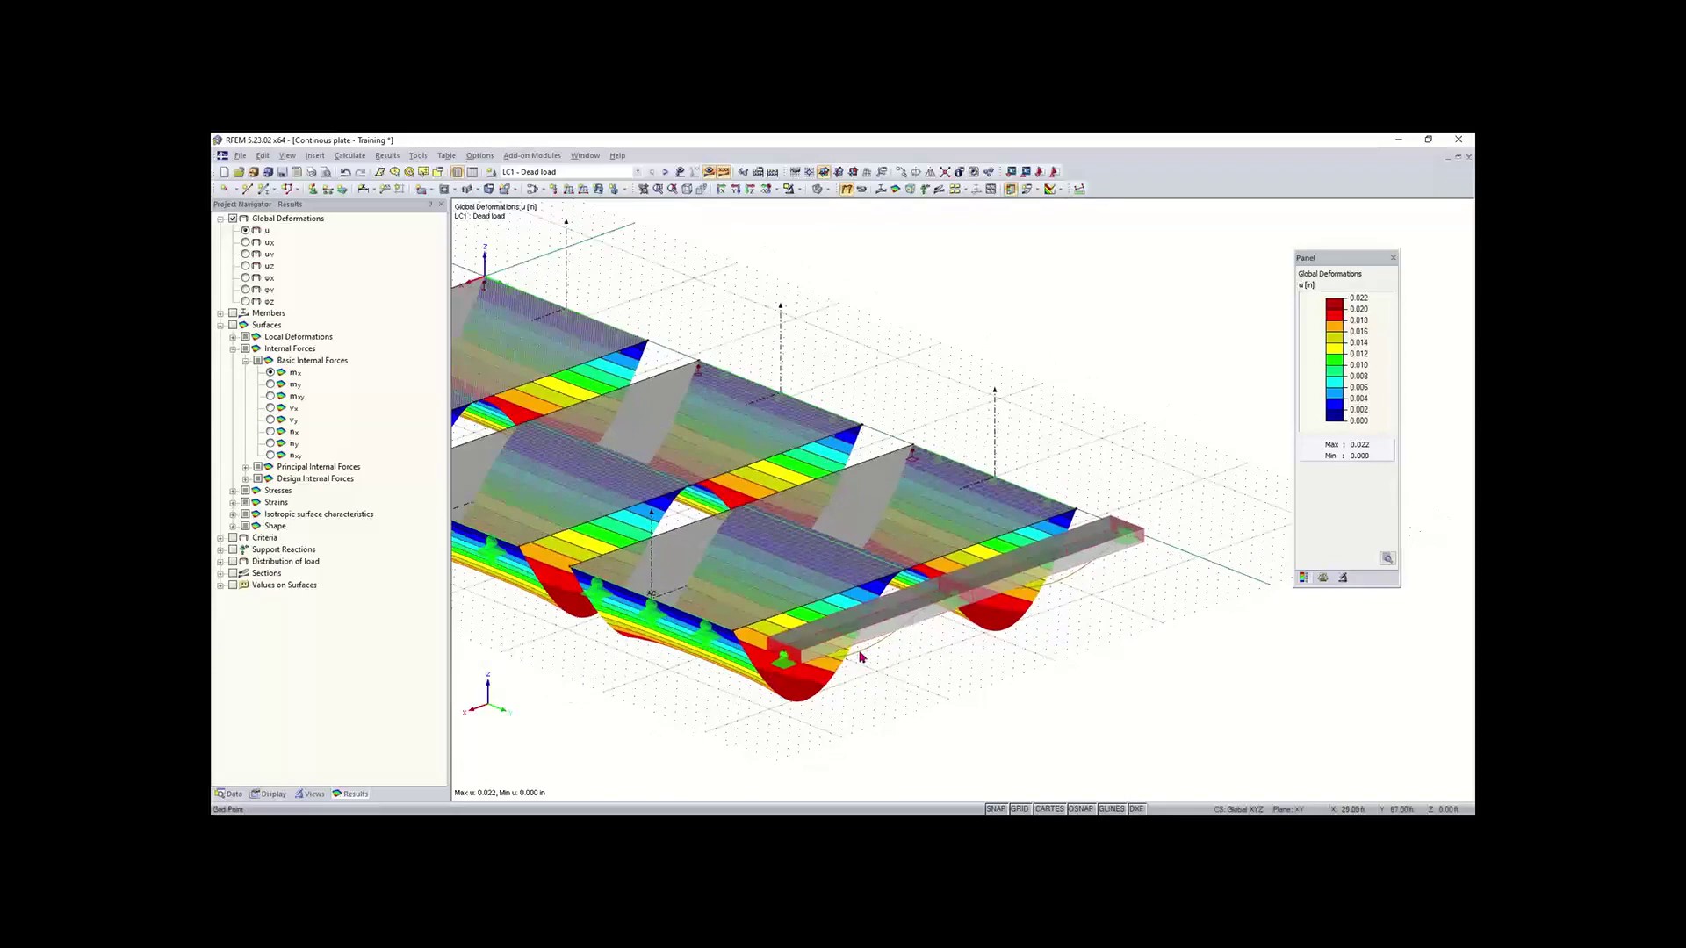
scroll(1075, 582, "up", 1)
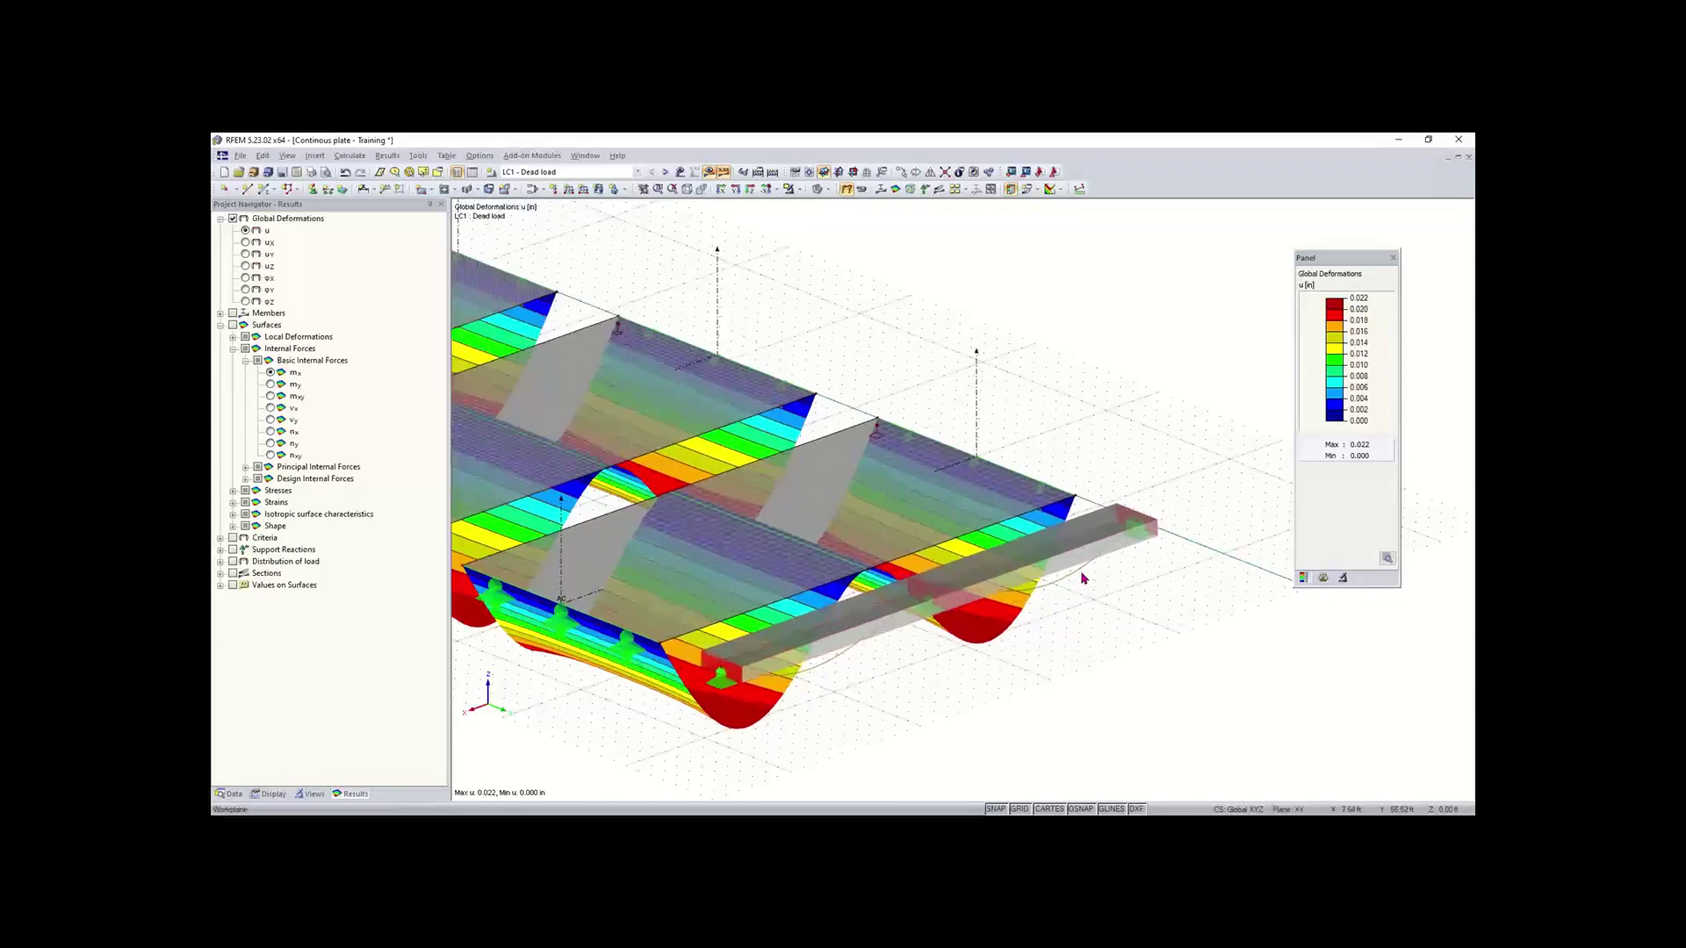
scroll(891, 603, "down", 1)
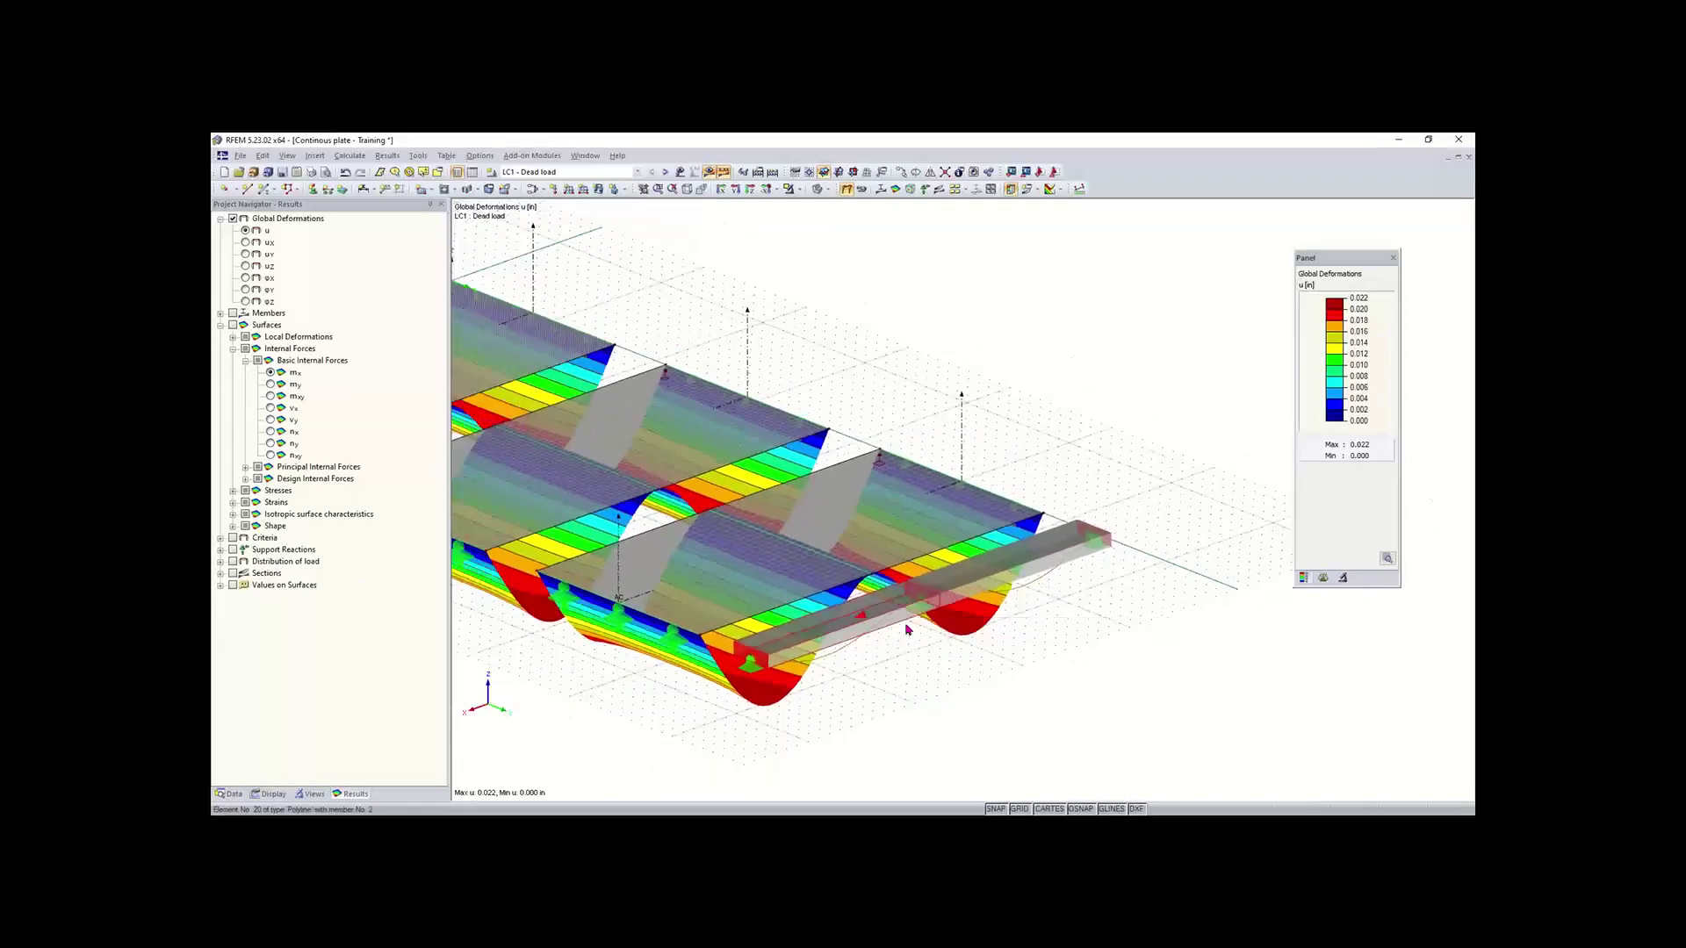
left_click(269, 796)
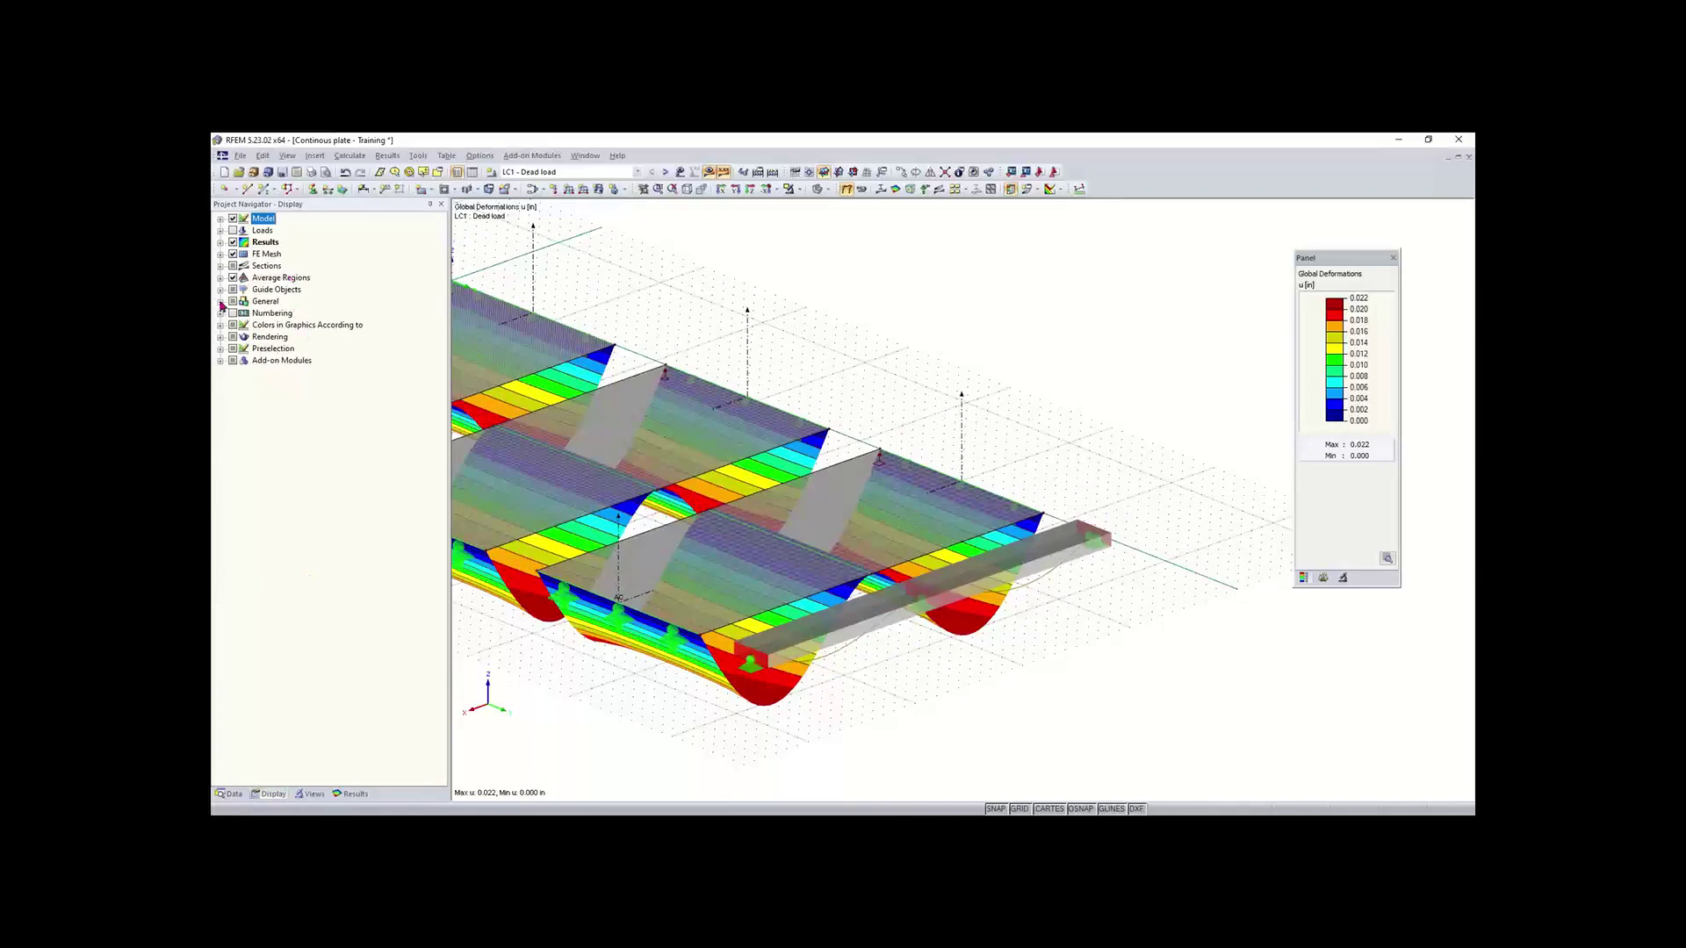
left_click(221, 243)
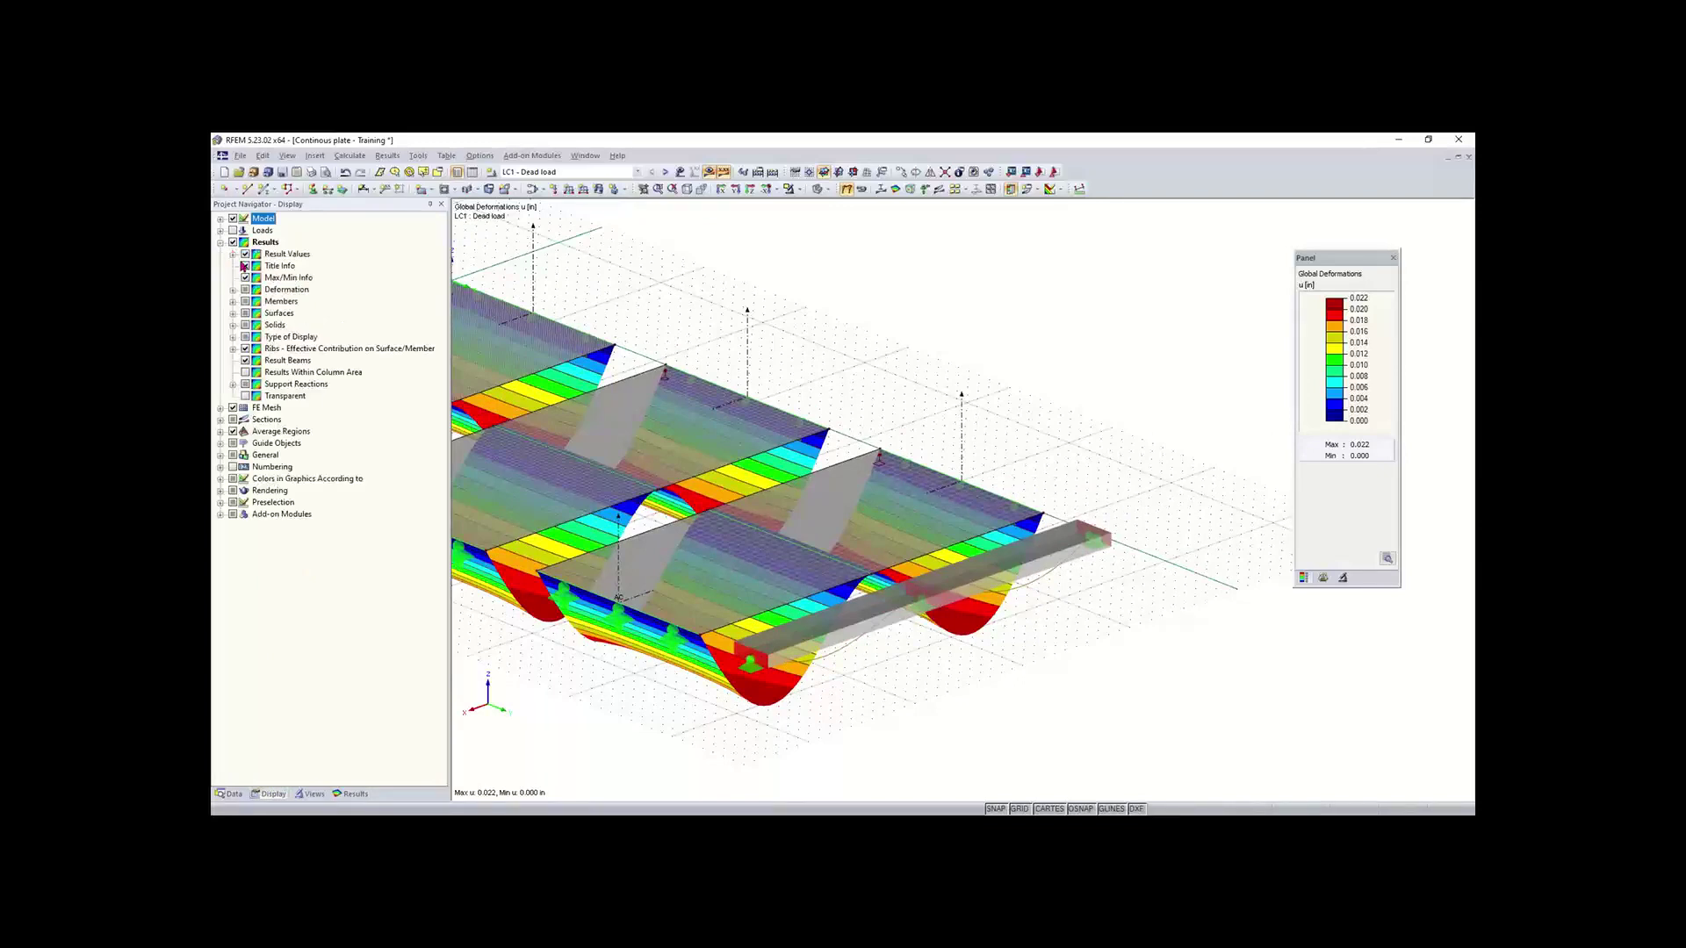
left_click(233, 291)
left_click(245, 302)
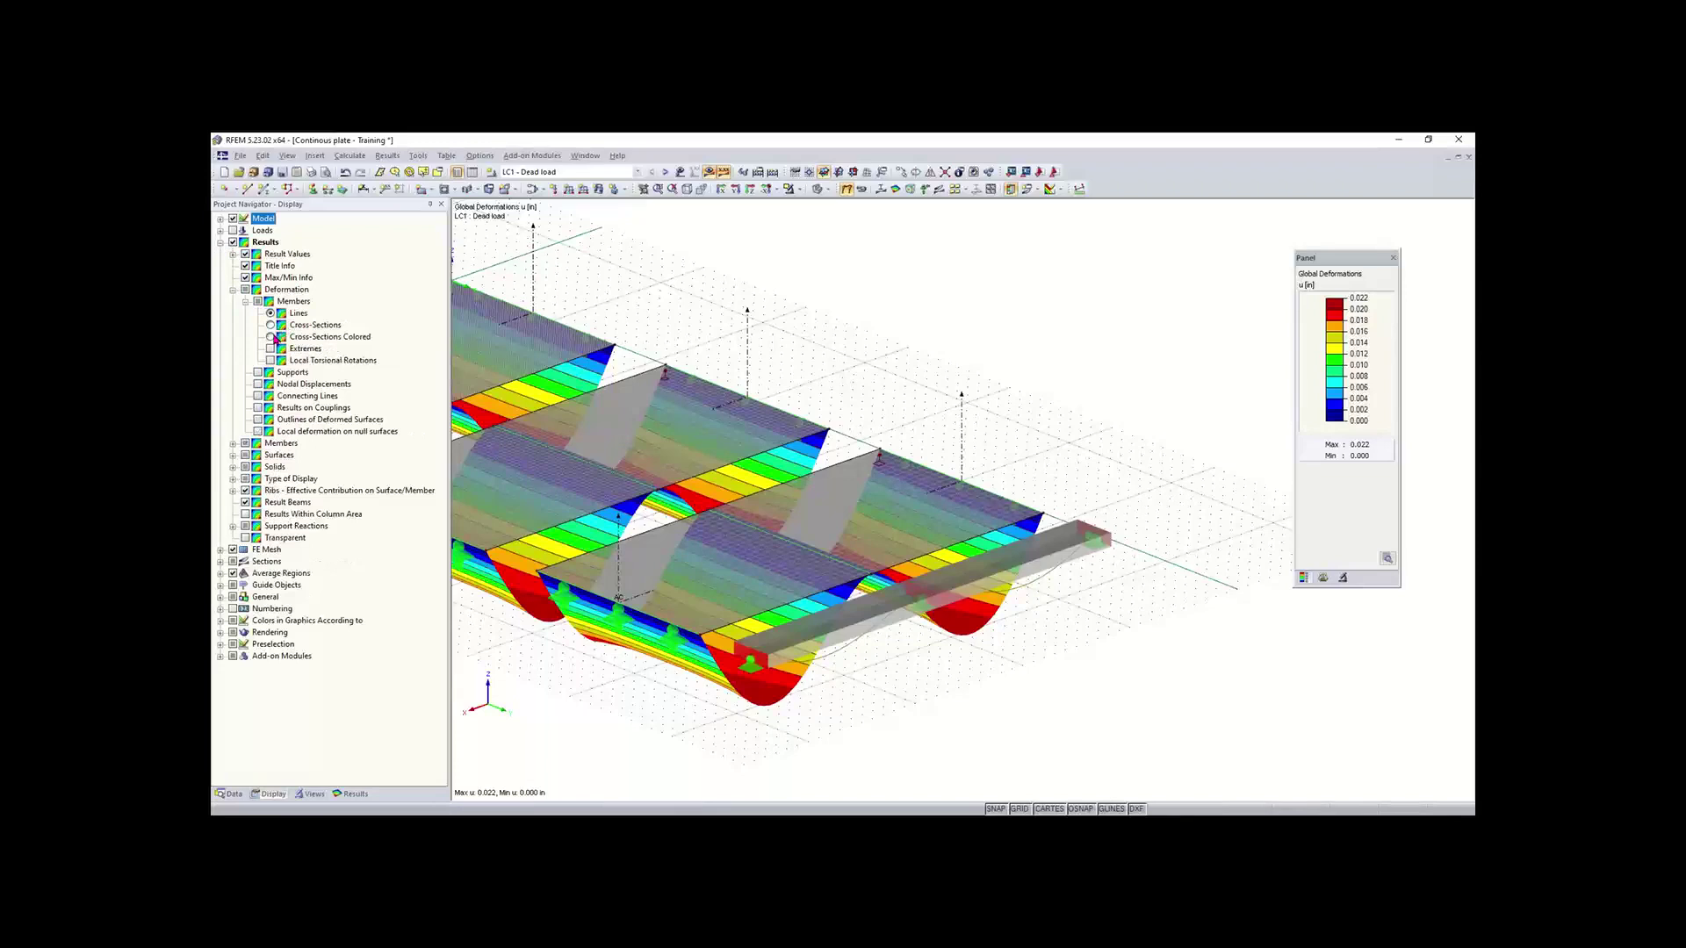
left_click(271, 337)
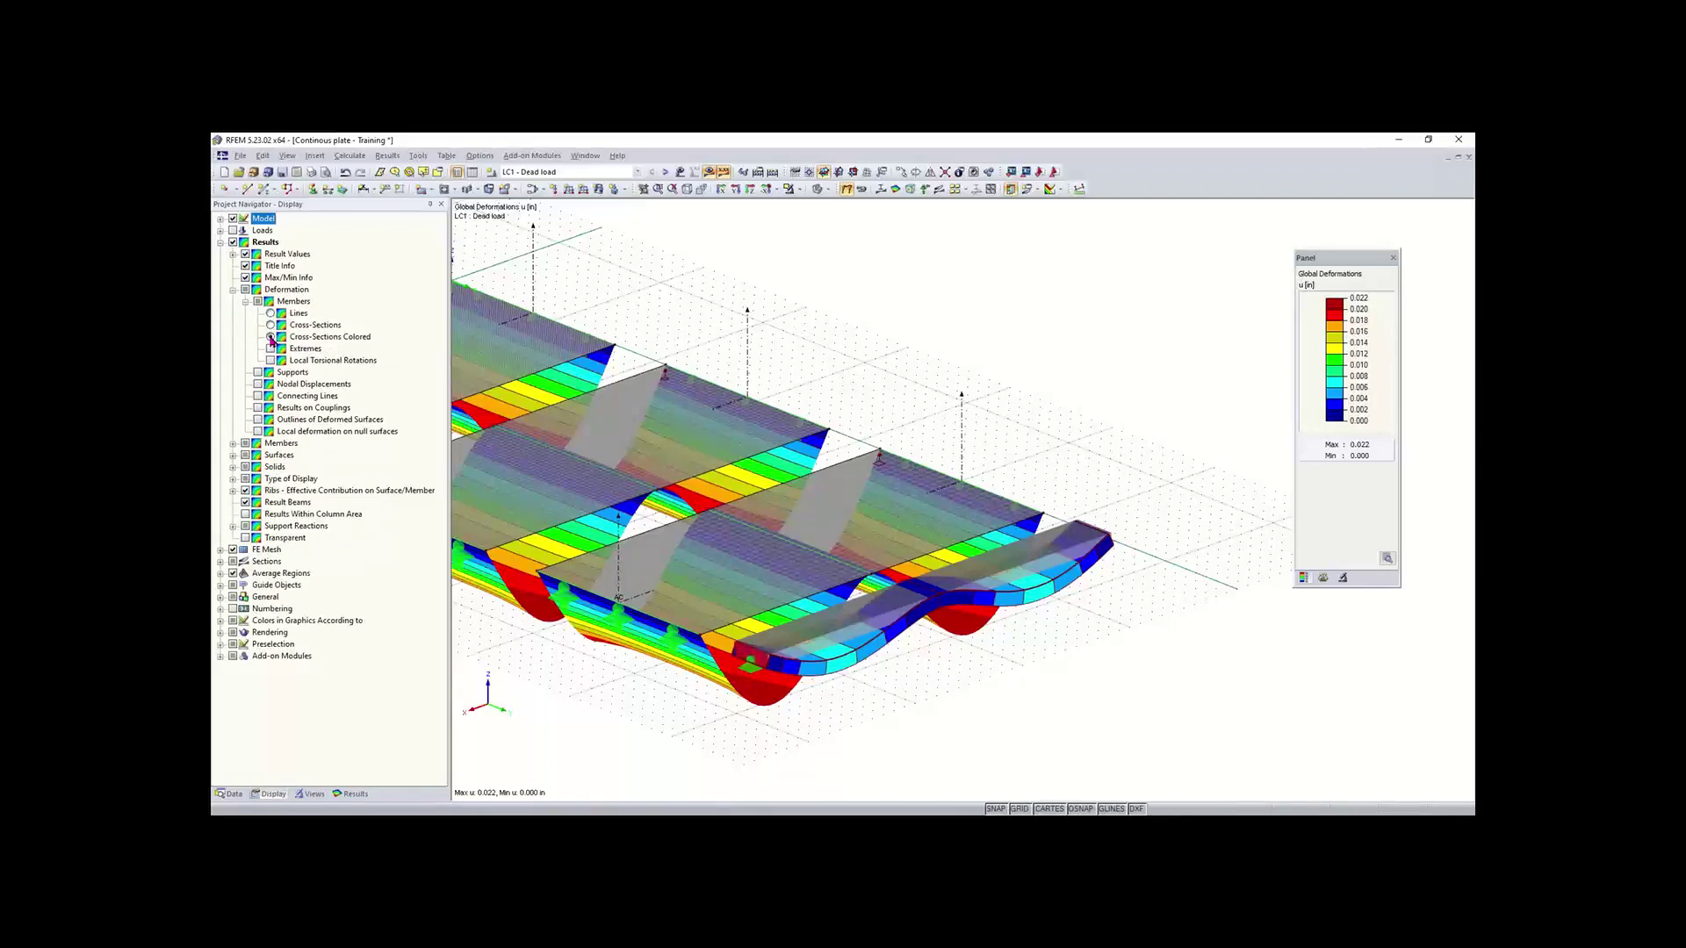
Step: Replace the global deformations with the member results and show the internal forces My along the beam
left_click(349, 793)
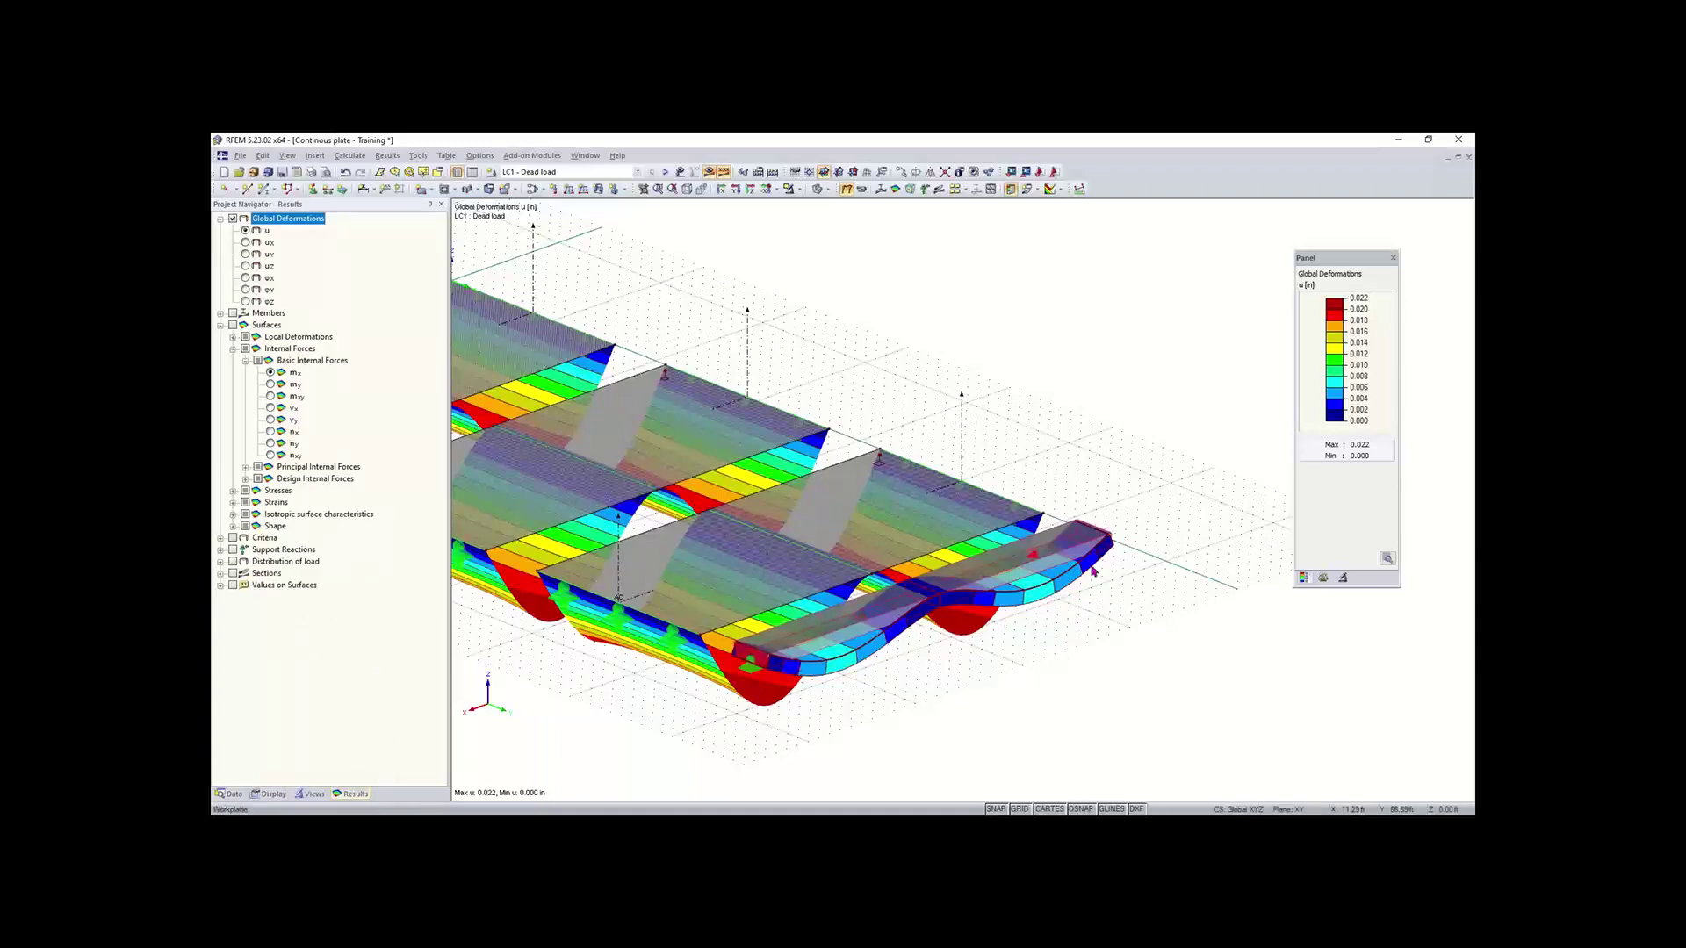
scroll(788, 670, "down", 1)
middle_click_drag(787, 670, 1014, 661)
left_click(221, 313)
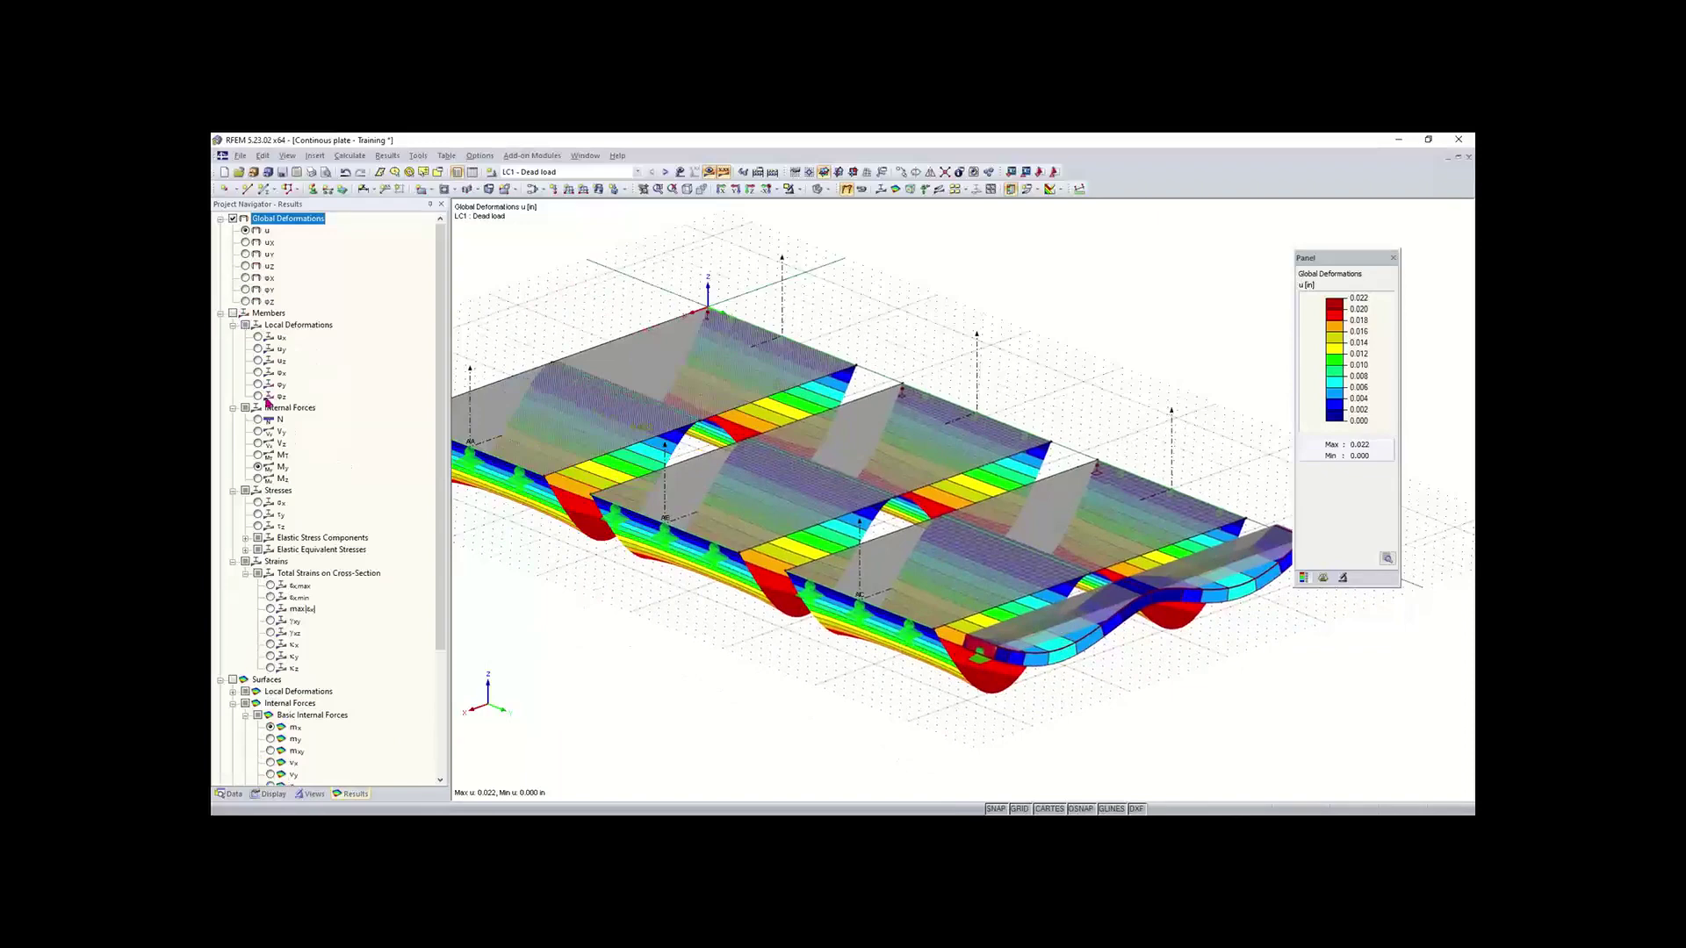
left_click(233, 313)
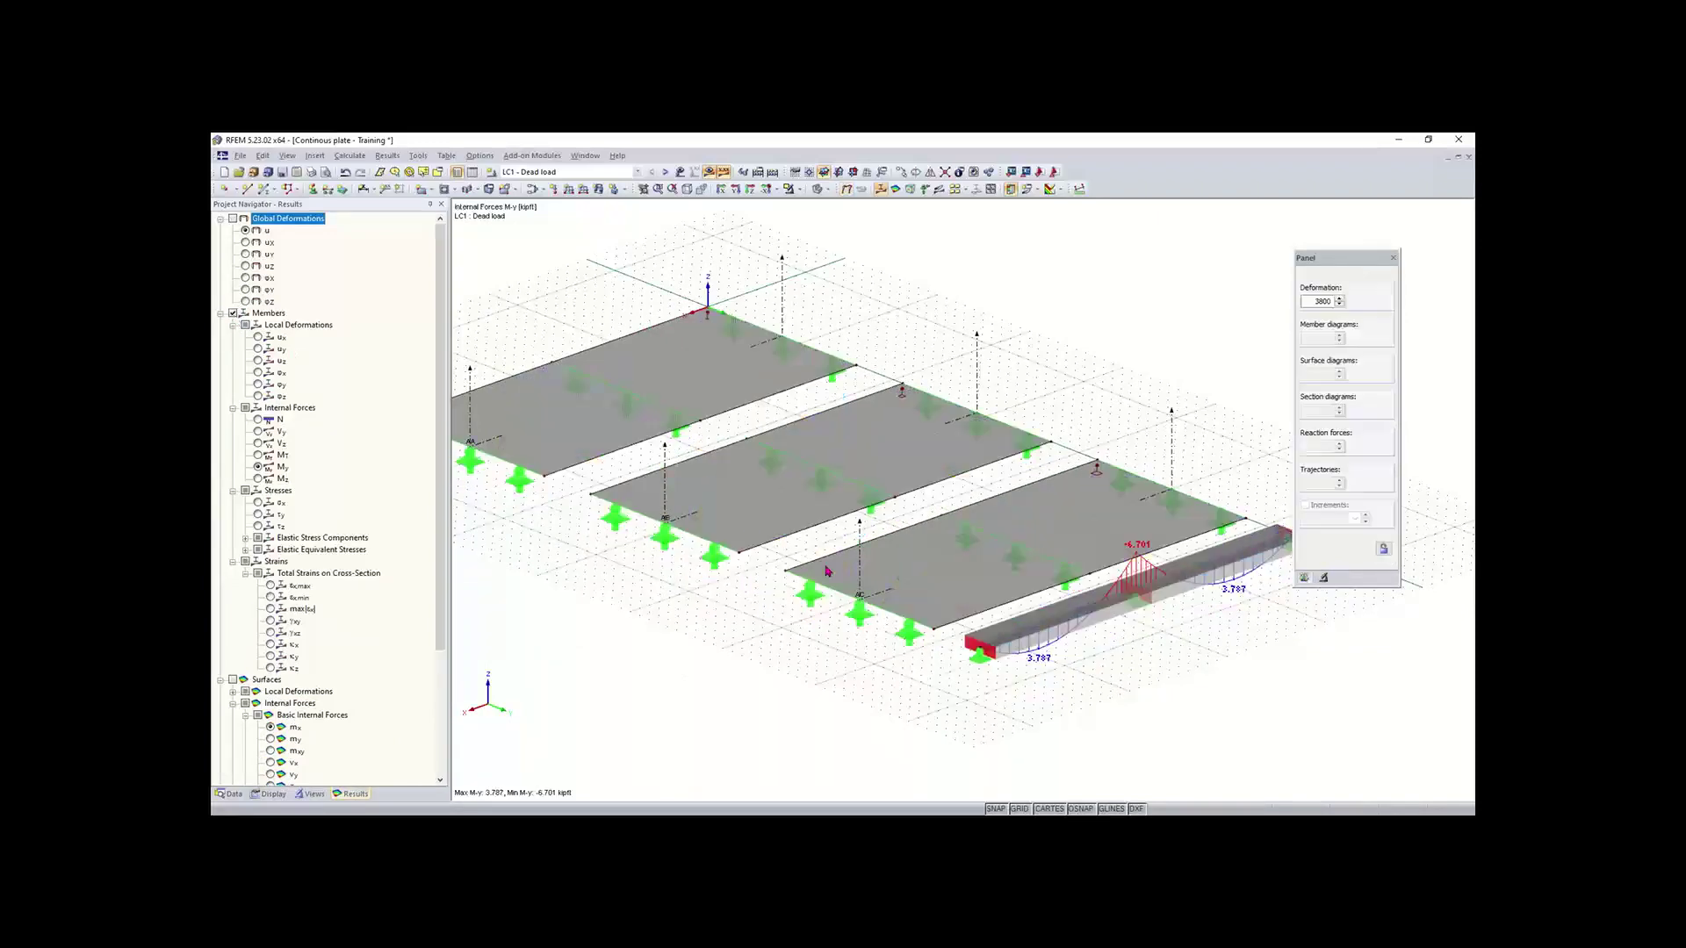
middle_click_drag(863, 586, 520, 452)
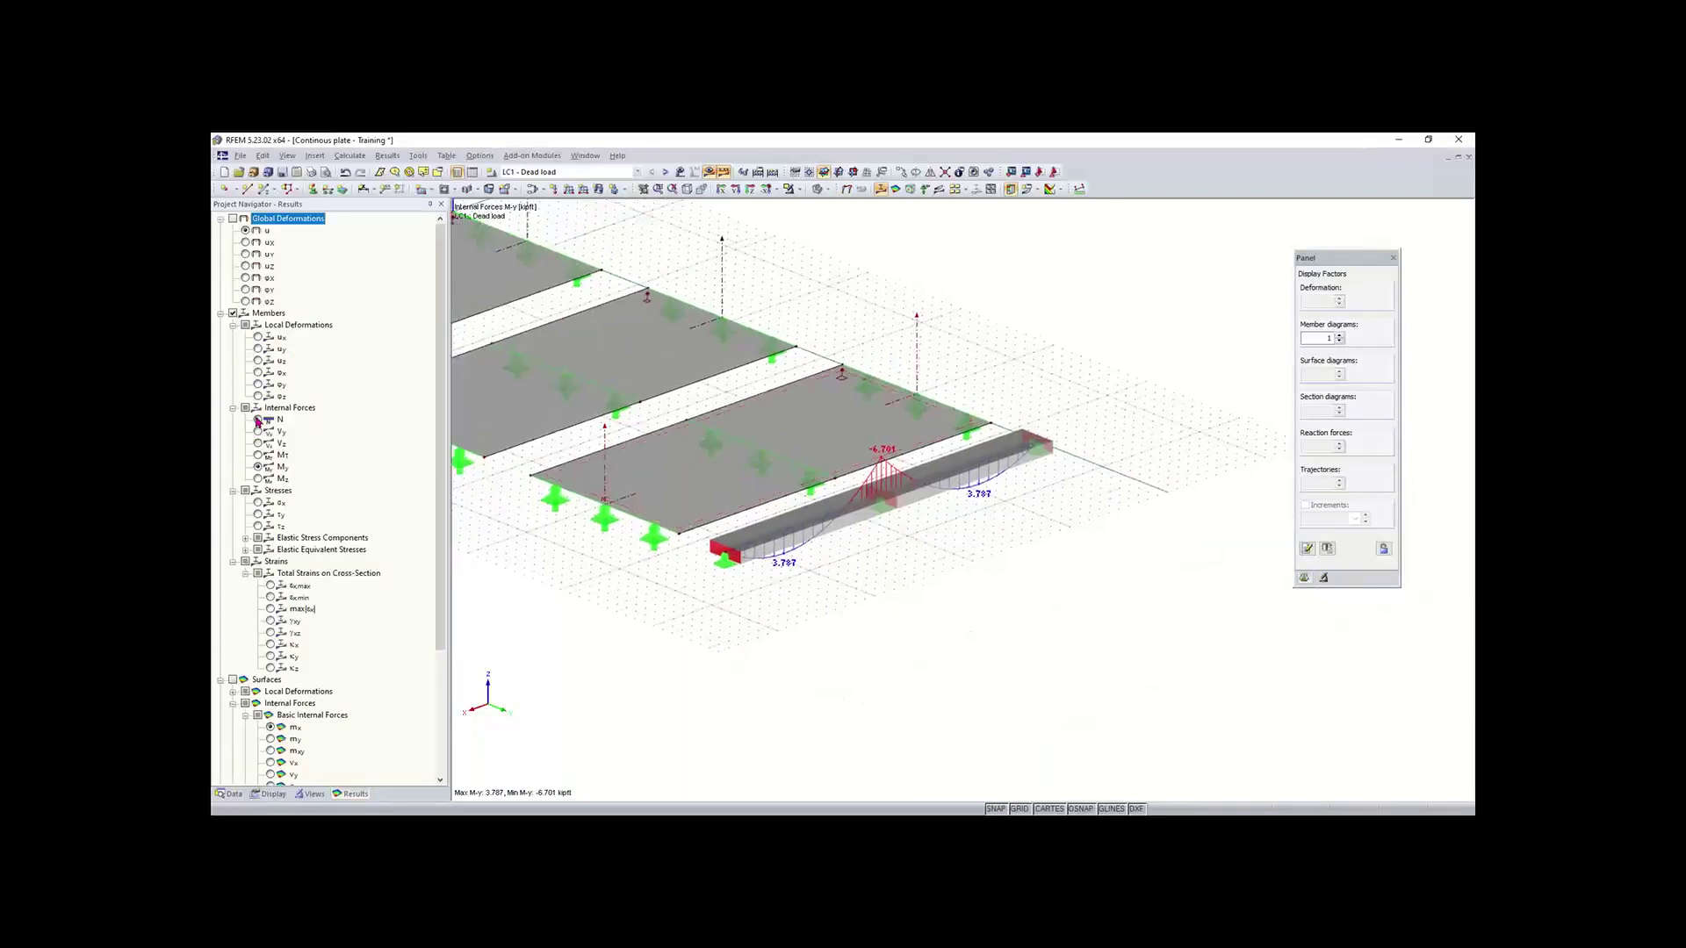
Step: Check the beam's axial force N and shear force Vy, and return to the bending moment My
left_click(259, 420)
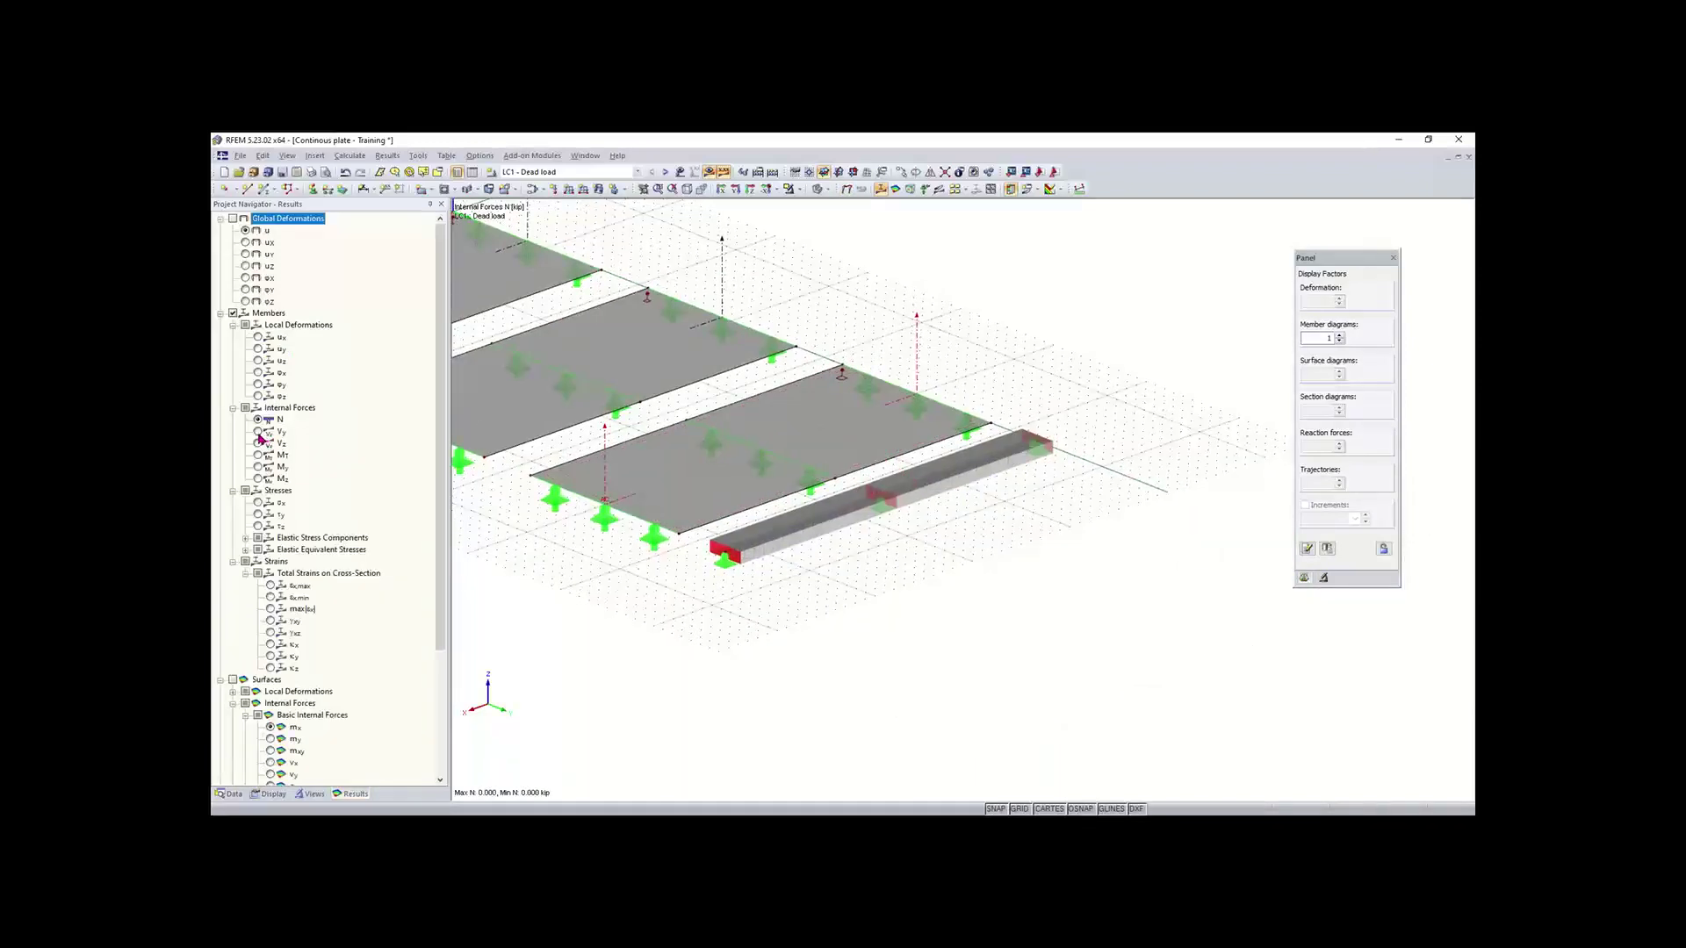
left_click(258, 432)
left_click(258, 468)
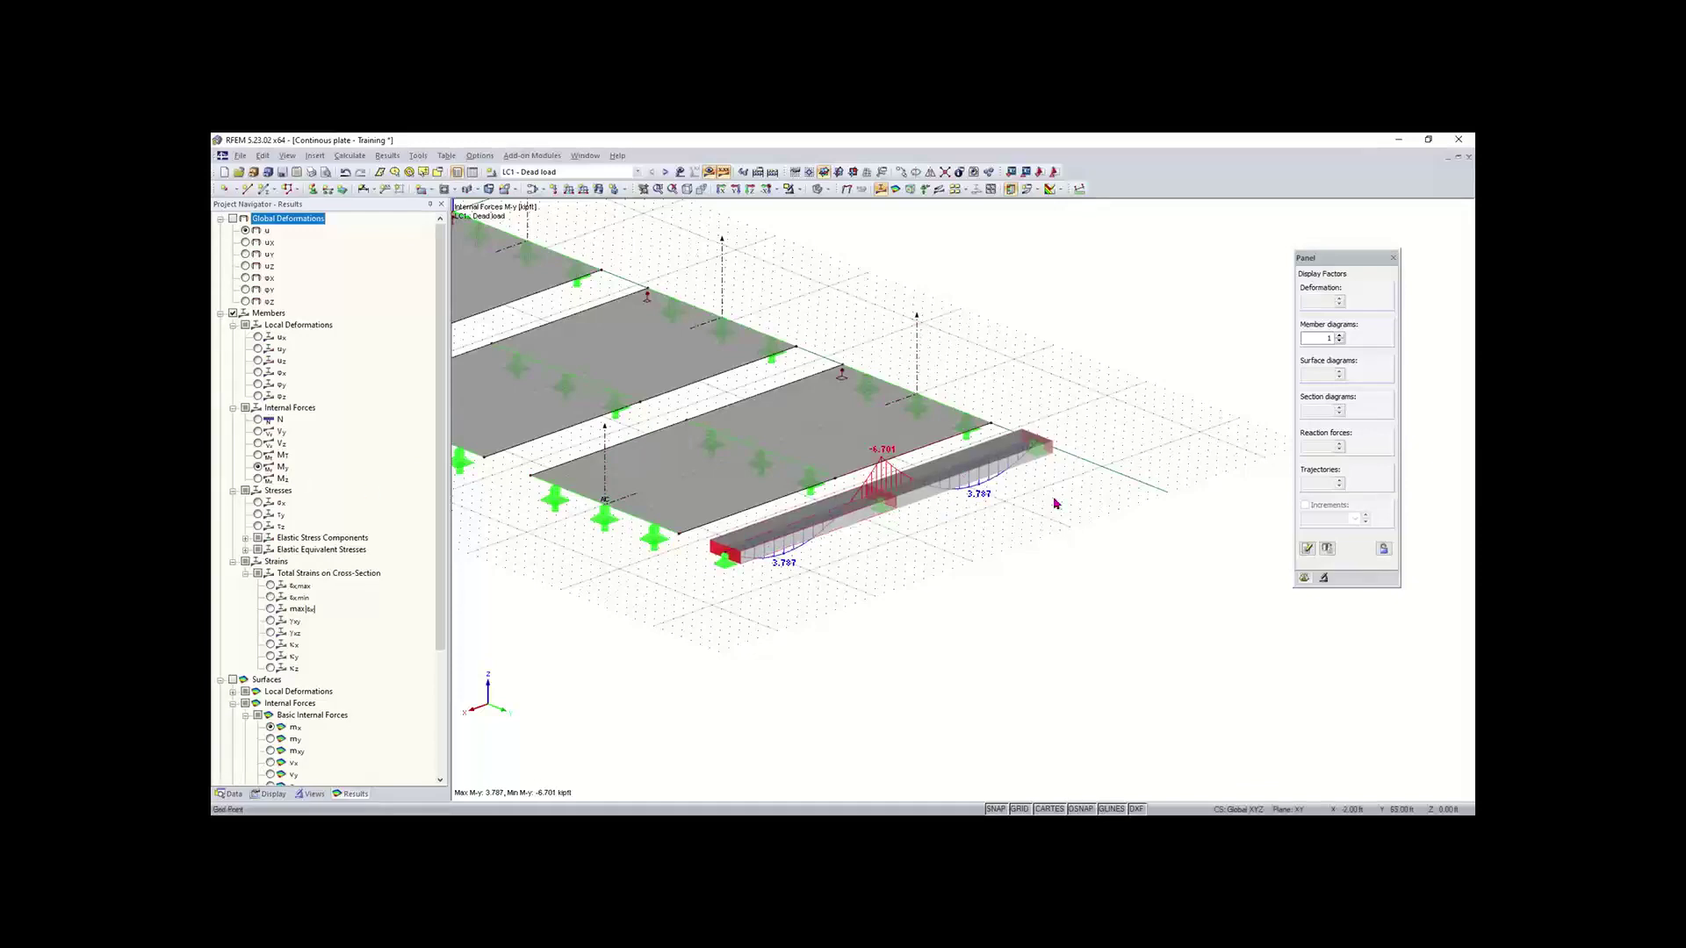
Step: Bring all three plates into view and locate the Surfaces results with their basic internal forces
middle_click_drag(538, 555, 752, 639)
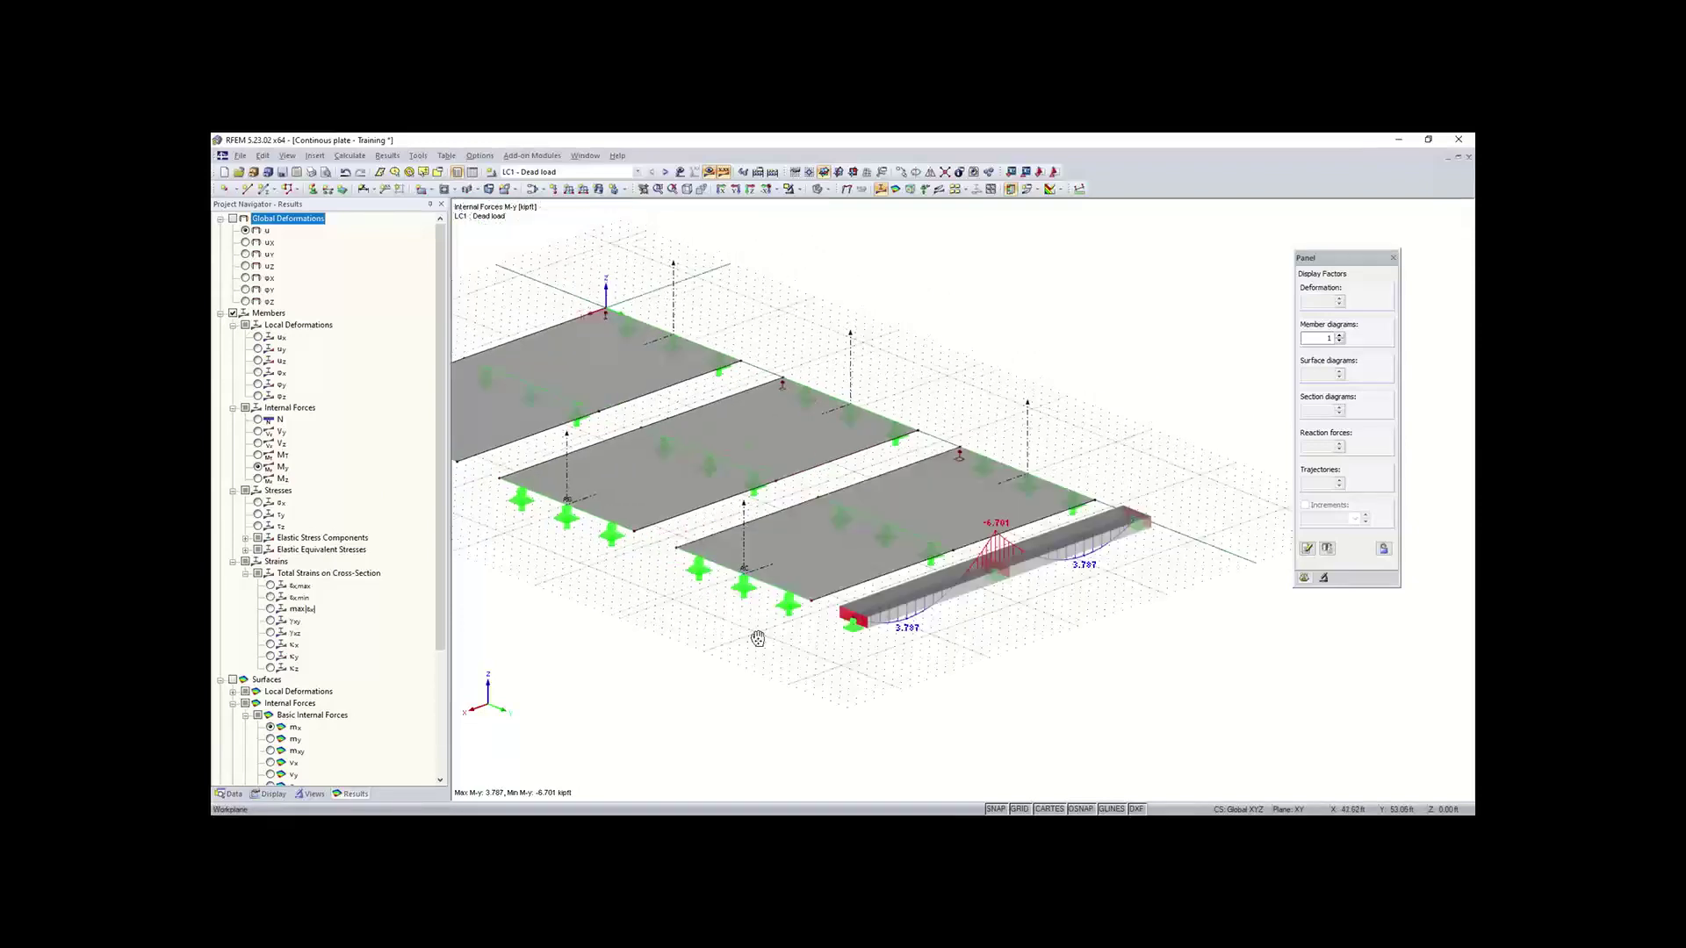
scroll(349, 537, "down", 2)
scroll(347, 542, "down", 1)
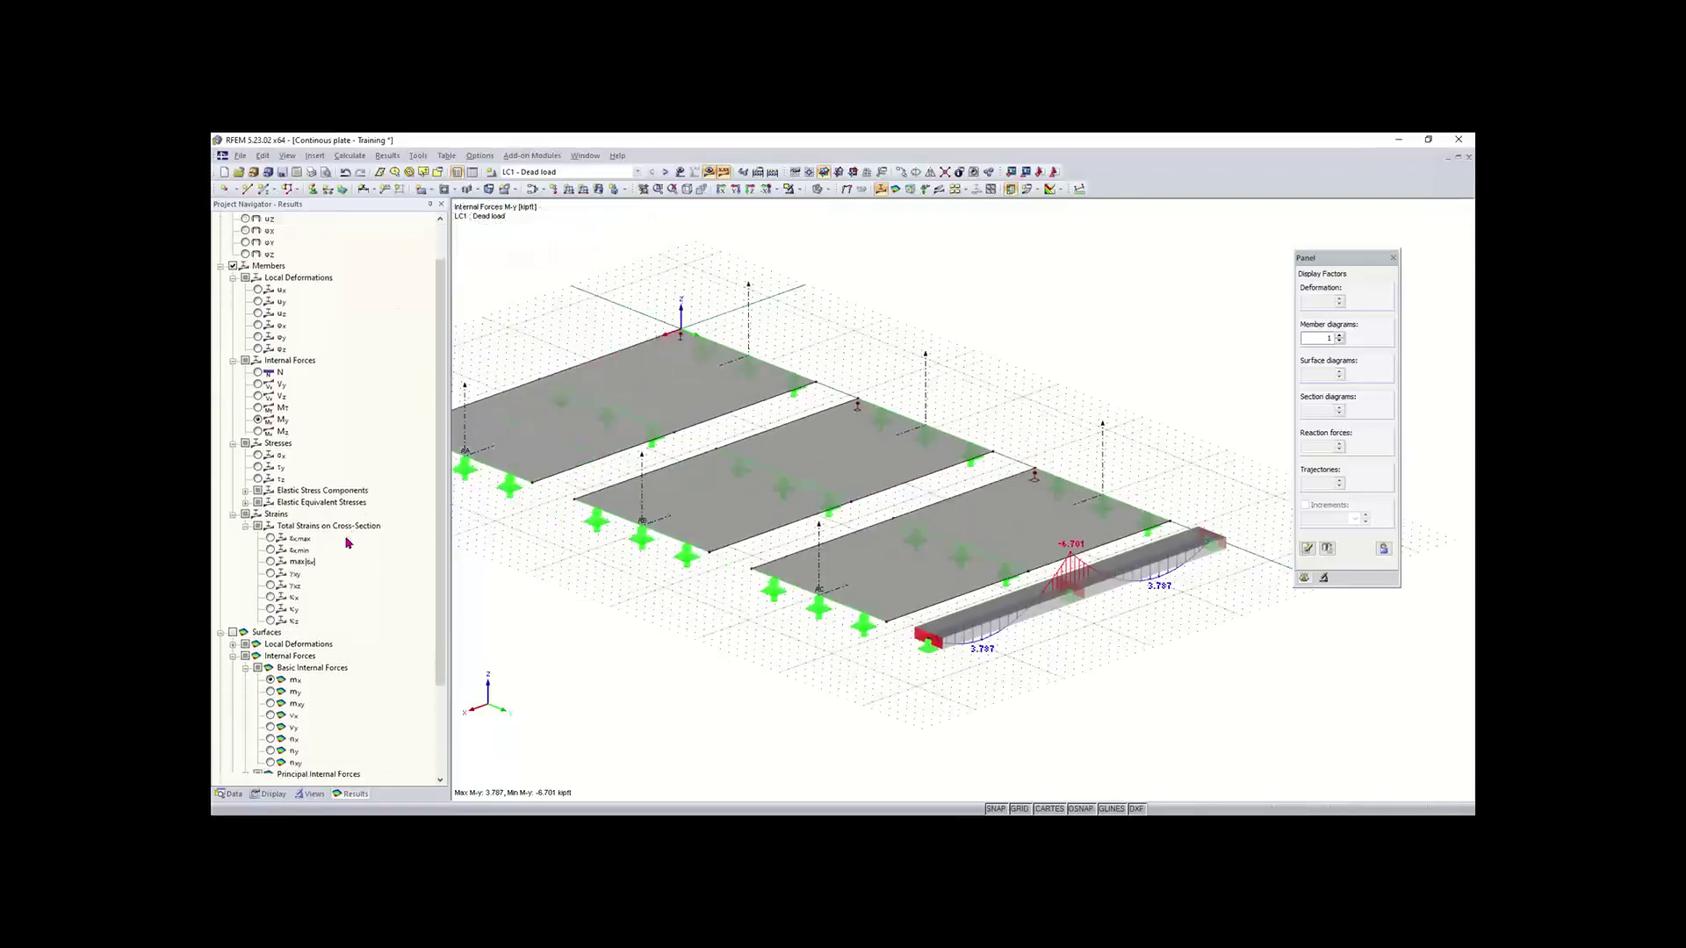
scroll(347, 542, "down", 2)
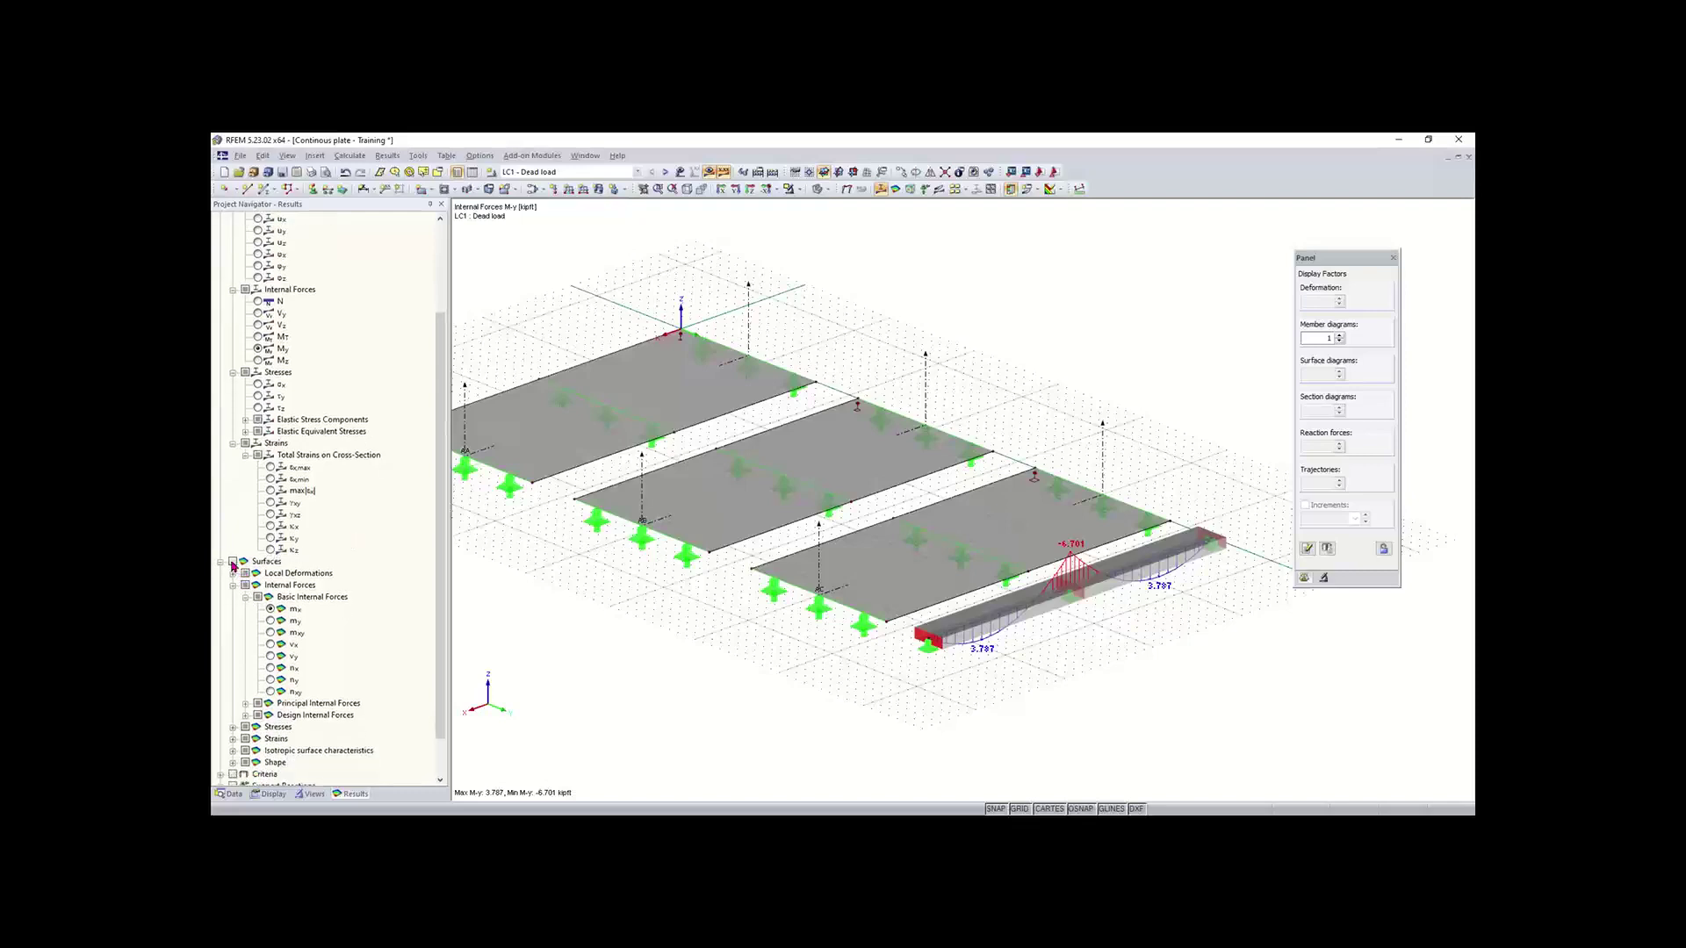
Step: Display the surface results for basic internal force m-x together with the beam's bending moment diagram
left_click(232, 562)
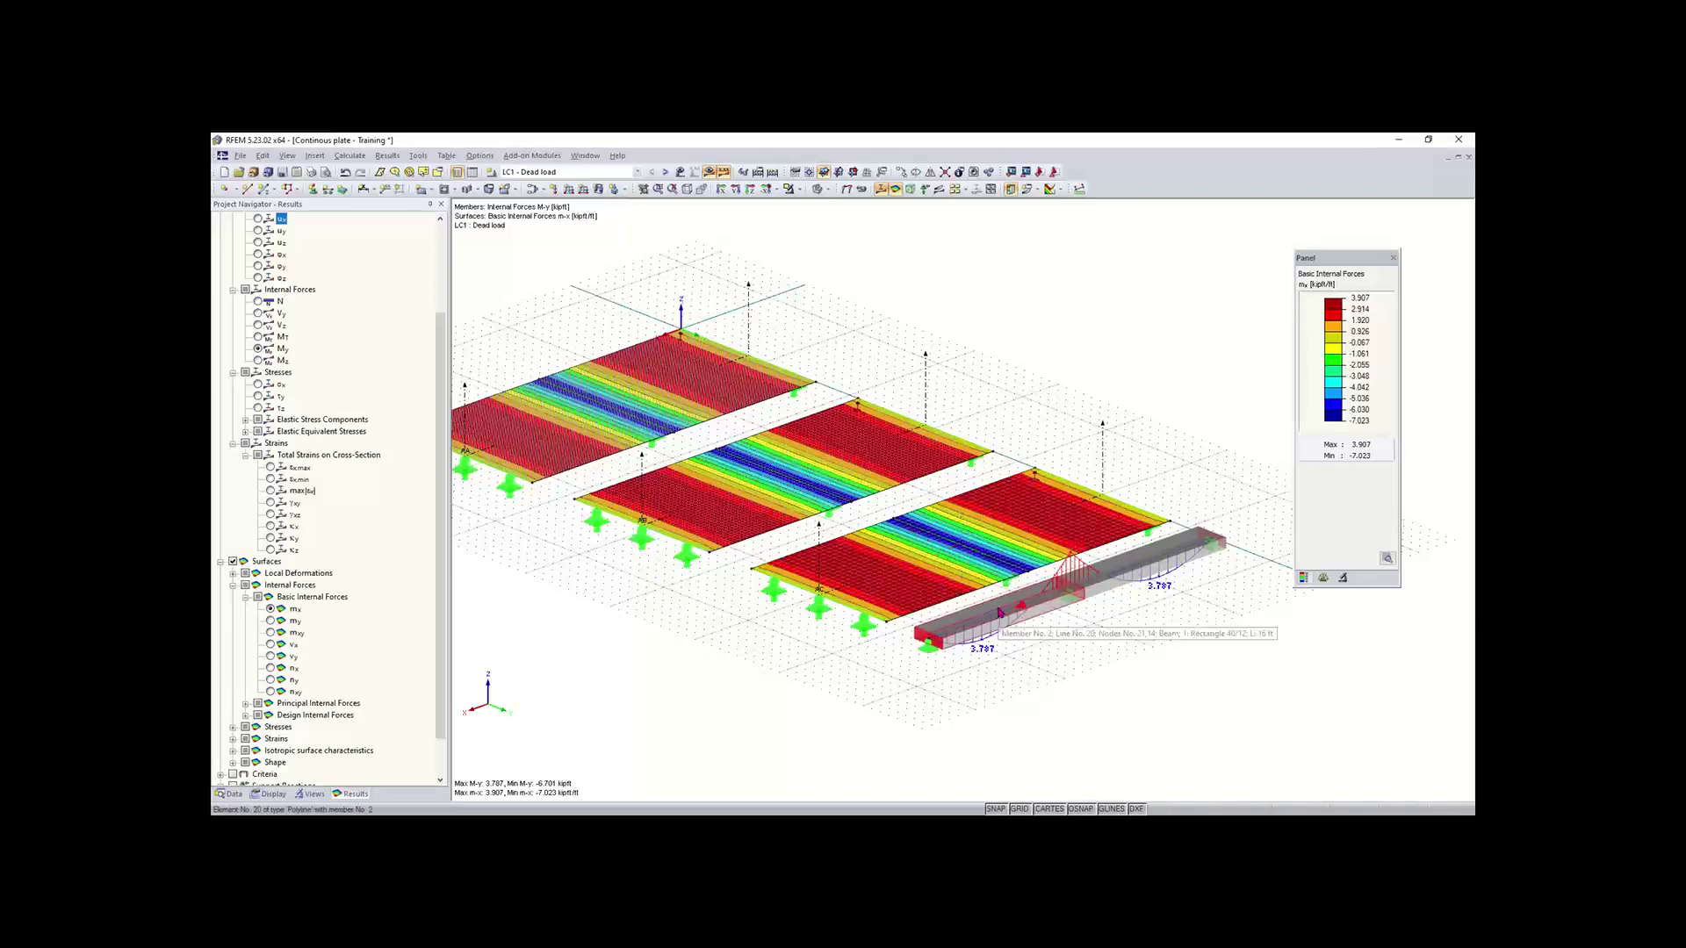
Step: Check the local axis systems of the lines by showing them on the model and hiding them again
right_click(1002, 608)
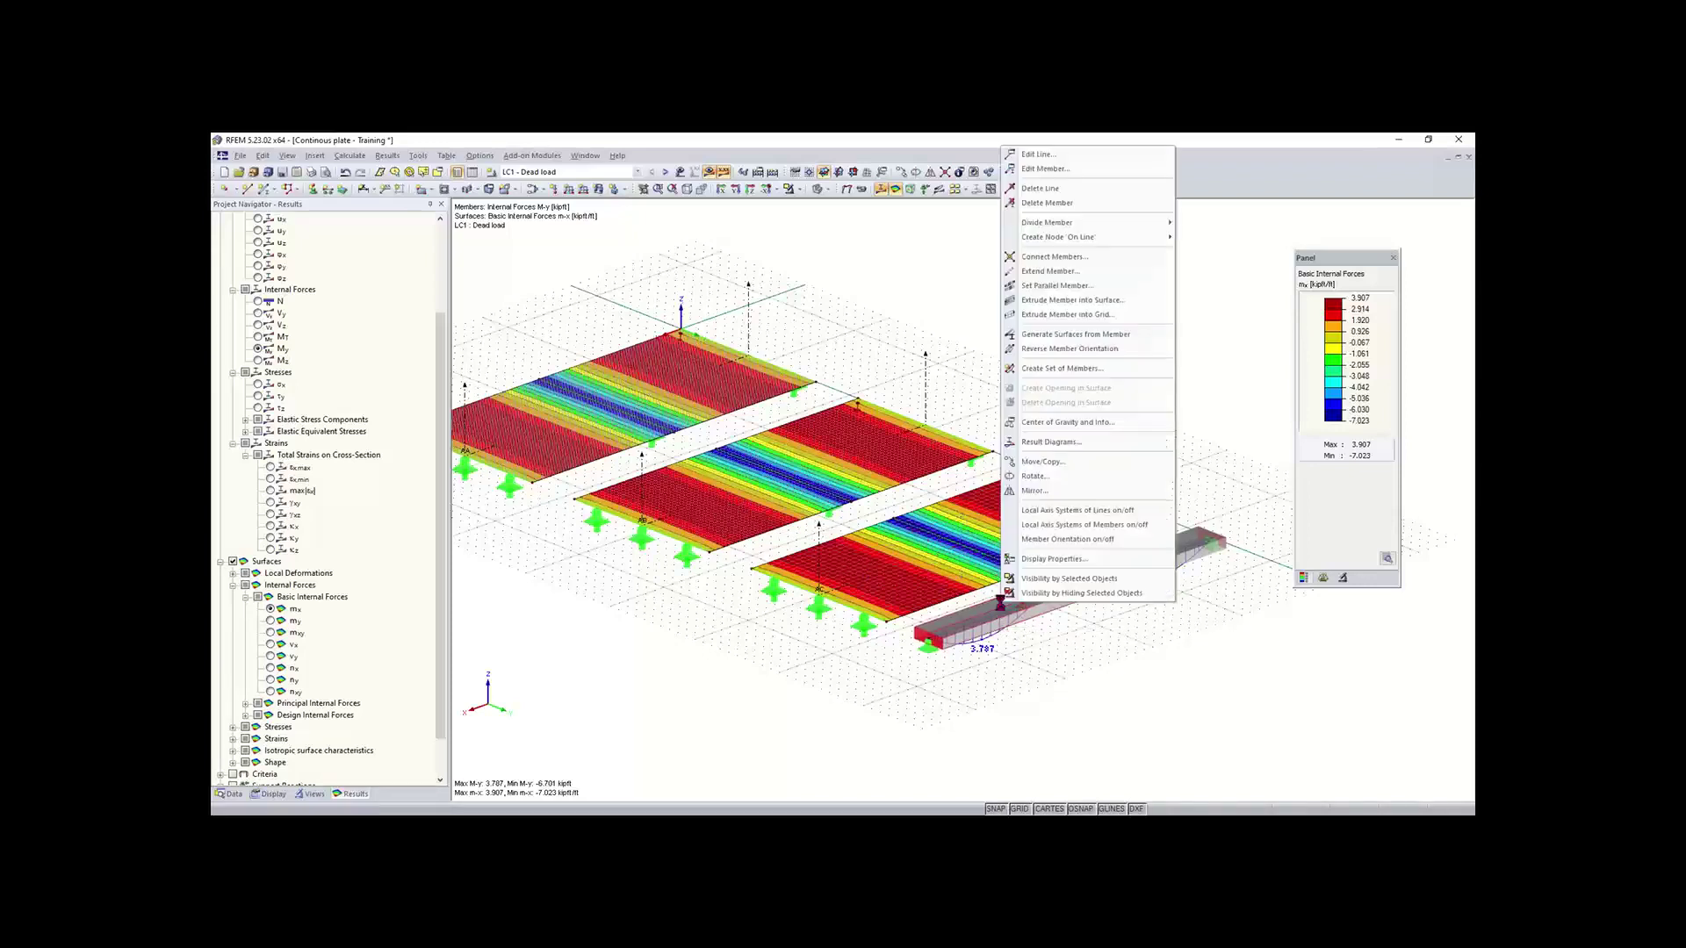
left_click(1062, 513)
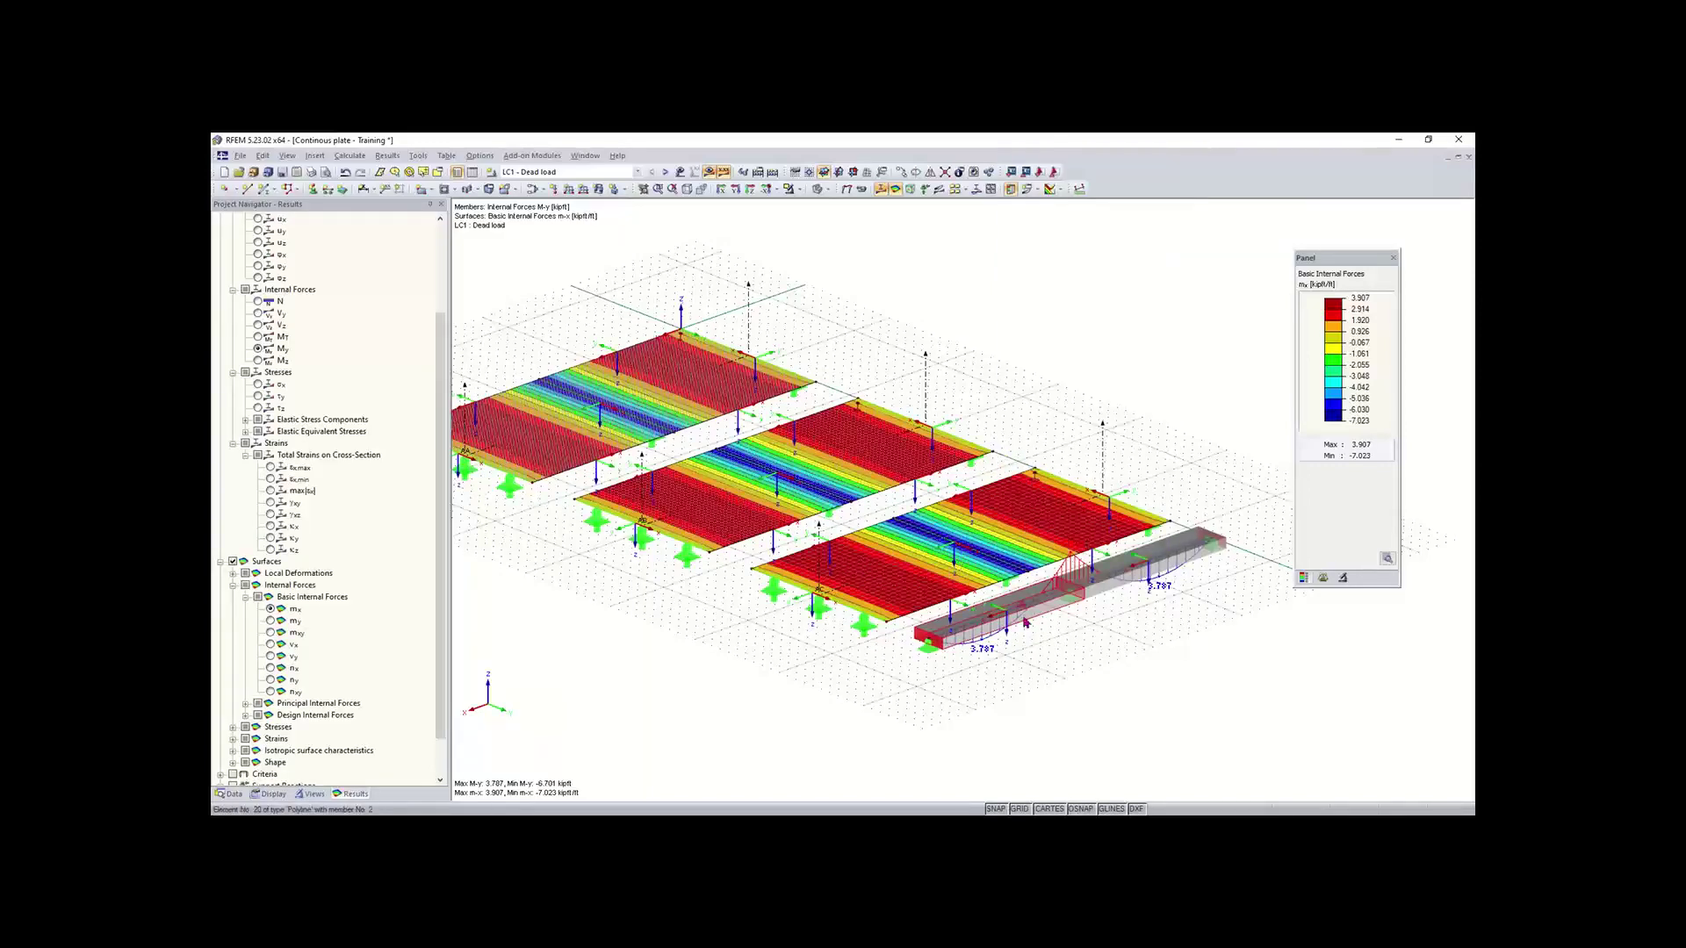
scroll(1024, 621, "up", 1)
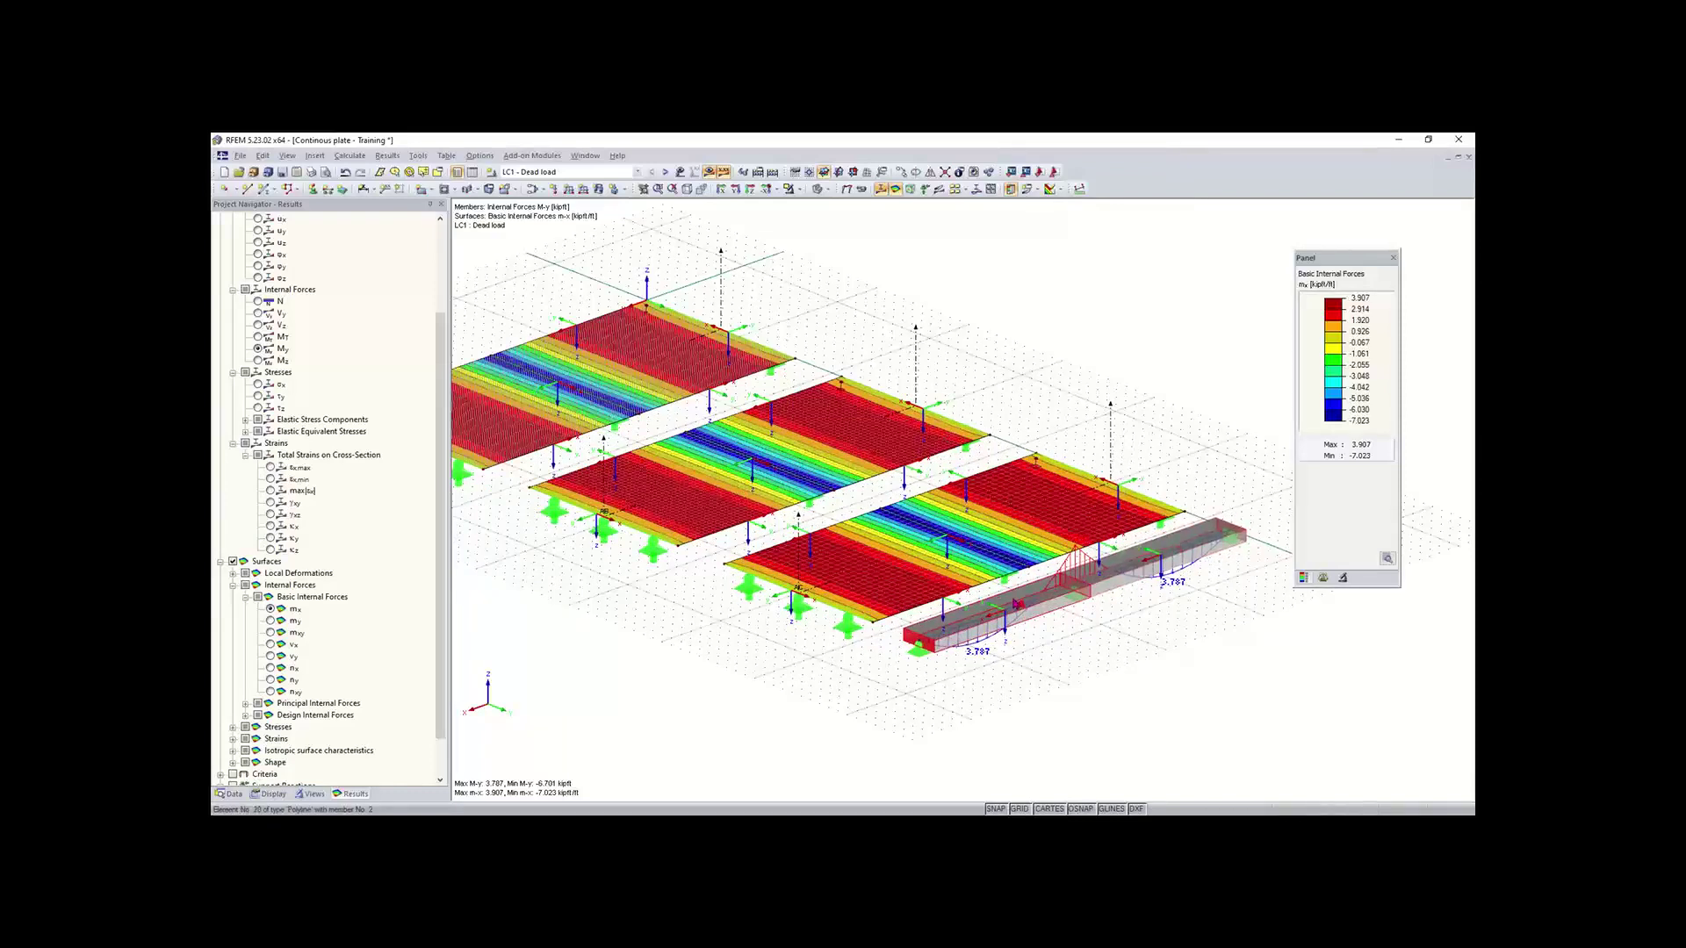
right_click(1016, 605)
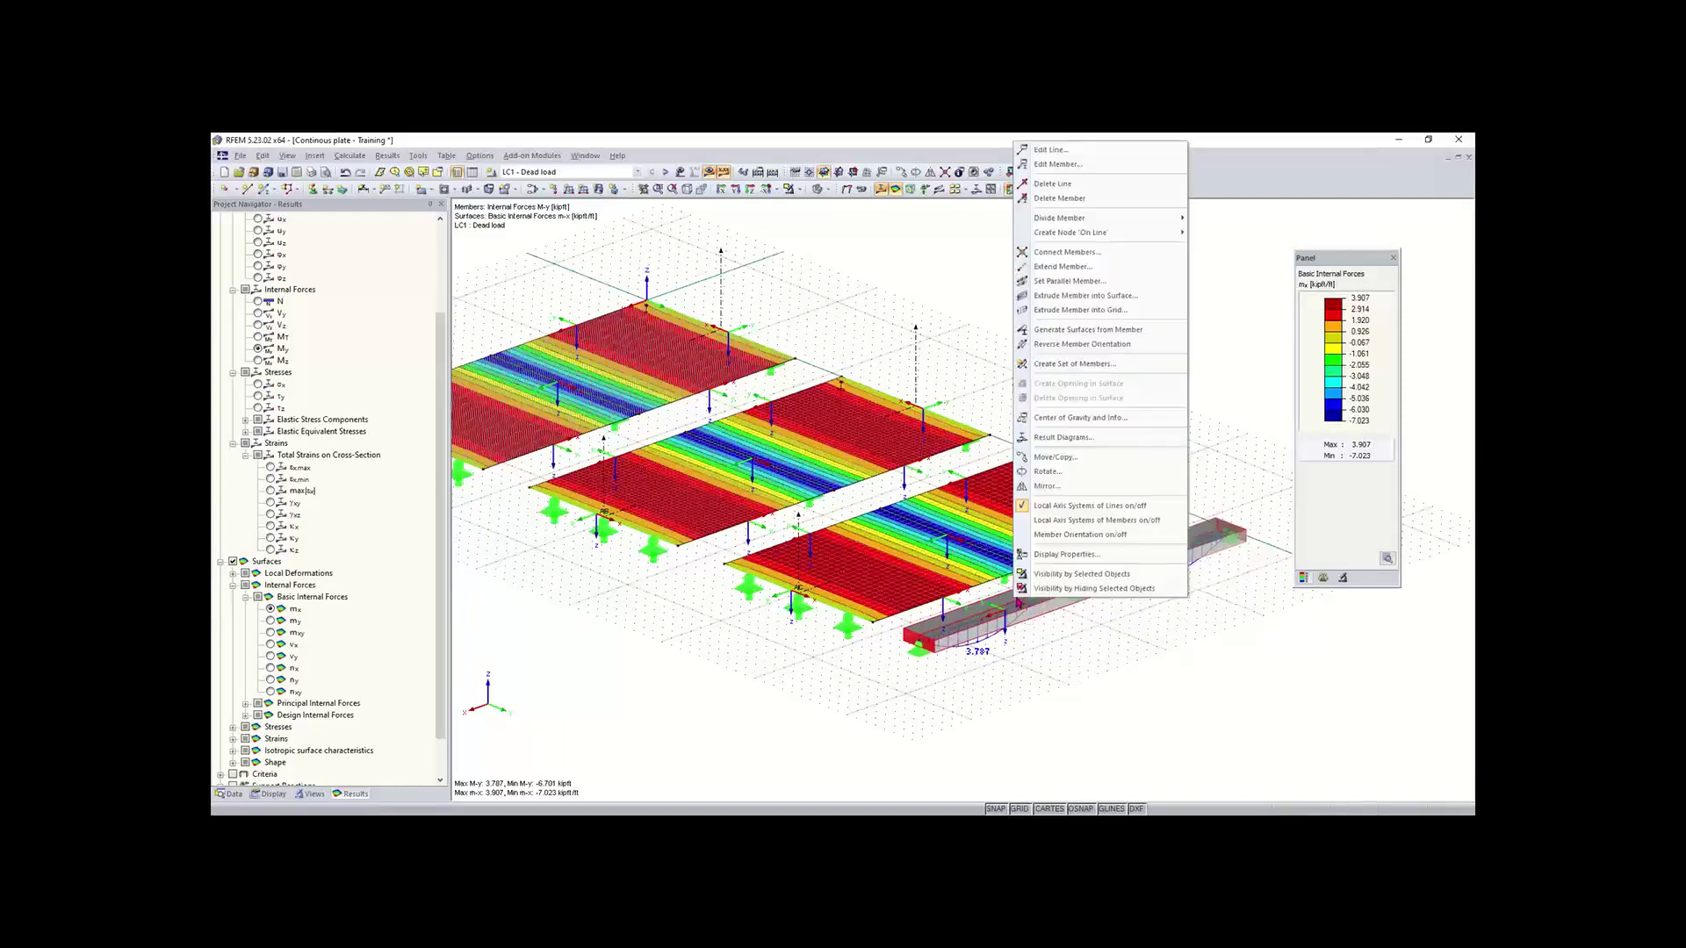
left_click(1078, 507)
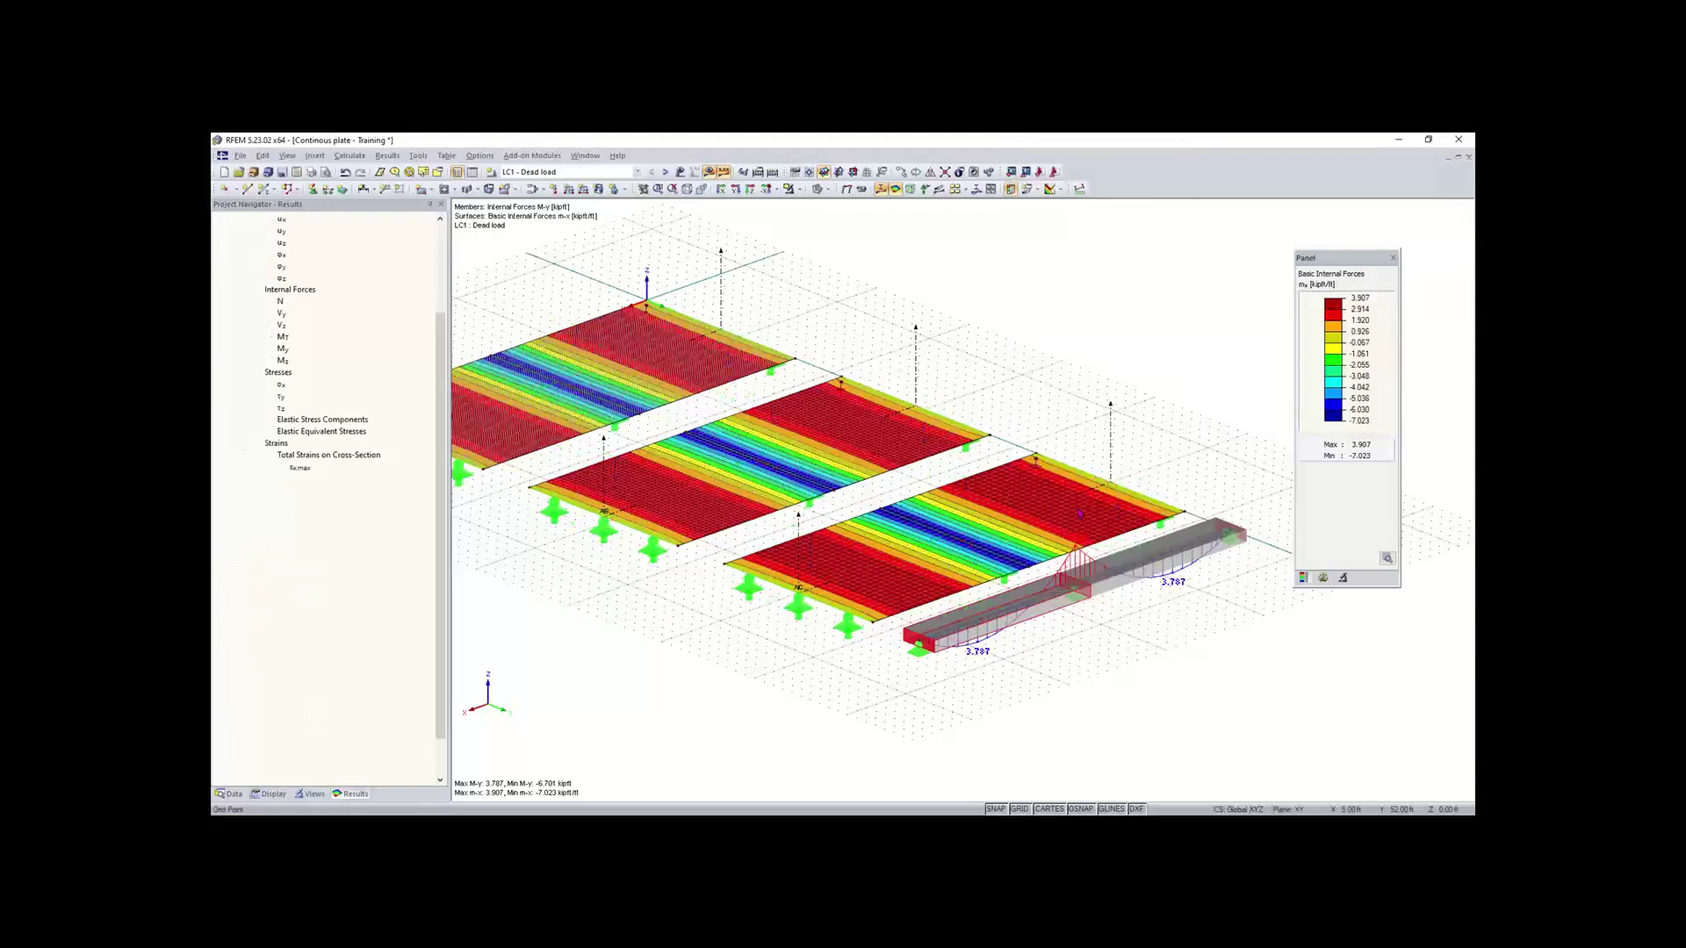
scroll(906, 586, "down", 1)
middle_click_drag(906, 582, 930, 609)
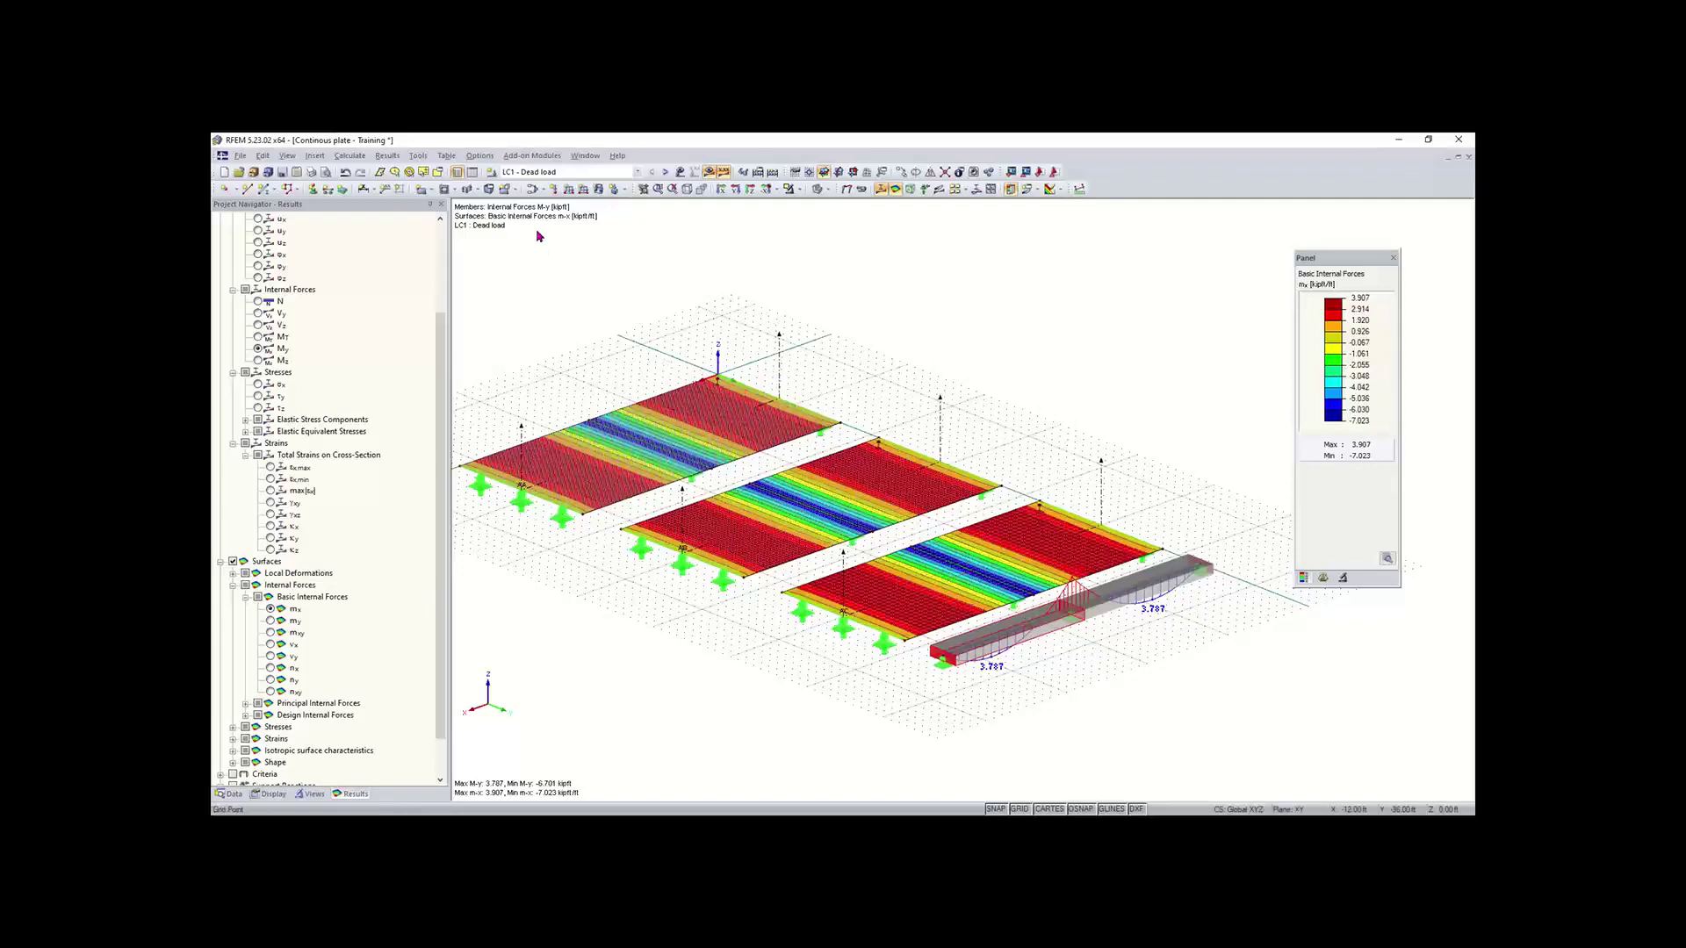
Step: Review the general FE mesh settings, including the target length of finite elements, and close them without changes
left_click(349, 158)
left_click(348, 158)
left_click(348, 160)
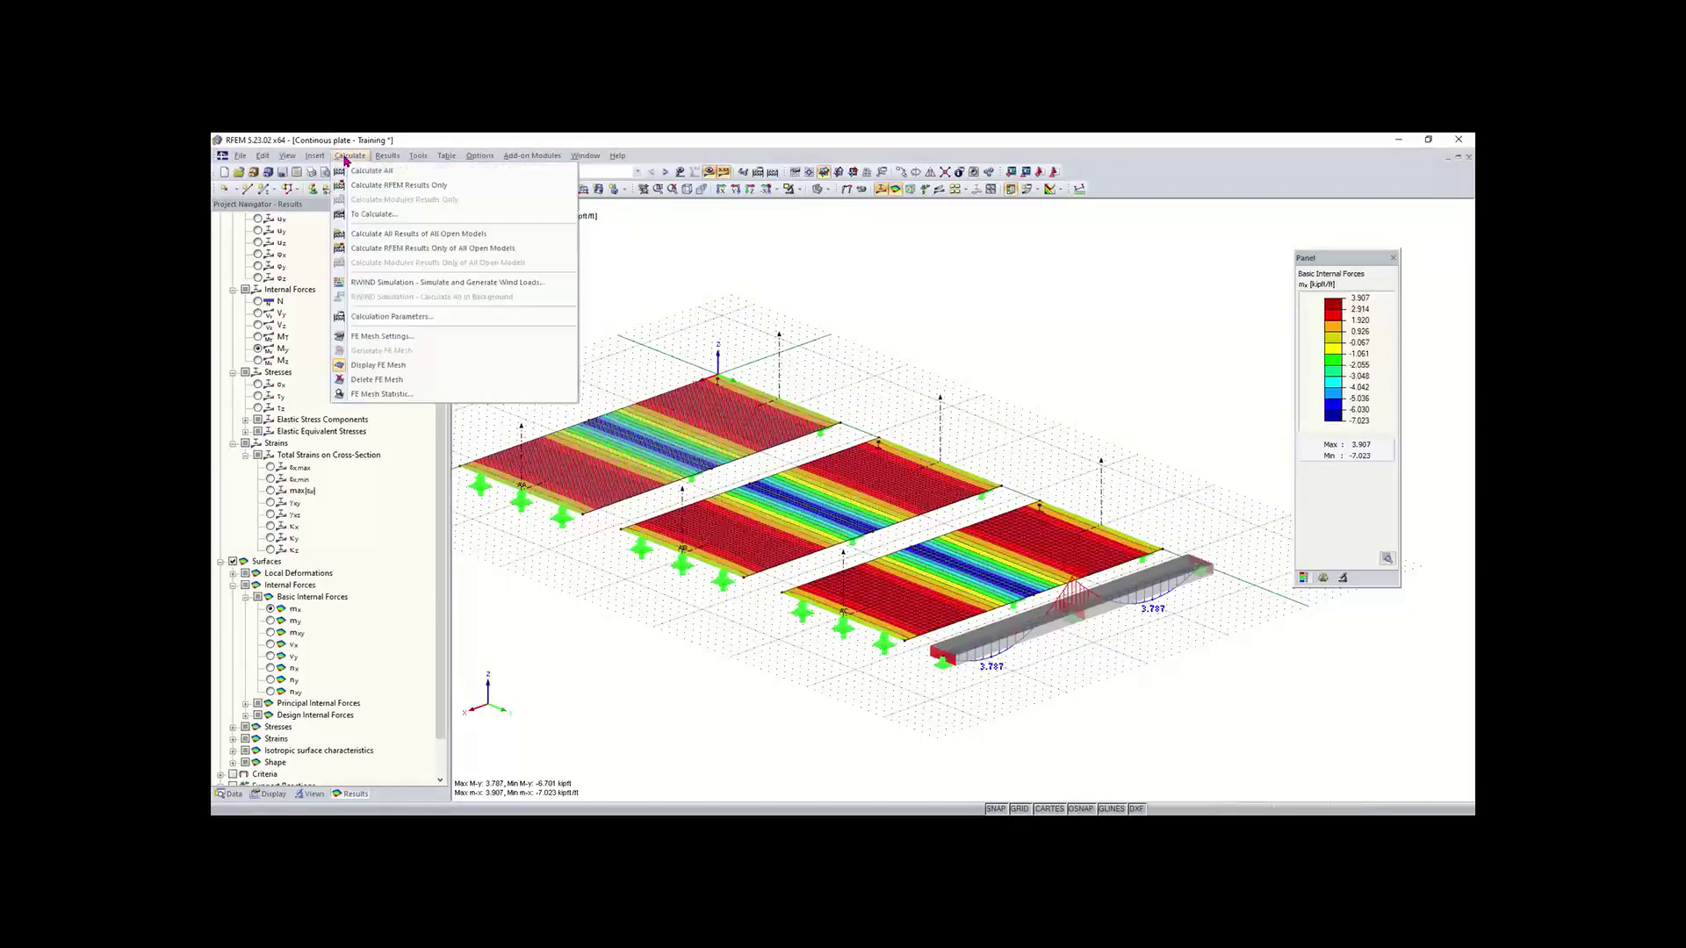
left_click(395, 337)
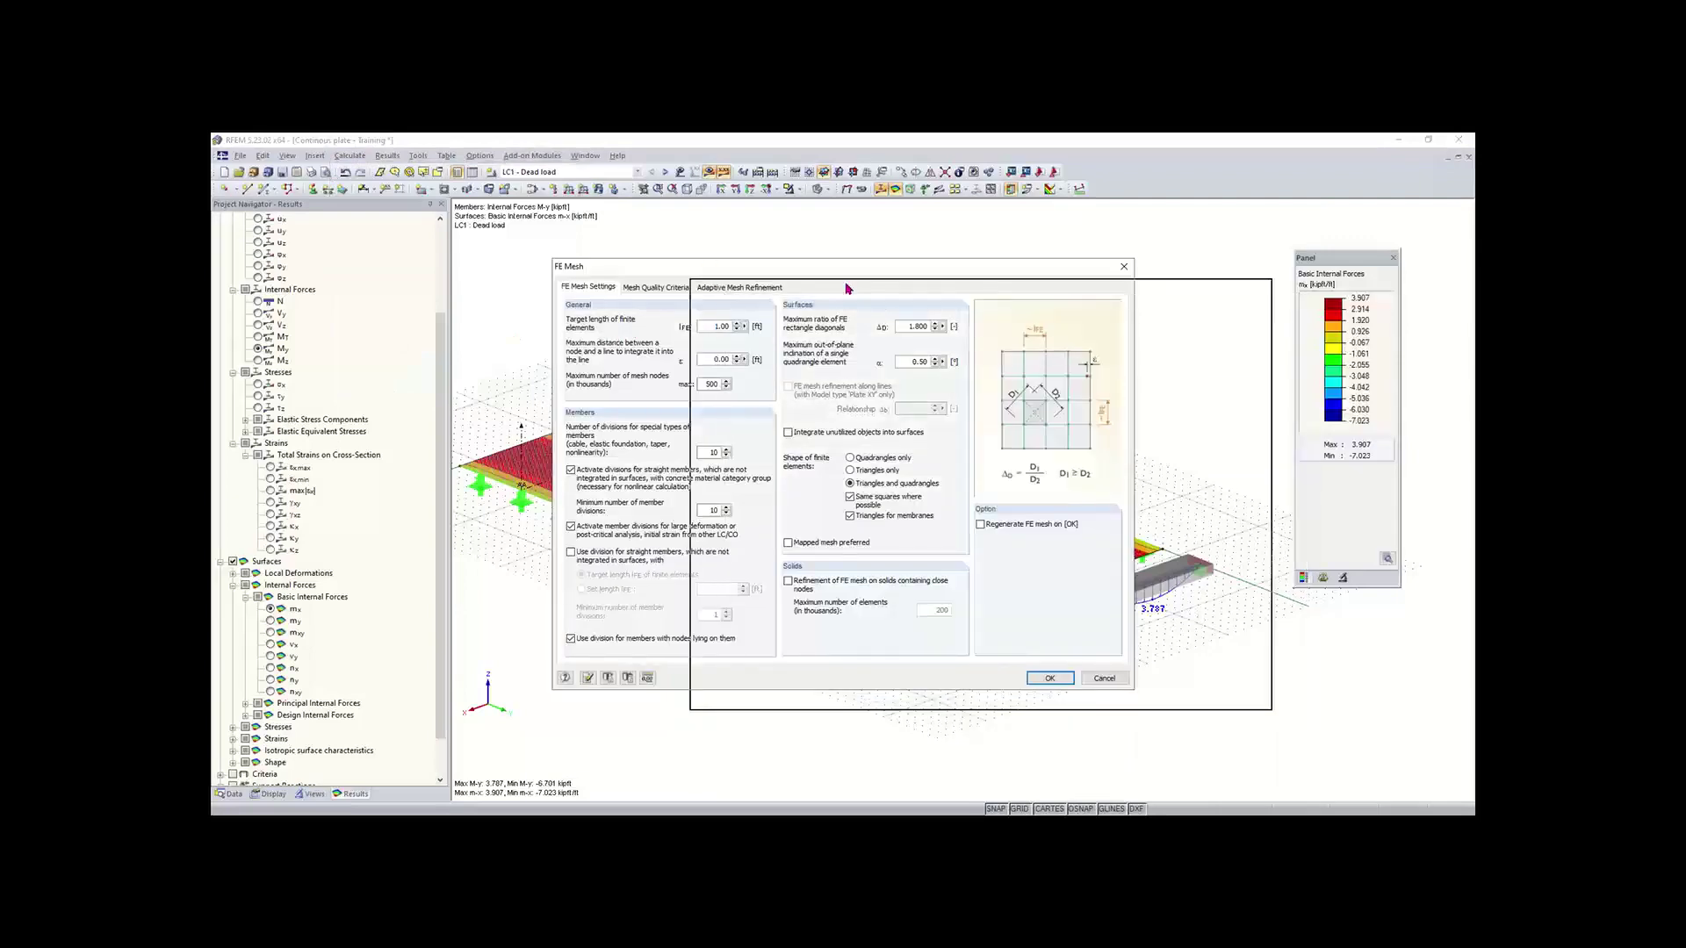
left_click_drag(848, 289, 847, 289)
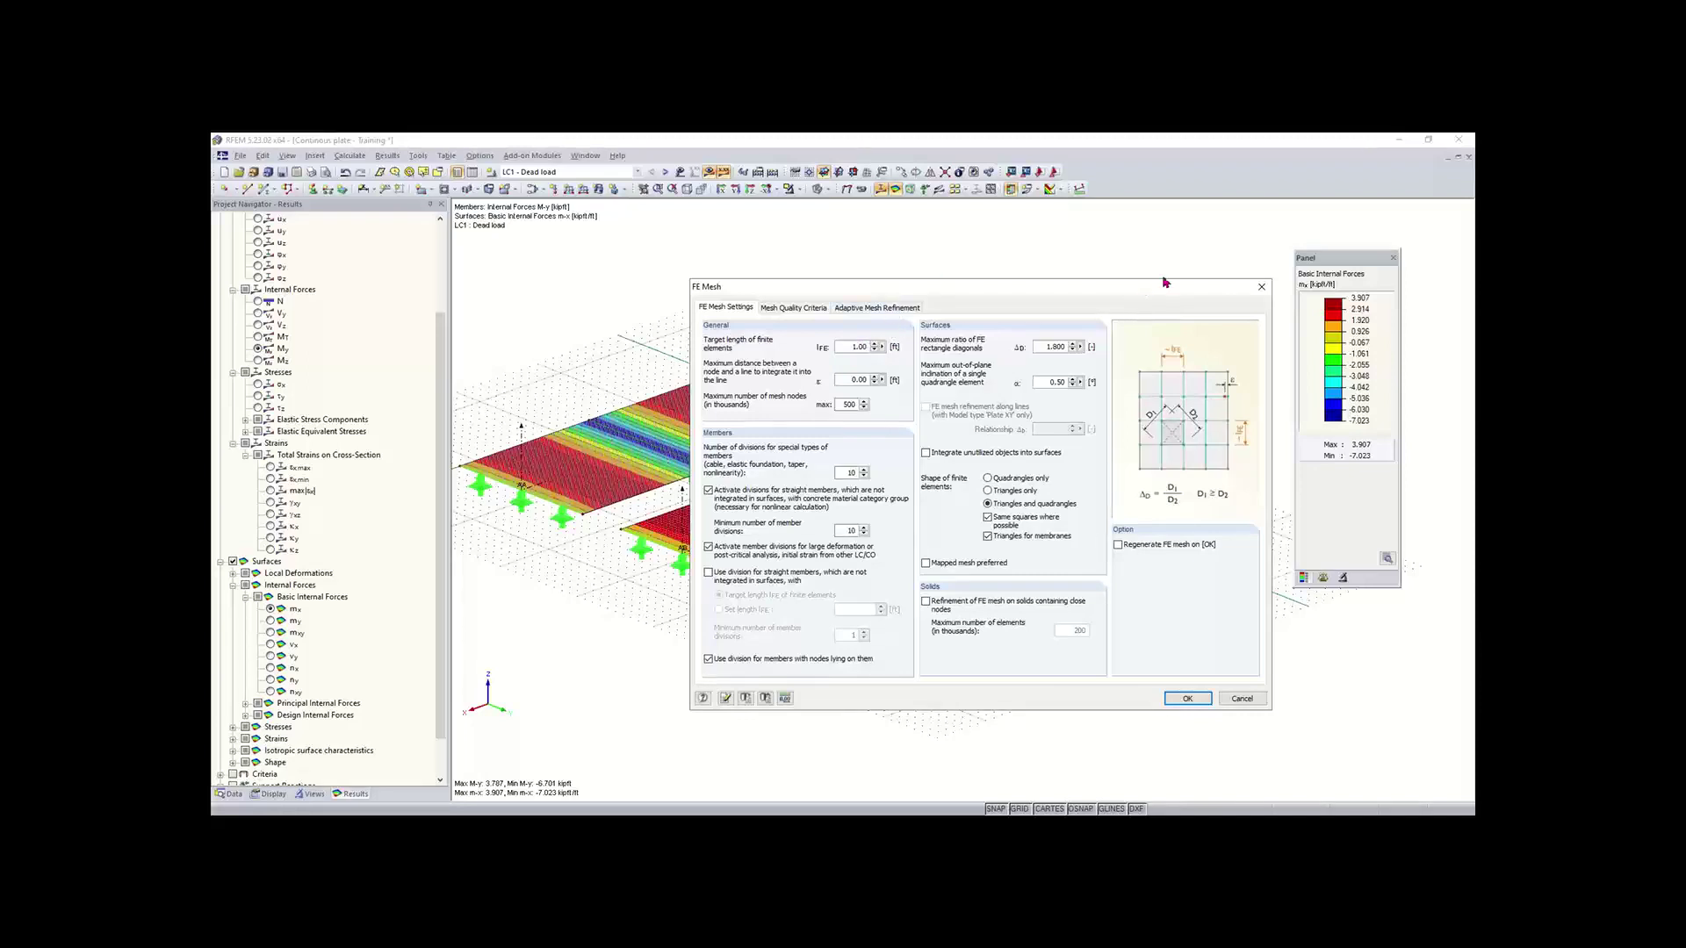
left_click(1262, 289)
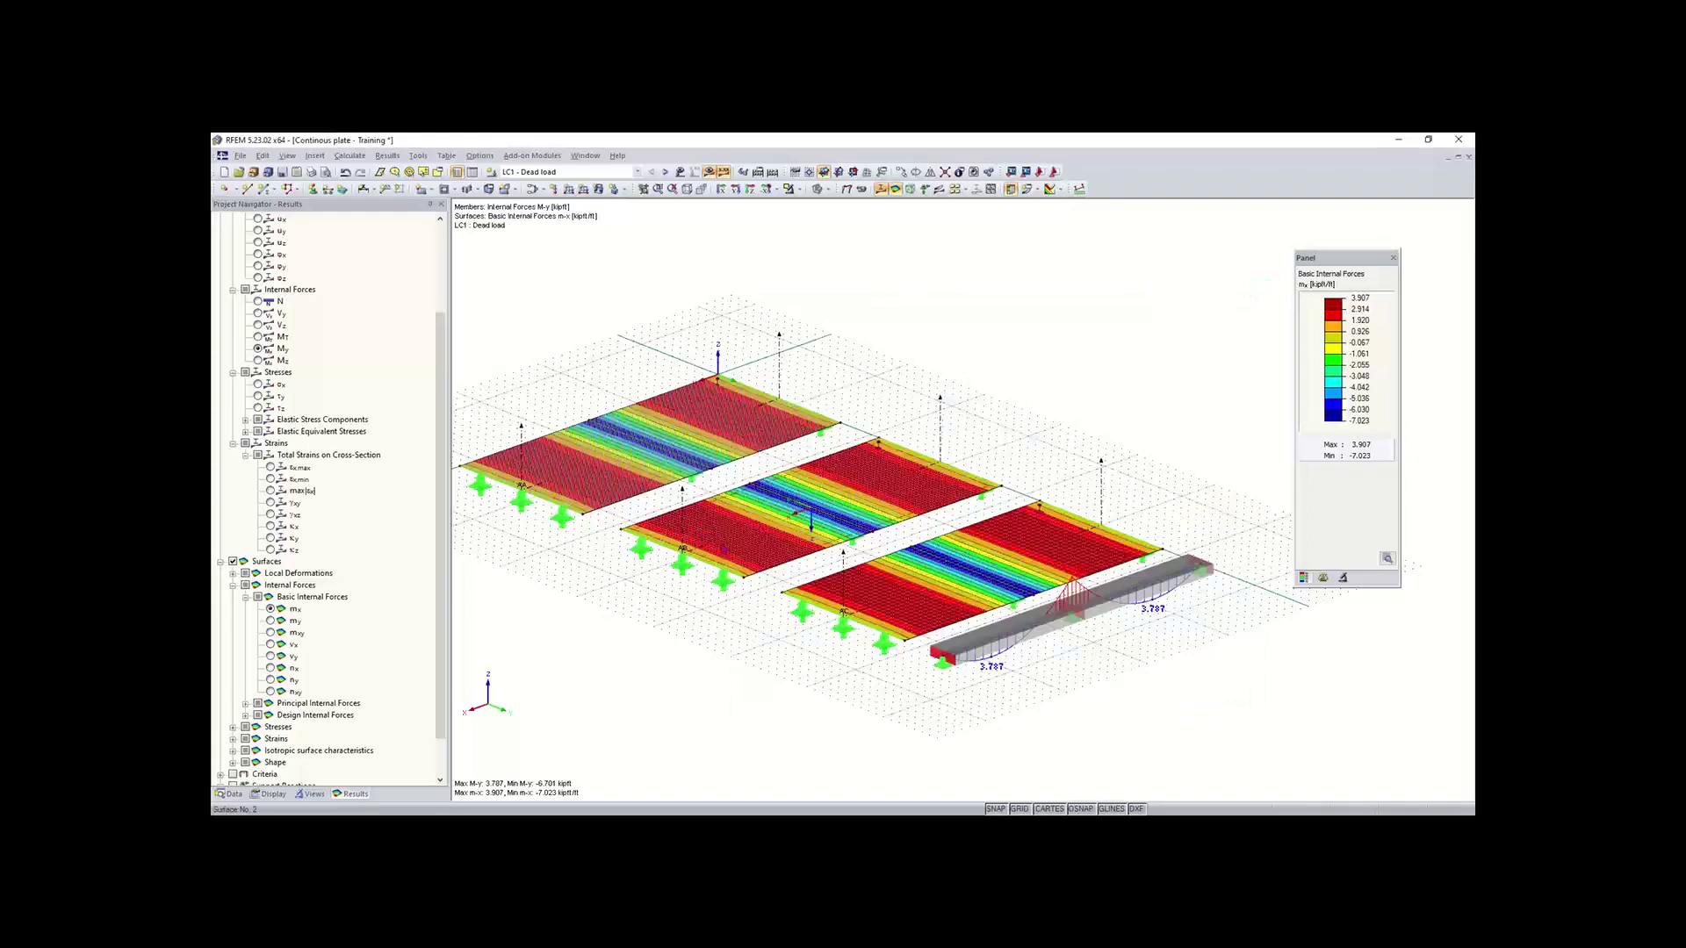
Step: Examine the finite element mesh and the m-x contours on the middle plate up close
scroll(727, 551, "up", 3)
scroll(727, 551, "up", 4)
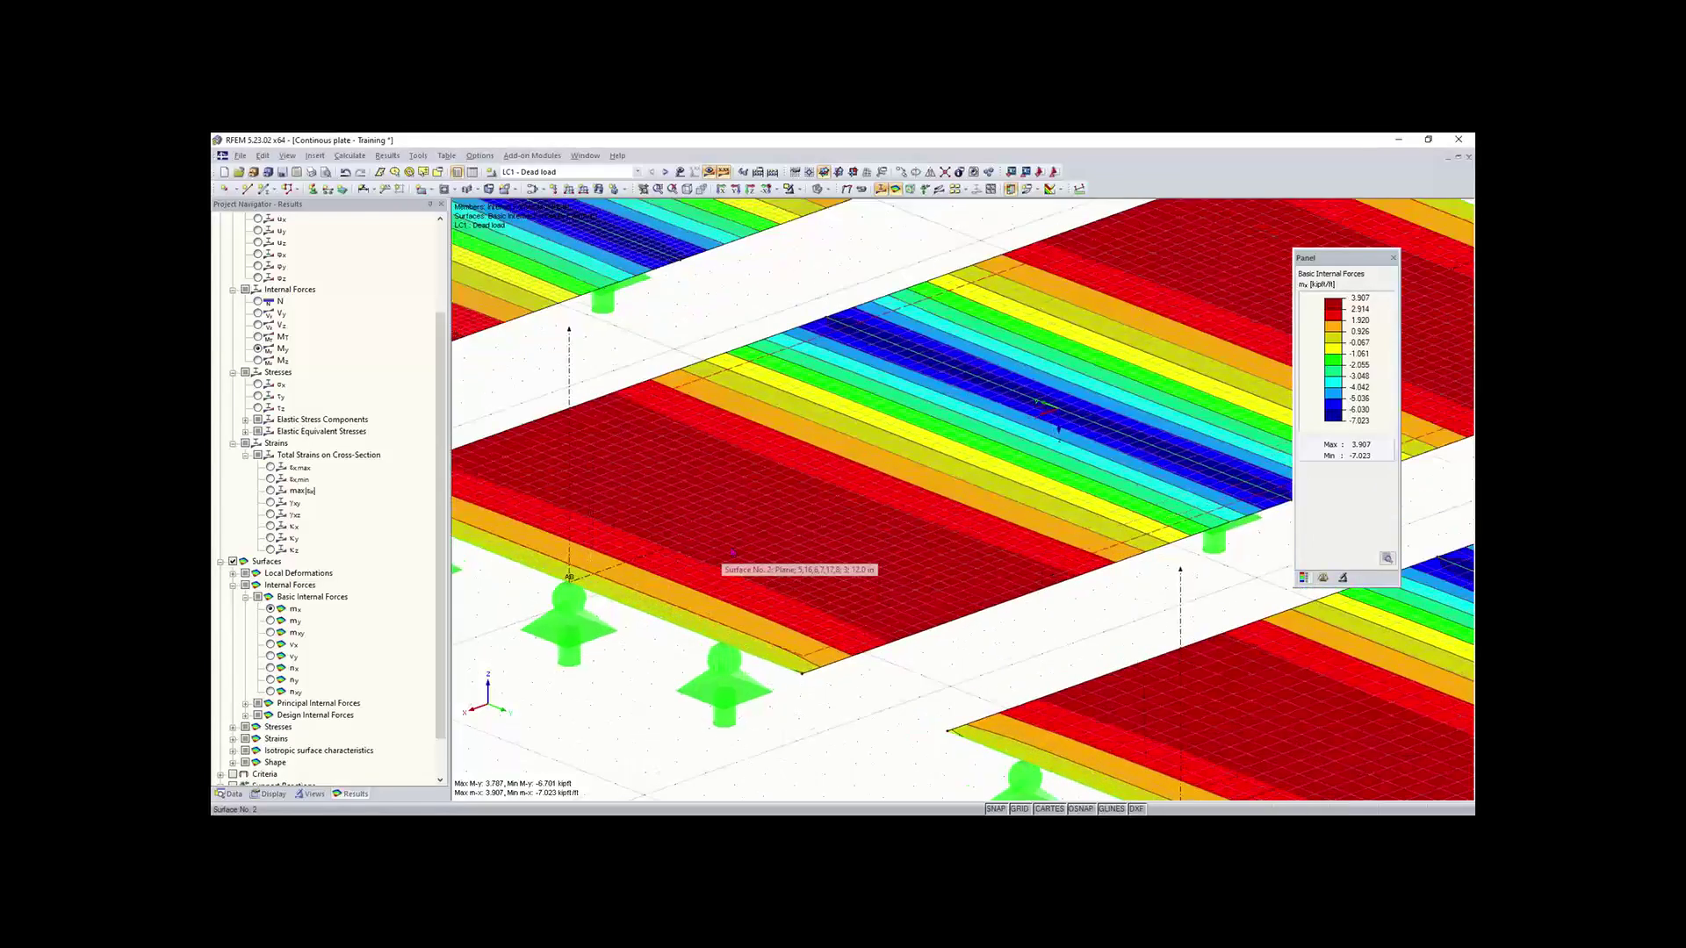
scroll(988, 554, "up", 2)
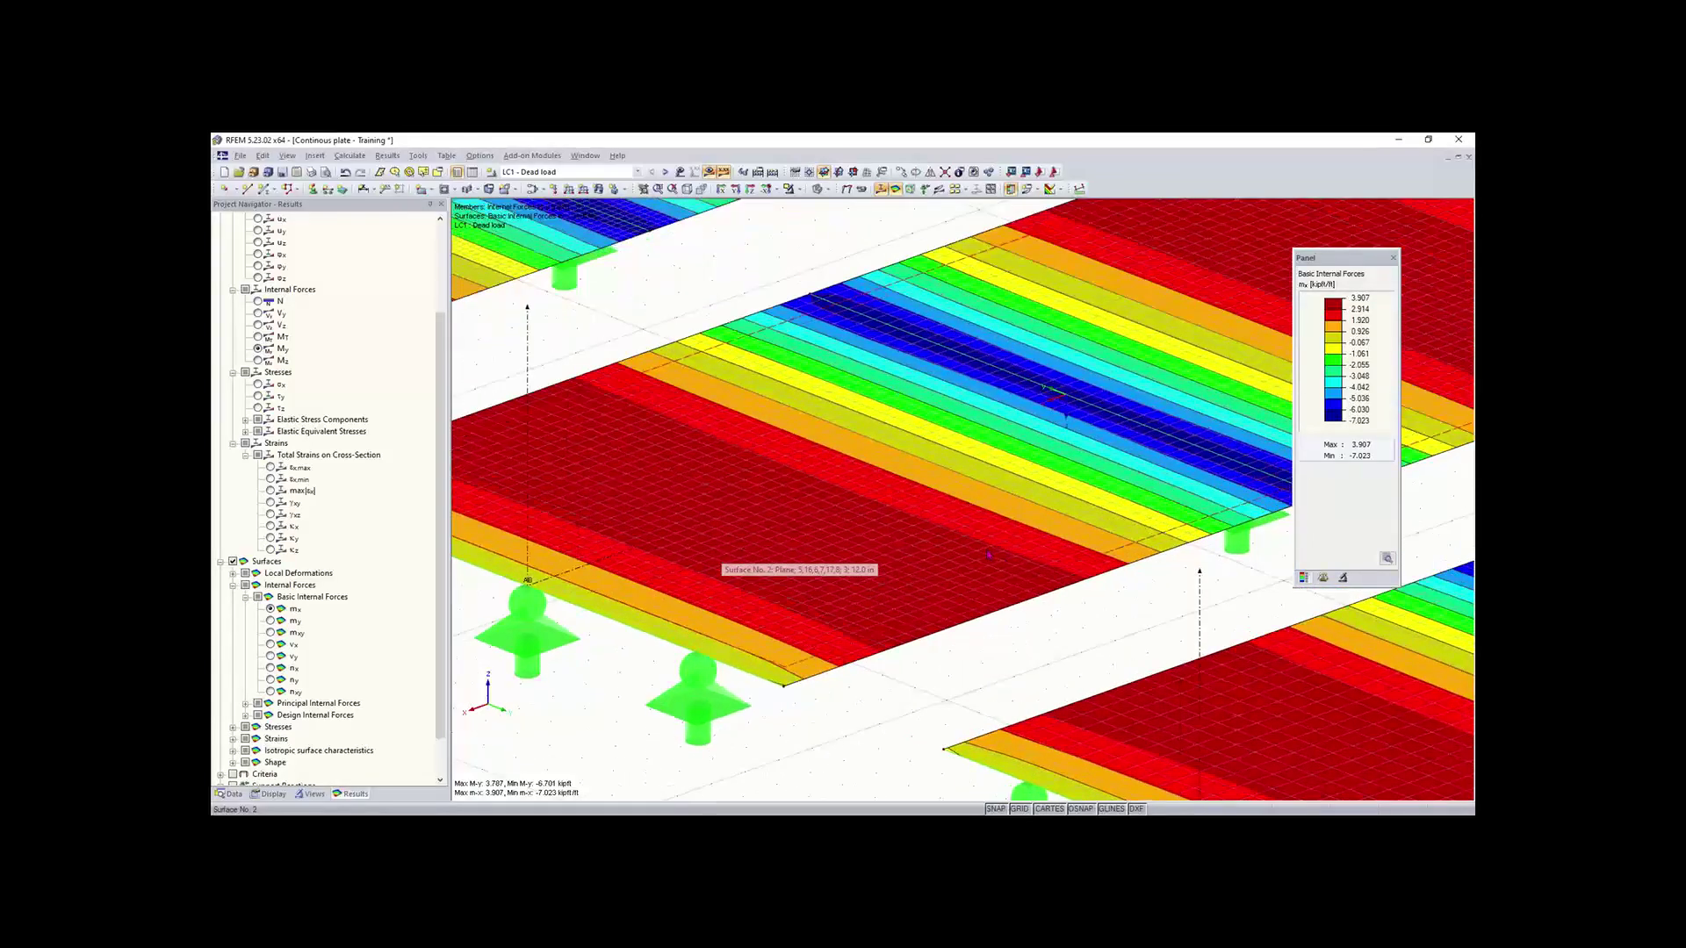
scroll(815, 572, "down", 7)
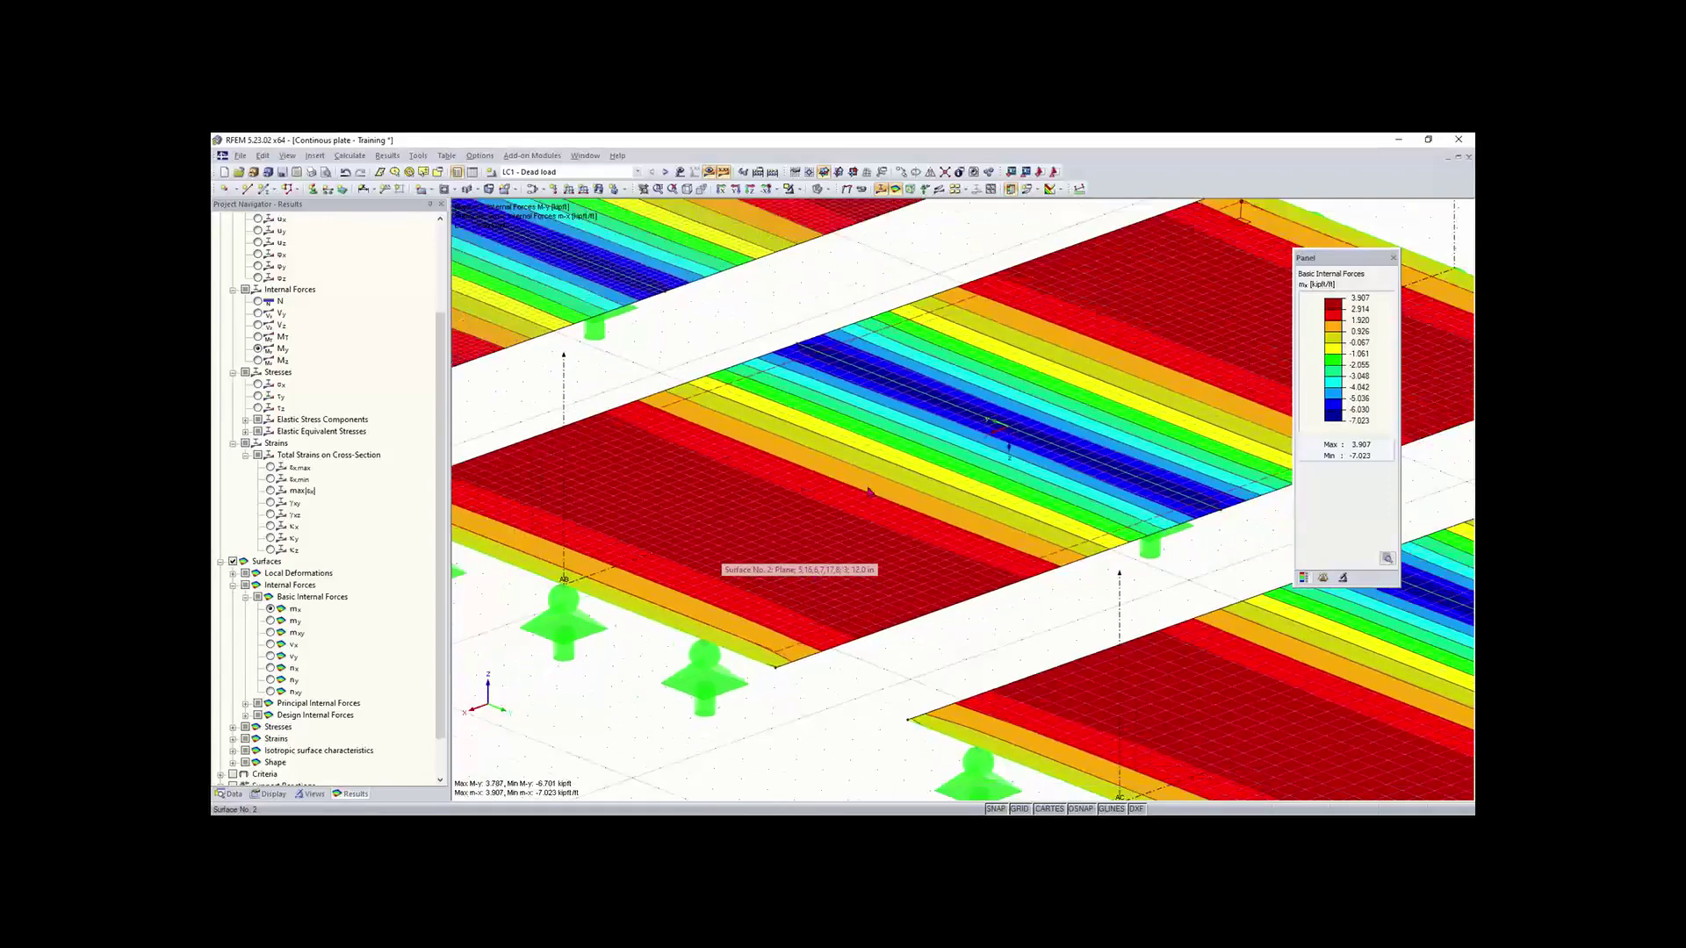
scroll(869, 500, "up", 2)
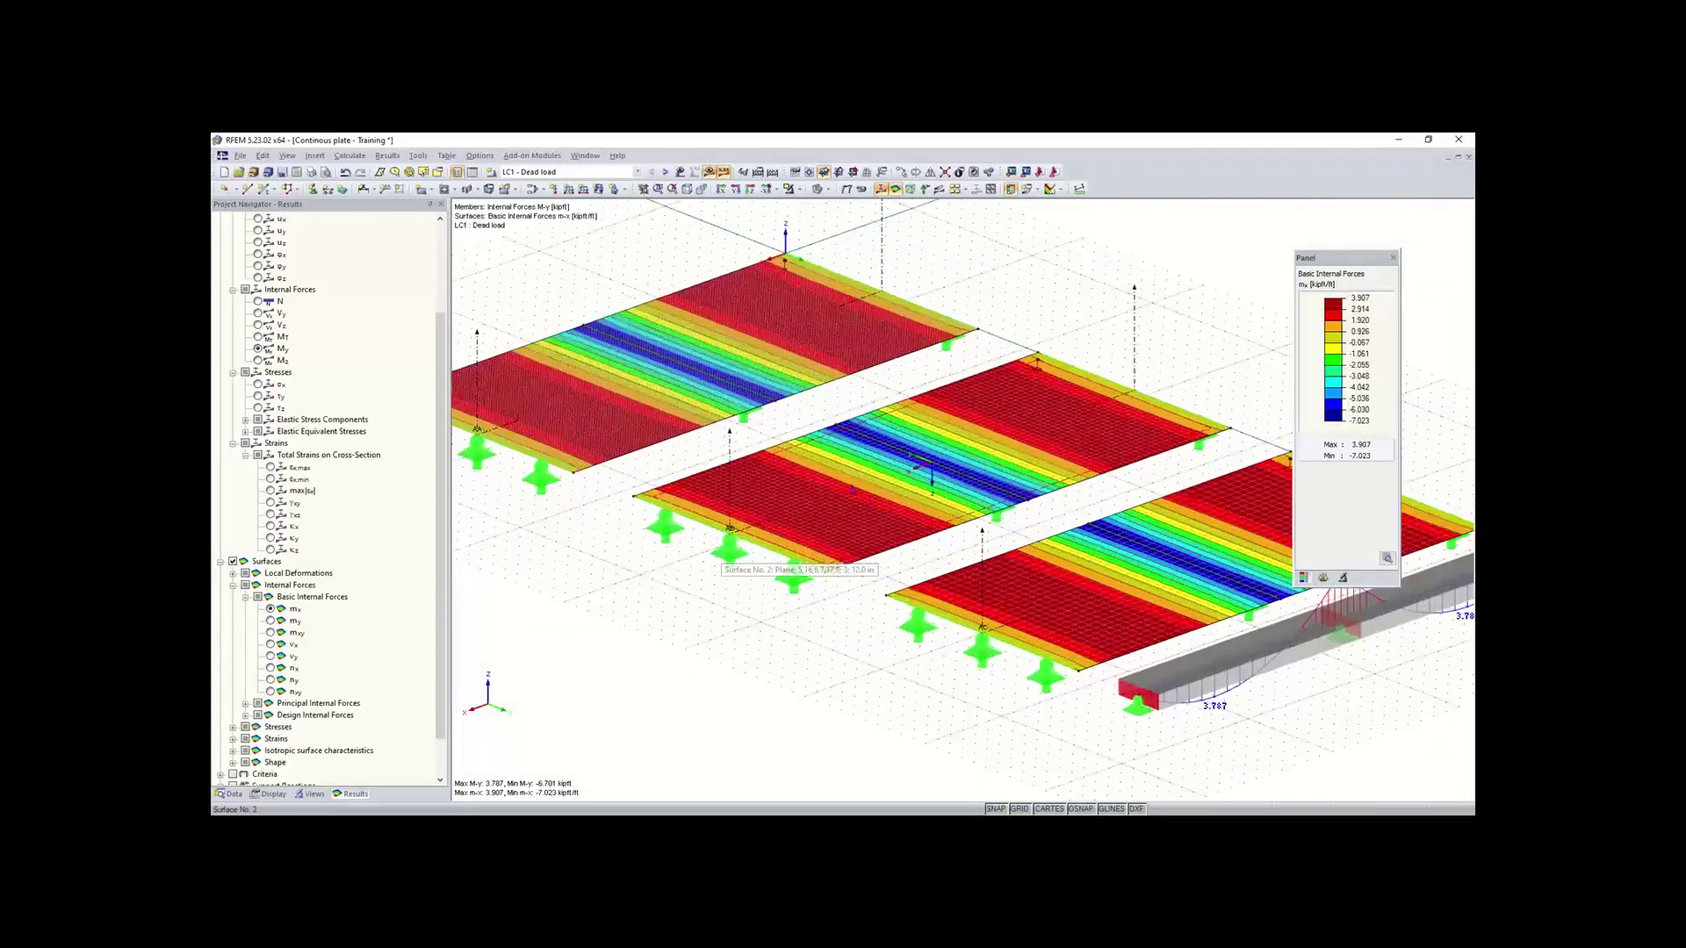
scroll(869, 439, "down", 2)
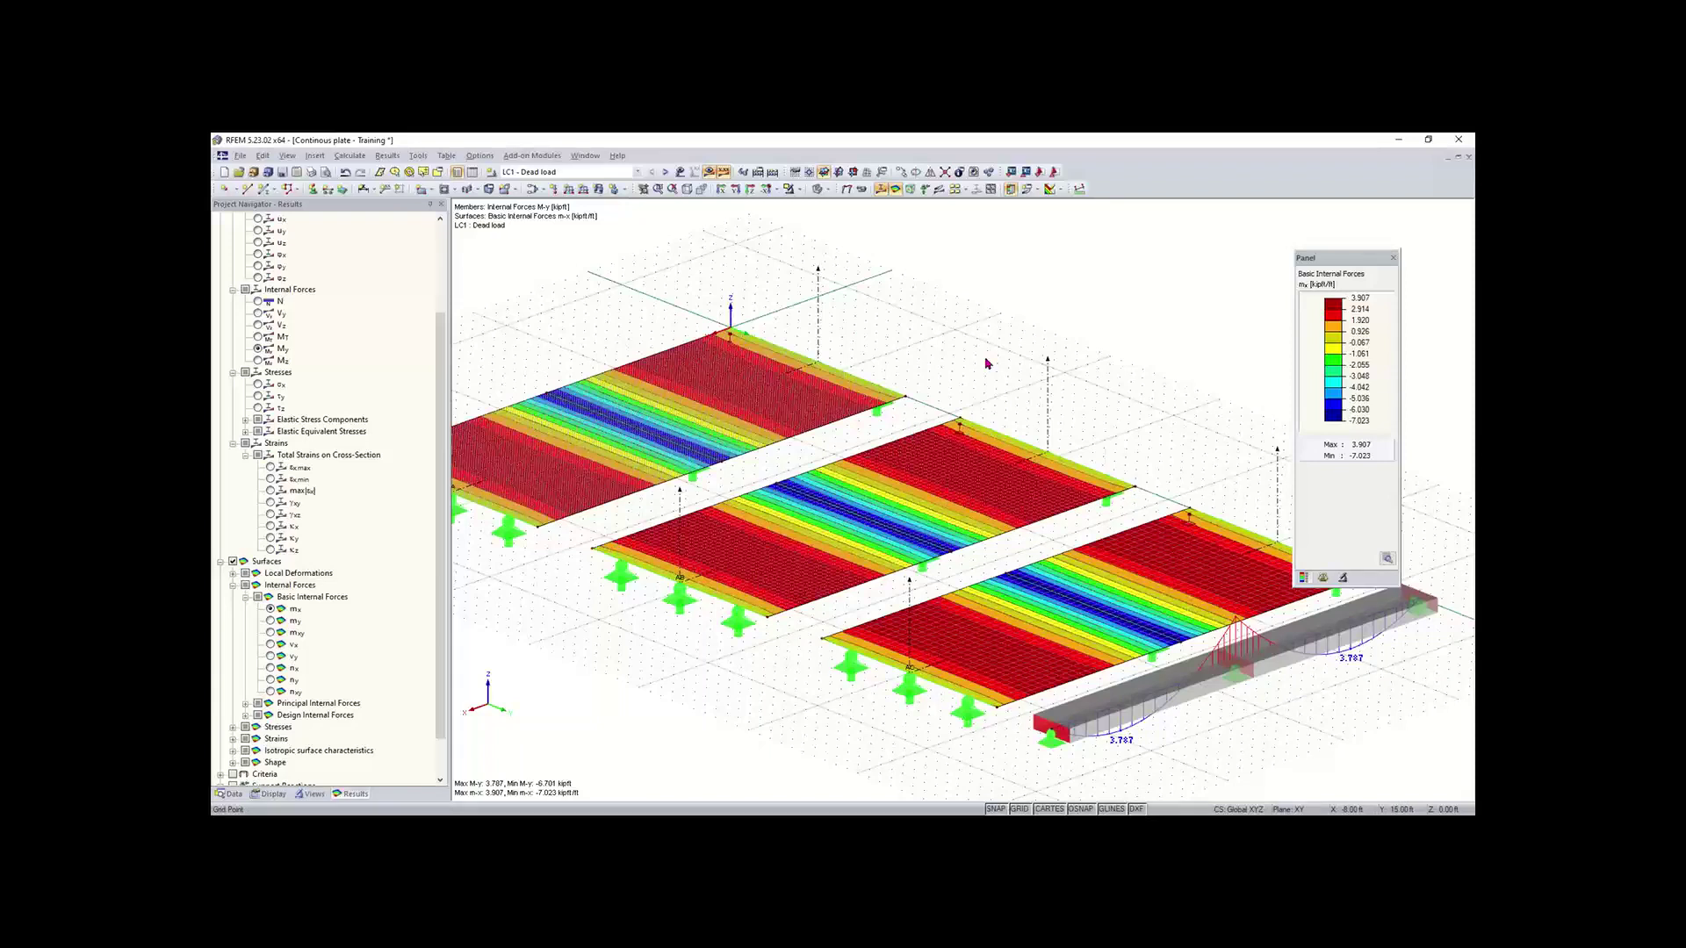
scroll(957, 537, "down", 2)
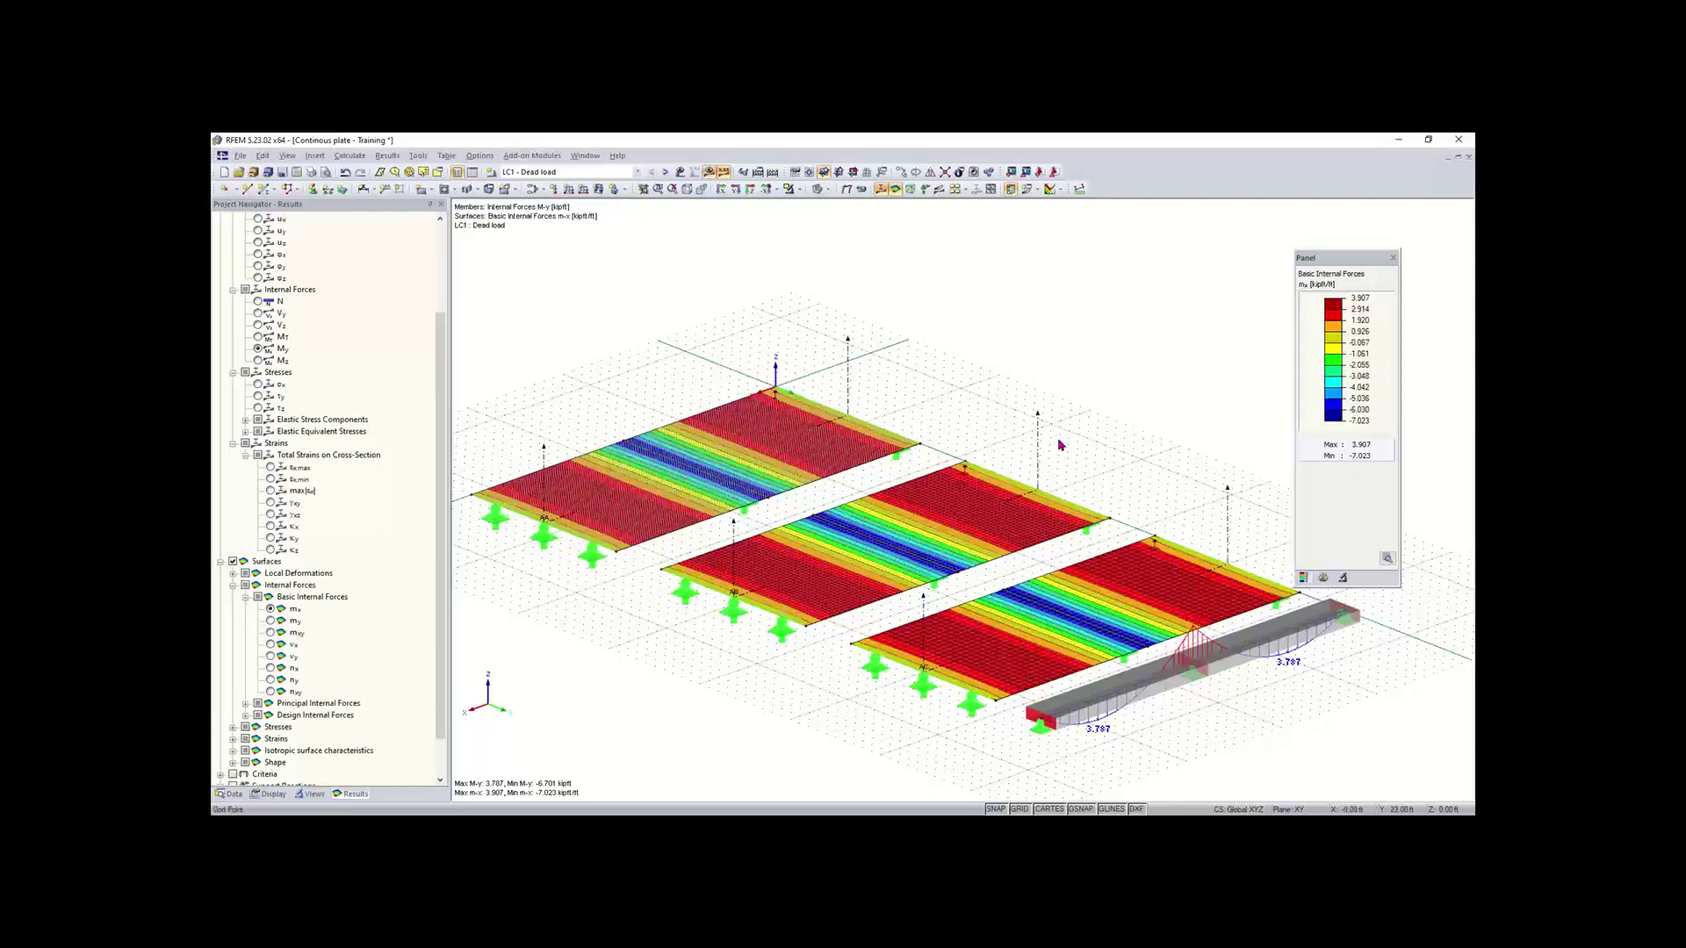
Step: Try adaptive mesh refinement with LC1 - Dead load as the reference load case and dismiss the FE mesh settings
left_click(350, 155)
left_click(399, 336)
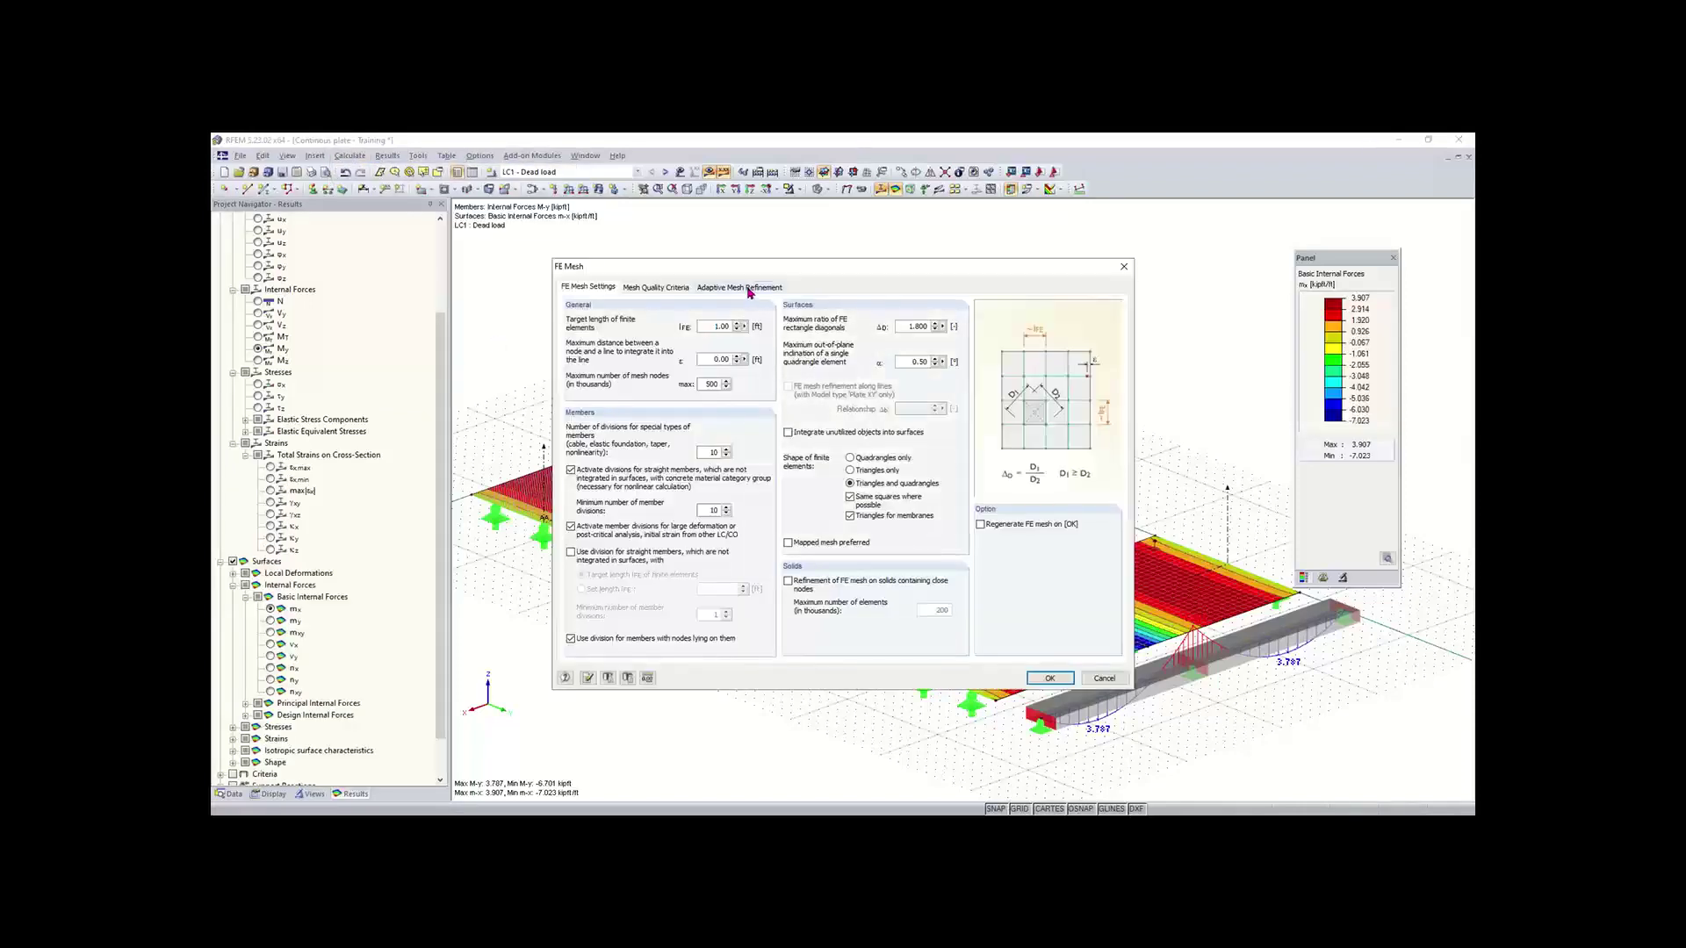
left_click(748, 288)
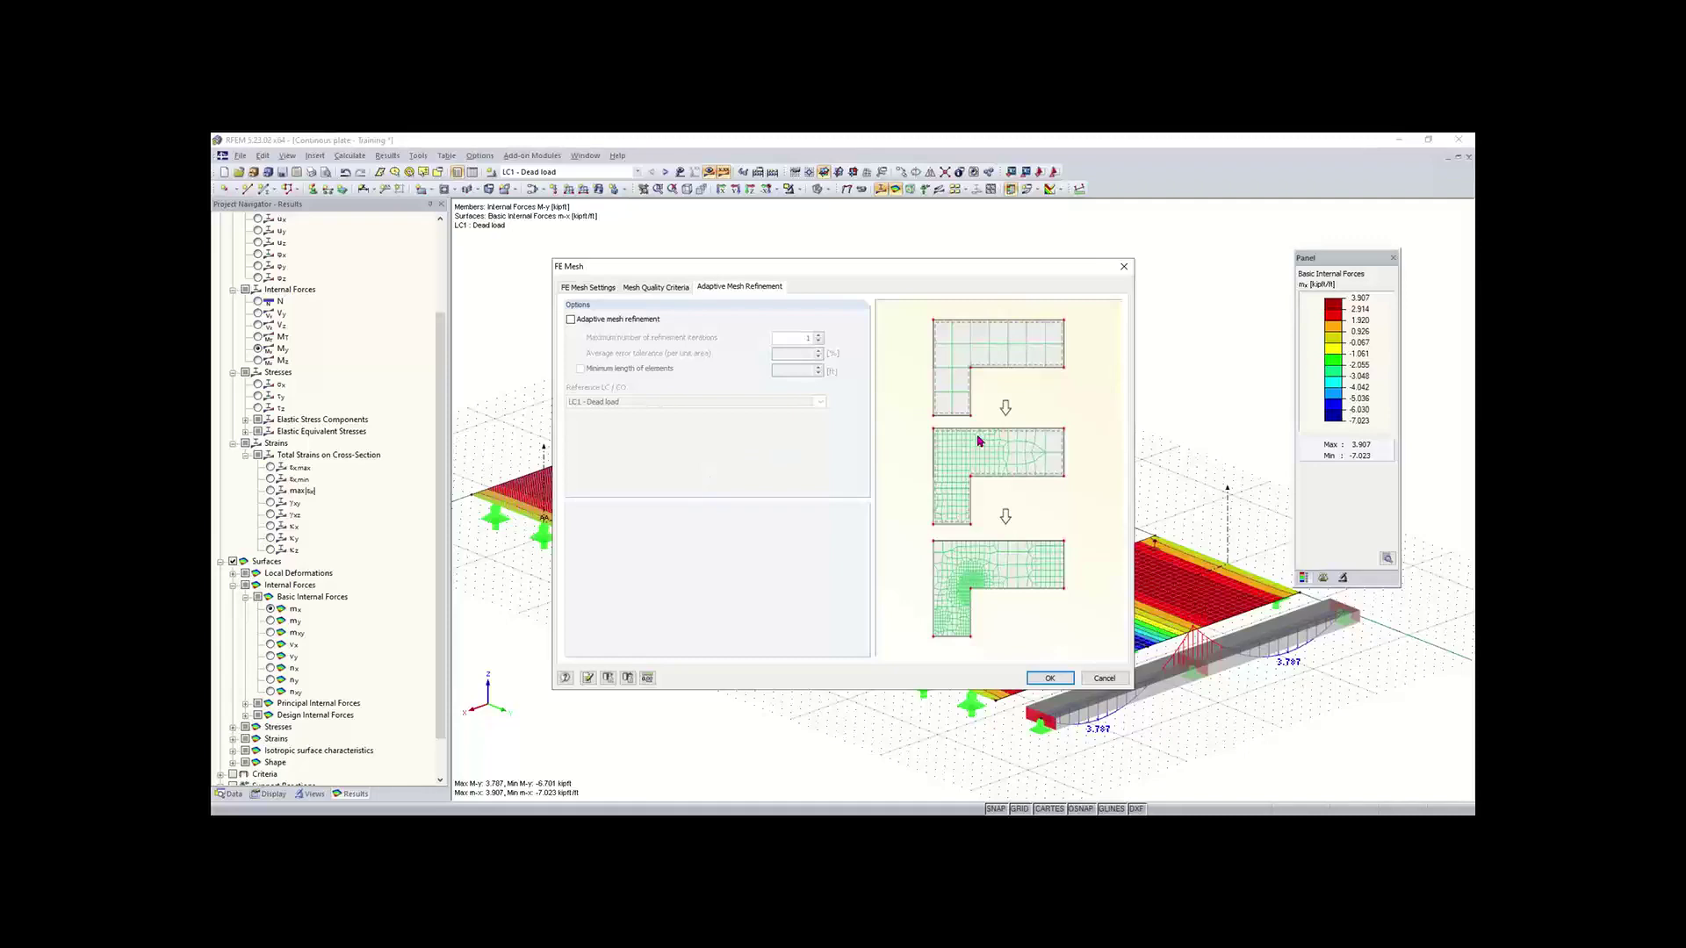
left_click(570, 320)
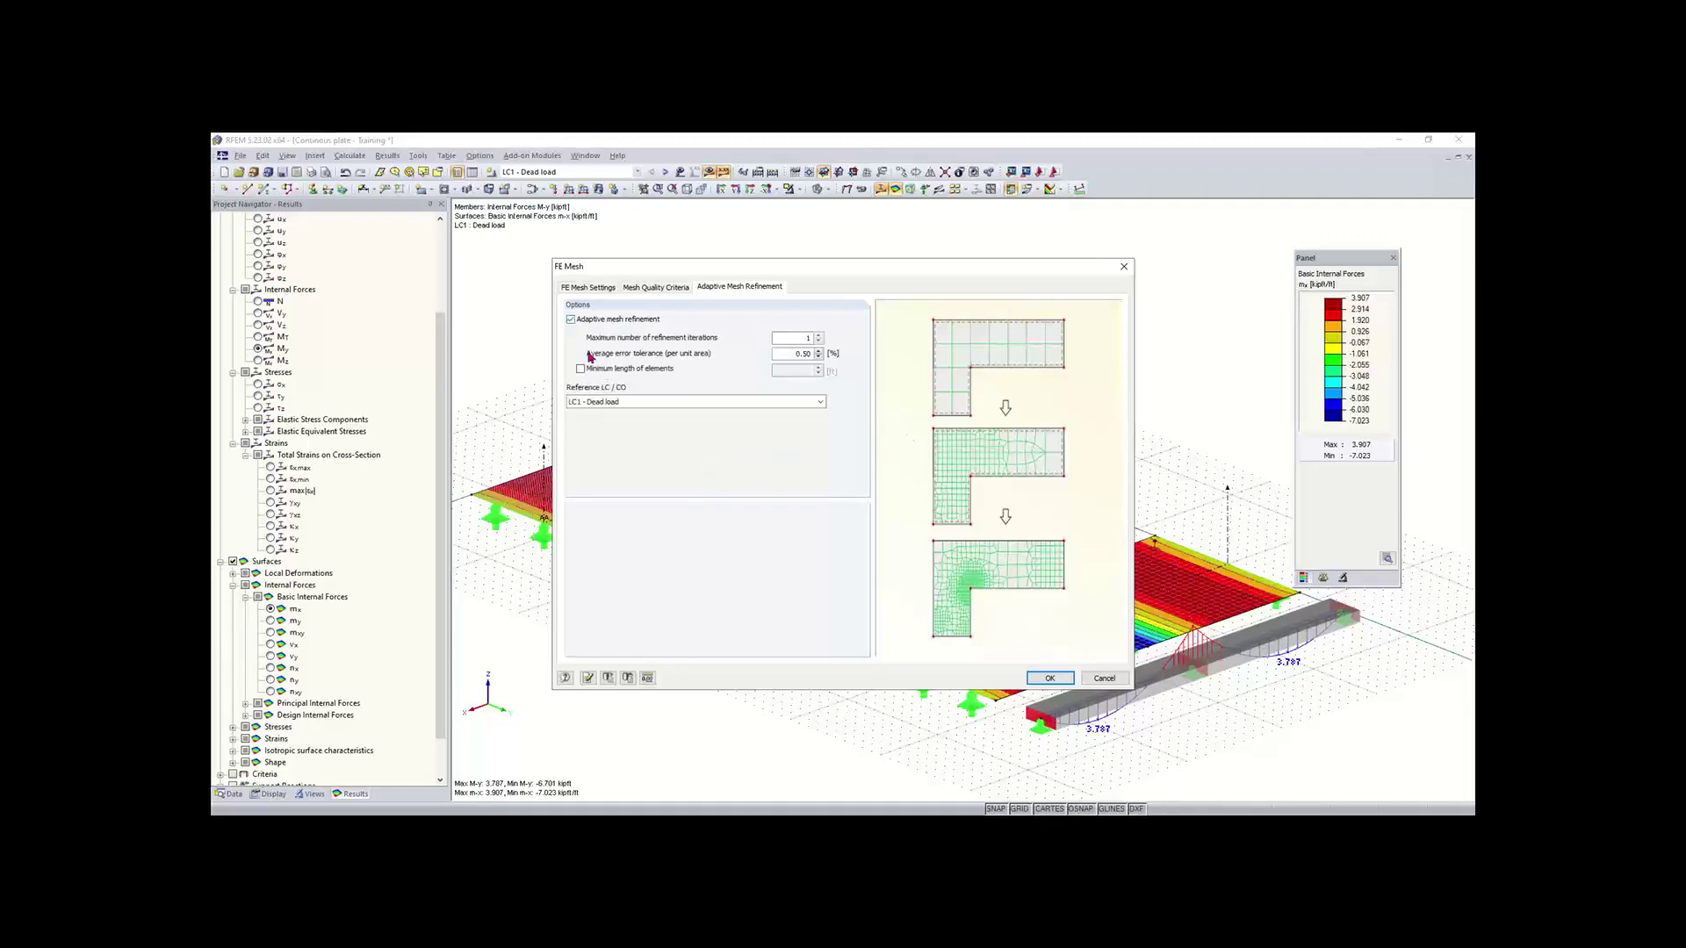
left_click(625, 404)
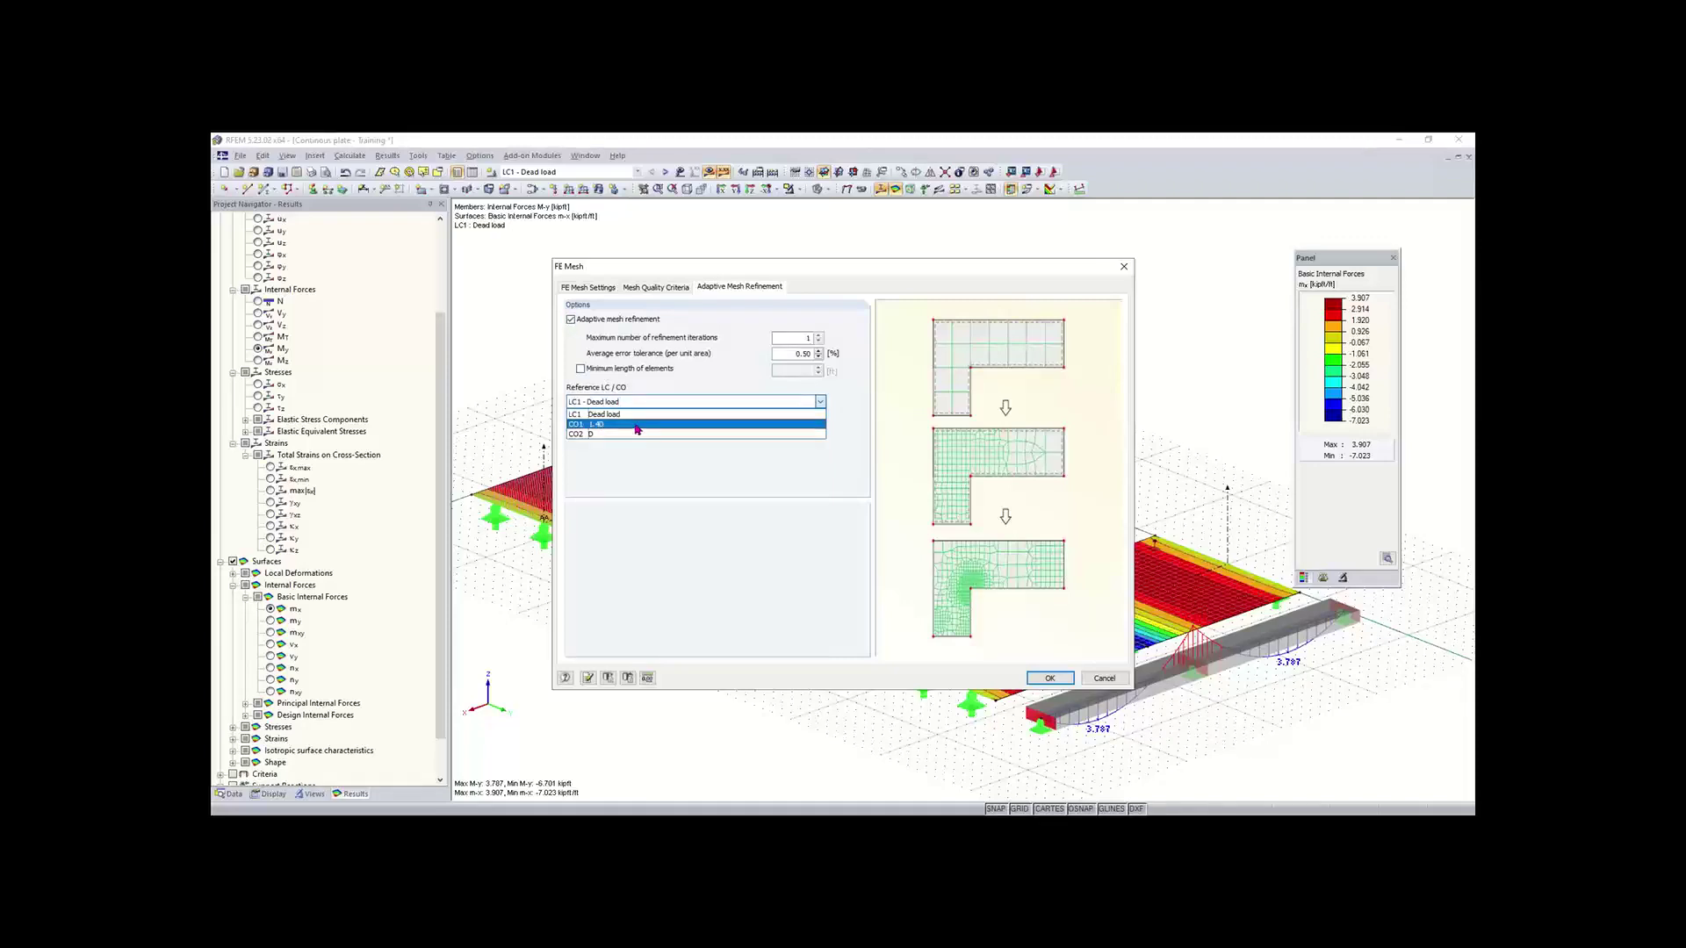
left_click(639, 413)
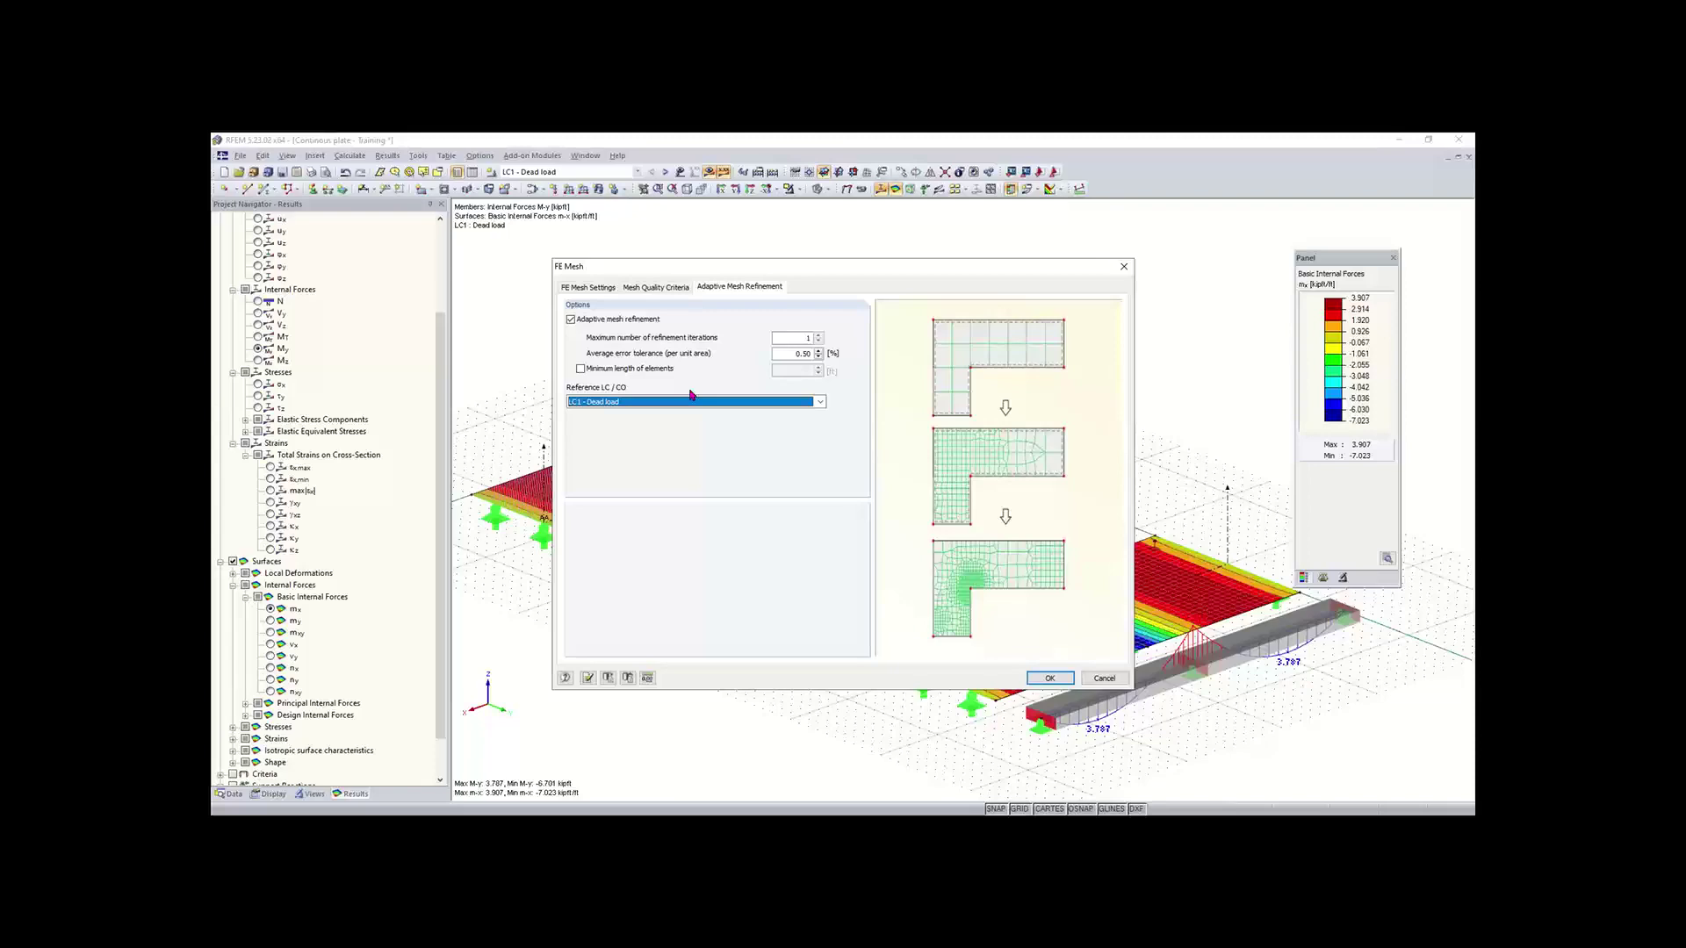
left_click(570, 319)
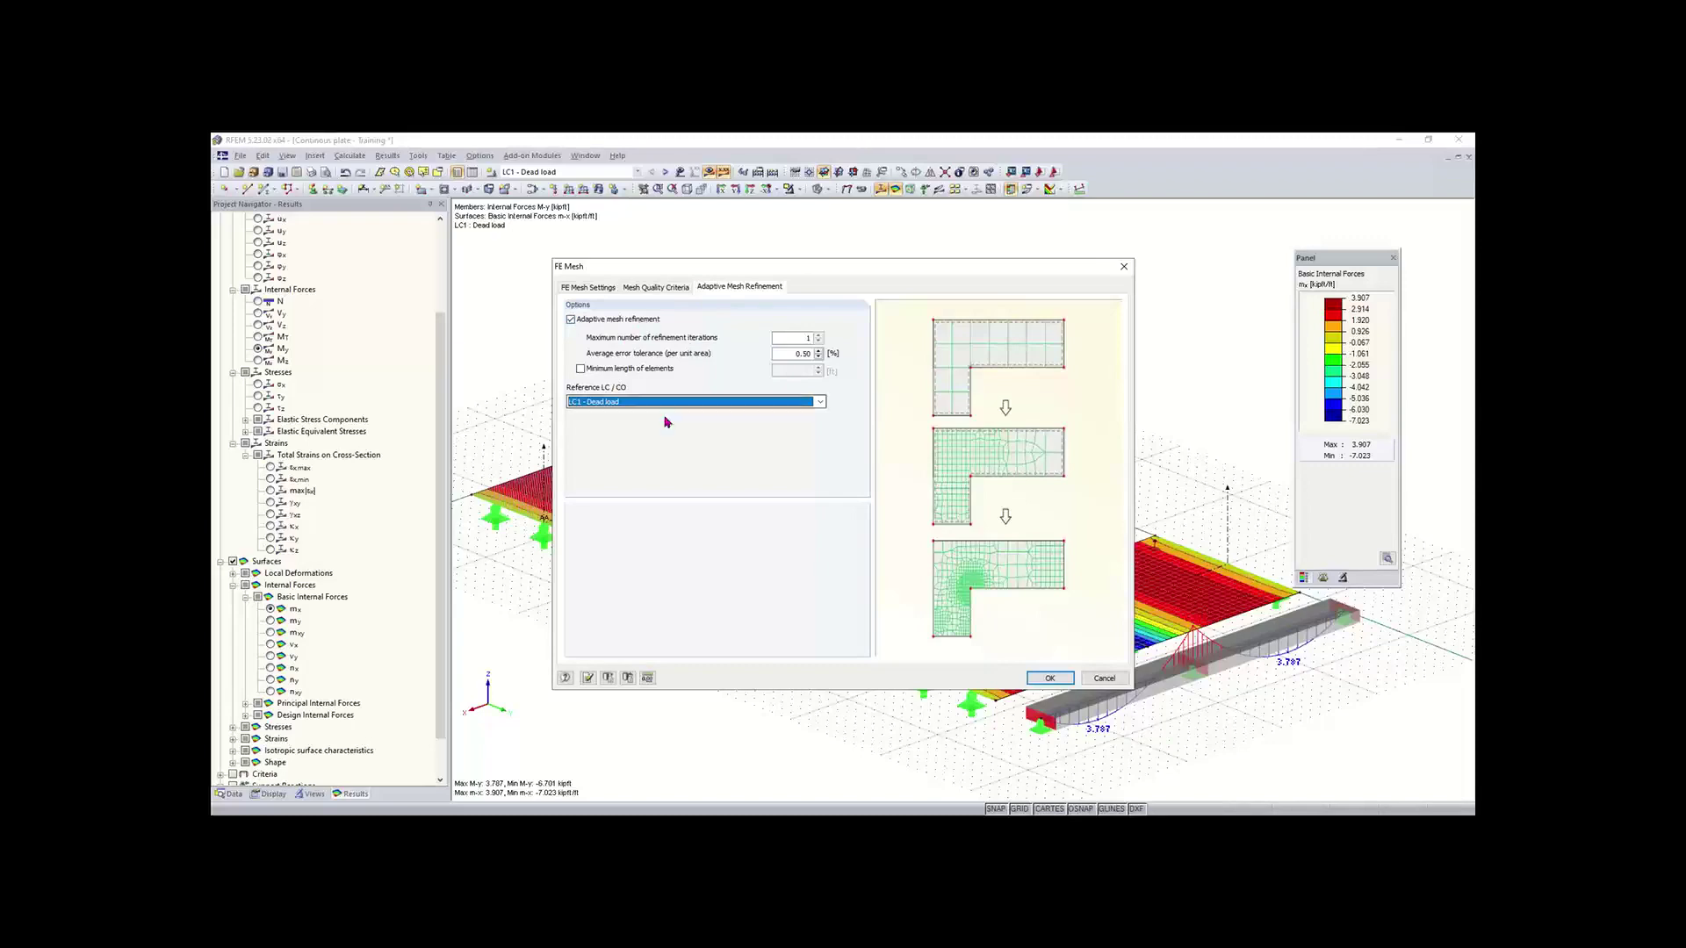
left_click(589, 288)
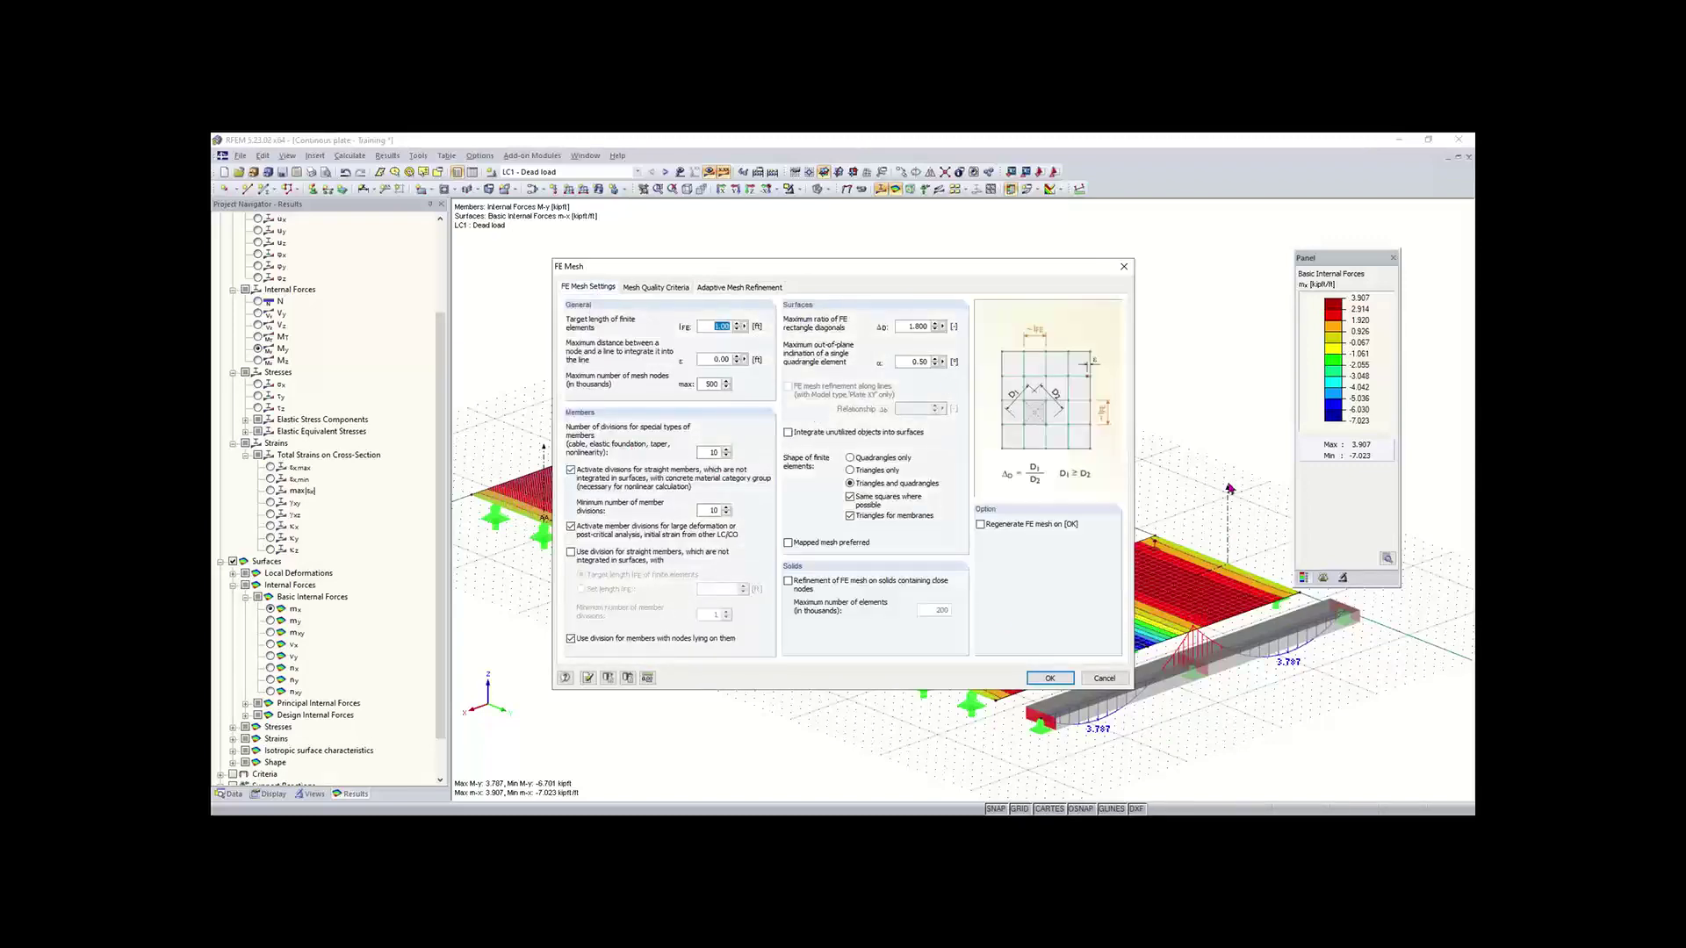
left_click(1124, 266)
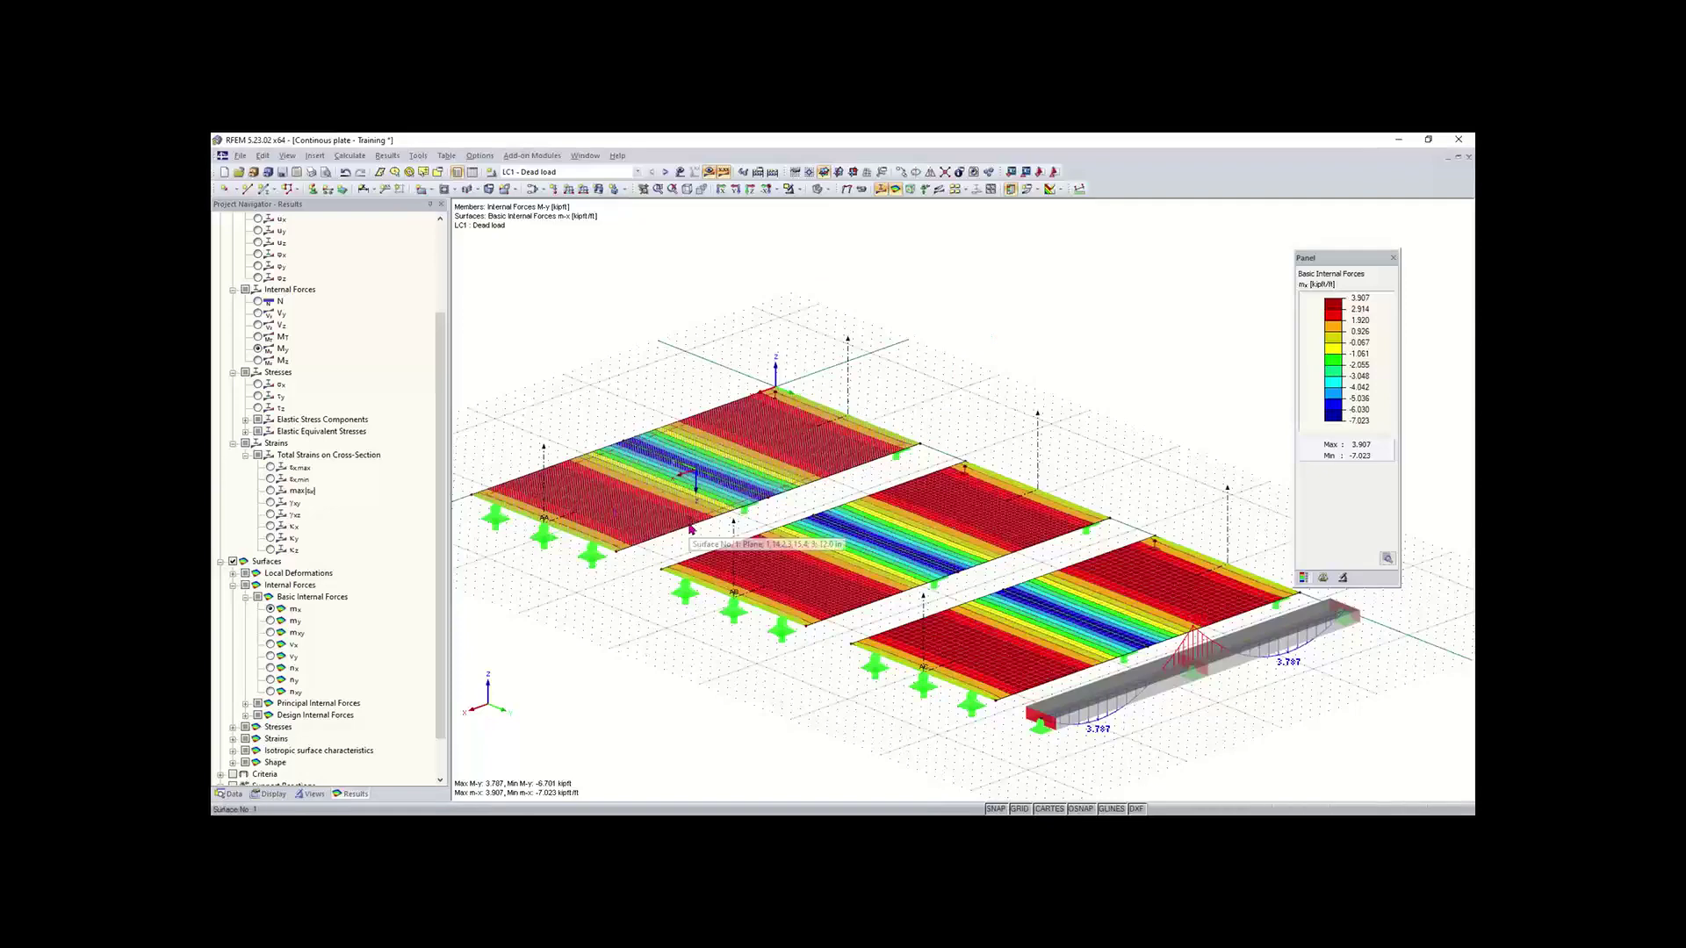
Step: Collapse the Surfaces, Members and Global Deformations result groups and display the section results on the plates
scroll(691, 525, "up", 1)
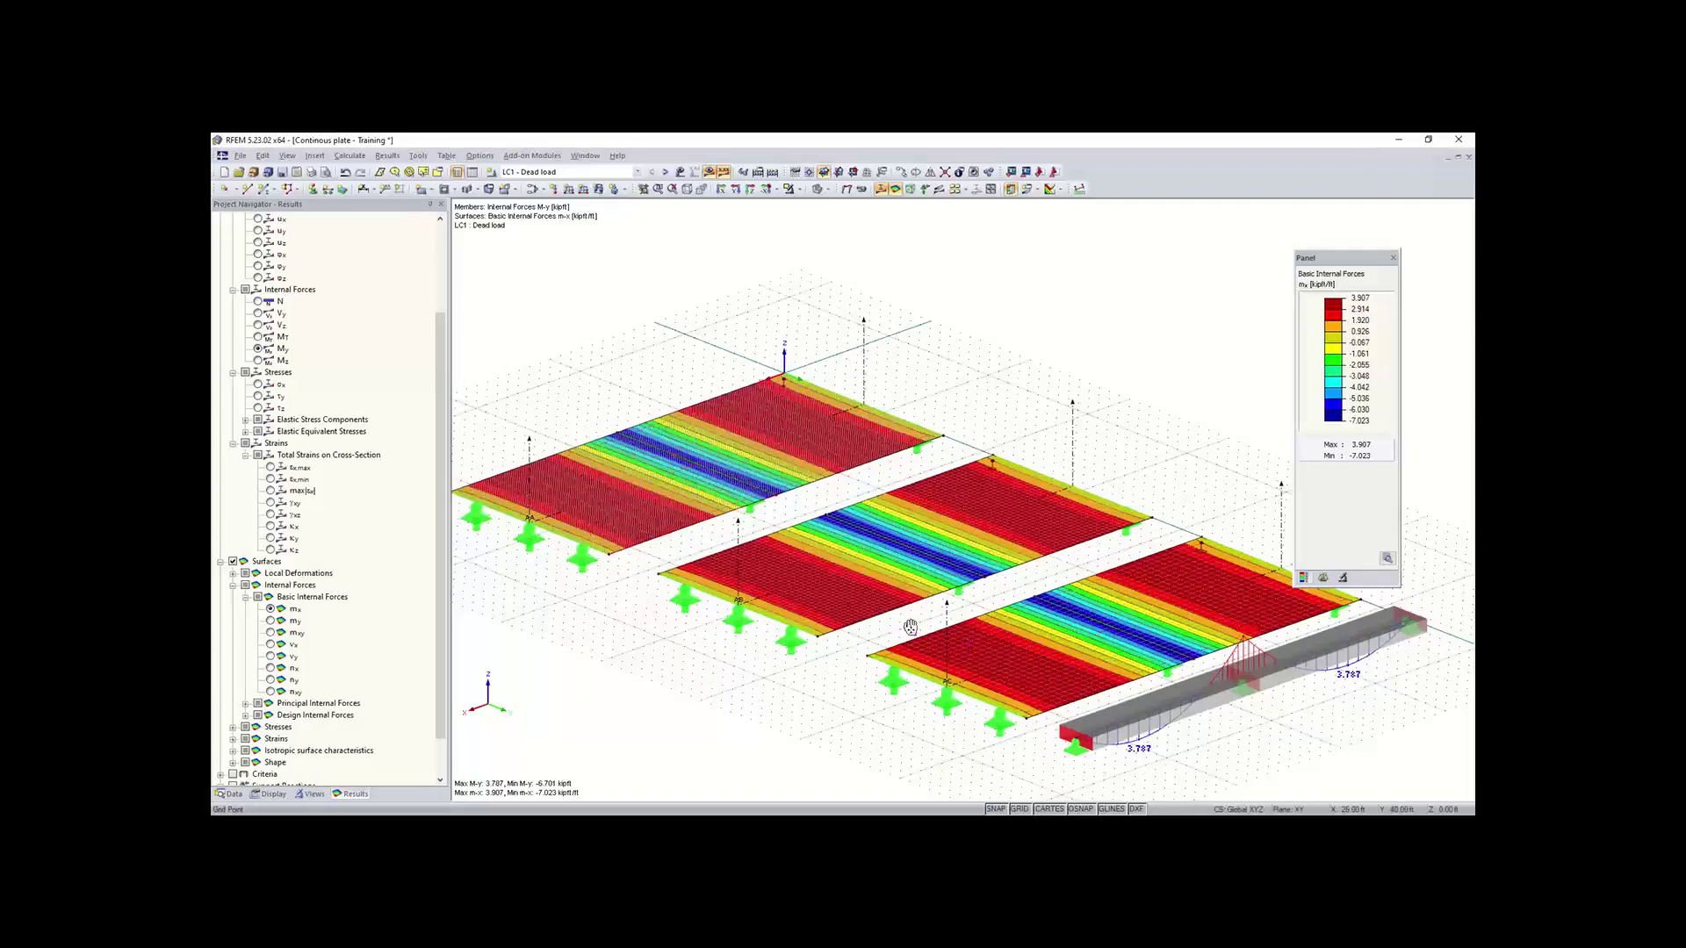
middle_click_drag(943, 587, 907, 567)
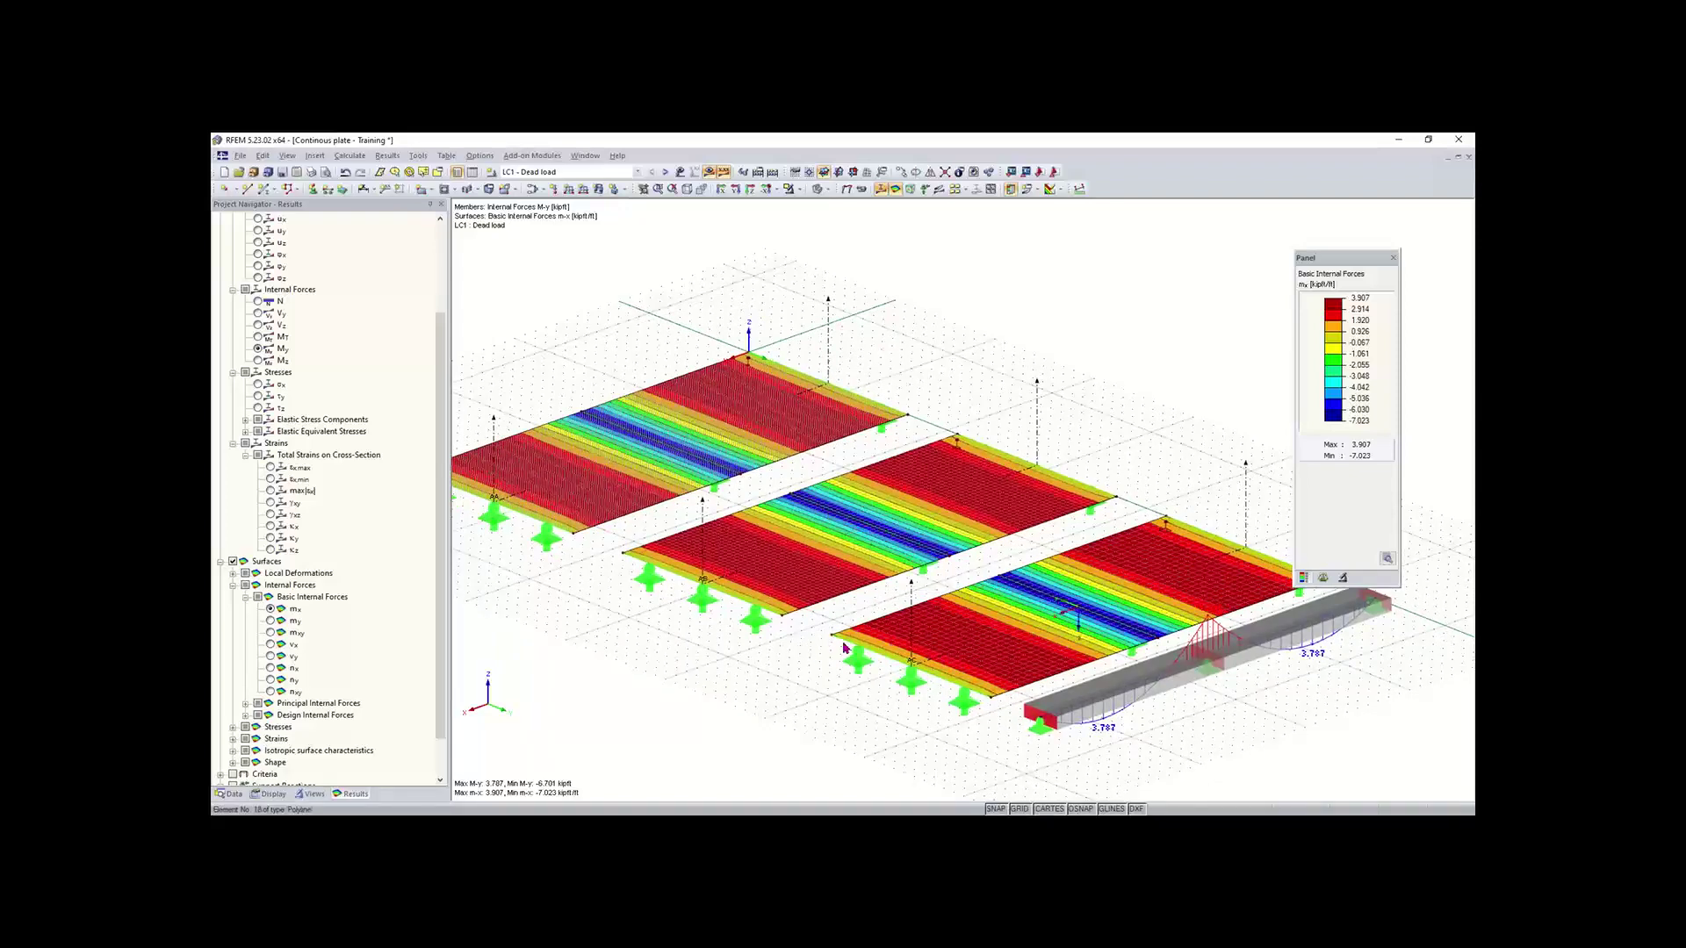
scroll(812, 660, "down", 2)
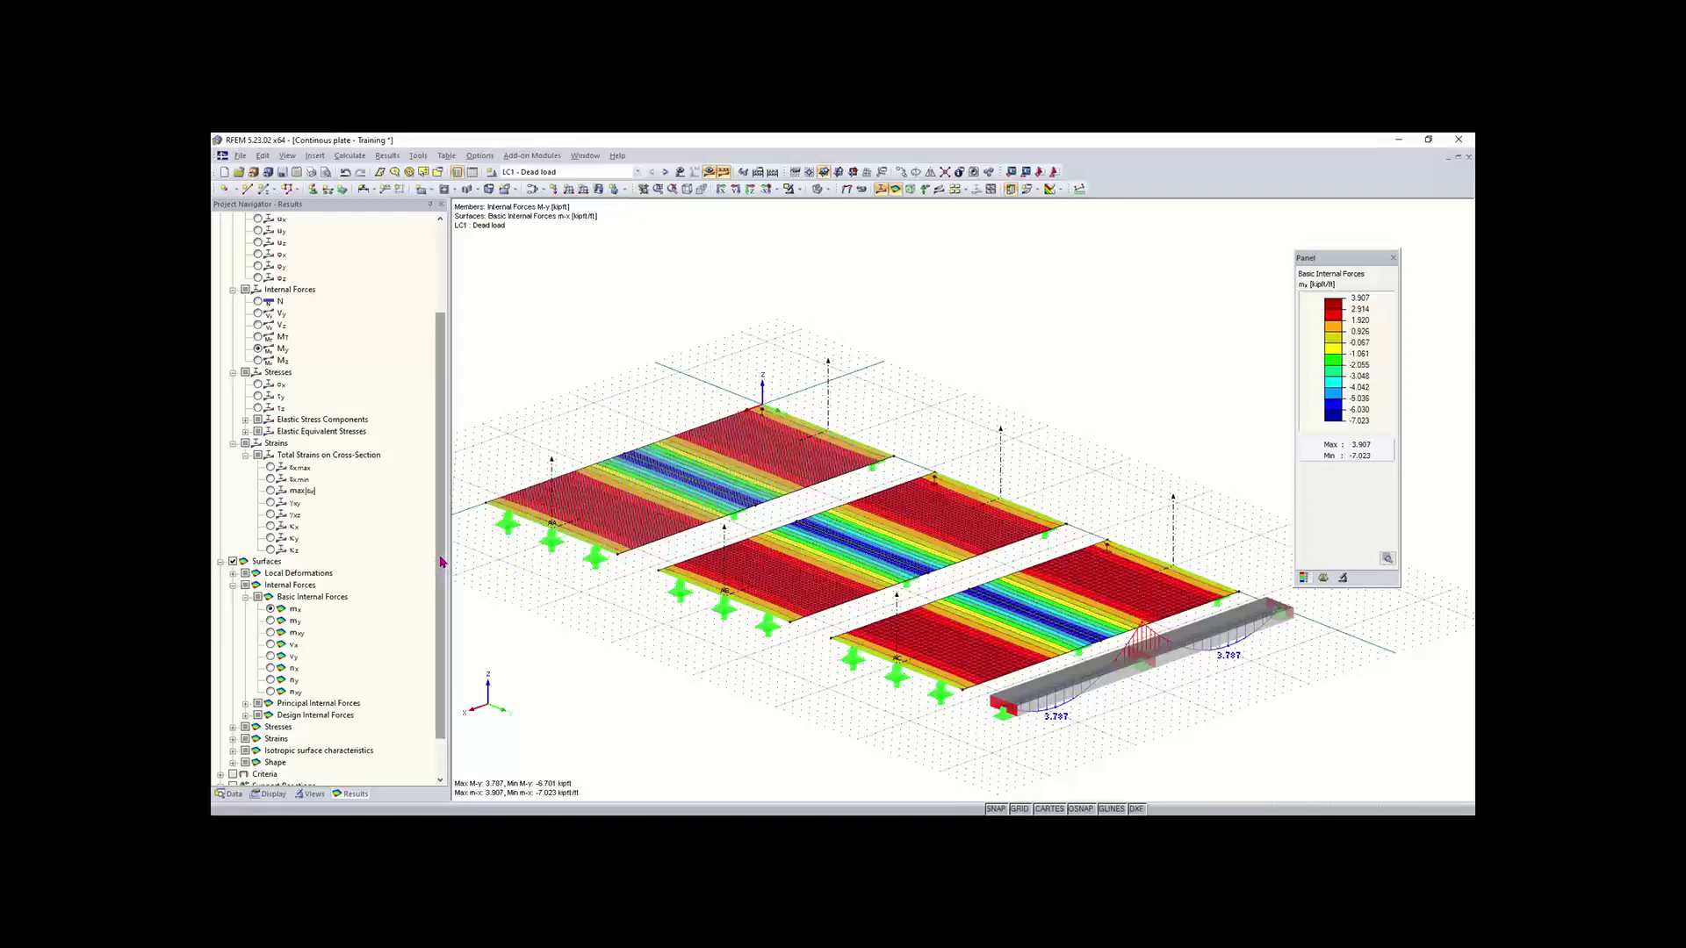
left_click_drag(441, 562, 442, 598)
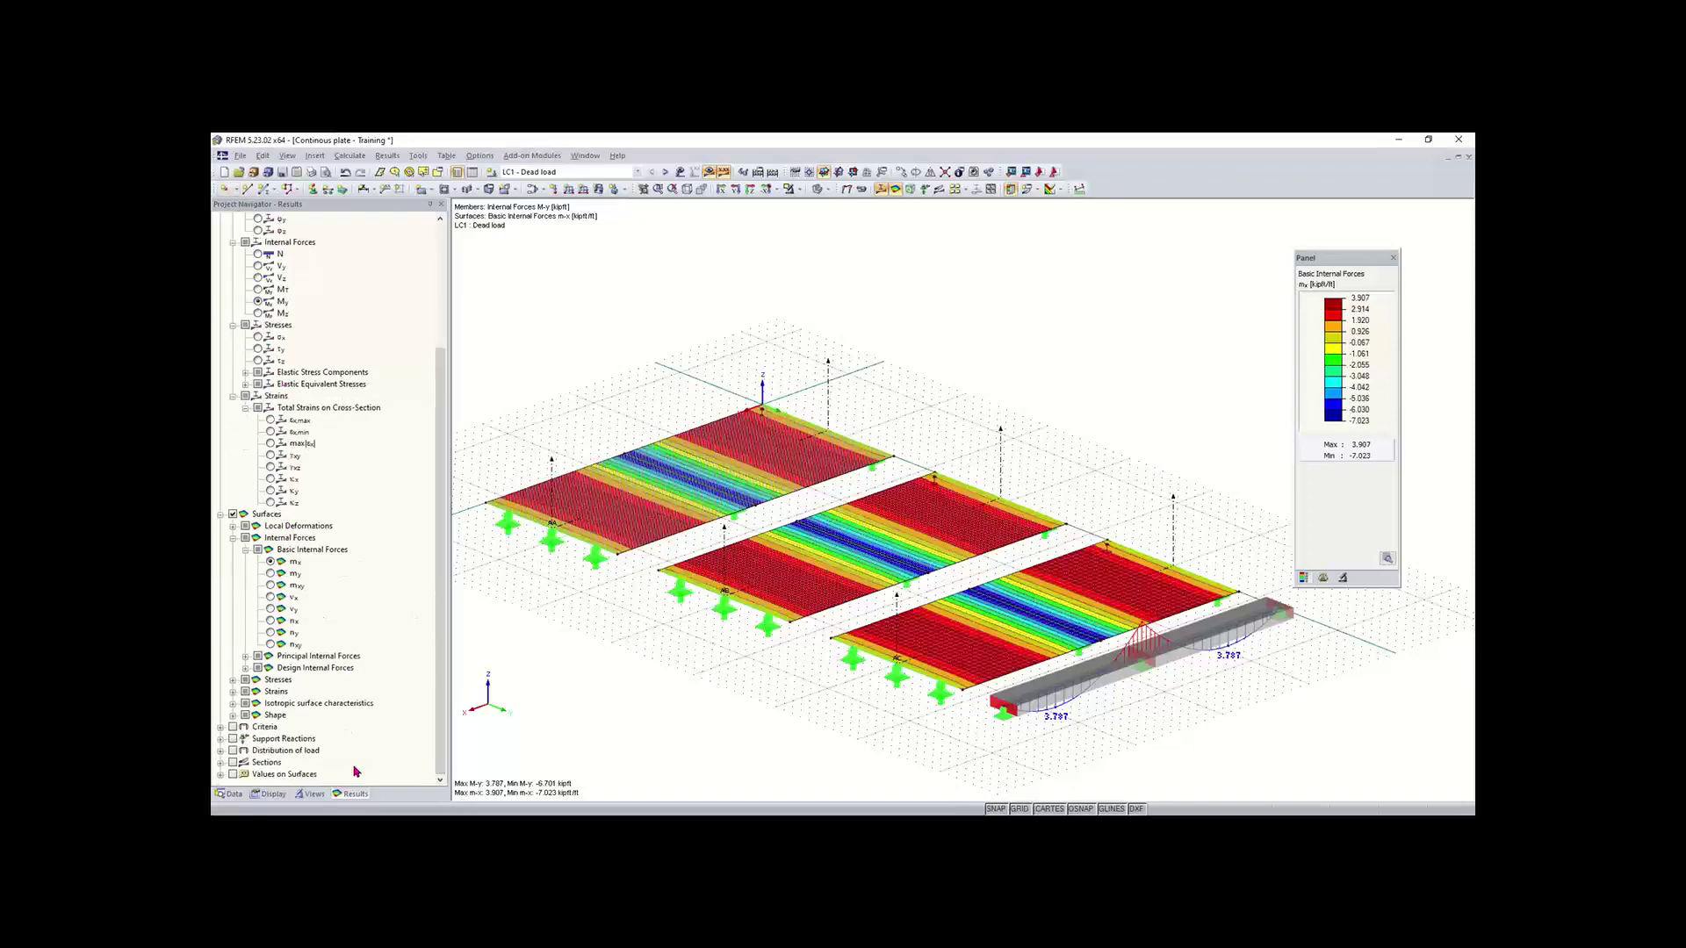
left_click(220, 515)
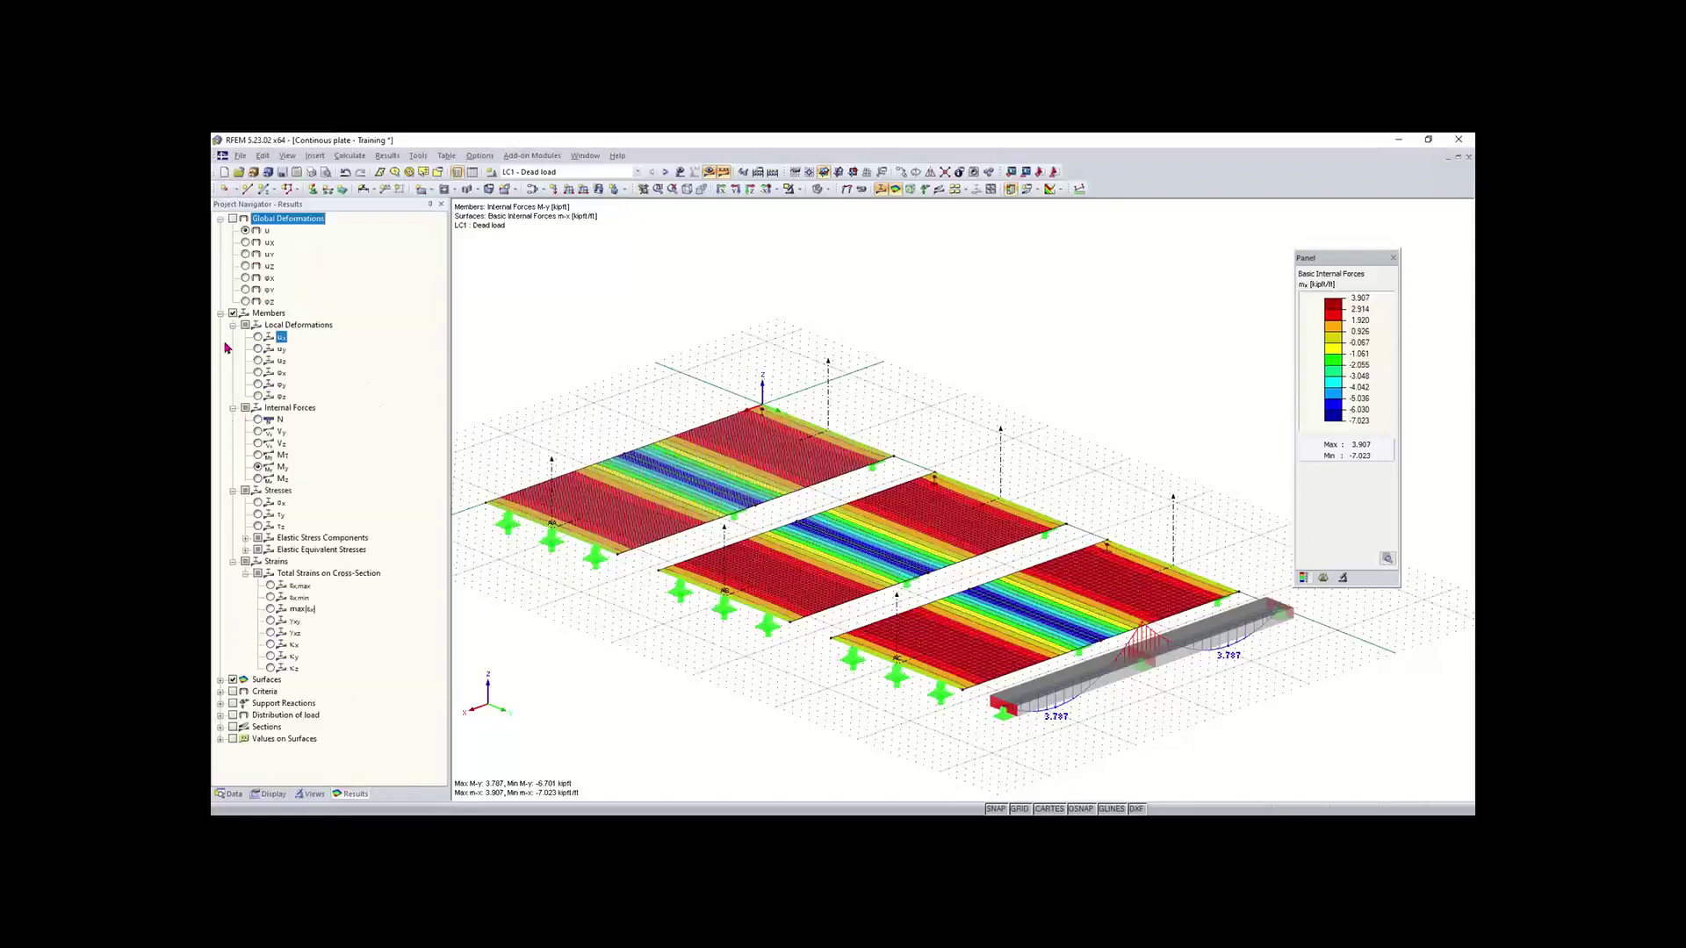
left_click(220, 314)
left_click(221, 218)
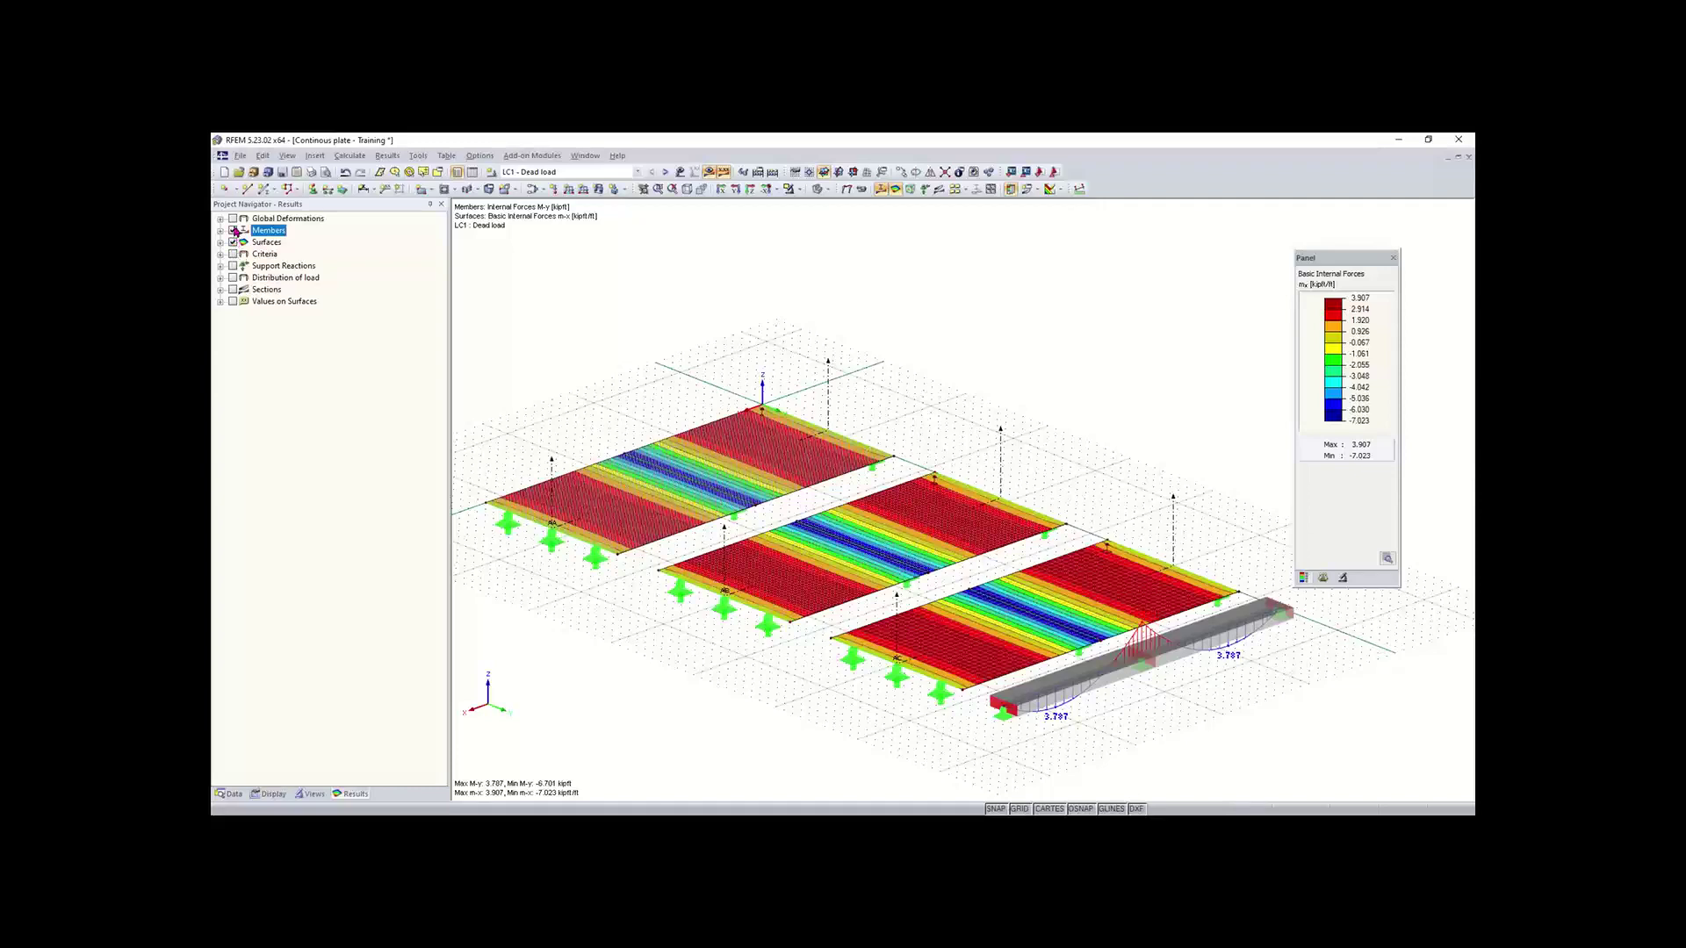
left_click(233, 290)
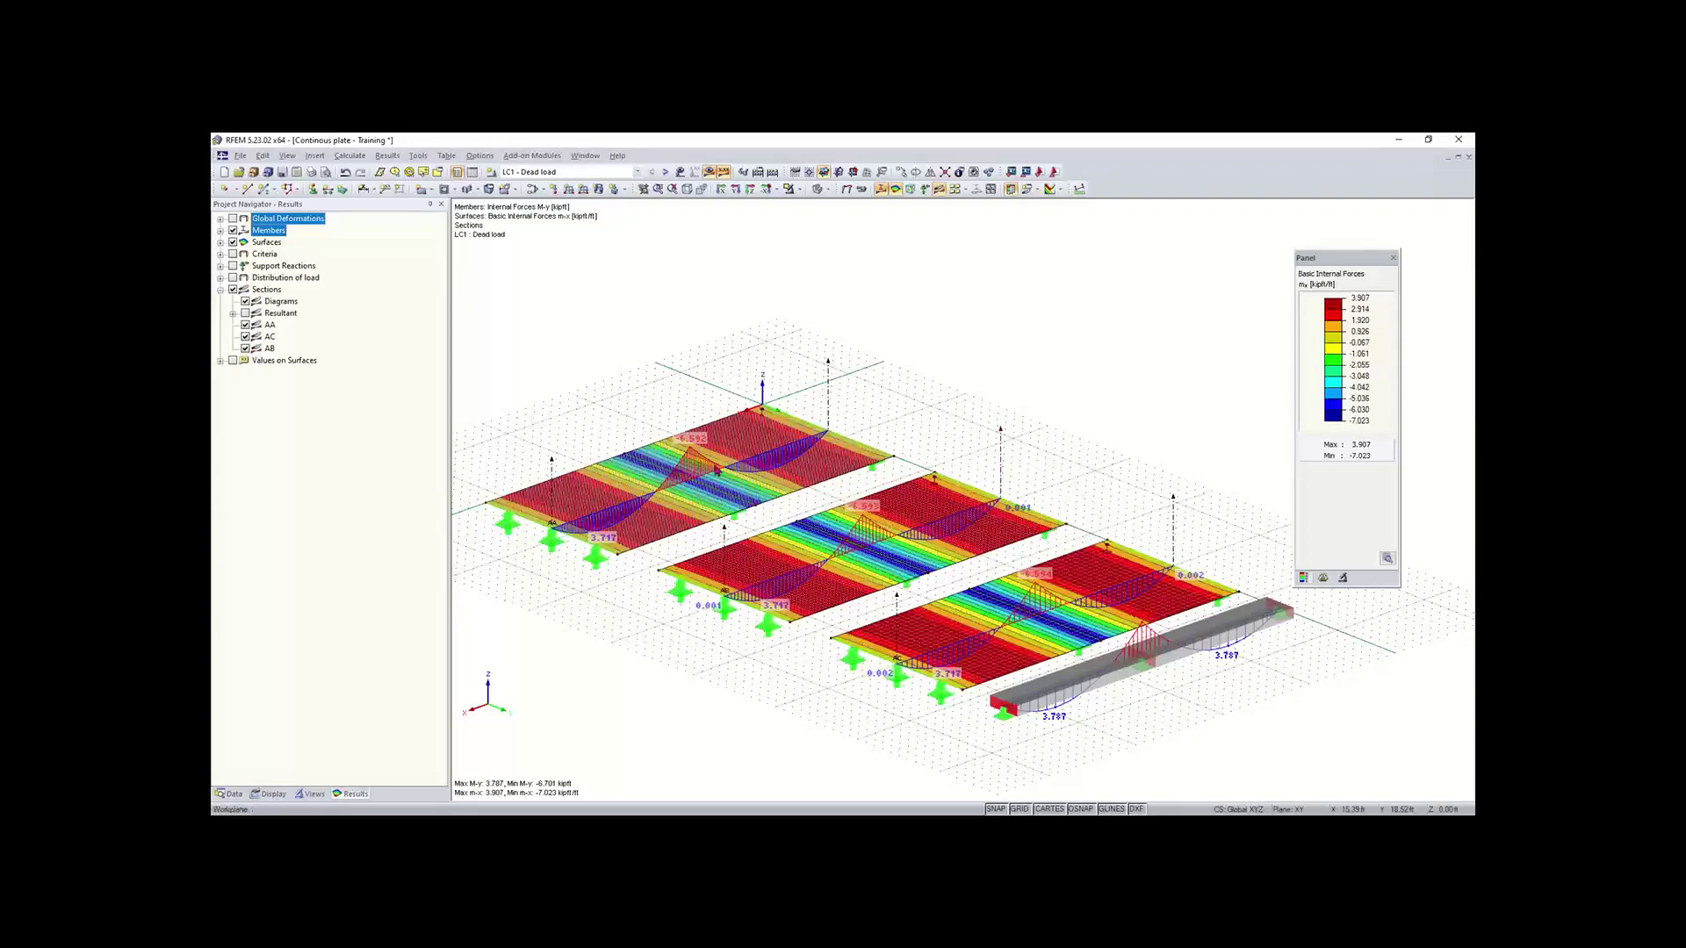
Step: Compare the section moment diagrams on the three plates with the beam's moment diagram from a rotated view
scroll(707, 463, "up", 2)
middle_click_drag(707, 463, 1361, 725, "ctrl")
right_click(756, 495)
left_click(726, 405)
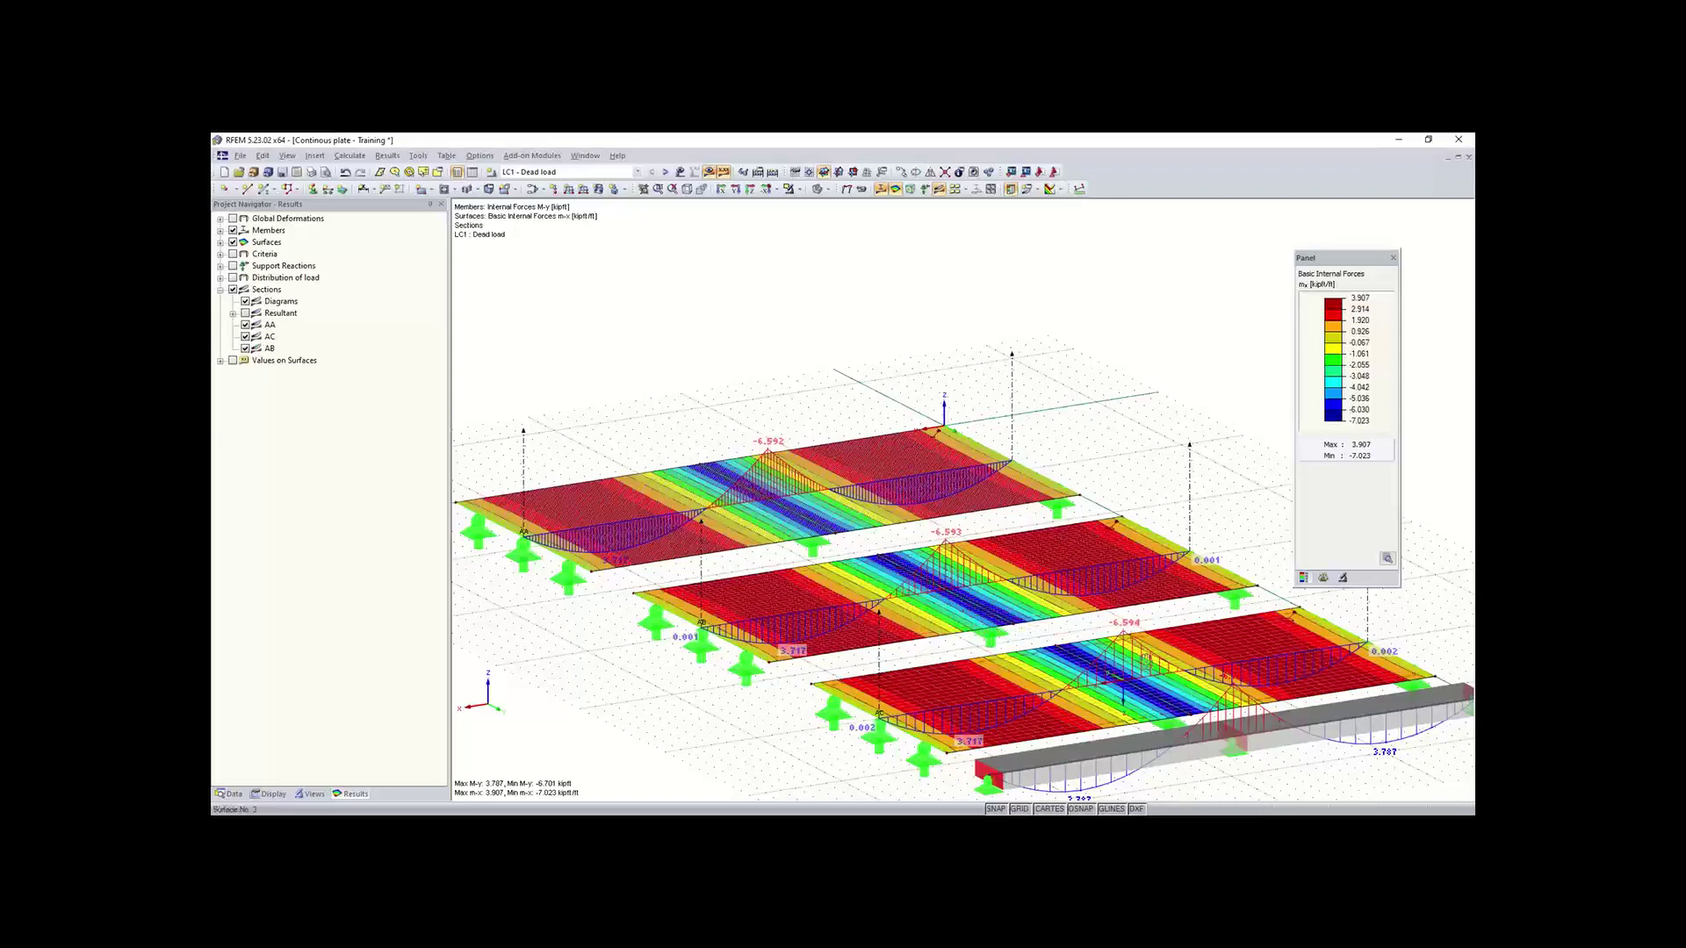
middle_click_drag(1361, 725, 998, 575)
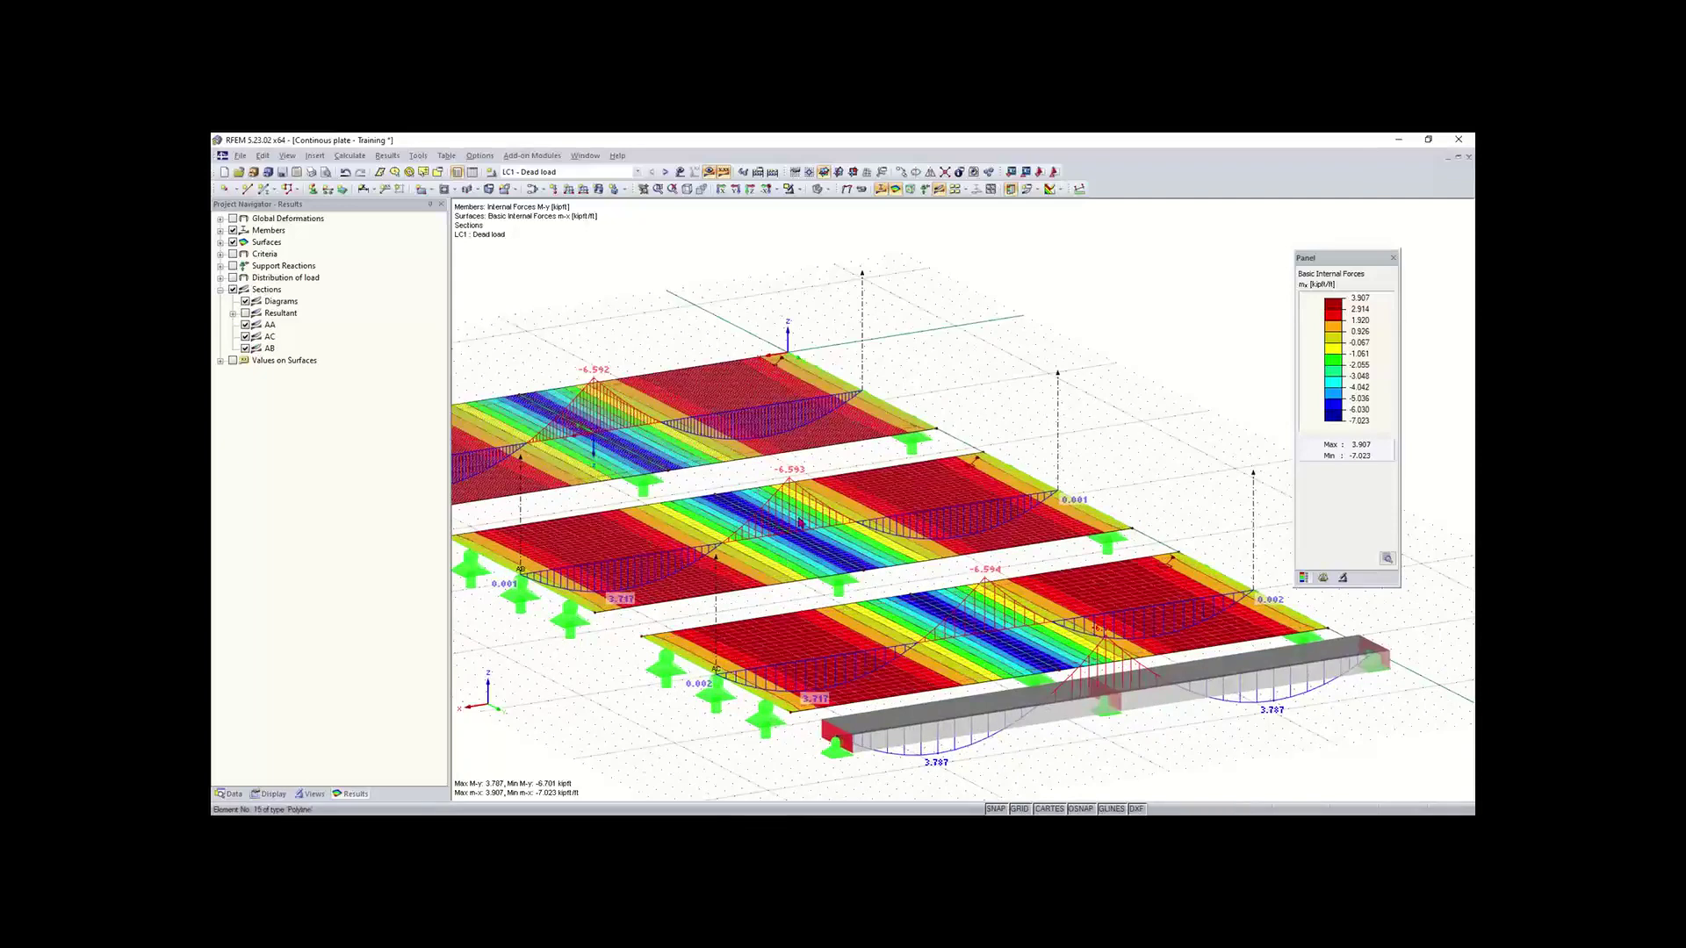
scroll(800, 522, "down", 1)
middle_click_drag(800, 522, 871, 556)
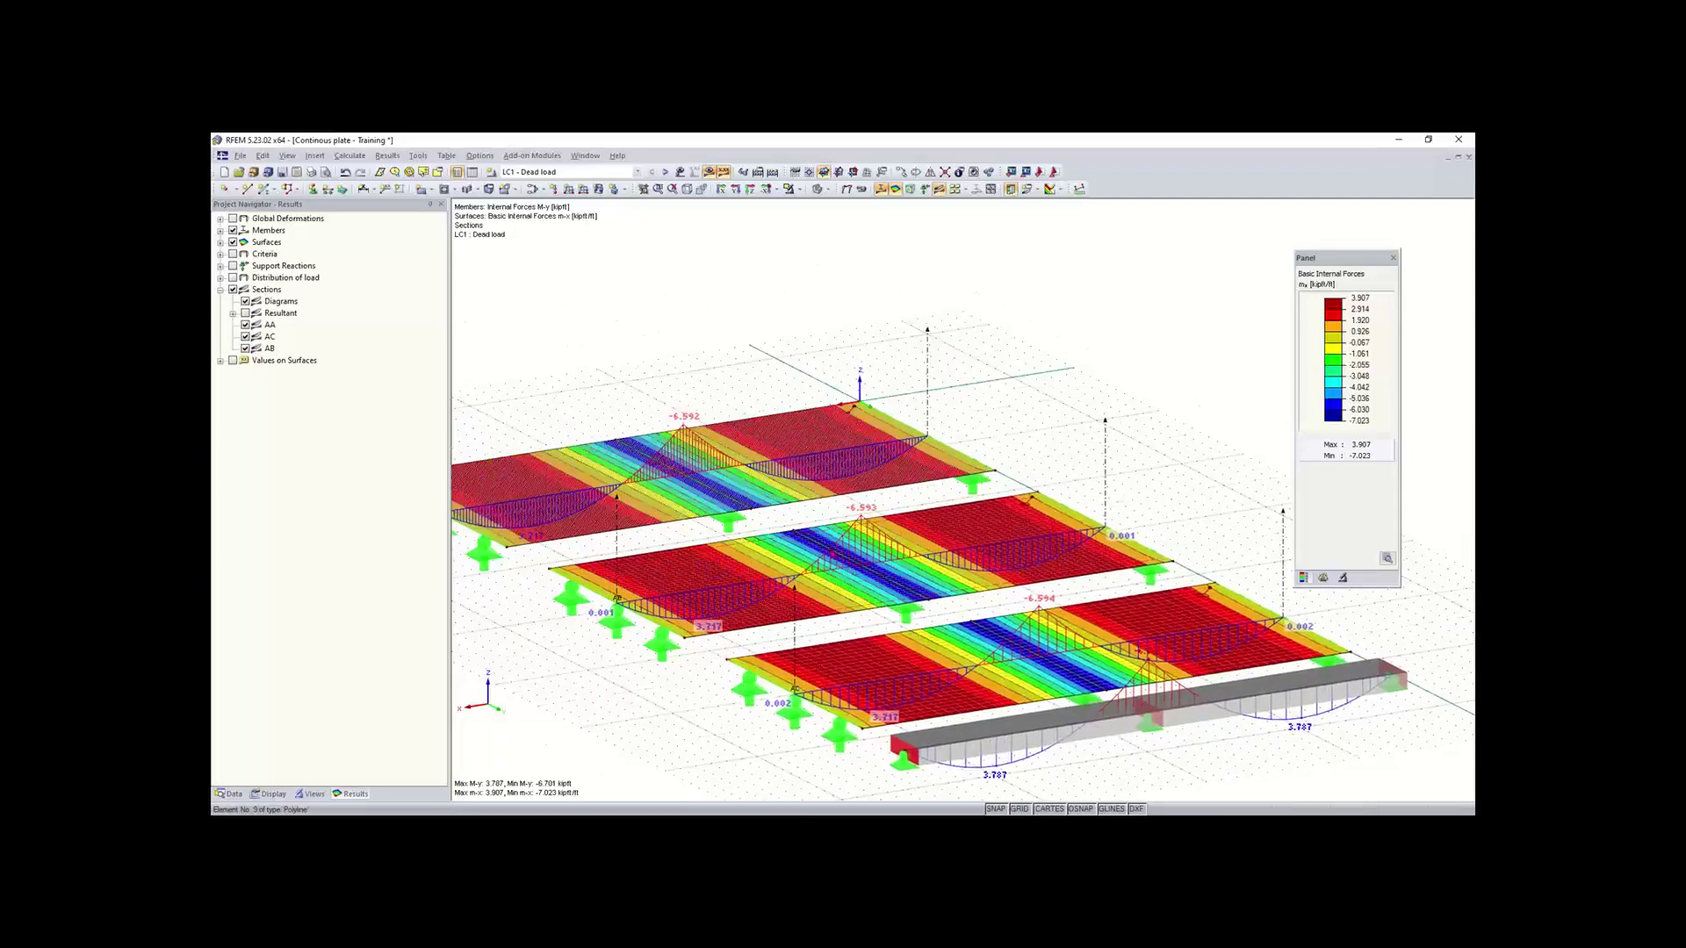
mouse_move(1124, 707)
middle_mouse_down()
mouse_move(1030, 638)
mouse_move(1068, 661)
mouse_move(1064, 563)
middle_mouse_up()
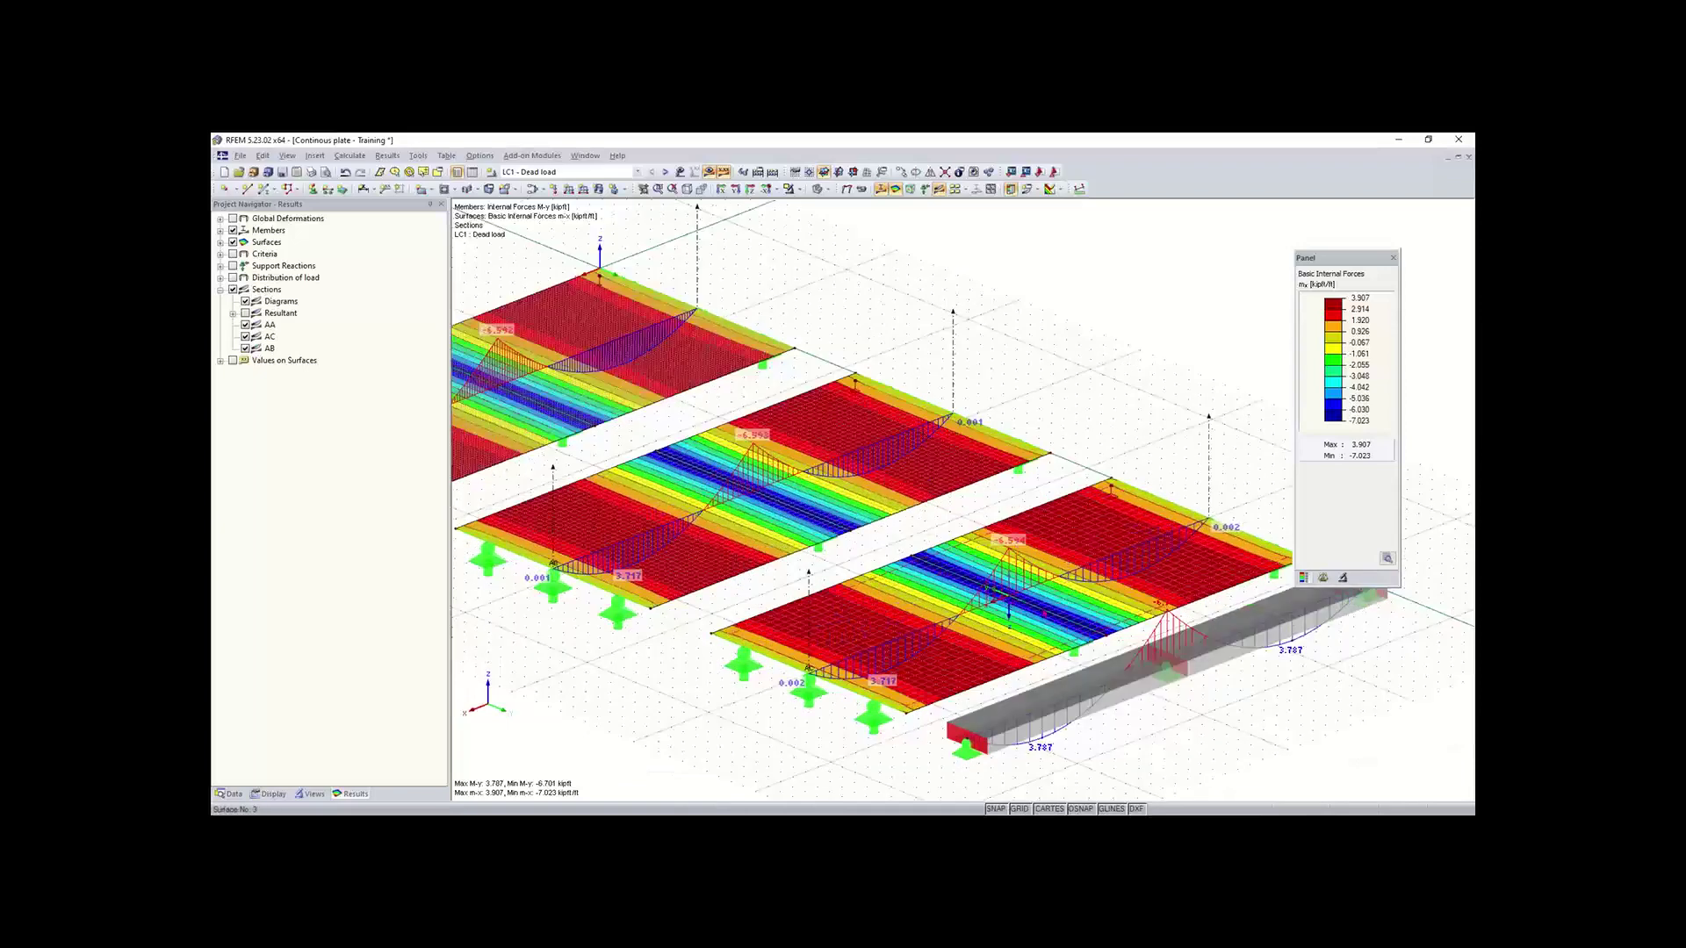
middle_click_drag(1104, 598, 1028, 569)
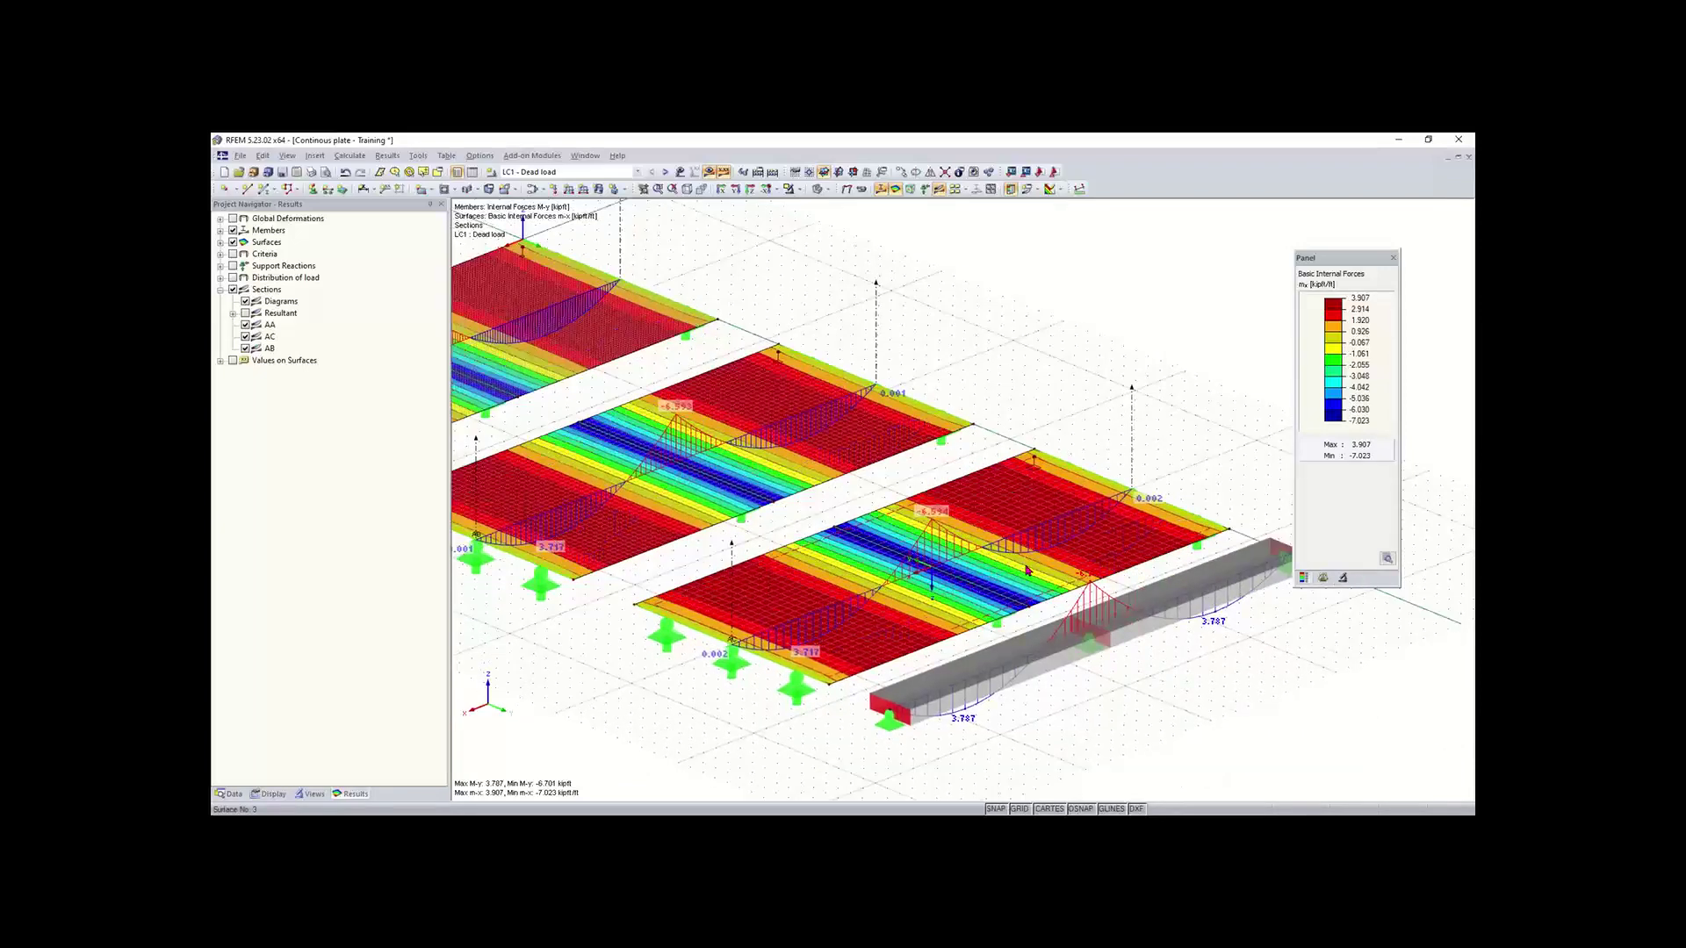
left_click(1027, 570)
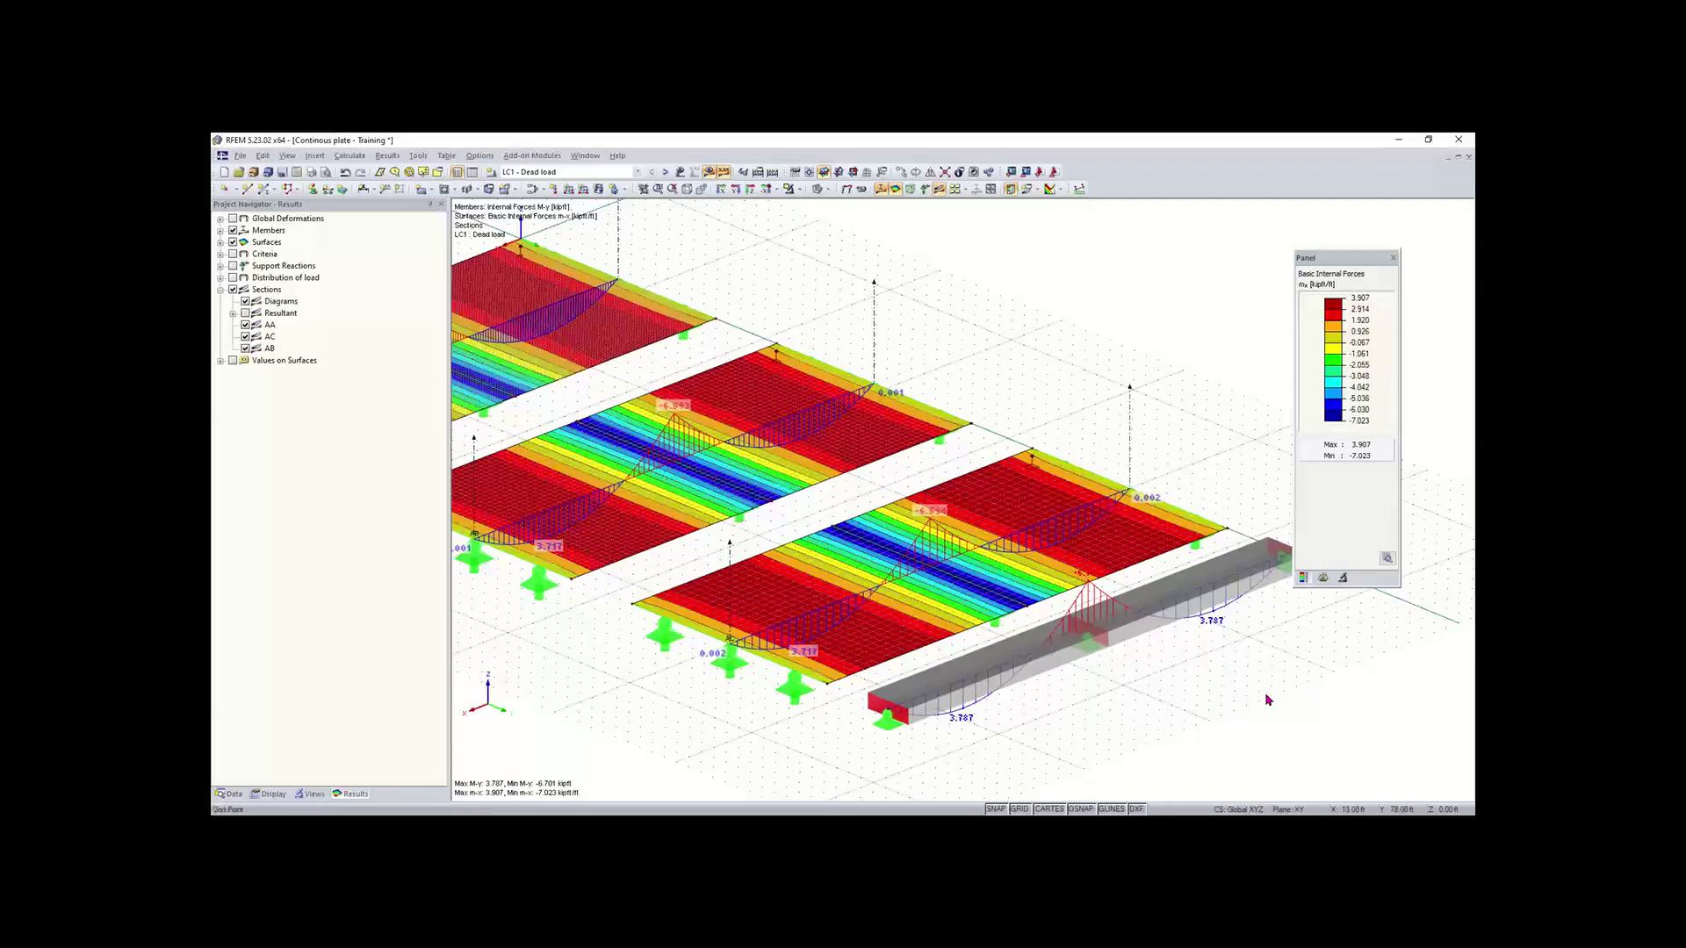
scroll(1422, 808, "down", 2)
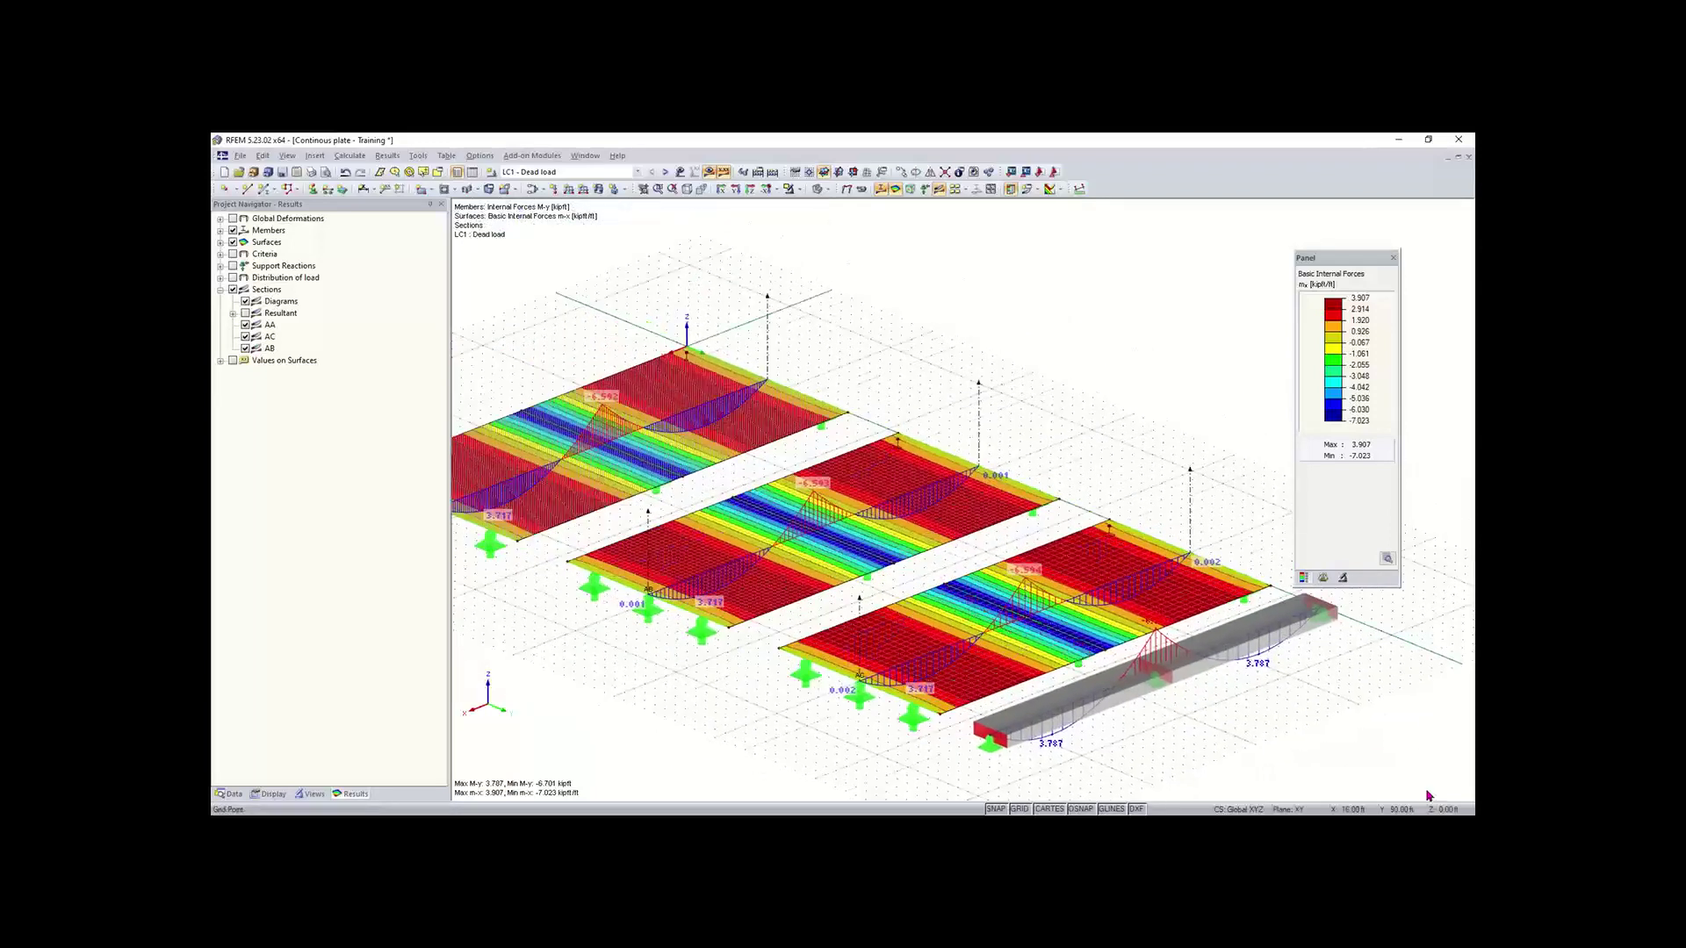
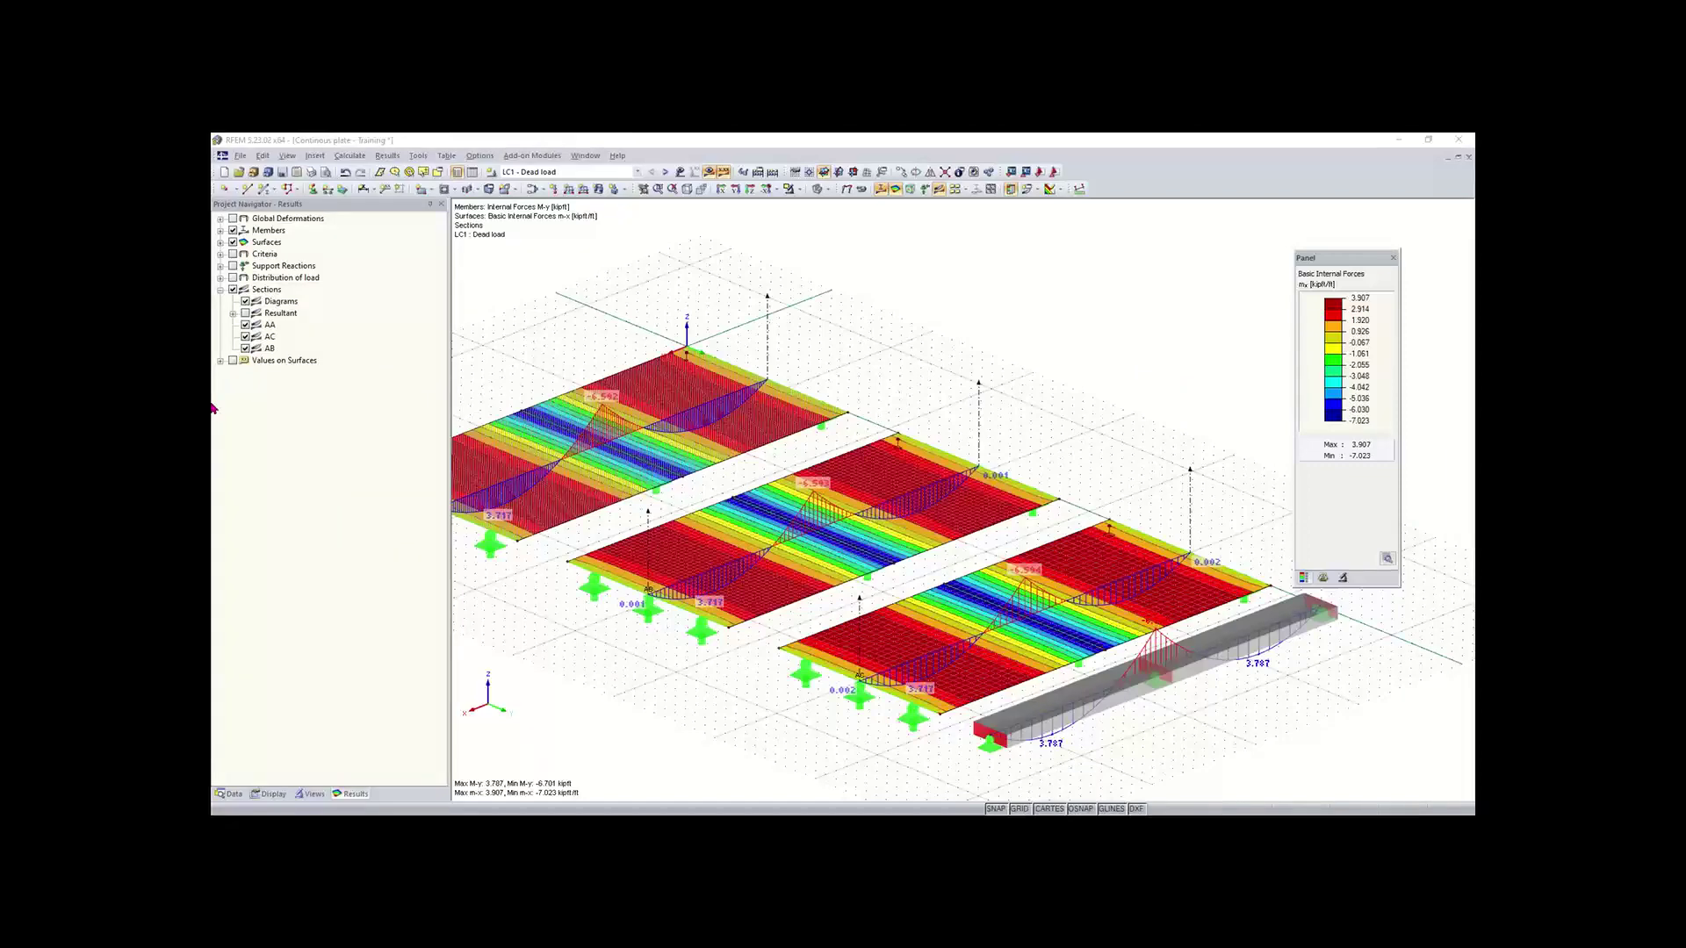
scroll(624, 507, "down", 1)
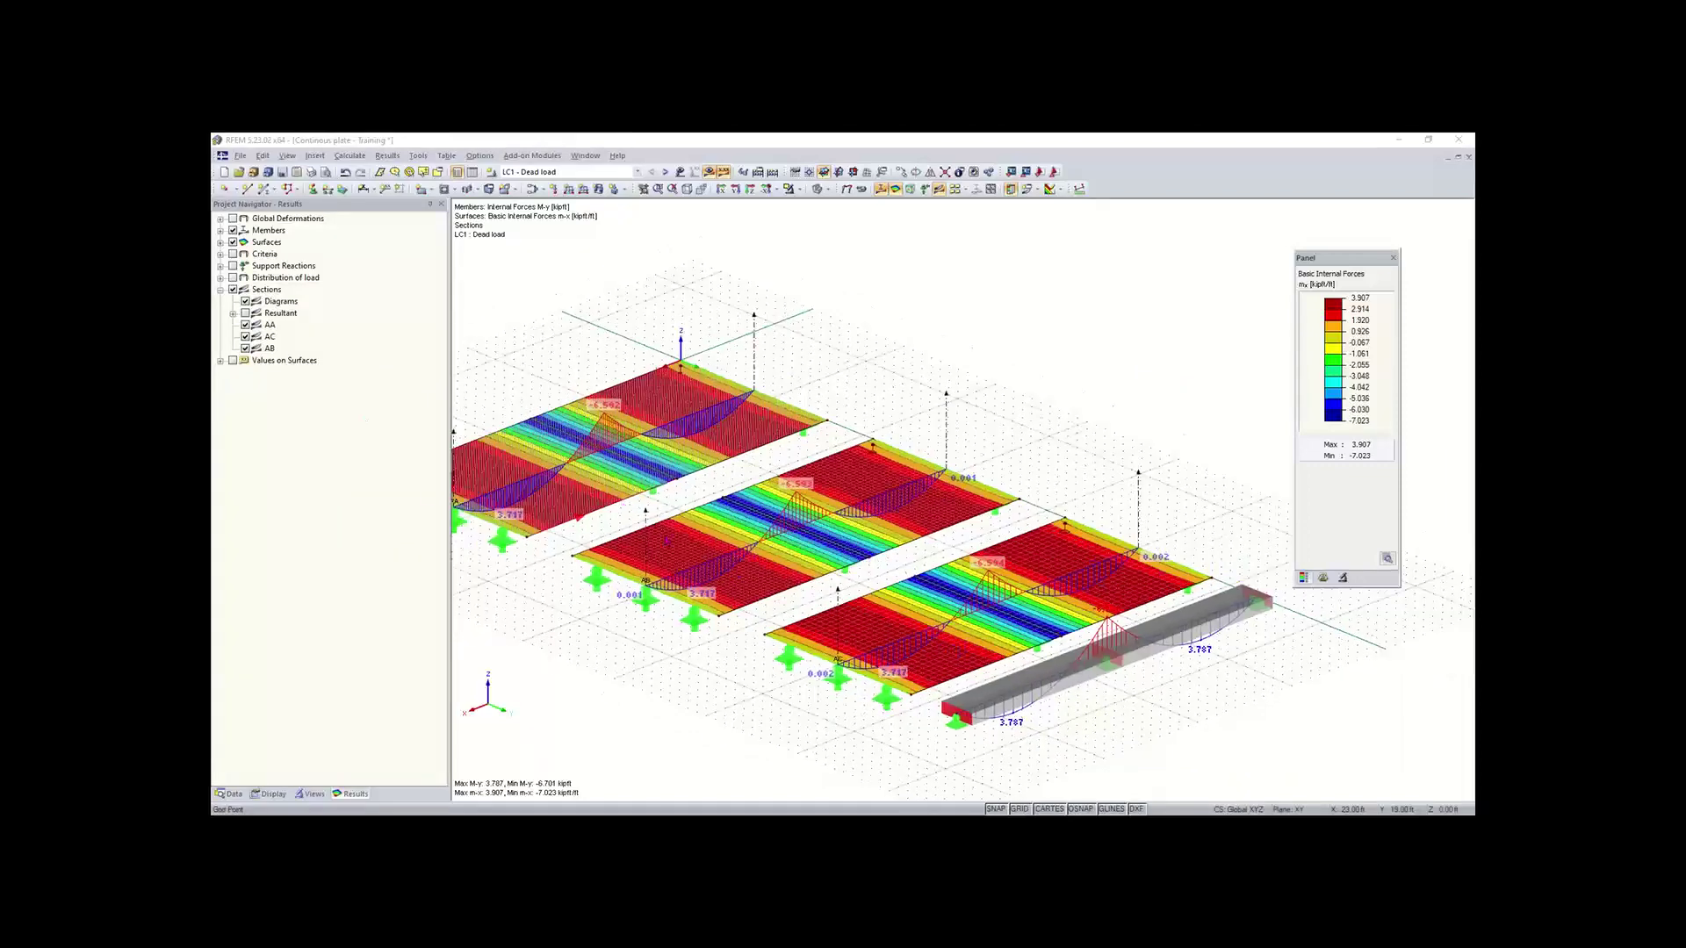
middle_click_drag(663, 538, 740, 536)
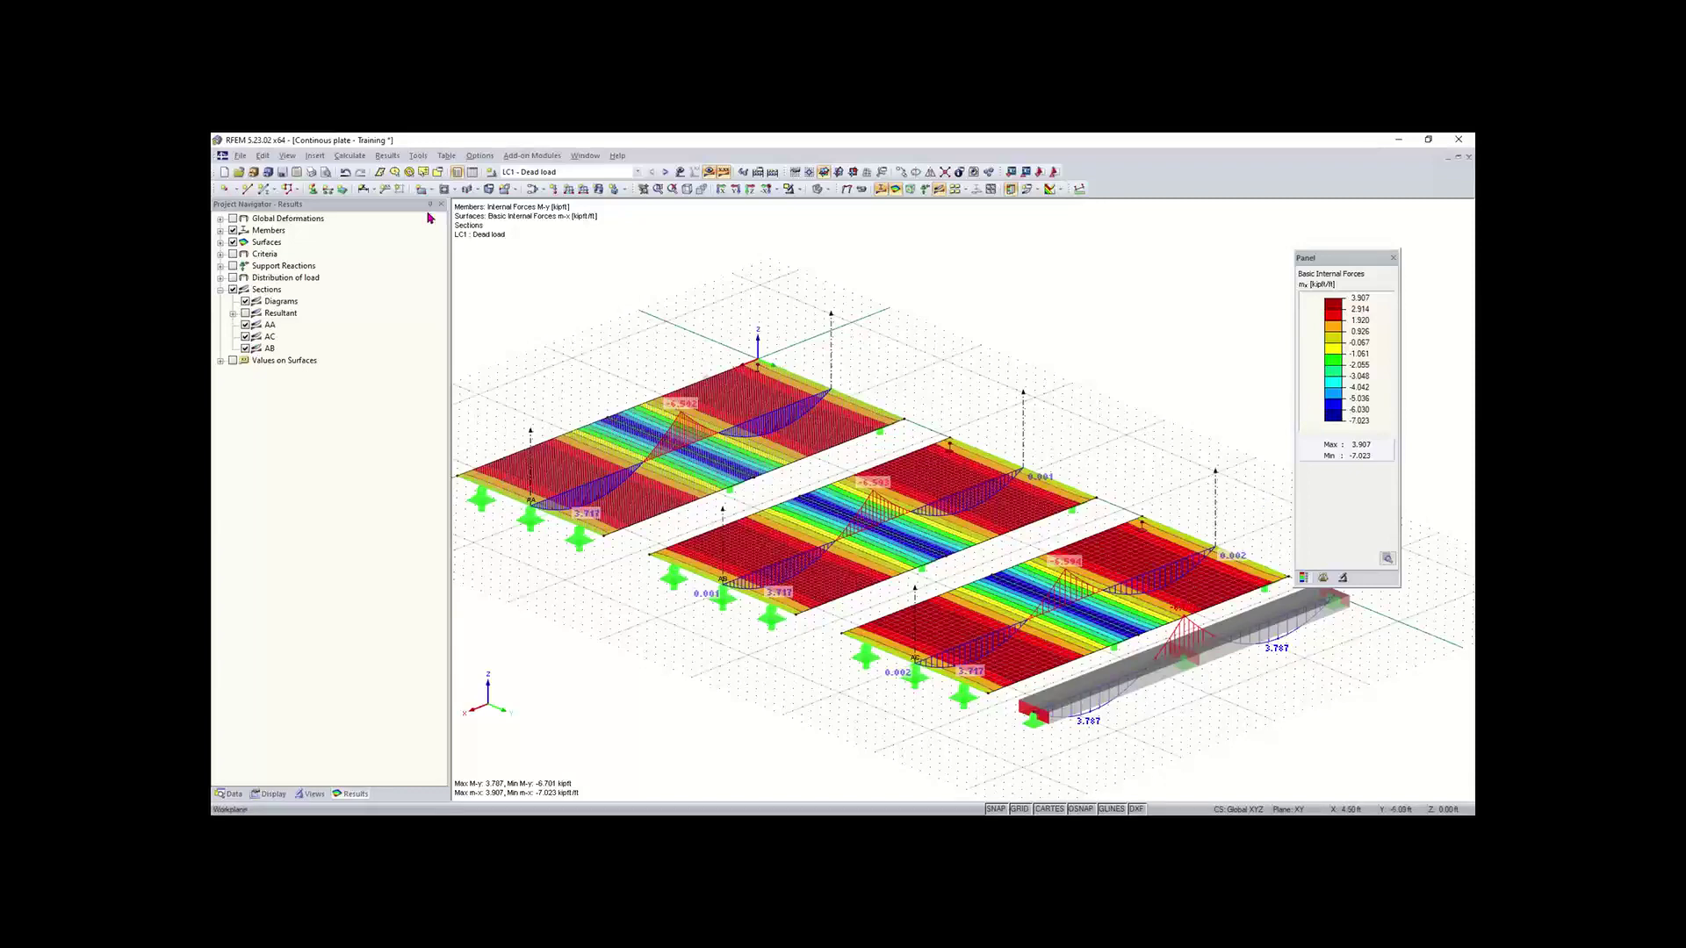
Step: Deactivate the shear stiffness of members in the global calculation parameters and accept deleting the existing results
left_click(350, 157)
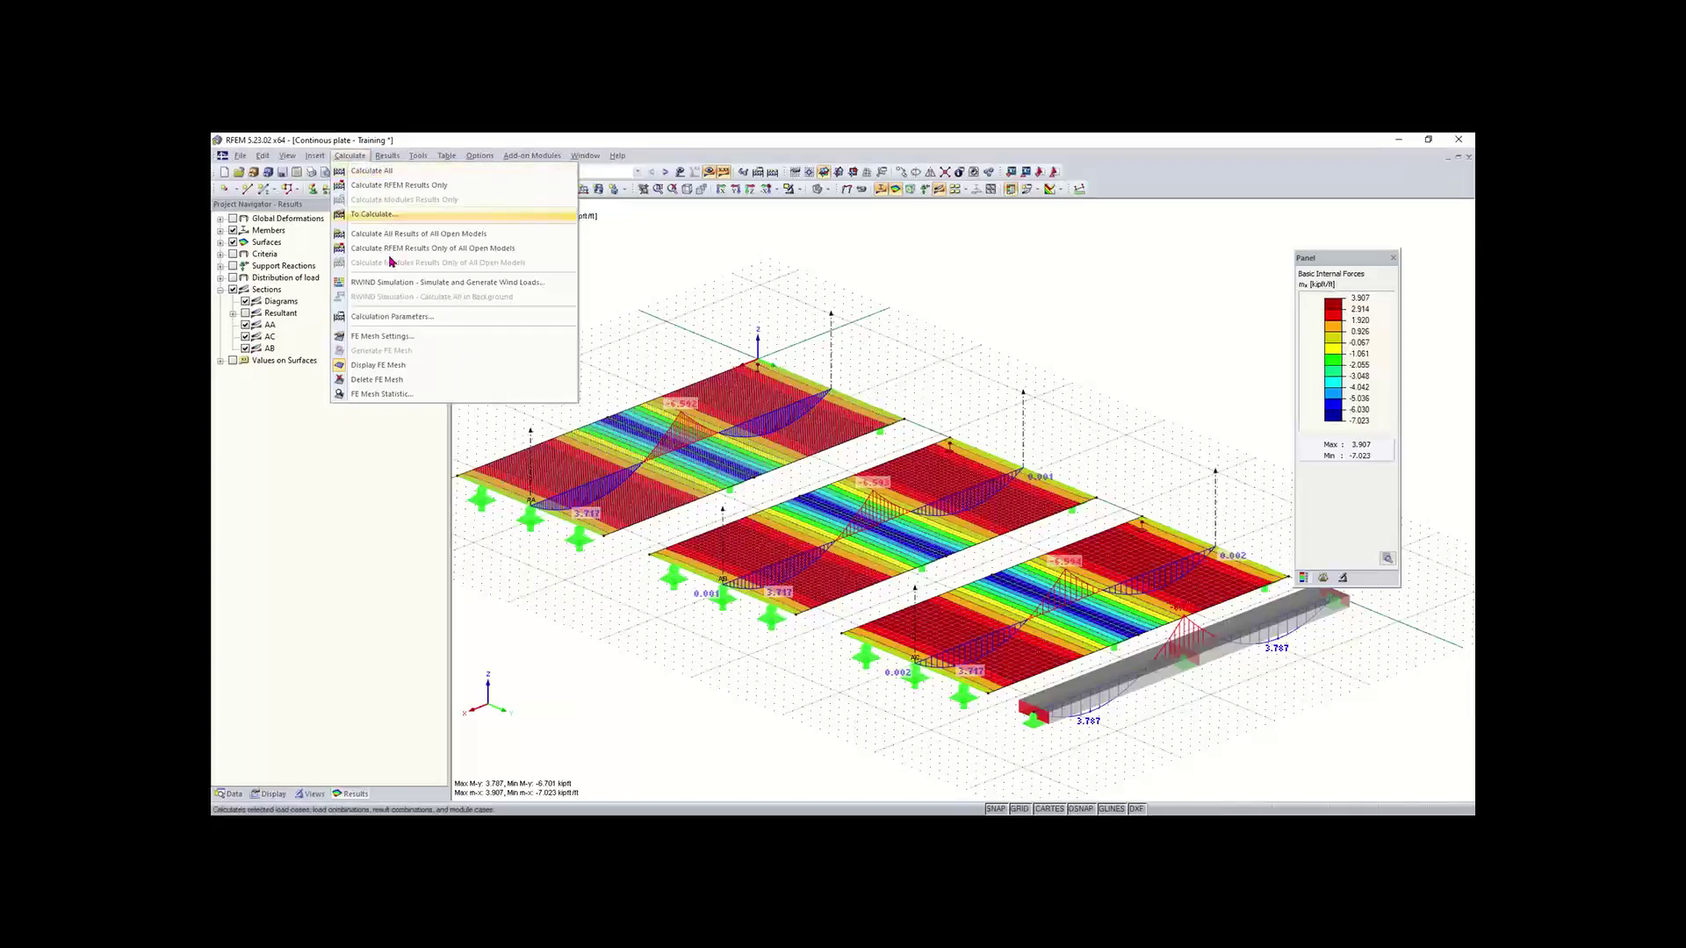
left_click(399, 318)
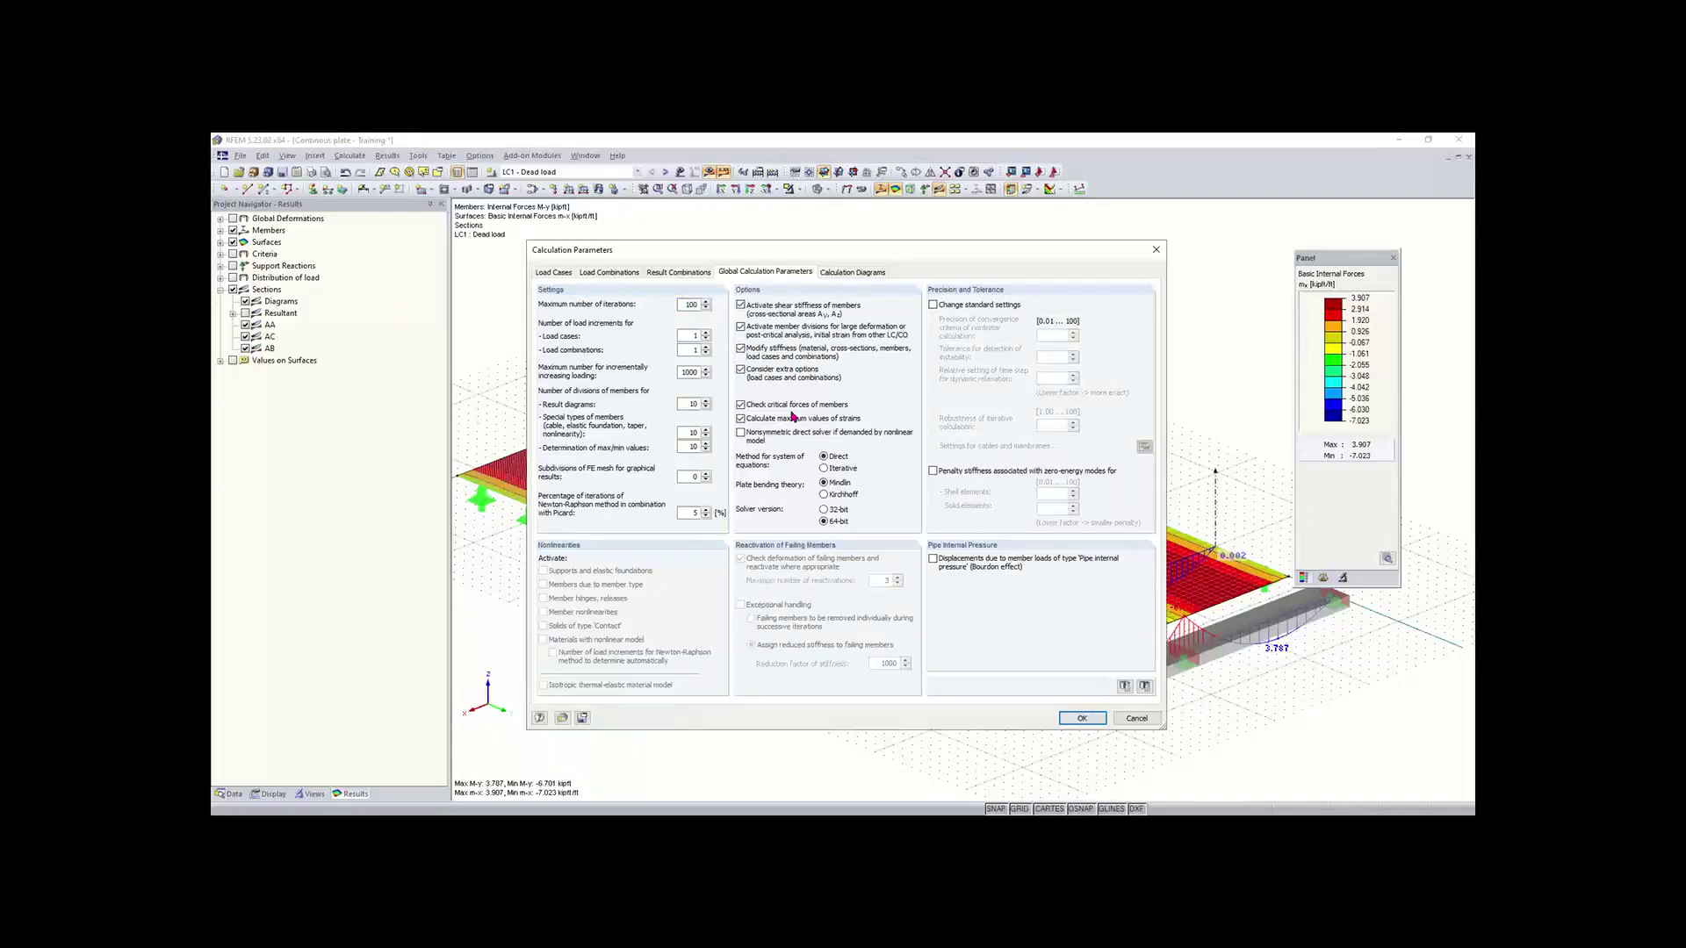
left_click(740, 307)
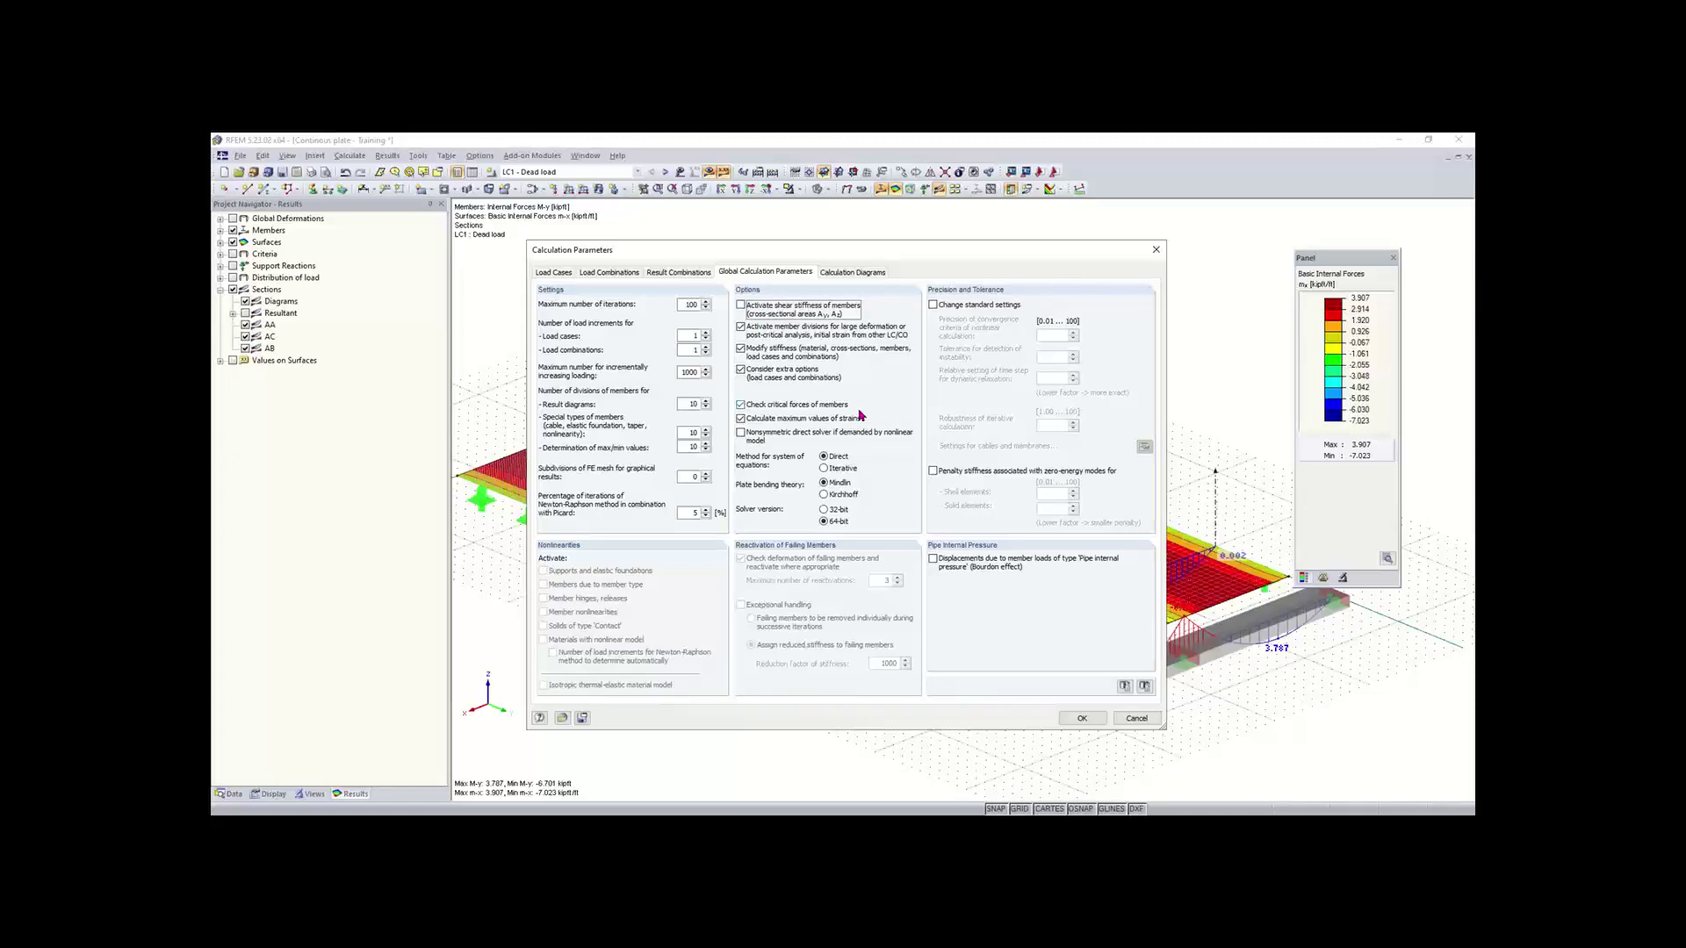
left_click(1081, 718)
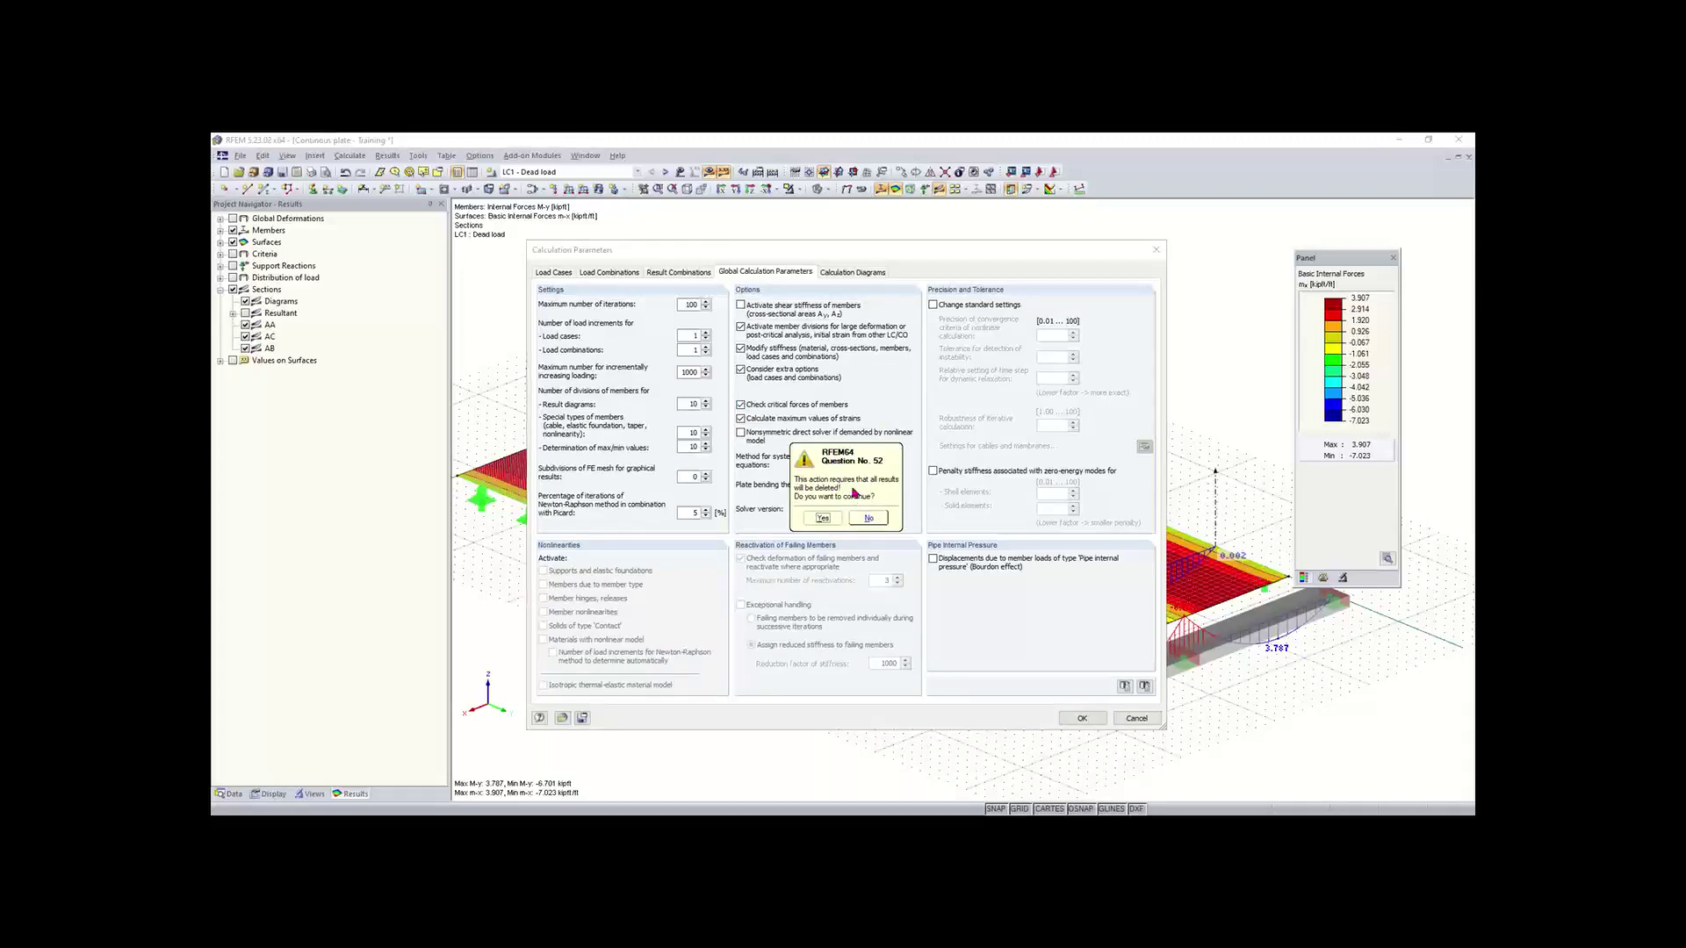
left_click(822, 518)
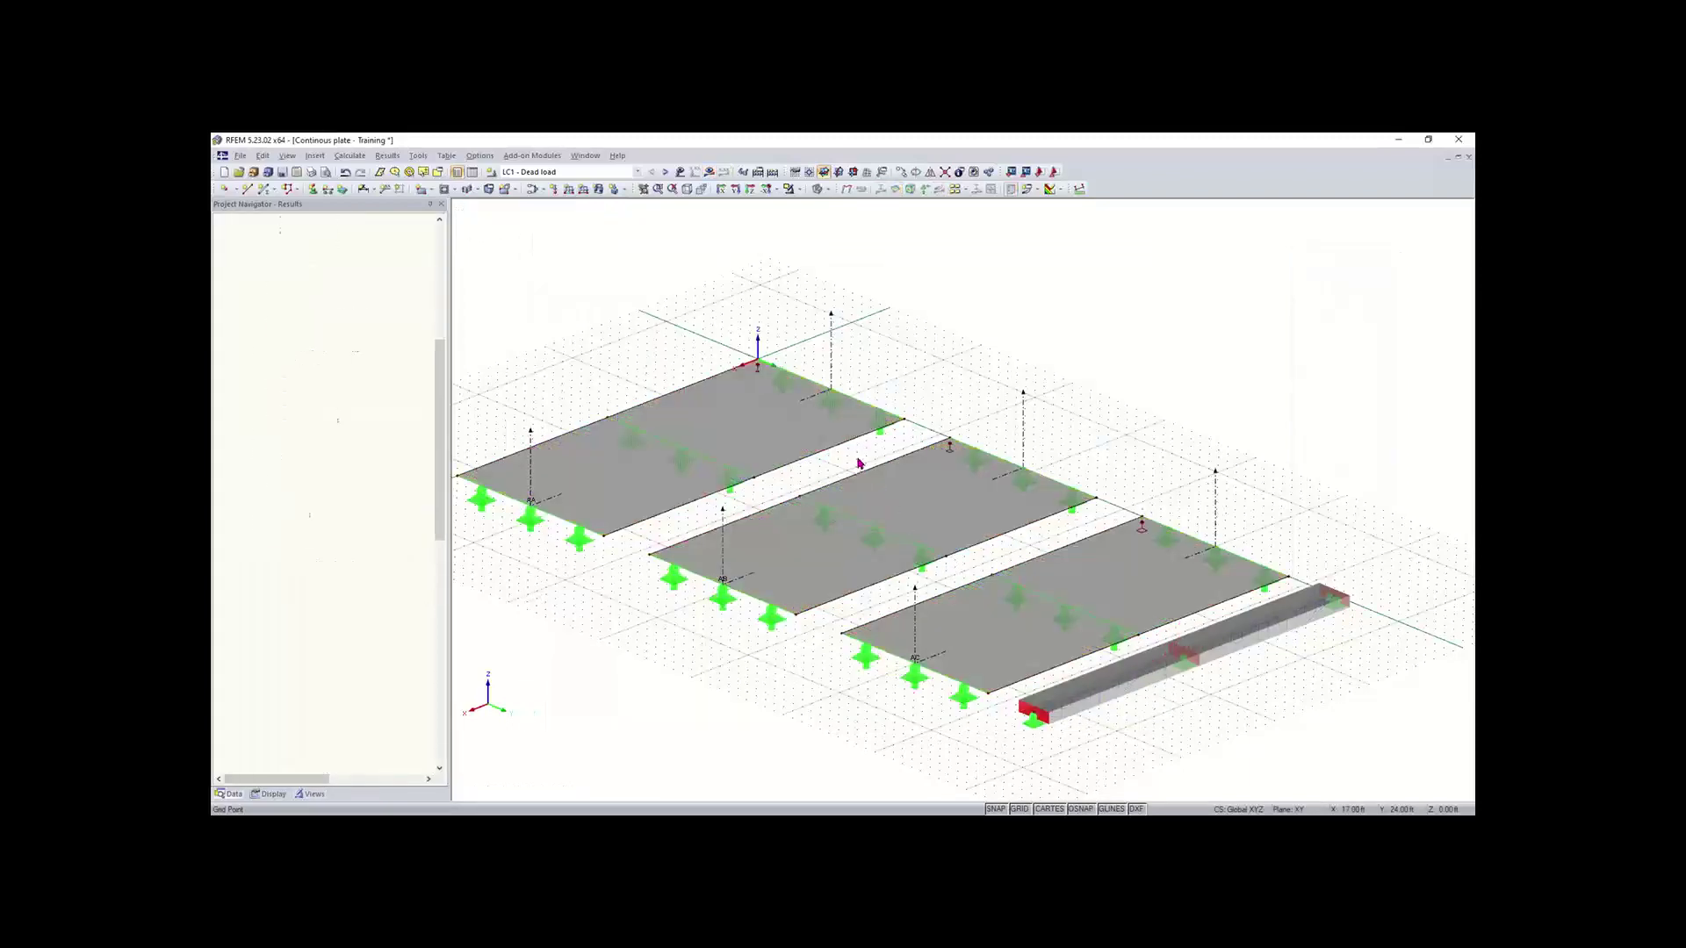
Step: Recalculate the model and show the dead load results on the plates and beam
middle_click_drag(950, 583, 961, 505)
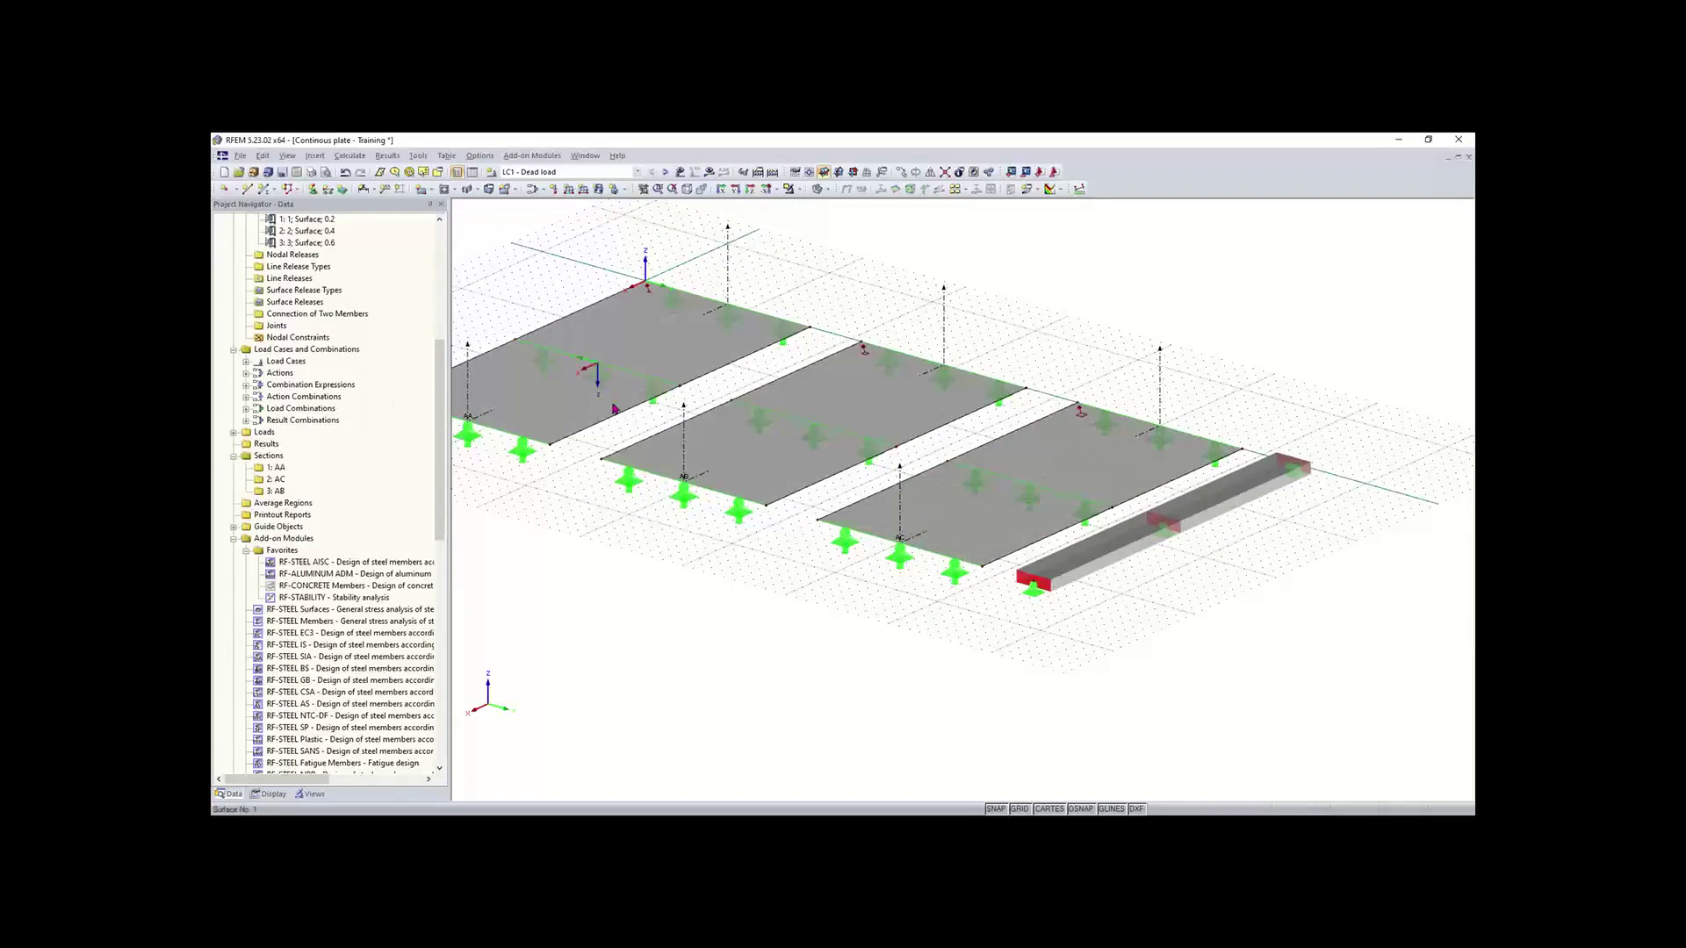
left_click(772, 180)
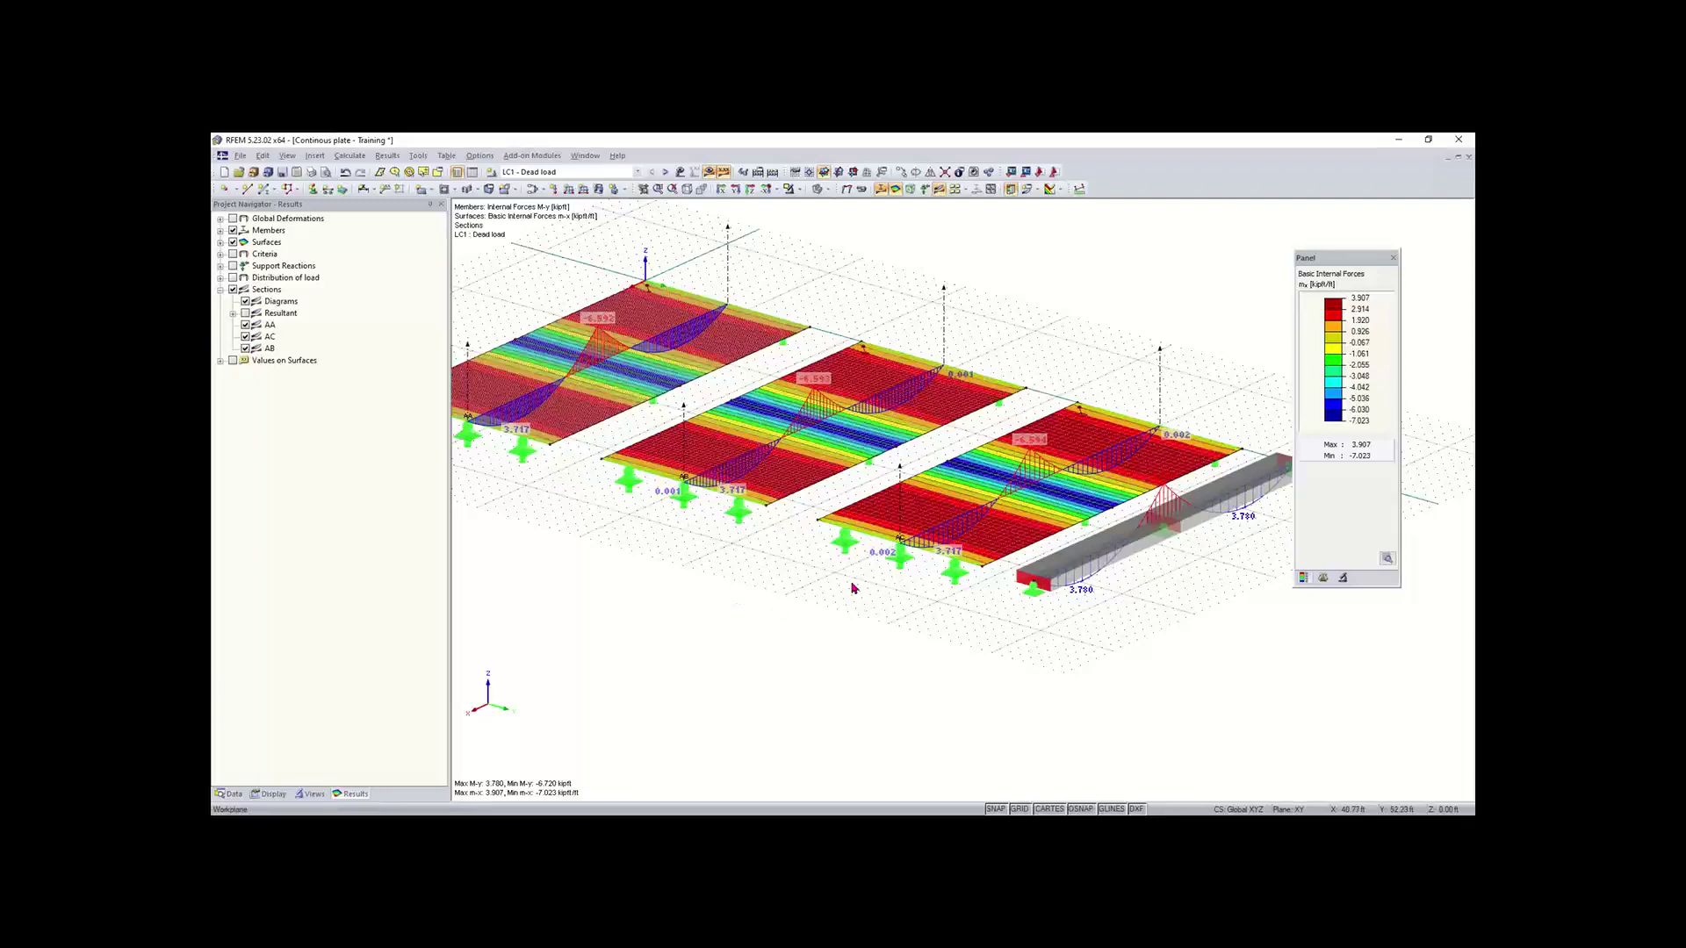
middle_click_drag(899, 609, 912, 684)
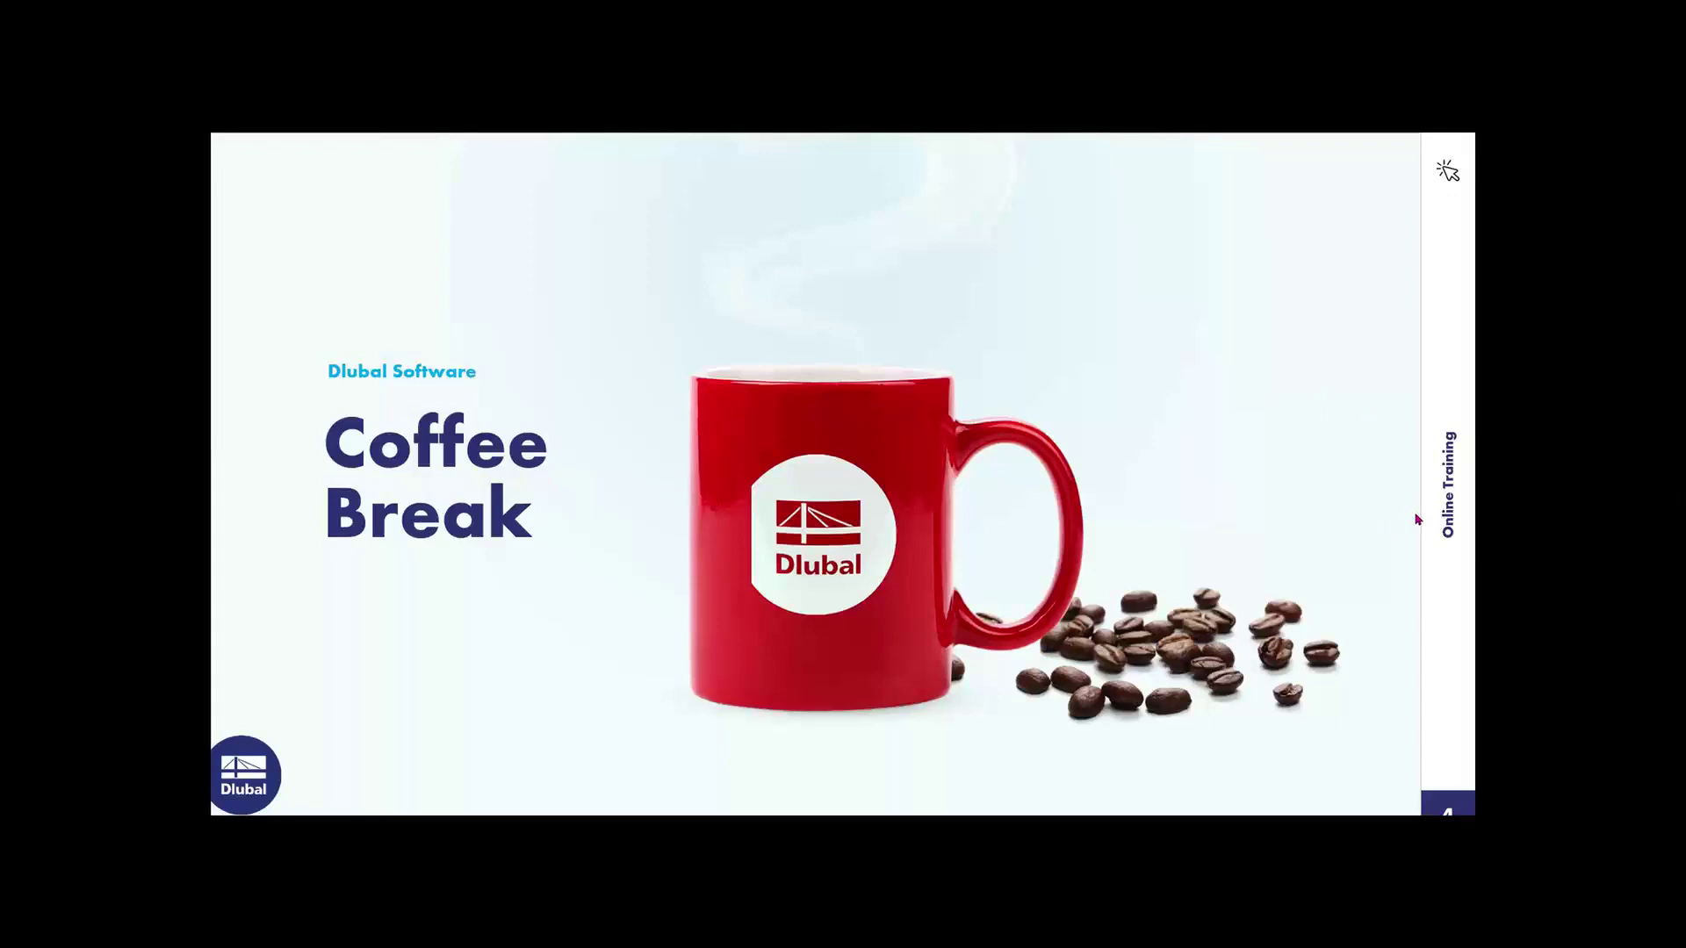
left_click(1448, 498)
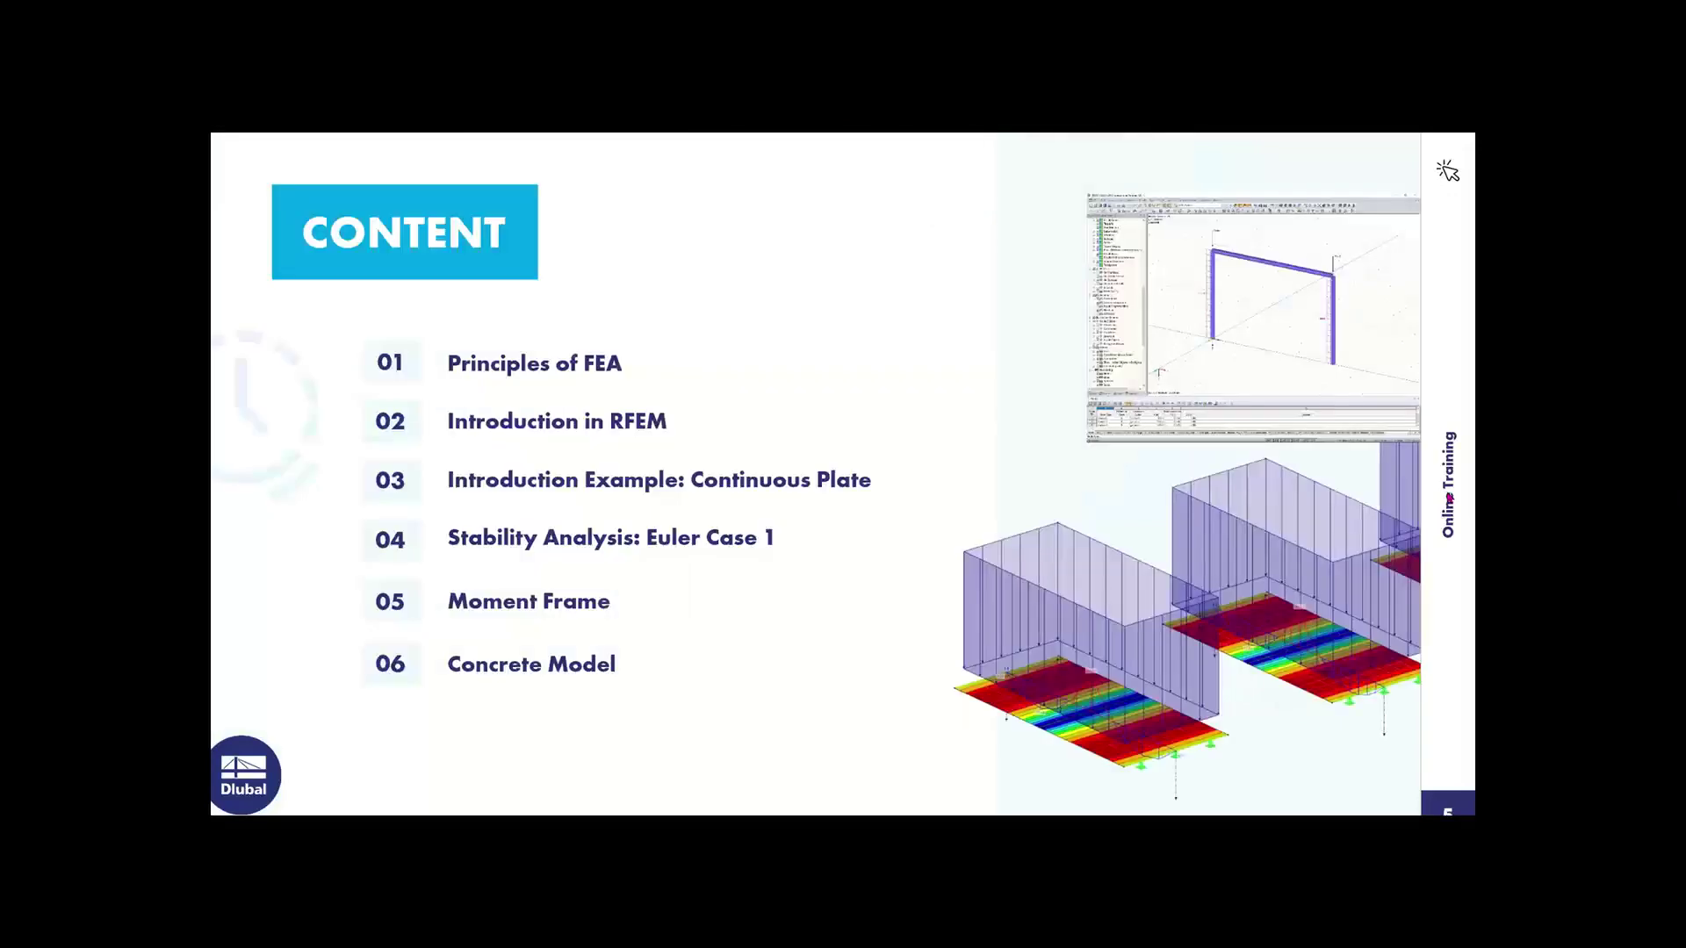
left_click(1448, 498)
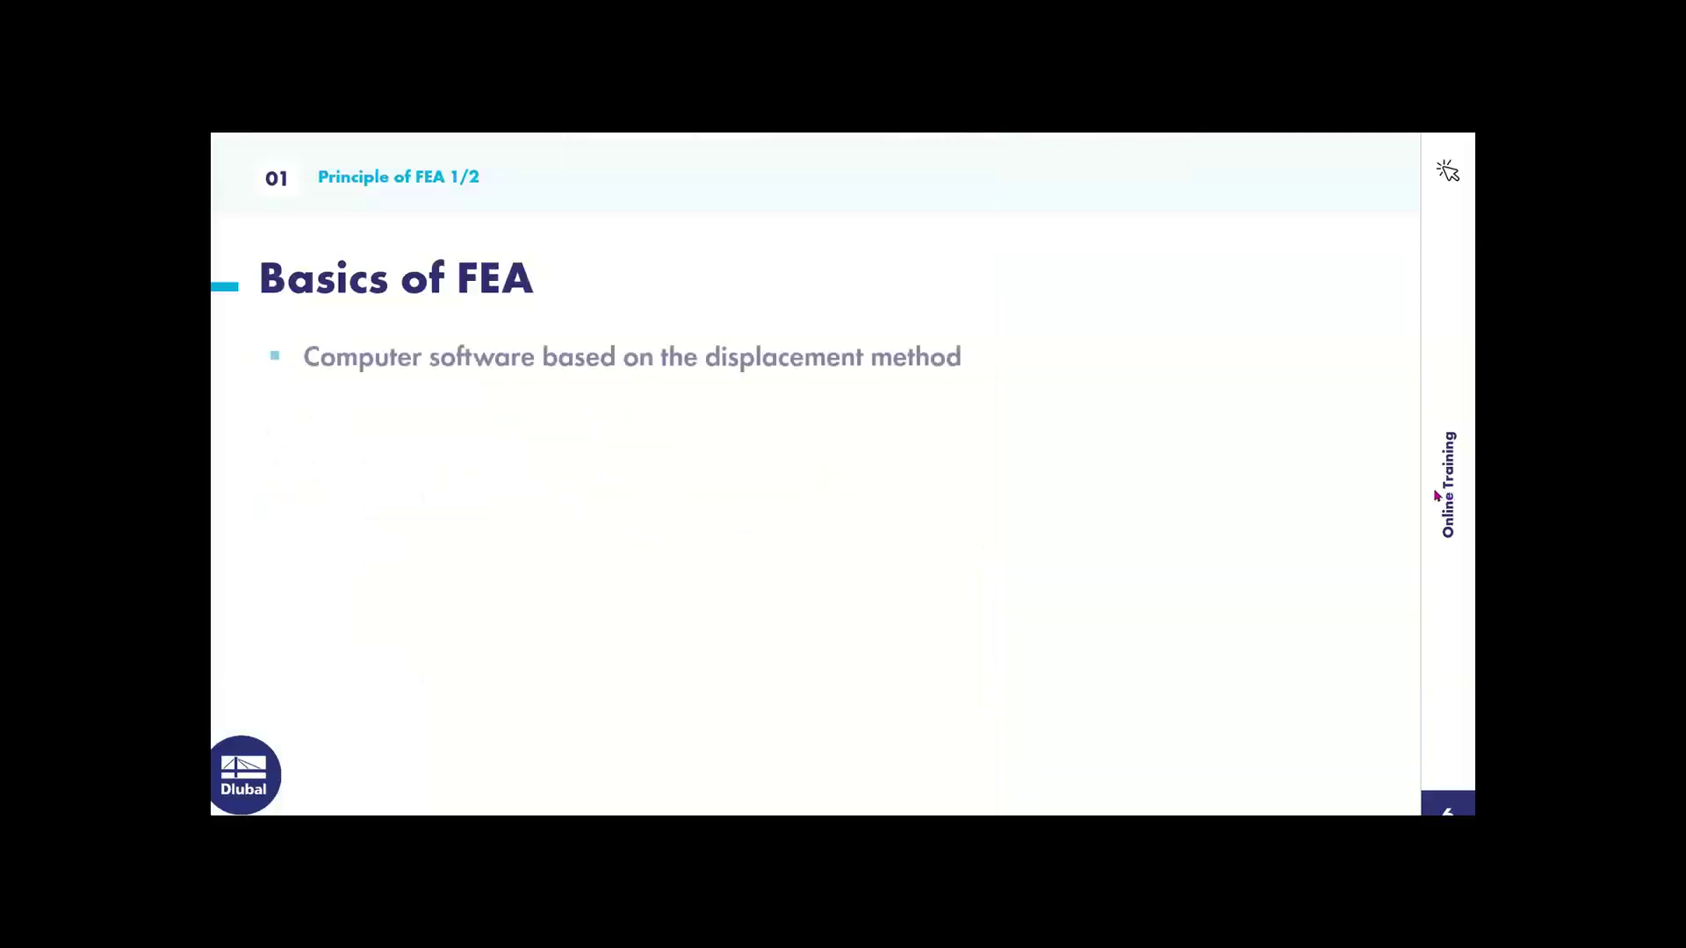
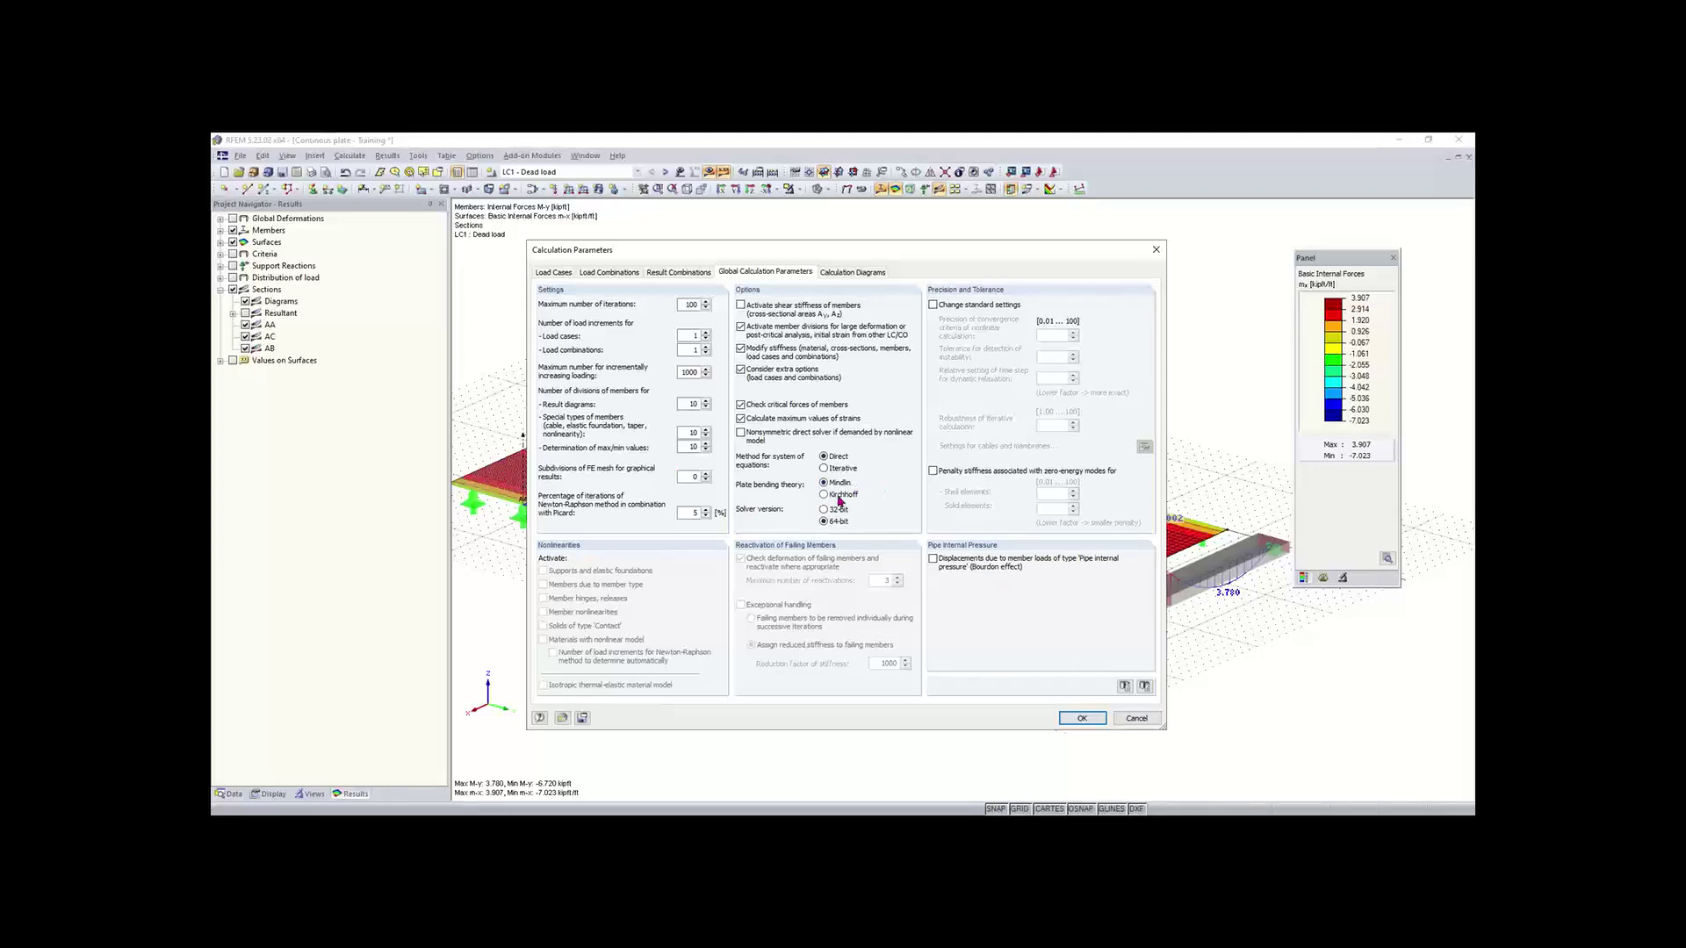
Step: Set the plate bending theory to Kirchhoff in the global calculation parameters, accept deleting the results and recalculate
left_click(835, 496)
left_click_drag(913, 254, 867, 661)
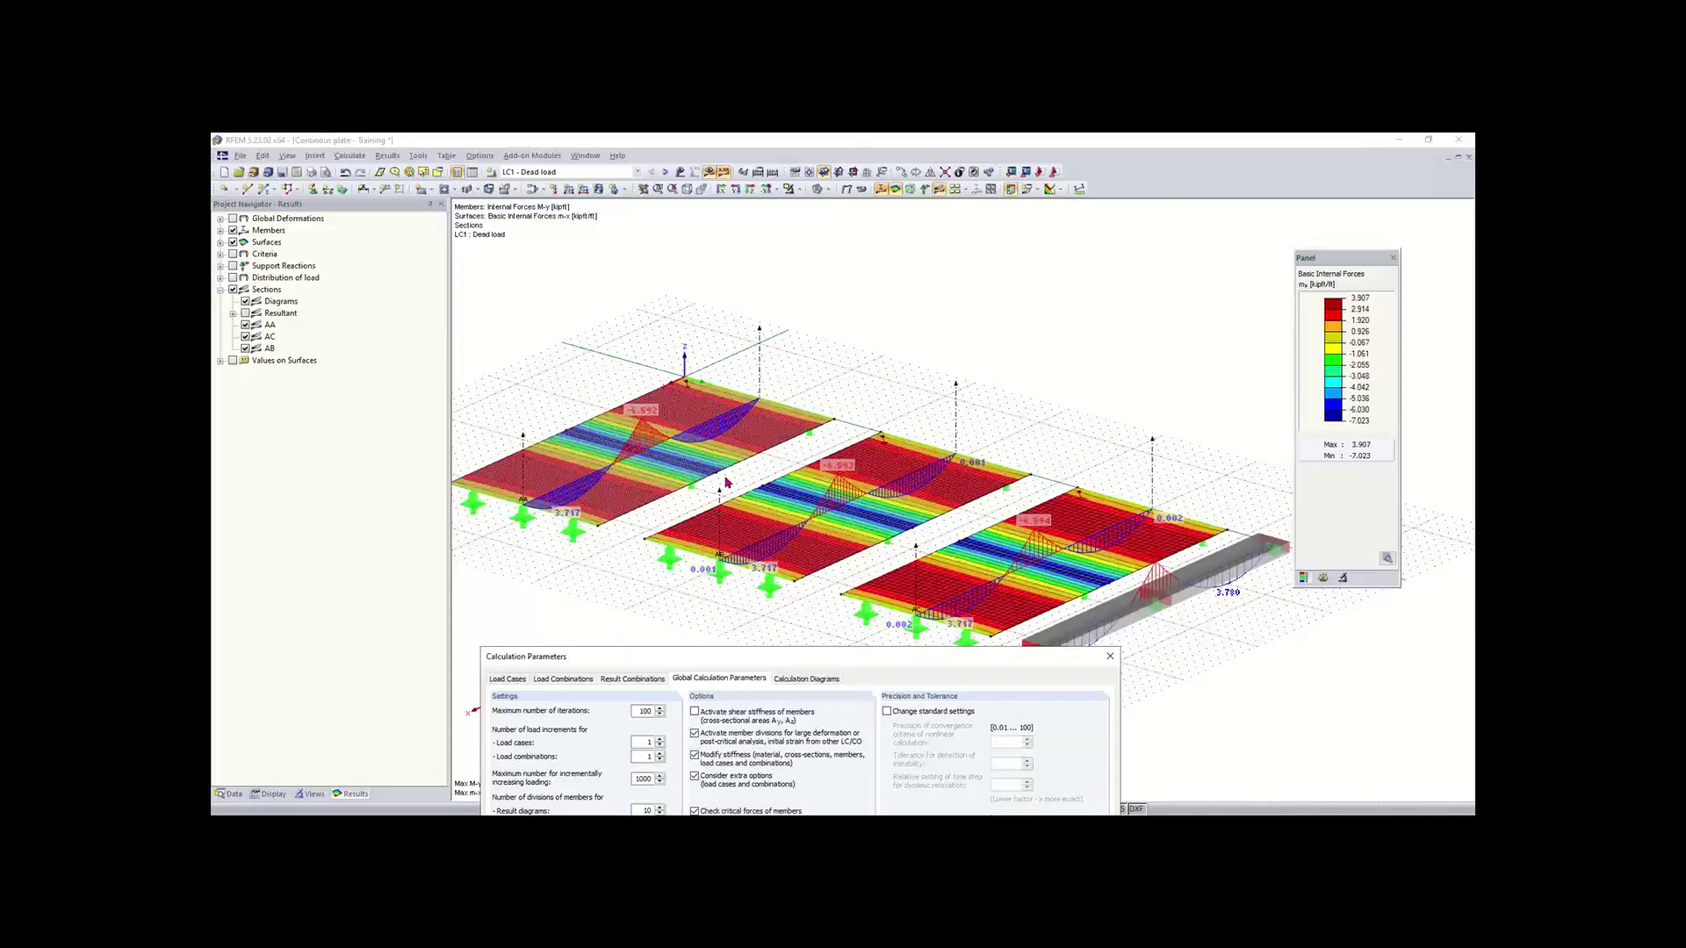
left_click_drag(774, 665, 729, 286)
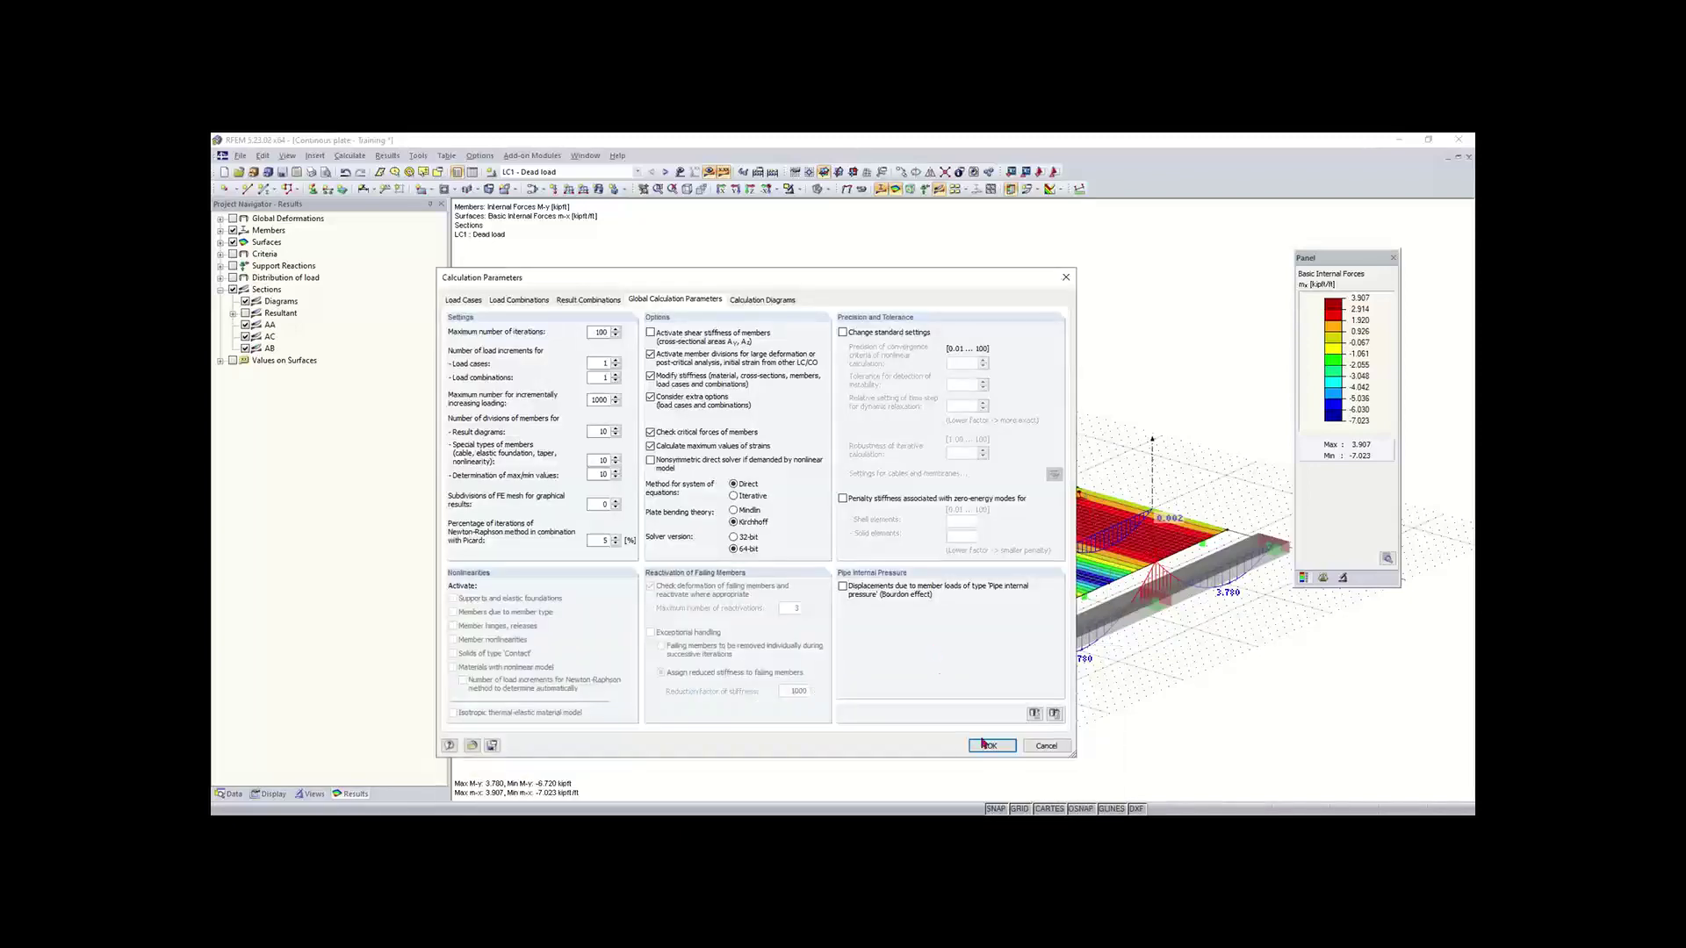
left_click(769, 429)
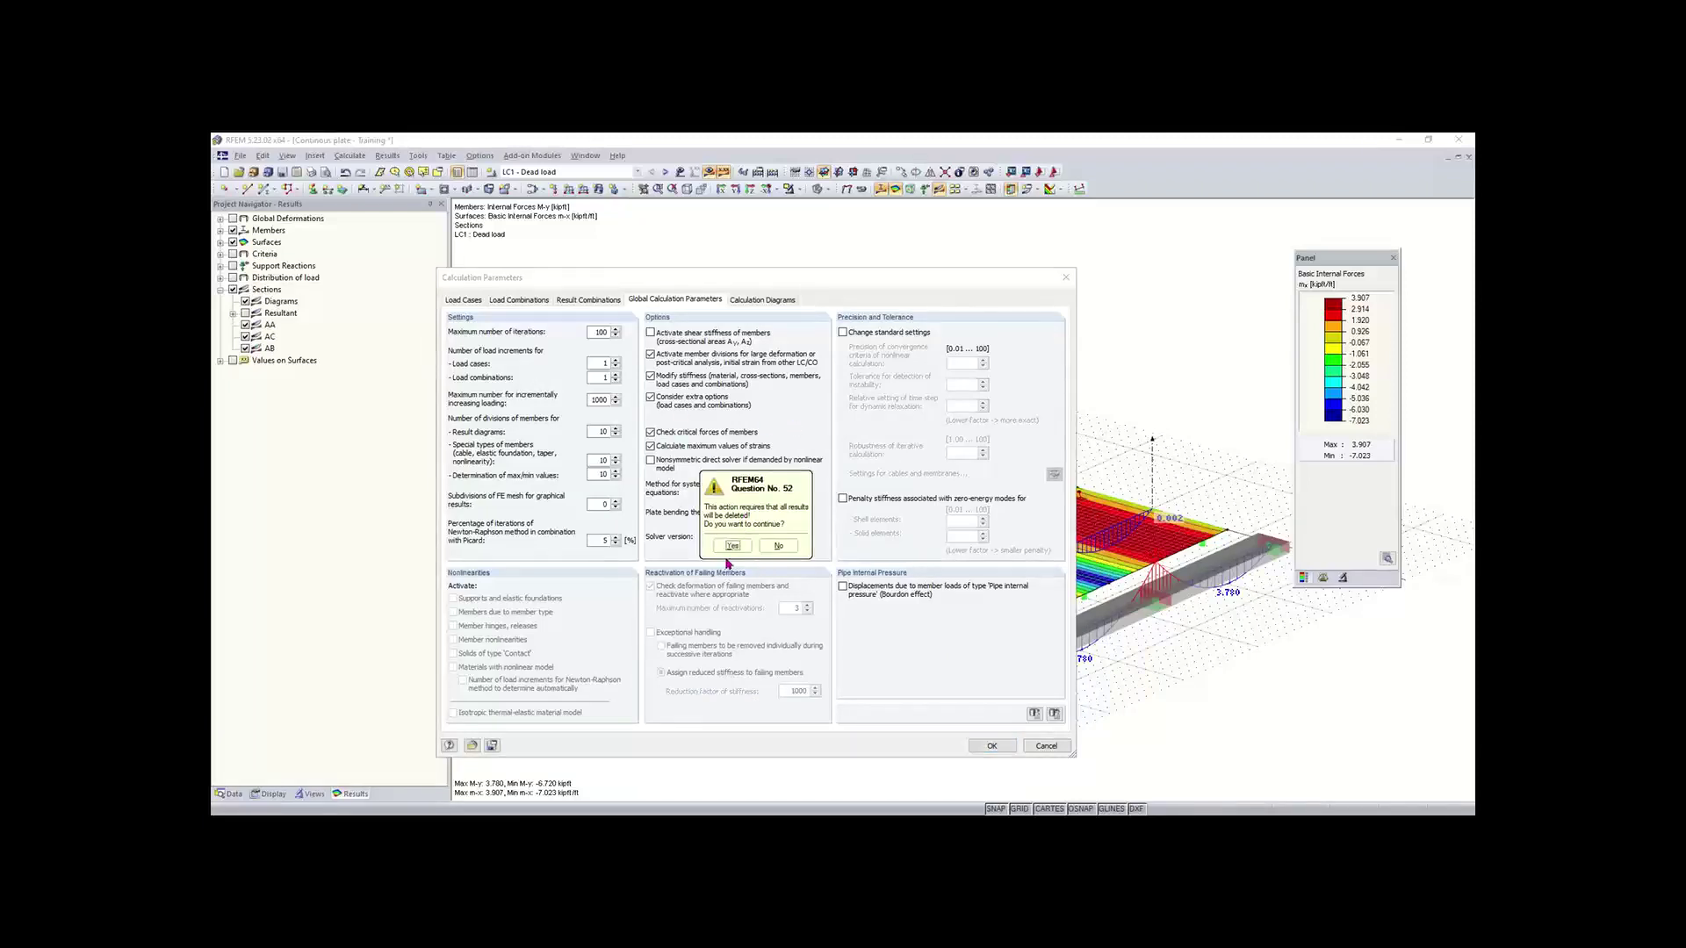
left_click(745, 546)
key("Return")
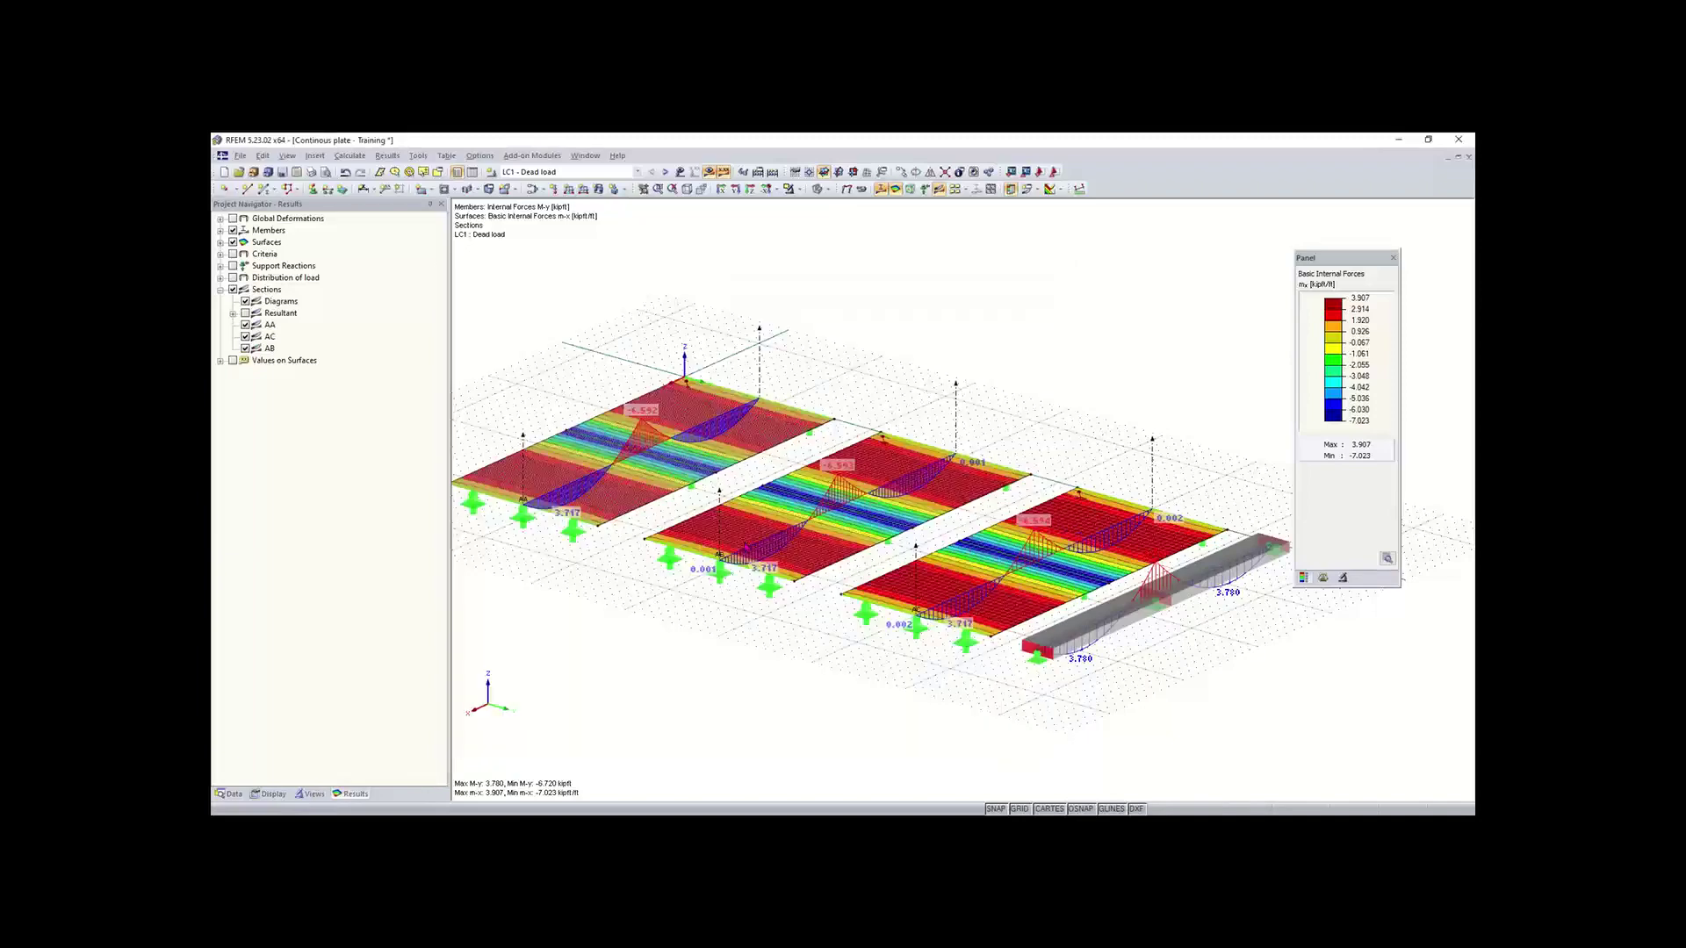
left_click(773, 173)
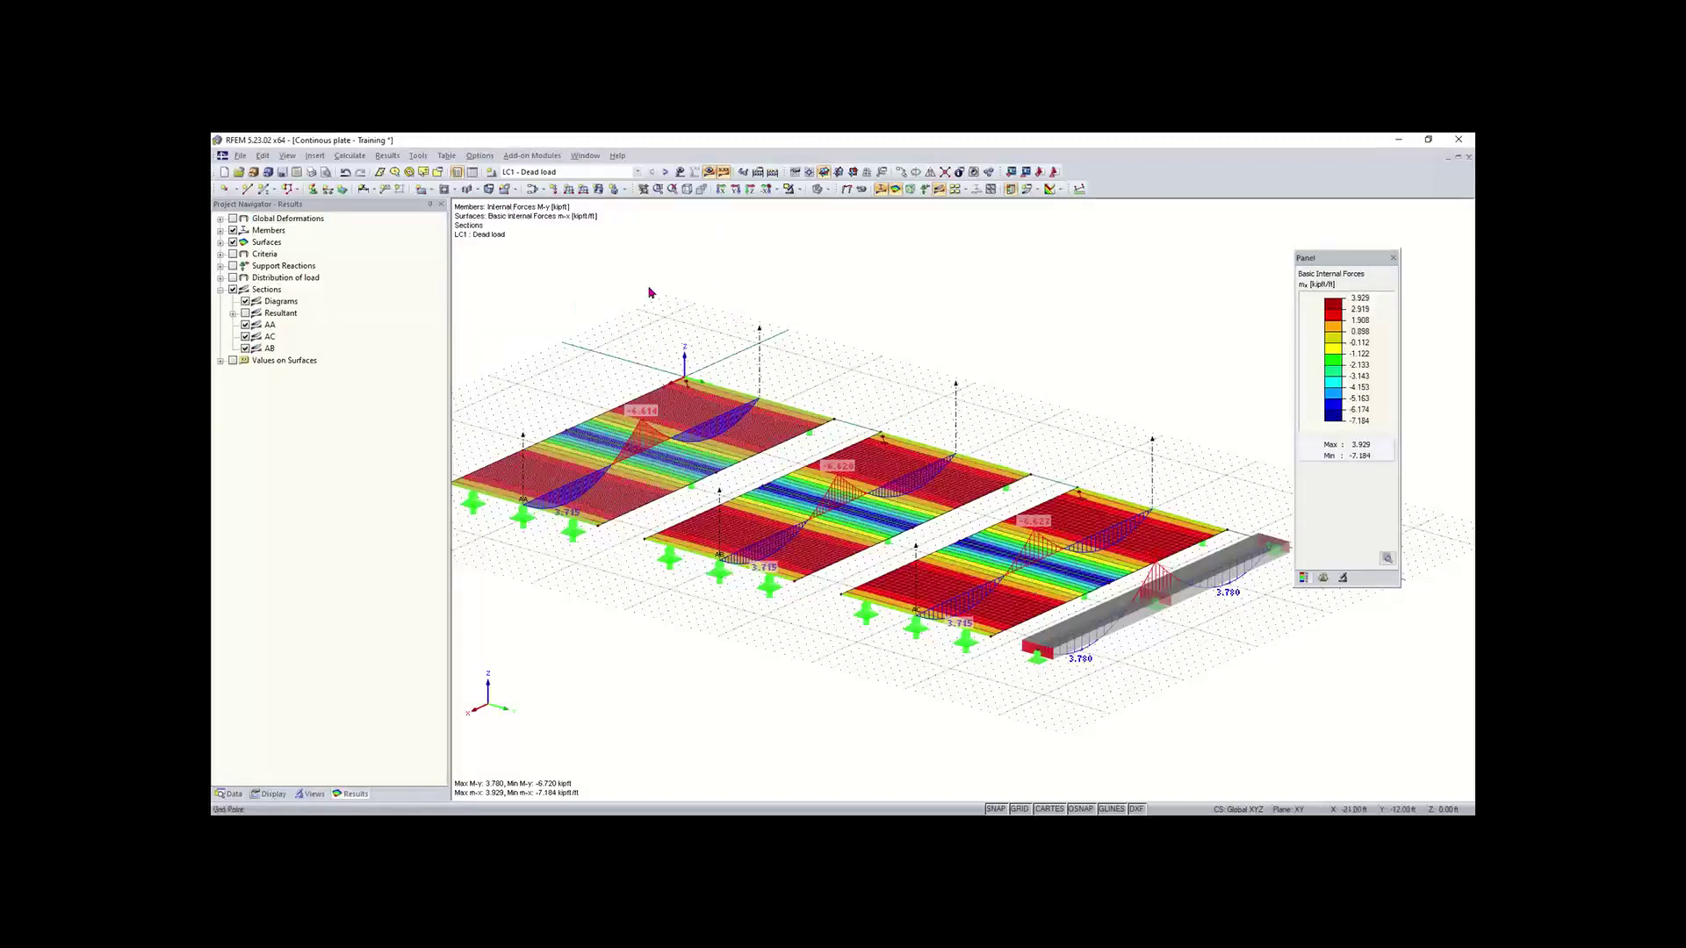
Step: Review the result units and decimal places, including the available force units and the loadable unit profiles
left_click(481, 160)
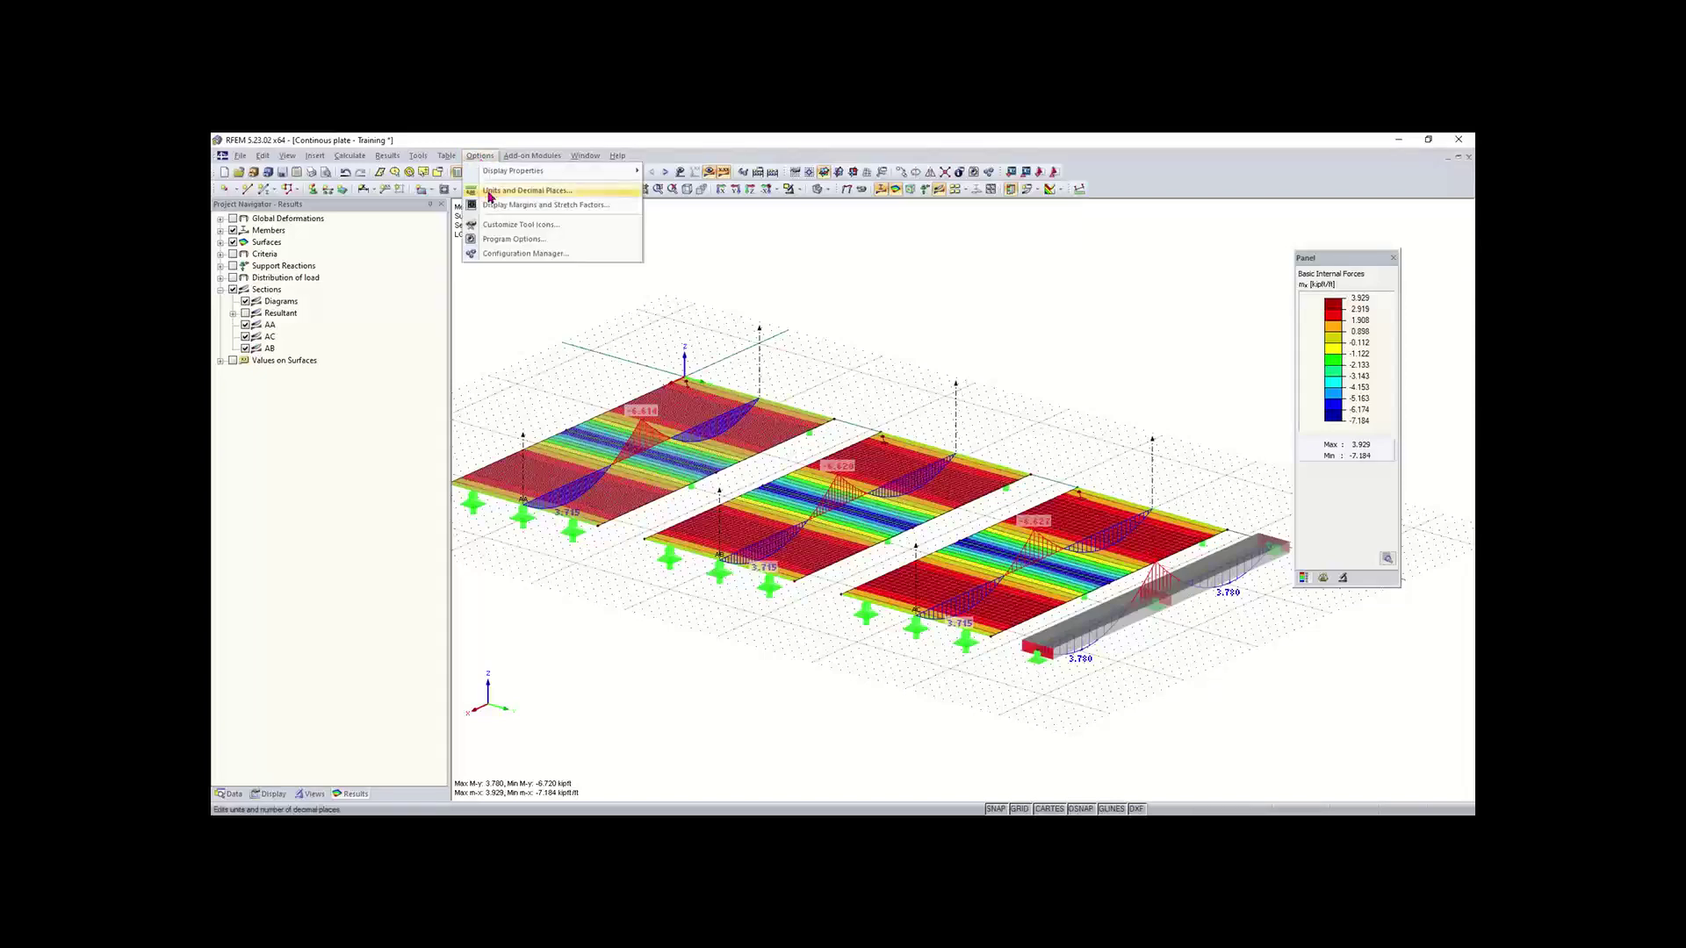
left_click(518, 191)
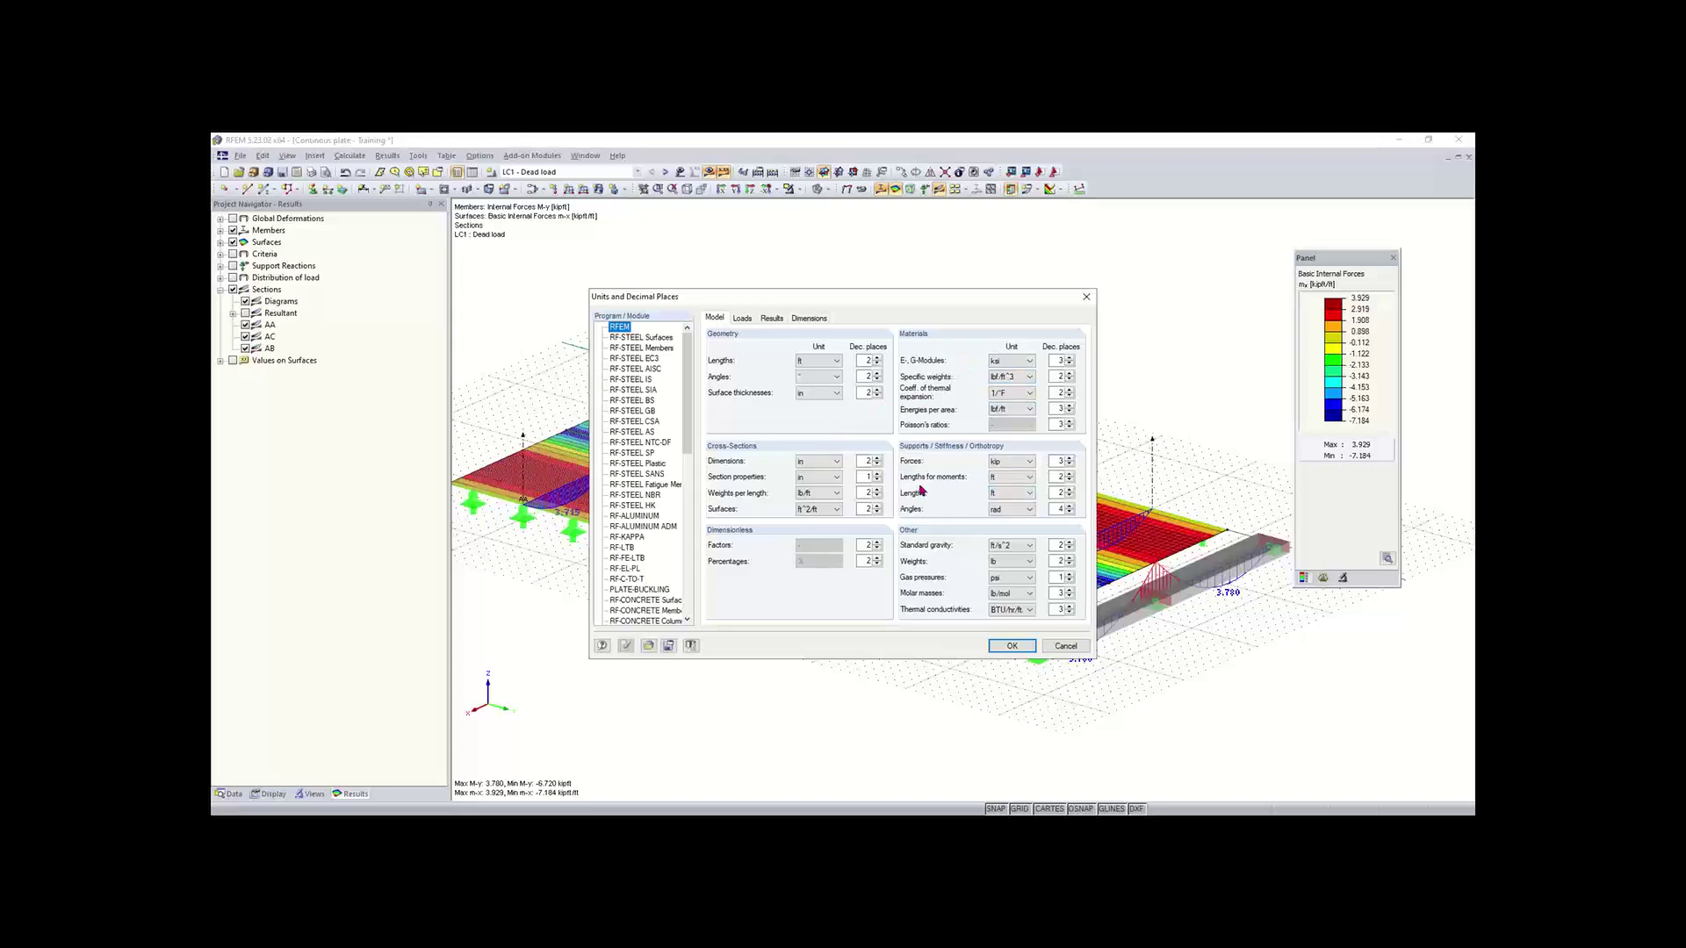
left_click(772, 319)
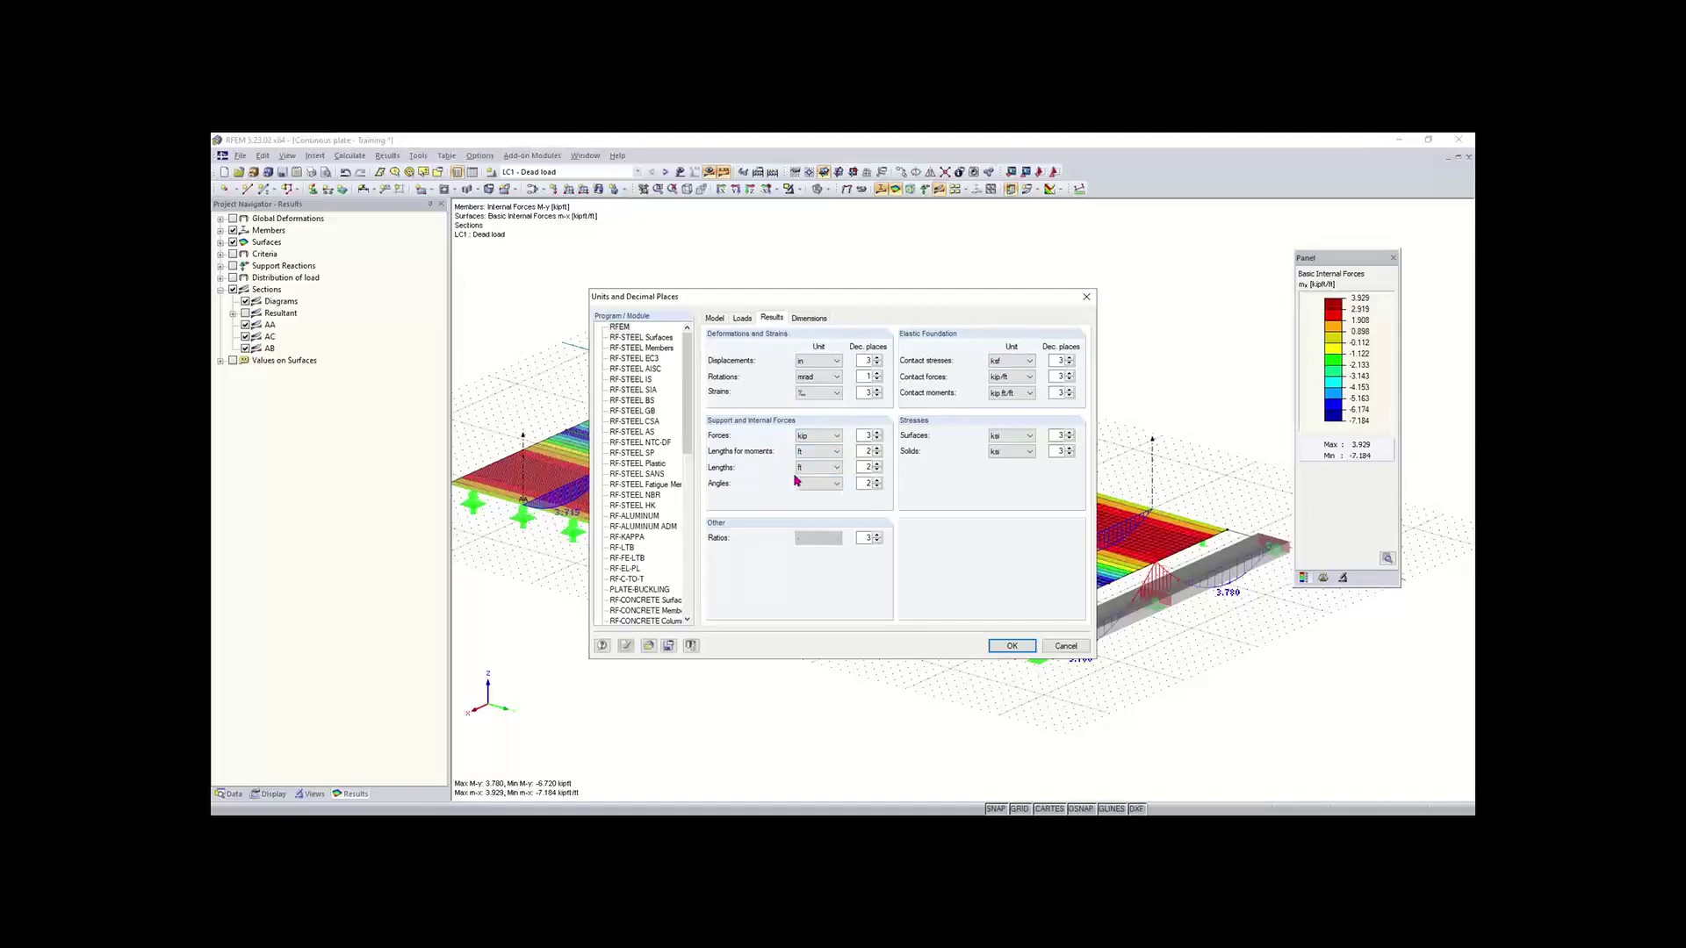
left_click(839, 437)
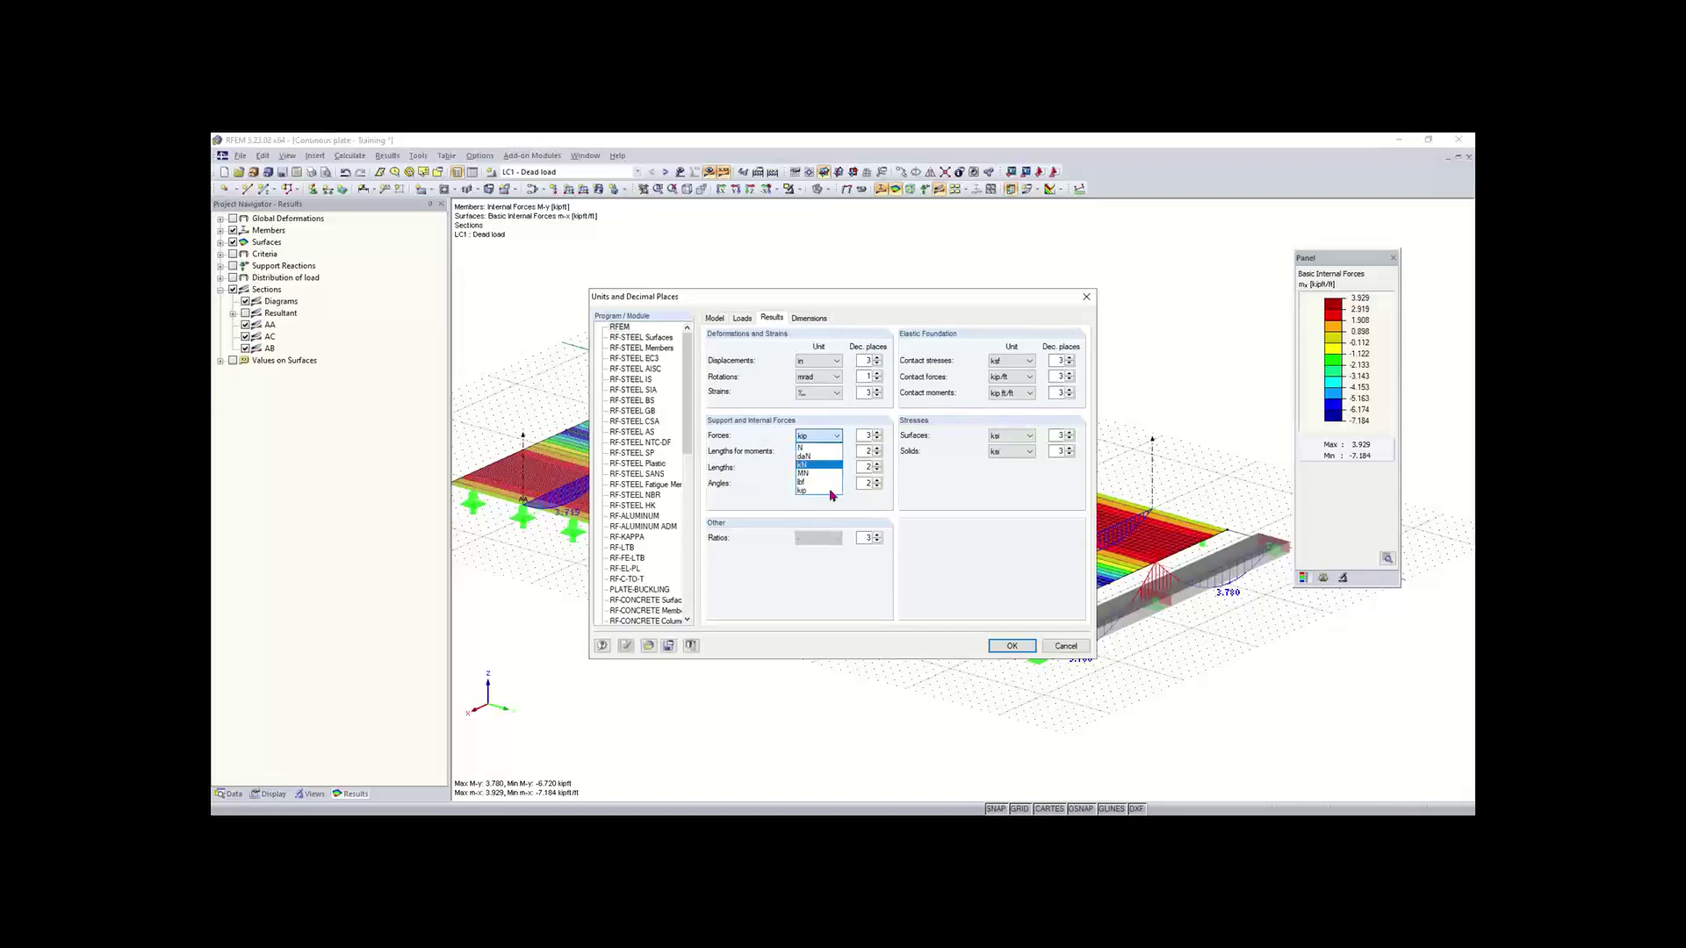
left_click(825, 437)
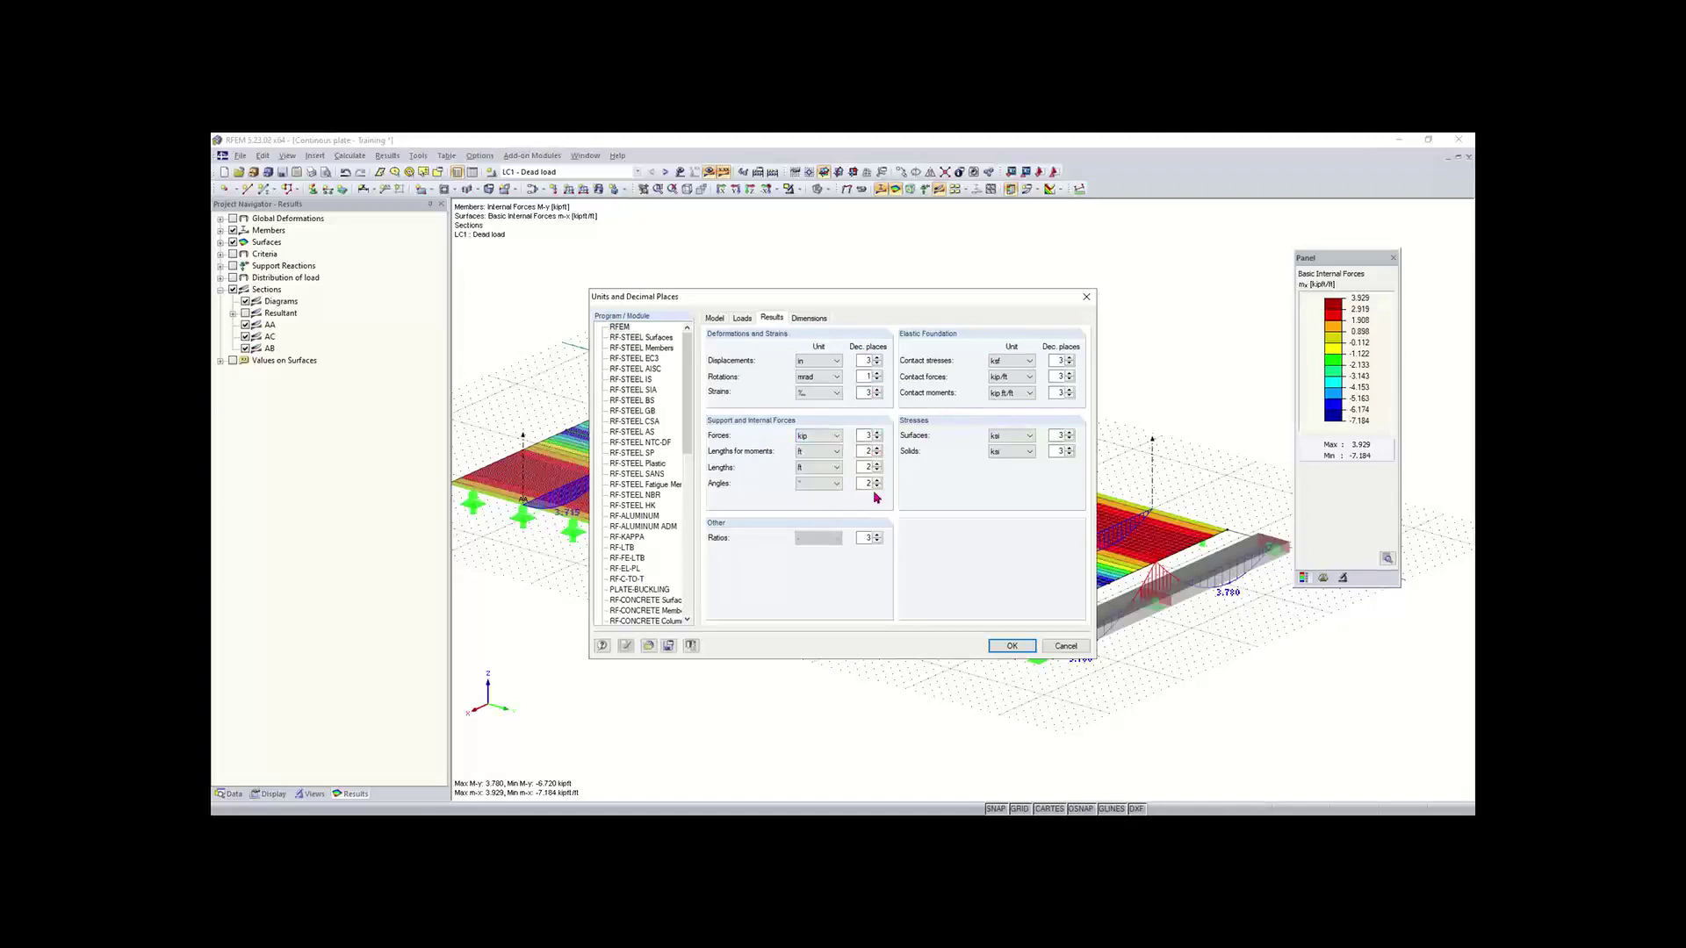
left_click(648, 646)
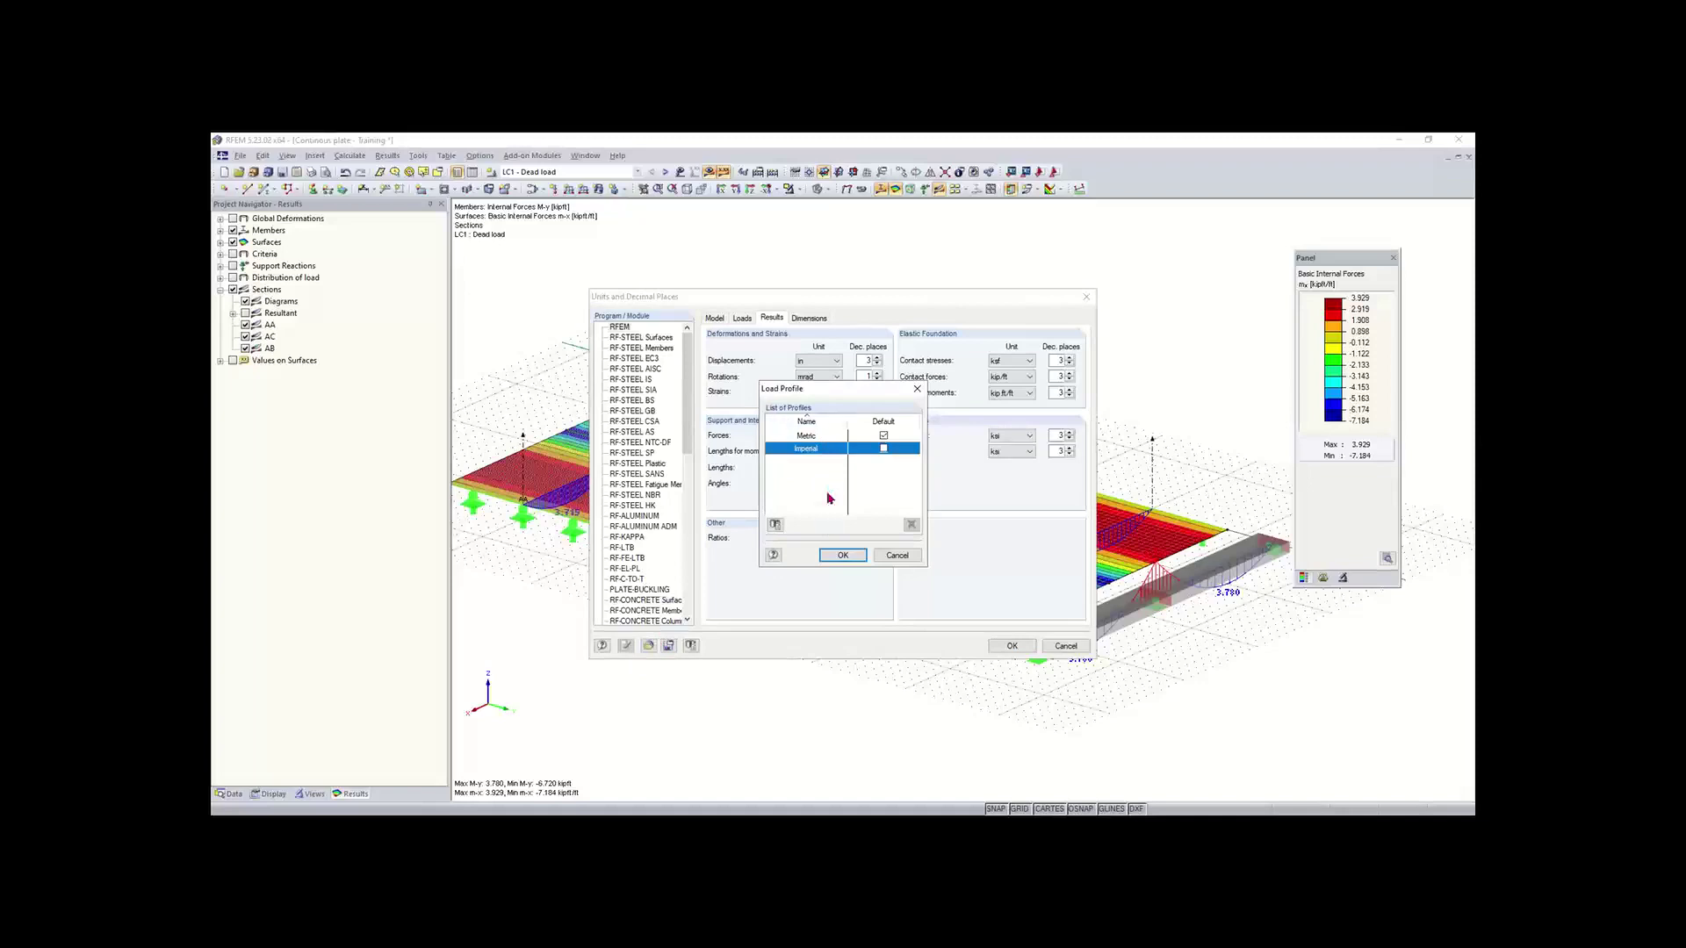
left_click(896, 555)
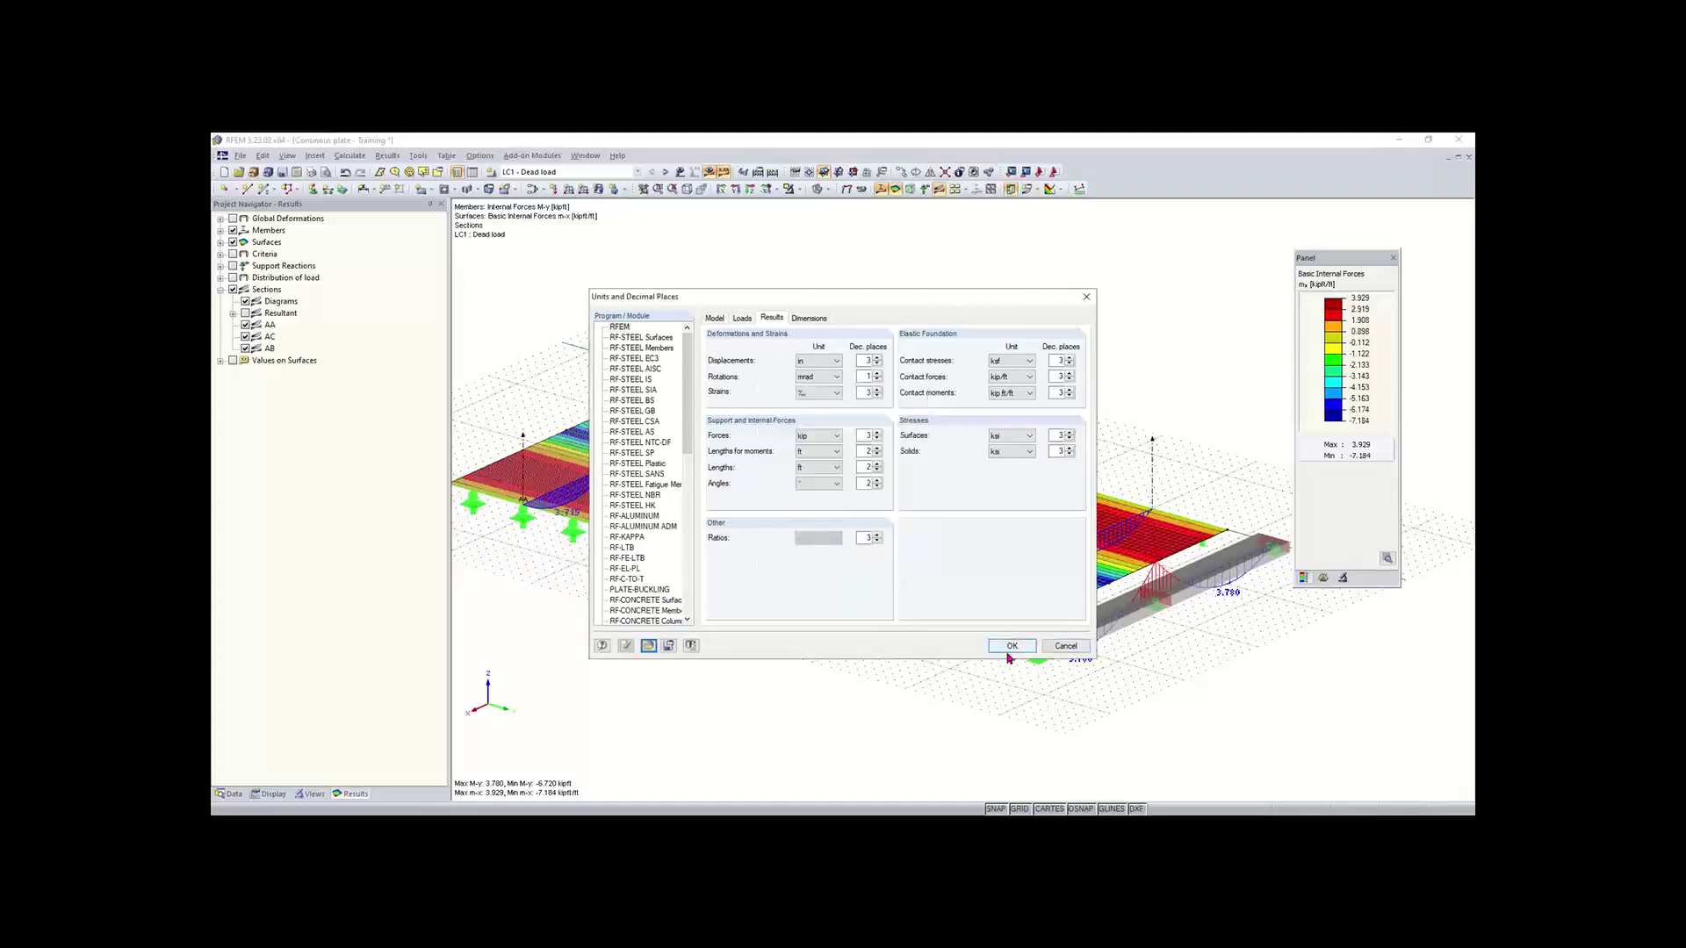
left_click(1012, 647)
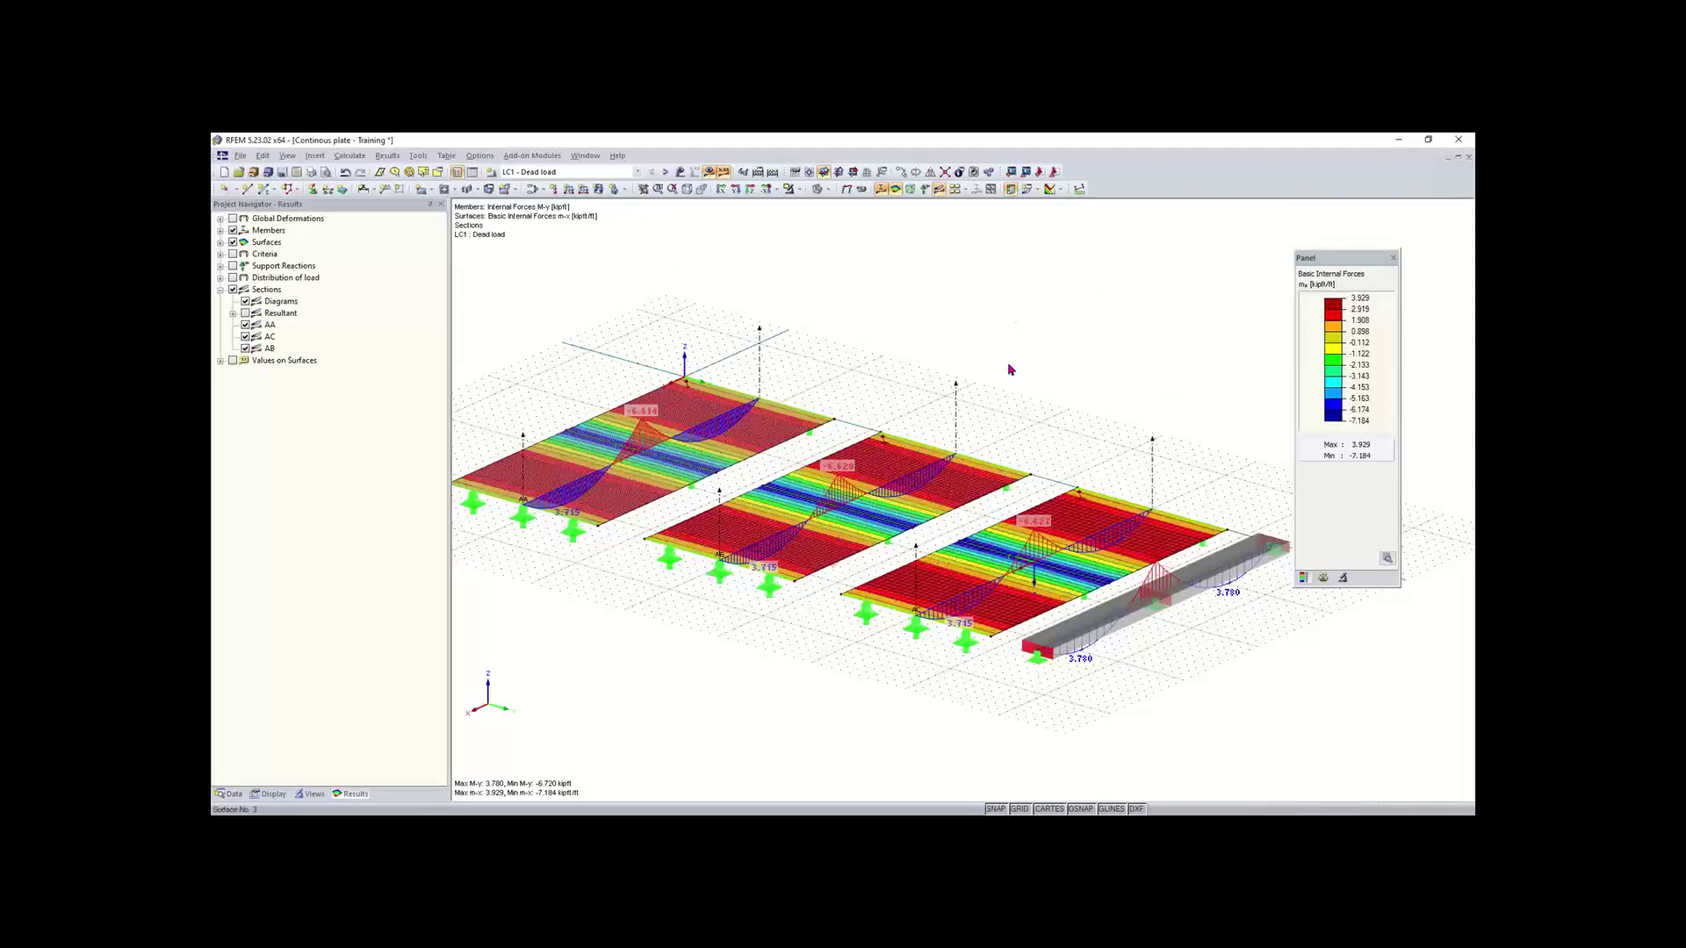
Step: Compare the recalculated section moments on the three plates with the beam's moments from a rotated view
middle_click_drag(1071, 438, 1003, 425, "ctrl")
right_click(1005, 423)
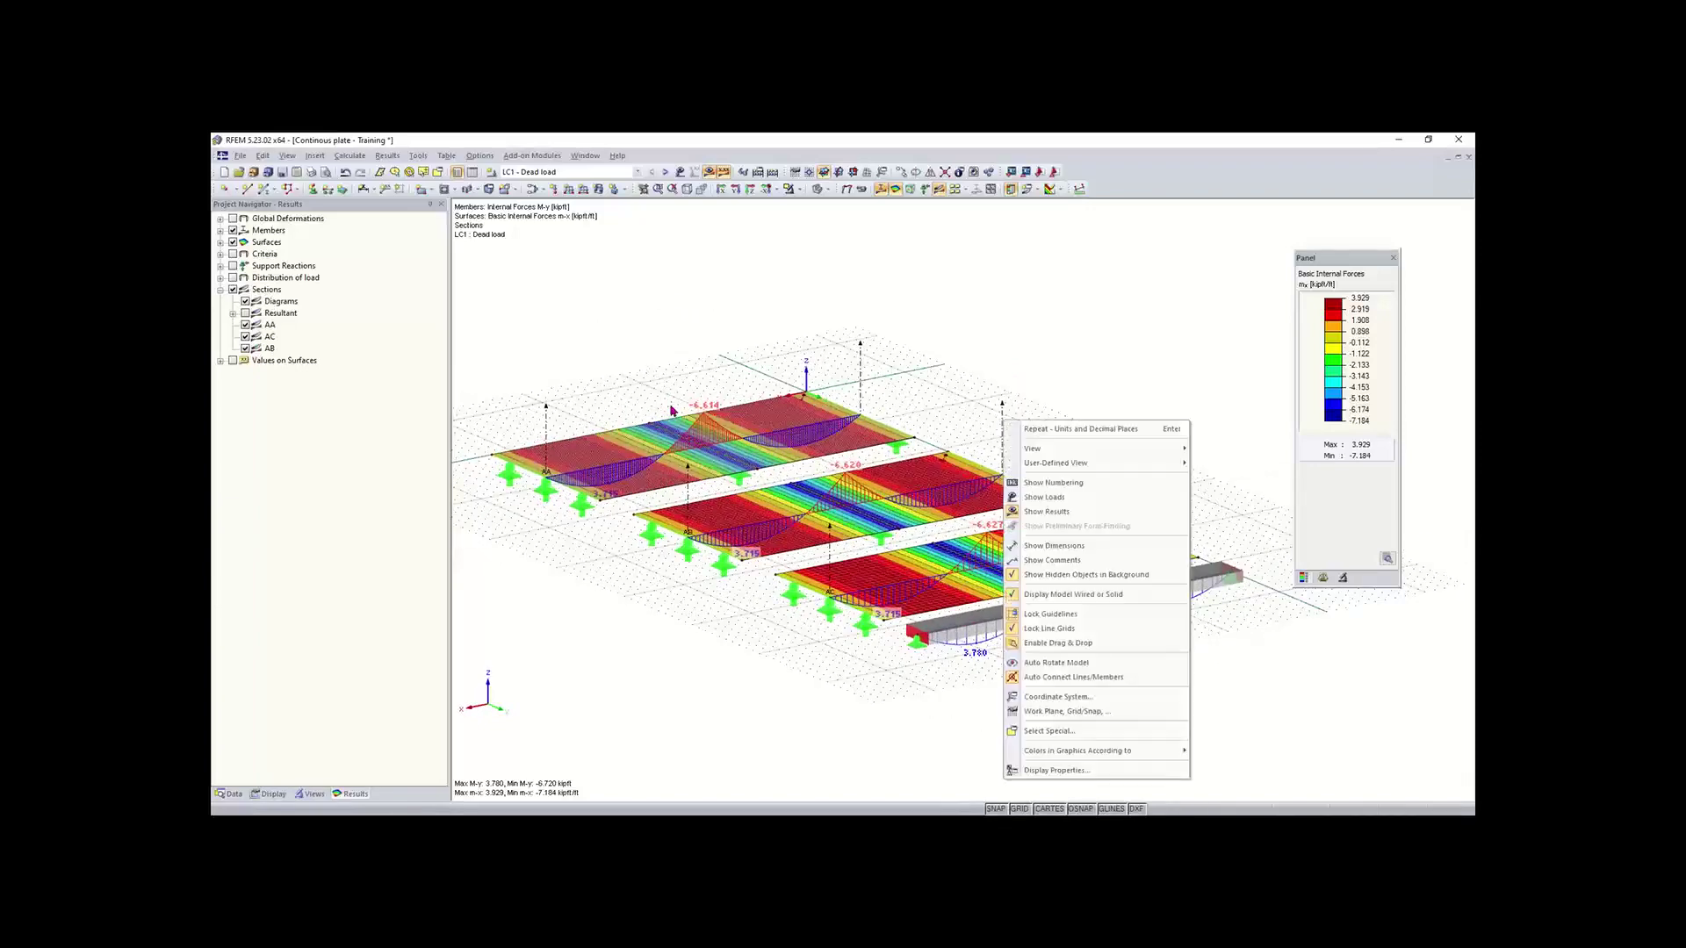
left_click(729, 406)
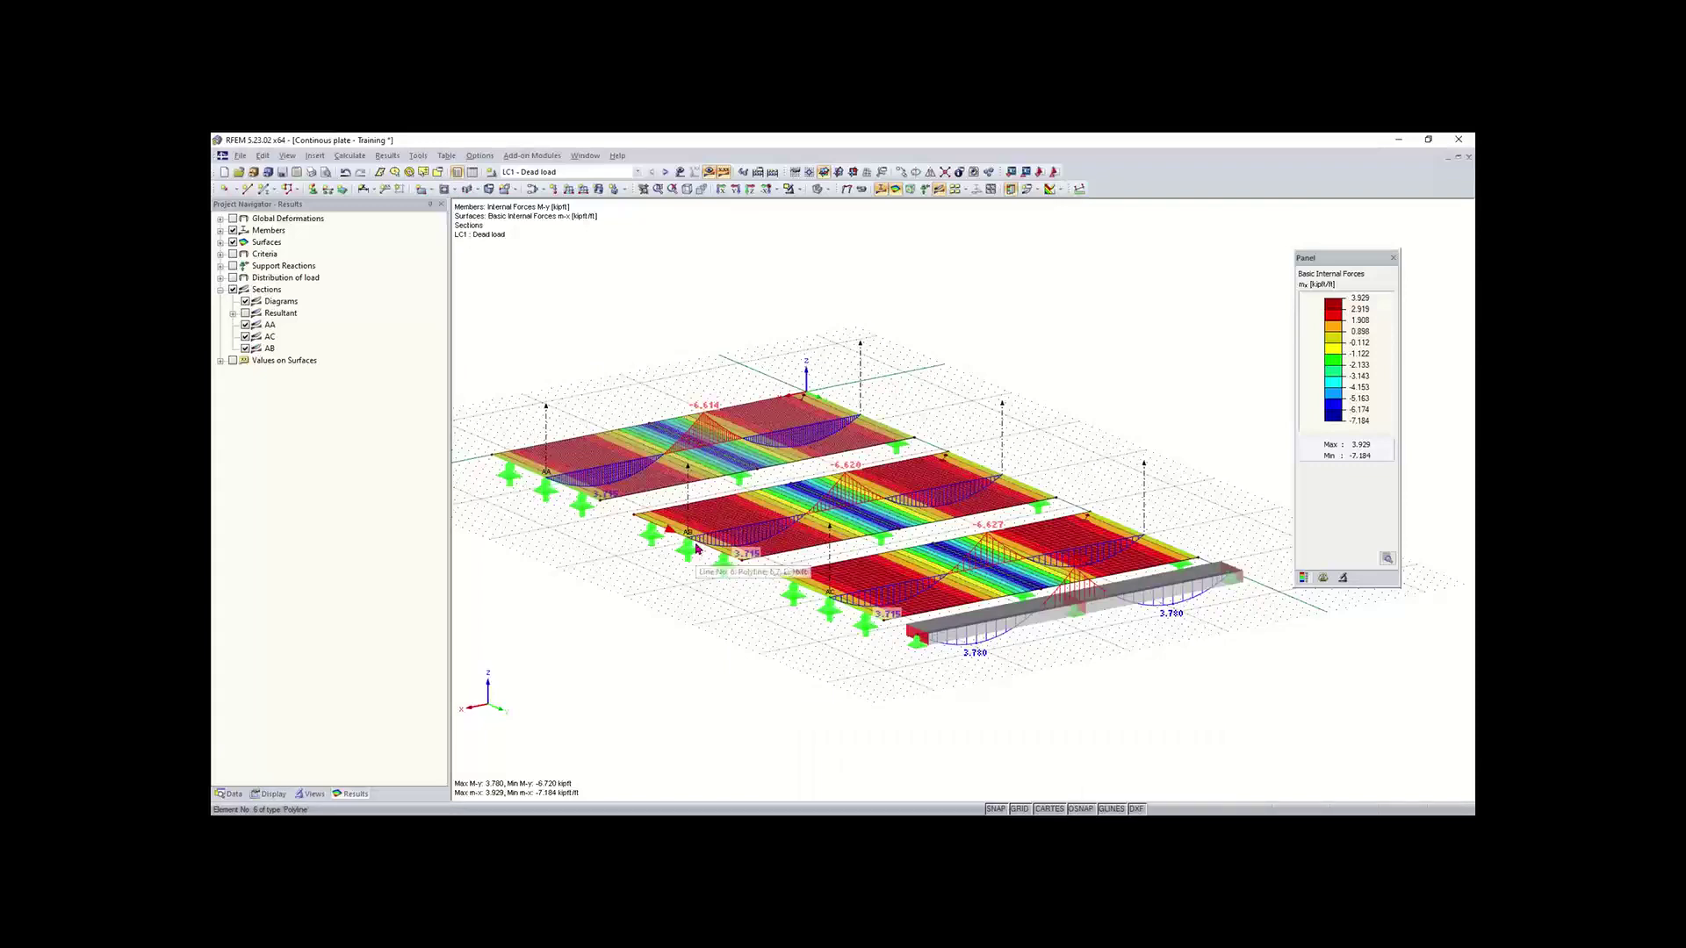
mouse_move(1001, 812)
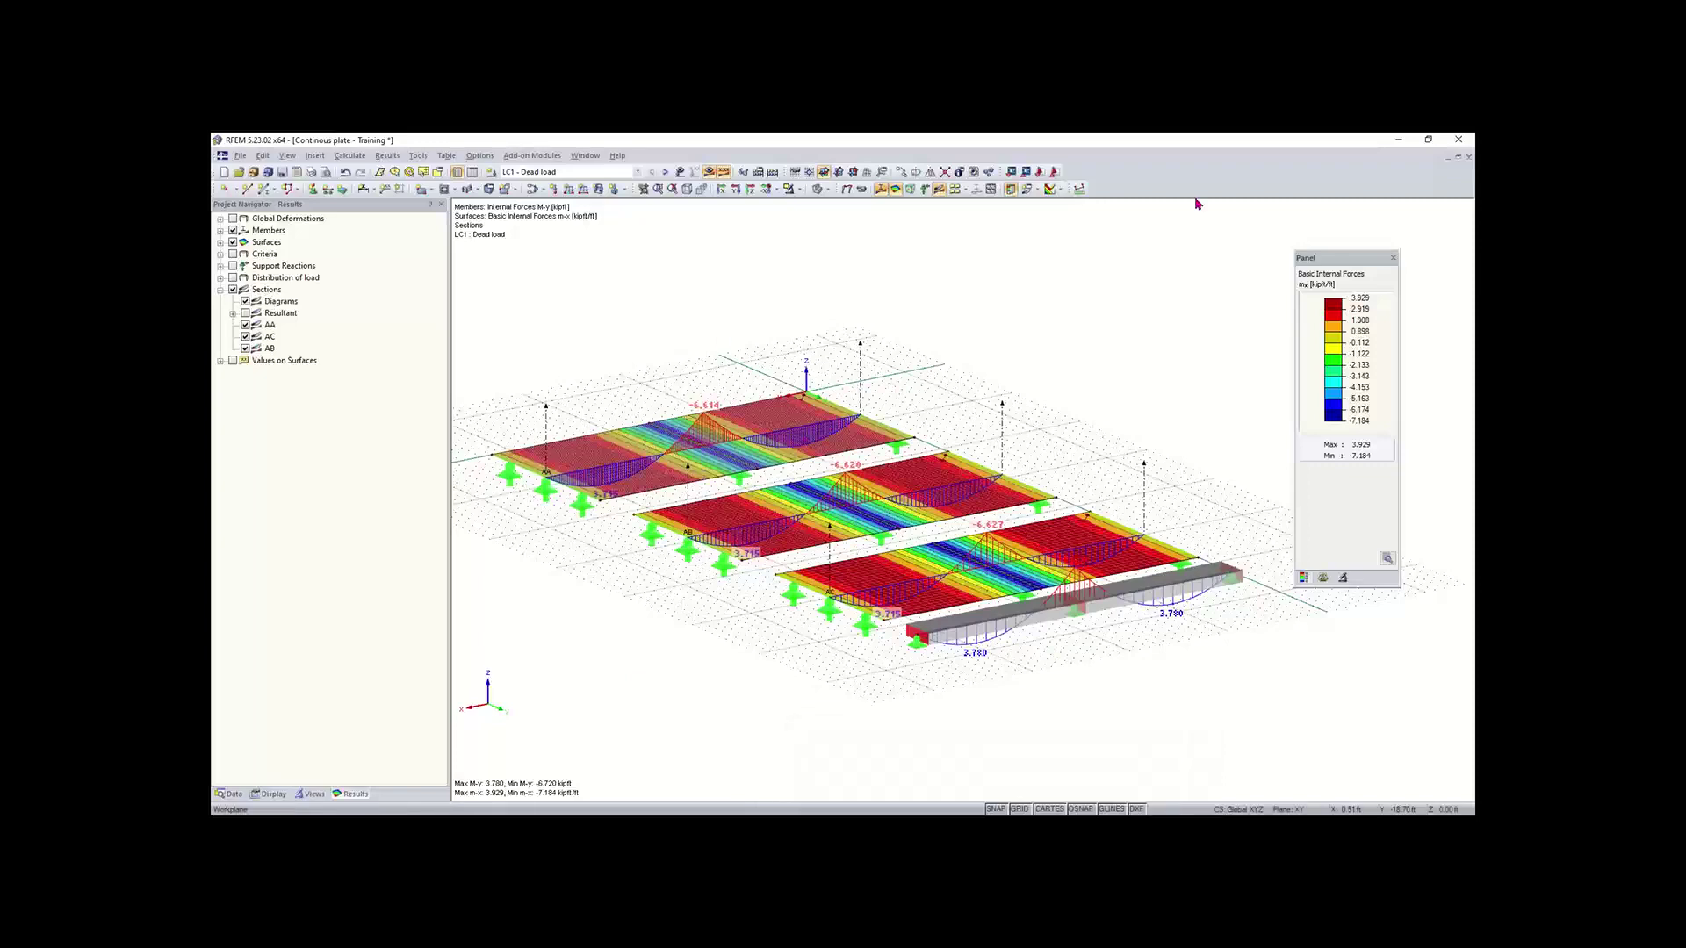
left_click(1306, 416)
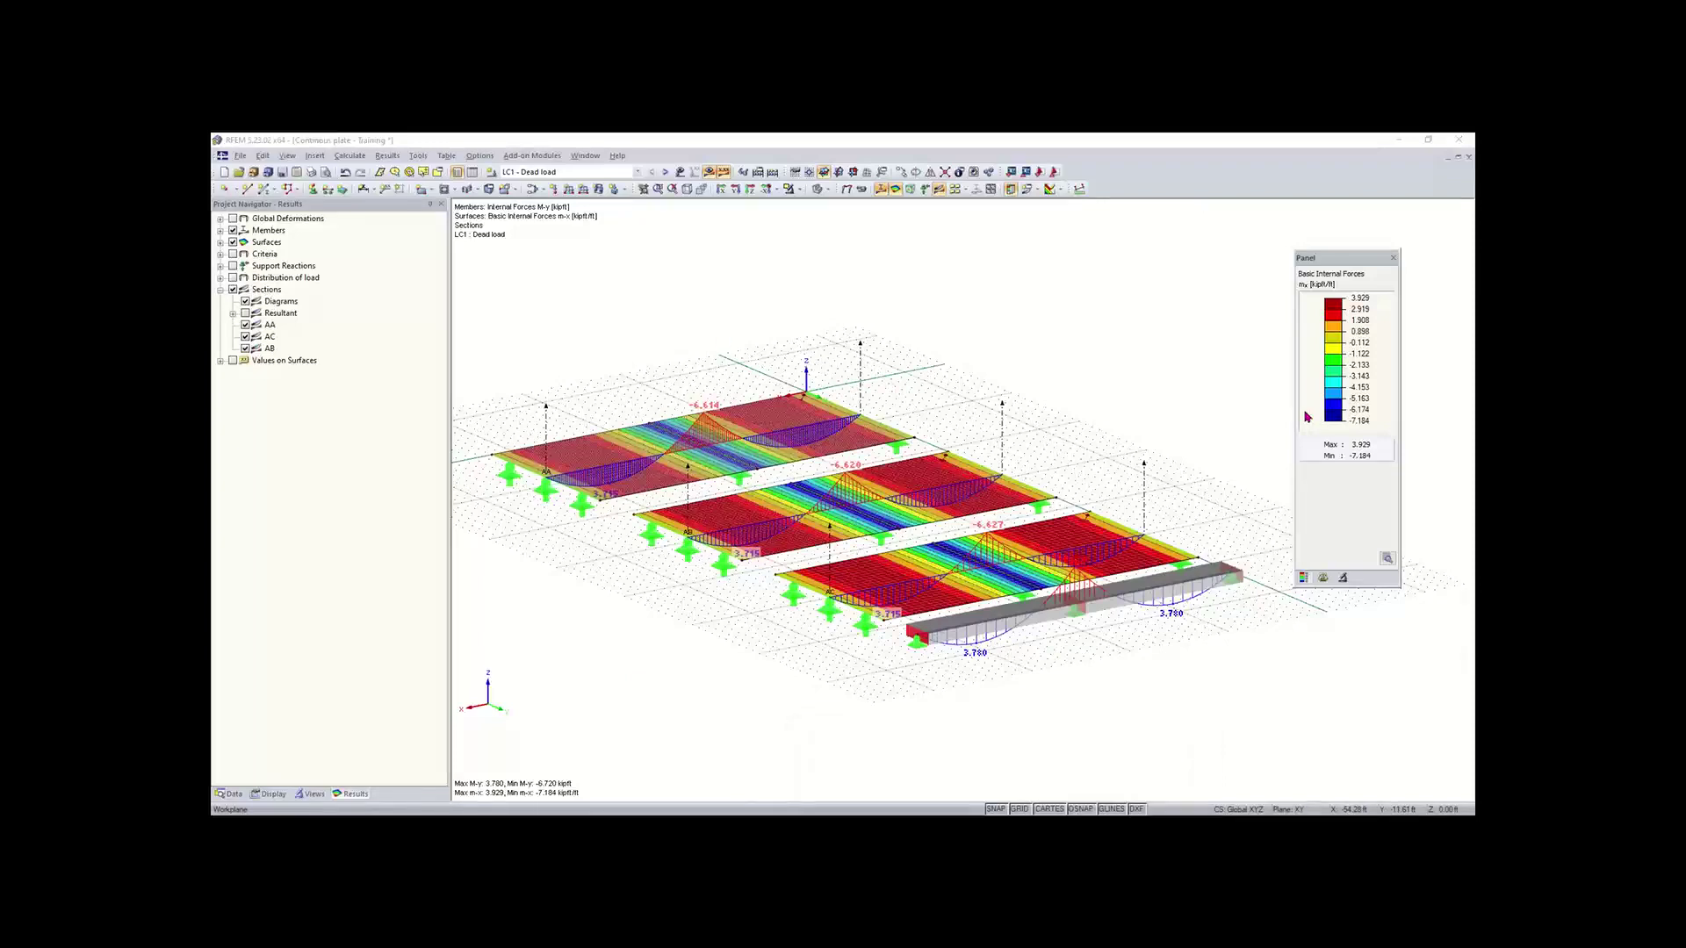
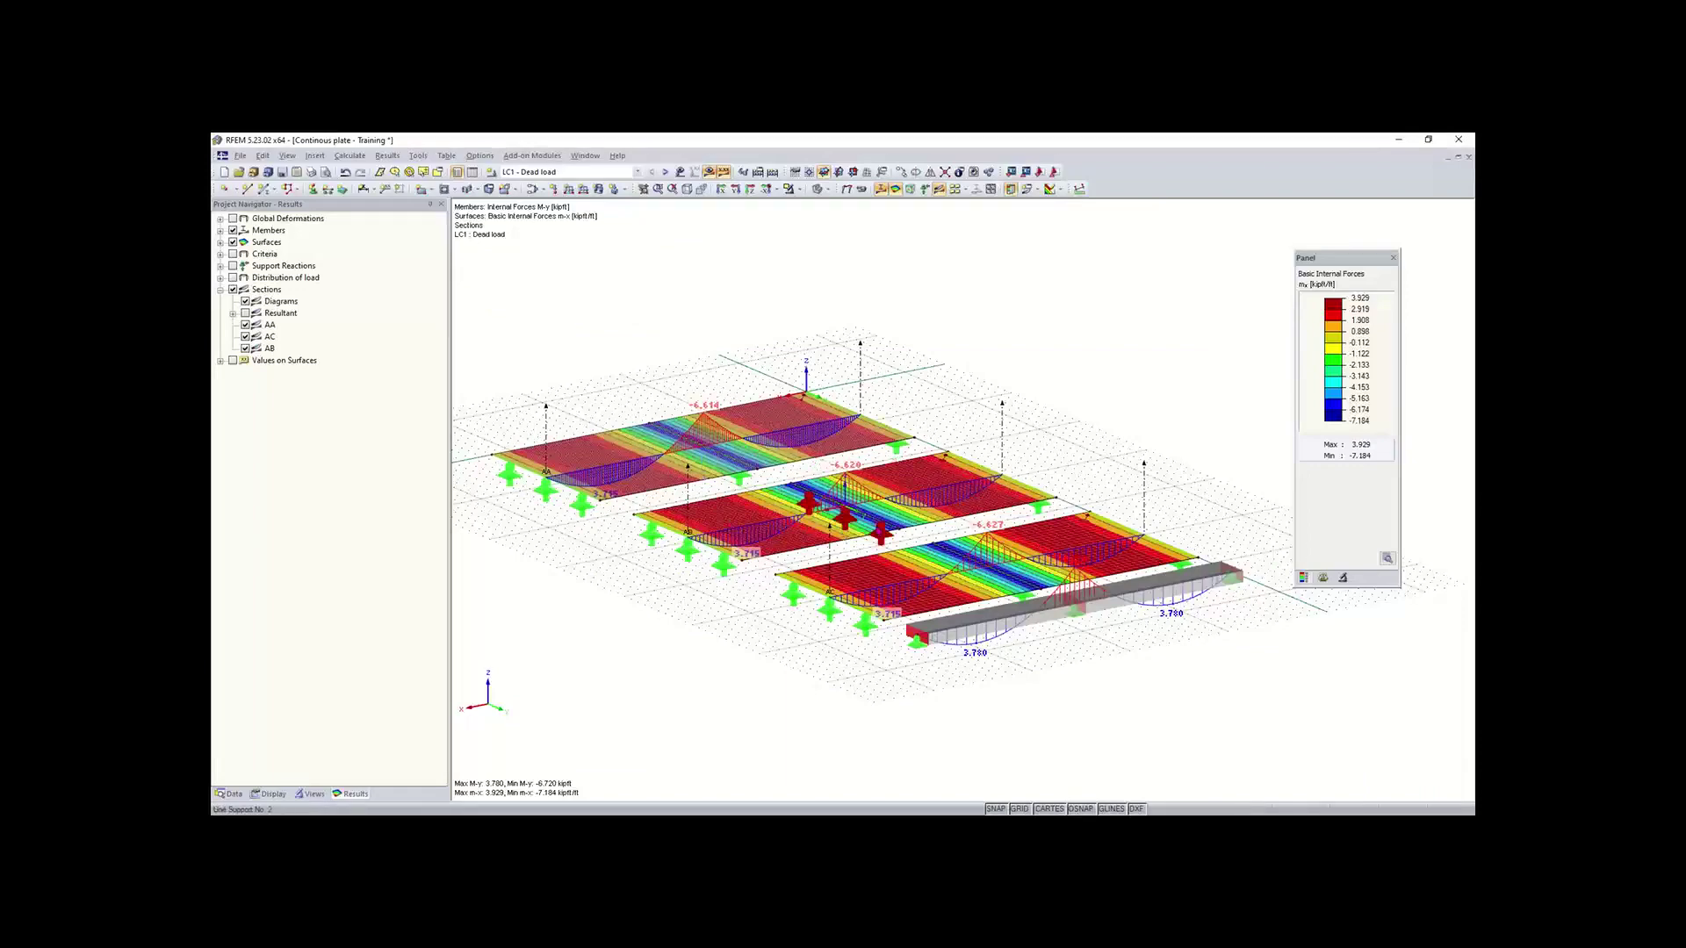
Step: Save the continuous plate model together with its calculated results
middle_click_drag(755, 657, 861, 684, "ctrl")
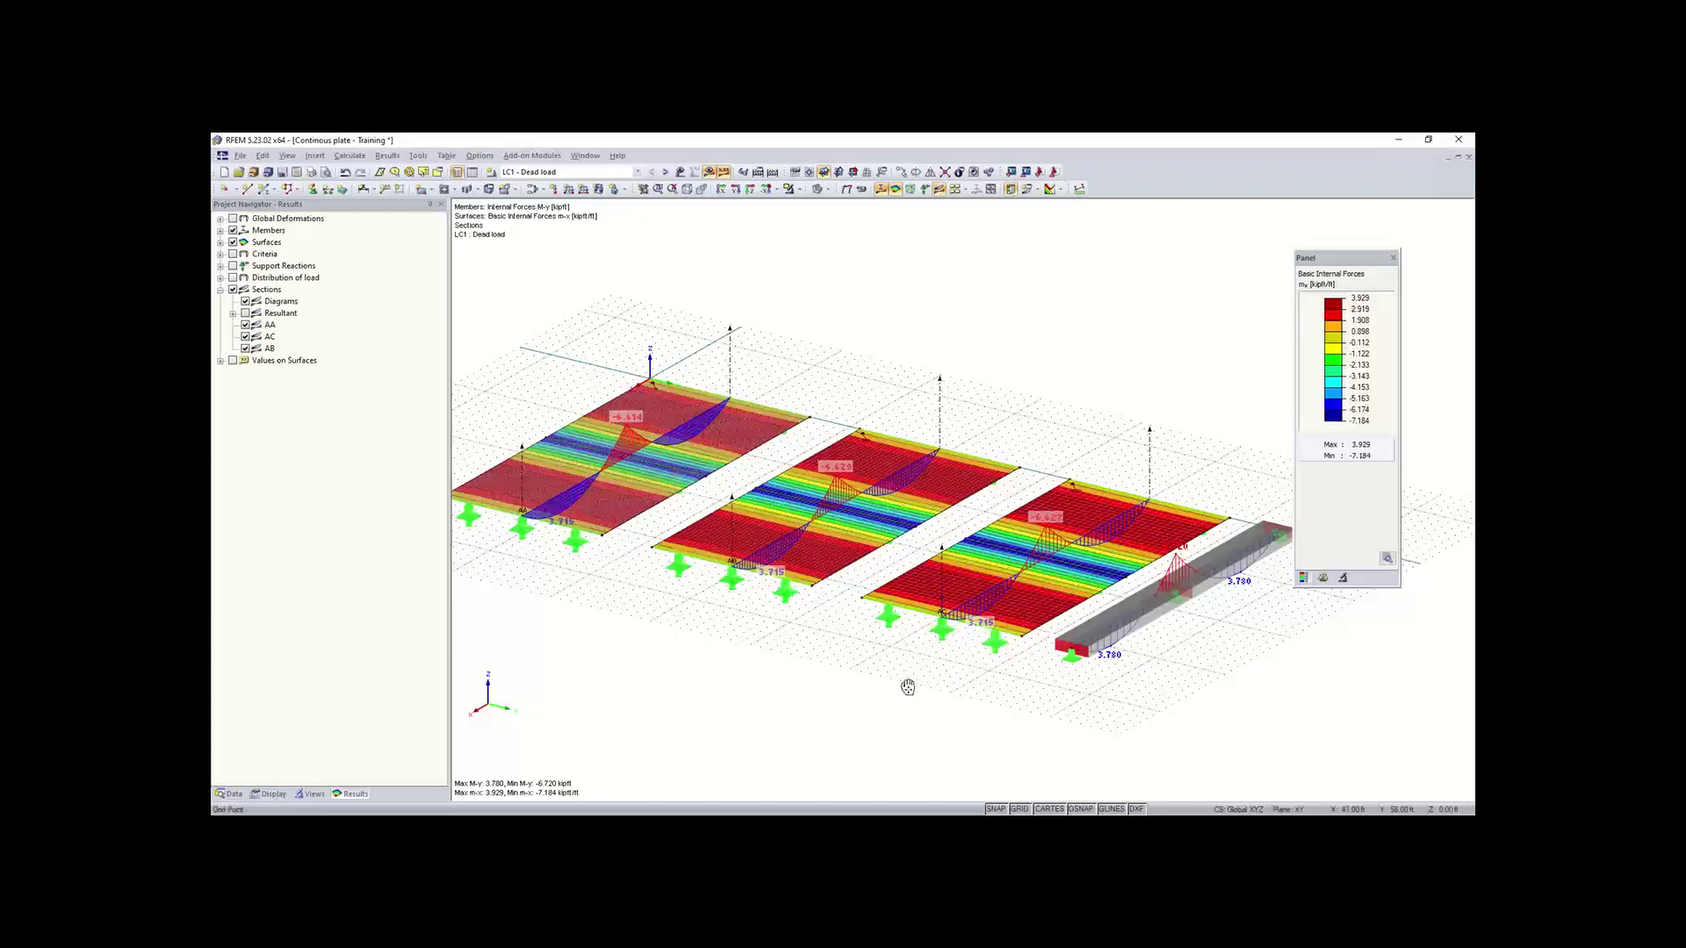
middle_click_drag(907, 685, 872, 669)
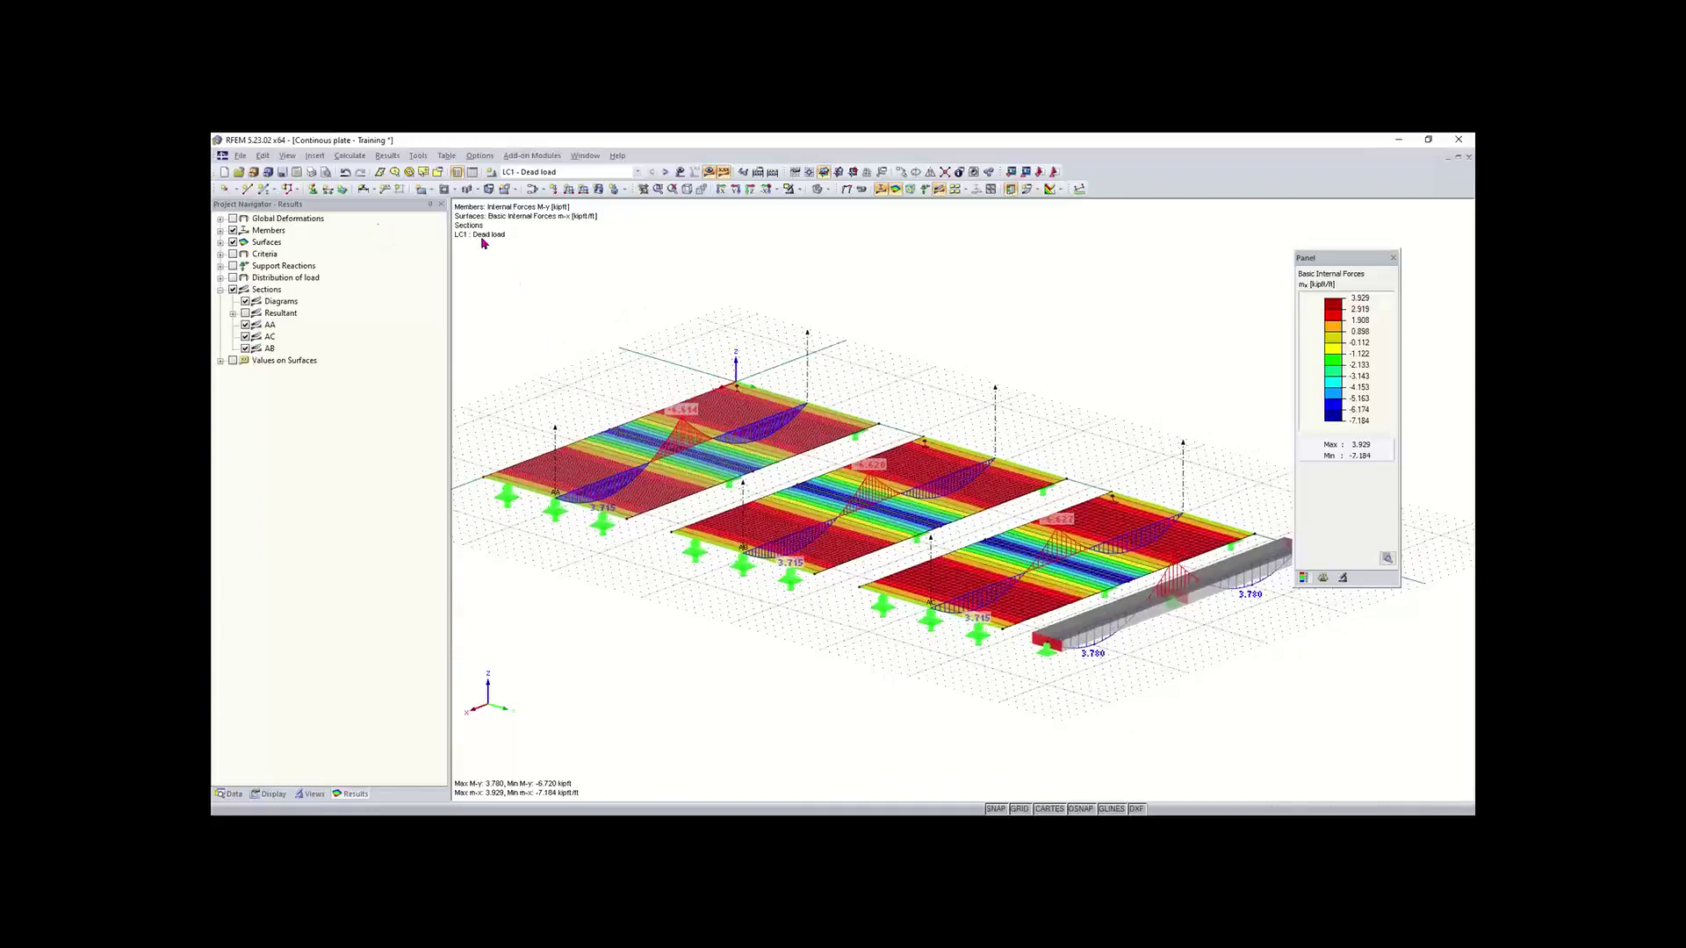
left_click(282, 174)
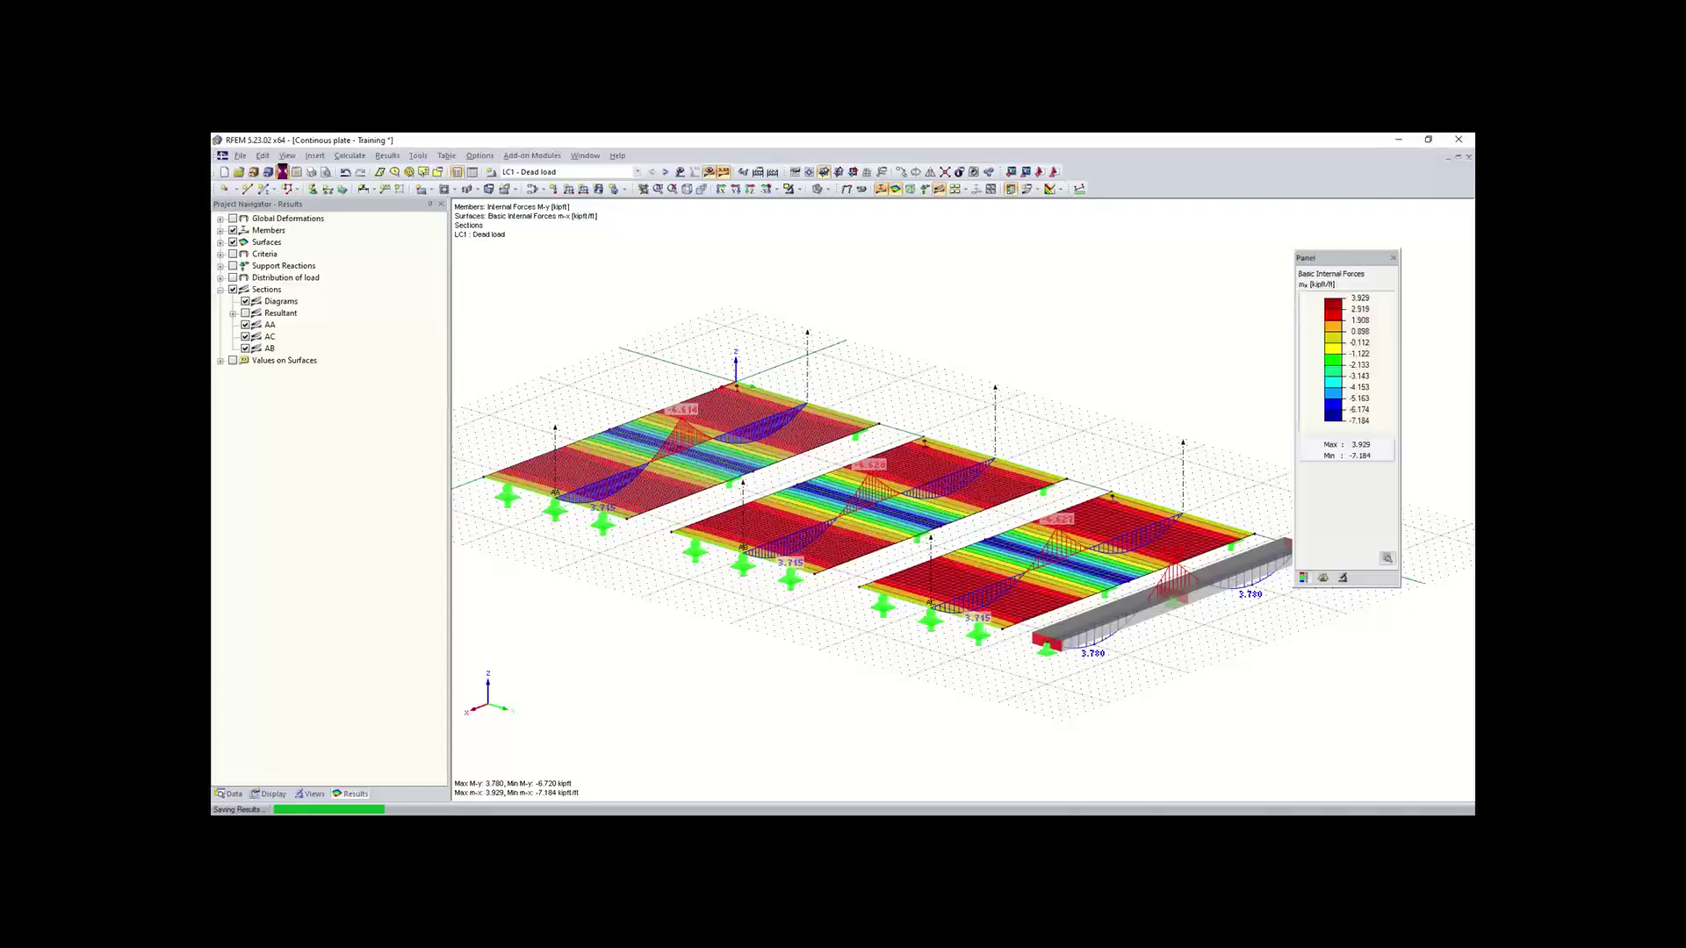
Step: Create a 3D model named "Euler Case 1 - Example training" in the Tests project with ASCE 7-16 and no automatic combinations
left_click(225, 173)
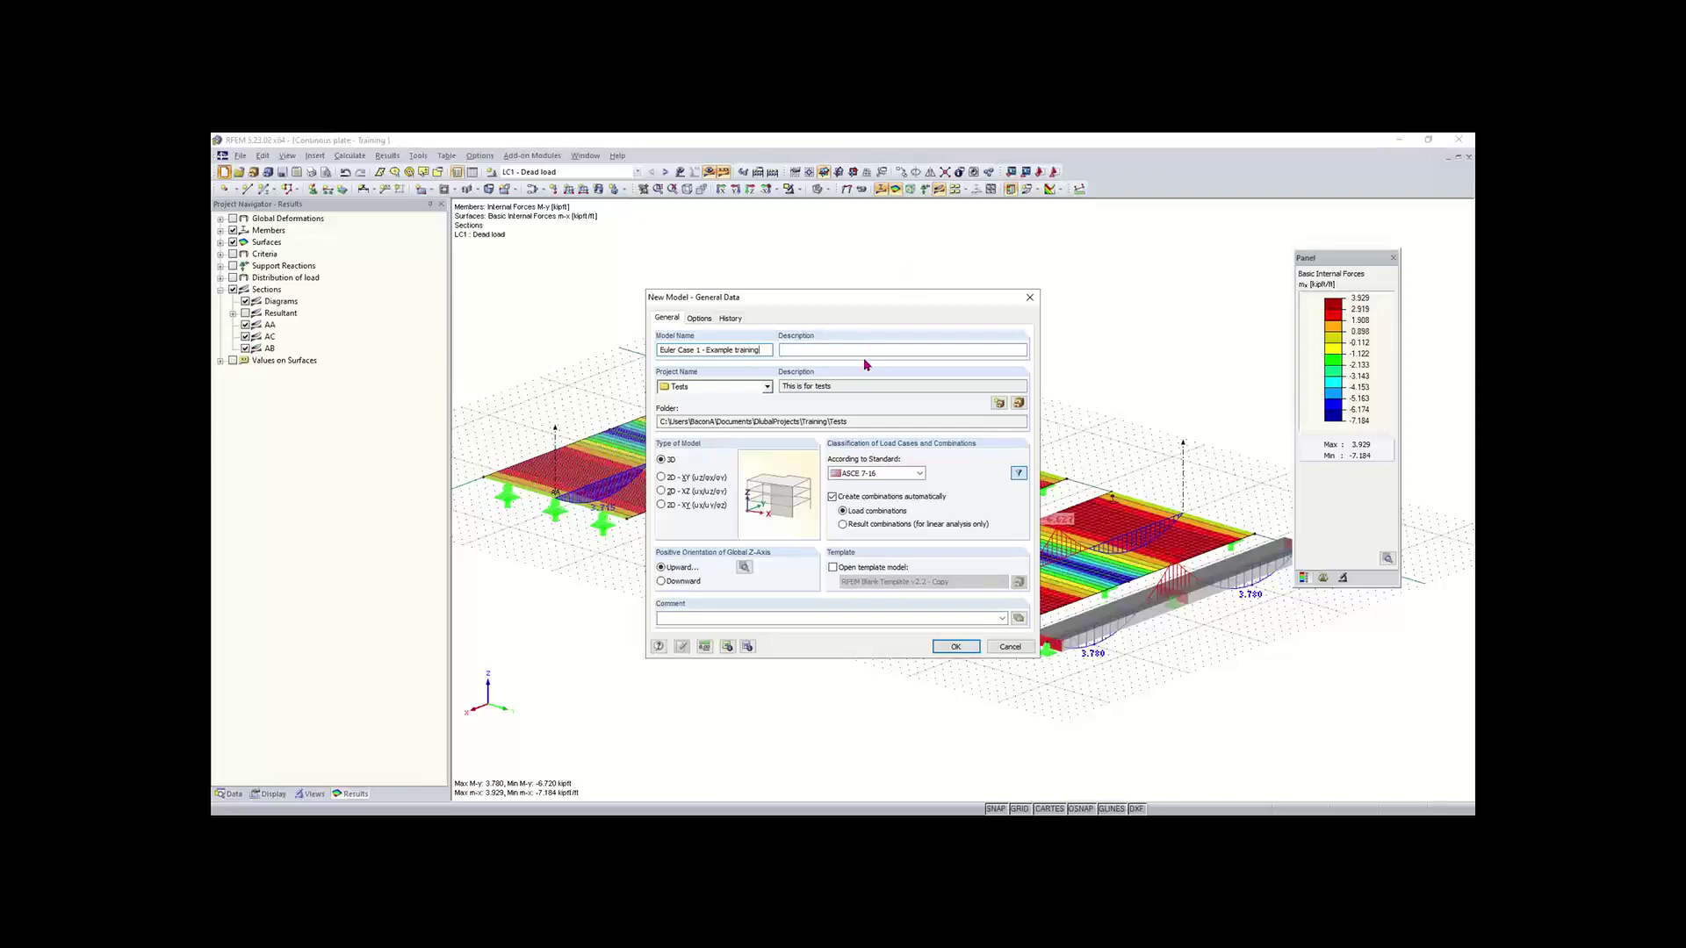
left_click(844, 499)
left_click(955, 647)
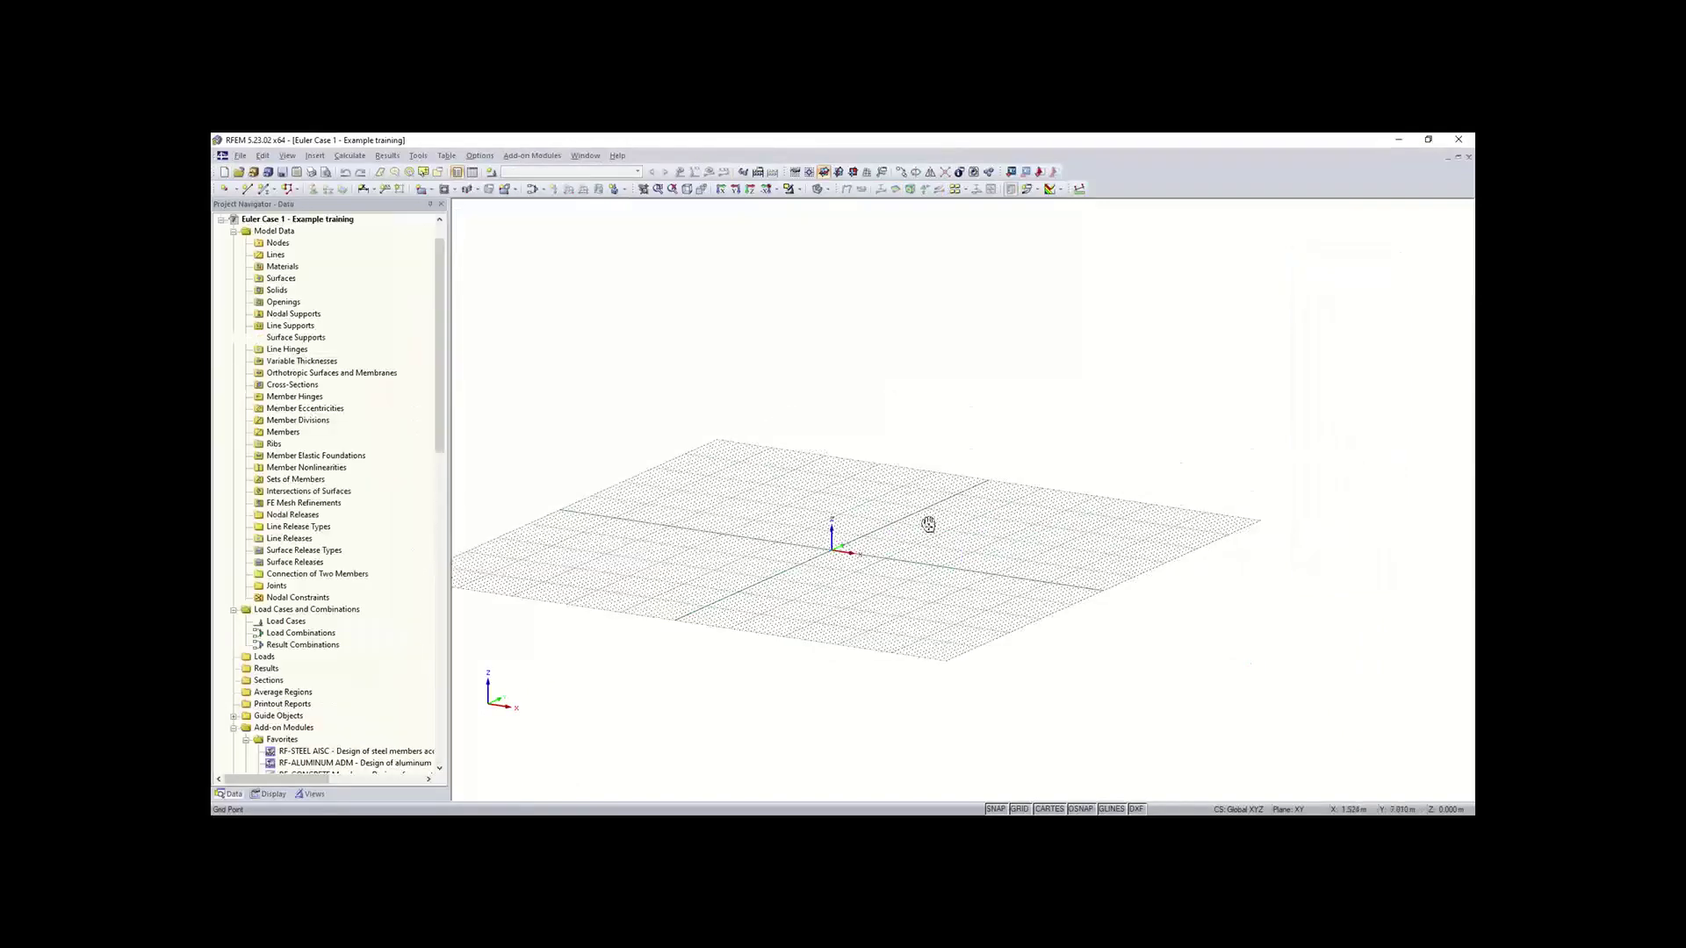
Step: Start a new beam member and open the rolled I-sections of the cross-section library for its start section
scroll(792, 563, "up", 3)
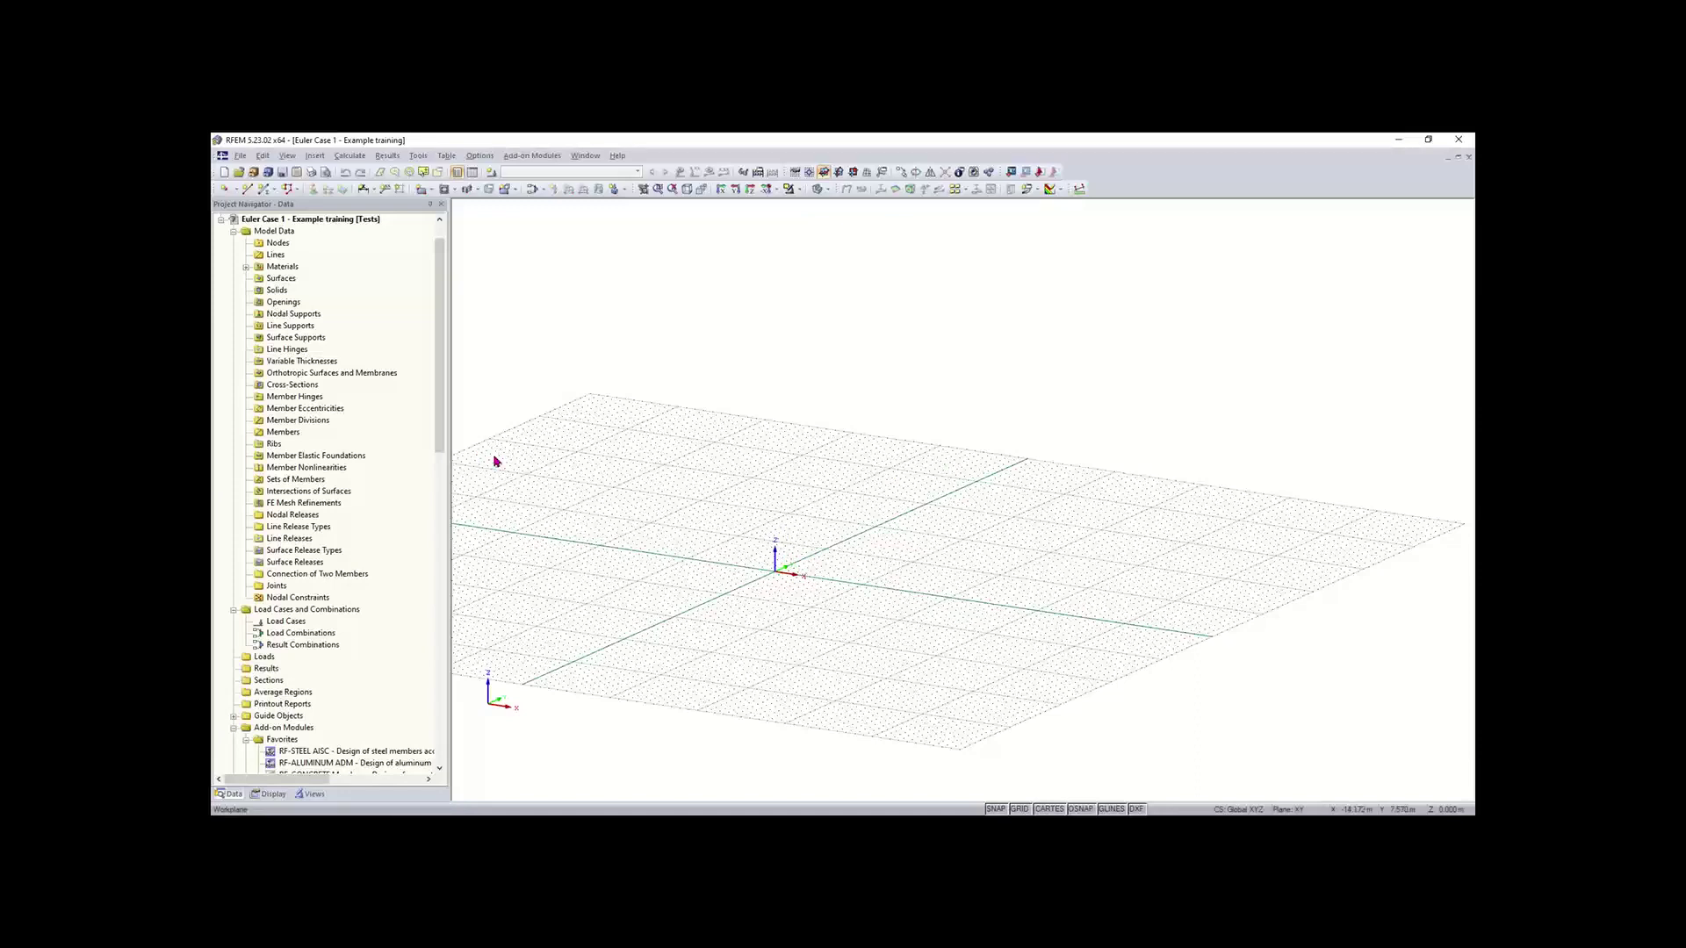
middle_click_drag(786, 557, 746, 562)
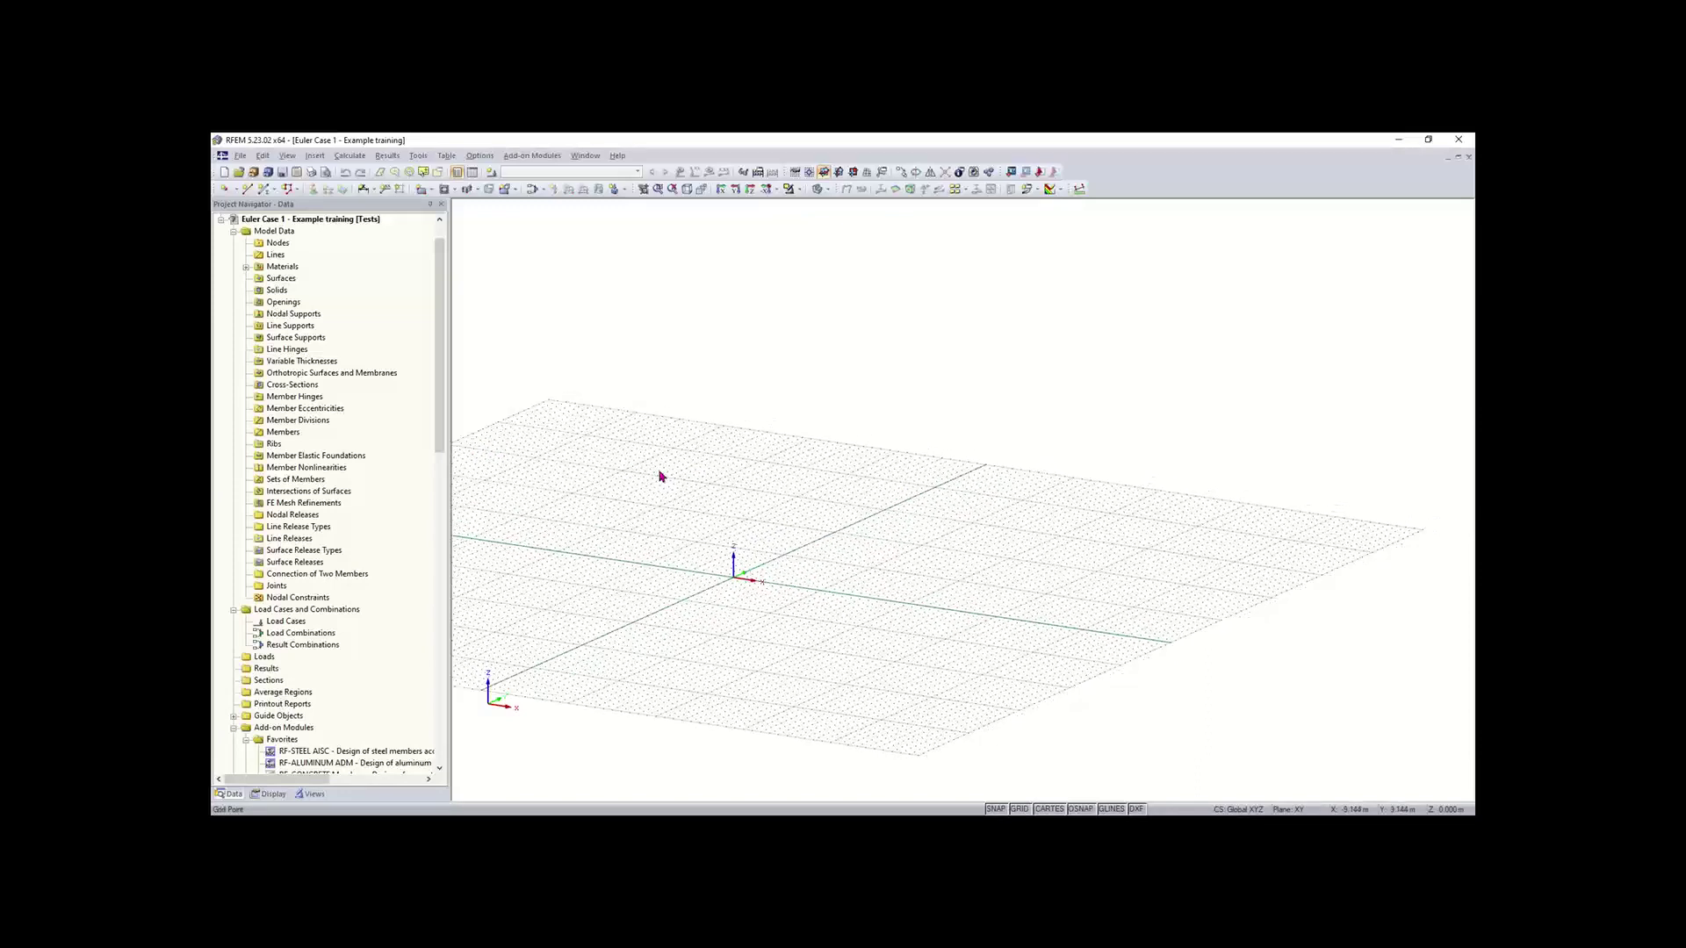
left_click(262, 189)
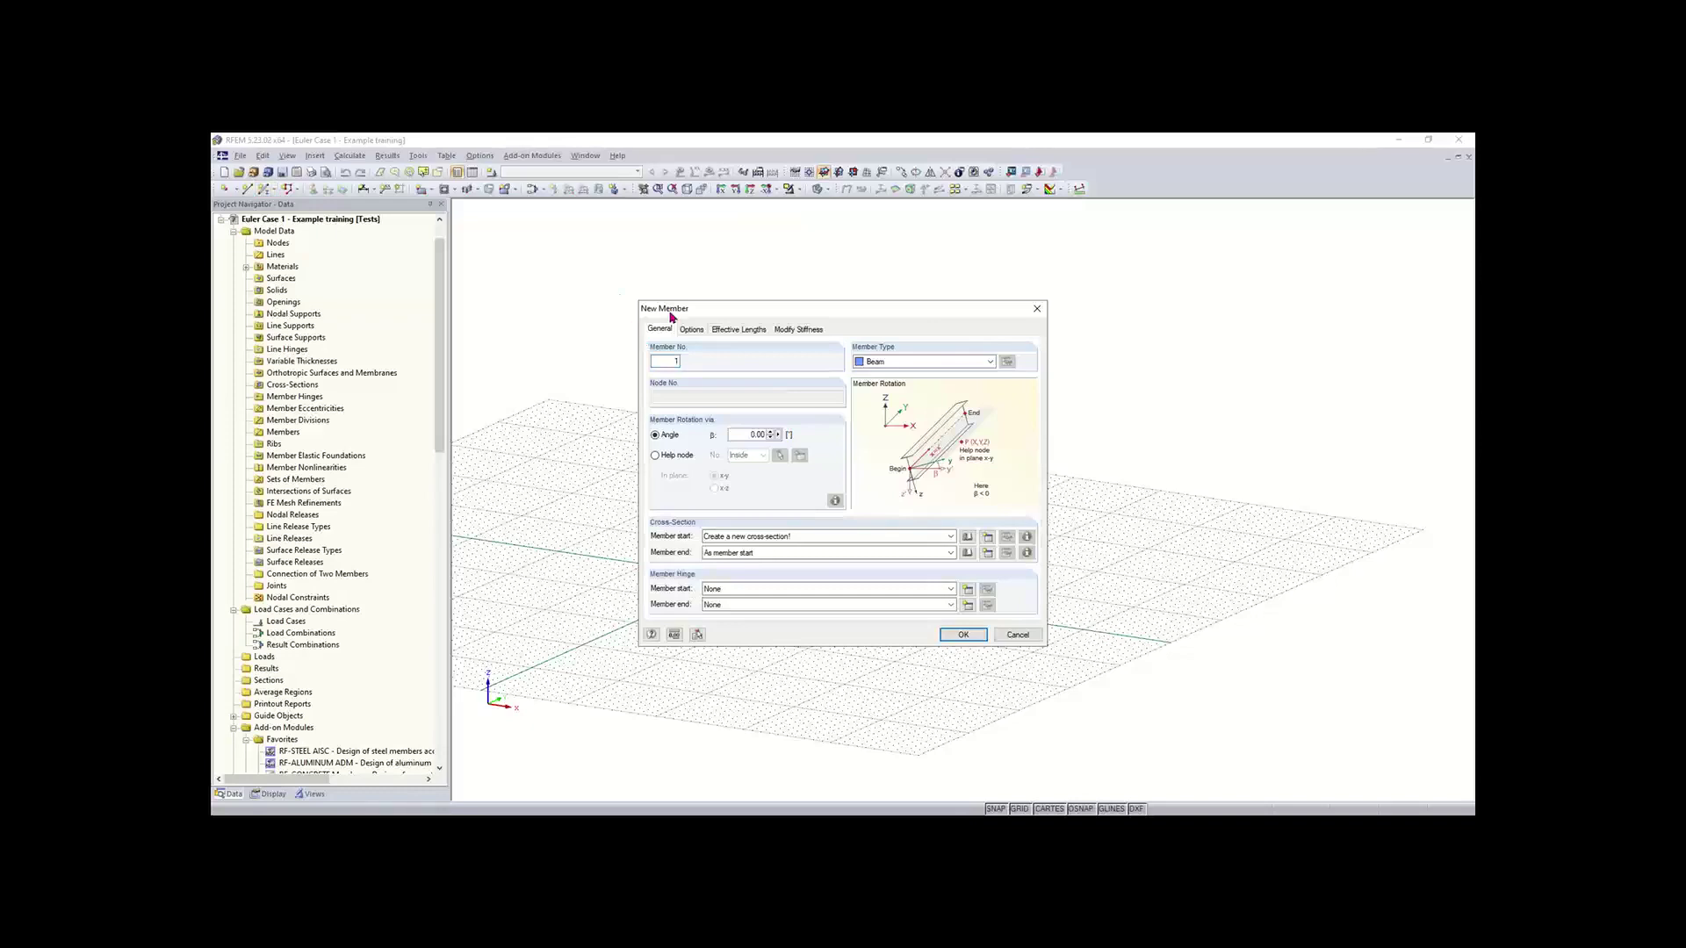
left_click_drag(772, 308, 744, 297)
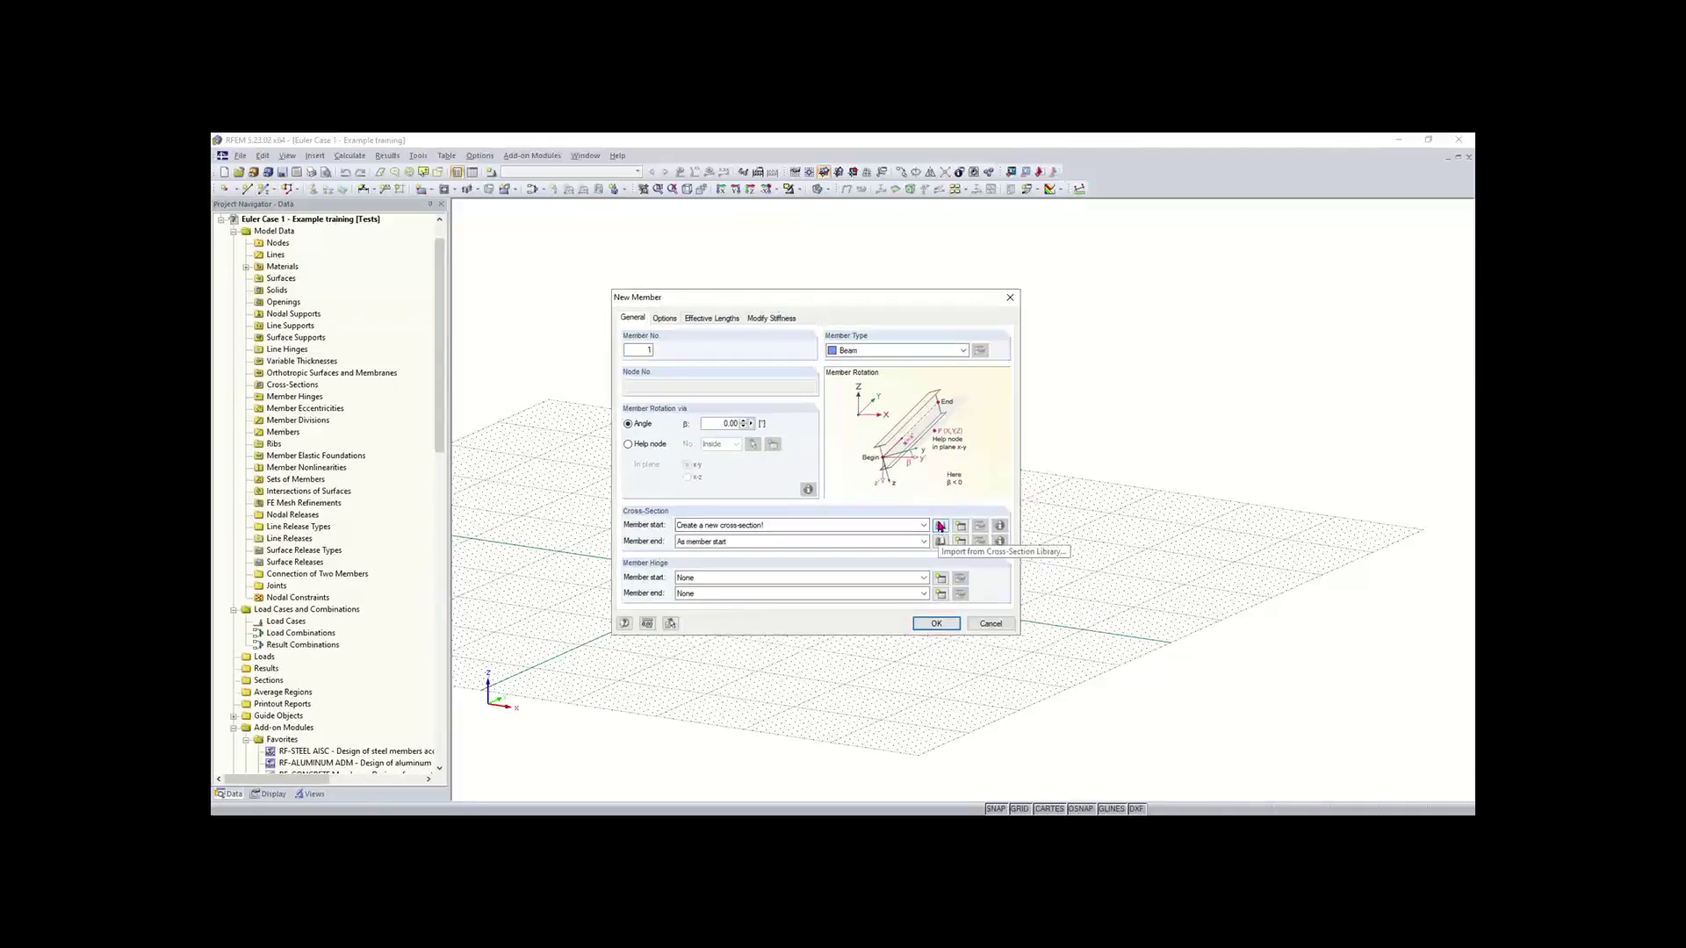
left_click(940, 525)
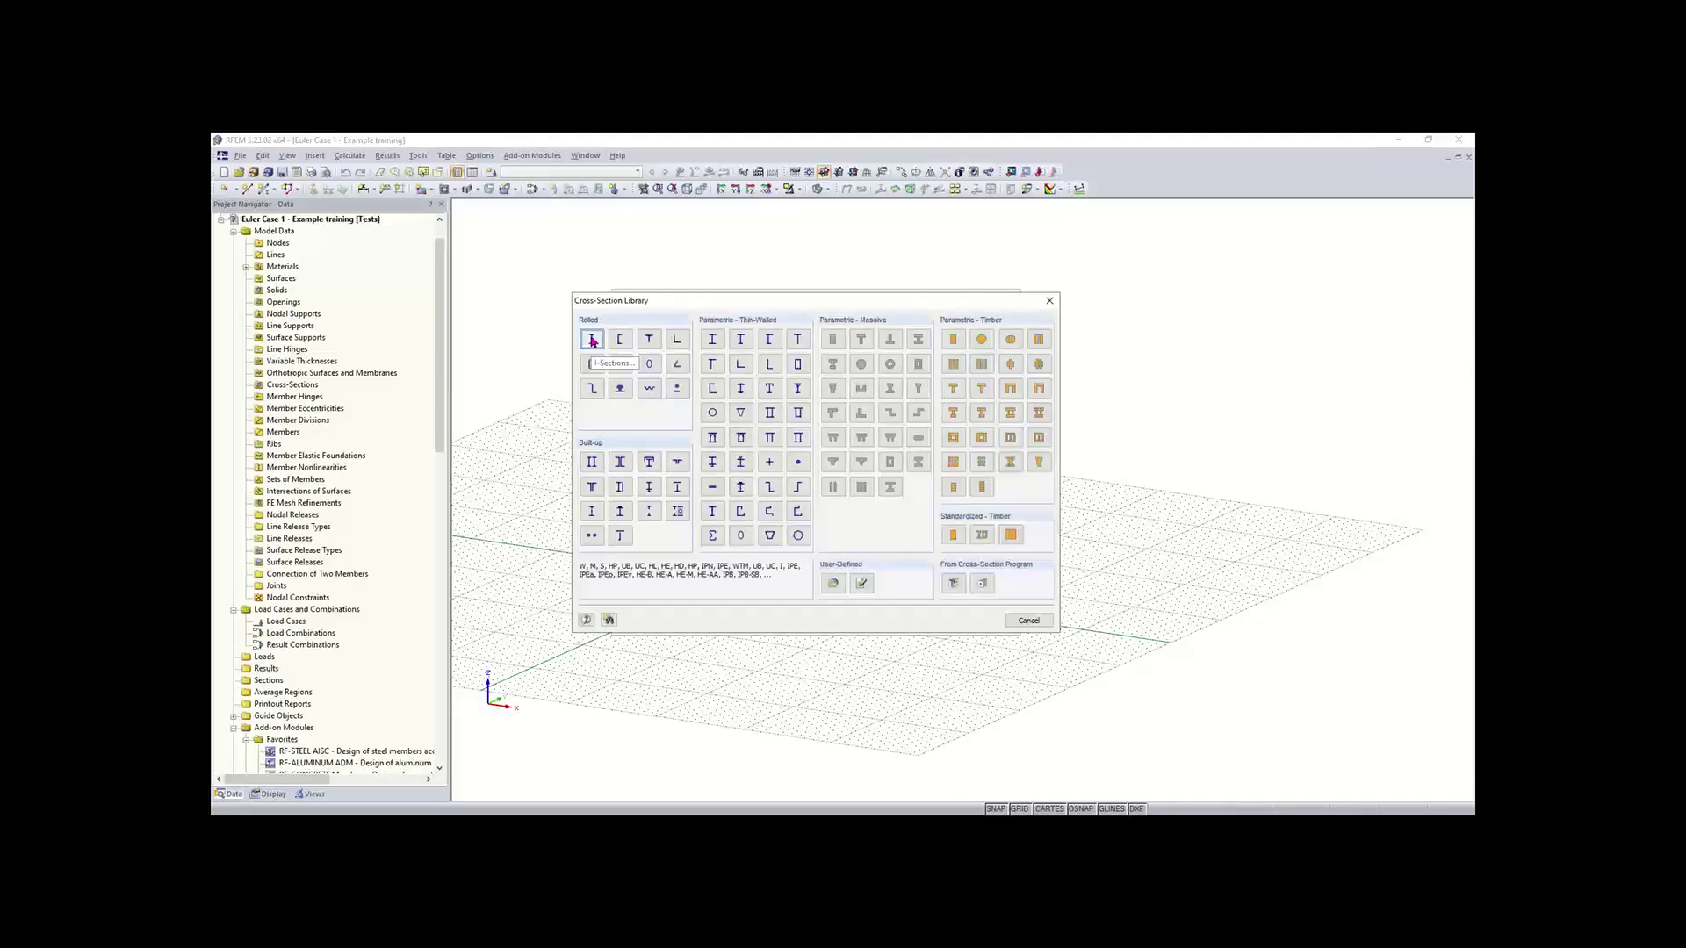
left_click(592, 341)
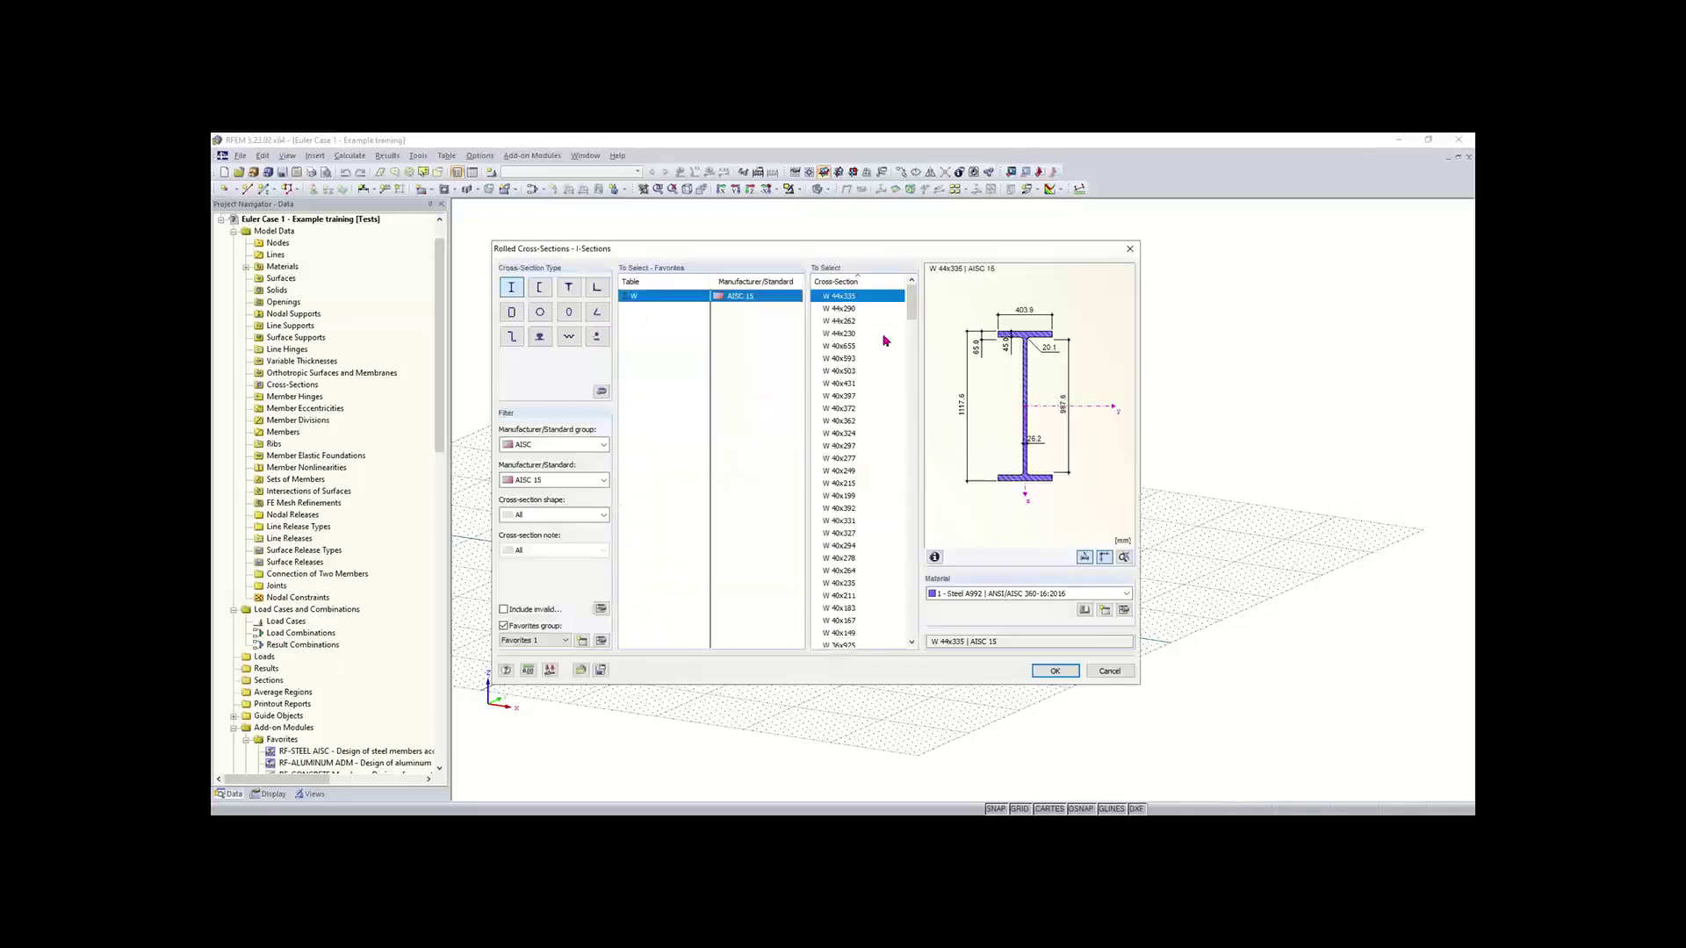
Step: Filter the rolled I-sections to the AISC group, the AISC 15 standard and all cross-section shapes
left_click(535, 449)
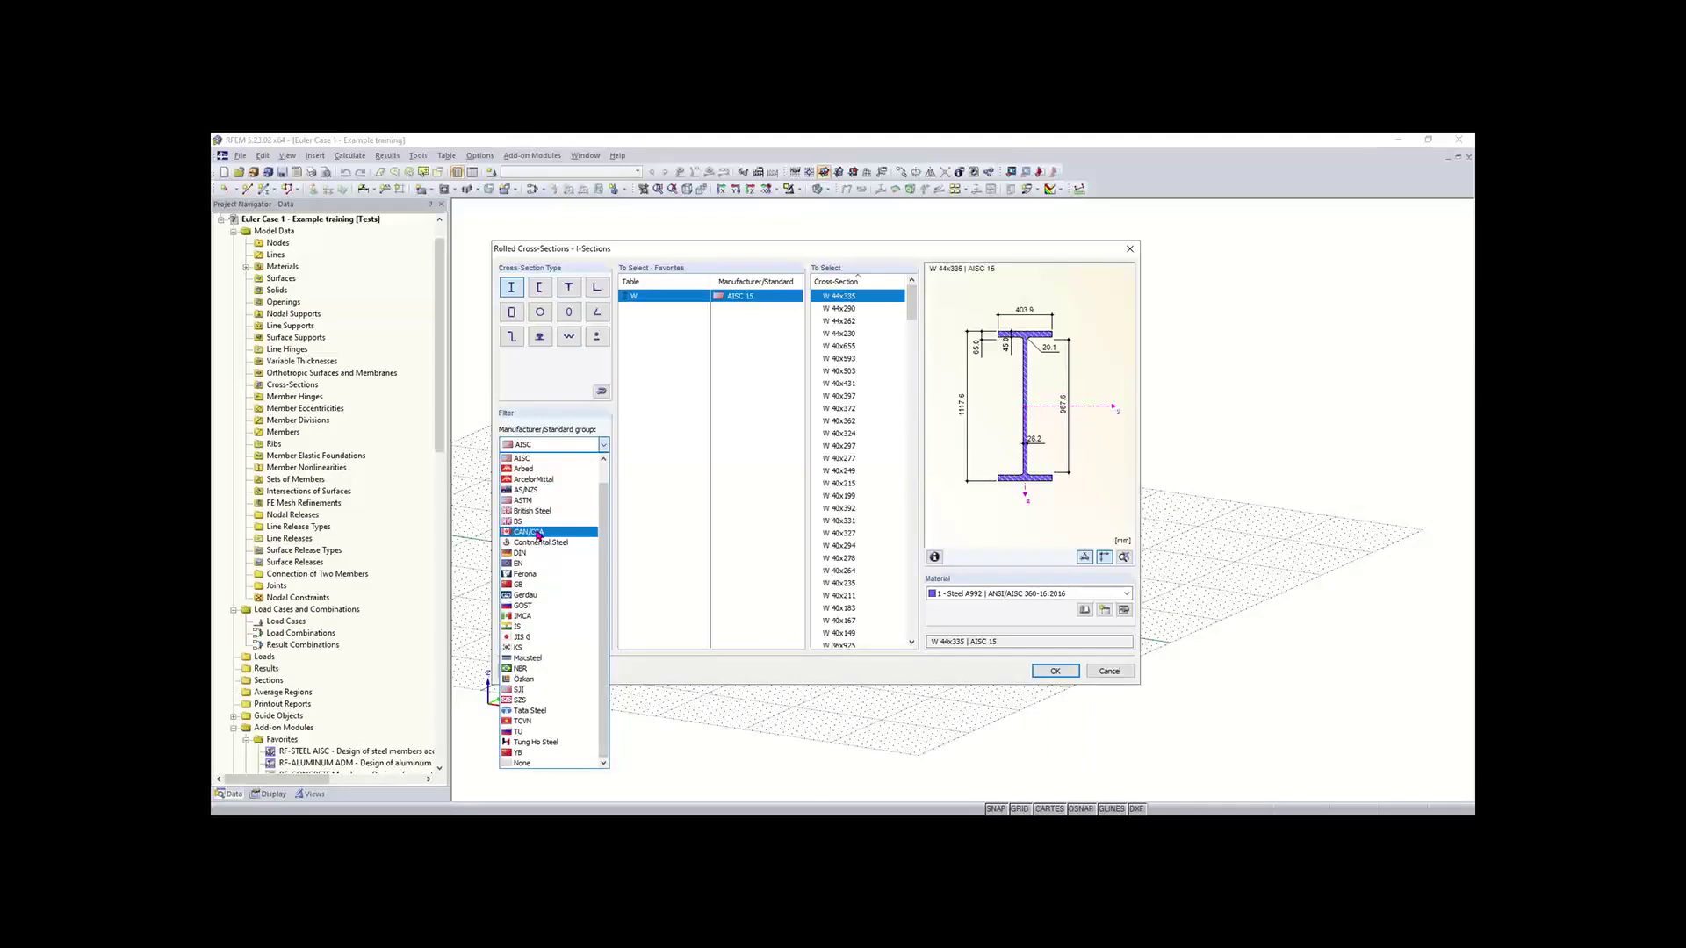
scroll(606, 521, "up", 1)
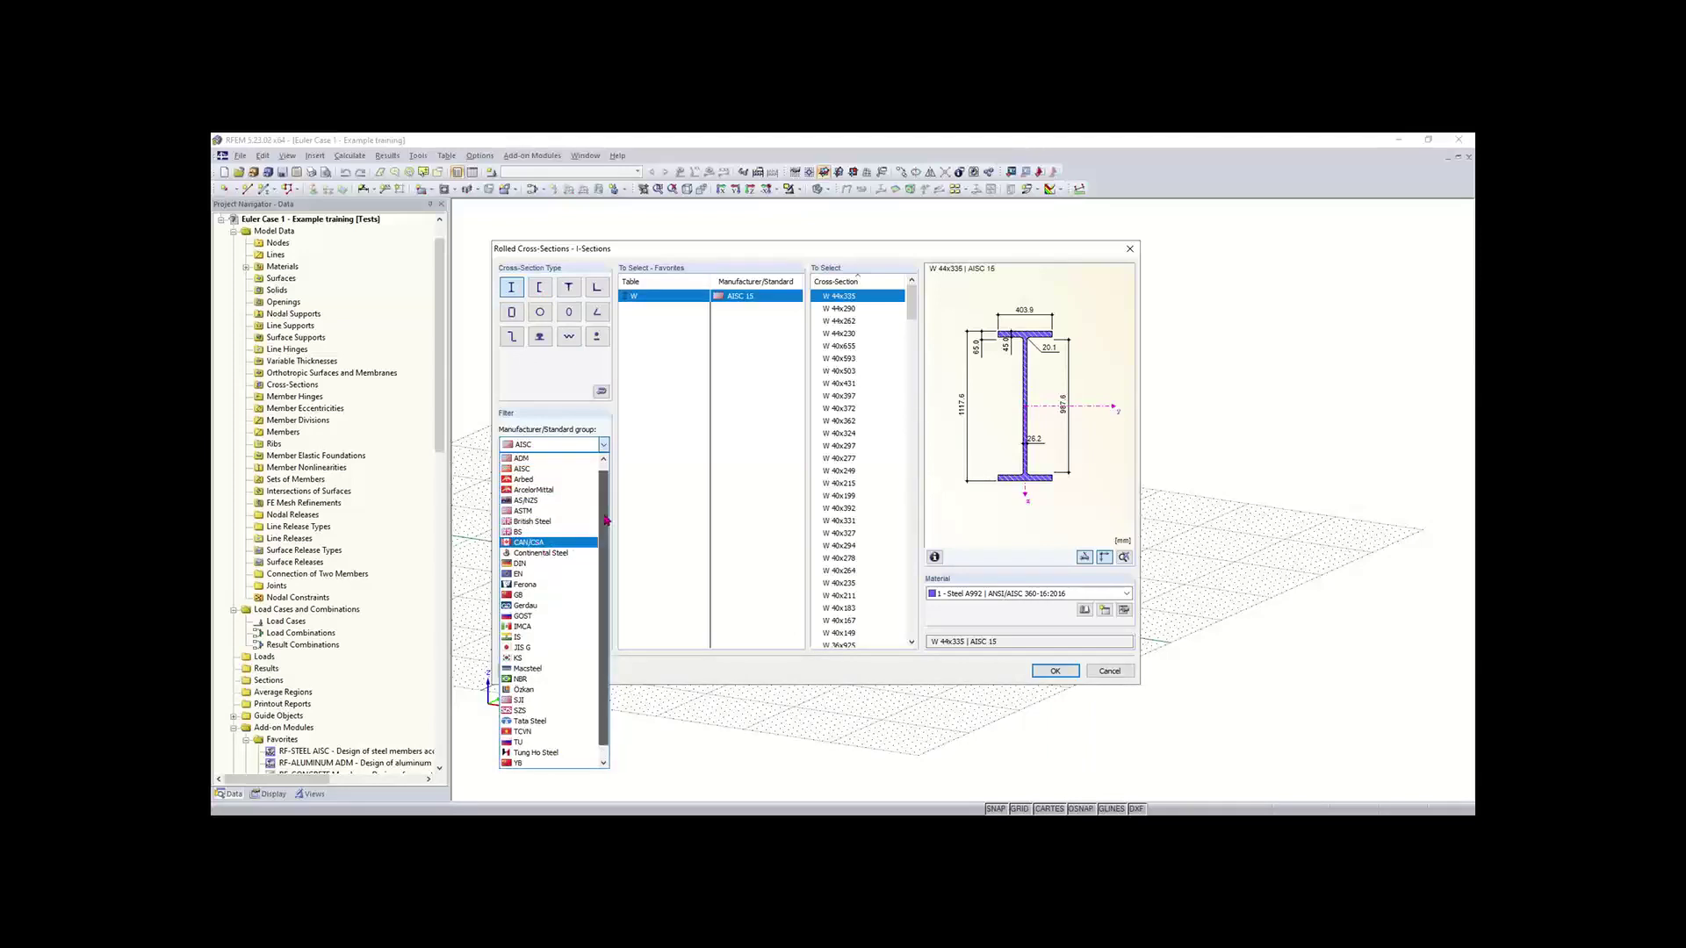
scroll(531, 702, "up", 1)
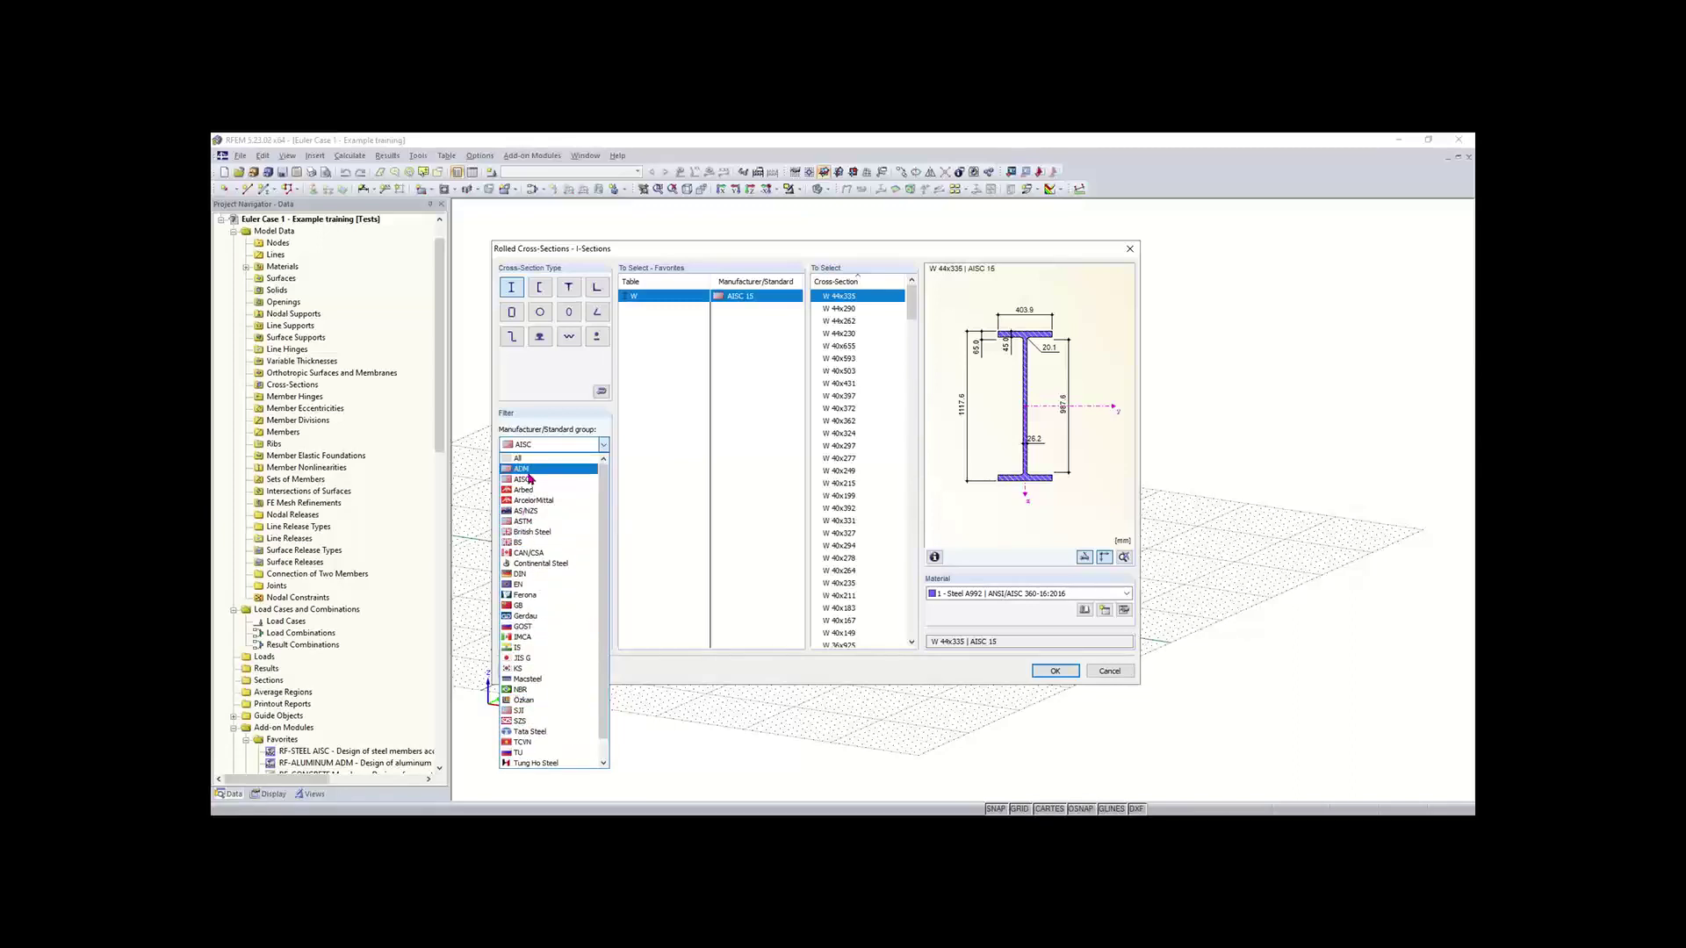
left_click(531, 479)
left_click(551, 482)
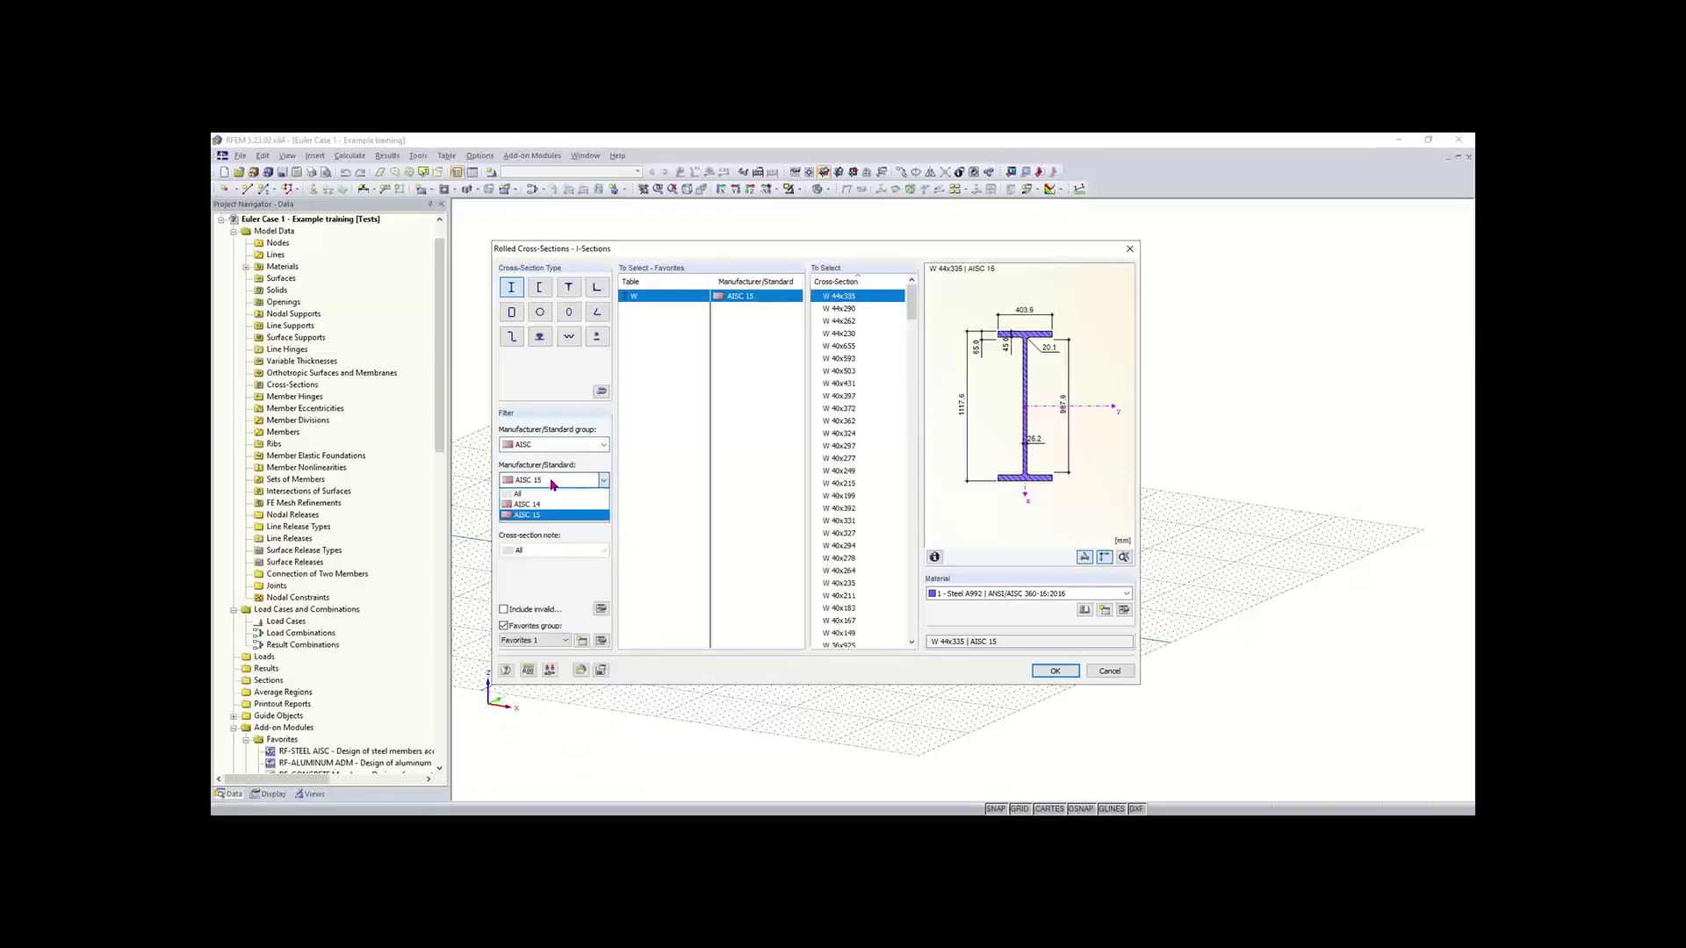
left_click(551, 514)
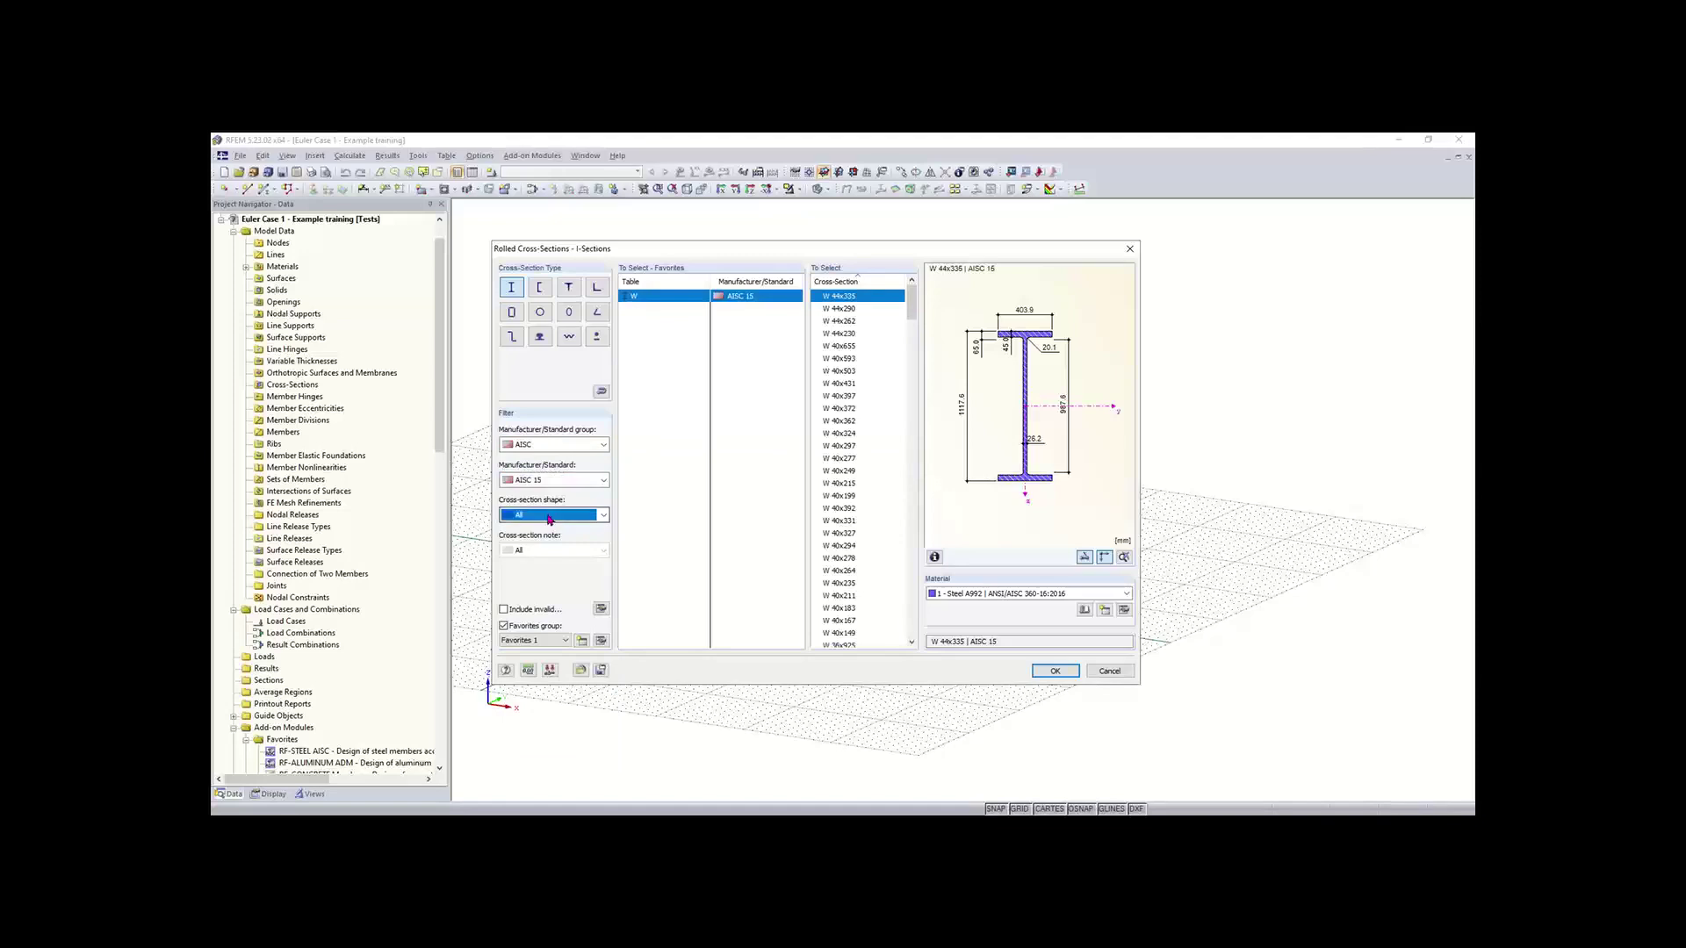
left_click(548, 516)
left_click(544, 528)
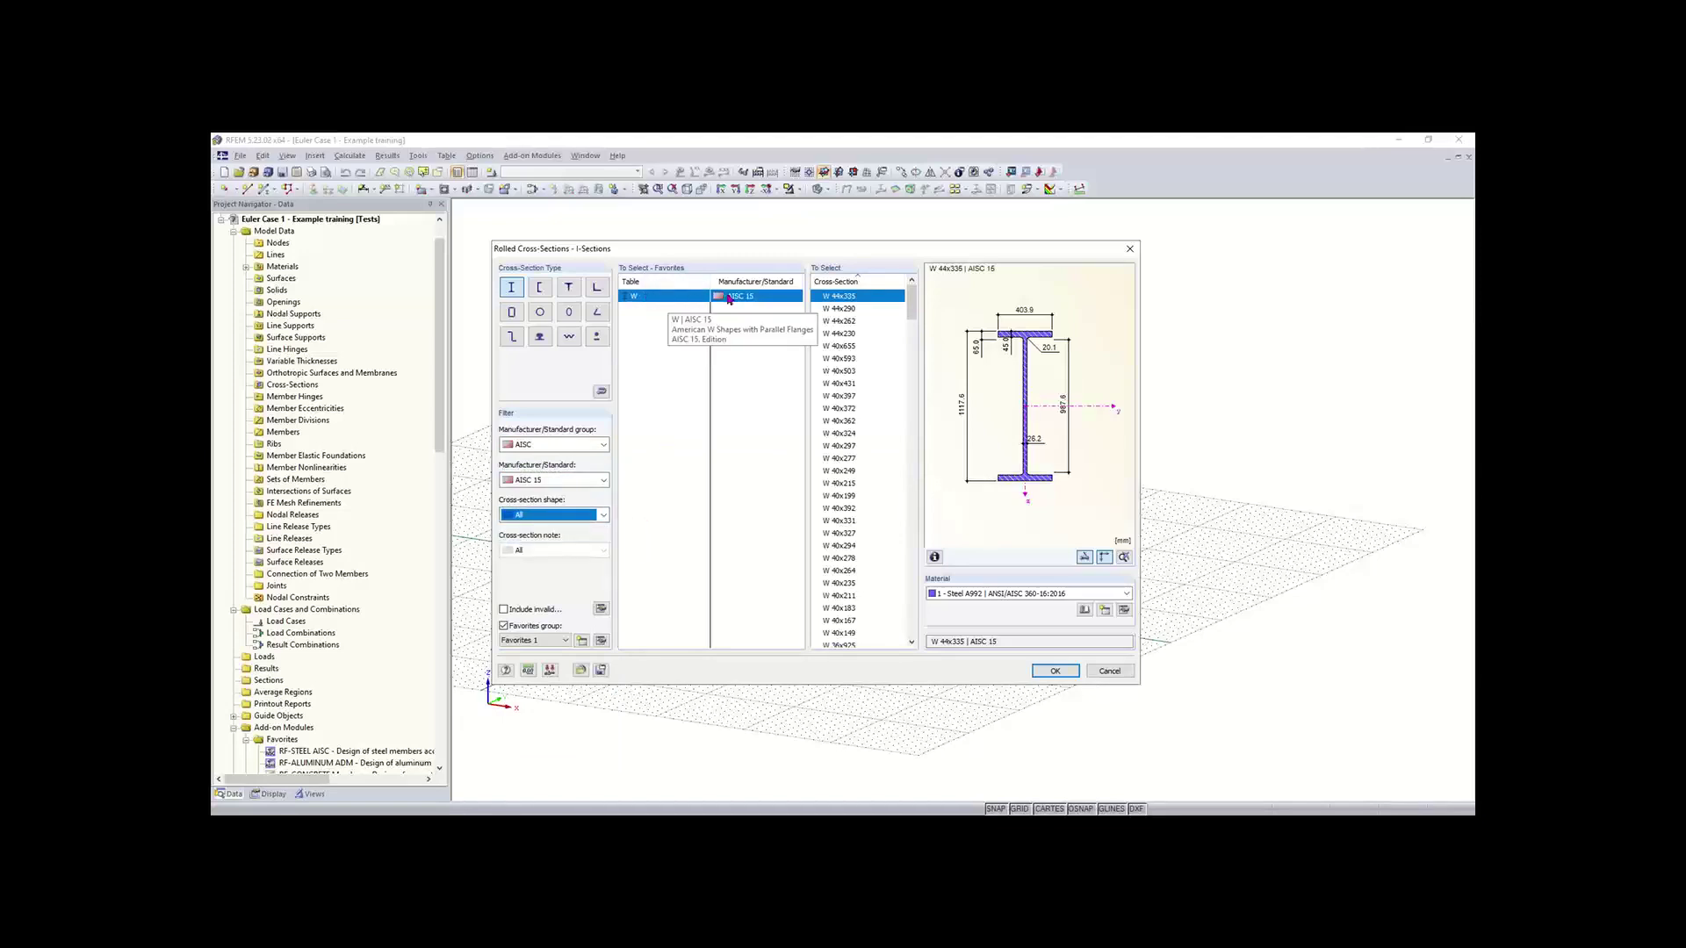
Step: Assign the W 12x35 section in Steel A992 to the new beam member
scroll(896, 347, "down", 1)
left_click_drag(911, 309, 911, 575)
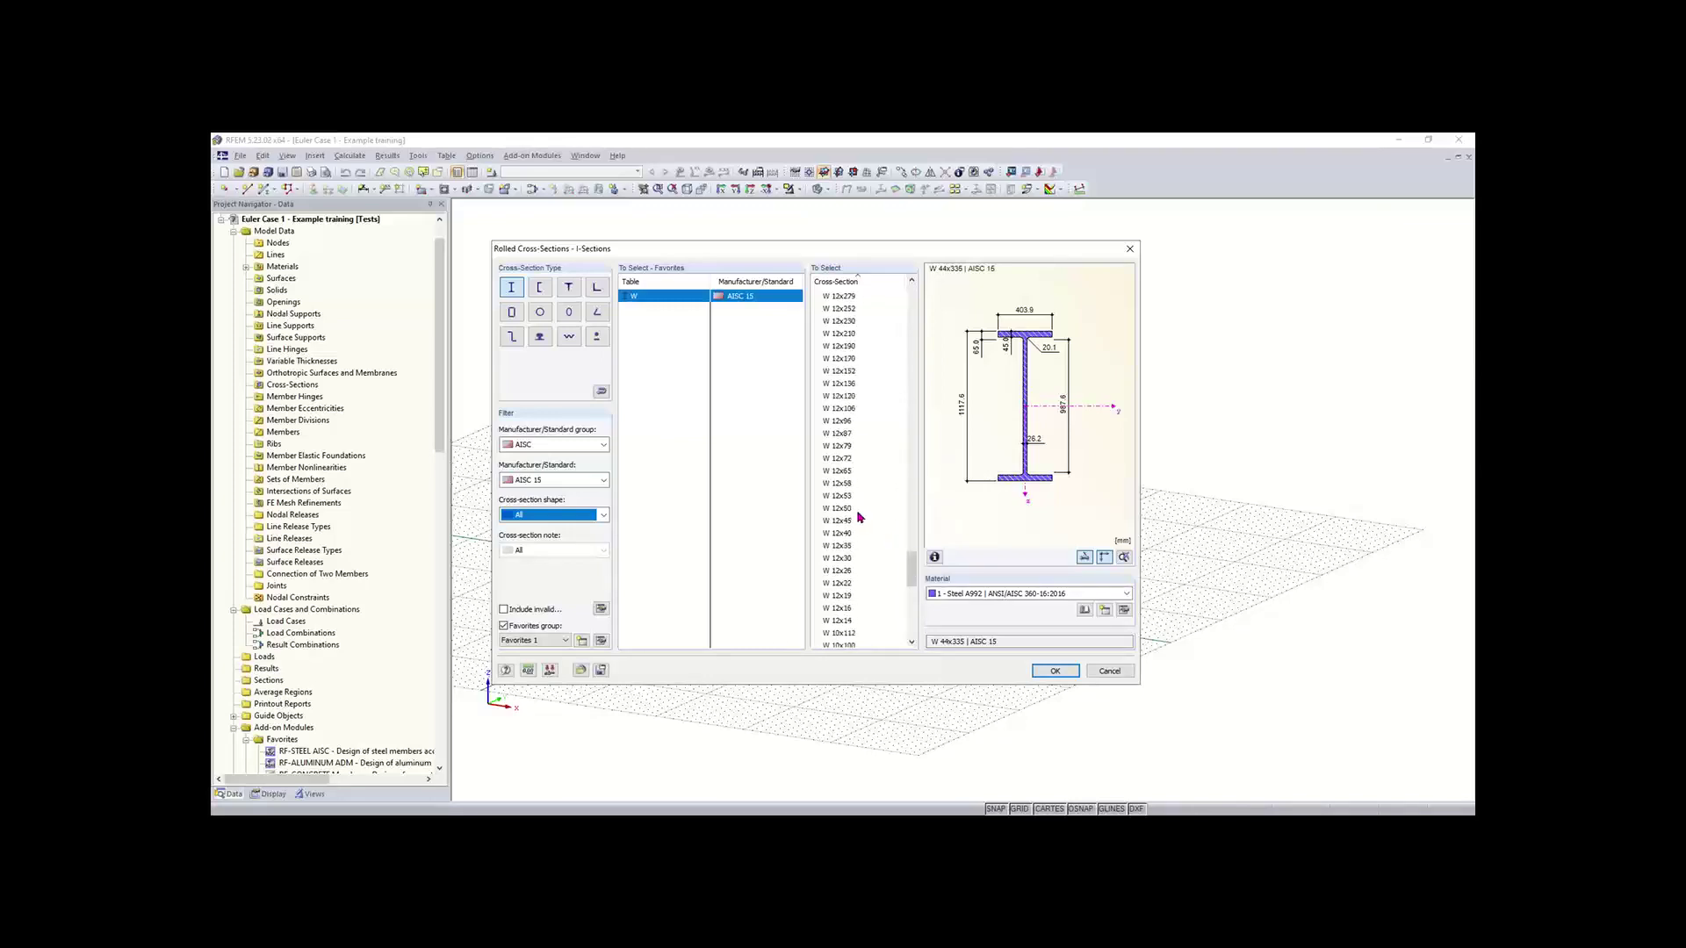
left_click(840, 546)
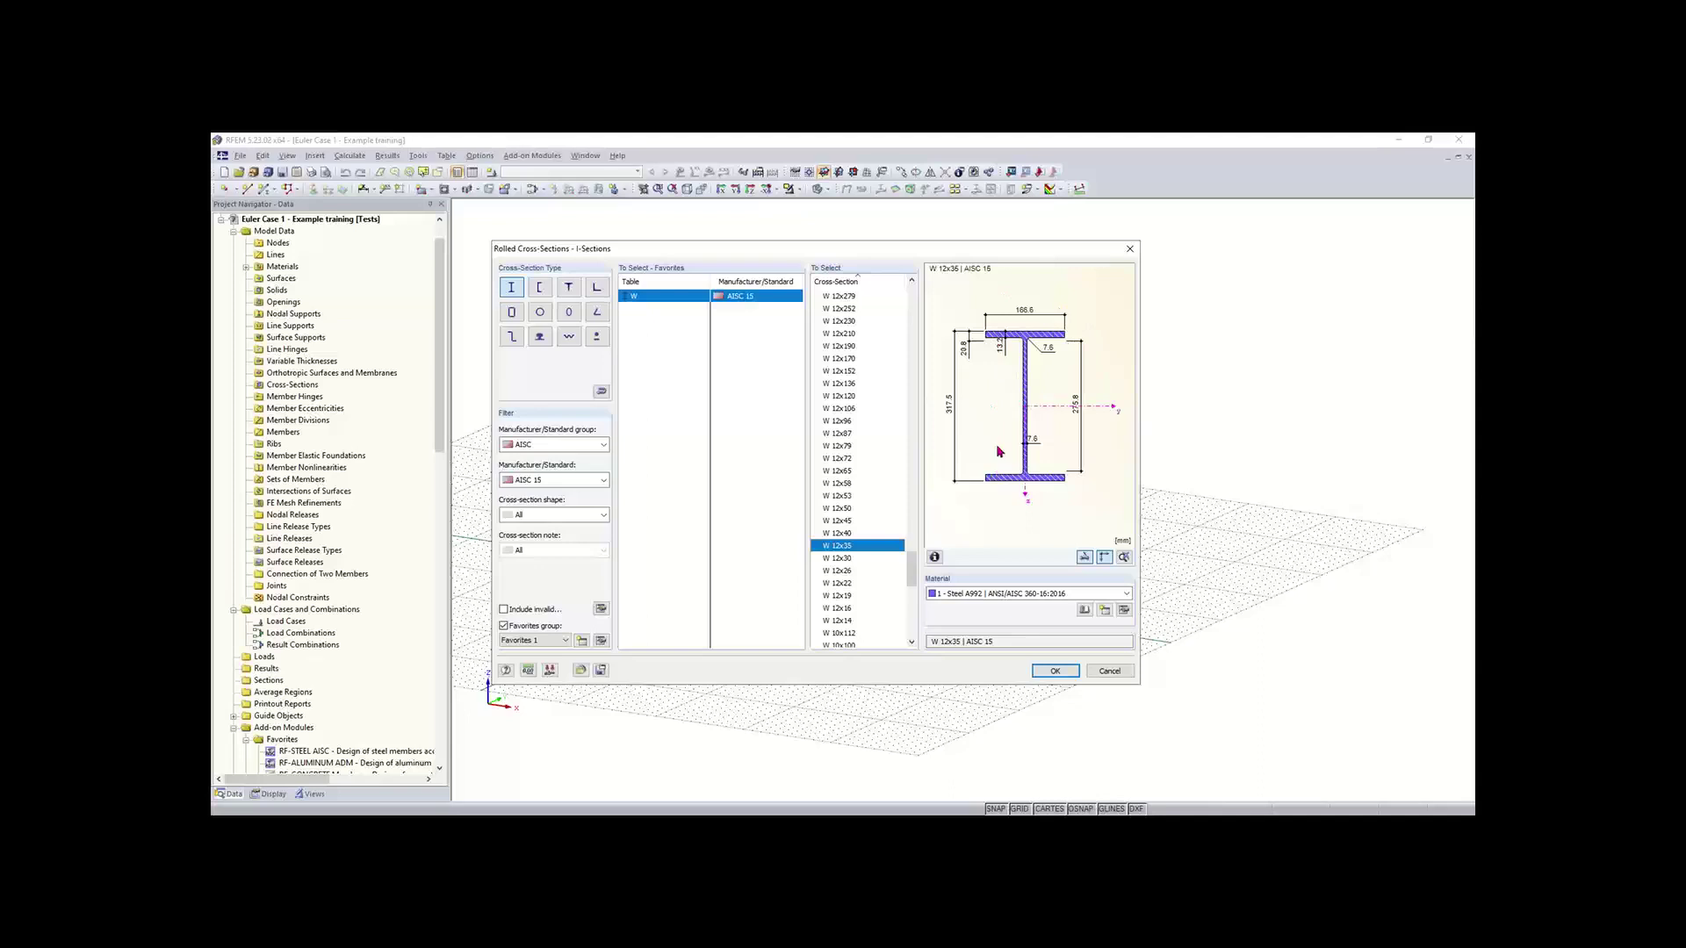
left_click(1056, 672)
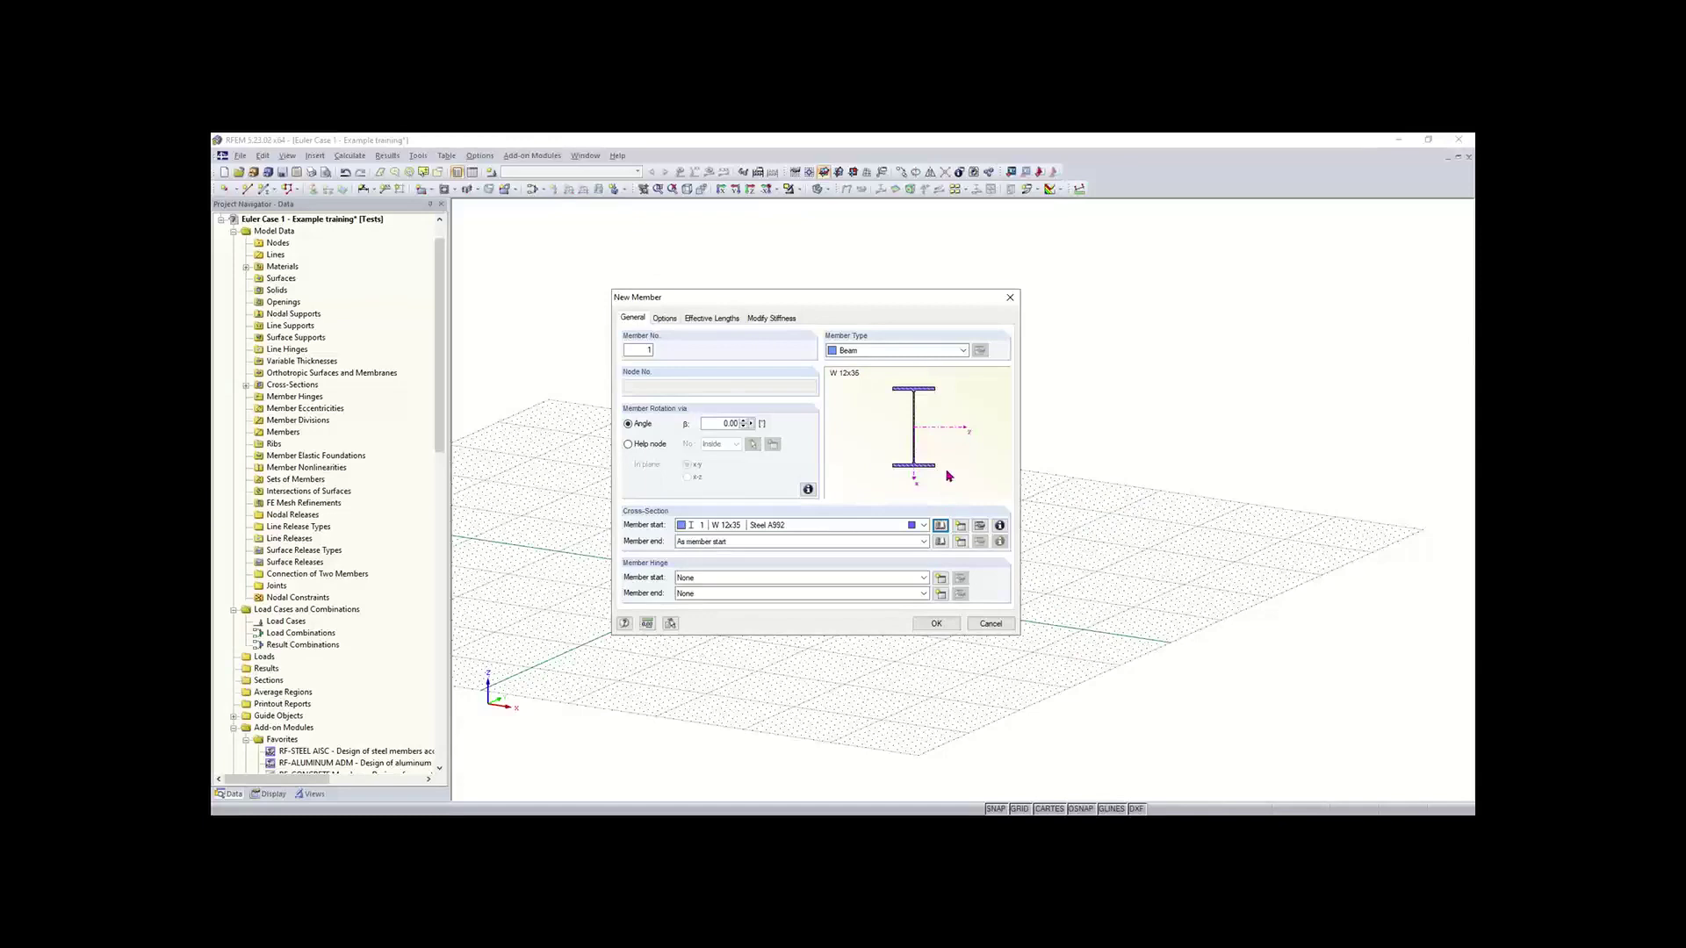
Step: Review the cross-section properties of W 12x35 and accept the new member definition
left_click(1000, 526)
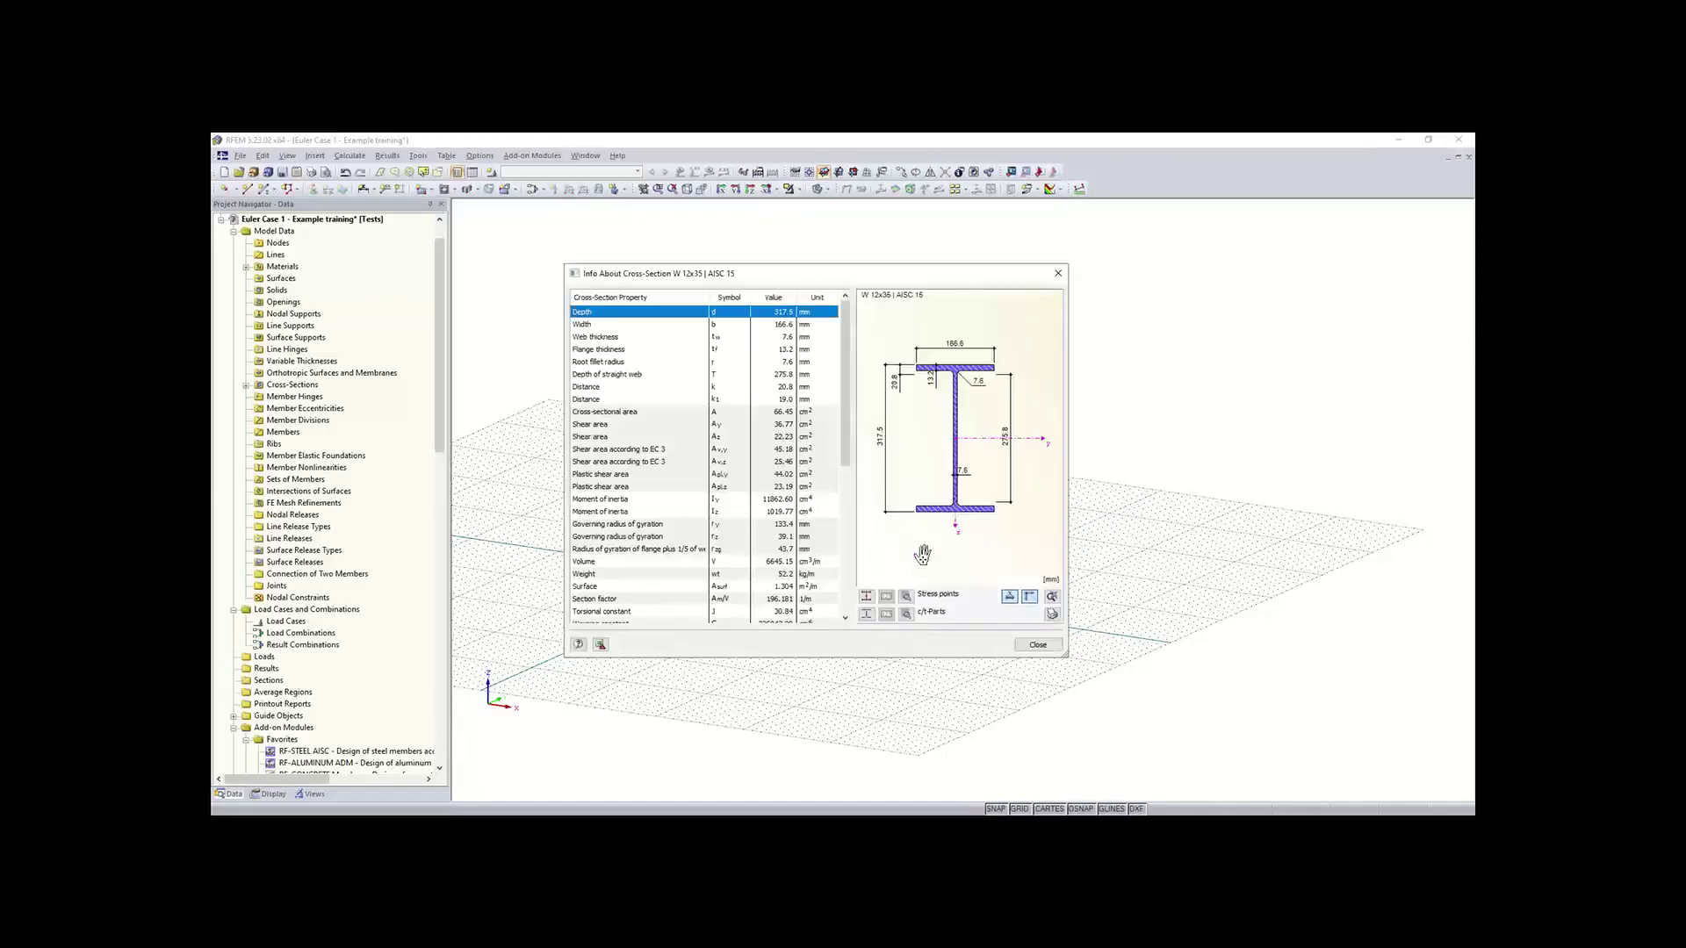
scroll(714, 396, "down", 4)
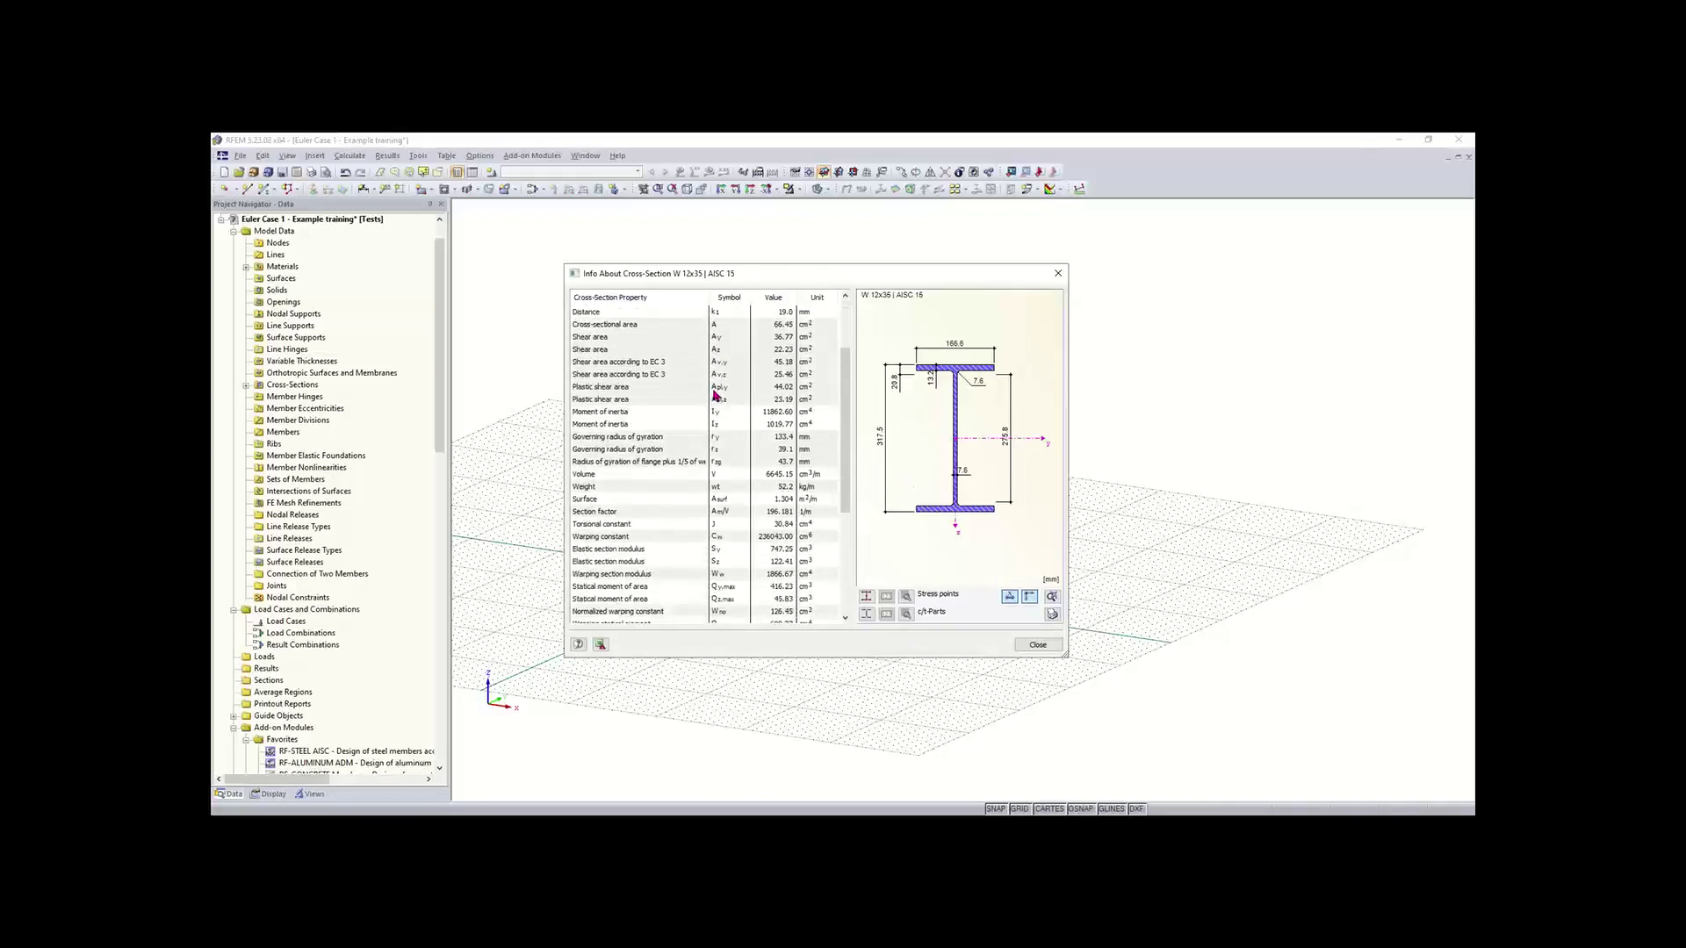
scroll(735, 406, "up", 5)
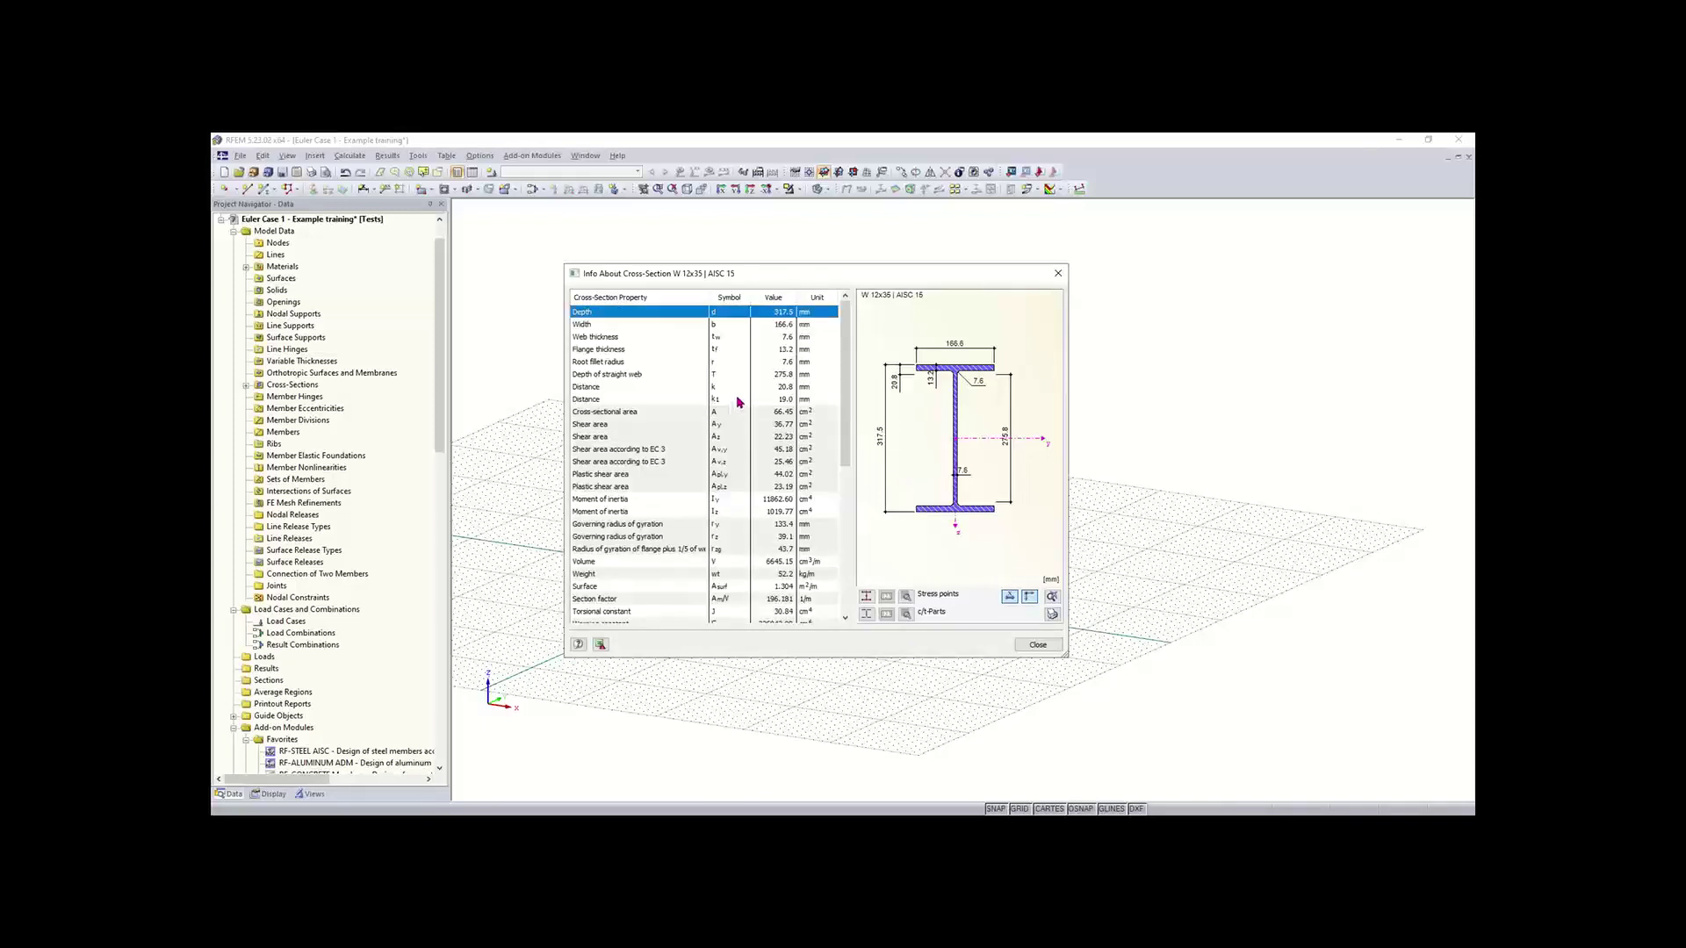
left_click(1038, 645)
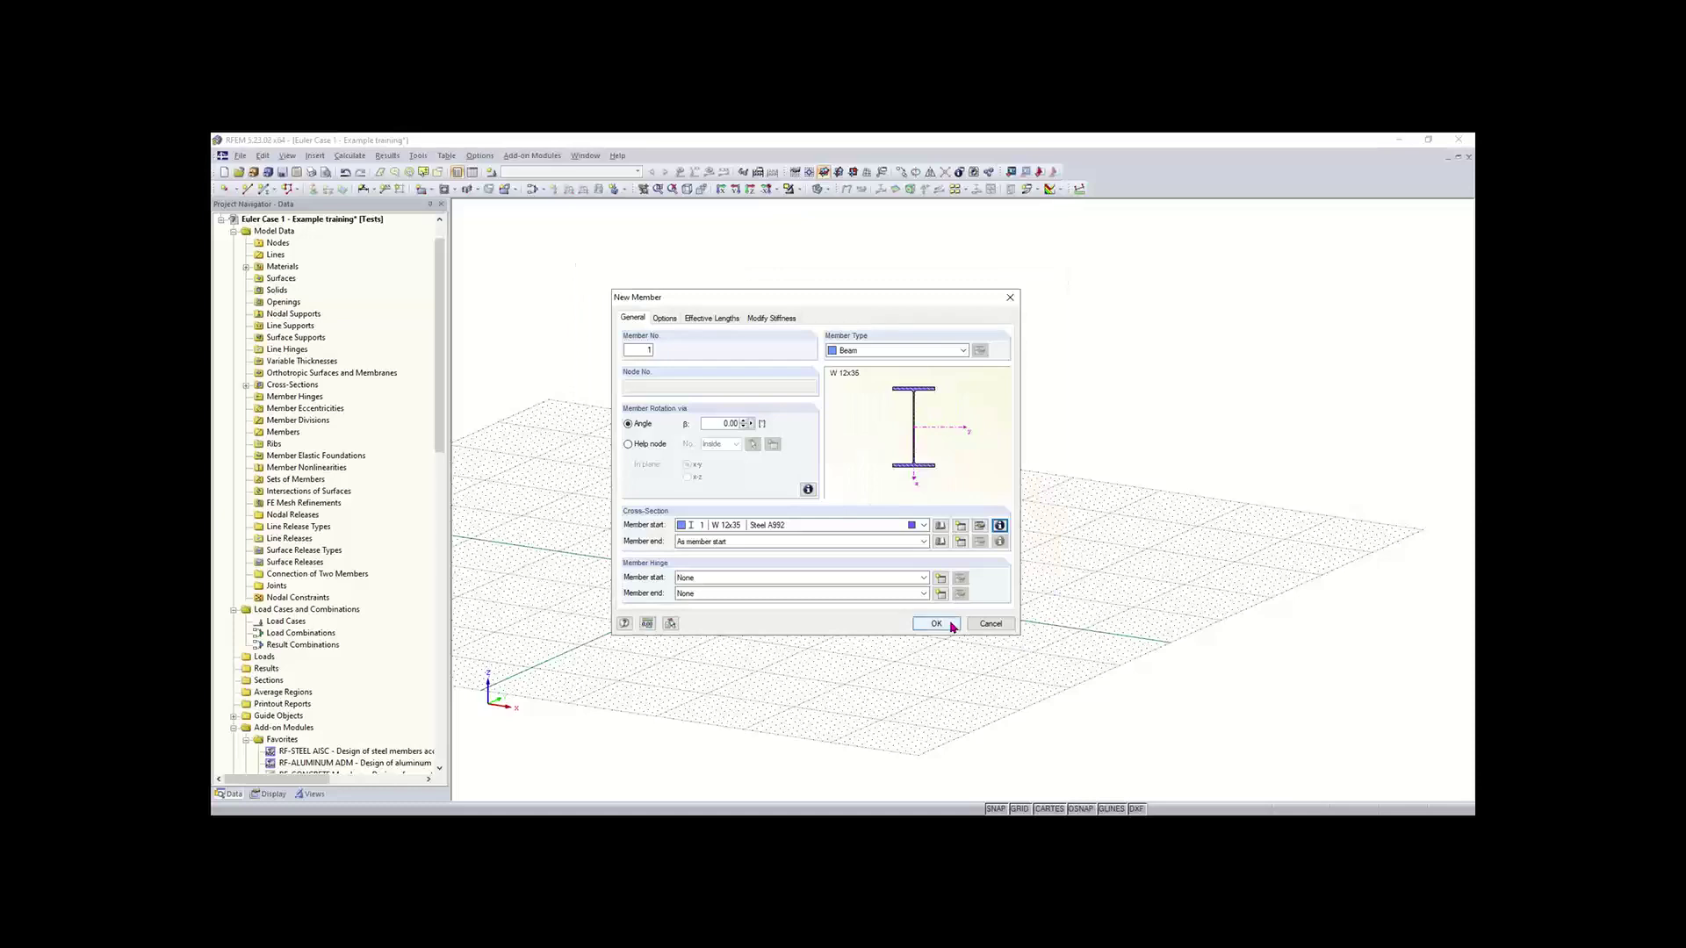
left_click(936, 623)
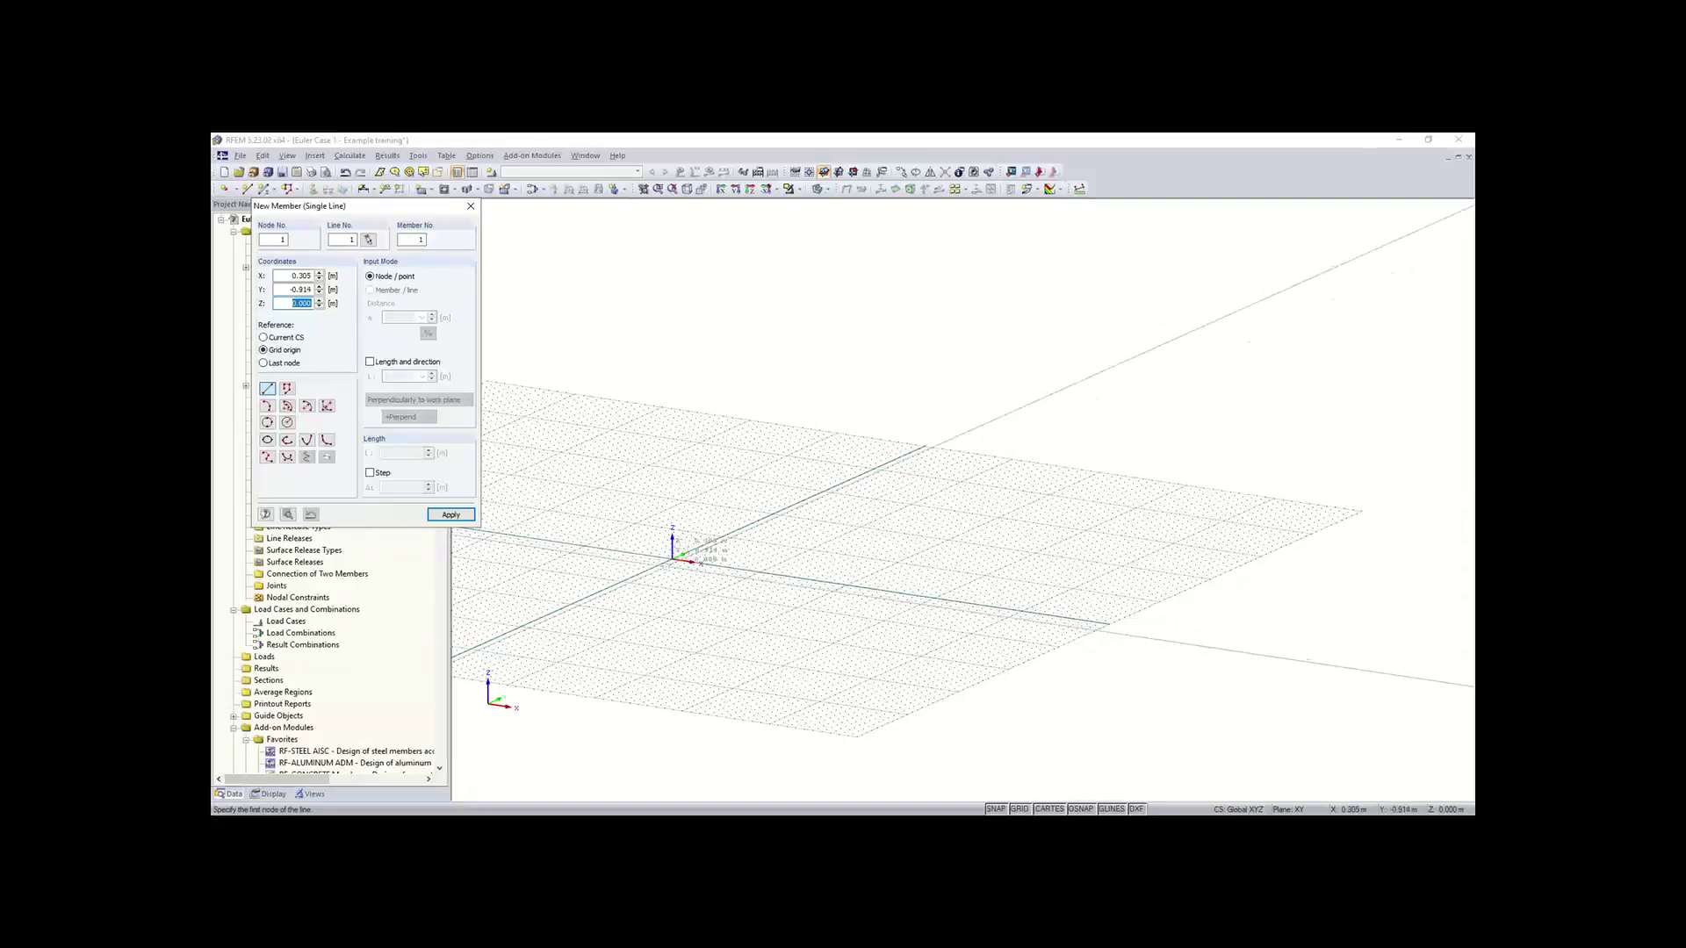
left_click(369, 367)
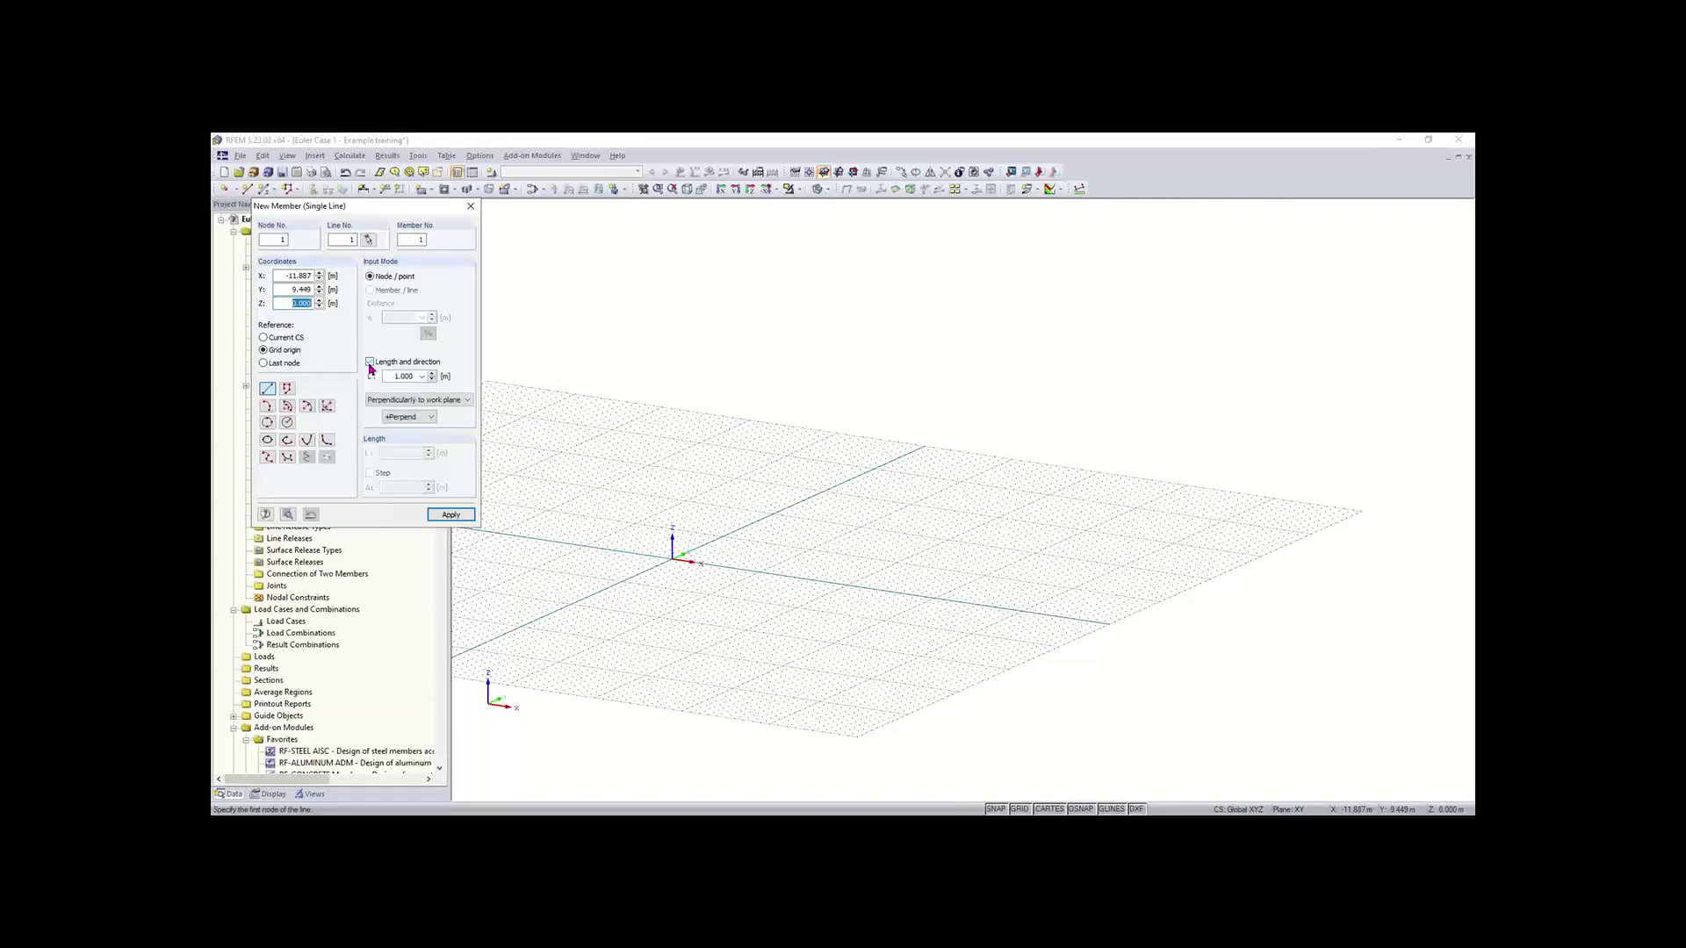
left_click(400, 399)
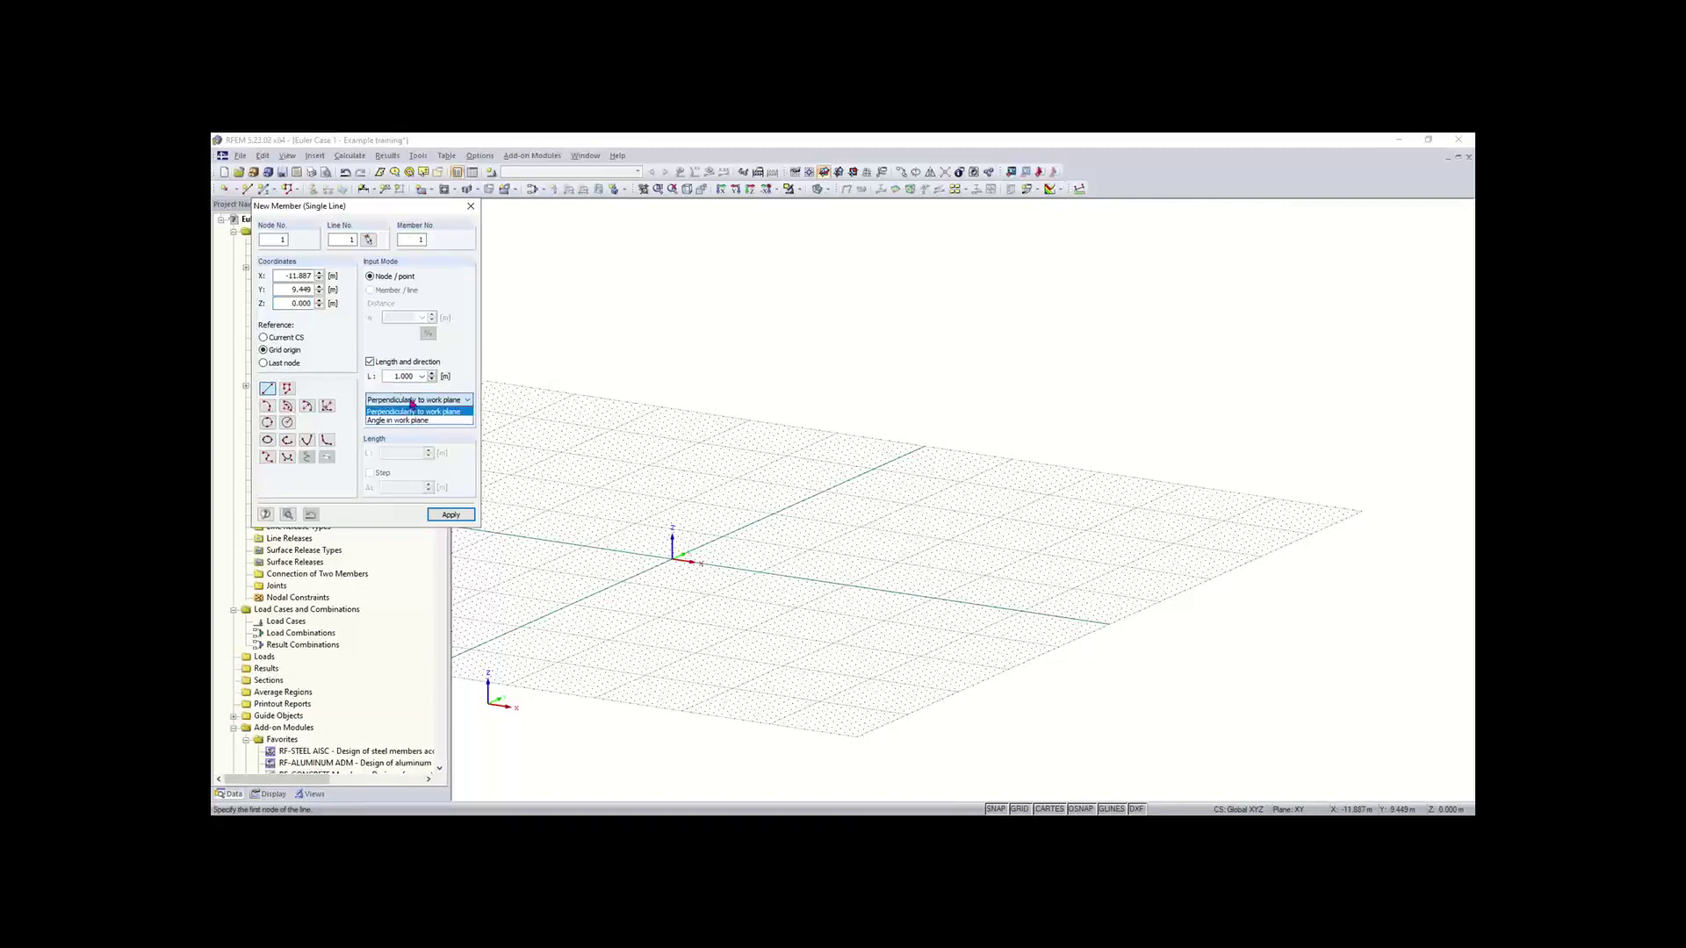
left_click(409, 411)
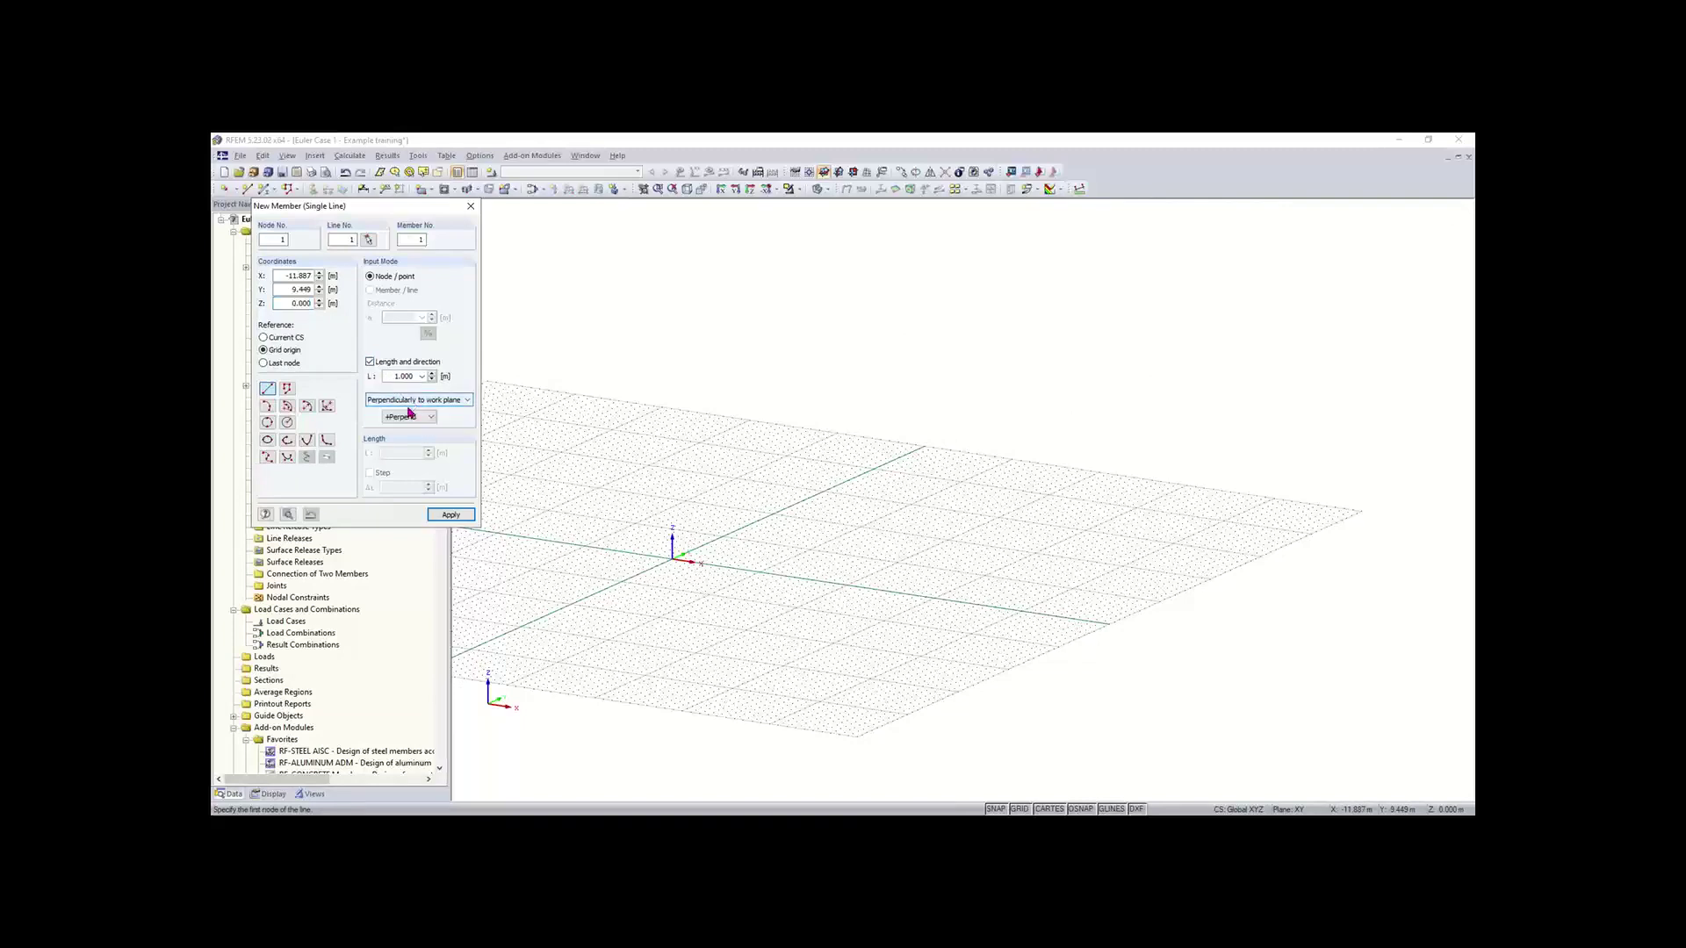
left_click(380, 367)
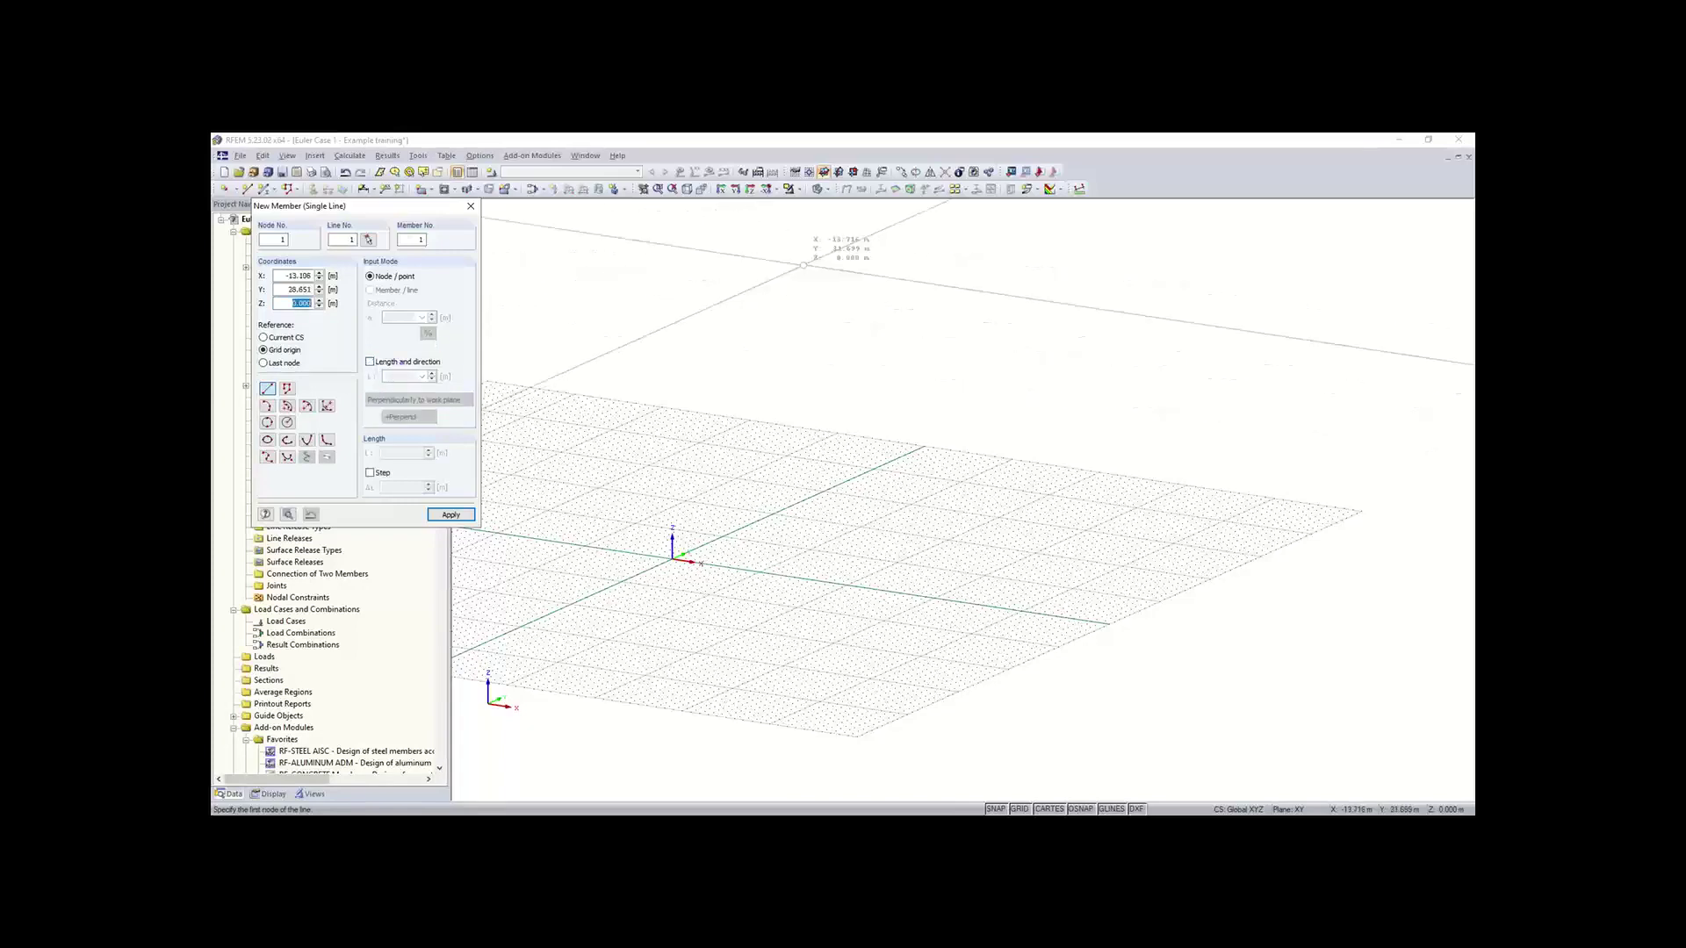
Step: Set the work plane to XZ and draw a vertical member from the origin up to Z = 9.144 m
left_click(830, 174)
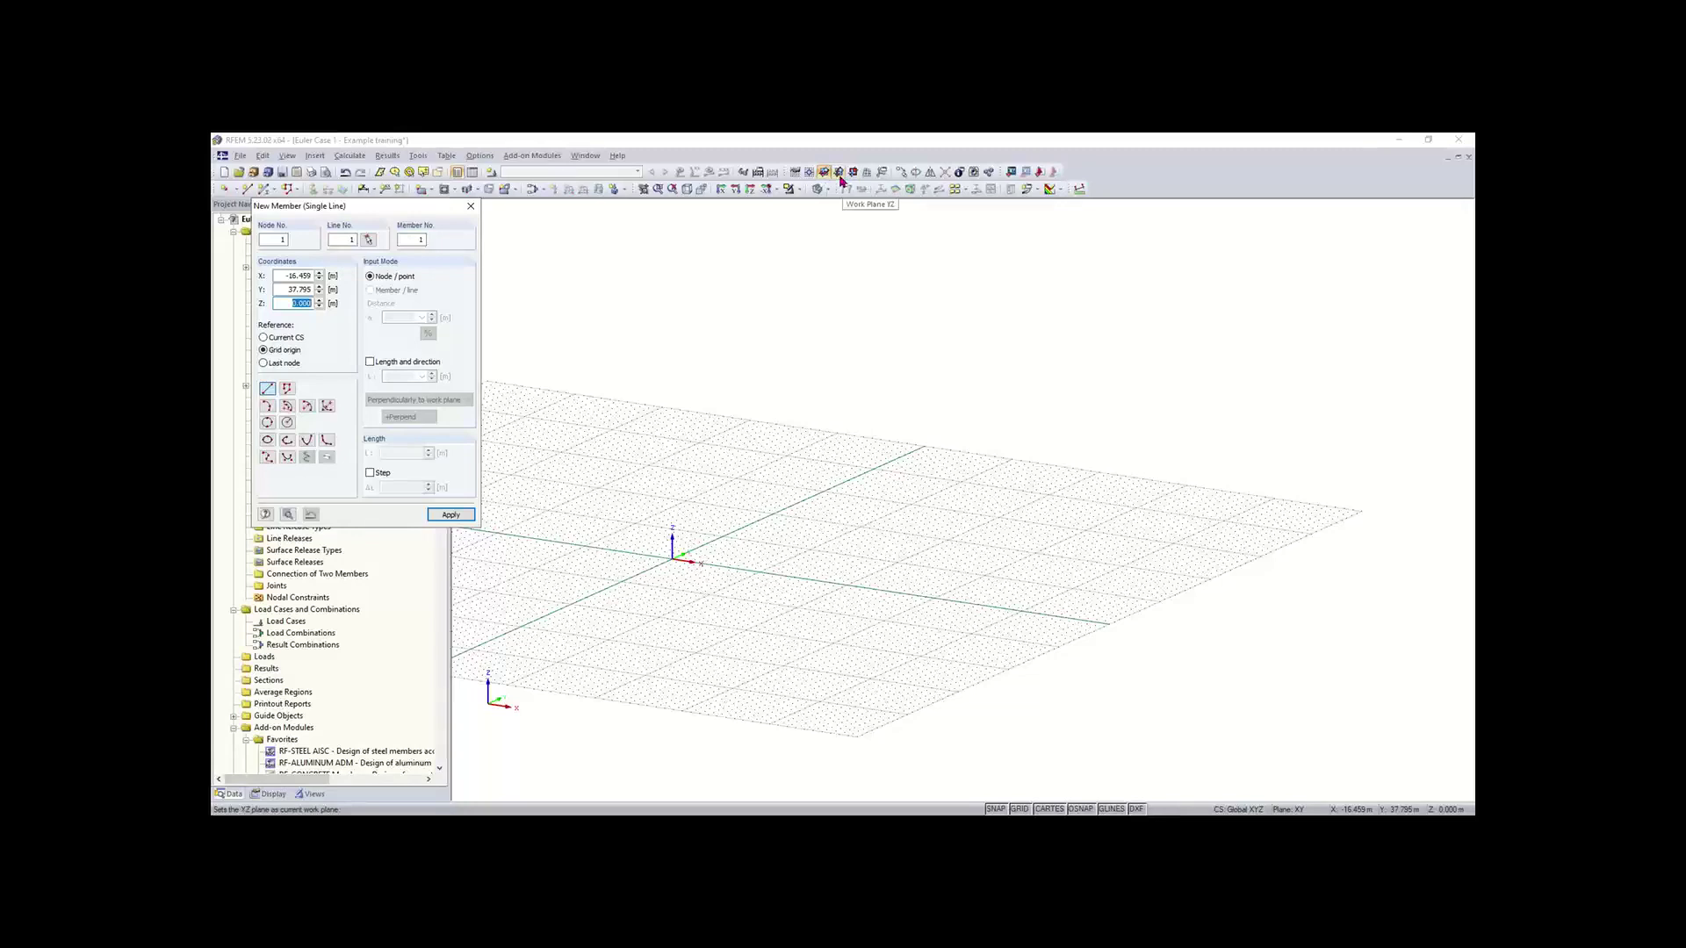
left_click(839, 174)
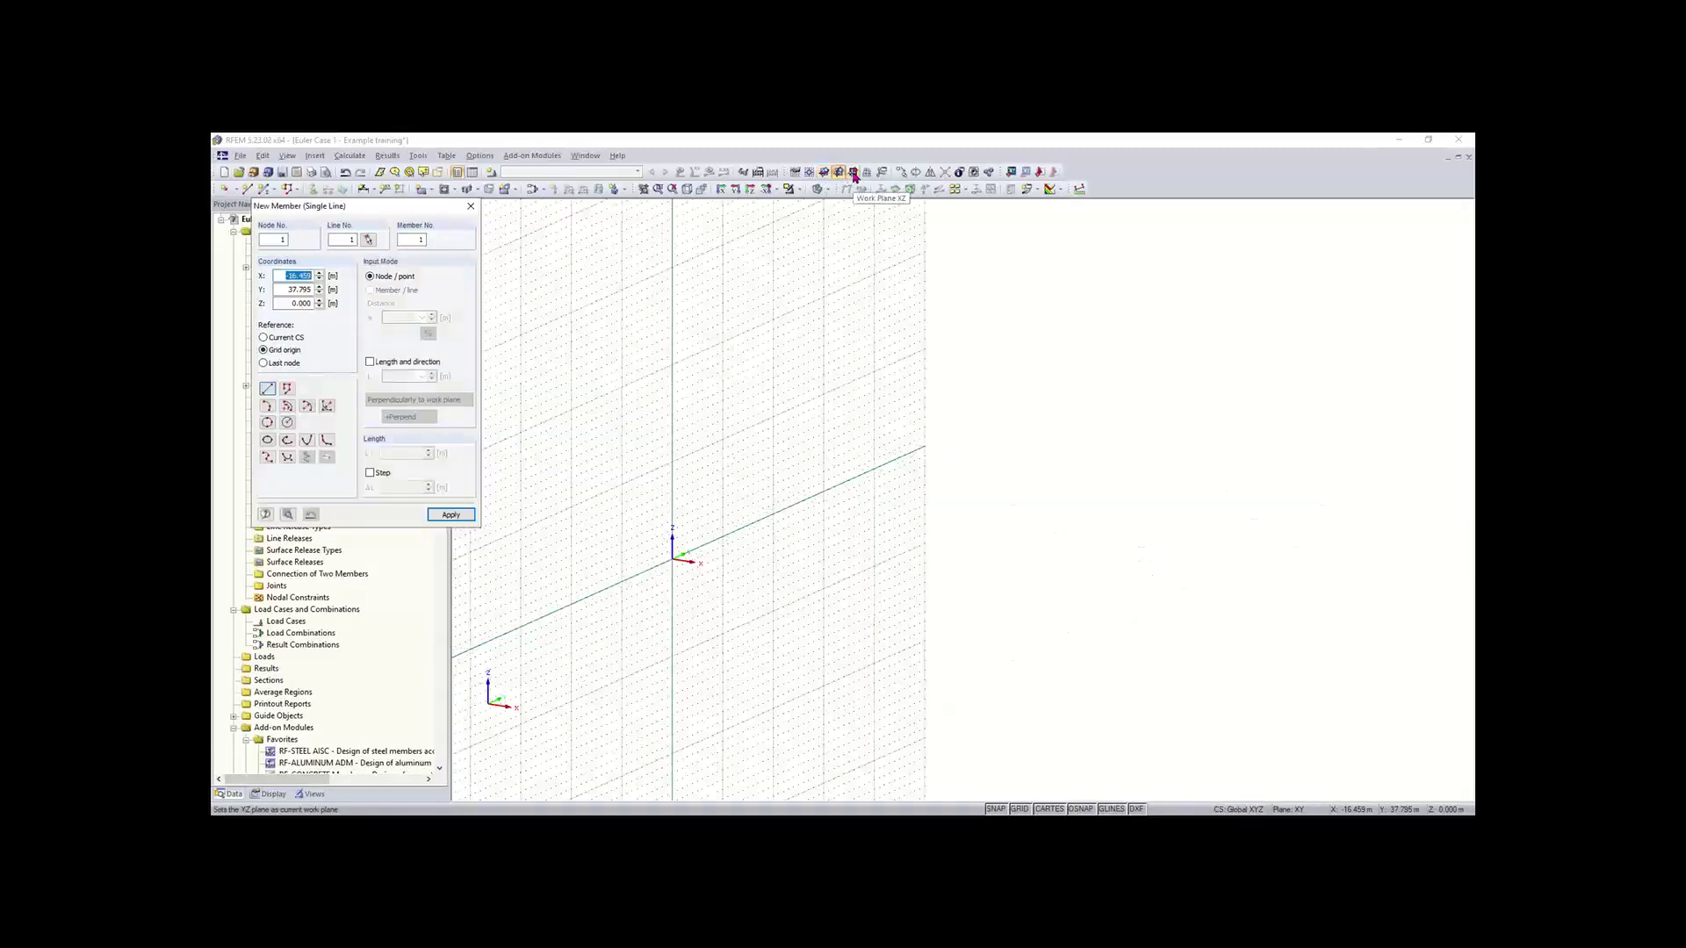
left_click(854, 174)
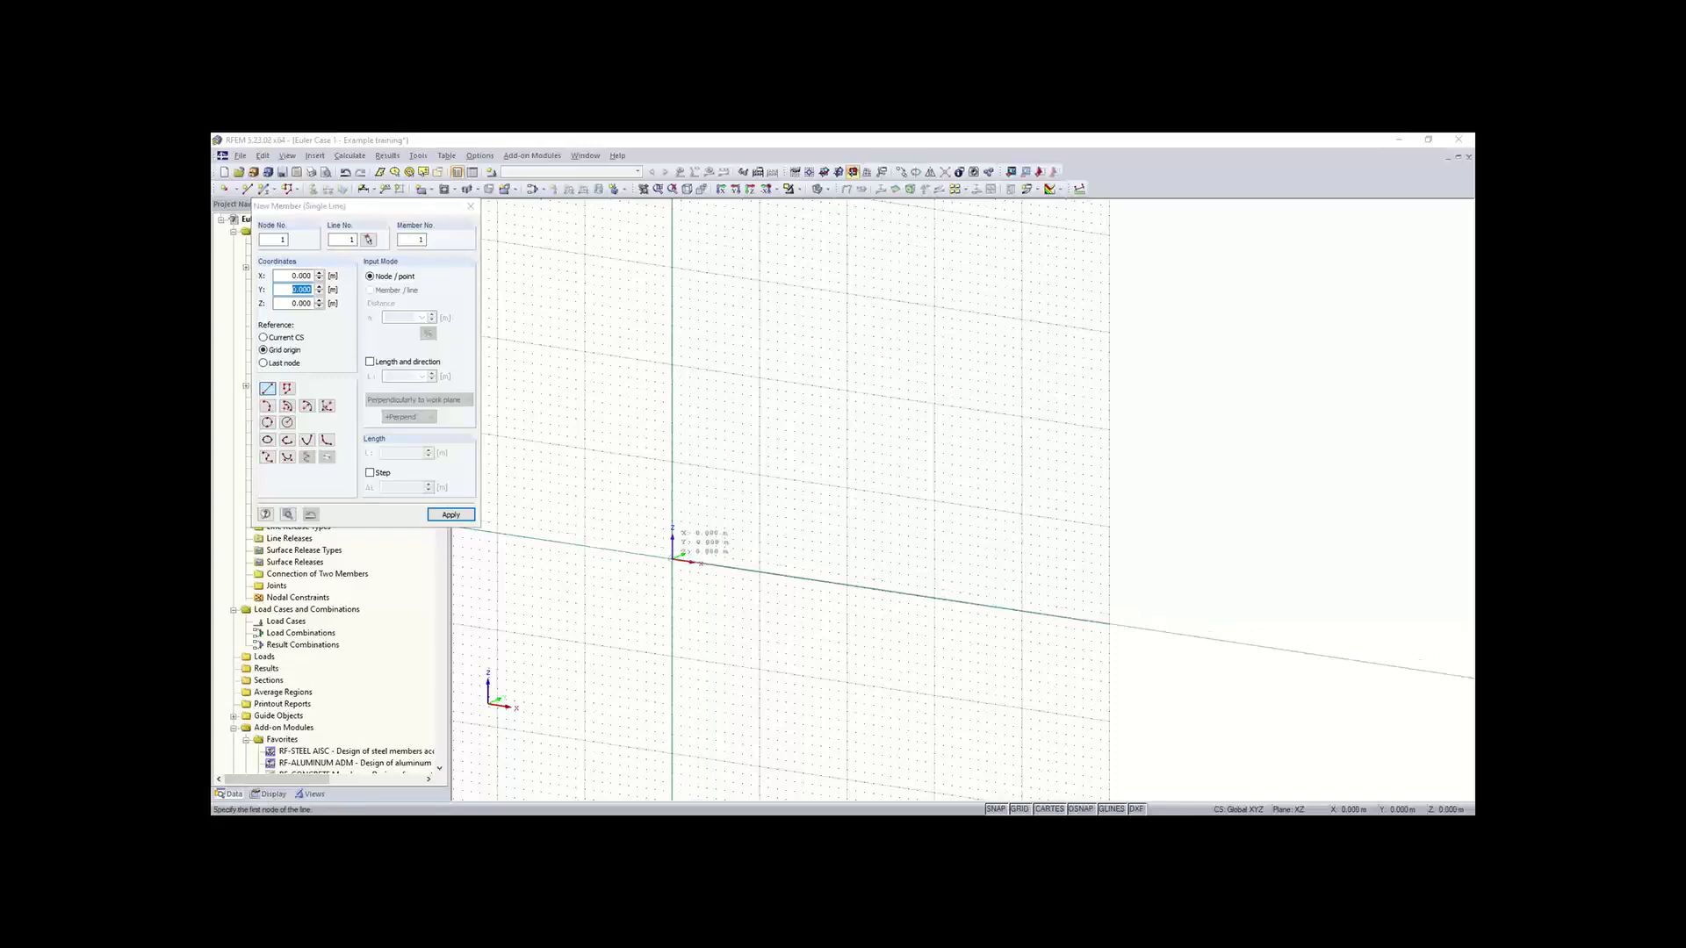
left_click(671, 555)
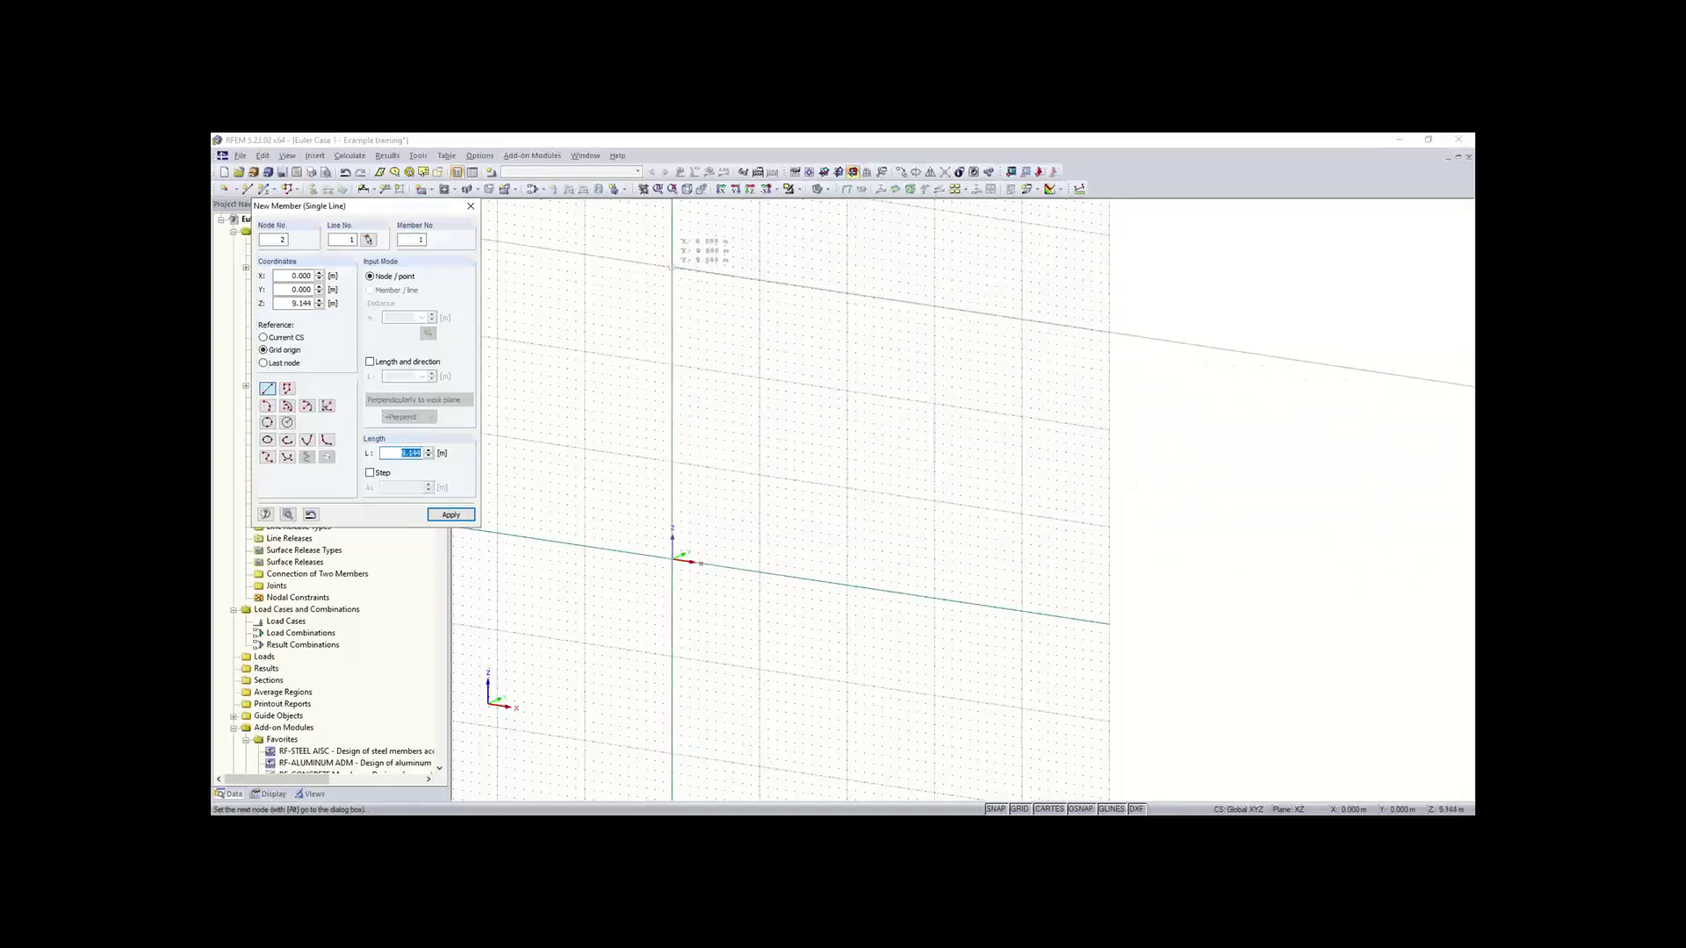
left_click(673, 266)
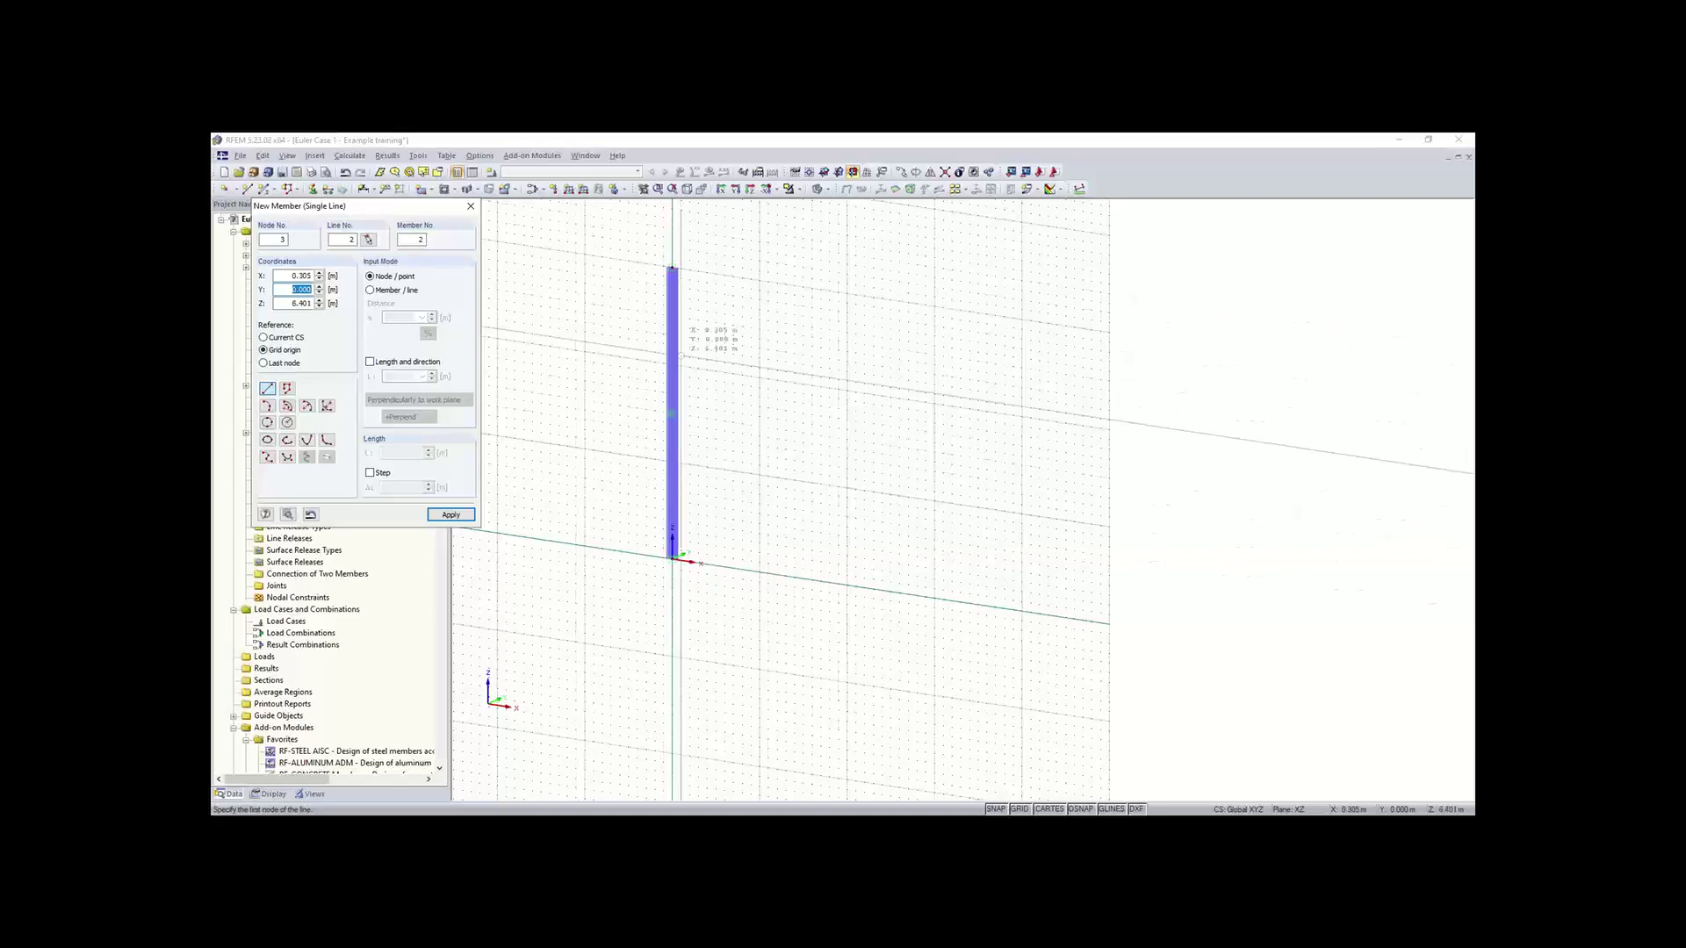
Step: Finish drawing the member and assign a Rigid nodal support to the node at the column's base
key("Escape")
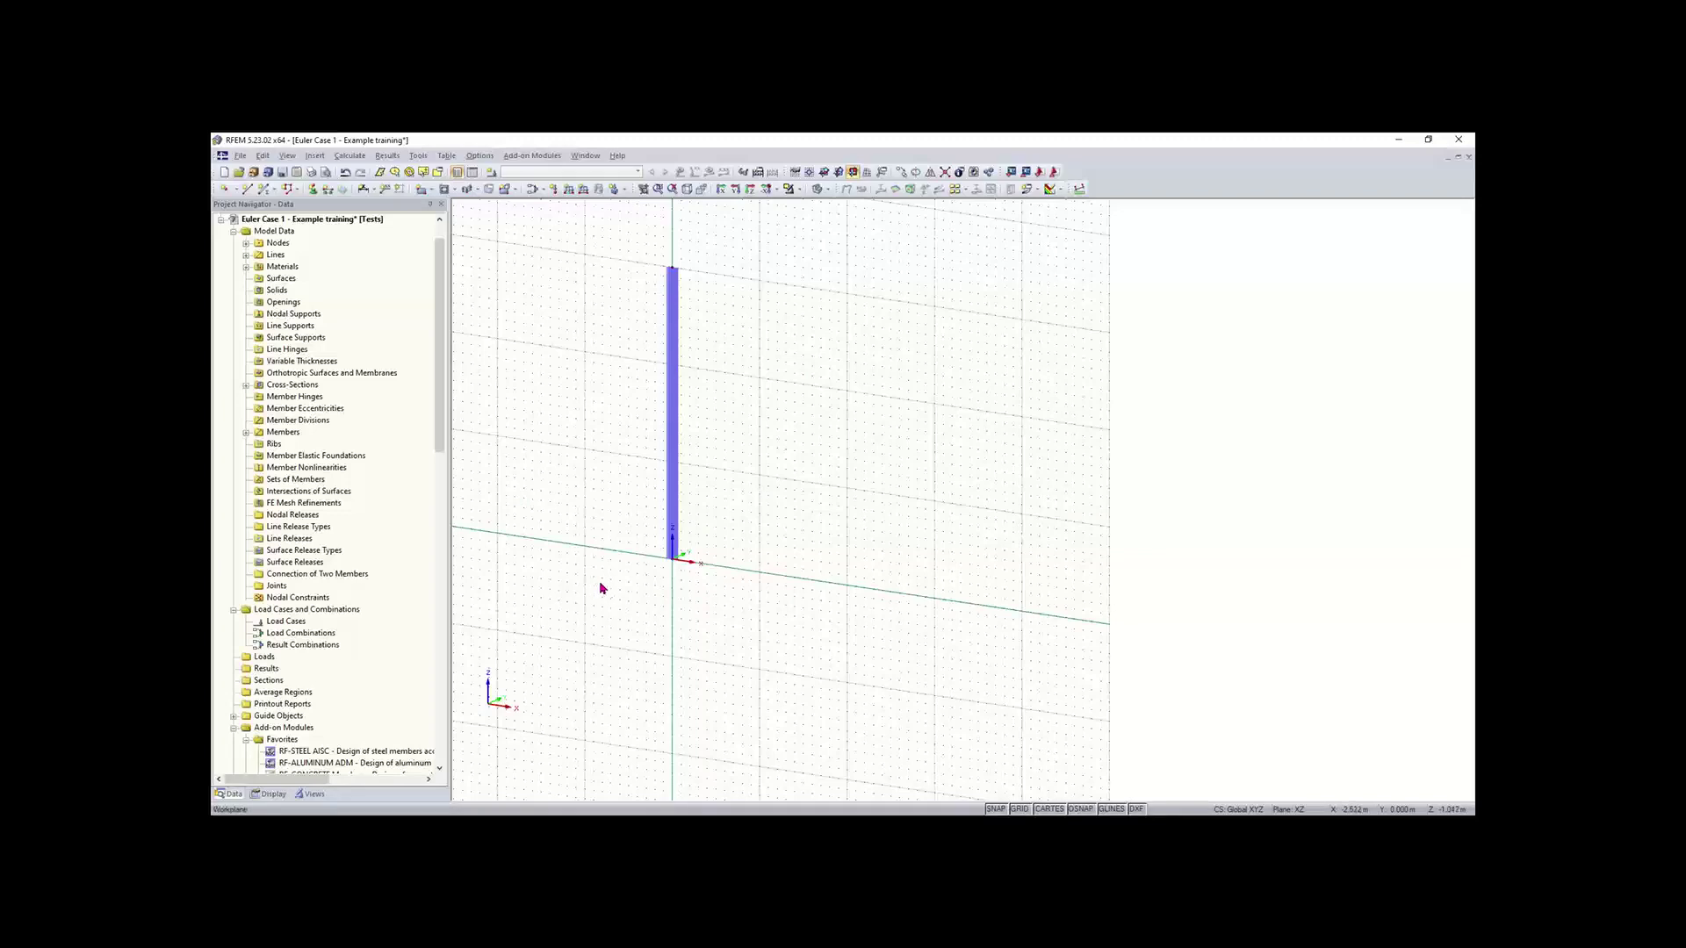
left_click_drag(598, 581, 818, 501)
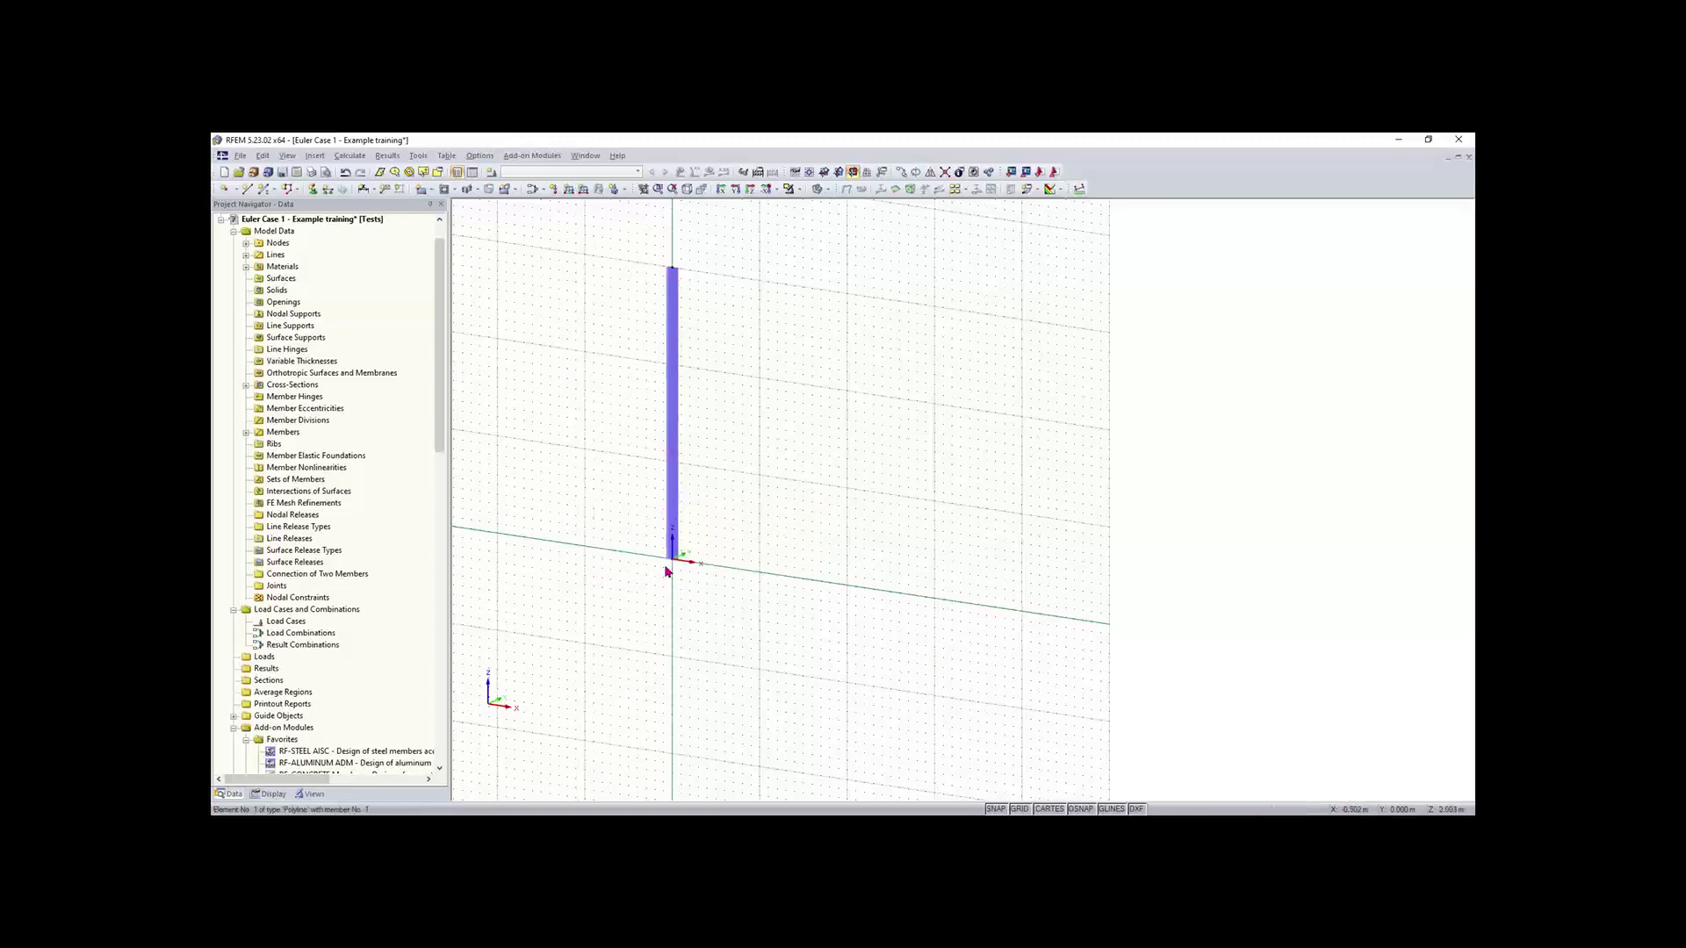
left_click(313, 190)
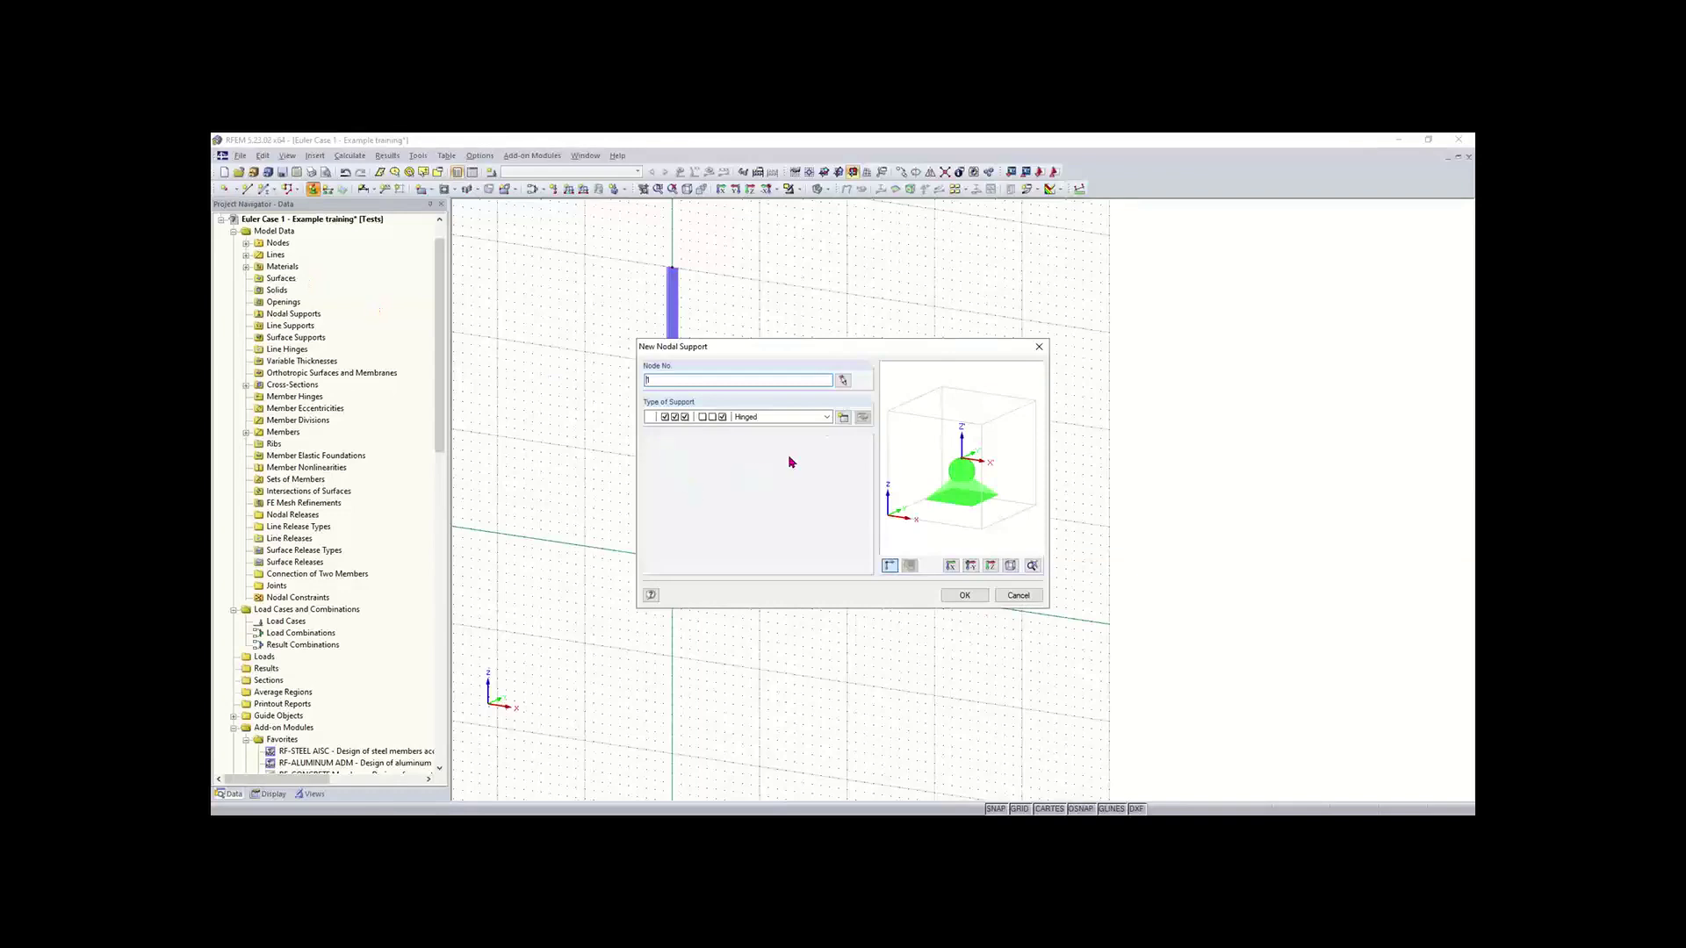
left_click(826, 417)
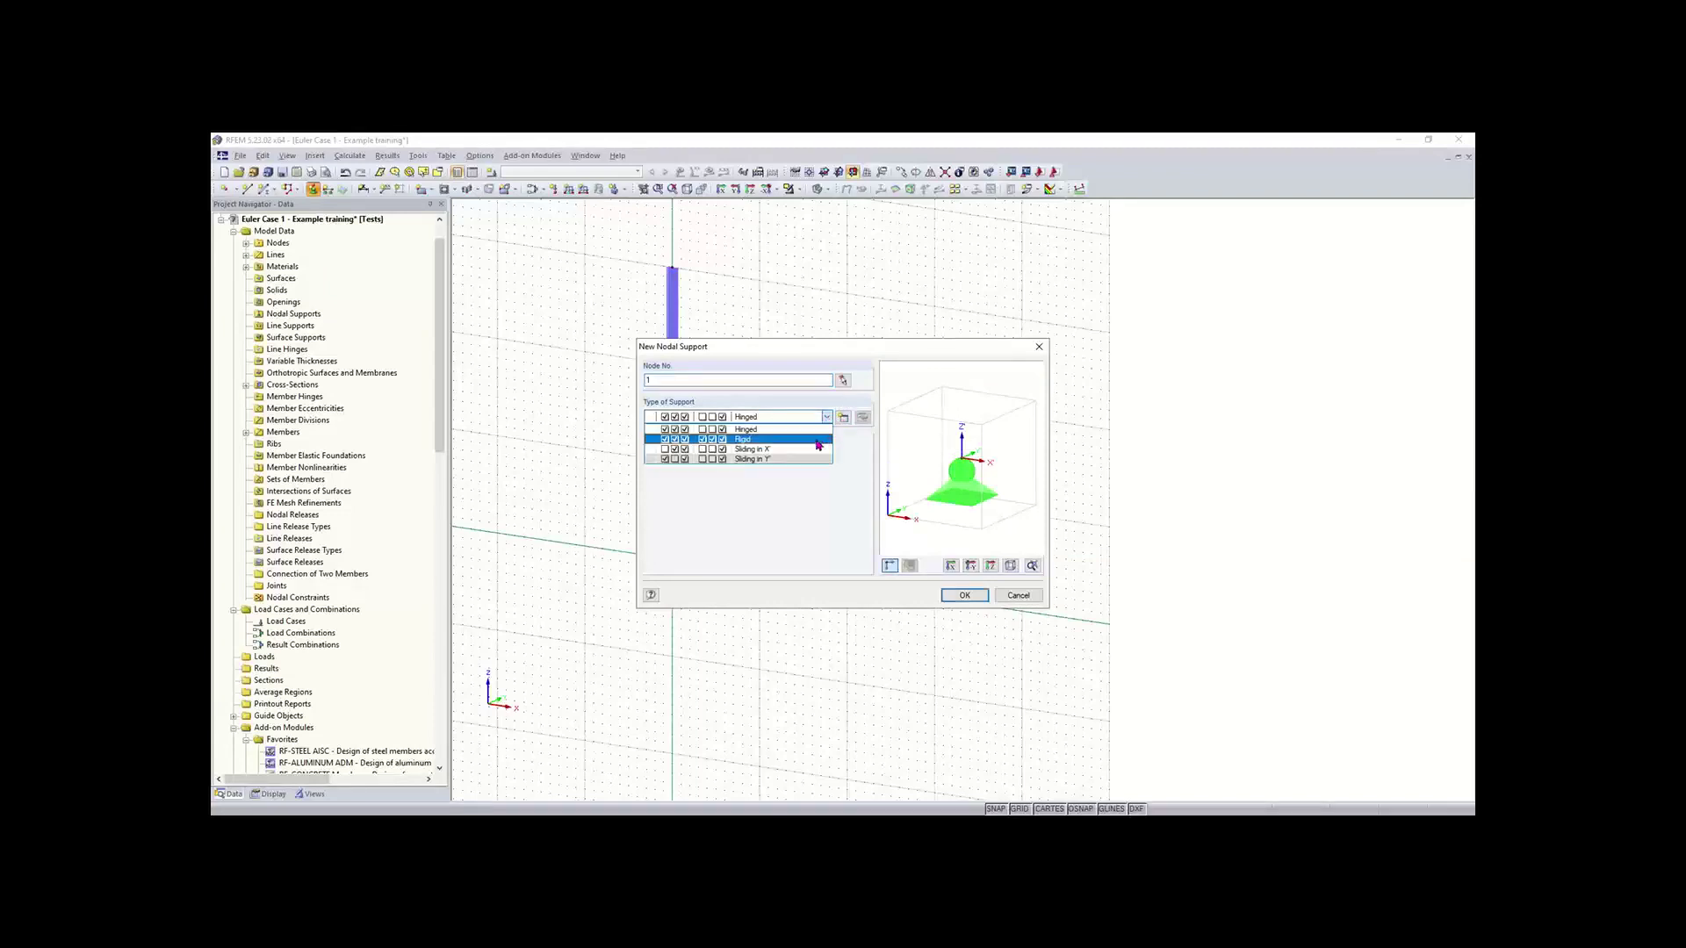
left_click(817, 442)
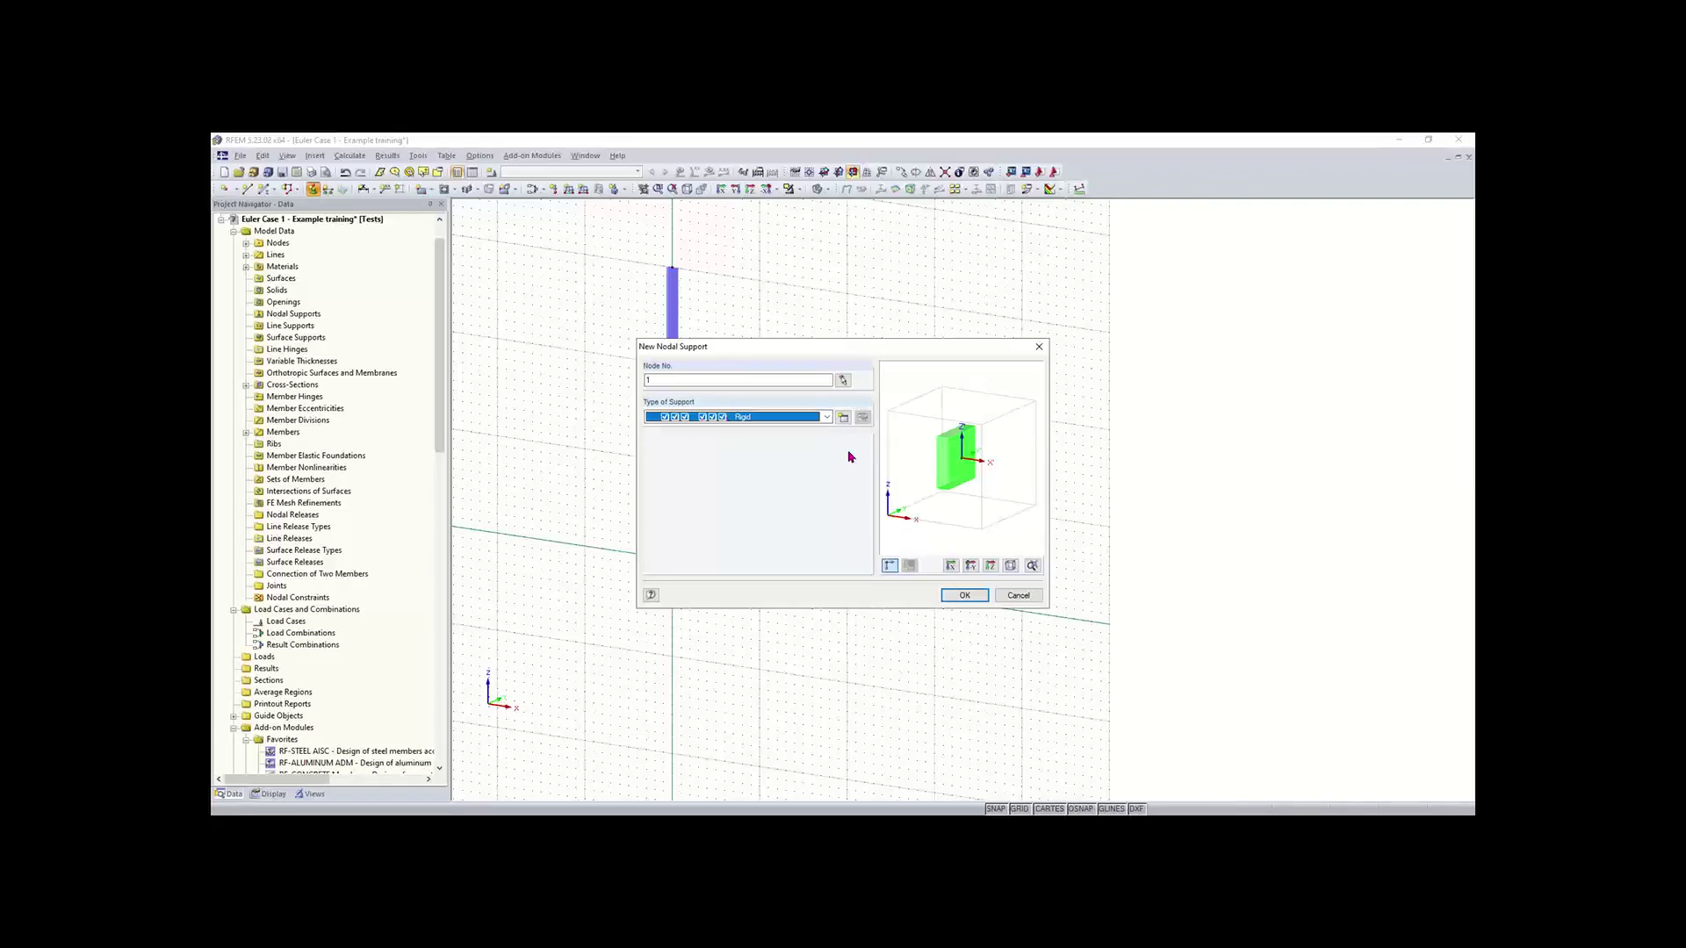
left_click(962, 595)
scroll(683, 571, "up", 5)
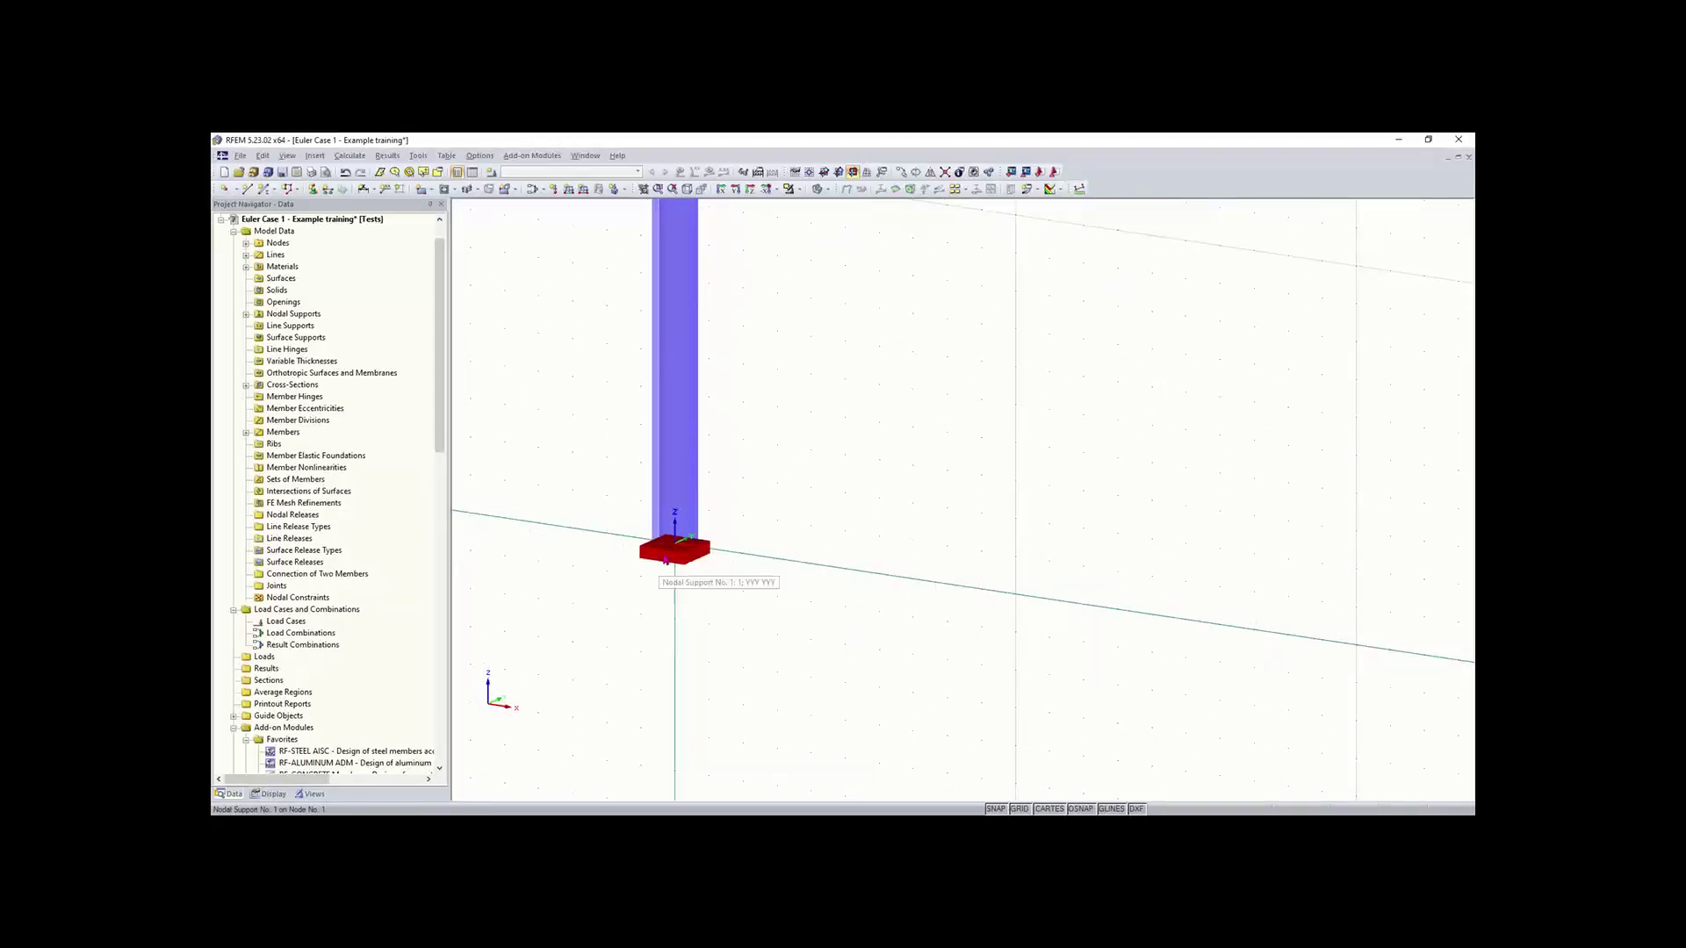
scroll(776, 478, "down", 5)
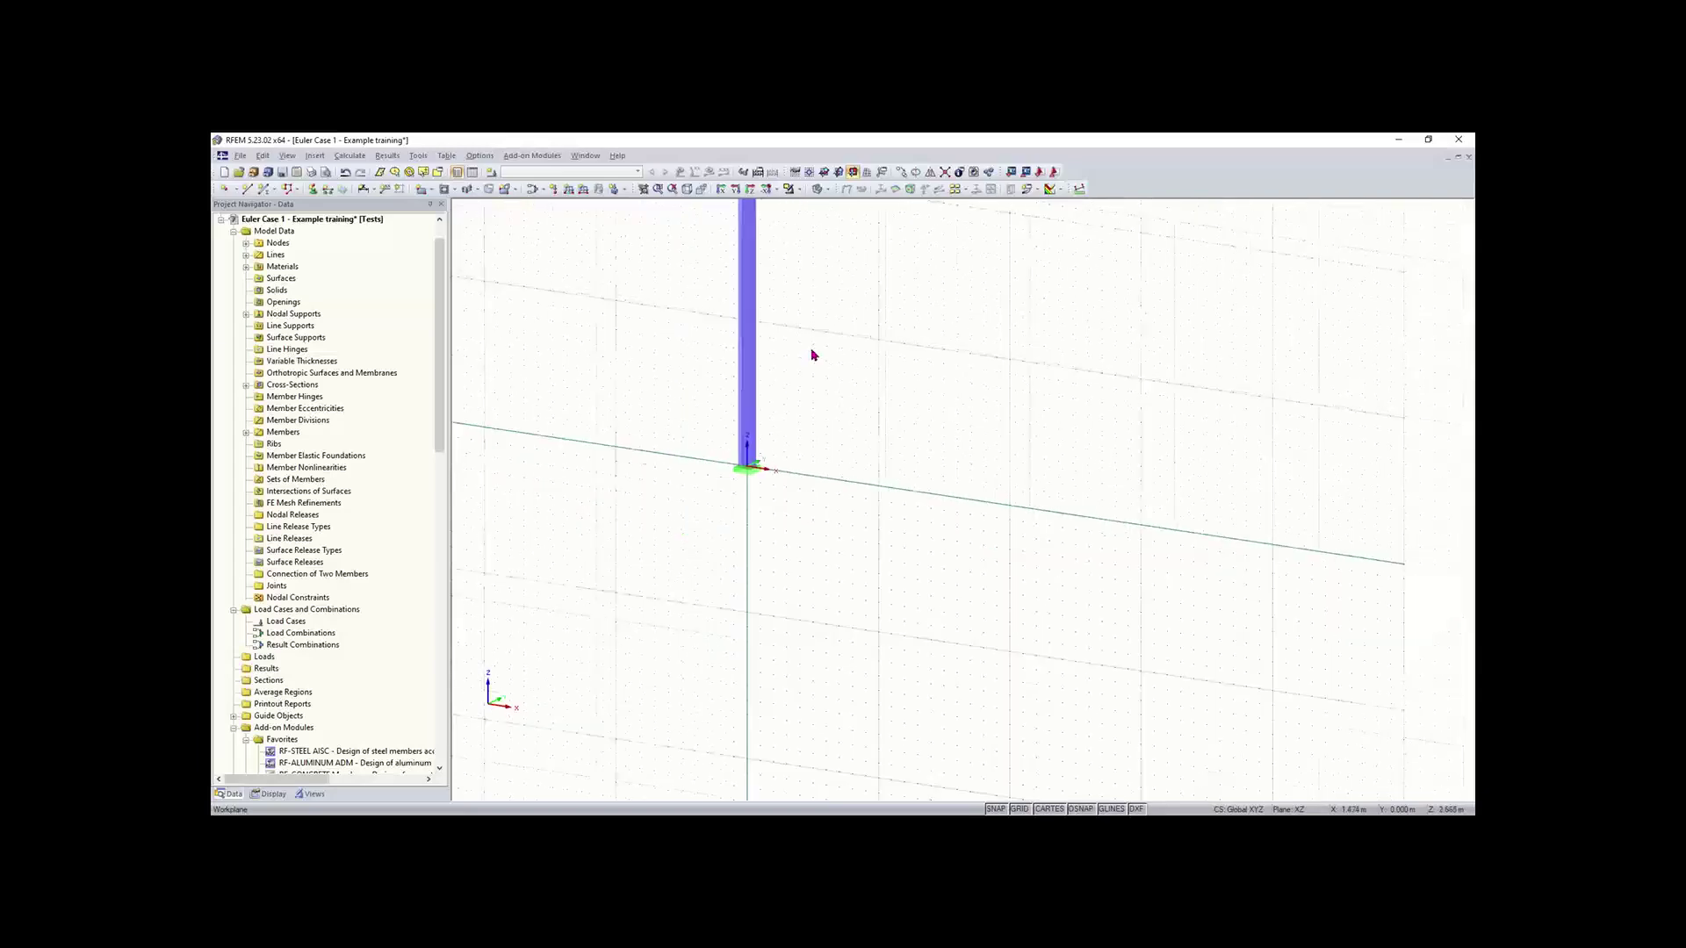
Step: Create load case LC1 described as Test in the Dead action category, with self-weight deactivated
middle_click_drag(810, 365, 771, 584)
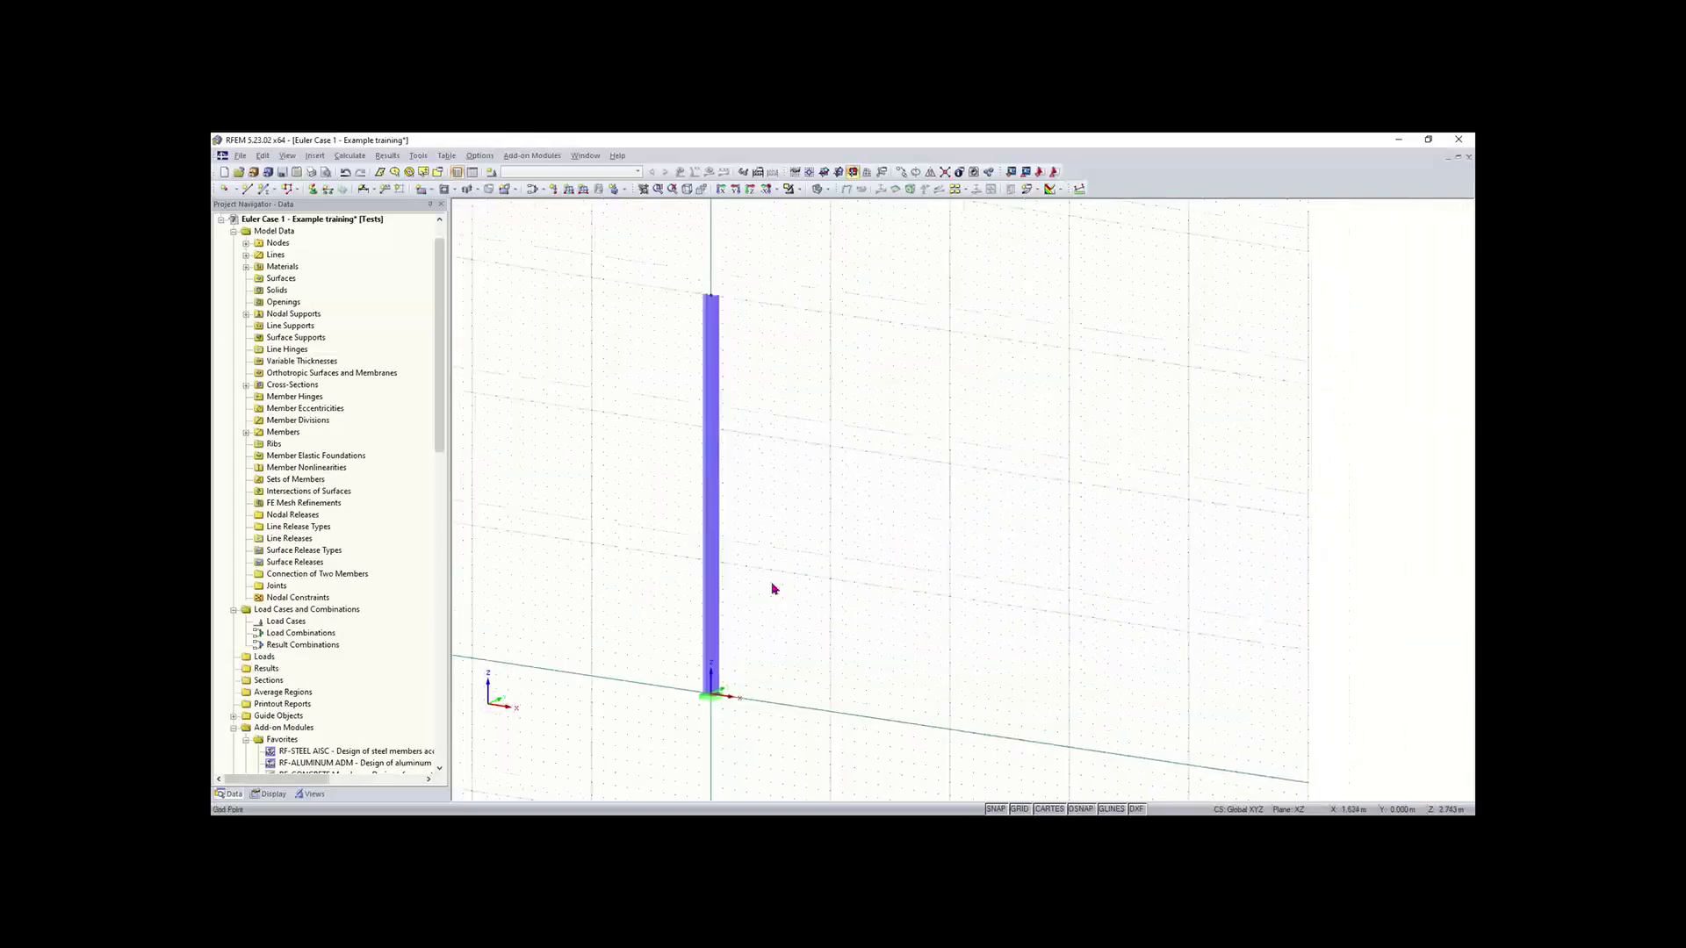
scroll(805, 530, "down", 1)
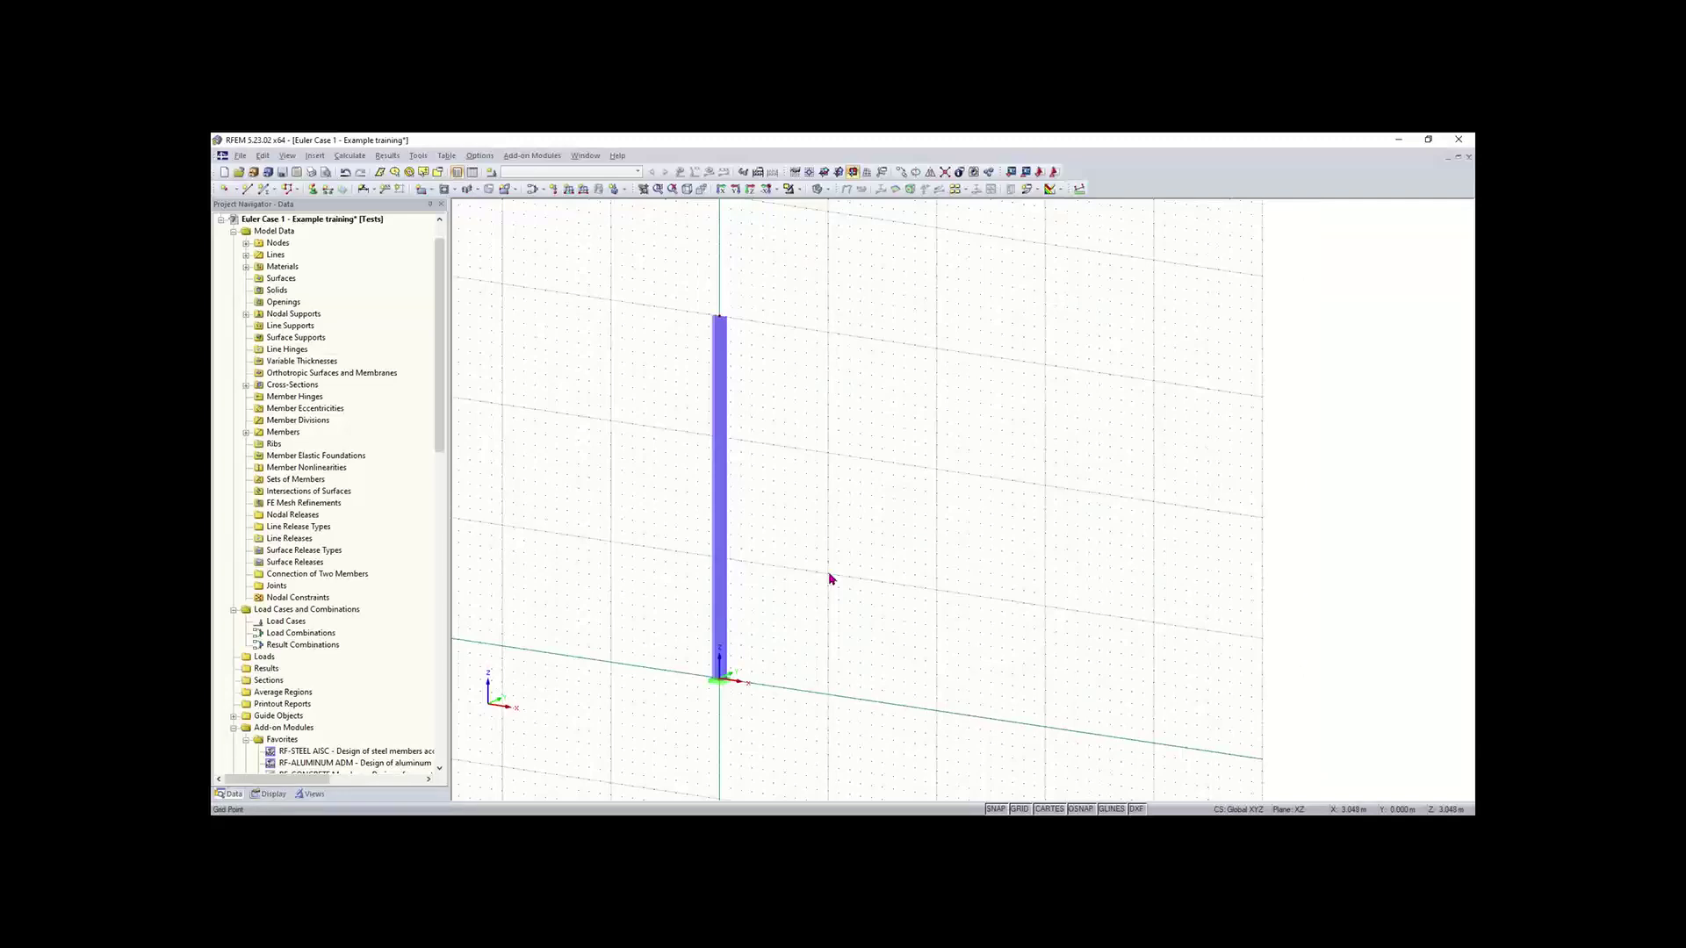
left_click(492, 174)
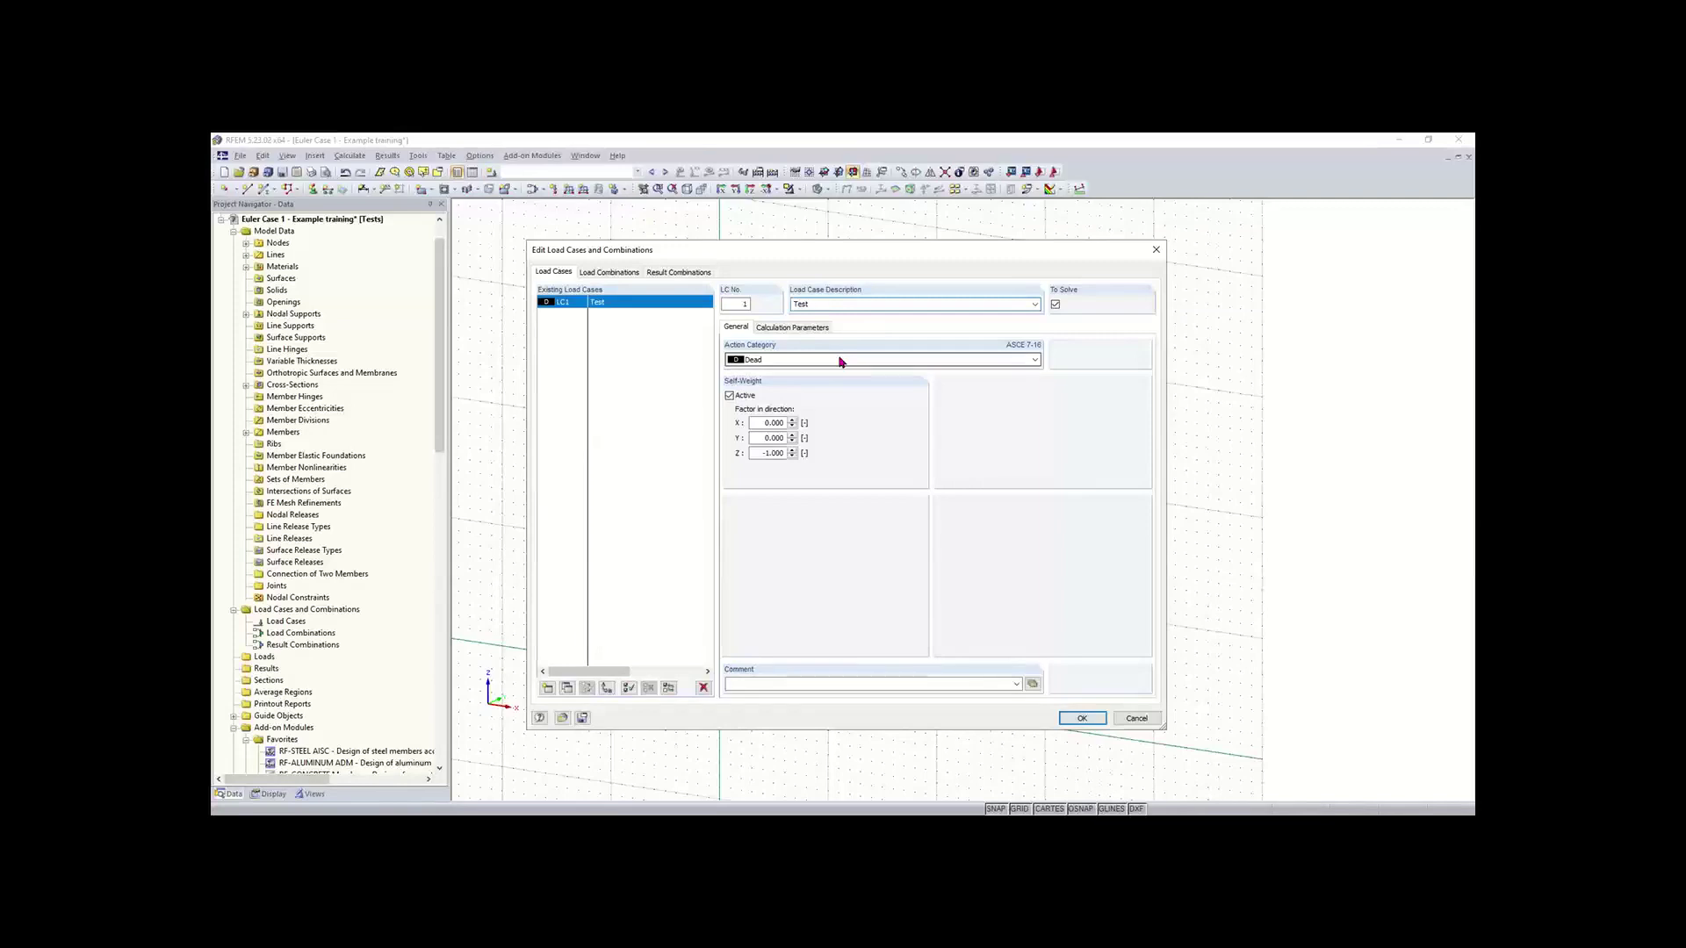
left_click(729, 396)
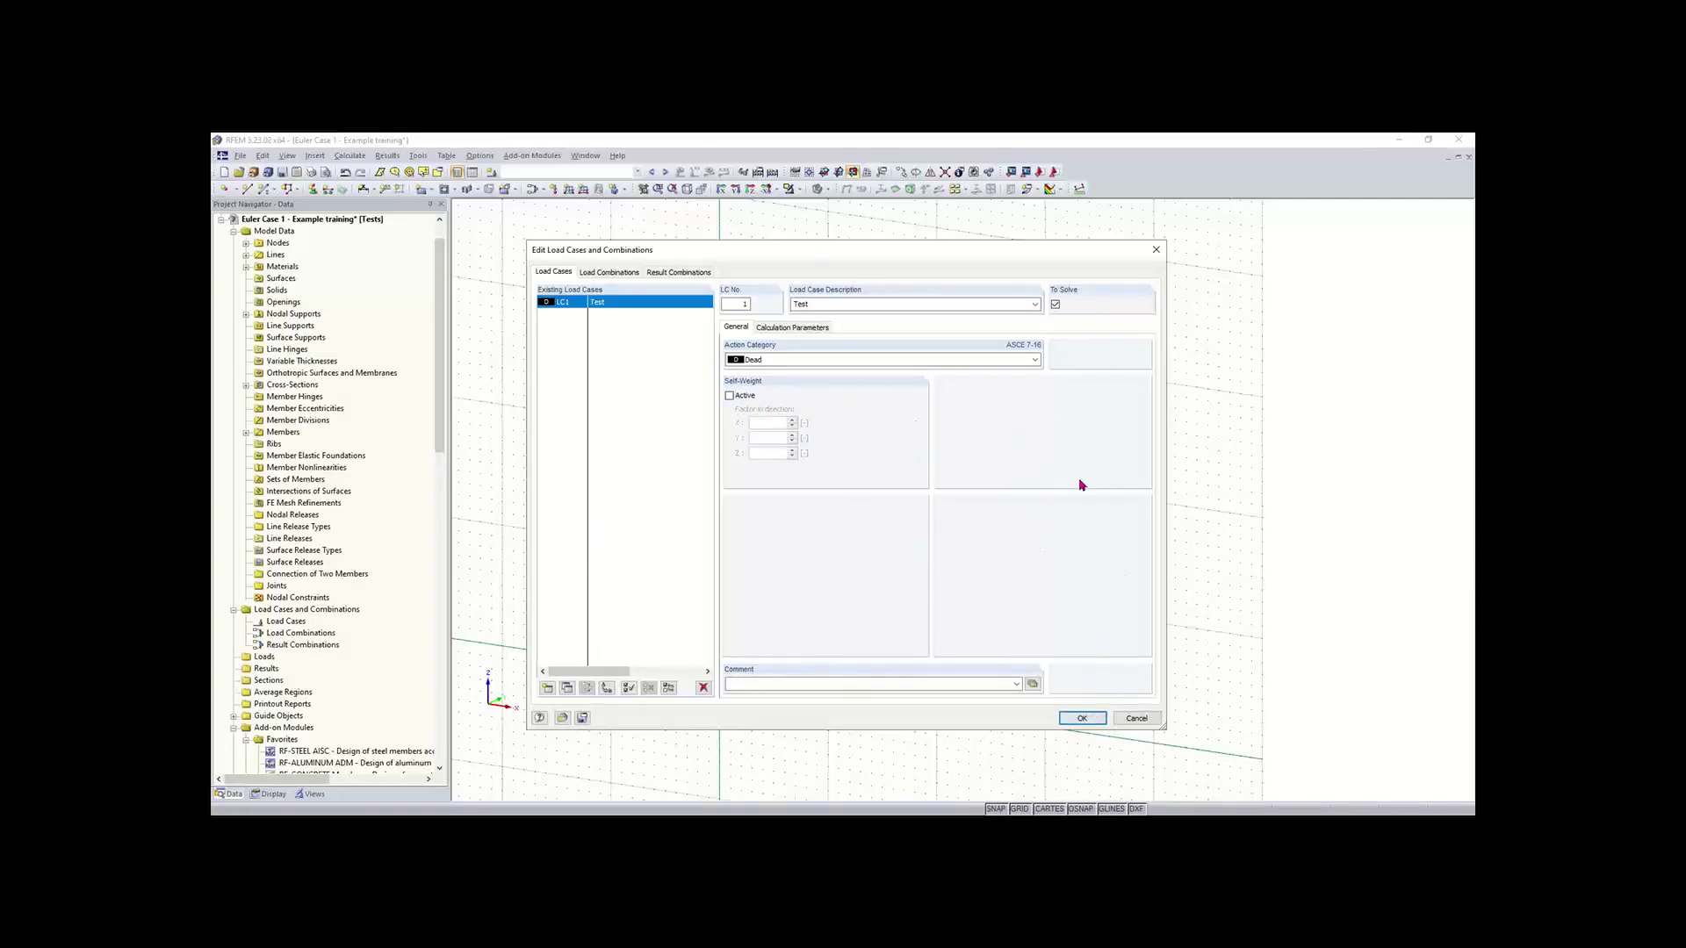
left_click(1084, 719)
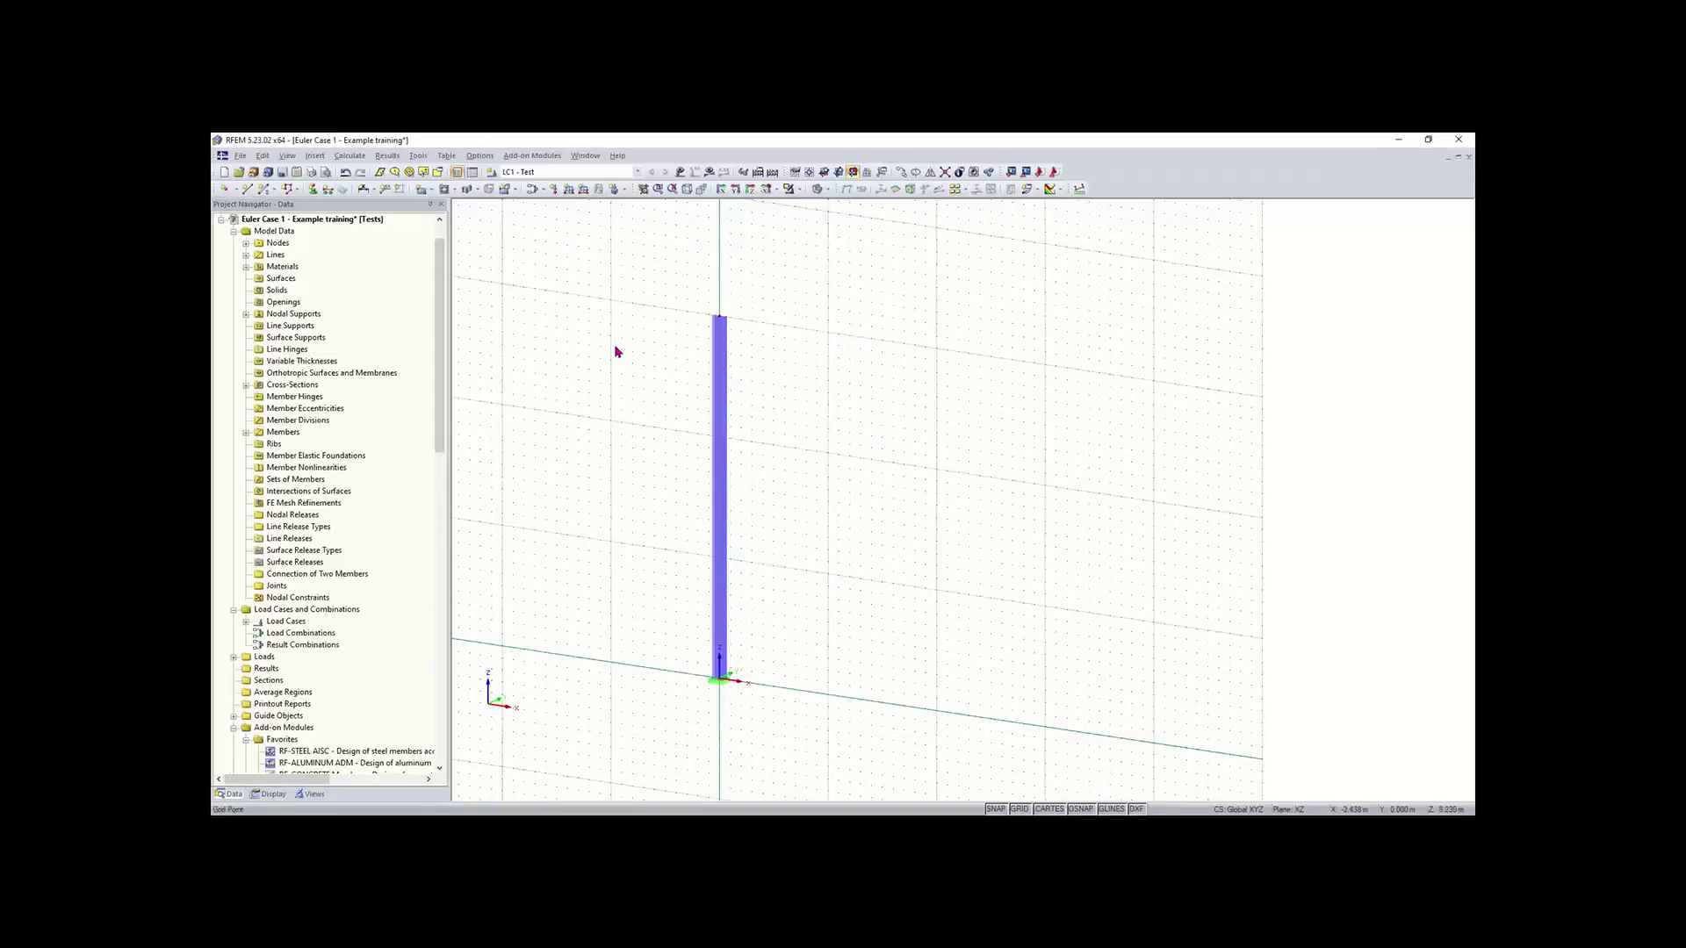
Step: Start a new nodal load and load the Imperial units profile so forces are entered in kip
middle_click_drag(734, 297, 772, 331)
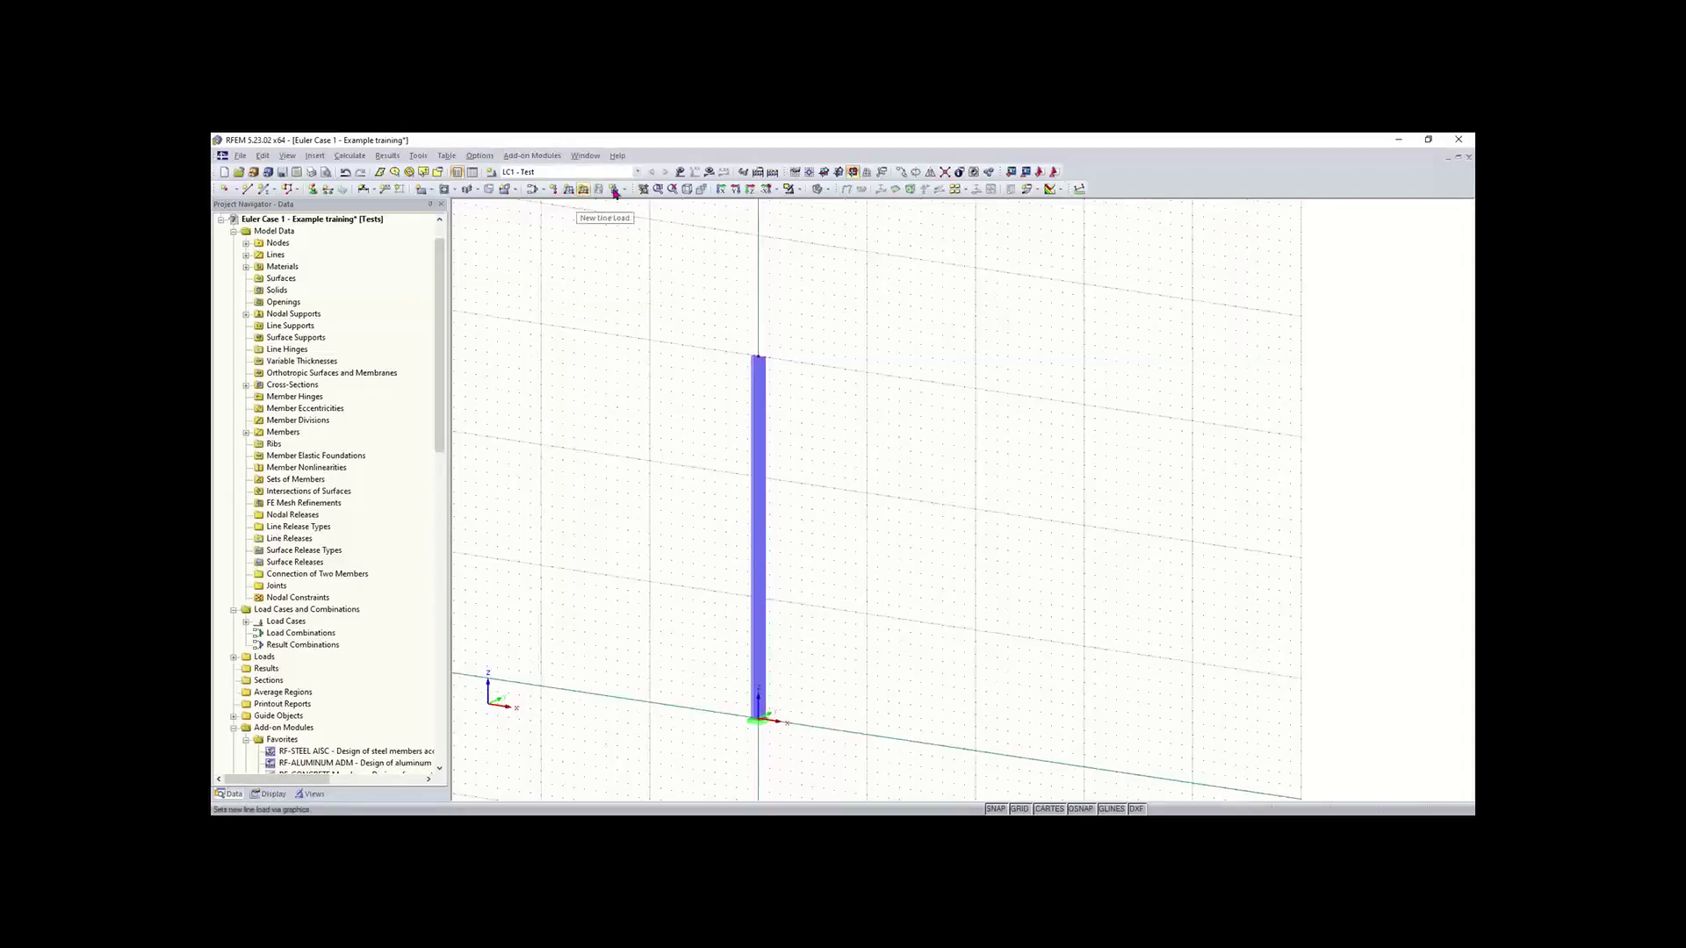
left_click(554, 190)
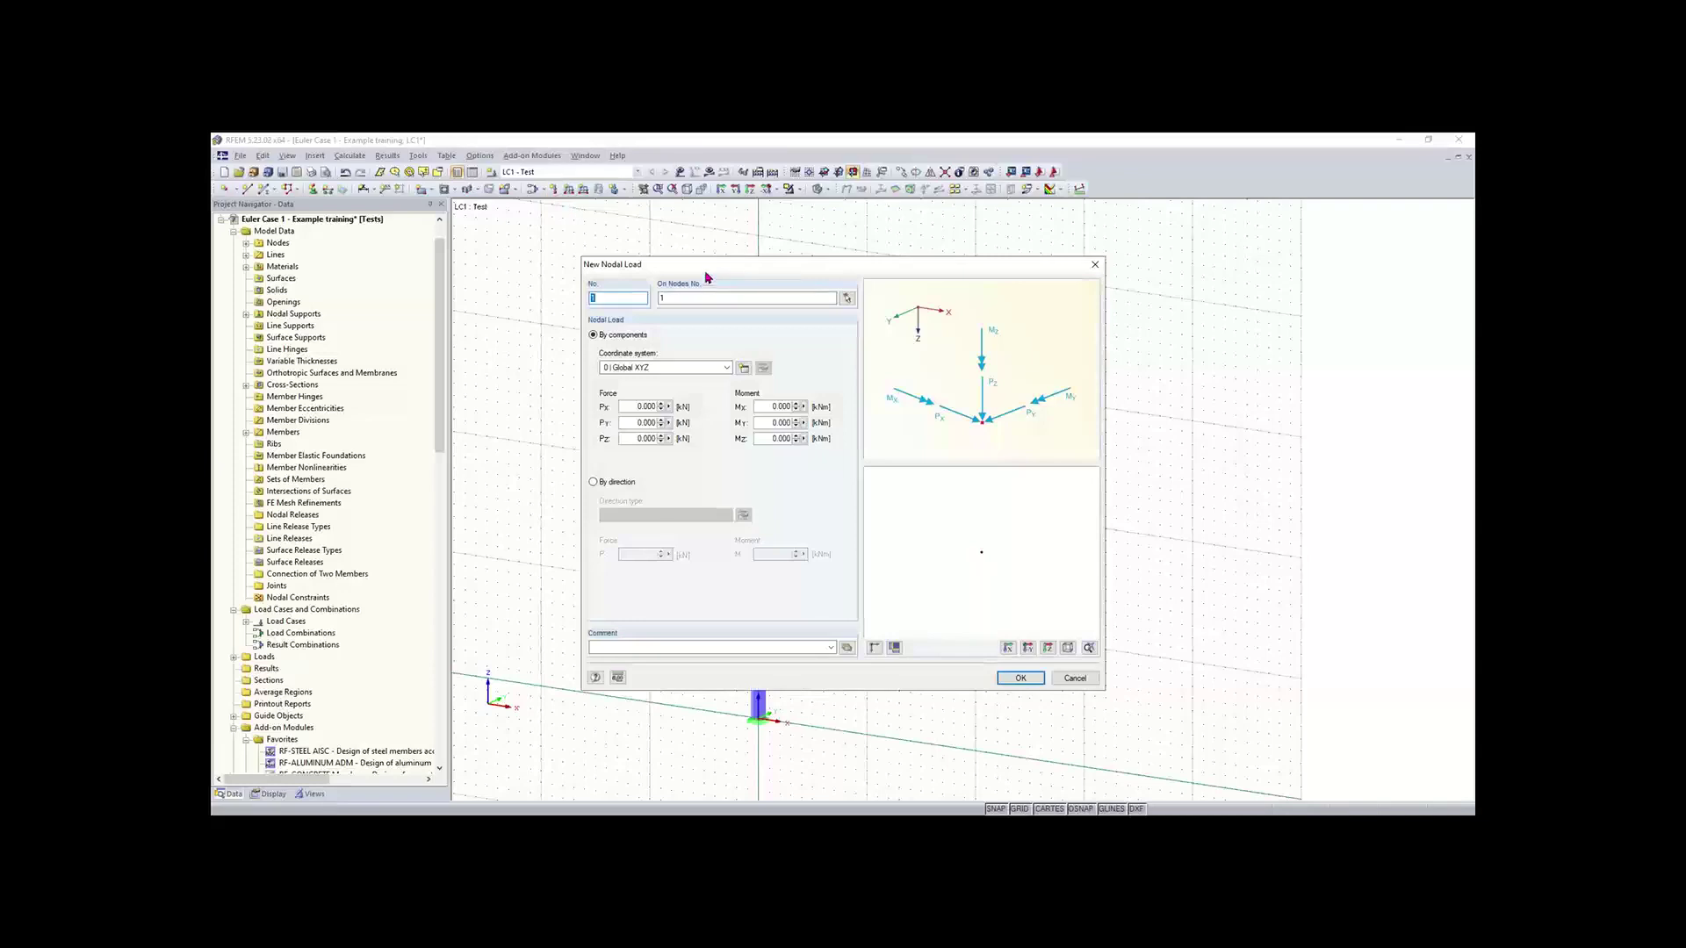
left_click_drag(745, 275, 741, 267)
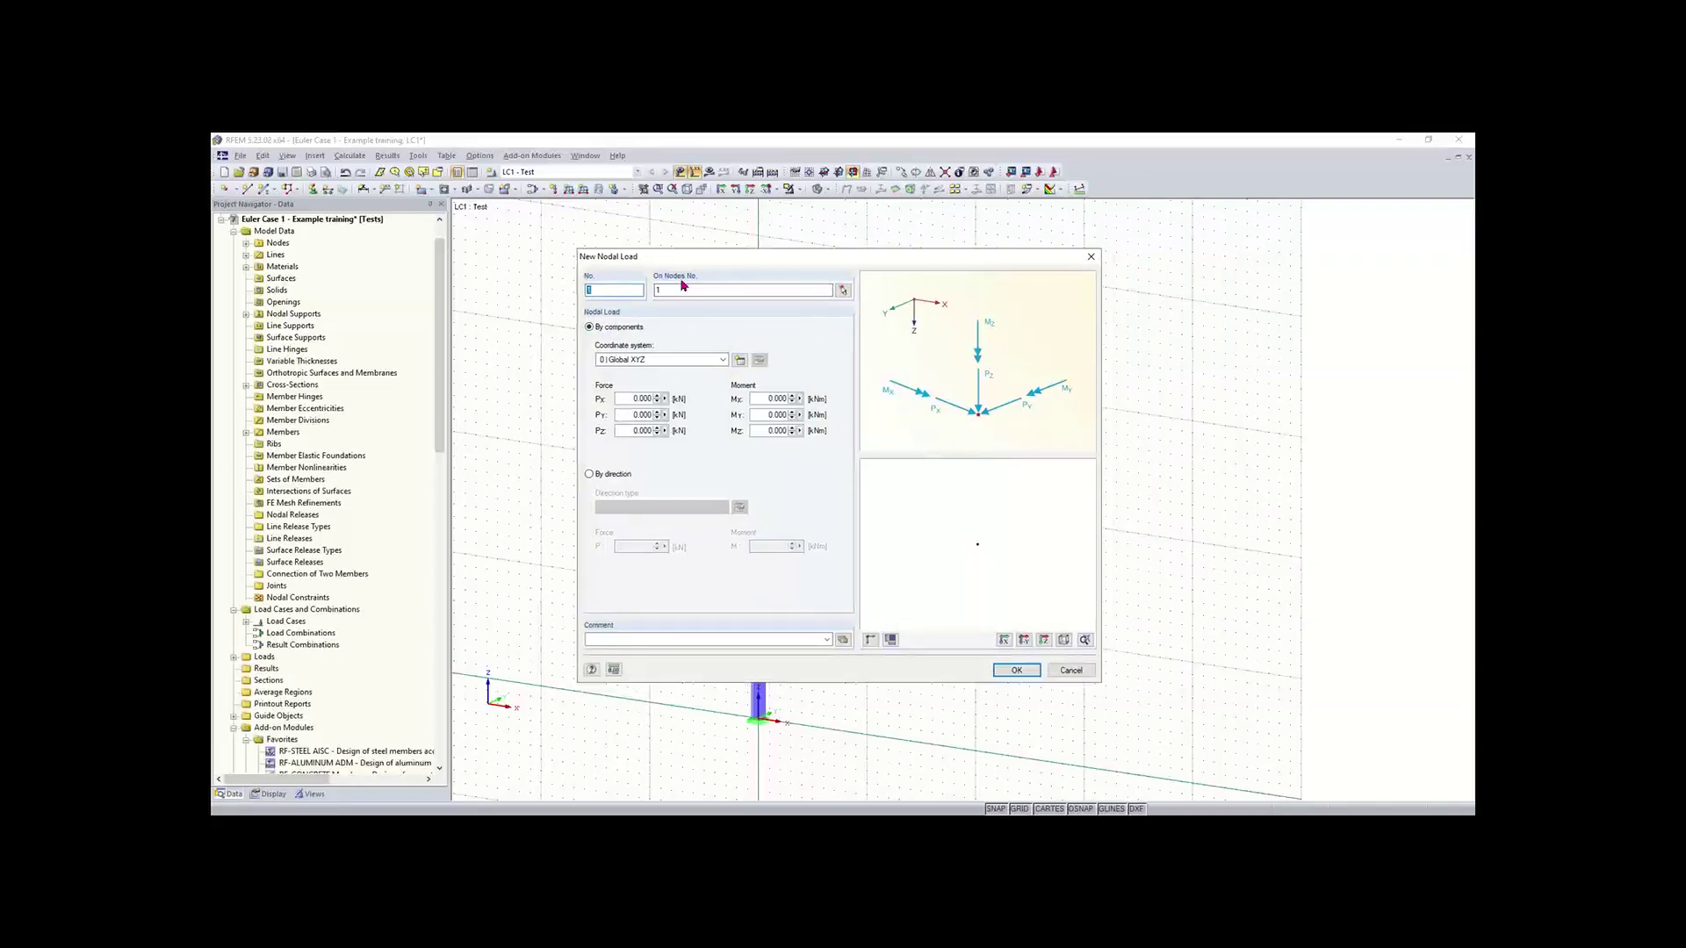
left_click(672, 290)
left_click(615, 670)
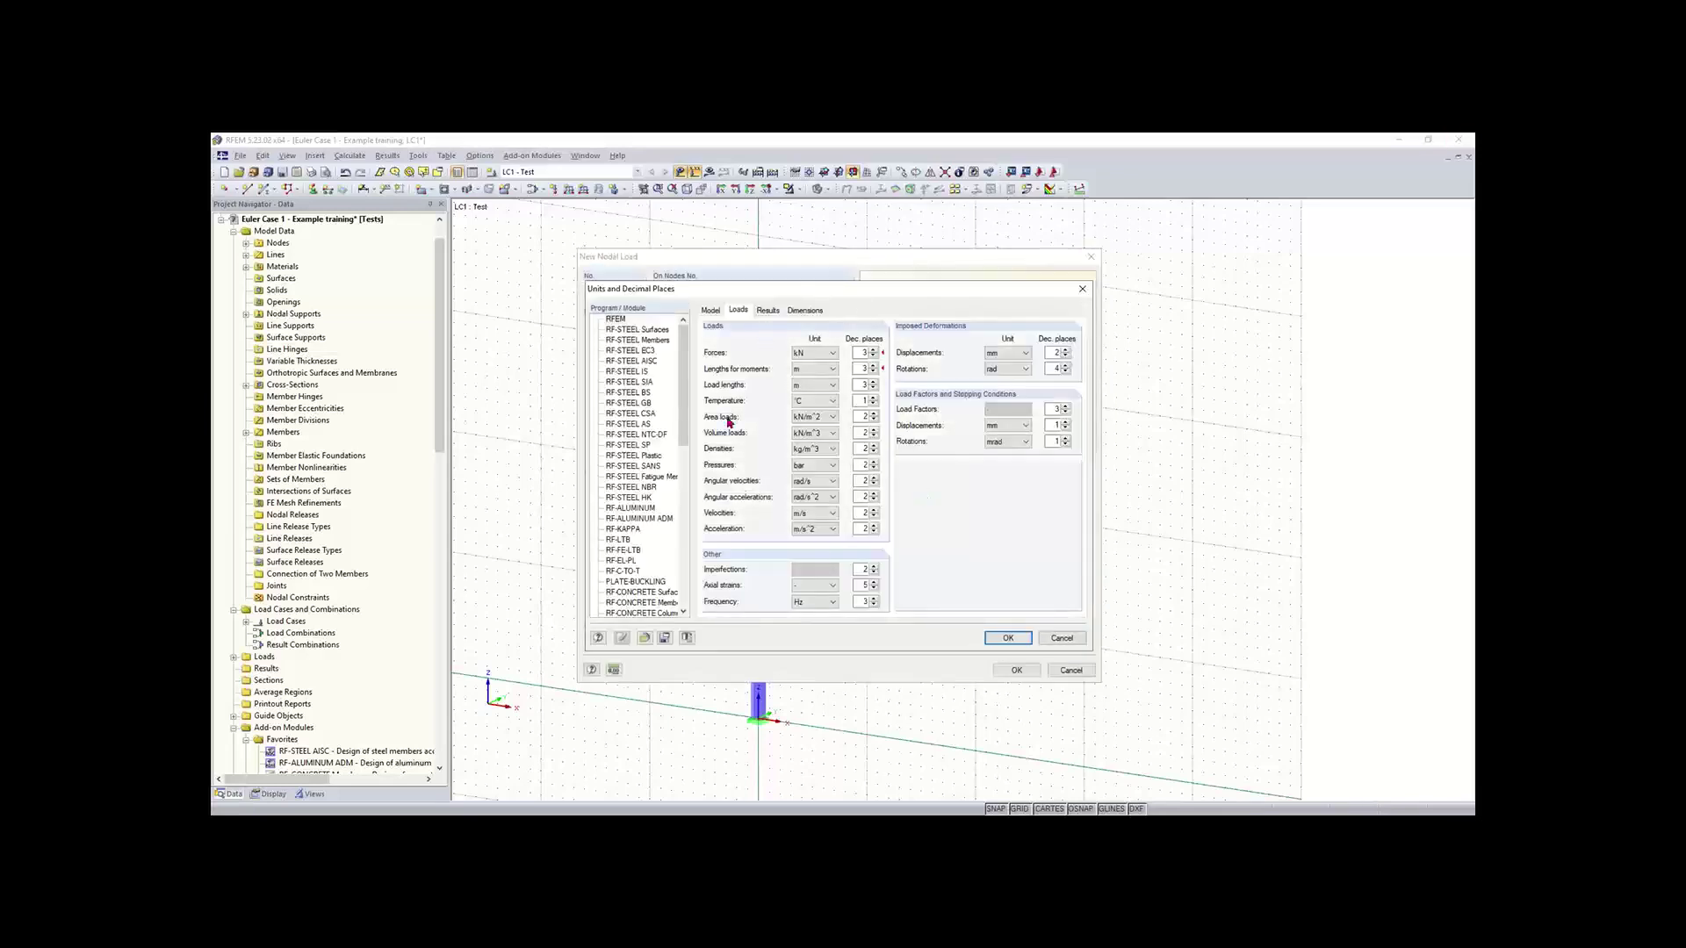
left_click(646, 638)
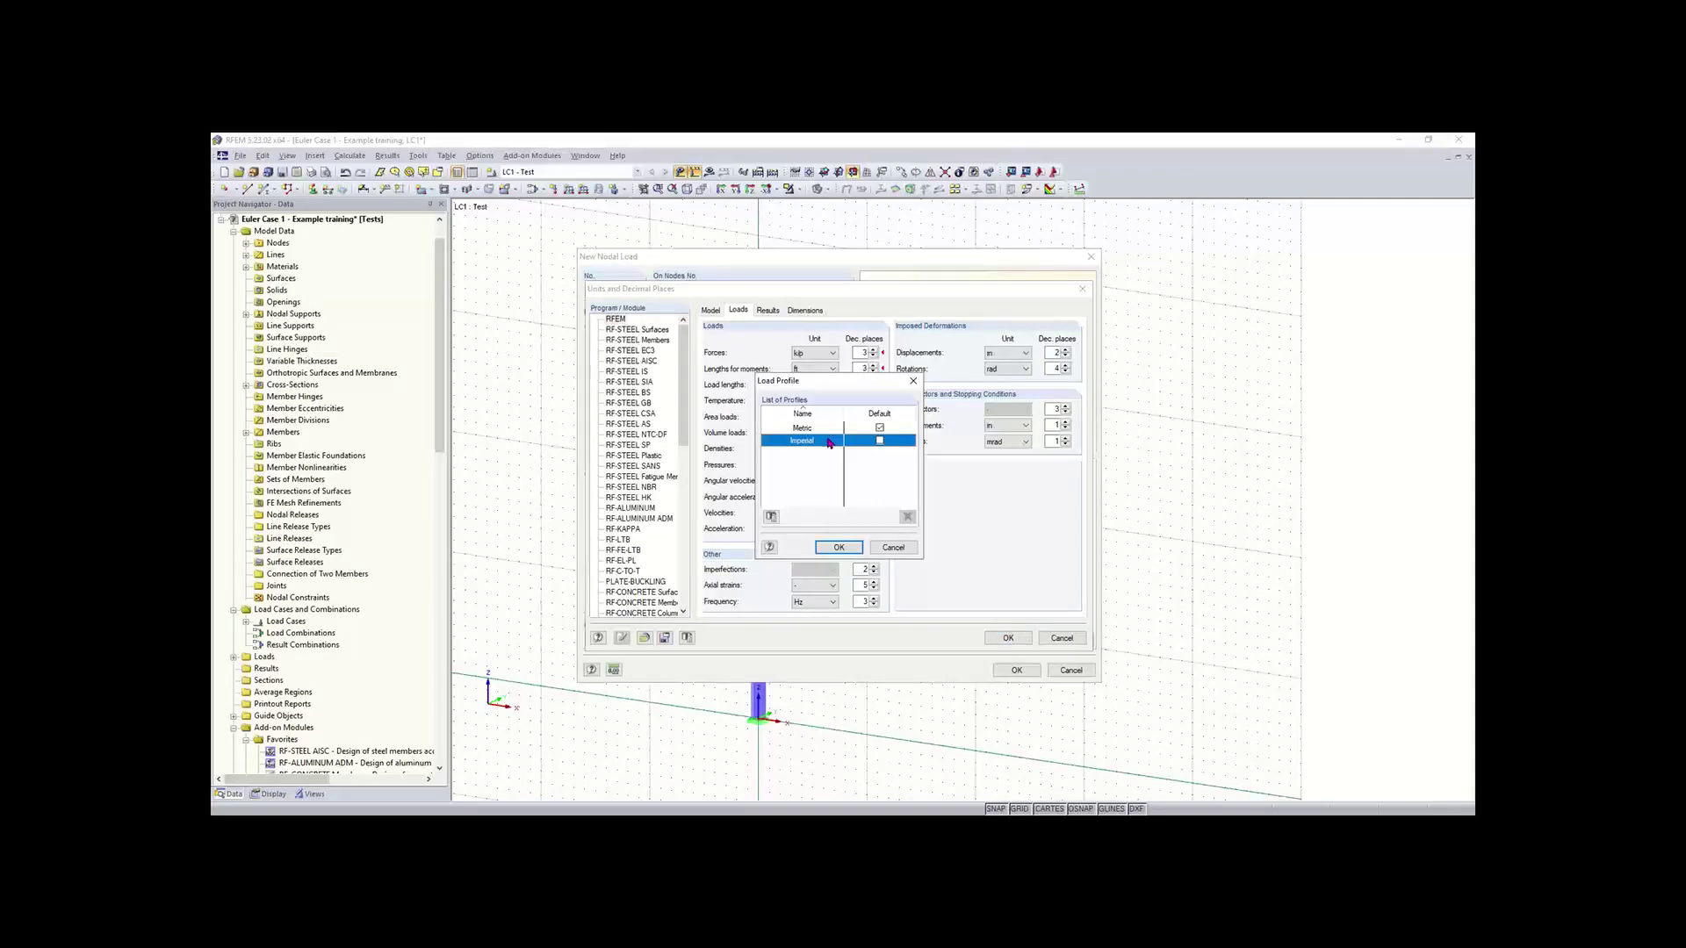
left_click(1007, 638)
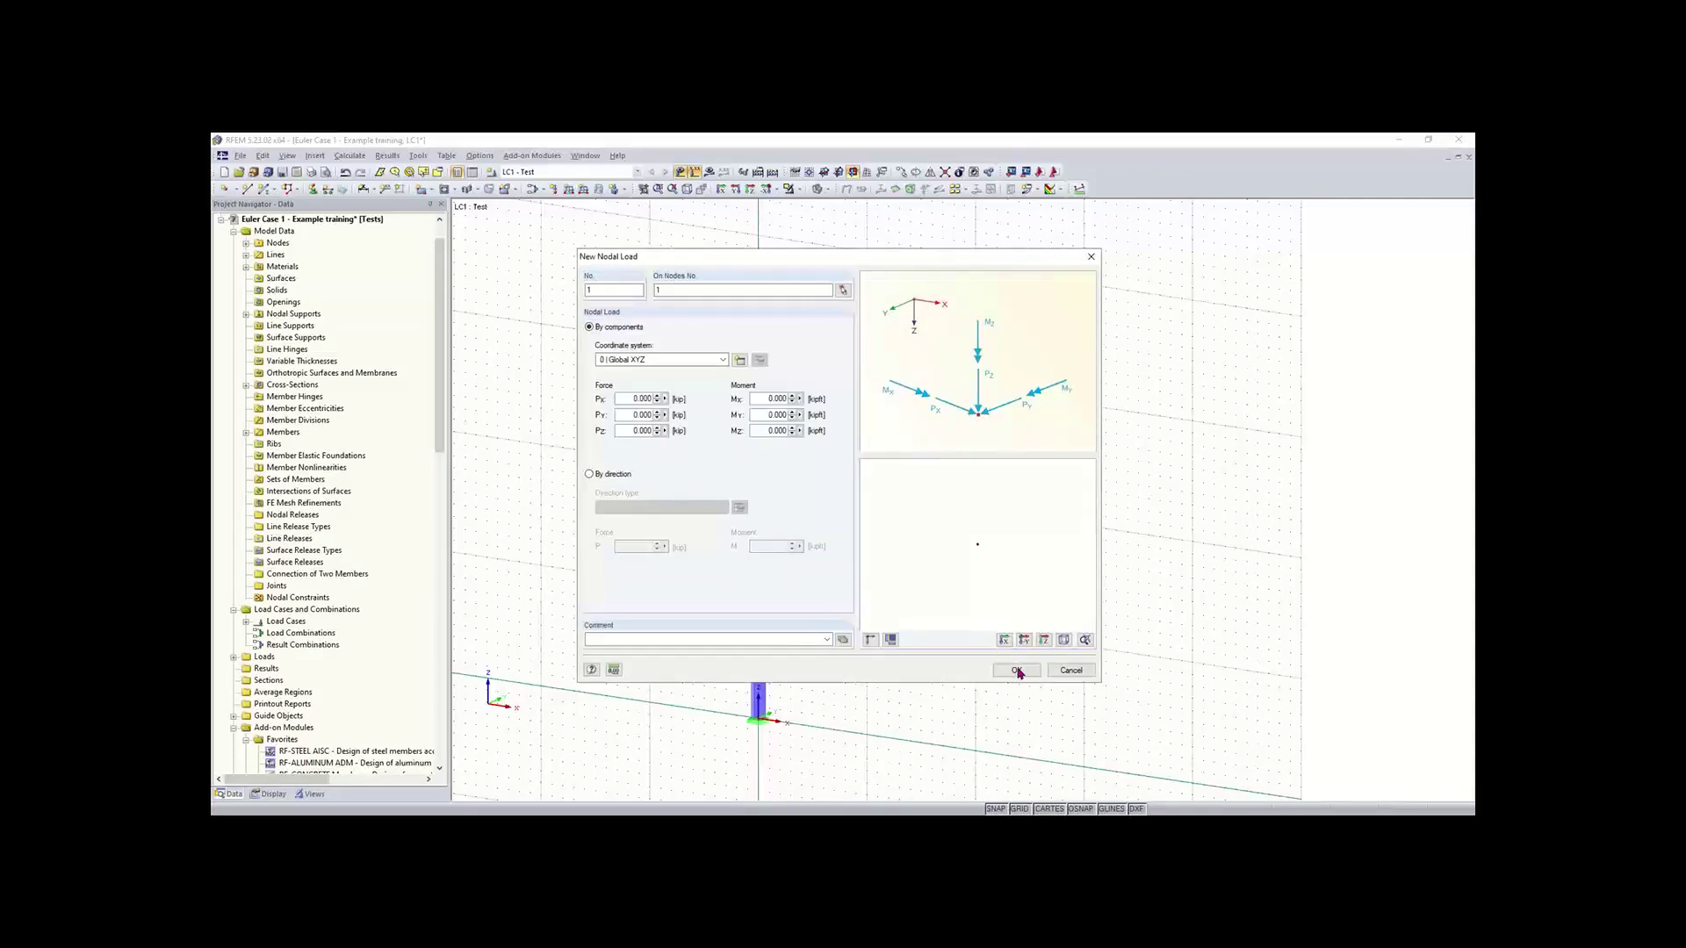
Step: Set the nodal load components to PX = 2 kip and PZ = -5 kip and place the load on the column's base node
left_click(1017, 671)
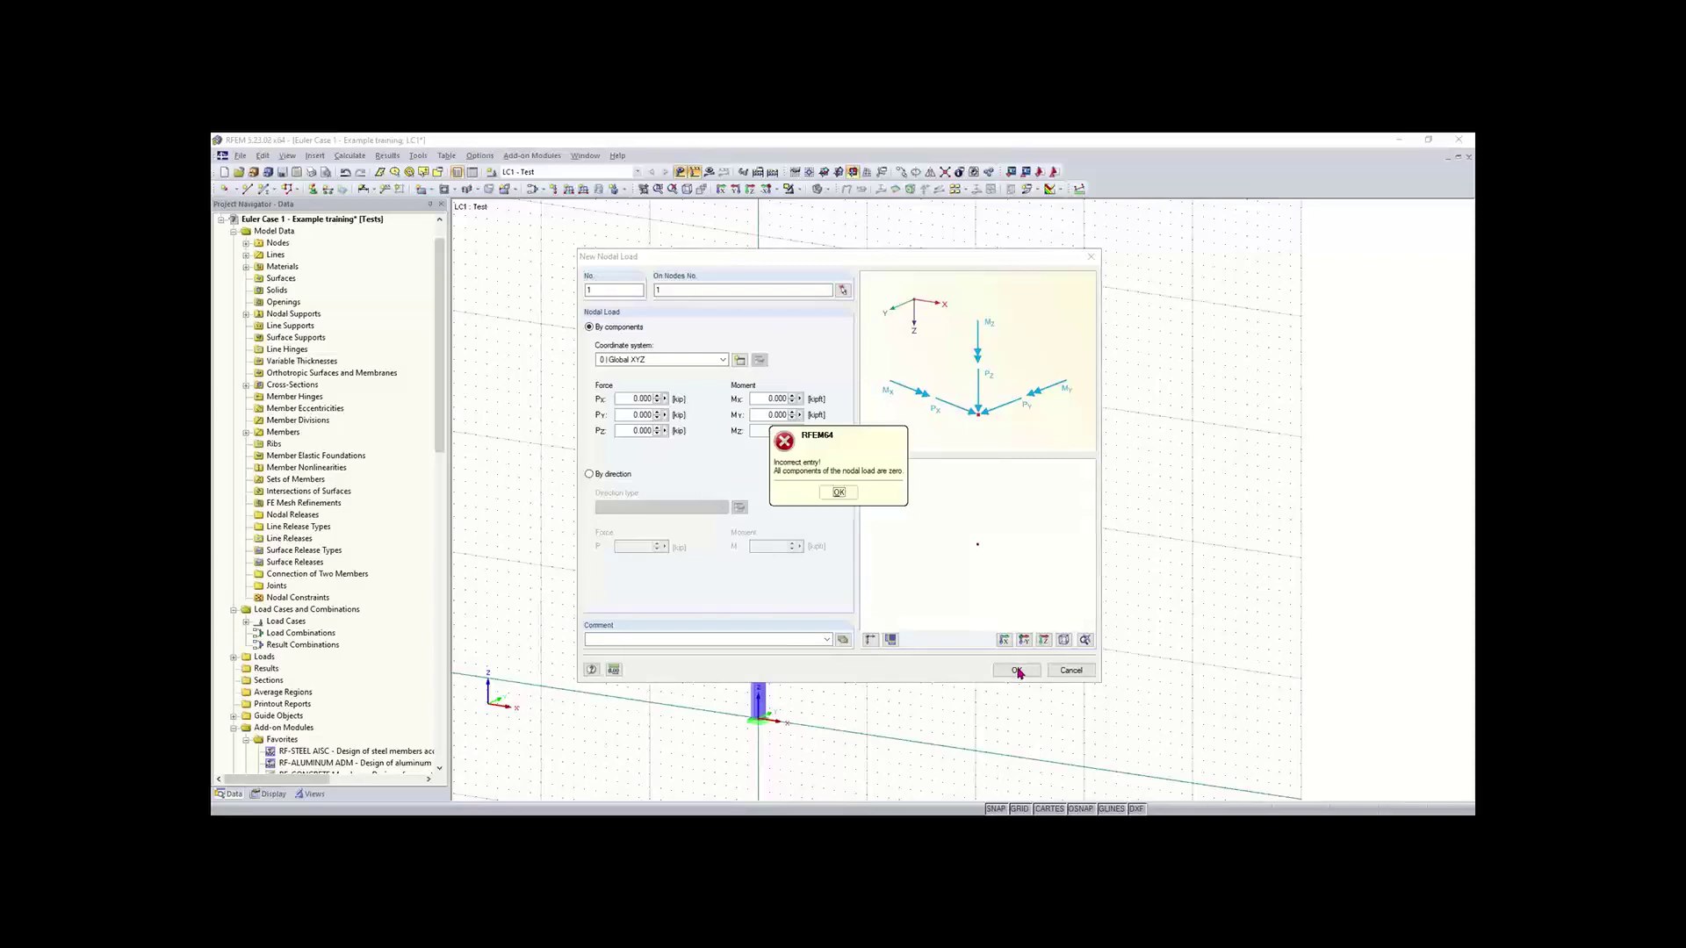
left_click(835, 491)
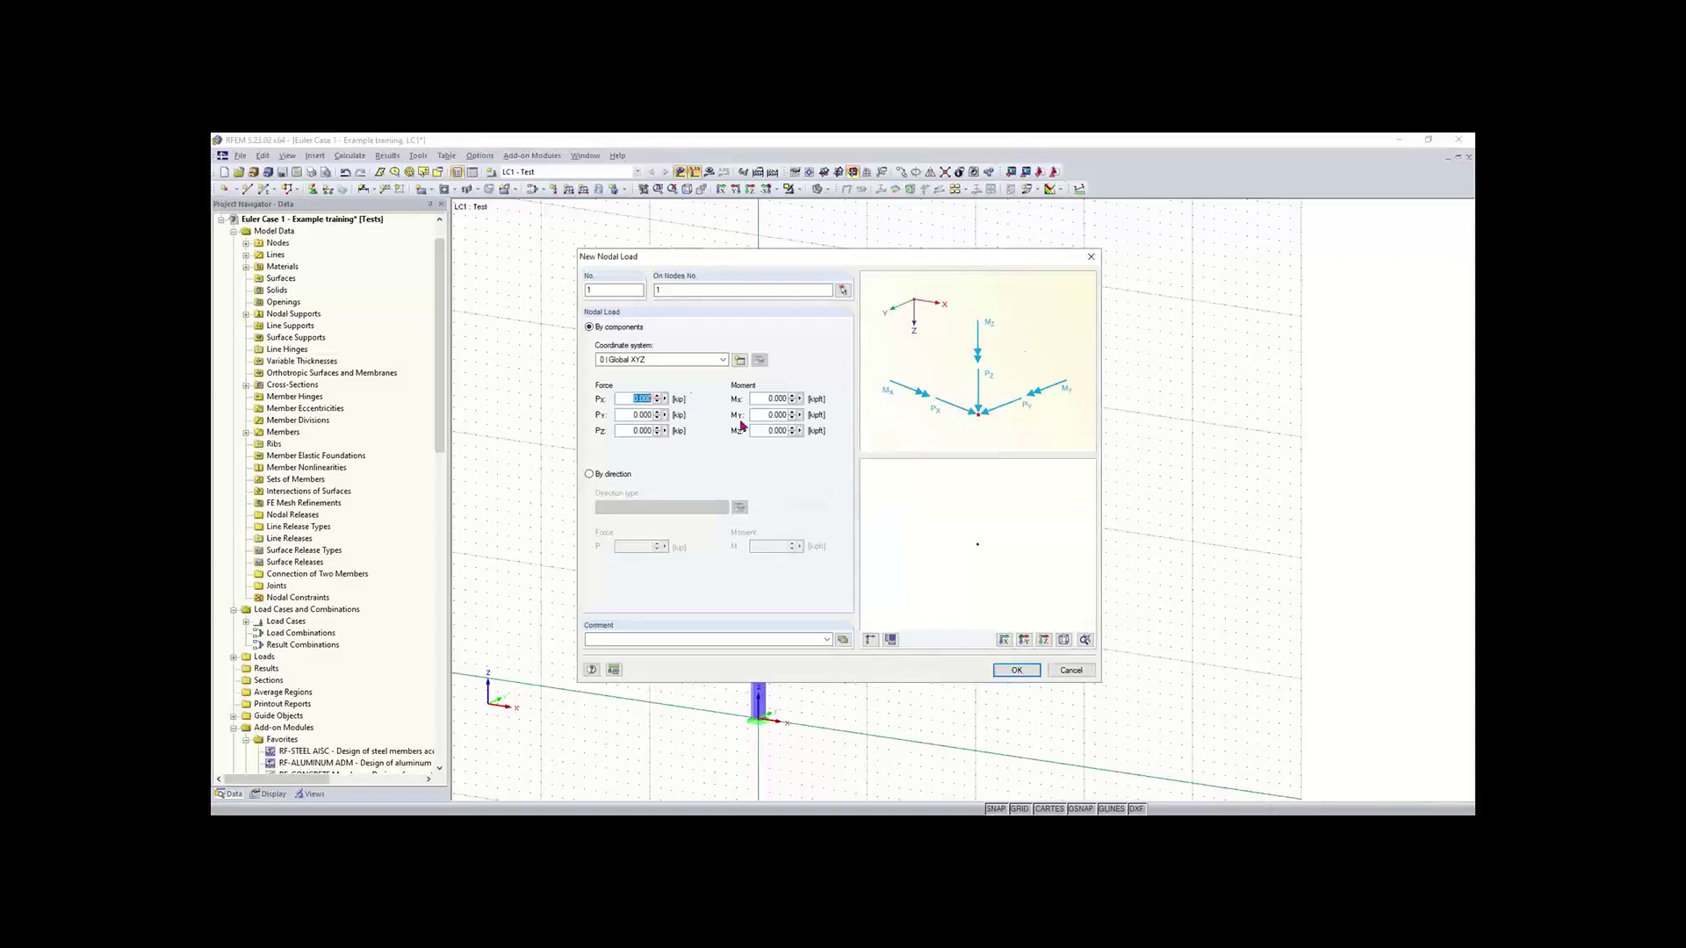
double_click(626, 432)
key("BackSpace")
left_click(649, 398)
type("2")
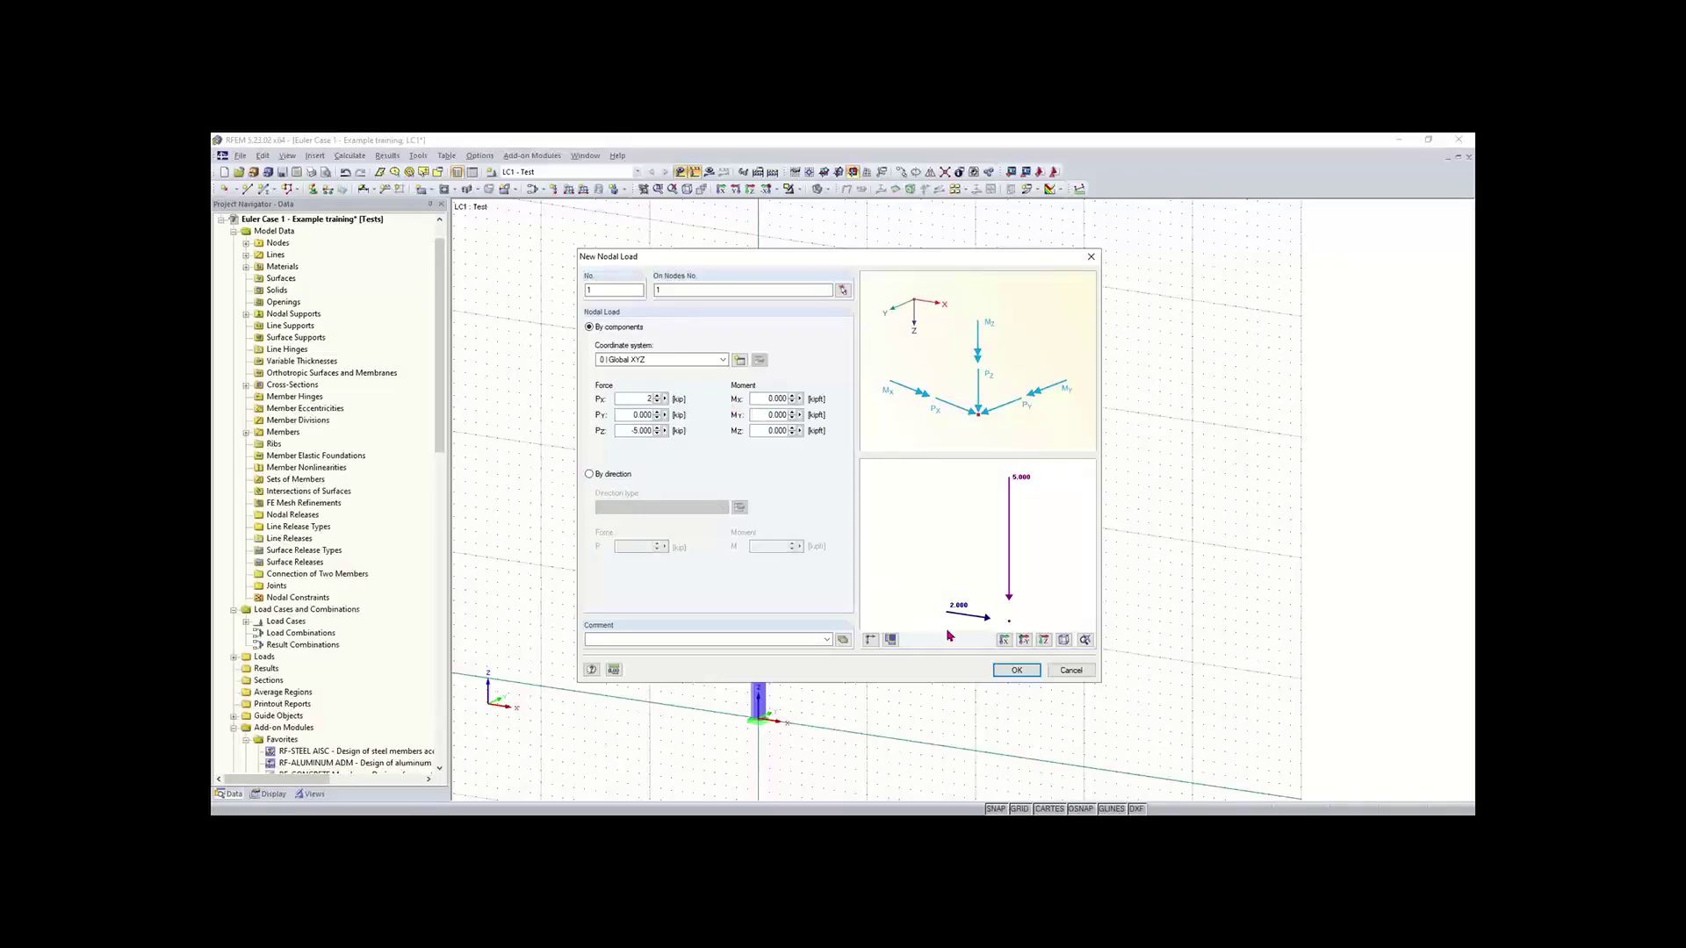
left_click(1015, 672)
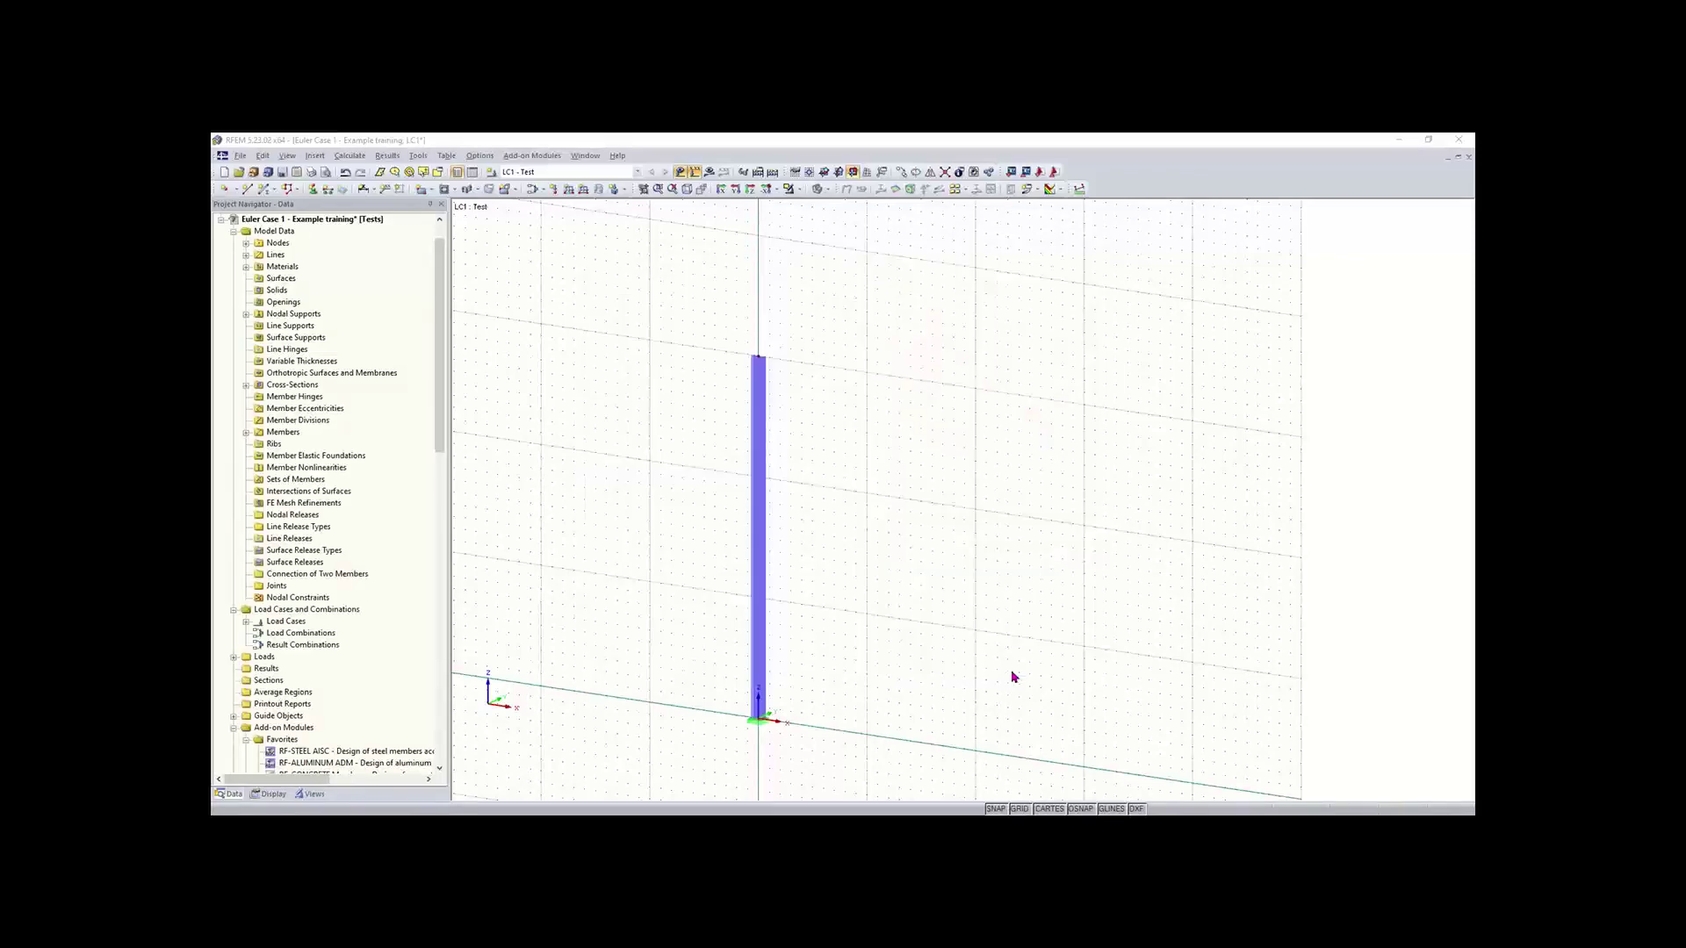
Step: Move the nodal load from the base node to the column's top node
scroll(764, 740, "up", 2)
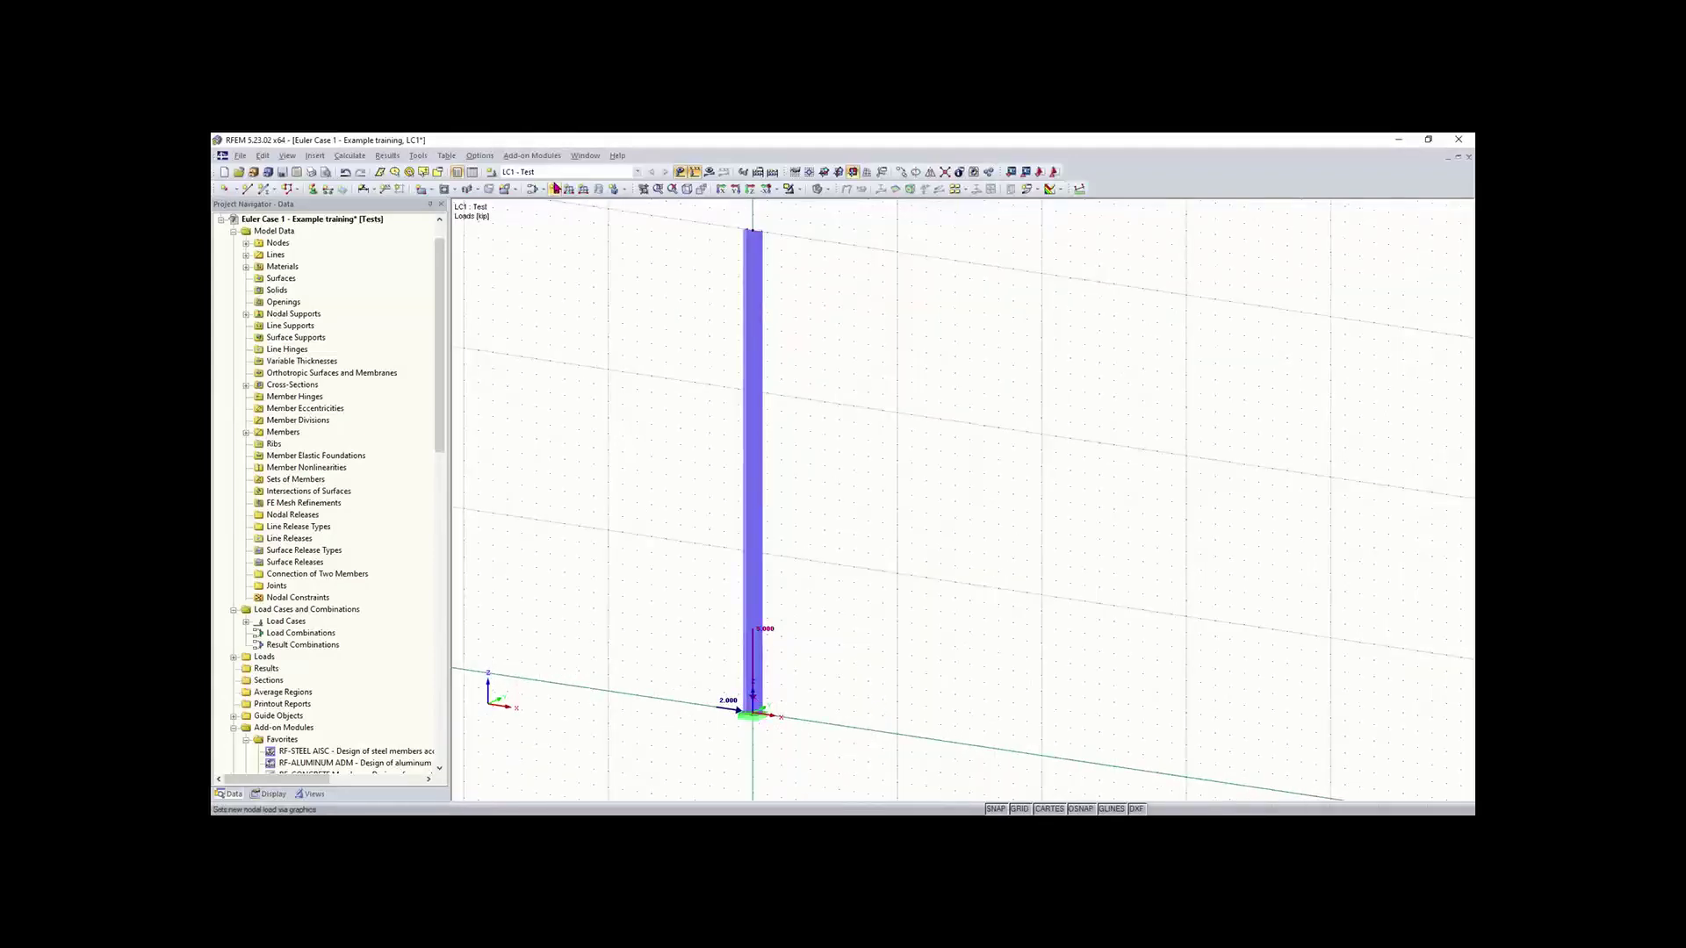
double_click(670, 553)
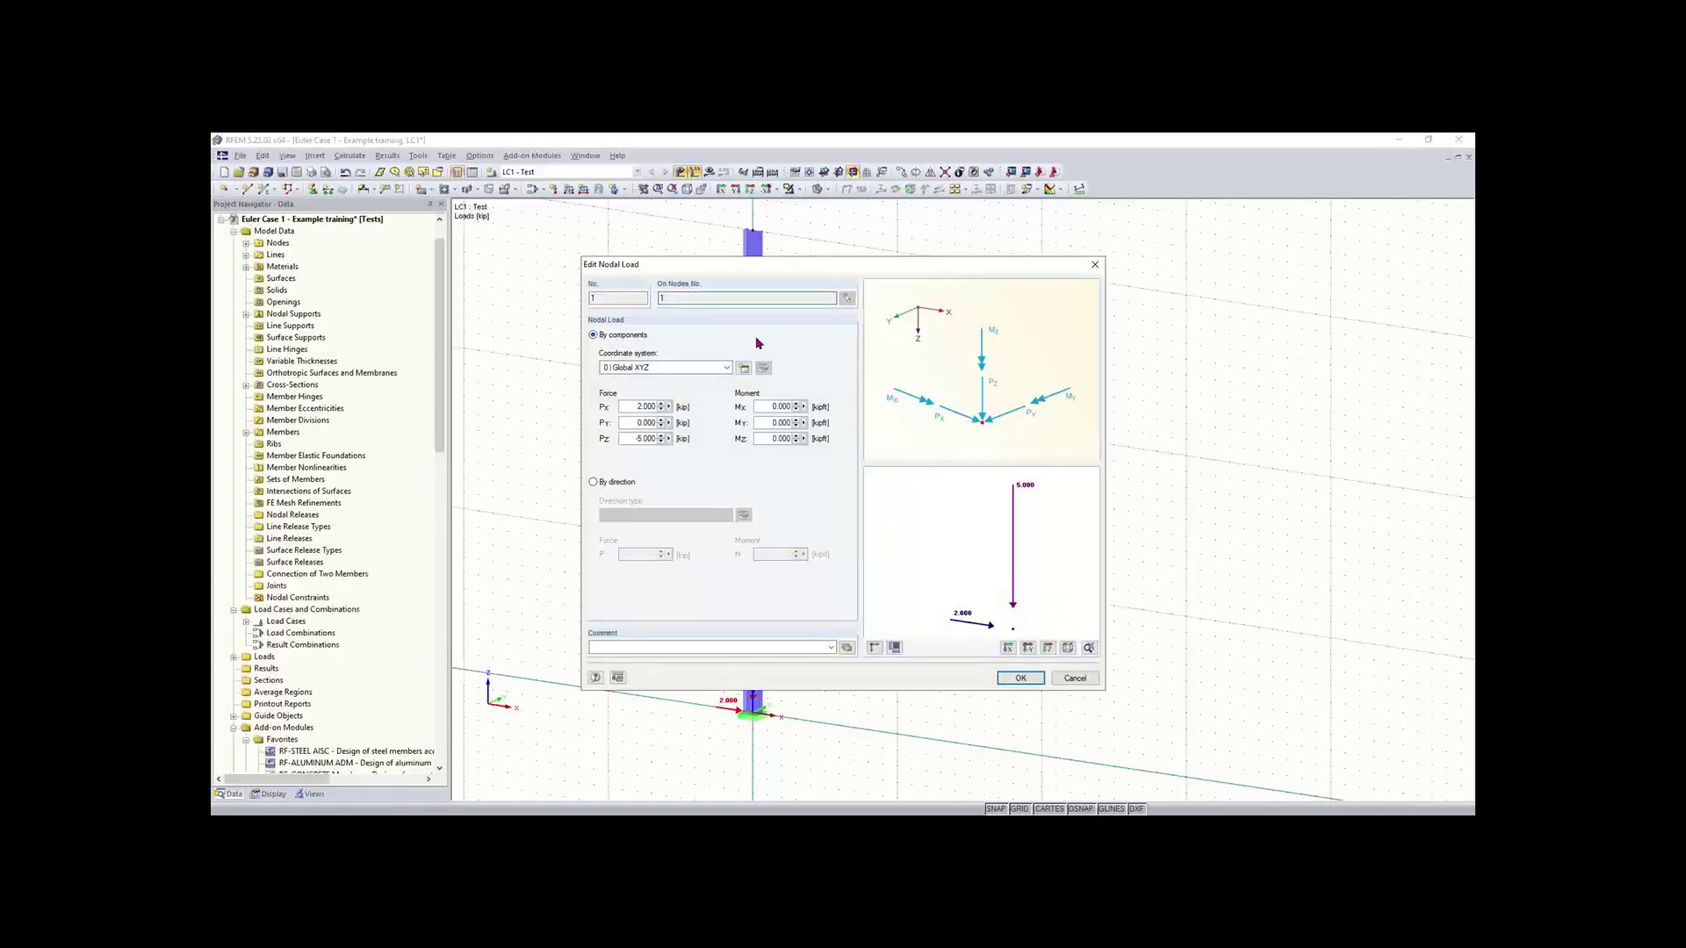
left_click(1093, 266)
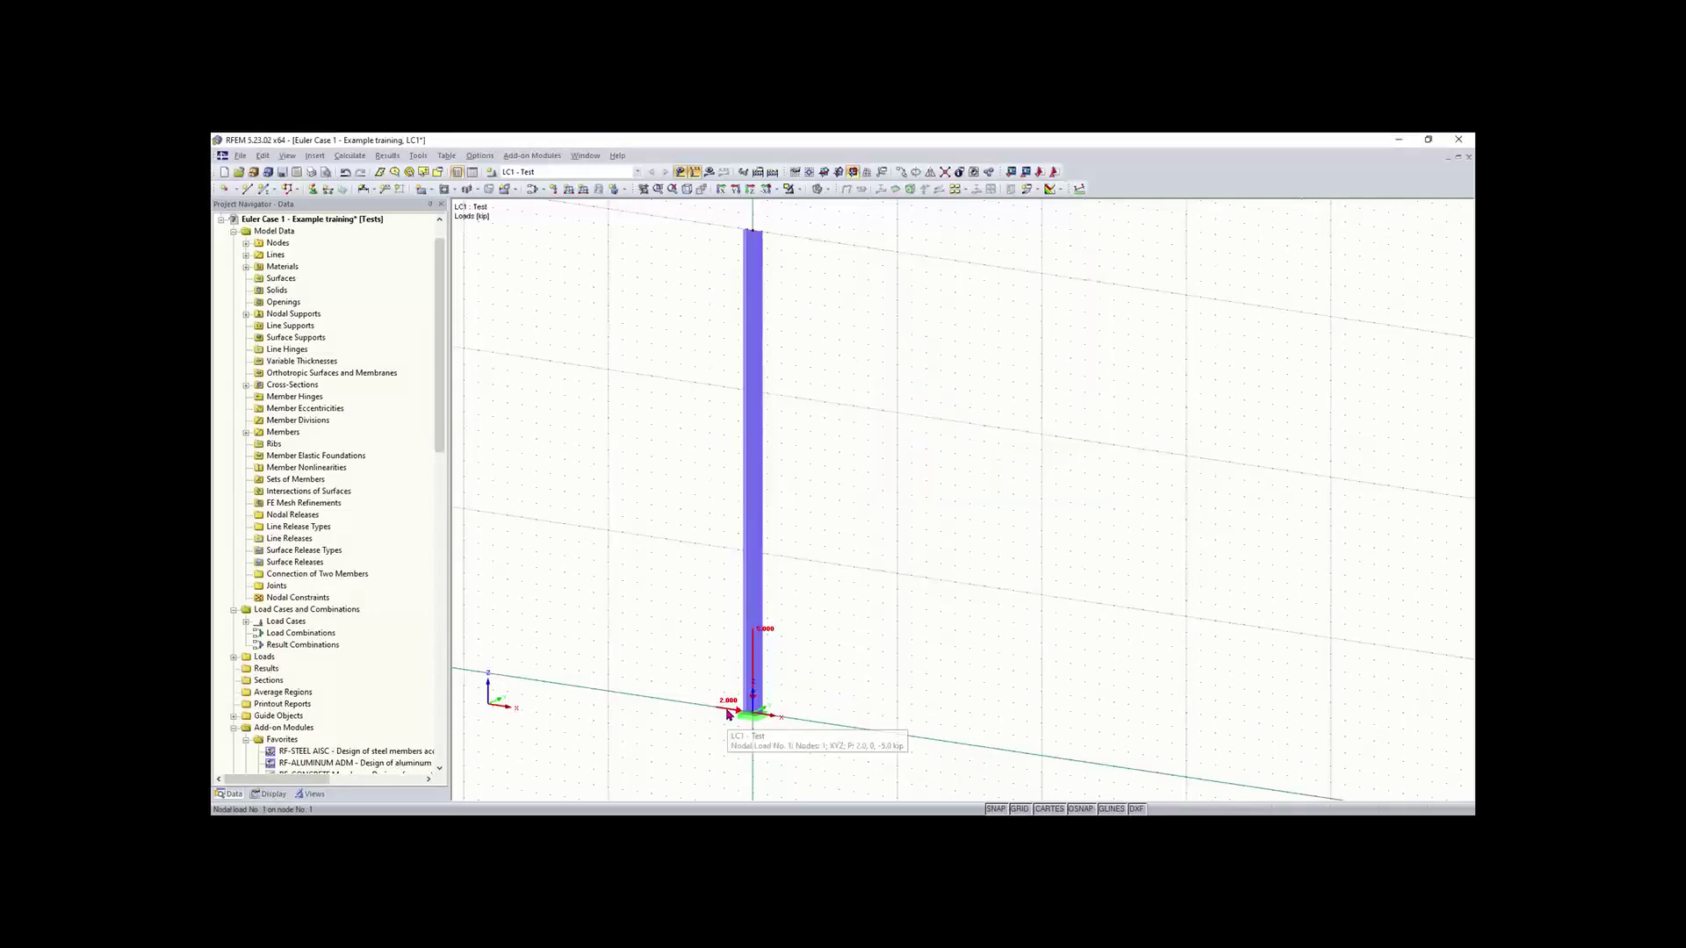
left_click(752, 233)
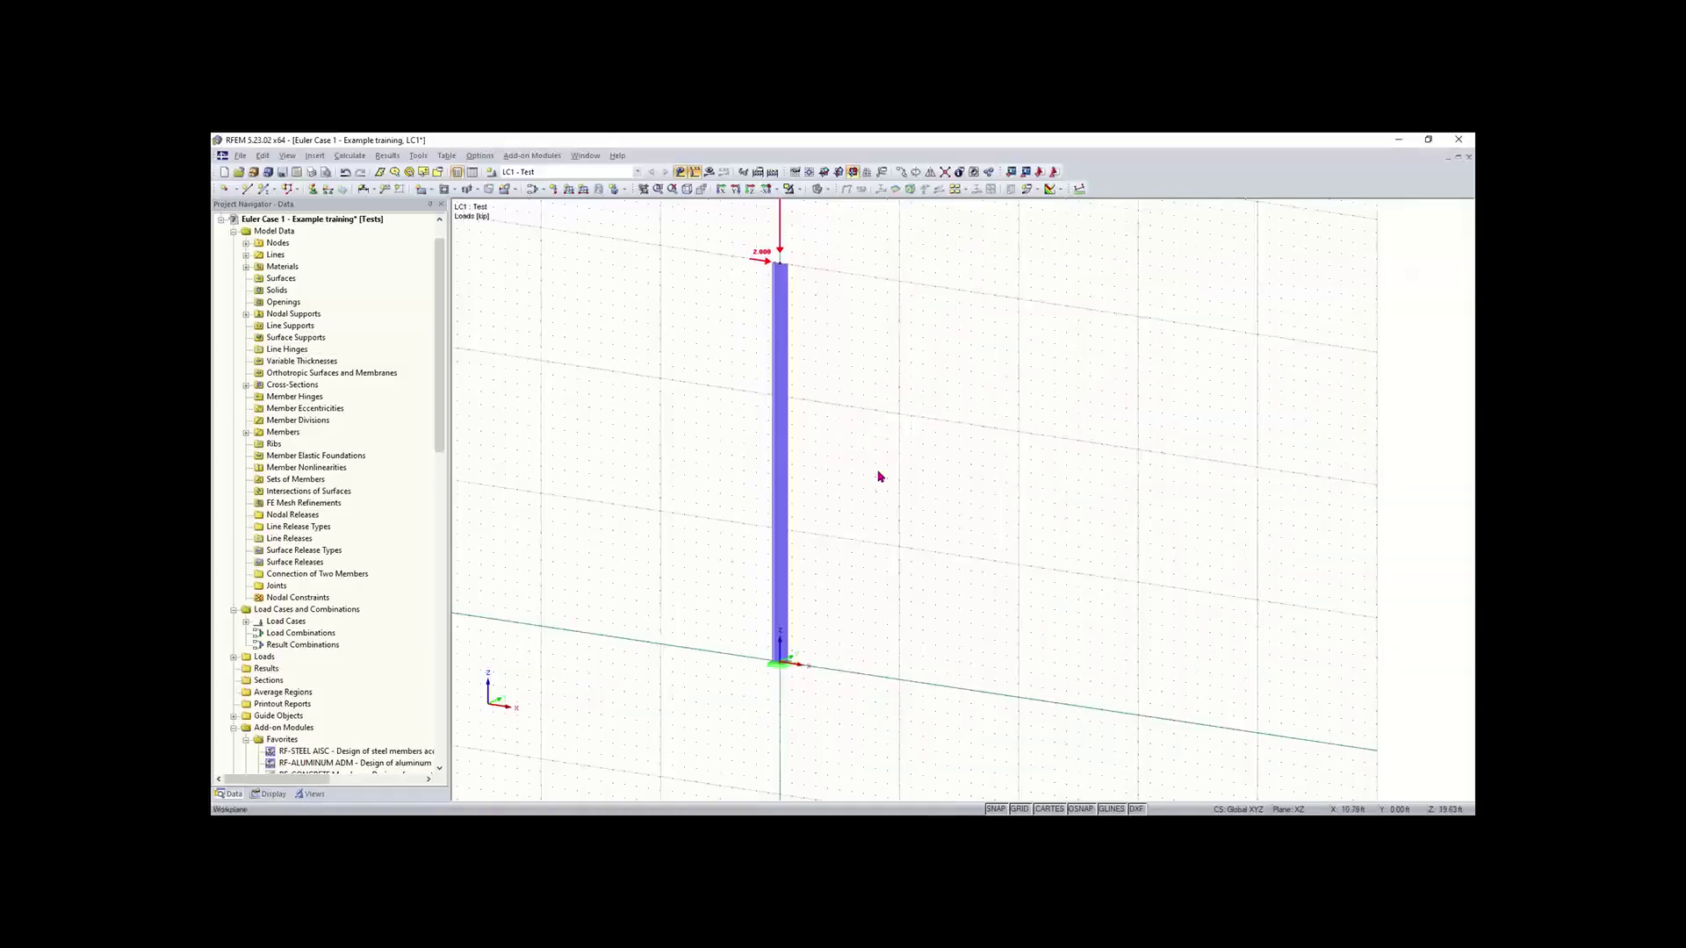
Step: Measure the distance between the column's base and top nodes
scroll(862, 496, "down", 1)
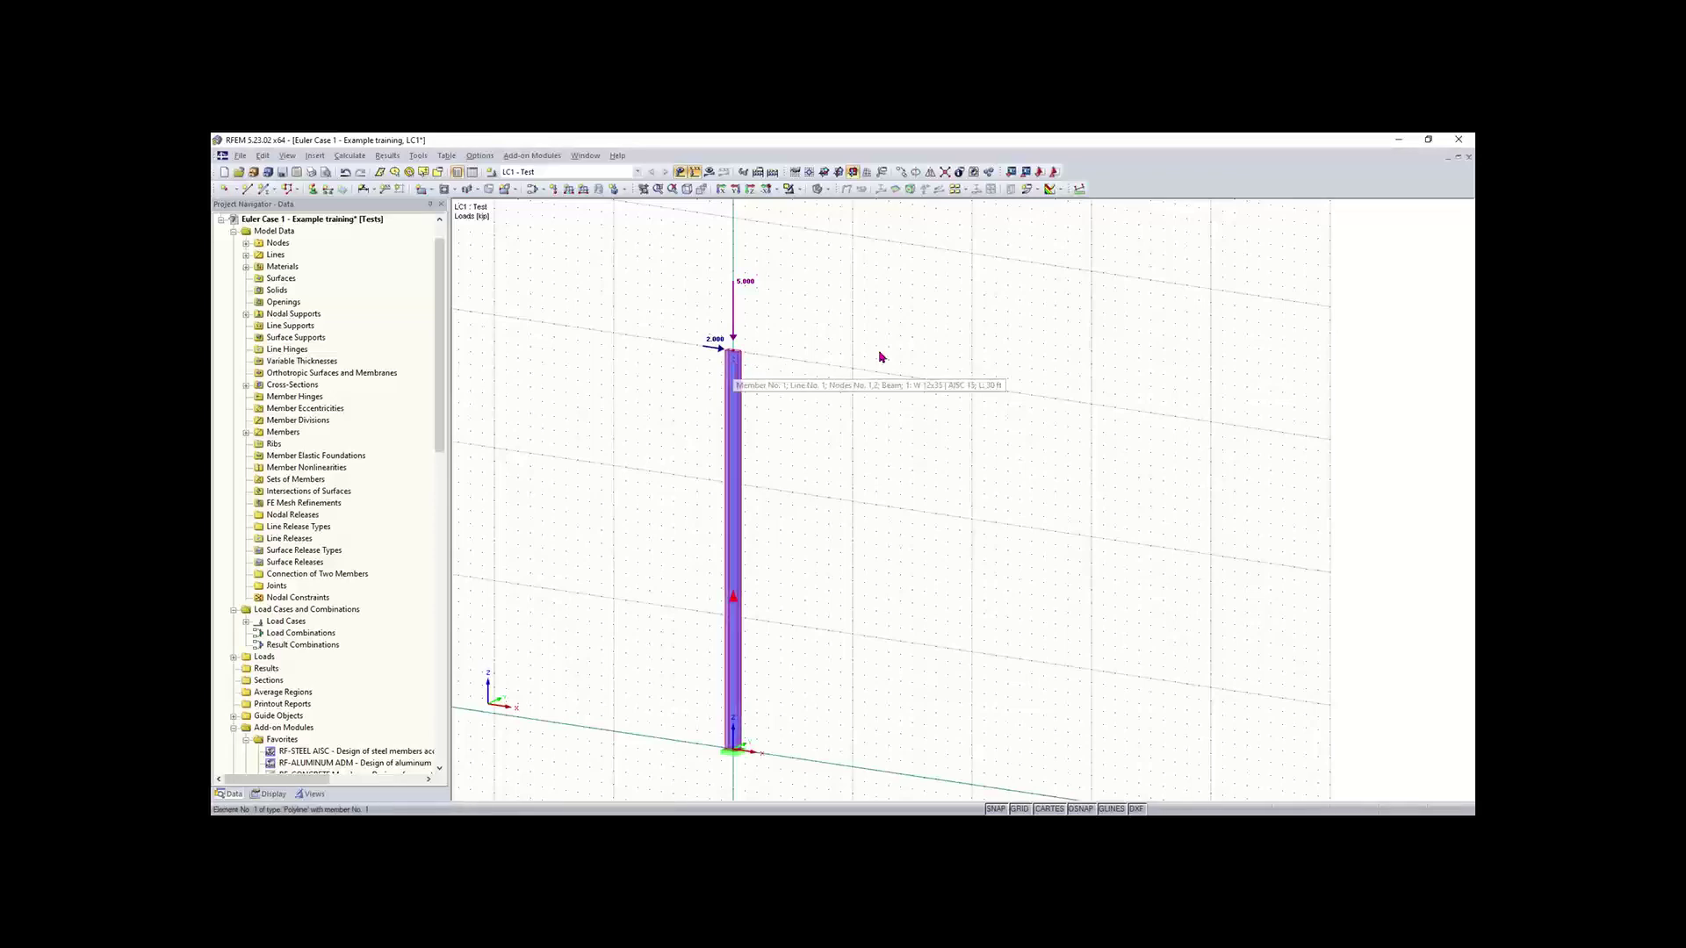
left_click(418, 155)
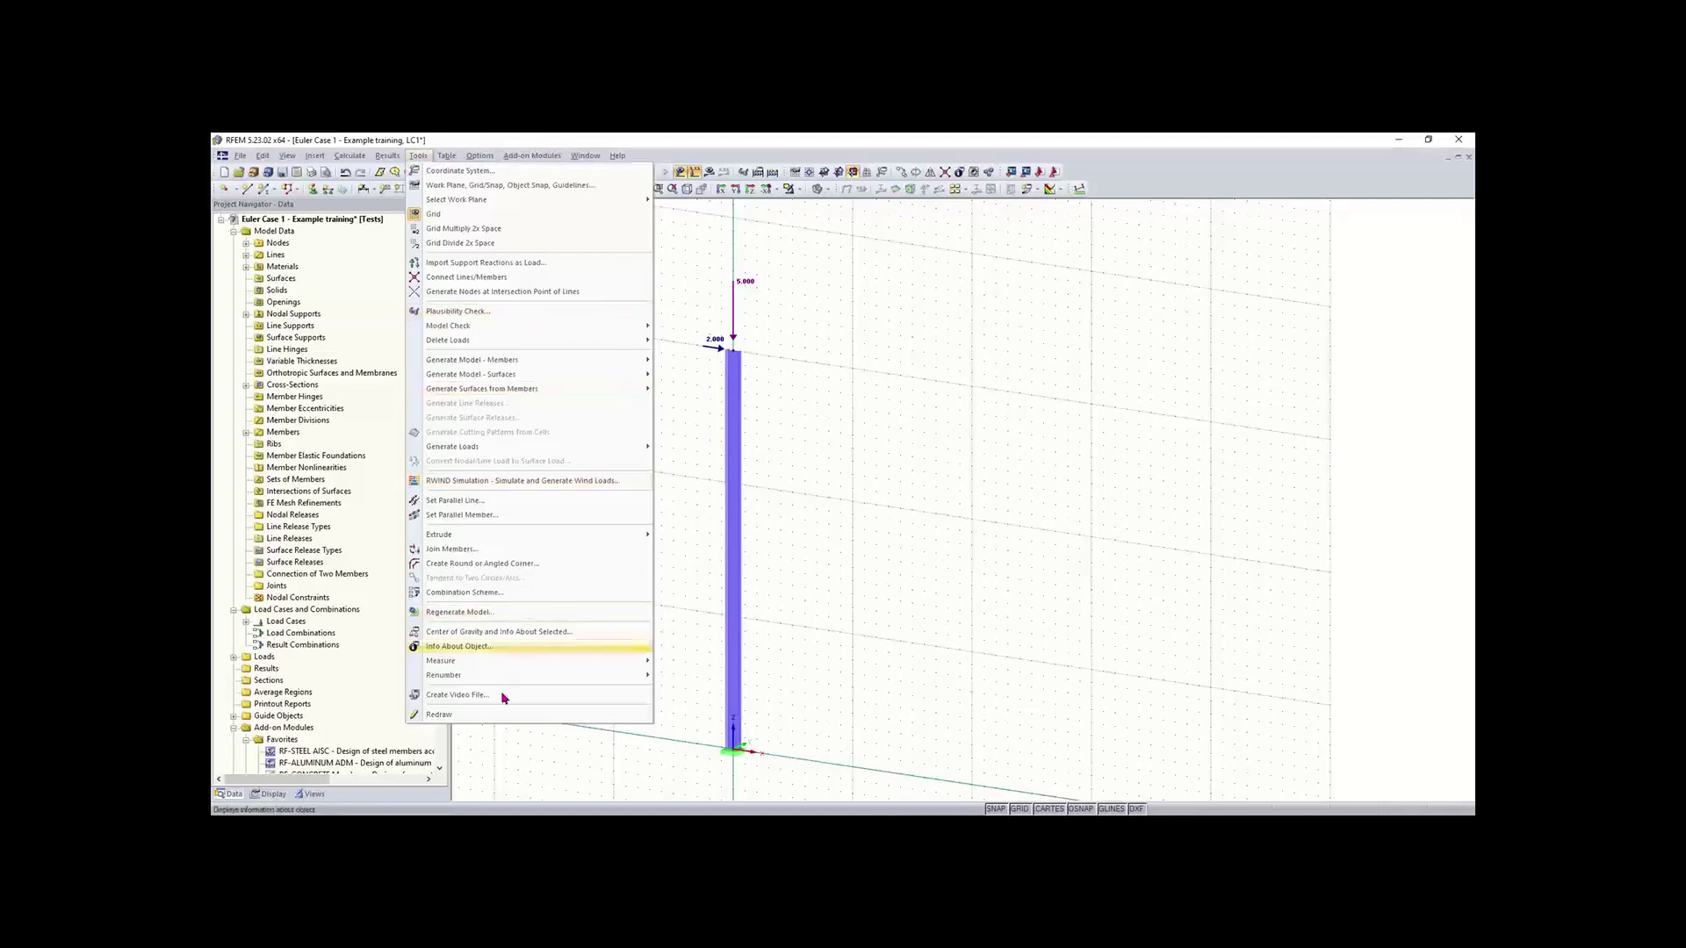
mouse_move(475, 675)
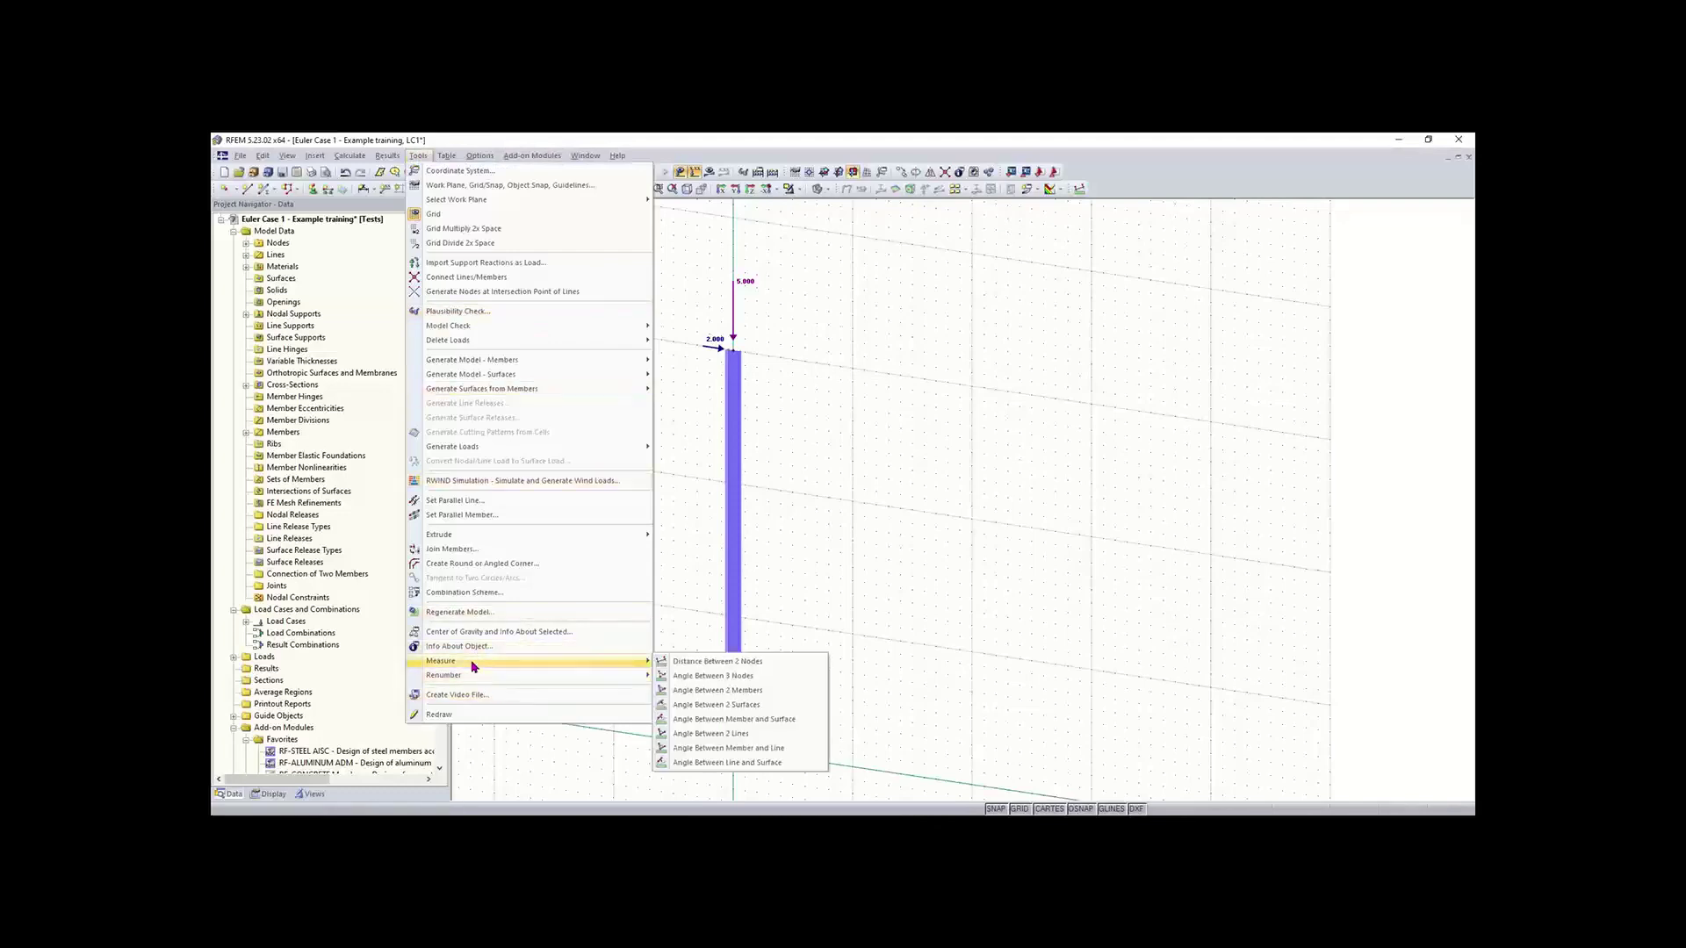
left_click(703, 667)
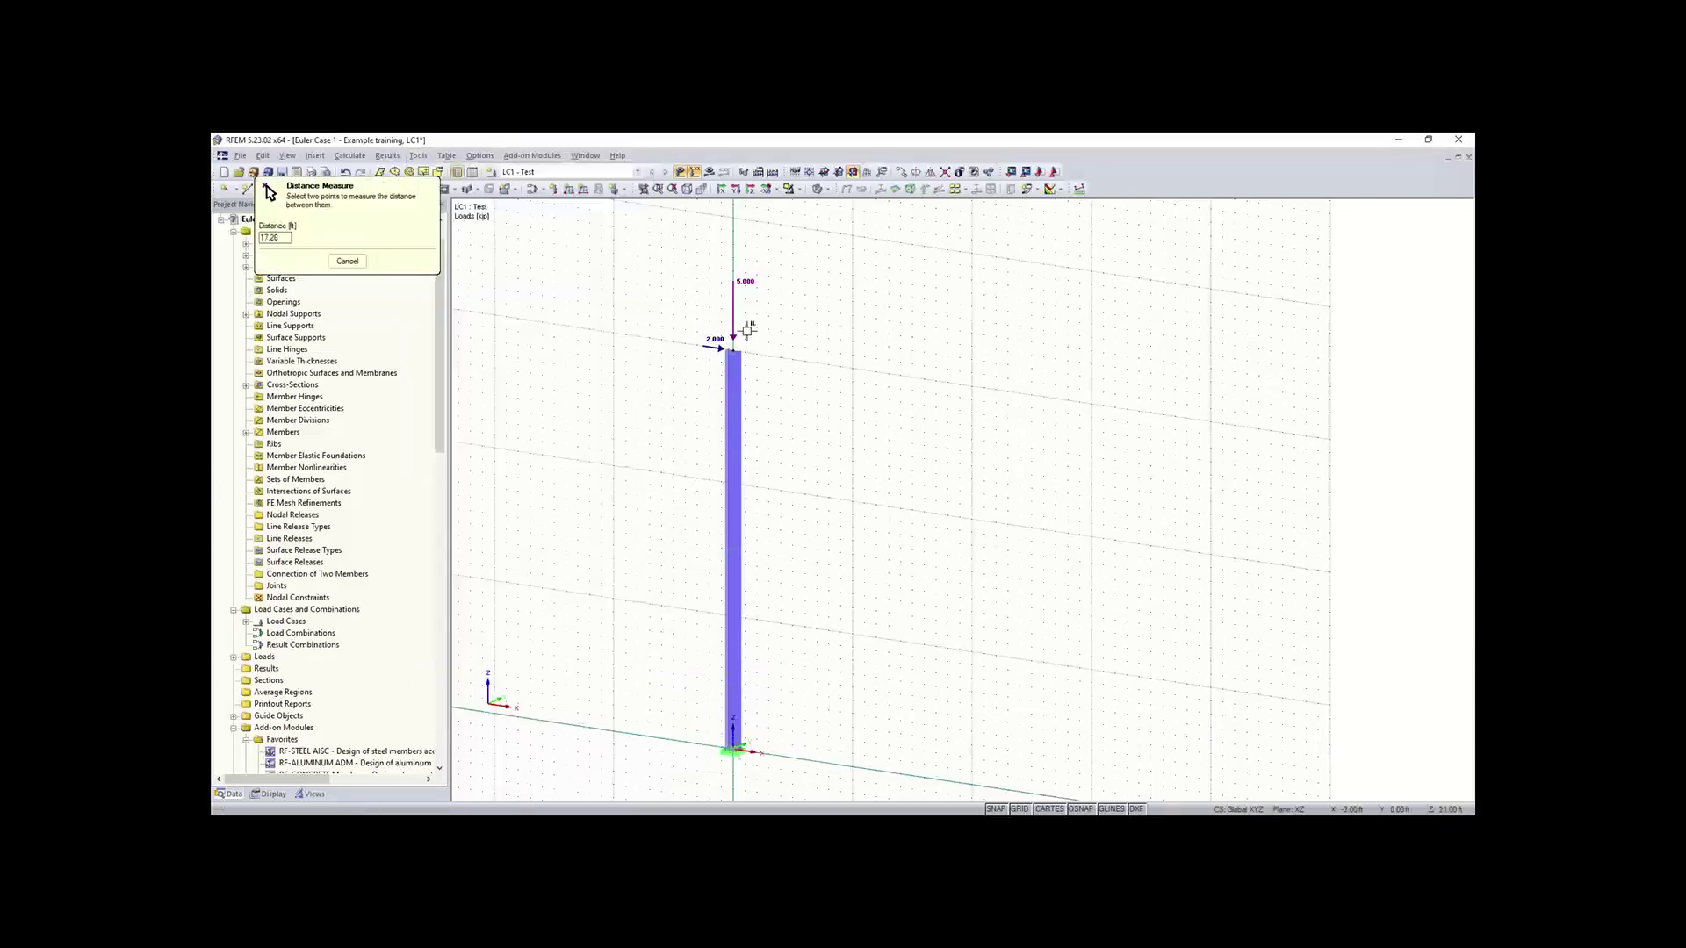
left_click(733, 351)
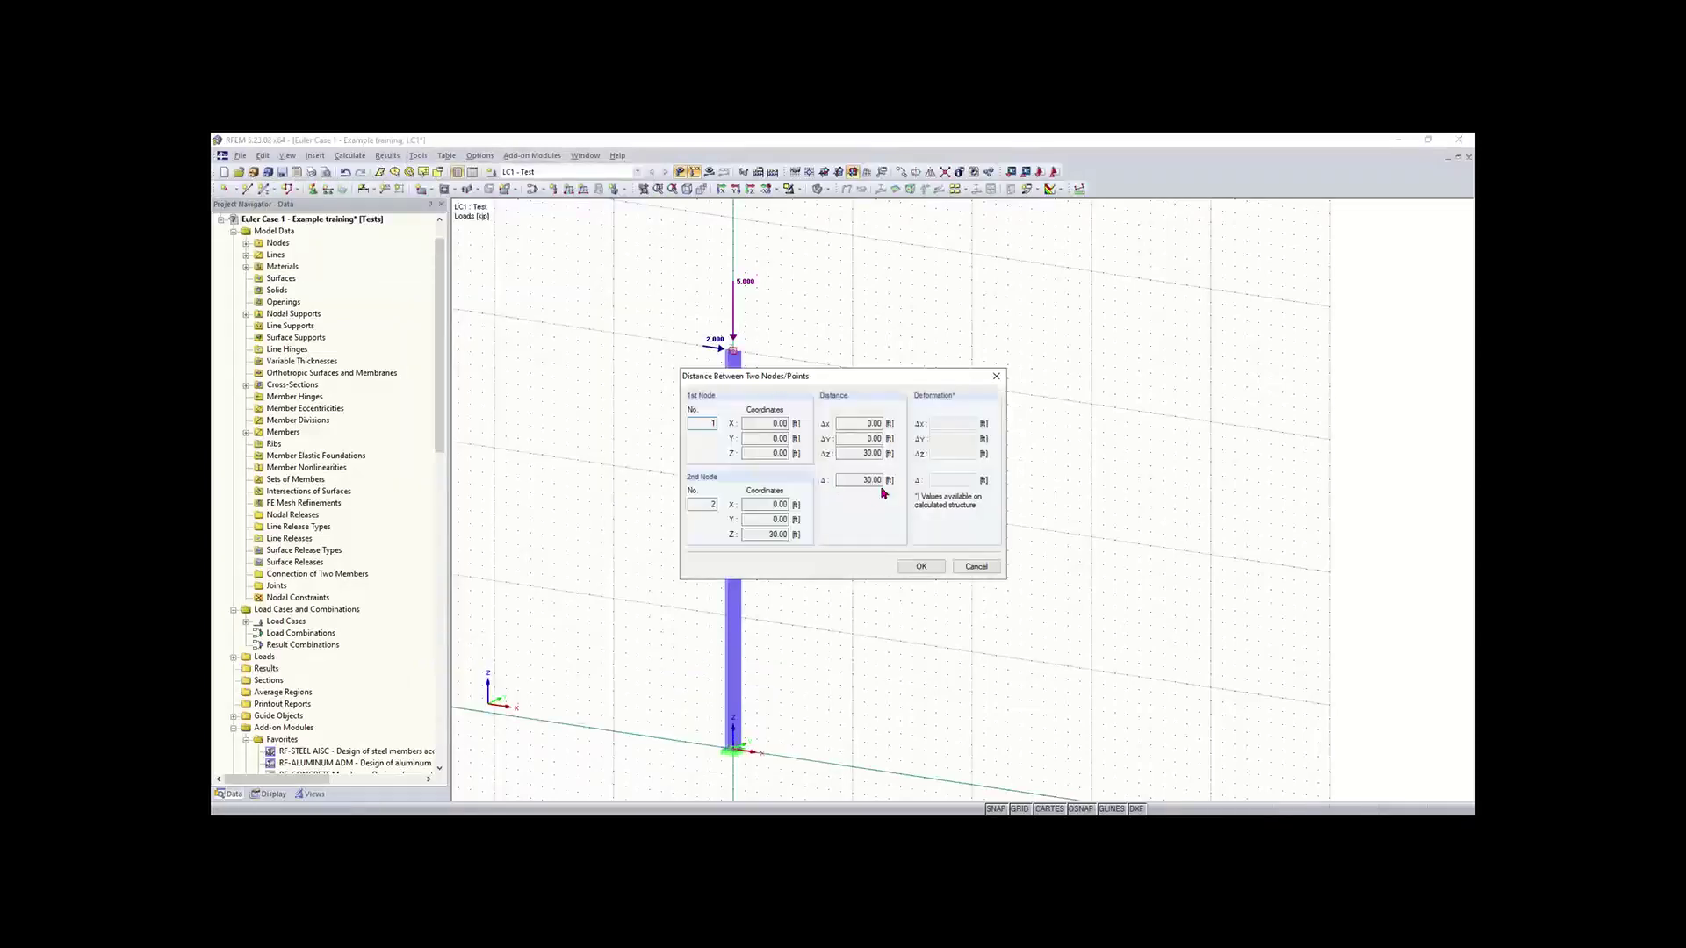
left_click(919, 567)
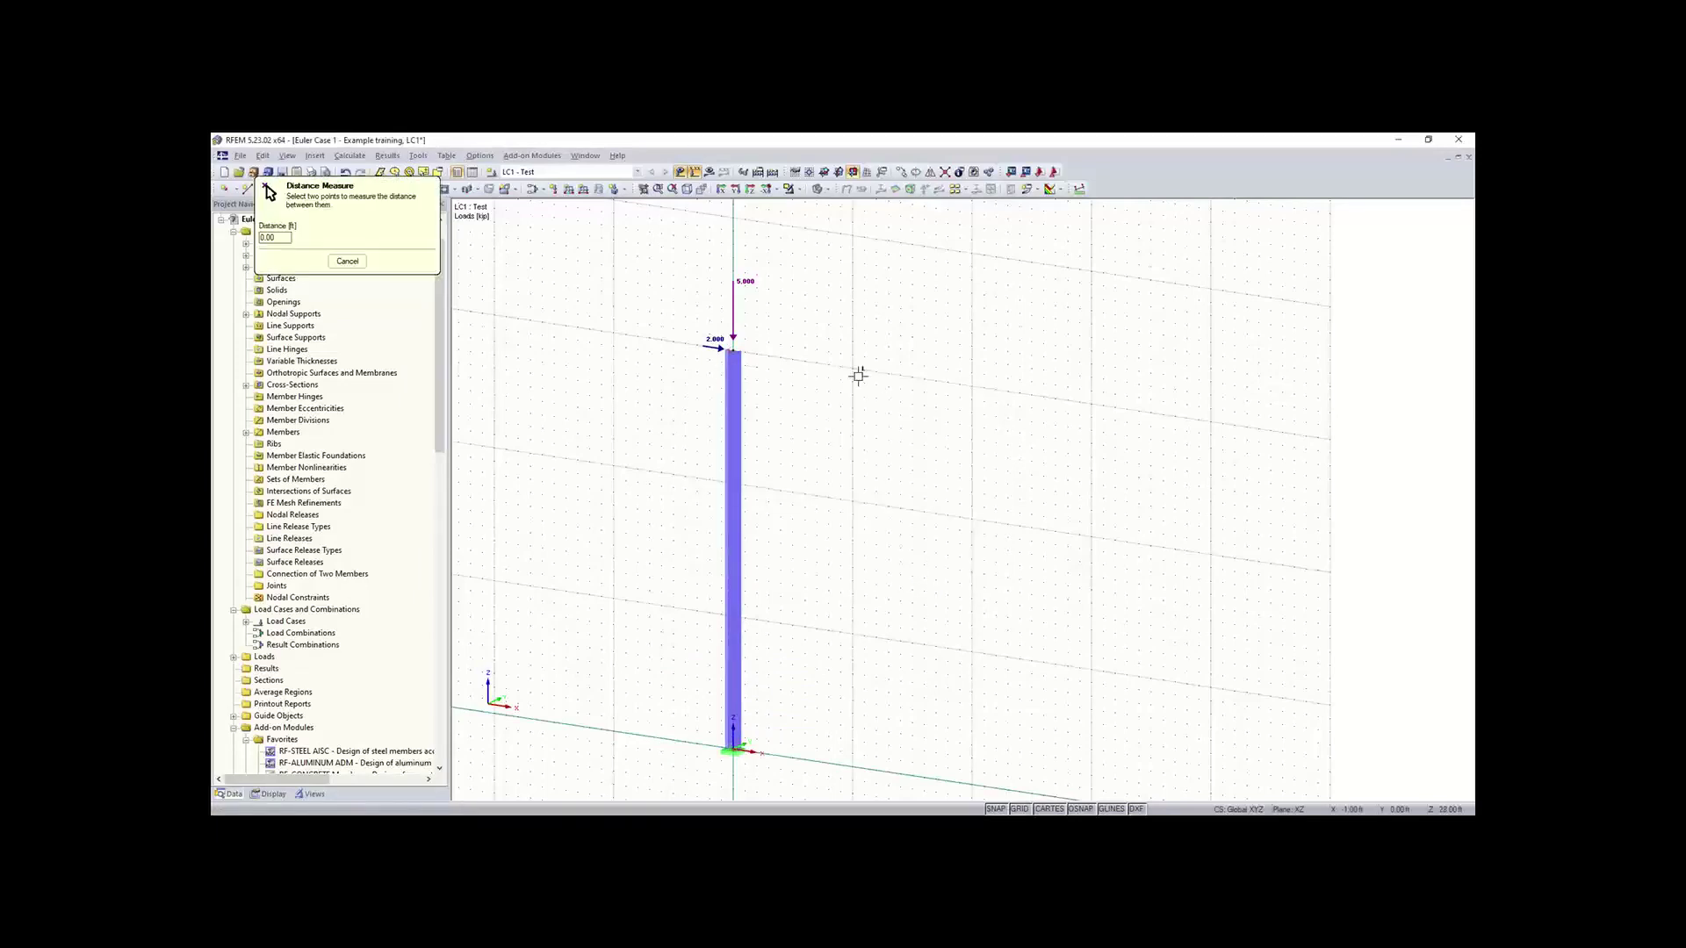
key("Escape")
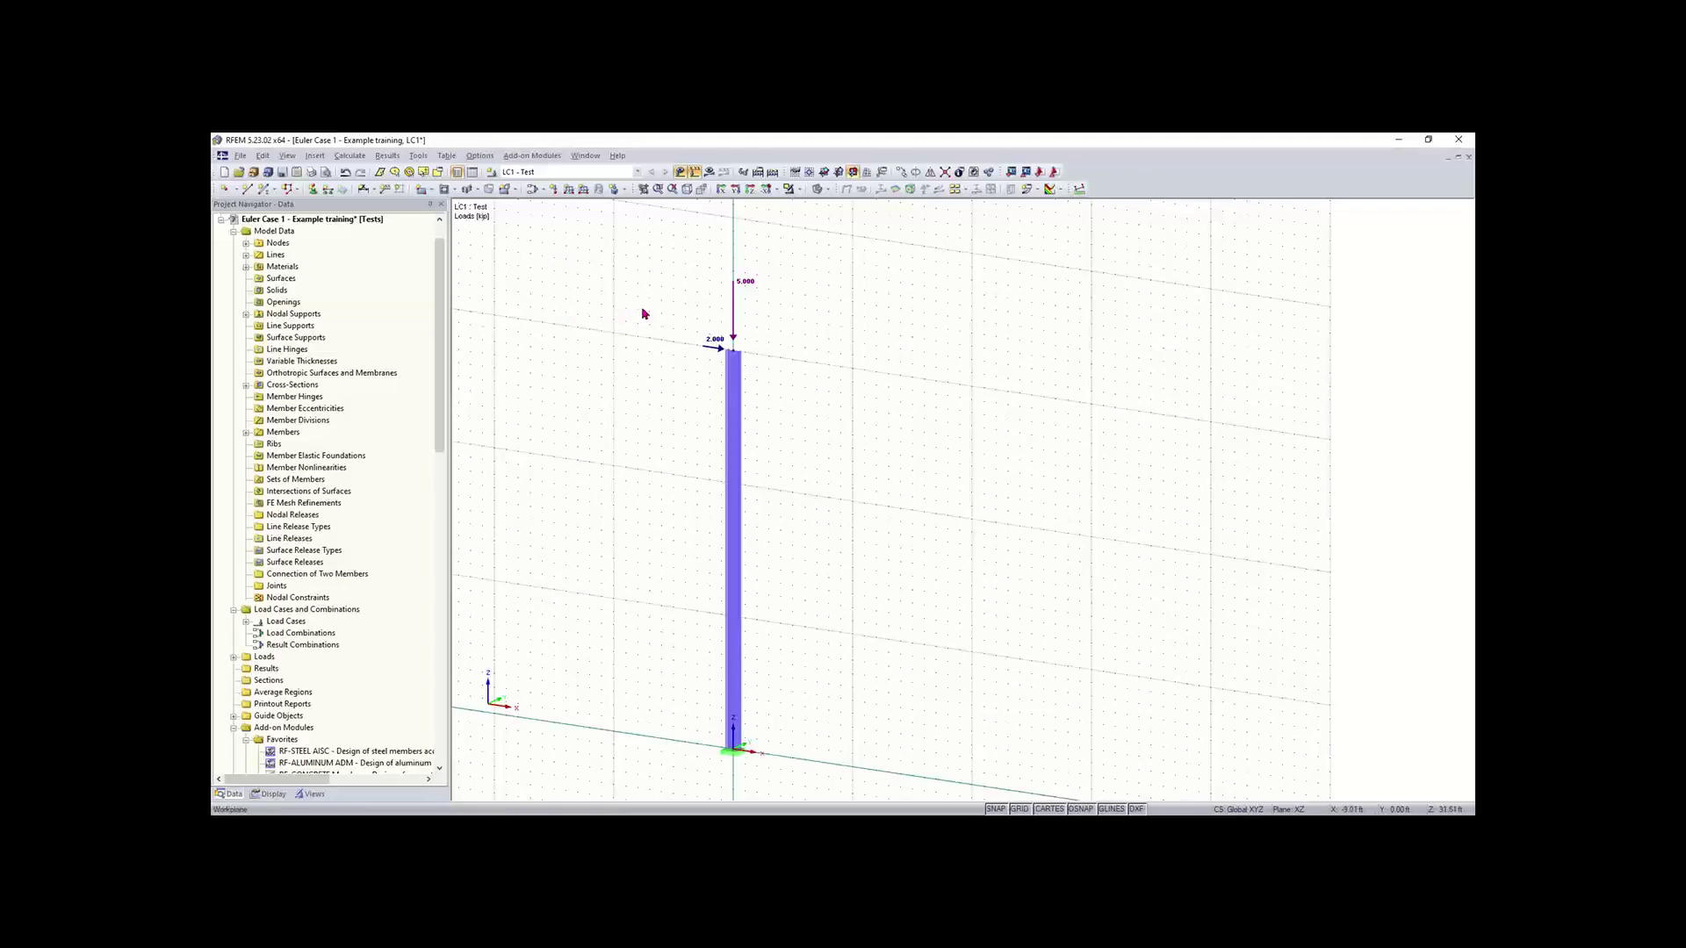
Step: Calculate load case LC1 and display the column's My bending moment diagram in place of the global deformations
left_click(773, 176)
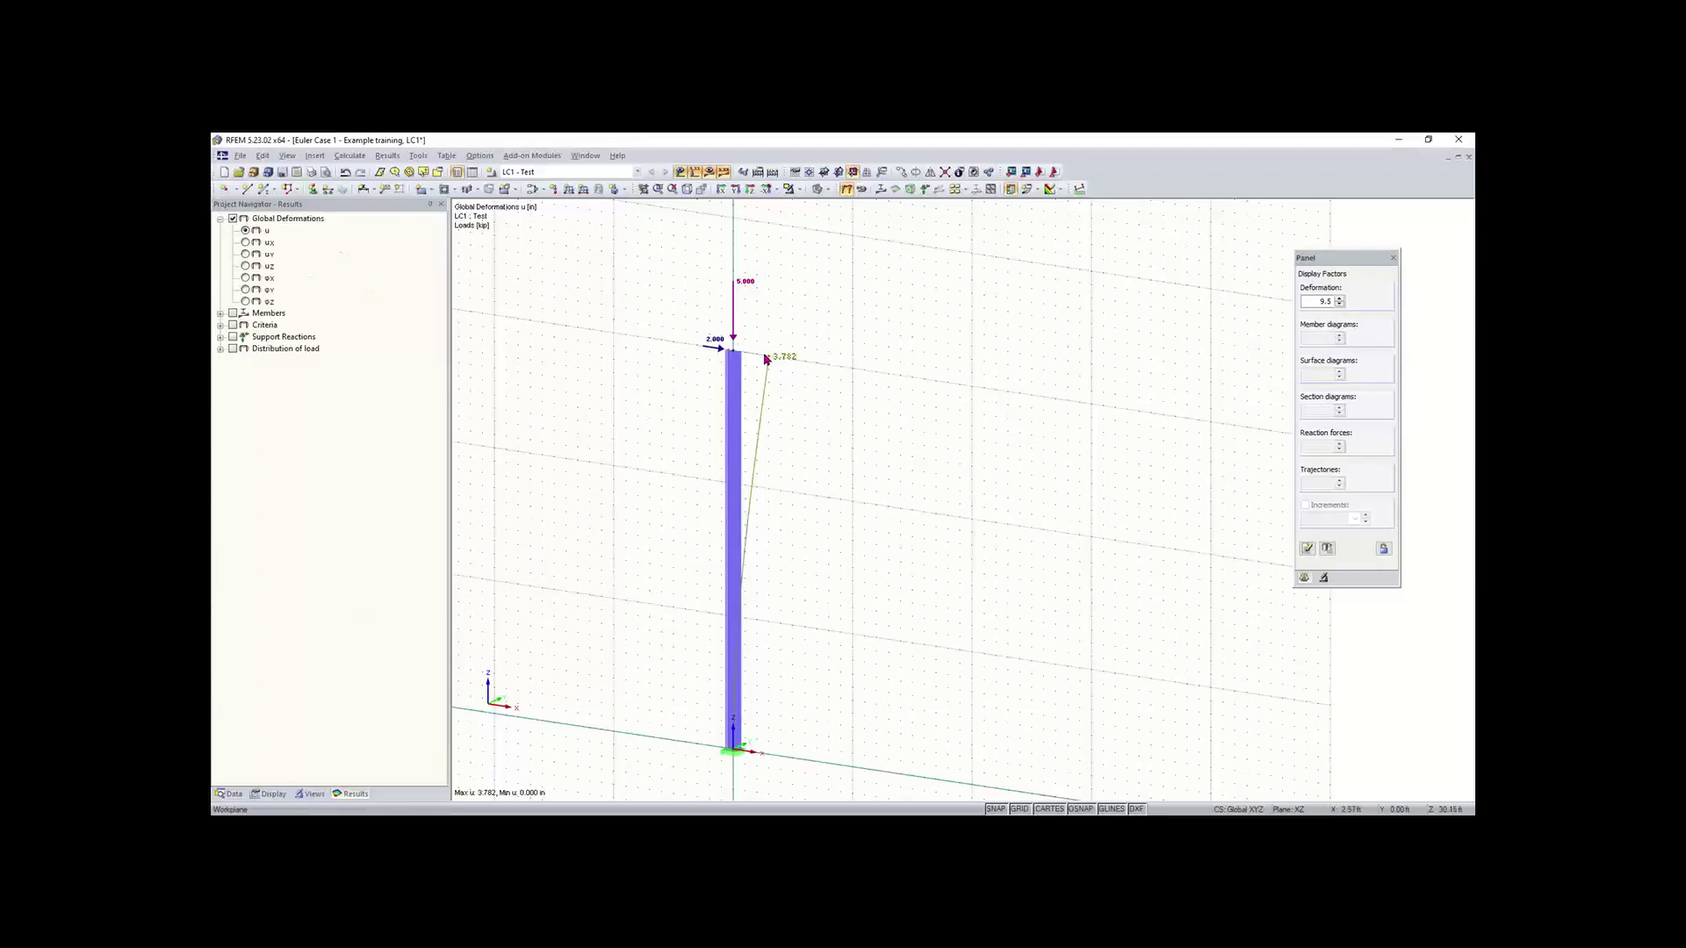
left_click(233, 315)
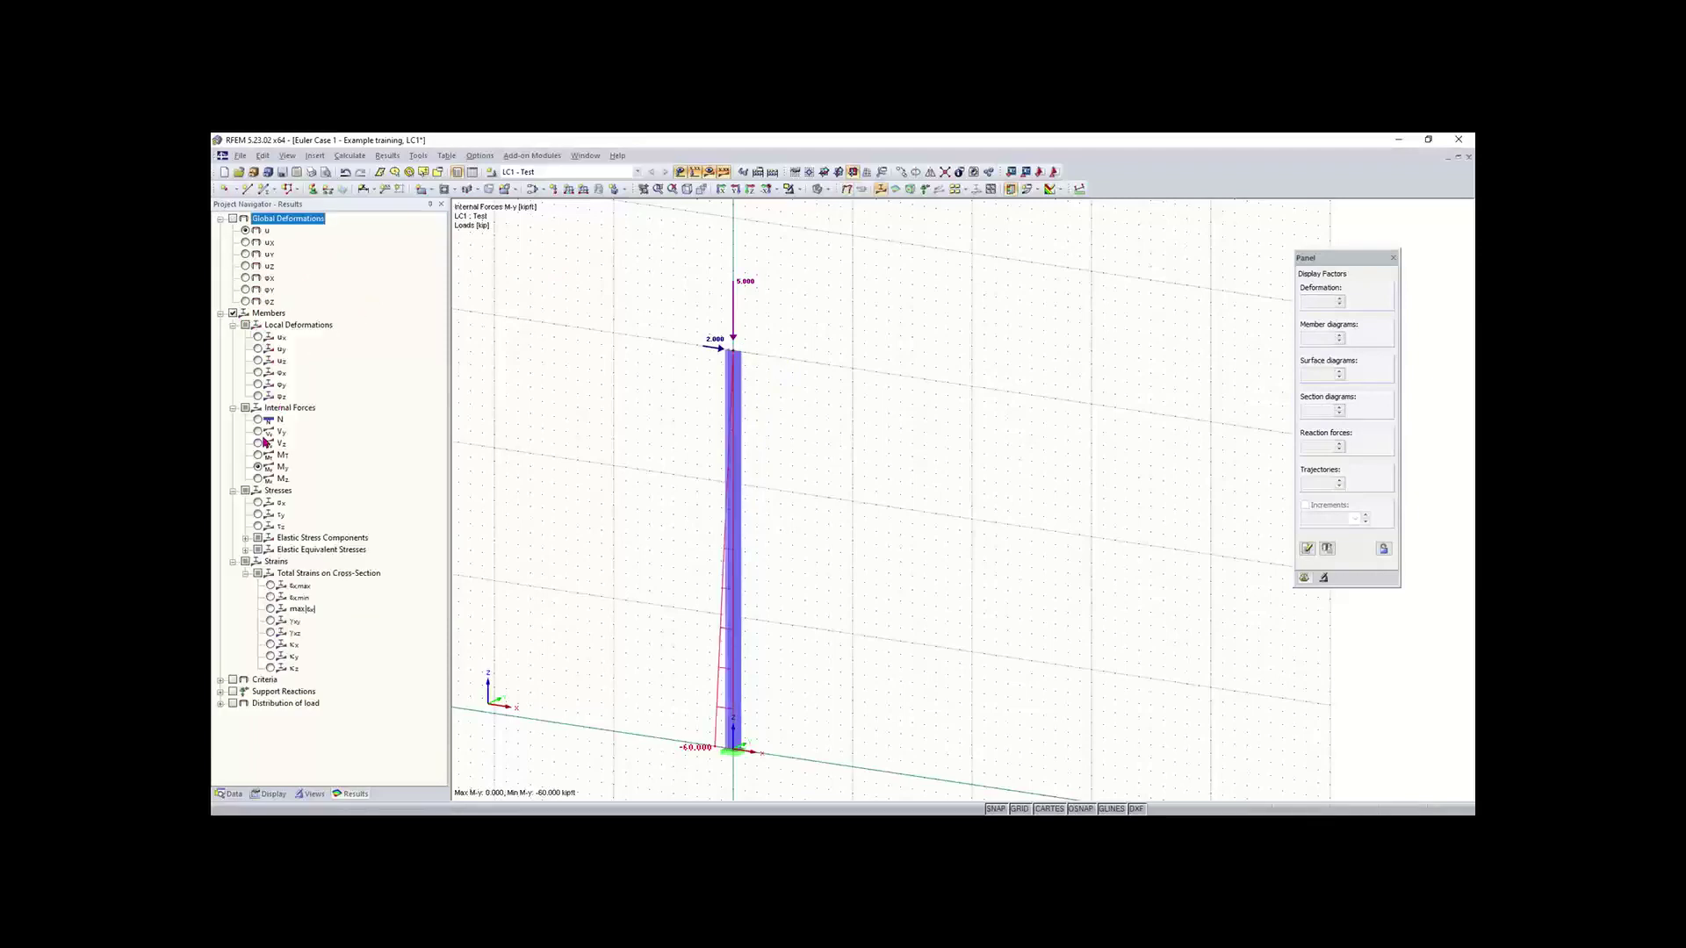
Step: View the column along the Y axis with its My moments, and display the global deformation in the X direction
left_click(278, 470)
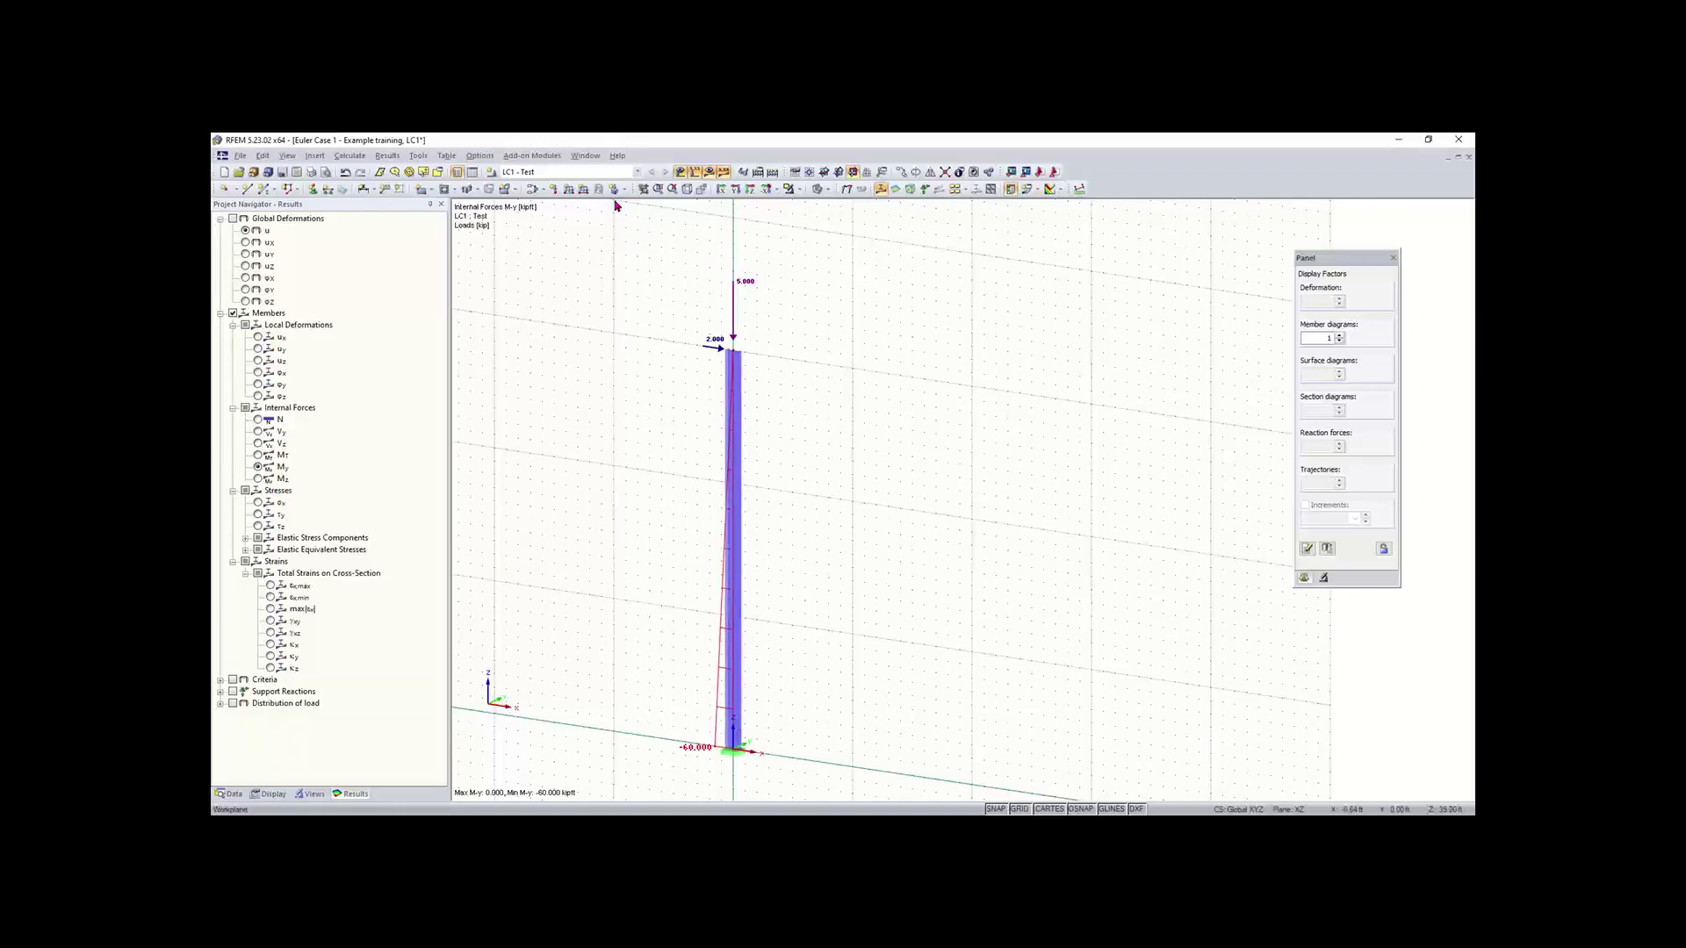
left_click(752, 192)
left_click(736, 190)
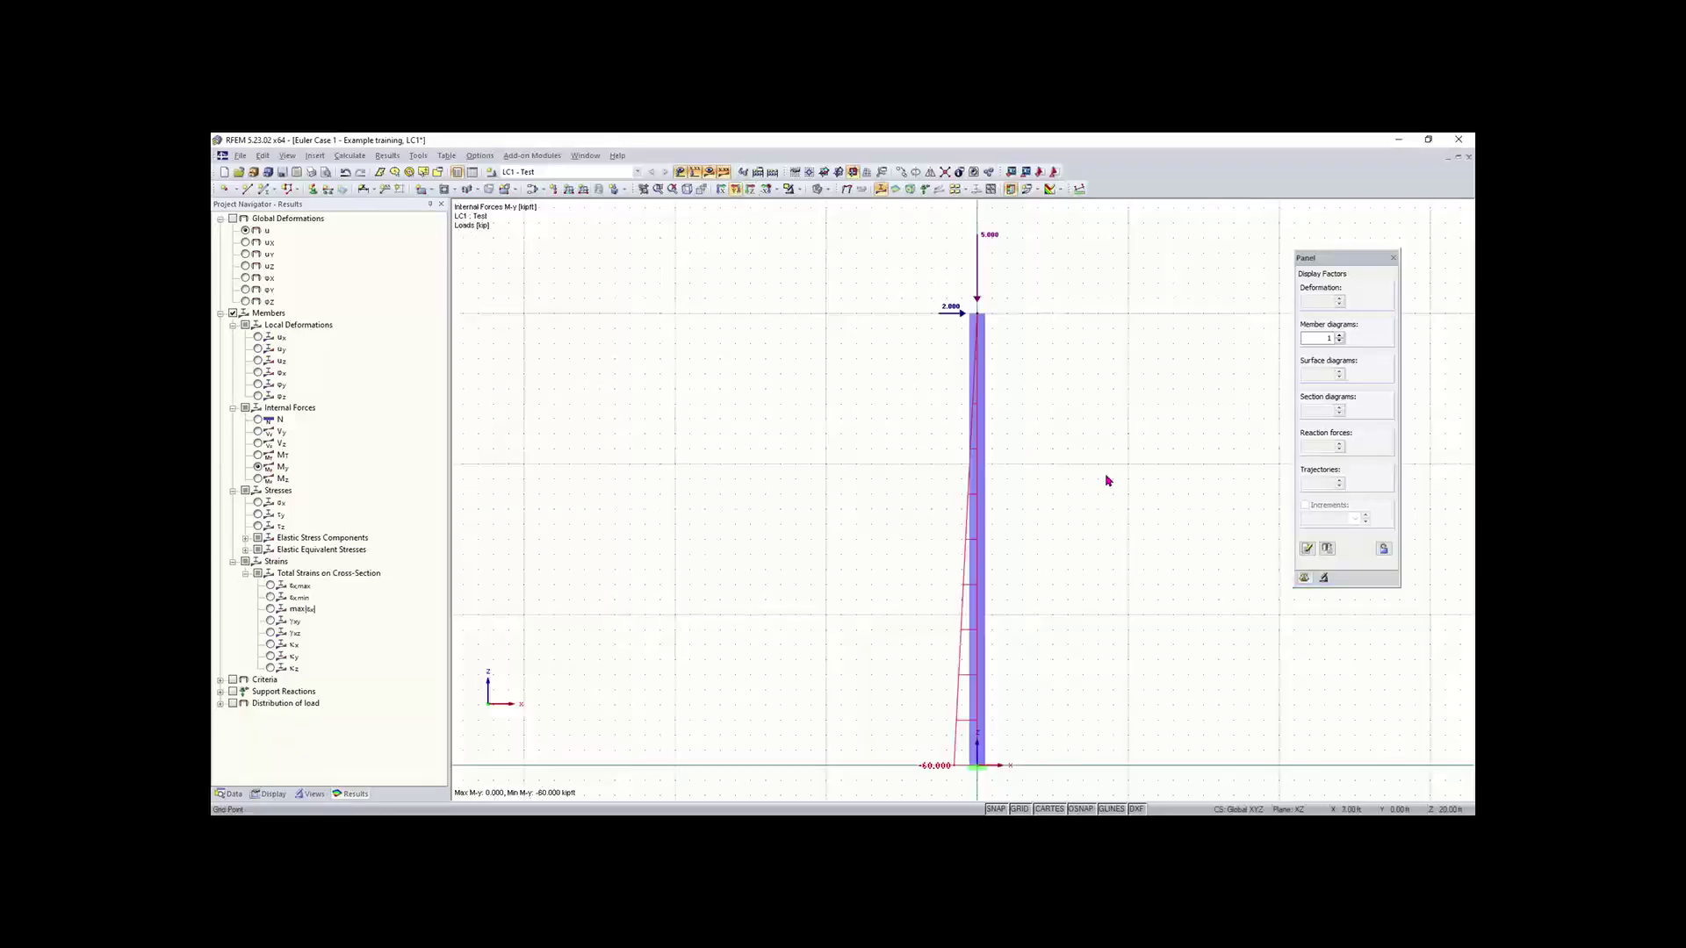
middle_click_drag(1108, 481, 973, 459)
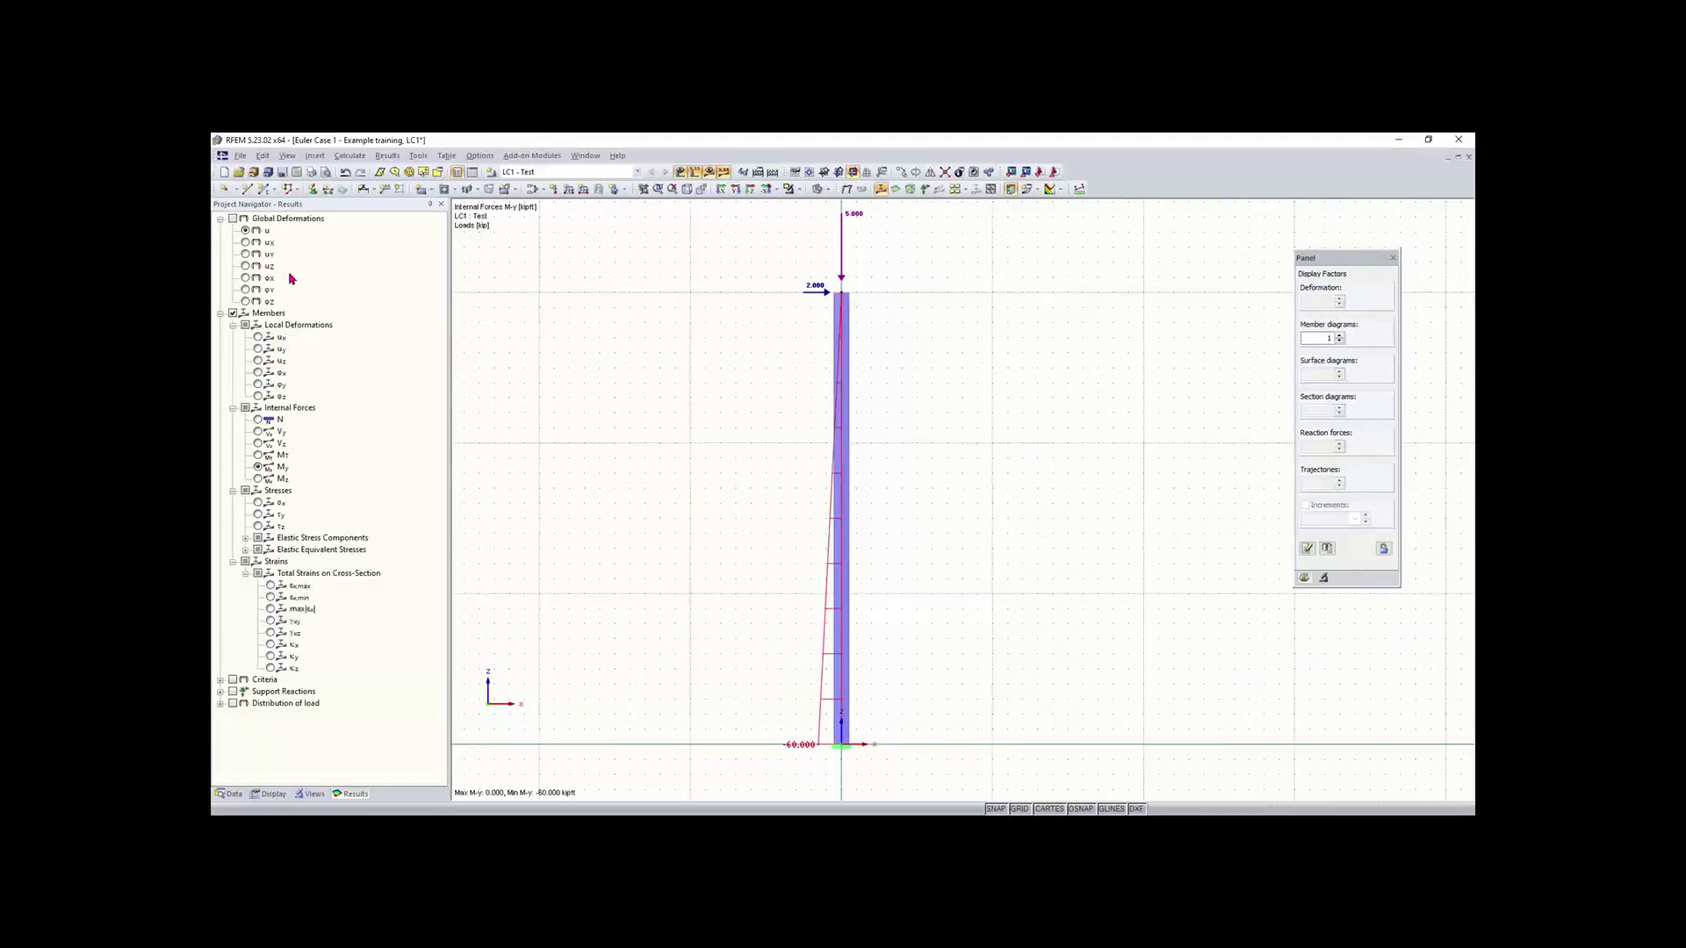
left_click(246, 243)
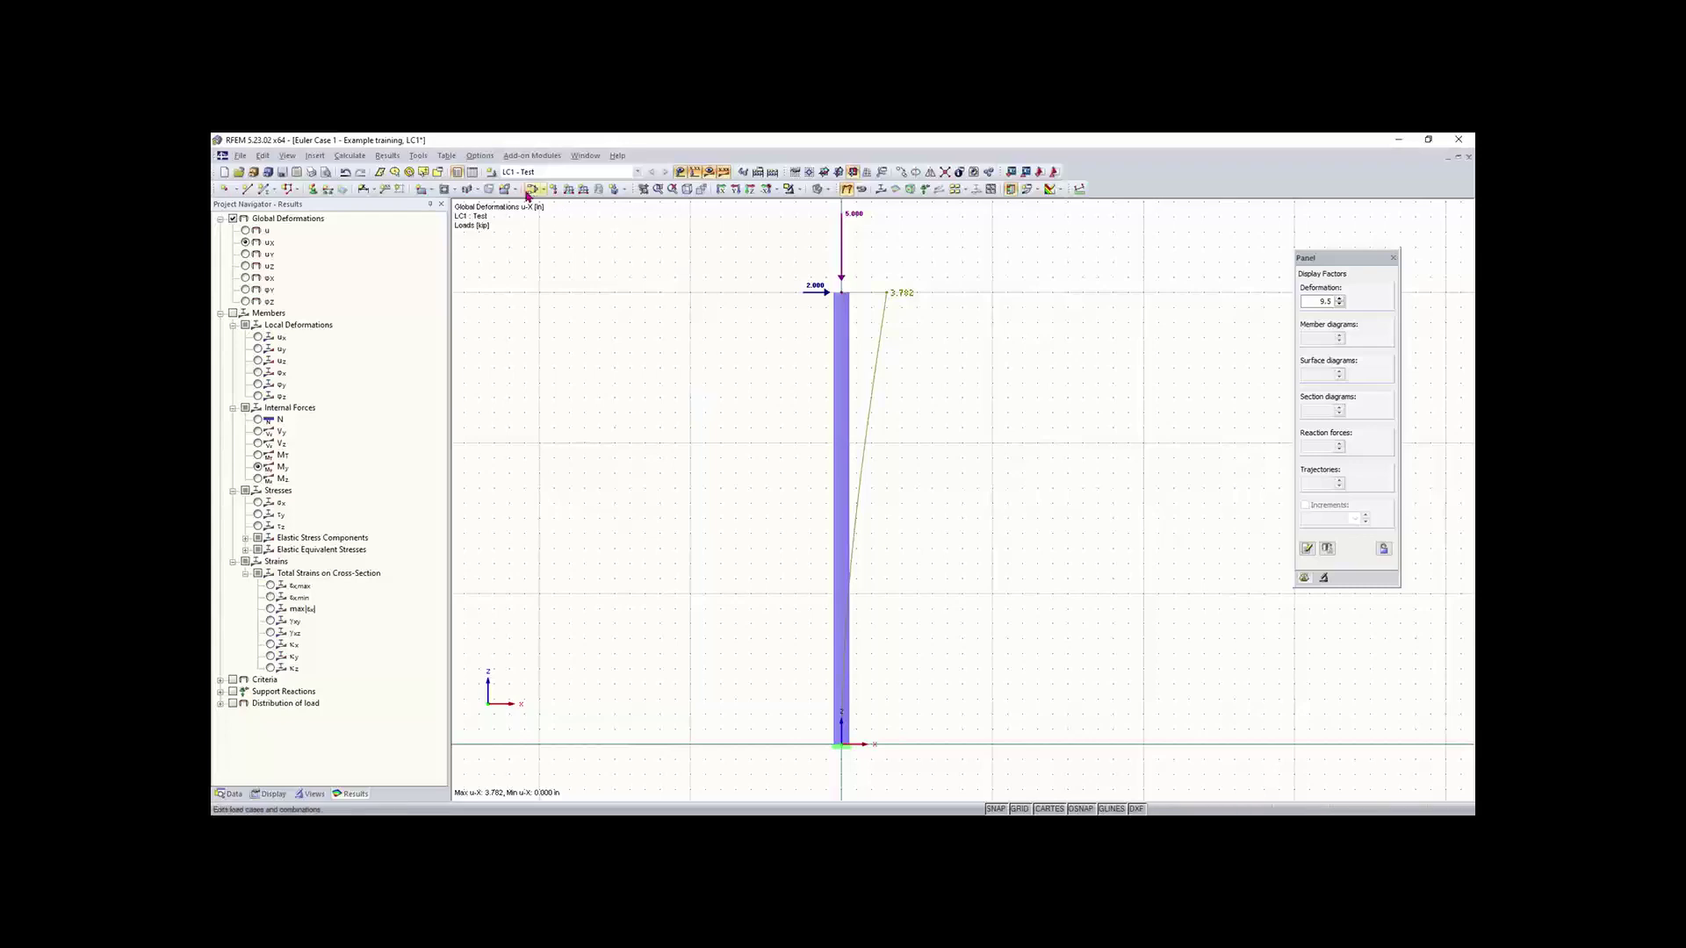
Step: Set the method of analysis for load case LC1 to second-order analysis (P-Delta / P-delta)
left_click(532, 190)
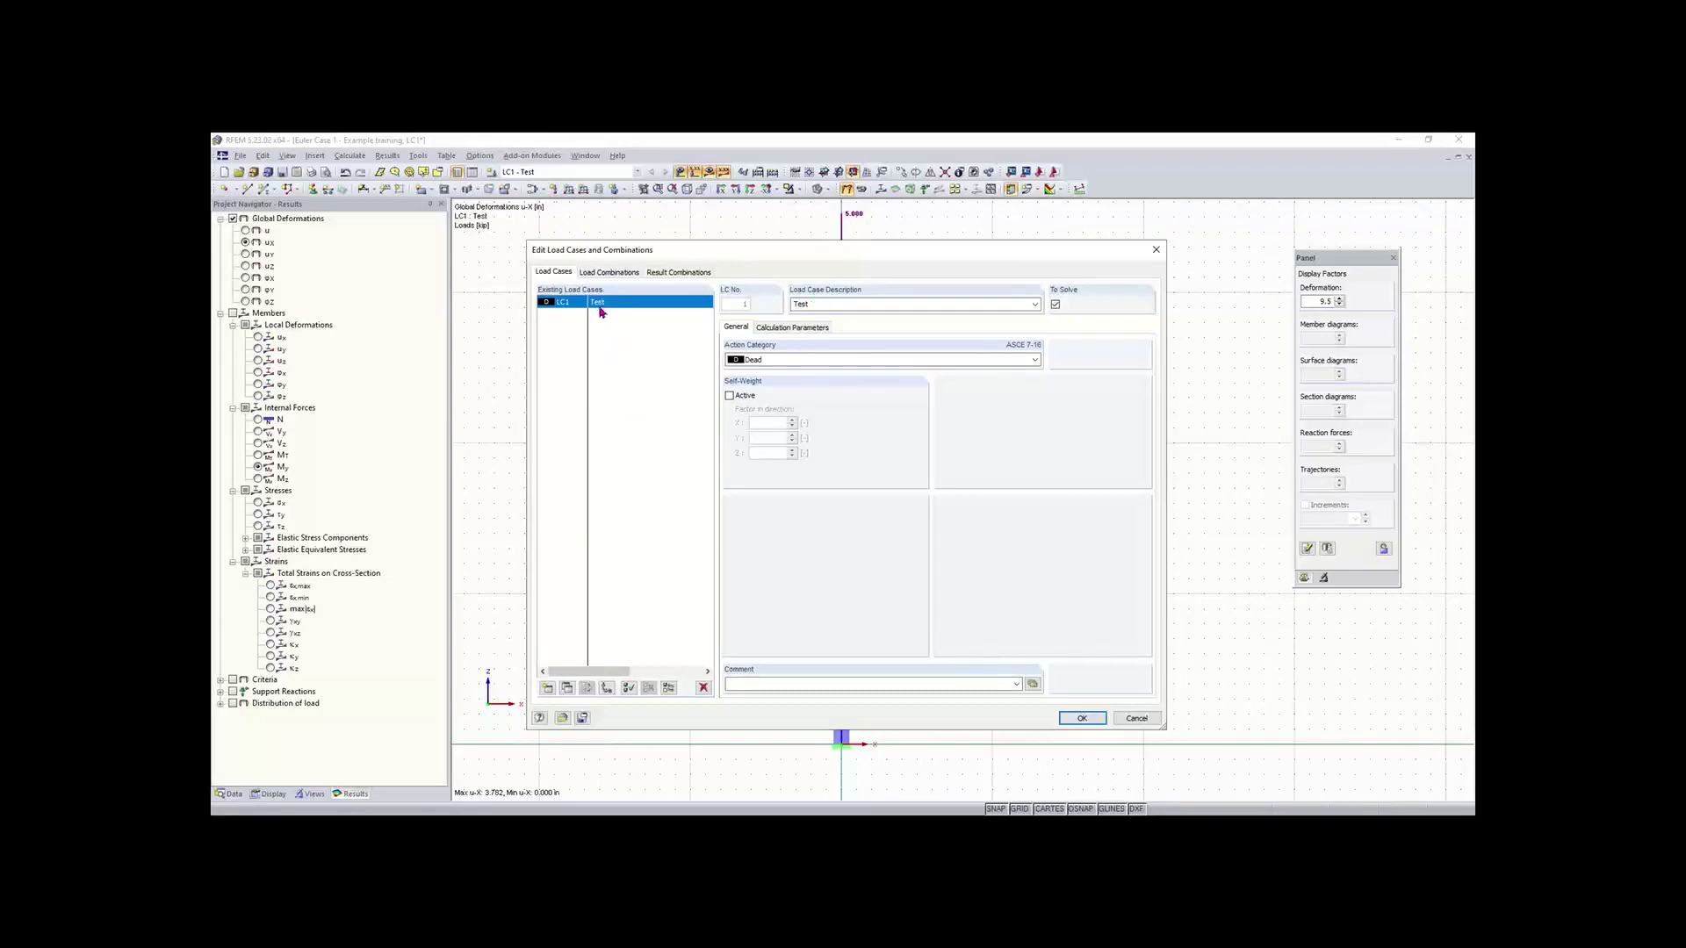
left_click(773, 332)
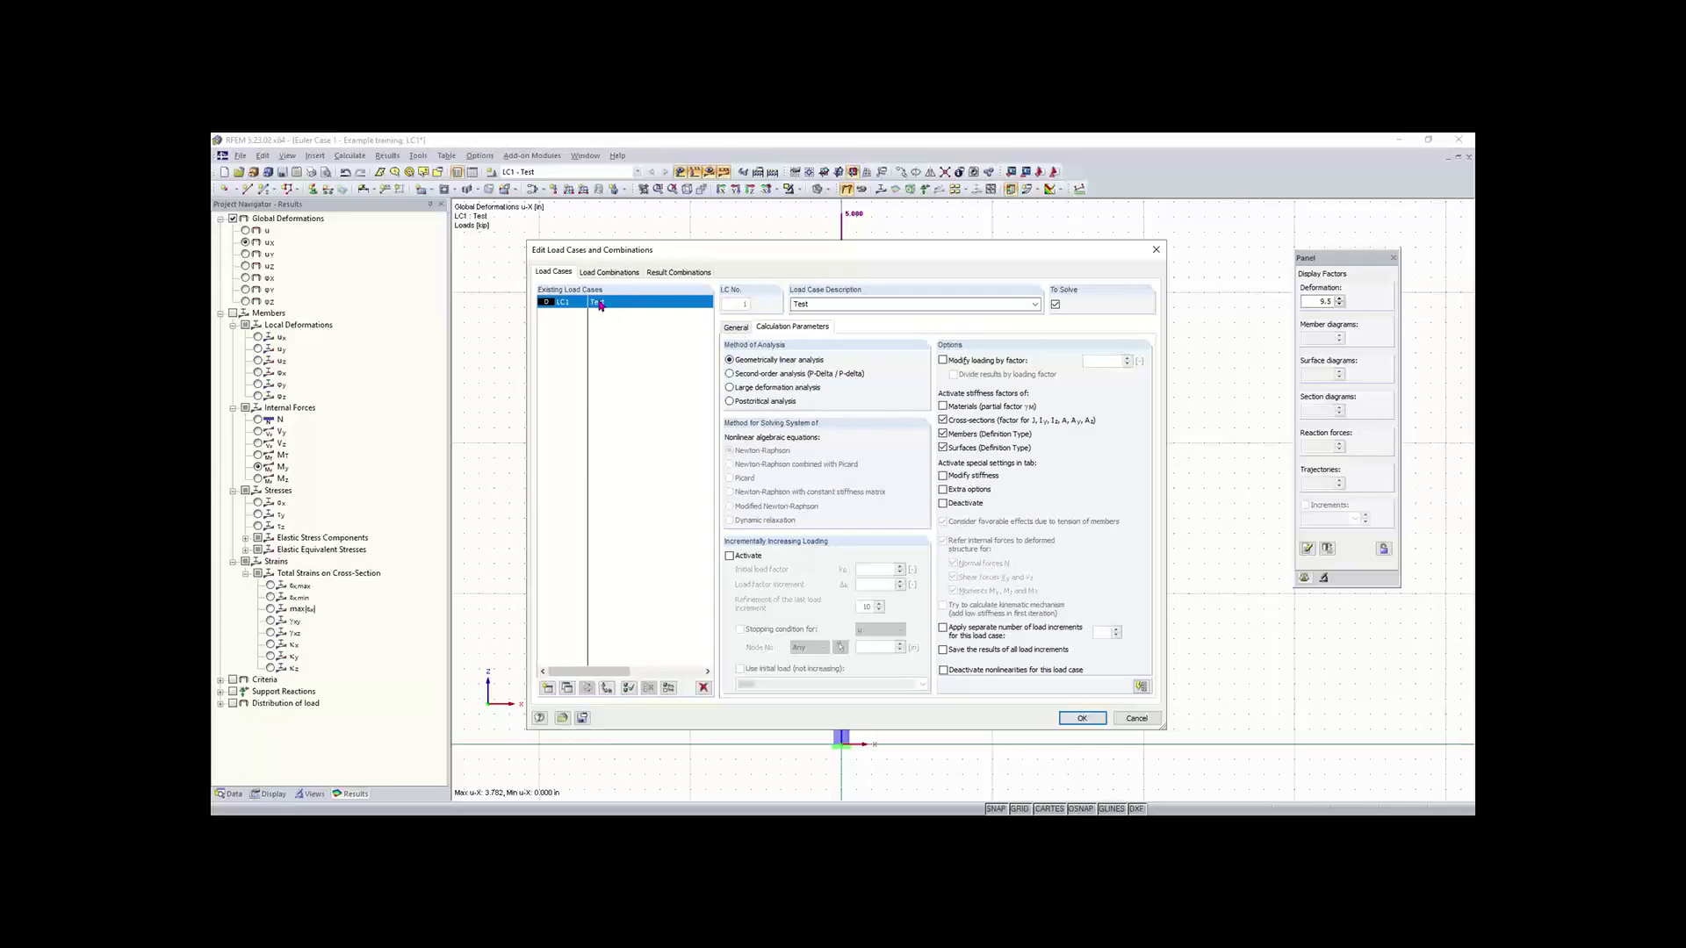
left_click(753, 375)
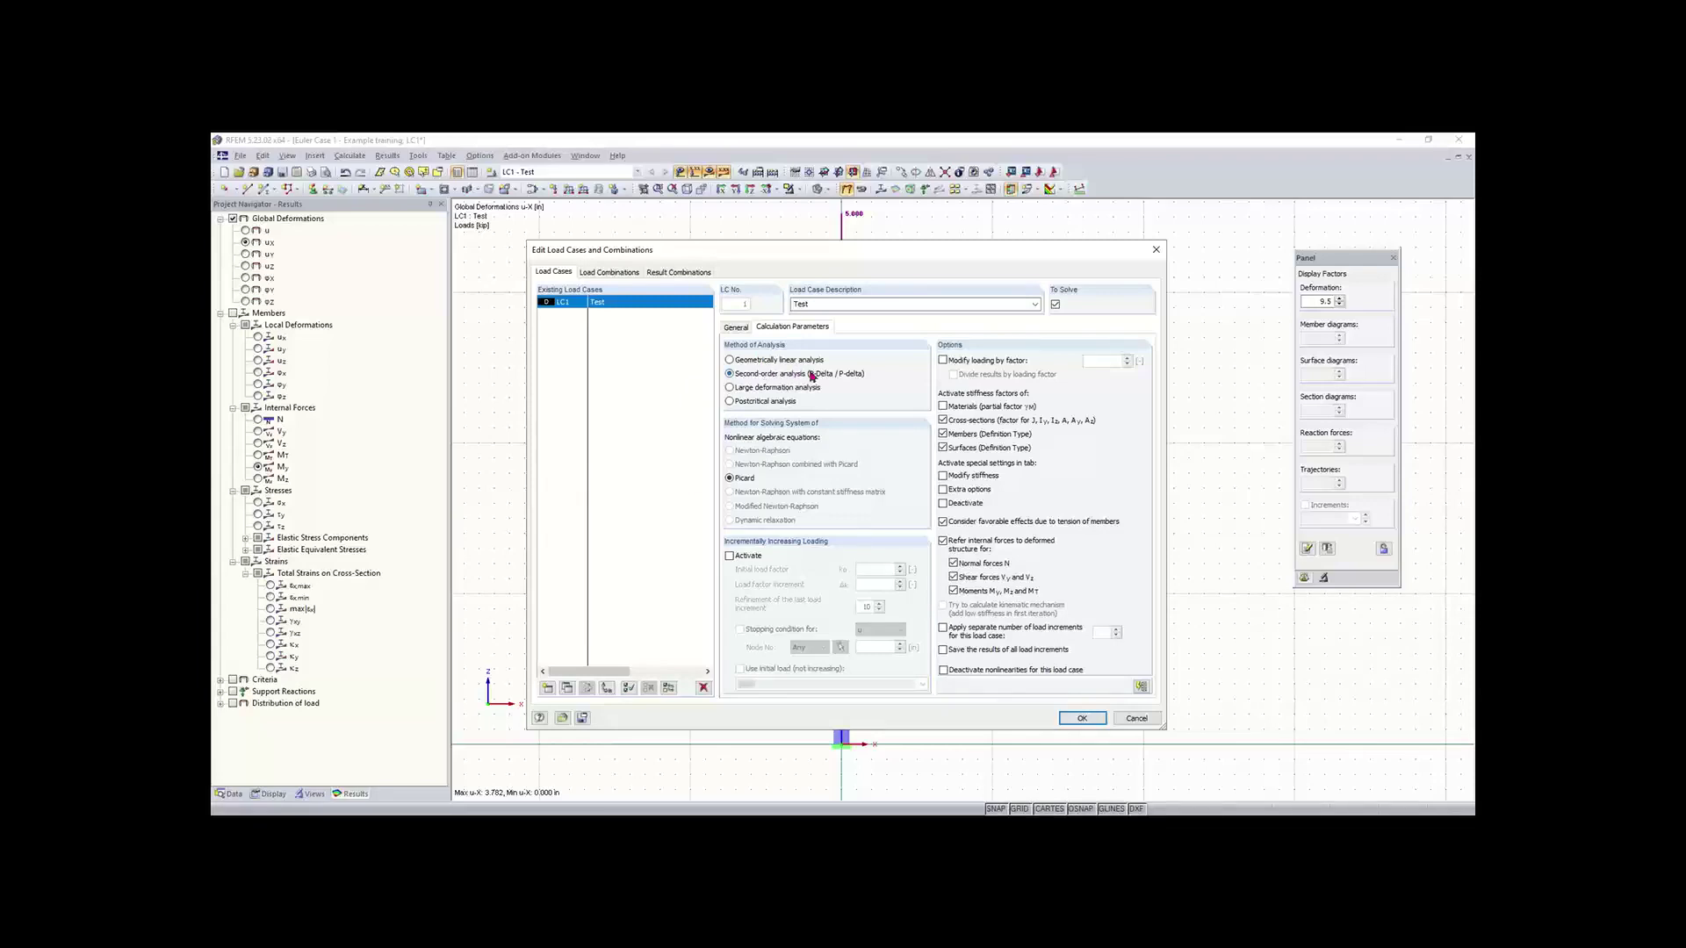
left_click(1087, 722)
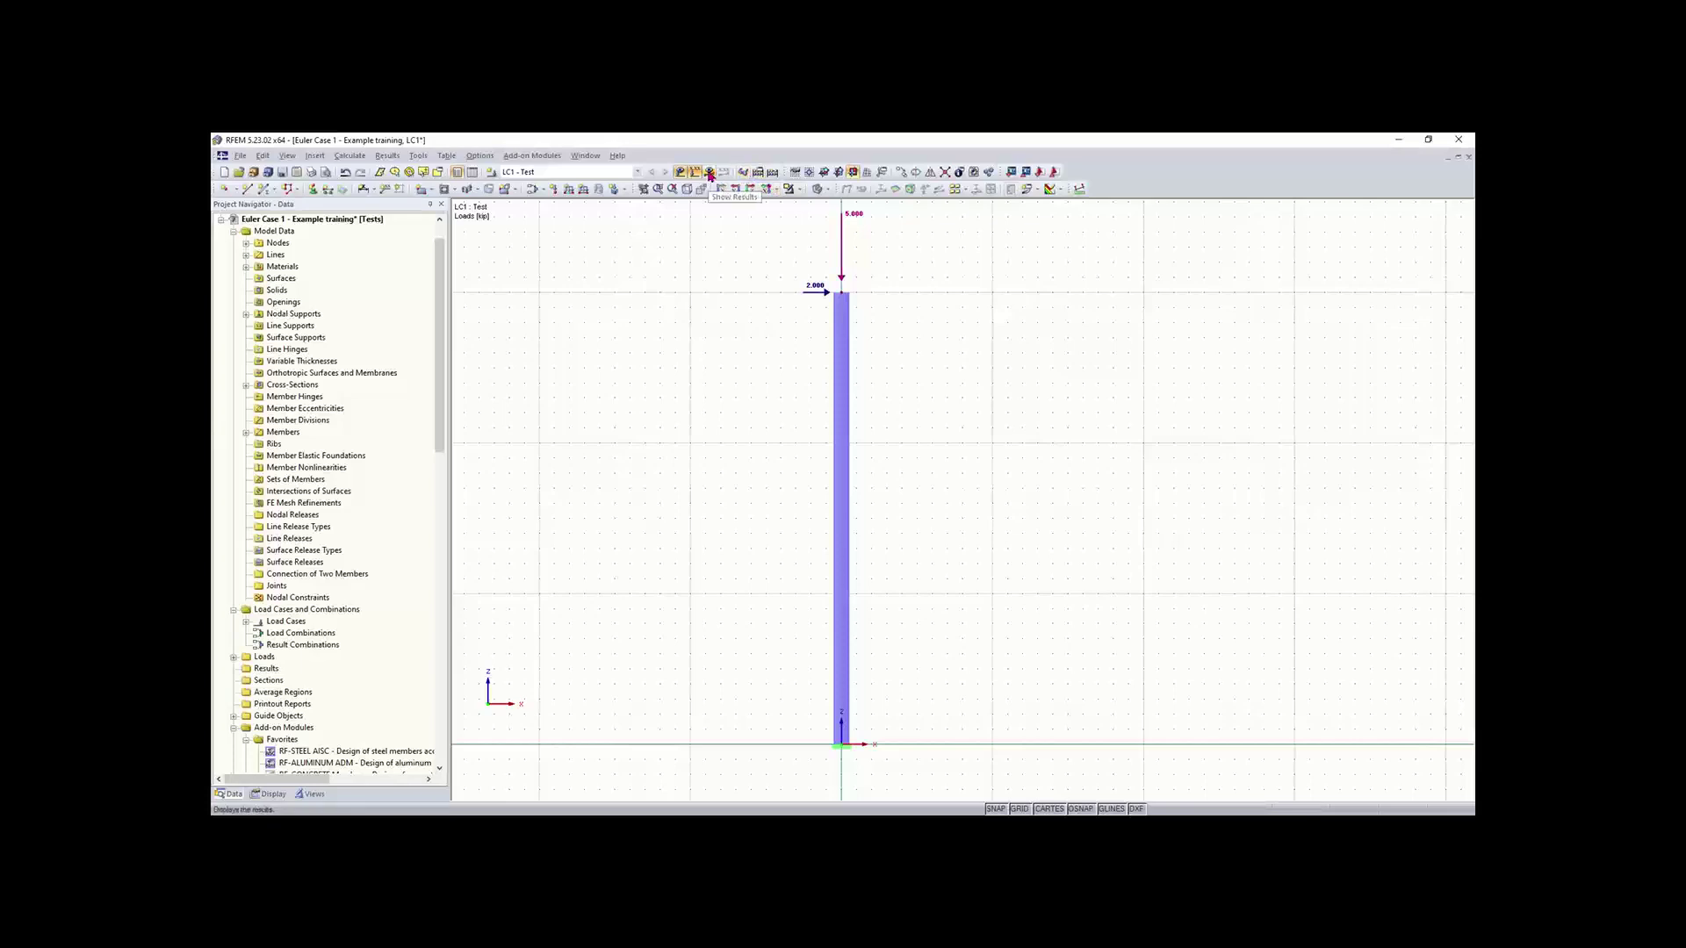
Step: Recalculate LC1 and show the column's member results with the My bending moment diagram
left_click(772, 172)
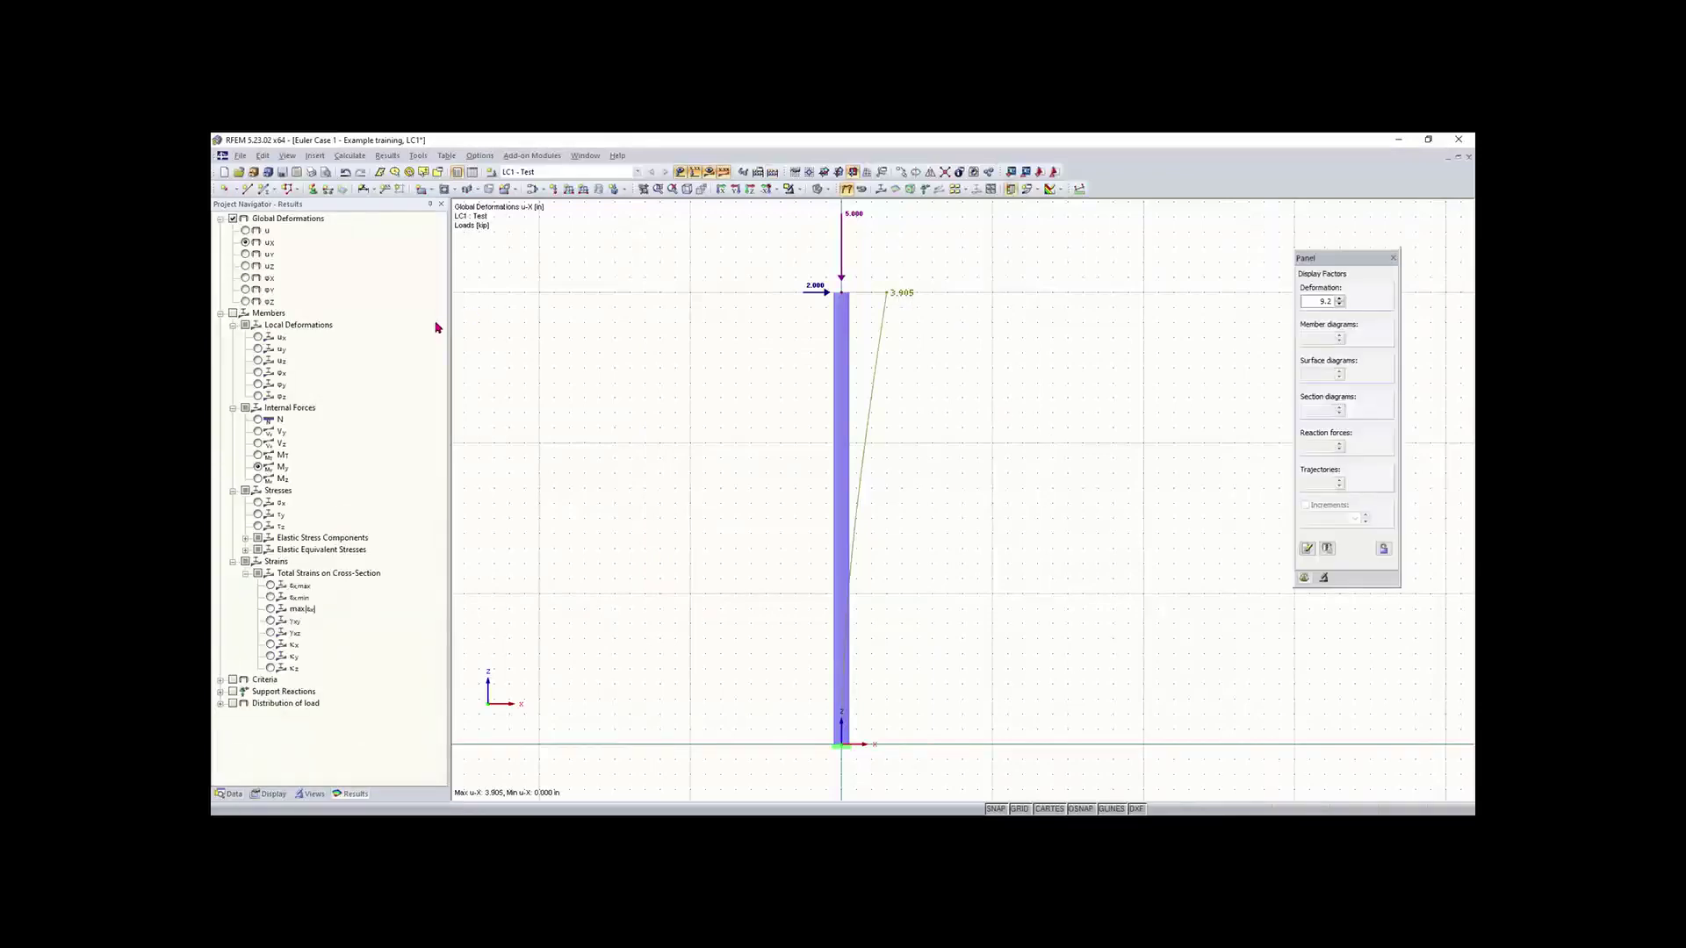
left_click(233, 313)
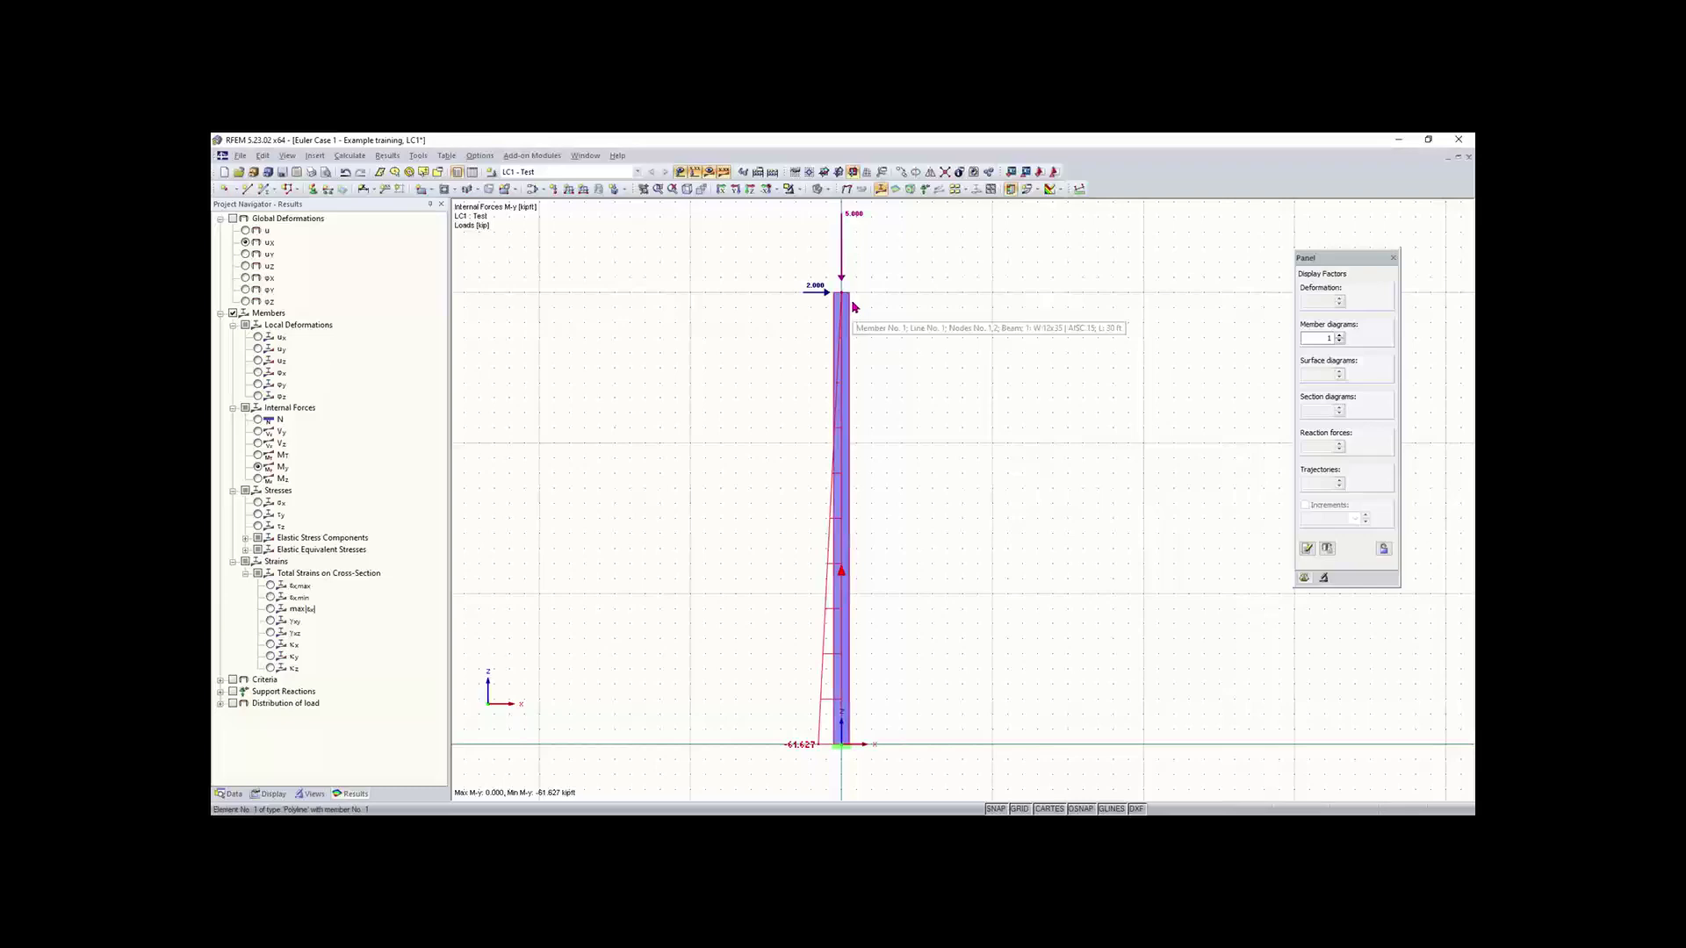
Step: Examine the member types available for the column, keep Beam and leave the member settings
double_click(846, 401)
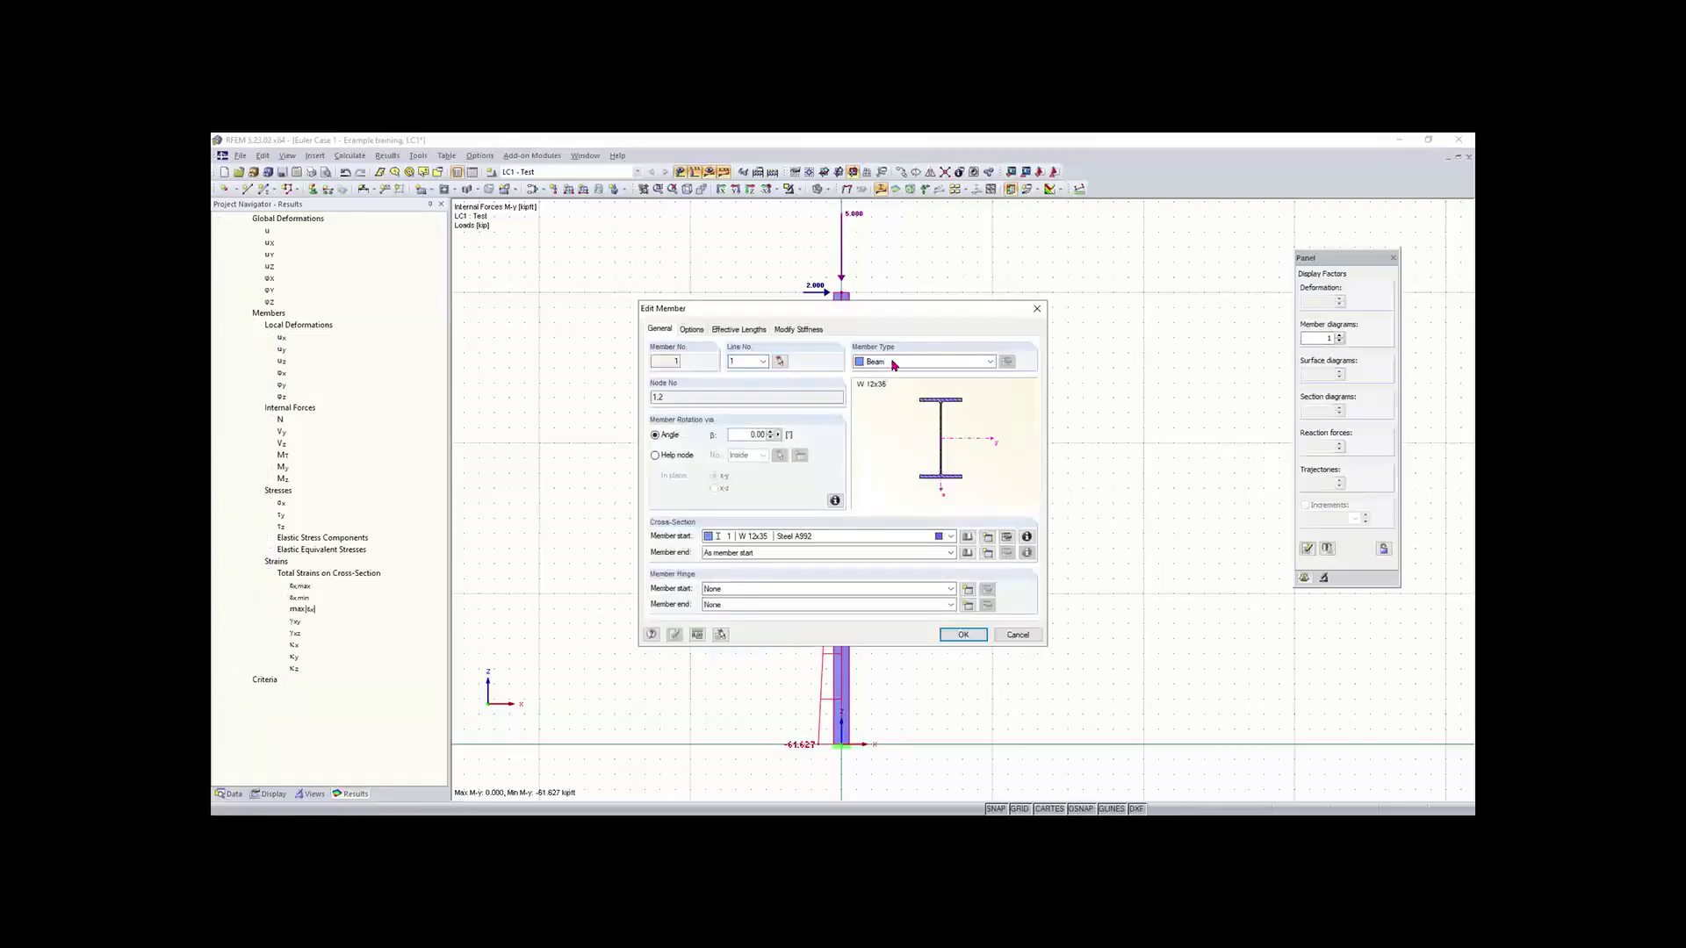
left_click_drag(878, 313, 480, 282)
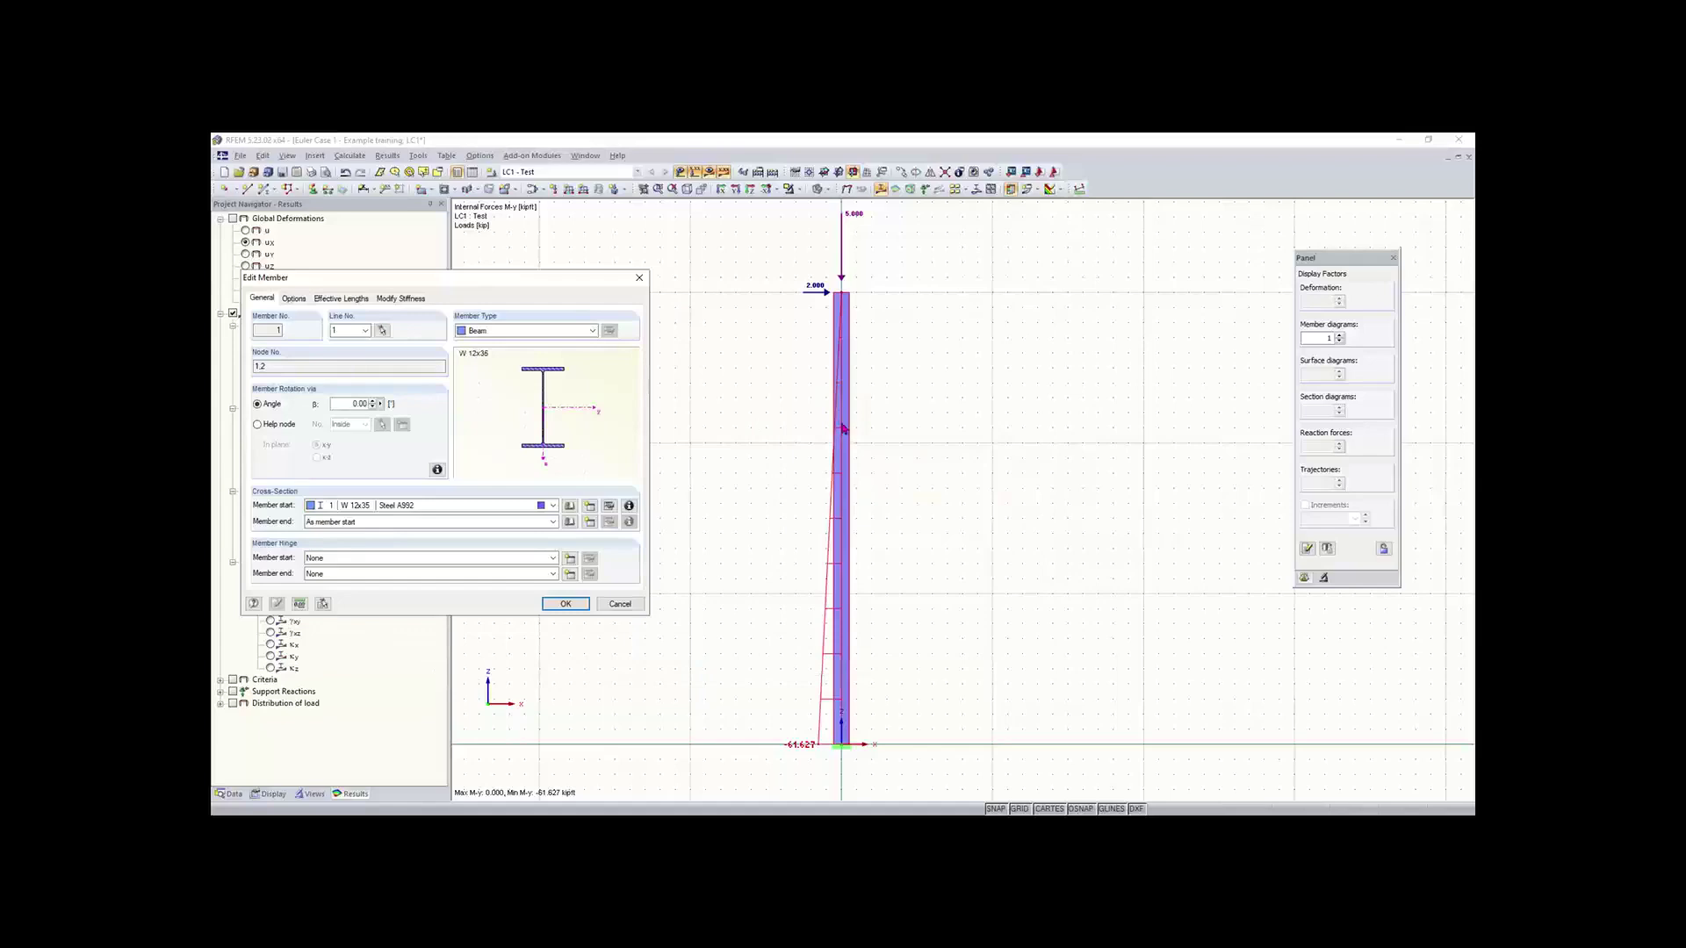
left_click(520, 331)
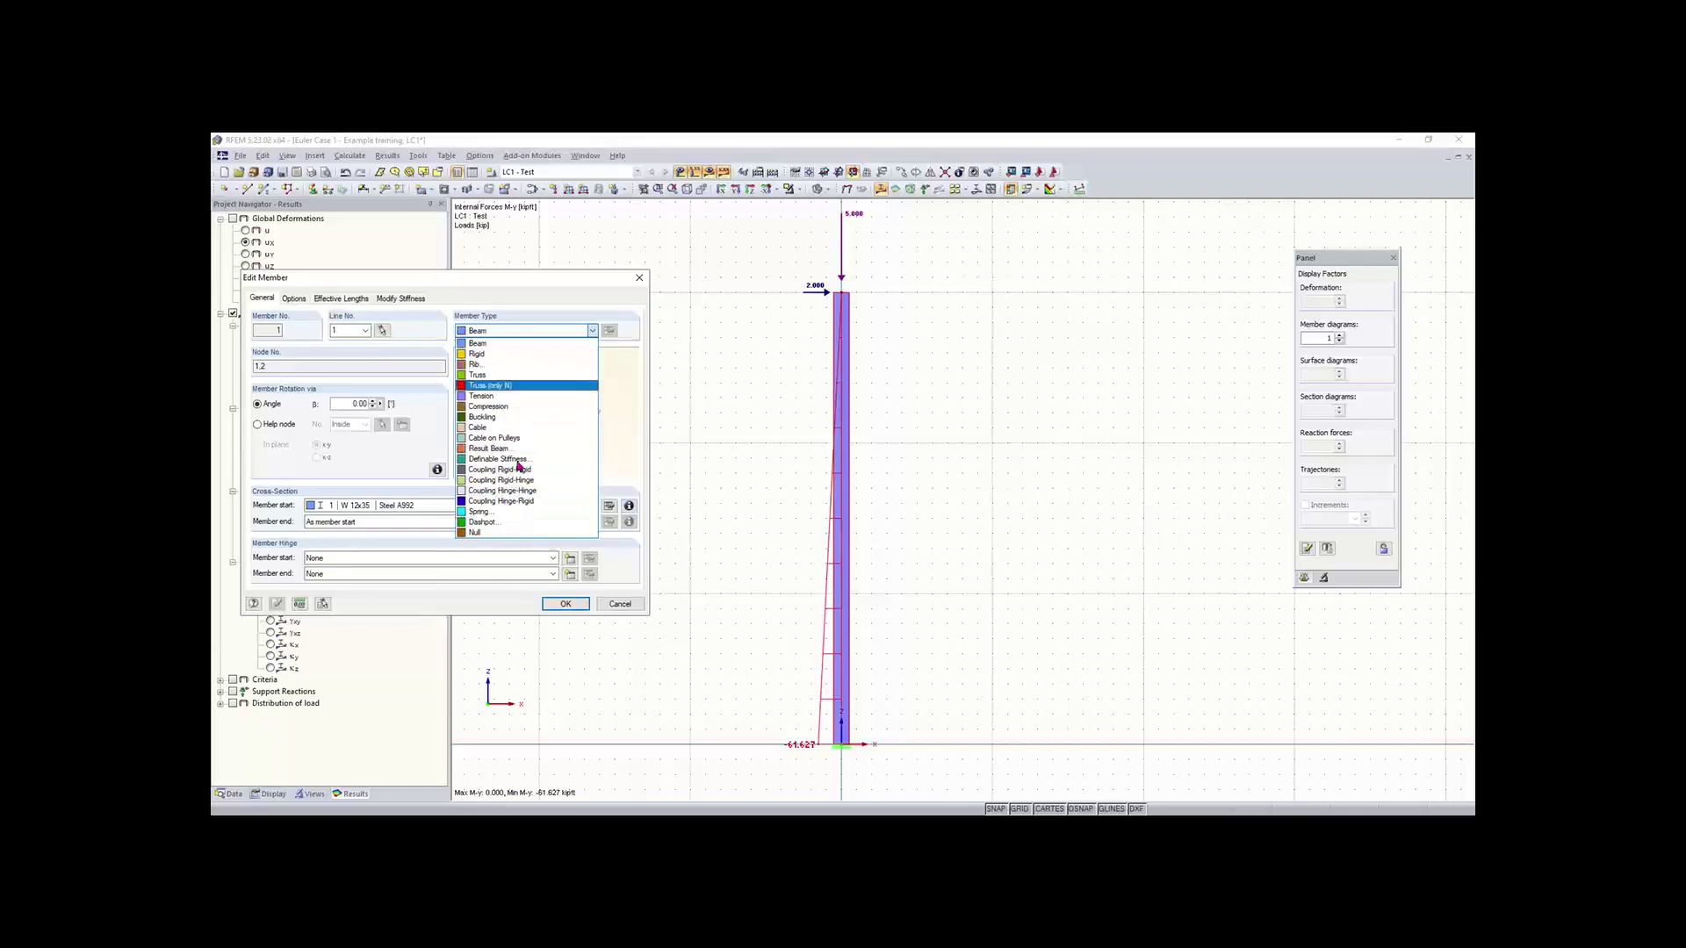
left_click(514, 345)
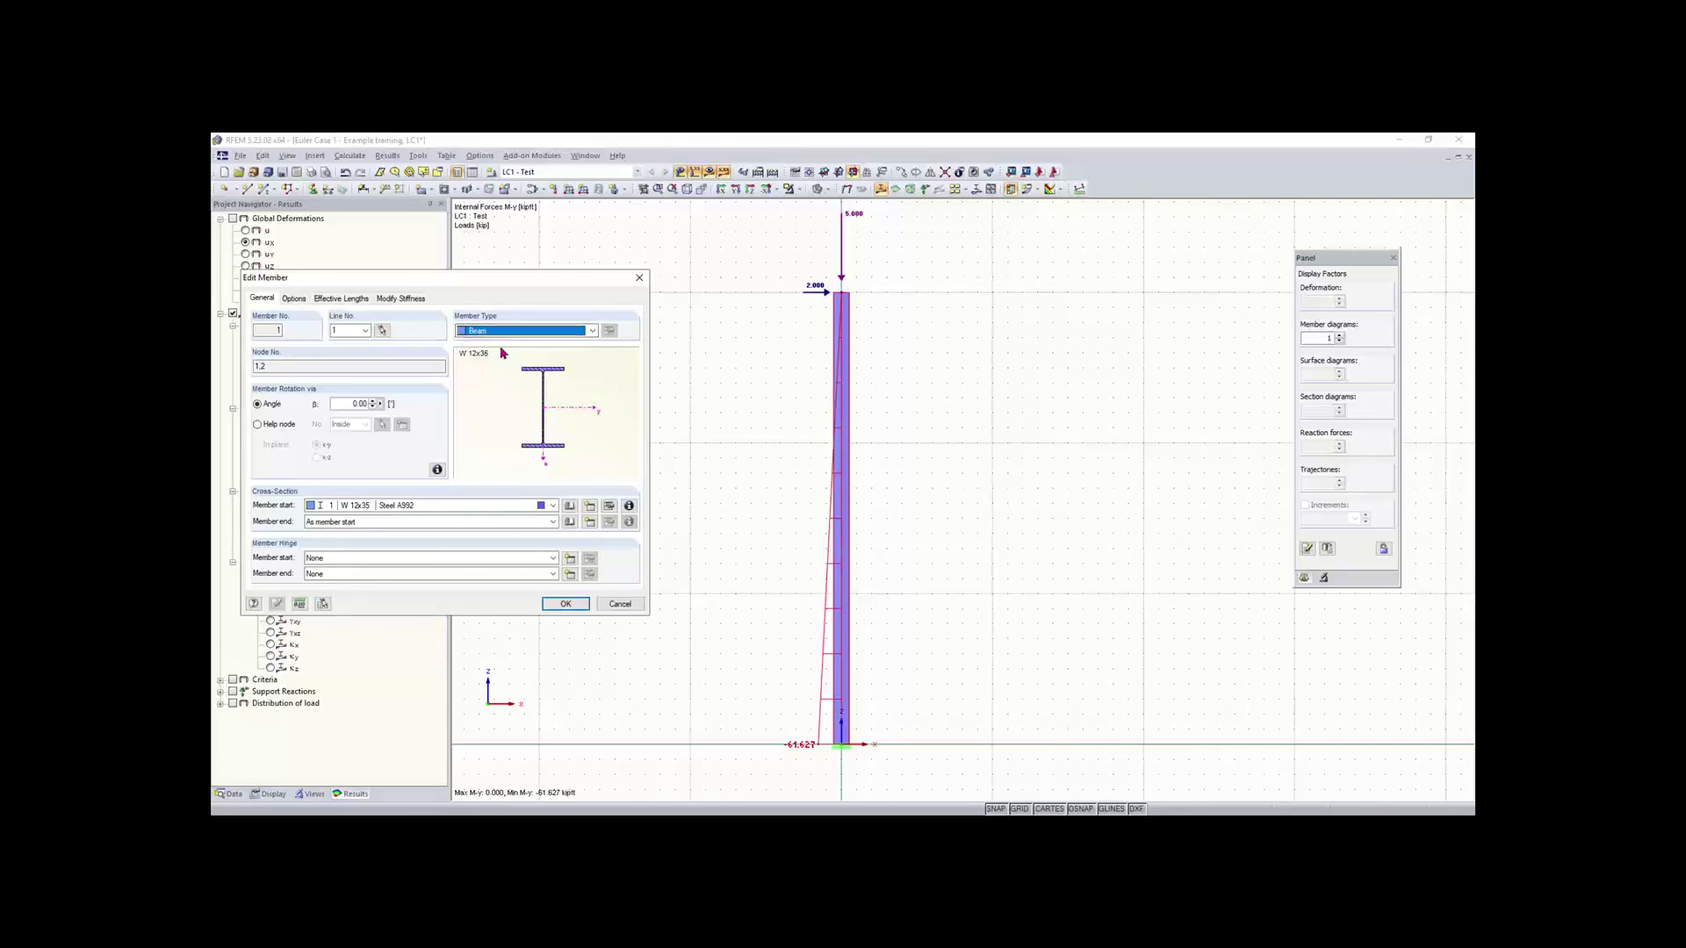
left_click(478, 333)
left_click(477, 333)
left_click(639, 278)
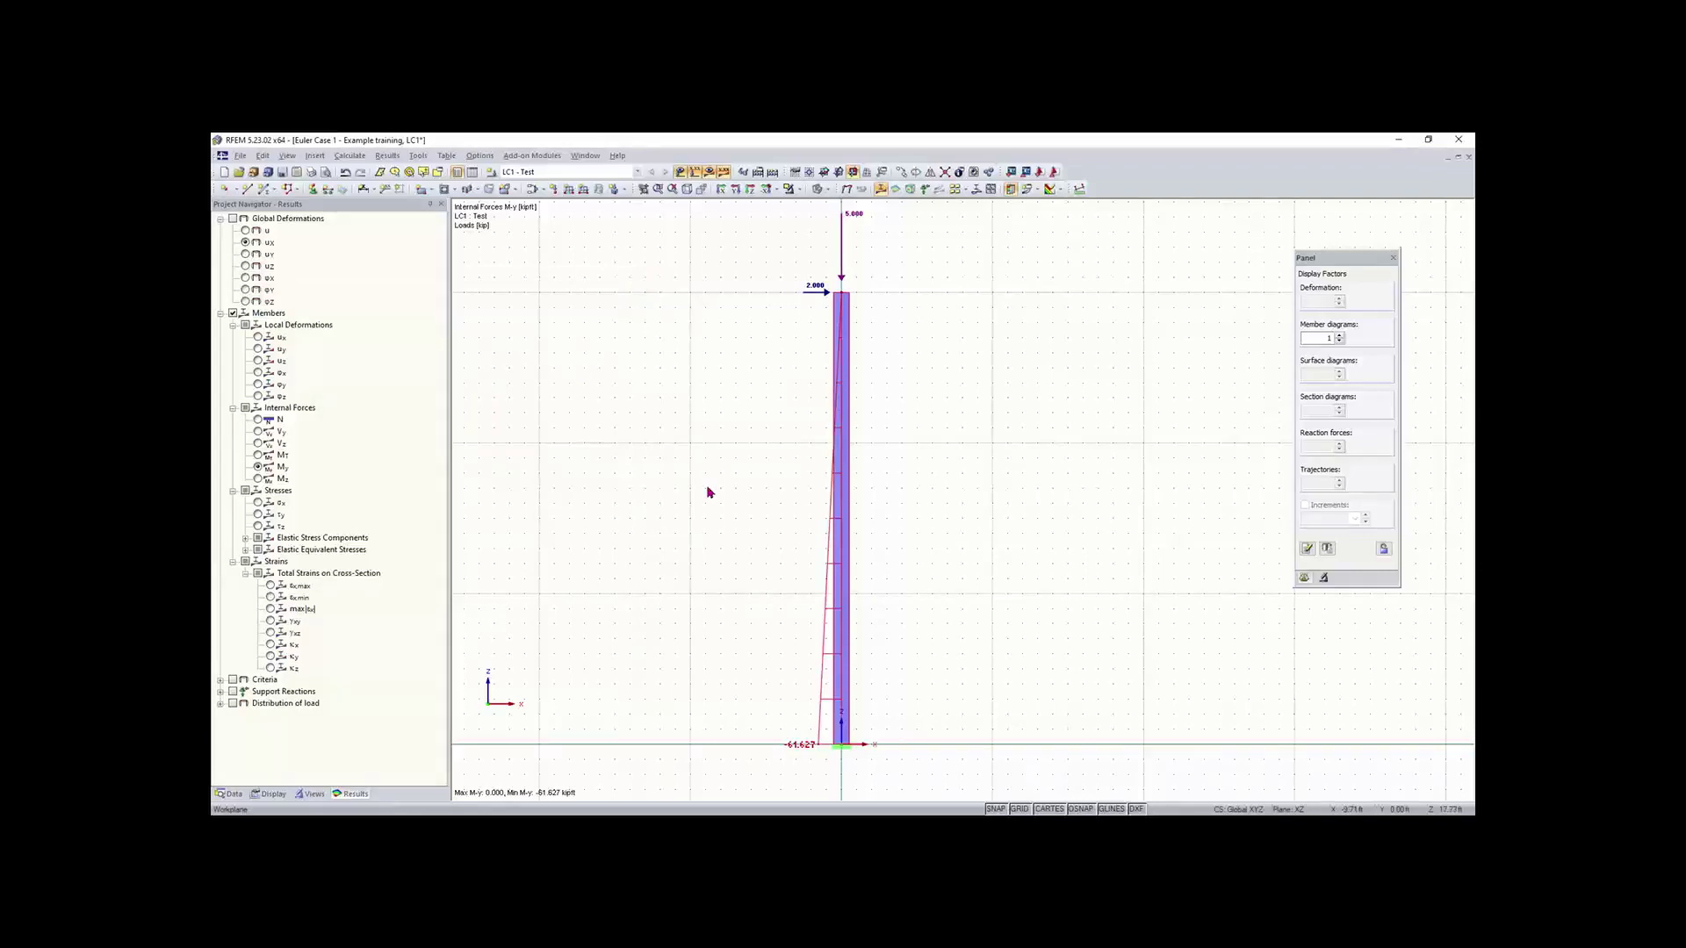
Step: Set the nodal load at the column's top to PX = 0 and PZ = -0.1 kip
scroll(946, 413, "down", 1)
middle_click_drag(937, 414, 857, 457)
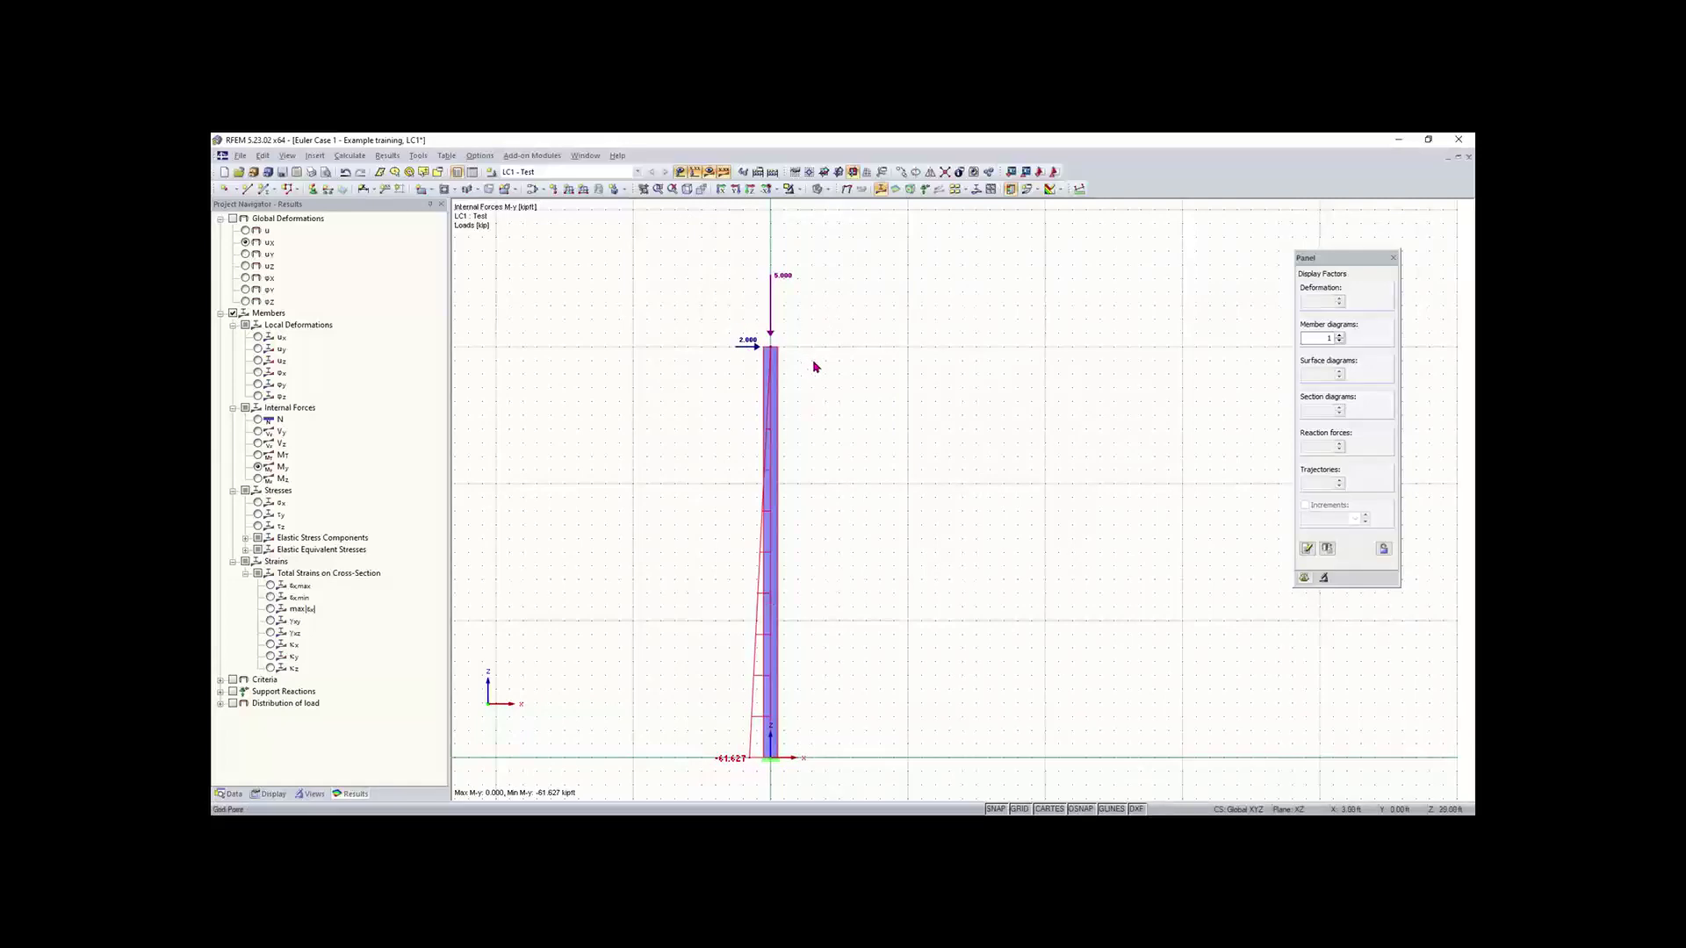
double_click(770, 277)
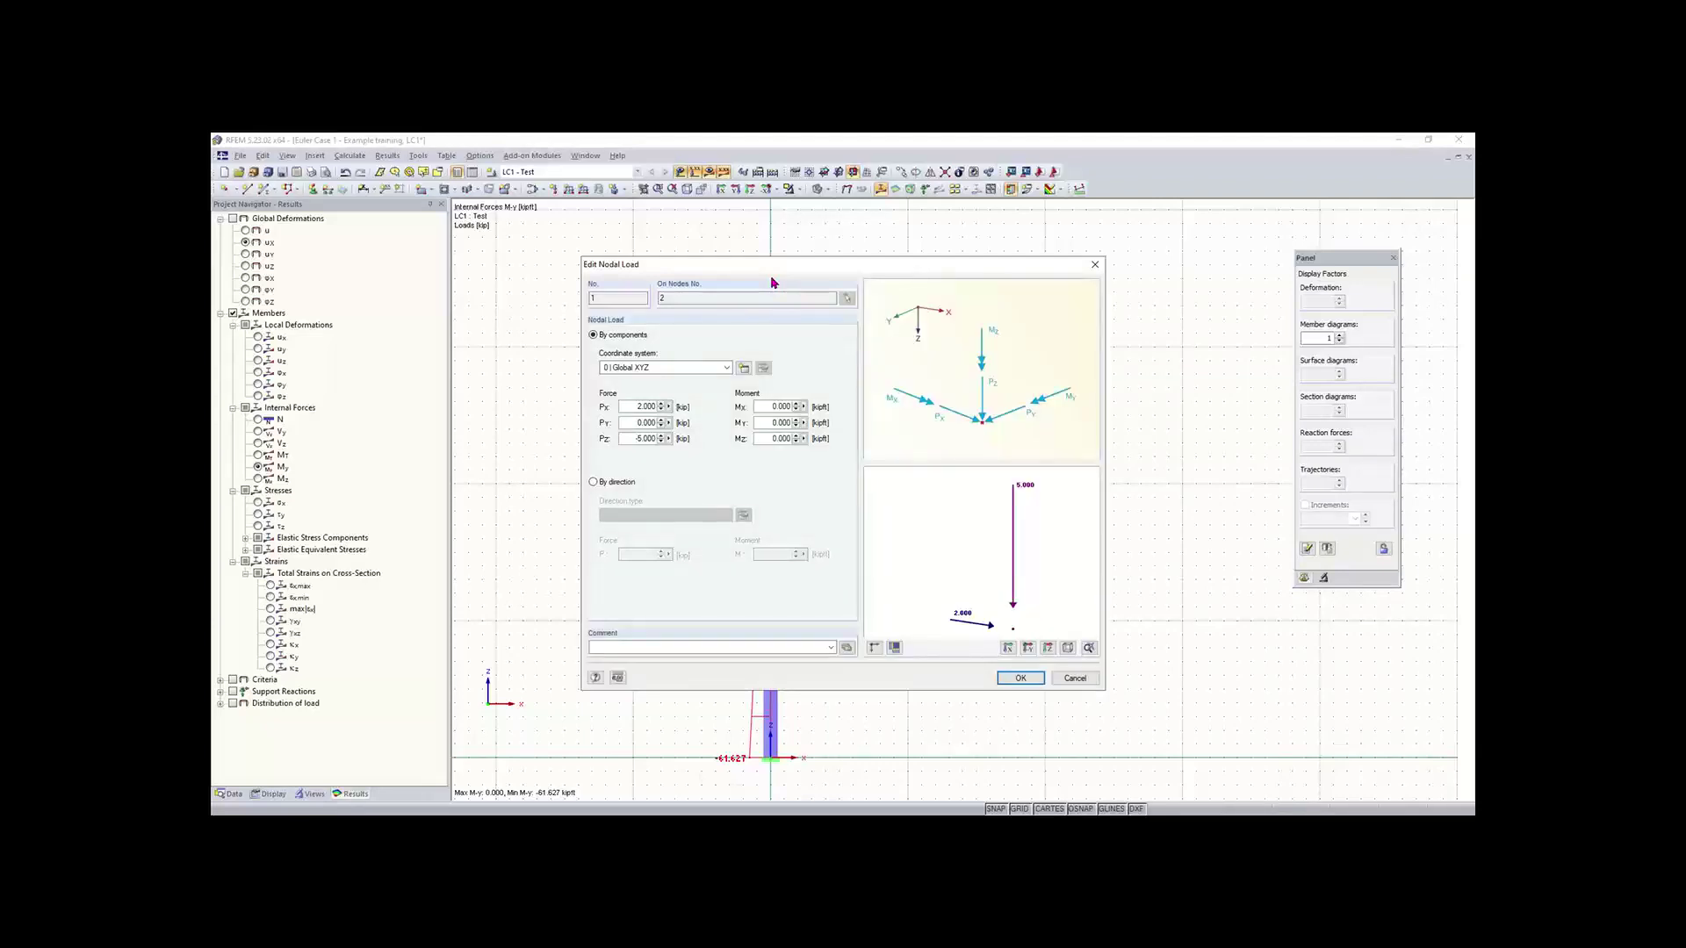
double_click(641, 439)
key("BackSpace")
type("-.10")
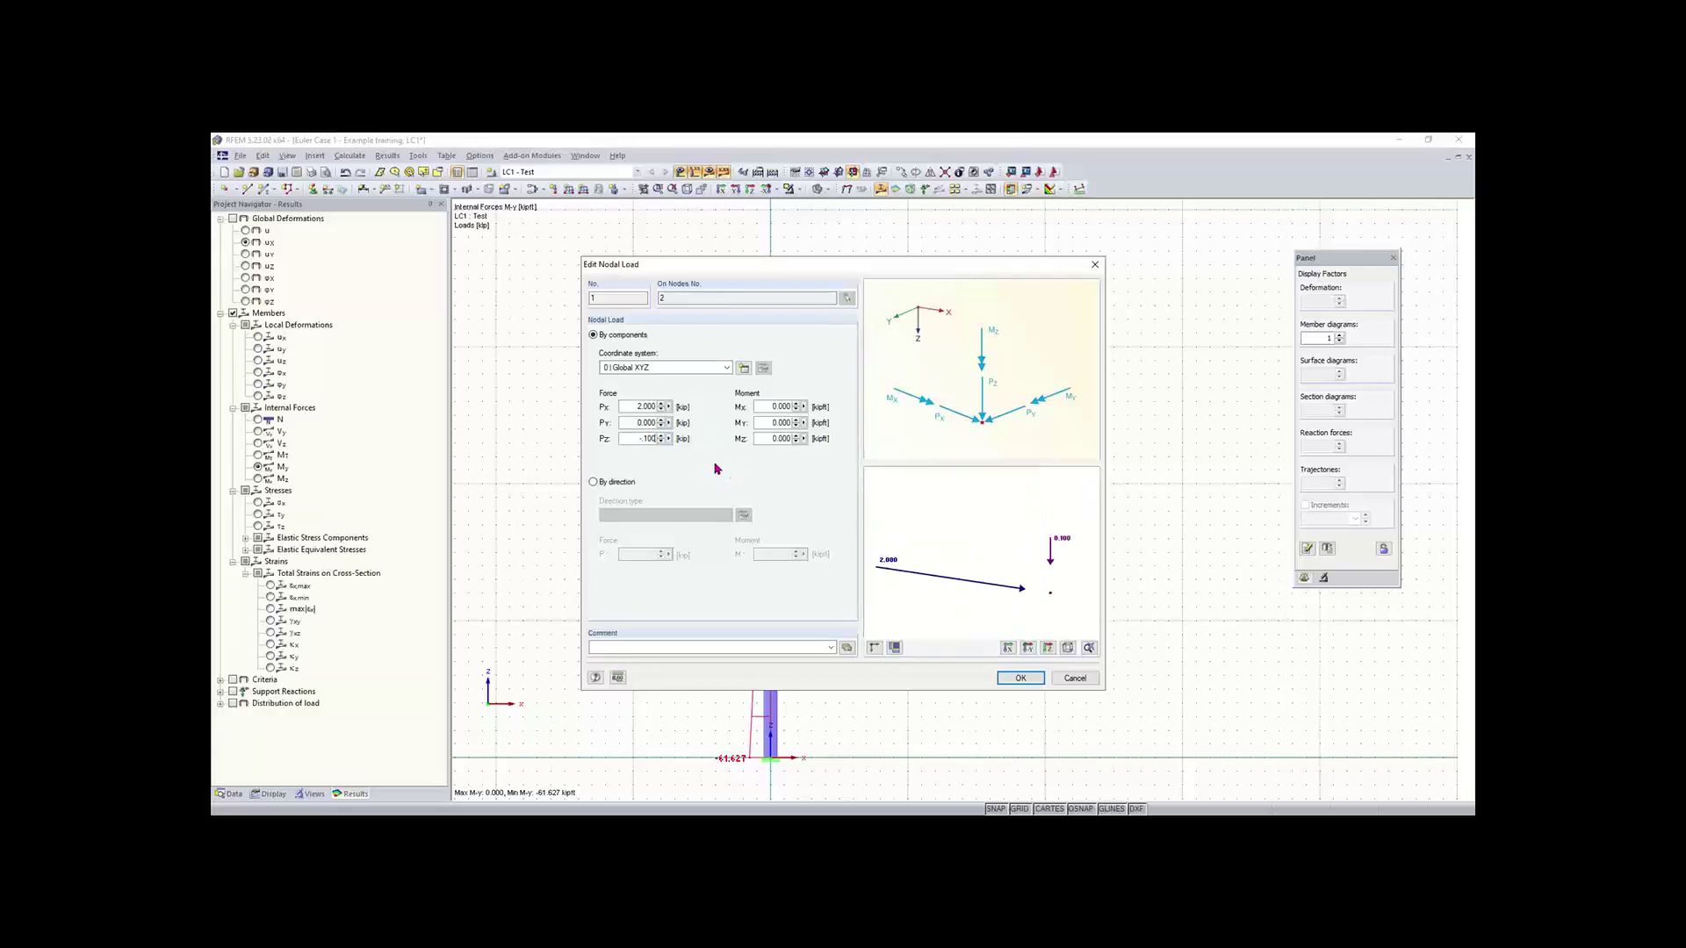
double_click(641, 407)
key("BackSpace")
type("0")
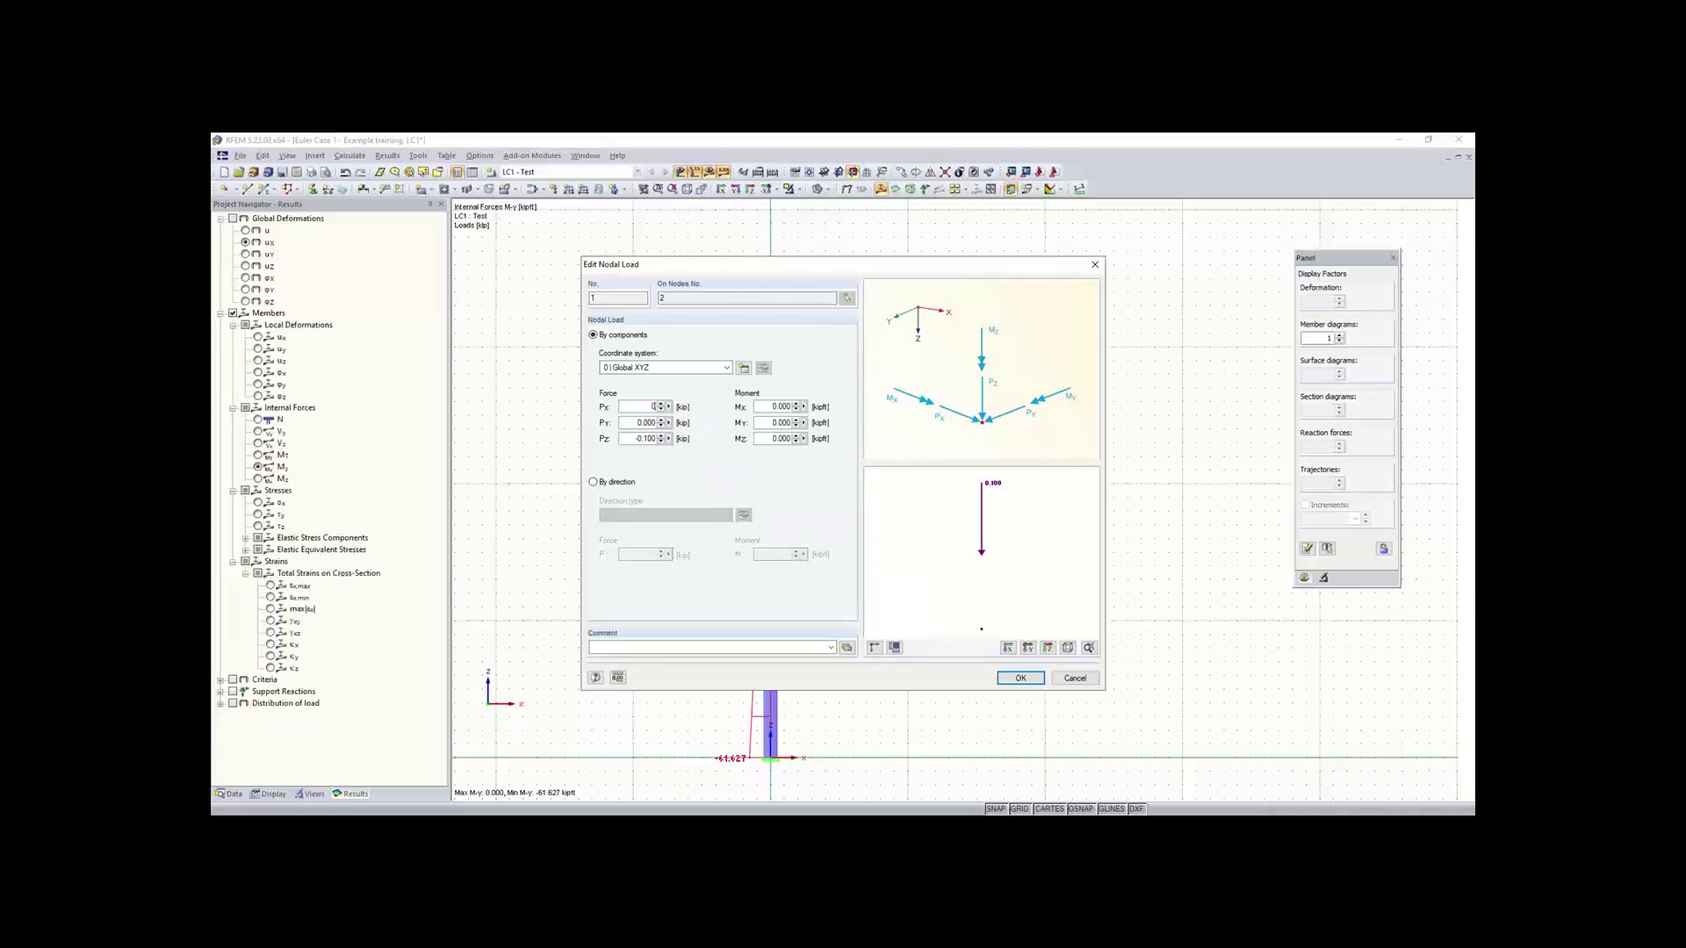
left_click(1019, 679)
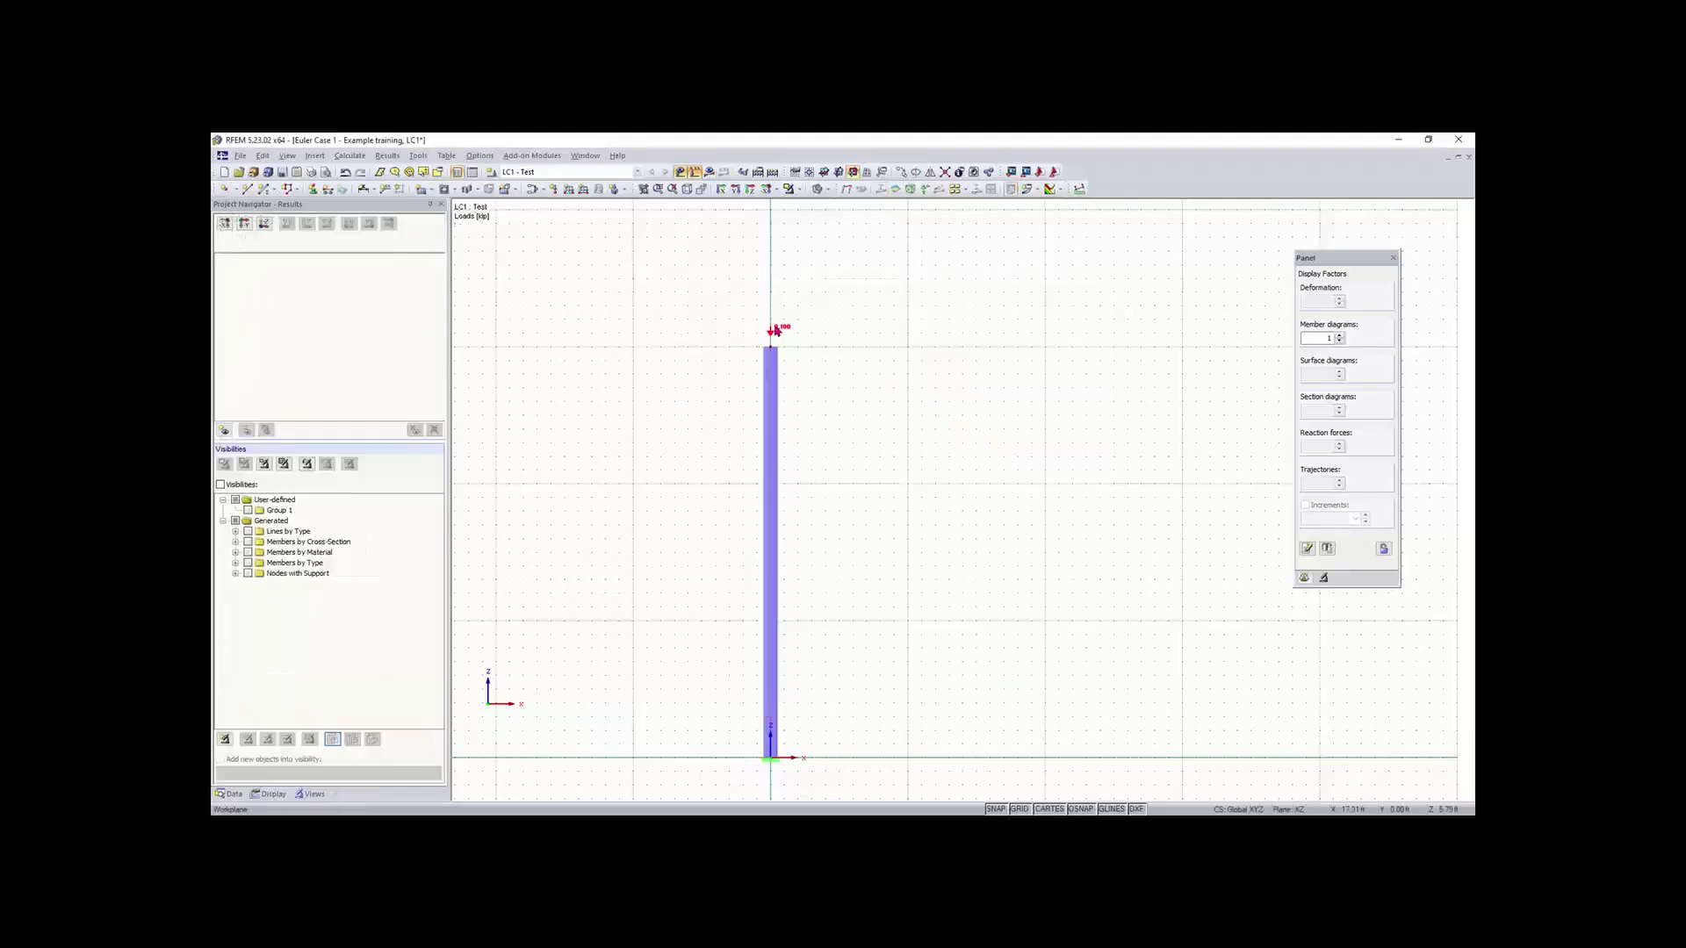
scroll(780, 335, "up", 5)
scroll(753, 377, "down", 2)
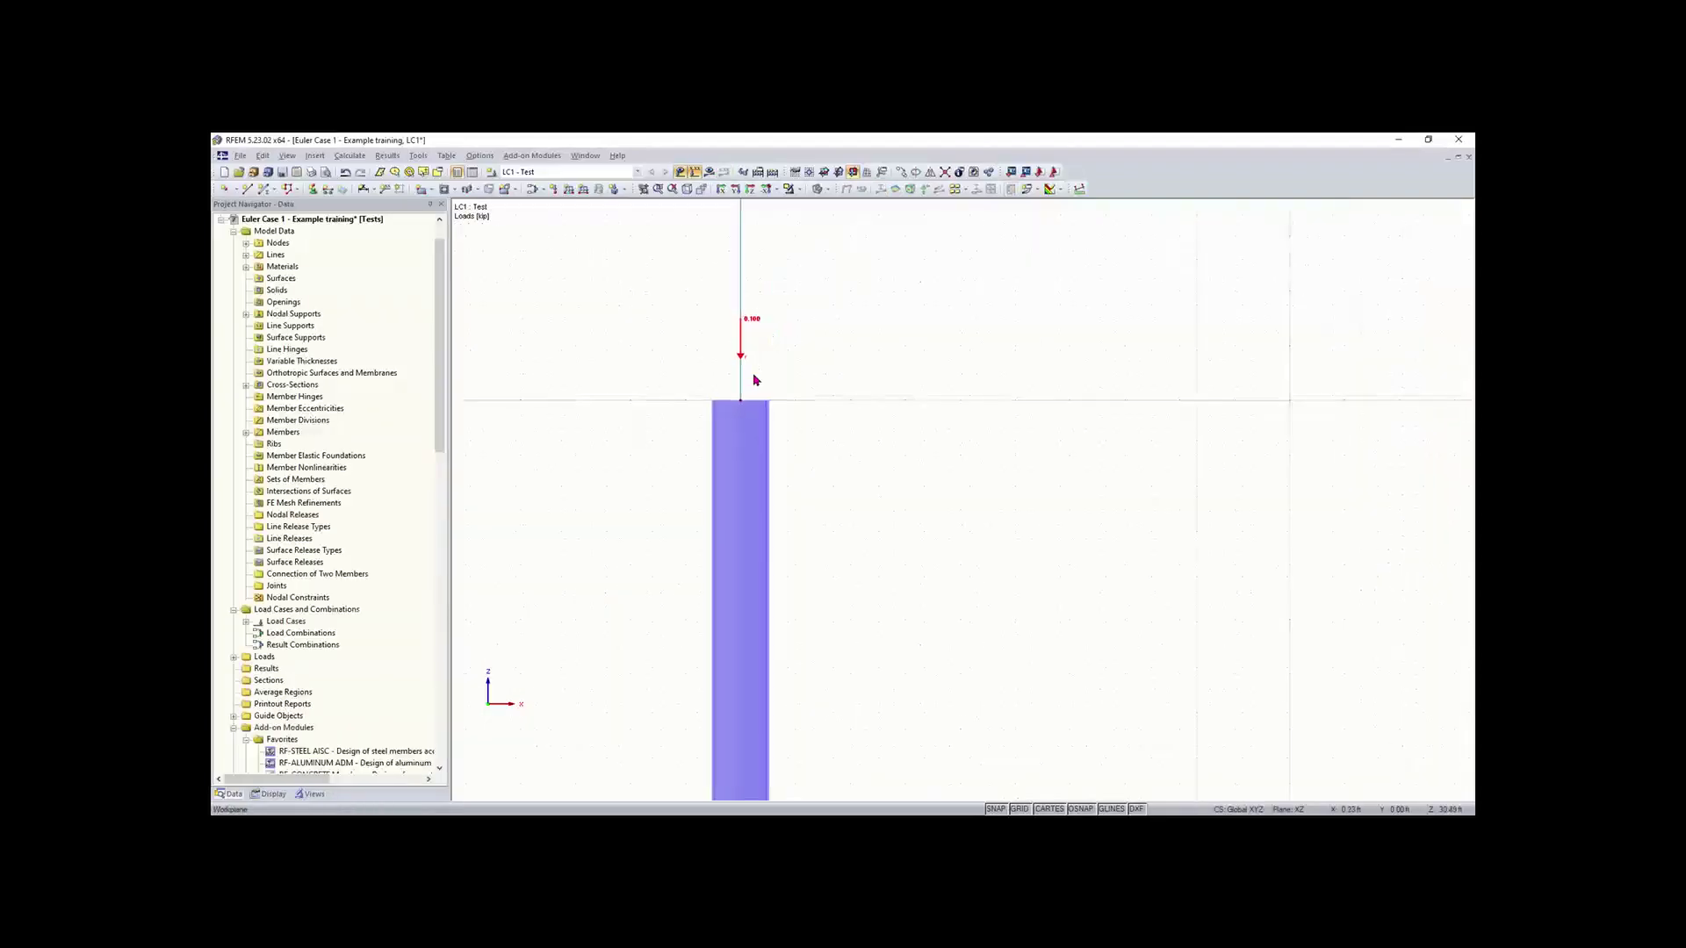
scroll(784, 438, "down", 3)
middle_click_drag(820, 462, 823, 447)
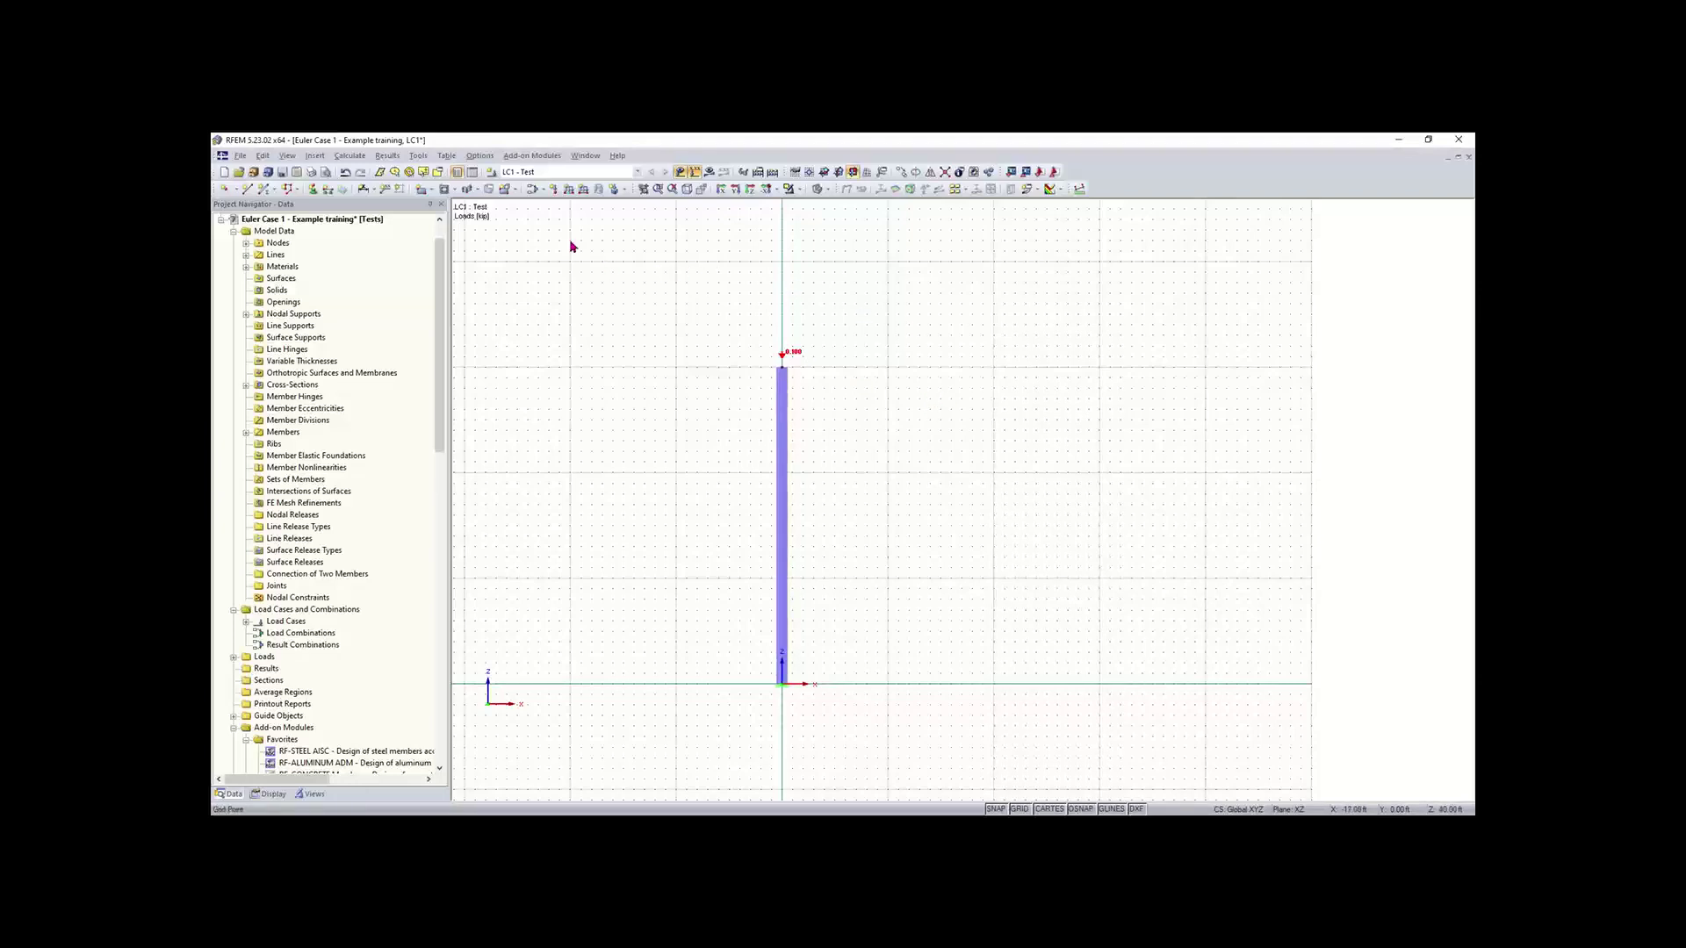
Step: Activate the self-weight in load case LC1 and deactivate it again
left_click(534, 192)
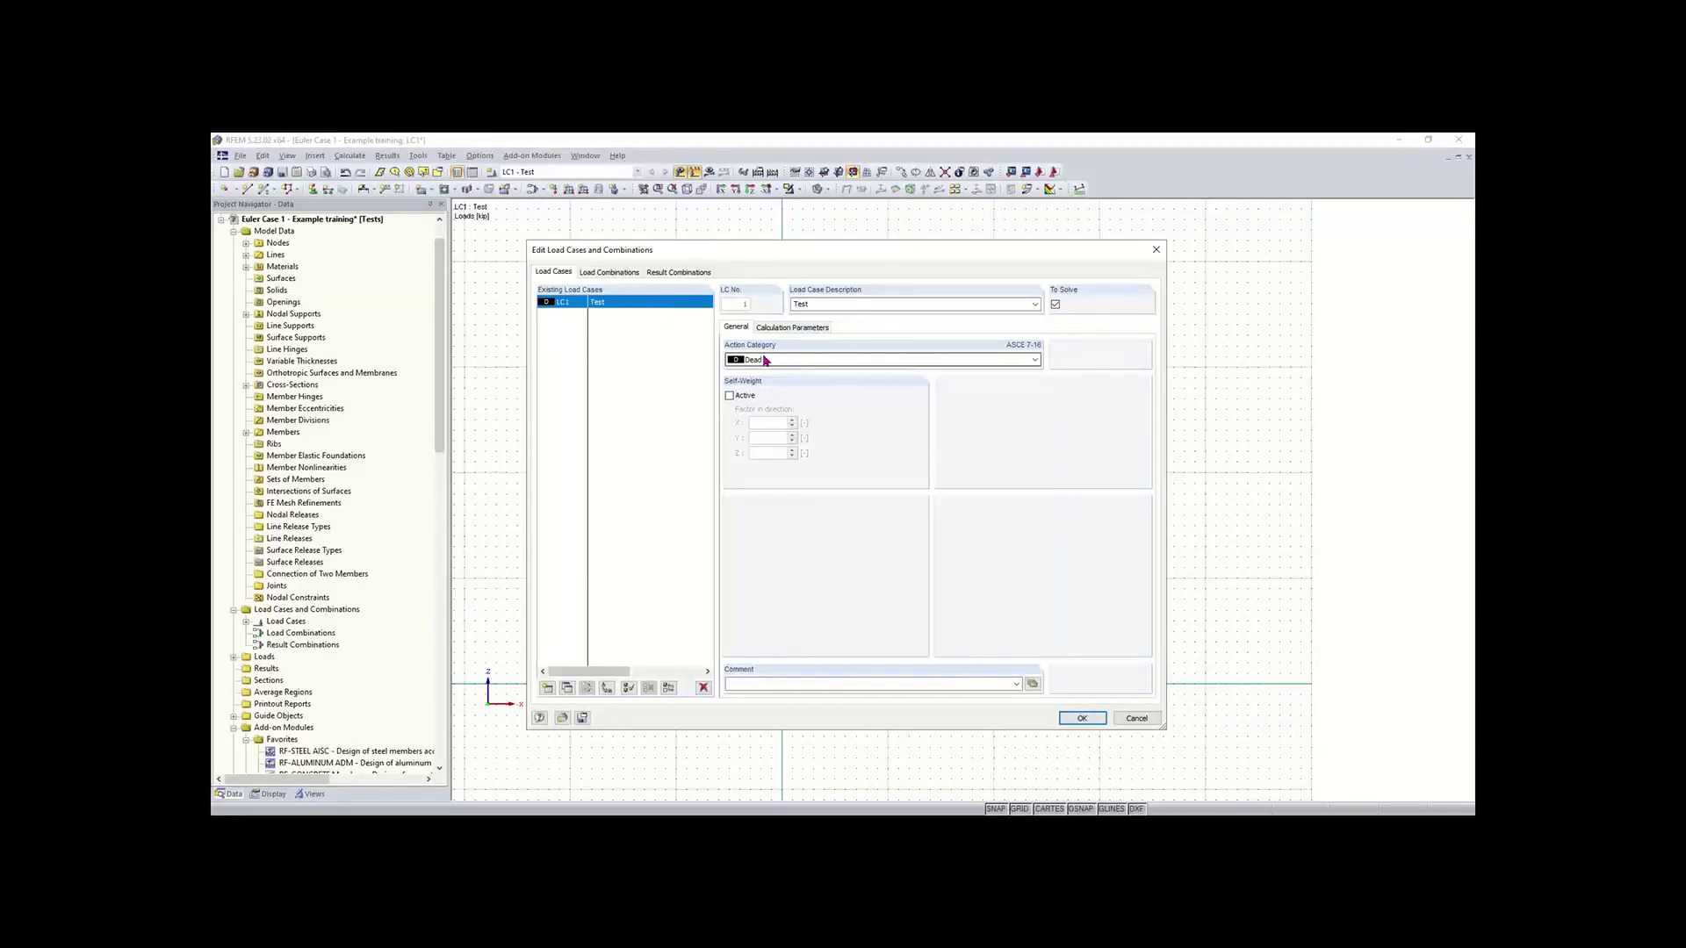
left_click(729, 396)
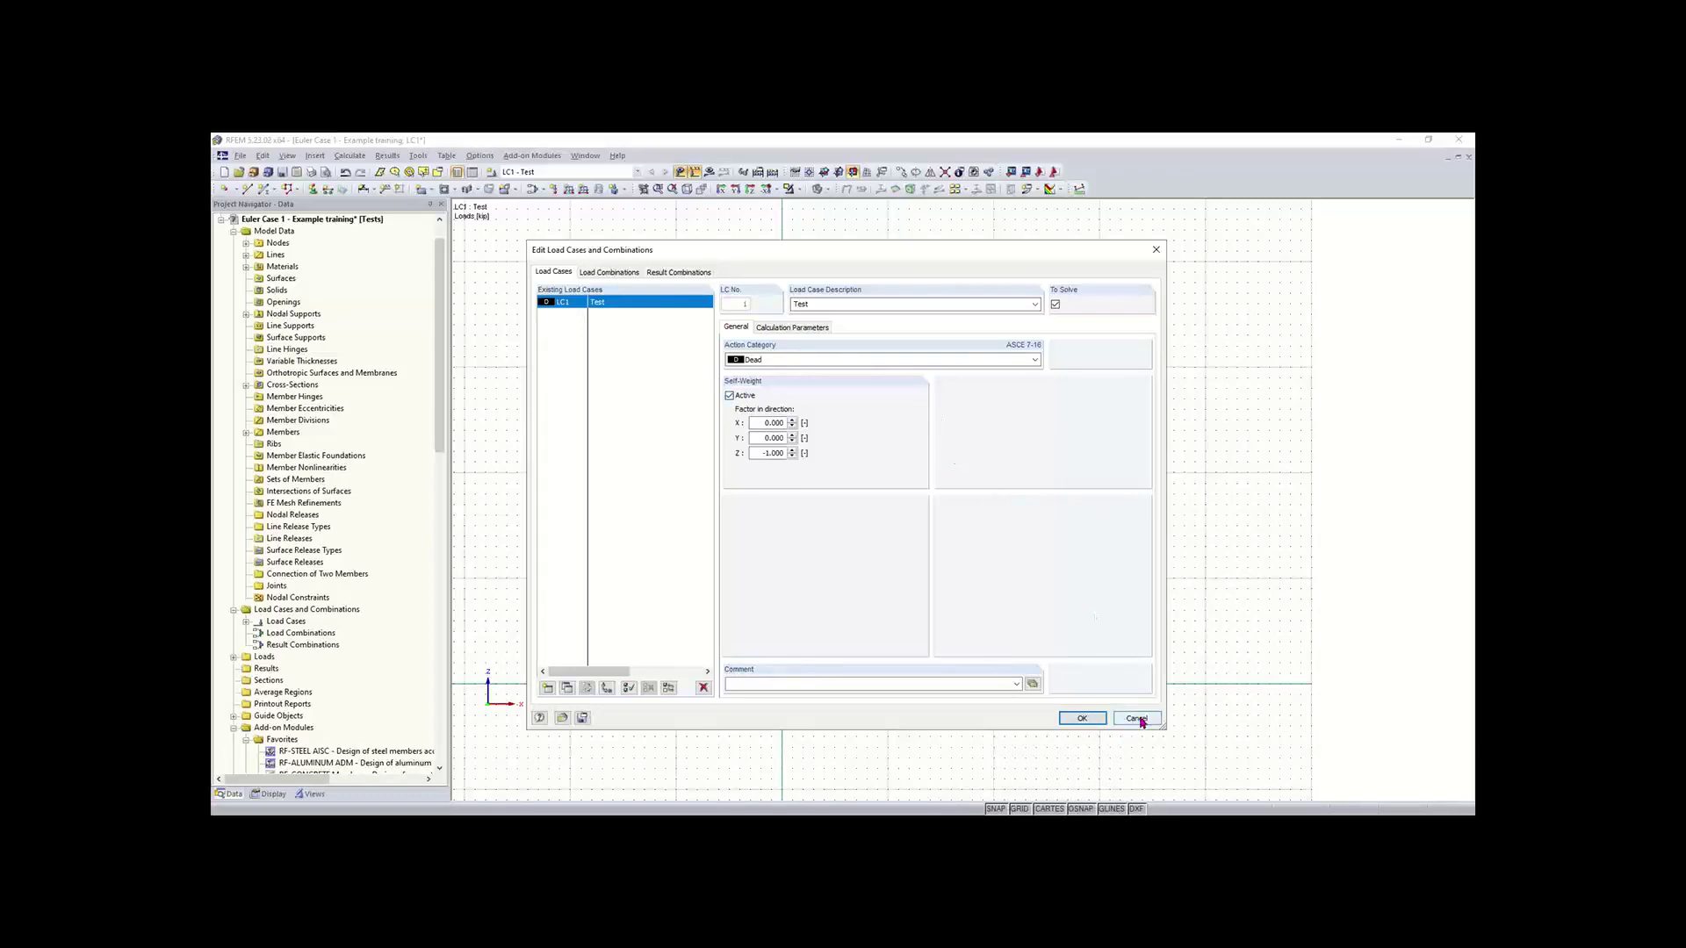
left_click(729, 395)
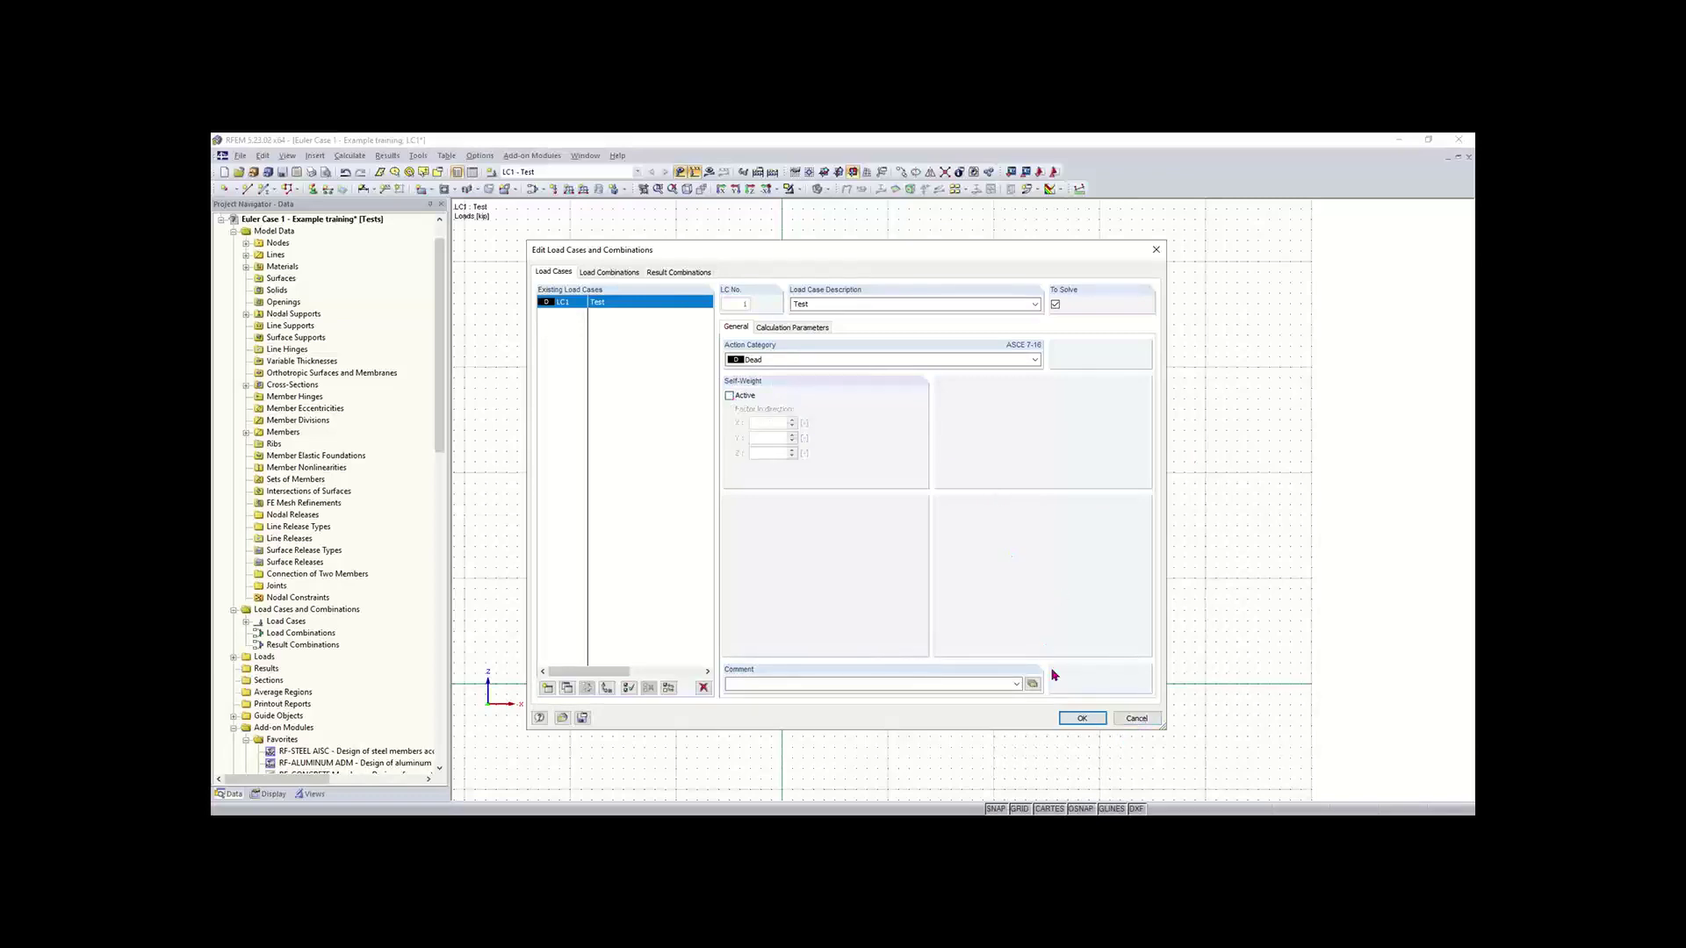
left_click(1082, 717)
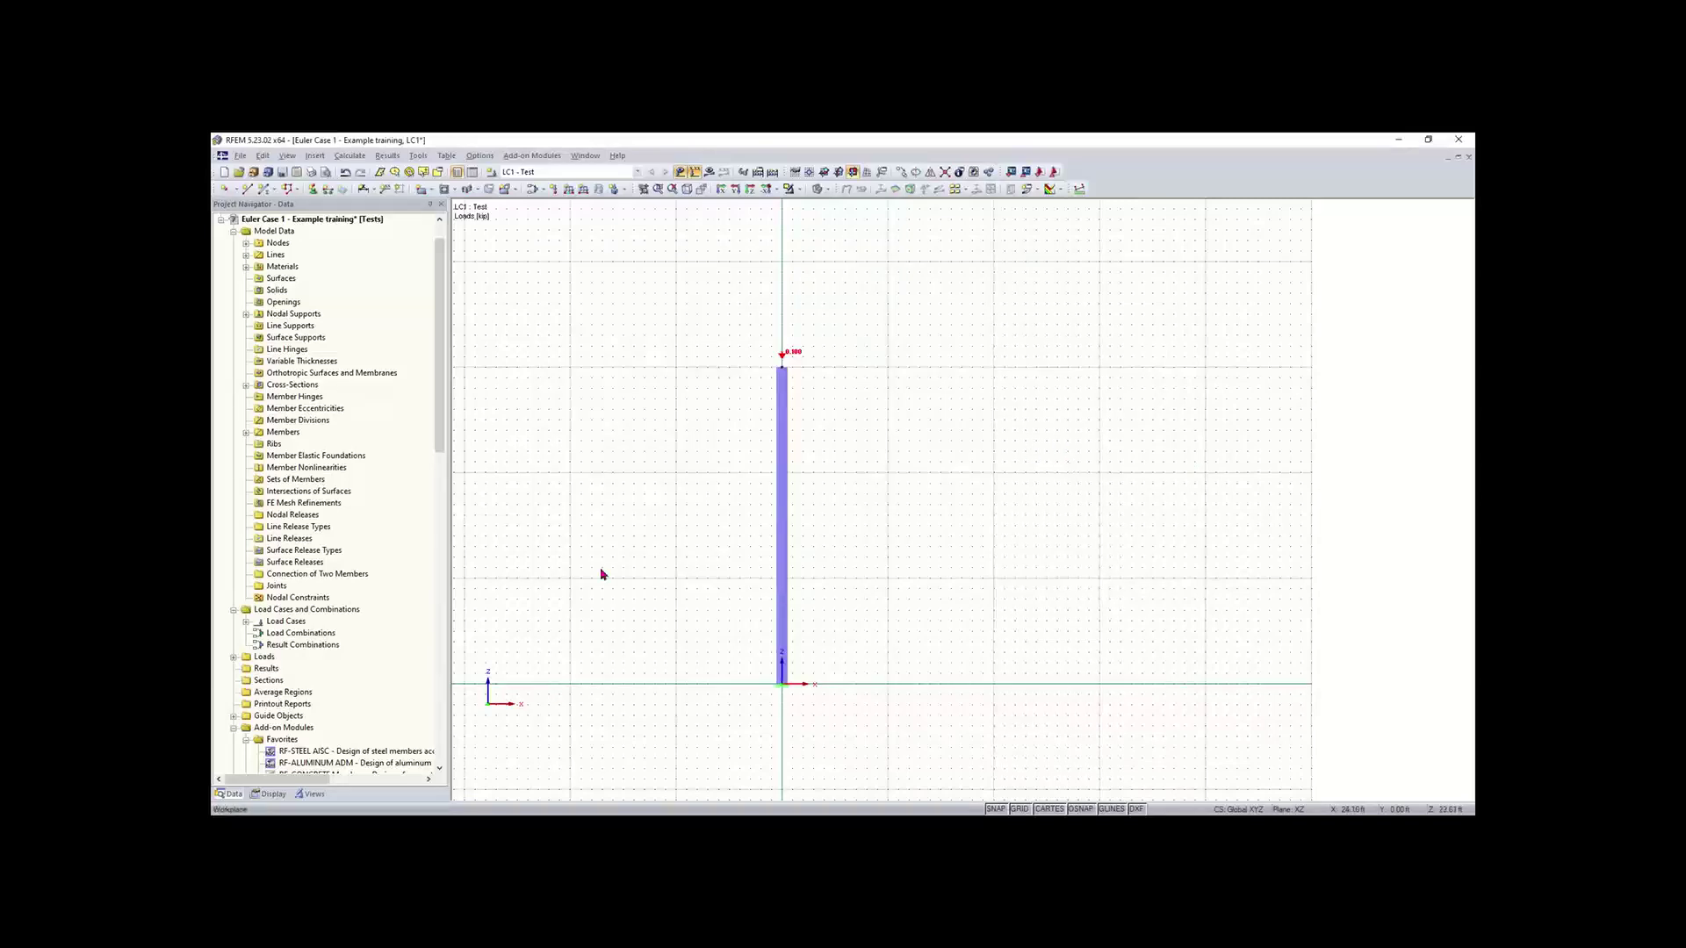
Step: Switch the graphical display of the self-weight load on and off again
left_click(268, 794)
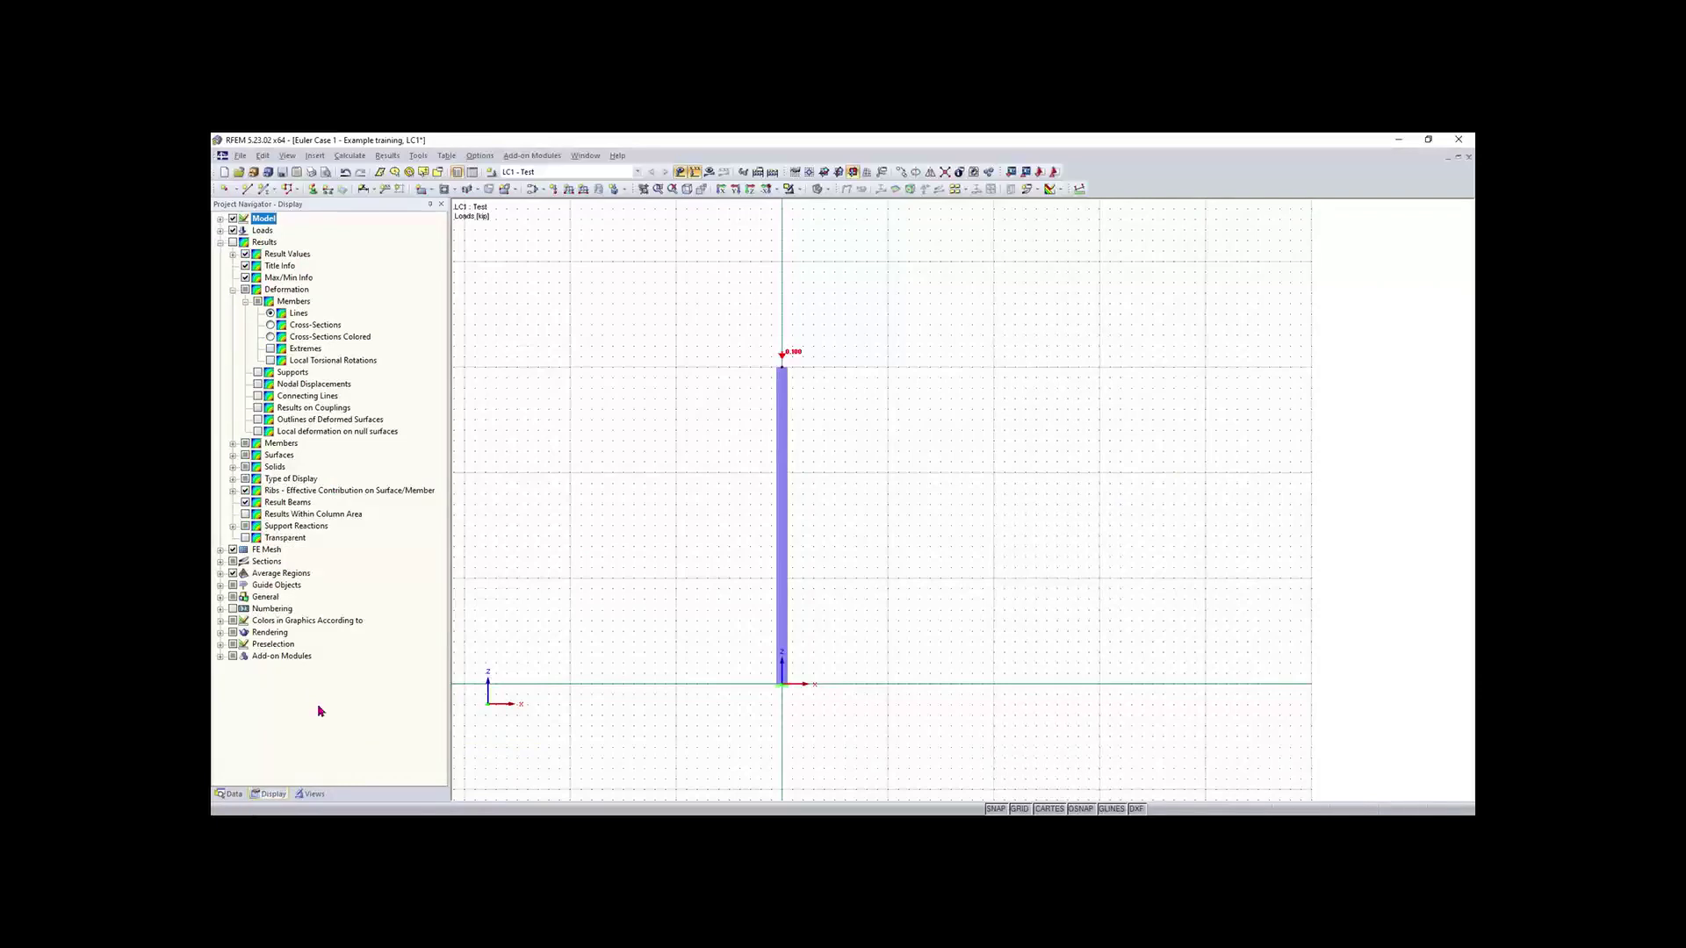
left_click(221, 231)
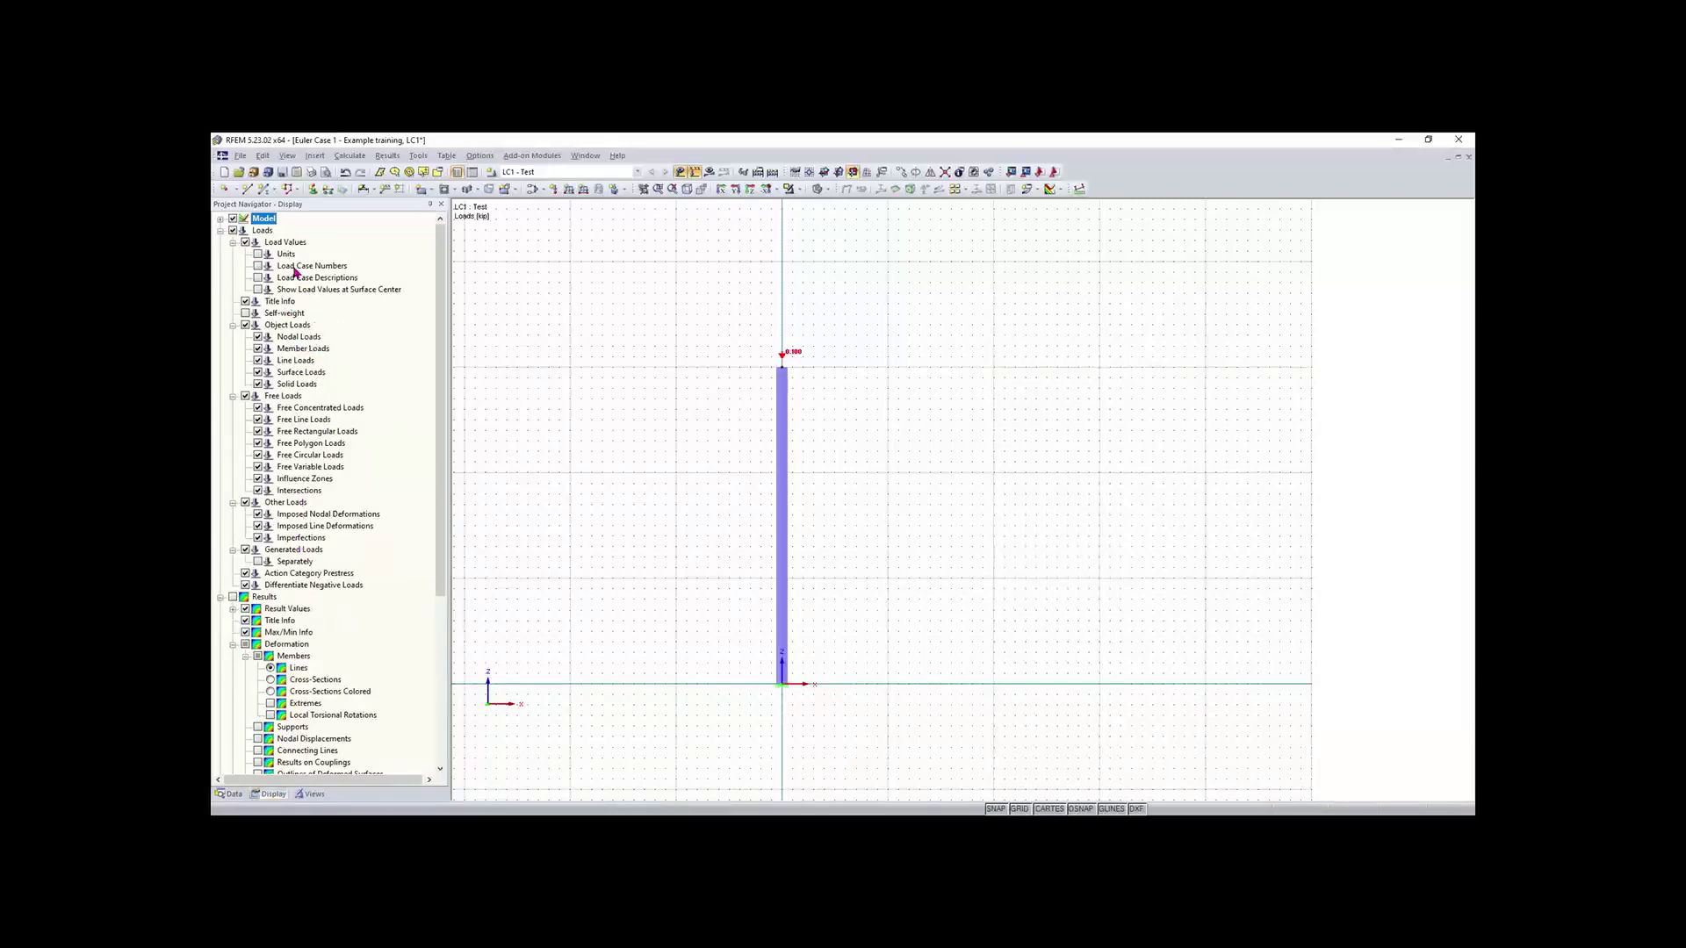
left_click(246, 313)
left_click(246, 313)
left_click(220, 230)
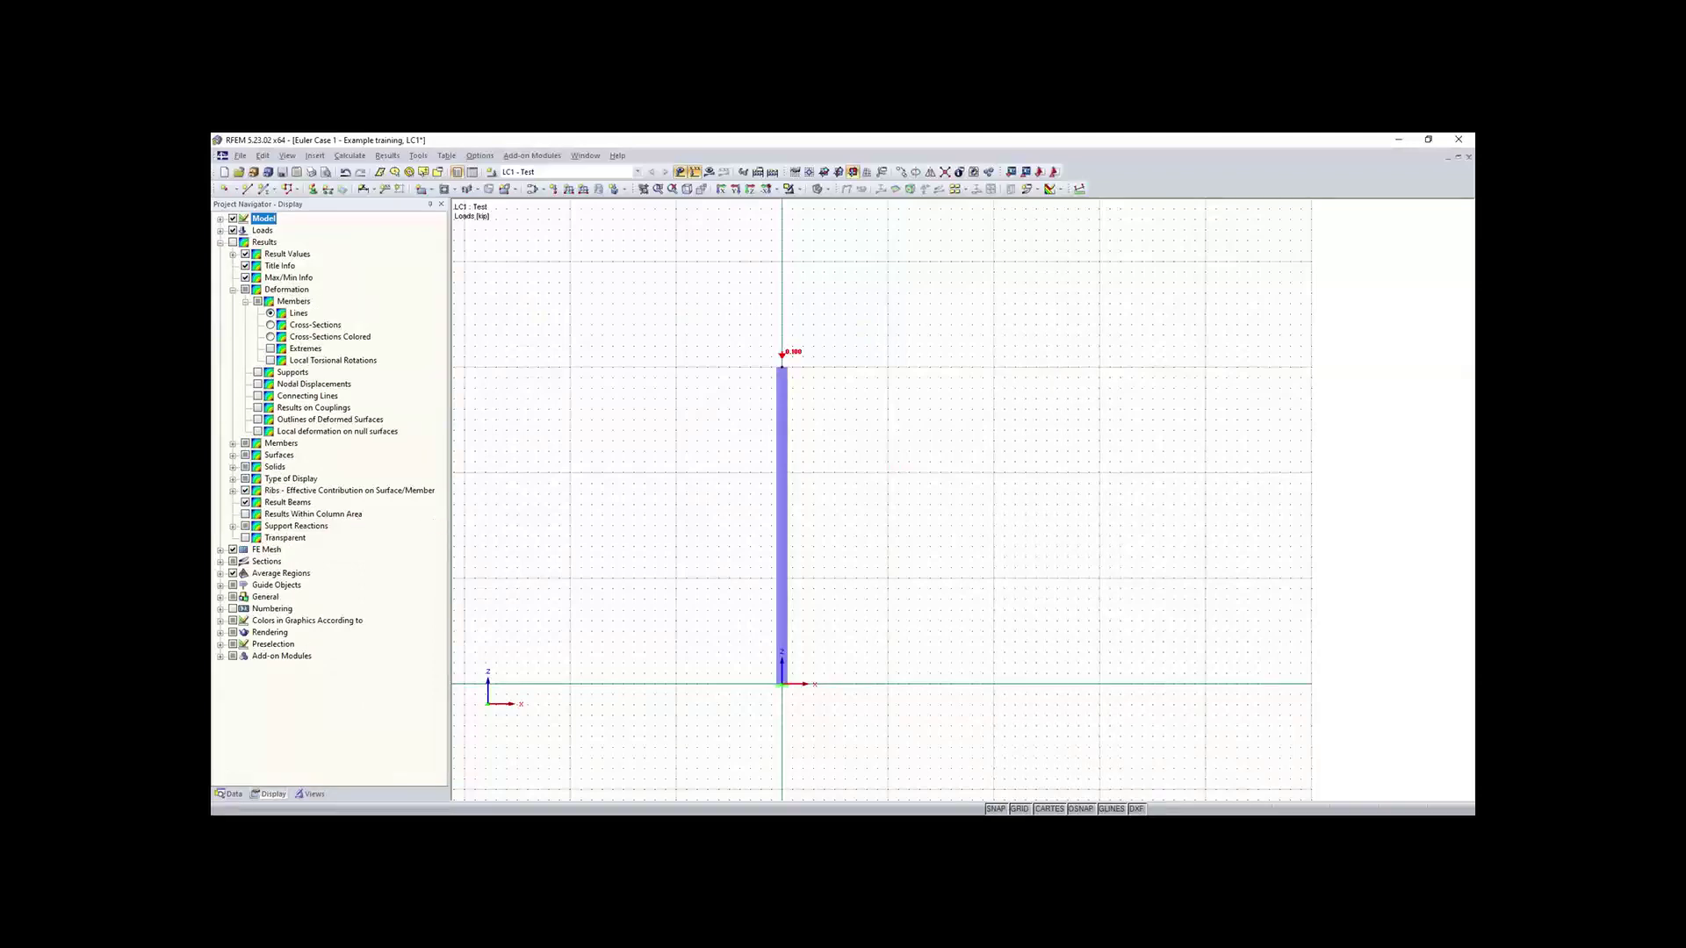
Step: Locate RF-STABILITY among the add-on modules and open it for the column model
left_click(230, 793)
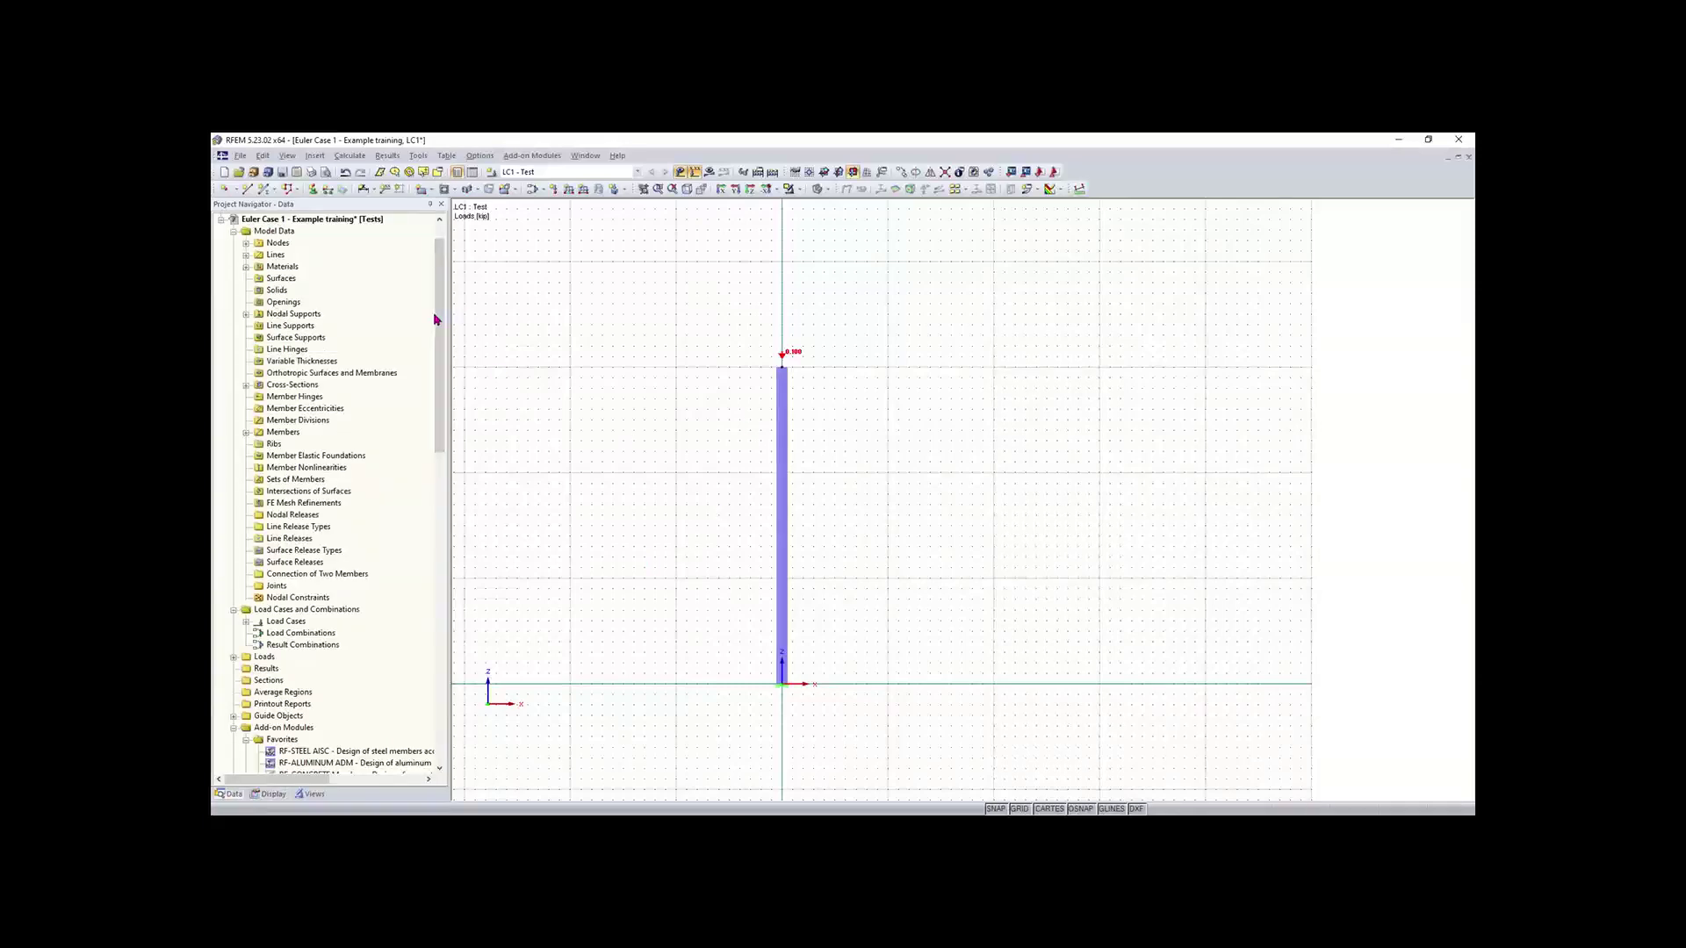
left_click_drag(440, 317, 442, 405)
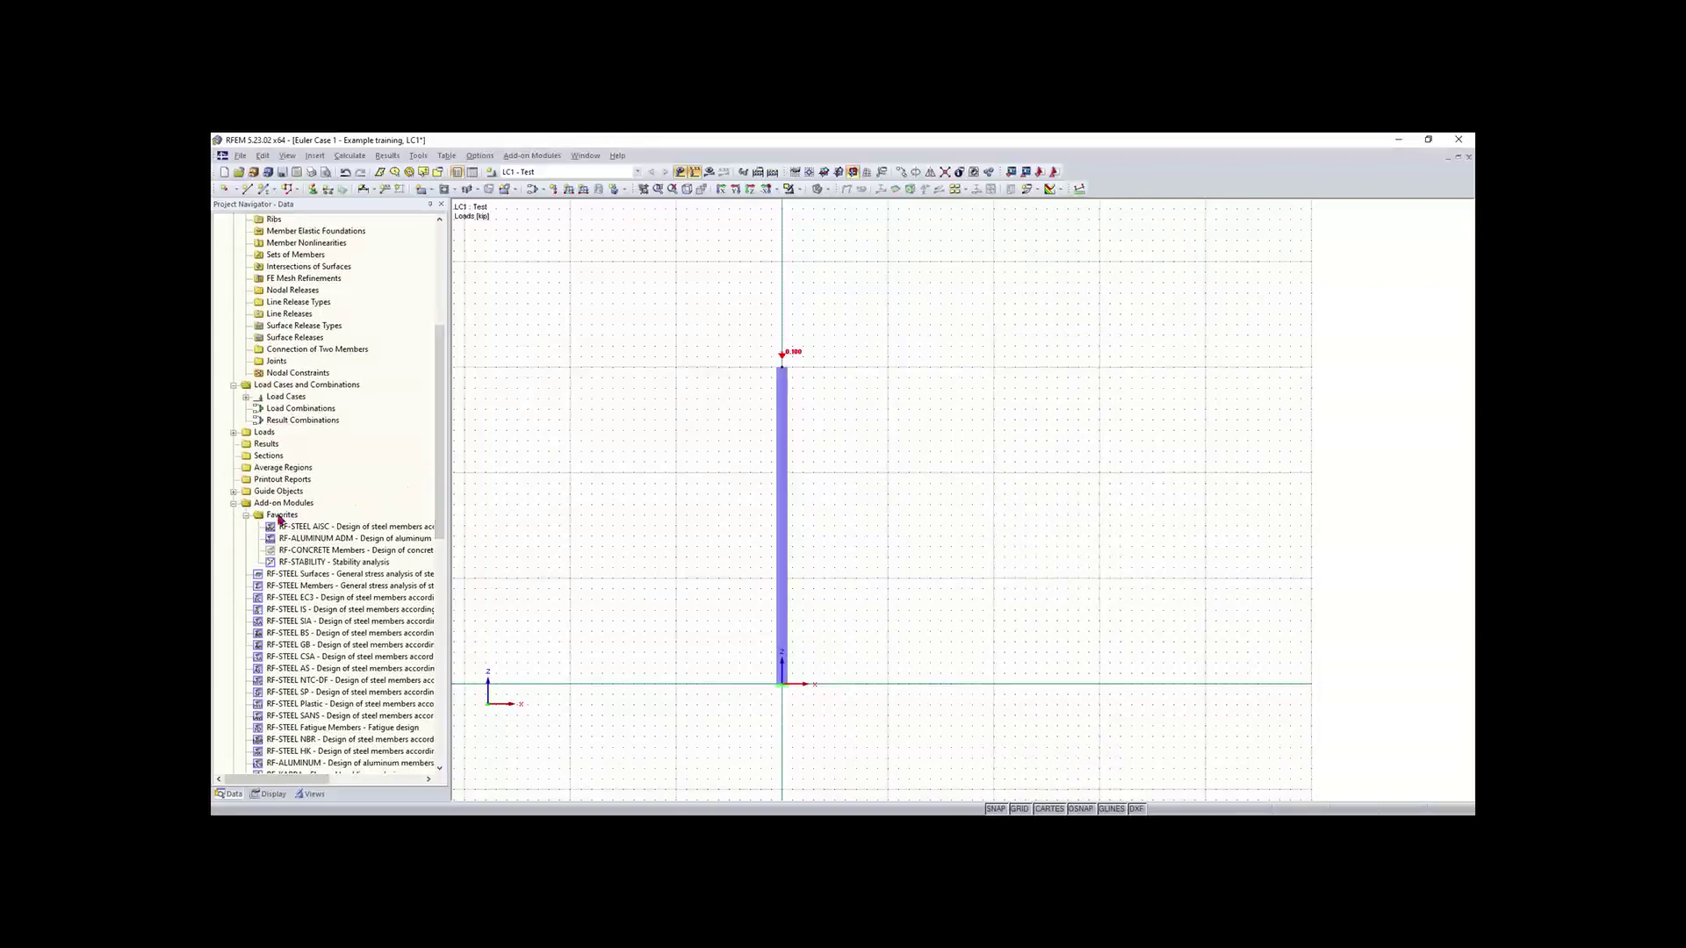
scroll(334, 544, "down", 4)
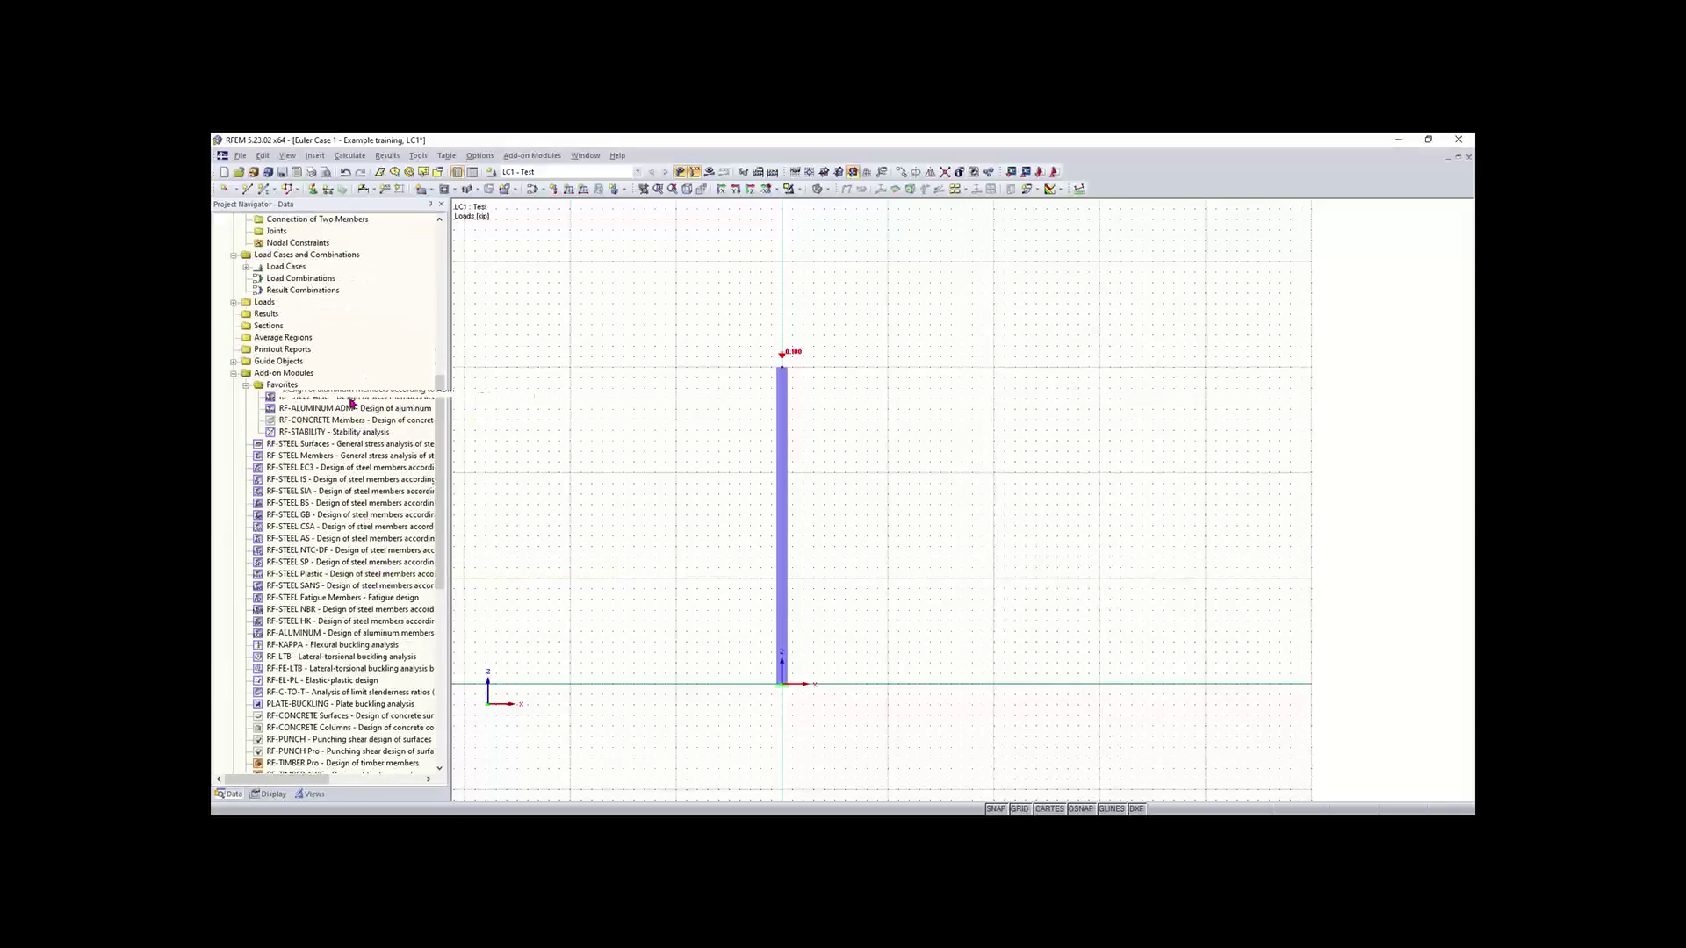
scroll(419, 463, "down", 1)
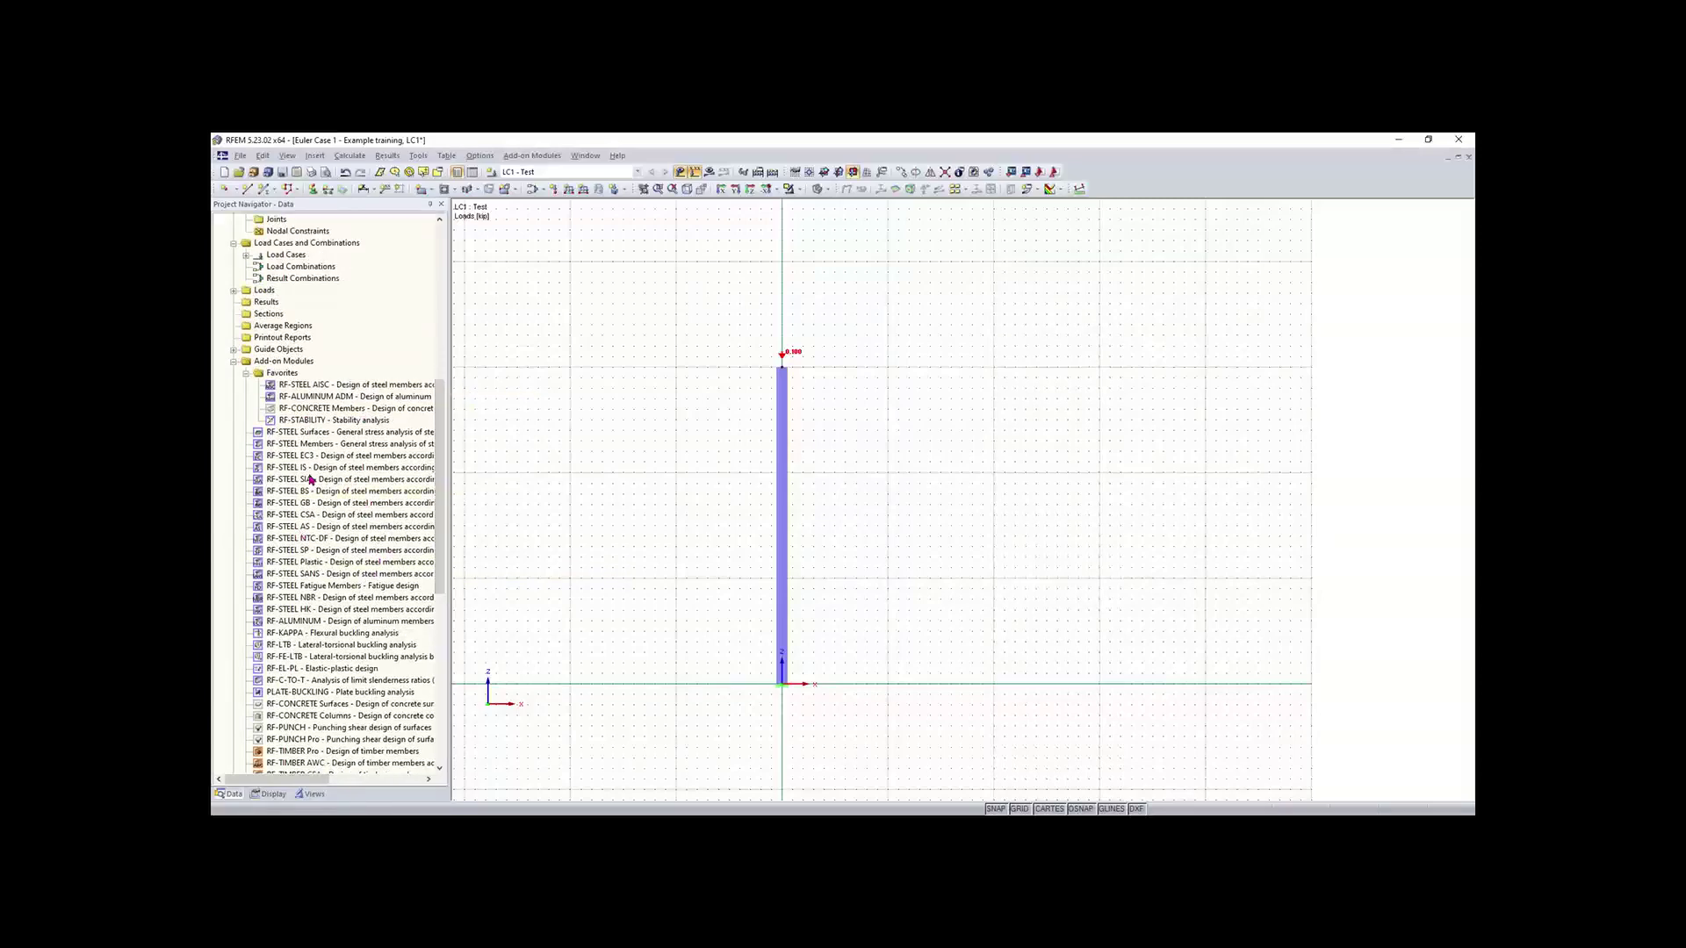
left_click(343, 423)
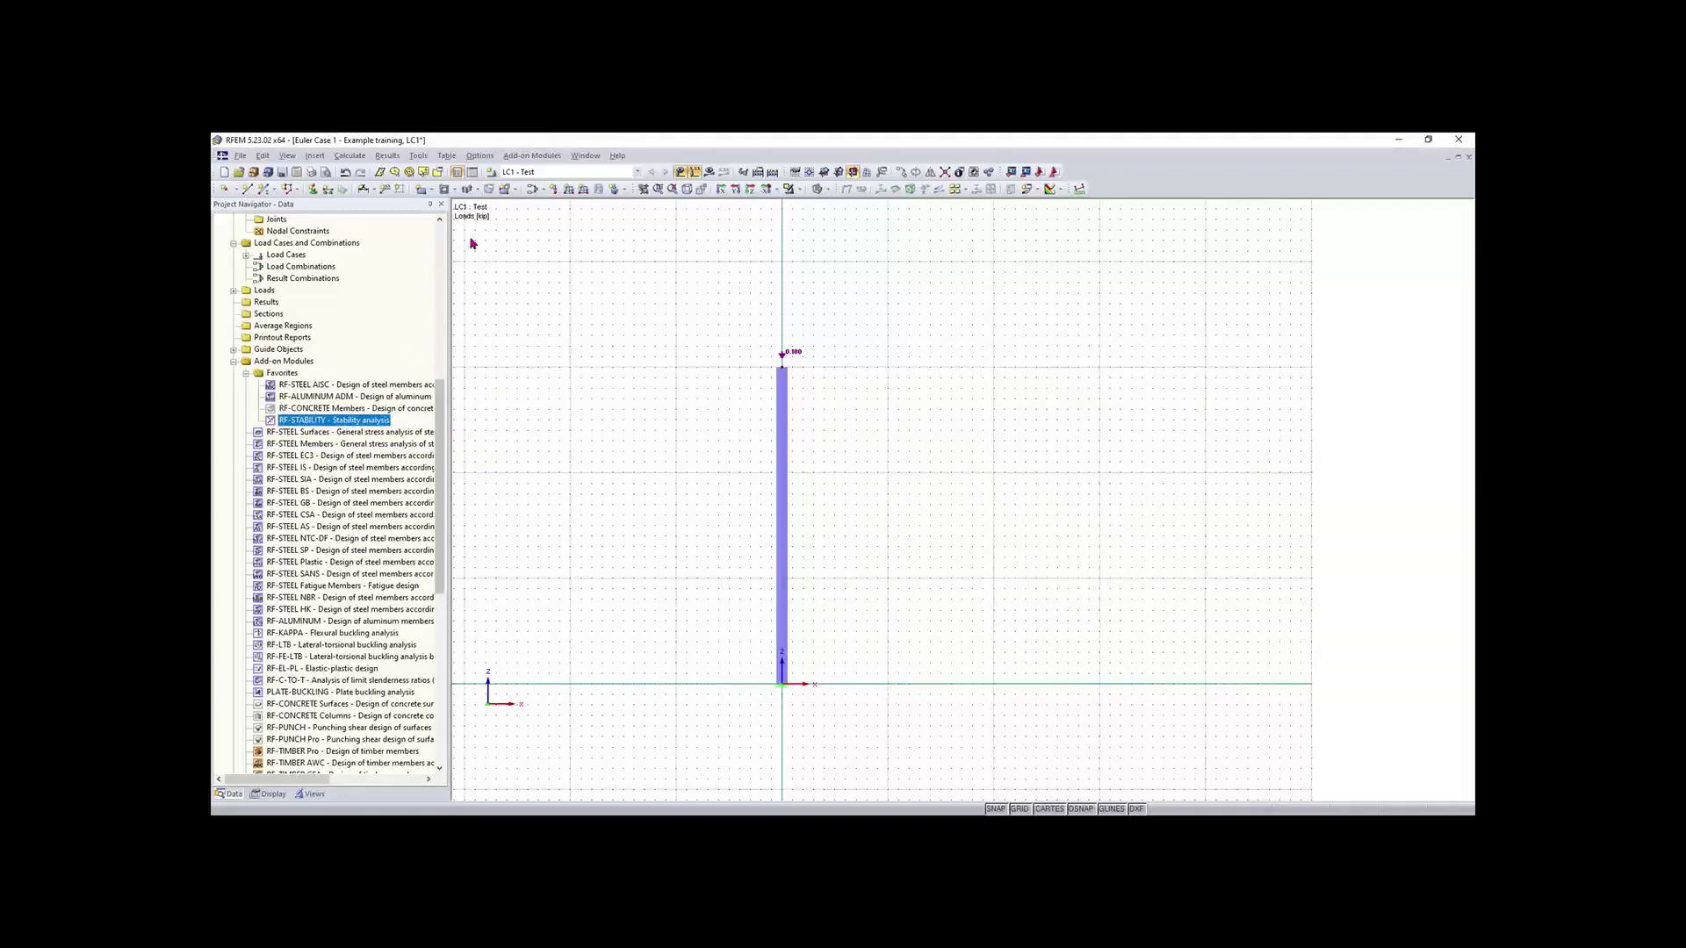
left_click(534, 158)
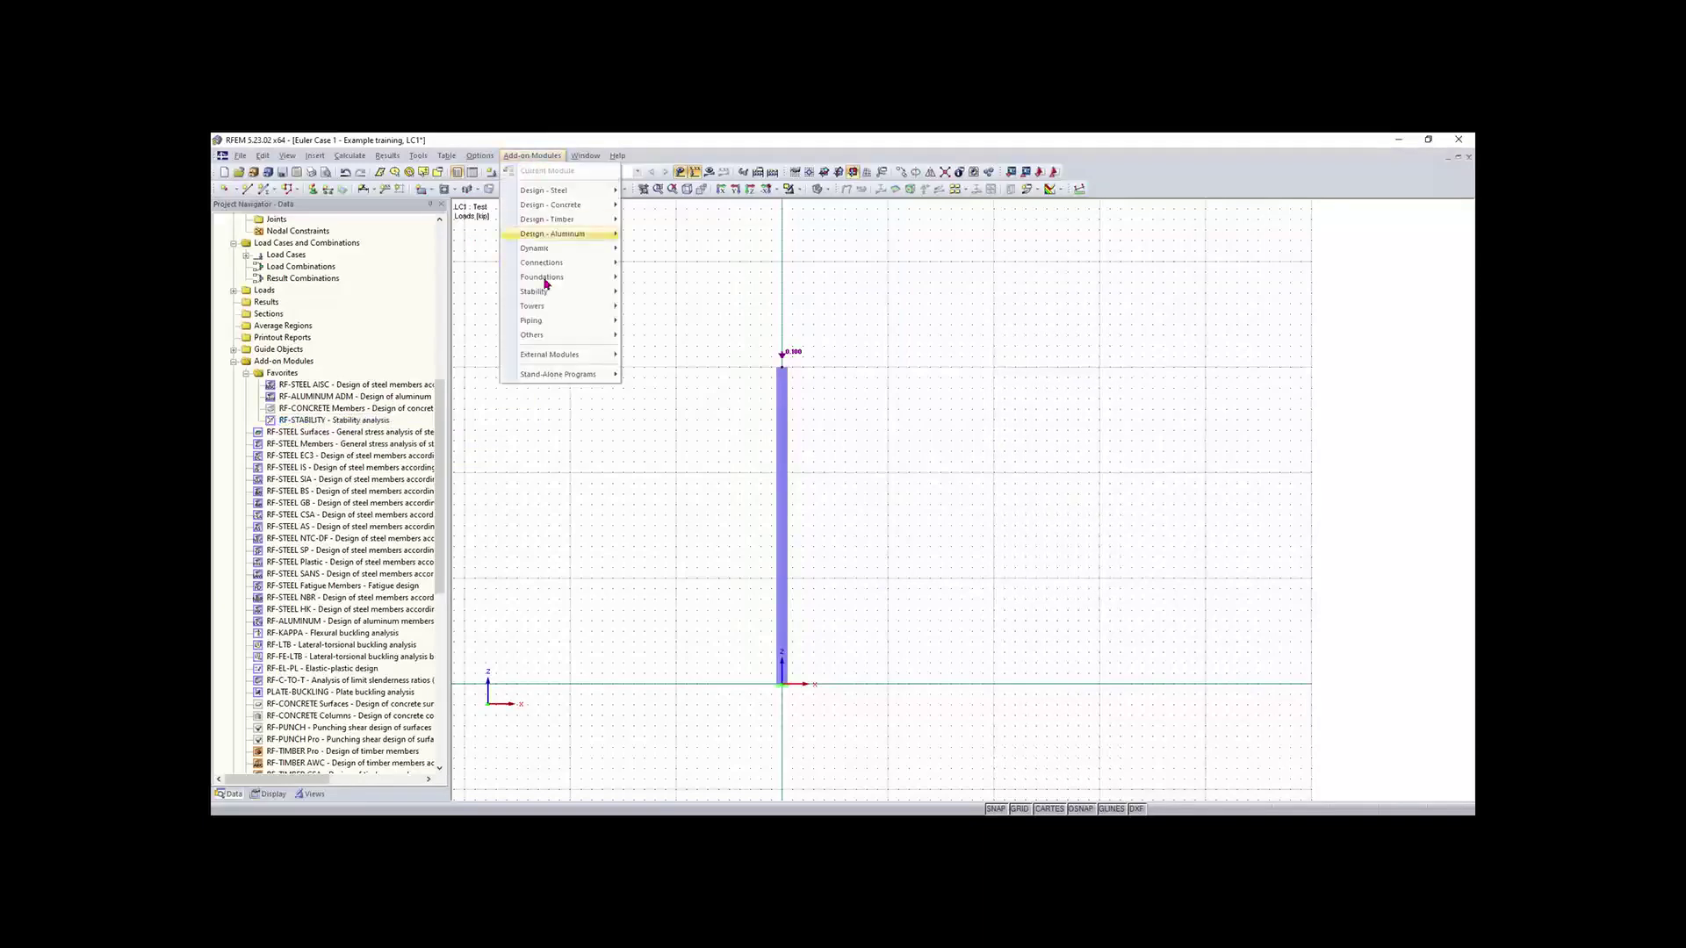
mouse_move(549, 337)
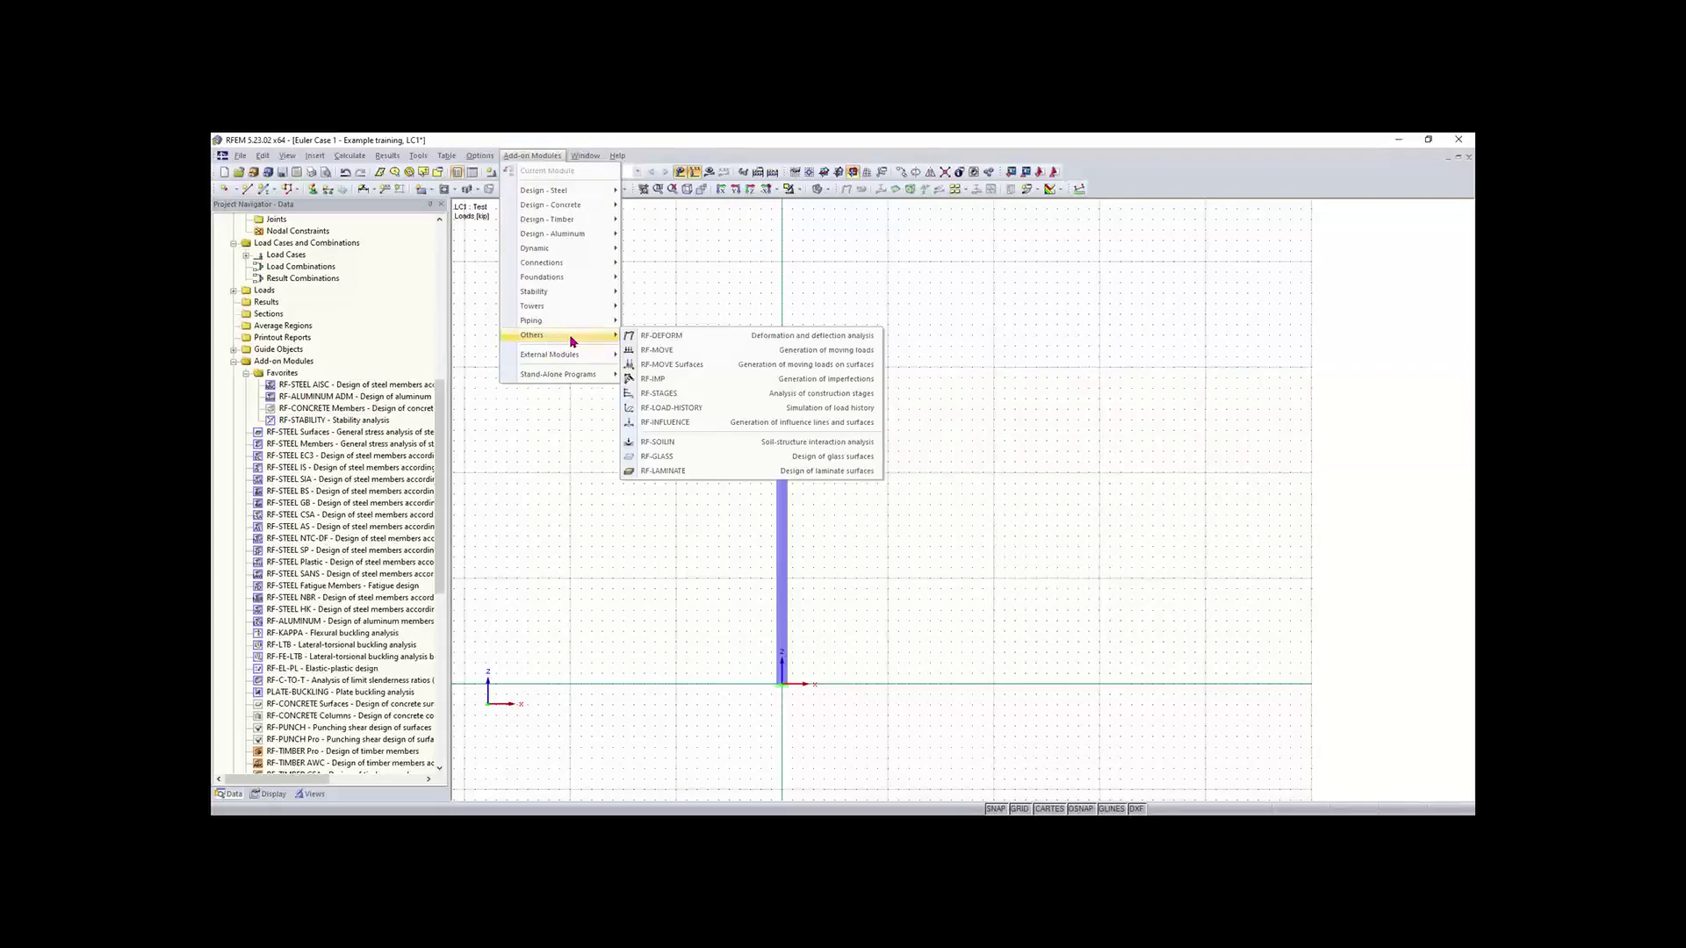
mouse_move(565, 296)
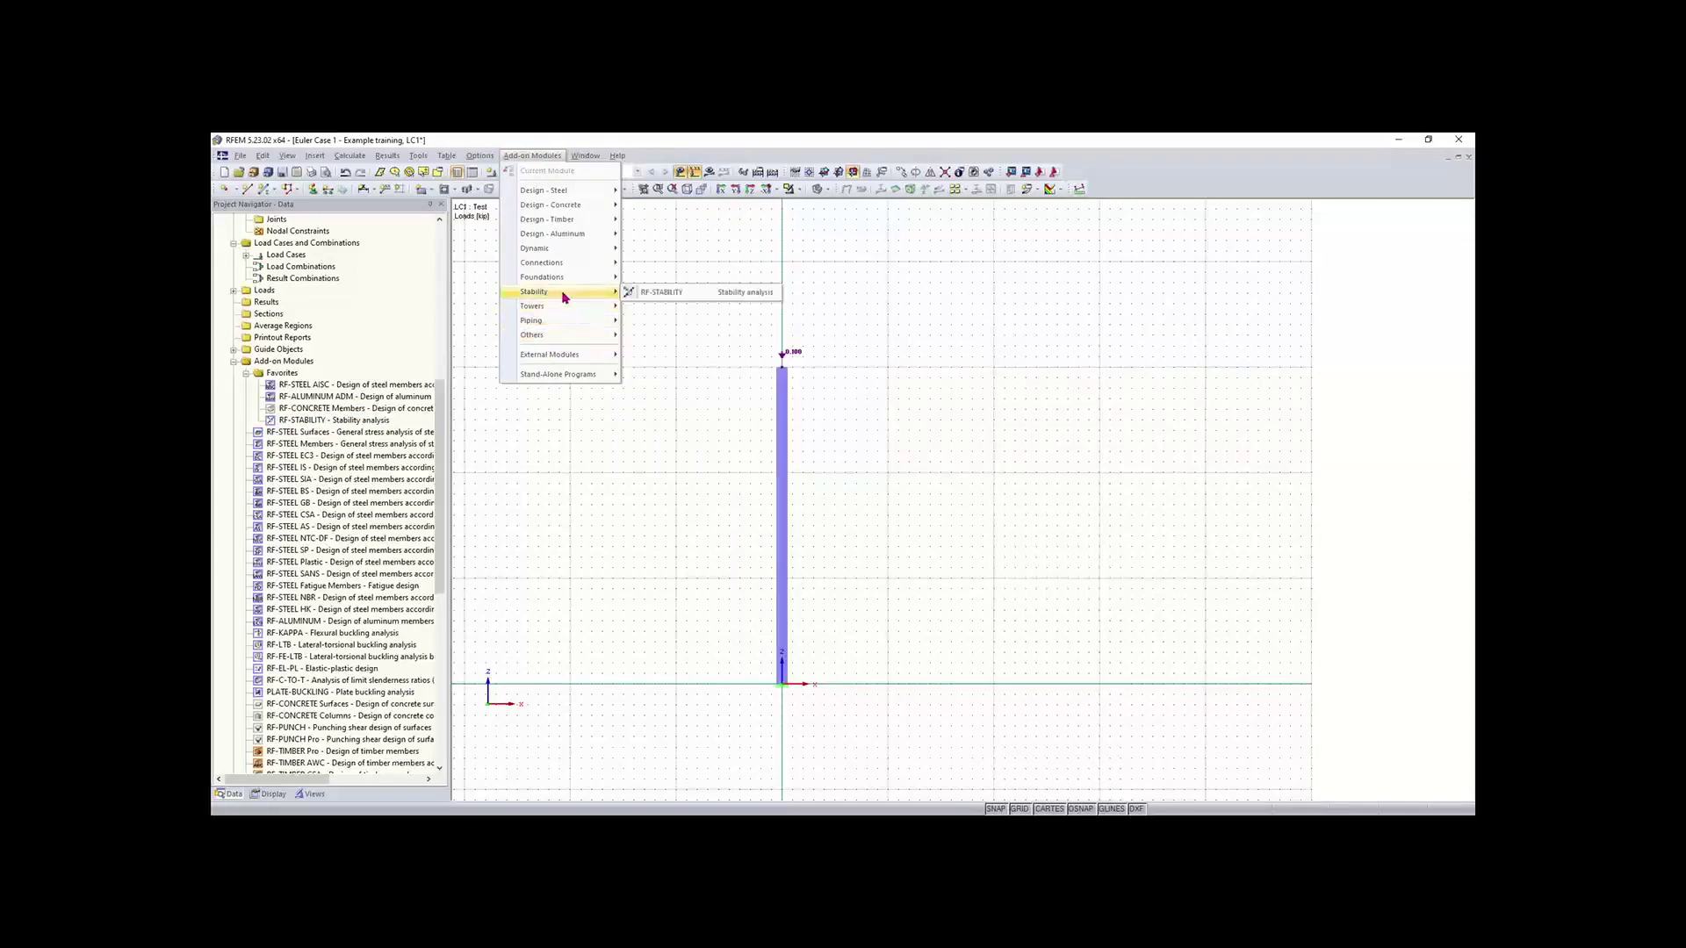
left_click(653, 294)
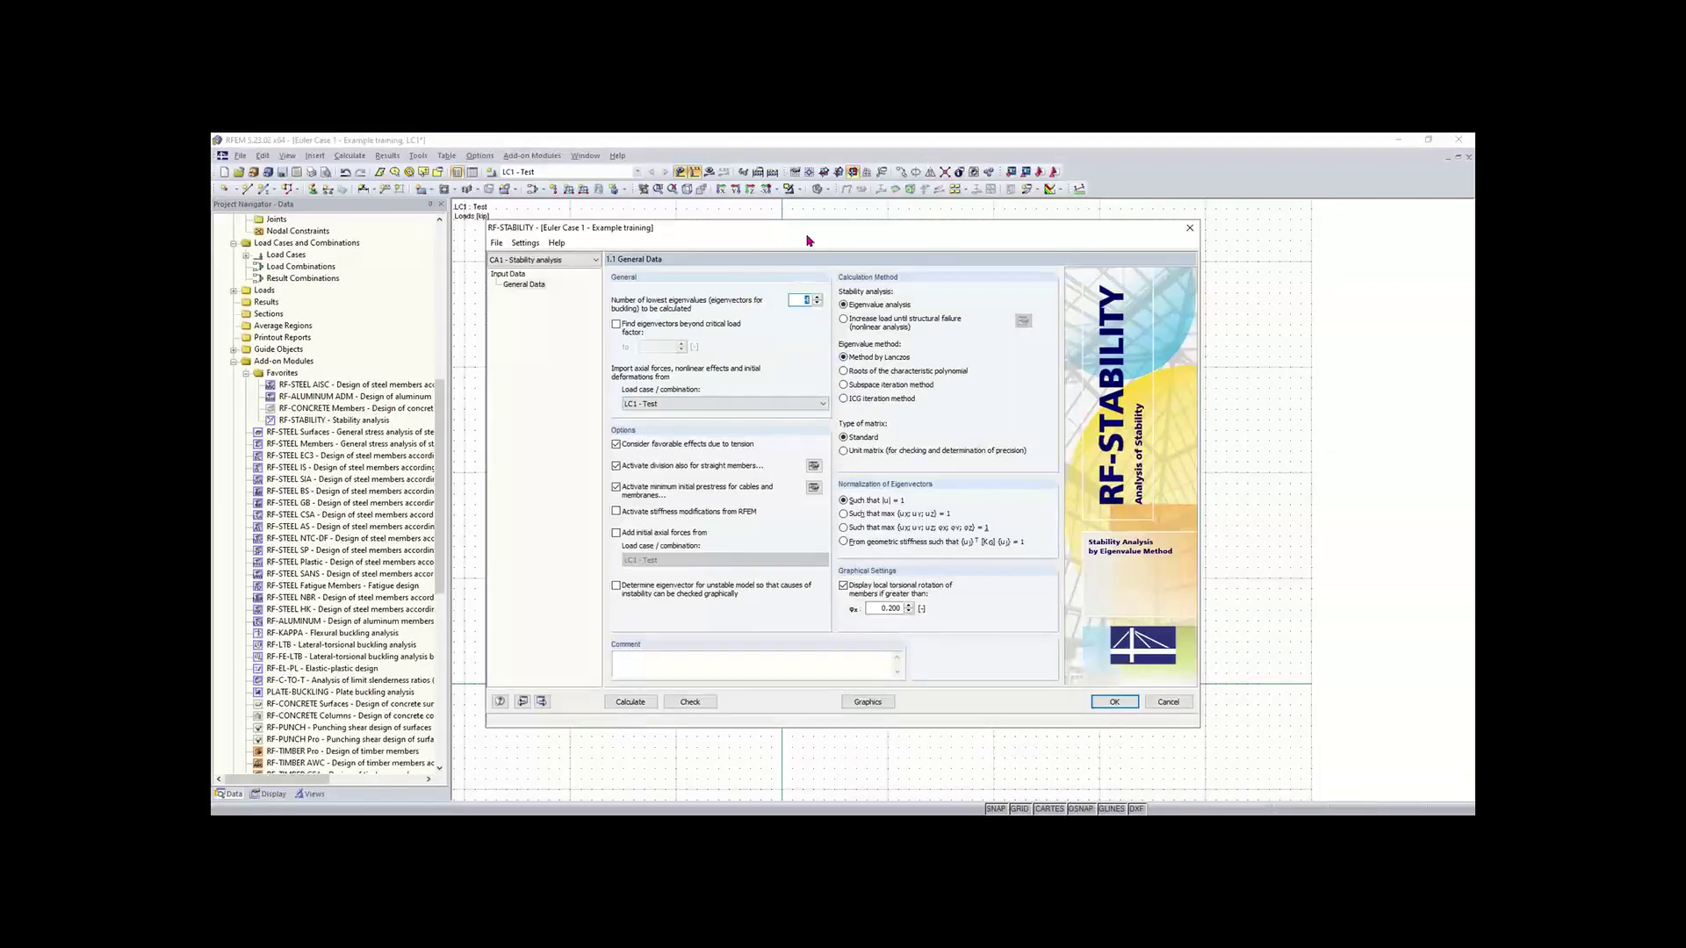
mouse_move(802, 237)
left_mouse_down()
mouse_move(667, 290)
mouse_move(755, 236)
mouse_move(776, 268)
mouse_move(749, 226)
mouse_move(800, 241)
left_mouse_up()
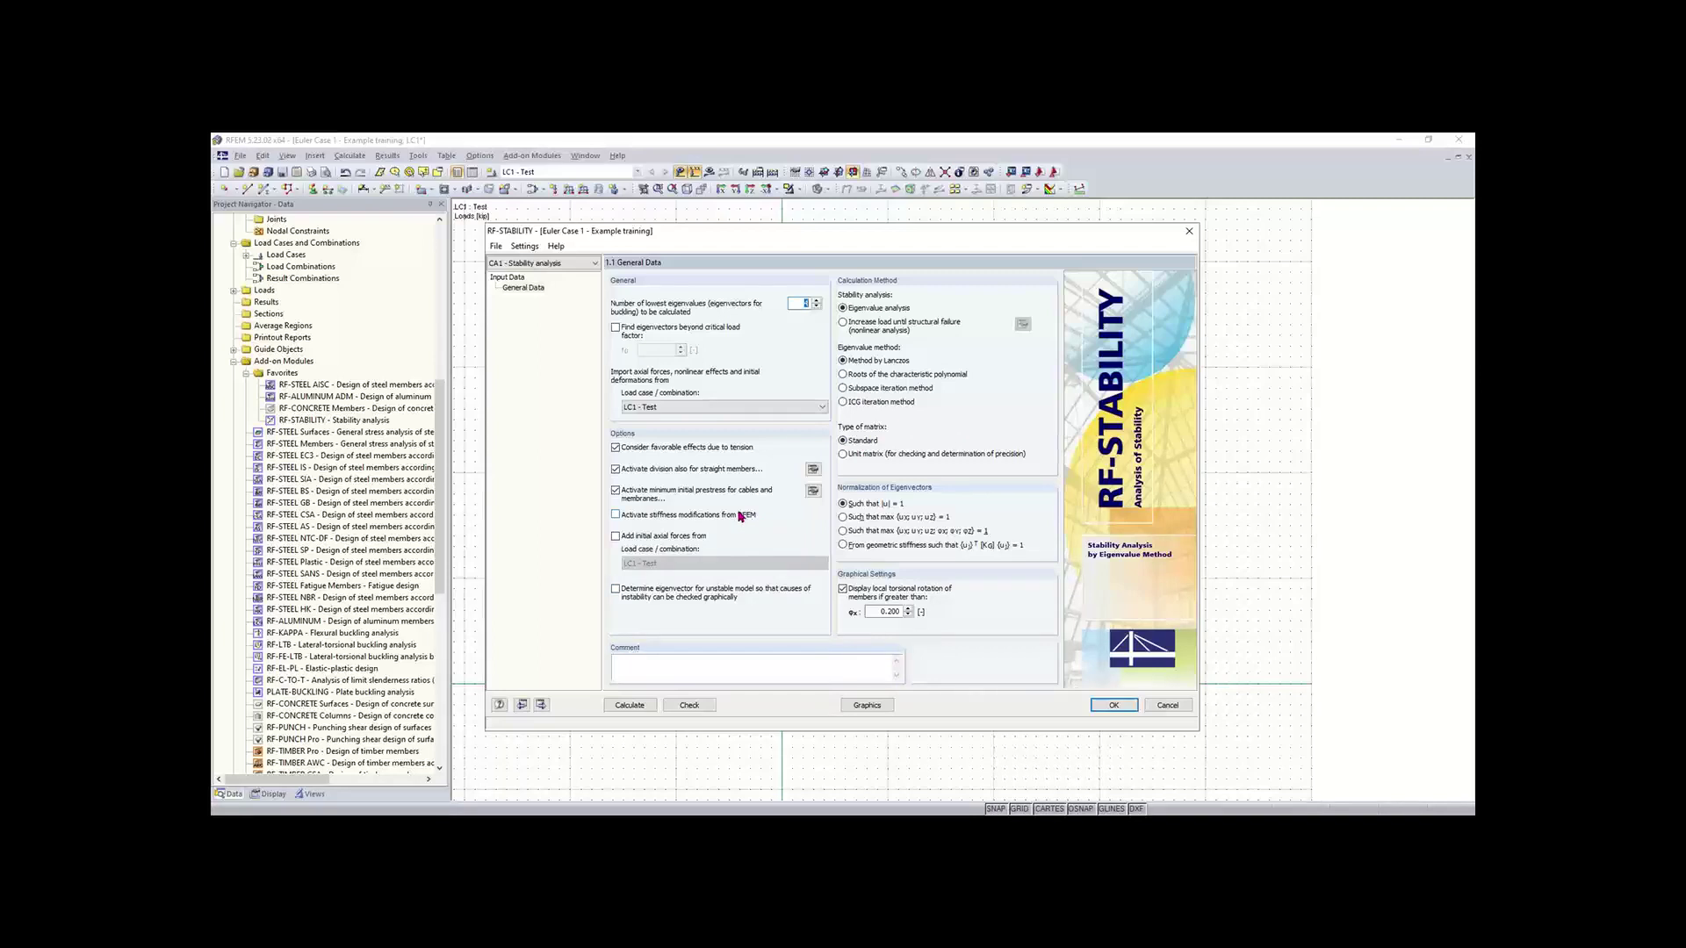
Step: Deactivate the minimum initial prestress for cables and membranes and set the minimum number of divisions for straight members to 10
left_click(643, 499)
left_click(814, 472)
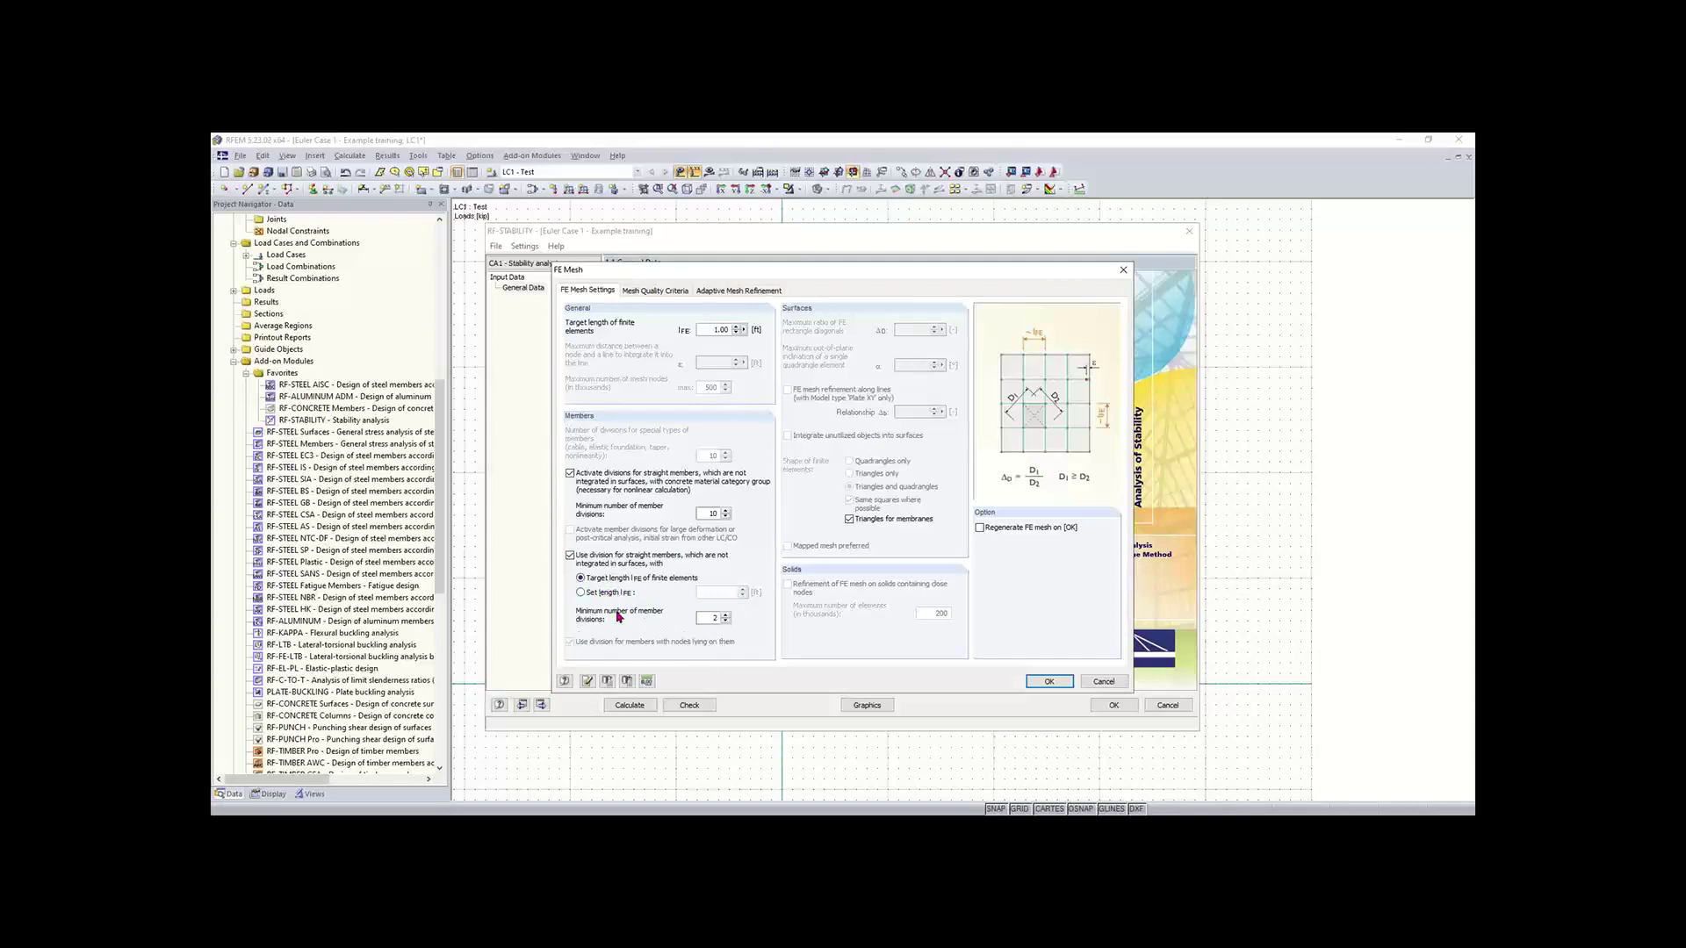
double_click(712, 618)
type("10")
left_click(1049, 682)
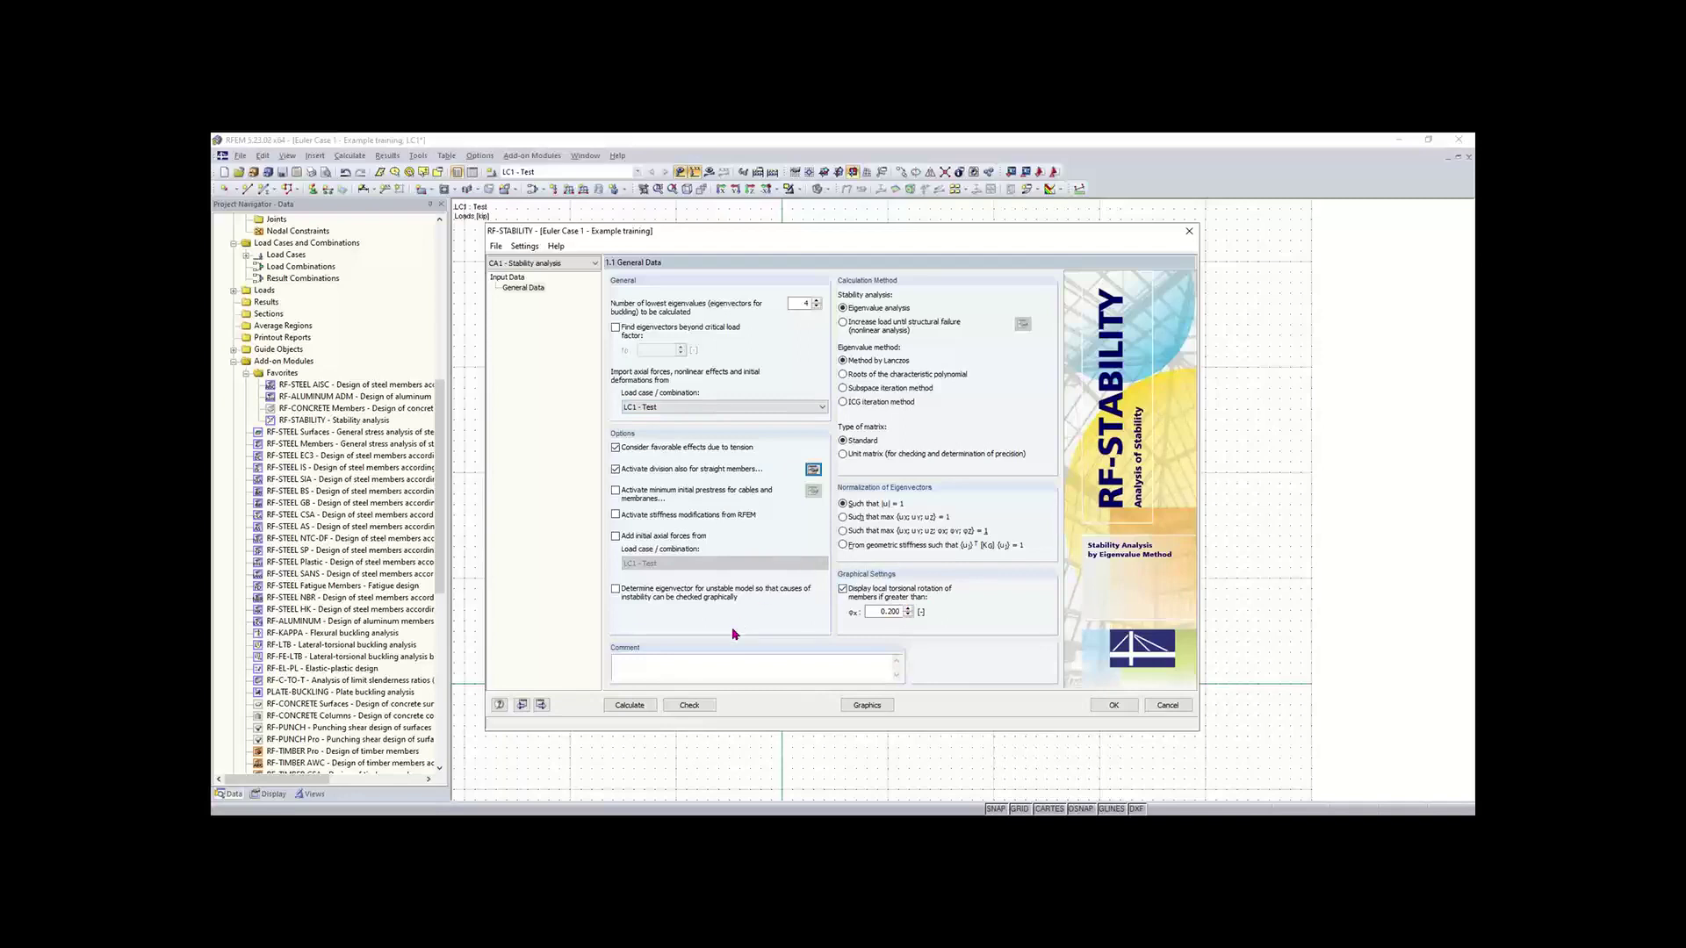
Step: Calculate the stability analysis and check the effective lengths and critical loads before switching to the graphical results
left_click(645, 709)
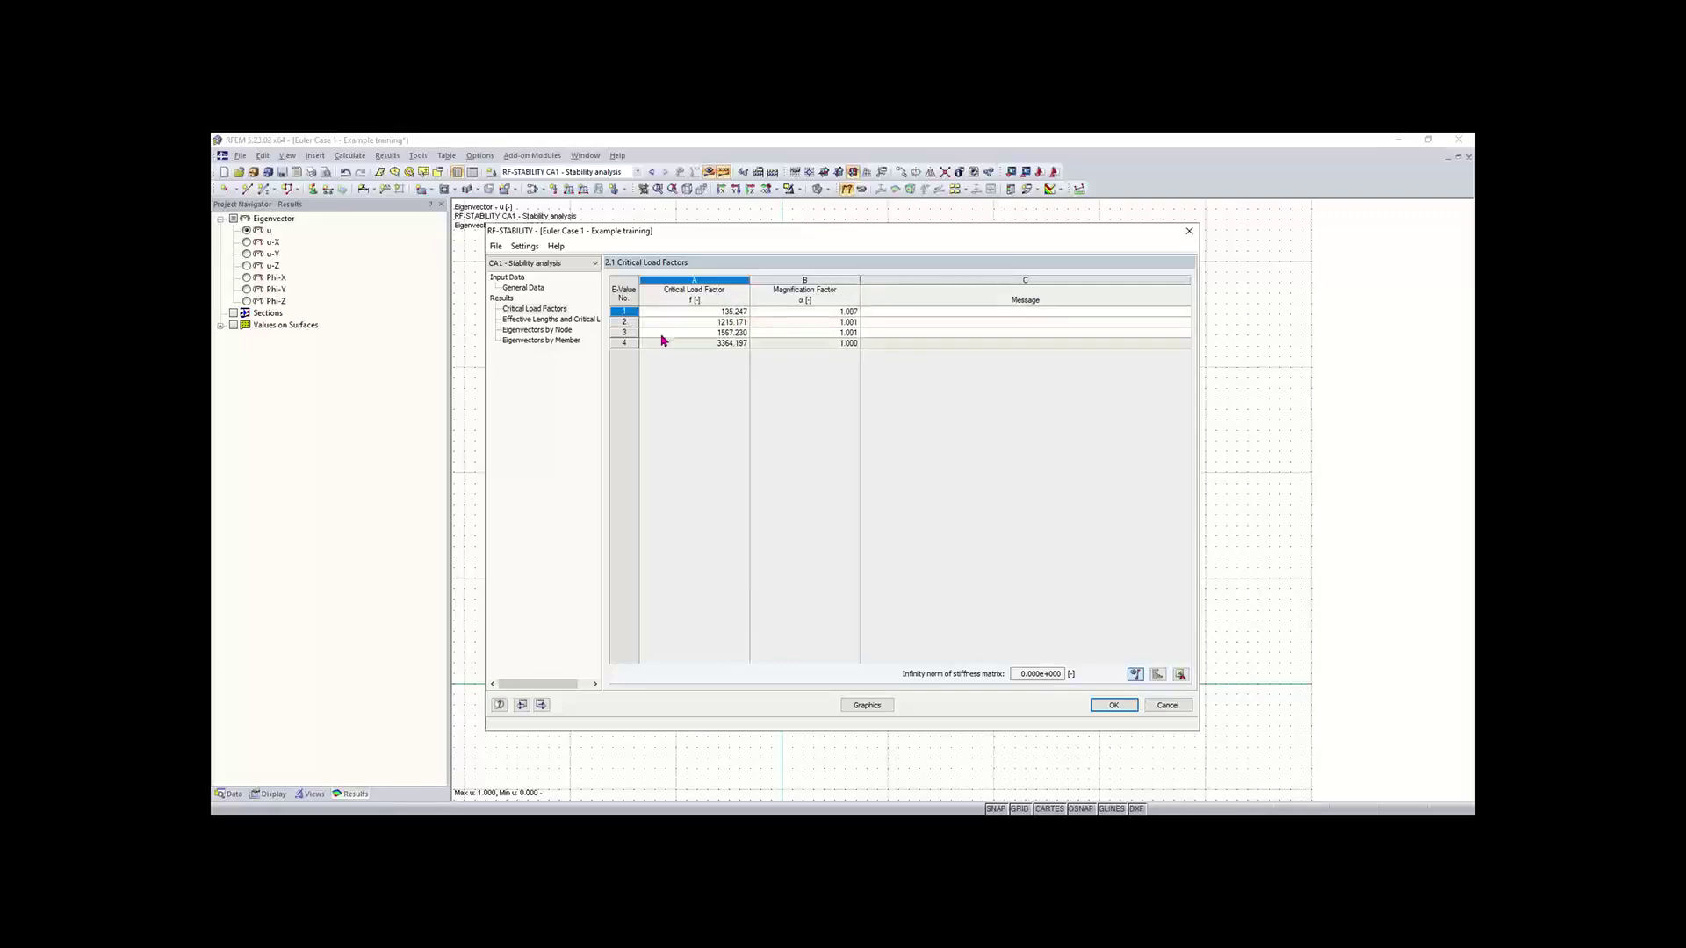
left_click(565, 320)
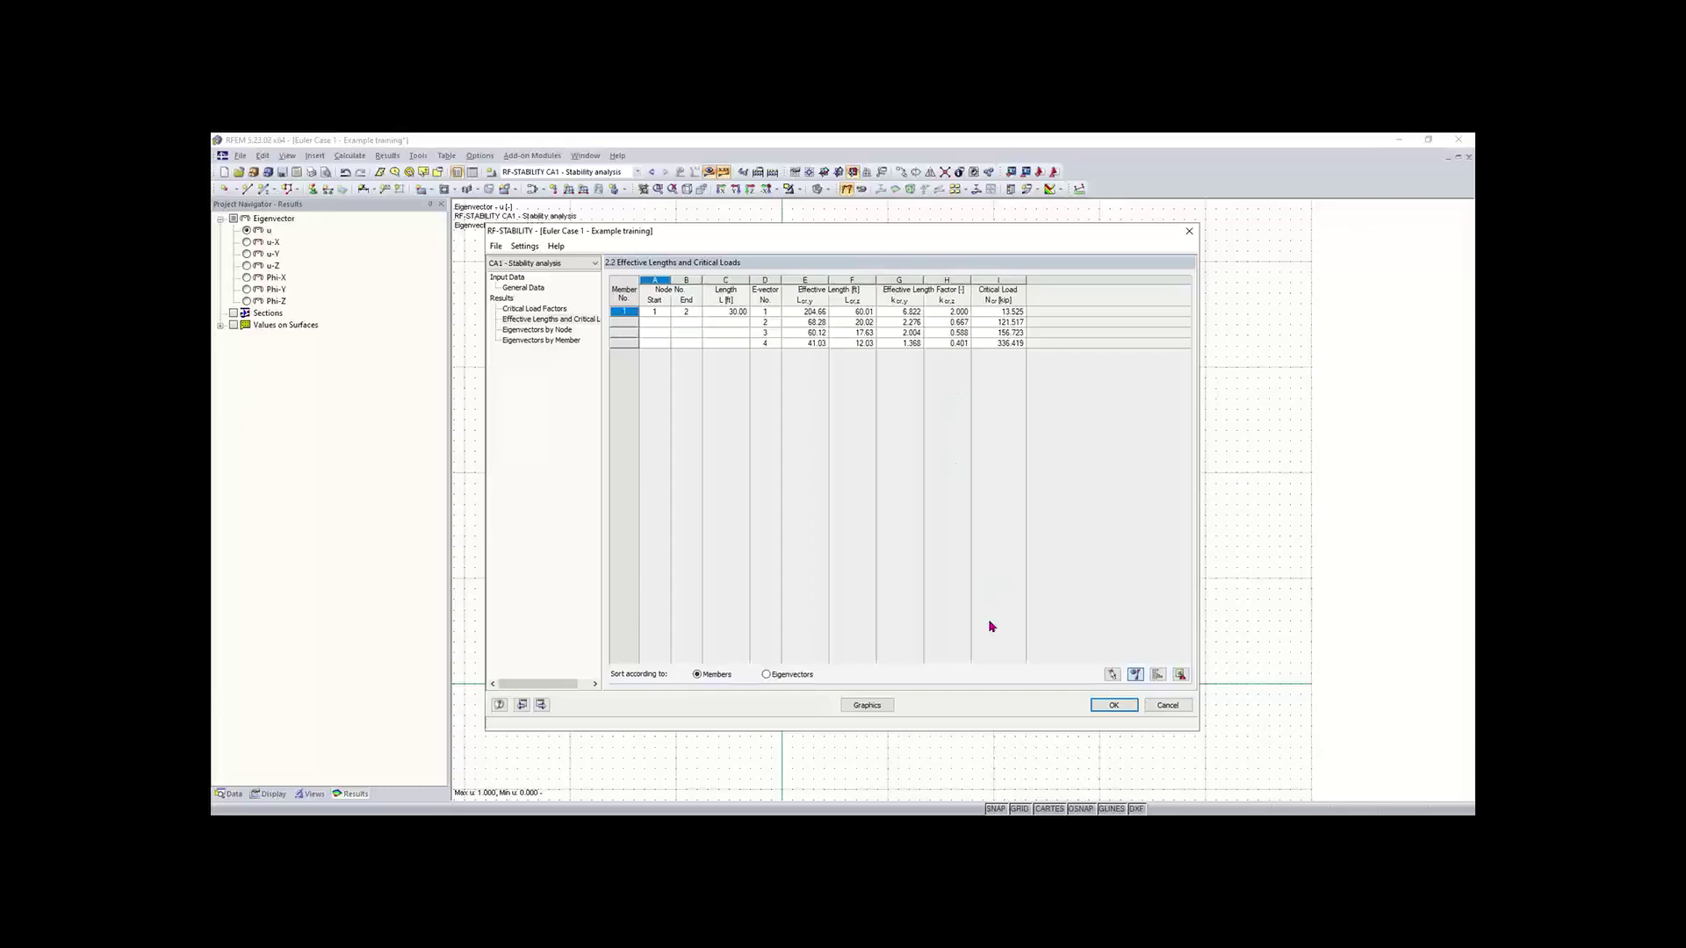
left_click(864, 706)
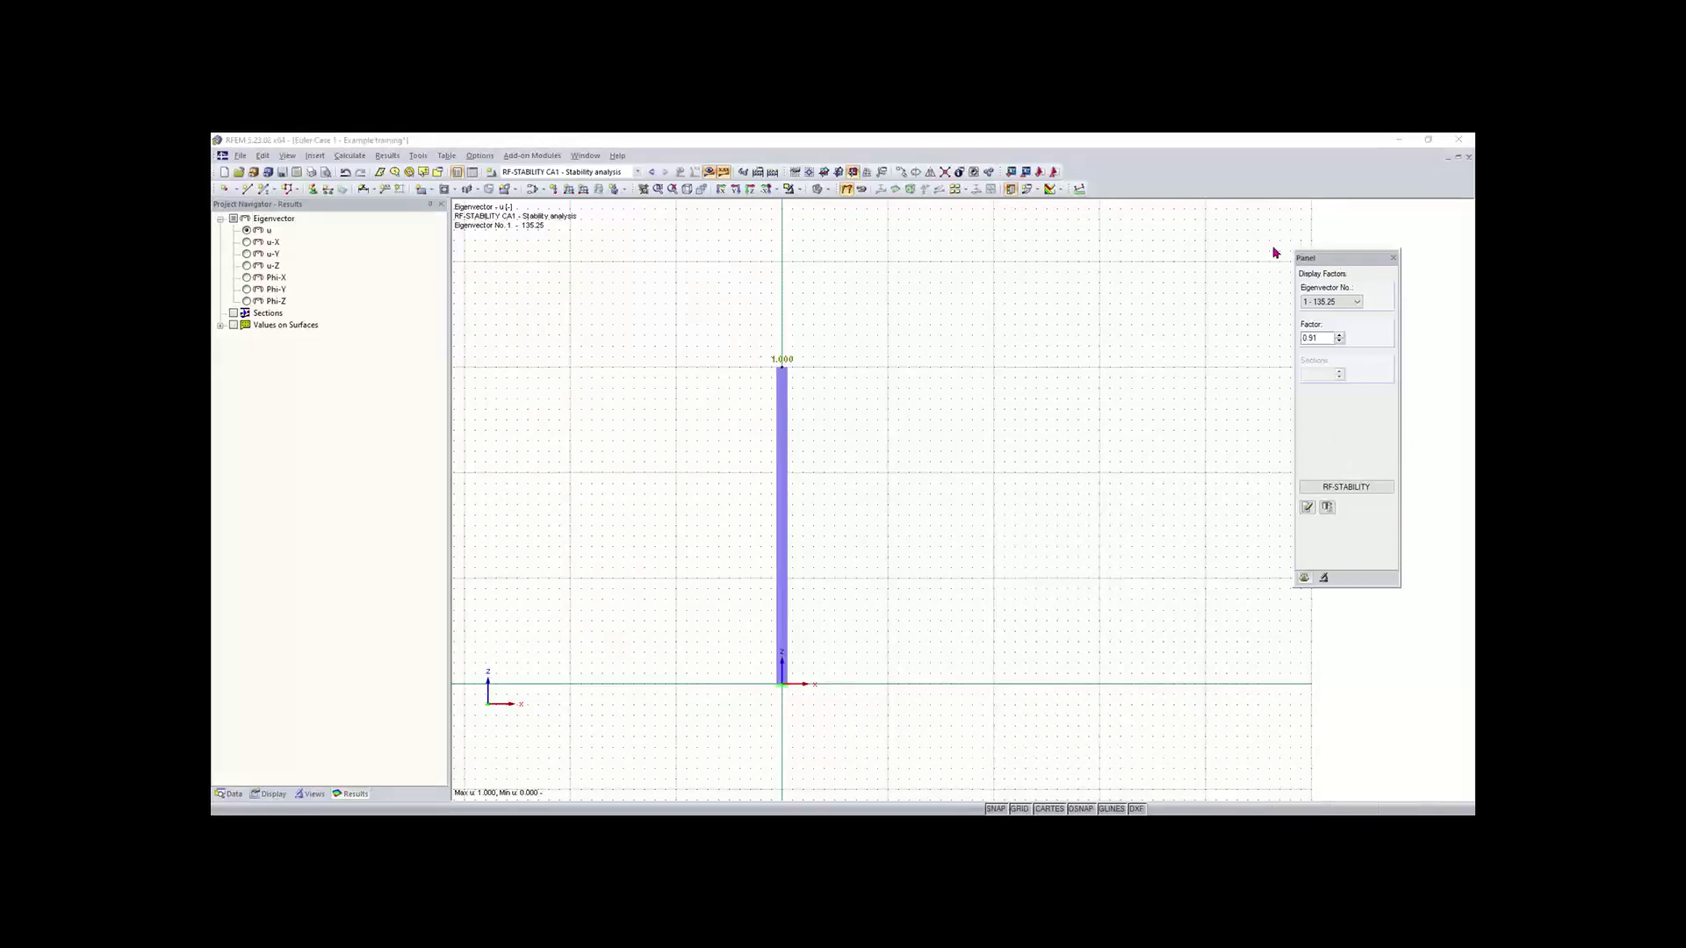
Step: Show the buckling shape of eigenvector 2 in the X-direction view of the column
left_click_drag(1333, 267, 1198, 272)
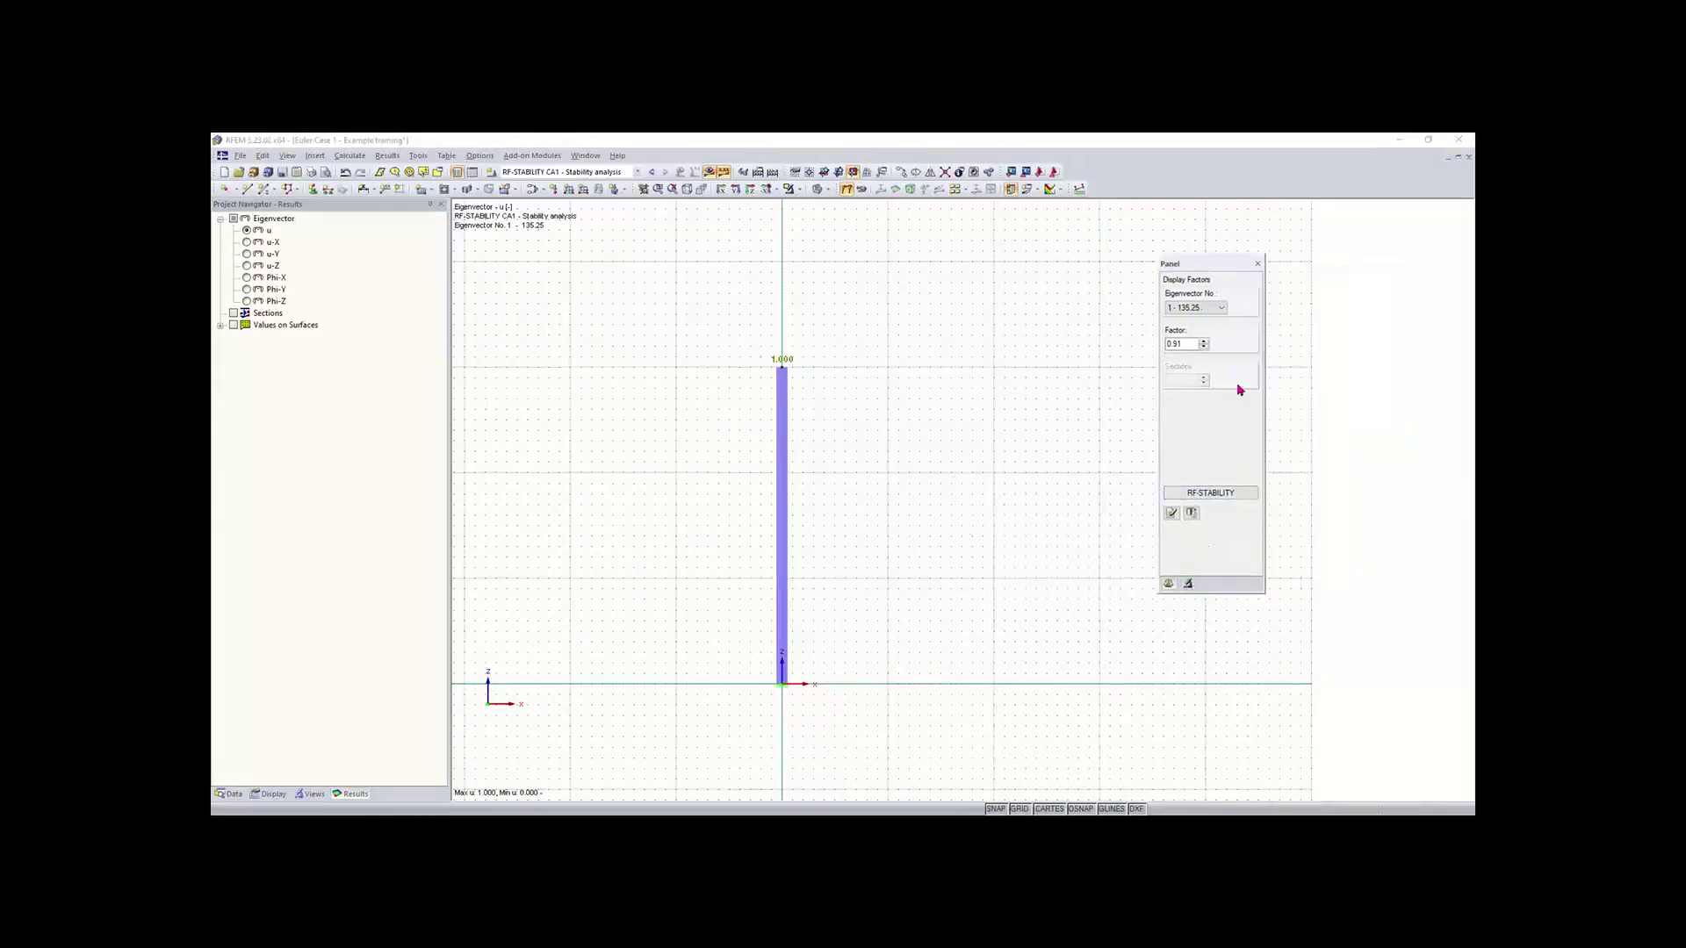
left_click(1203, 309)
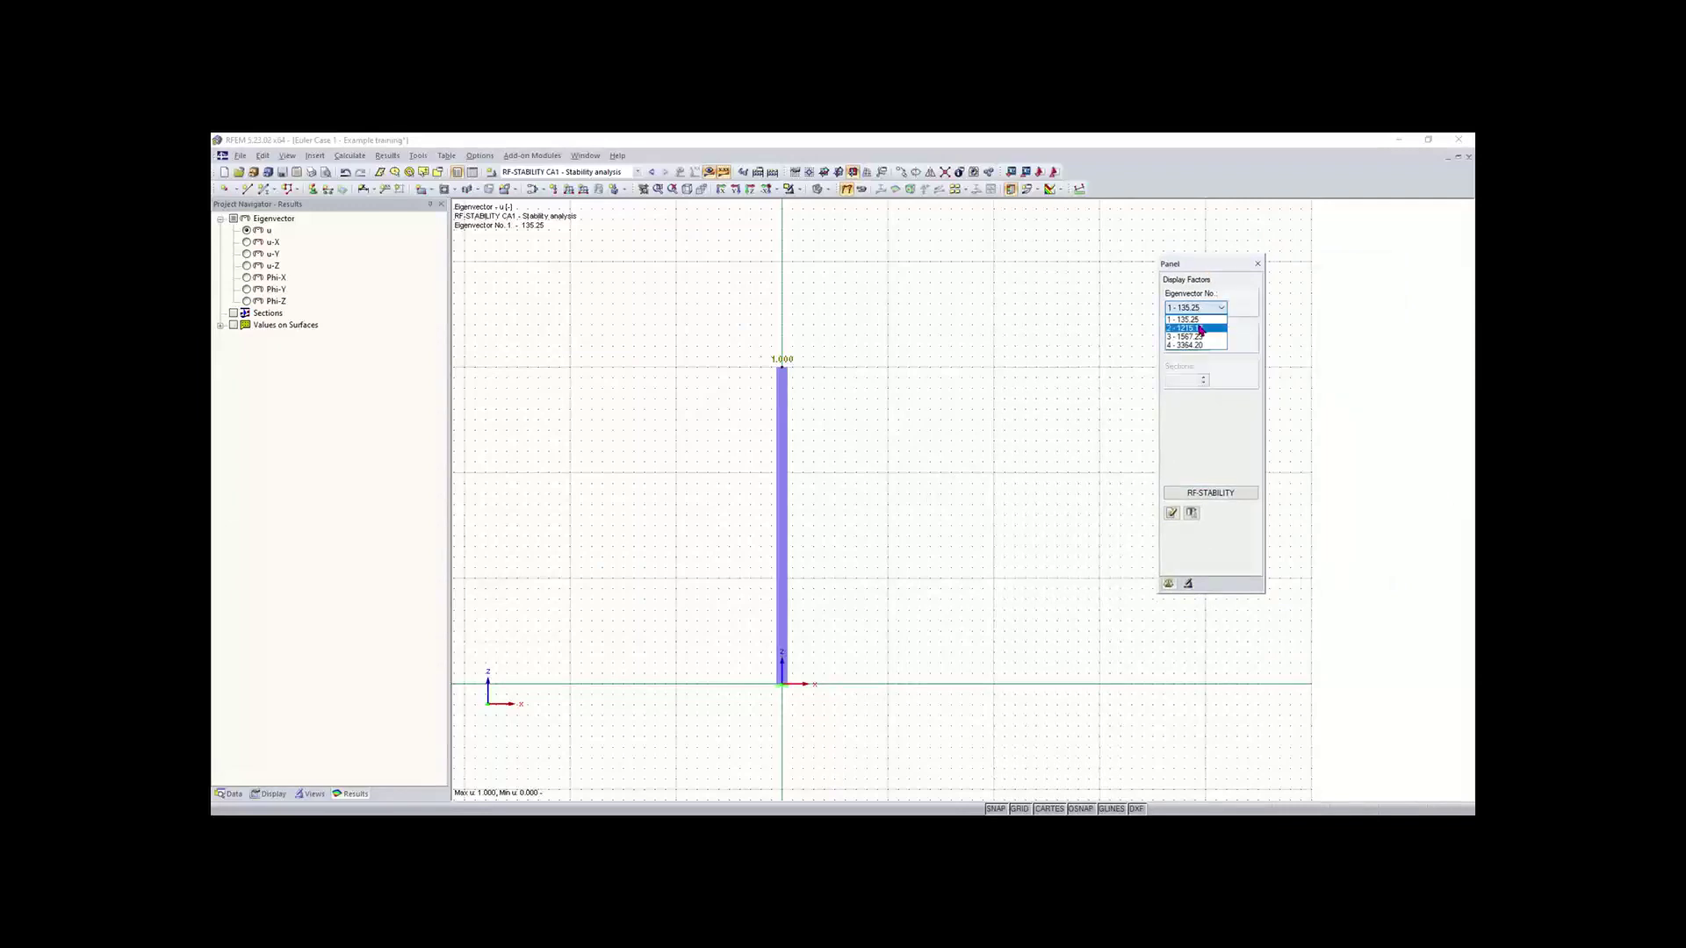
left_click(1199, 328)
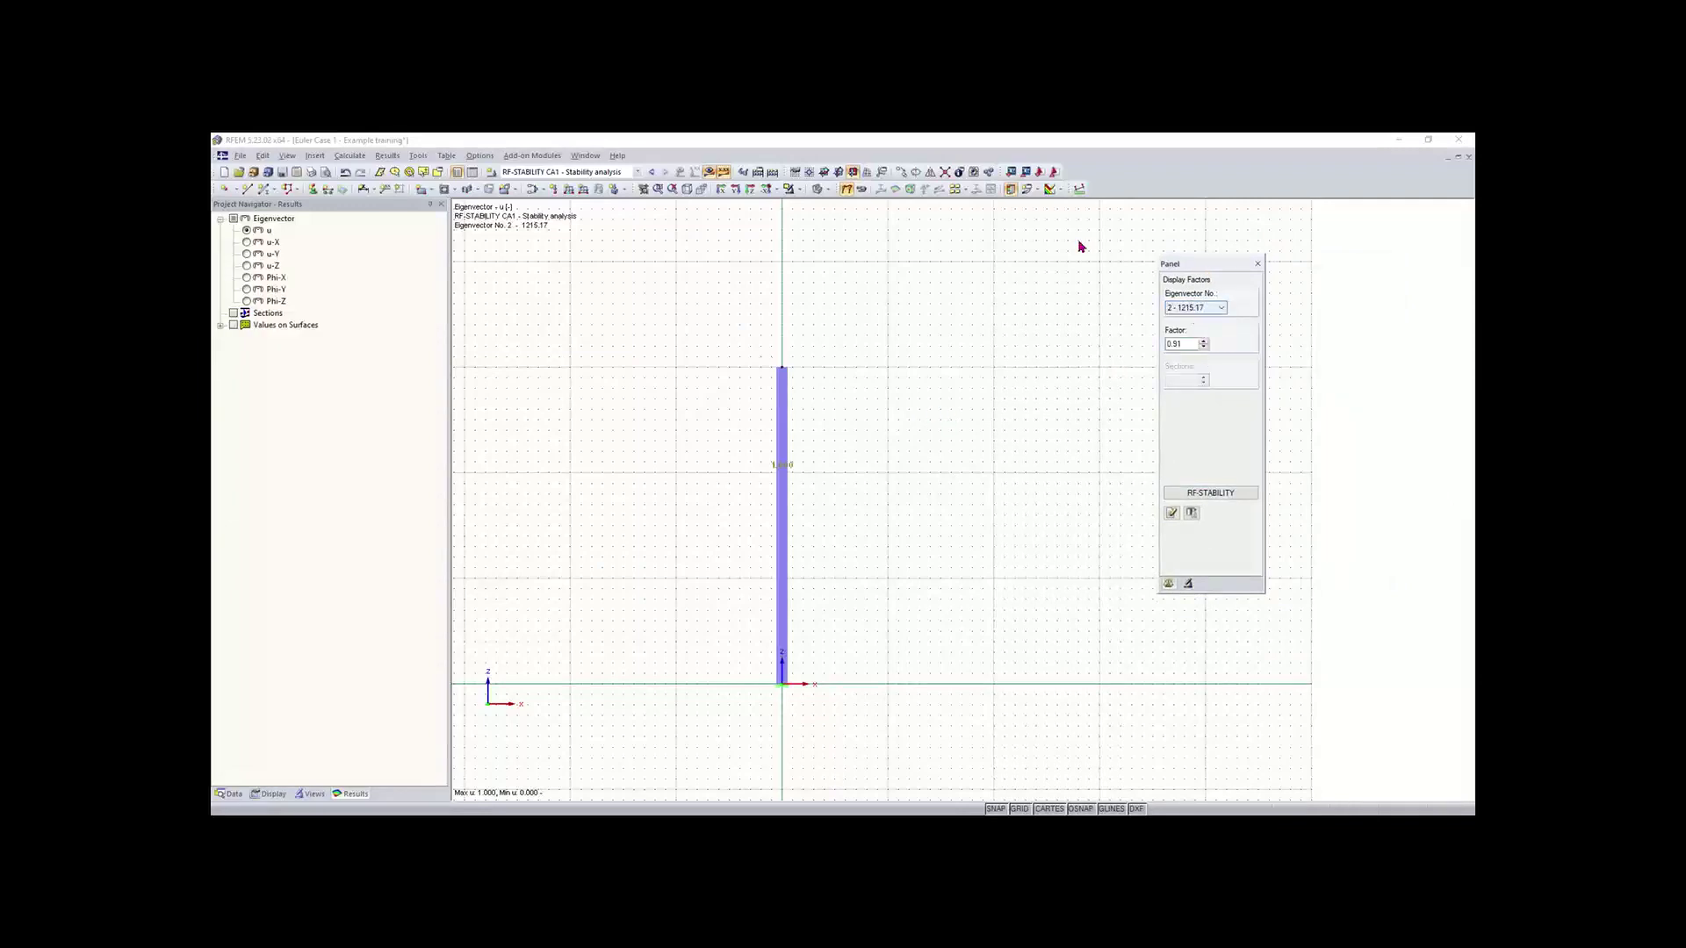
left_click(736, 190)
left_click(720, 190)
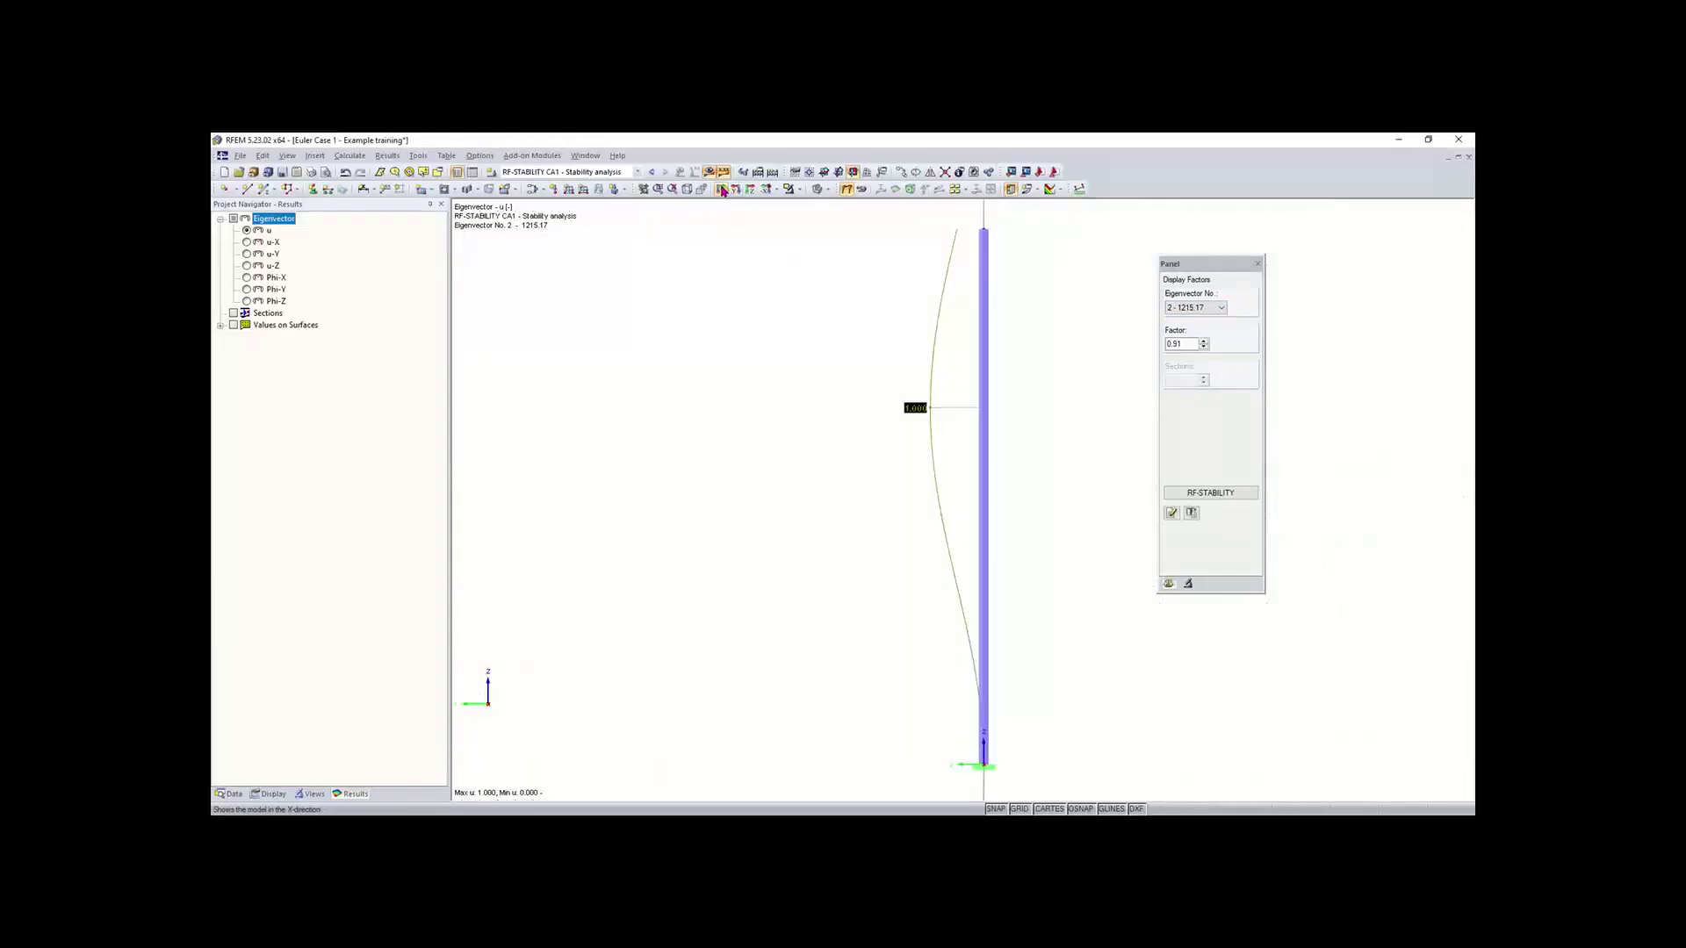
middle_click_drag(962, 357, 851, 380)
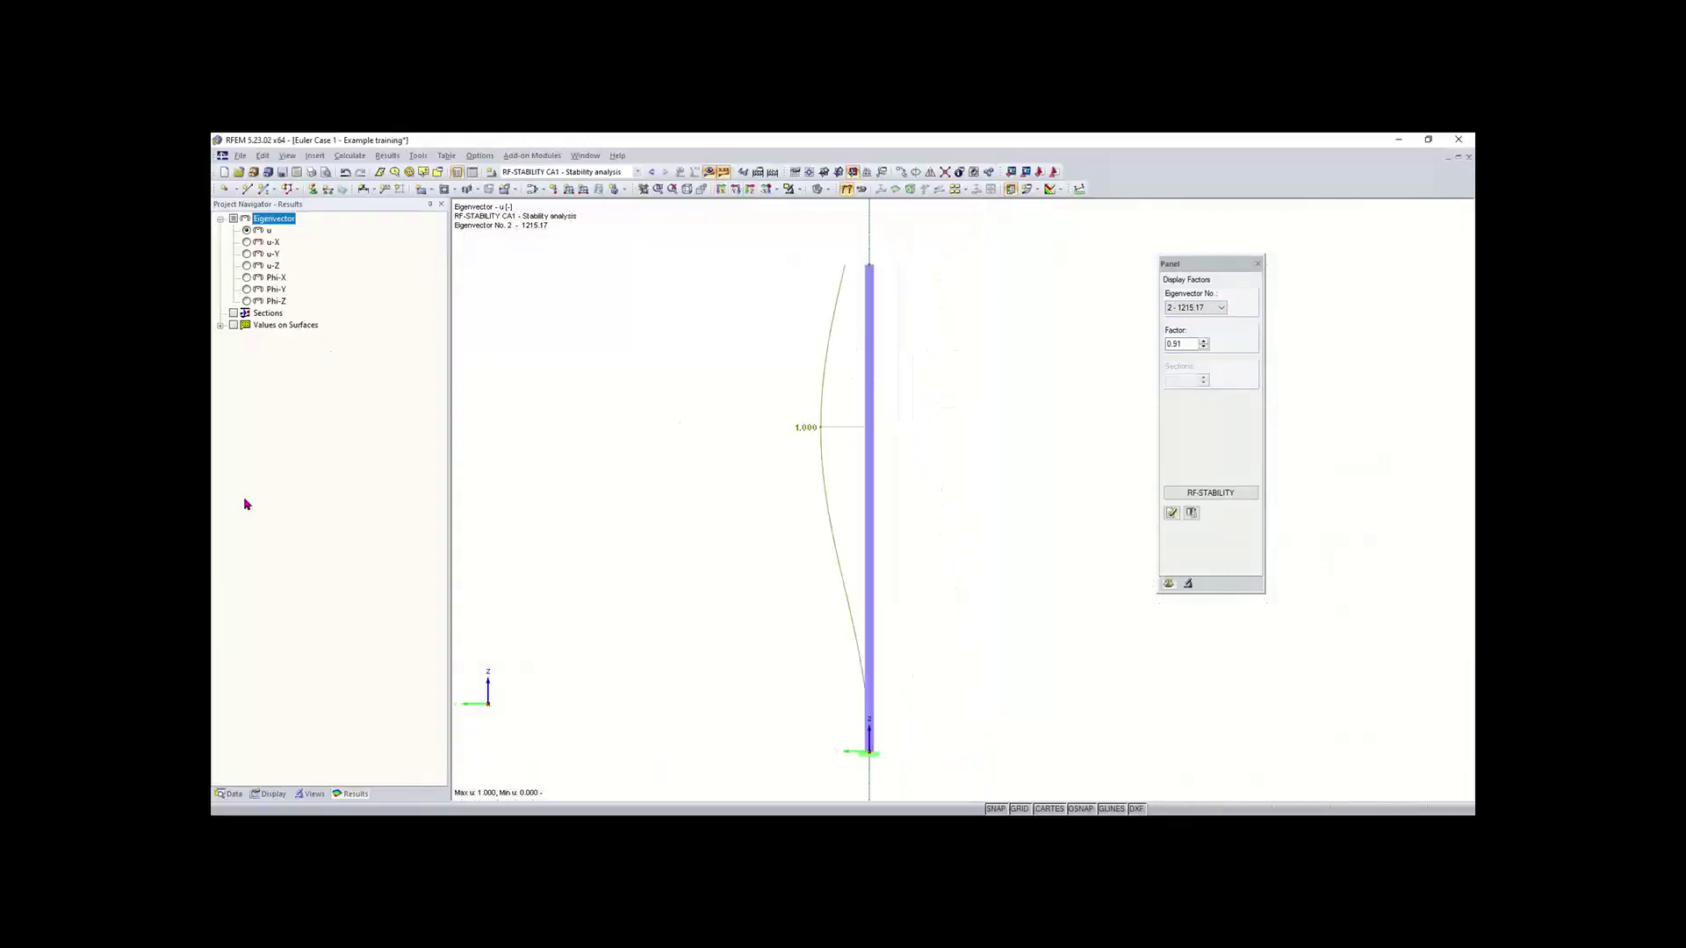
Step: Display the member deformations as colored cross-sections and return to the display factors for the eigenvectors
left_click(270, 794)
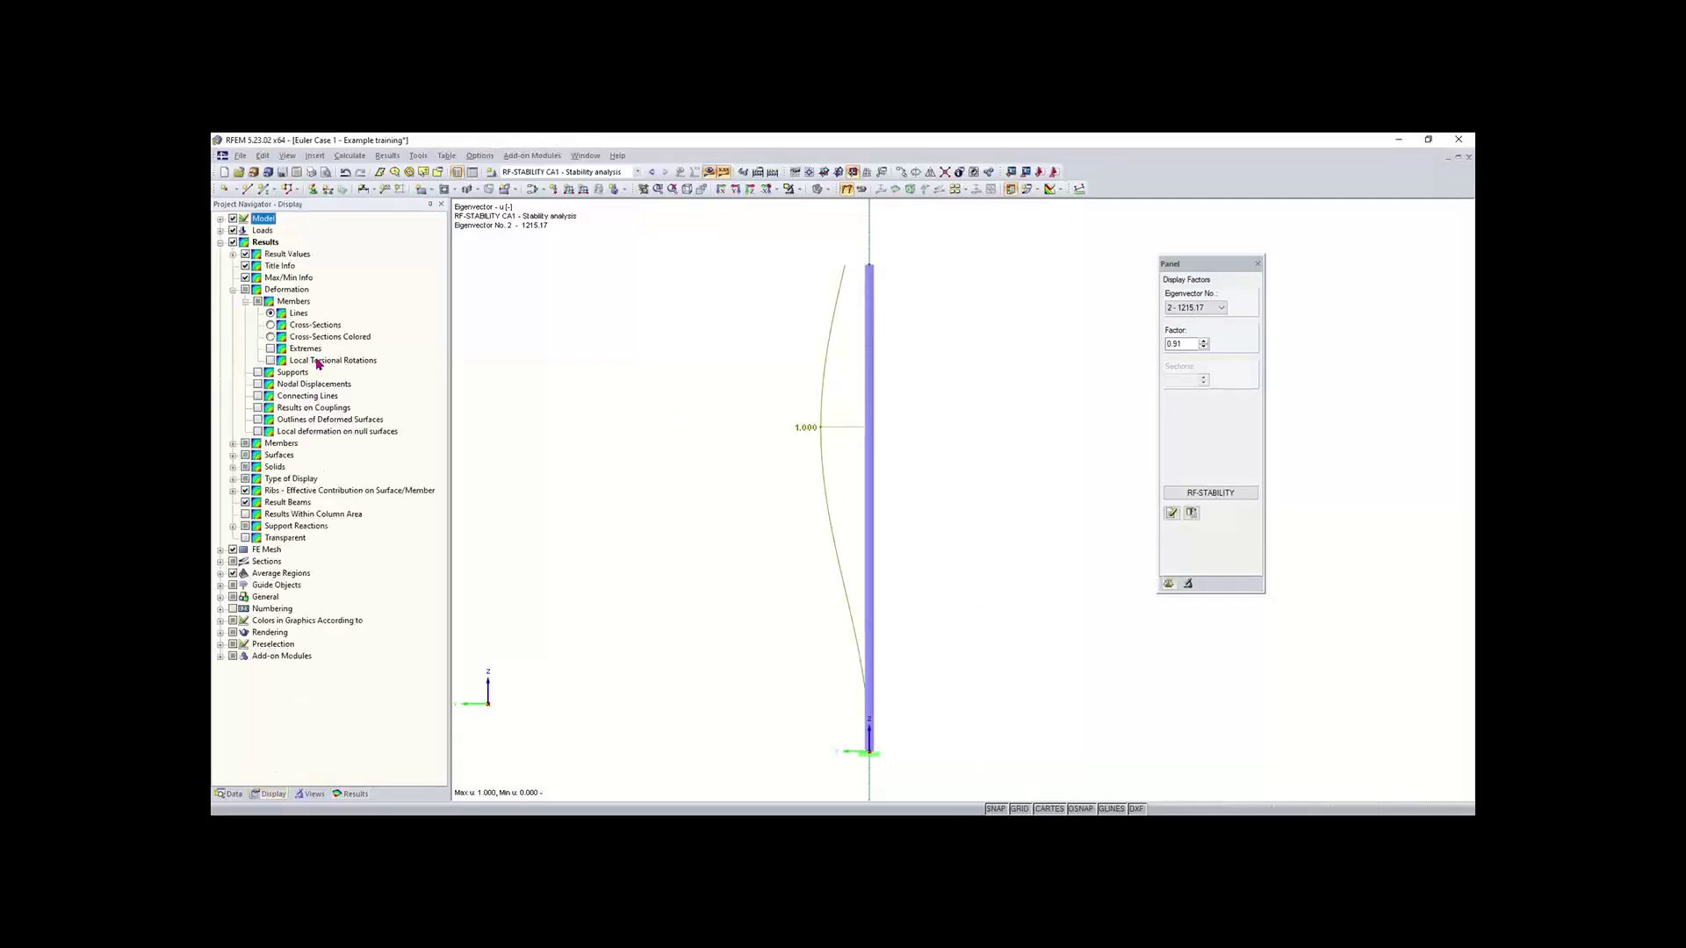
left_click(270, 337)
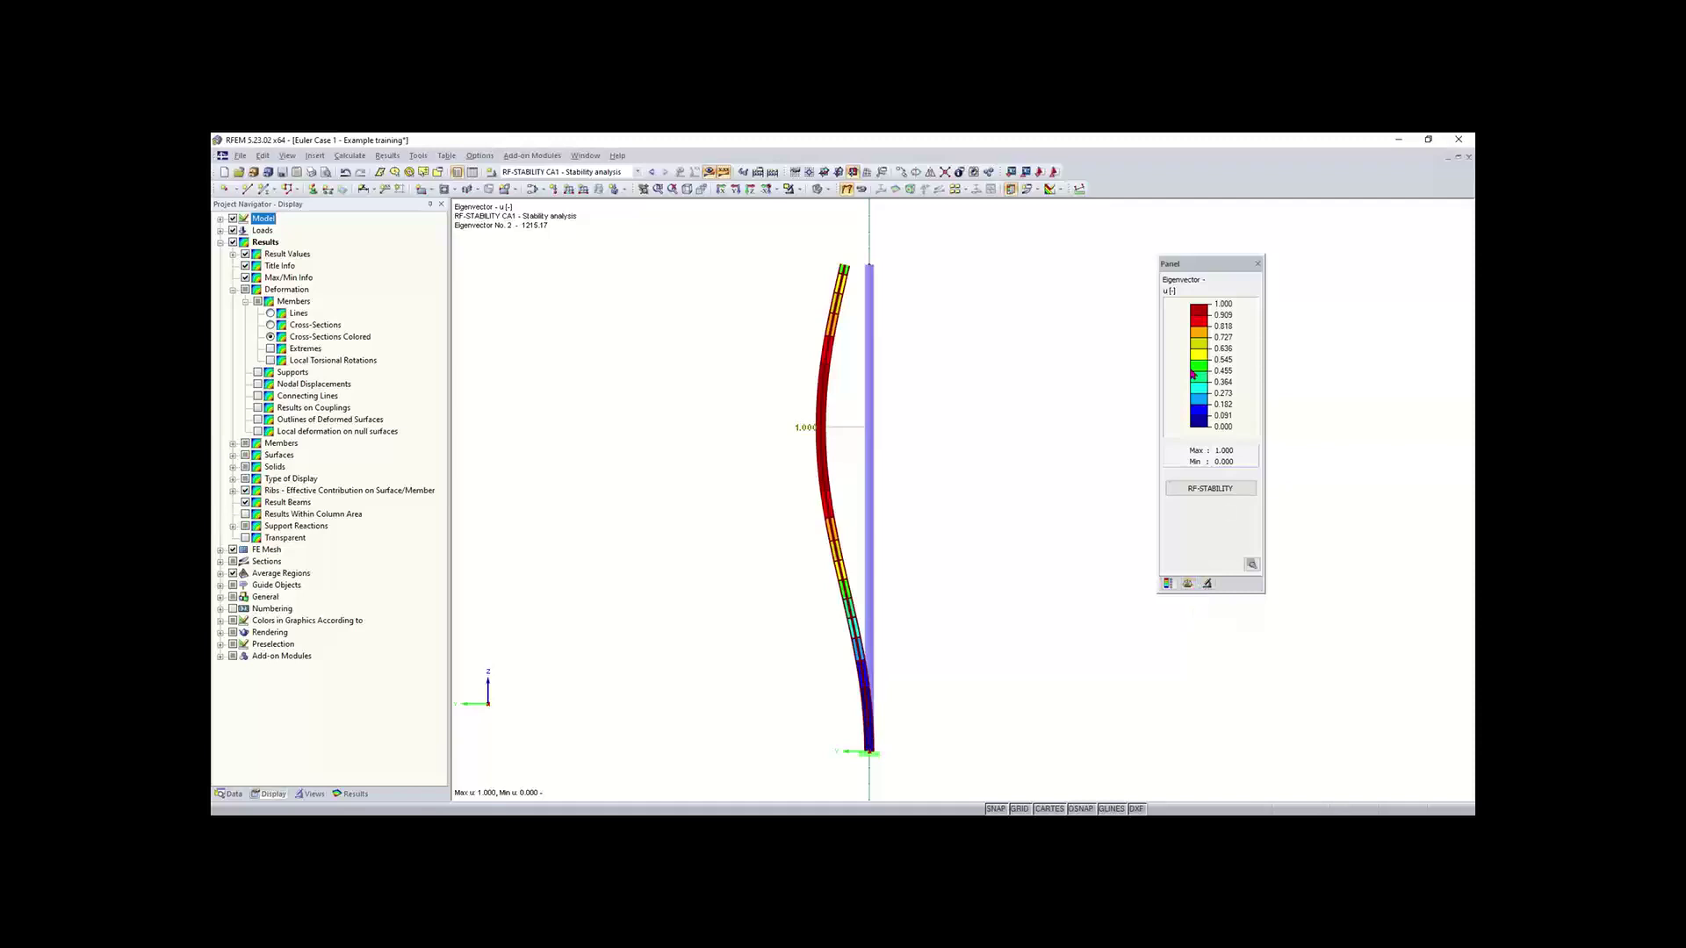
left_click(1206, 583)
left_click(1187, 583)
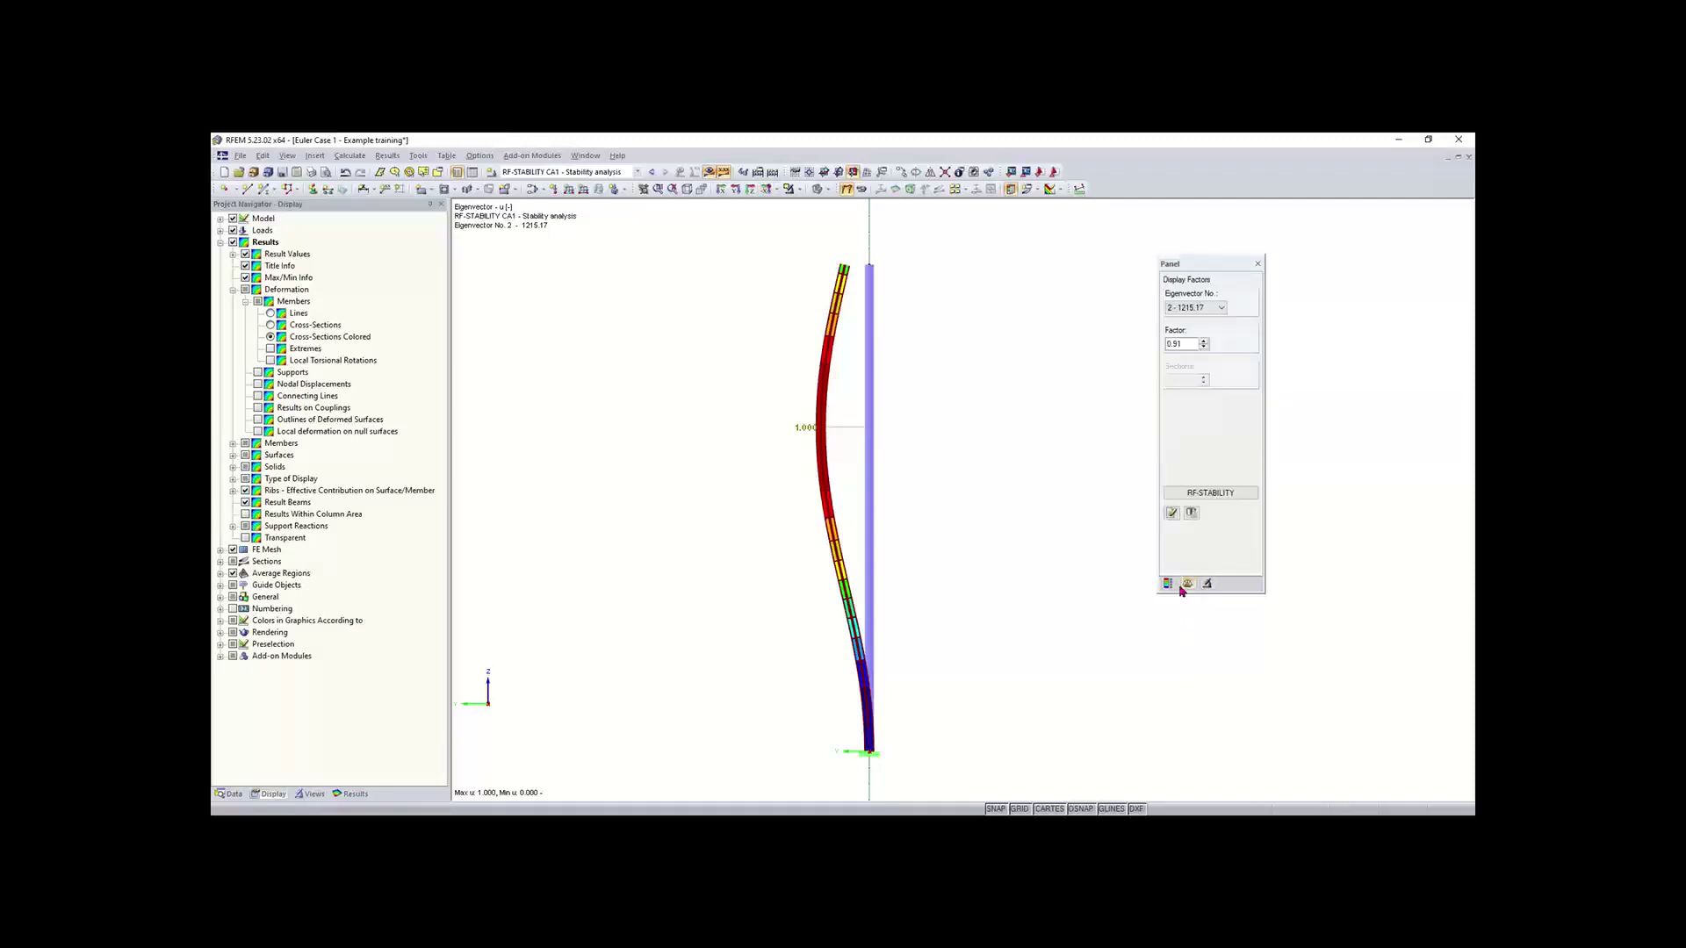
Step: Compare the buckling shapes of eigenvectors 3 and 4 and return to eigenvector 1
left_click(1211, 308)
left_click(1187, 336)
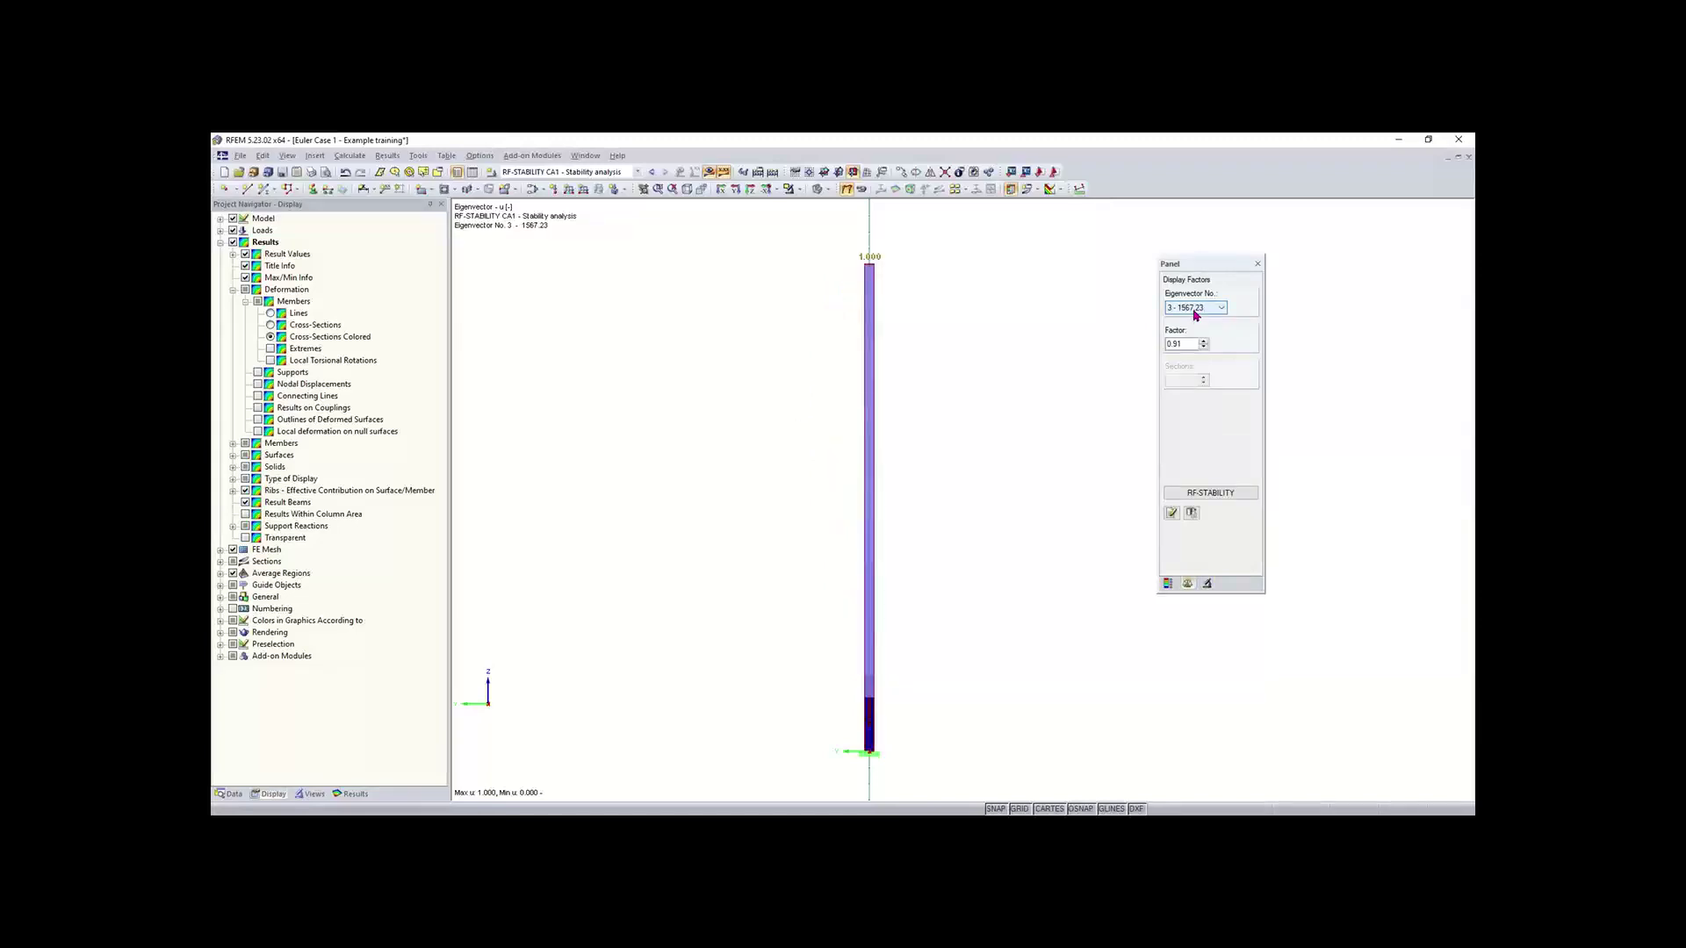
left_click(1195, 311)
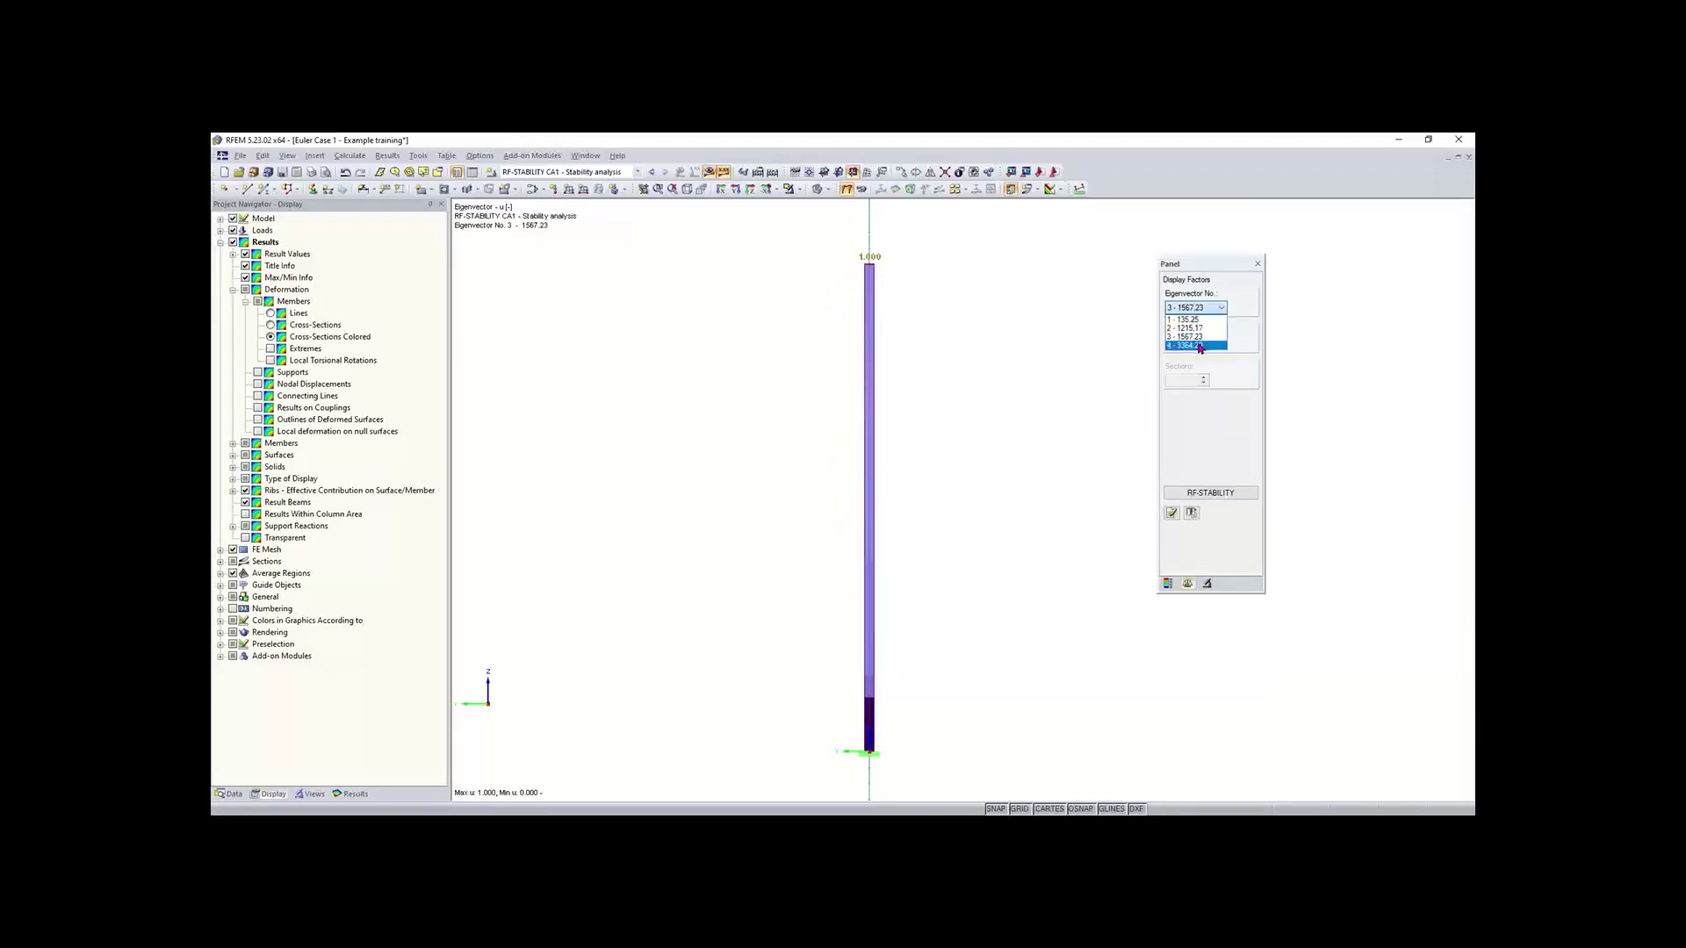
left_click(1201, 346)
left_click(1195, 307)
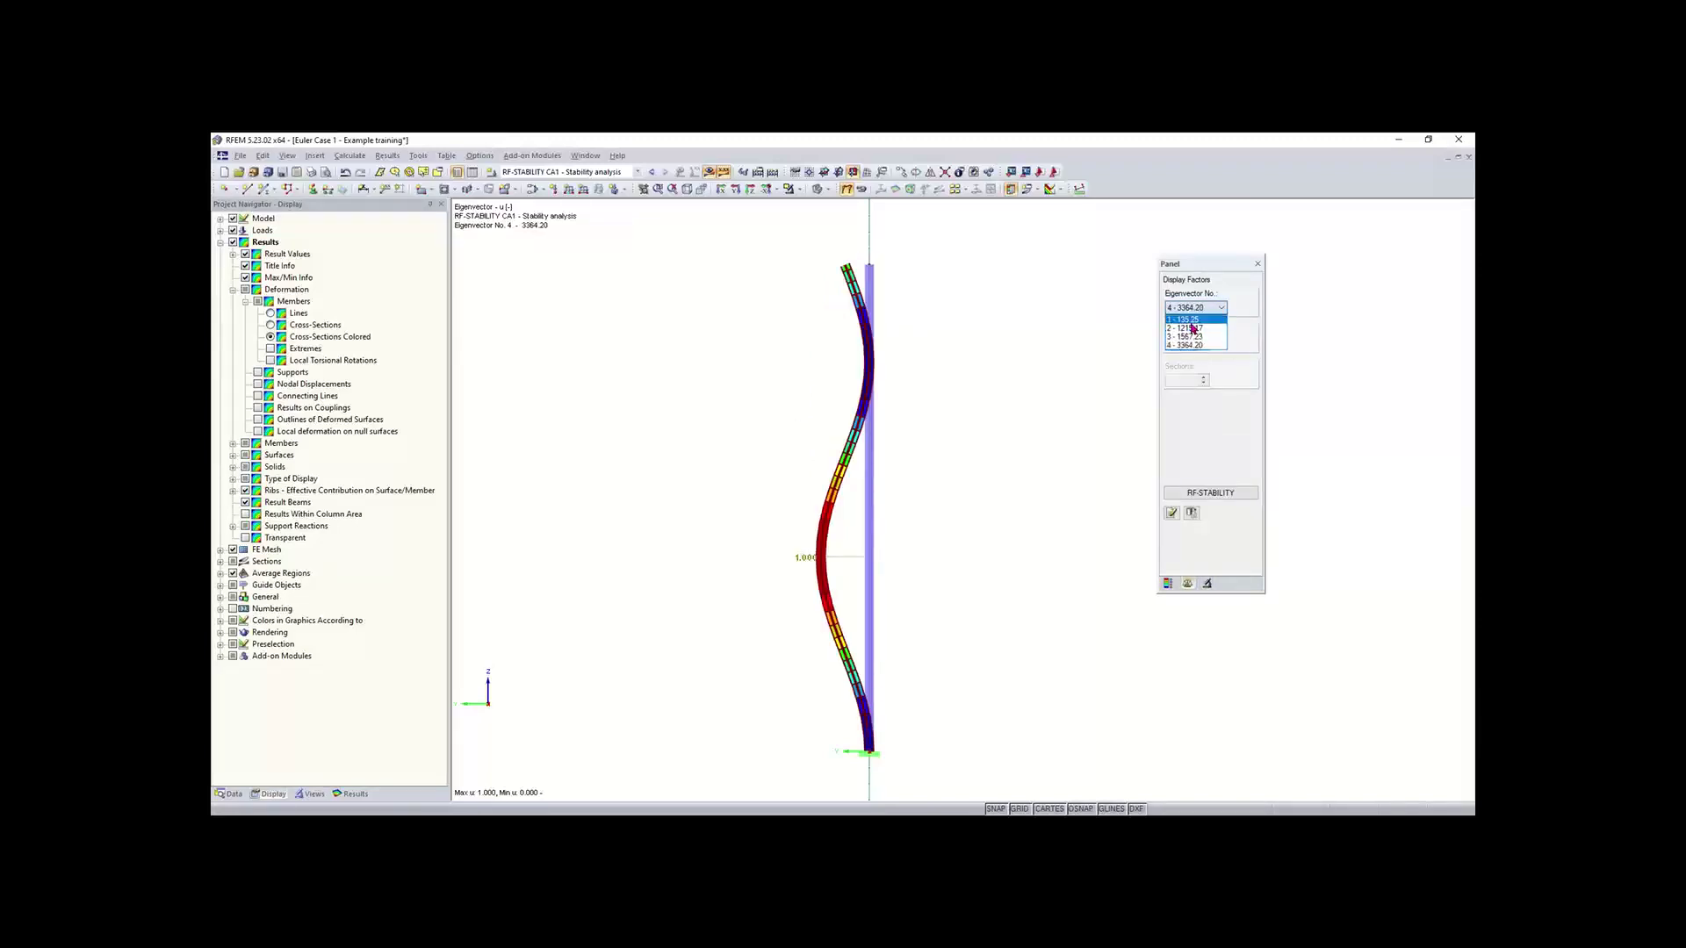
left_click(1192, 317)
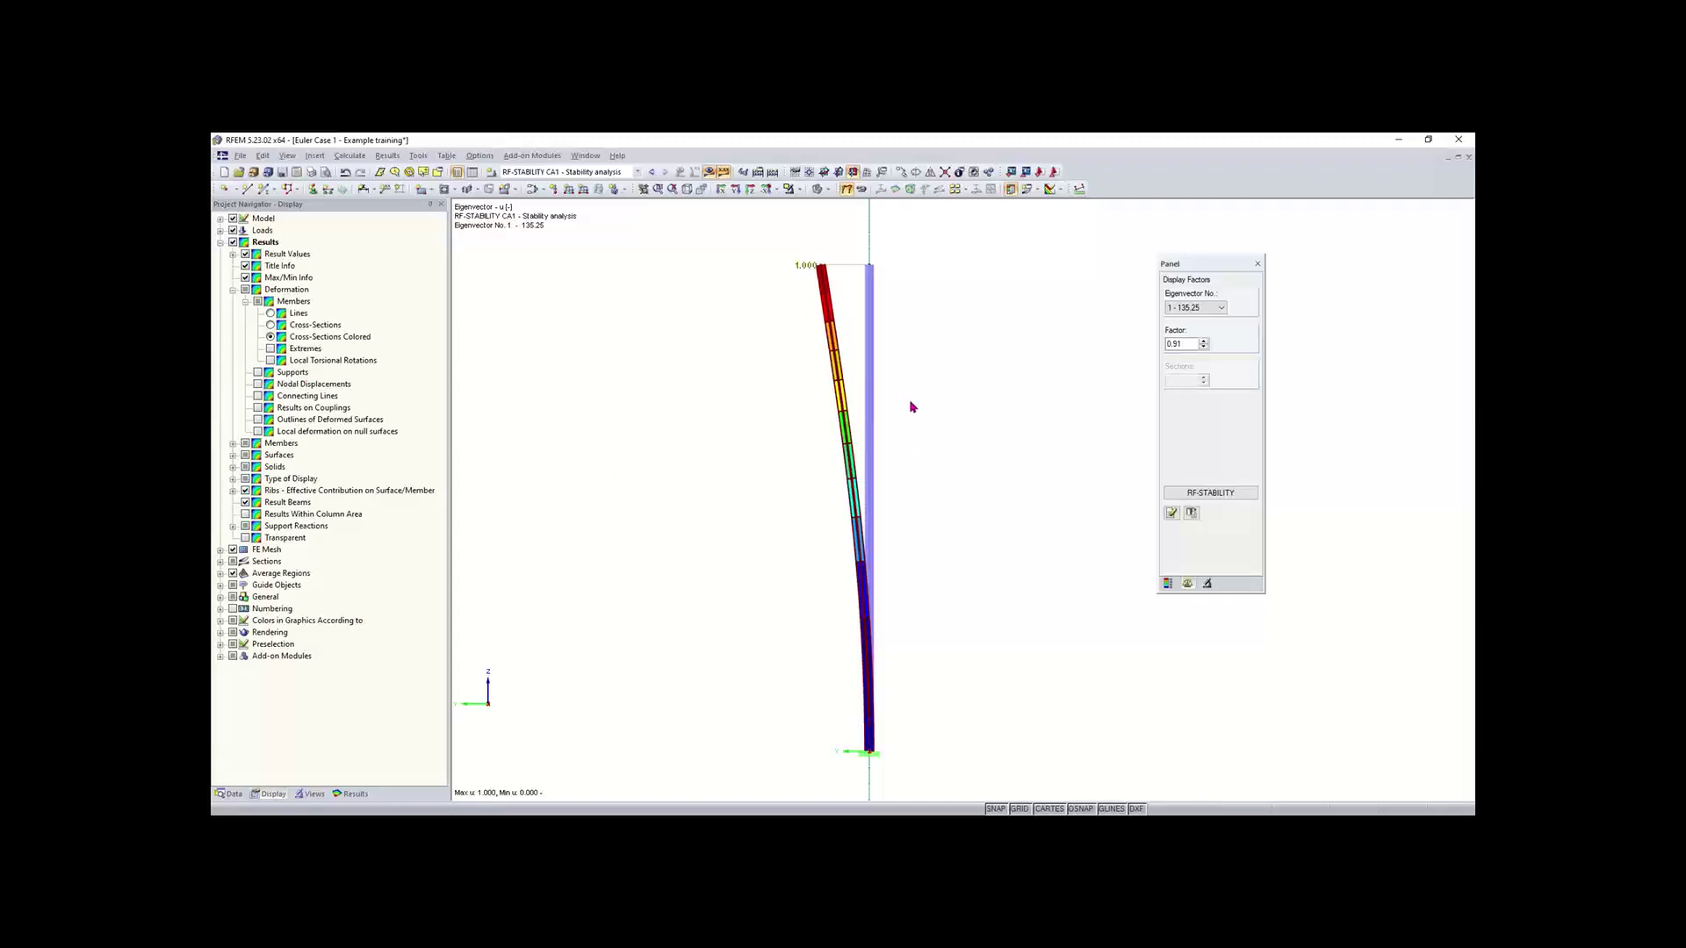
Step: Display the local axis system on the column and inspect its directions
right_click(866, 388)
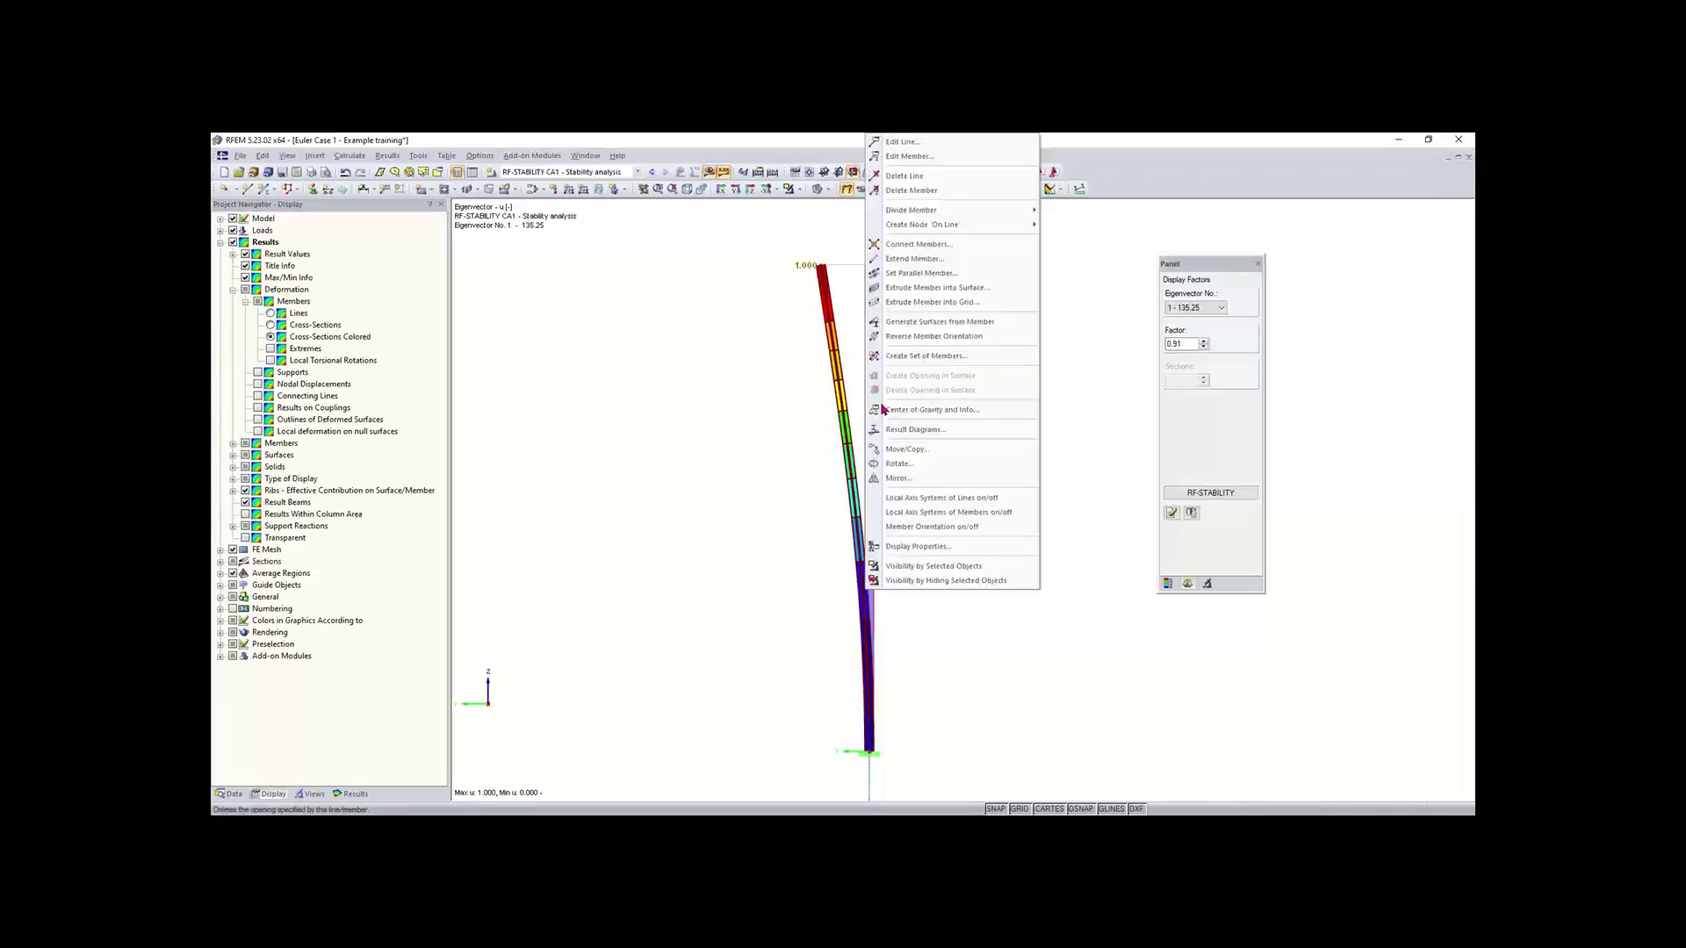
left_click(912, 487)
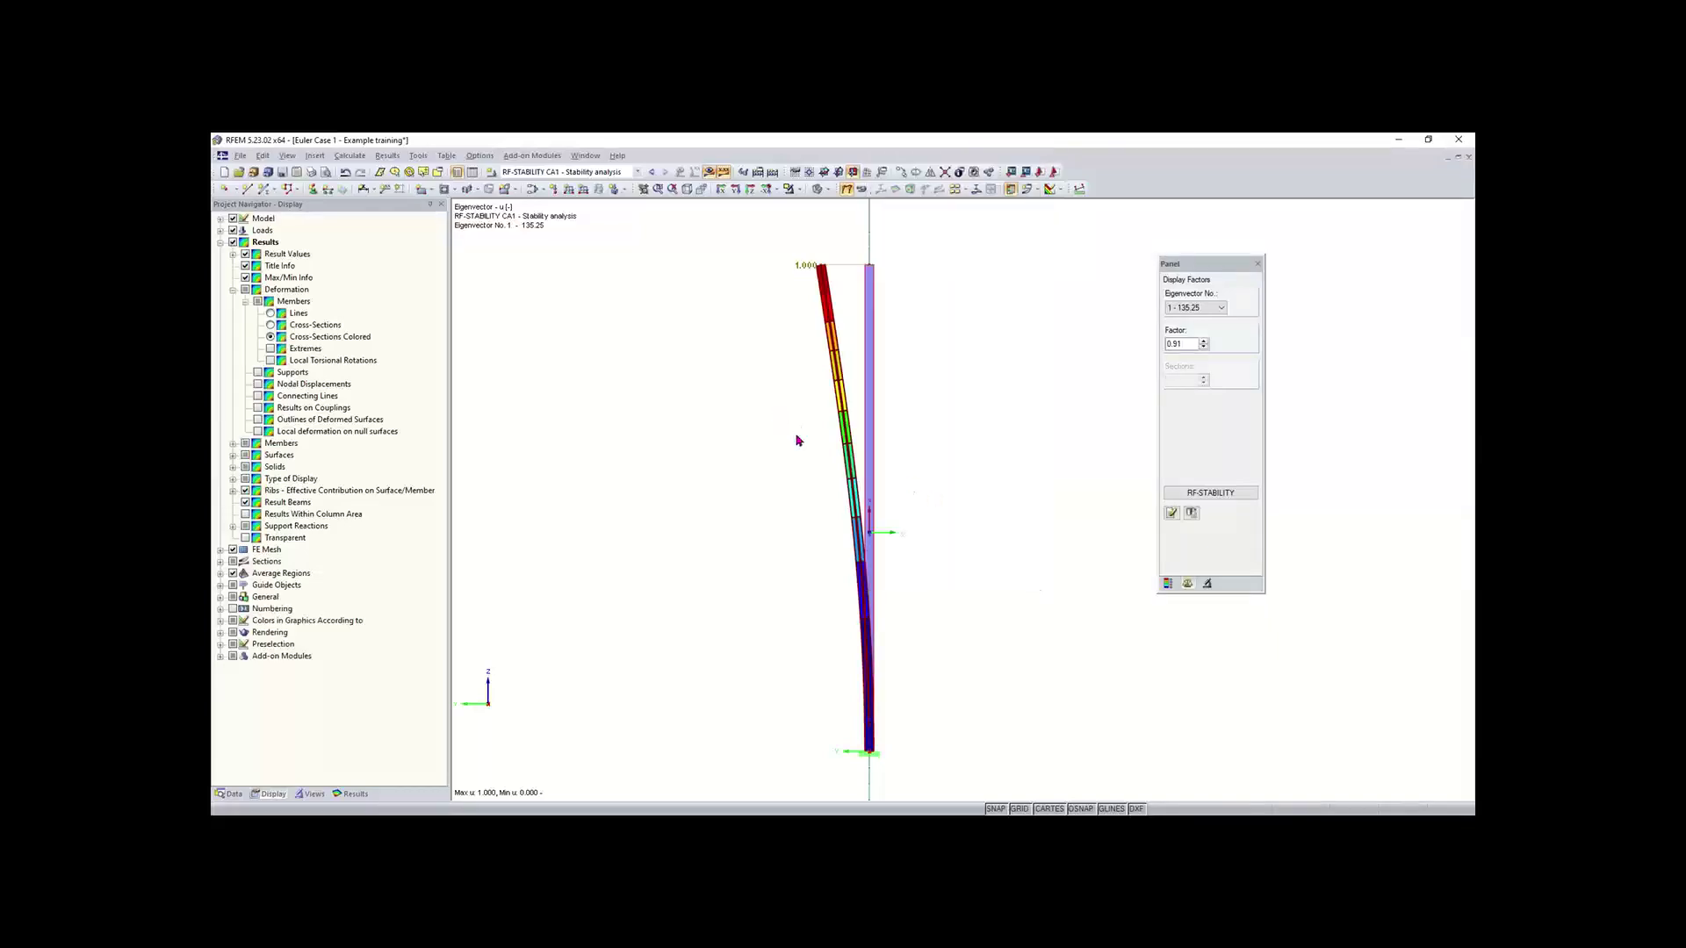
middle_click_drag(794, 439, 904, 544, "ctrl")
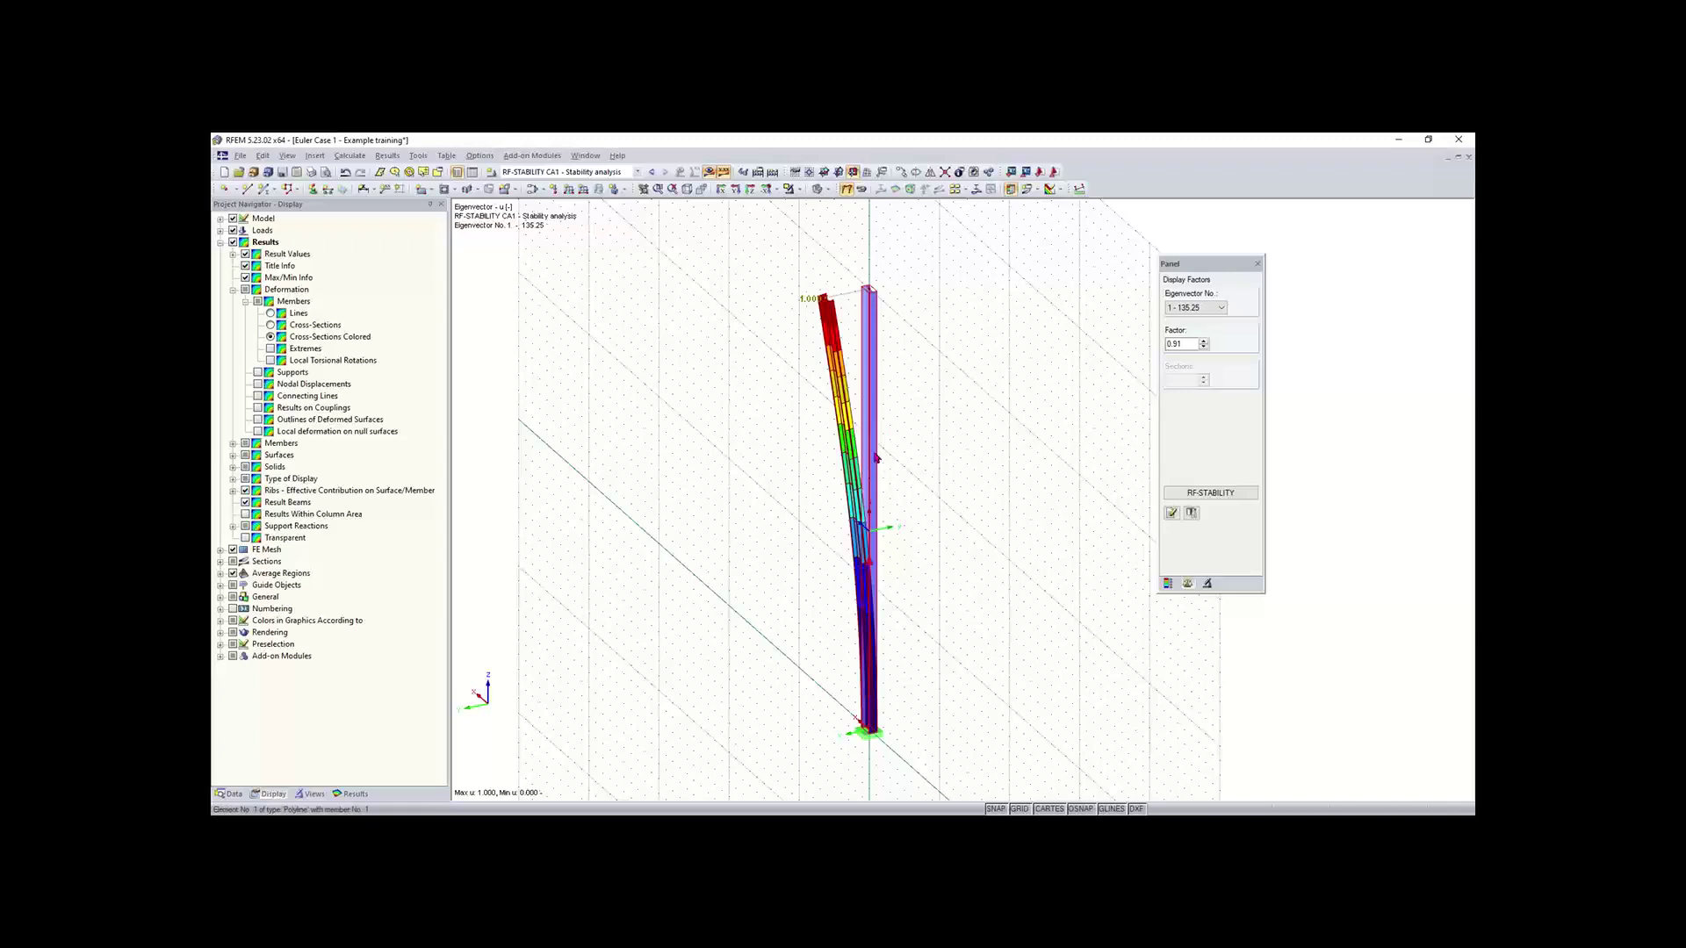
Step: Check the moment of inertia Iz in the column's W 12x35 cross-section properties and leave the member unchanged
right_click(870, 455)
left_click(874, 441)
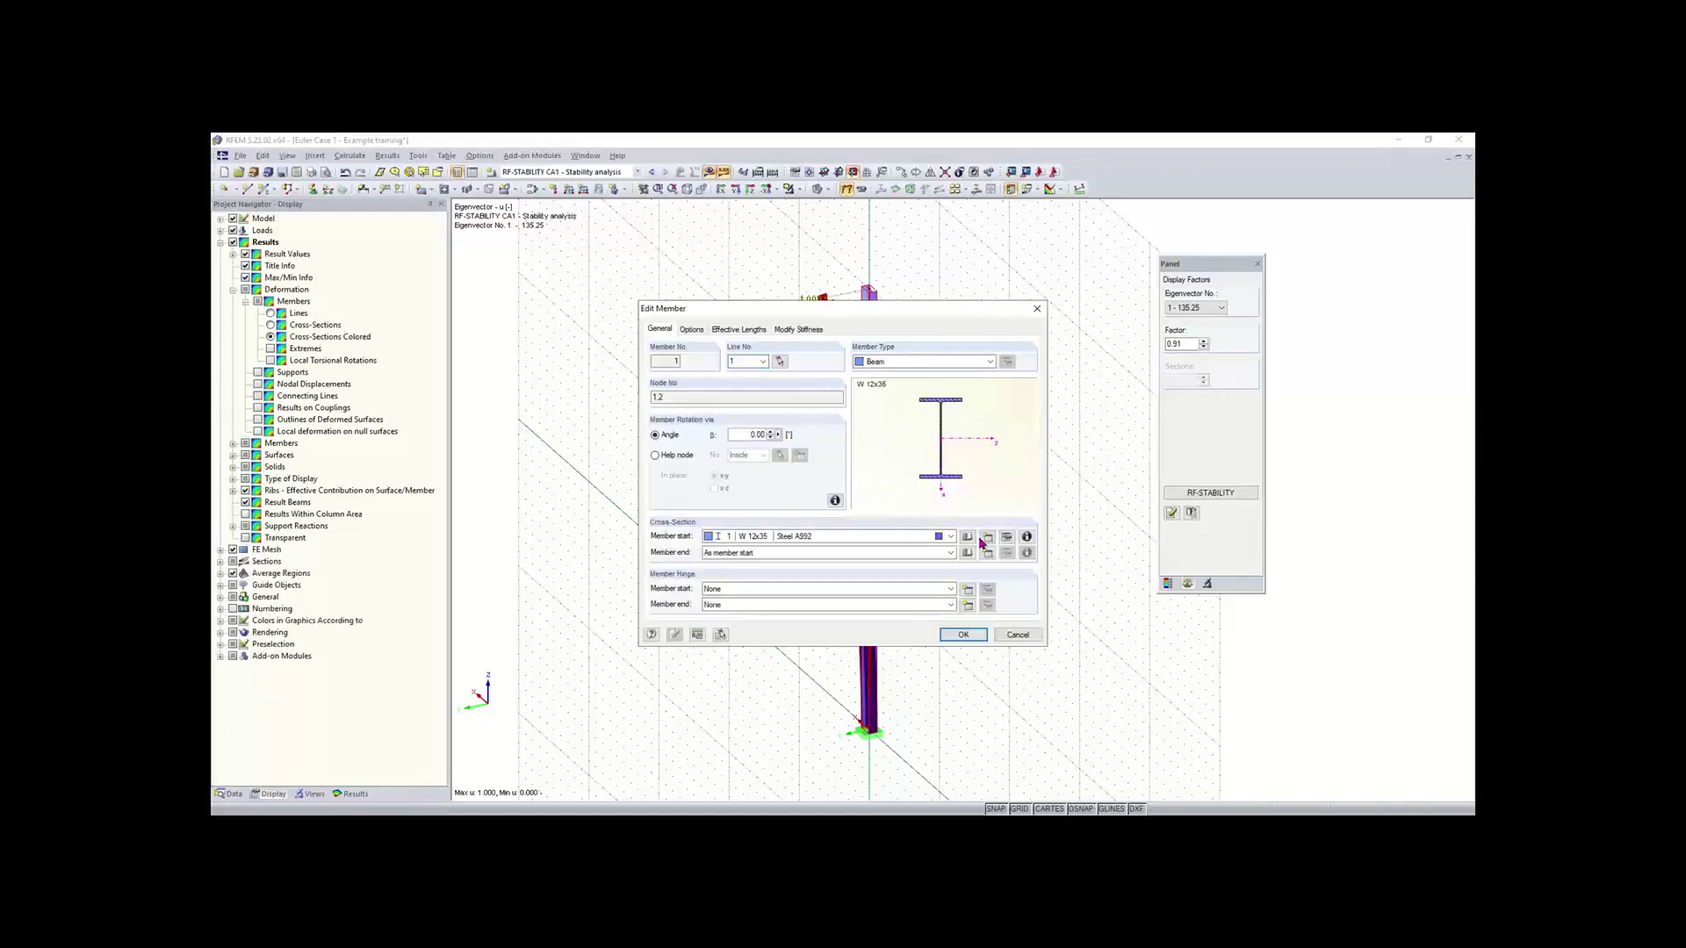
left_click(1026, 537)
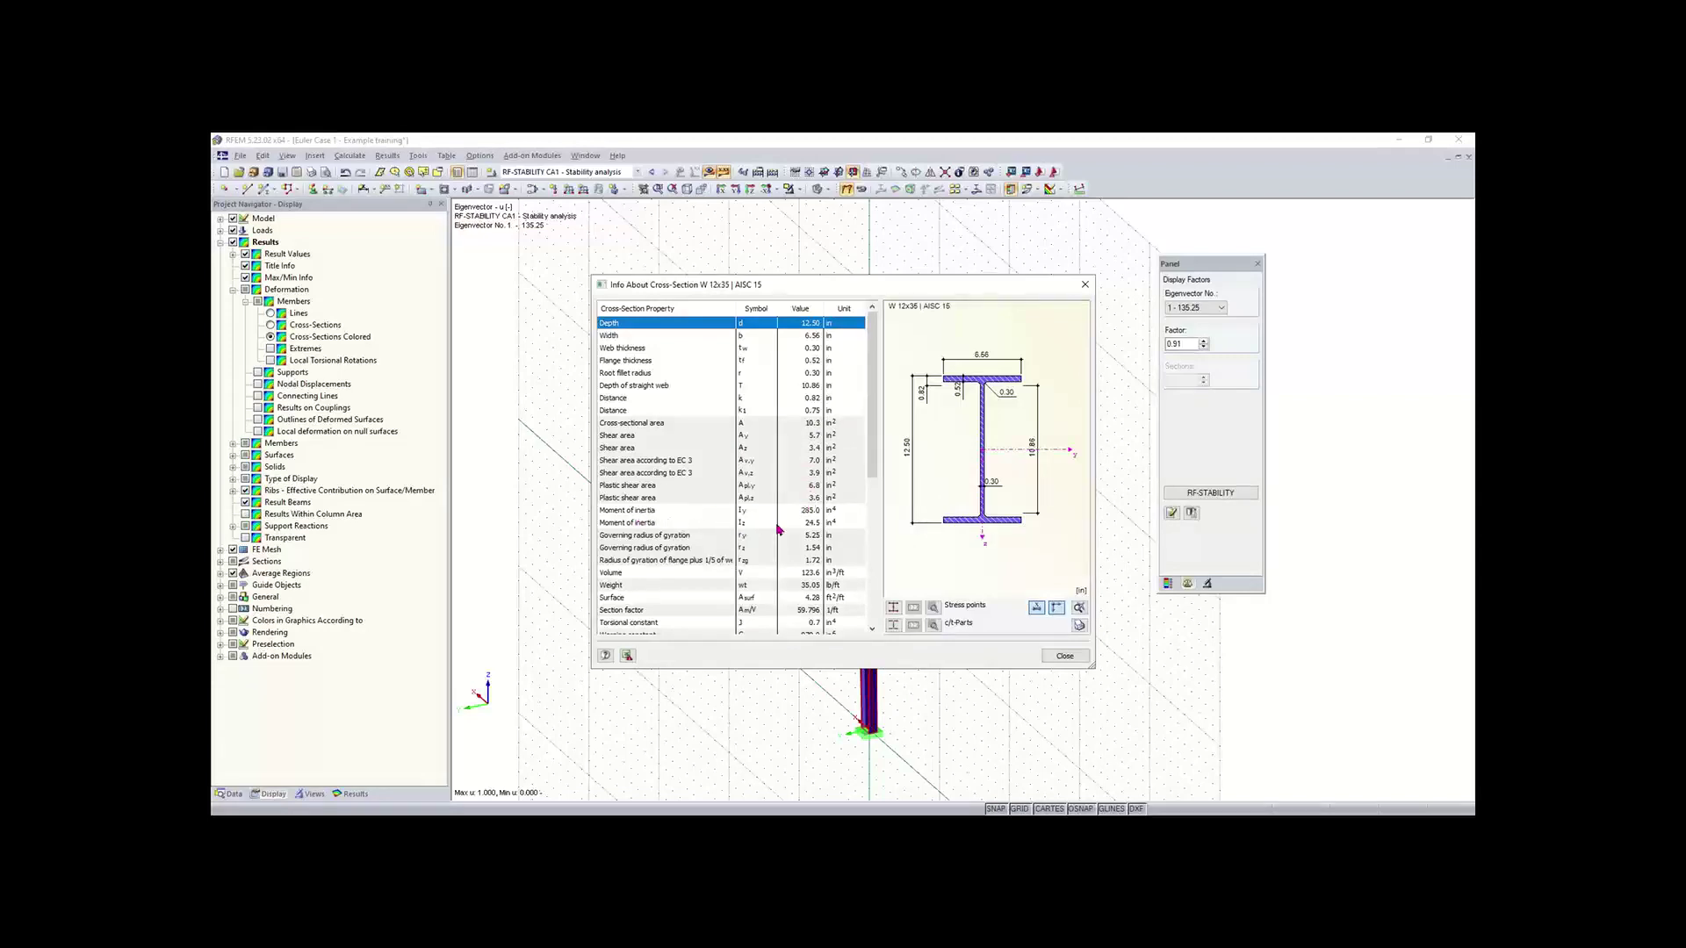
left_click(746, 525)
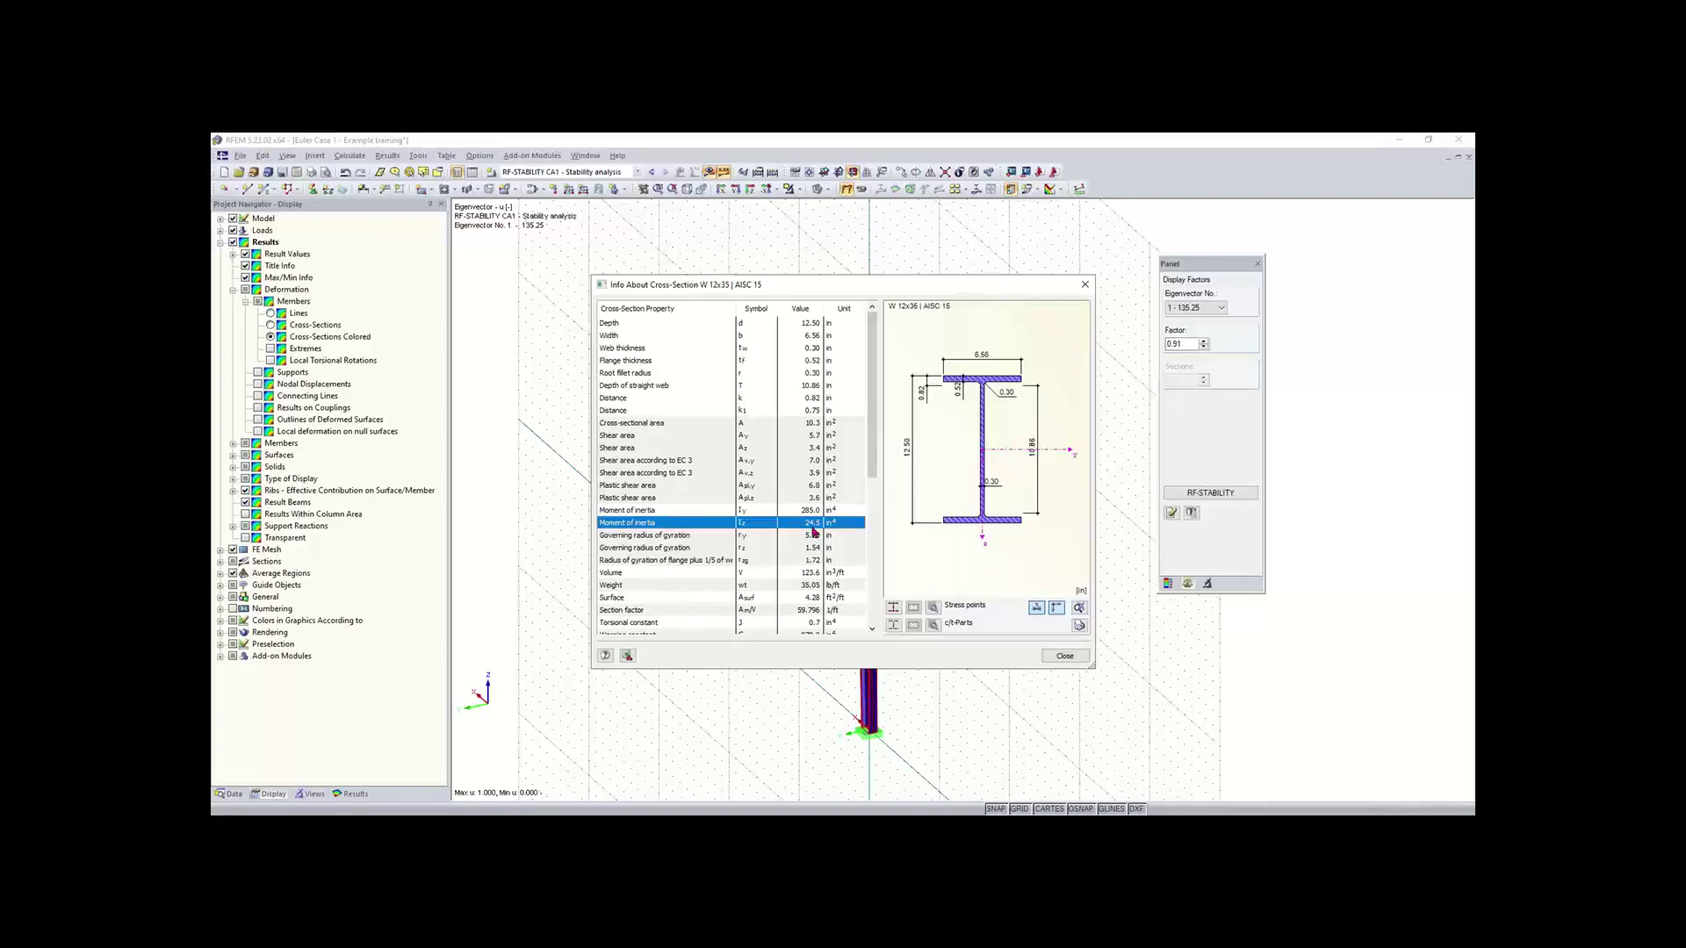
left_click(1062, 658)
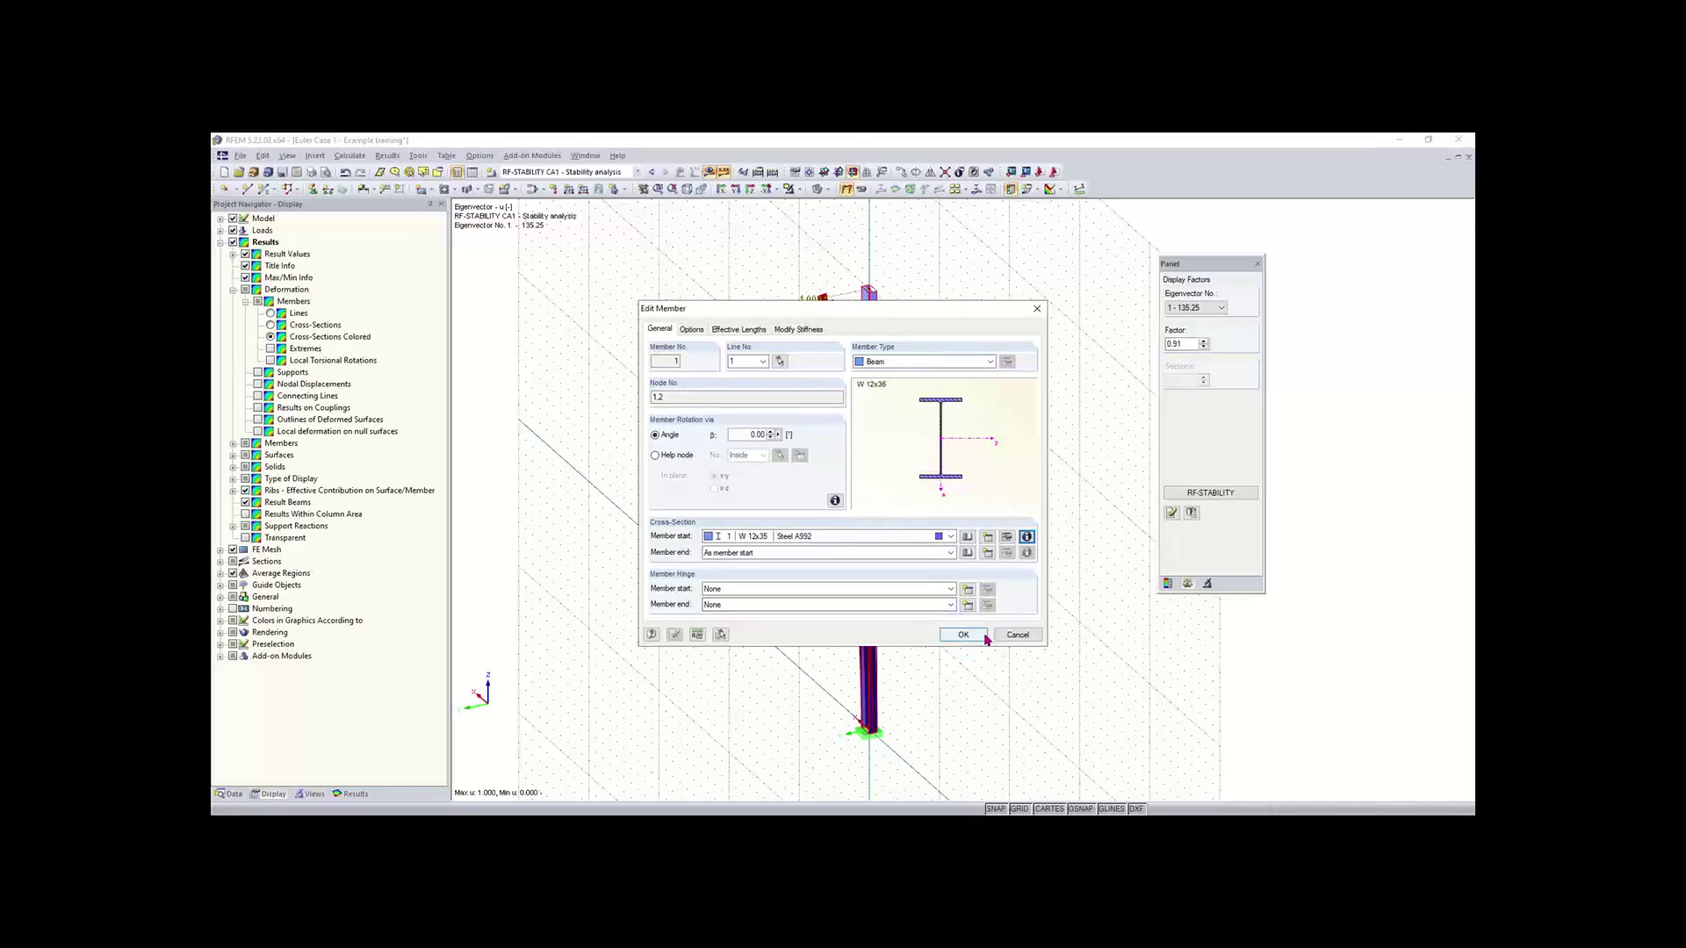
left_click(1039, 310)
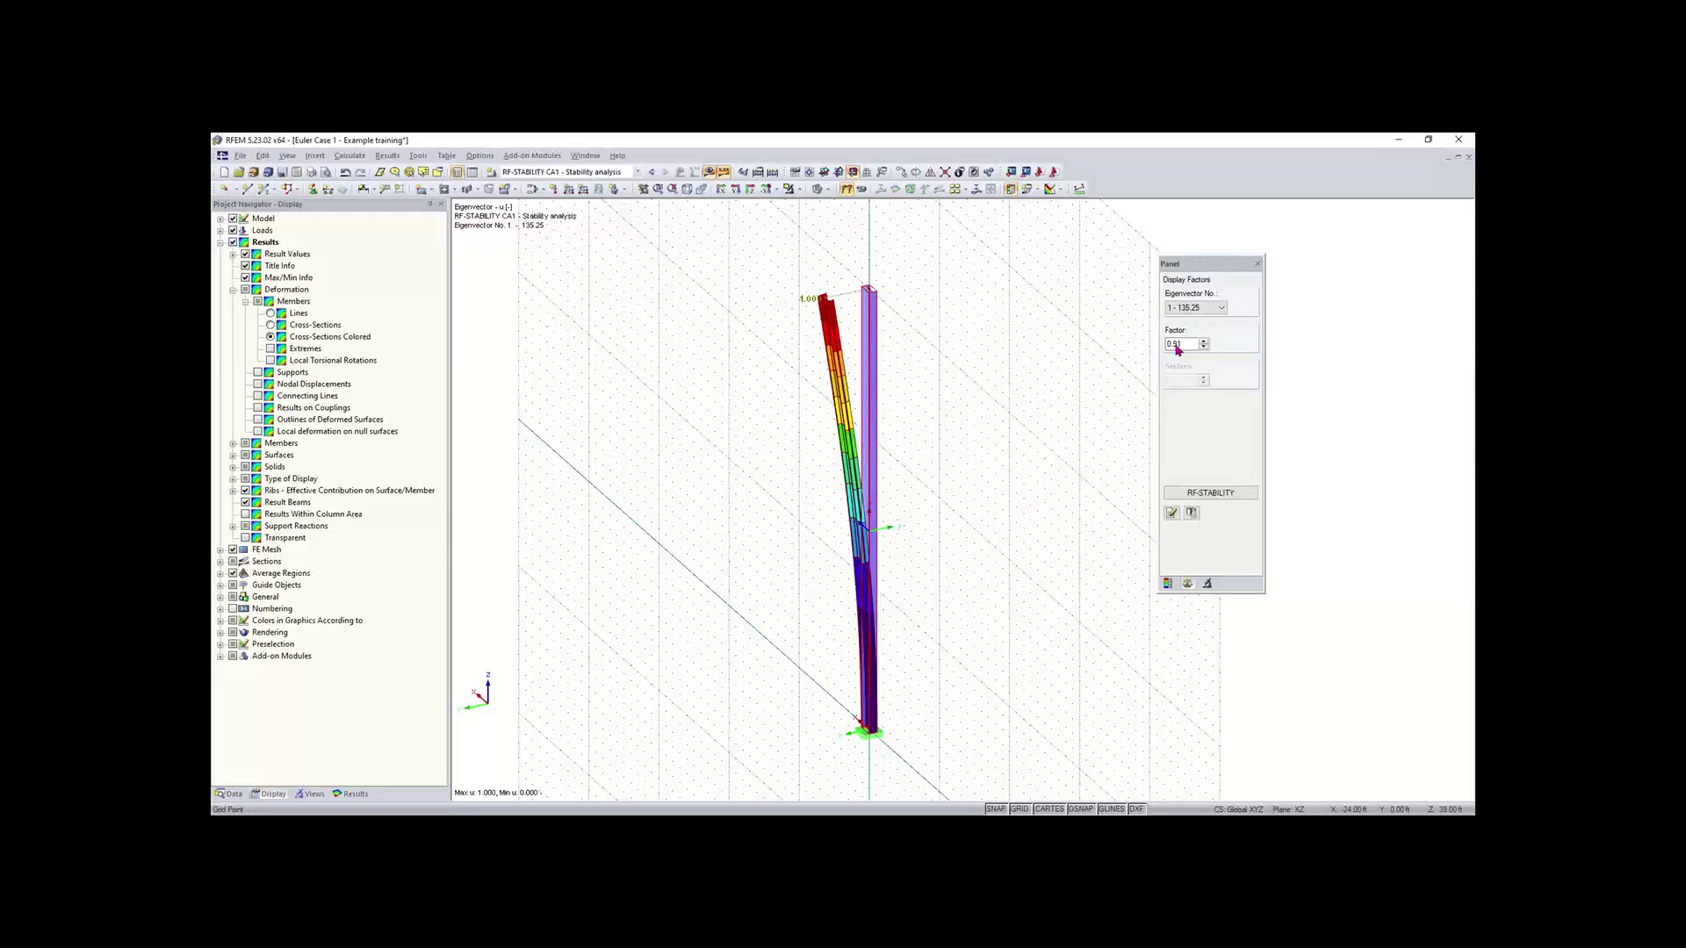
Step: Review the RF-STABILITY critical load factors and the member's effective lengths and critical loads, then close the results
left_click(1210, 497)
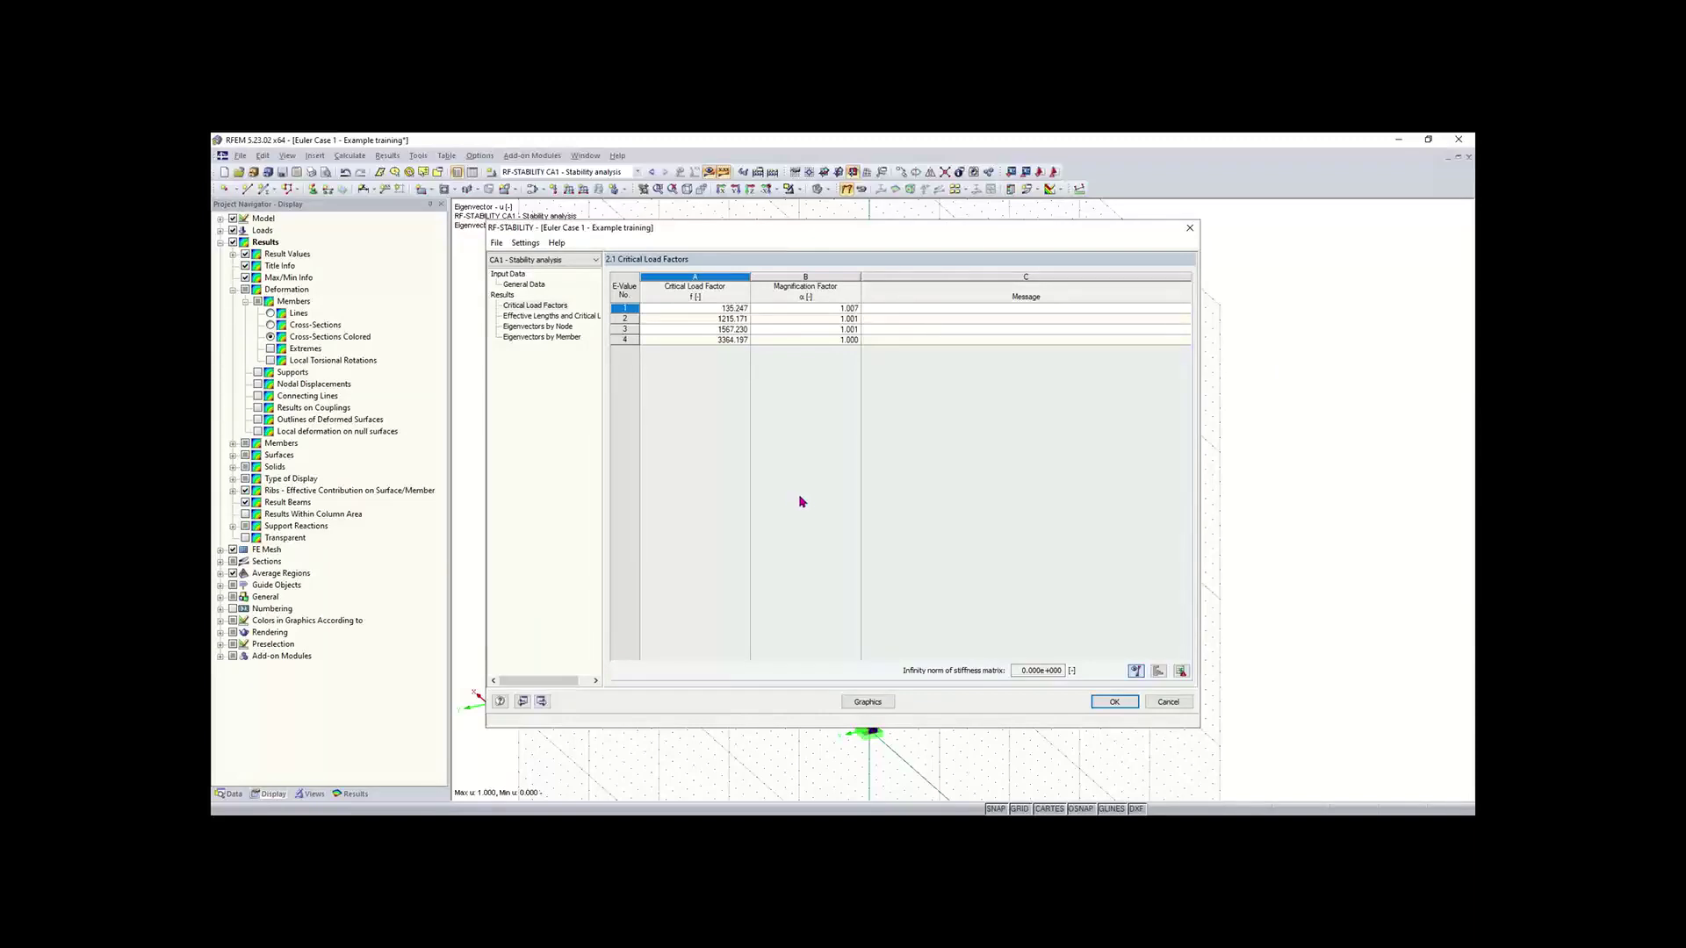
left_click(542, 316)
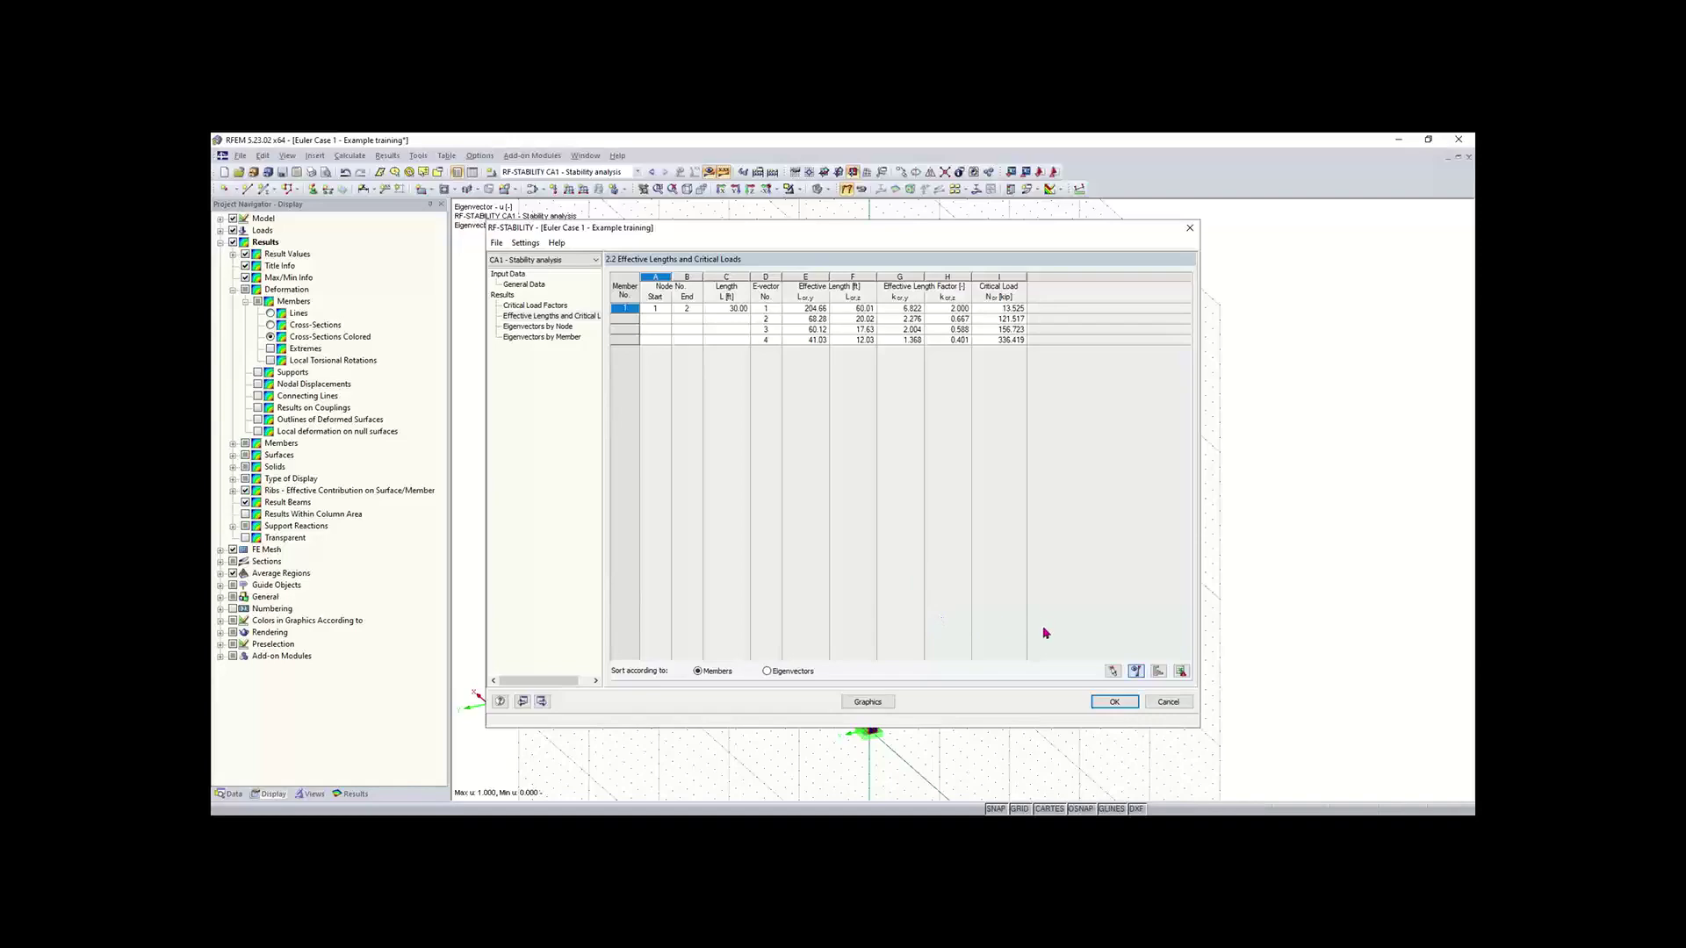
left_click(1112, 704)
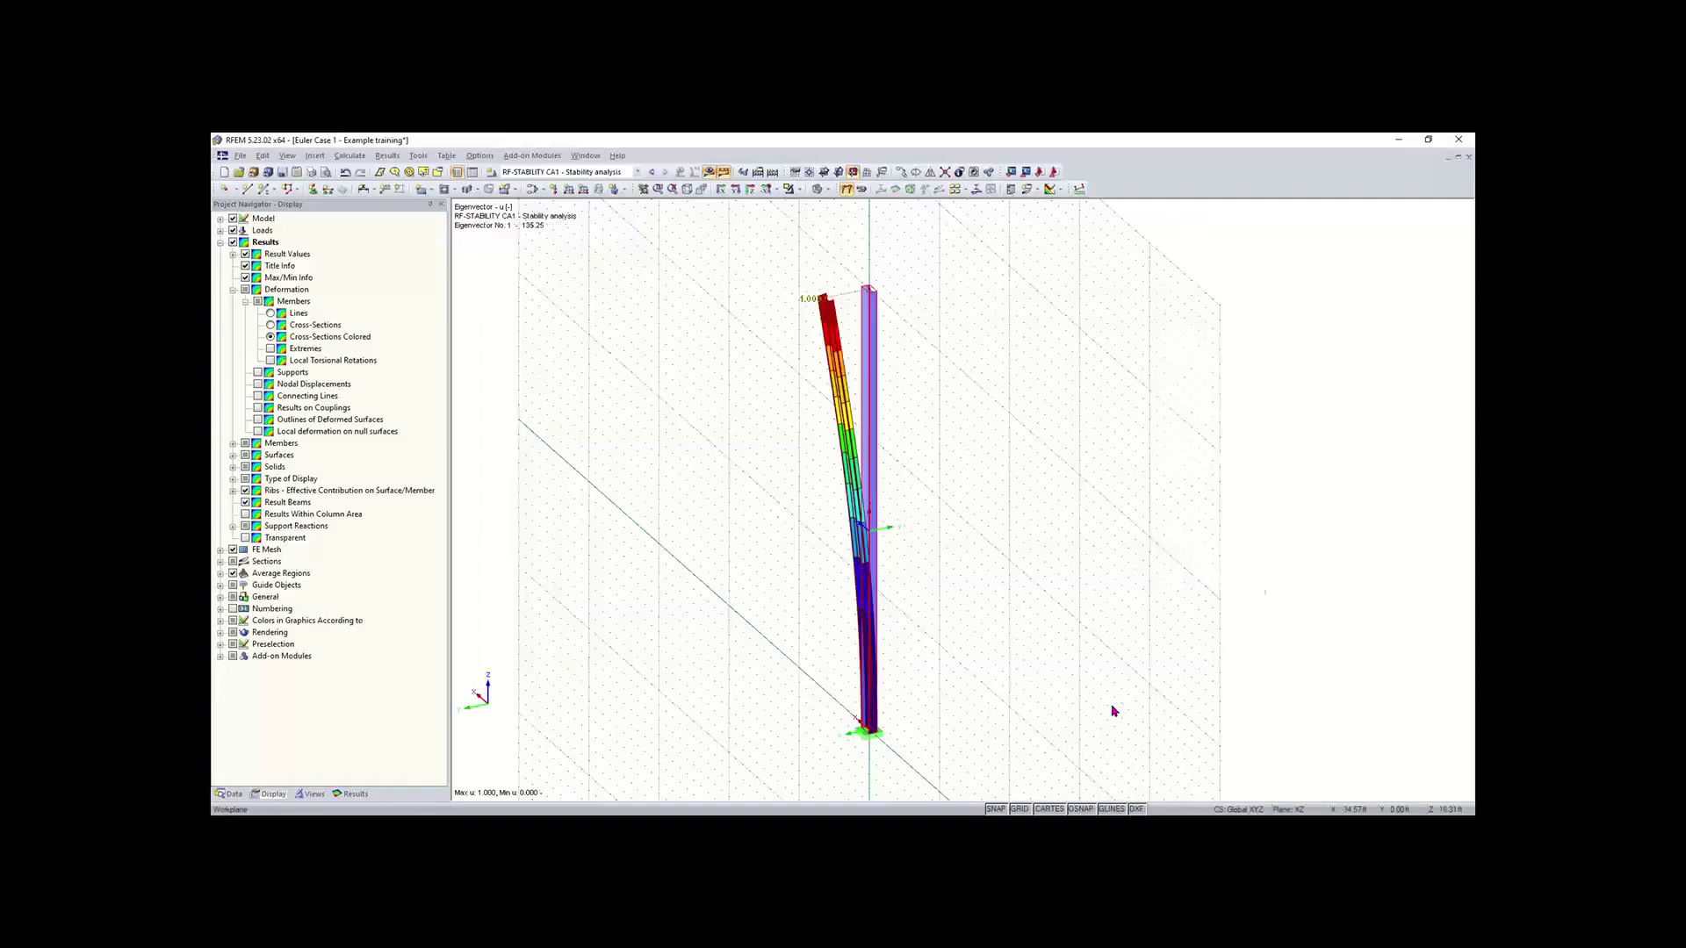
Step: Display load case LC1 - Test and set the nodal load PZ at the column top to -14 kip
middle_click_drag(952, 327, 869, 398)
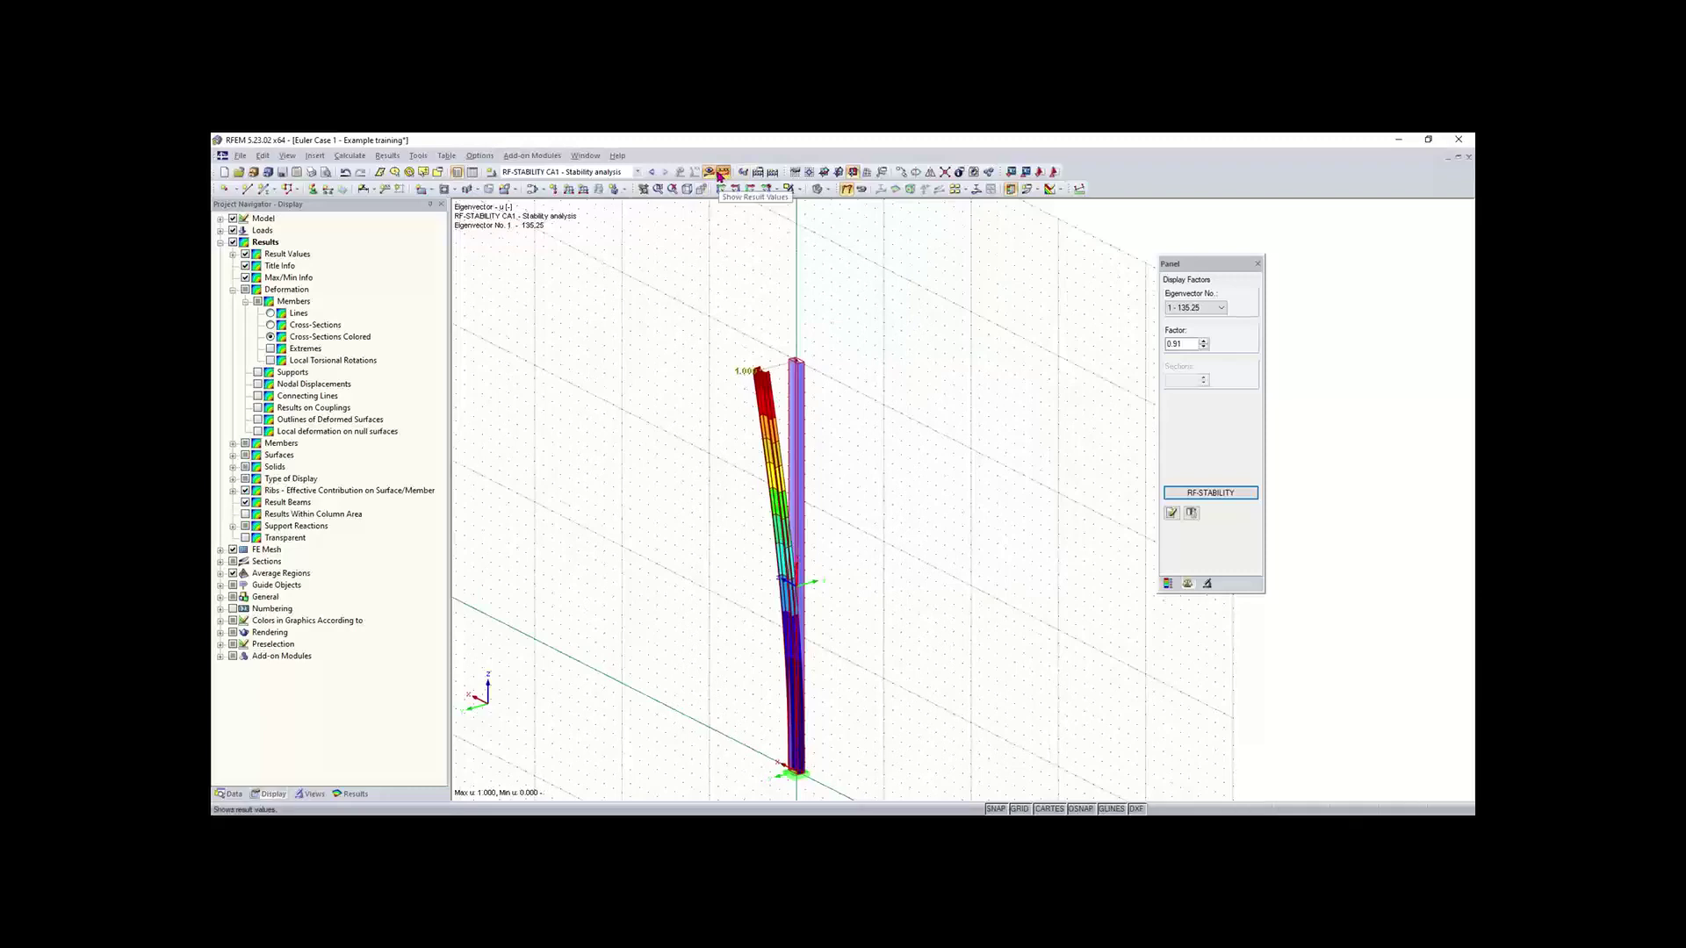
left_click(585, 156)
left_click(544, 173)
left_click(542, 183)
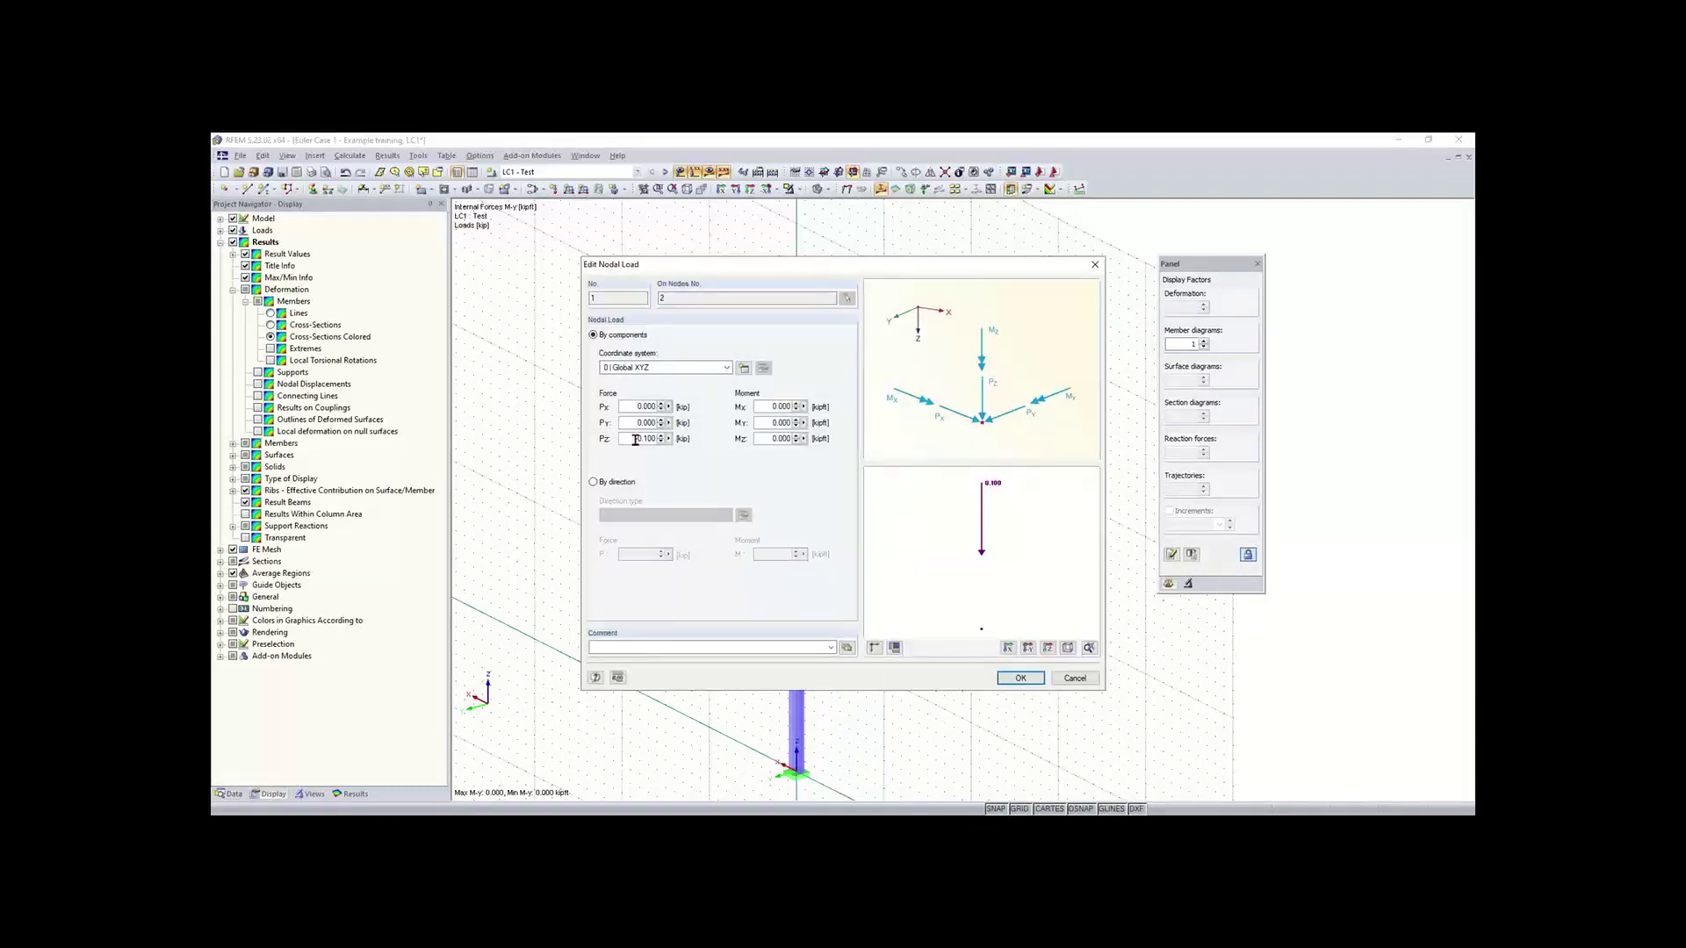
double_click(633, 440)
key("BackSpace")
type("-14")
left_click(1019, 678)
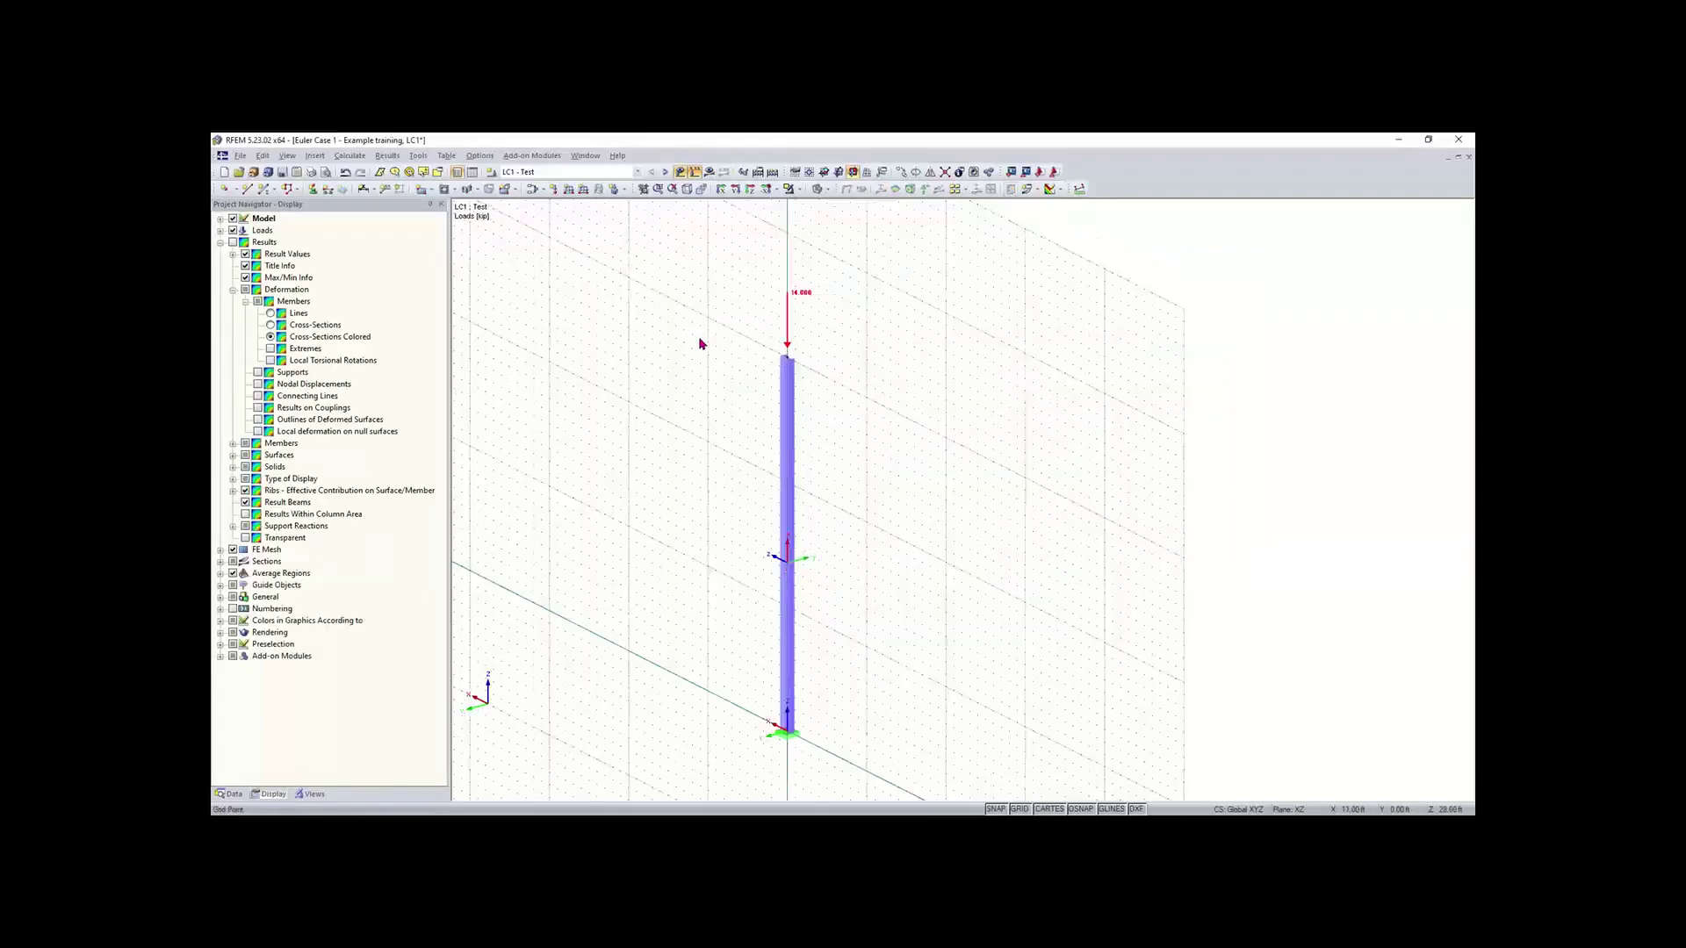
Step: Try to calculate load case LC1 under the new load and read the calculation message
left_click(708, 171)
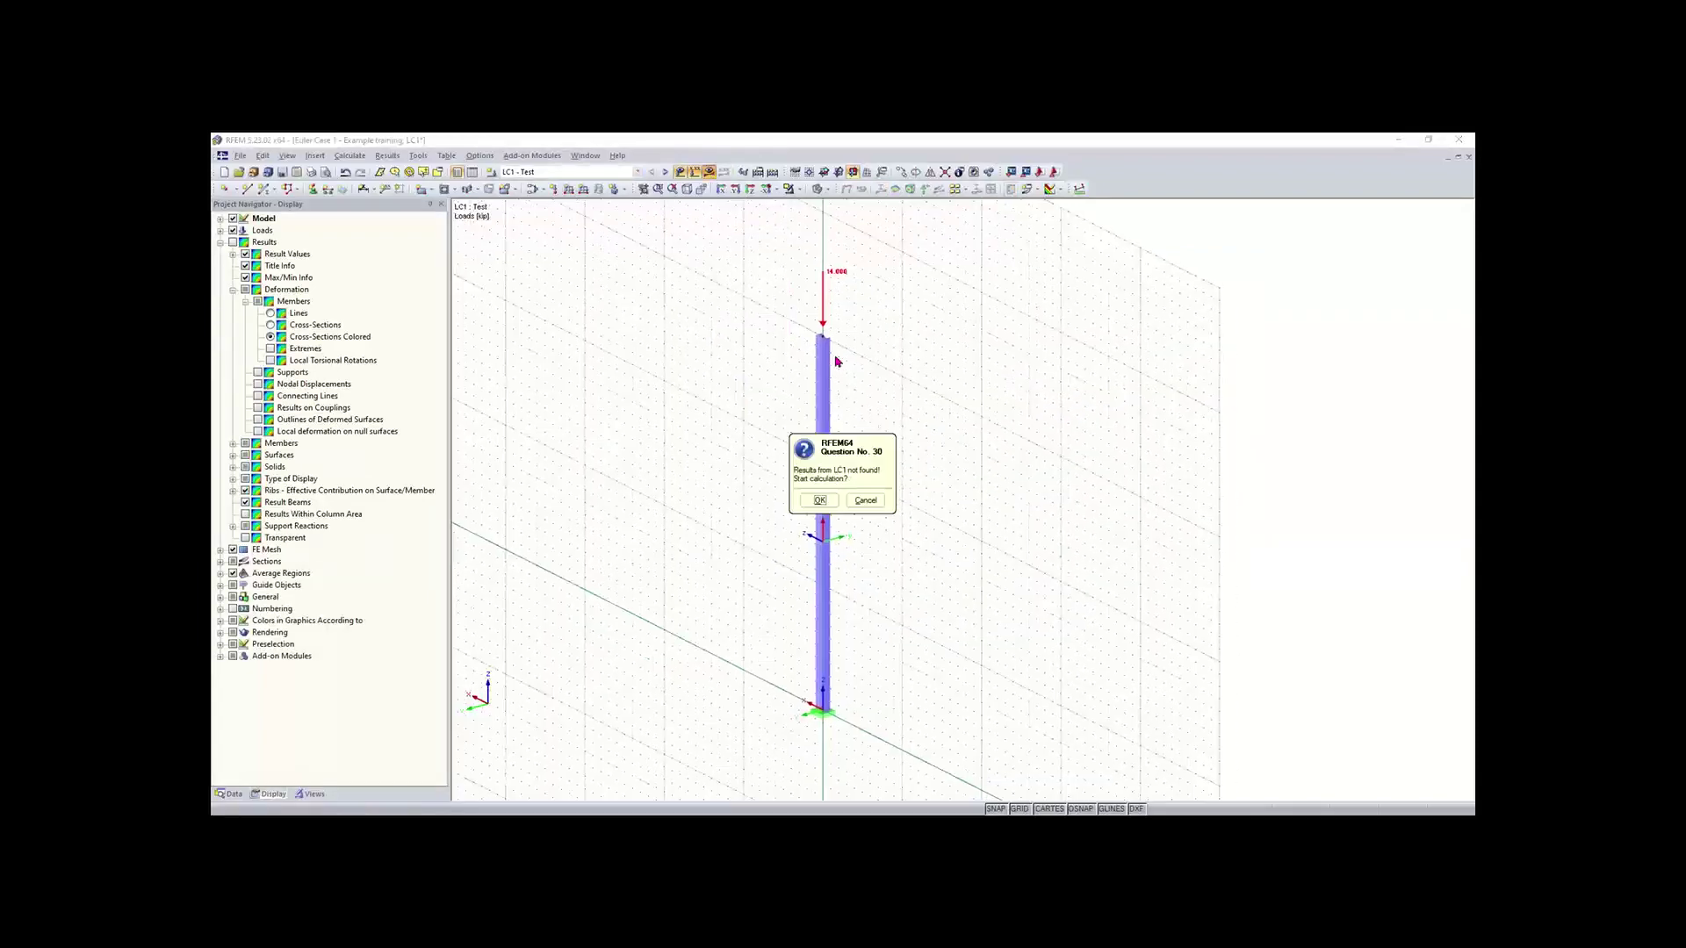
left_click(827, 504)
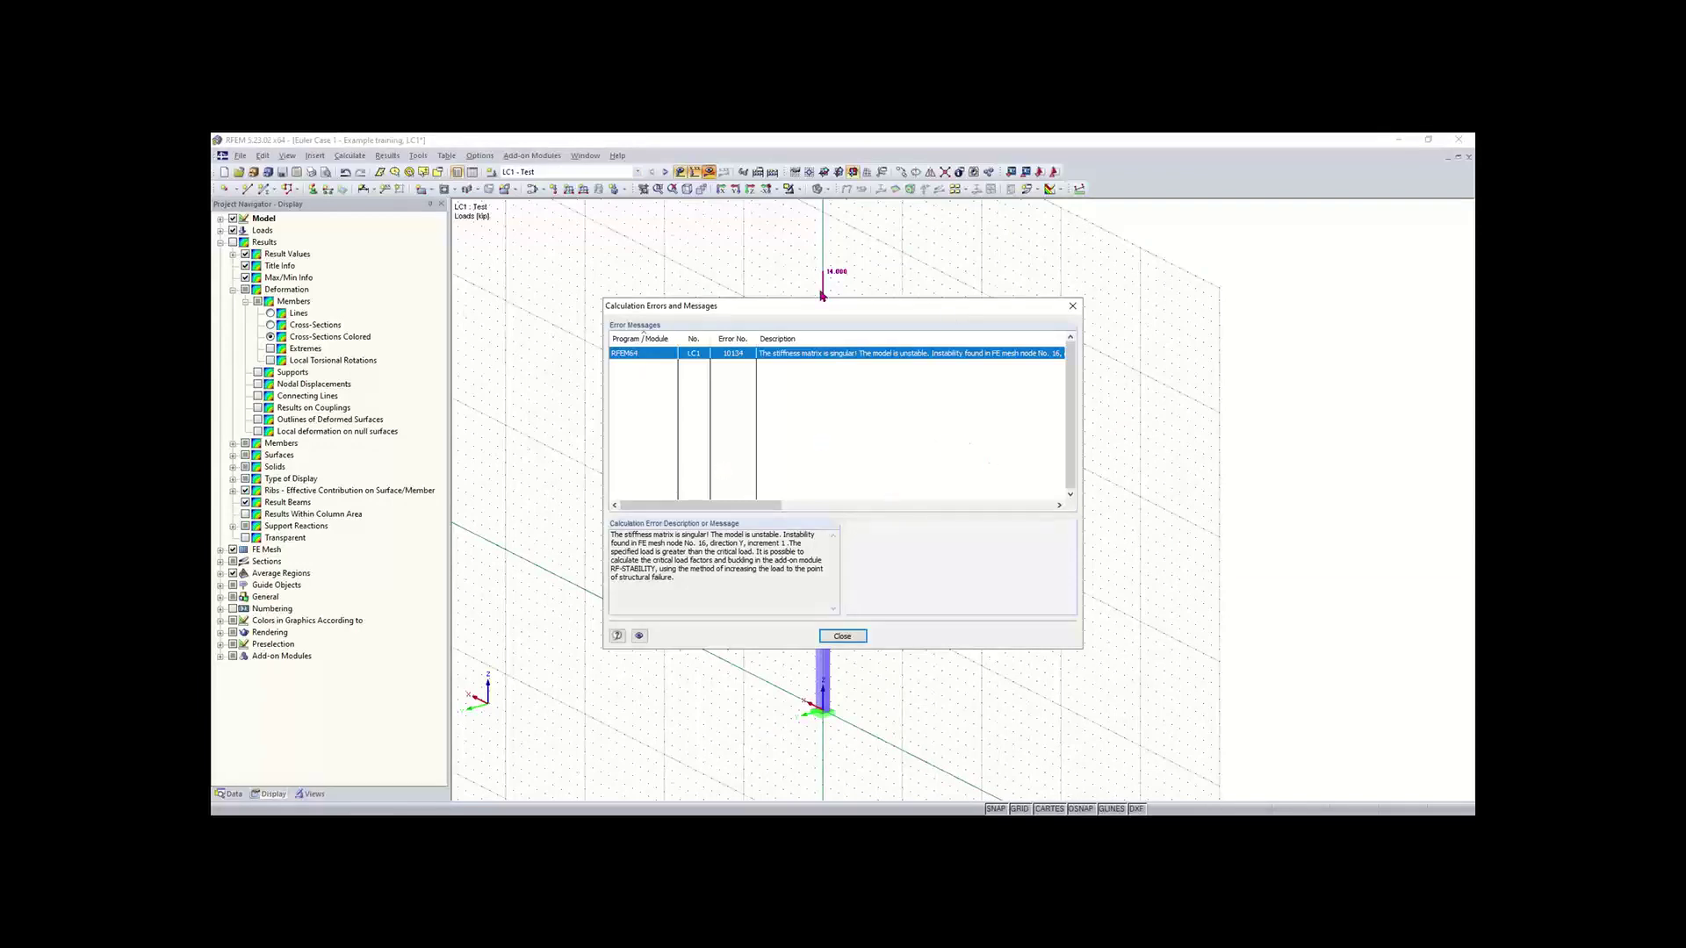
mouse_move(780, 306)
left_mouse_down()
mouse_move(792, 295)
mouse_move(760, 295)
left_mouse_up()
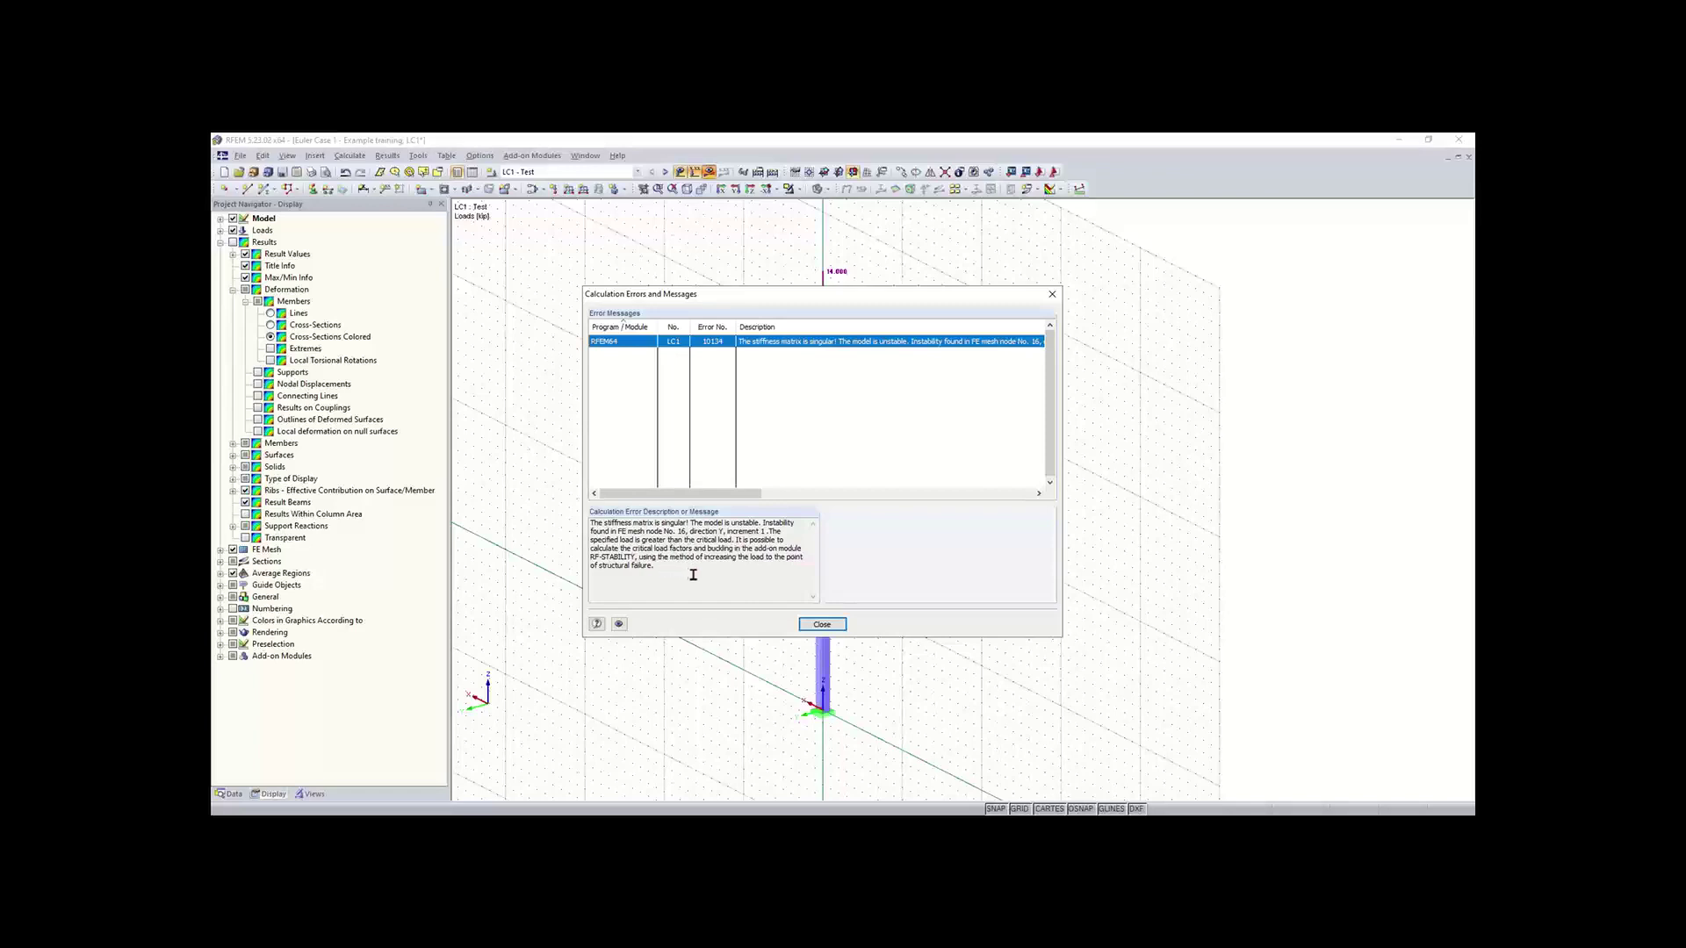
left_click(822, 624)
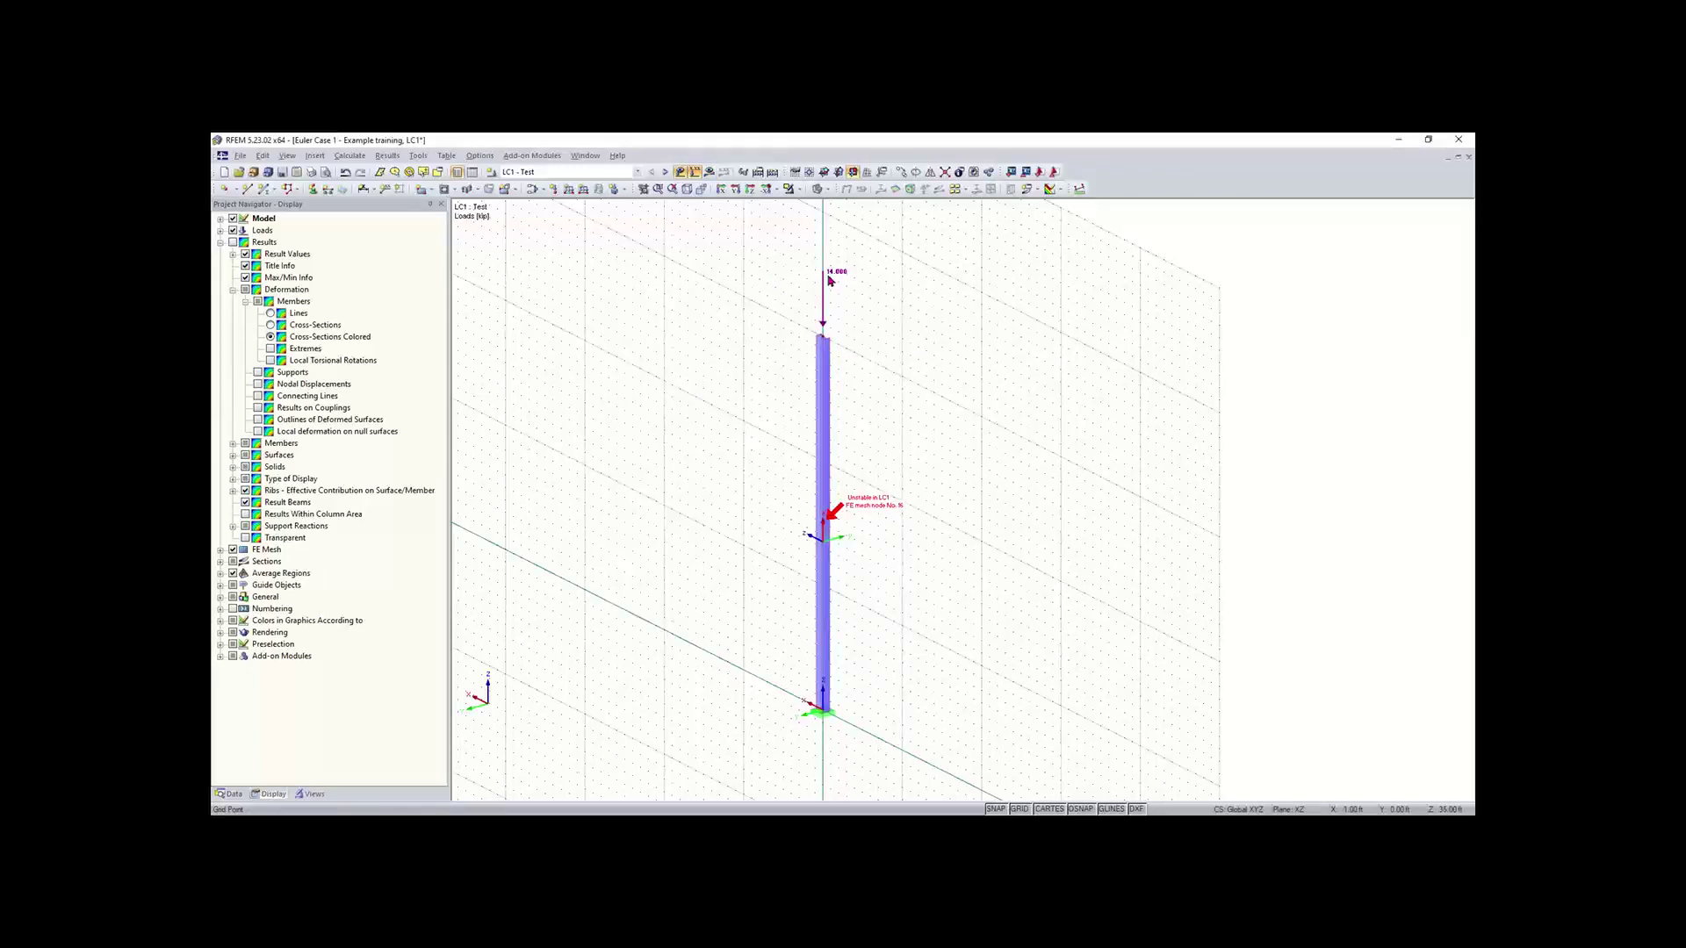
Step: Change the method of analysis for load case LC1 to geometrically linear analysis
left_click(535, 191)
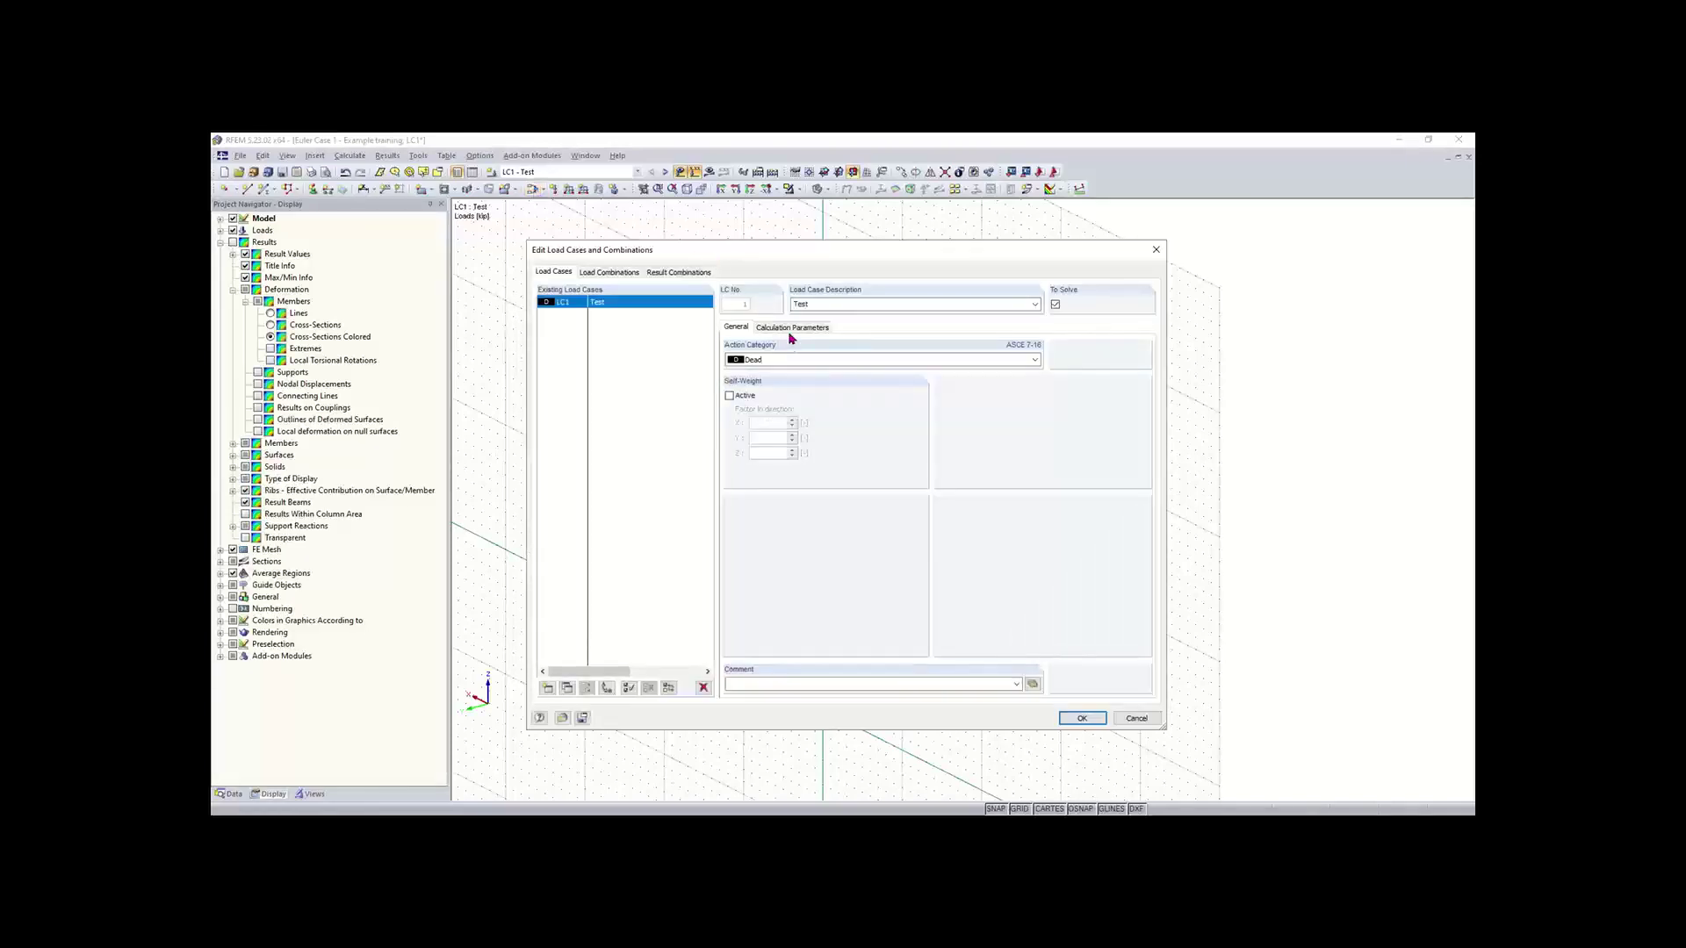
left_click(781, 325)
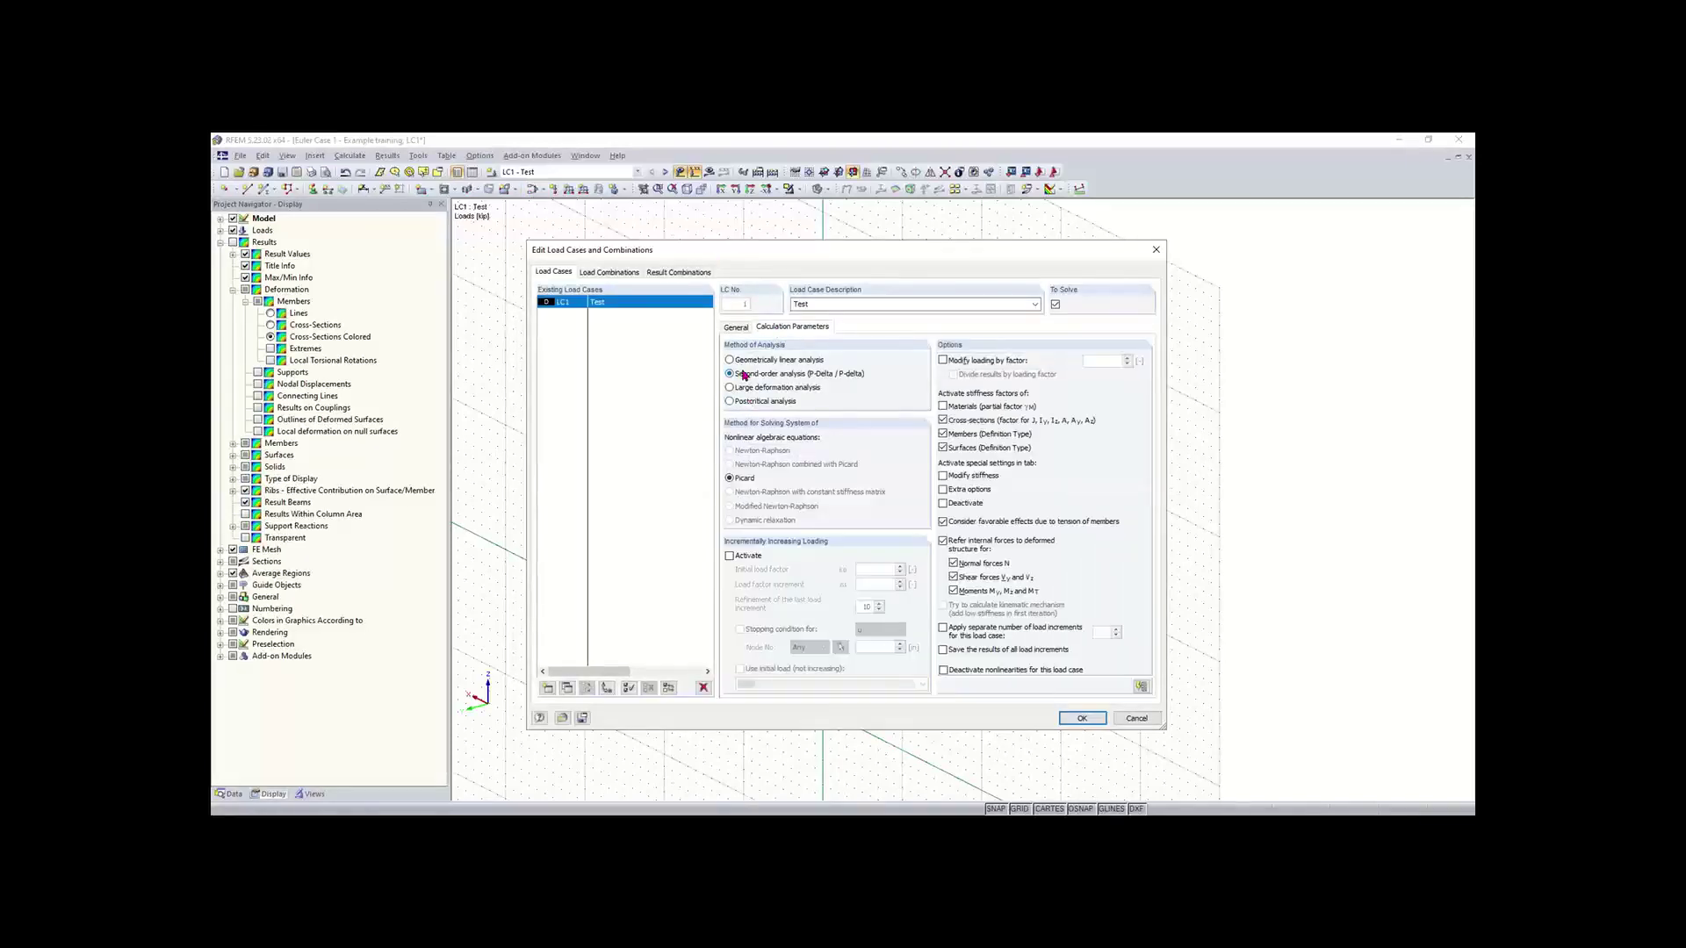
left_click(733, 361)
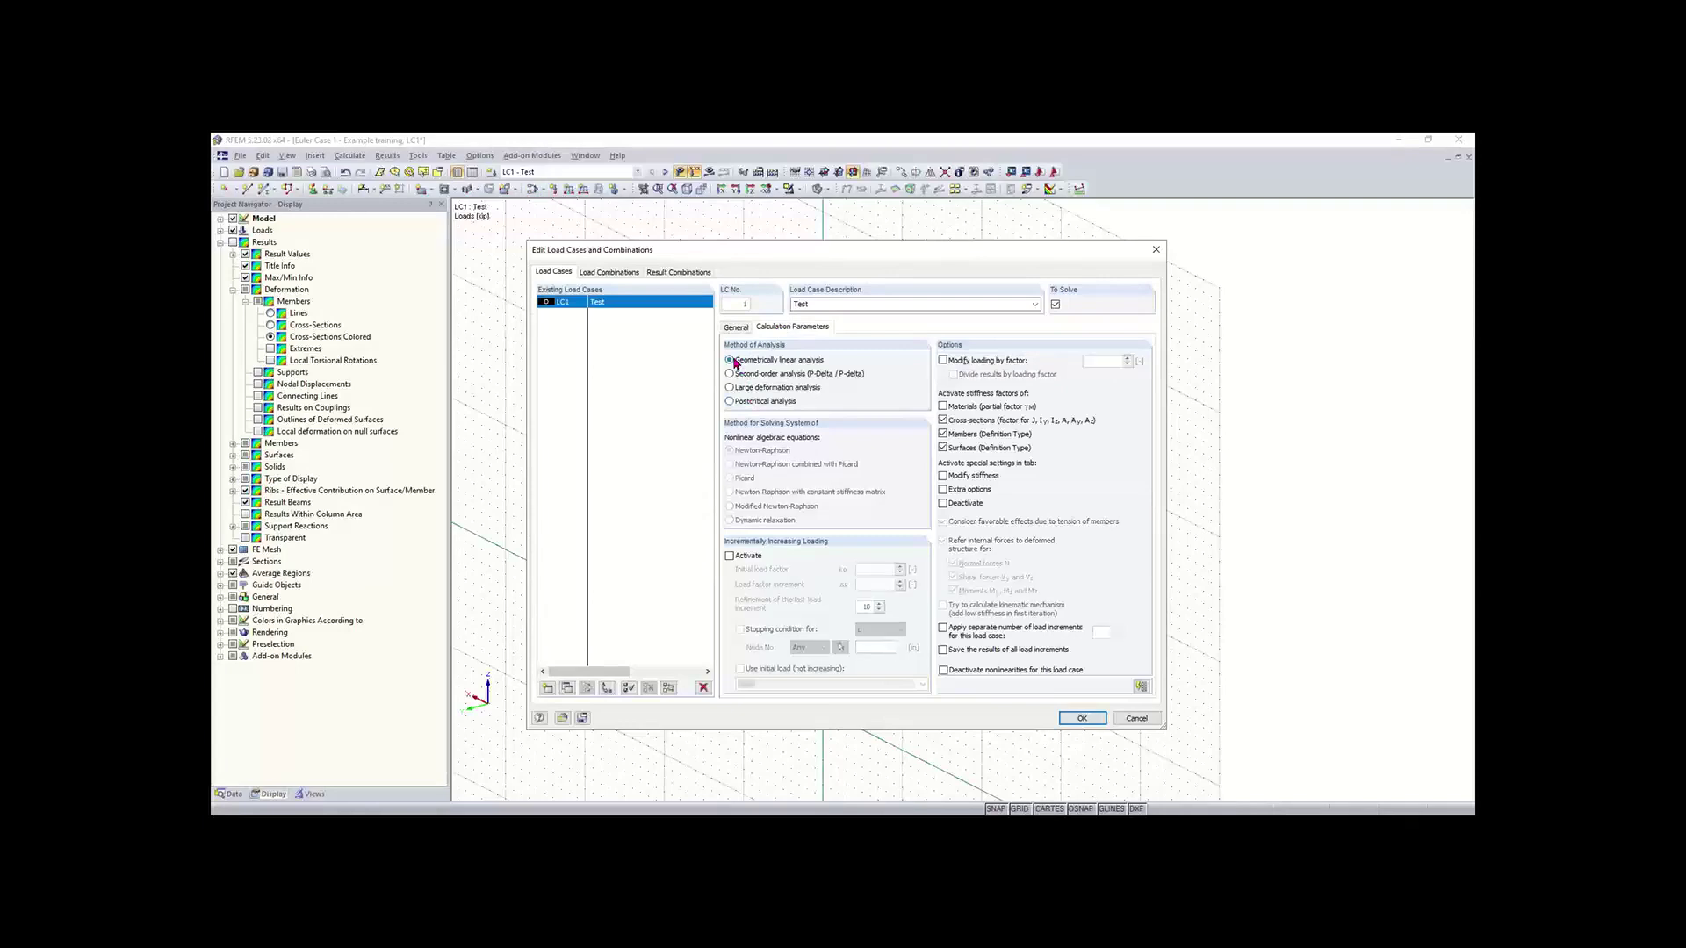
left_click(1095, 719)
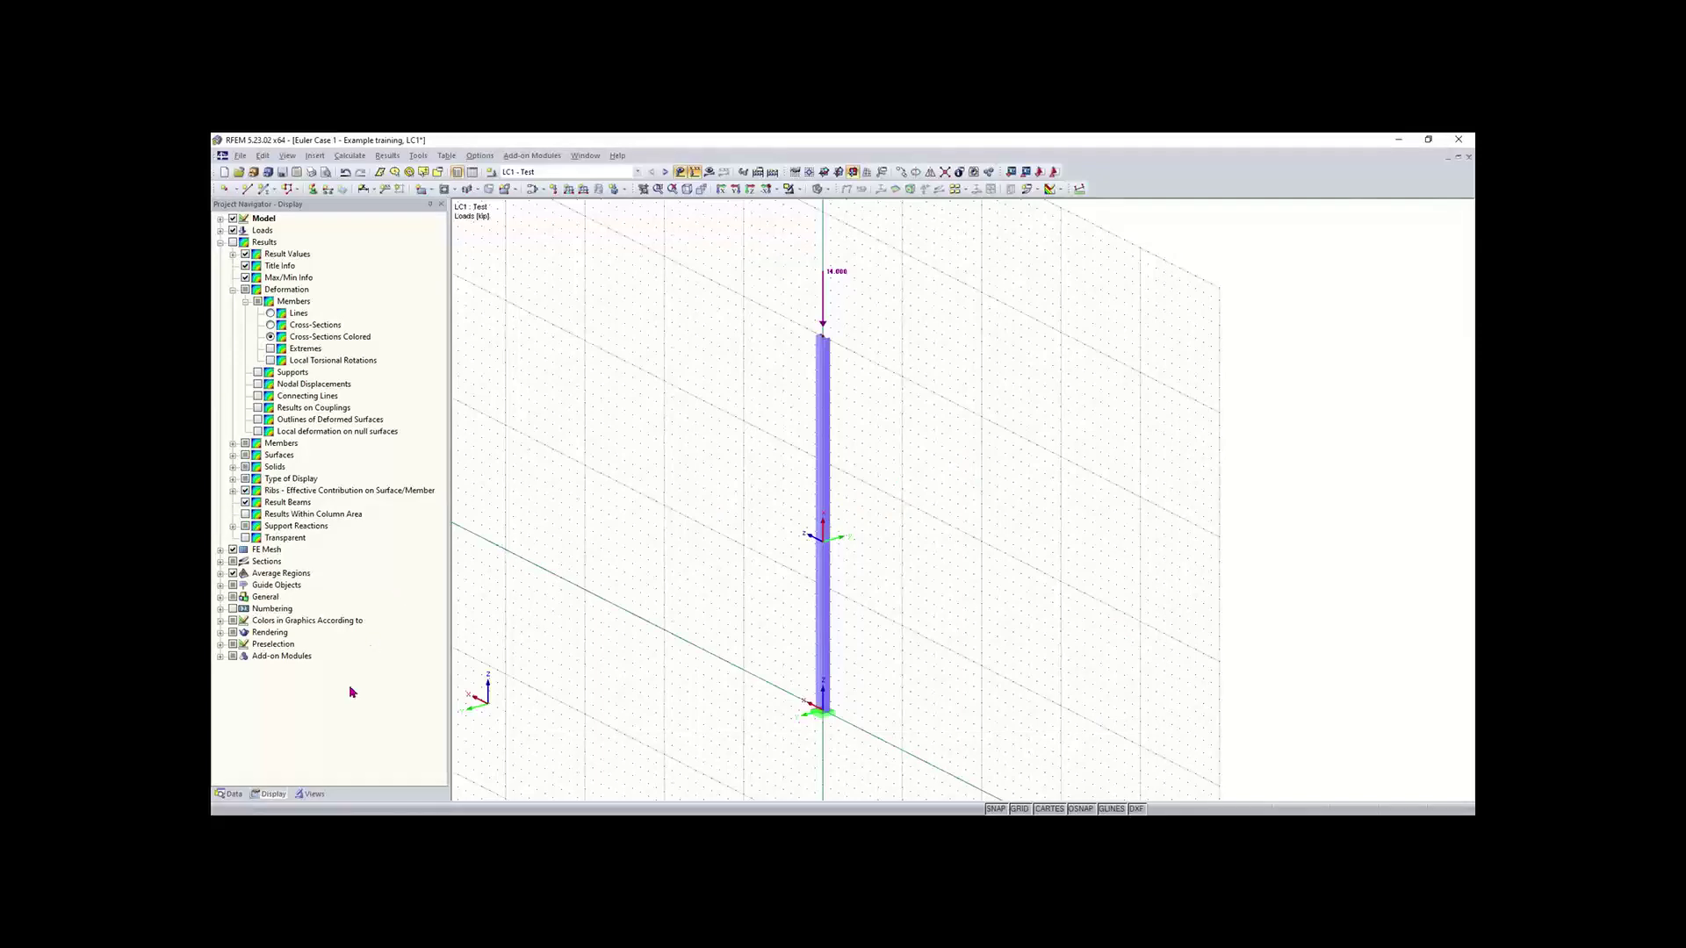
Step: Run the RF-STABILITY calculation again with LC1 - Test as the load case for importing axial forces
left_click(235, 792)
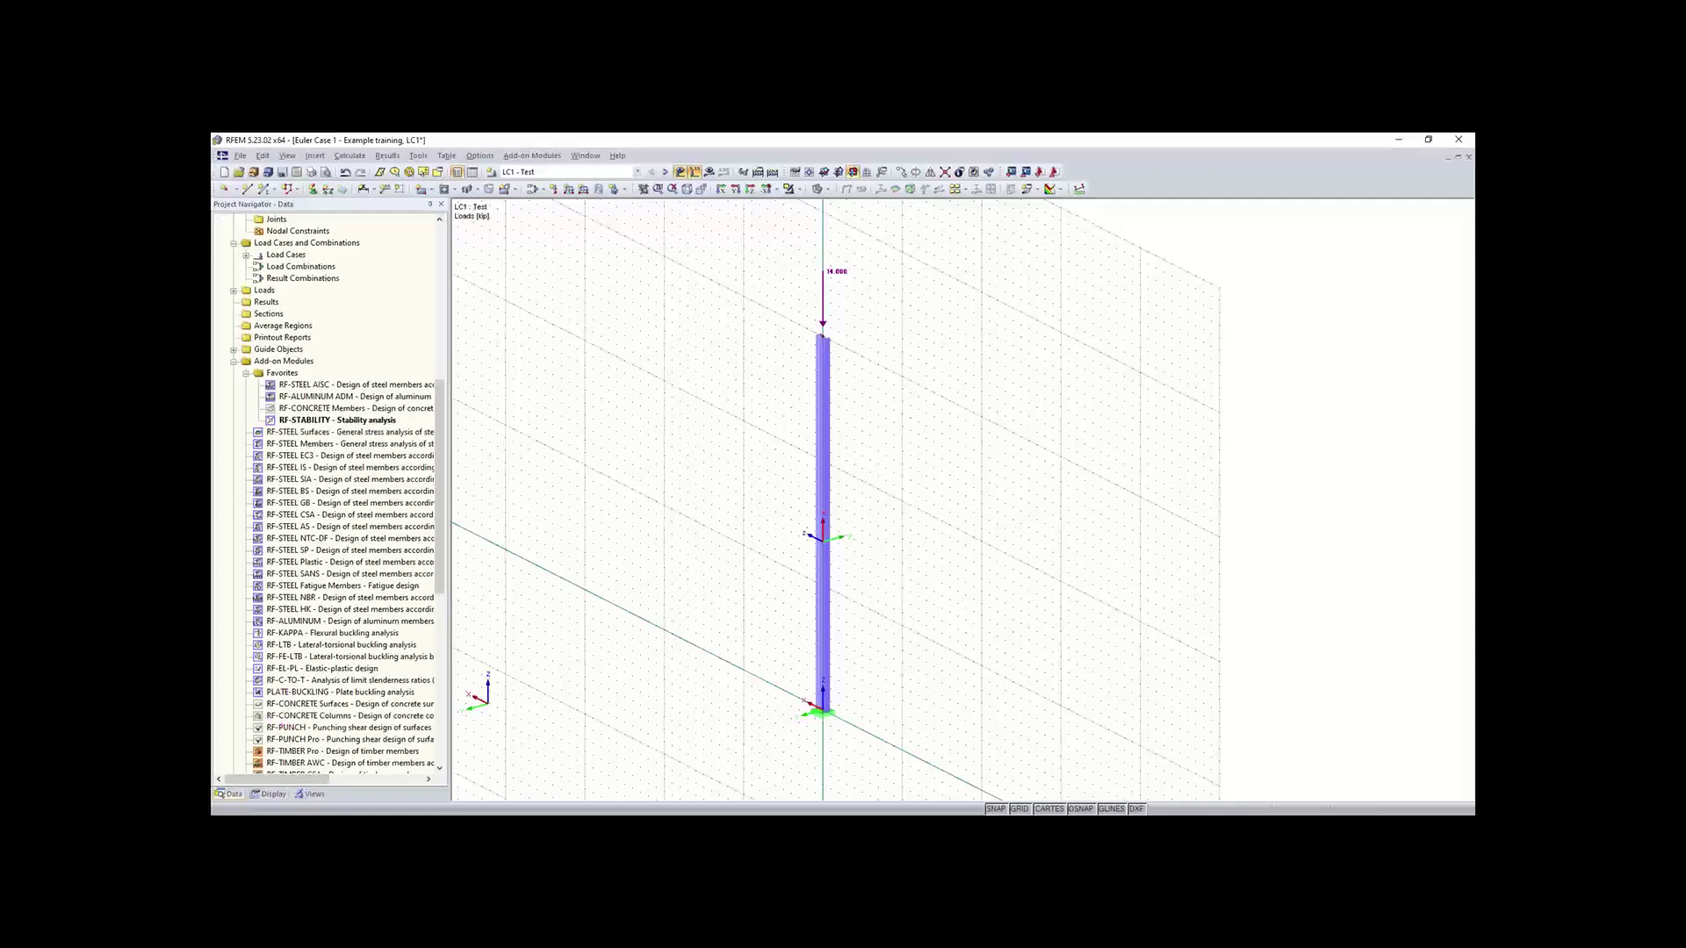
double_click(353, 418)
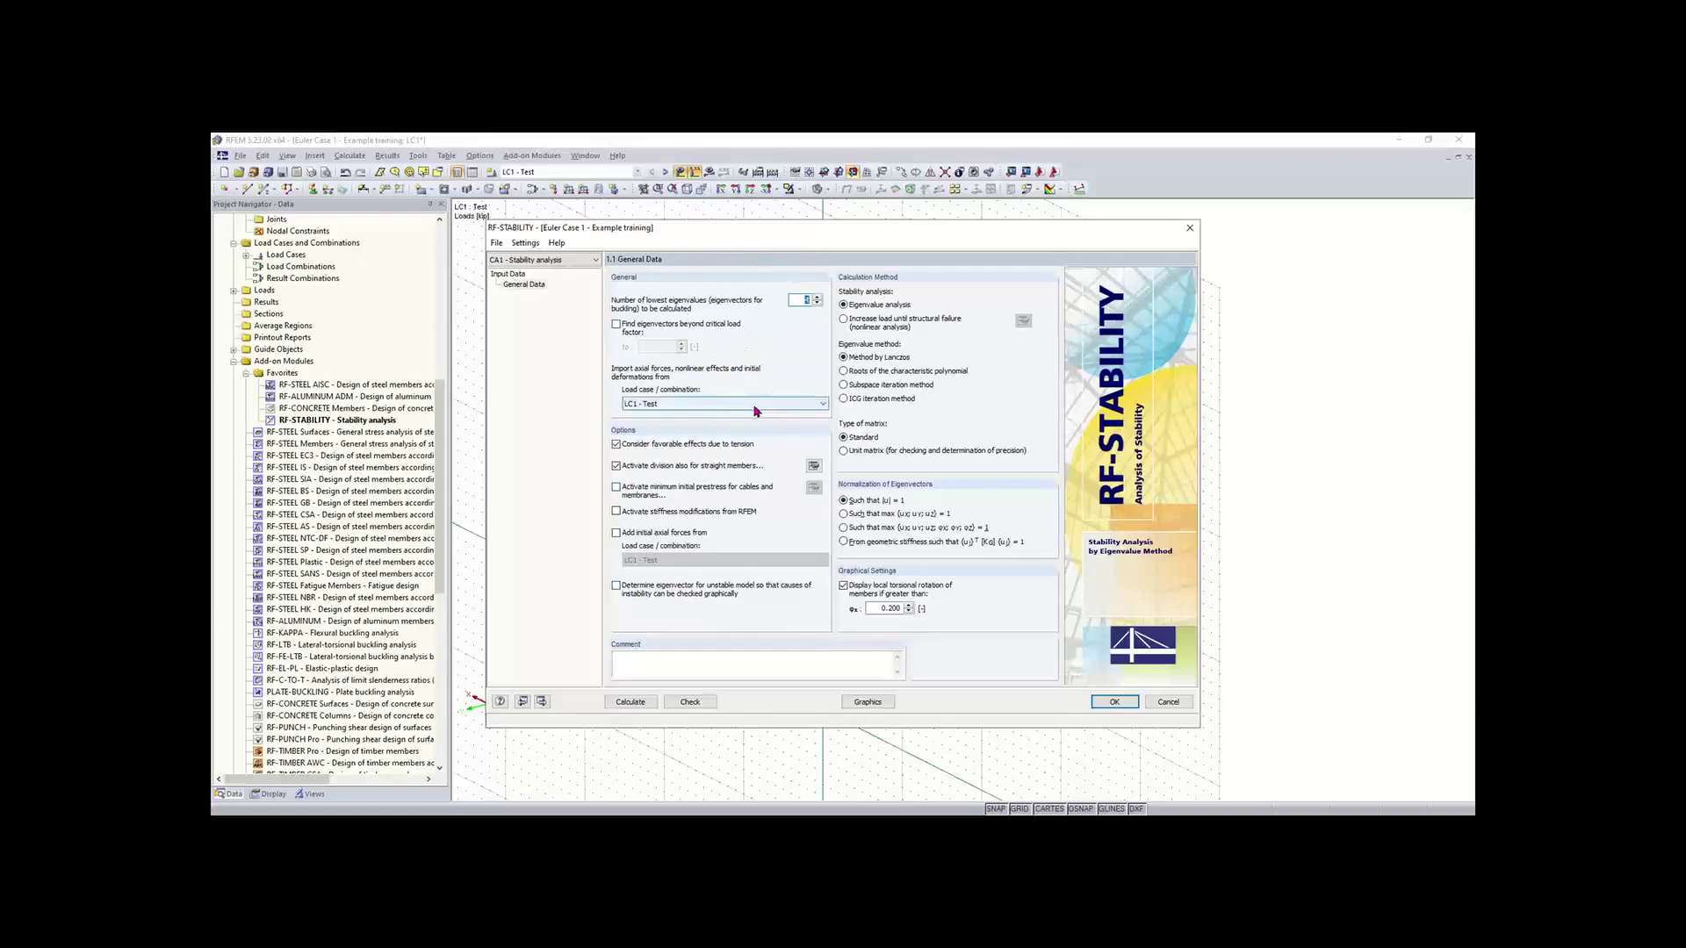
left_click(676, 410)
left_click(671, 417)
left_click(627, 705)
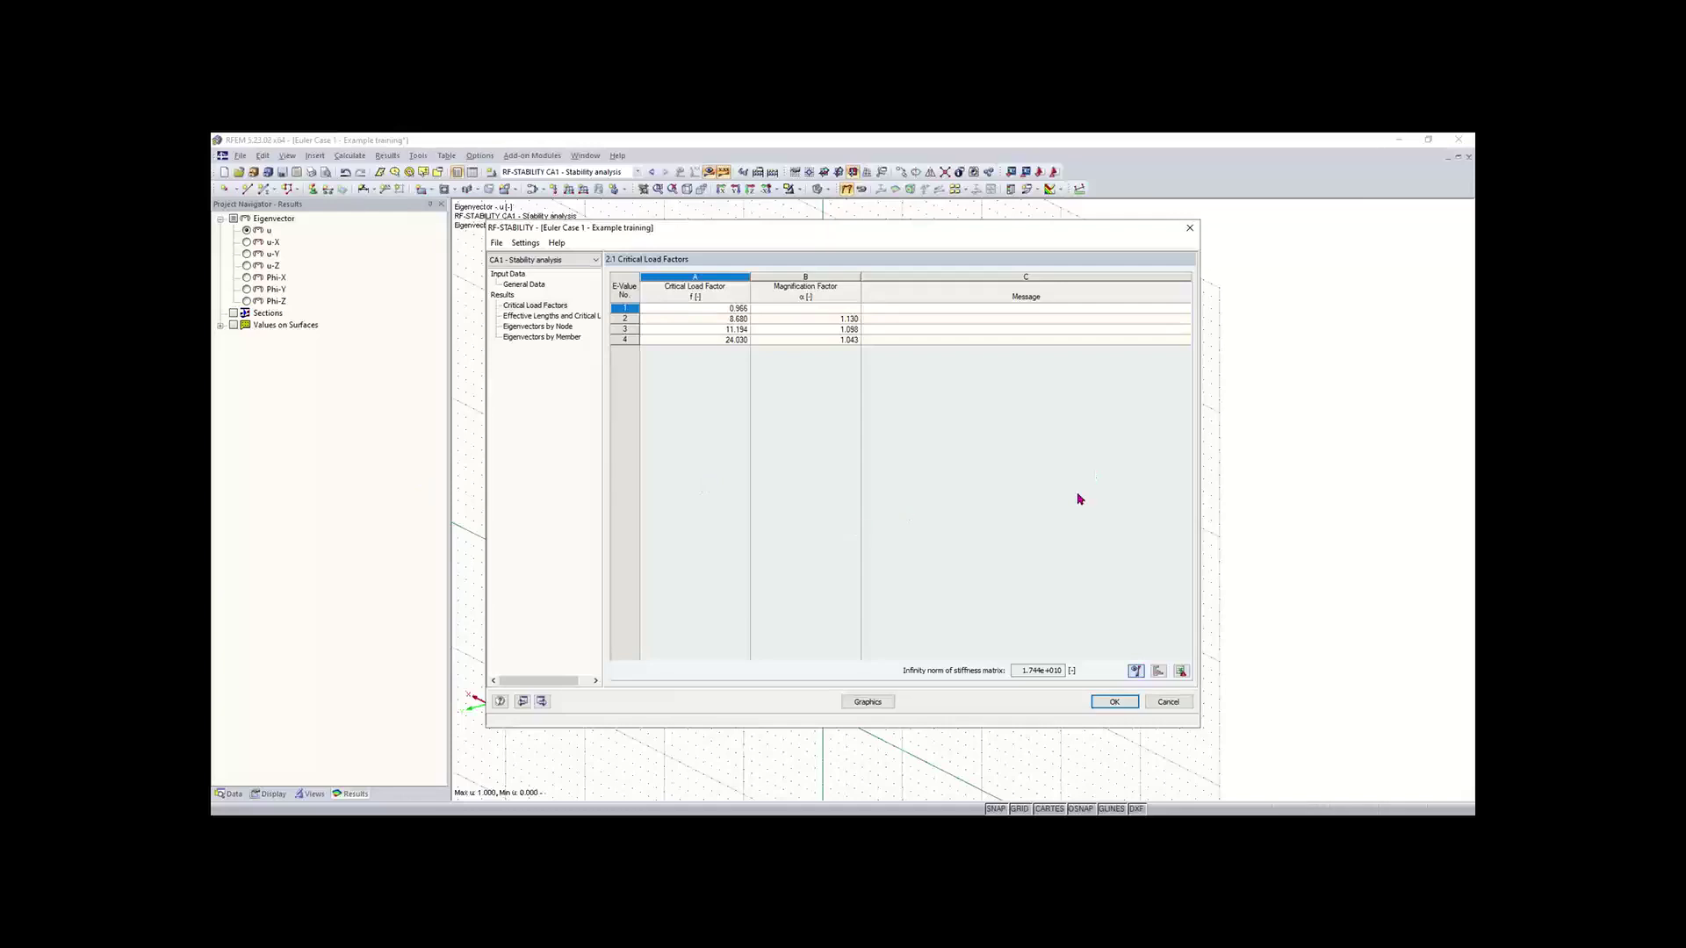
mouse_move(1033, 764)
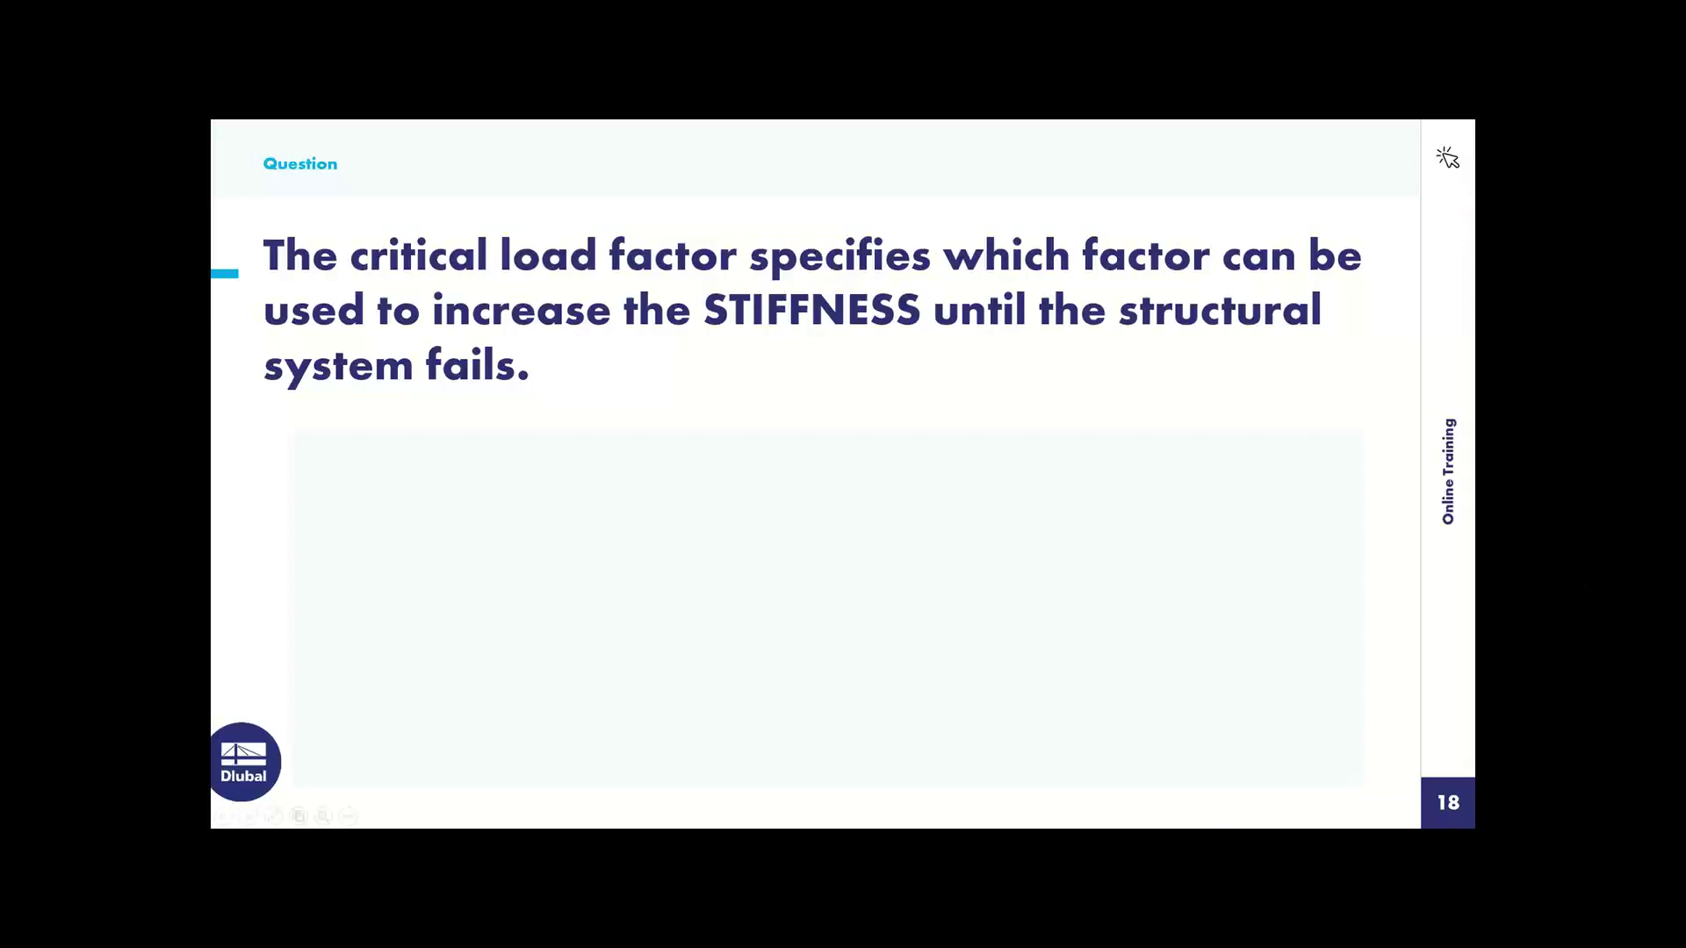
key("Right")
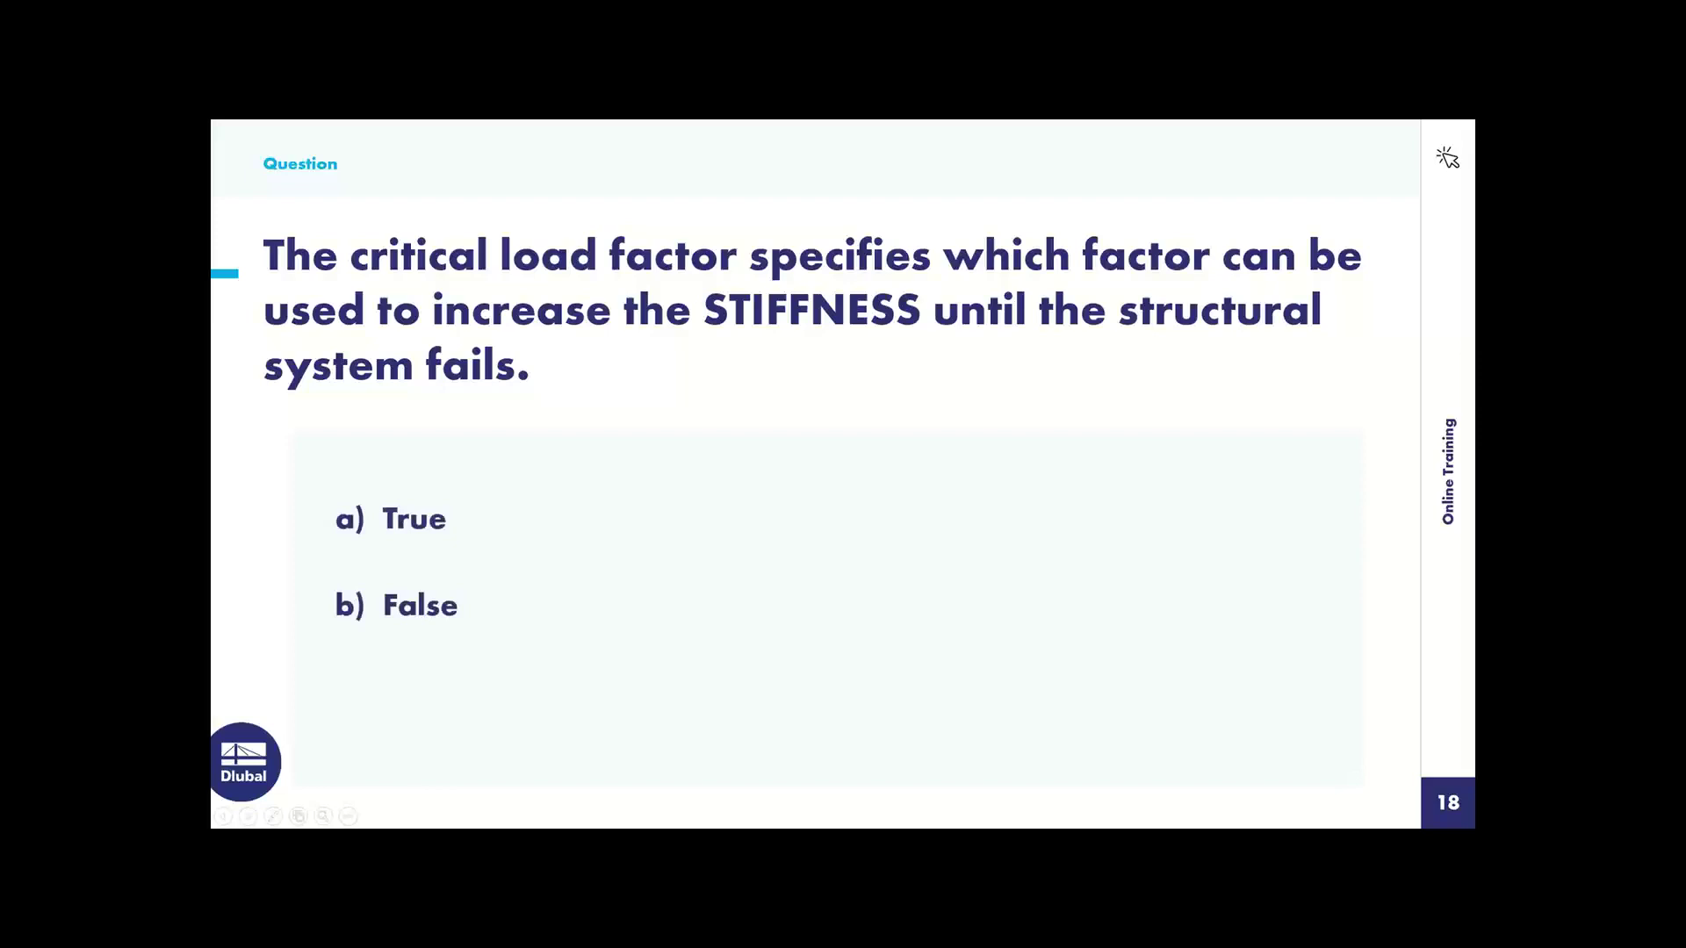
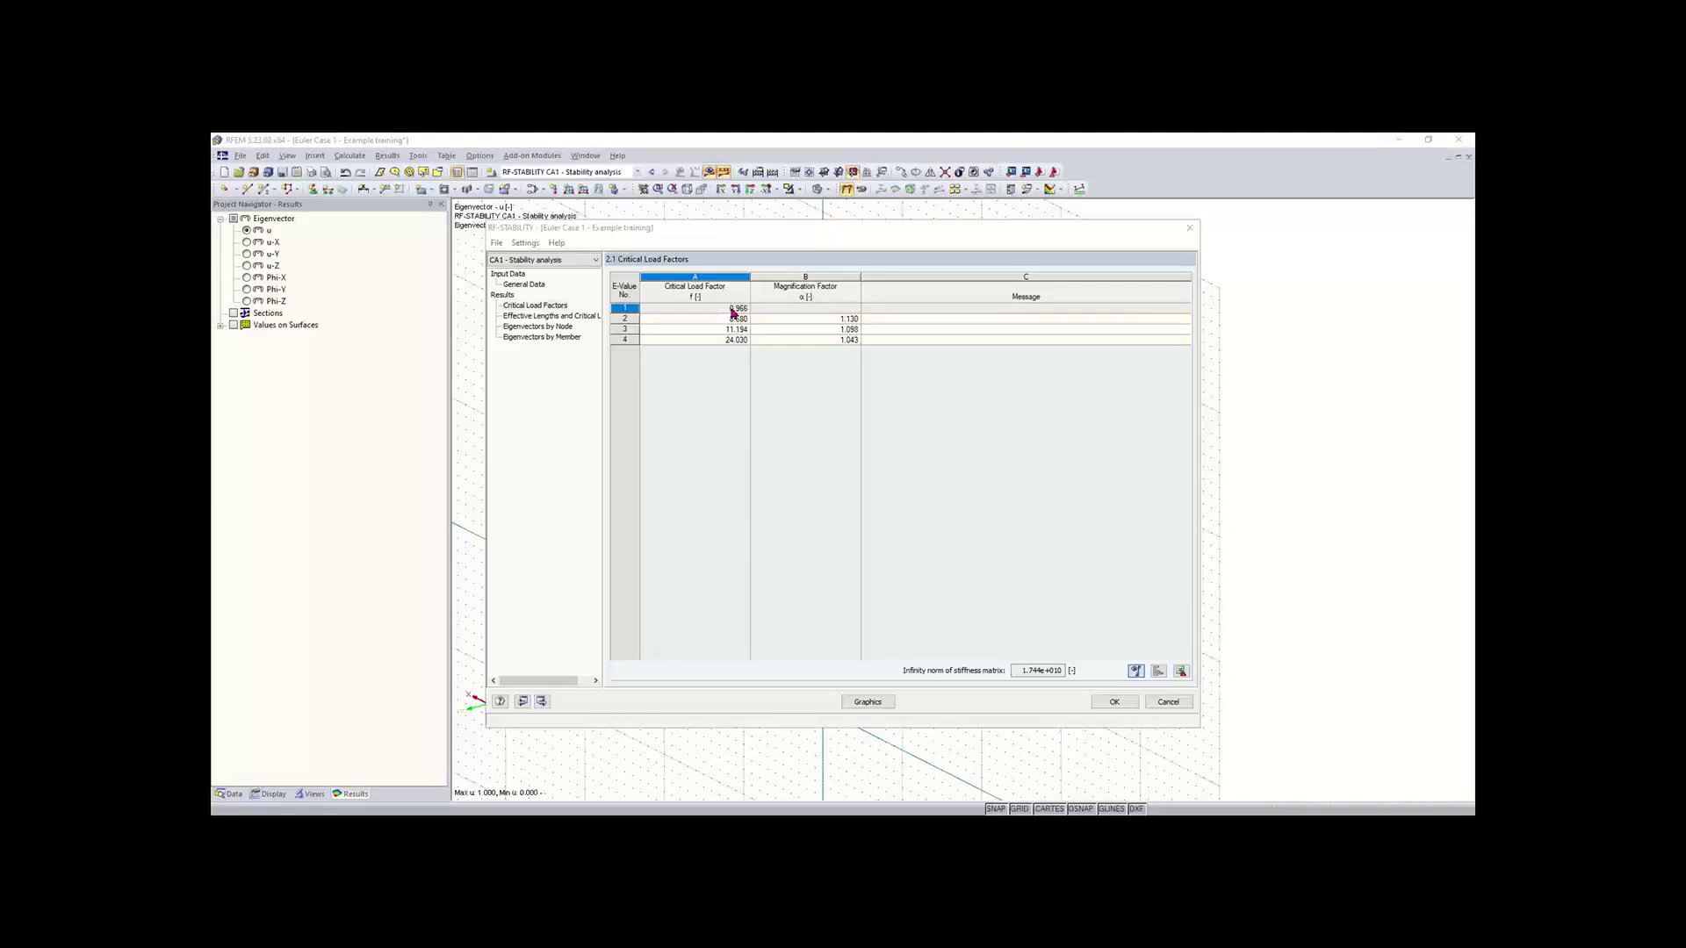
Step: Check the critical load factor of the first eigenvalue, close the stability results and display load case LC1 - Test
left_click(734, 312)
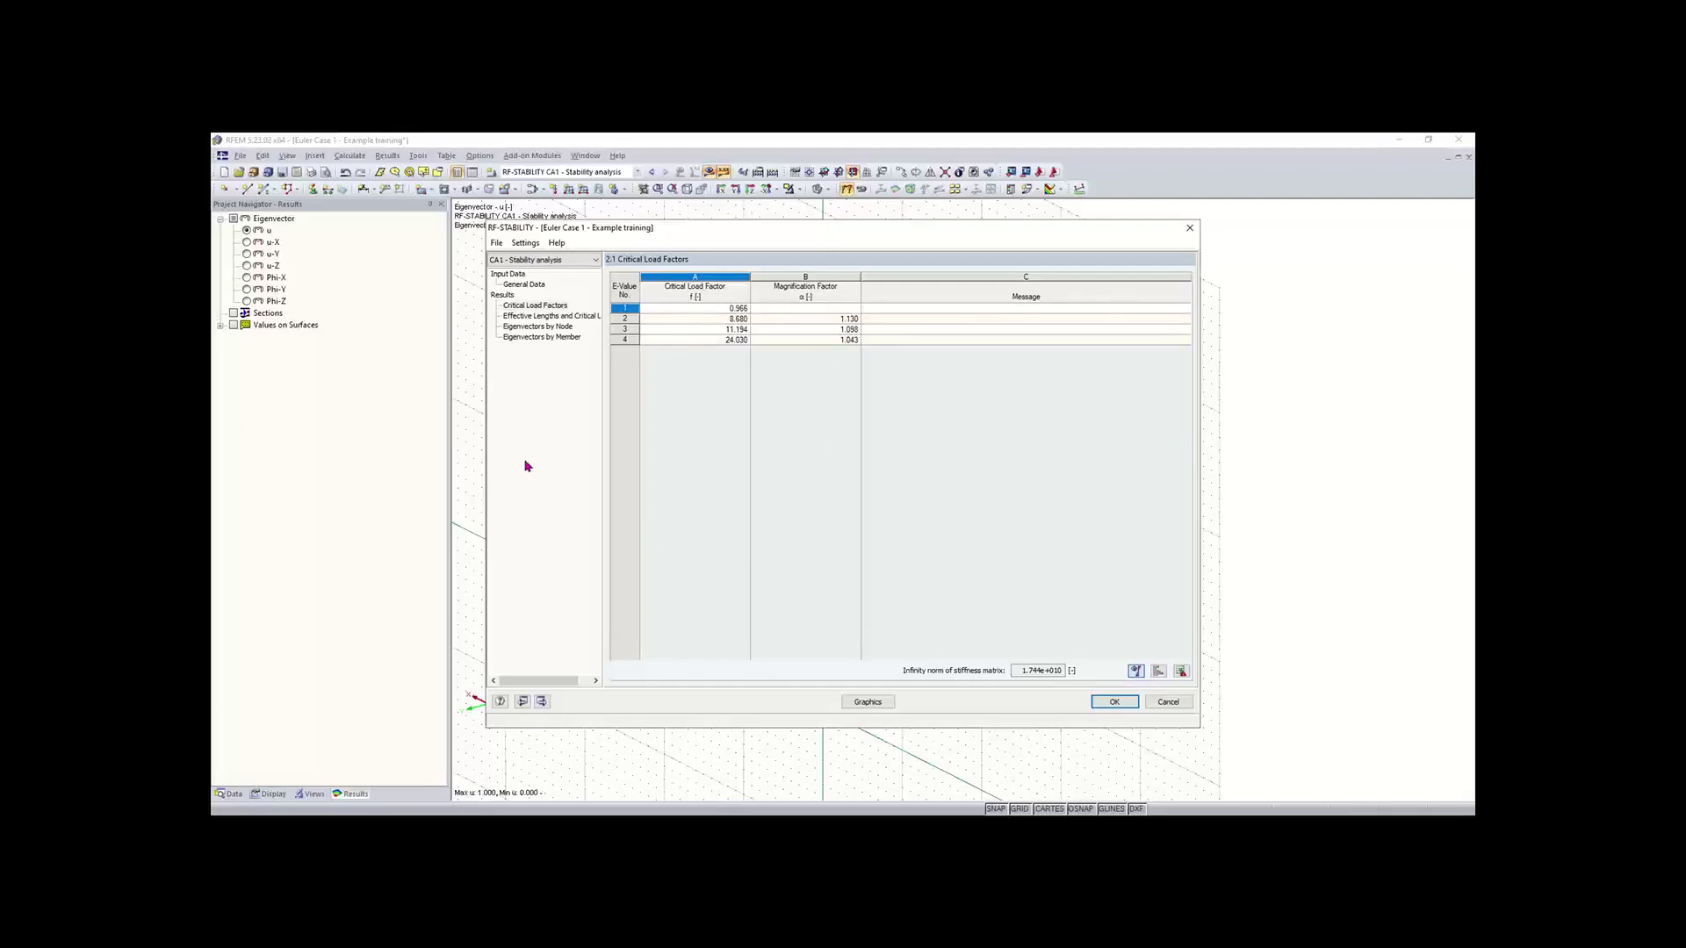
left_click(1112, 702)
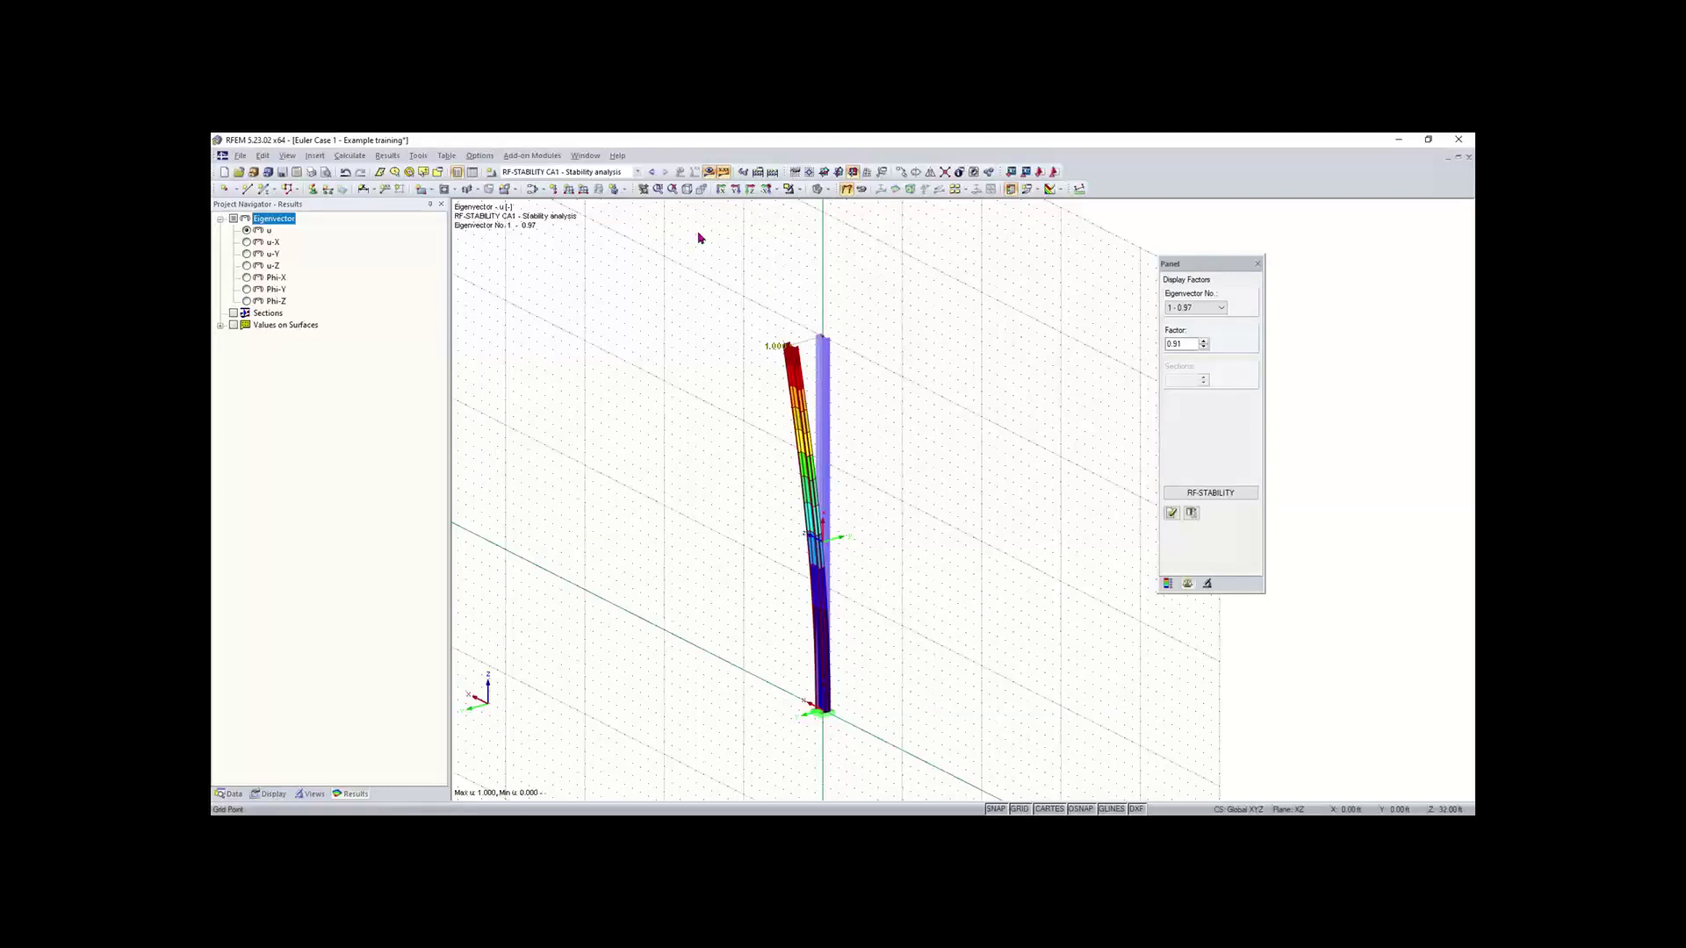
left_click(569, 172)
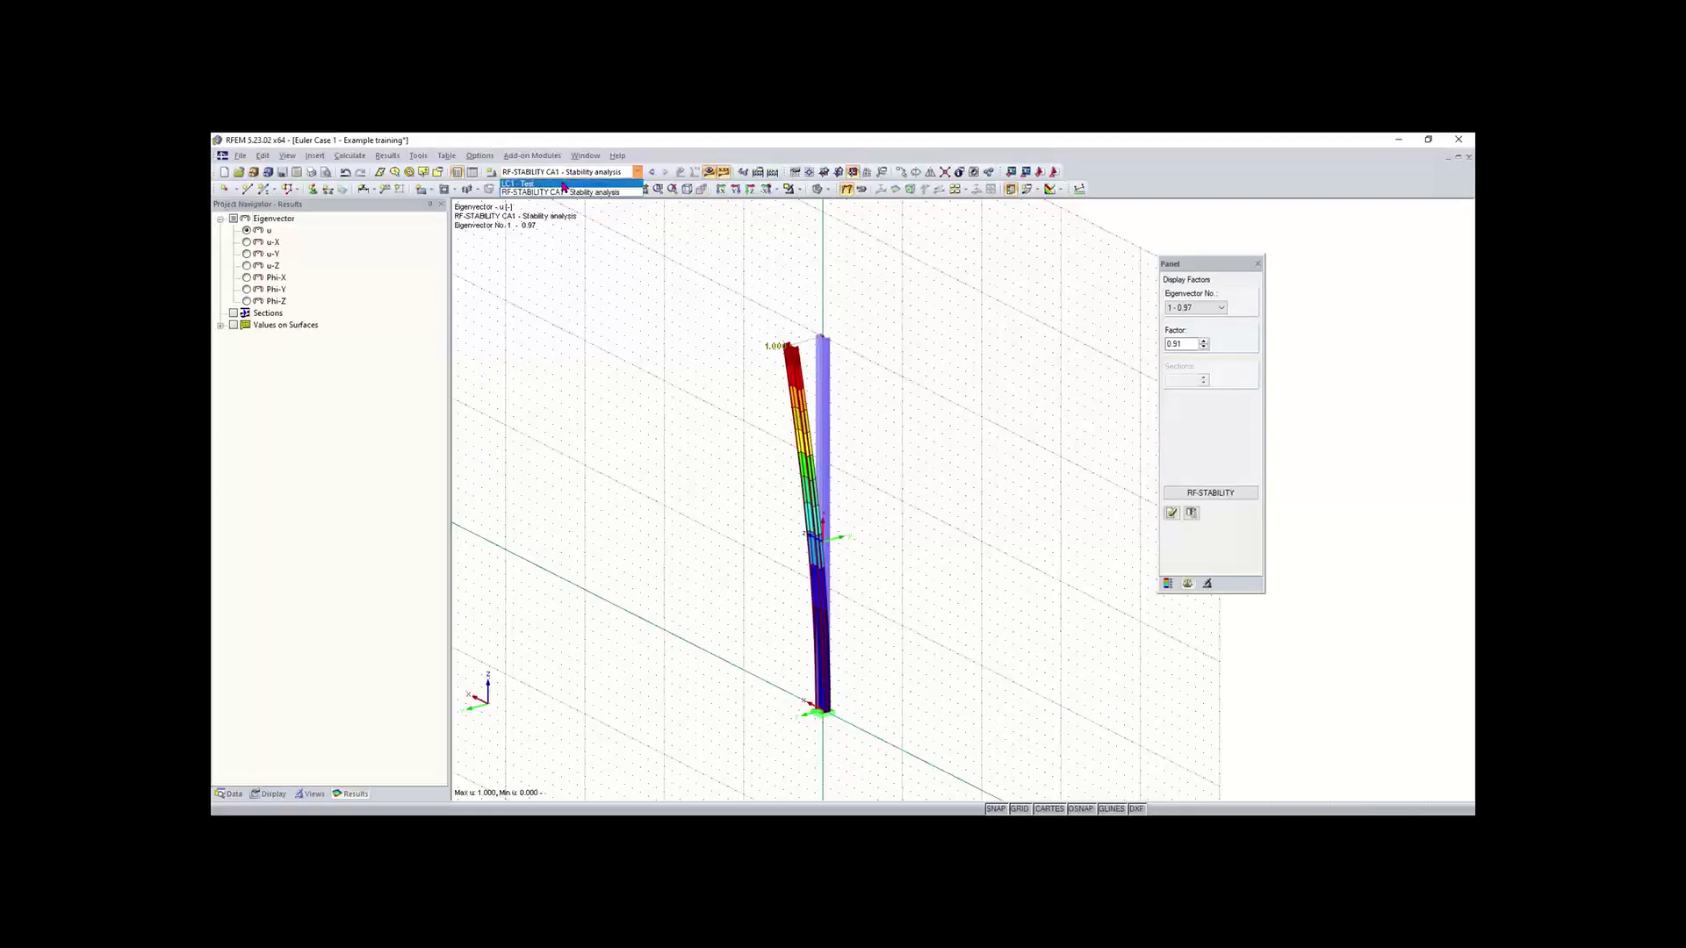
left_click(563, 184)
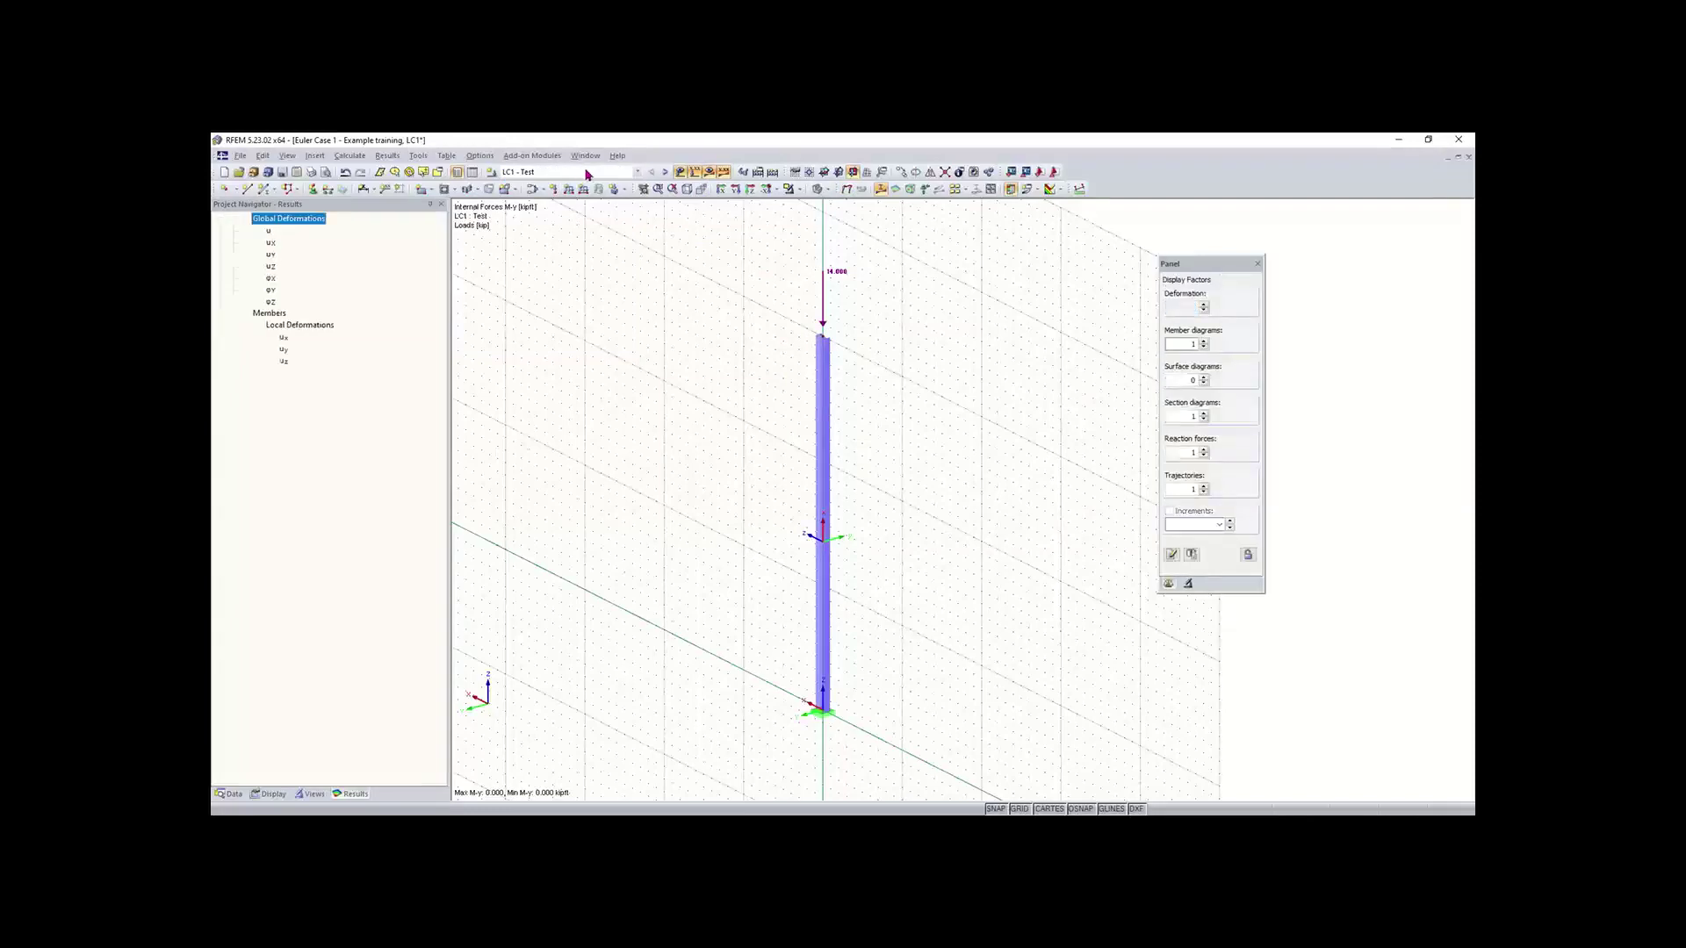
left_click(587, 174)
left_click(585, 175)
left_click(584, 176)
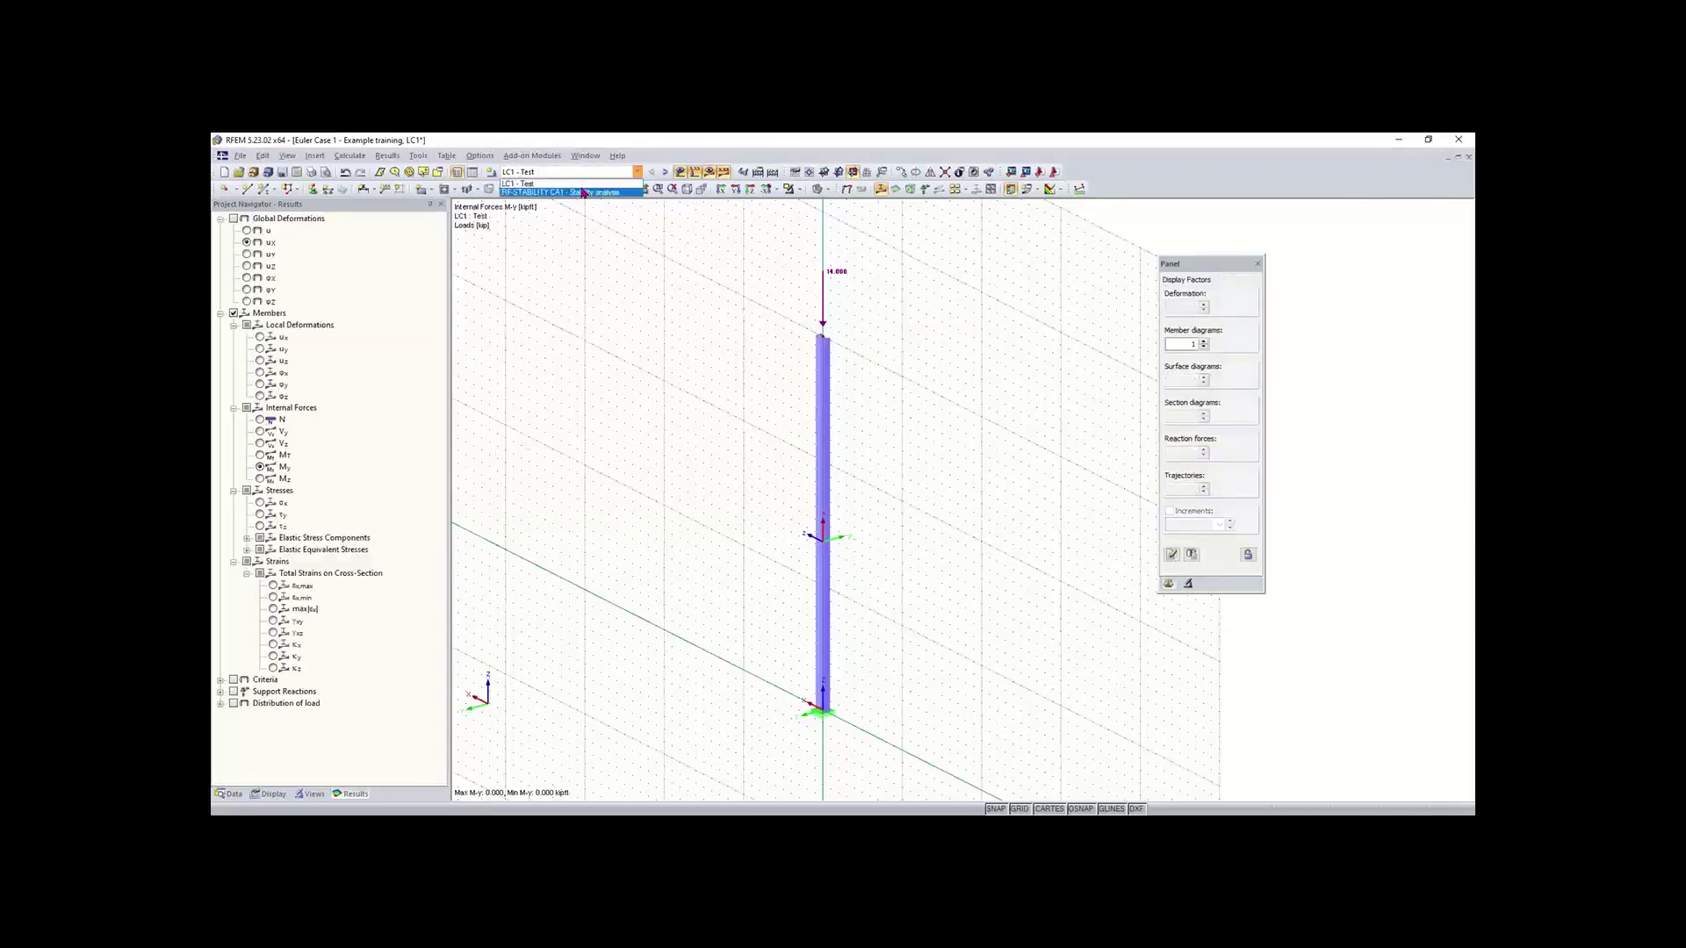
left_click(580, 171)
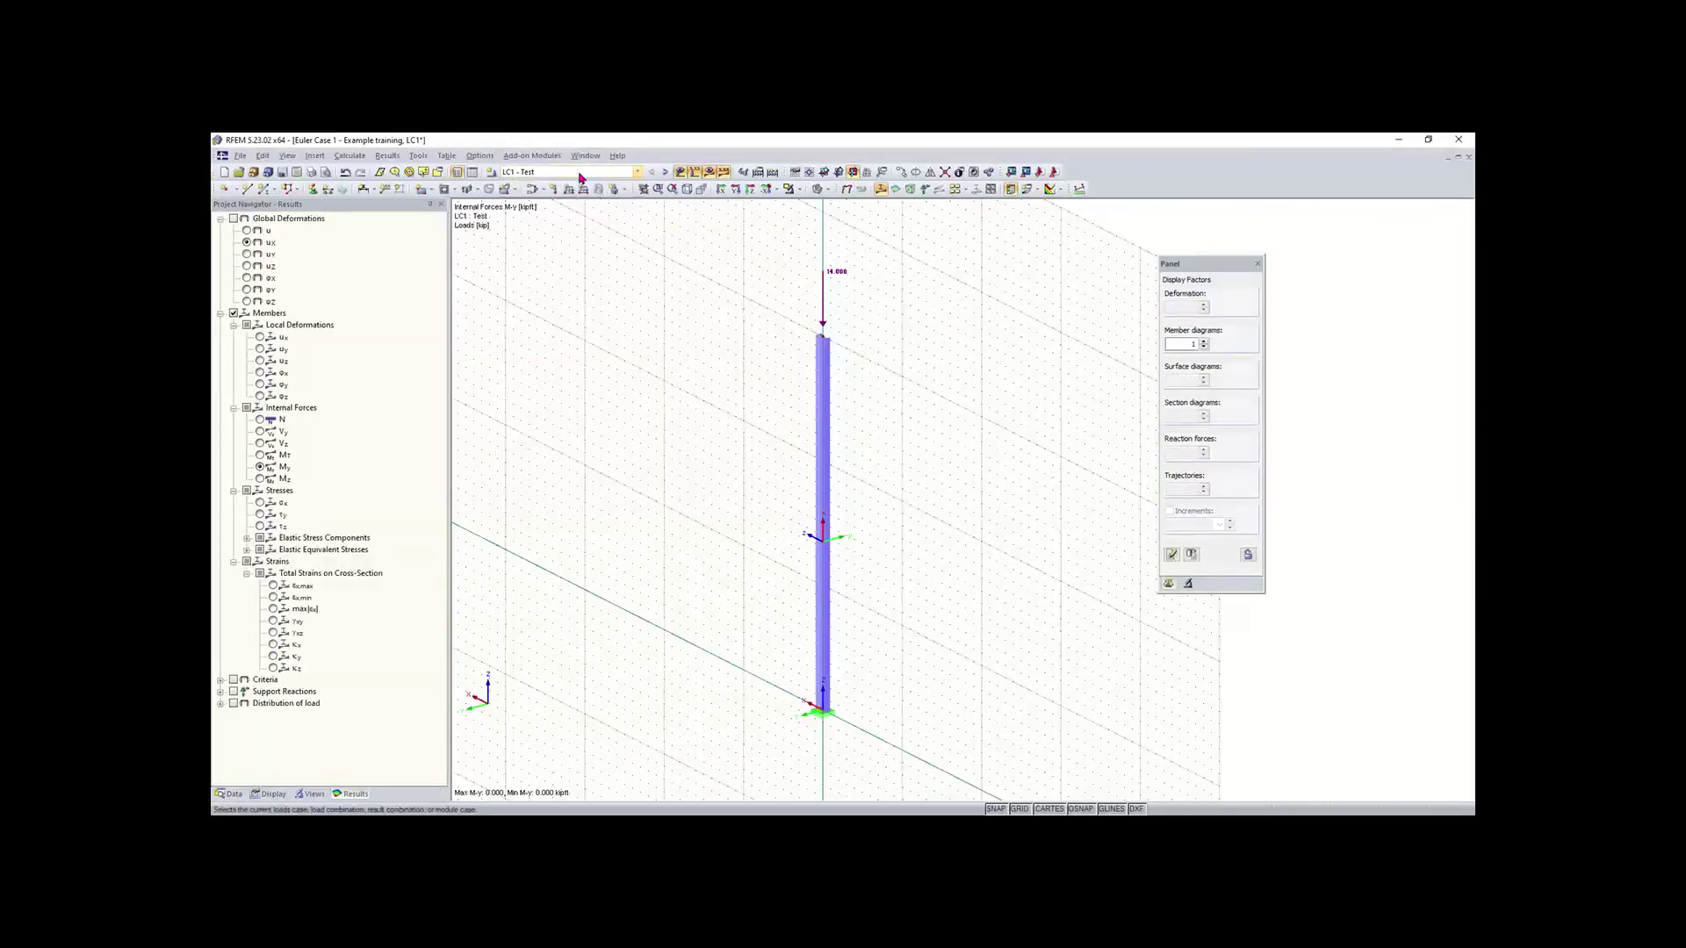
left_click(580, 176)
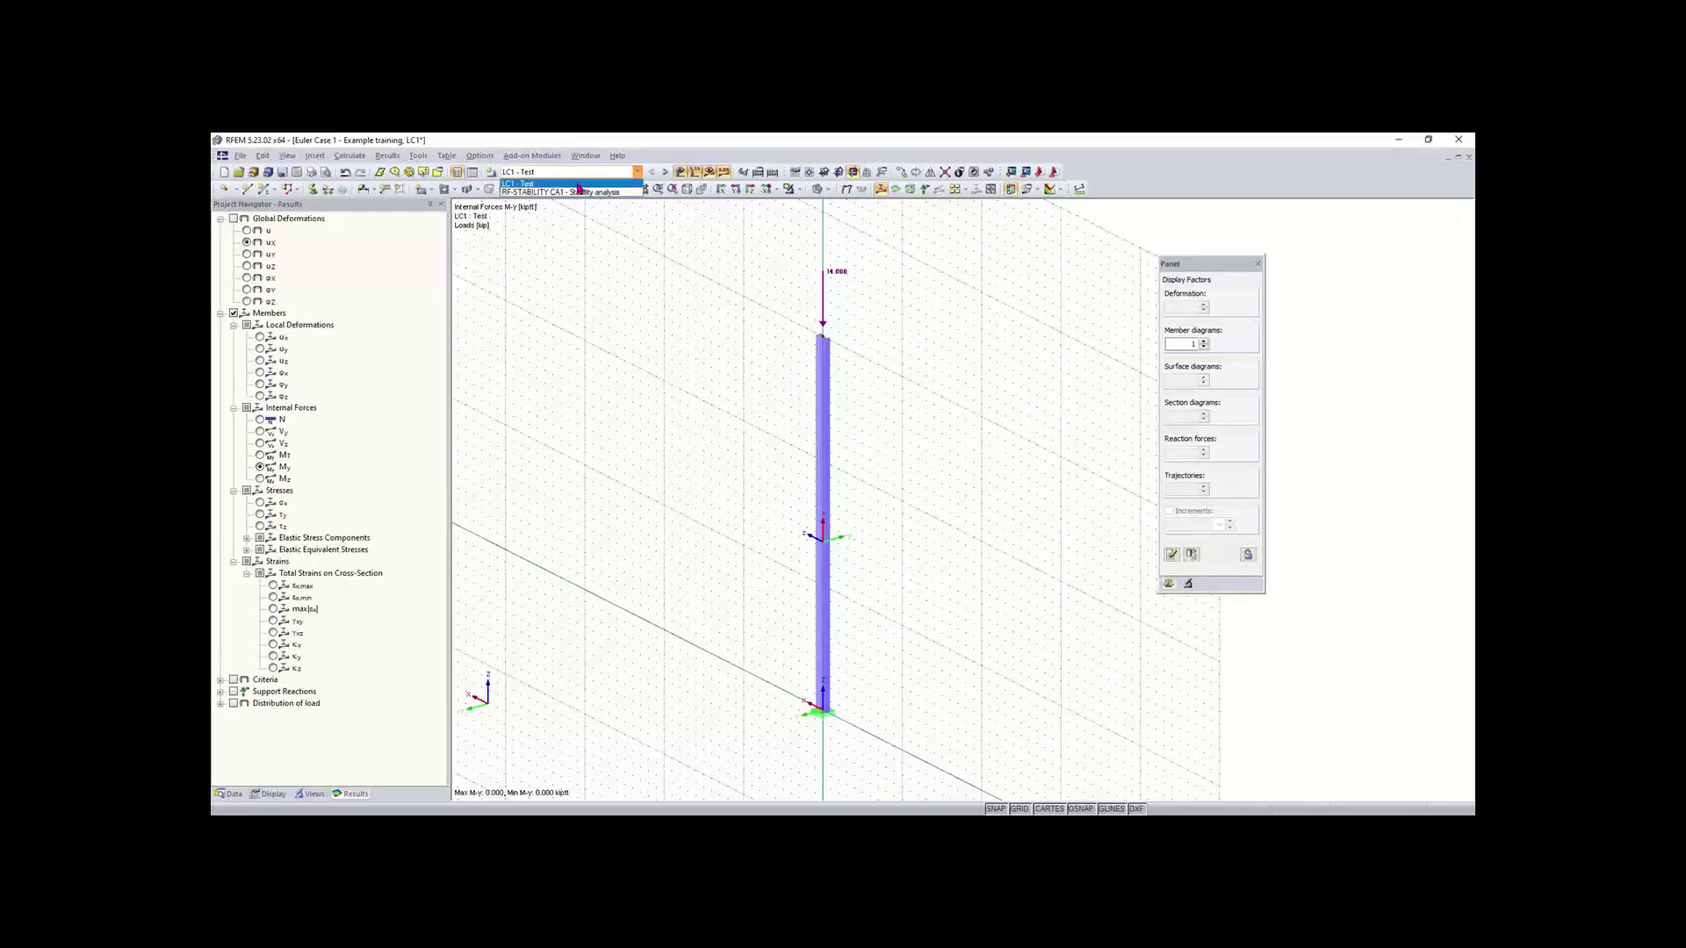
left_click(577, 176)
left_click(575, 175)
left_click(574, 175)
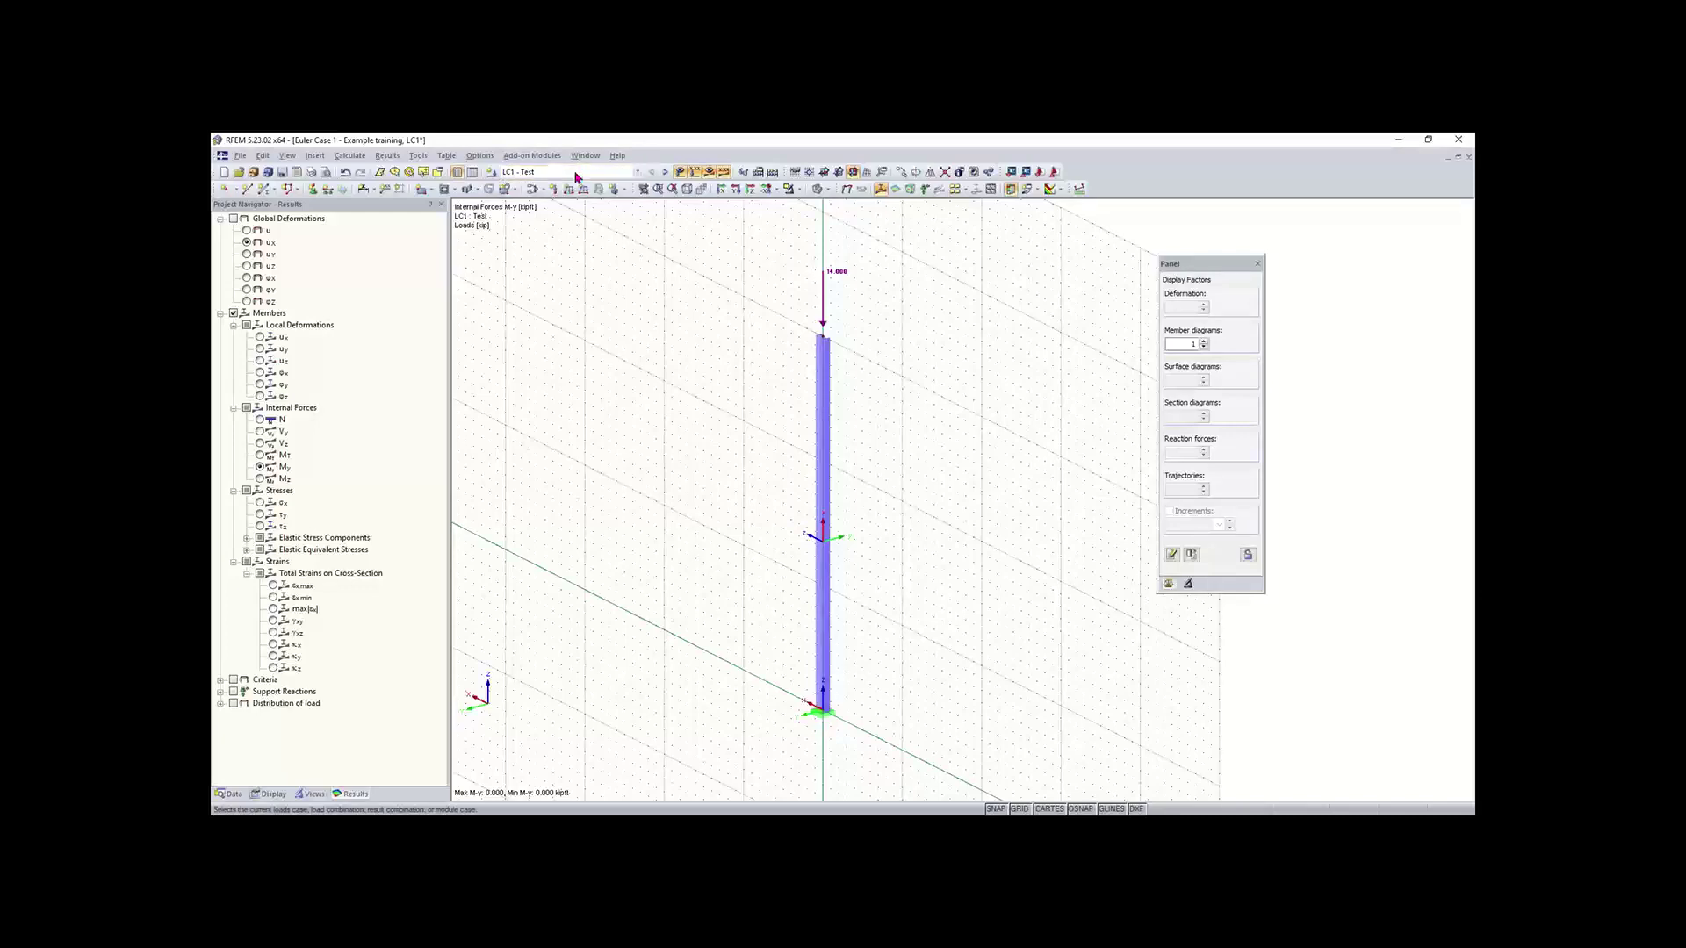
left_click(573, 175)
left_click(572, 184)
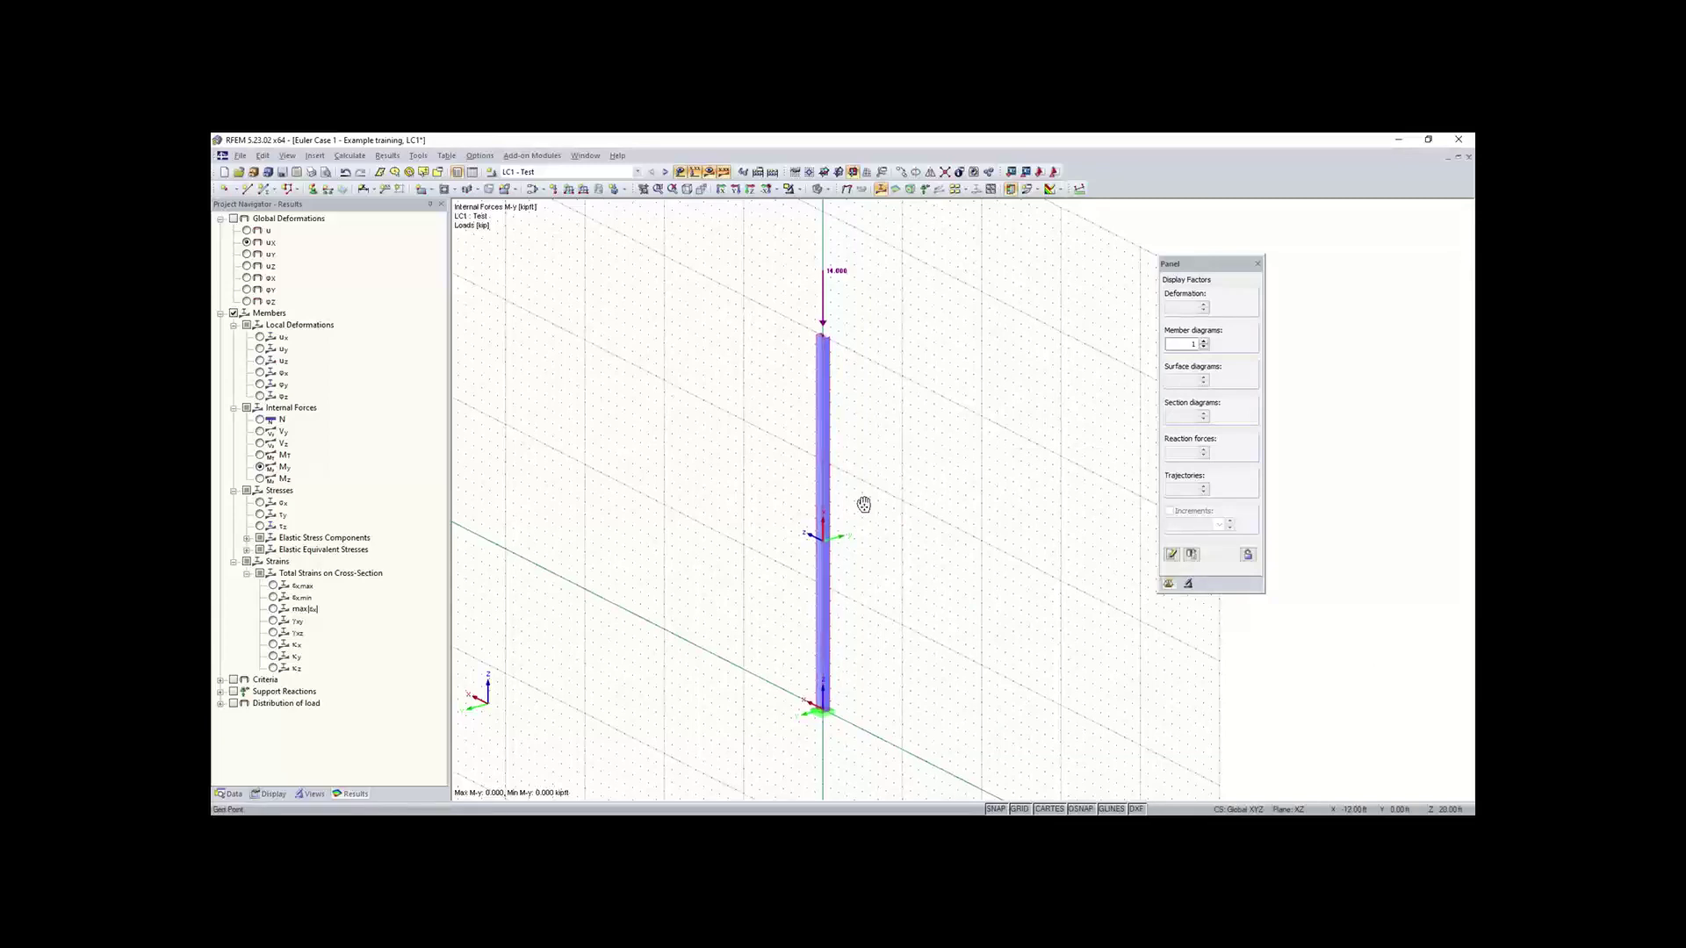
Step: Set the vertical nodal load on the top of the column to 5 kip, acting downward
middle_click_drag(861, 500, 801, 500)
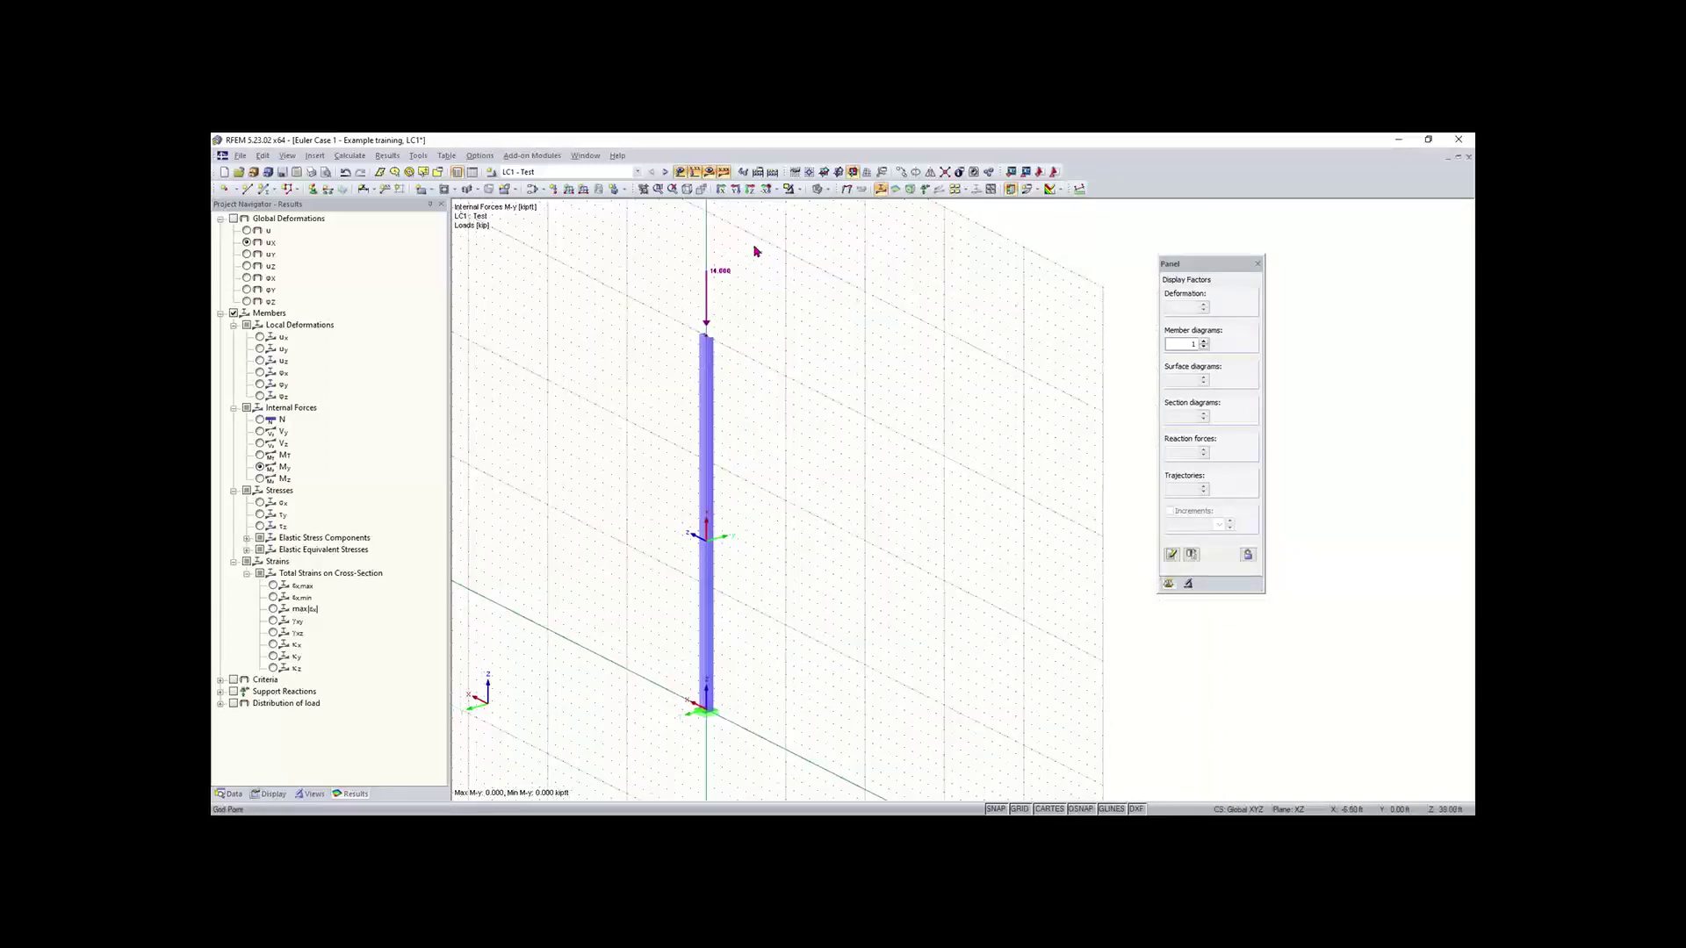
left_click_drag(755, 251, 663, 331)
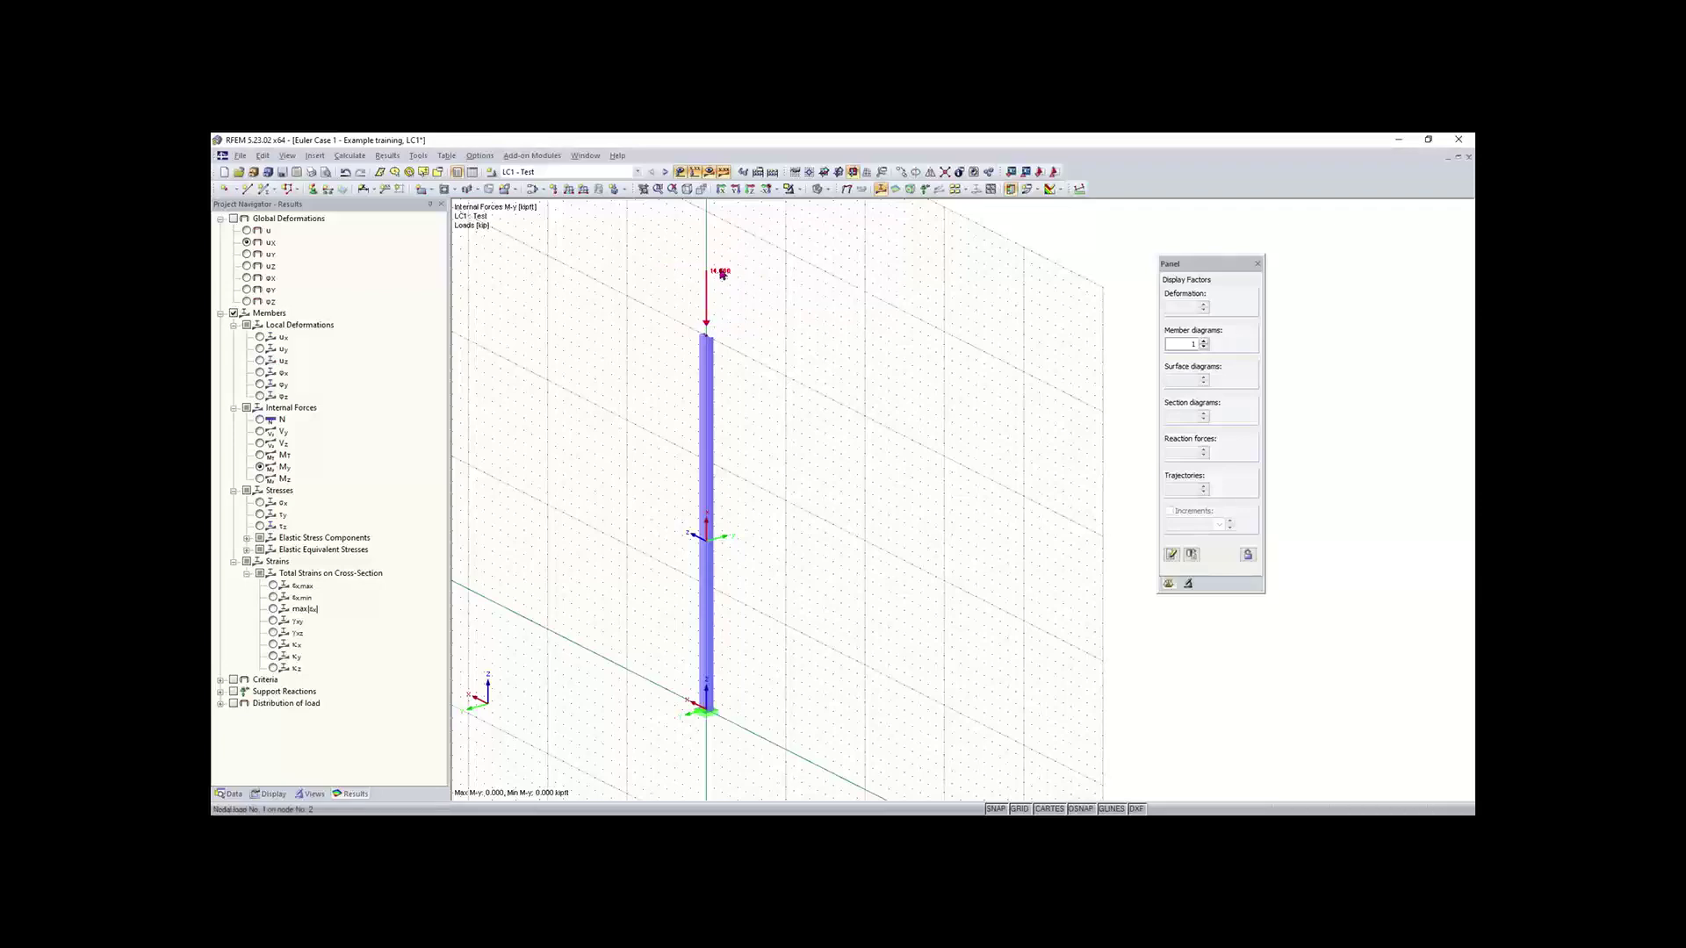
double_click(722, 276)
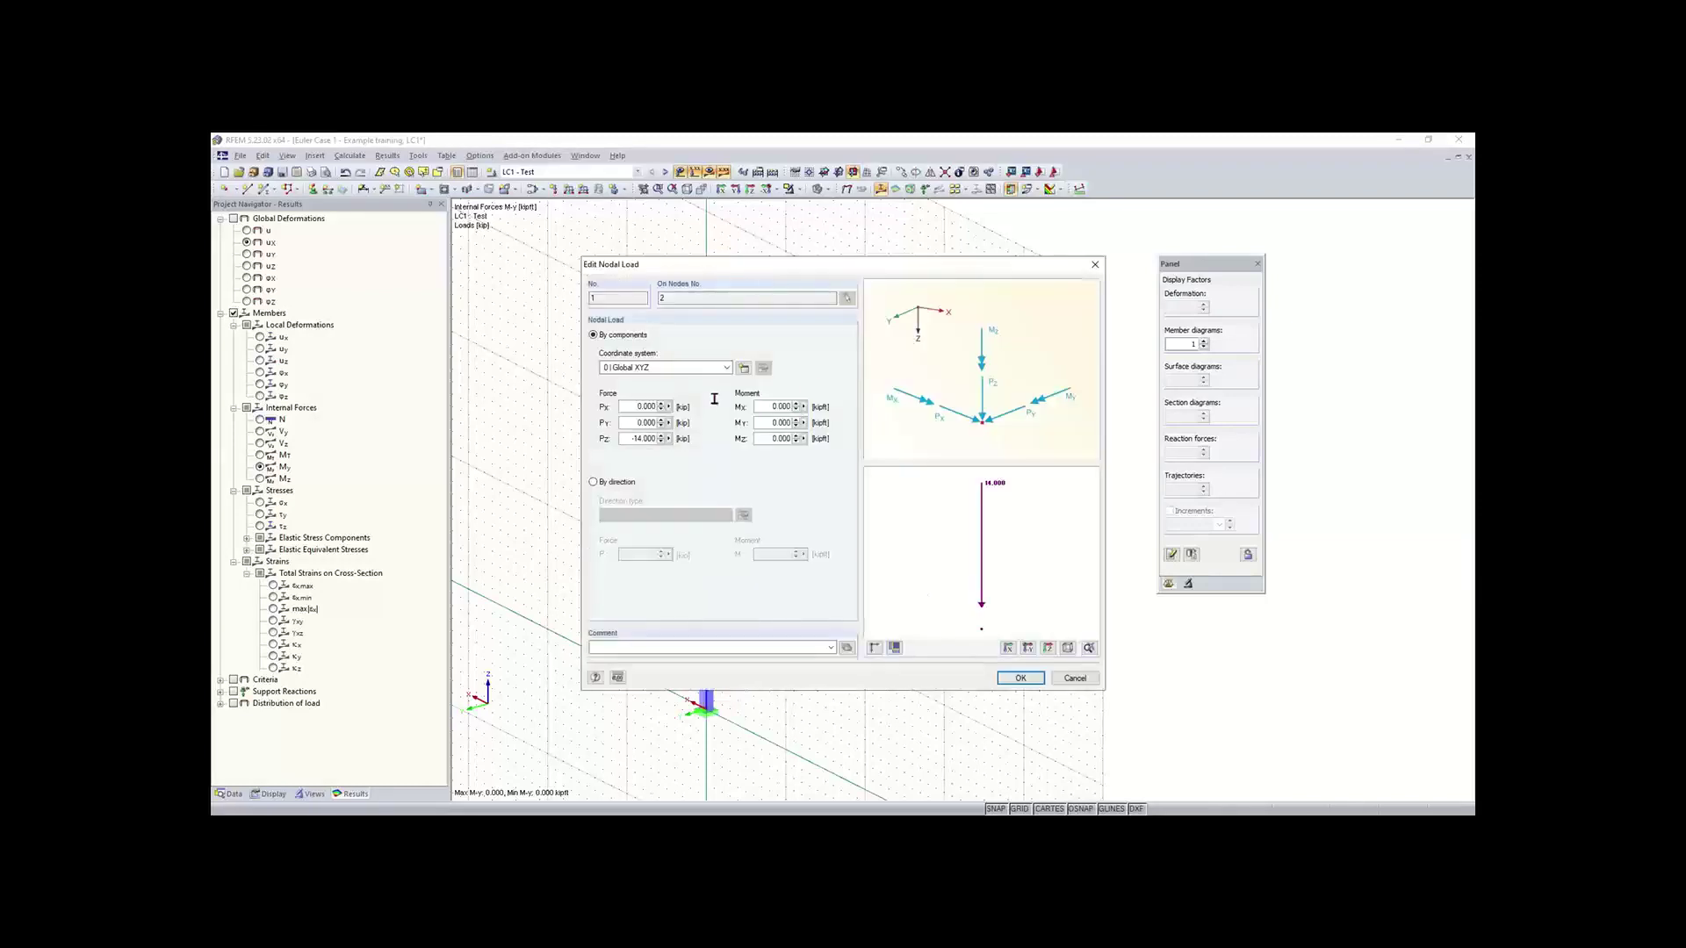
left_click_drag(624, 438, 696, 453)
key("Delete")
type("5")
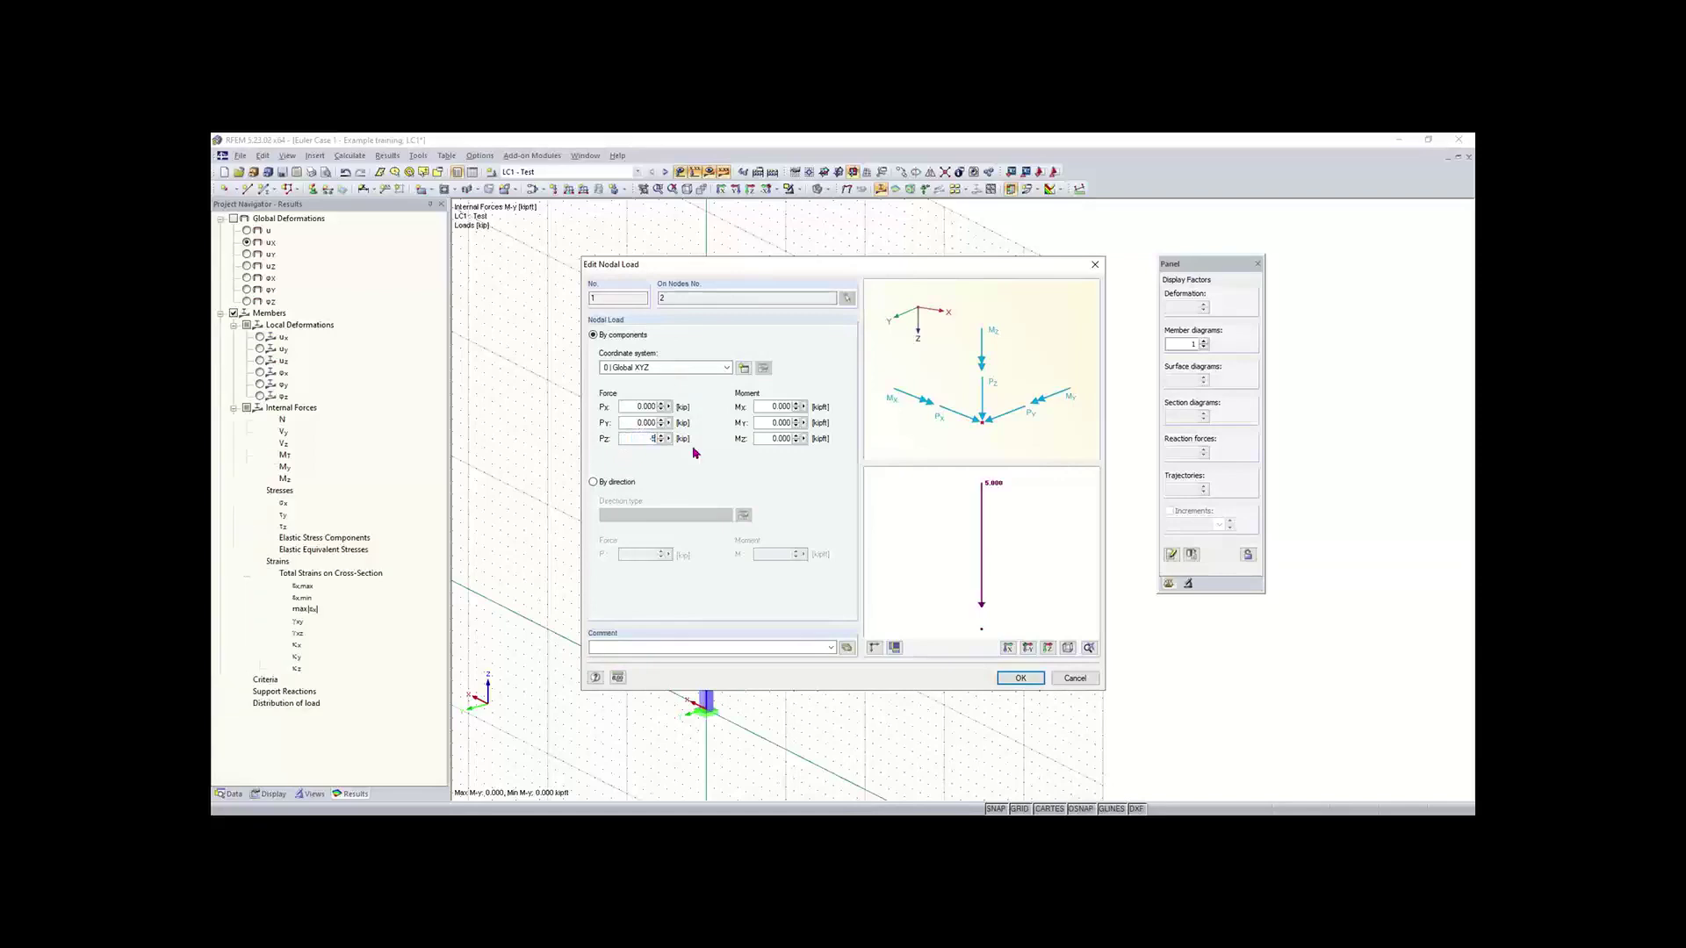
left_click(1019, 678)
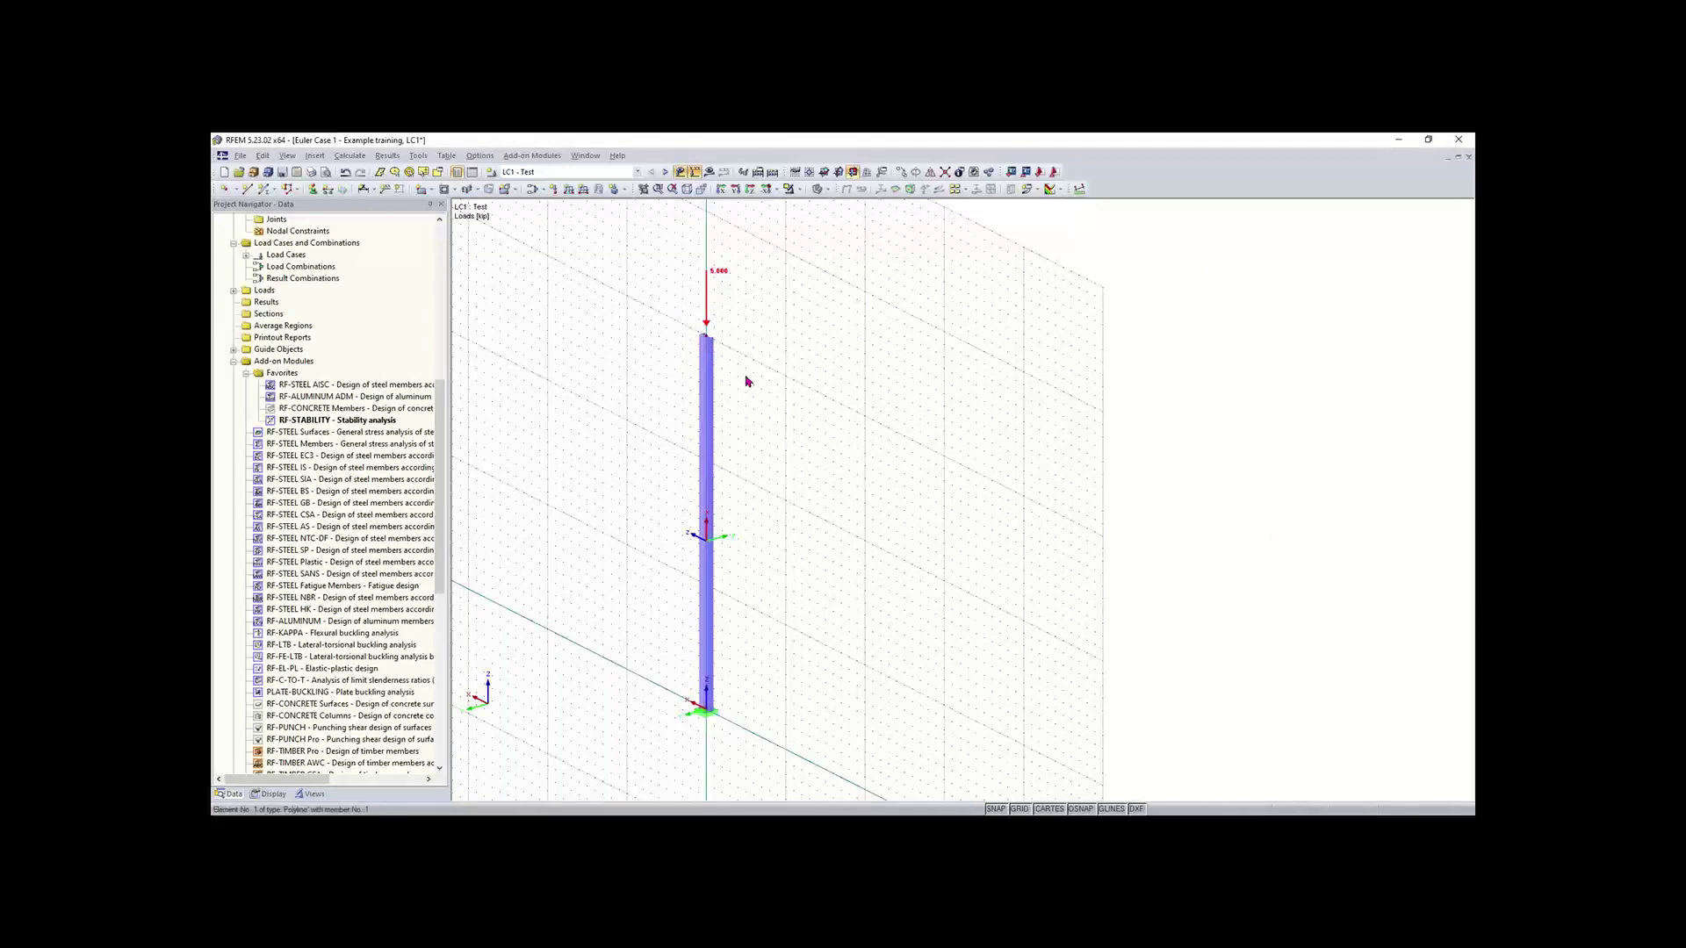
left_click_drag(661, 347, 812, 295)
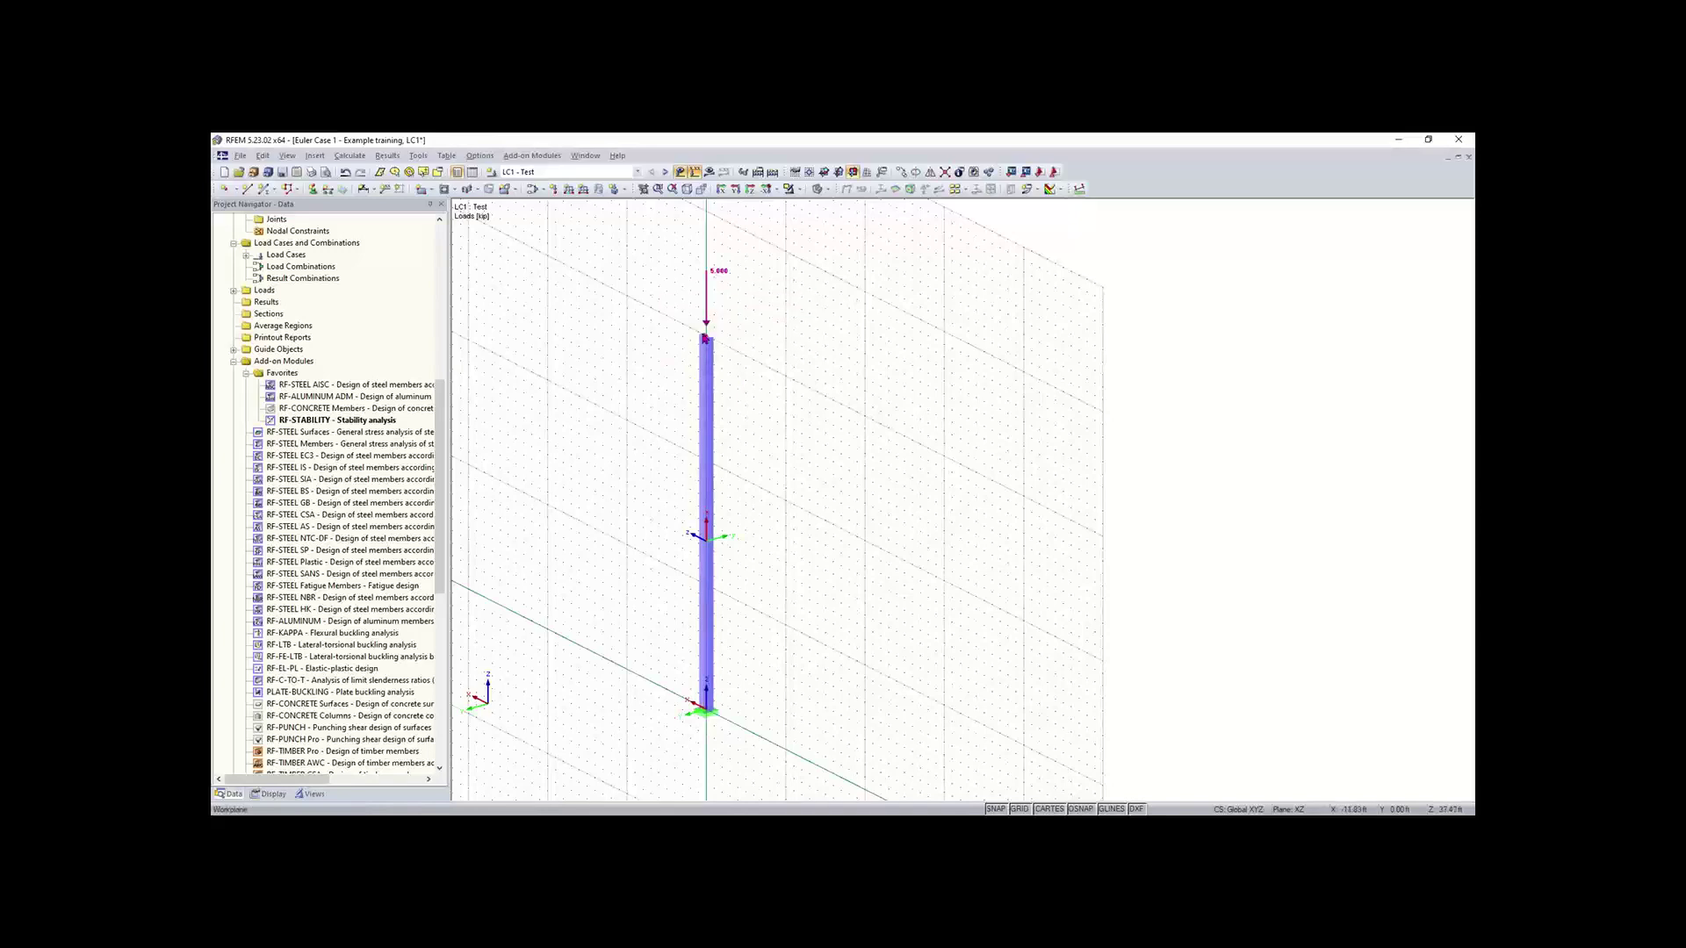
Step: Try to shorten the column by setting its top node's Z coordinate to 10 ft
double_click(707, 340)
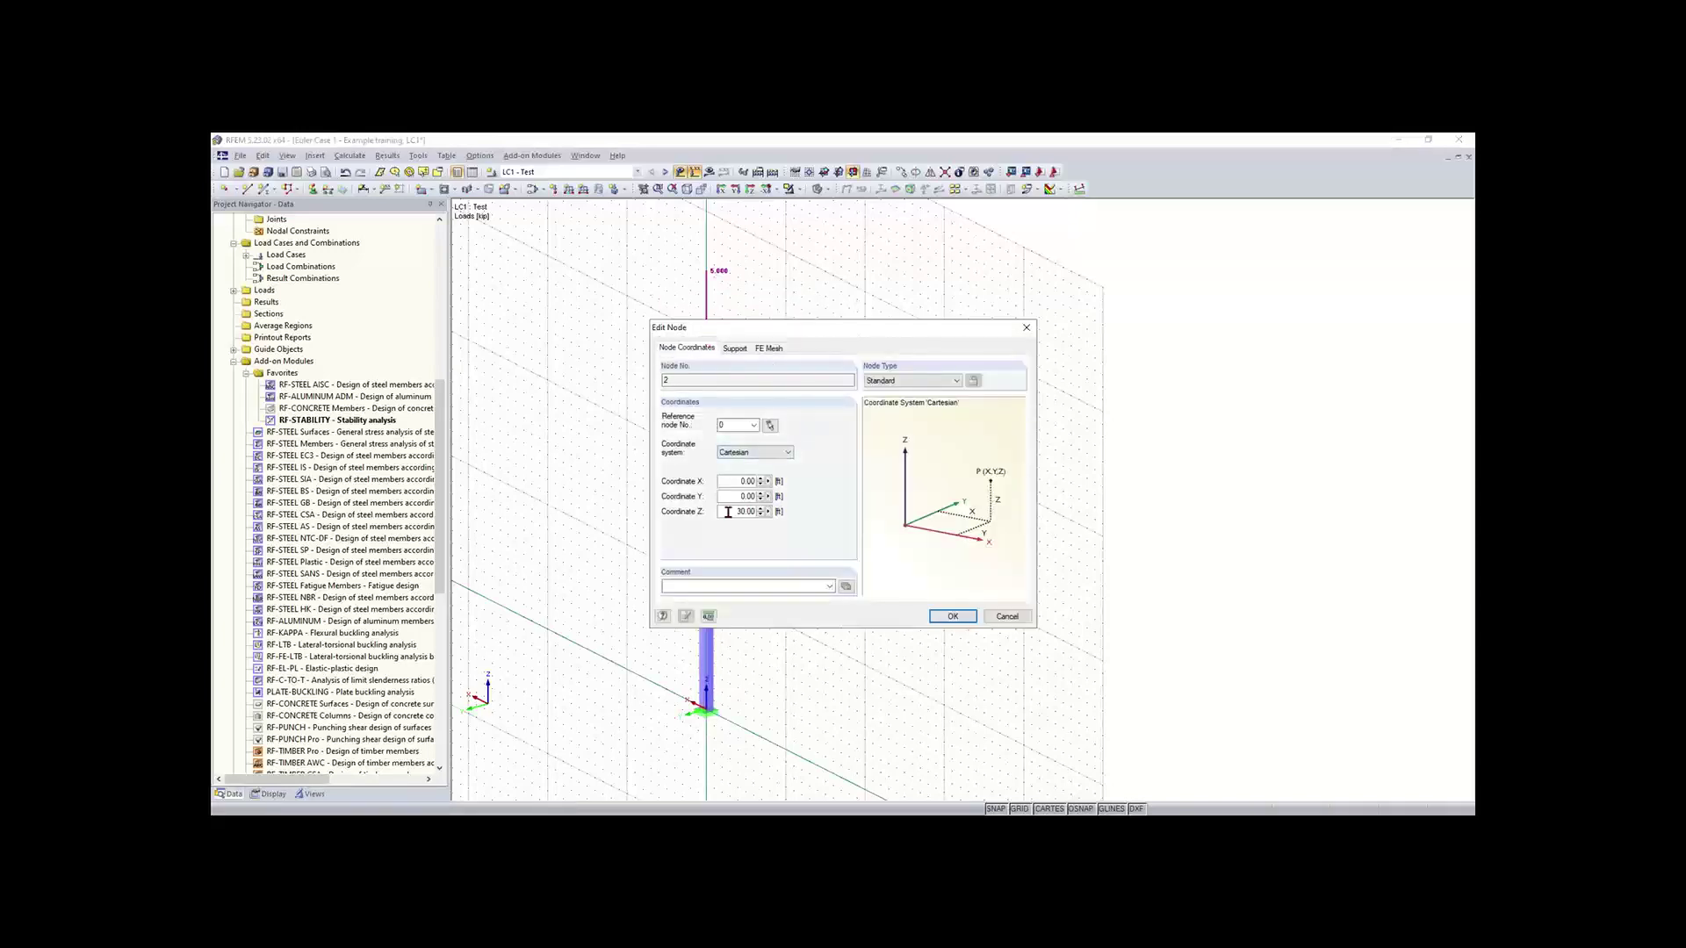
left_click_drag(727, 512, 796, 526)
type("10")
key("Return")
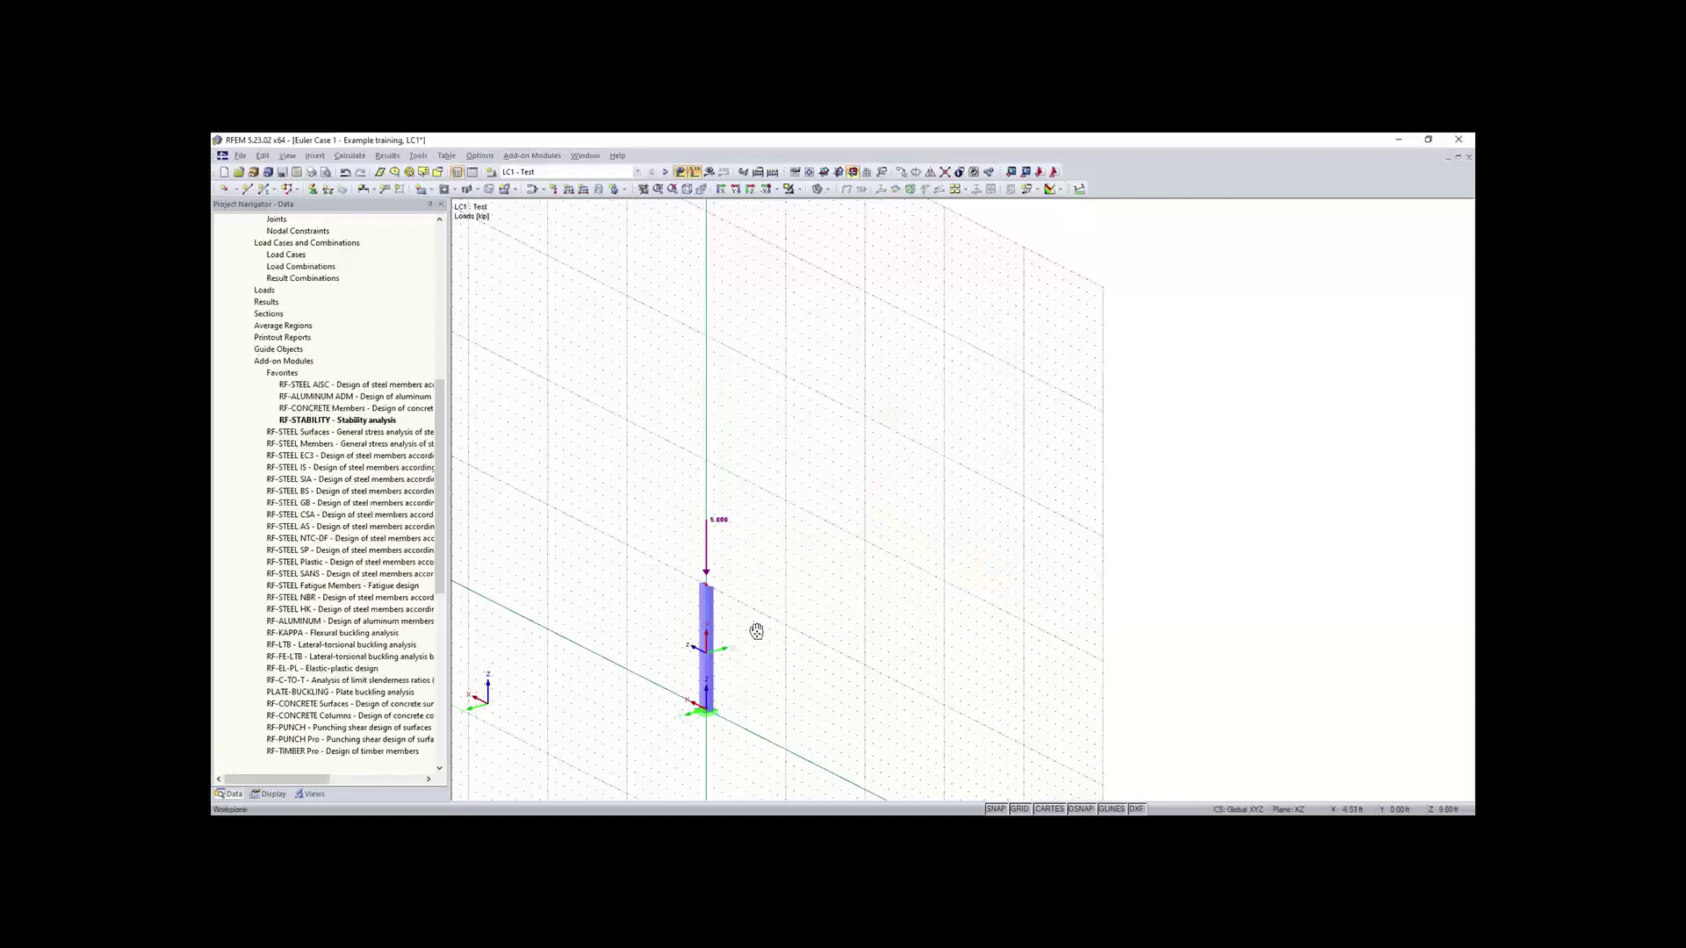
middle_click_drag(752, 632, 826, 519)
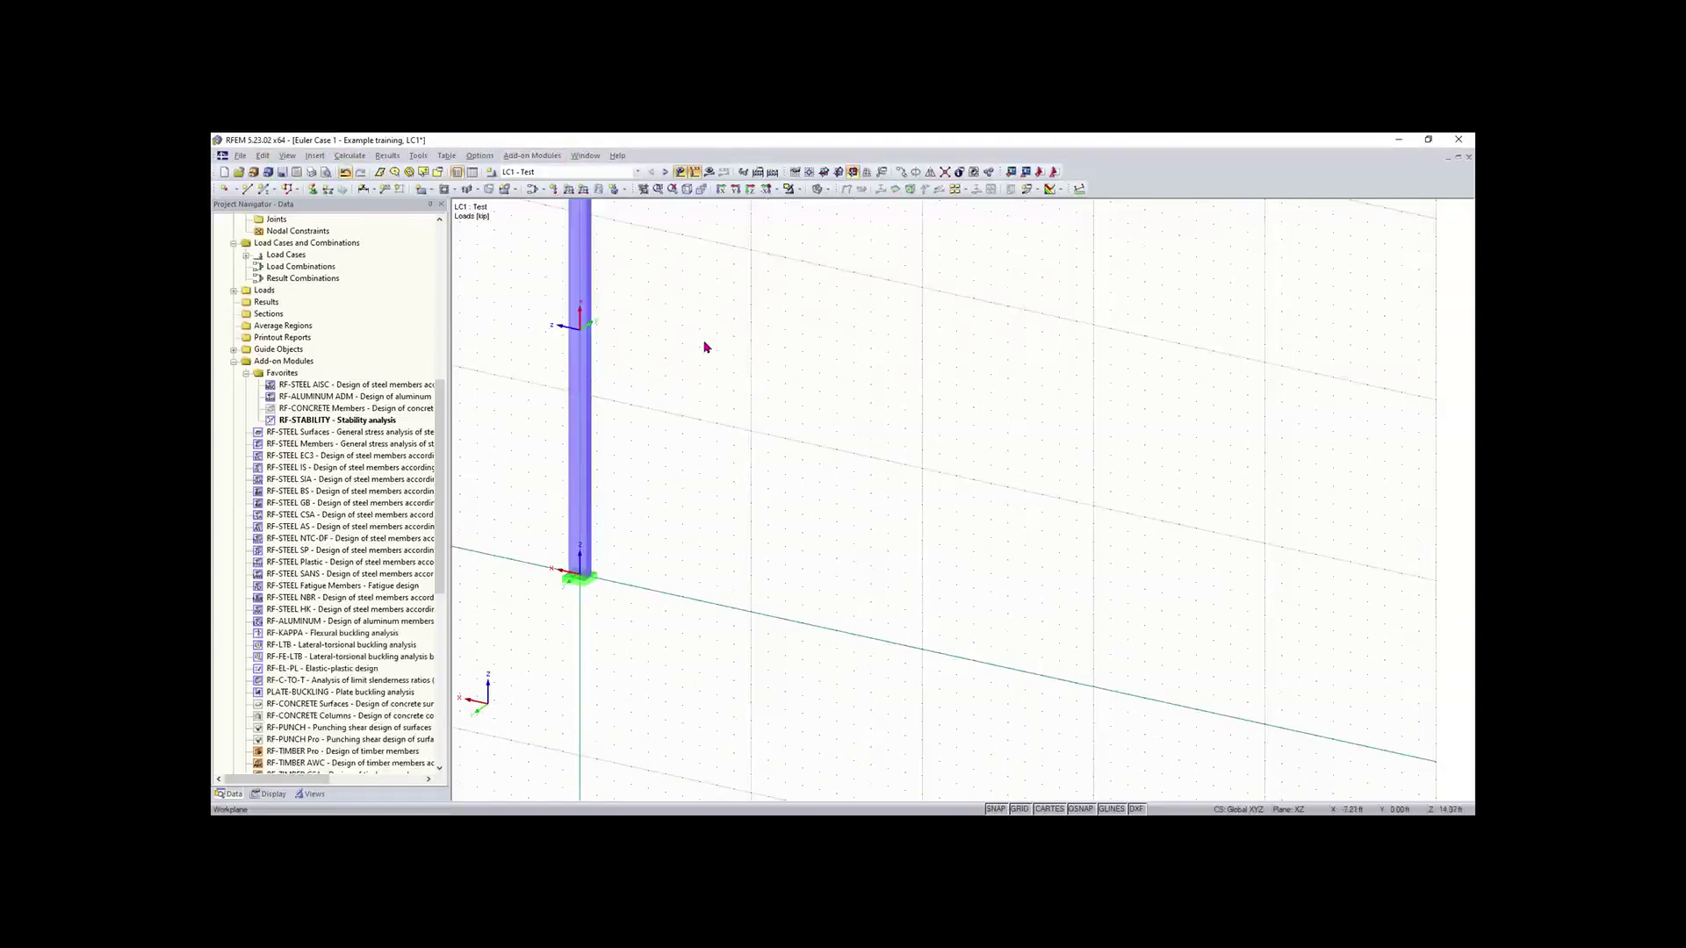
middle_click_drag(704, 350, 732, 447)
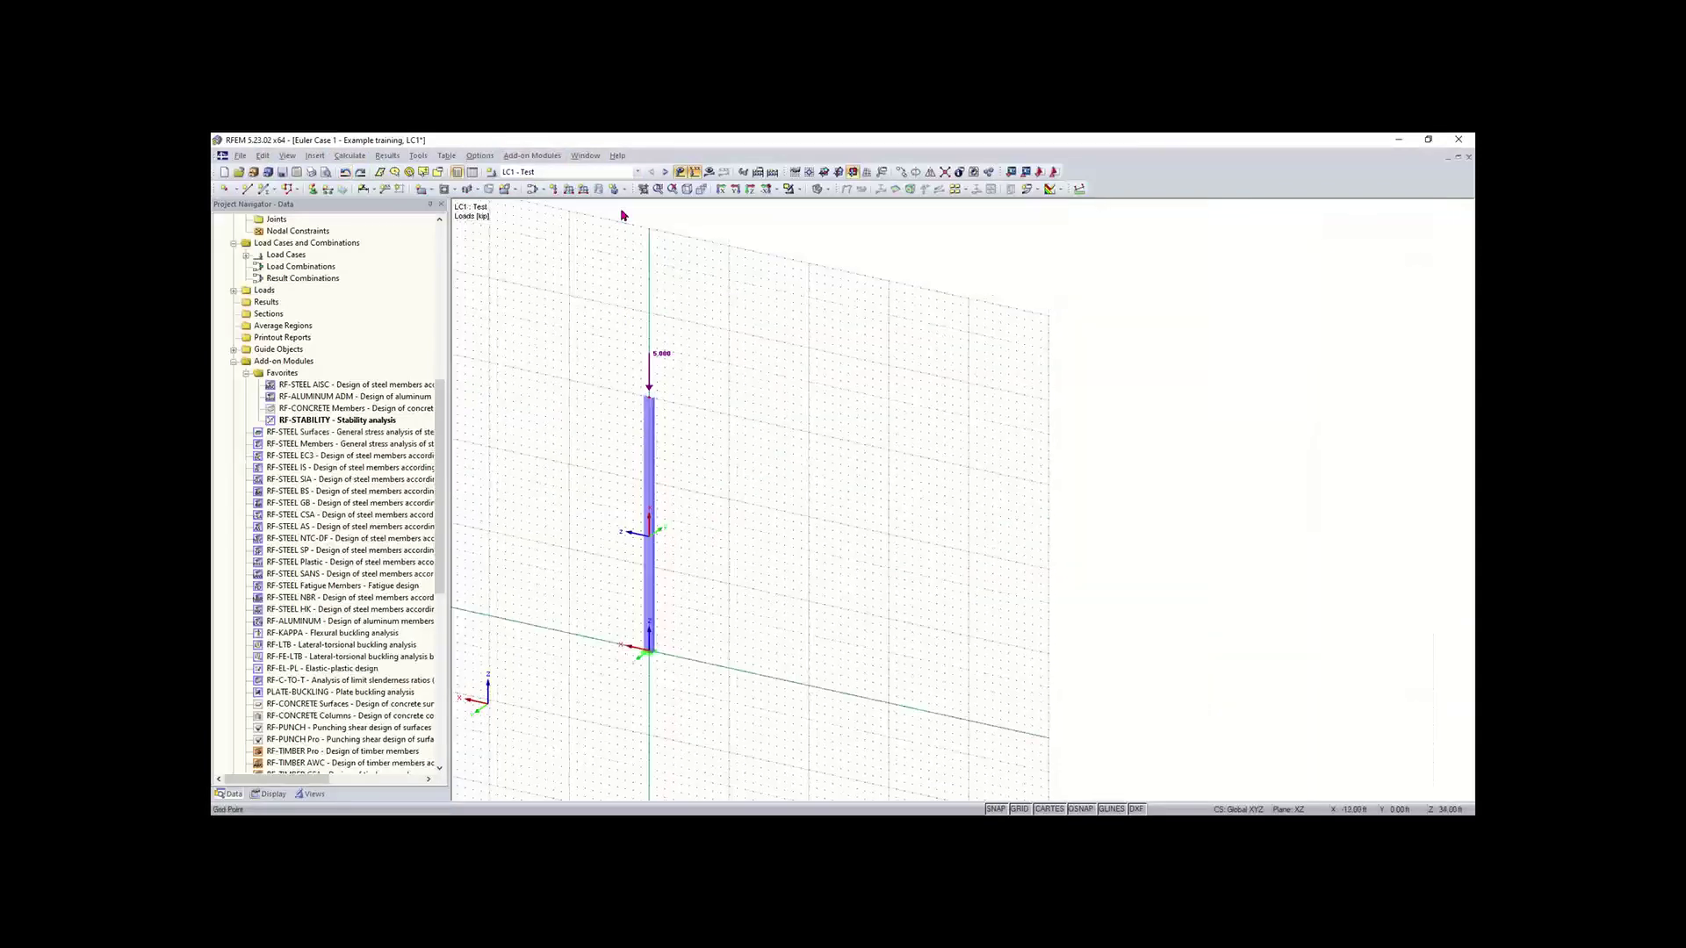
Step: Save the current model and save a copy of it on the Desktop as Moment frame
left_click(282, 172)
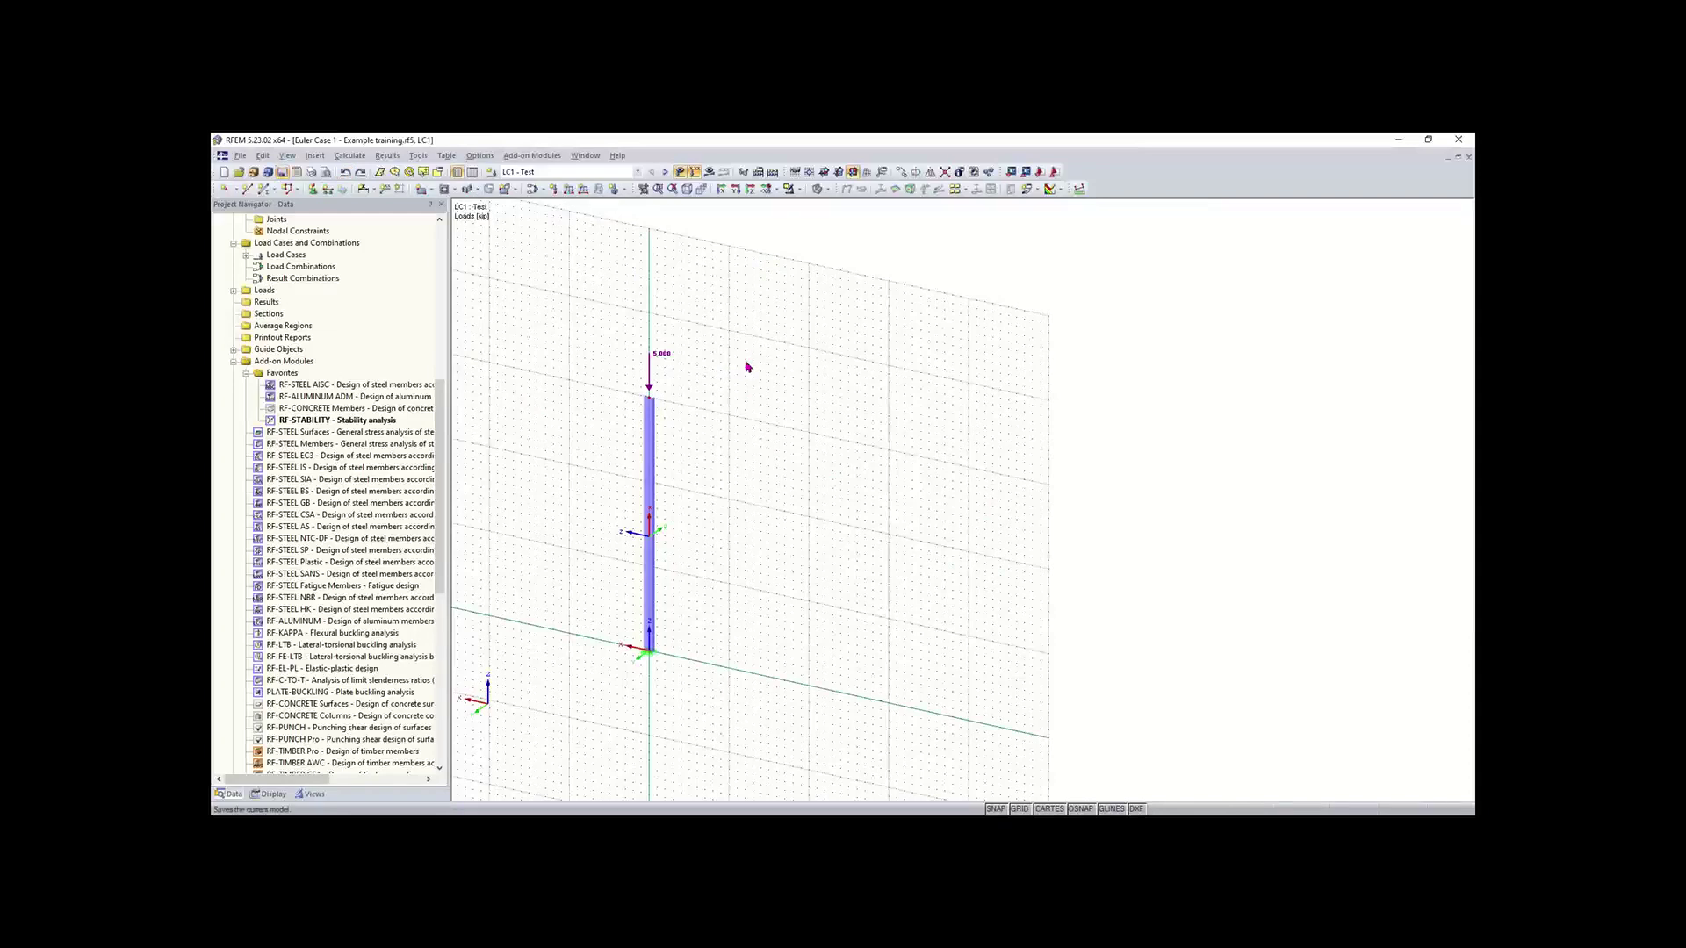
left_click(240, 156)
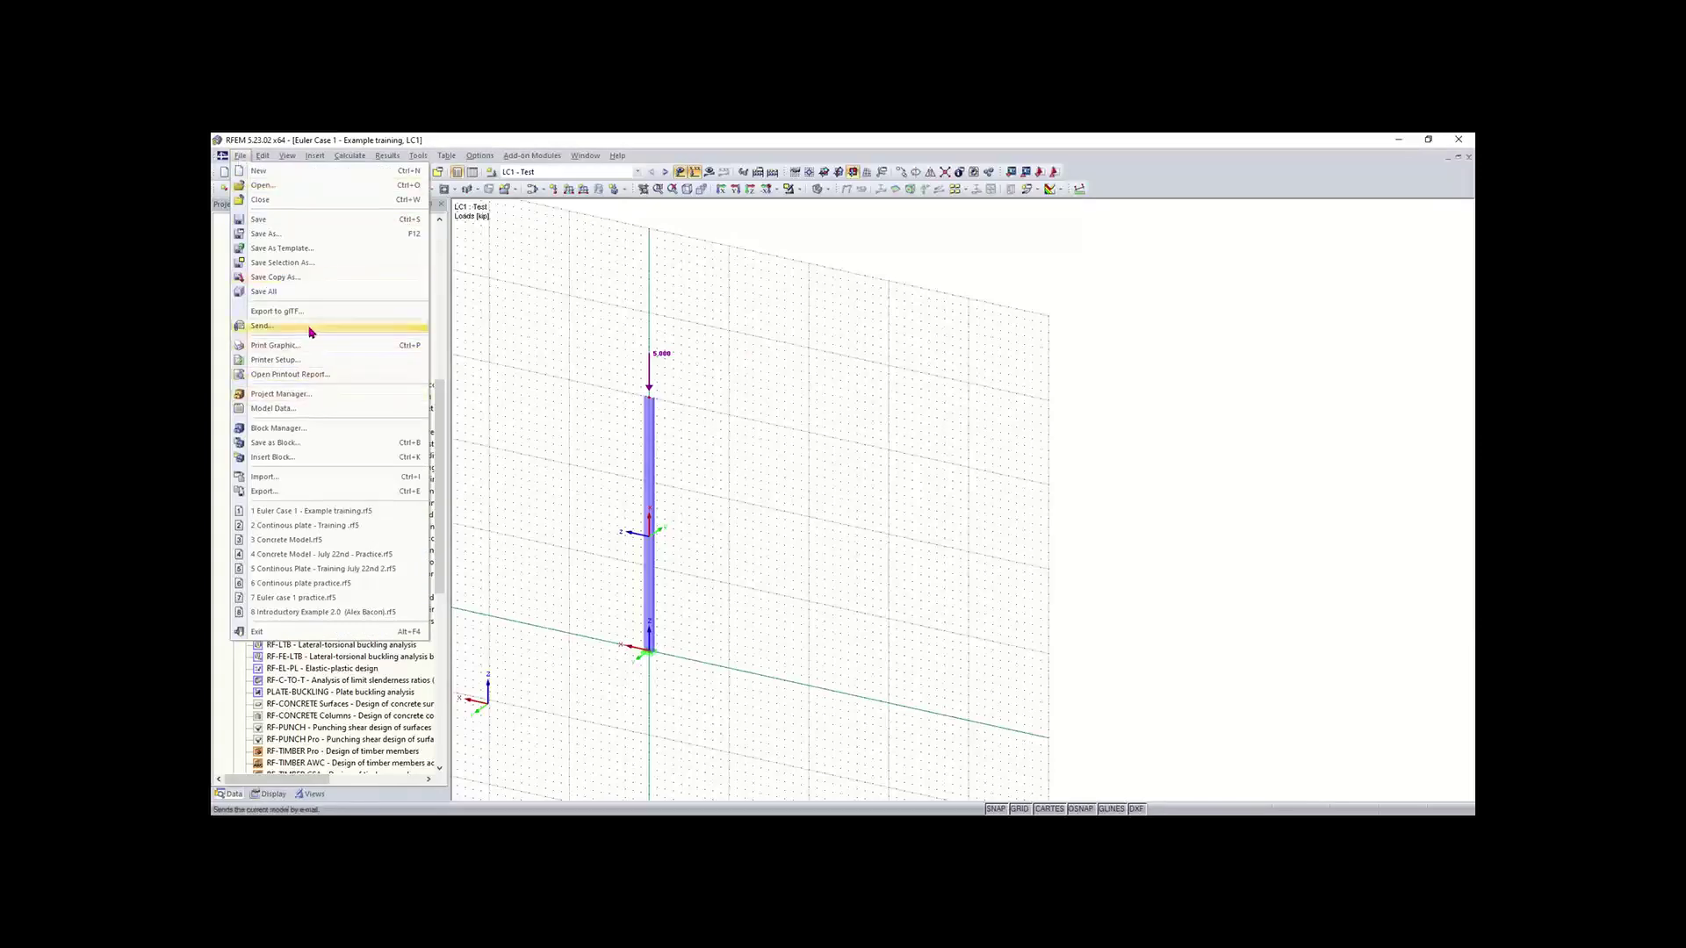
left_click(281, 278)
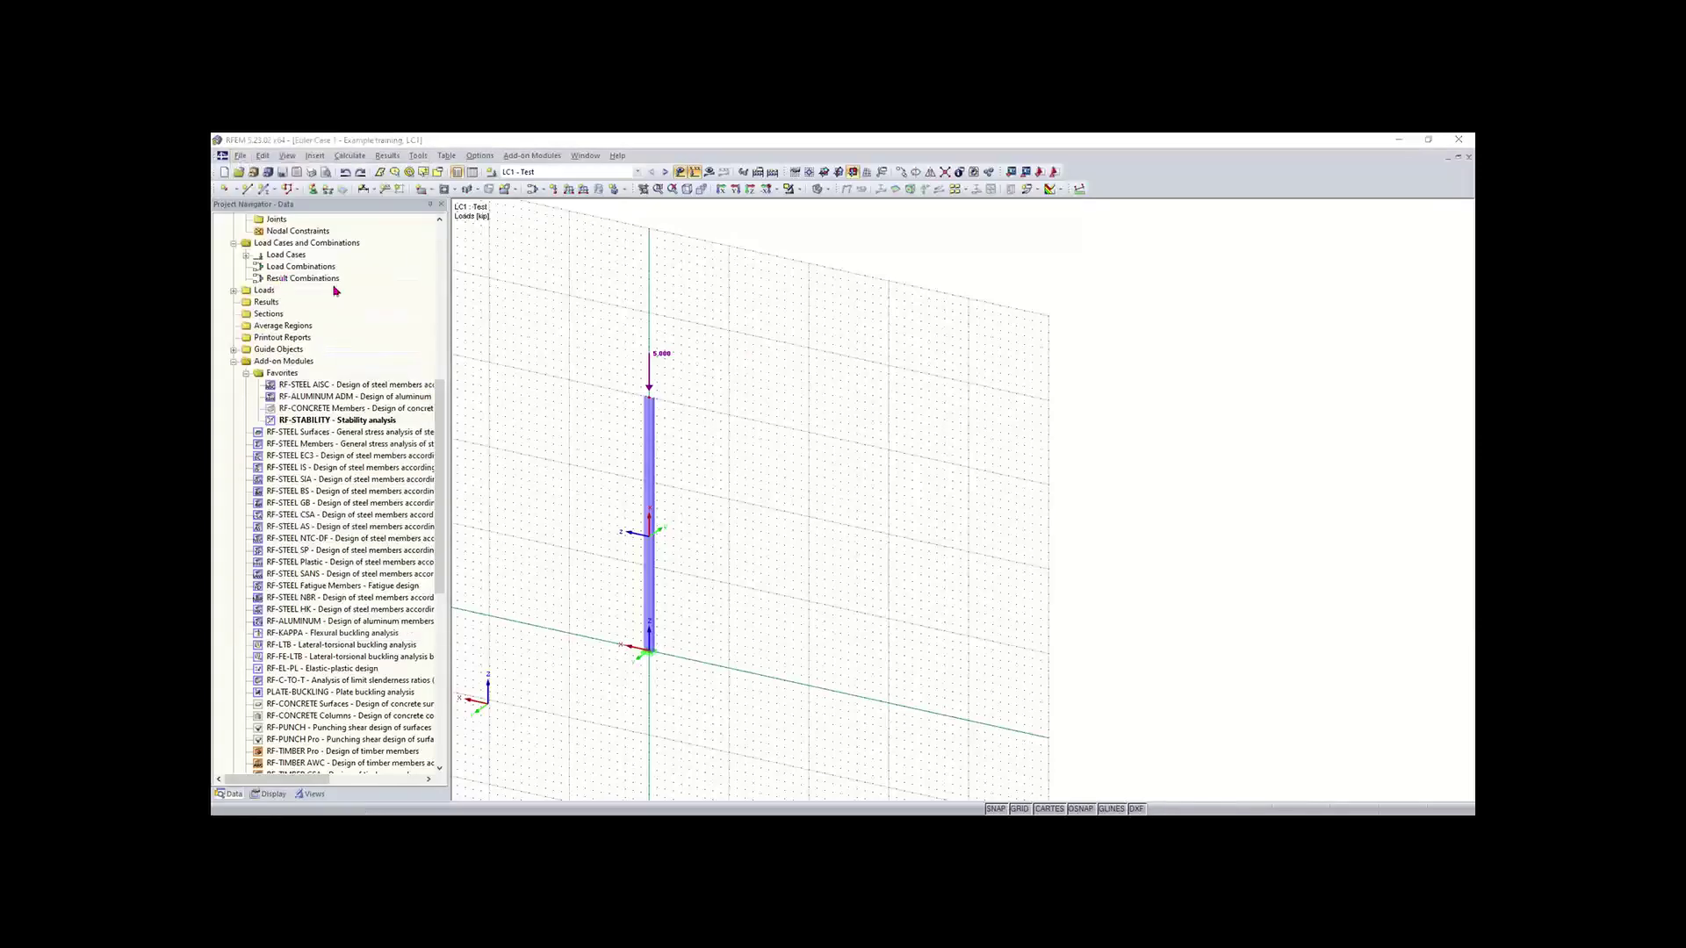
left_click(864, 550)
left_click(566, 373)
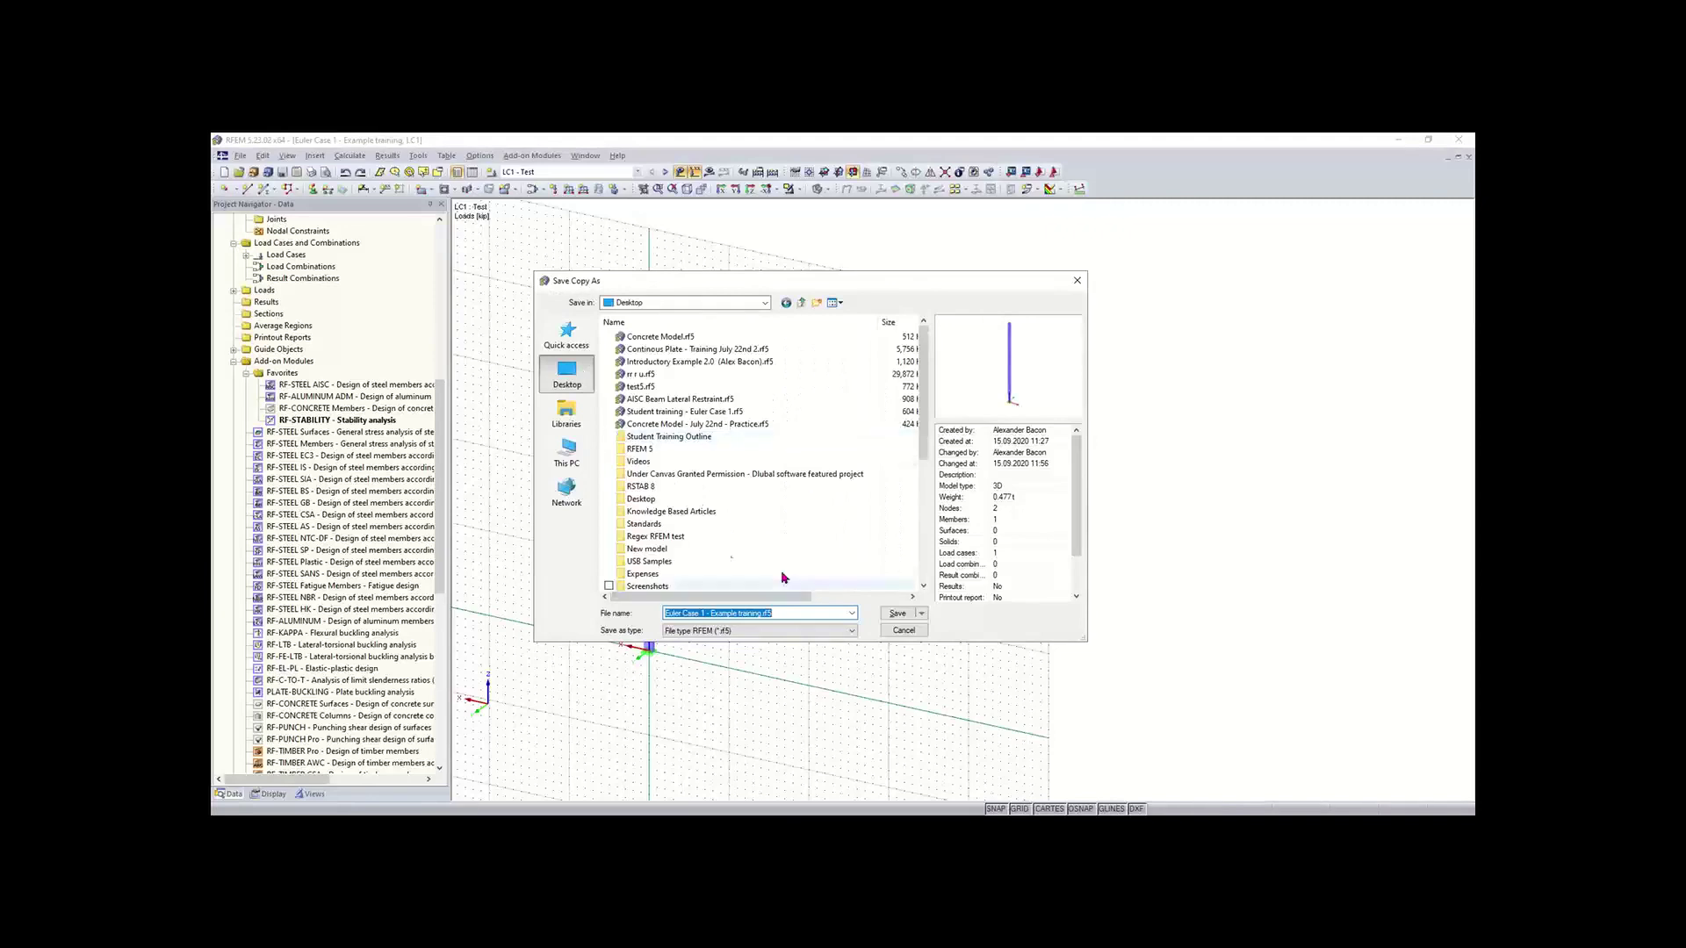
key("BackSpace")
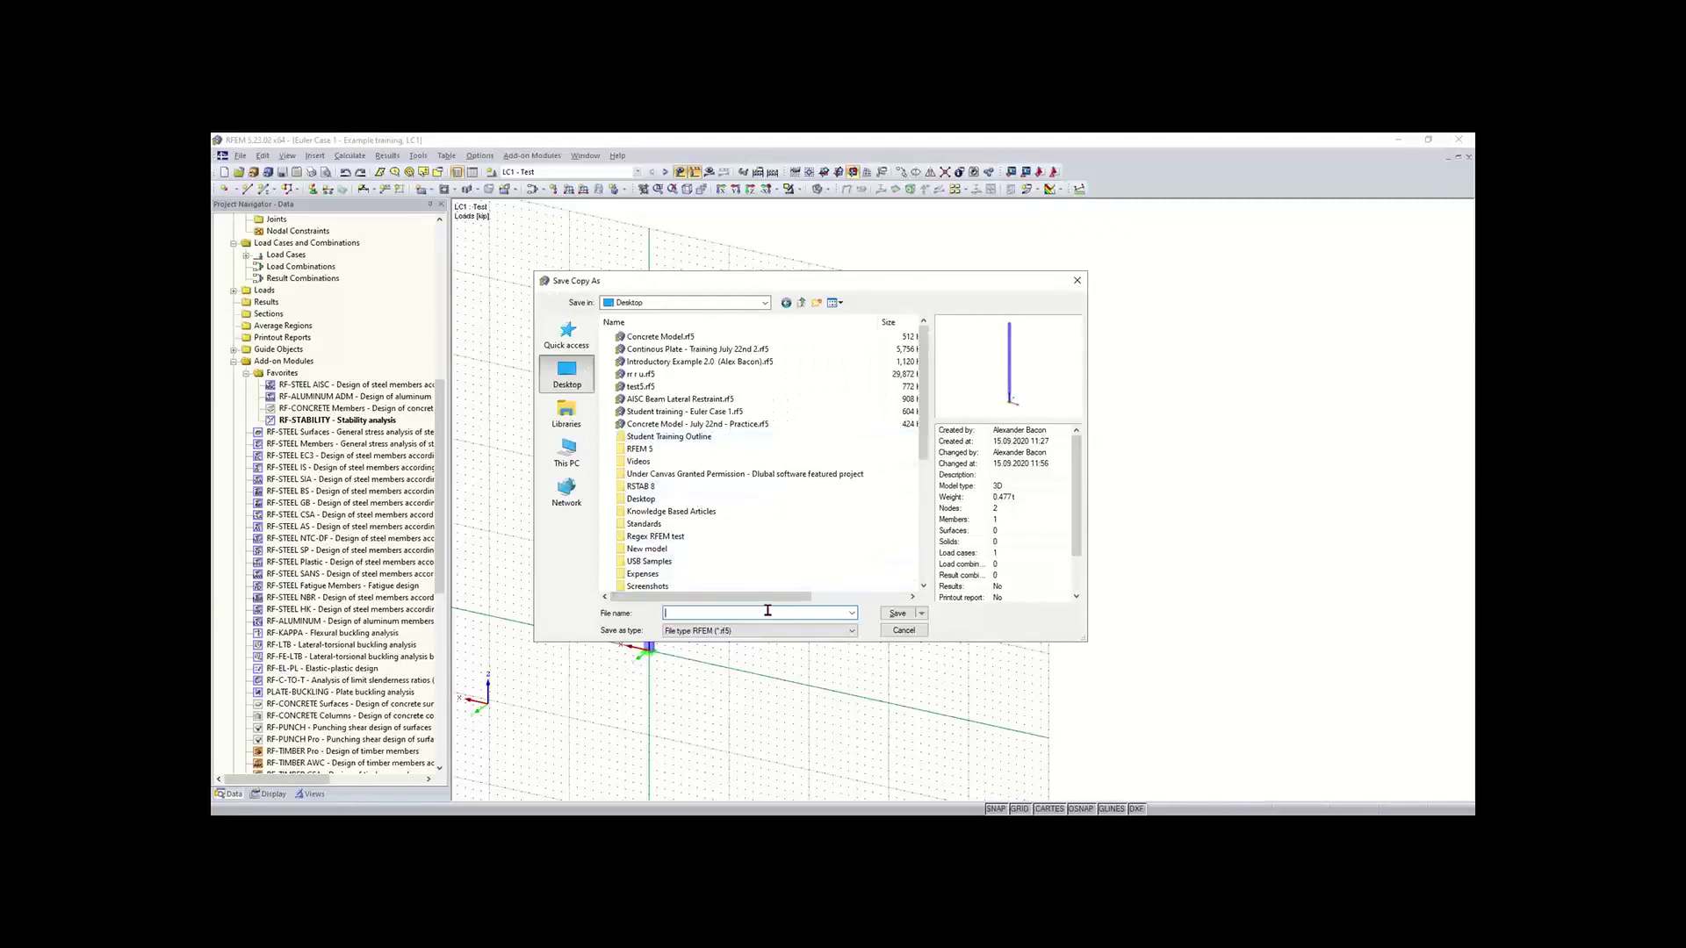
type("Moment frame")
left_click(897, 613)
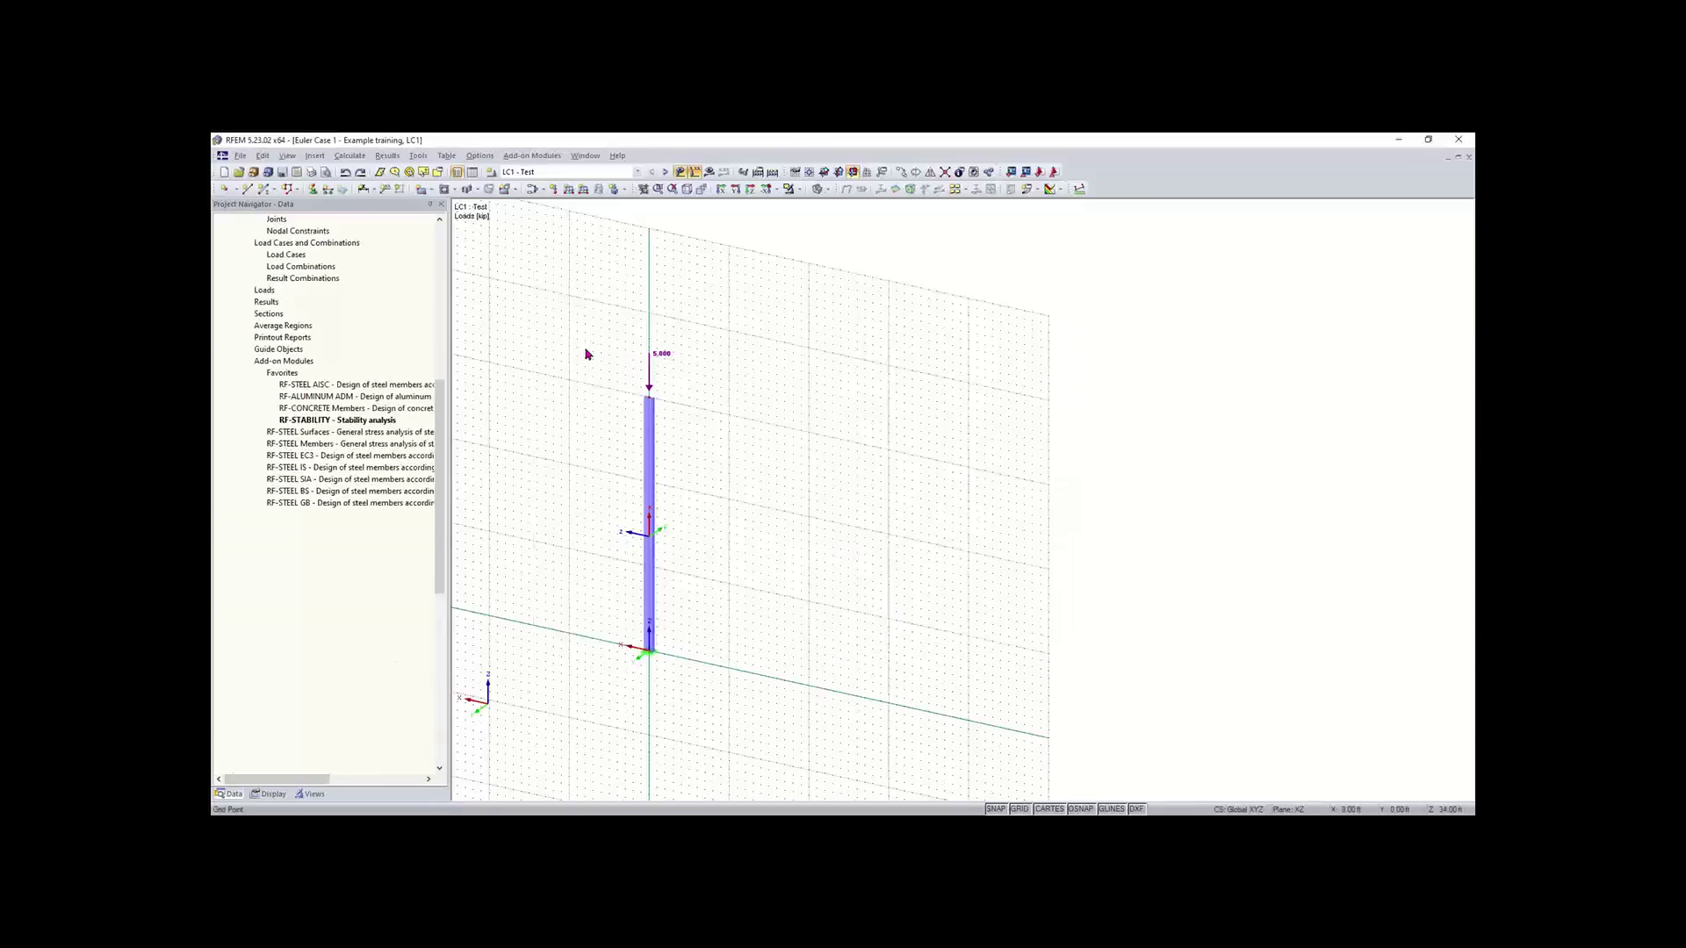
Step: Open the model Moment frame.rf5 from the Desktop
left_click(241, 156)
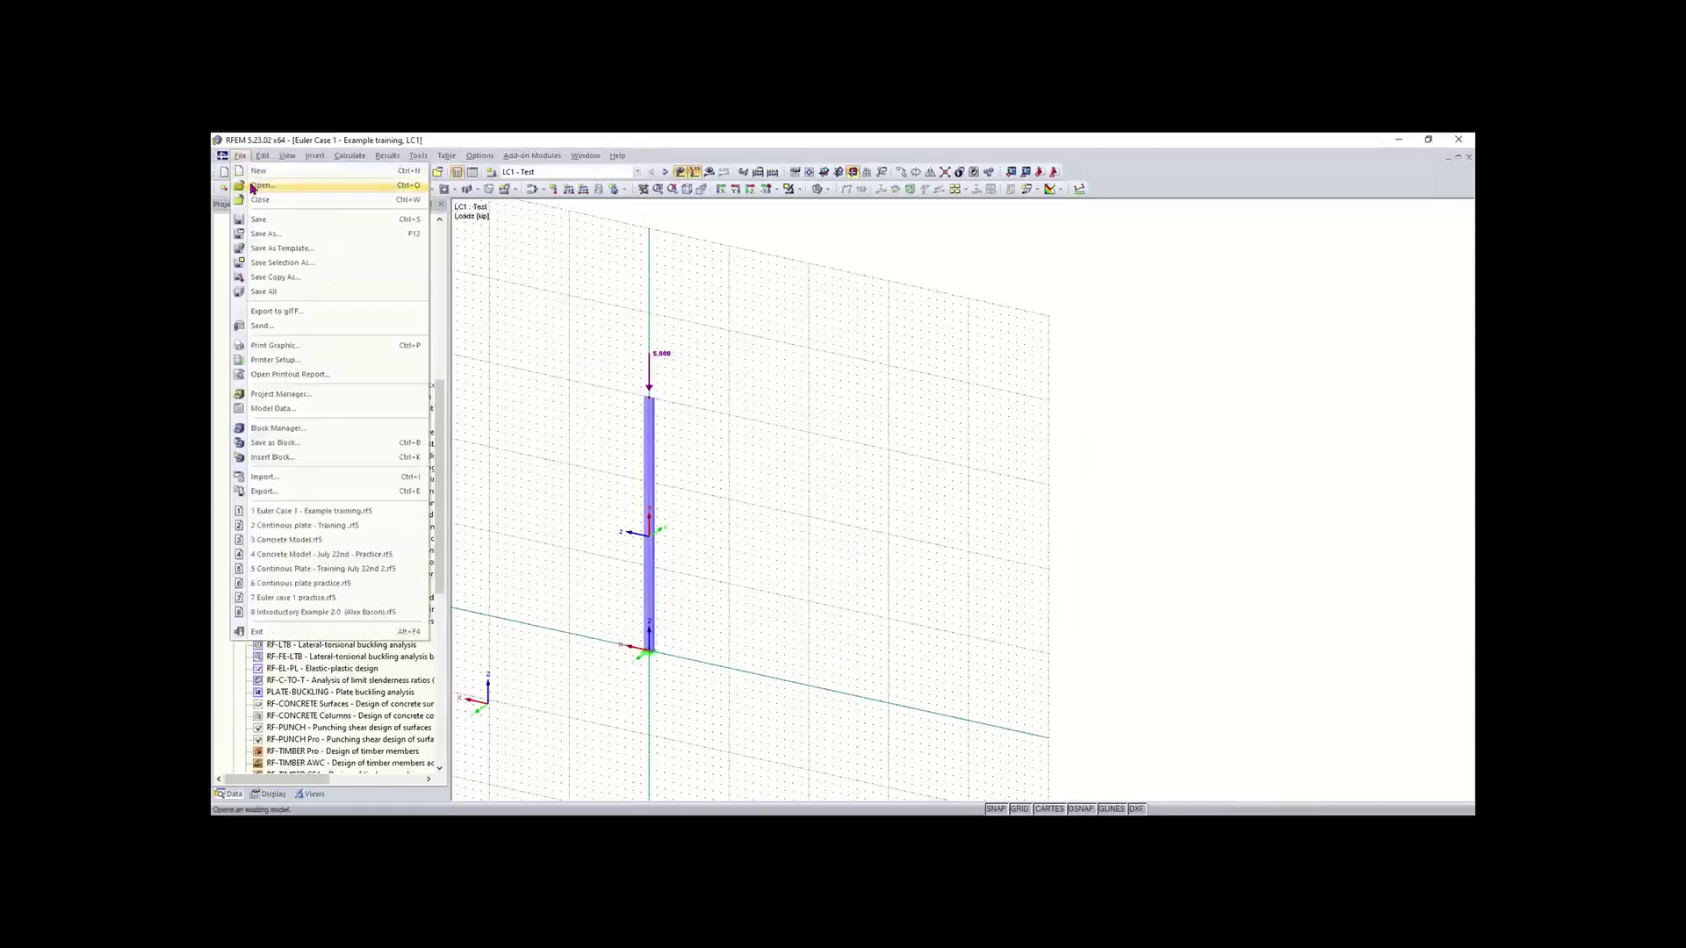
left_click(256, 186)
left_click(658, 337)
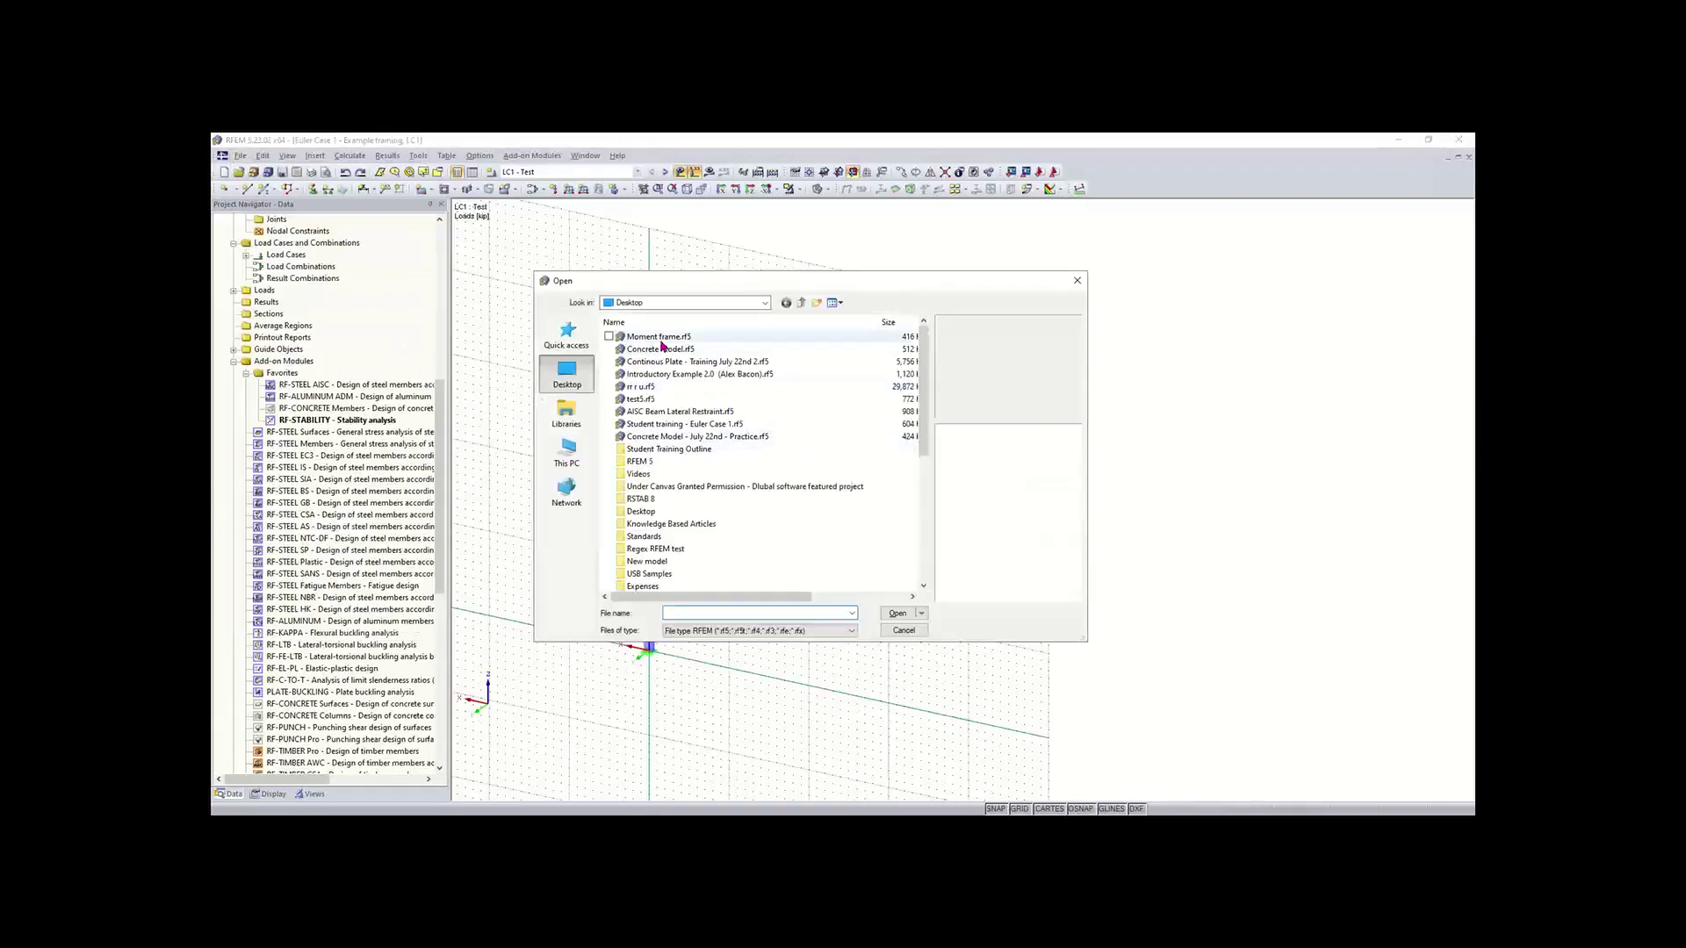
left_click(897, 613)
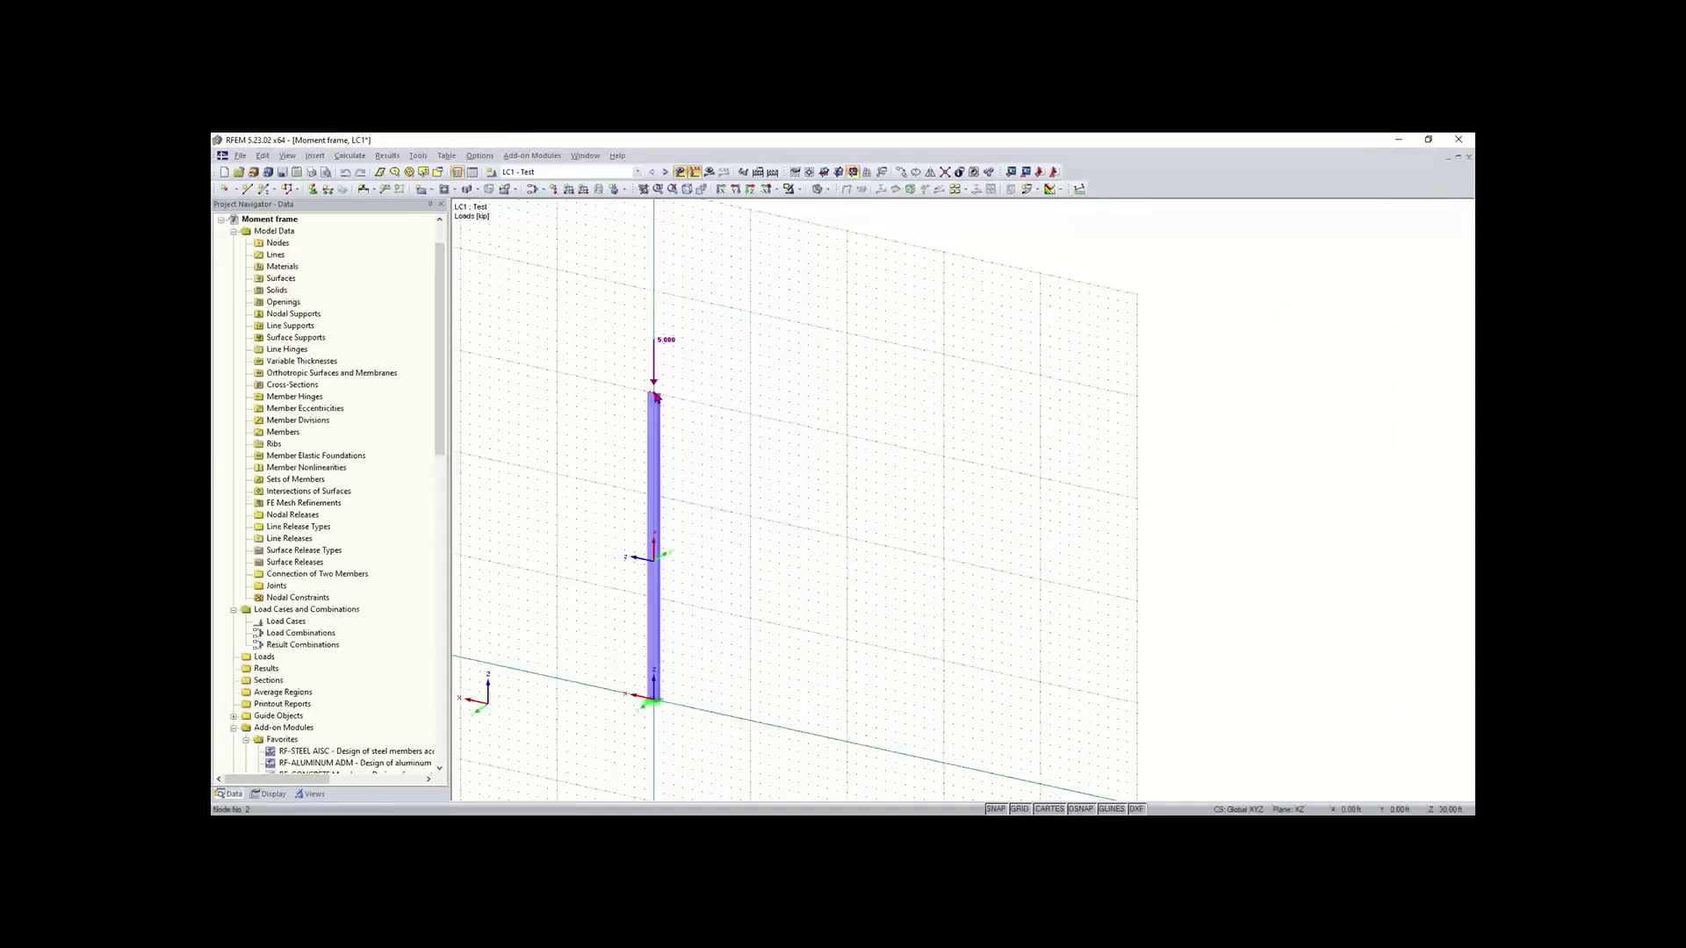
Step: Set the Z coordinate of the column's top node to 10 ft
double_click(653, 397)
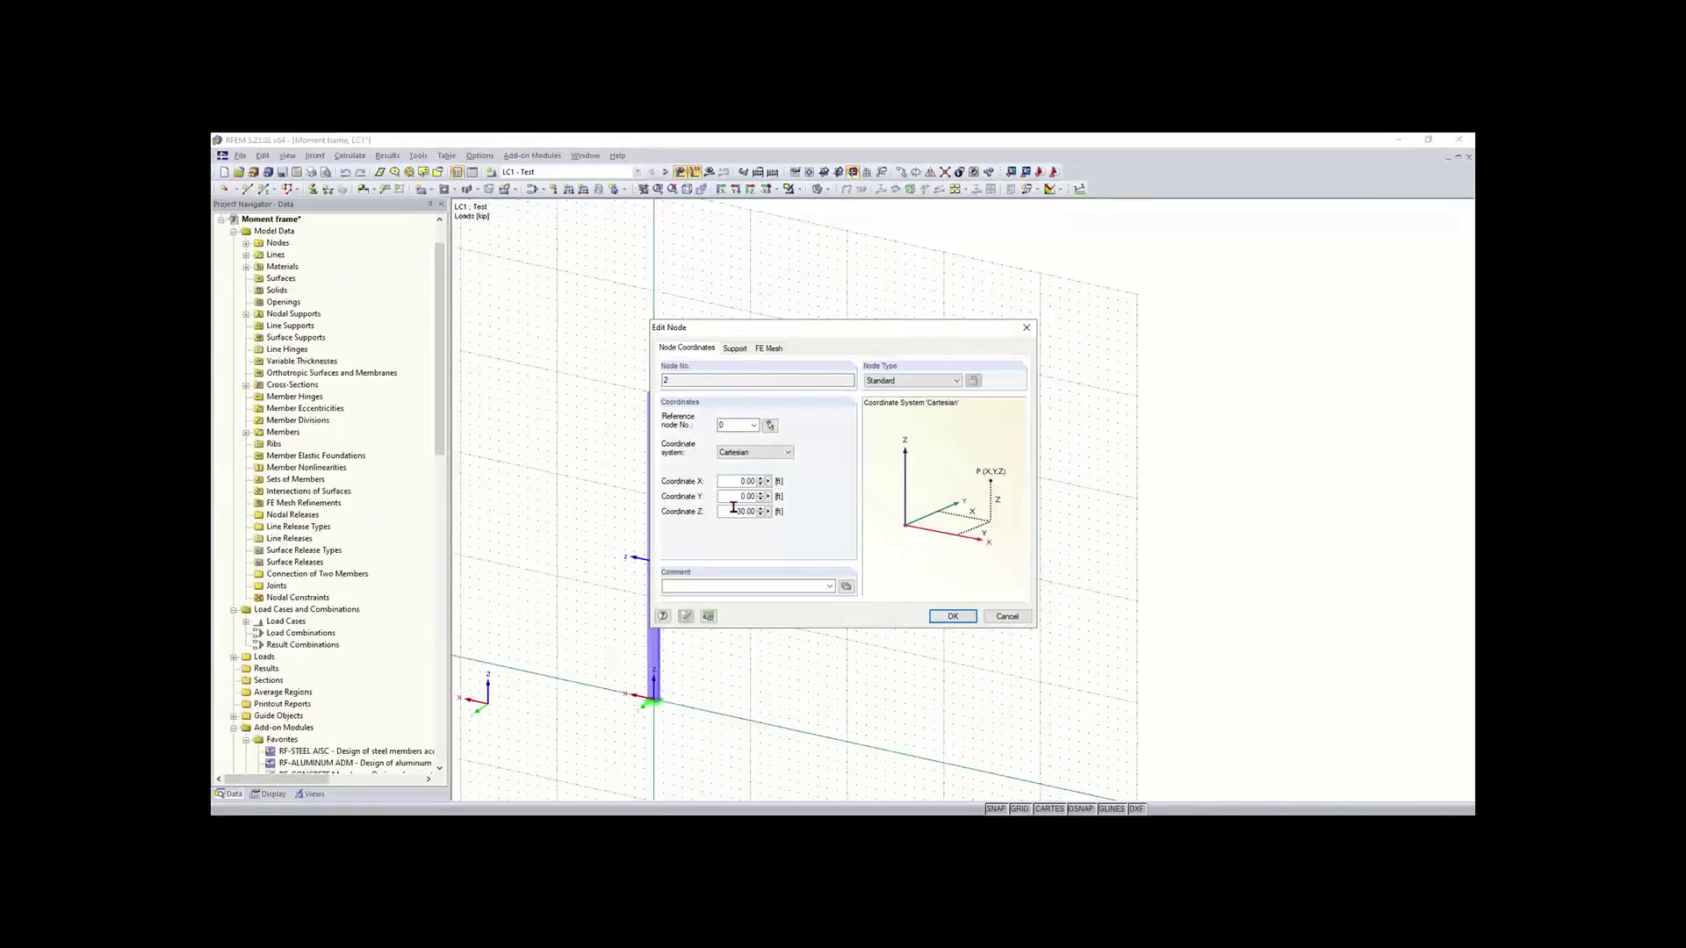
type("10")
left_click(953, 616)
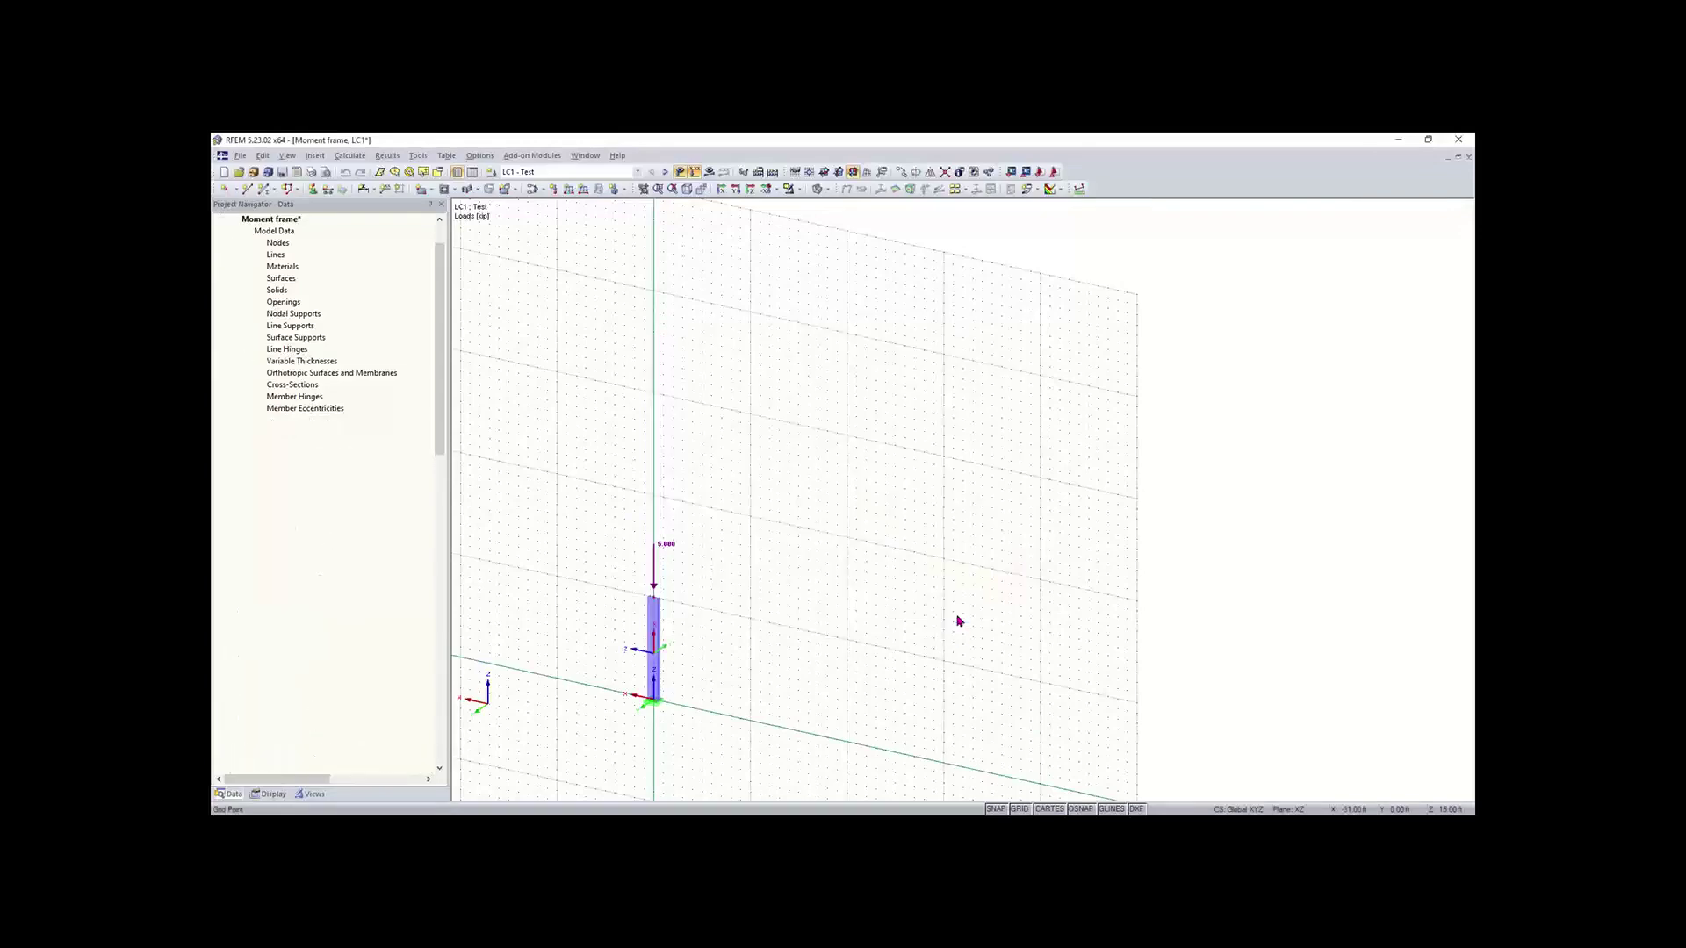
Step: Copy the column with its base support and place the copy 10 ft from the original in the positive X direction
scroll(703, 546, "up", 3)
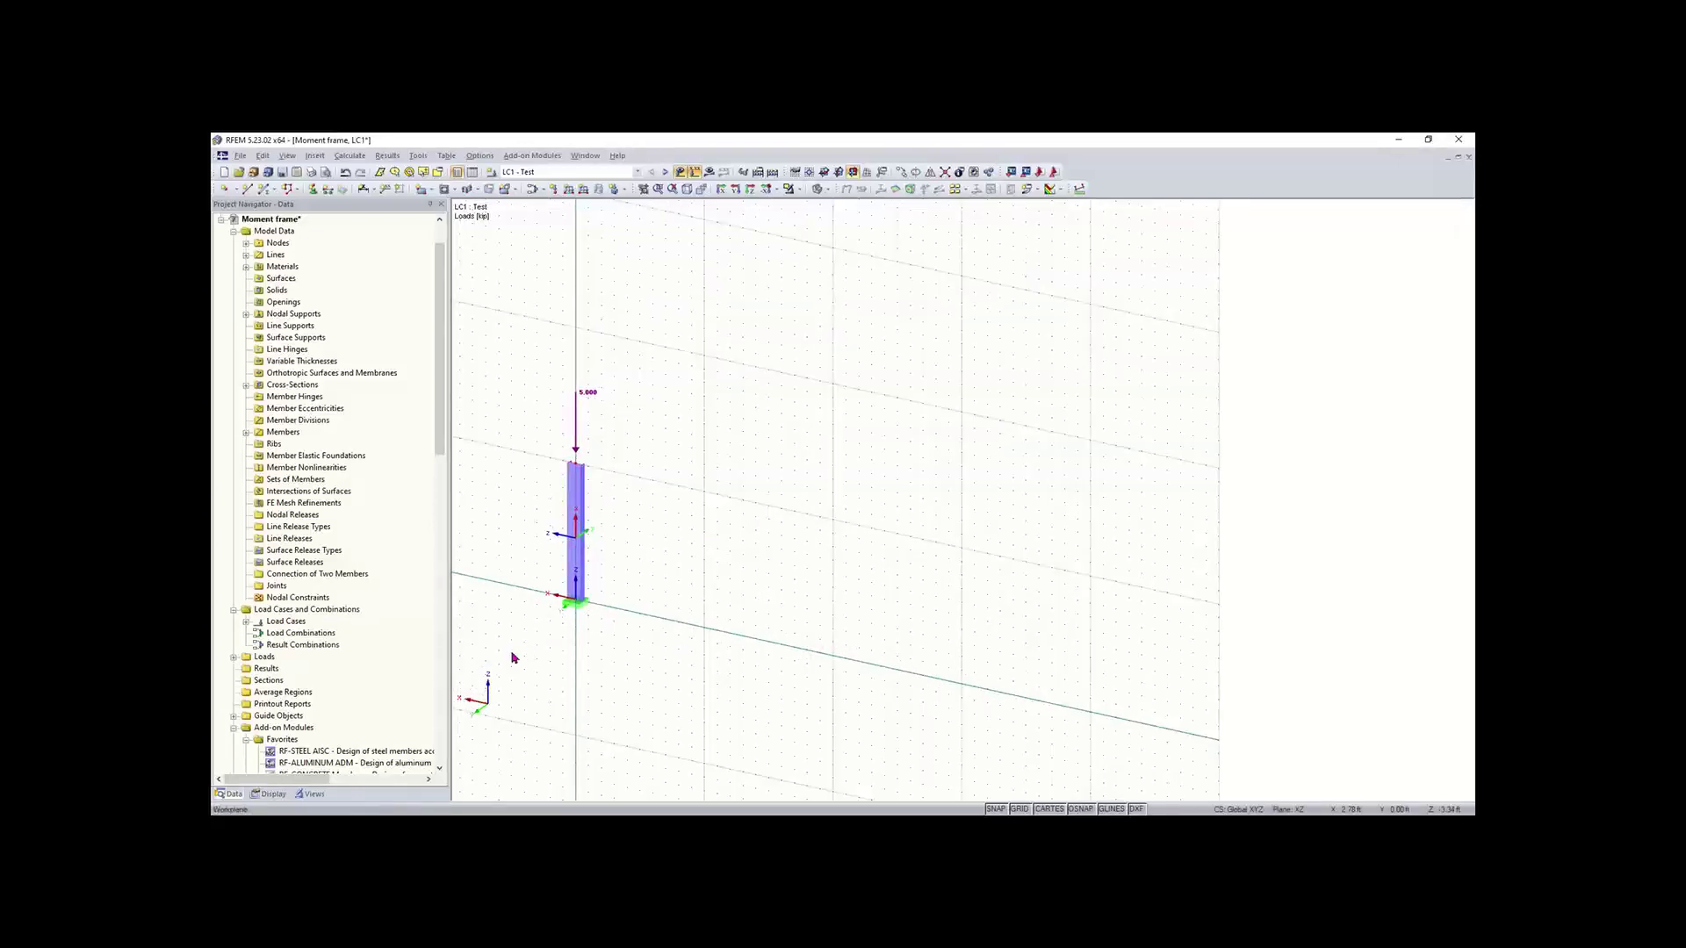
left_click_drag(531, 638, 665, 402)
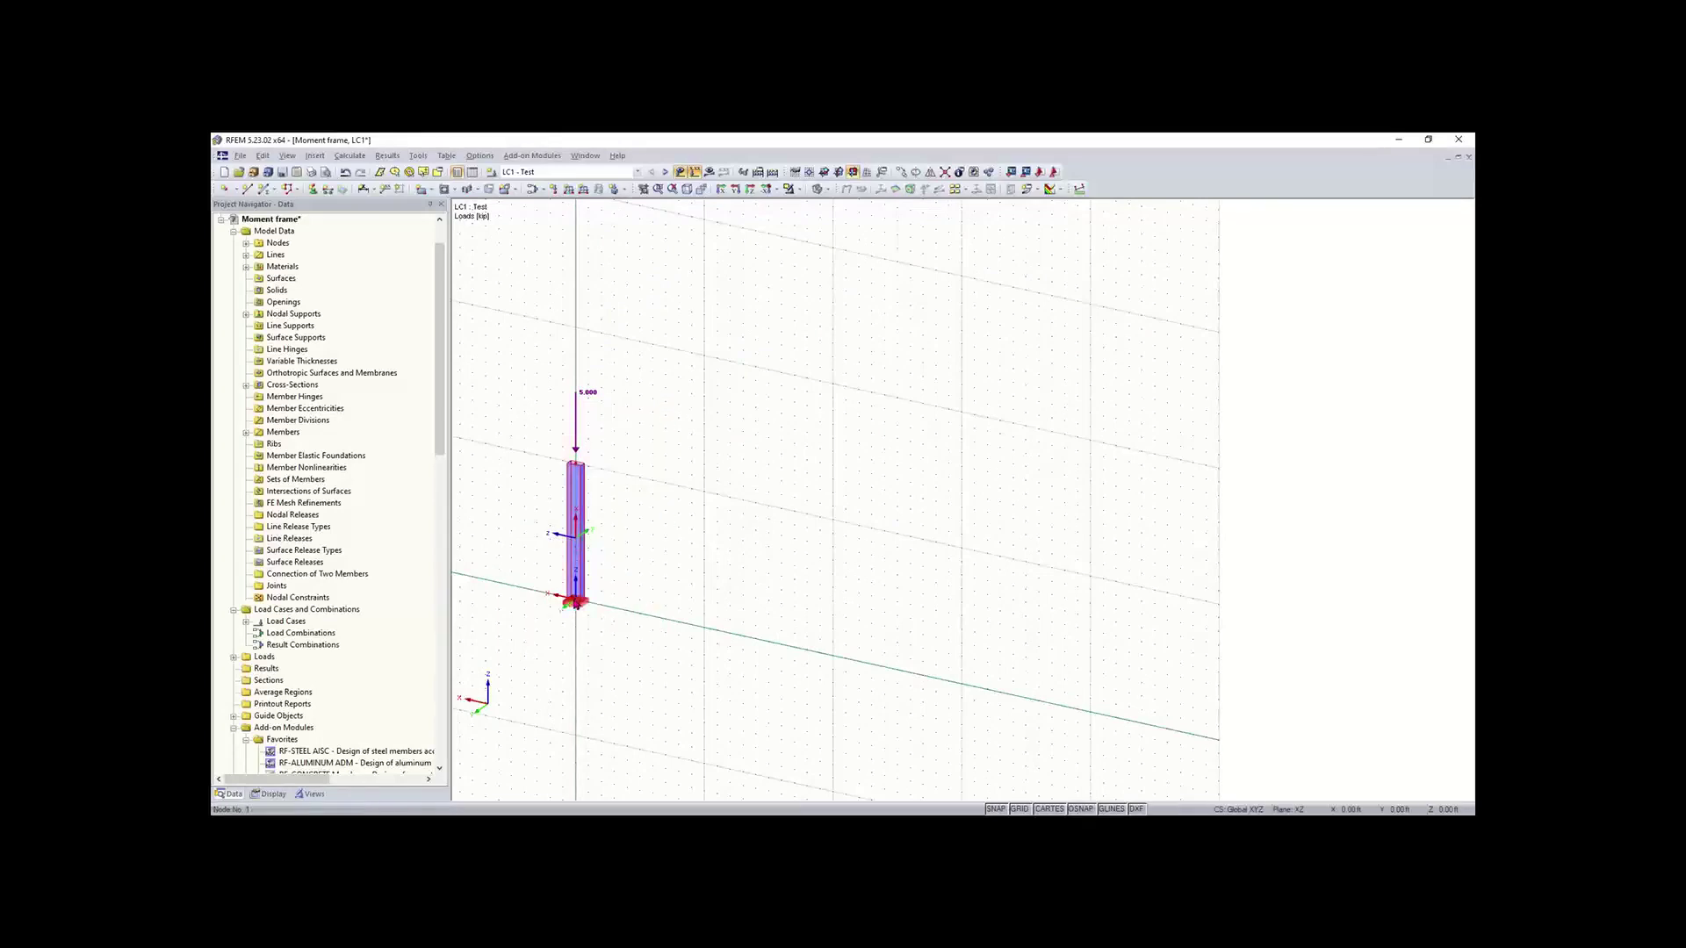
left_click_drag(594, 605, 831, 662)
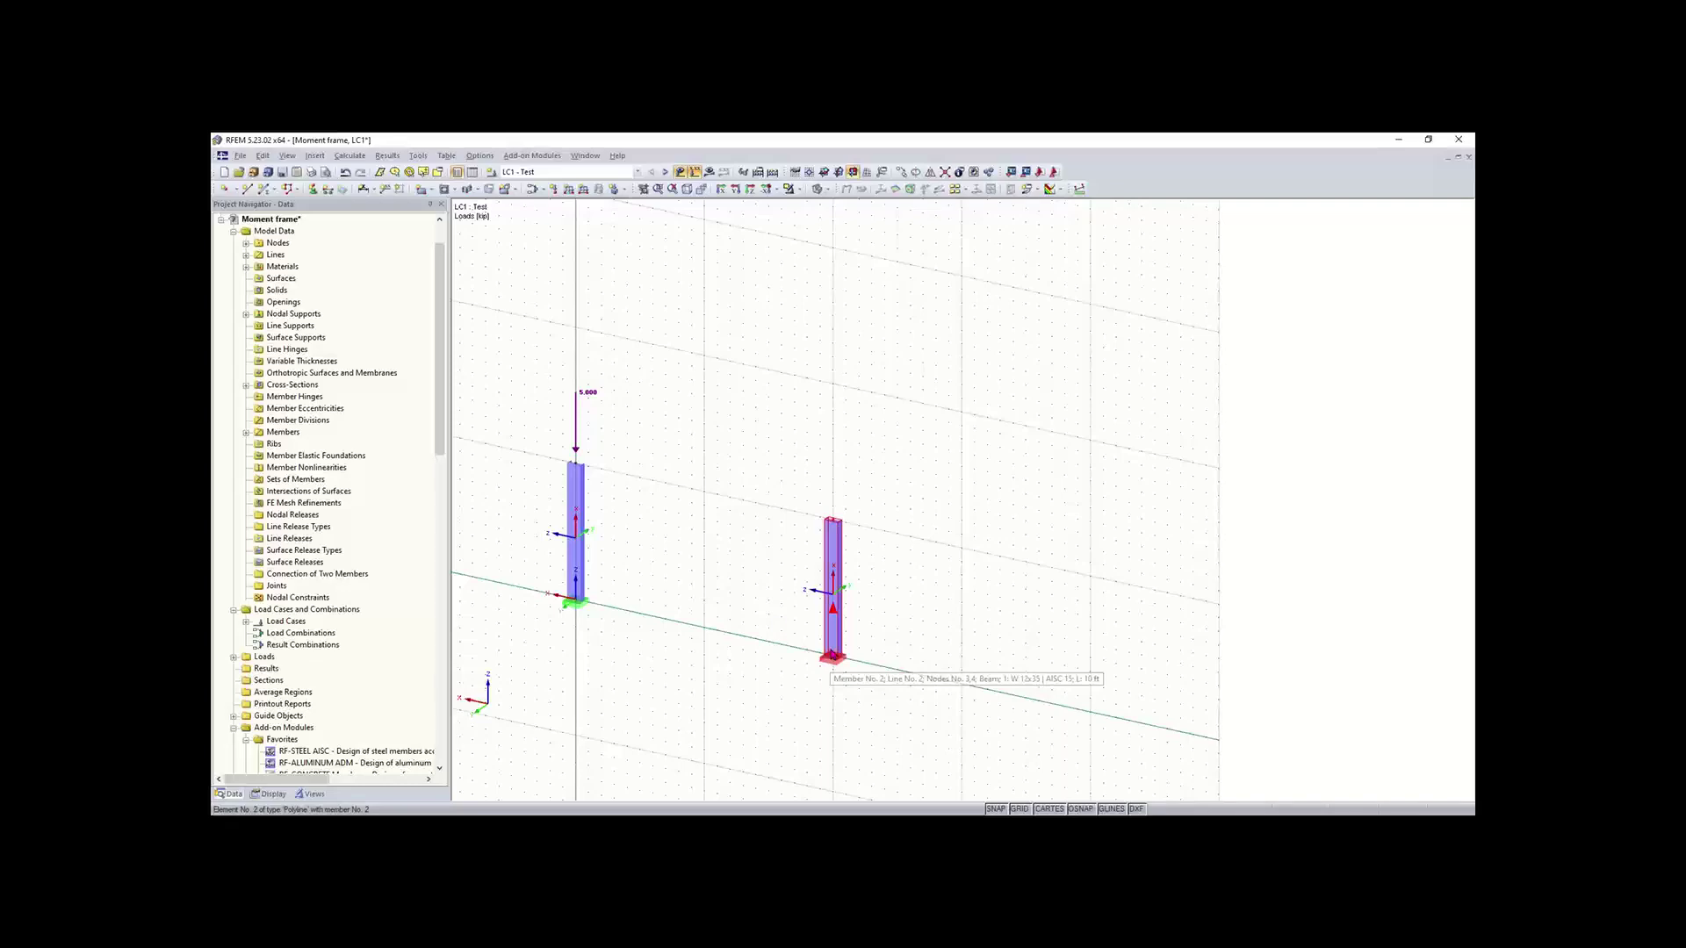
middle_click_drag(978, 504, 861, 647, "ctrl")
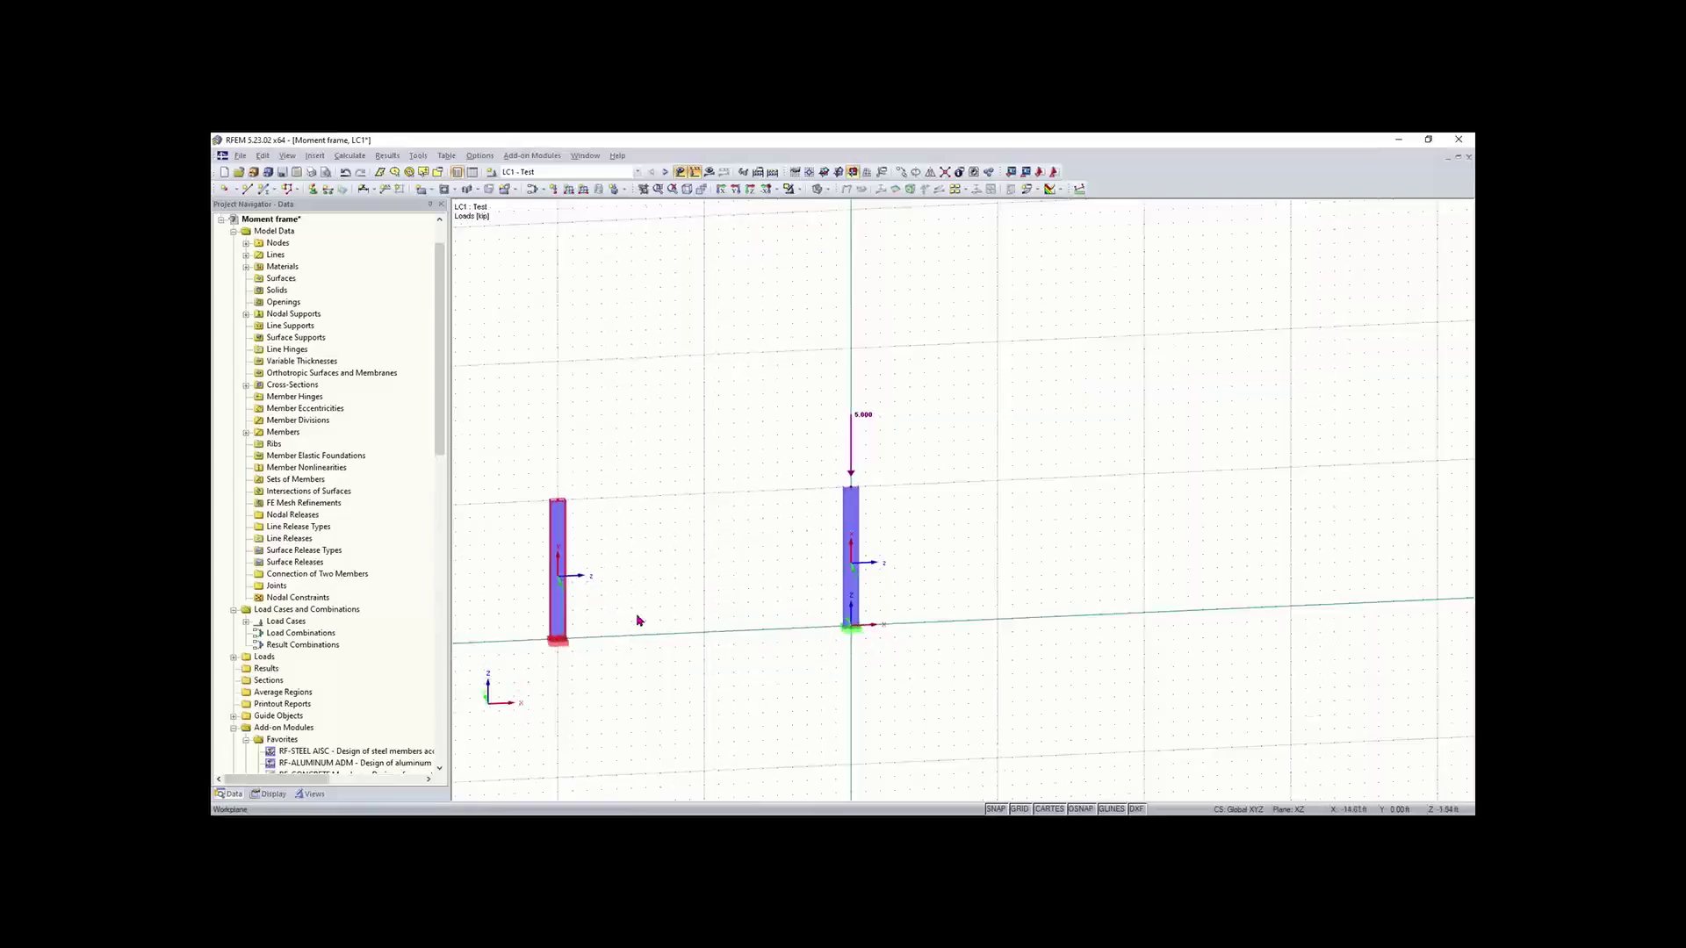
left_click(632, 480)
left_click_drag(632, 481, 999, 622)
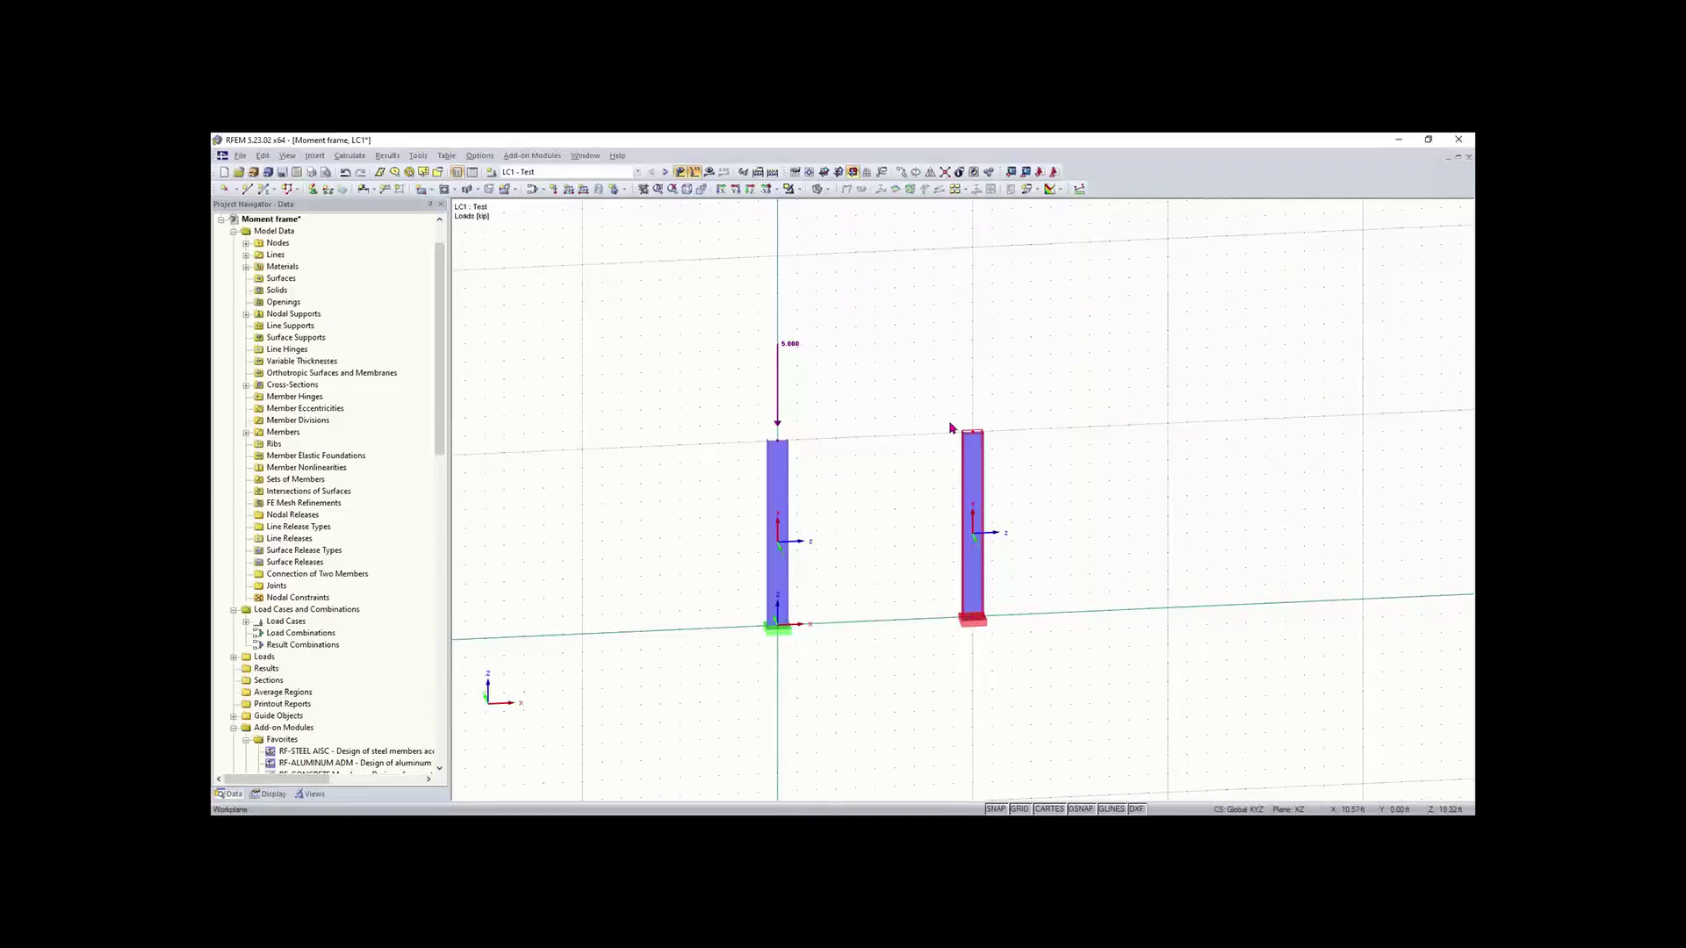
Step: Copy the 5 kip downward nodal load from the original column to the top of the second column
scroll(873, 444, "up", 3)
middle_click_drag(872, 444, 689, 429)
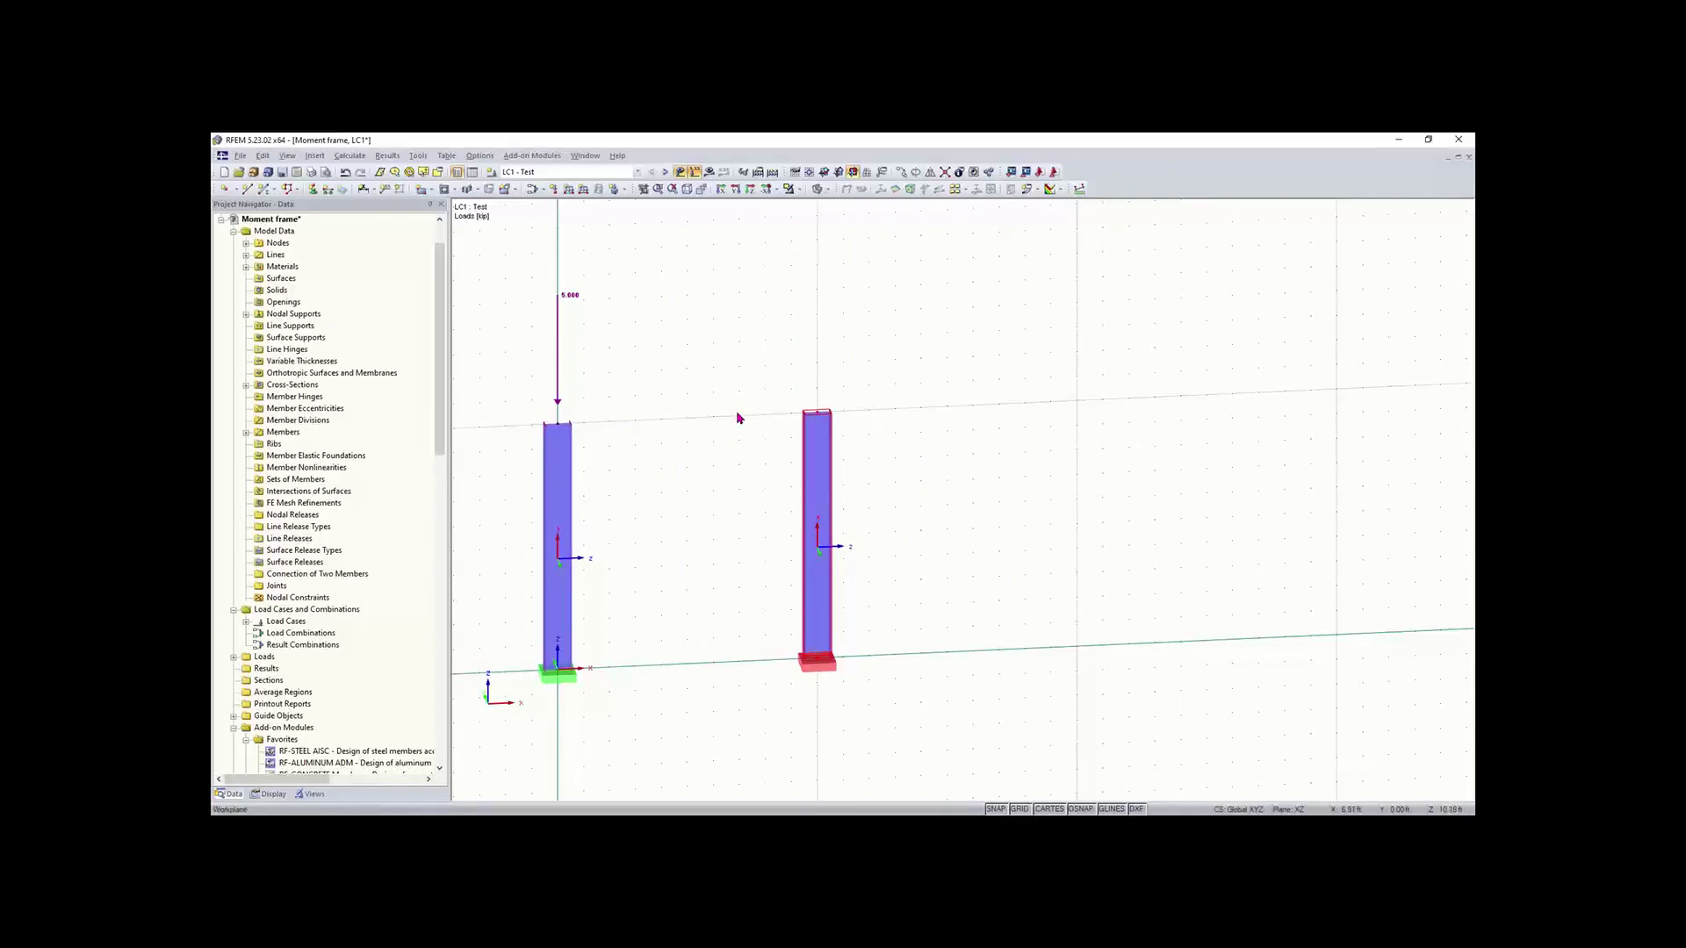
scroll(718, 419, "down", 1)
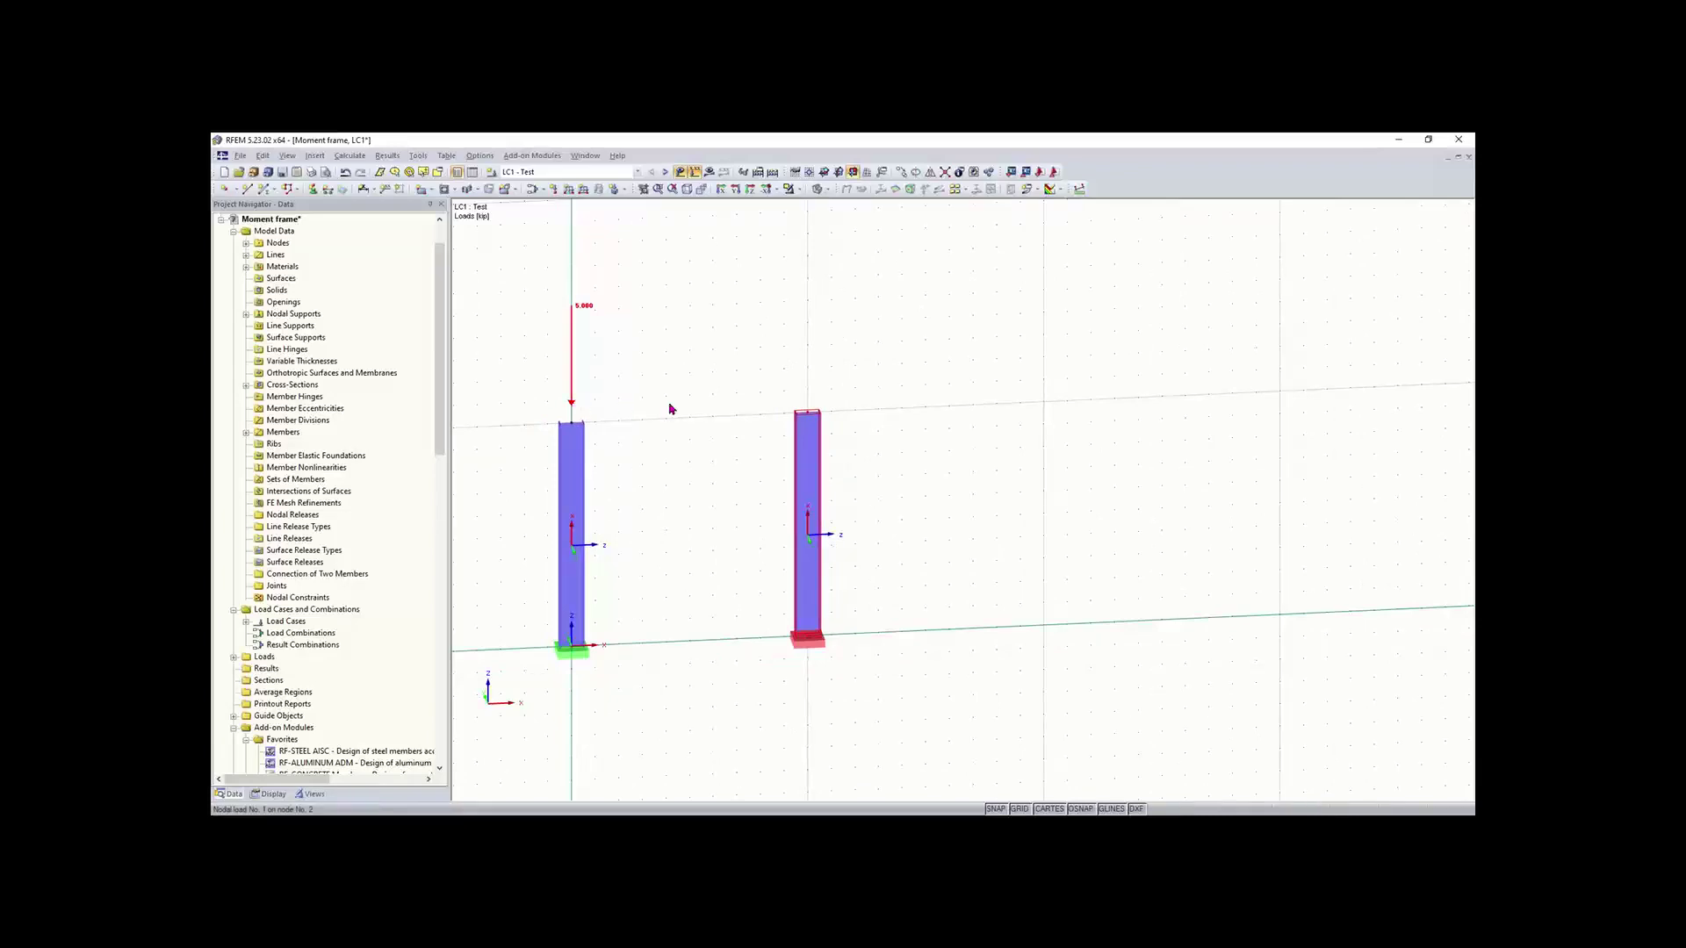
left_click(738, 344)
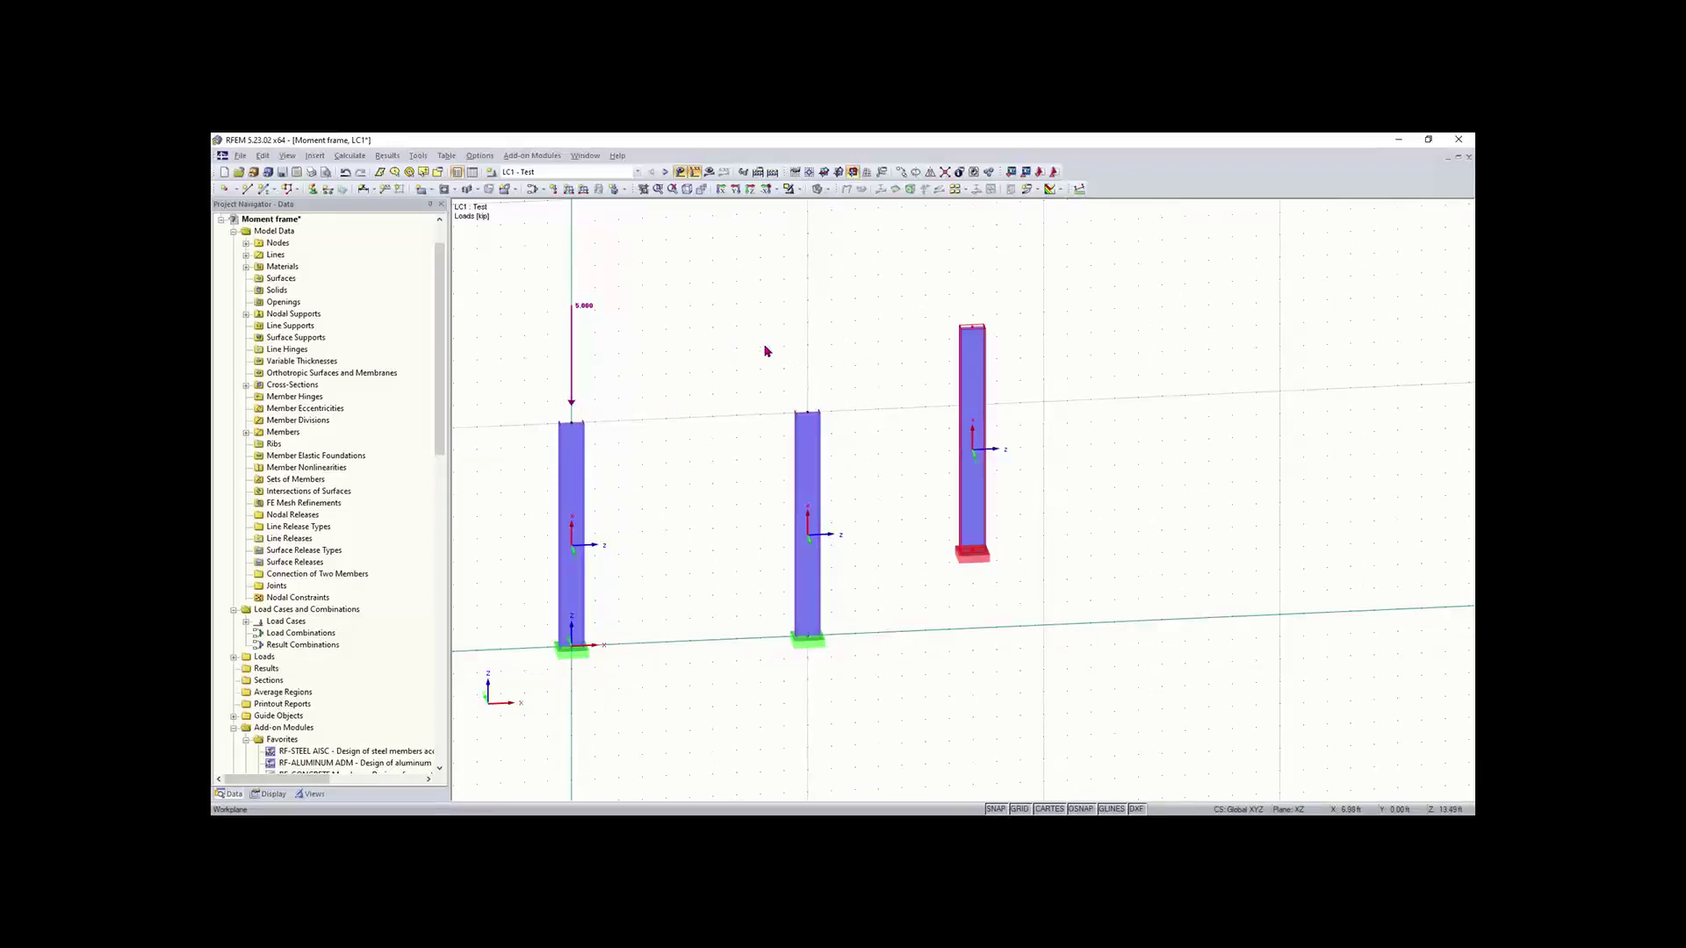
key("Escape")
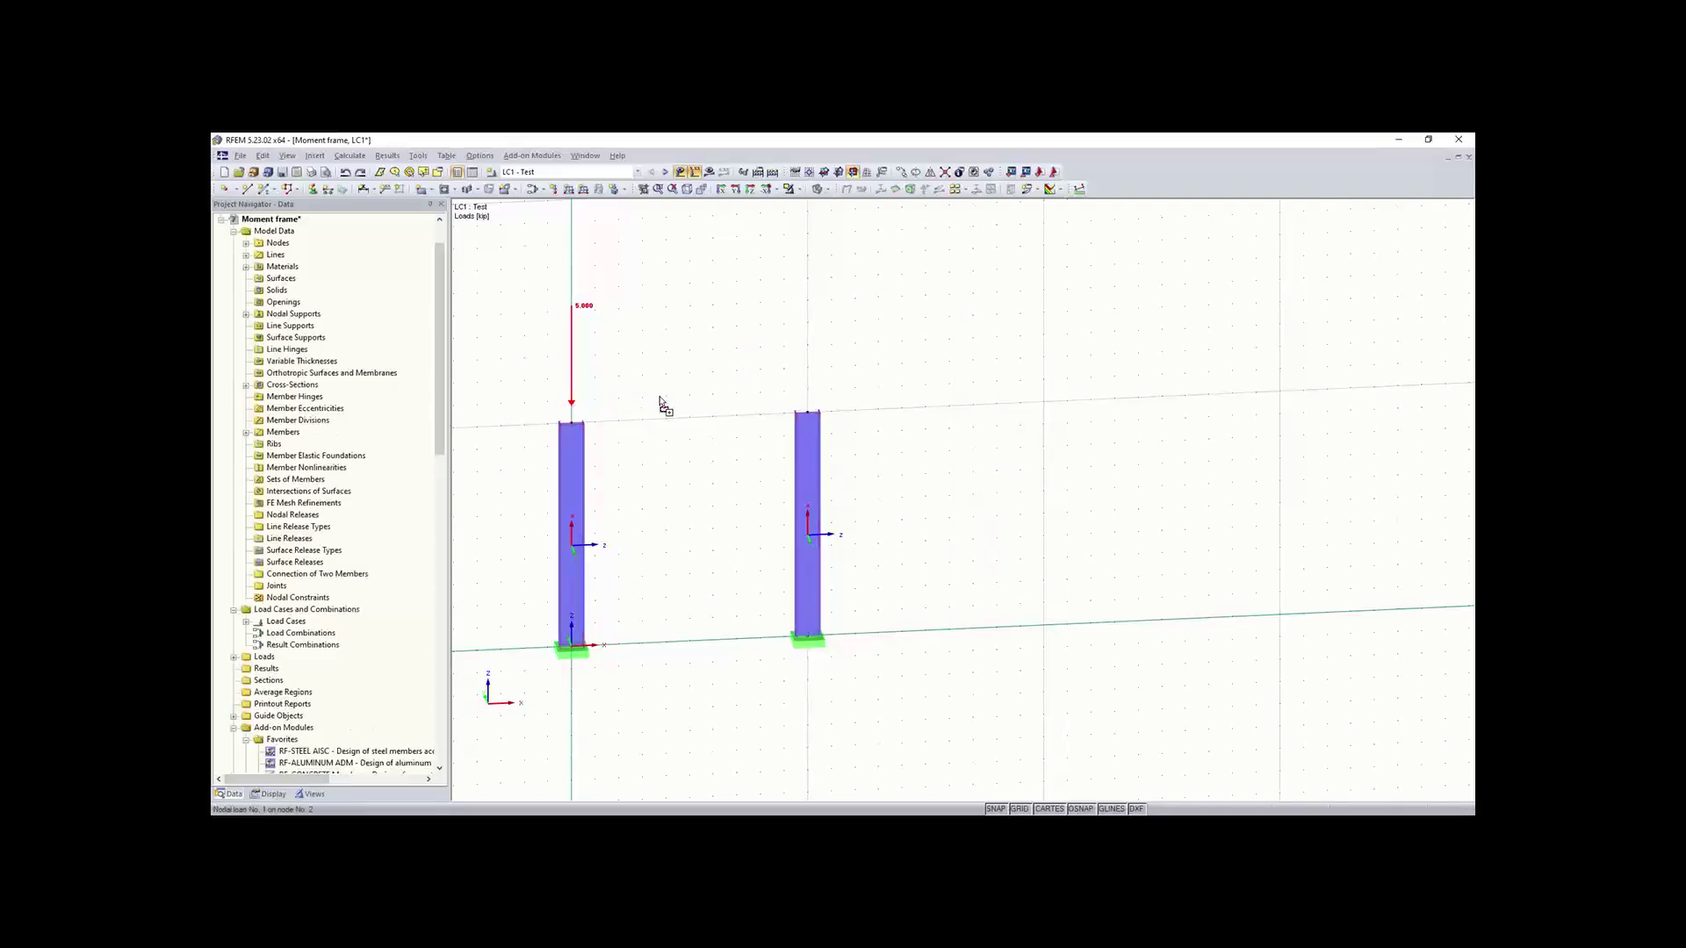
left_click(807, 412)
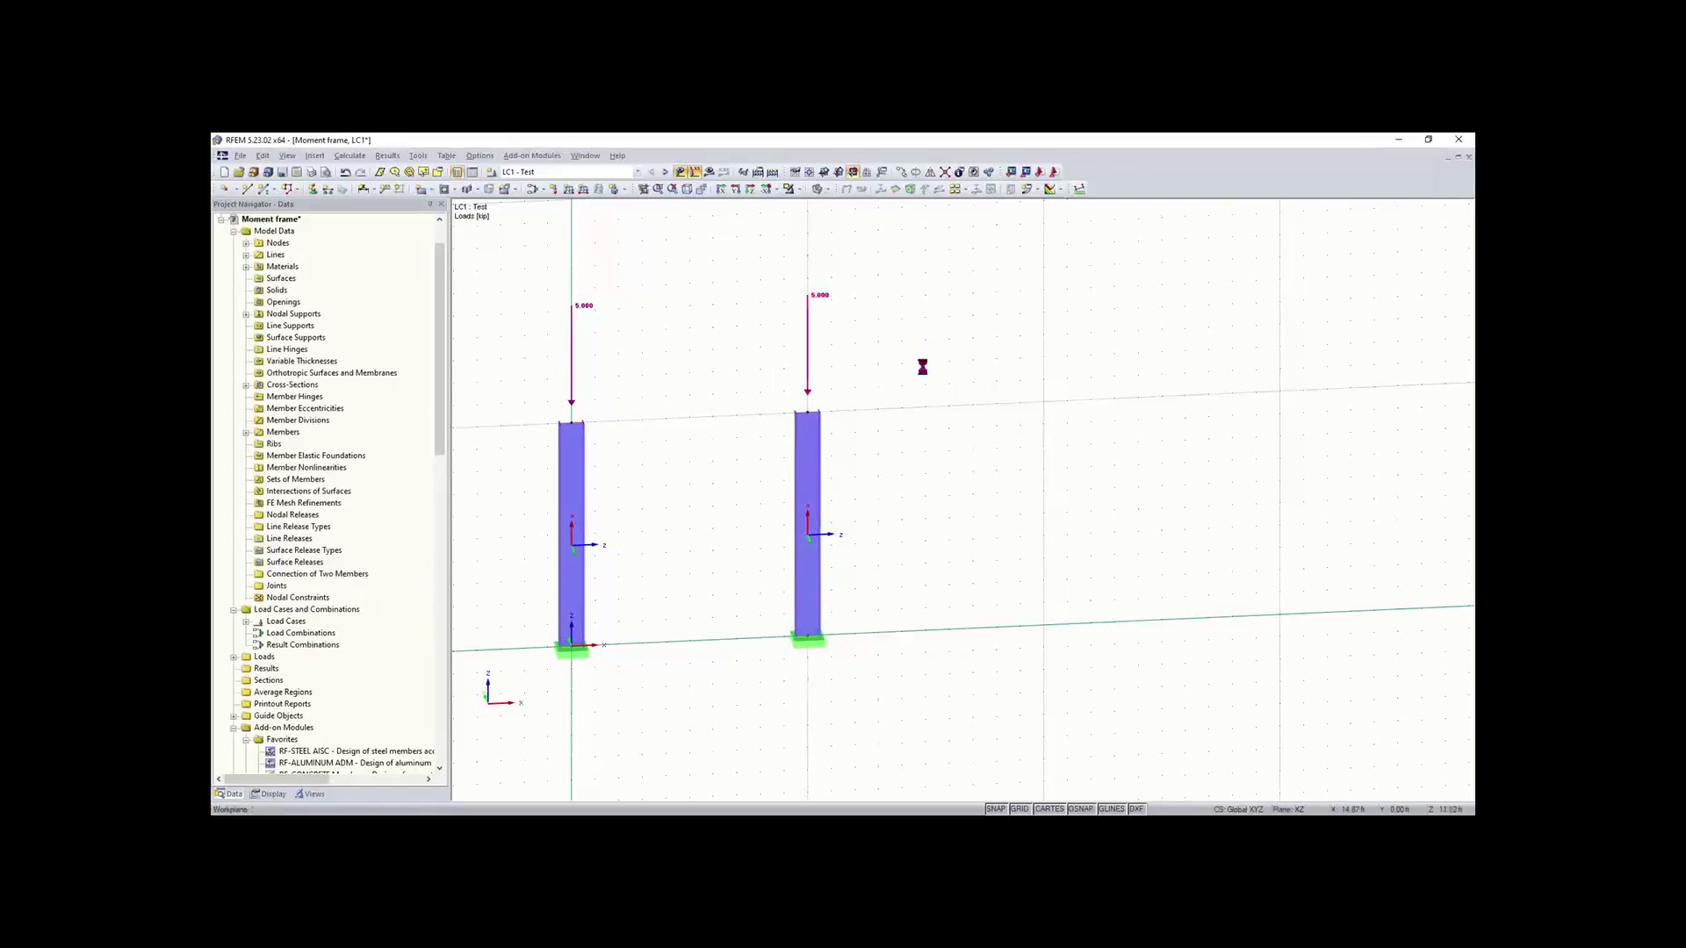
Step: Start a new beam member and assign it the rolled I-section W 8x15 from AISC 15 in Steel A992
left_click(264, 192)
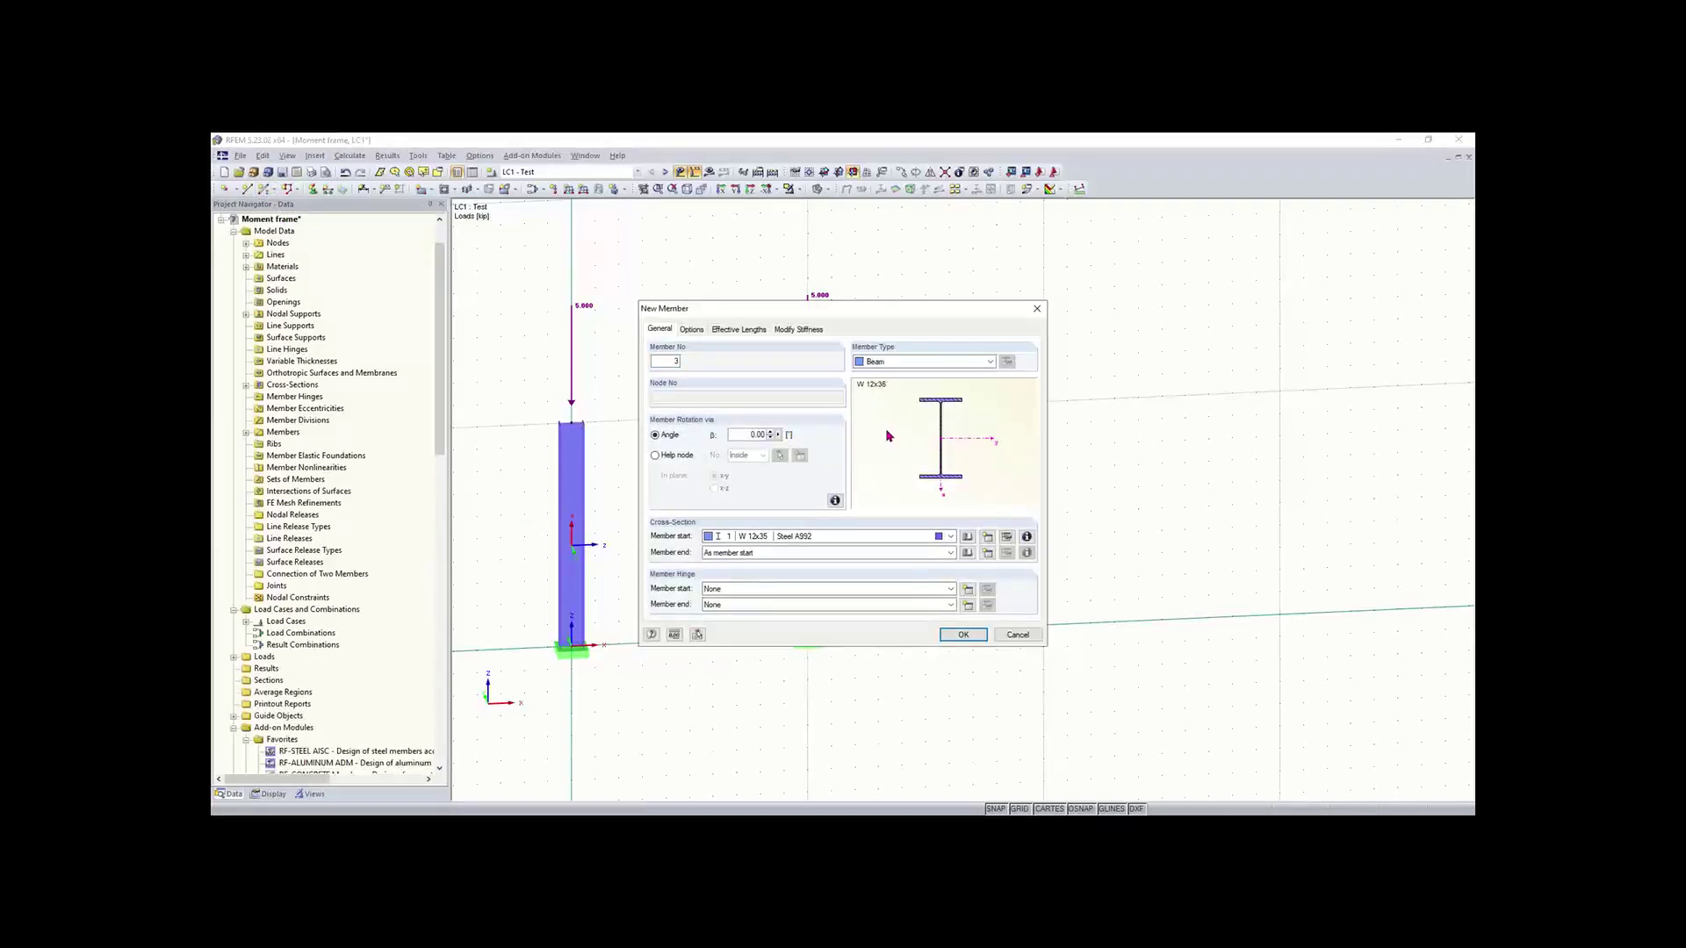
left_click(968, 538)
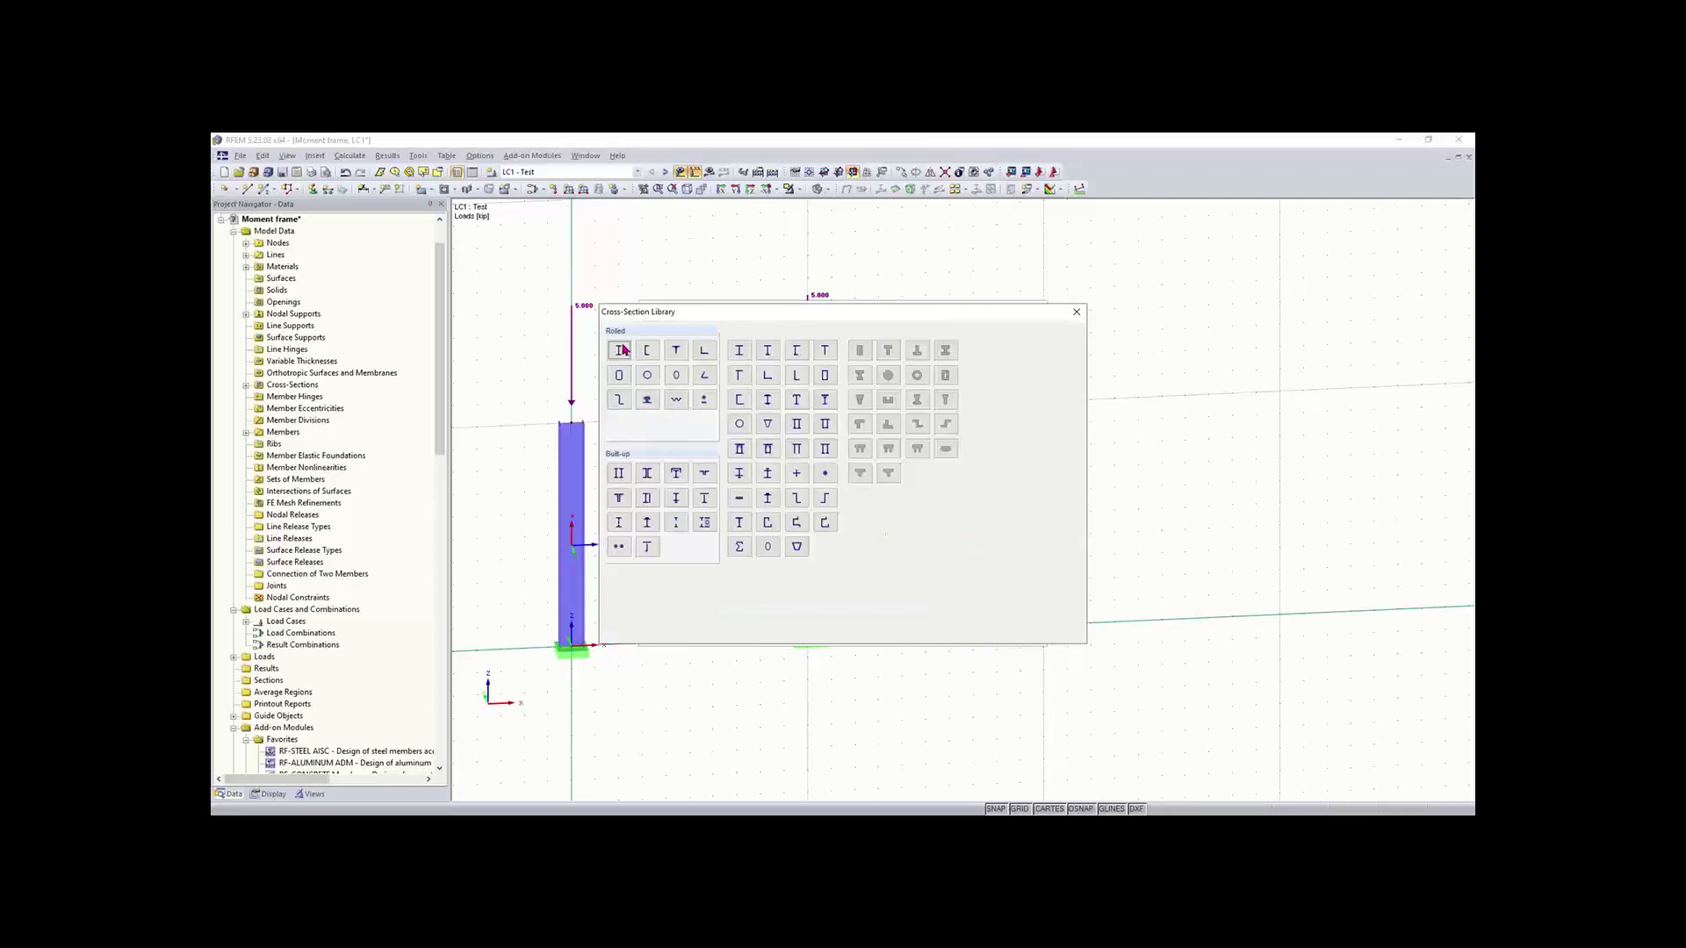
left_click(620, 351)
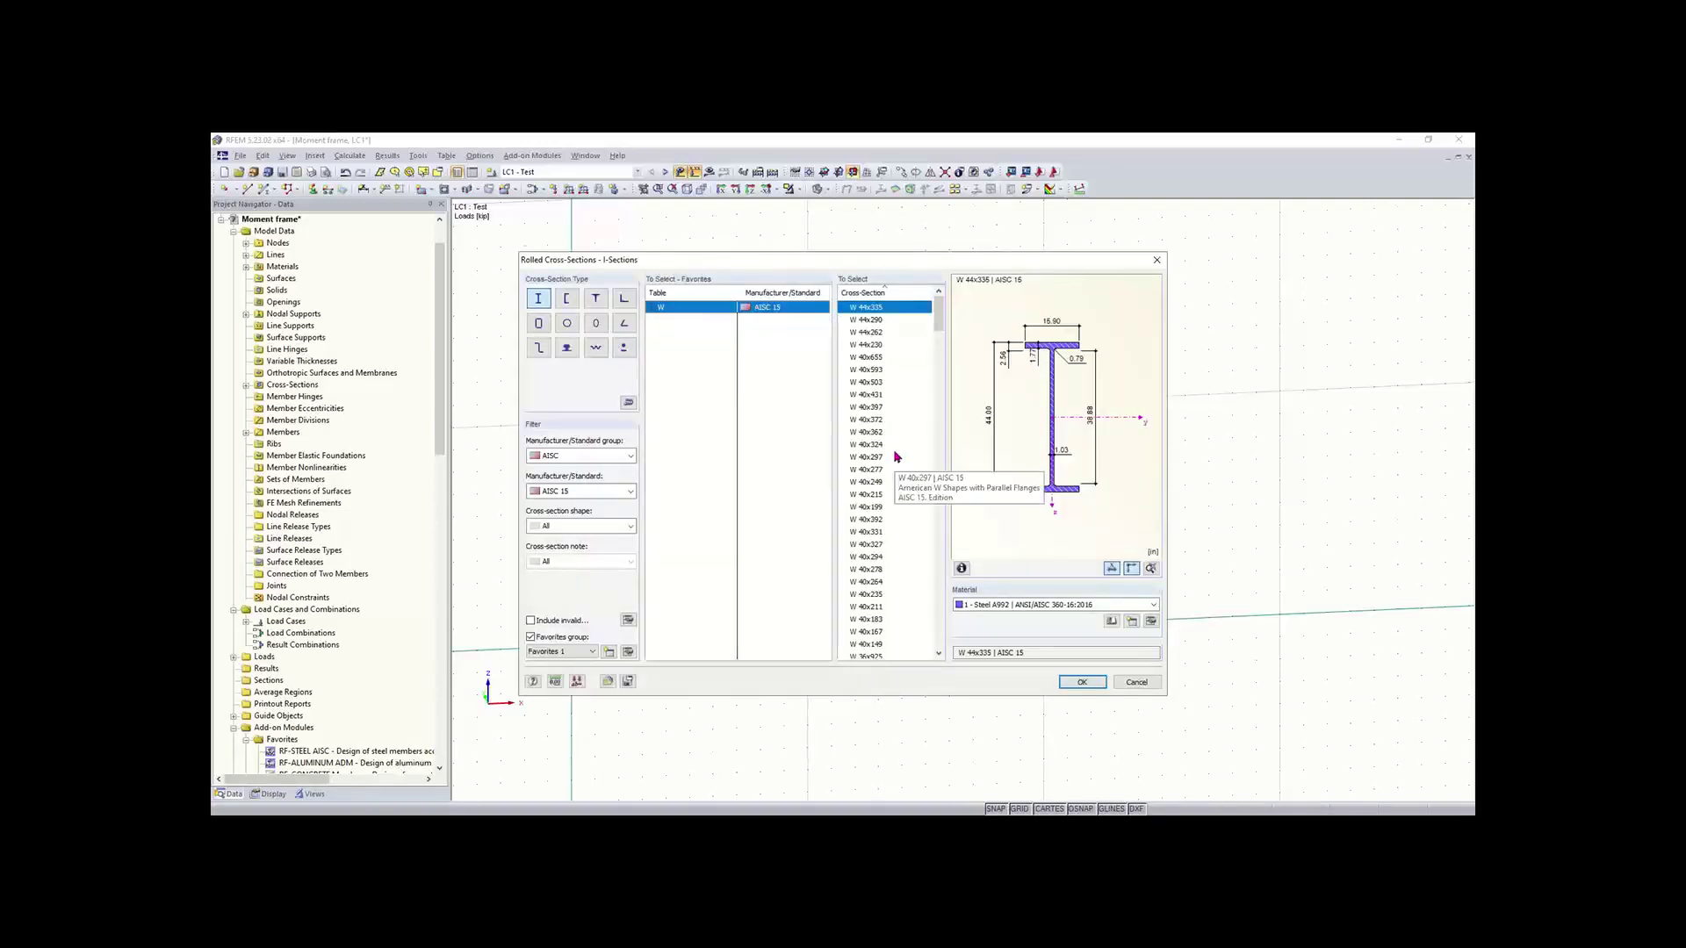
scroll(907, 458, "down", 2)
scroll(907, 457, "down", 12)
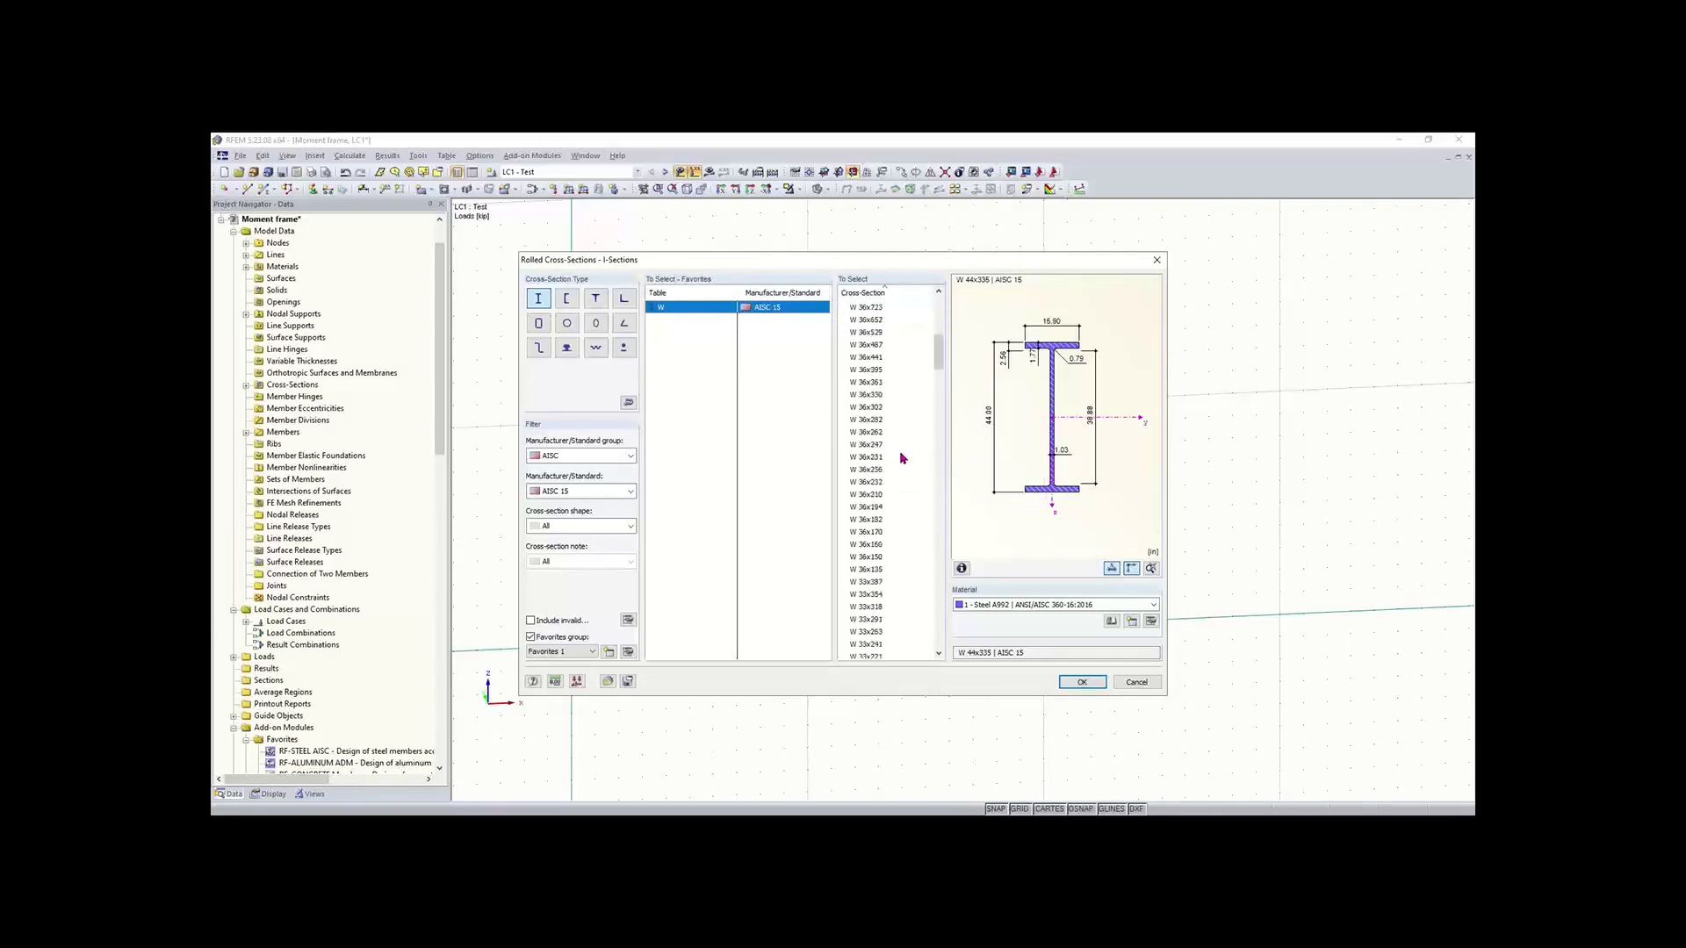
left_click_drag(939, 393, 953, 628)
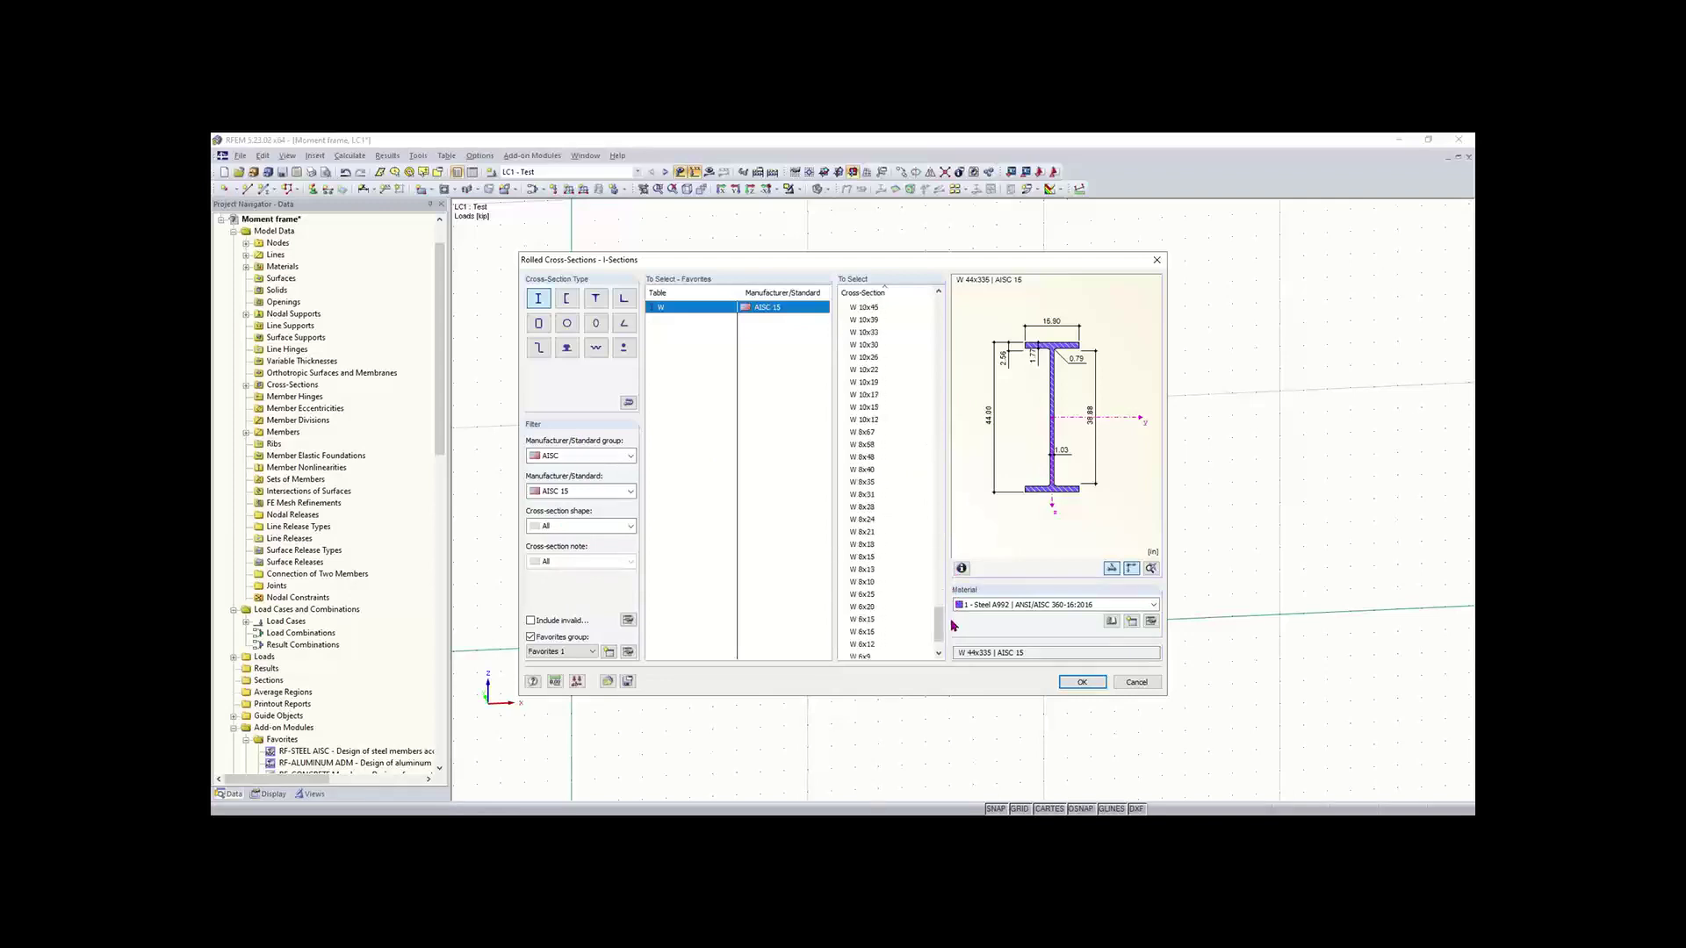
left_click(864, 558)
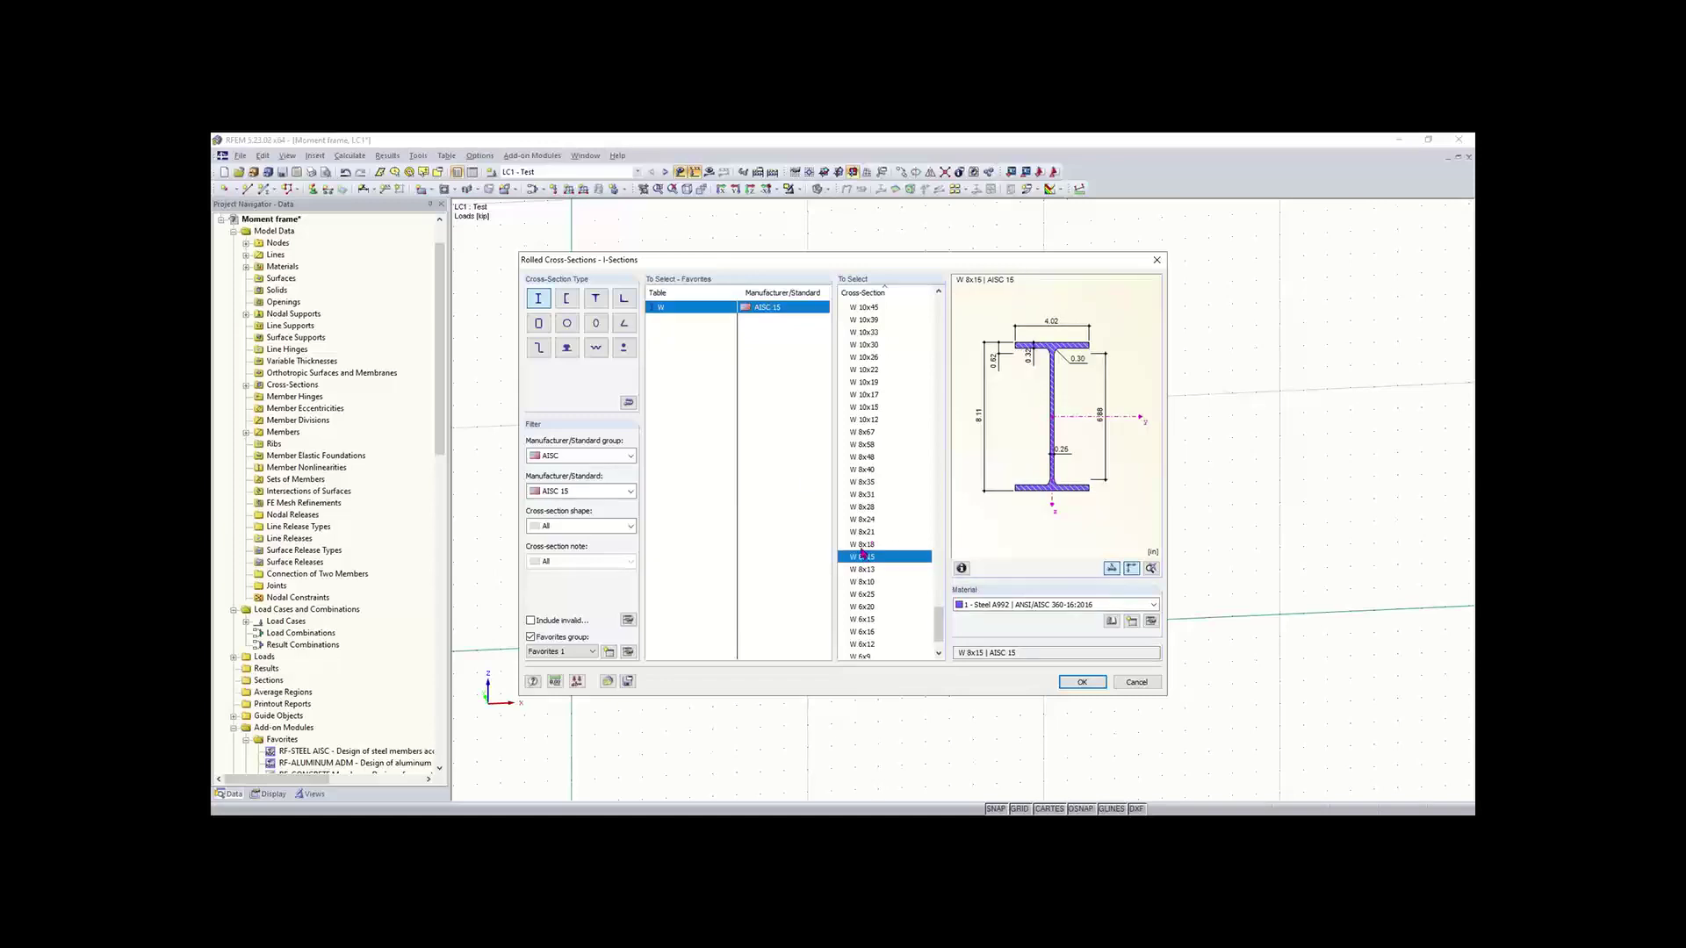
left_click(1082, 683)
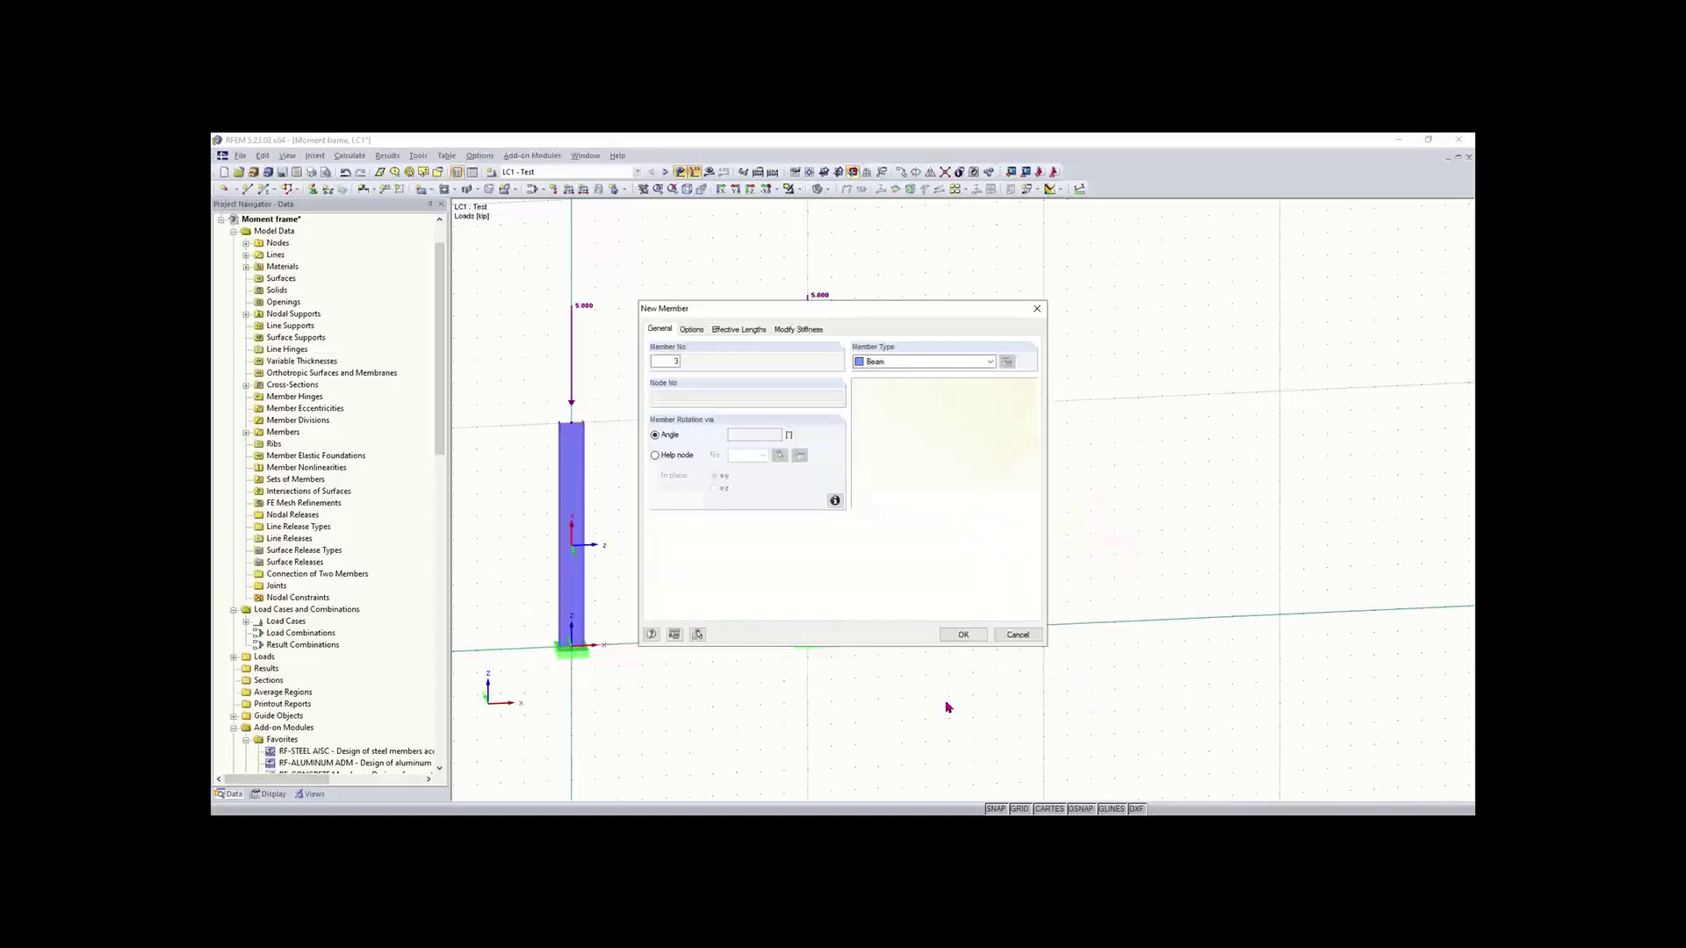
Step: Place the new beam member between the top nodes of the two columns
left_click(963, 636)
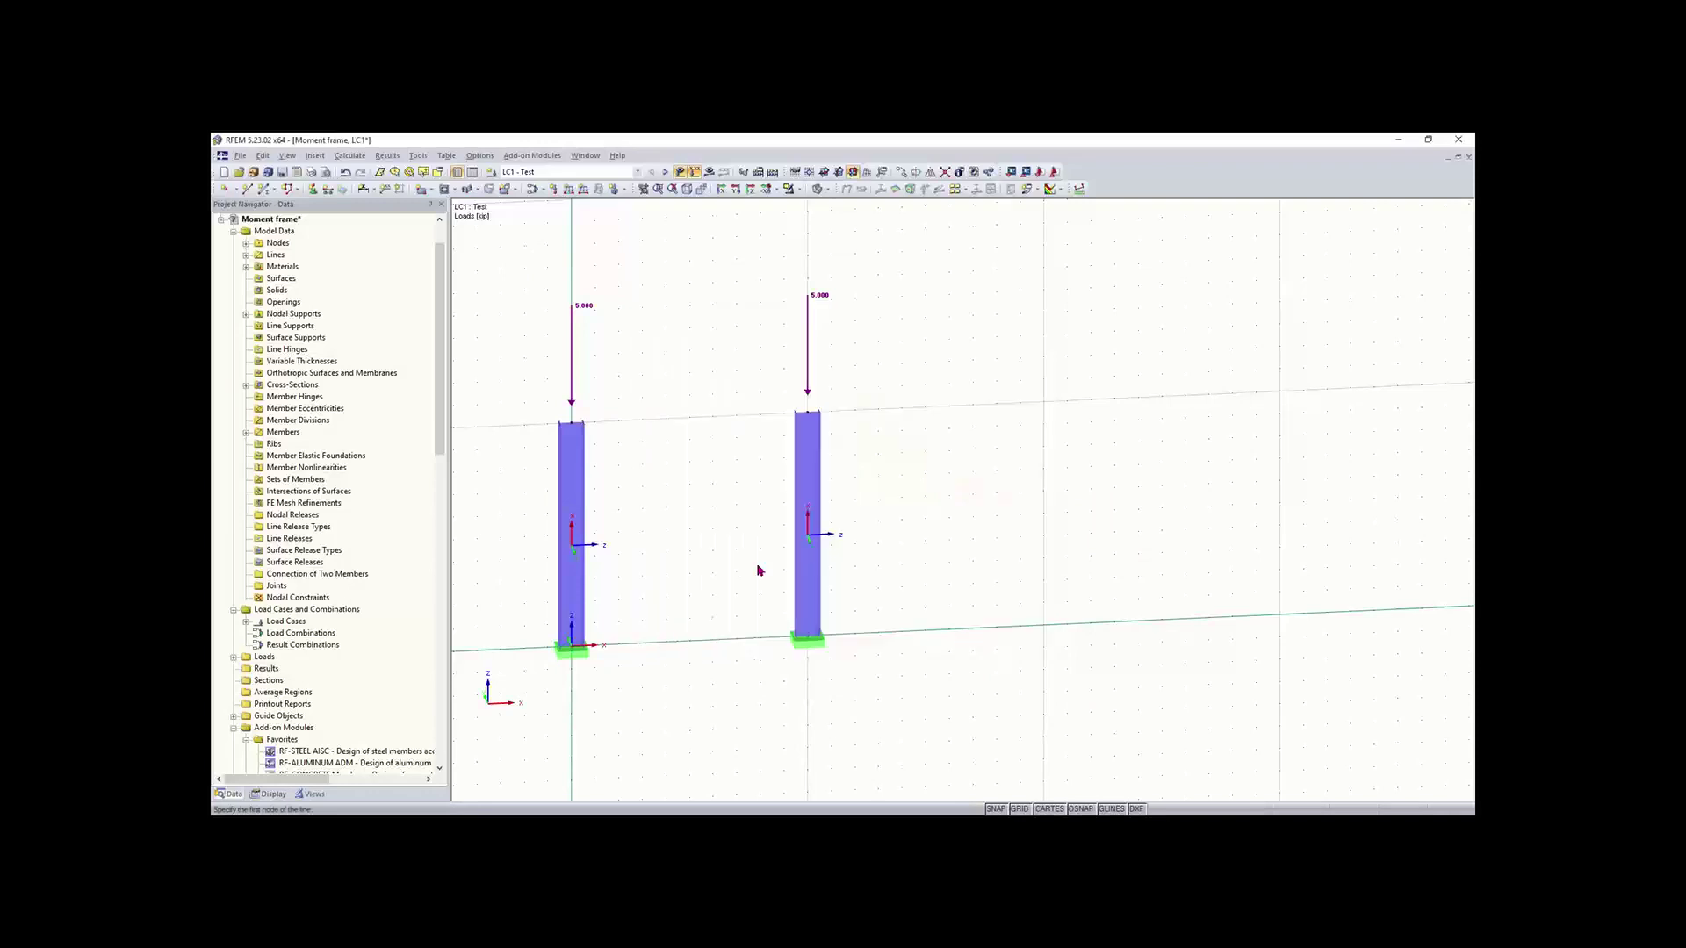
left_click(579, 430)
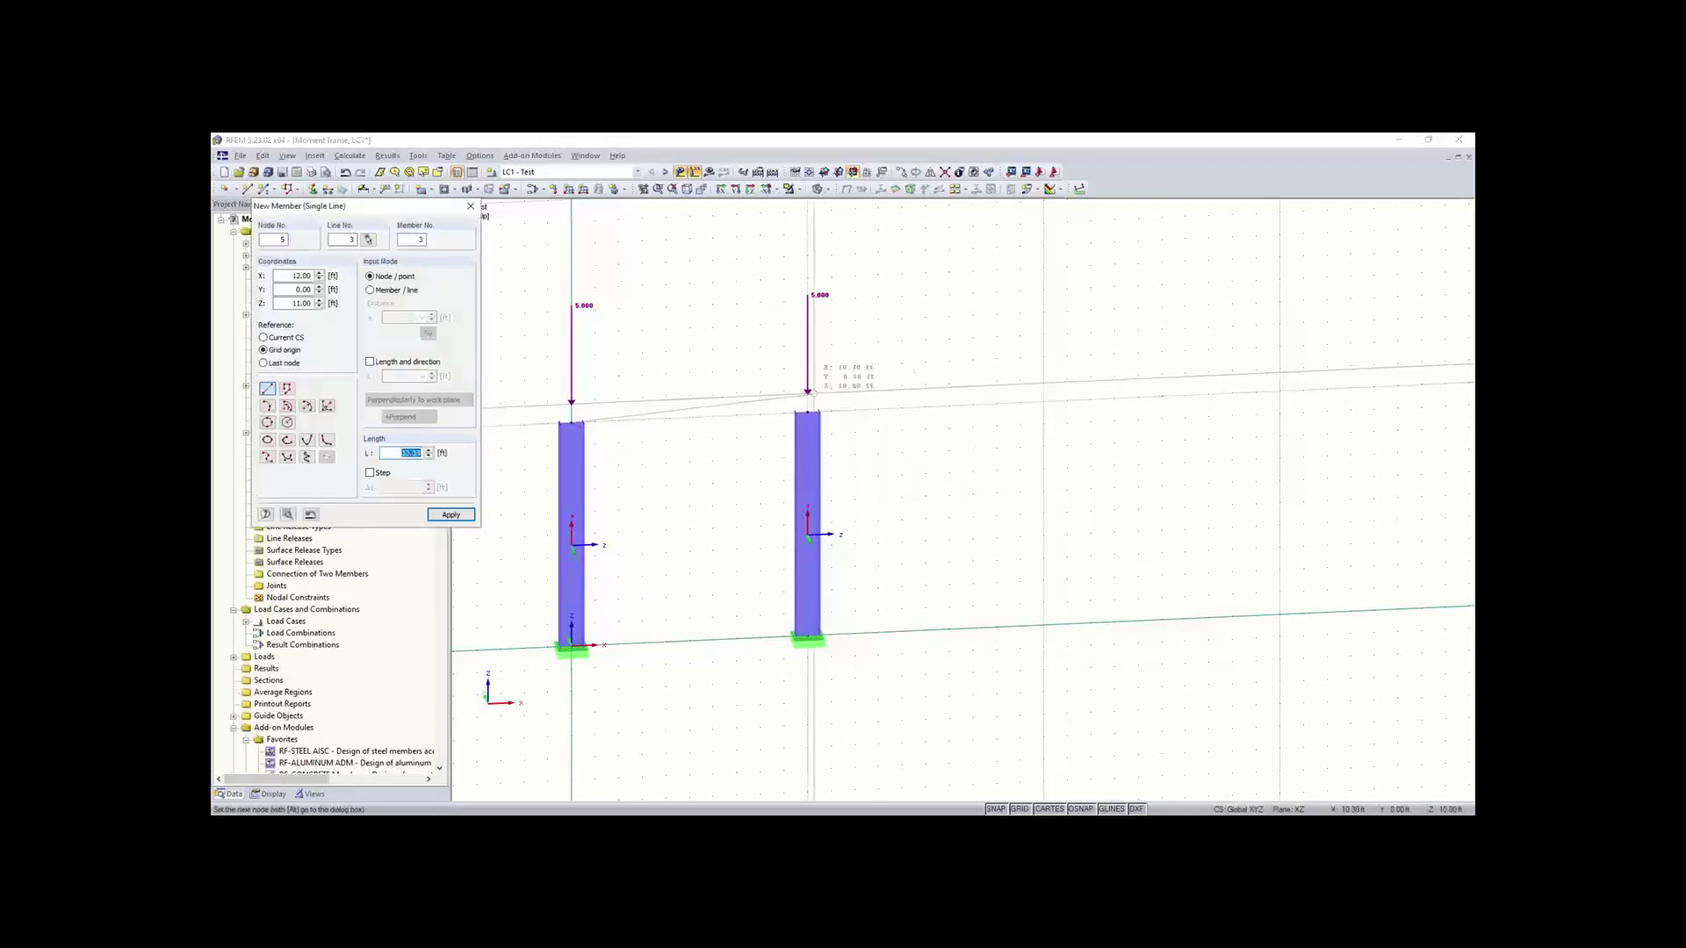
left_click(807, 406)
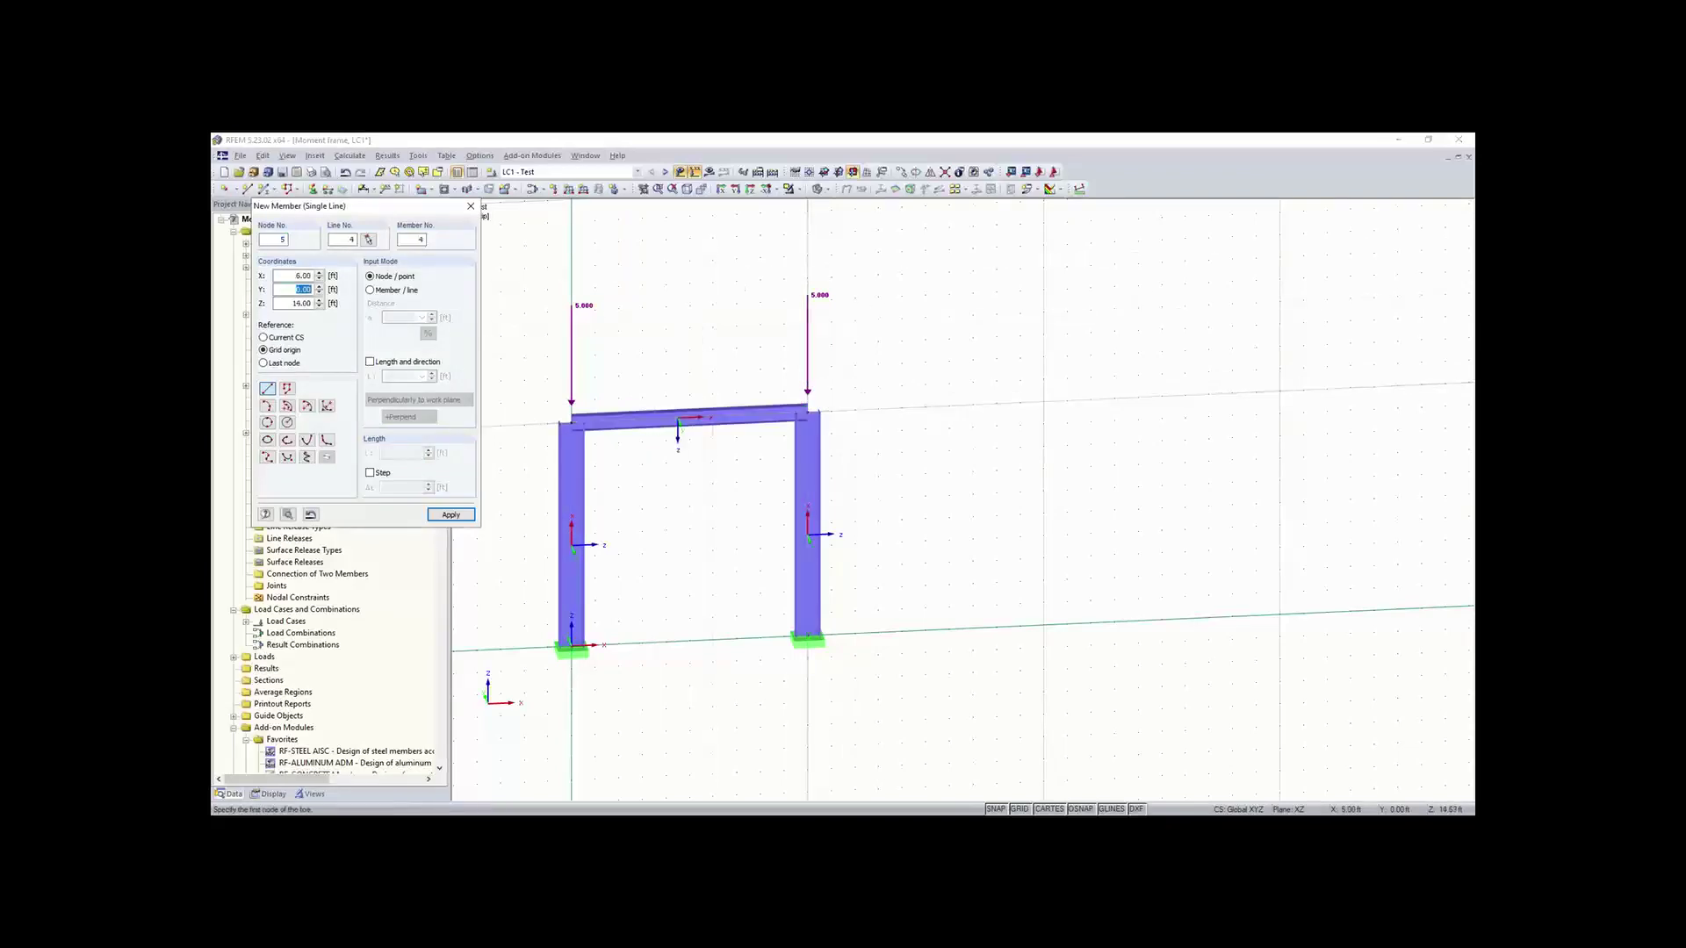
Step: Finish placing beam members and calculate the results of load case LC1 - Test for the frame
key("Escape")
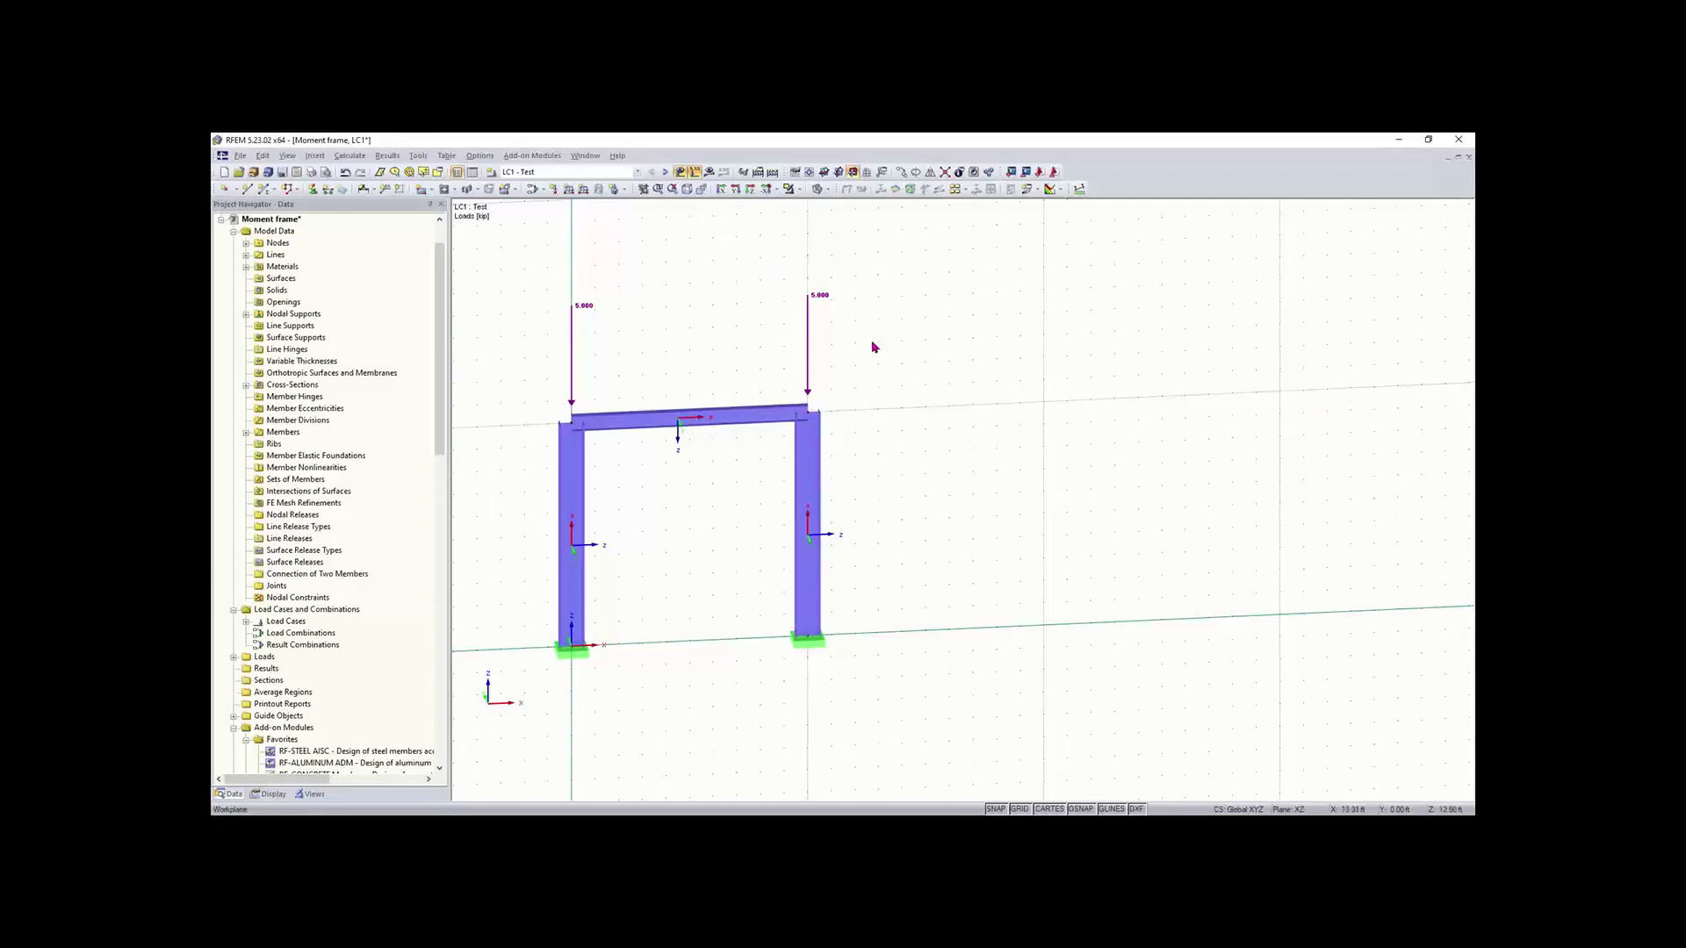
left_click(709, 172)
left_click(819, 500)
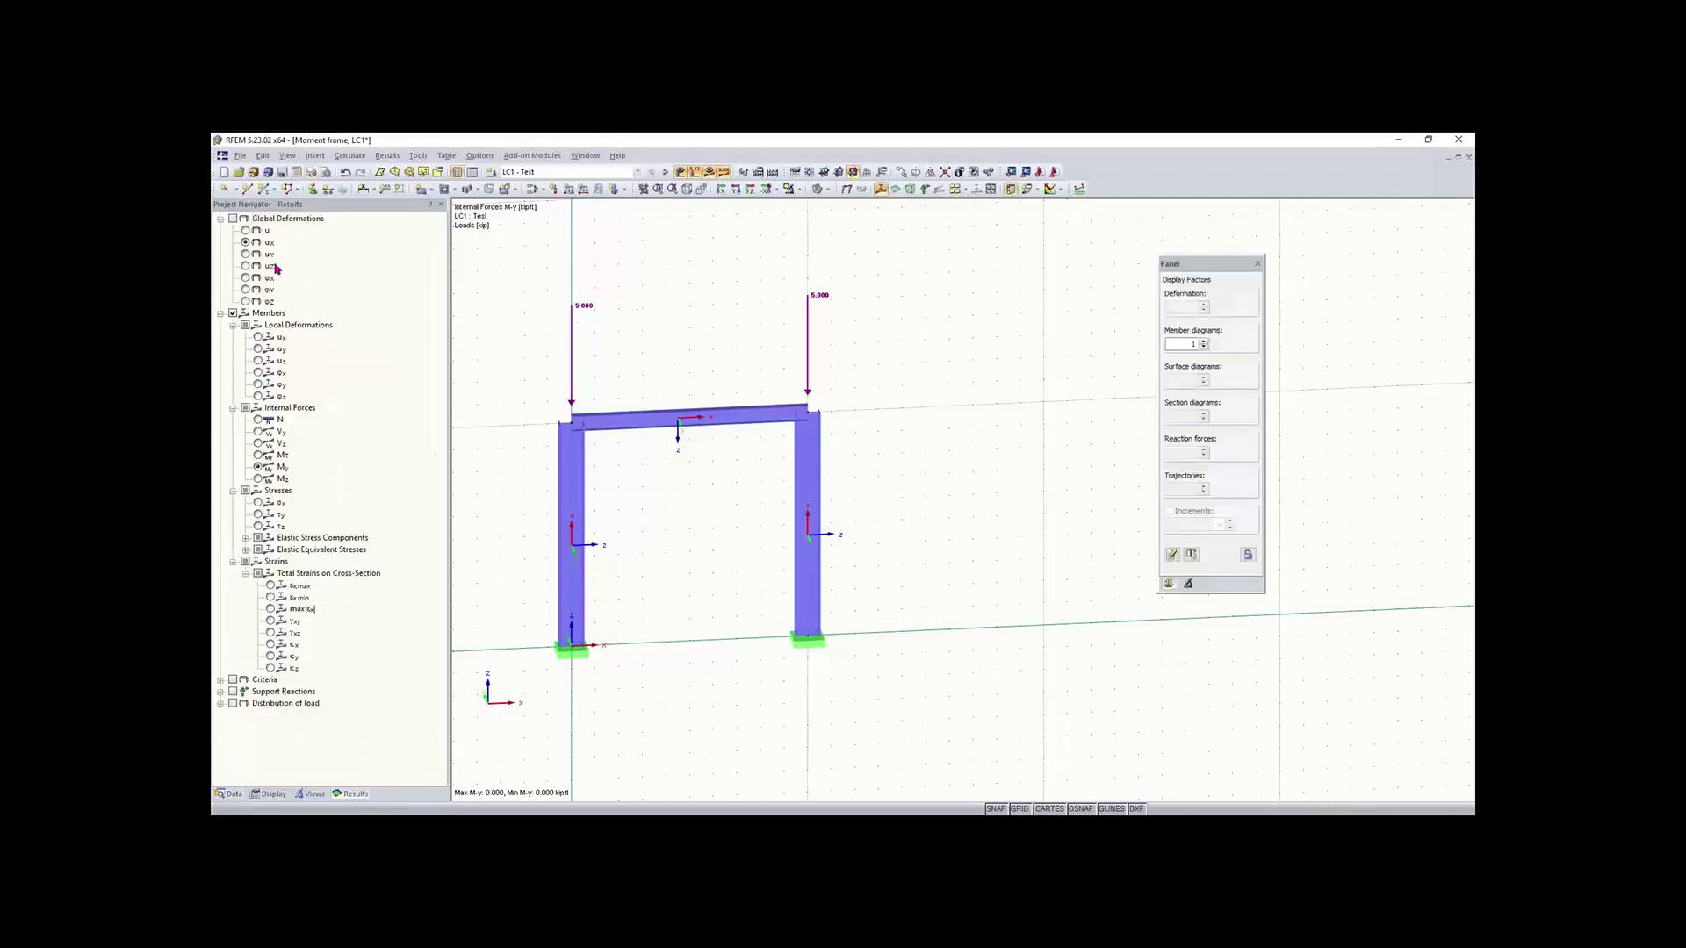
Step: Display the frame's global deformations, switching from u-X to the total deformation u
left_click(232, 219)
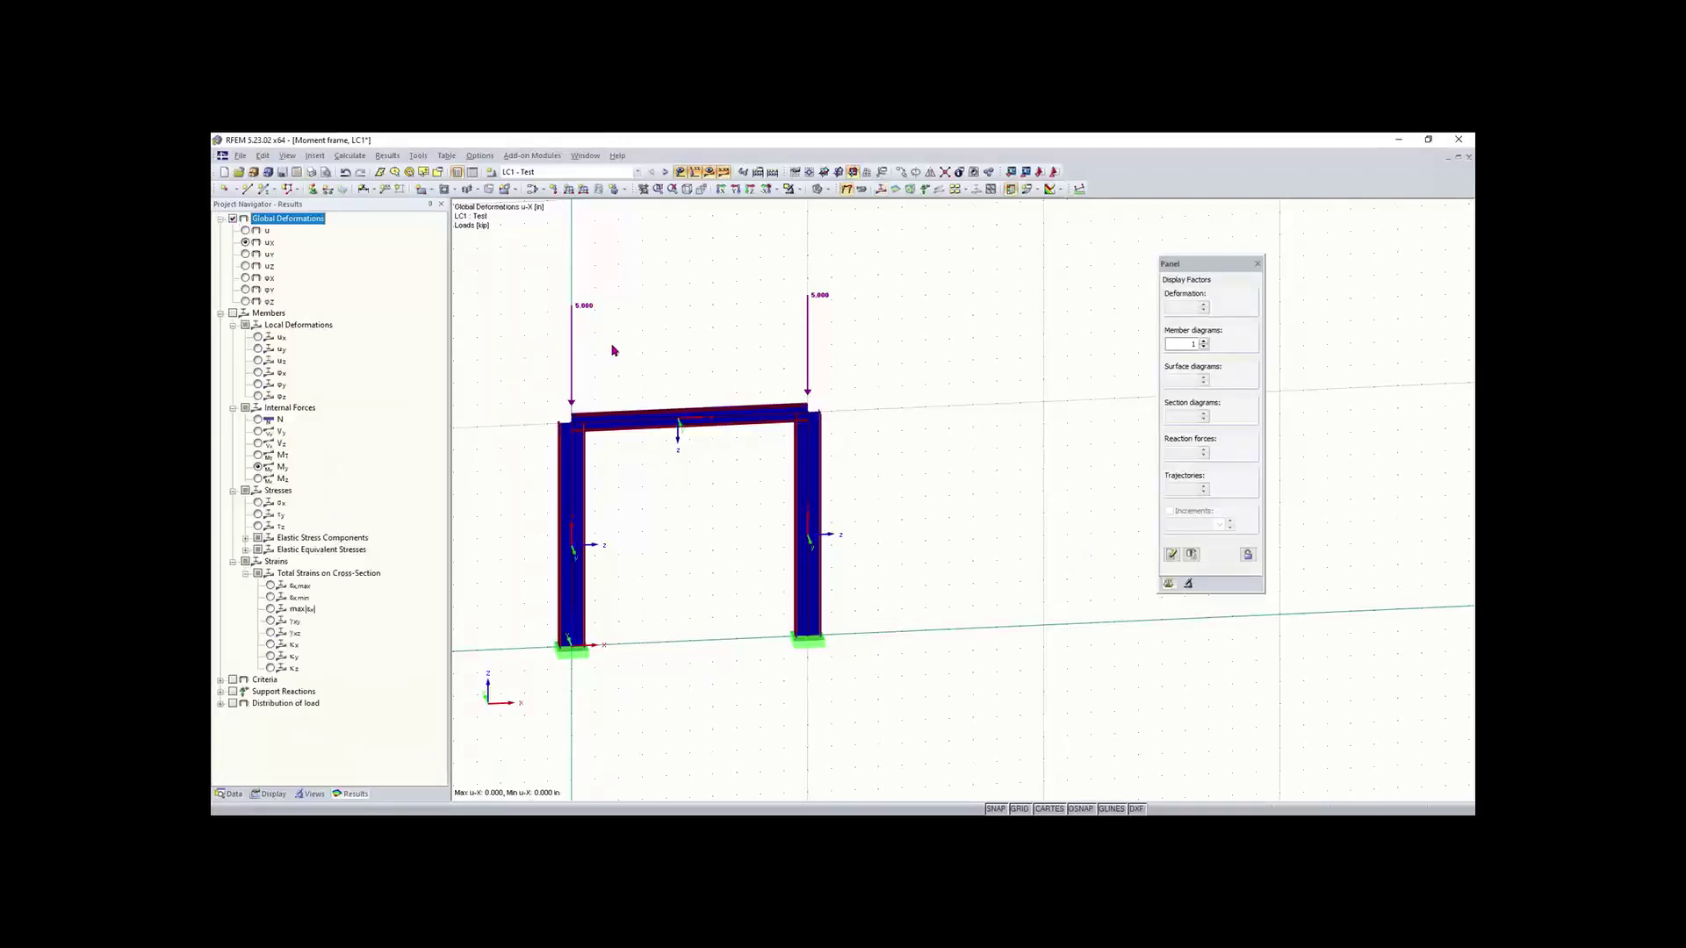
mouse_move(606, 353)
middle_mouse_down("ctrl")
mouse_move(885, 368)
mouse_move(662, 322)
mouse_move(601, 326)
middle_mouse_up("ctrl")
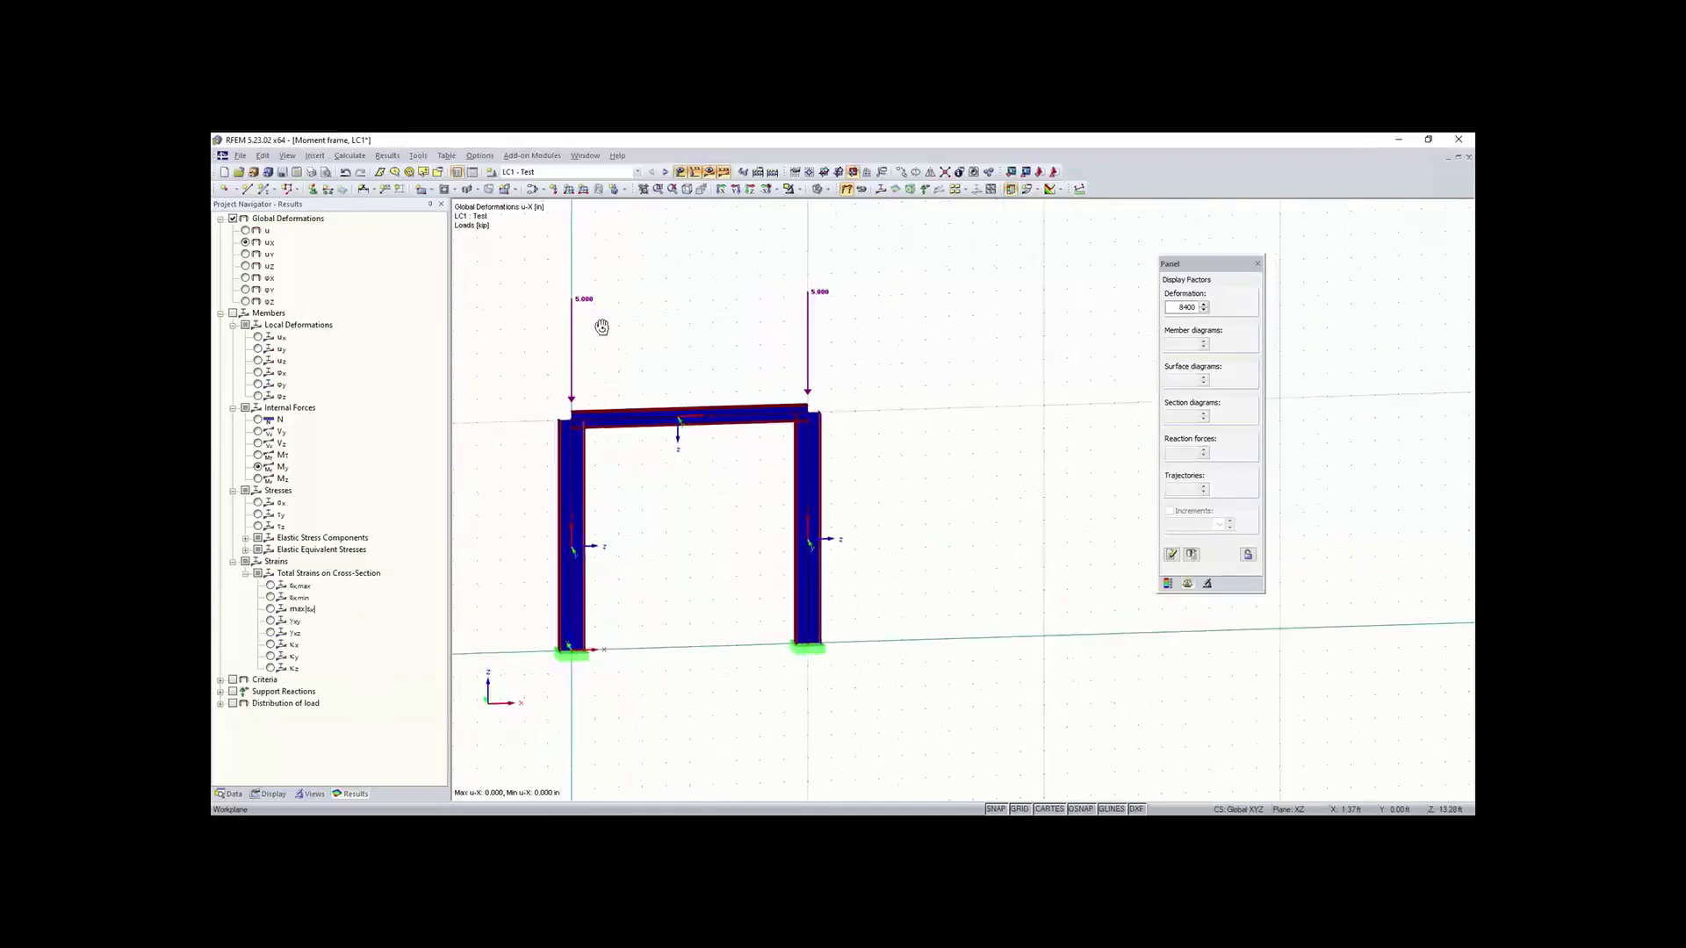
left_click(244, 230)
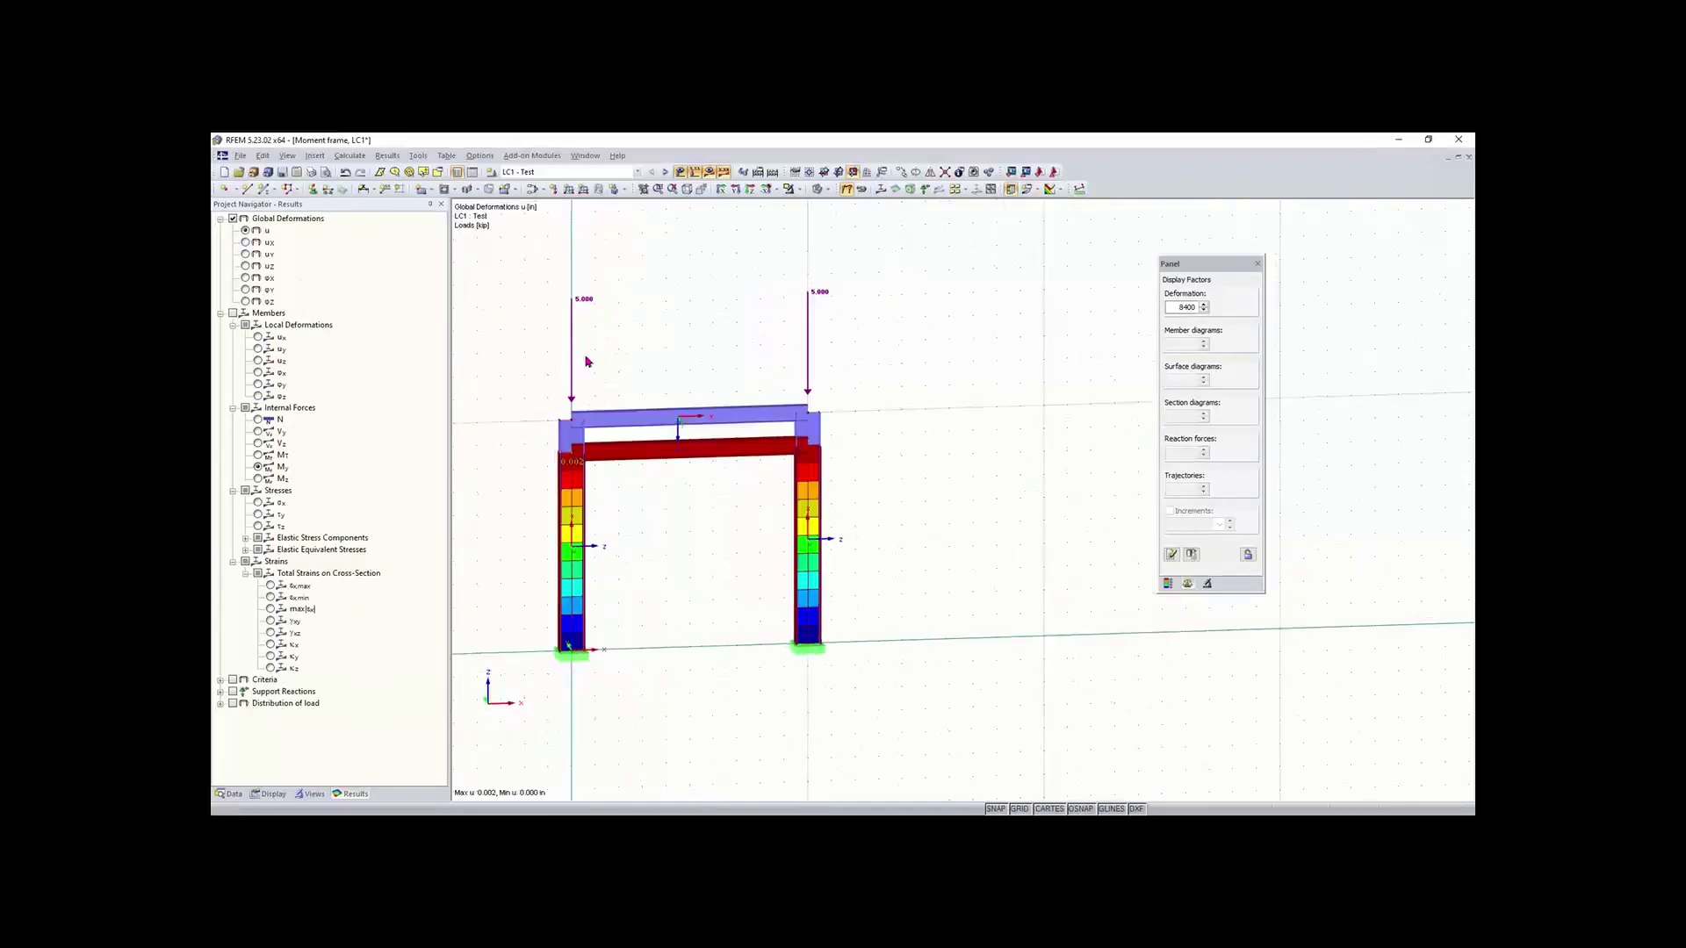
middle_click_drag(688, 374, 707, 377, "ctrl")
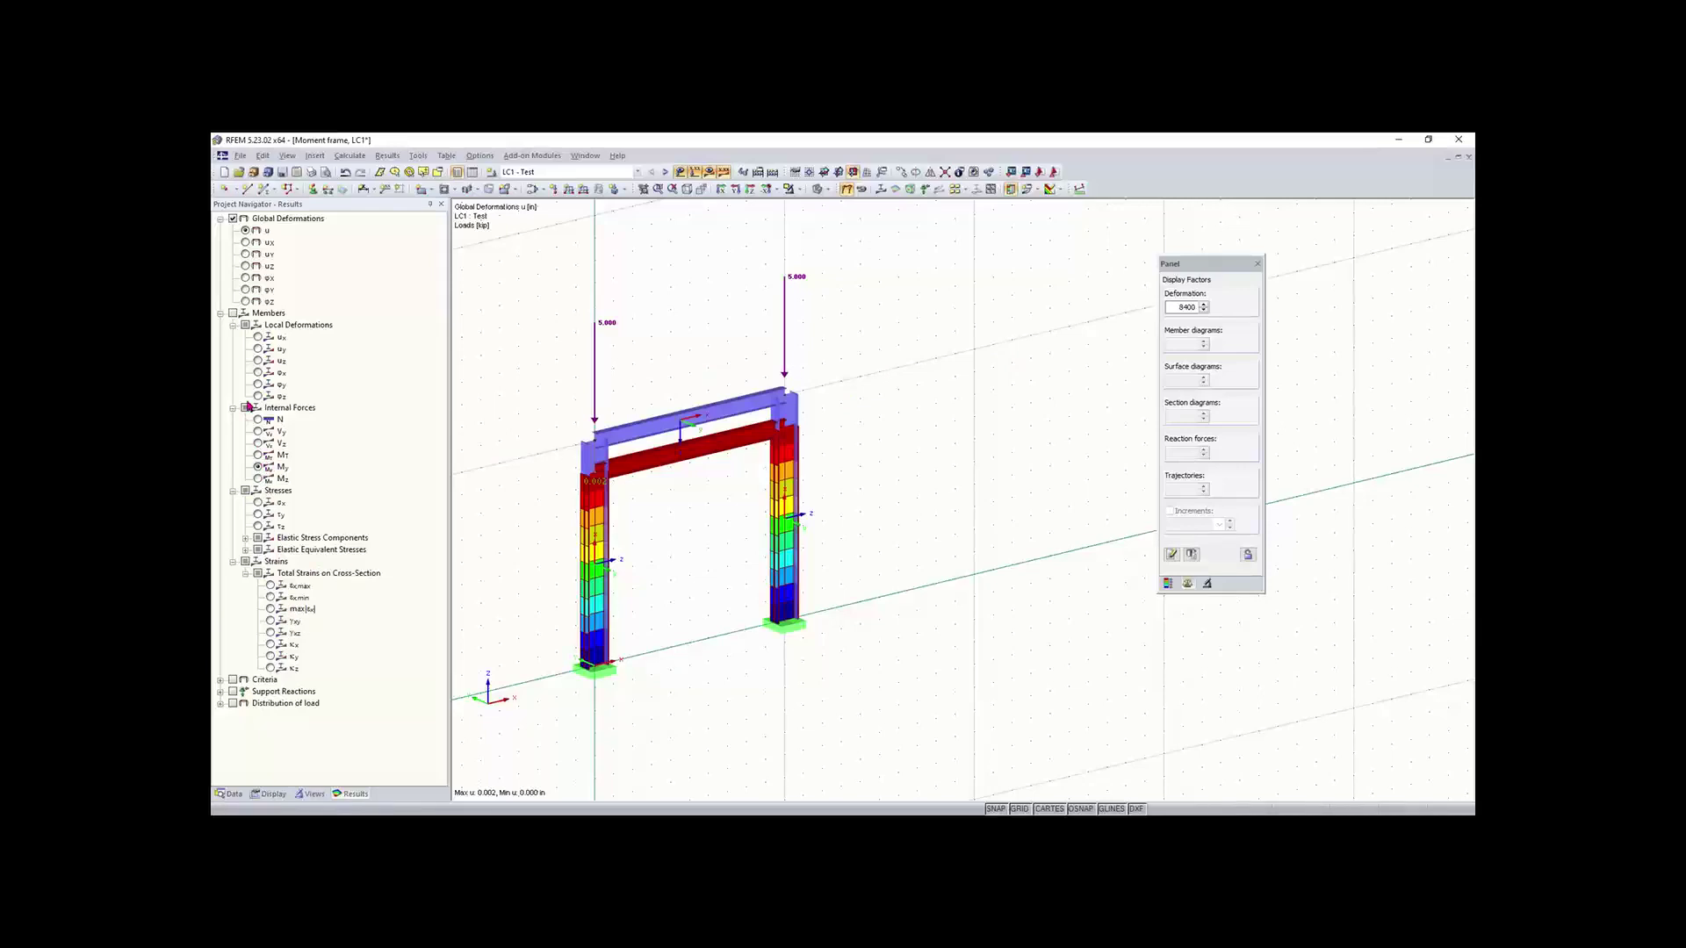
Step: Switch from deformations to member internal forces and review the MT, N and Vz diagrams
left_click(233, 313)
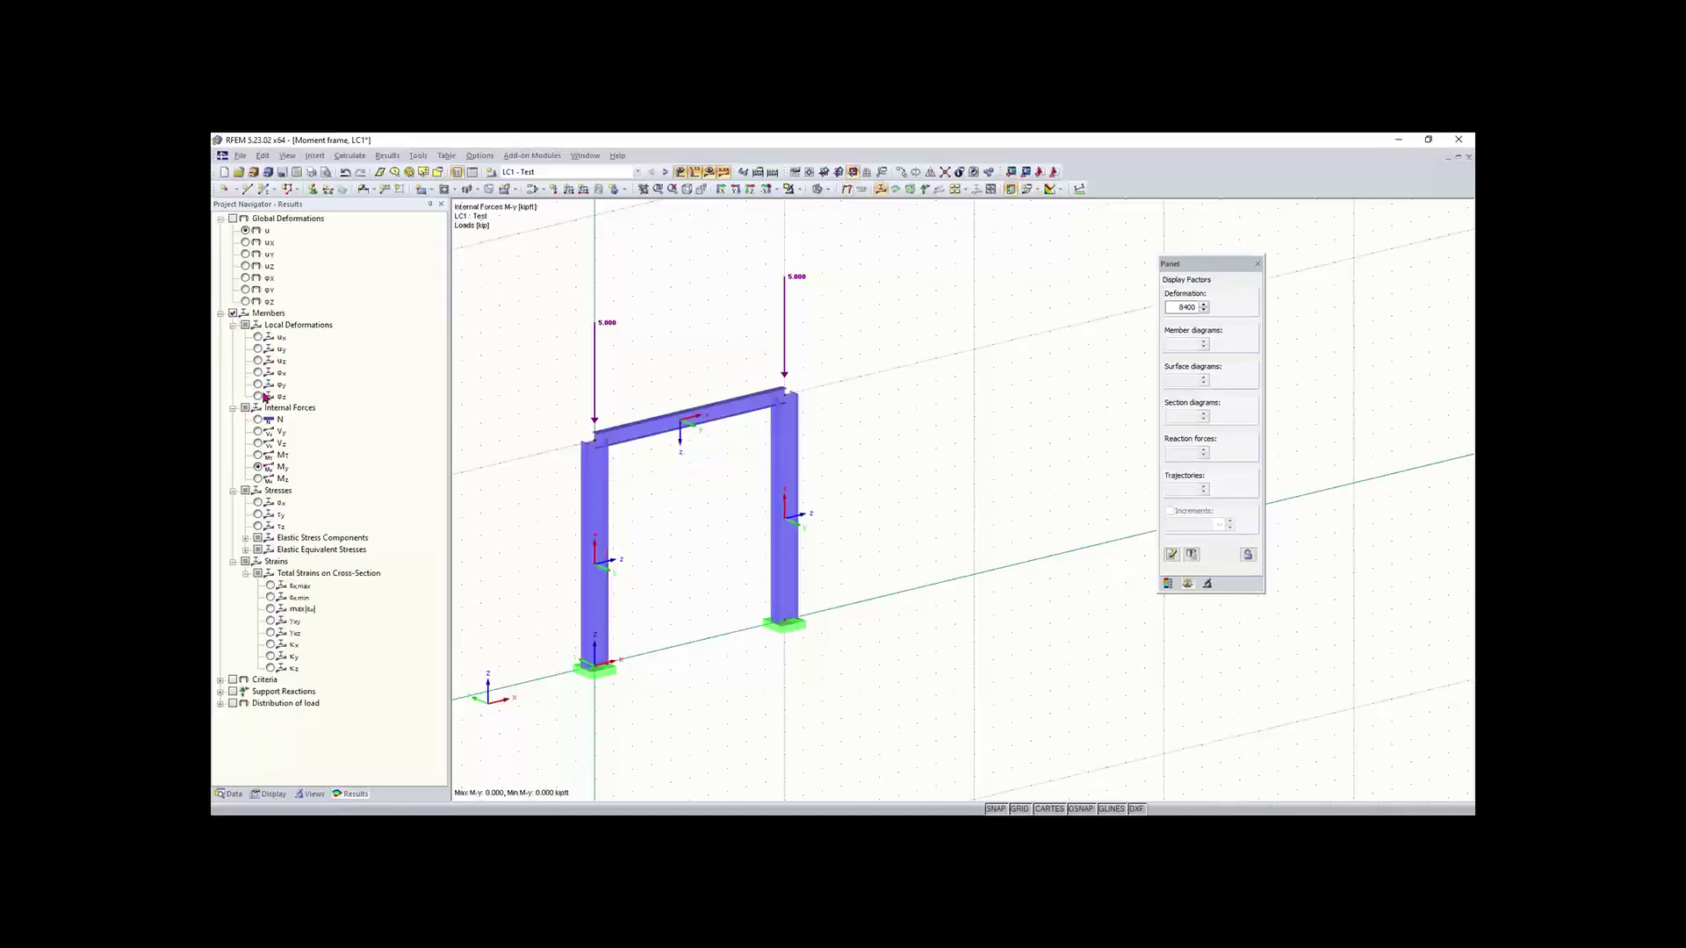
middle_click_drag(507, 507, 460, 508, "ctrl")
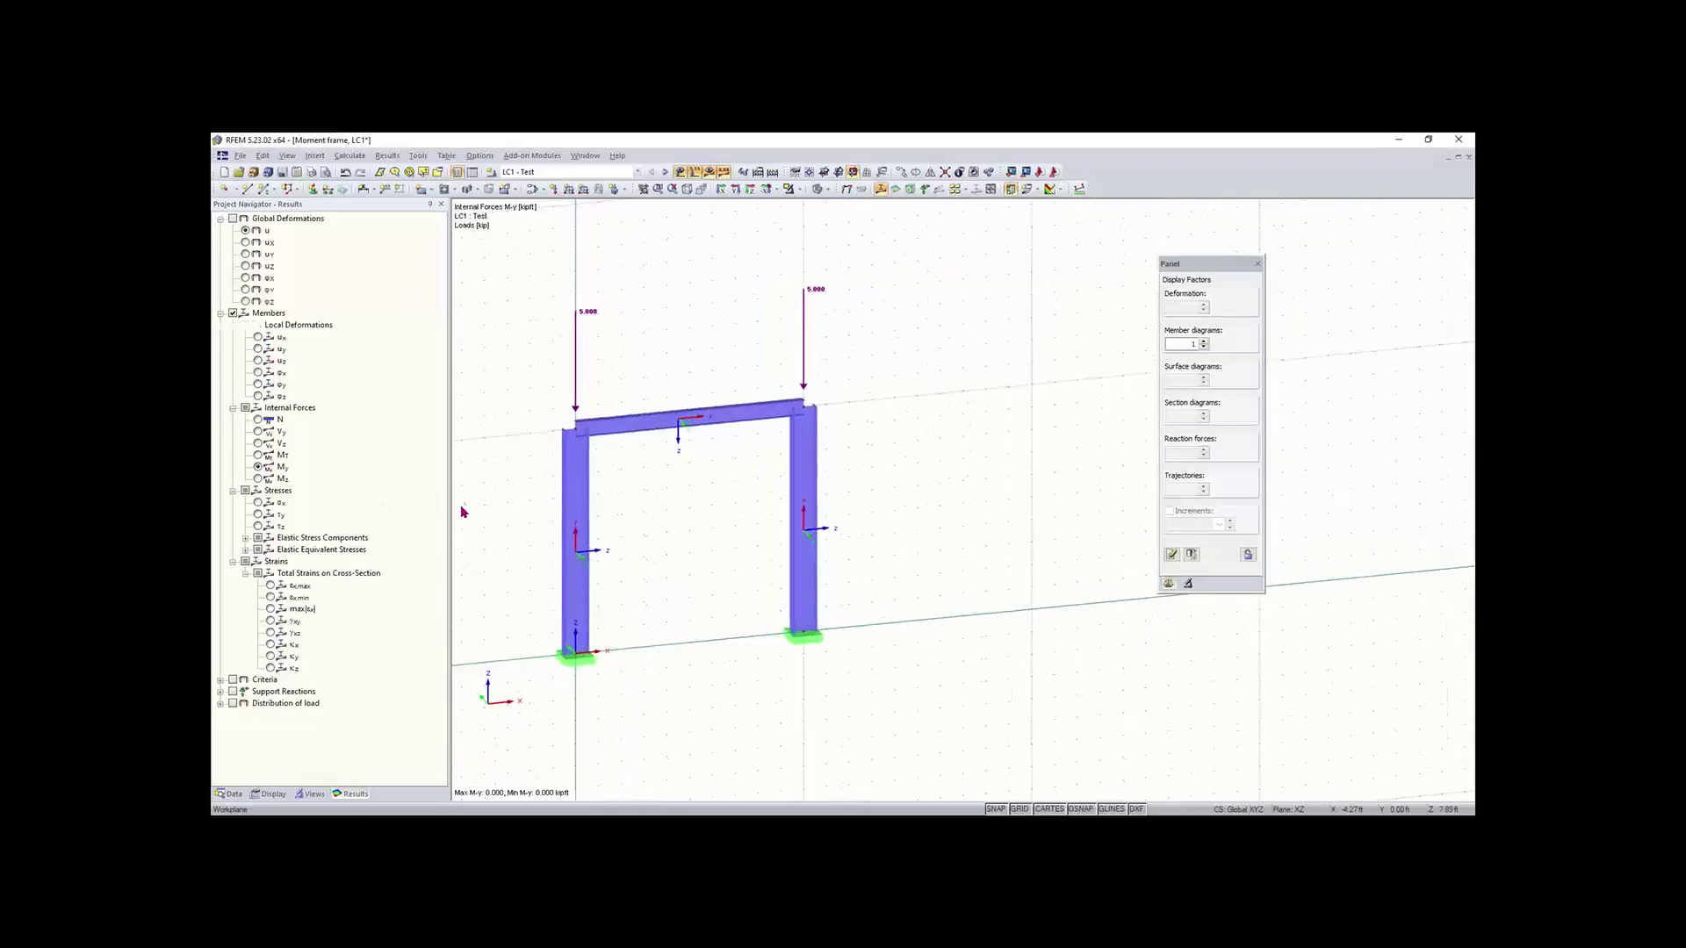
right_click(452, 511)
left_click(258, 454)
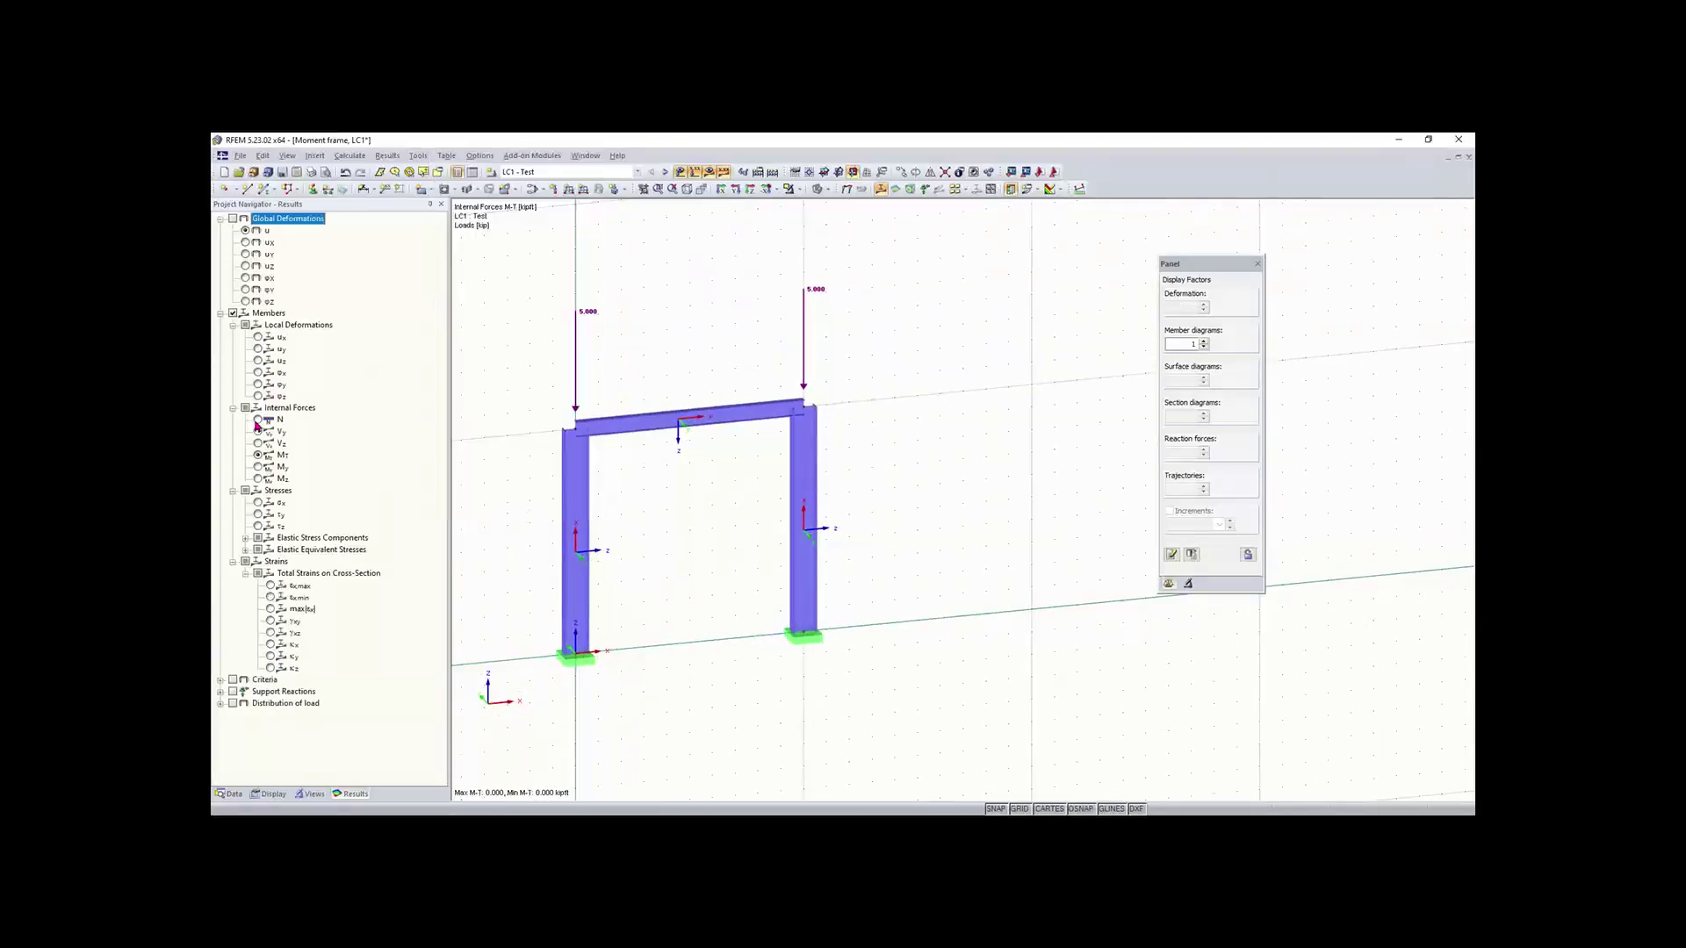
left_click(258, 421)
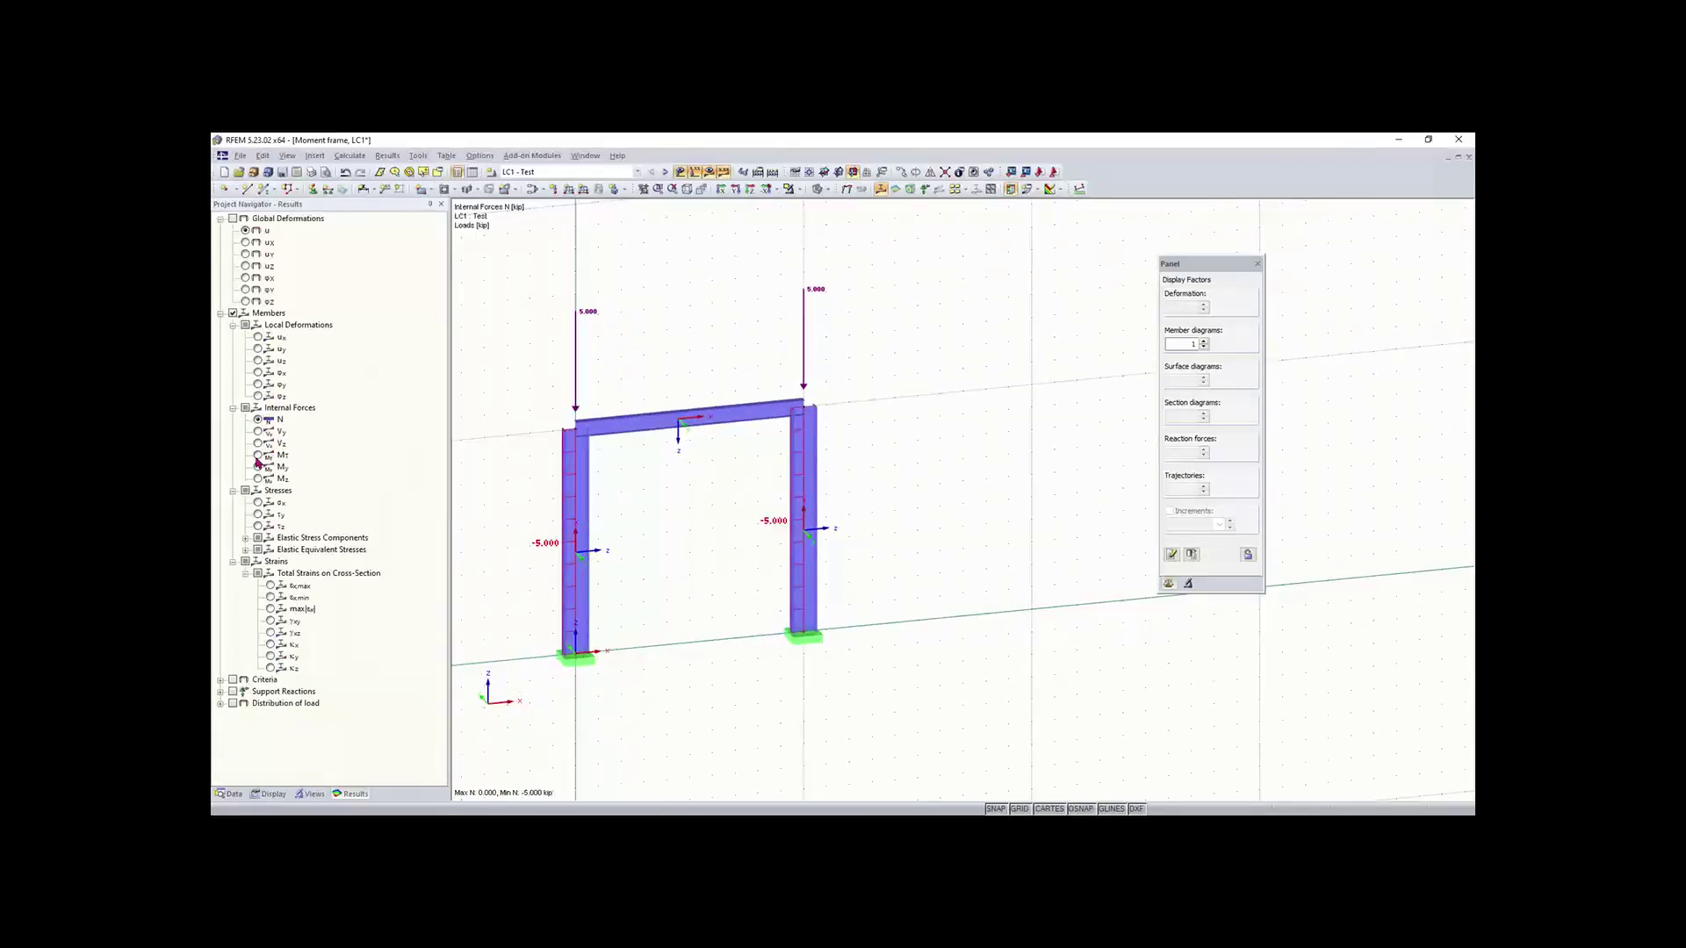
left_click(257, 444)
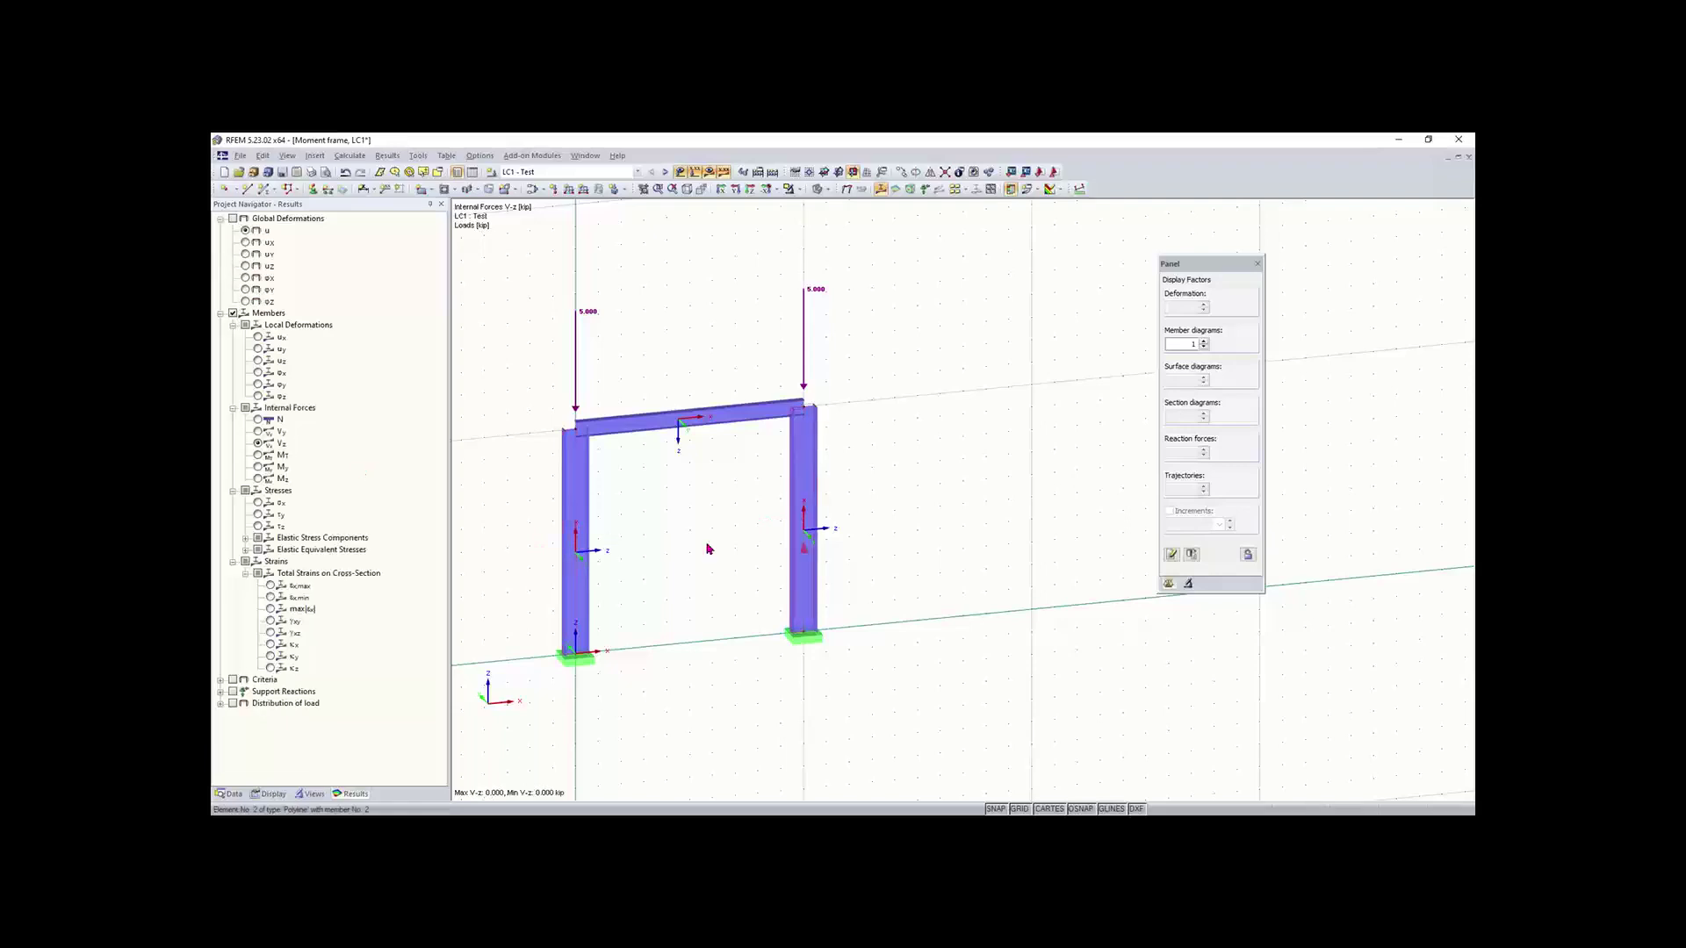
Step: Add a 2 kip horizontal PX force to the nodal load on the two column tops
middle_click_drag(708, 550, 785, 543)
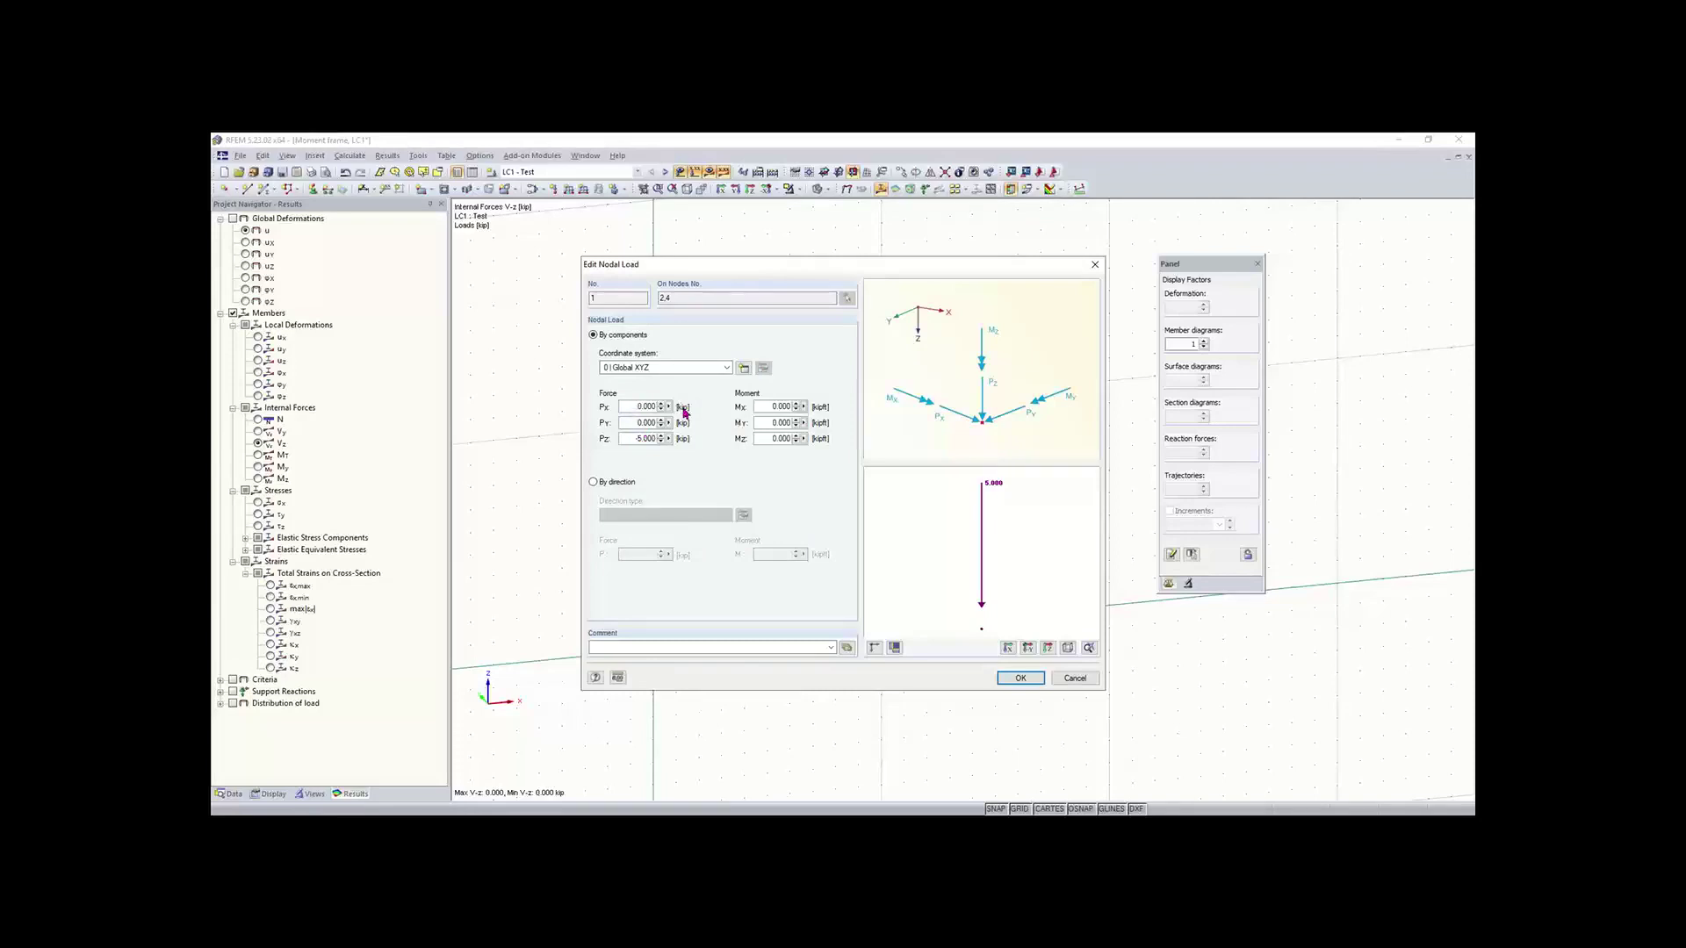
left_click(684, 411)
type("2")
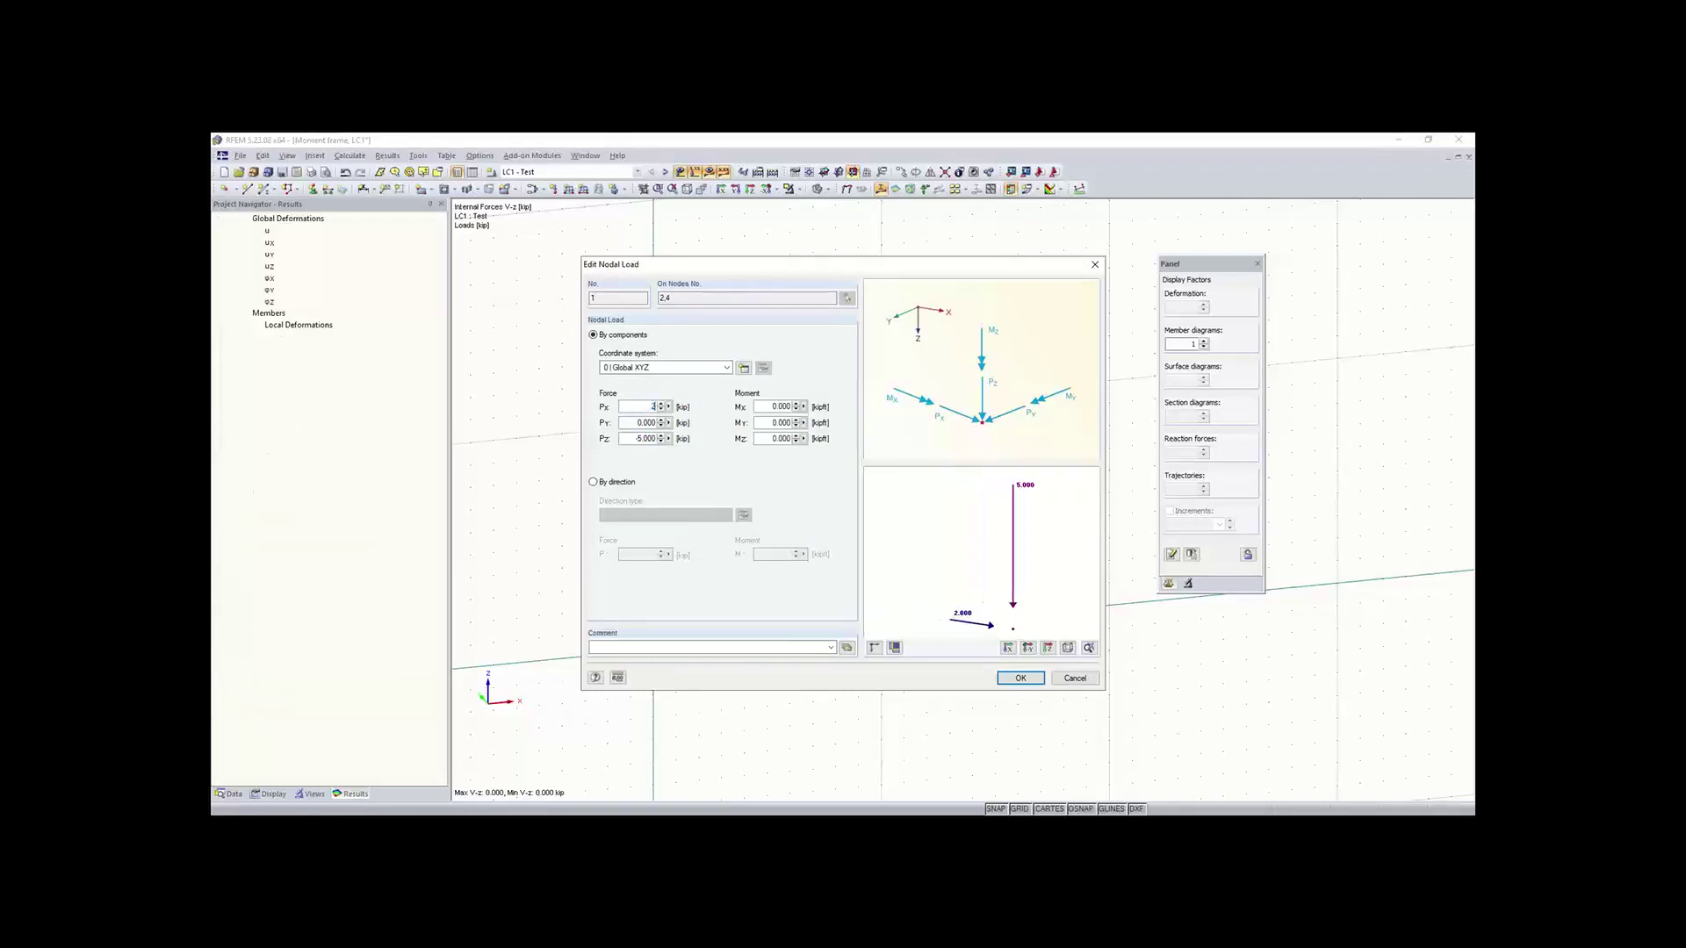
left_click(1034, 678)
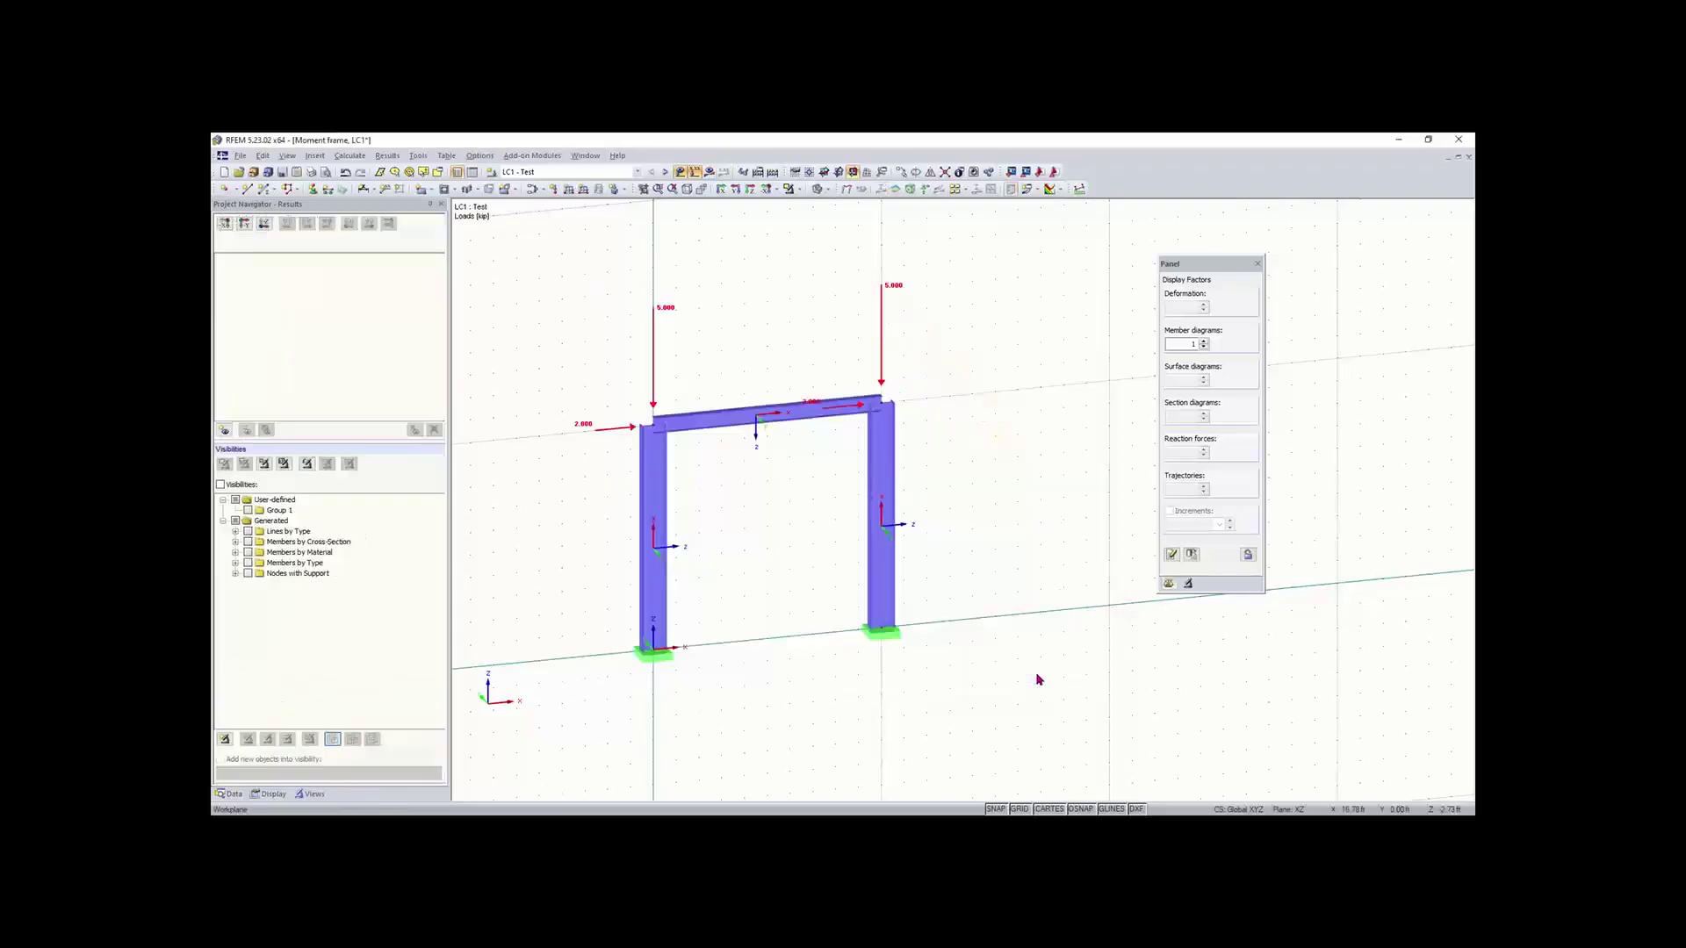
Step: Recalculate LC1 with the lateral load and display the members' My bending moment diagram
left_click(709, 173)
left_click(821, 503)
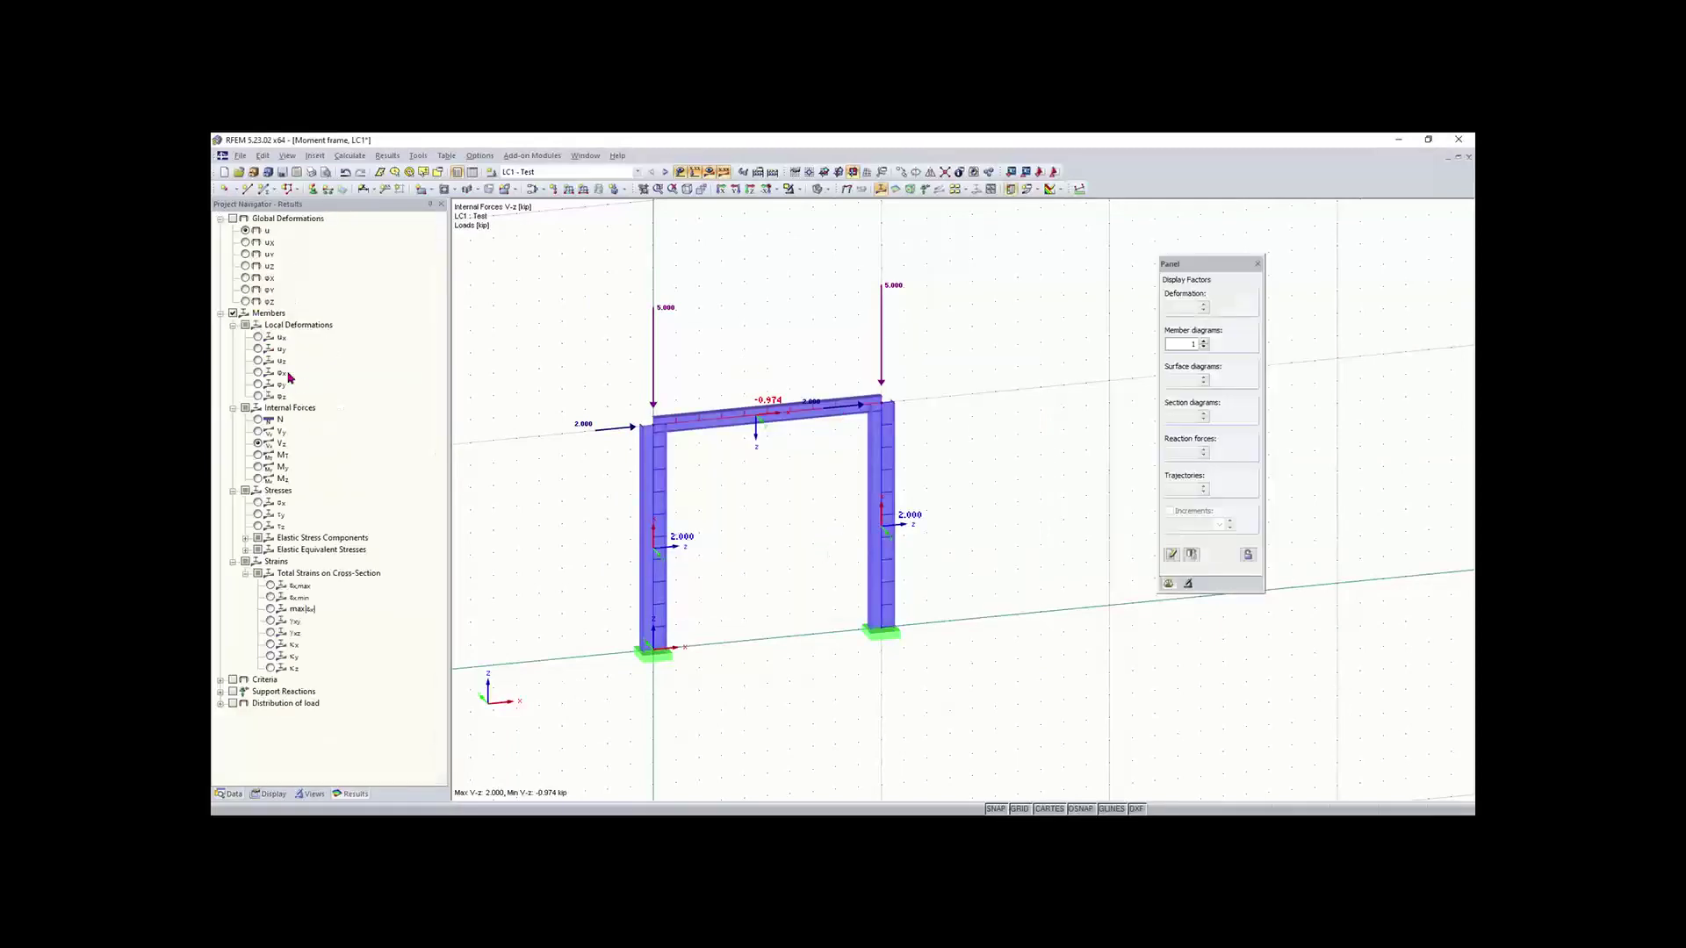
left_click(258, 466)
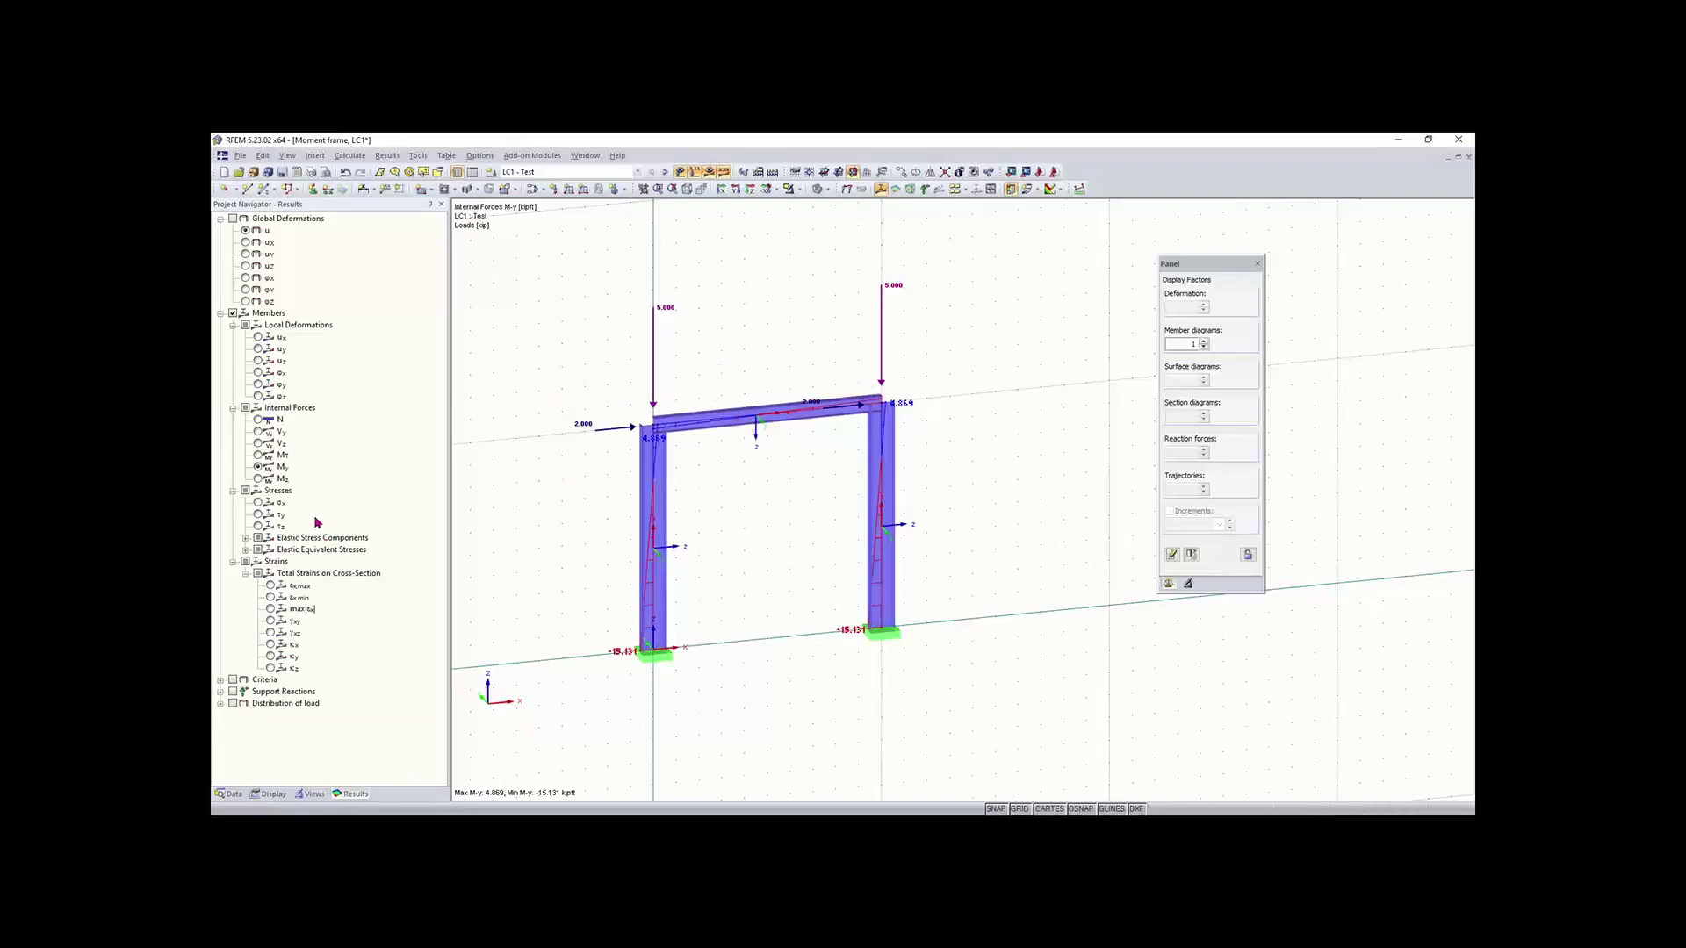
Step: Show the nodal support reactions, including the moments MX, MY and MZ along with the forces
left_click(232, 693)
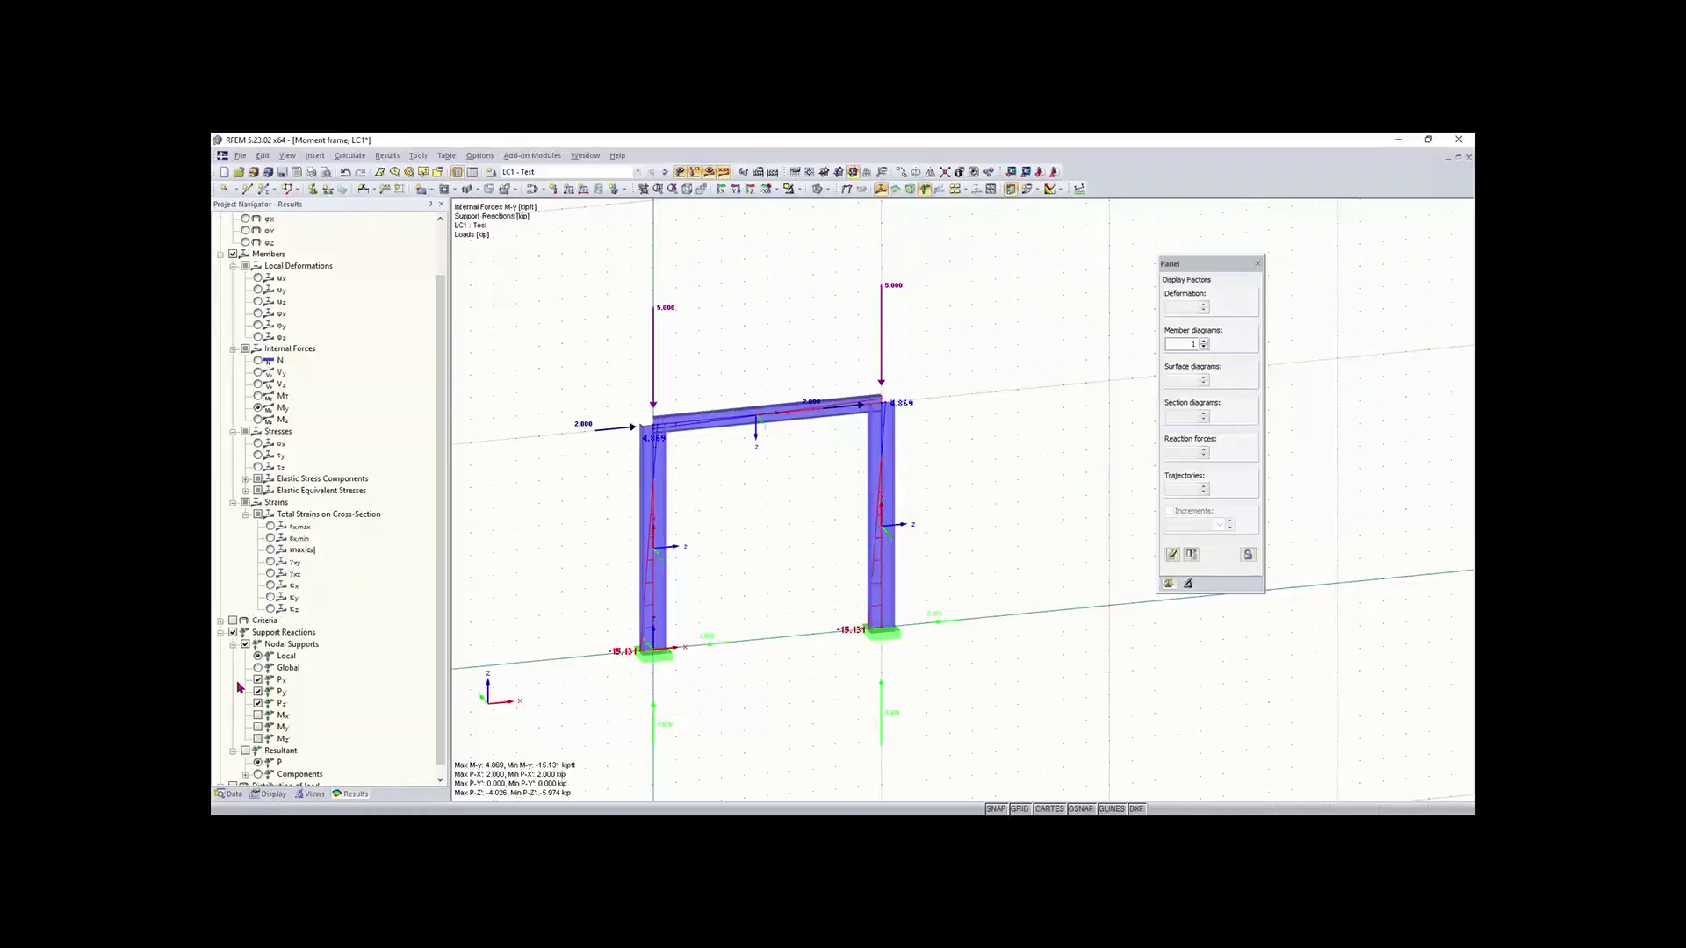
scroll(239, 690, "down", 1)
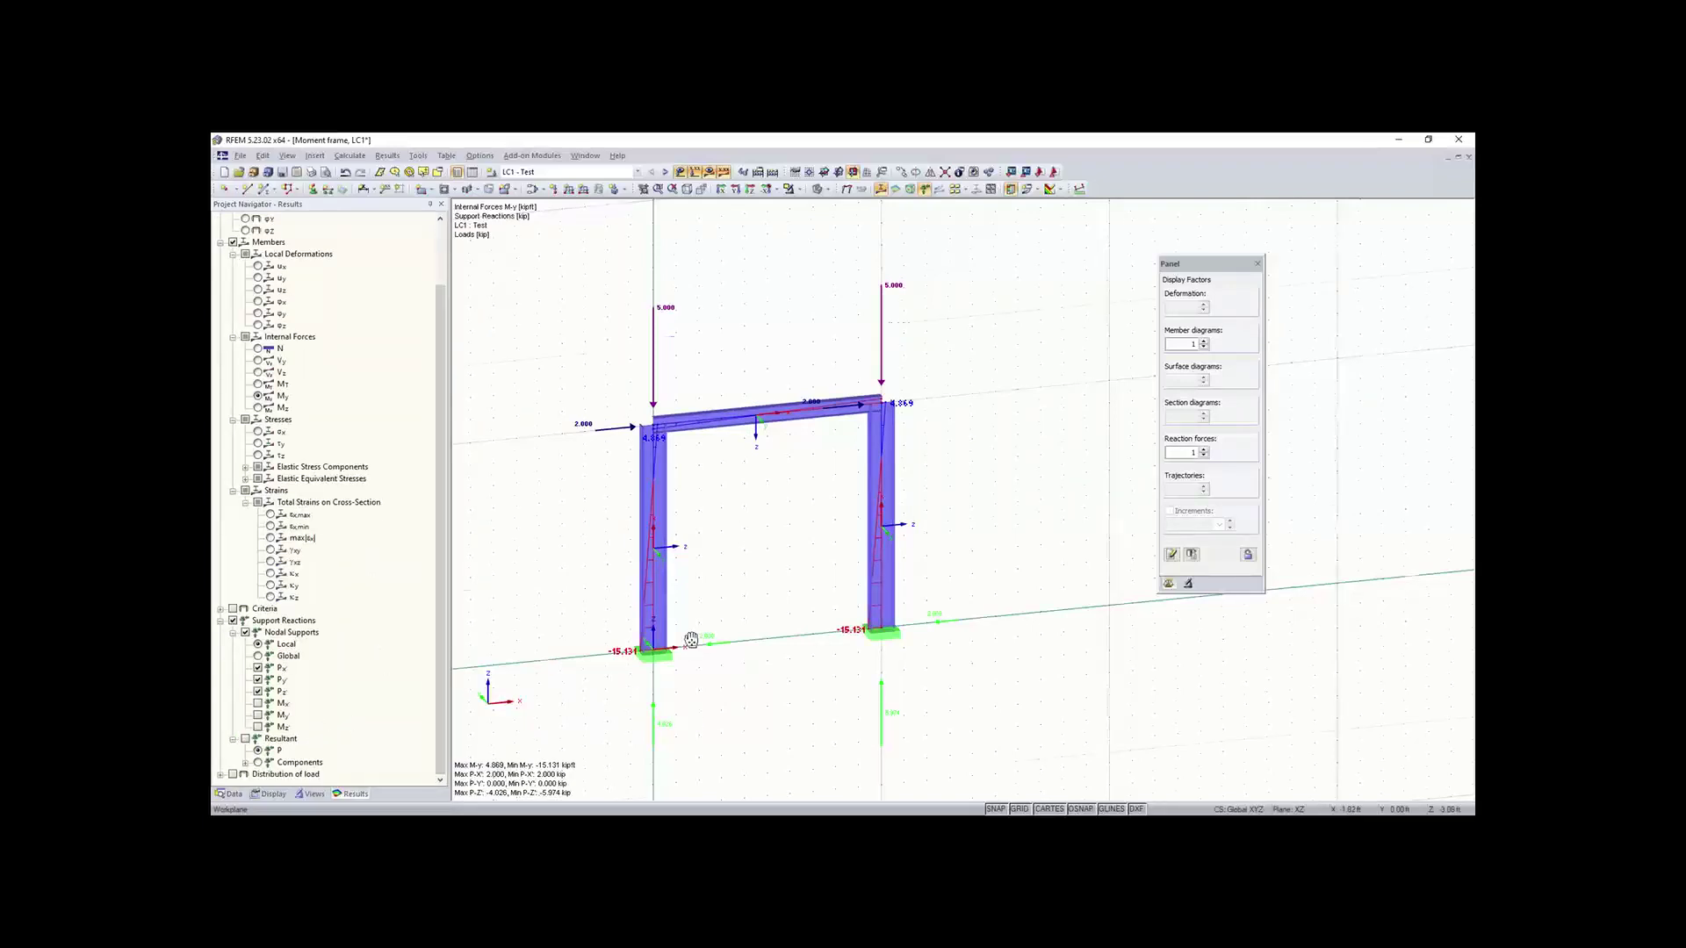
middle_click_drag(693, 716, 692, 640)
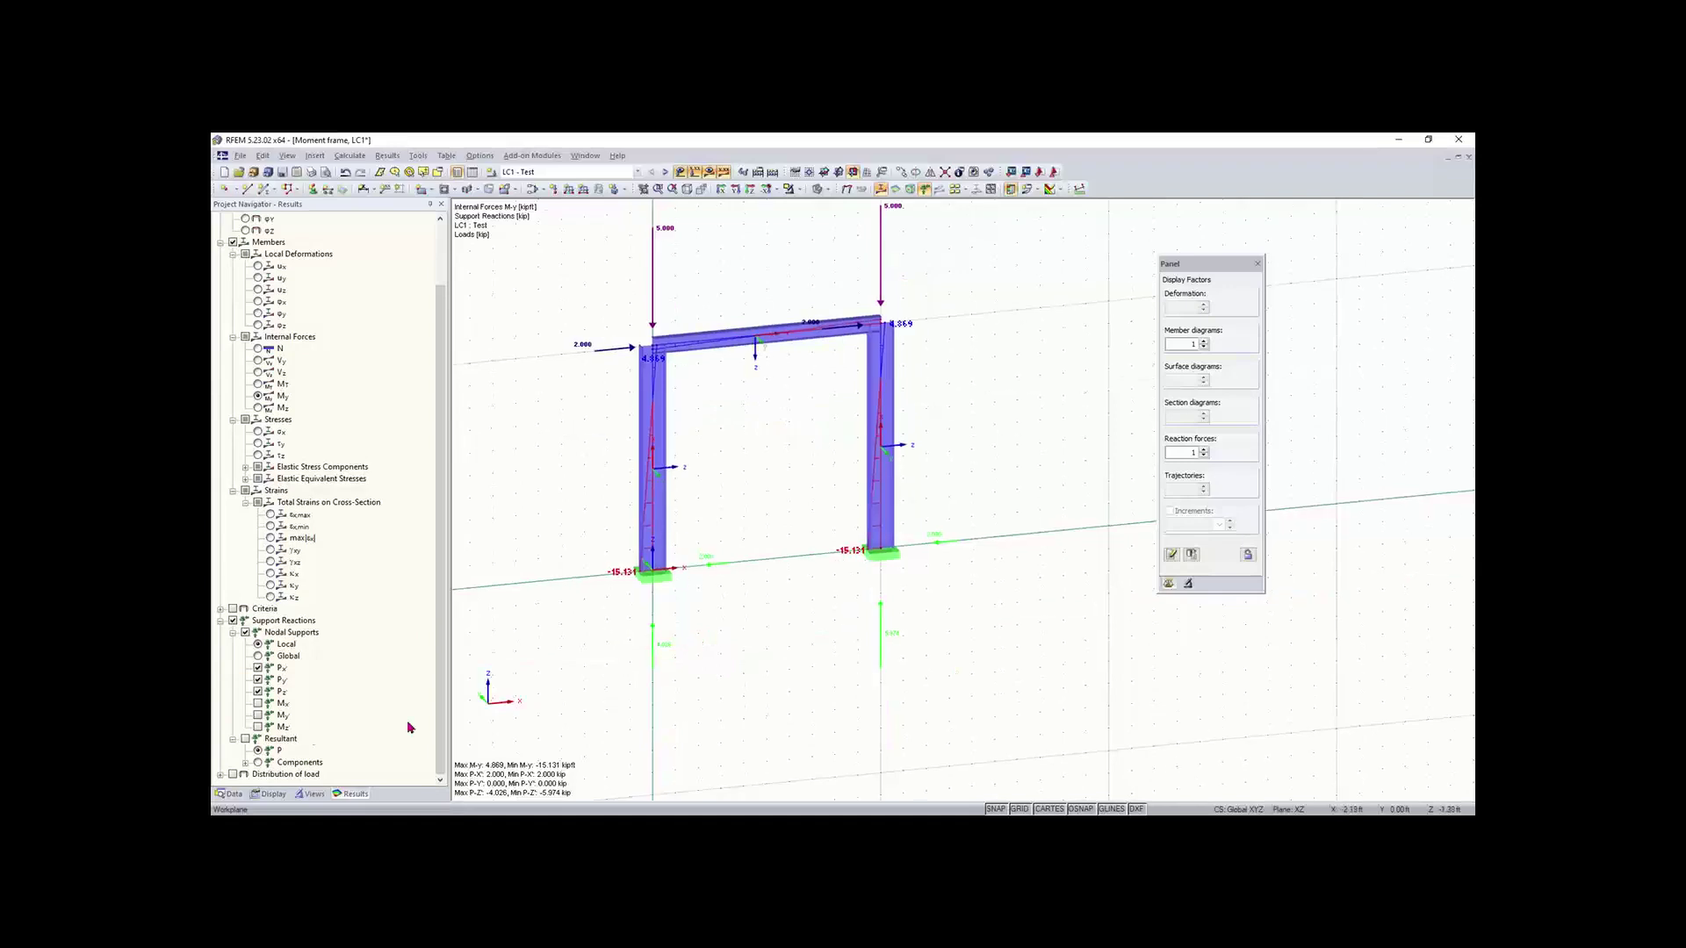
left_click(257, 703)
left_click(258, 715)
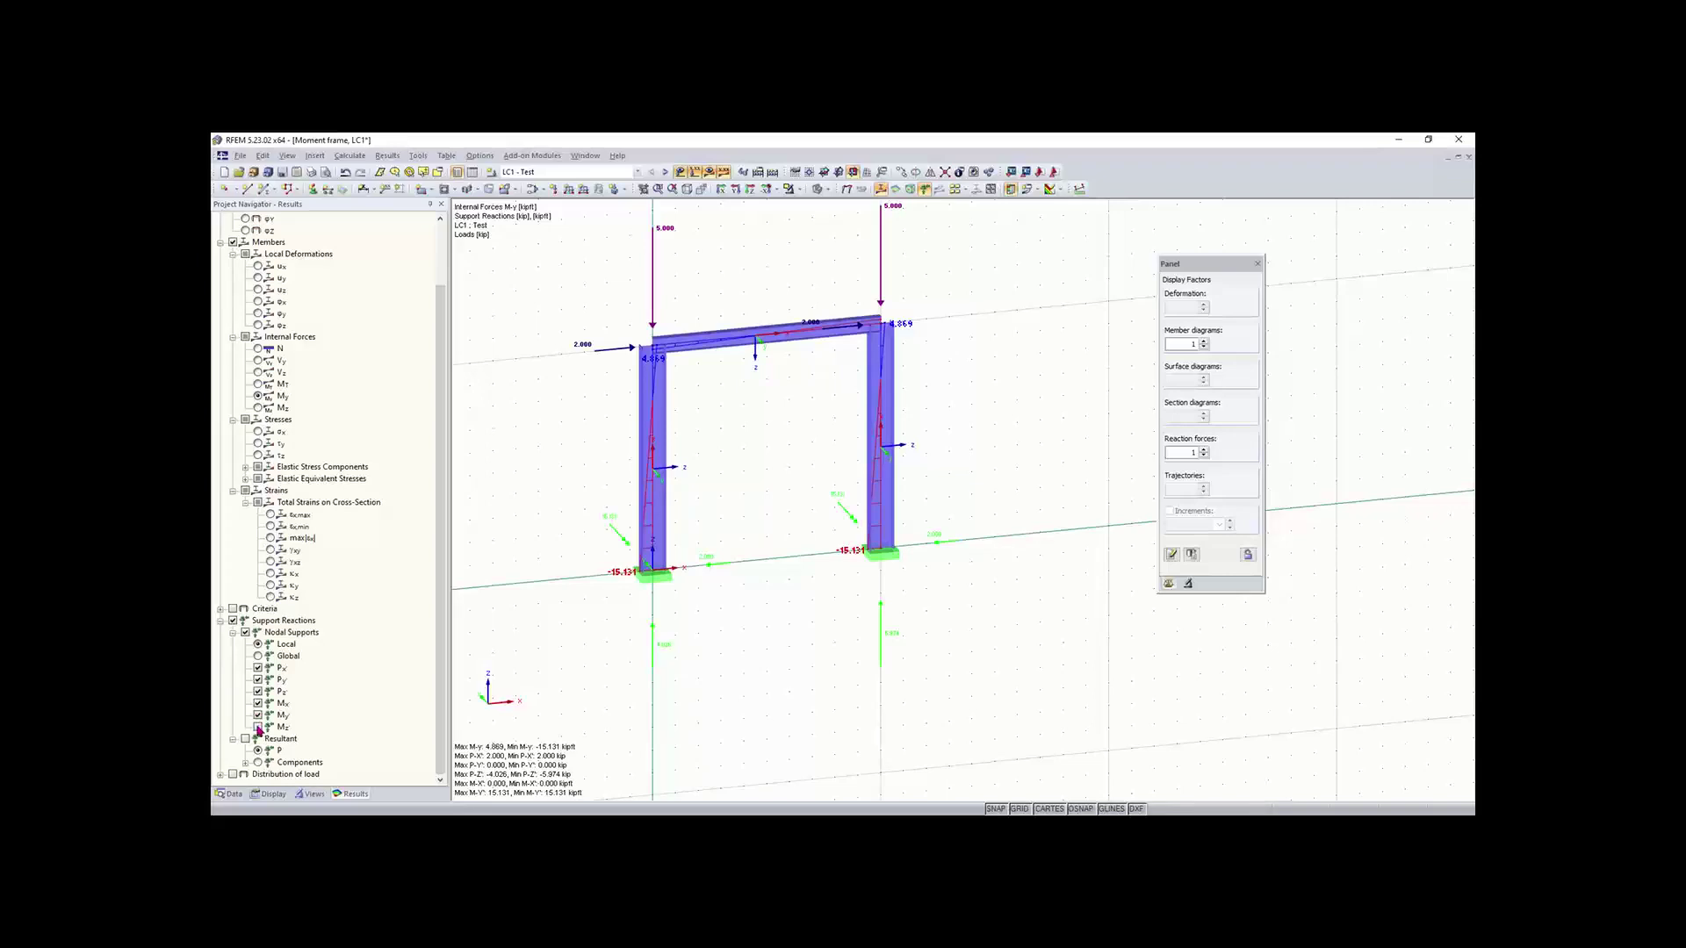
left_click(258, 727)
scroll(676, 641, "up", 2)
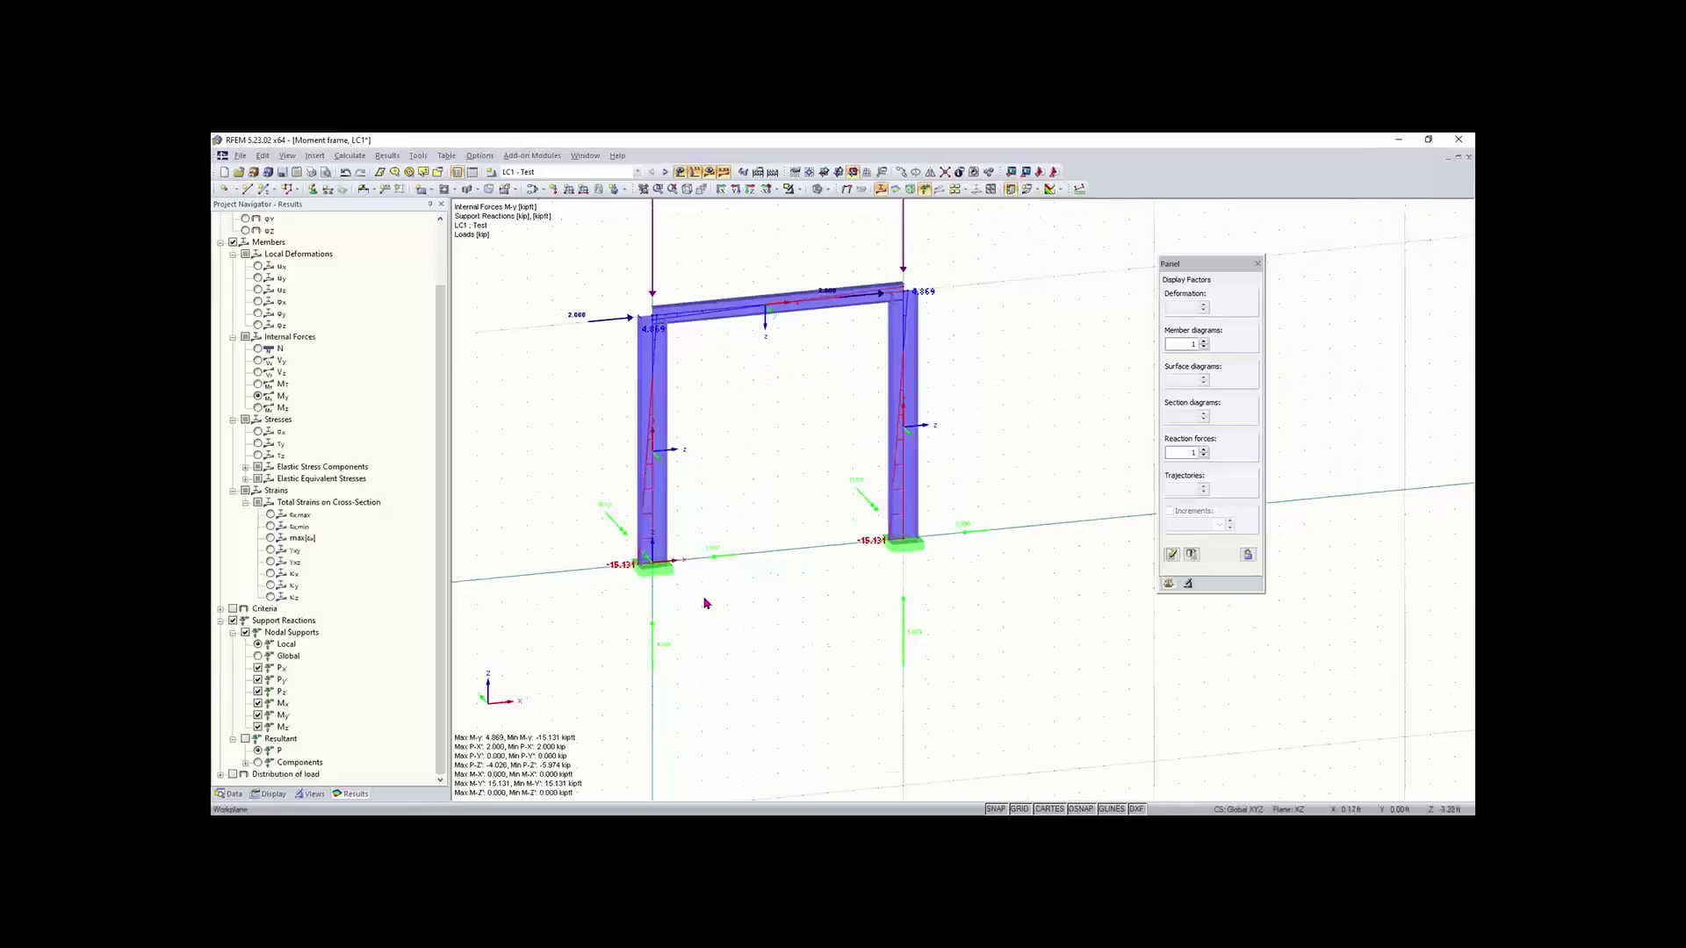
Step: Hide the work plane grid and view the whole frame with its support reactions in 3D
middle_click_drag(801, 558, 604, 563, "ctrl")
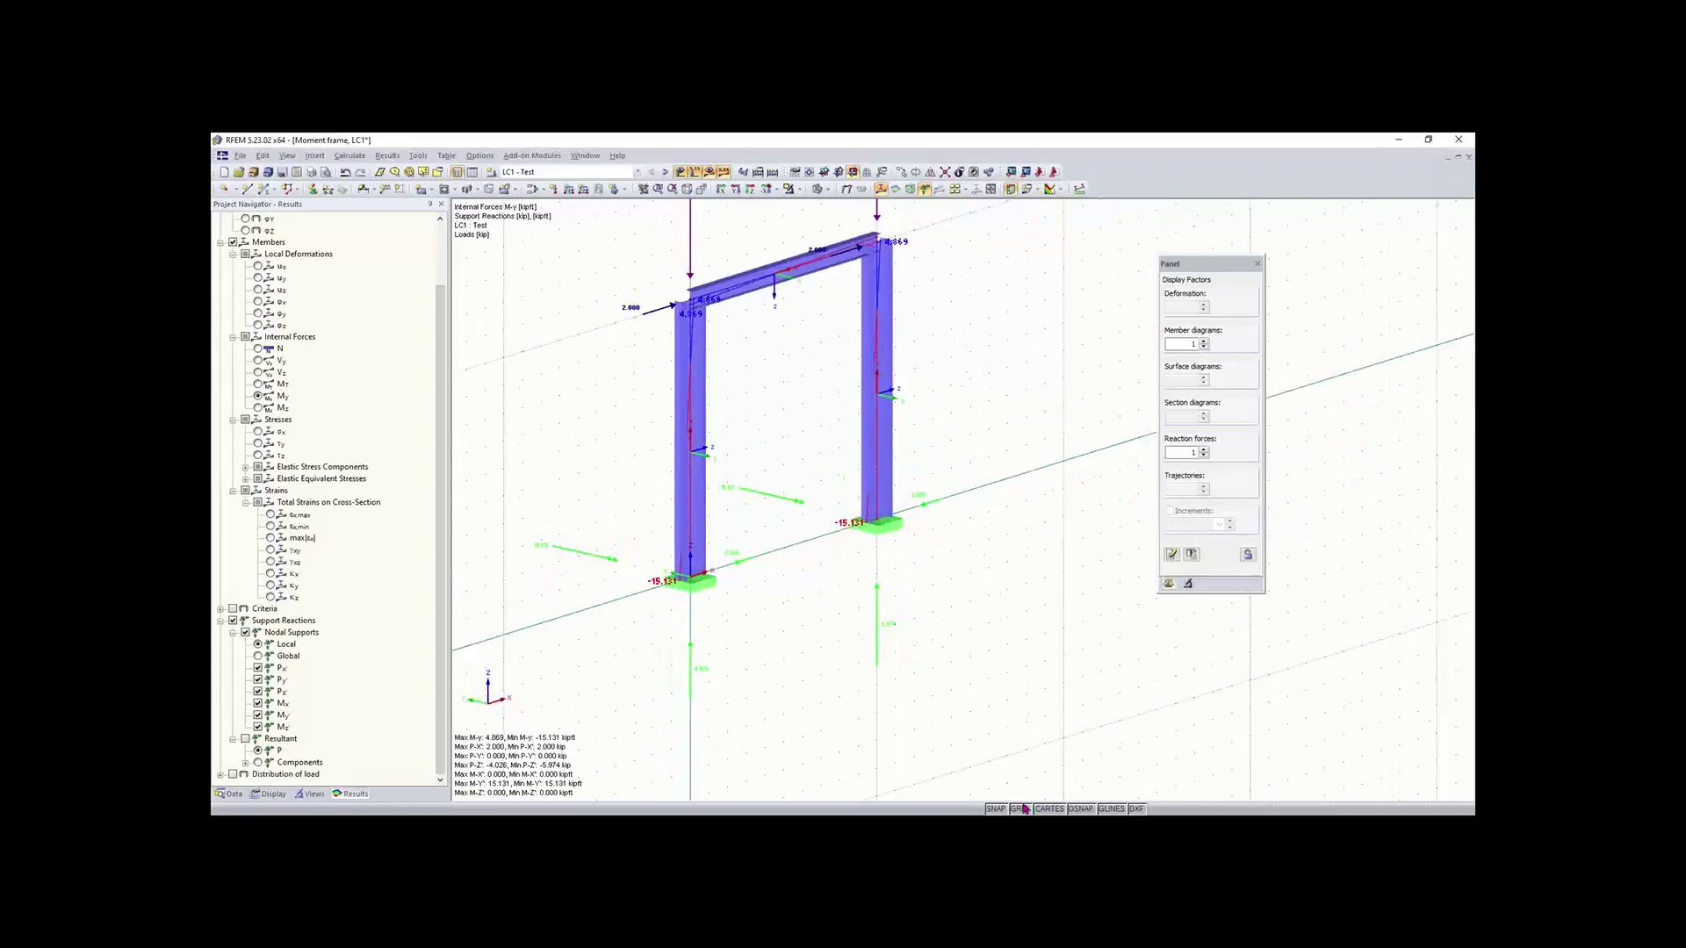
scroll(813, 590, "down", 1)
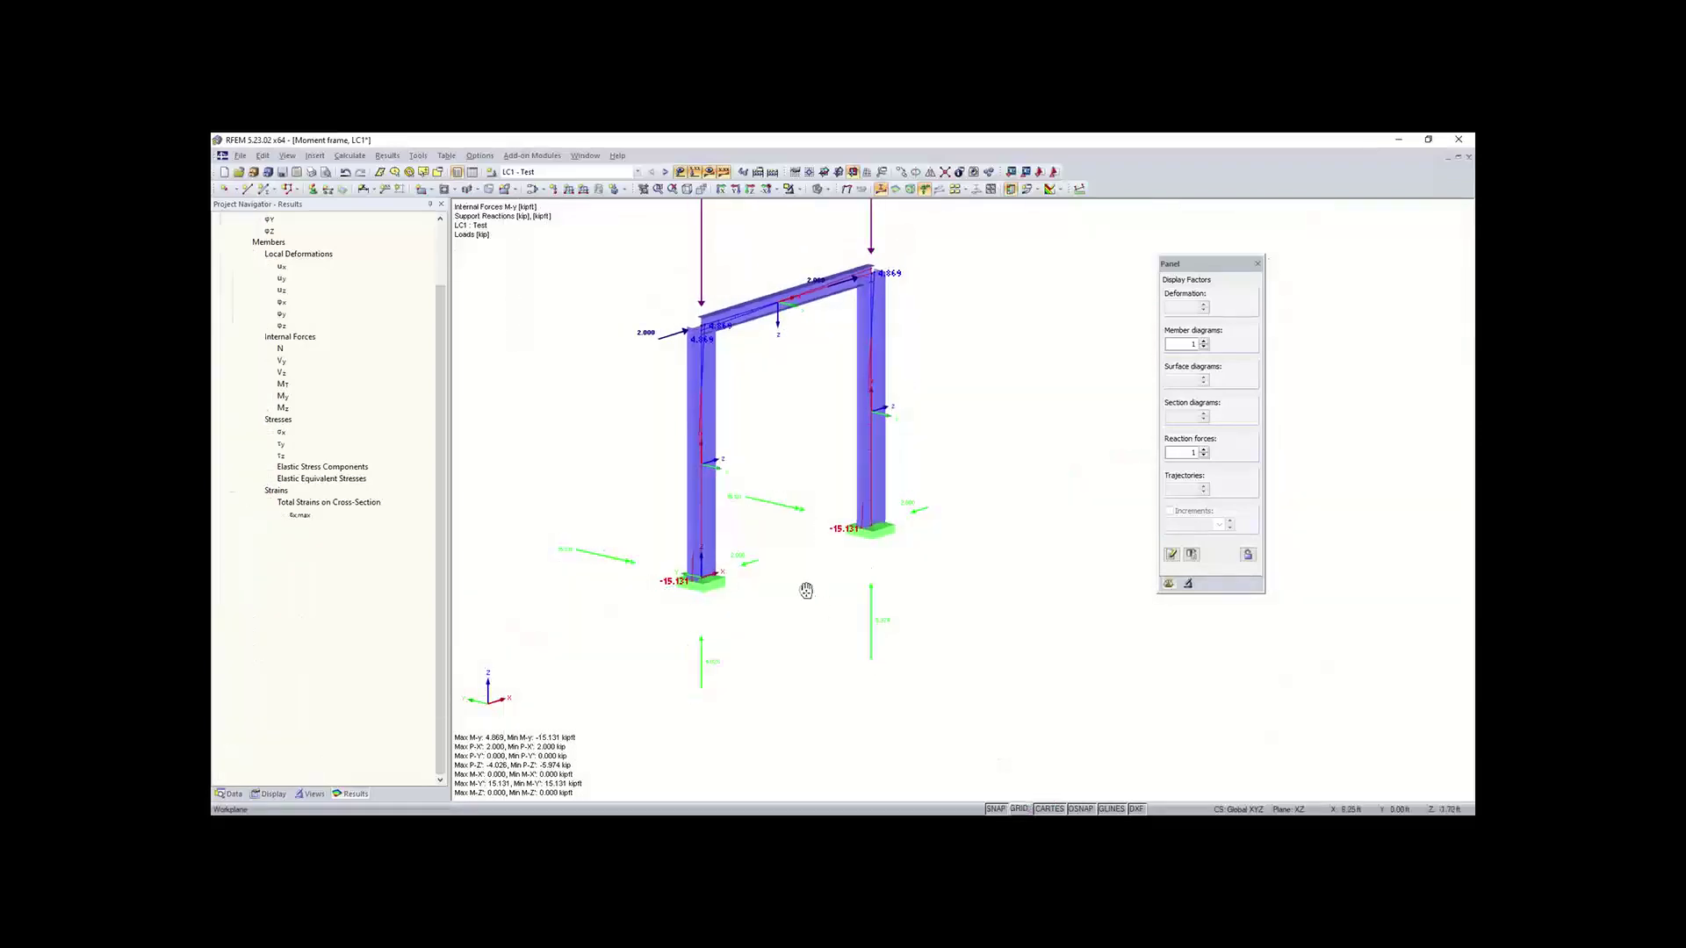
middle_click_drag(809, 590, 843, 641)
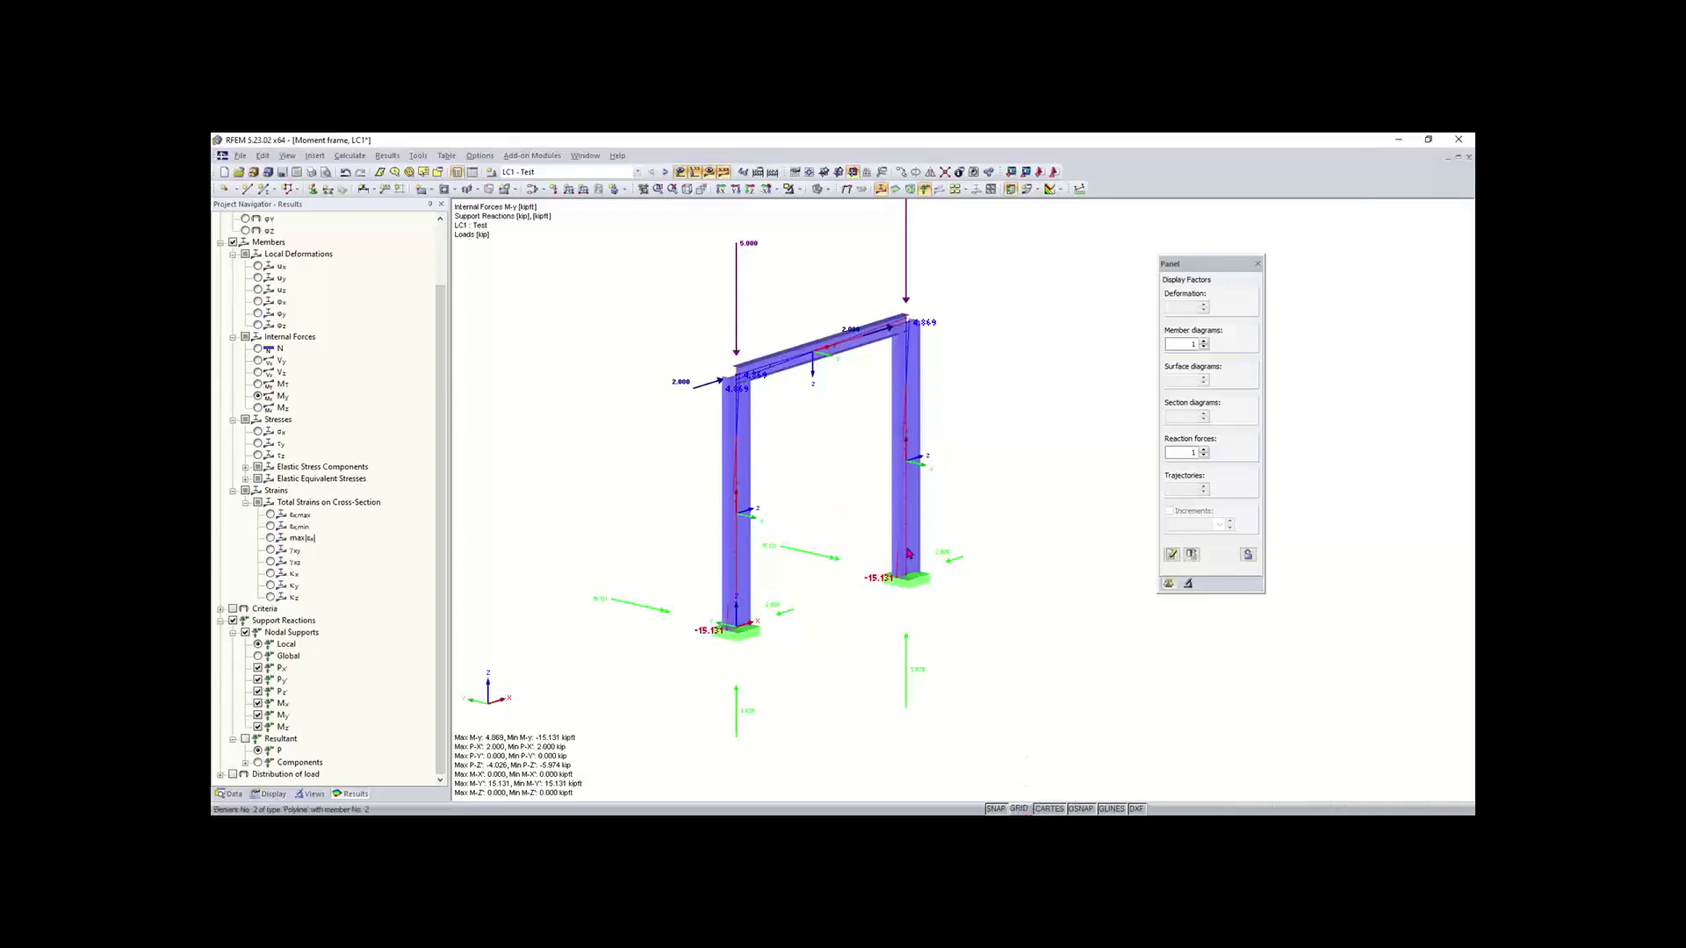
scroll(1014, 764, "down", 2)
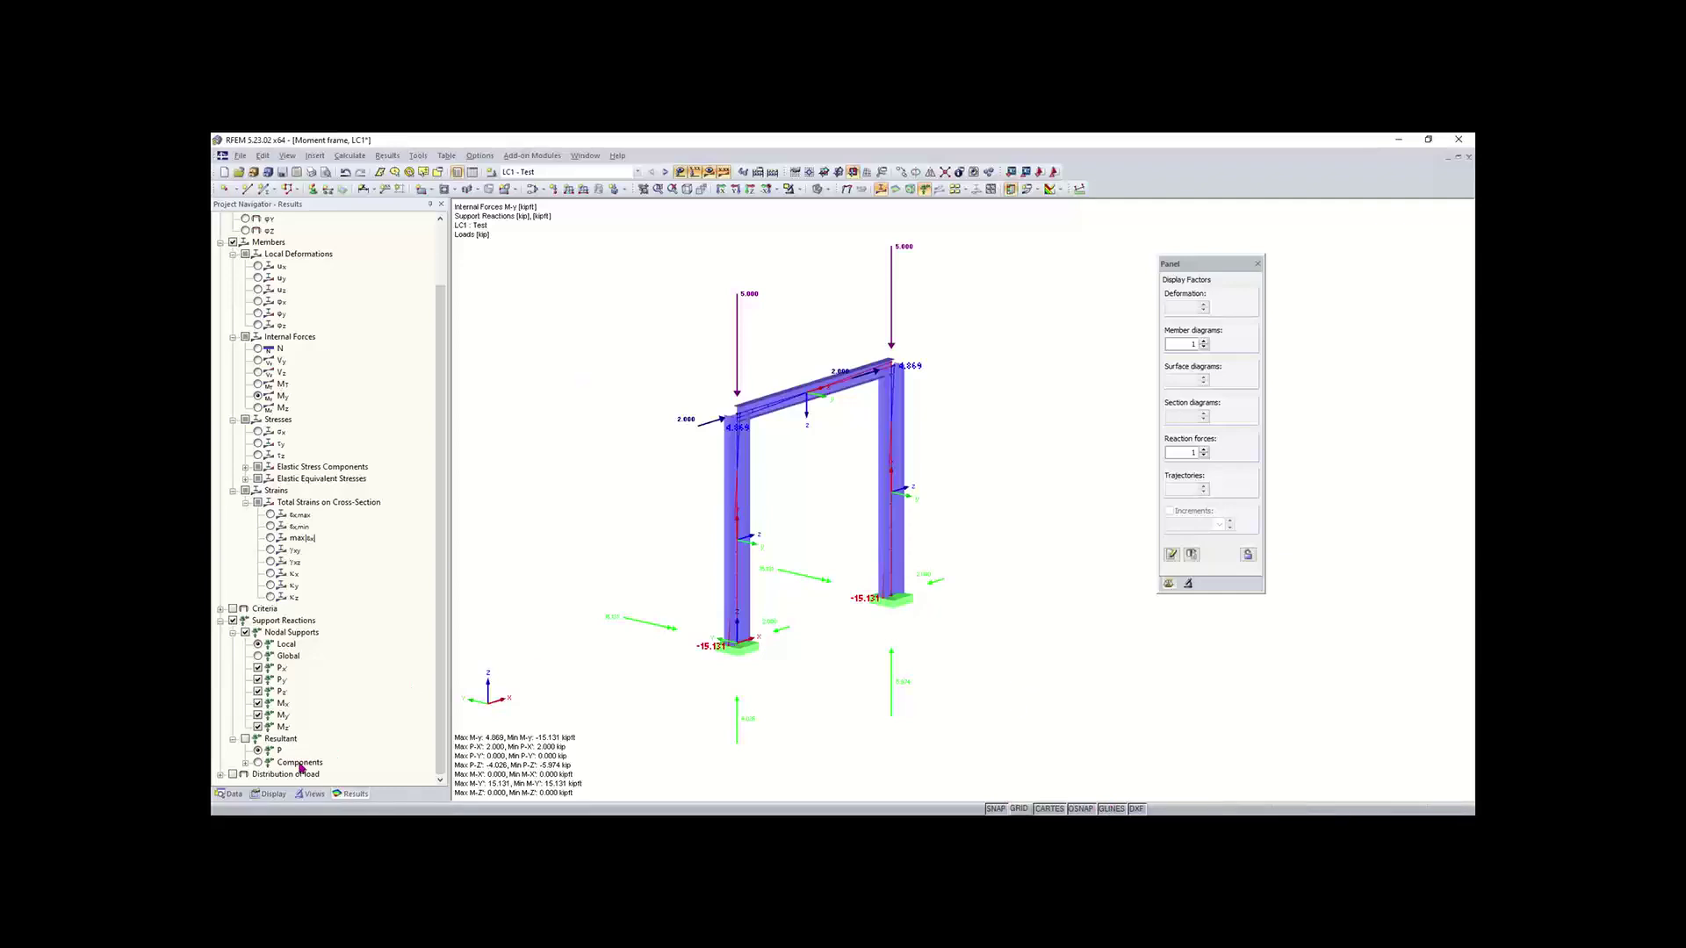
Step: Open the RF-STABILITY add-on module and calculate the four lowest eigenvalues for LC1 - Test
left_click(235, 794)
scroll(376, 496, "down", 8)
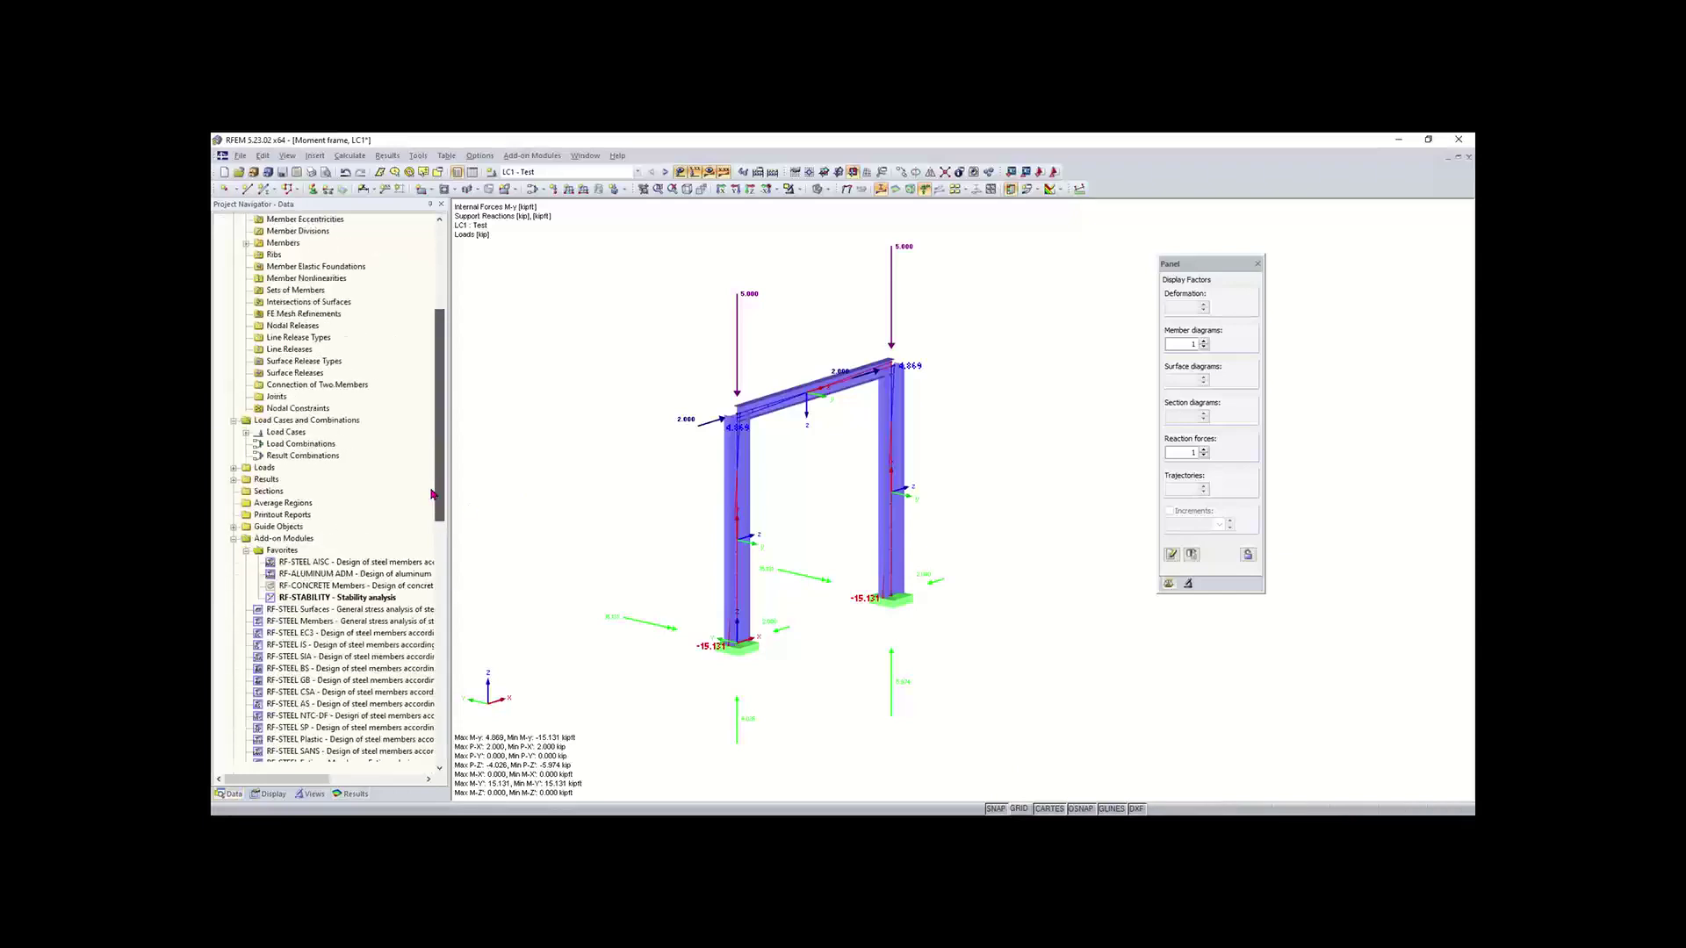
double_click(351, 479)
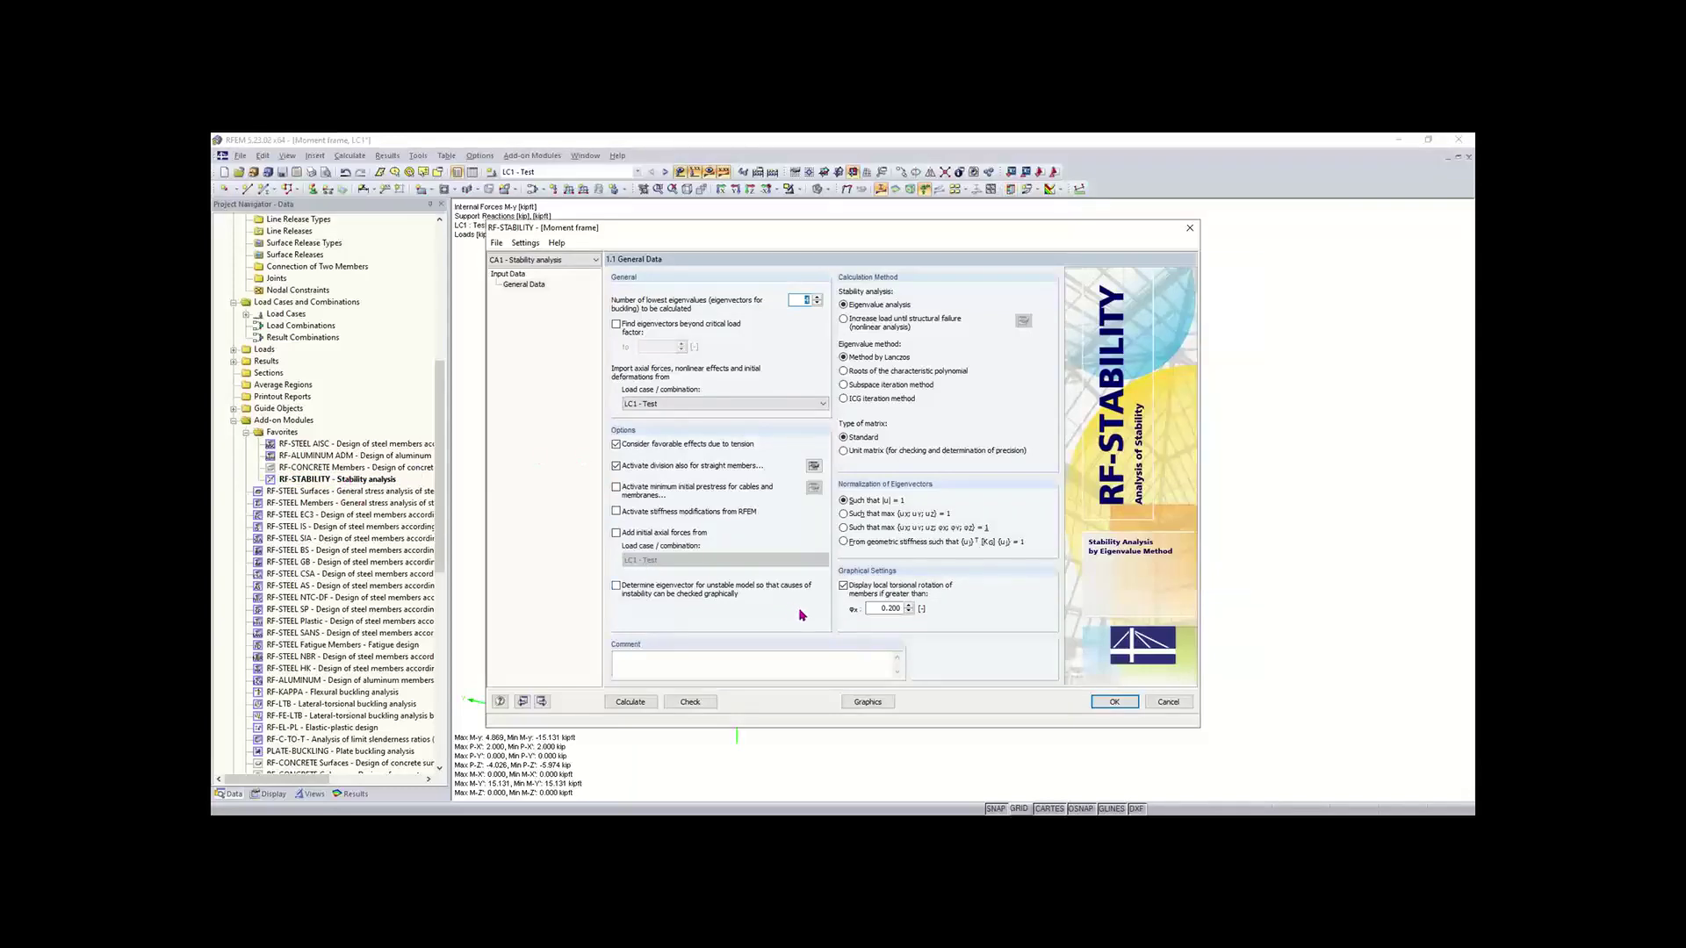
left_click(631, 701)
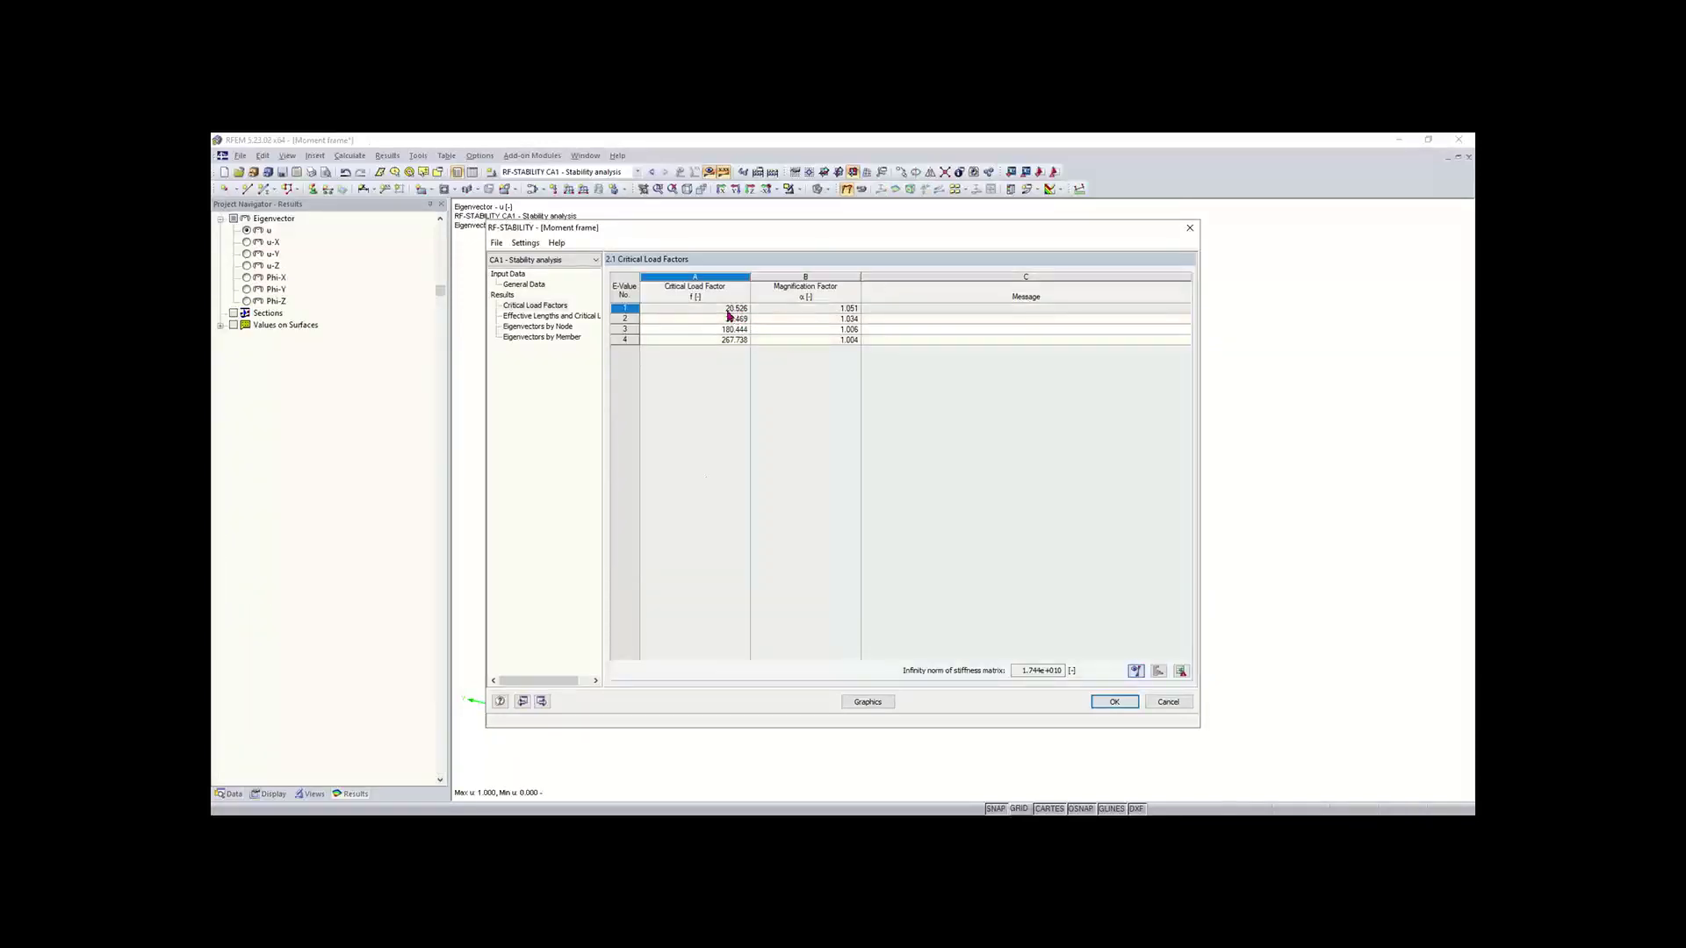
Step: Display the first buckling mode graphically and examine its shape from the Y and X directions
left_click(867, 701)
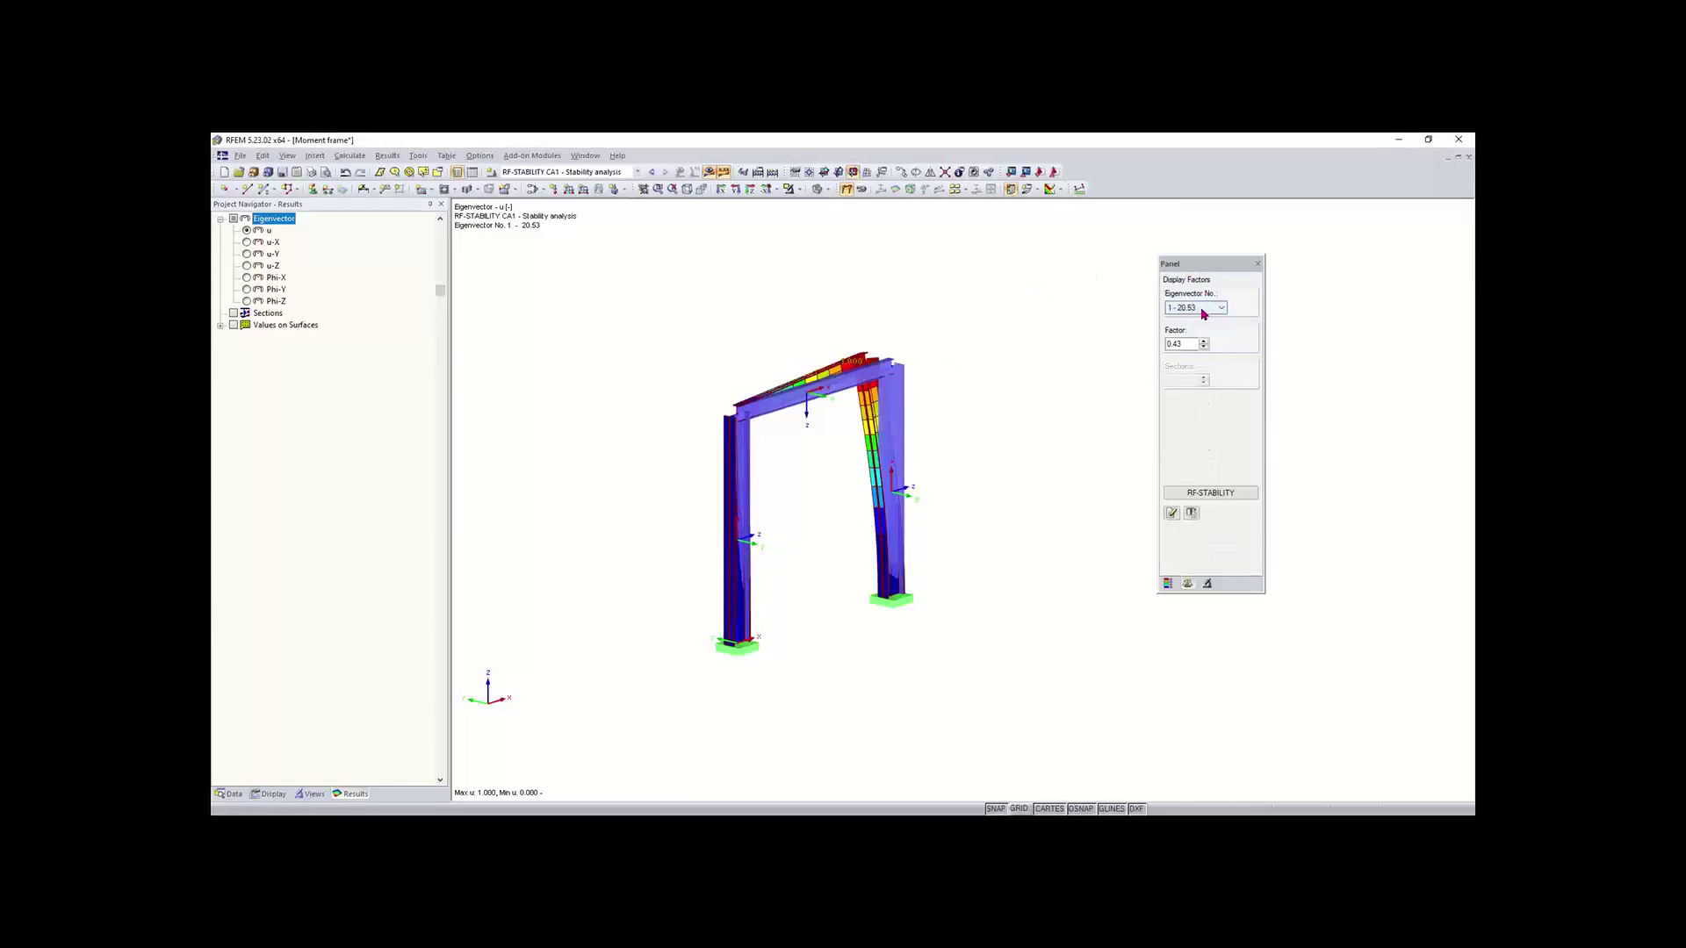
left_click(742, 190)
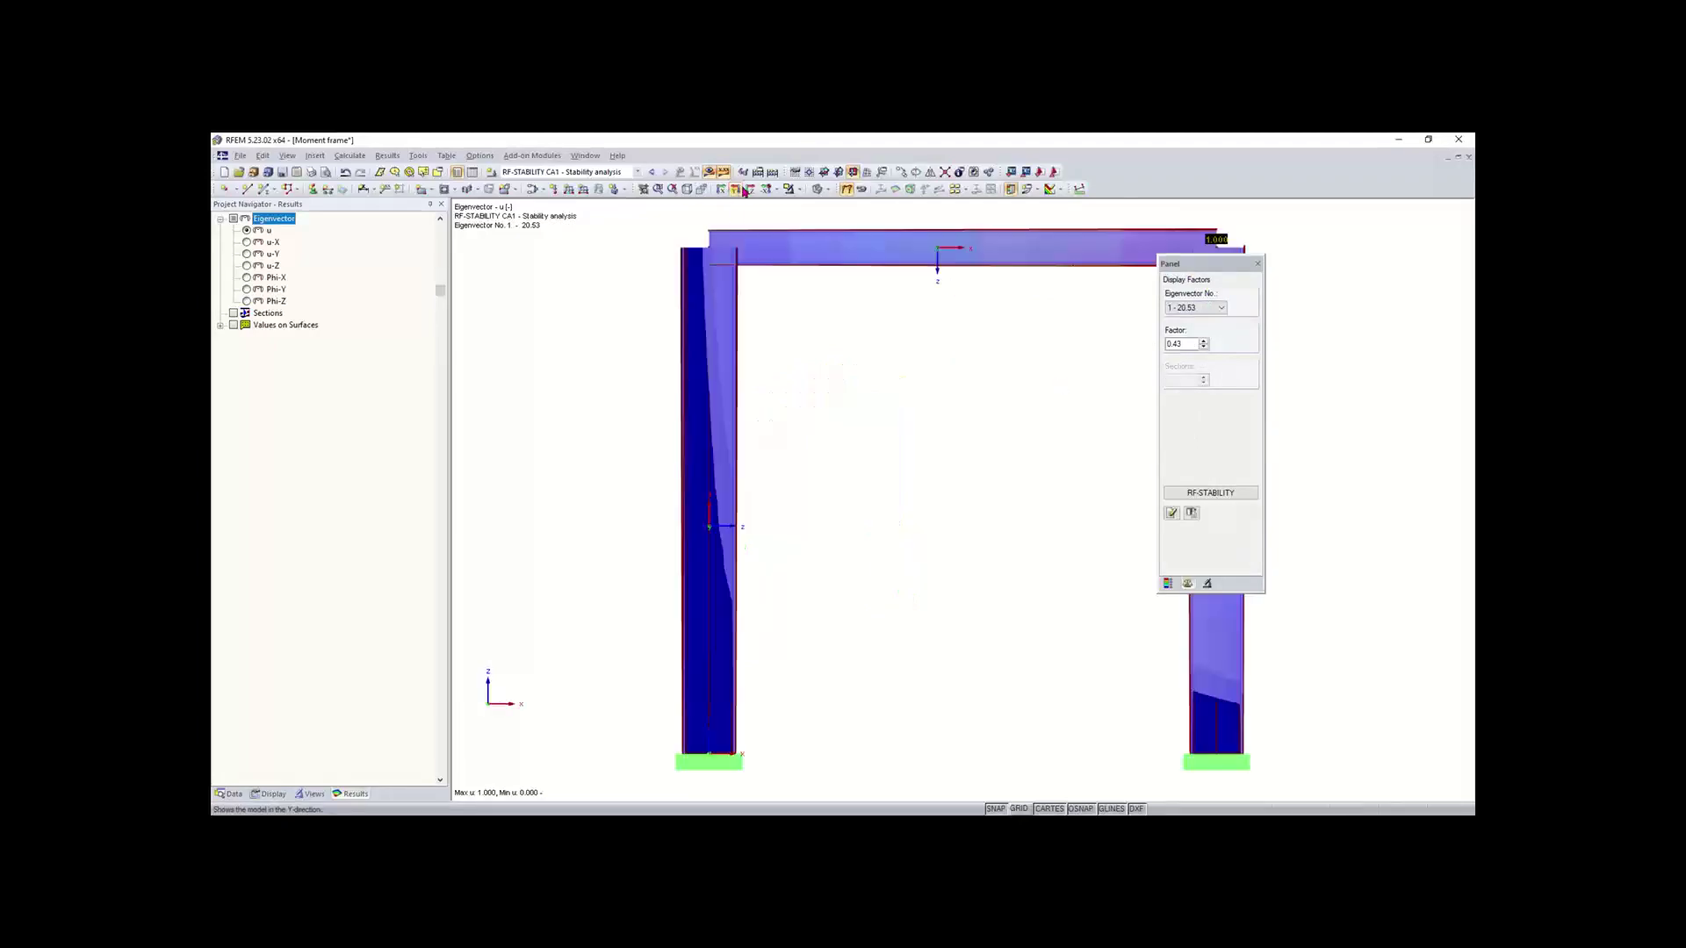
left_click(751, 189)
scroll(860, 329, "down", 2)
middle_click_drag(869, 334, 703, 328)
left_click(720, 189)
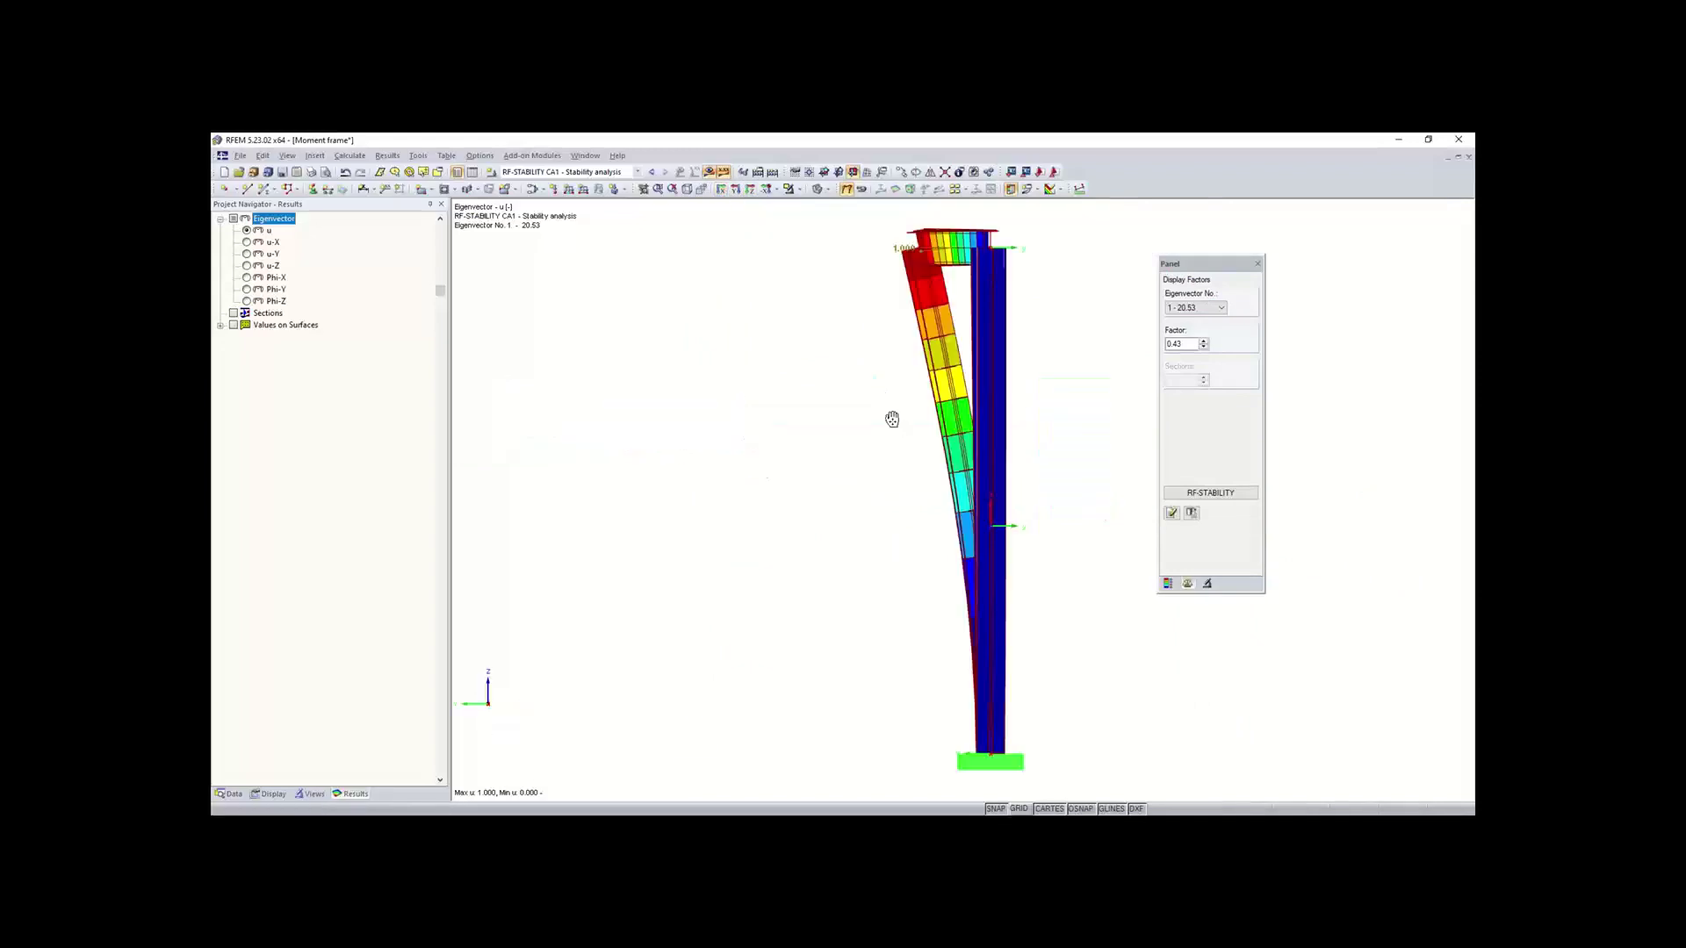
middle_click_drag(892, 418, 739, 439)
Step: Step through eigenvectors 2, 3 and 4 to compare the higher buckling mode shapes in the side view
left_click(1199, 307)
left_click(1194, 325)
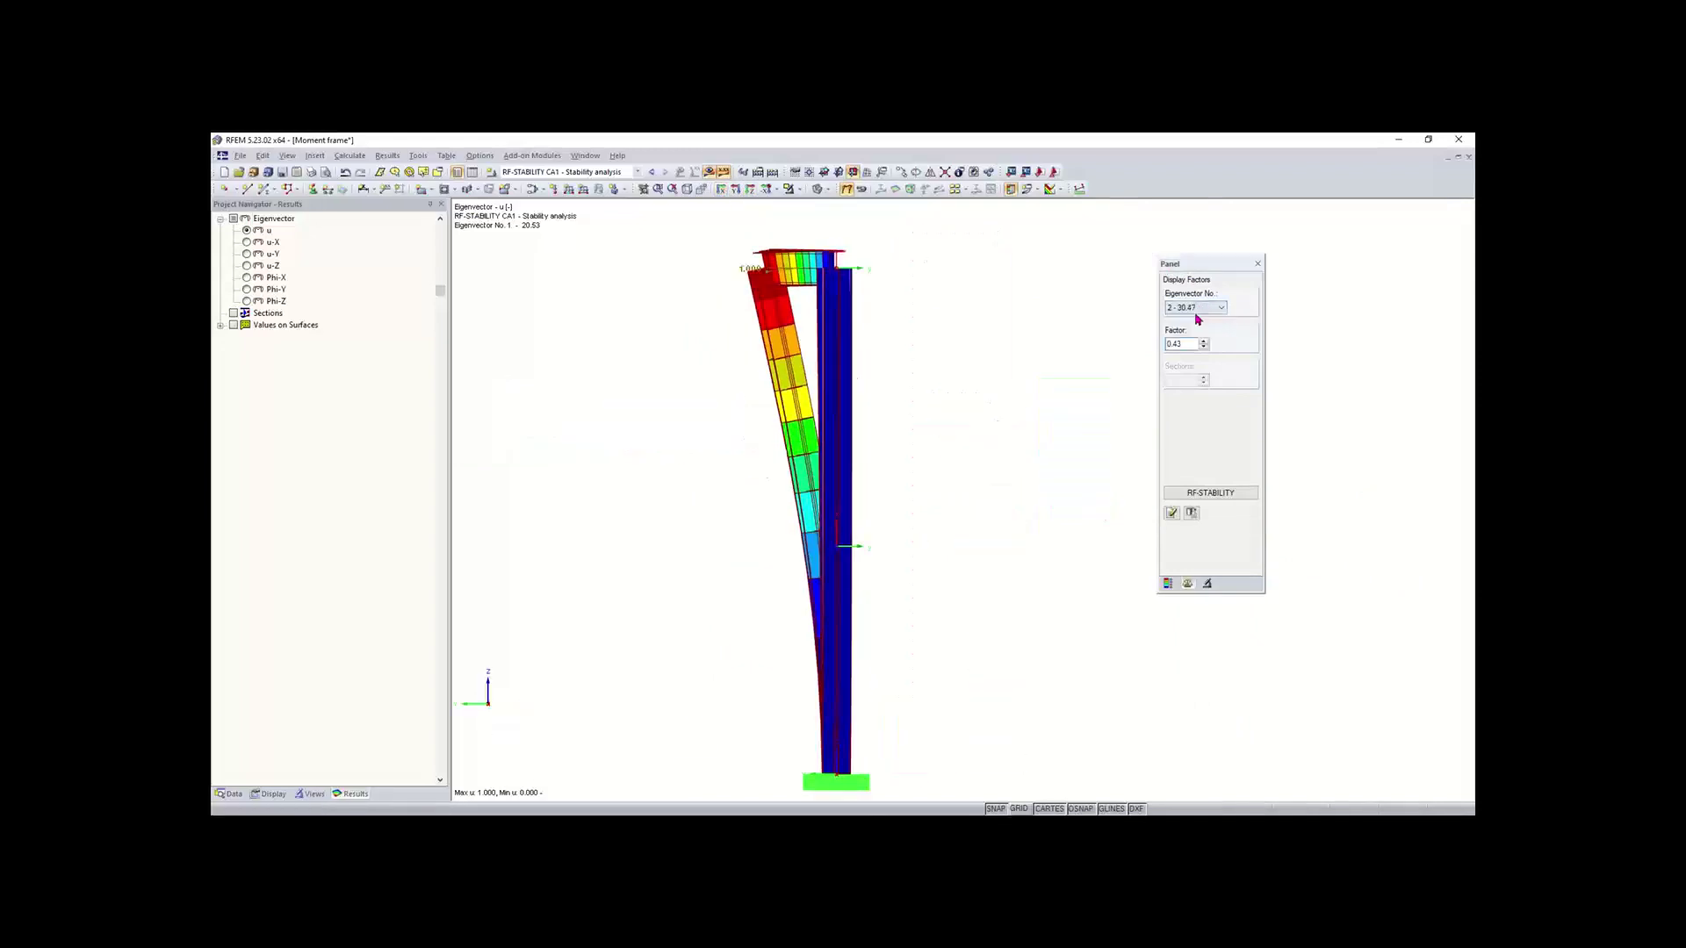
left_click(1200, 307)
left_click(1192, 334)
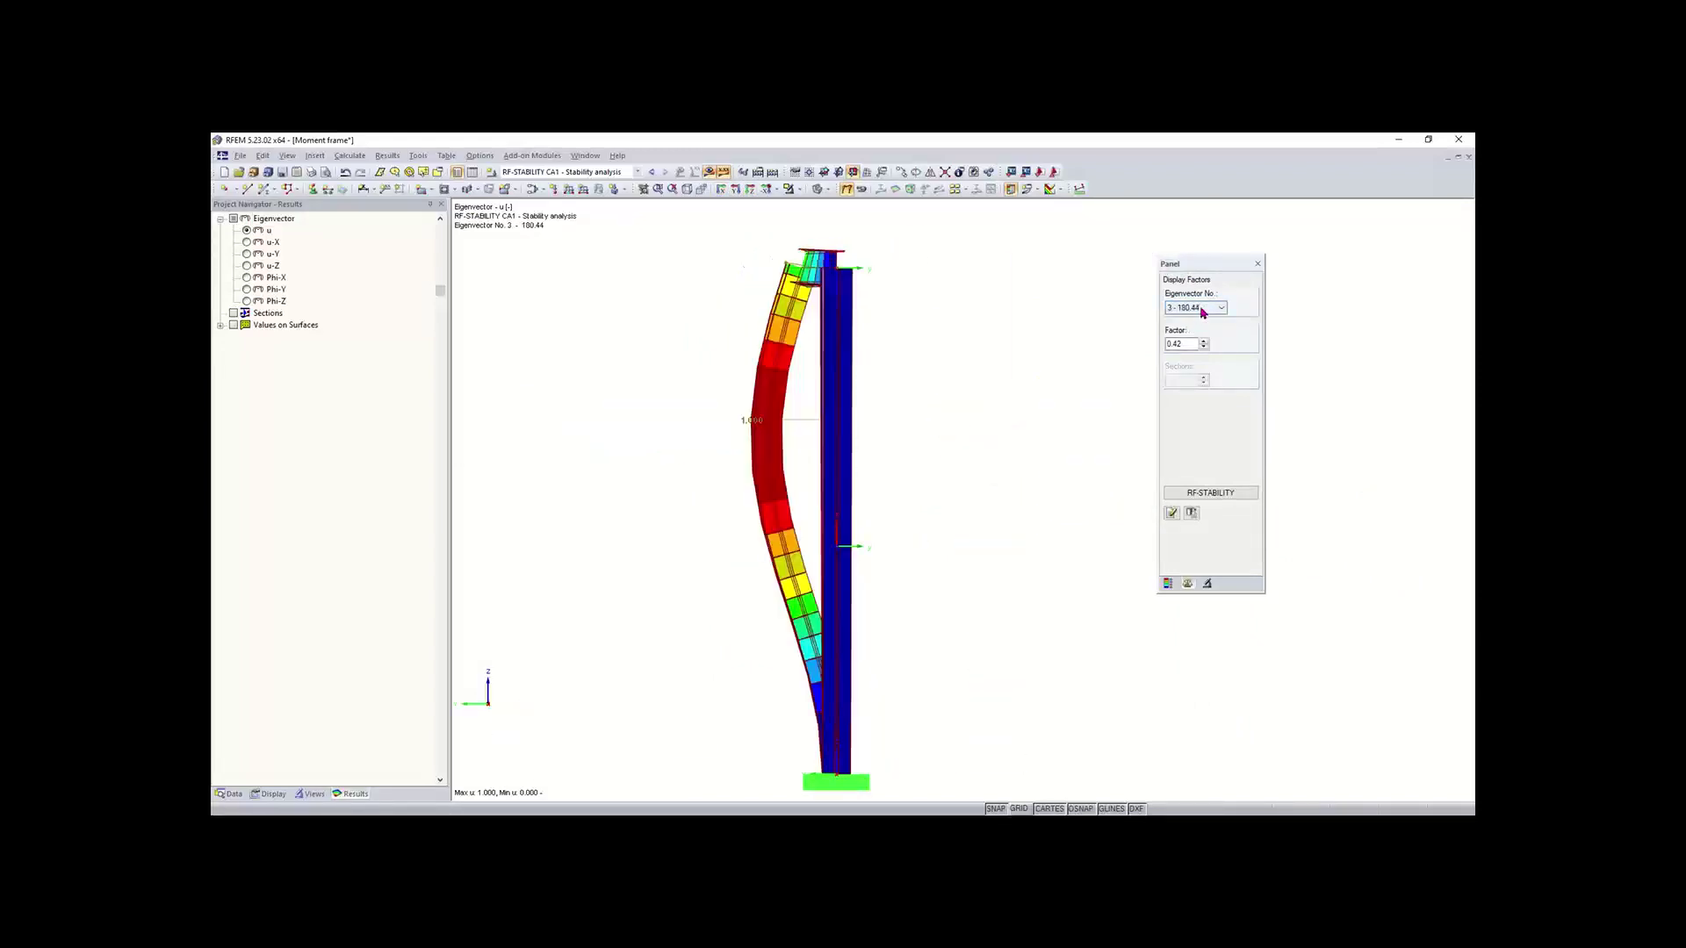
left_click(1199, 308)
left_click(1194, 343)
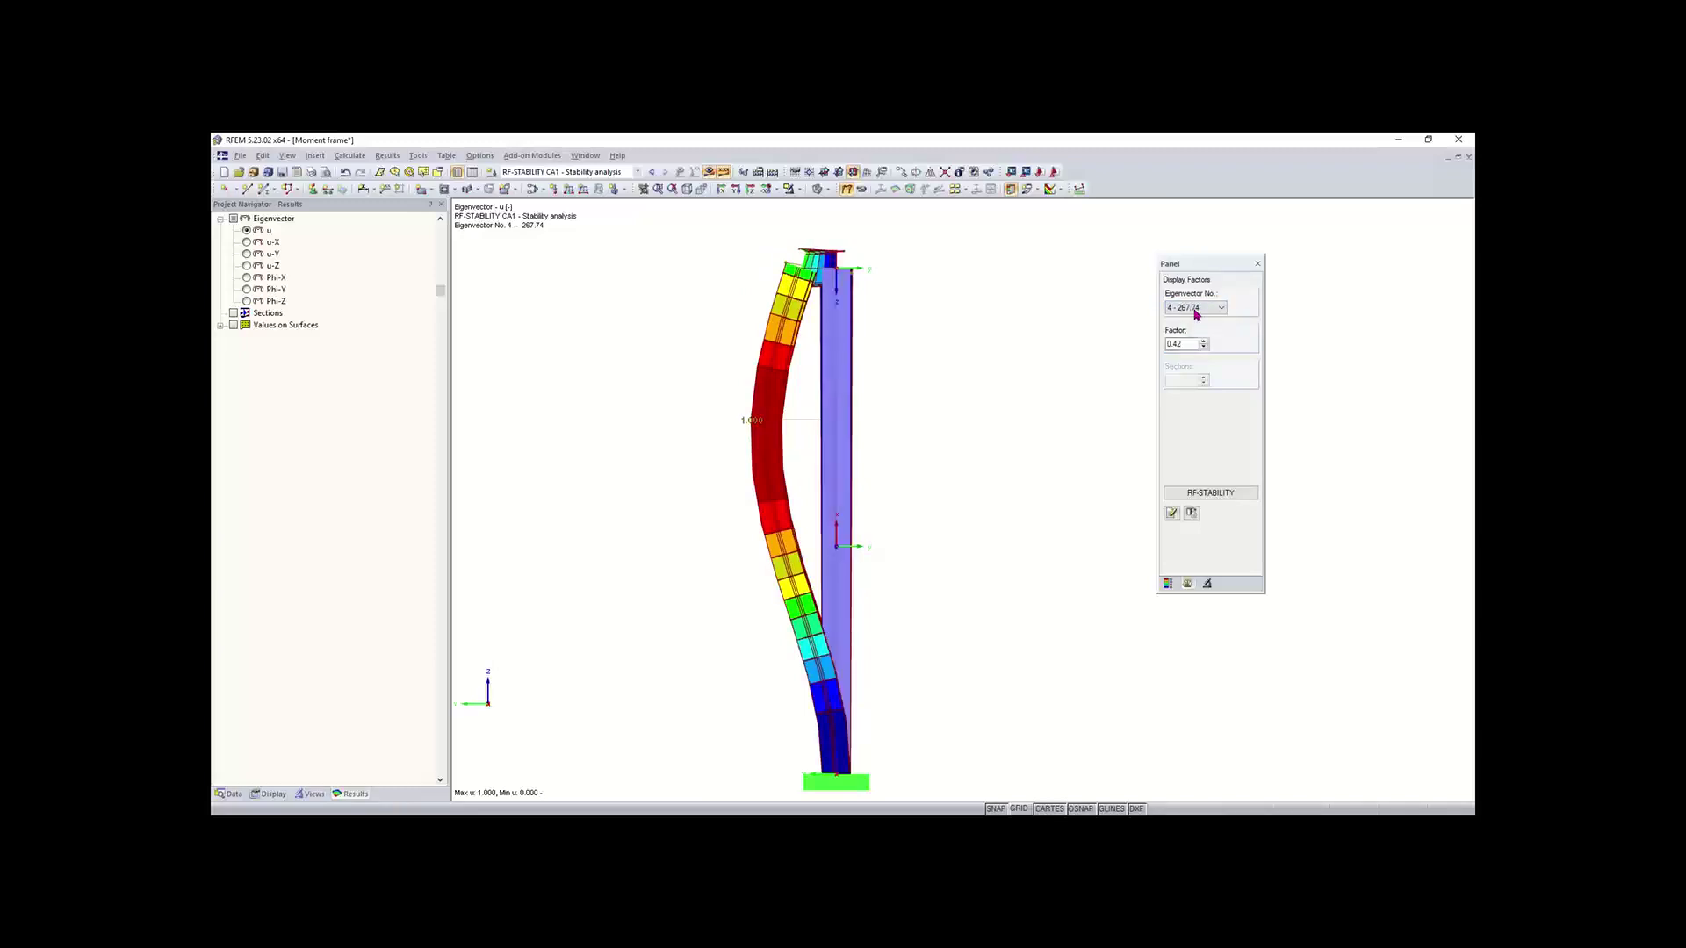
Step: Return to eigenvector 1 and examine the frame's first buckling mode in a 3D view
left_click(1196, 309)
left_click(1190, 316)
middle_click_drag(977, 441, 847, 565, "ctrl")
scroll(846, 565, "down", 2)
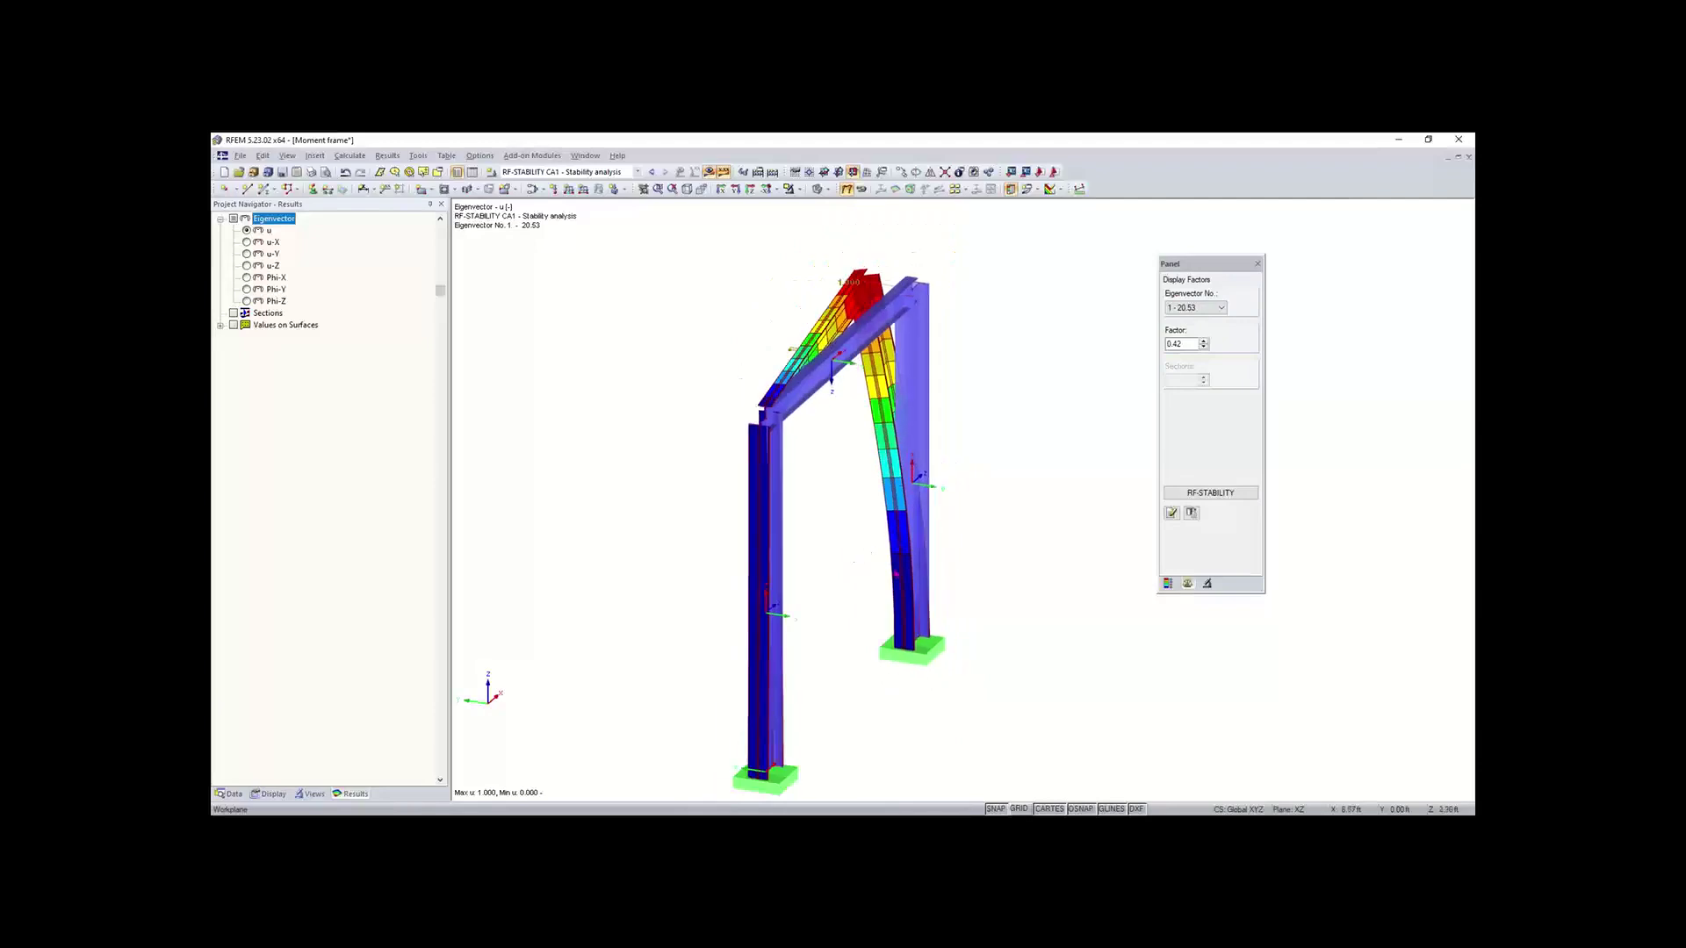
Step: Add nodal supports at the frame's two top nodes 2 and 4 that restrain only the global Y displacement, with all rotations free
middle_click_drag(1024, 440, 1032, 313, "ctrl")
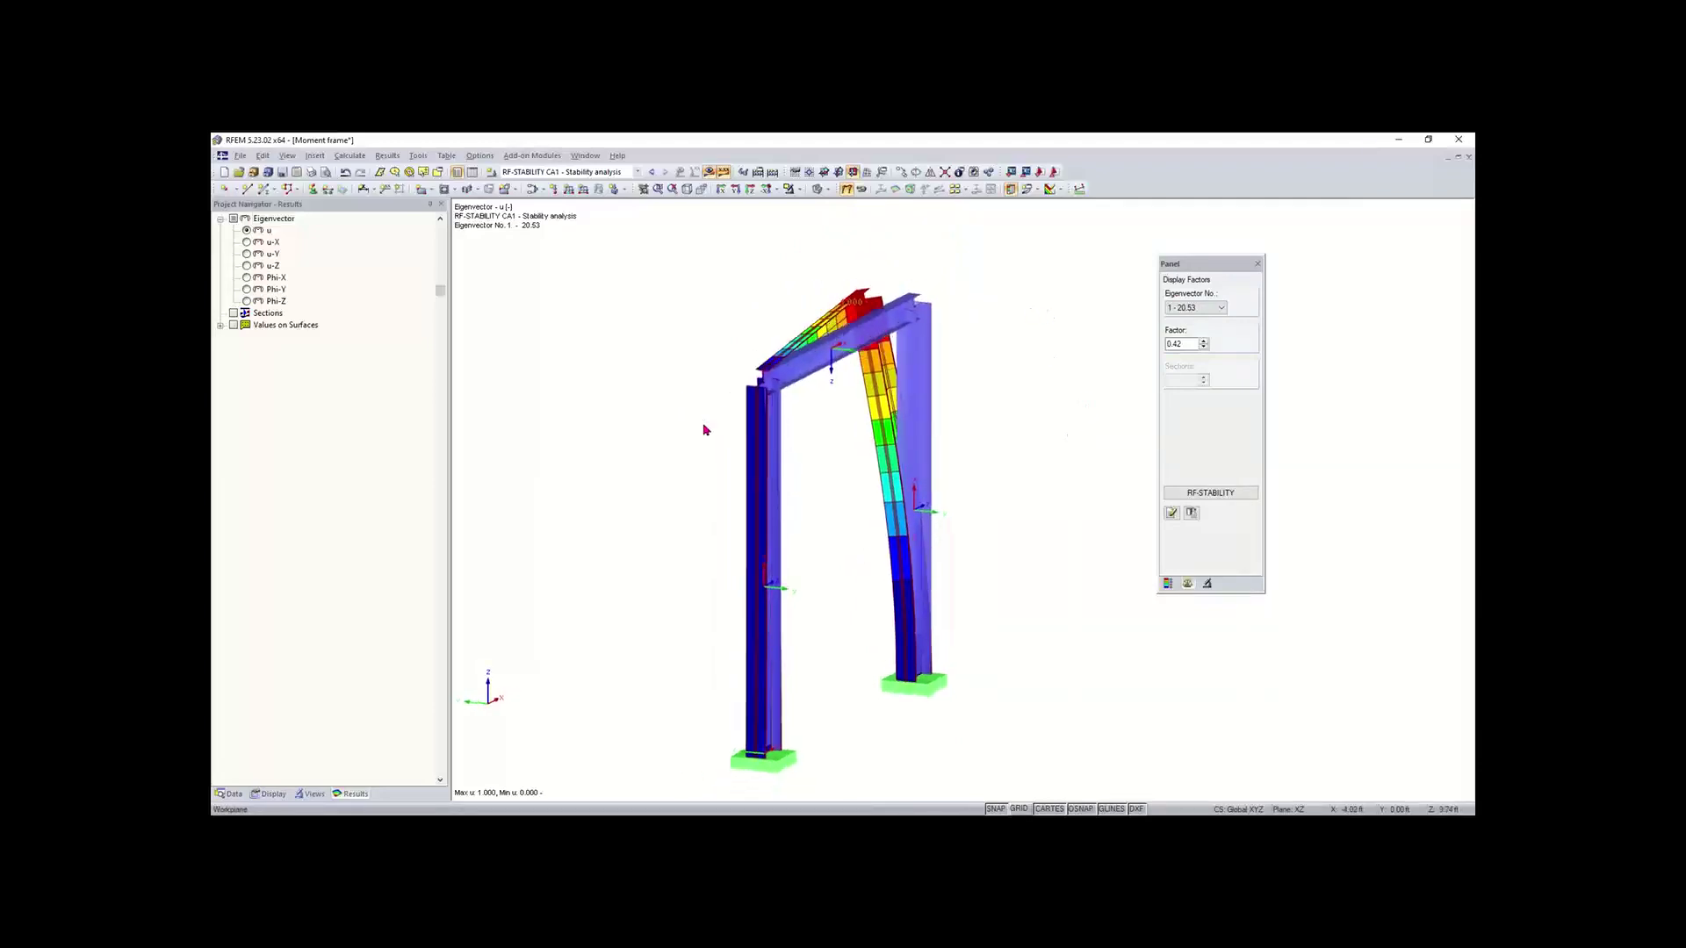
left_click_drag(703, 425, 1017, 267)
double_click(913, 311)
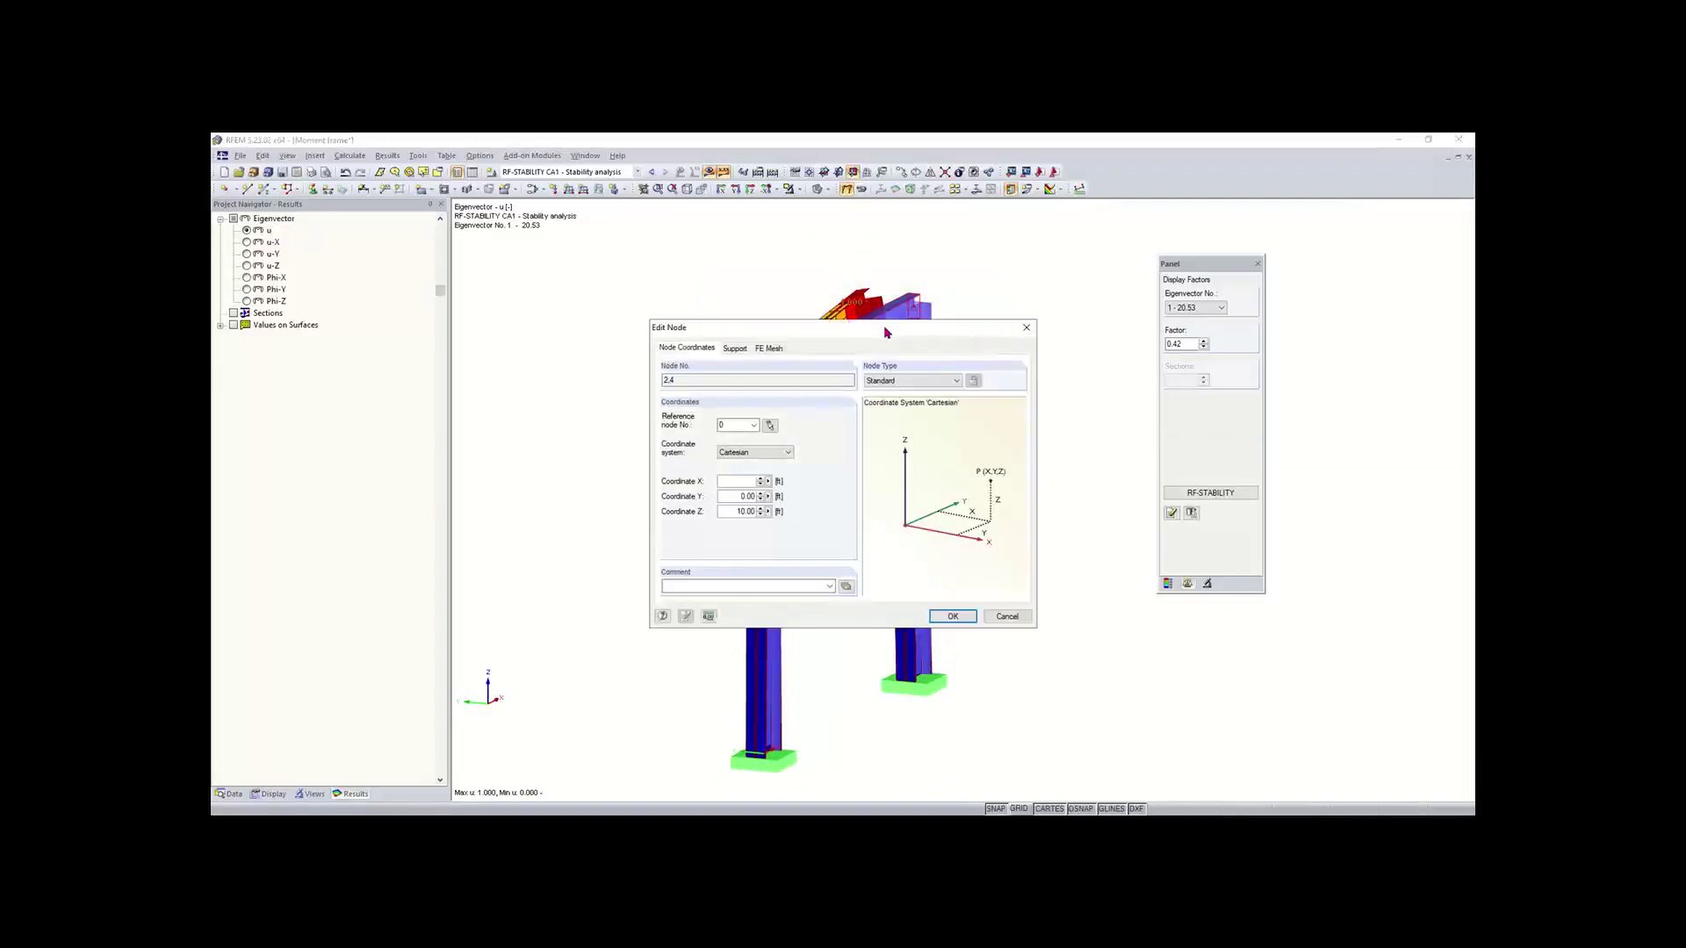
left_click(1026, 327)
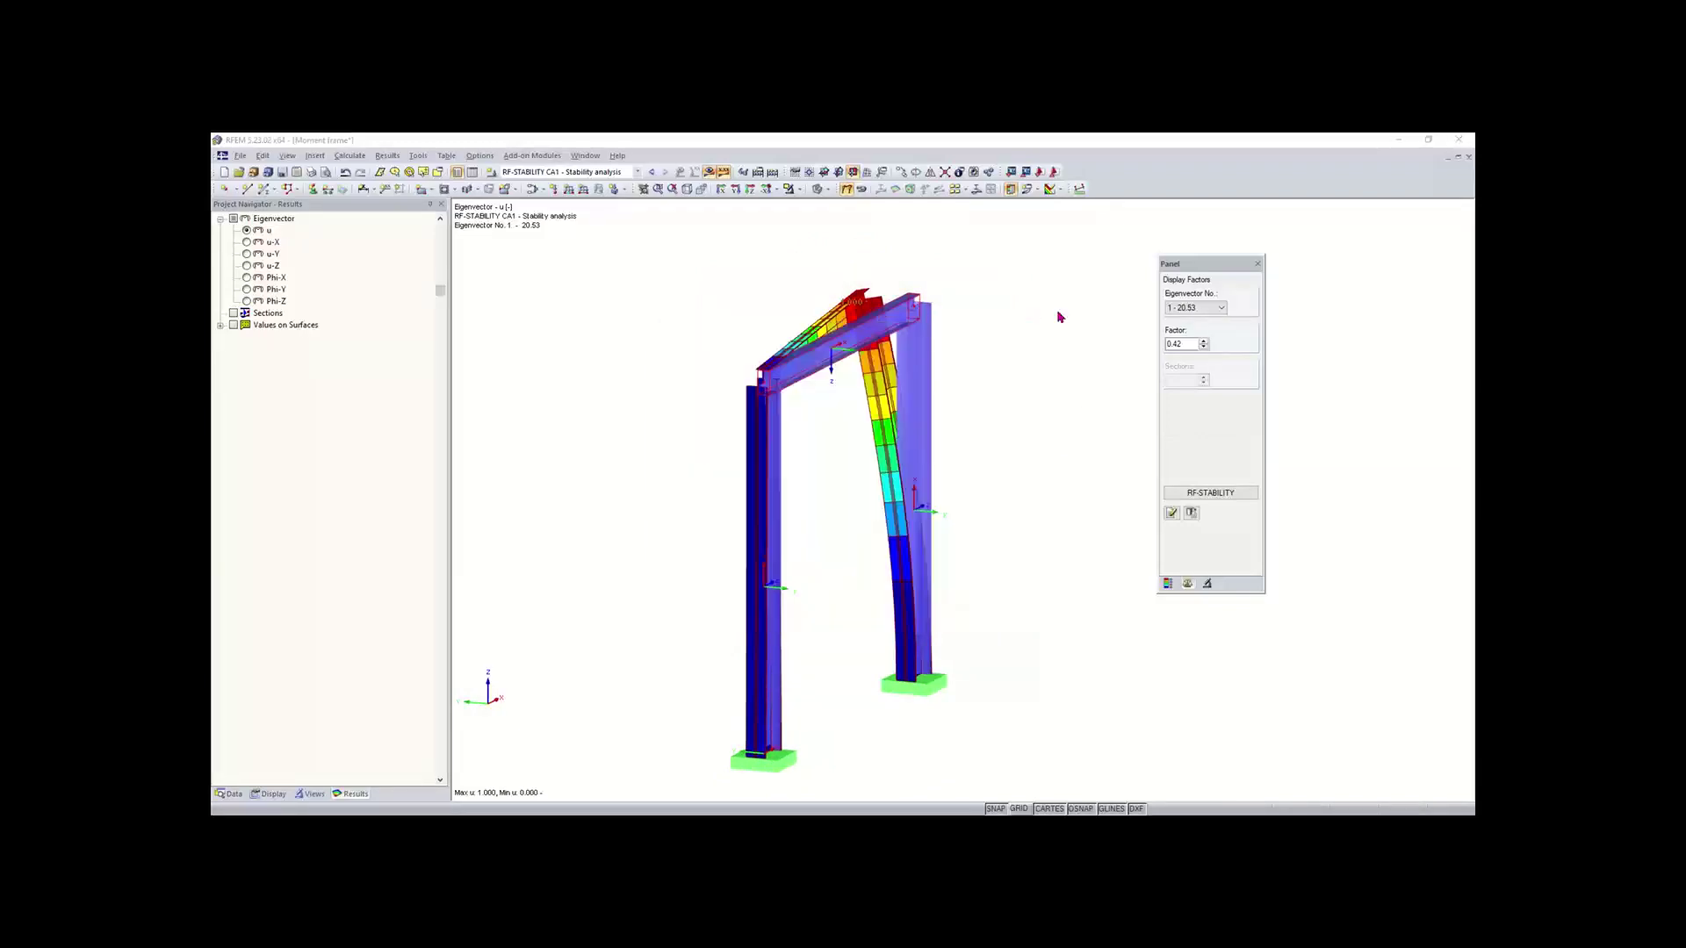
left_click(312, 189)
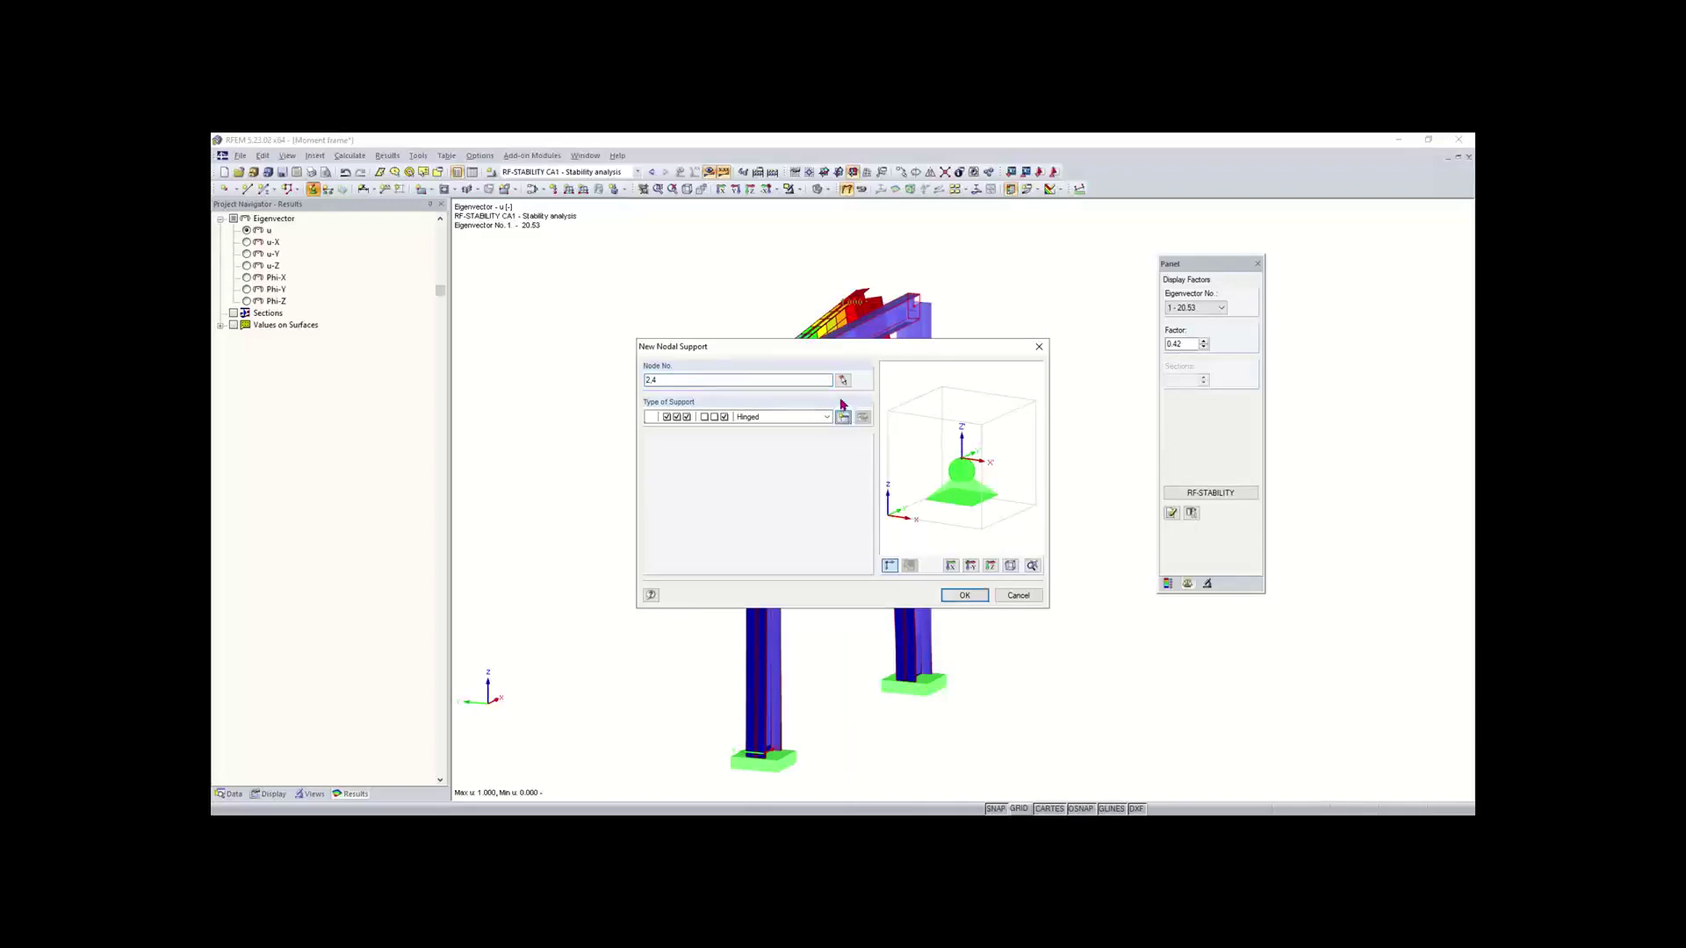
left_click(842, 416)
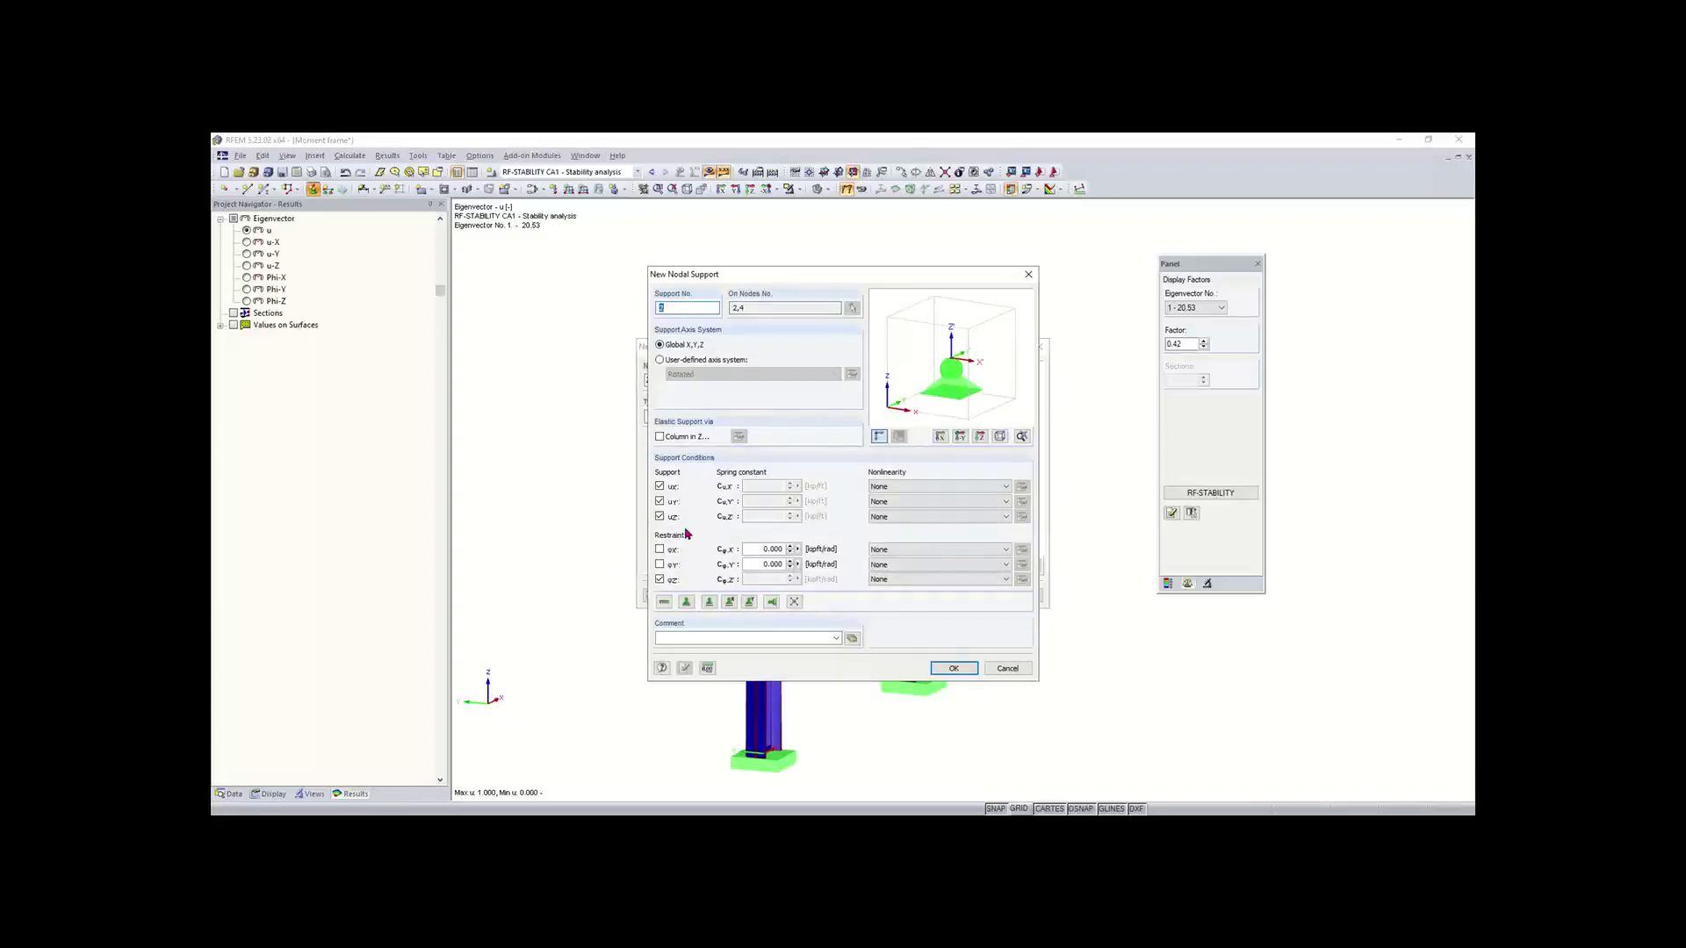
left_click(660, 516)
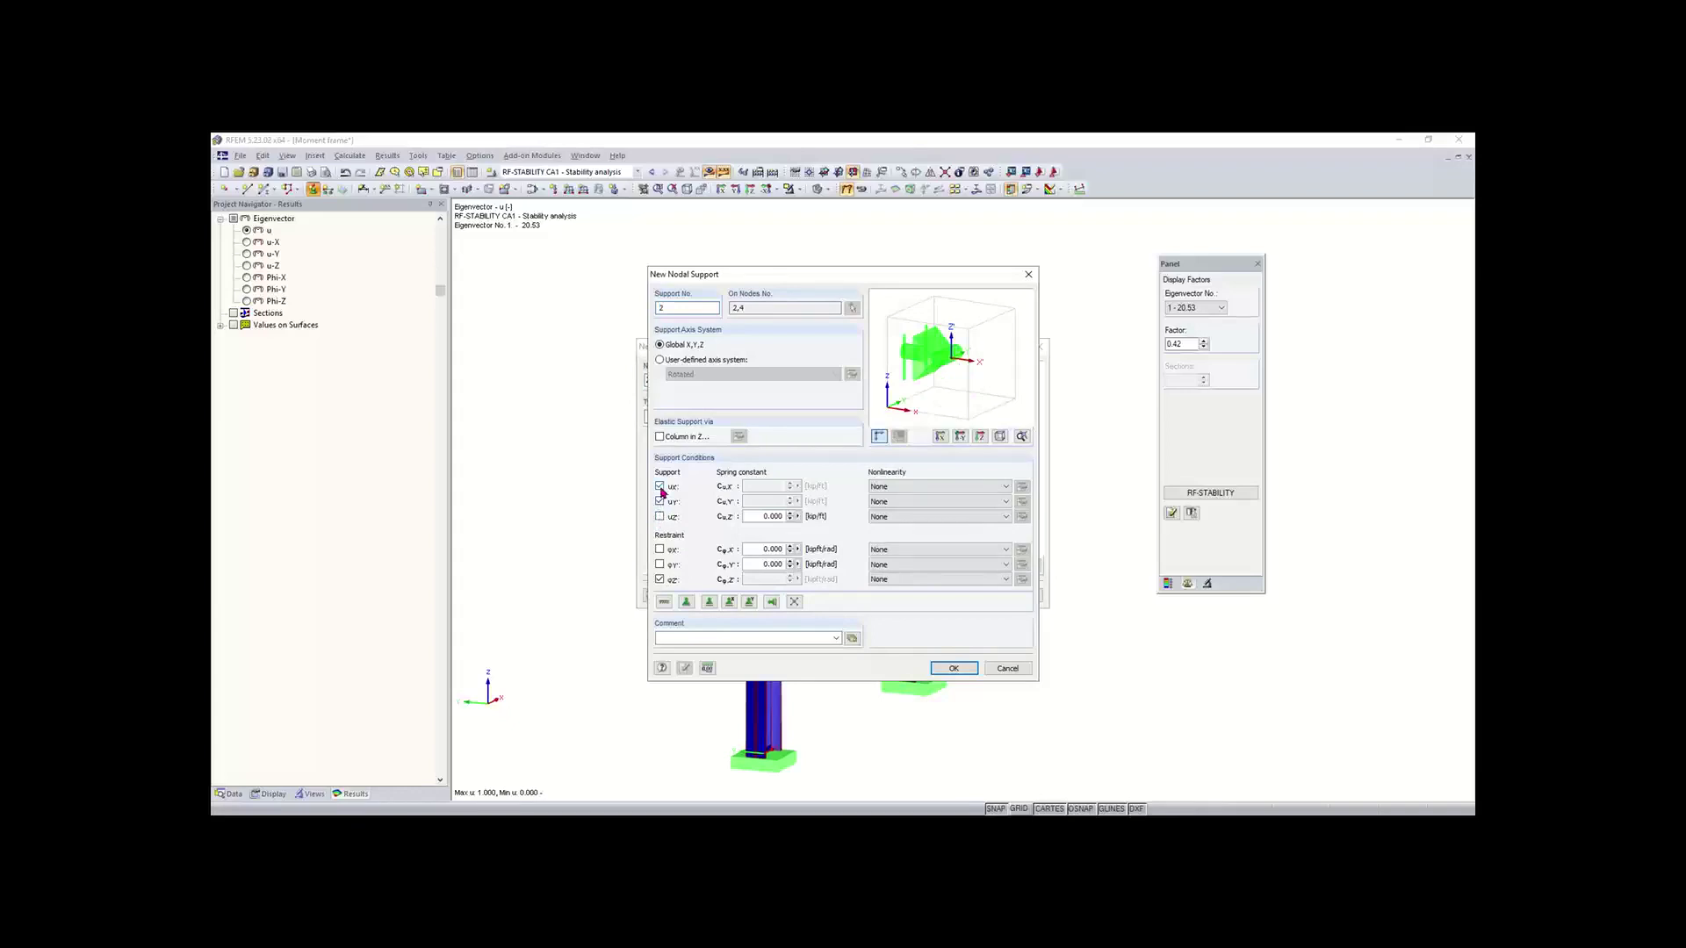
left_click(659, 486)
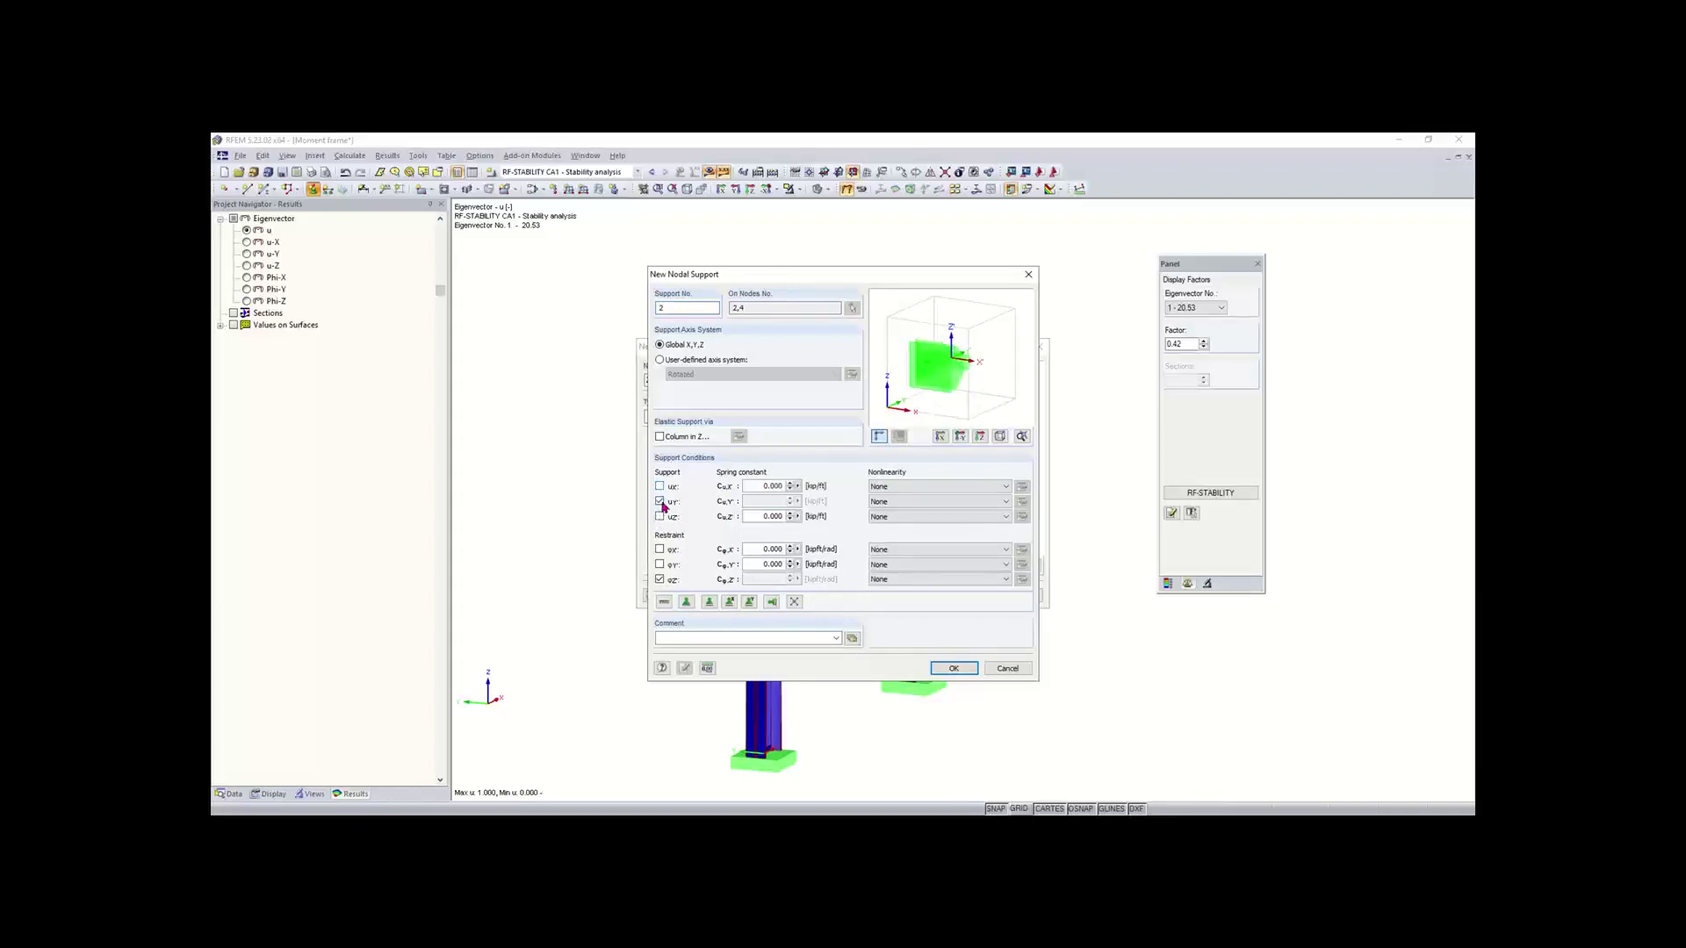
left_click(659, 579)
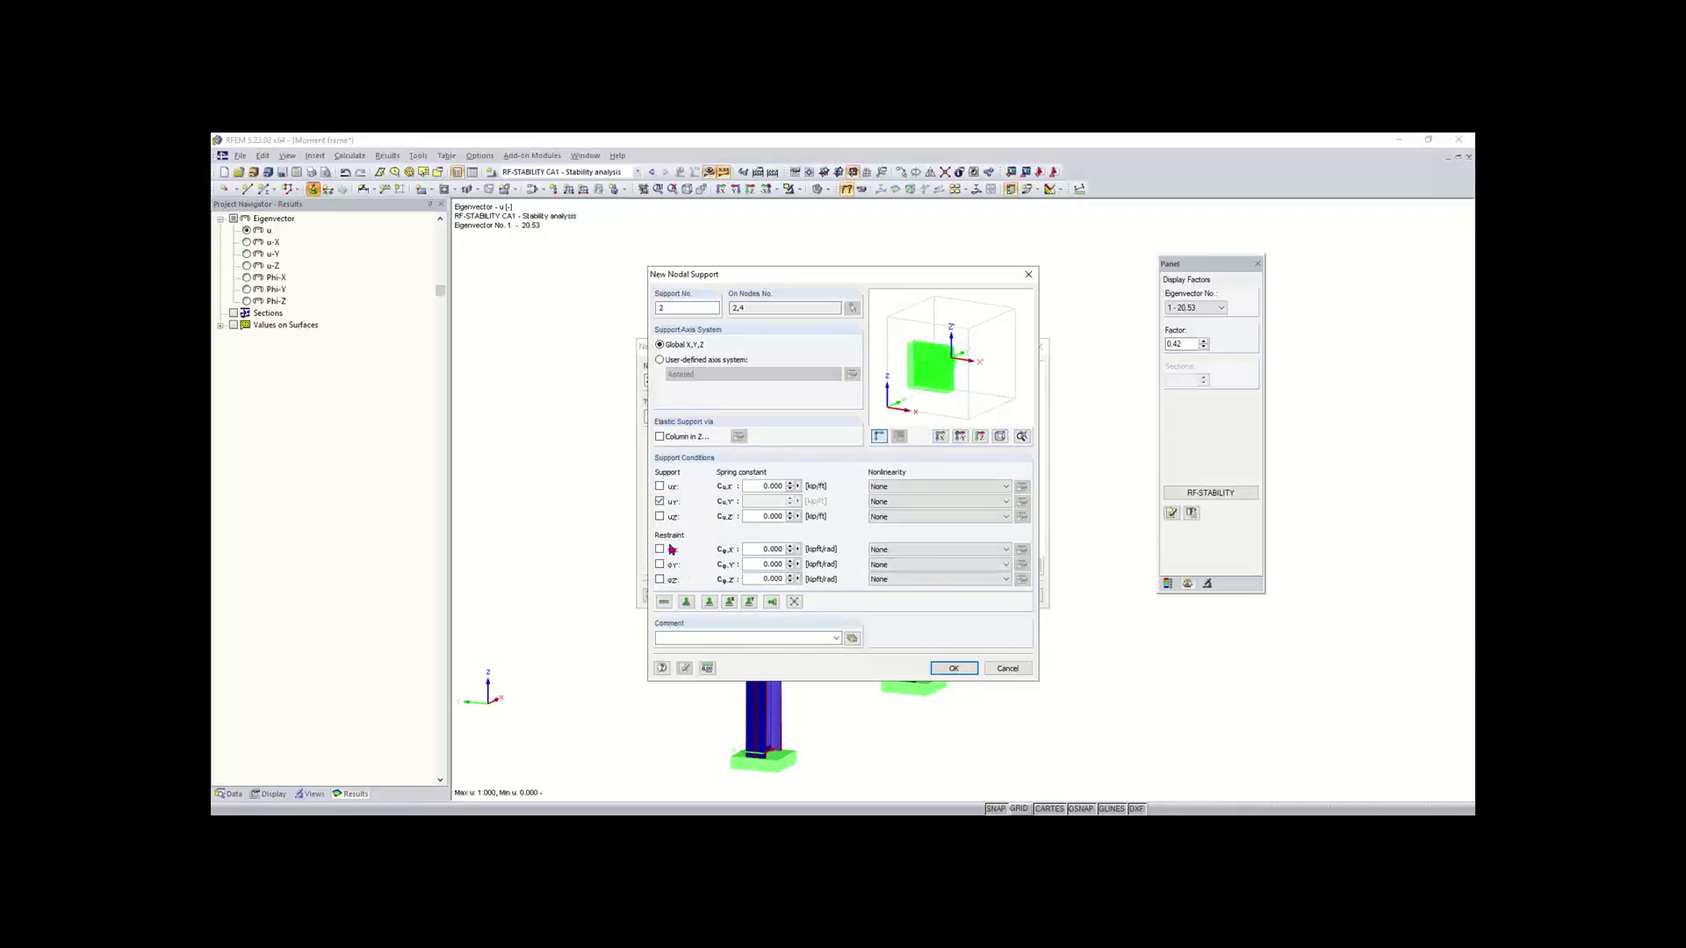
left_click(954, 669)
left_click(963, 595)
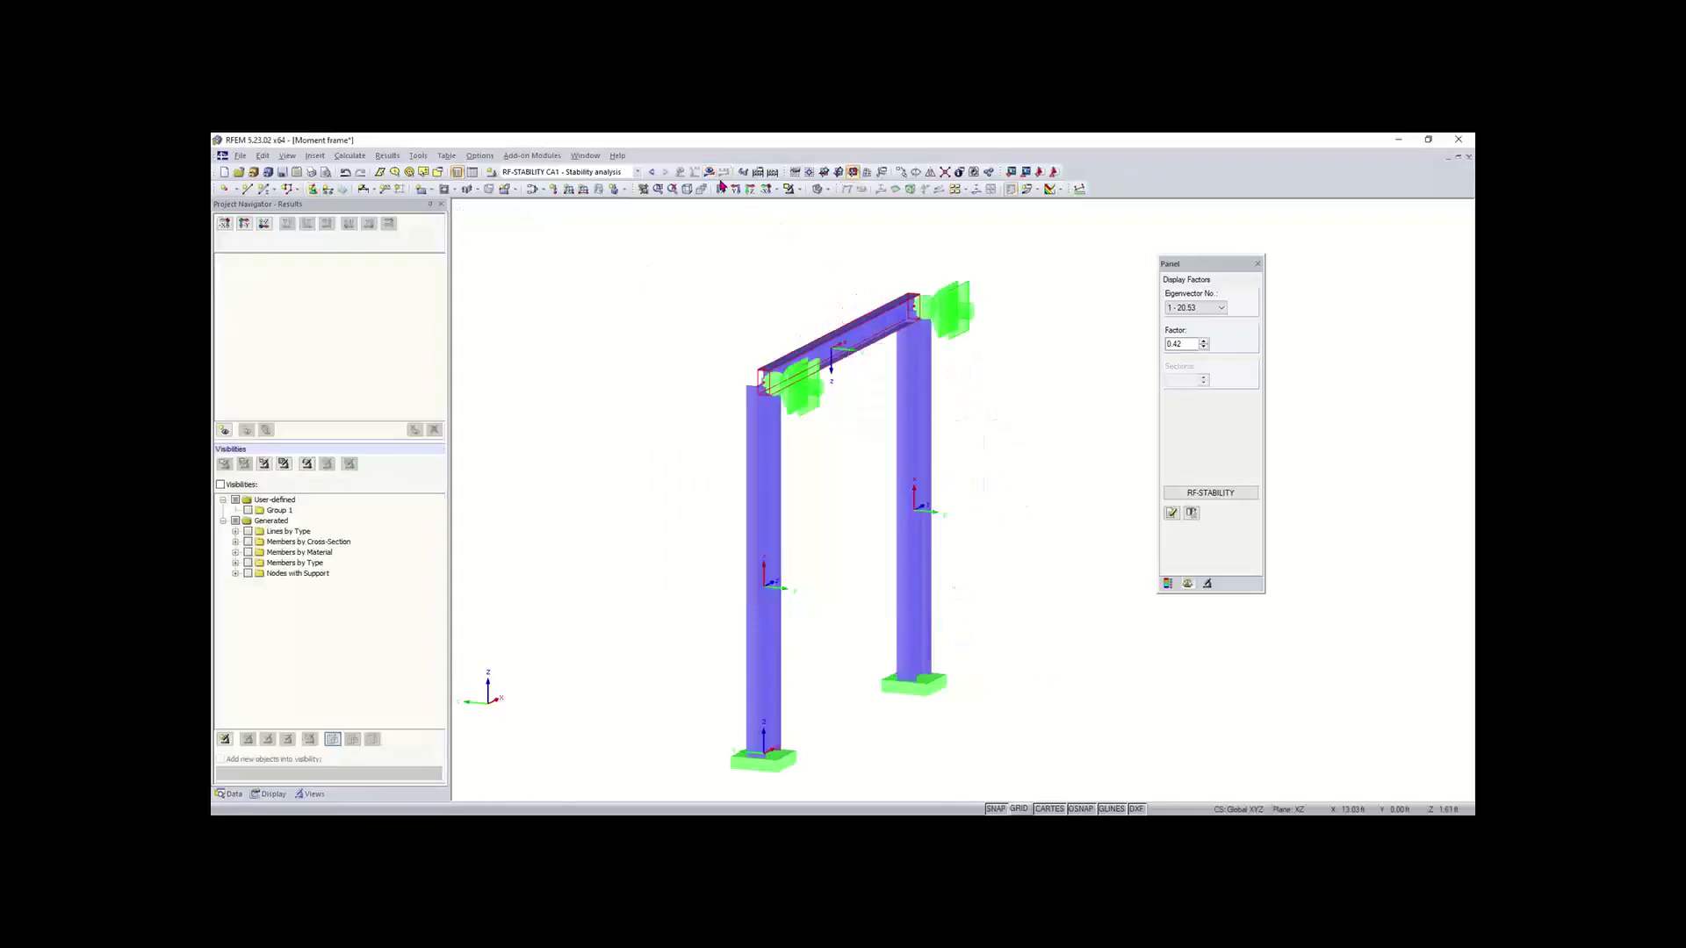
Step: Recalculate RF-STABILITY CA1 and examine the first buckling mode of the laterally supported frame in 3D
left_click(773, 173)
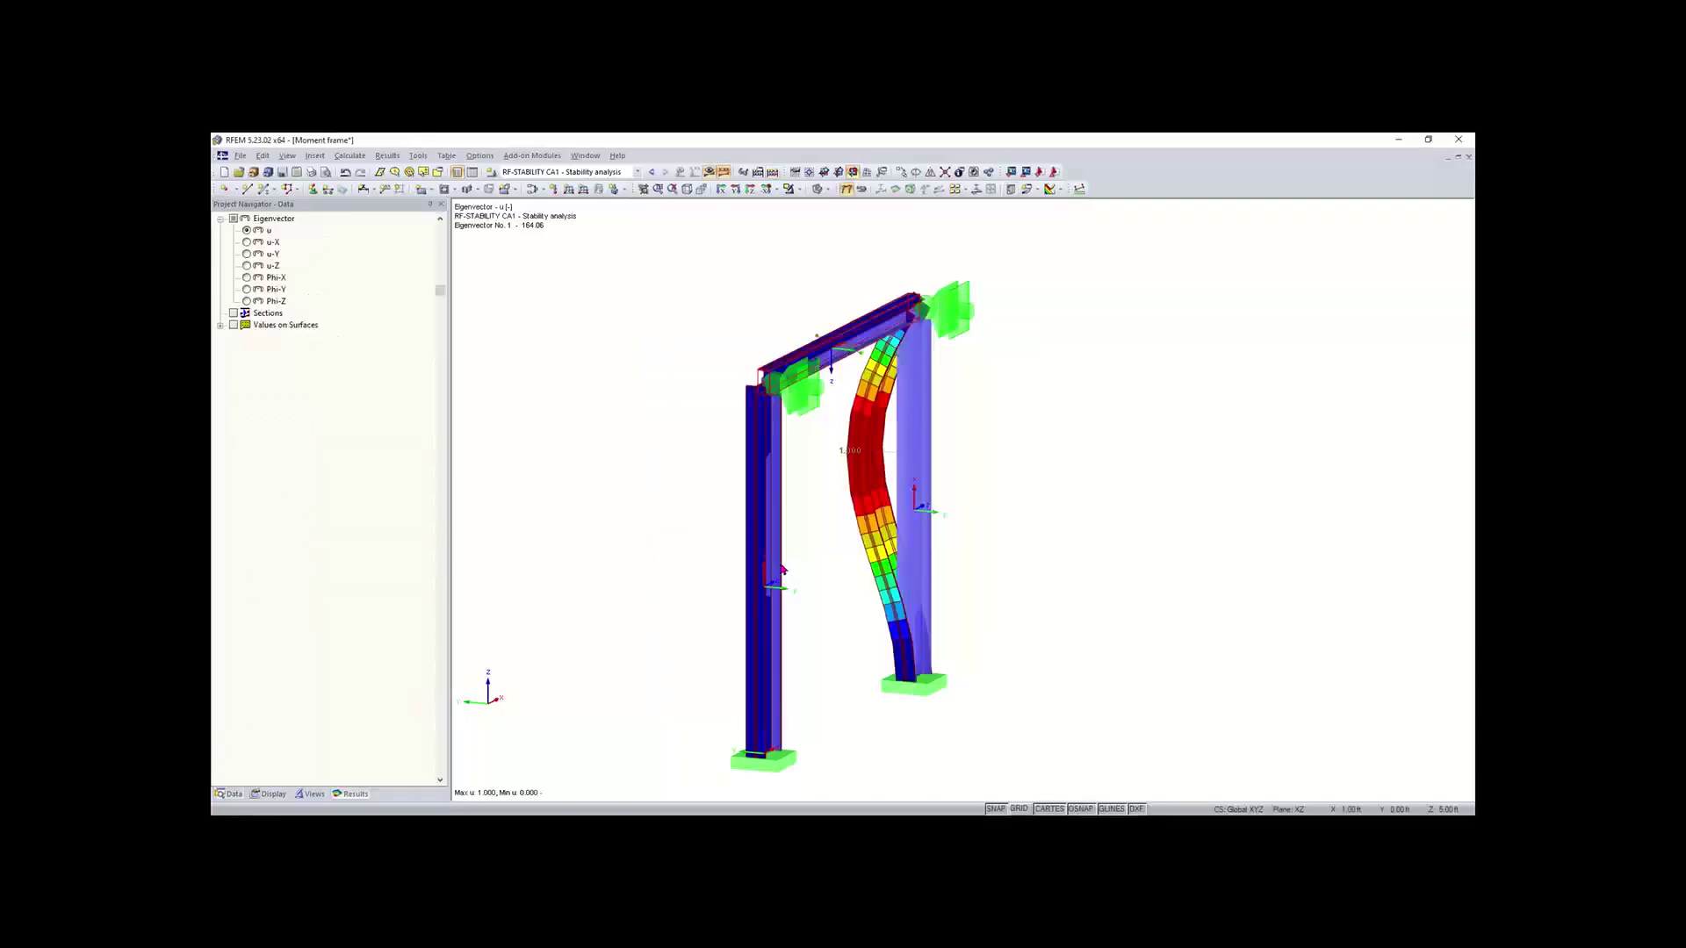
middle_click_drag(963, 395, 1071, 372, "ctrl")
right_click(1182, 412)
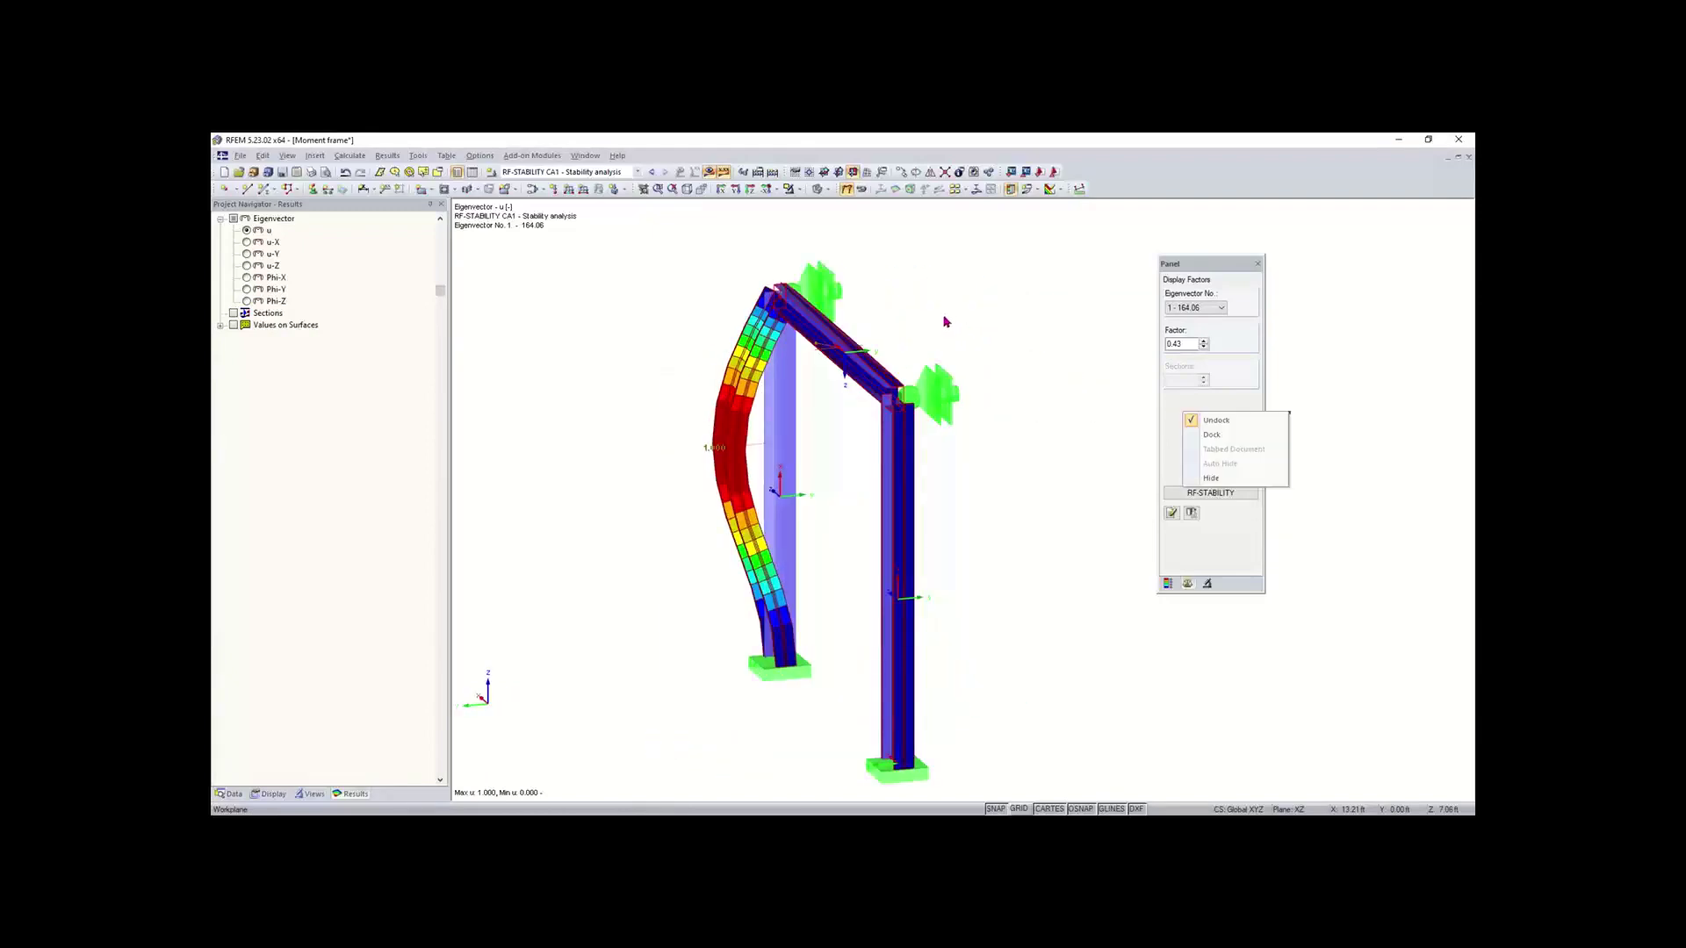
Step: Step through eigenvectors 2, 3 and 4 to compare the laterally supported frame's higher buckling modes
left_click(1203, 310)
left_click(1199, 328)
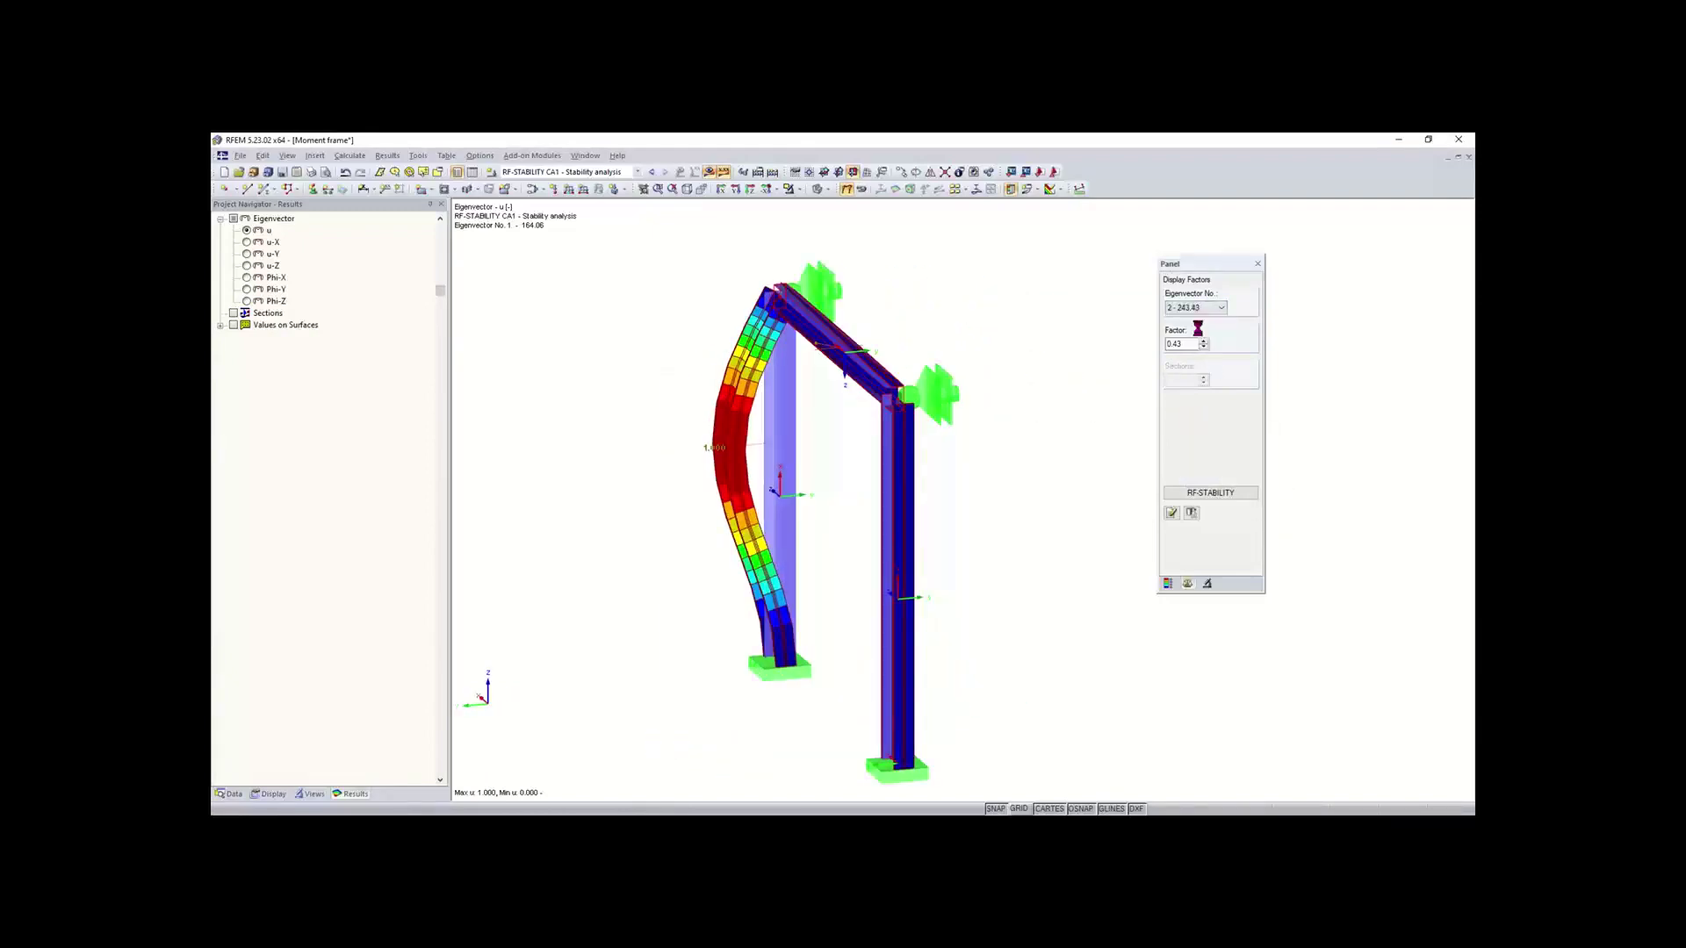
left_click(1201, 312)
left_click(1194, 337)
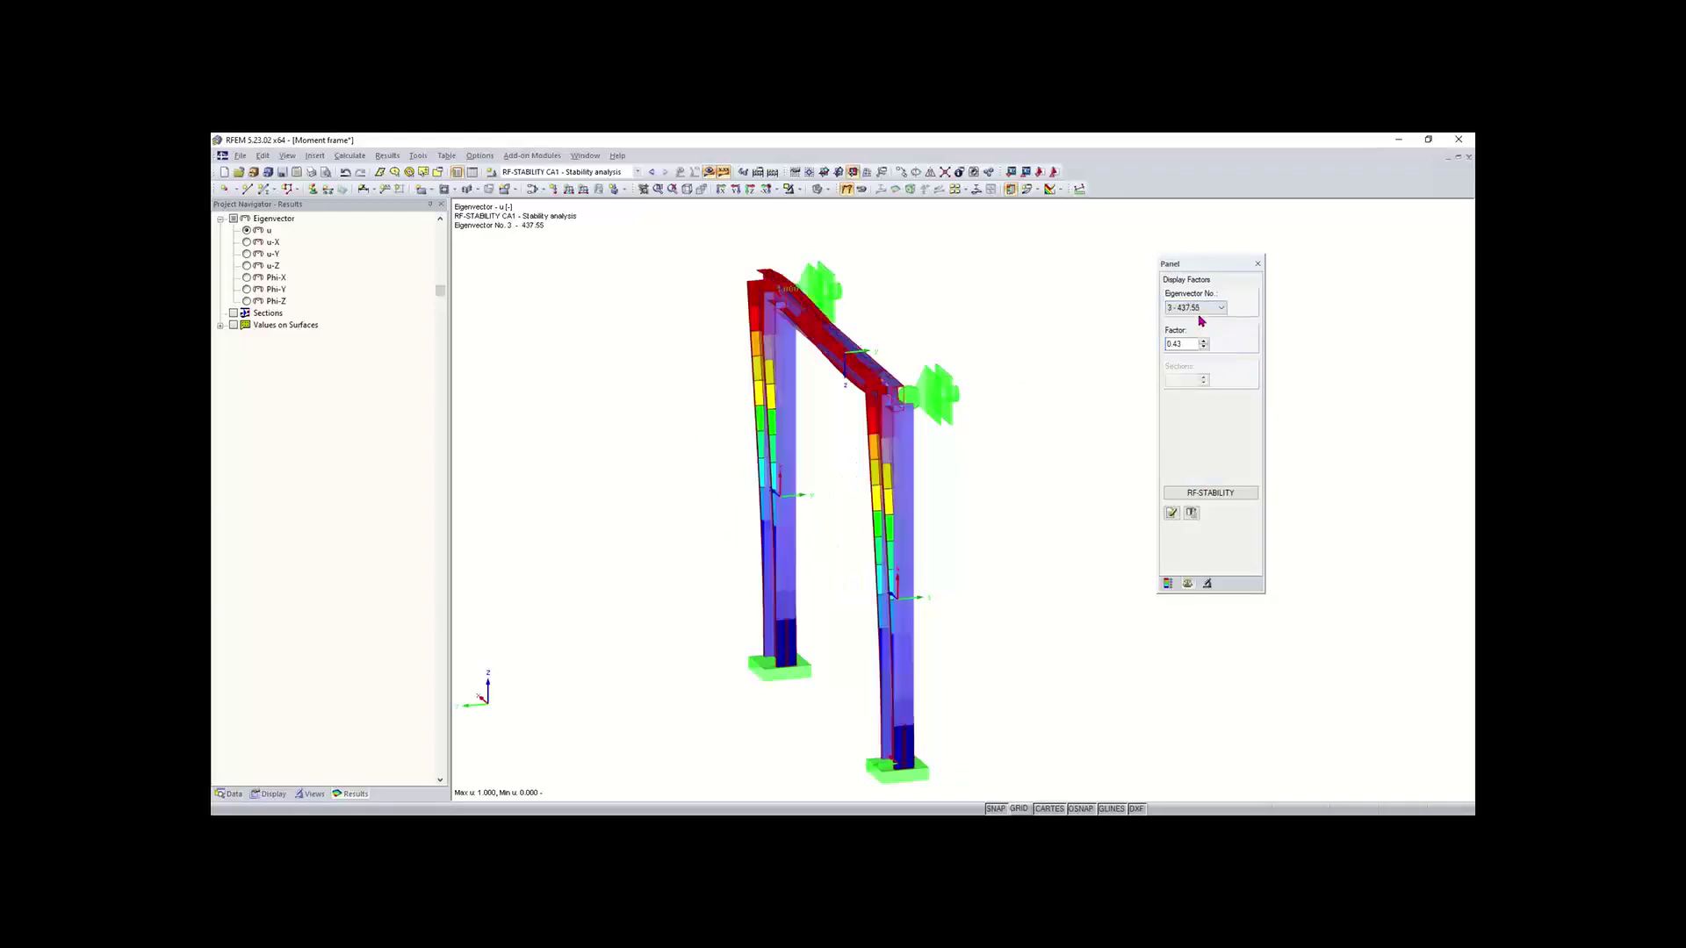
left_click(1199, 308)
left_click(1192, 346)
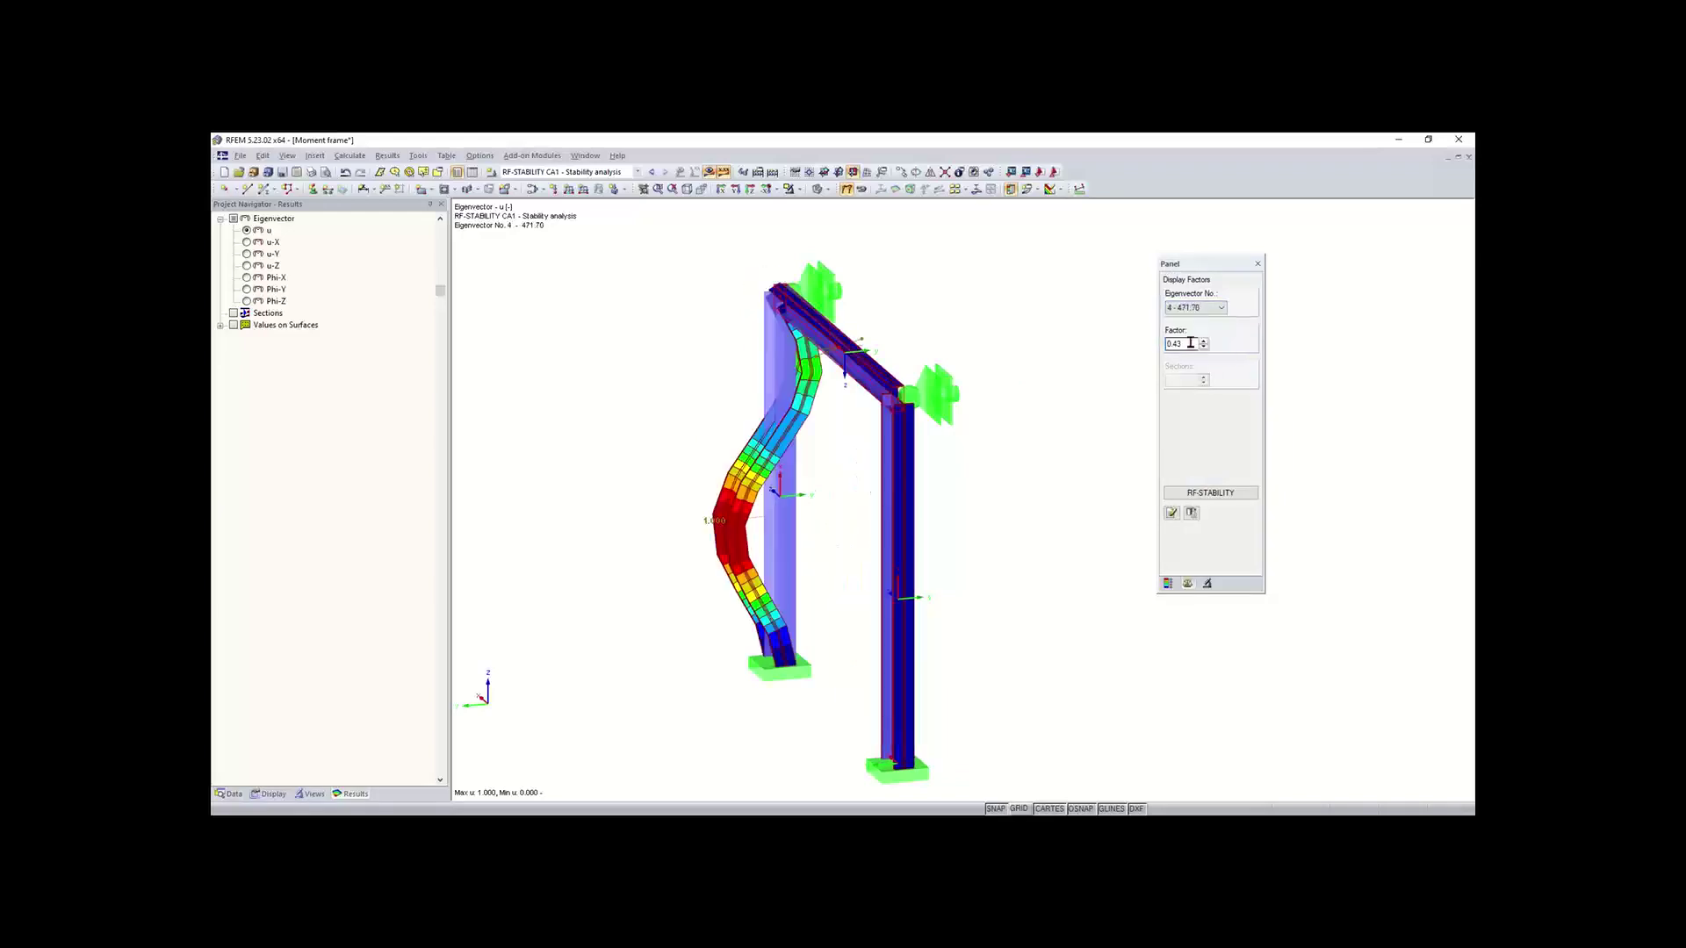
Step: Open the RF-STABILITY stability analysis results and review the critical load factors and magnification factors of the four eigenvalues
left_click(224, 791)
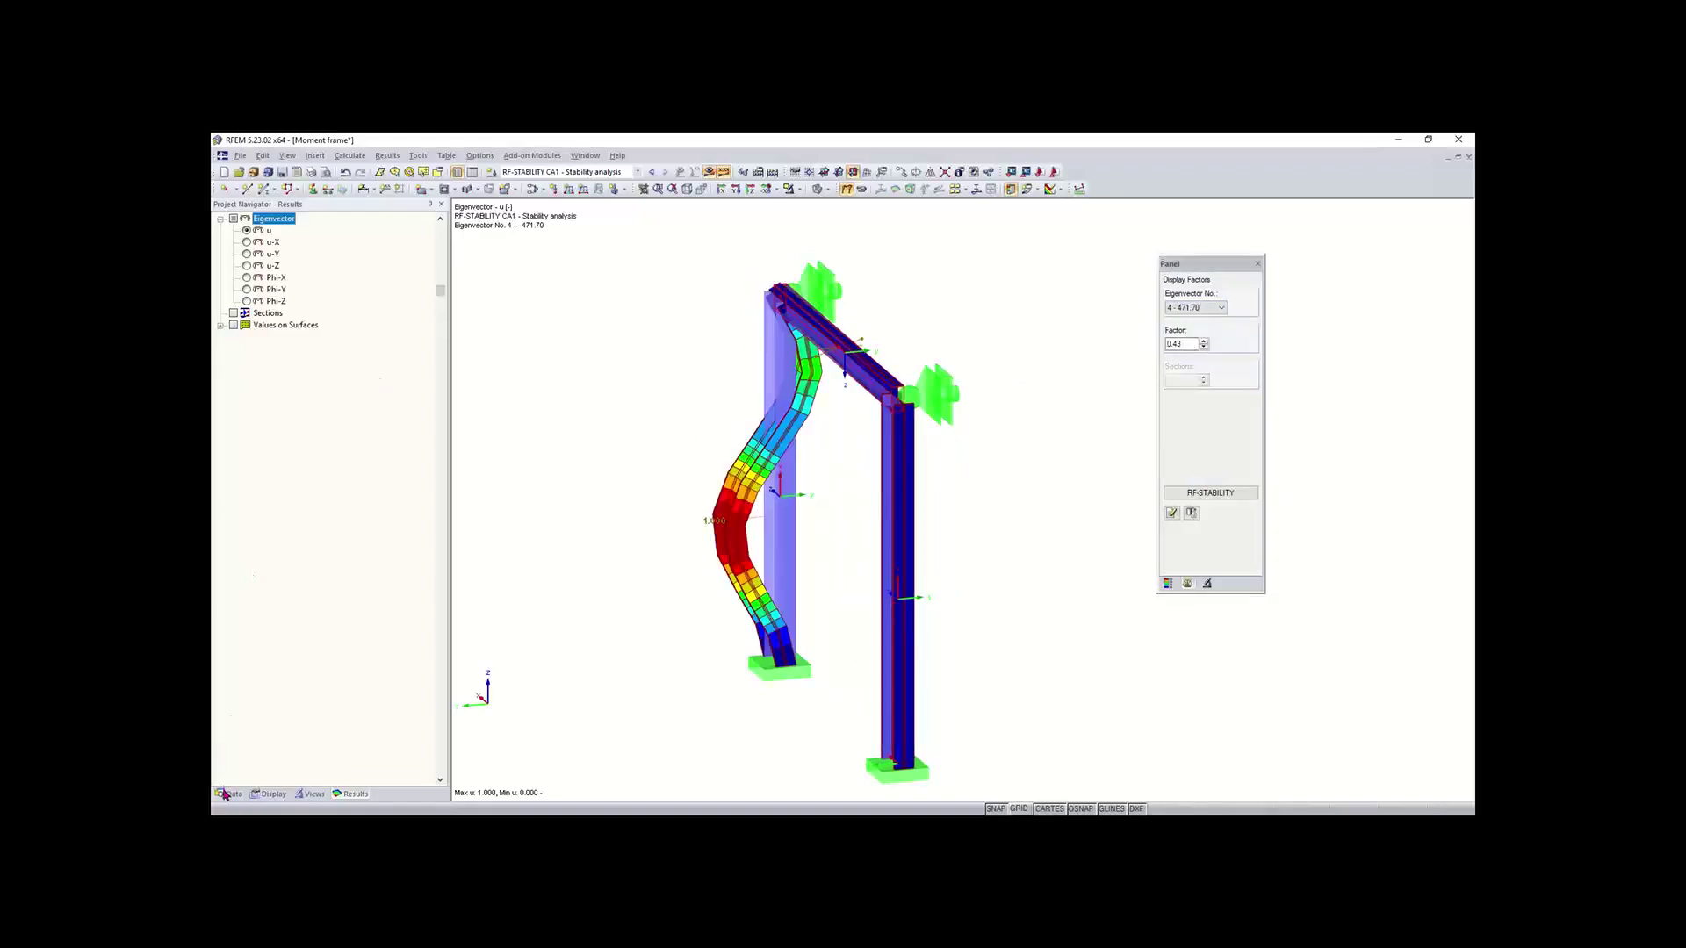
left_click(349, 470)
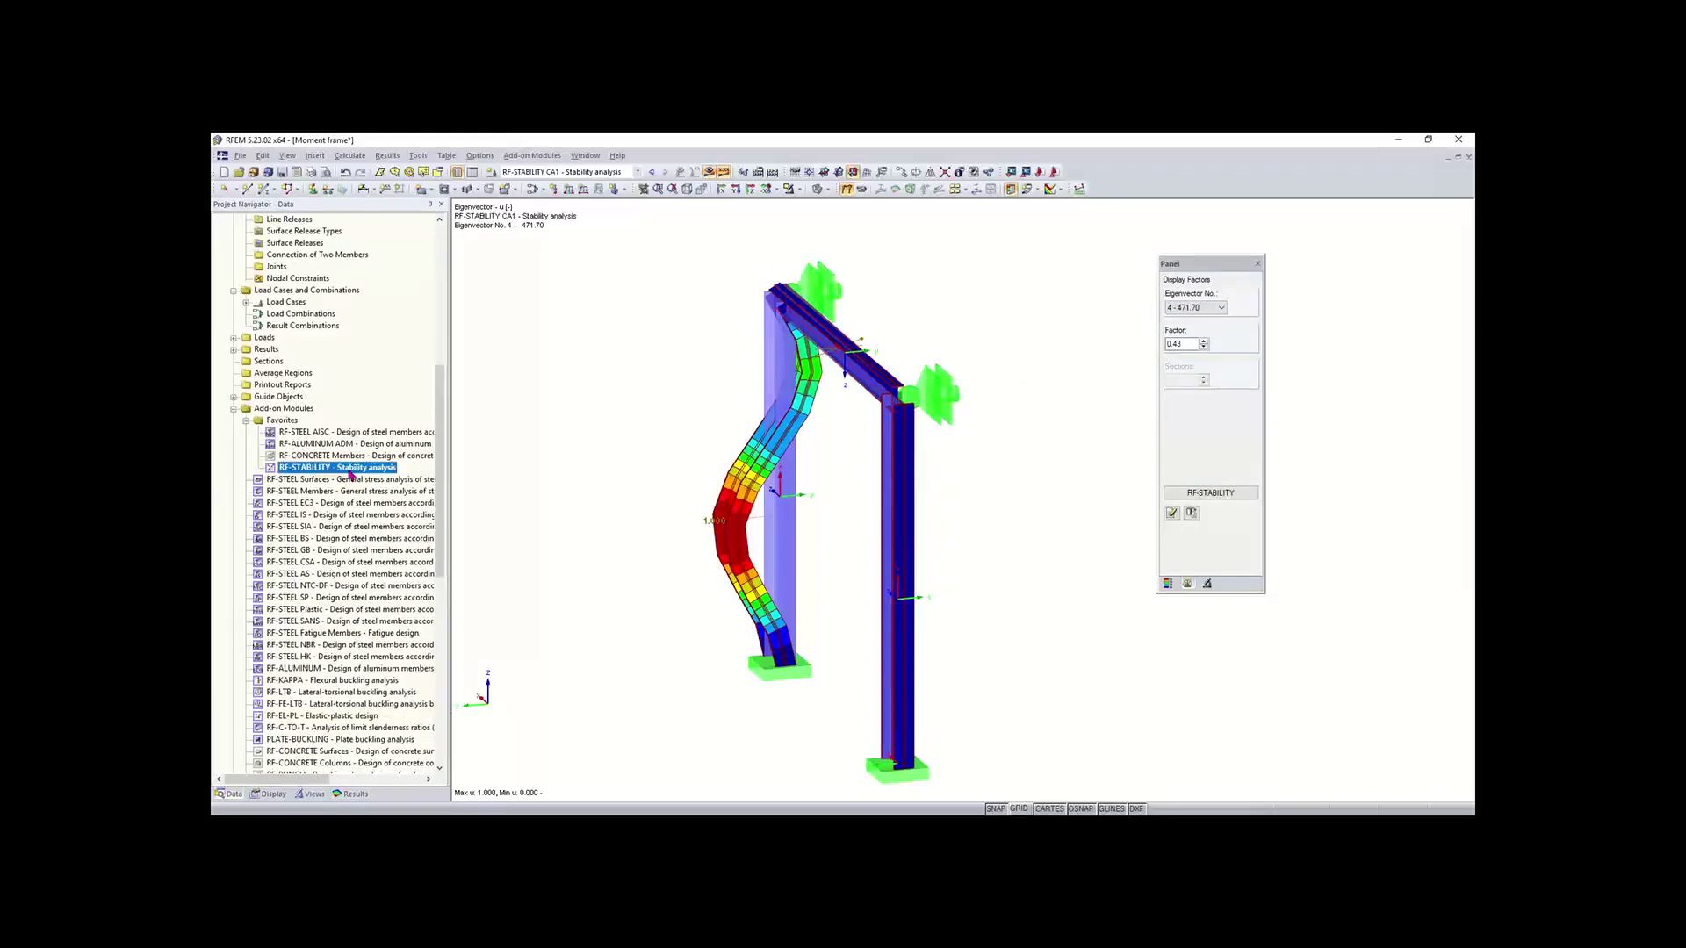
double_click(349, 473)
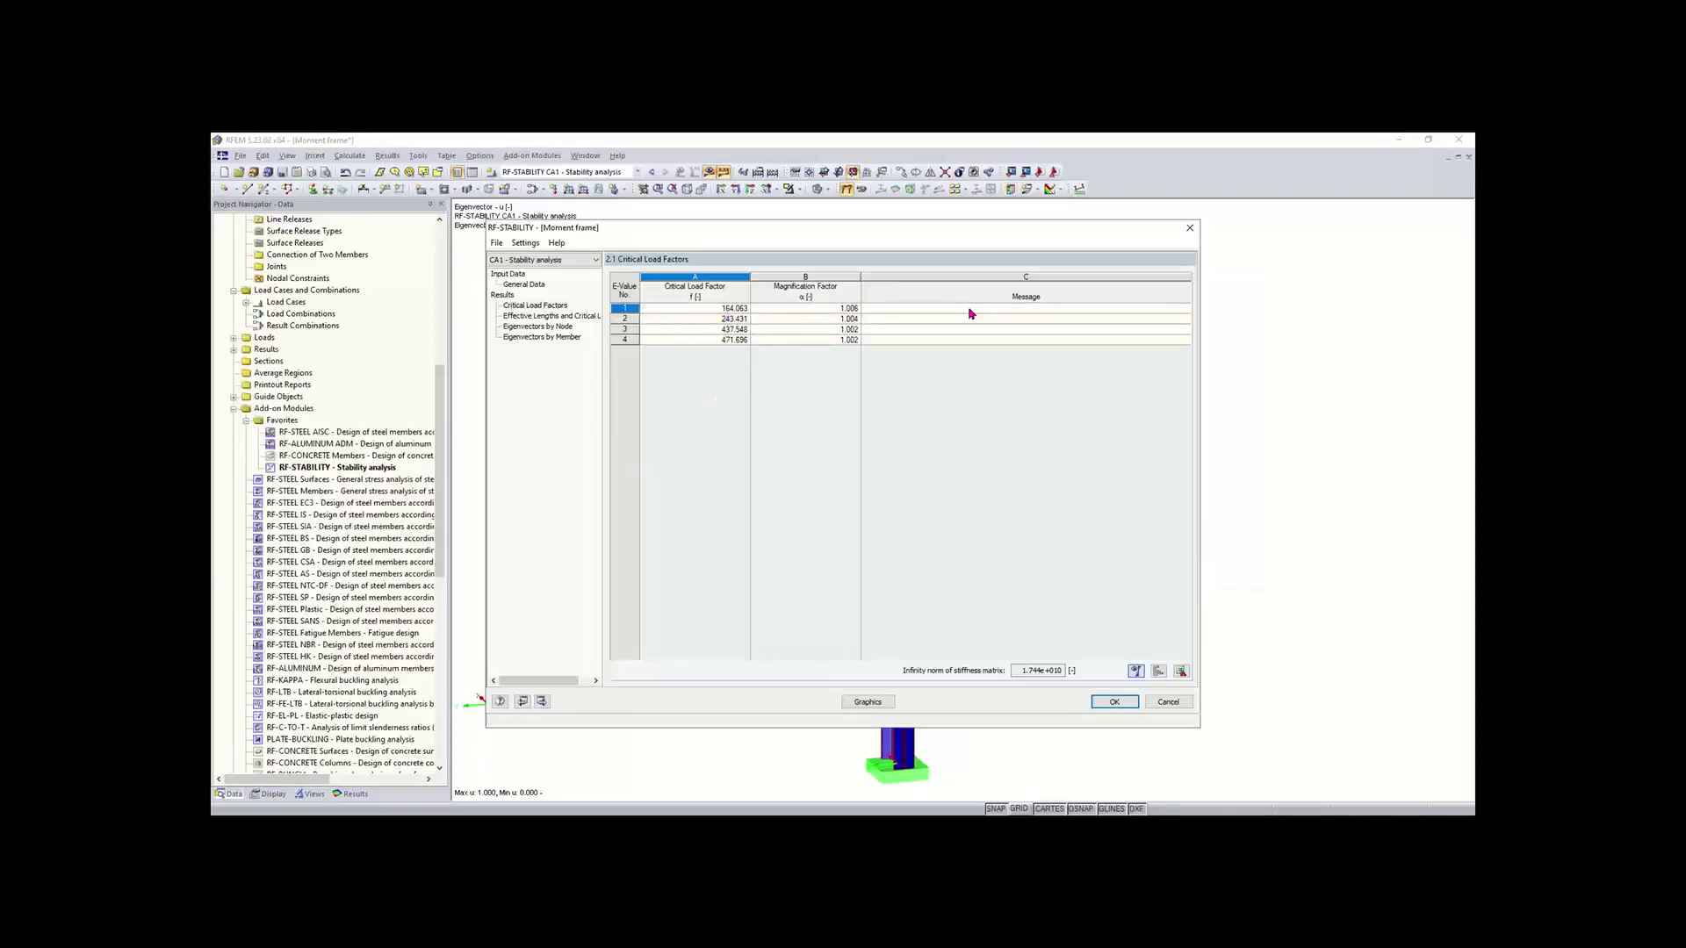
left_click(1190, 227)
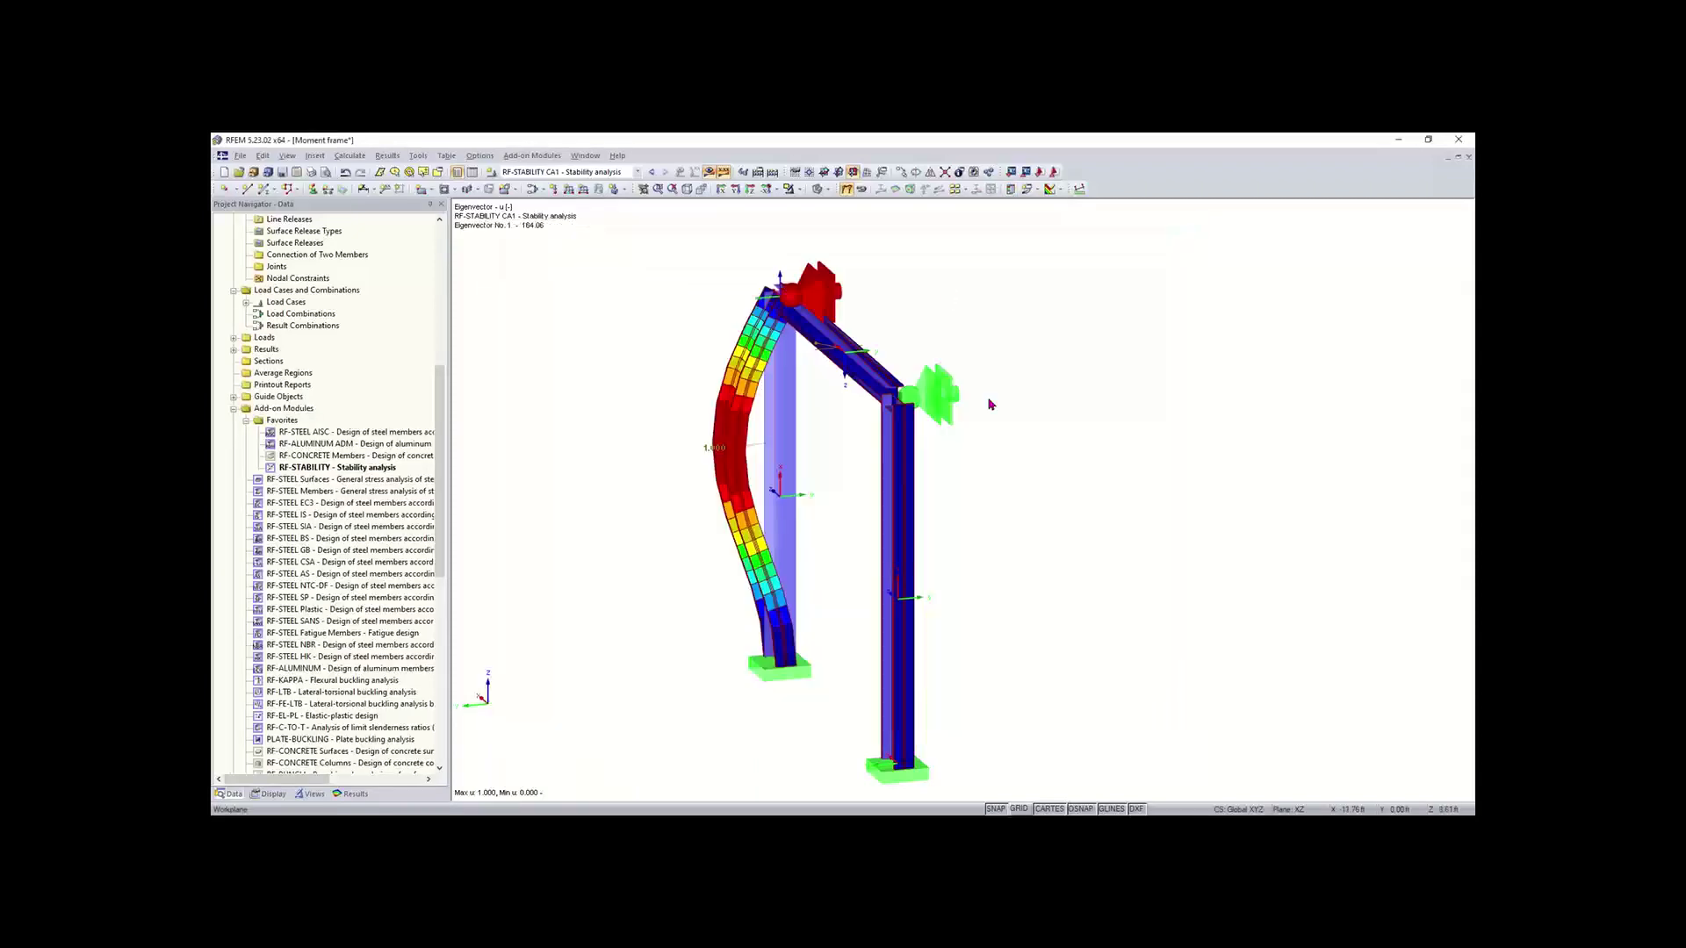
Step: Examine the first buckling mode of the supported frame from several 3D viewing angles
middle_click_drag(996, 410, 650, 437, "ctrl")
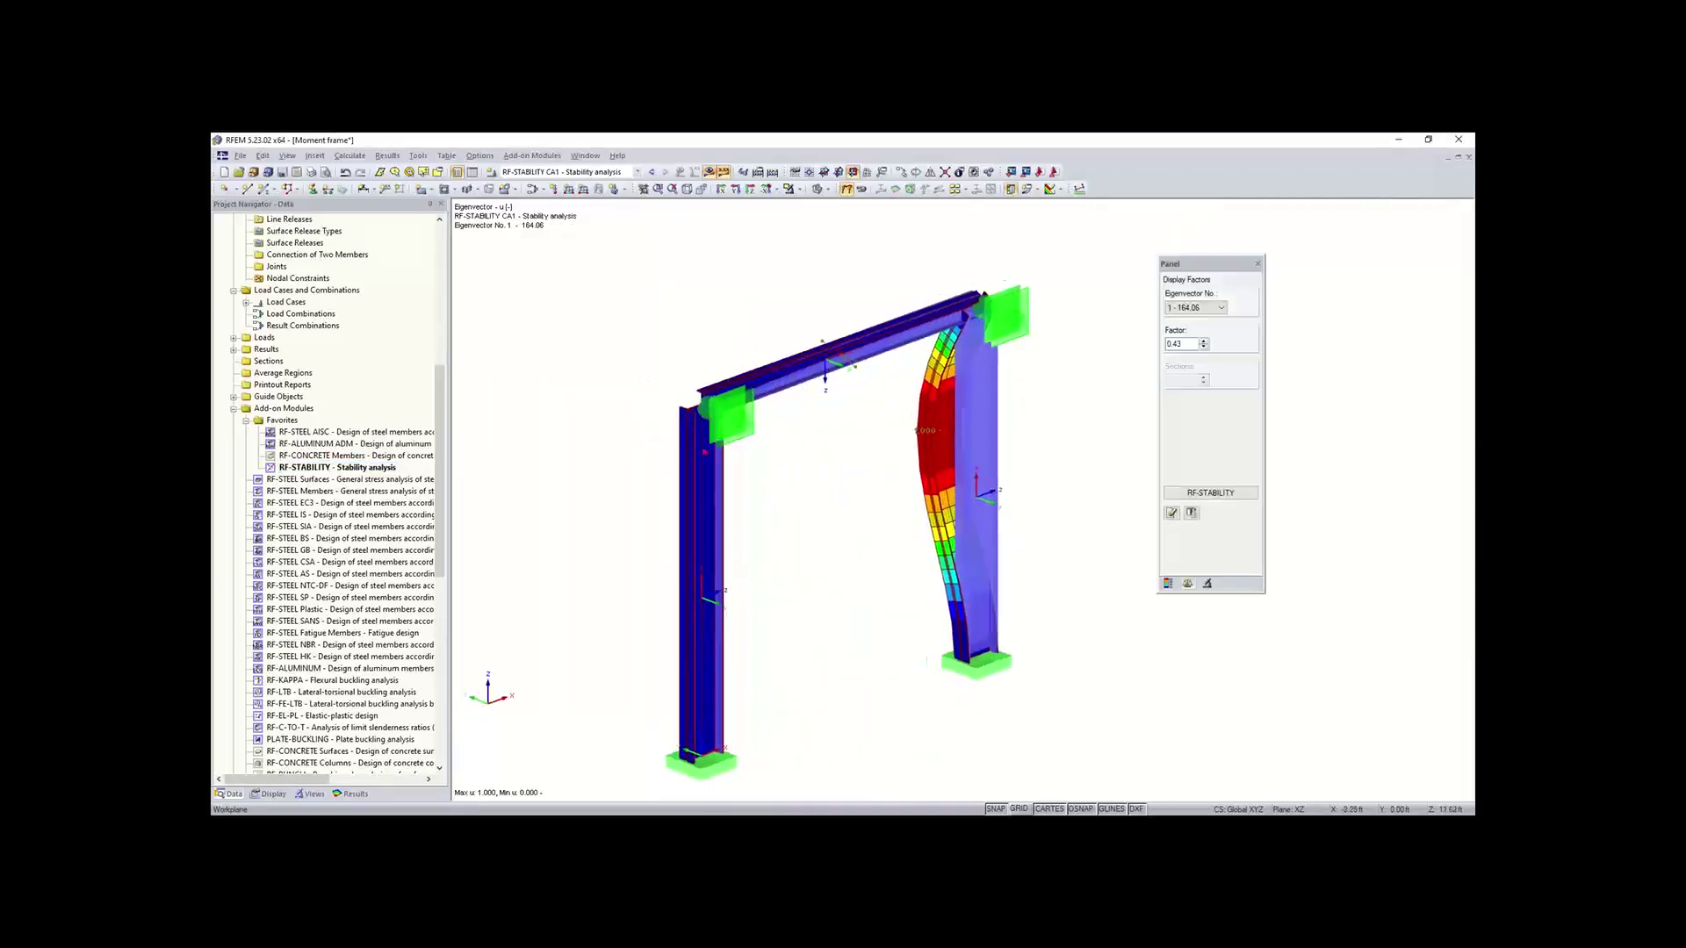
scroll(816, 505, "down", 2)
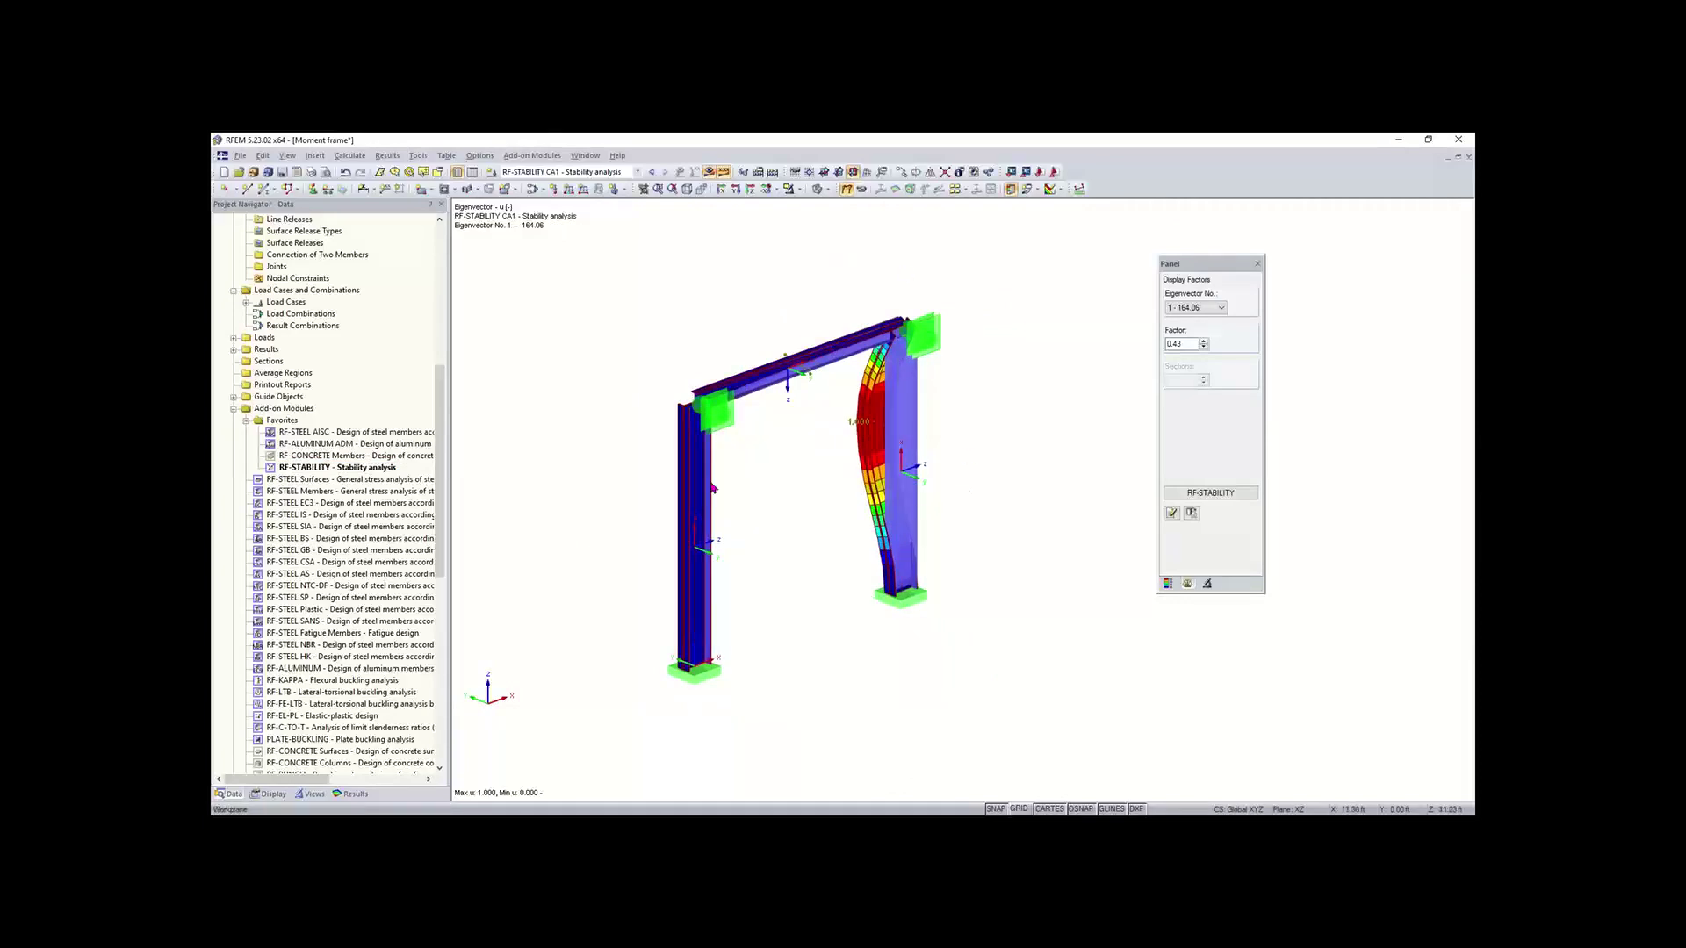
left_click(688, 190)
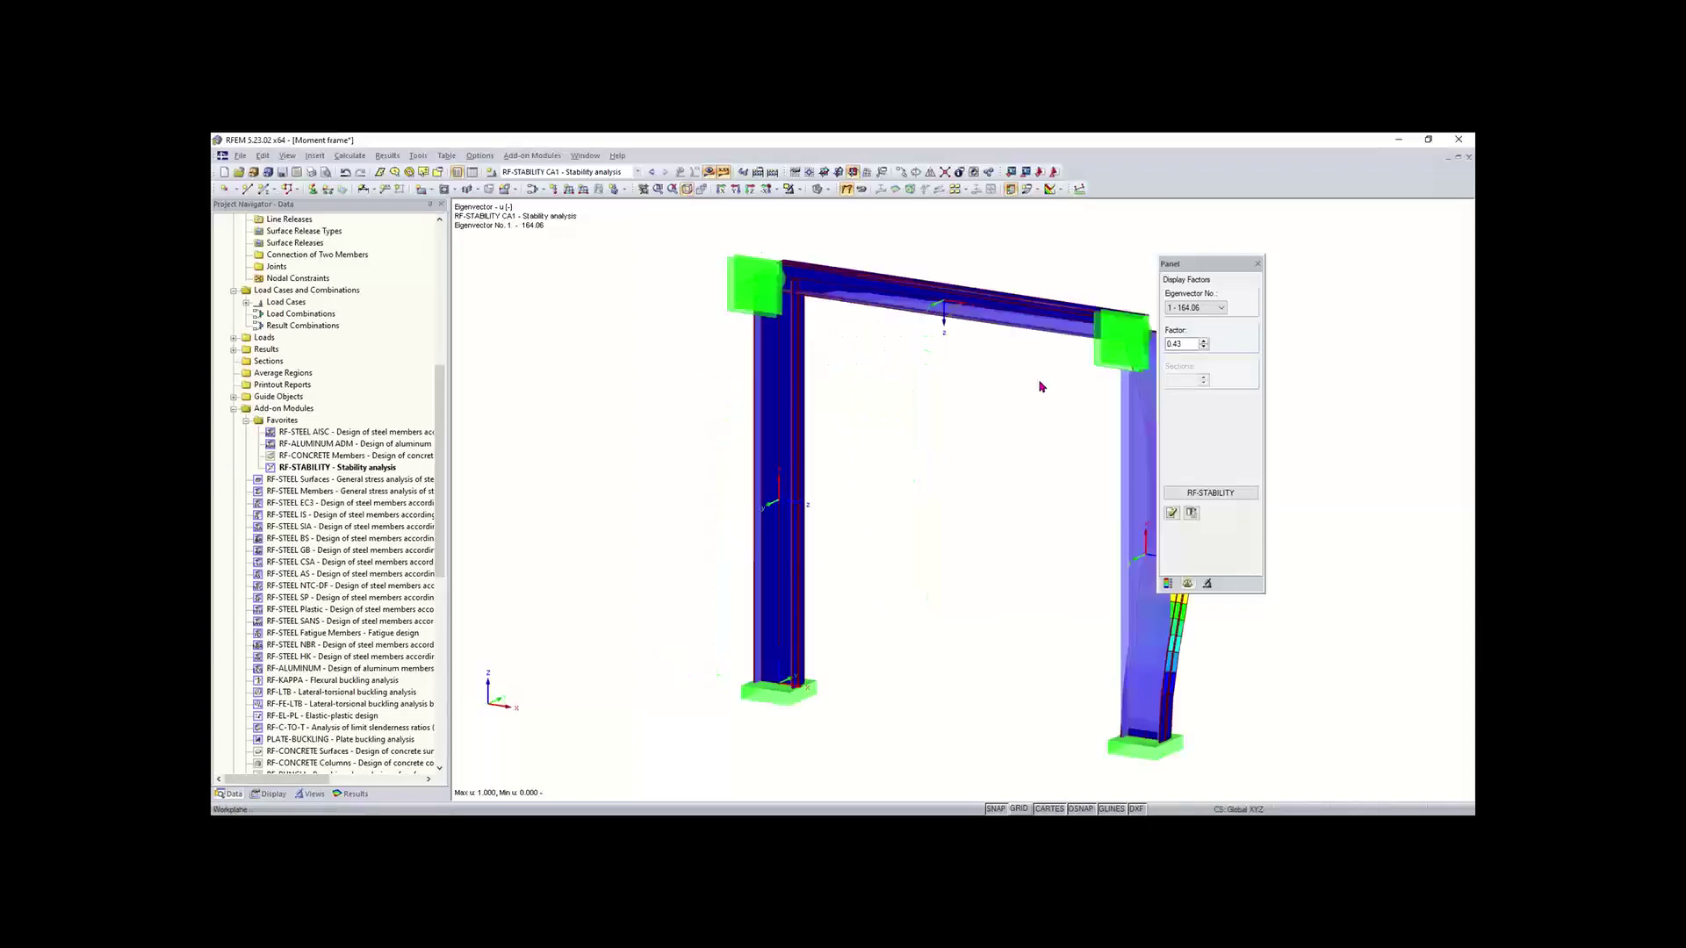
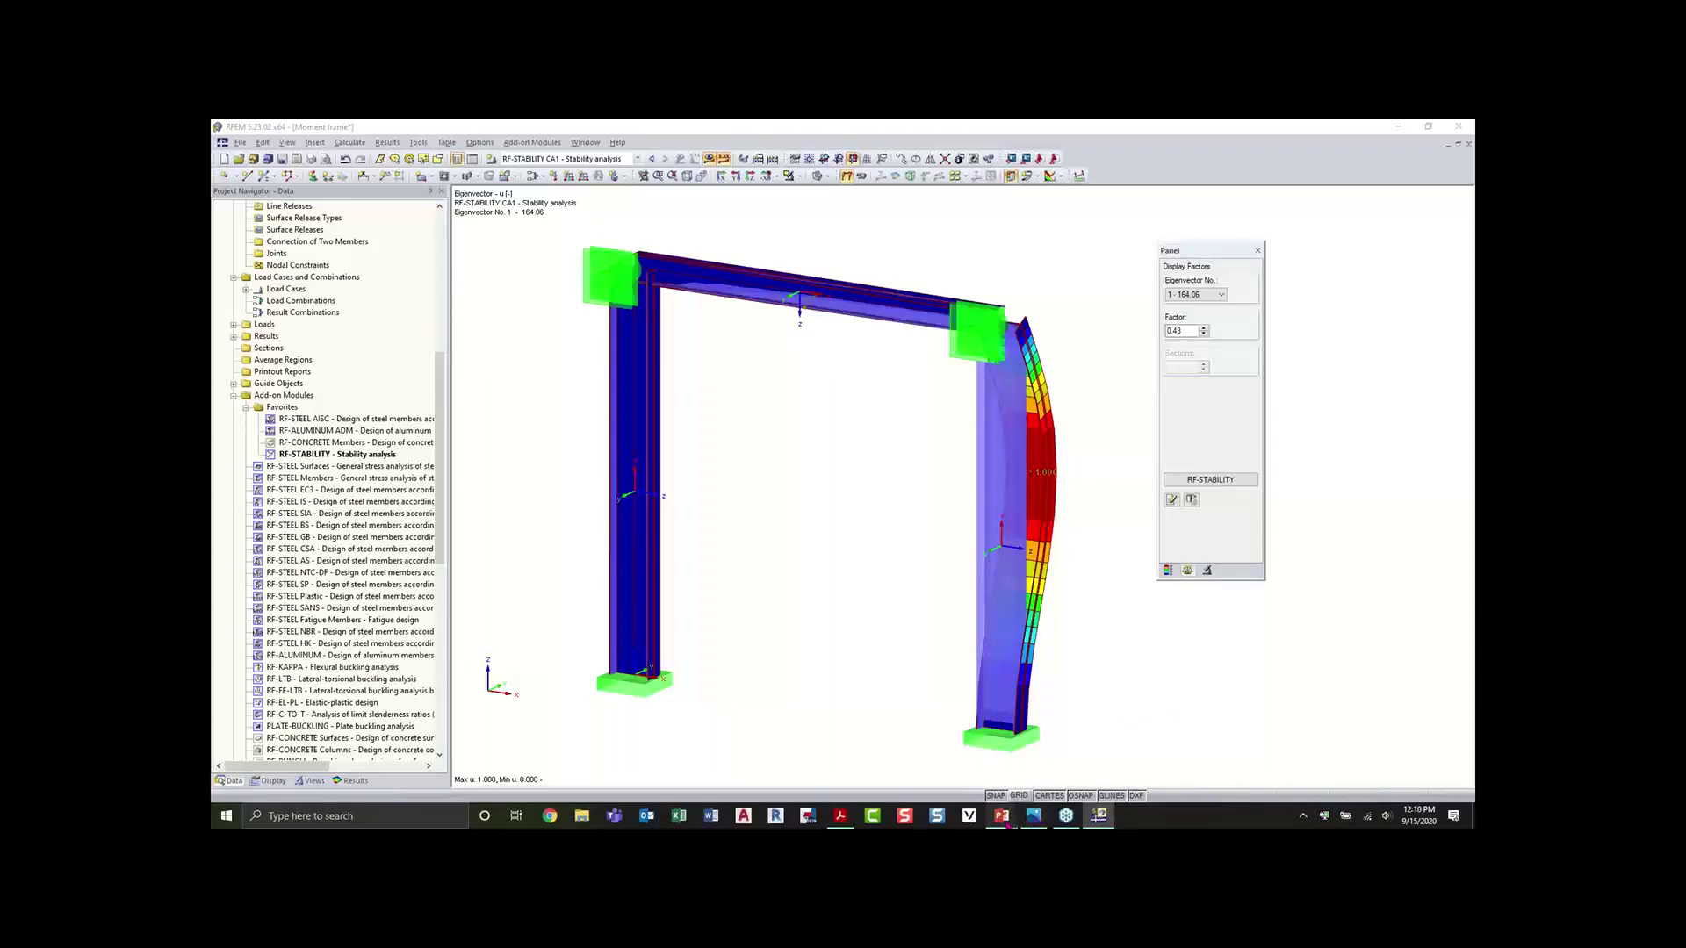
mouse_move(1004, 823)
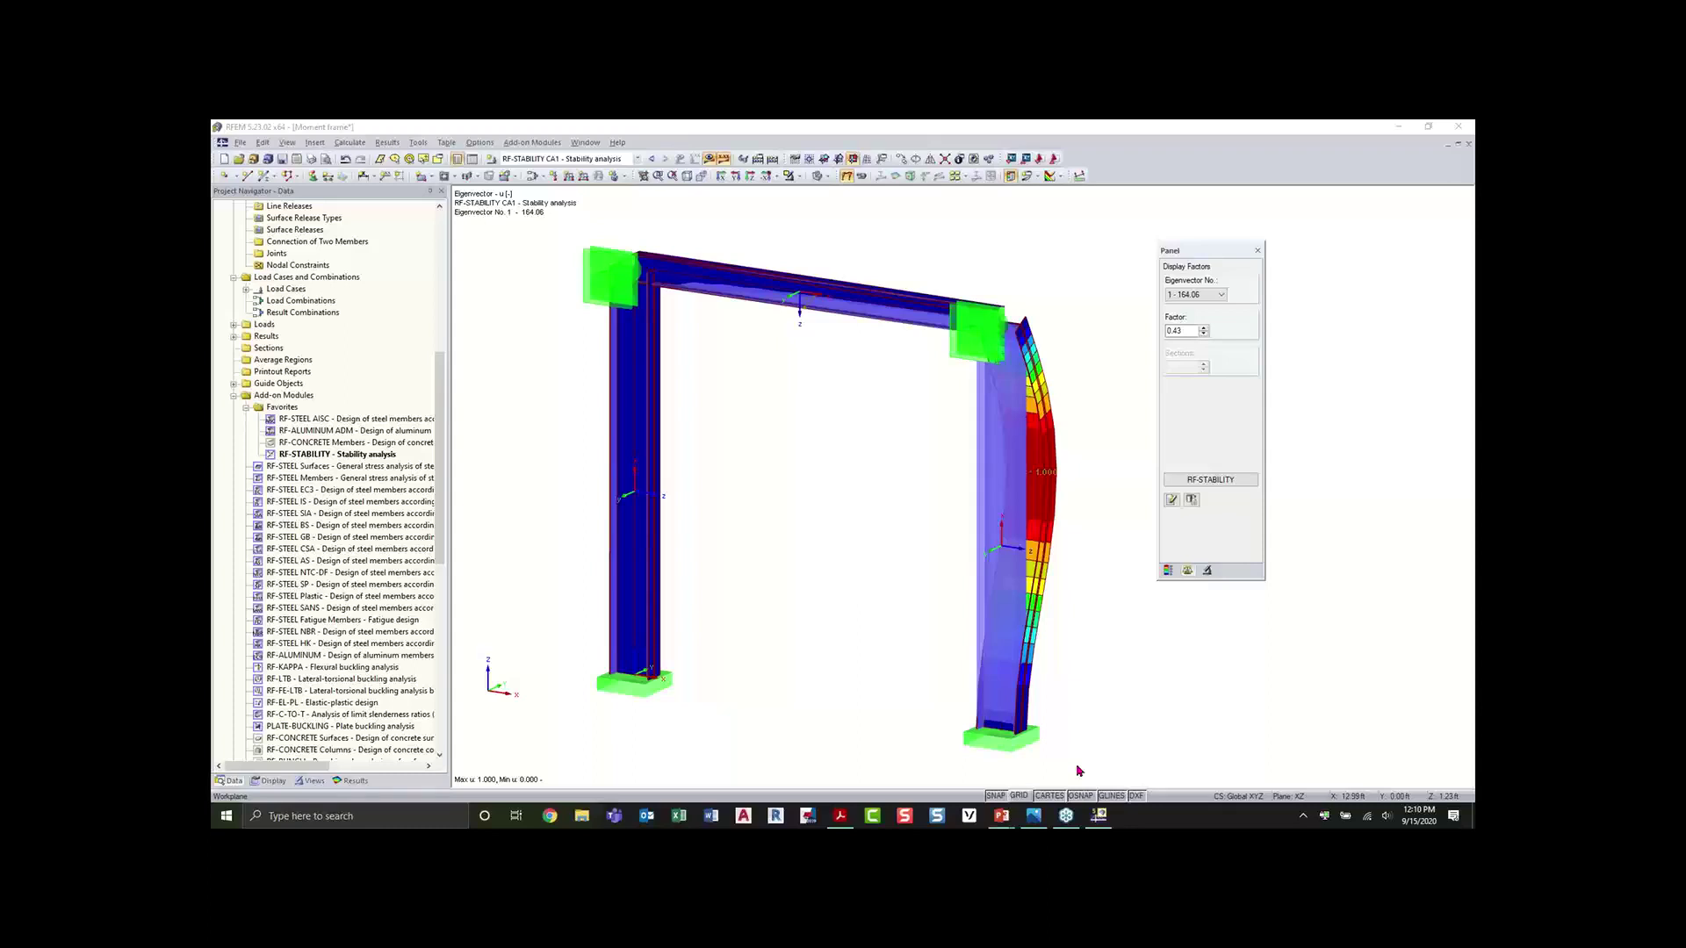
key("alt+Tab")
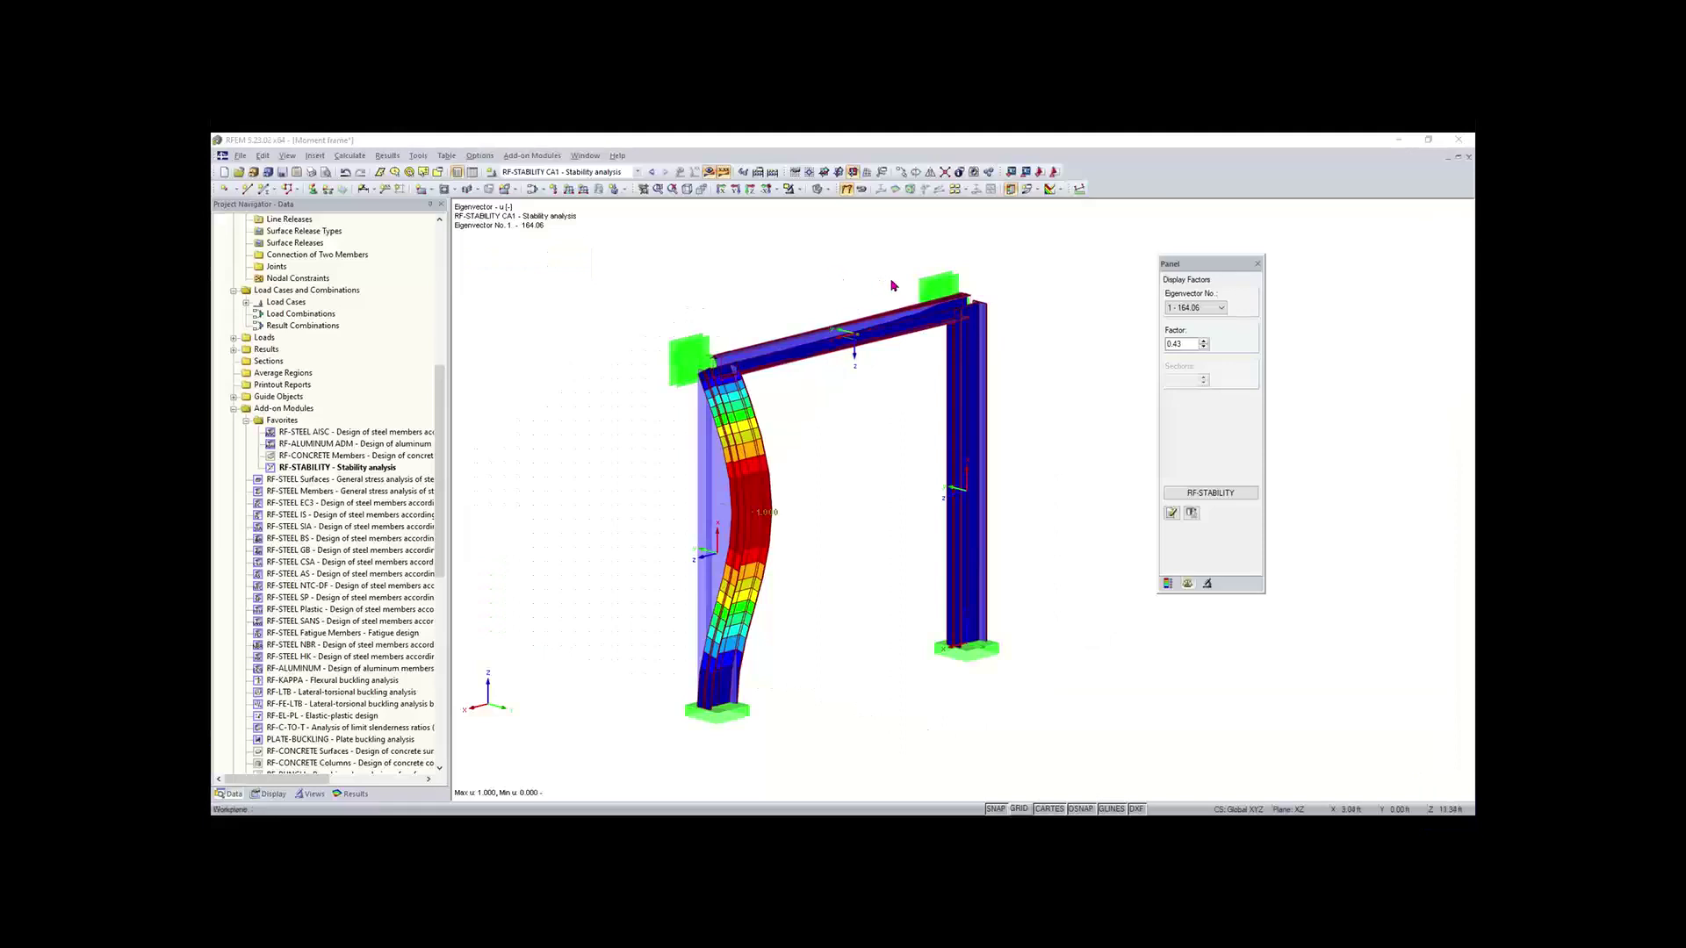
scroll(891, 286, "up", 1)
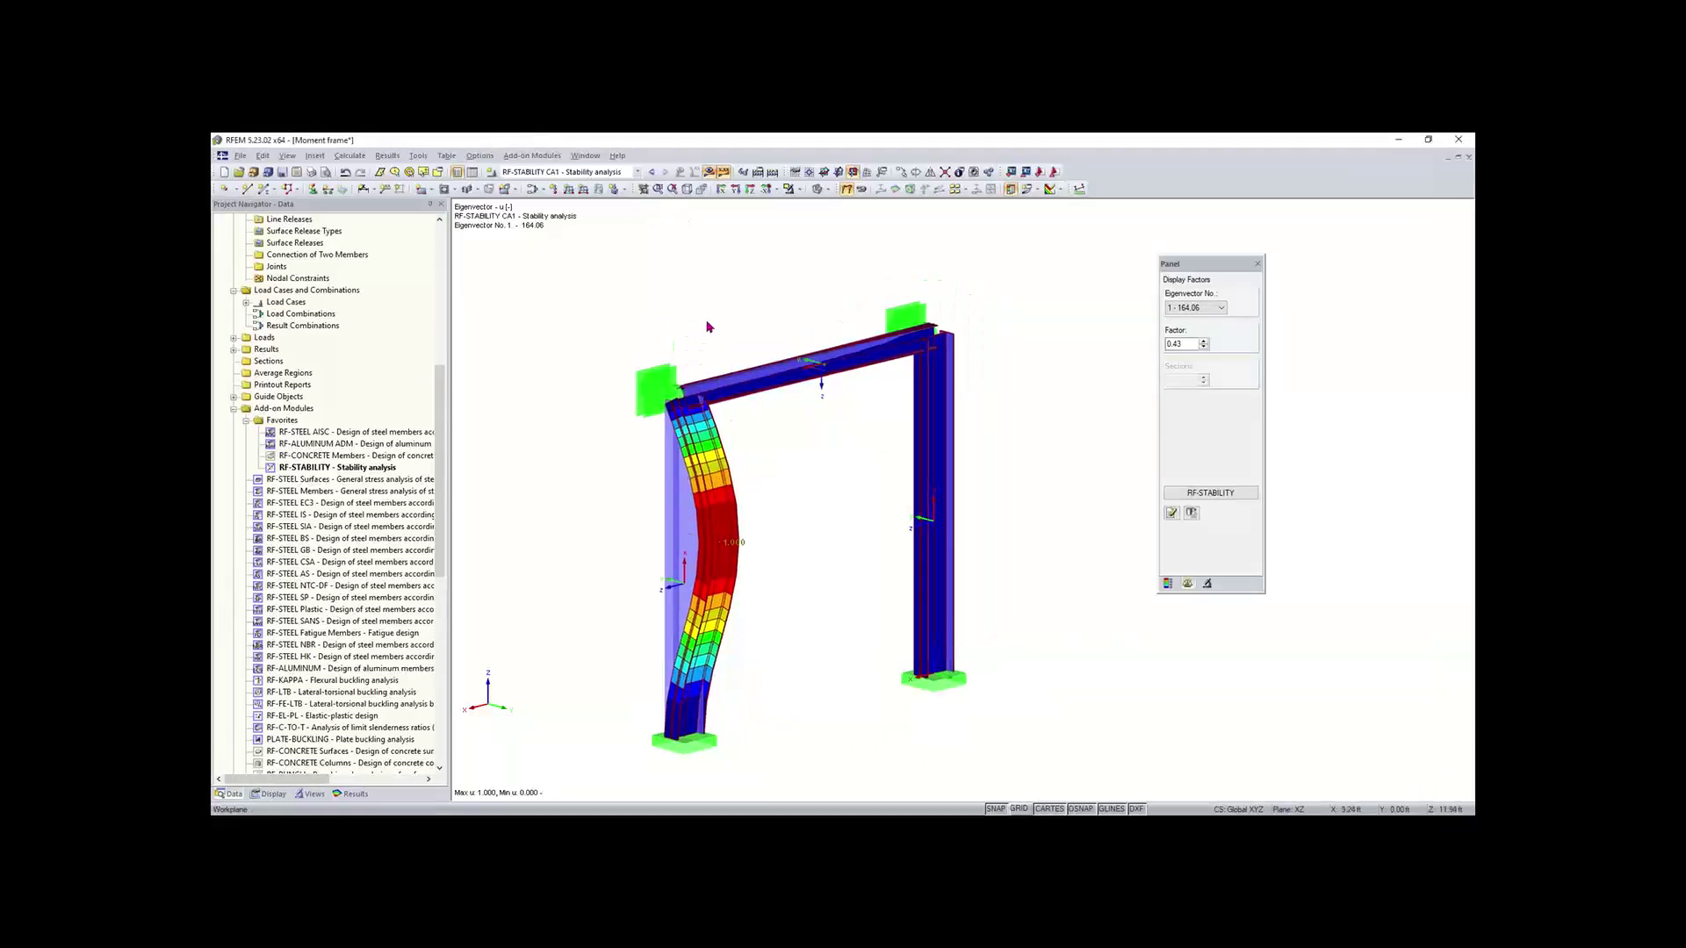
scroll(753, 314, "down", 1)
middle_click_drag(752, 314, 738, 274)
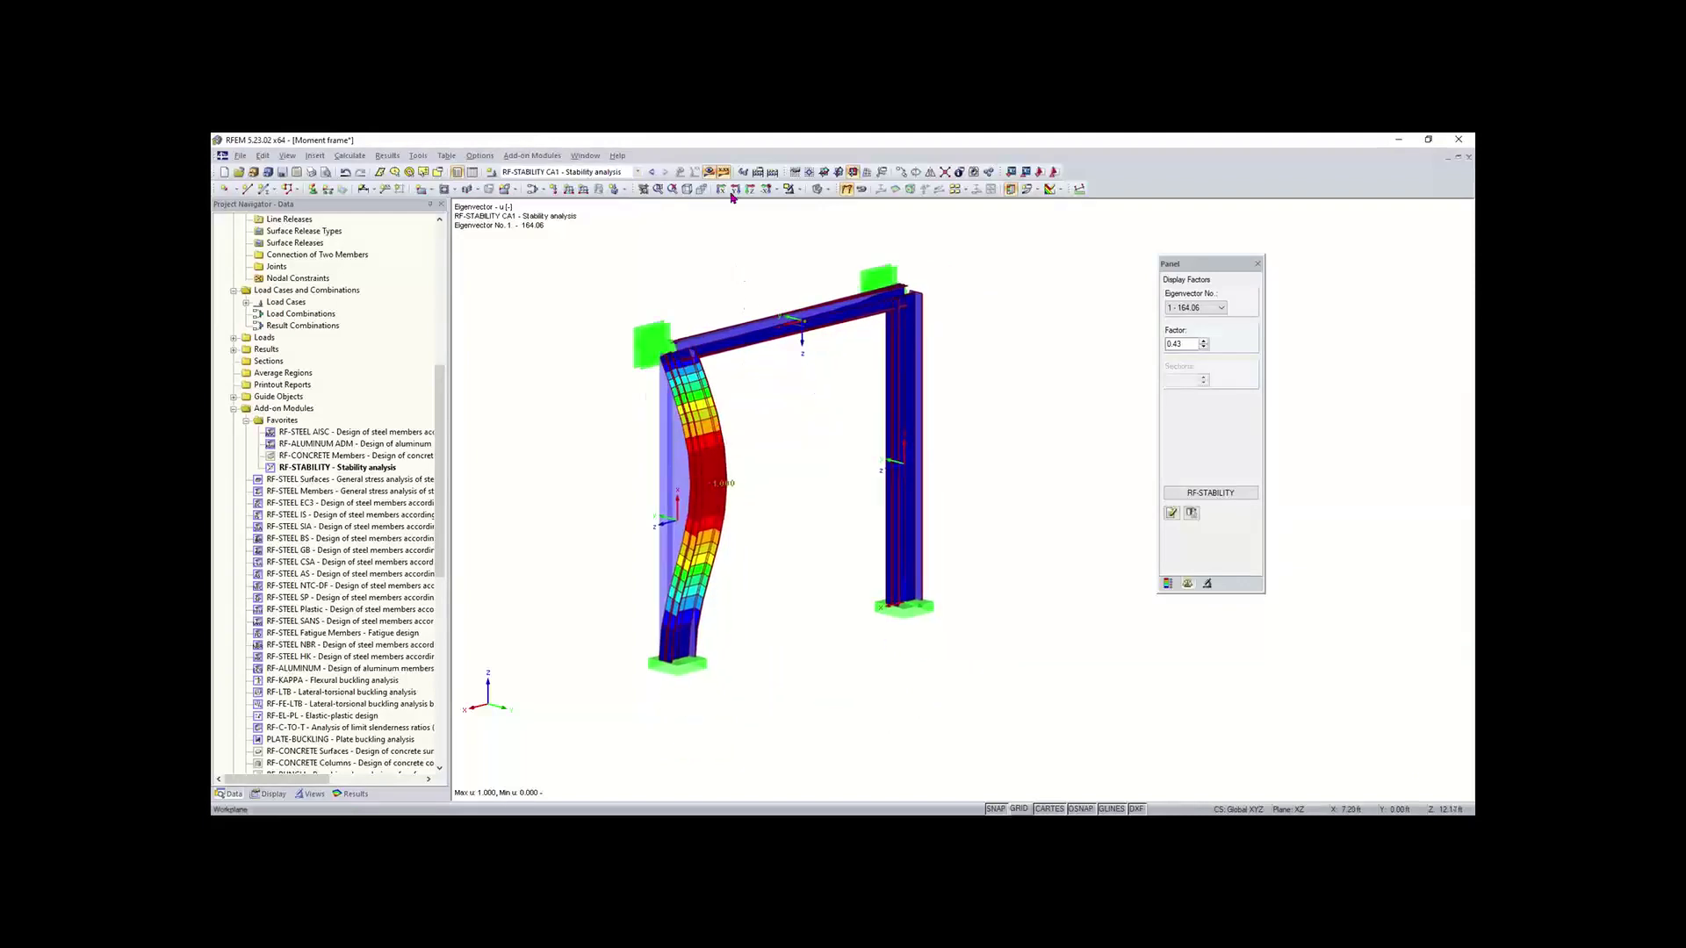
Step: Switch the display to LC1 - Test and inspect the vertical and lateral nodal loads at the top of the frame
left_click(591, 172)
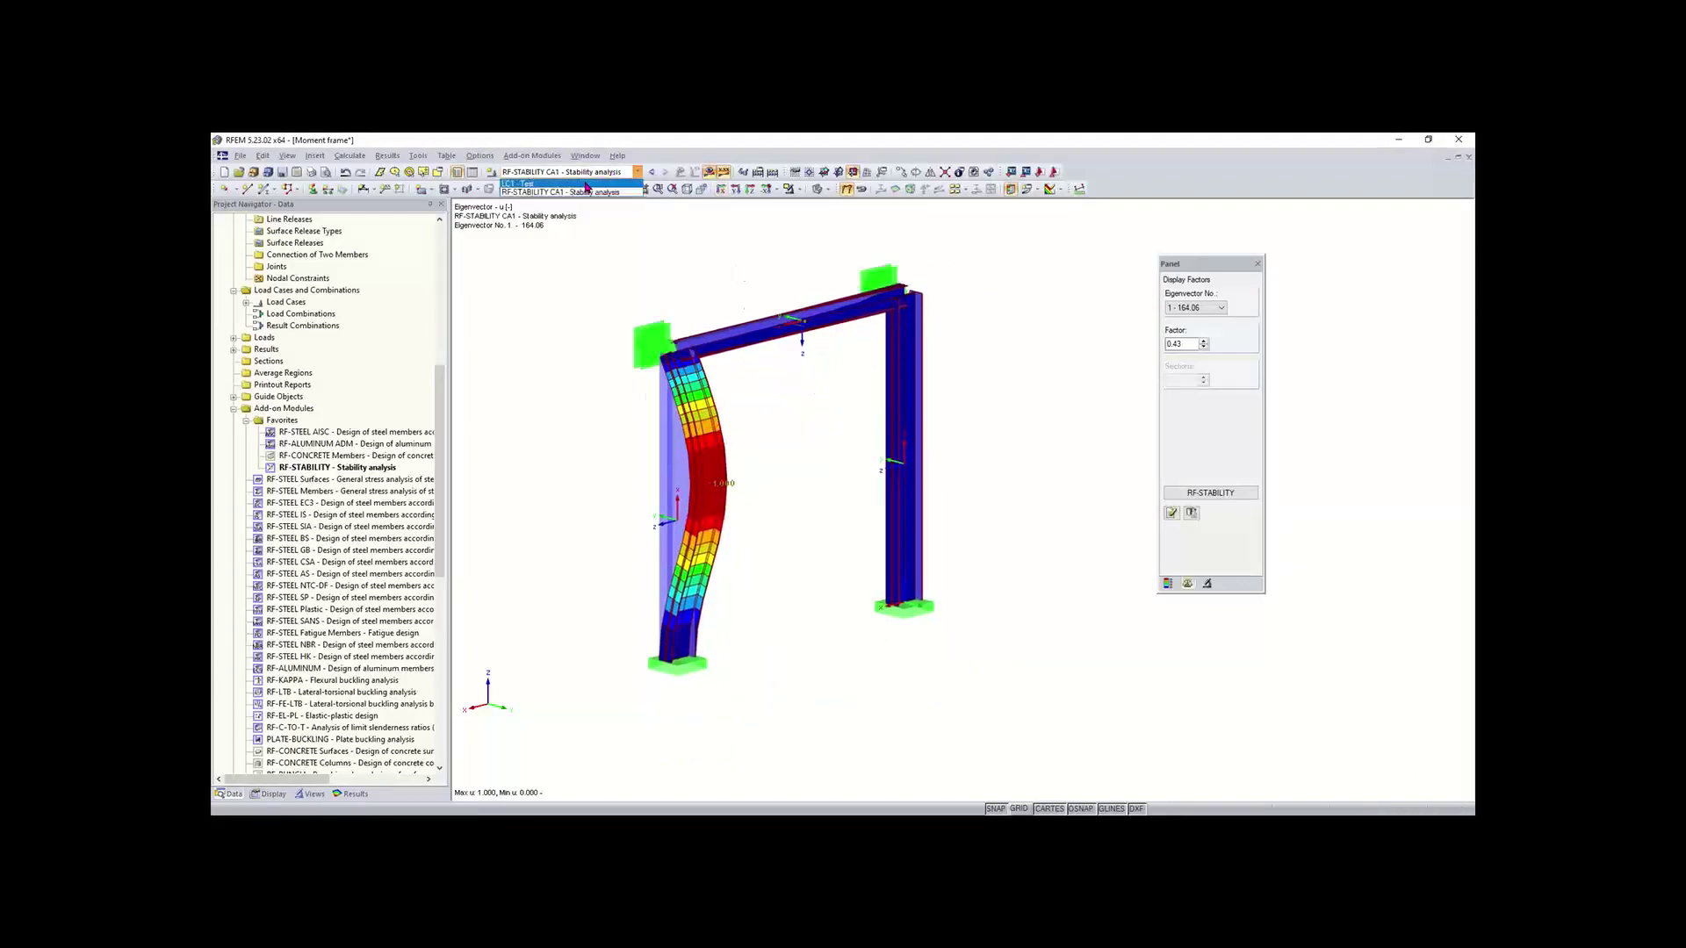
left_click(591, 184)
left_click(724, 172)
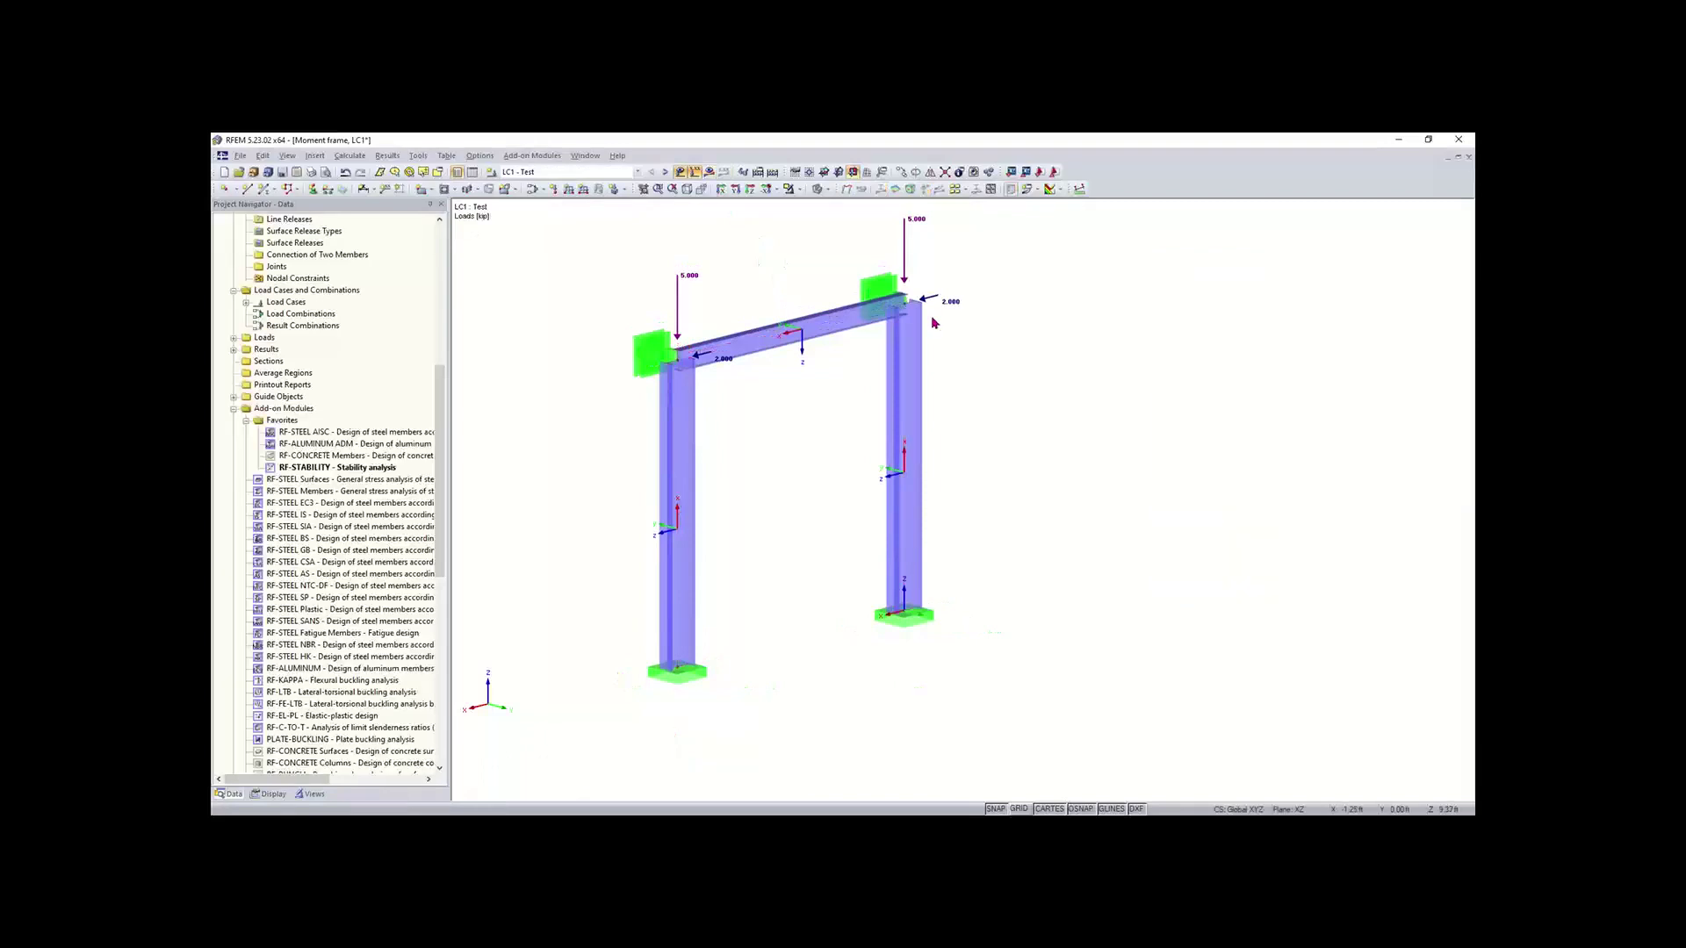
mouse_move(721, 360)
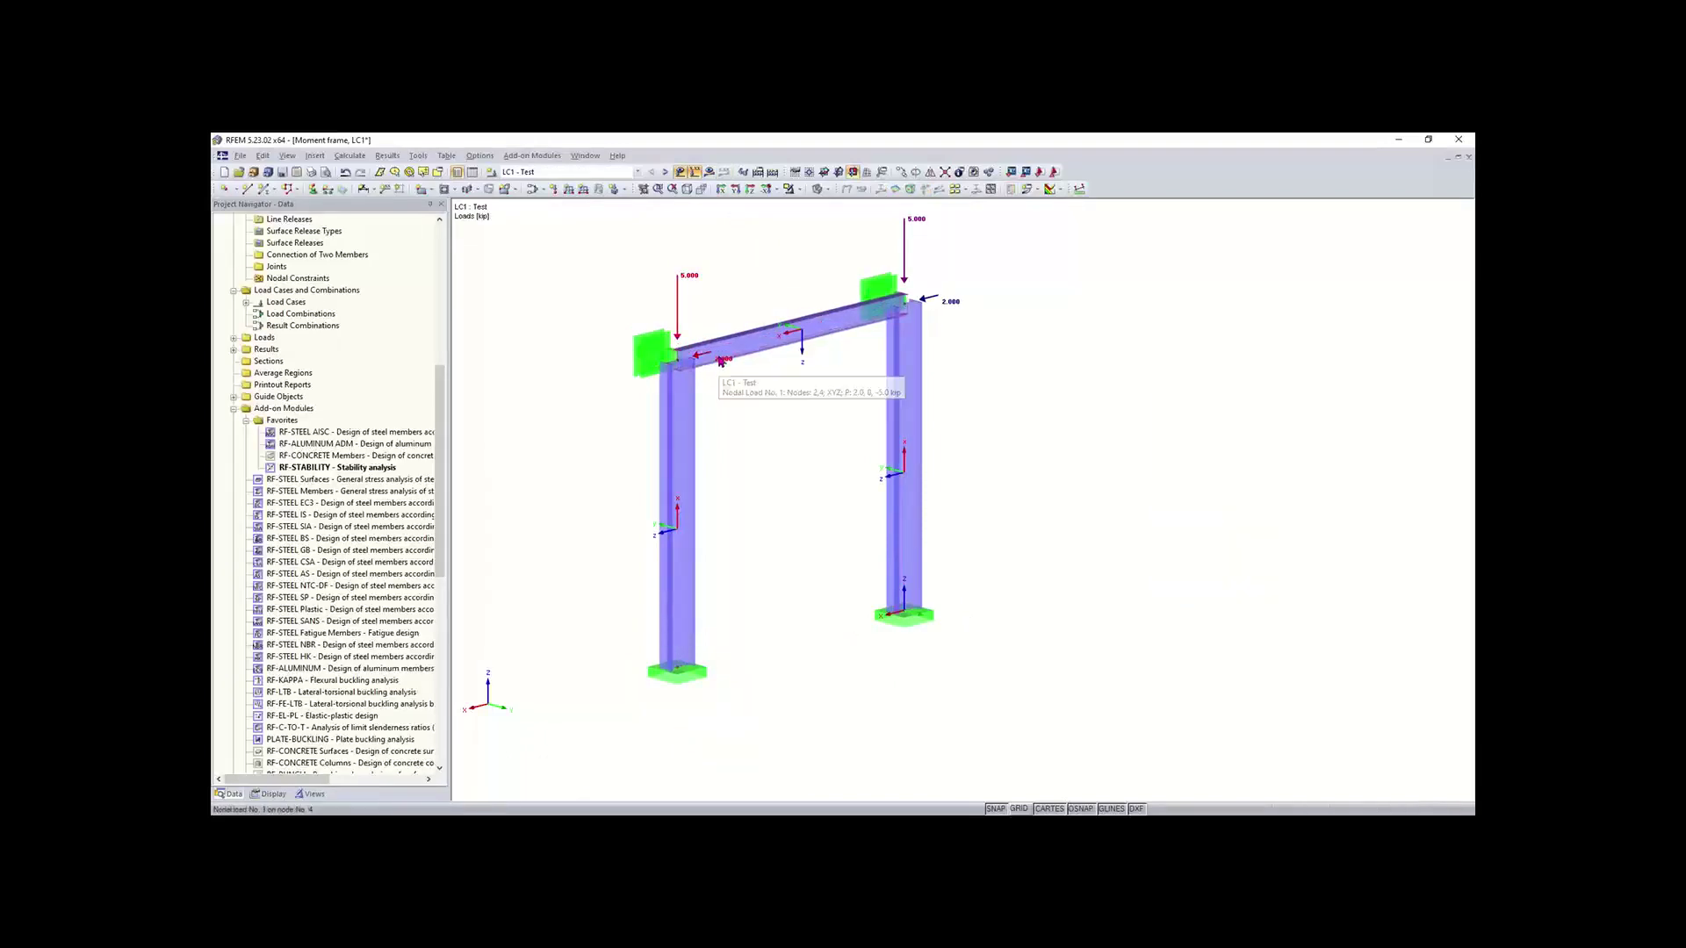
scroll(721, 360, "up", 2)
scroll(721, 361, "up", 2)
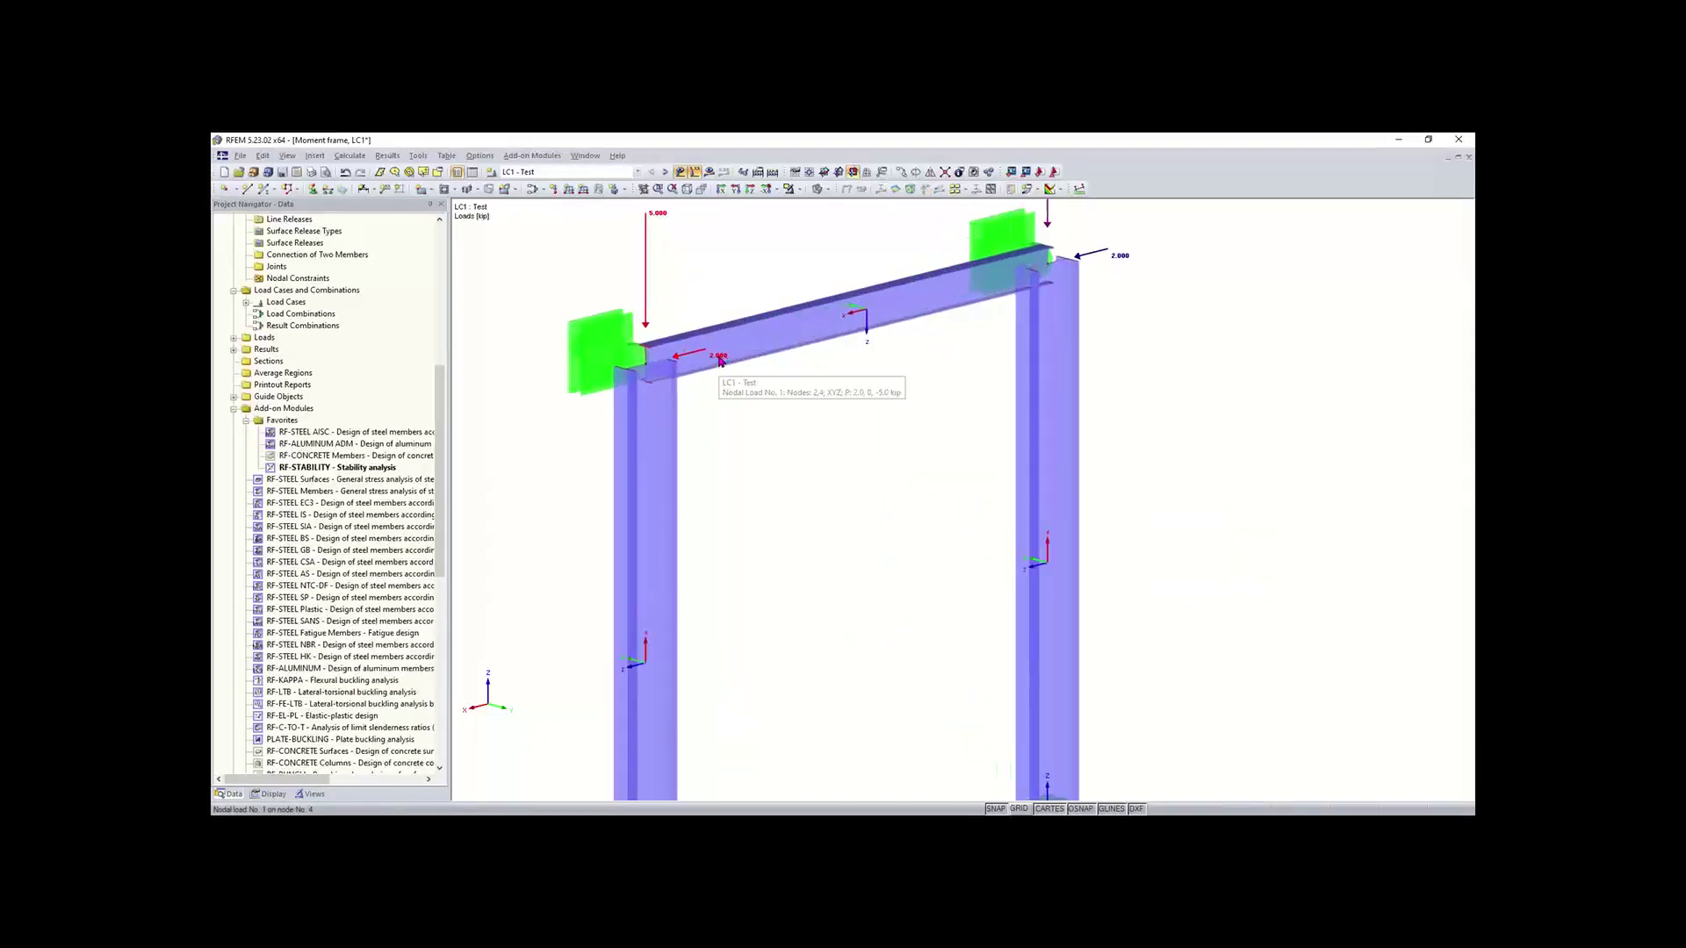
middle_click_drag(719, 292, 642, 394)
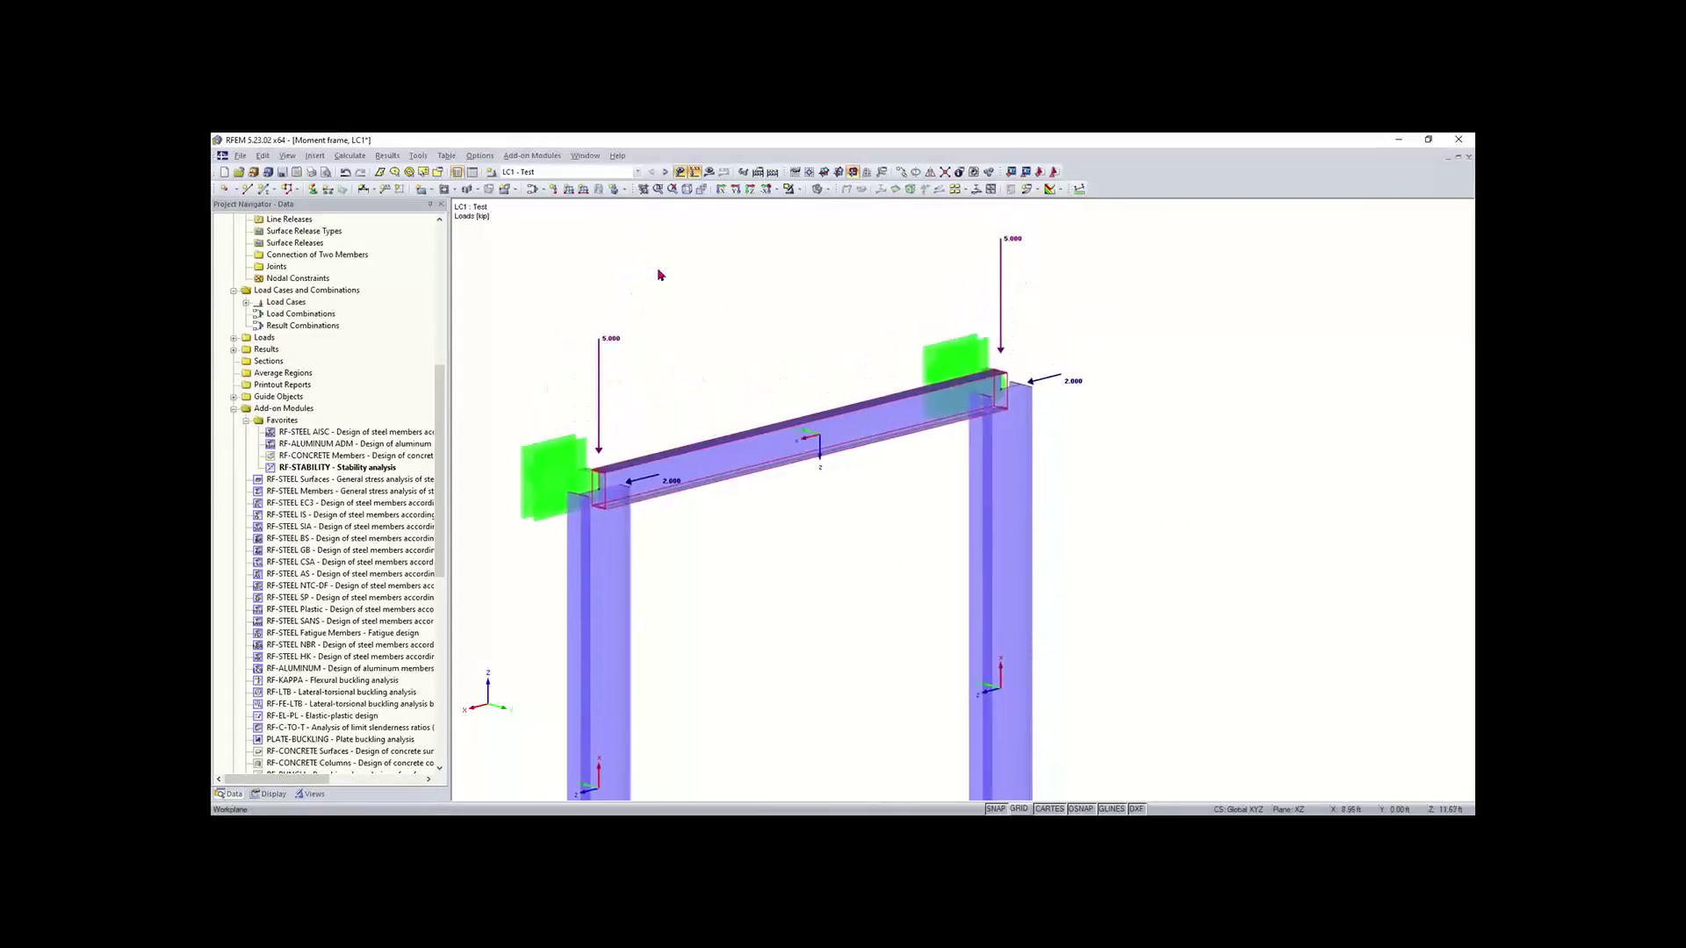
Step: Review the force and moment component settings for a new nodal load without adding one
left_click(553, 193)
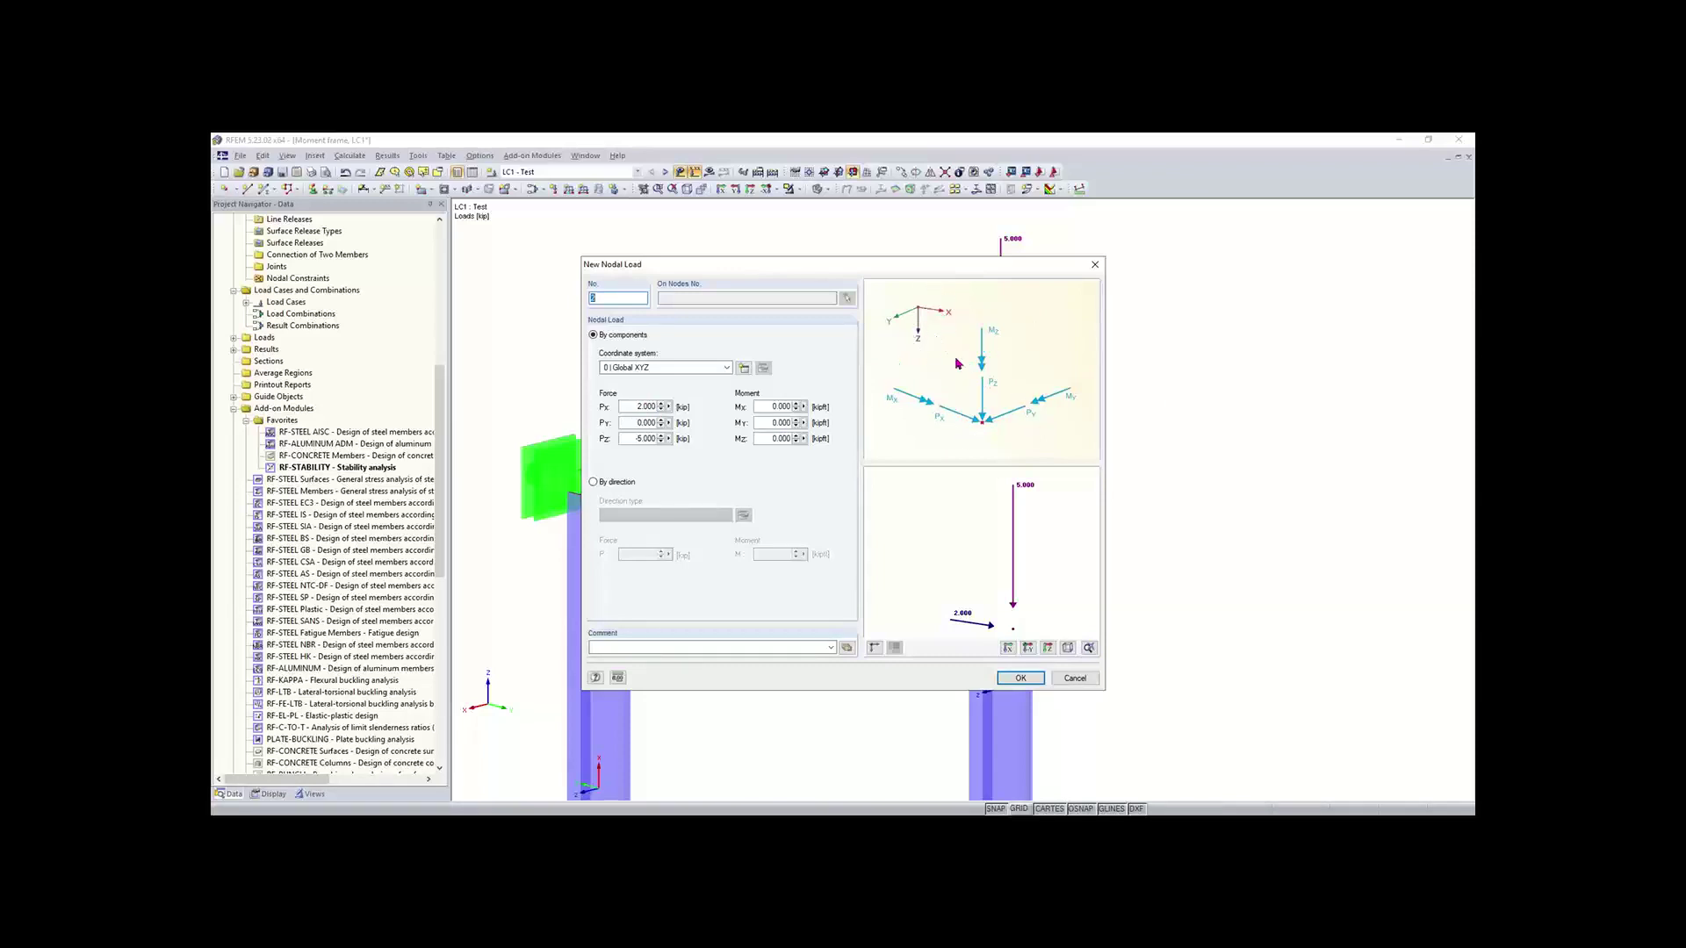
left_click(1074, 678)
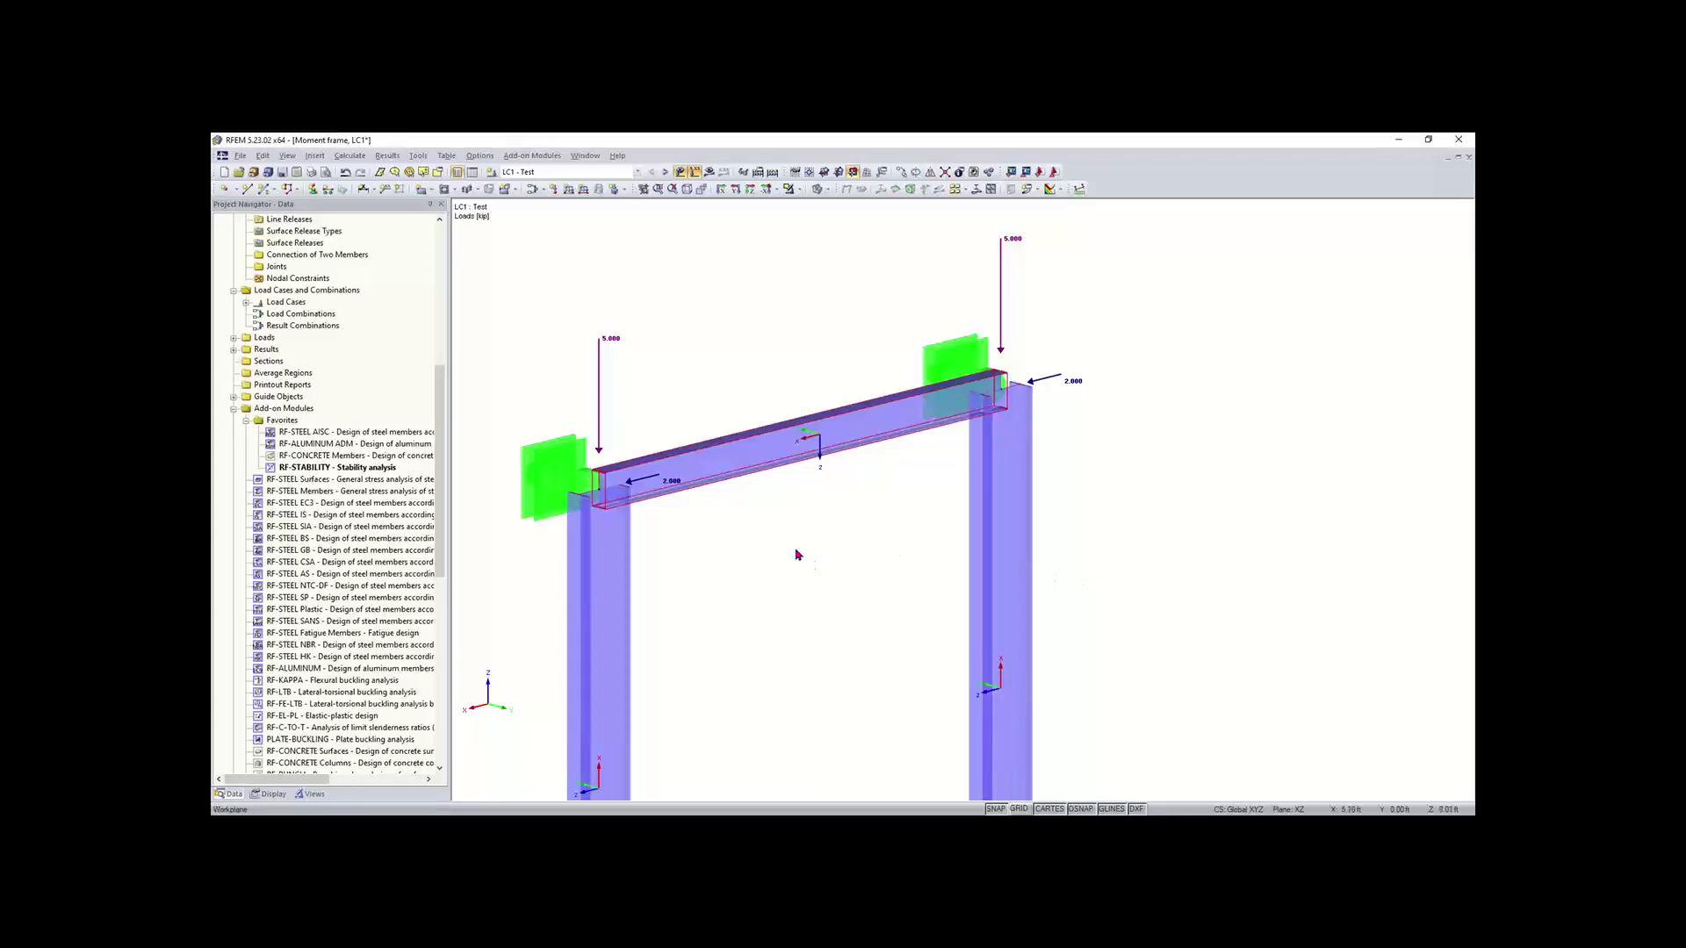
scroll(746, 553, "down", 2)
scroll(746, 524, "down", 2)
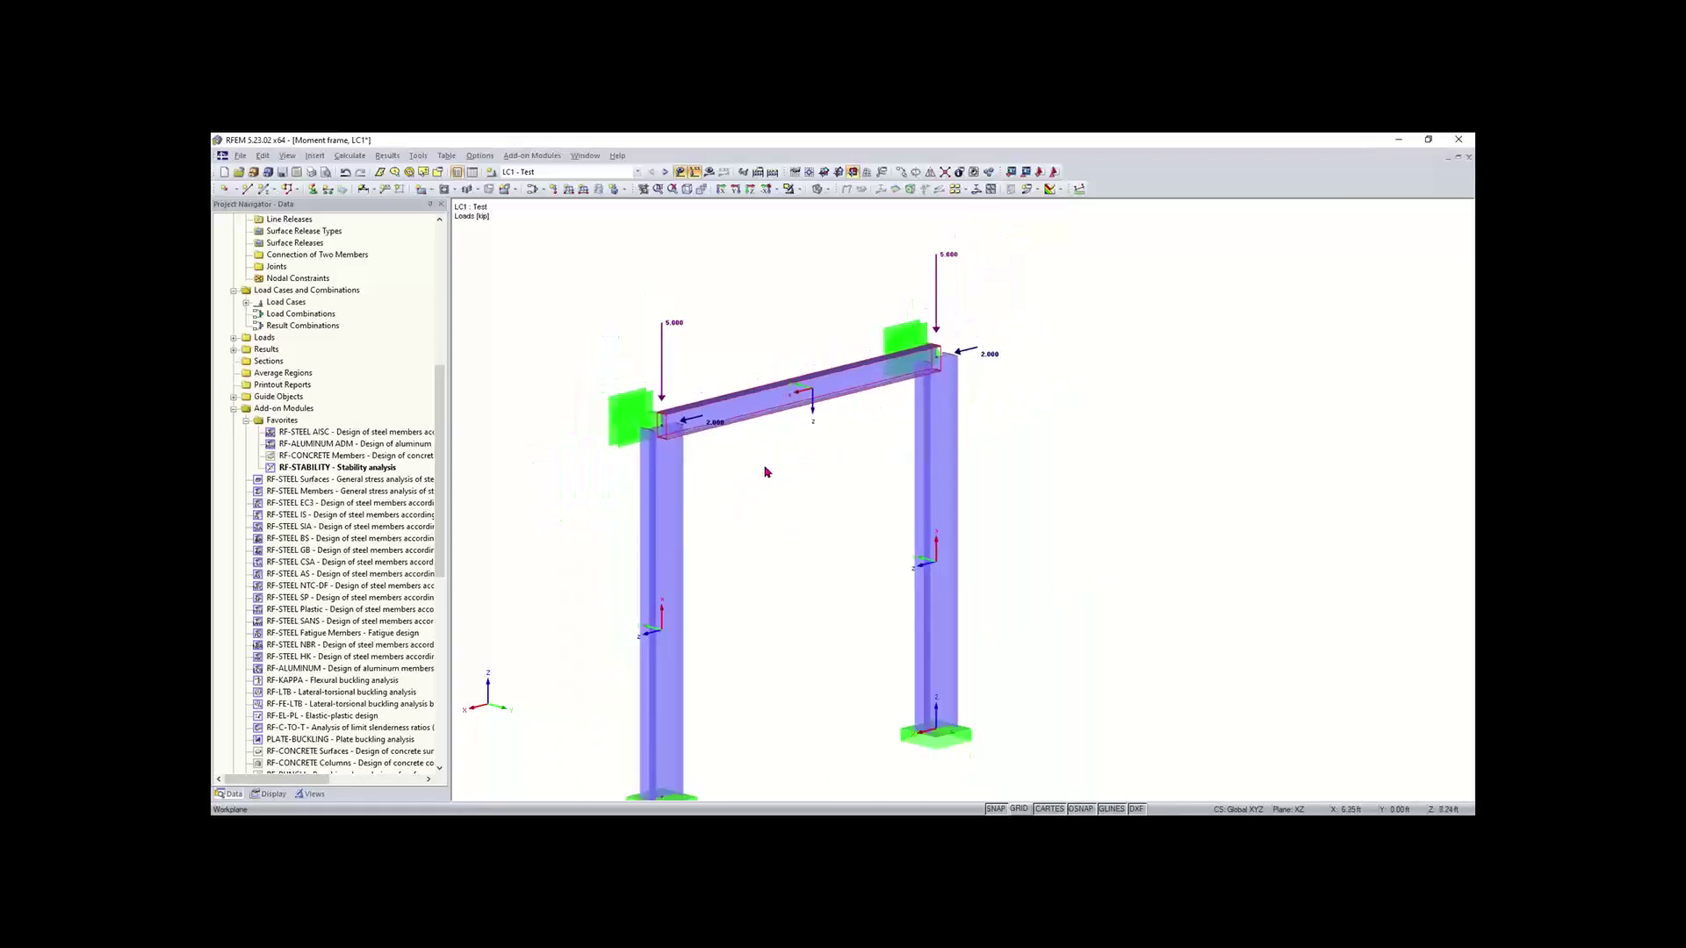
scroll(754, 435, "down", 1)
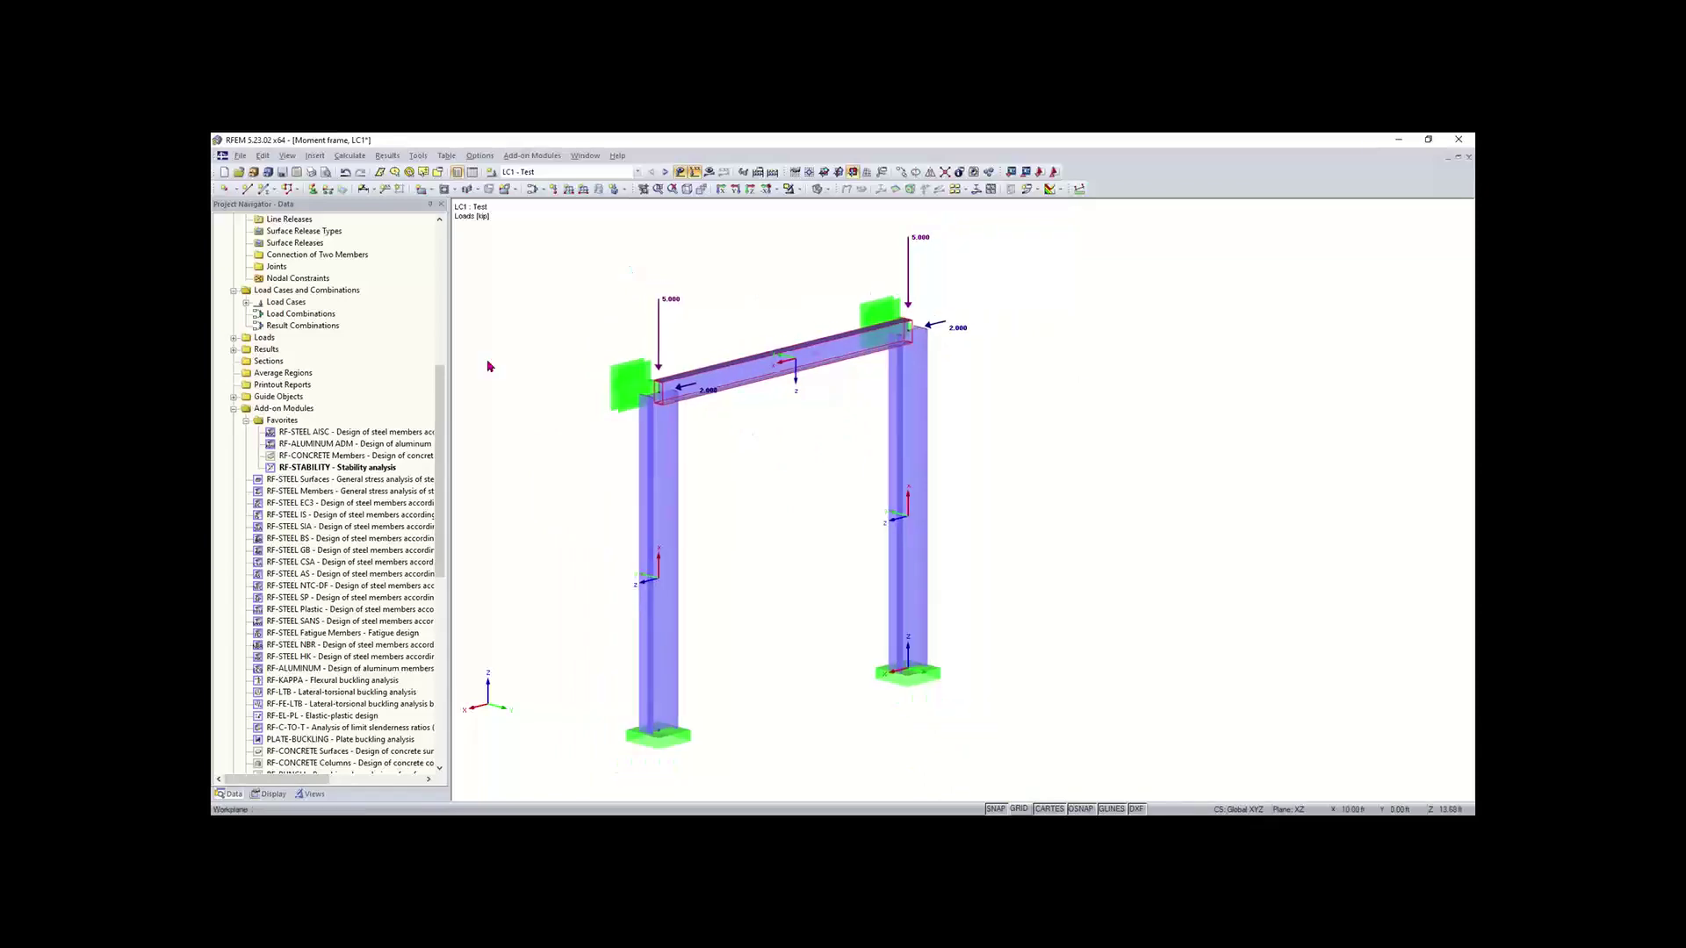
Step: Review the ASCE/SEI 7-16 wind load generator for a flat or monopitch roof without generating any loads
left_click_drag(442, 427, 445, 563)
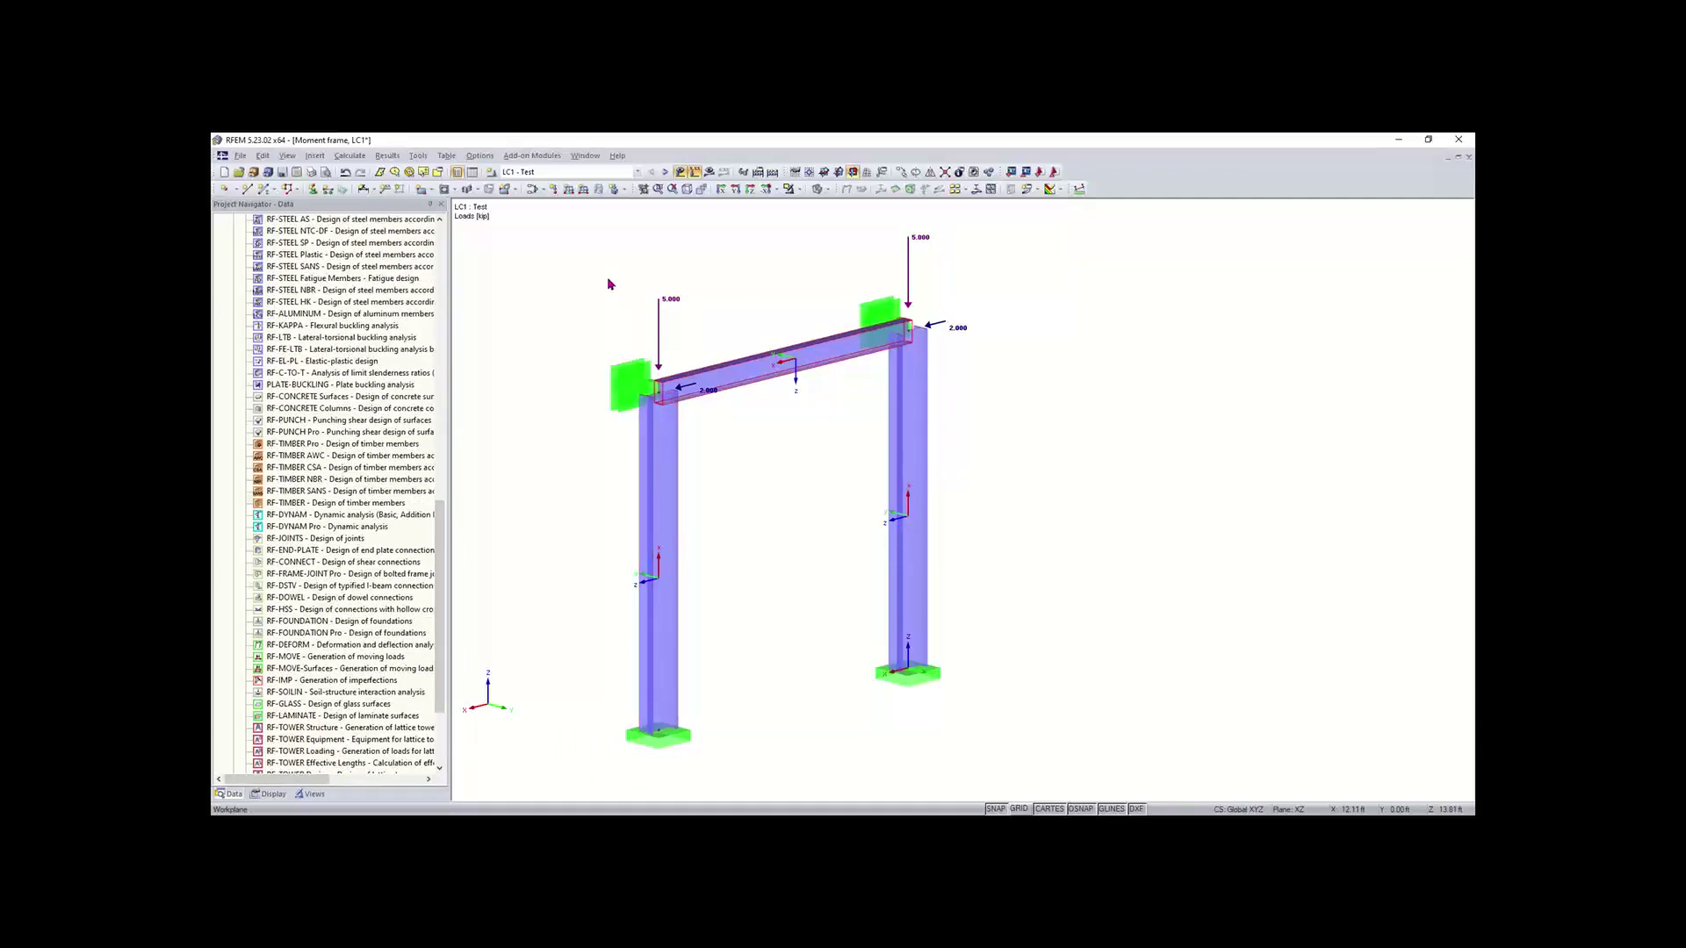
mouse_move(583, 327)
middle_mouse_down()
mouse_move(640, 338)
mouse_move(591, 344)
middle_mouse_up()
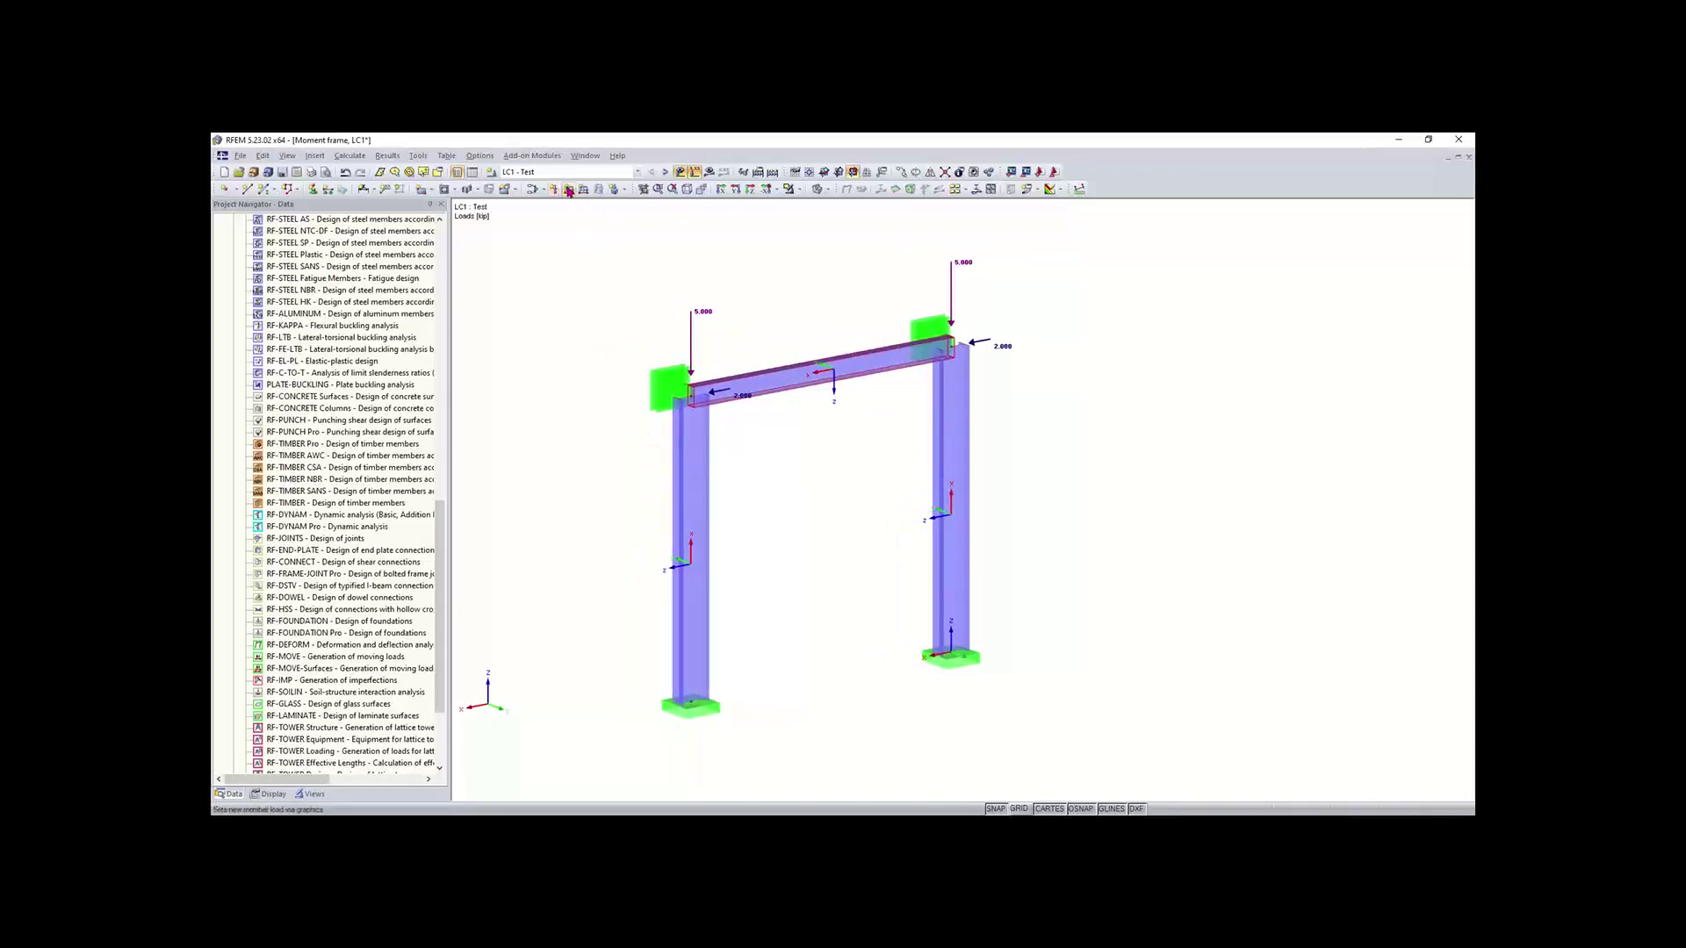
left_click(418, 156)
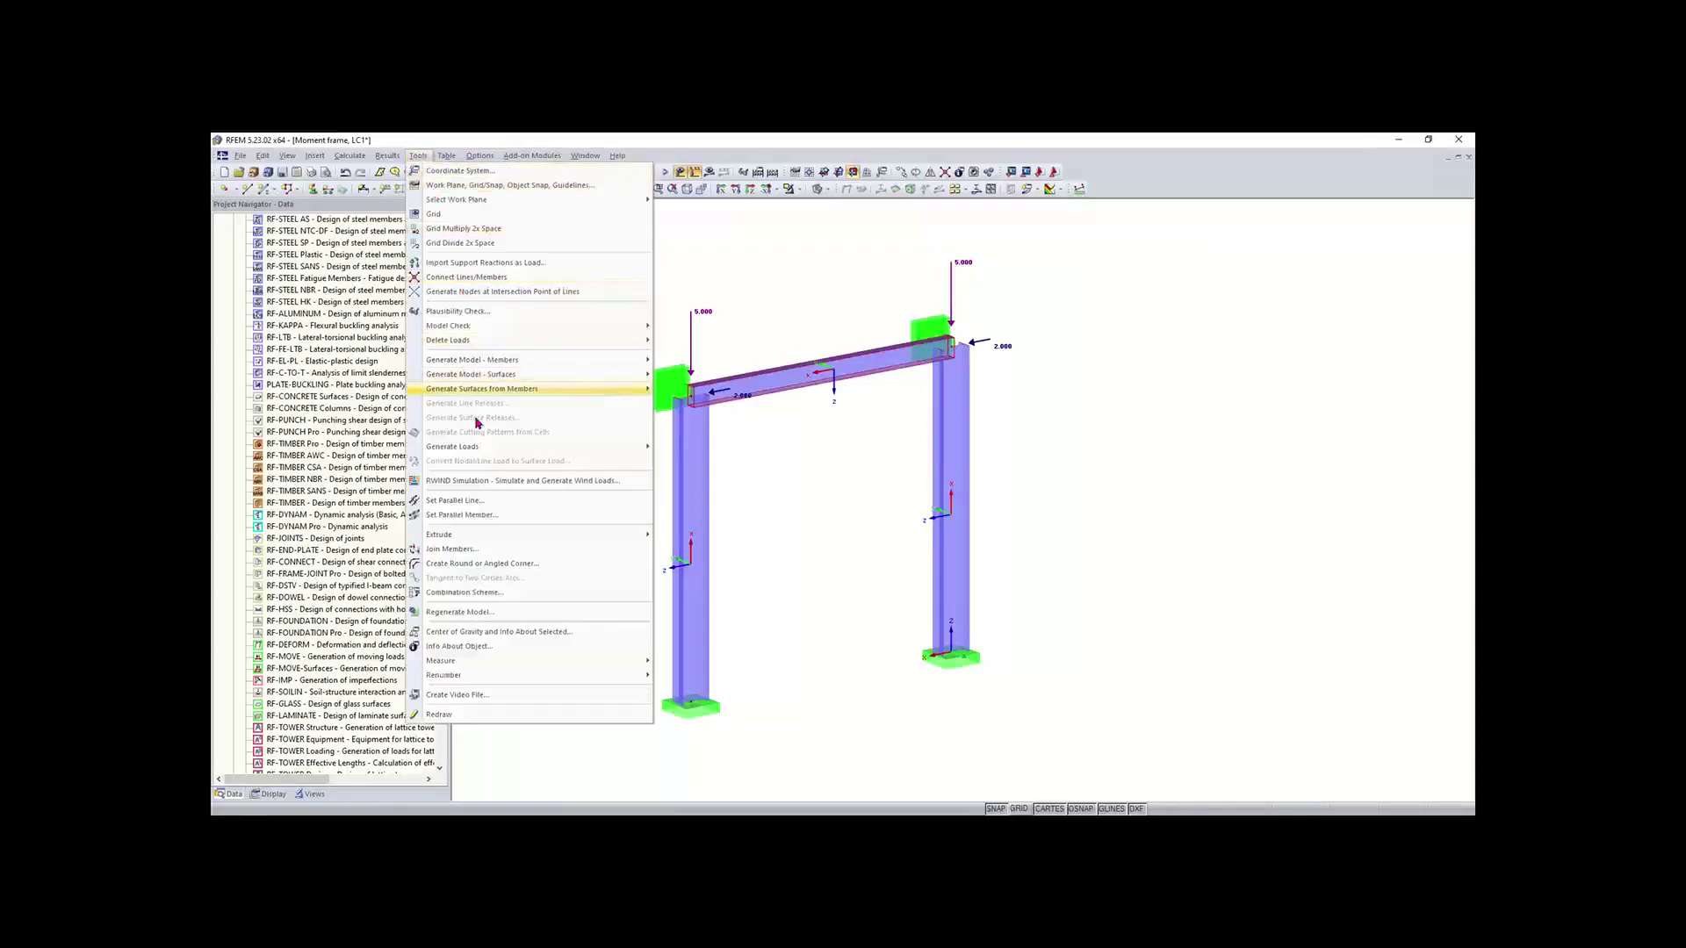
mouse_move(625, 452)
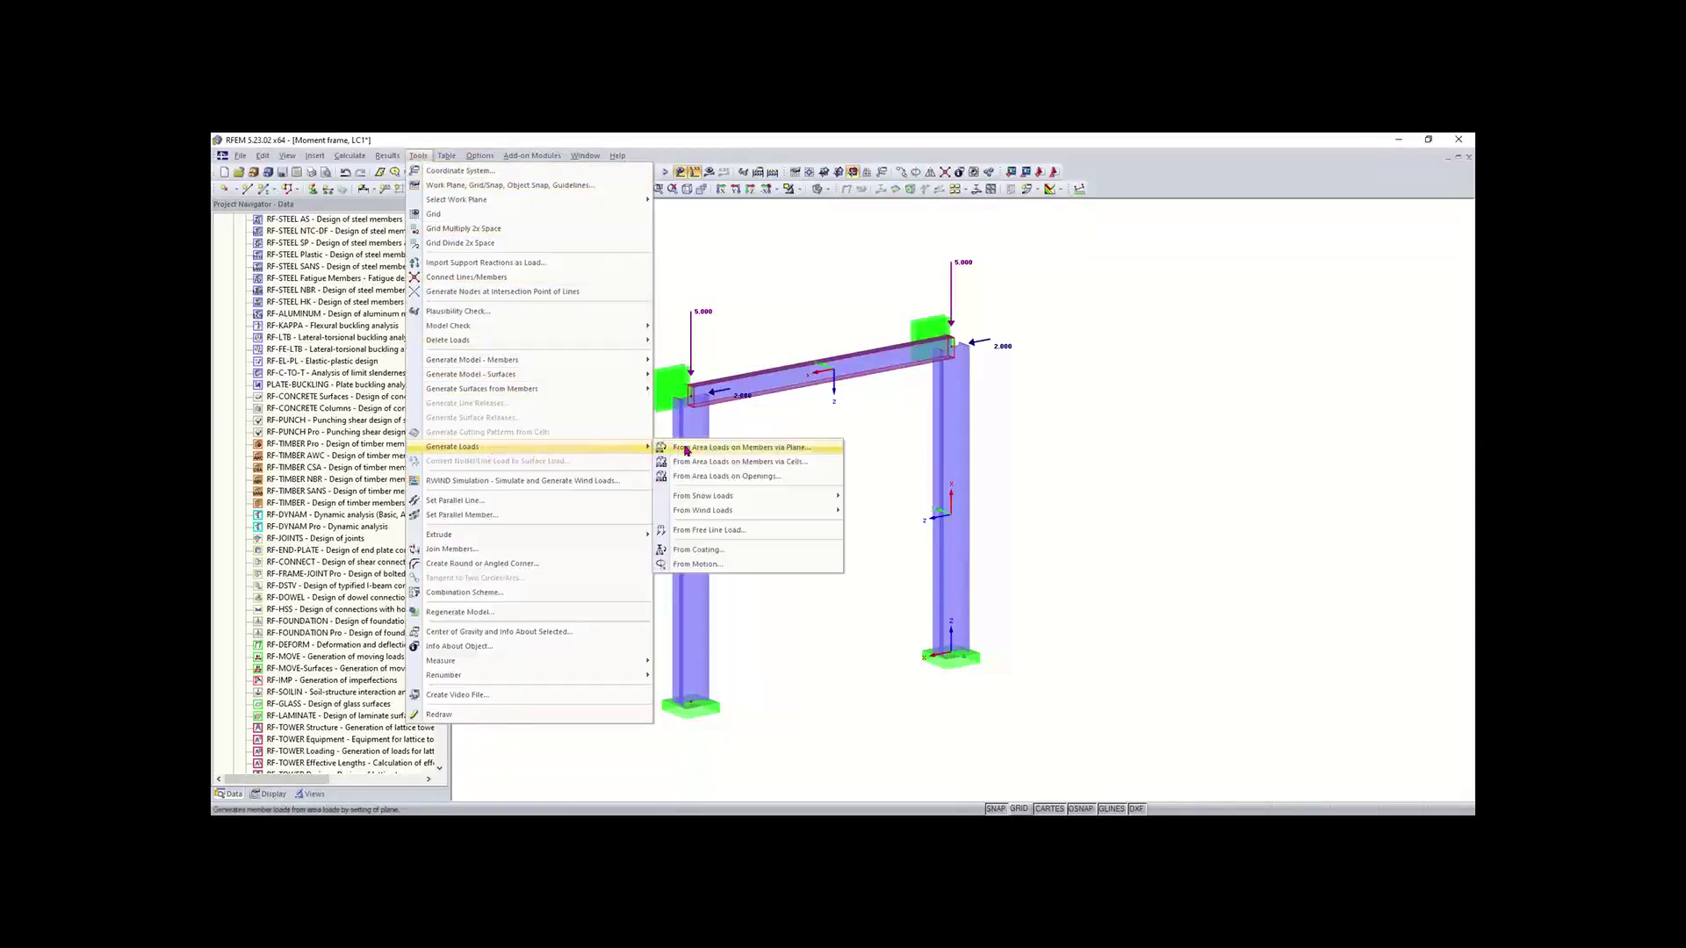
mouse_move(713, 511)
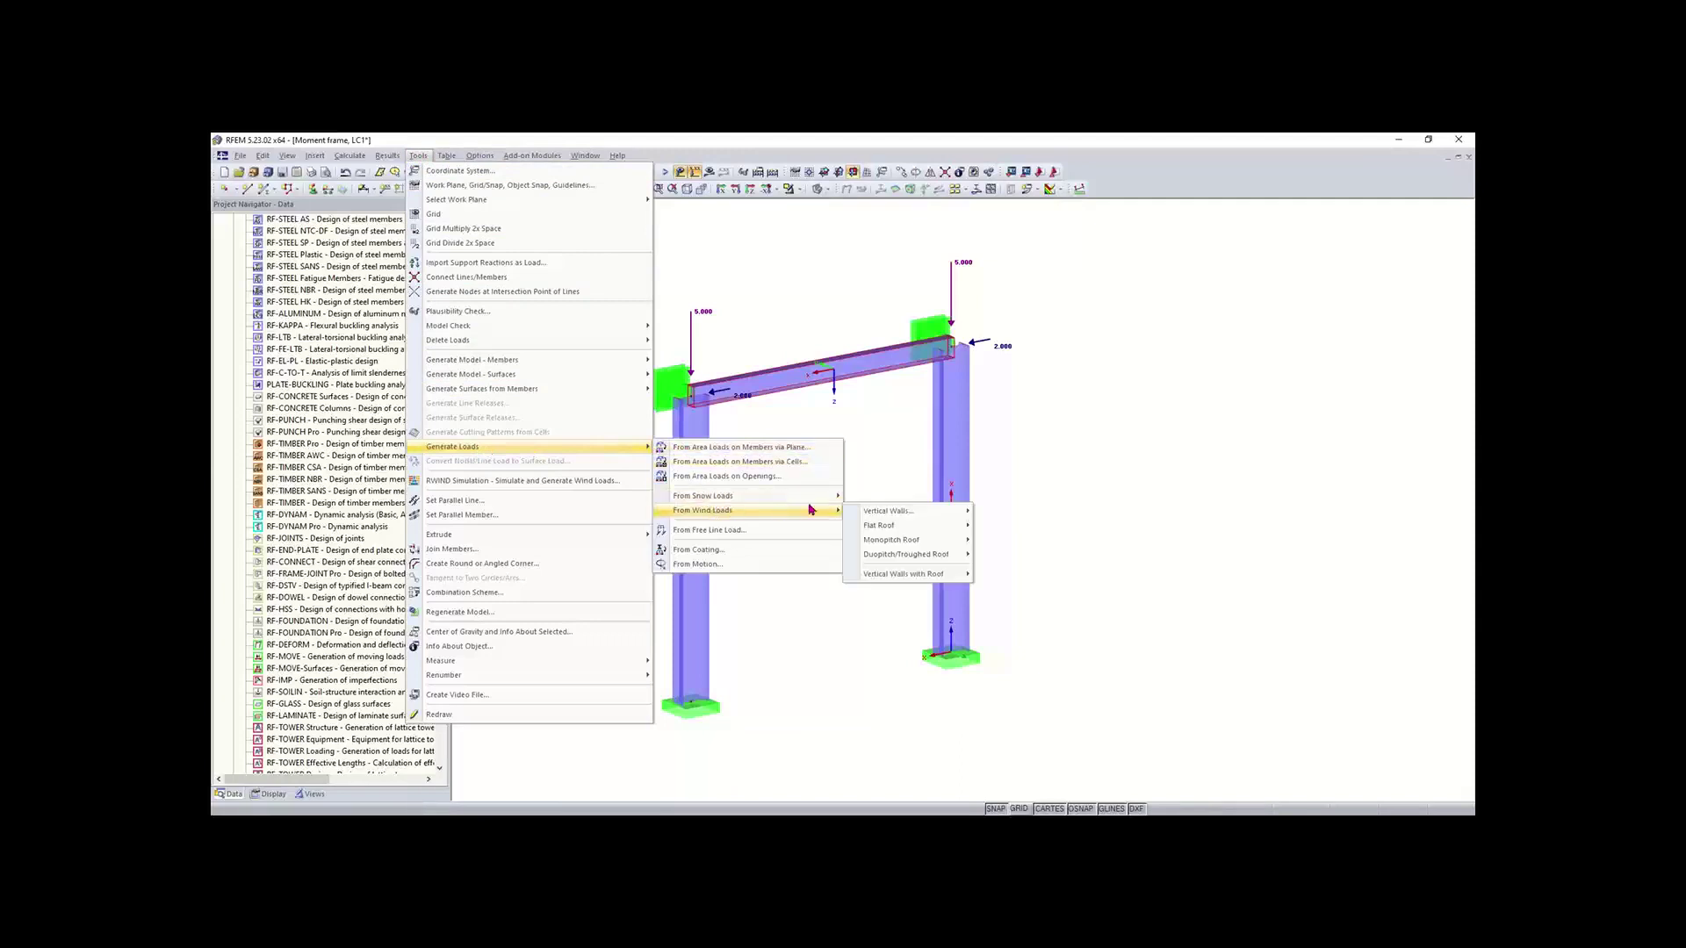
mouse_move(880, 514)
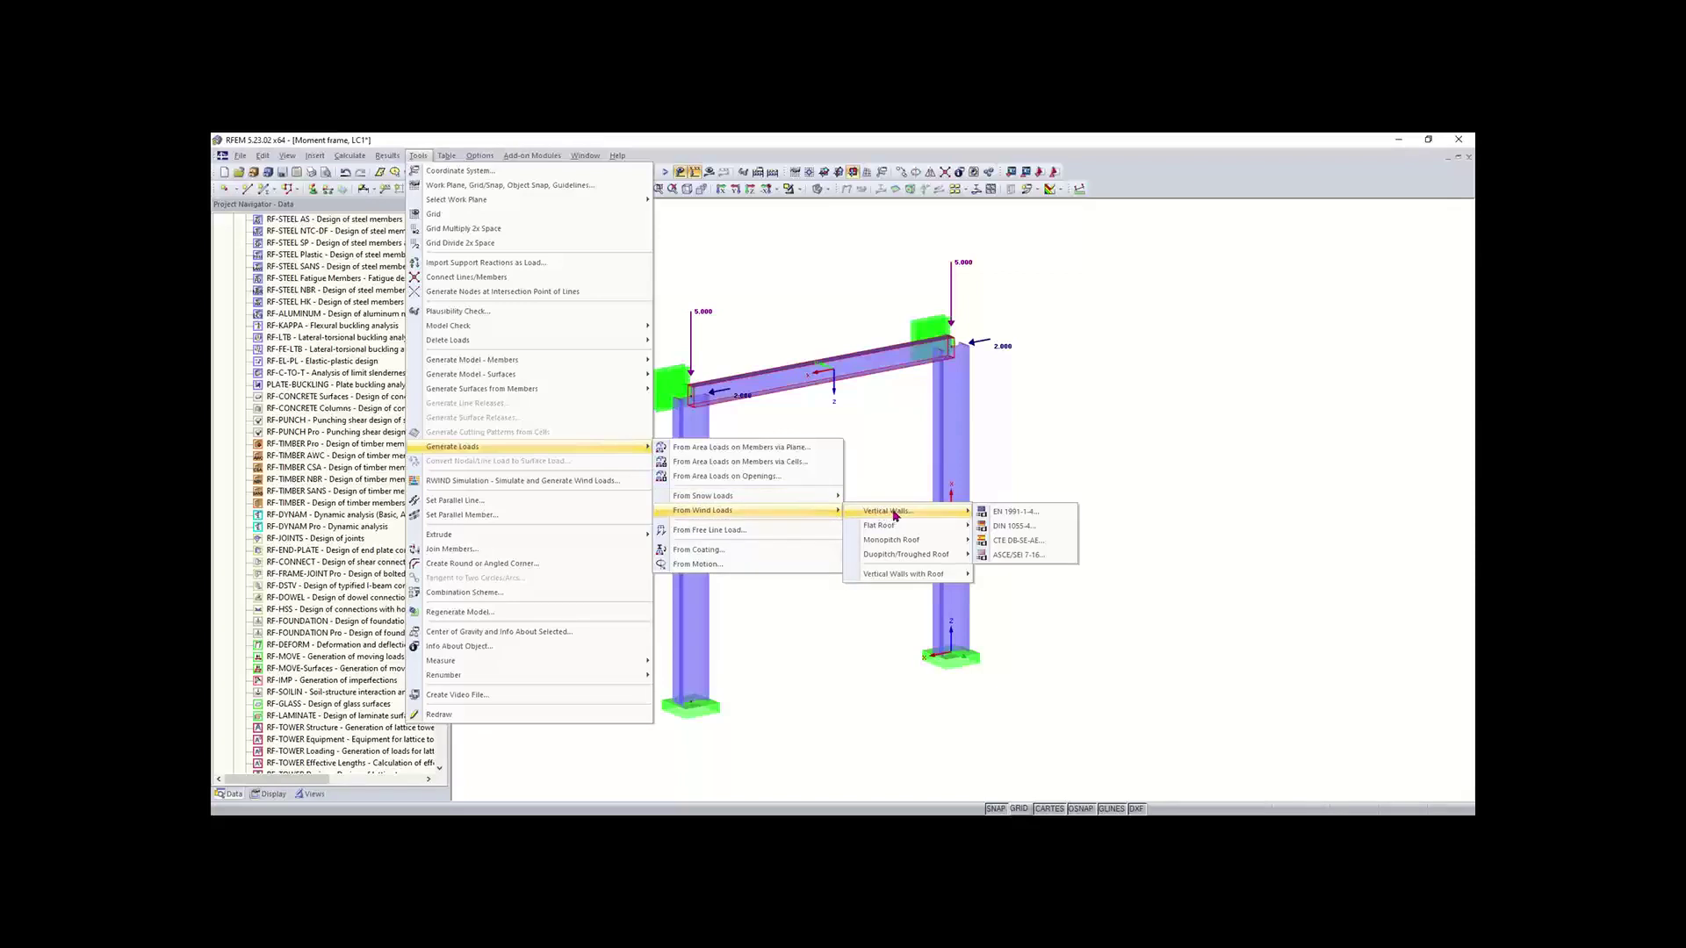
mouse_move(961, 527)
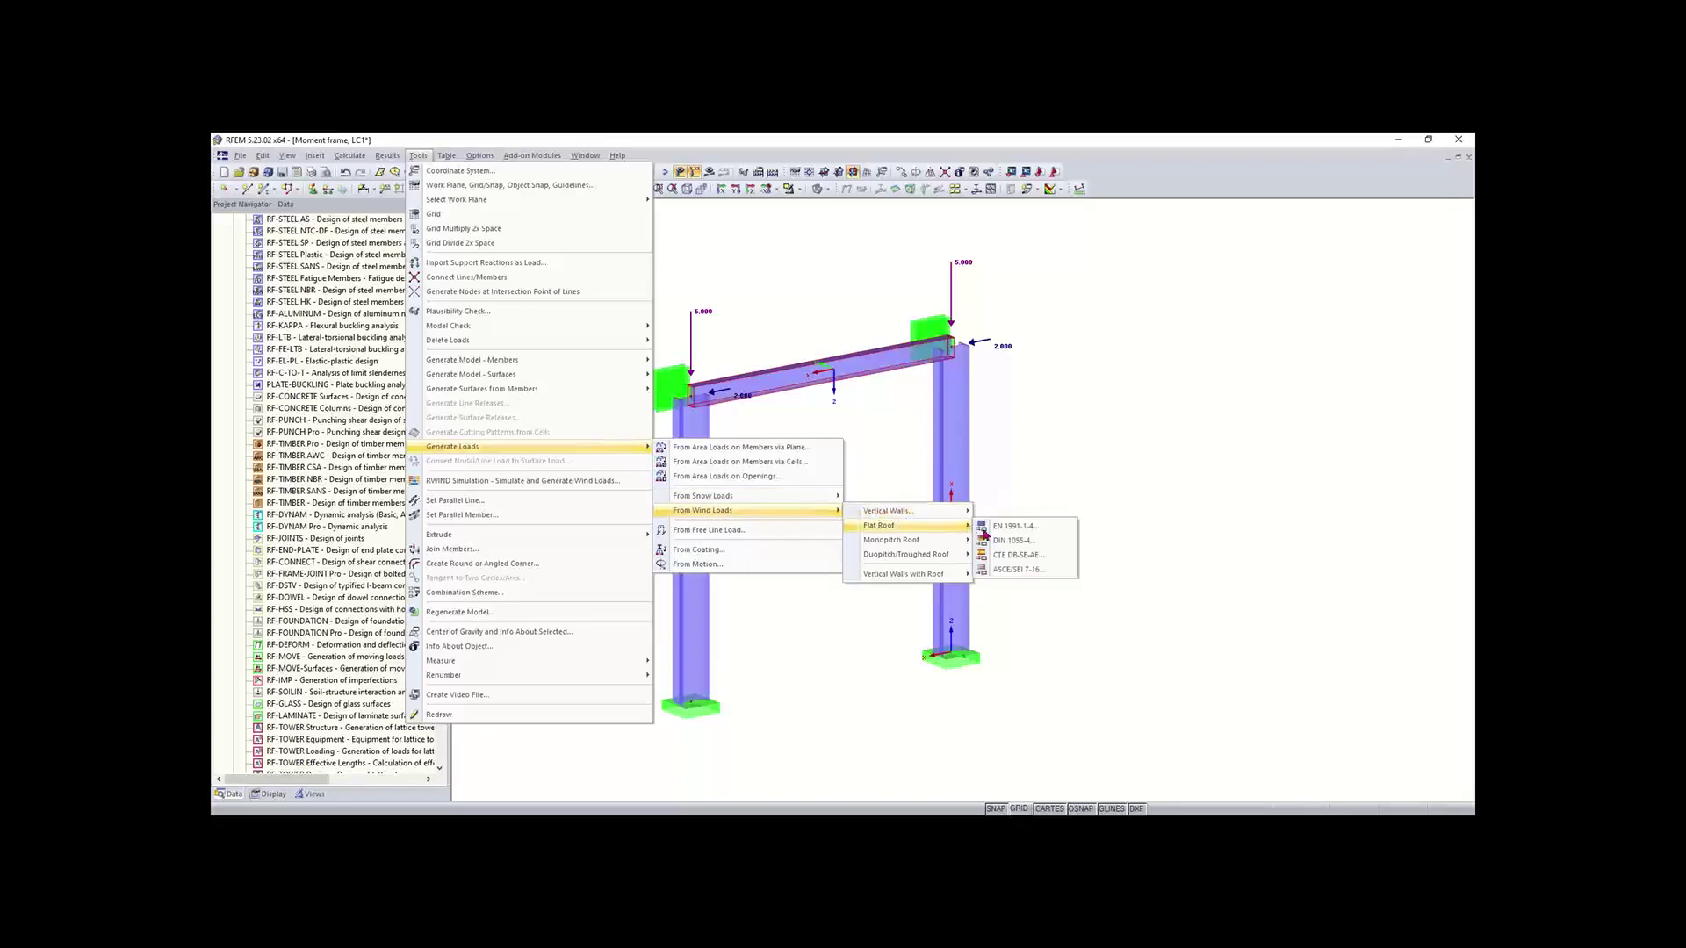
left_click(1018, 570)
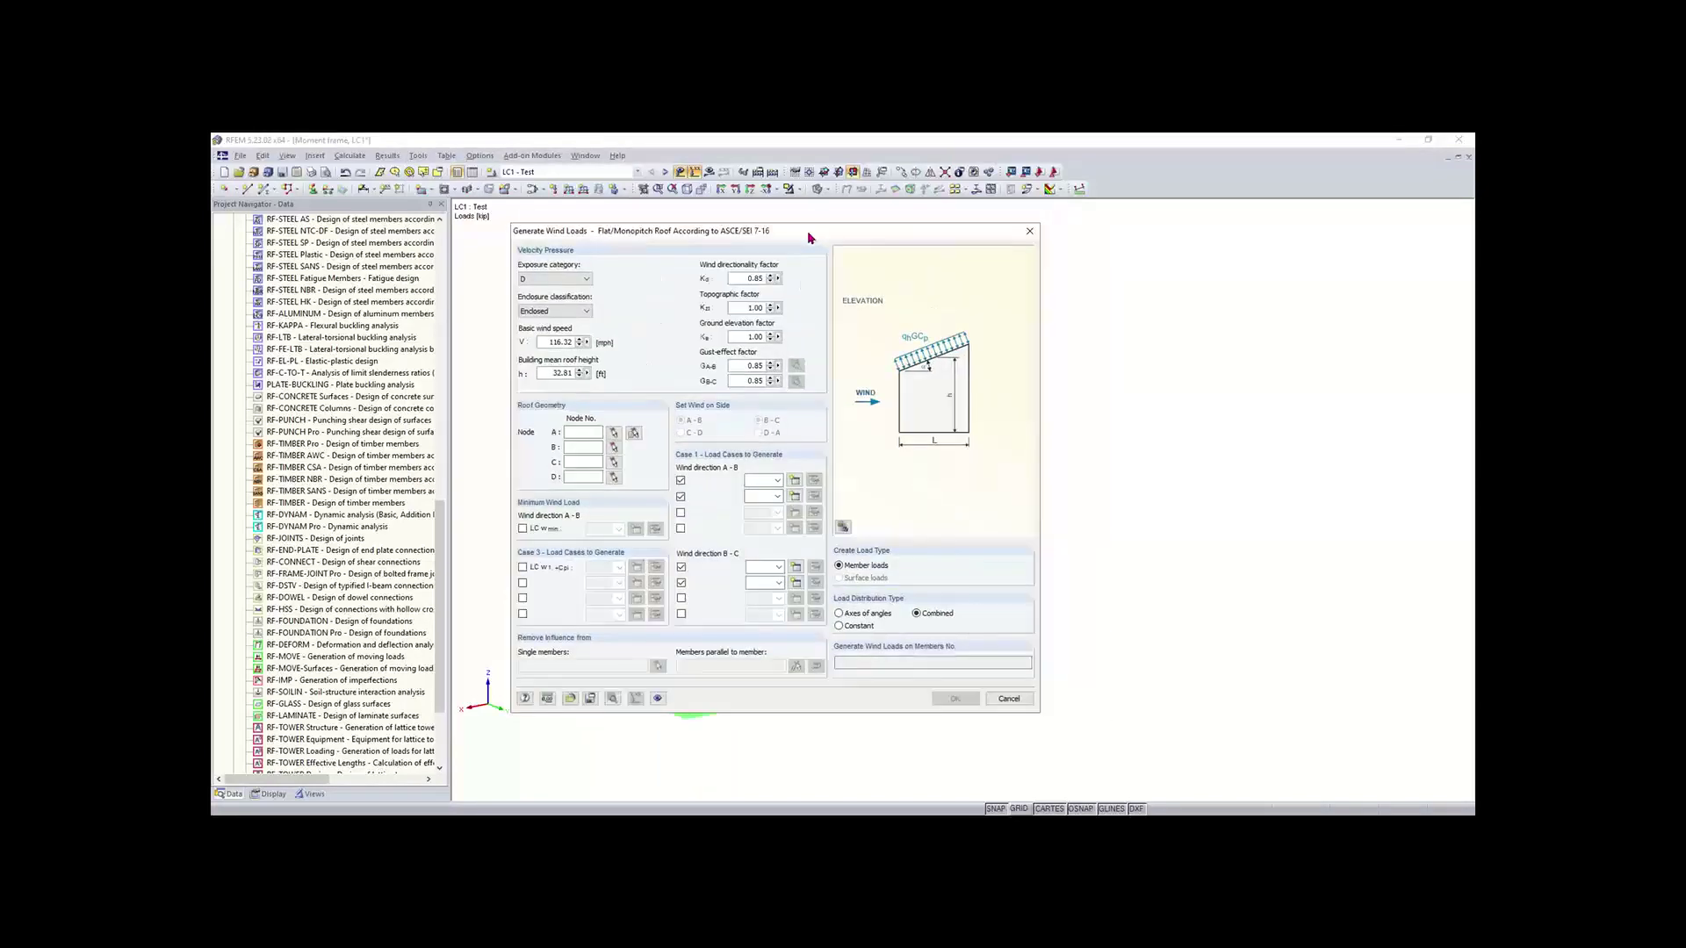
left_click(1031, 229)
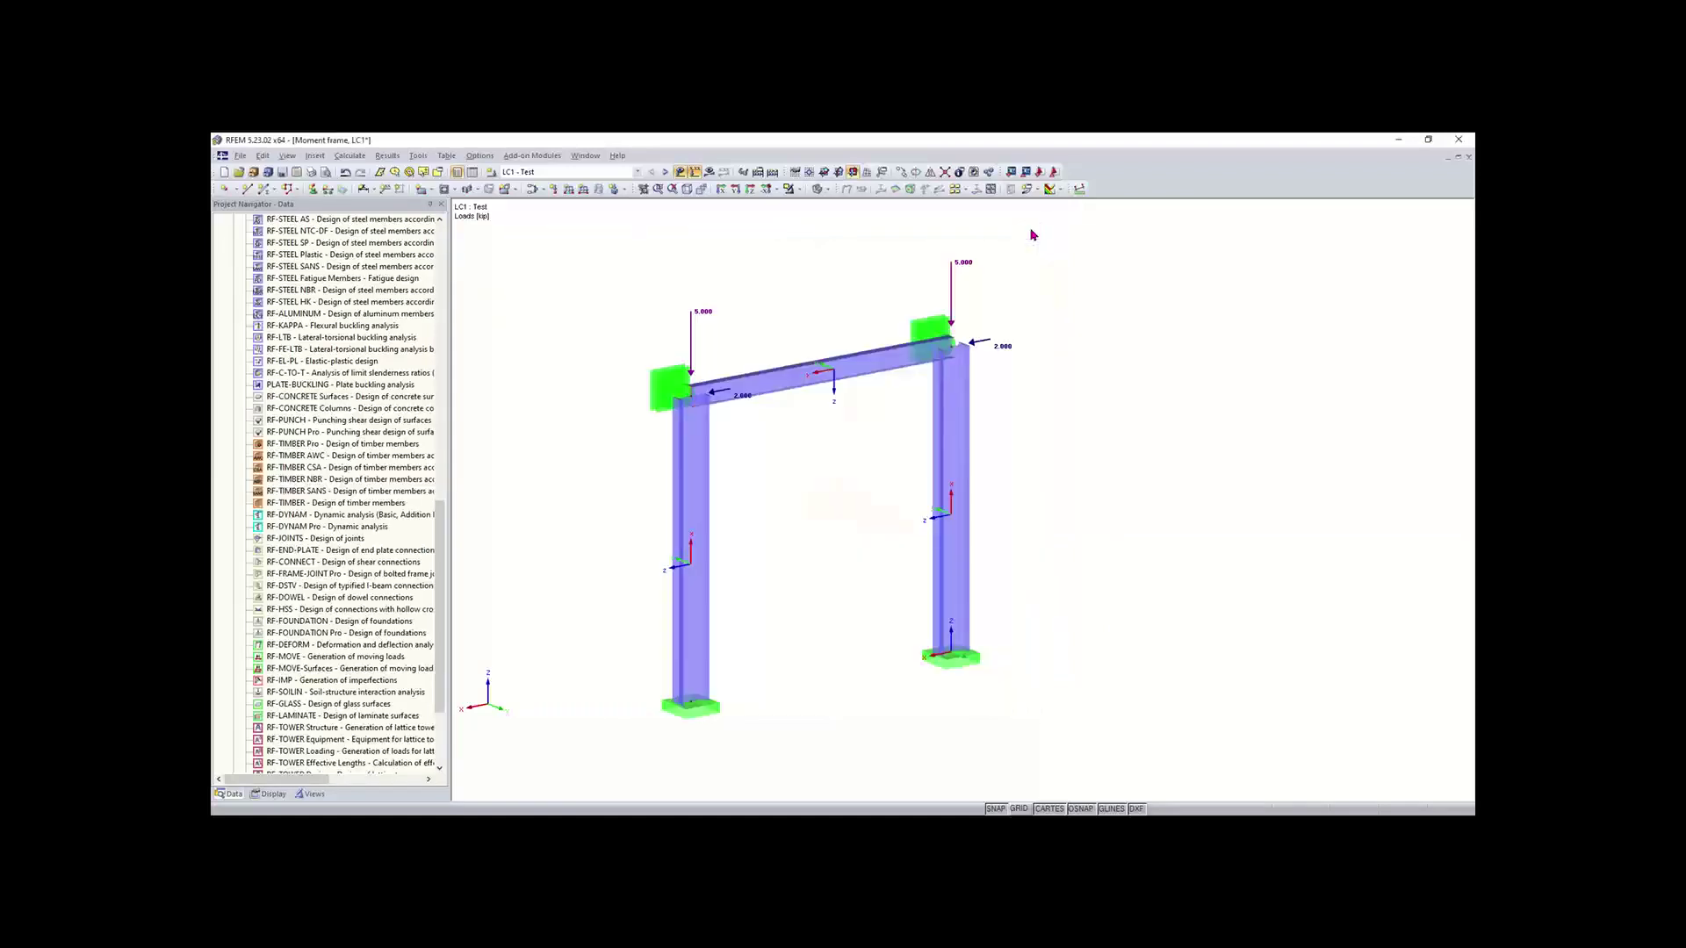
Step: Add a second load case LC2 with the description Wind in +X
left_click(532, 192)
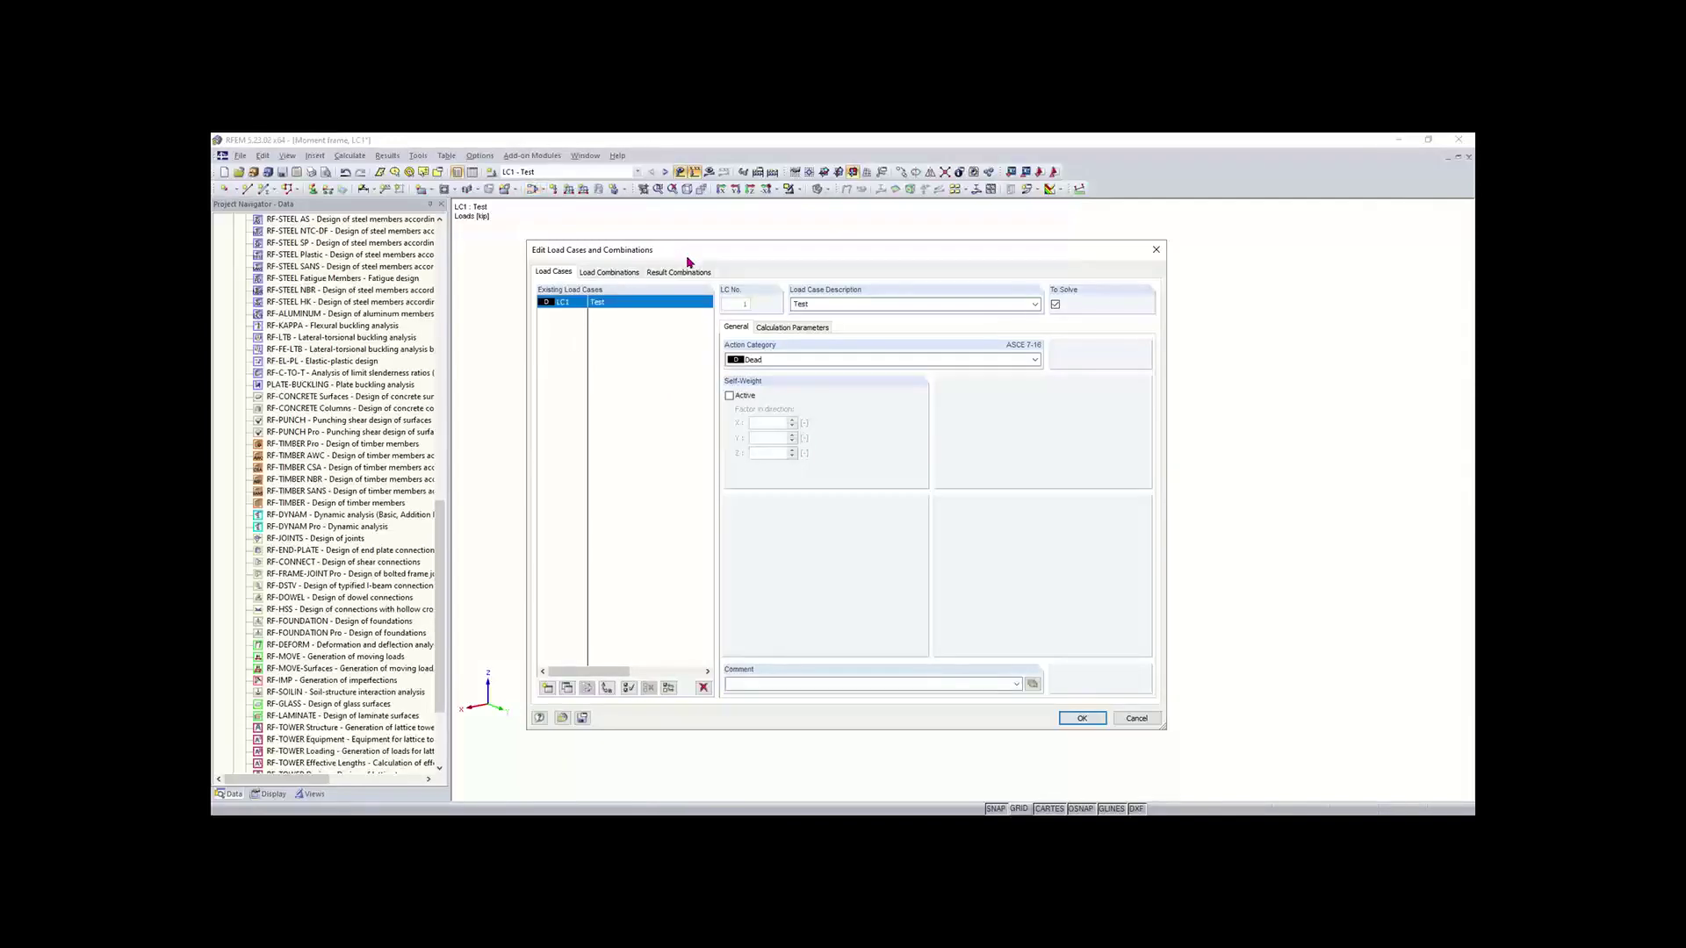
double_click(841, 304)
left_click(547, 688)
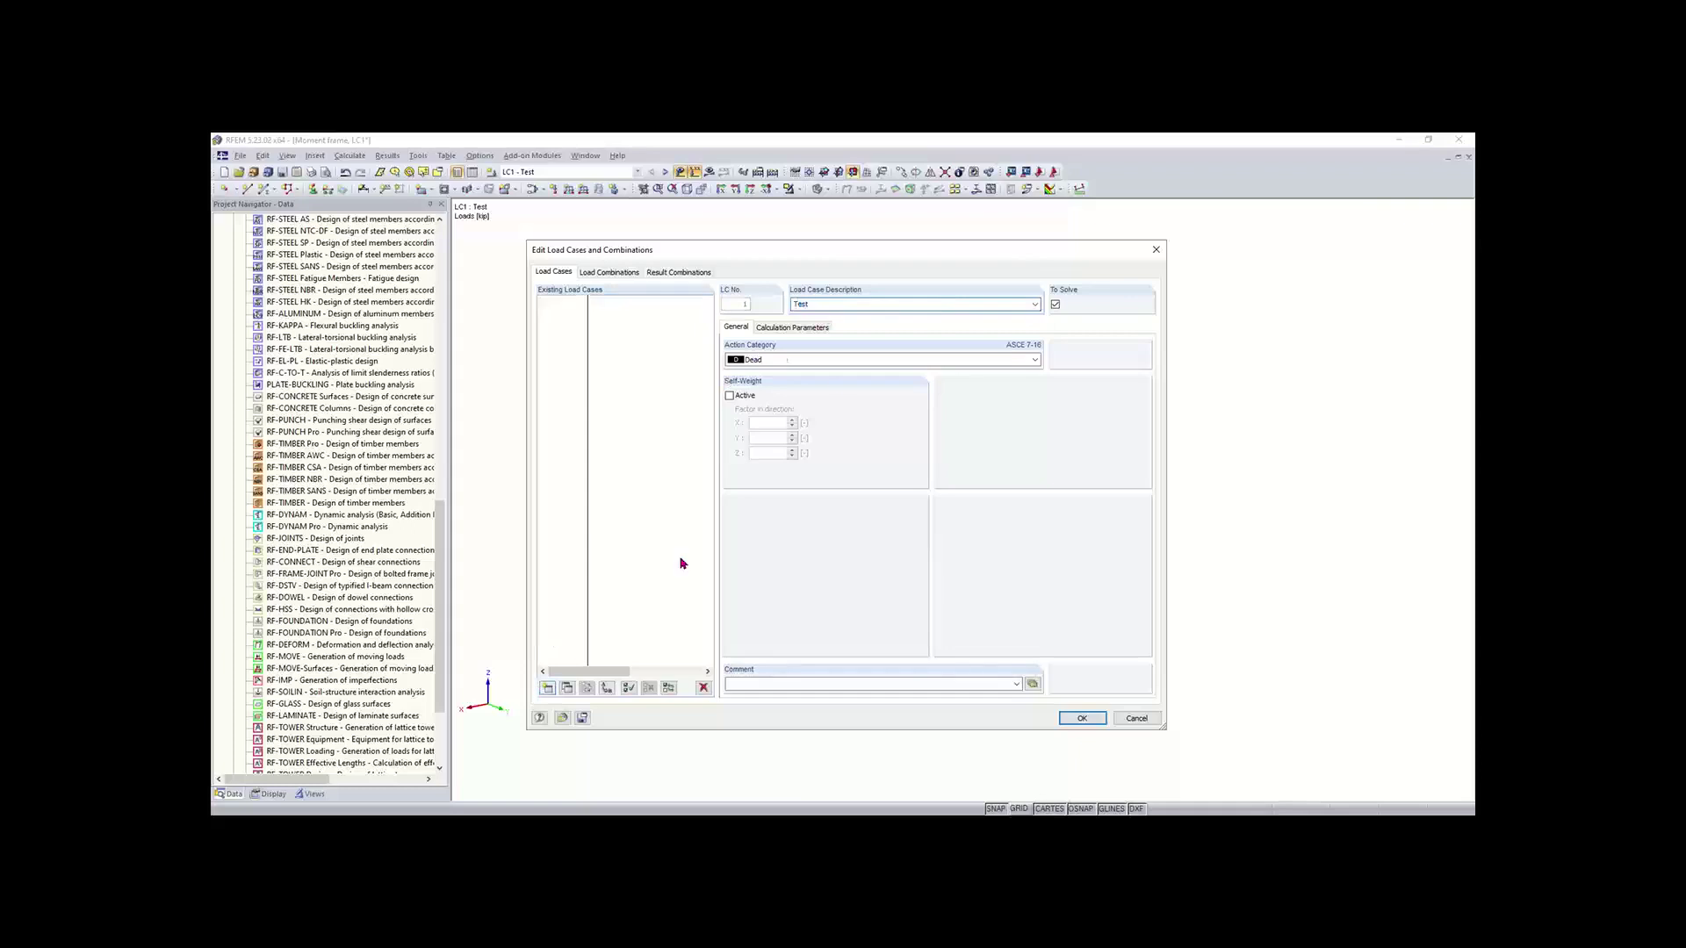
left_click(1035, 303)
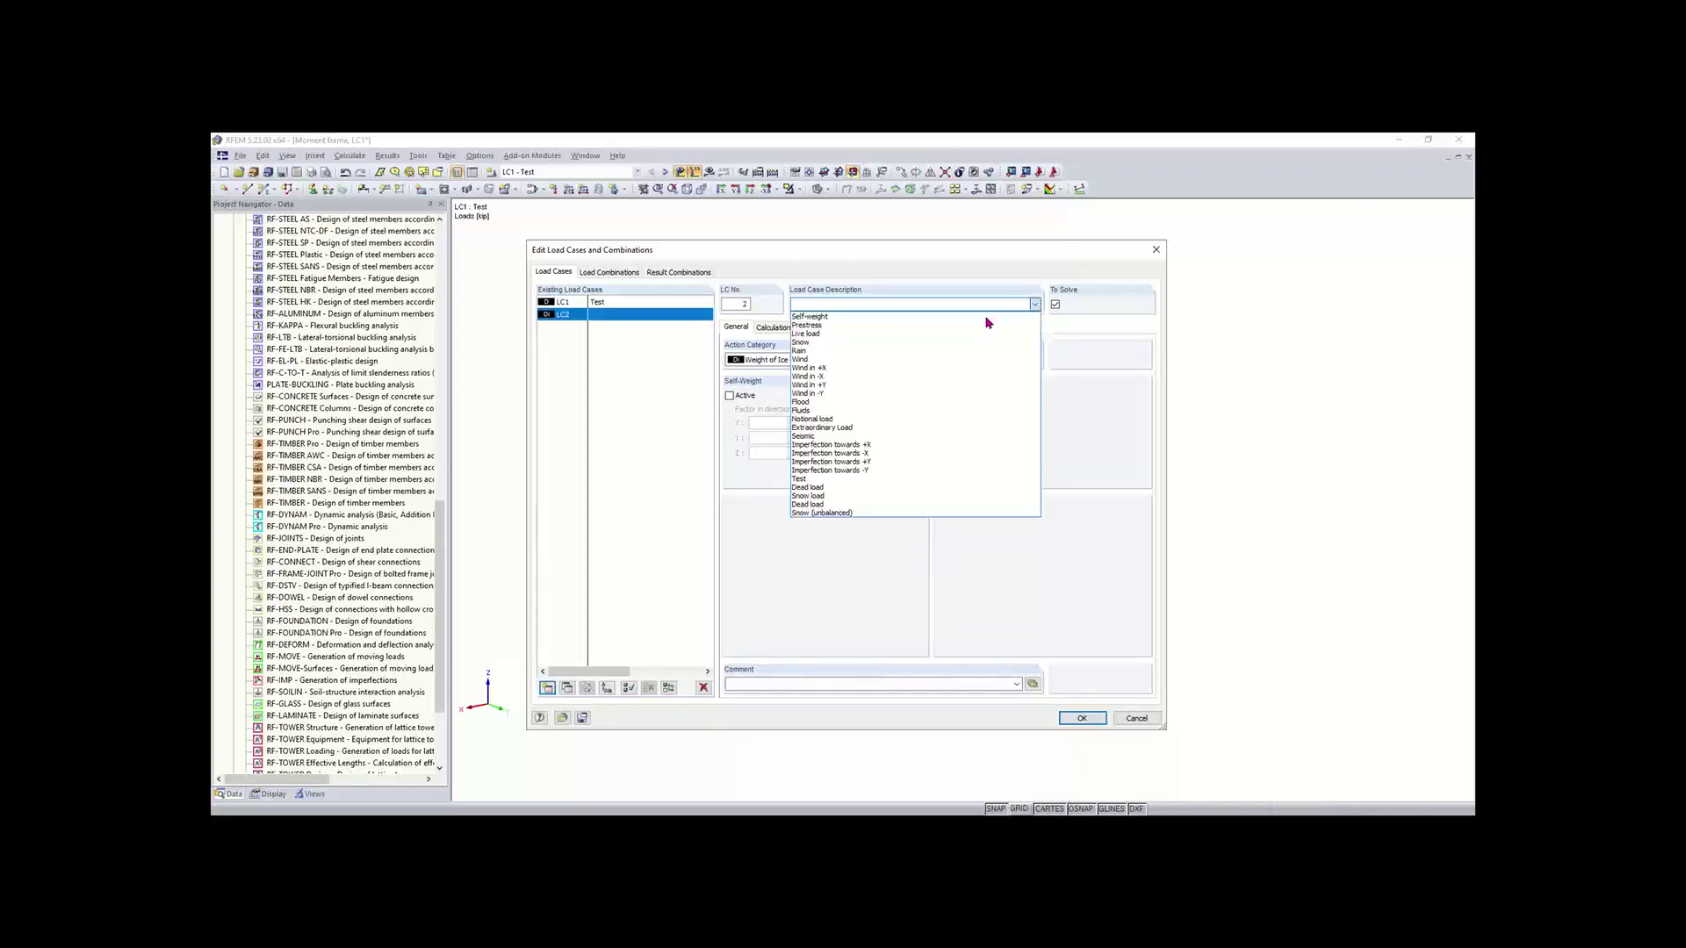
left_click(808, 368)
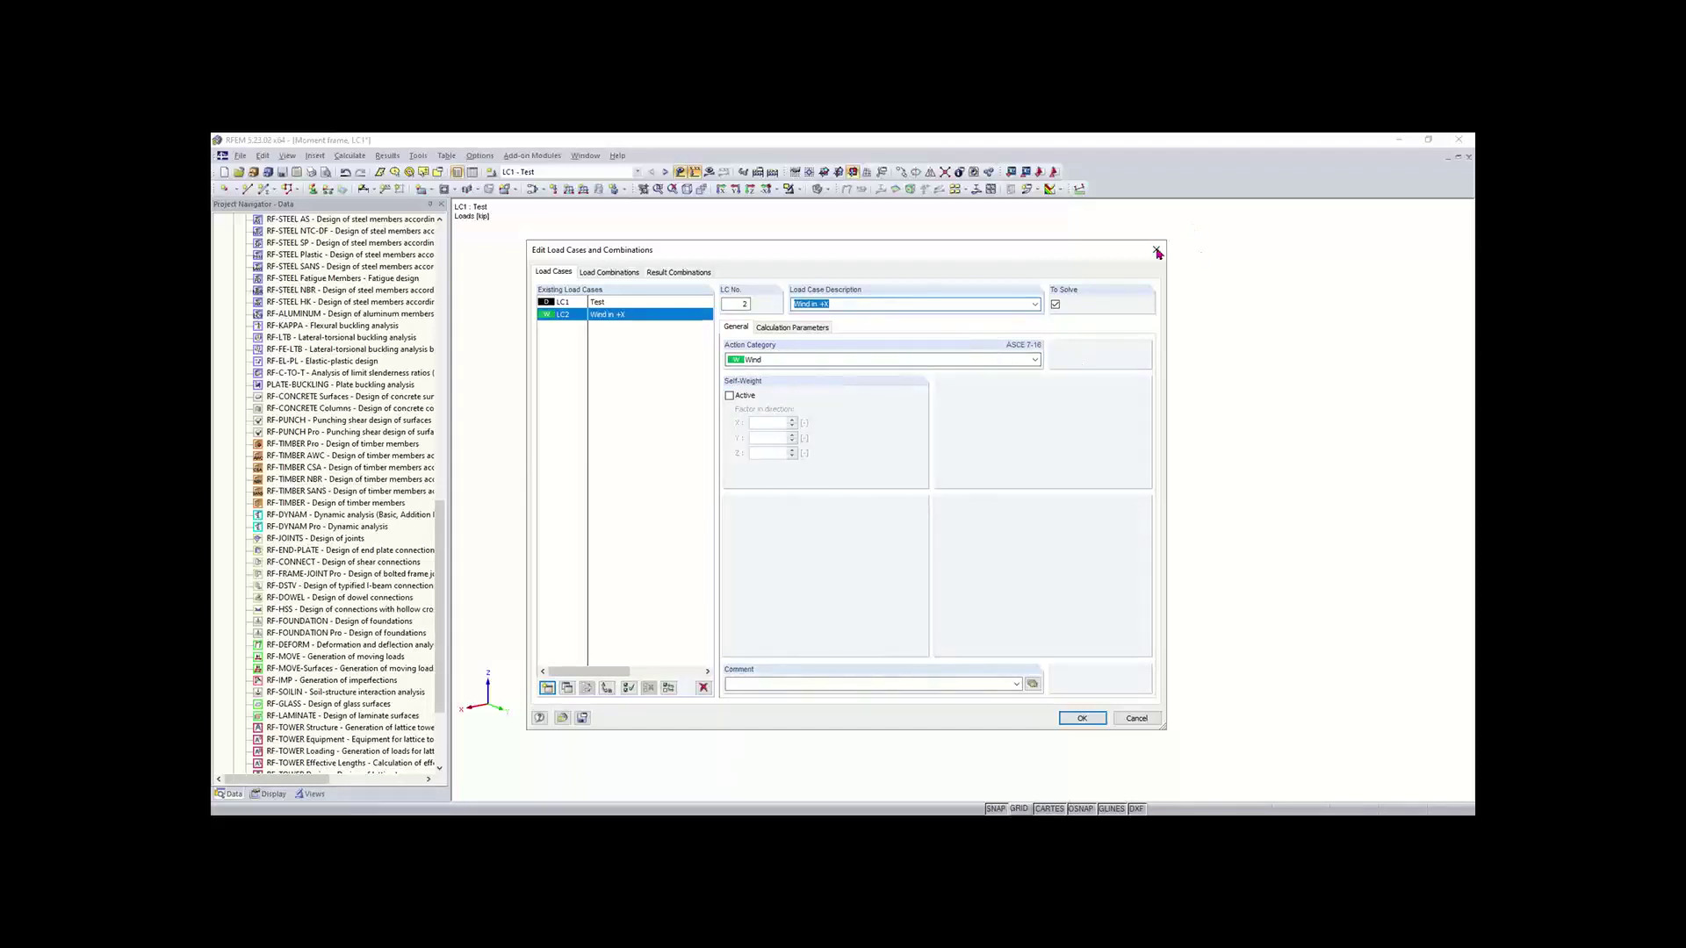
Step: Delete the Wind in +X load case and leave the load case editor
left_click(702, 688)
key("y")
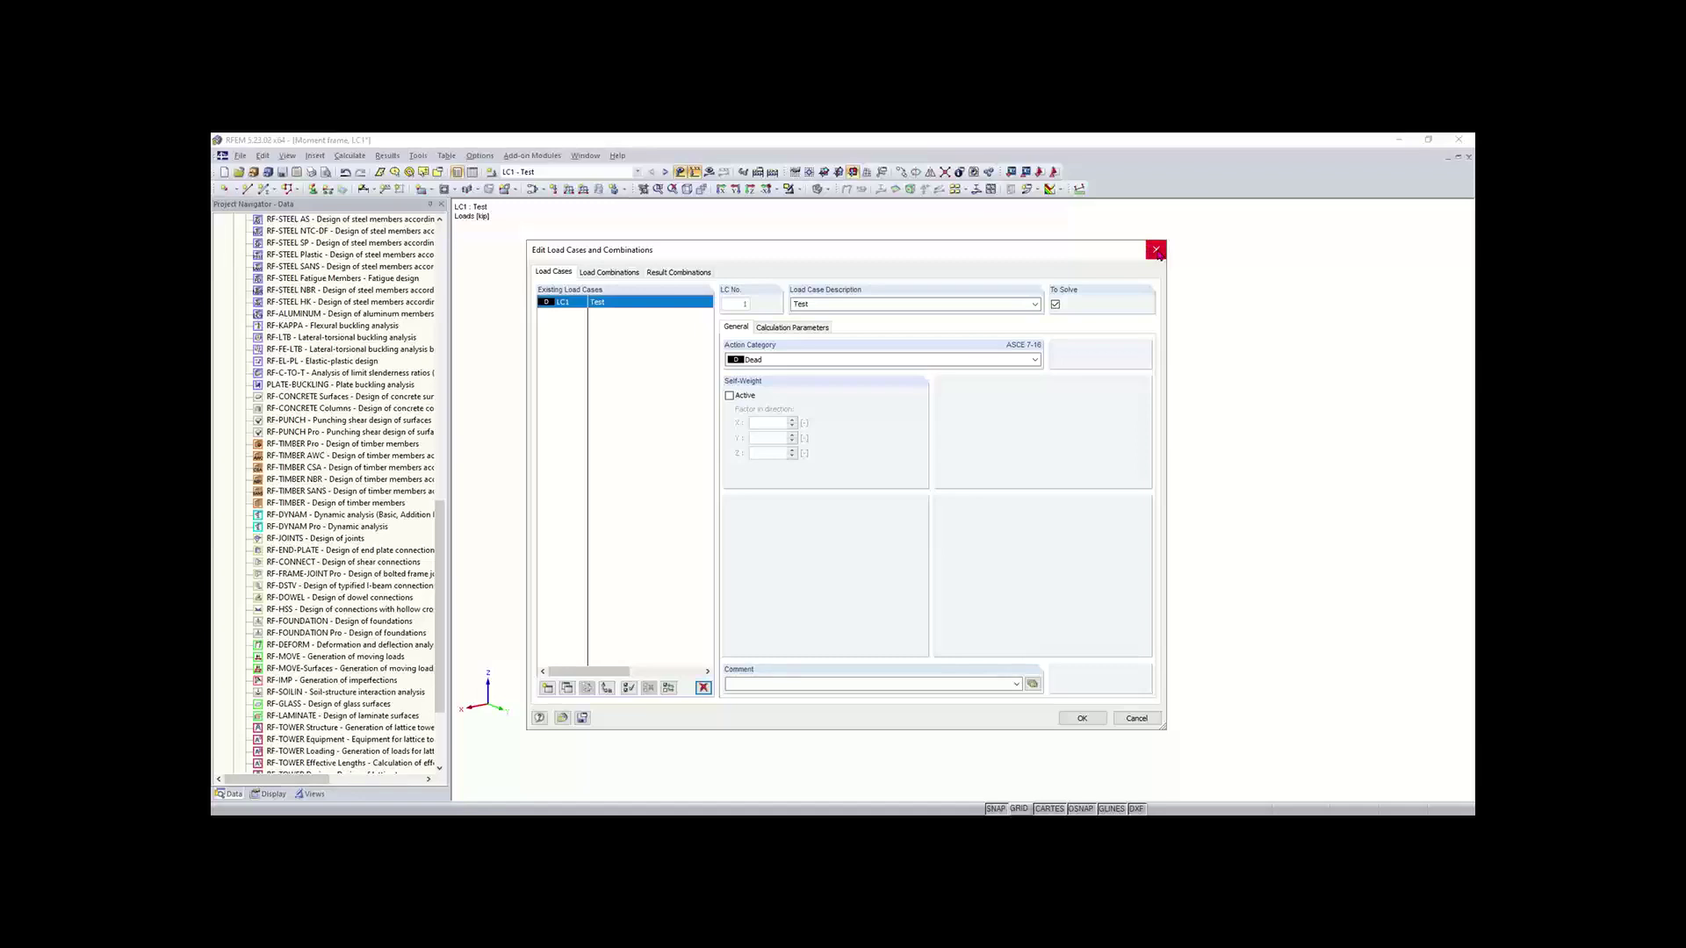
left_click(1155, 250)
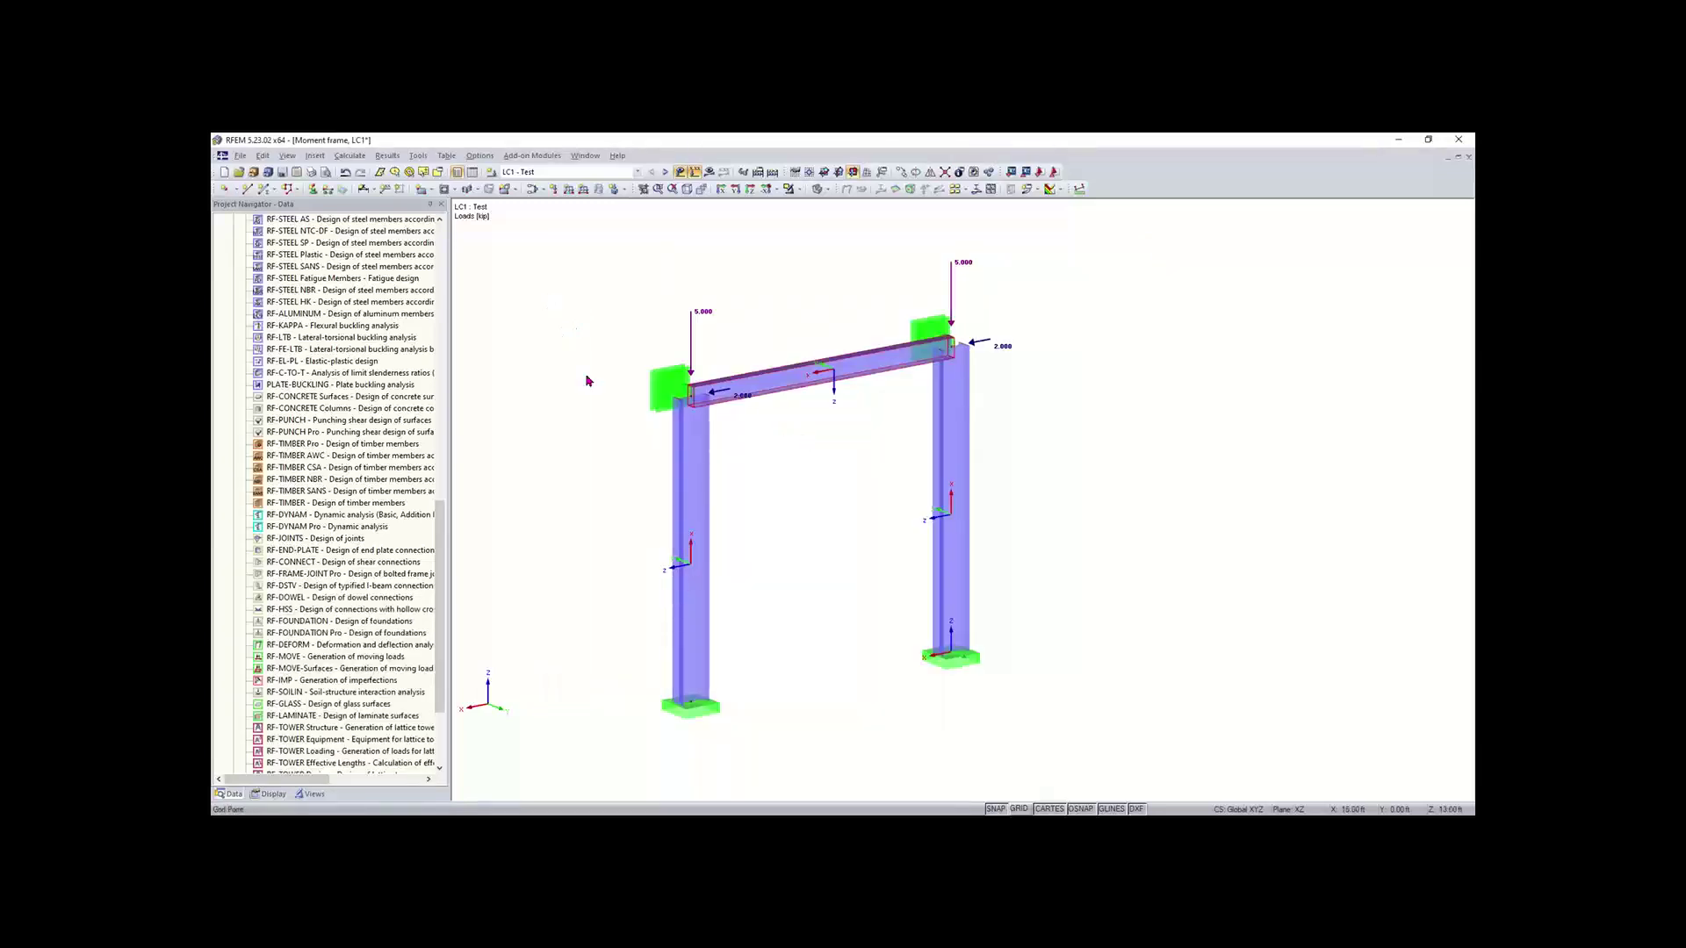
Step: Turn on the grid display and set the work plane to XY, leaving free space beside the frame in view
scroll(564, 339, "down", 1)
left_click(1019, 809)
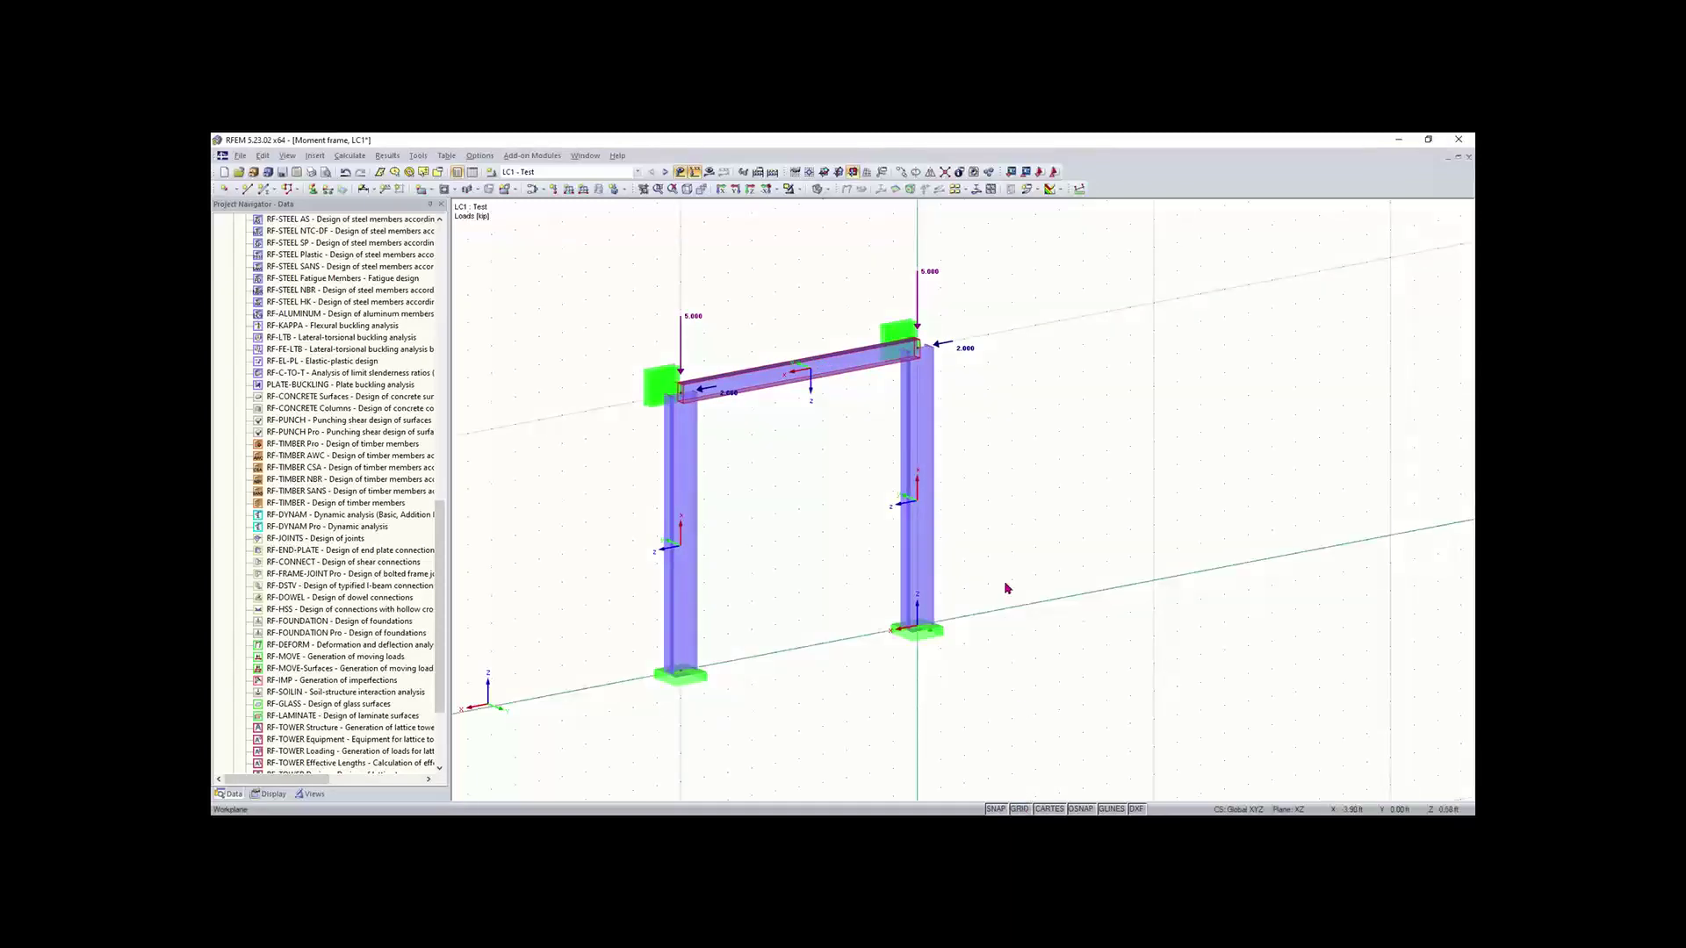
scroll(986, 545, "down", 1)
middle_click_drag(957, 495, 884, 594)
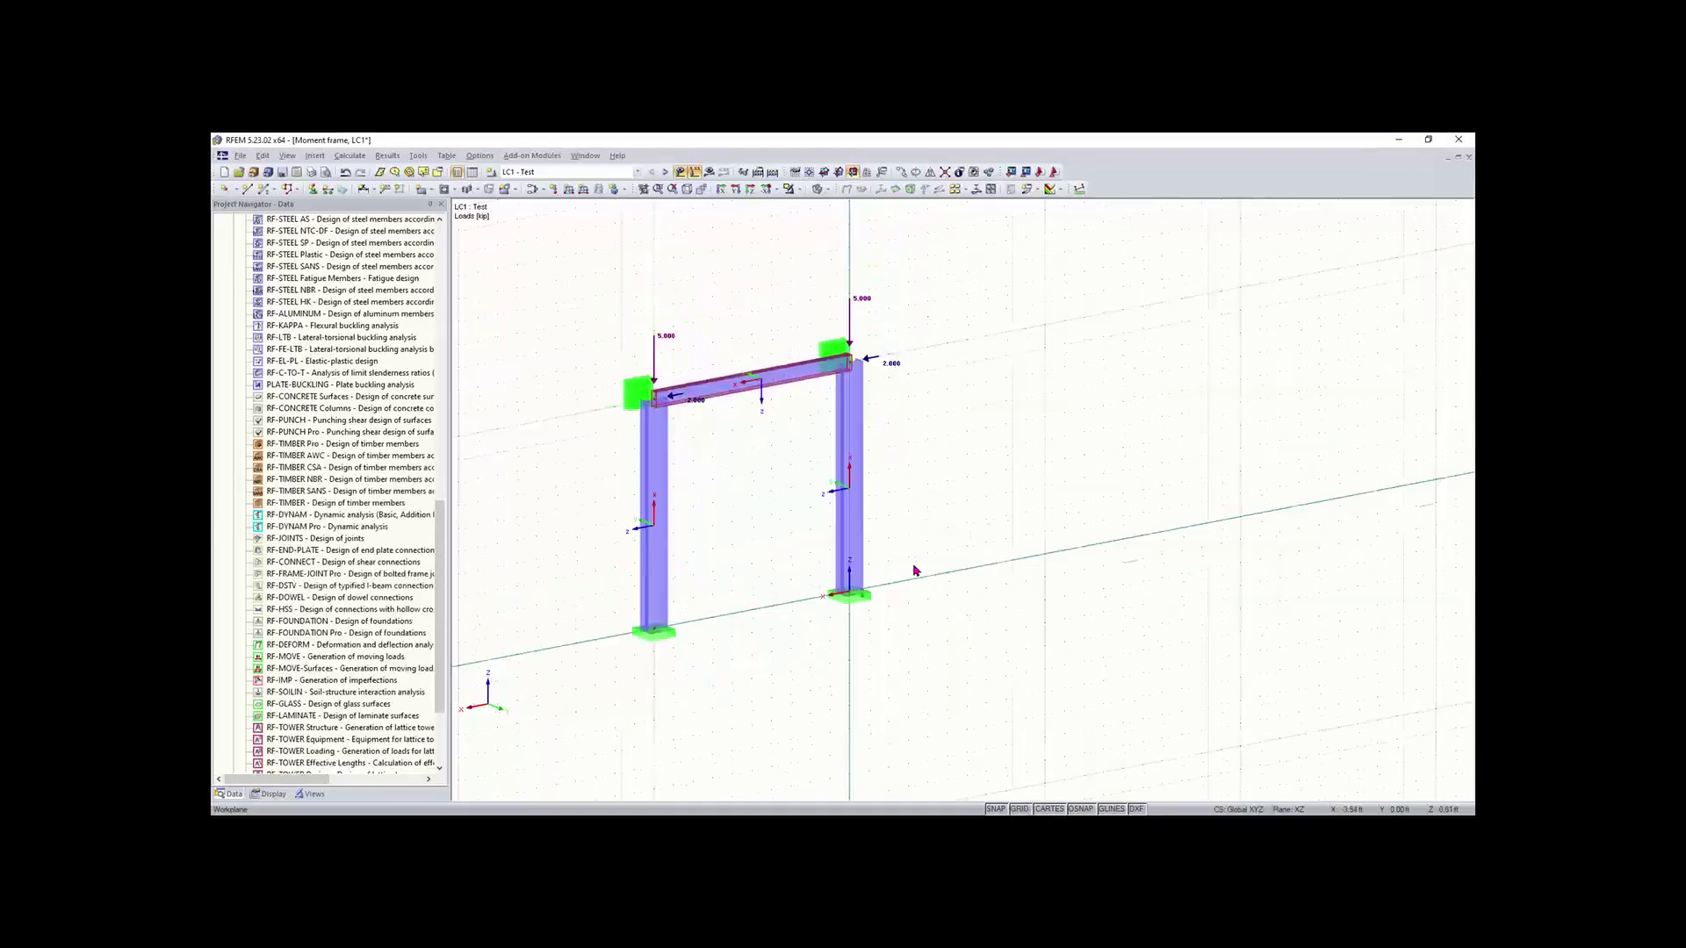
left_click(824, 171)
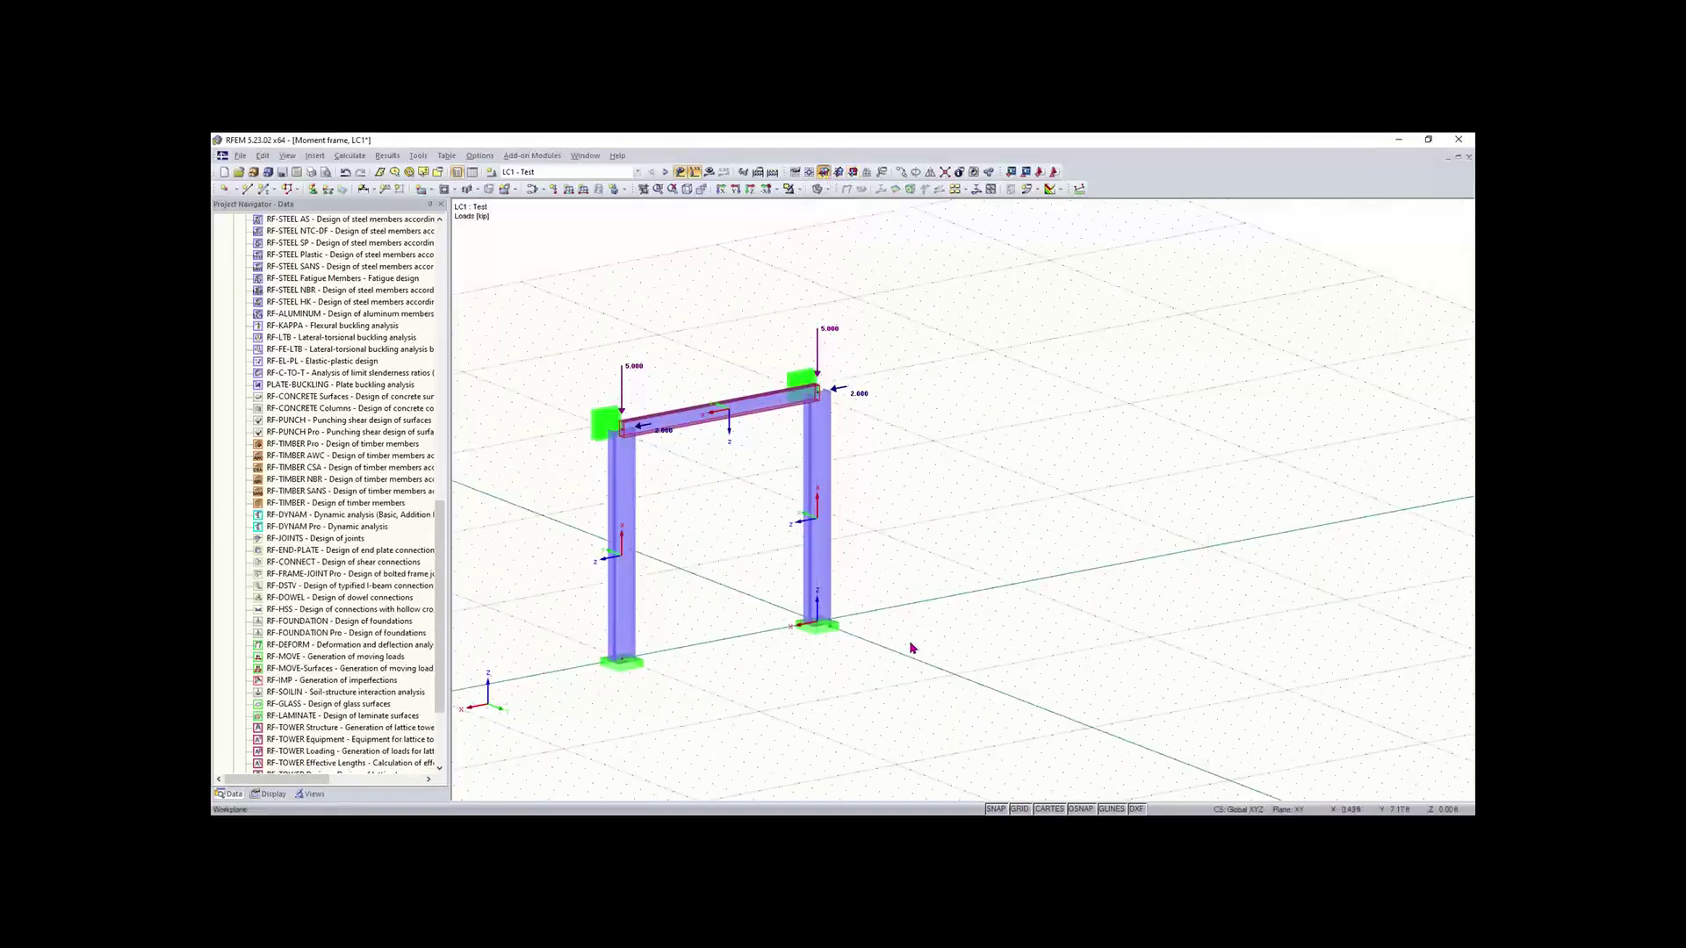
middle_click_drag(911, 632, 667, 642)
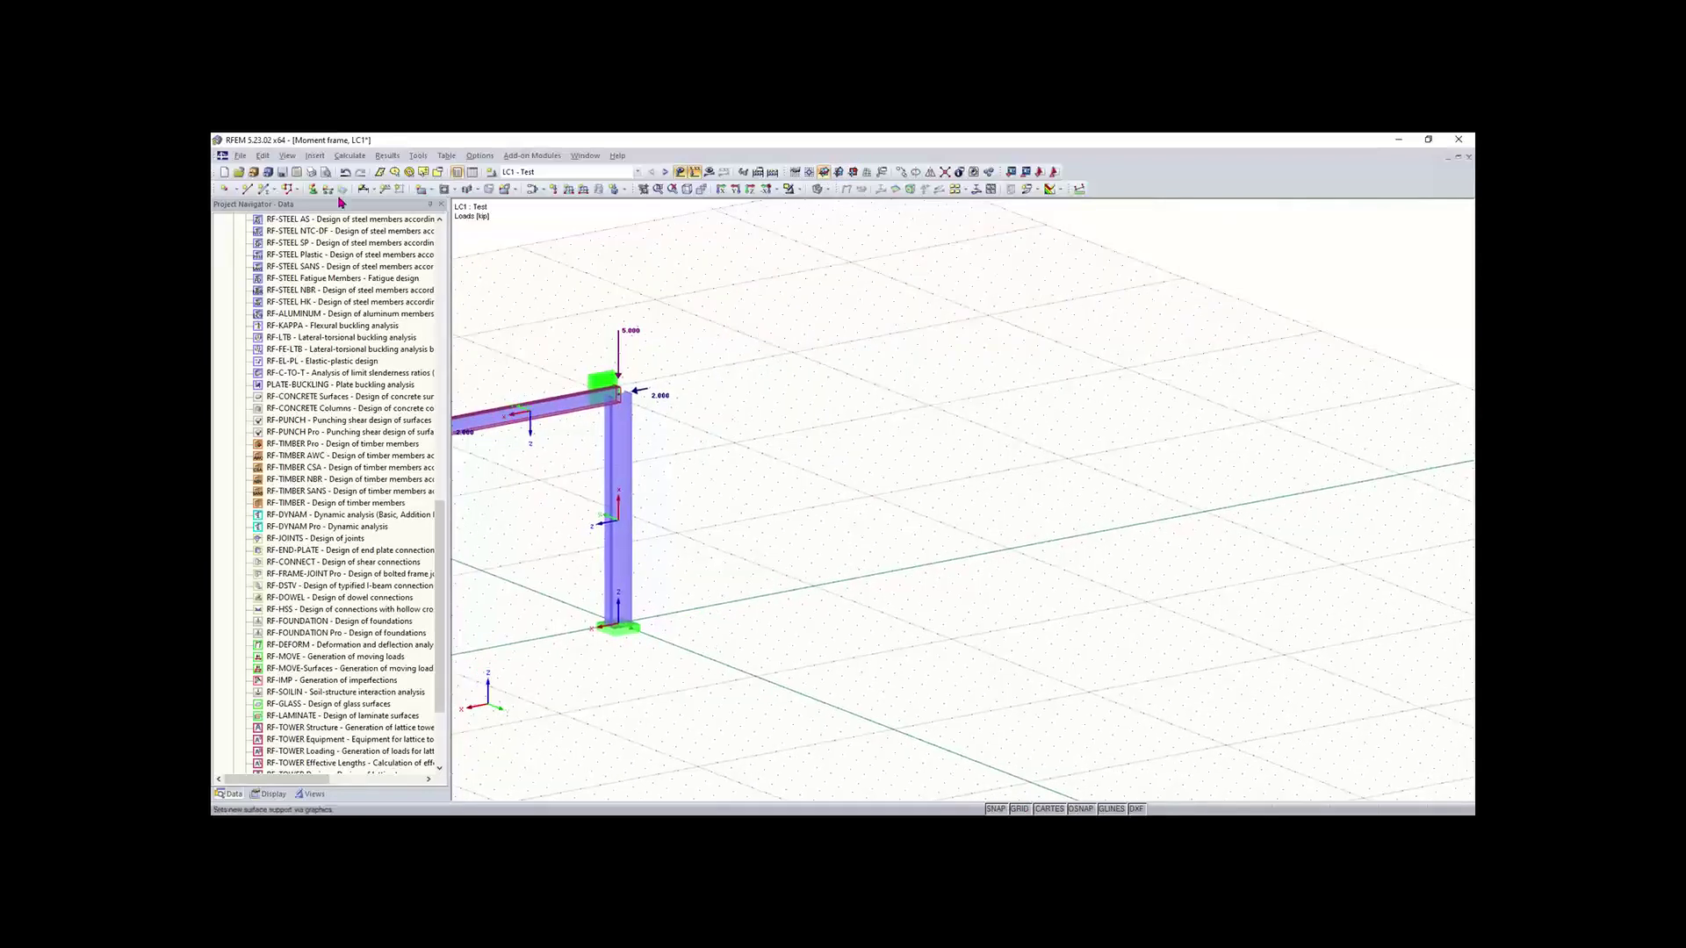
Step: Draw a horizontal line along the global X axis beside the frame, defining its end by length
left_click(246, 190)
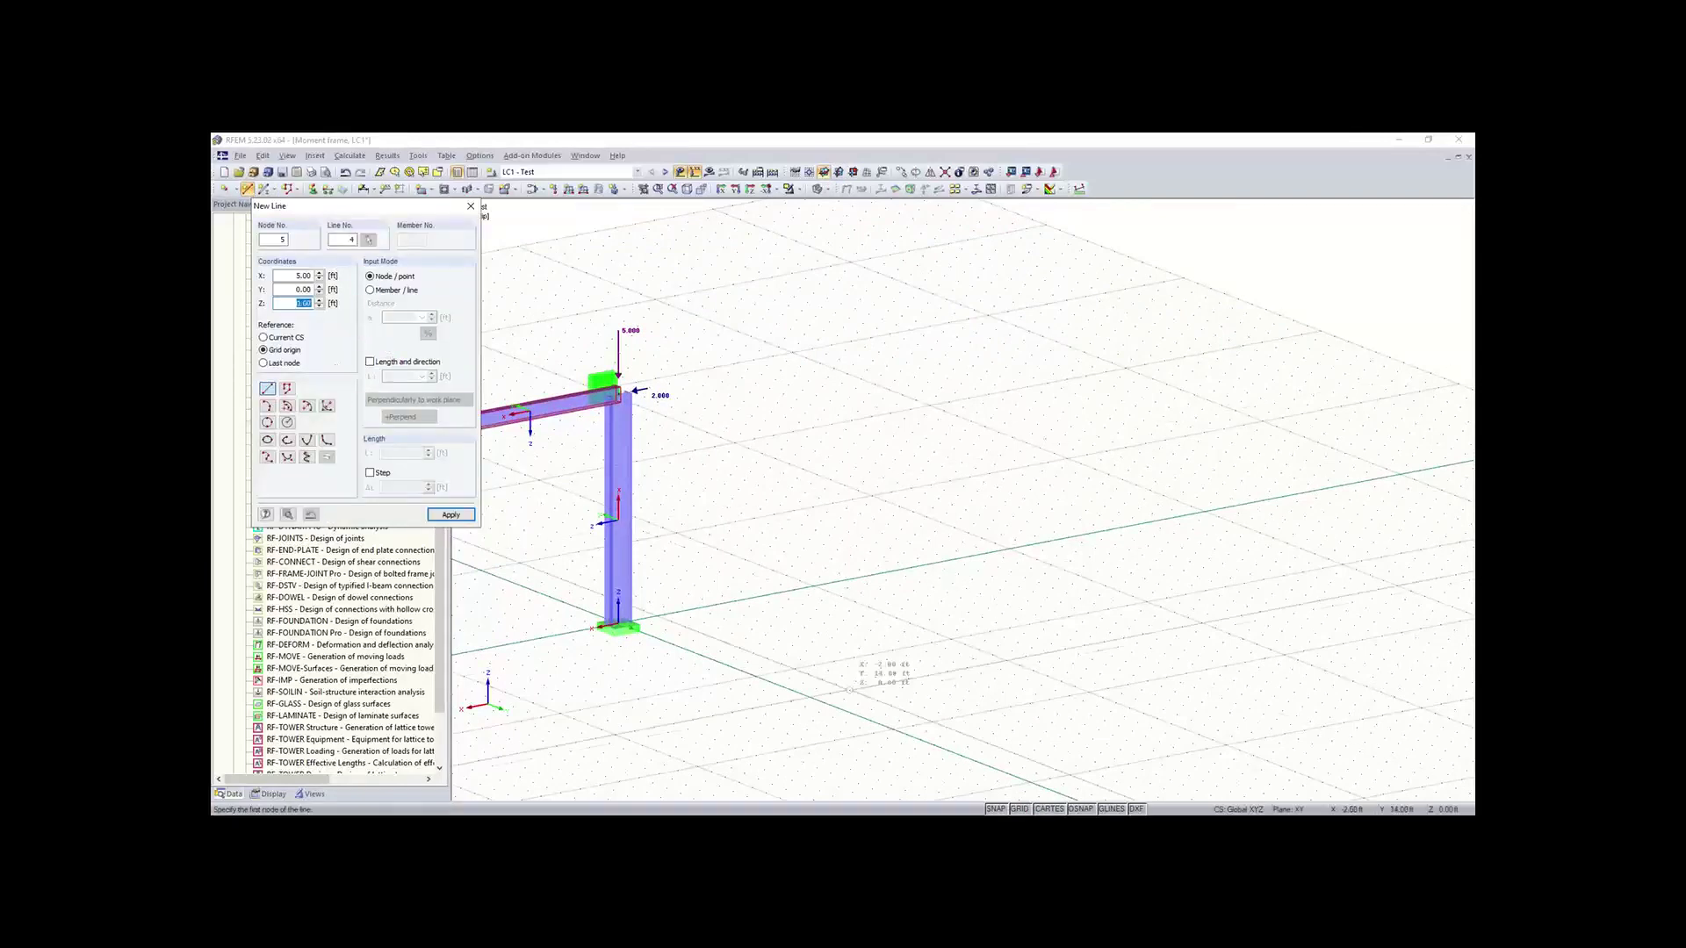
left_click(813, 586)
left_click(813, 586)
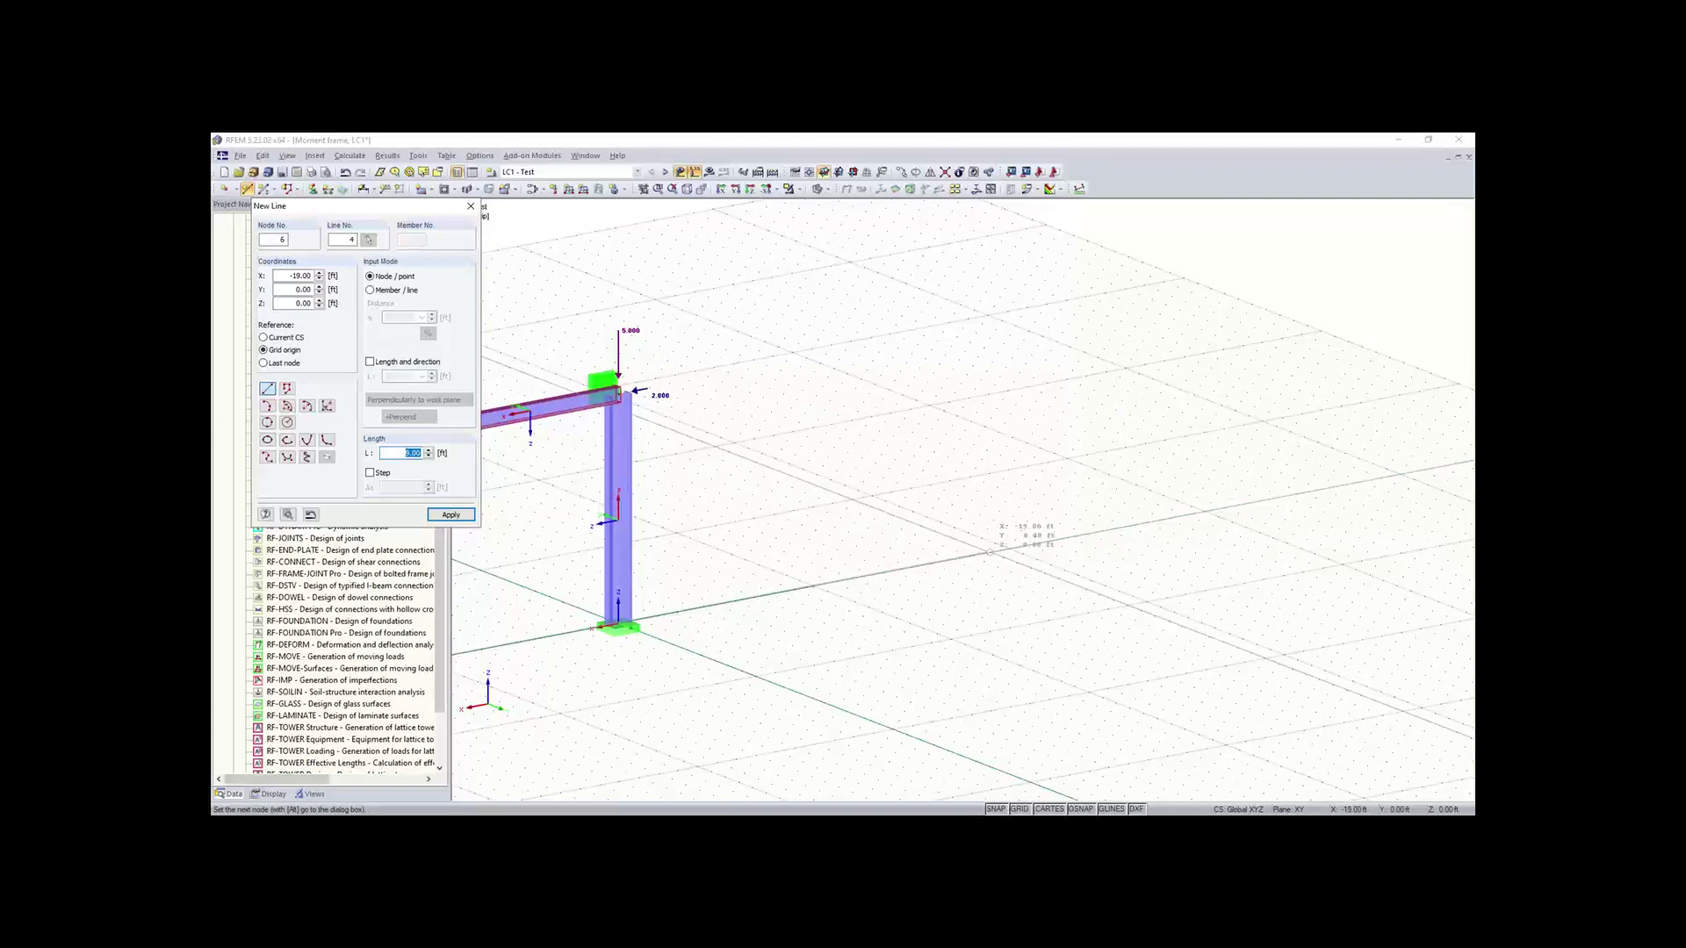
scroll(989, 551, "down", 3)
scroll(970, 564, "up", 3)
scroll(949, 569, "up", 1)
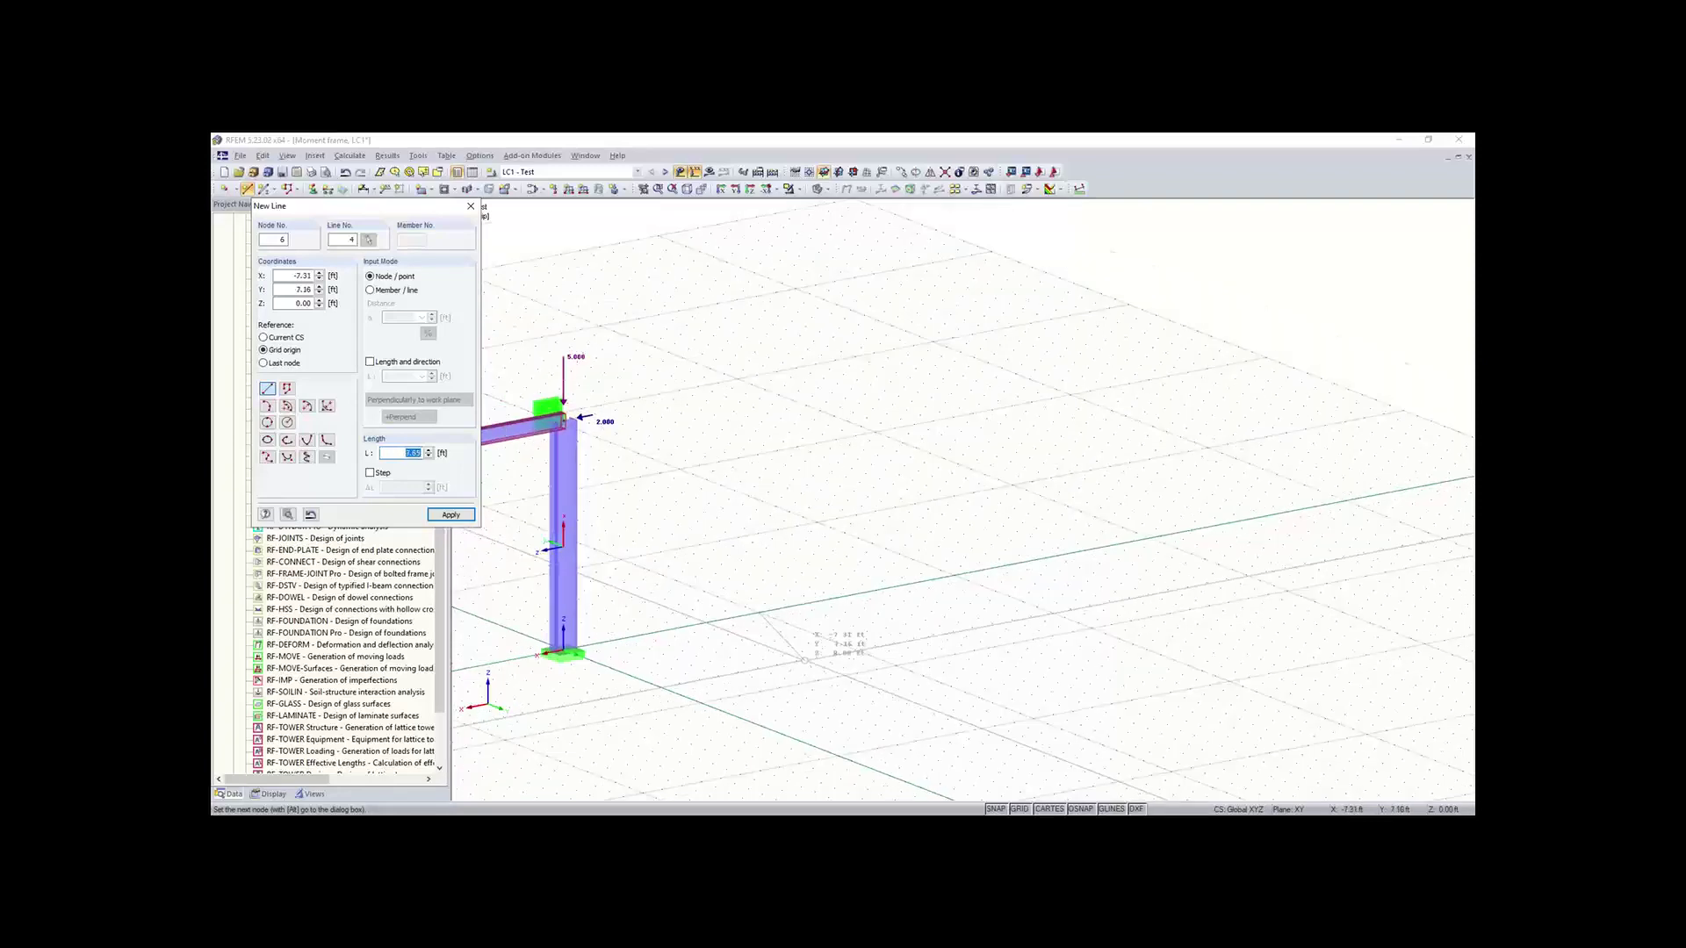
scroll(809, 608, "up", 1)
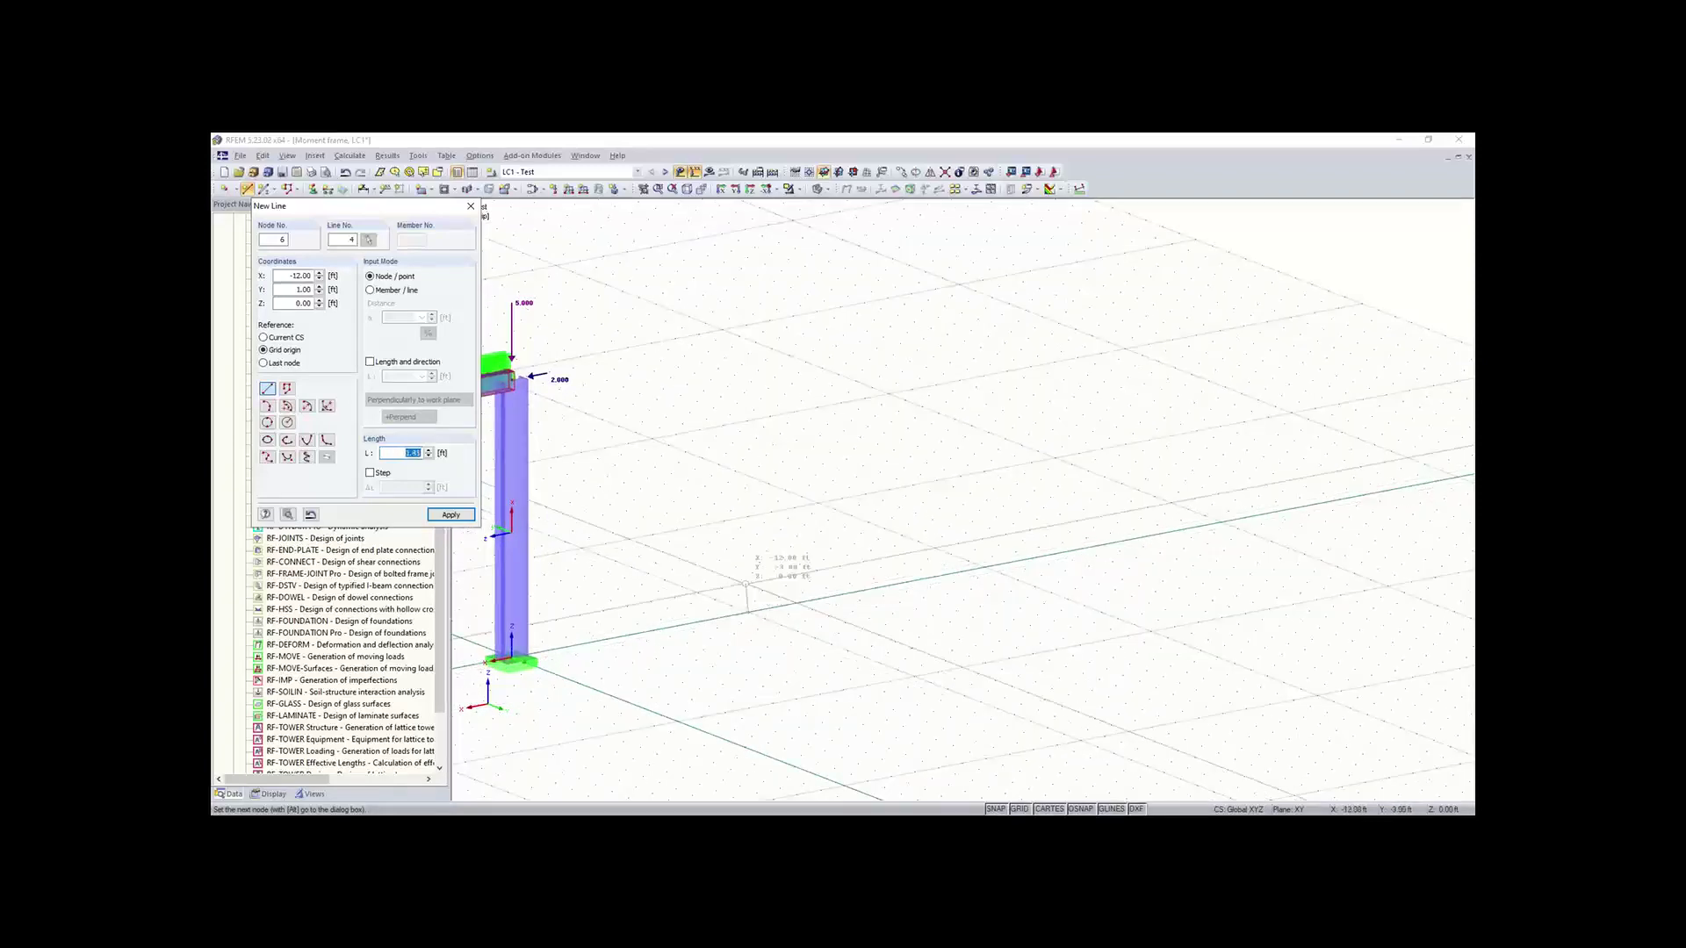
scroll(861, 527, "down", 1)
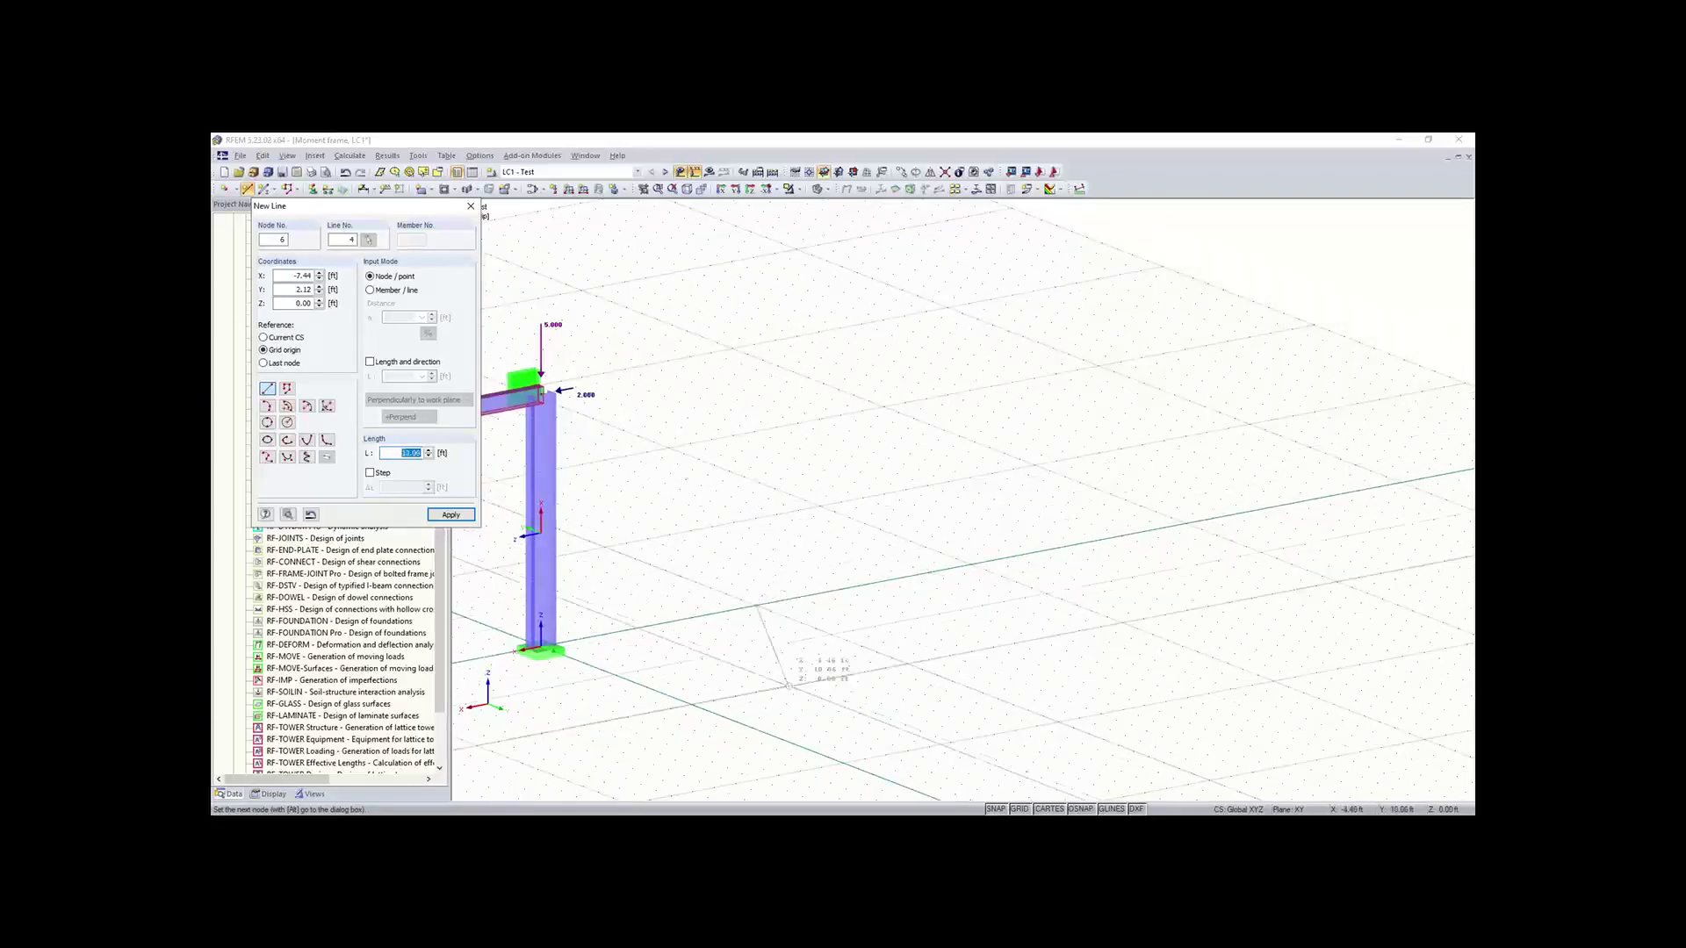
scroll(869, 648, "down", 1)
scroll(899, 648, "down", 3)
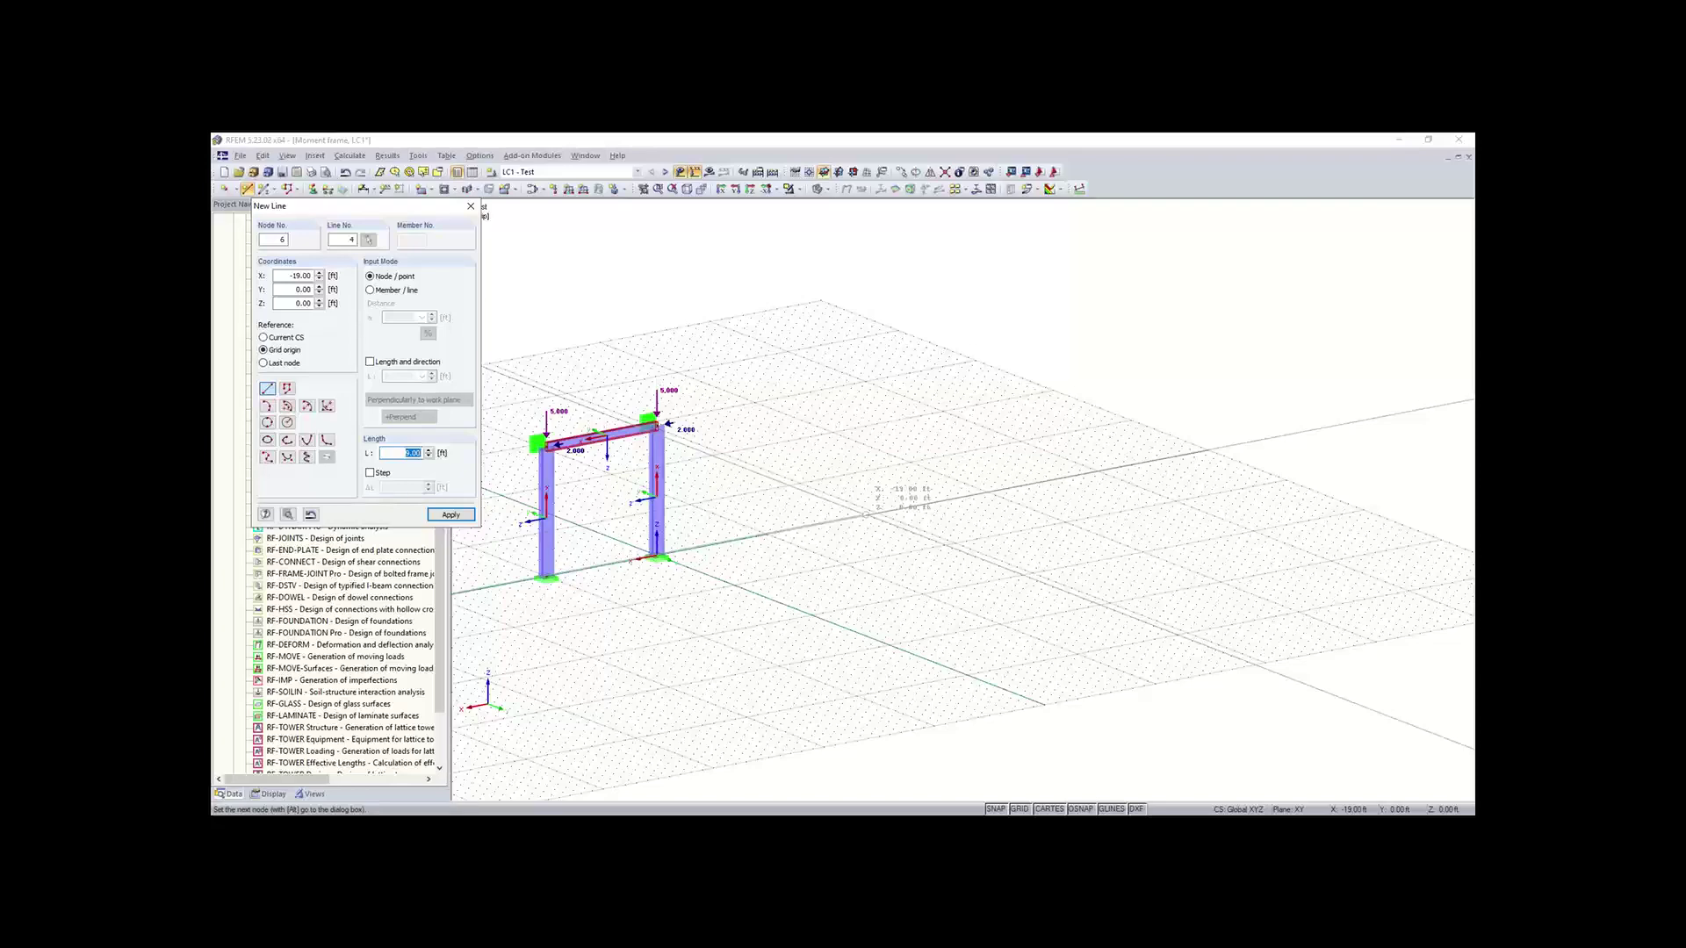
type("8")
key("Return")
scroll(876, 501, "up", 2)
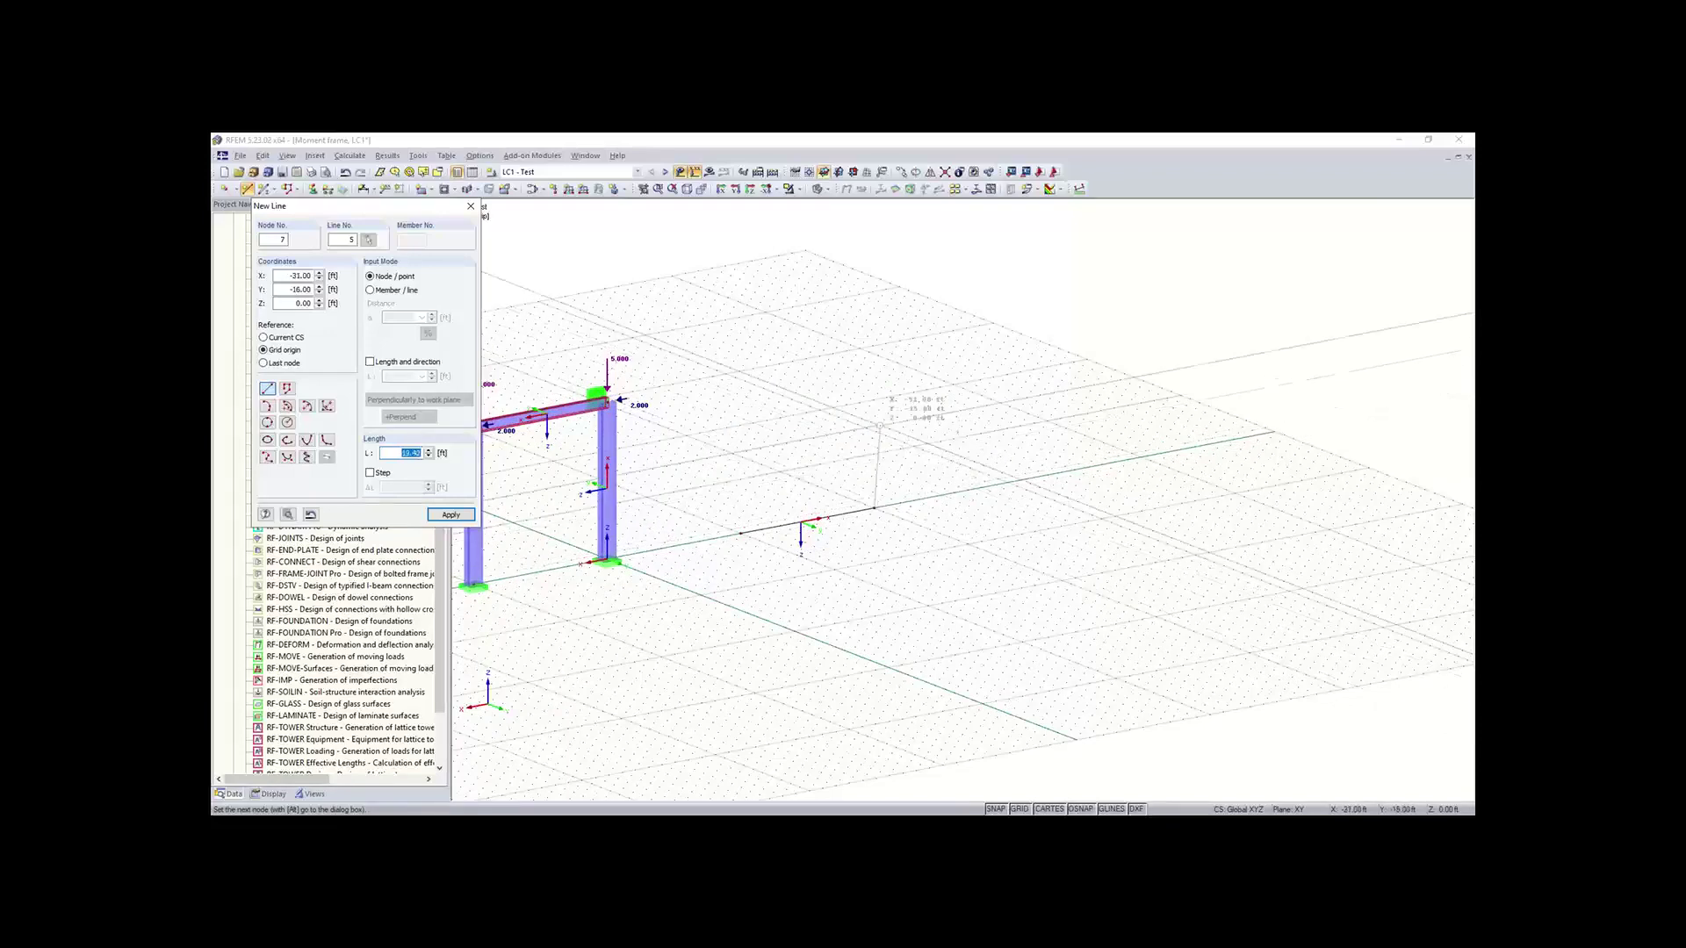
key("Escape")
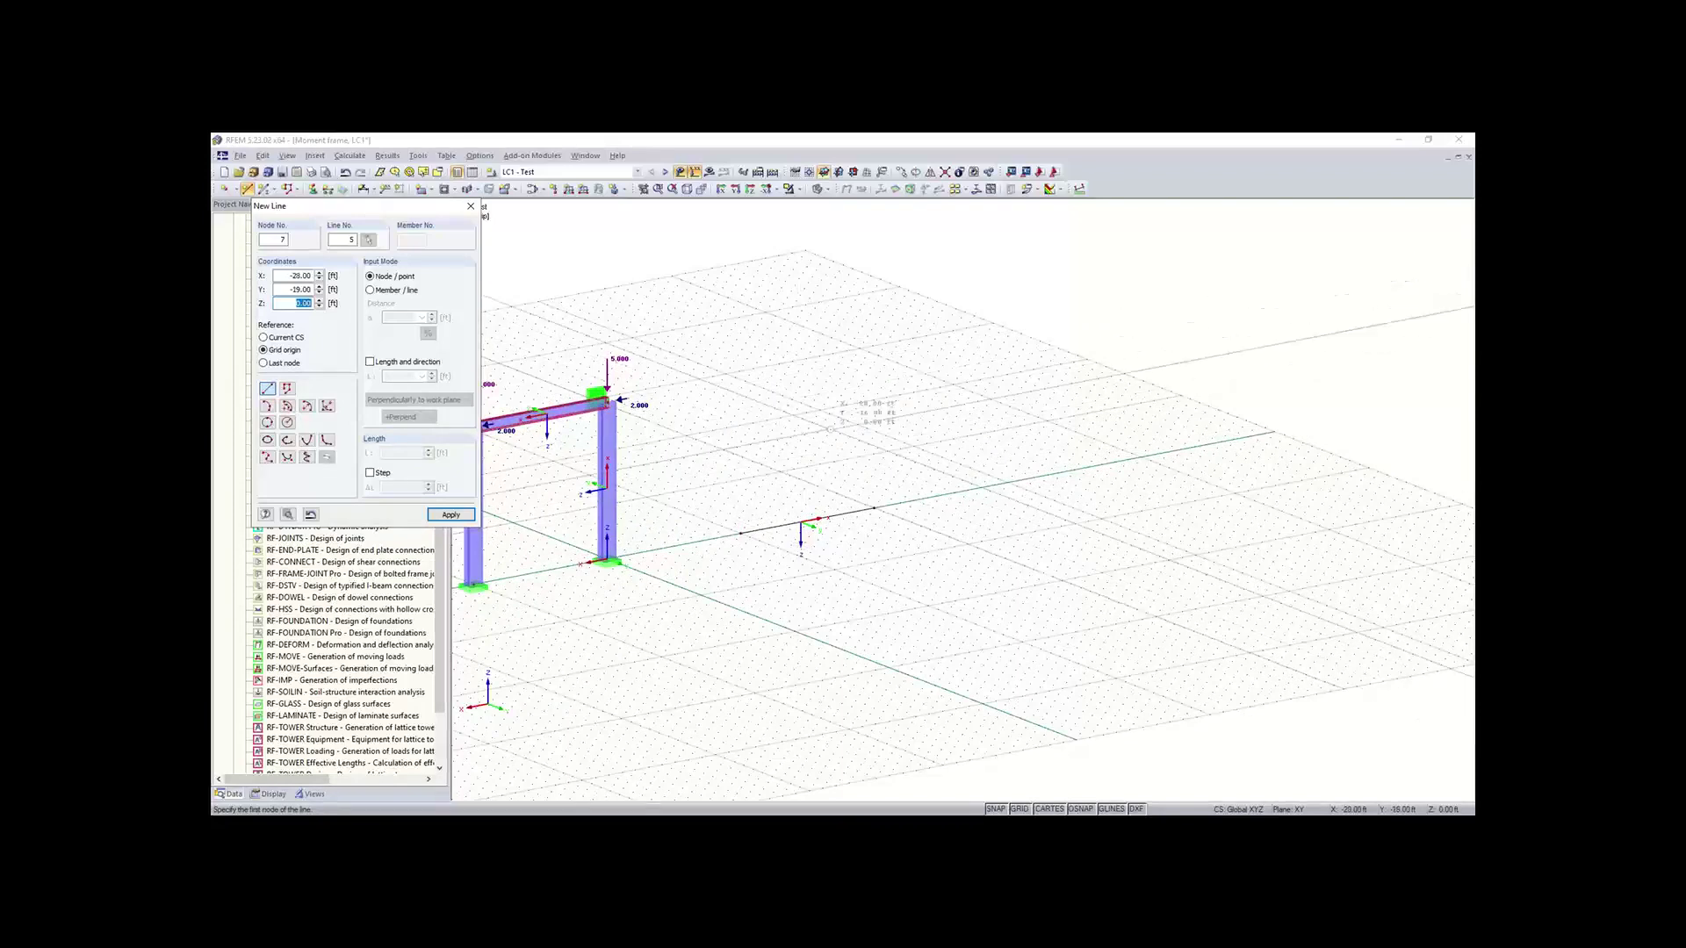
Step: Draw a 10 ft line perpendicular to the work plane, starting at X -27 ft, Y 0 ft, using length and direction input
left_click(370, 362)
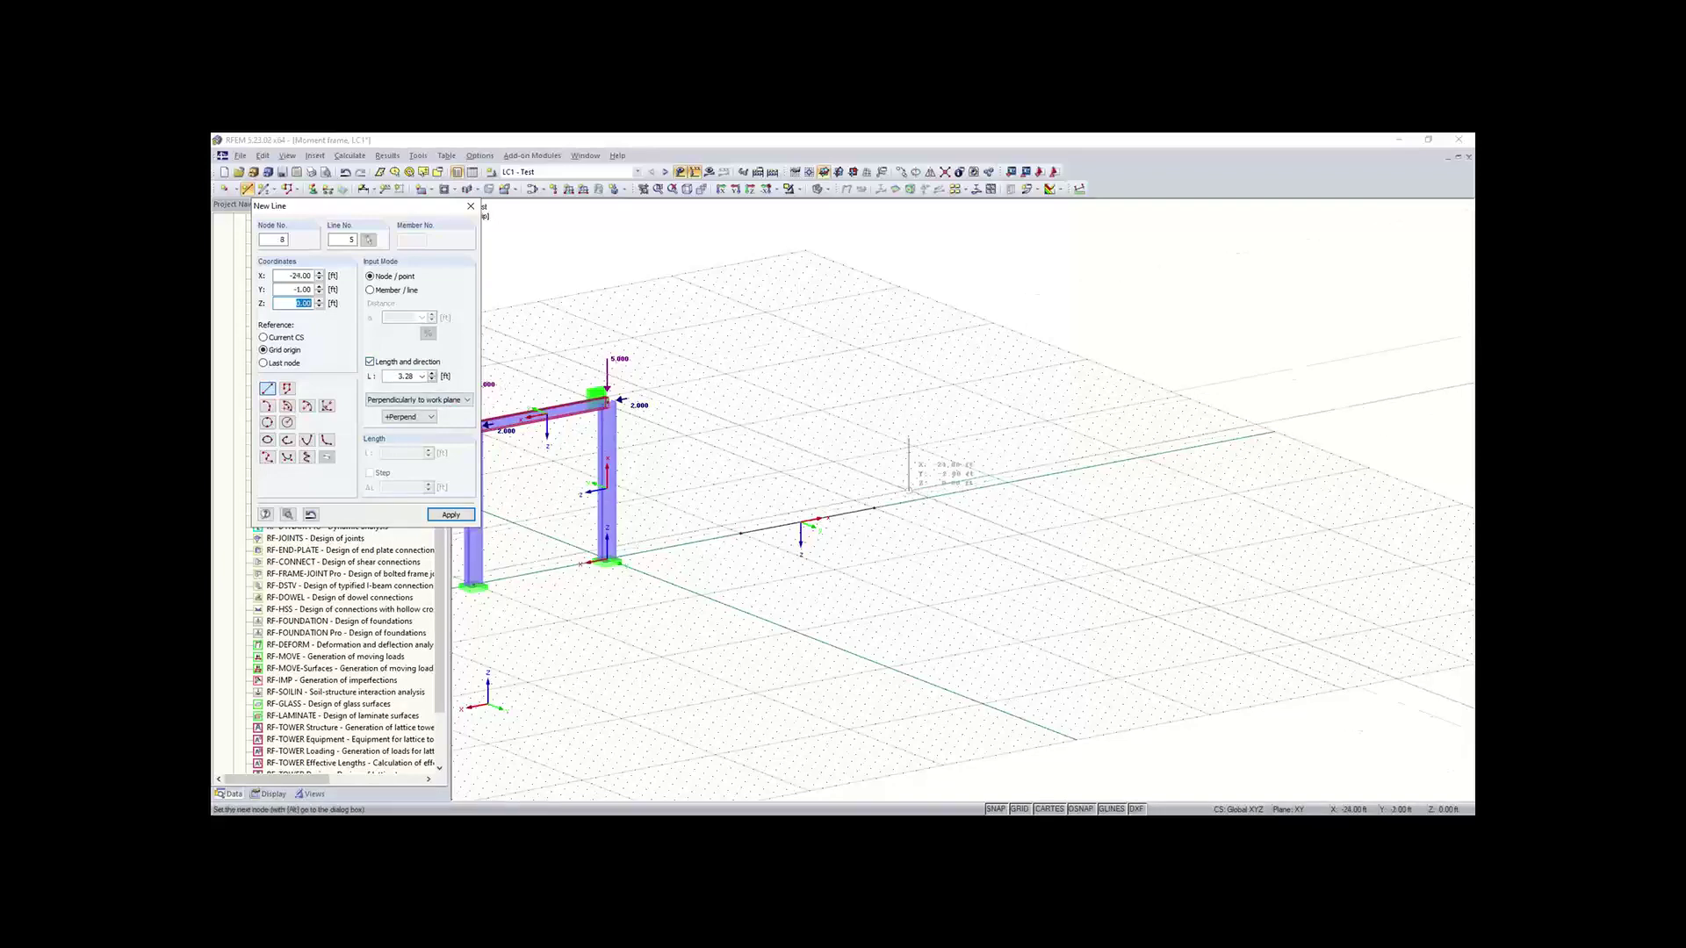
left_click(402, 376)
type("10")
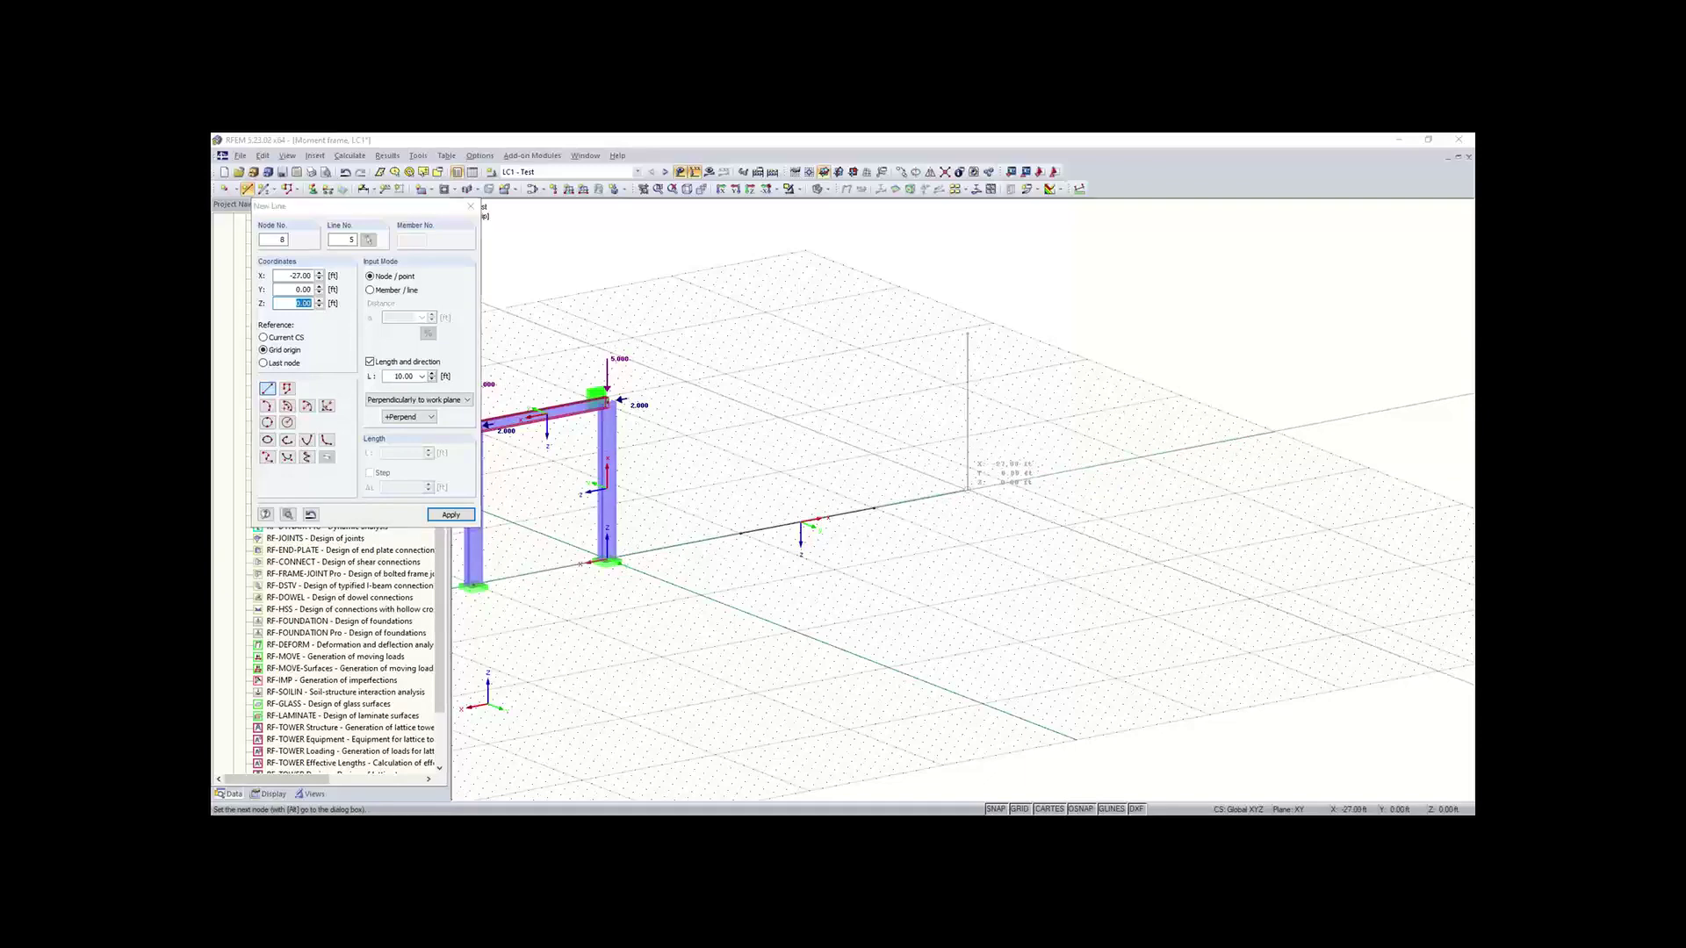
left_click(967, 489)
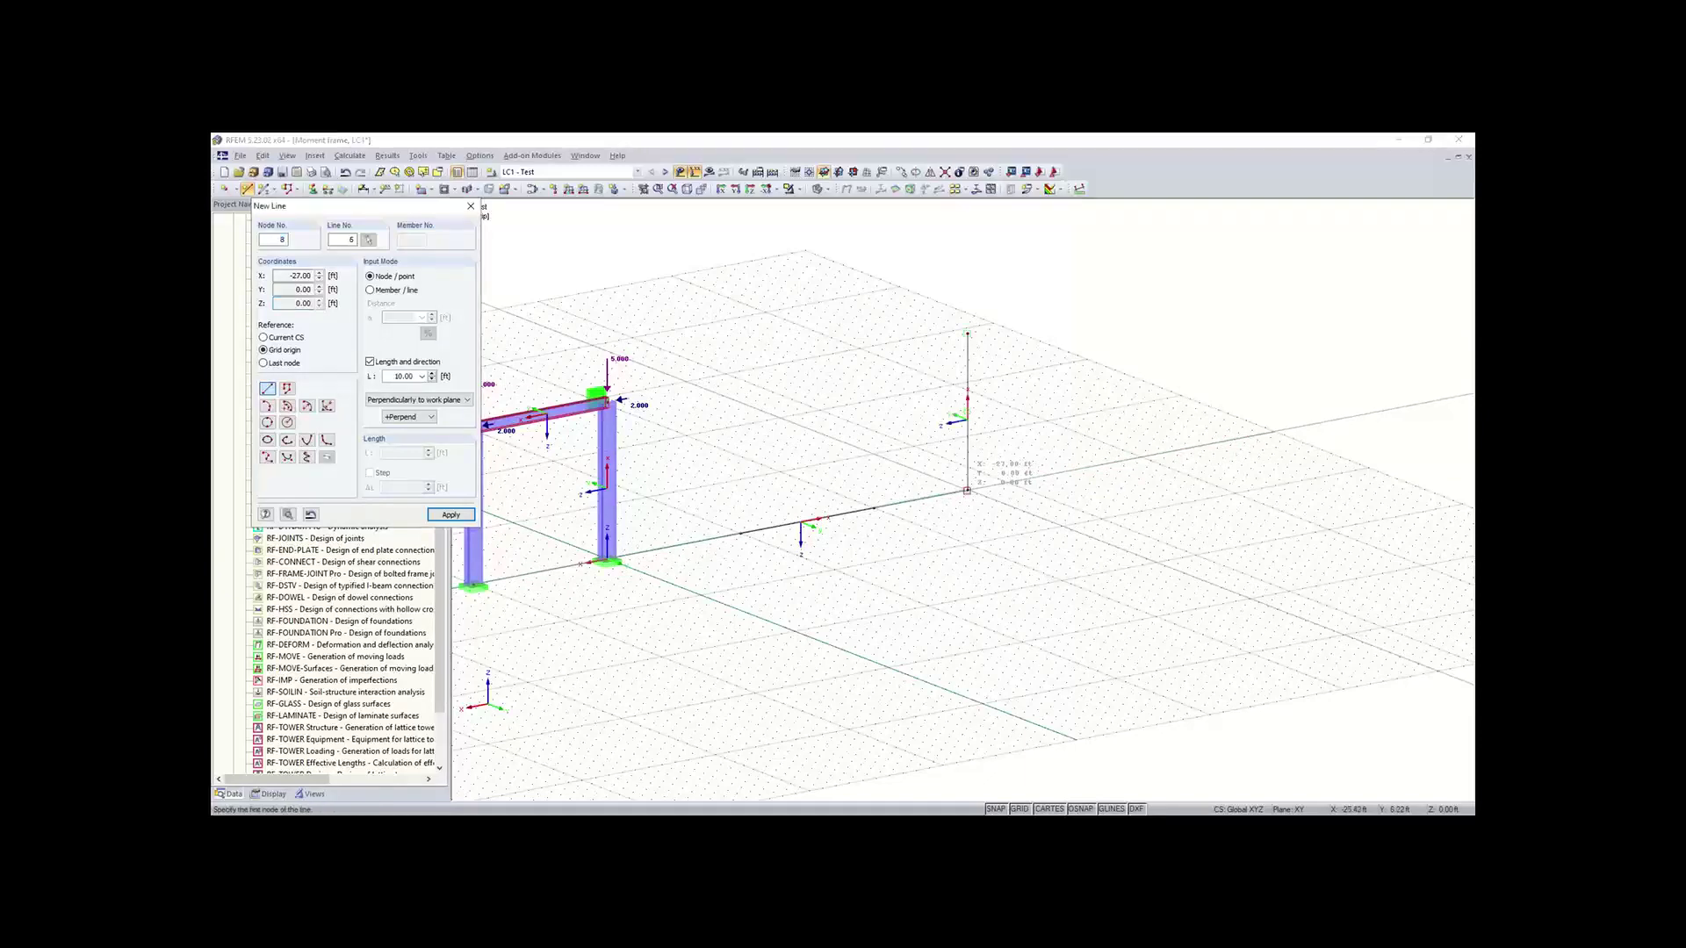
key("Escape")
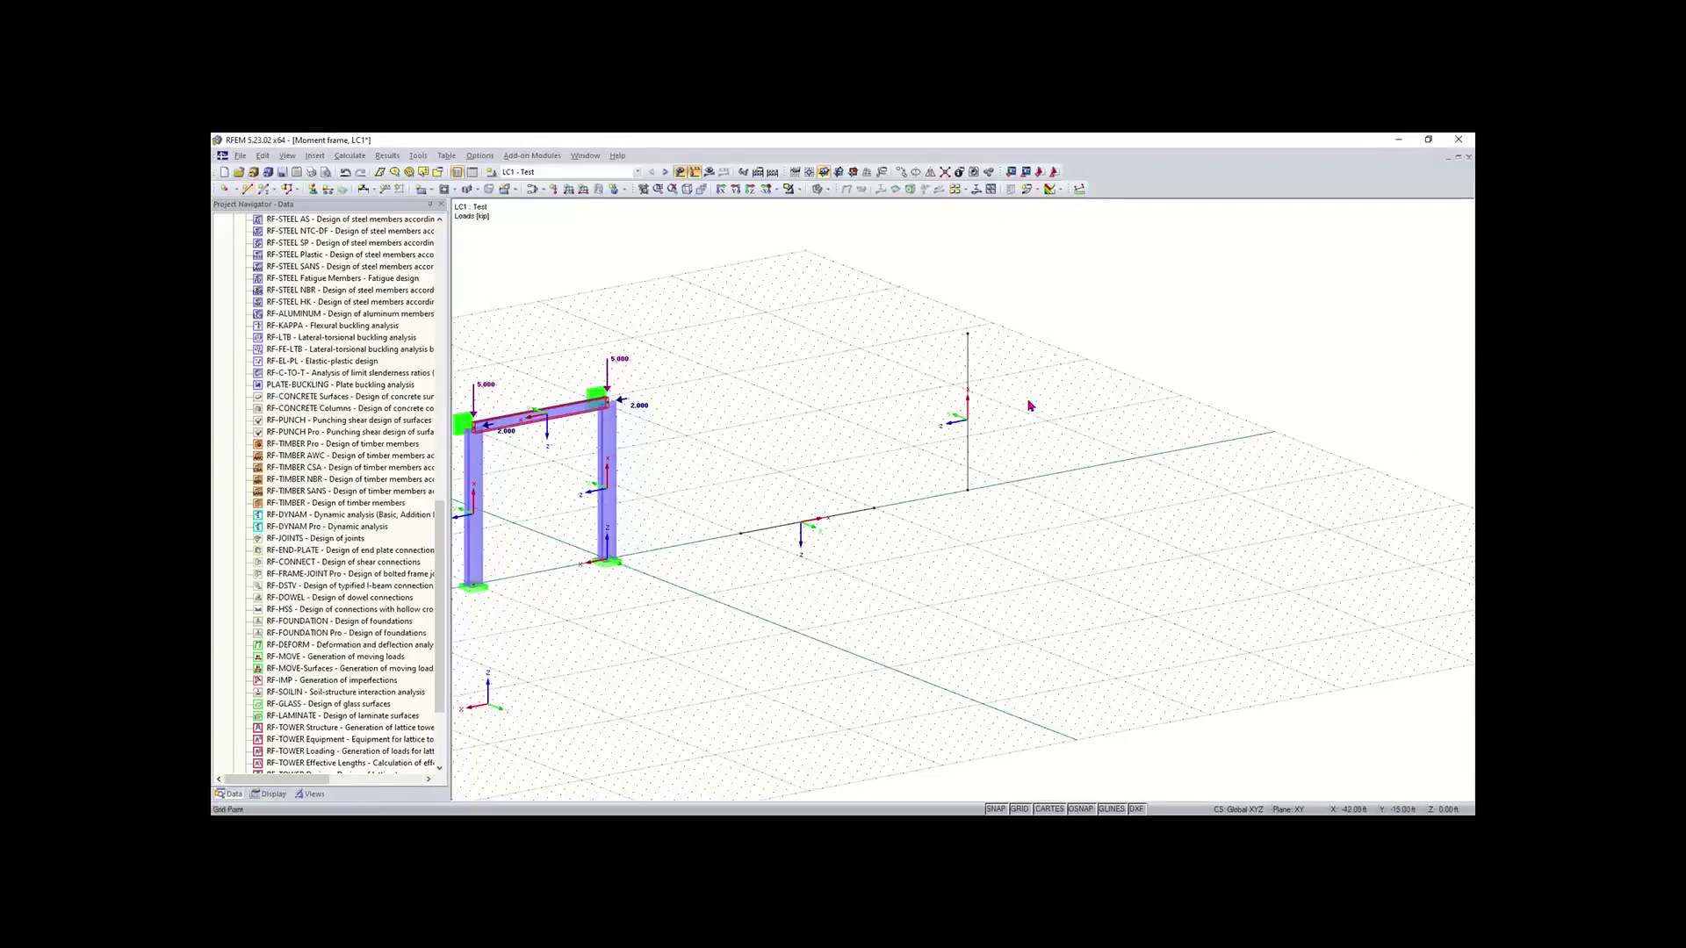
Step: Delete the horizontal and vertical test lines beside the frame
left_click_drag(1018, 307, 729, 610)
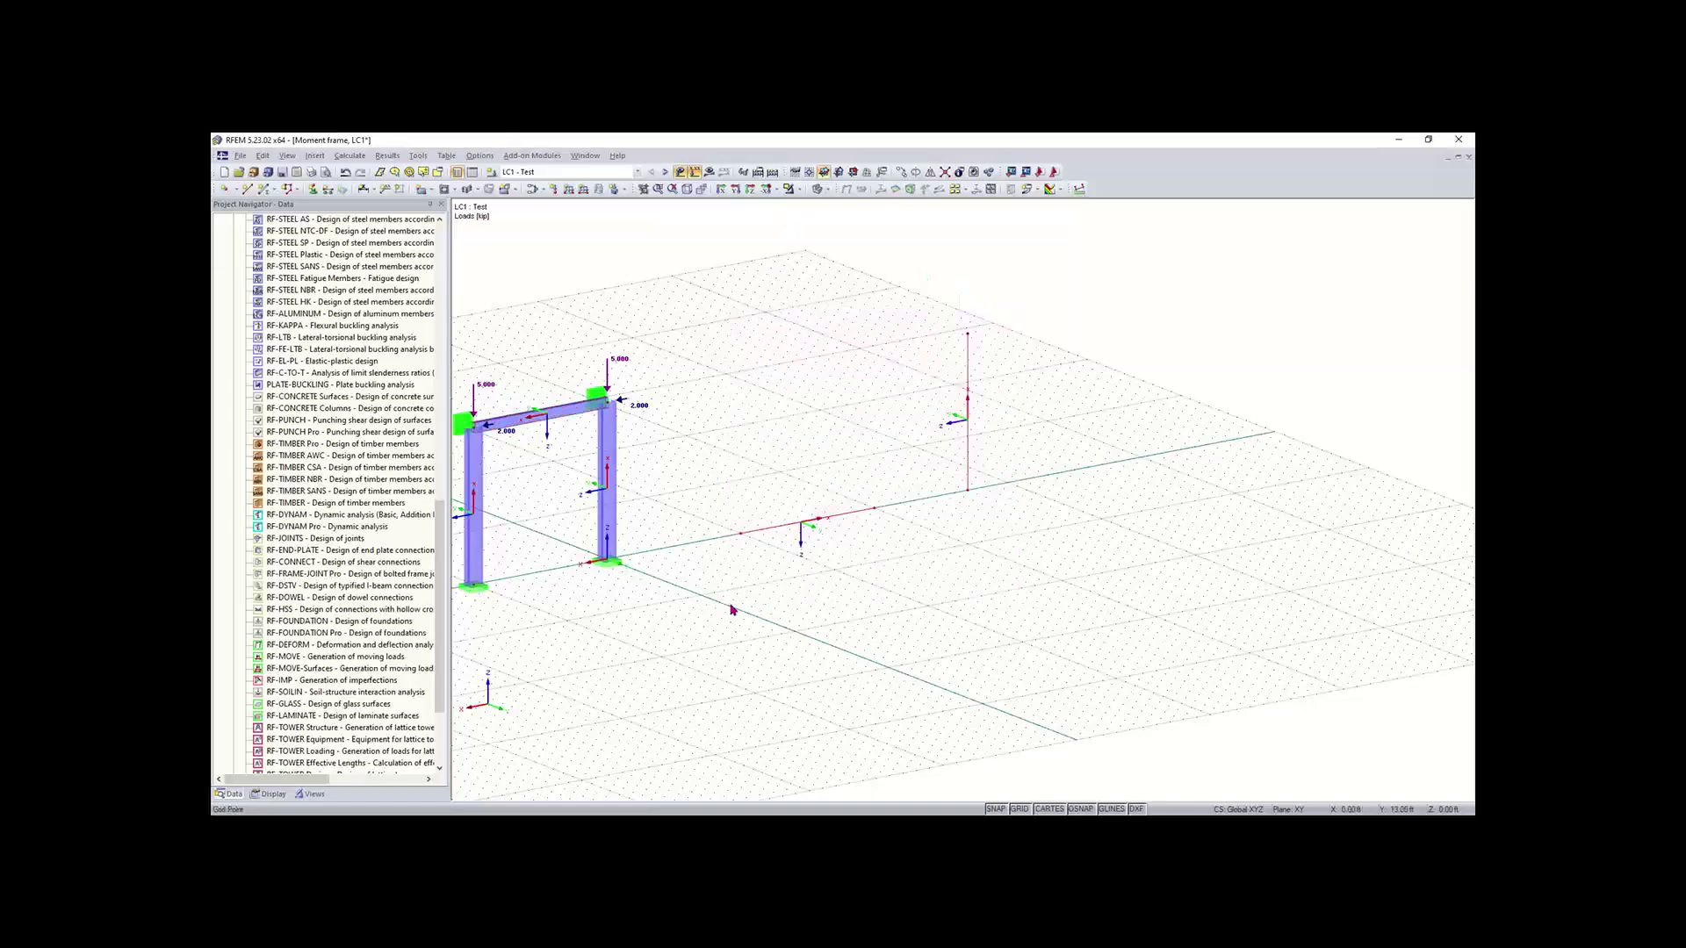
key("Delete")
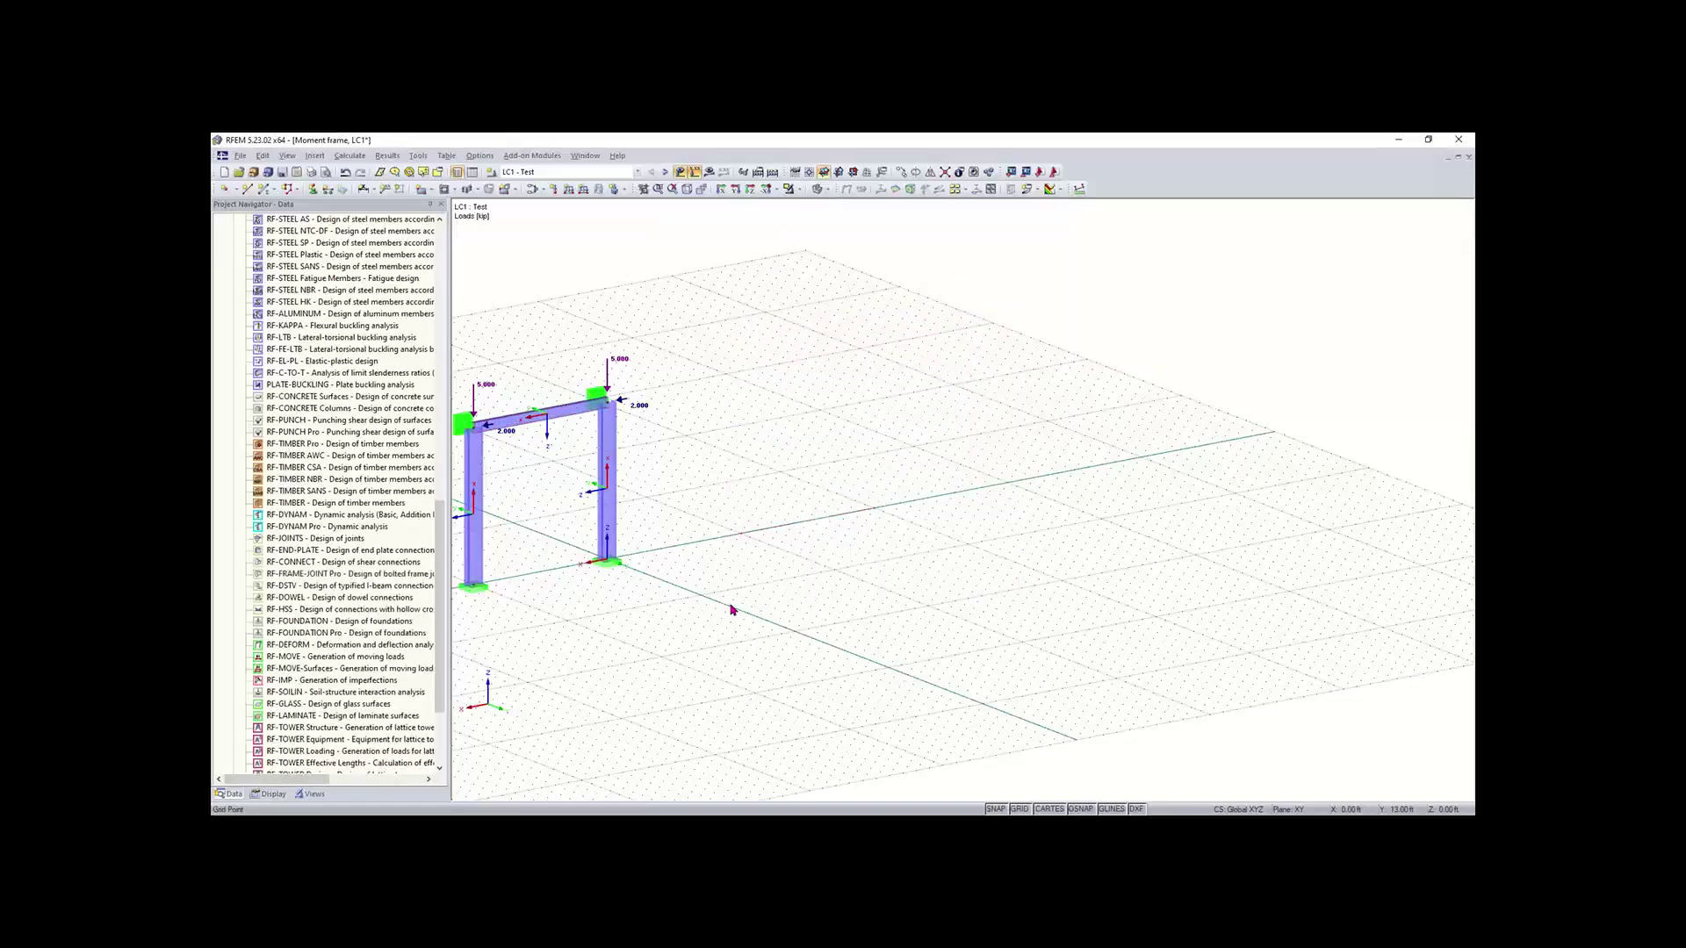
Step: Hide the local axis systems of the frame members
left_click(608, 491)
right_click(608, 492)
left_click(711, 492)
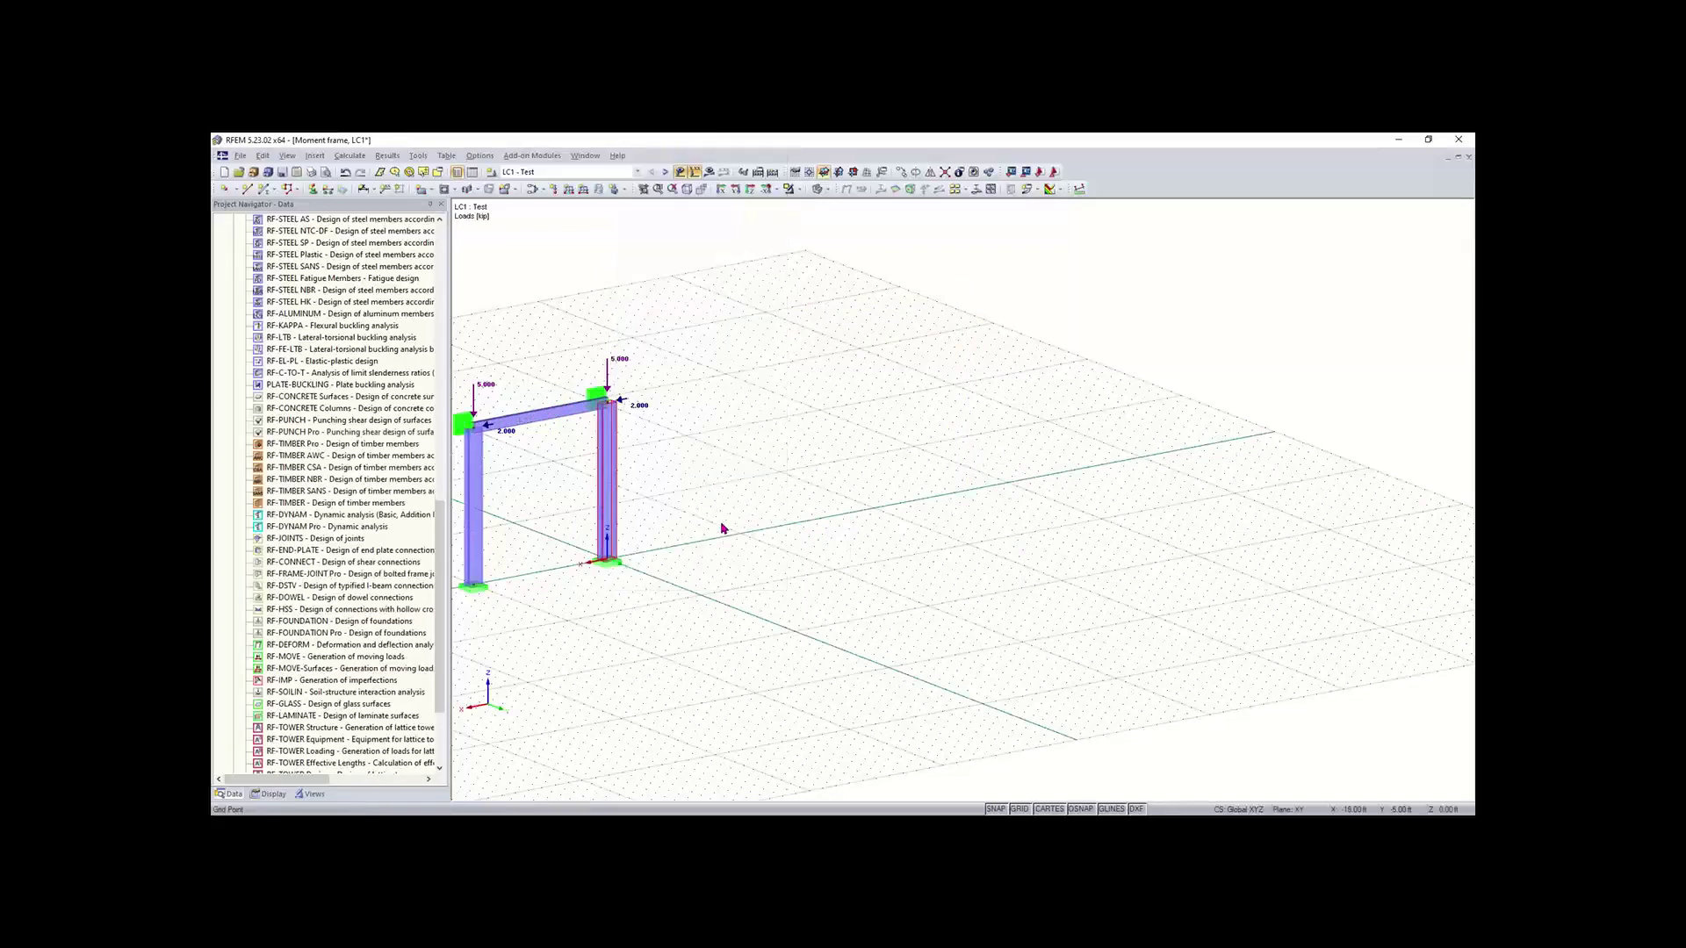
middle_click_drag(806, 534, 939, 548)
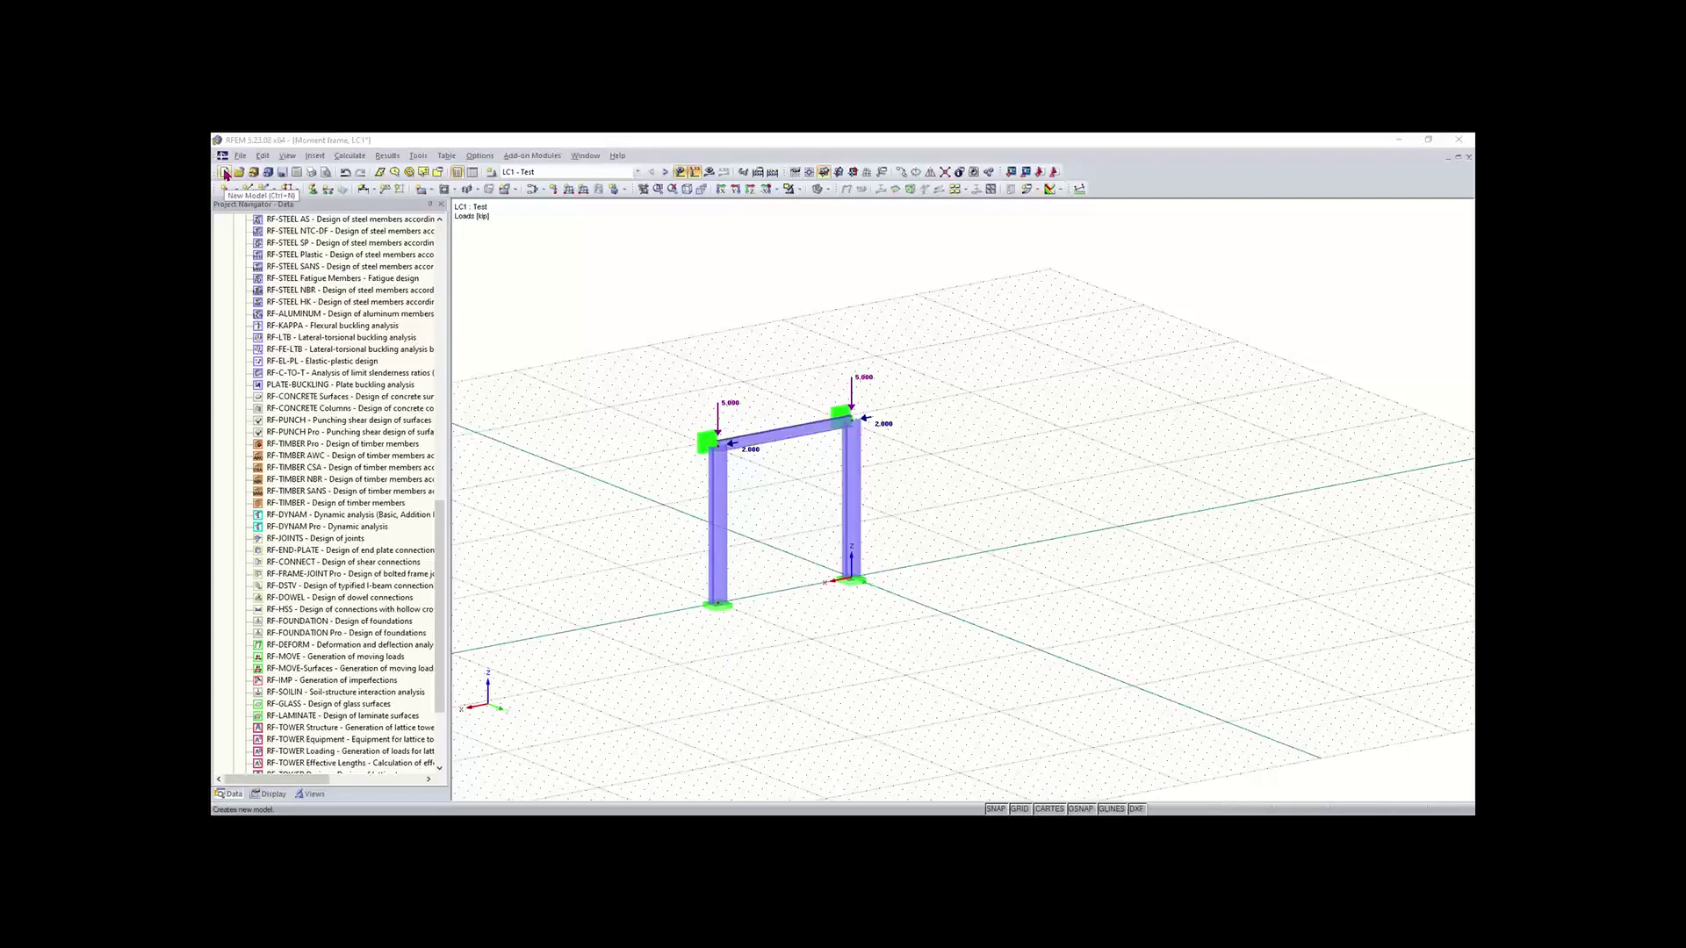
Step: Start a new 3D model named "Concrete Model - training" with the ASCE 7-16 standard and automatically created load combinations
left_click(226, 174)
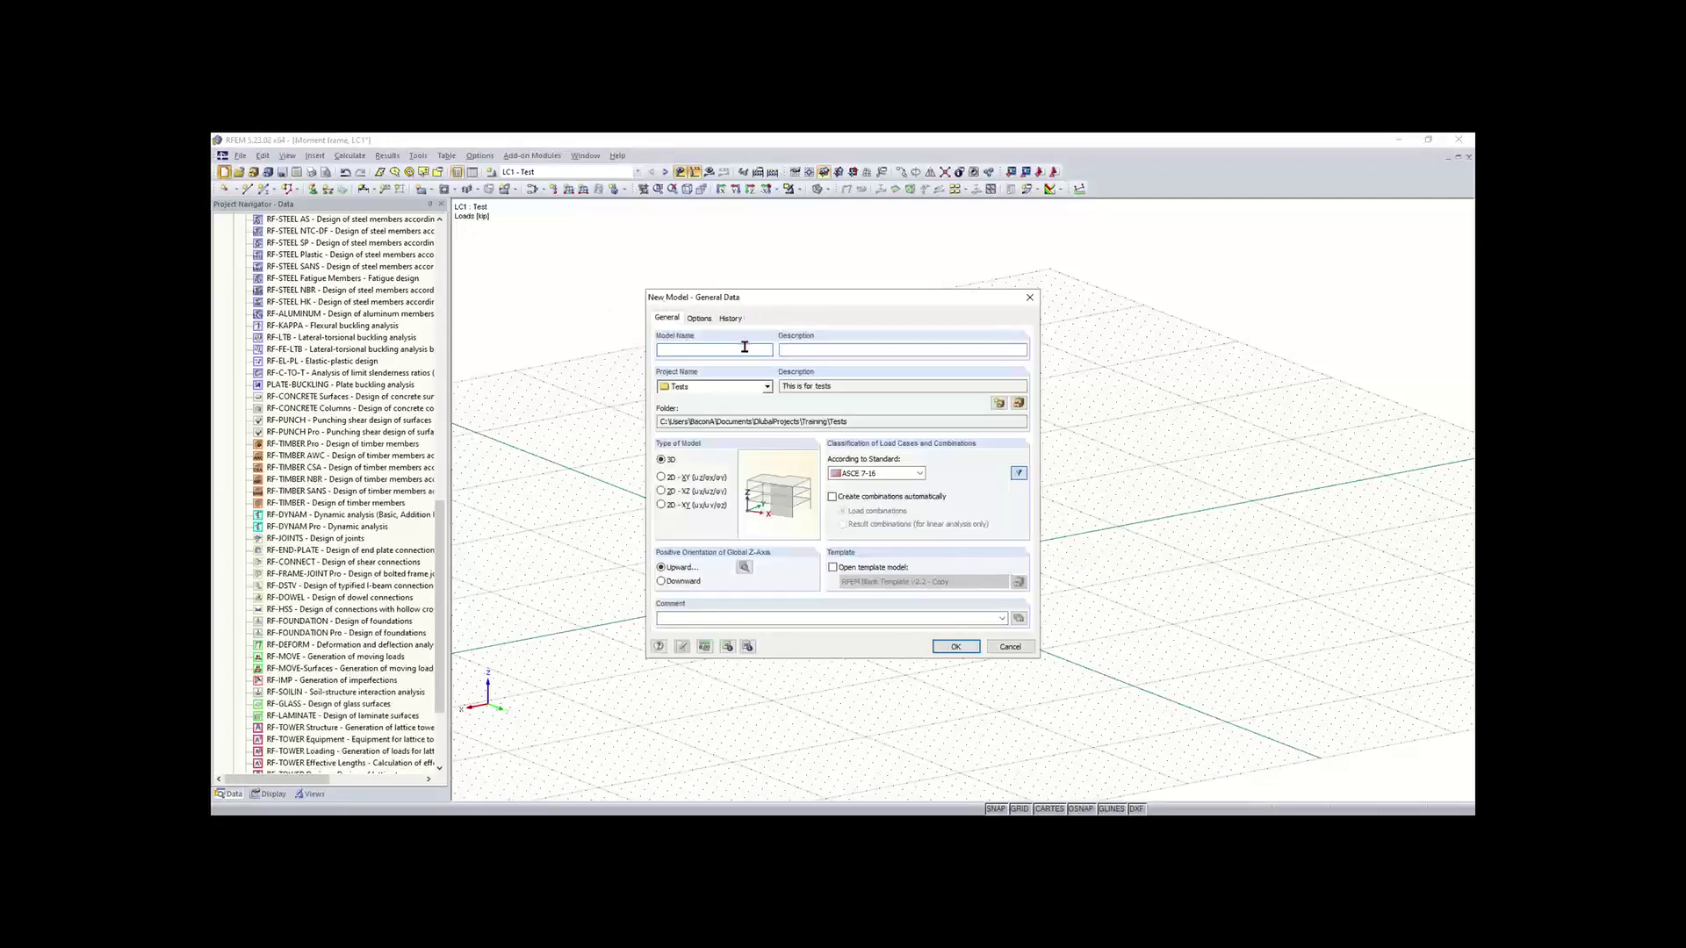
type("Concre")
type("te Model")
type(" - train")
type("ning")
left_click(849, 352)
left_click(832, 497)
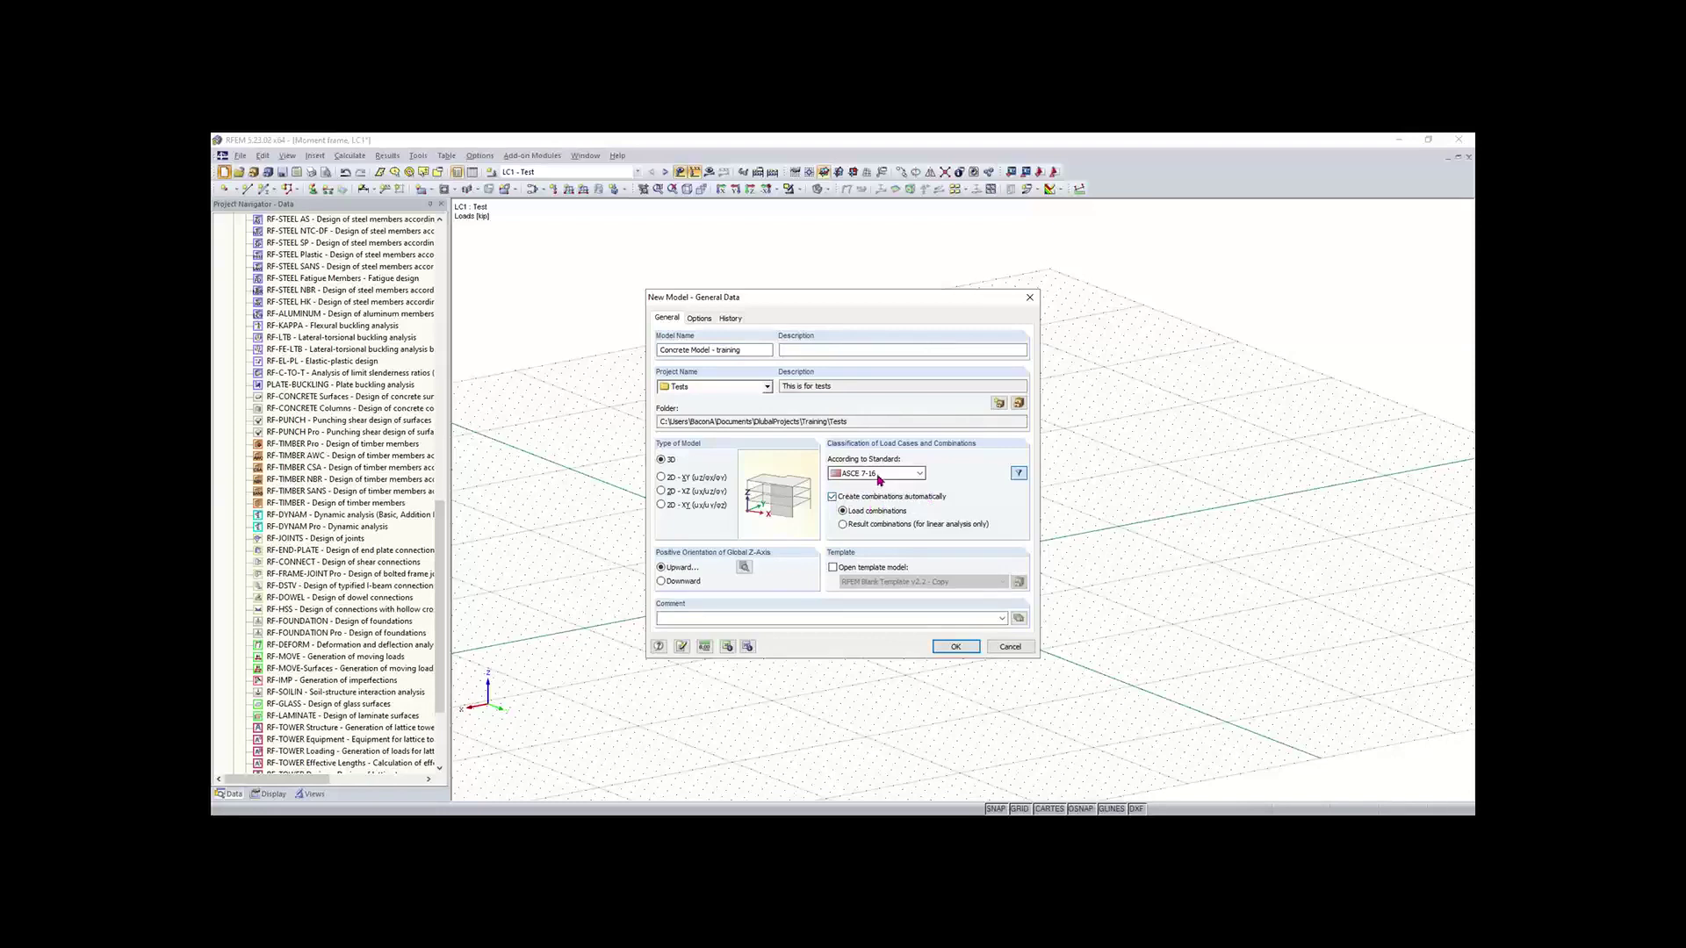
left_click(879, 479)
left_click(879, 479)
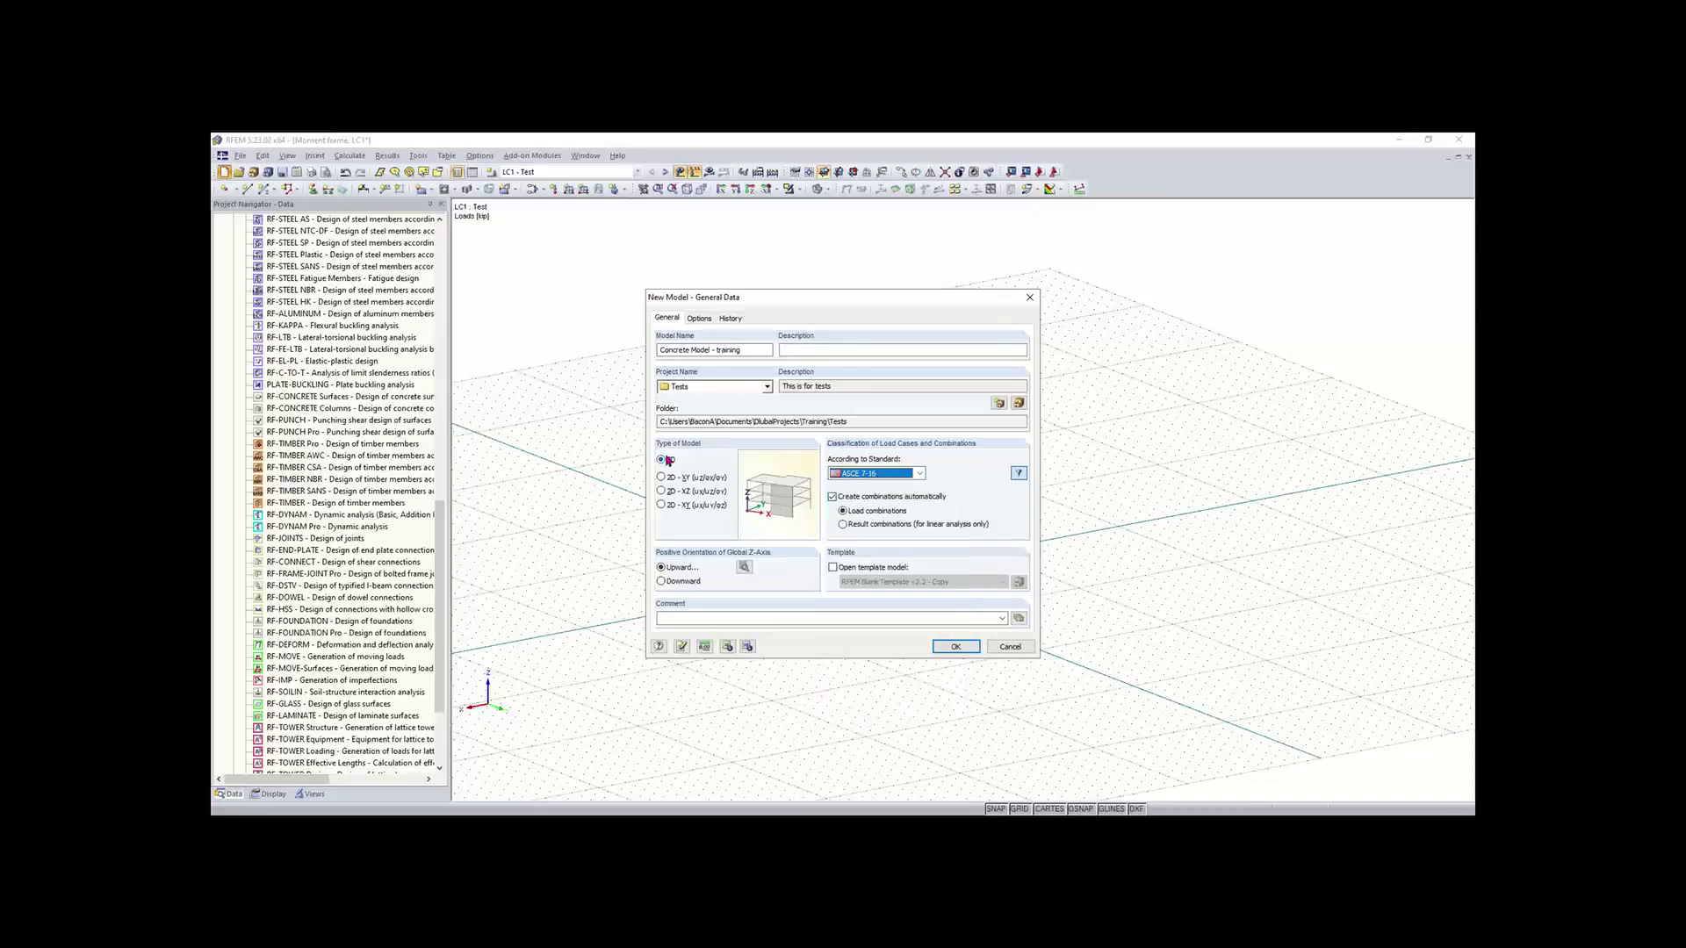
Step: Accept the downward orientation for the local z-axes and create the model with the global Z-axis upward
left_click(743, 569)
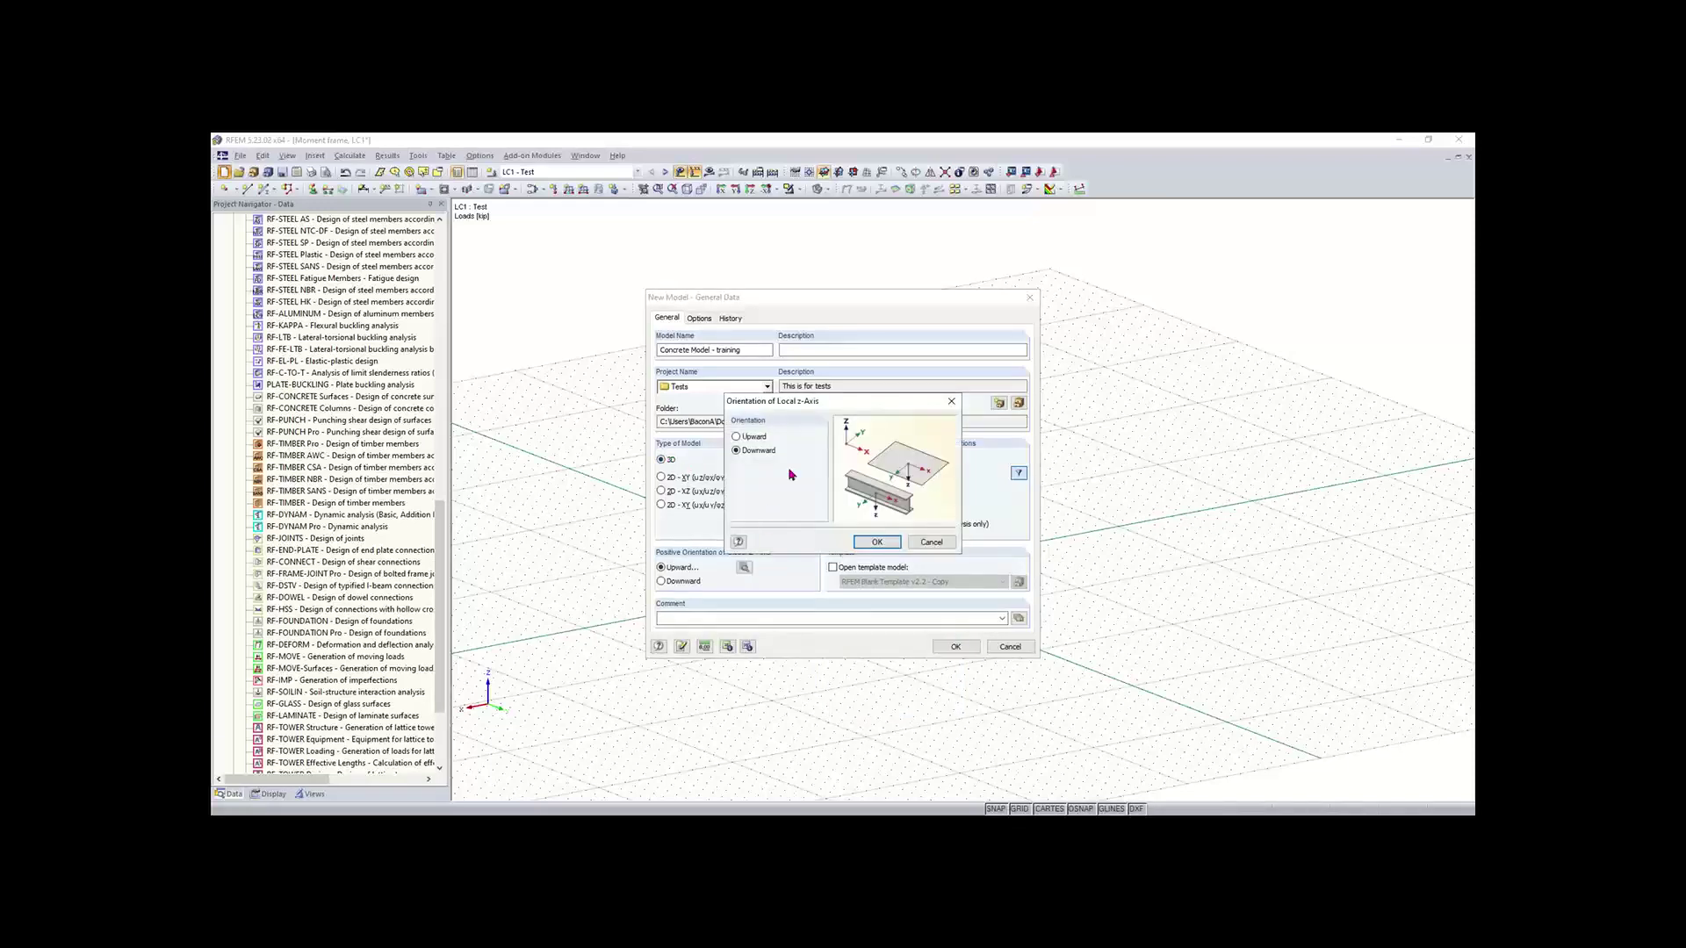
left_click(876, 542)
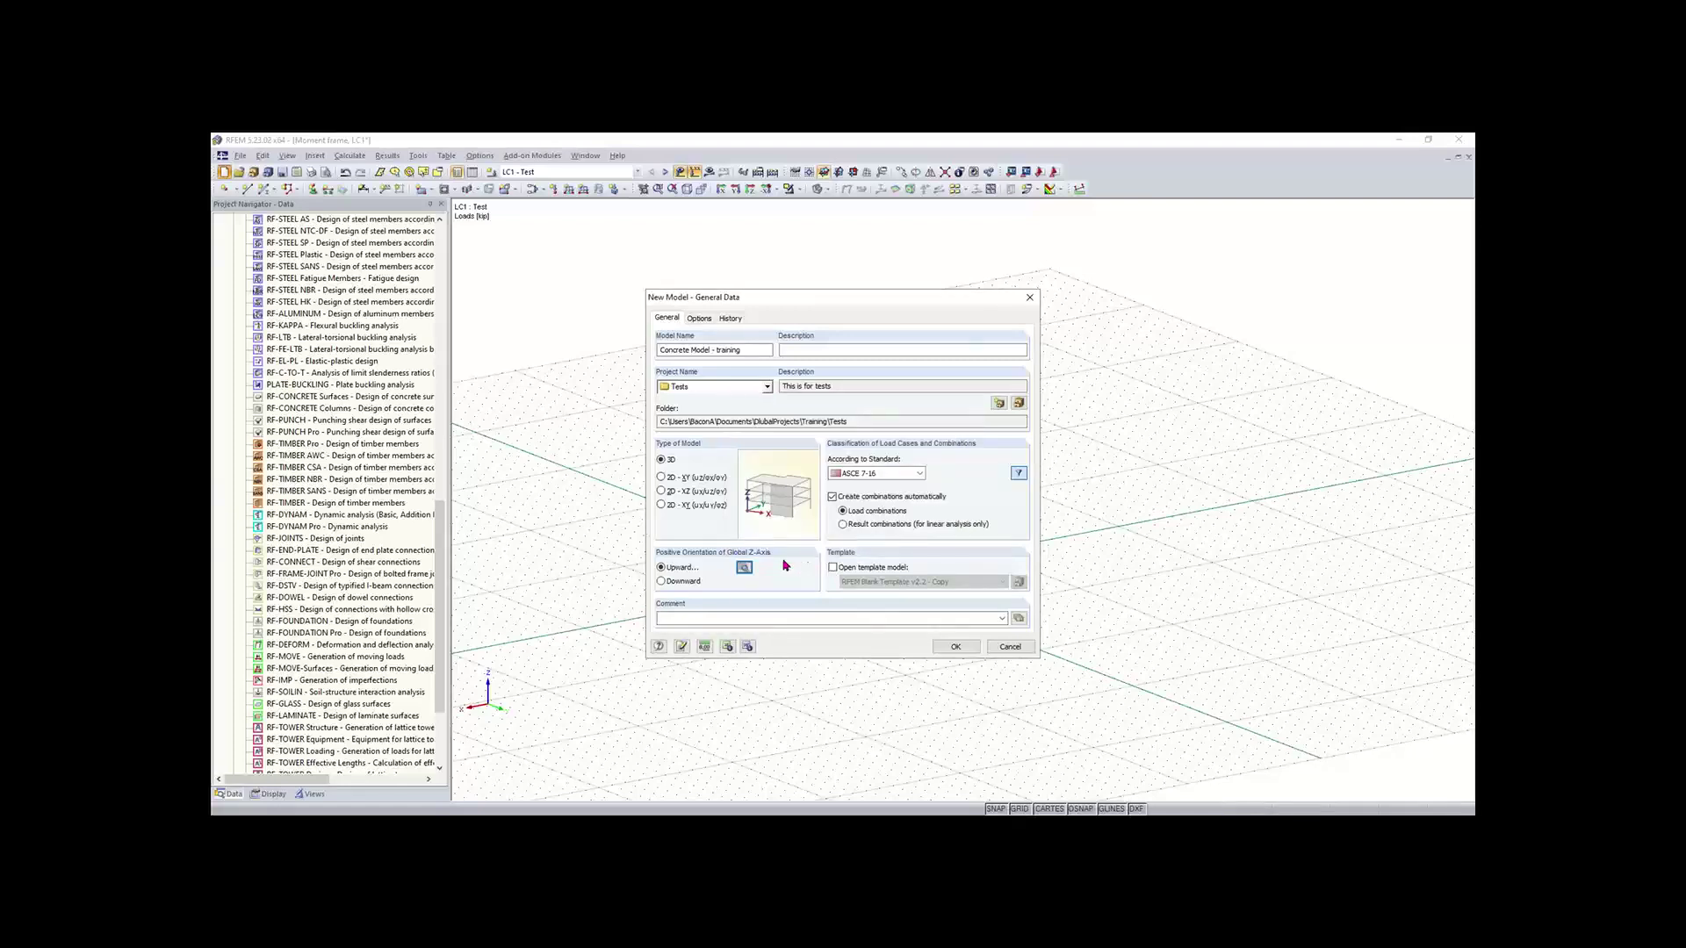
left_click(957, 647)
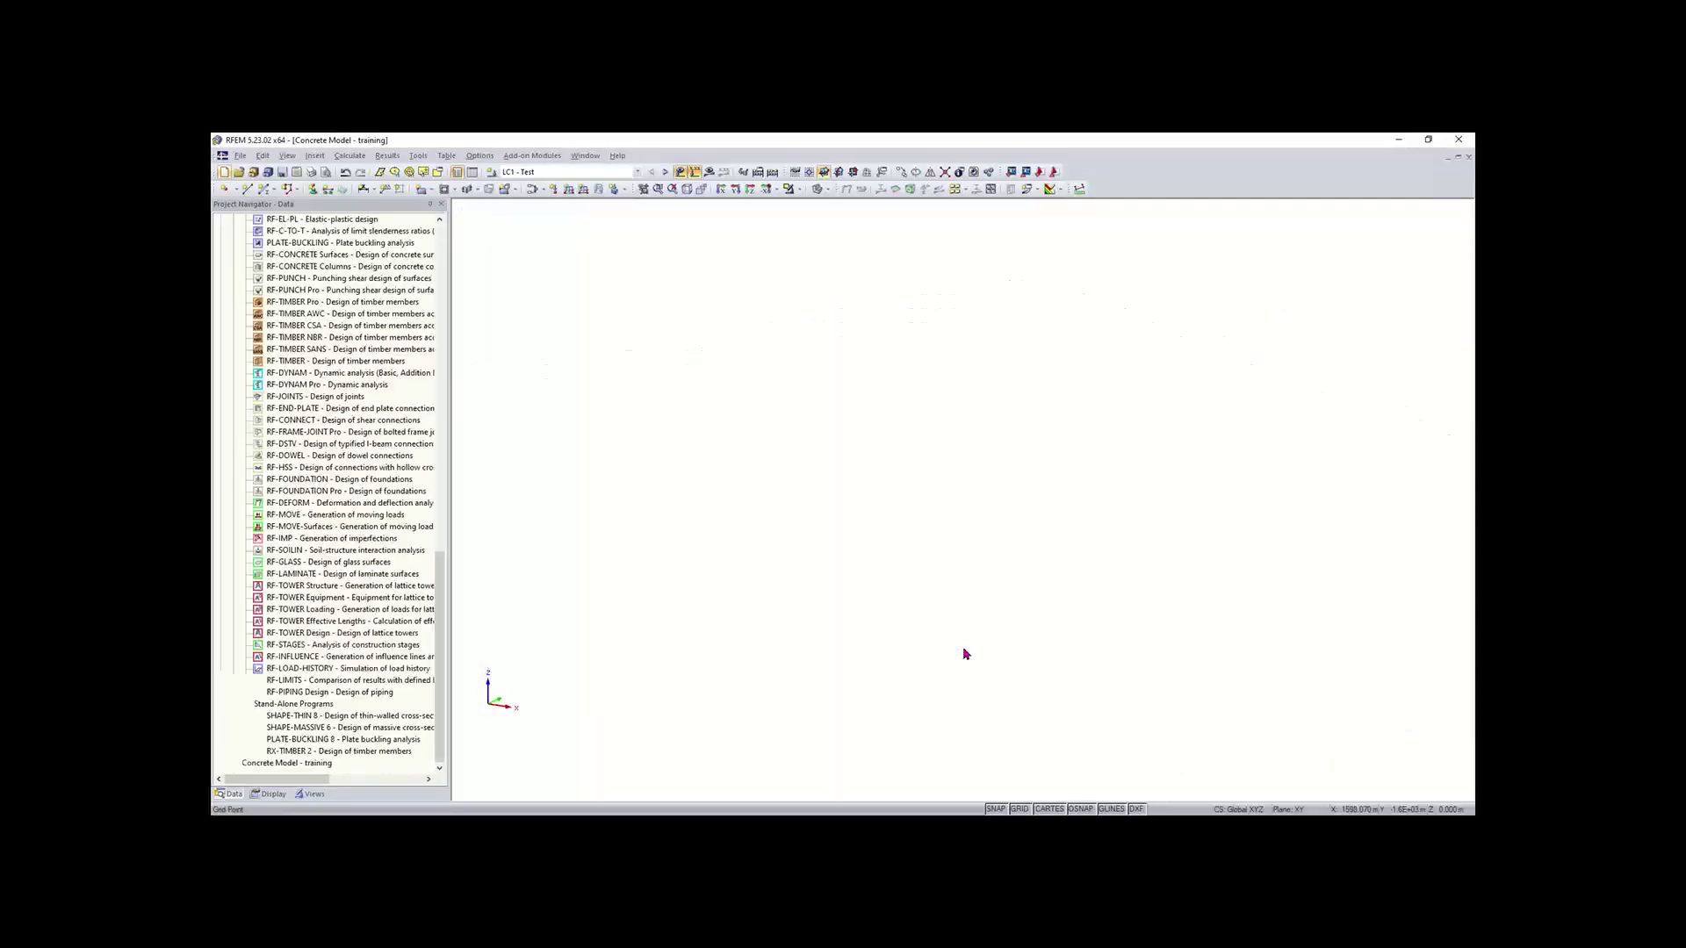
Step: Save all open models
left_click(235, 161)
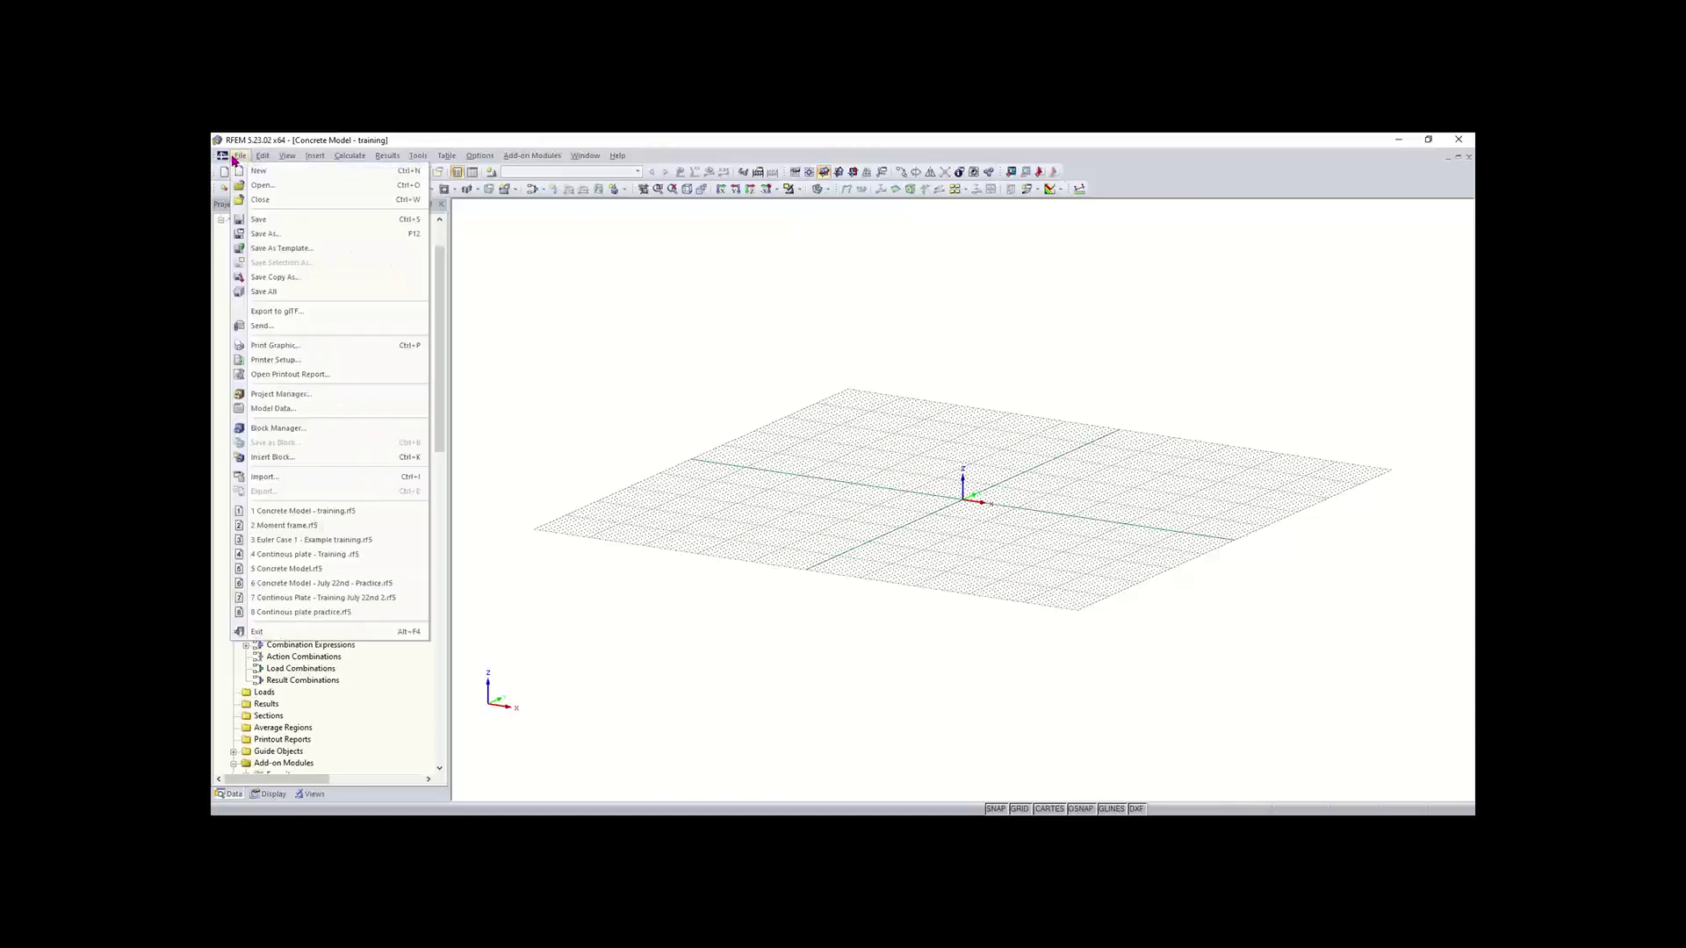
left_click(290, 288)
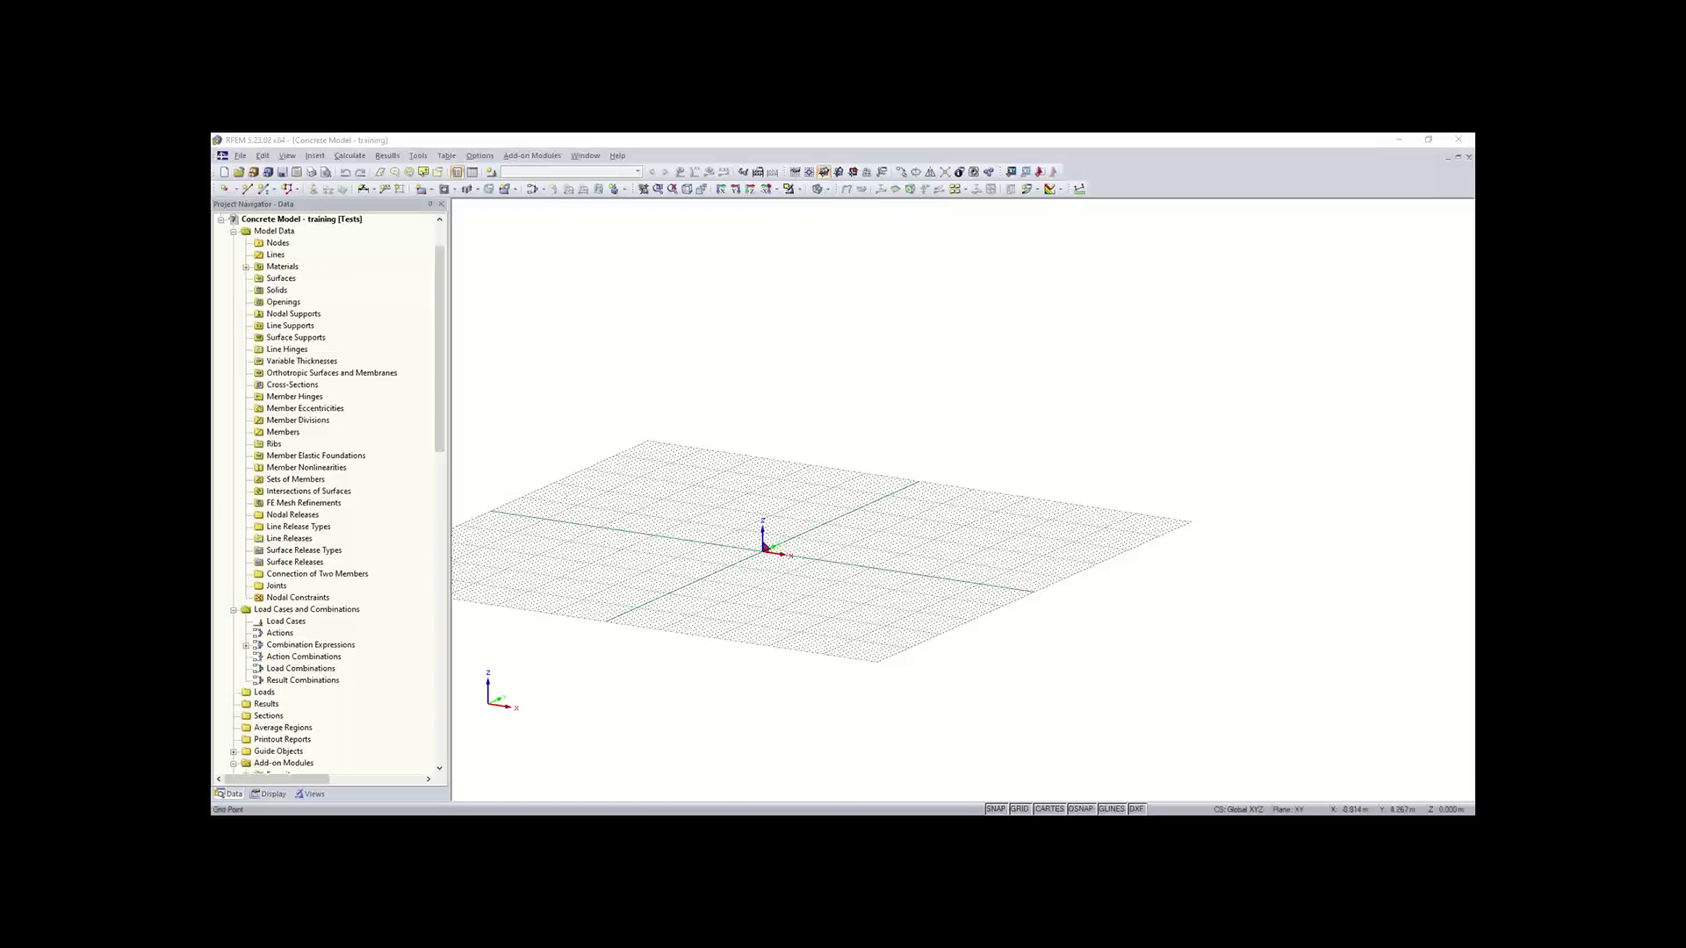
Step: Open the work plane and grid/snap settings for the new concrete model
middle_click_drag(782, 564, 755, 607)
scroll(861, 621, "up", 3)
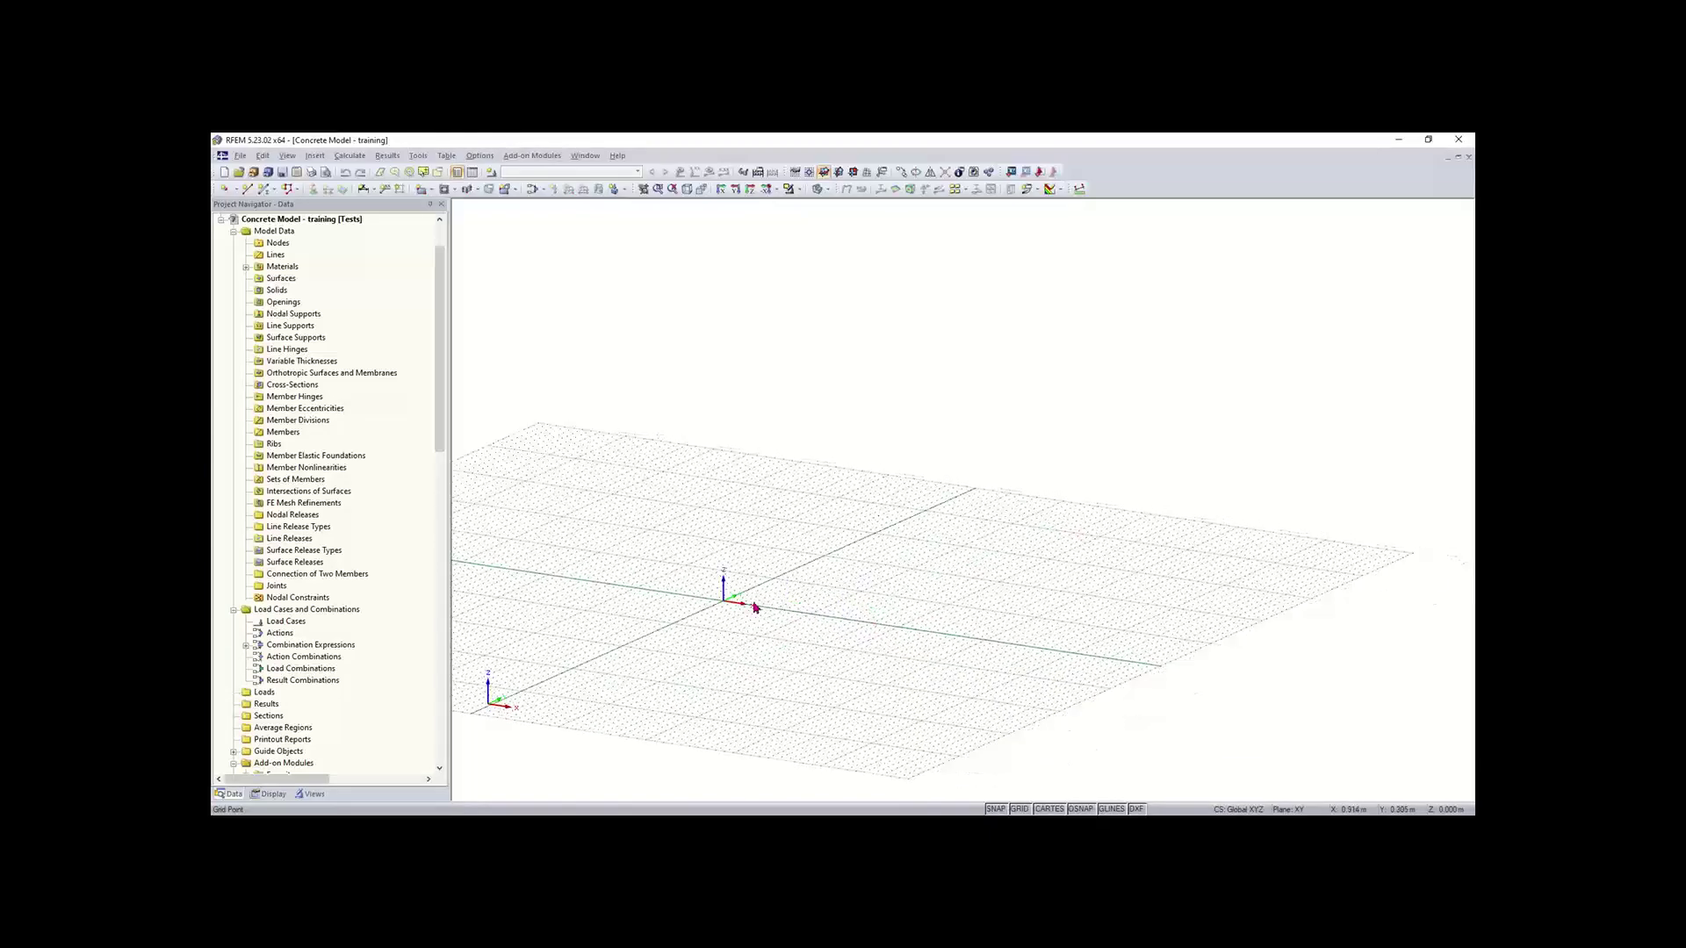
left_click(795, 173)
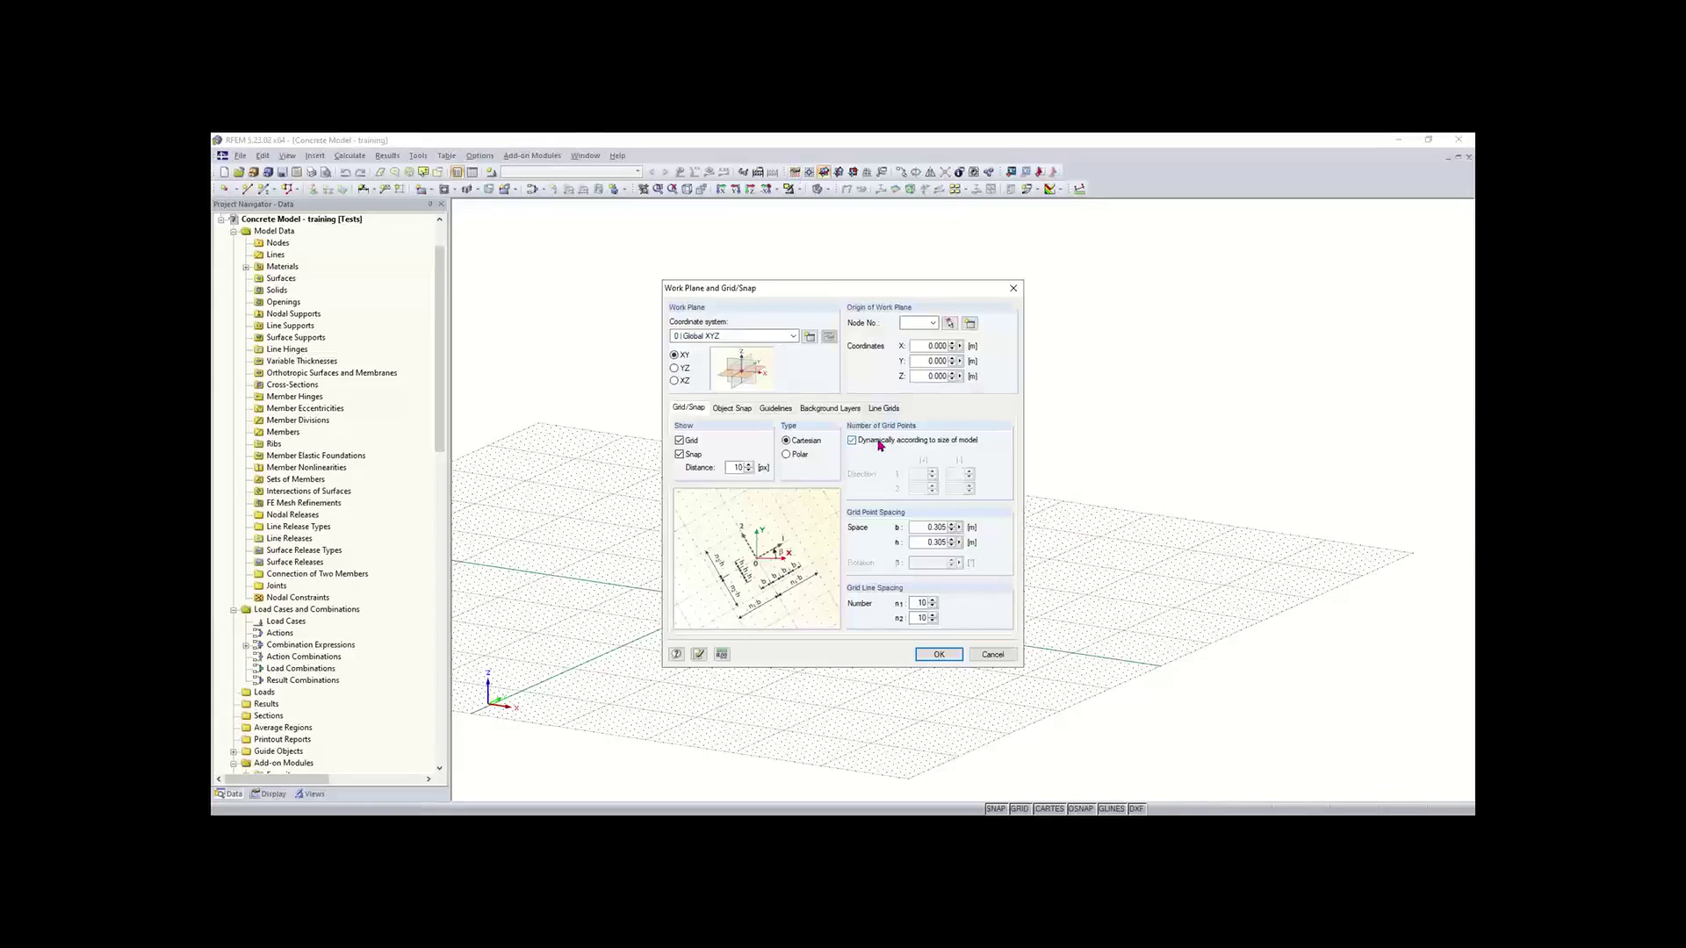
Step: Accept the work plane and grid settings for the global XY plane
left_click(936, 654)
middle_click_drag(820, 635, 771, 594)
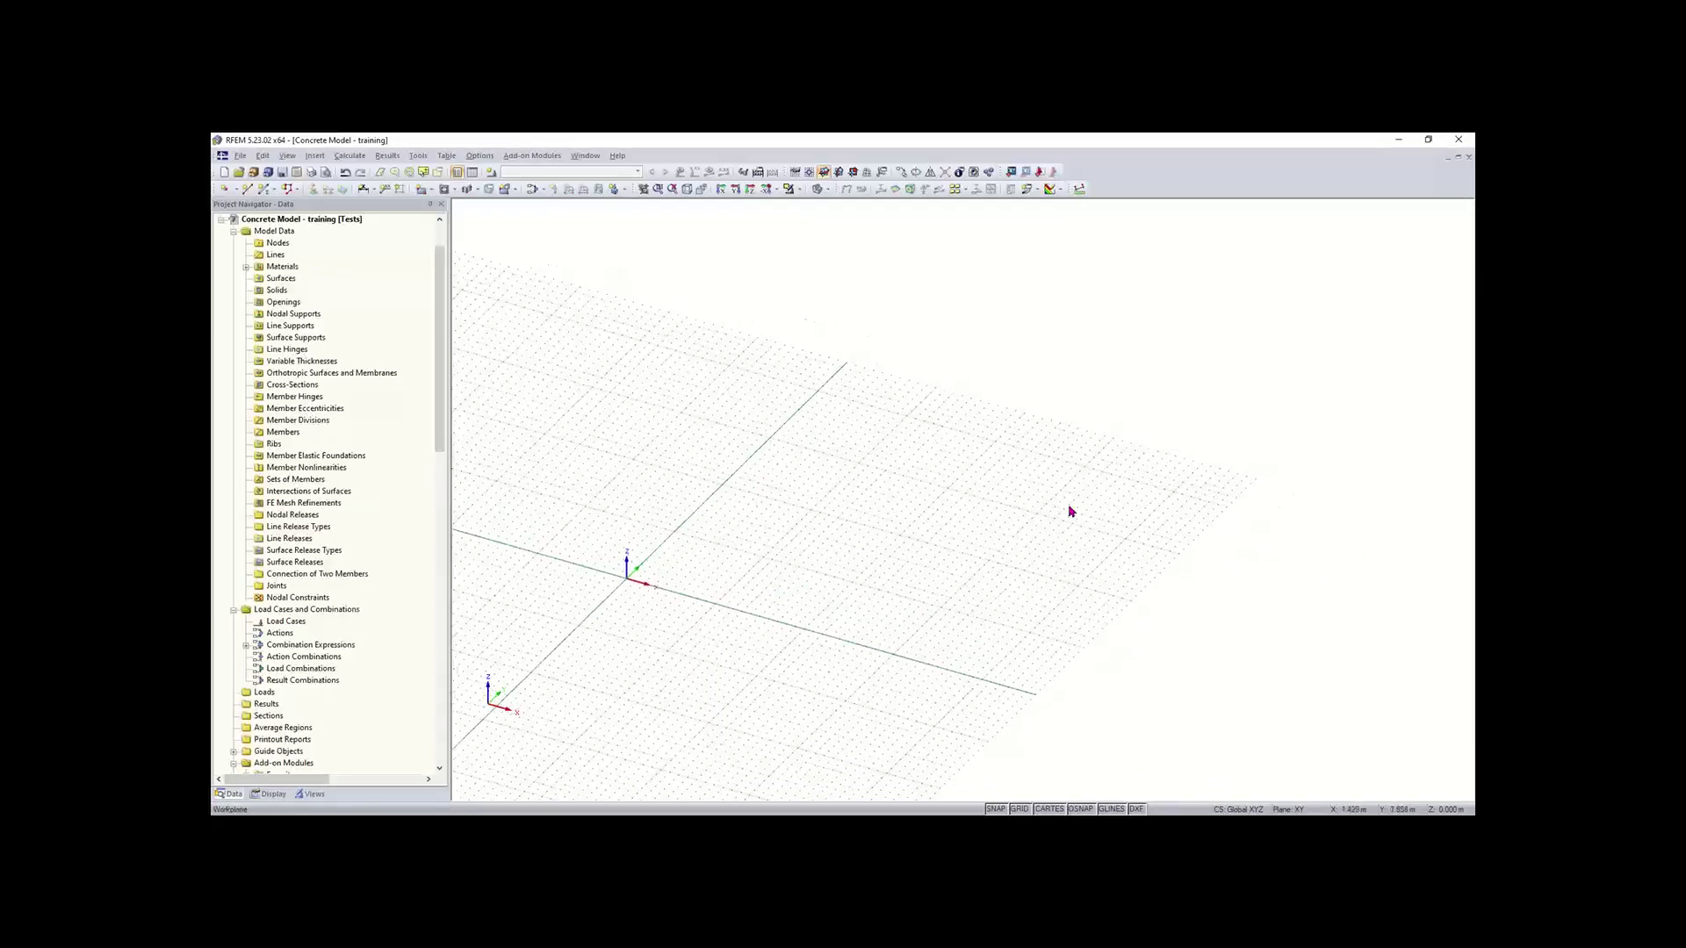
scroll(627, 574, "up", 3)
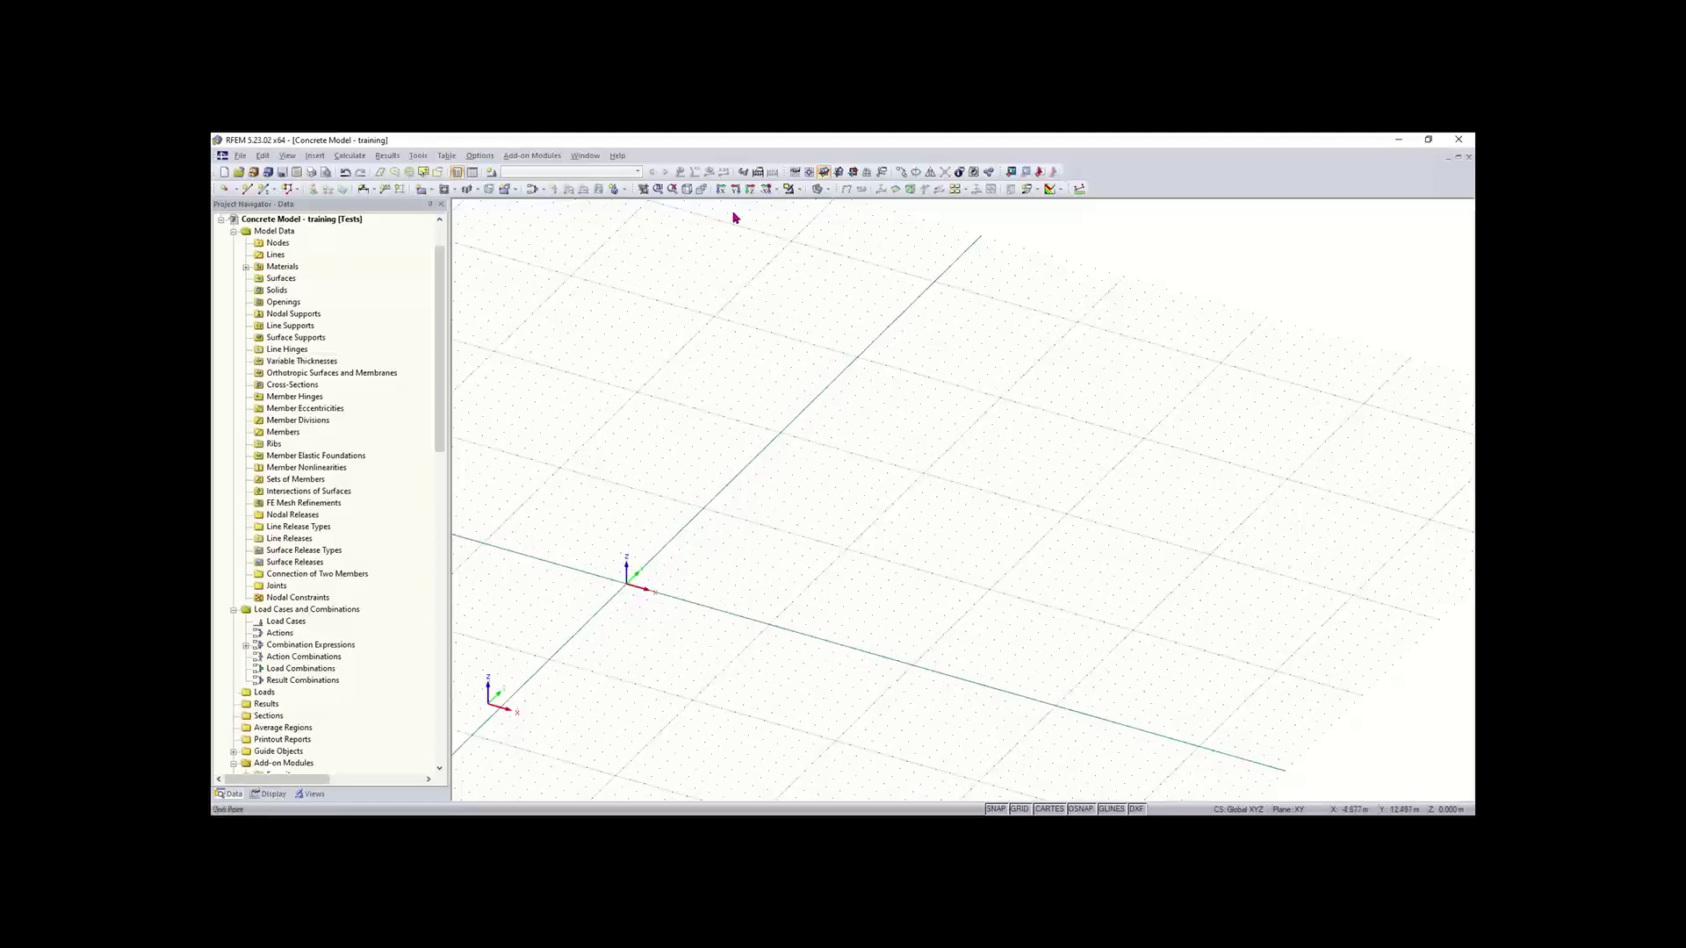
Step: From the work plane and grid settings, load the Imperial units profile as the default and apply it to the model
left_click(794, 172)
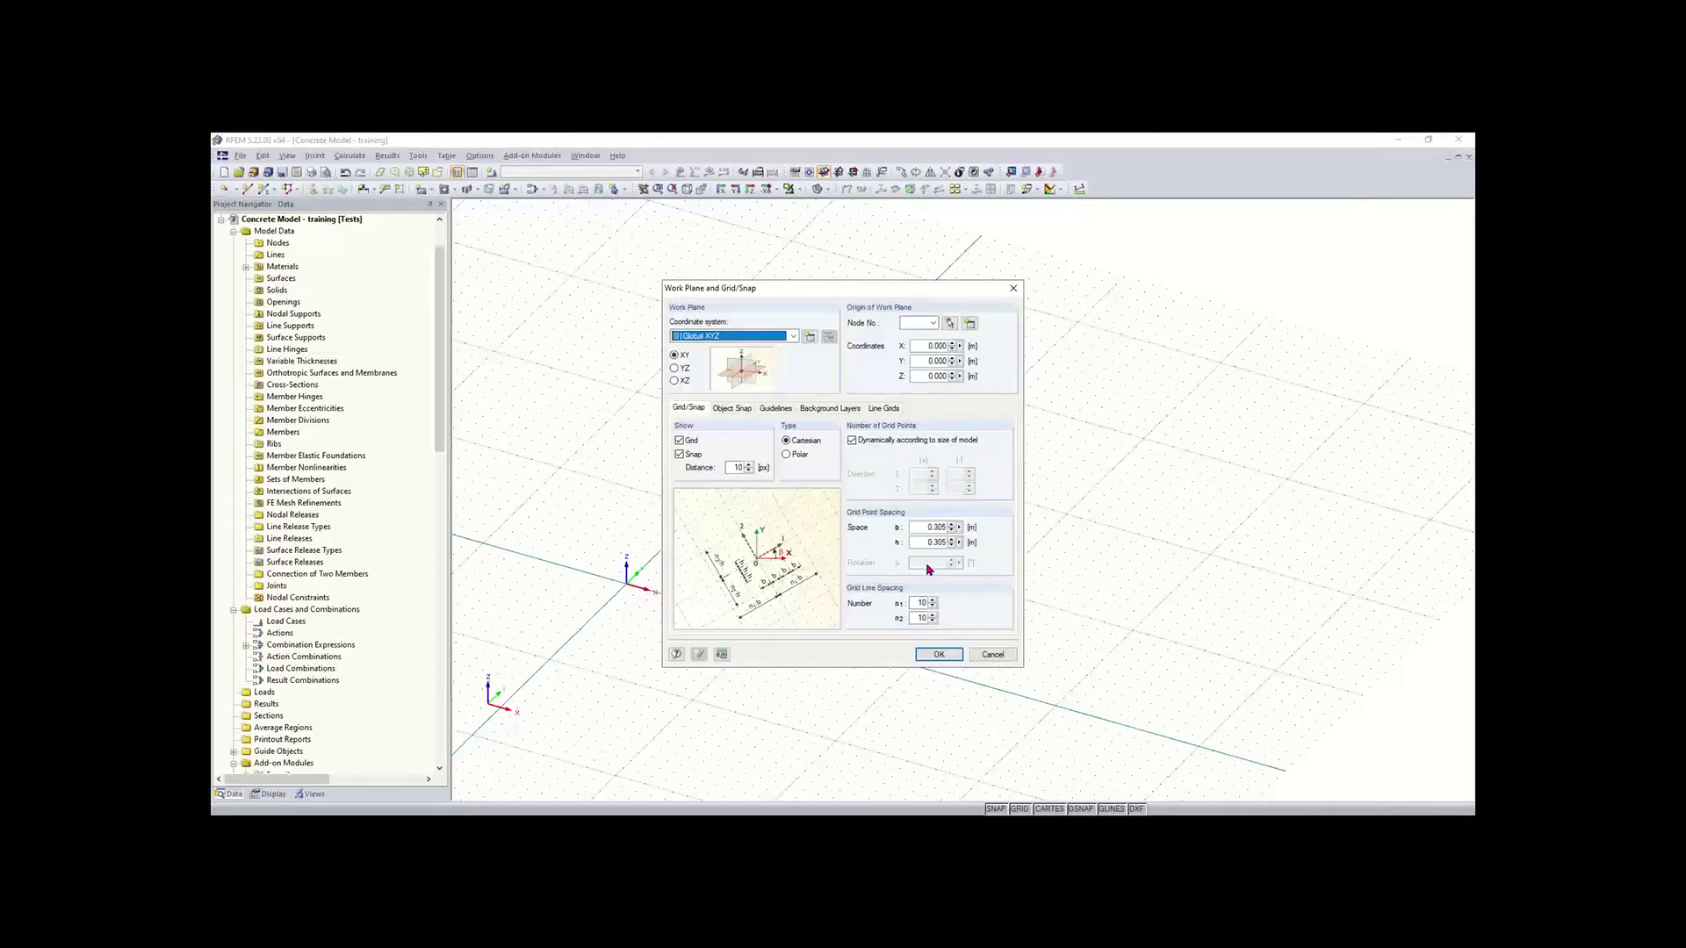
left_click(722, 654)
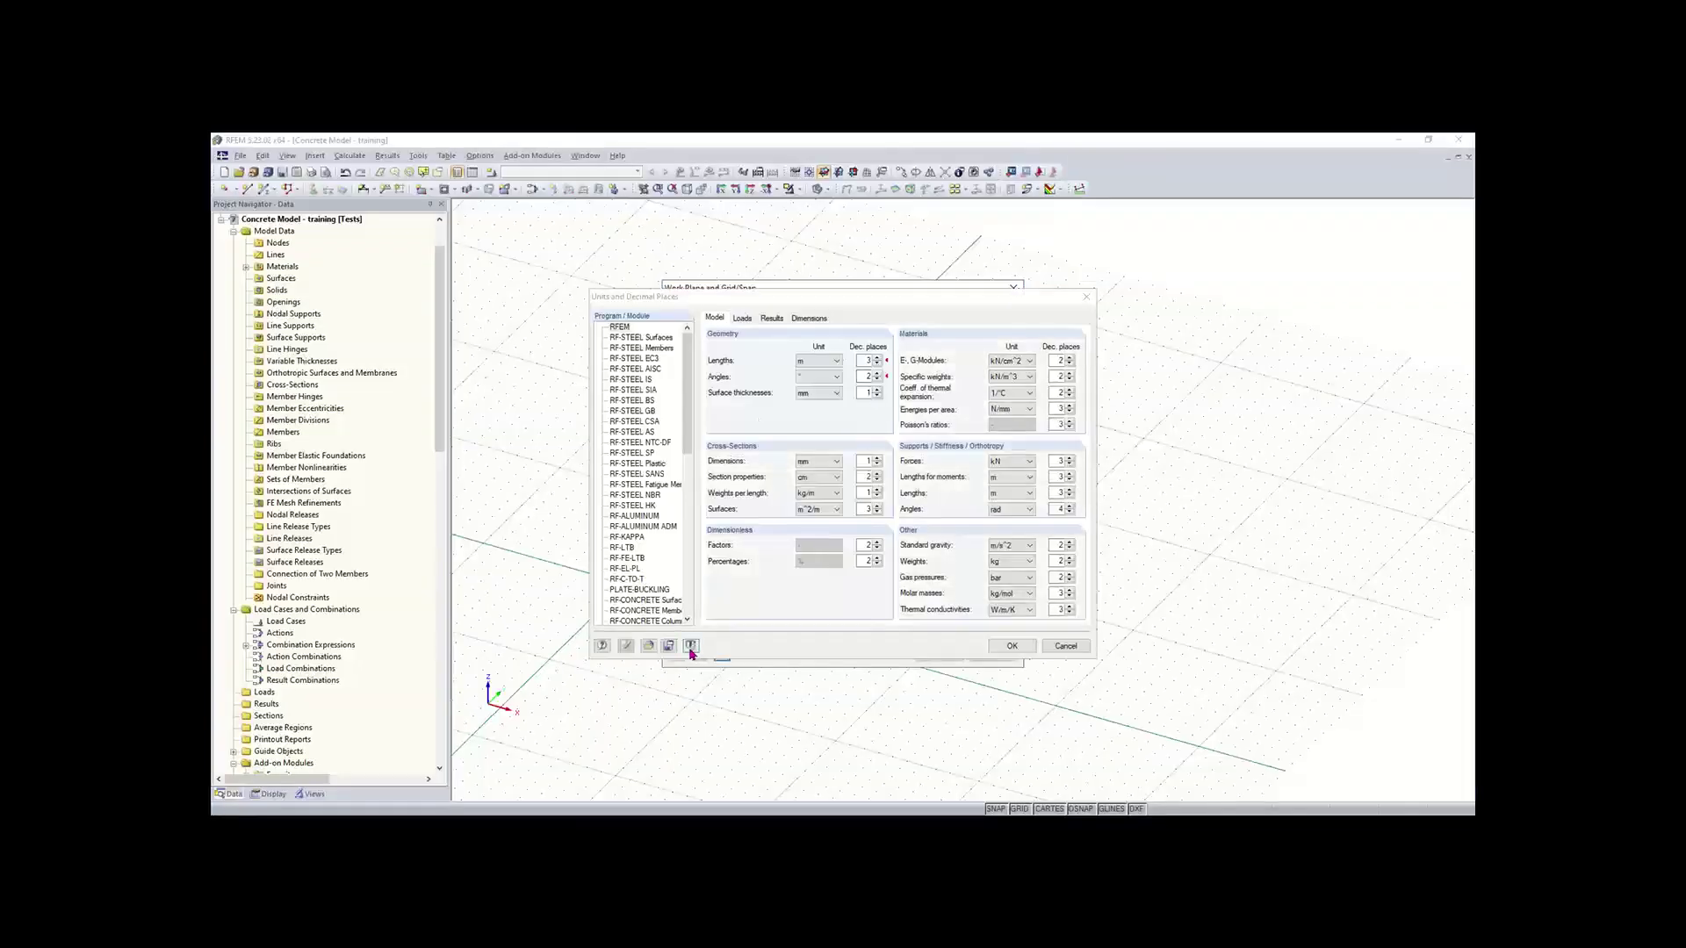
left_click(647, 646)
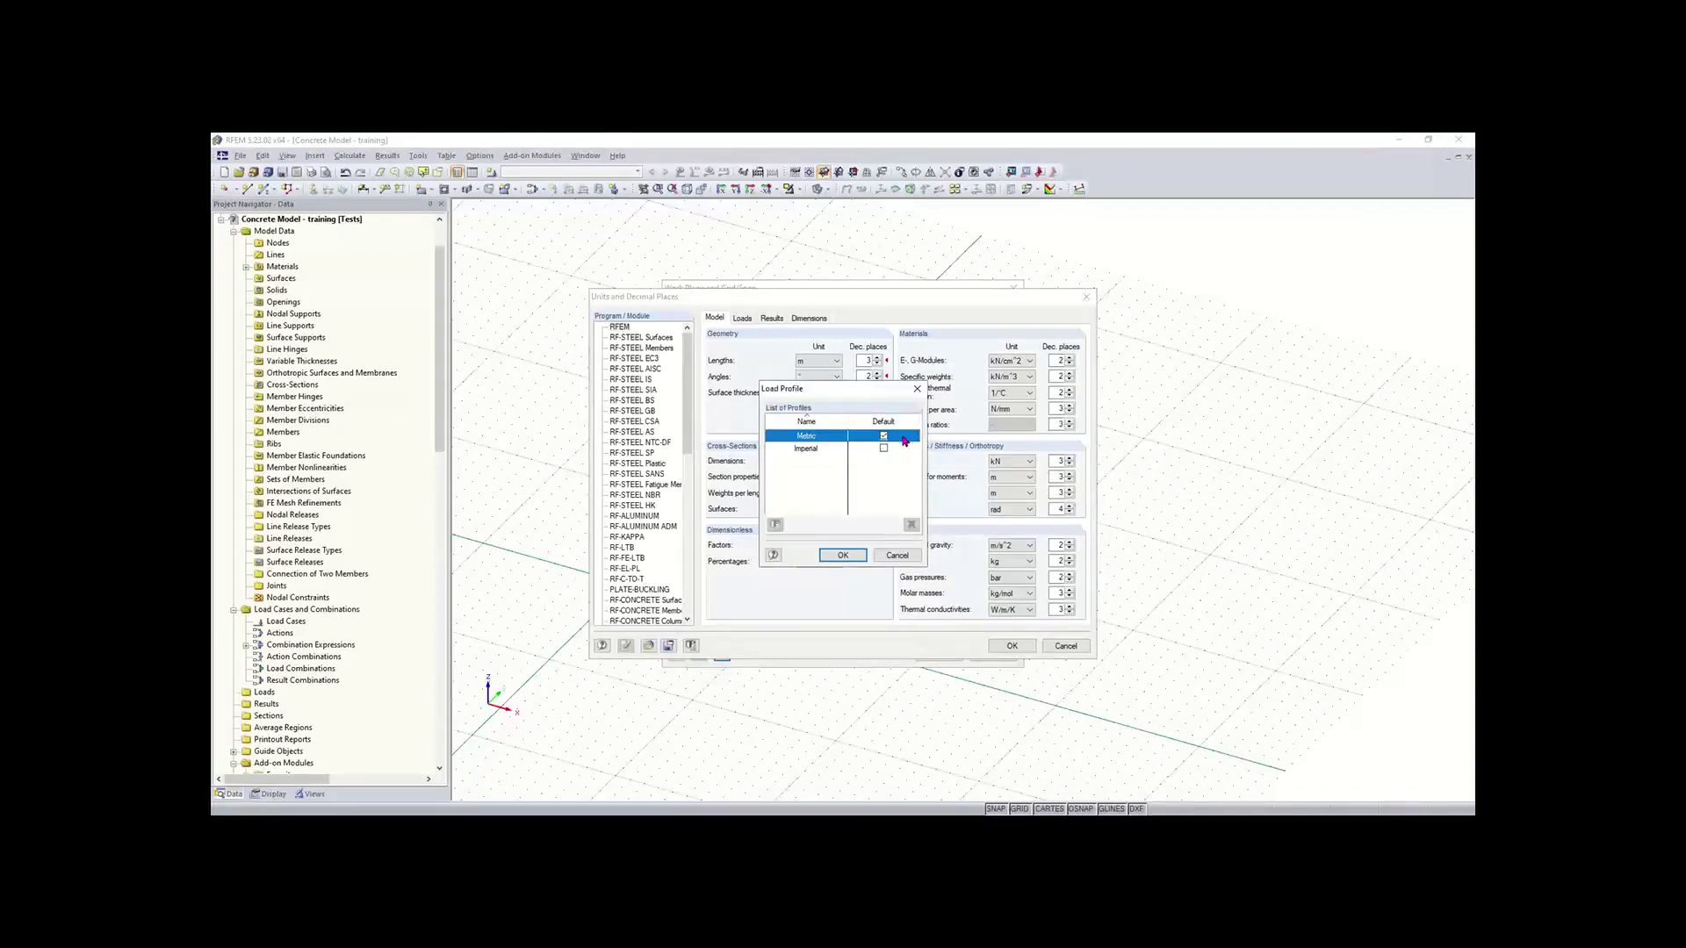
left_click(881, 449)
left_click(842, 555)
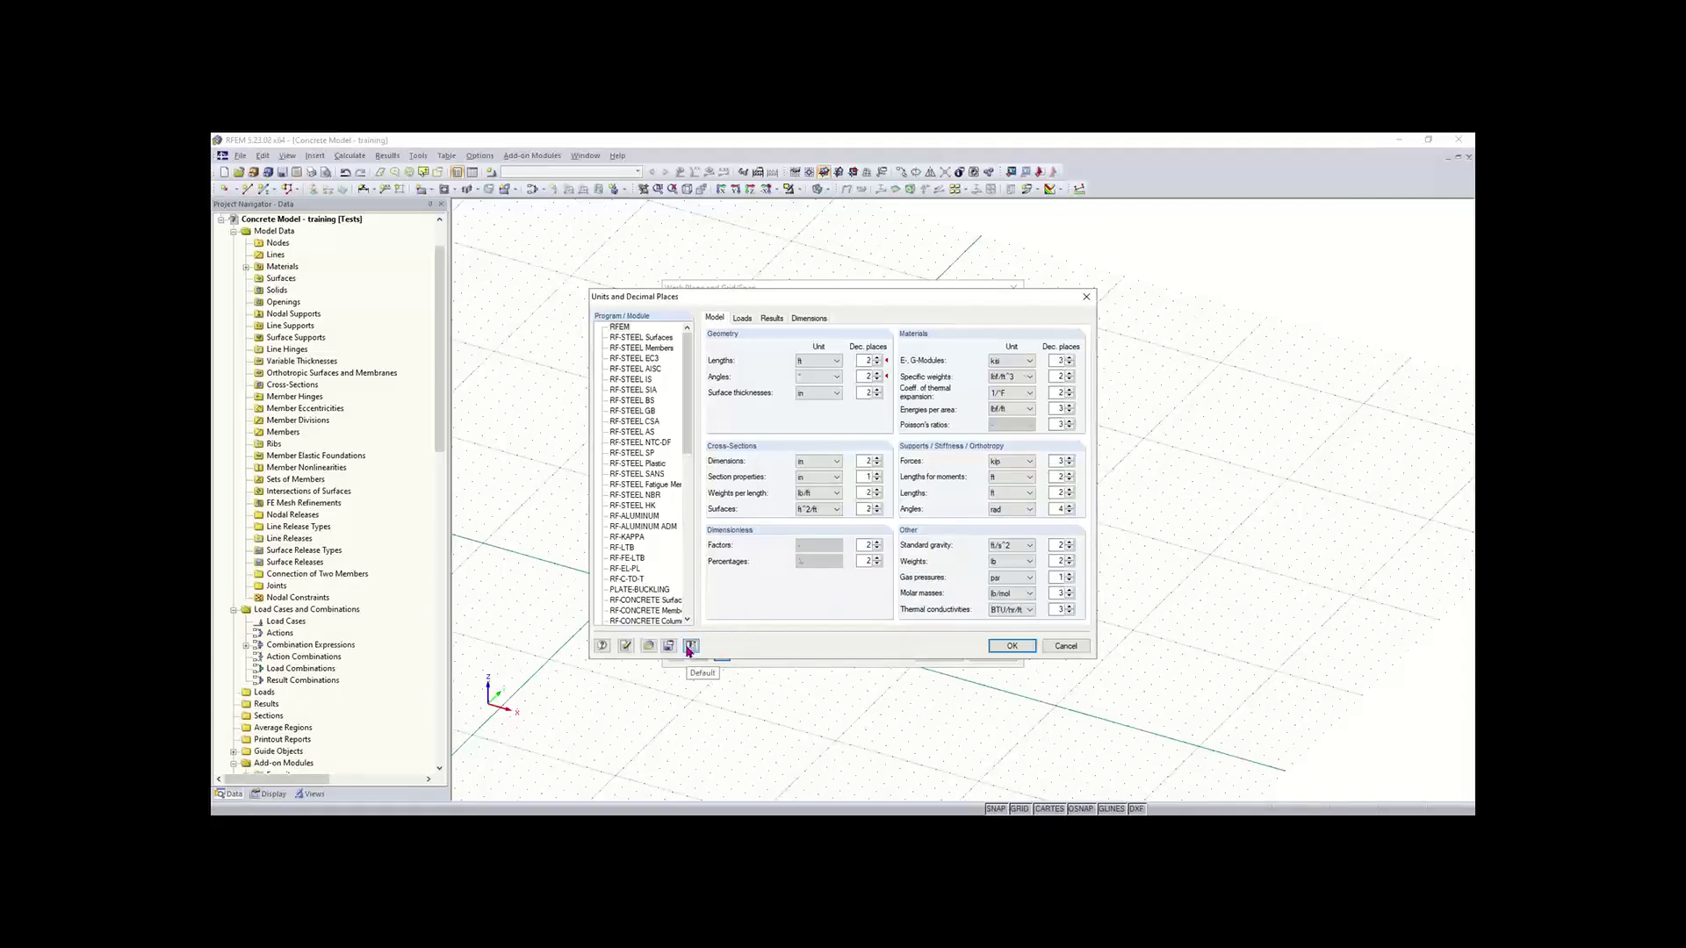
left_click(1014, 646)
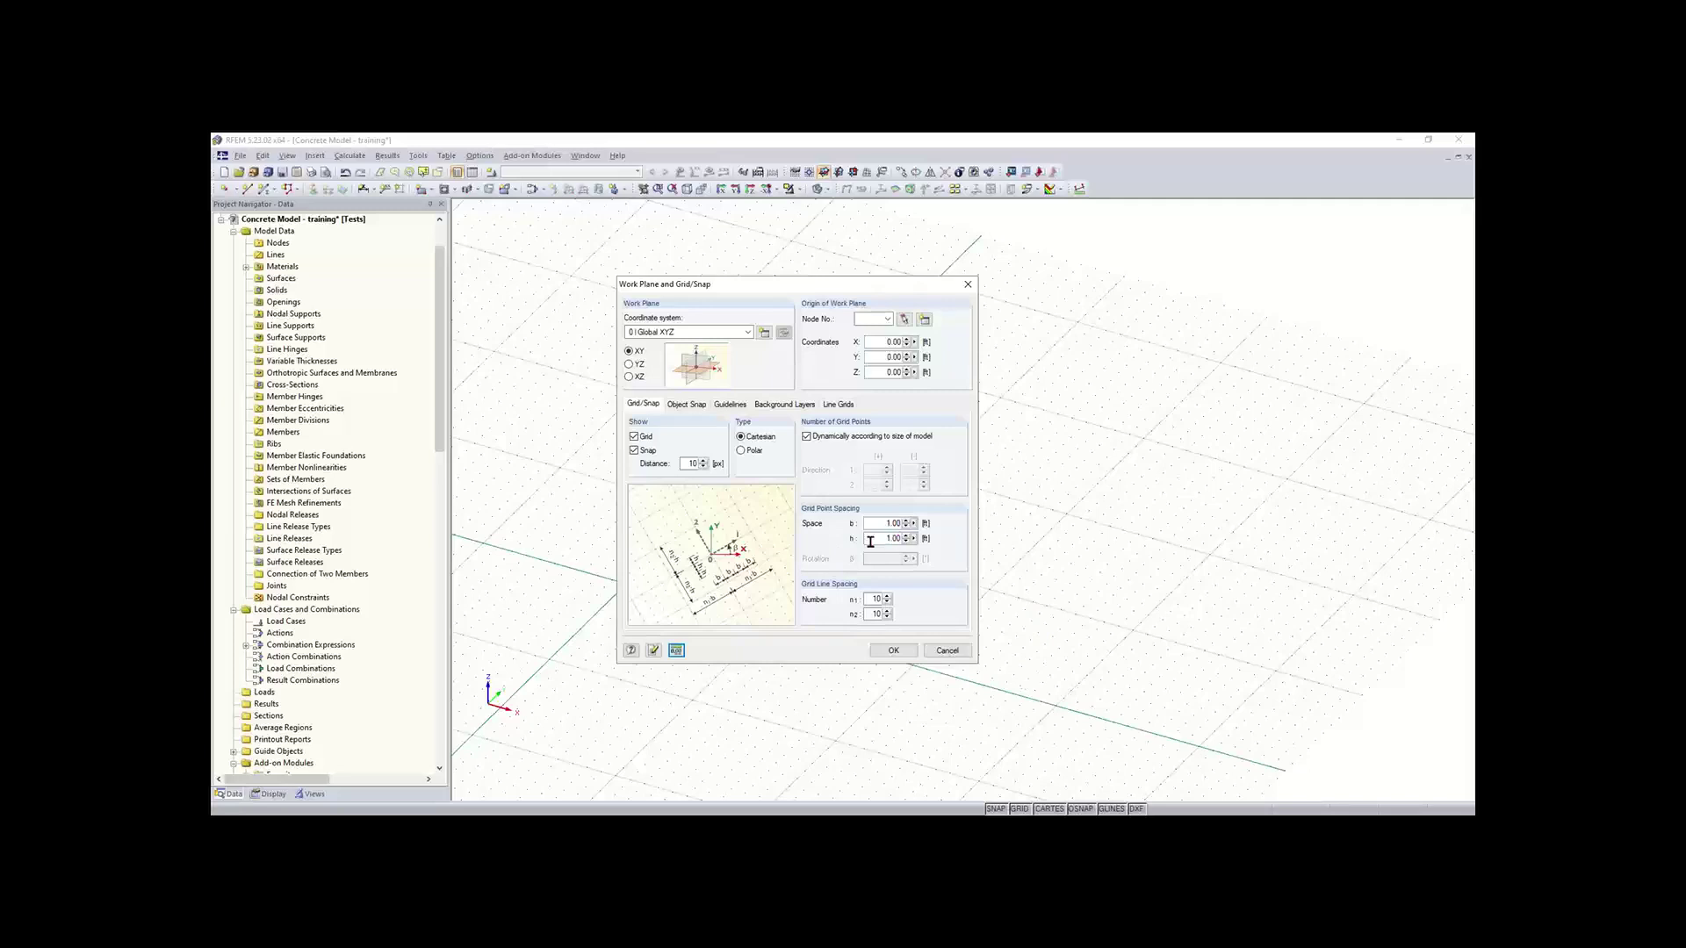
left_click(892, 651)
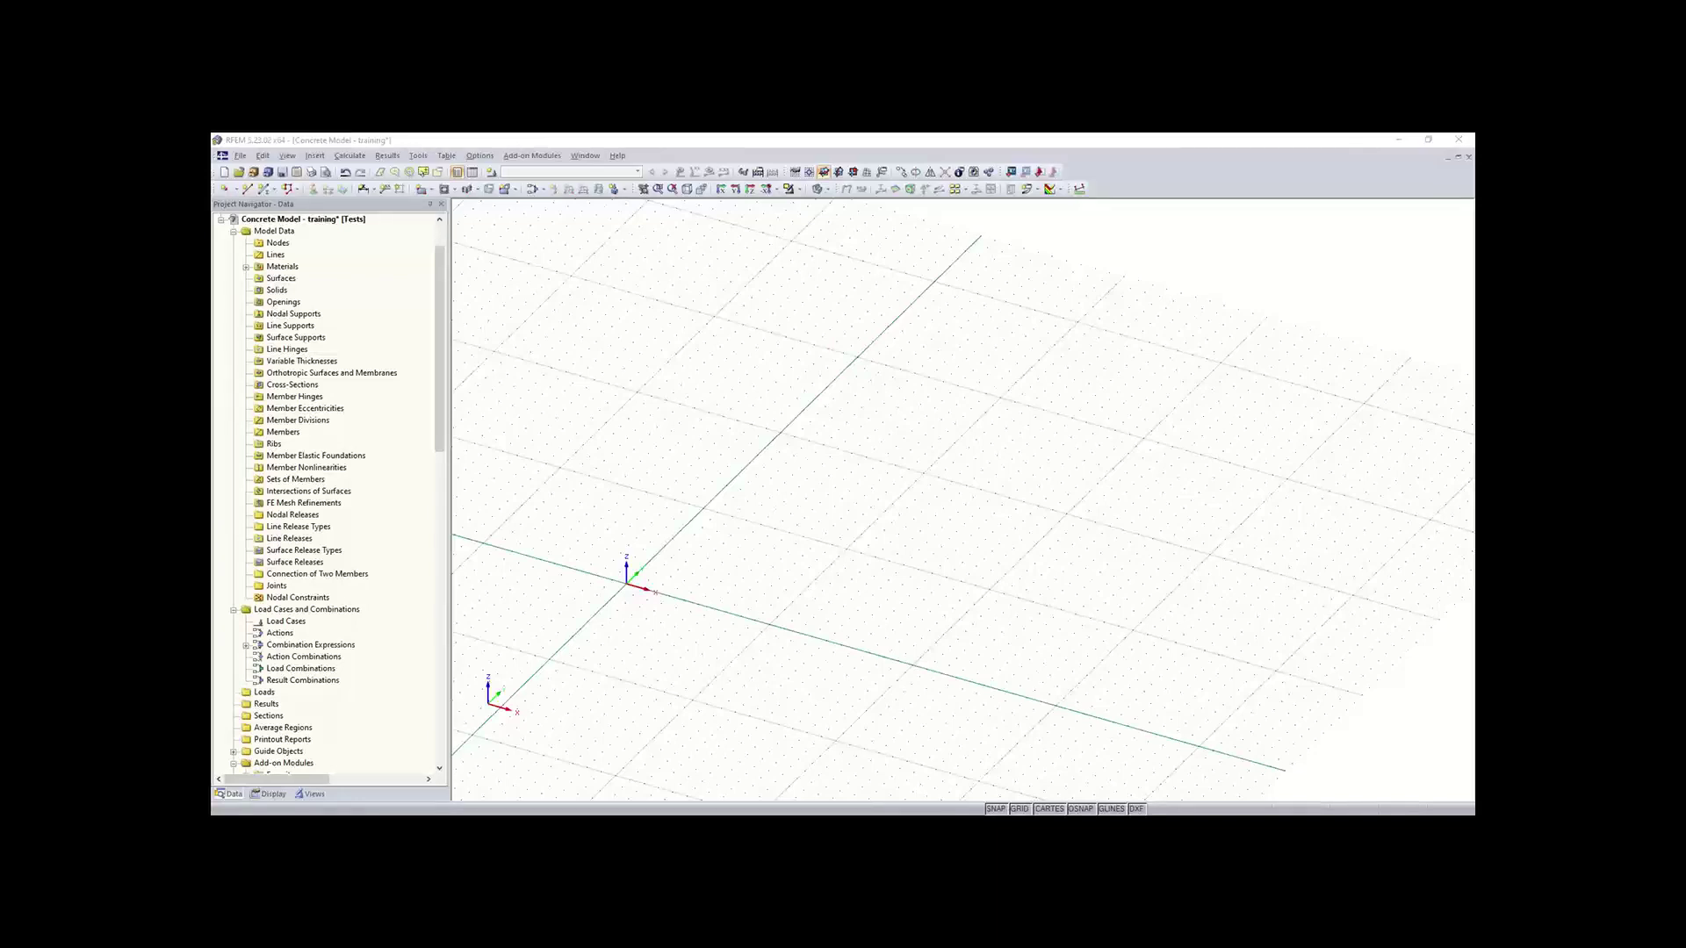
Step: Toggle the Auto Connect Lines/Members option for the workspace
middle_click_drag(777, 556, 790, 489, "ctrl")
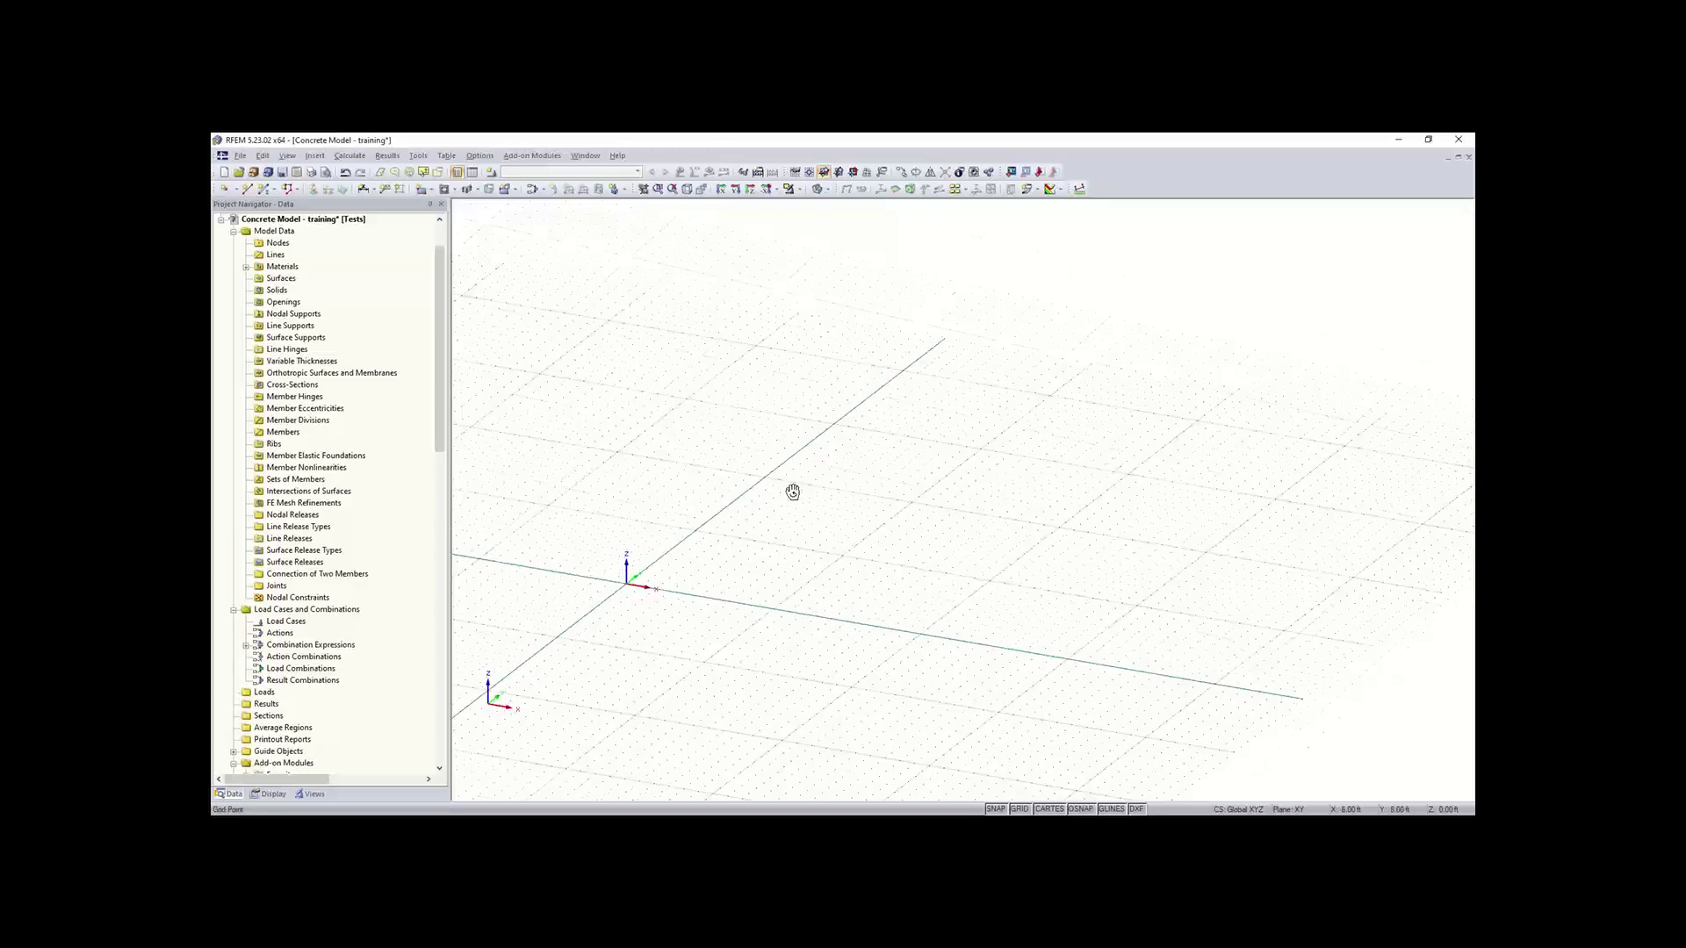
right_click(743, 515)
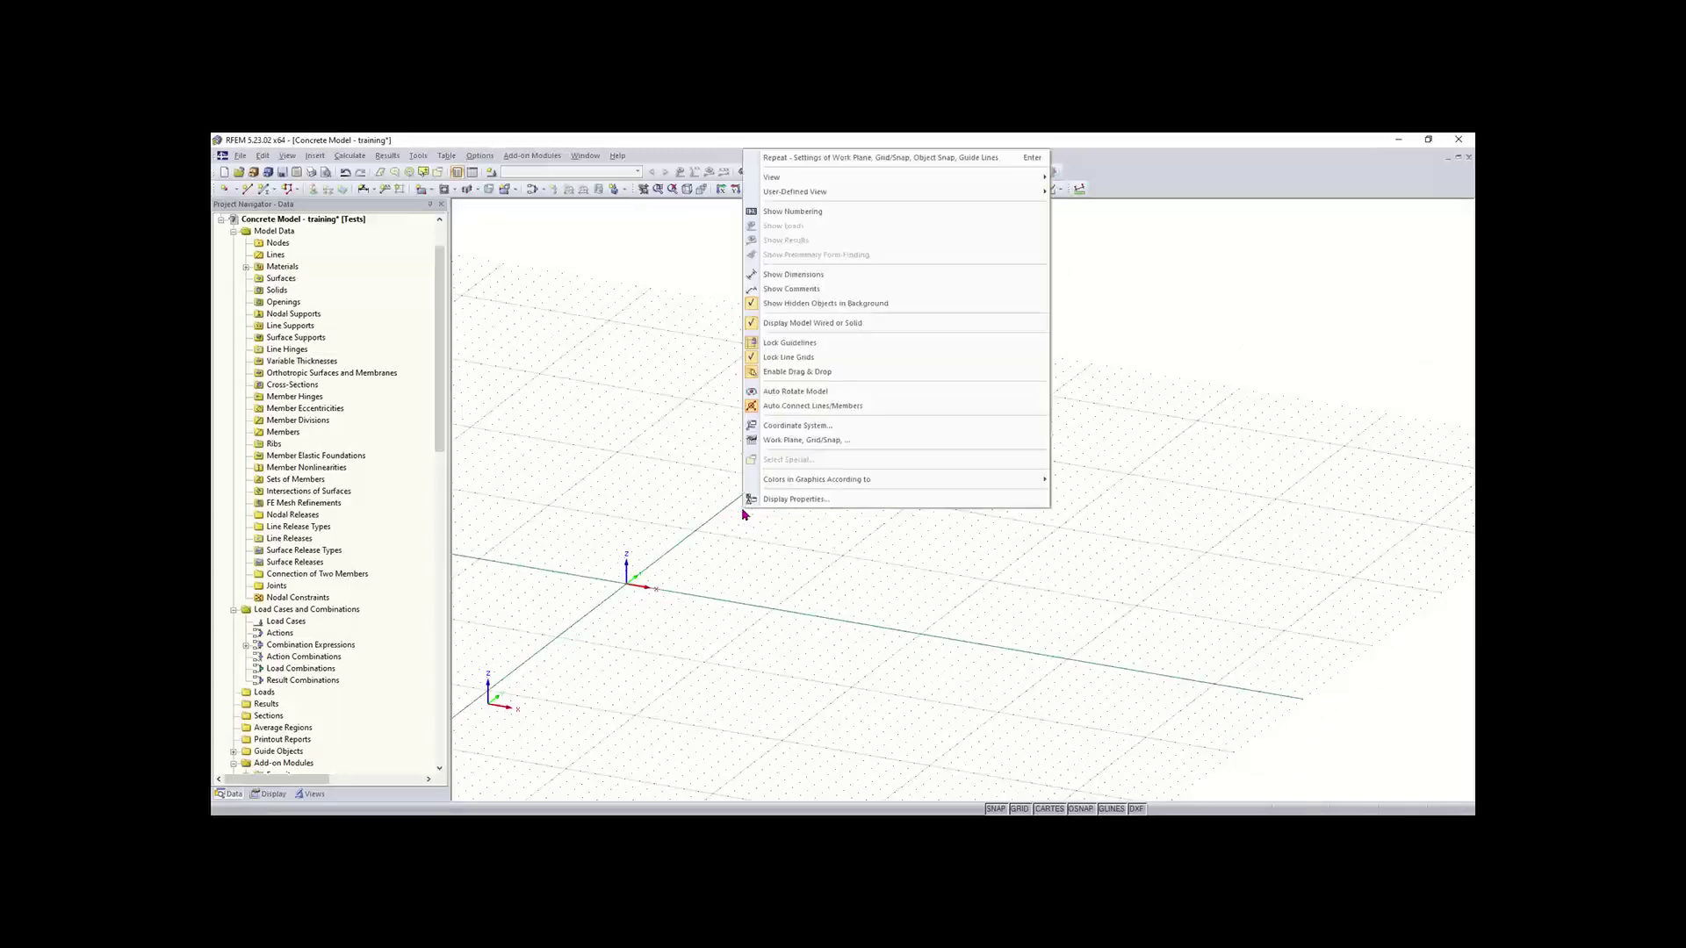
left_click(865, 408)
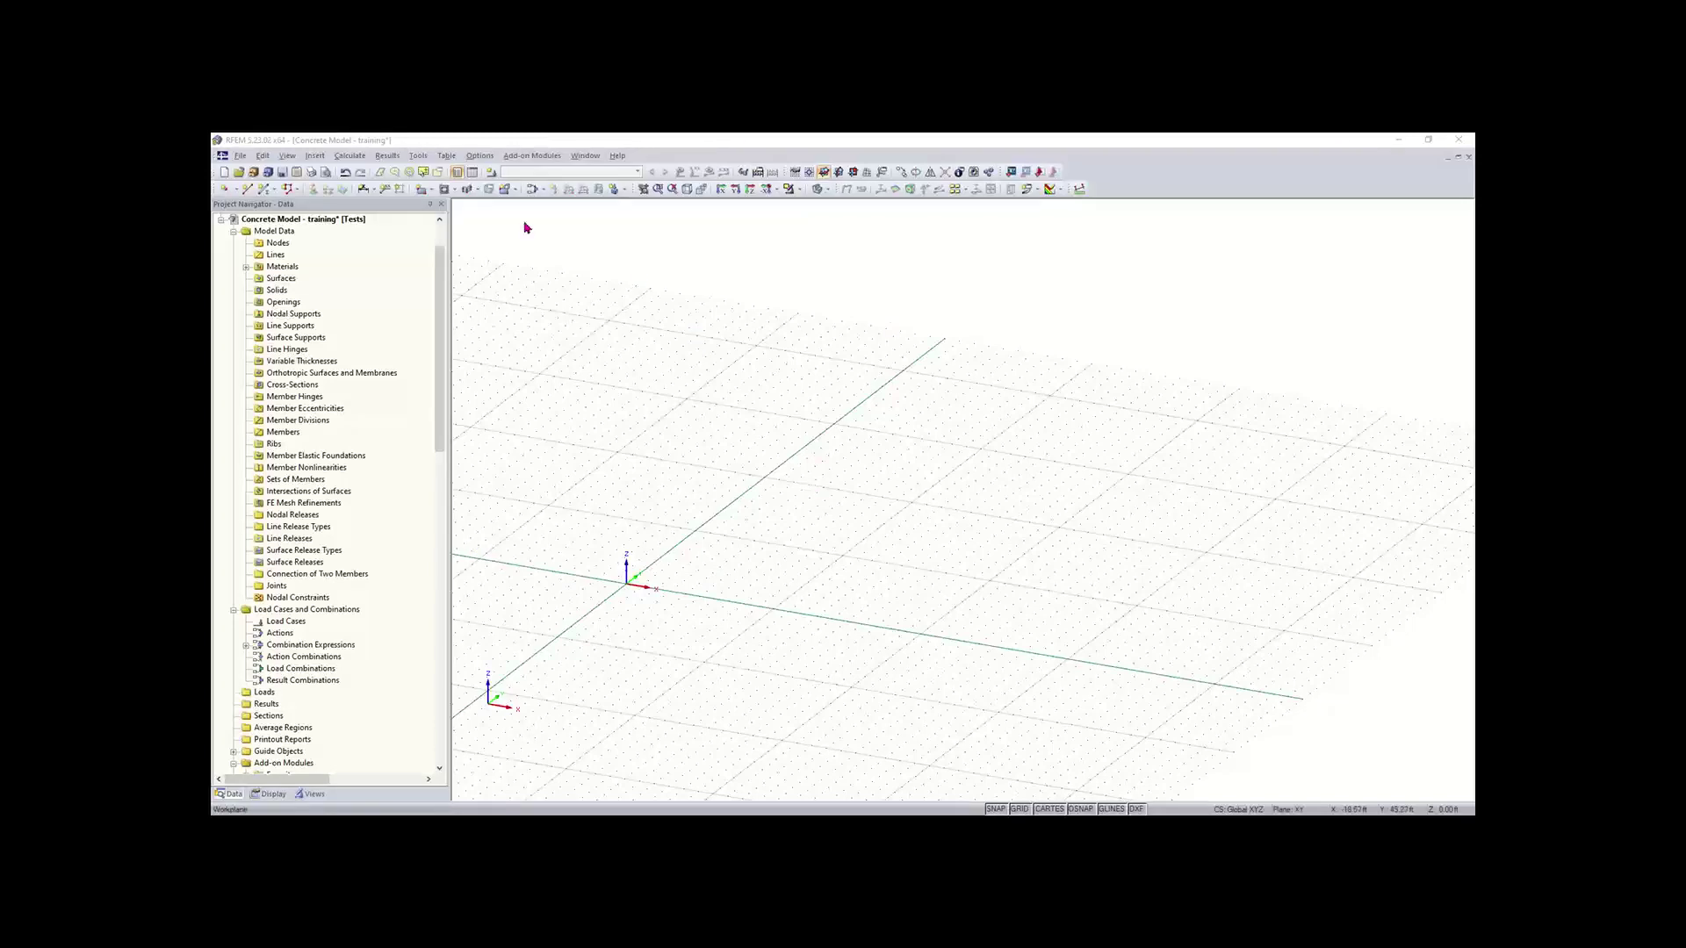
Step: Start a new rectangular surface with a constant thickness of 8 in
left_click(421, 189)
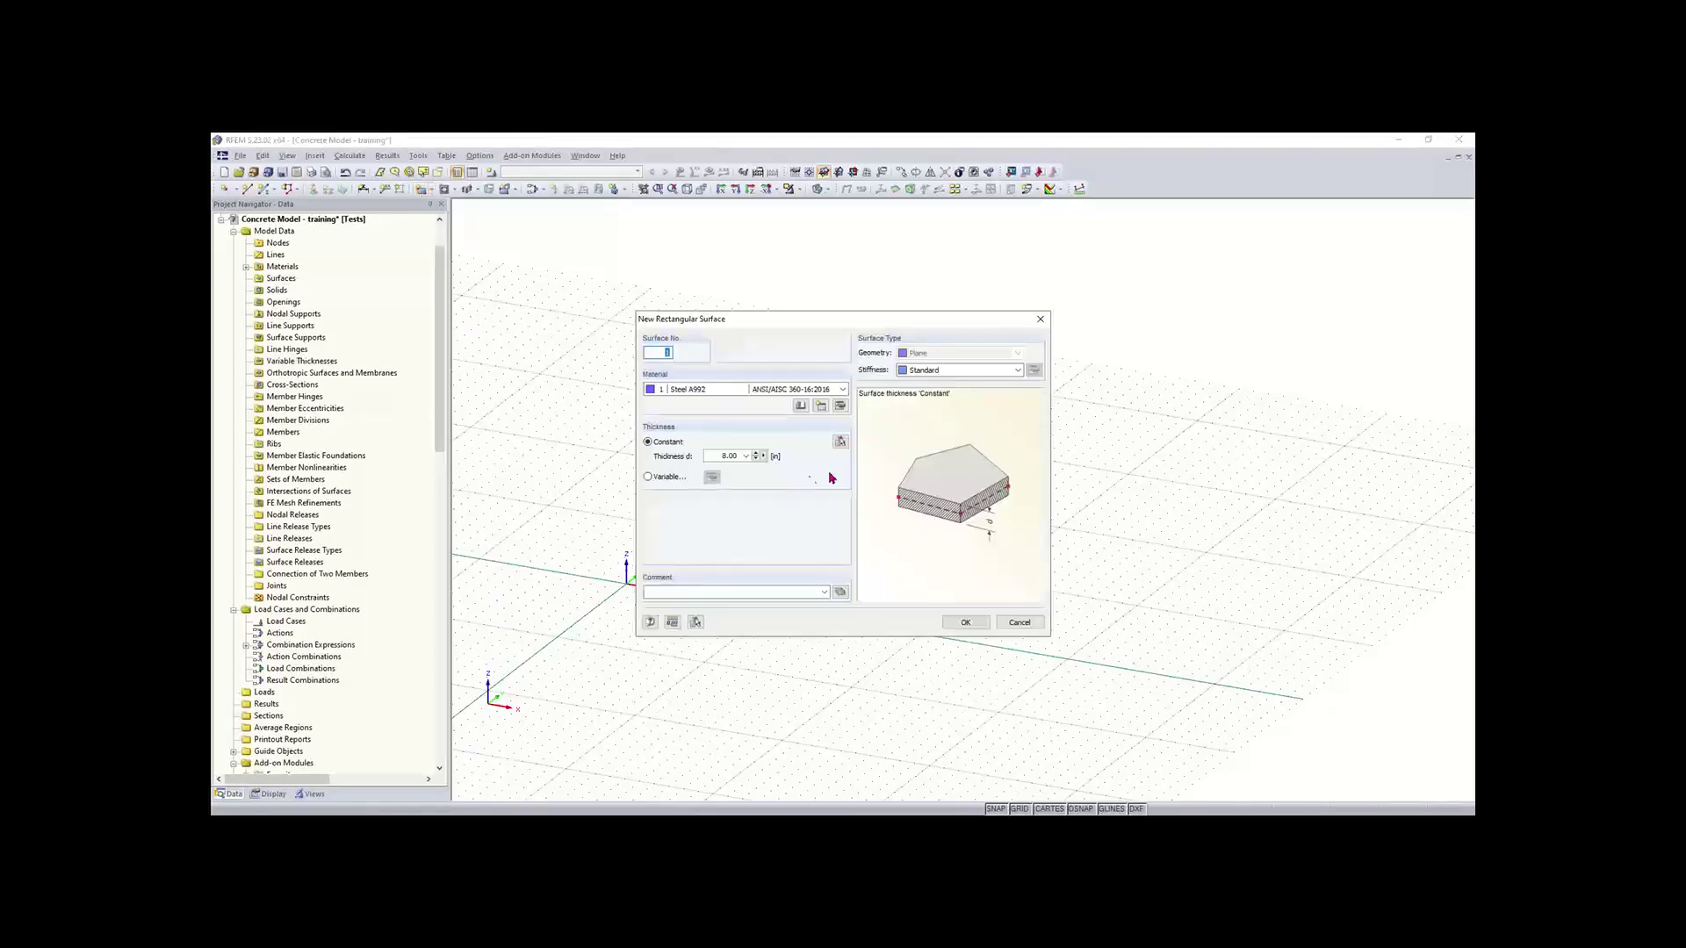
double_click(717, 455)
type("12")
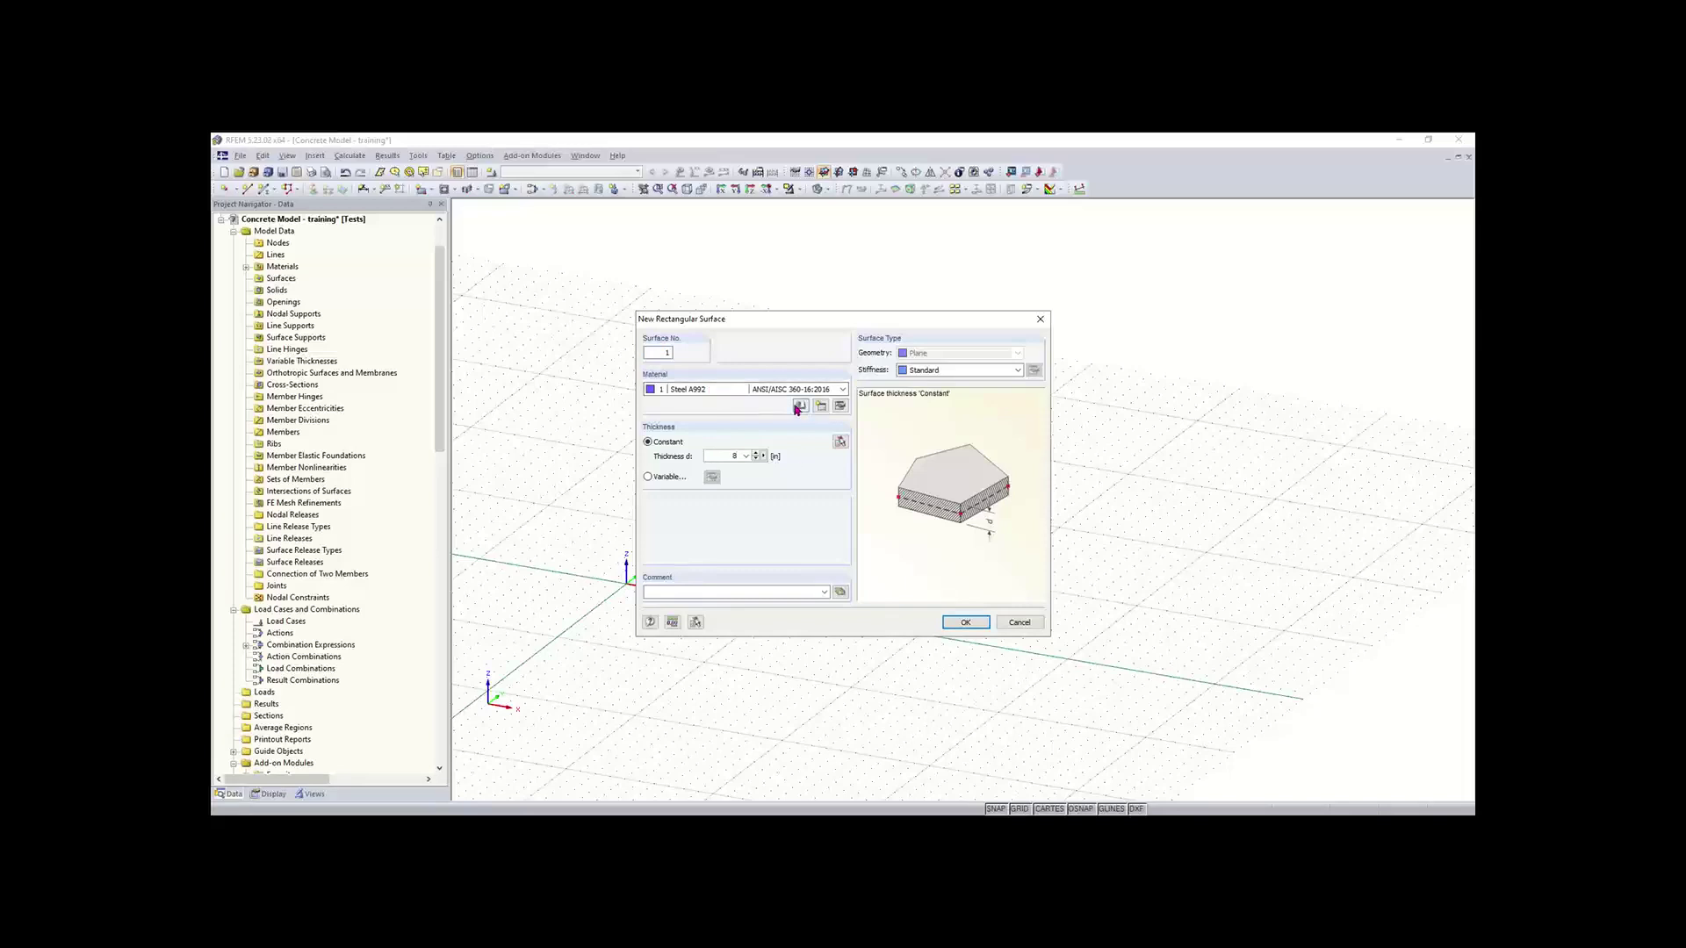
Step: Assign Concrete f'c = 4000 psi from the ACI 318-19 standard in the material library to the surface and accept its settings
left_click(800, 406)
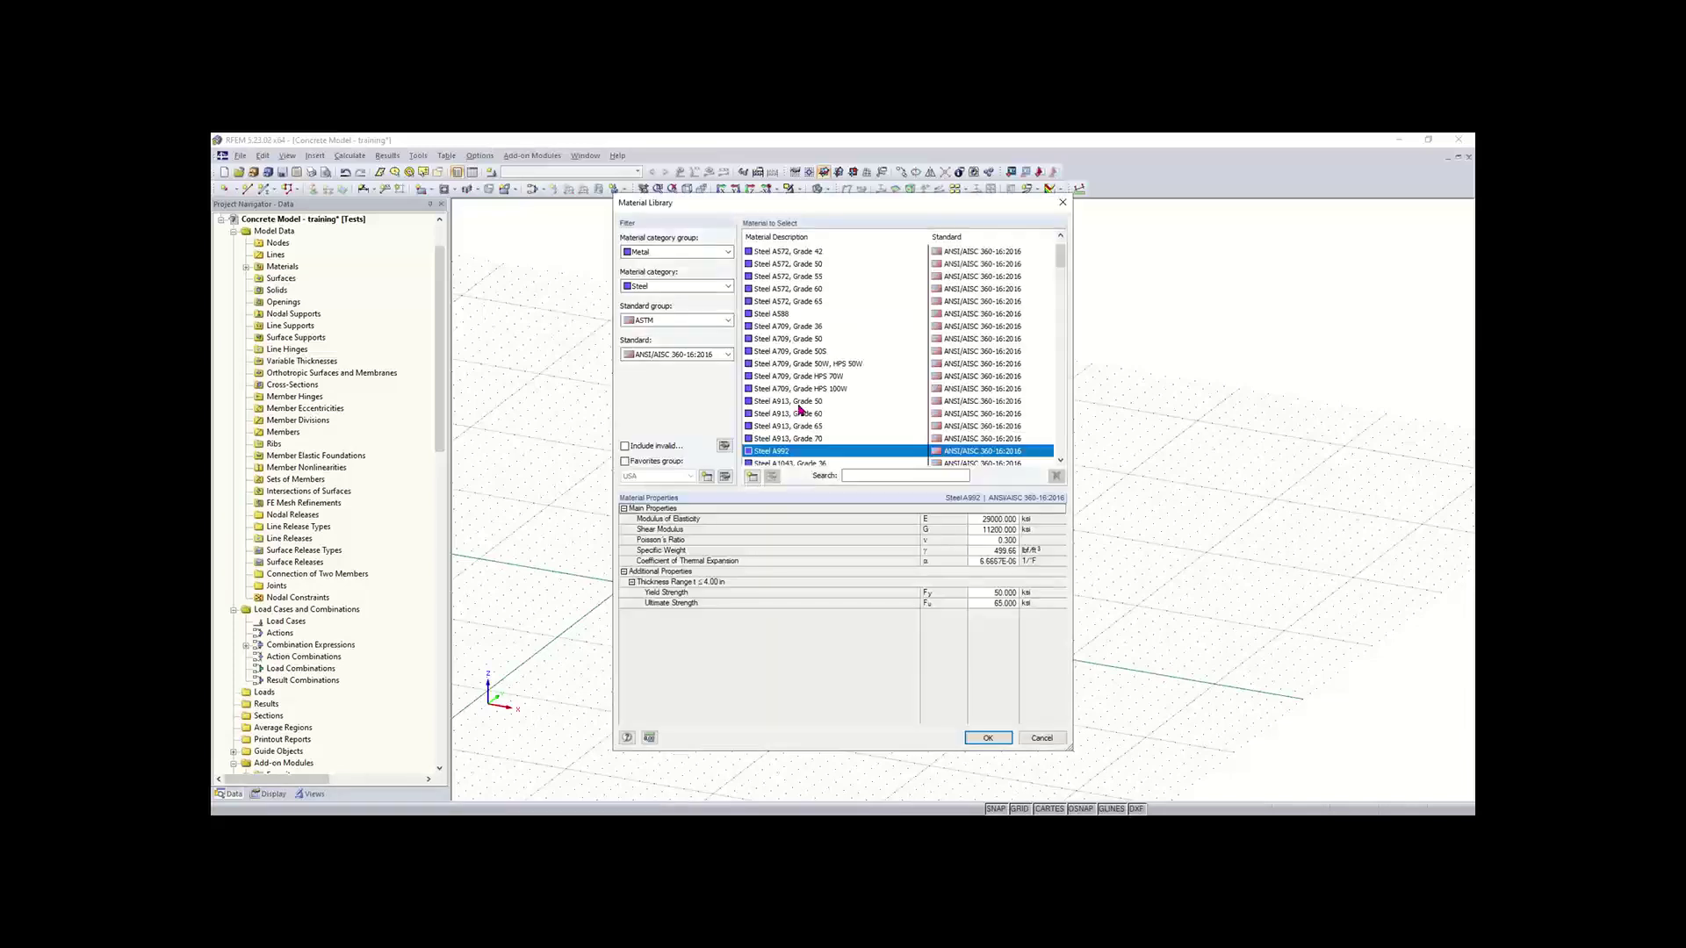
left_click(694, 252)
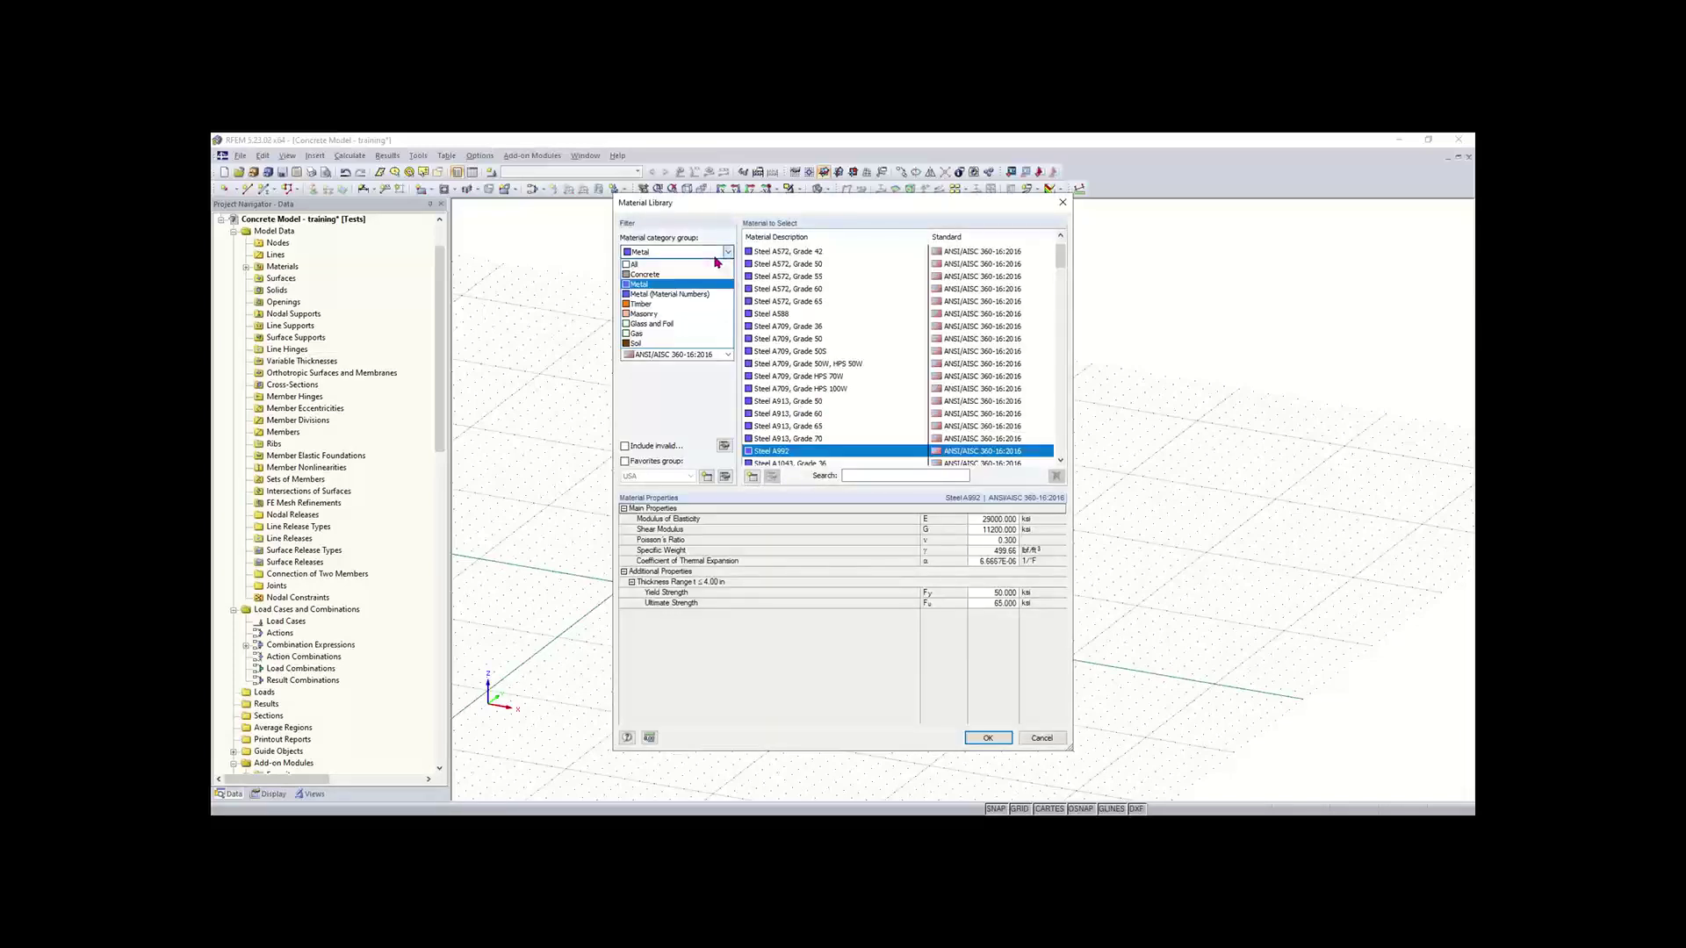
left_click(693, 275)
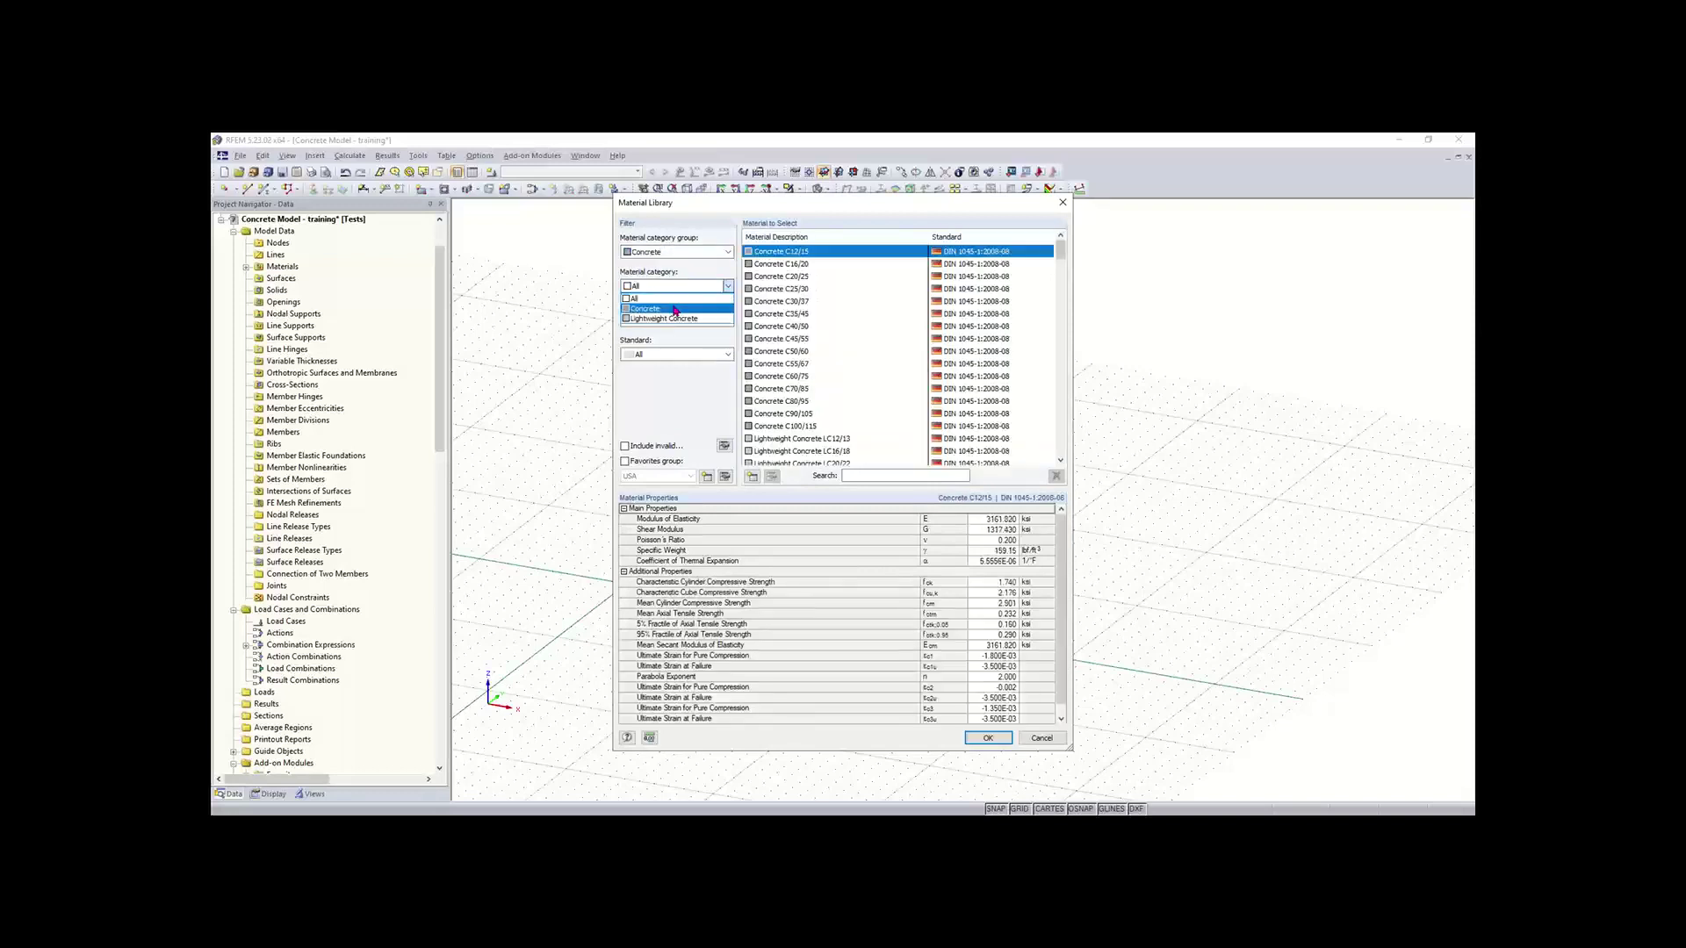
left_click(676, 319)
left_click(658, 342)
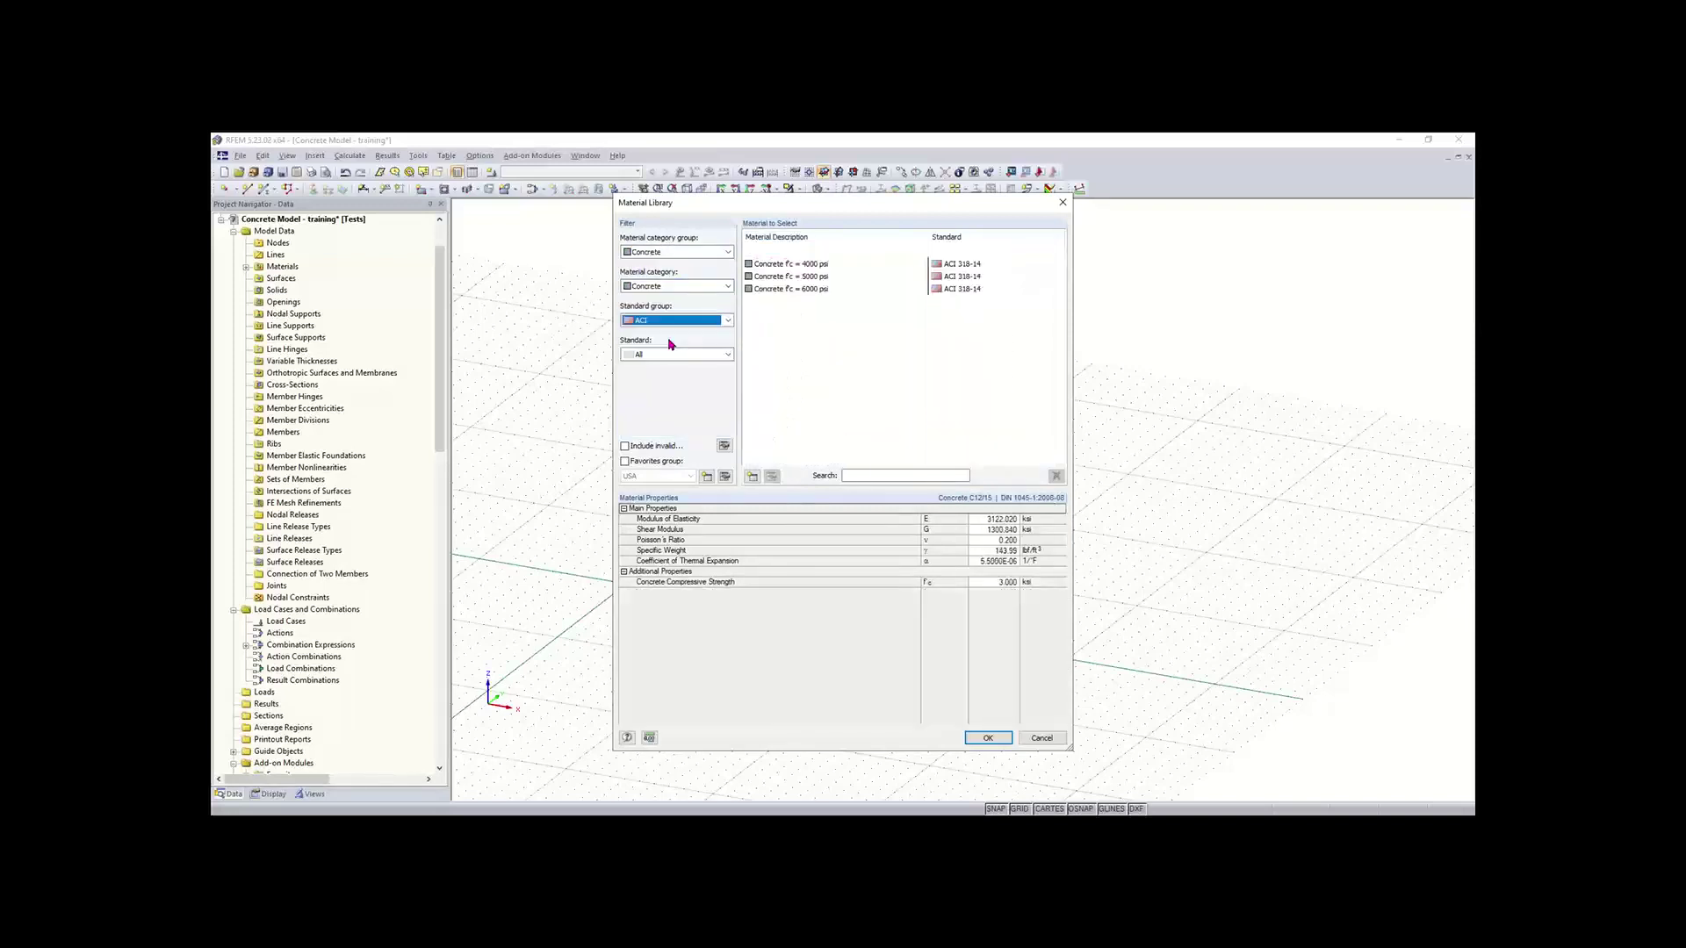
left_click(676, 354)
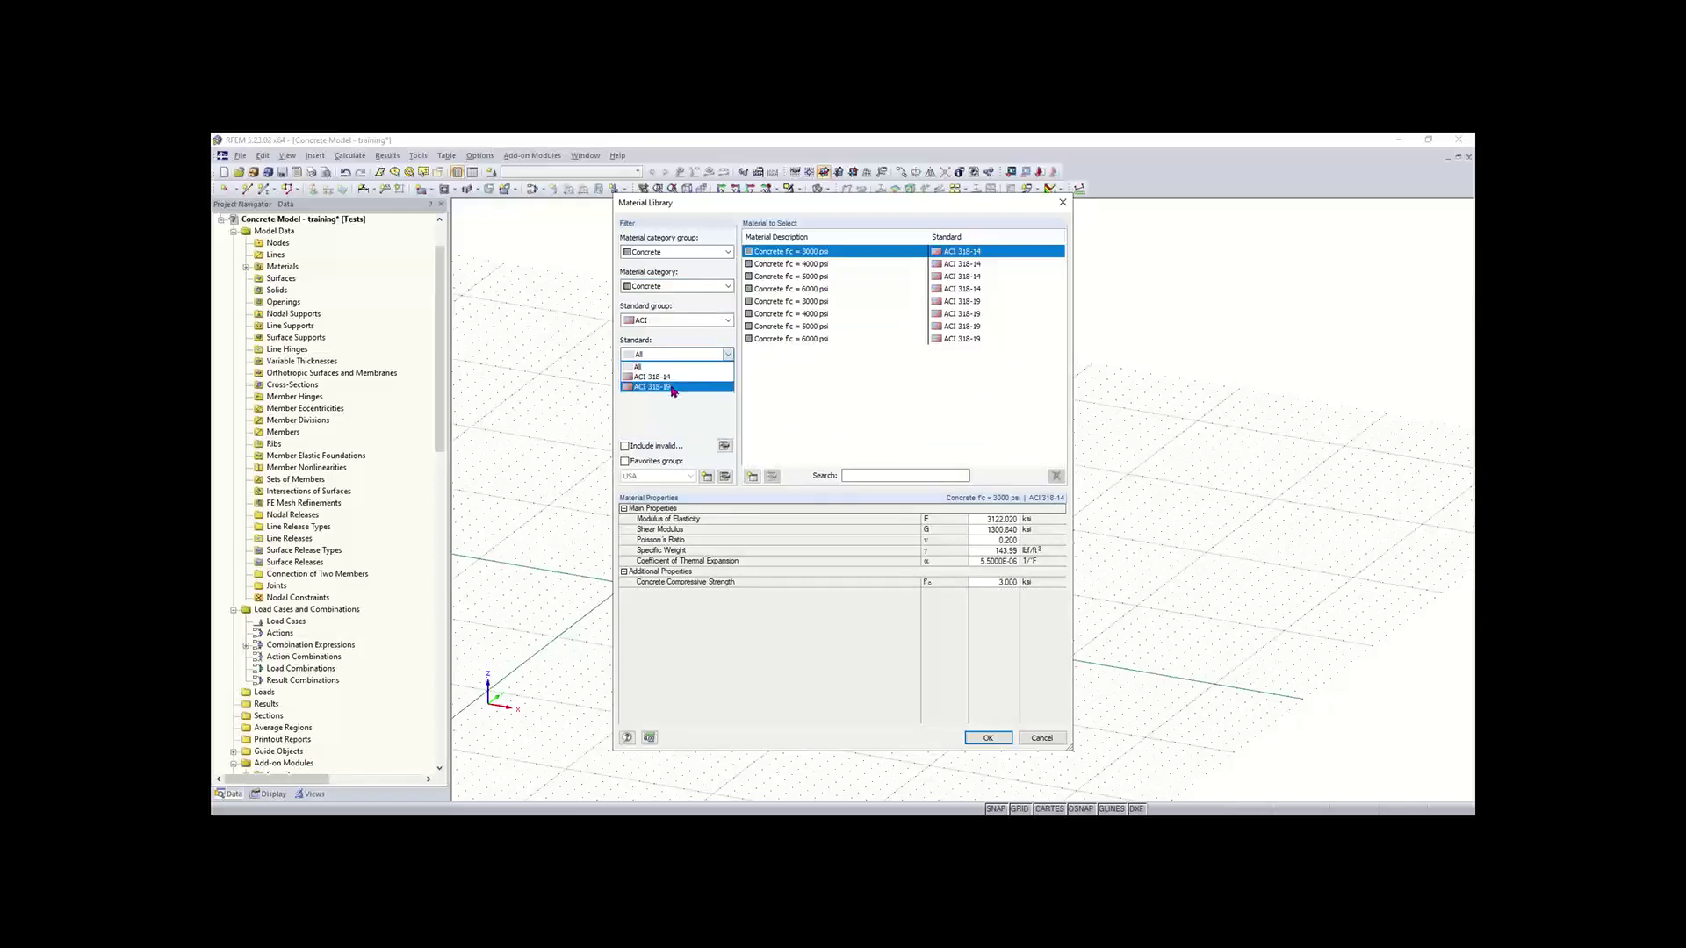
left_click(667, 387)
left_click(793, 264)
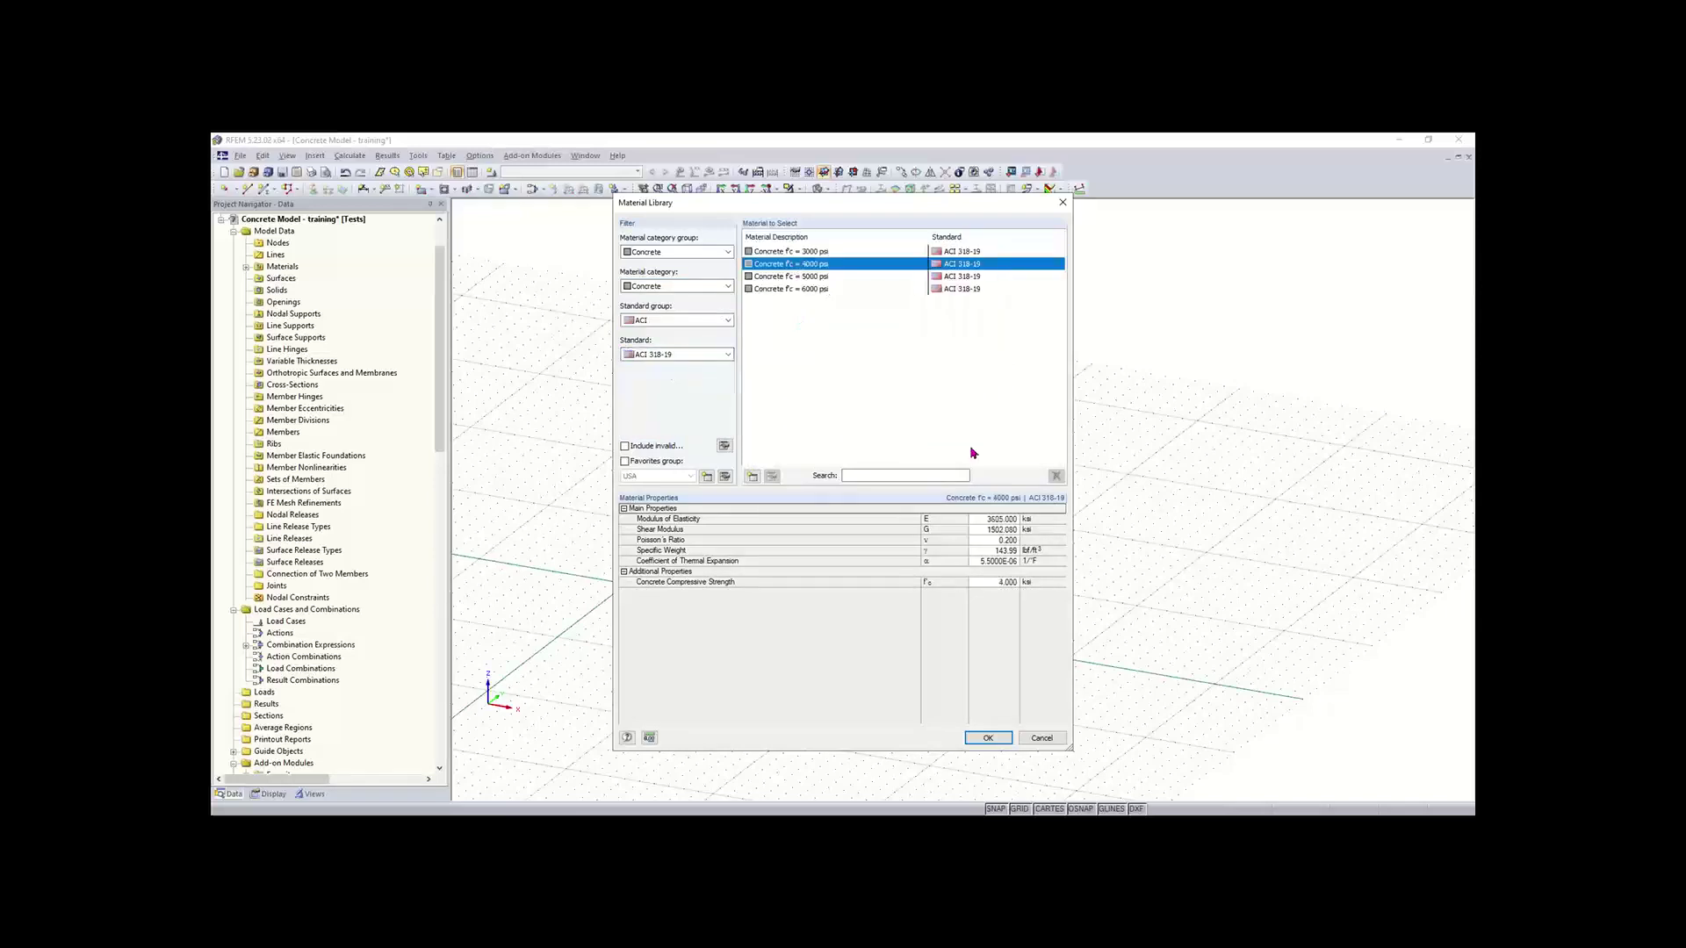
left_click(988, 737)
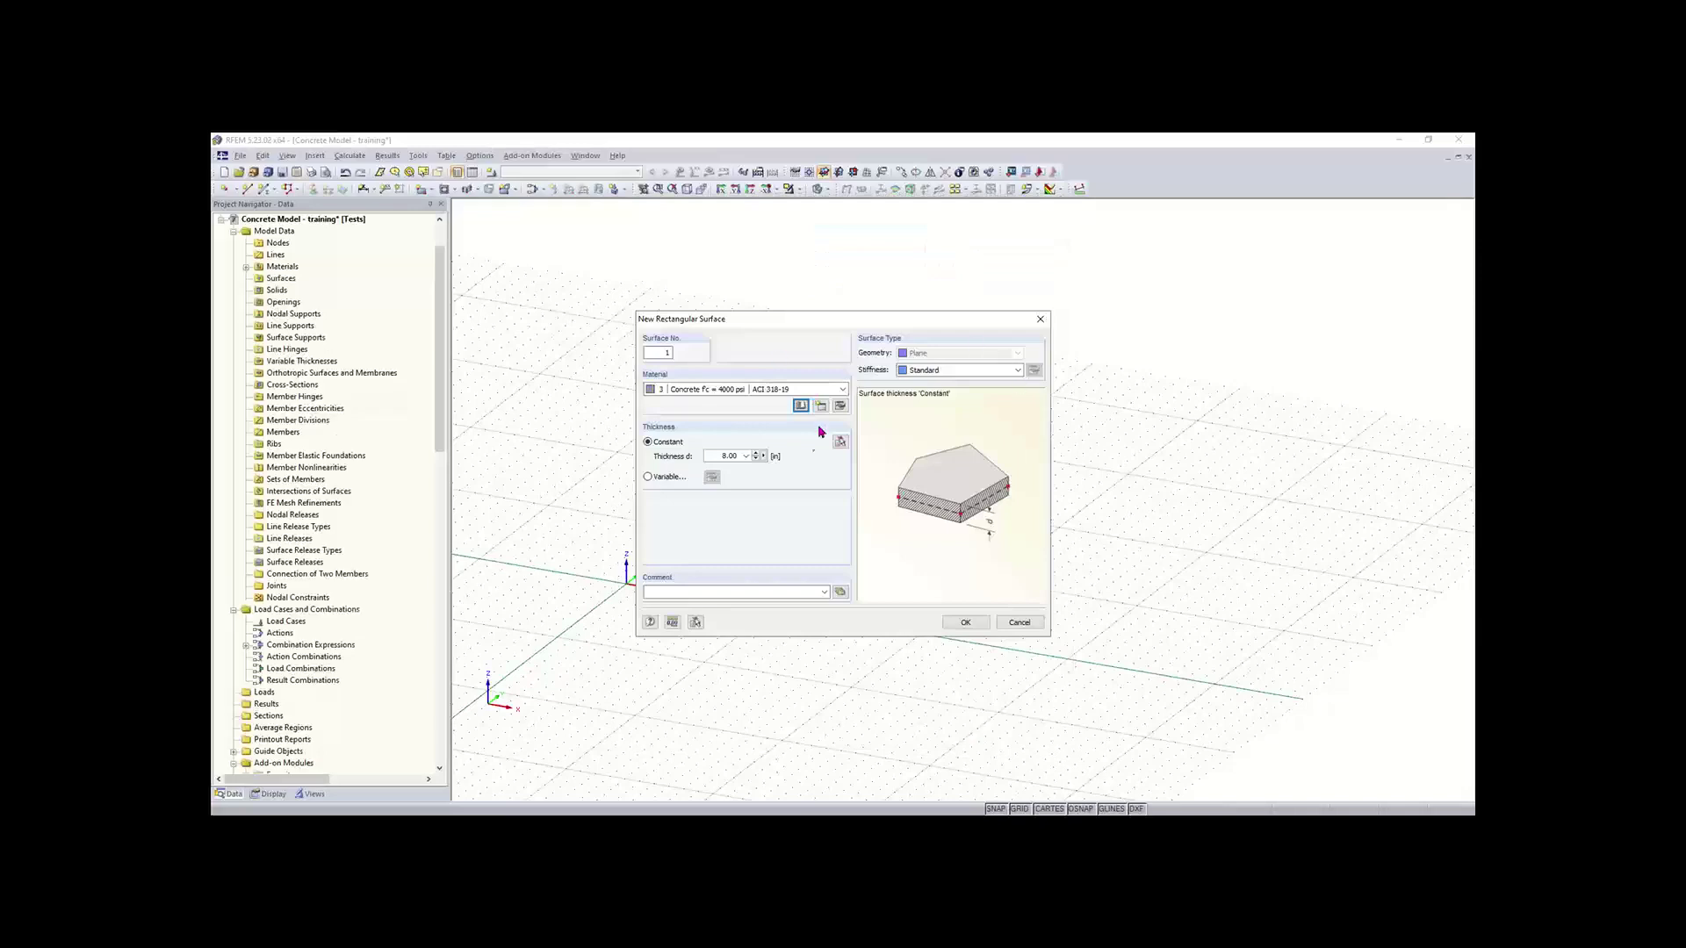
left_click(969, 623)
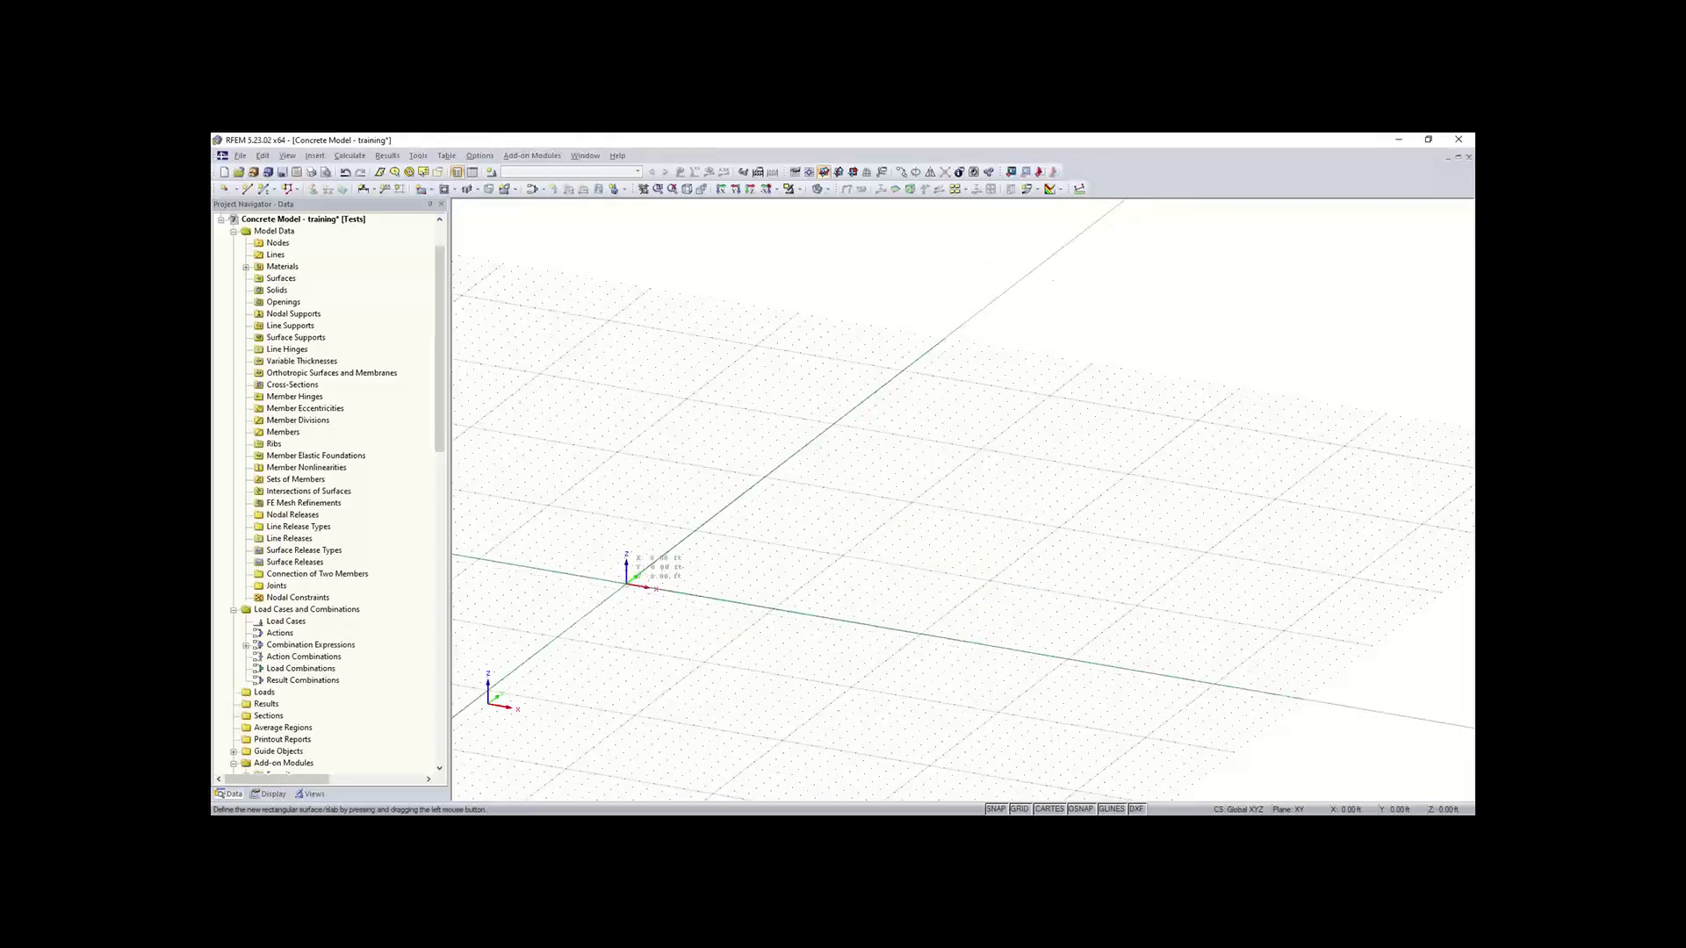
Step: Orient the view in the reverse Z-direction to look straight down on the XY grid
left_click(626, 583)
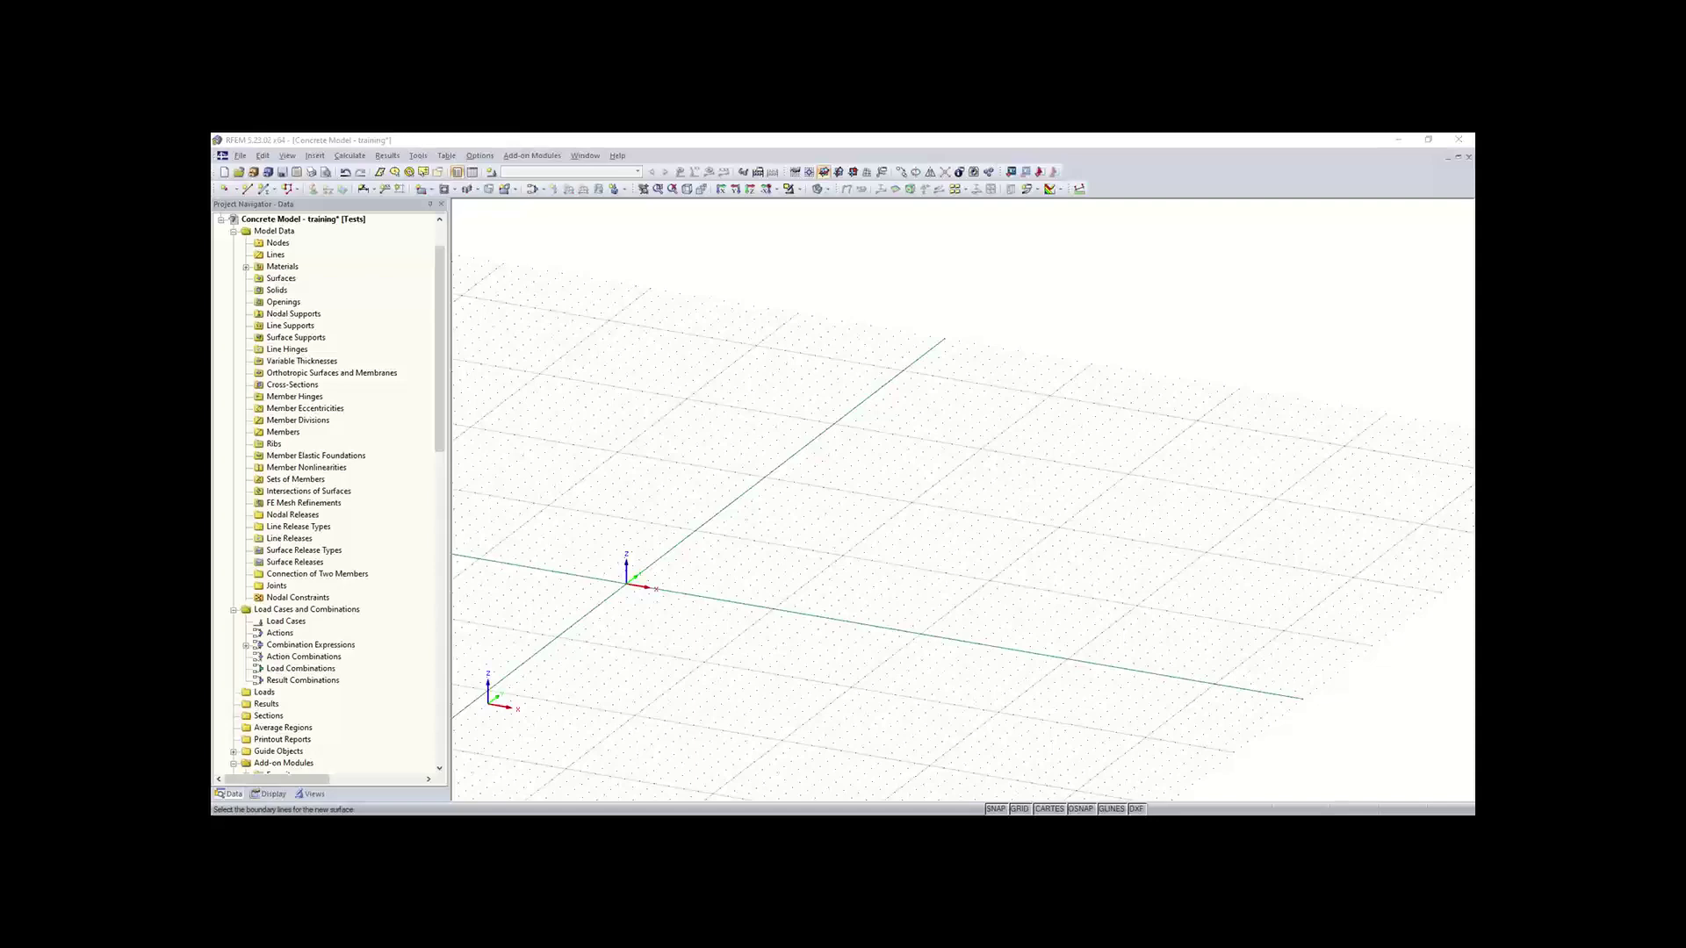
left_click(408, 582)
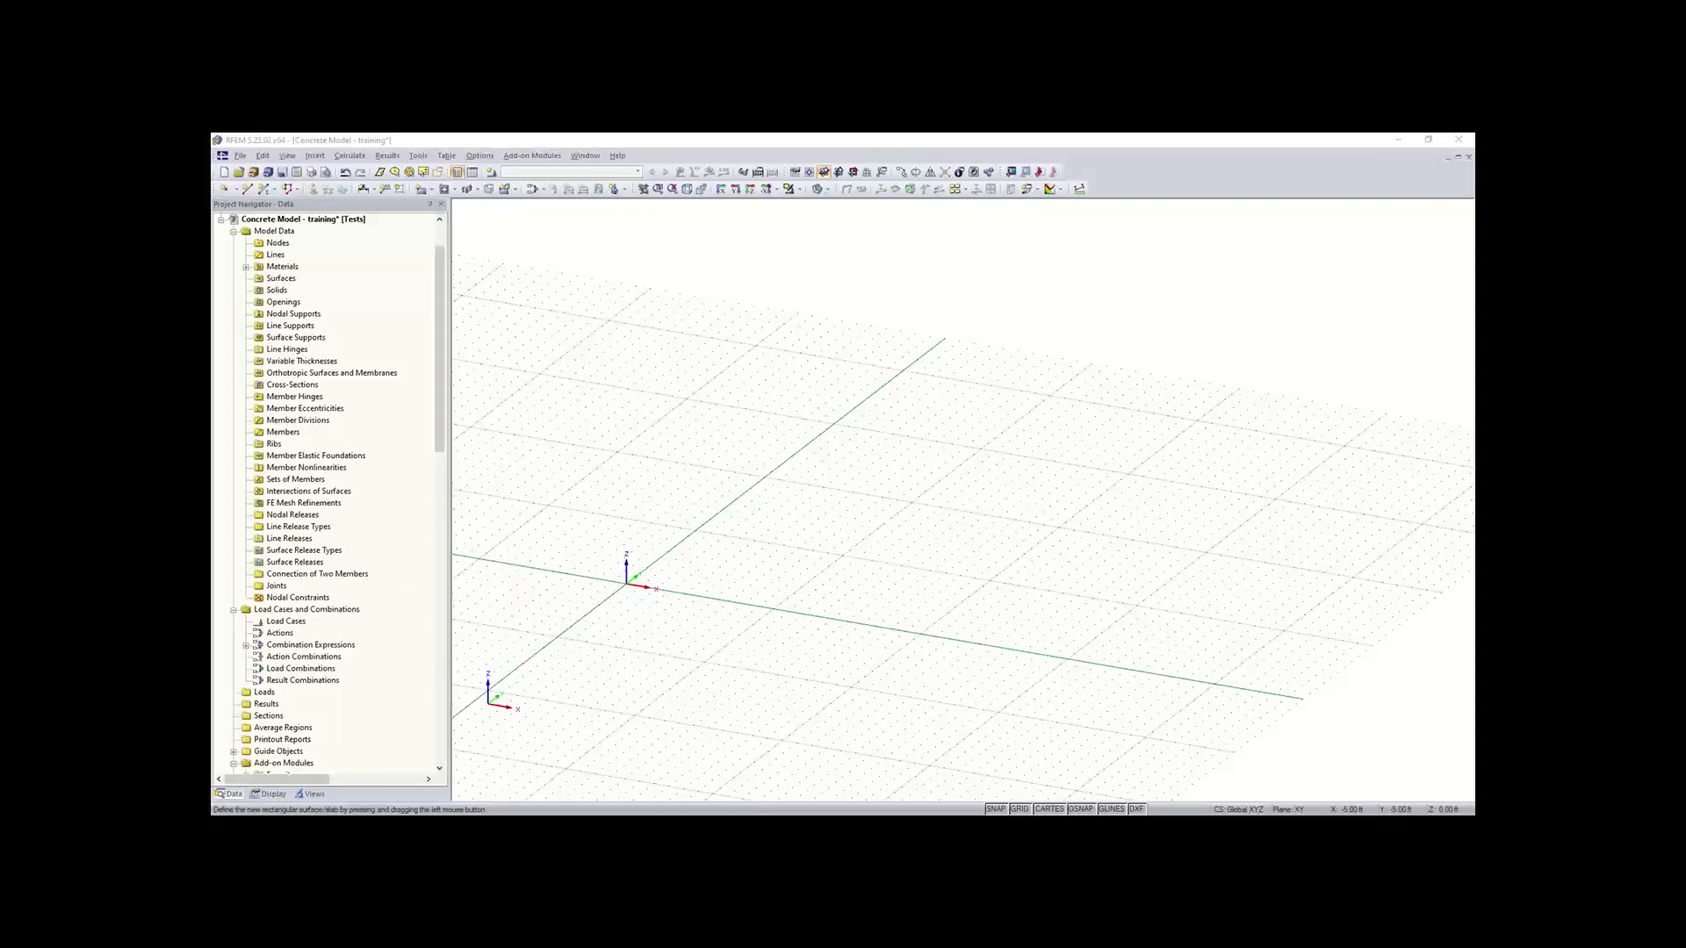
middle_click_drag(687, 531, 499, 627)
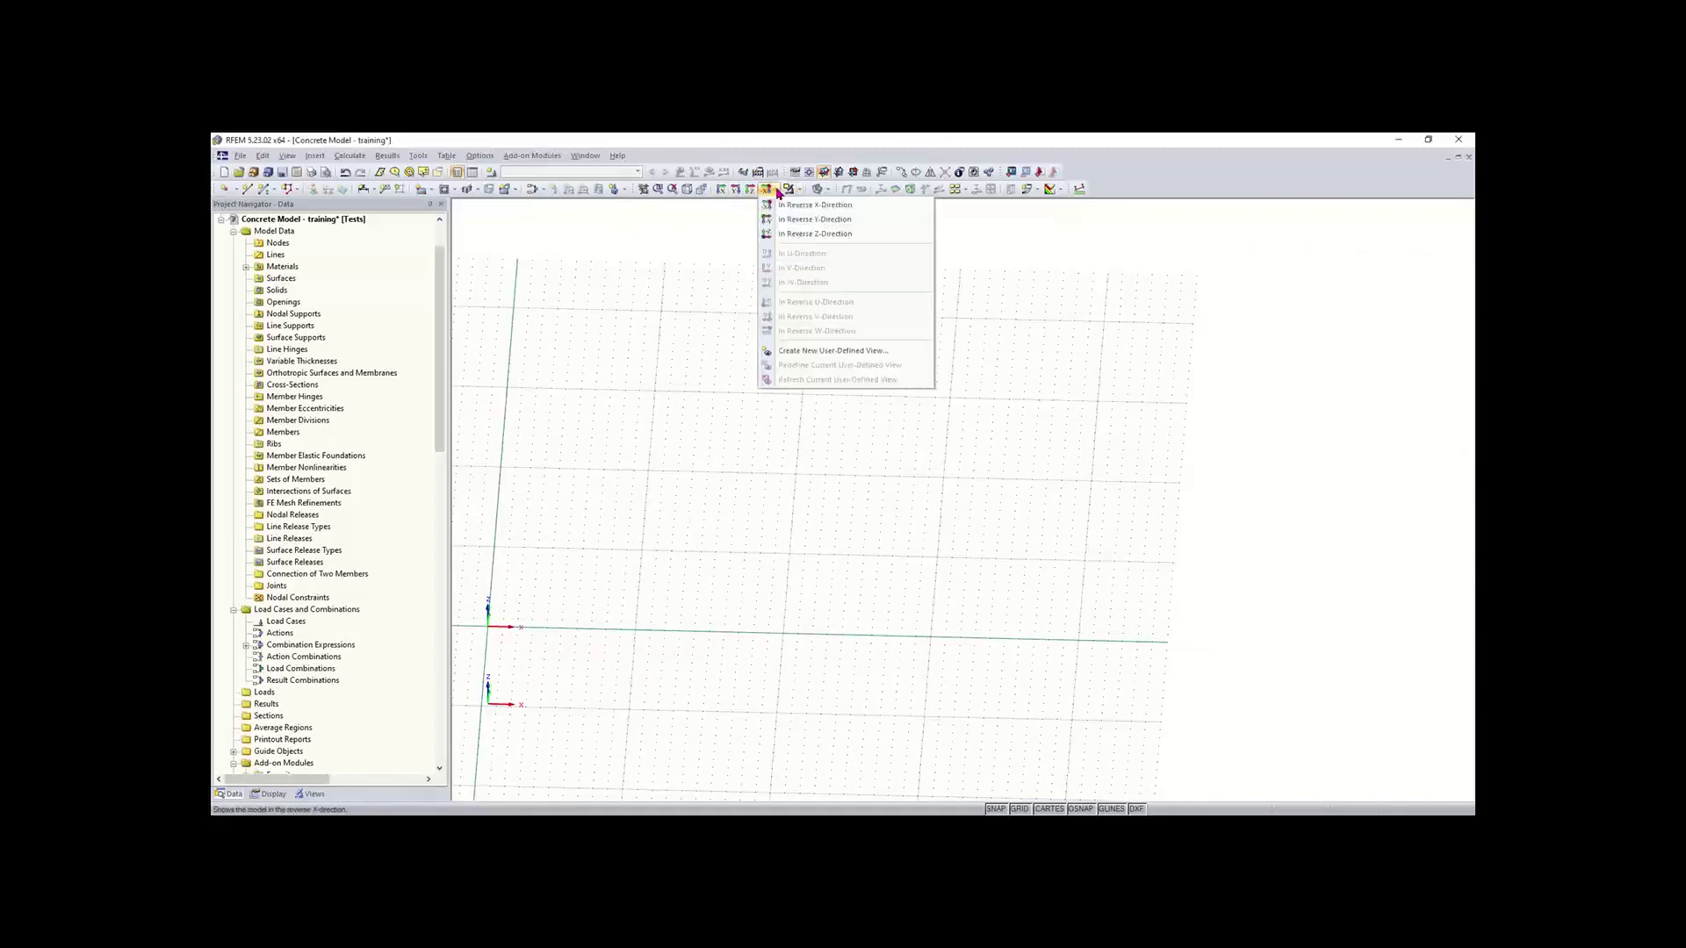
left_click(750, 189)
middle_click_drag(955, 539, 1010, 412, "ctrl")
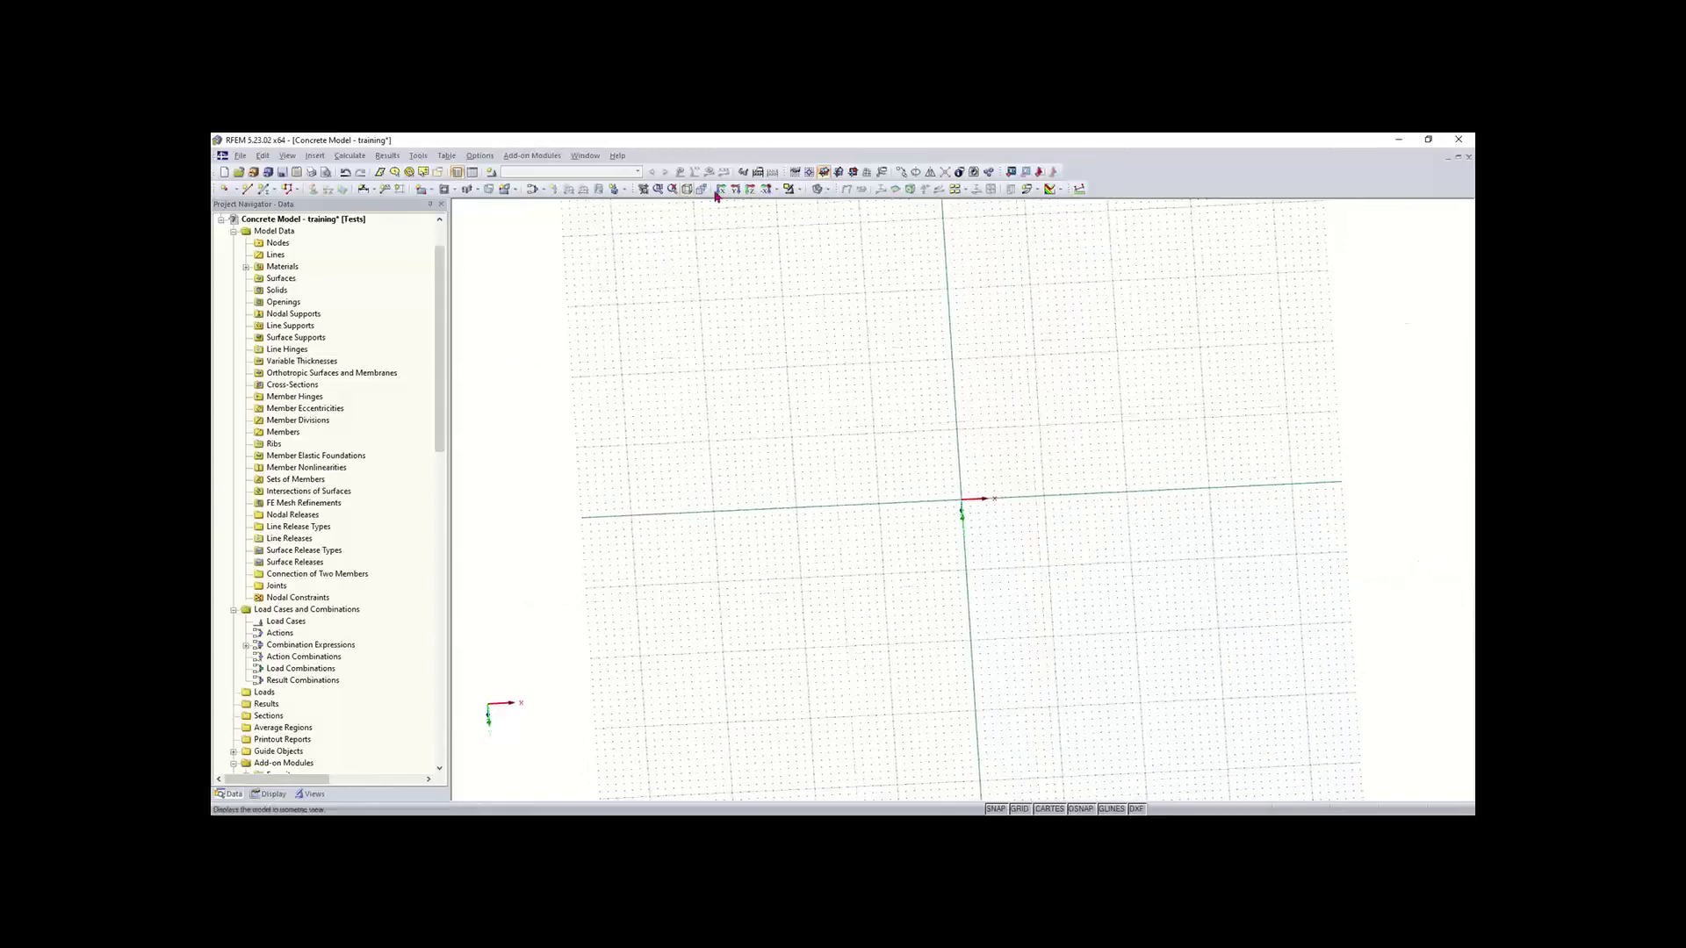
left_click(774, 190)
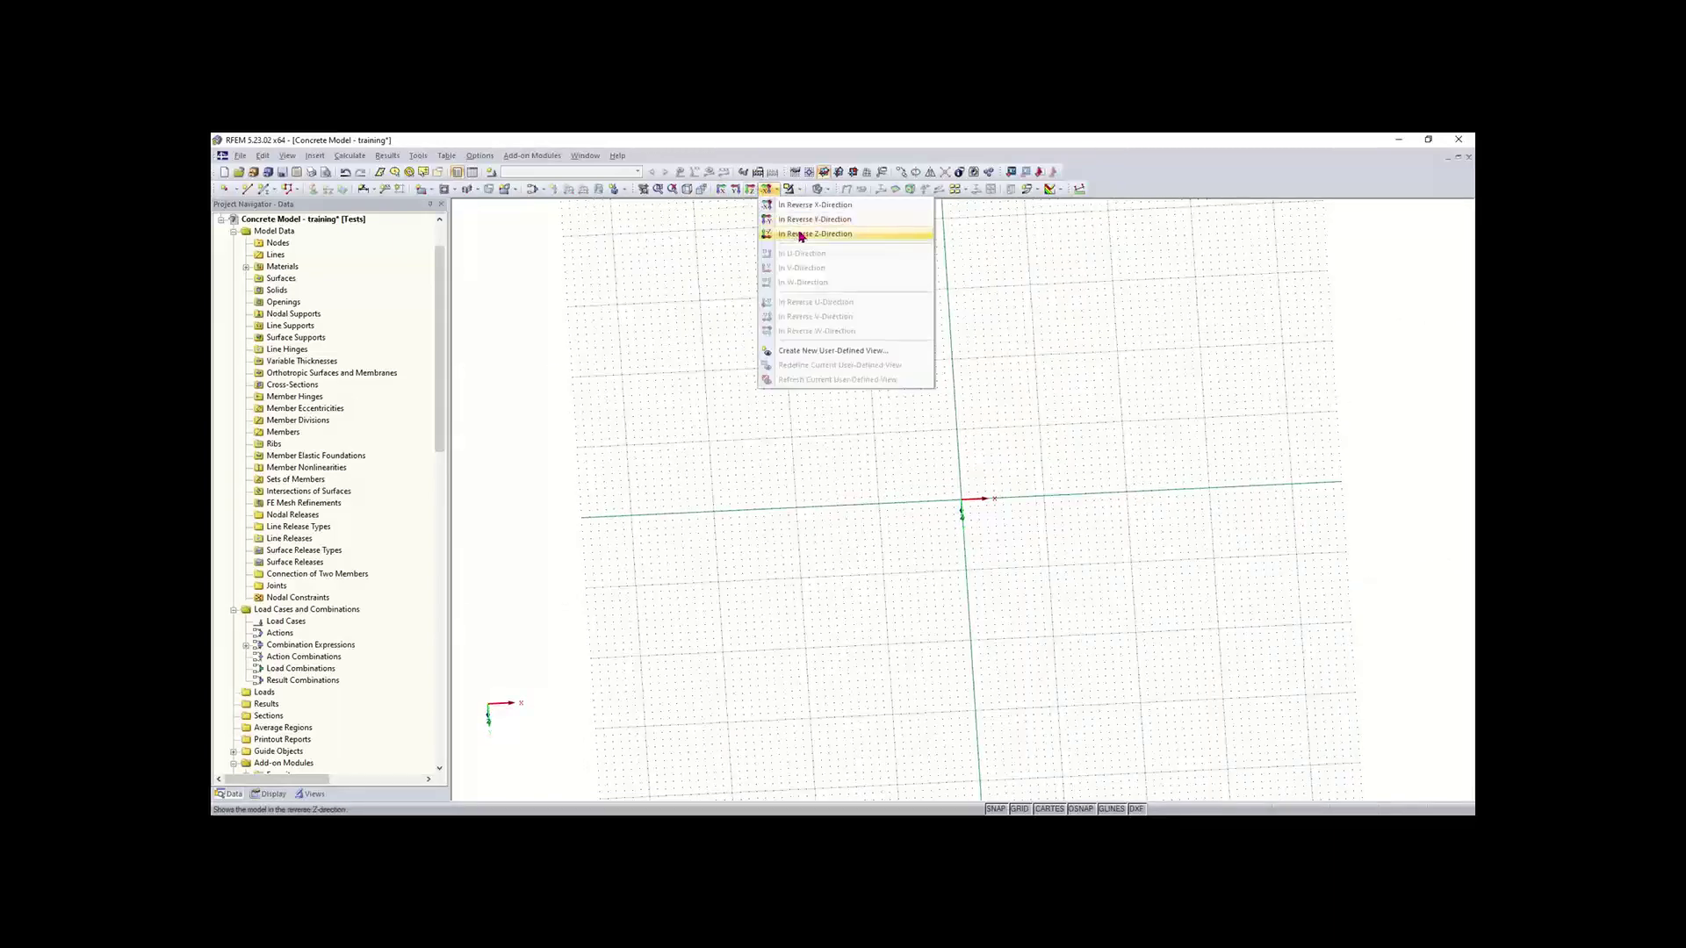
left_click(801, 234)
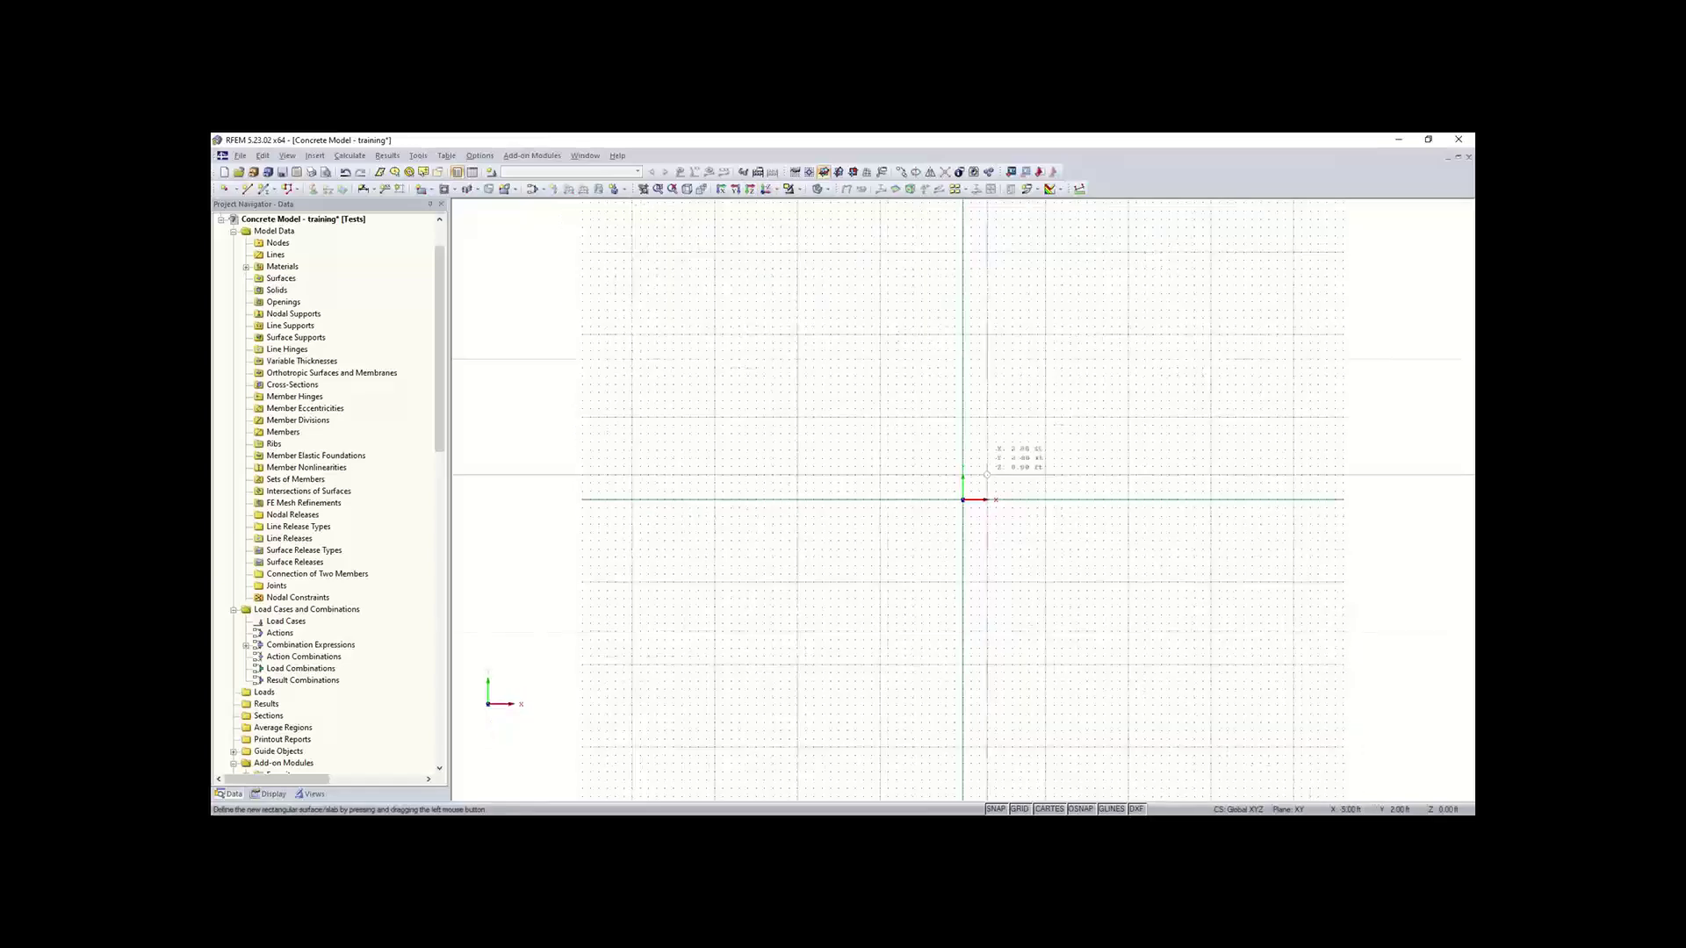
middle_click_drag(1080, 612, 652, 596)
scroll(704, 586, "up", 2)
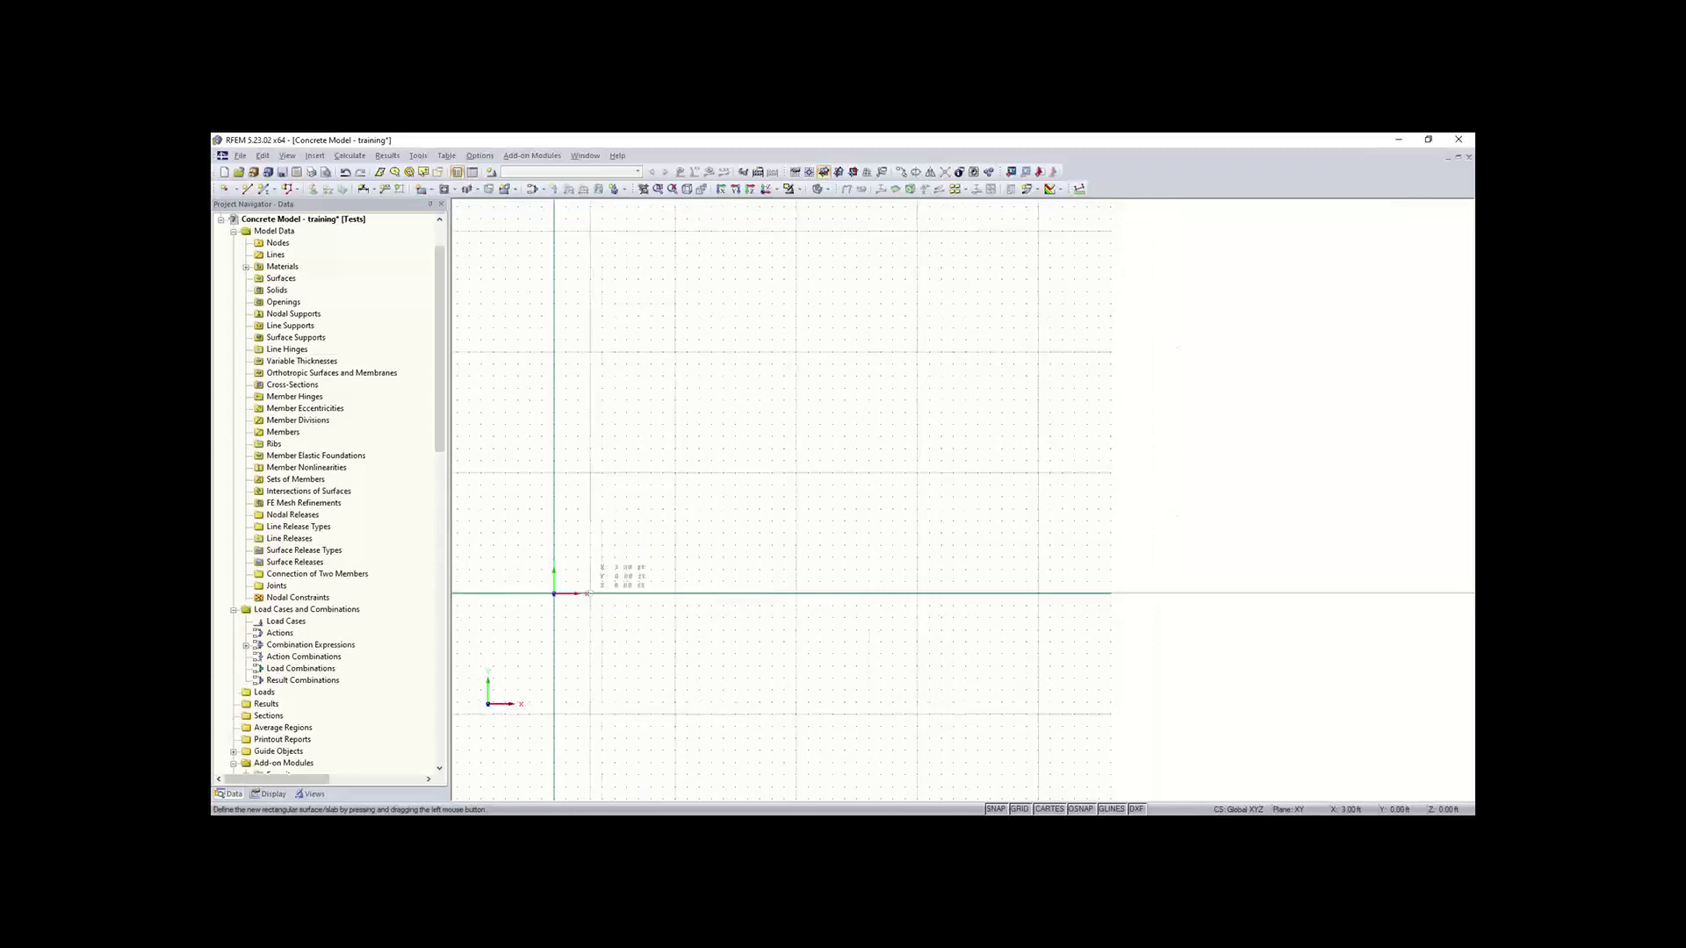
Step: Draw the rectangular slab from the origin to X 46 ft, Y 40 ft and finish surface placement
left_click(553, 593)
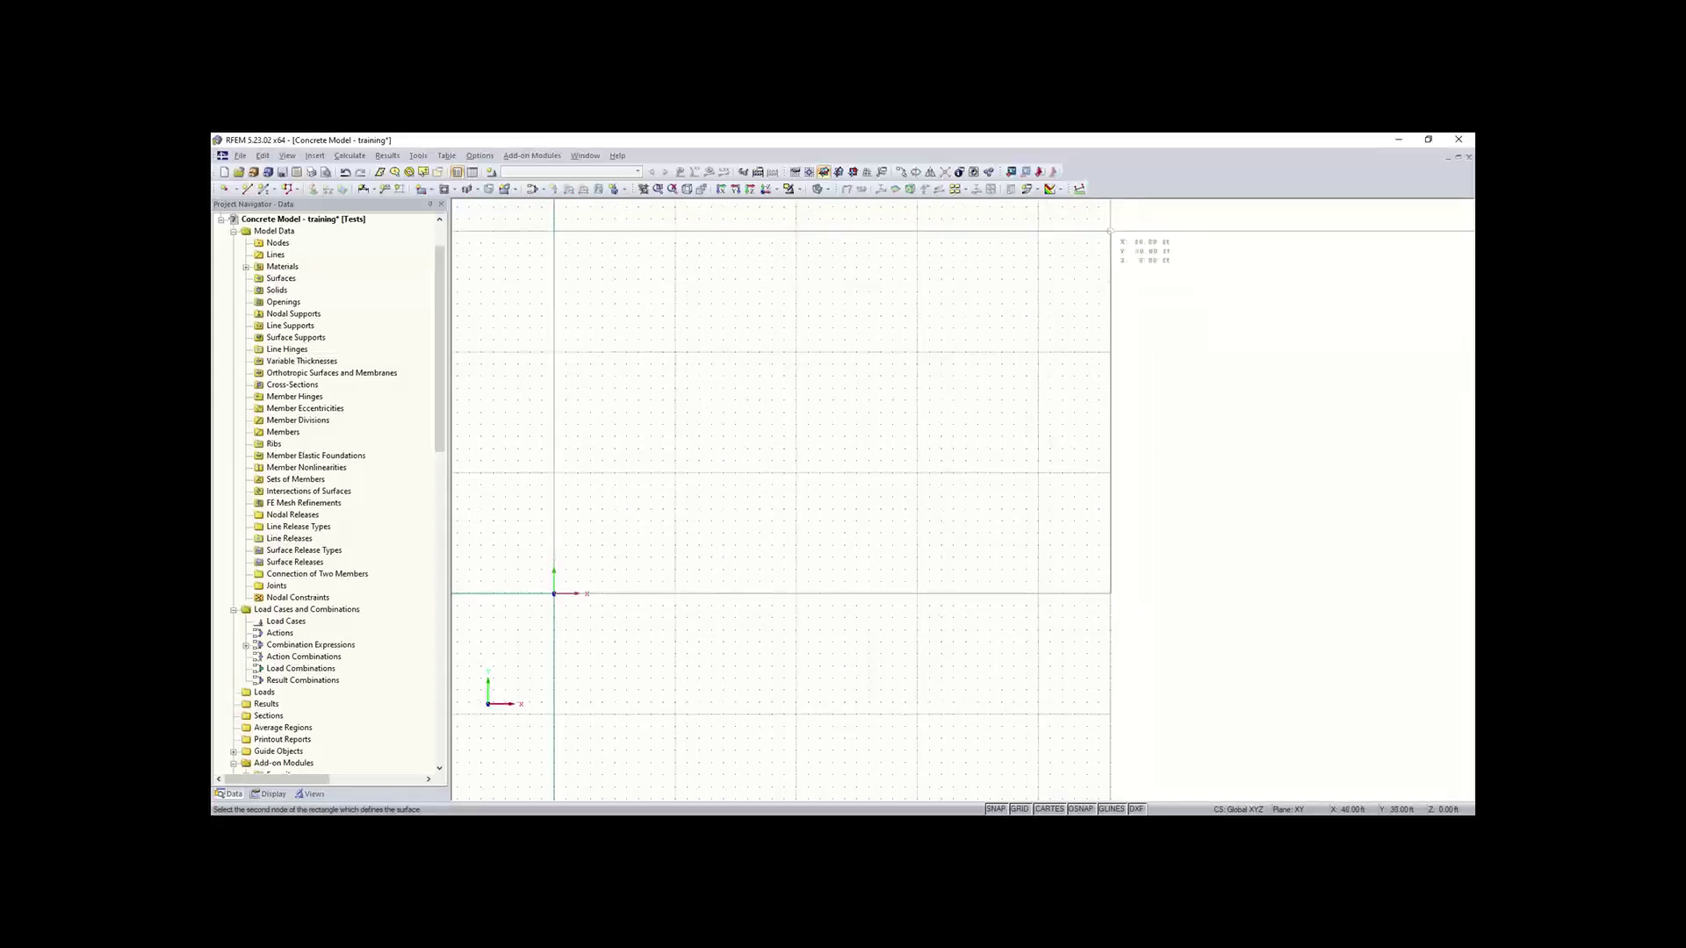
middle_click_drag(1103, 277, 1095, 357)
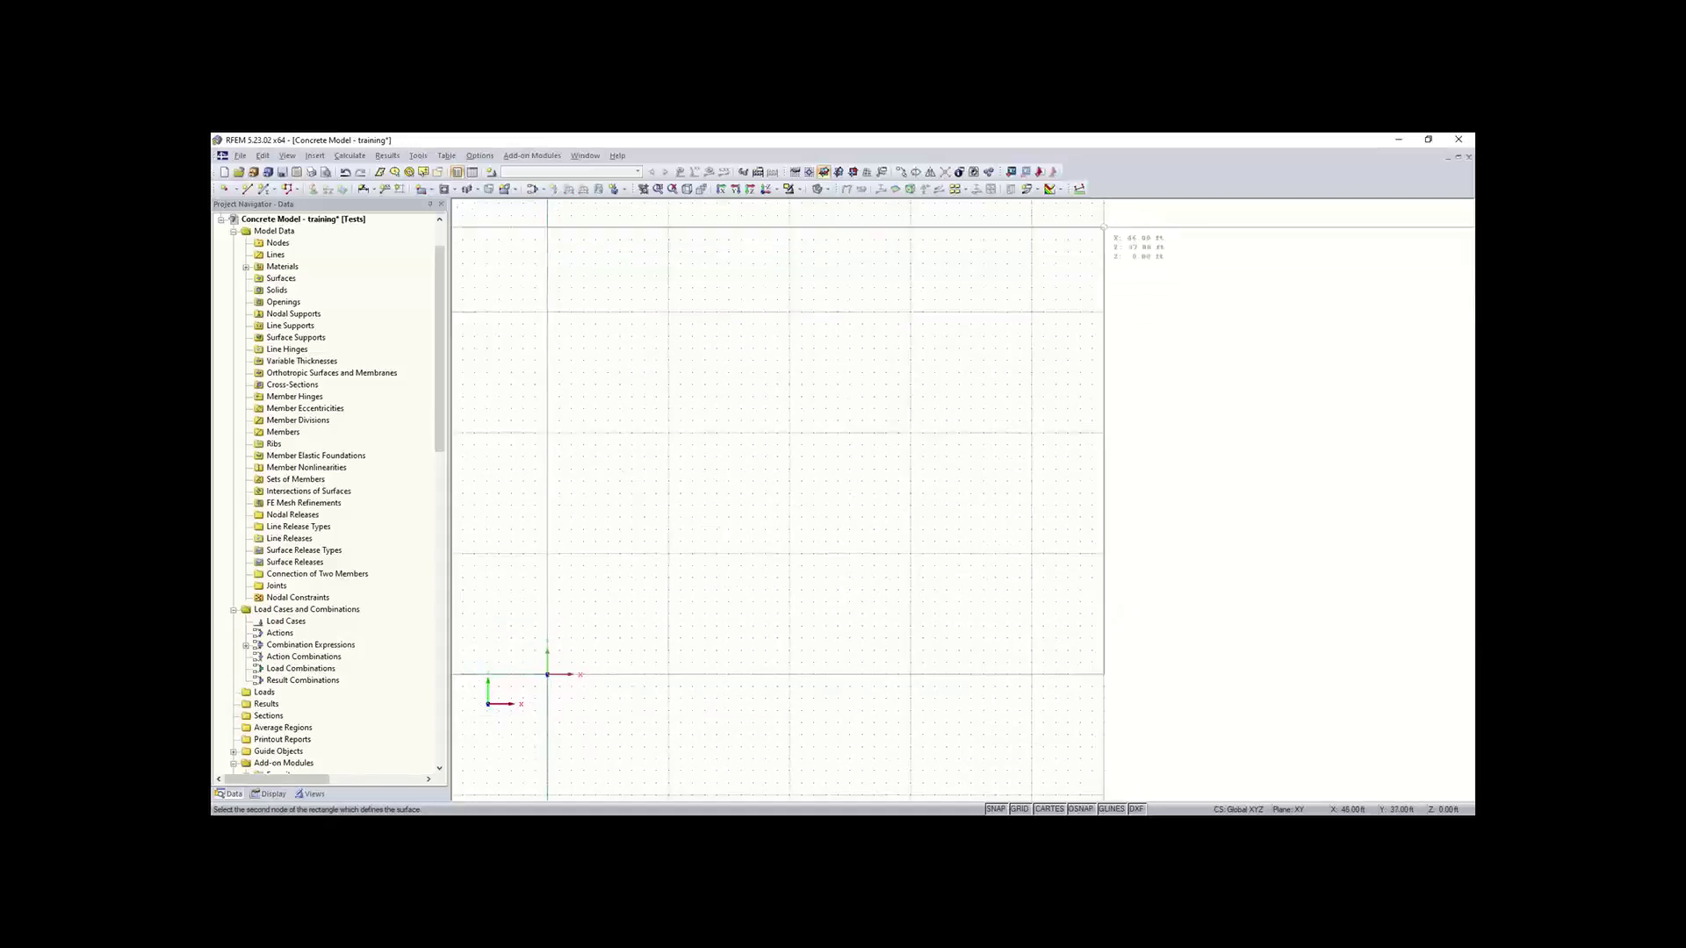
middle_click_drag(1102, 225, 1107, 253)
left_click(1107, 253)
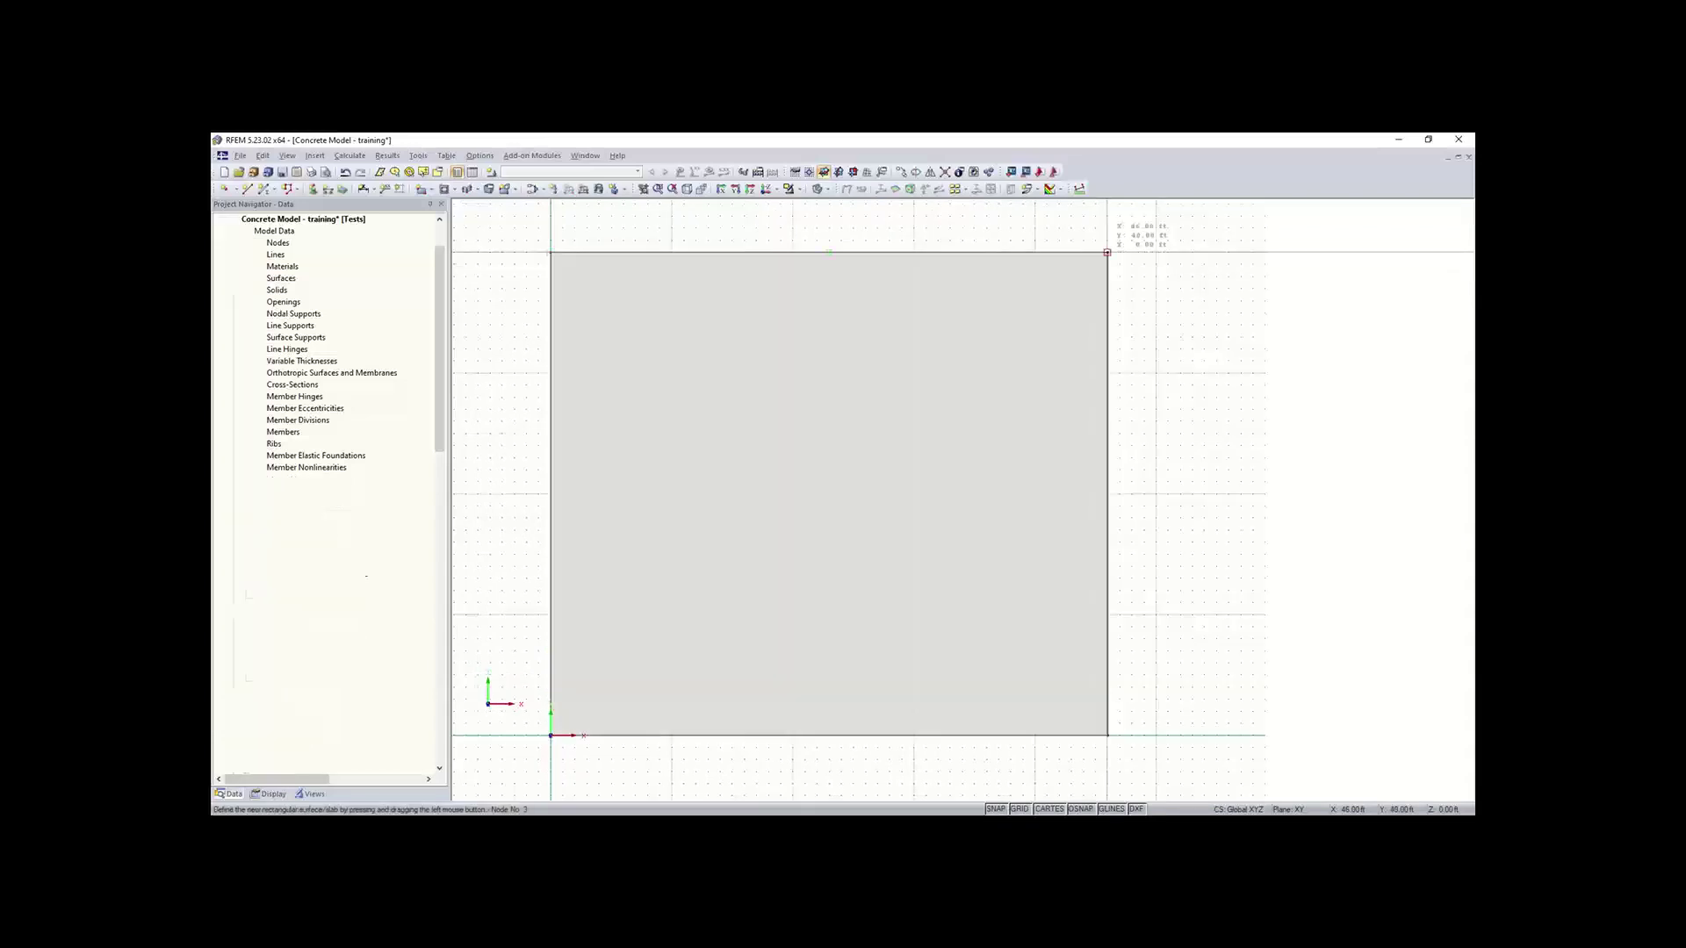
key("Escape")
middle_click_drag(564, 586, 606, 538, "ctrl")
key("Escape")
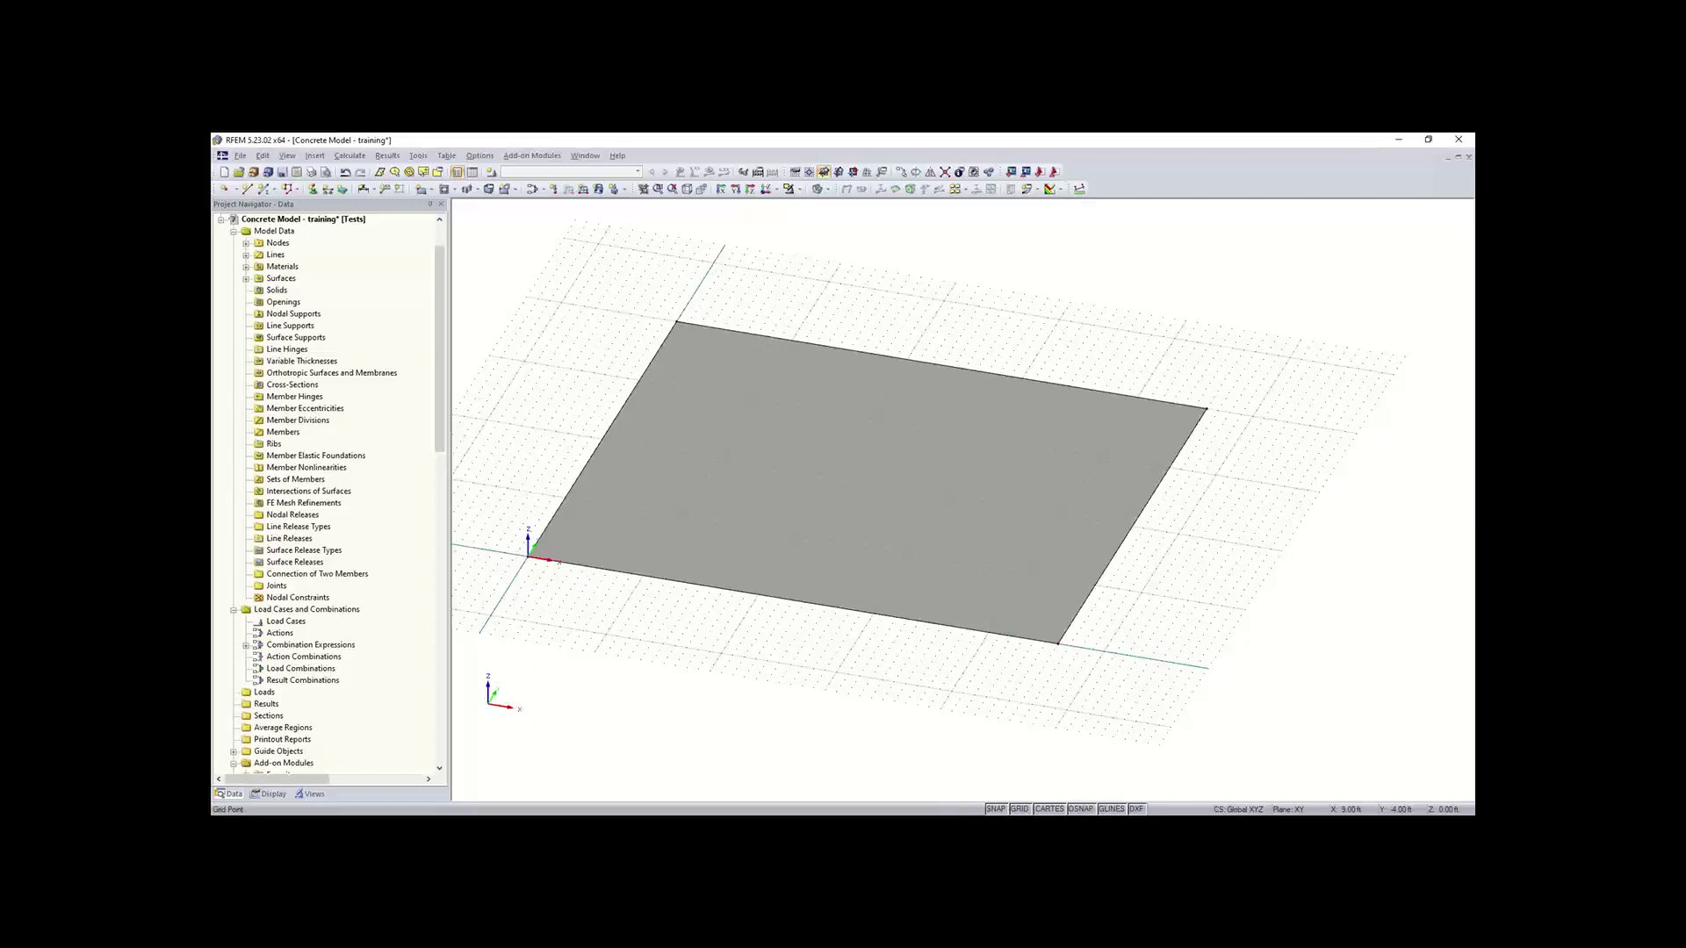
Step: Copy the slab's origin corner node with a displacement of 2 ft in X and 2 ft in Y
left_click(1035, 552)
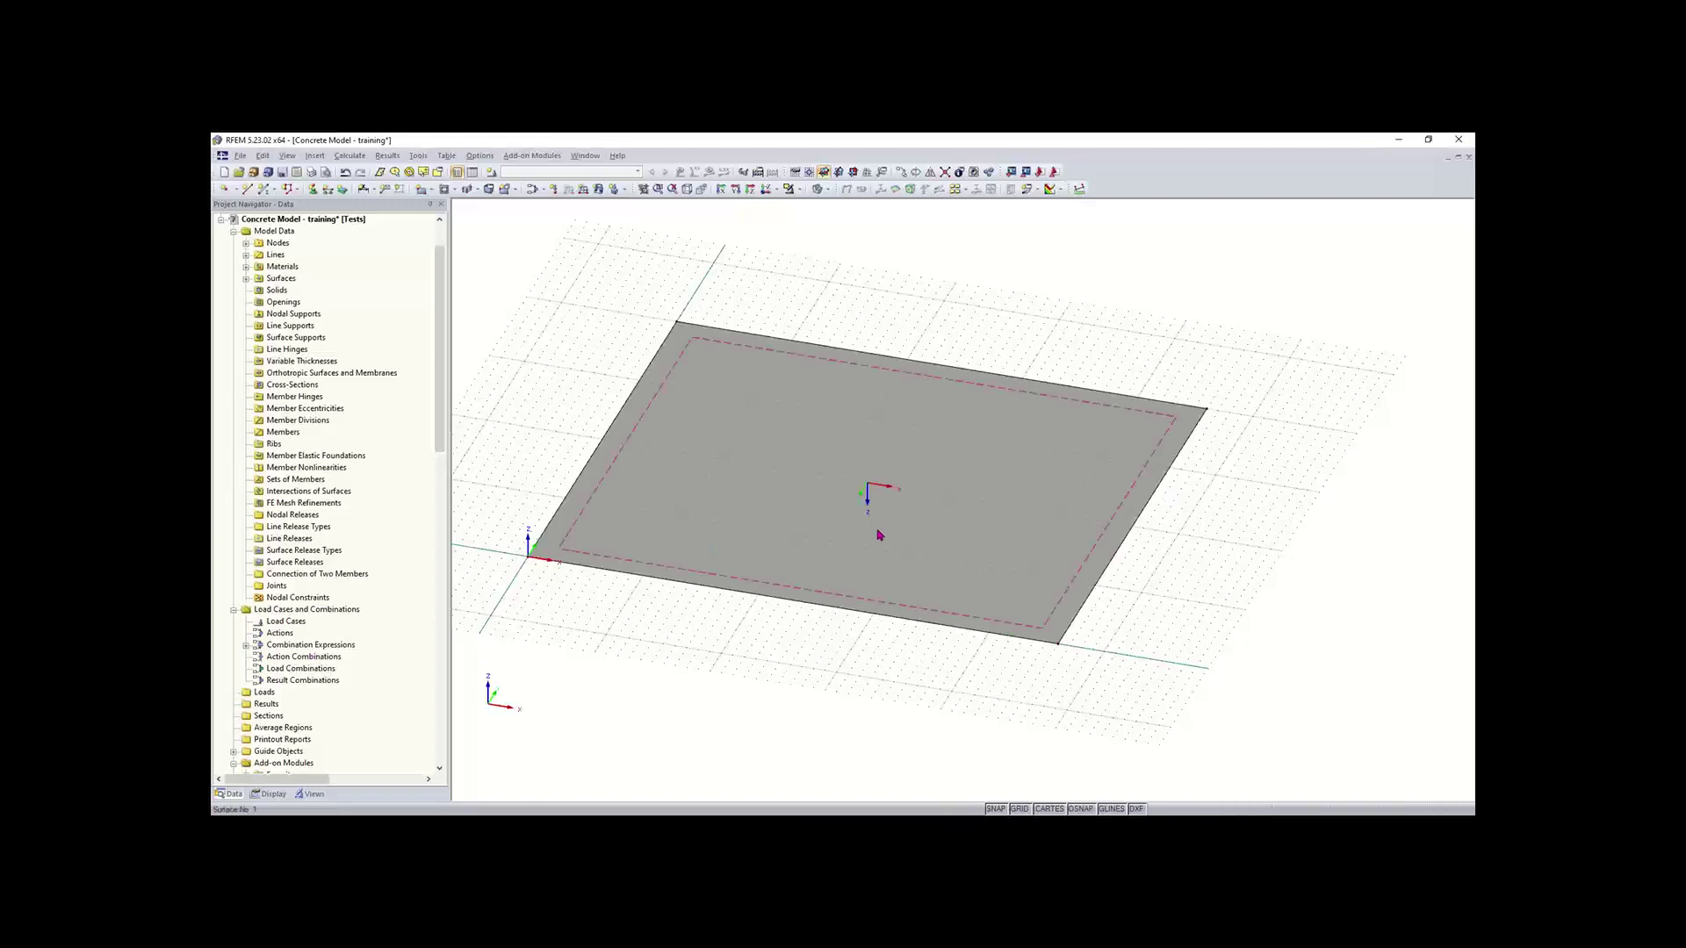
left_click(963, 640)
left_click(902, 172)
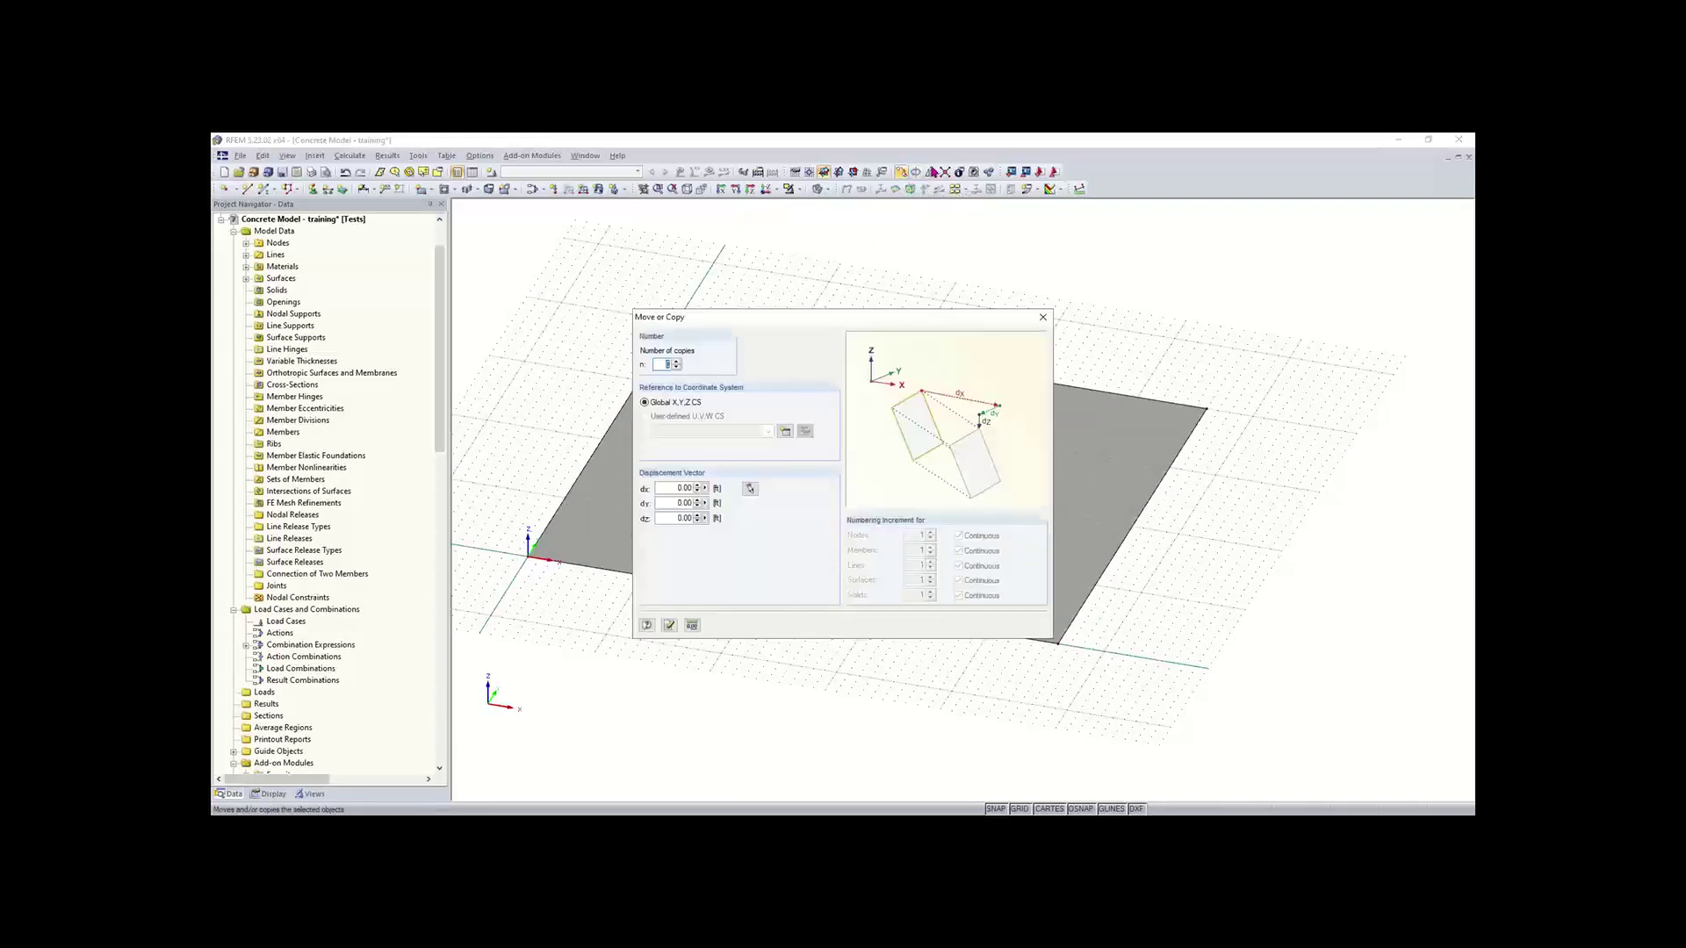
left_click(675, 363)
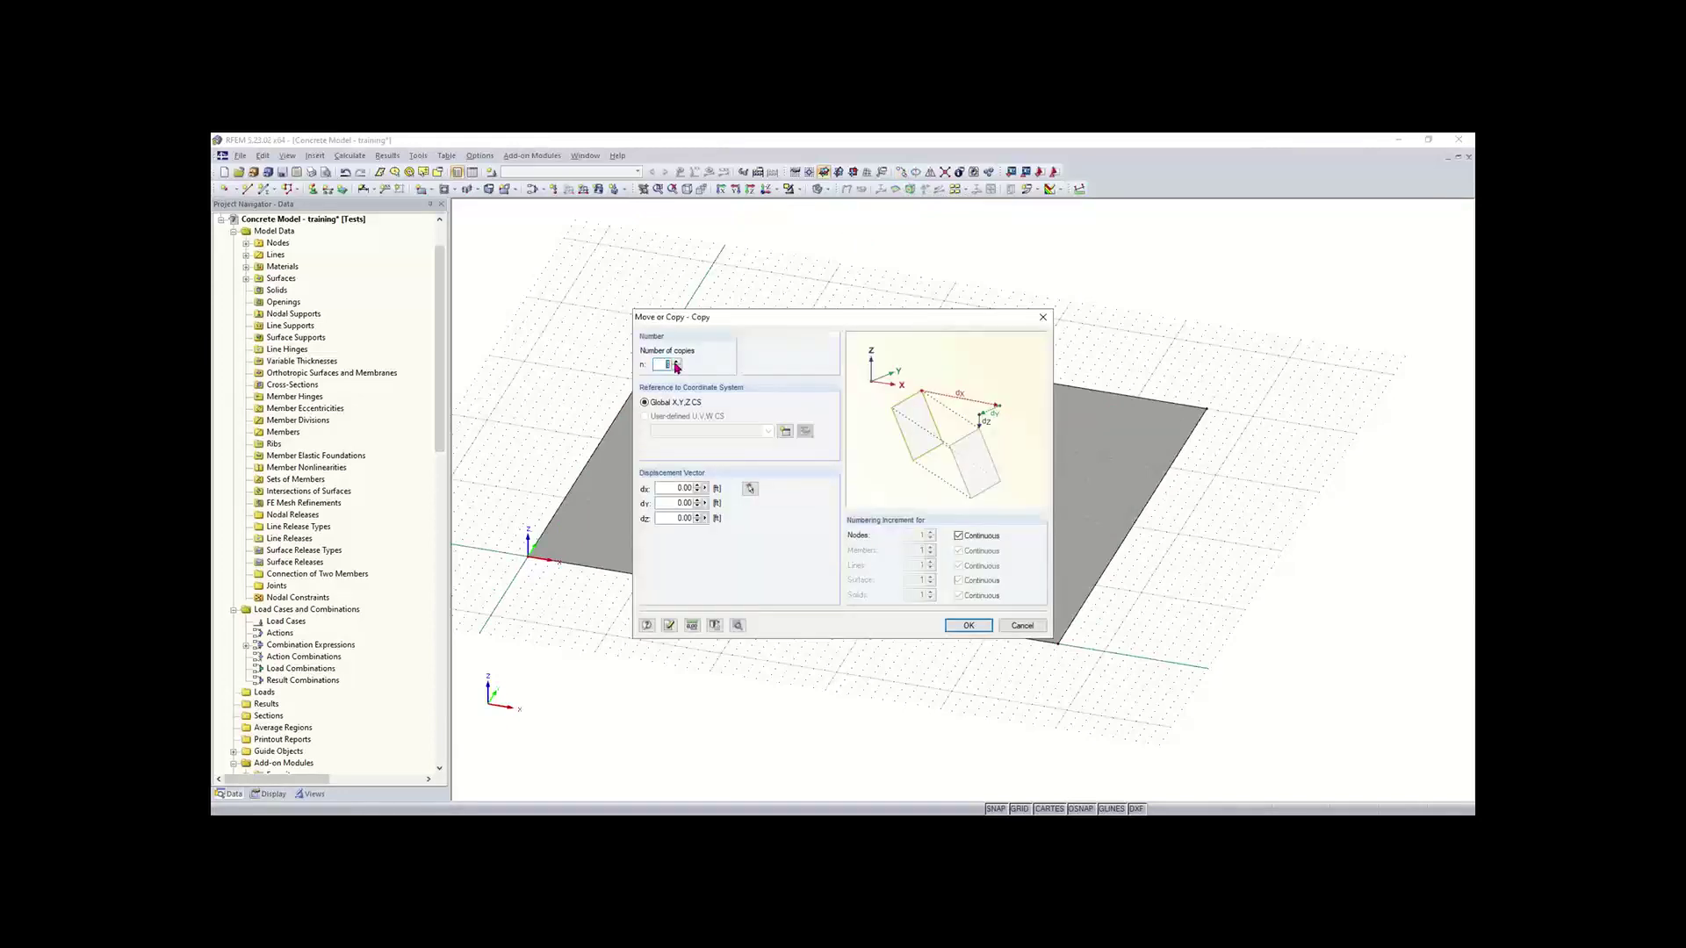
double_click(671, 489)
double_click(687, 505)
type("2")
left_click(966, 625)
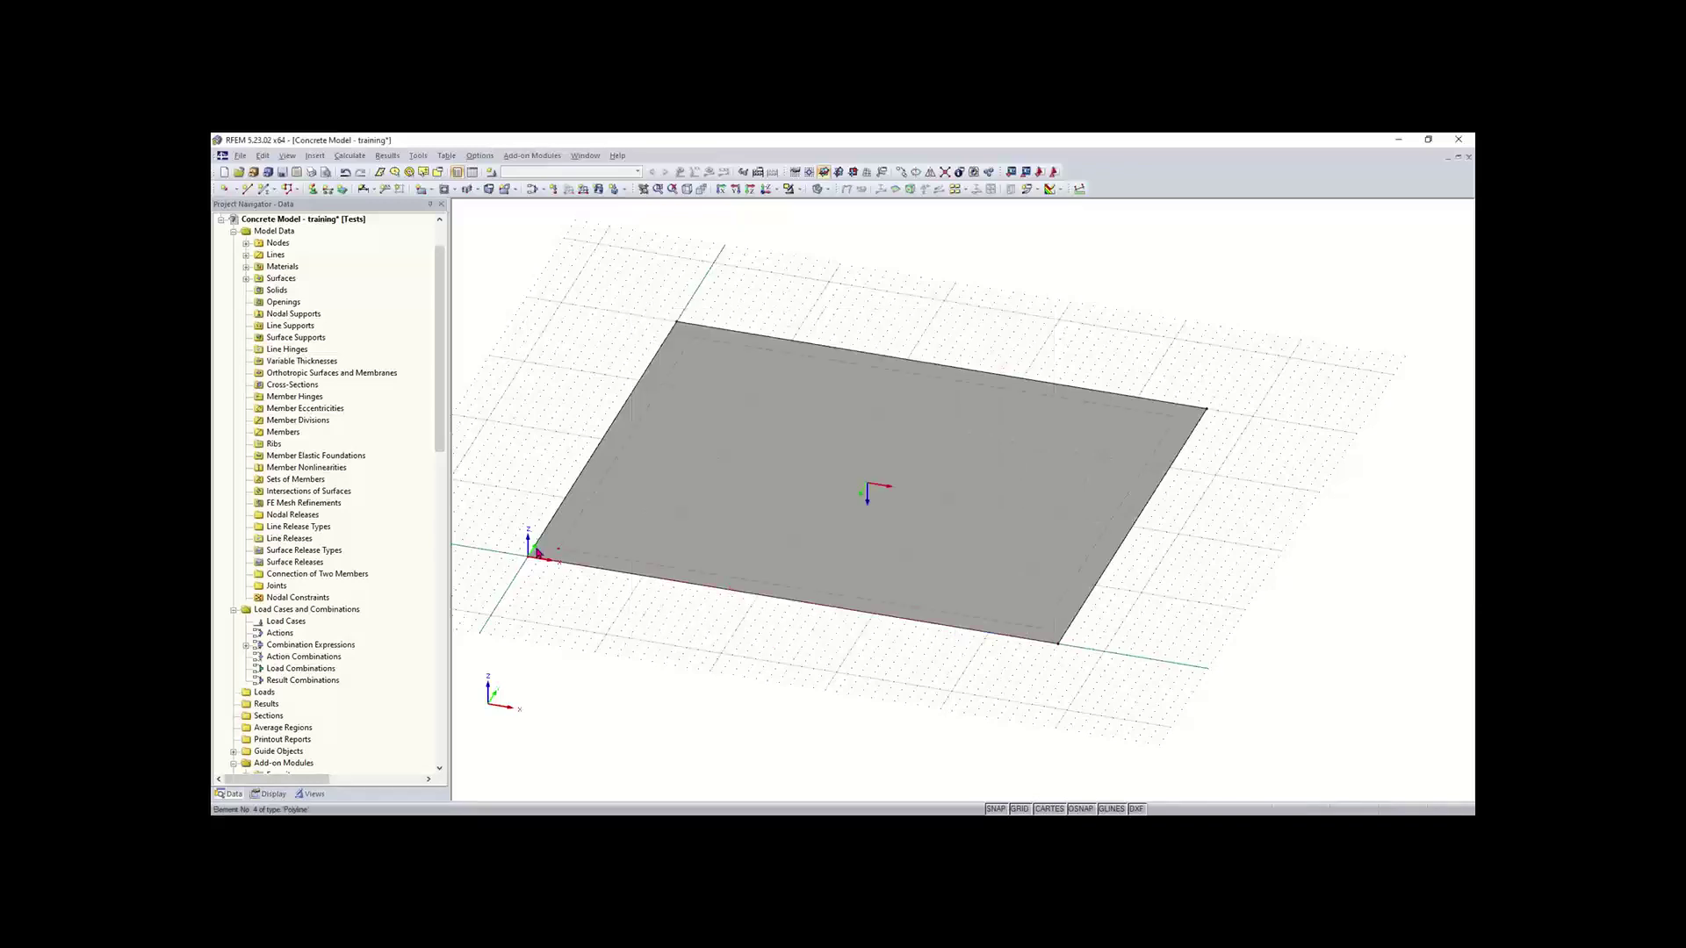
Step: Make two copies of the inset node near the origin at 16 ft spacing along X, with 0 ft displacement in Y
scroll(650, 363, "up", 2)
scroll(537, 562, "up", 1)
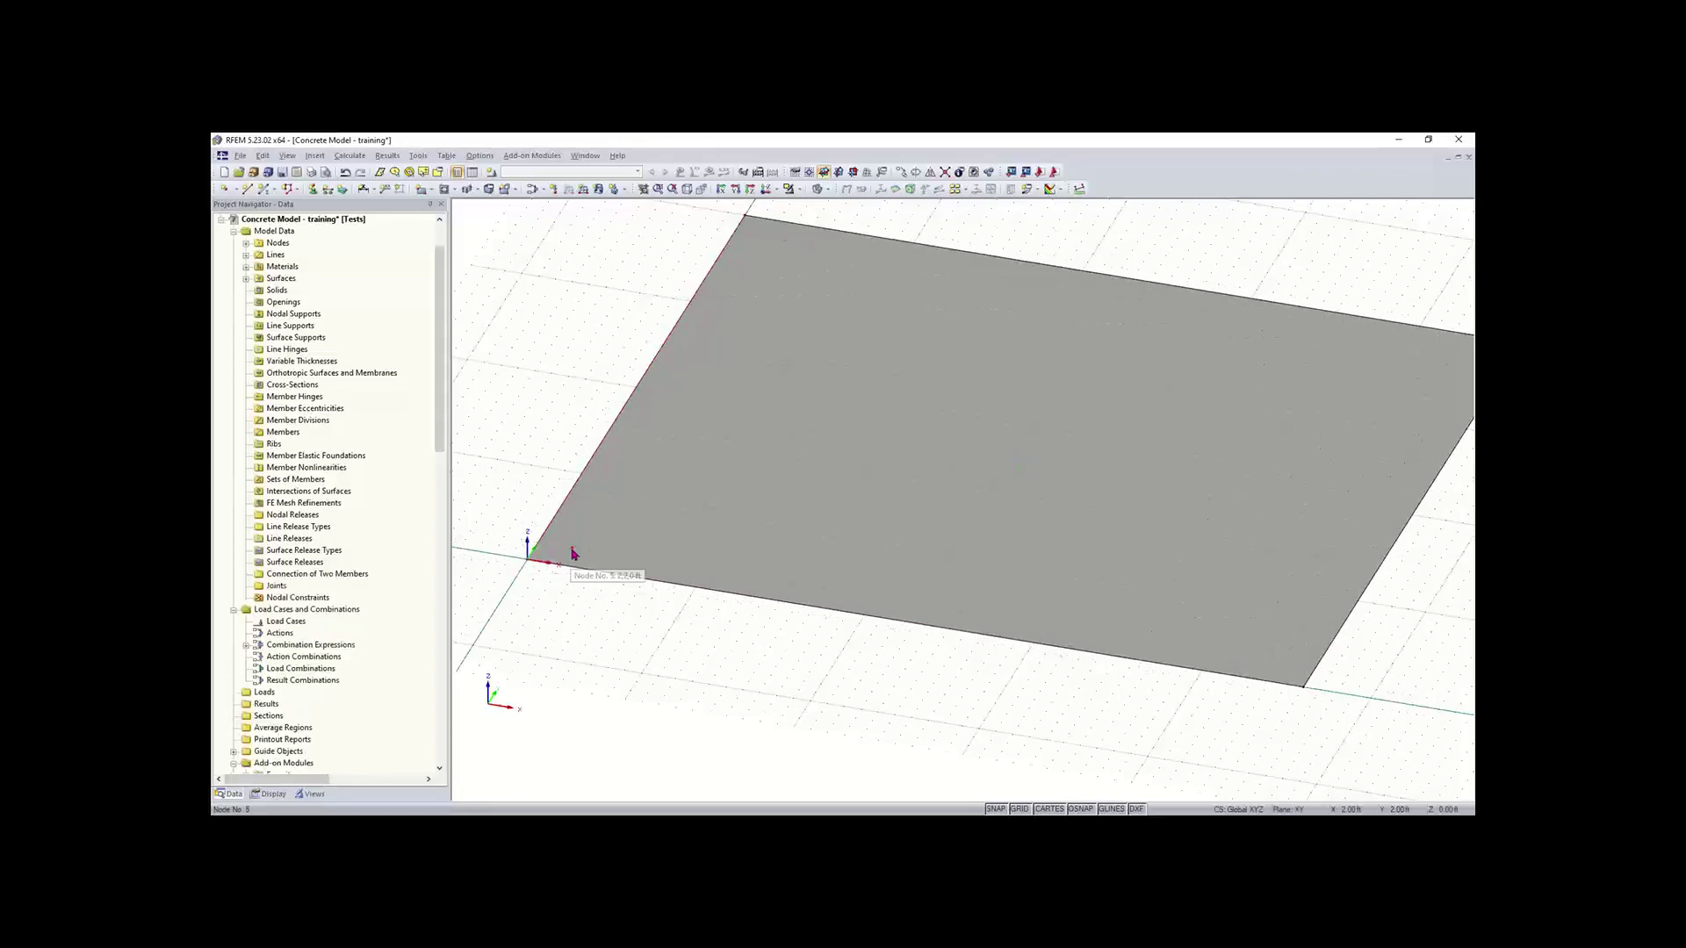
middle_click_drag(791, 662, 711, 611, "ctrl")
scroll(753, 619, "down", 1)
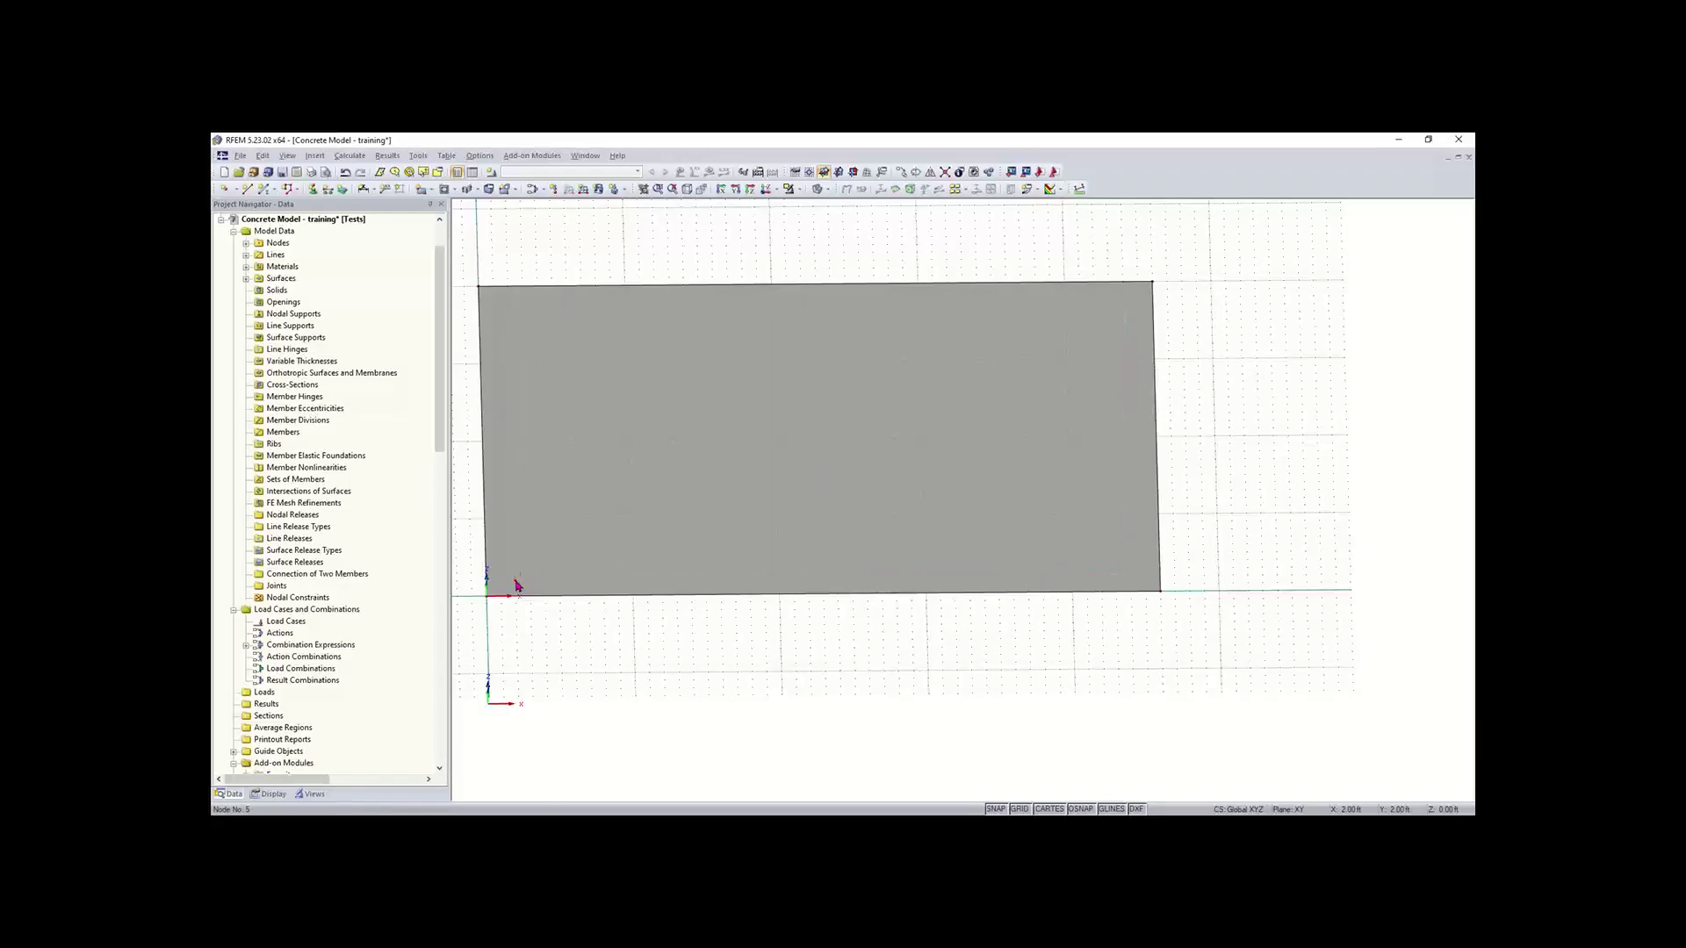
left_click(900, 174)
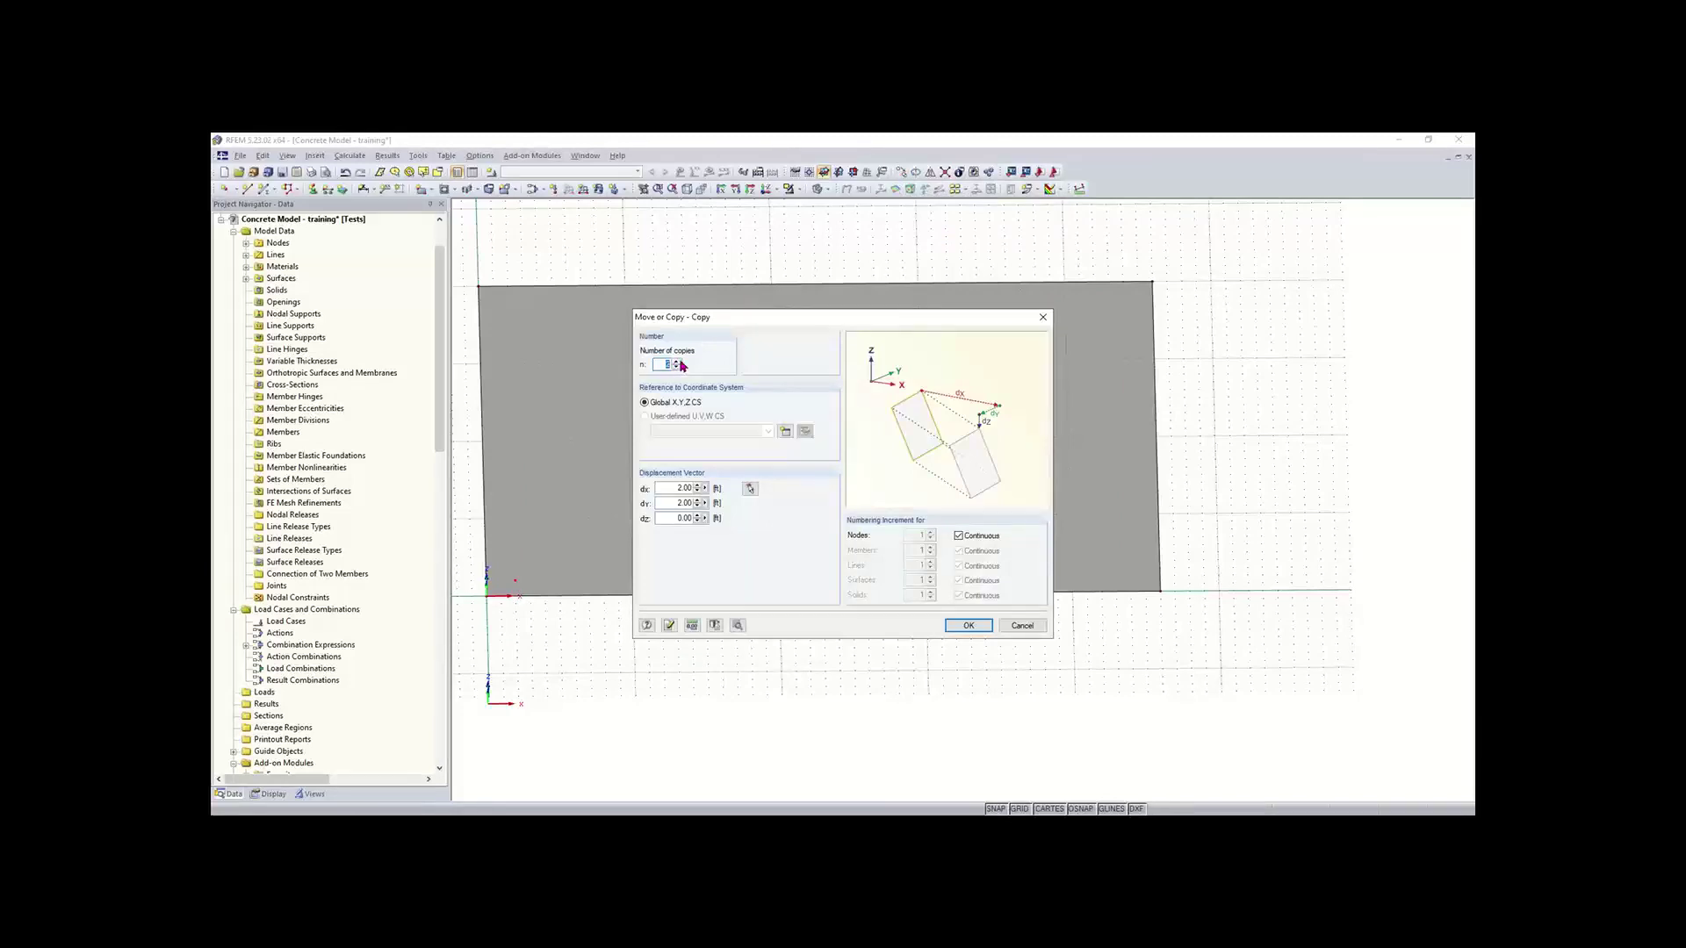
double_click(683, 504)
type("0")
double_click(676, 488)
type("16")
left_click(966, 625)
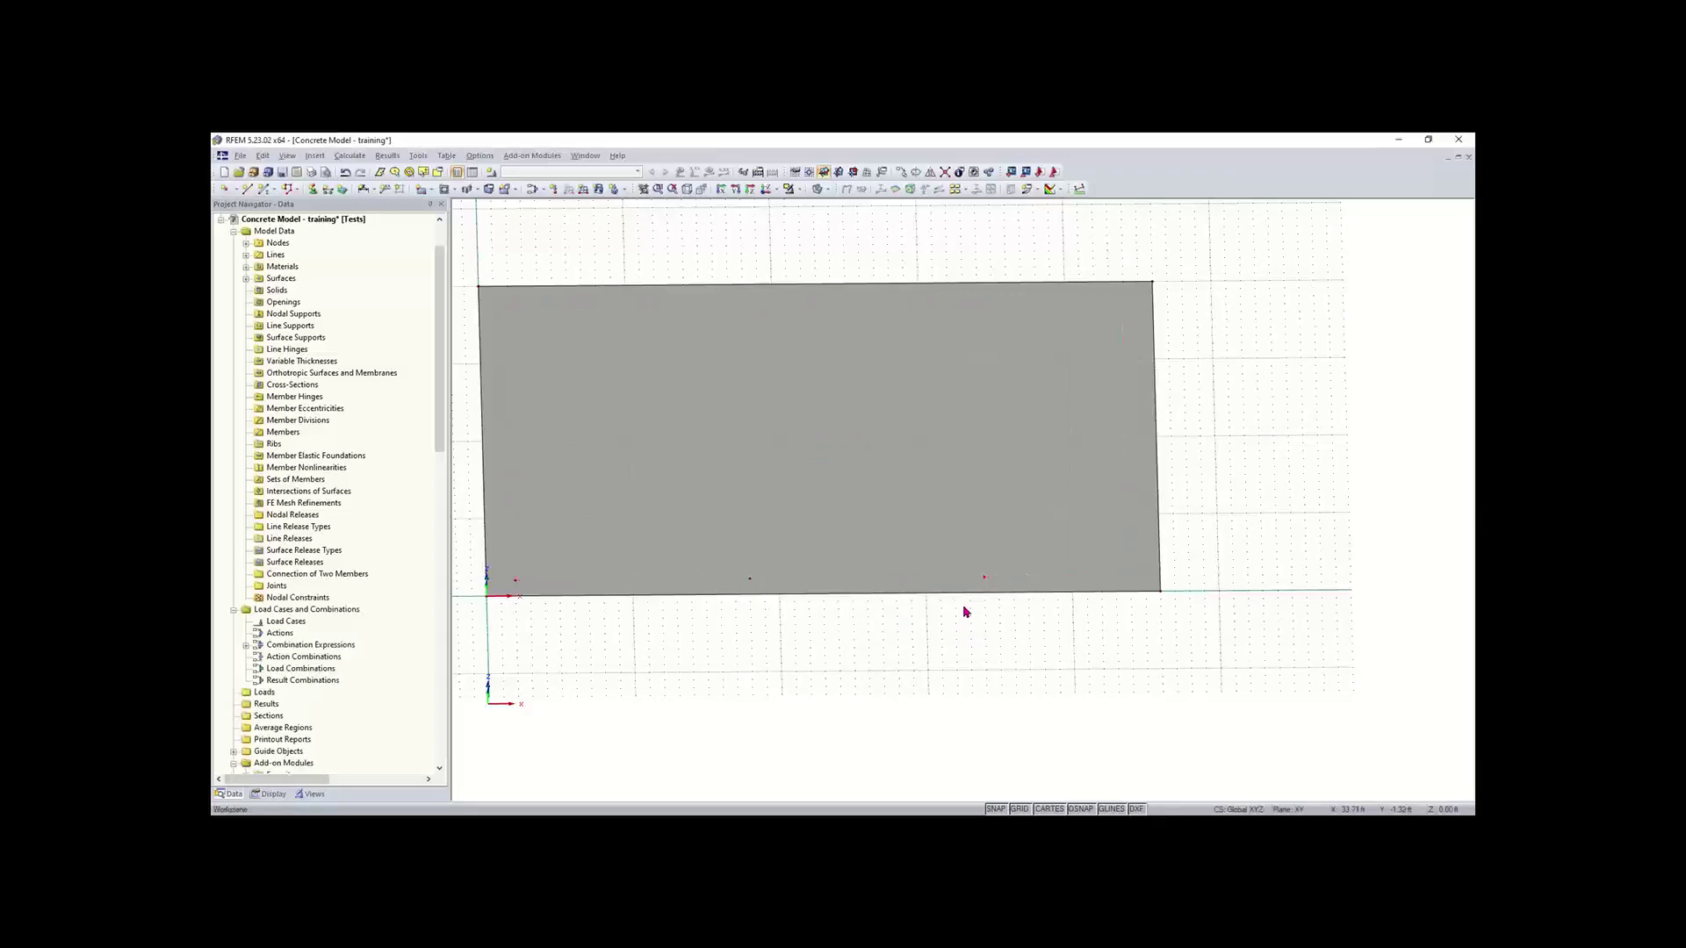
Step: Copy the node farthest from the origin in the inset row along X to the slab's opposite end
middle_click_drag(963, 658, 858, 669)
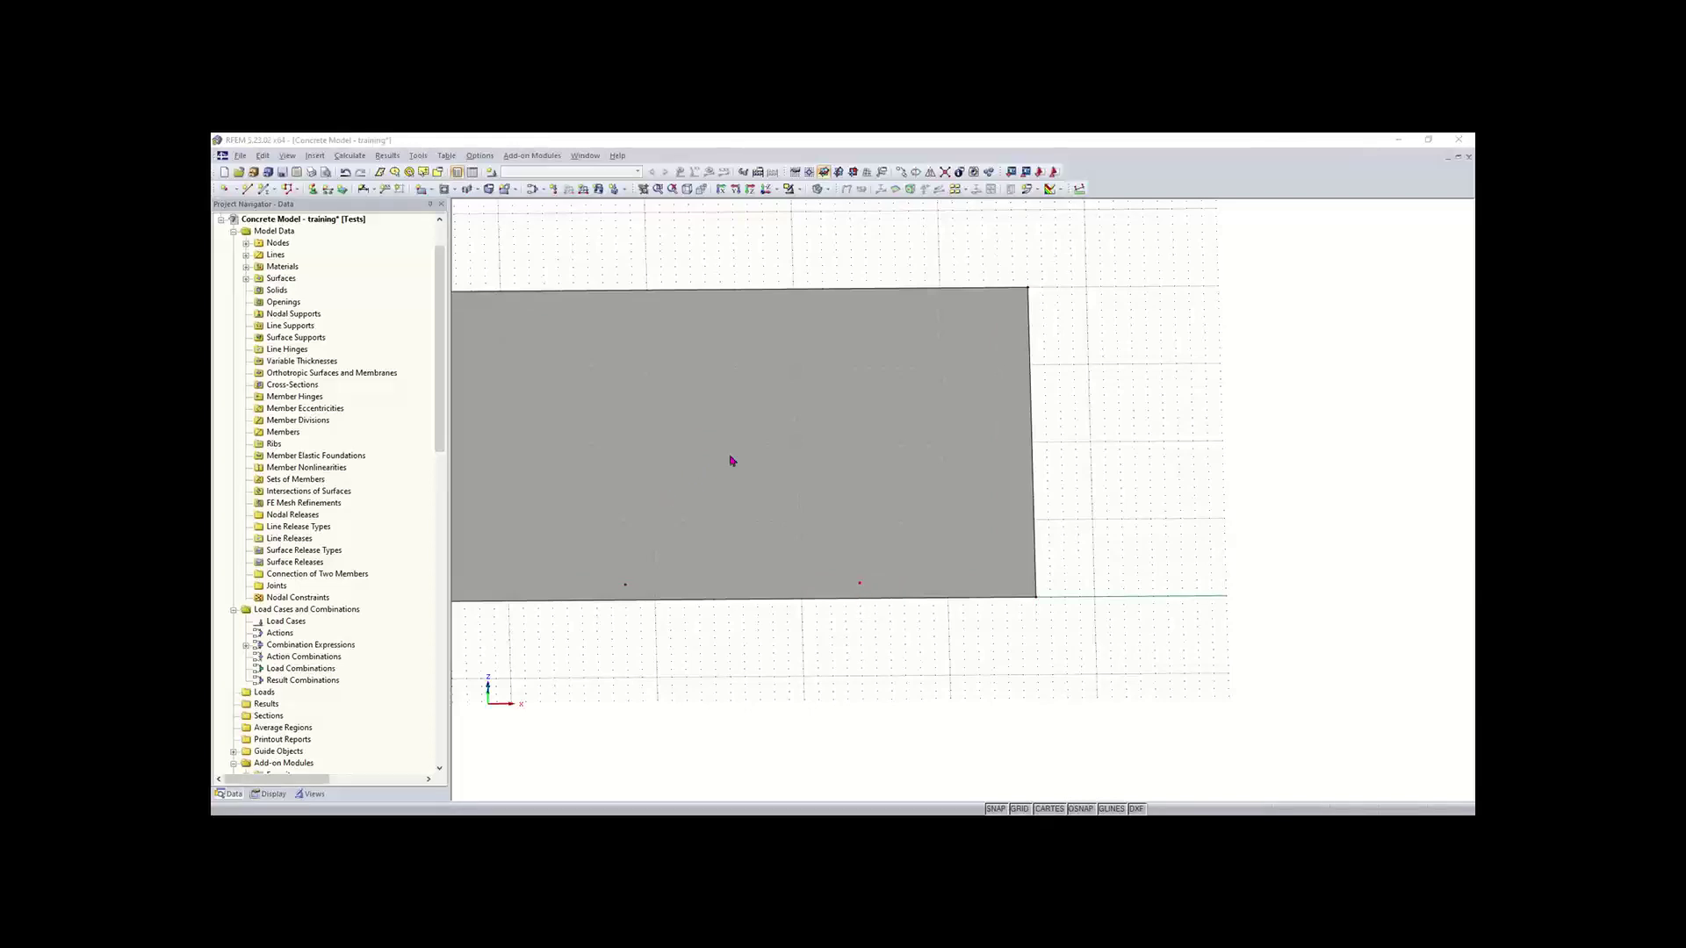
middle_click_drag(738, 654, 1033, 605, "ctrl")
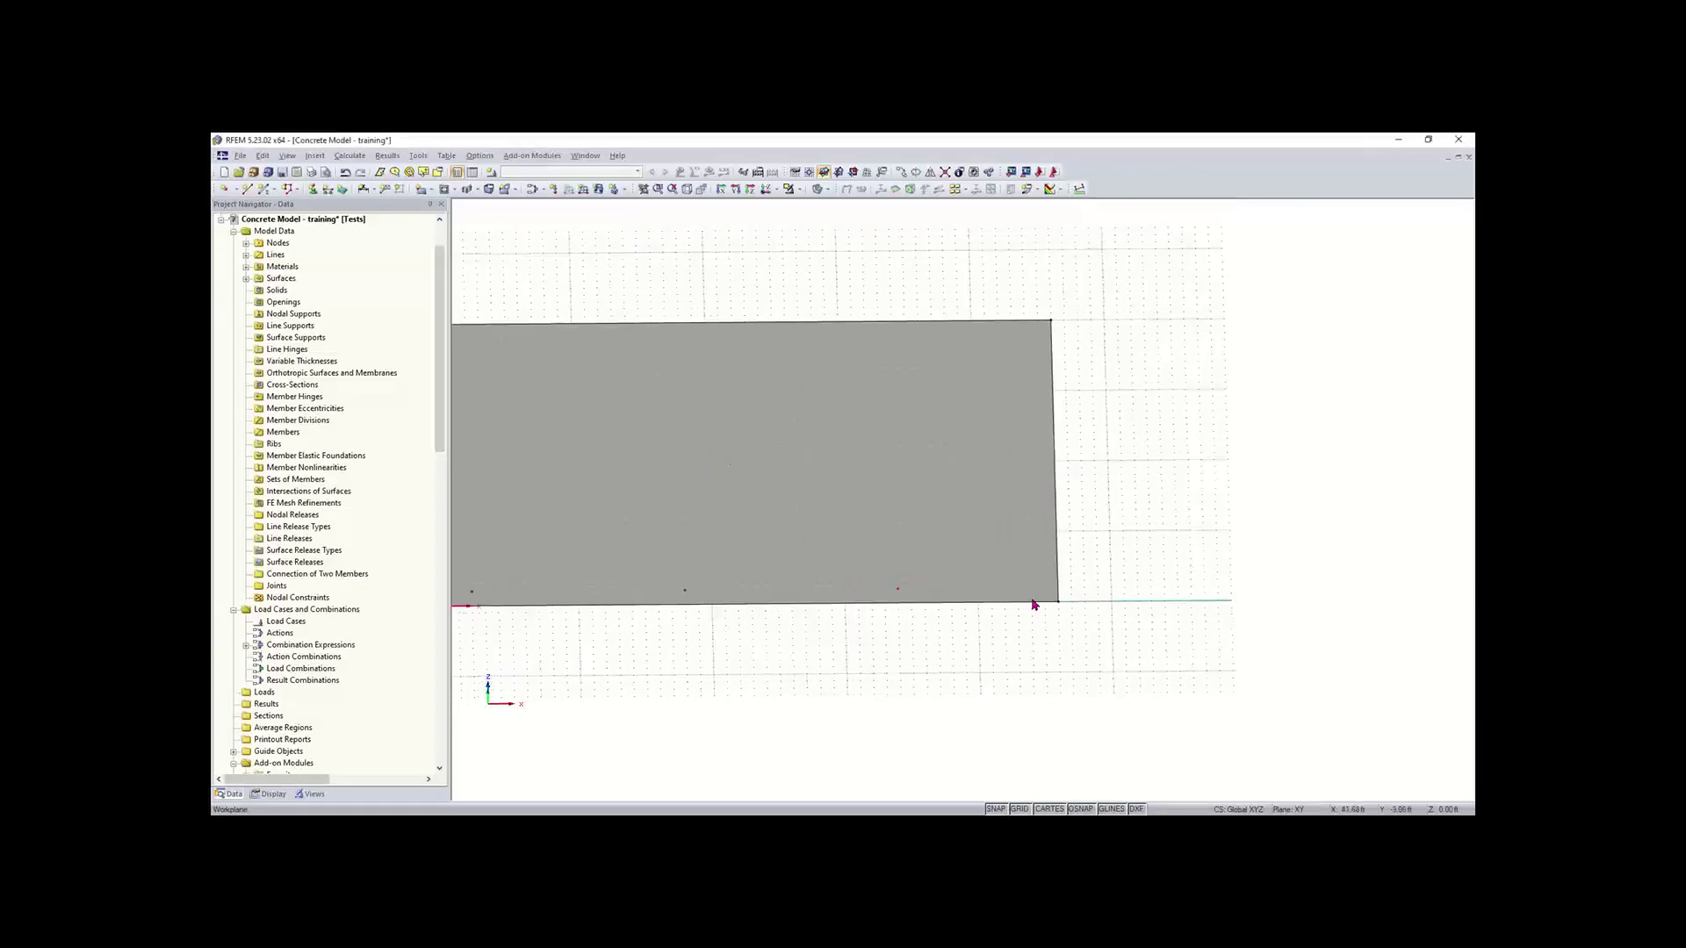
middle_click_drag(818, 657, 867, 659)
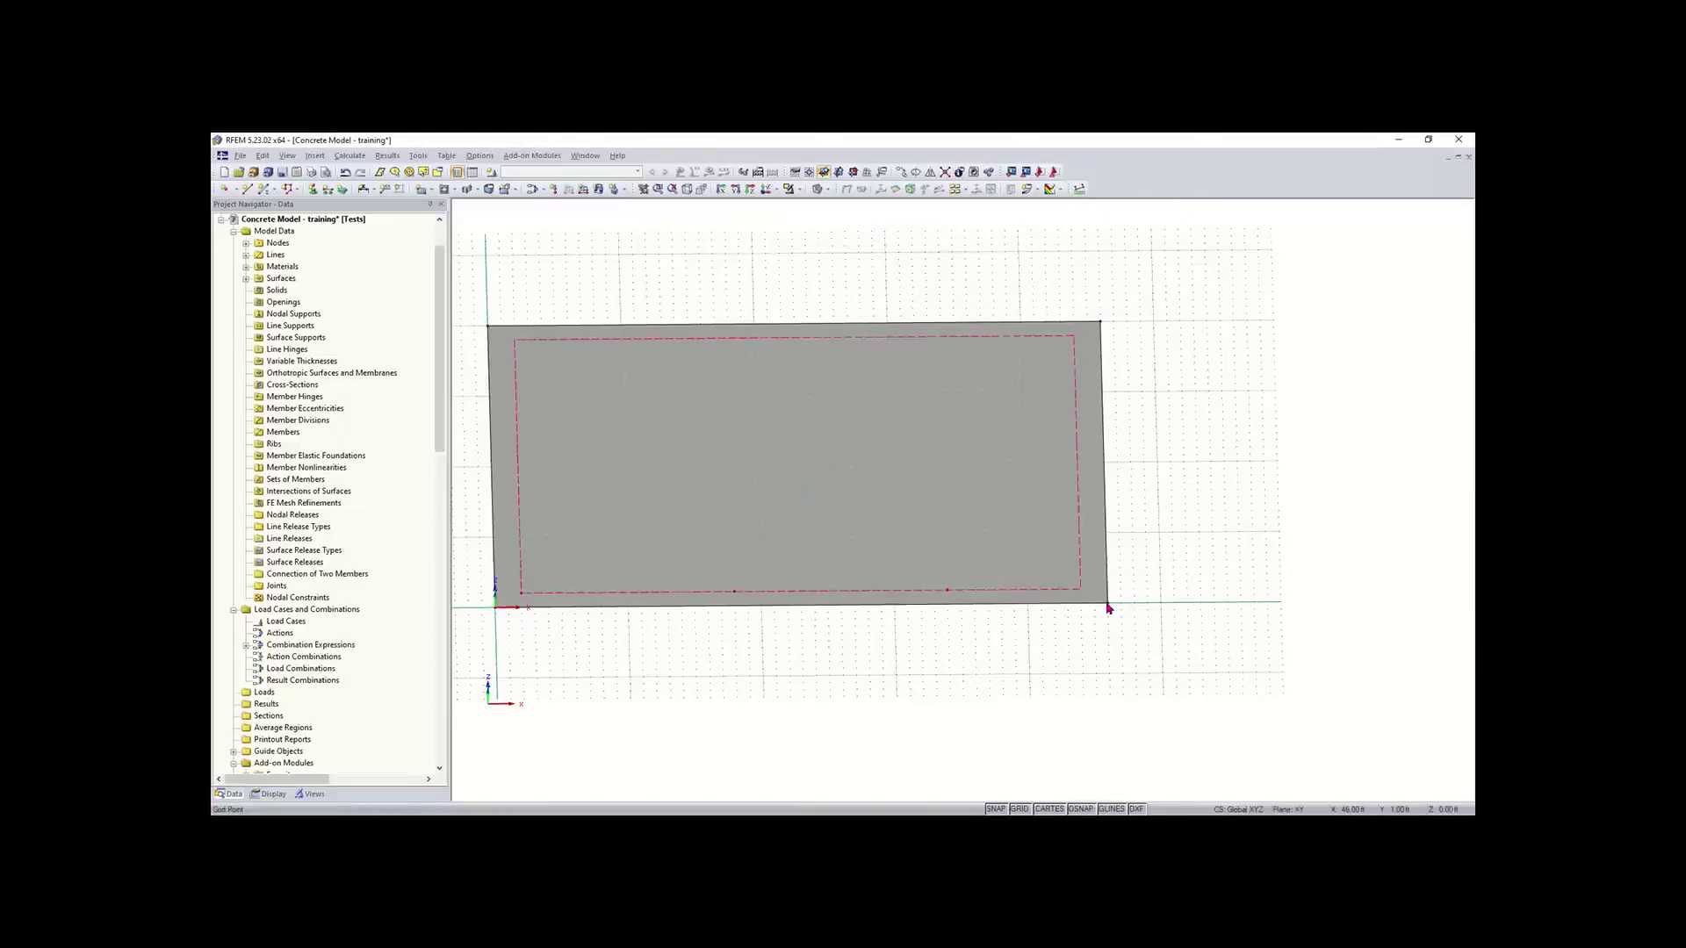
scroll(1107, 608, "up", 2)
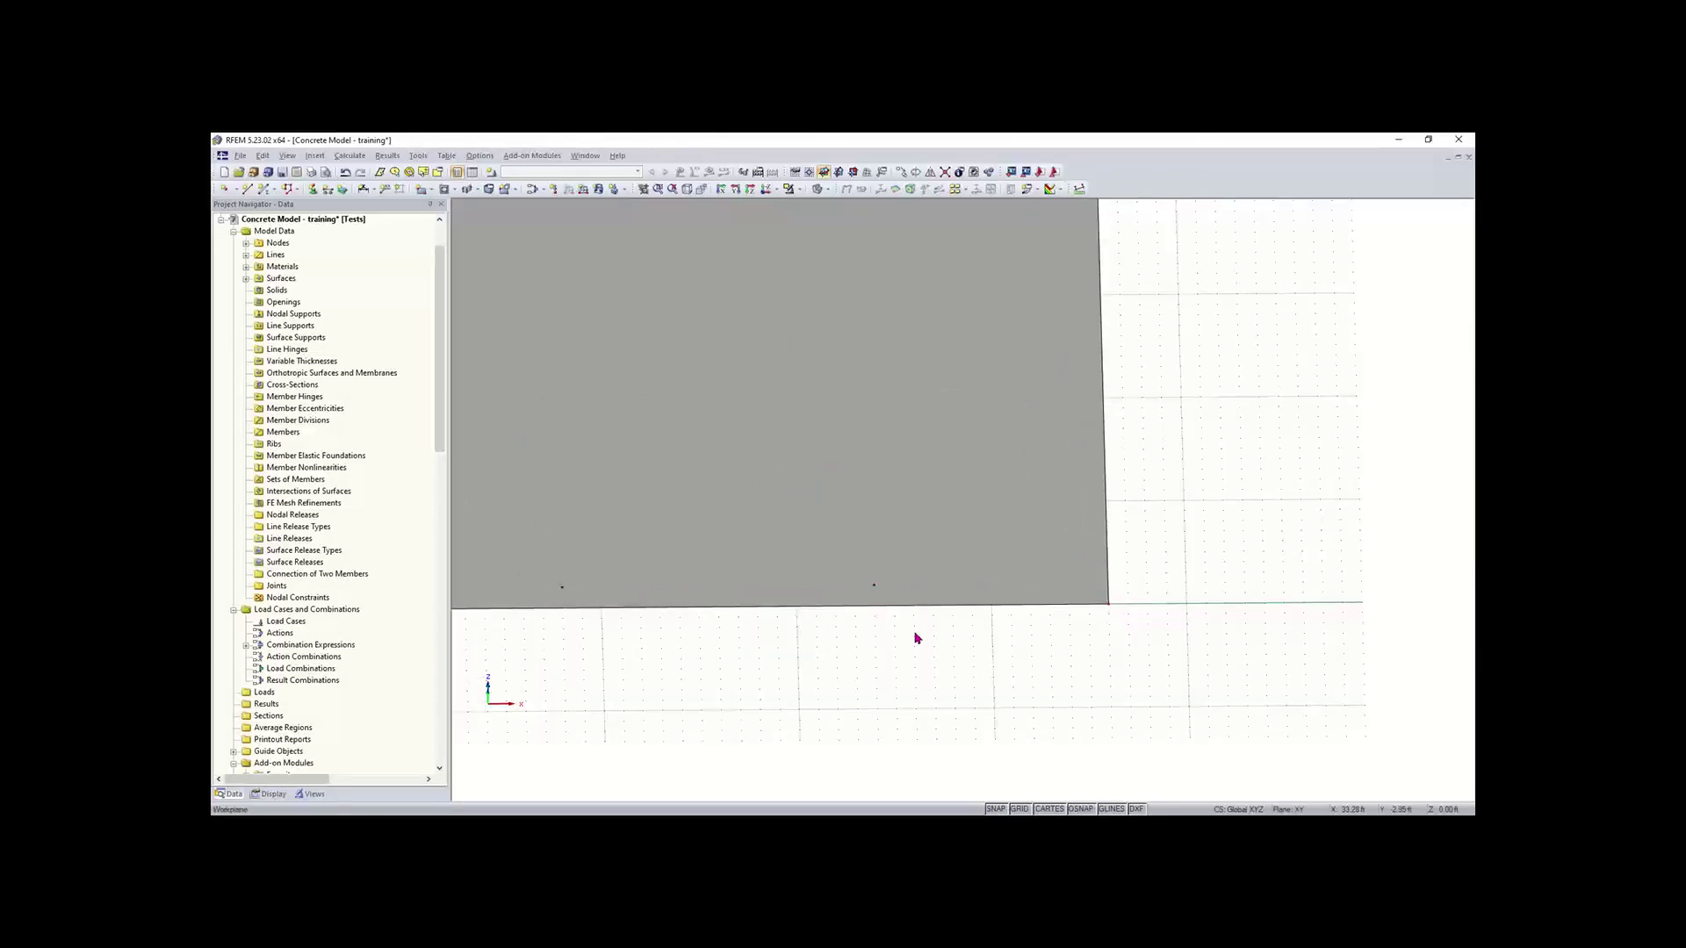
left_click(874, 588)
scroll(1087, 625, "up", 2)
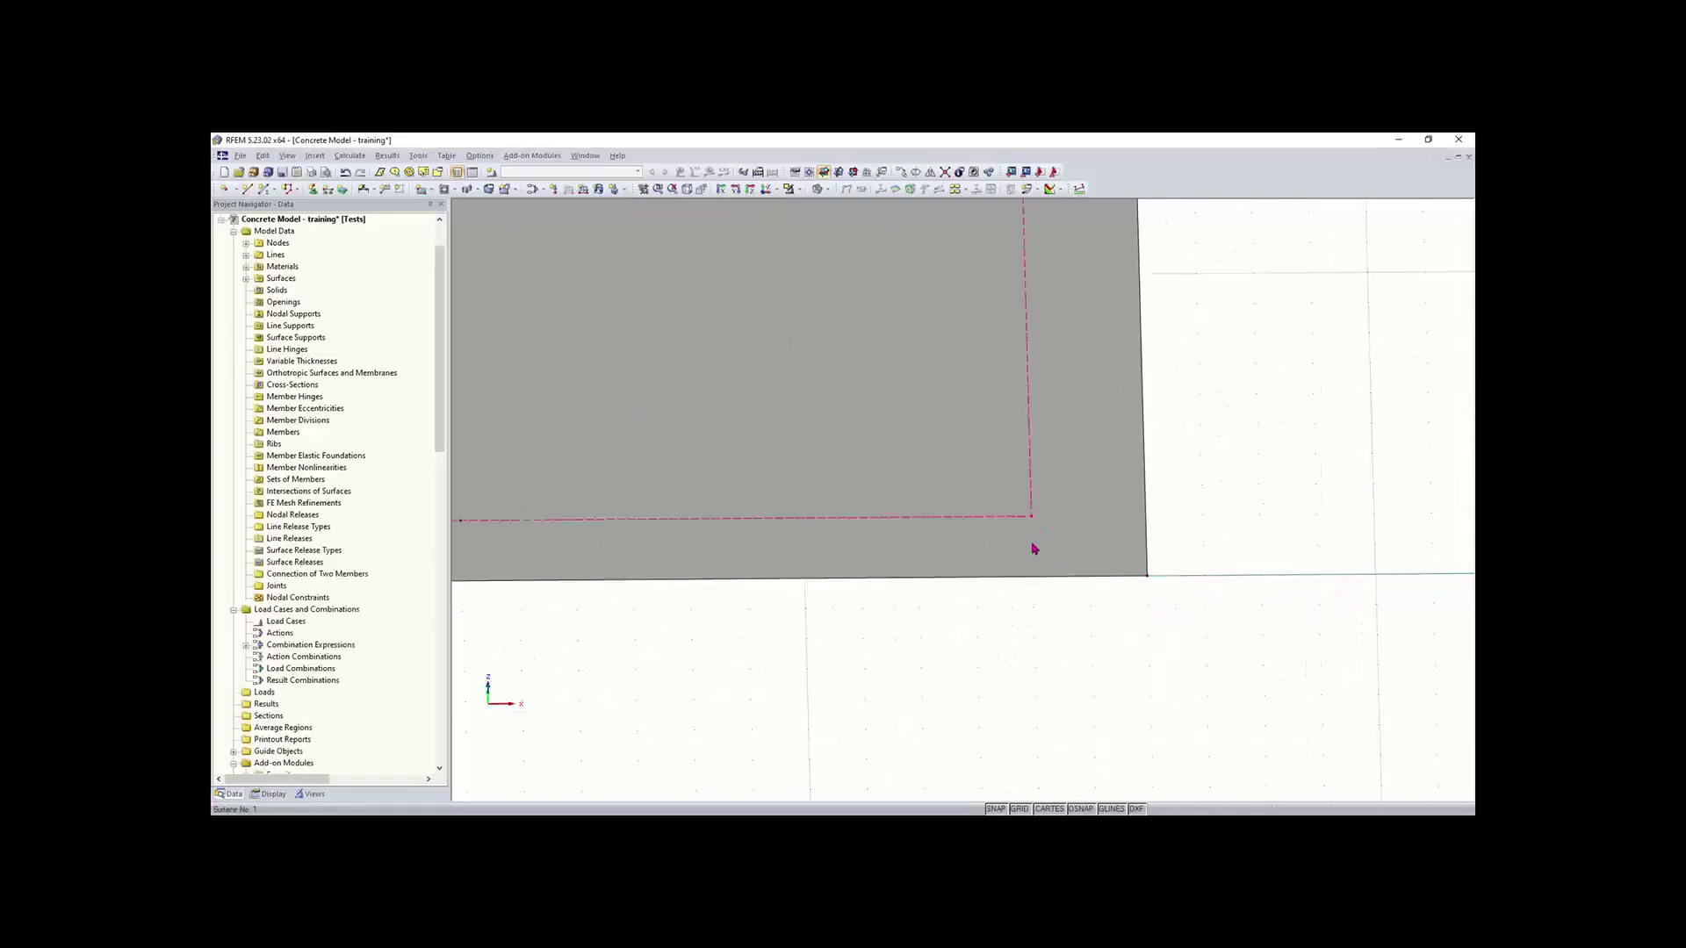
middle_click_drag(1051, 599, 1013, 637)
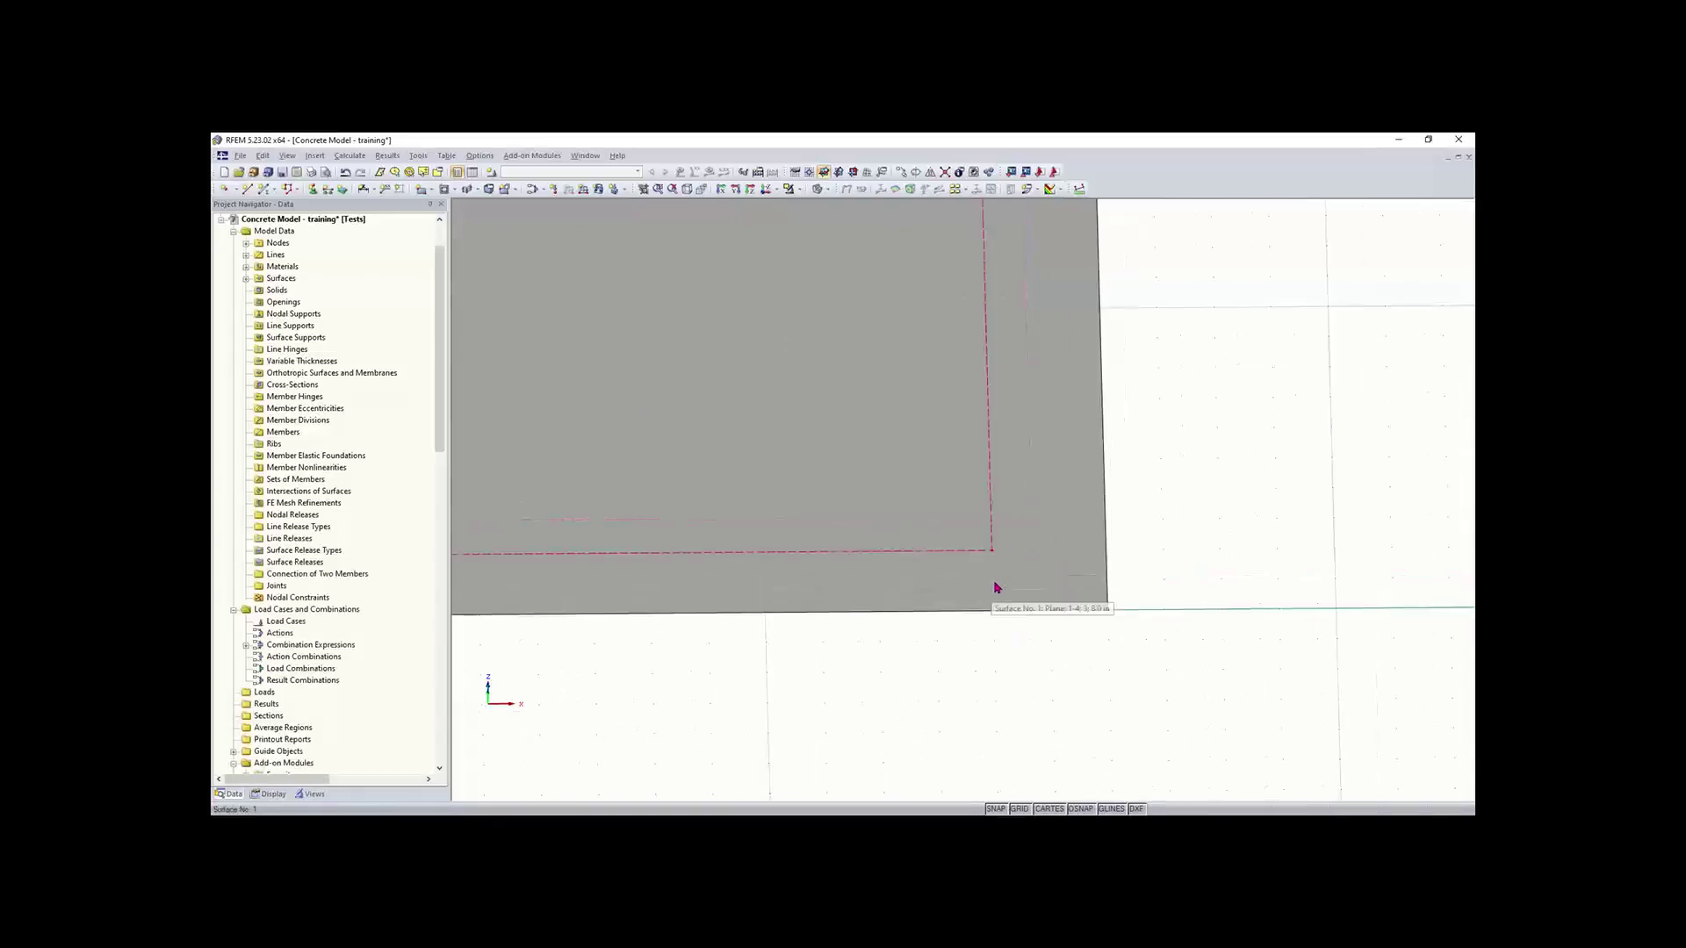
middle_click_drag(1039, 647, 858, 681)
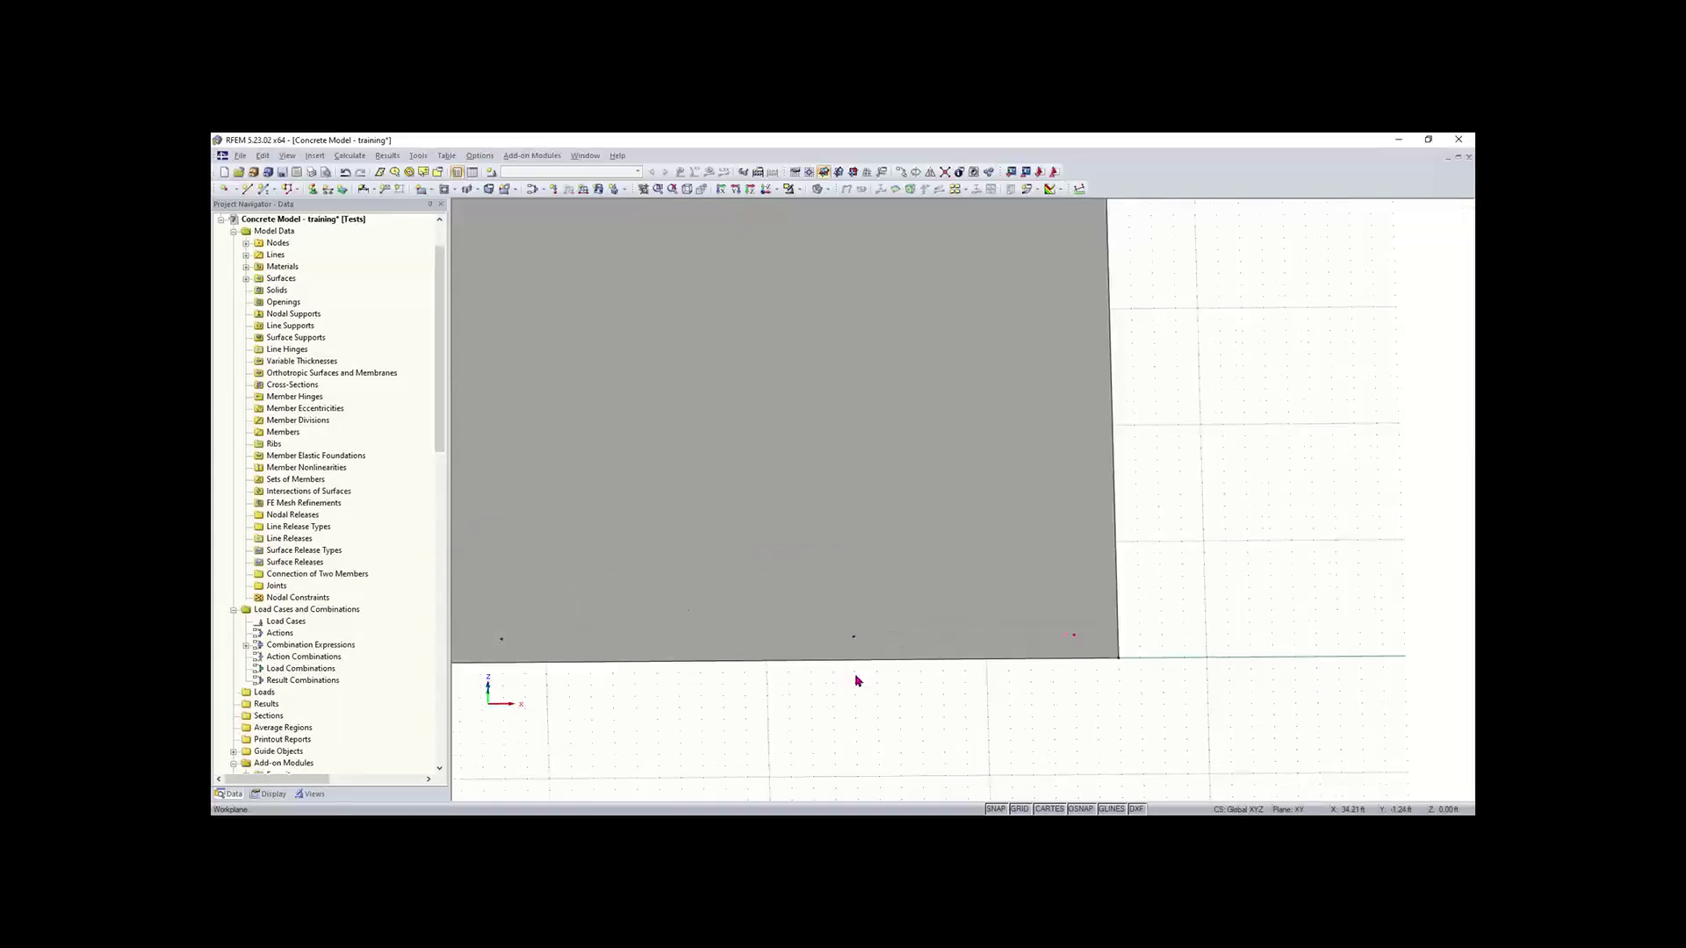
Step: Select the row of four inset nodes and make two copies along Y, with 0 ft displacement in X
scroll(843, 673, "down", 2)
scroll(940, 684, "down", 1)
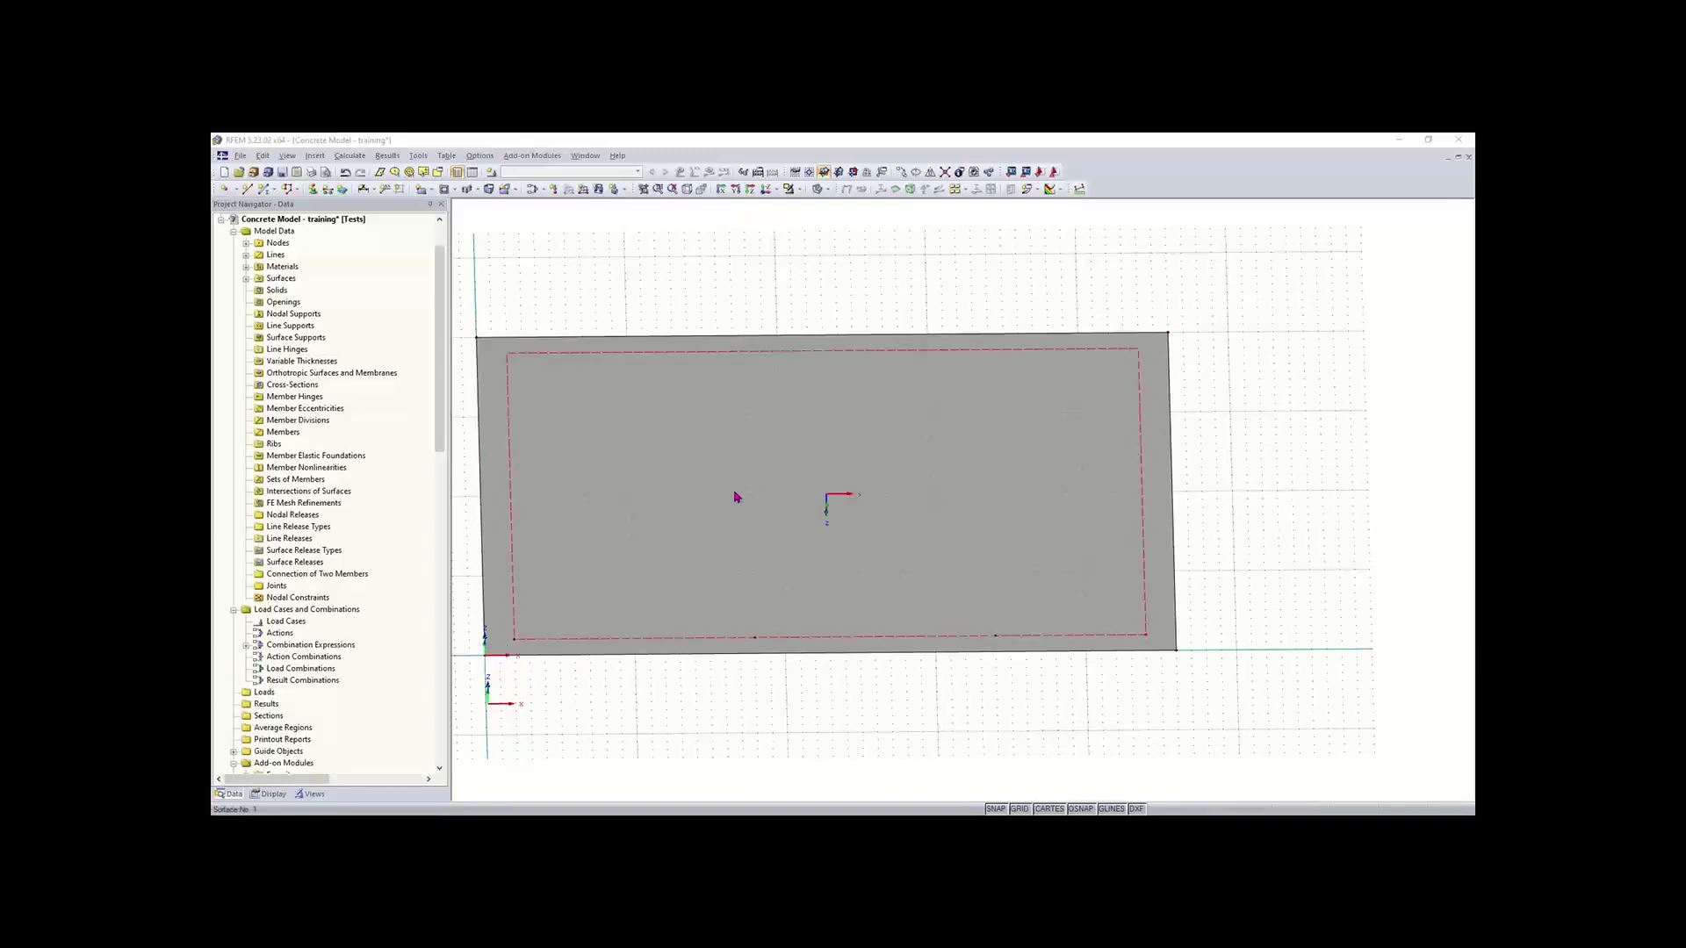
middle_click_drag(737, 523, 726, 782, "ctrl")
scroll(769, 642, "up", 2)
scroll(766, 650, "down", 3)
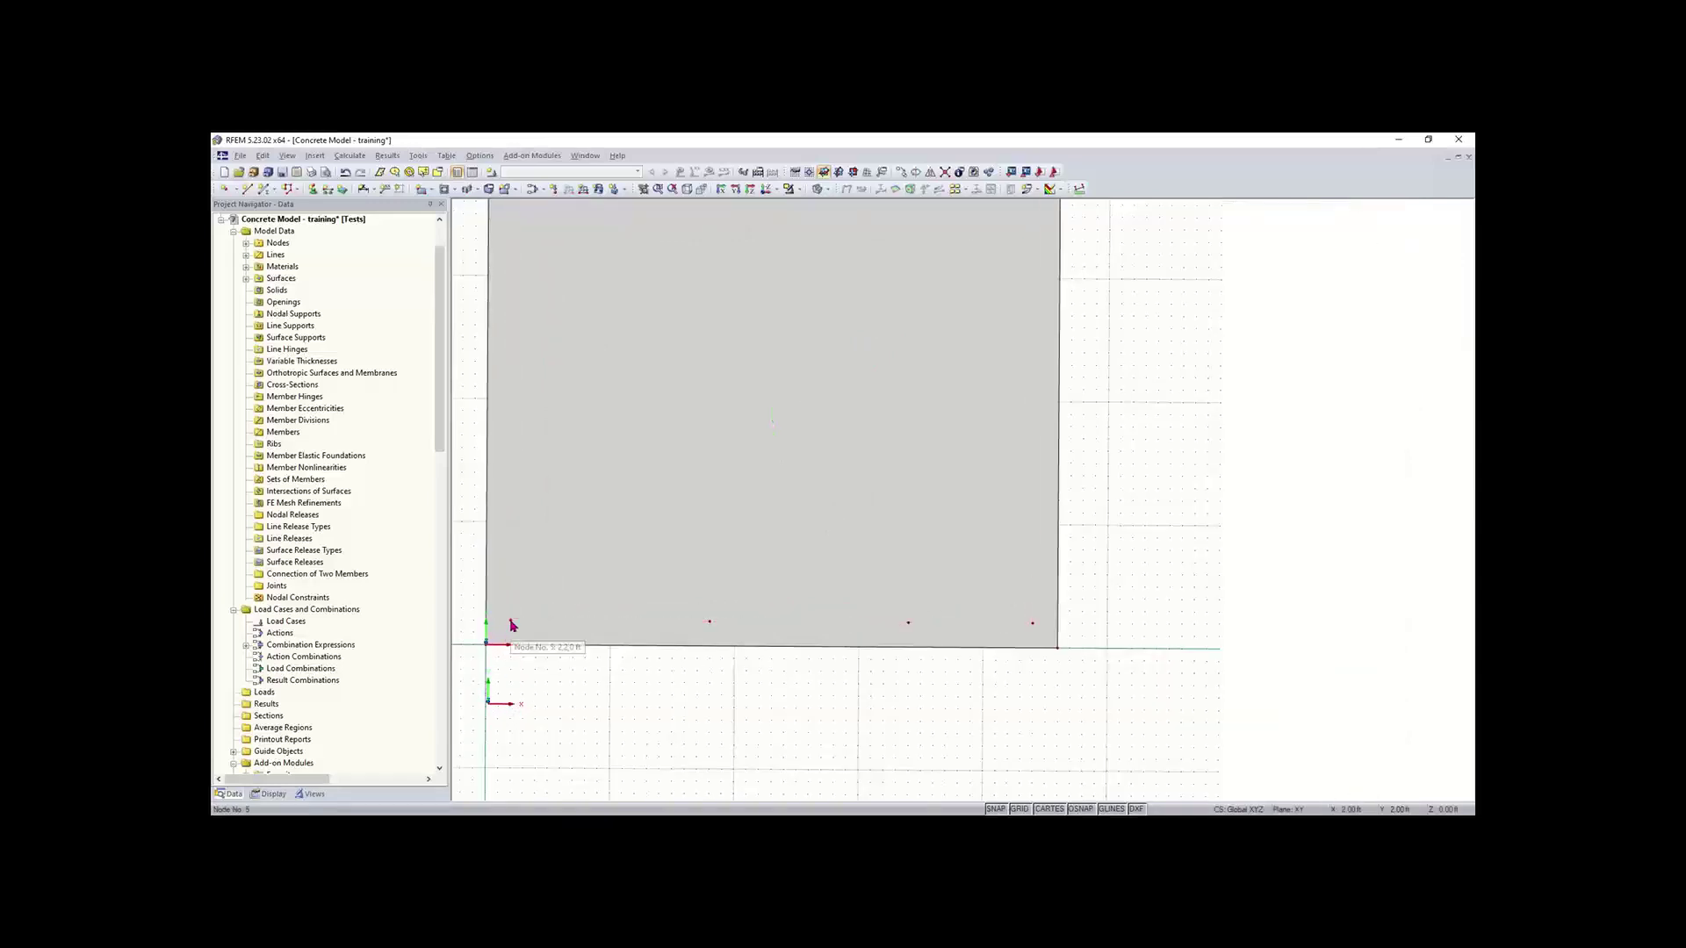
left_click(711, 622)
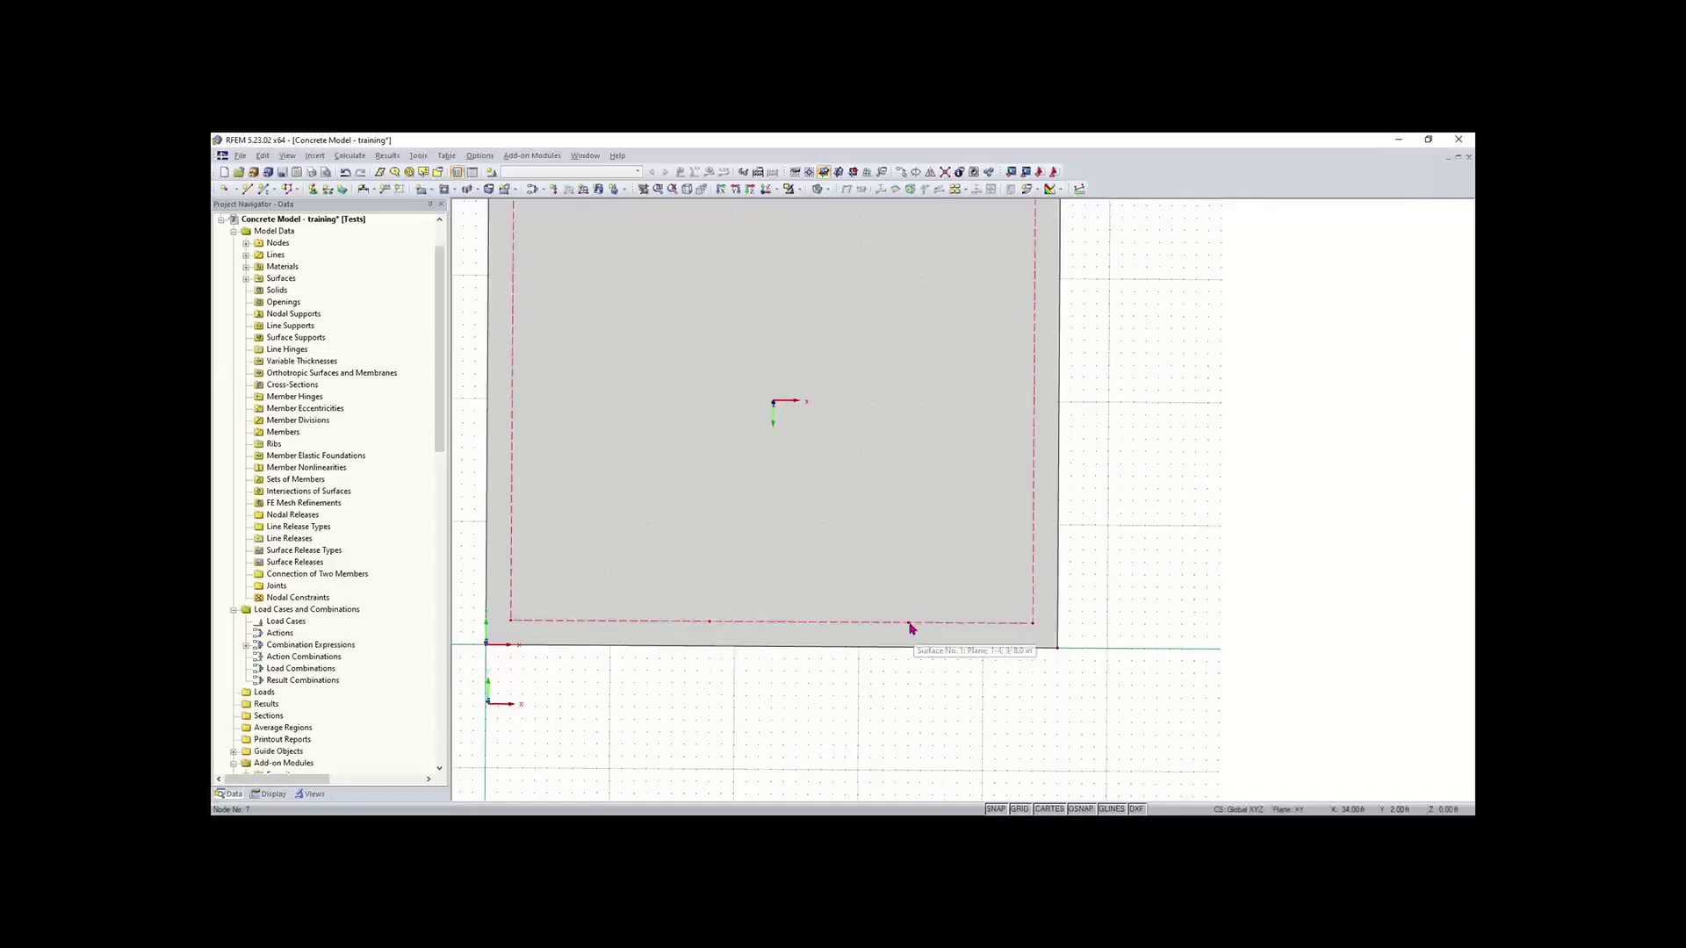
left_click(1031, 625, "ctrl")
left_click(901, 170)
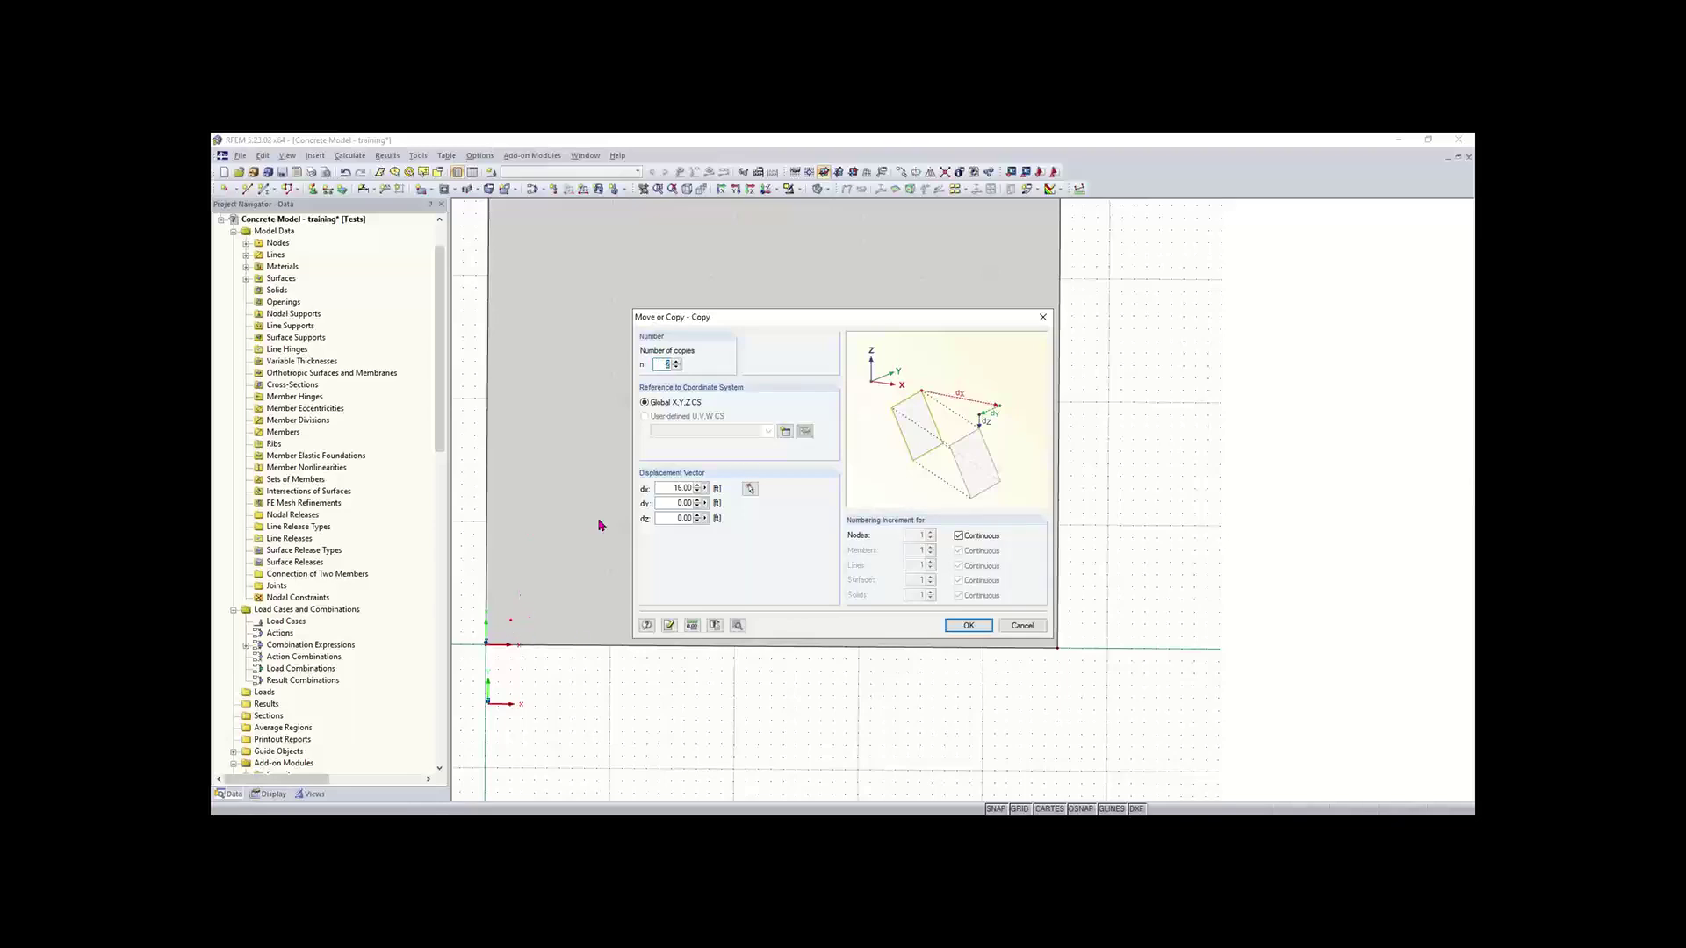
left_click(669, 488)
type("0")
left_click(677, 502)
type("1")
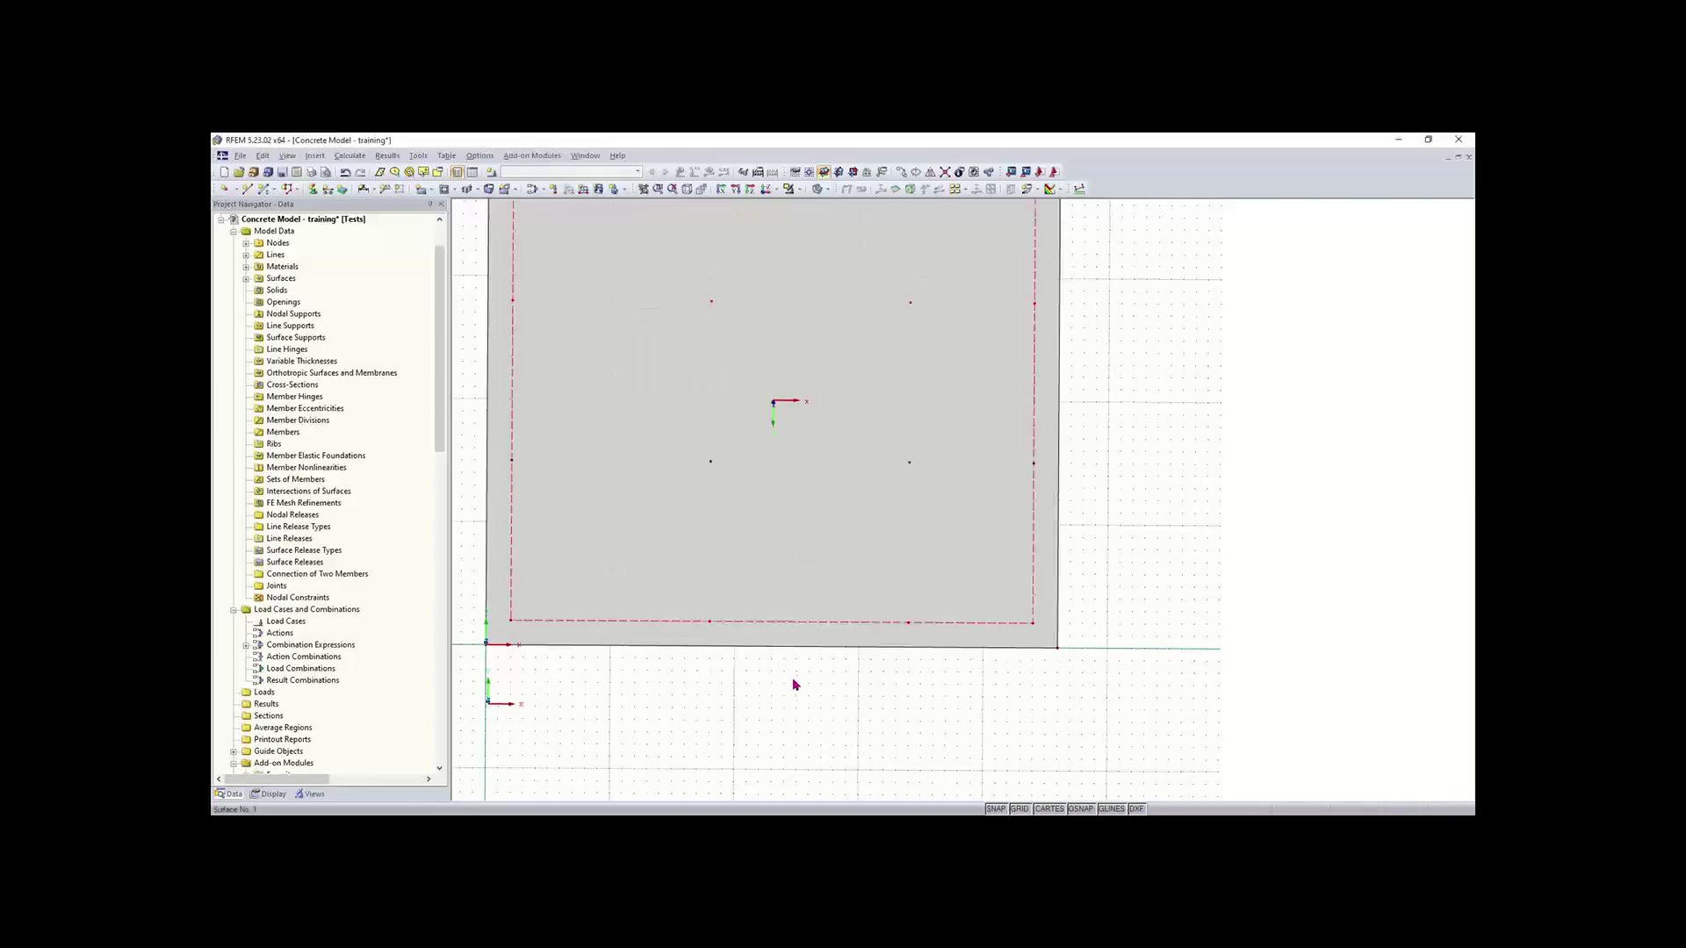
Step: Turn on the numbering display for the model's nodes, lines and surface
scroll(795, 658, "down", 2)
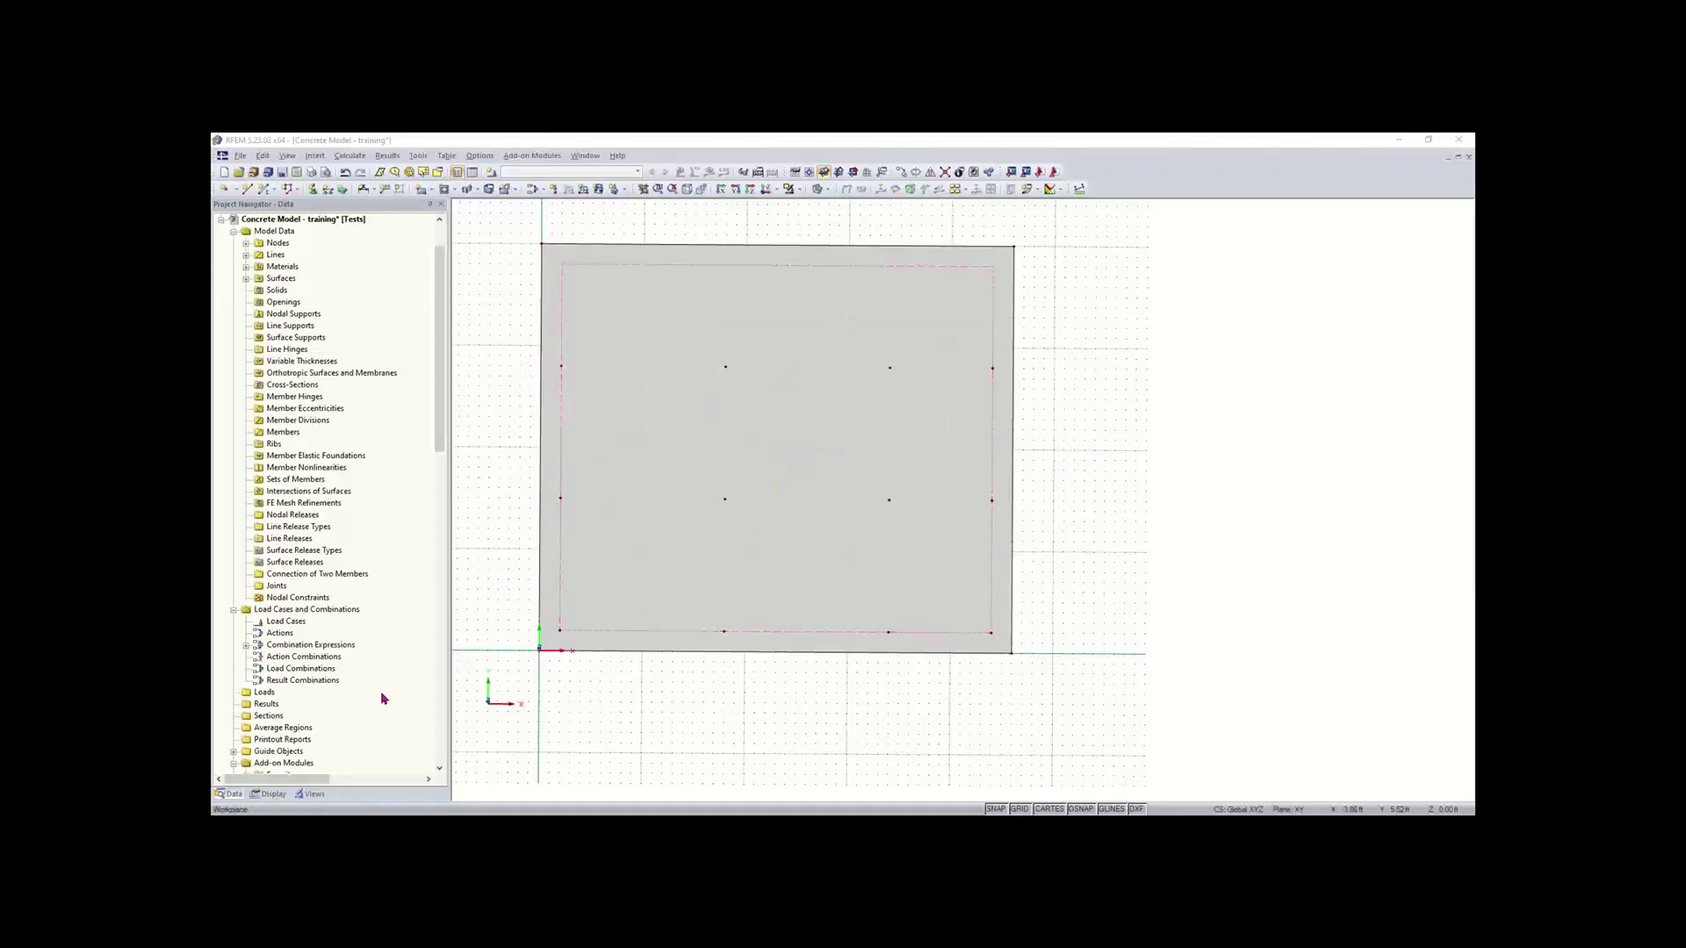
left_click(272, 793)
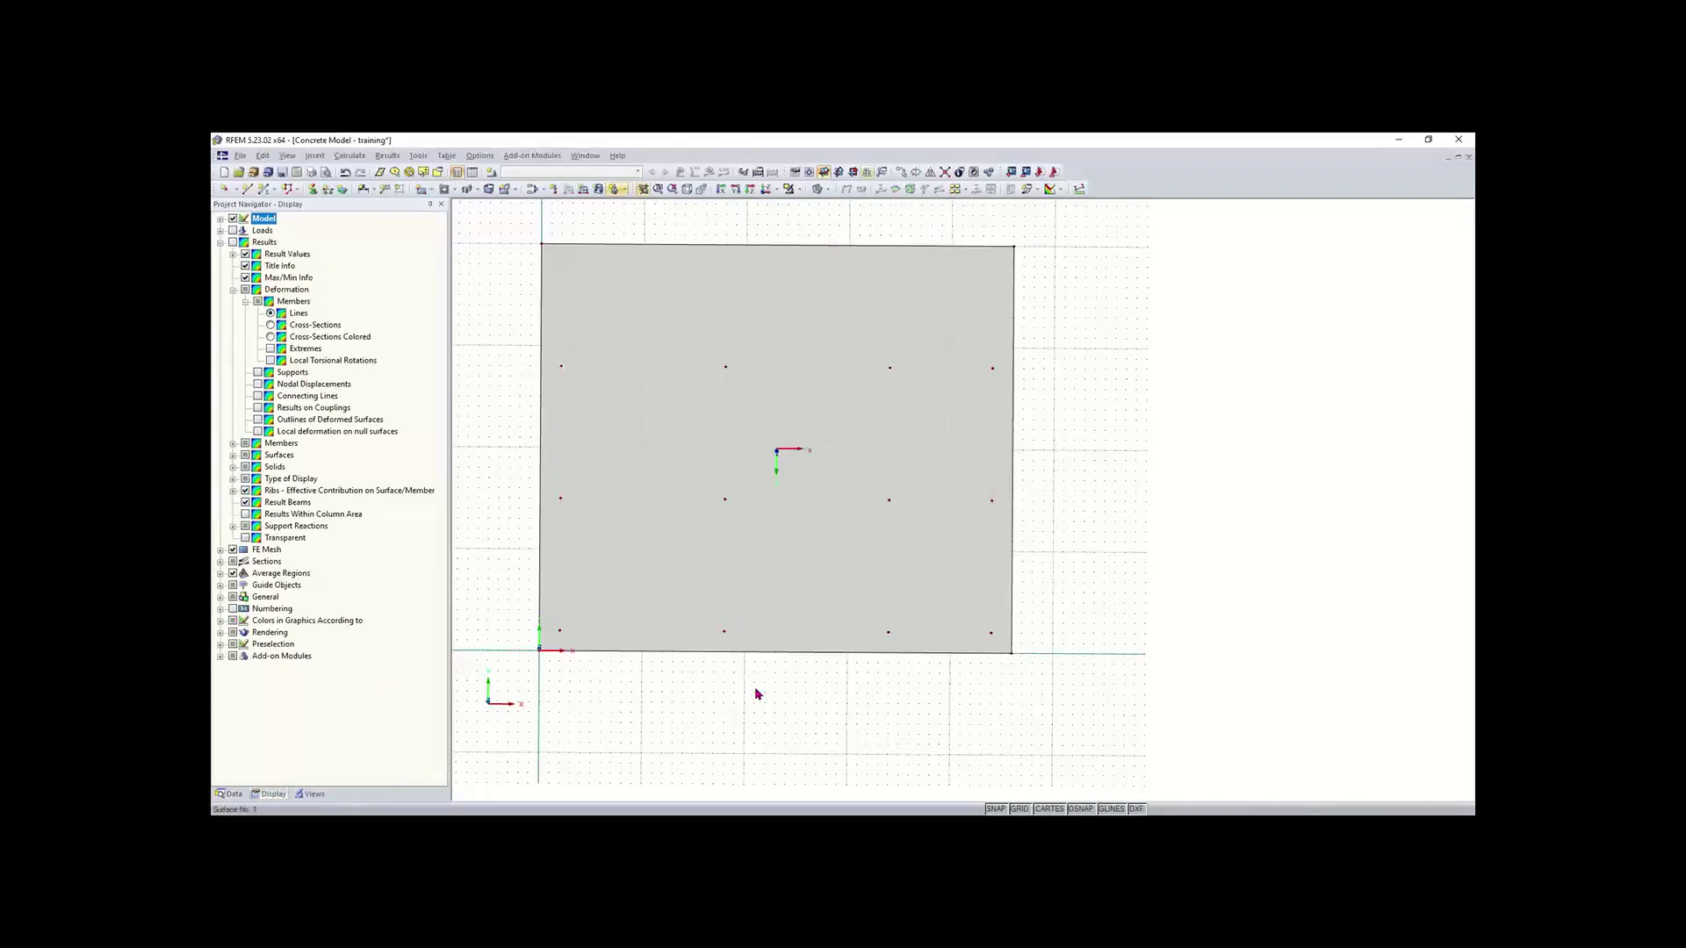
left_click(234, 609)
middle_click_drag(756, 711, 793, 471, "ctrl")
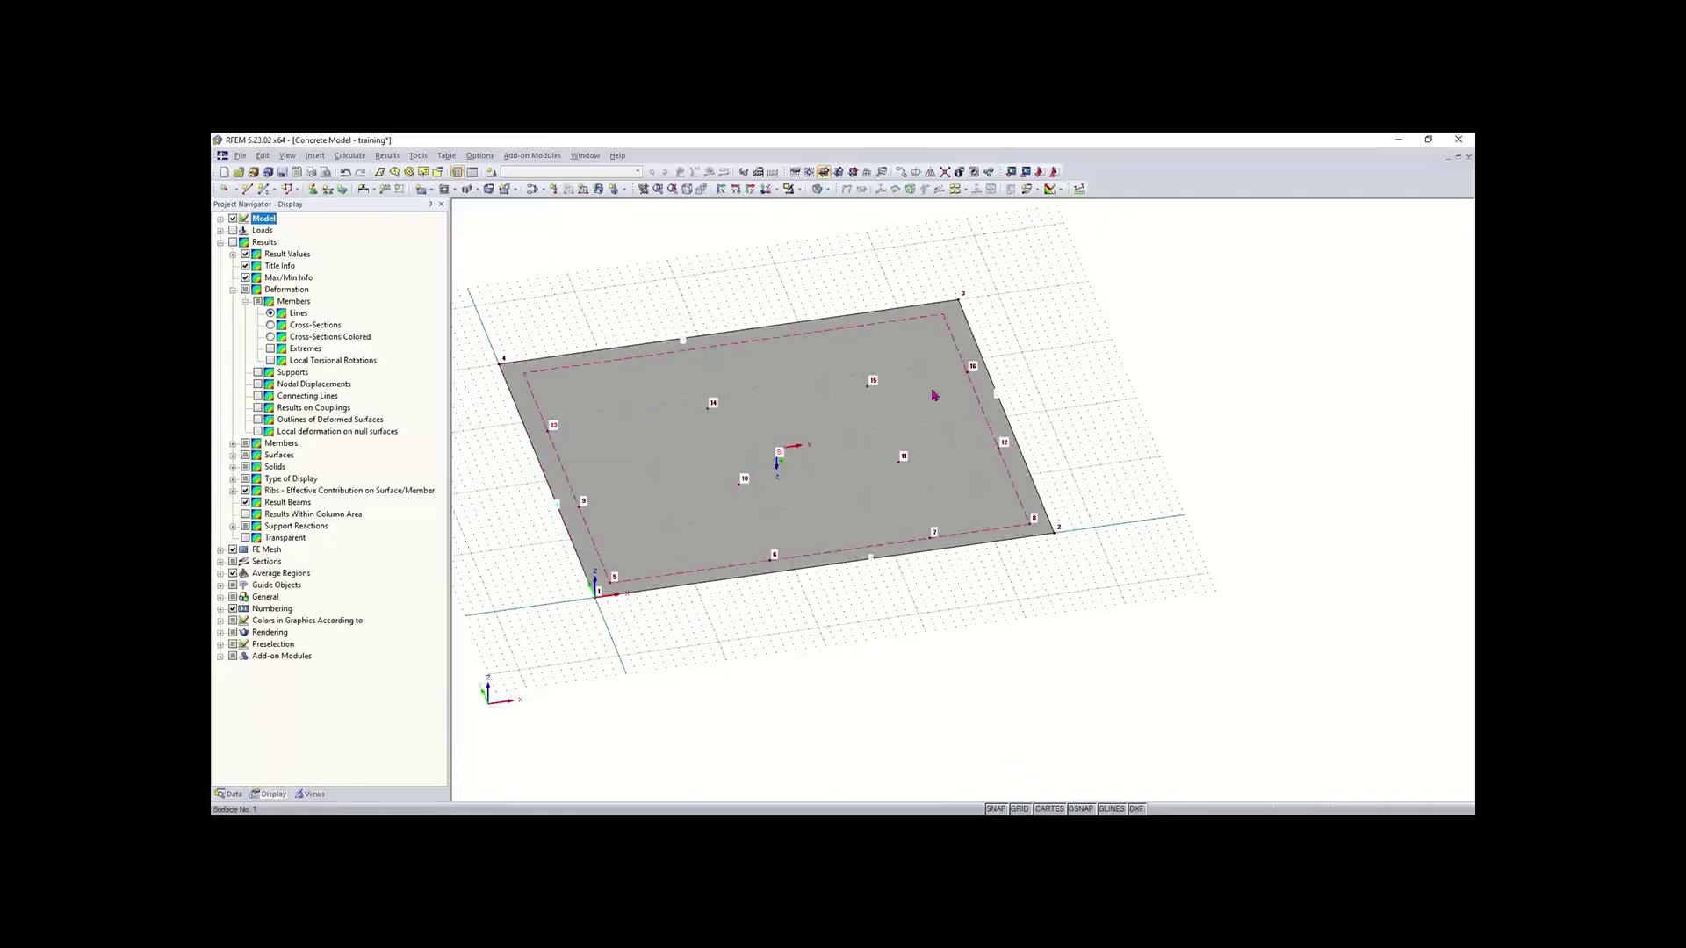
scroll(837, 658, "down", 1)
middle_click_drag(879, 666, 827, 655, "ctrl")
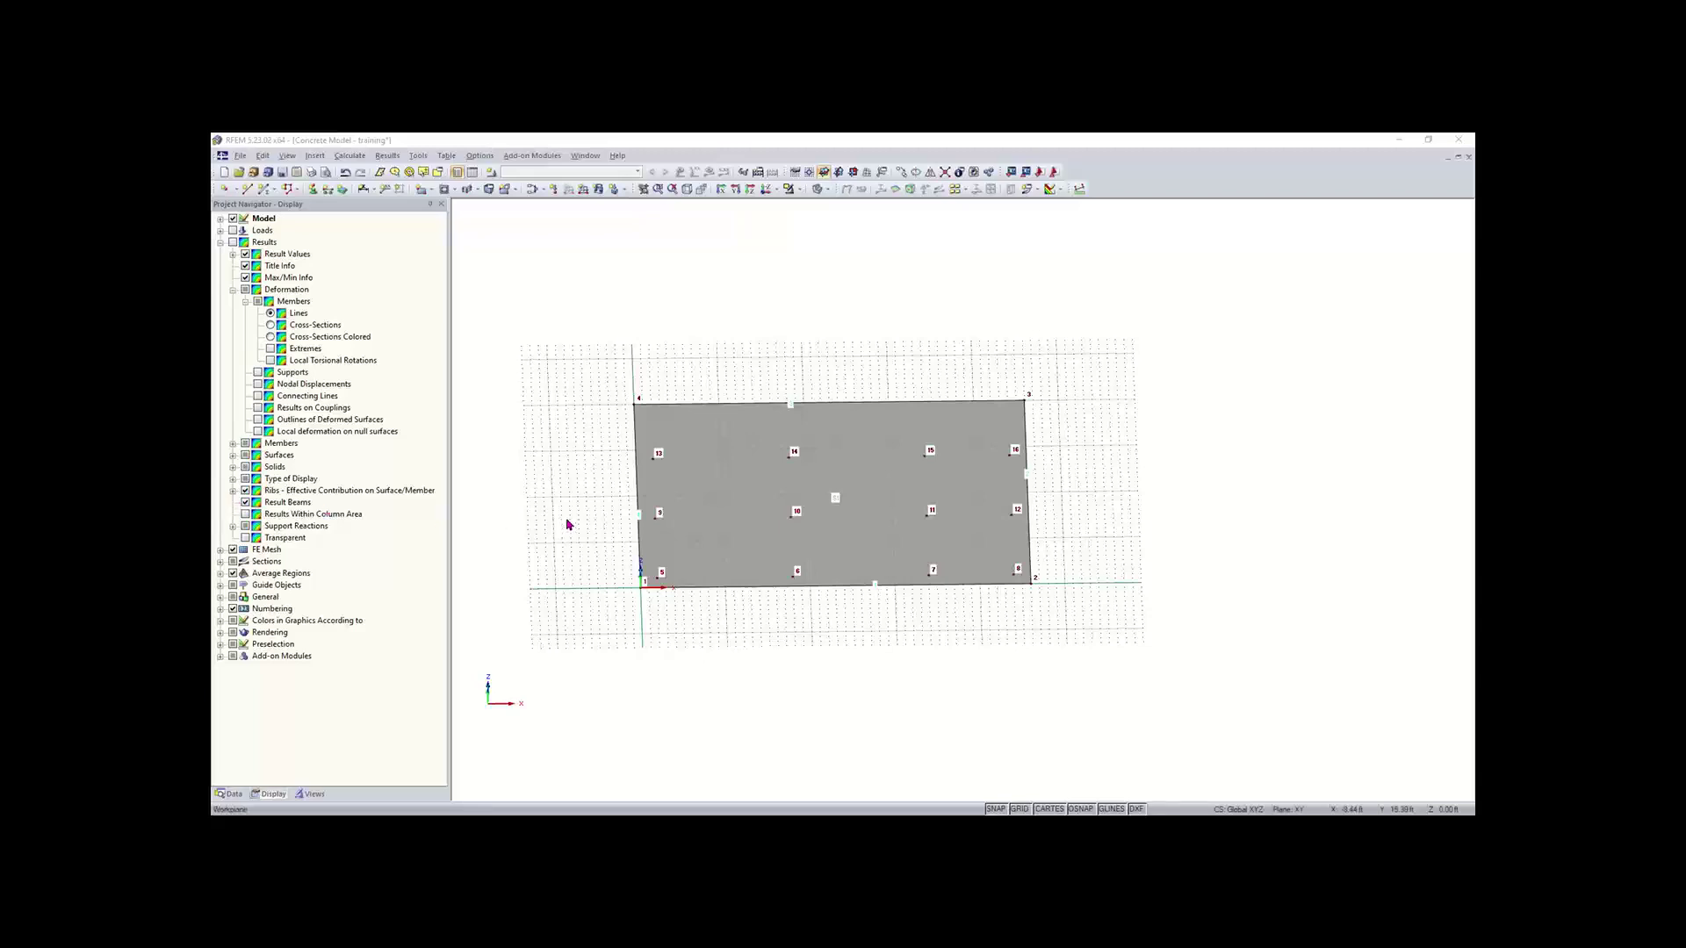
Step: Divide slab edge line 4 graphically at an absolute distance of 12 ft, level with node 13, and end the division
middle_click_drag(576, 503, 631, 551, "ctrl")
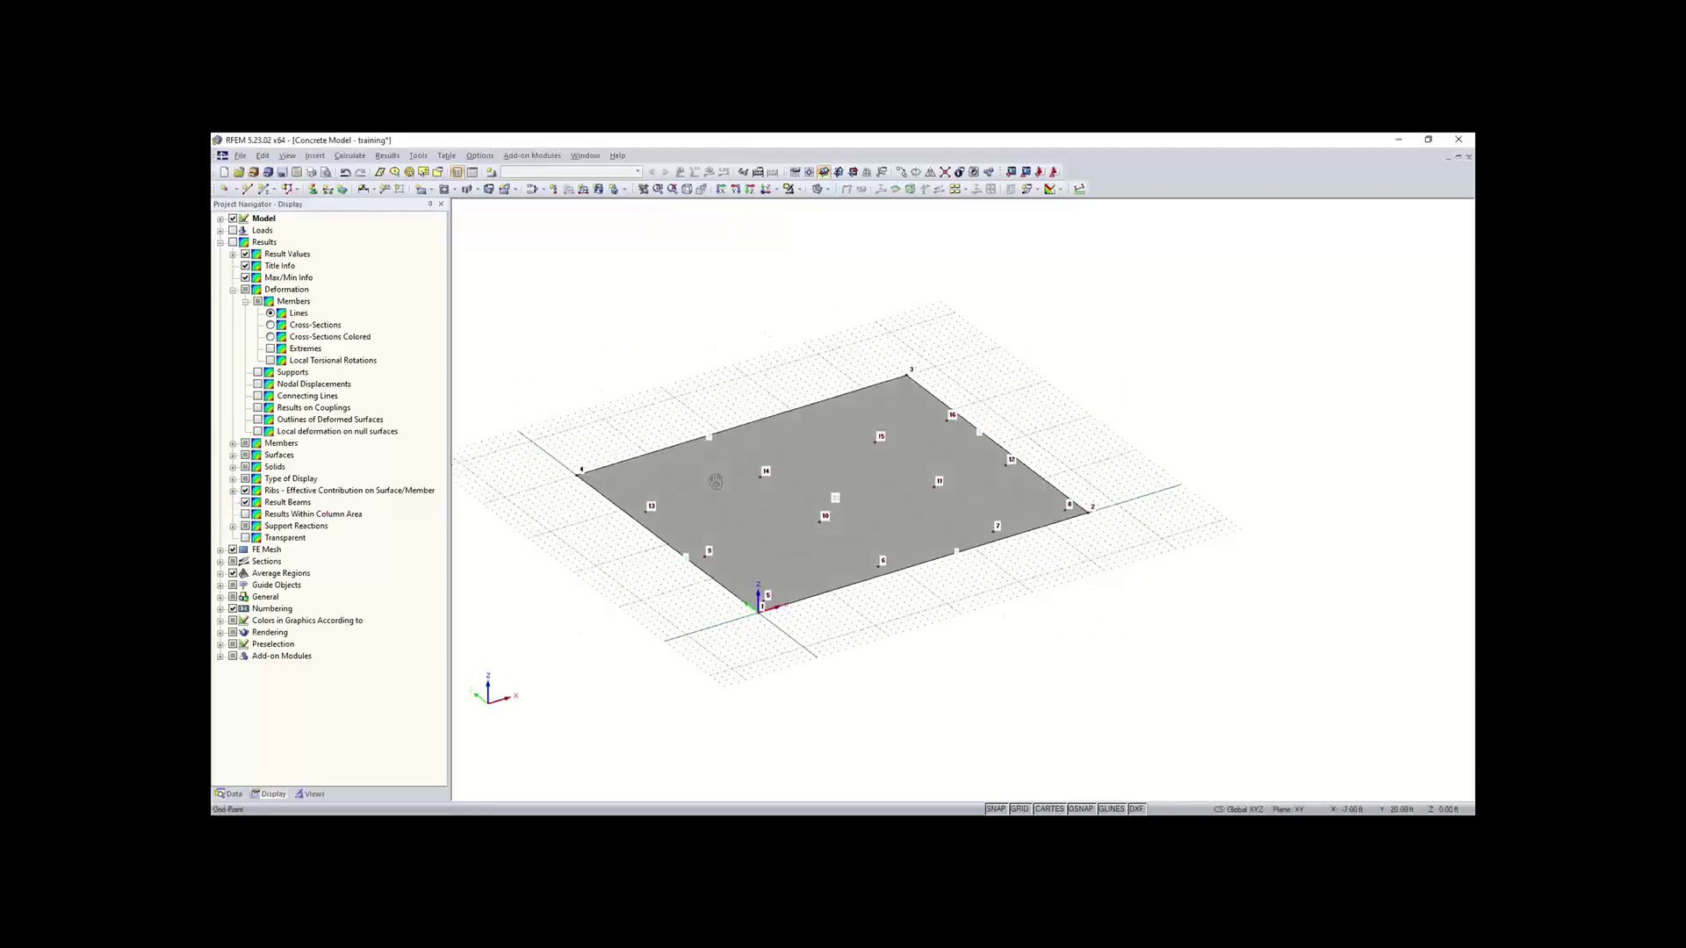
right_click(631, 552)
key("Escape")
scroll(614, 545, "up", 1)
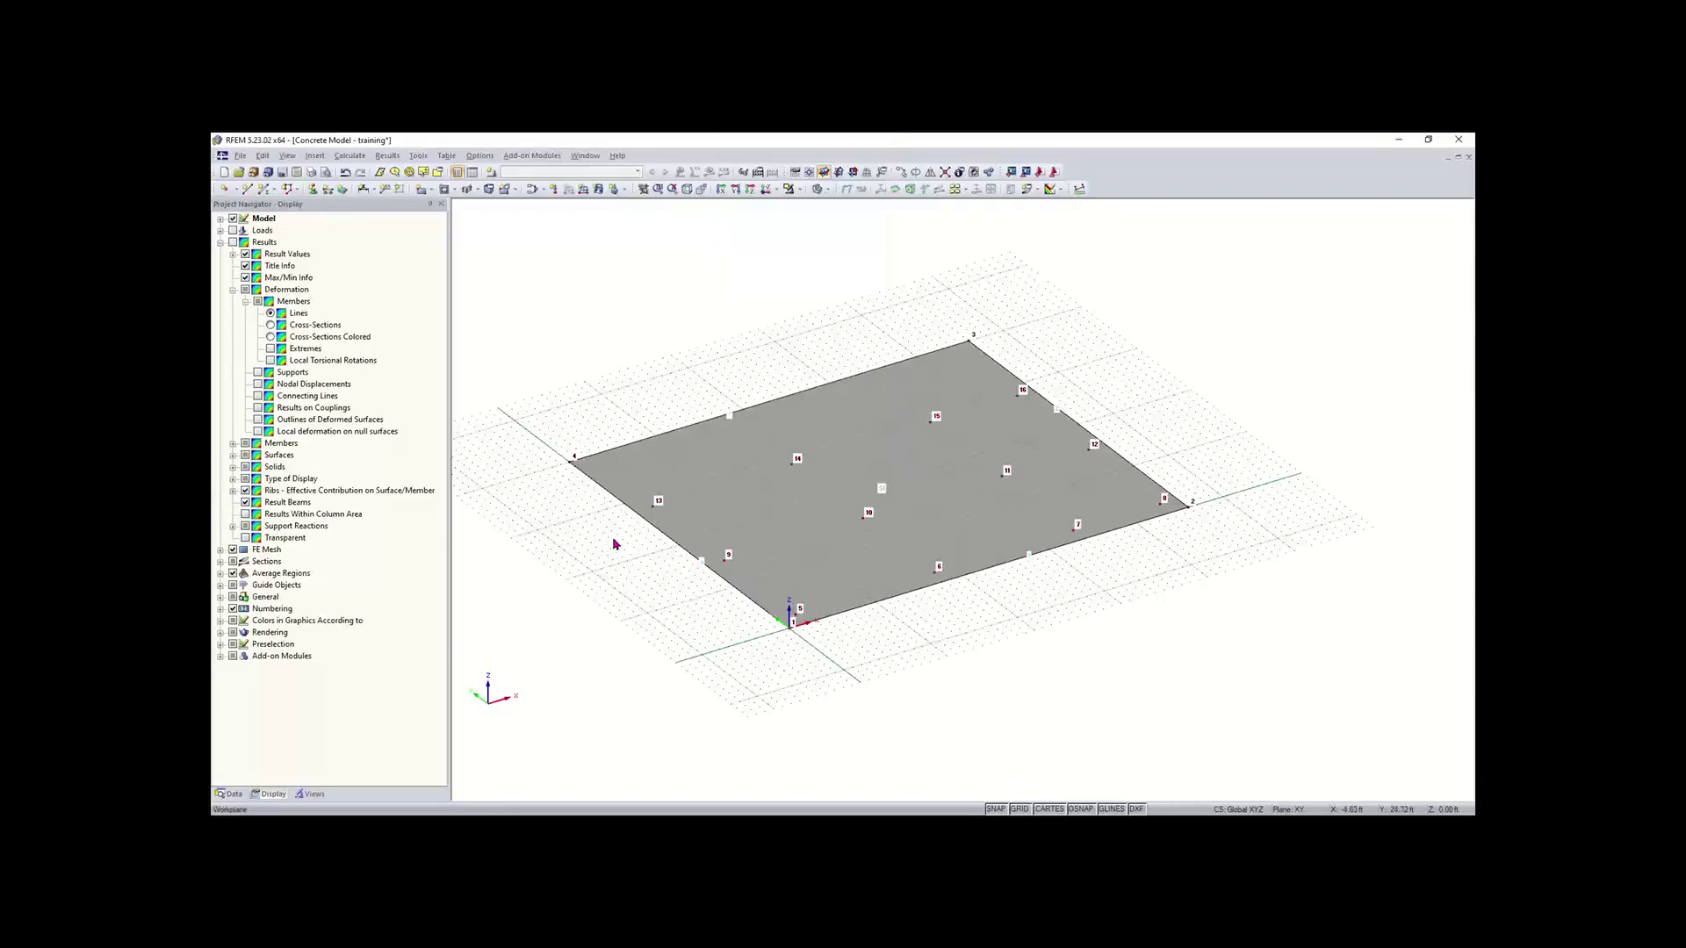
scroll(613, 545, "up", 2)
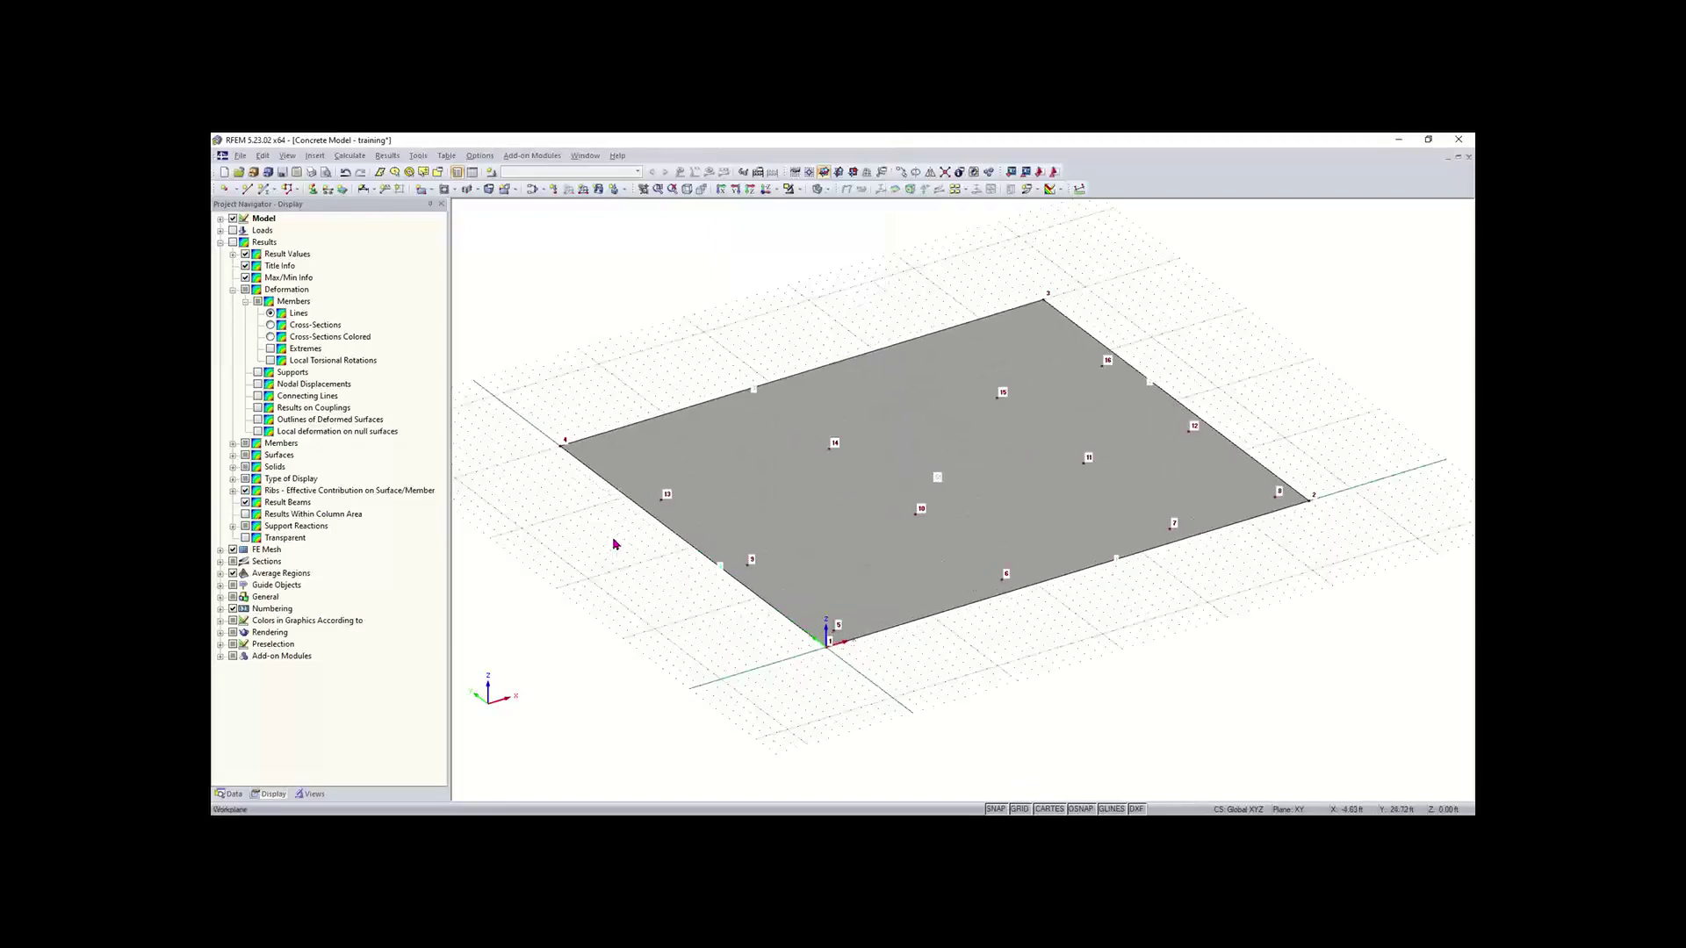
right_click(692, 549)
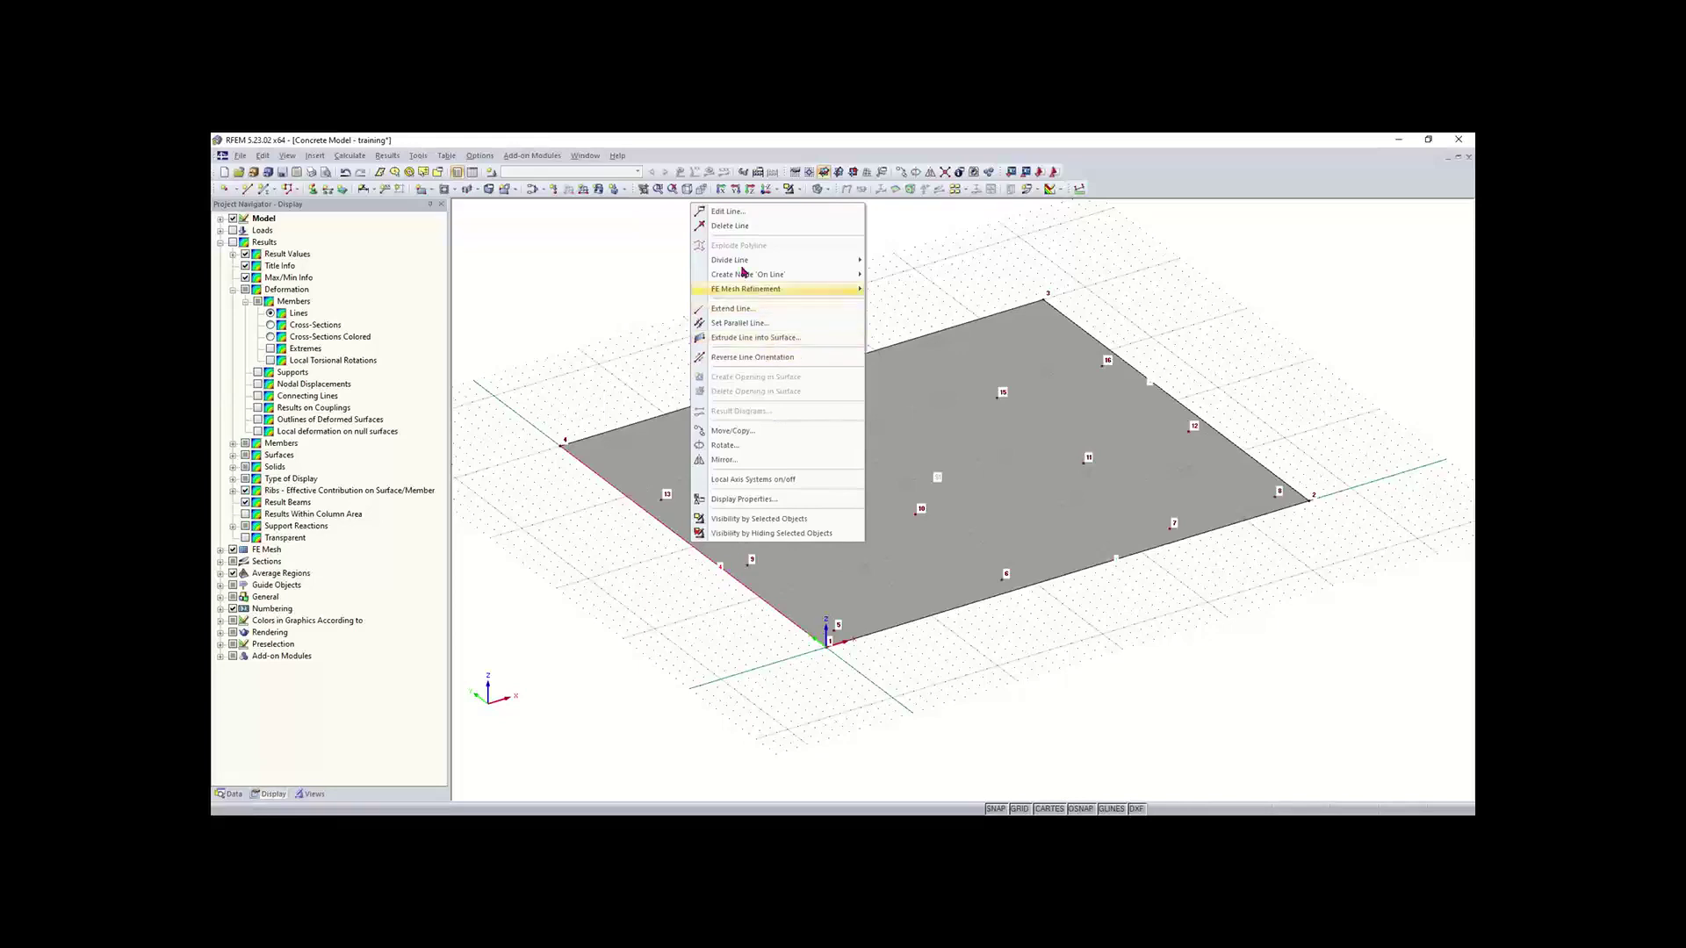
mouse_move(737, 261)
left_click(890, 261)
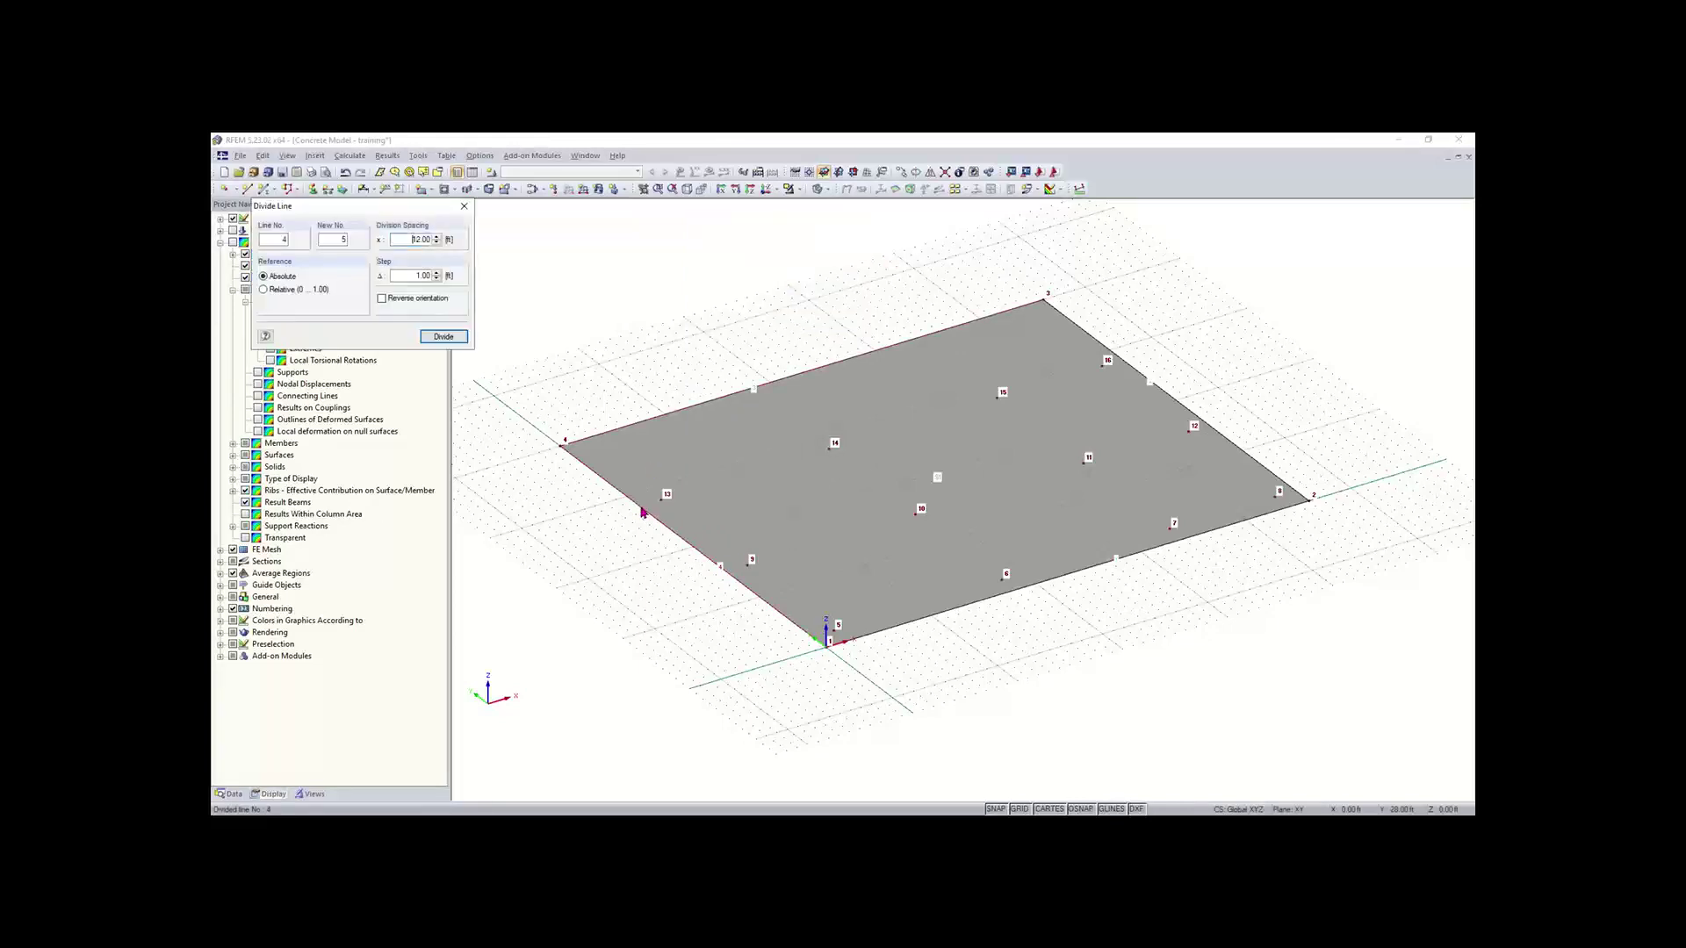
scroll(641, 512, "up", 5)
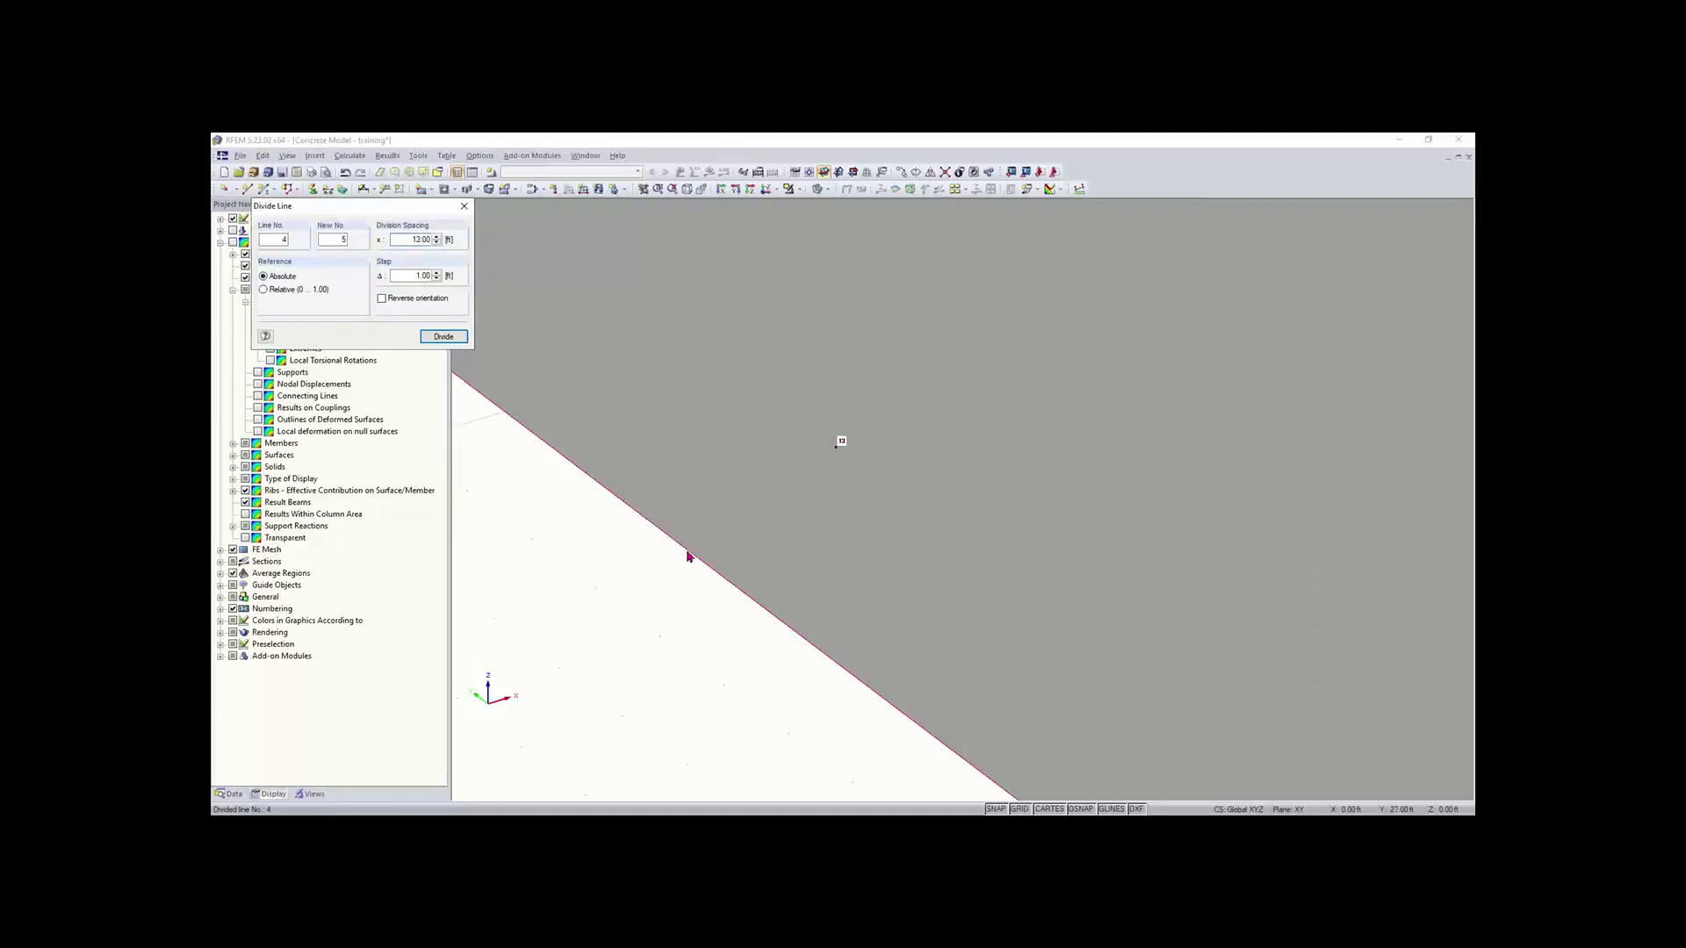
left_click(637, 517)
scroll(637, 517, "down", 3)
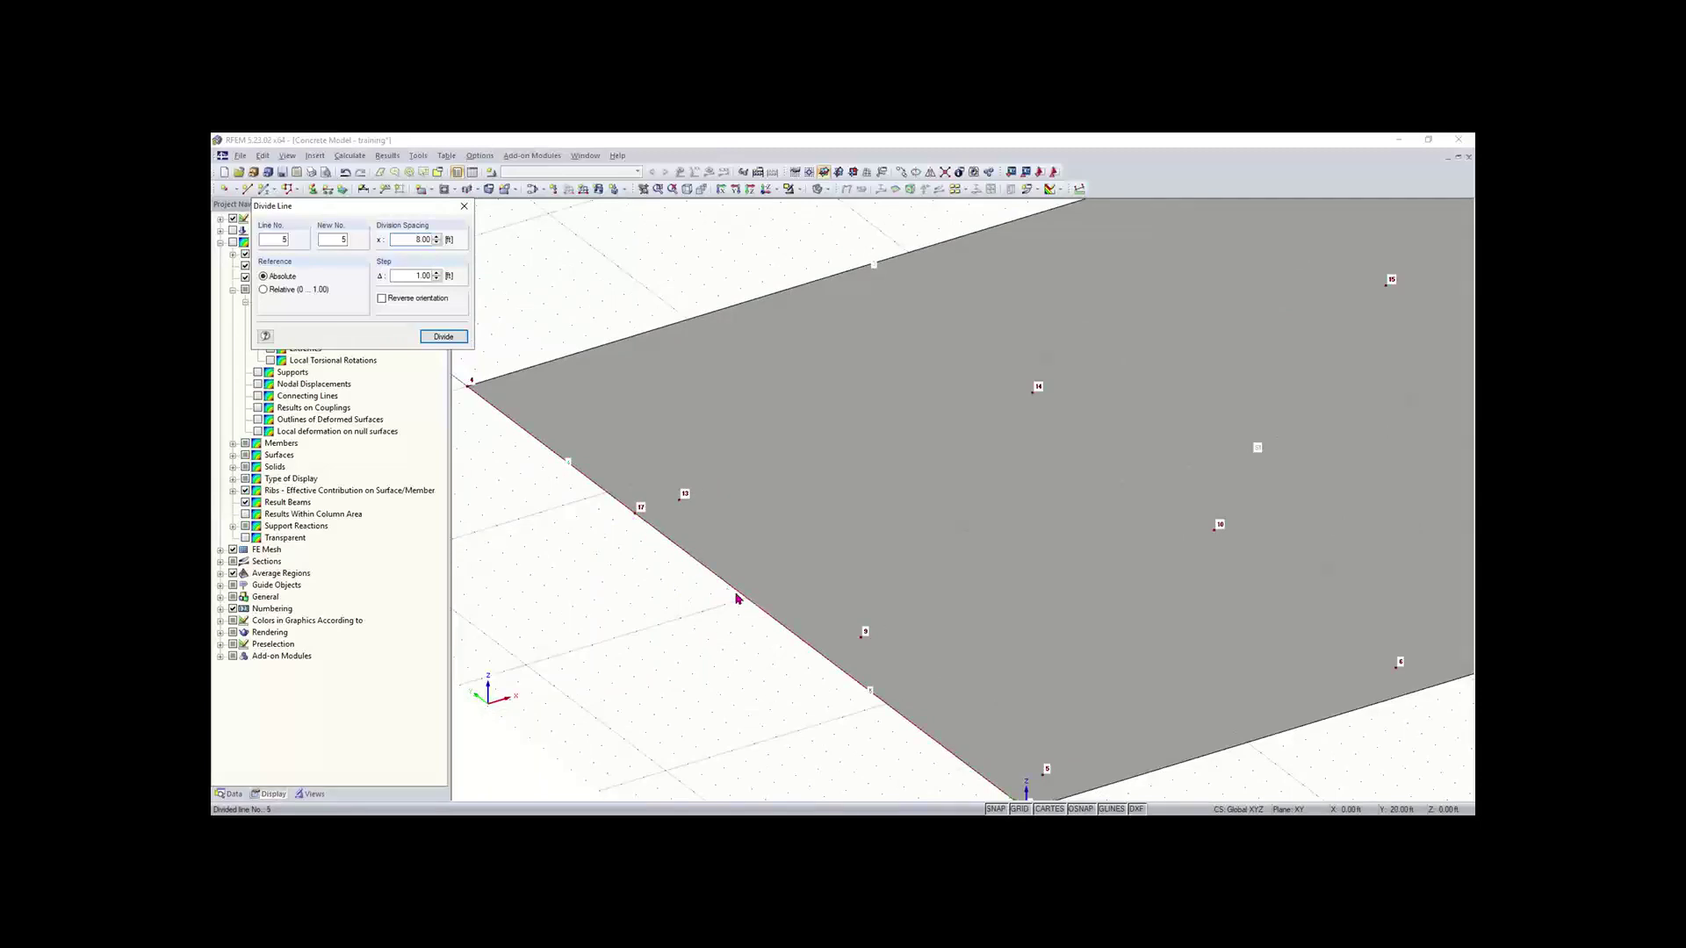
scroll(736, 598, "down", 1)
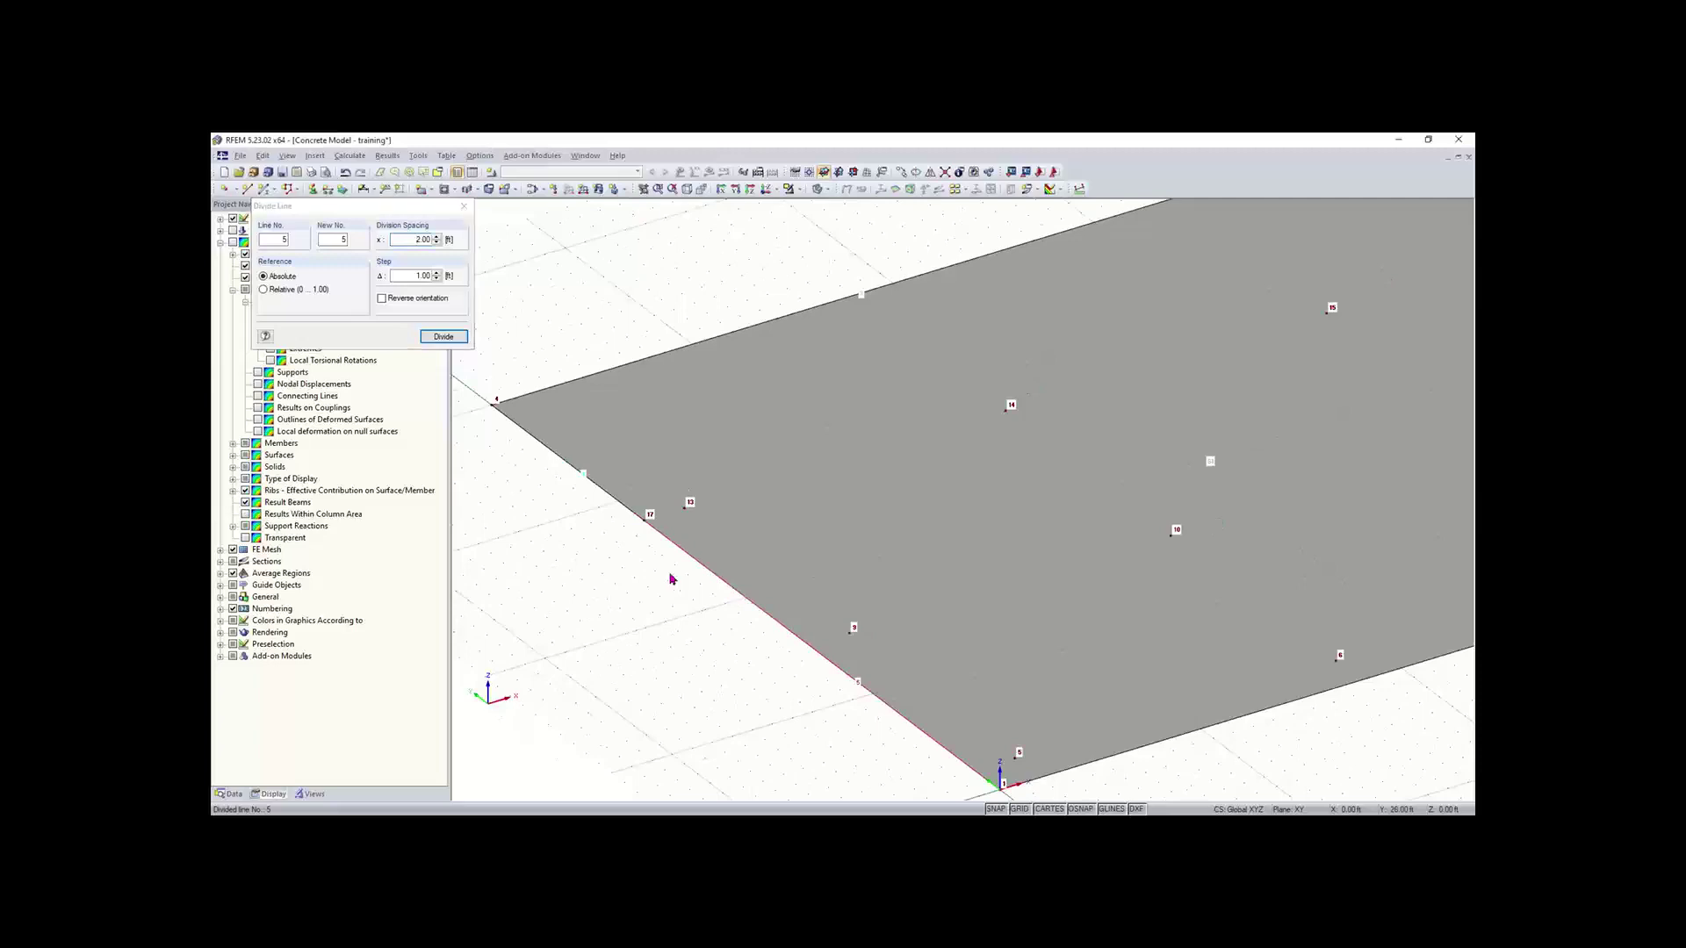
key("Escape")
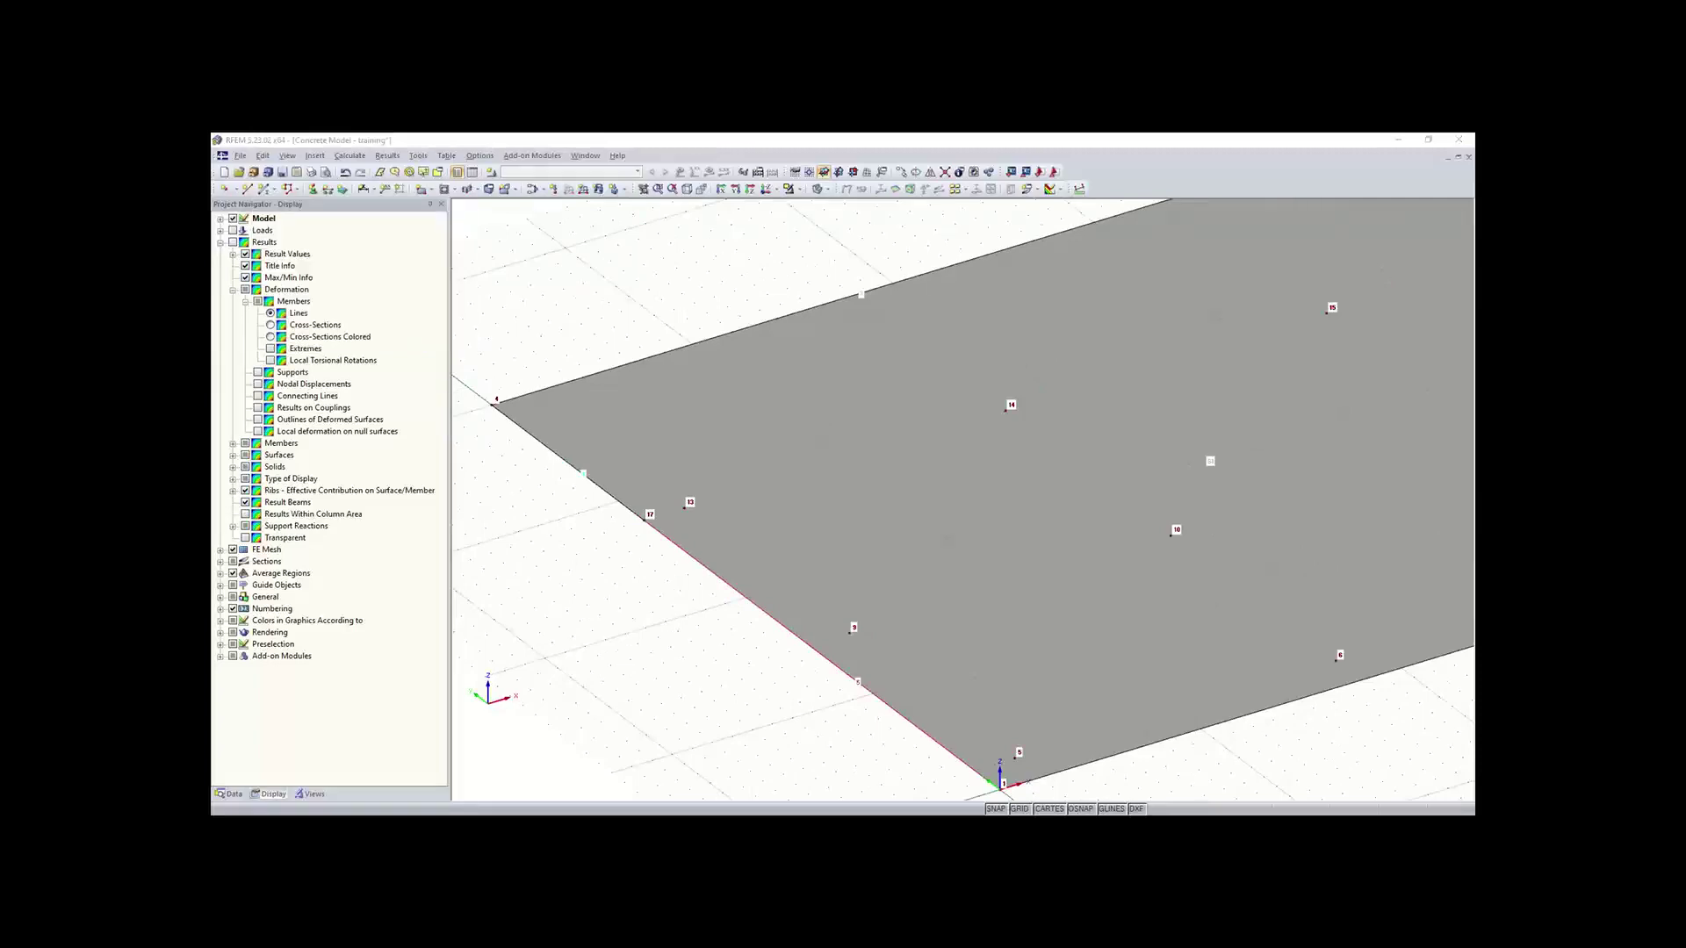
scroll(748, 282, "down", 1)
scroll(665, 460, "down", 1)
scroll(746, 471, "down", 2)
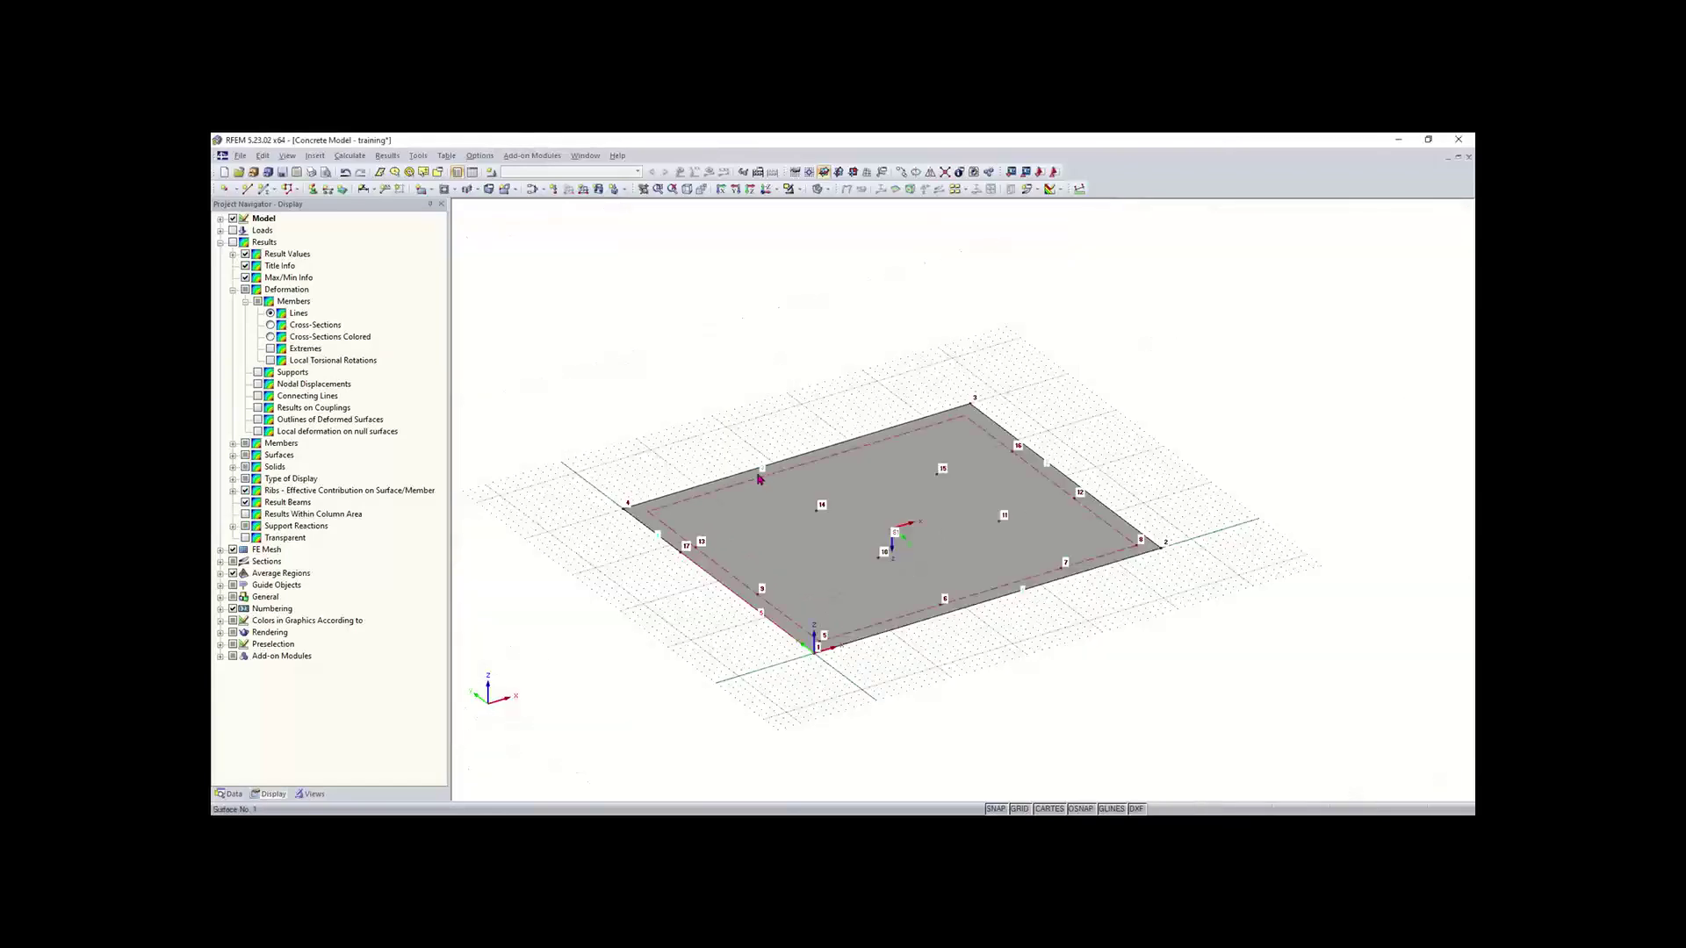
scroll(742, 471, "up", 2)
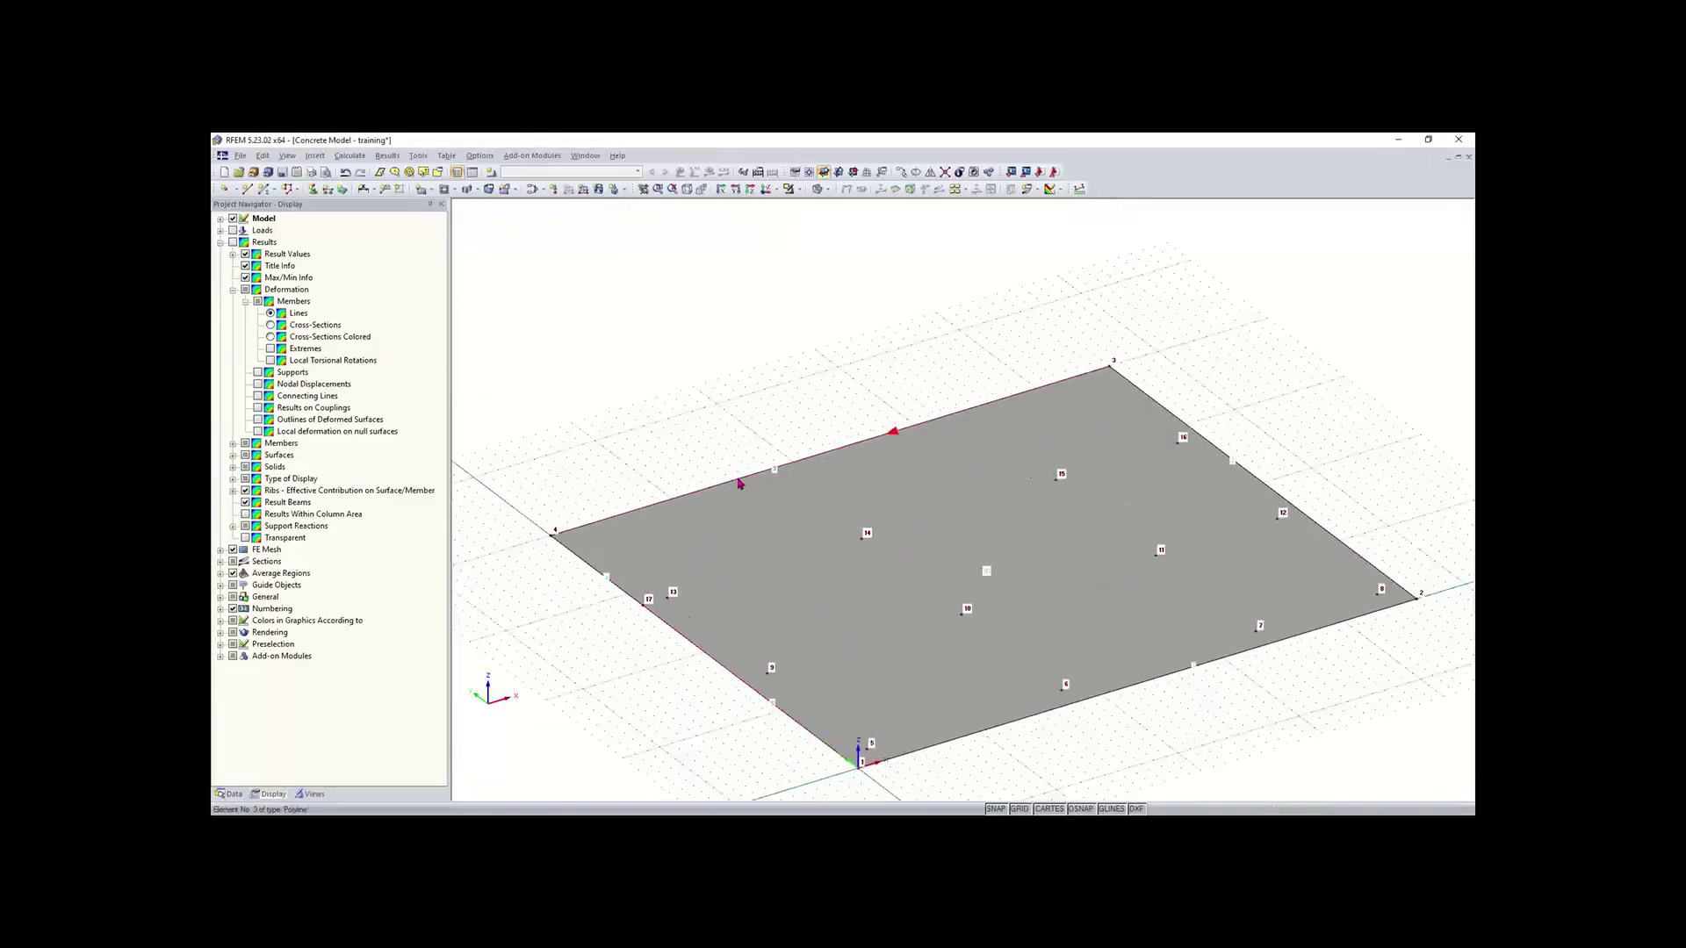
Step: Divide slab edge line 3 graphically in line with node 14 and end the division
right_click(739, 484)
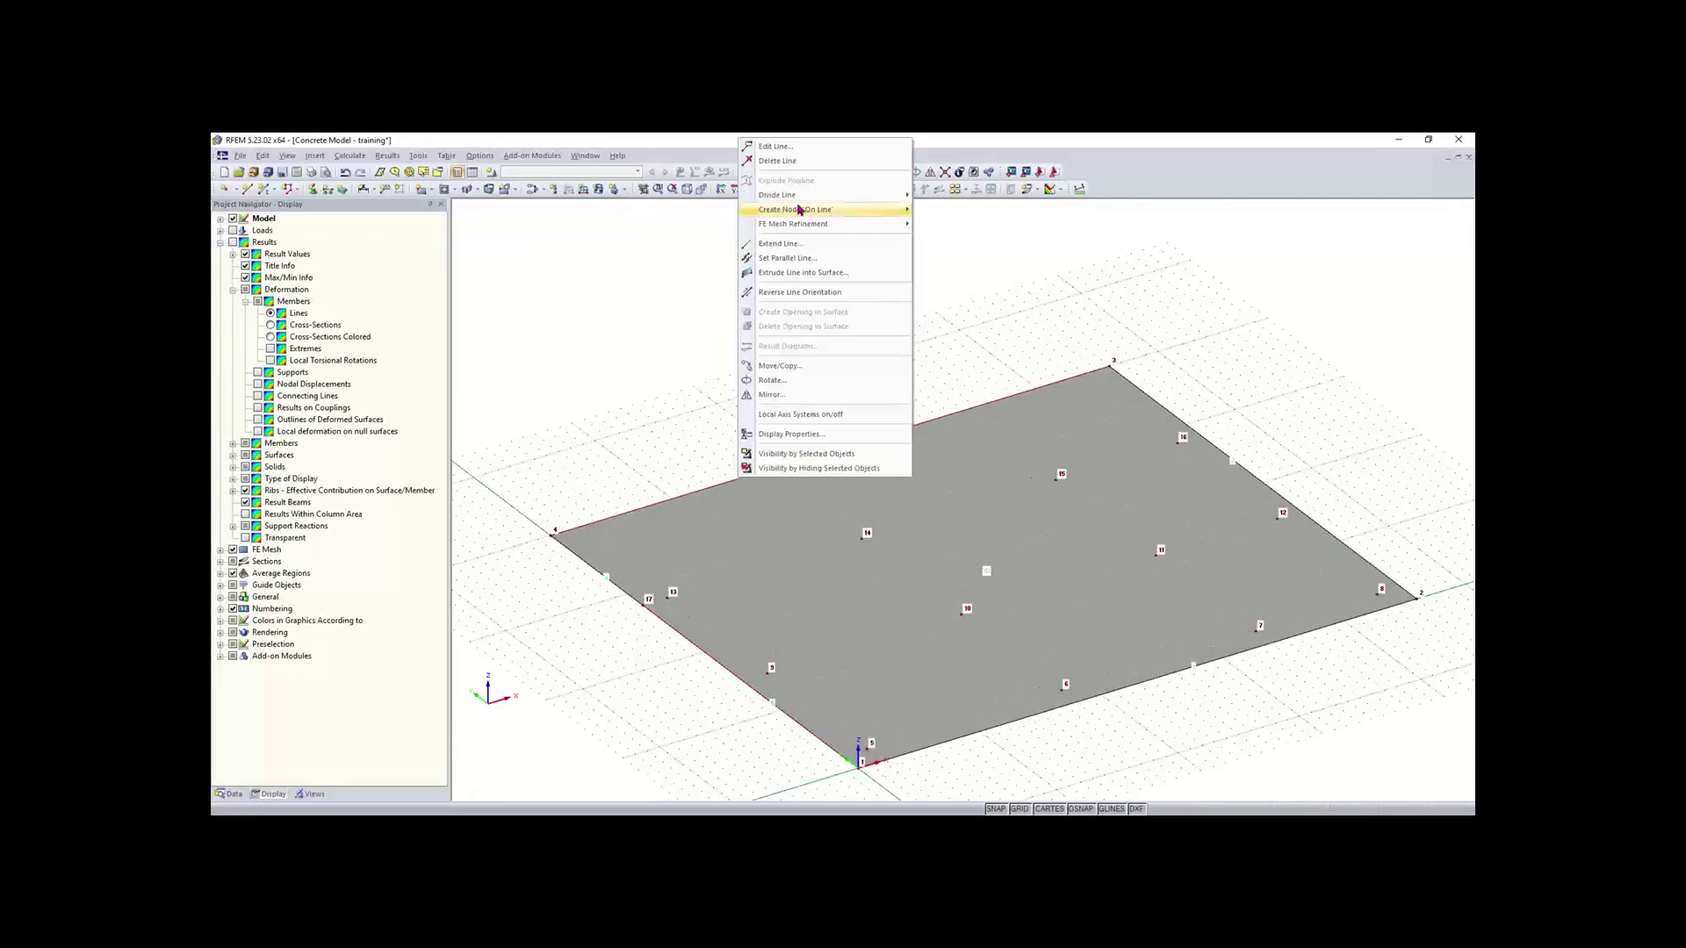
mouse_move(802, 196)
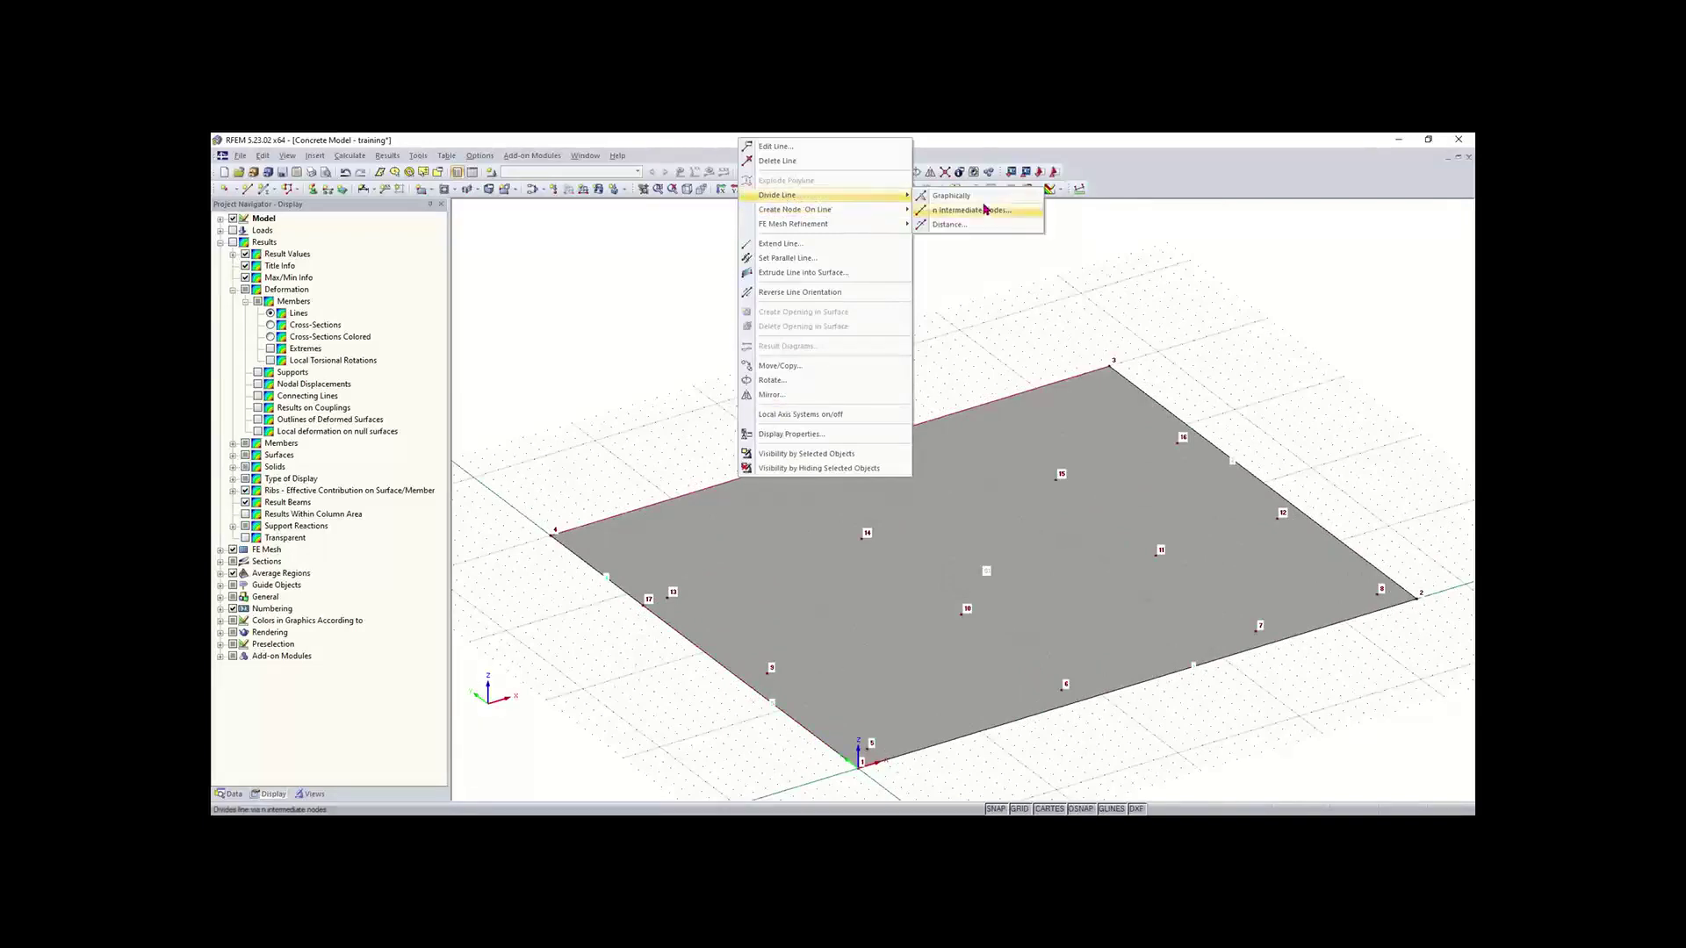
left_click(955, 196)
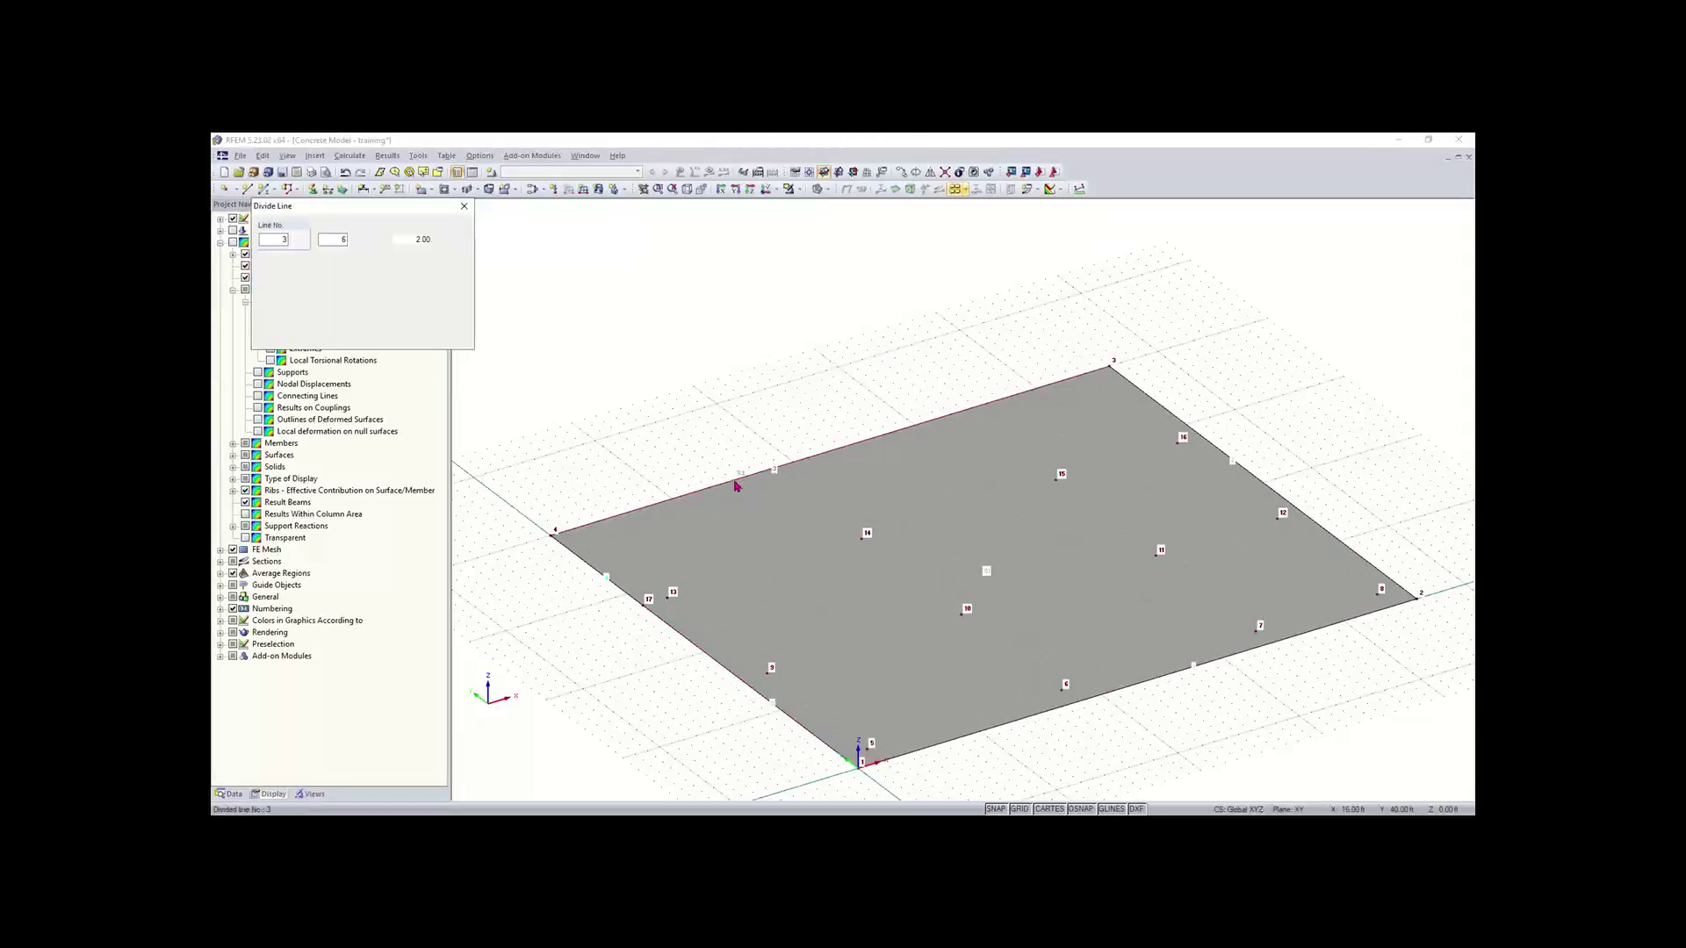
scroll(742, 485, "up", 2)
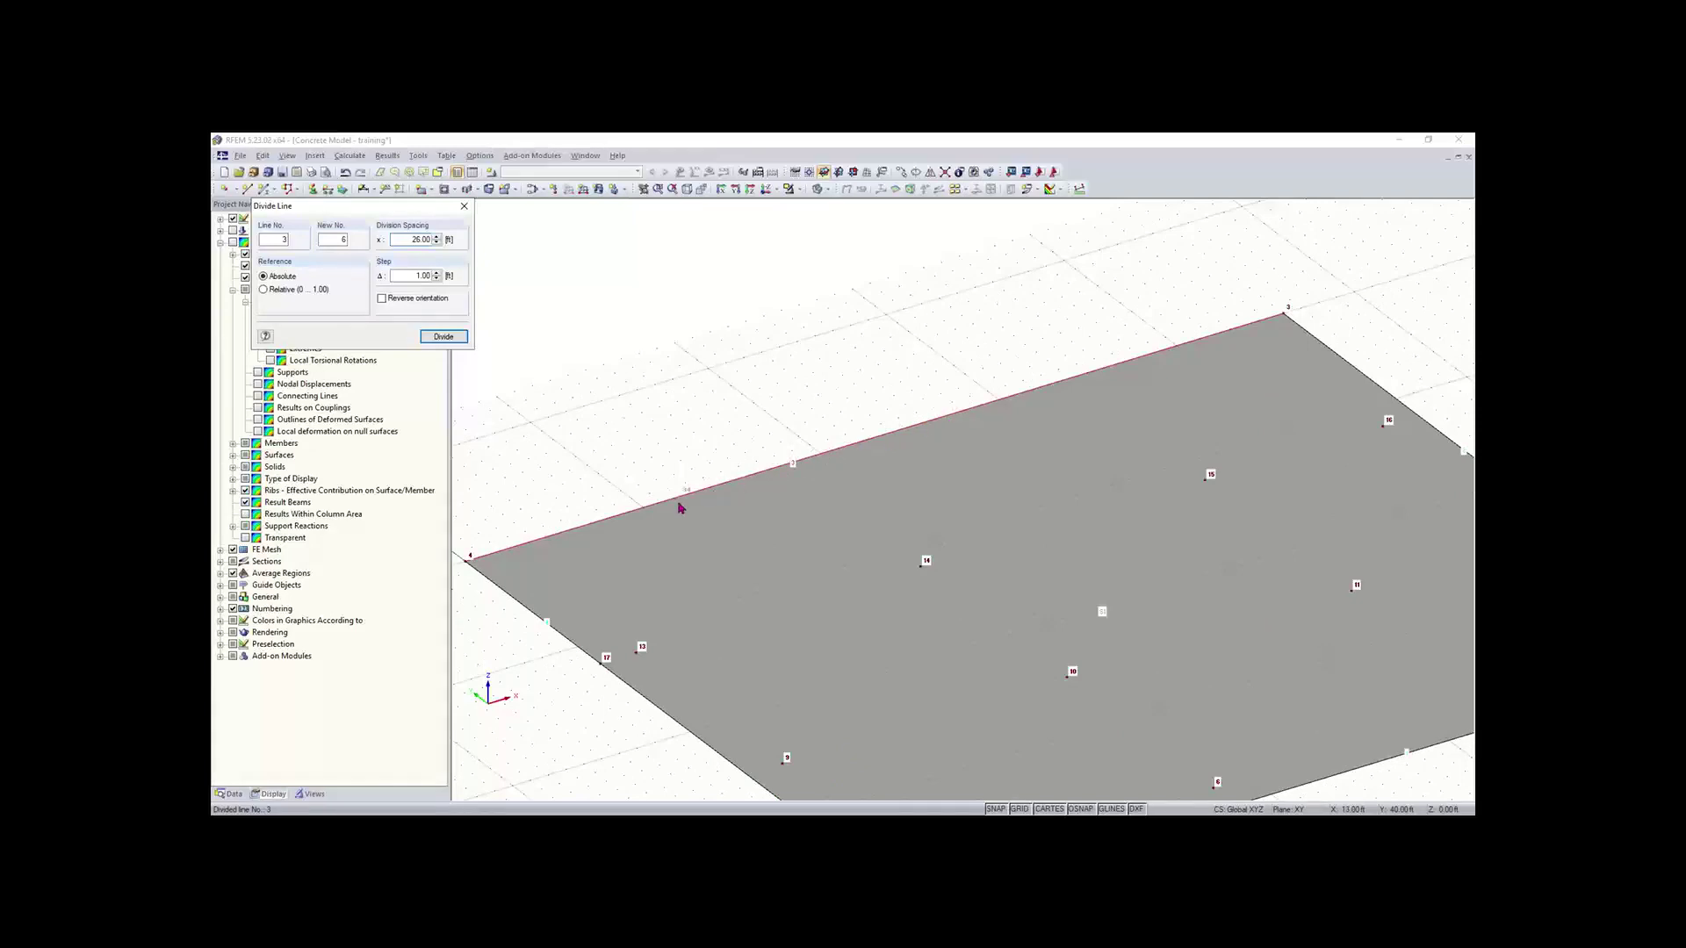
left_click(792, 469)
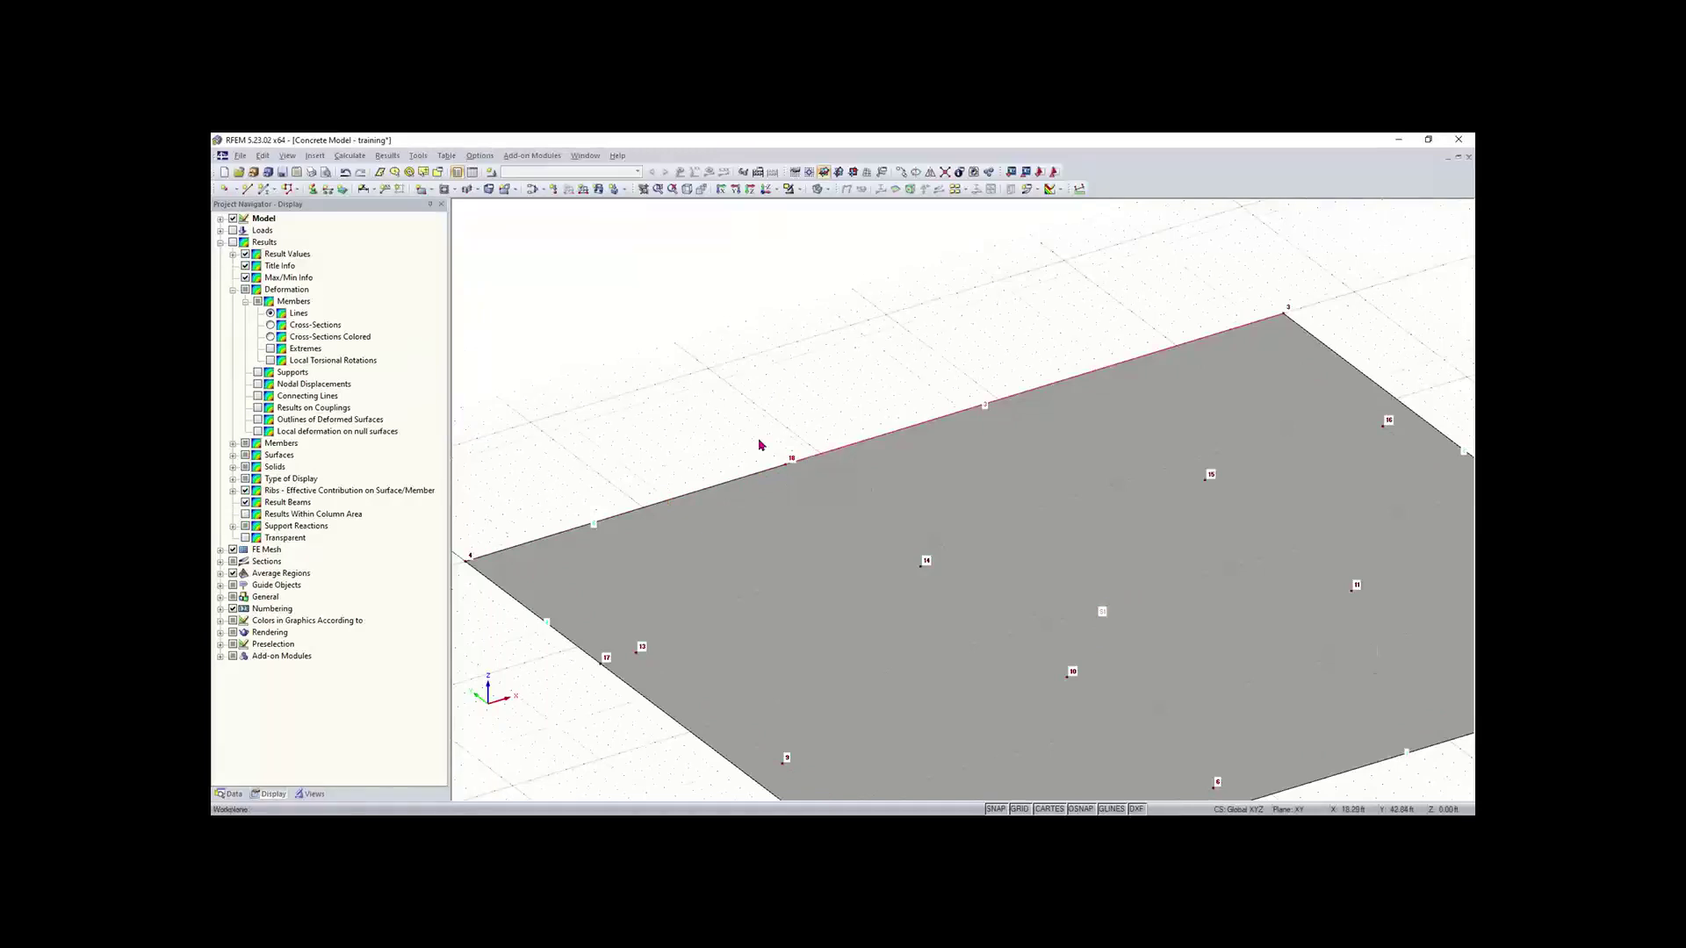
Step: Define a new semicircular surface with Concrete f'c = 4000 psi and a constant thickness of 8.00 in
scroll(759, 445, "down", 1)
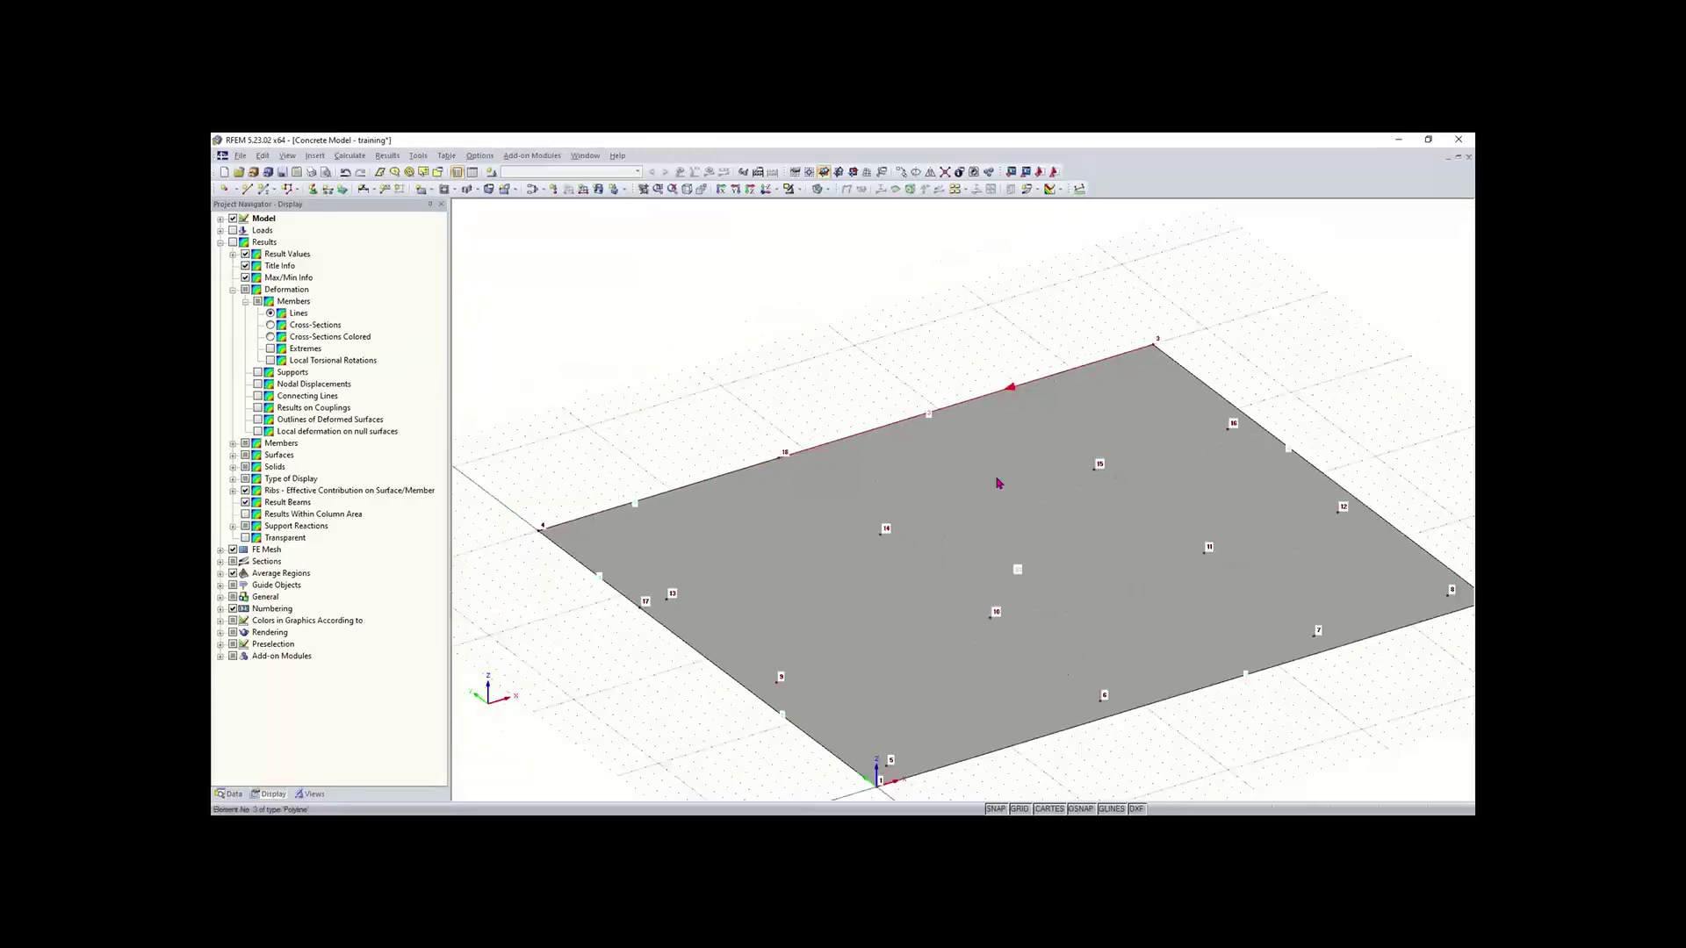
middle_click_drag(1069, 609, 989, 557)
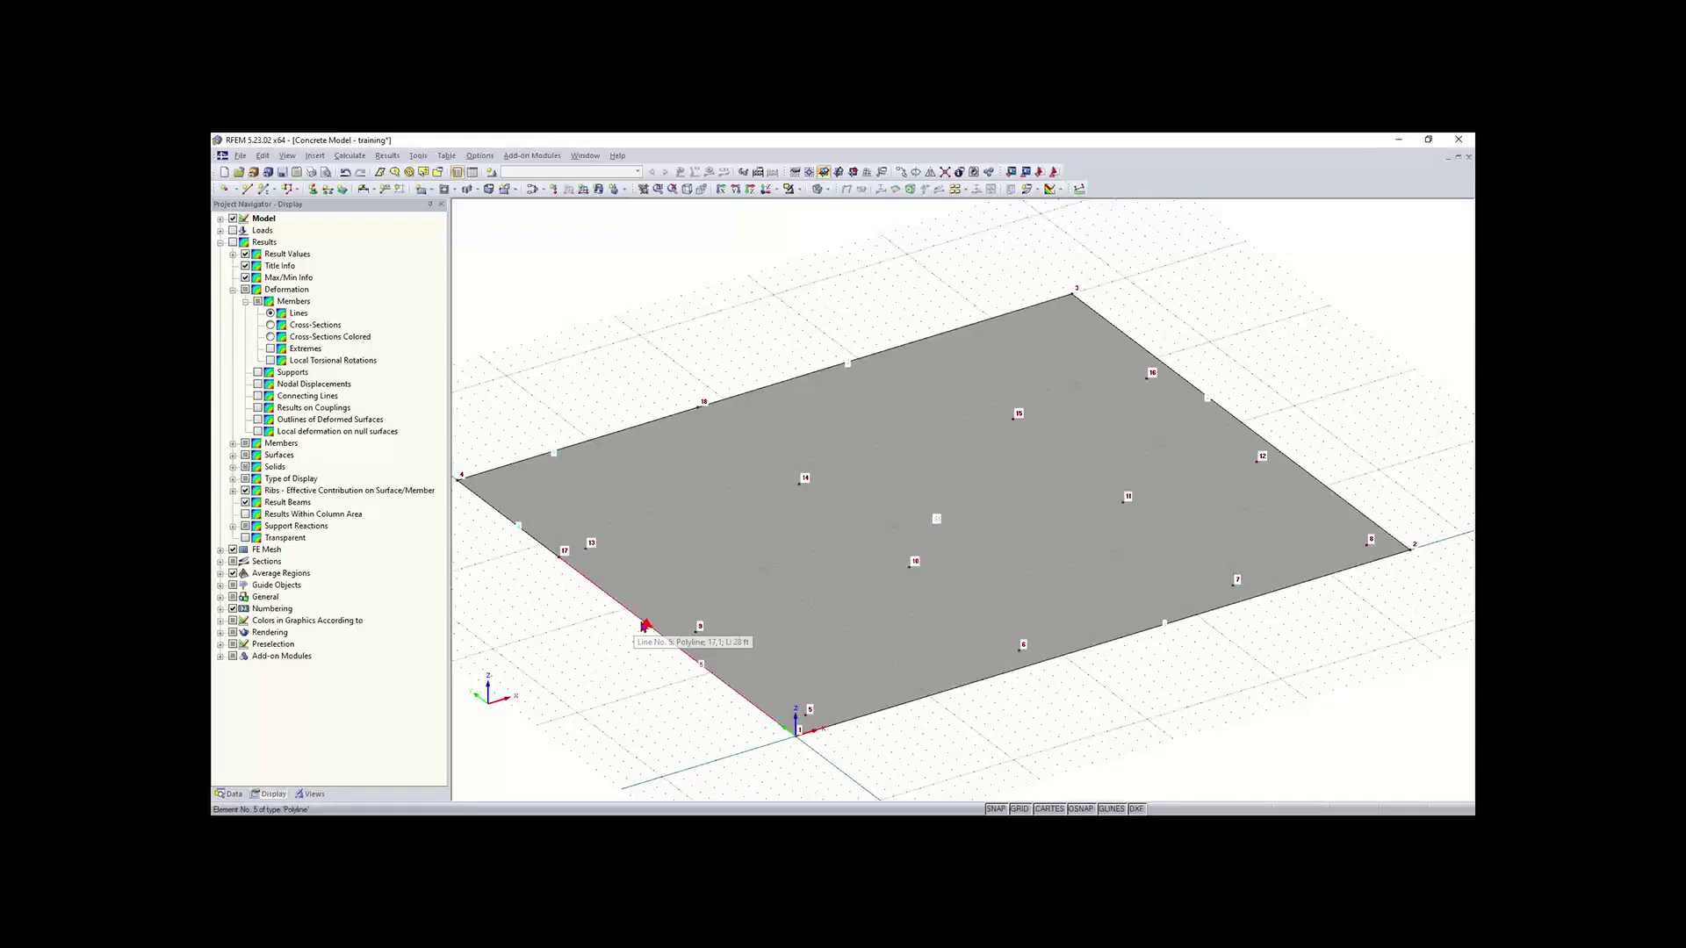
middle_click_drag(676, 640, 836, 632, "ctrl")
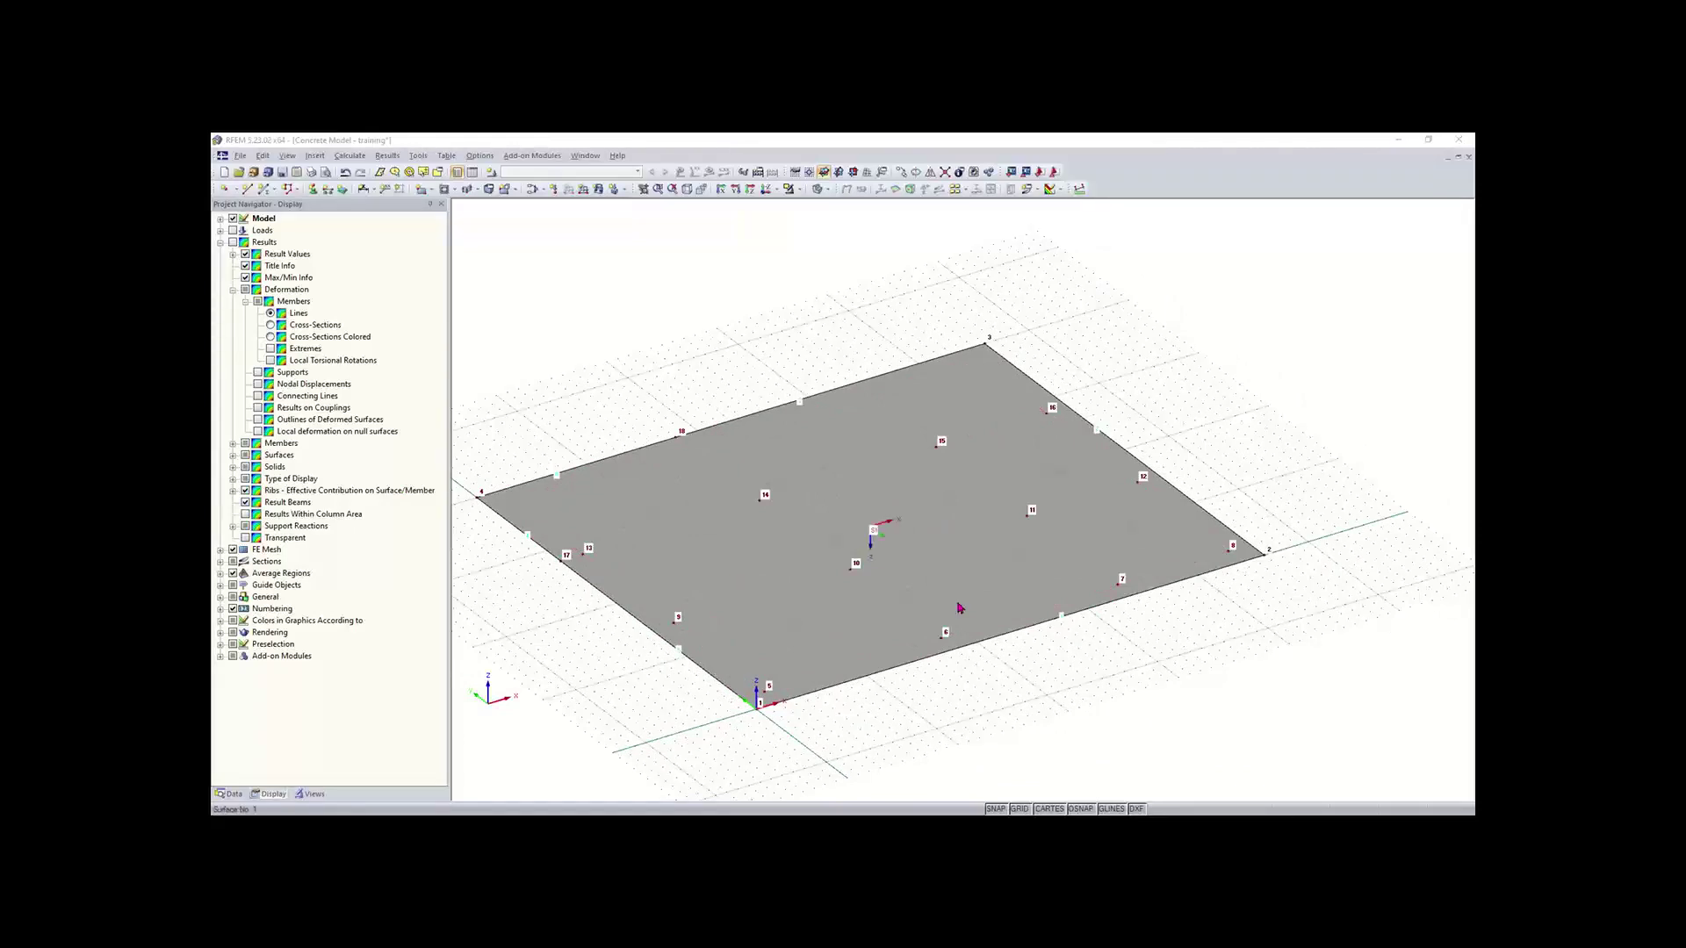
middle_click_drag(1080, 614, 894, 684, "ctrl")
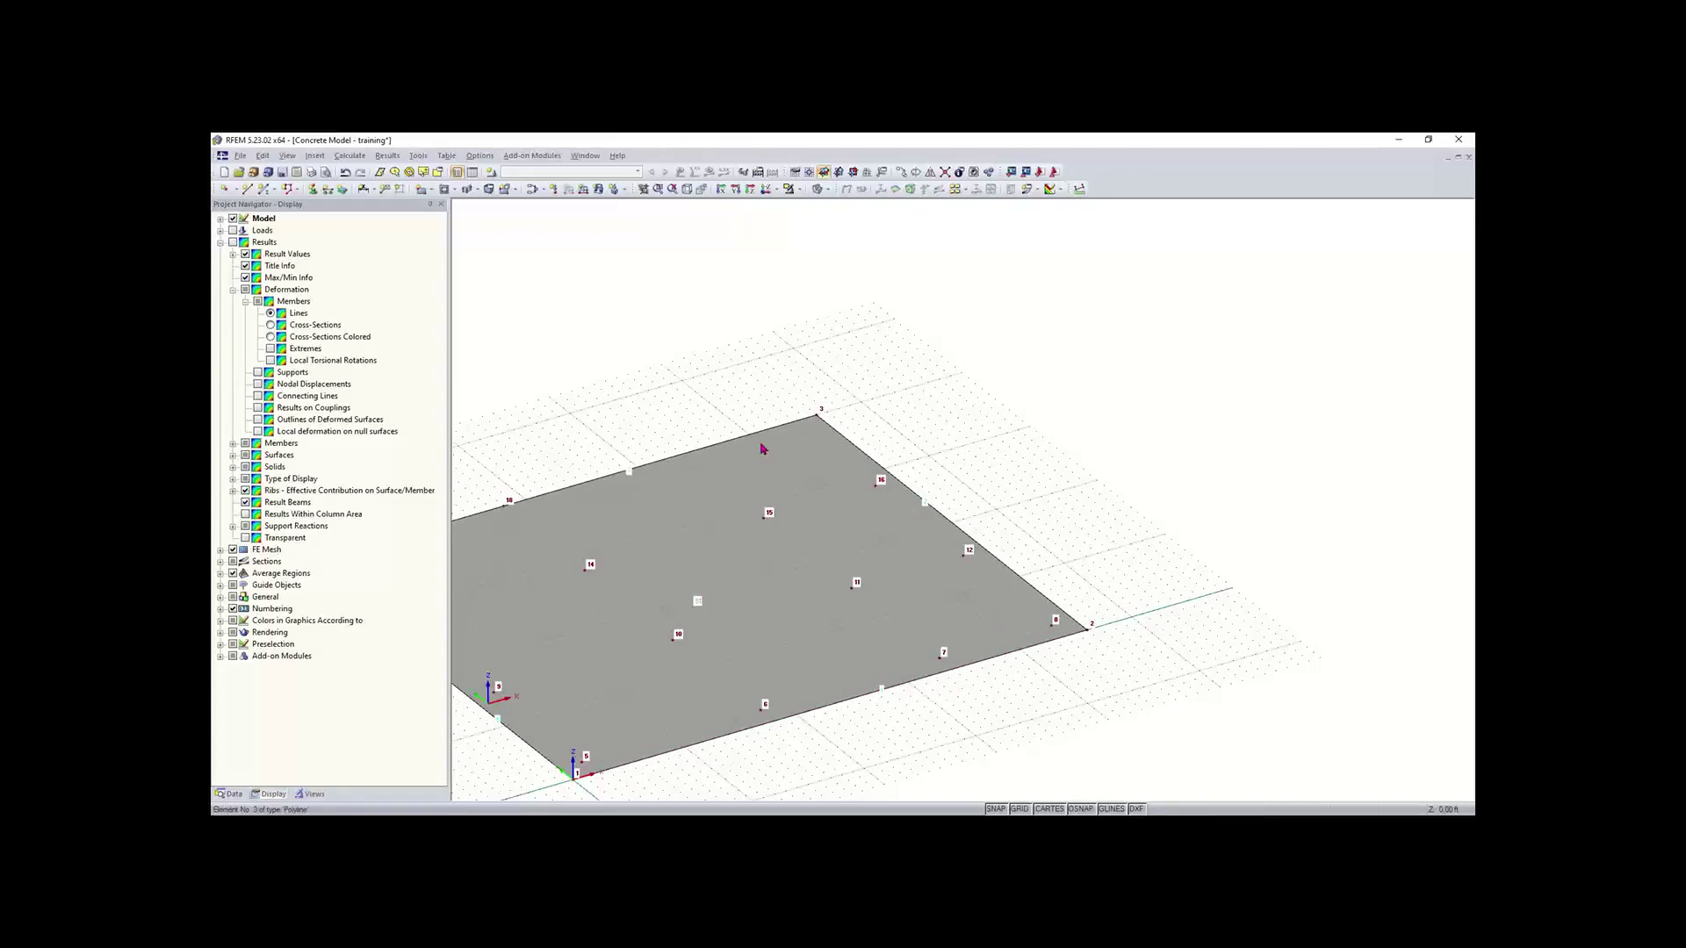
left_click(432, 191)
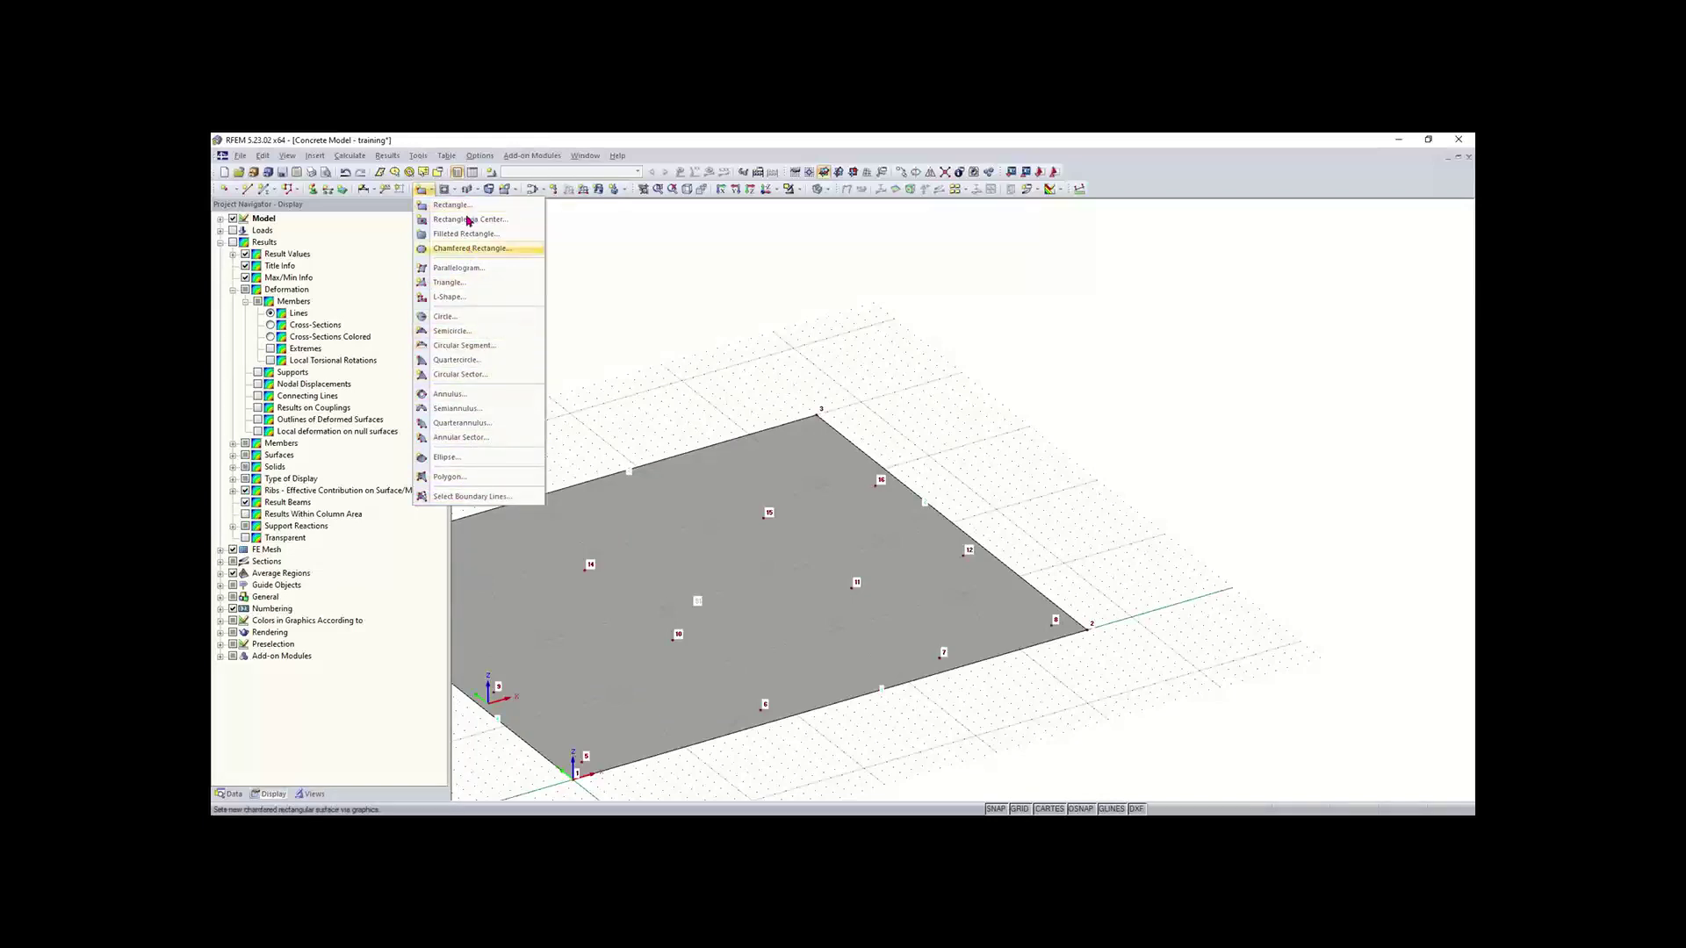
left_click(467, 334)
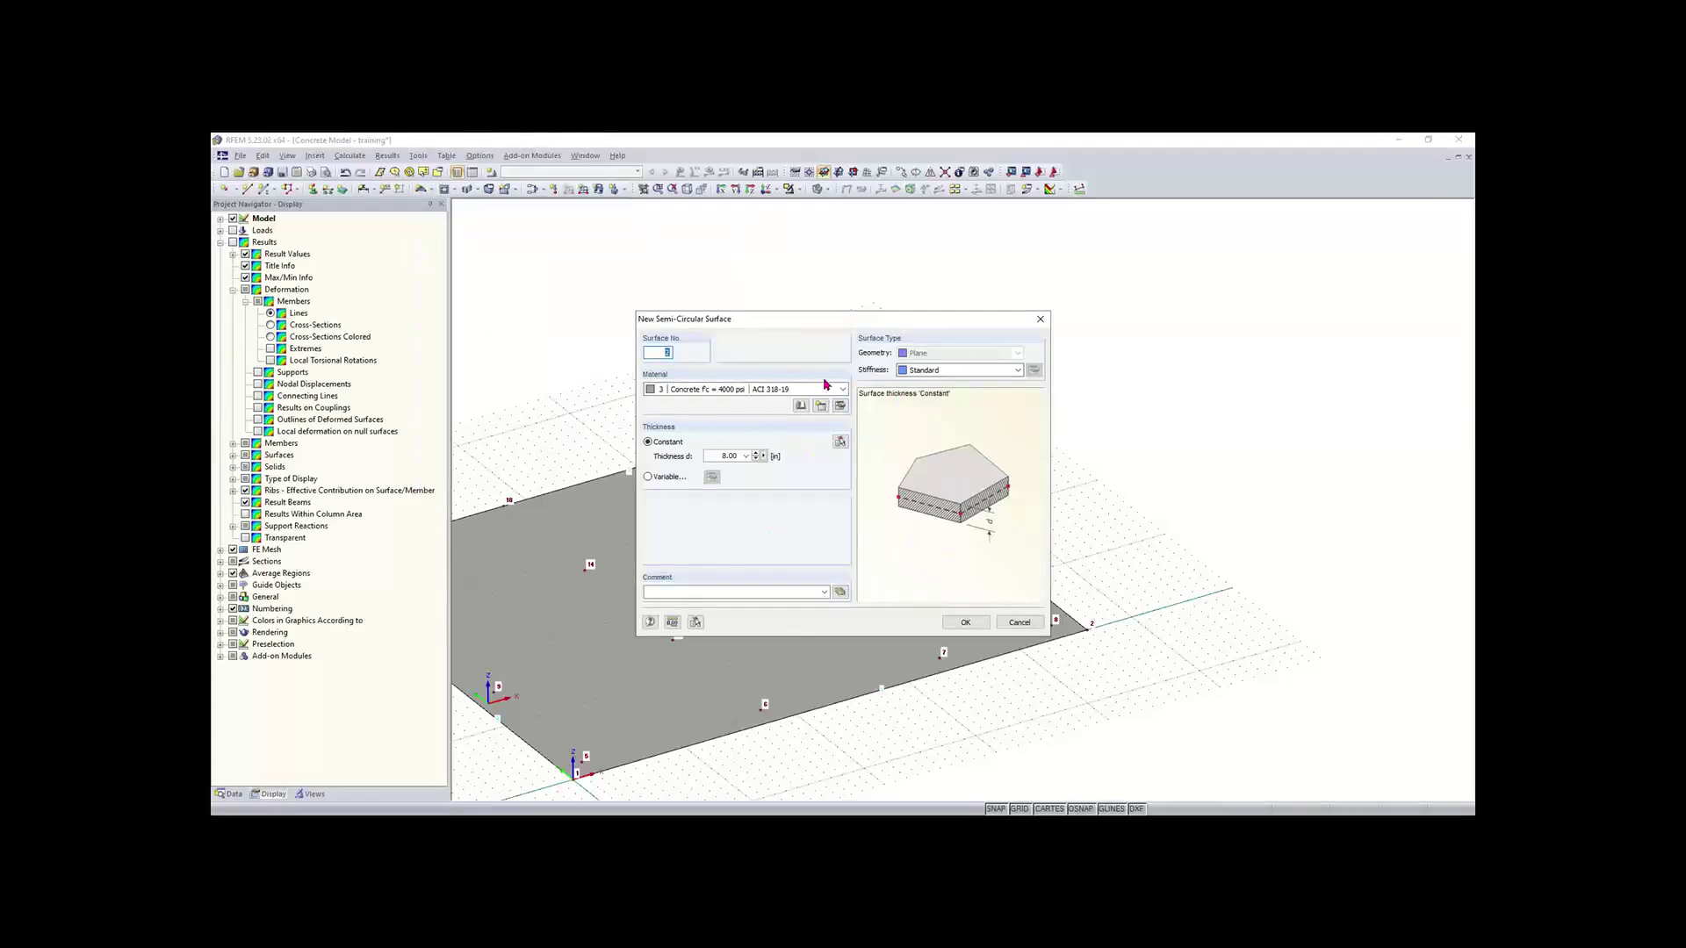
left_click(965, 623)
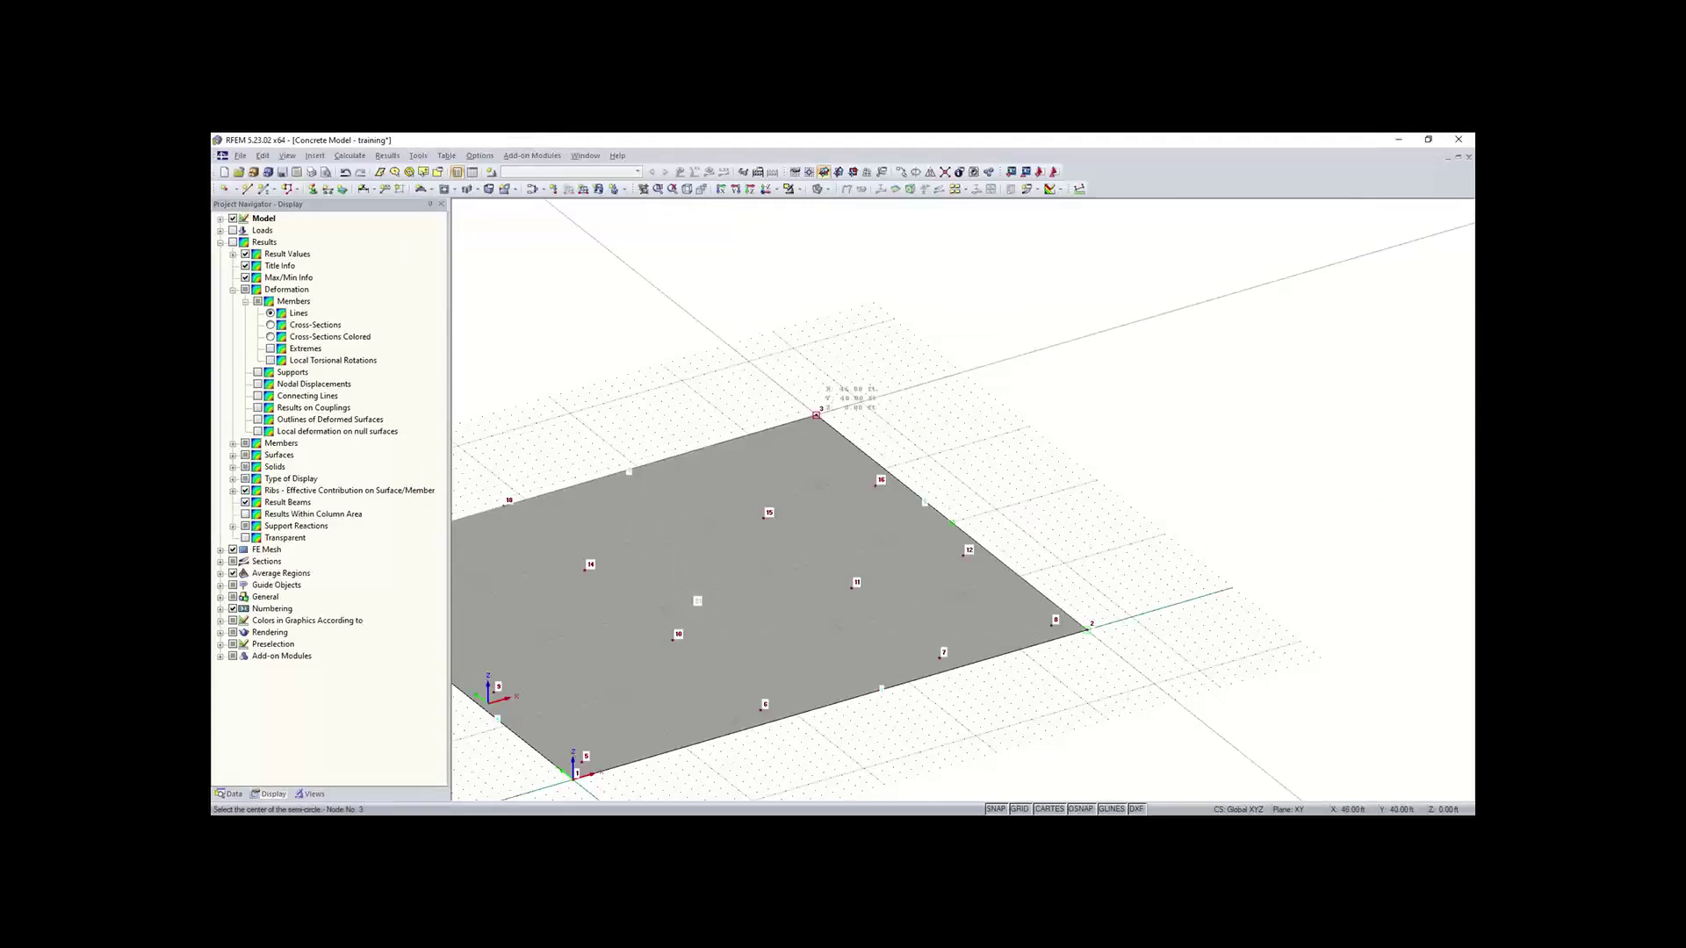
left_click(816, 415)
left_click(817, 412)
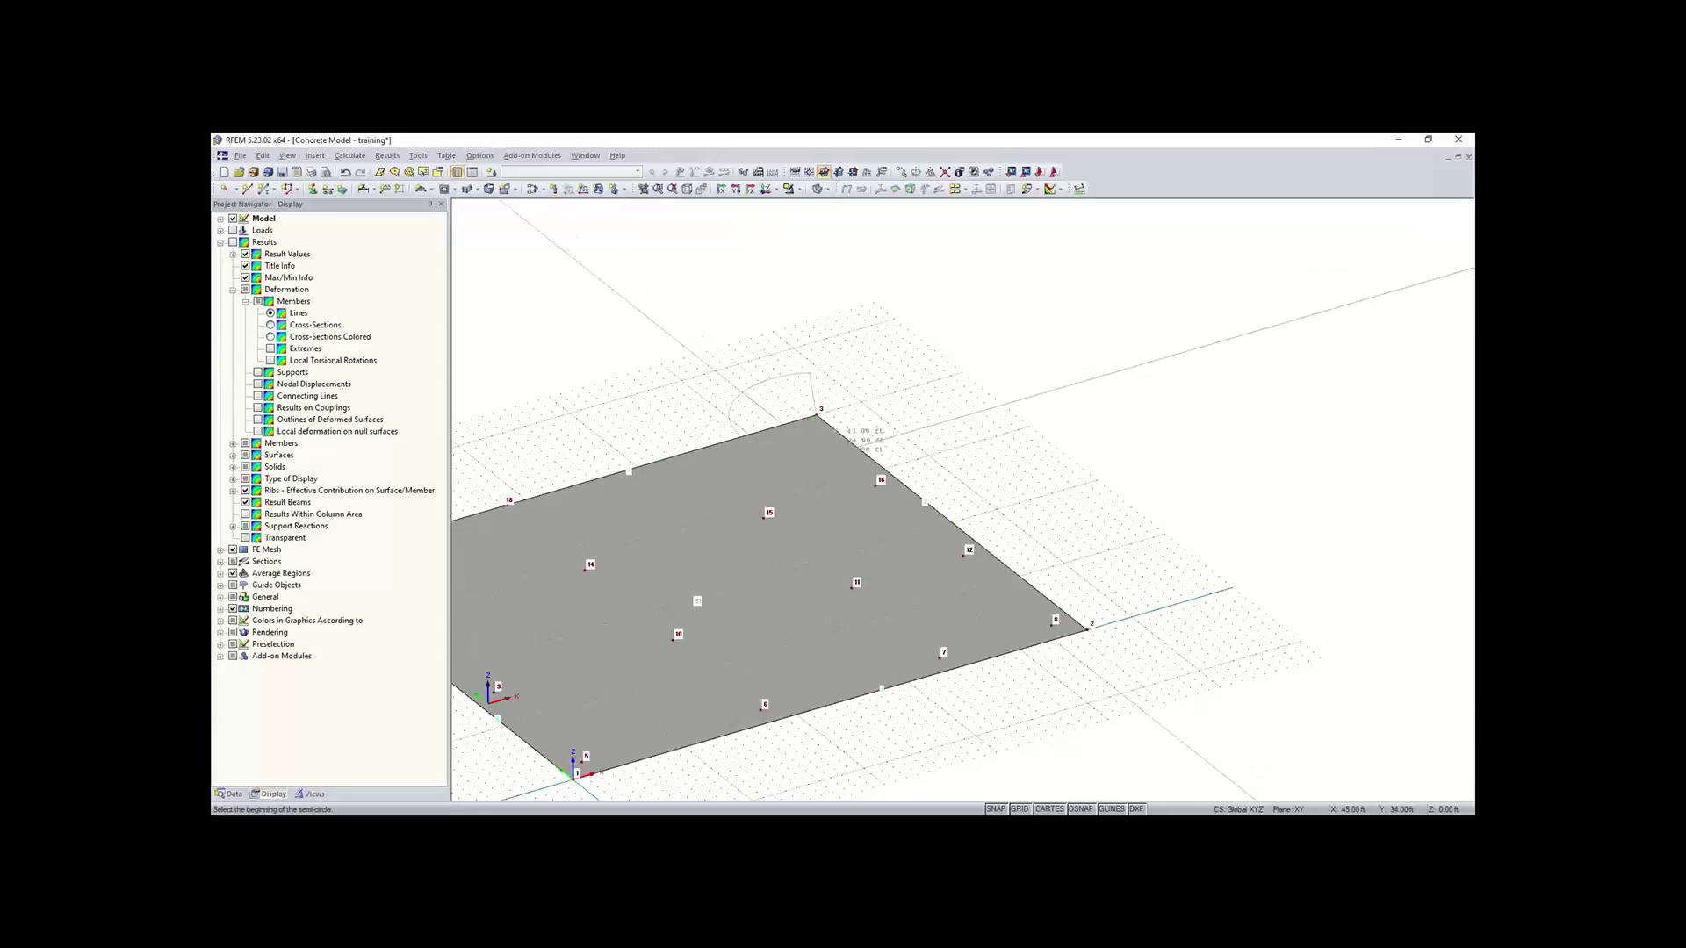
key("Escape")
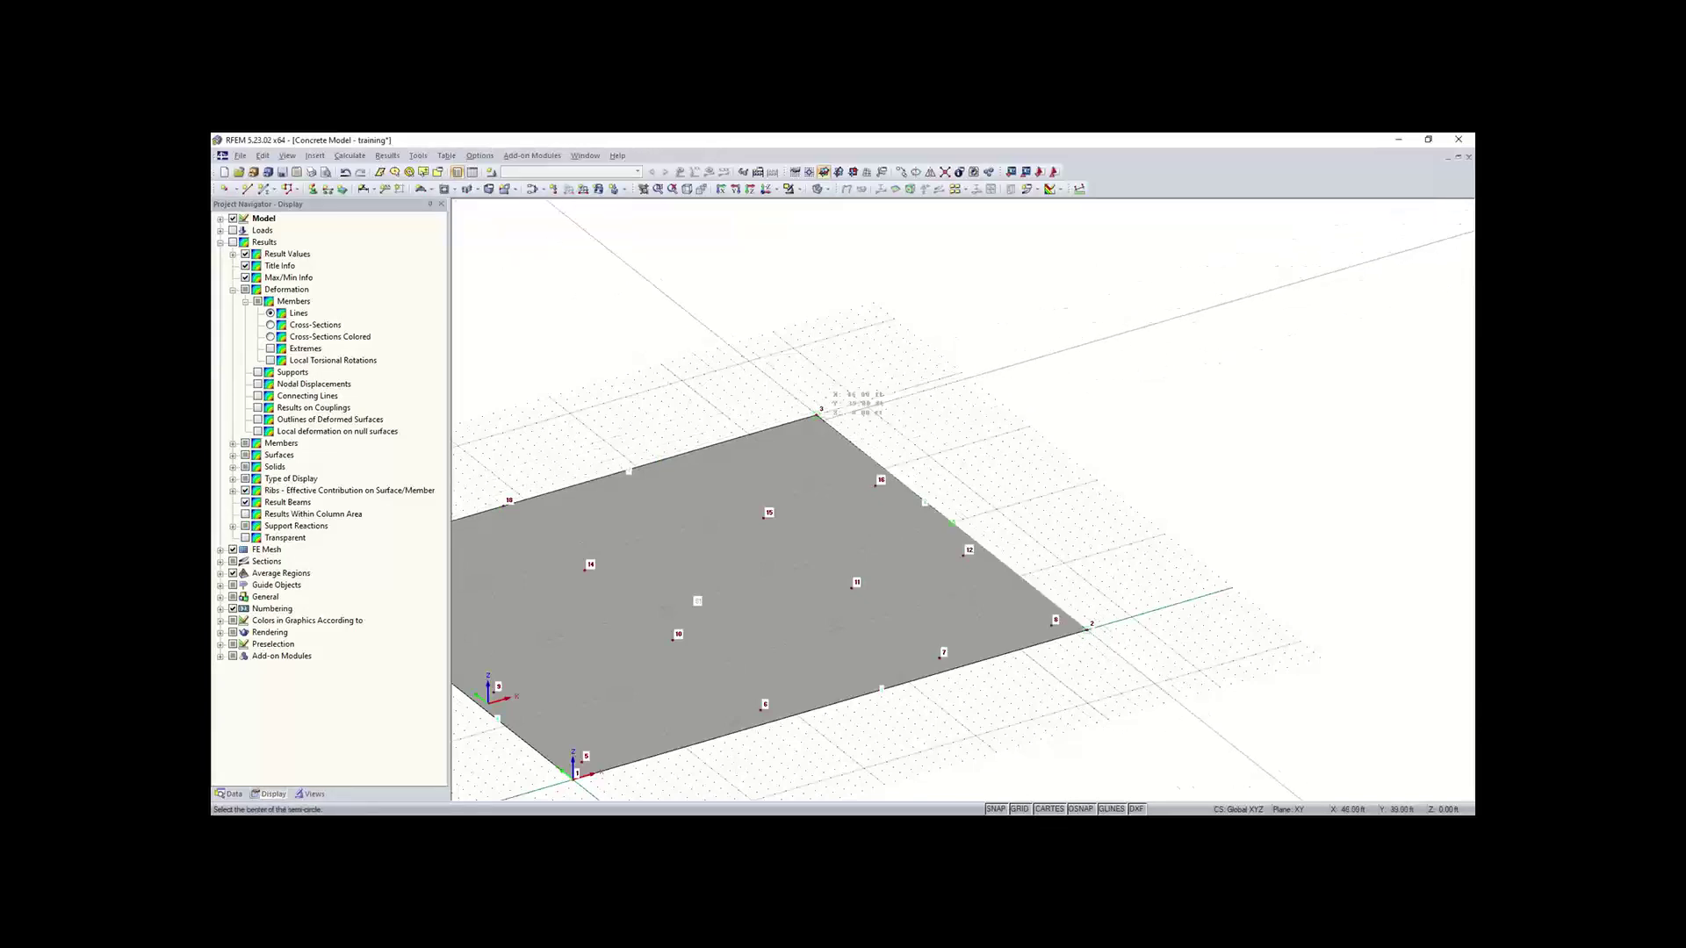
Step: Place the semicircular surface outside the slab, centred on the edge between nodes 3 and 2 at about Y 33 ft and beginning at node 3
scroll(841, 430, "up", 4)
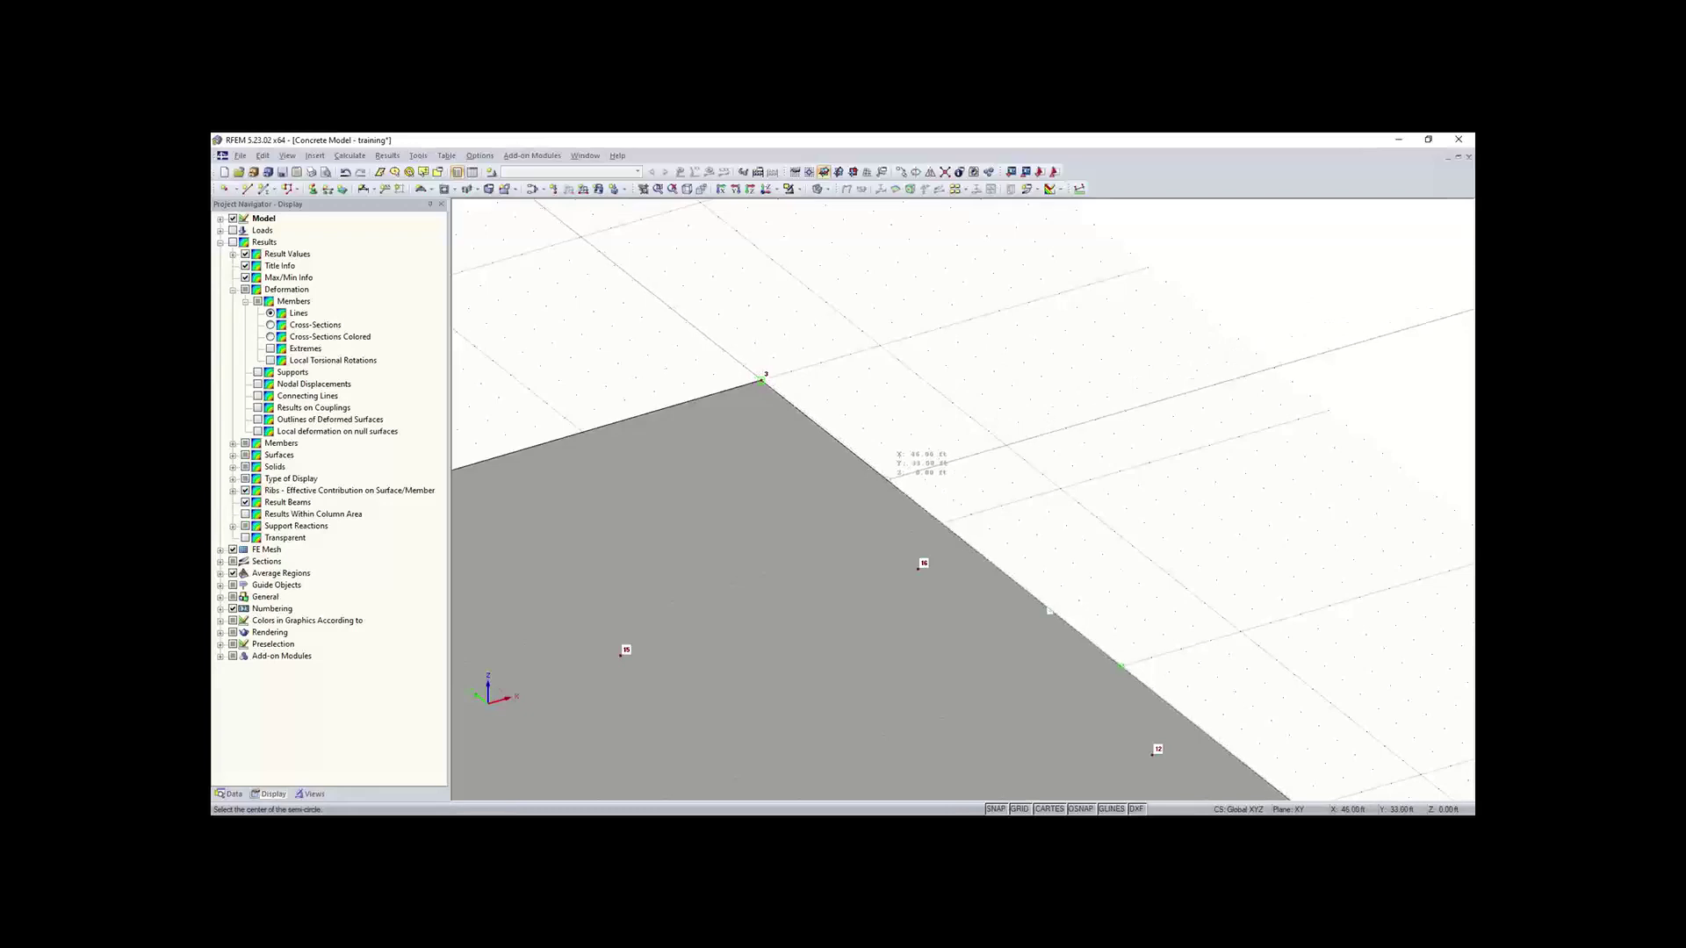
left_click(889, 479)
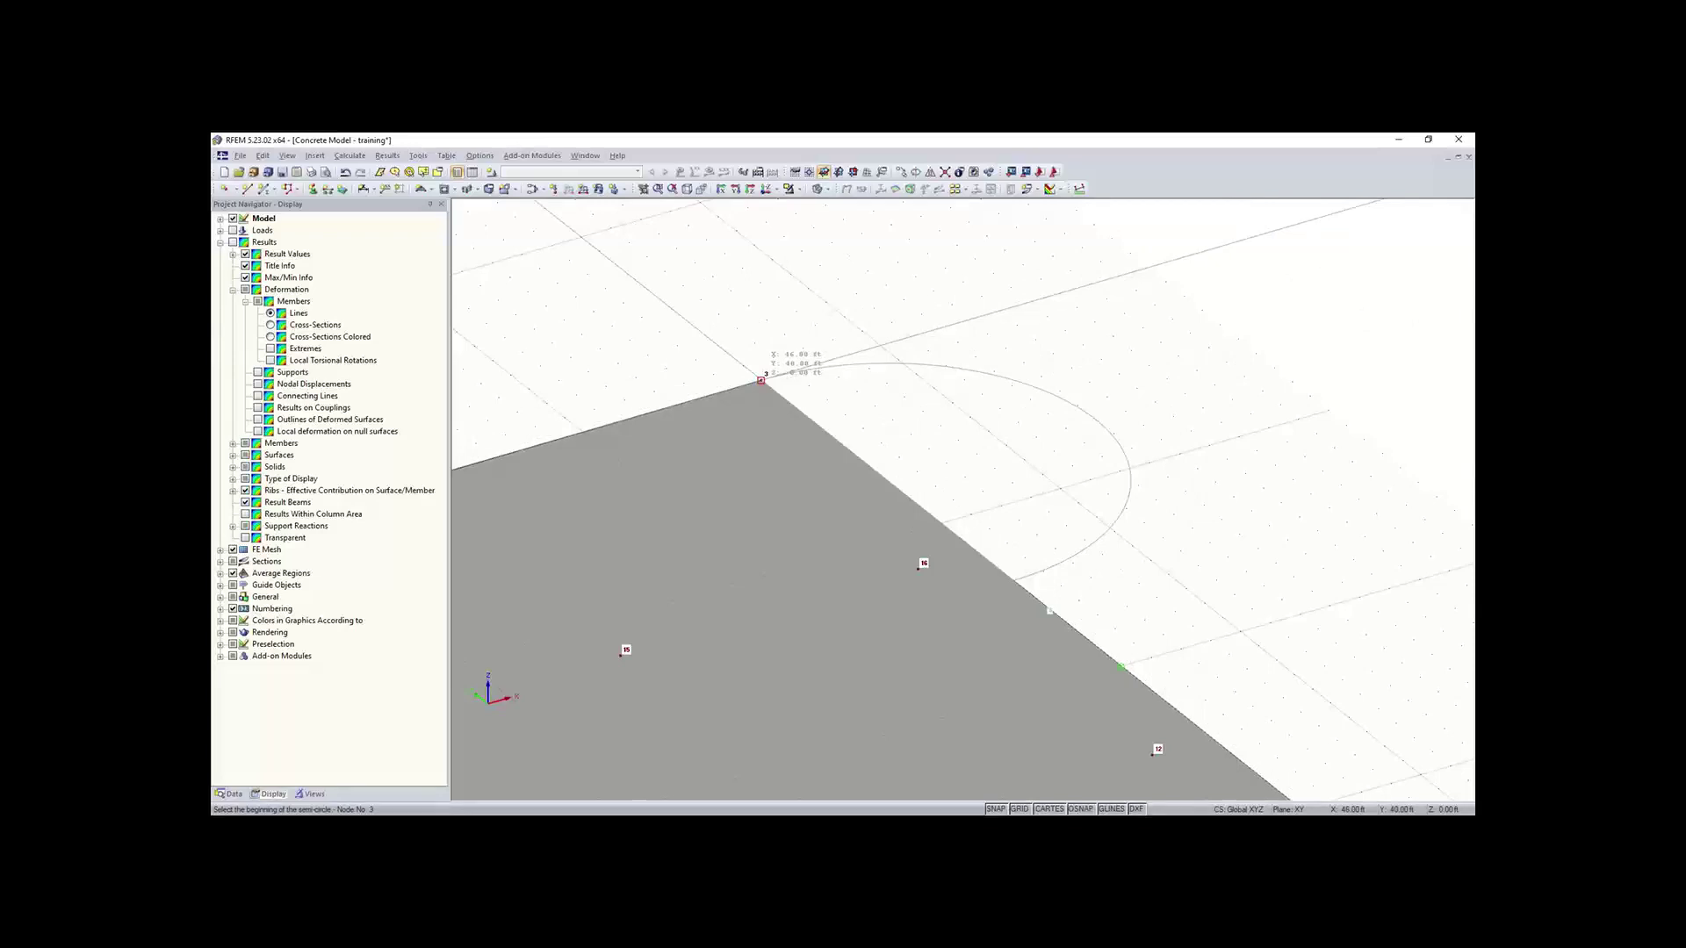
left_click(760, 380)
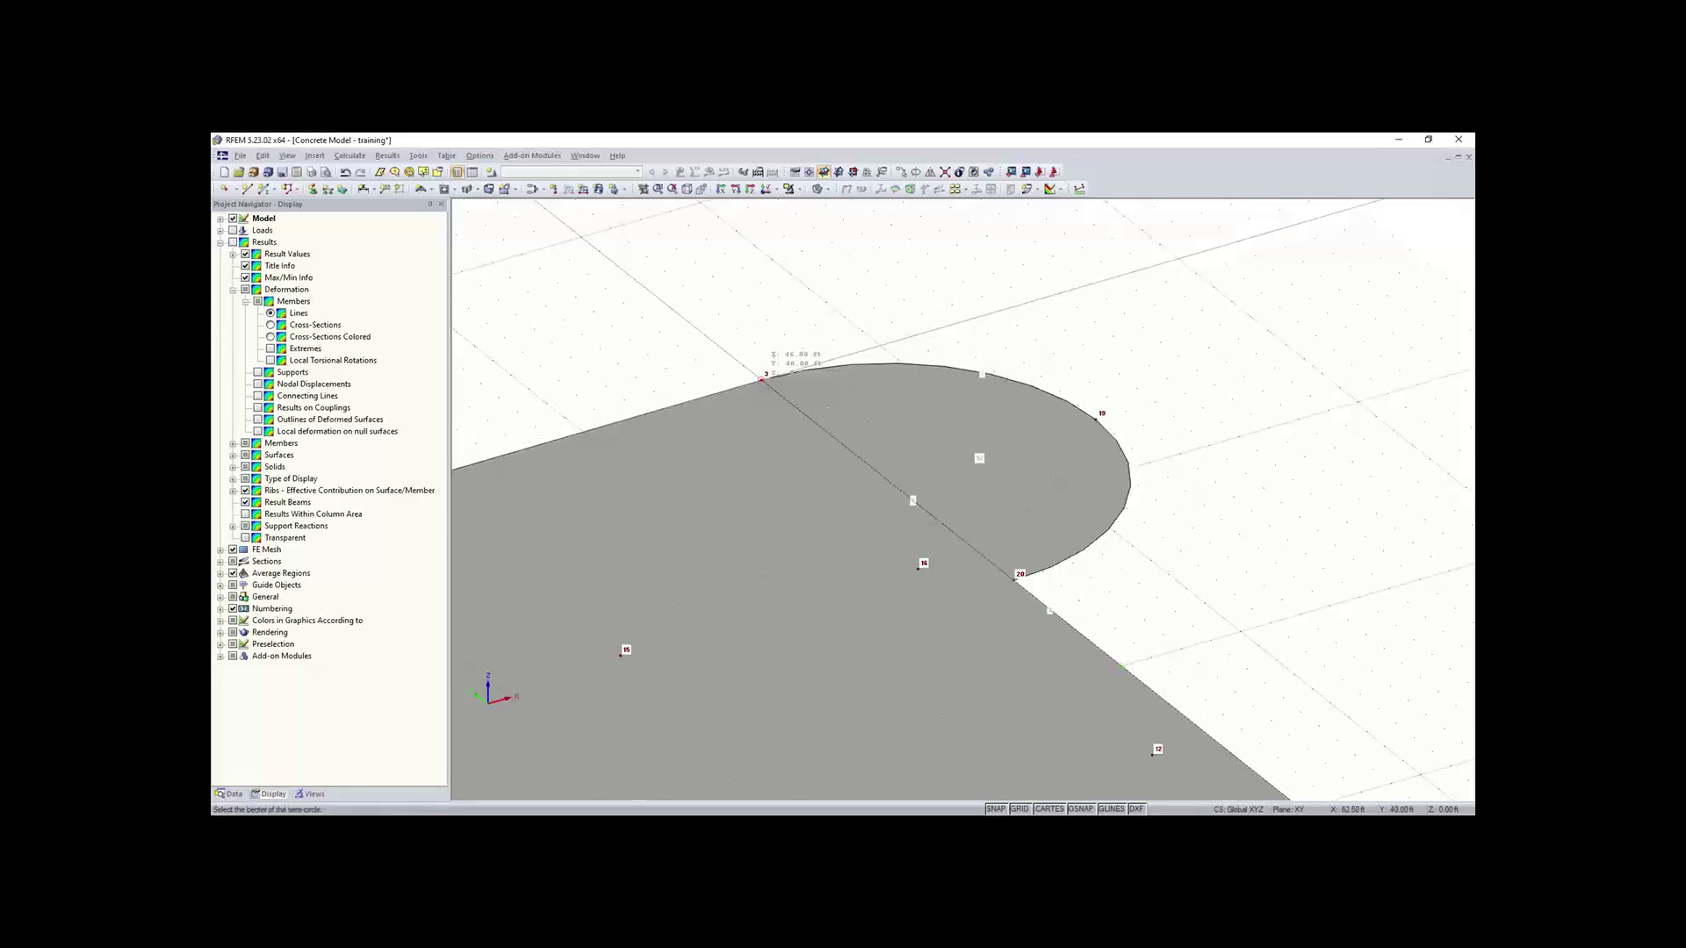
scroll(1126, 479, "down", 4)
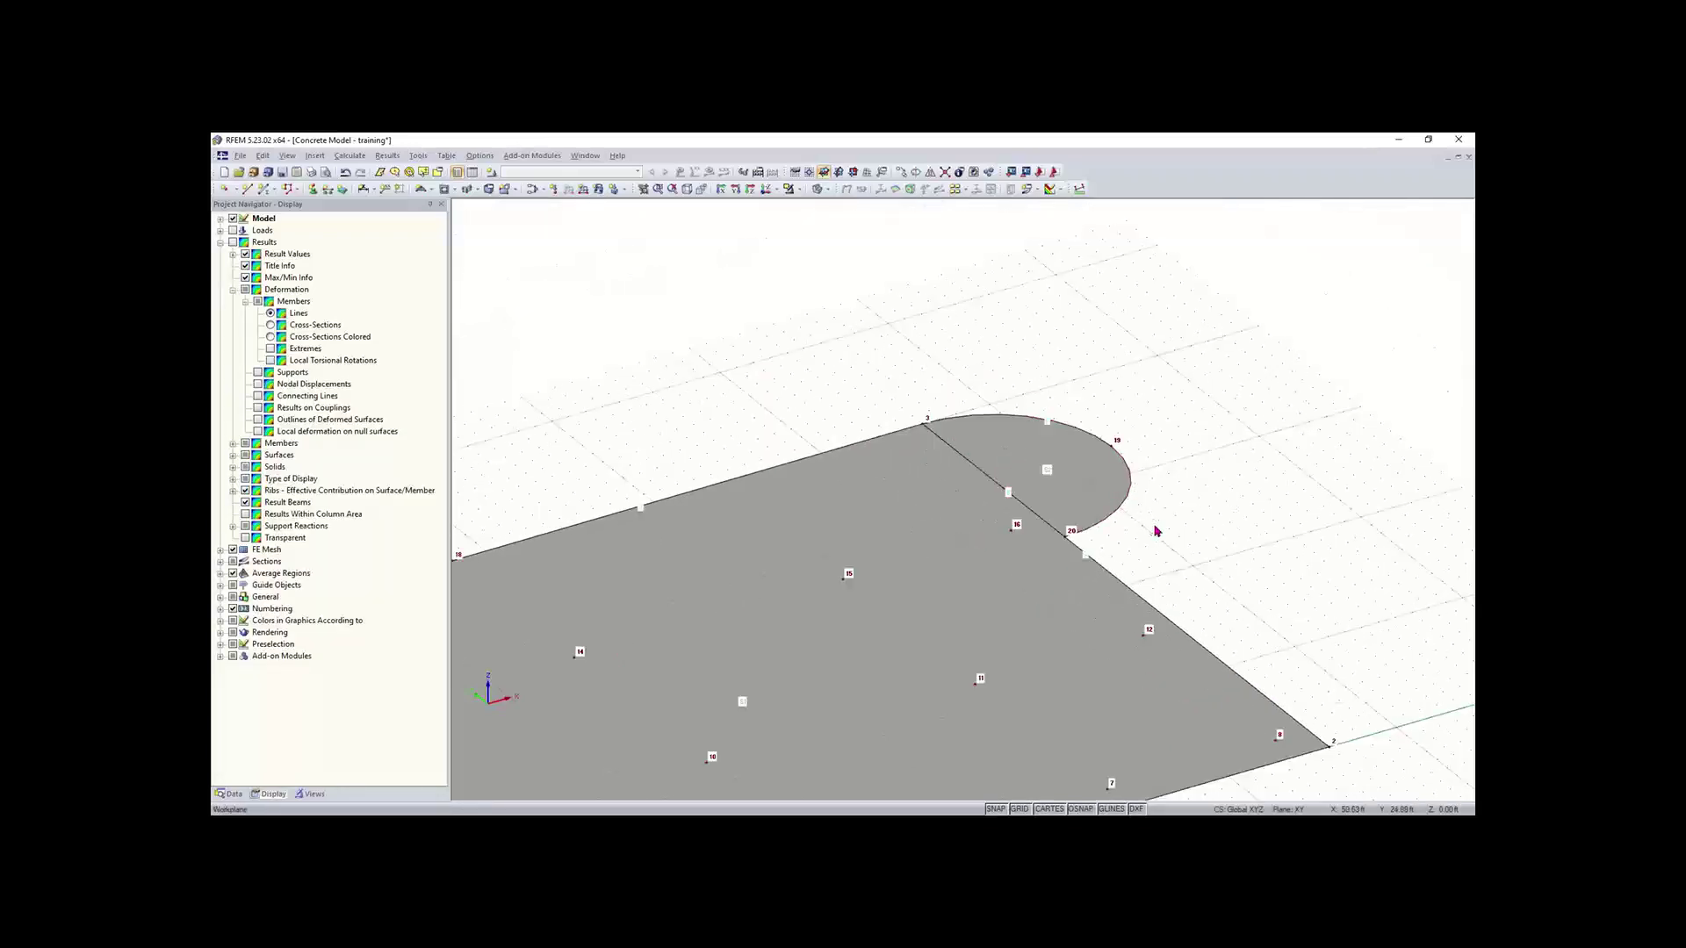
scroll(1051, 450, "up", 2)
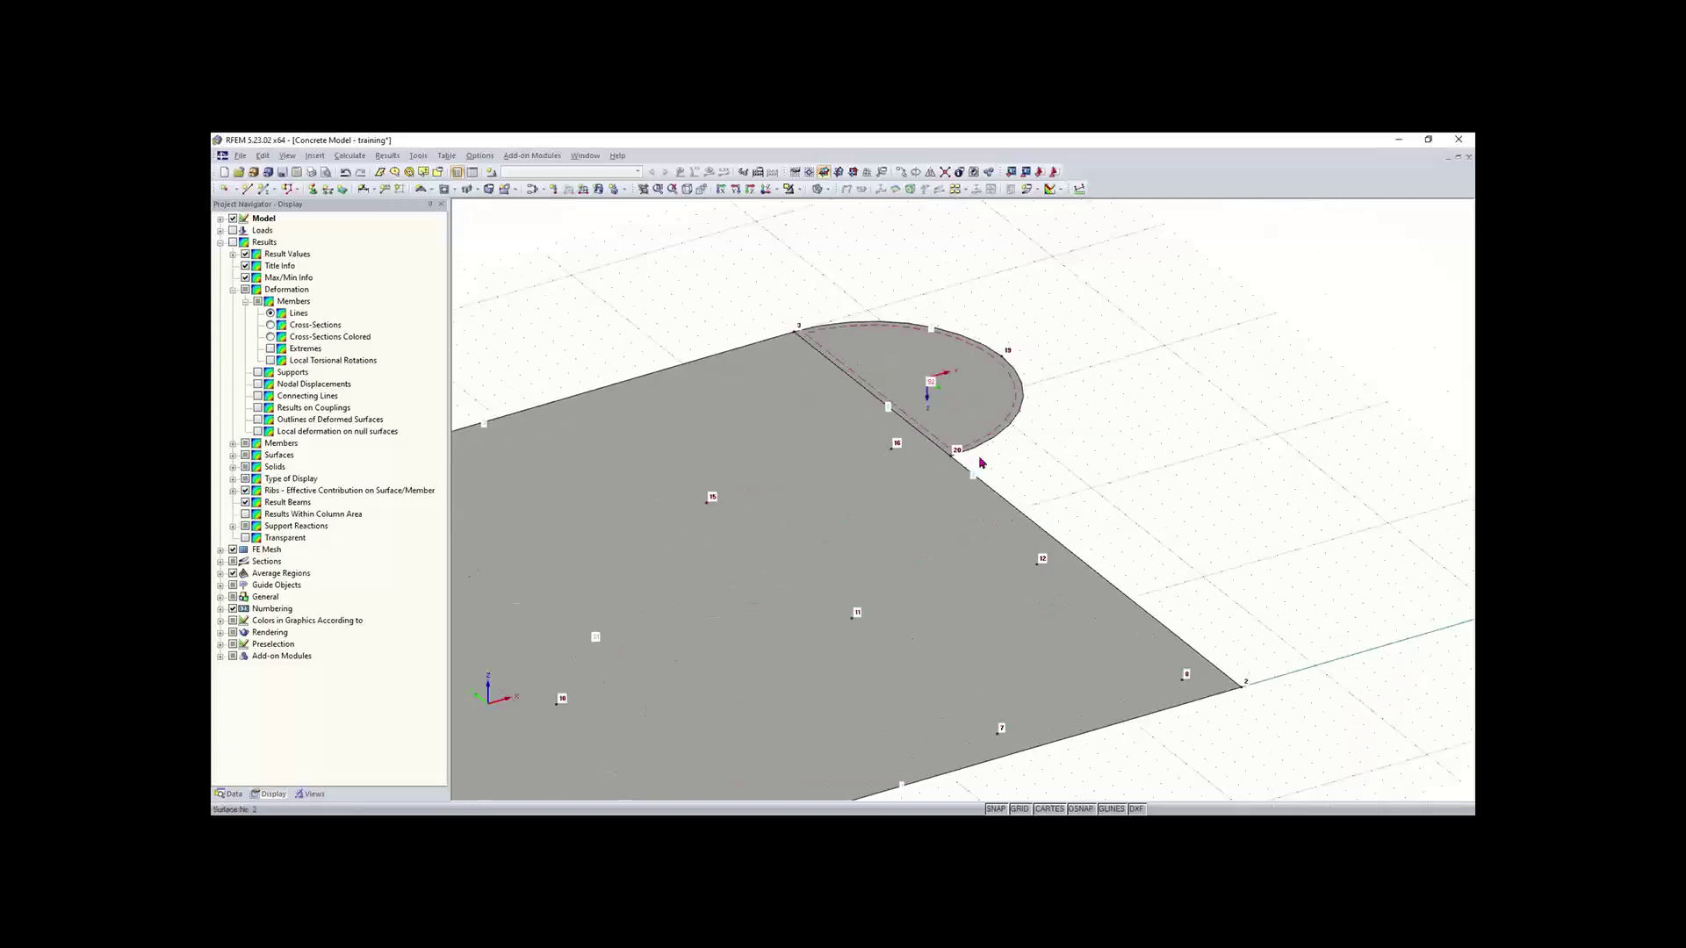
scroll(993, 476, "down", 2)
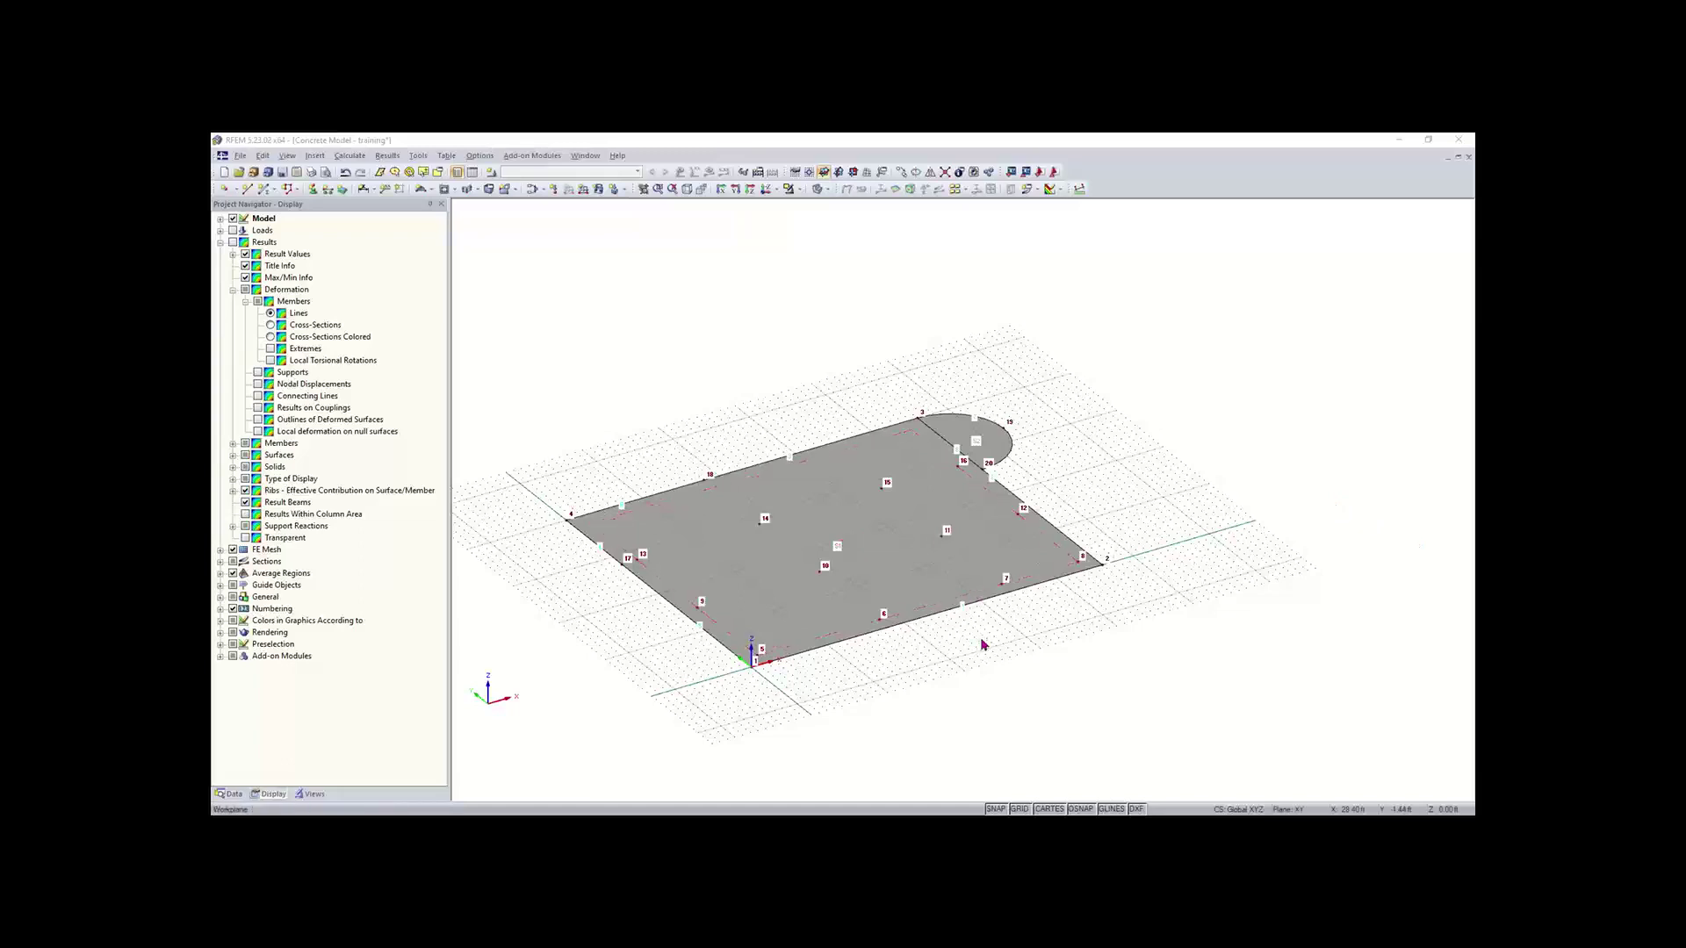
Step: Select the whole model, including both surfaces, all lines and all nodes
left_click(713, 591)
left_click_drag(1141, 347, 535, 740)
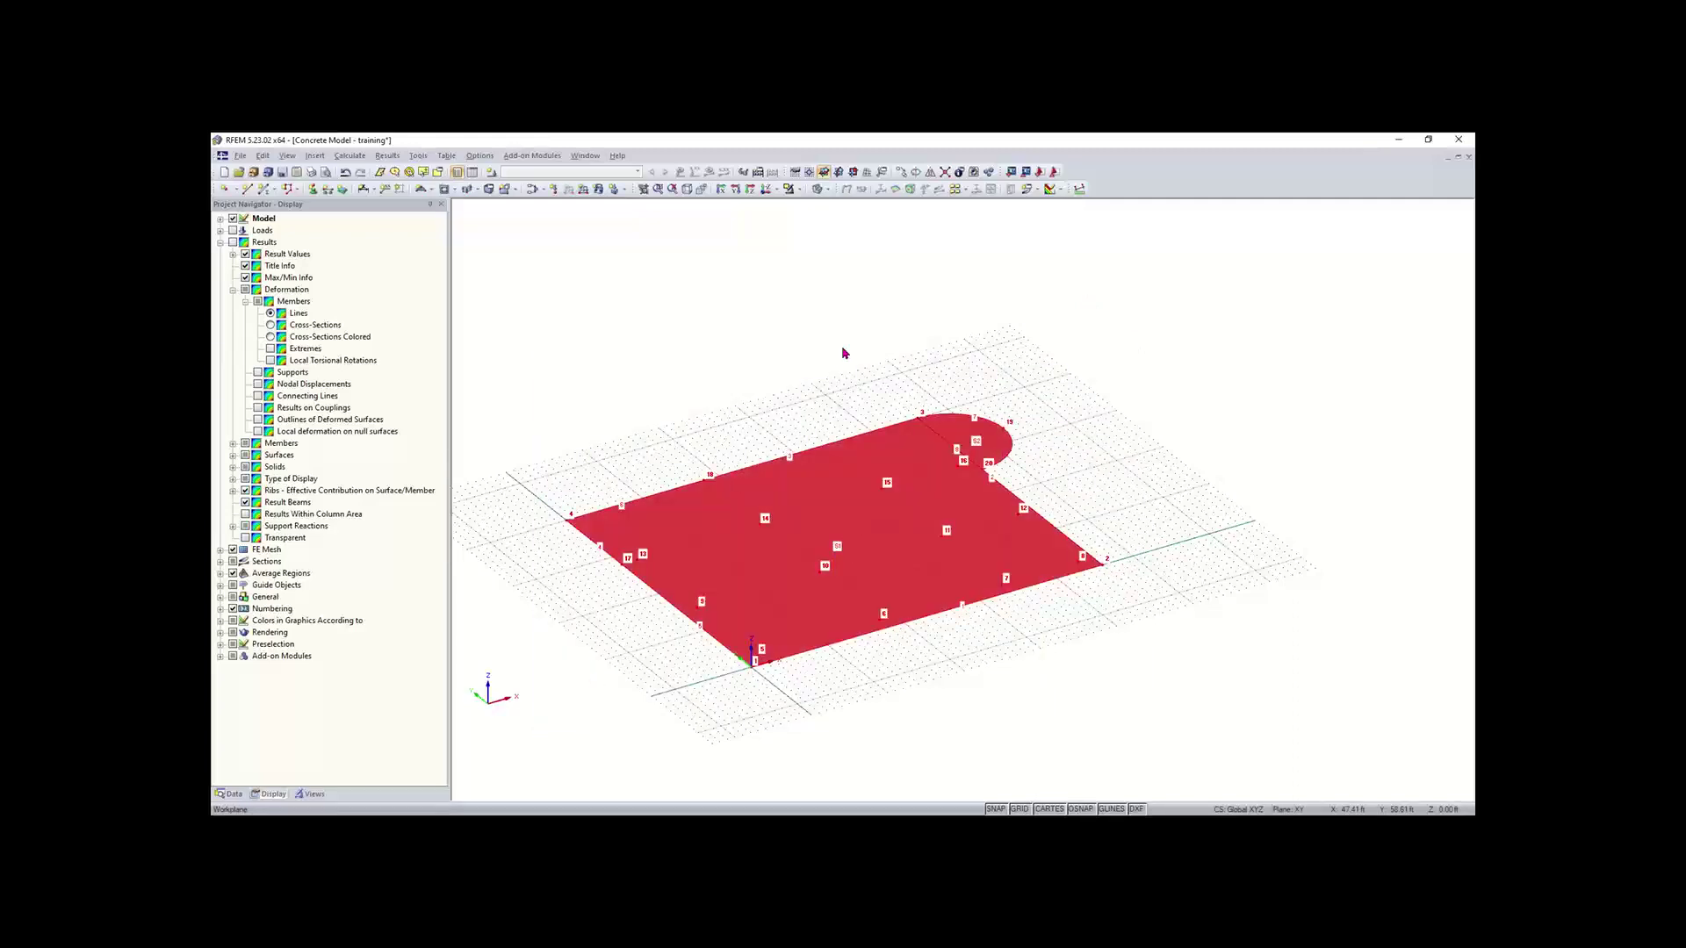
left_click(902, 173)
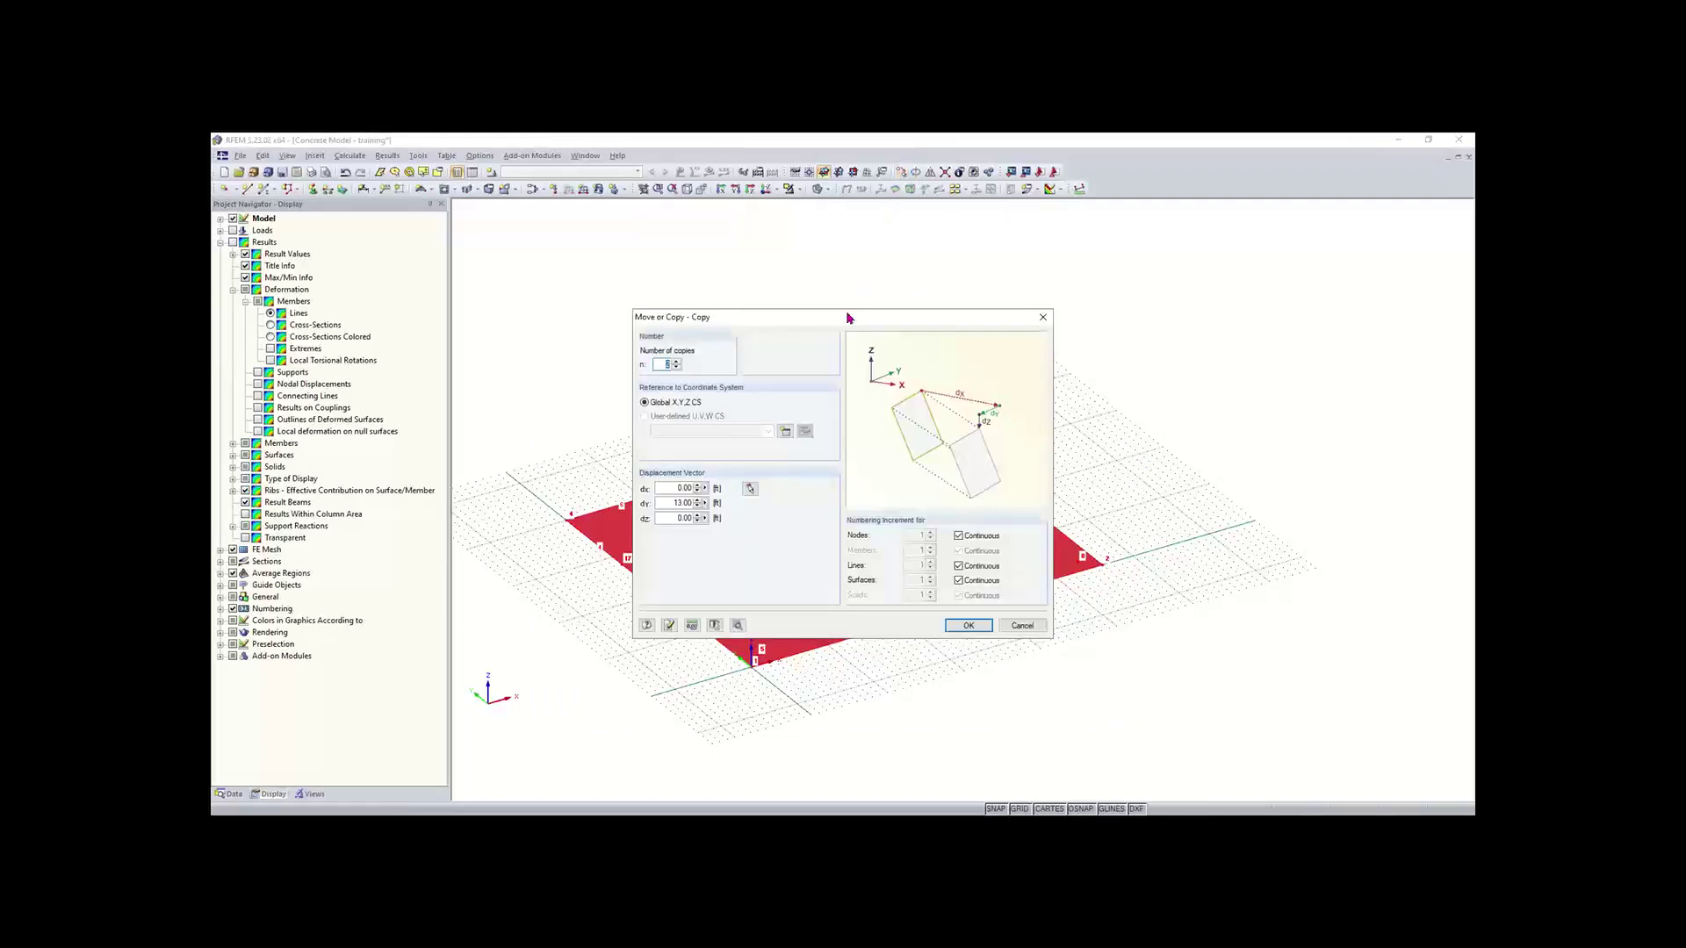
left_click_drag(830, 318, 891, 341)
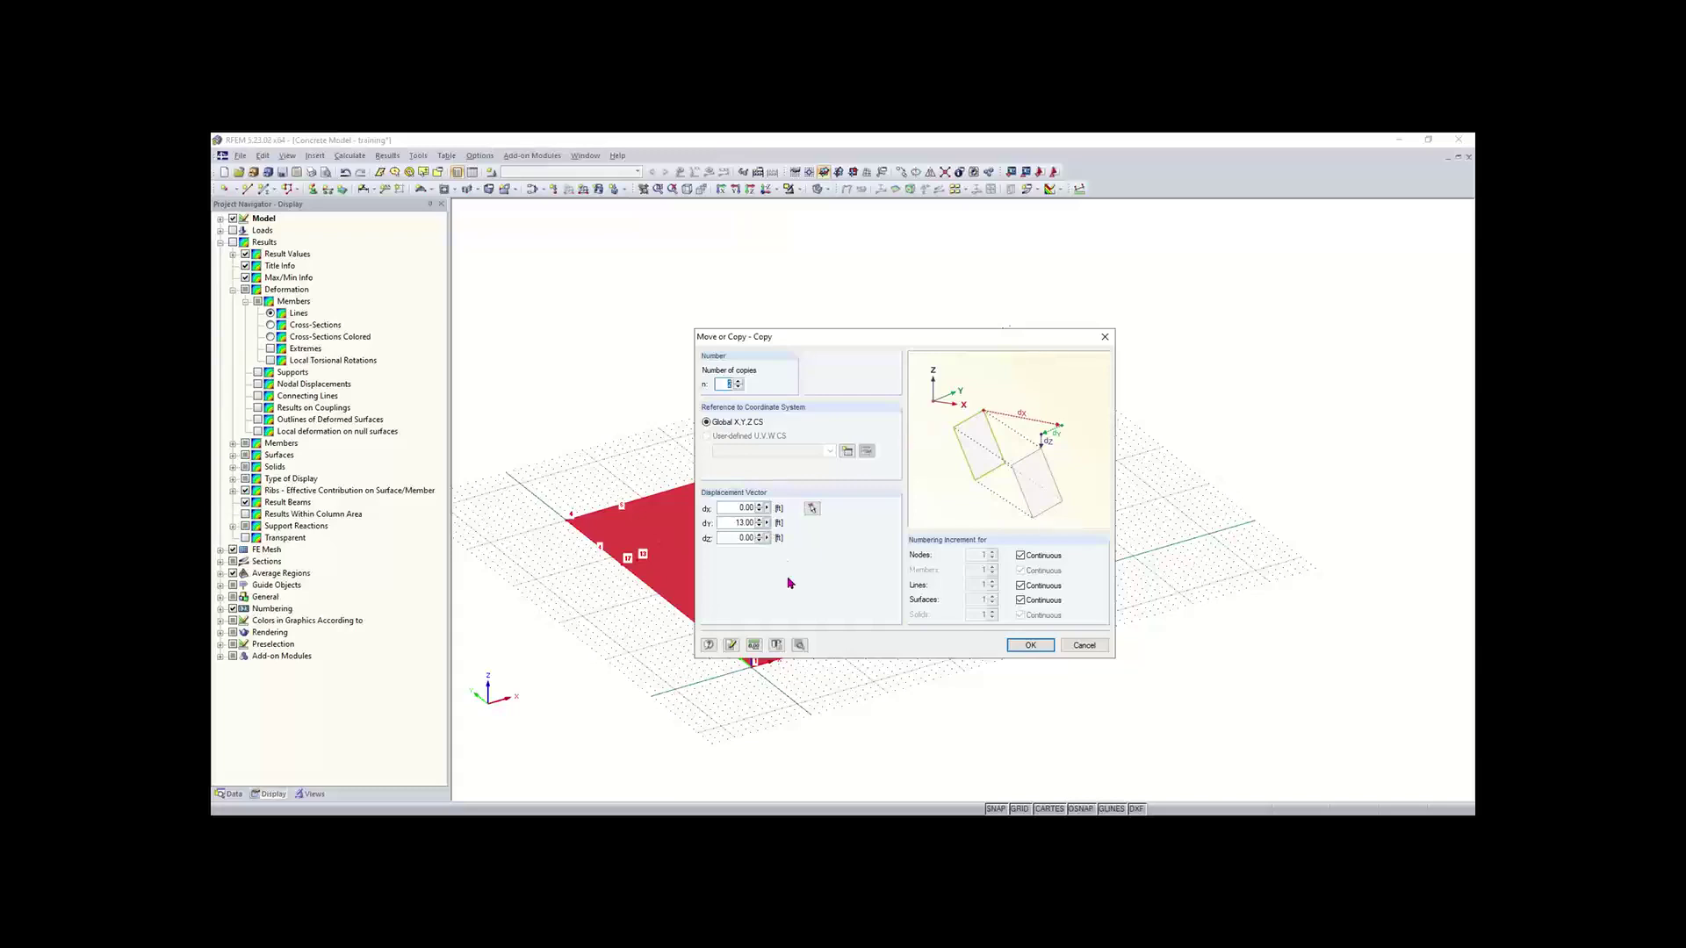
left_click(1104, 337)
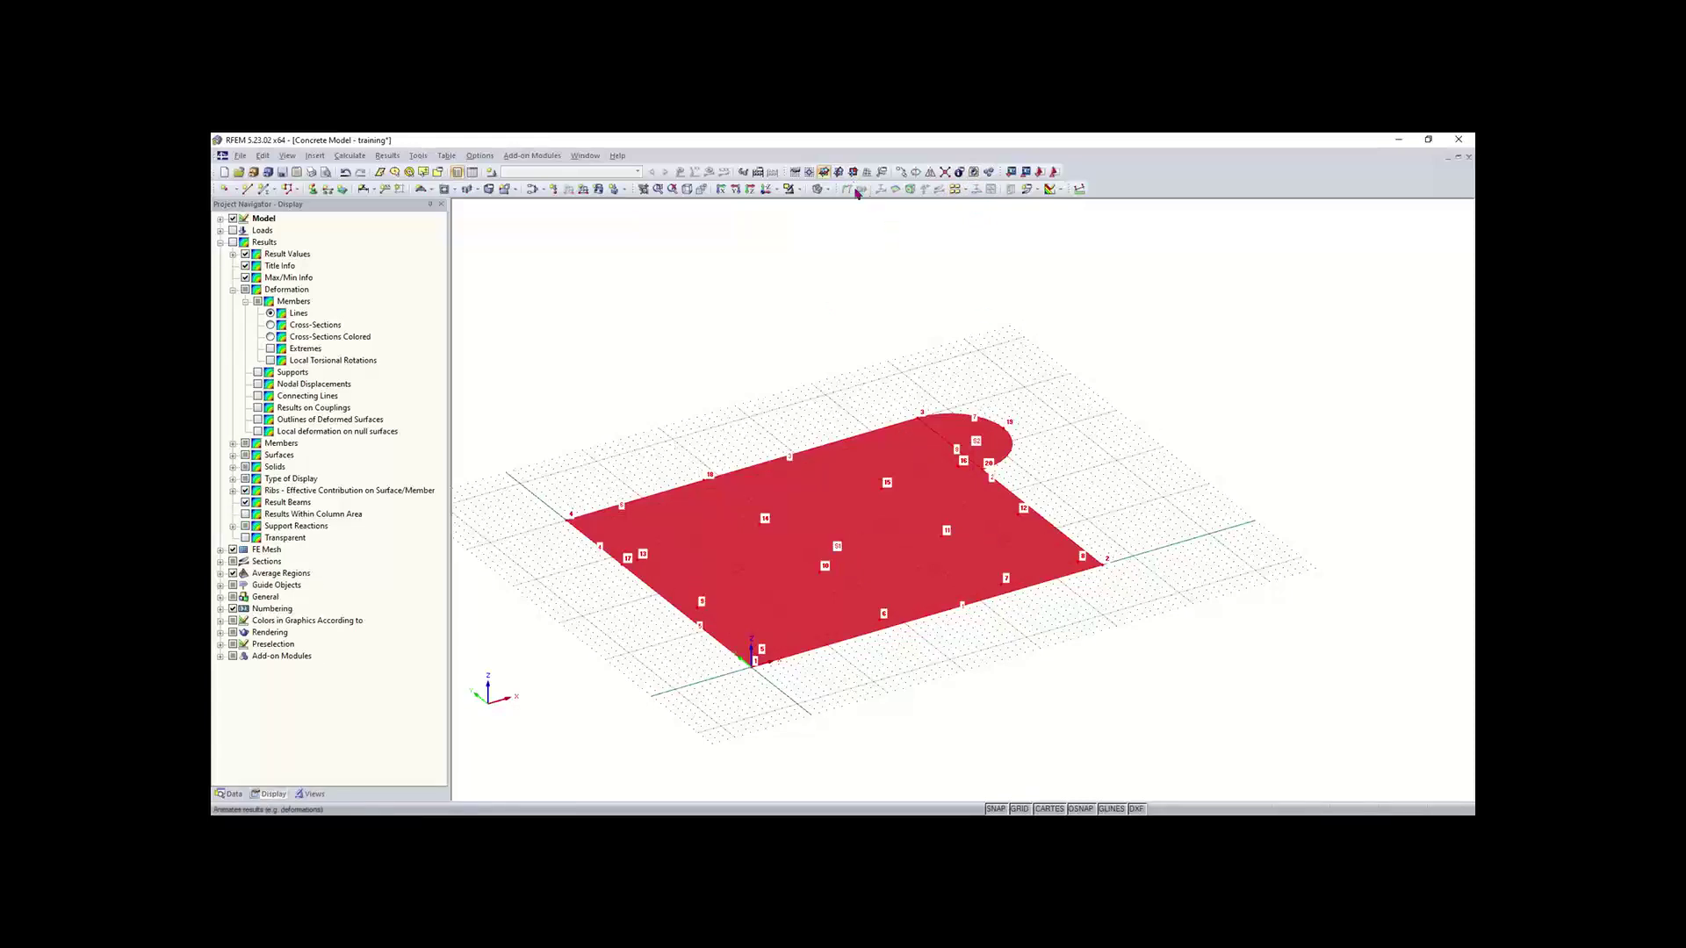
Step: Try to copy the selected model once along Z by 1.83 ft, with 0 ft displacement in X and Y
left_click(904, 173)
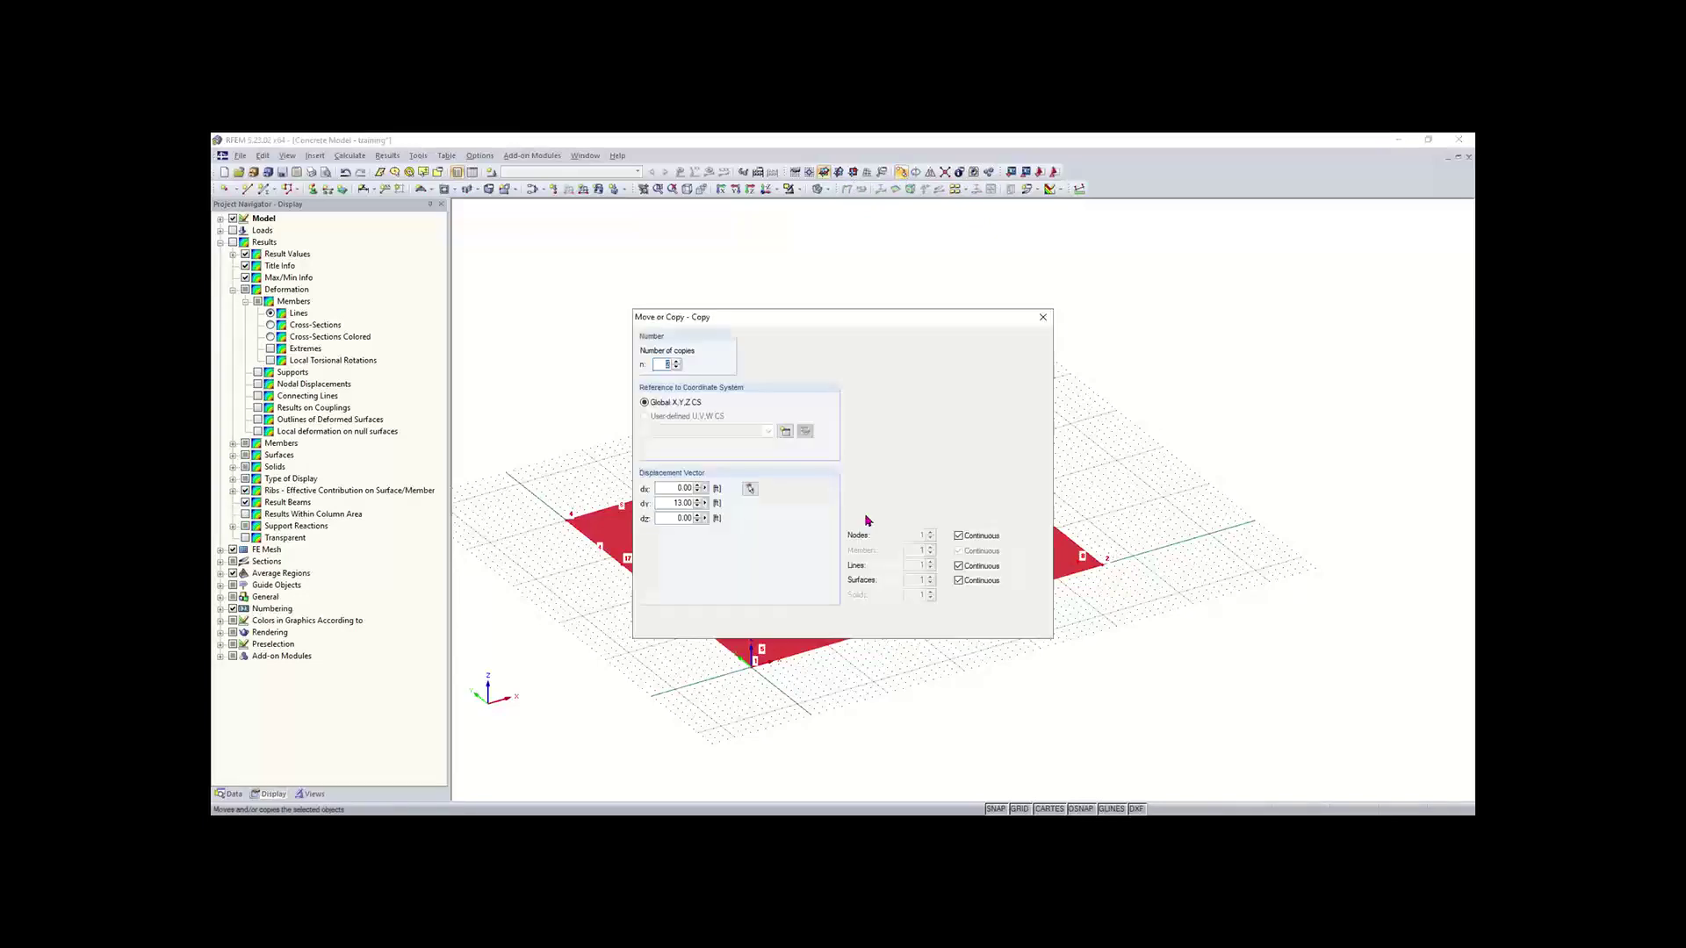
double_click(675, 502)
key("Delete")
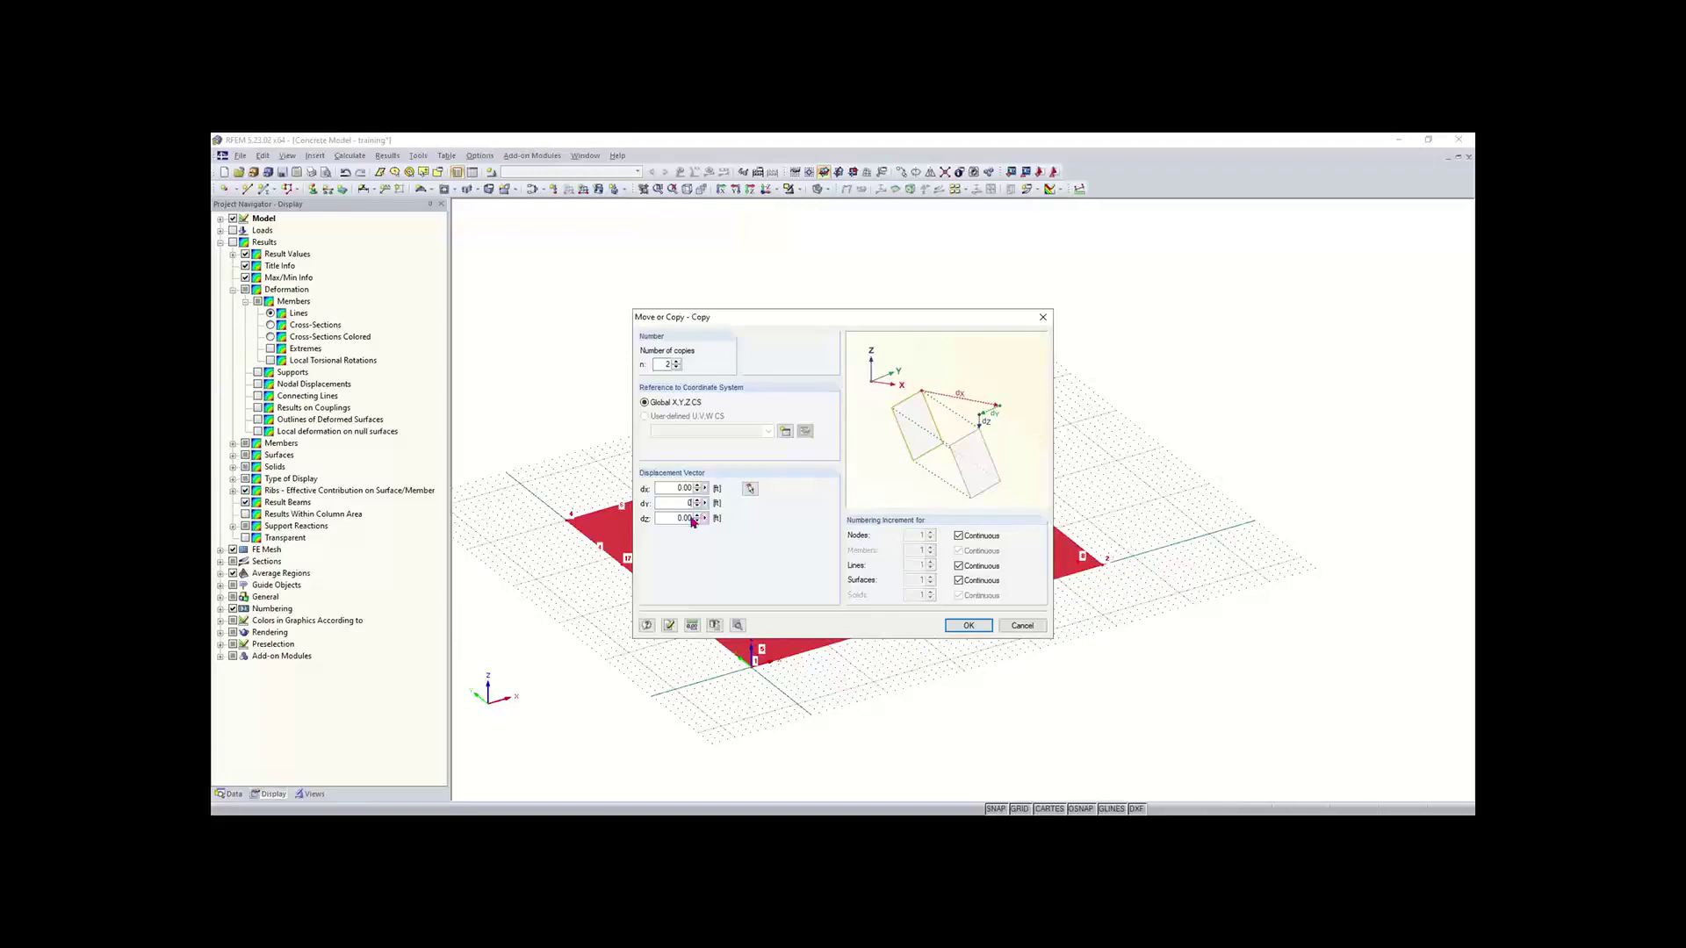
double_click(678, 518)
type("1.83")
double_click(667, 363)
left_click(970, 627)
left_click(971, 655)
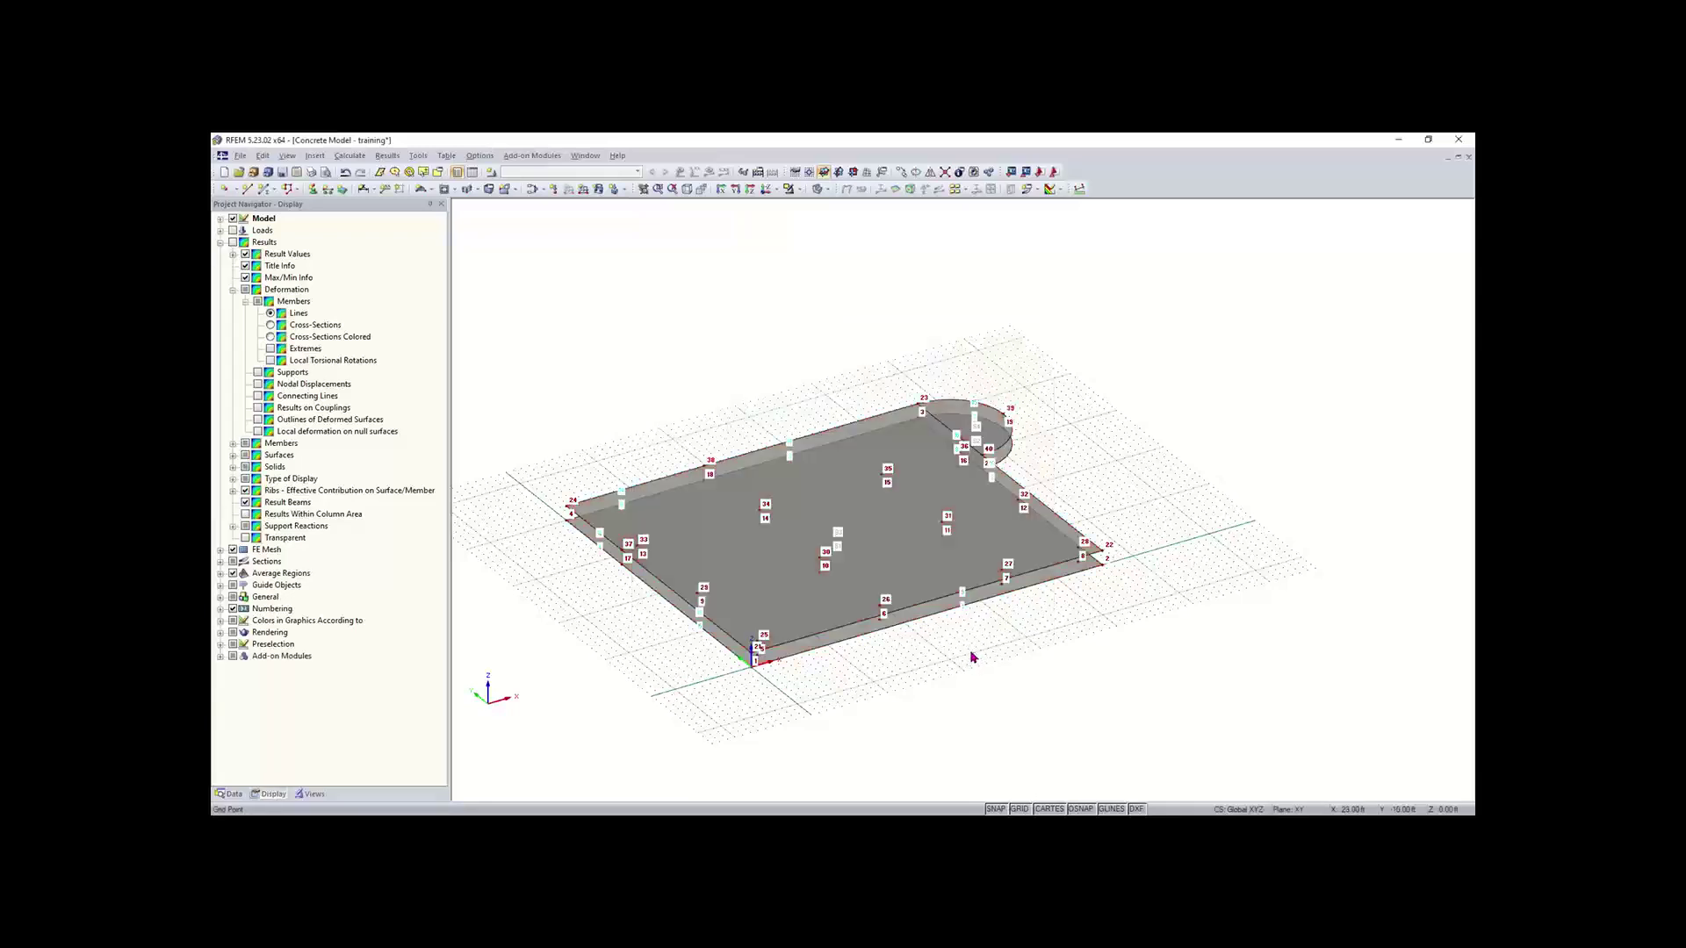
Step: Examine the copied level's height from the side and undo the copy
scroll(873, 676, "up", 2)
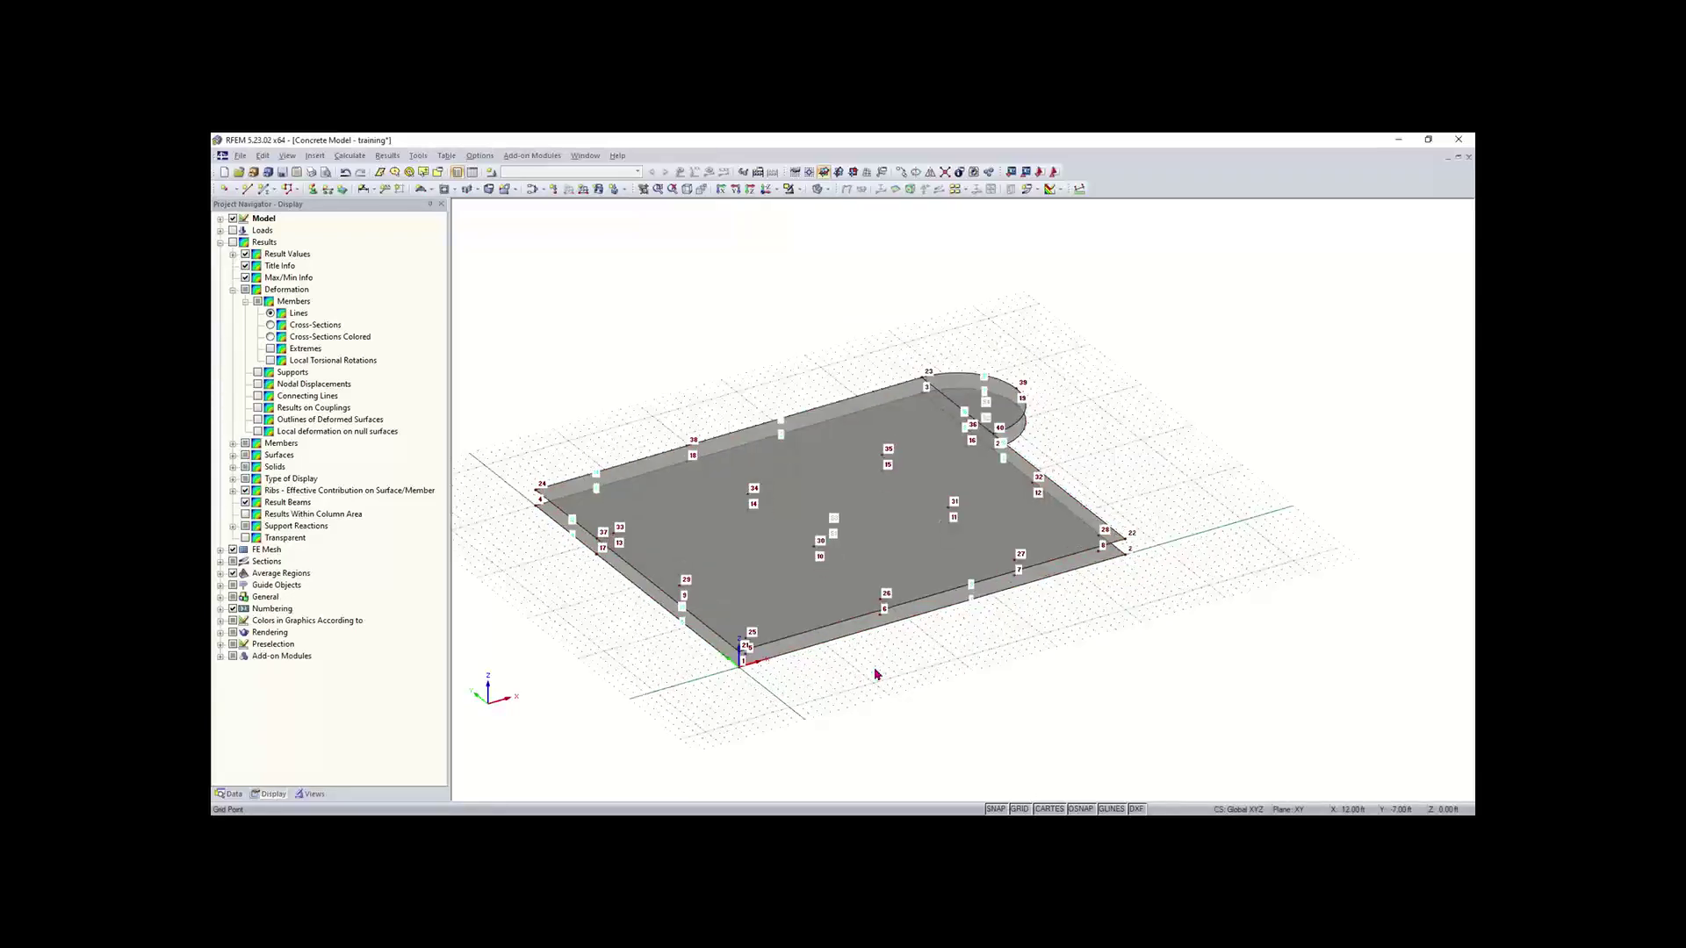
middle_click_drag(880, 682, 825, 540)
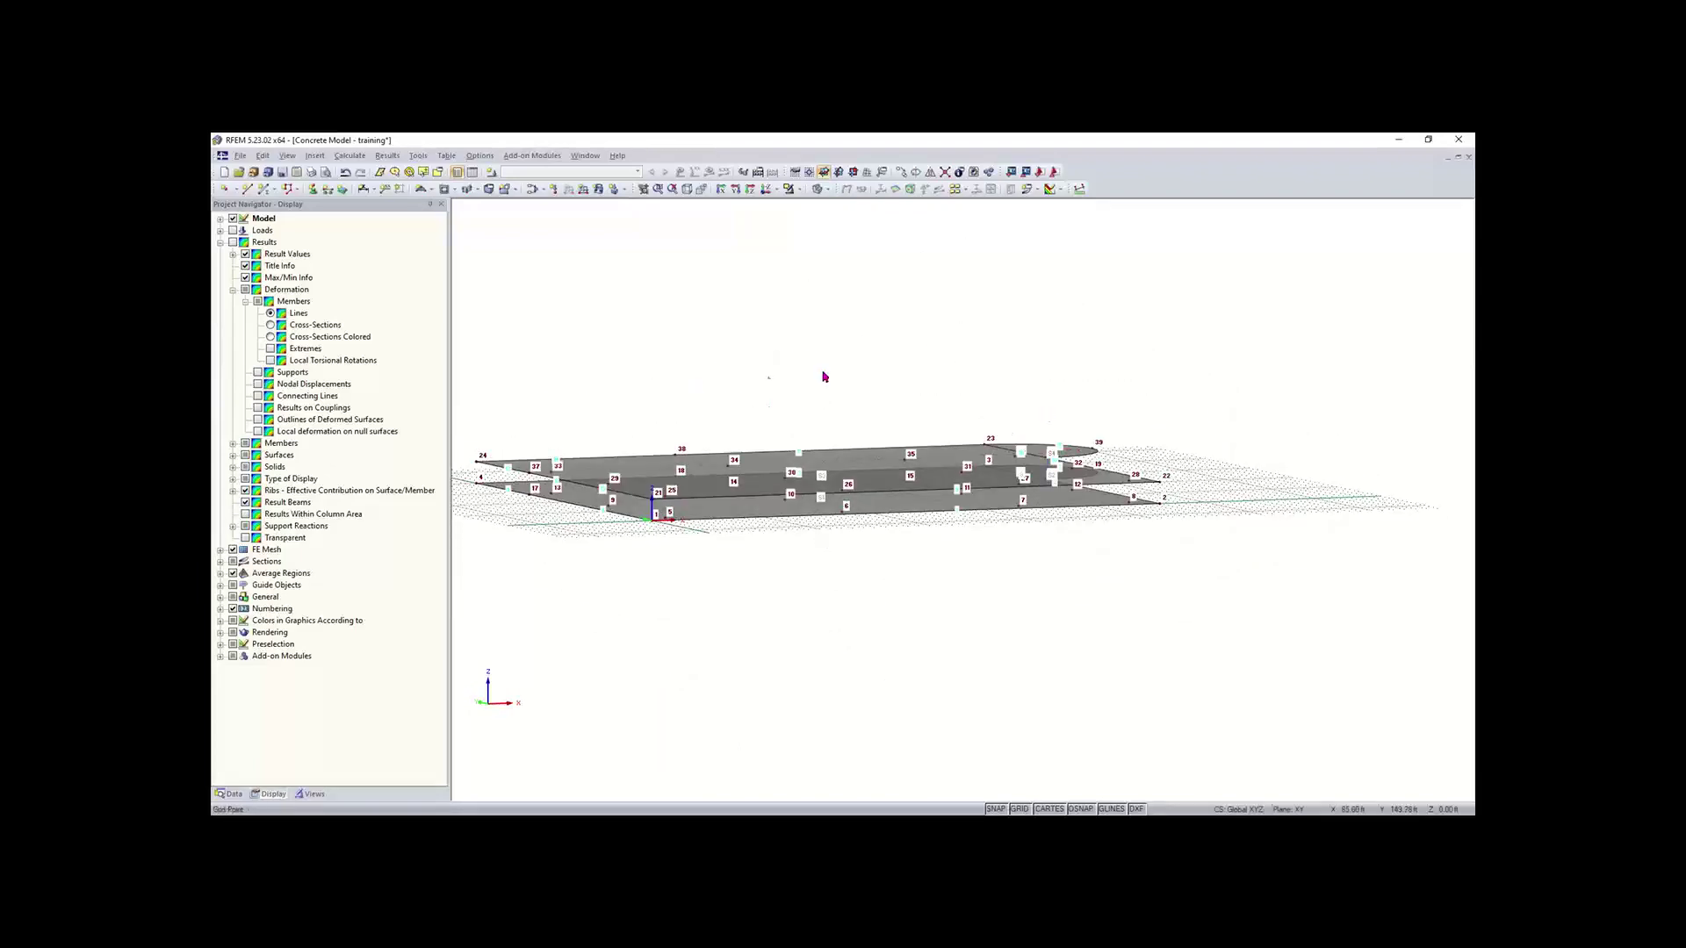
middle_click_drag(767, 377, 962, 334, "ctrl")
middle_click_drag(1159, 410, 916, 320, "ctrl")
right_click(915, 320)
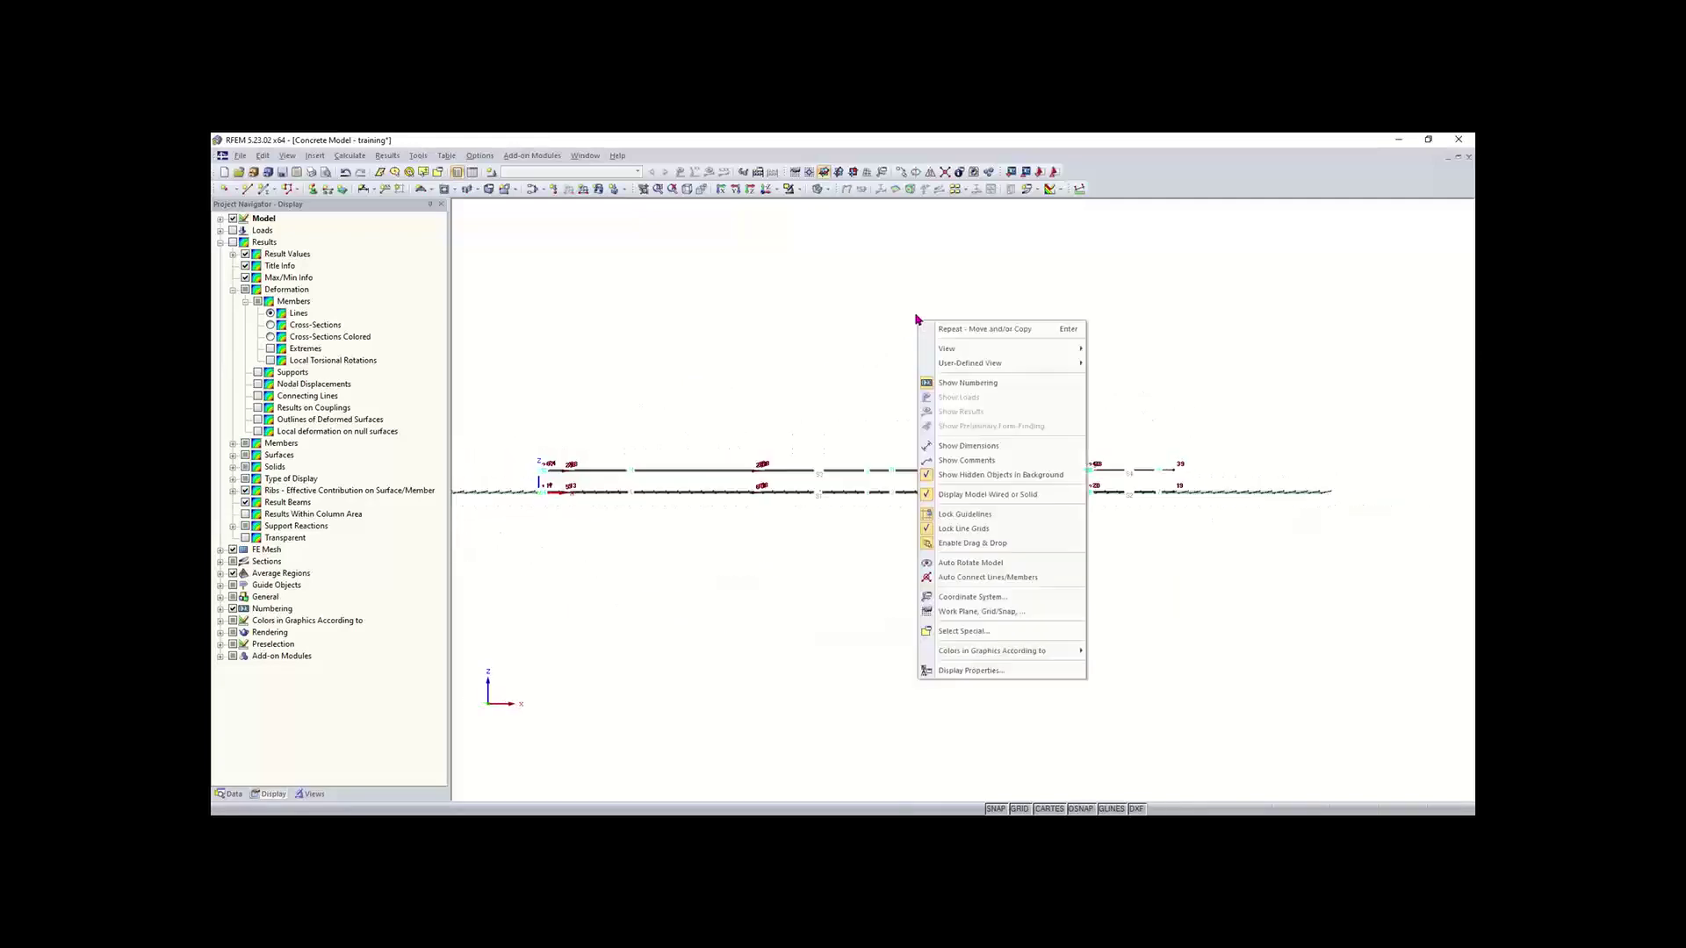
left_click(830, 364)
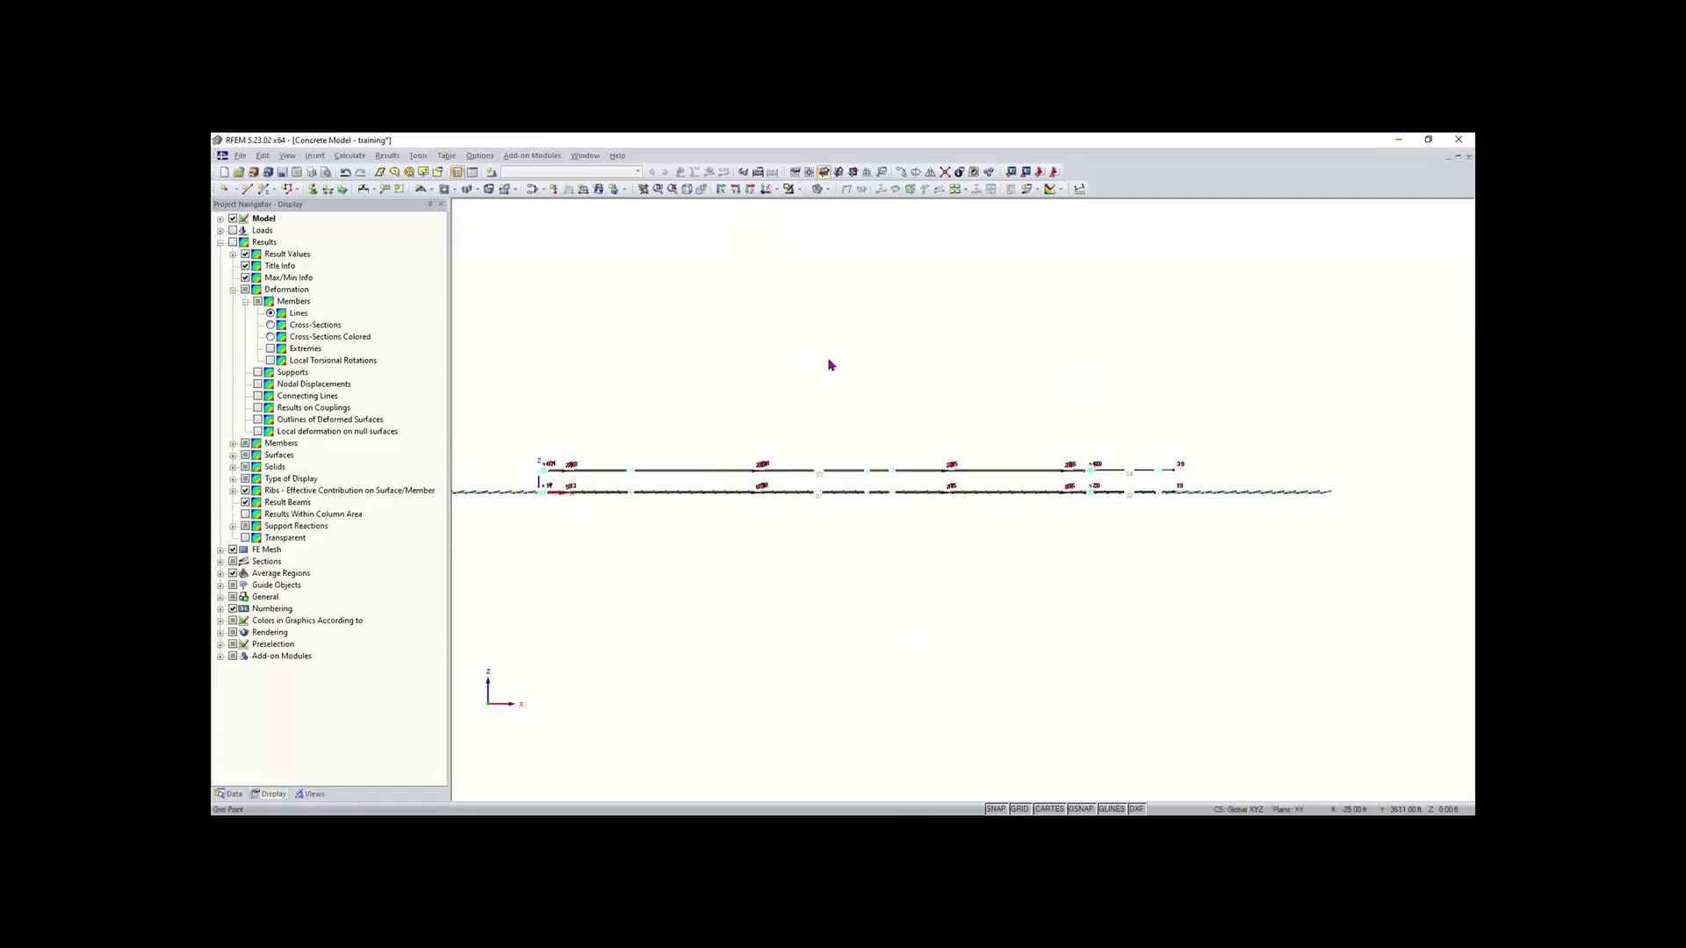
middle_click_drag(823, 365, 1023, 489, "ctrl")
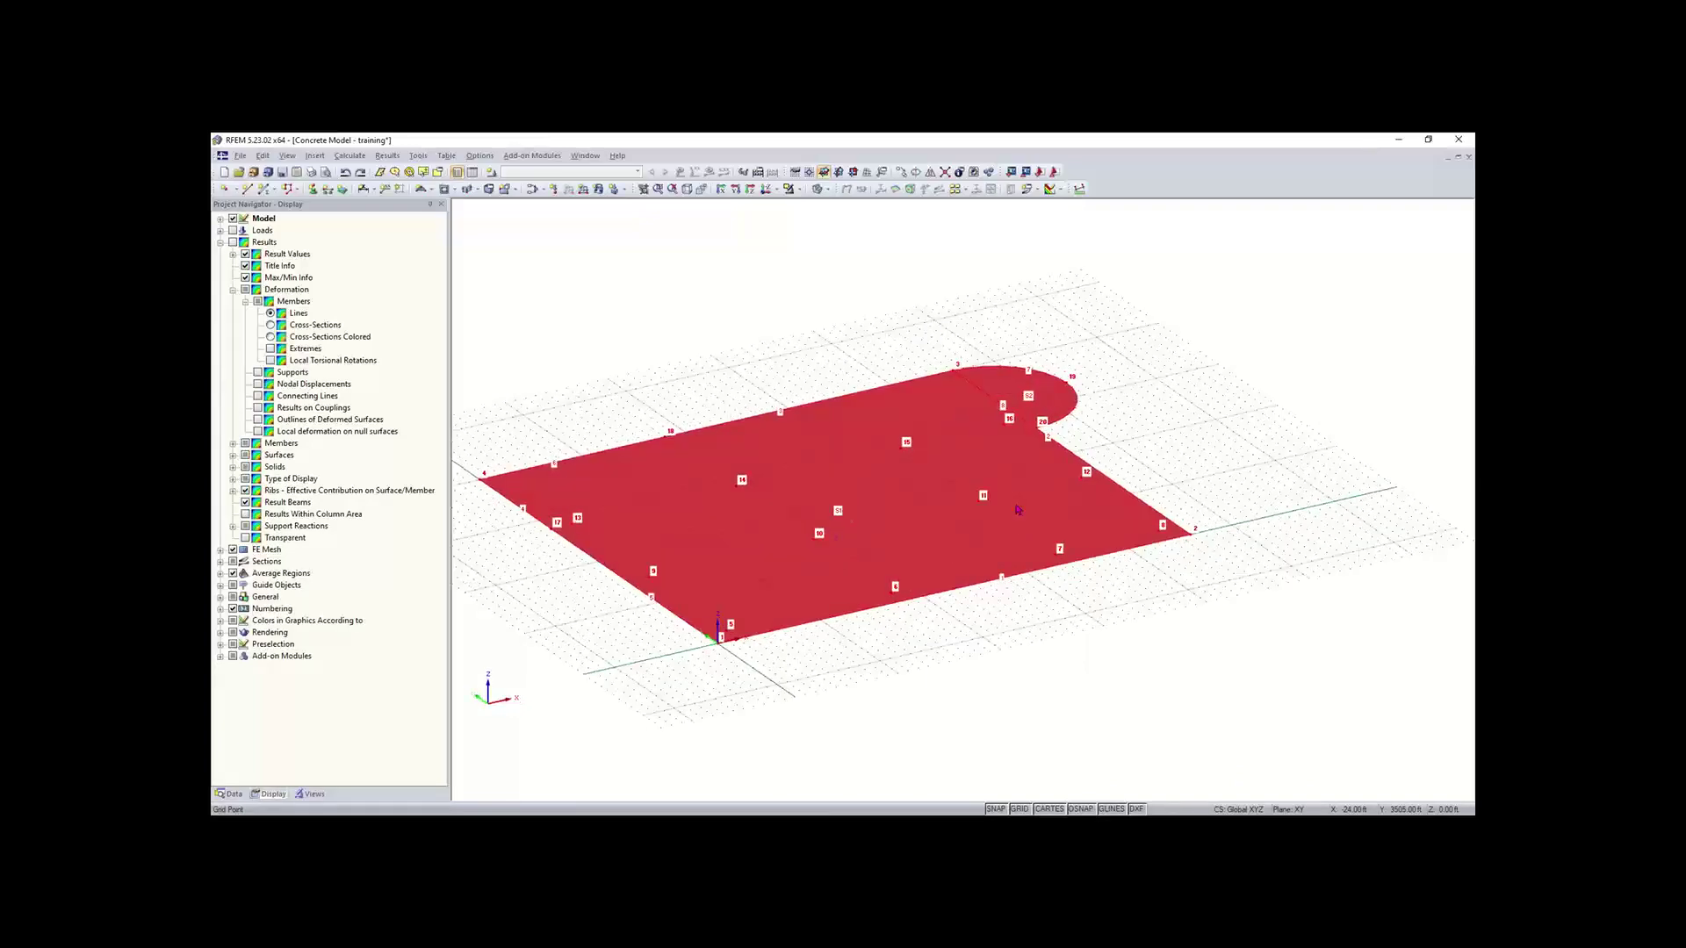
Step: Copy the selected slab level once along Z by 11.83 ft, clear the selection and view both levels from a lower angle
left_click(903, 173)
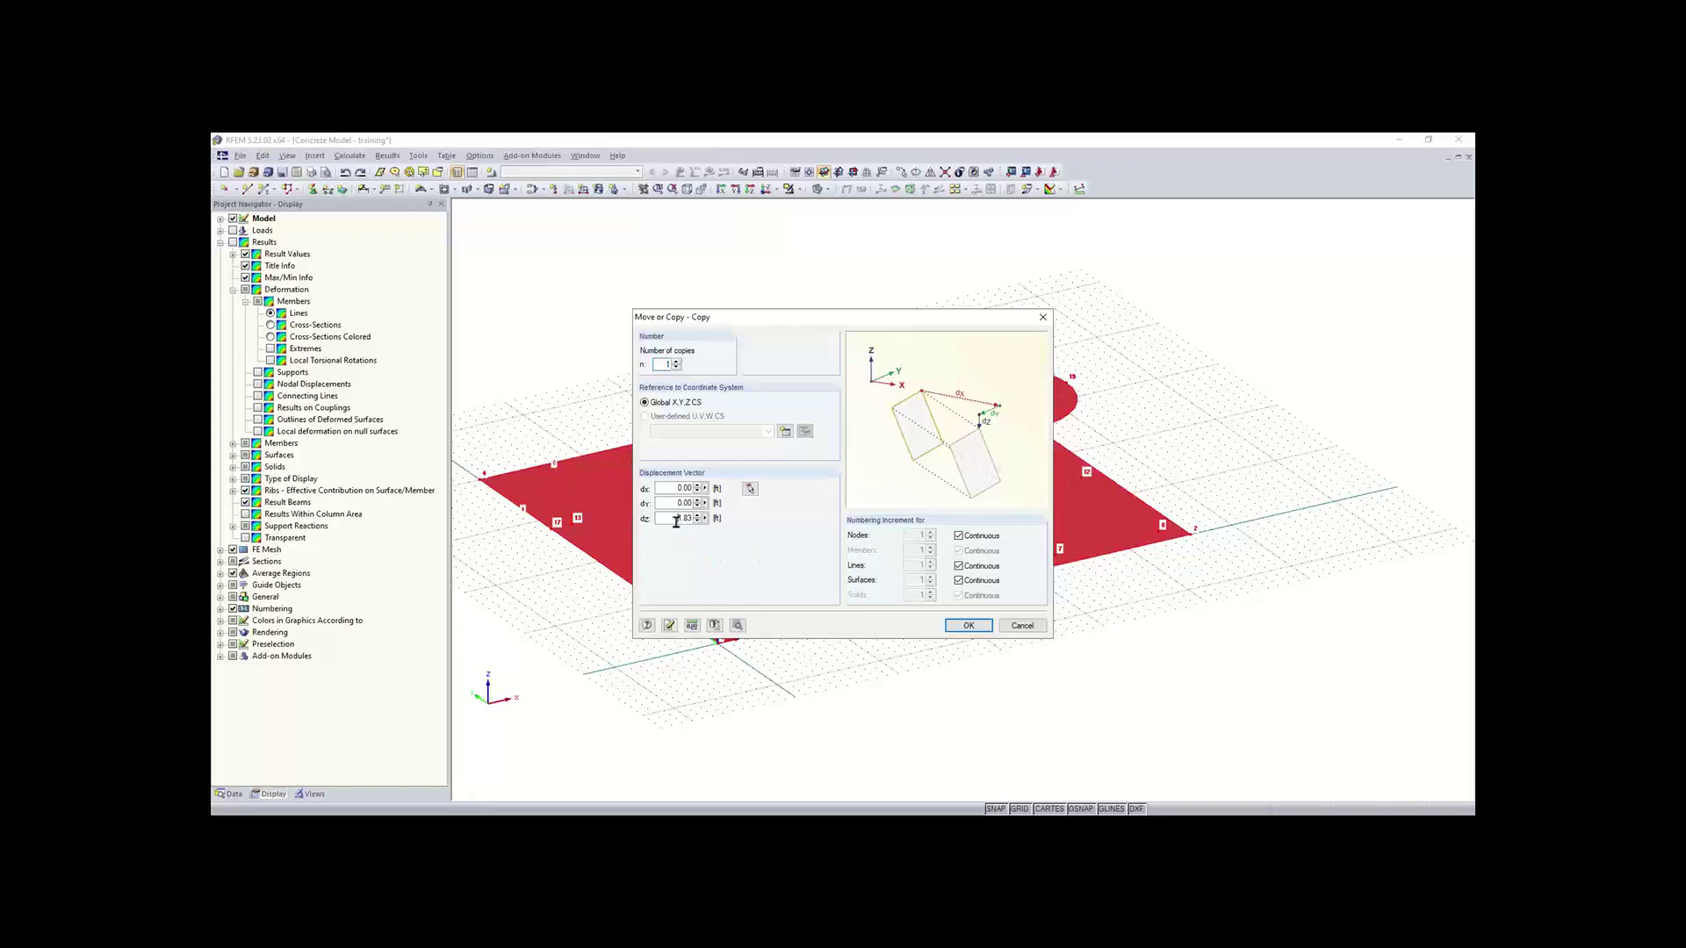
type("1")
key("Return")
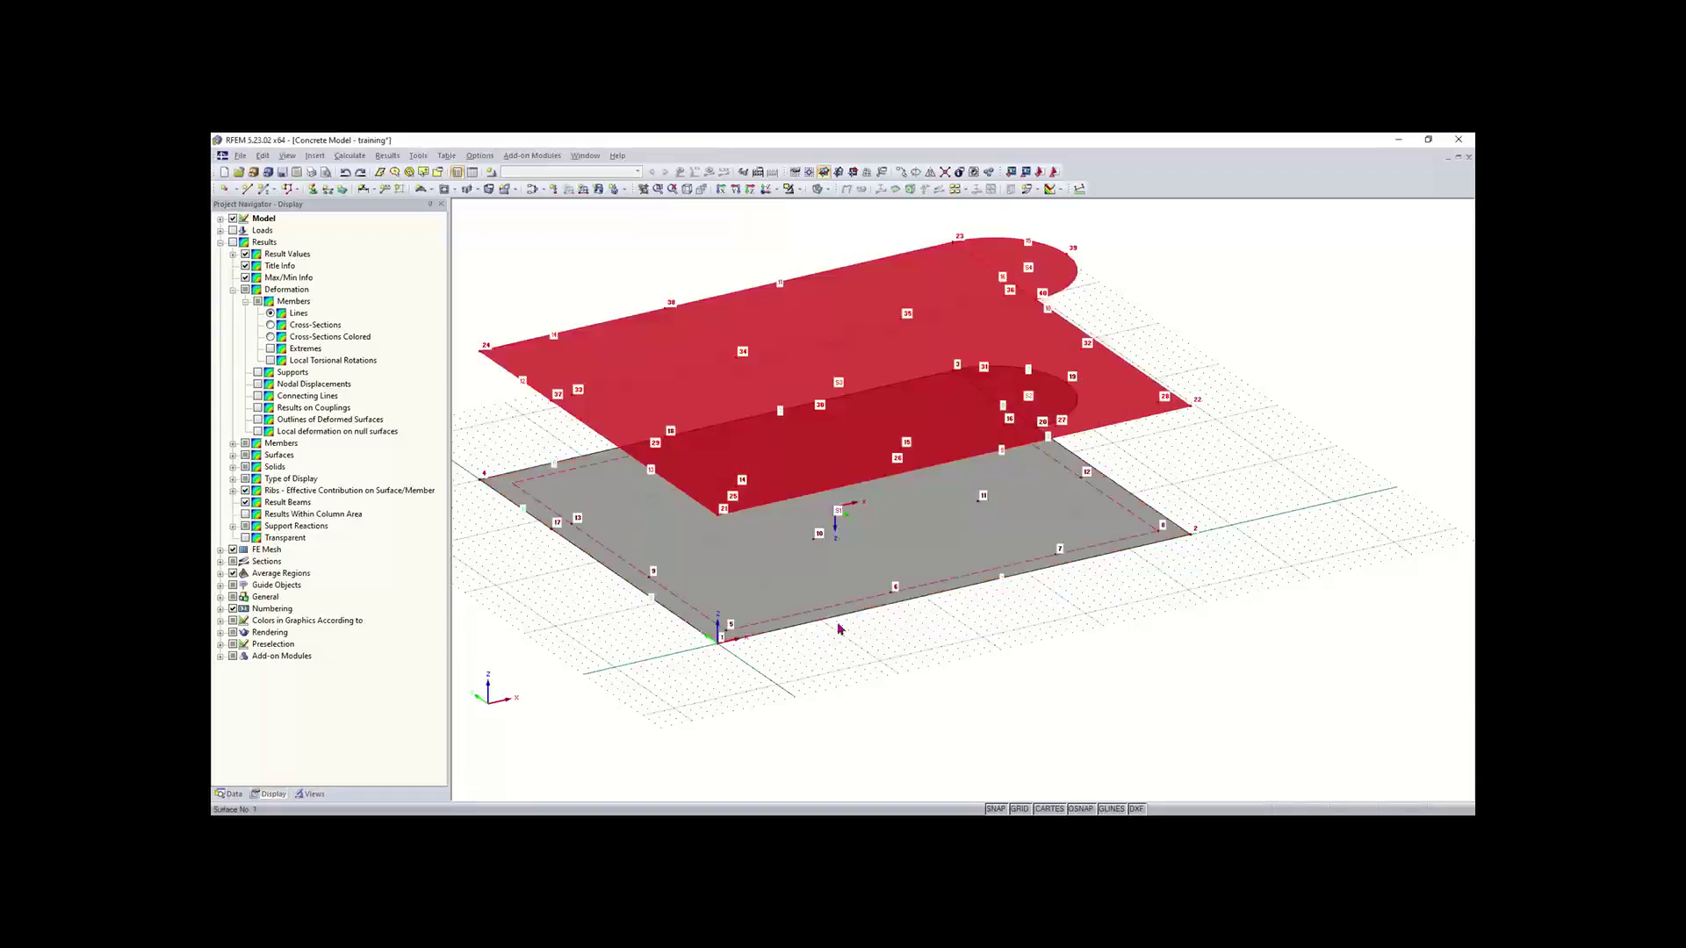
left_click(997, 707)
middle_click_drag(998, 707, 870, 605, "ctrl")
right_click(1086, 641)
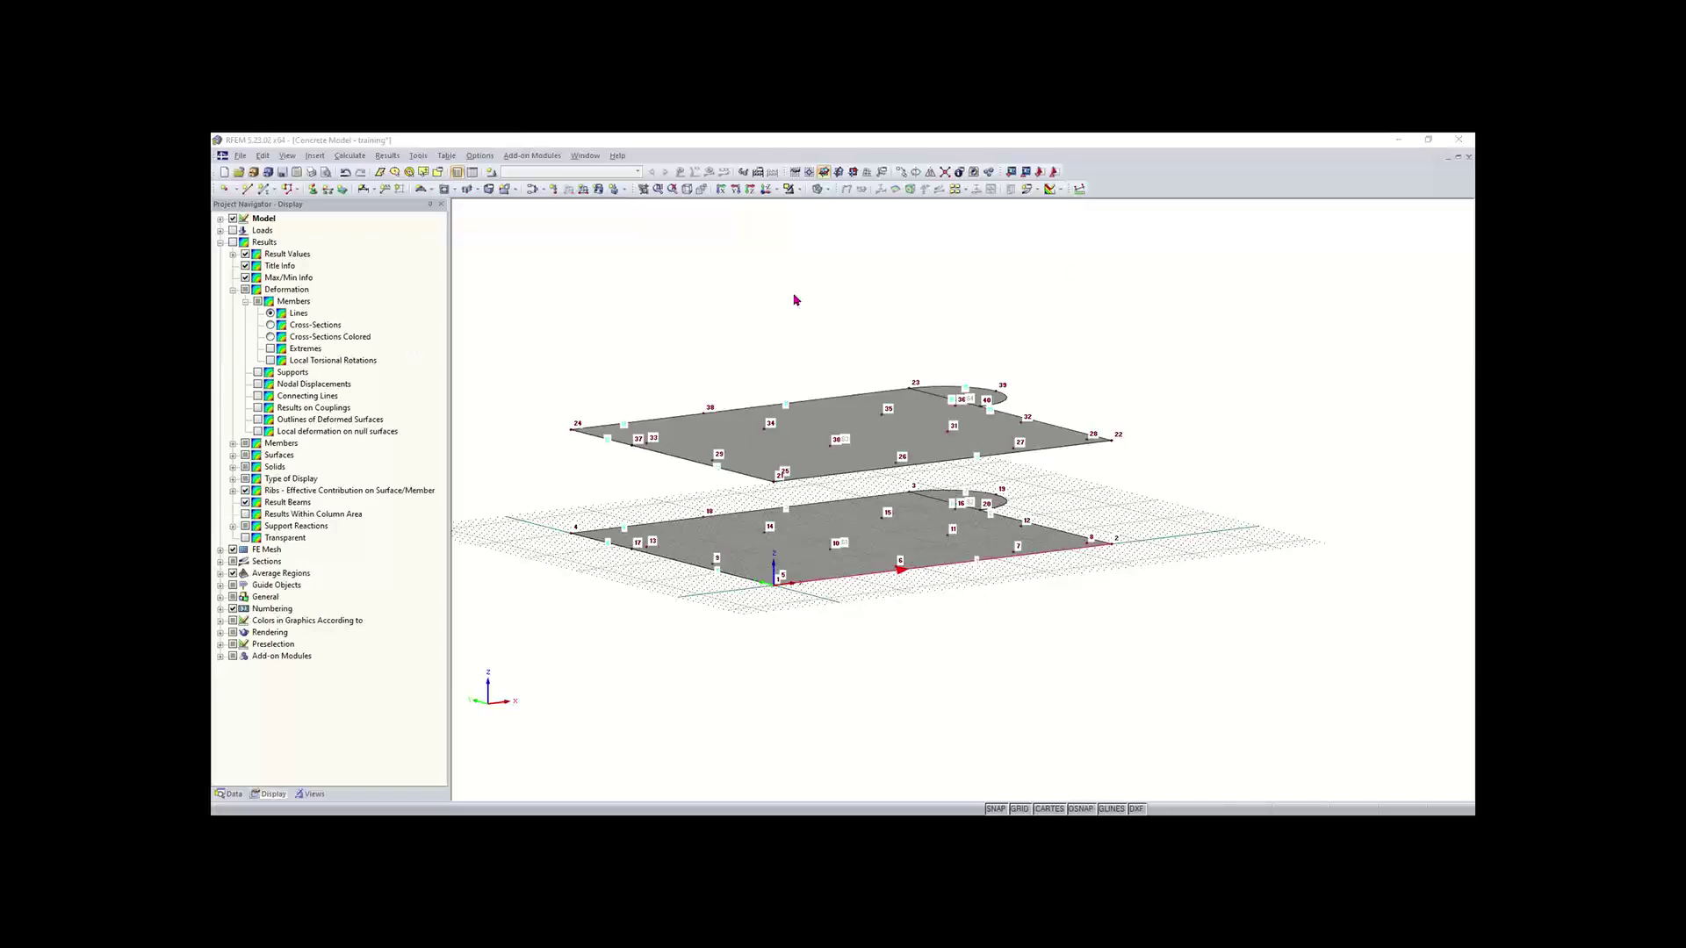
Step: Compare both slab levels in isometric and top views with perspective display switched on and off
left_click(686, 190)
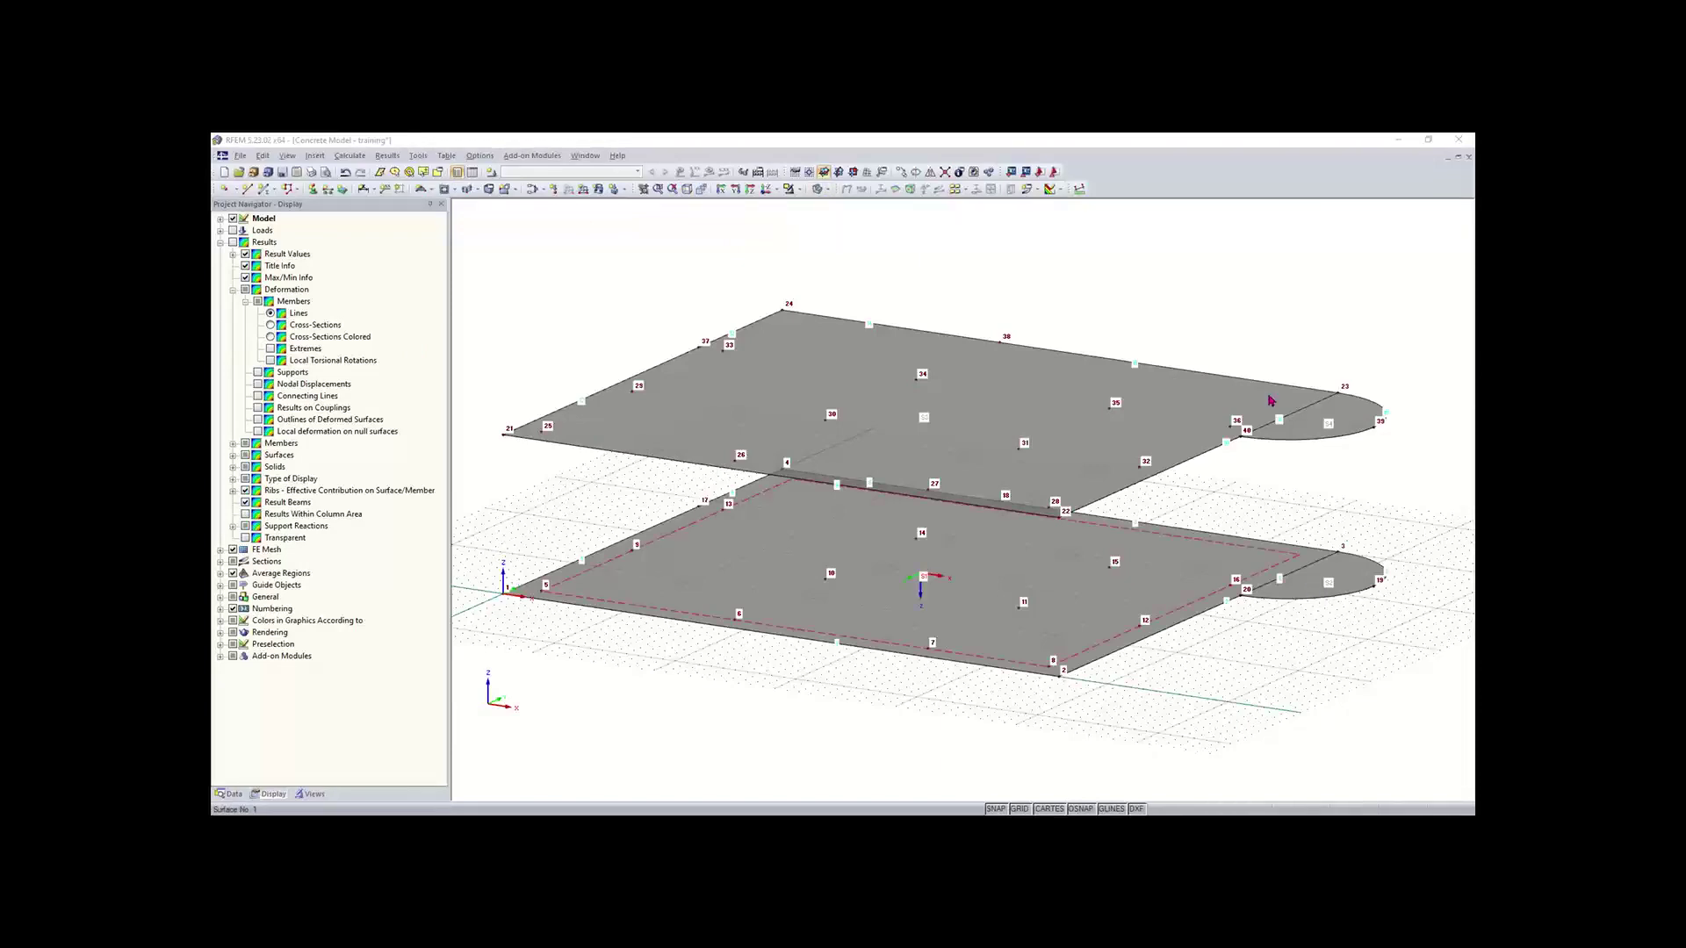
left_click(703, 191)
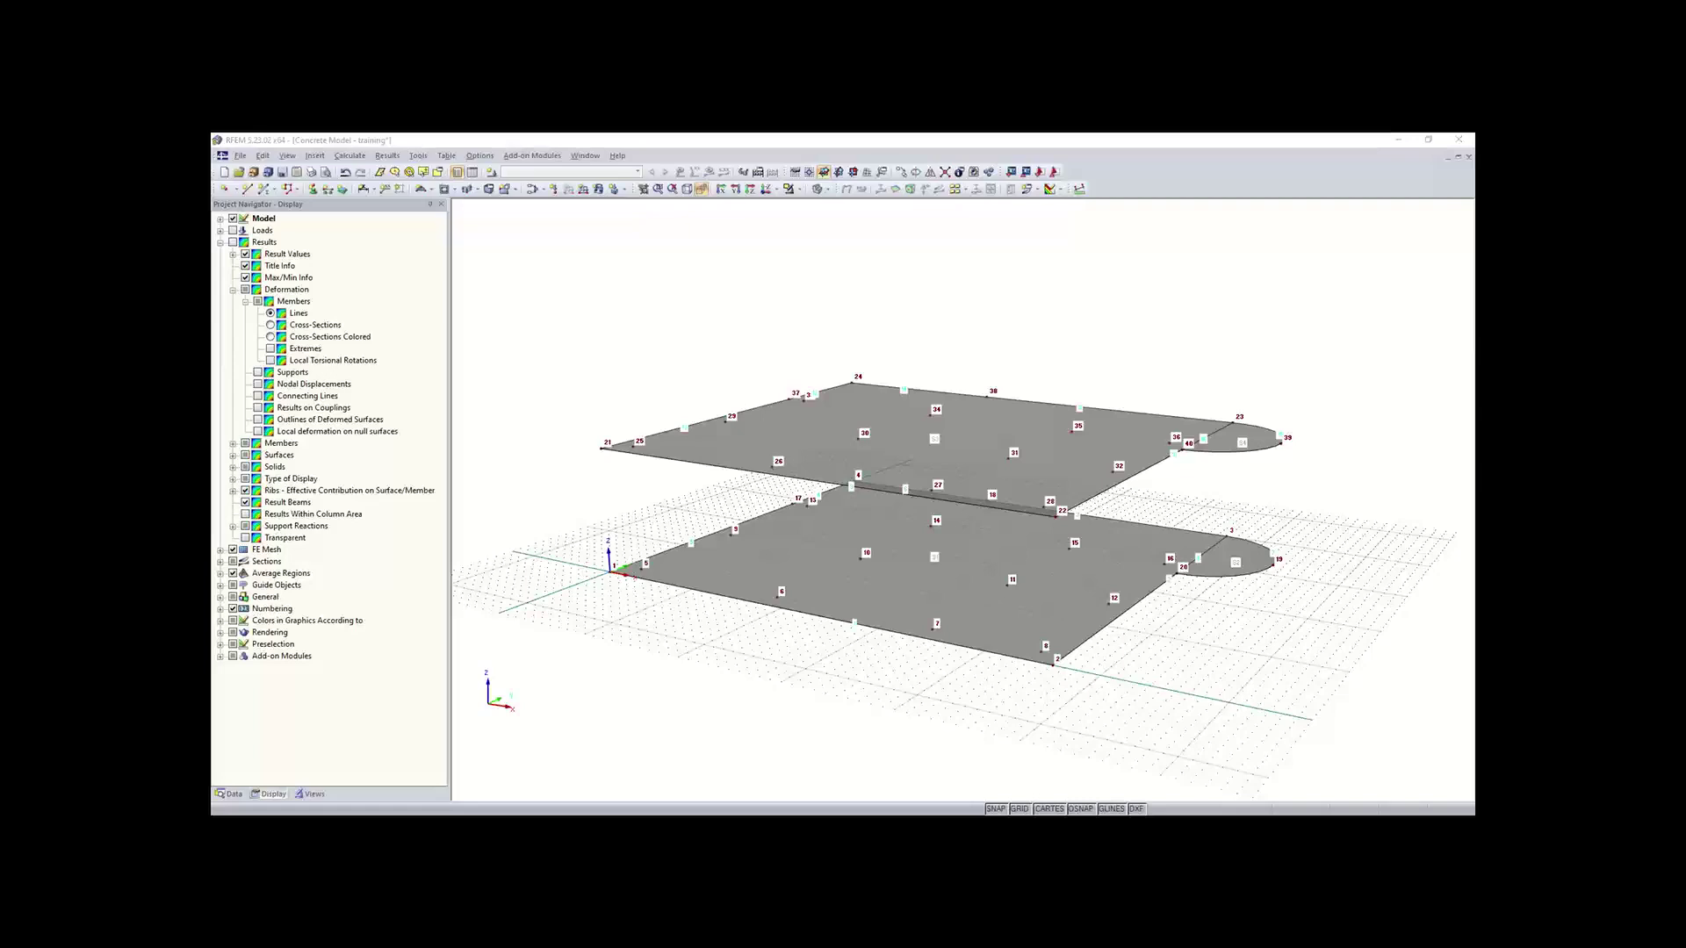
left_click(775, 192)
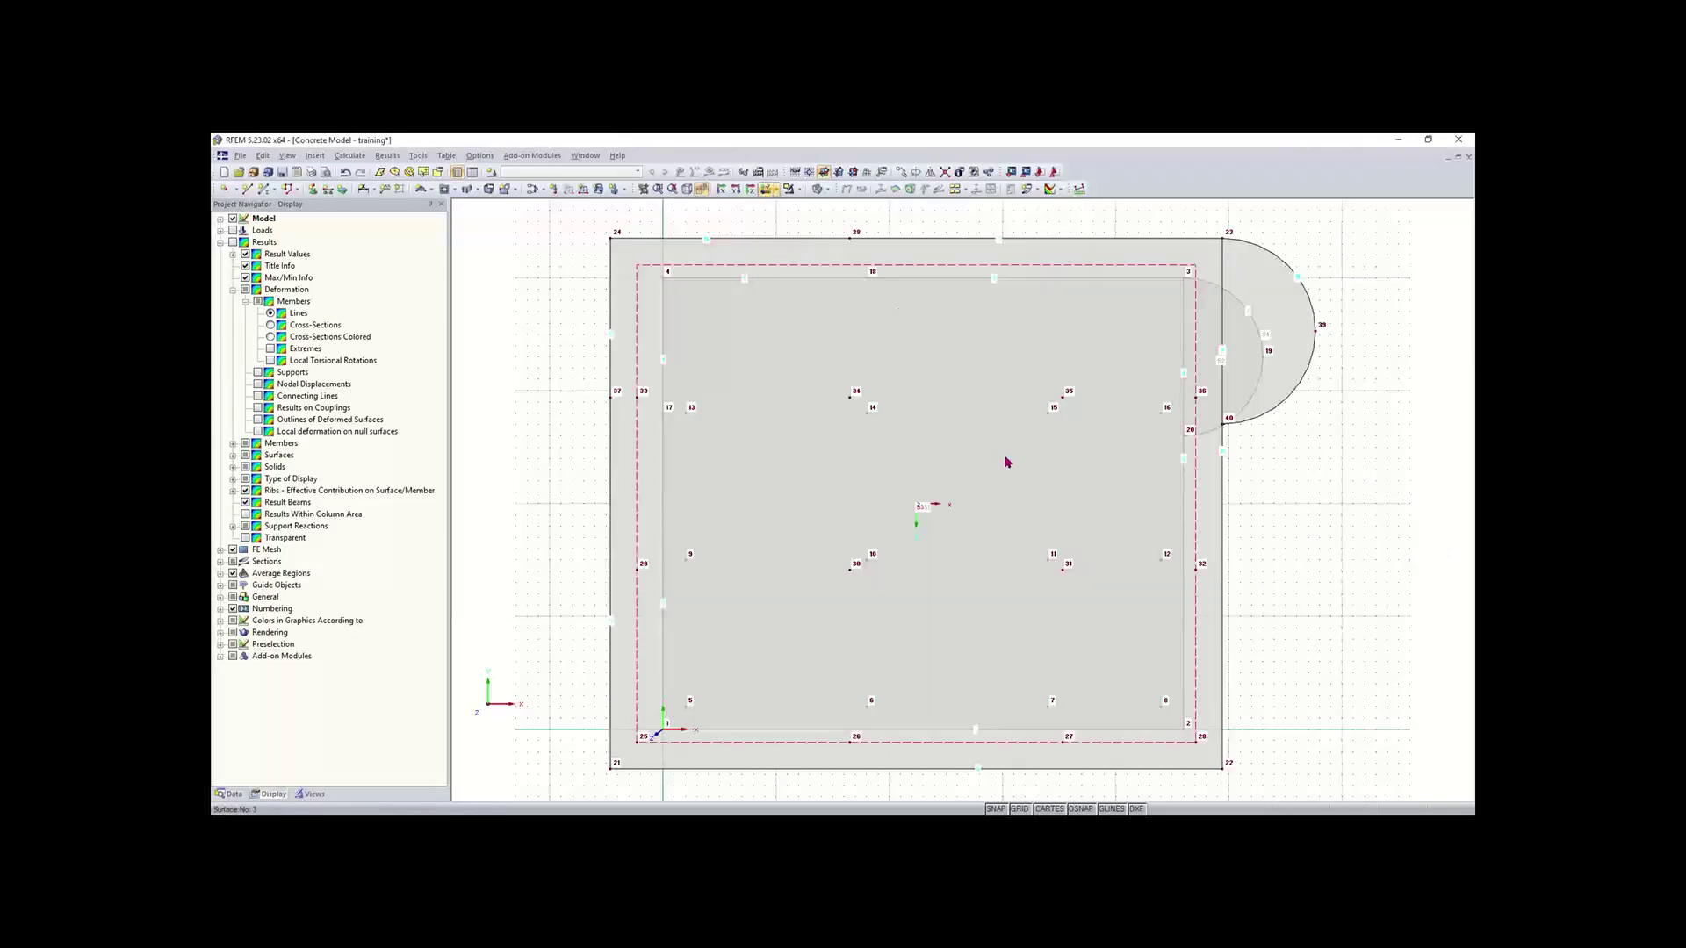
left_click(704, 192)
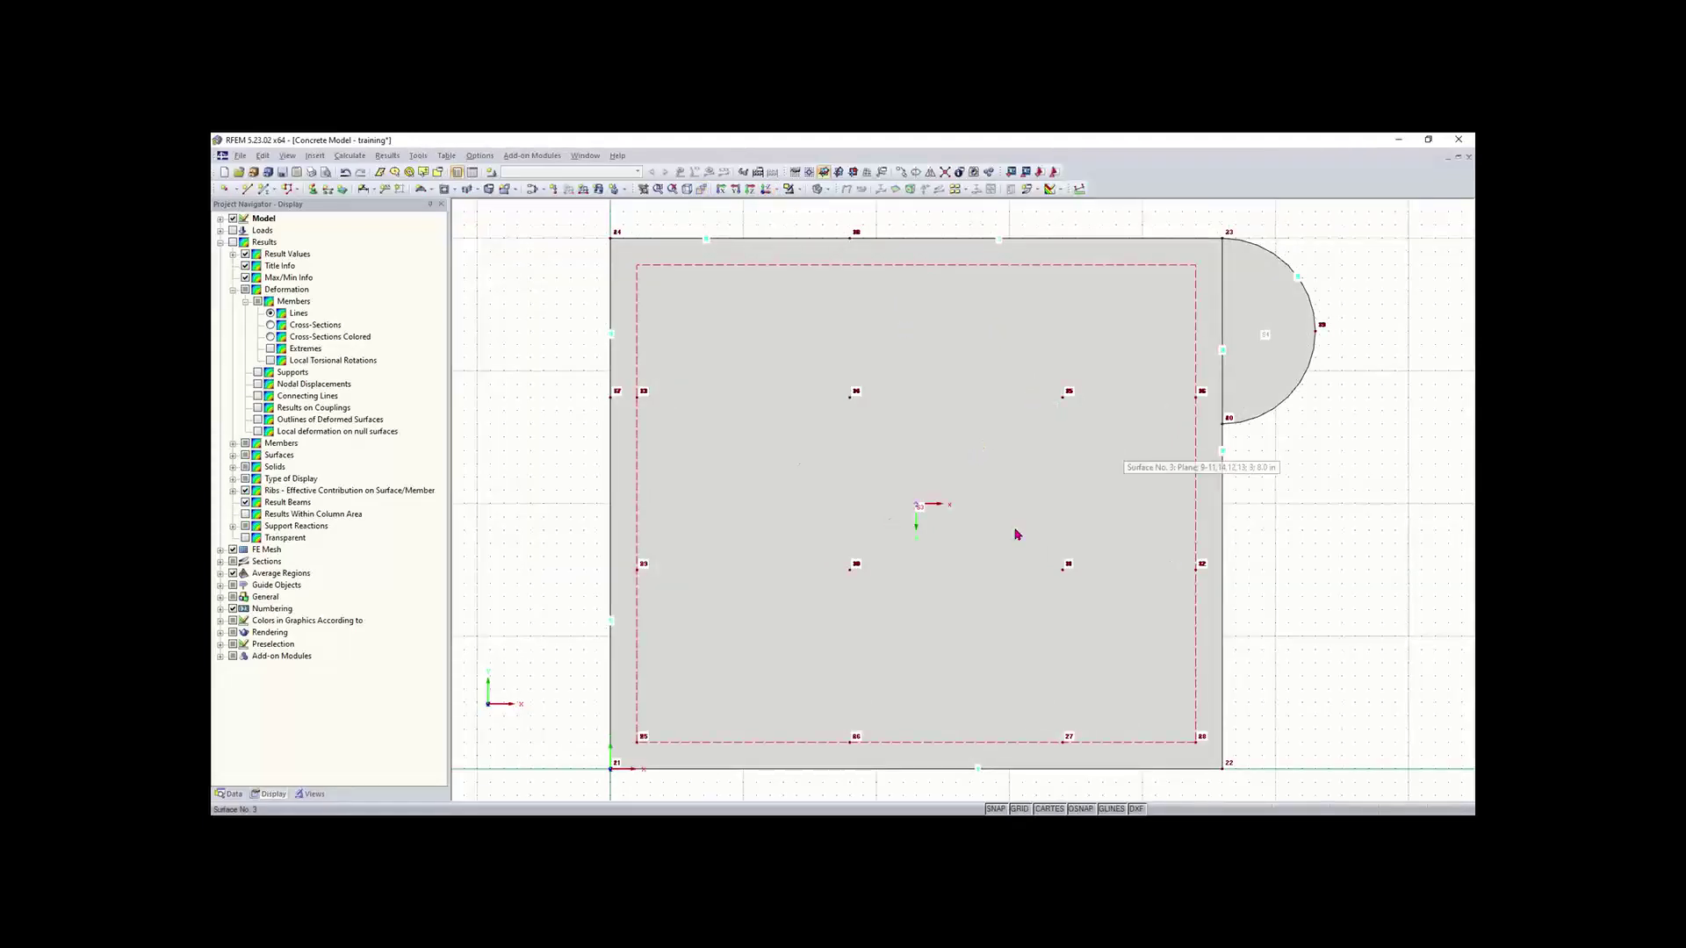
left_click(701, 189)
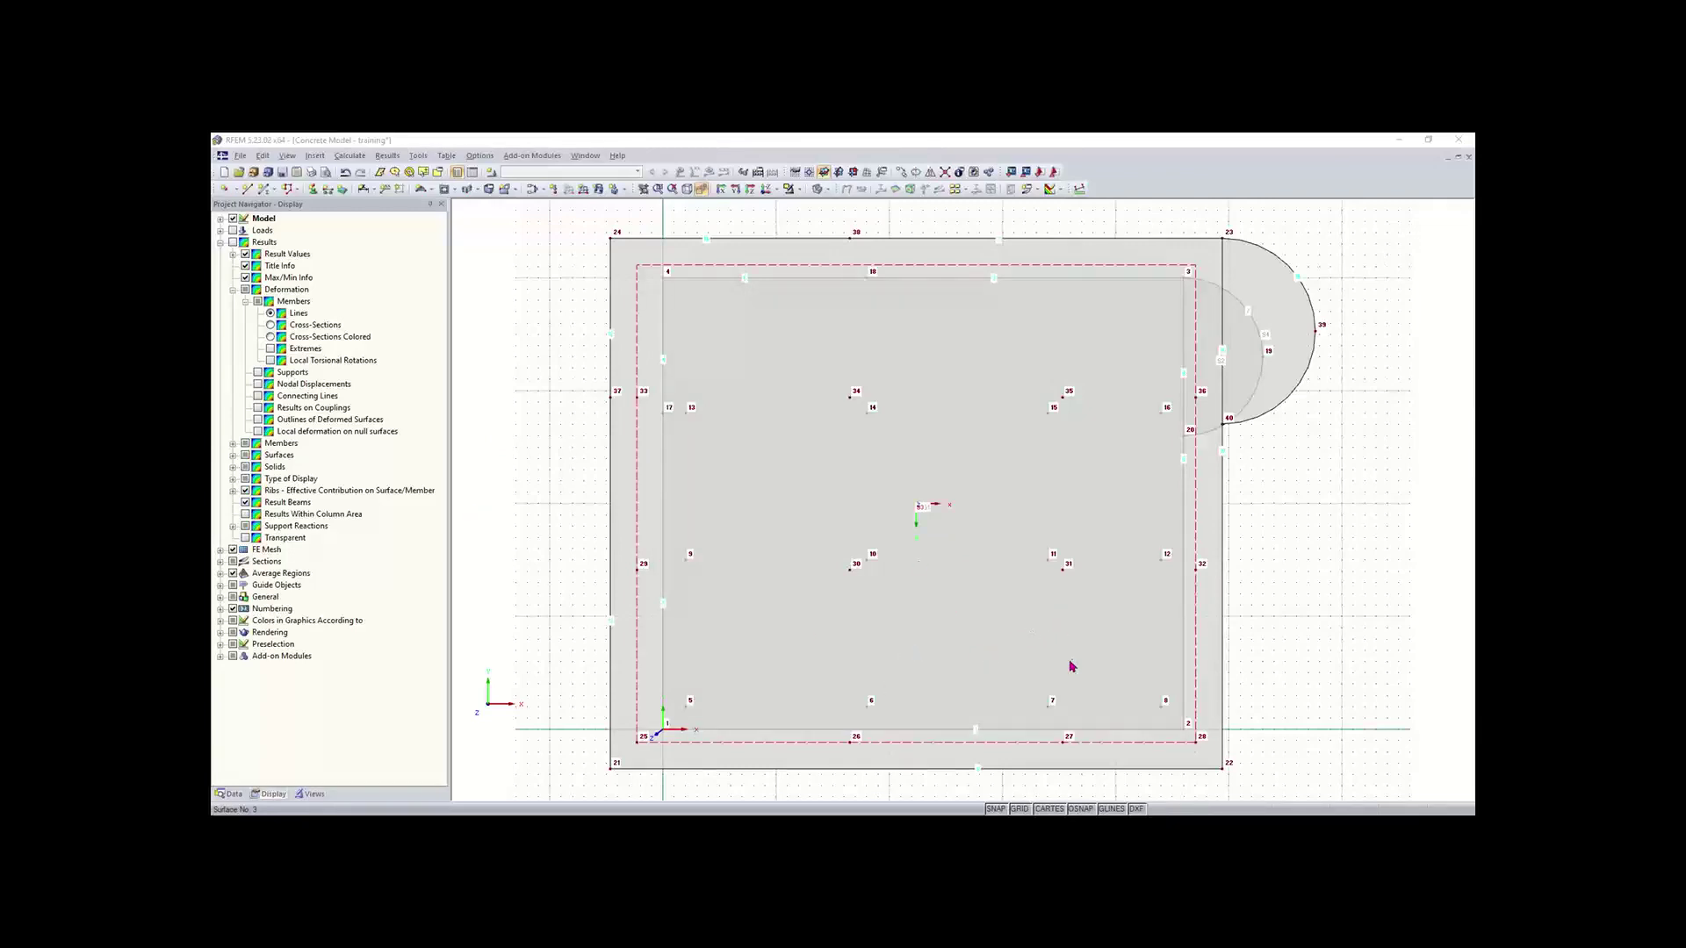
middle_click_drag(1075, 661, 865, 439, "ctrl")
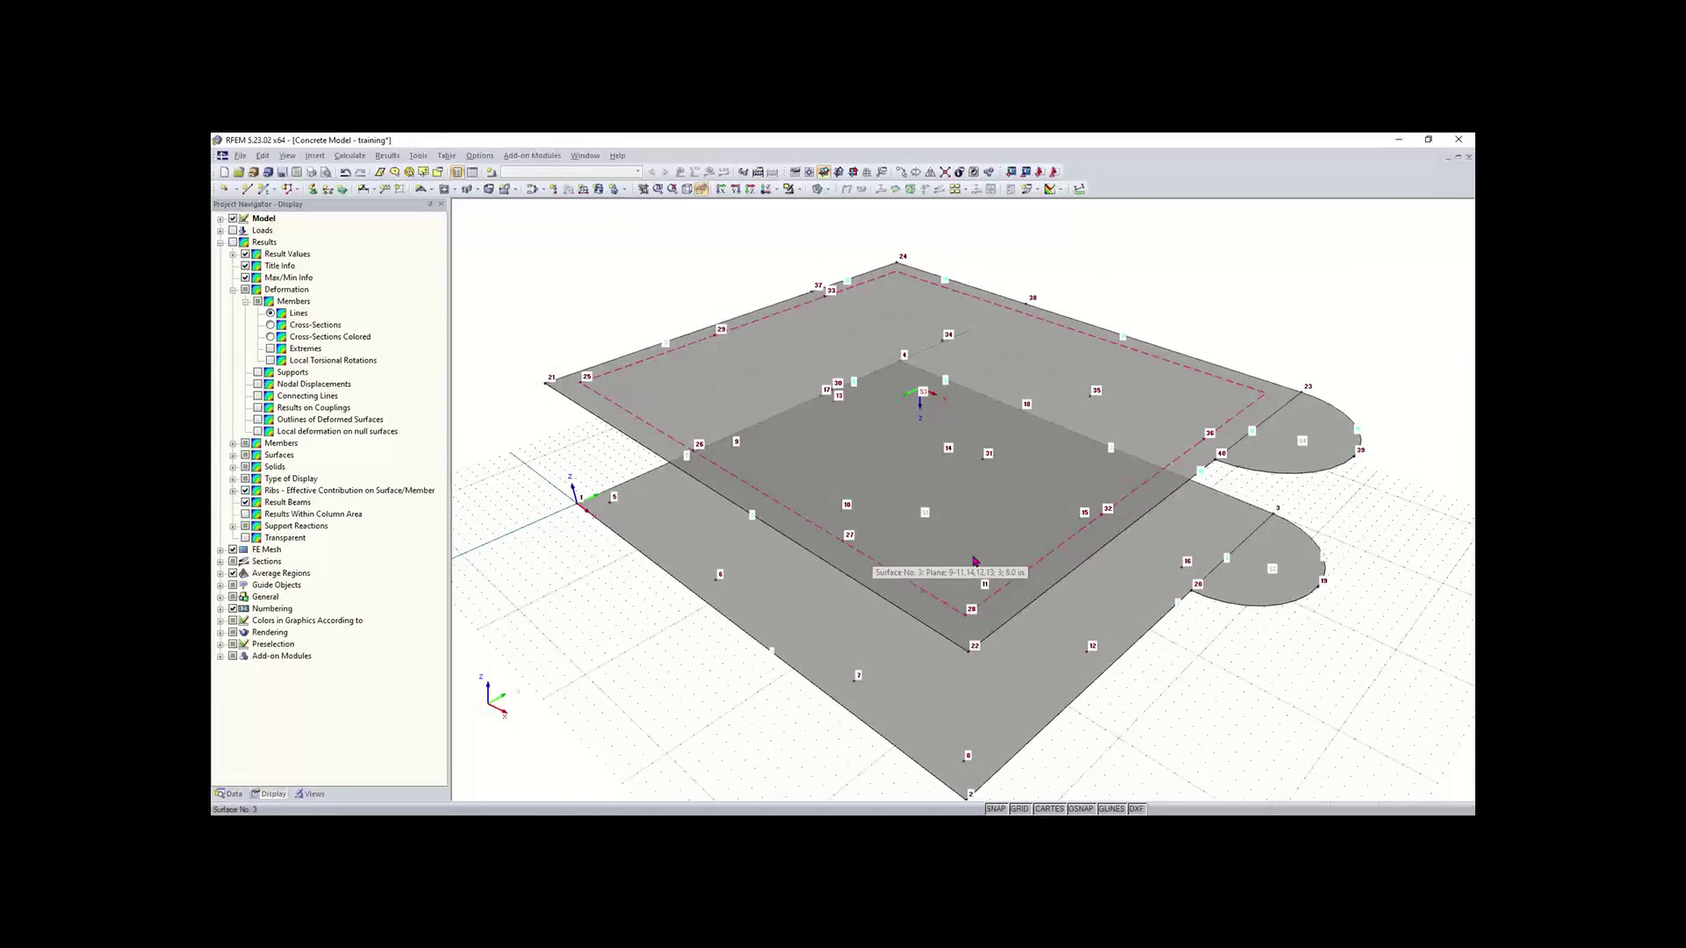
middle_click_drag(1203, 499, 956, 526)
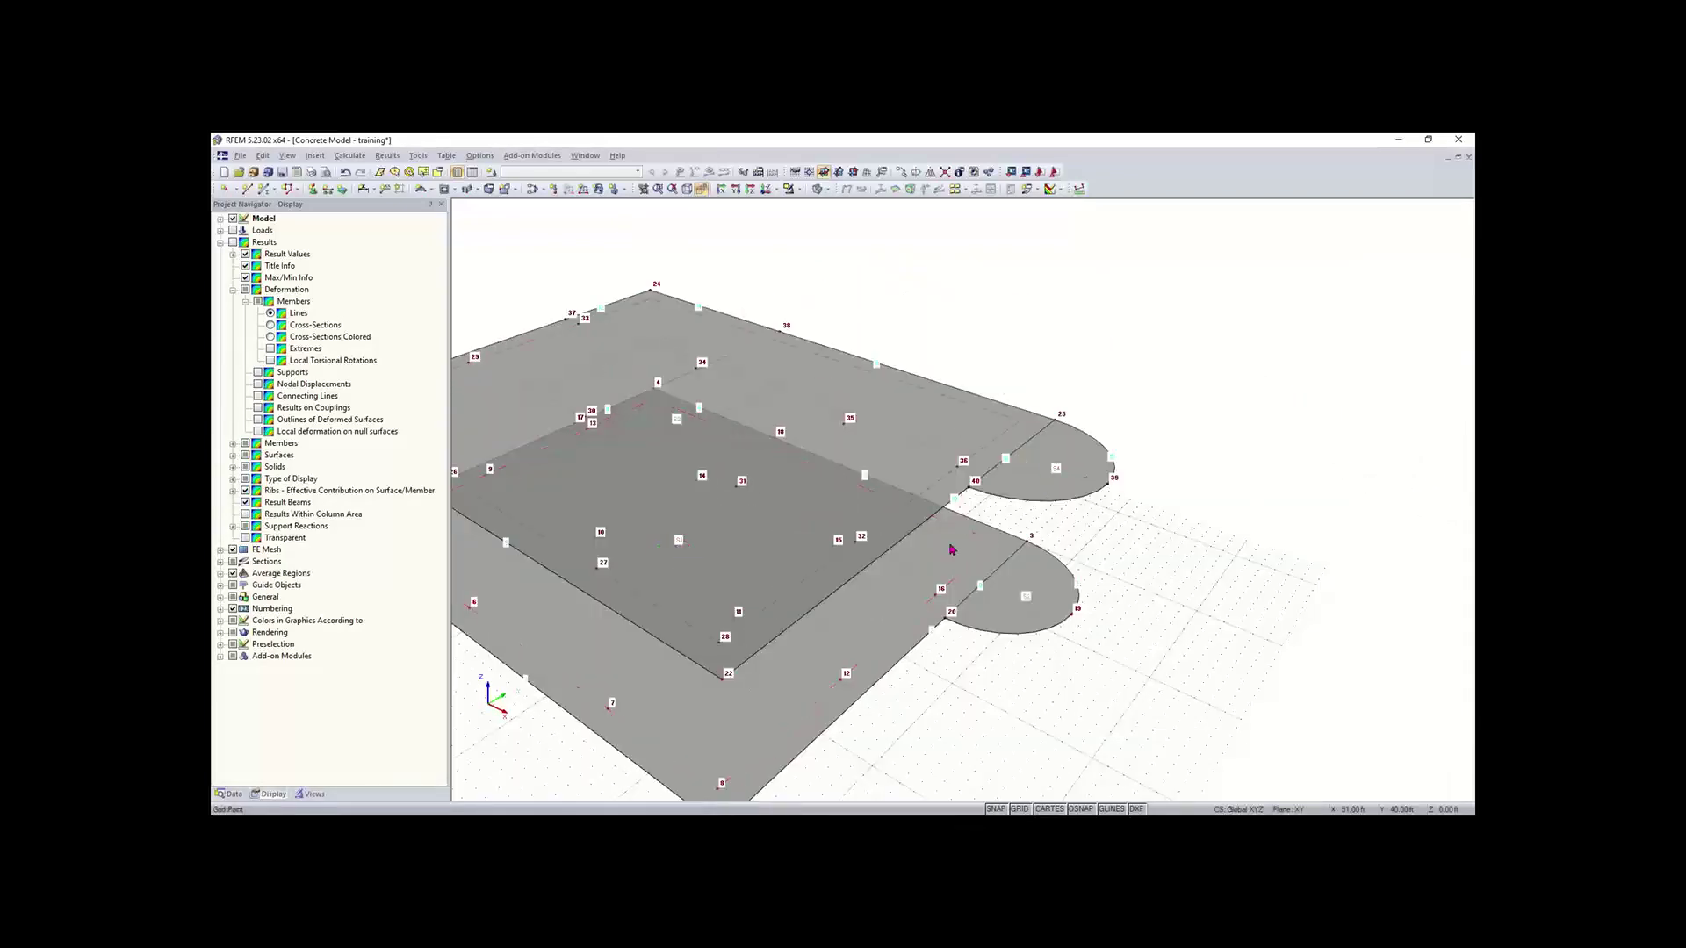
left_click(703, 193)
Step: Divide the upper level's straight line between slab and semicircle with a new intermediate node 7 ft (50%) from each end
scroll(850, 432, "up", 3)
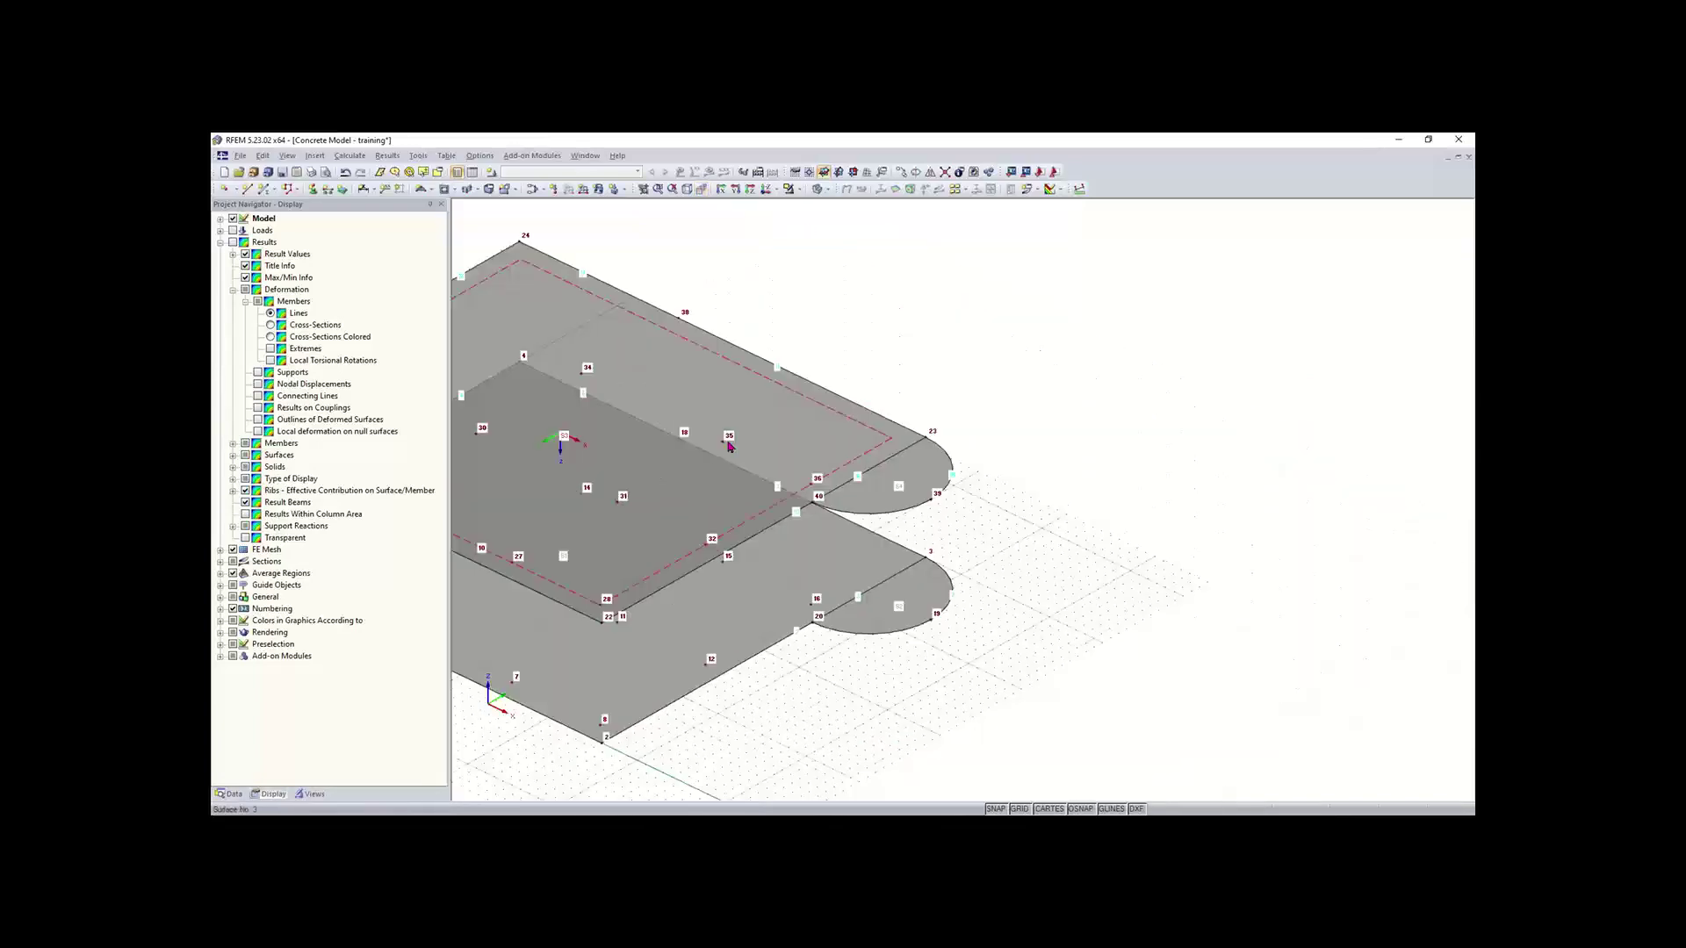
scroll(845, 489, "up", 2)
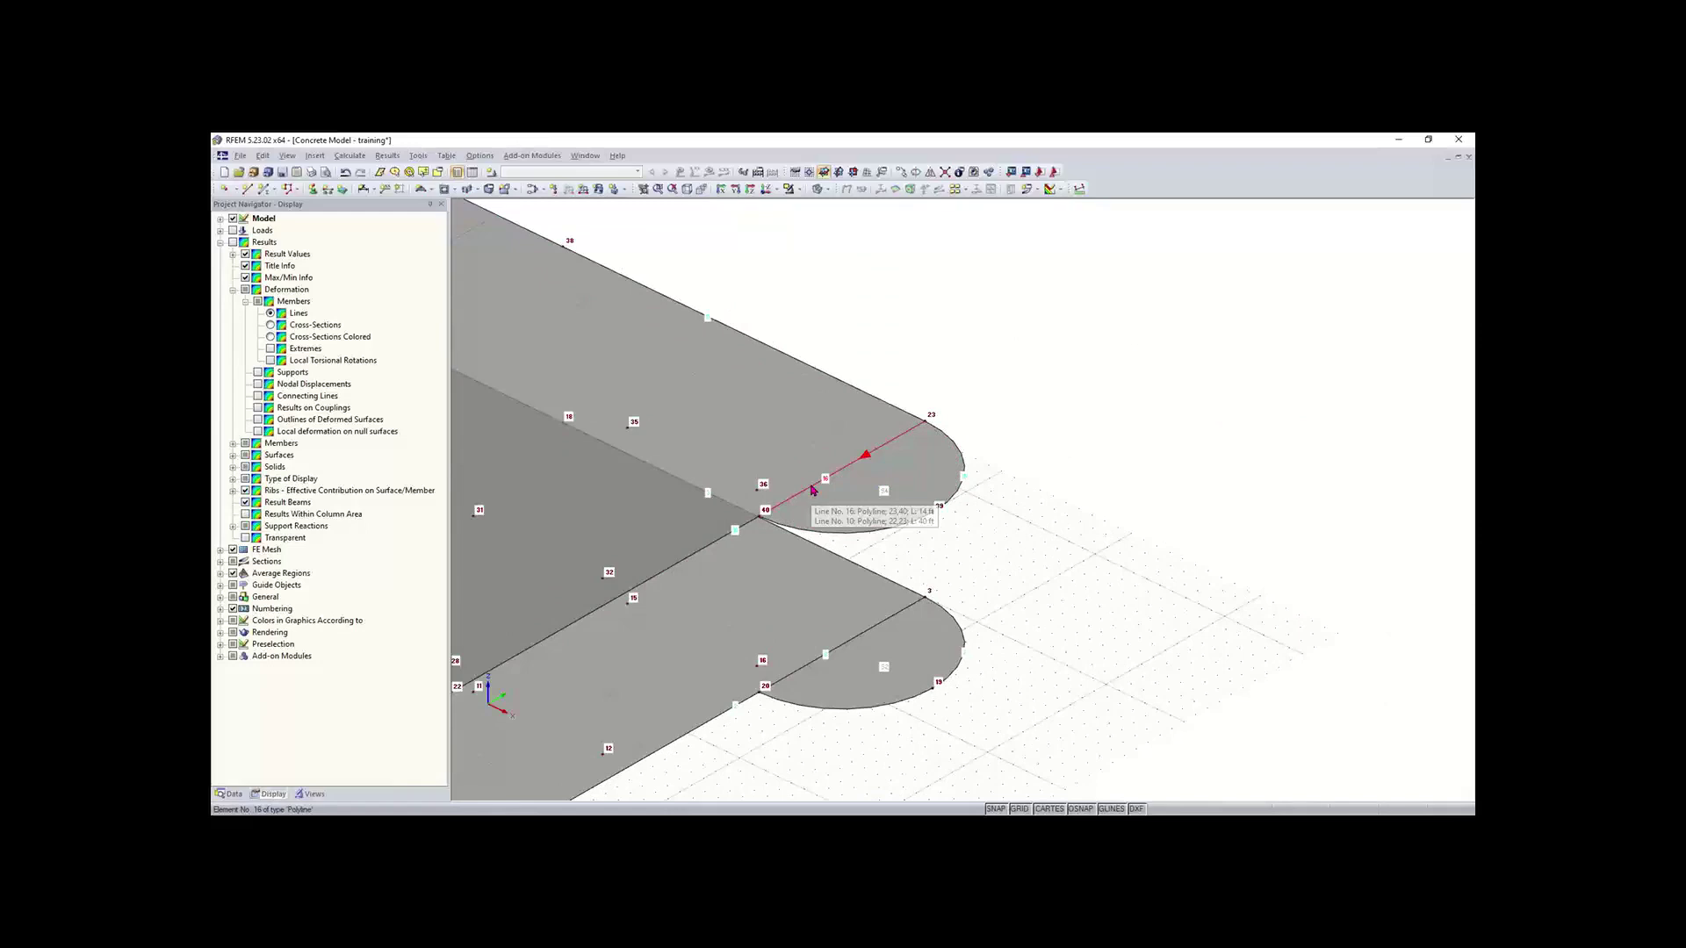
right_click(812, 489)
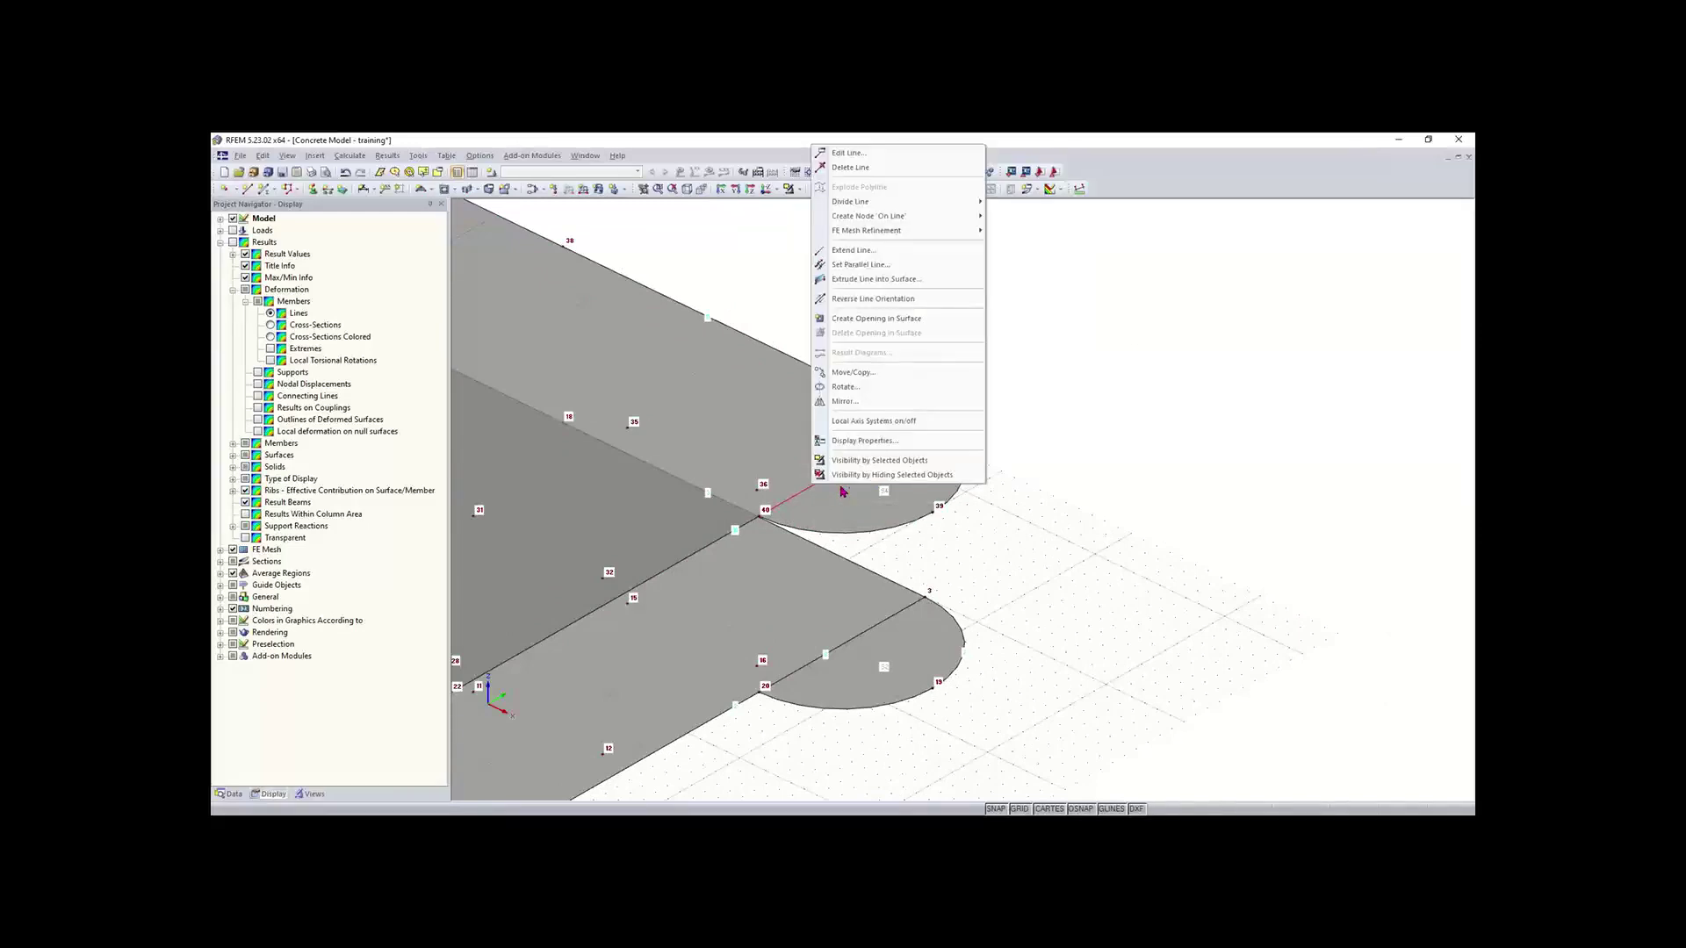
left_click(825, 484)
right_click(825, 484)
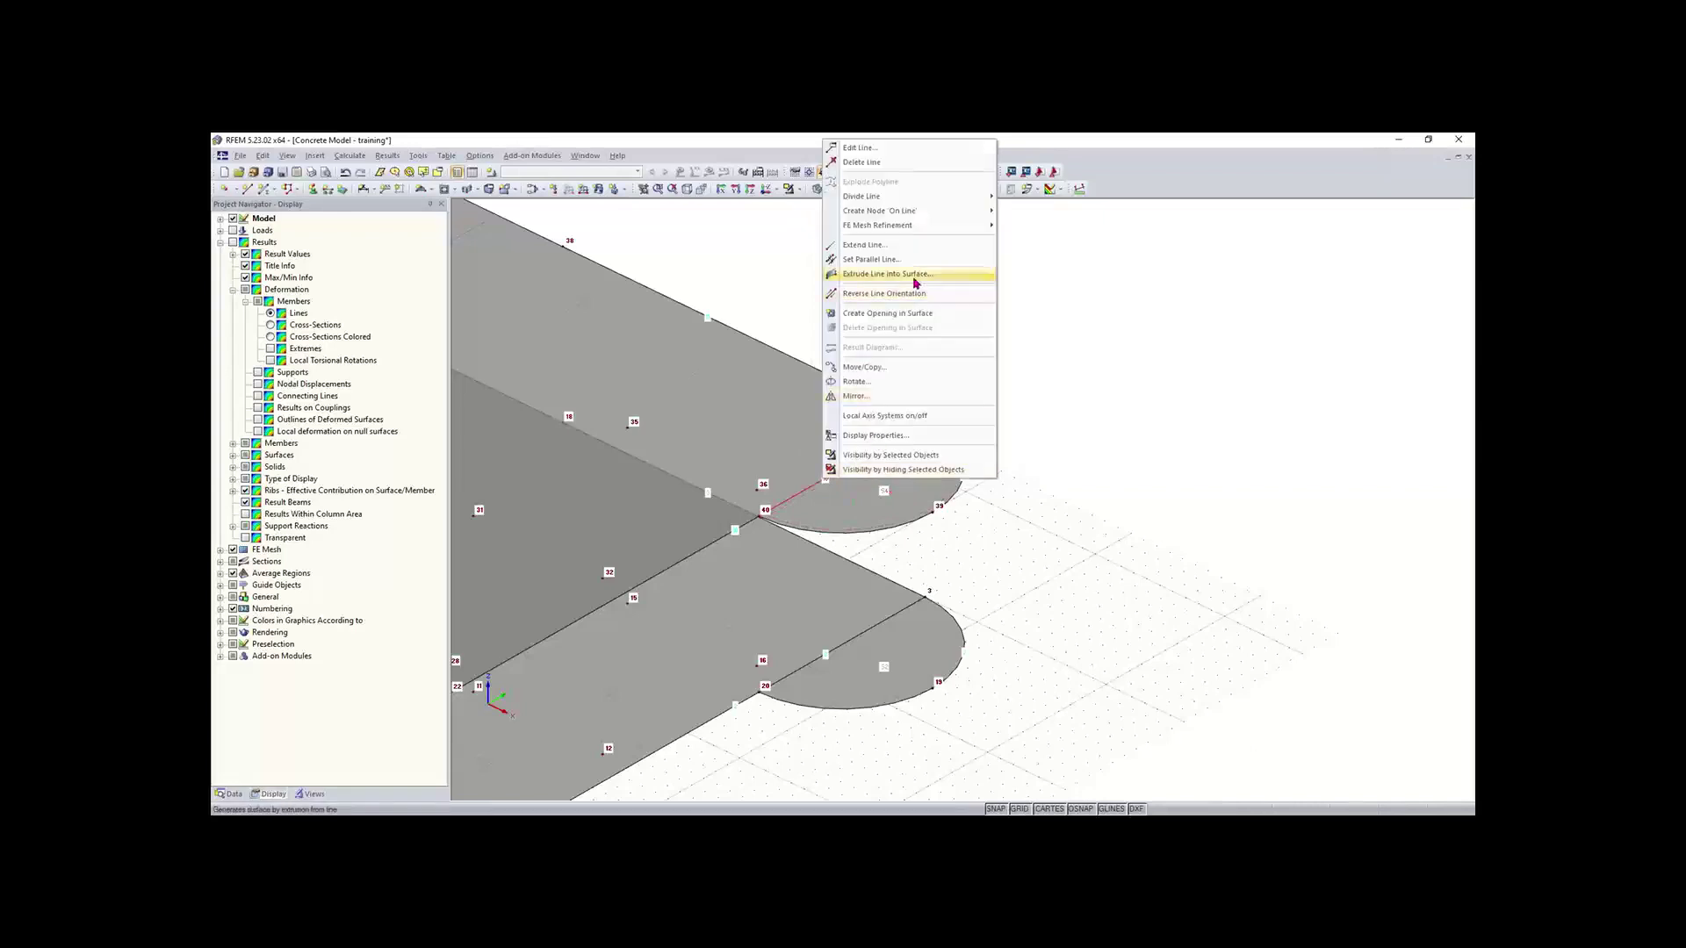
mouse_move(974, 196)
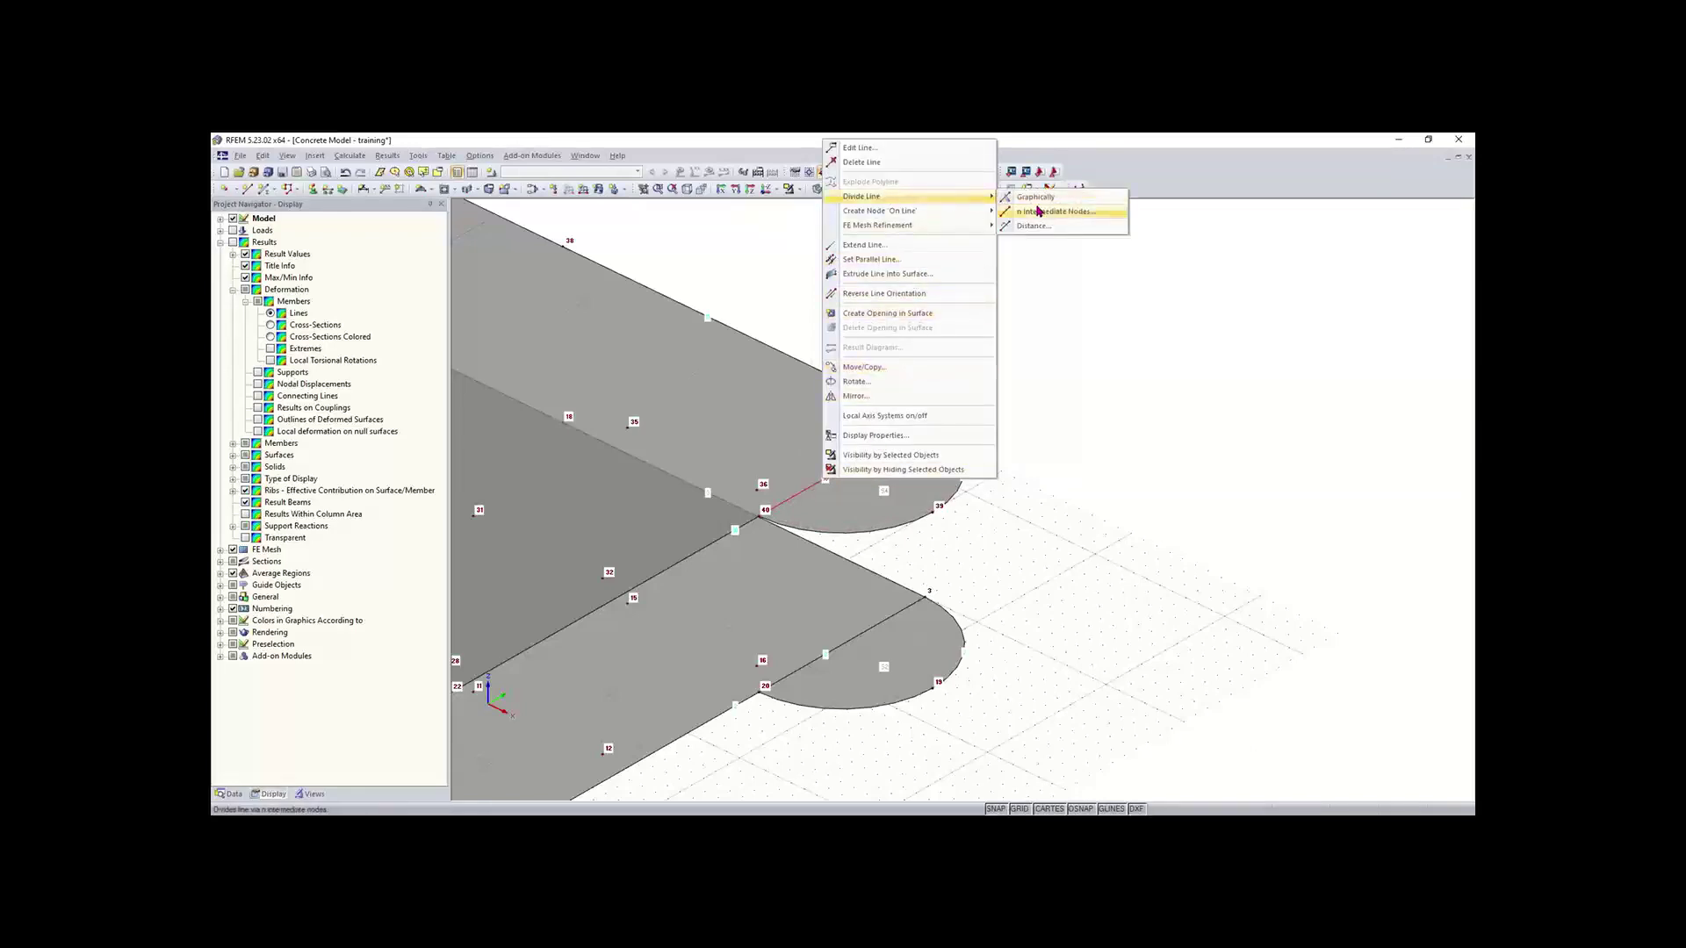
left_click(1035, 226)
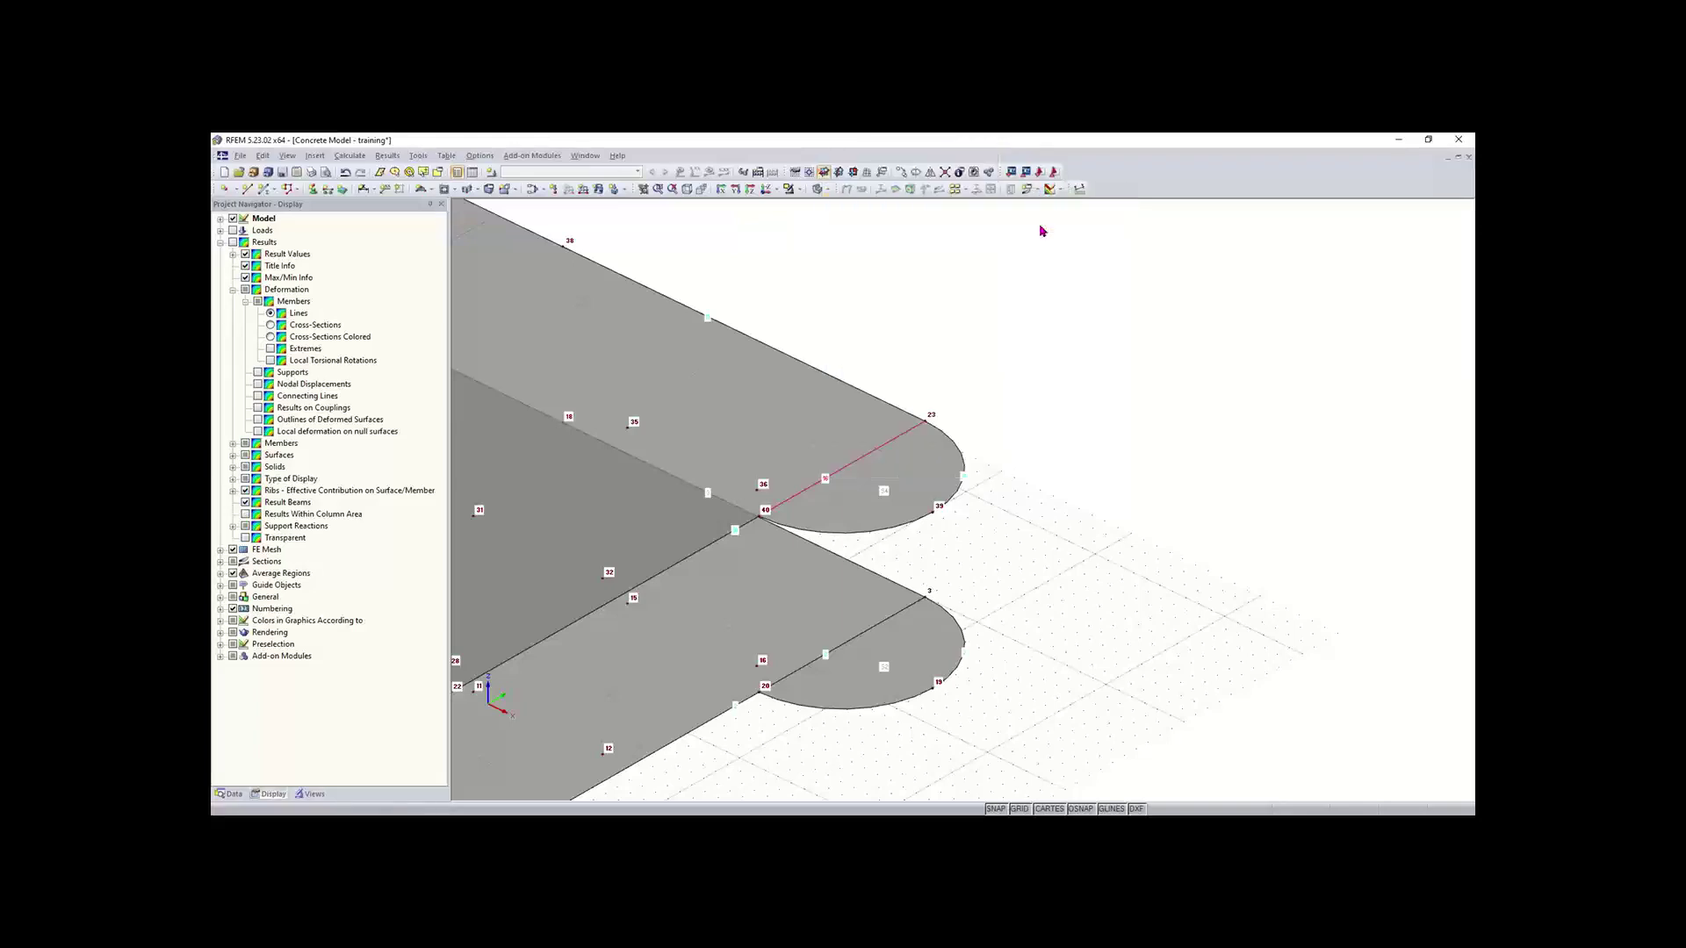
left_click_drag(868, 319, 949, 287)
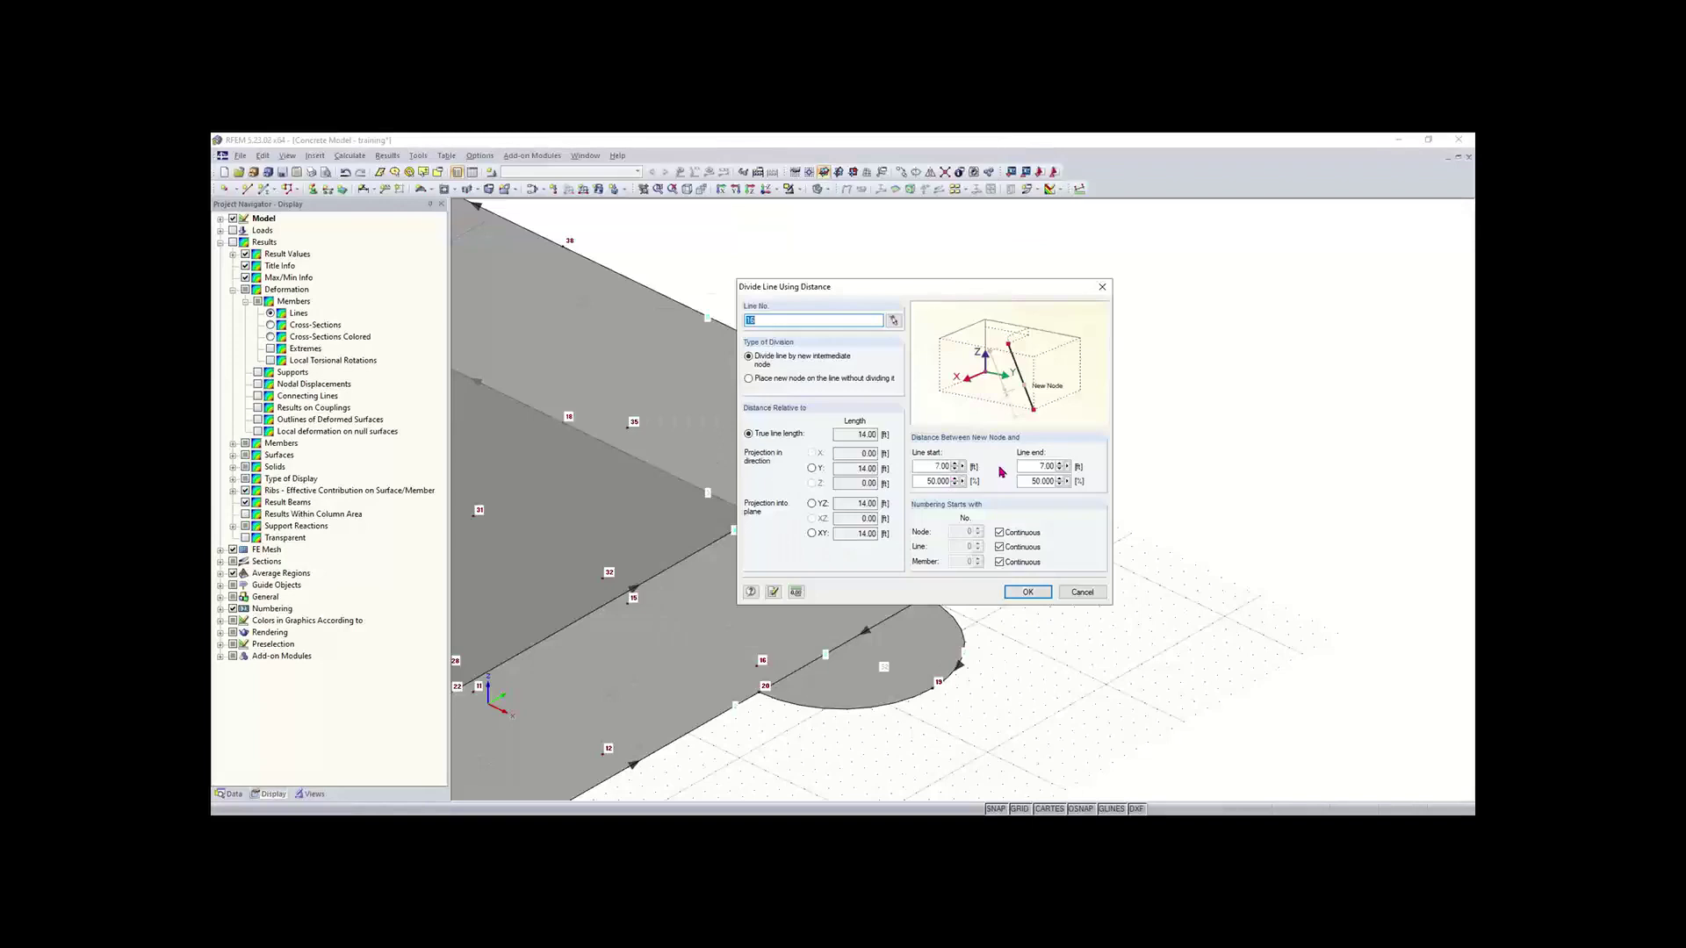
left_click(1028, 594)
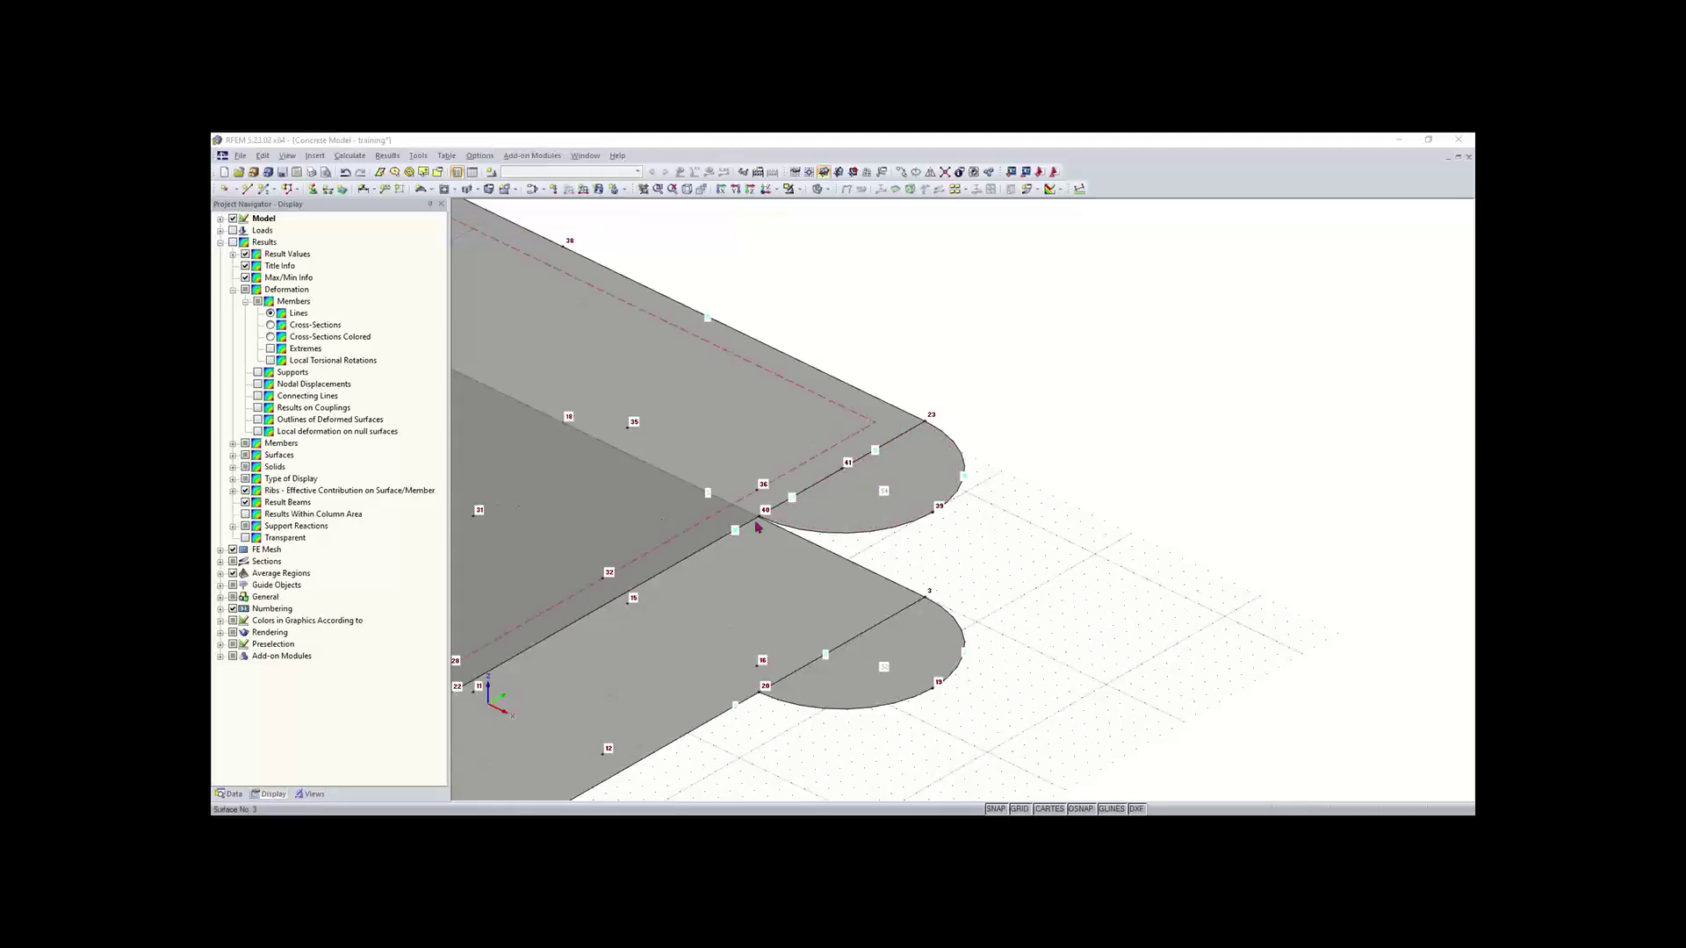
Step: Connect the overlapping lines at node 40, where the upper slab edge meets the semicircle
scroll(753, 525, "down", 2)
middle_click_drag(779, 532, 808, 534)
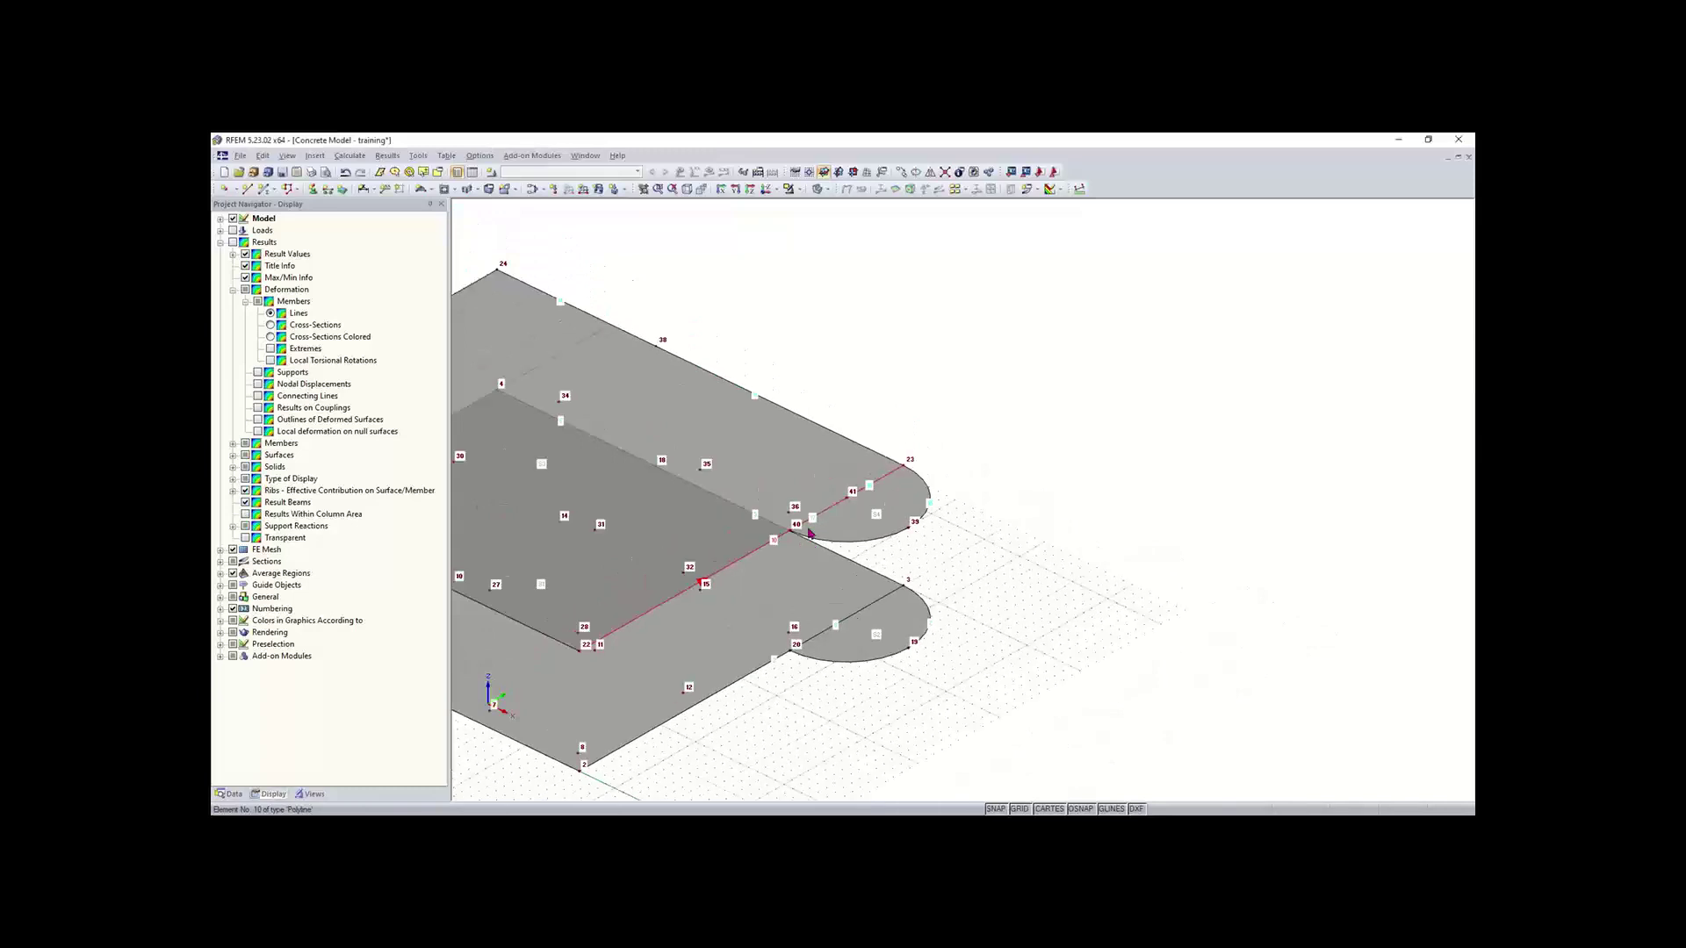
scroll(788, 536, "up", 2)
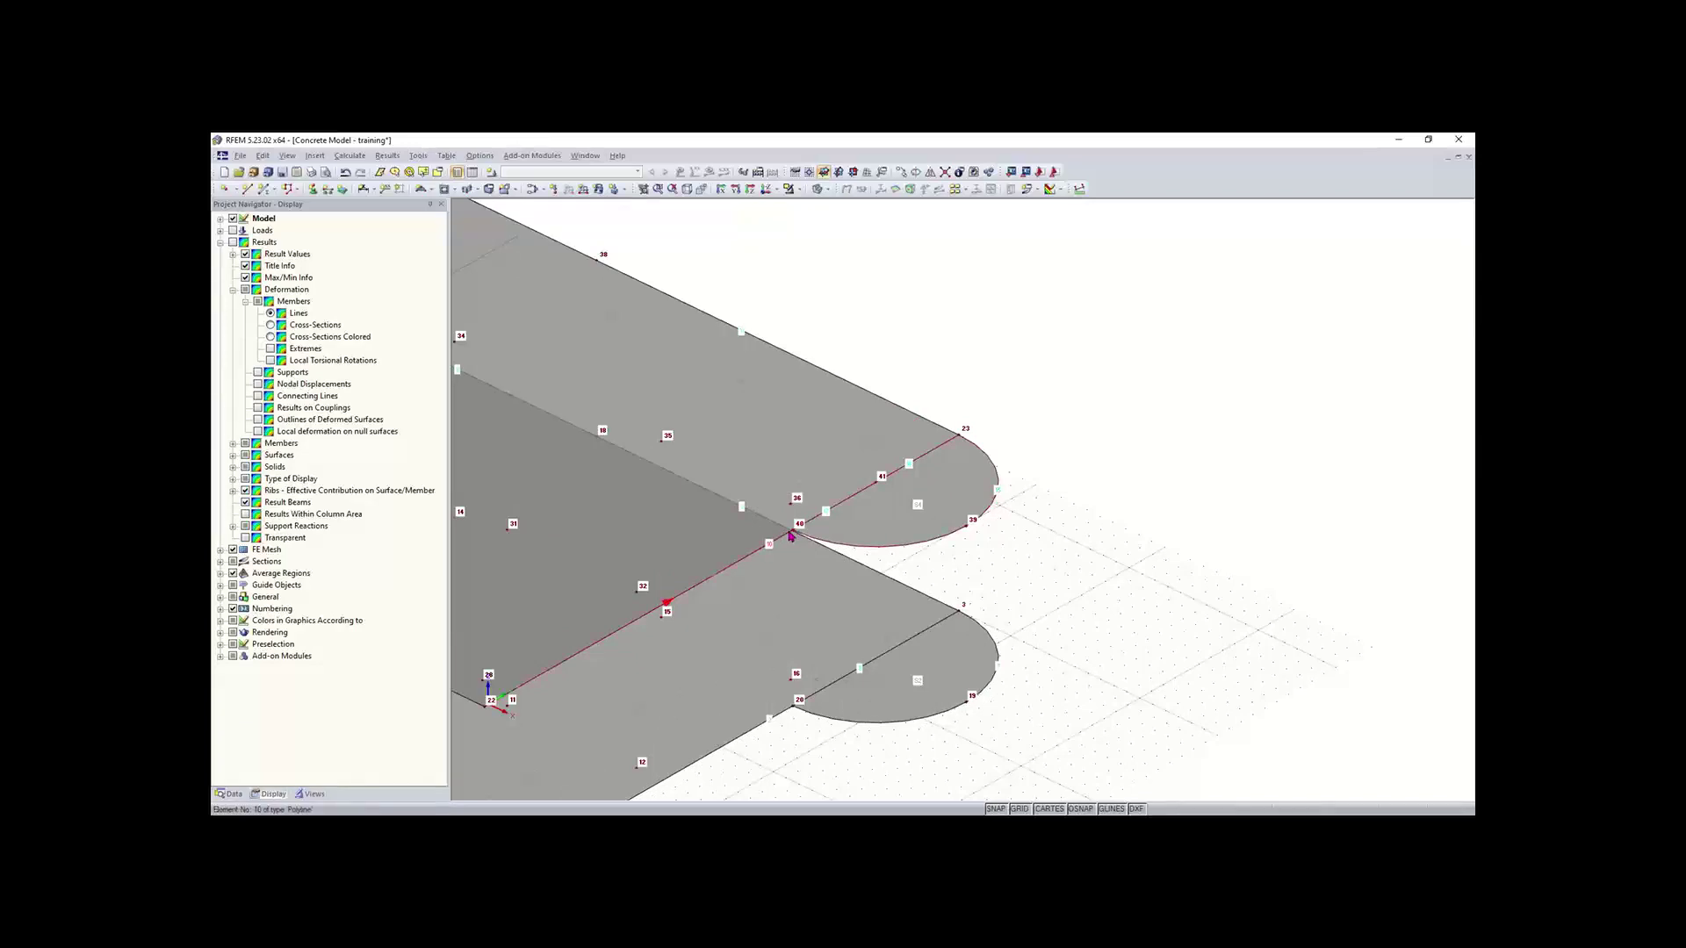
scroll(789, 535, "up", 3)
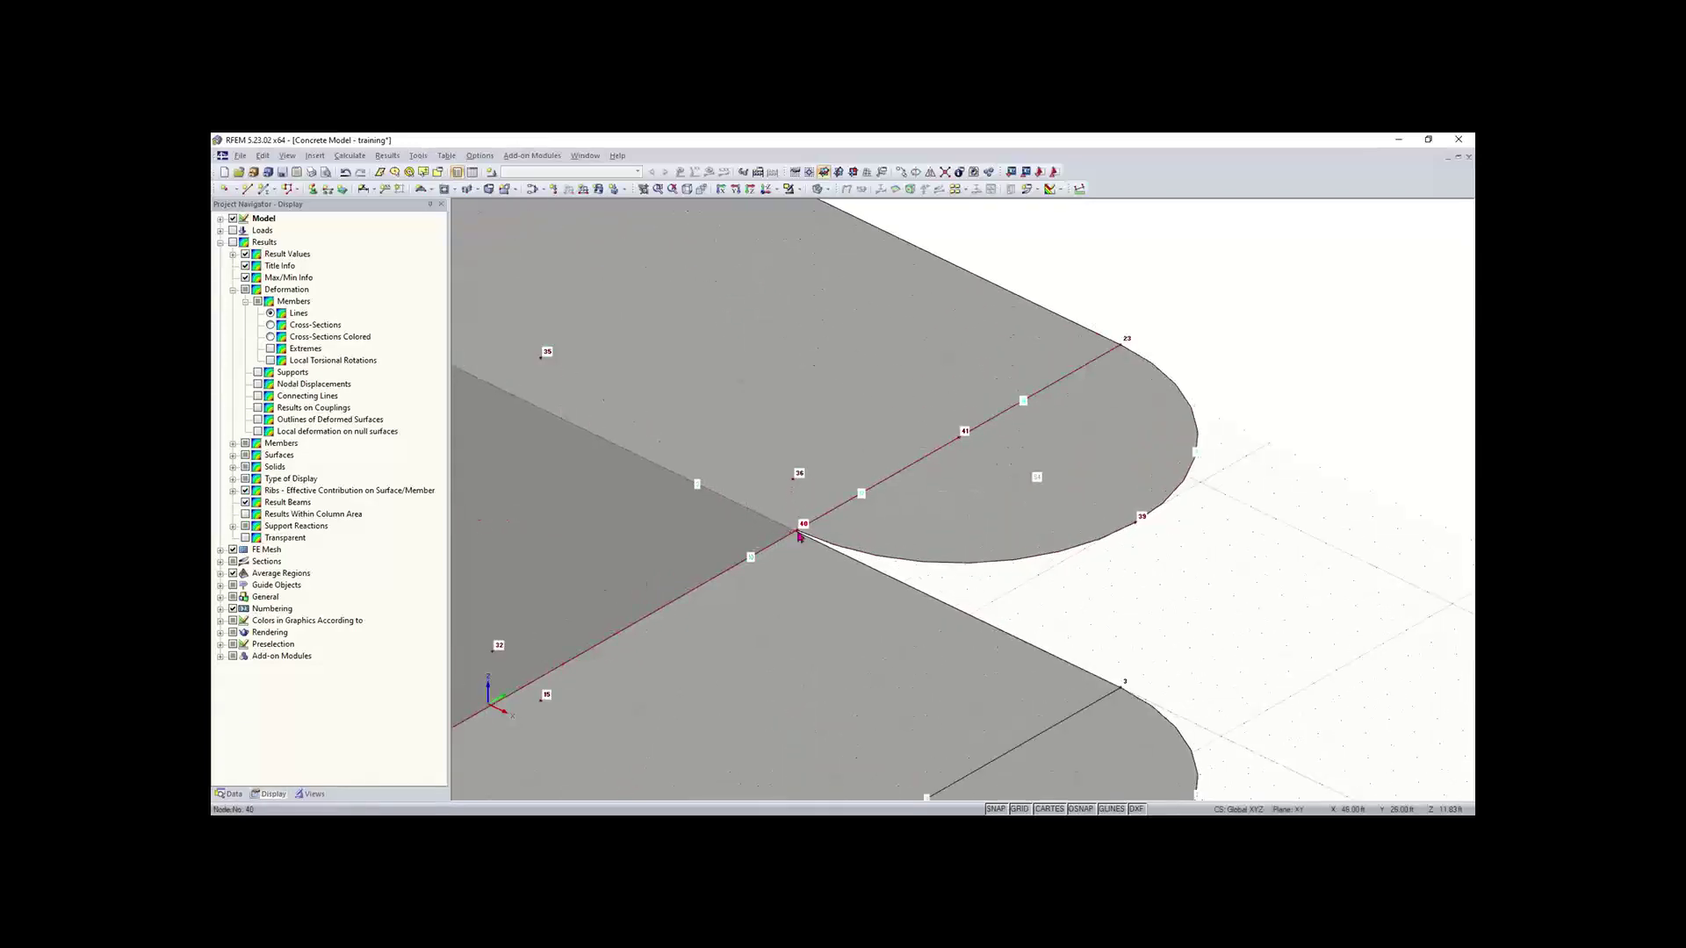
middle_click_drag(799, 536, 842, 441, "ctrl")
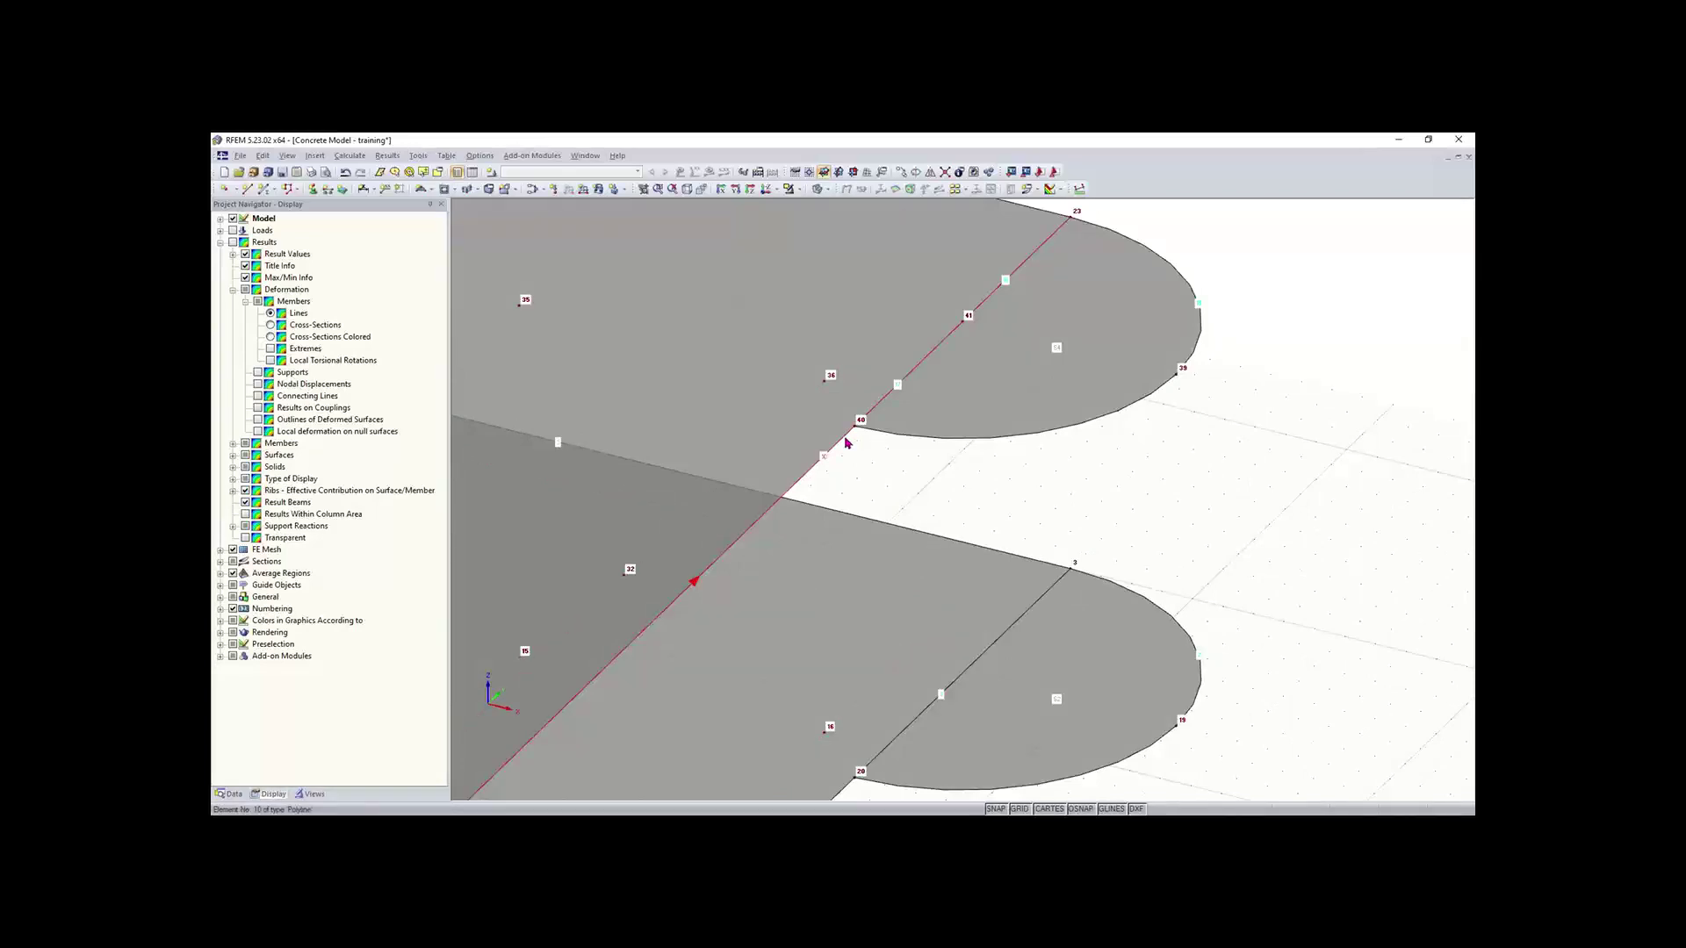
left_click(945, 172)
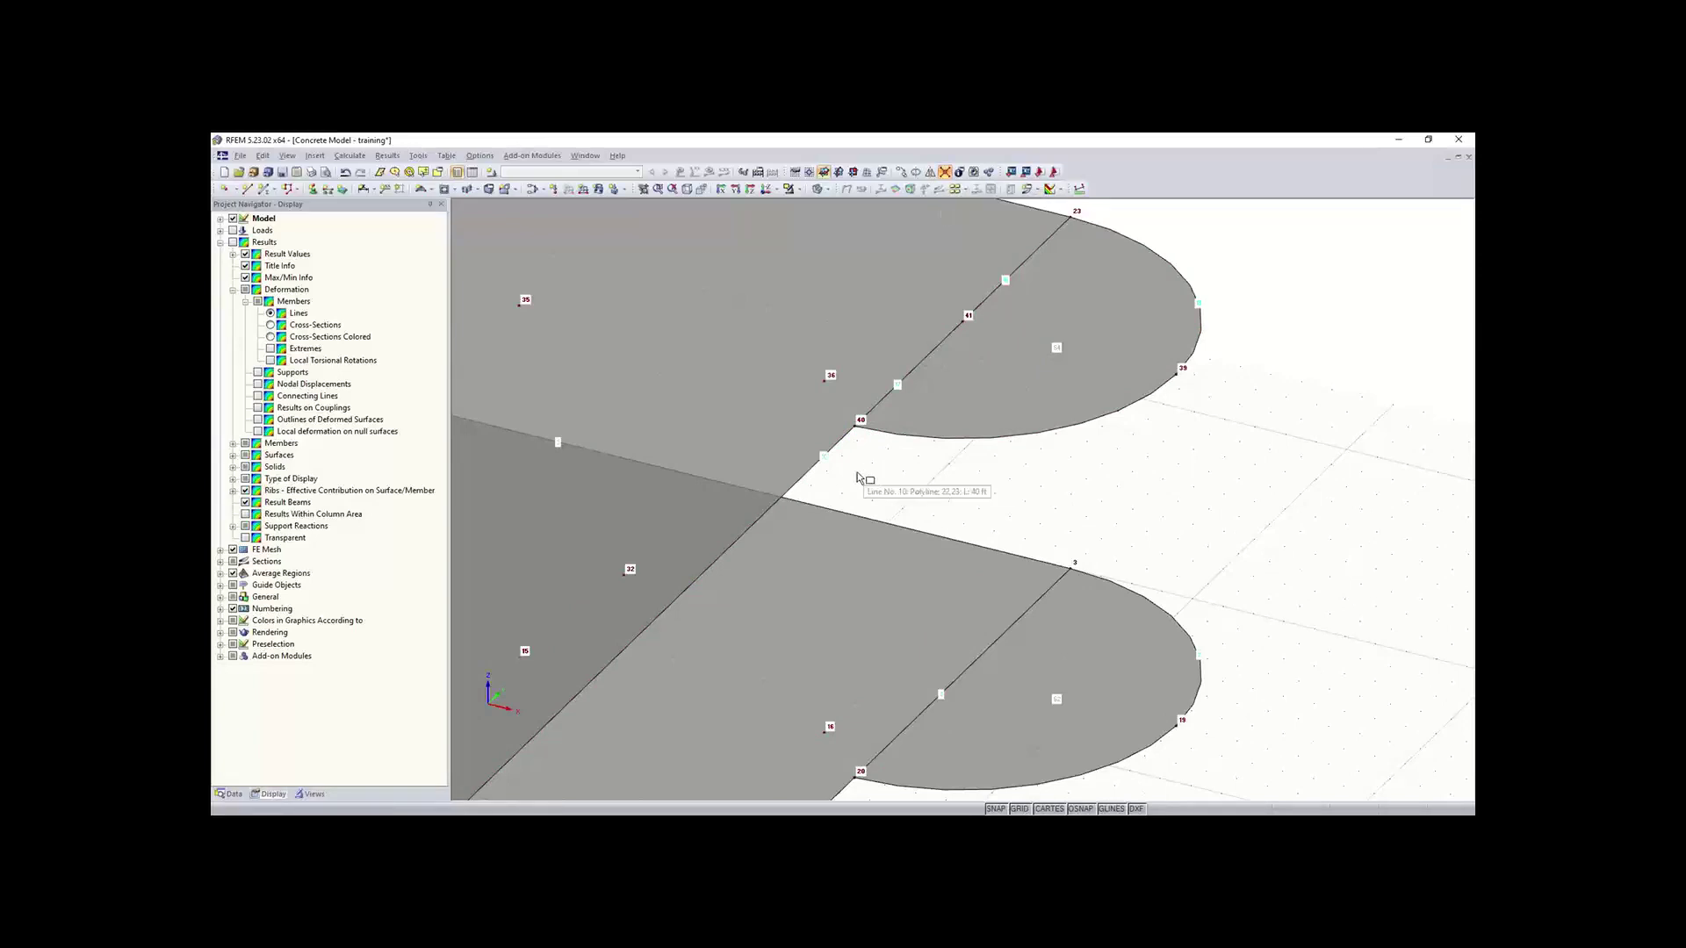
left_click_drag(846, 460, 887, 395)
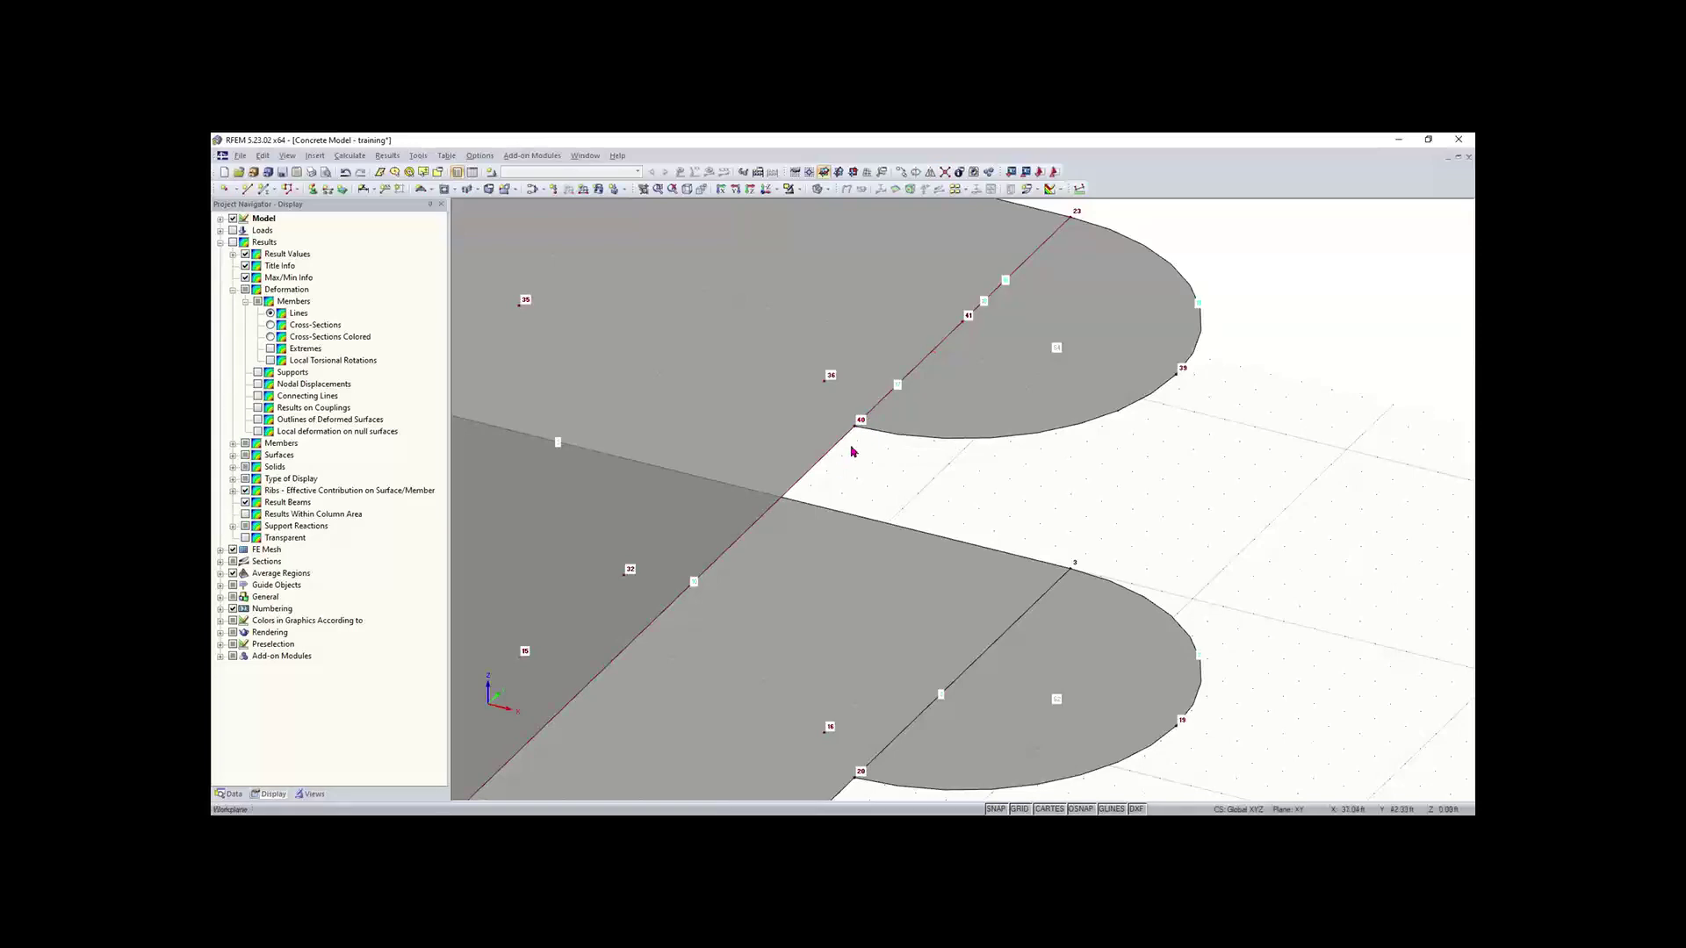
Step: Delete the upper level's slab surface and semicircular surface, leaving their boundary lines
scroll(849, 499, "down", 4)
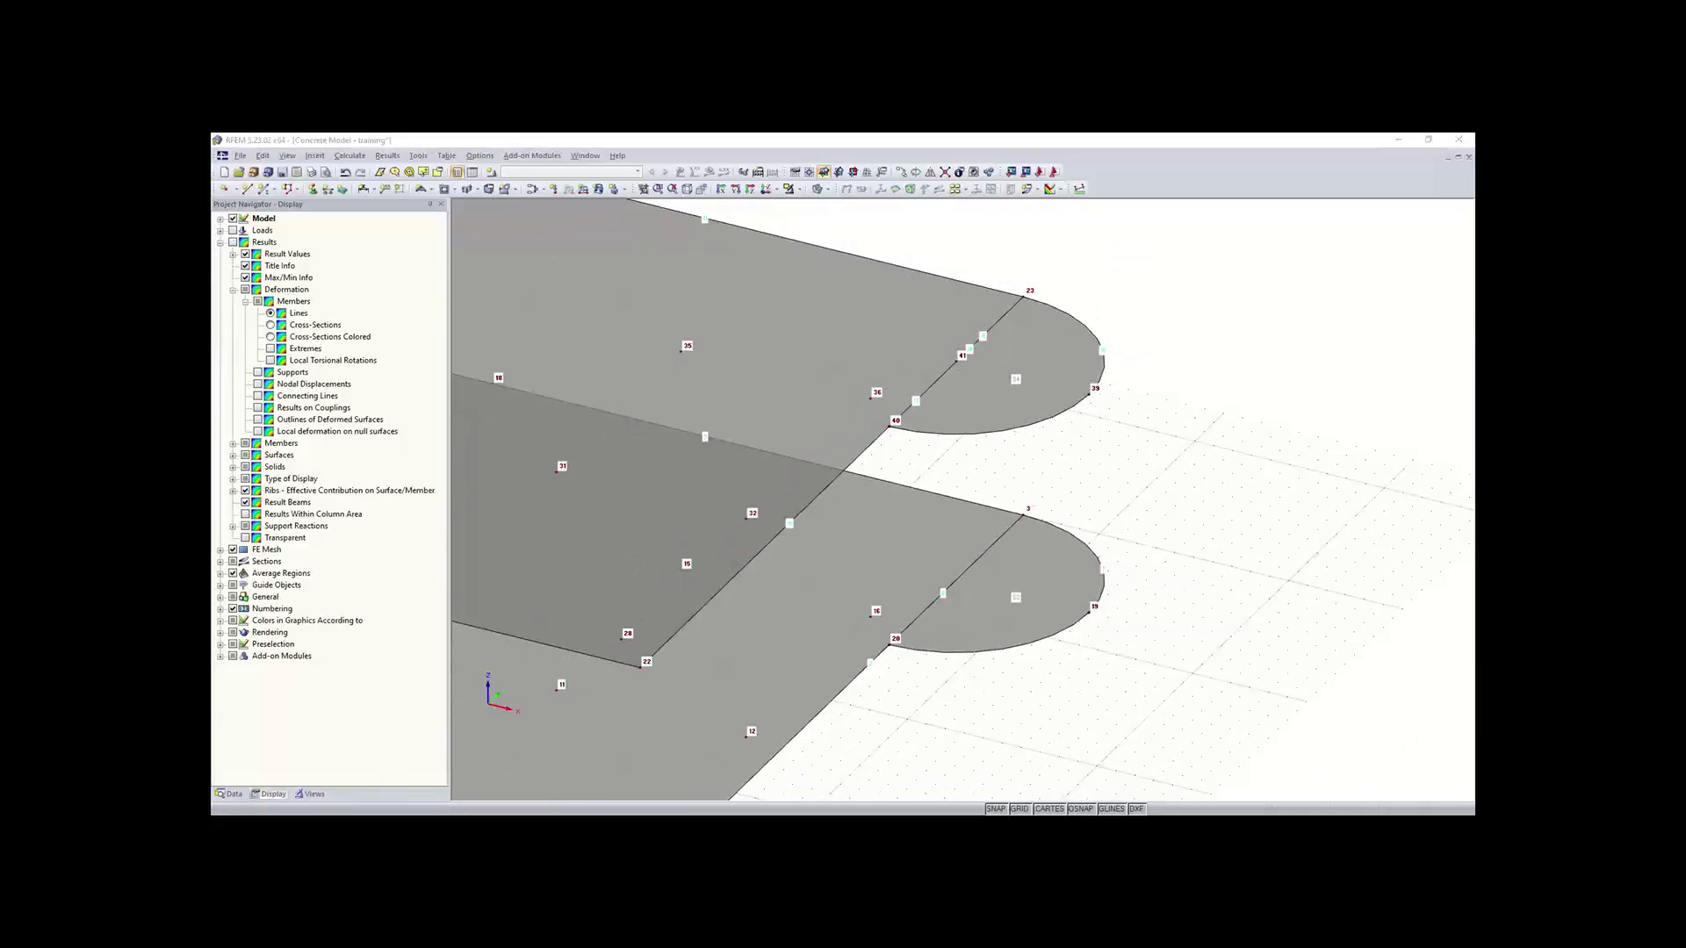
scroll(931, 475, "down", 3)
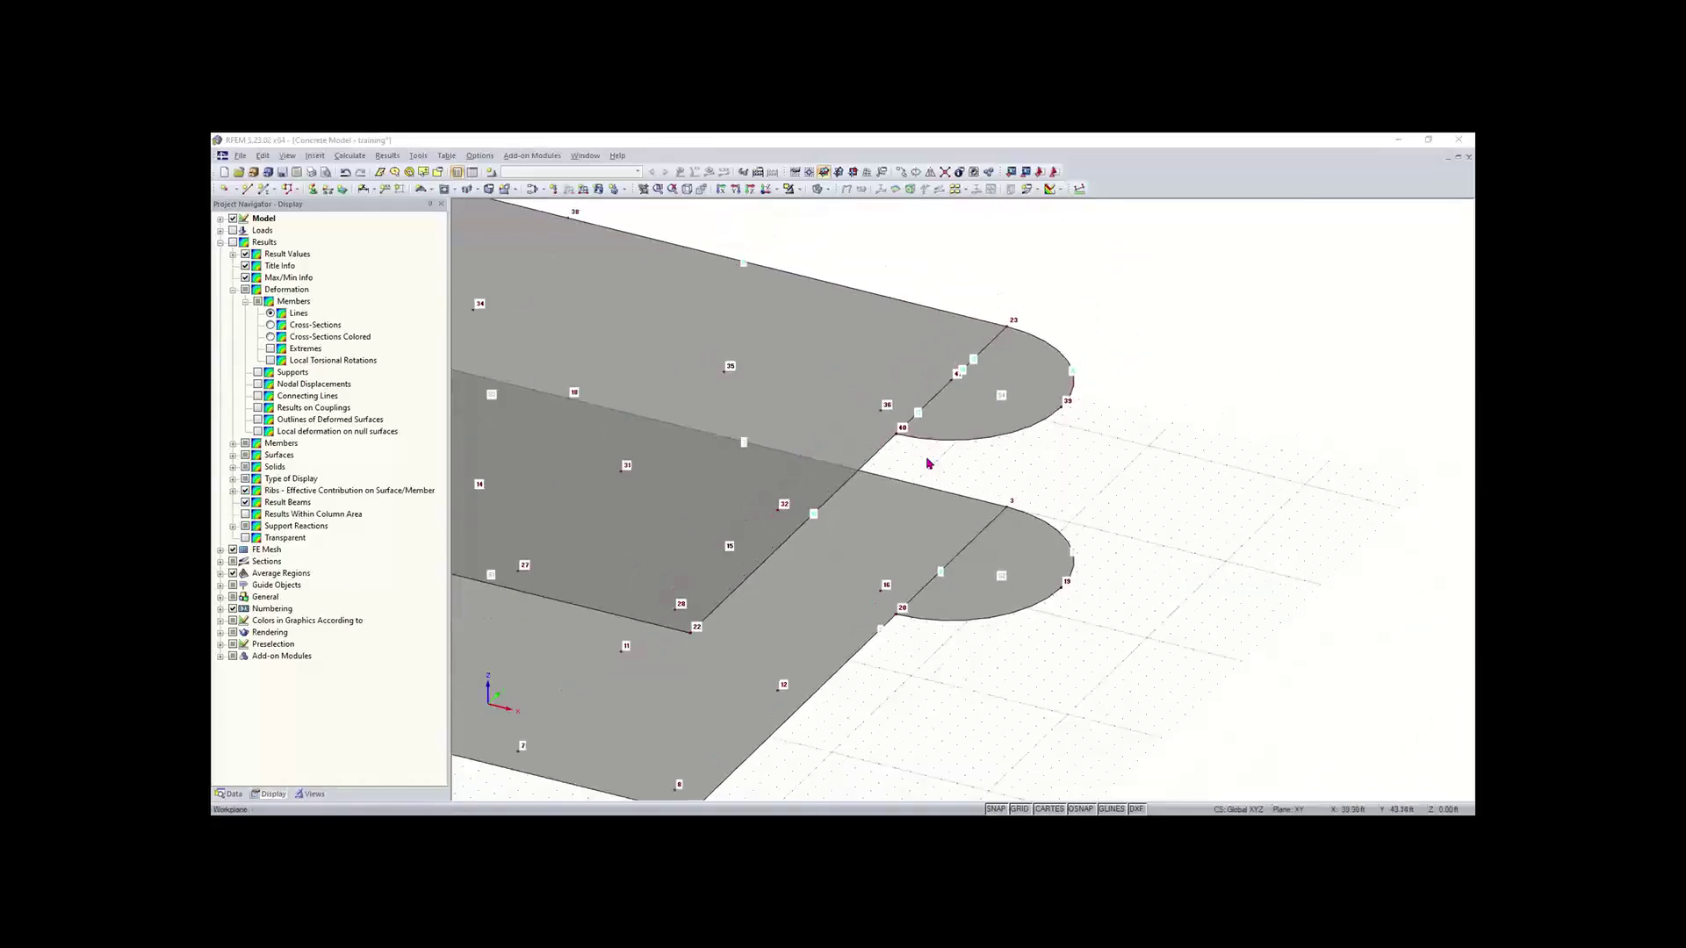
middle_click_drag(1009, 456, 1079, 459)
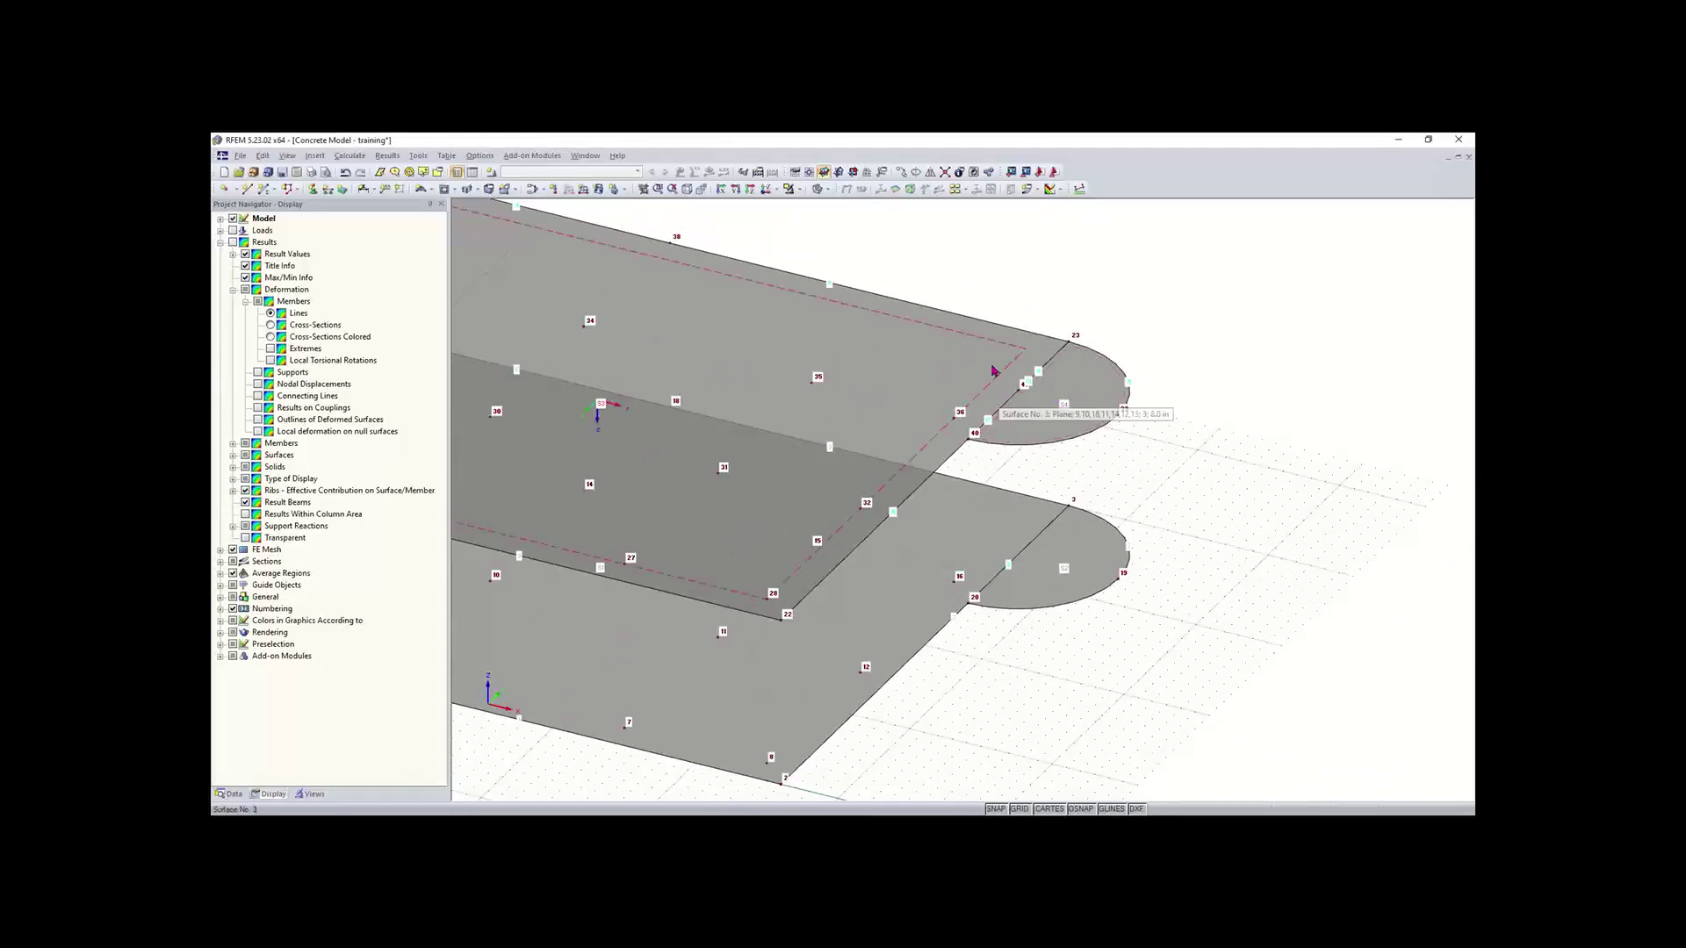
left_click(900, 369)
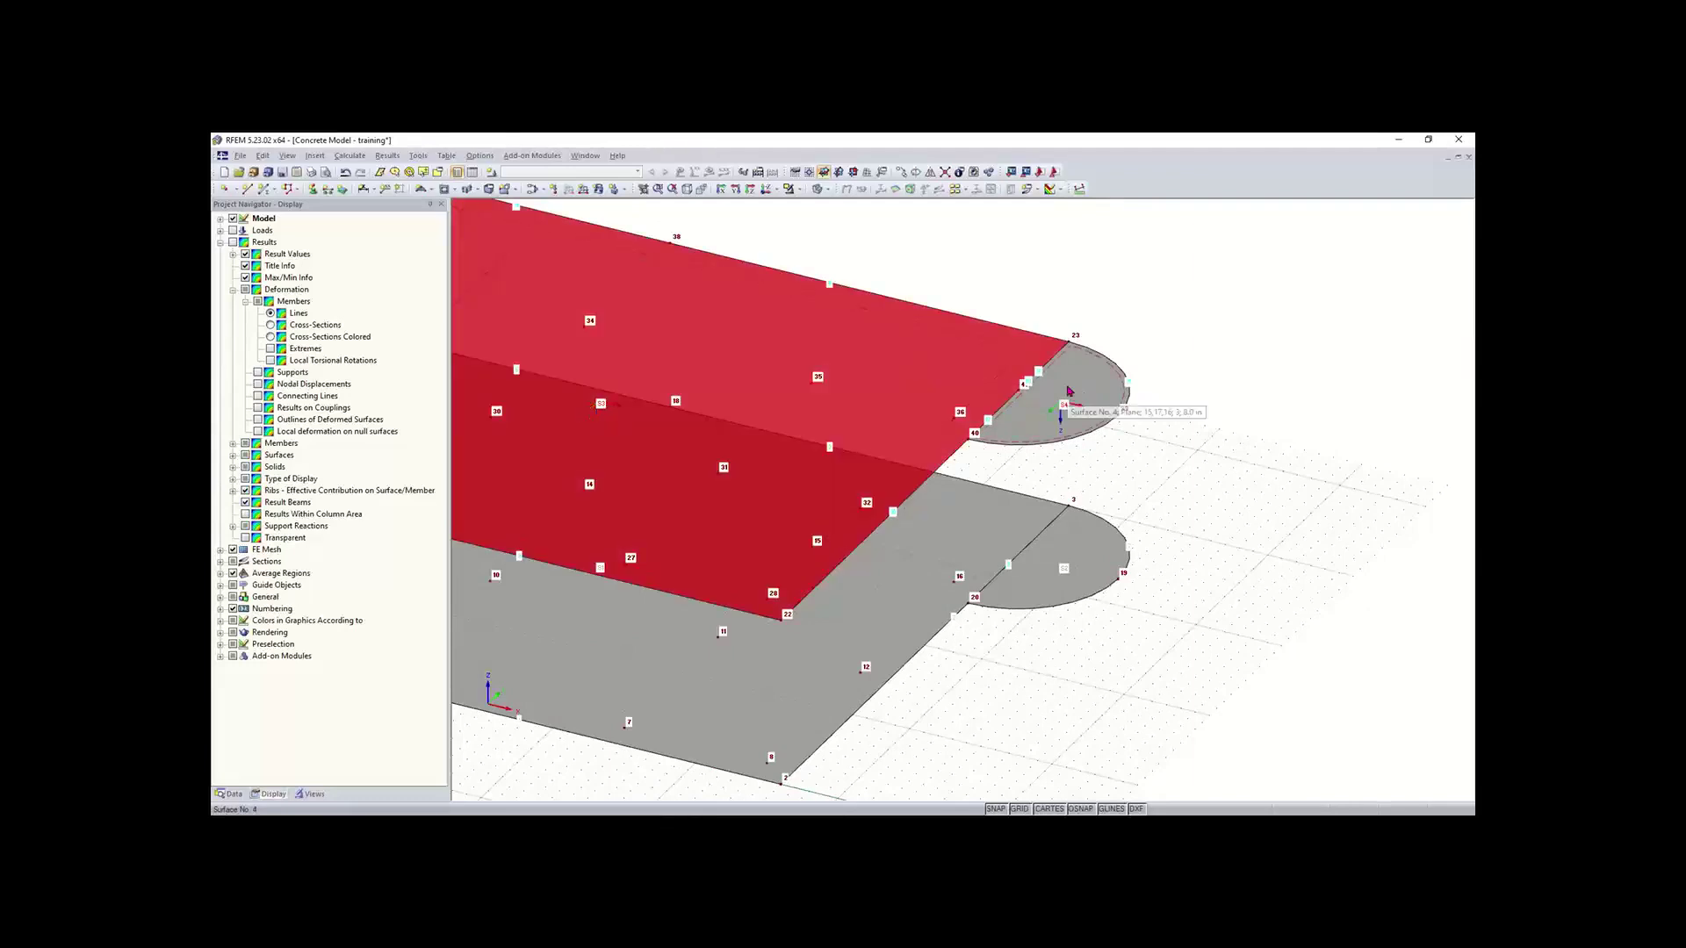
left_click(1068, 390)
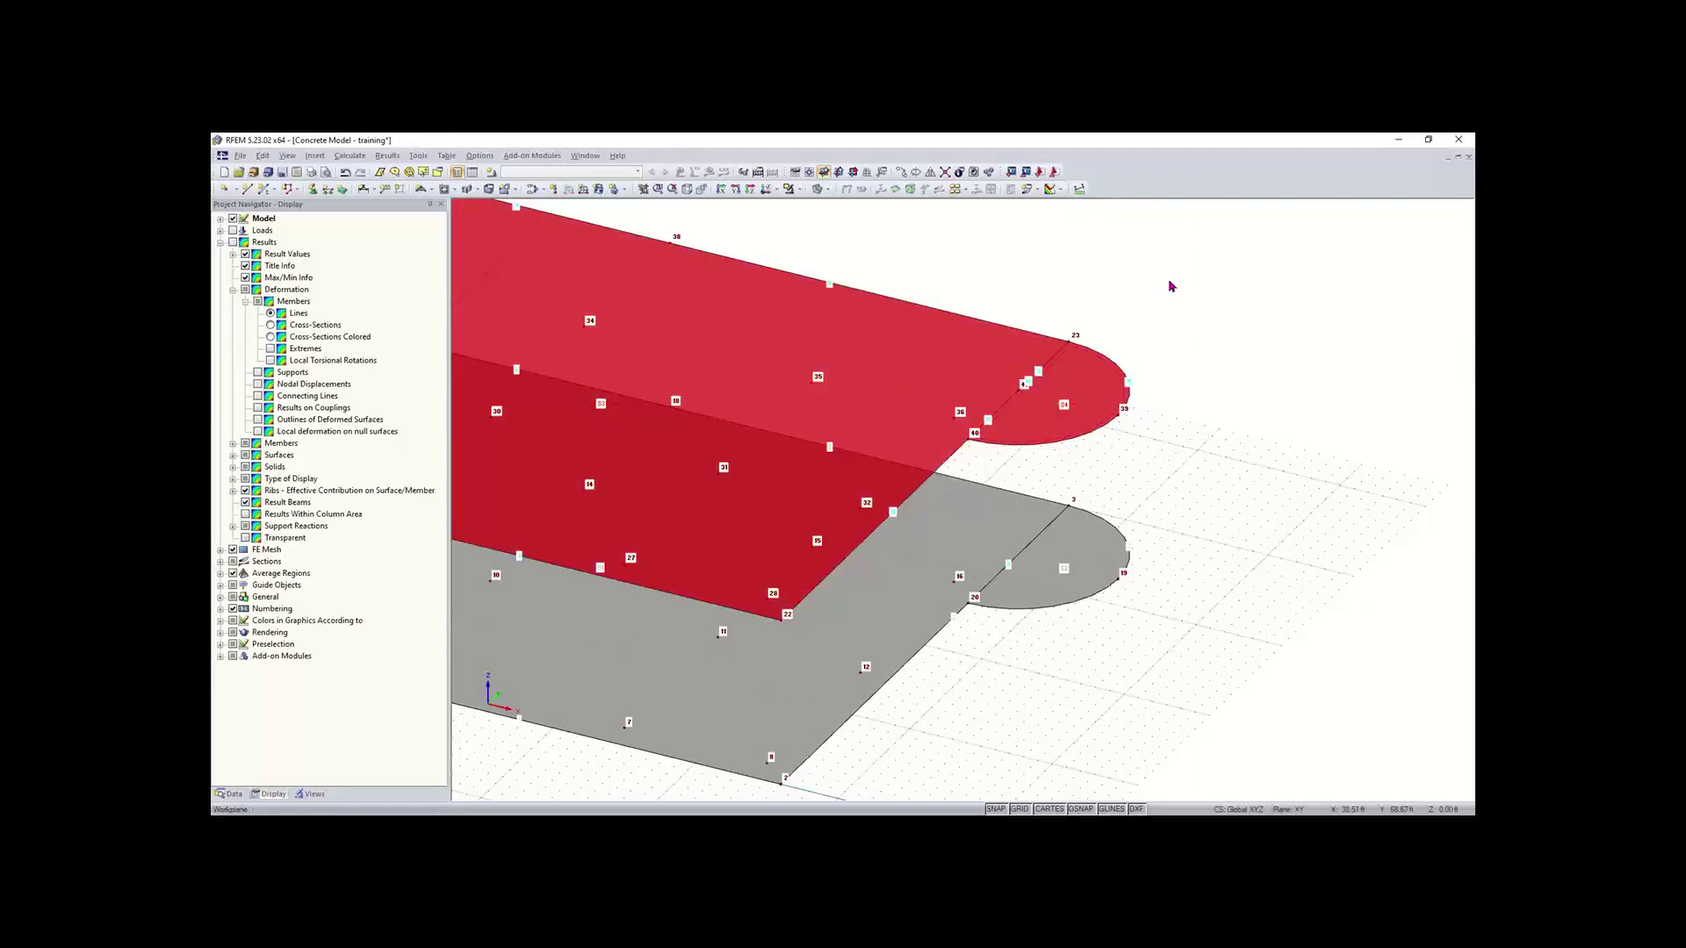
key("Delete")
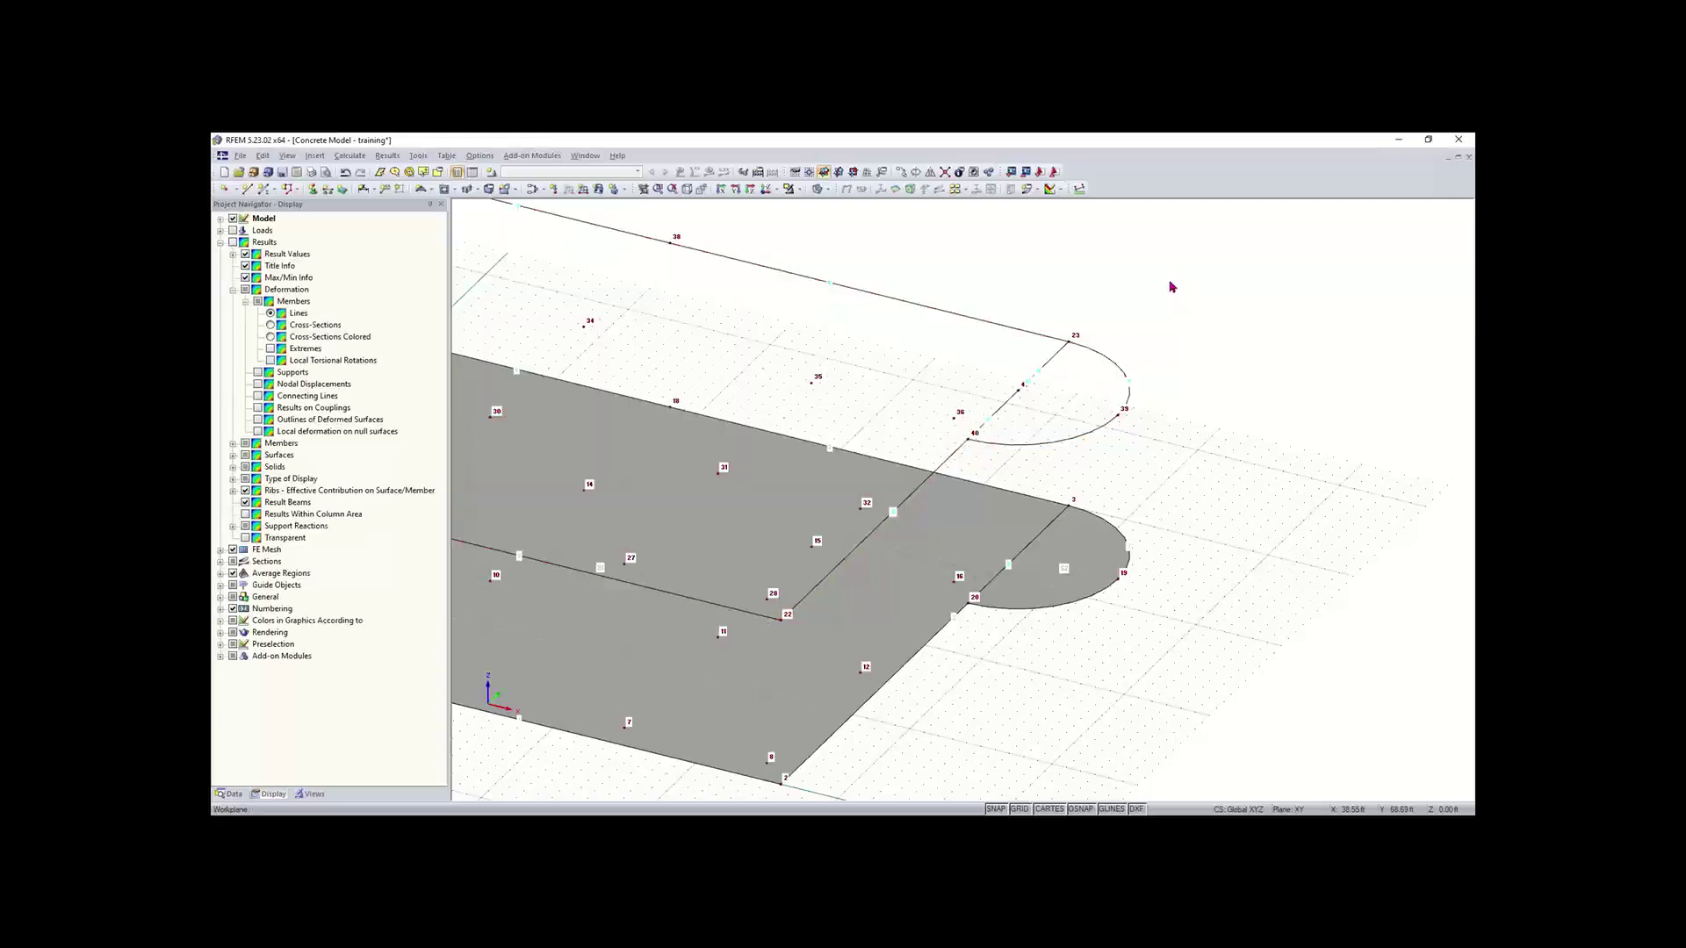
Step: Try to delete the two overlapping lines that start at node 40 along the upper semicircle's straight edge
scroll(1141, 308, "down", 2)
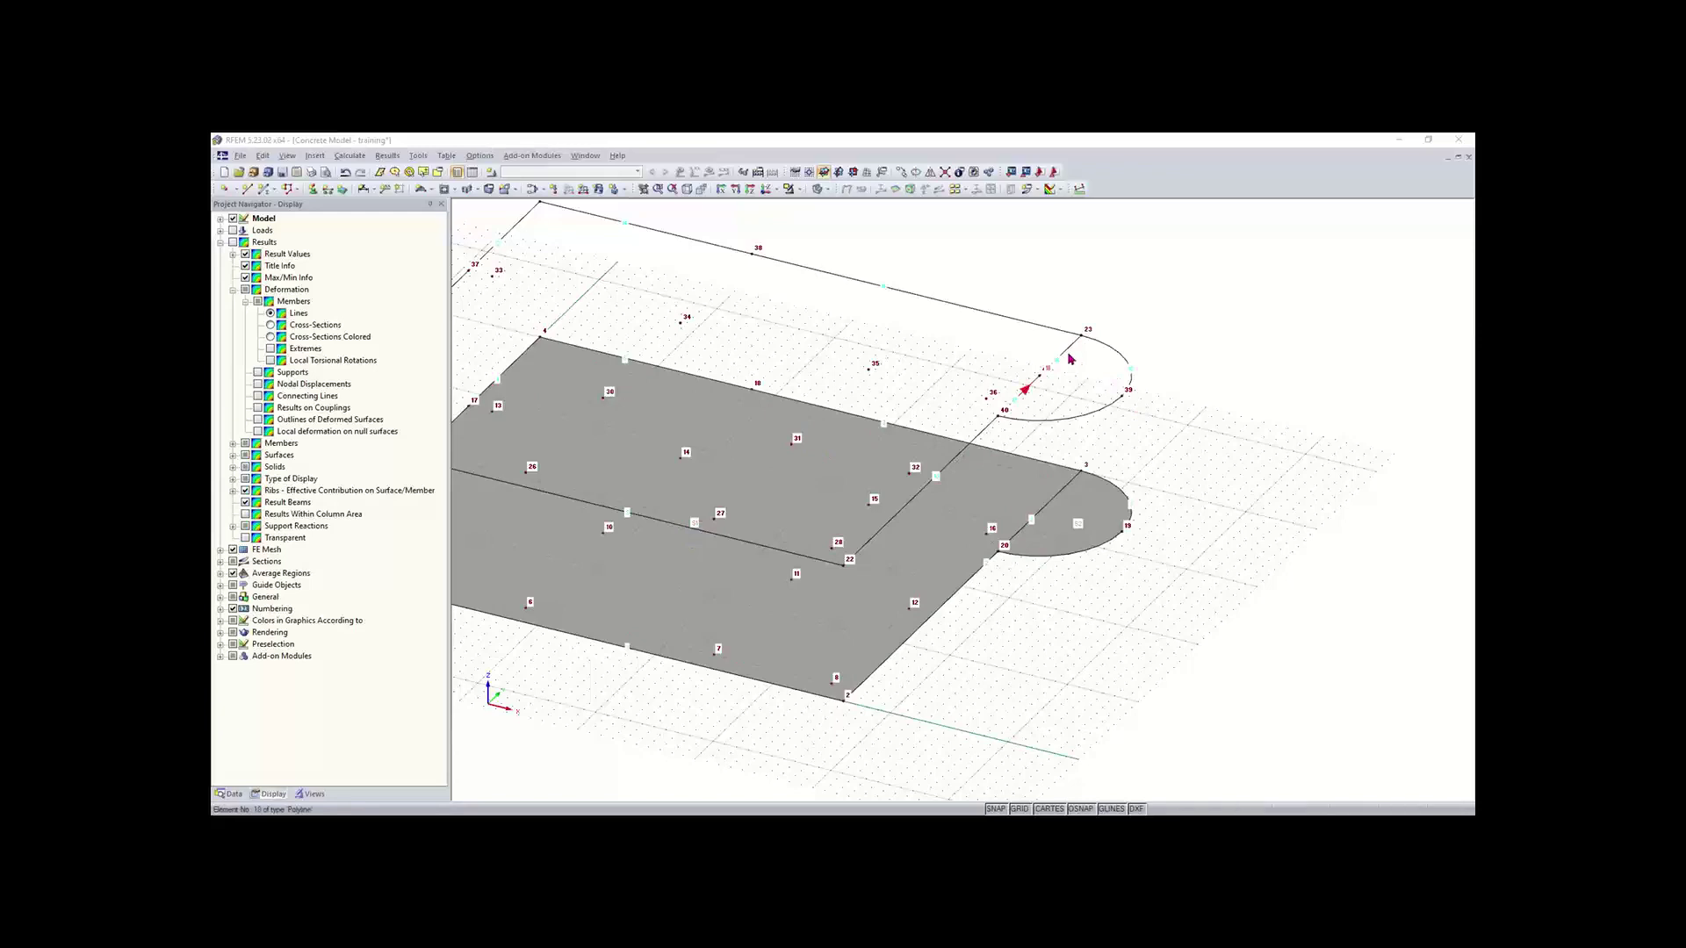
scroll(1068, 357, "up", 2)
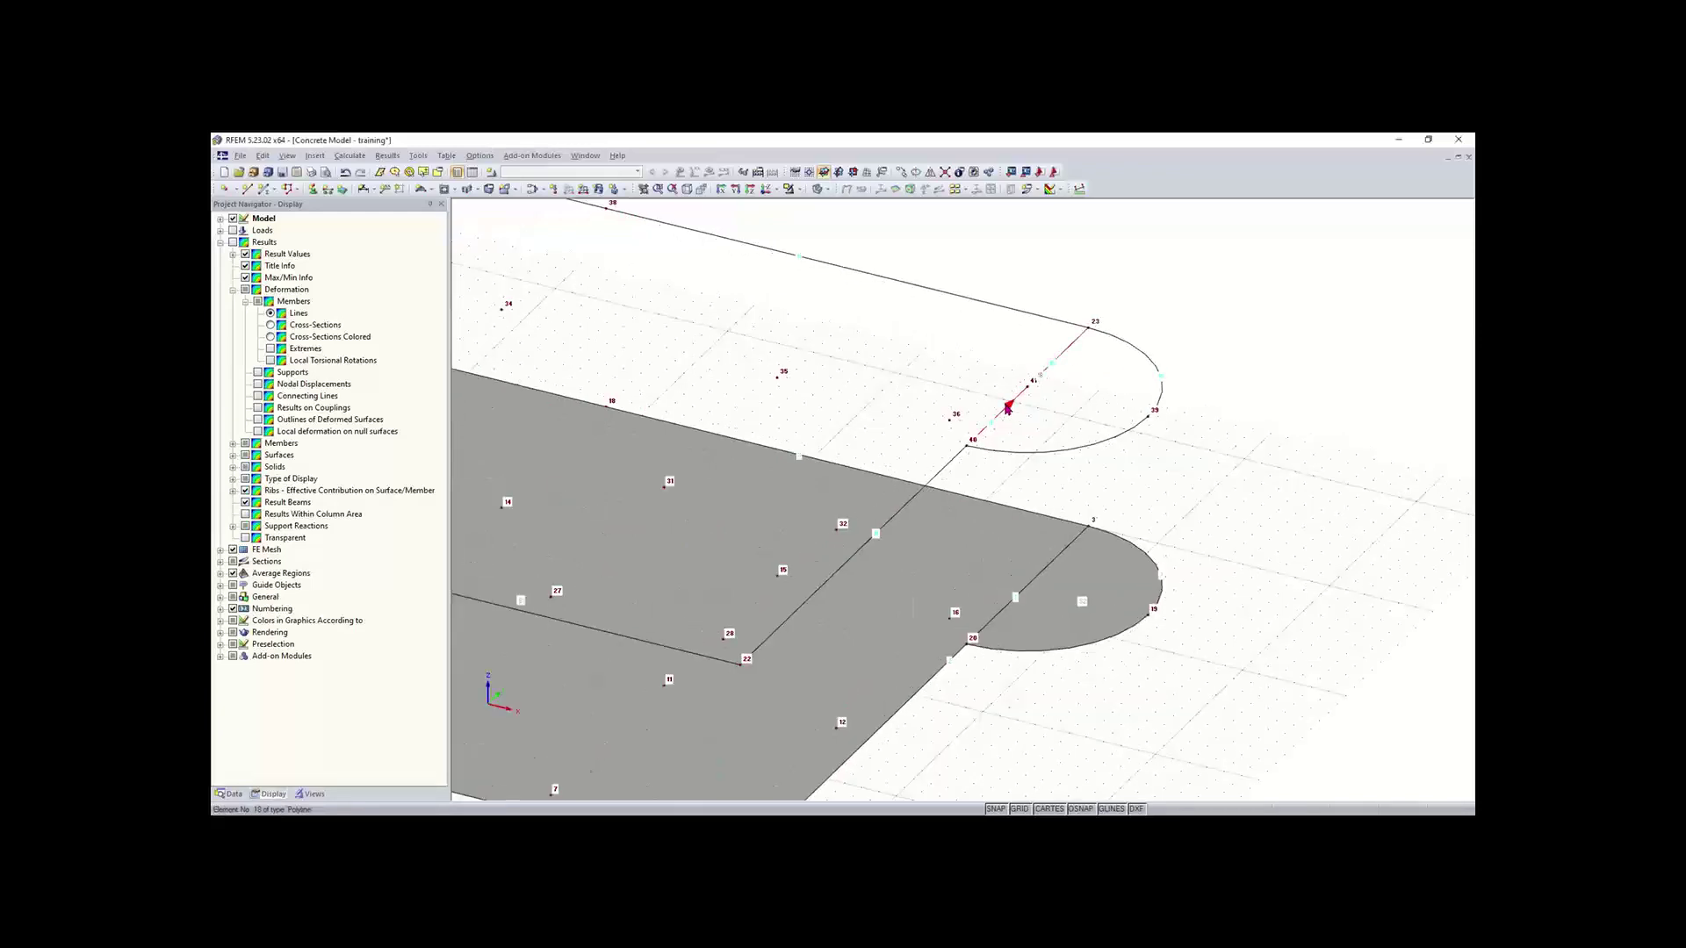
left_click(1007, 406)
left_click(784, 435)
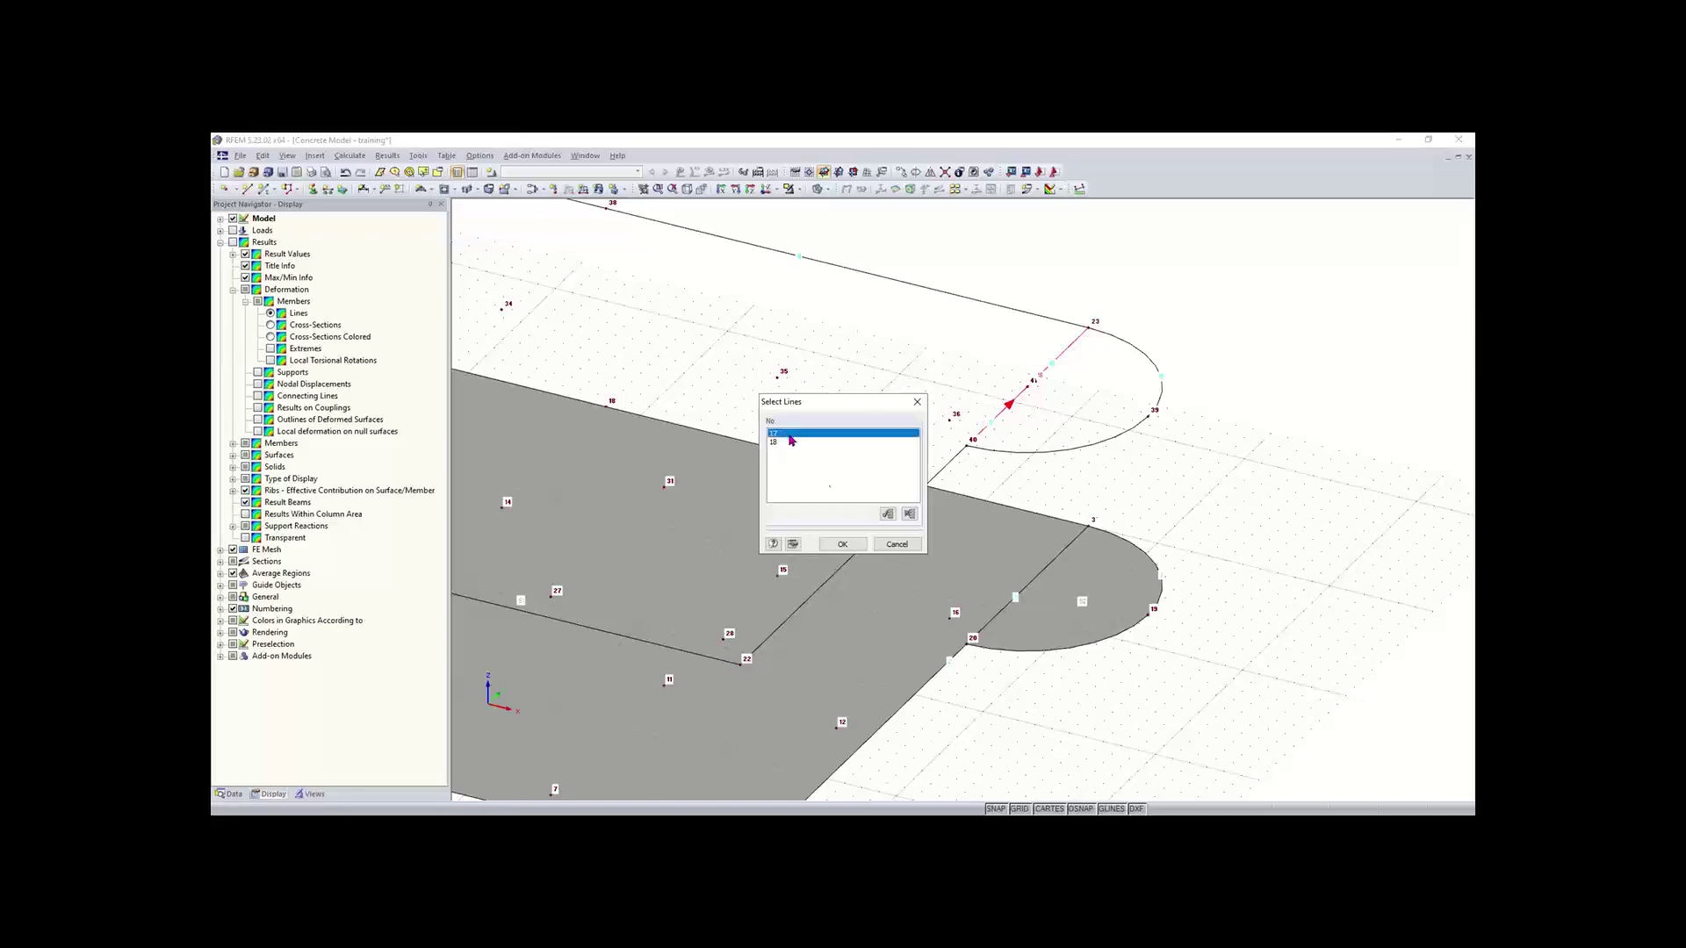
left_click(842, 544)
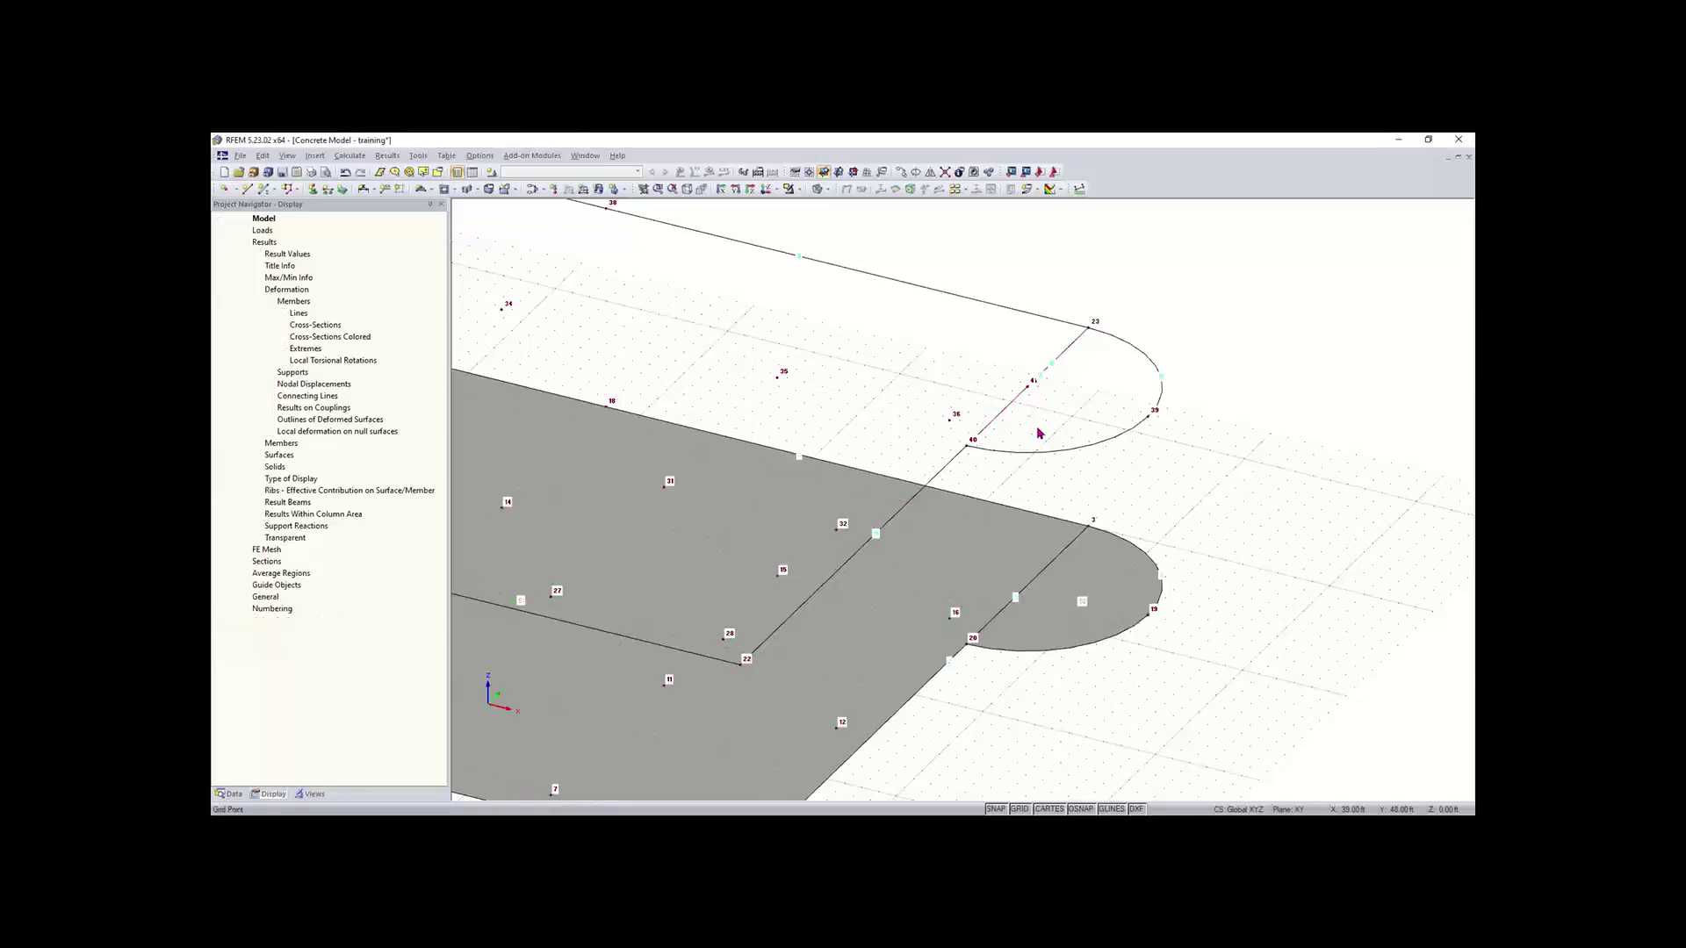
left_click(1010, 405)
left_click(802, 444)
left_click(841, 543)
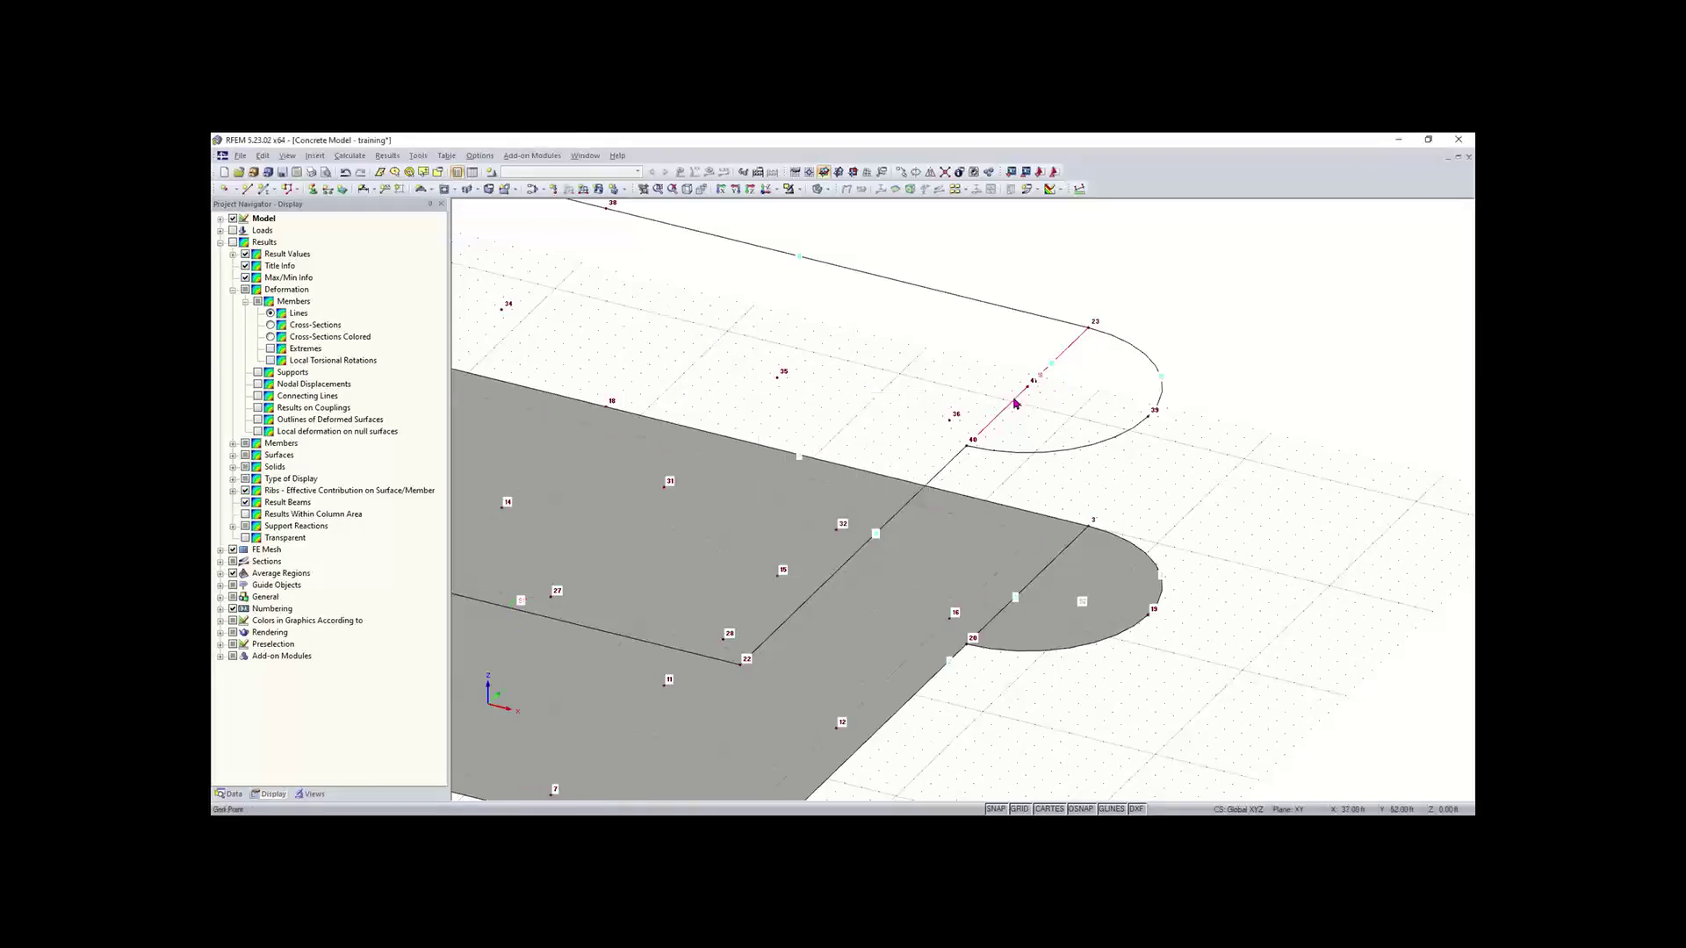
key("Delete")
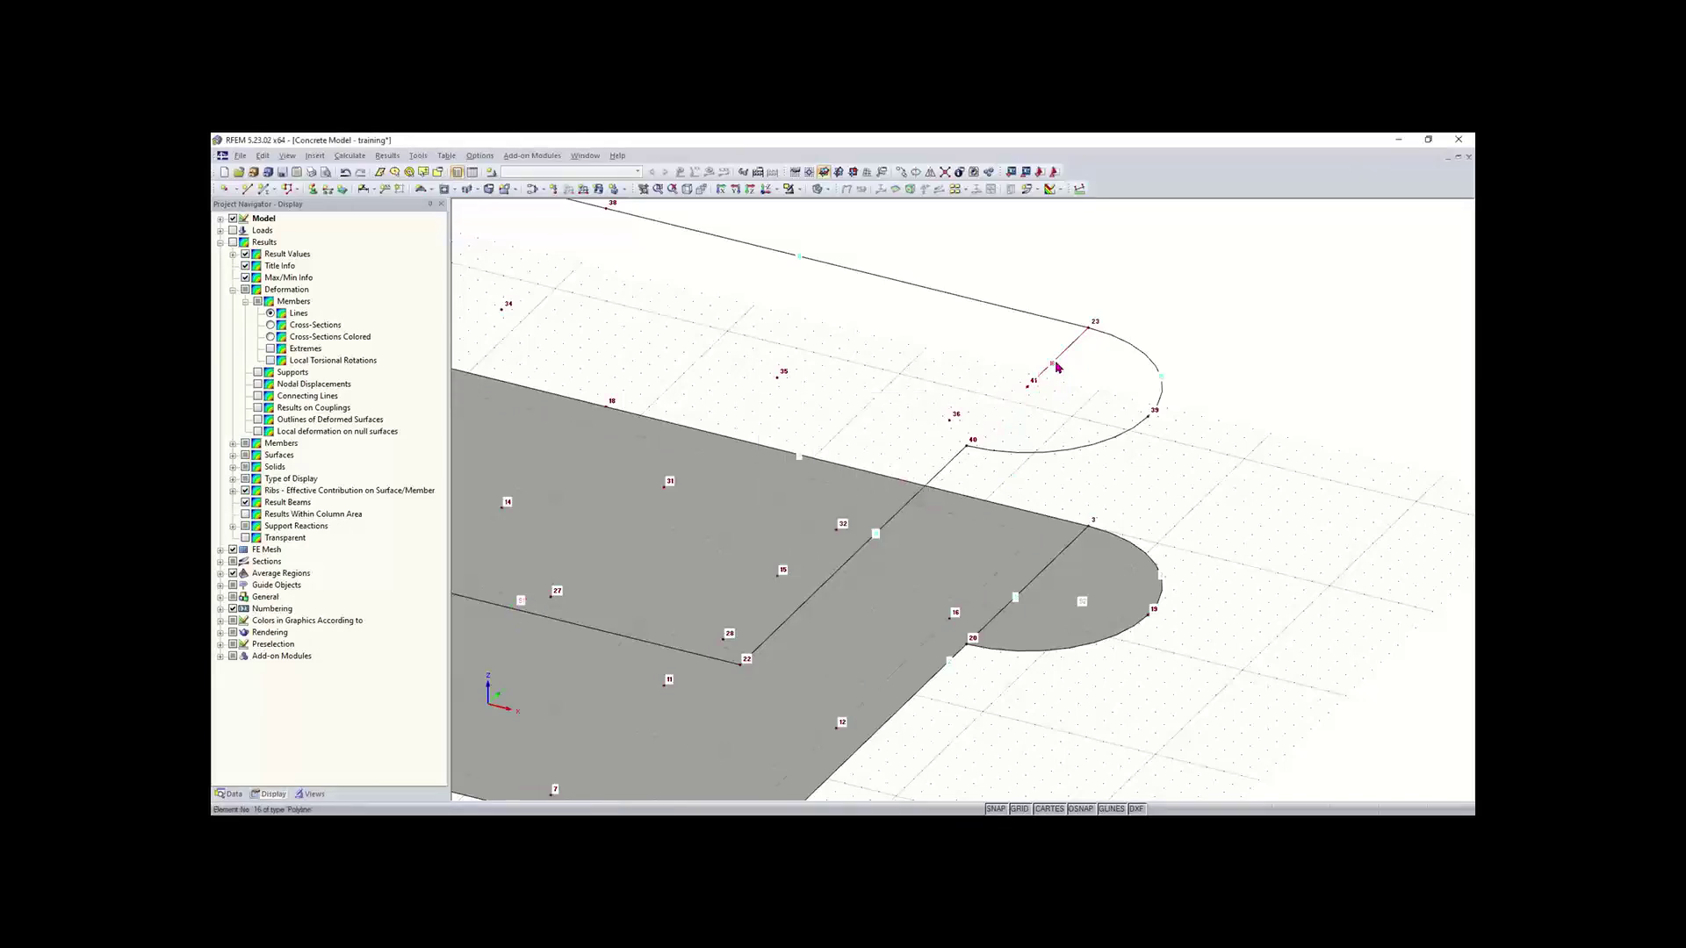
Step: Delete the remaining line between nodes 41 and 23, and undo the last two line deletions
left_click(1057, 367)
key("Delete")
key("ctrl+z")
key("ctrl+z")
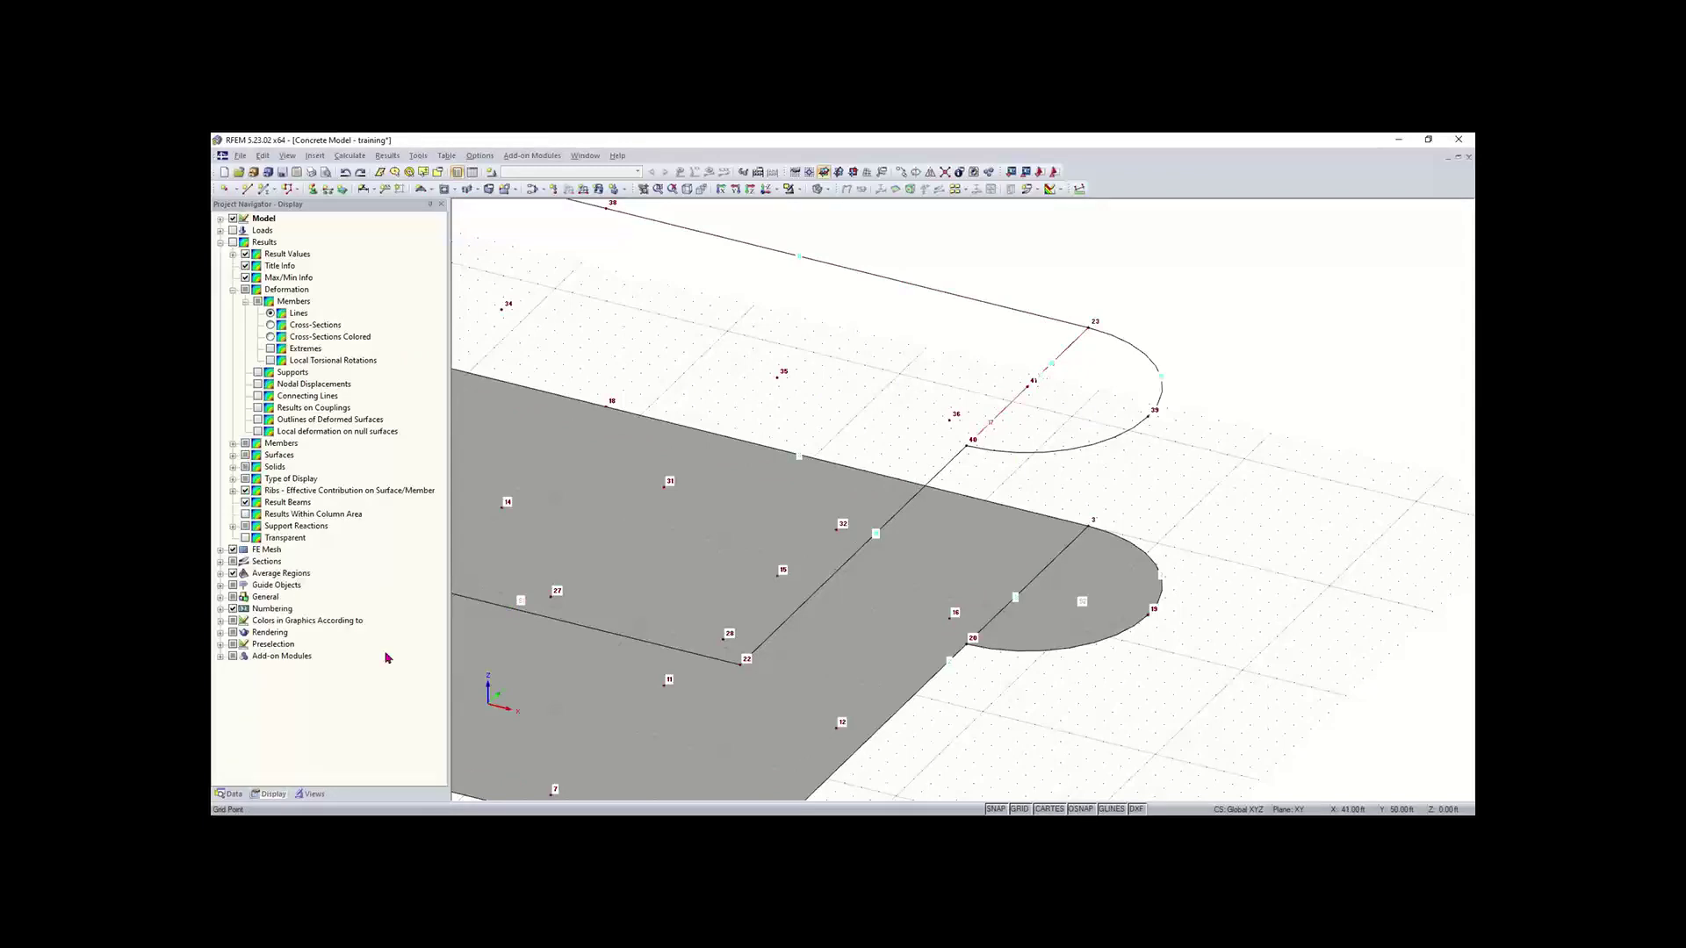
Step: Delete the three overlapping lines 16, 17 and 18 between nodes 23, 41 and 40 on the upper level
left_click(229, 796)
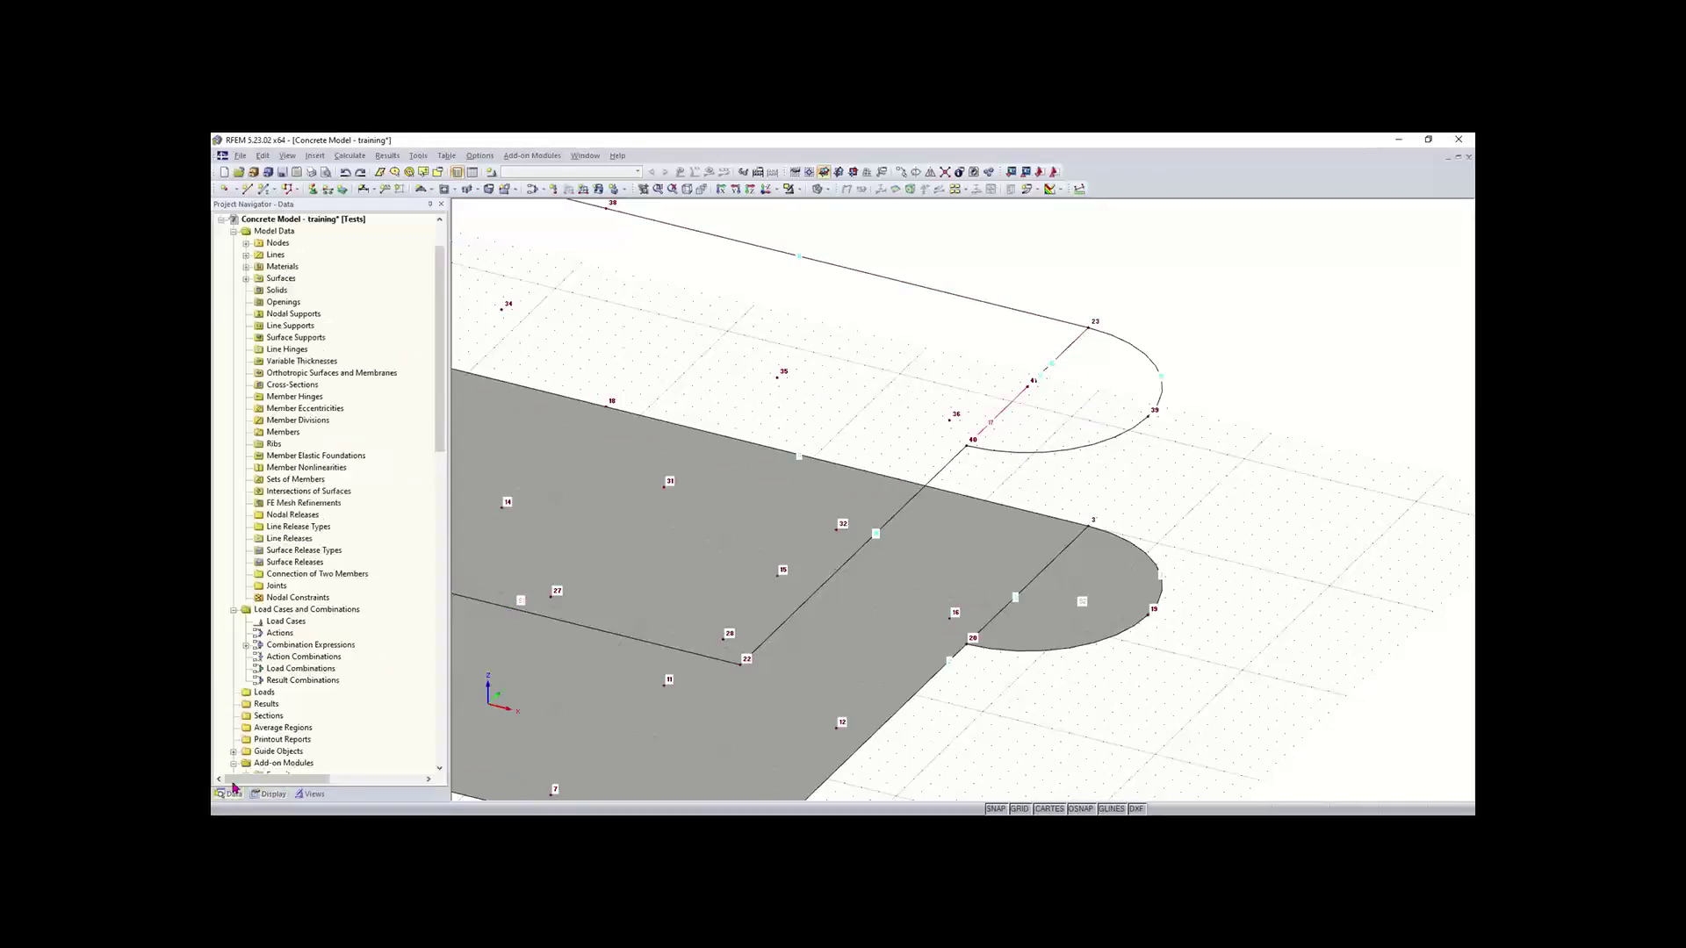
scroll(1006, 400, "down", 1)
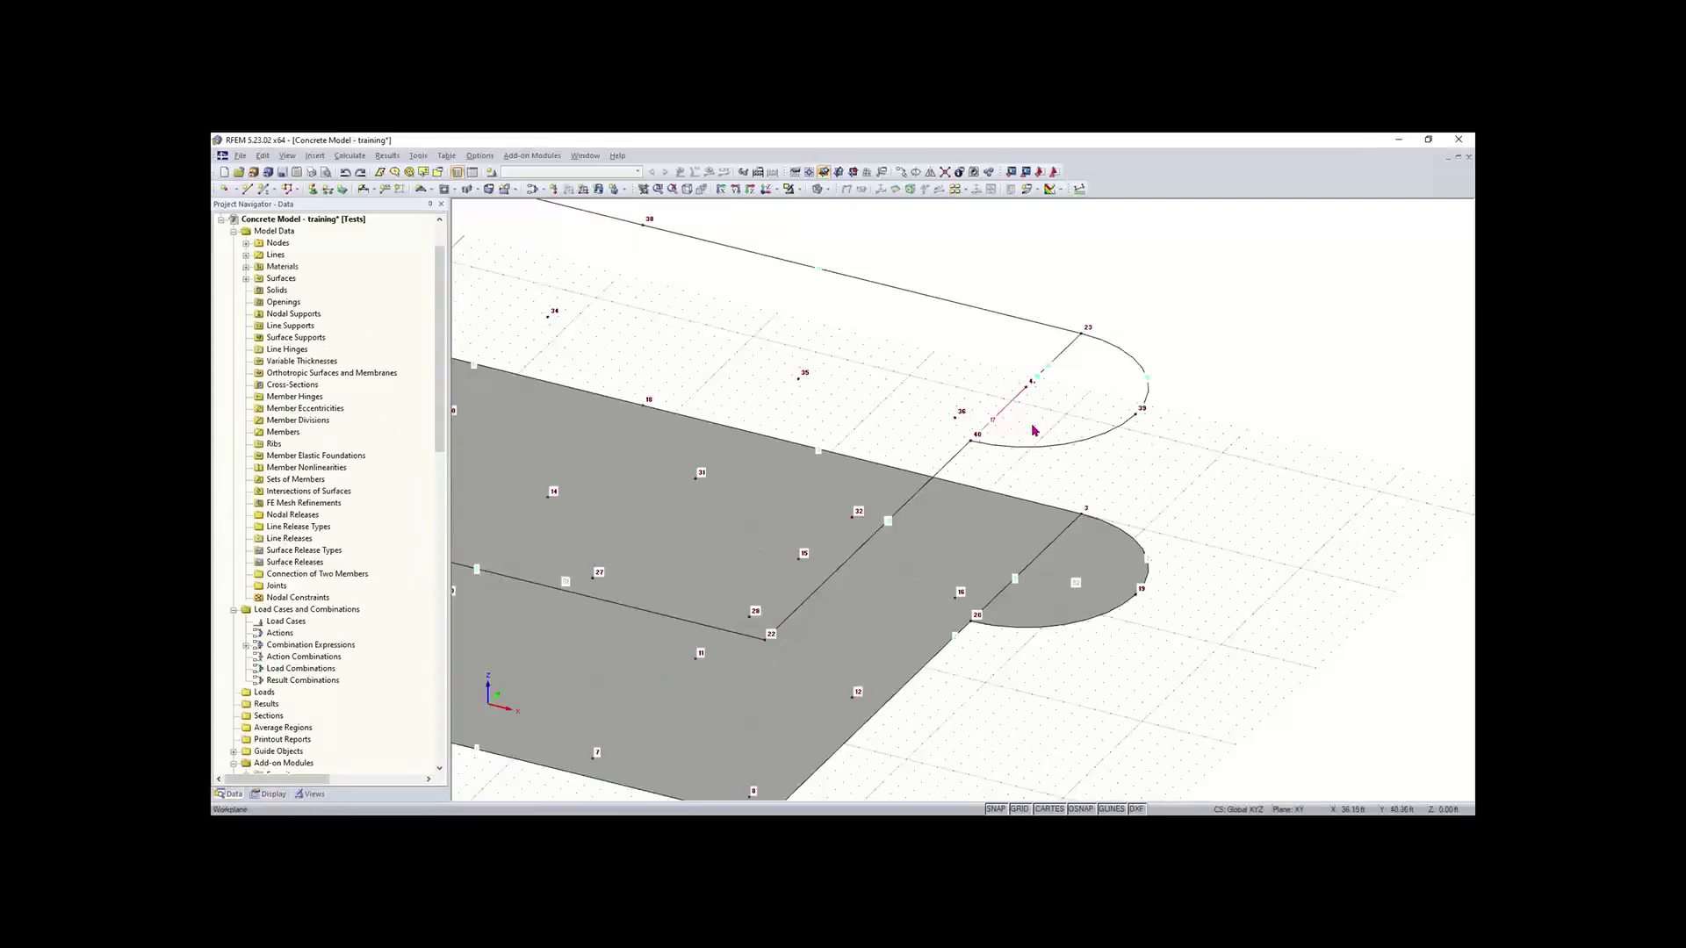
middle_click_drag(1030, 427, 1077, 440)
left_click(248, 256)
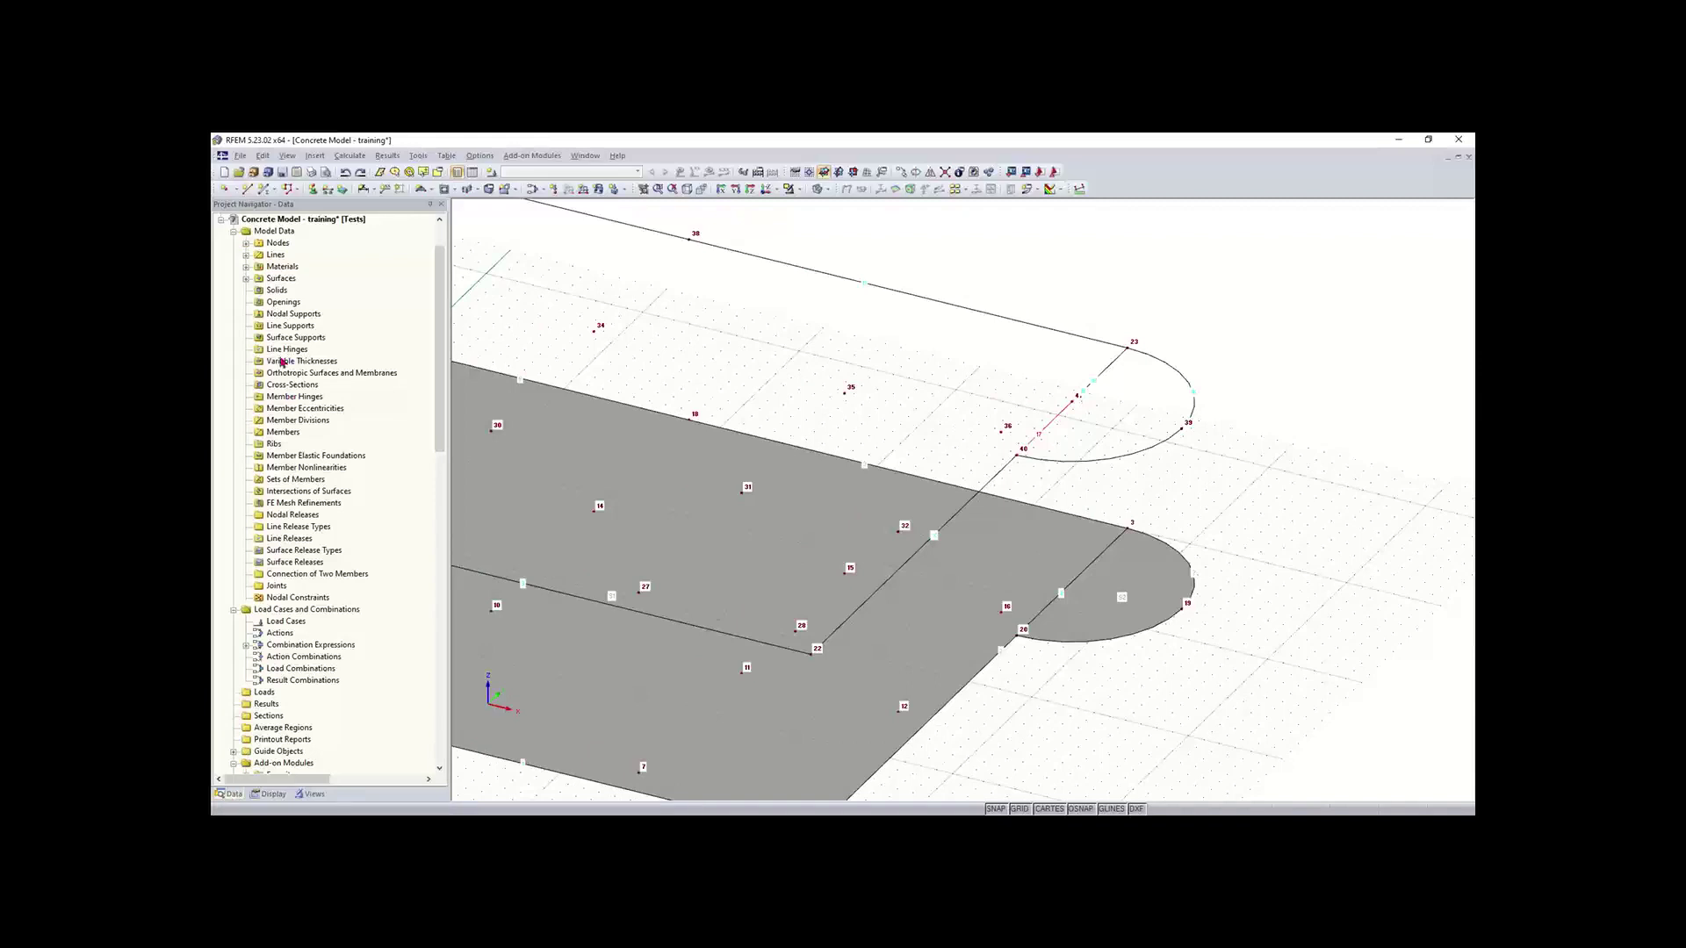
left_click(247, 256)
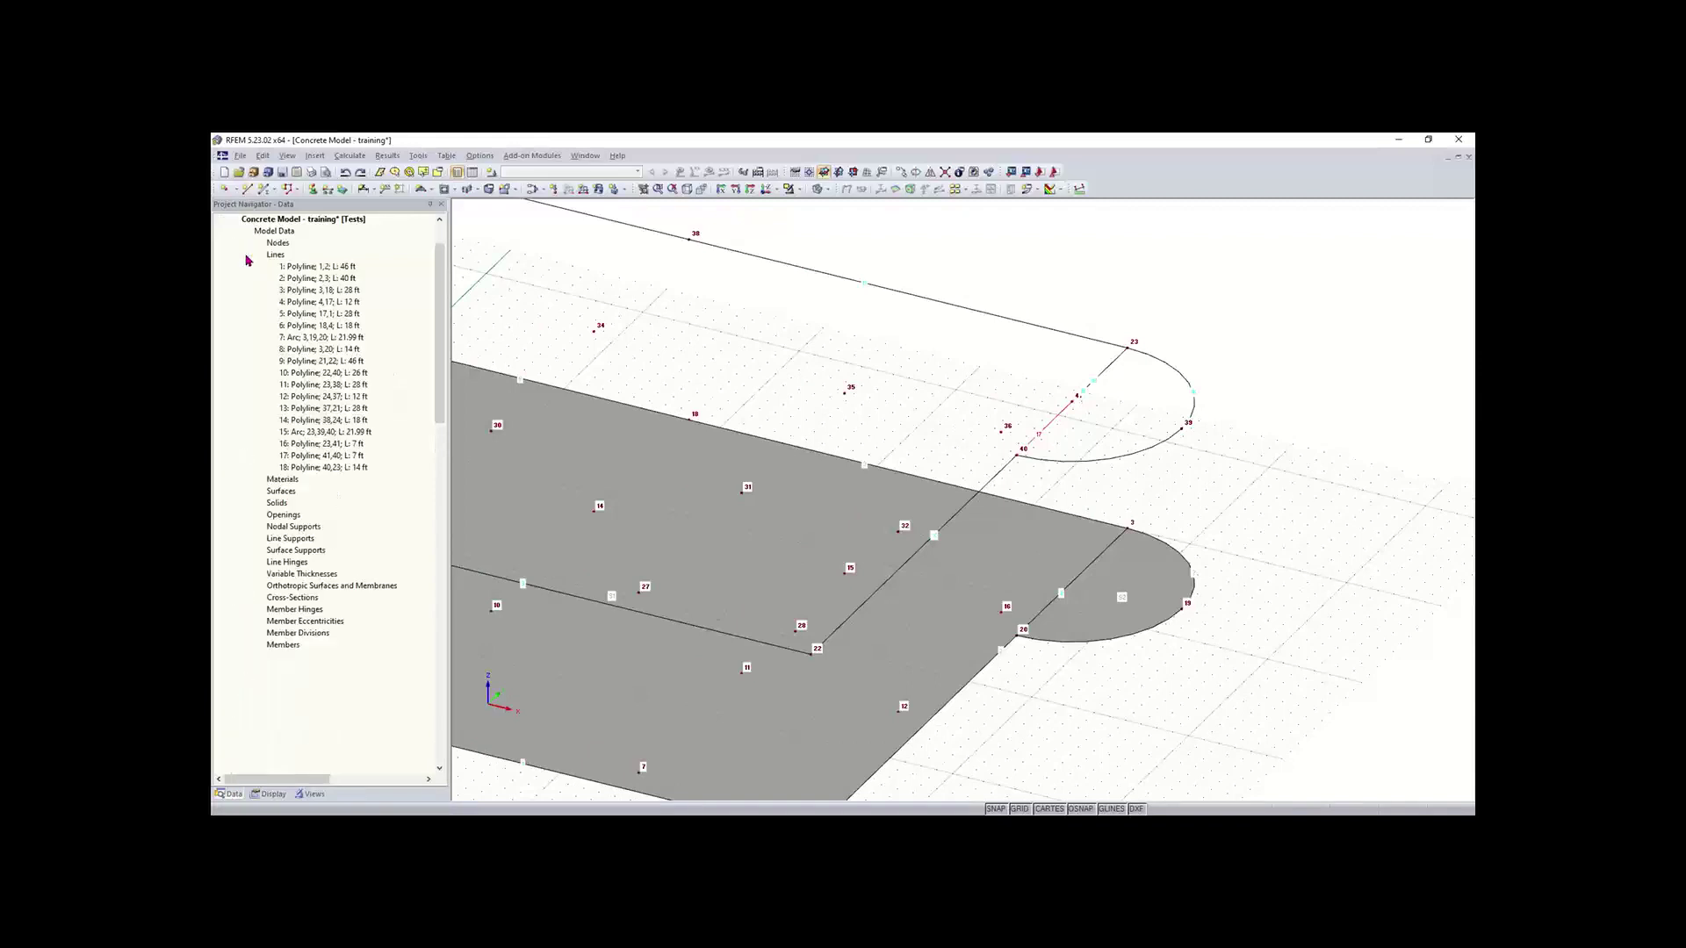
left_click(318, 447)
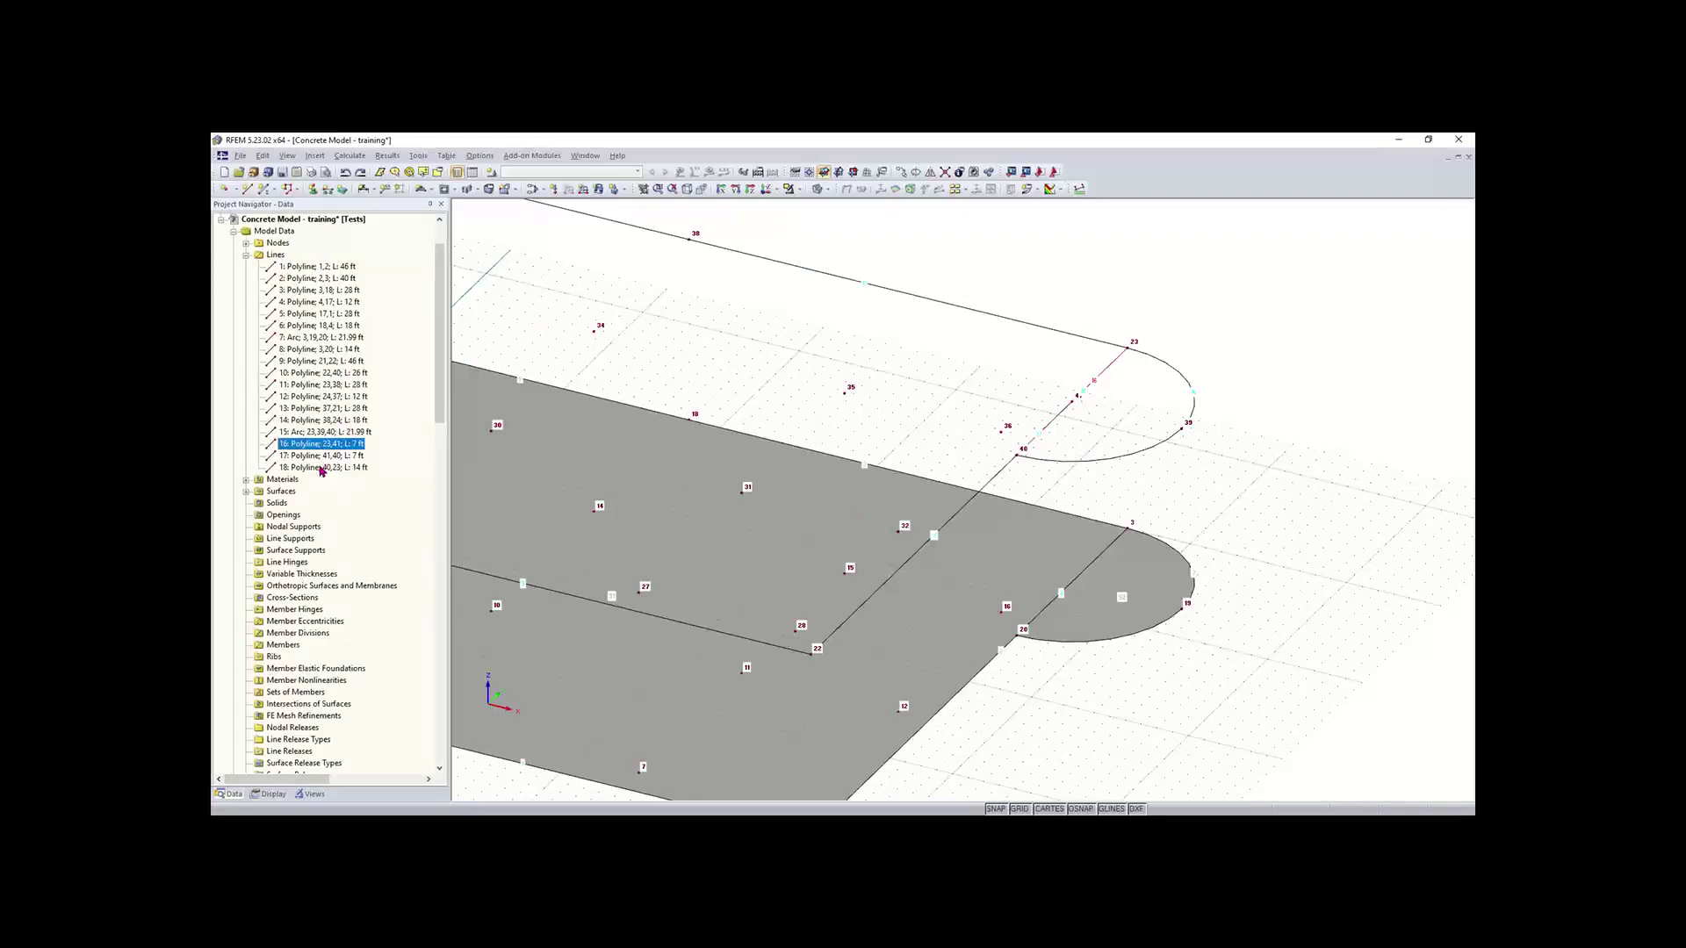
left_click(320, 467, "shift")
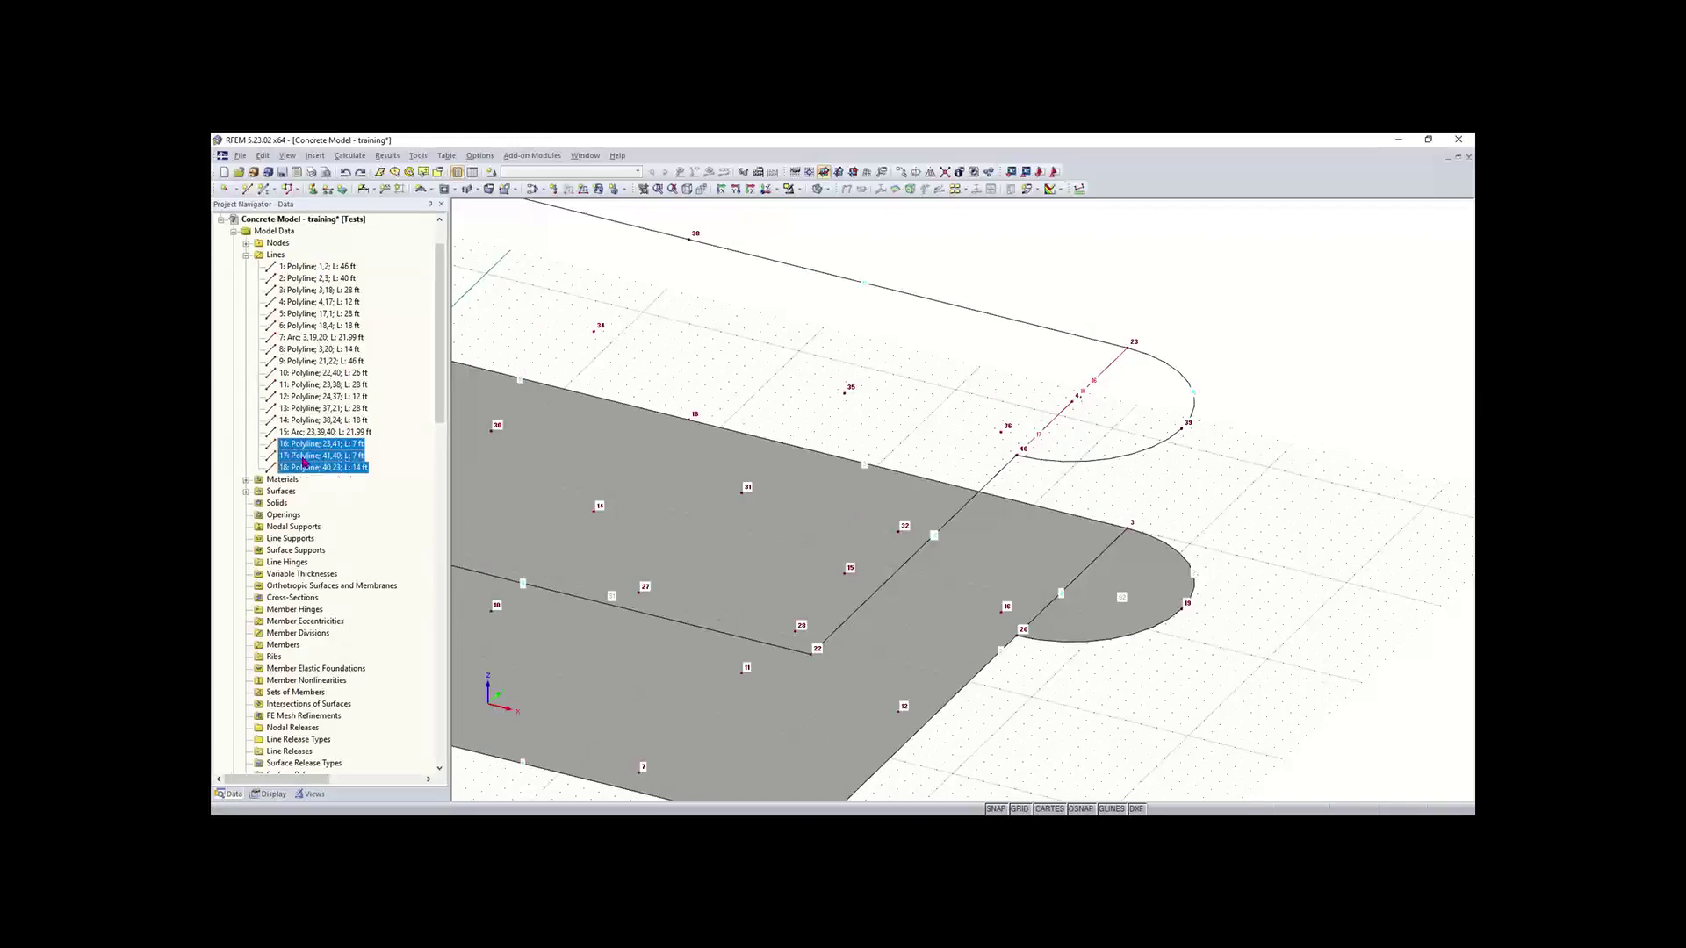
key("Delete")
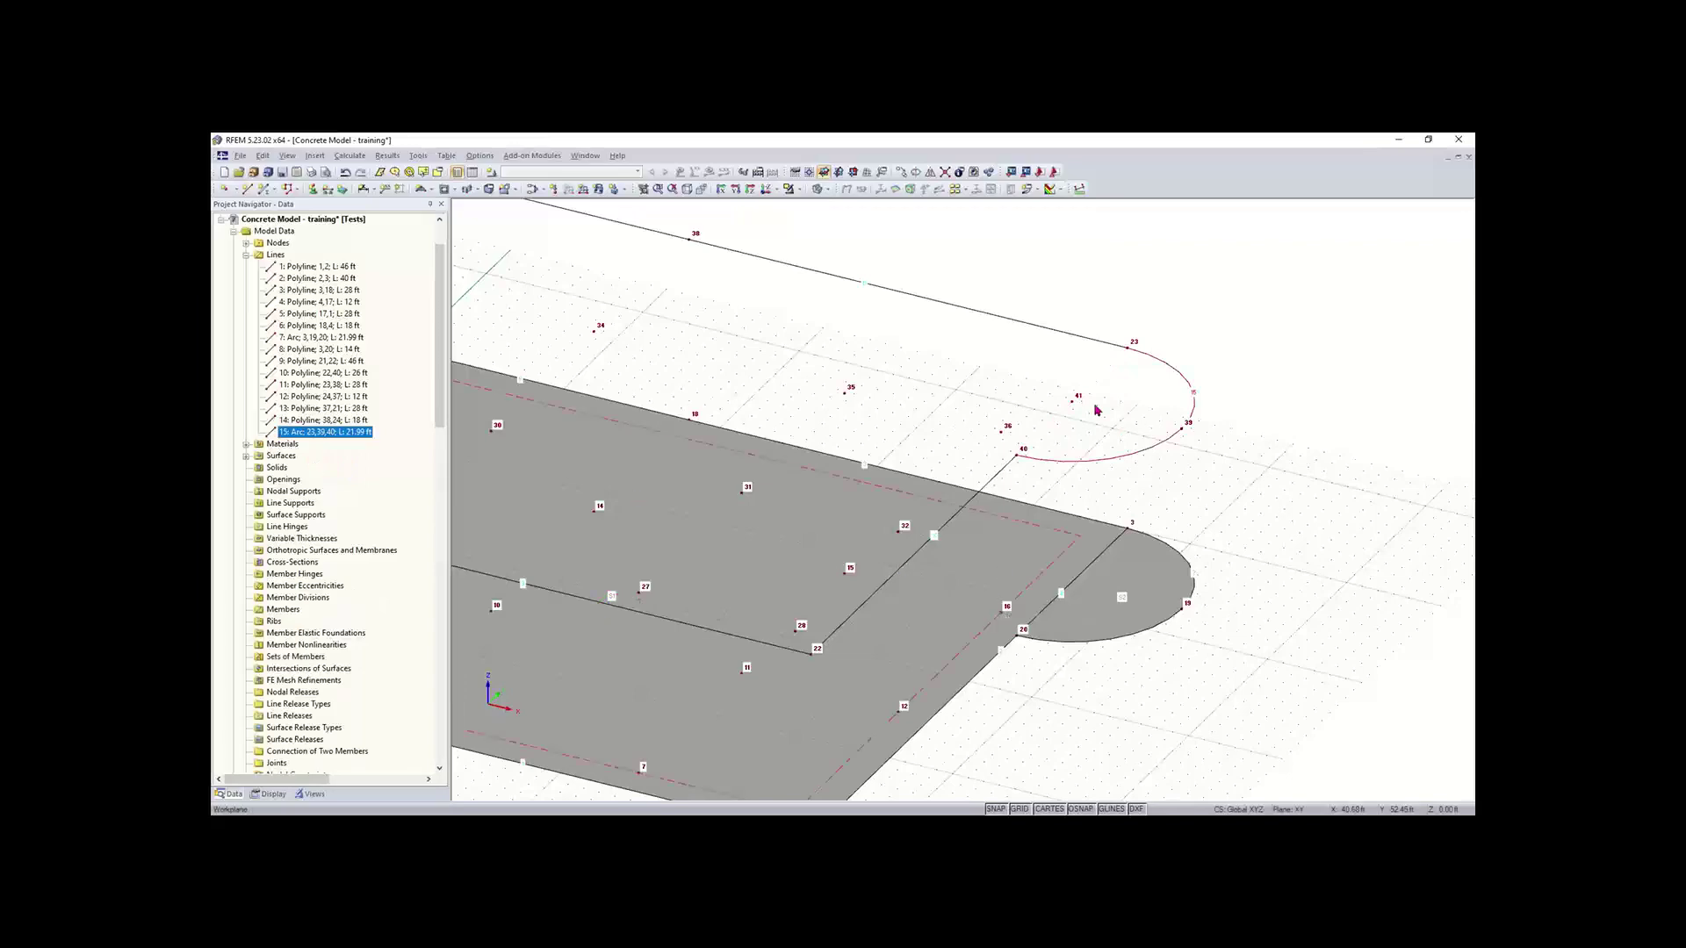
Step: Create a single 12 in thick plane surface of 4000 psi concrete from the upper level's closed boundary lines, including the arc
scroll(959, 425, "down", 1)
middle_click_drag(942, 424, 914, 301)
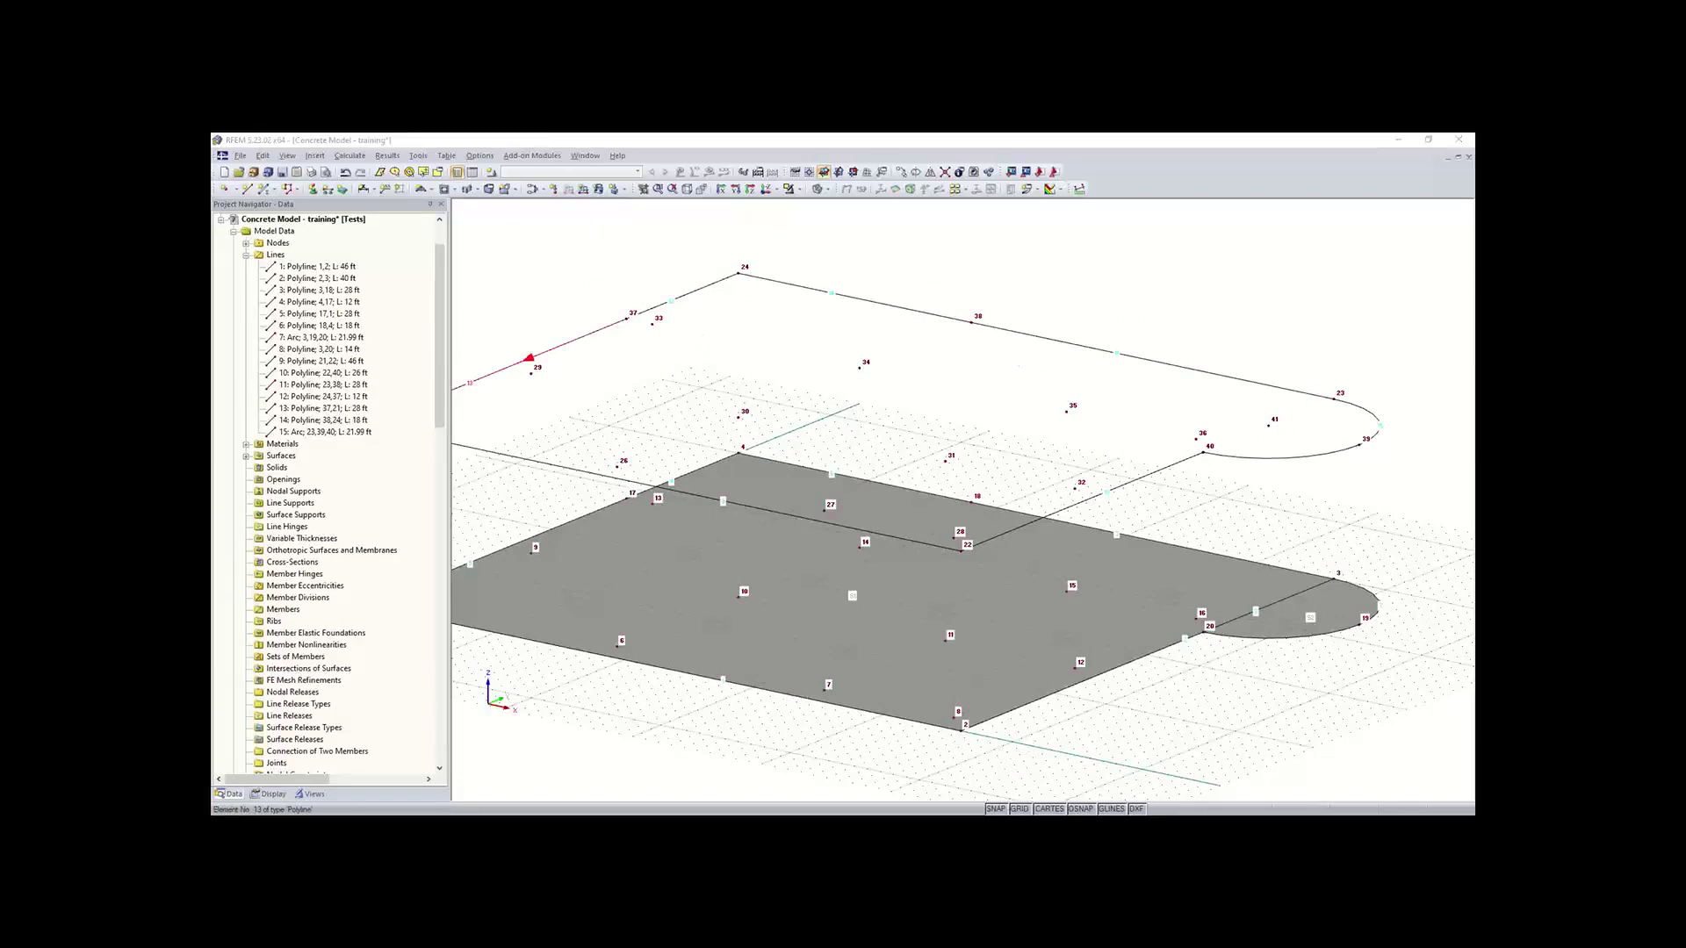
left_click(433, 189)
left_click(434, 189)
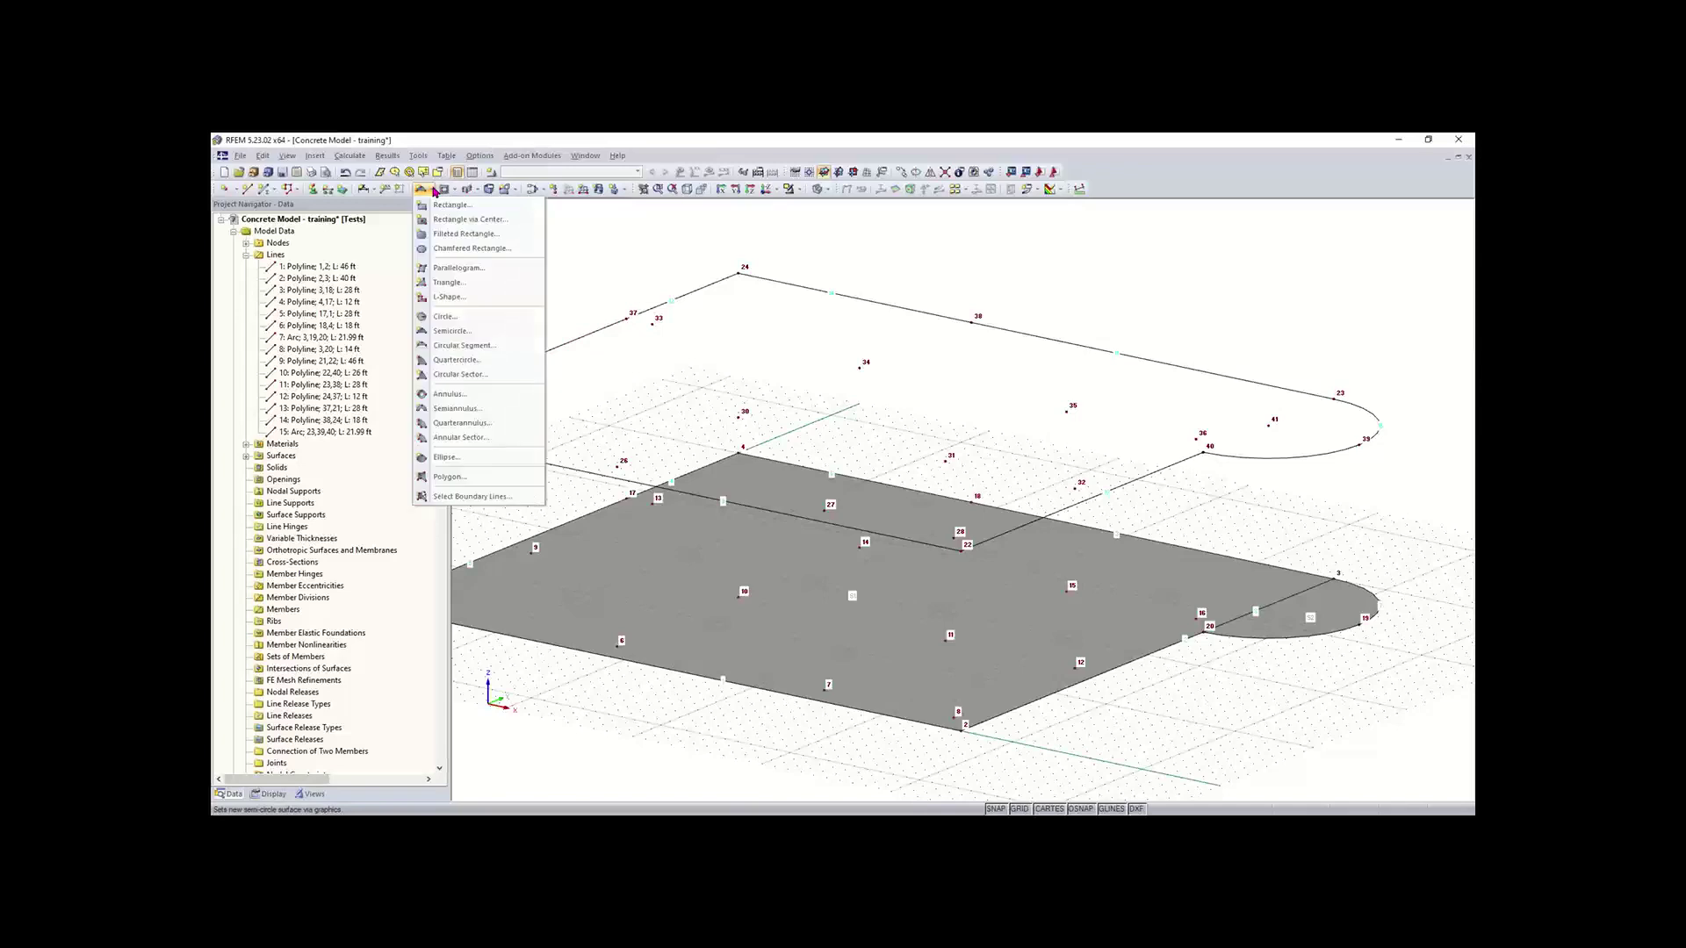
left_click(482, 498)
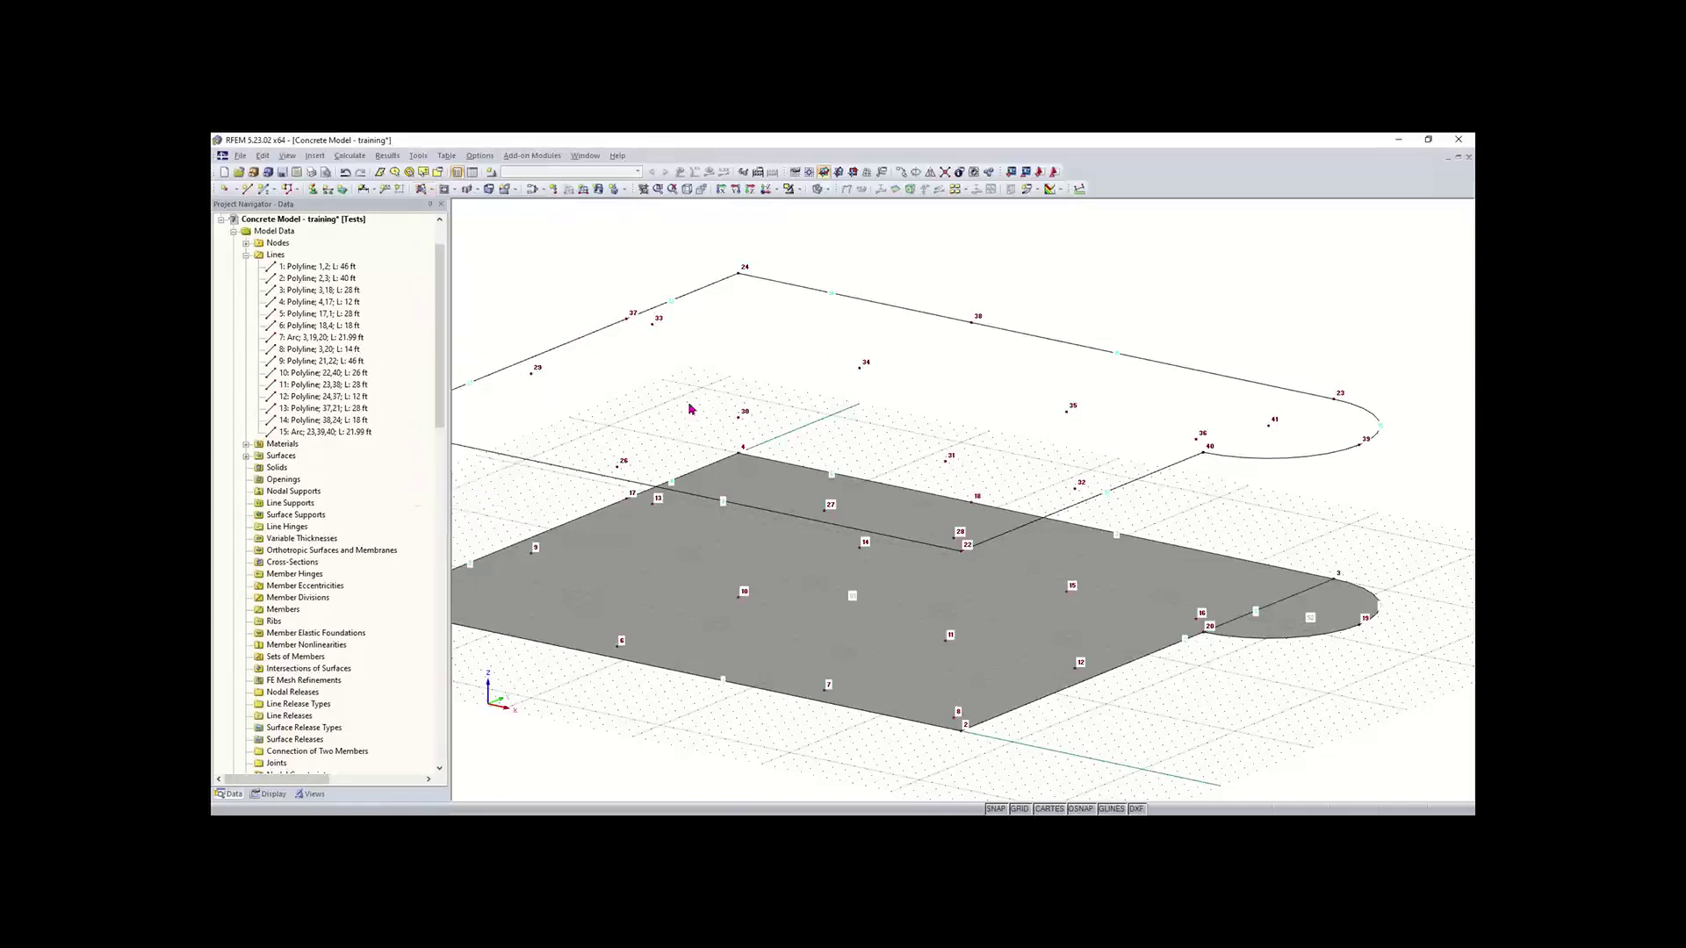
left_click(863, 348)
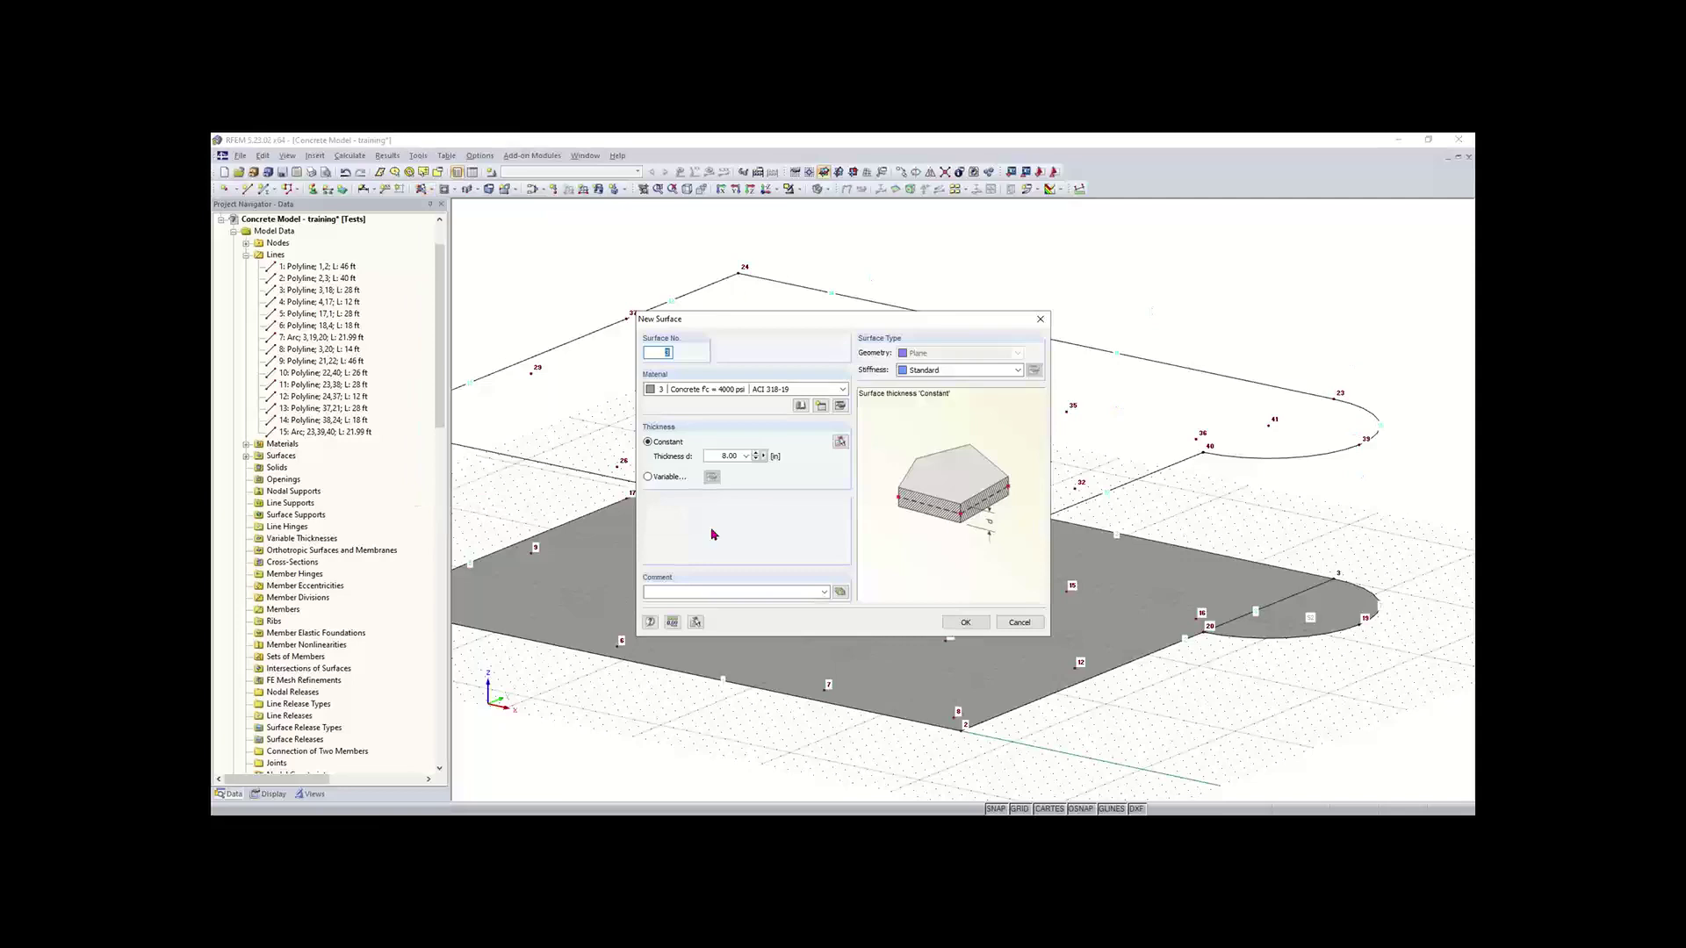
double_click(729, 455)
type("12")
left_click(967, 621)
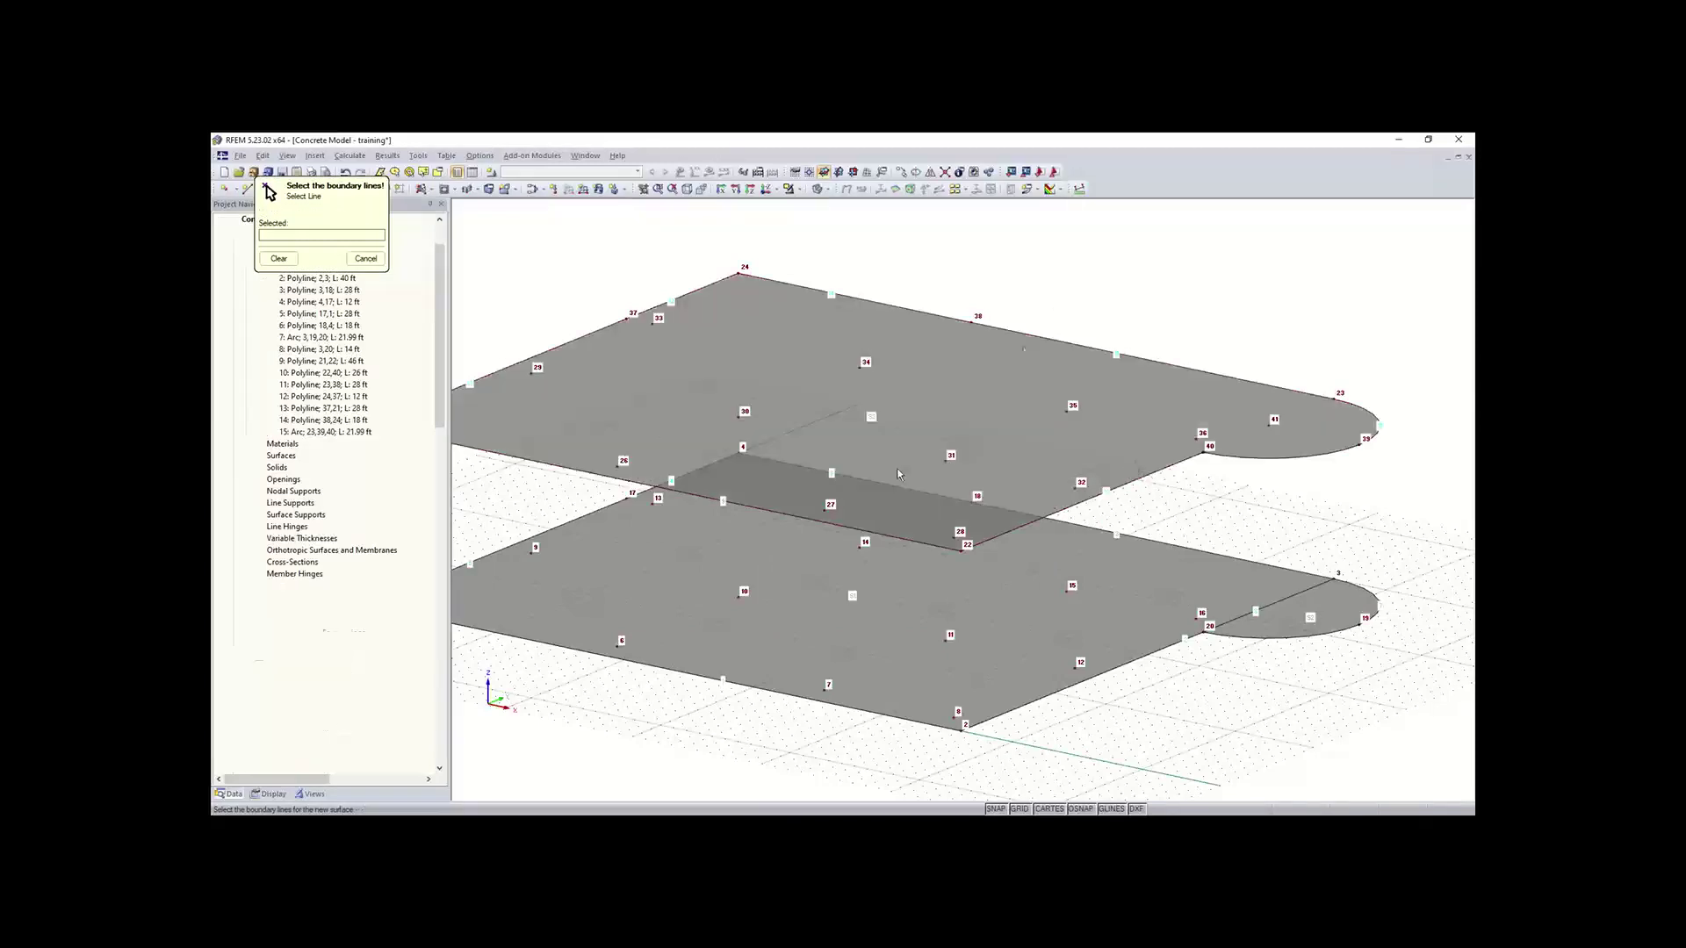
scroll(913, 519, "down", 2)
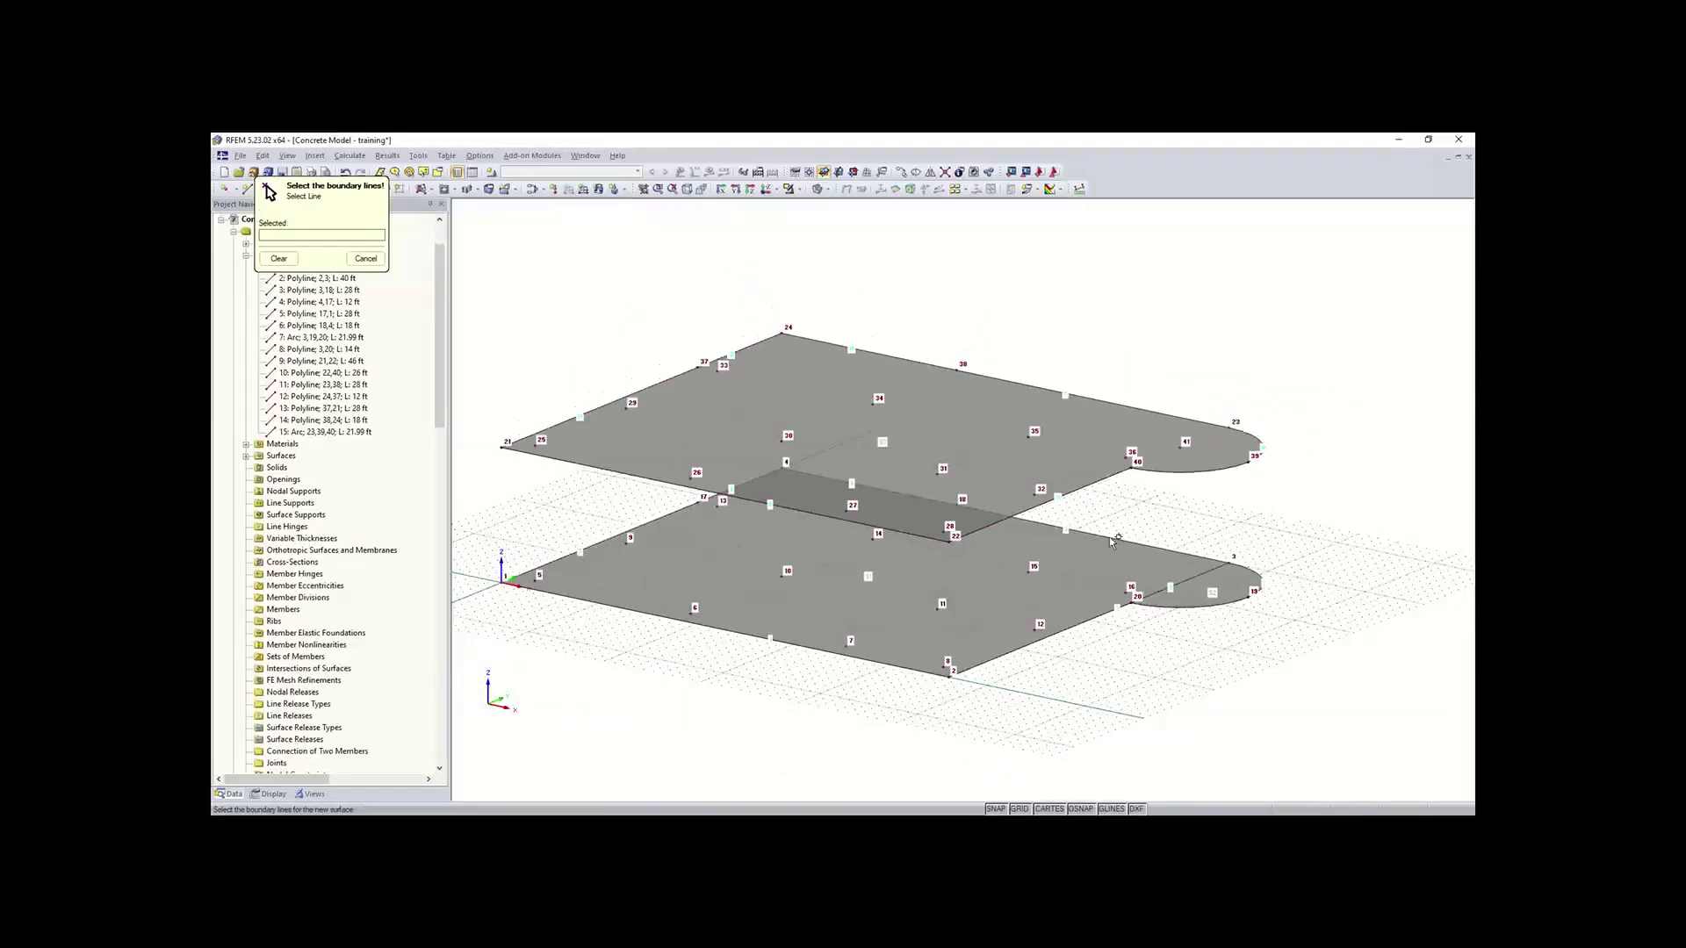
key("Escape")
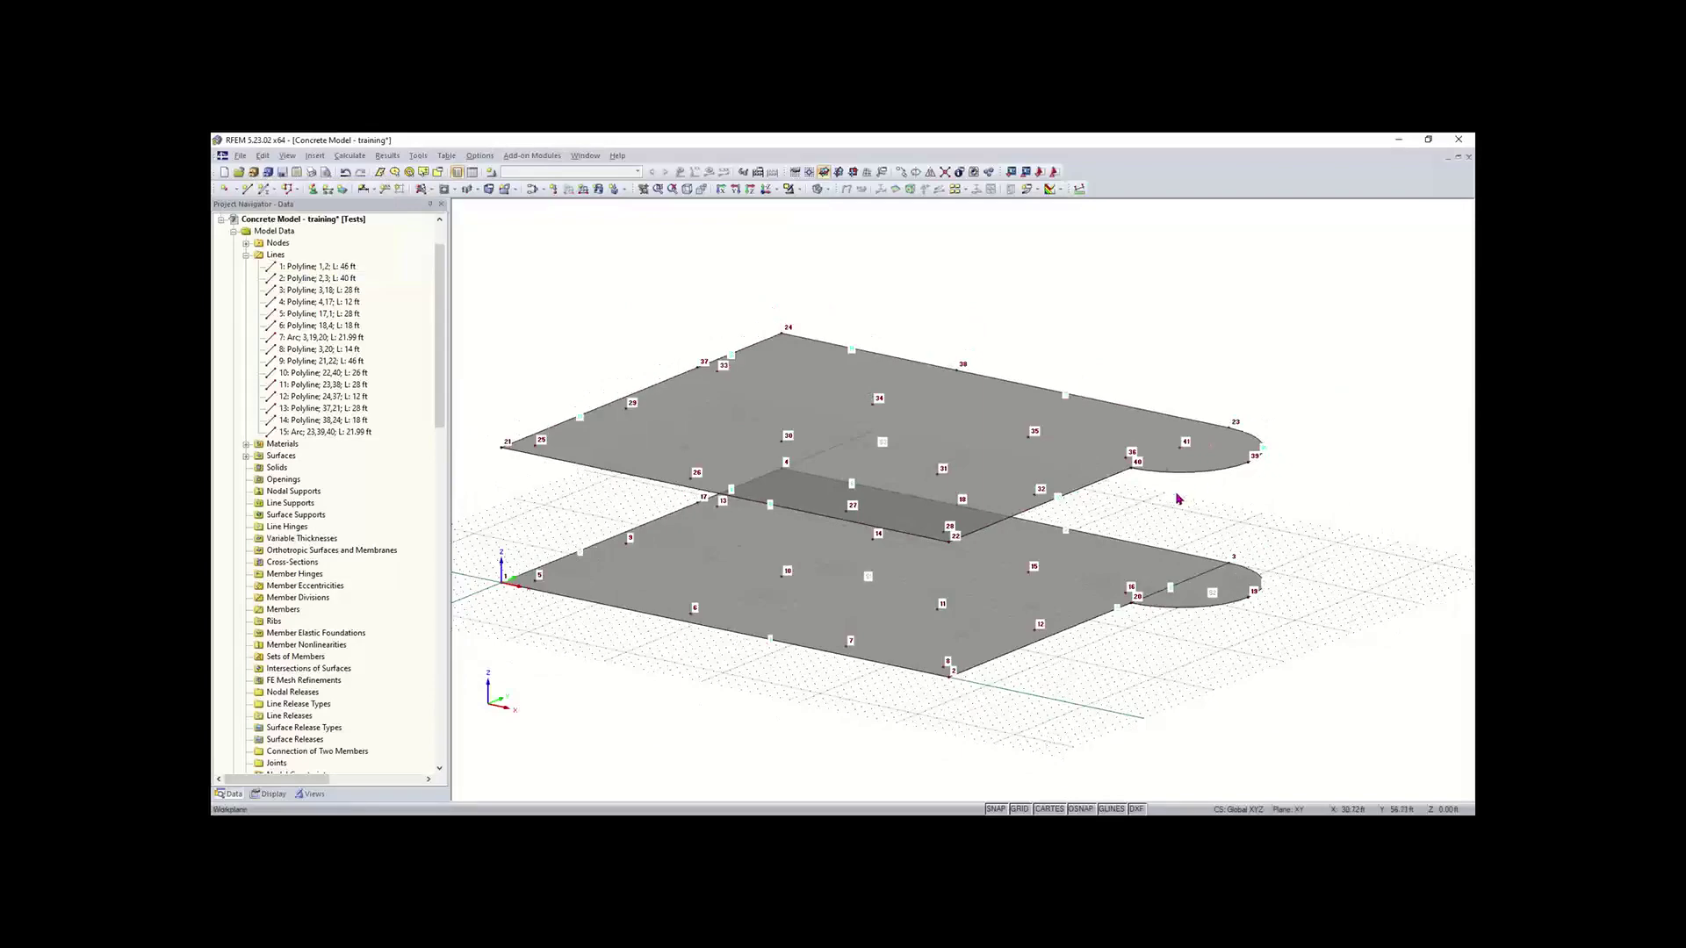
middle_click_drag(1169, 493, 1273, 593, "ctrl")
right_click(1273, 593)
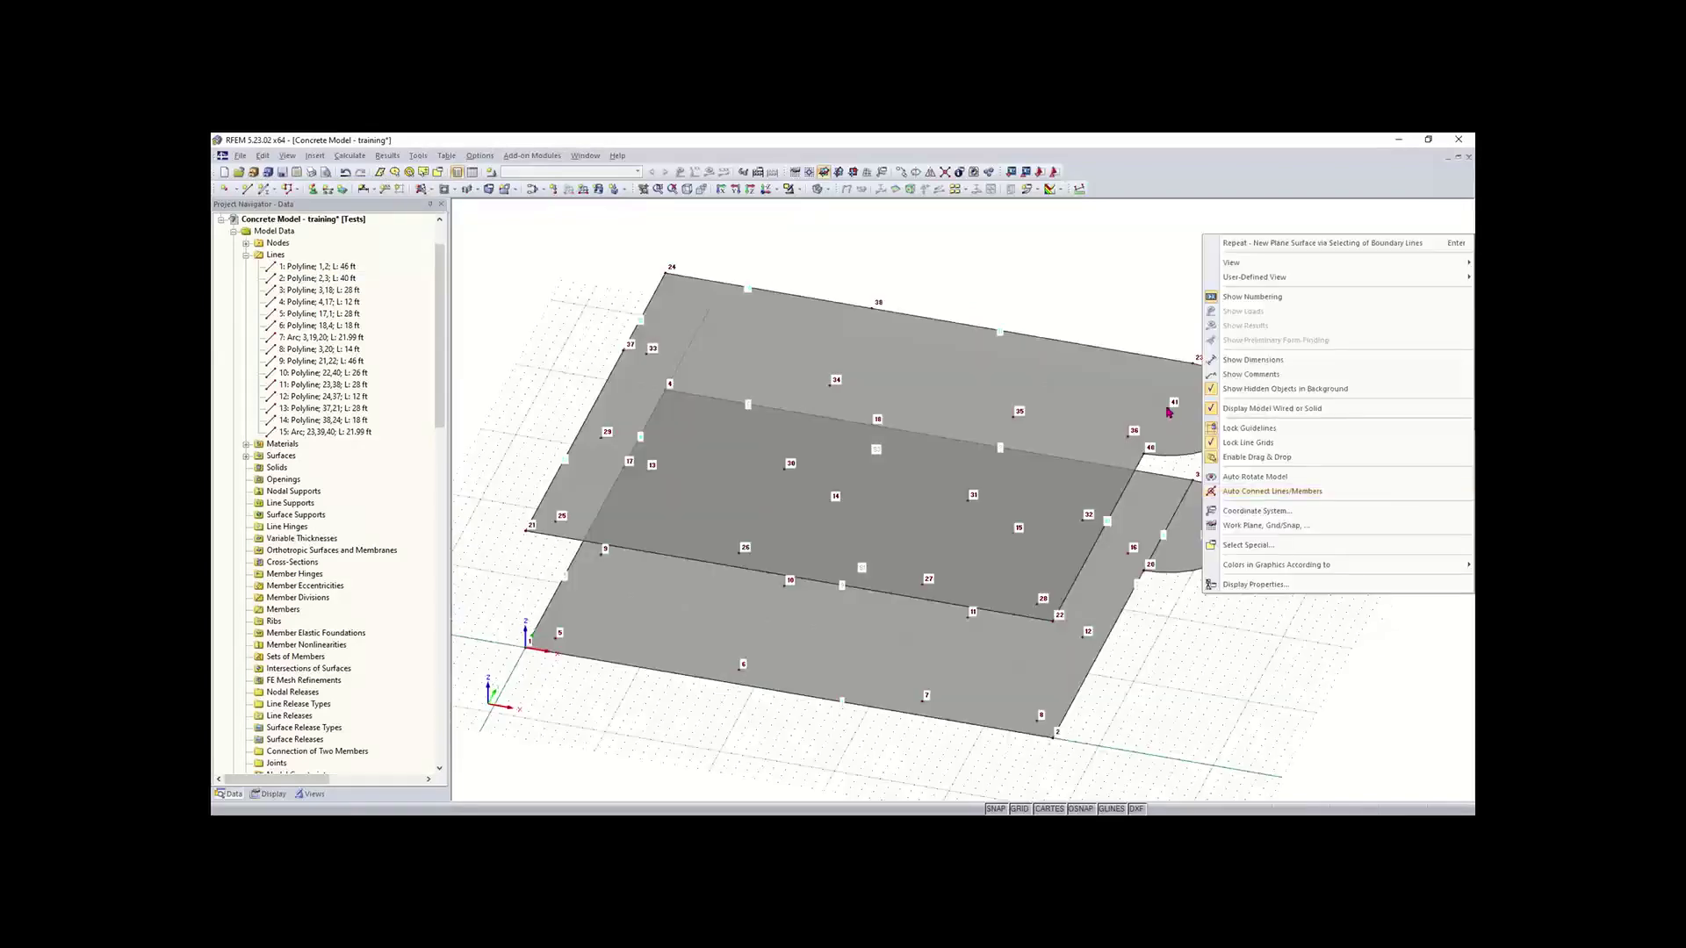
left_click(1155, 304)
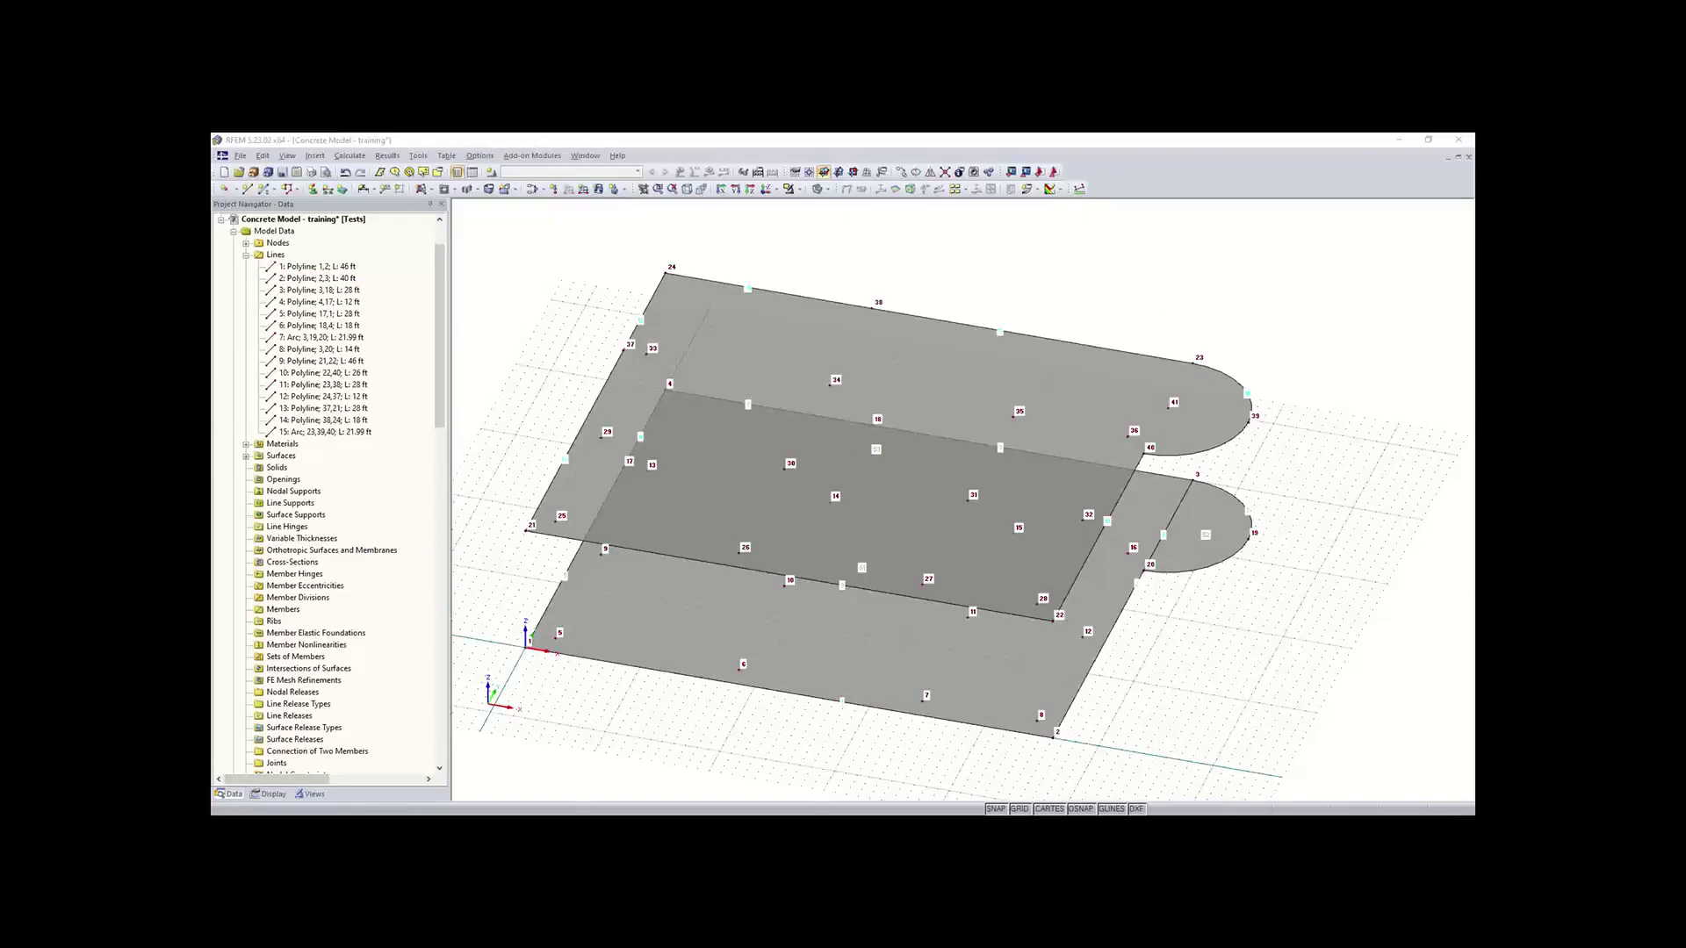
left_click(1098, 444)
left_click(1169, 414)
Step: Start a circular opening centred on node 41 in the upper slab, with the radius step set to 1 ft
left_click(454, 191)
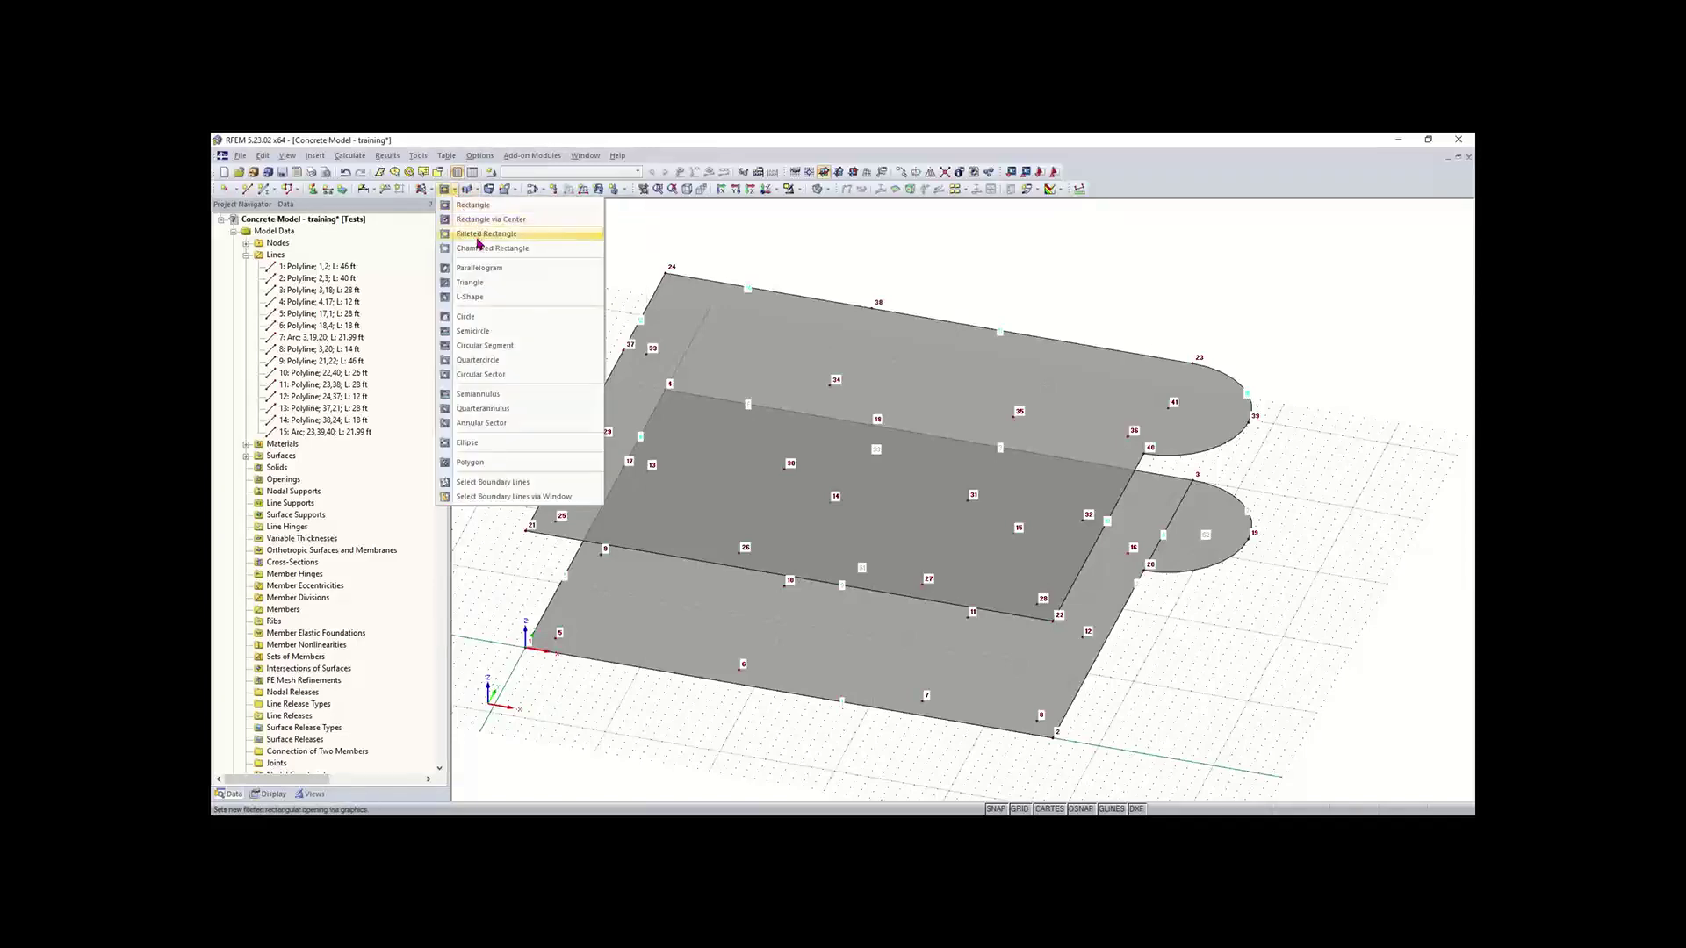
left_click(486, 316)
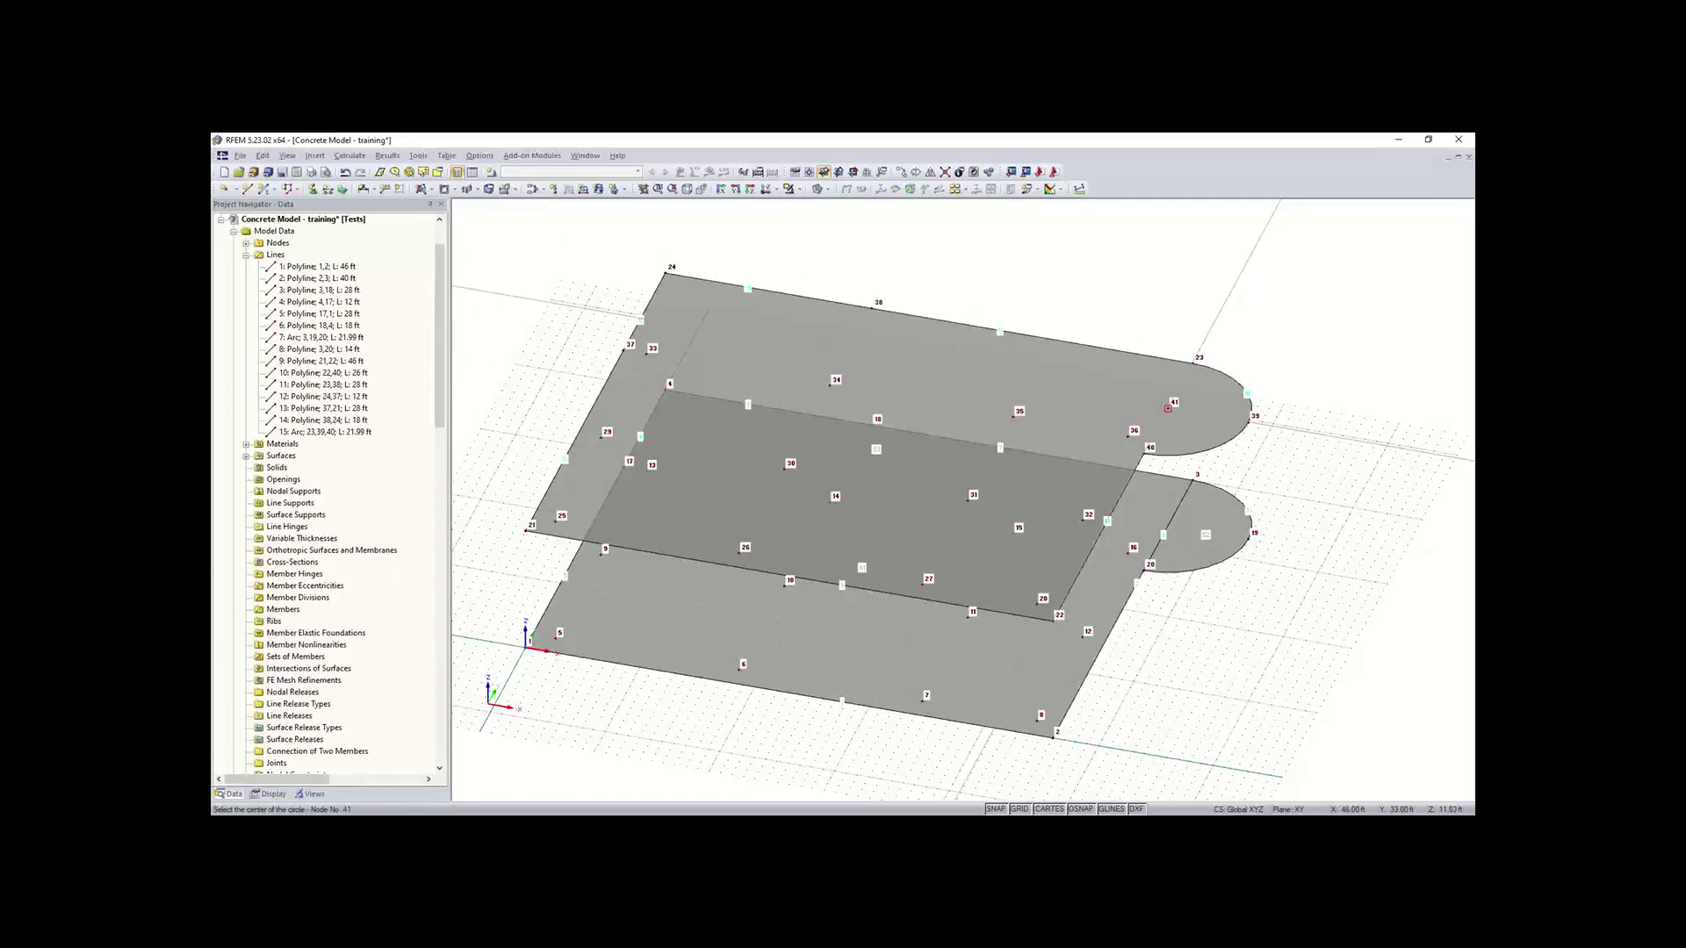
left_click(1167, 408)
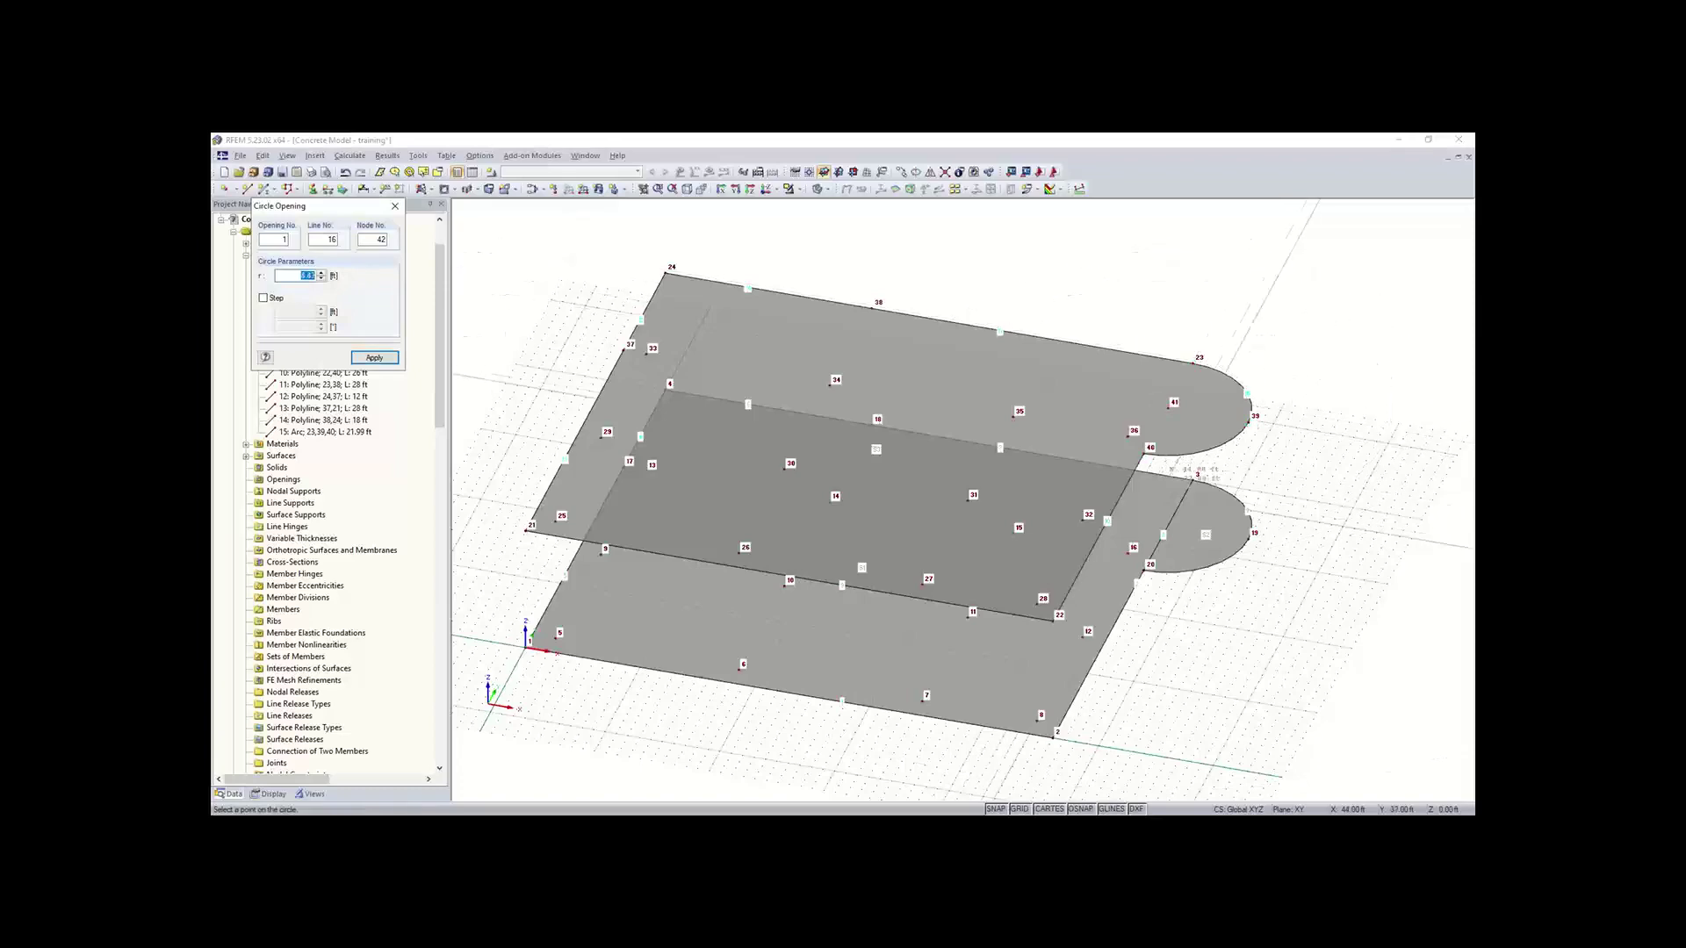
scroll(1205, 355, "down", 1)
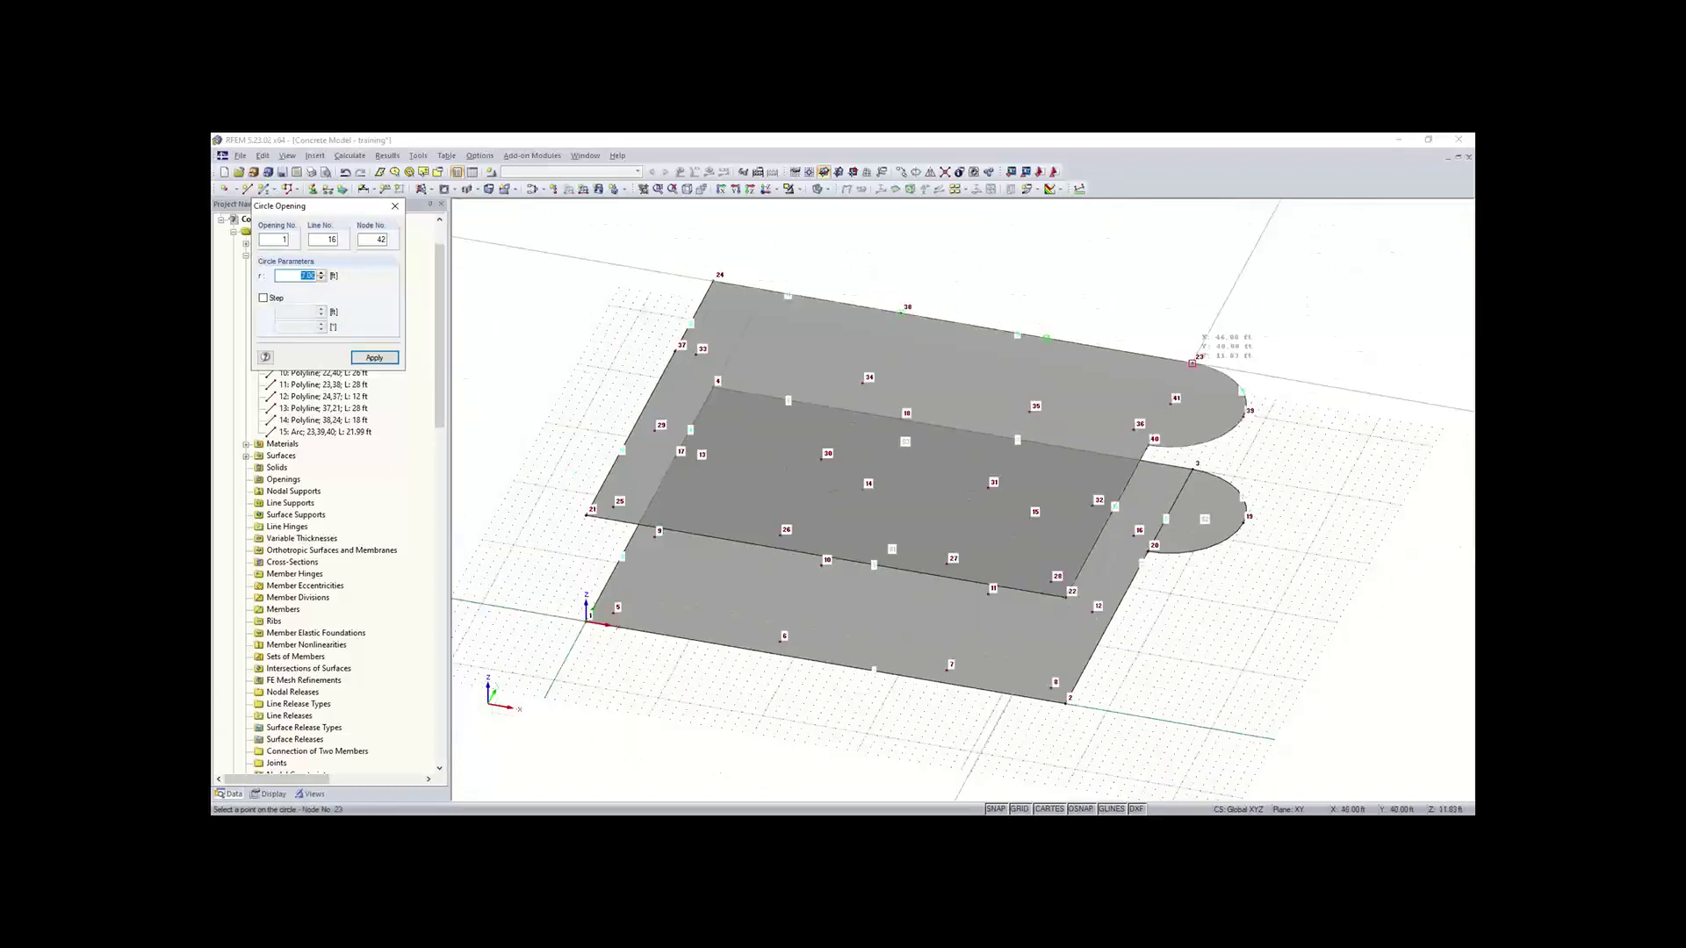
scroll(1207, 356, "up", 2)
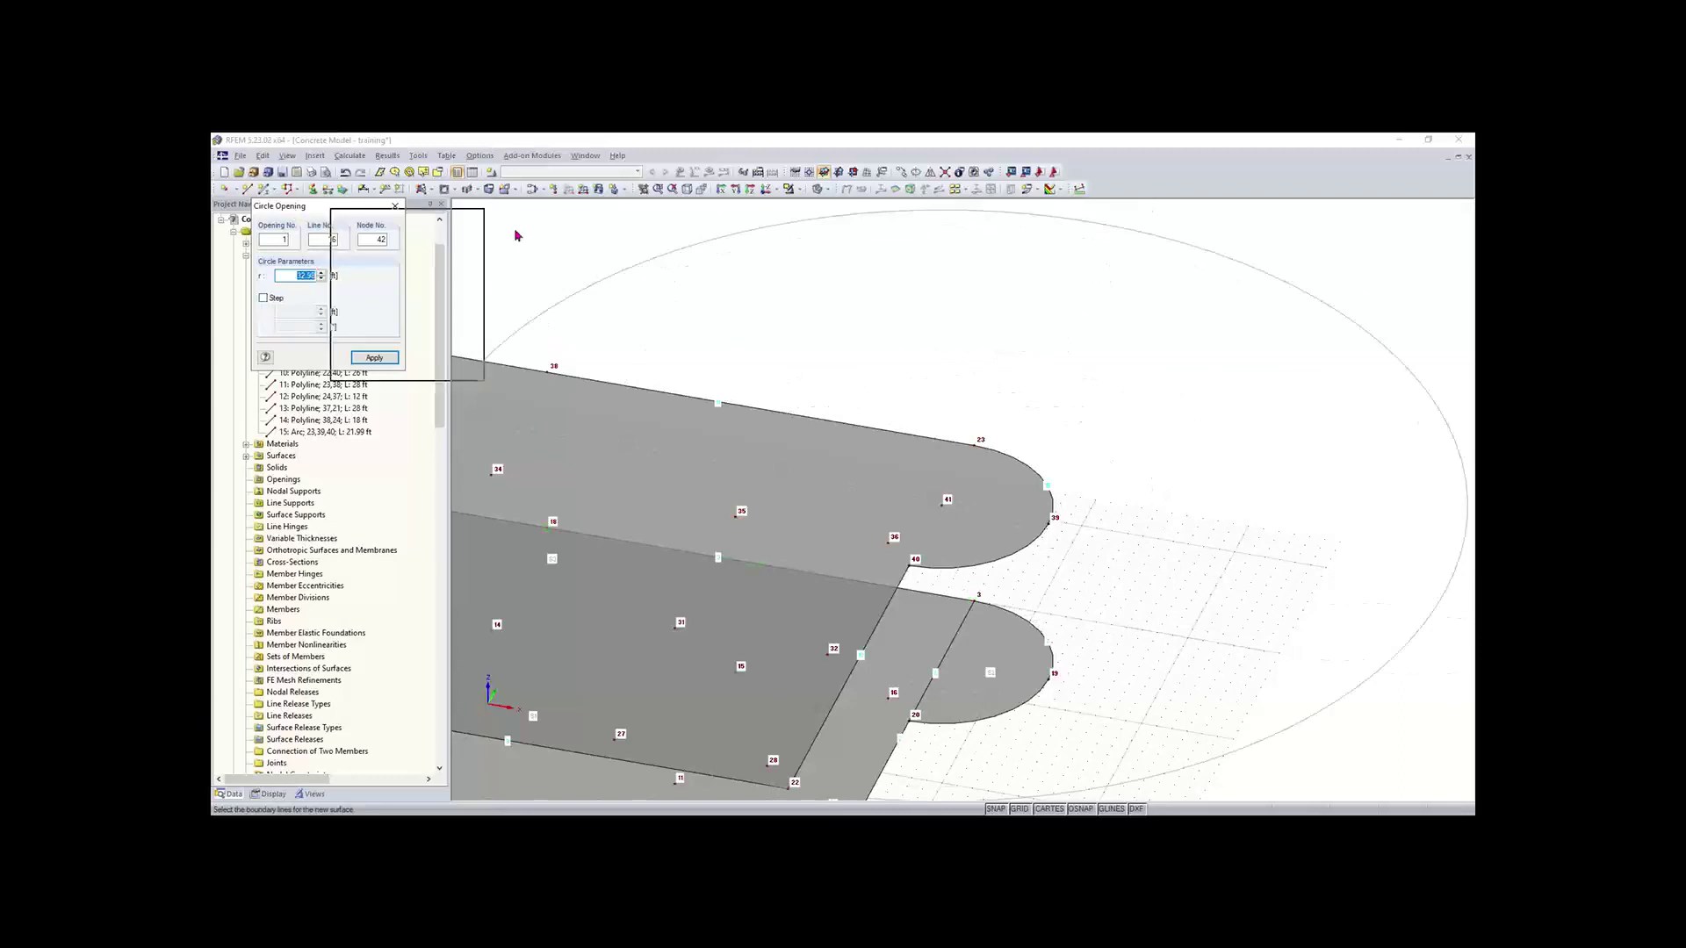
left_click_drag(601, 253, 586, 274)
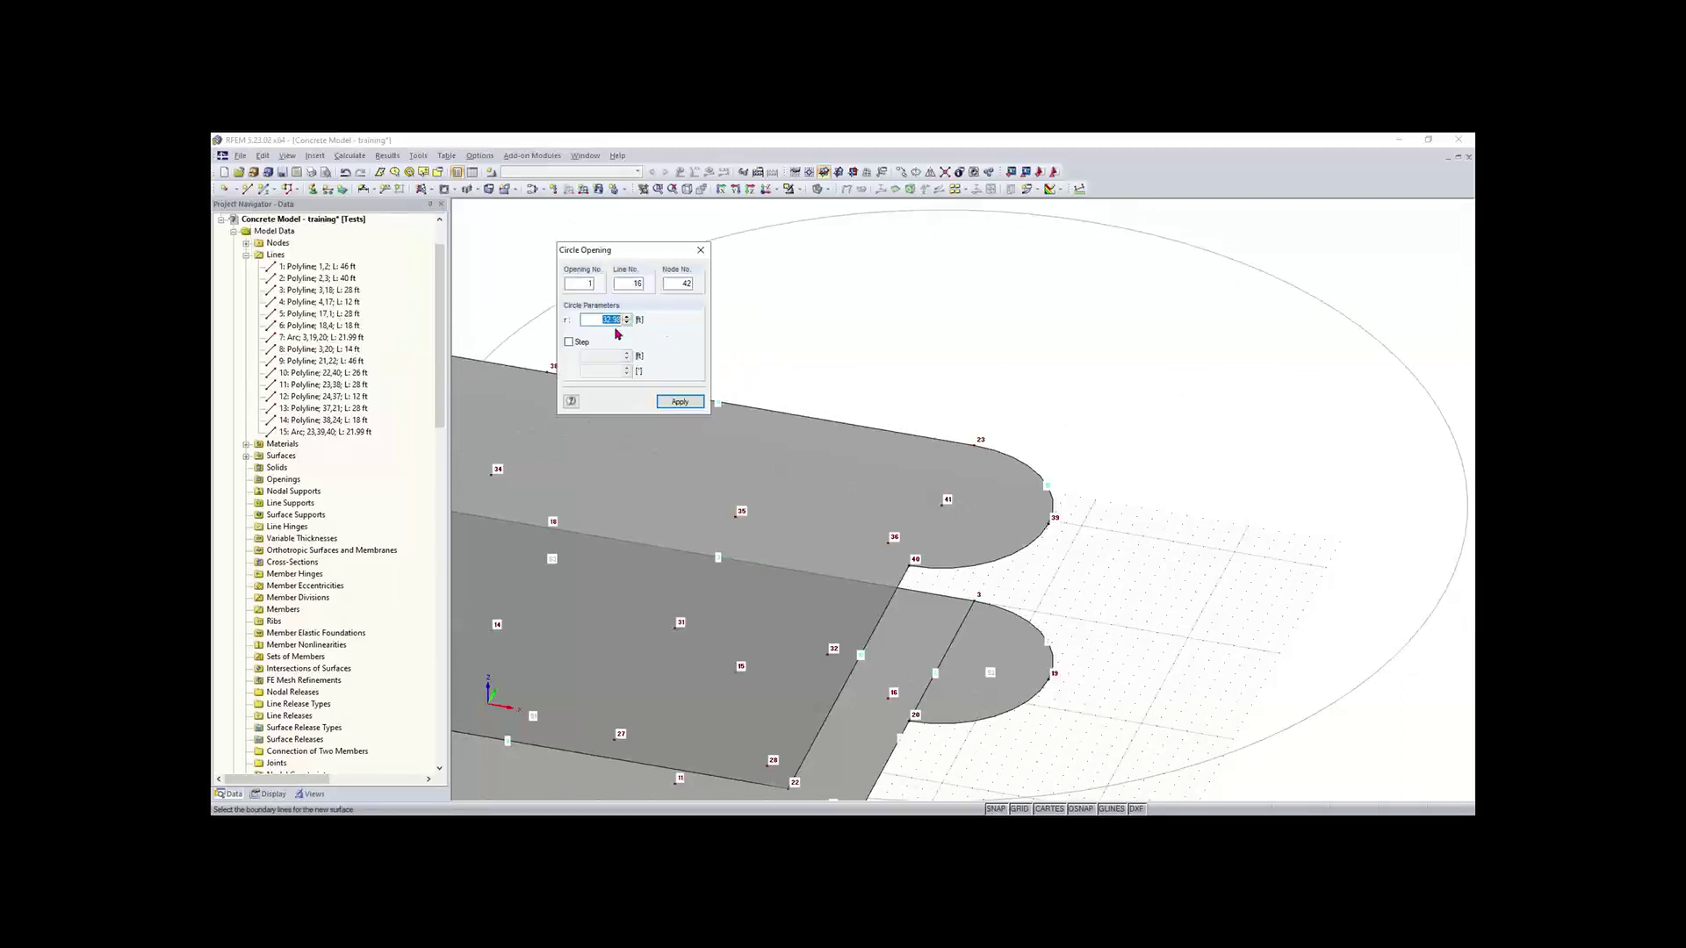
left_click(569, 343)
double_click(610, 356)
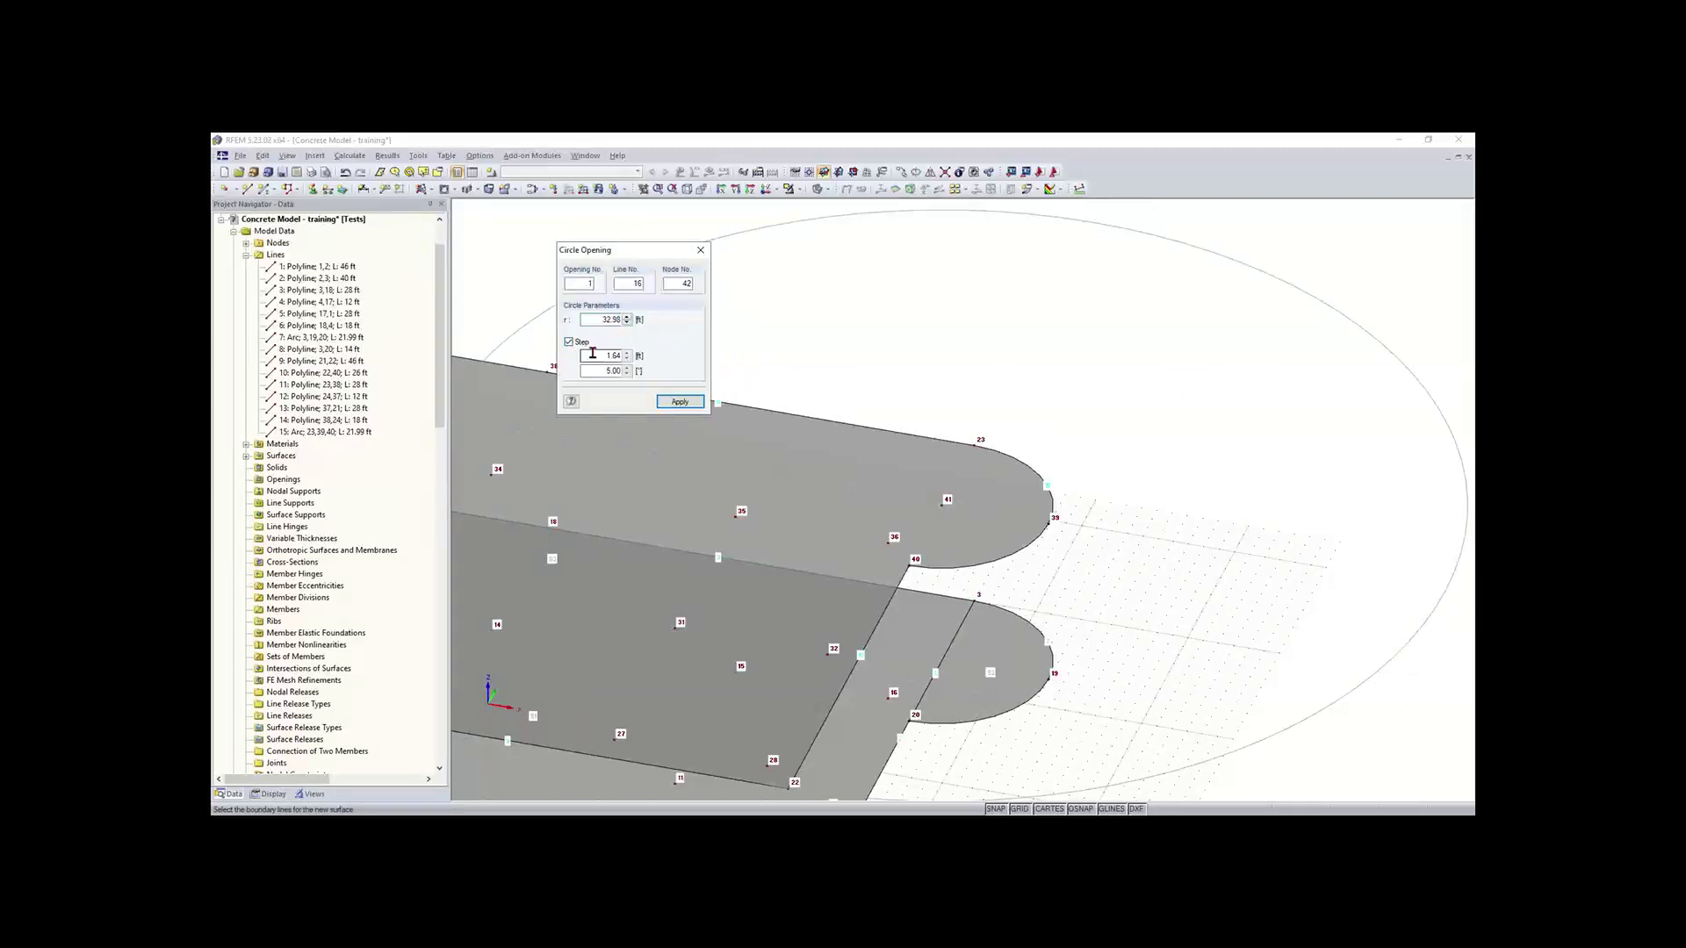
type("1")
left_click(680, 402)
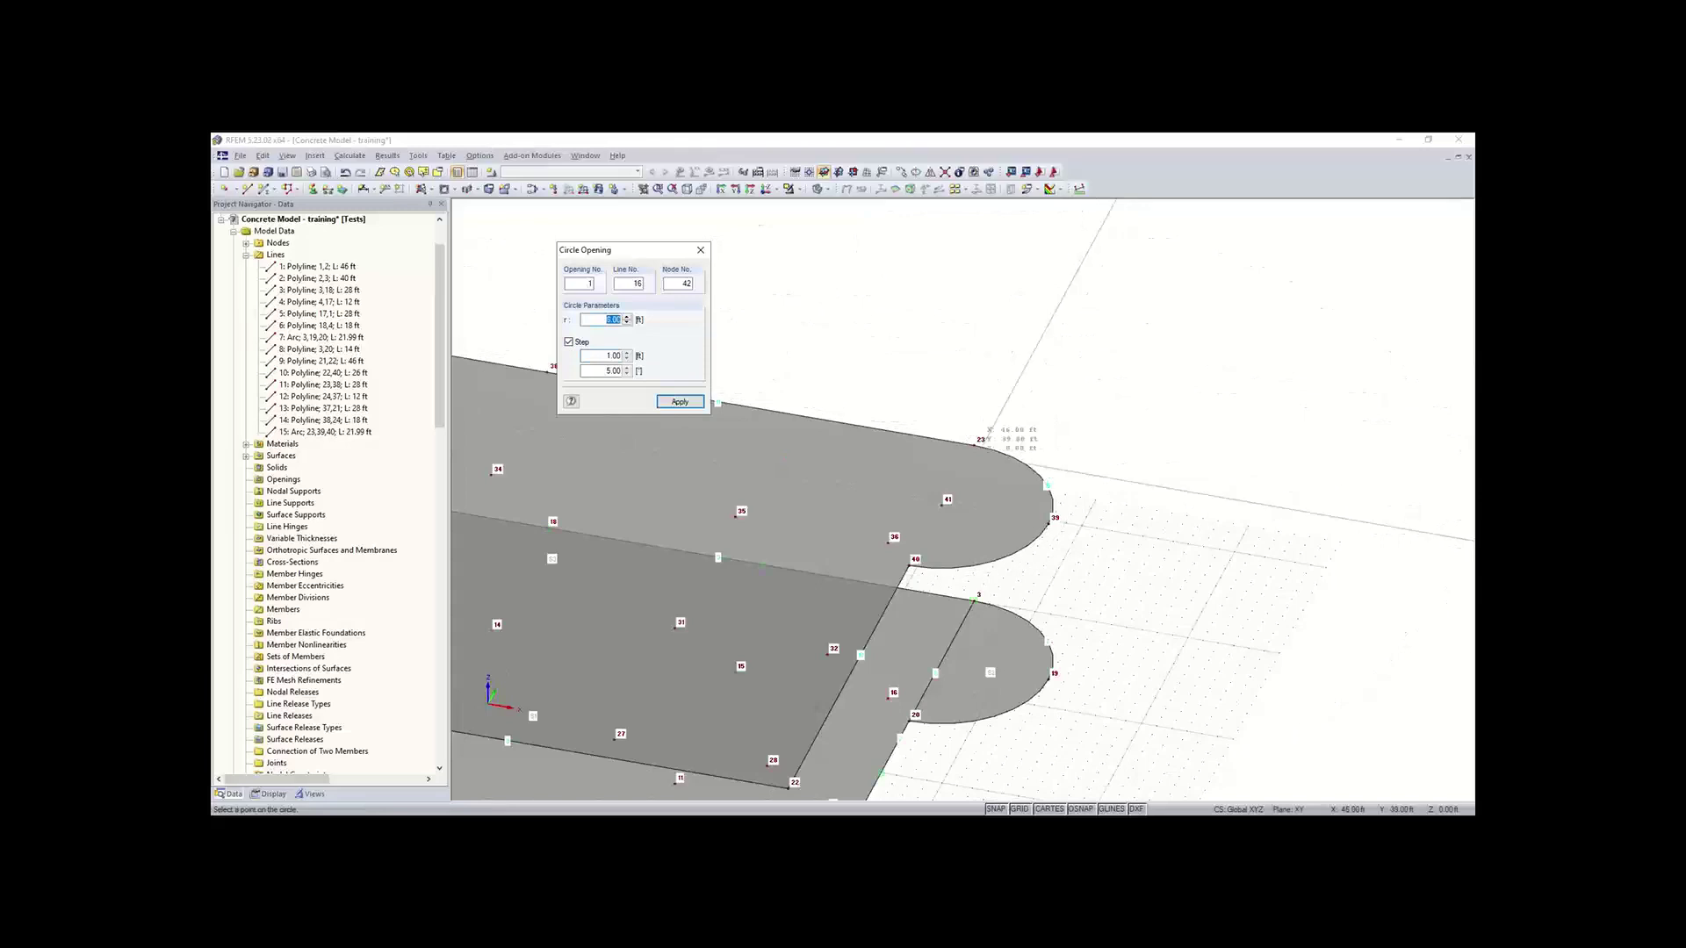
Step: Place the circular opening around node 41 with a radius of 6 ft and end the command
scroll(977, 444, "up", 3)
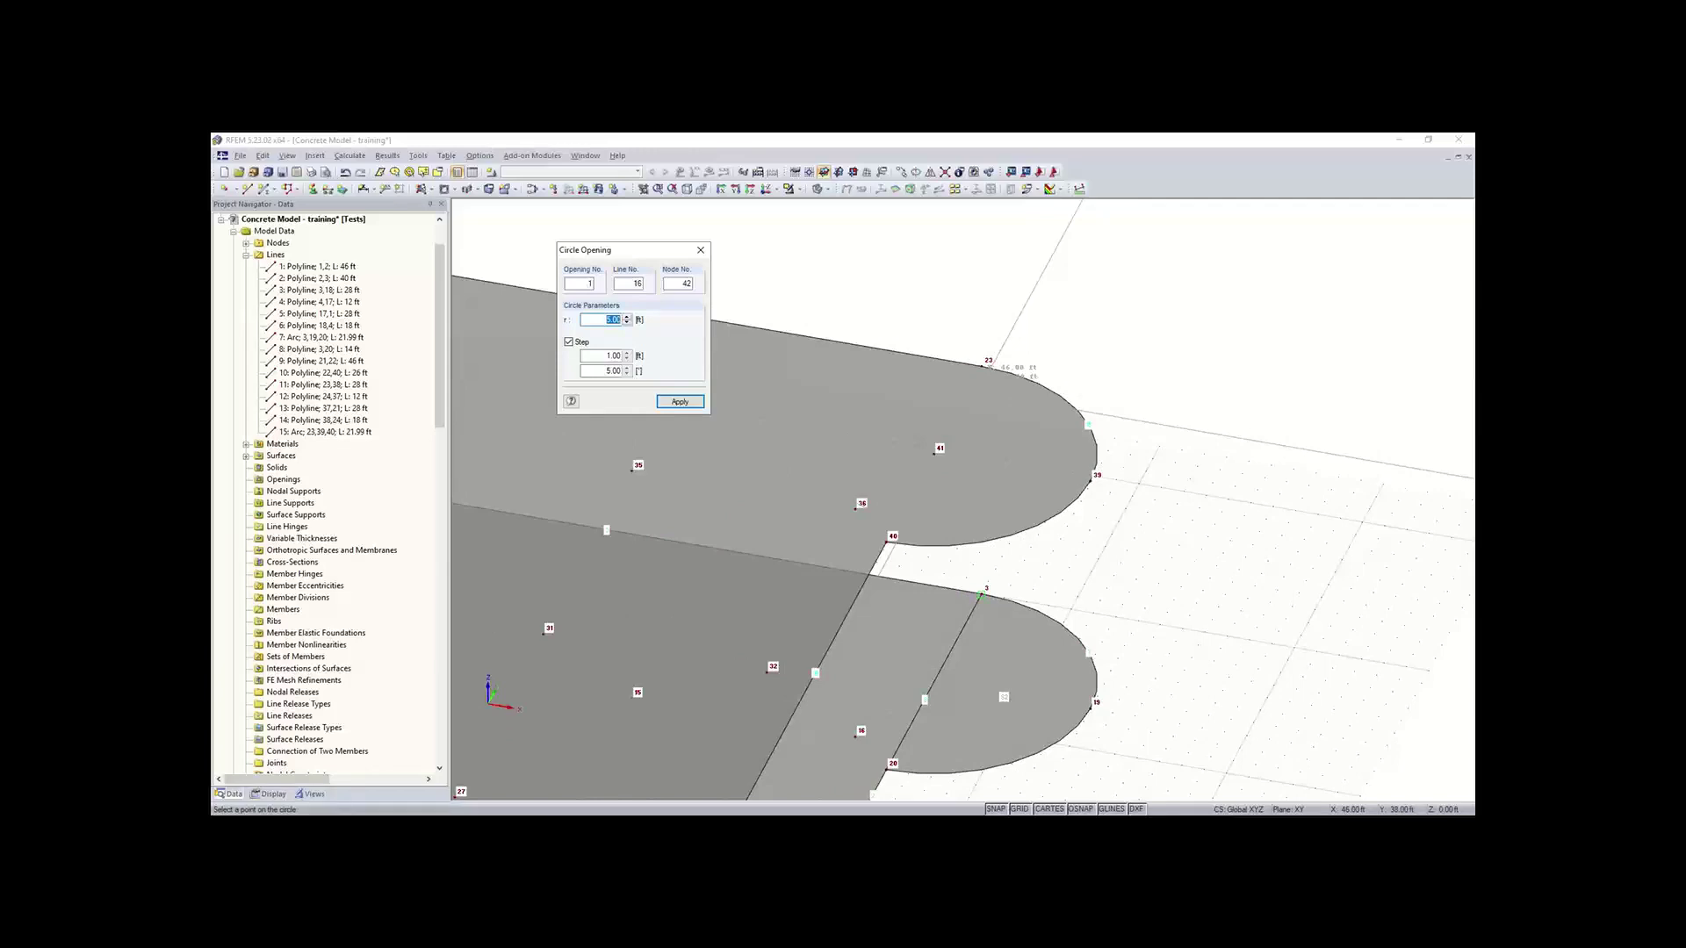
type("6")
left_click(977, 392)
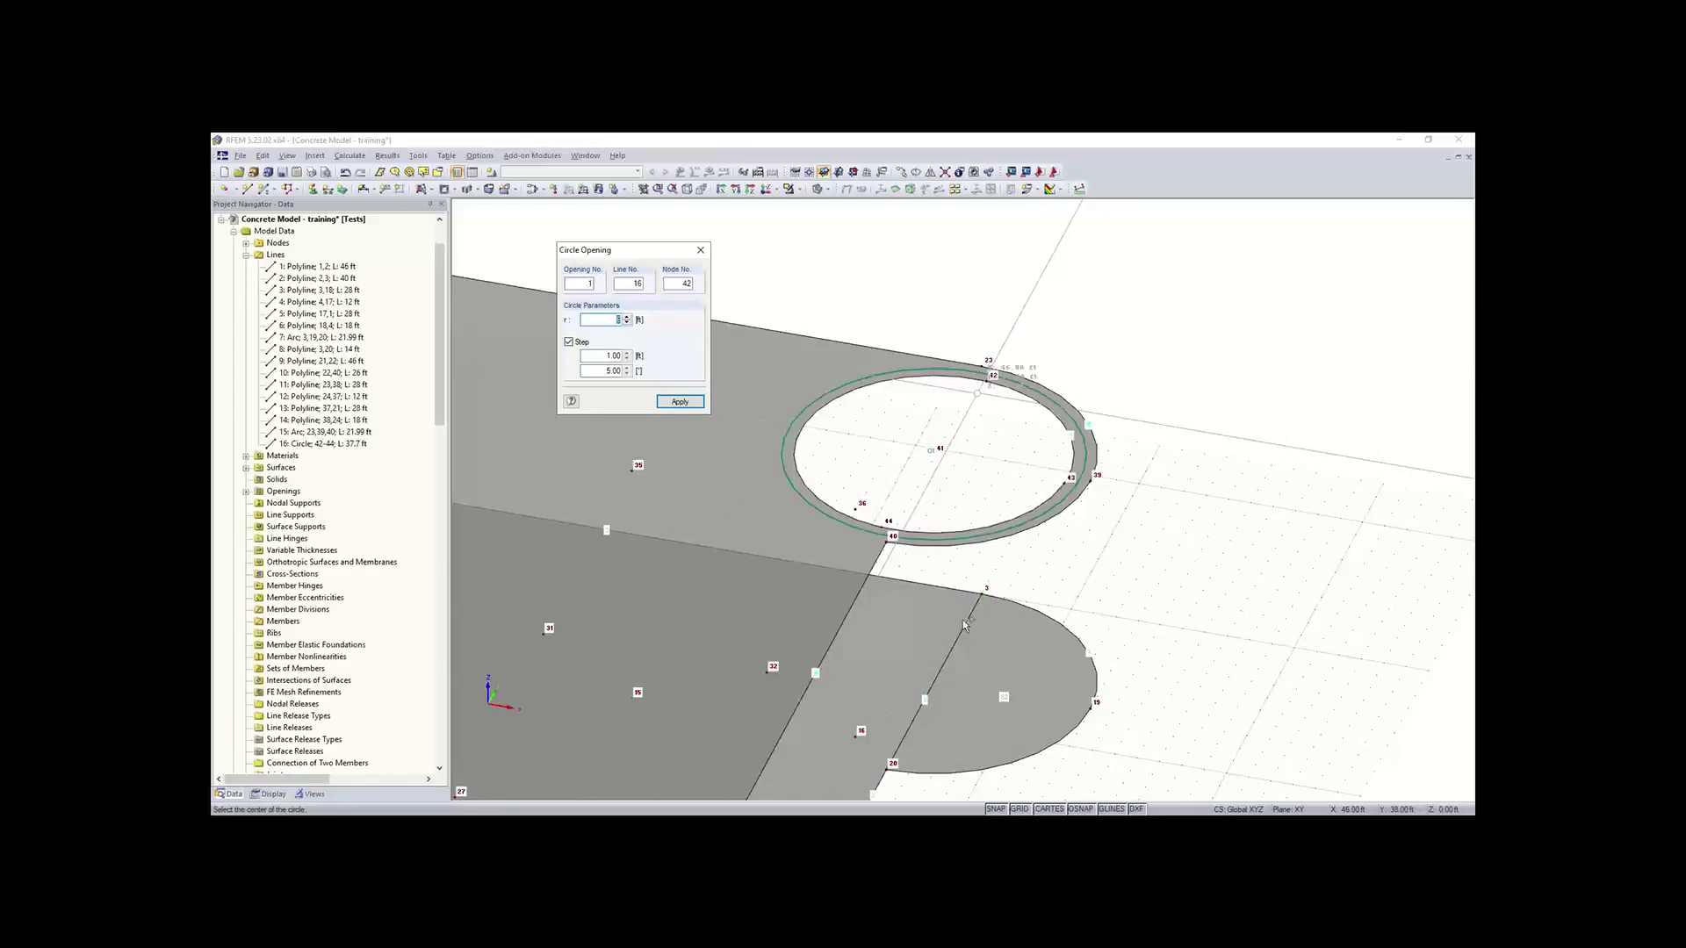
key("Escape")
Step: Draw a vertical line from the lower slab edge at X 46 ft, Y 19 ft up to the upper slab edge
middle_click_drag(910, 451, 980, 487, "ctrl")
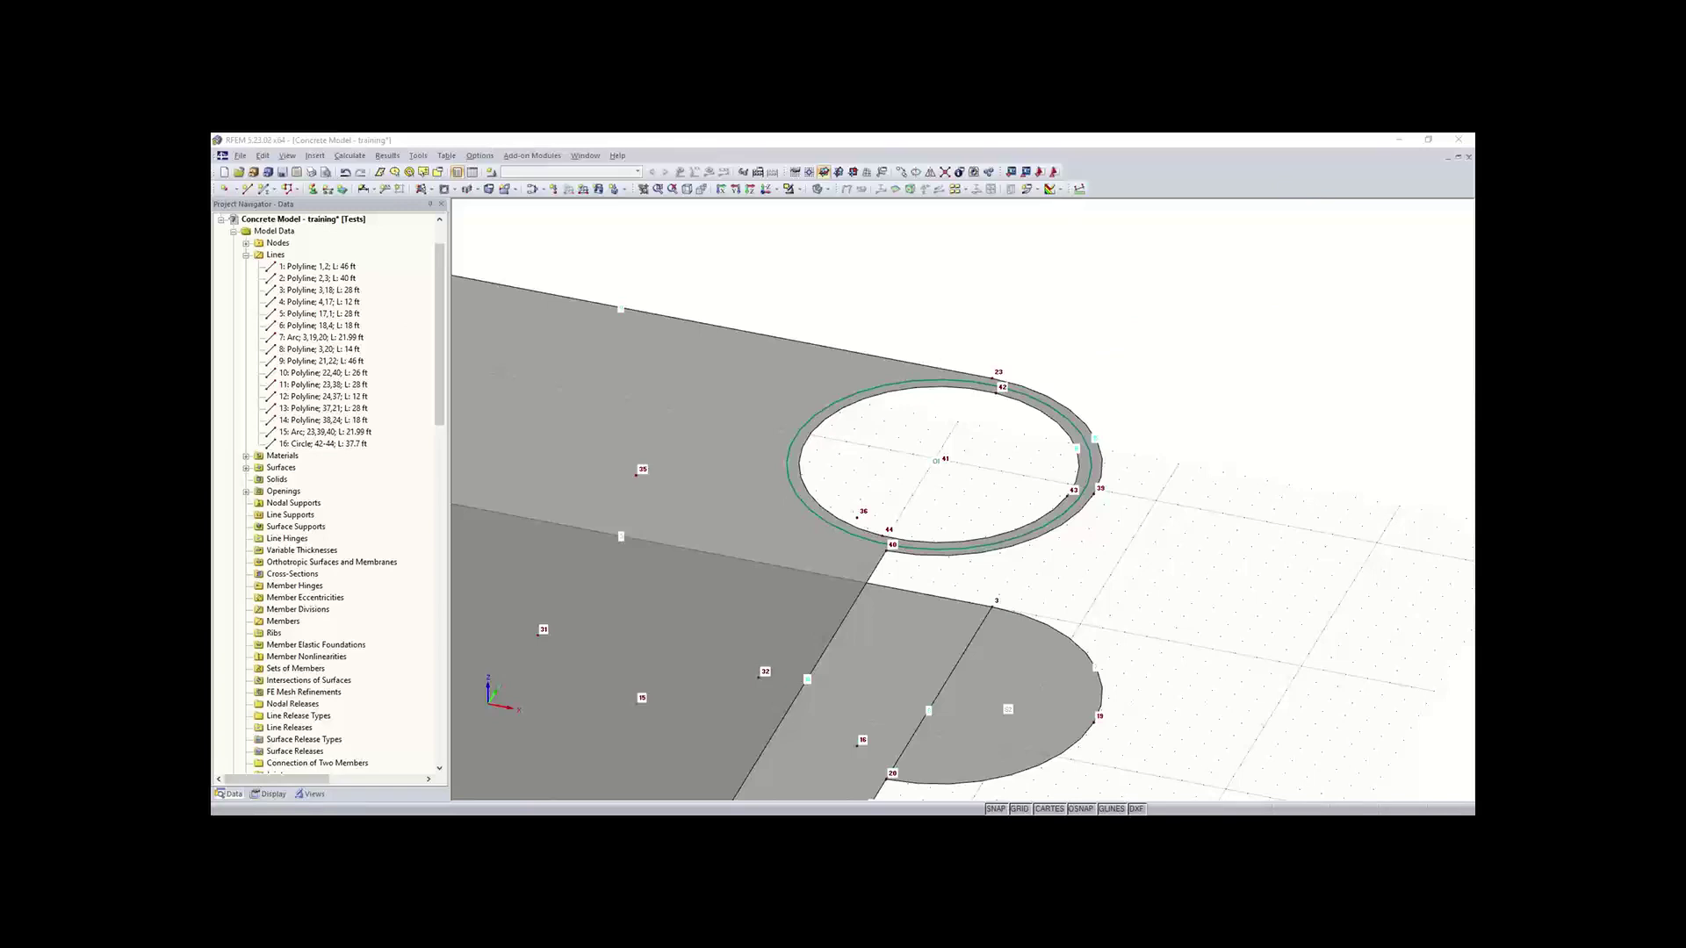
scroll(859, 568, "down", 5)
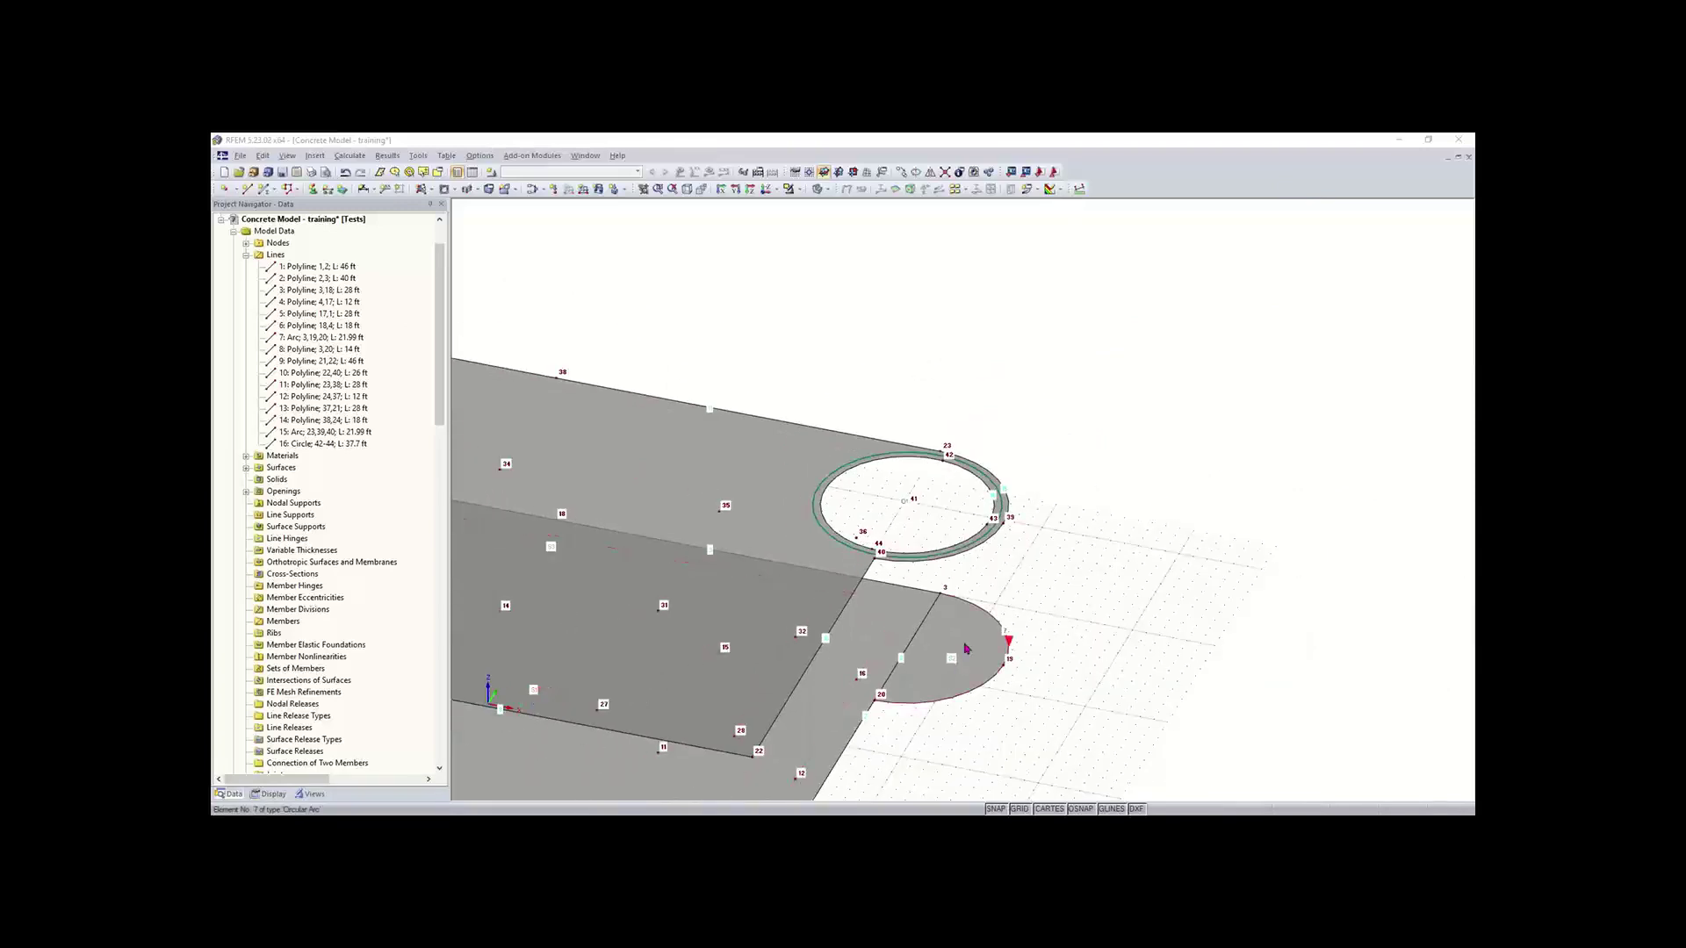
middle_click_drag(966, 648, 1064, 509)
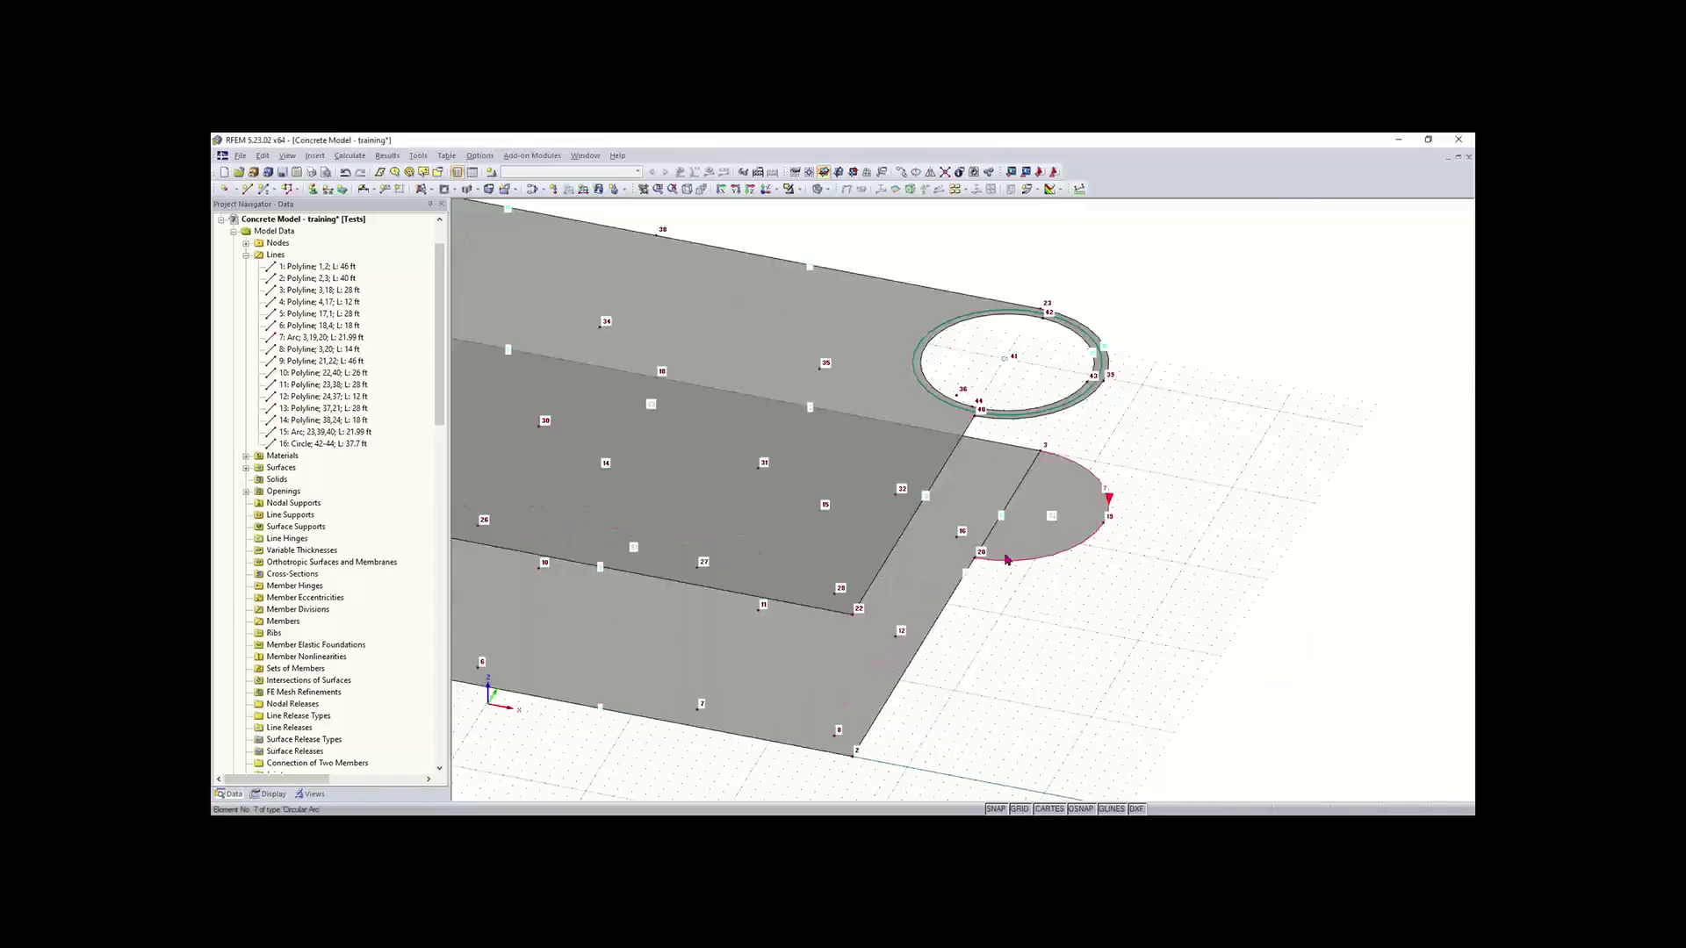
left_click(690, 188)
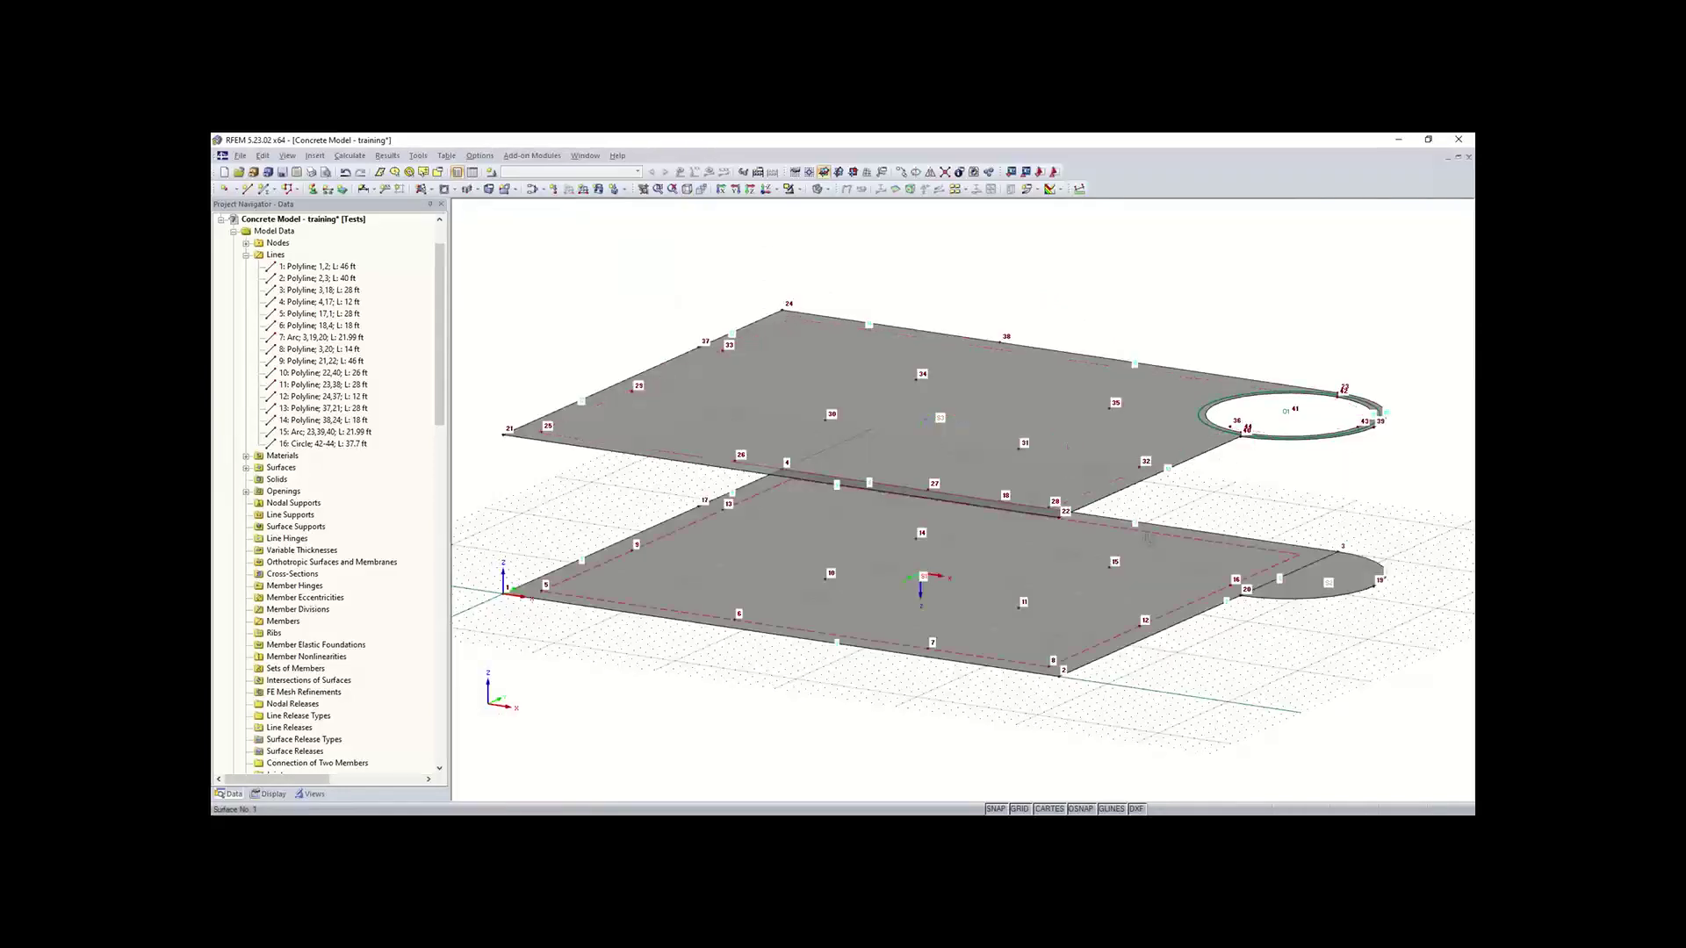
middle_click_drag(1070, 449, 542, 577, "ctrl")
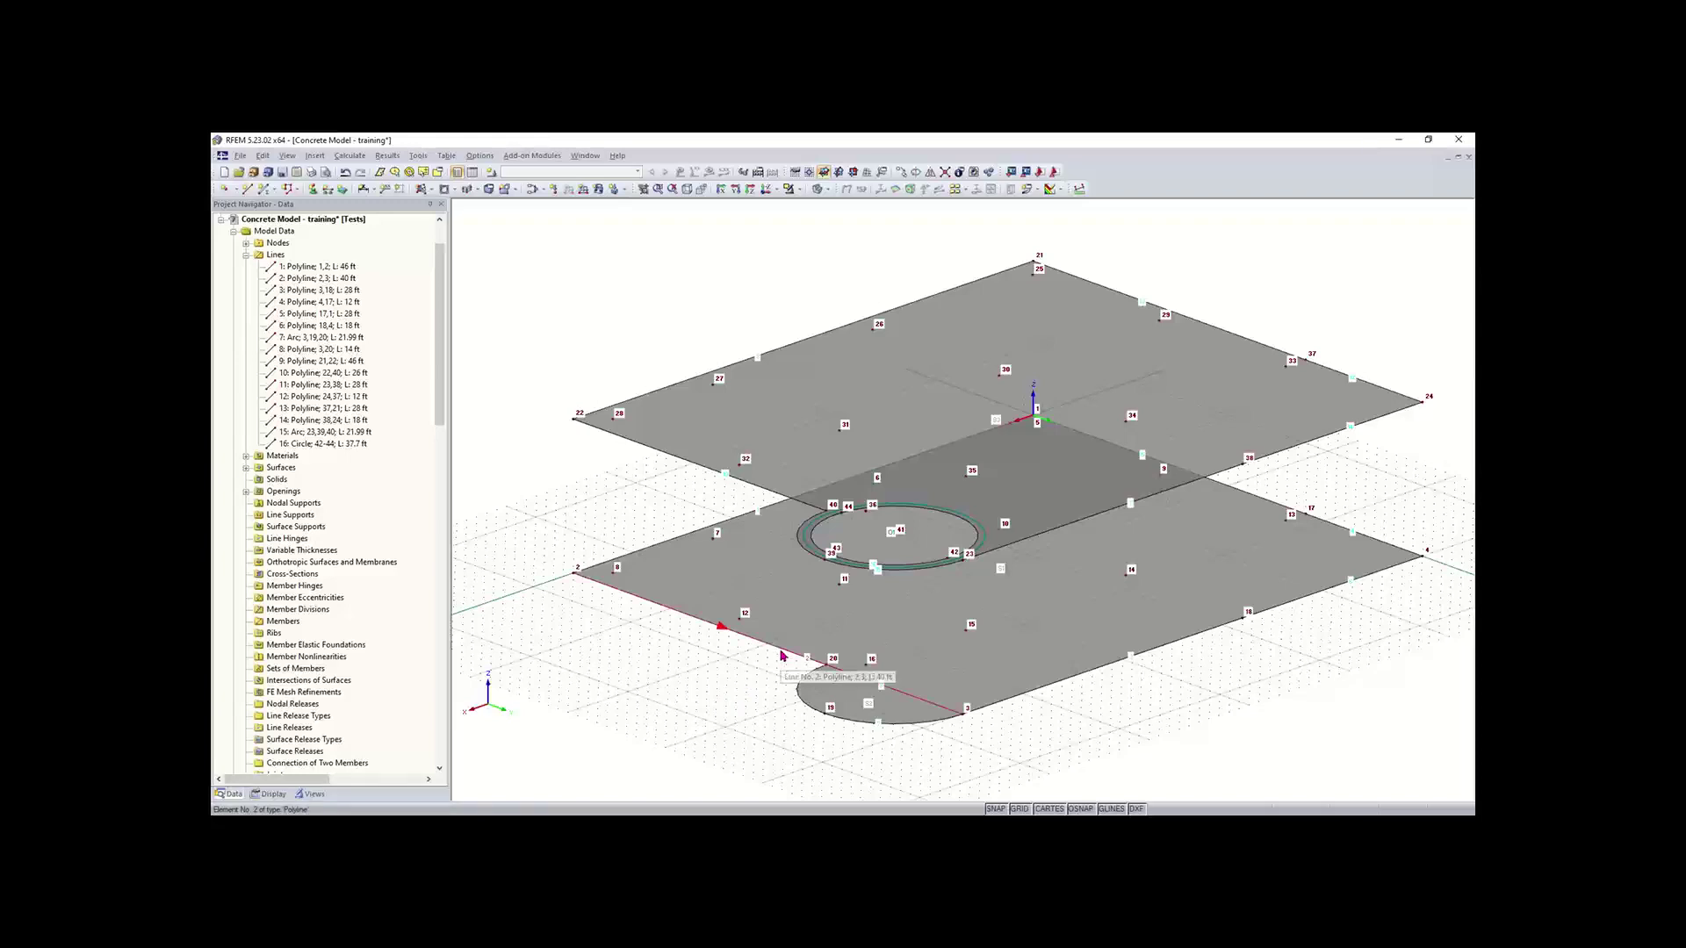
scroll(781, 655, "up", 1)
scroll(780, 655, "up", 1)
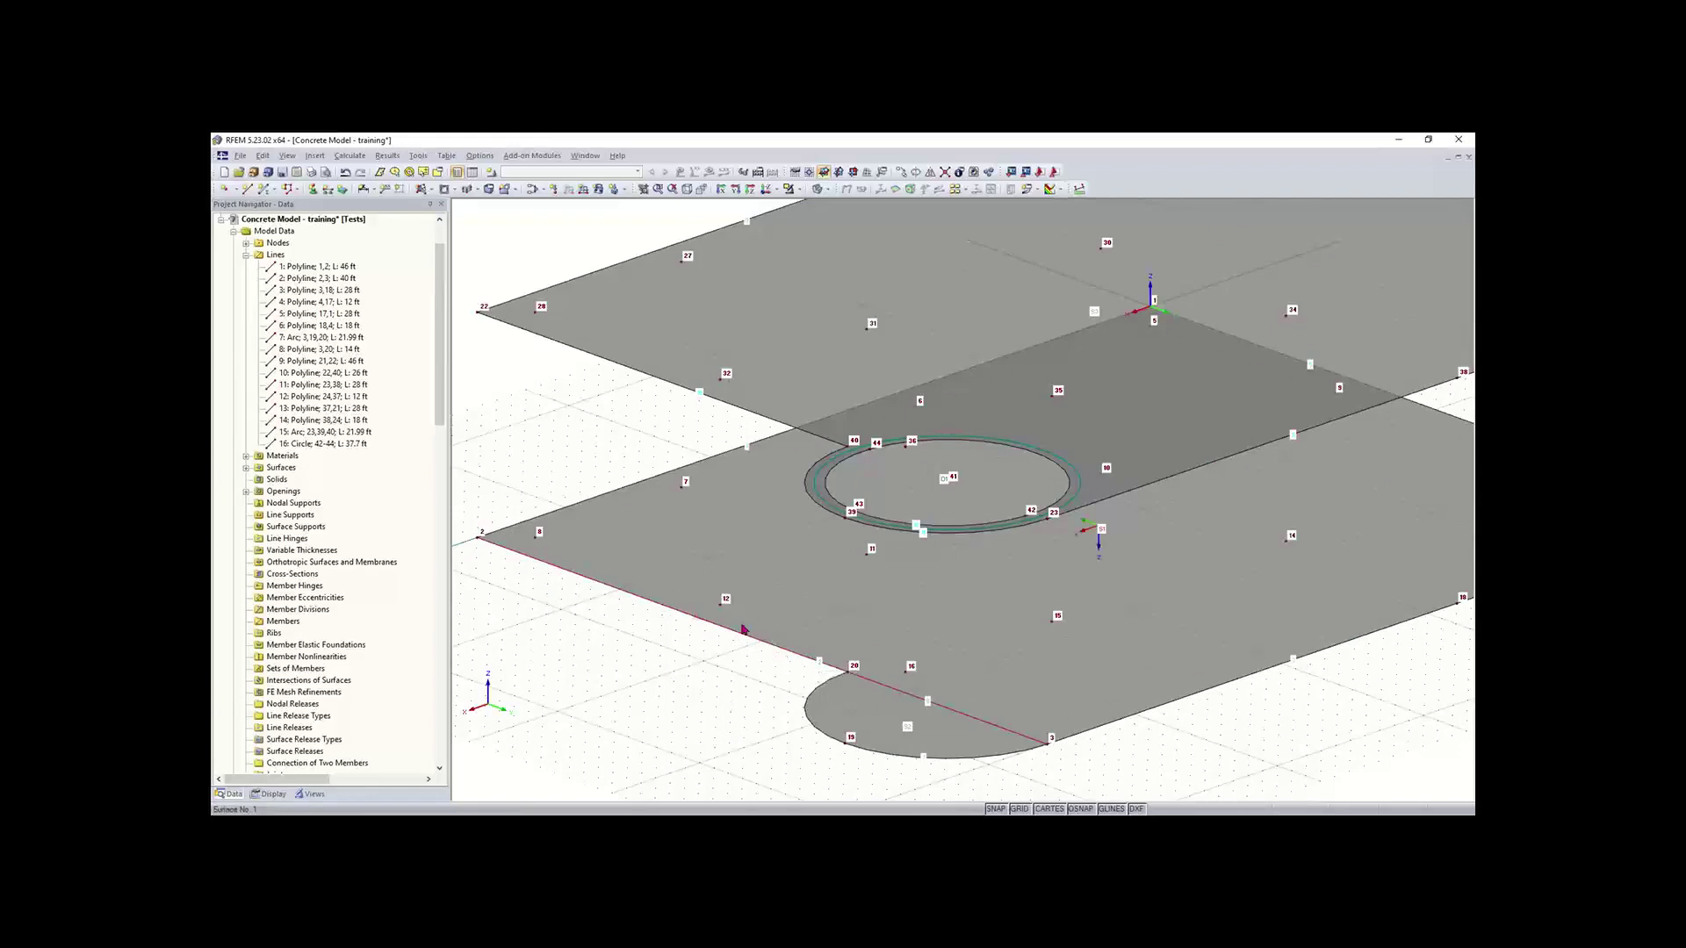
left_click(246, 189)
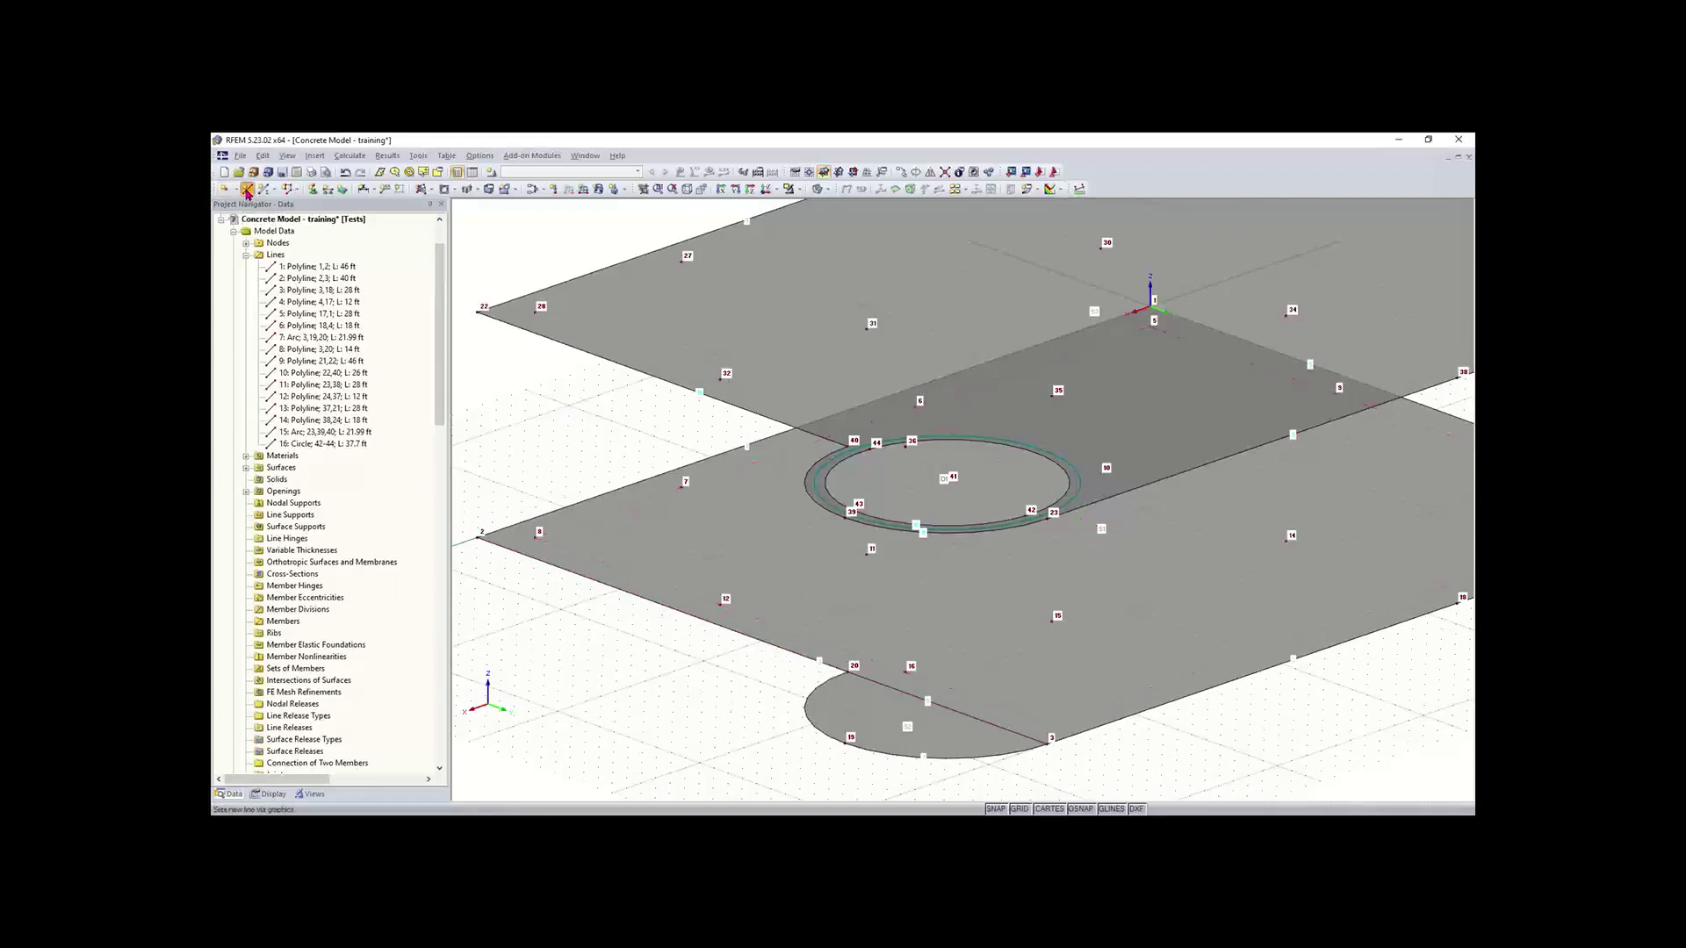
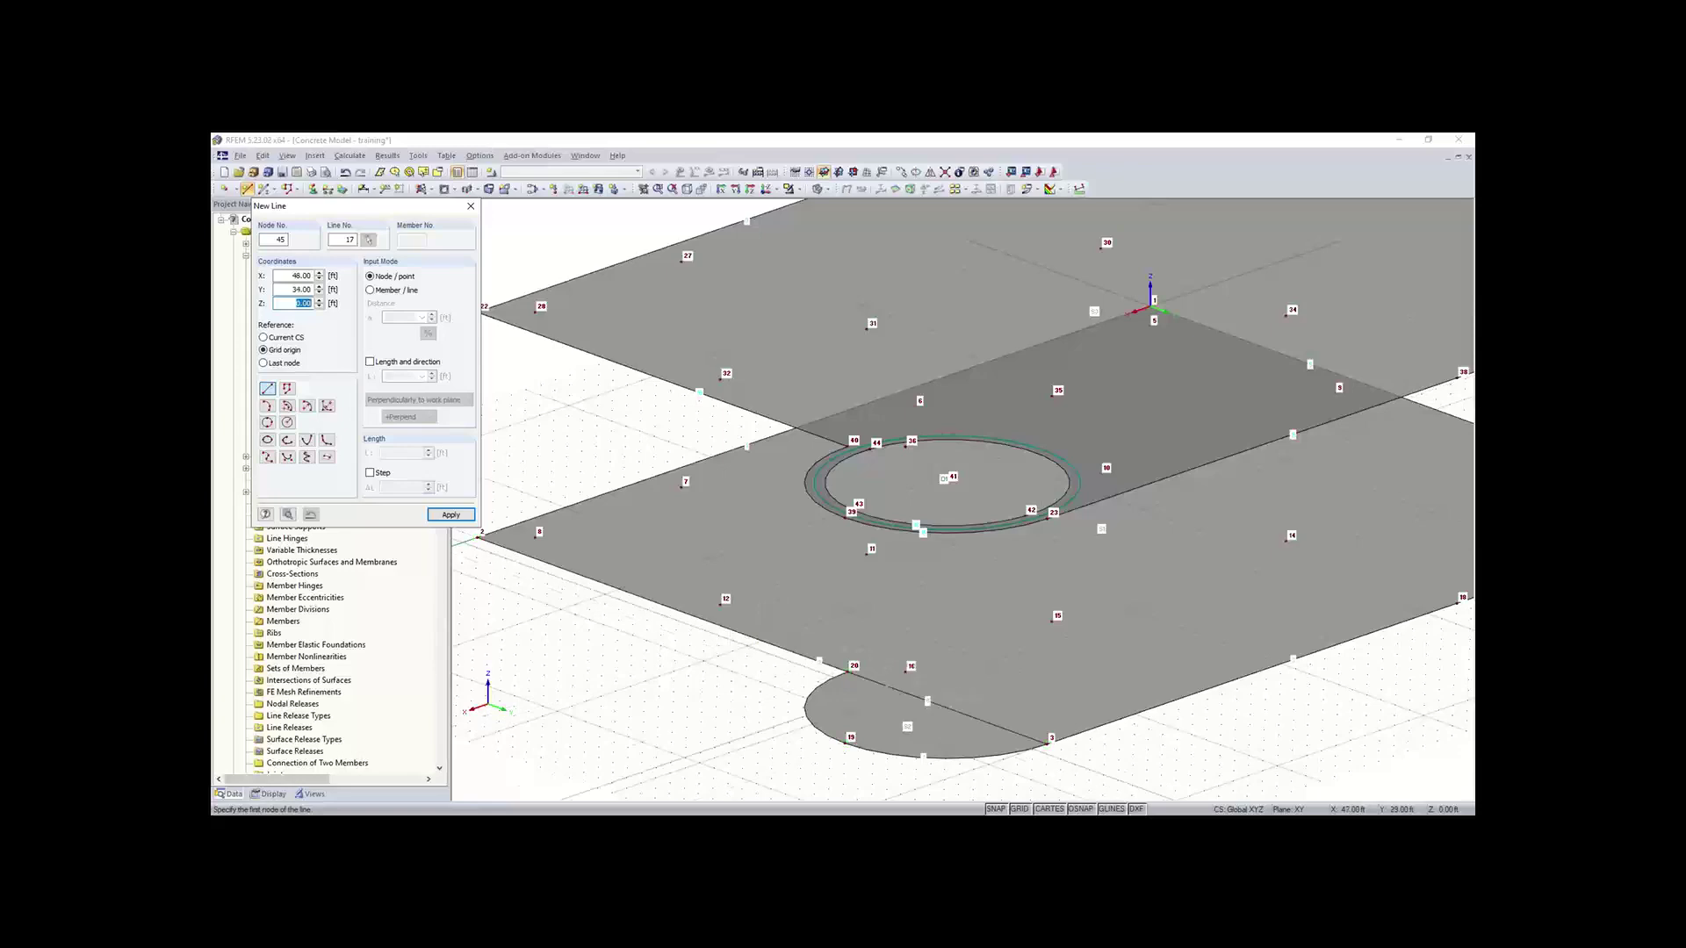
scroll(848, 670, "up", 2)
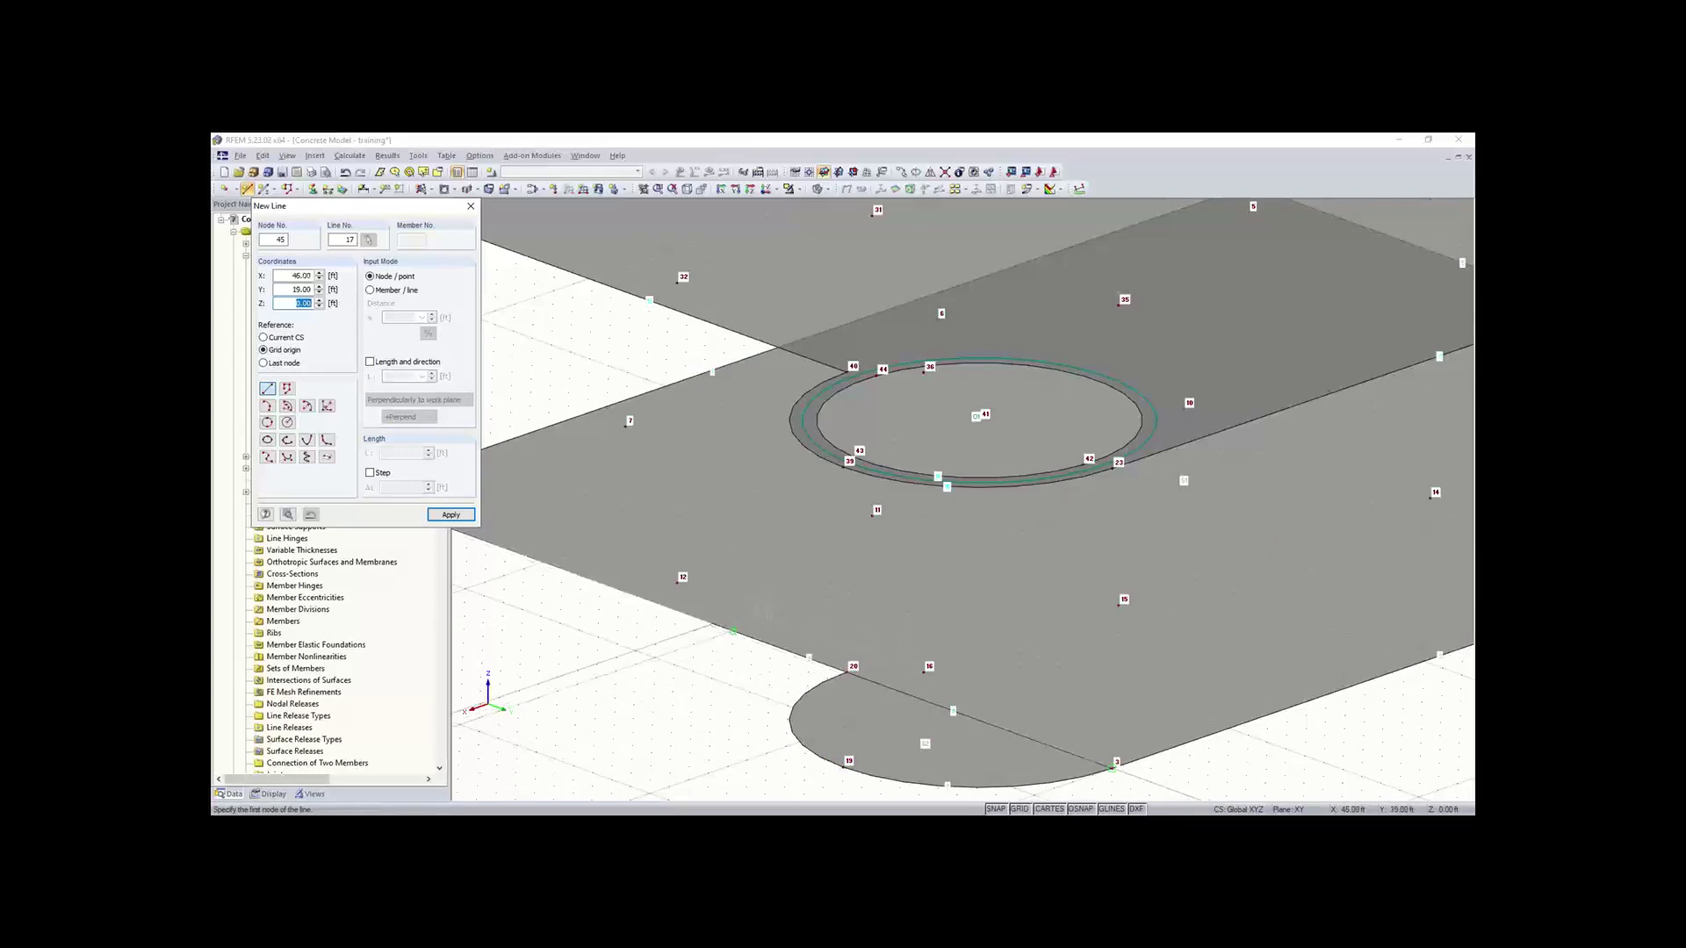
left_click(1113, 767)
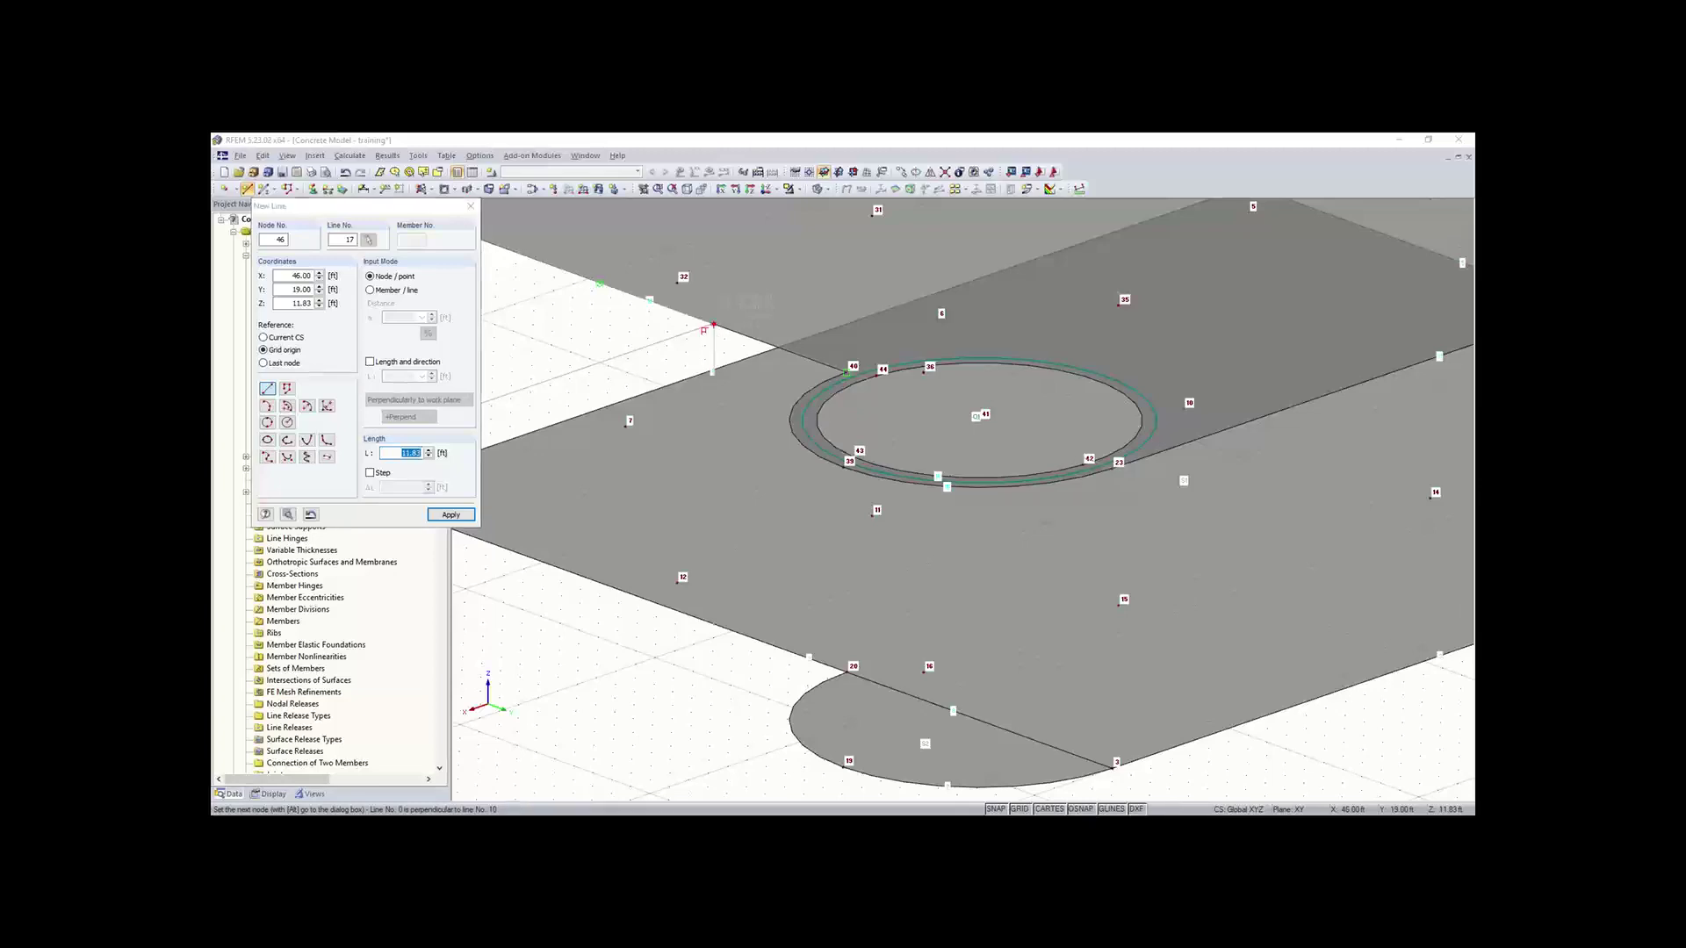
left_click(713, 325)
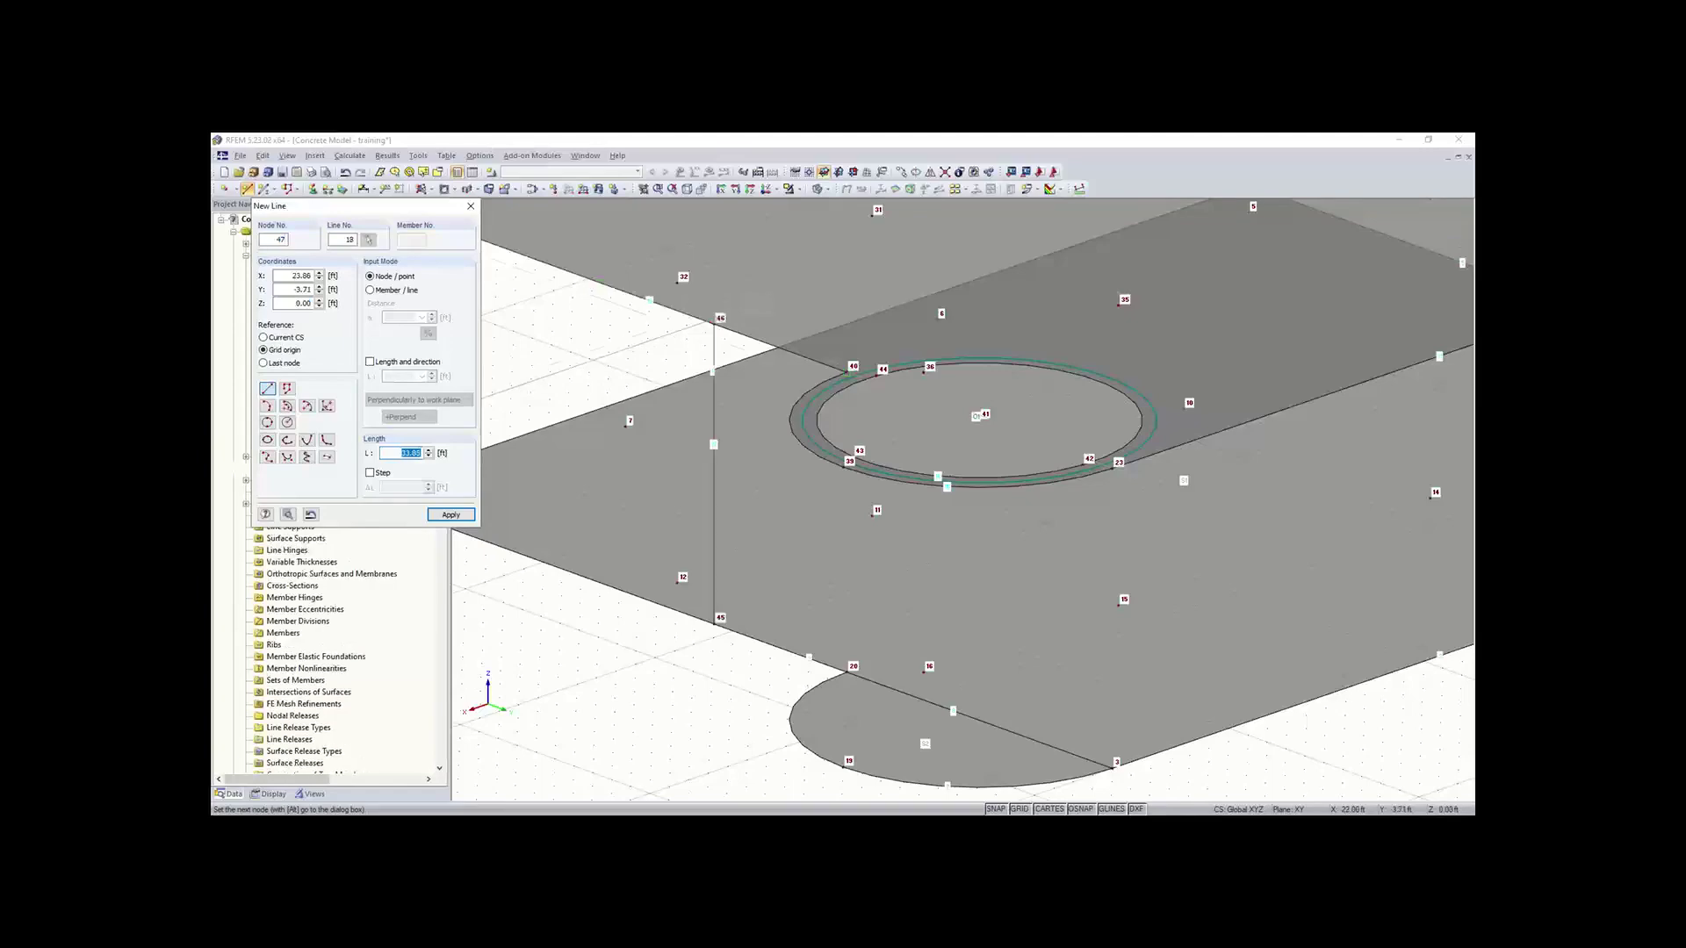
key("Escape")
Step: Draw a vertical line from the lower slab edge at X 34 ft, Y 40 ft up to the upper slab edge
scroll(707, 374, "down", 1)
middle_click_drag(707, 374, 606, 413, "ctrl")
scroll(546, 444, "up", 3)
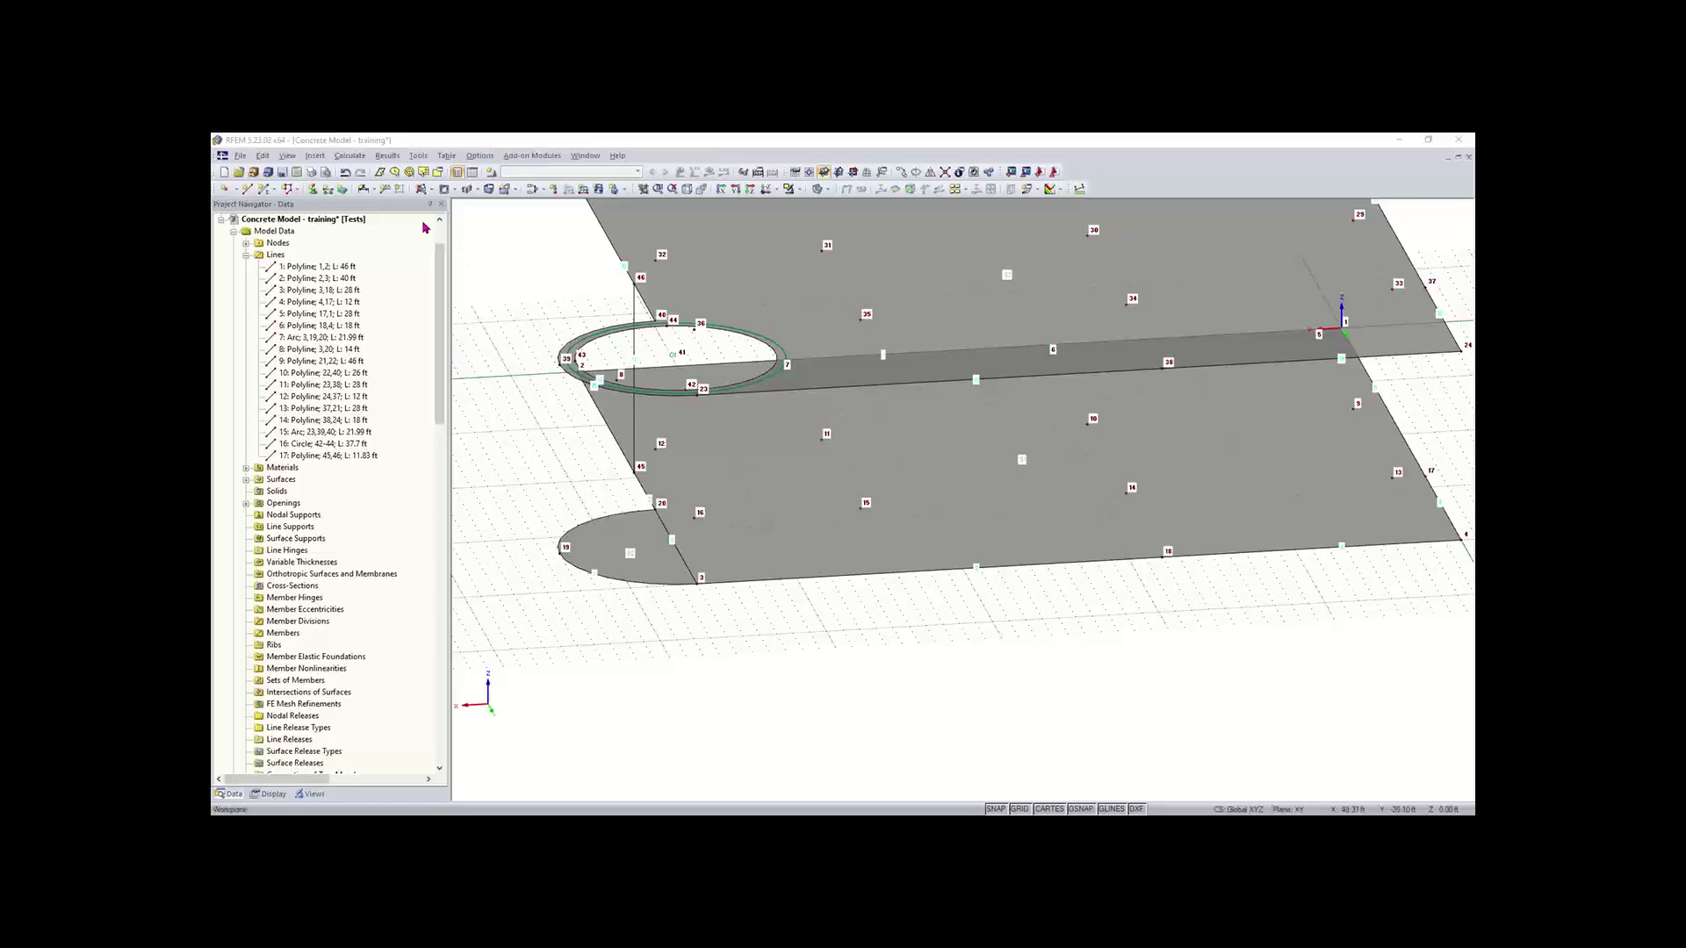
left_click(247, 189)
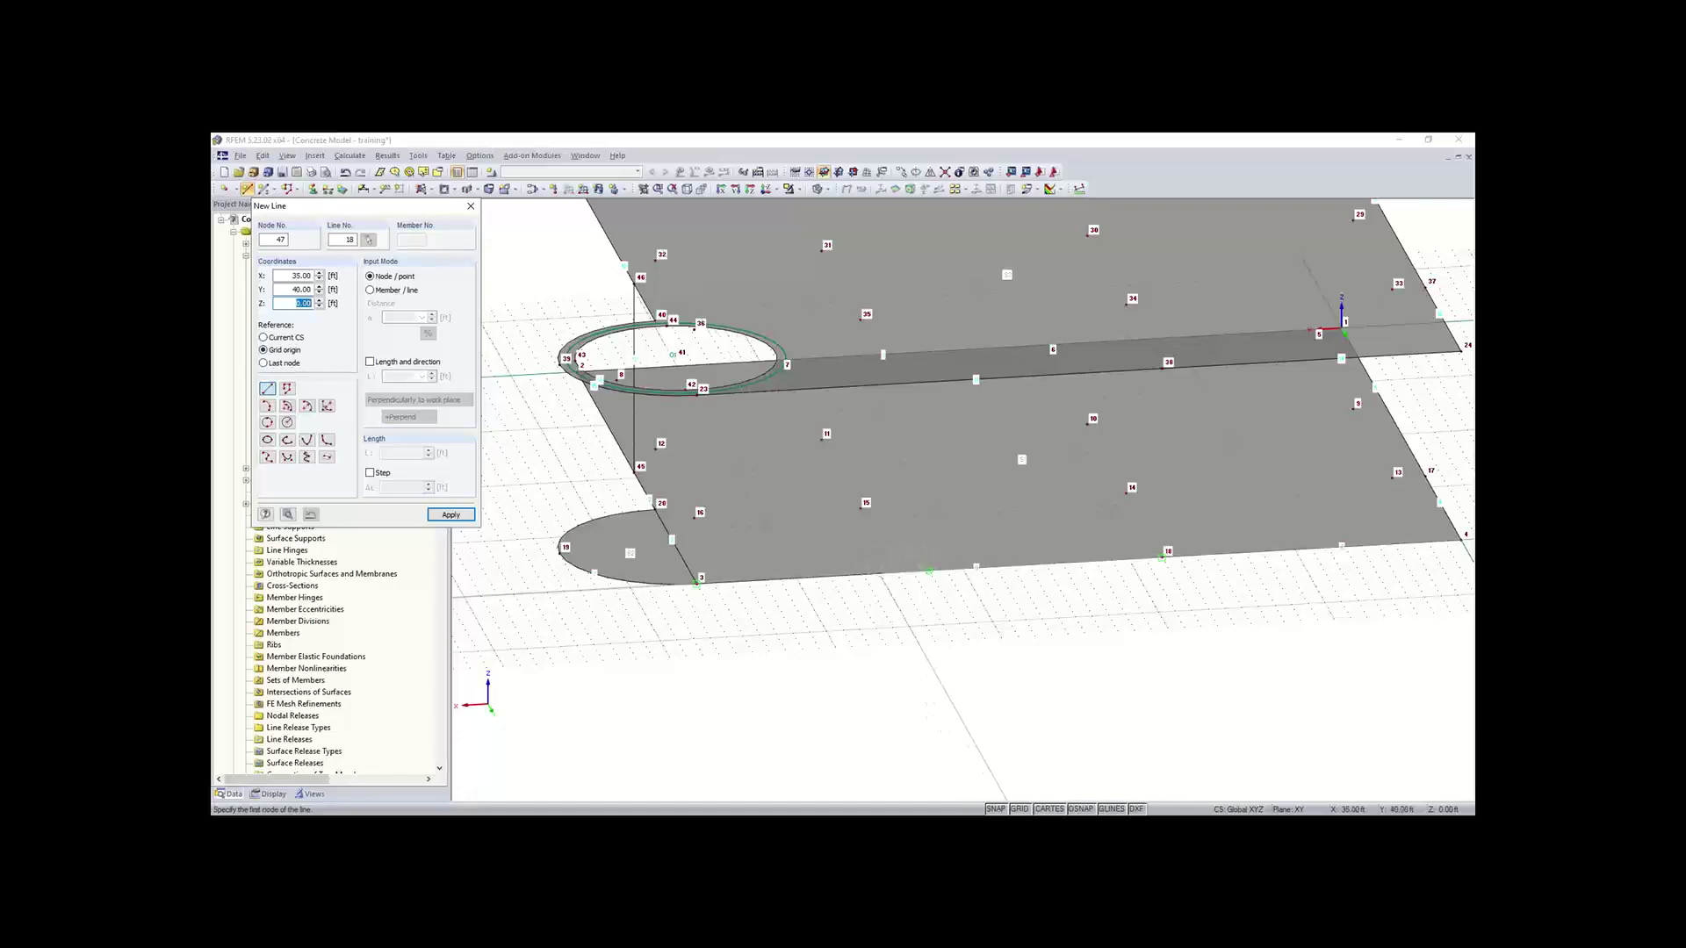
left_click(929, 571)
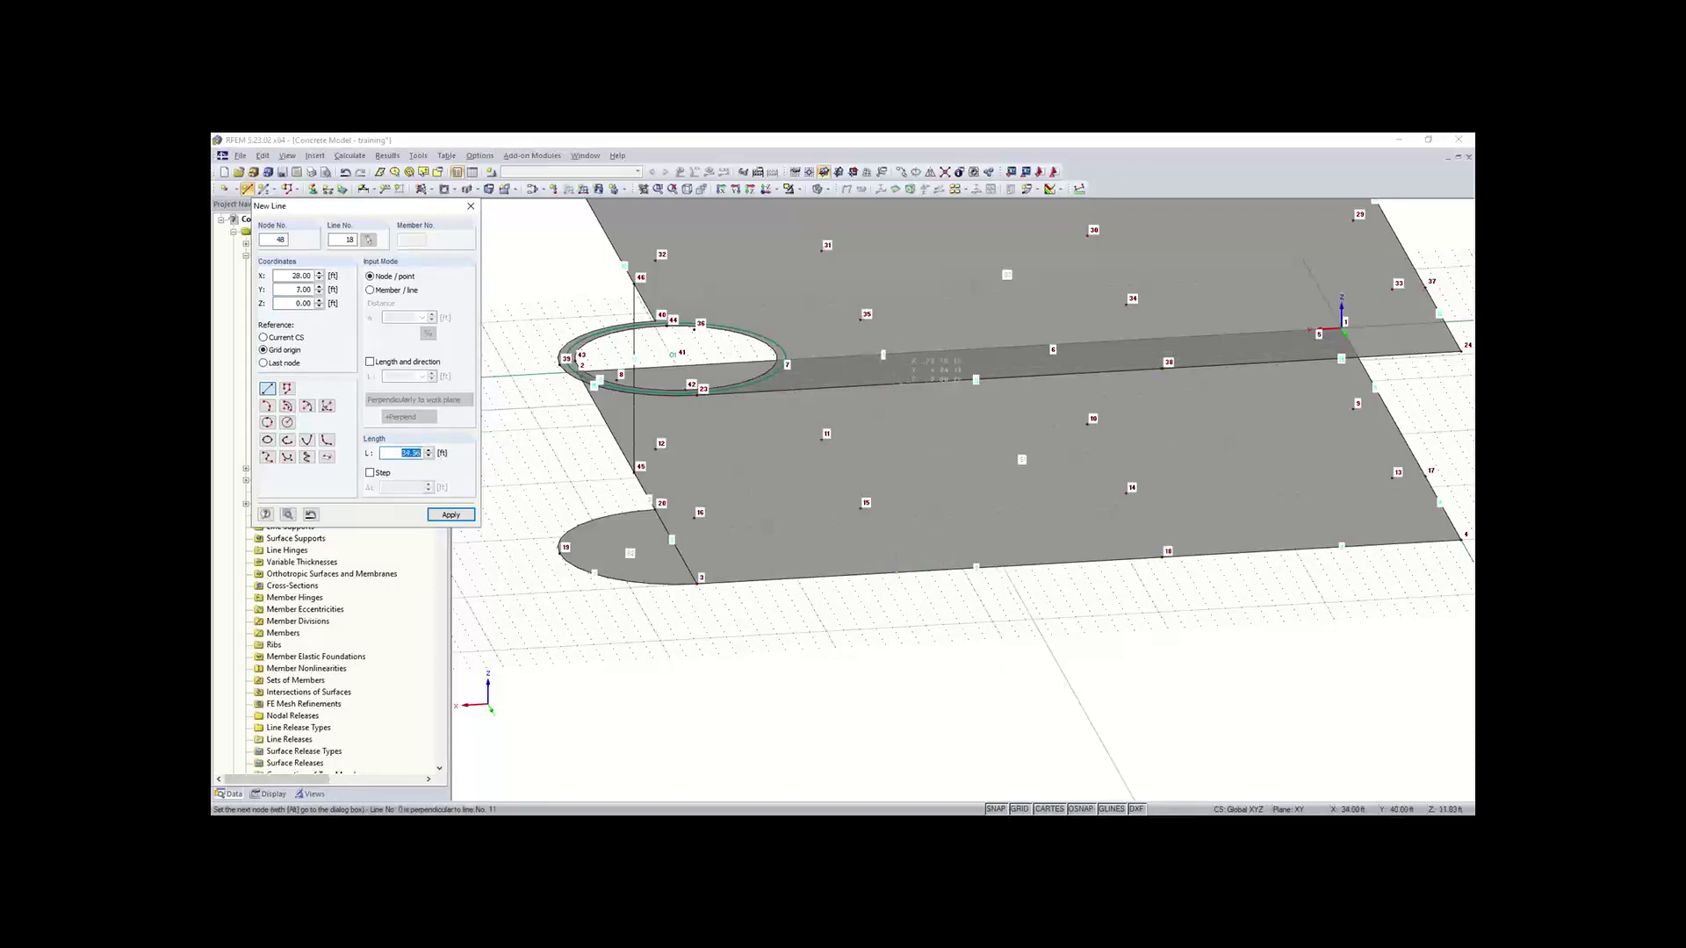
left_click(901, 380)
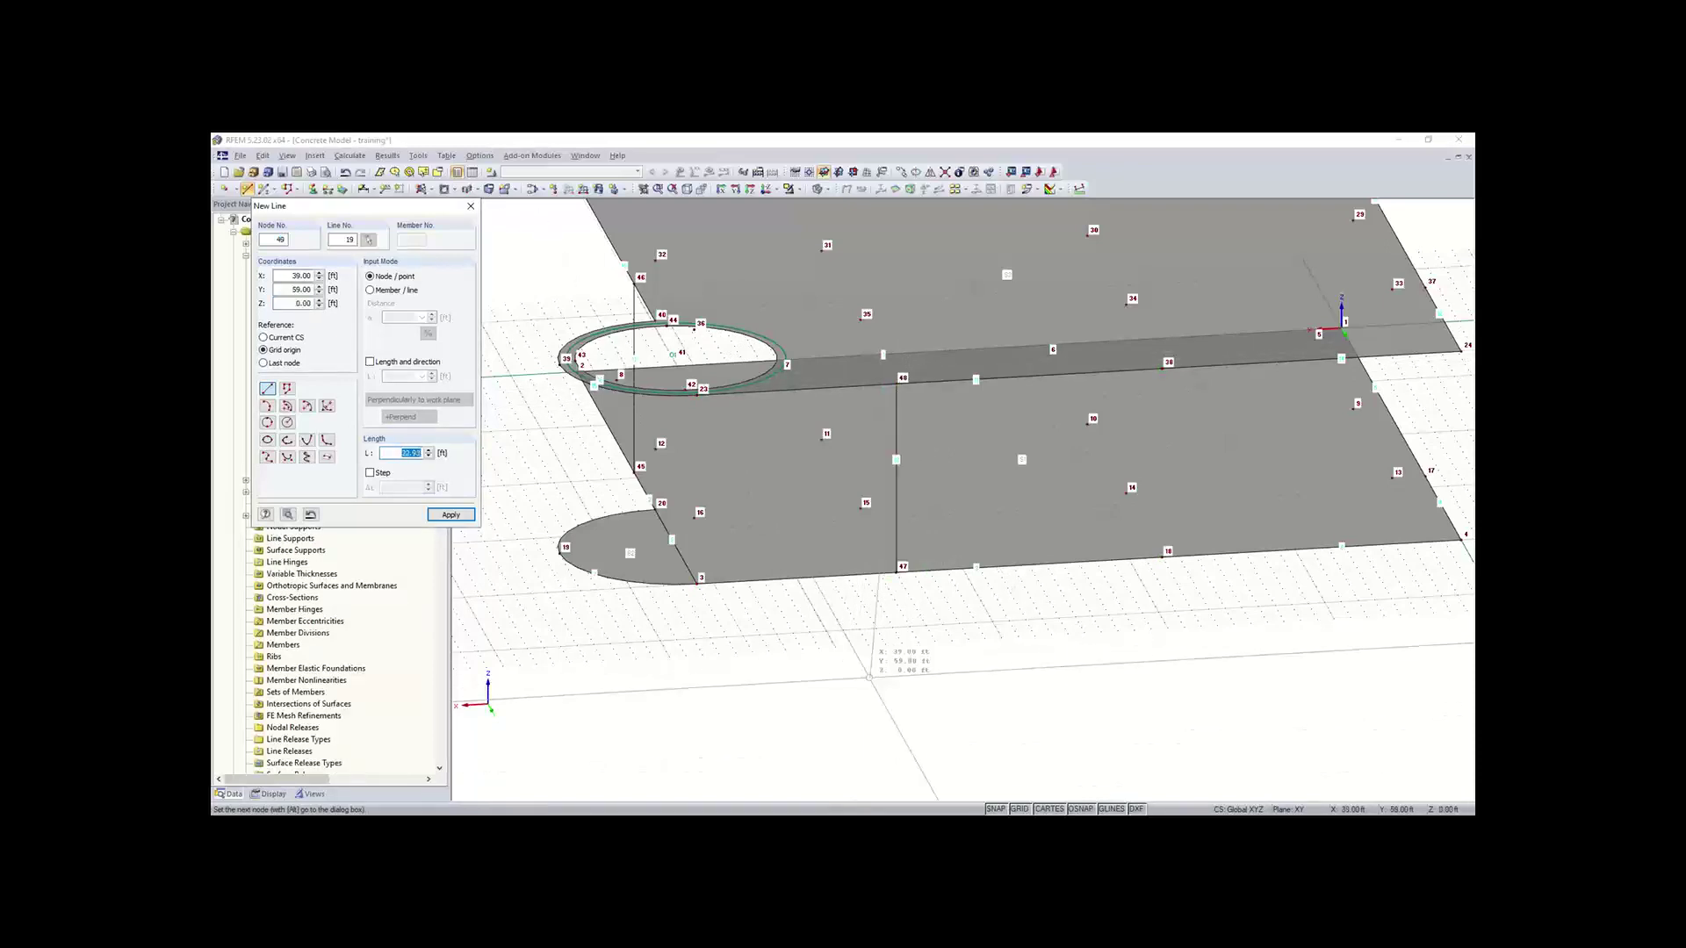
right_click(872, 671)
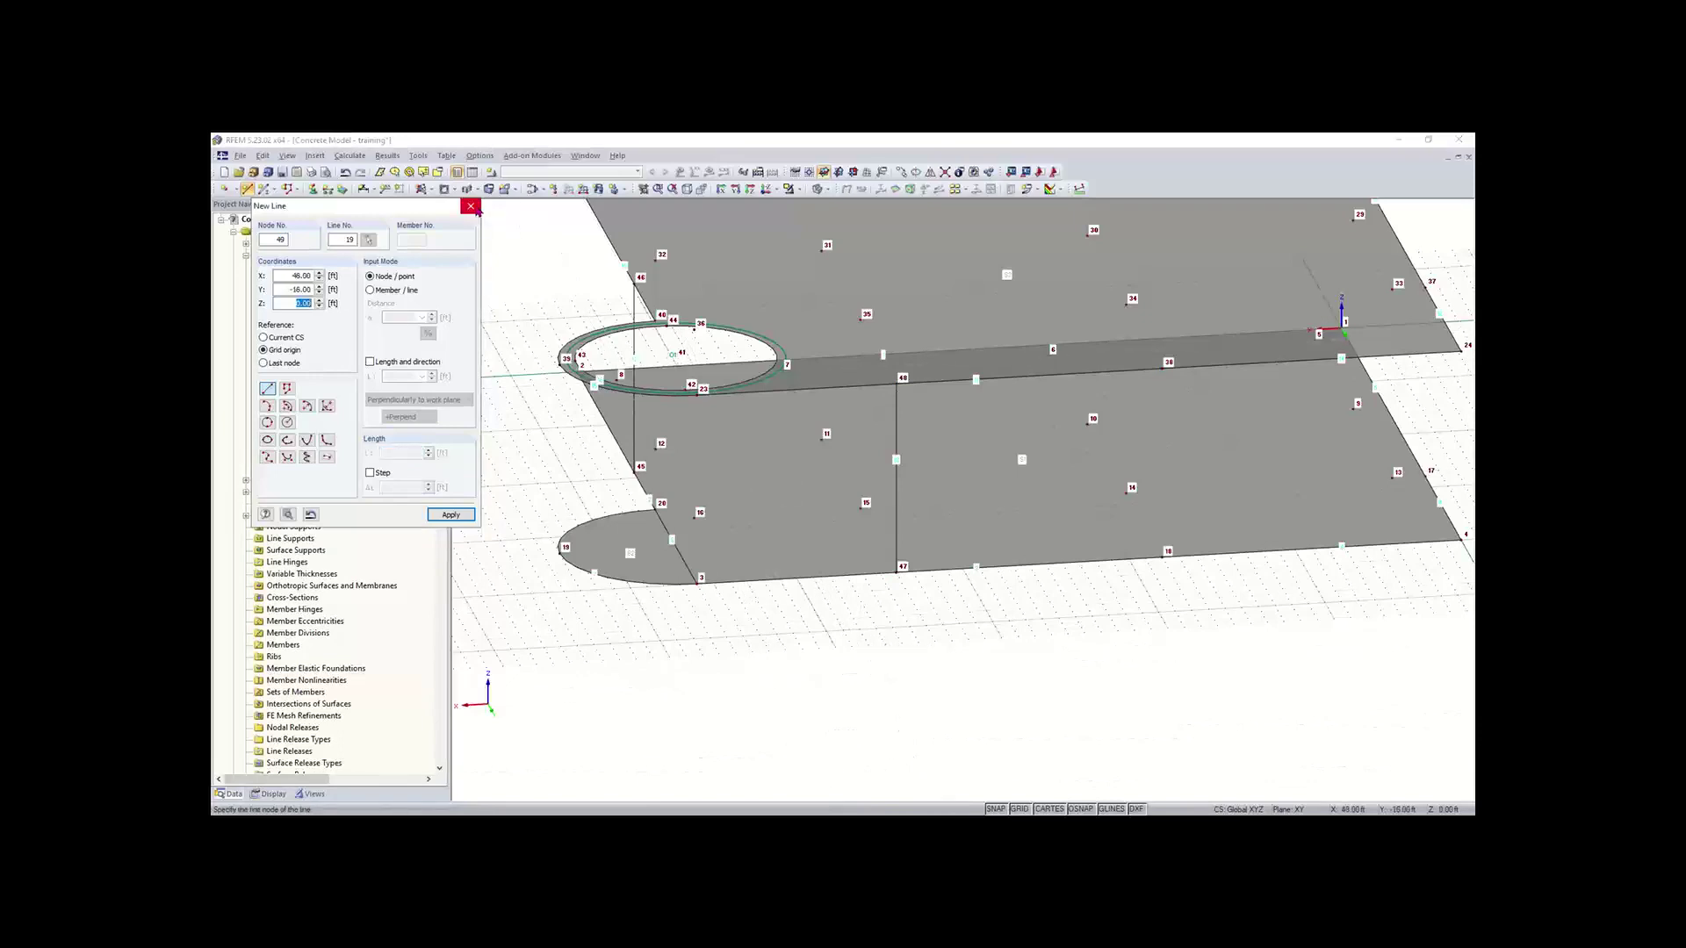
left_click(470, 206)
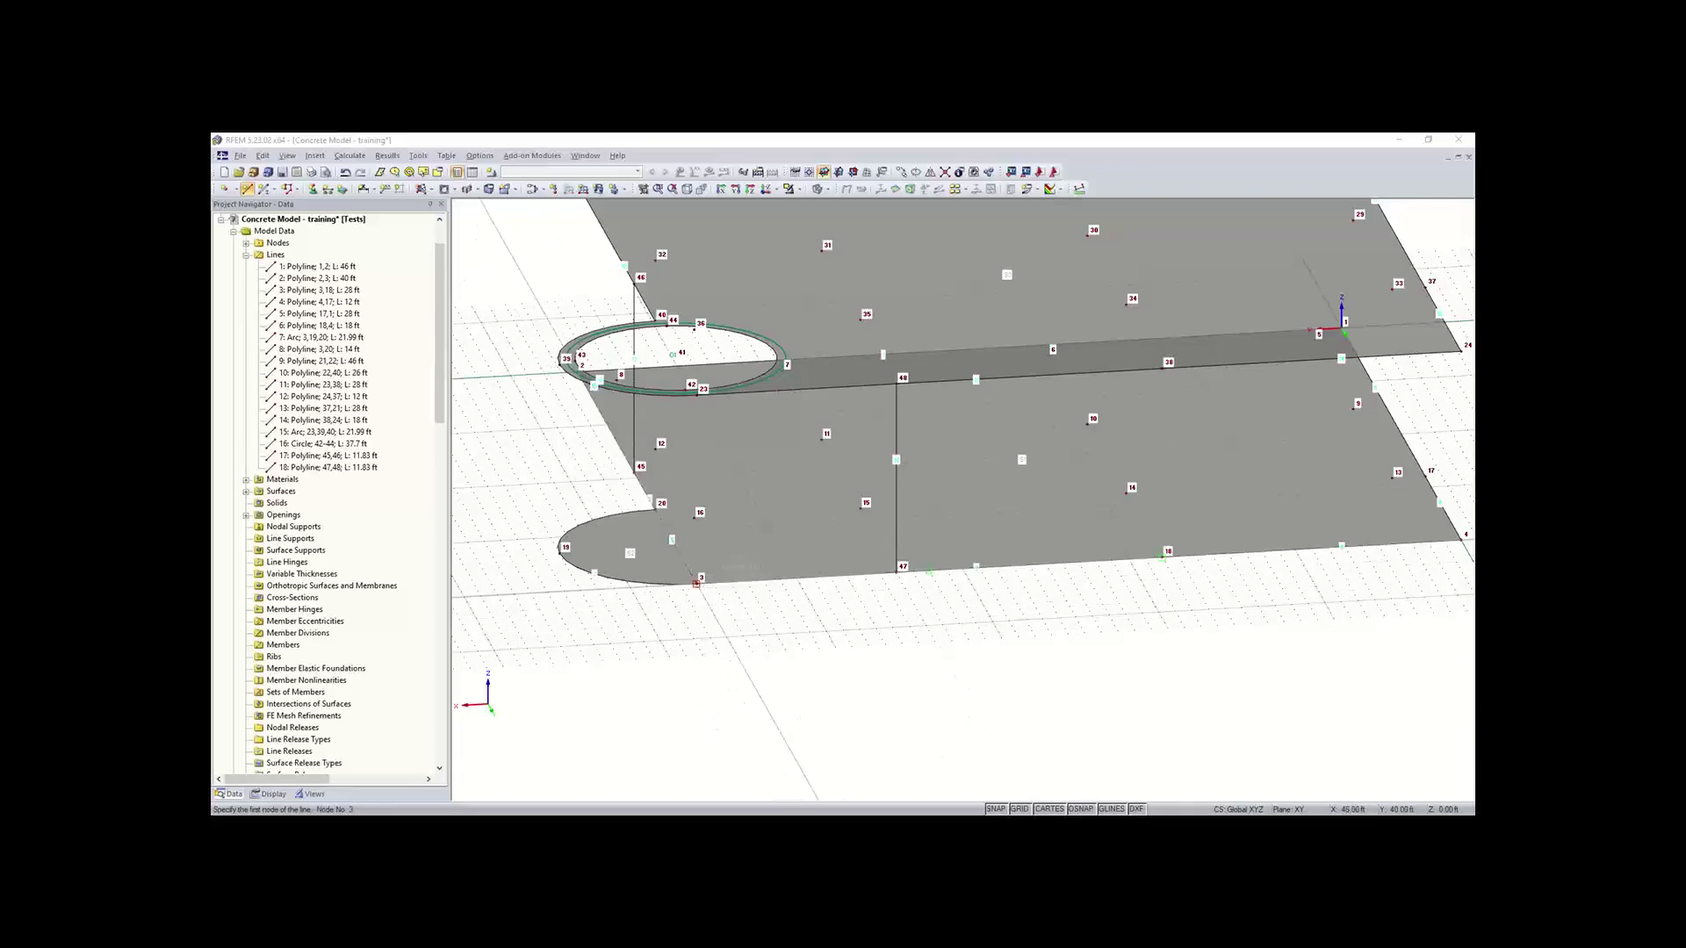
Step: Connect the two levels with vertical lines at both ends of the arc, between nodes 3 and 23 and between nodes 40 and 20
left_click(696, 583)
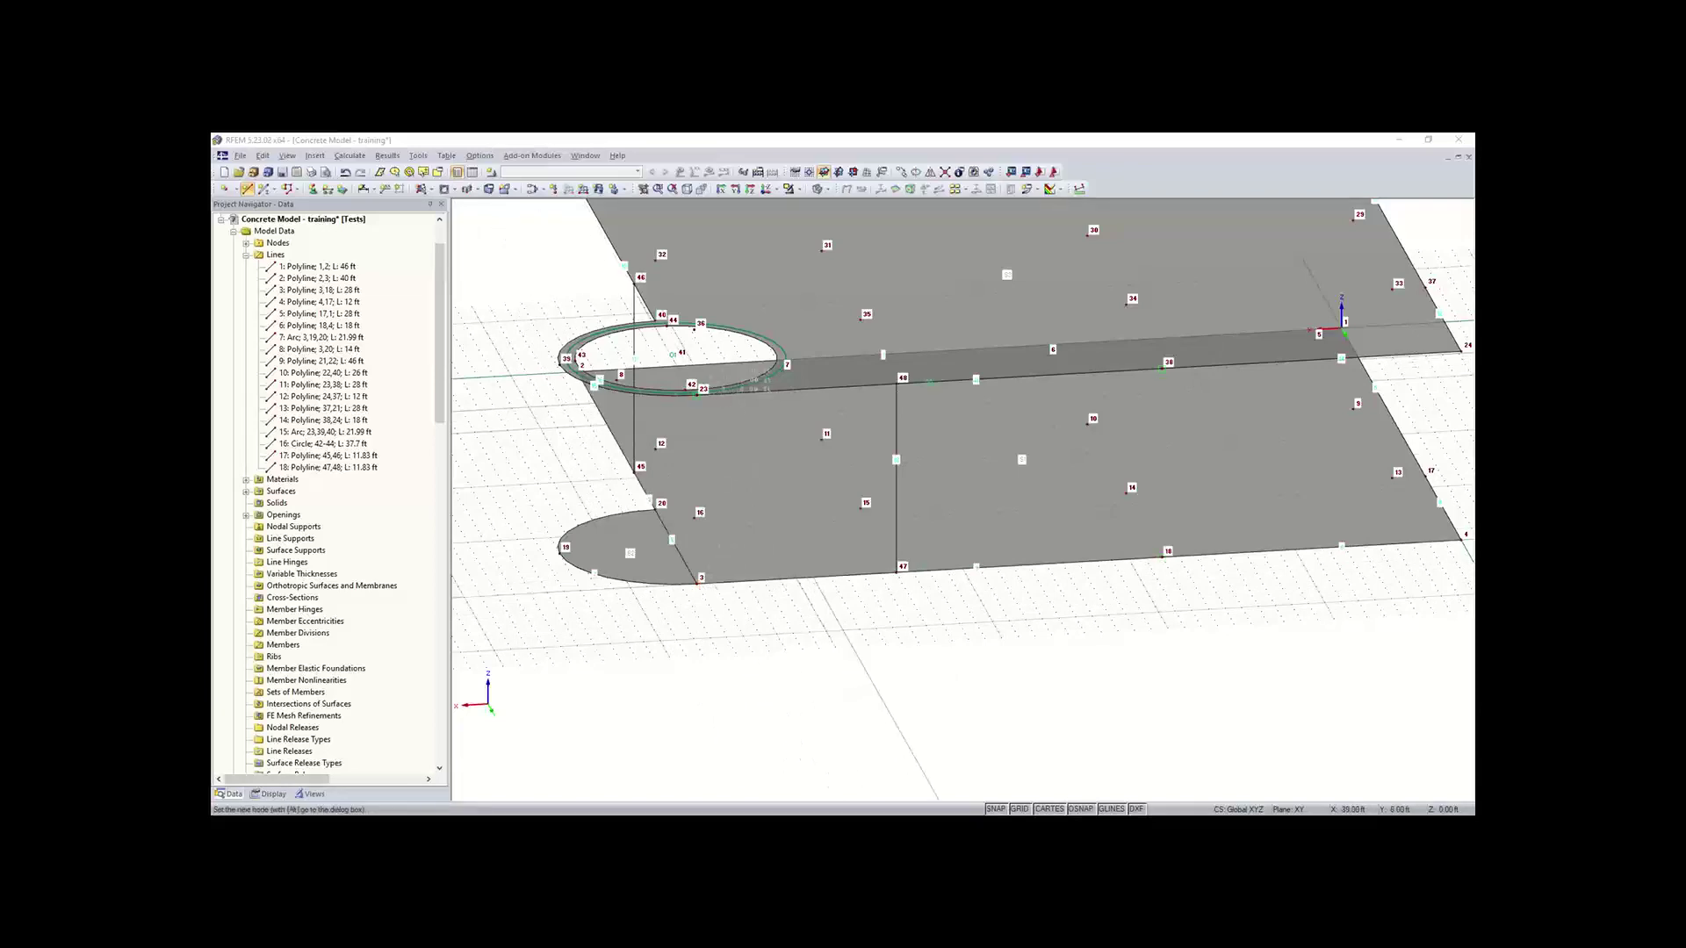
left_click(696, 395)
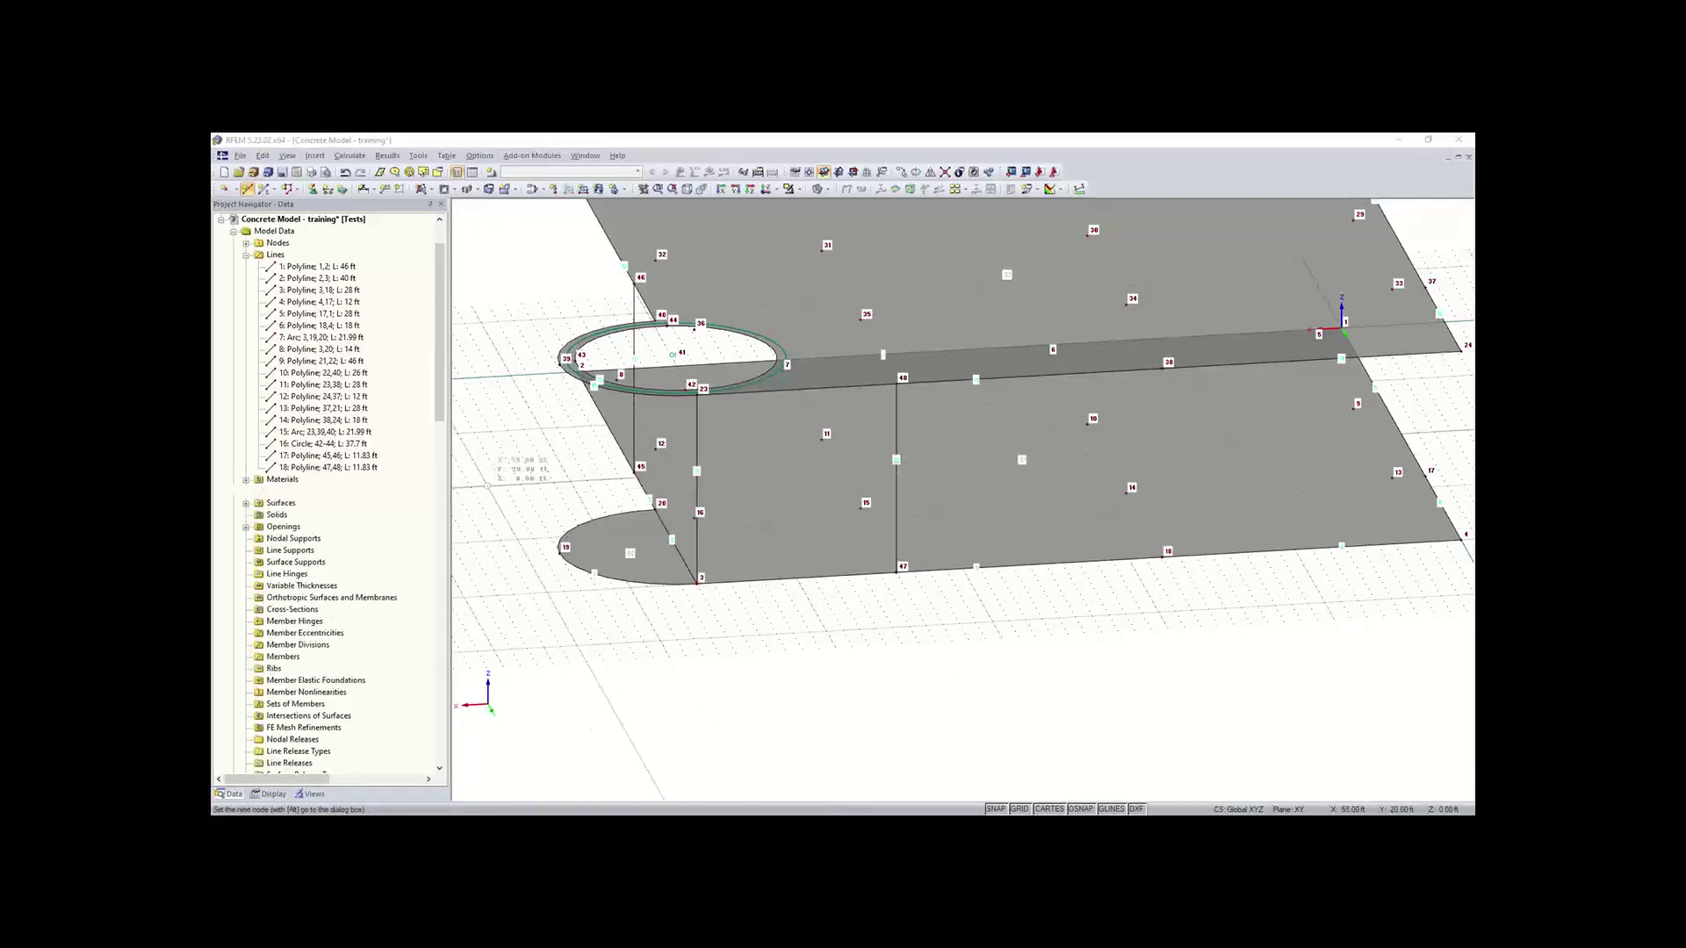
middle_click_drag(507, 489, 1036, 702, "ctrl")
left_click(1044, 381)
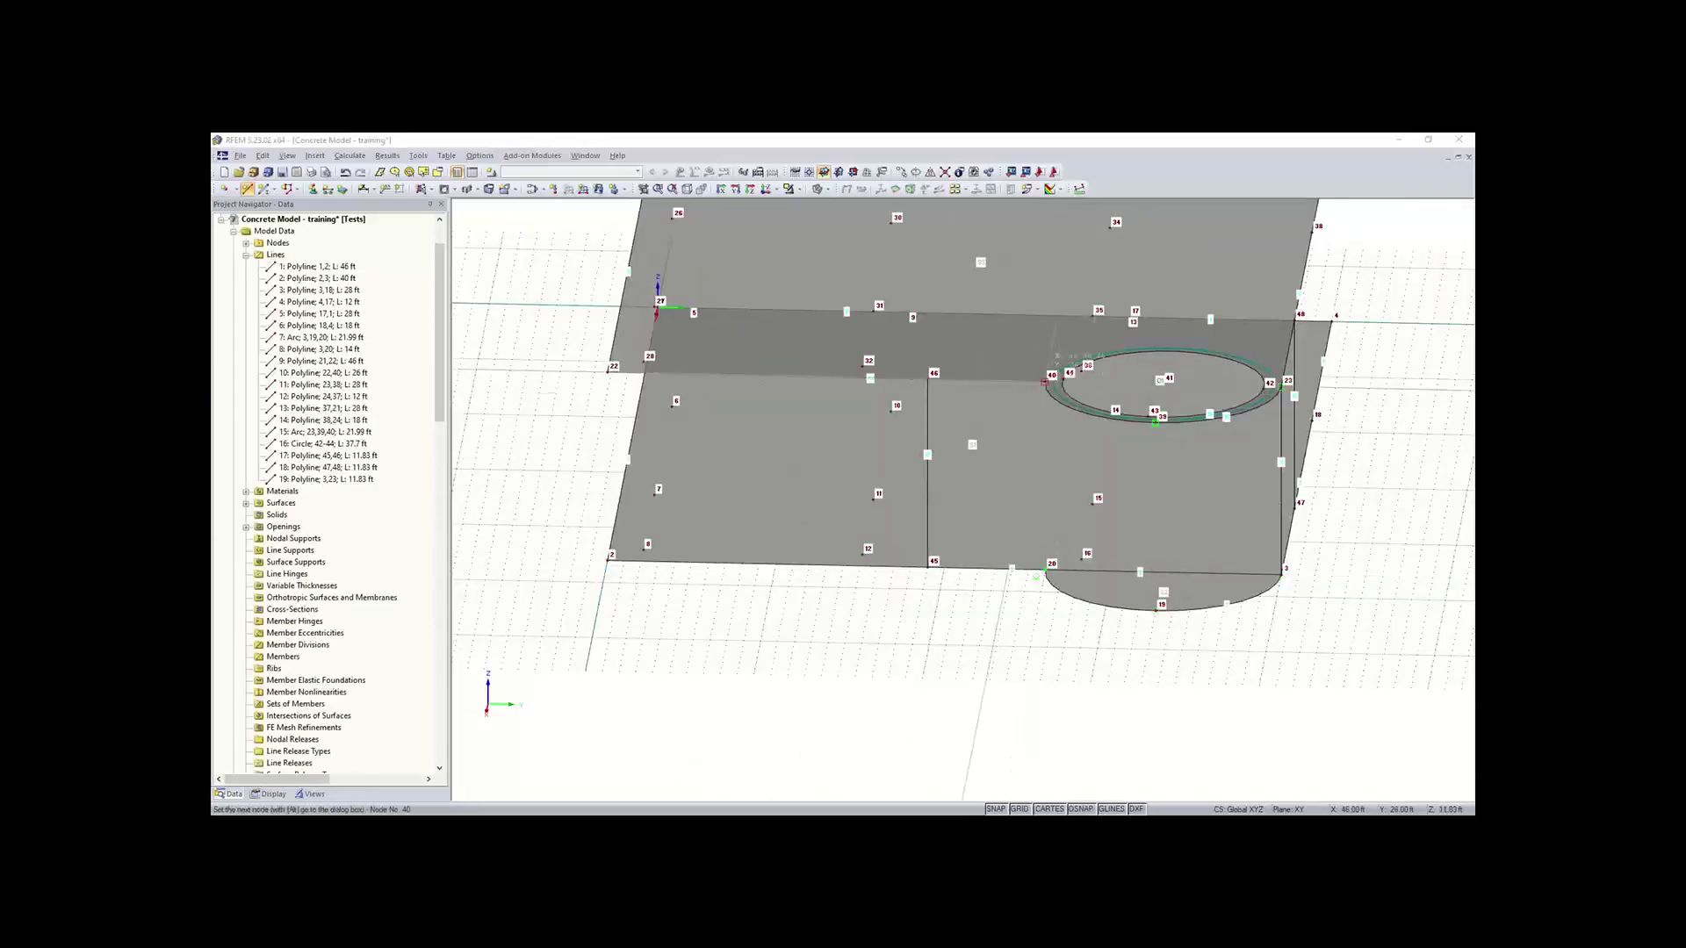
left_click(1044, 571)
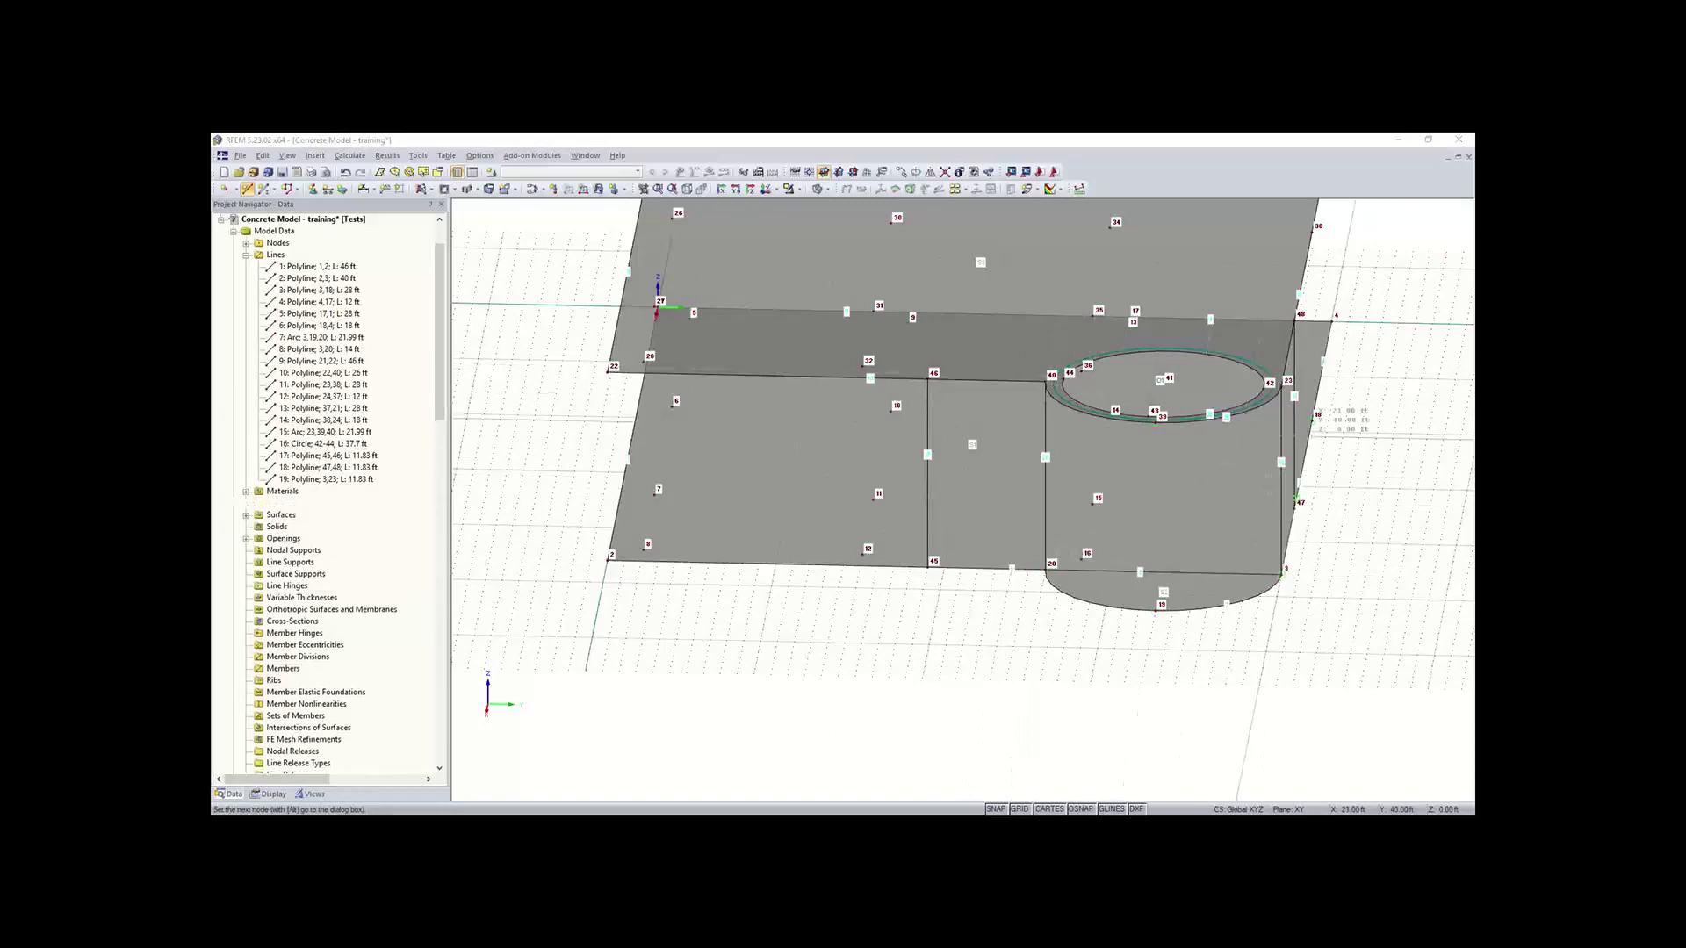
middle_click_drag(1282, 429, 689, 627, "ctrl")
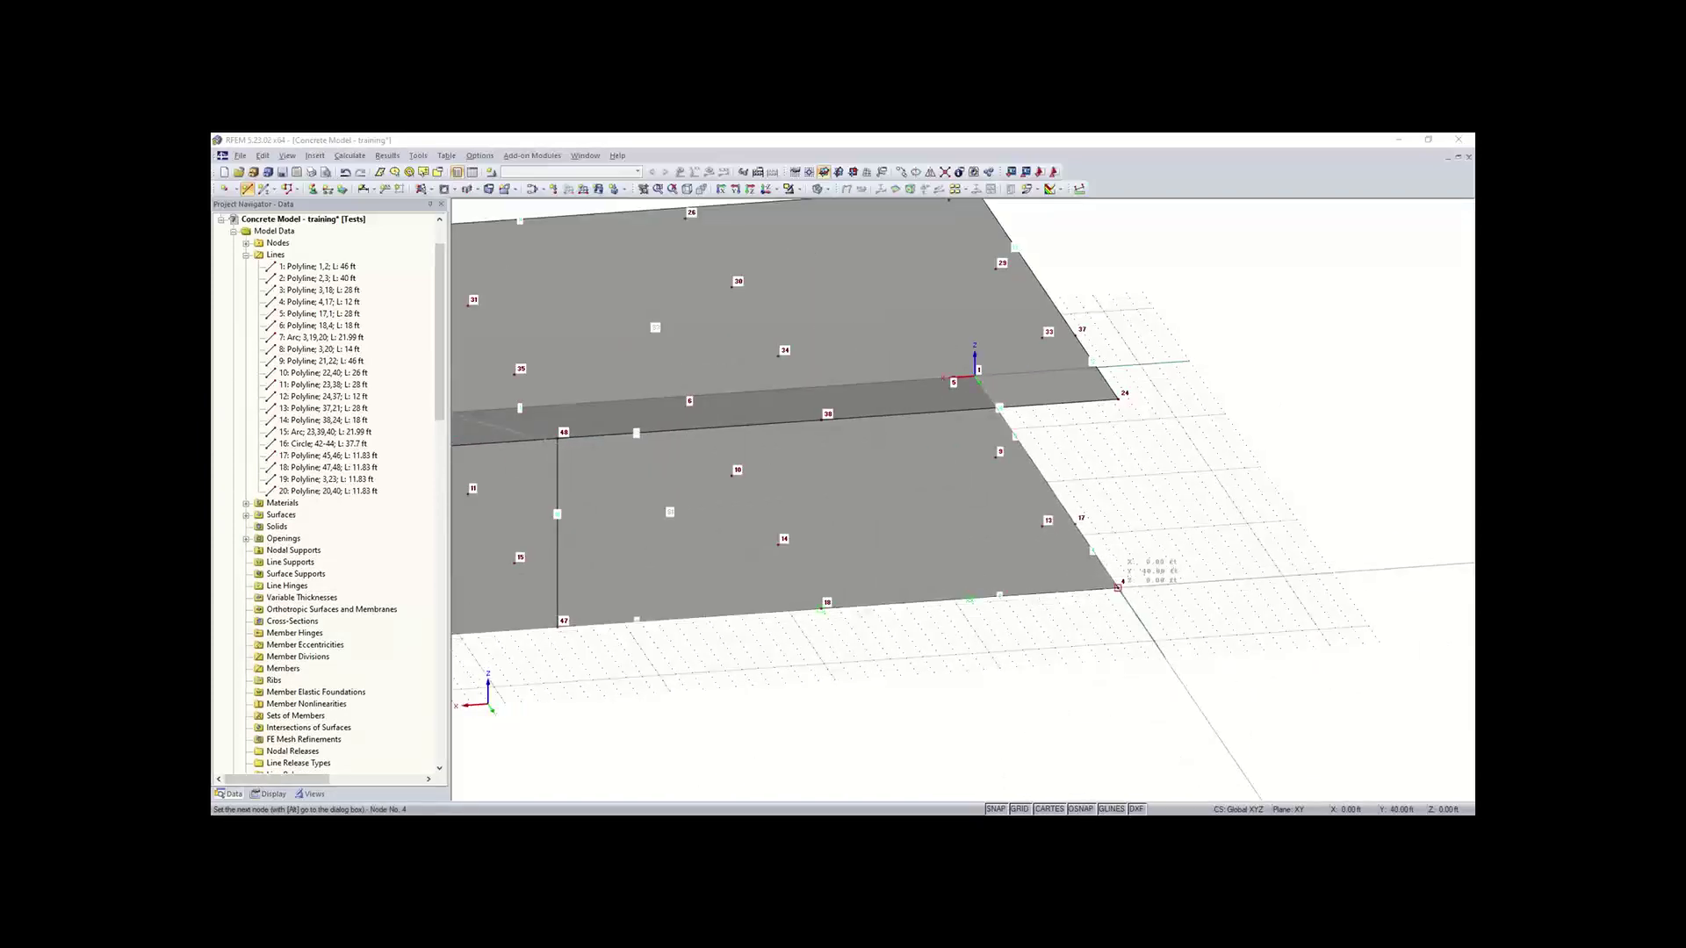
left_click(1118, 585)
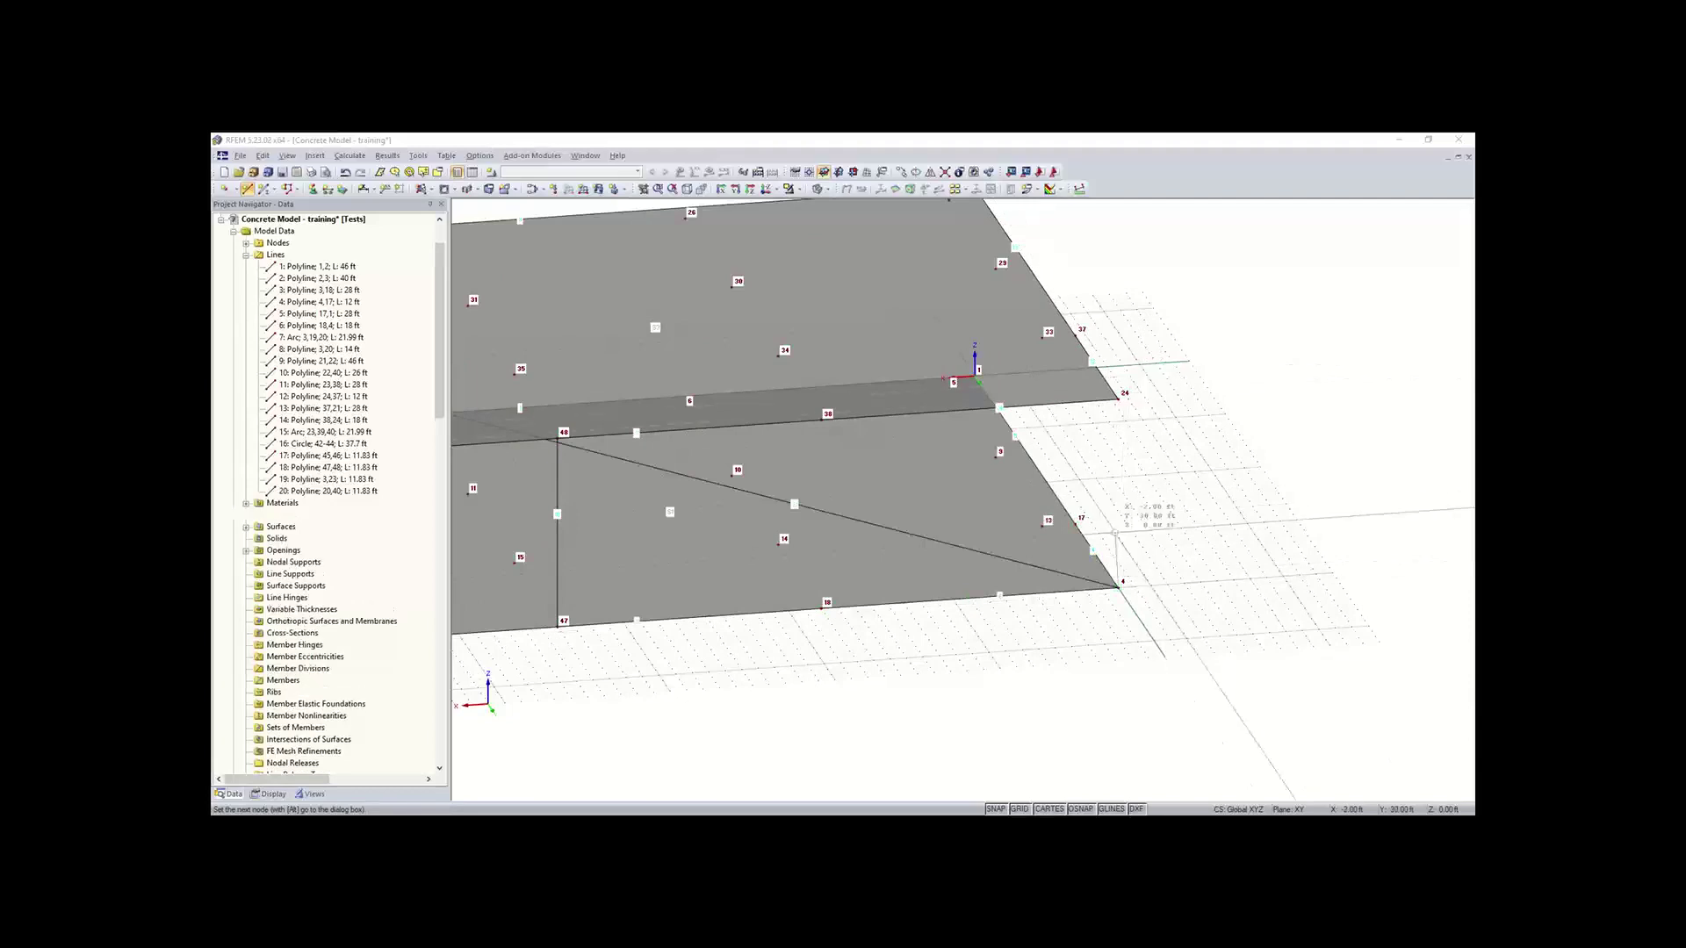
key("Escape")
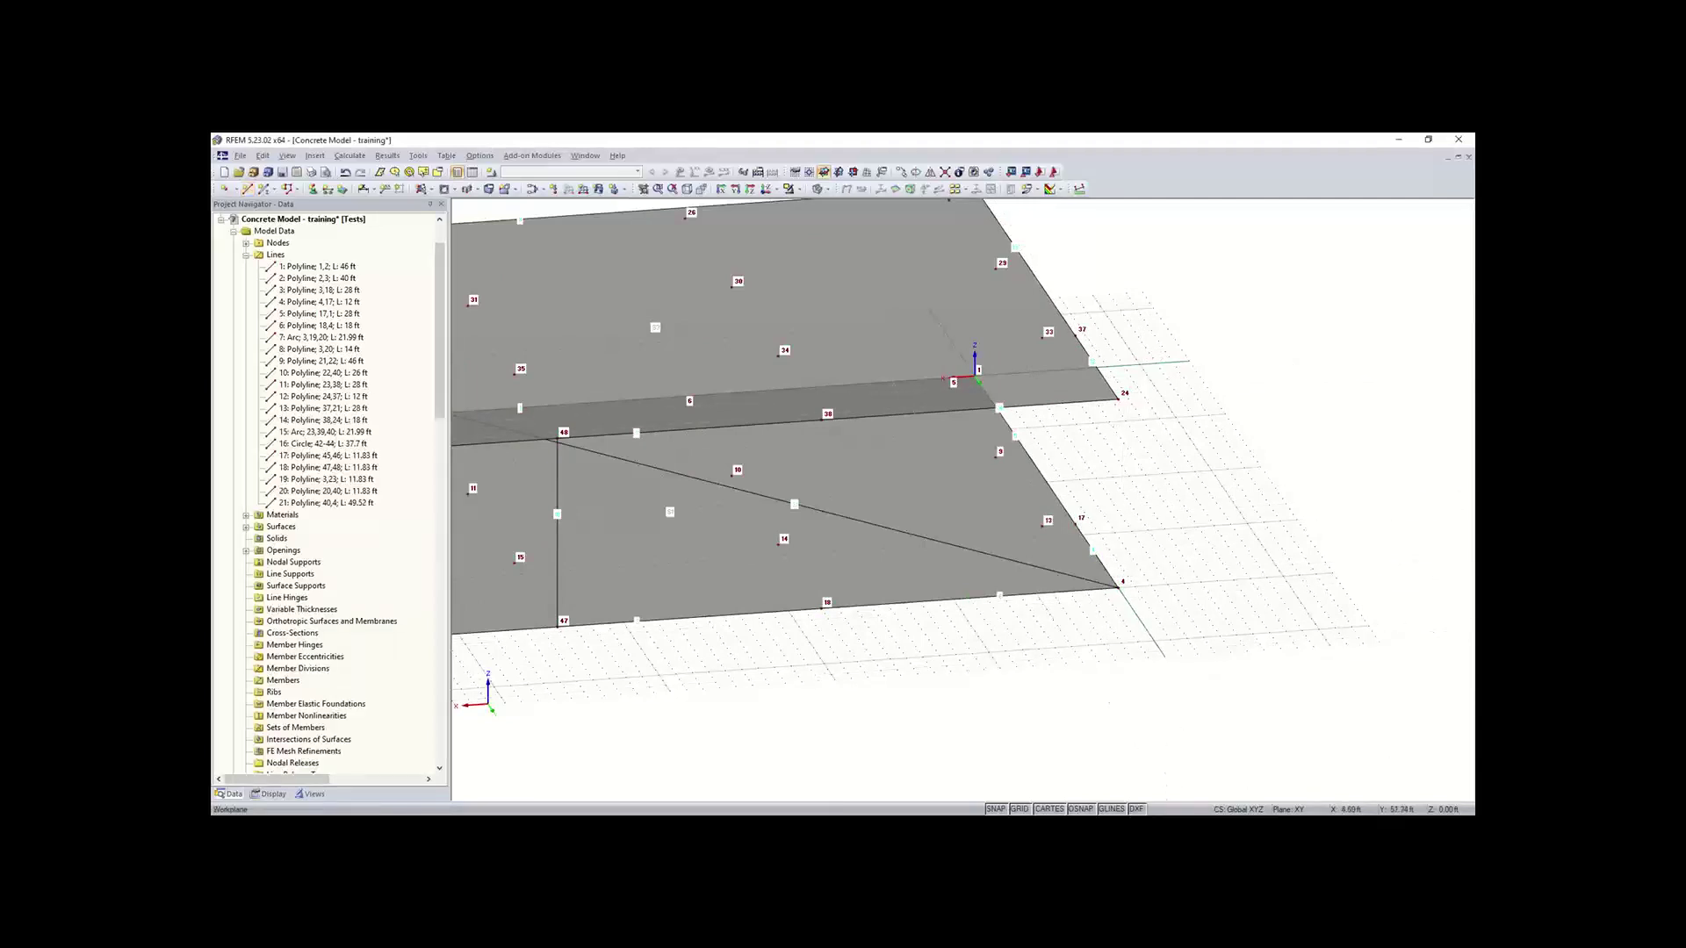
key("ctrl+z")
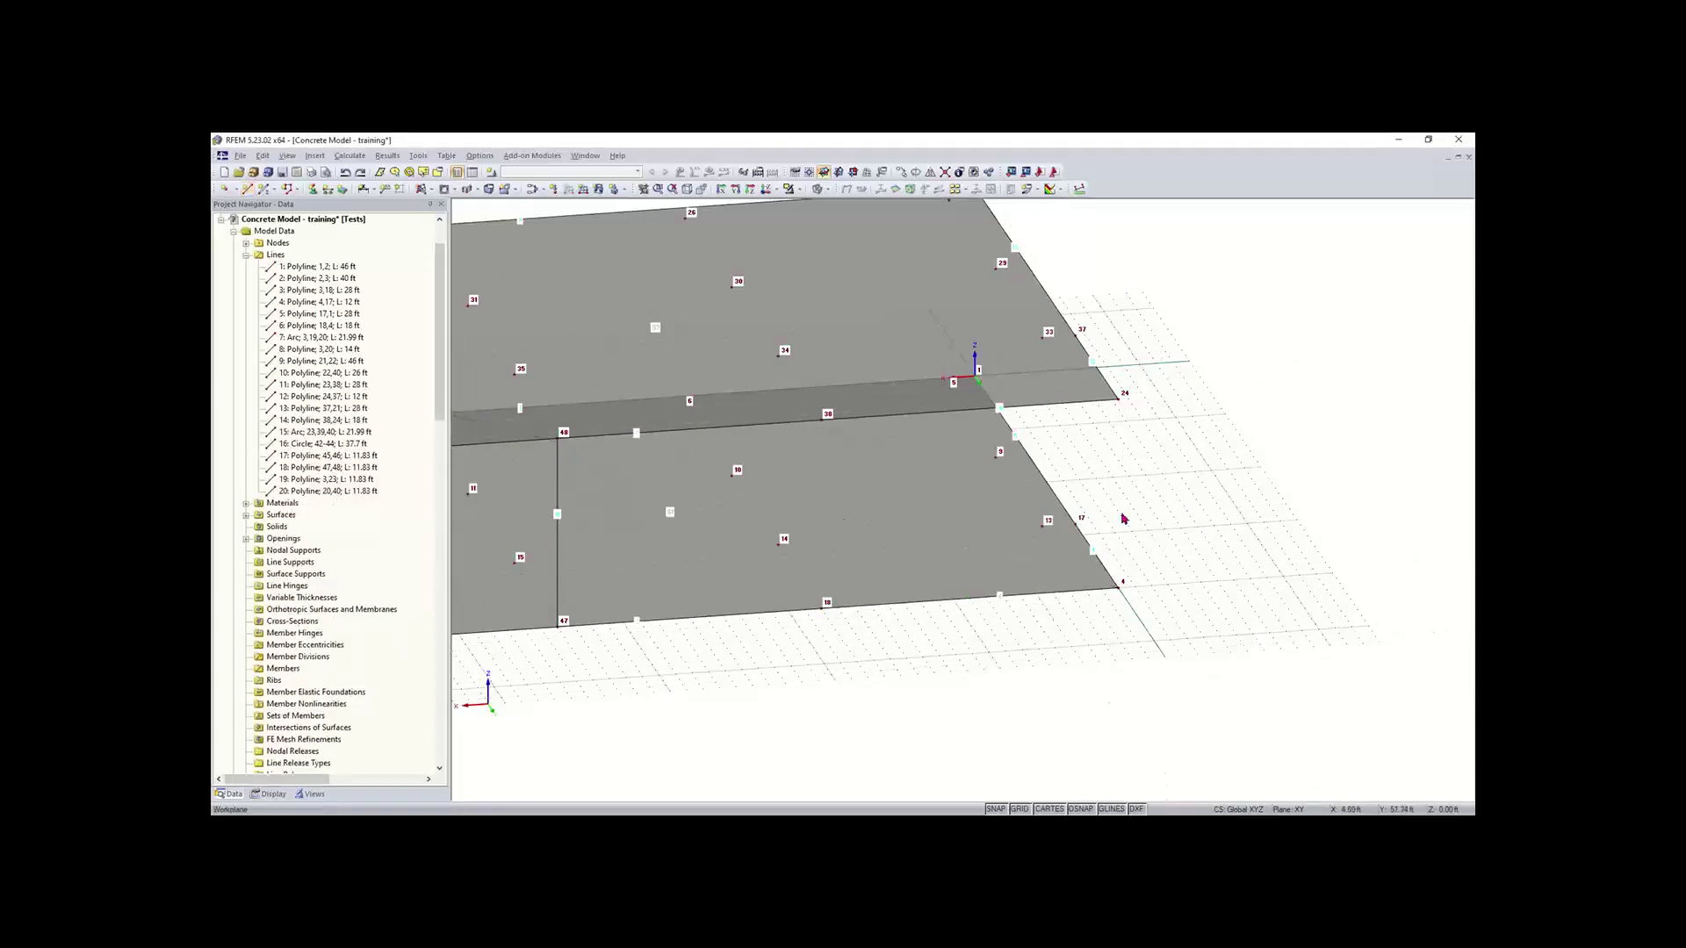
Step: Draw vertical lines between the levels from corner node 4 to node 24 and from edge node 18 to node 38
left_click(247, 192)
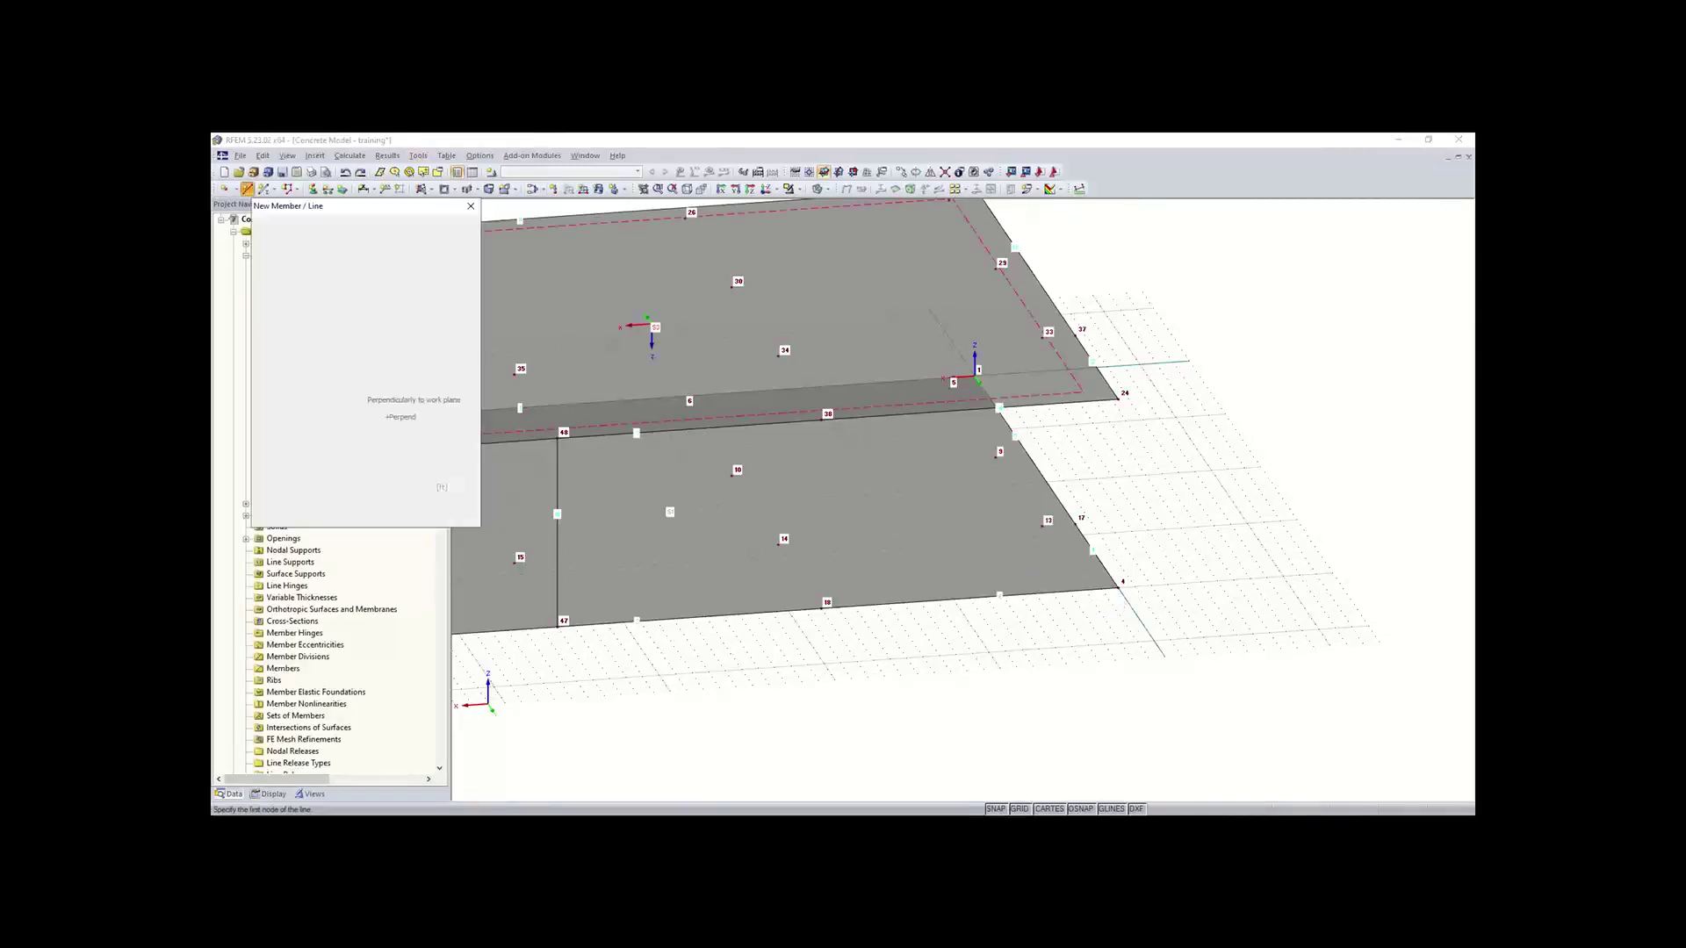
left_click(1118, 584)
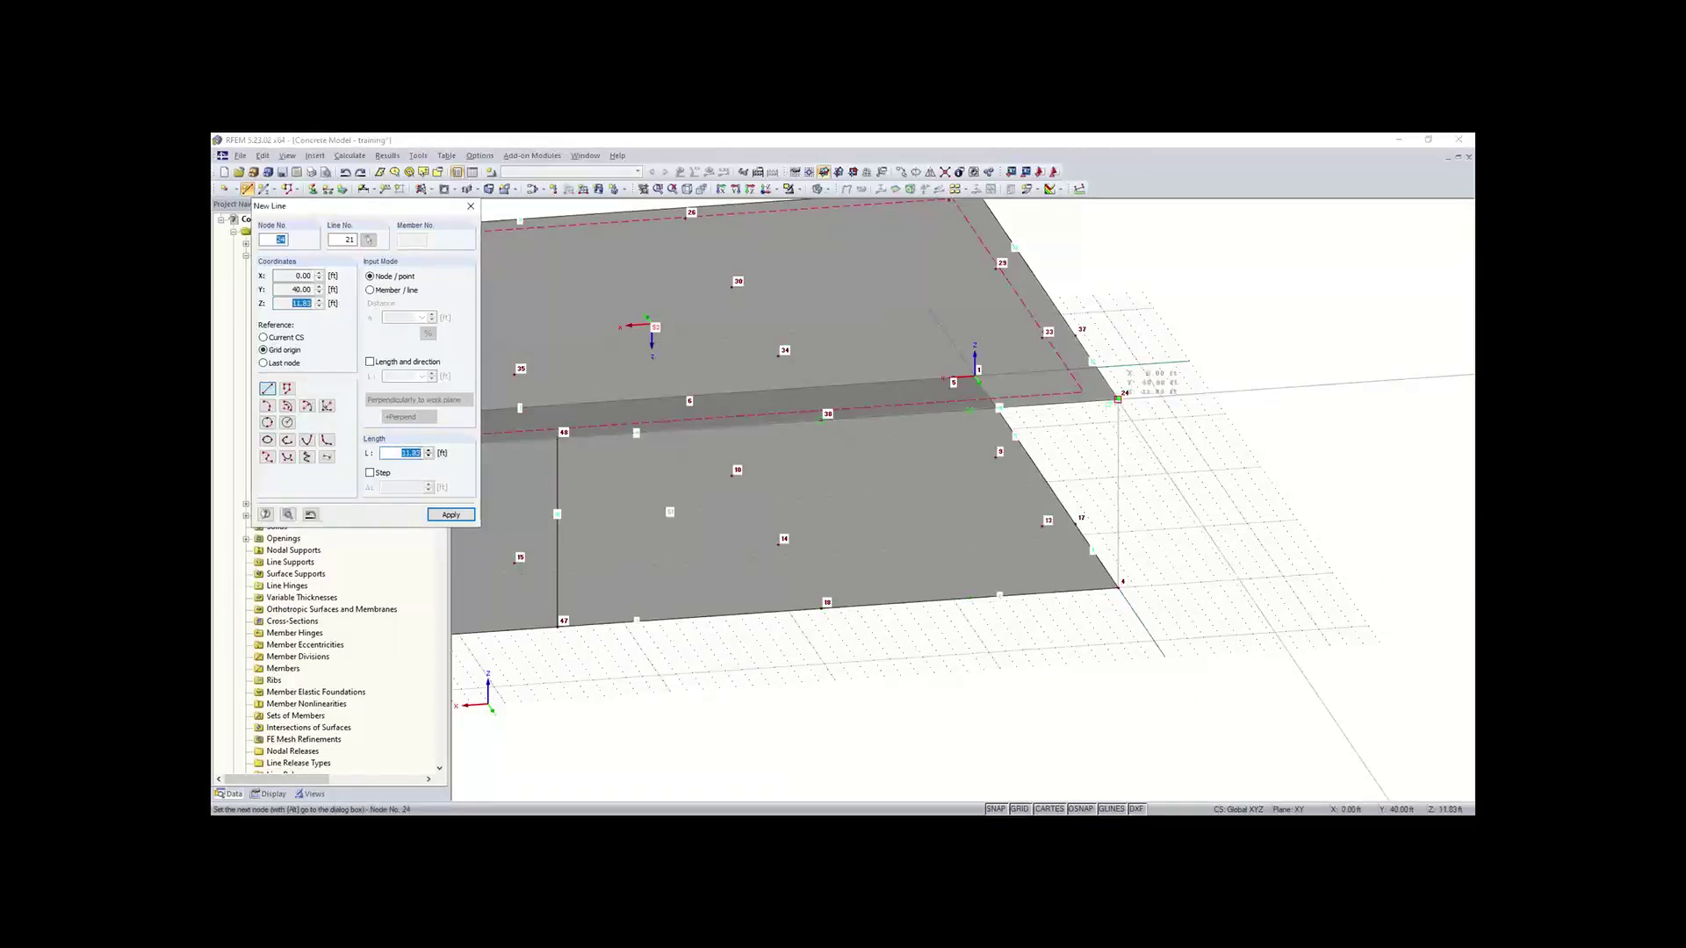
left_click(1117, 400)
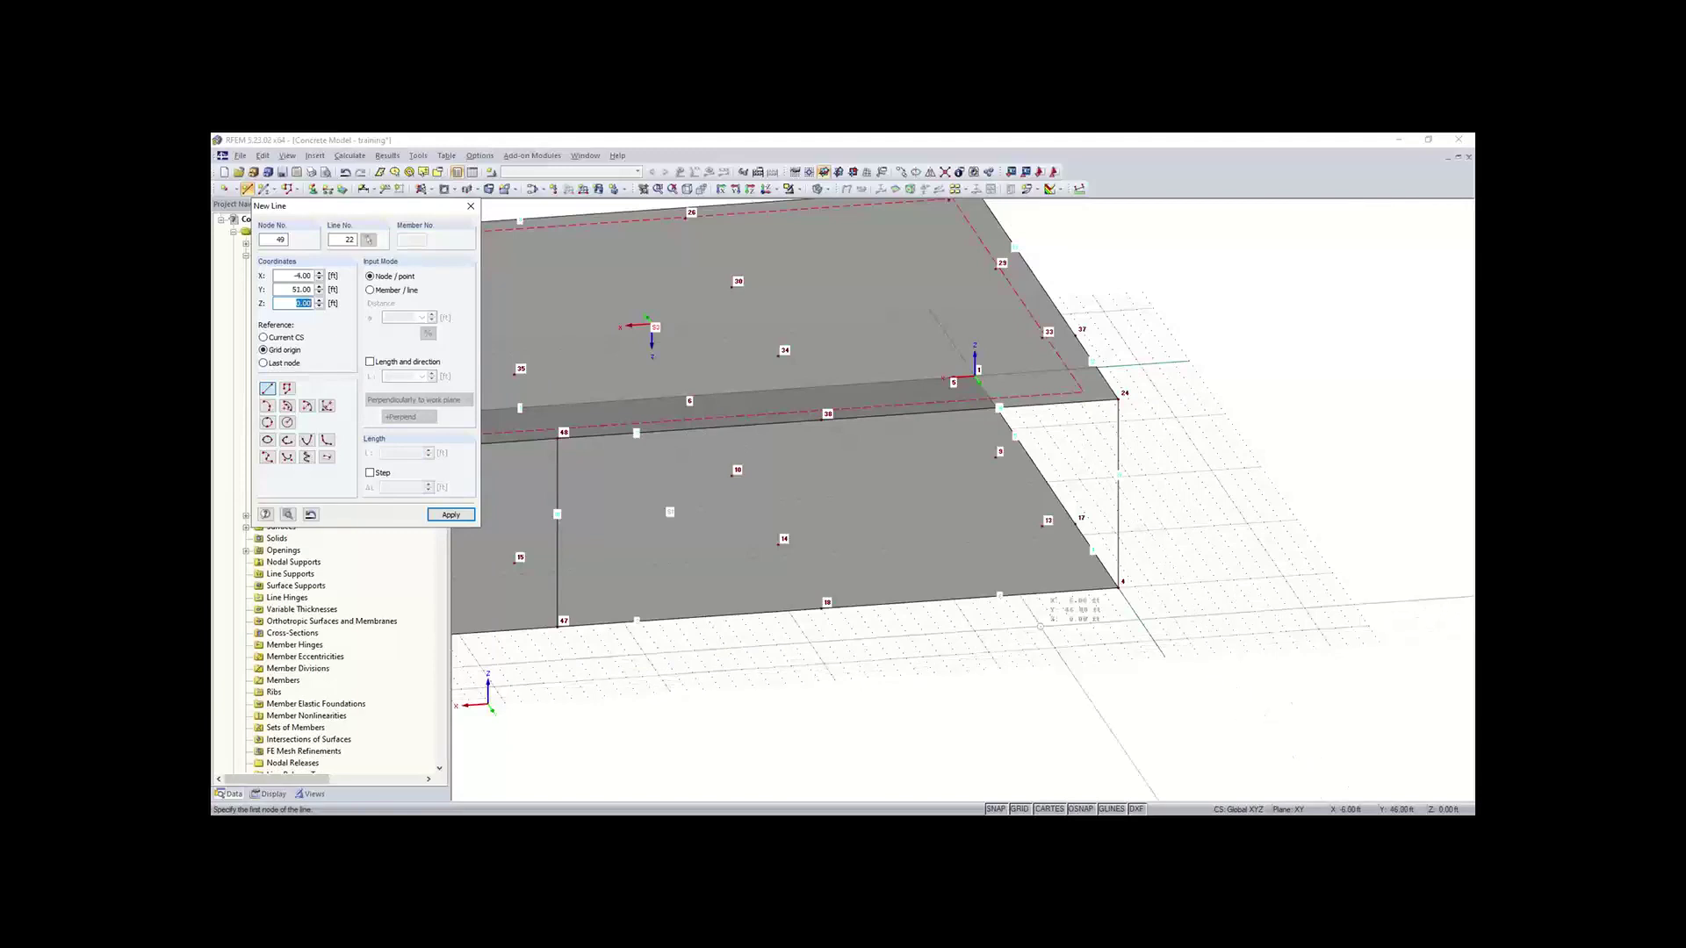
left_click(821, 608)
left_click(821, 420)
right_click(1332, 525)
Step: Draw a vertical line from lower edge node 17 to upper edge node 37 and end the line command
middle_click_drag(1333, 524, 1153, 535, "ctrl")
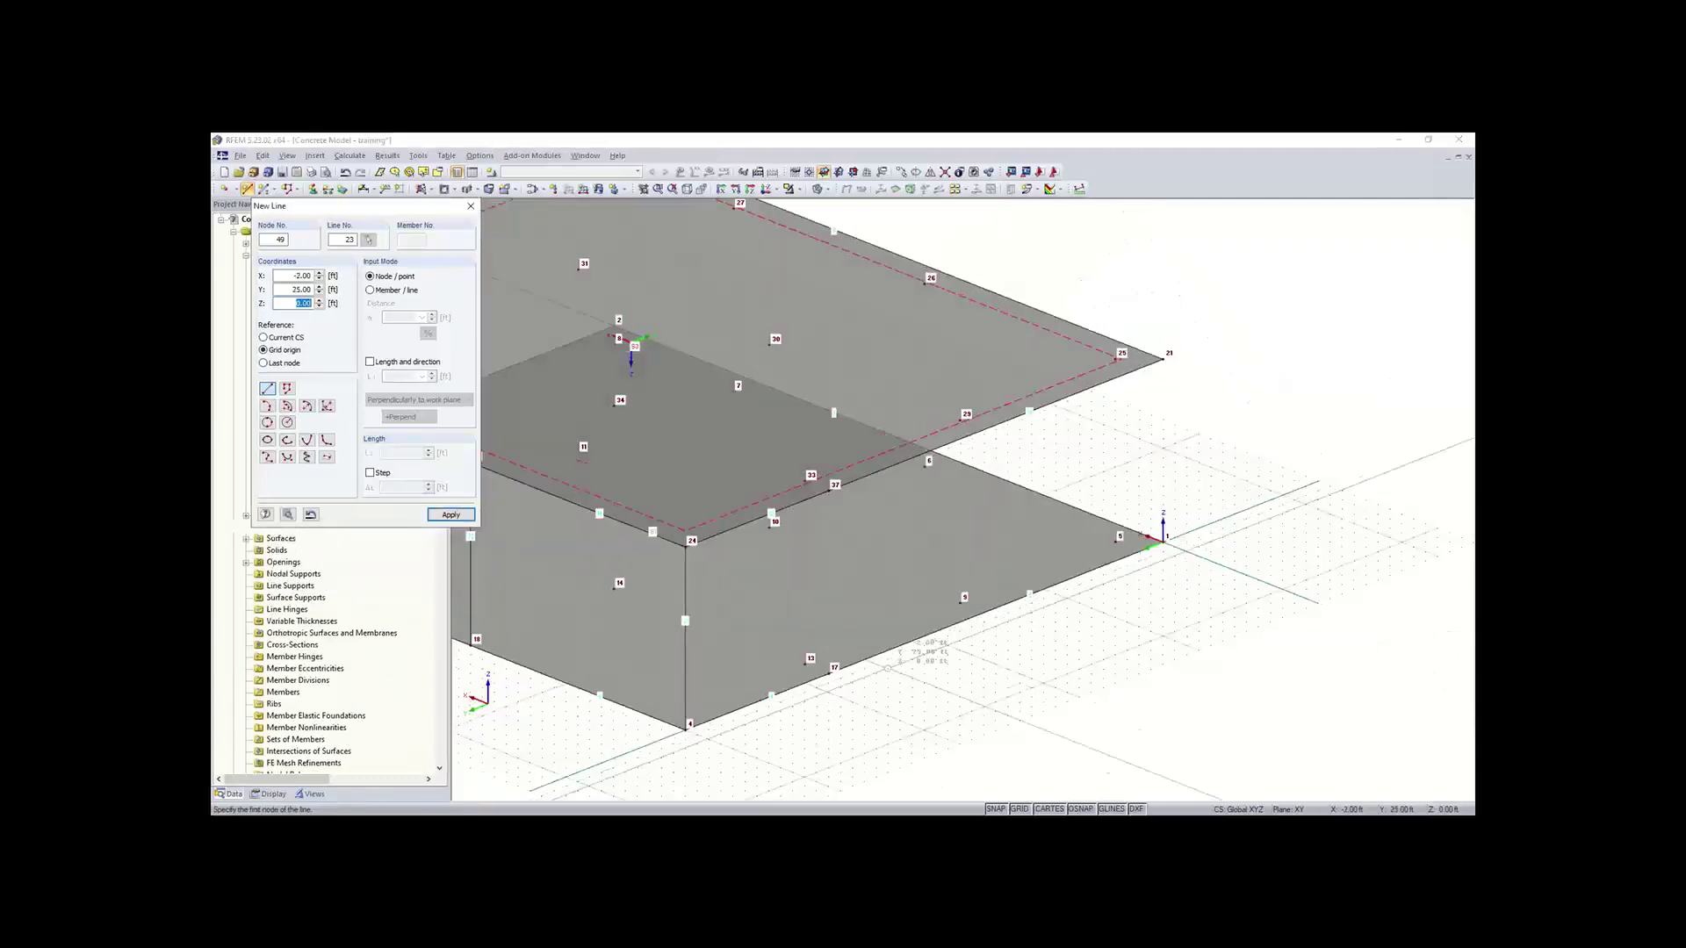
left_click(828, 673)
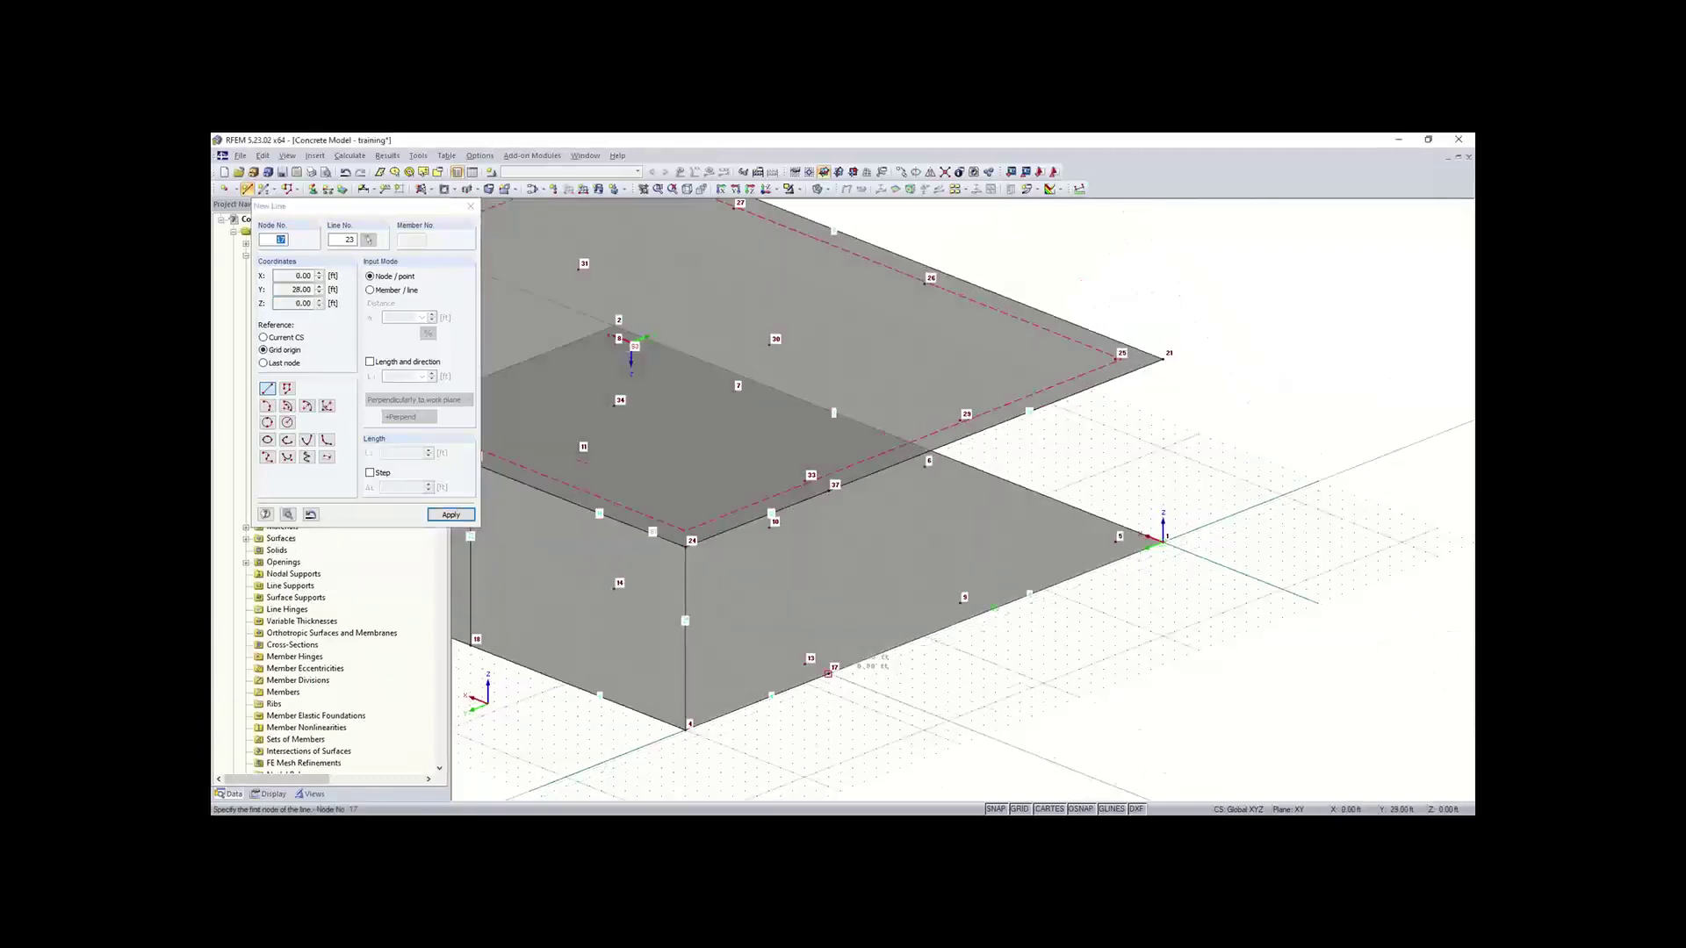
left_click(830, 489)
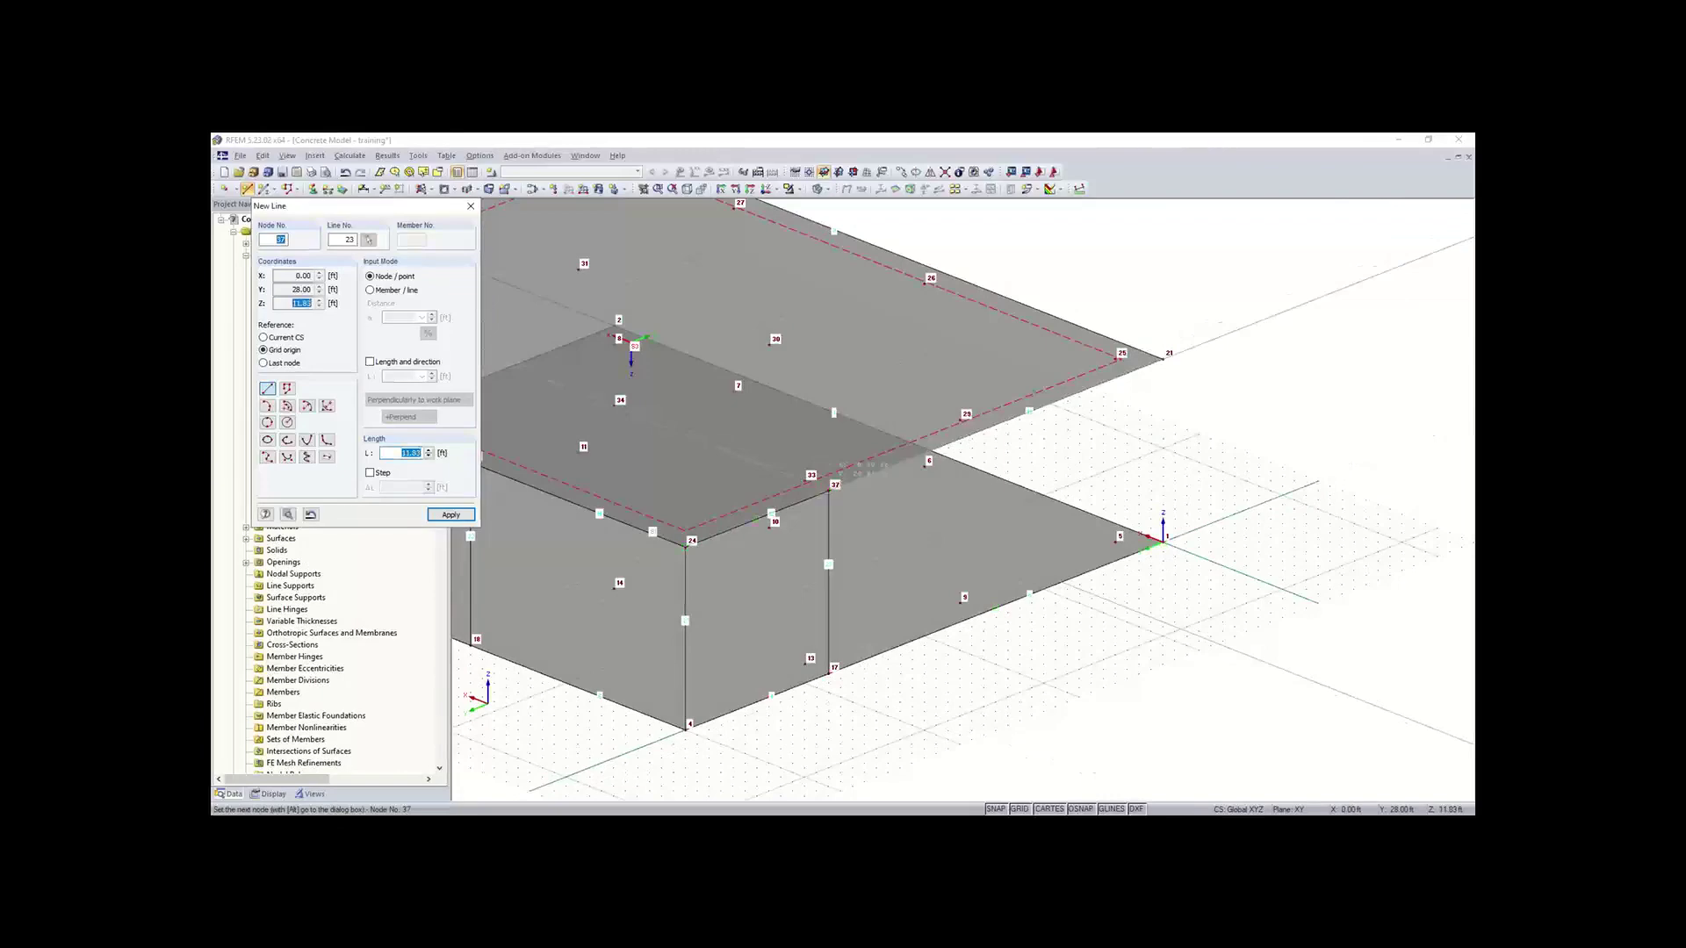
key("Escape")
Step: Connect the lines across the entire model so the slab edges are split at vertical line end nodes 45, 46, 47 and 48
scroll(836, 718, "down", 2)
middle_click_drag(738, 728, 956, 651)
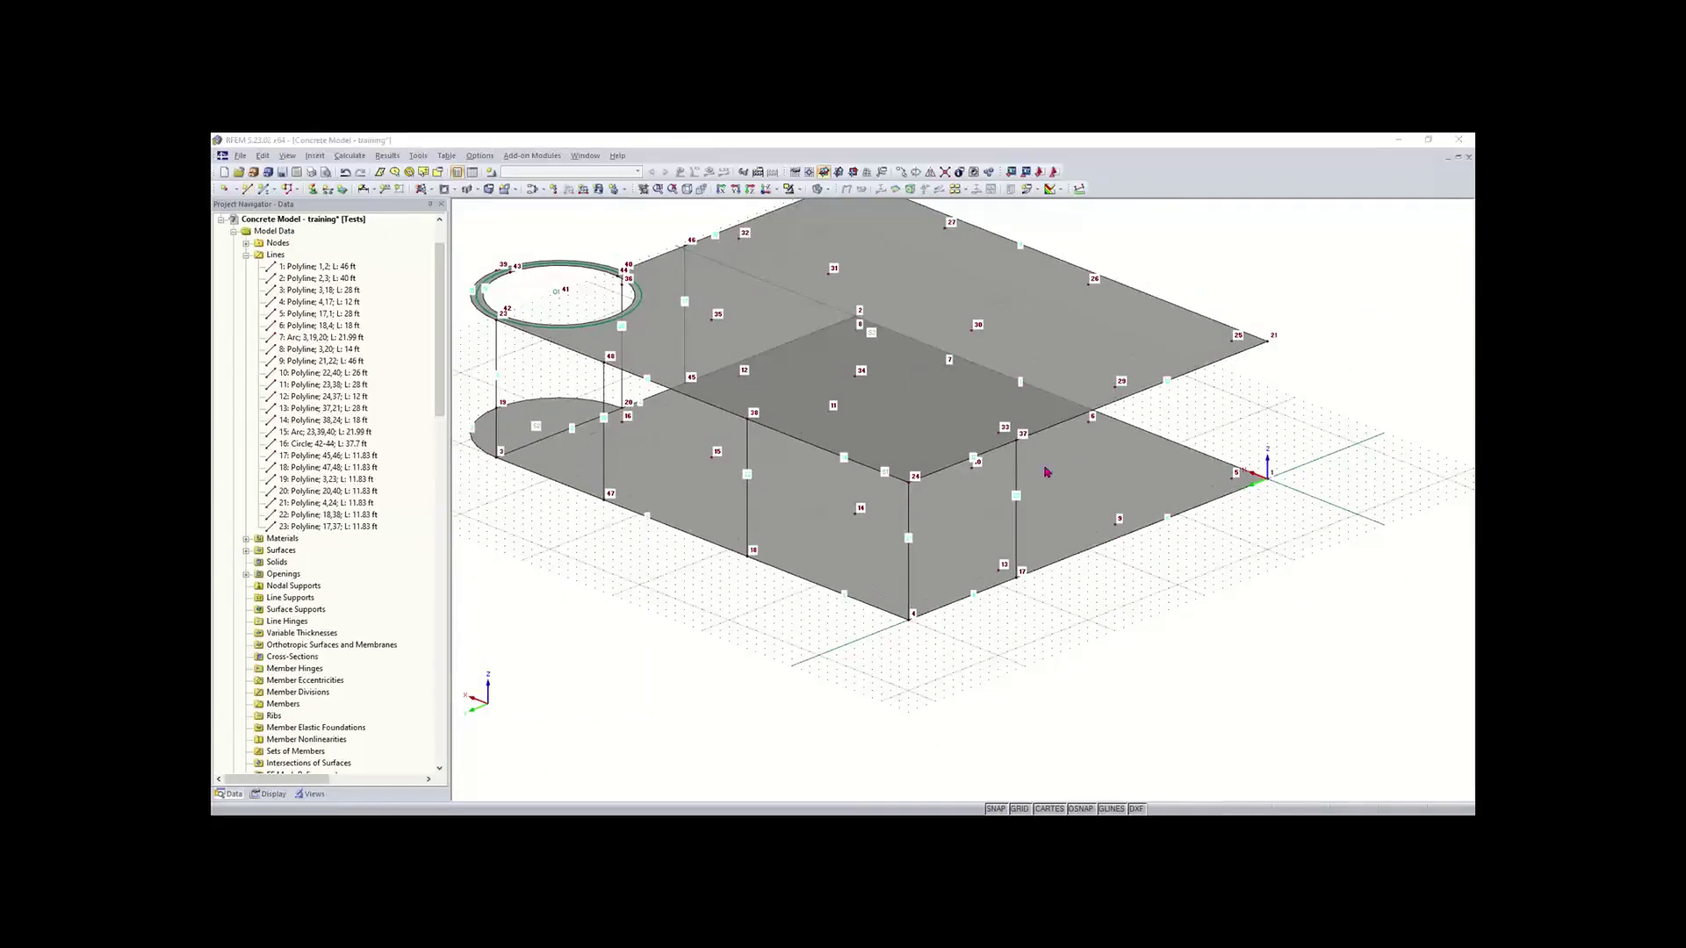
scroll(714, 491, "down", 1)
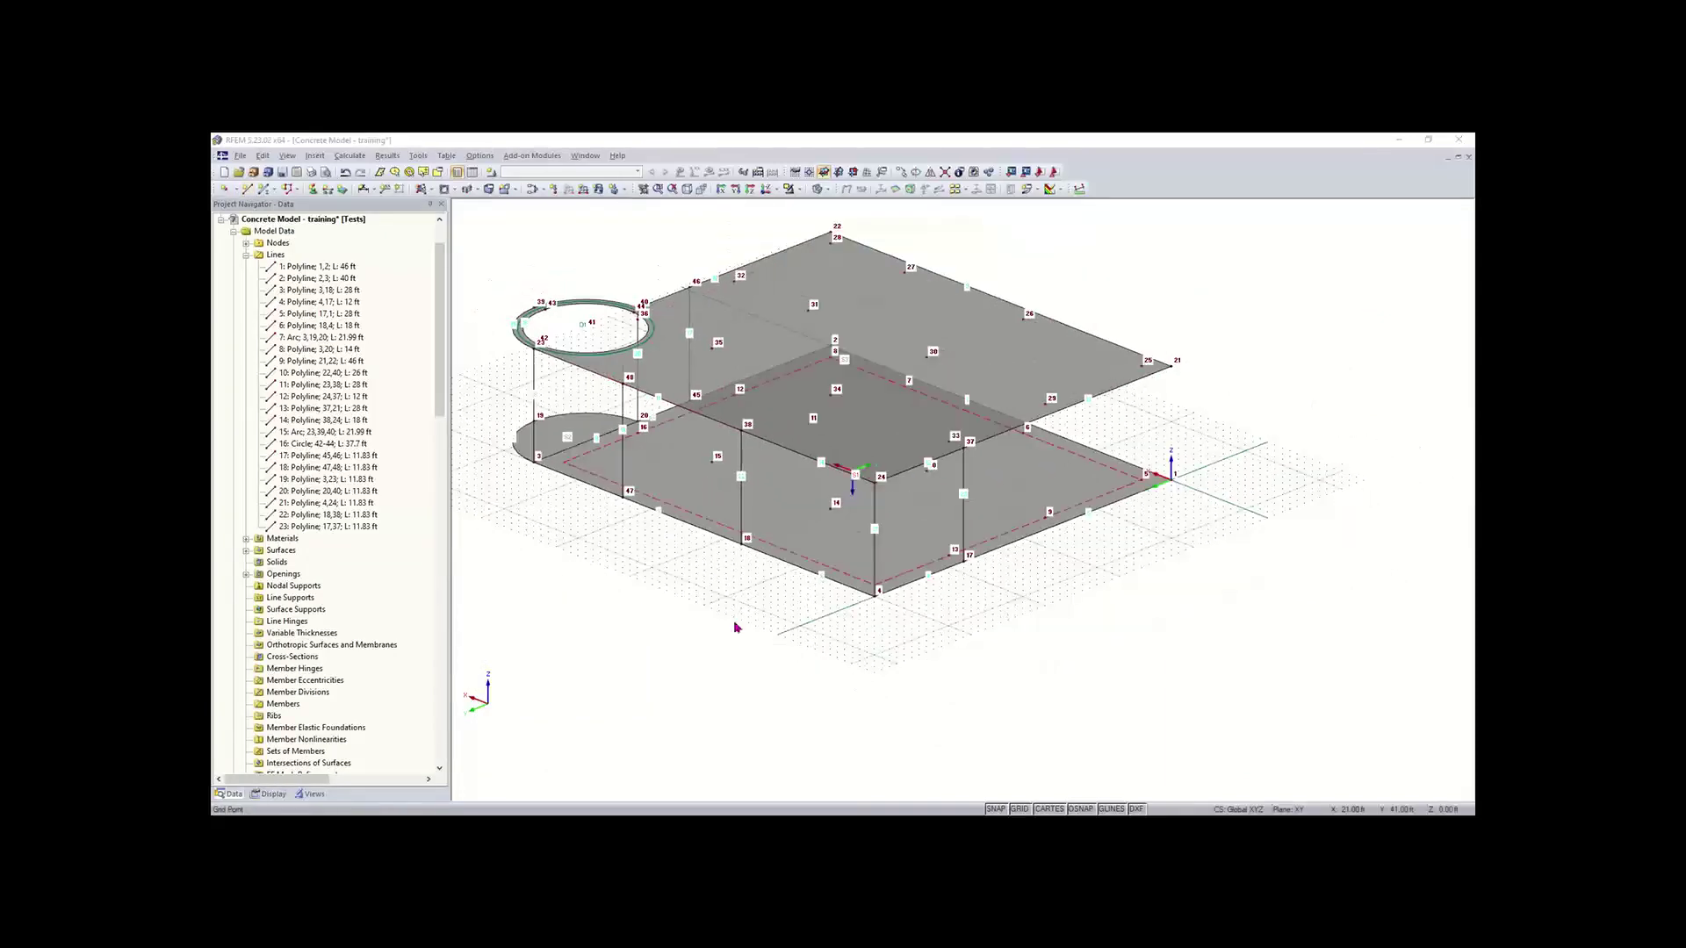
scroll(773, 570, "down", 1)
middle_click_drag(792, 529, 787, 596)
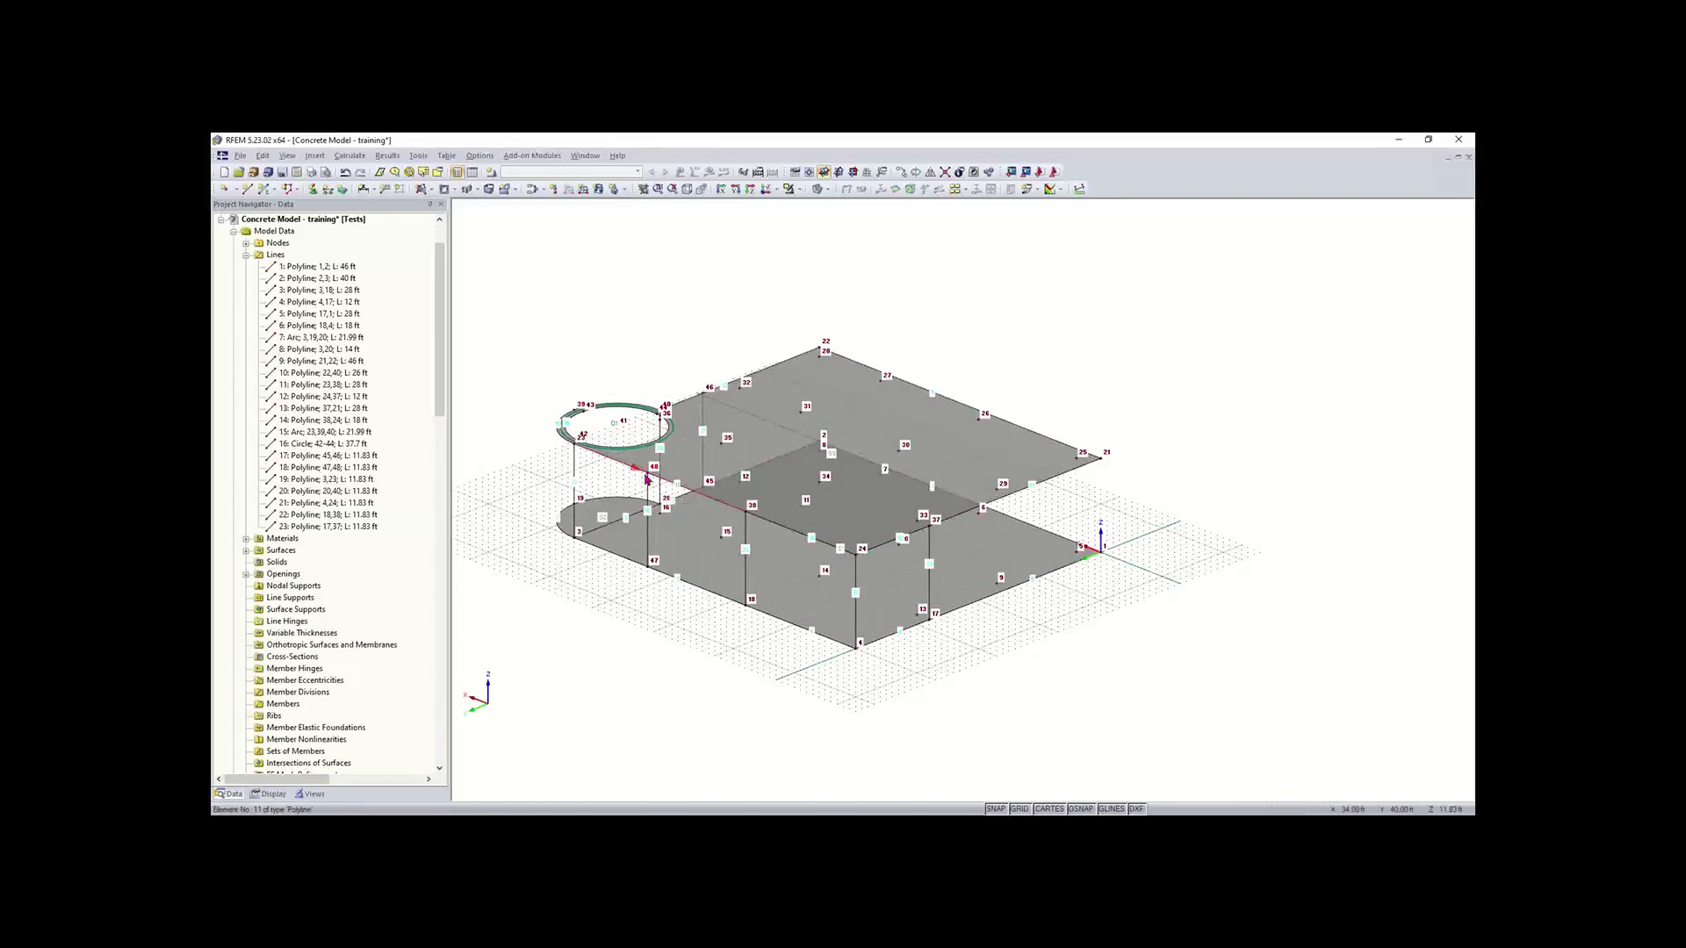
left_click(944, 173)
left_click_drag(1209, 256, 494, 672)
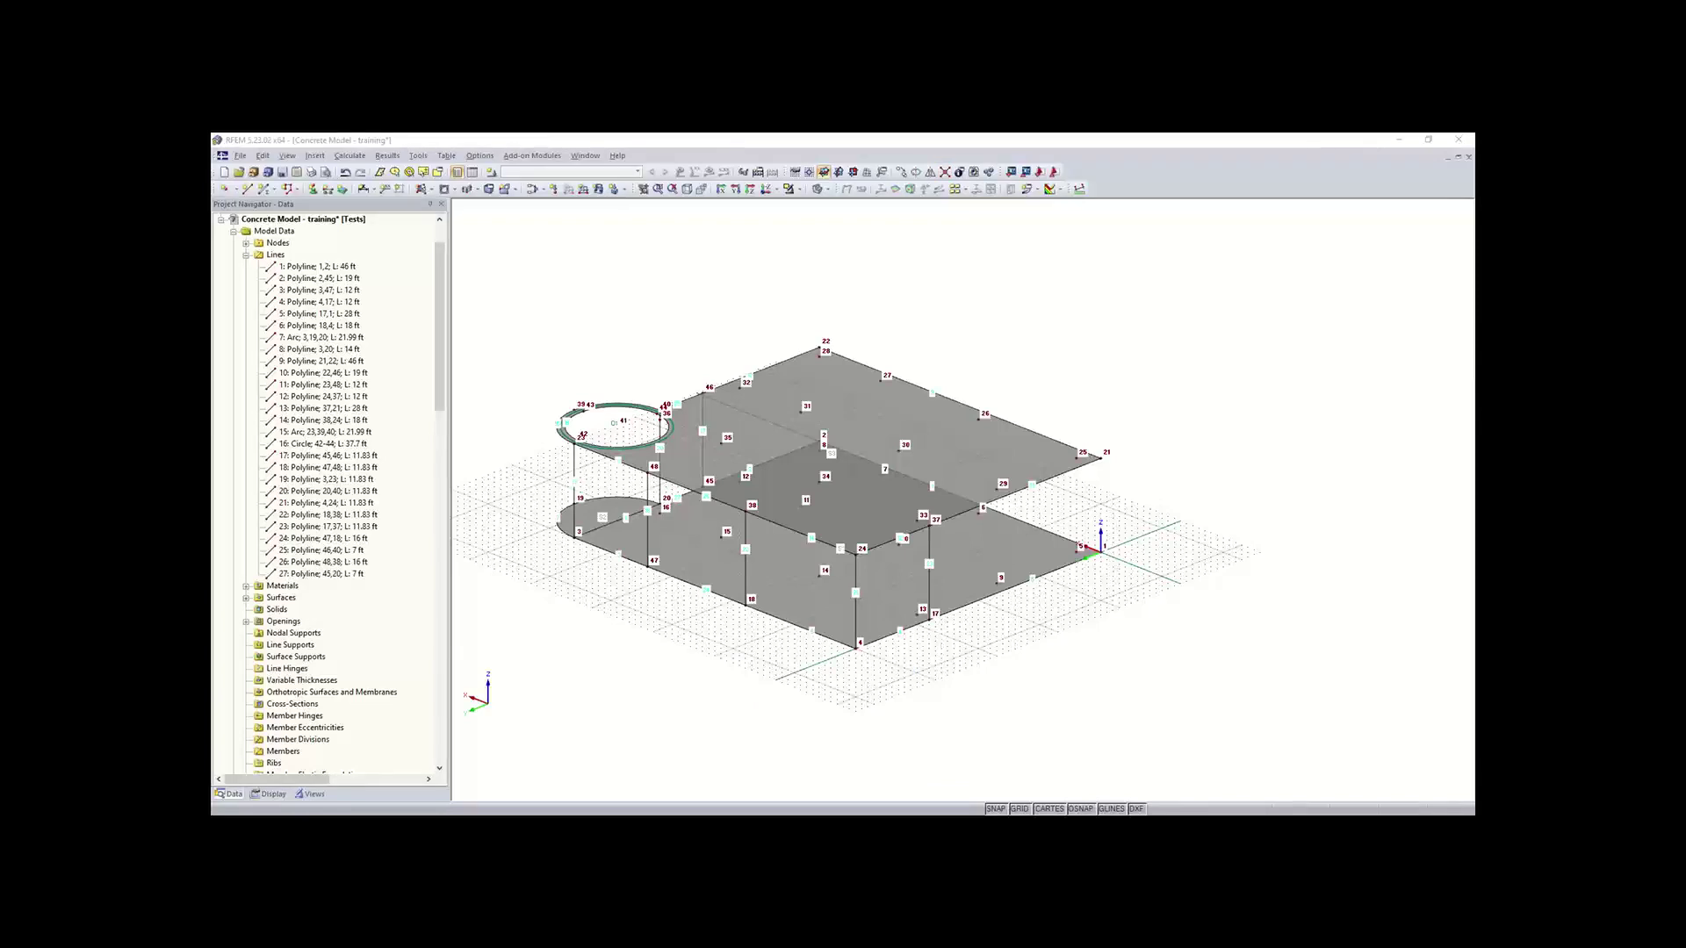
Step: Examine the automatic line and member connection option among the model's general options and in the new line details, leaving the line command
left_click(728, 497)
right_click(653, 304)
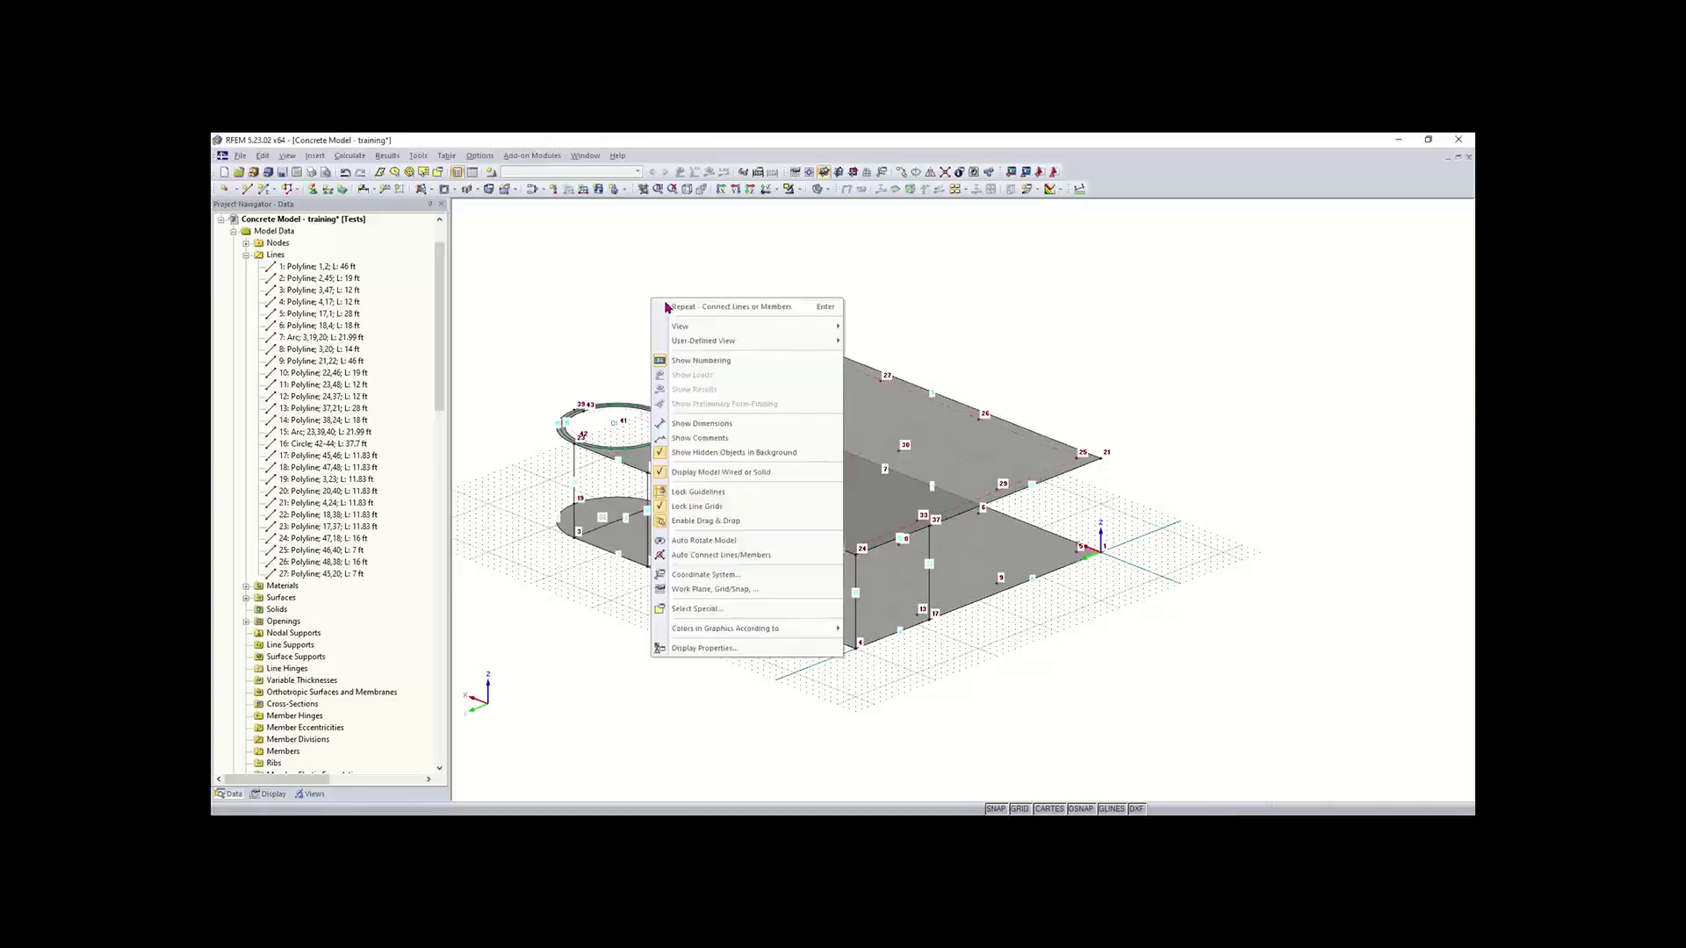
left_click(730, 556)
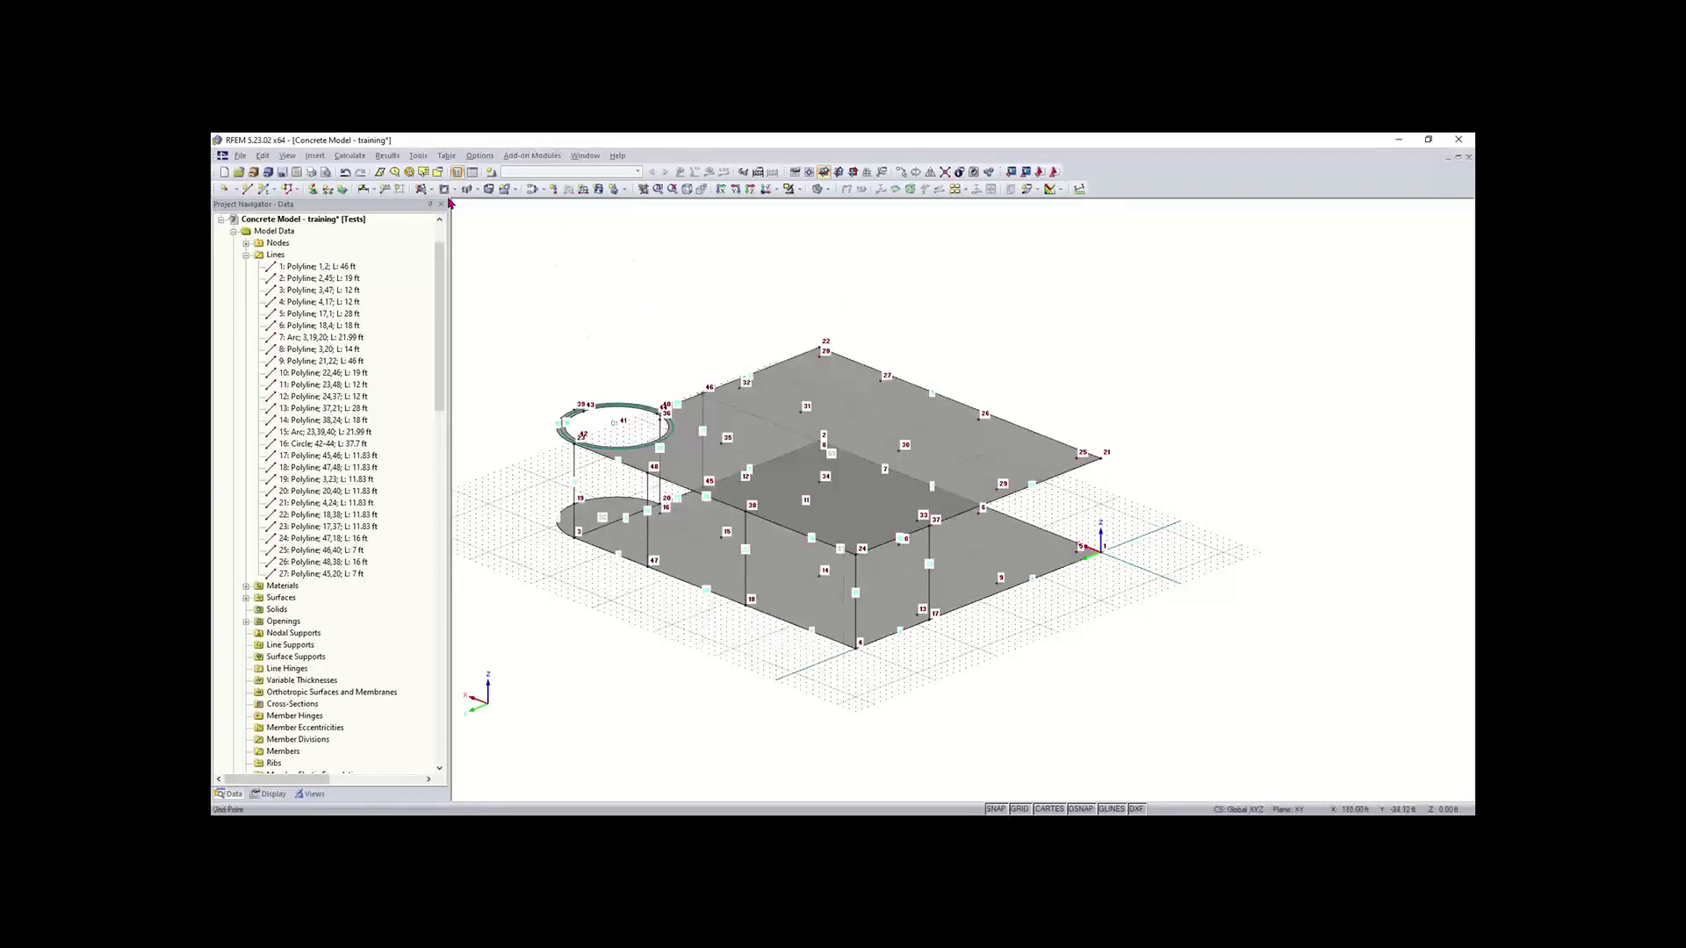
left_click(247, 190)
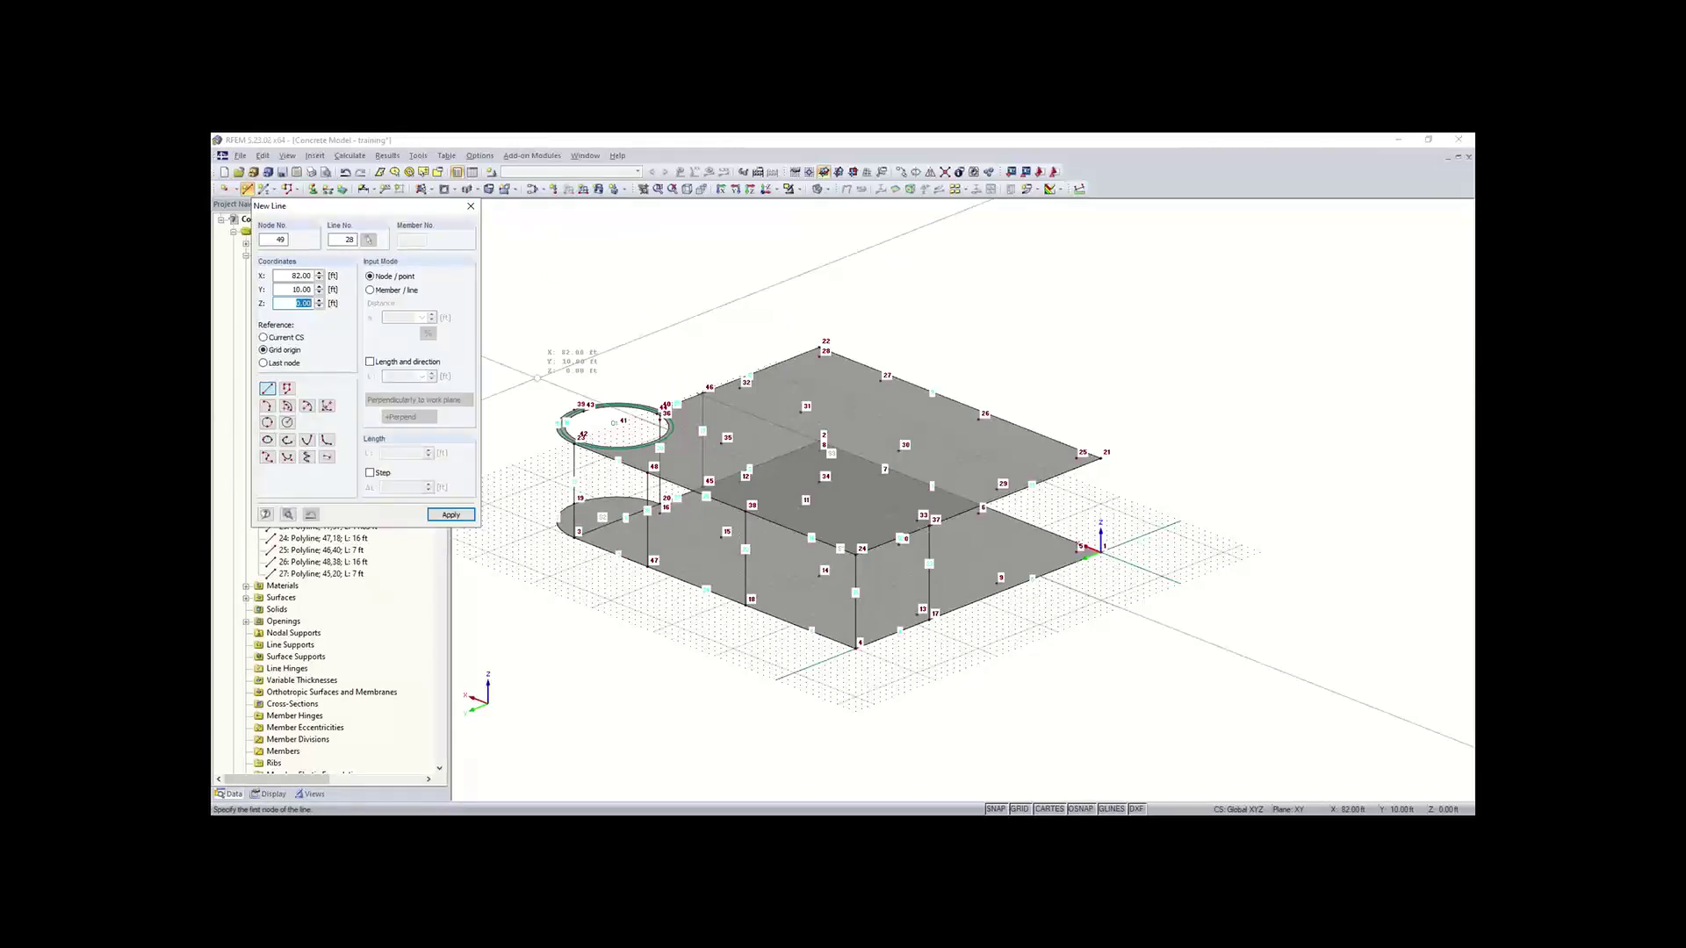
left_click(288, 515)
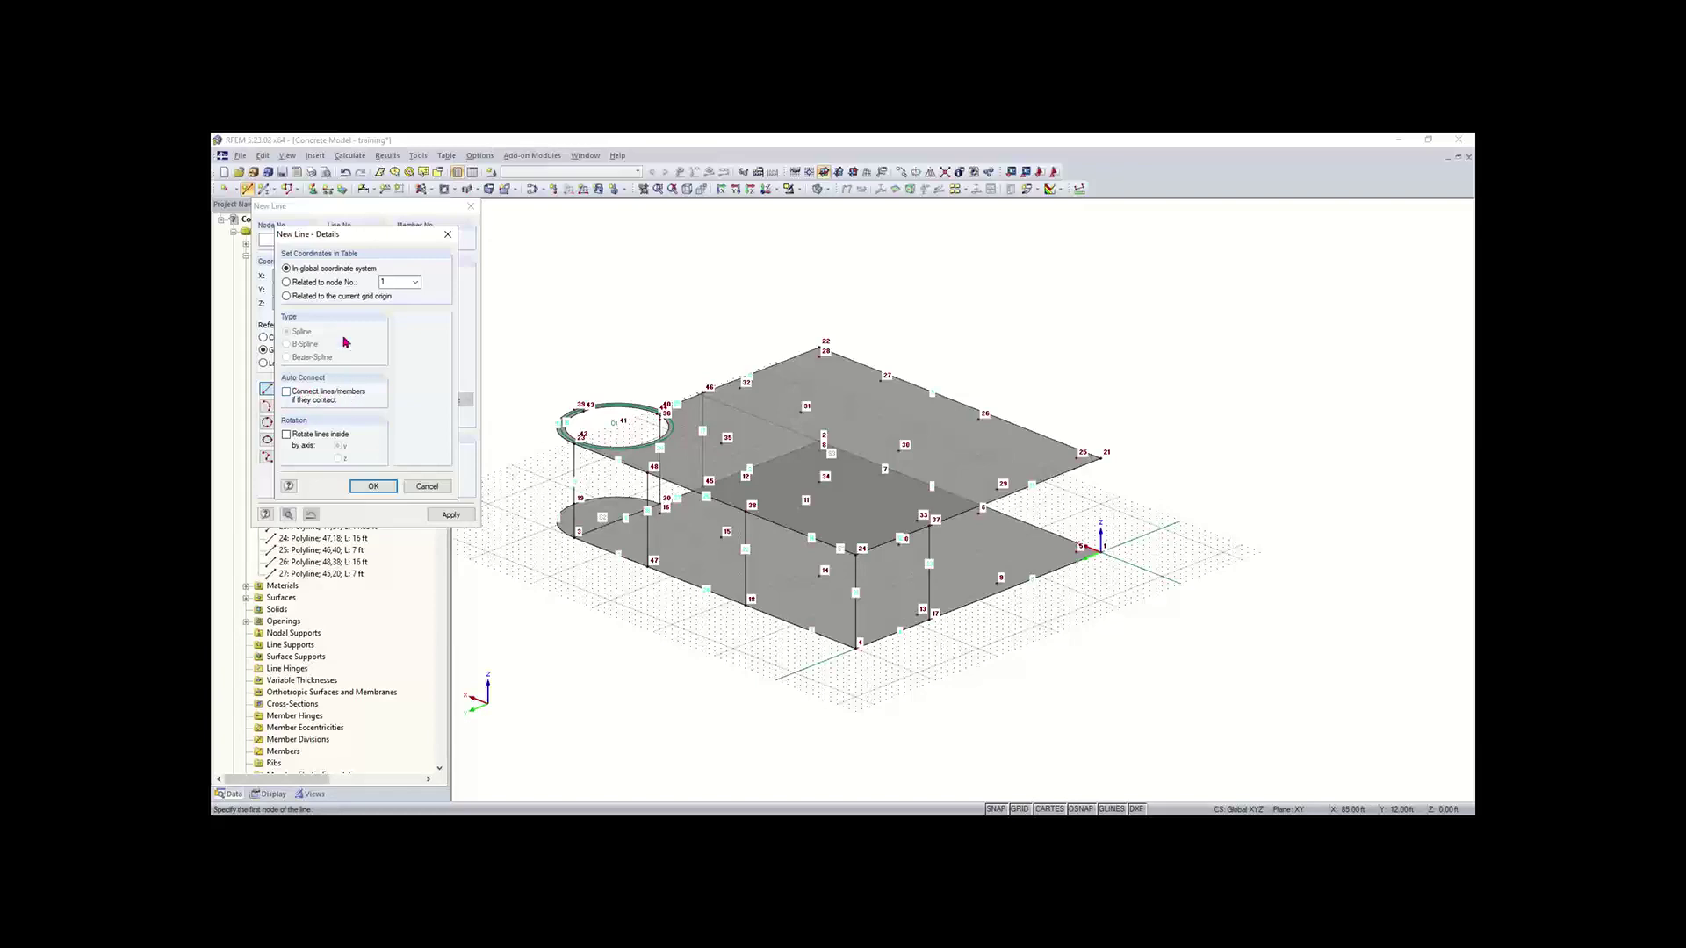
left_click(434, 483)
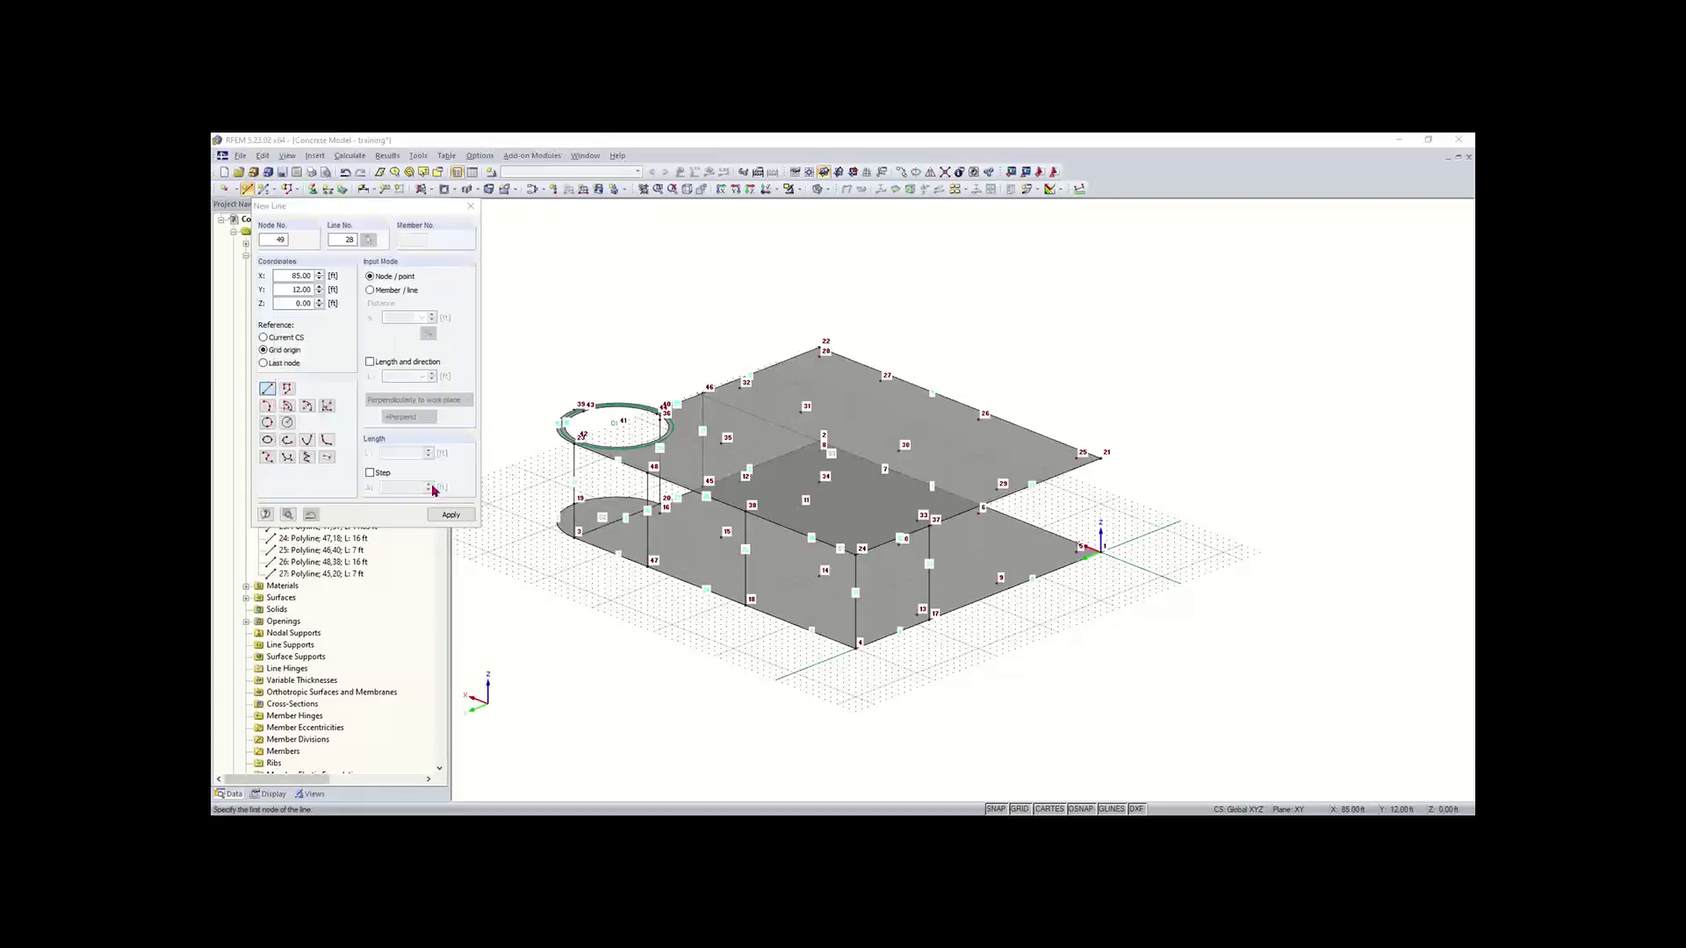
left_click(469, 207)
key("Escape")
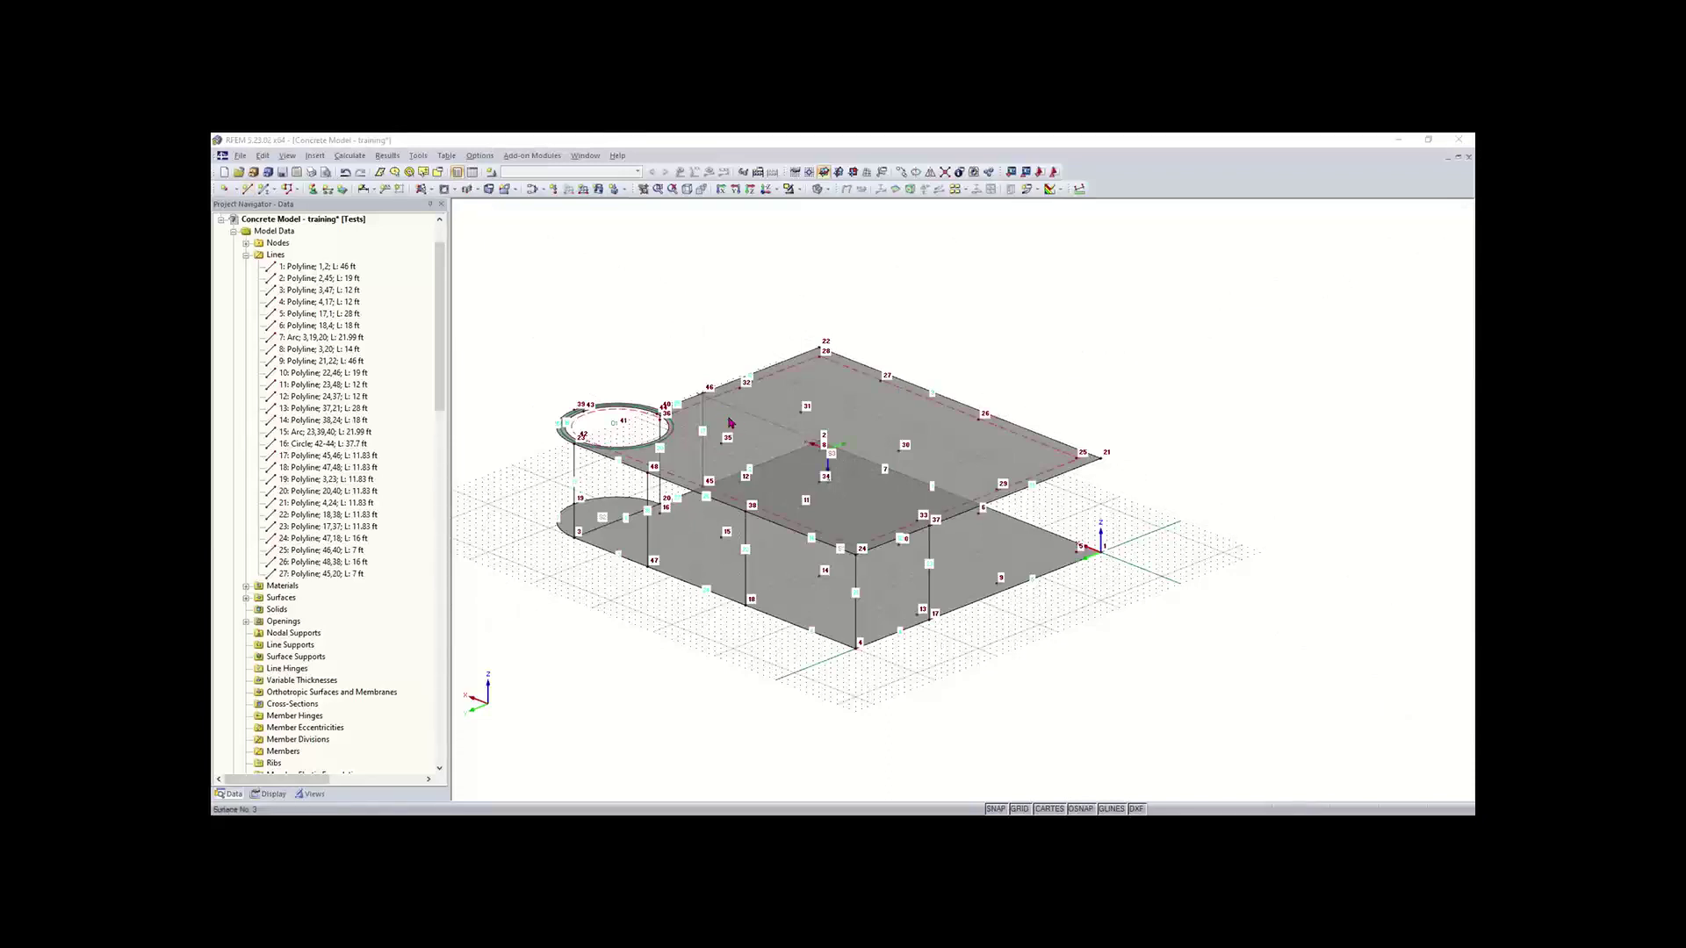
Step: Start a new plane surface defined by boundary lines, with a constant thickness of 8 in
left_click(431, 192)
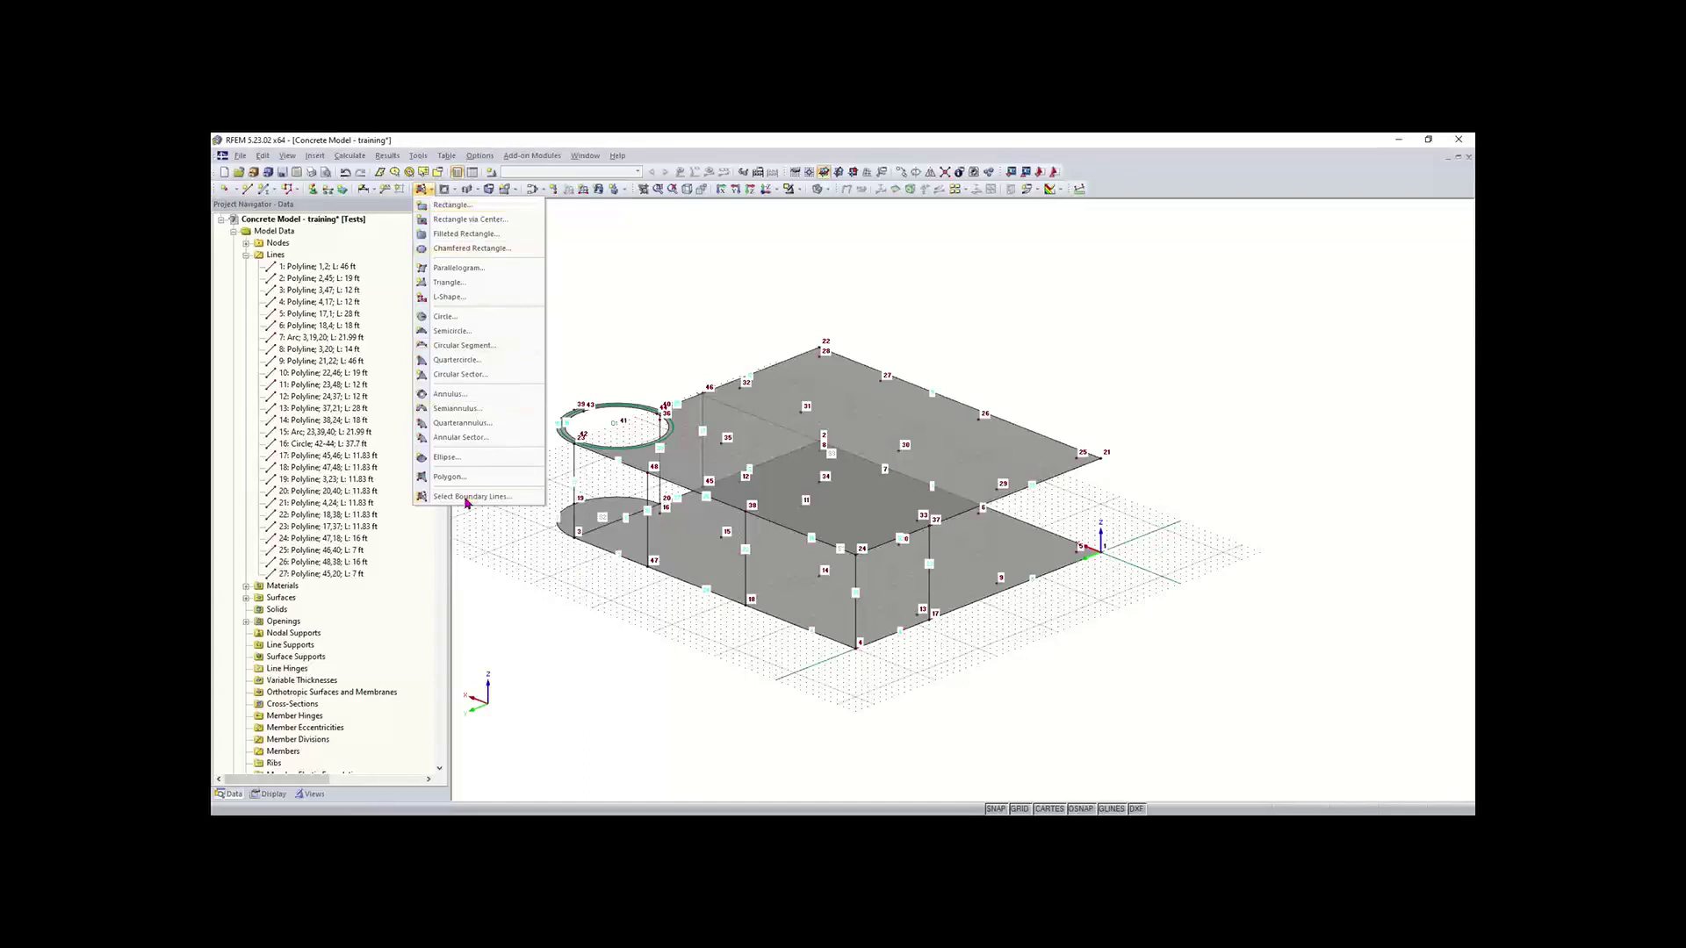
left_click(491, 497)
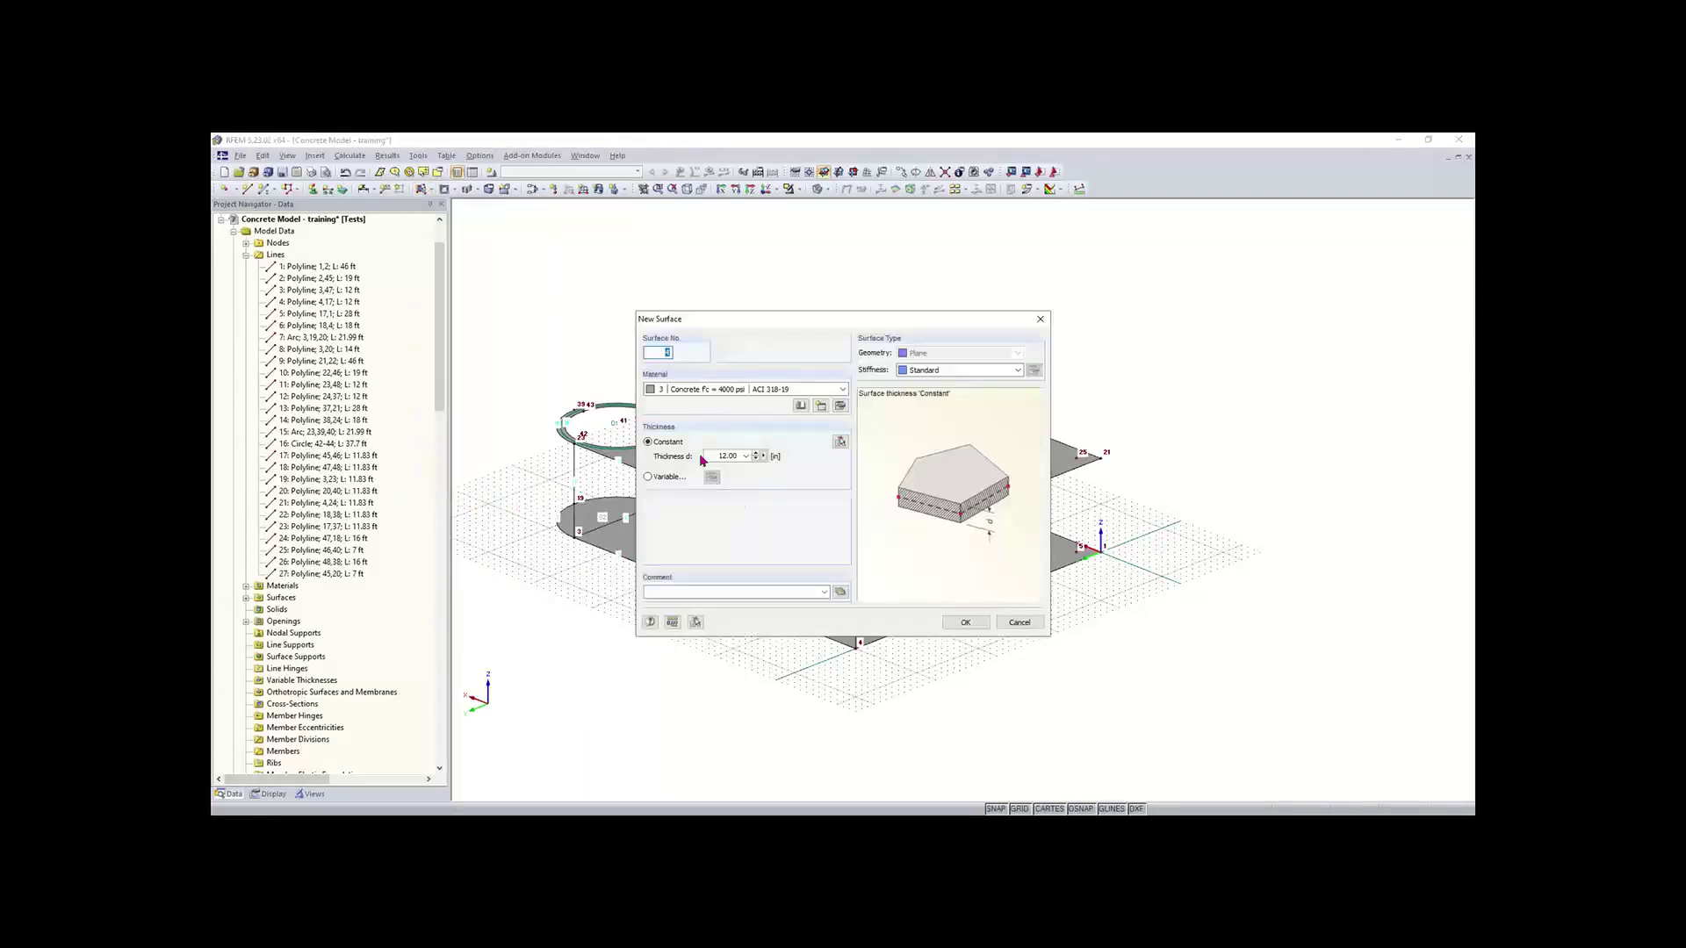
double_click(712, 456)
type("8")
left_click(711, 454)
left_click(965, 622)
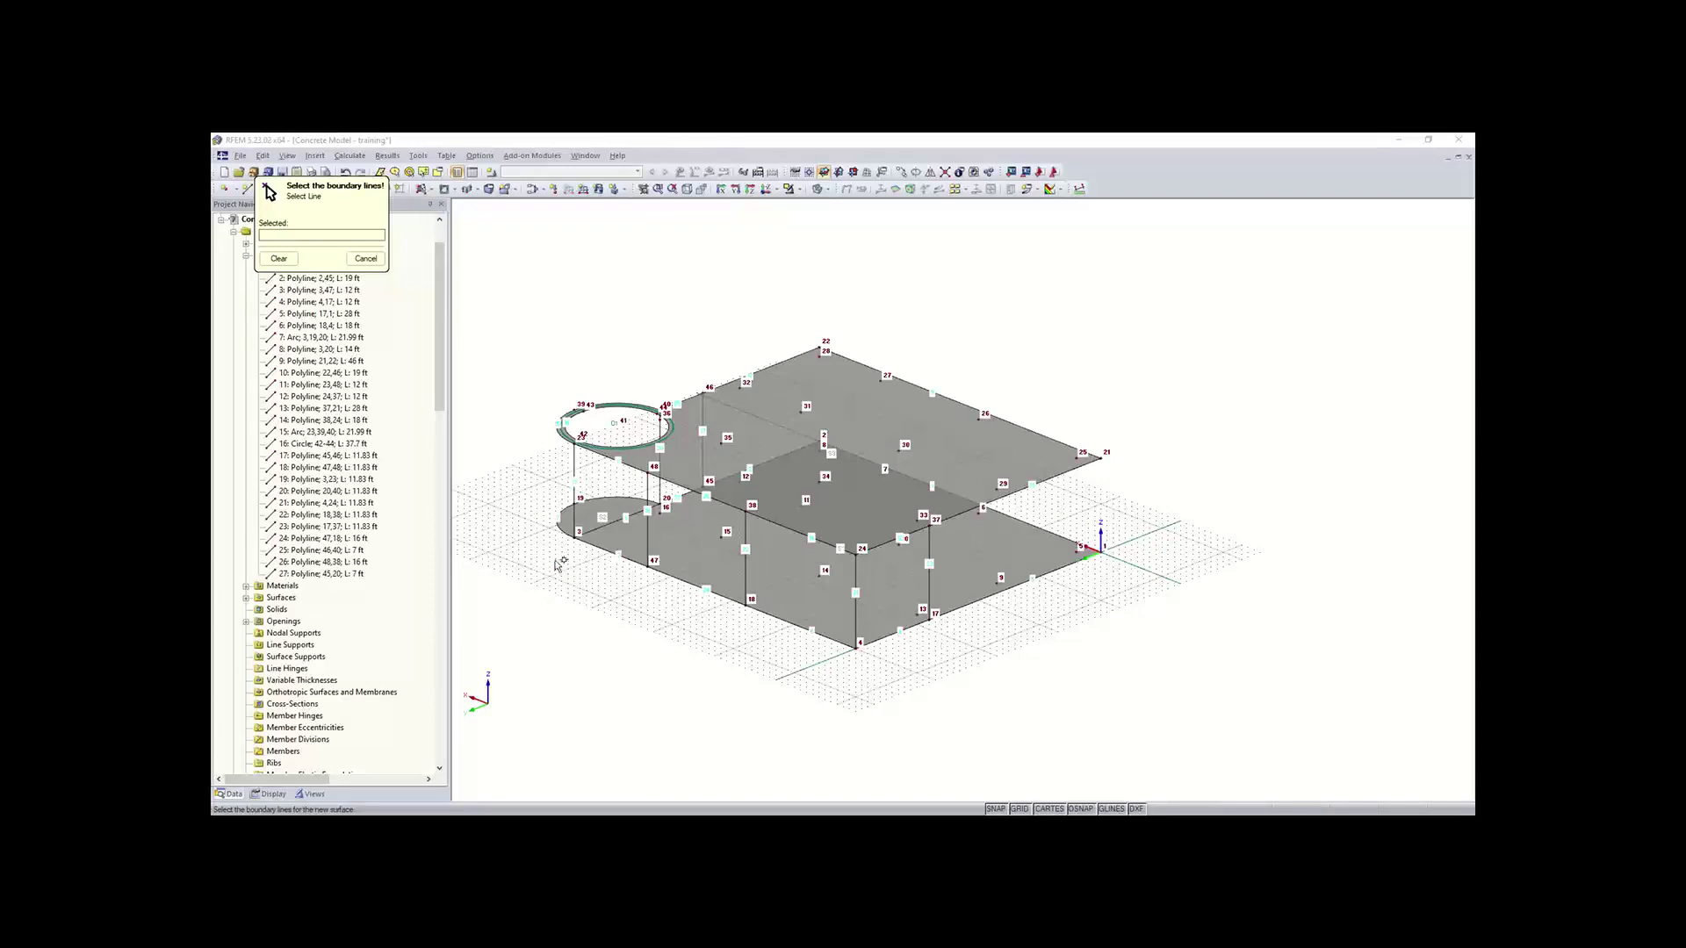
Step: Create the corner wall bounded by lines 4, 12, 21 and 23, between nodes 4, 17, 37 and 24
scroll(904, 615, "up", 2)
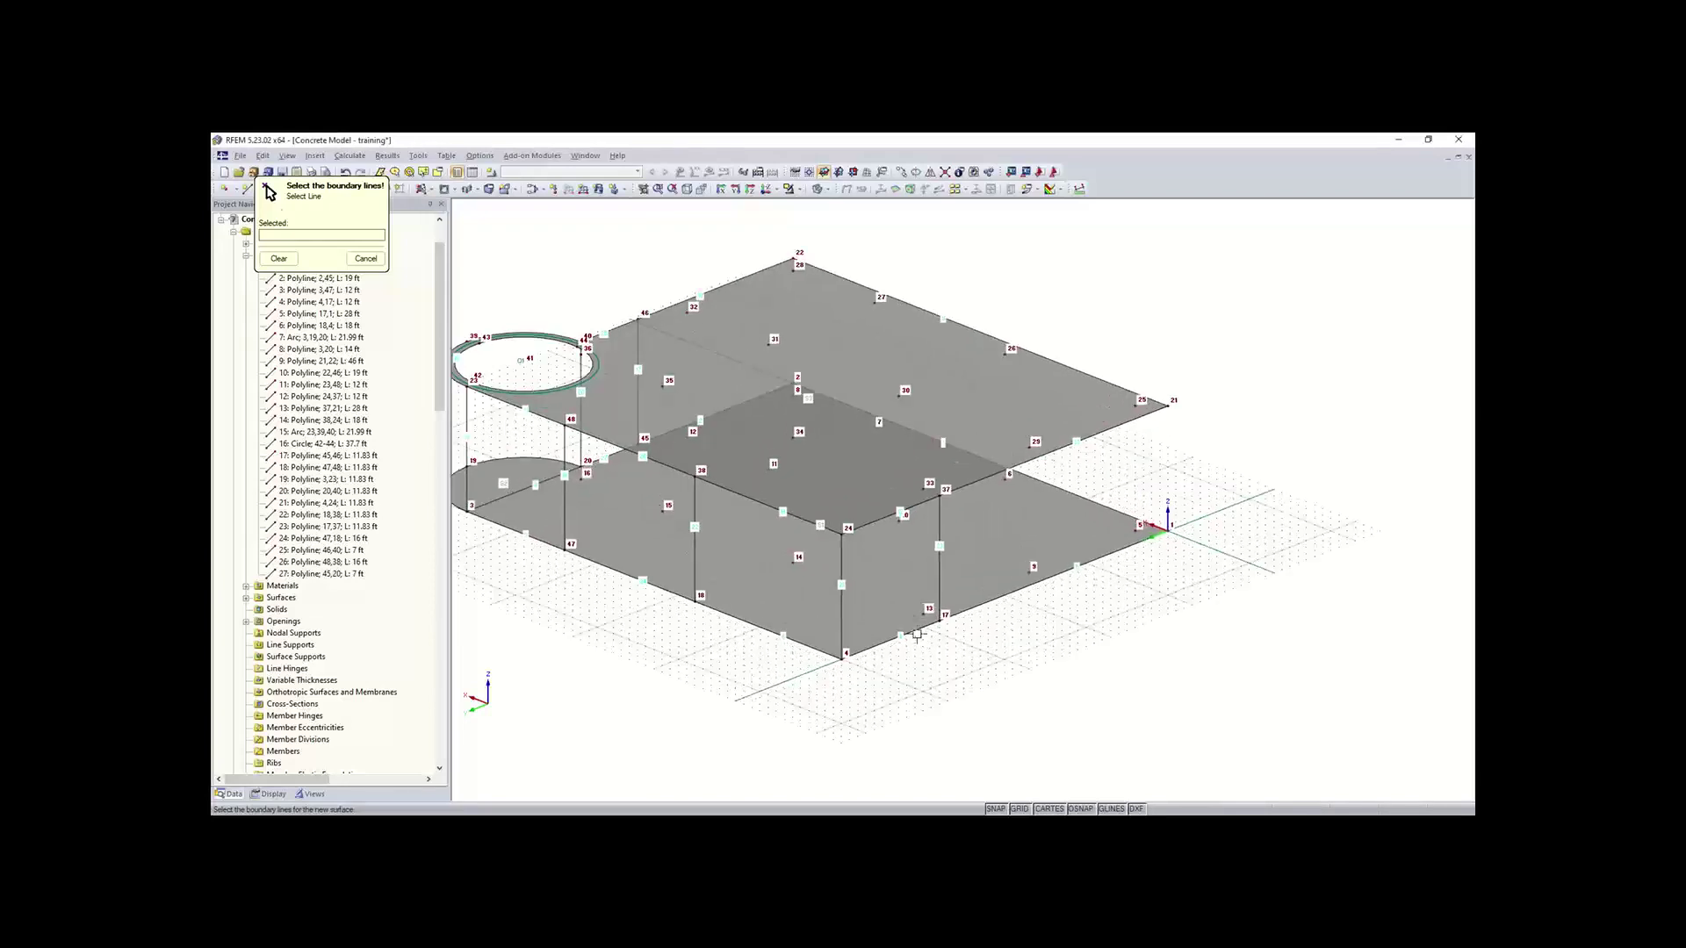
left_click(917, 634)
left_click(939, 566)
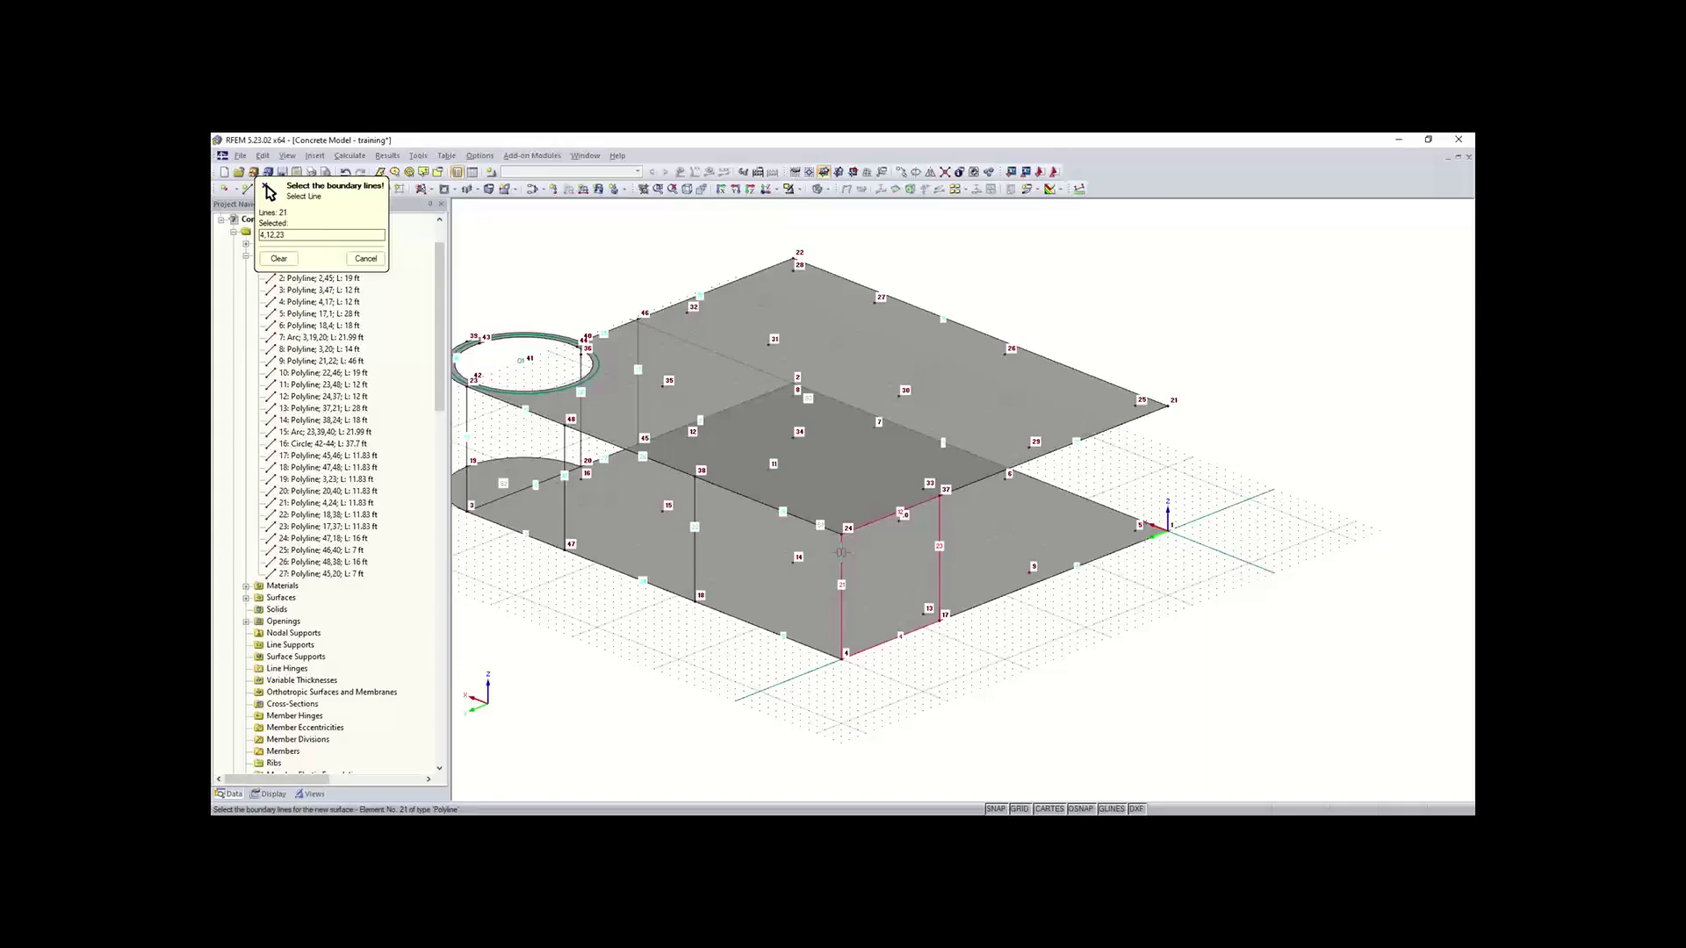
left_click(841, 553)
Step: Create the adjoining wall from its four boundary lines between nodes 4, 18, 38 and 24
left_click(780, 638)
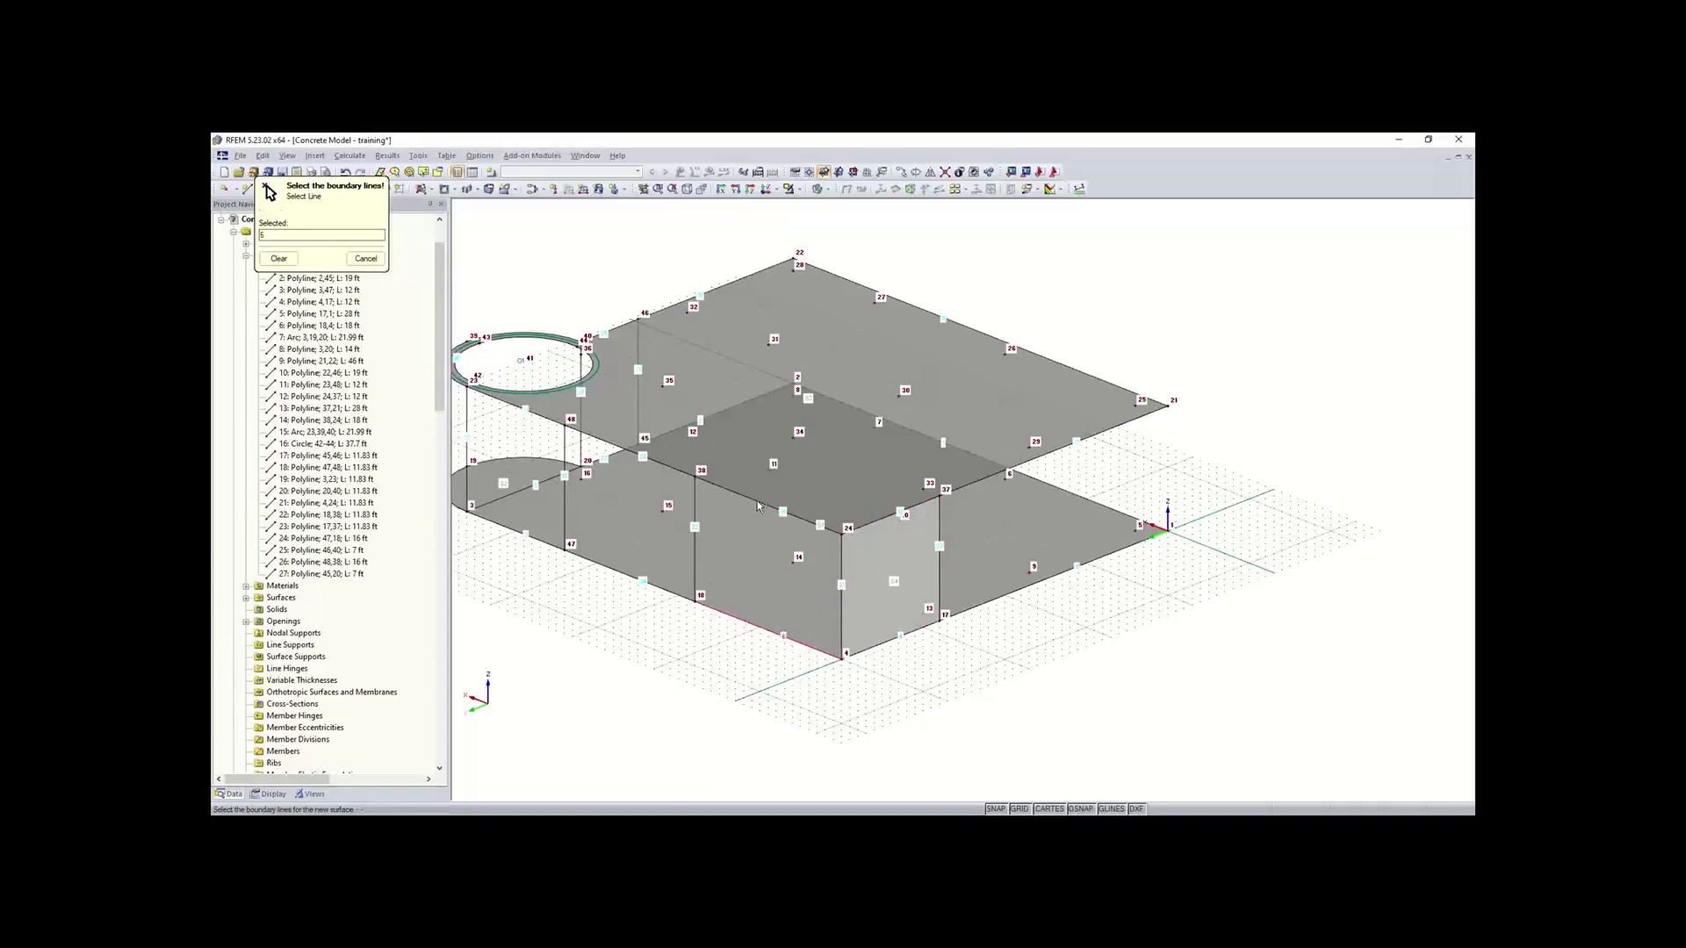
scroll(756, 518, "up", 1)
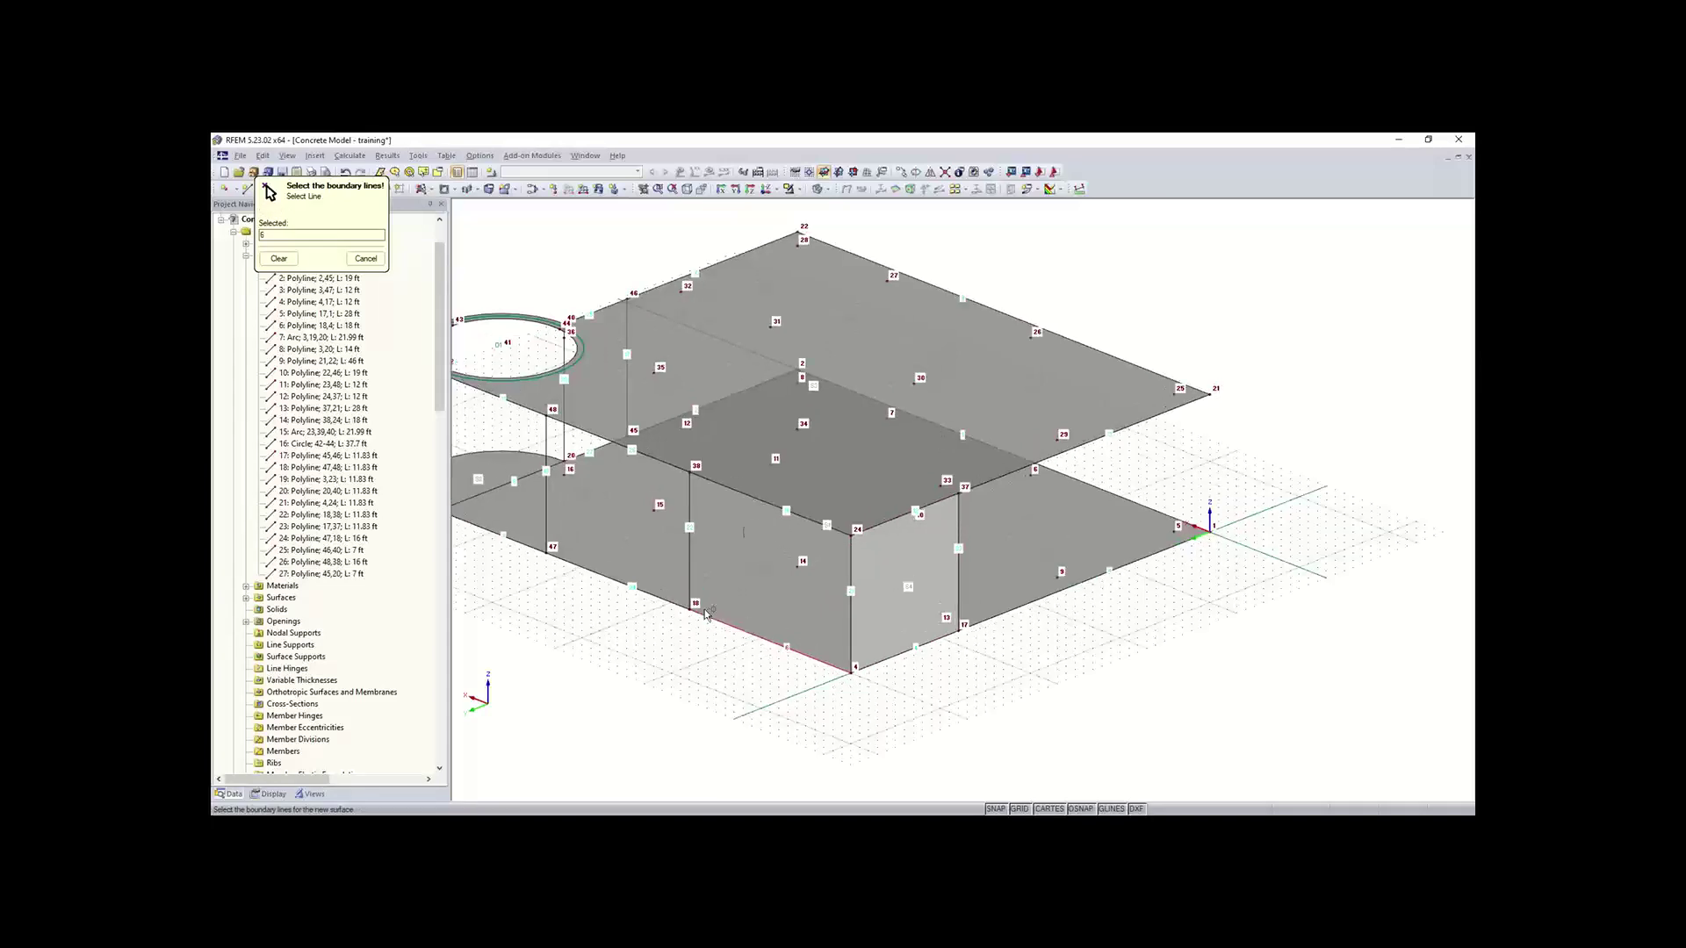
left_click(686, 594)
left_click(816, 517)
left_click(848, 555)
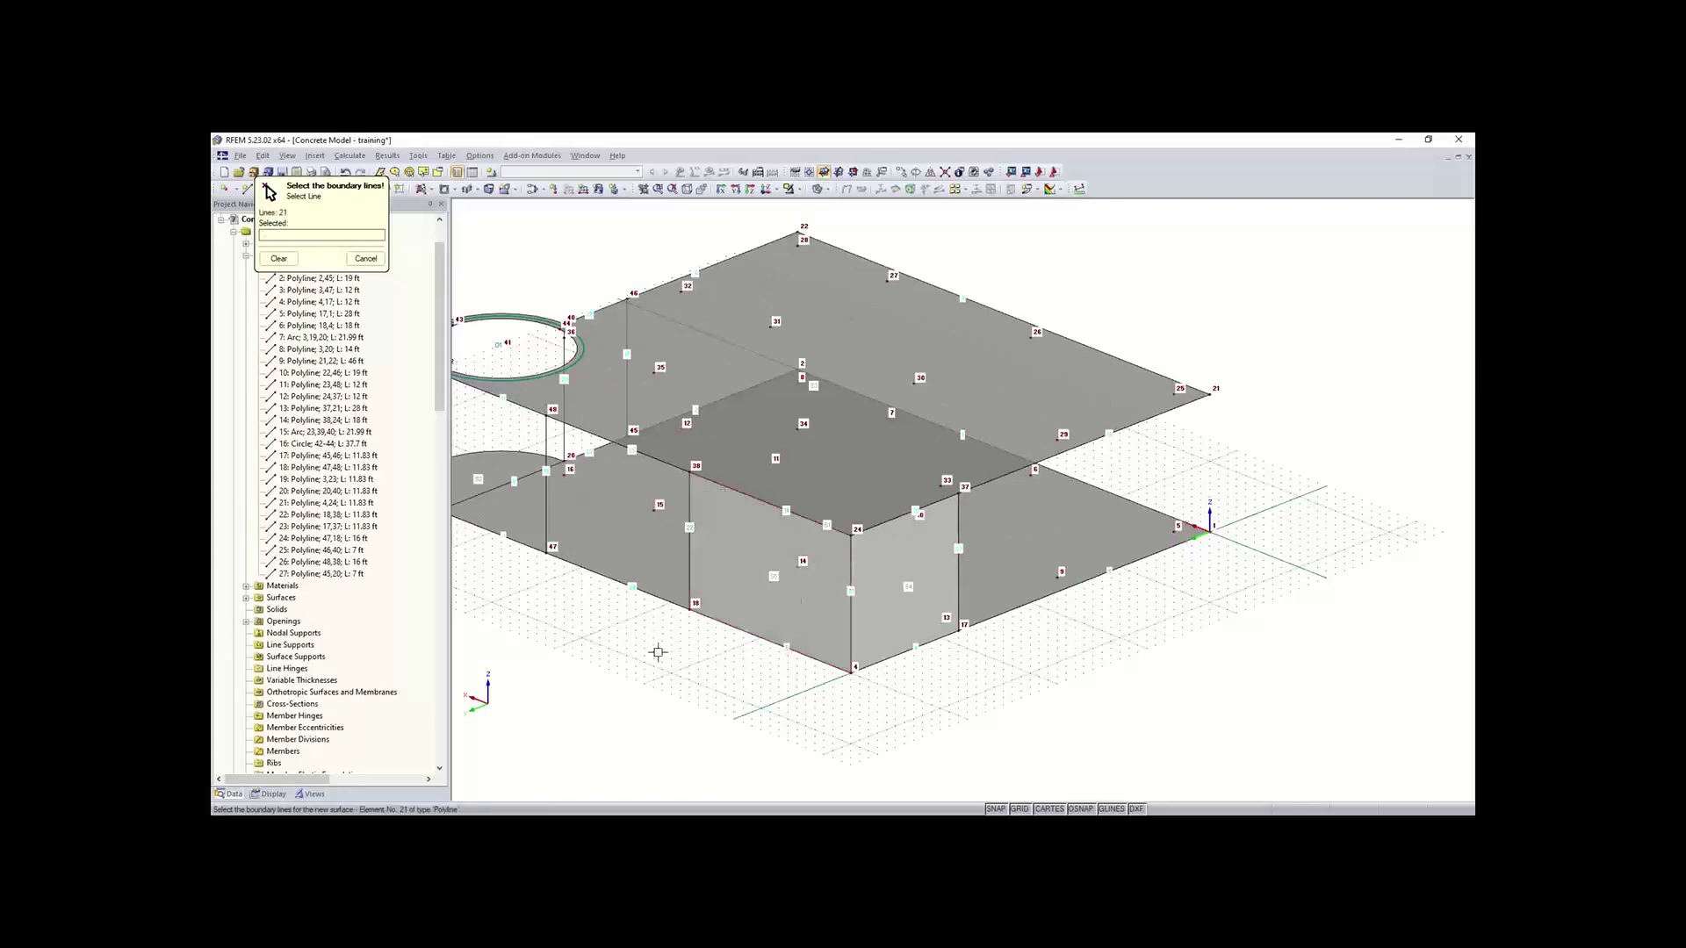
Step: Create the straight wall beside the arc from its boundary lines between nodes 3, 47, 48 and 23
middle_click_drag(713, 661, 963, 778)
scroll(887, 673, "up", 3)
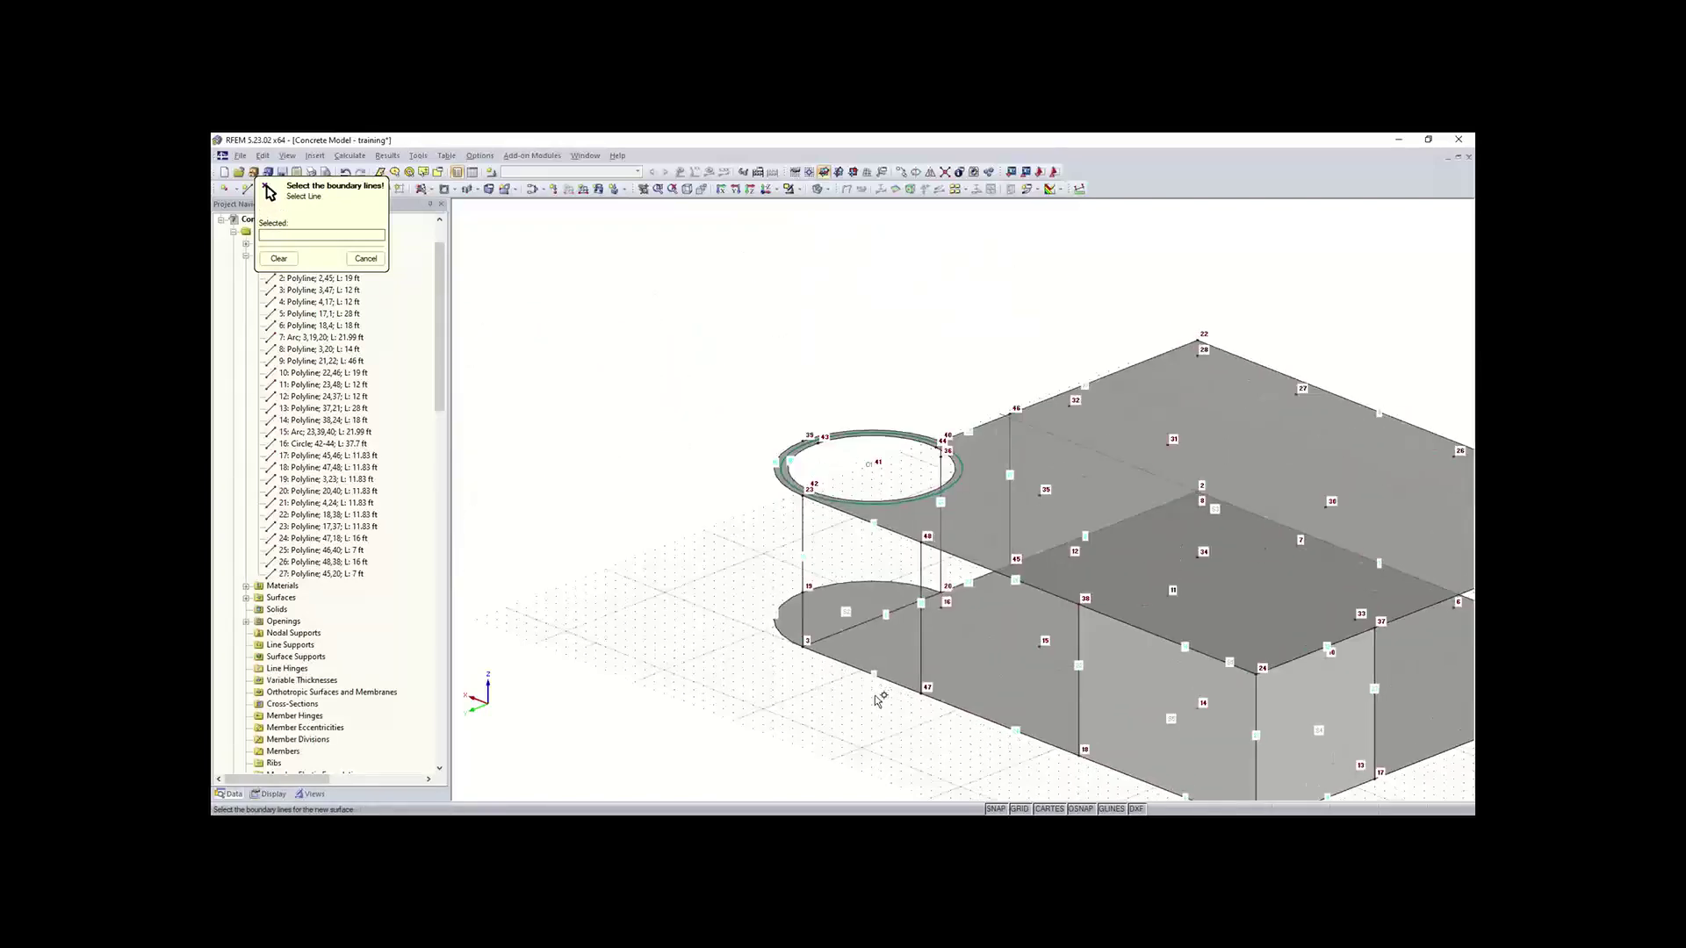
left_click(886, 672)
left_click(942, 597)
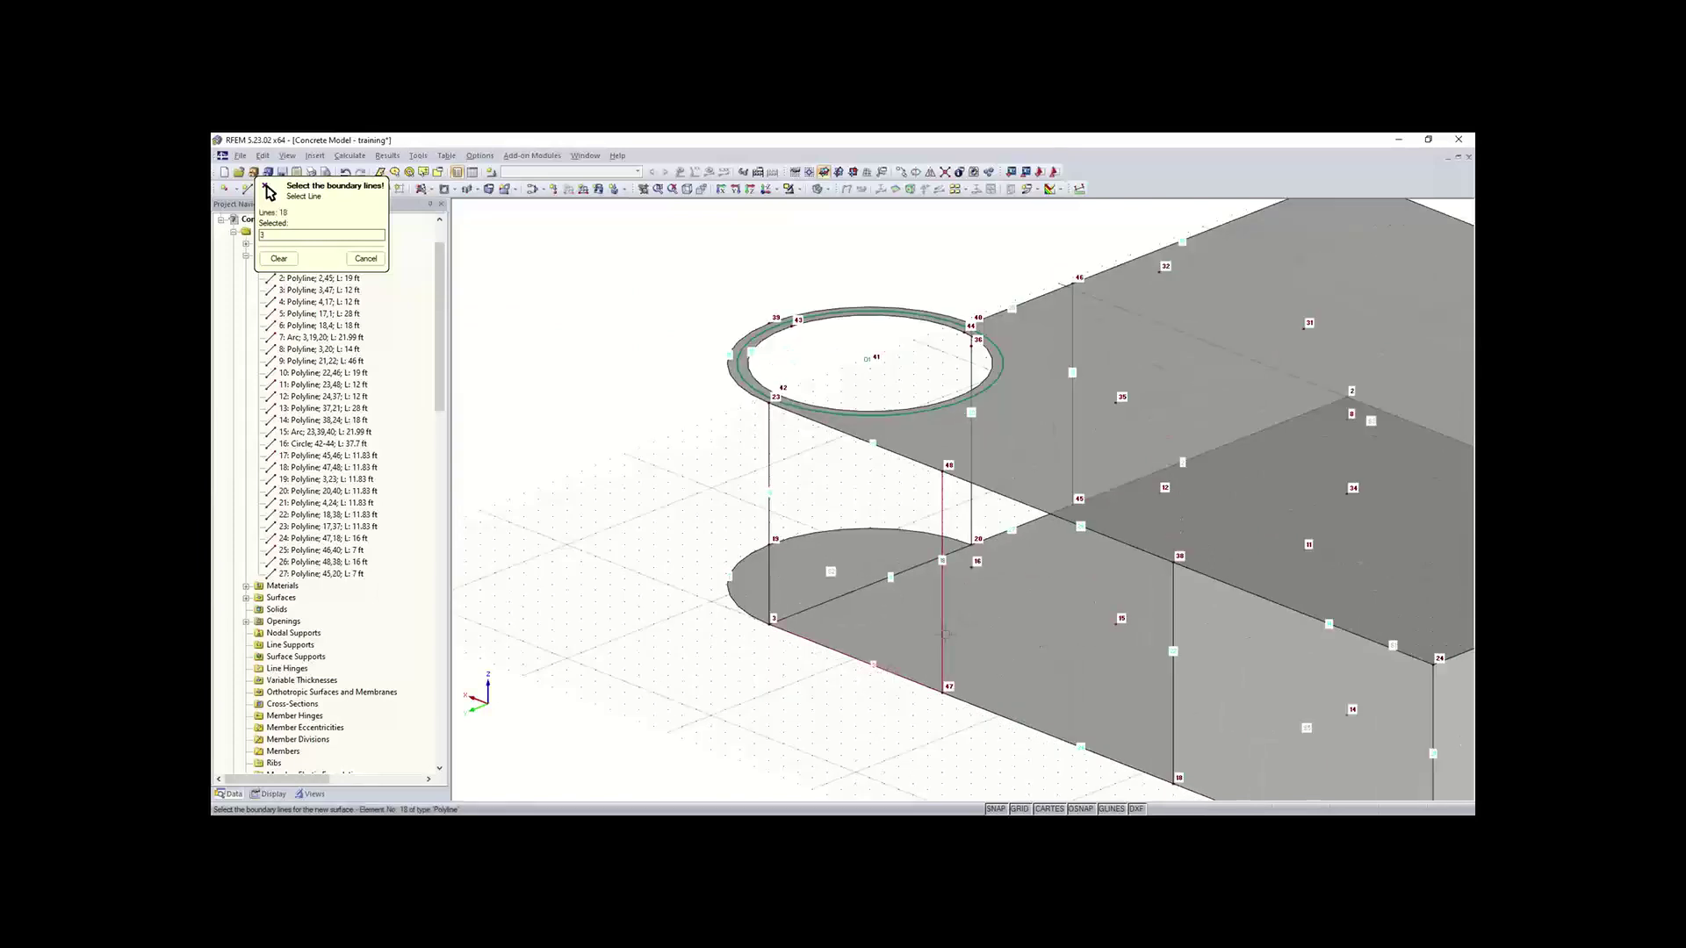
left_click(895, 460)
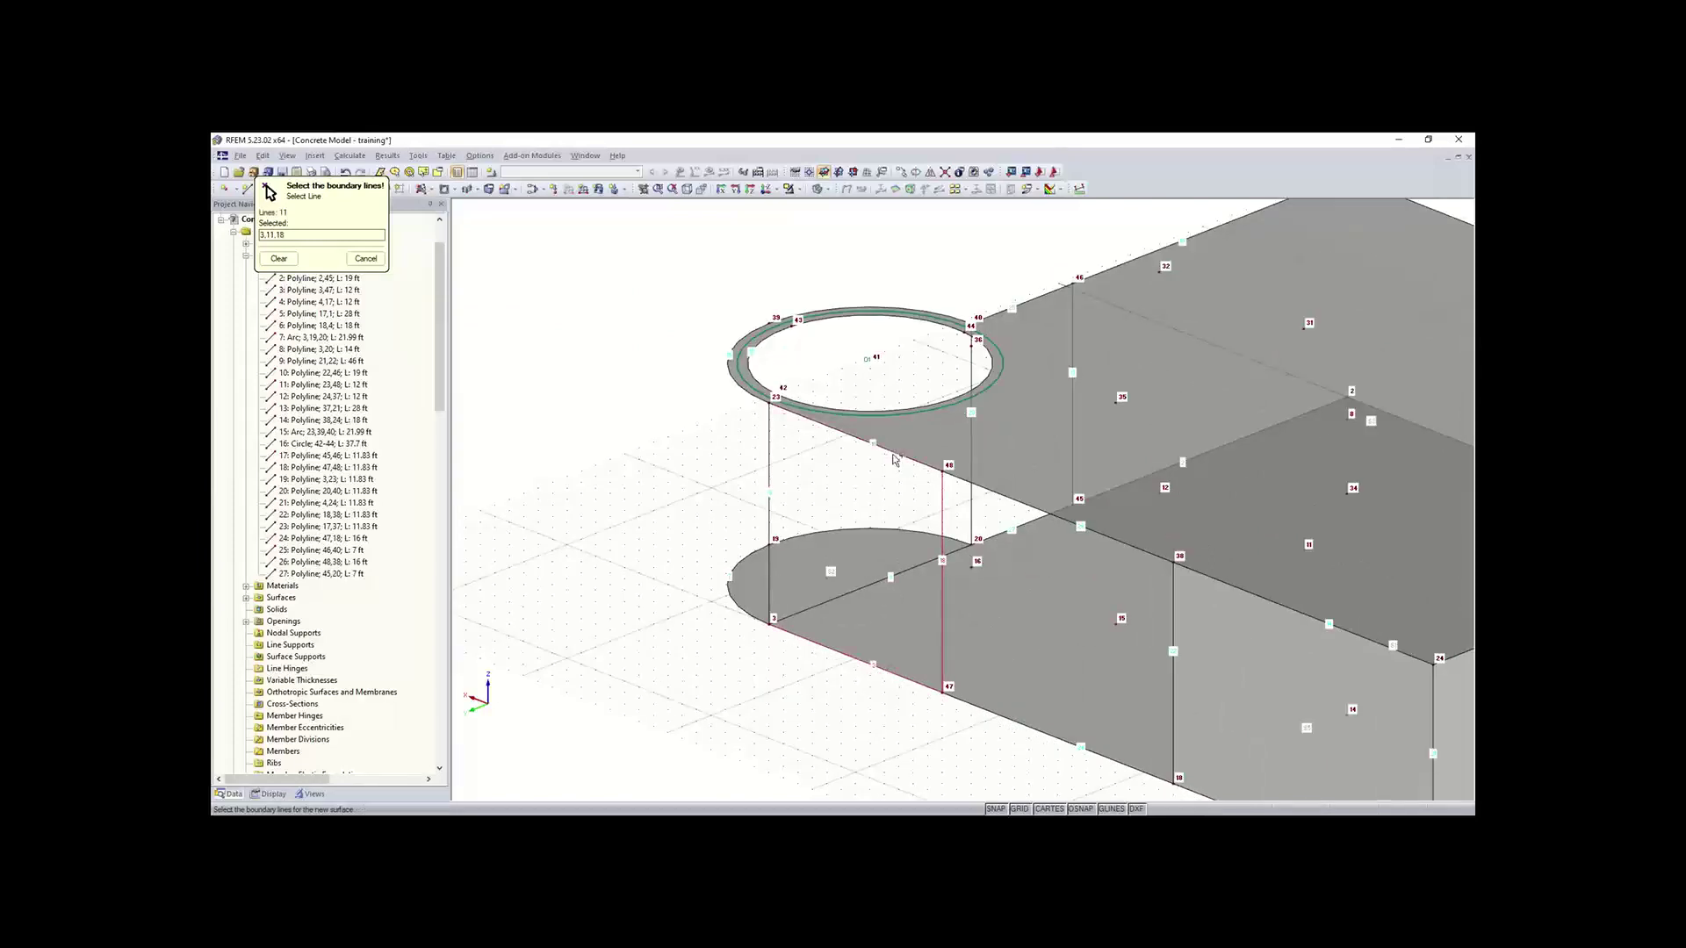
left_click(773, 488)
Step: Create the wall on the other side of the arc between nodes 45, 20, 40 and 46, and end the surface command
middle_click_drag(661, 460, 792, 562, "ctrl")
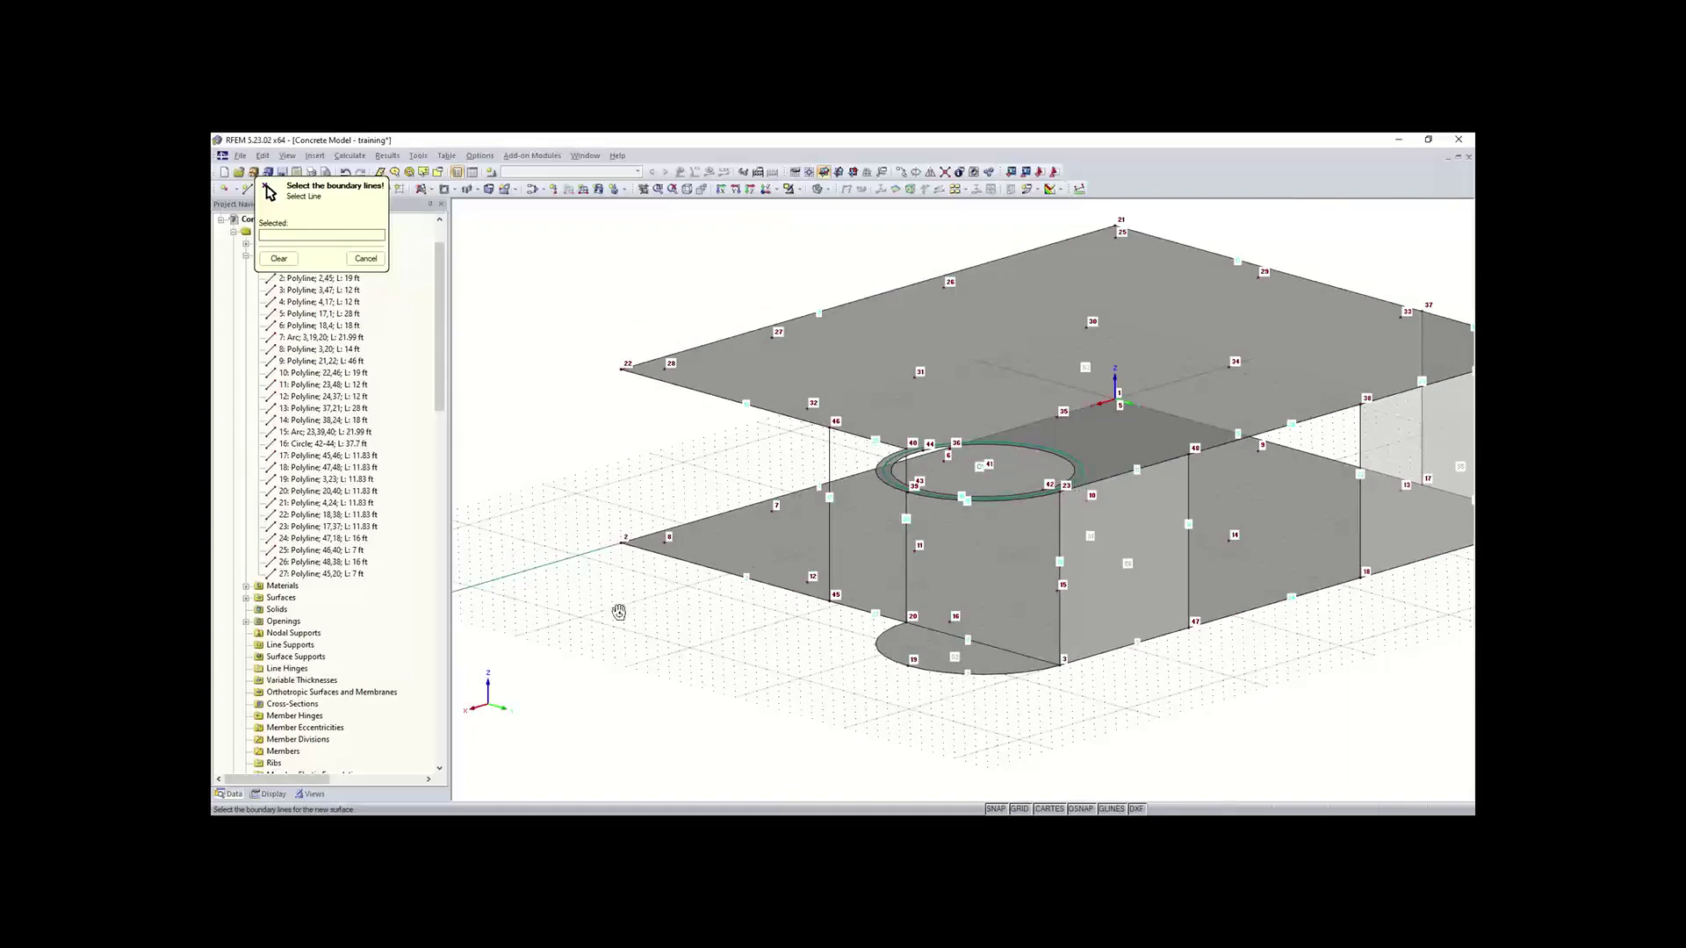
middle_click_drag(619, 612, 680, 616, "ctrl")
left_click(838, 601)
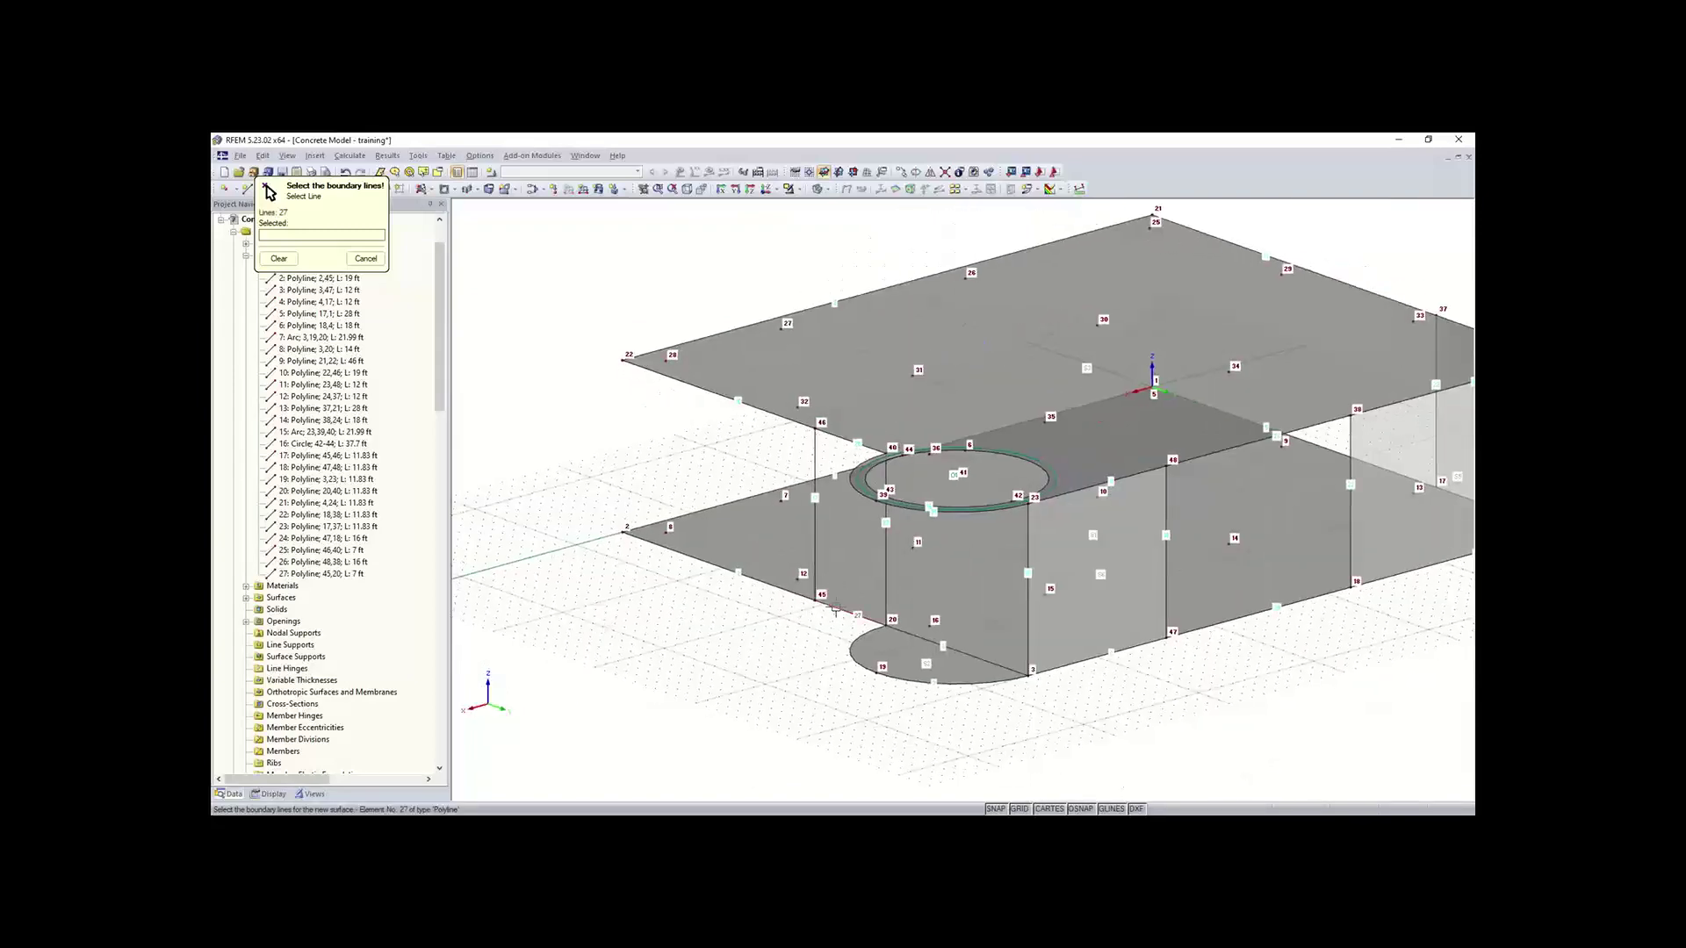
left_click(815, 562)
left_click(838, 430)
left_click(887, 525)
key("Escape")
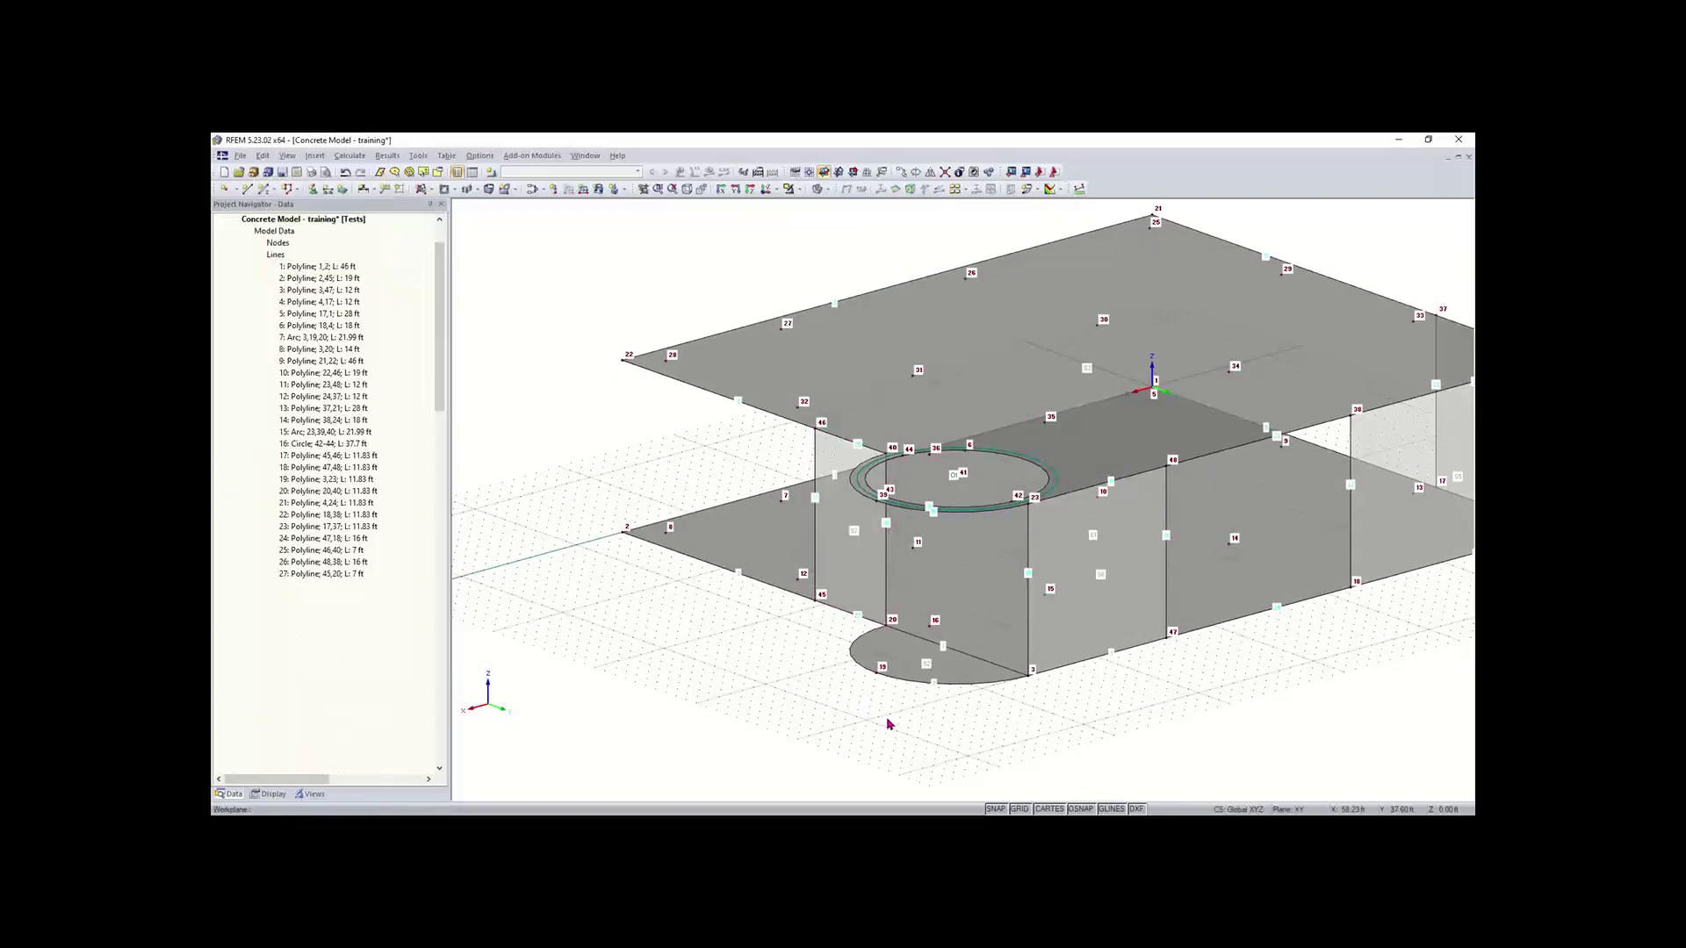
Step: Set up a new quadrangle surface of constant 8 in thickness in the f'c = 4000 psi concrete
middle_click_drag(859, 704, 756, 665)
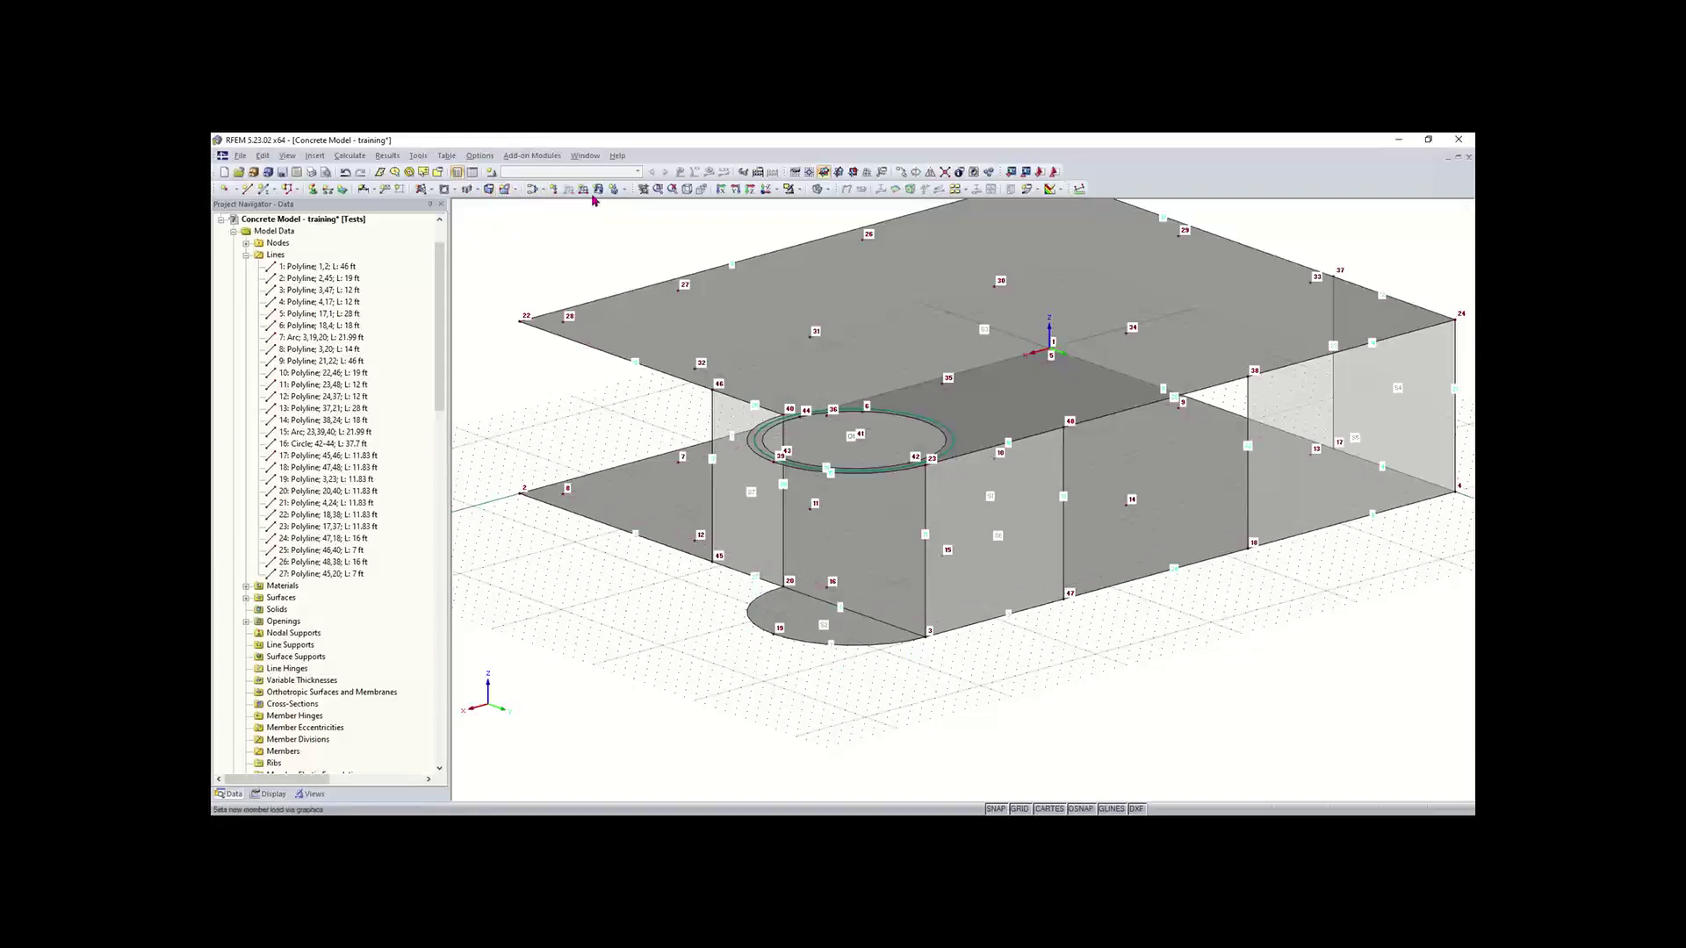
left_click(514, 190)
left_click(456, 192)
left_click(479, 190)
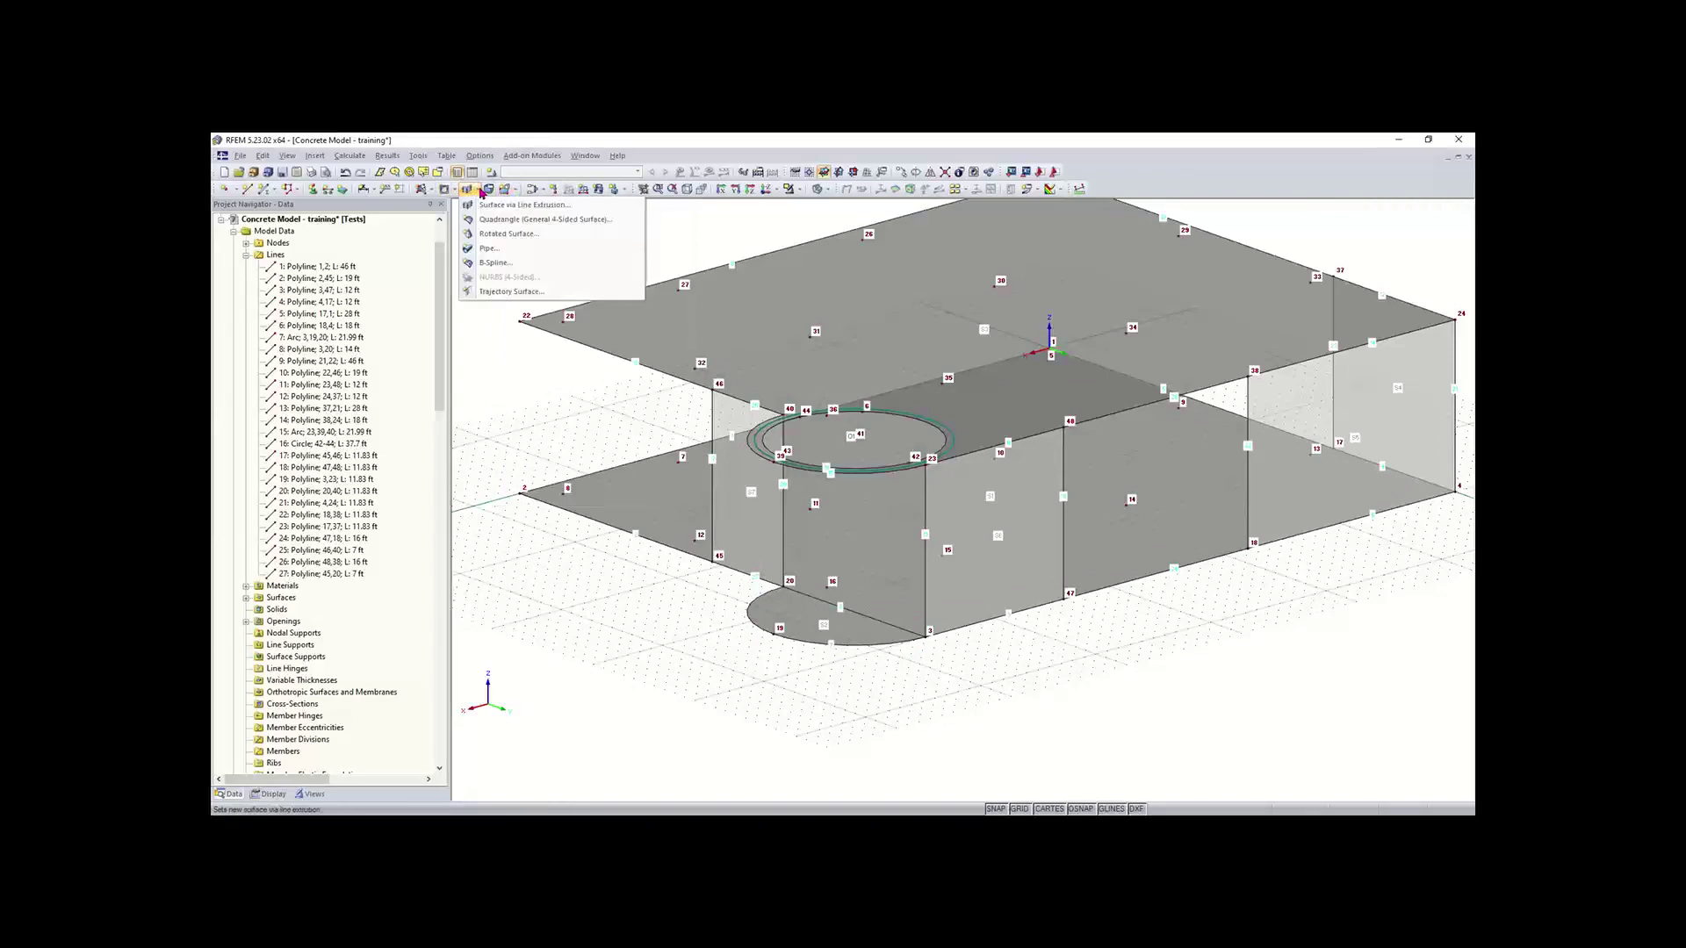
left_click(520, 224)
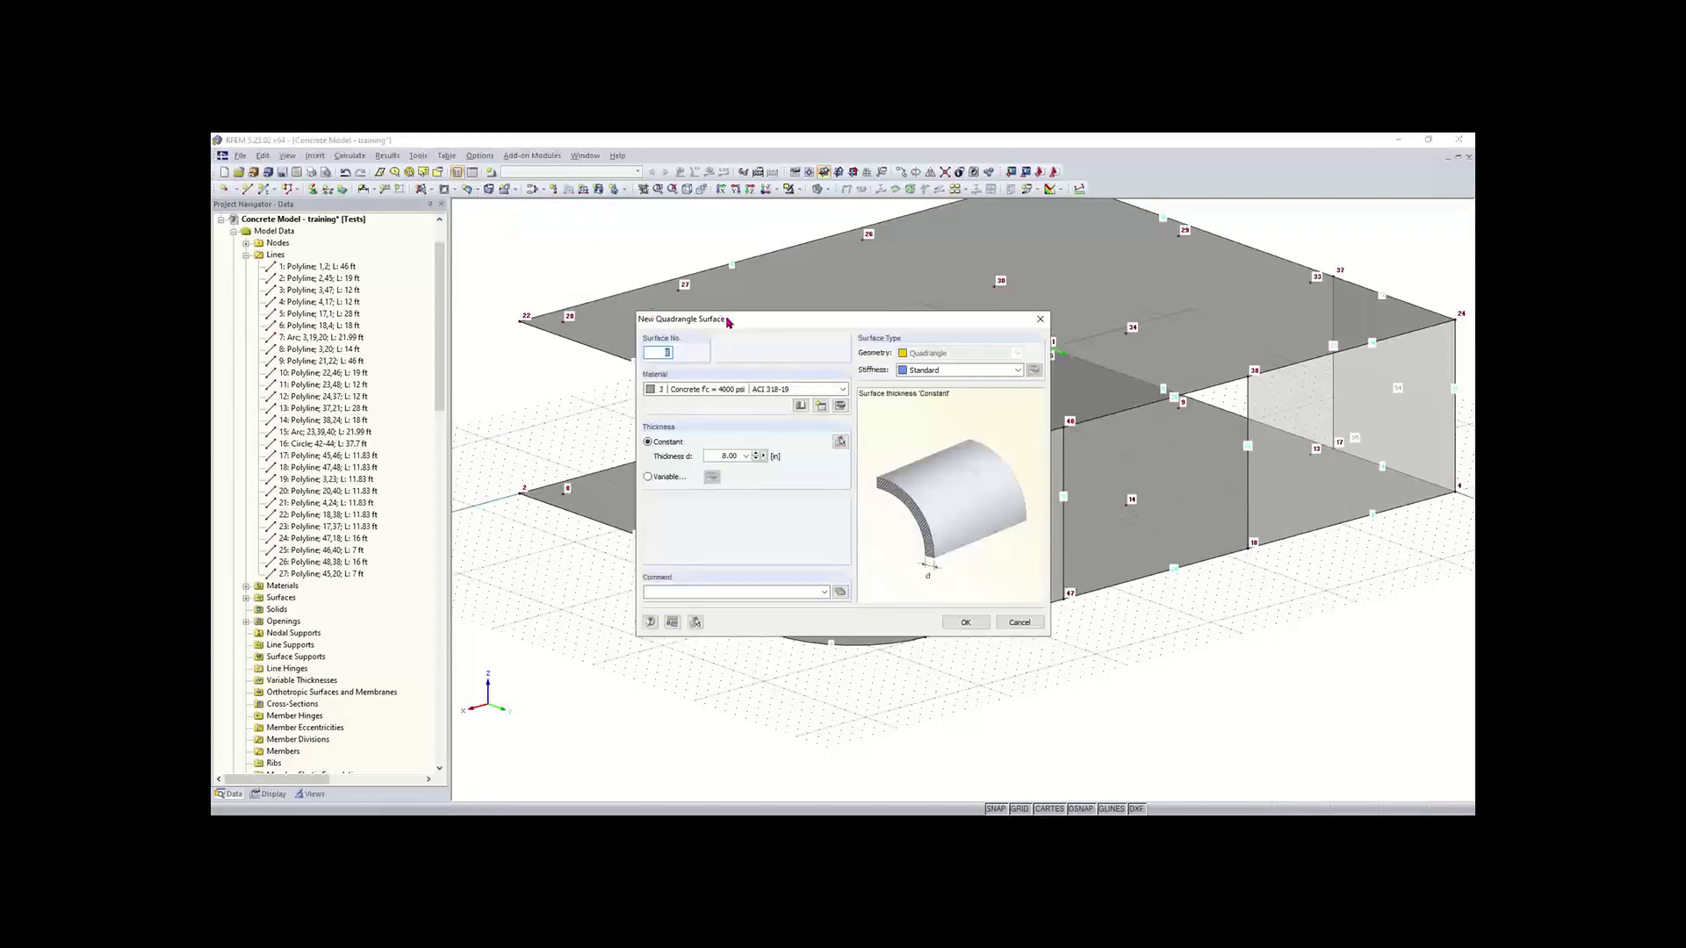
left_click_drag(728, 320, 823, 270)
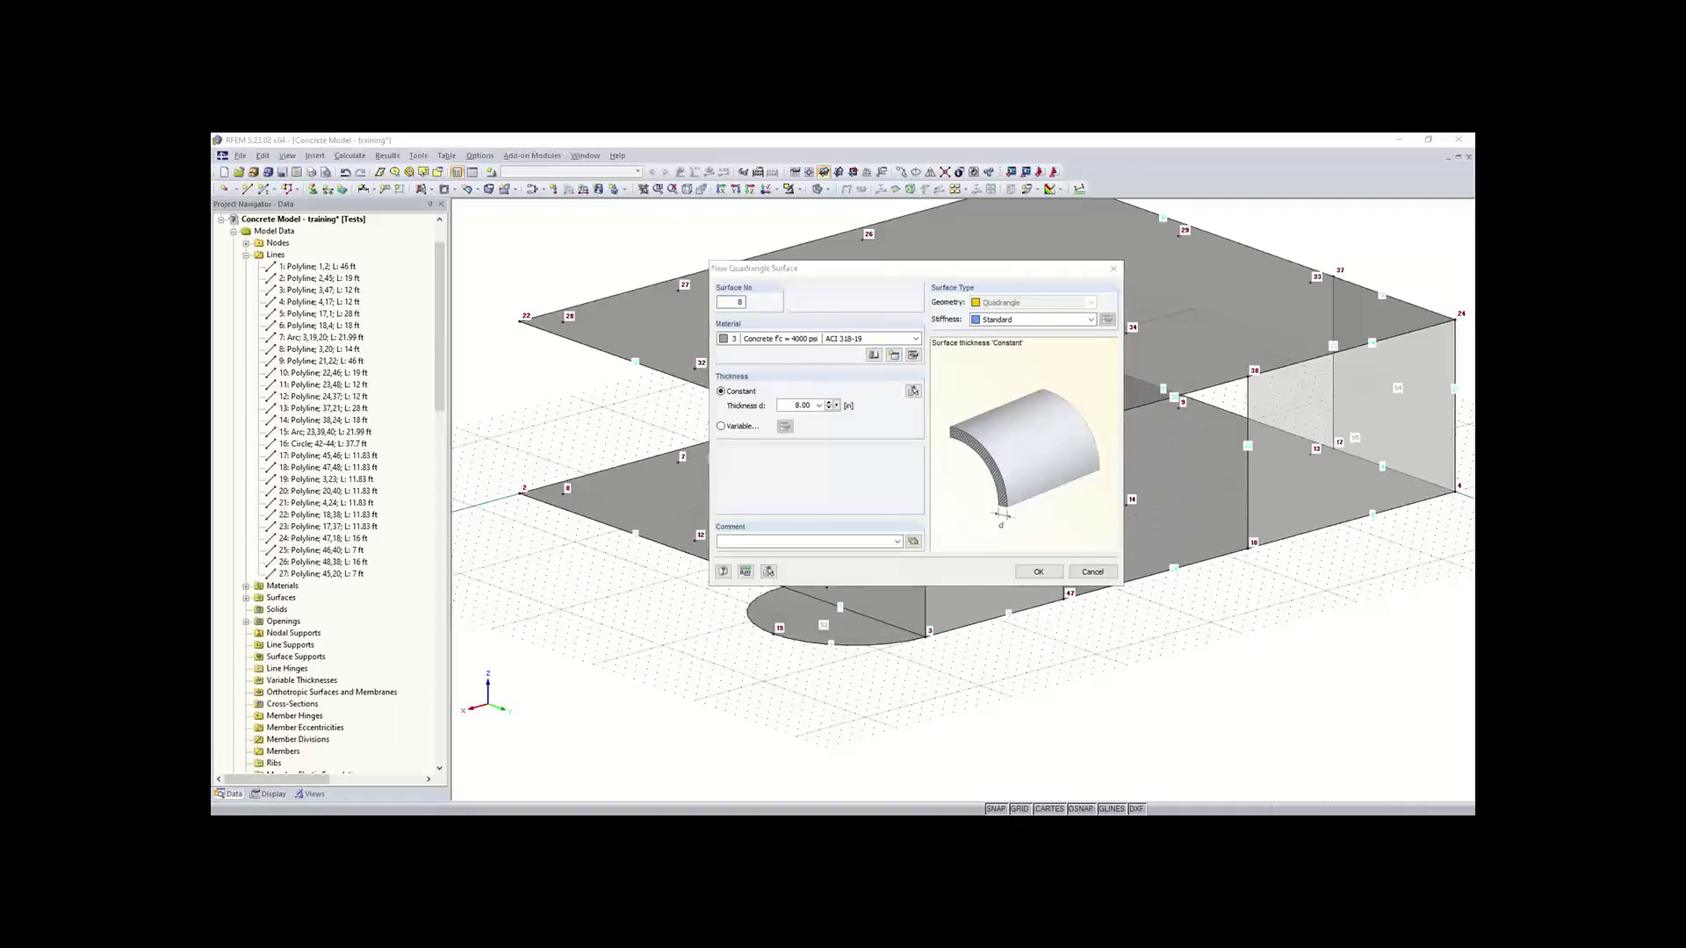
left_click(1036, 572)
Step: Create the curved wall from the lower arc, the upper arc and the vertical lines at both arc ends
left_click(847, 646)
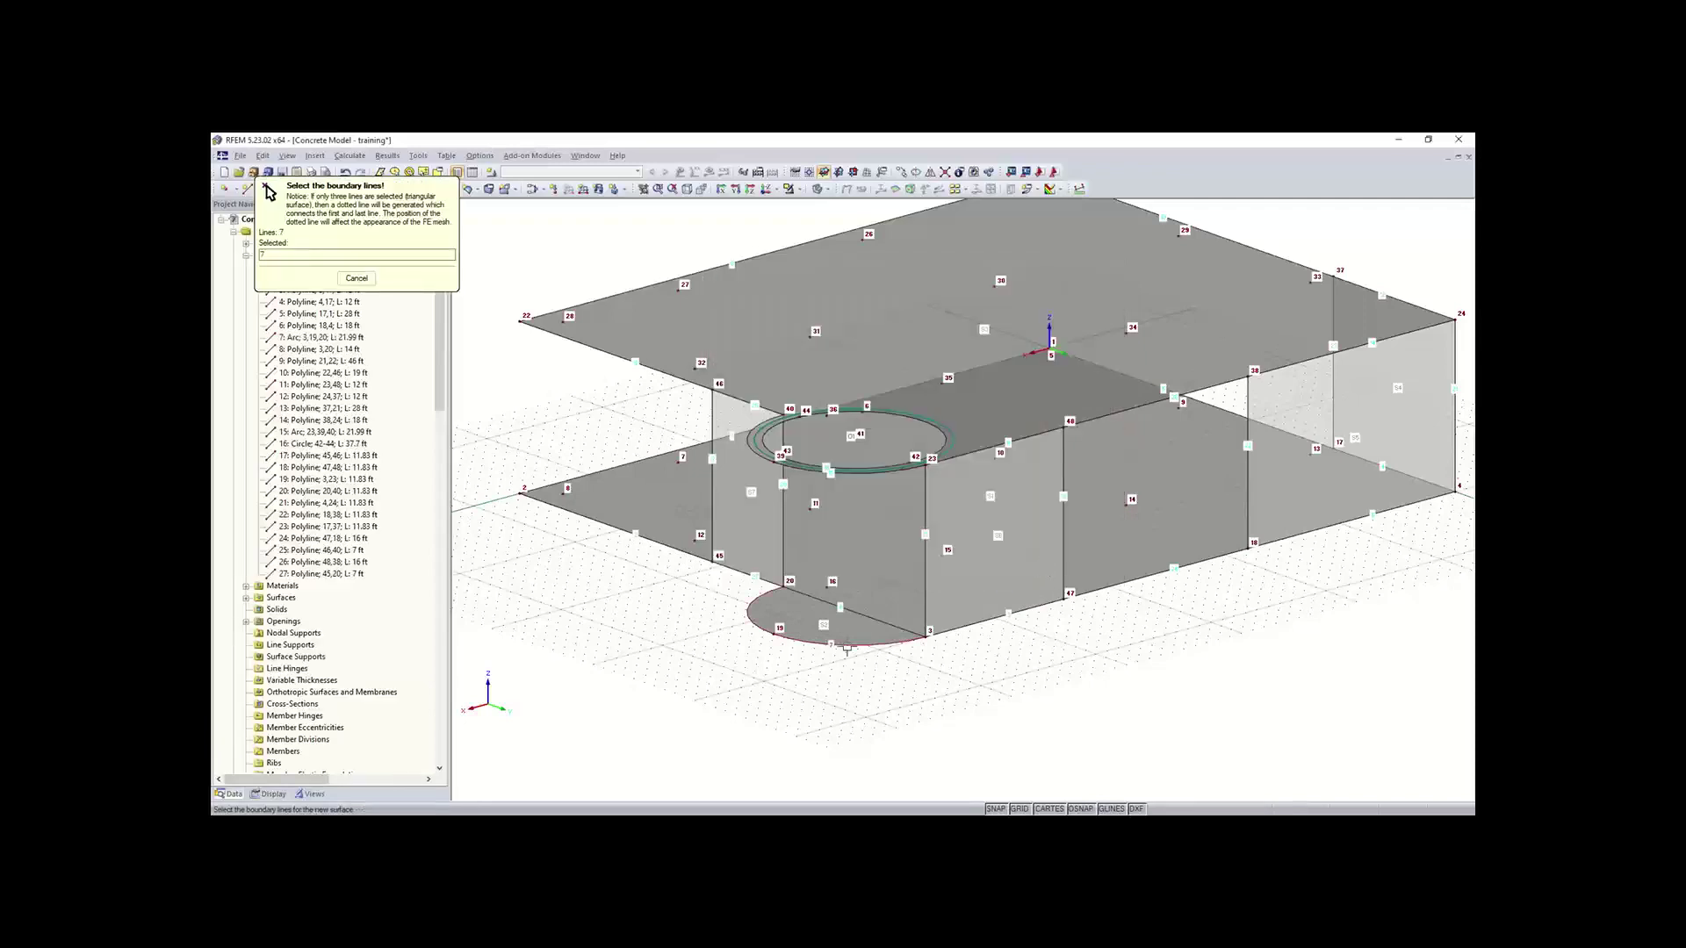
left_click(925, 527)
left_click(843, 471)
left_click(782, 496)
key("Escape")
middle_click_drag(884, 677, 571, 634, "ctrl")
right_click_drag(571, 634, 893, 660, "ctrl")
key("Escape")
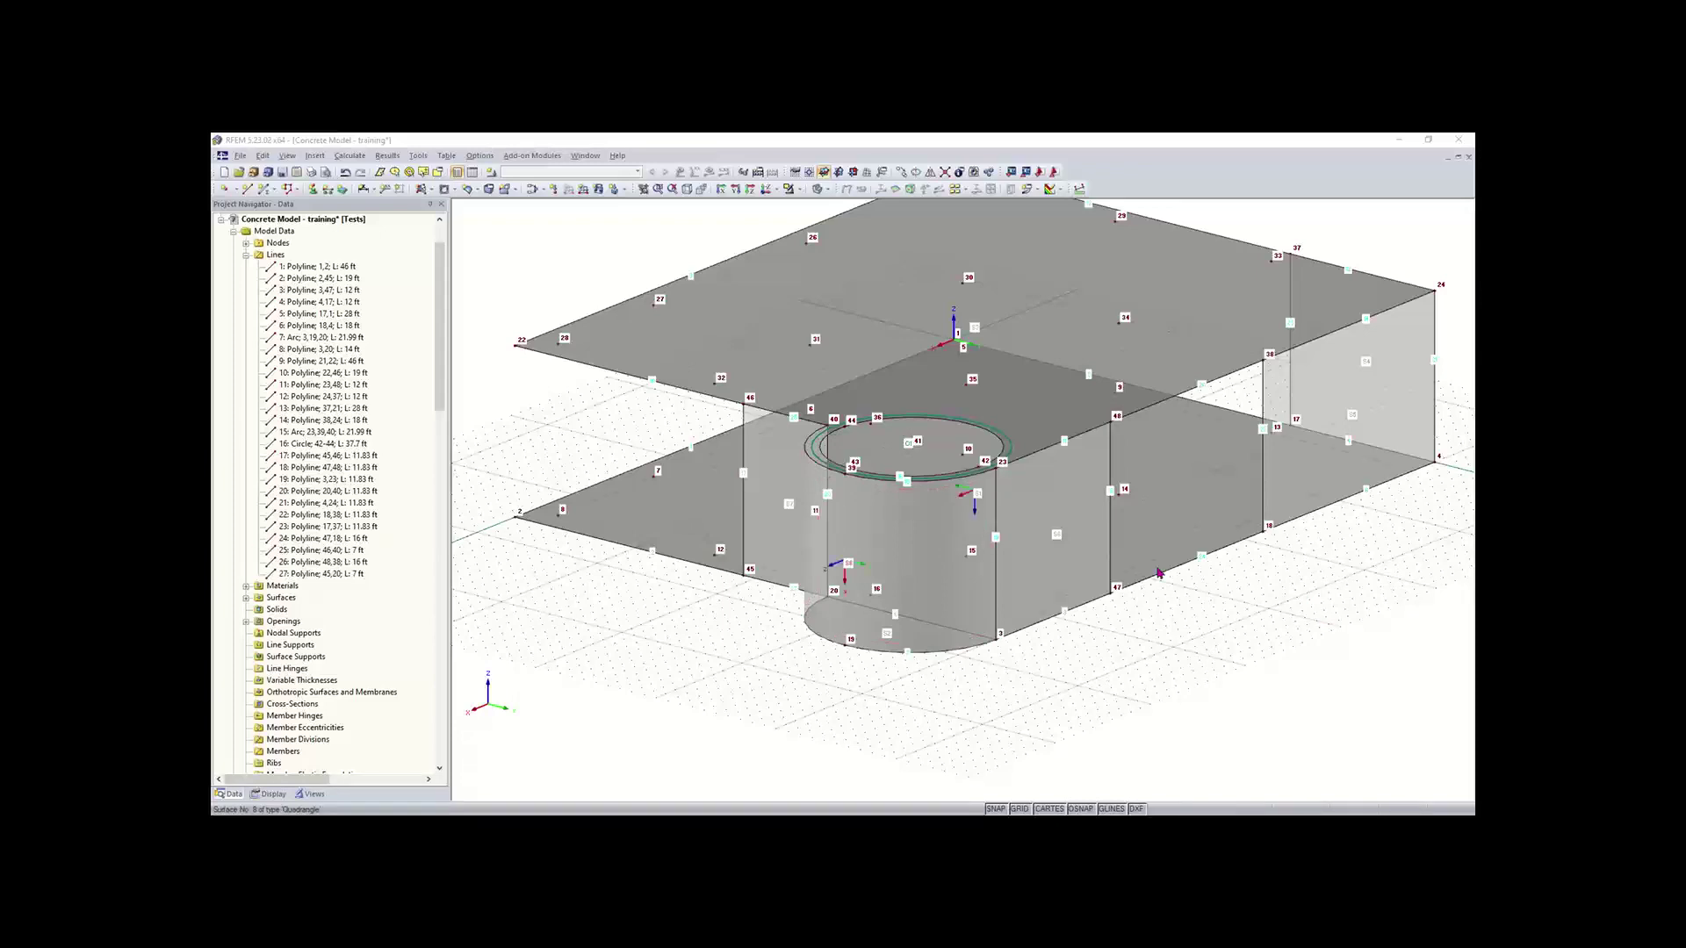
Step: Try to draw a rectangular surface from lower edge node 18 to node 34 on the upper slab
middle_click_drag(1308, 539, 990, 600)
left_click(430, 189)
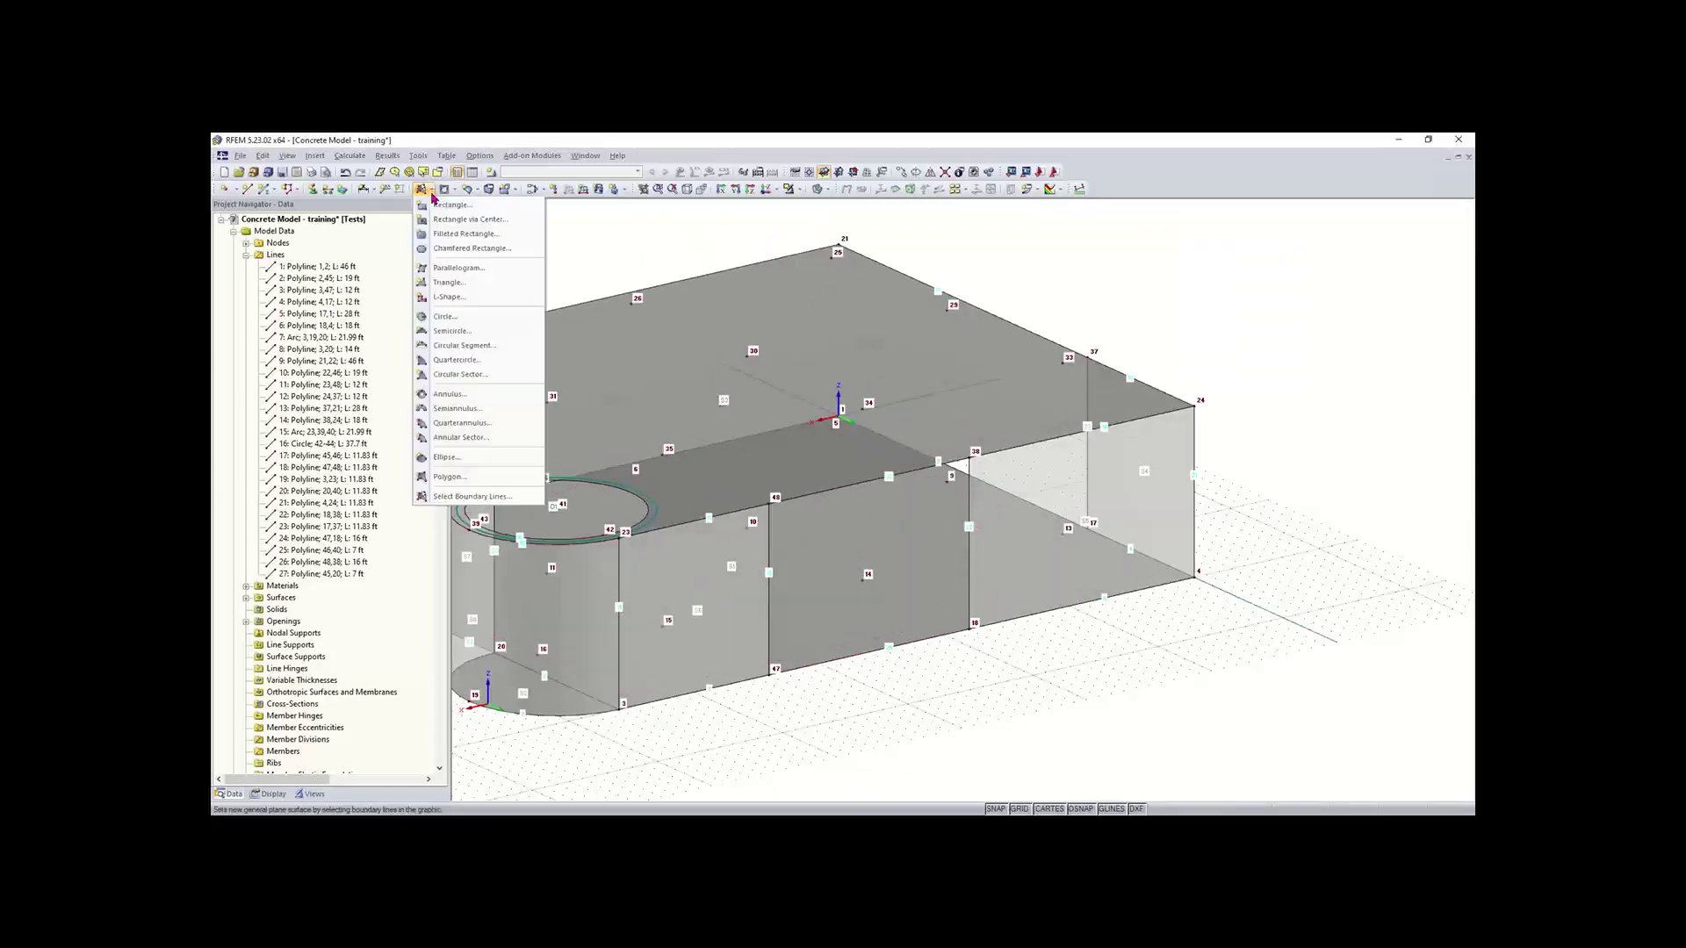
left_click(444, 207)
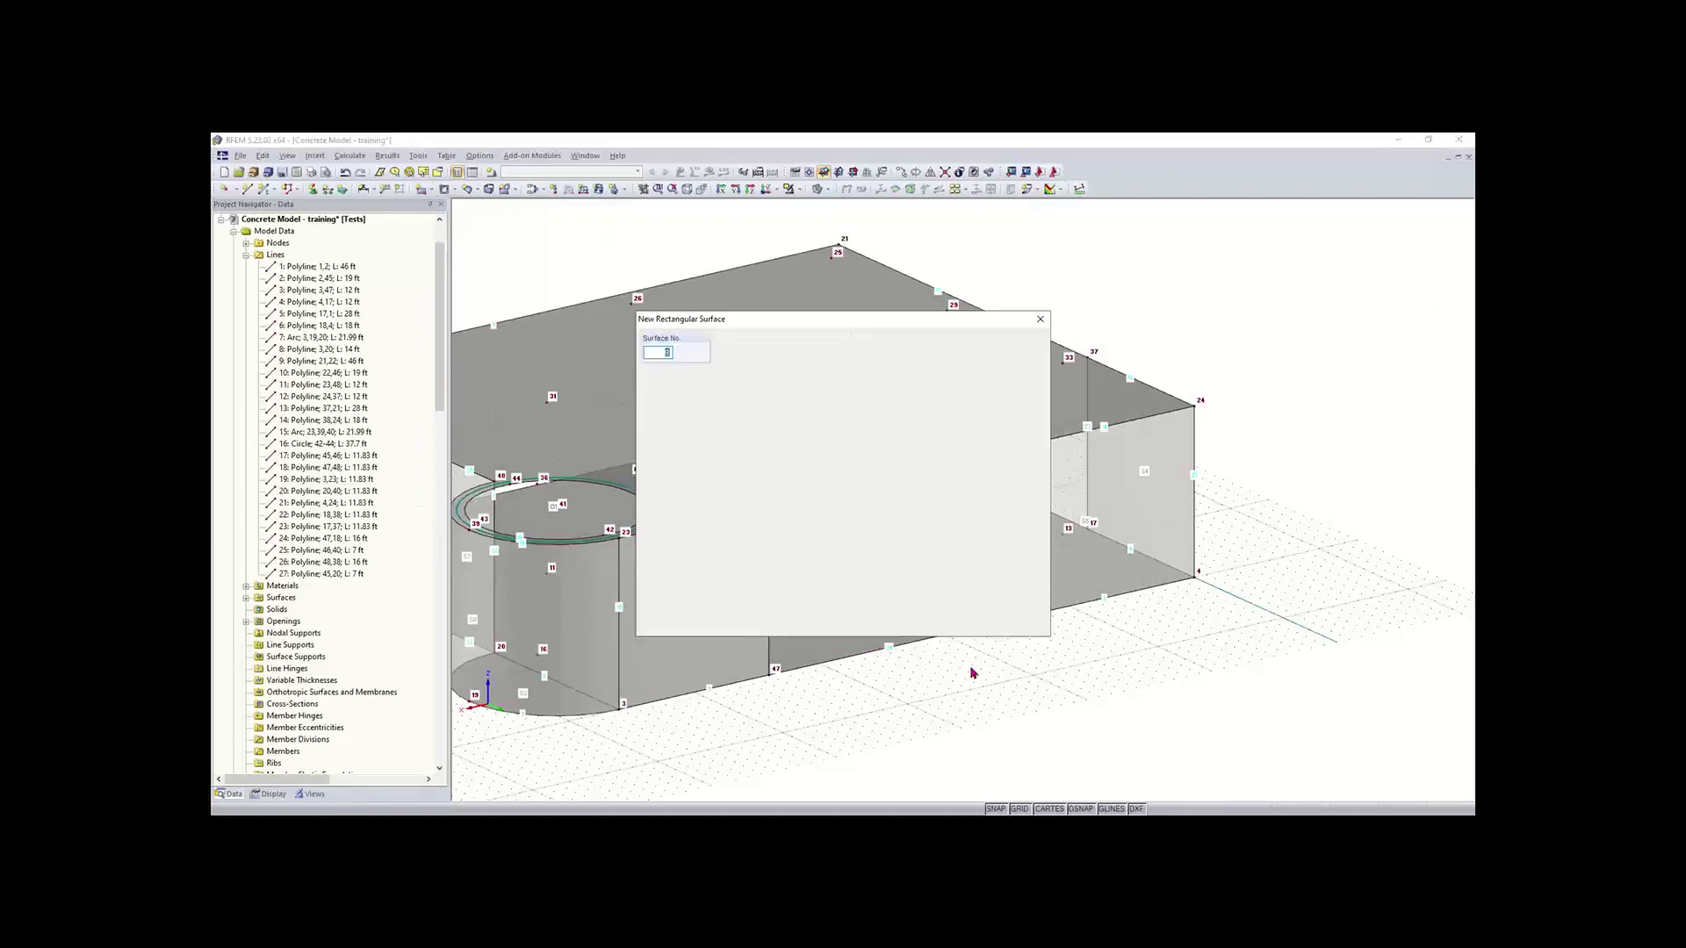
left_click(950, 623)
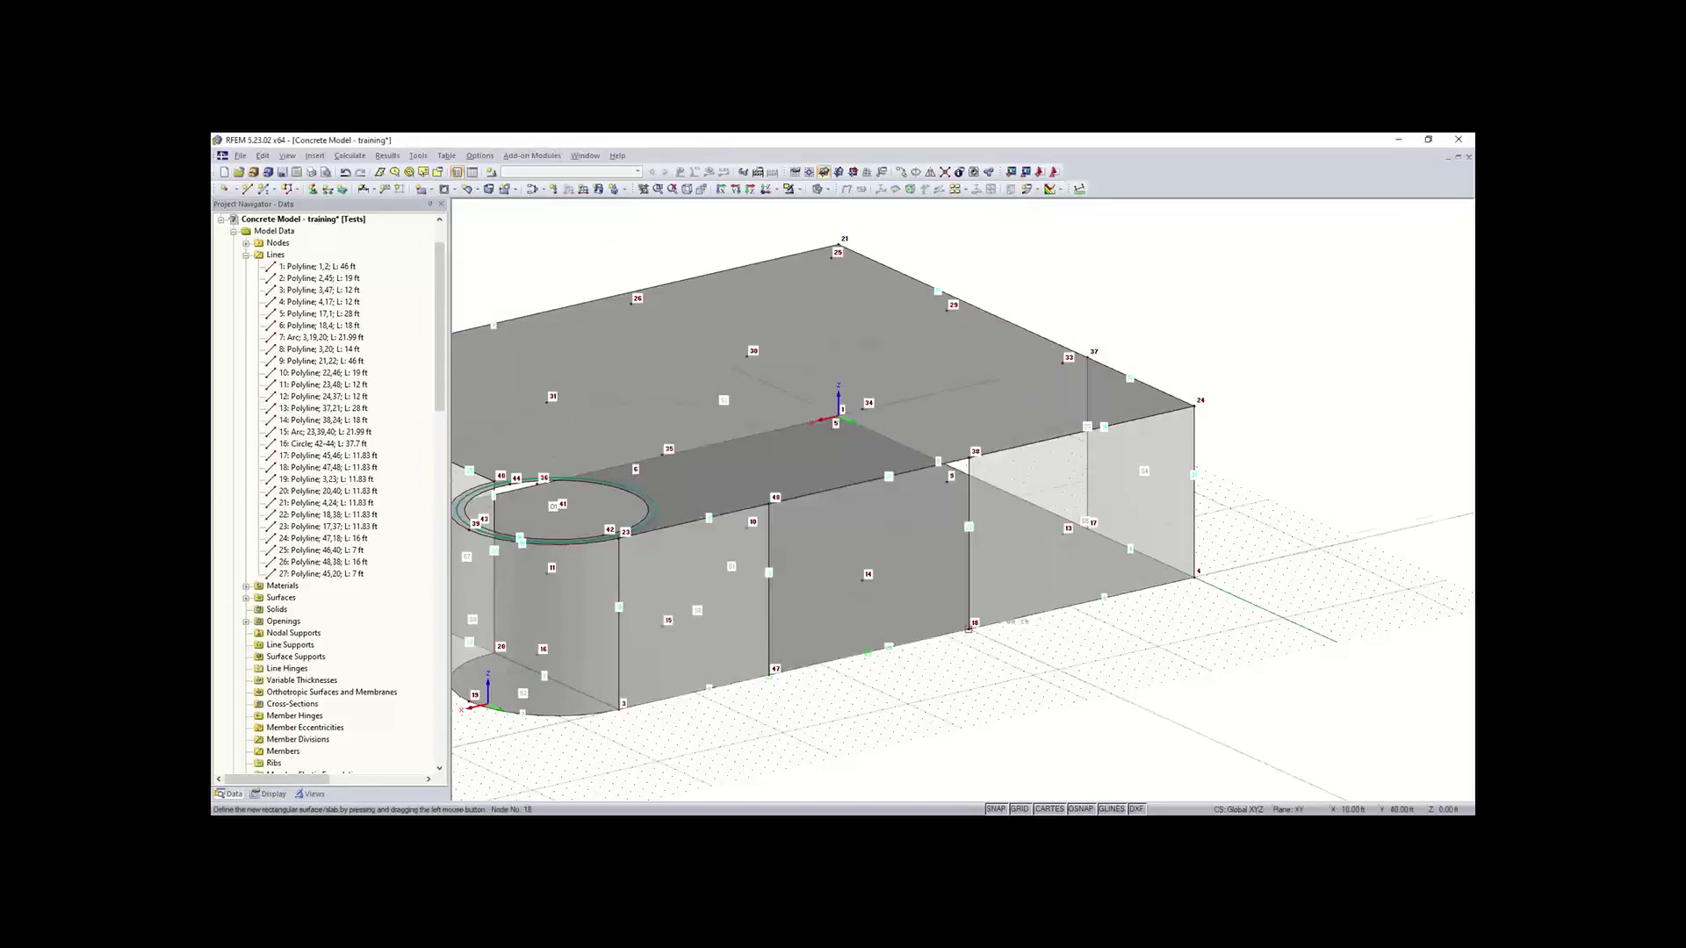
left_click(970, 629)
scroll(841, 452, "up", 2)
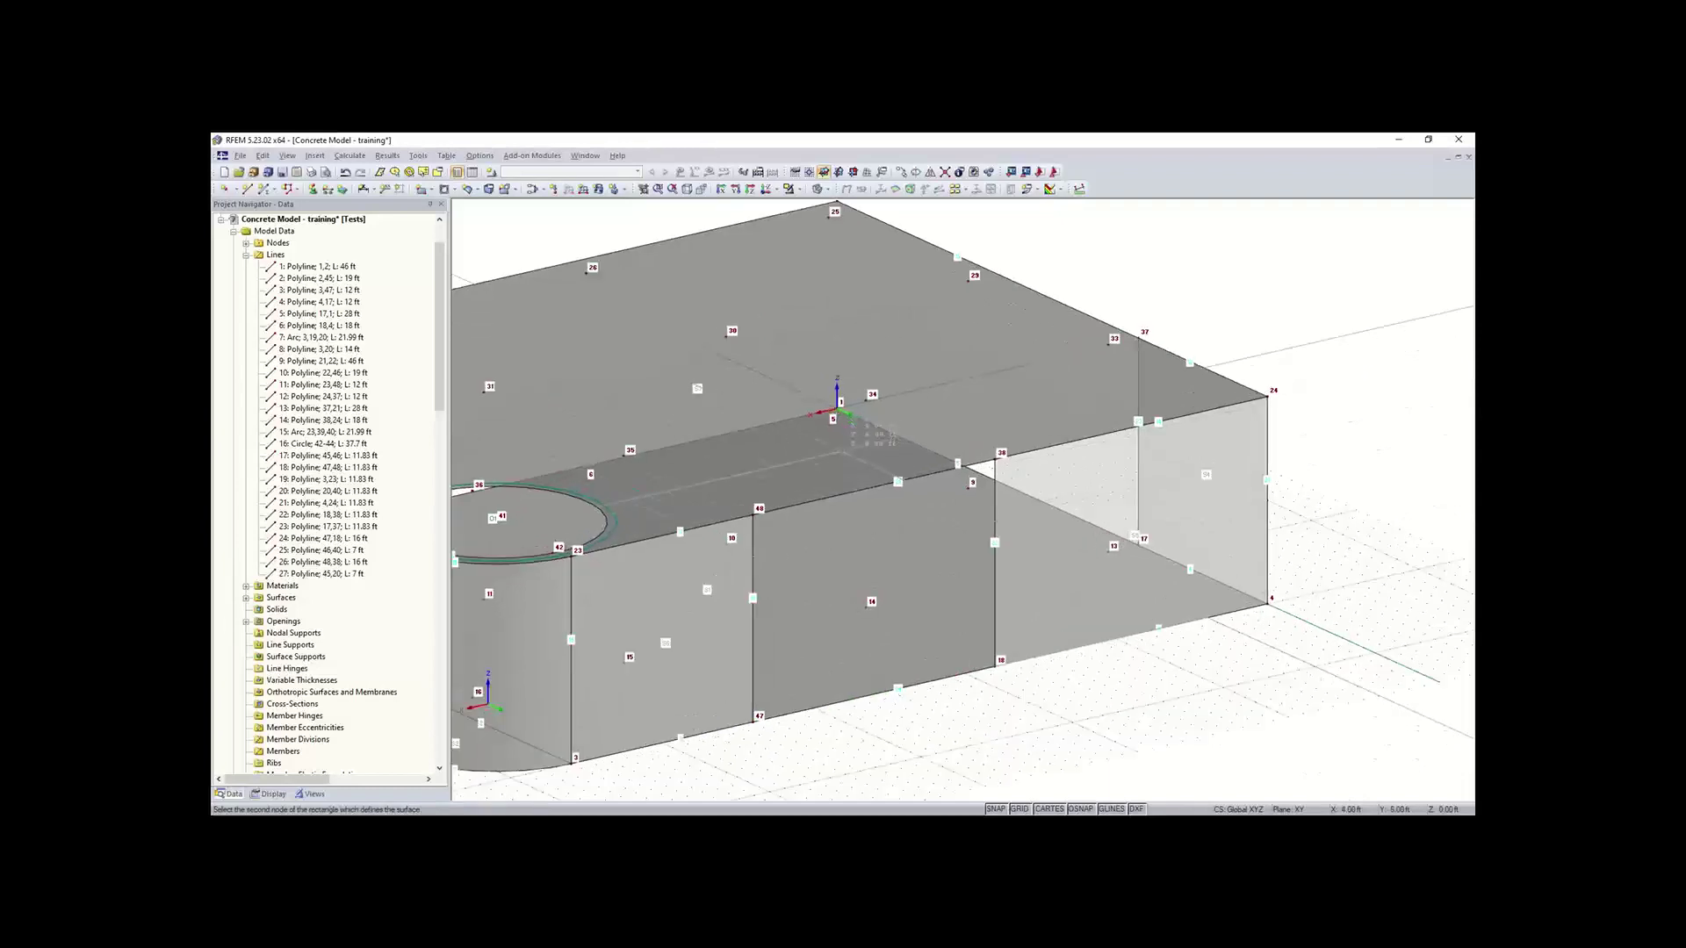
scroll(864, 351, "up", 3)
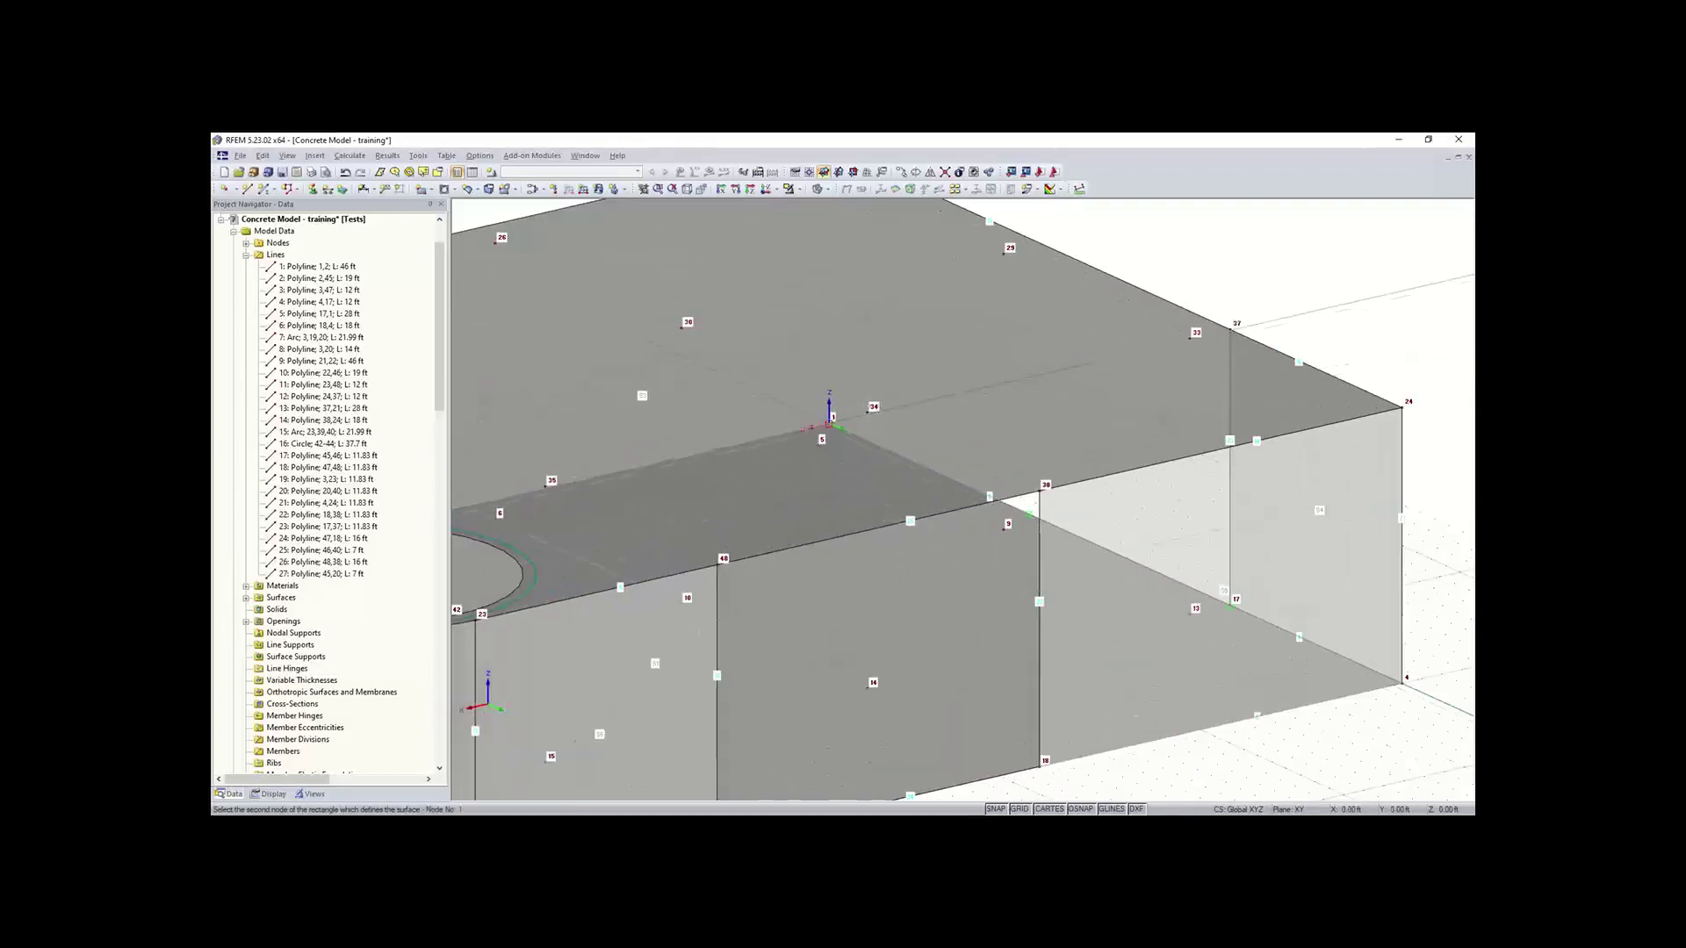
middle_click_drag(916, 579, 940, 521, "ctrl")
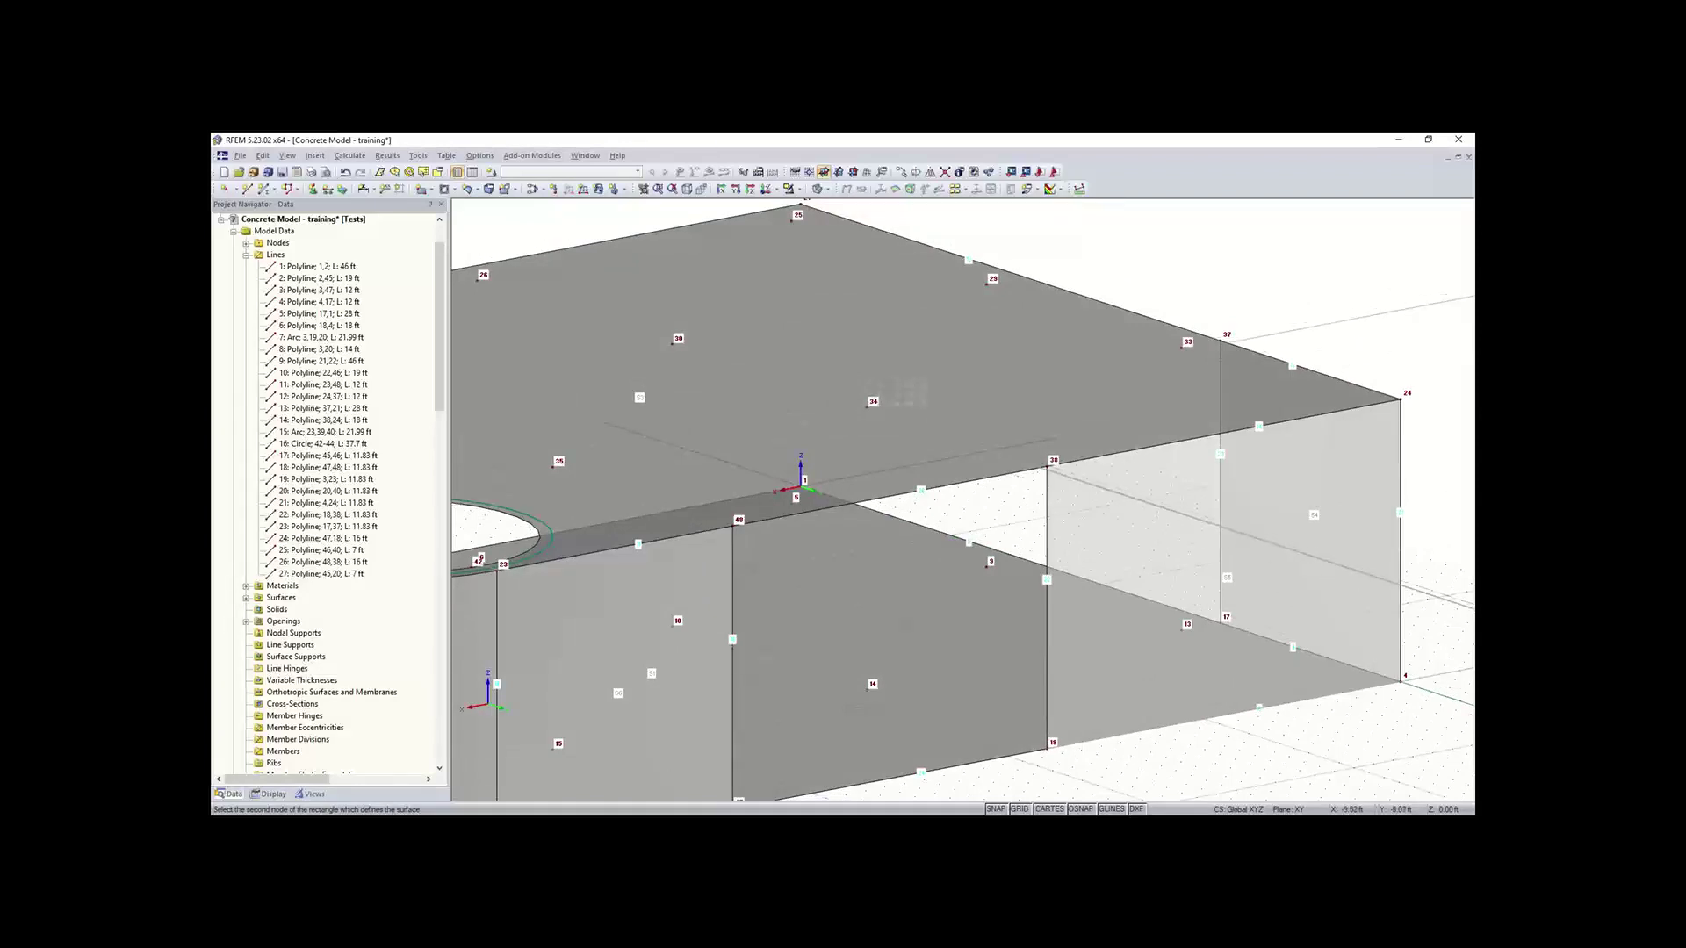
left_click(873, 401)
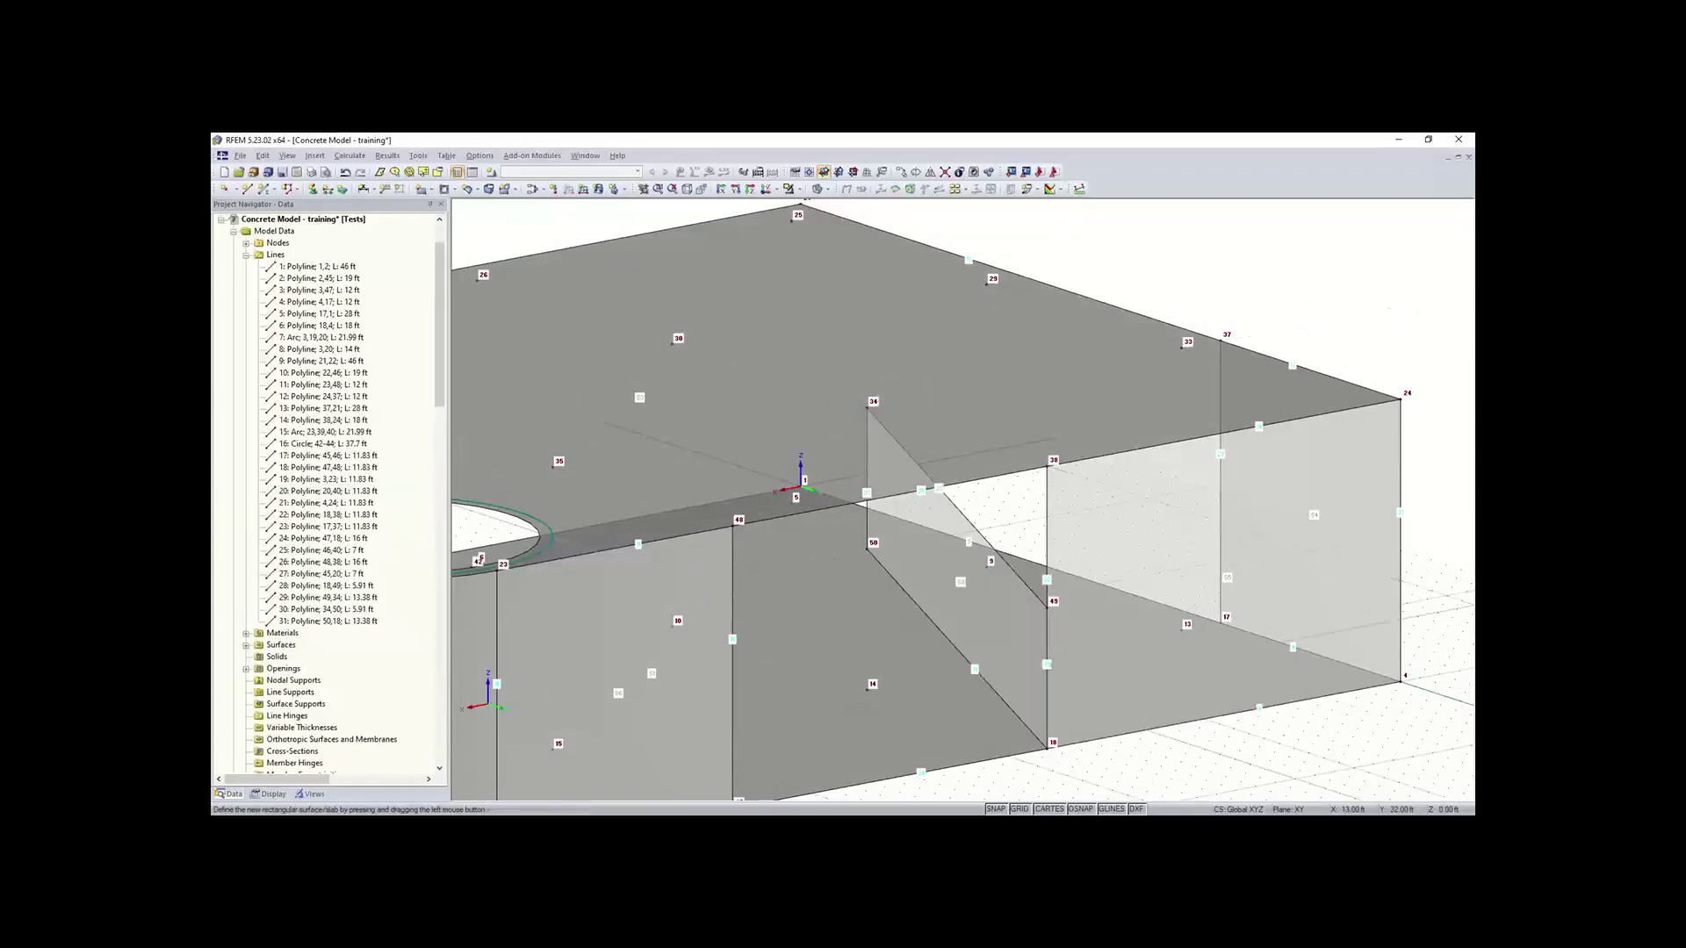
Step: Remove the slanted rectangular surface between nodes 18 and 34 together with its boundary lines
middle_click_drag(1044, 790, 1048, 737, "ctrl")
right_click_drag(1048, 738, 1048, 735)
left_click(1063, 778)
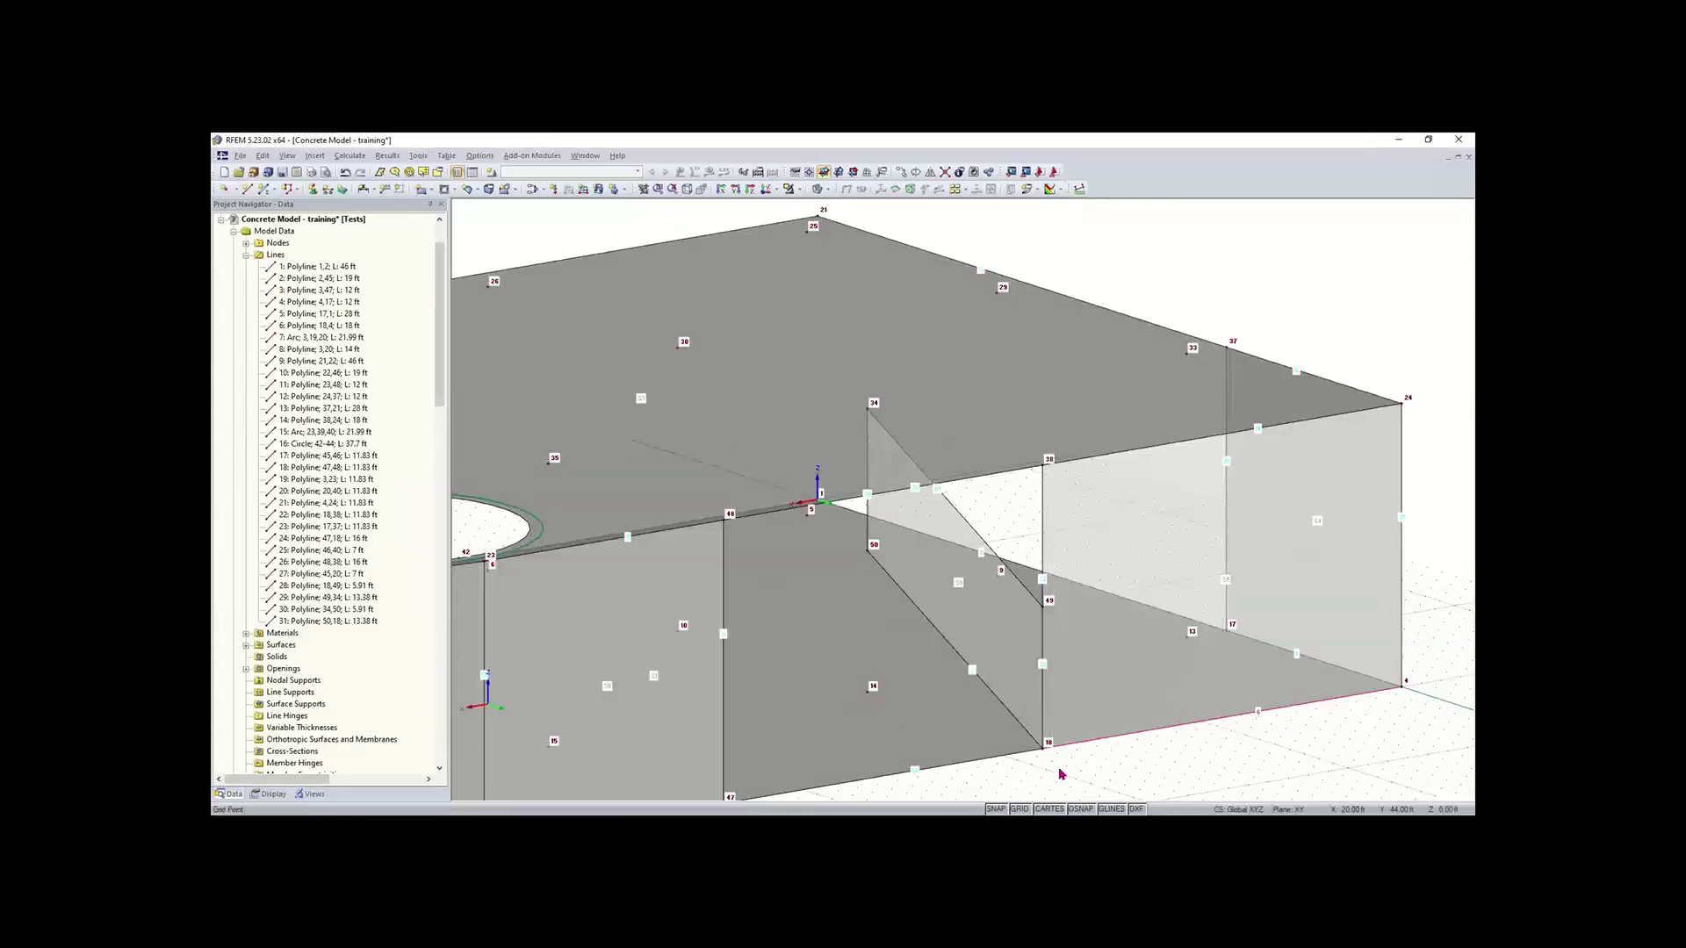
key("Delete")
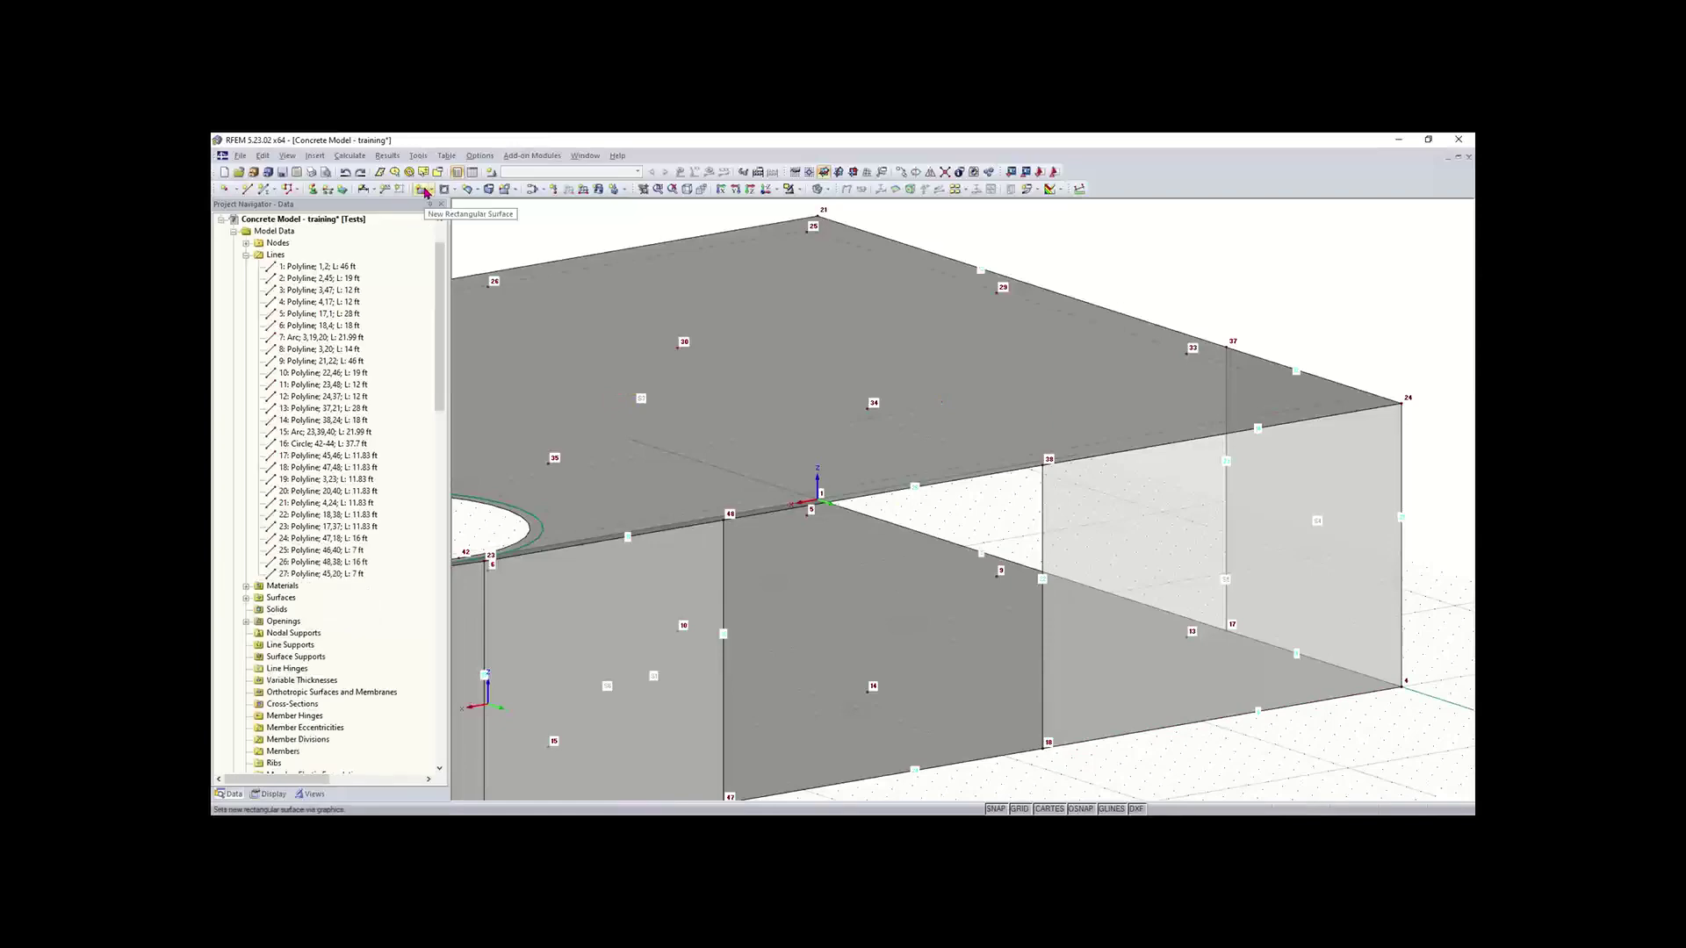
Step: Set the work plane to YZ with its origin at node 18 on the lower slab's edge
right_click_drag(763, 404, 995, 349)
middle_click_drag(996, 349, 998, 351, "ctrl")
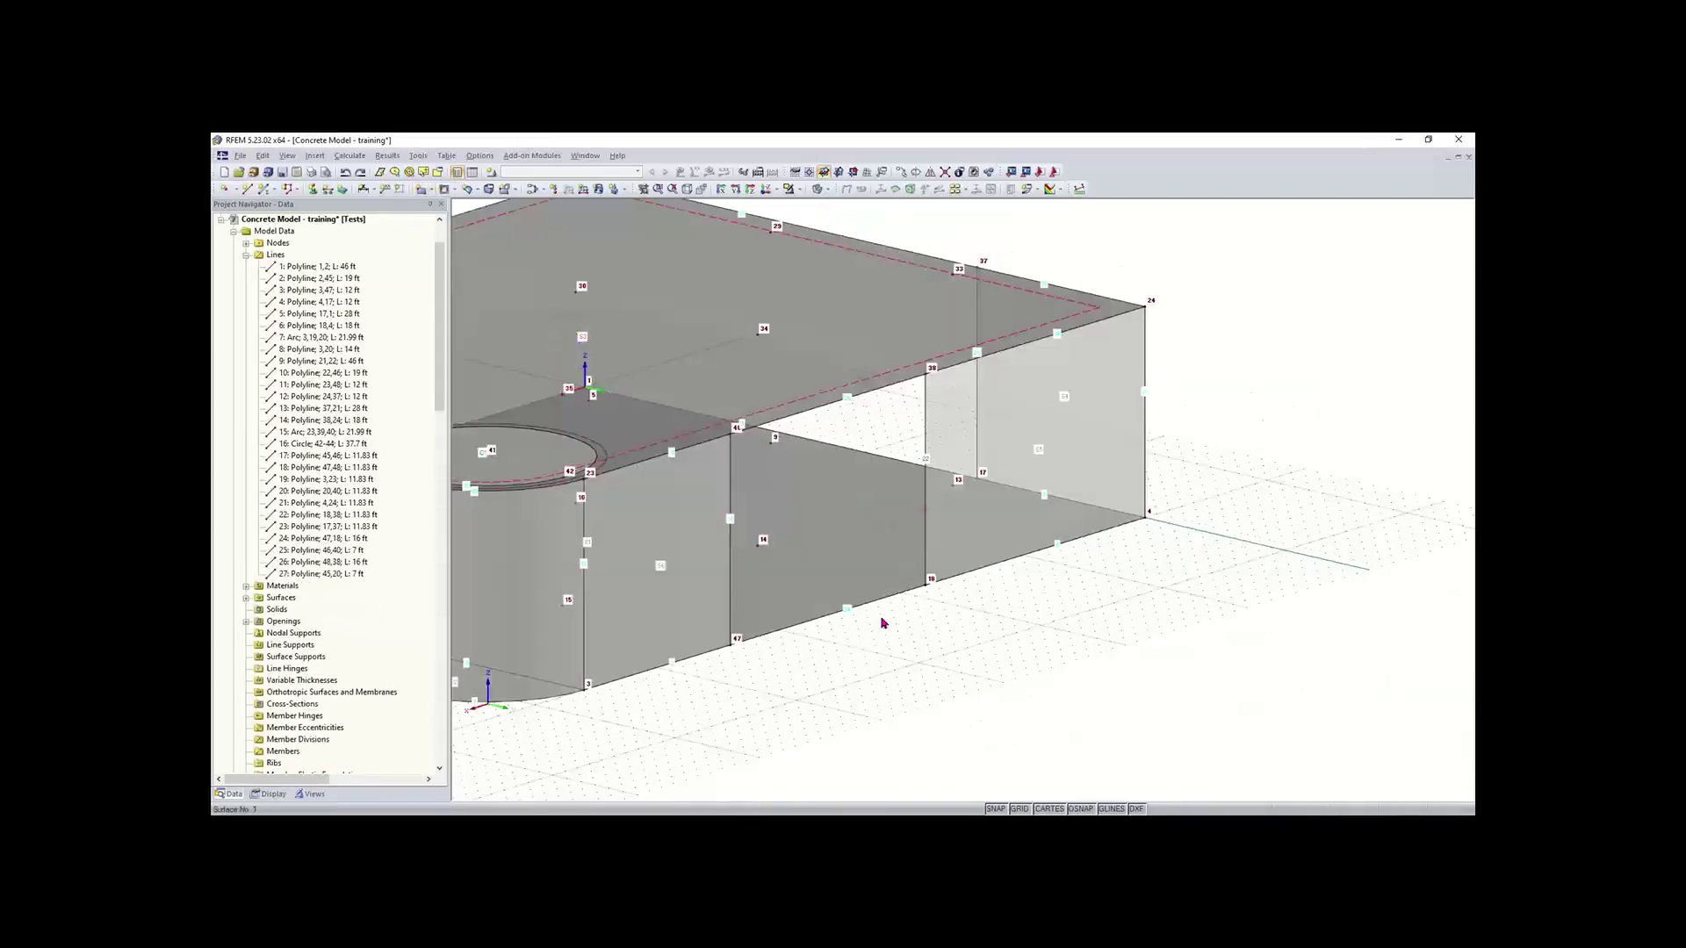
scroll(884, 620, "down", 2)
middle_click_drag(763, 447, 826, 460)
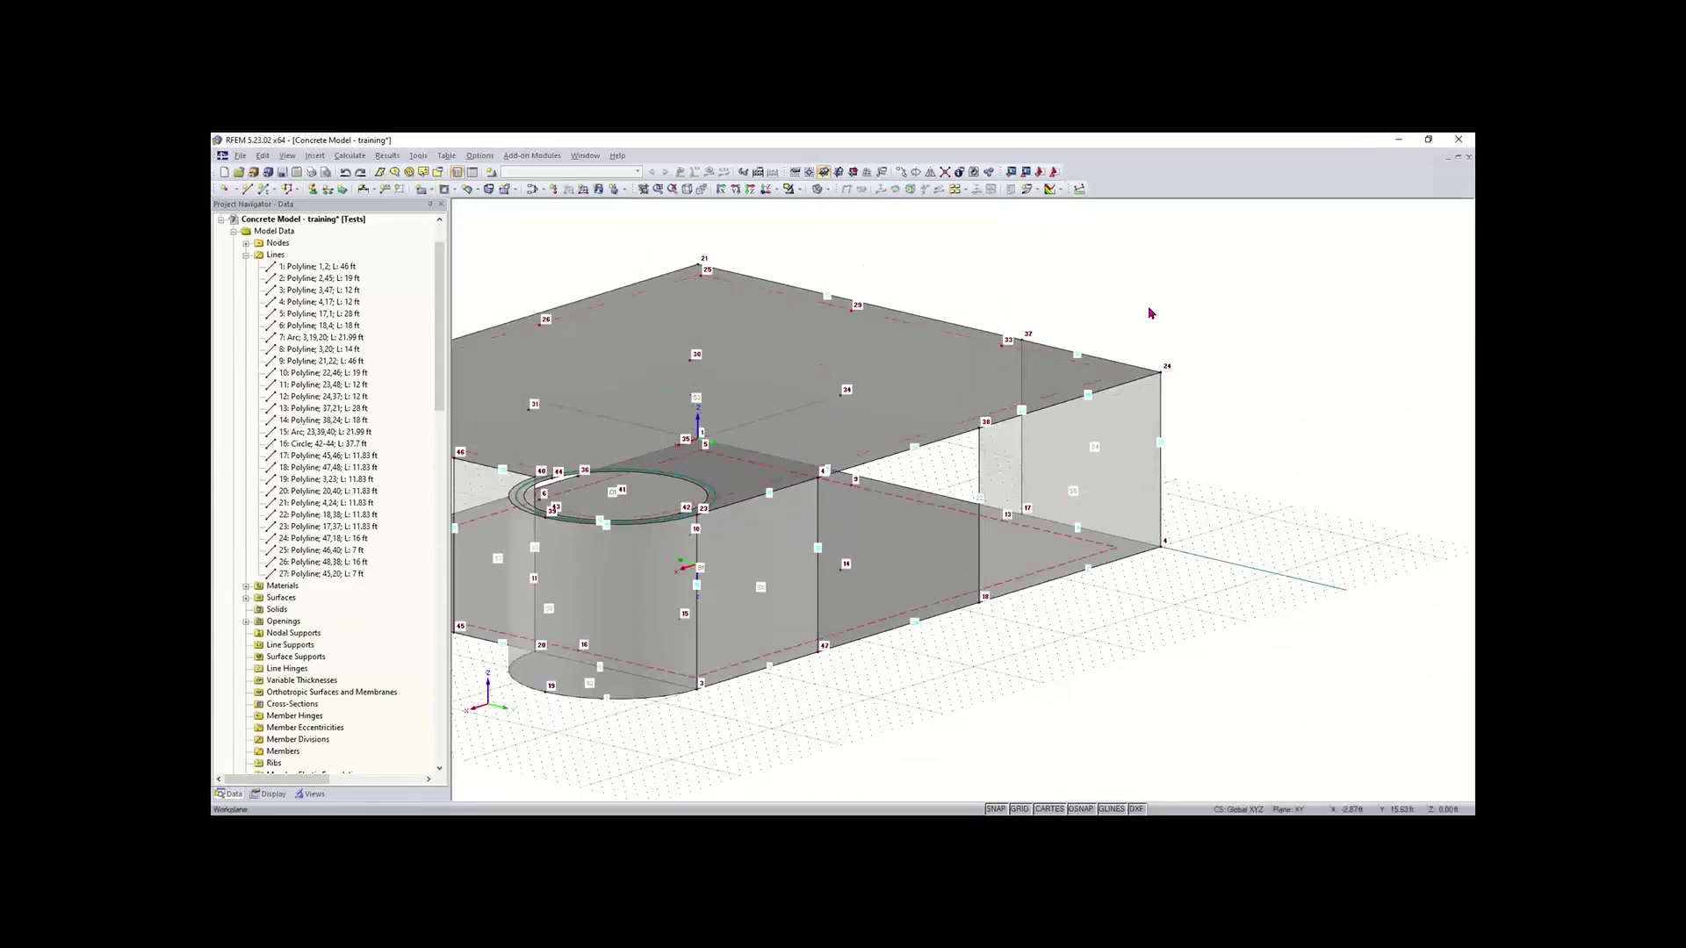
left_click(839, 173)
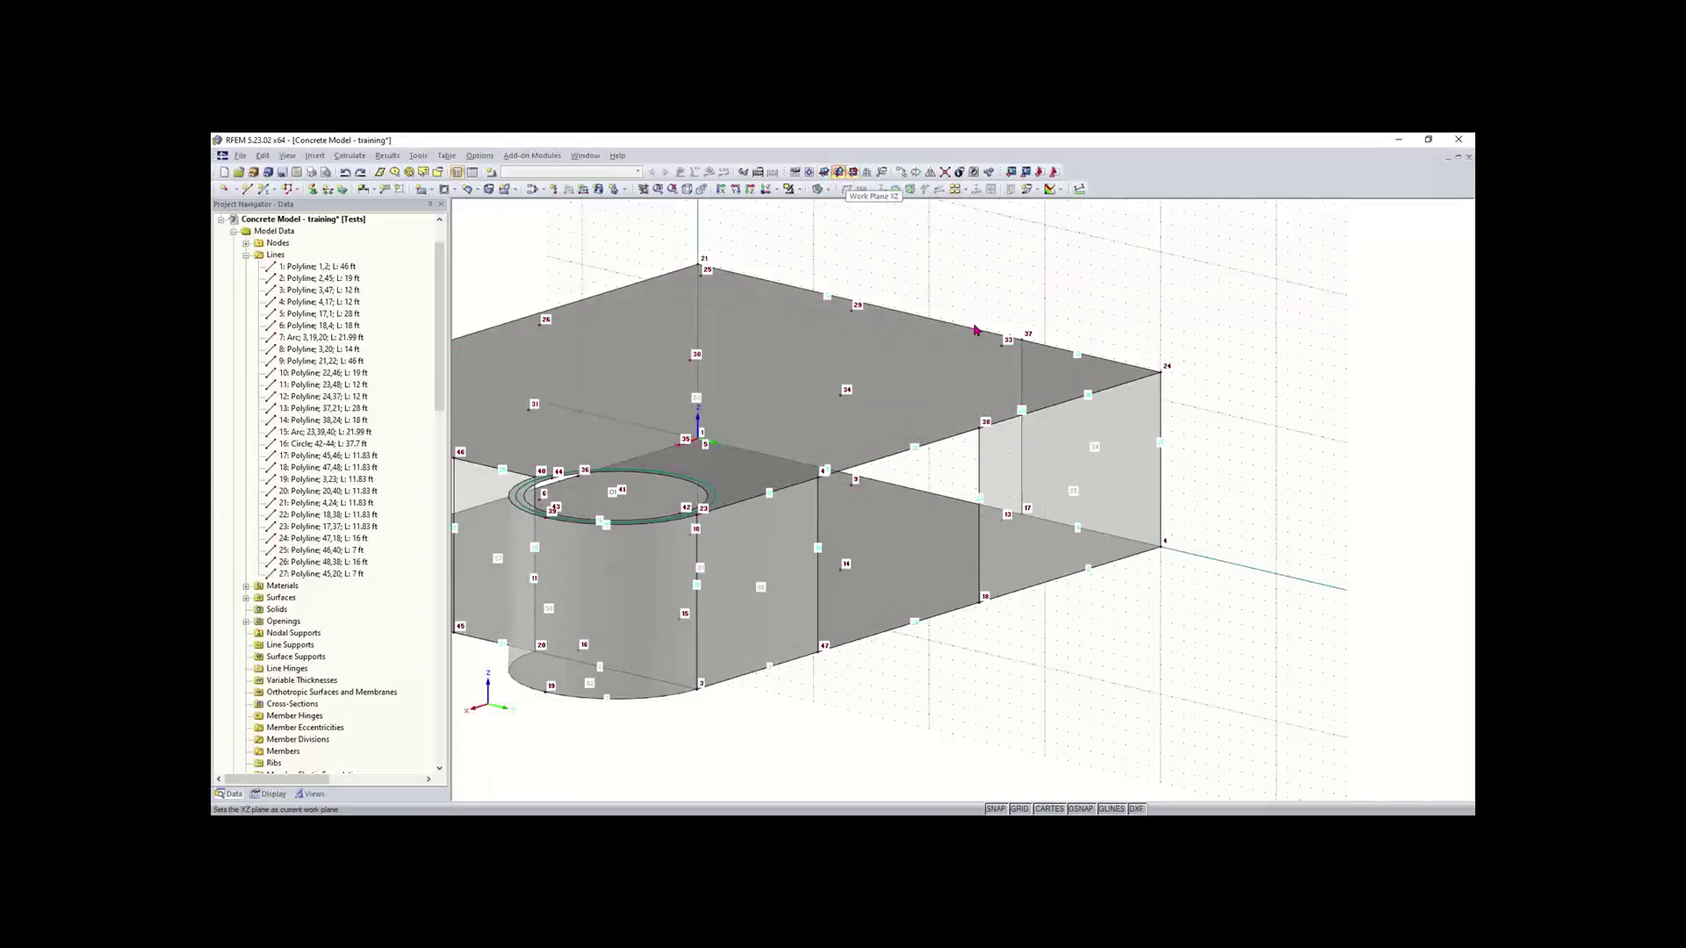
middle_click_drag(1241, 376, 1168, 439)
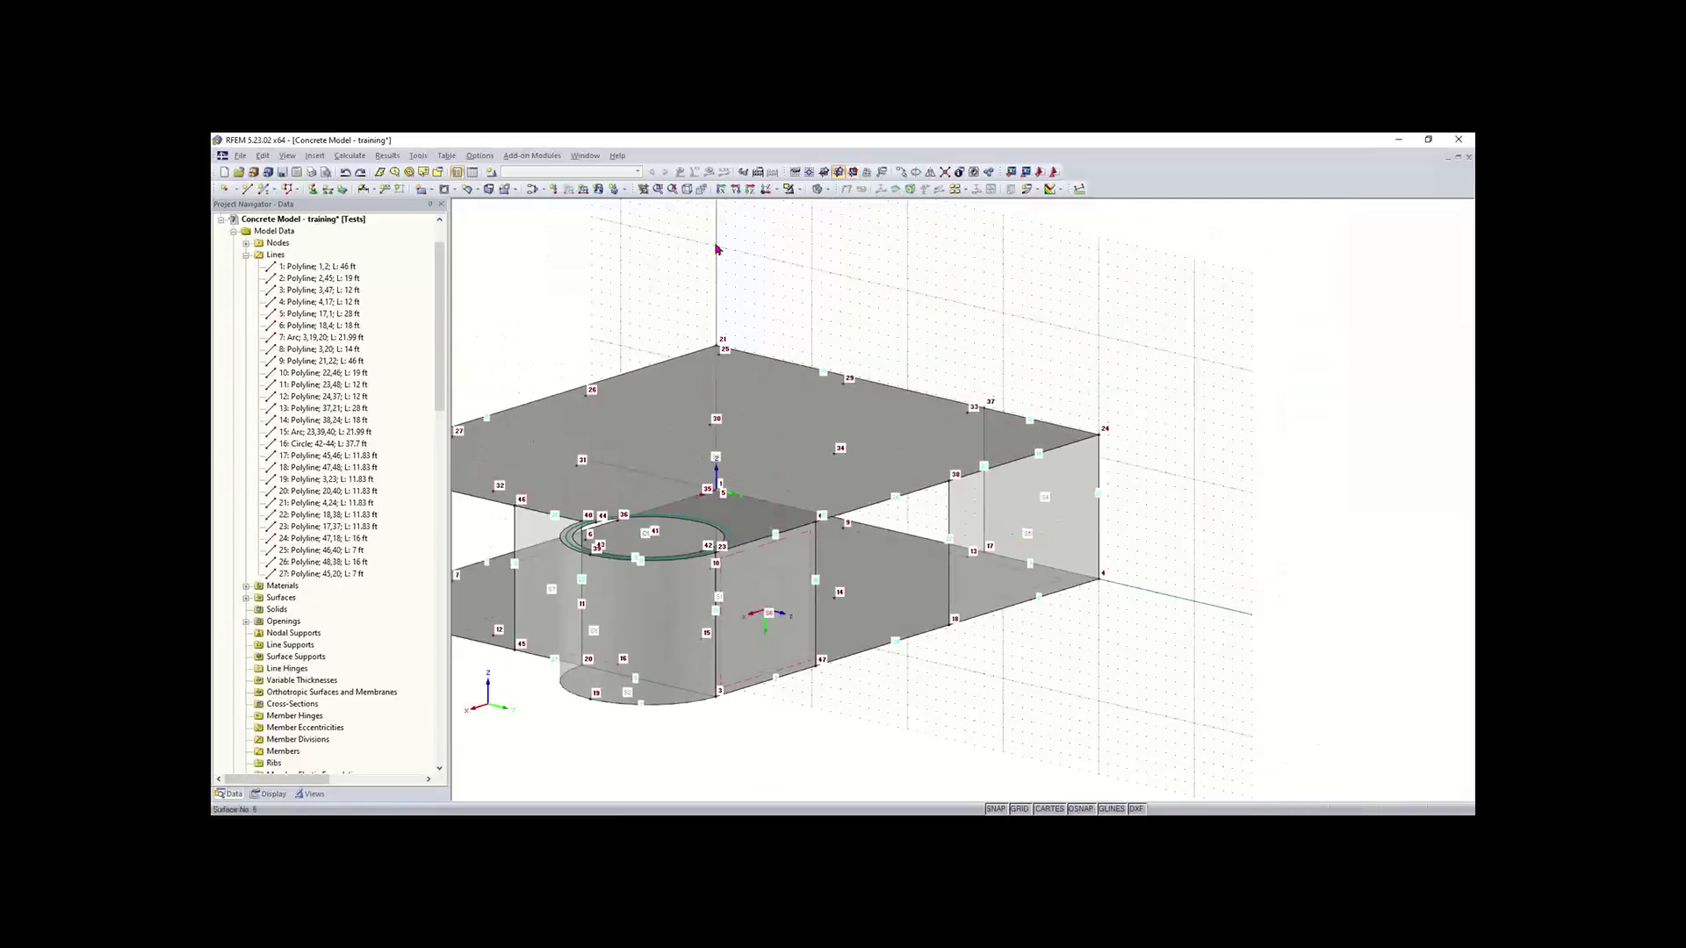
left_click(809, 173)
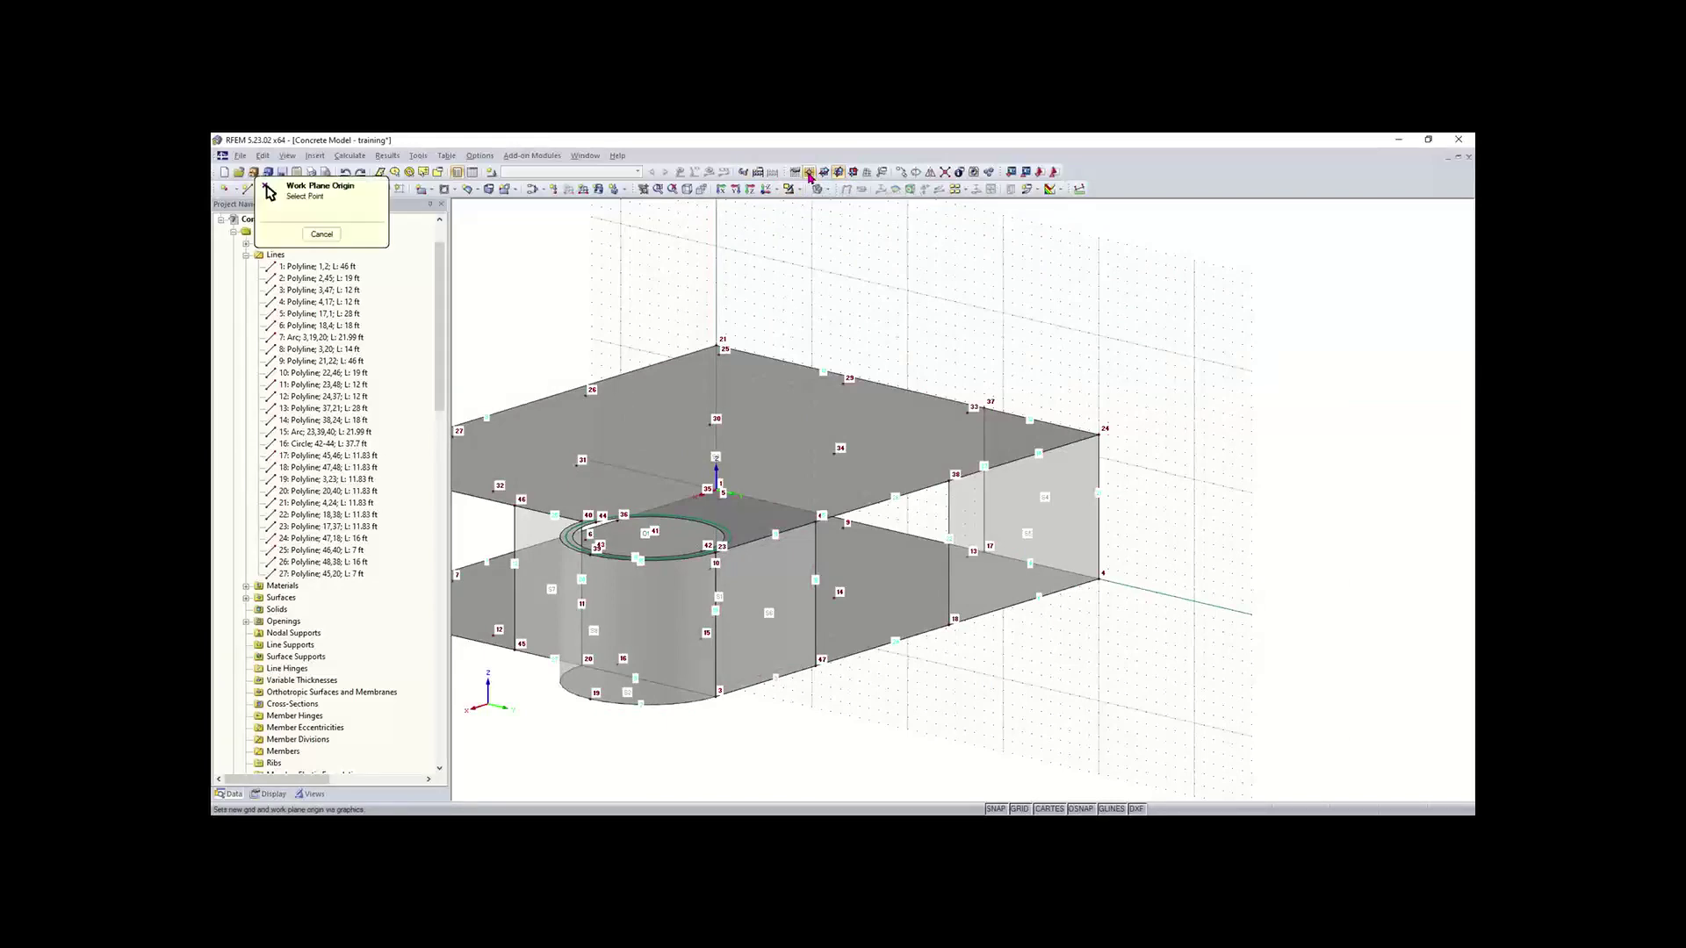
left_click(949, 627)
scroll(978, 681, "up", 3)
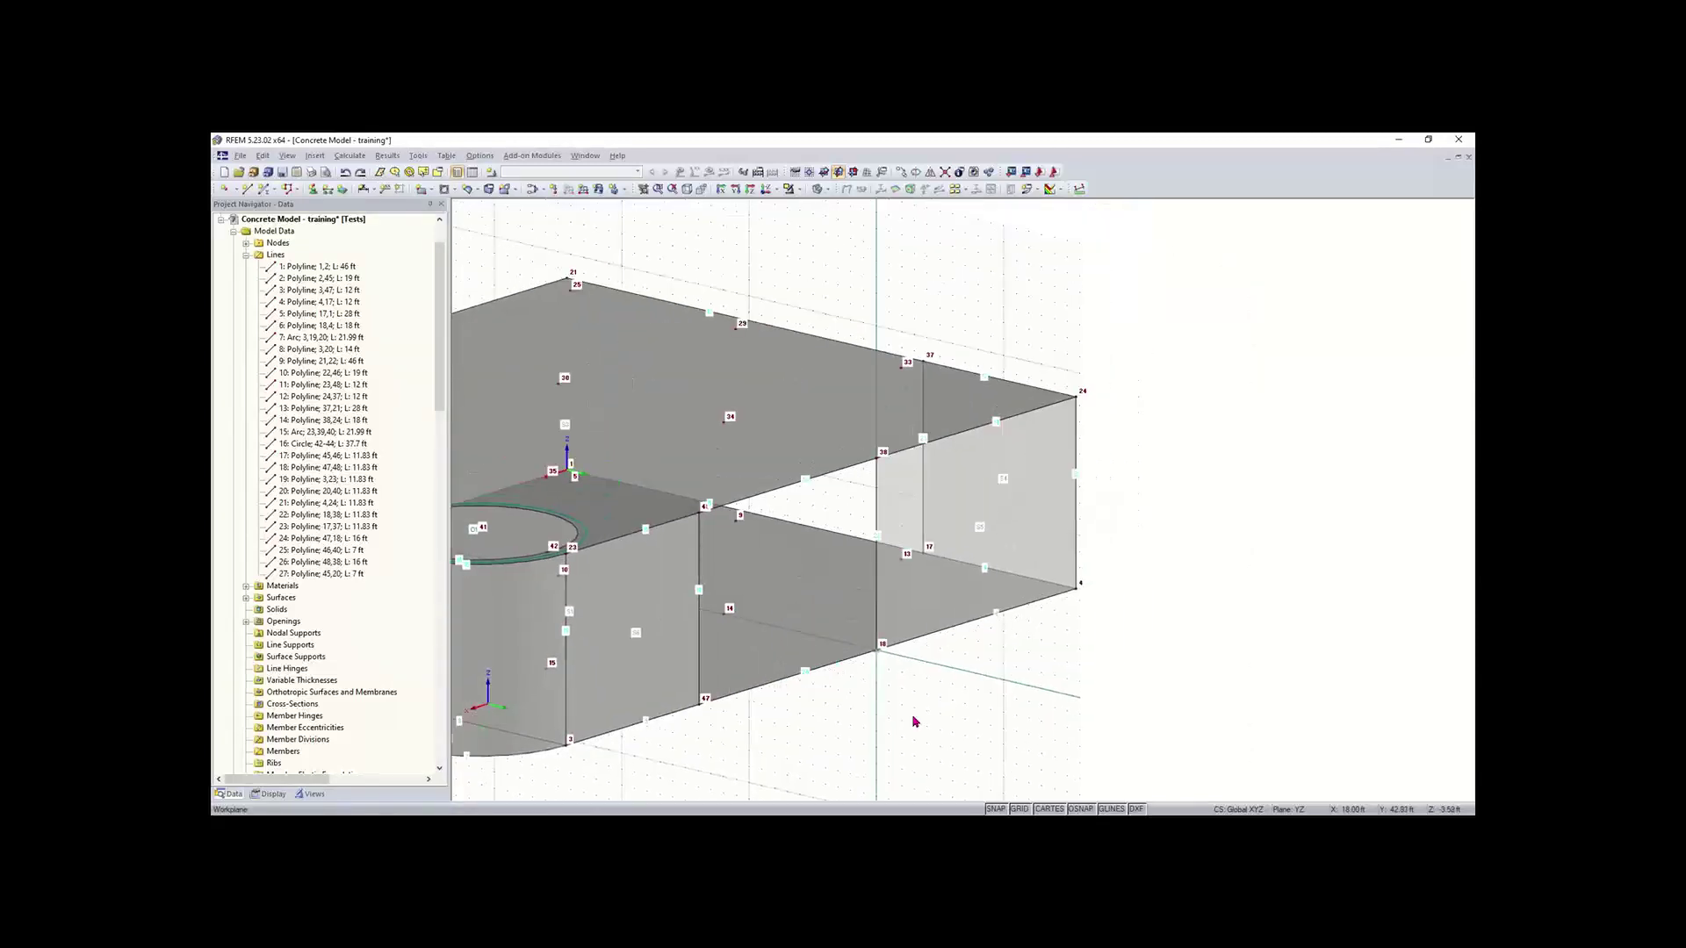
Step: Draw a rectangular wall surface, 8 in thick in f'c = 4000 psi concrete, from node 18 to node 34 on the upper slab
left_click(421, 192)
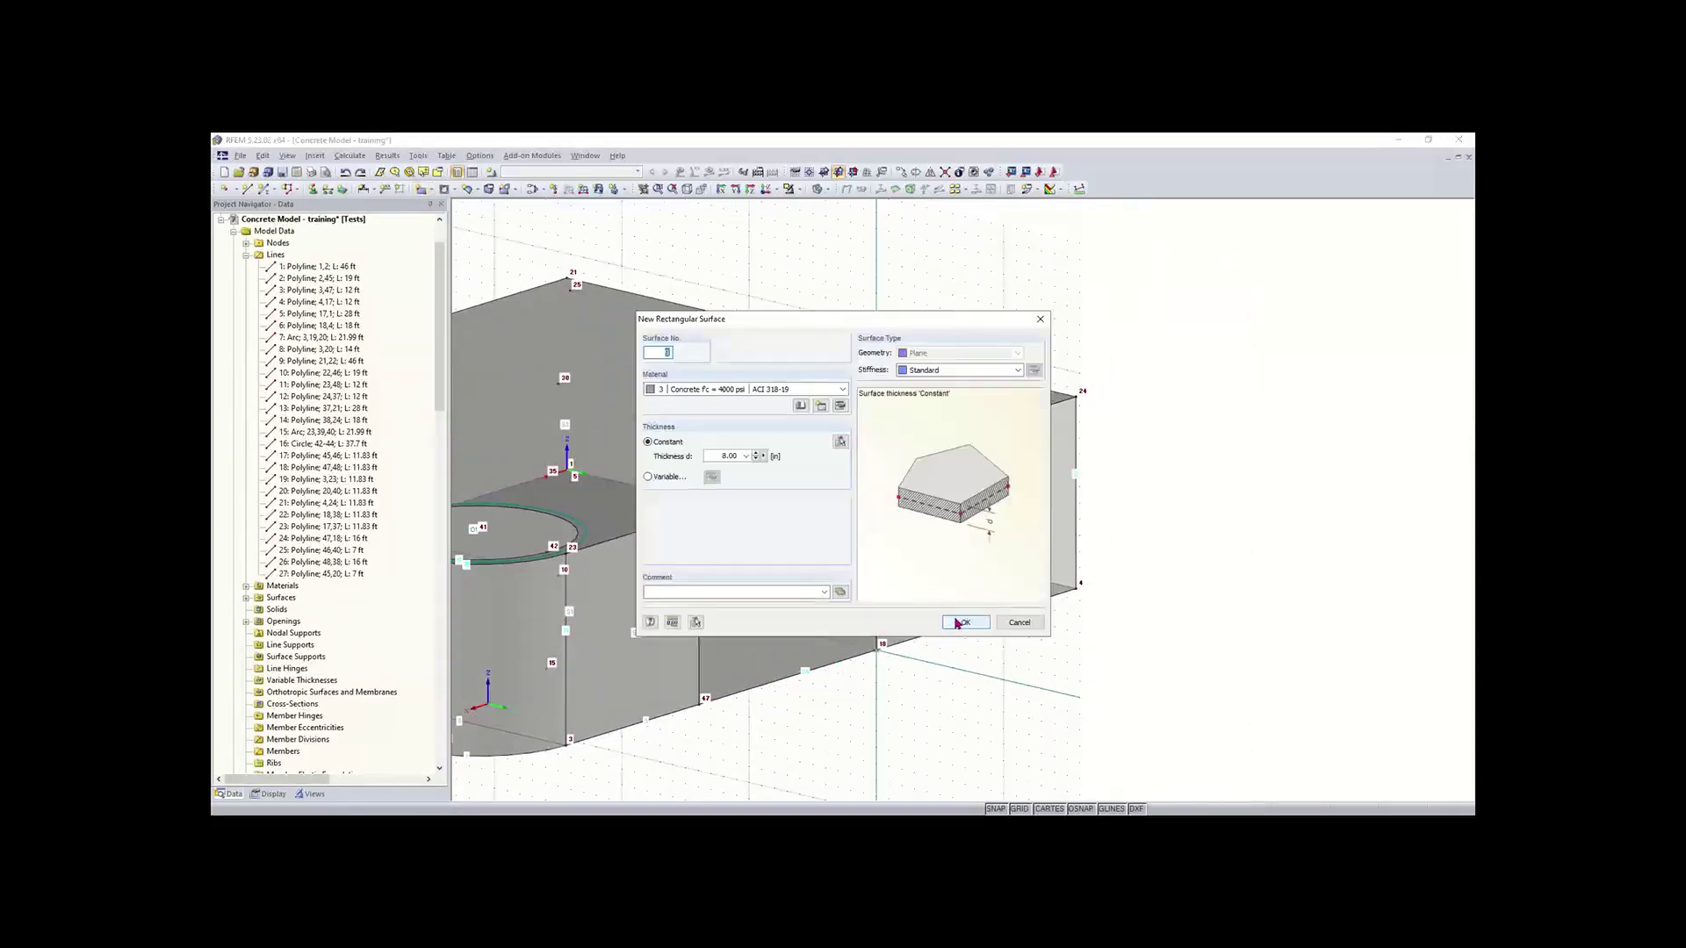
left_click(960, 623)
left_click_drag(876, 650, 723, 422)
left_click(722, 422)
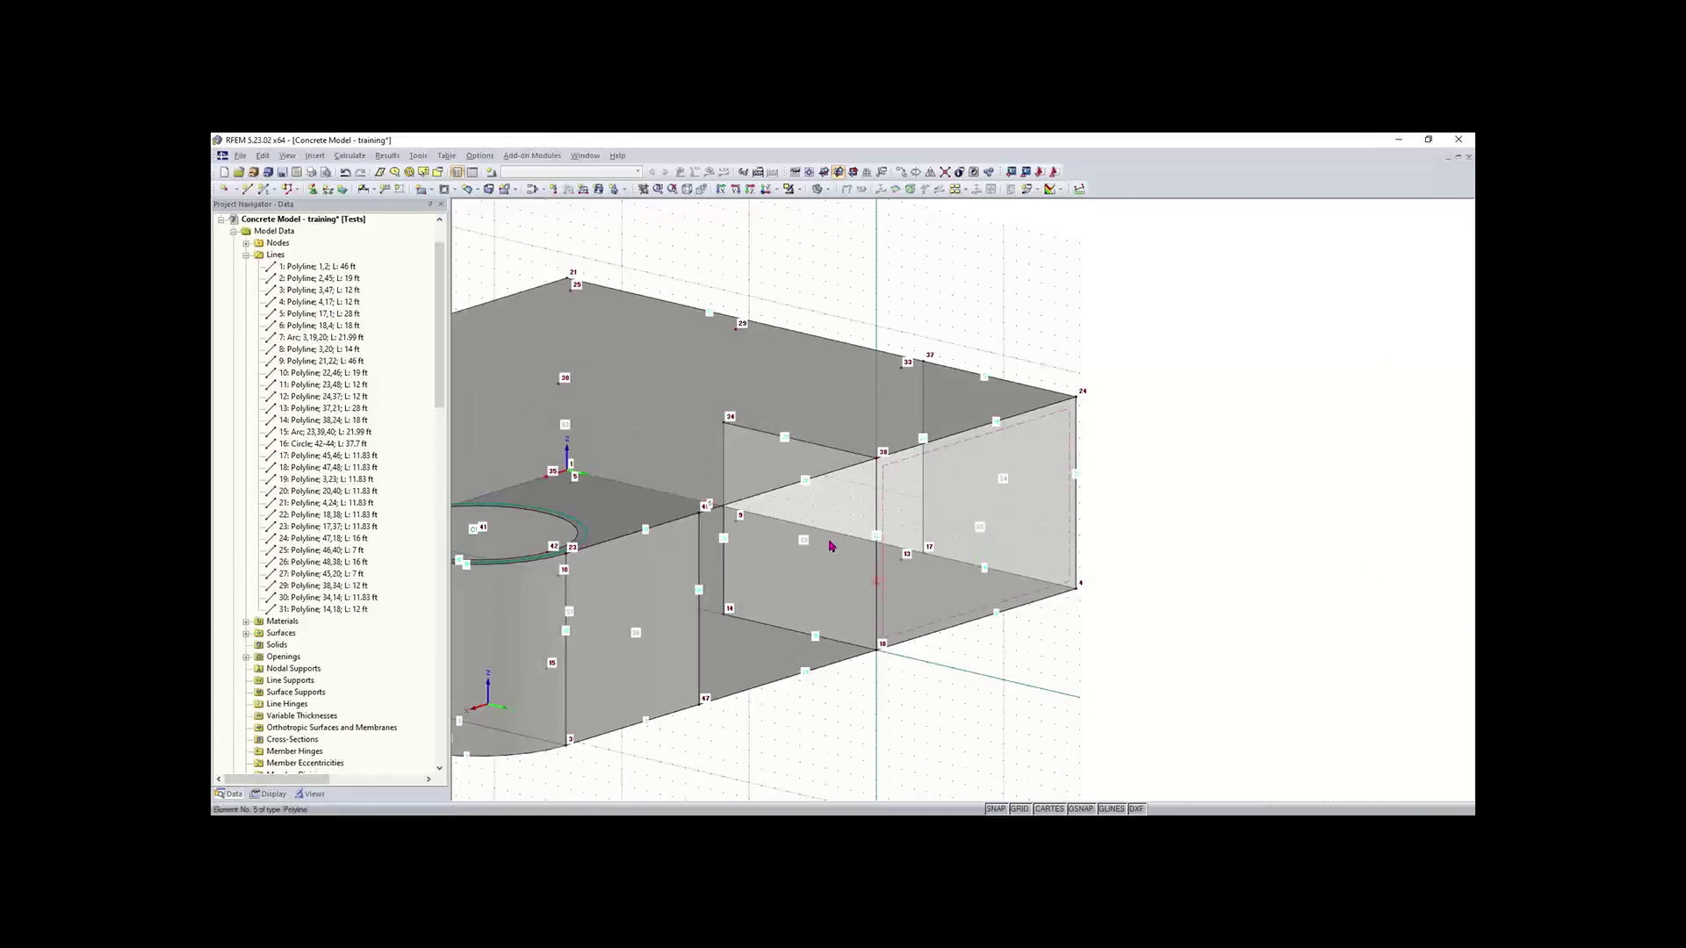
scroll(831, 546, "up", 3)
left_click(831, 545)
middle_click_drag(830, 546, 899, 536, "ctrl")
right_click(649, 461)
key("Escape")
scroll(894, 534, "down", 5)
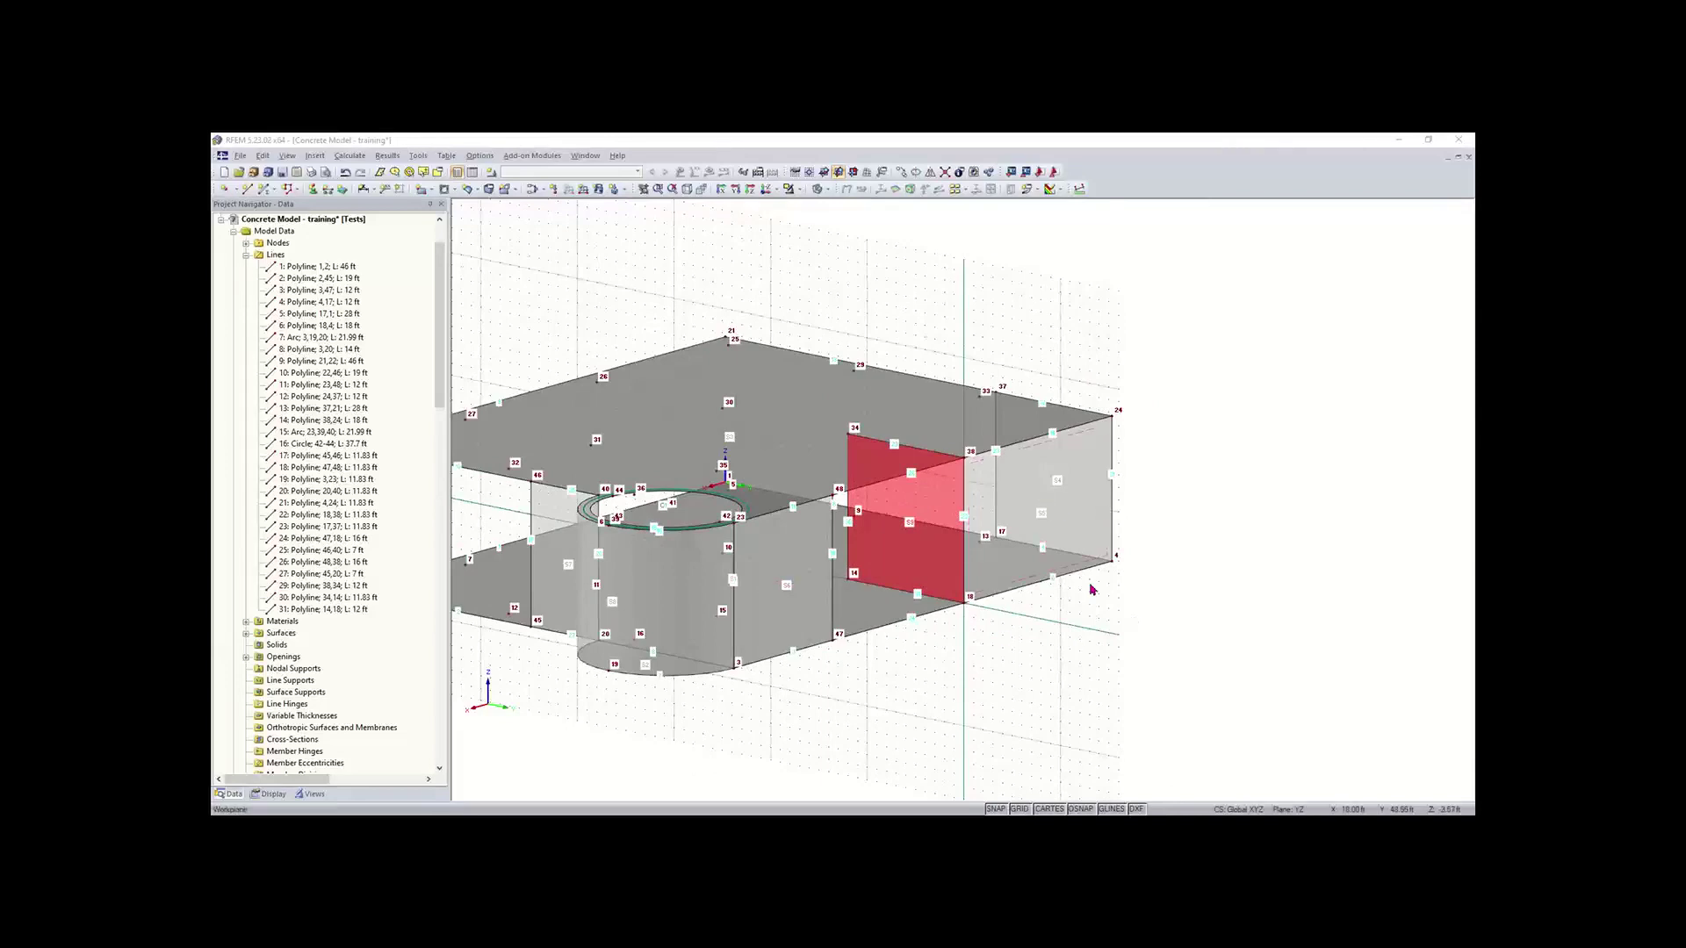
Step: Clear the wall selection and switch the work plane back to XY
left_click(1091, 693)
middle_click_drag(1091, 692, 551, 586, "ctrl")
right_click_drag(551, 585, 1080, 596, "ctrl")
left_click(1101, 513)
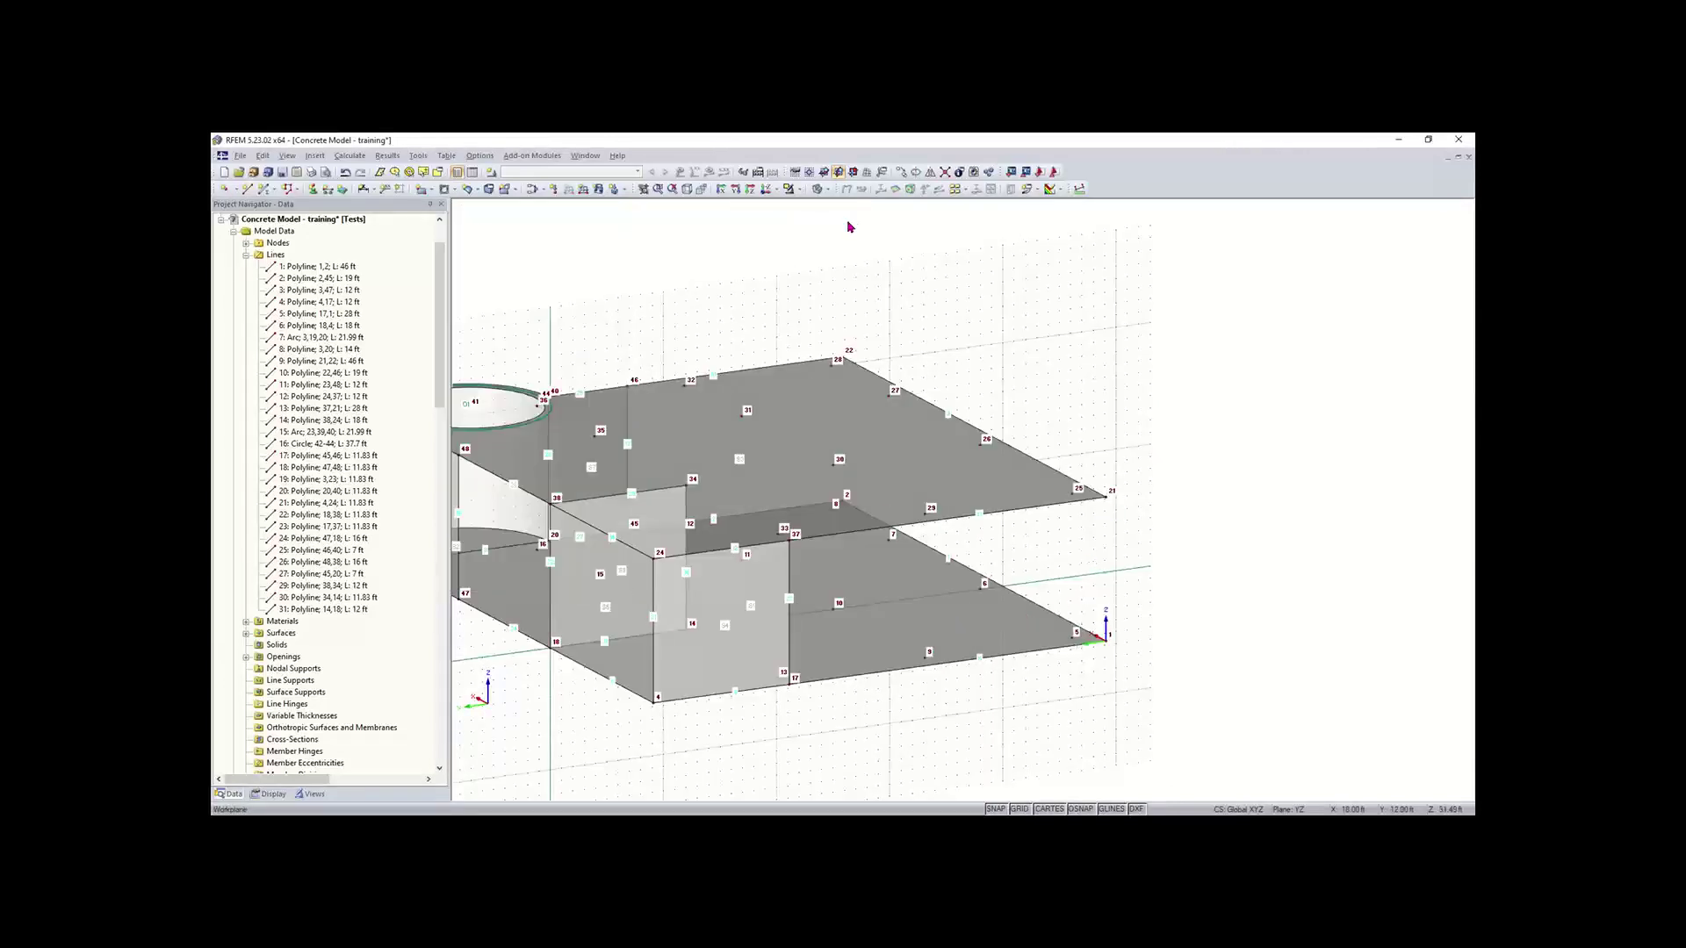
left_click(823, 172)
Step: Draw a vertical line from node 25 at the upper slab's corner down to node 5 on the lower slab
middle_click_drag(1135, 572, 667, 272, "ctrl")
right_click(654, 260)
left_click(889, 744)
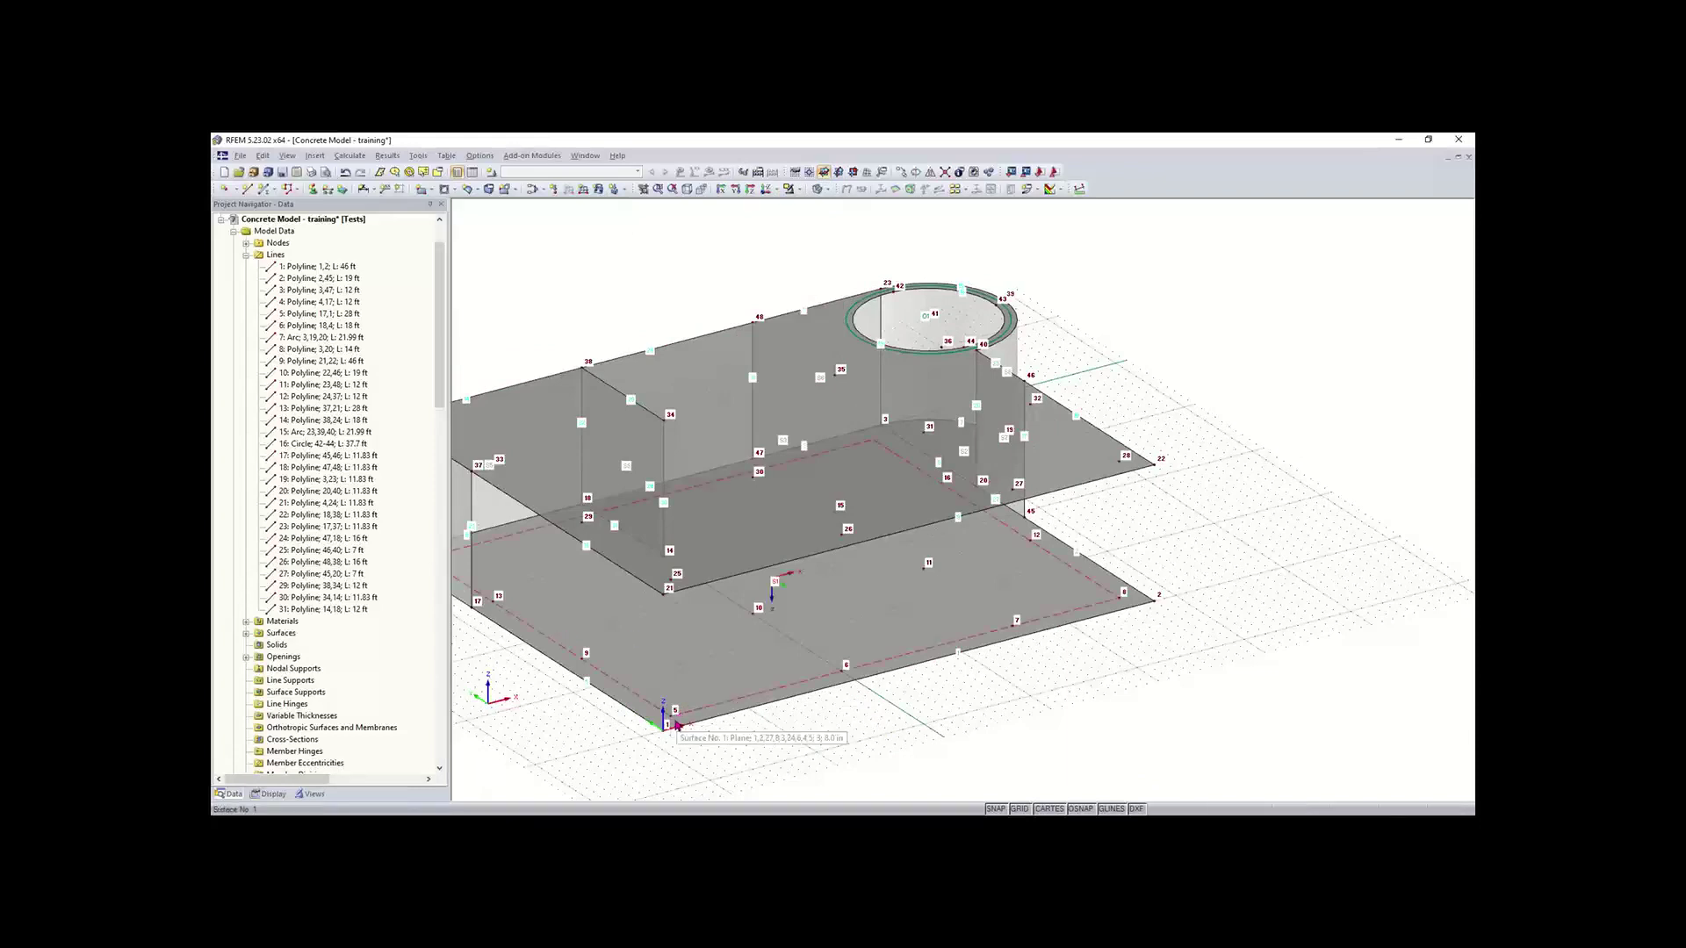
middle_click_drag(734, 722, 711, 728)
left_click(244, 191)
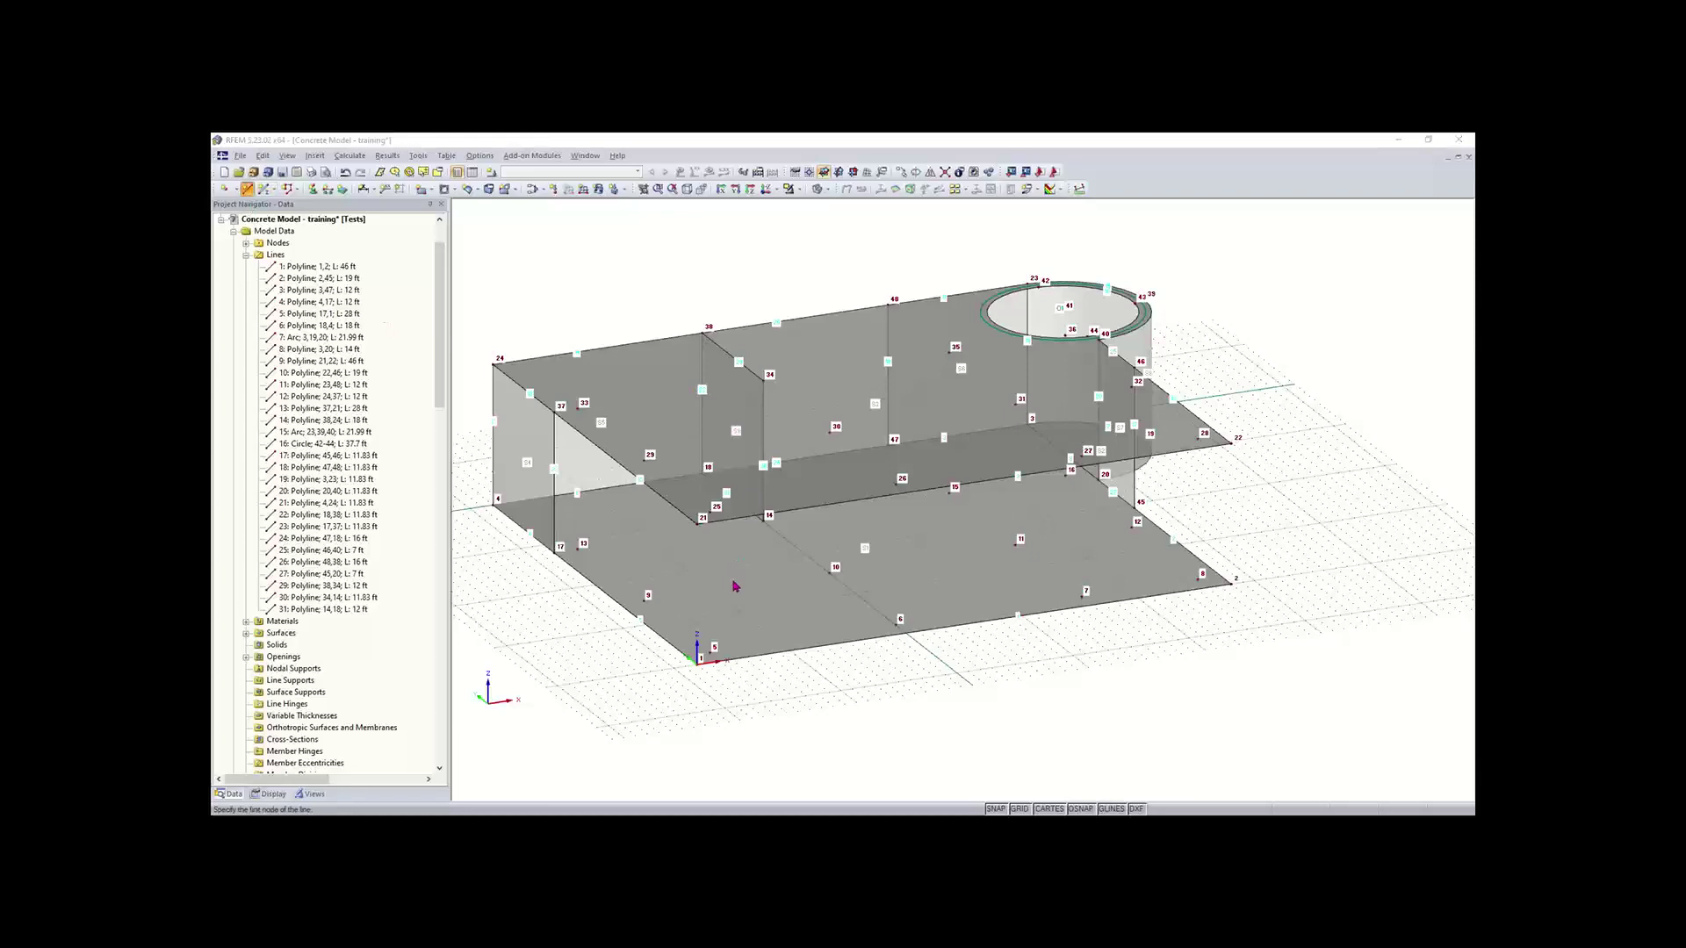
left_click(711, 509)
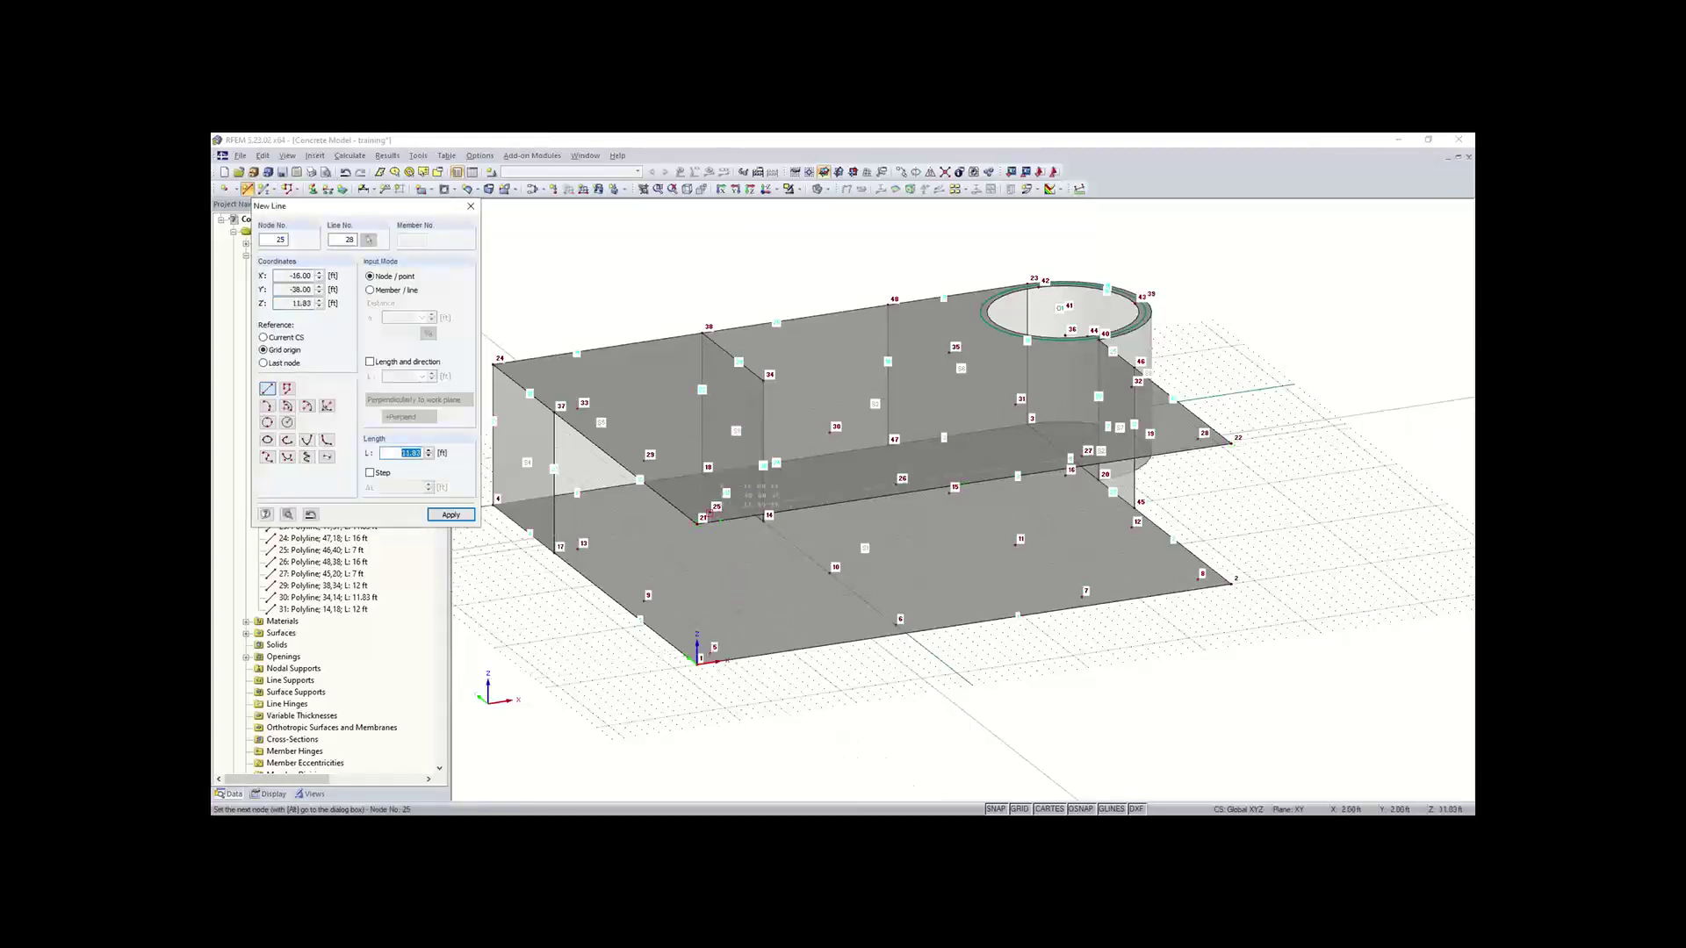
left_click(709, 652)
right_click(919, 708)
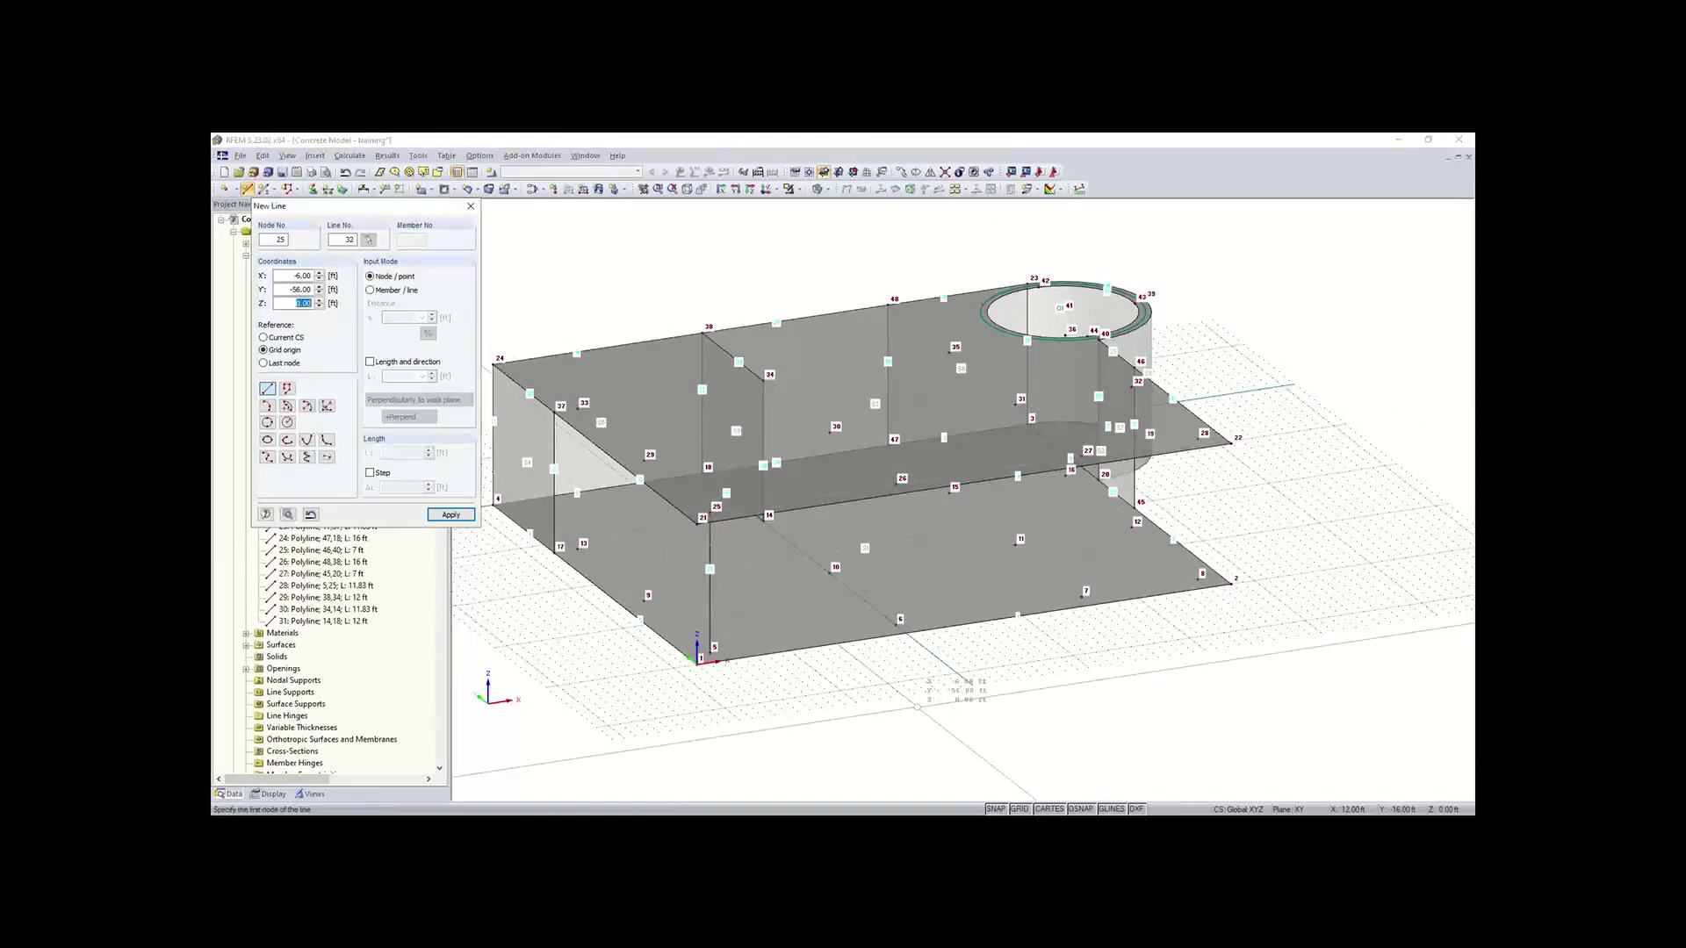
key("Escape")
middle_click_drag(614, 687, 738, 713, "ctrl")
right_click(738, 712)
left_click(806, 723)
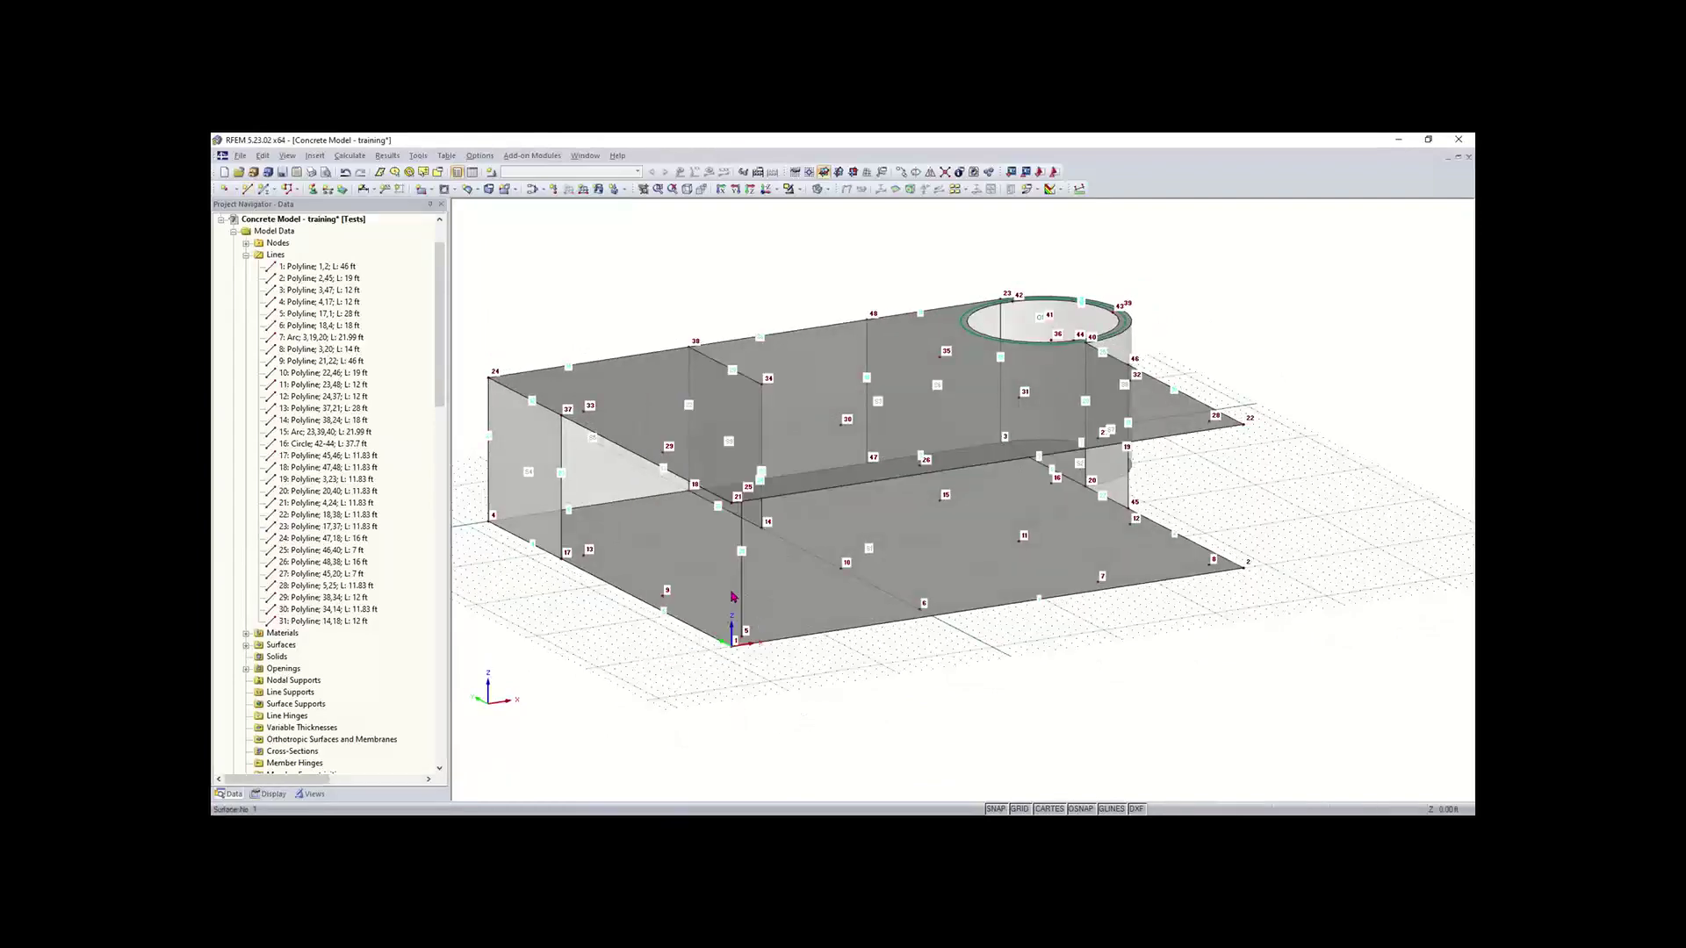
Step: Set up a beam member on the vertical line between nodes 5 and 25 with a 14 x 14 in massive rectangular cross-section
scroll(747, 613, "up", 2)
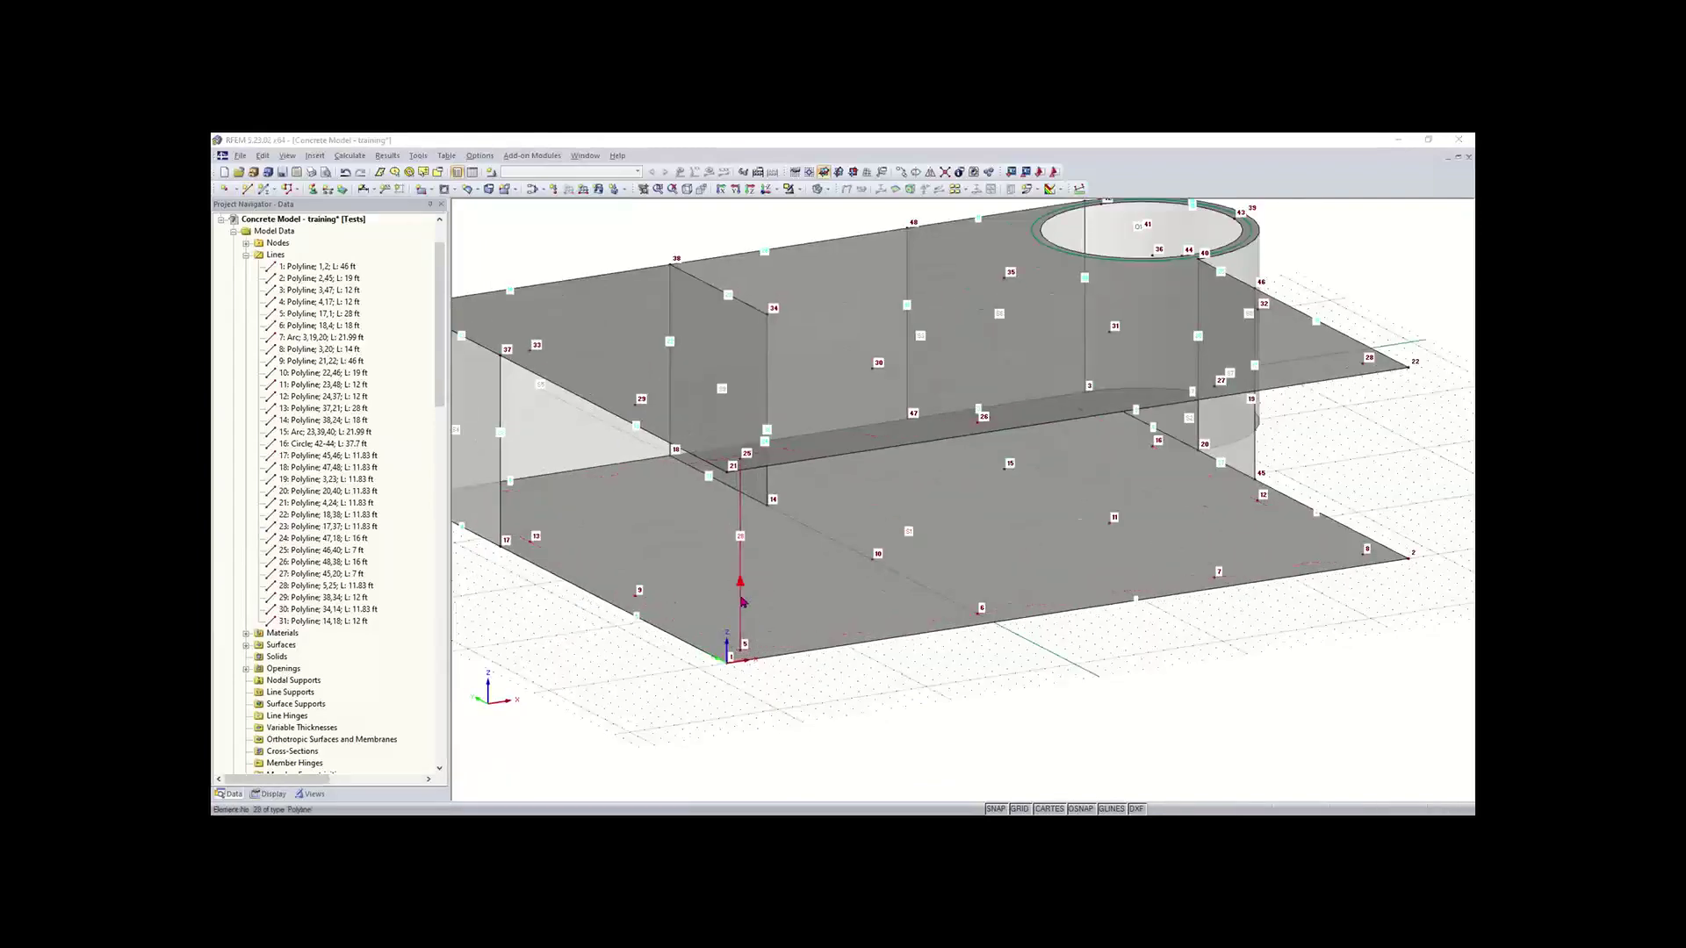
double_click(741, 602)
left_click(693, 331)
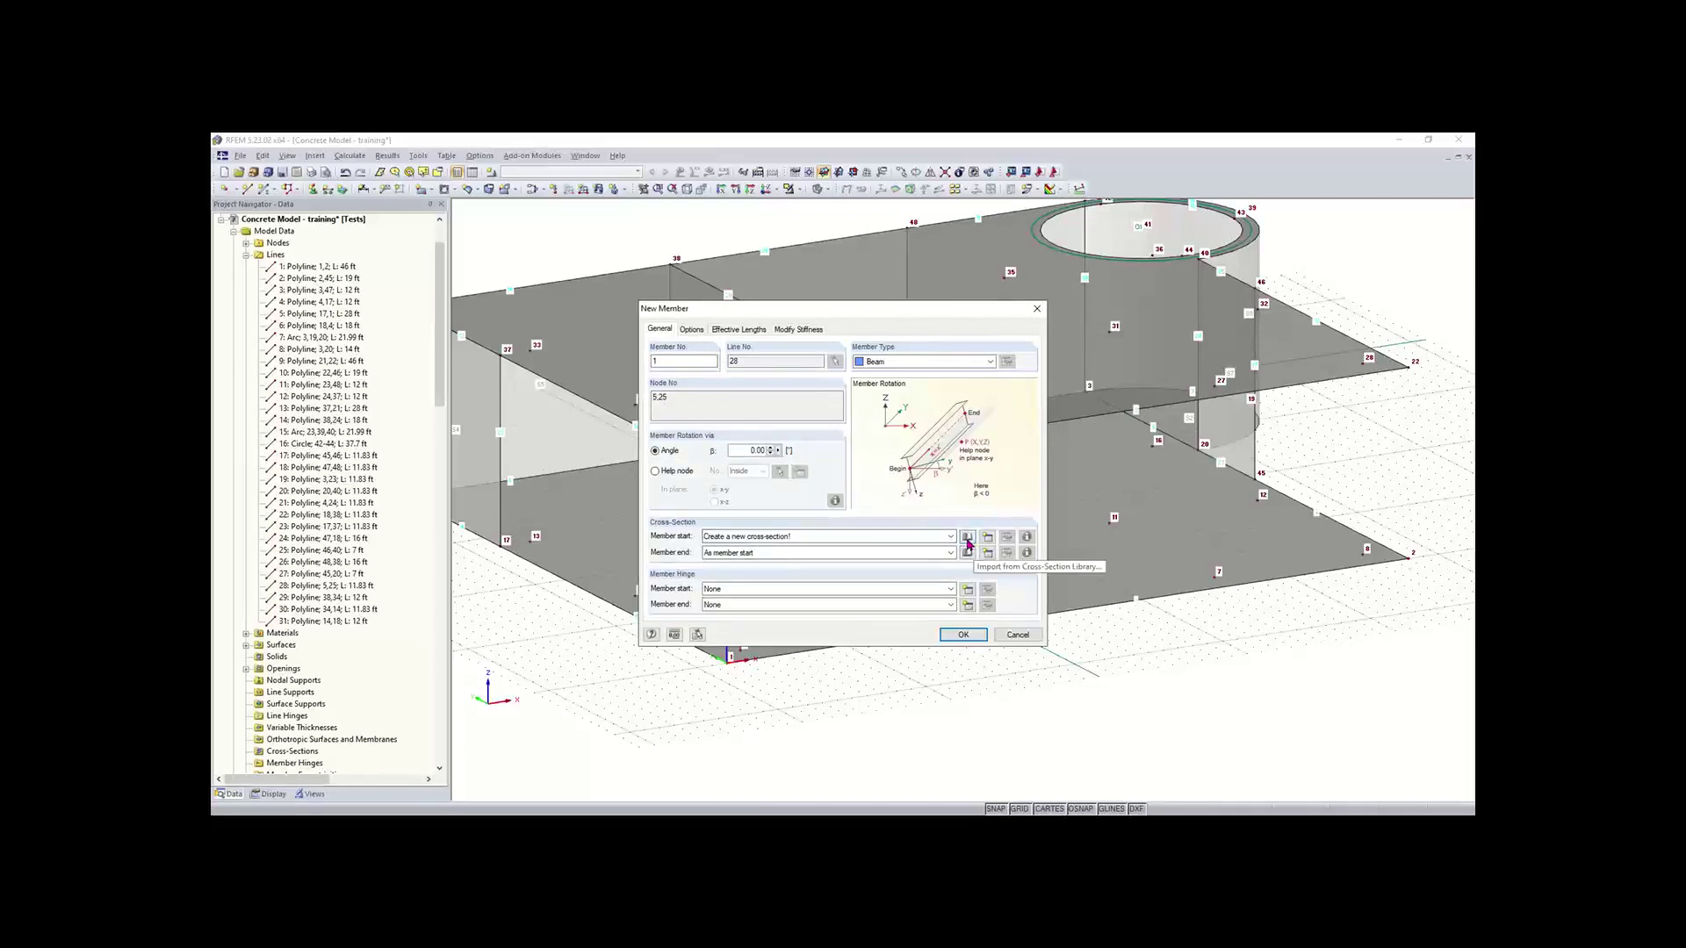
left_click(967, 541)
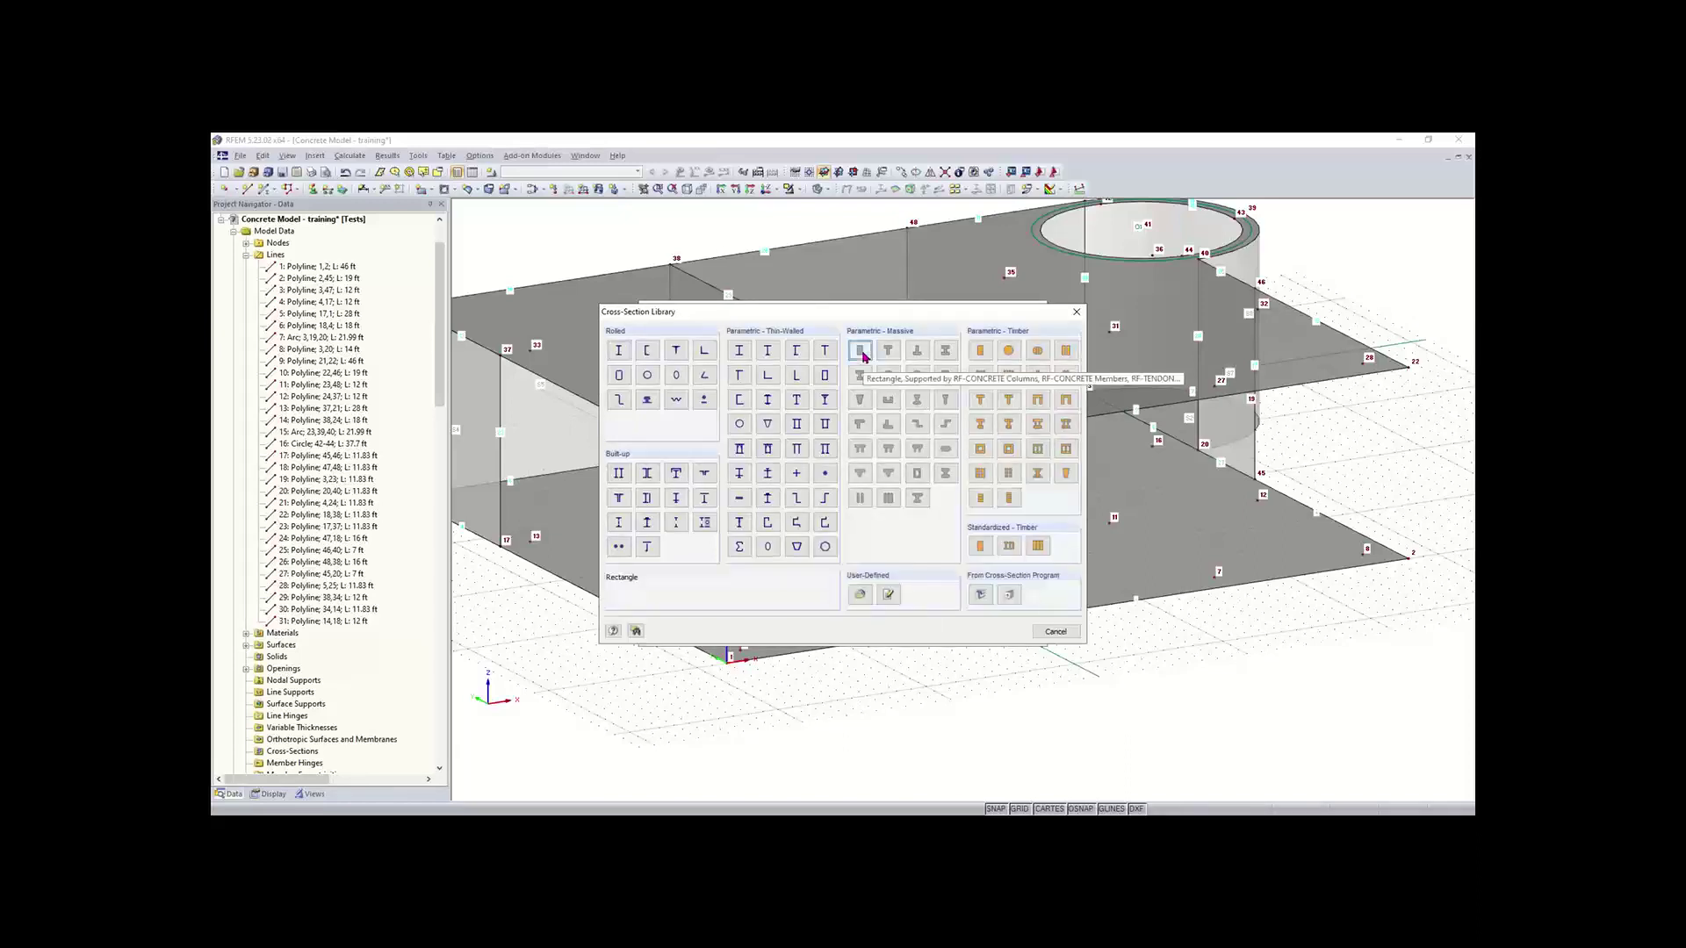
left_click(861, 352)
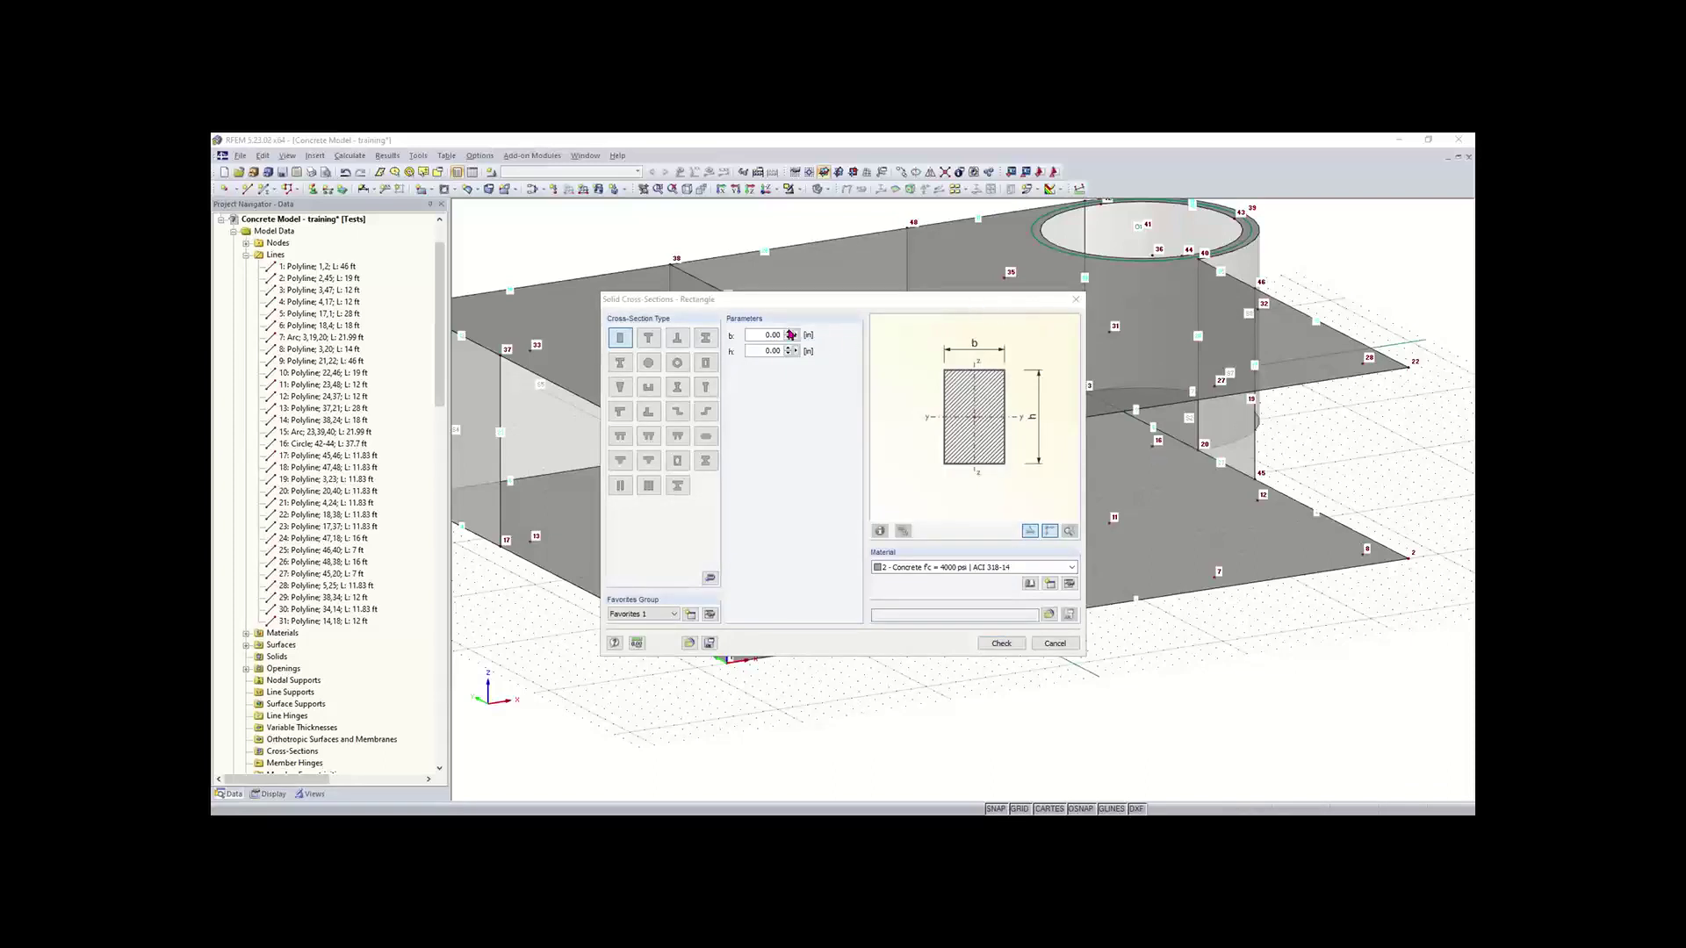
left_click(759, 335)
type("14")
key("Tab")
type("14")
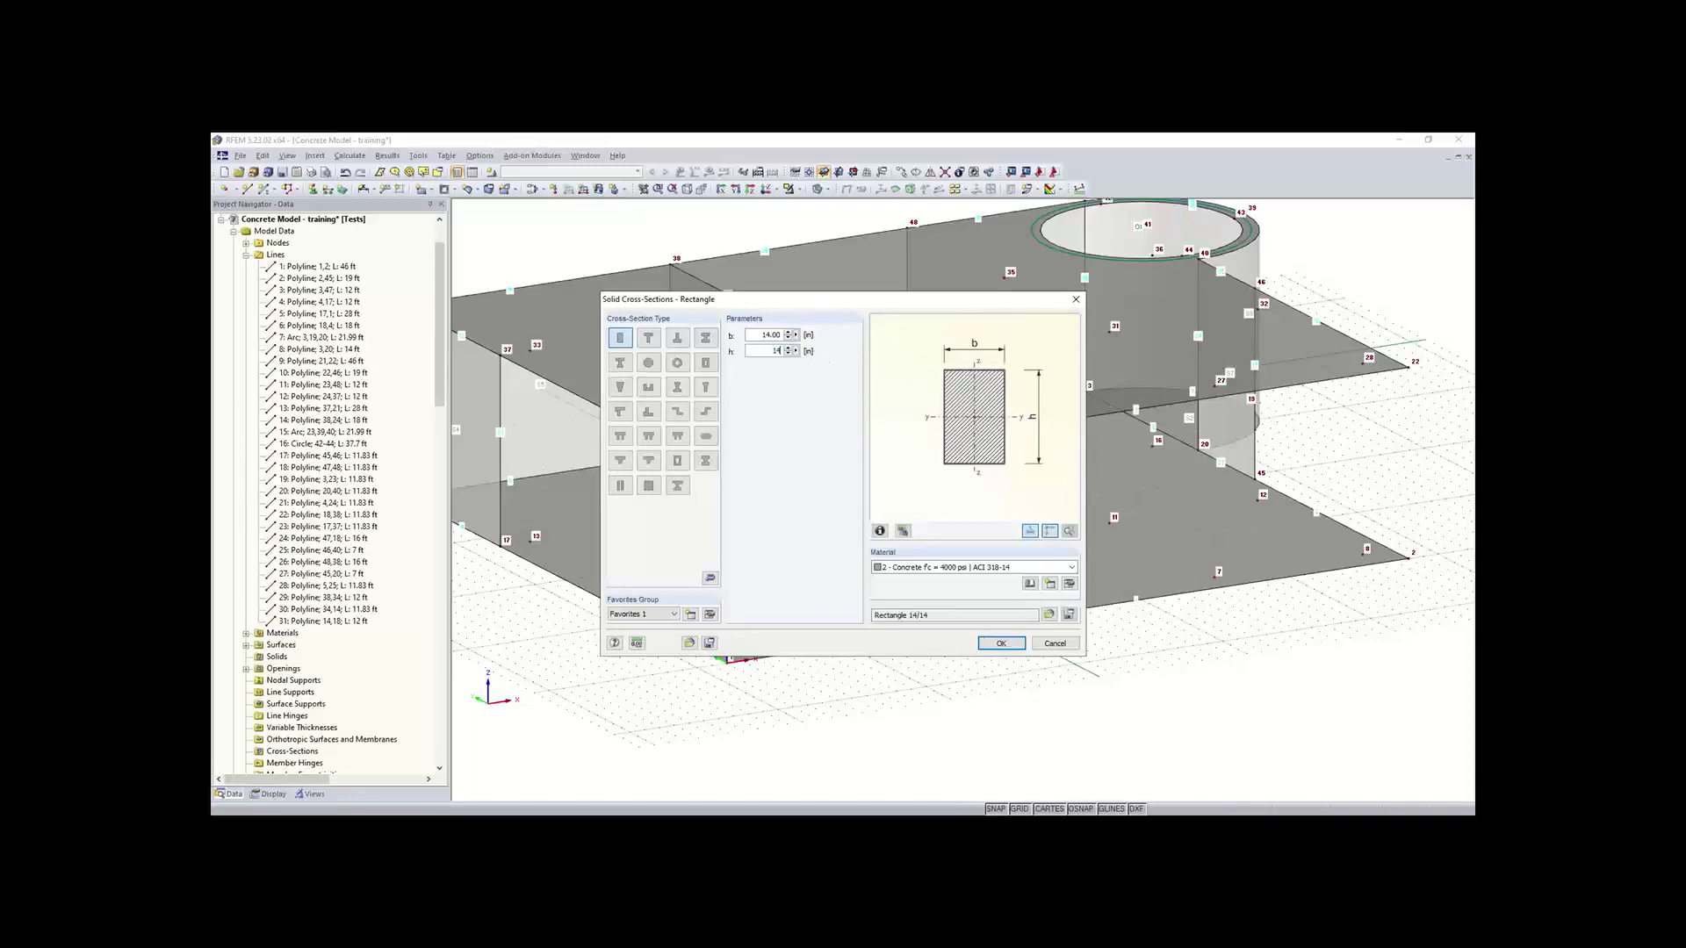
Step: Assign Concrete f'c = 4000 psi from ACI 318-19 to the rectangular section and create the member on the line
left_click(1049, 584)
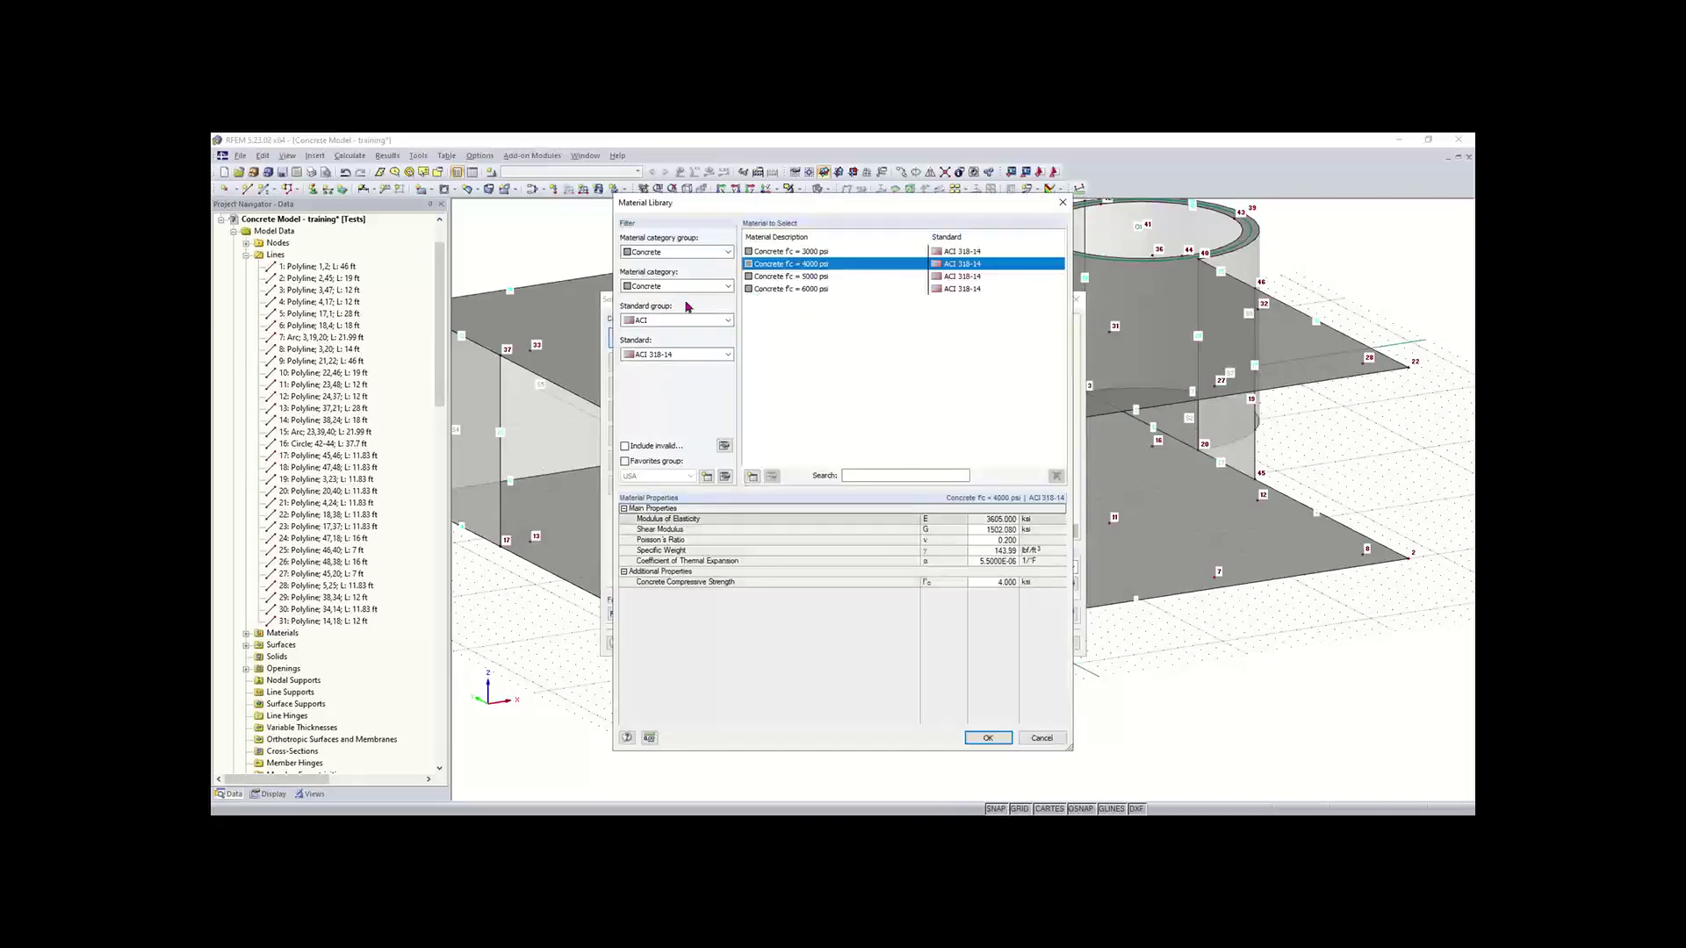
left_click(667, 355)
left_click(671, 373)
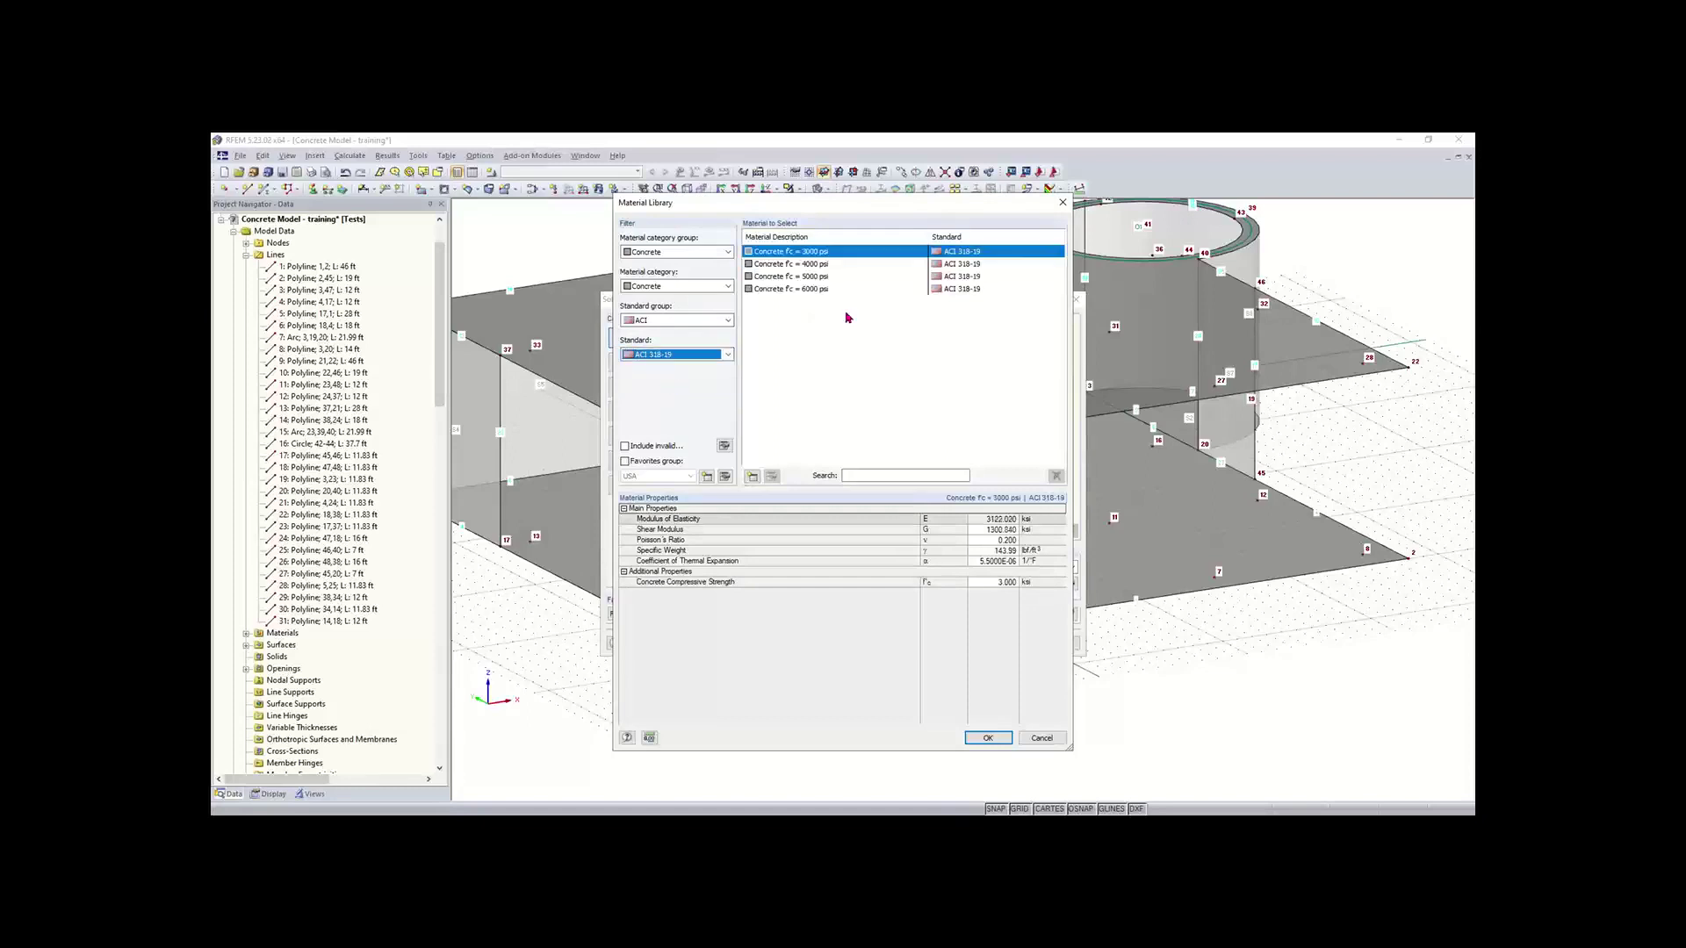
left_click(817, 264)
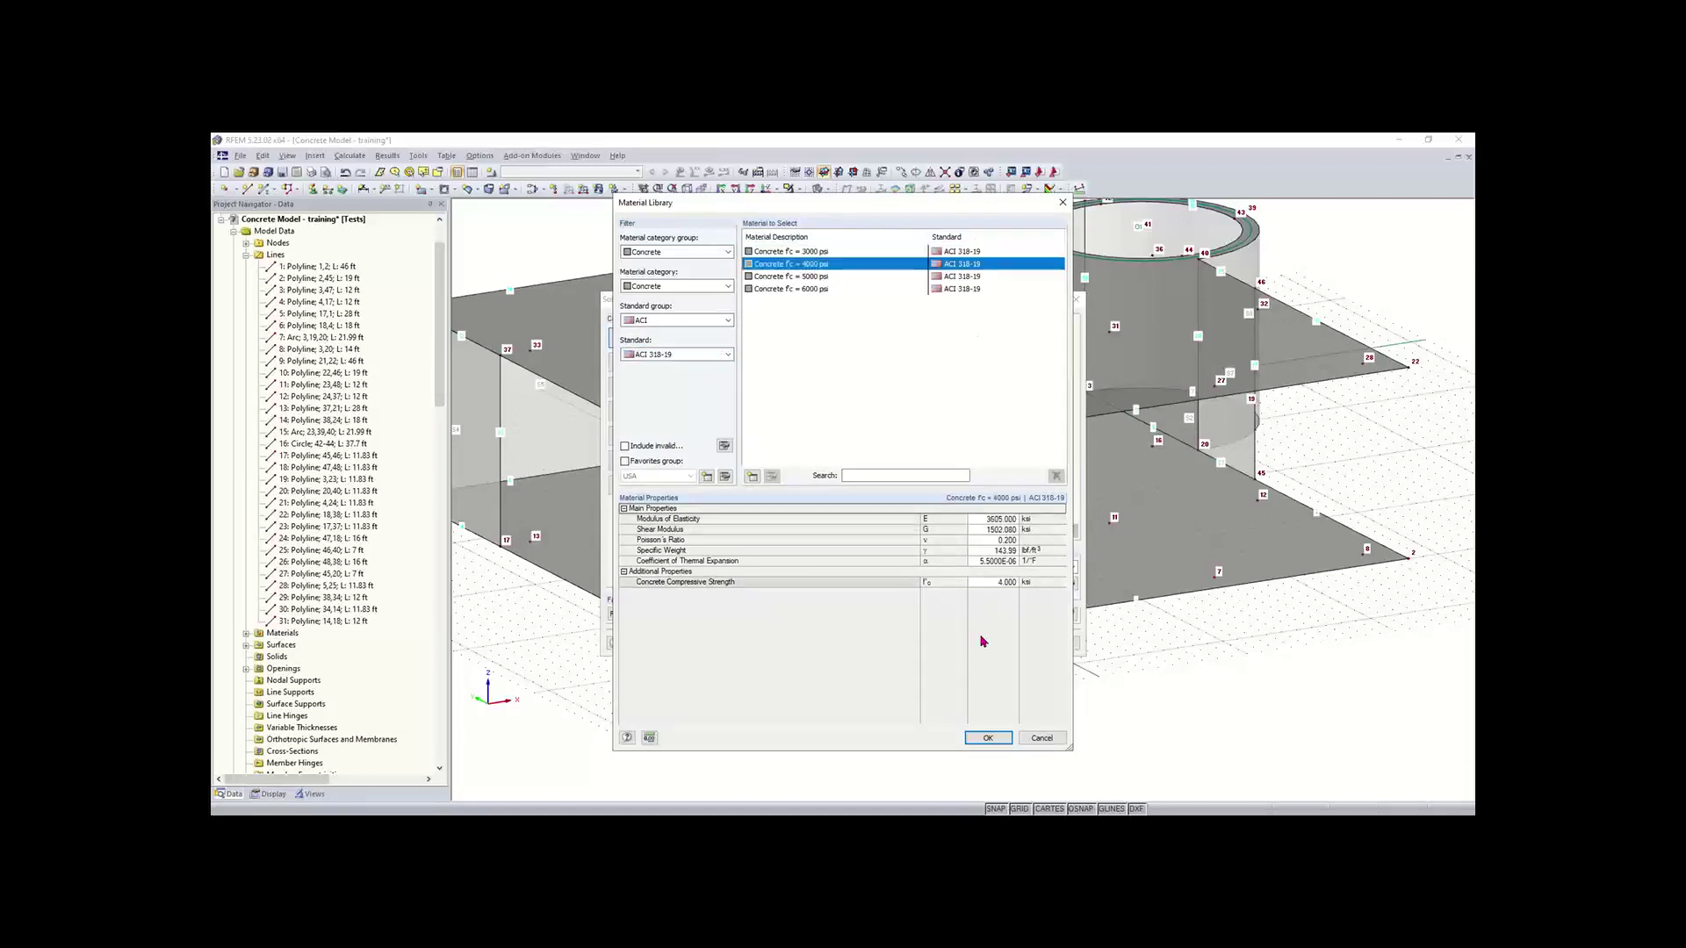
left_click(987, 737)
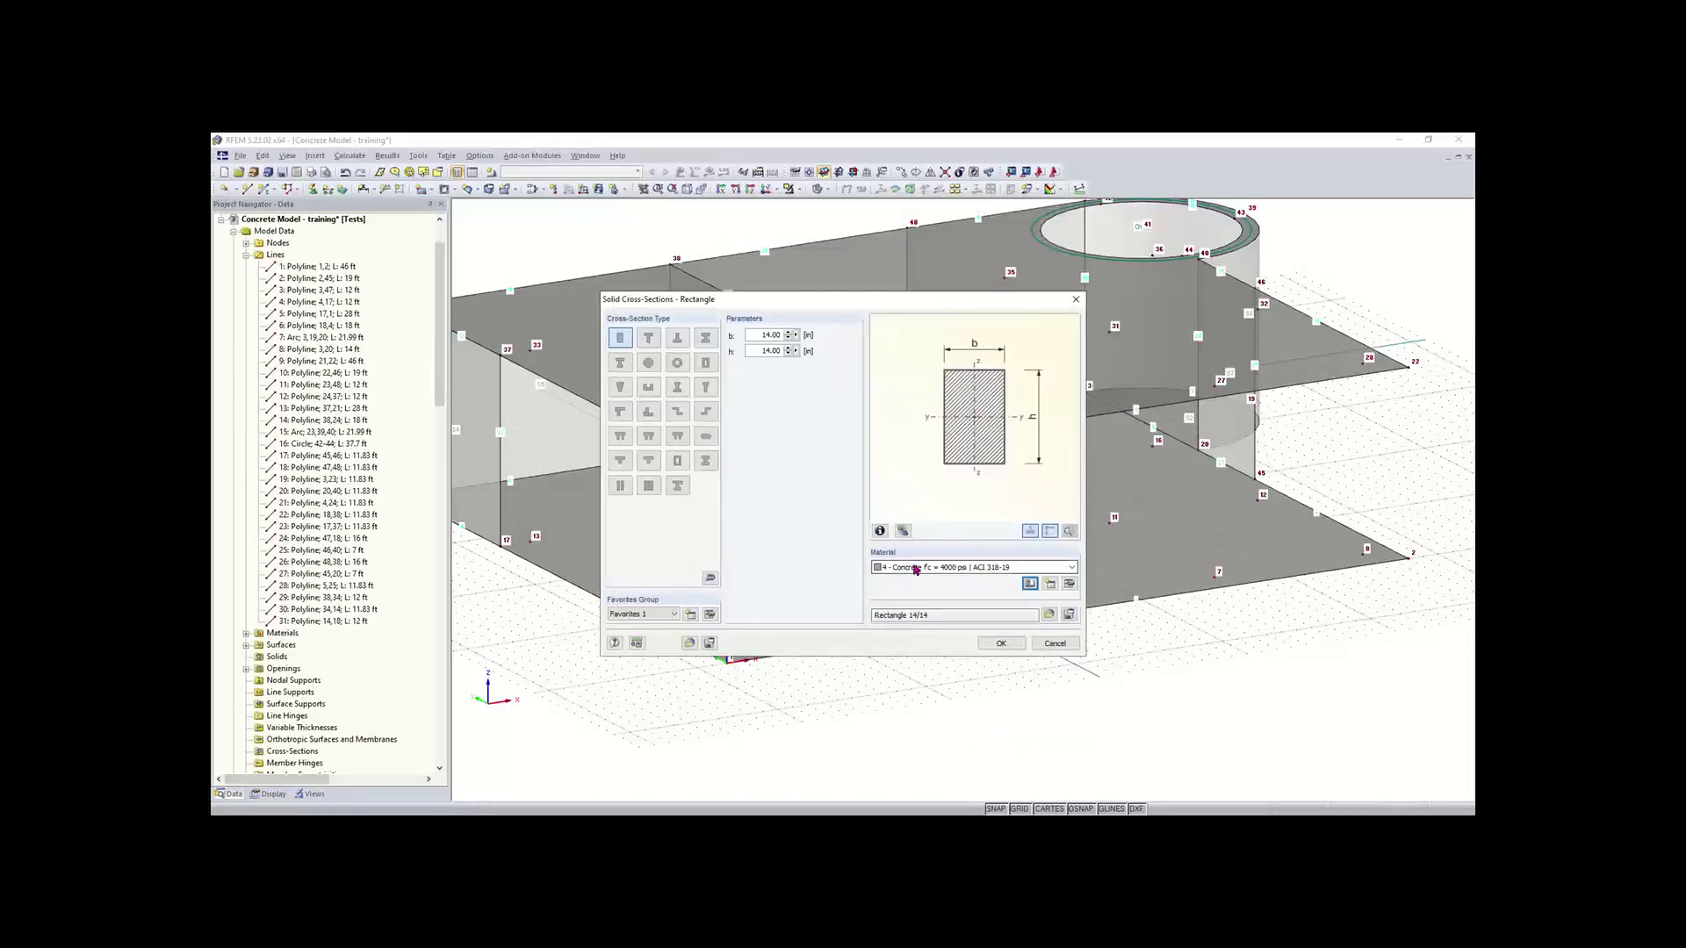
left_click(1000, 644)
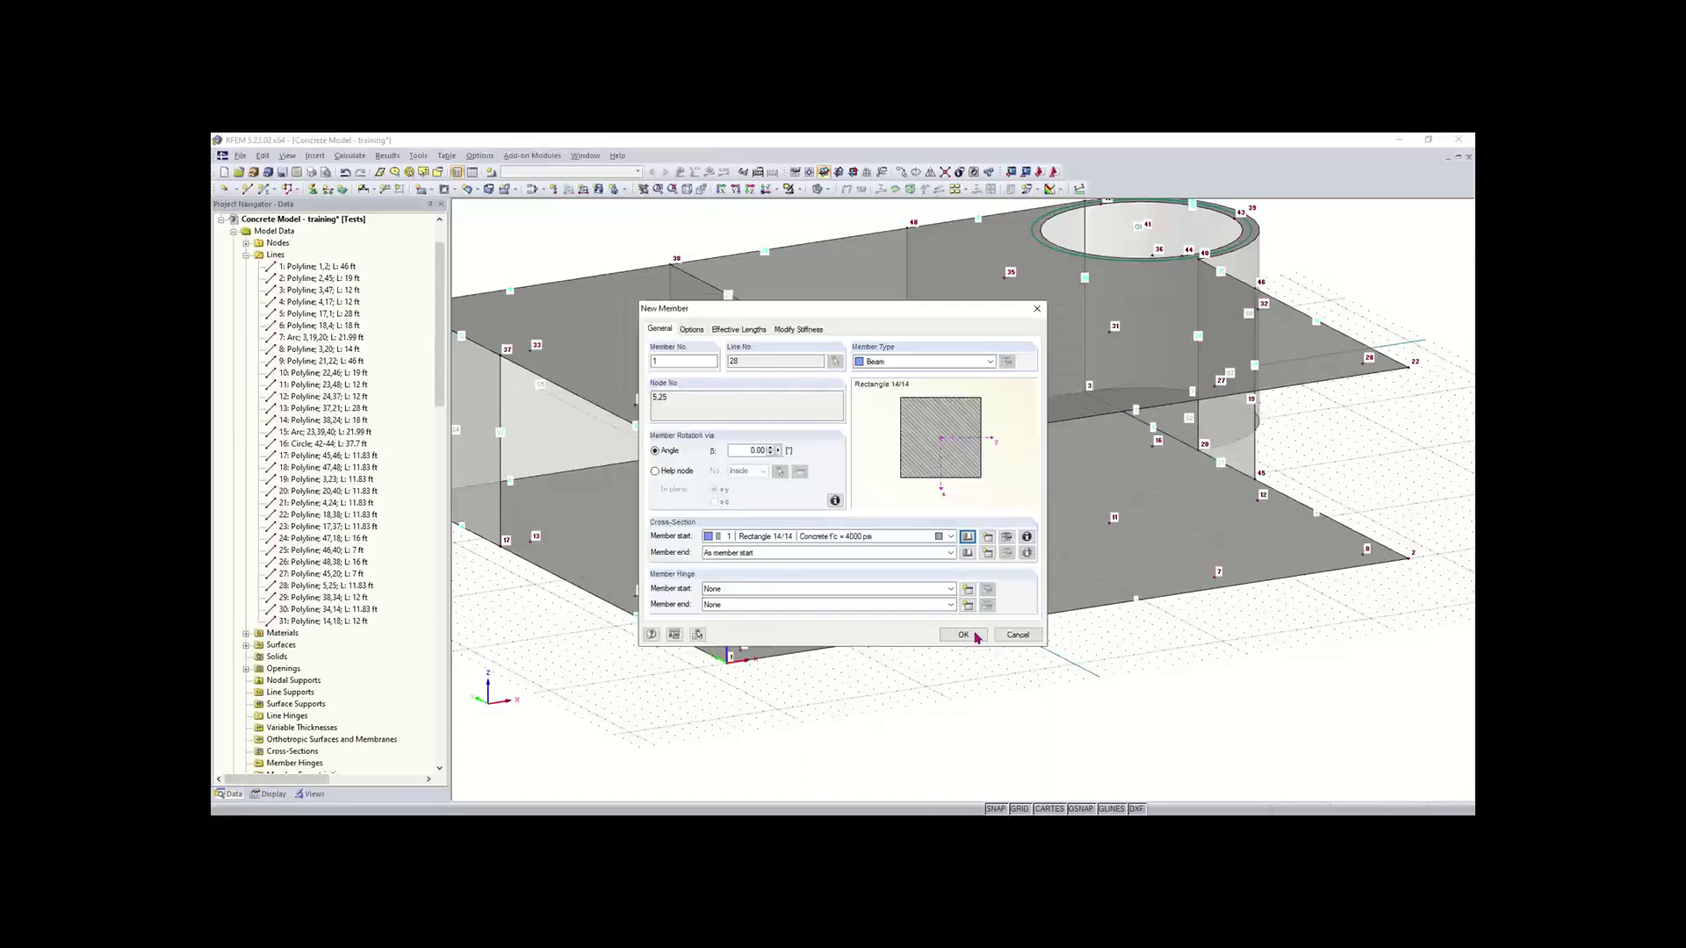
left_click(964, 634)
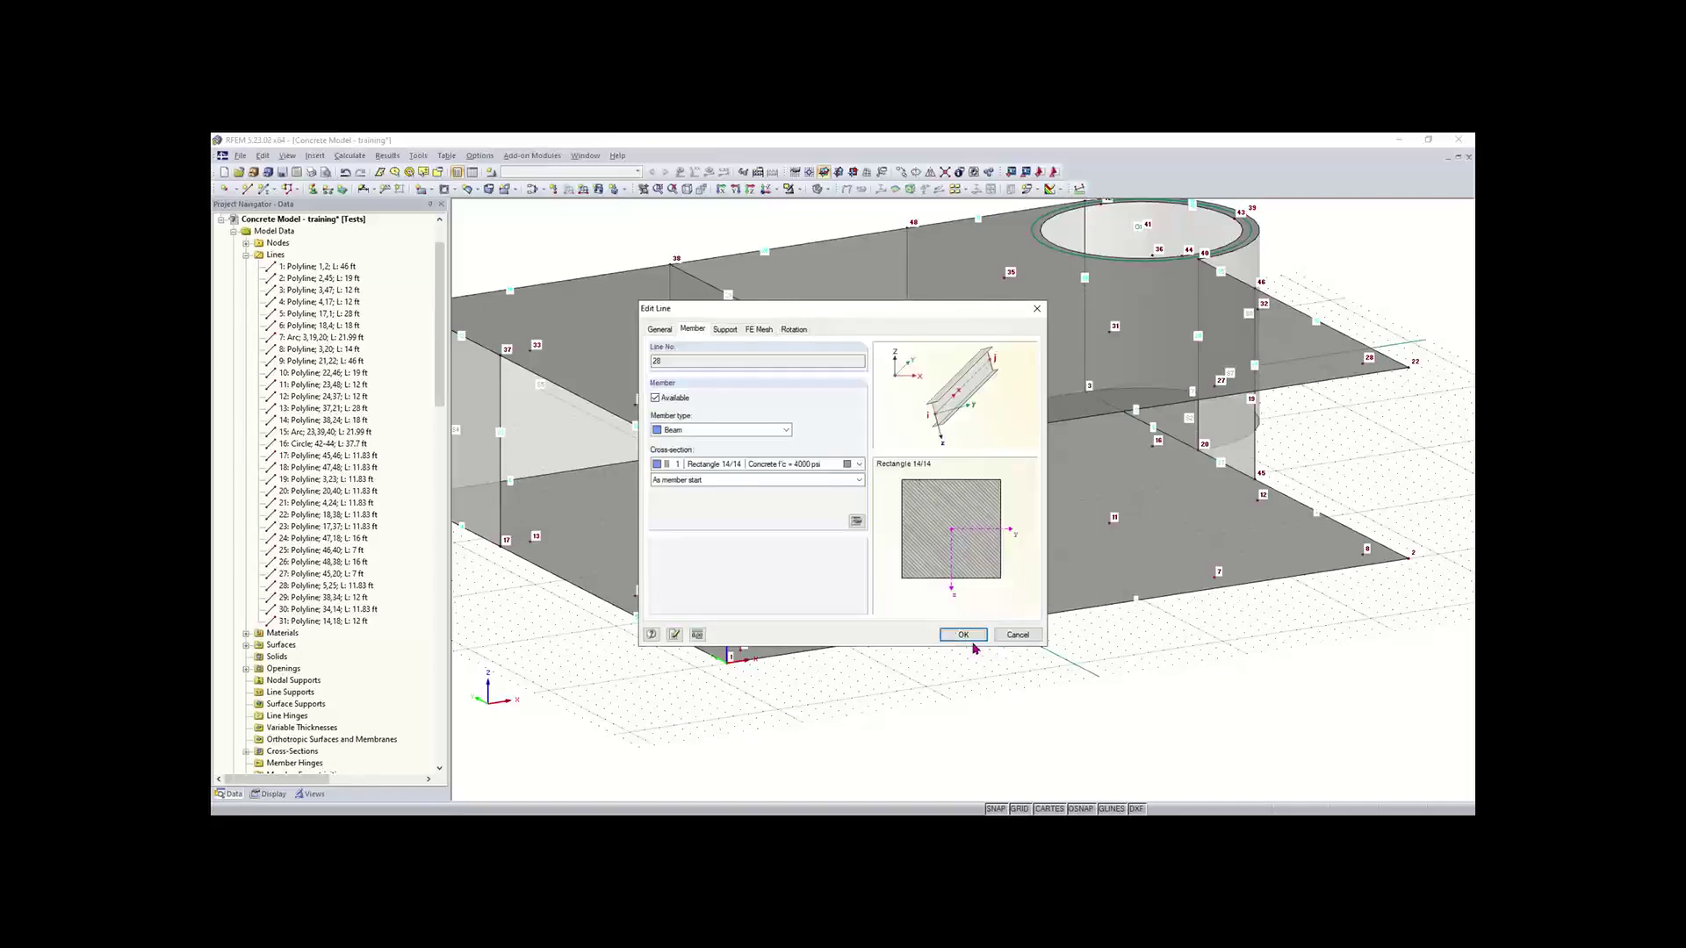
left_click(965, 634)
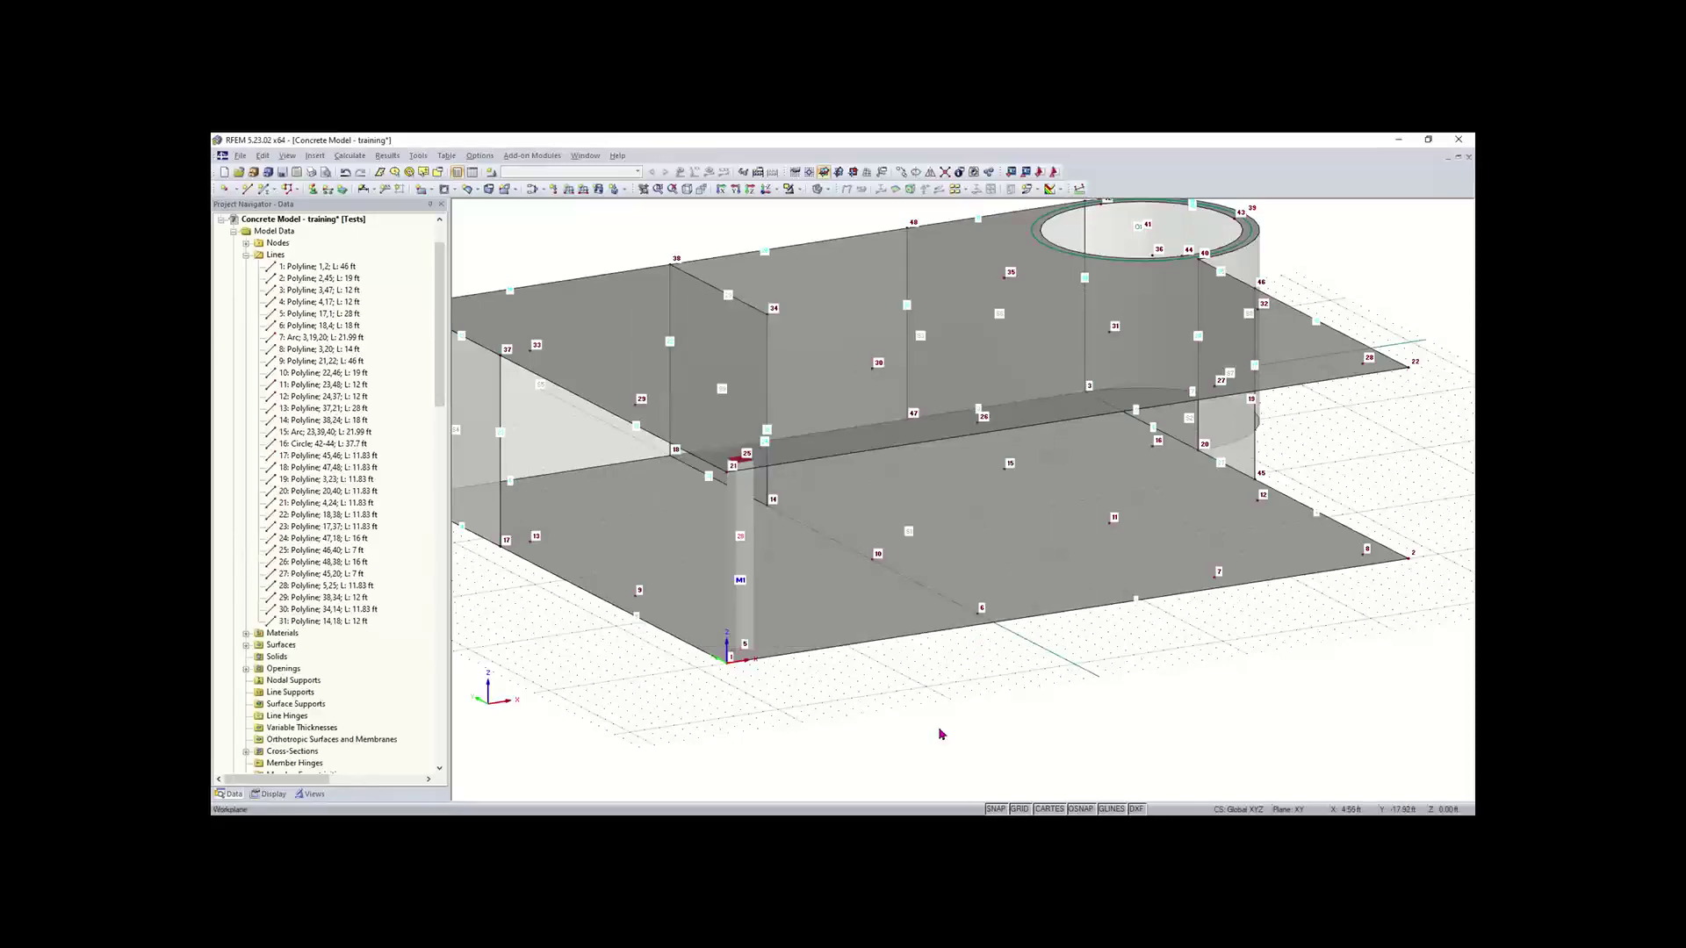
Step: Inspect the new column in the model and examine its rectangular section's properties in the Cross-Sections data table
scroll(746, 614, "down", 1)
mouse_move(750, 618)
middle_mouse_down()
mouse_move(855, 618)
mouse_move(736, 612)
middle_mouse_up()
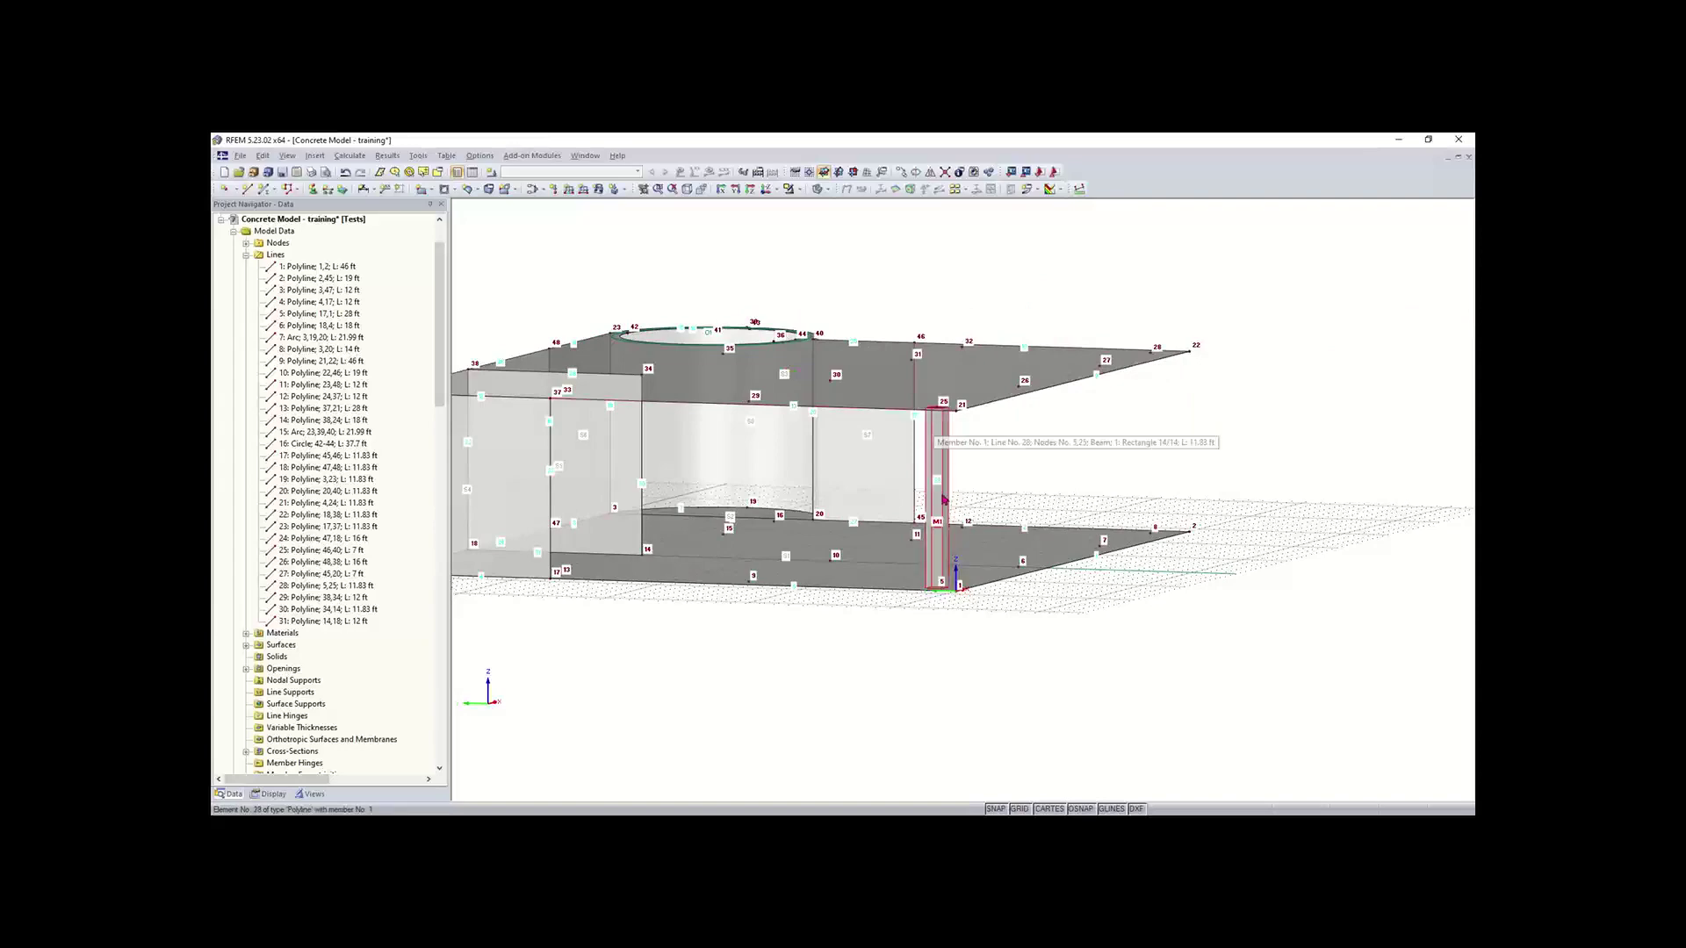
middle_click_drag(1139, 477, 949, 533, "ctrl")
right_click(948, 534)
left_click(957, 704)
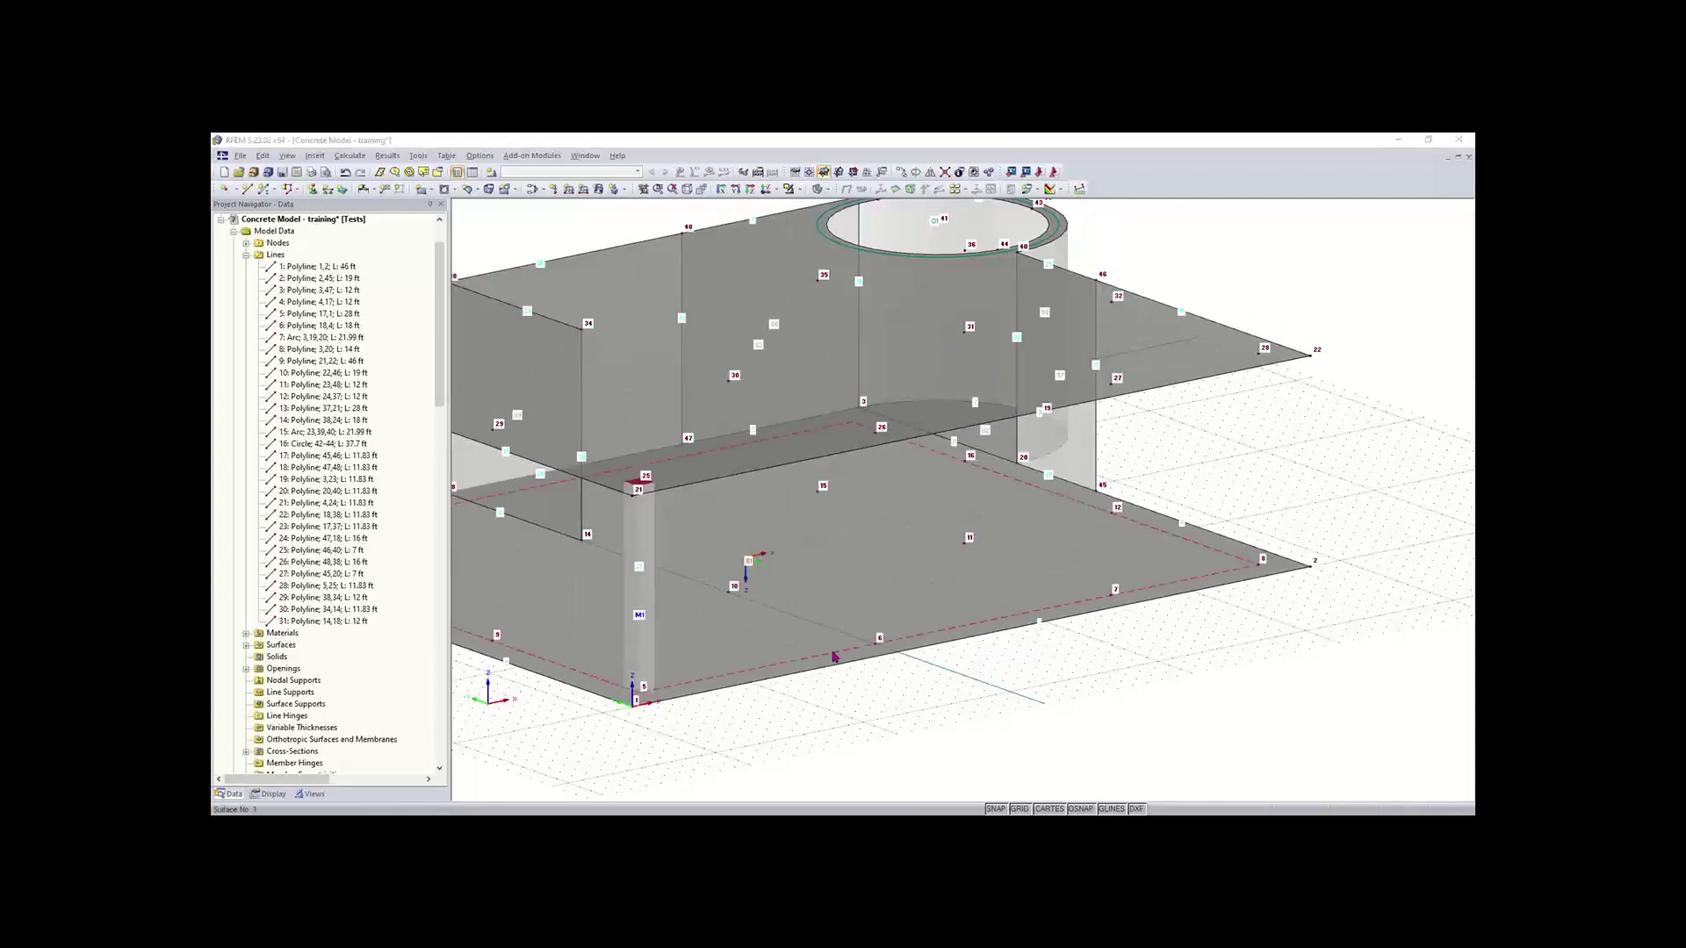
left_click(474, 172)
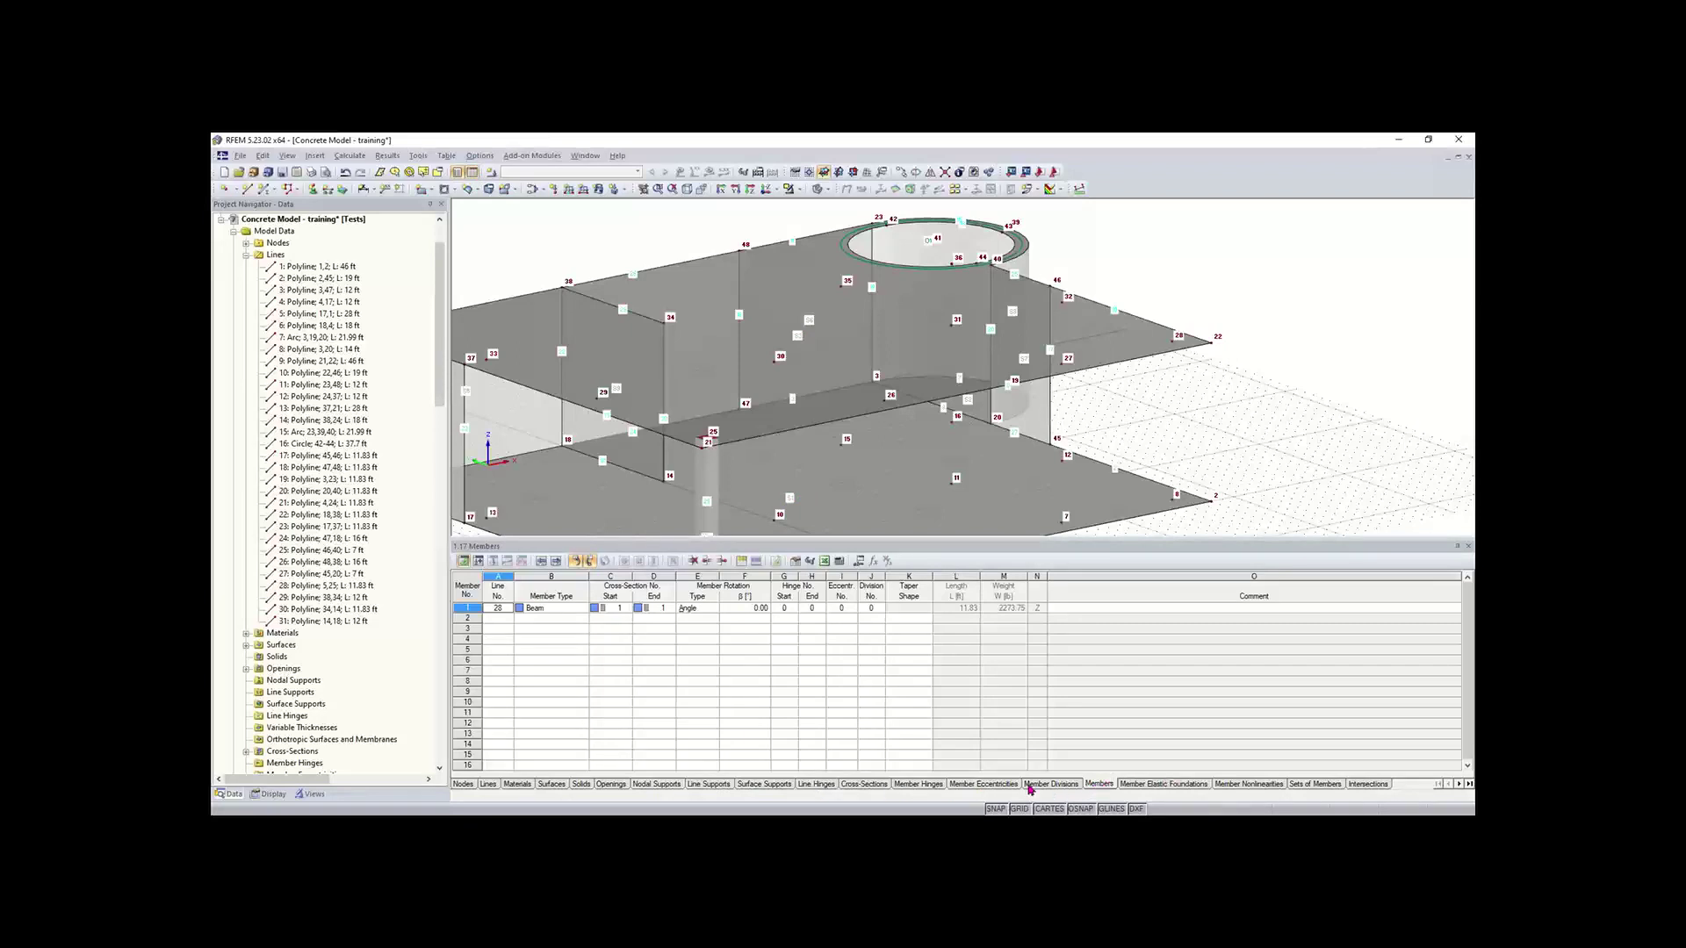
left_click(853, 789)
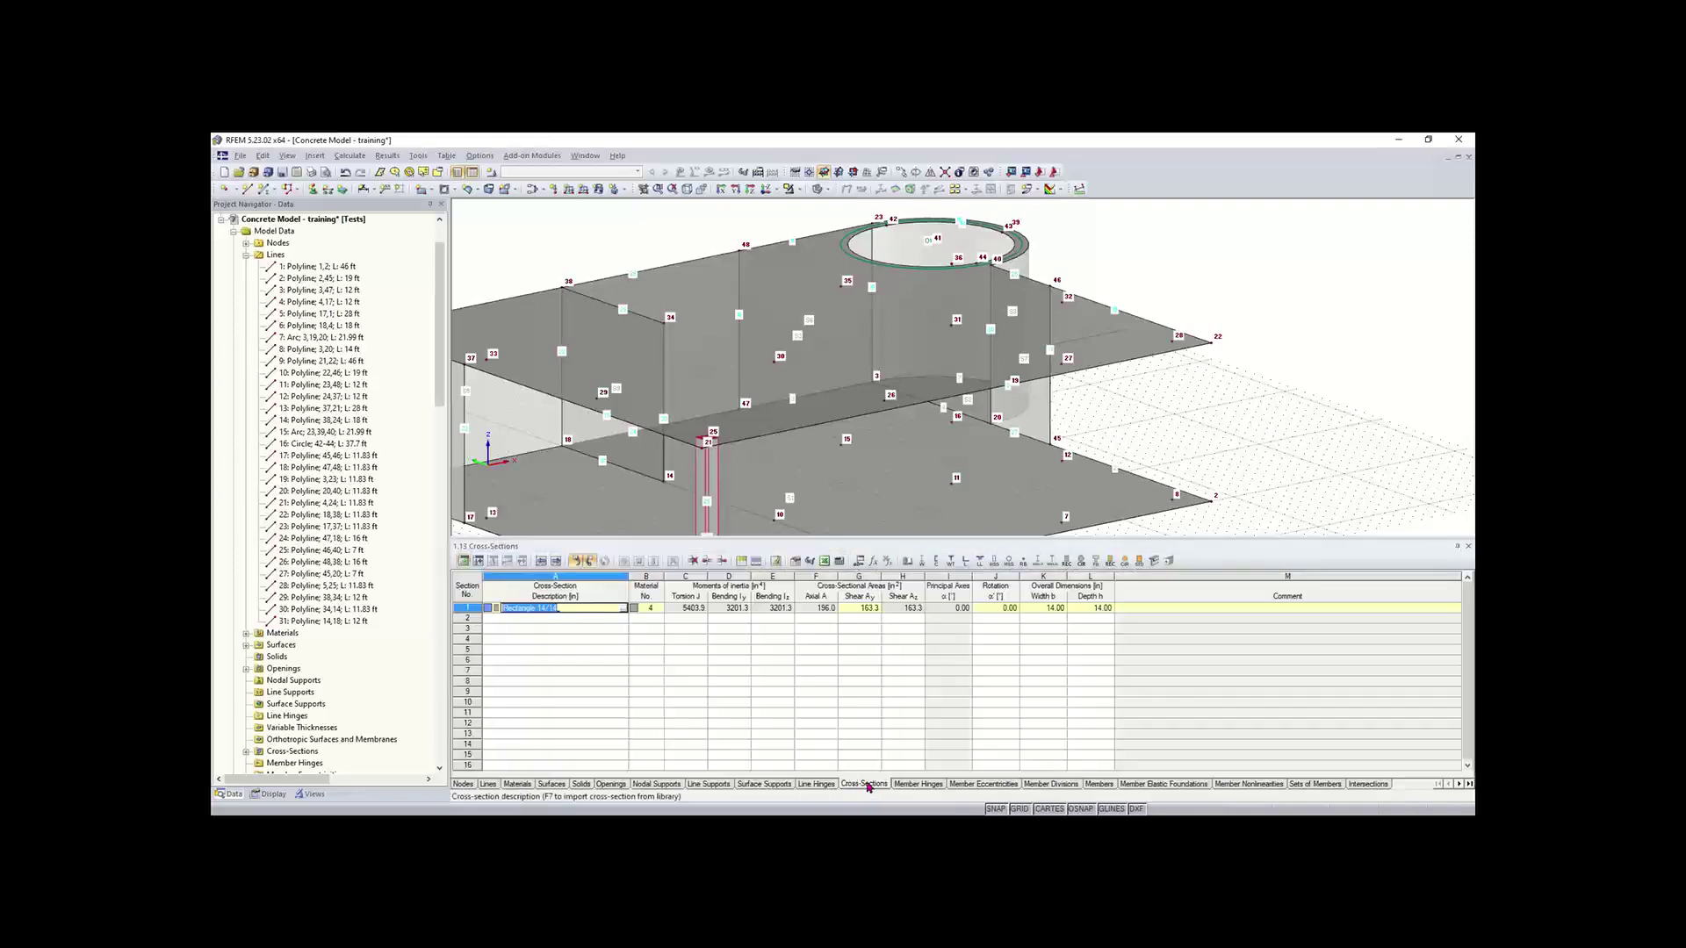
left_click(551, 639)
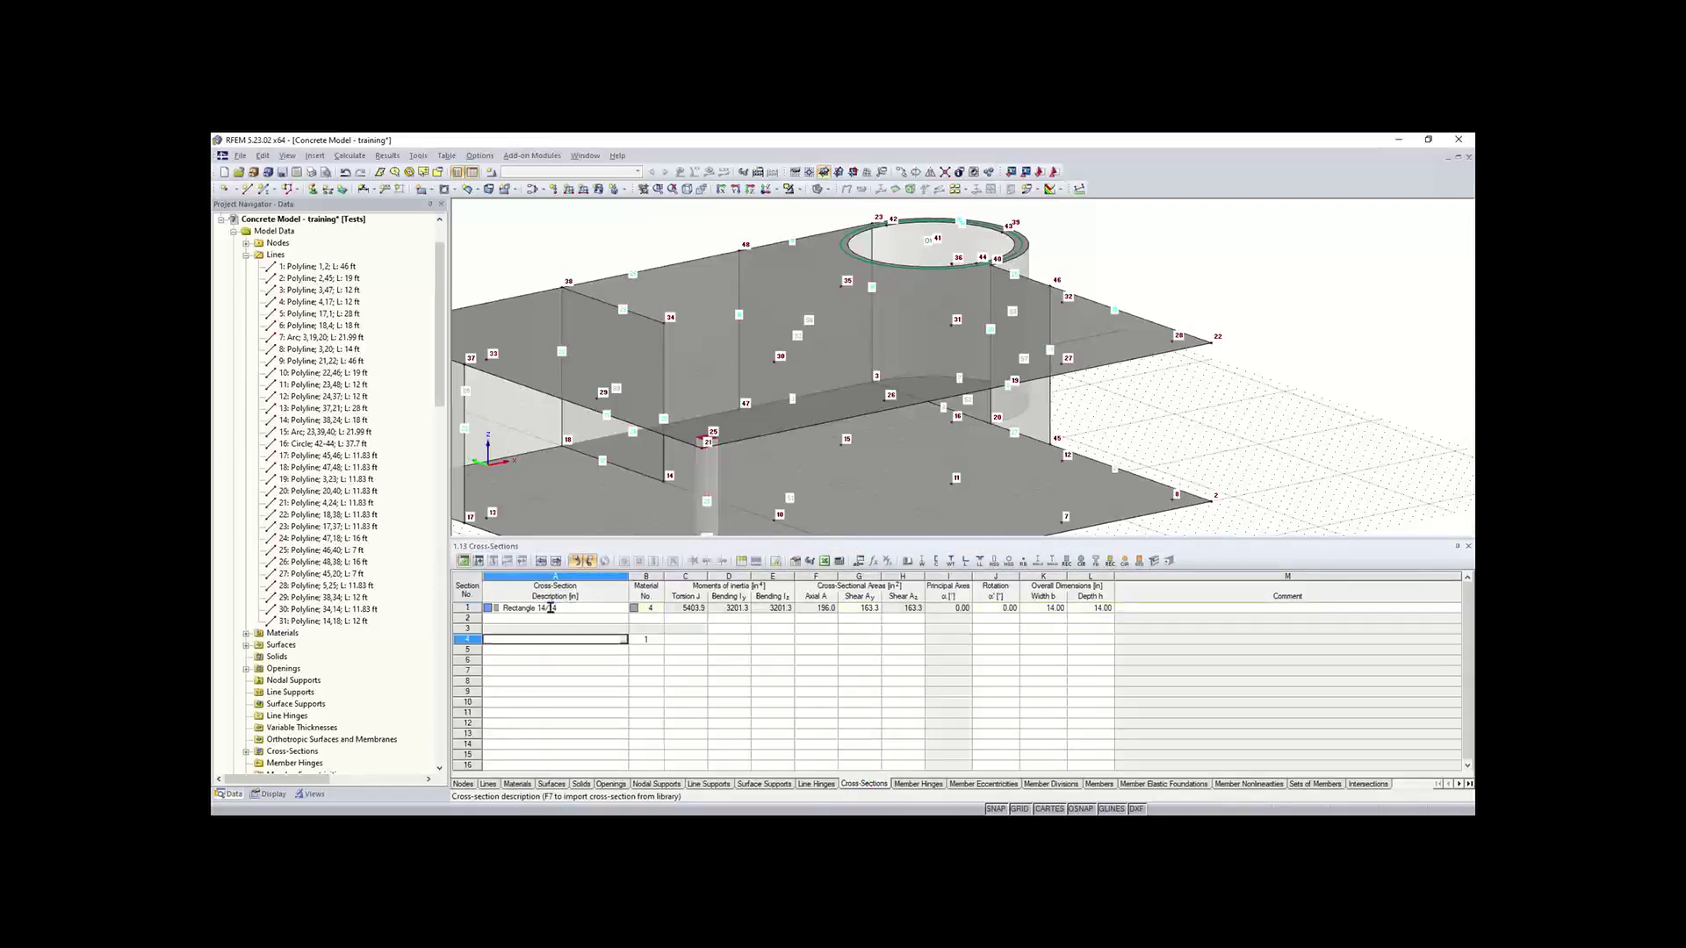
left_click(610, 609)
left_click(694, 608)
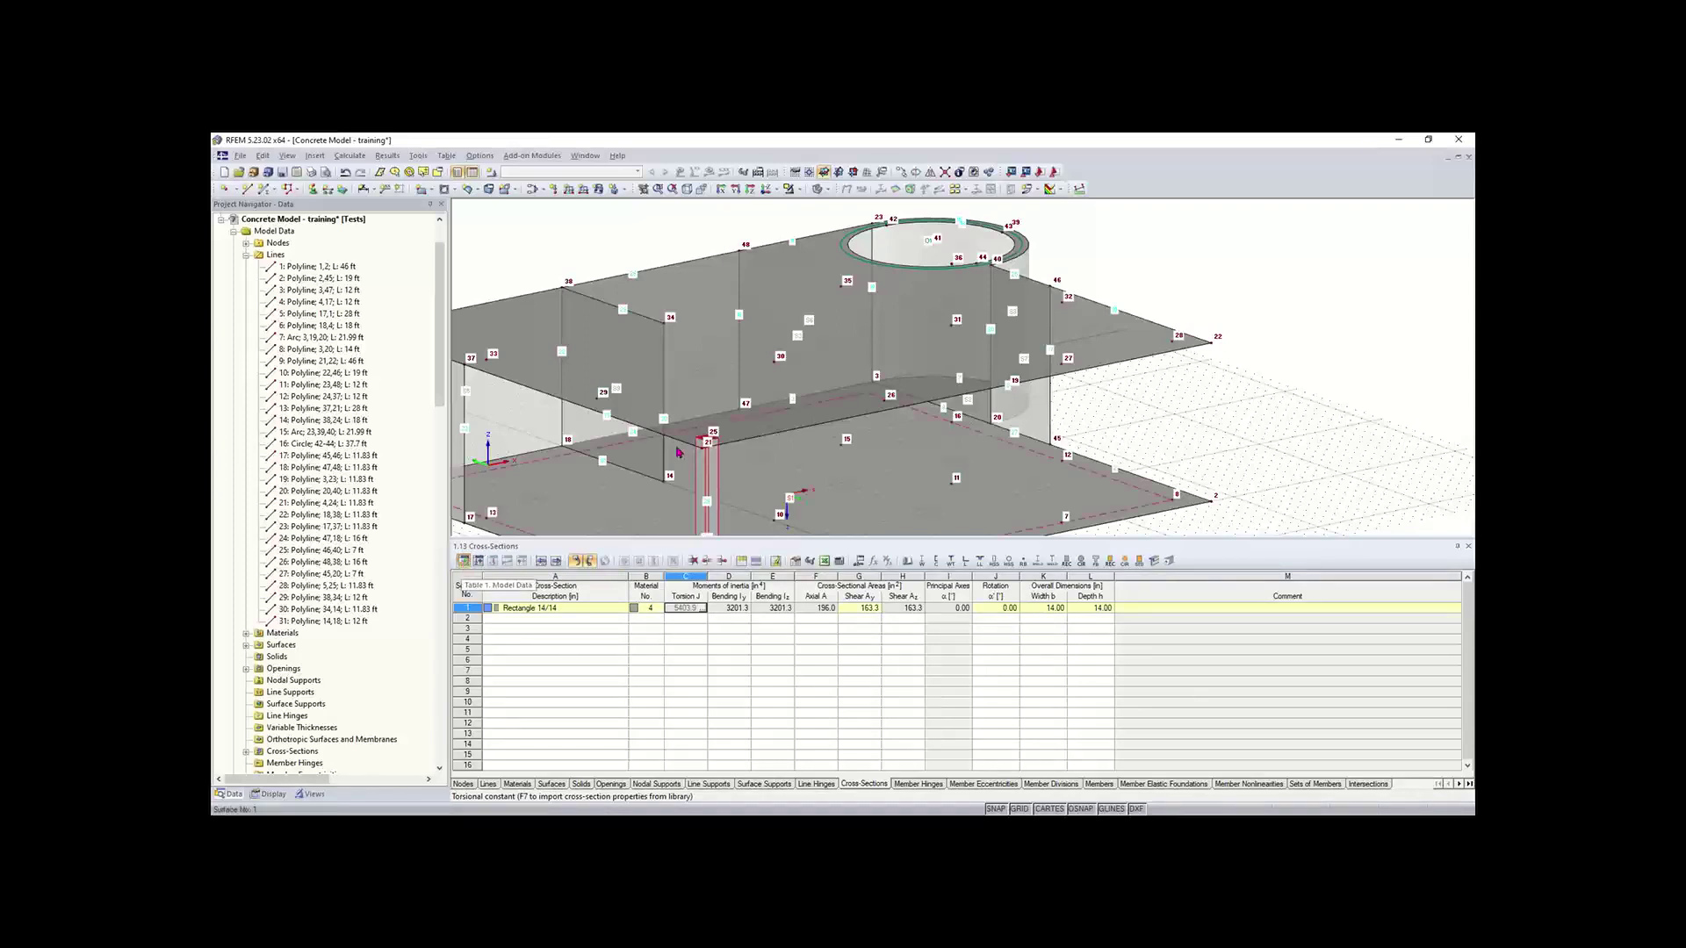
scroll(677, 453, "down", 3)
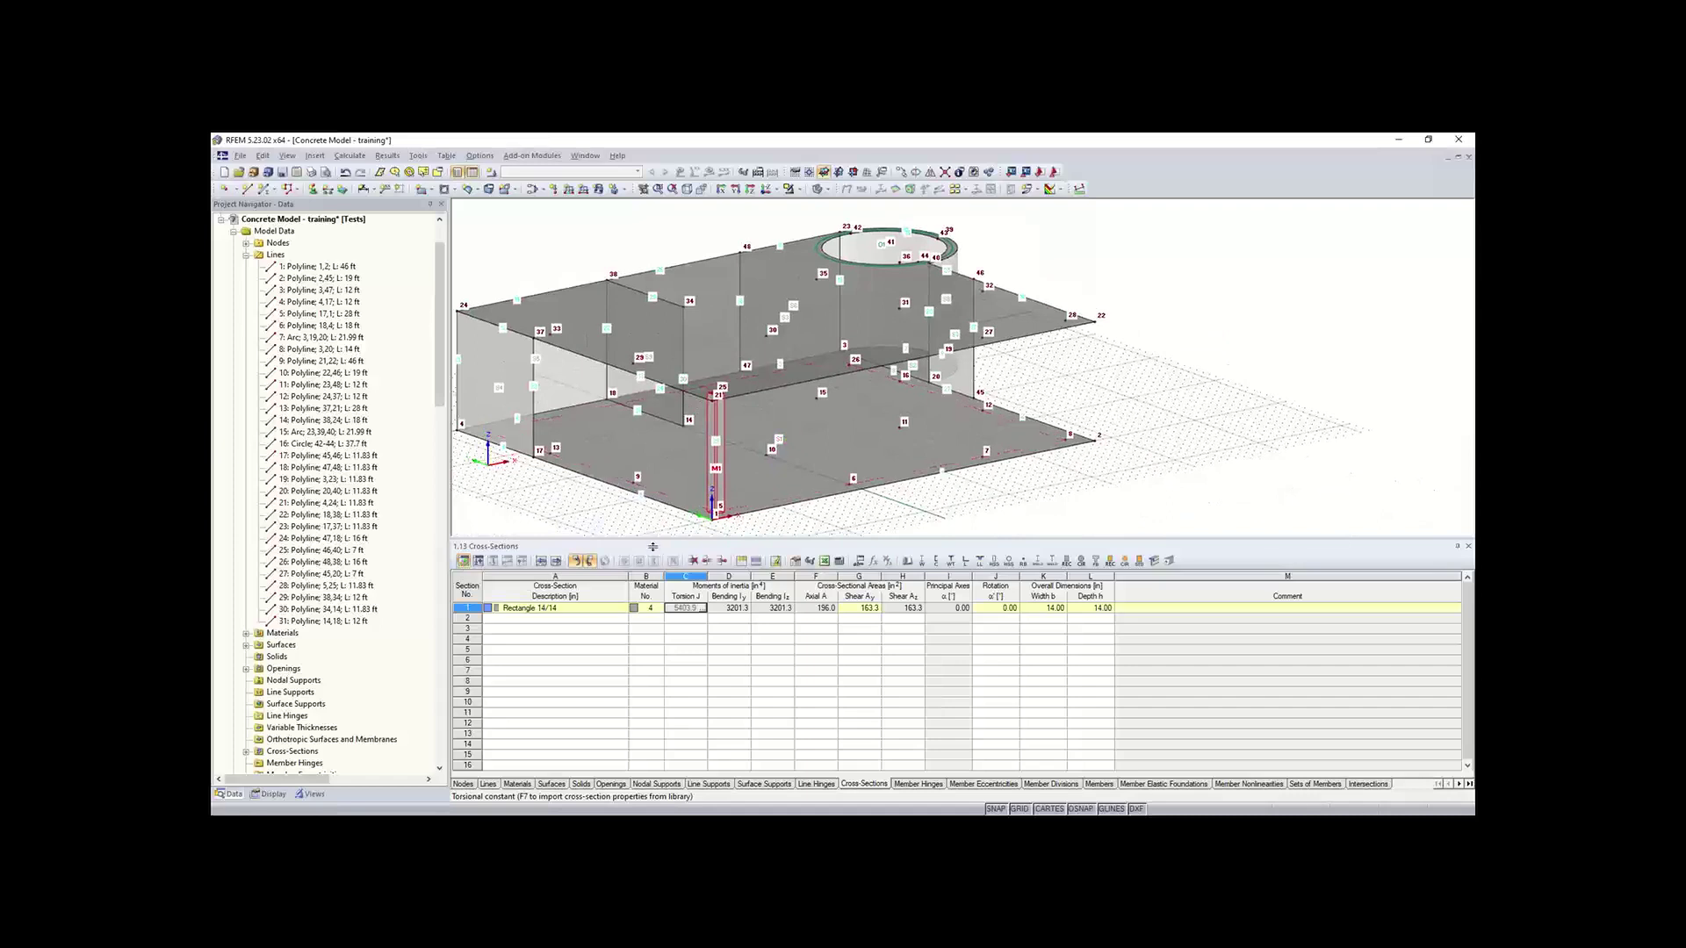
left_click_drag(615, 540, 615, 577)
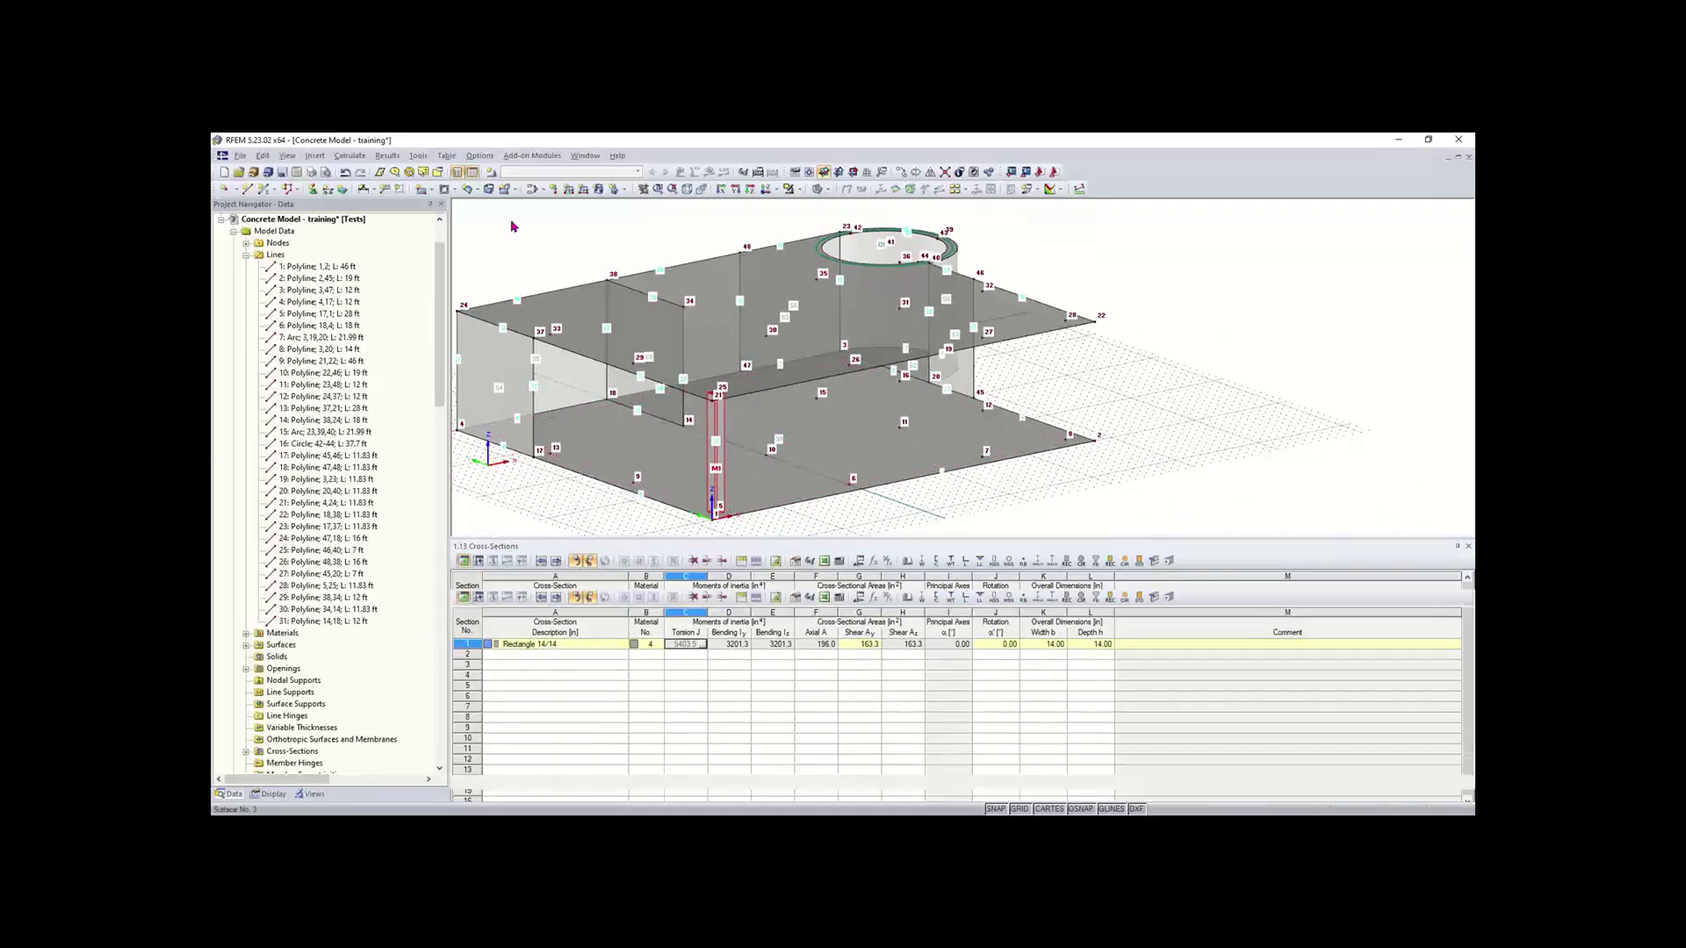
Step: Hide the data tables and copy the corner column from node 5 to nodes 6, 7 and 8 along the lower slab's edge
left_click(472, 174)
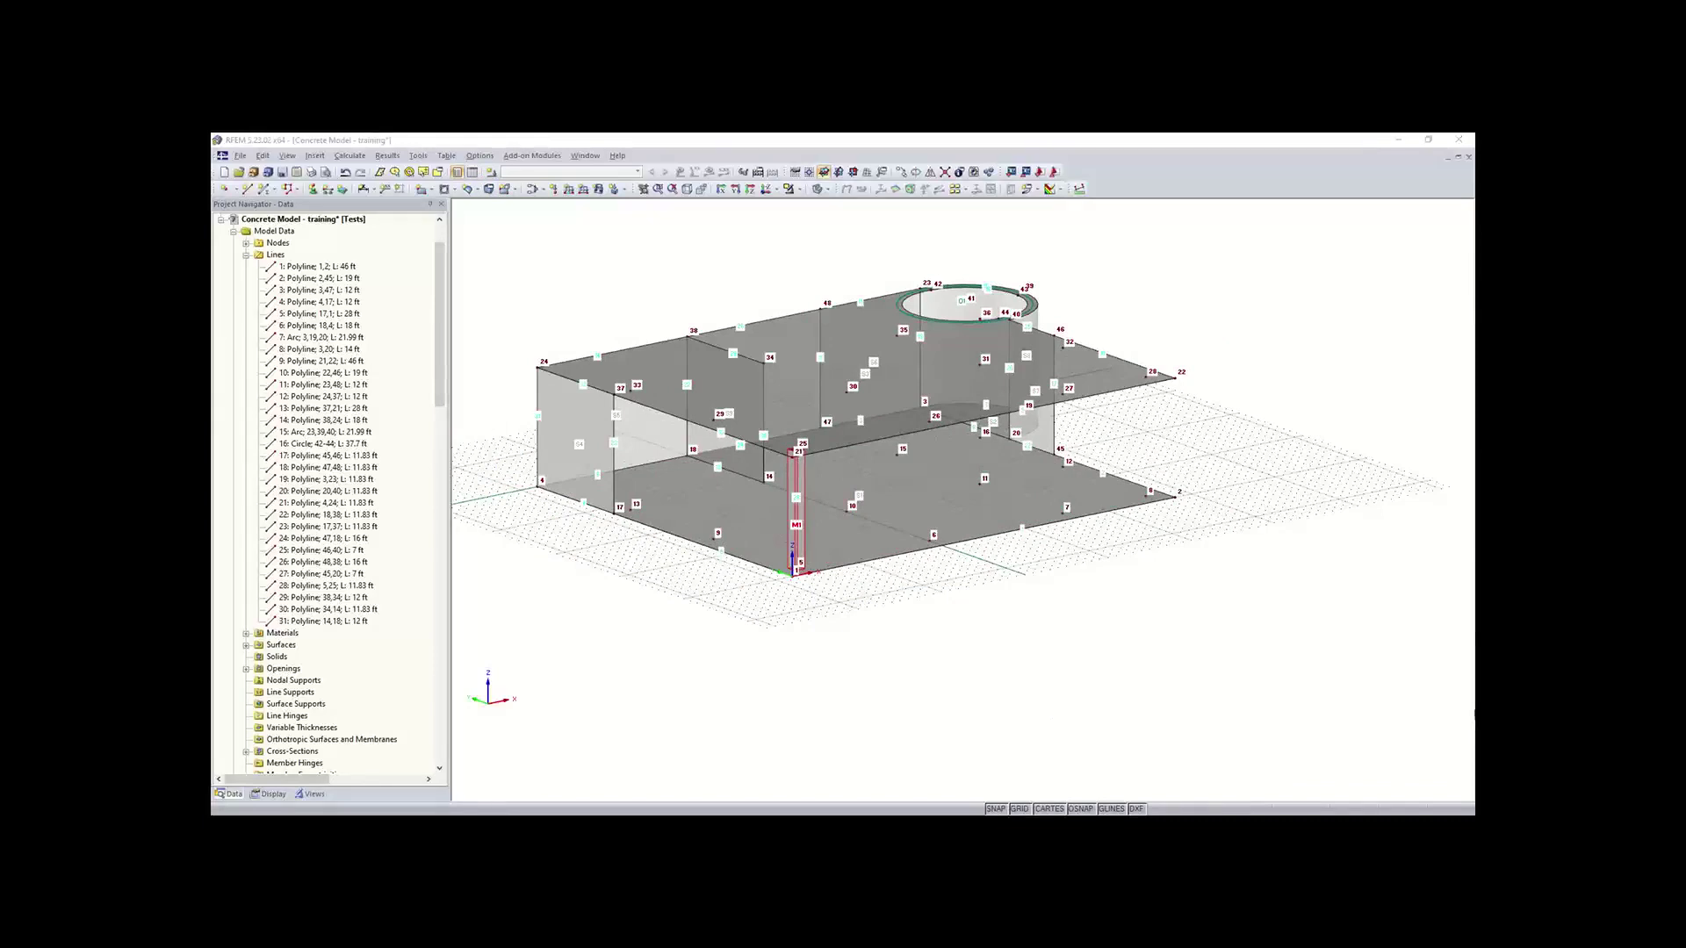
left_click(999, 585)
middle_click_drag(986, 583, 961, 586, "ctrl")
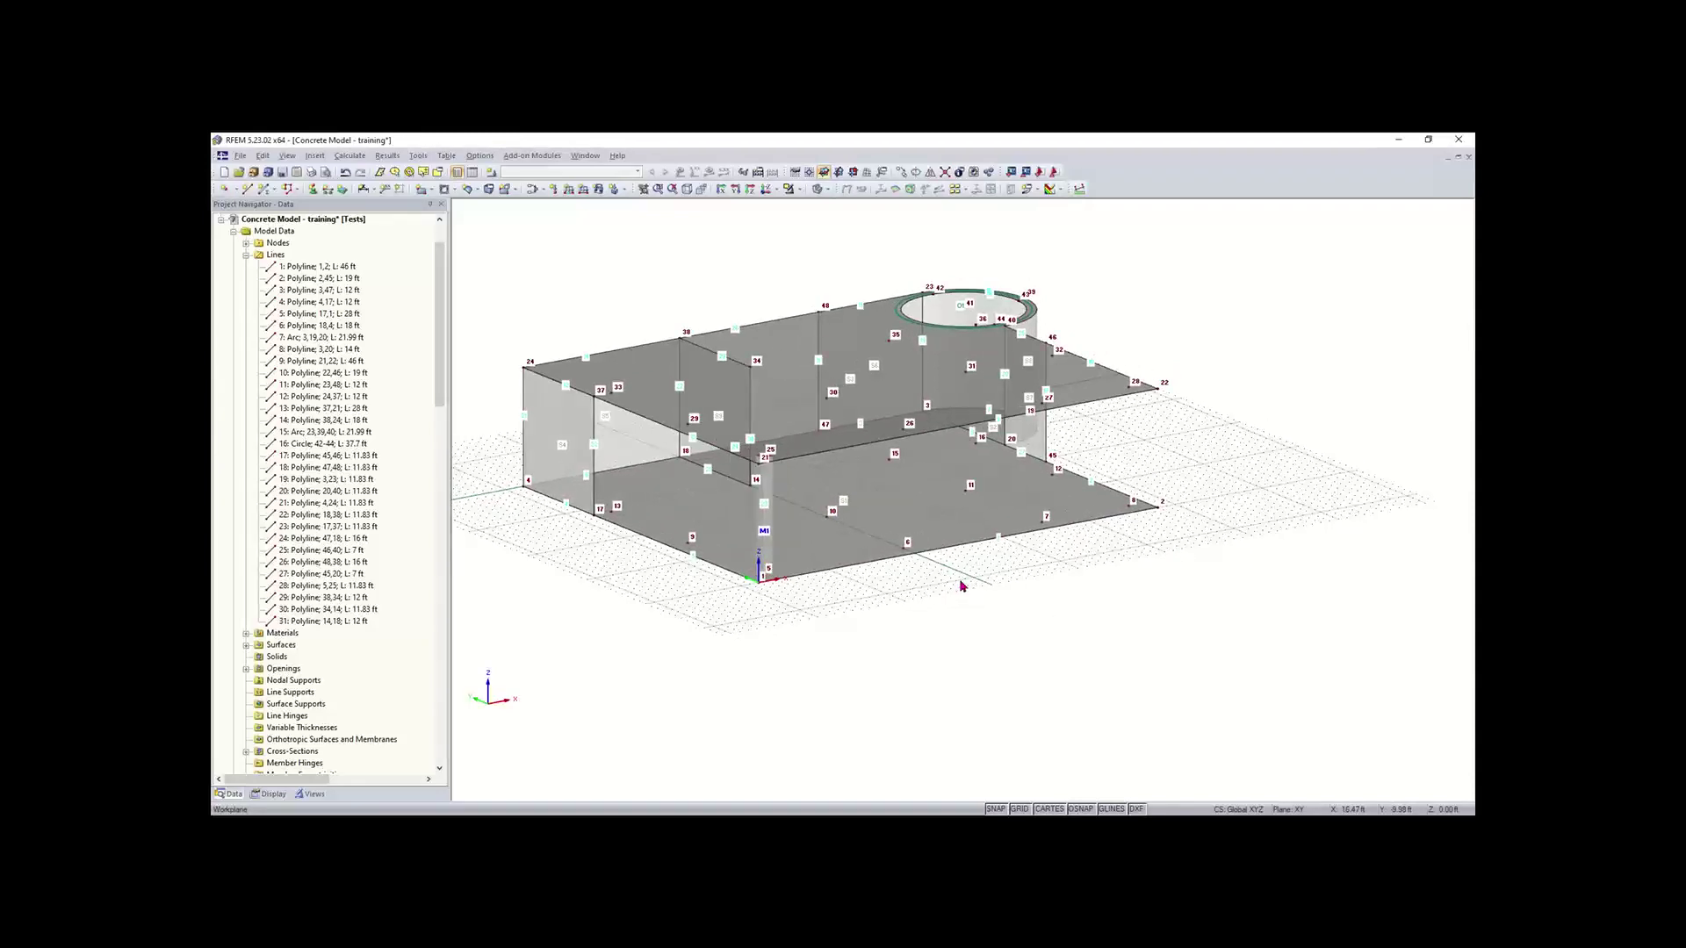
scroll(899, 647, "up", 3)
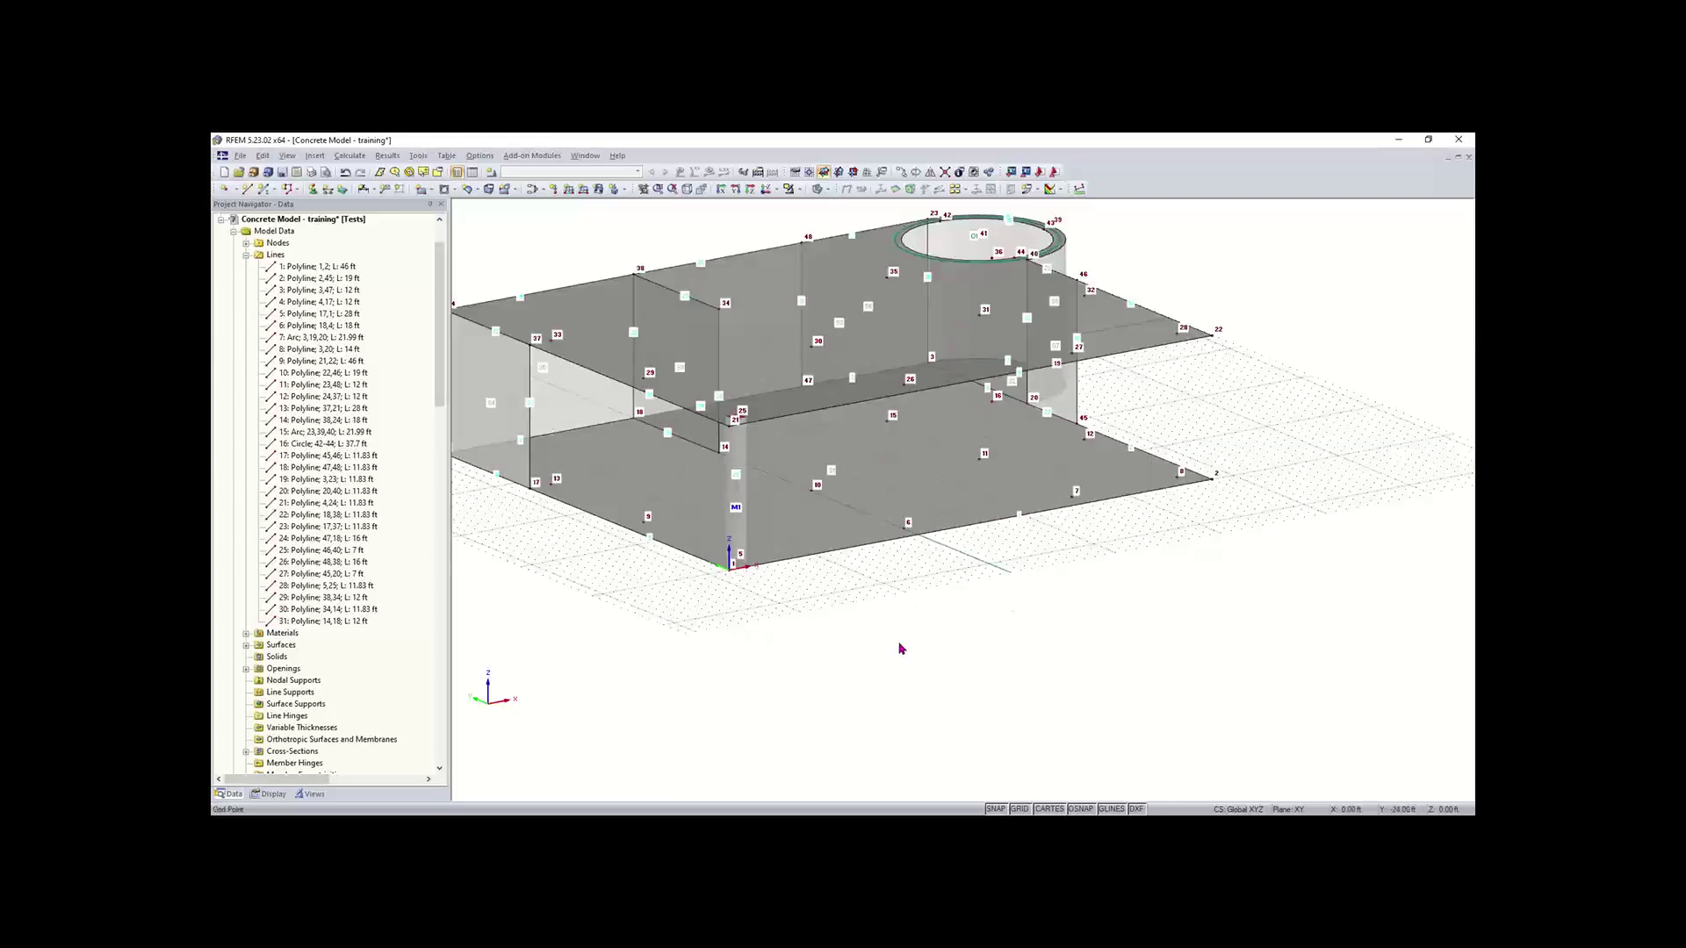
left_click(729, 524)
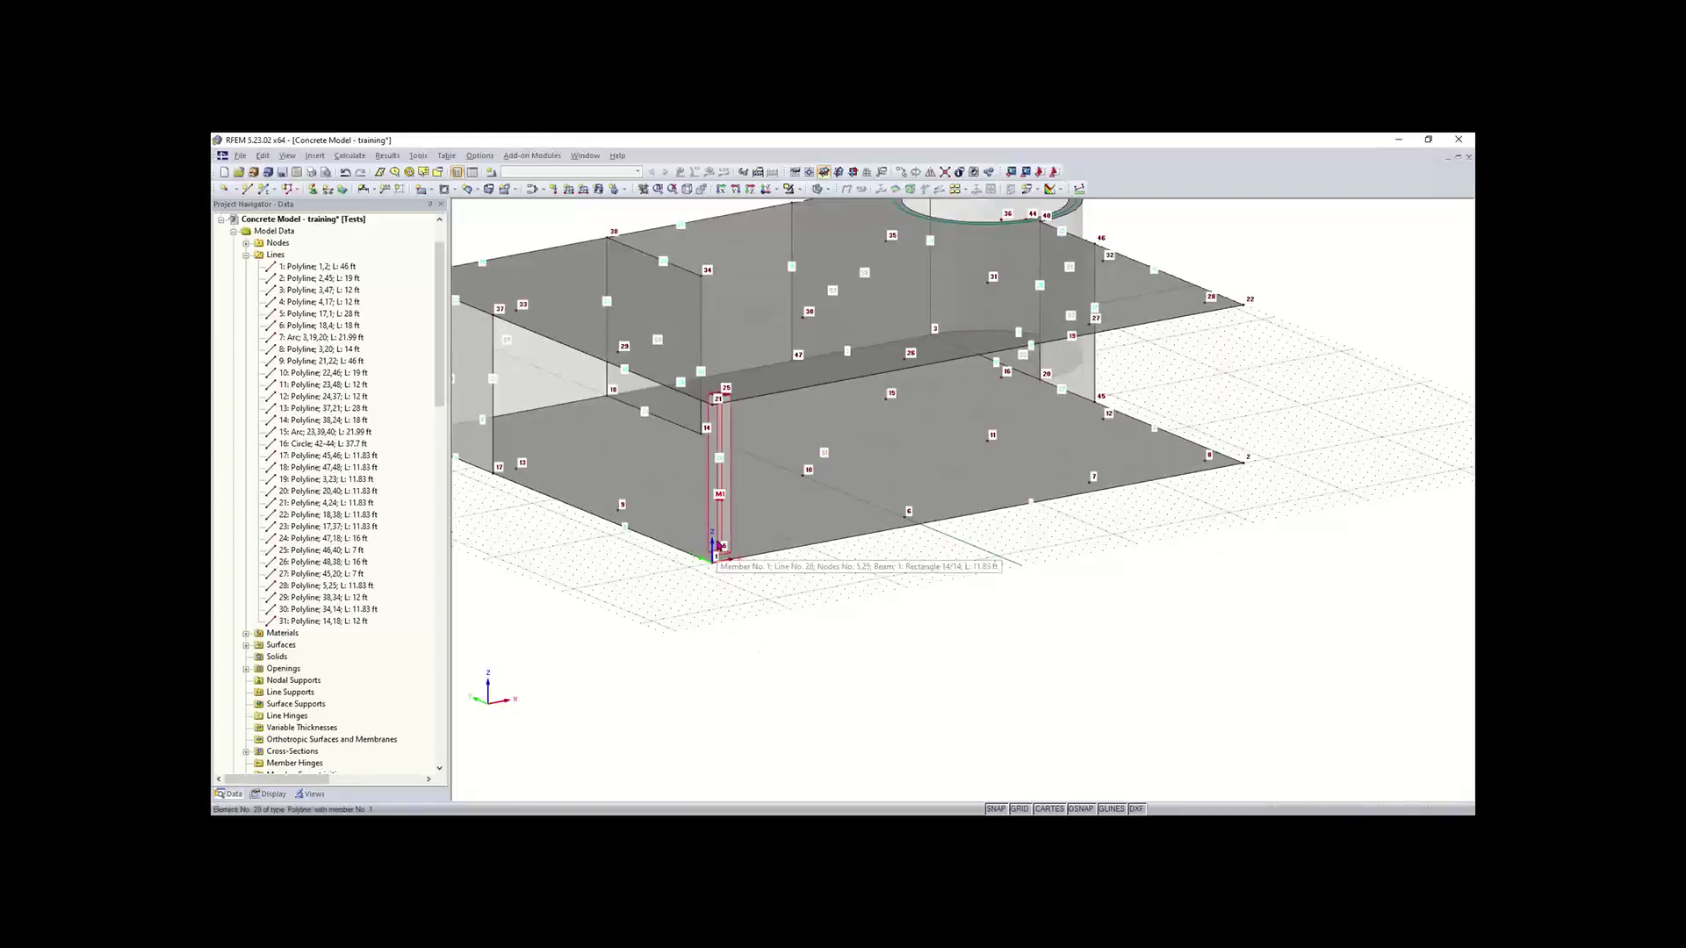
left_click(904, 522)
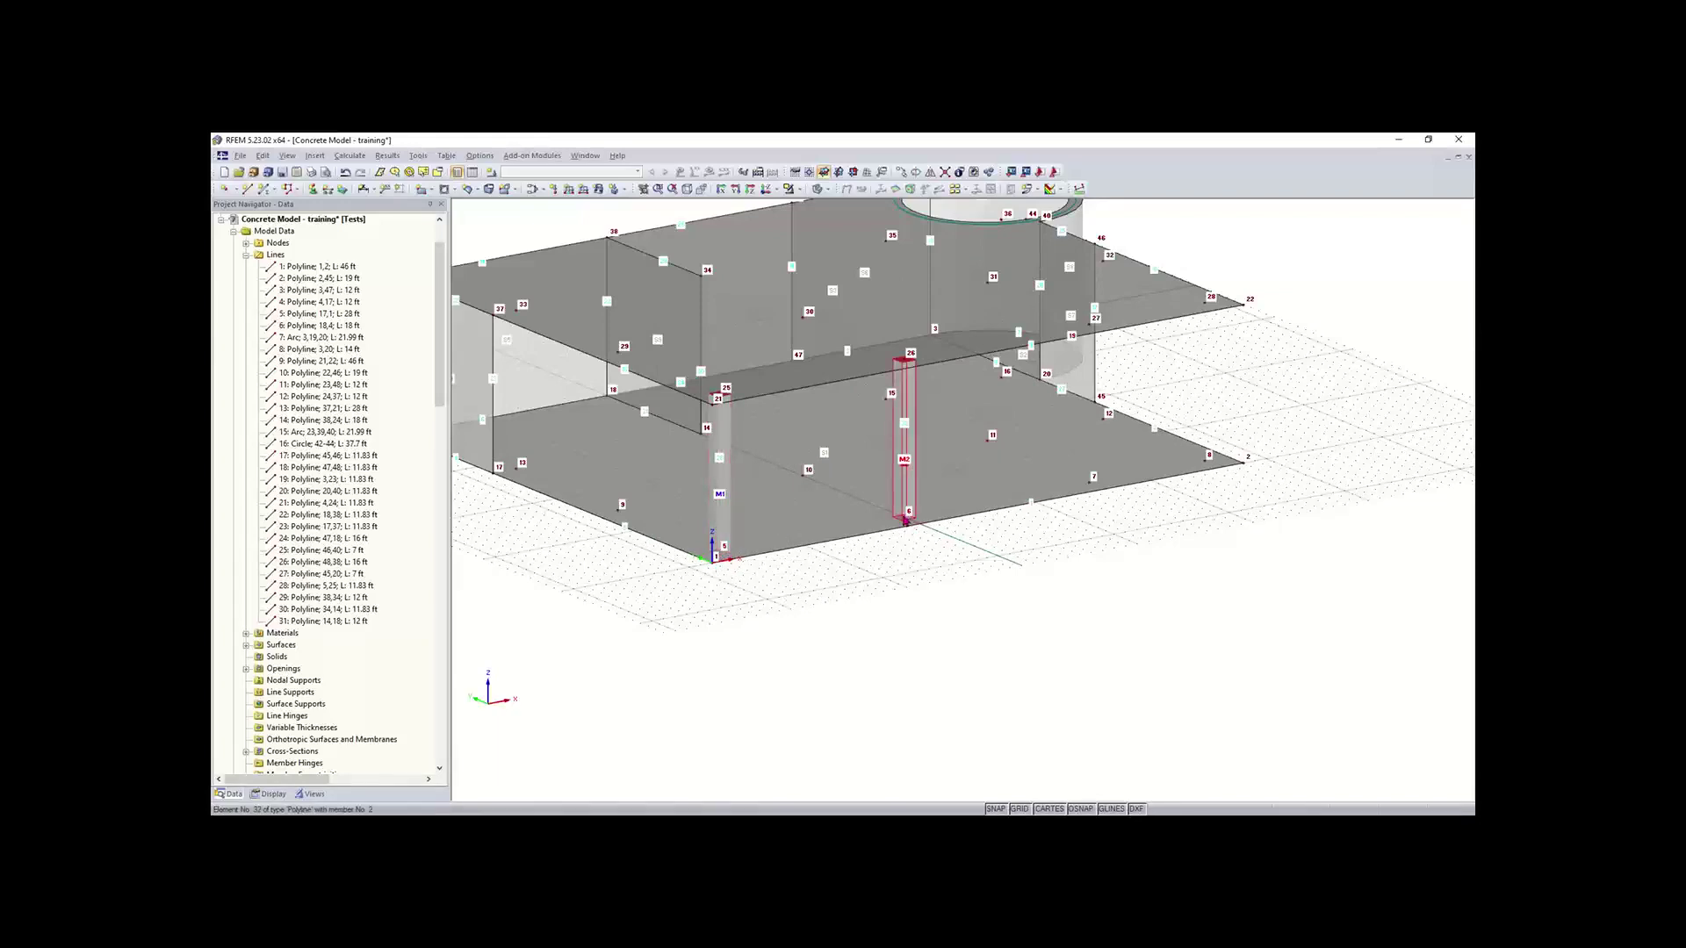
left_click(1094, 483)
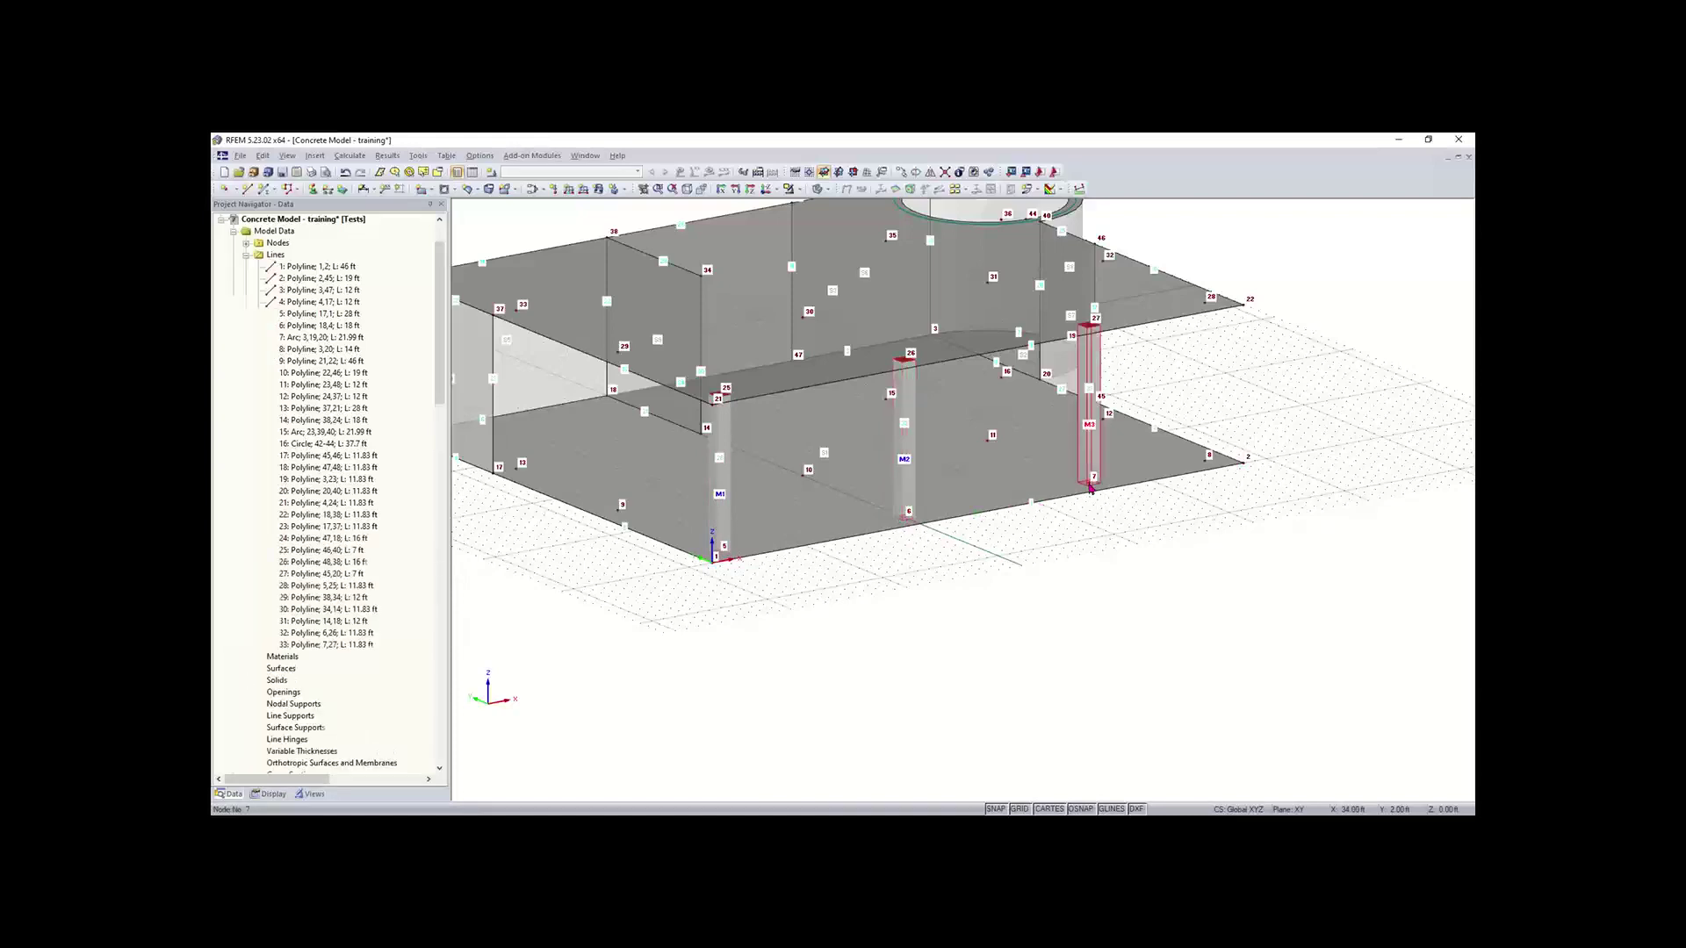
left_click(1207, 462)
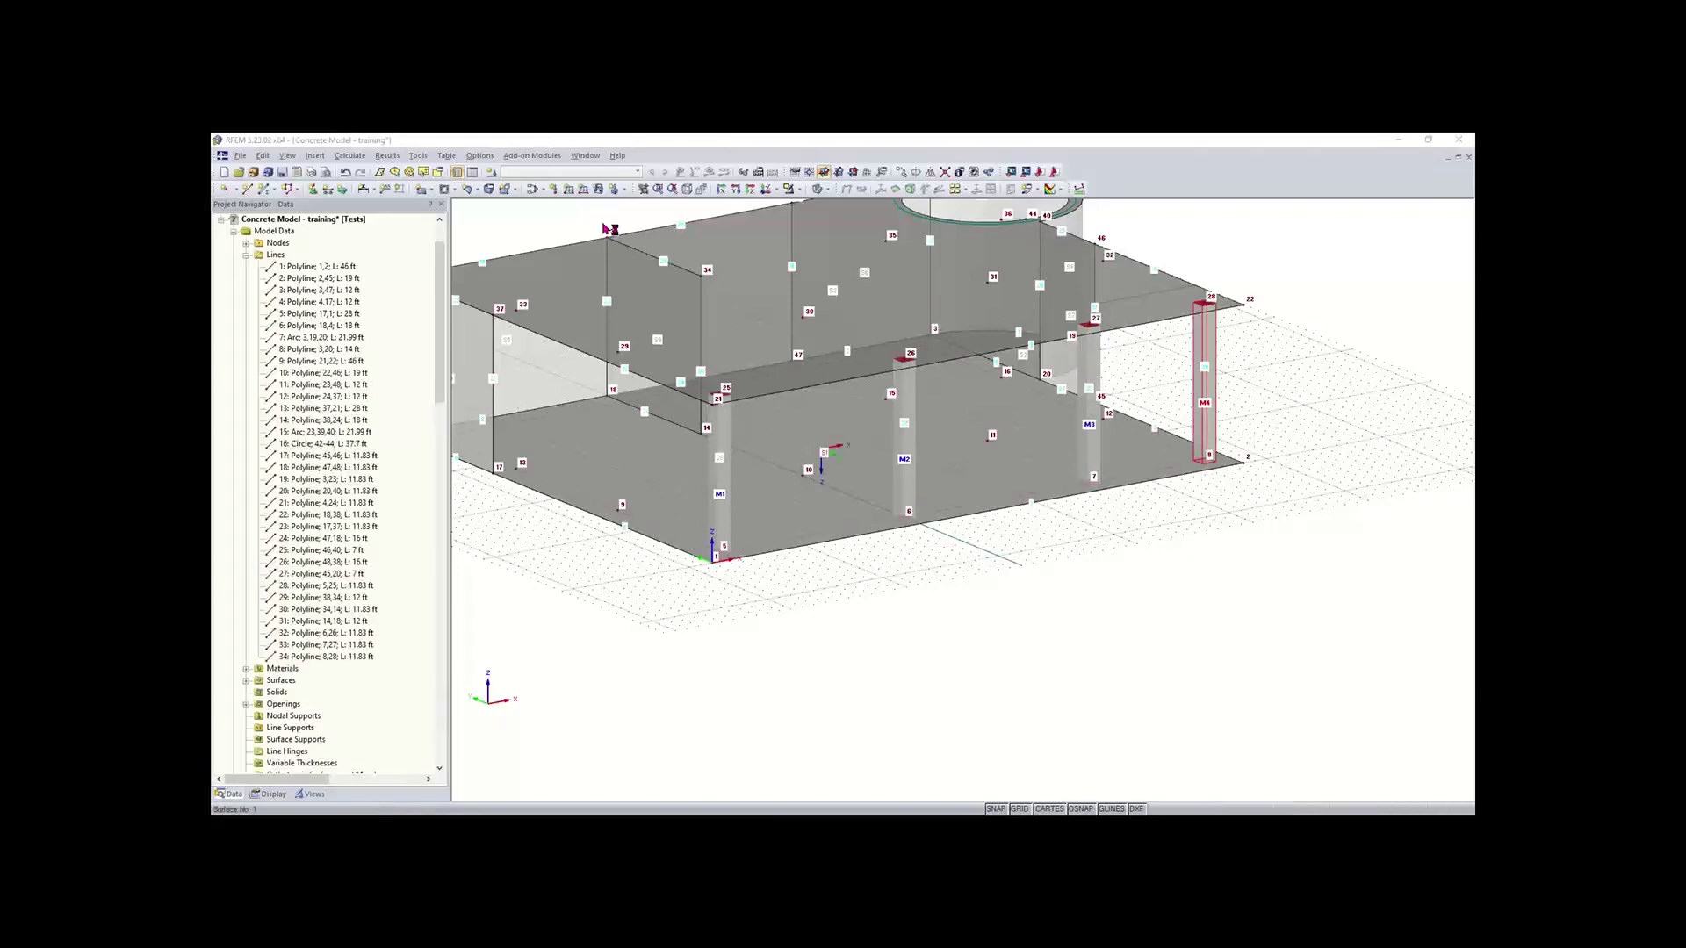
Step: Select all members with cross-section 1, Rectangle 14/14 in Concrete f'c = 4000 psi, using Special Selection
left_click(440, 173)
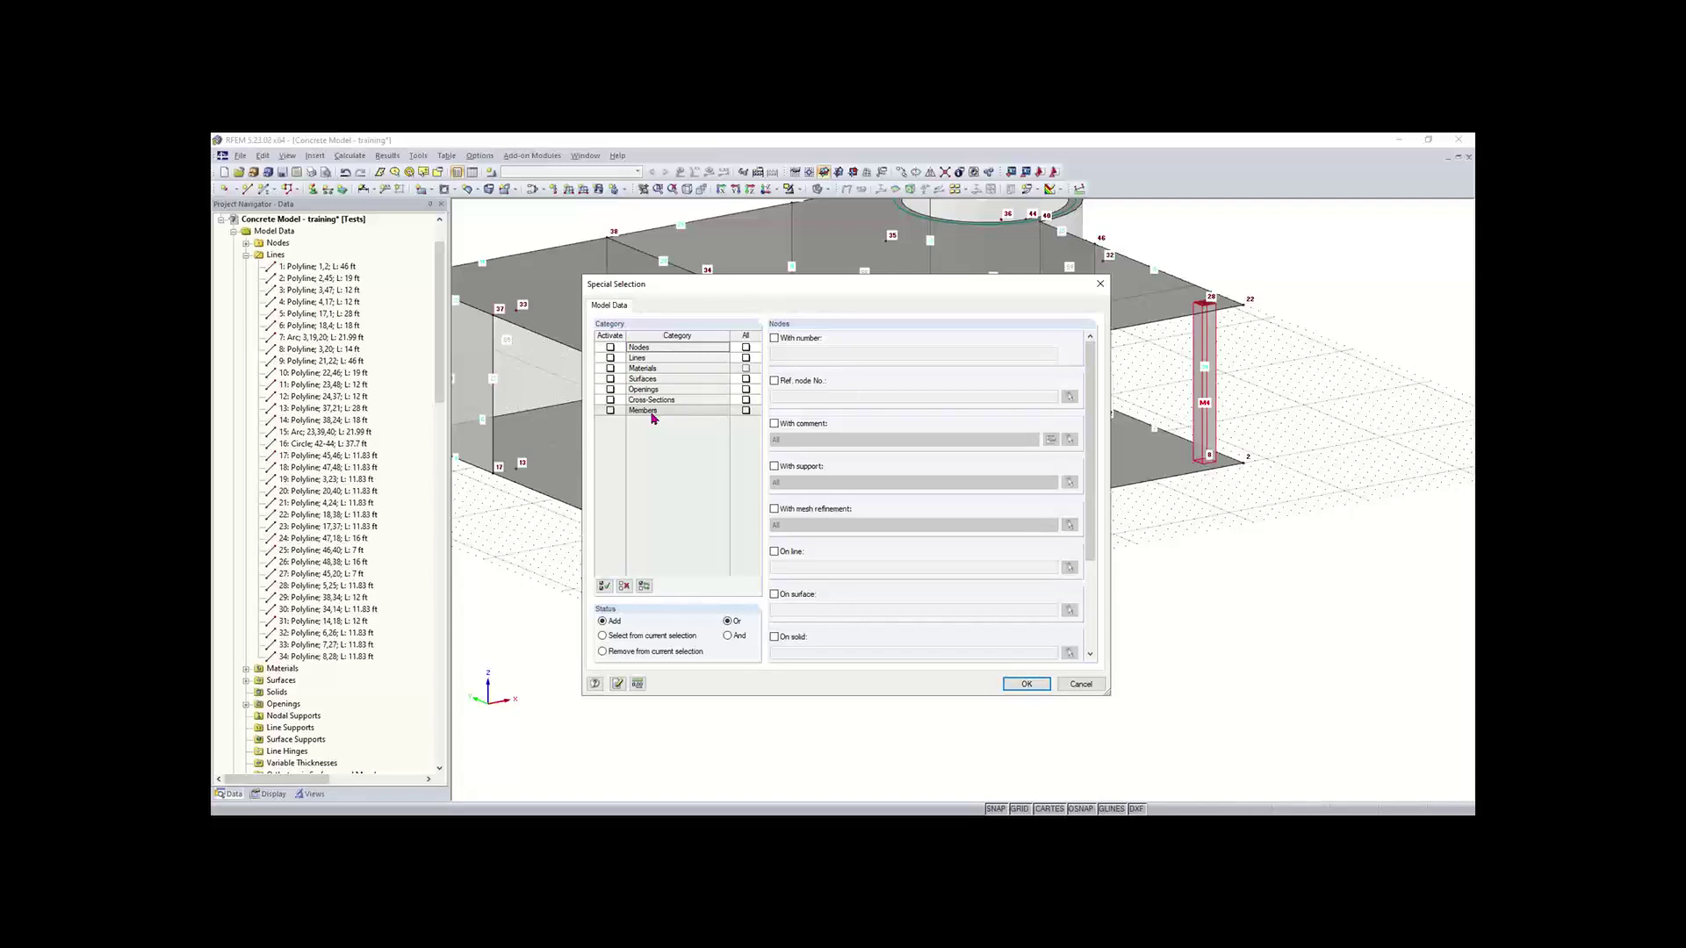
left_click(610, 411)
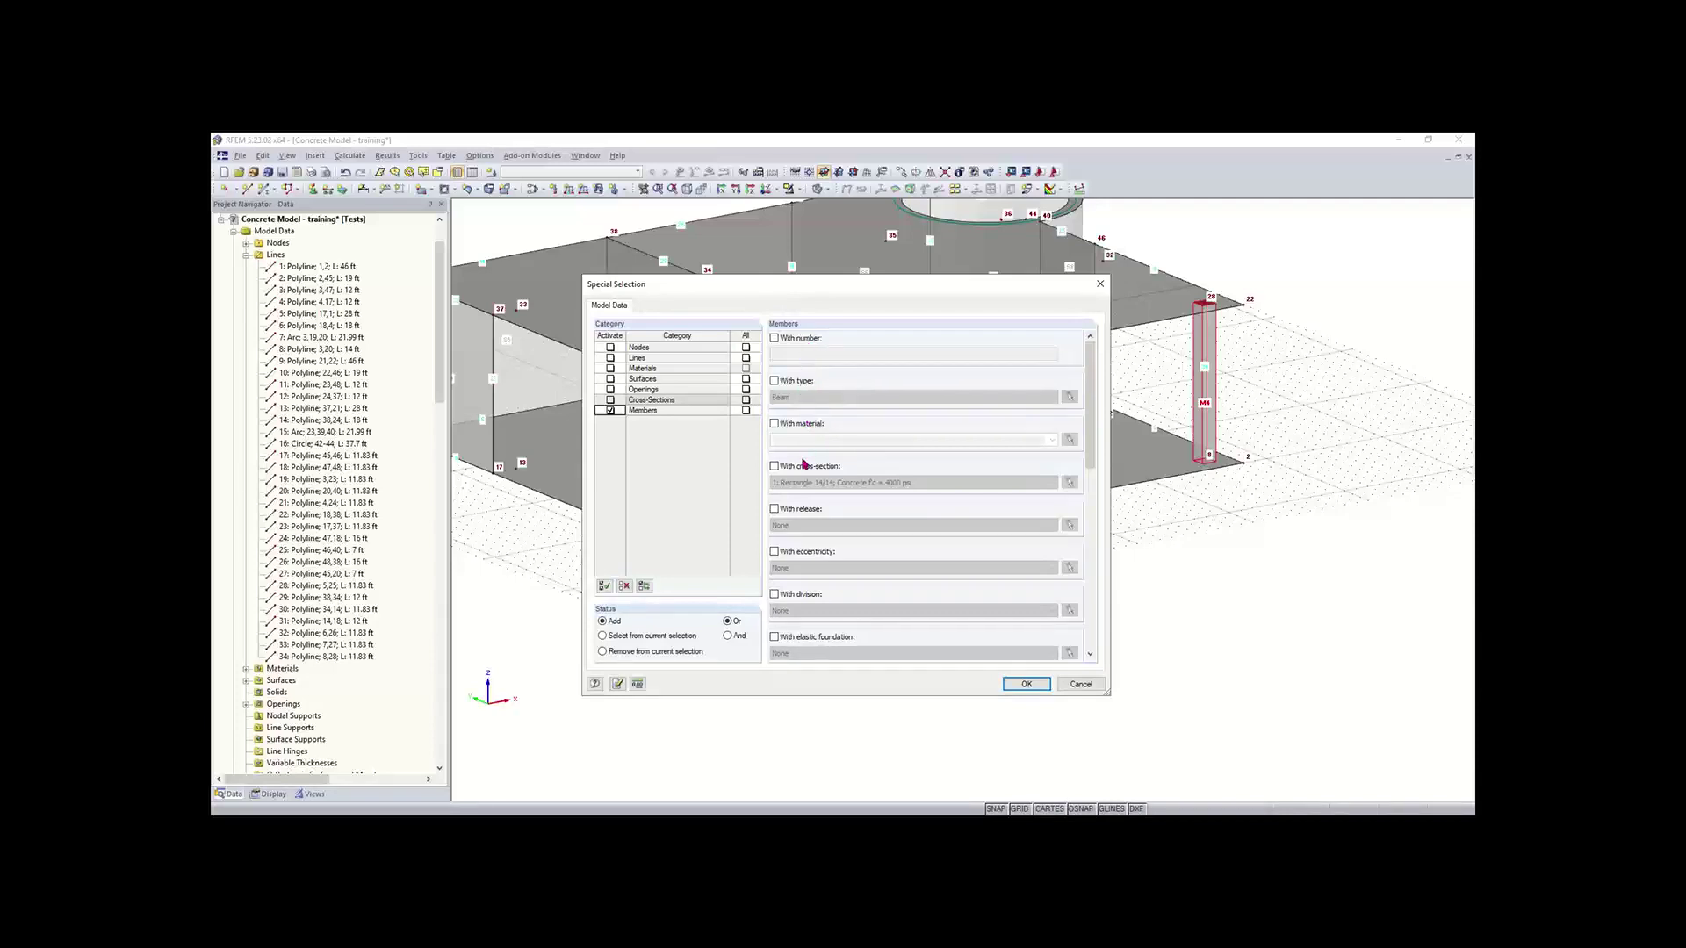
left_click(774, 467)
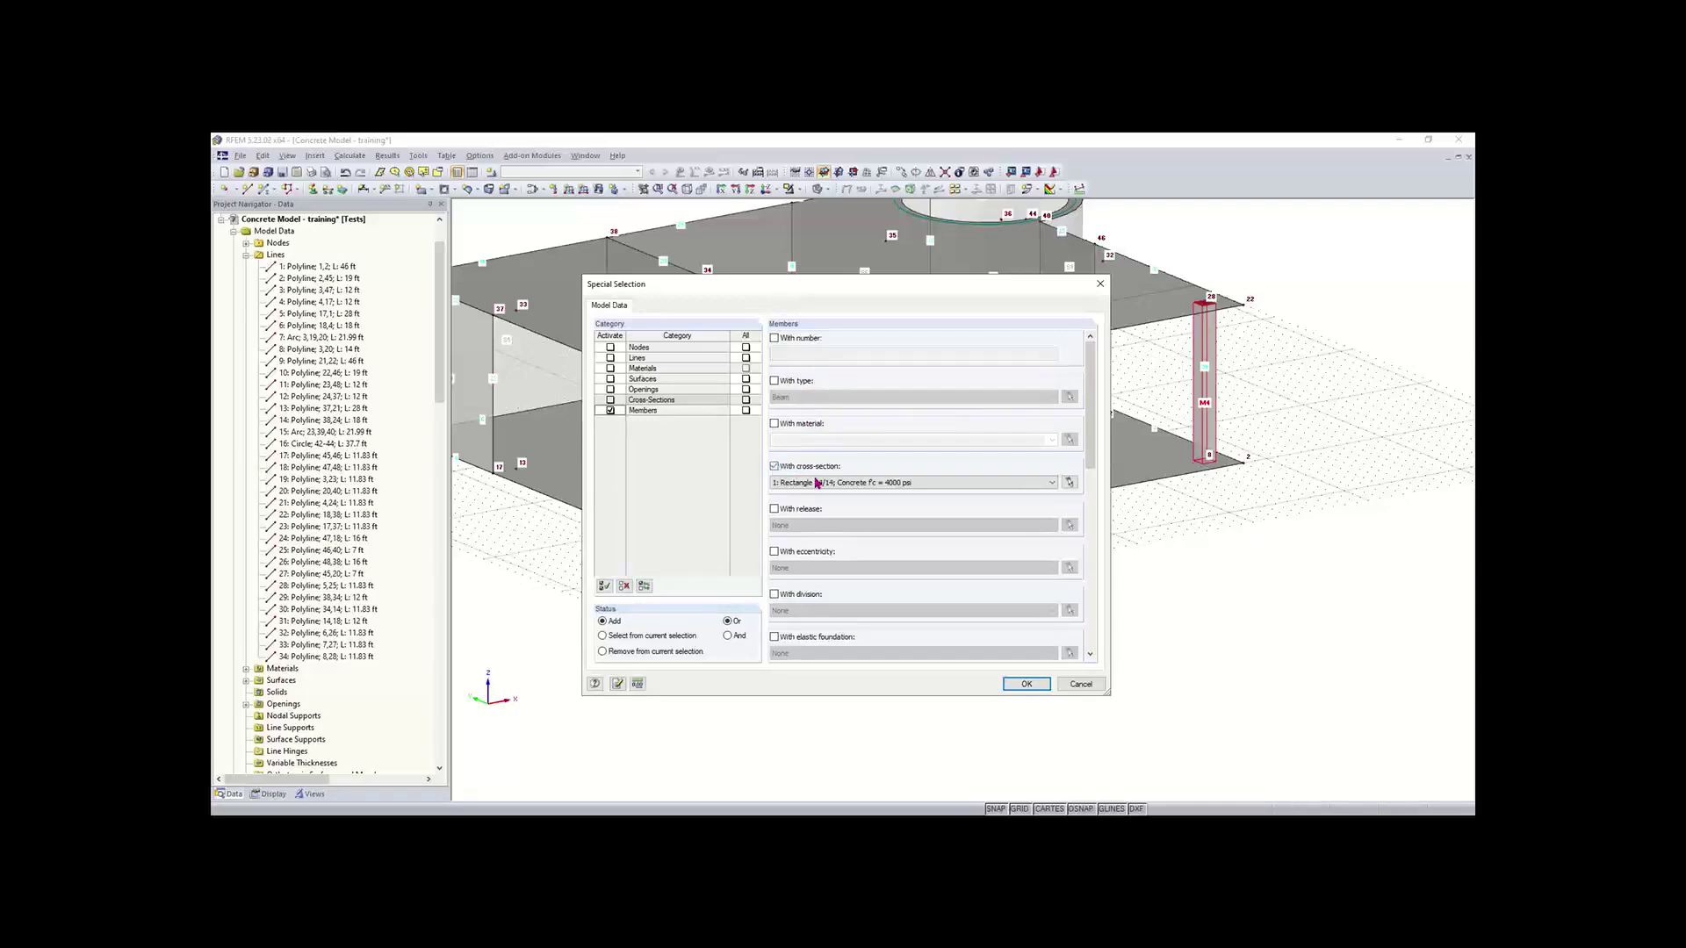
left_click(897, 485)
left_click(895, 491)
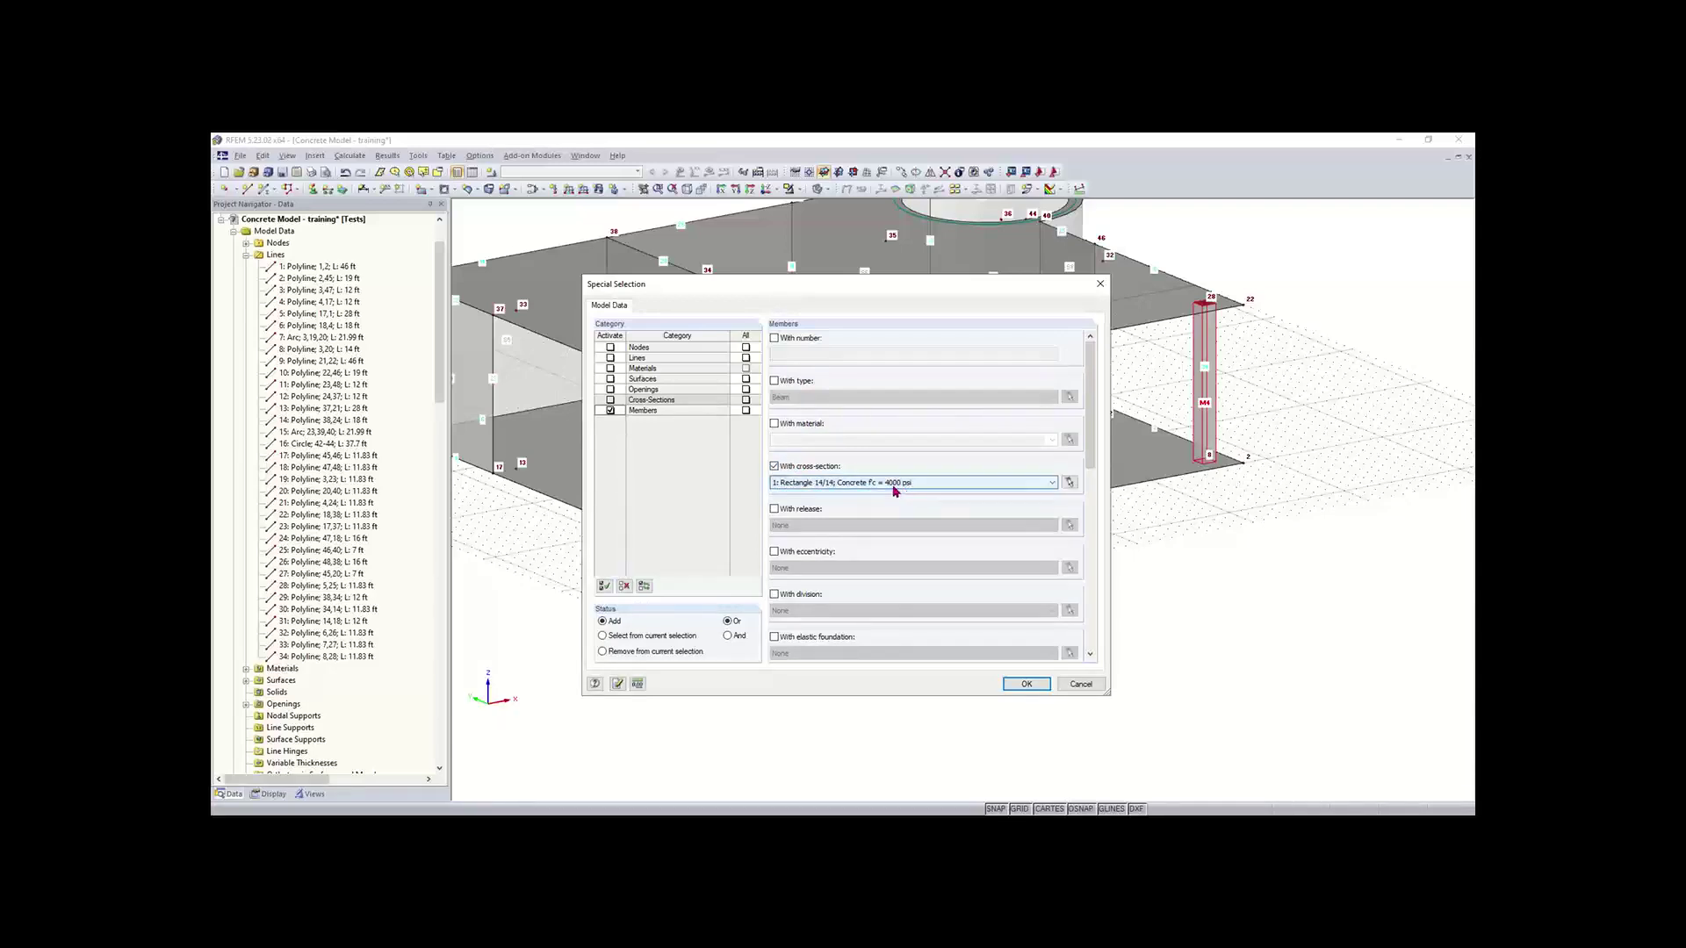
left_click(1025, 684)
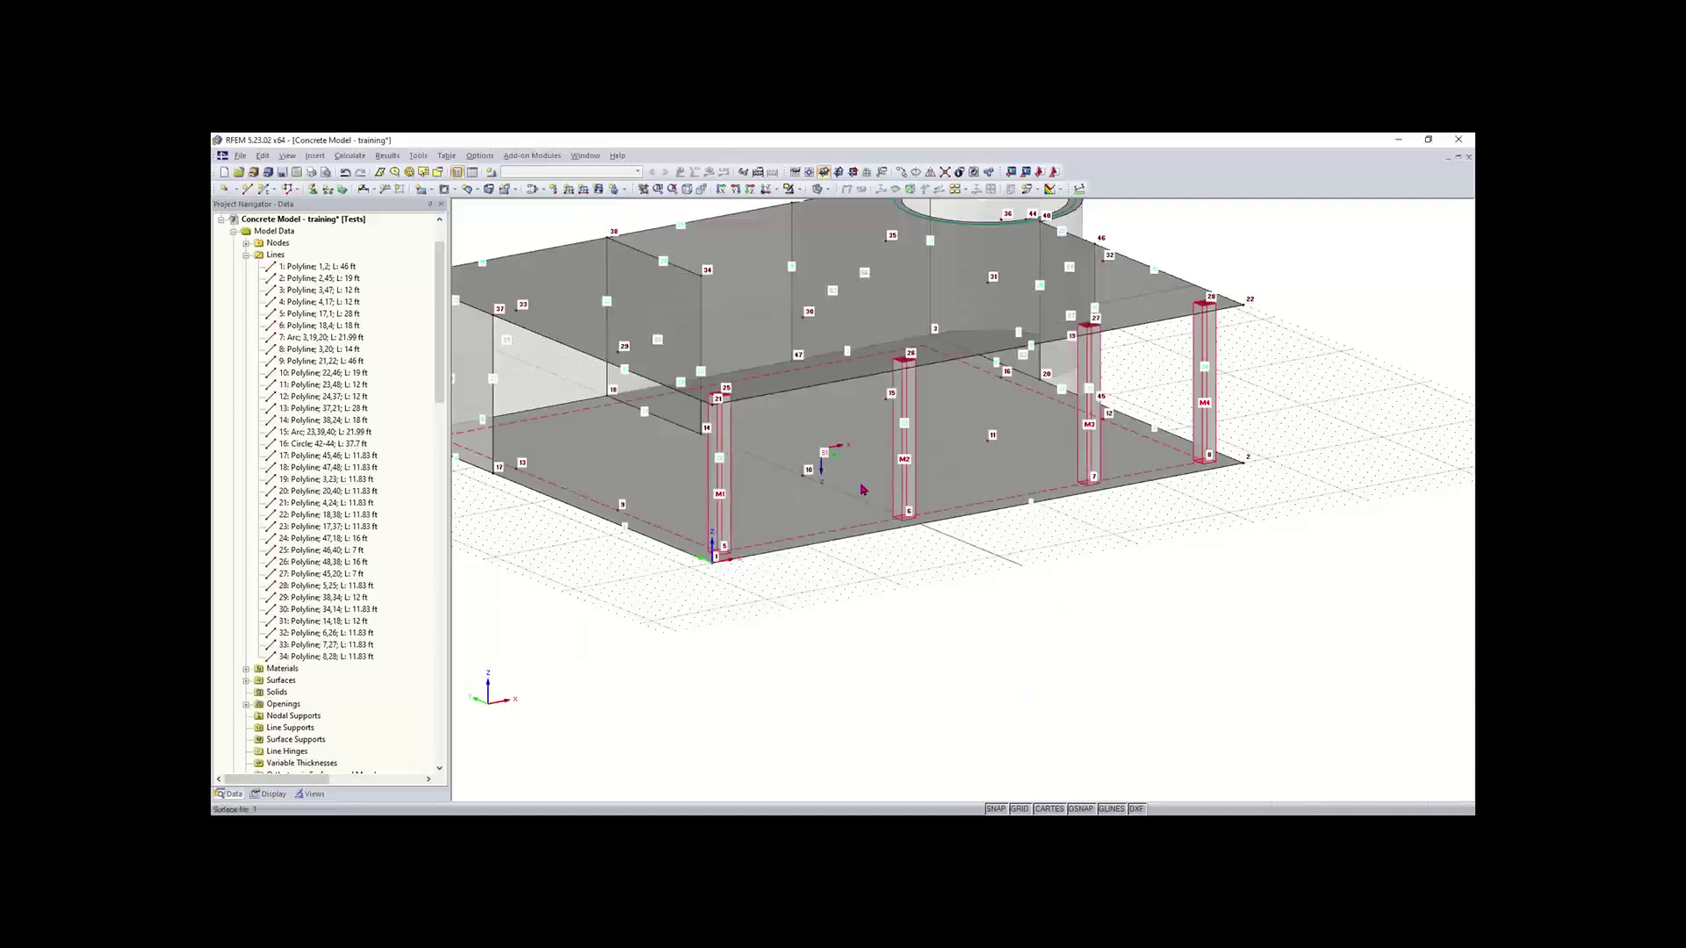
Step: Copy the four selected columns from node 5 to node 9, placing a second row at nodes 9 to 12
scroll(862, 491, "down", 2)
middle_click_drag(905, 619, 936, 693)
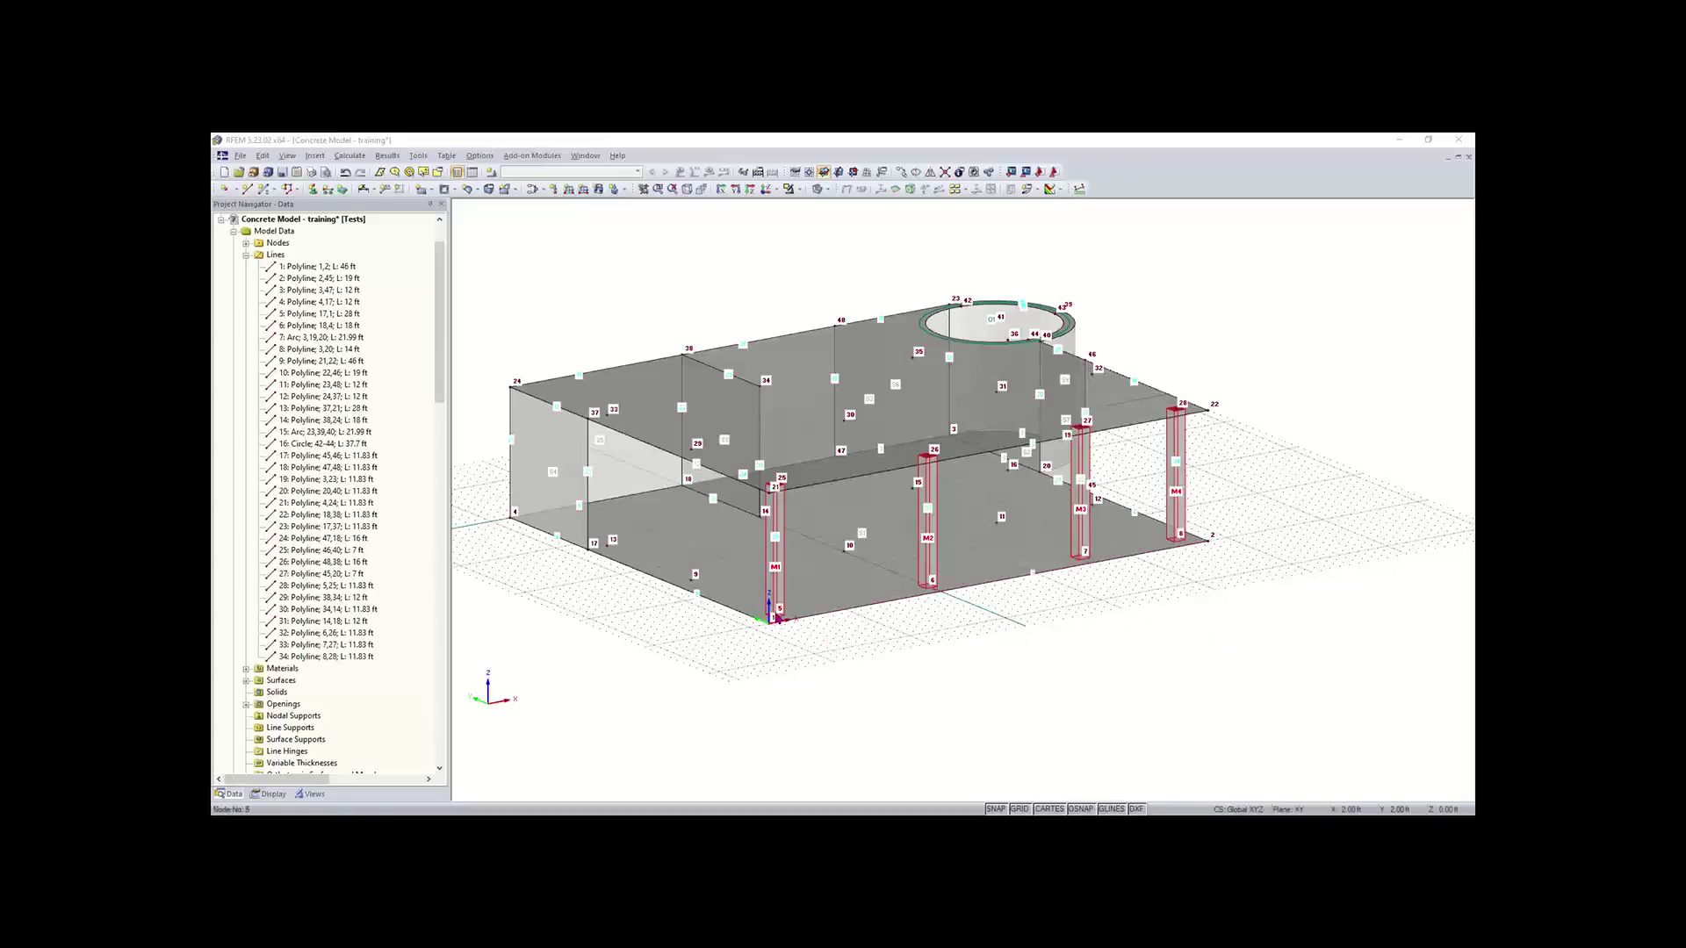
left_click(704, 585)
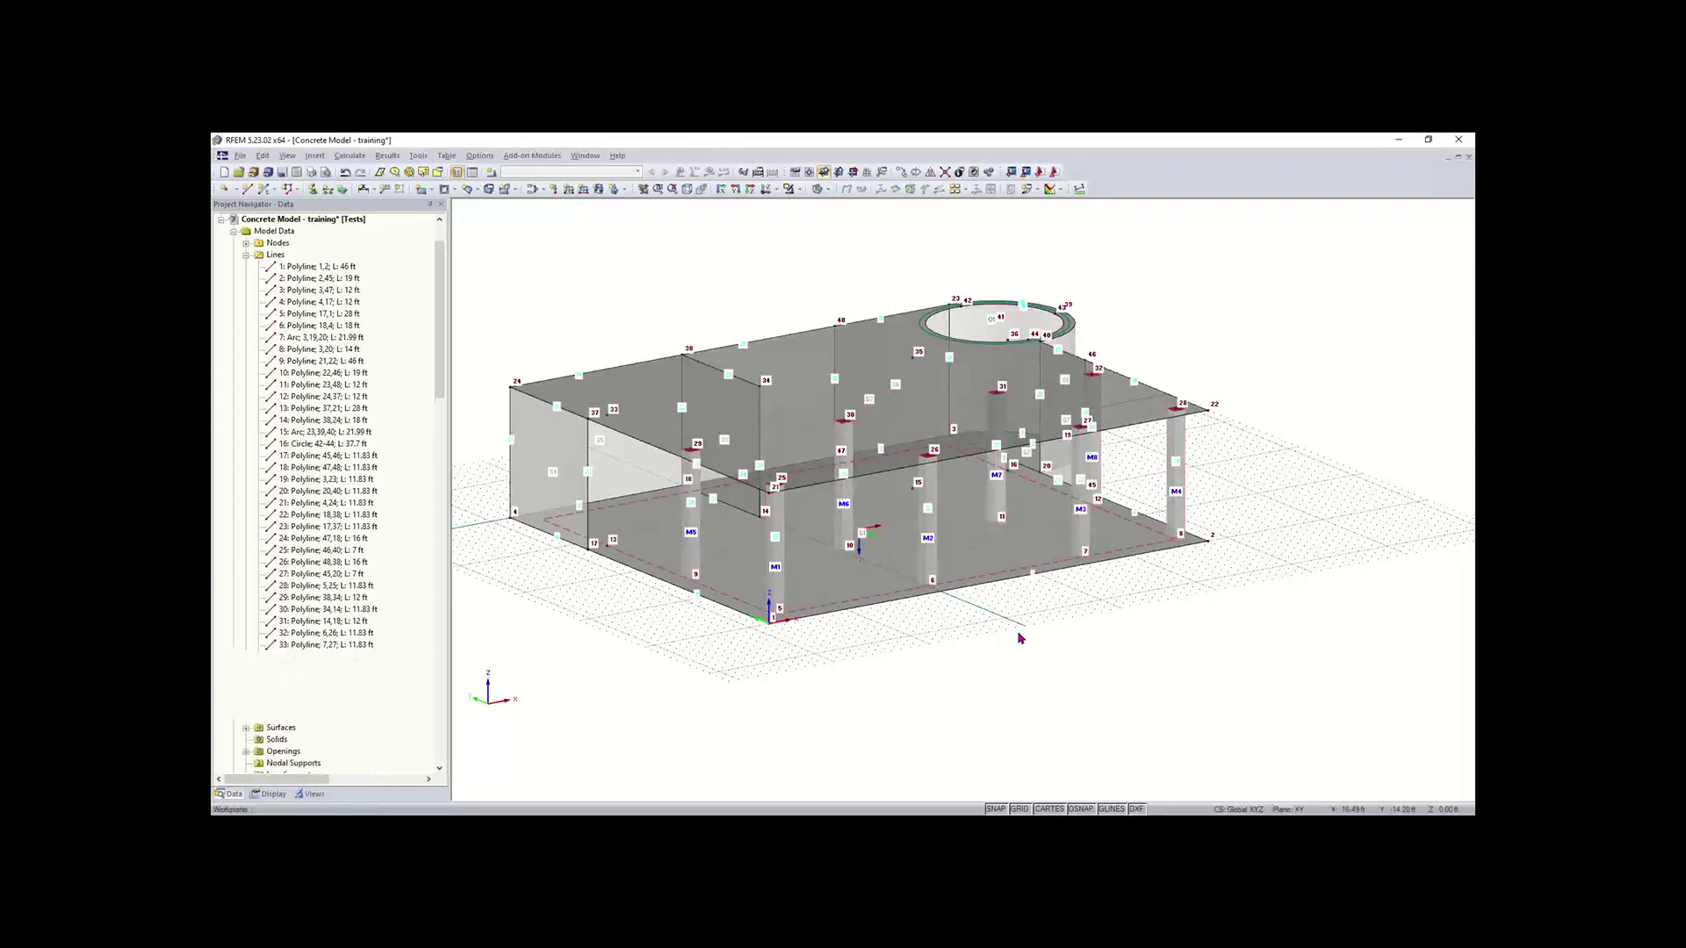
Step: Copy a single column to node 15 on the lower slab, reaching up to node 35 on the upper slab
middle_click_drag(1019, 634, 920, 681, "ctrl")
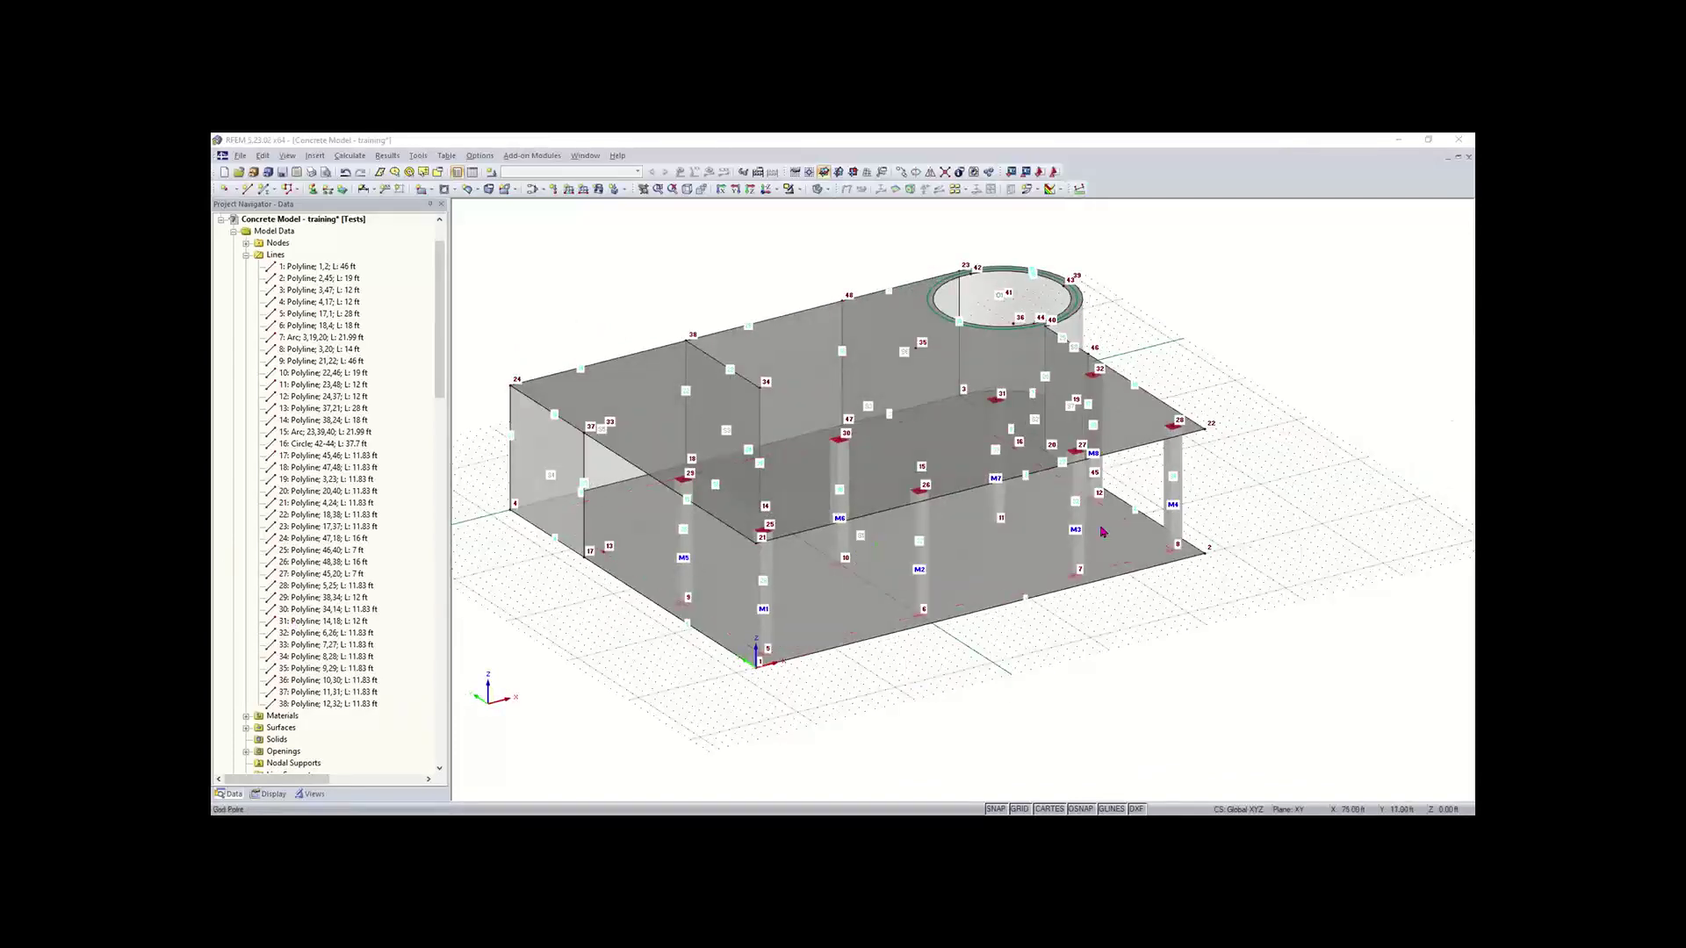
scroll(1254, 456, "up", 5)
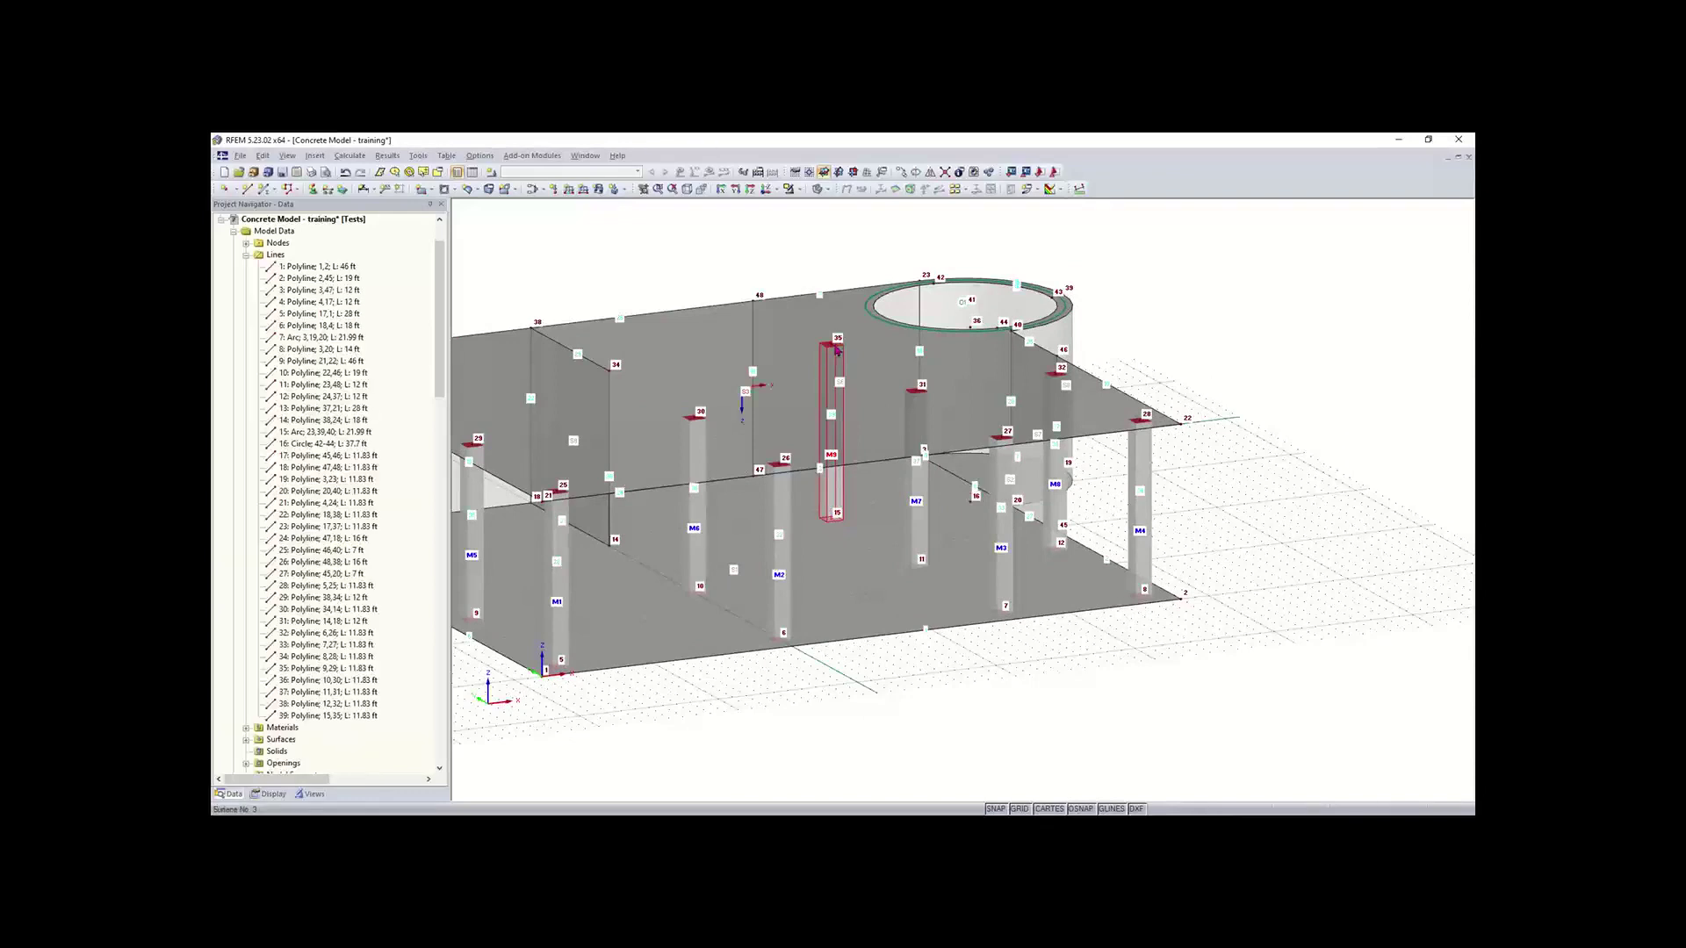
scroll(895, 544, "down", 2)
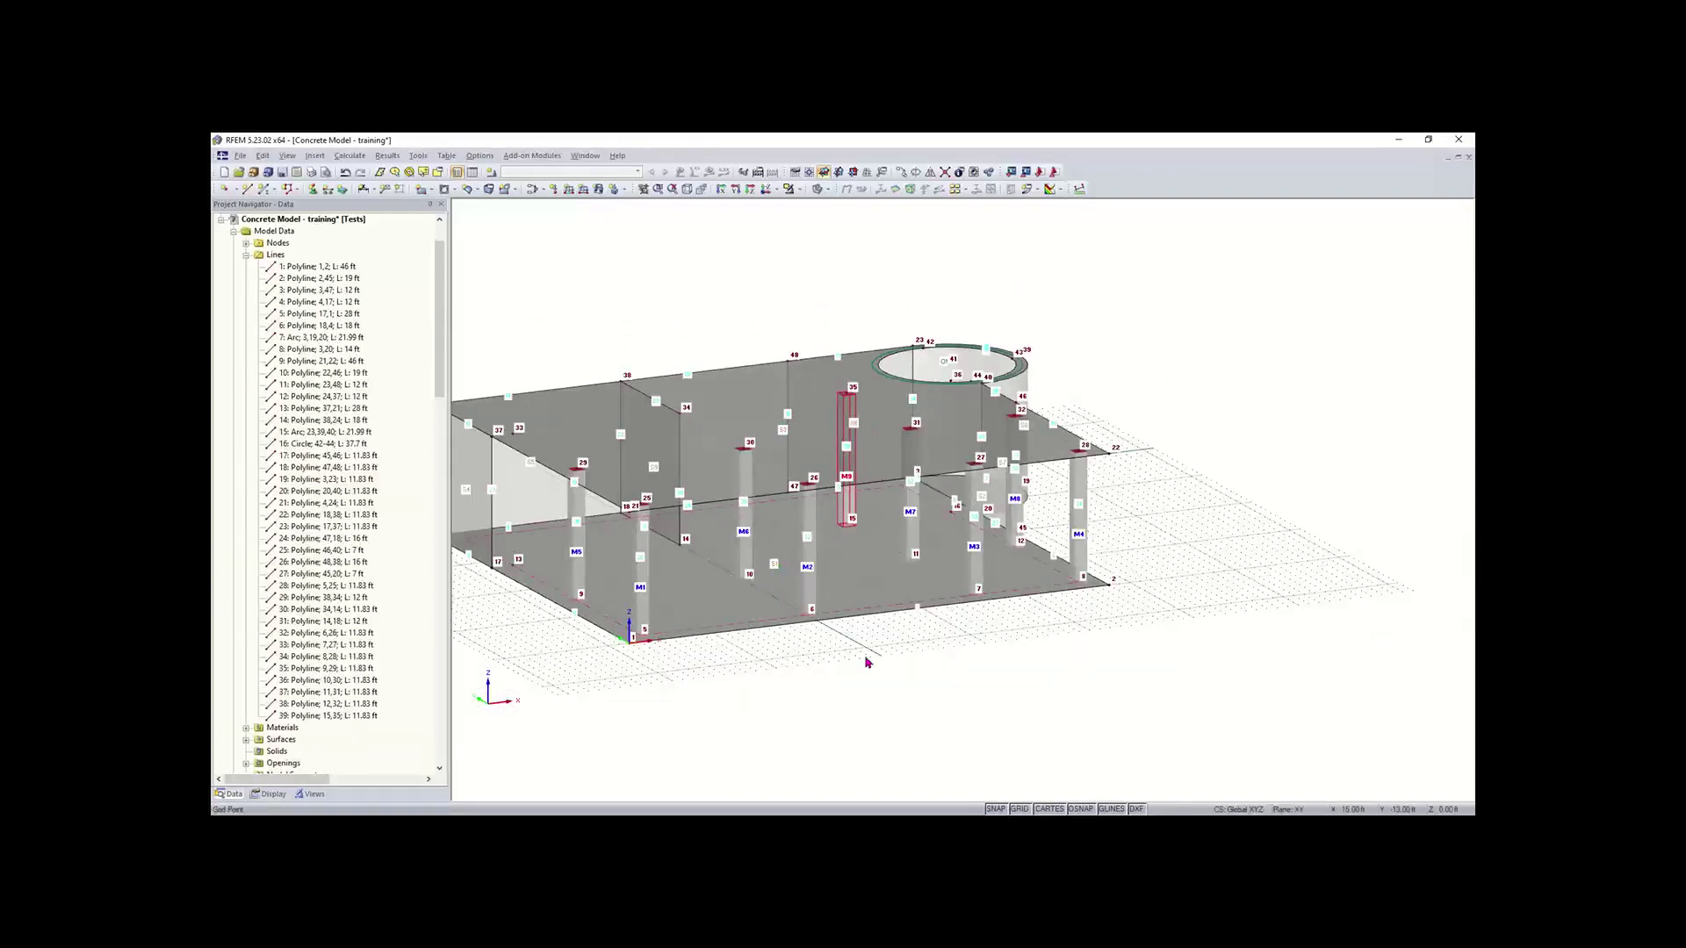
Step: Start a new member and set its member type to Rib
scroll(883, 649, "down", 1)
middle_click_drag(892, 640, 925, 615)
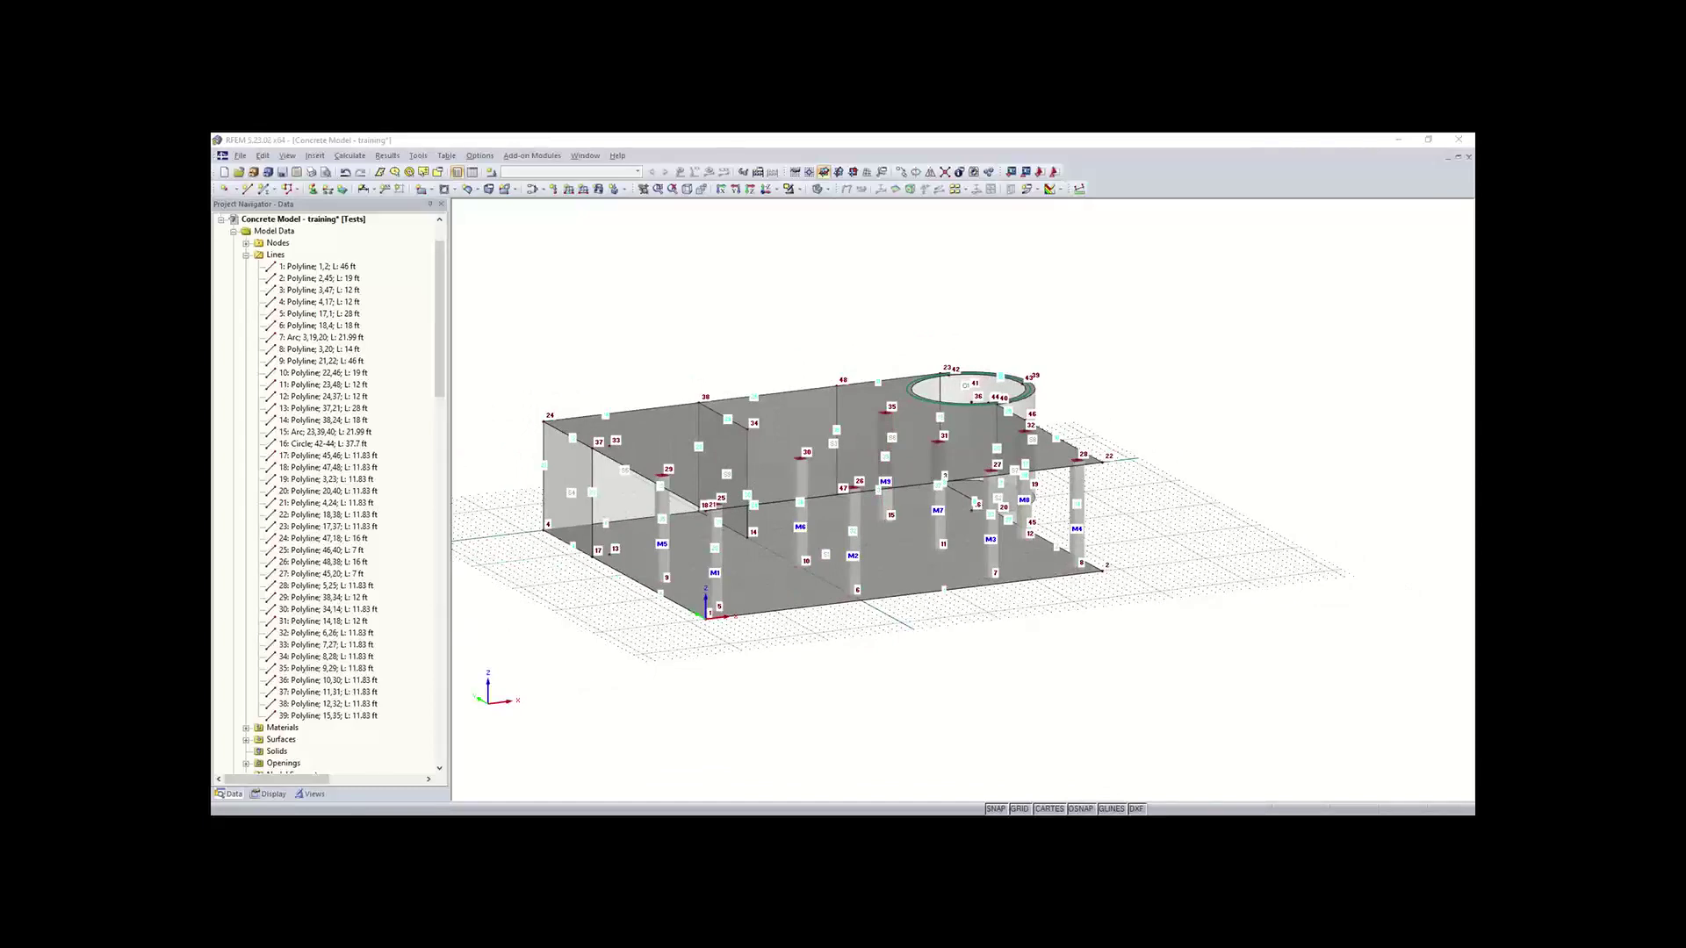
middle_click_drag(515, 383, 583, 480, "ctrl")
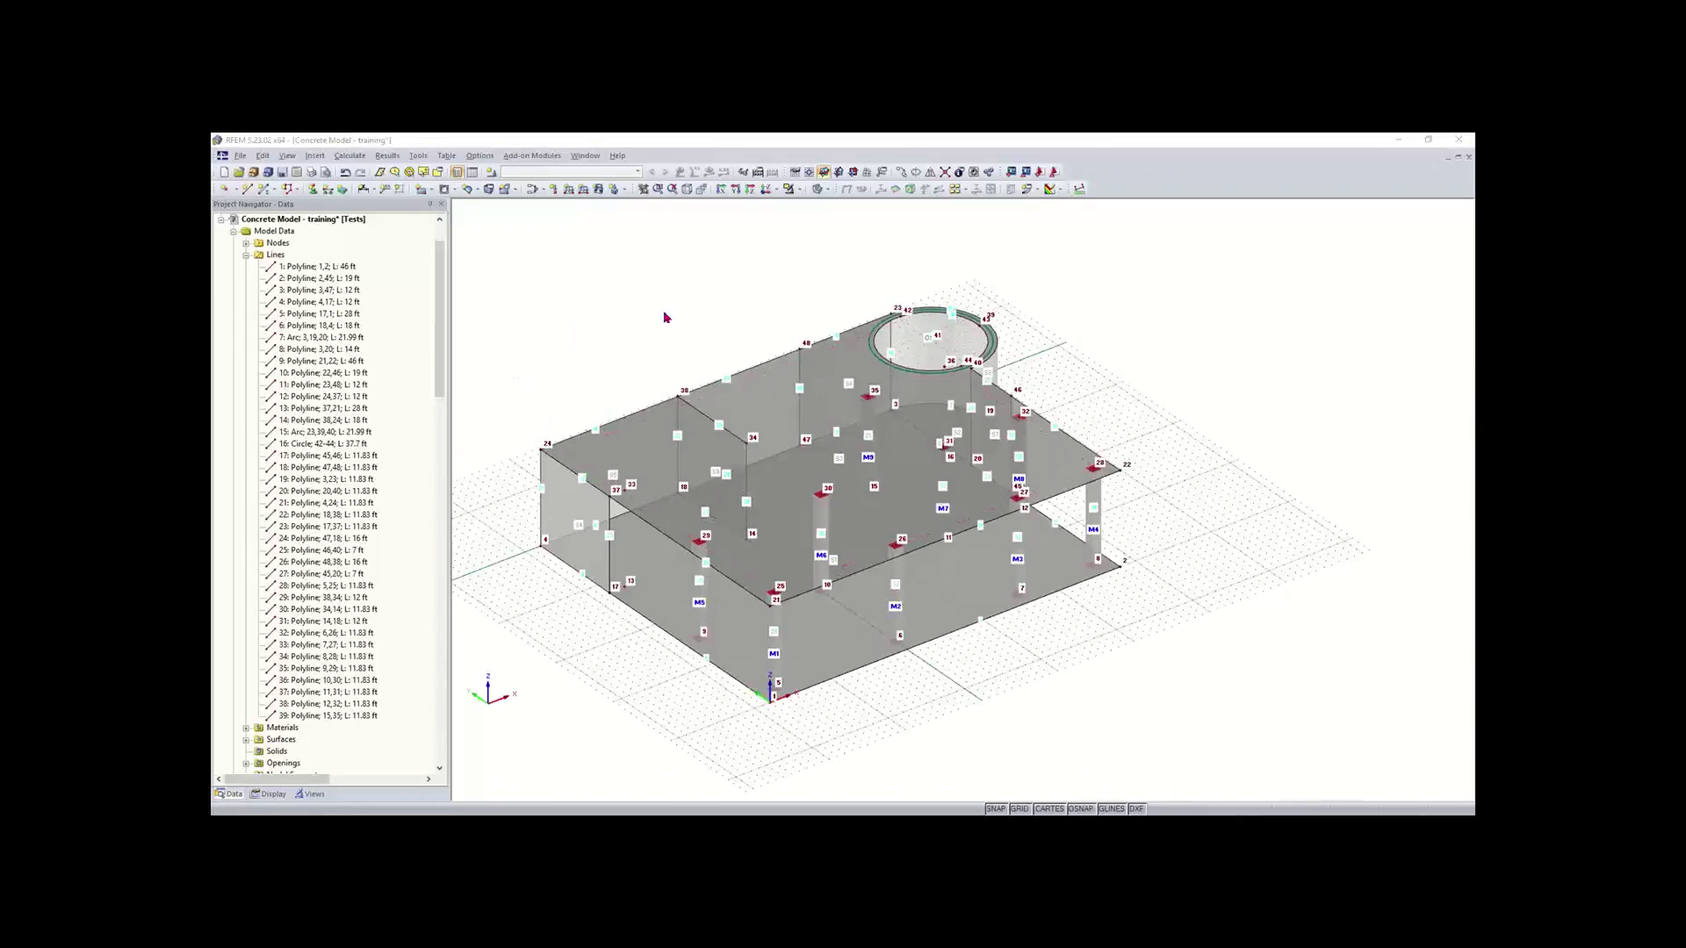
scroll(636, 501, "up", 1)
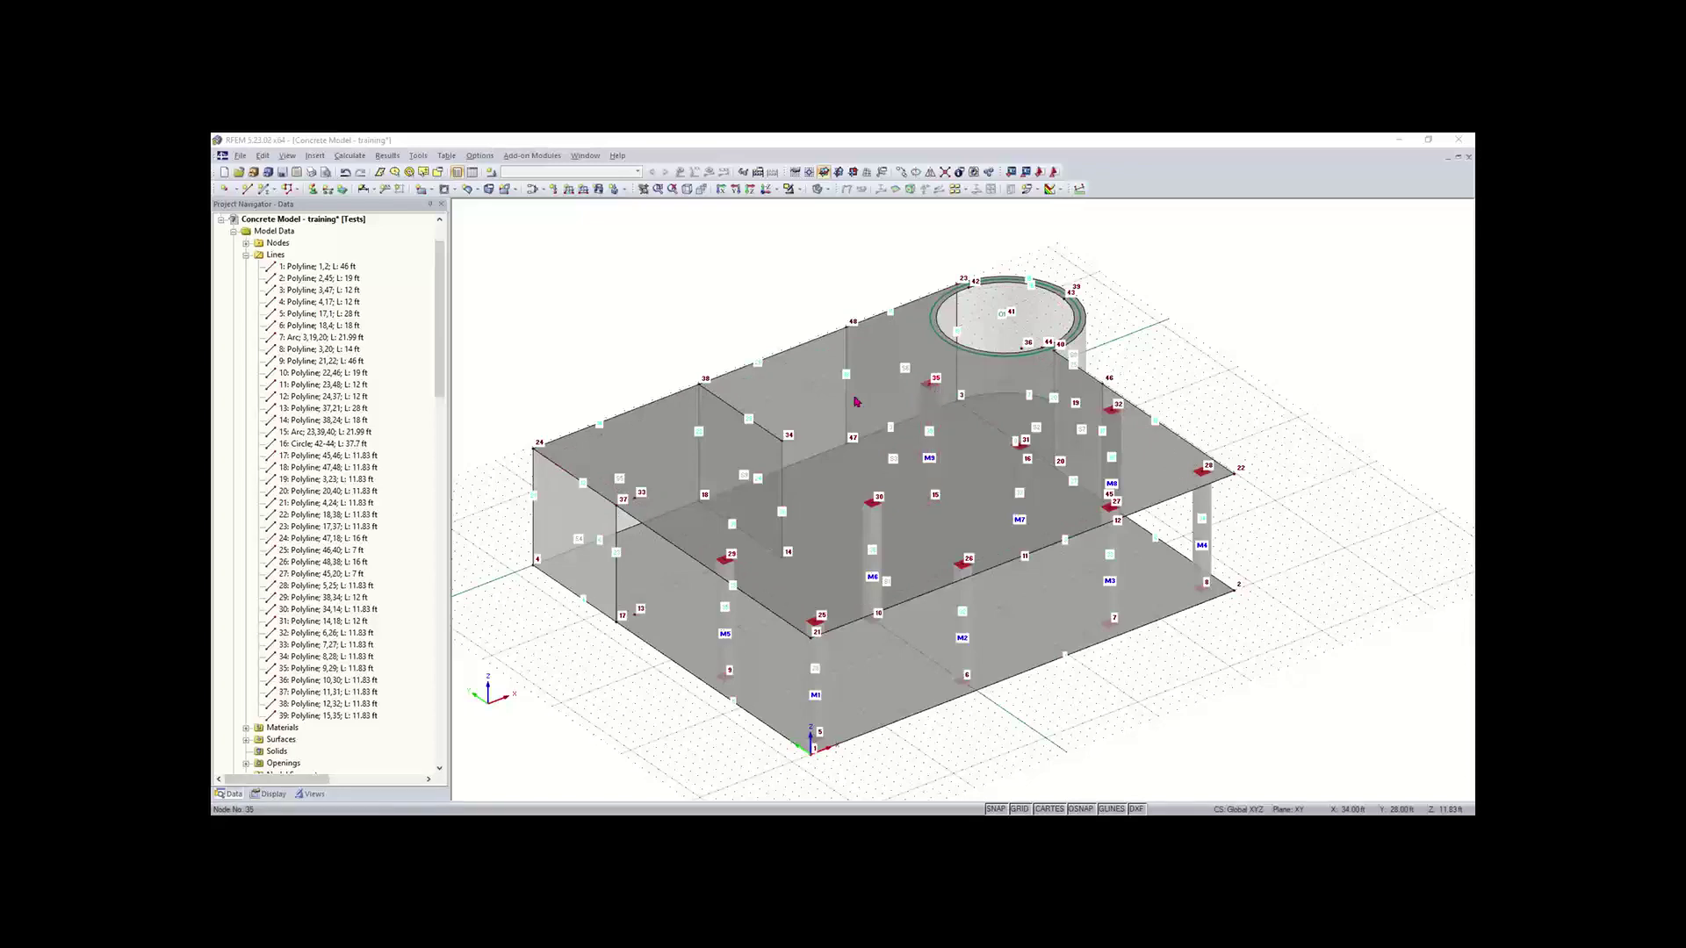
scroll(636, 508, "up", 2)
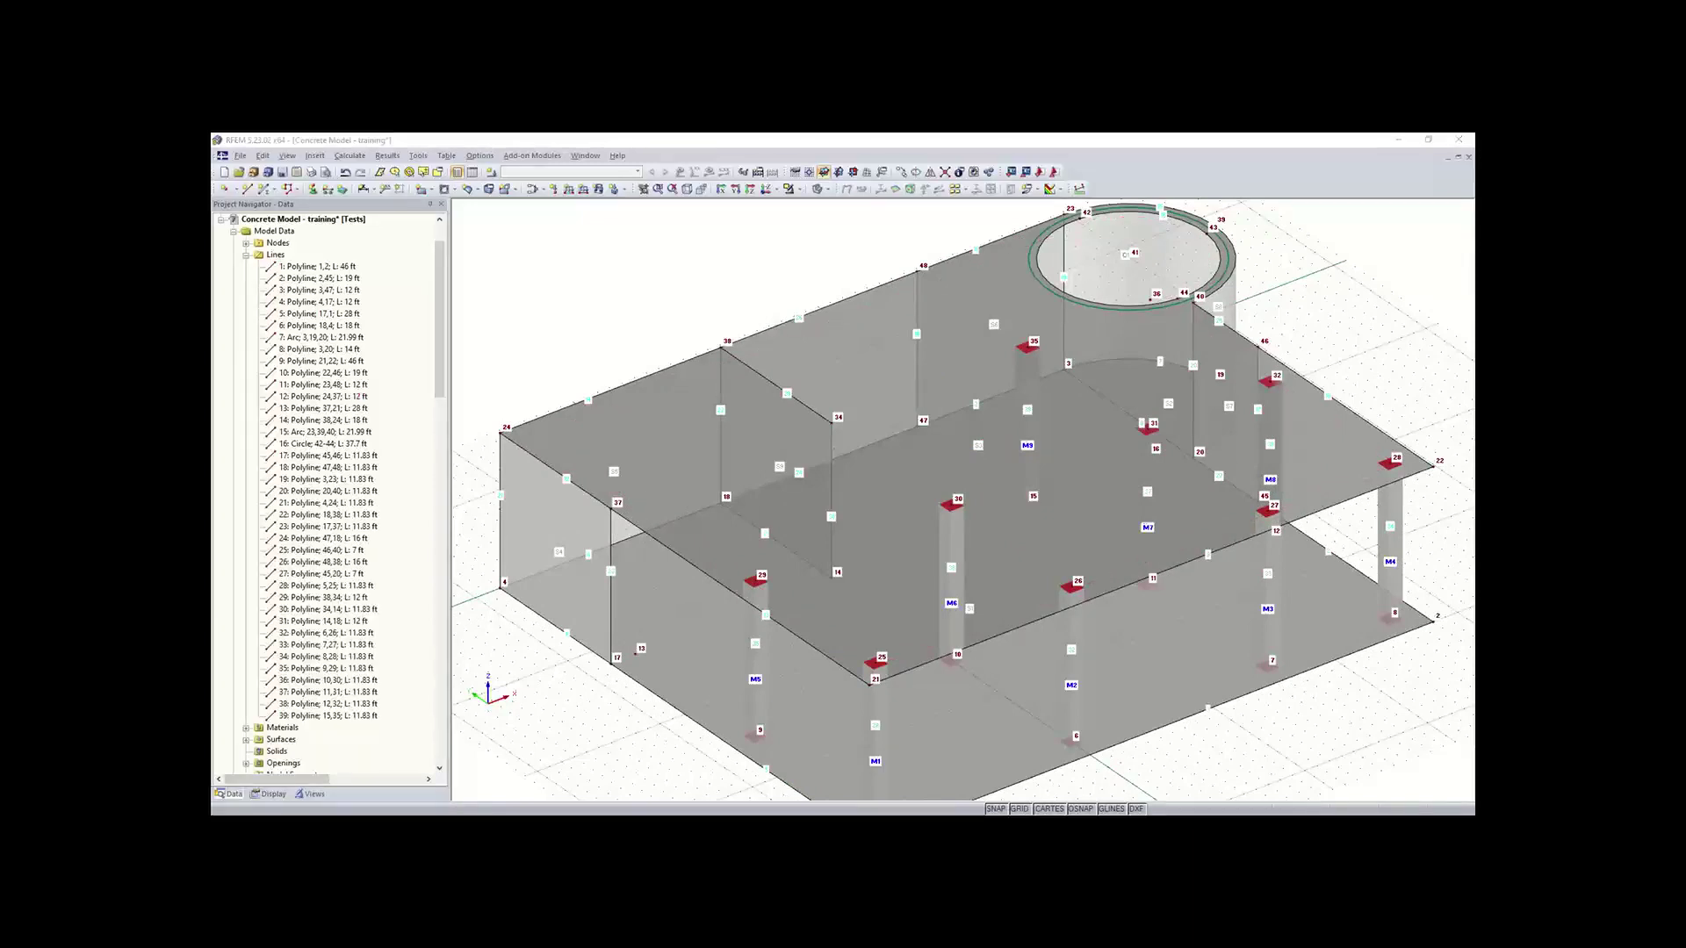
left_click(246, 190)
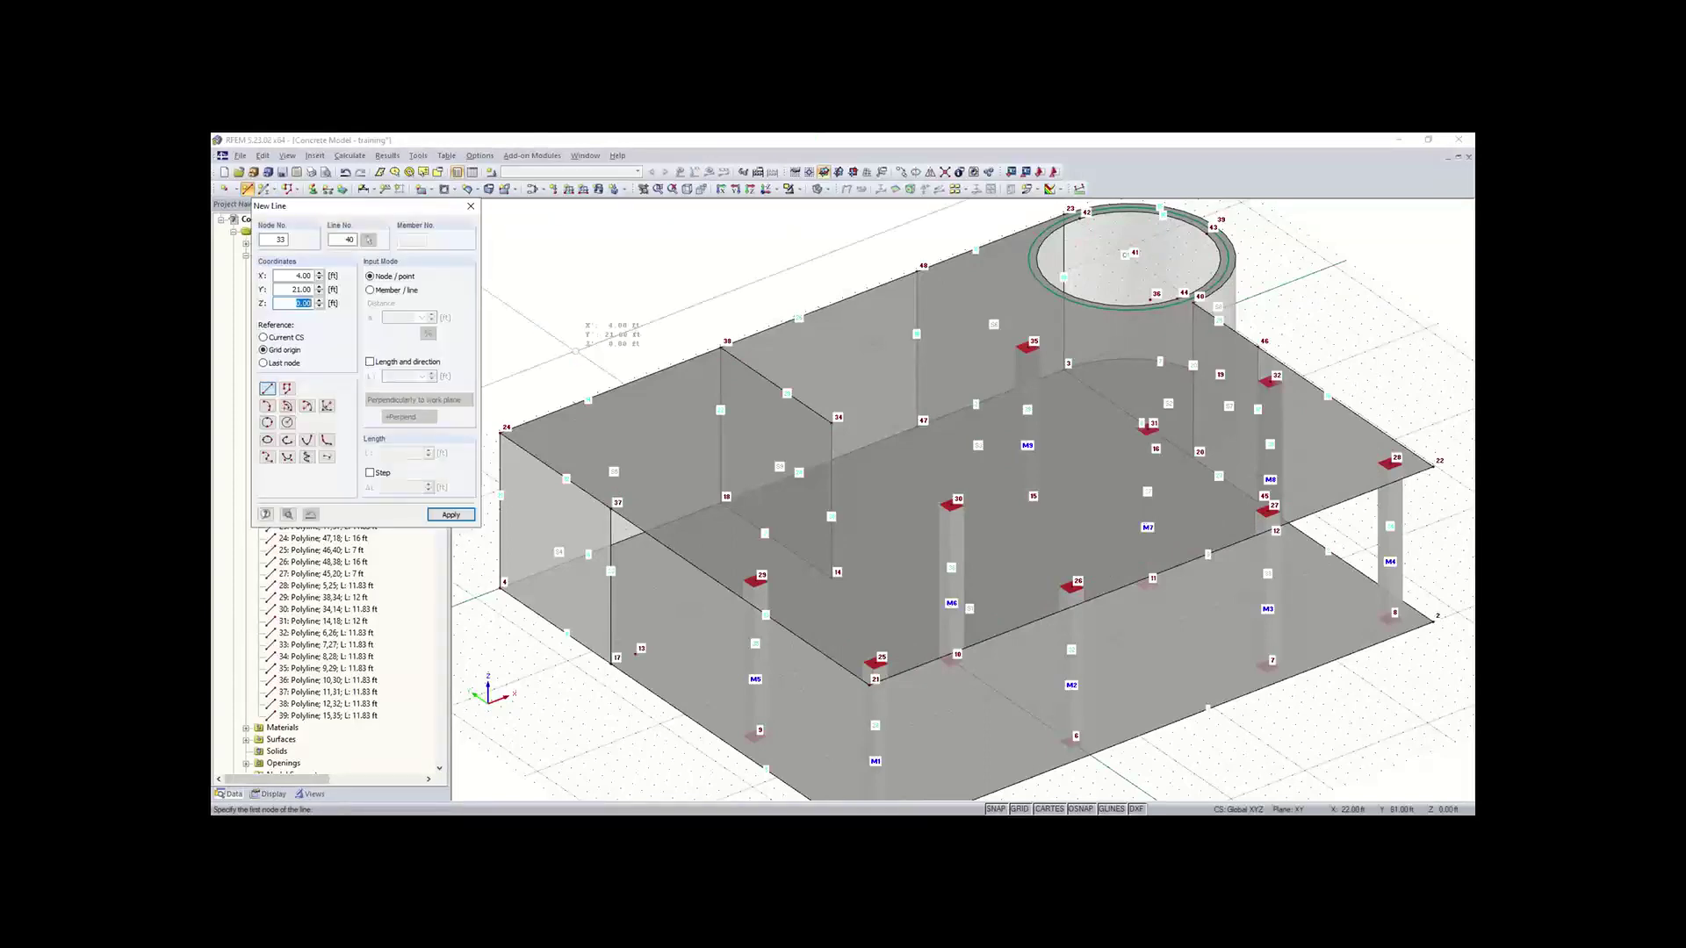
left_click(472, 207)
left_click(265, 190)
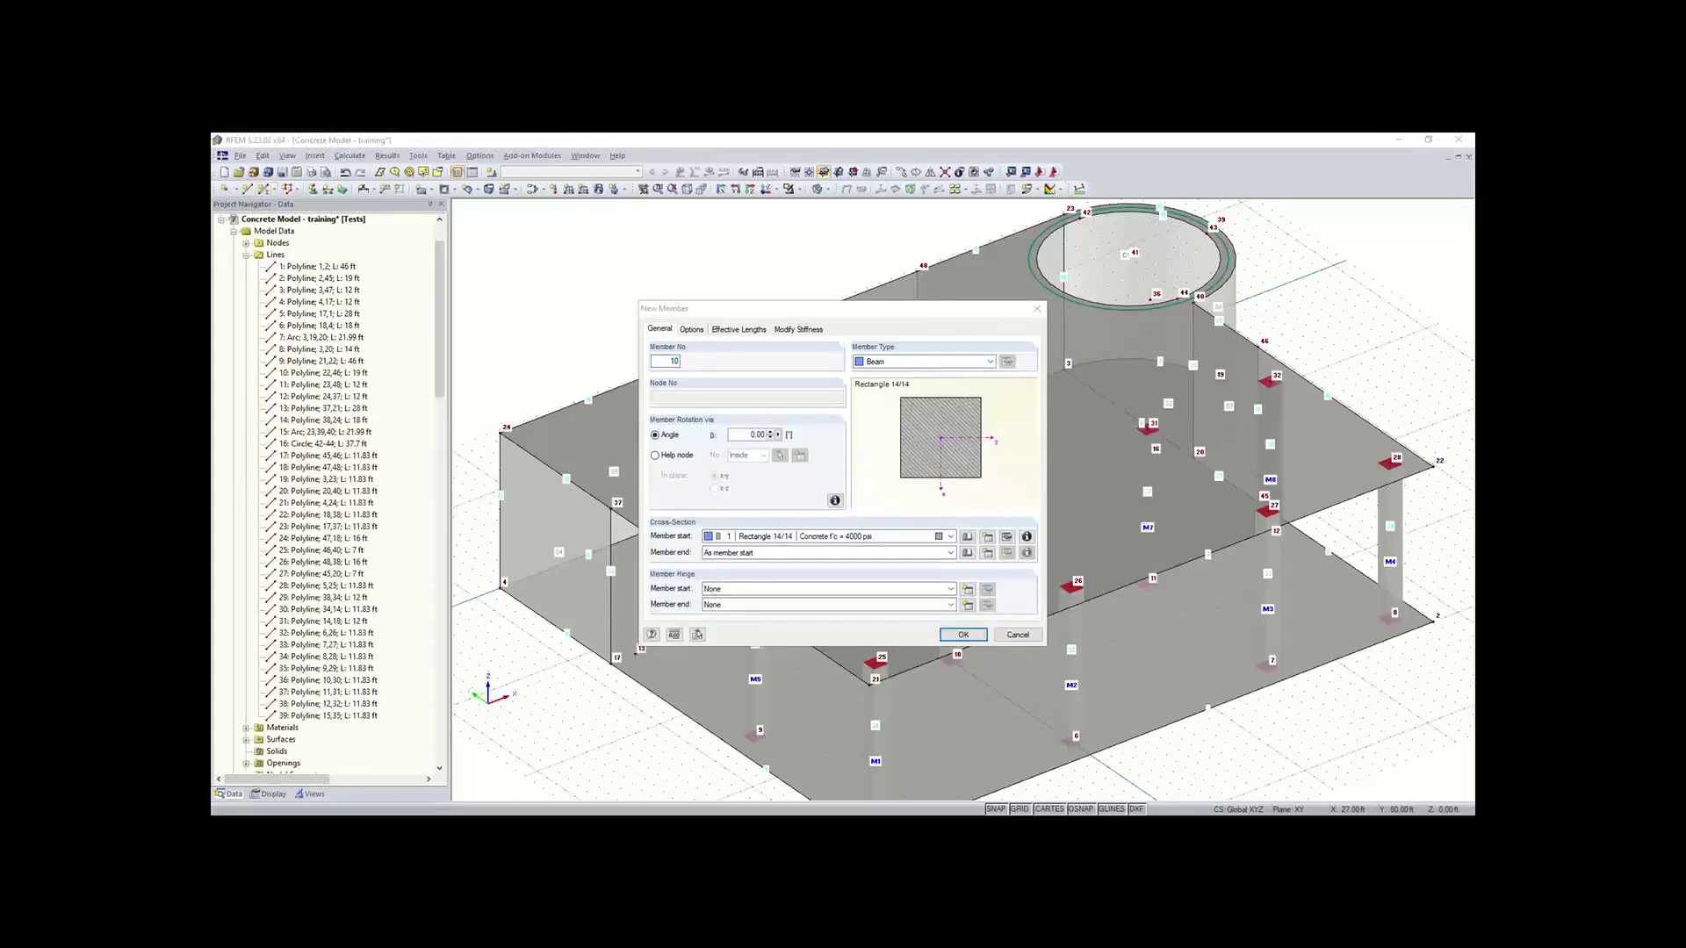
left_click(927, 363)
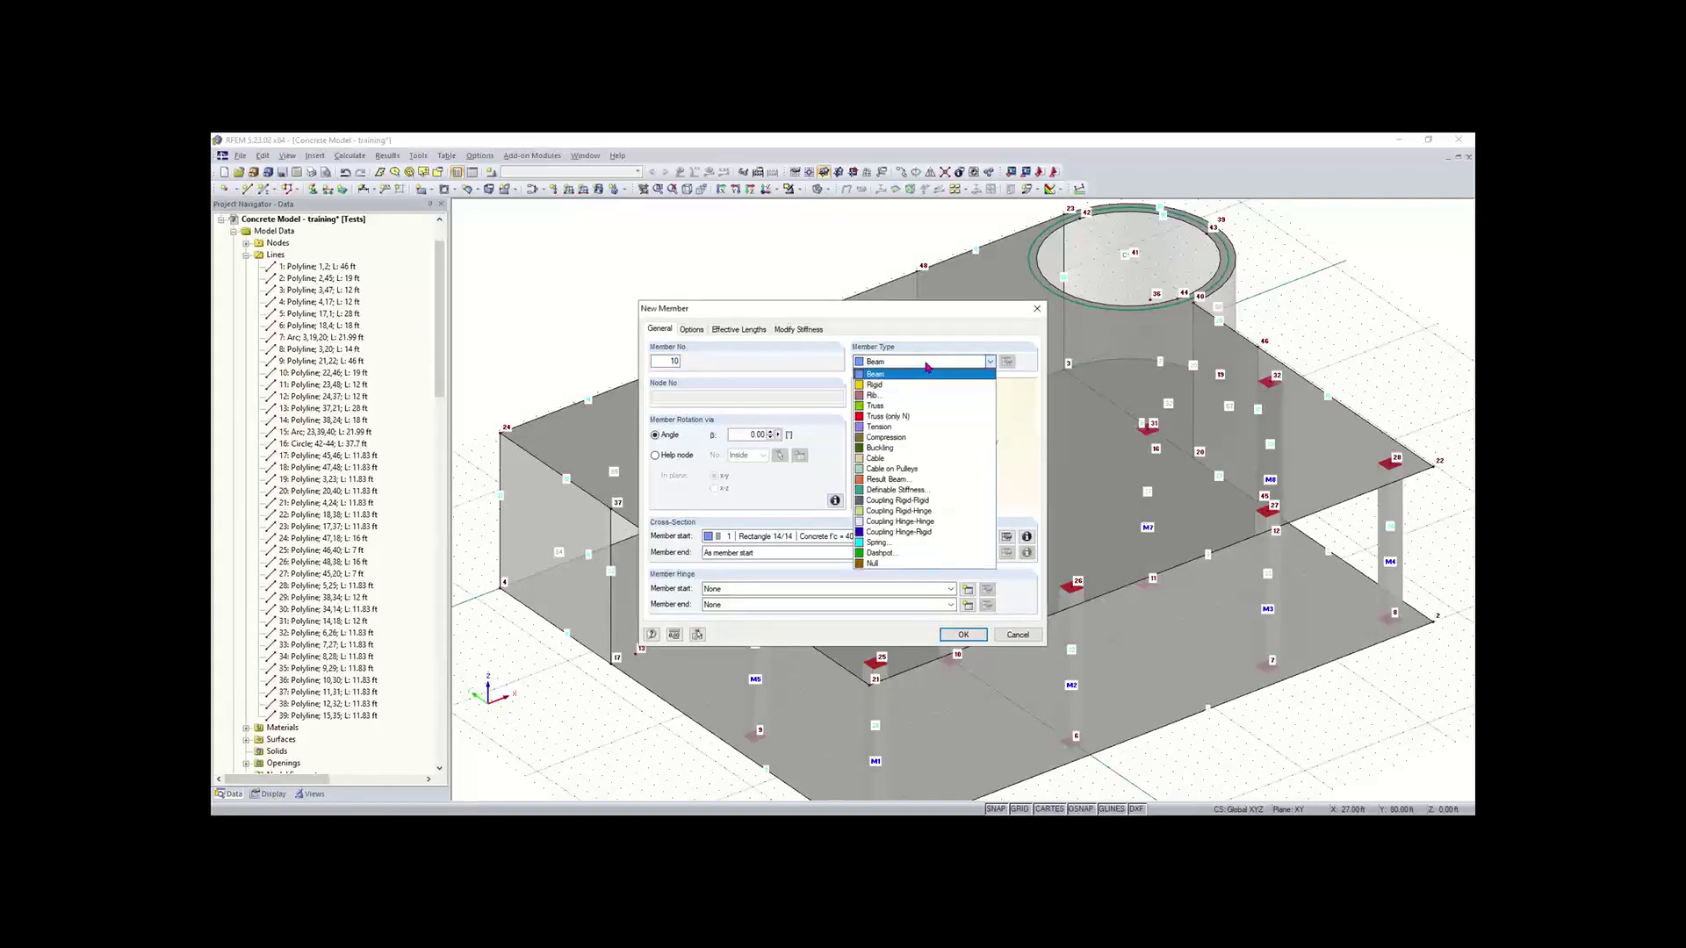
left_click(892, 398)
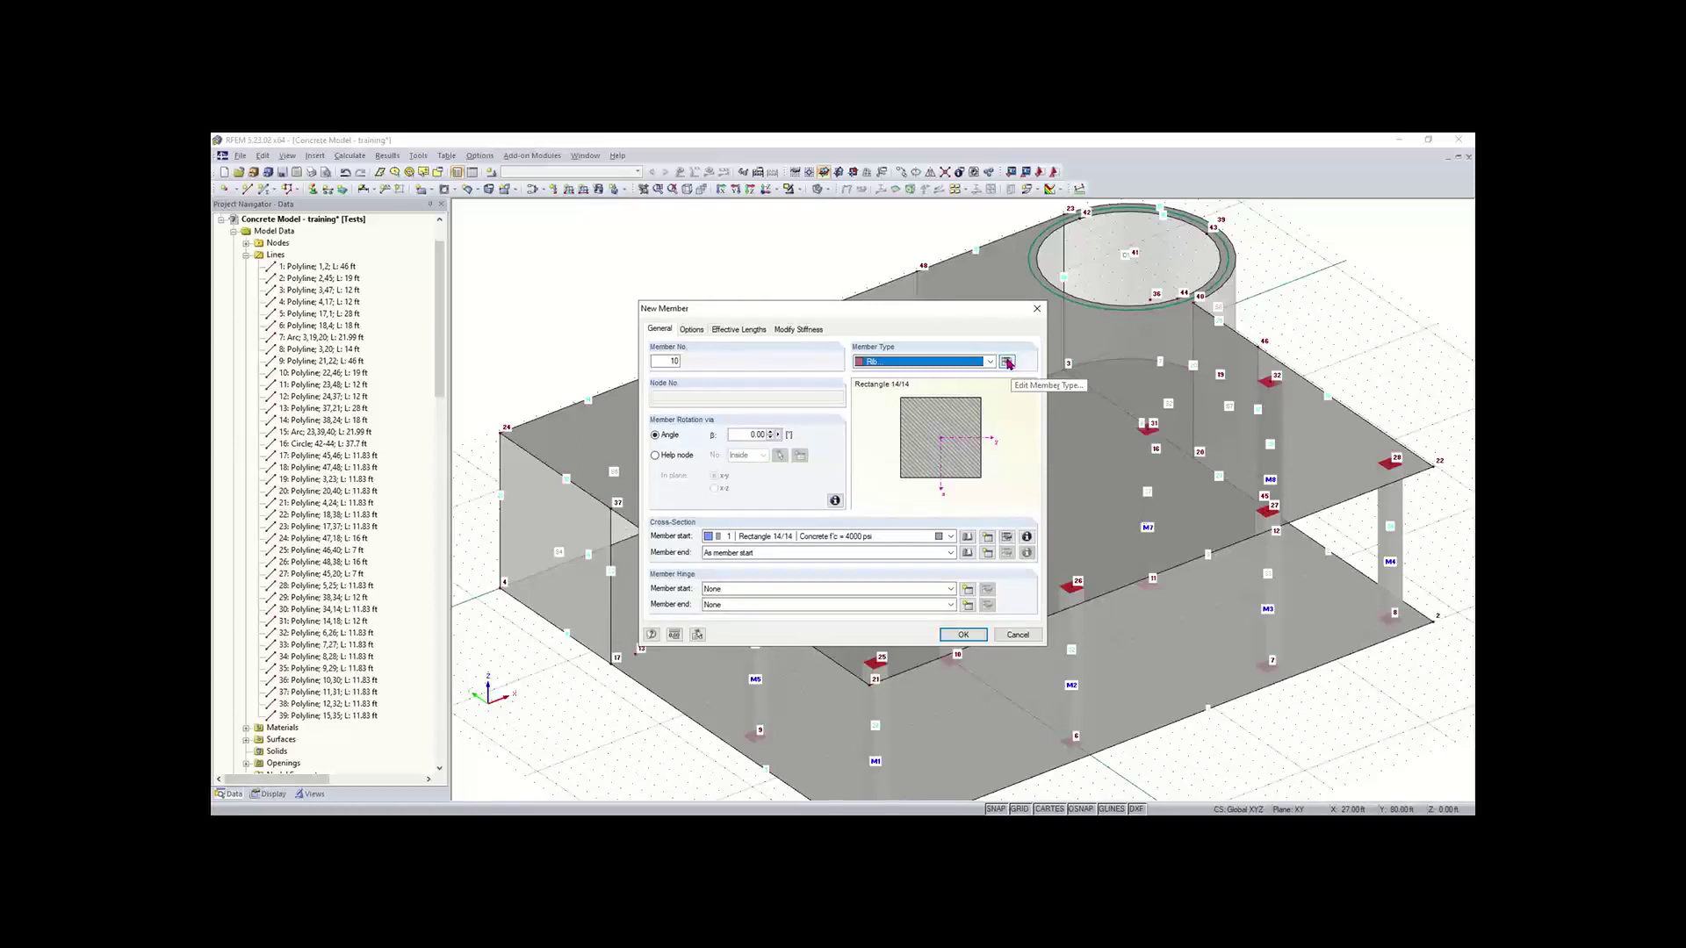
Step: Place the rib on the +z-side of the surface and set the integration widths on both sides to L/8
left_click(1007, 362)
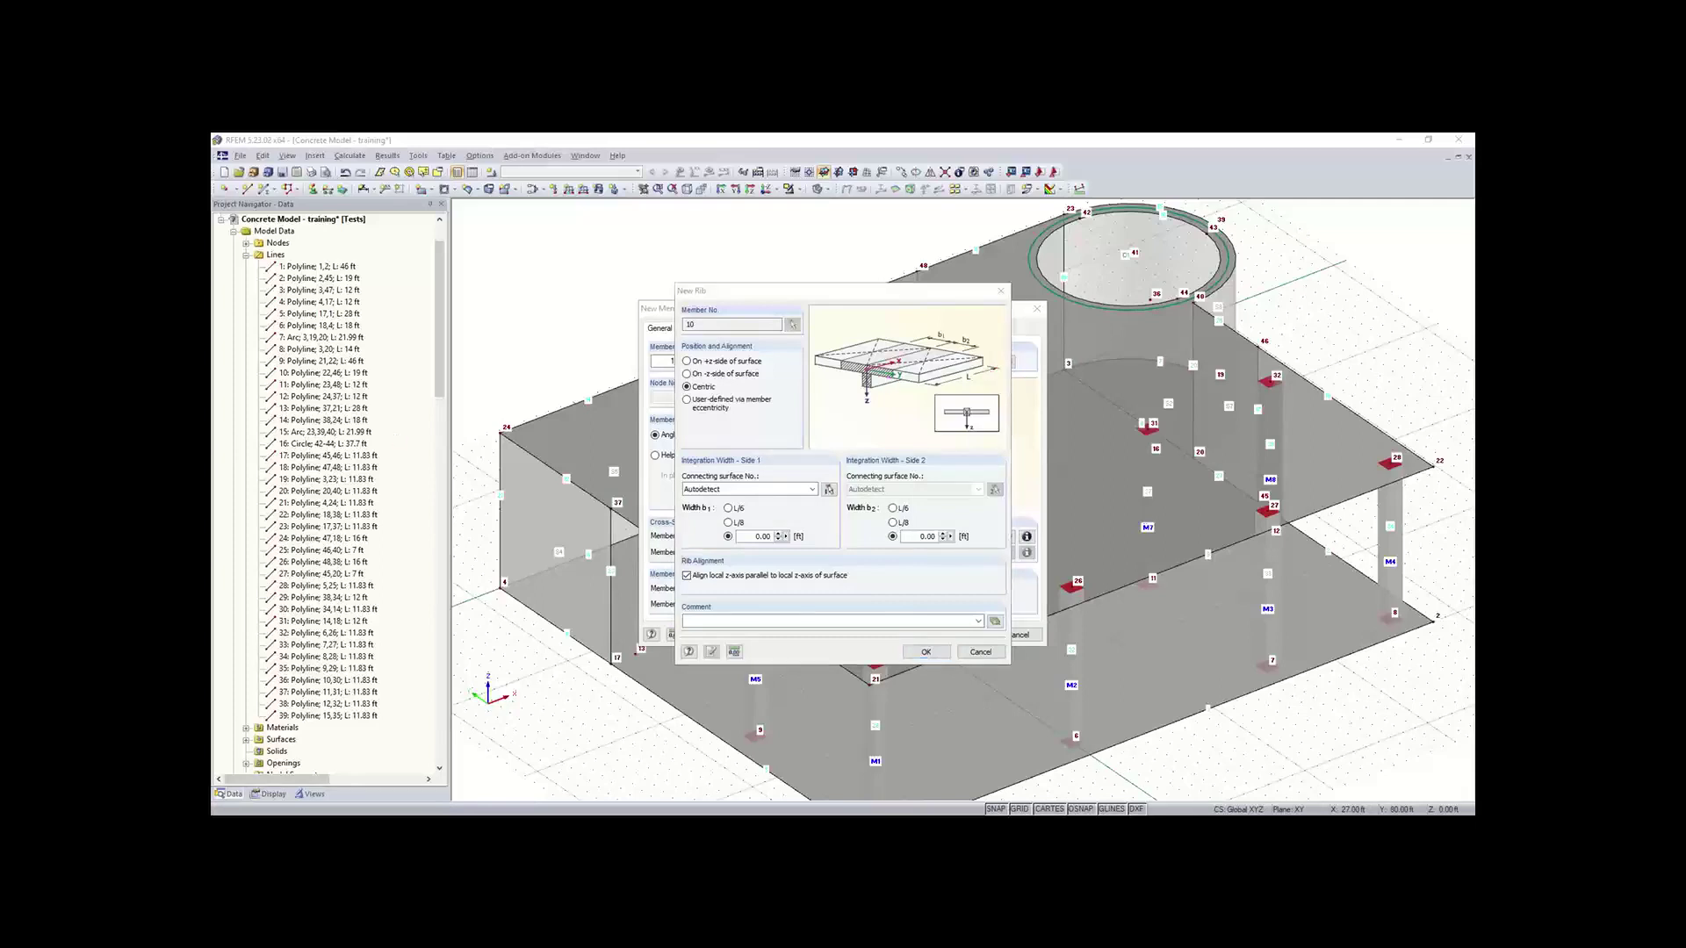
left_click(708, 365)
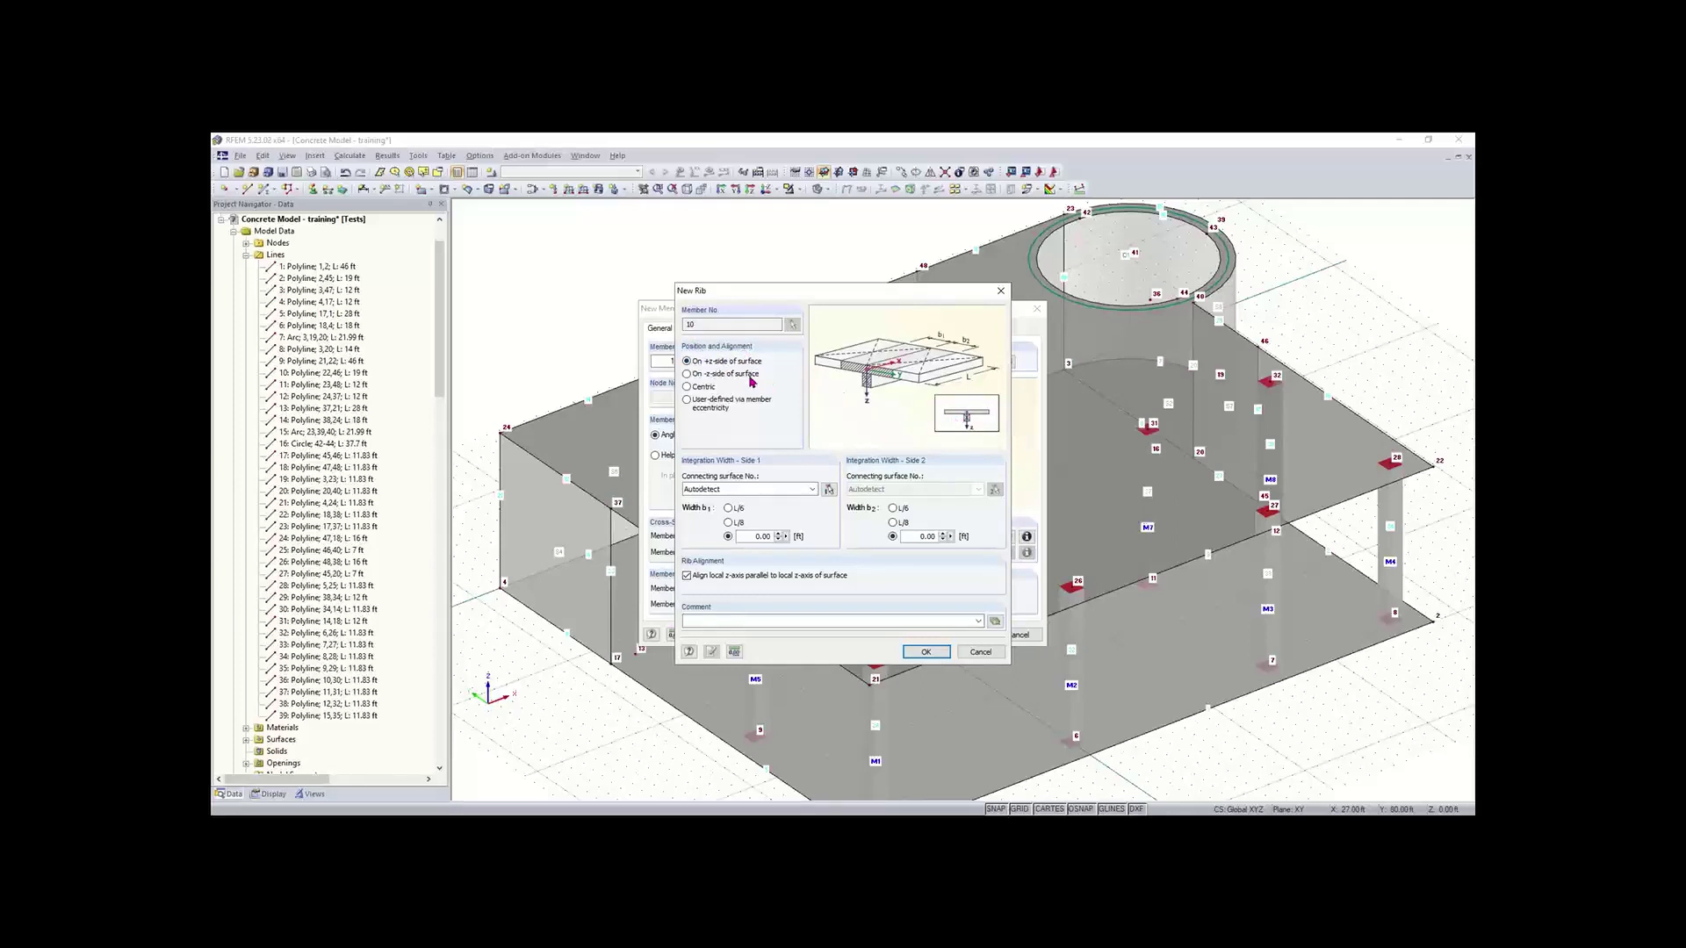
left_click(720, 375)
left_click(713, 363)
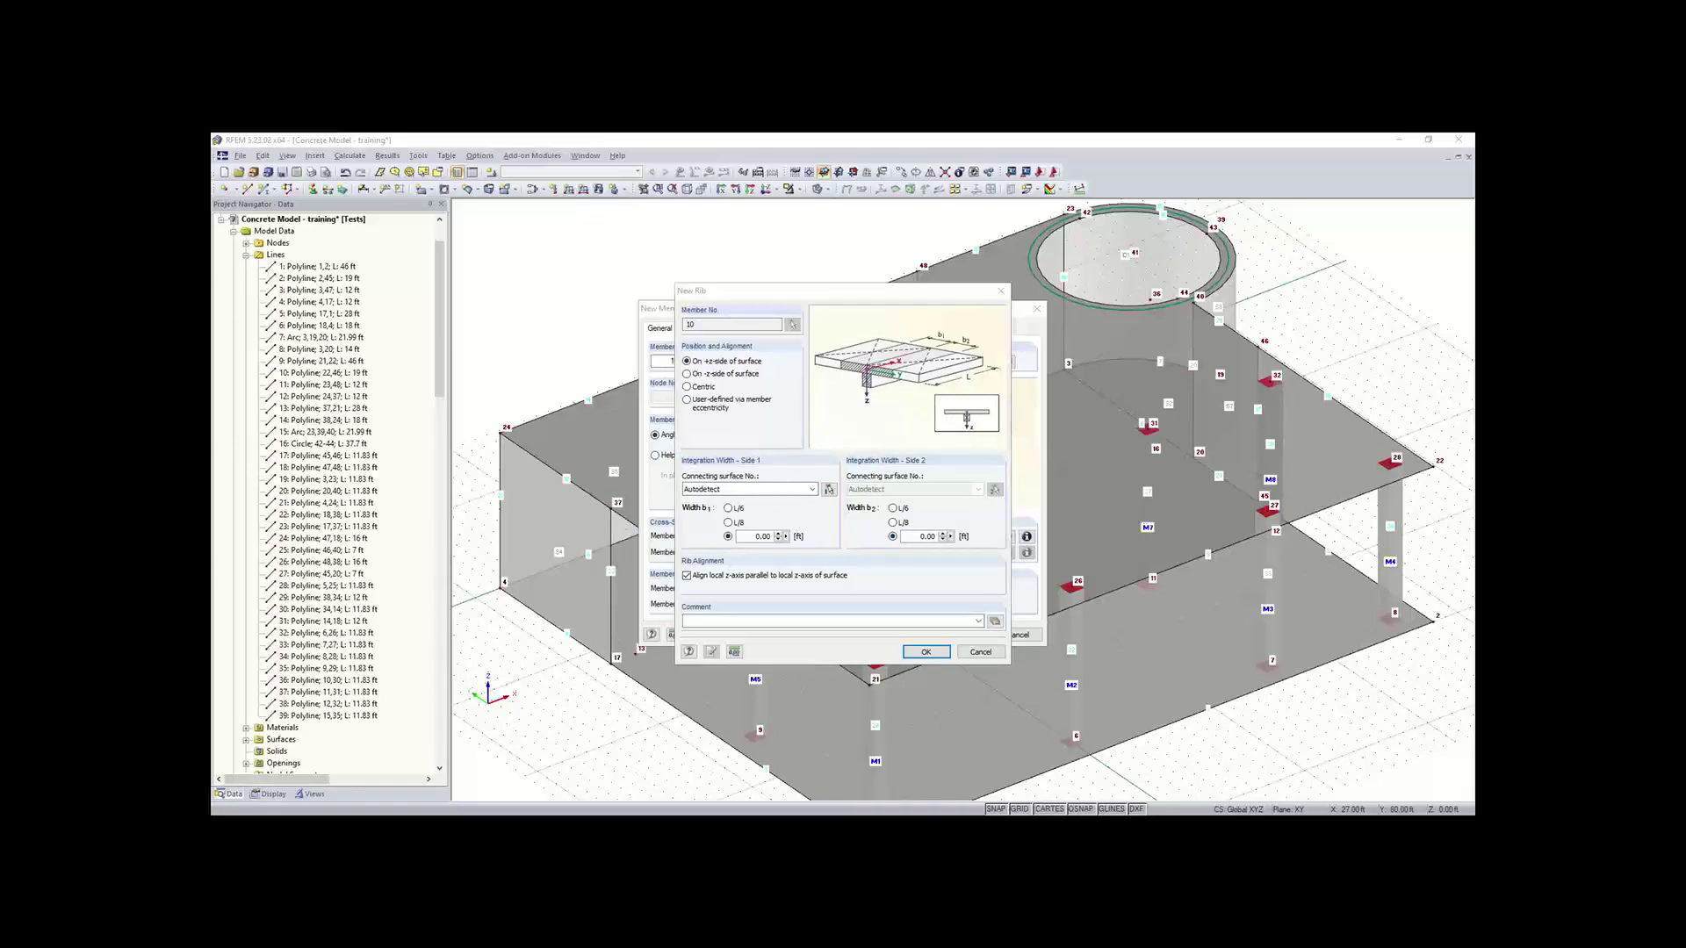
left_click(727, 523)
left_click(893, 523)
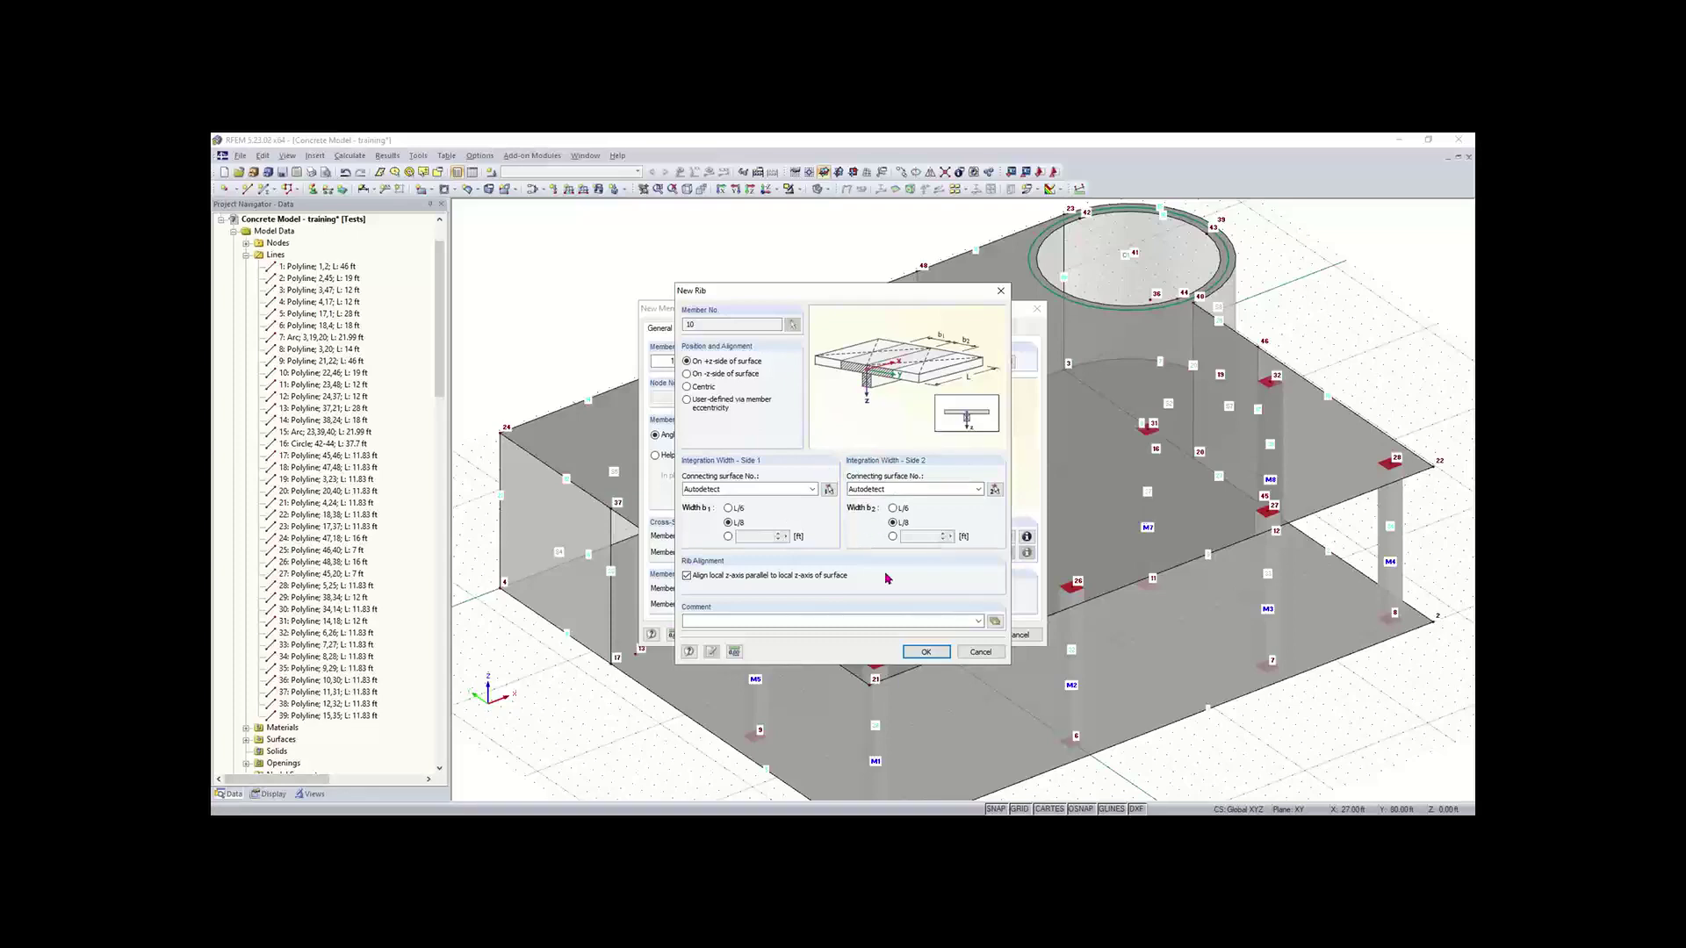
left_click(927, 654)
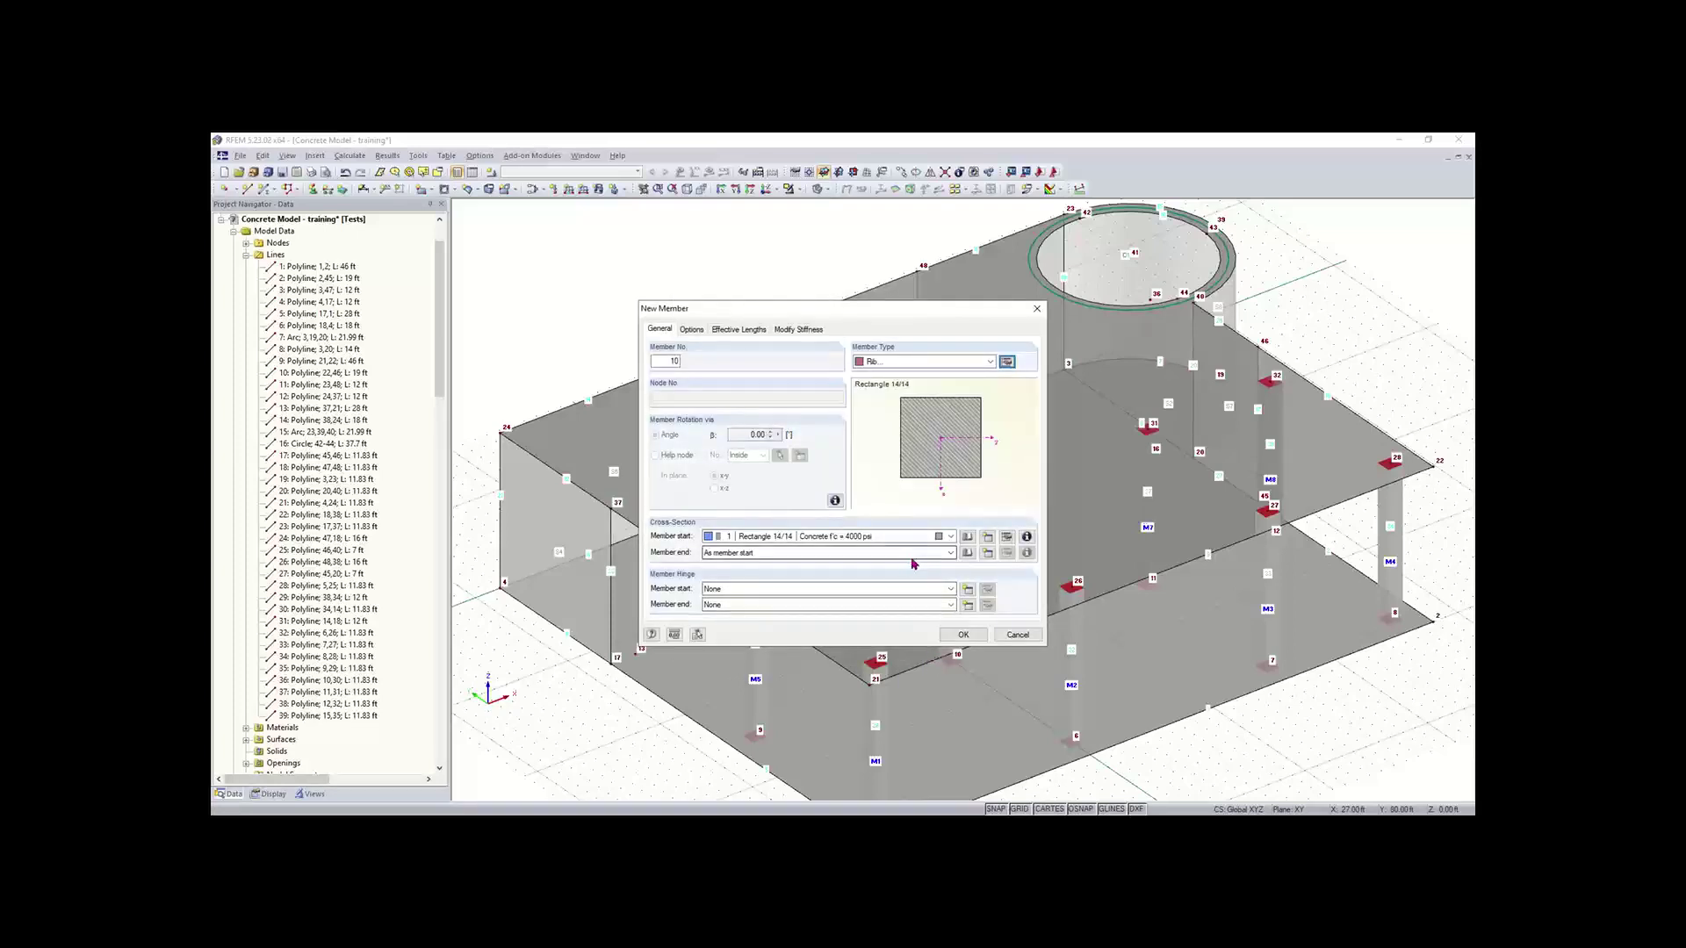
Step: Define a massive rectangular cross-section for the rib with b = 7 in and h = 5 in
left_click(967, 540)
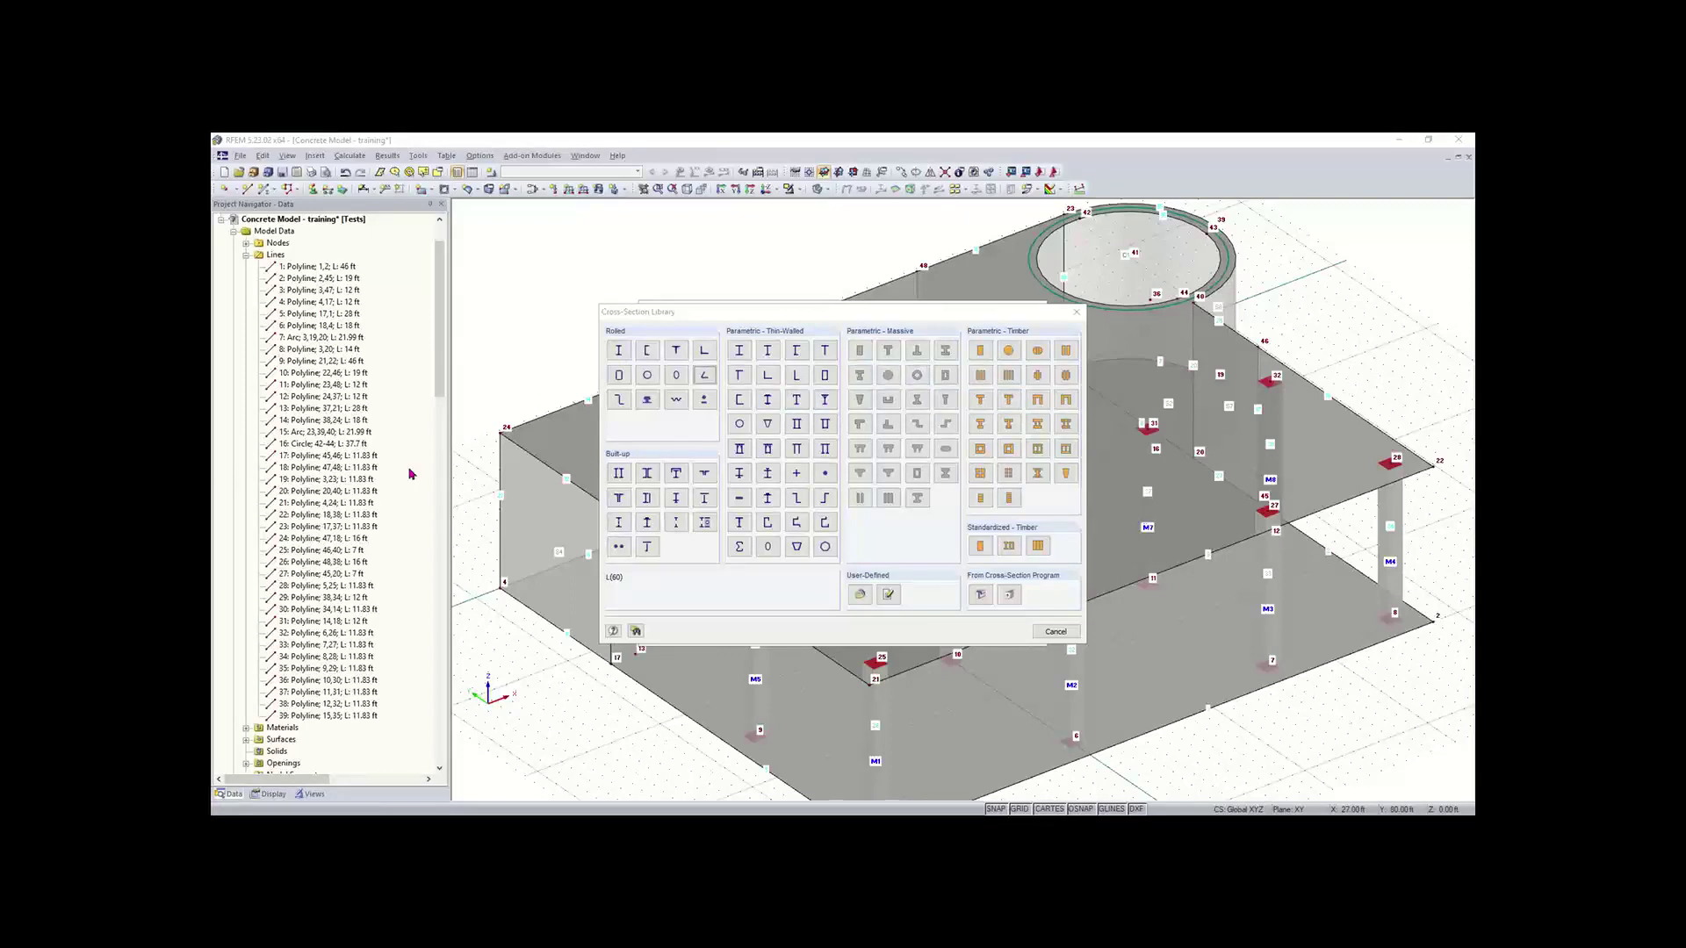
left_click(858, 361)
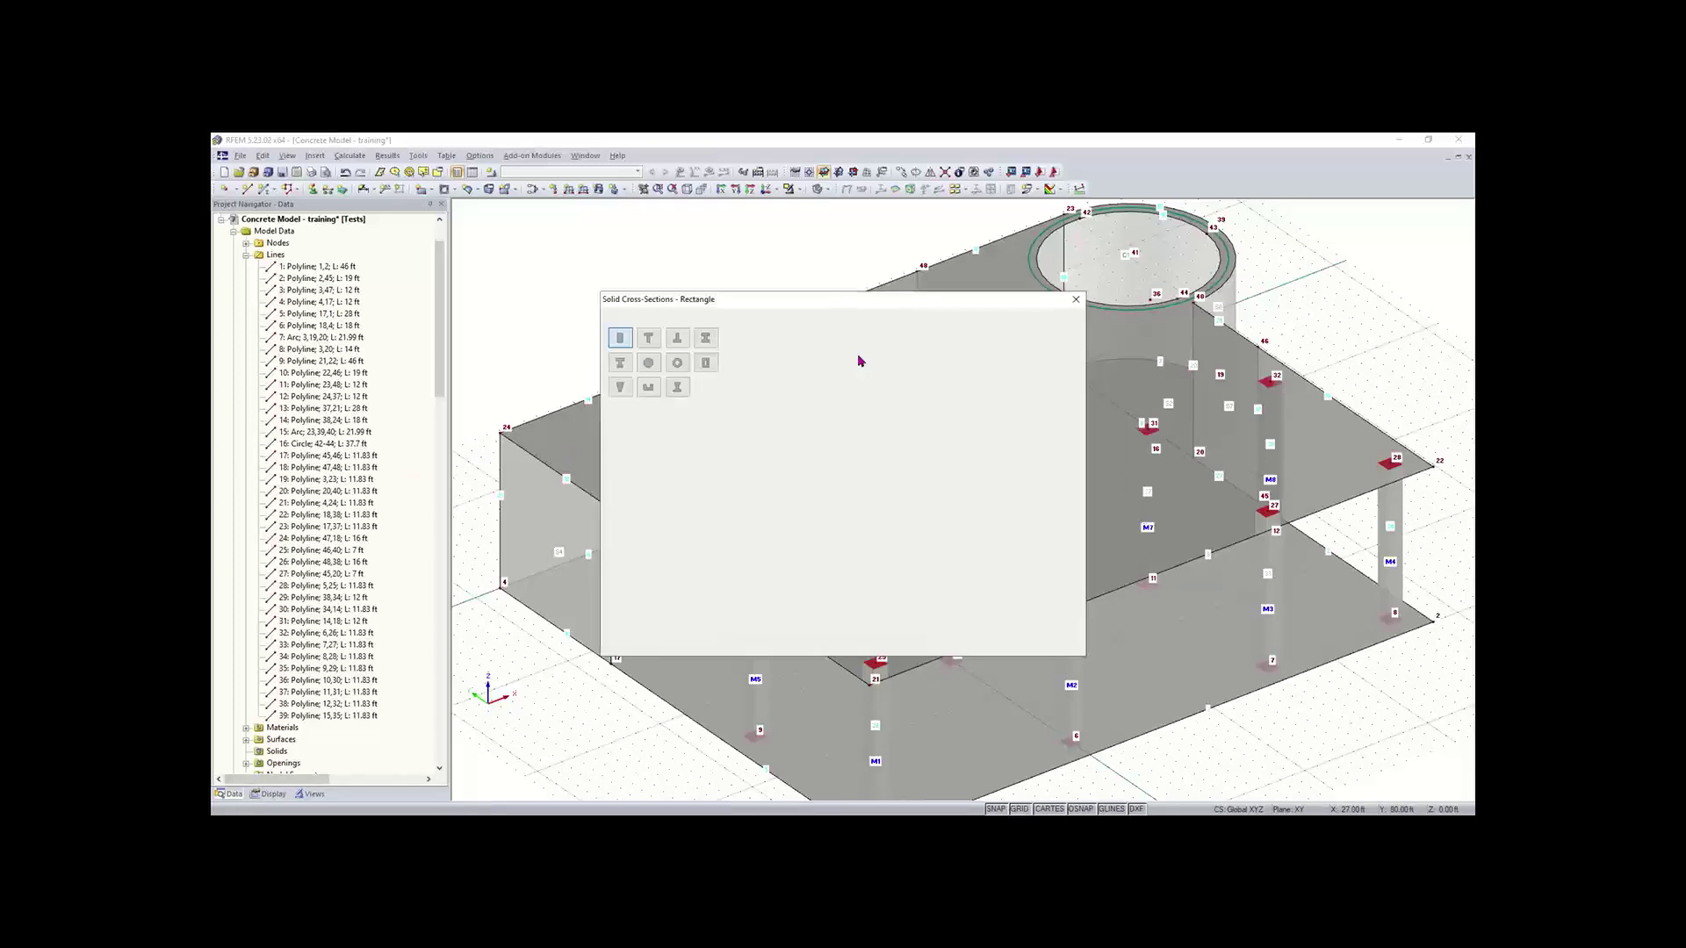
type("7")
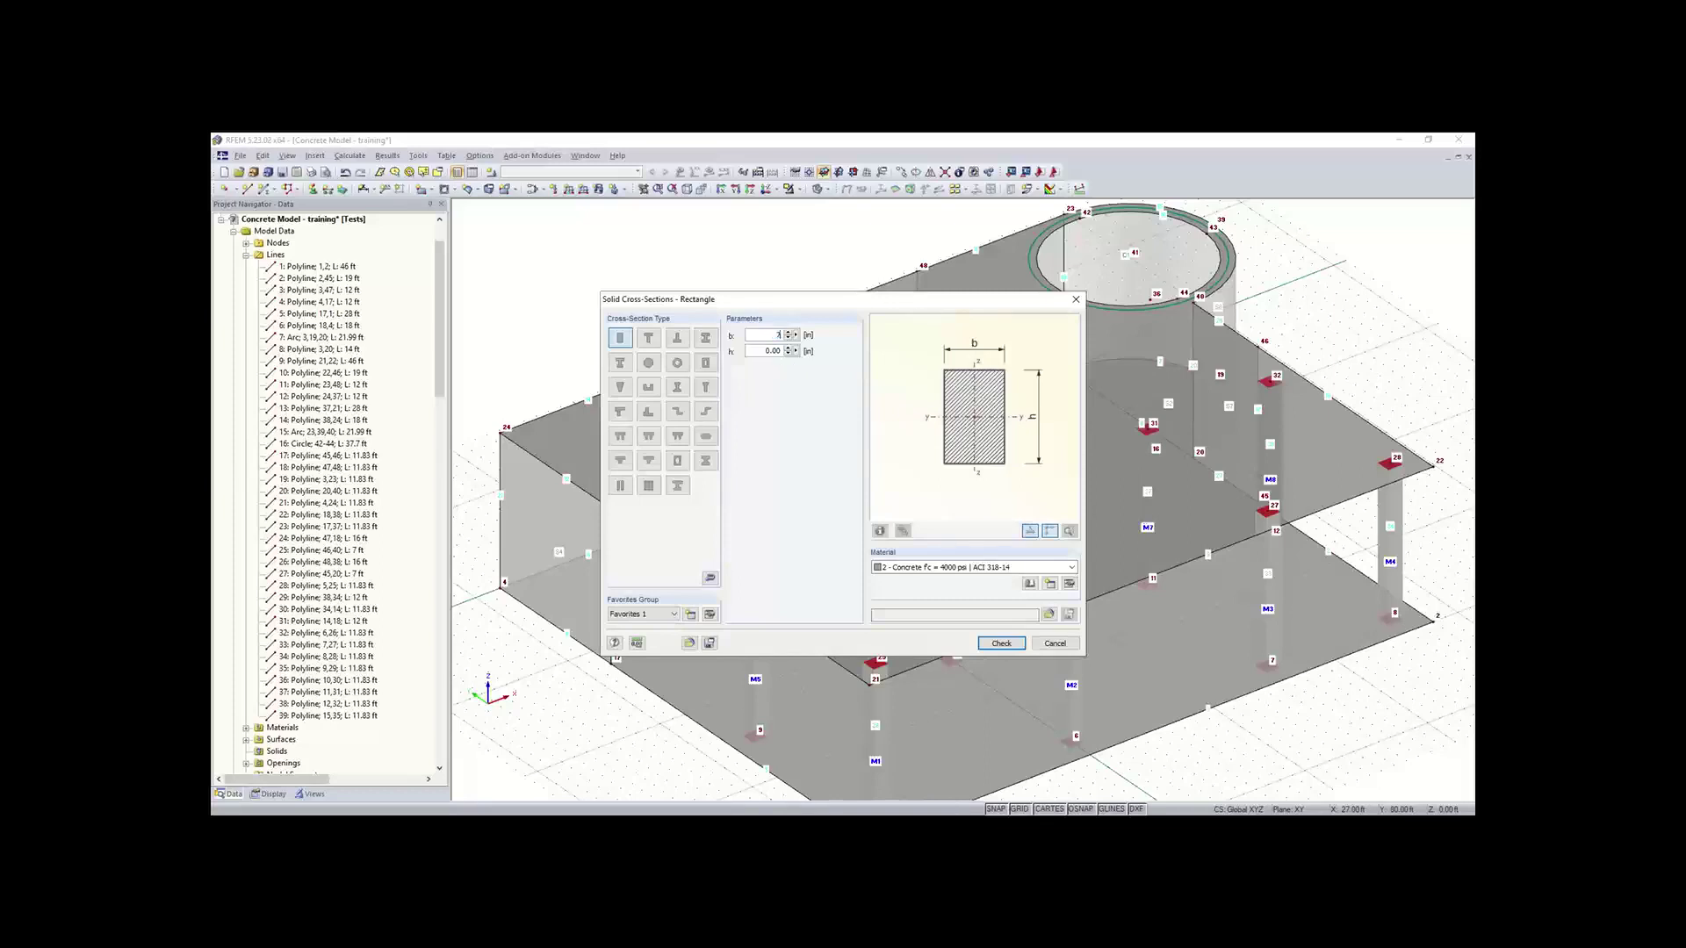
key("Tab")
type("5")
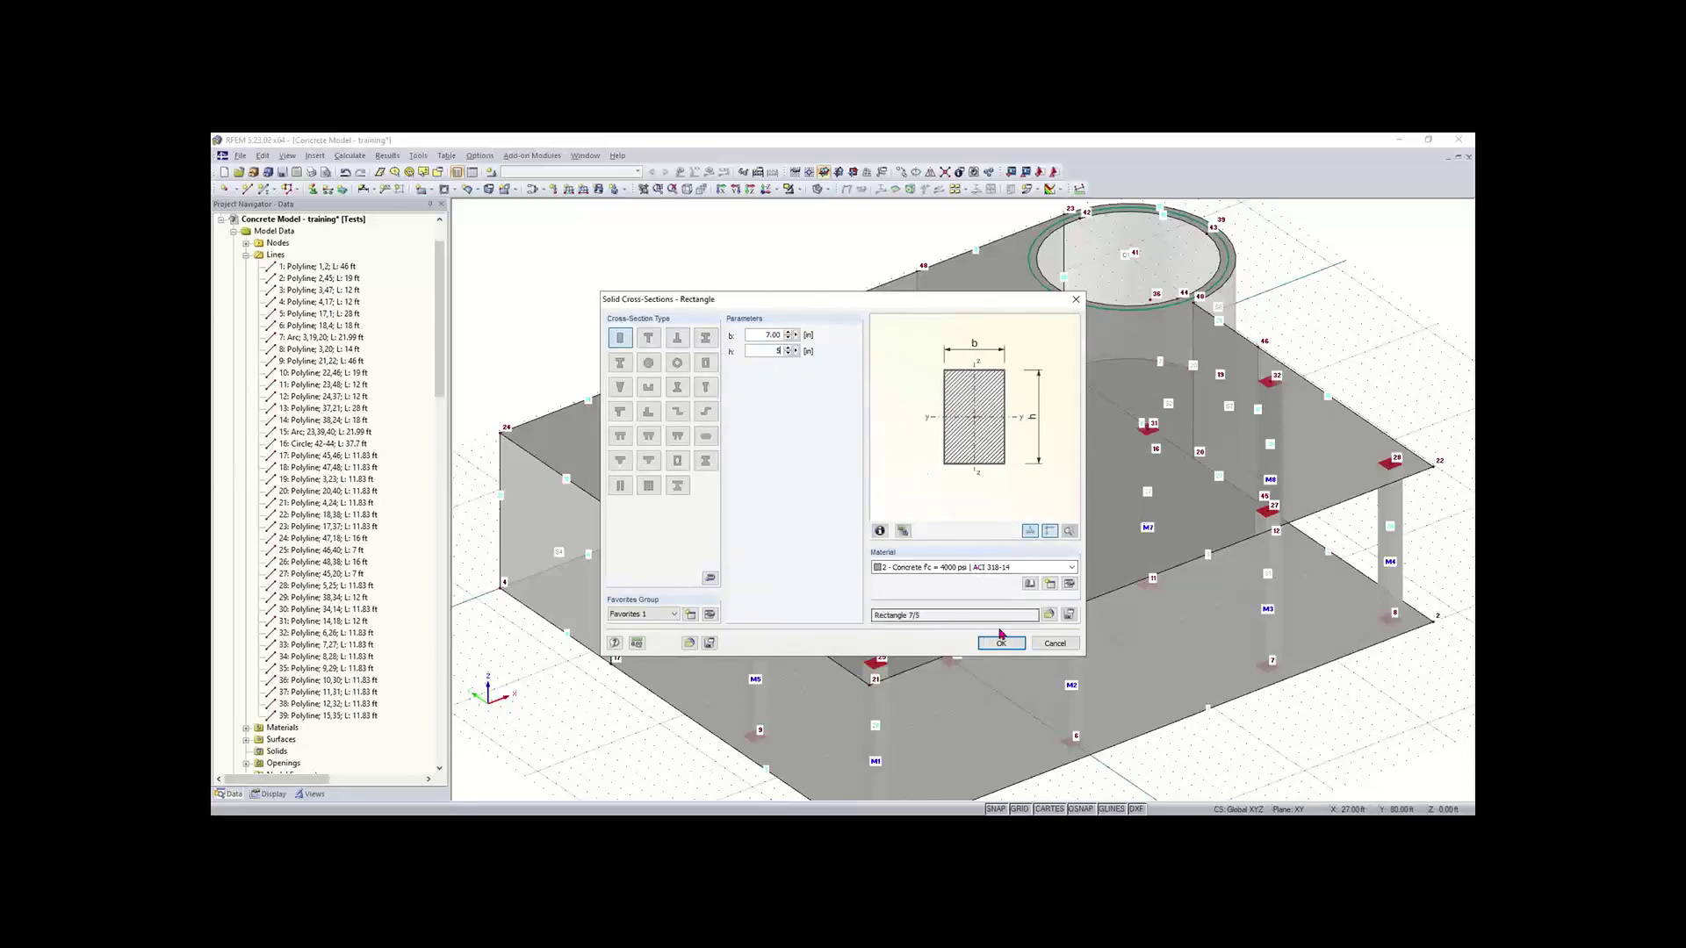
Step: Assign the concrete f'c = 4000 psi | ACI 318-19 material to the rib's rectangular 7/5 cross-section
left_click(1026, 569)
left_click(1014, 568)
left_click(1014, 568)
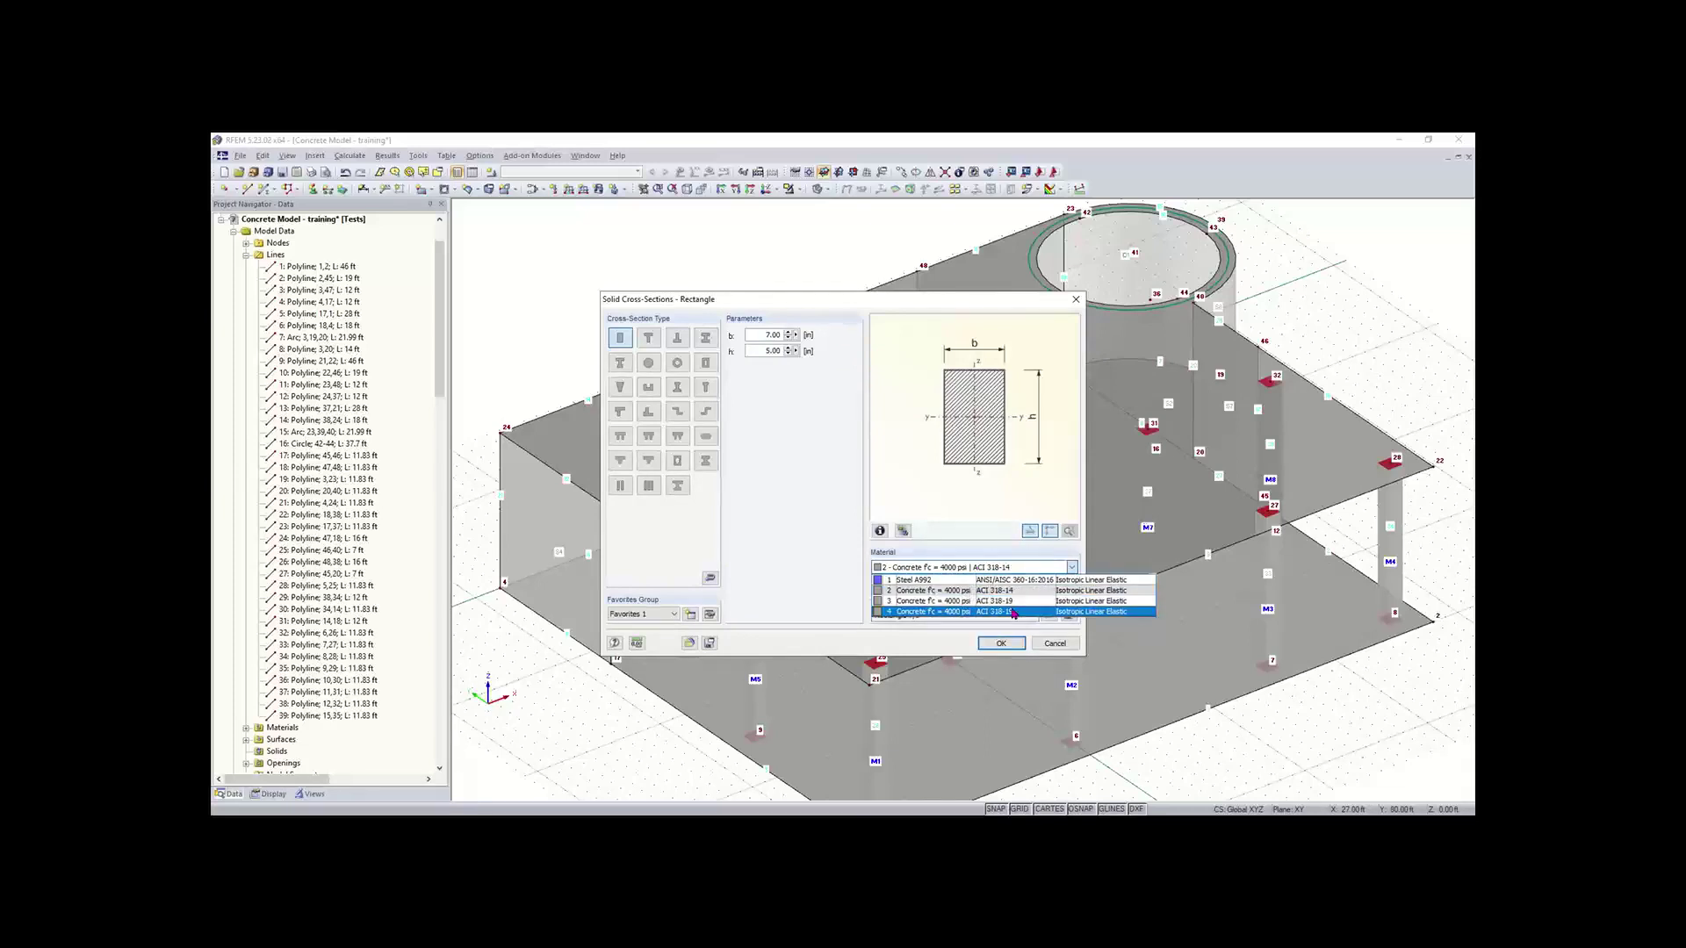
left_click(1006, 601)
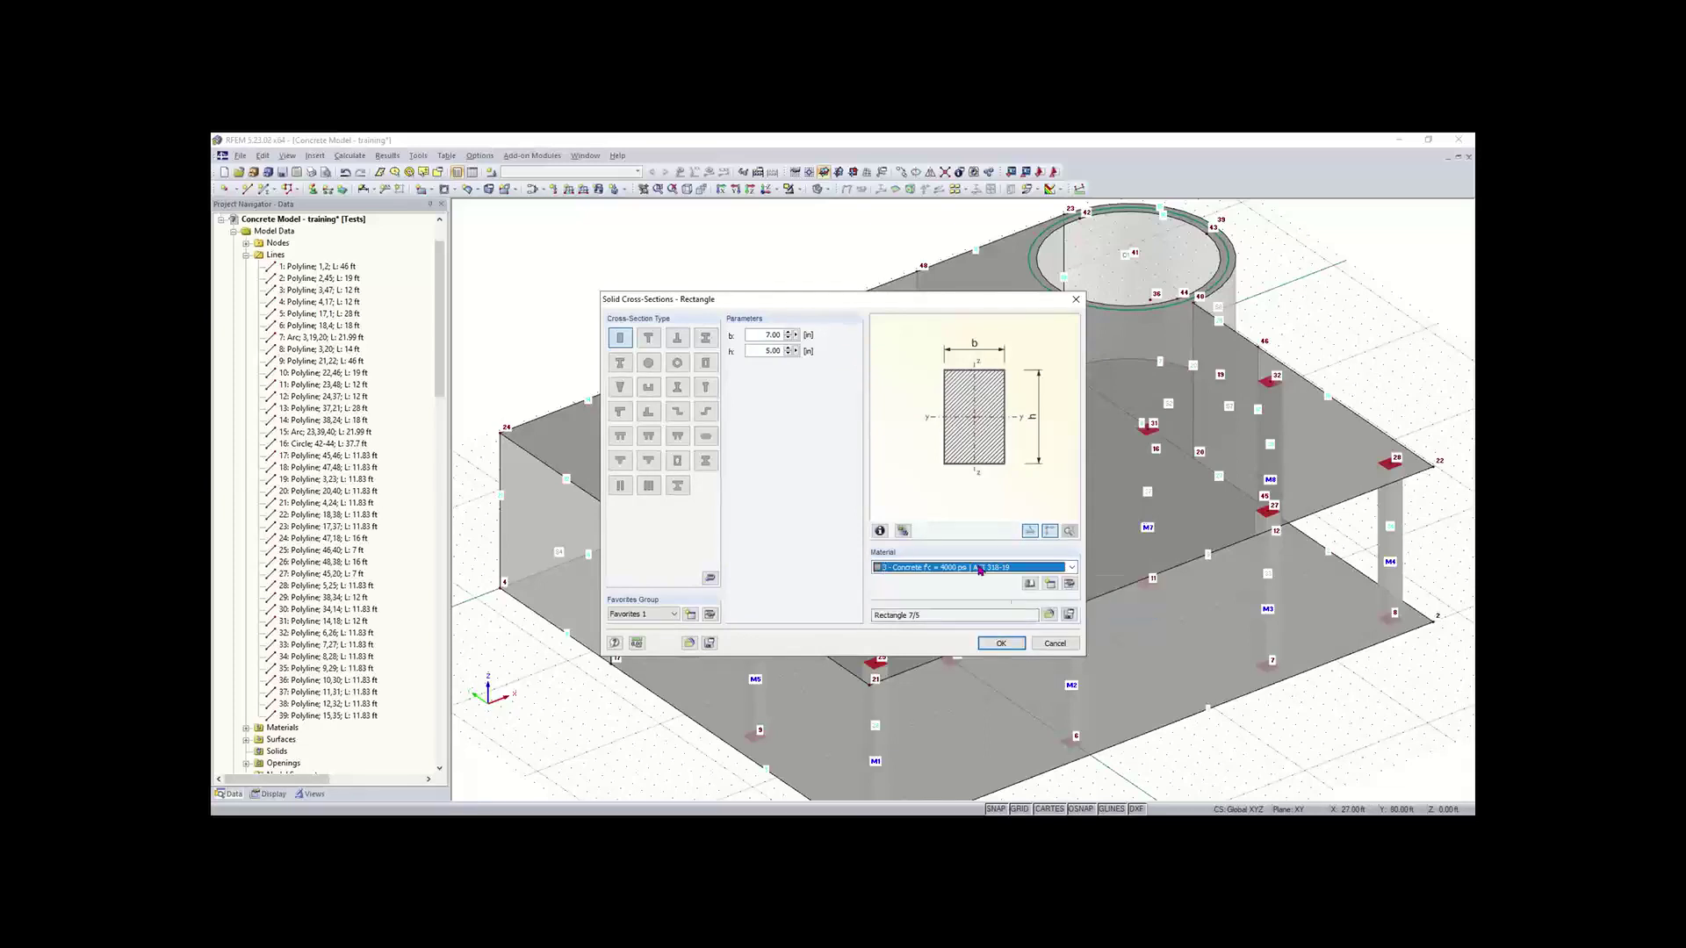
left_click(999, 646)
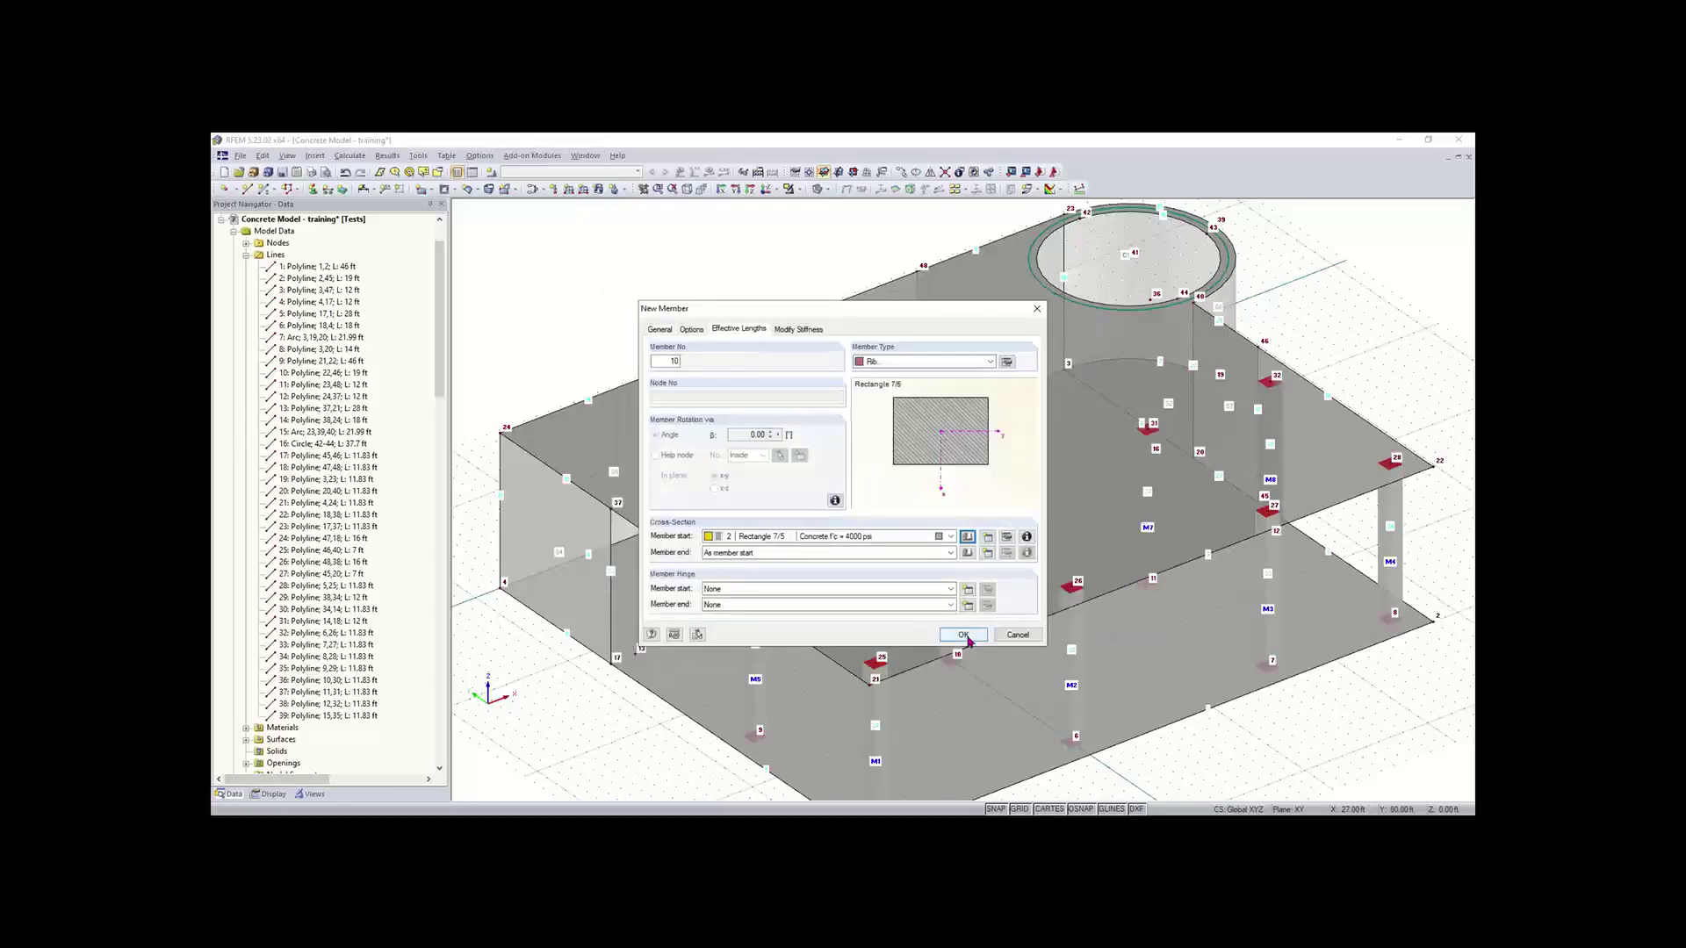
Step: Try to place the rib on the line at node 34
key("Return")
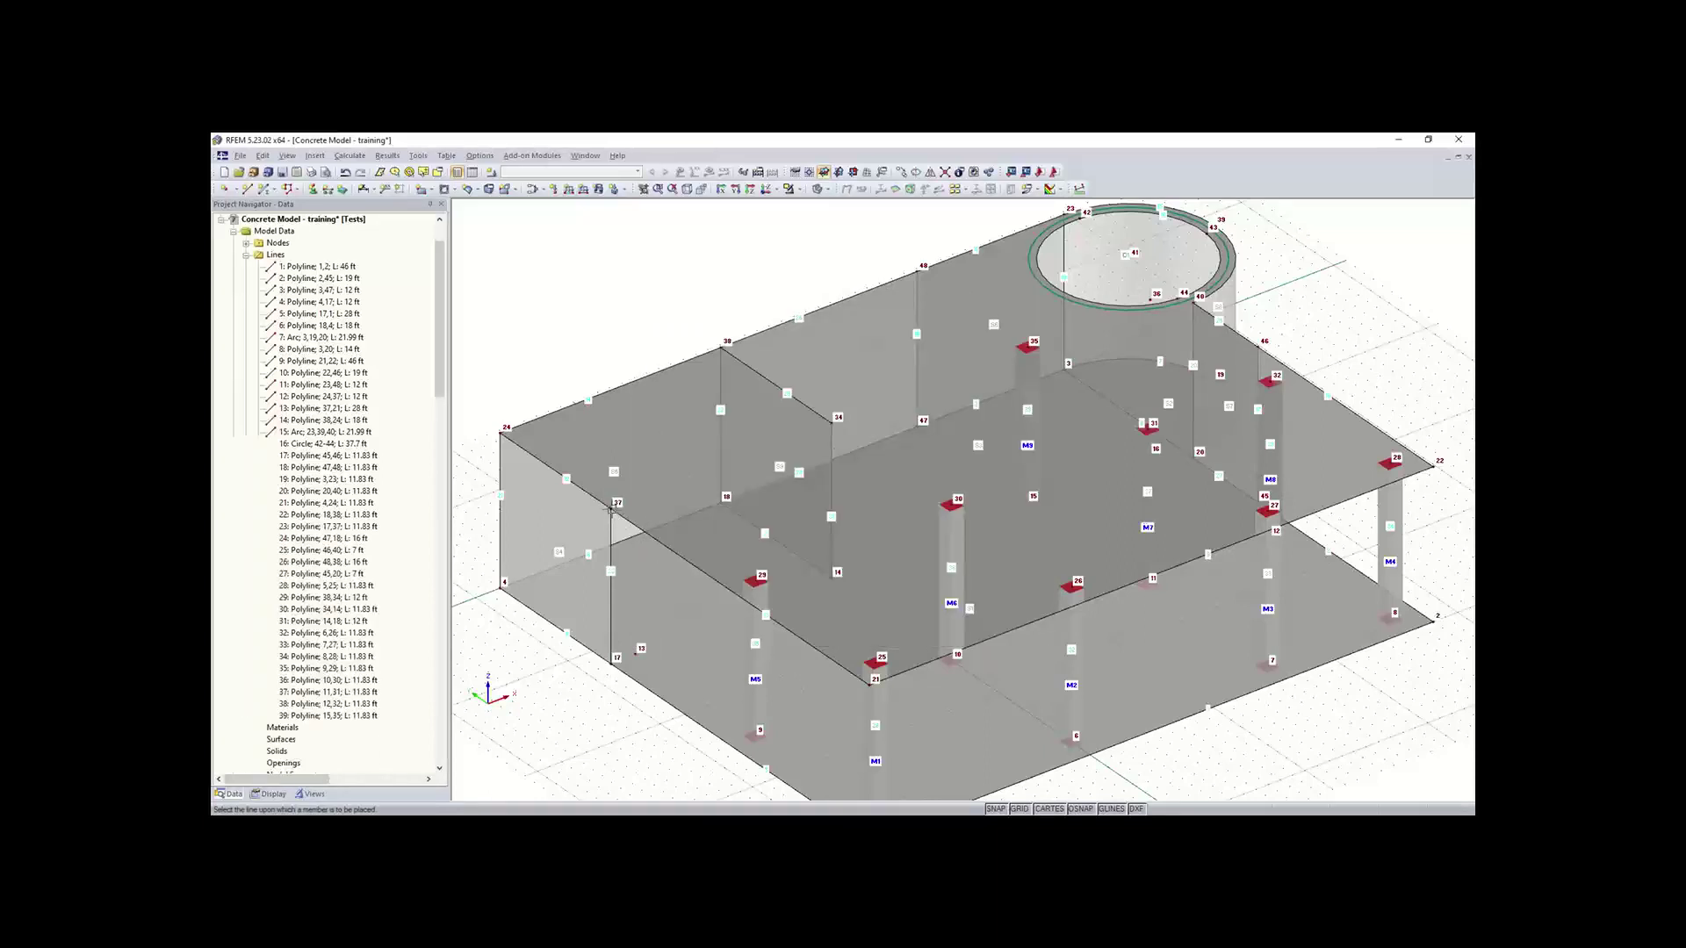
left_click(831, 426)
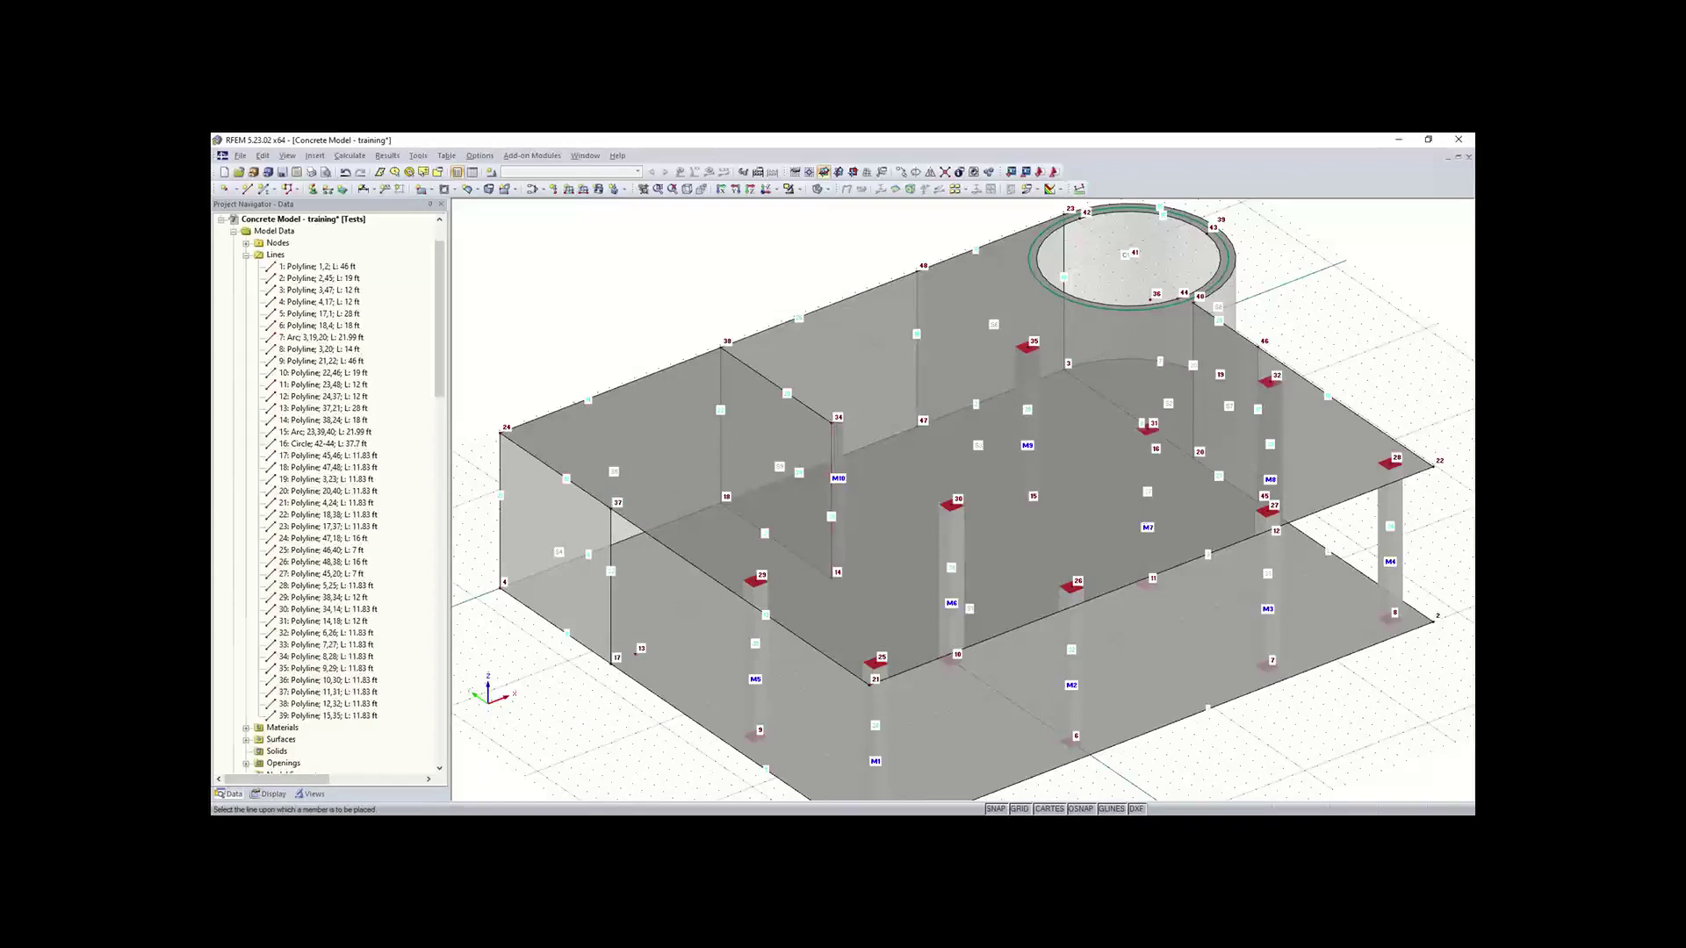
scroll(848, 424, "up", 5)
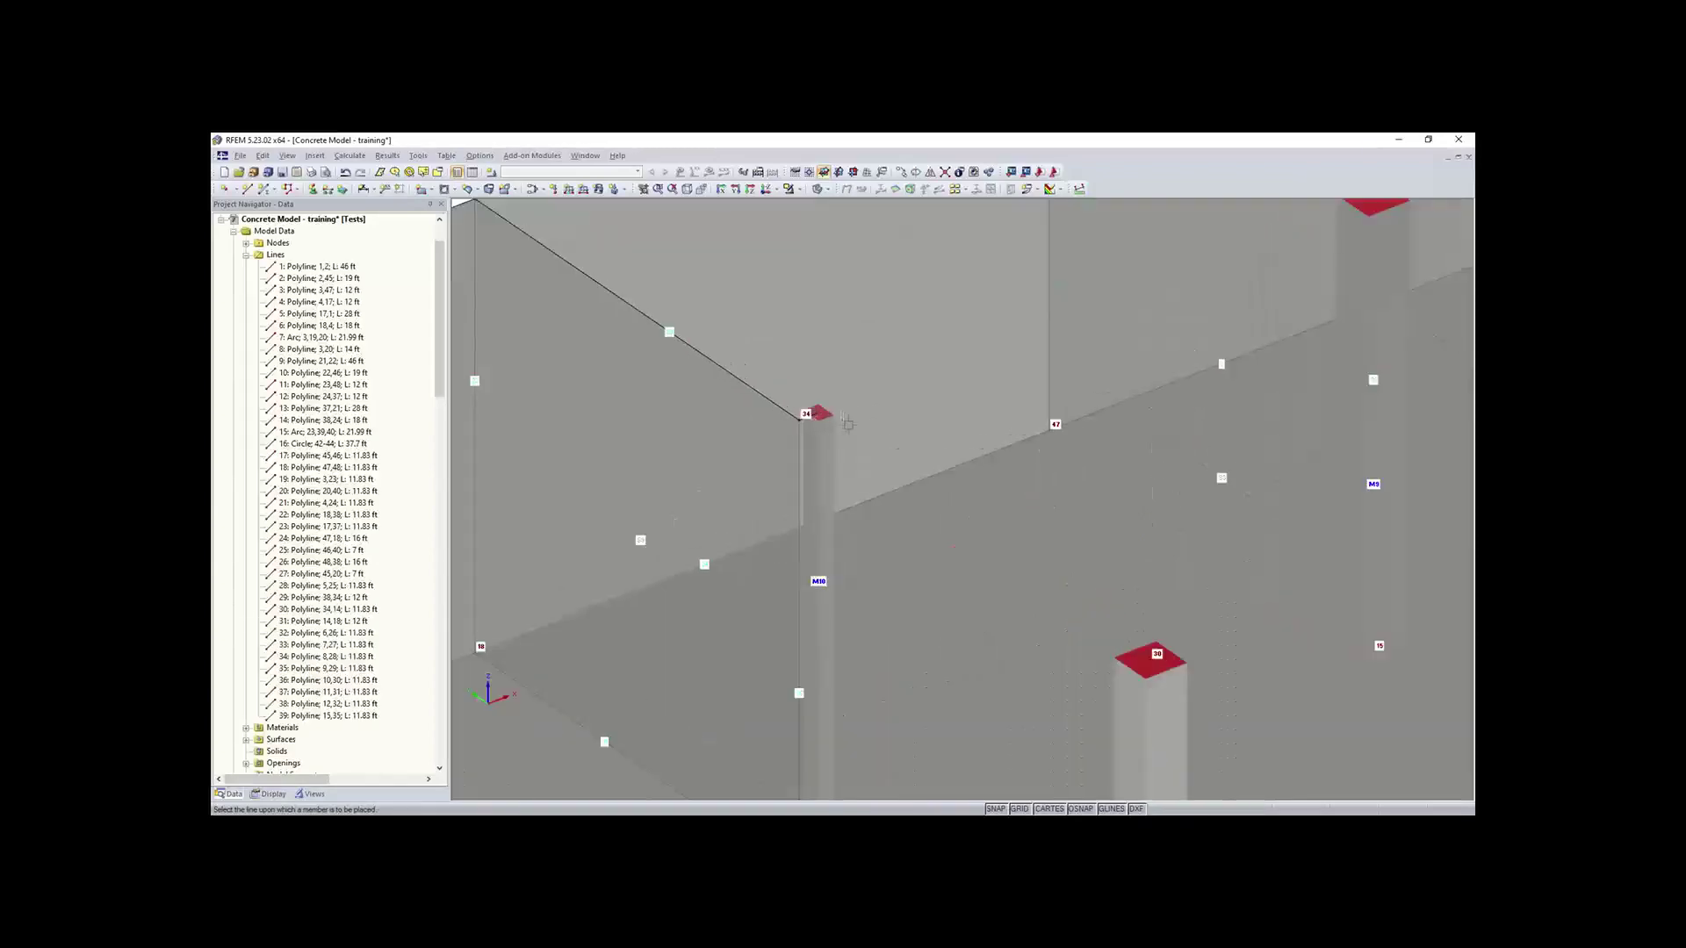
scroll(848, 427, "down", 5)
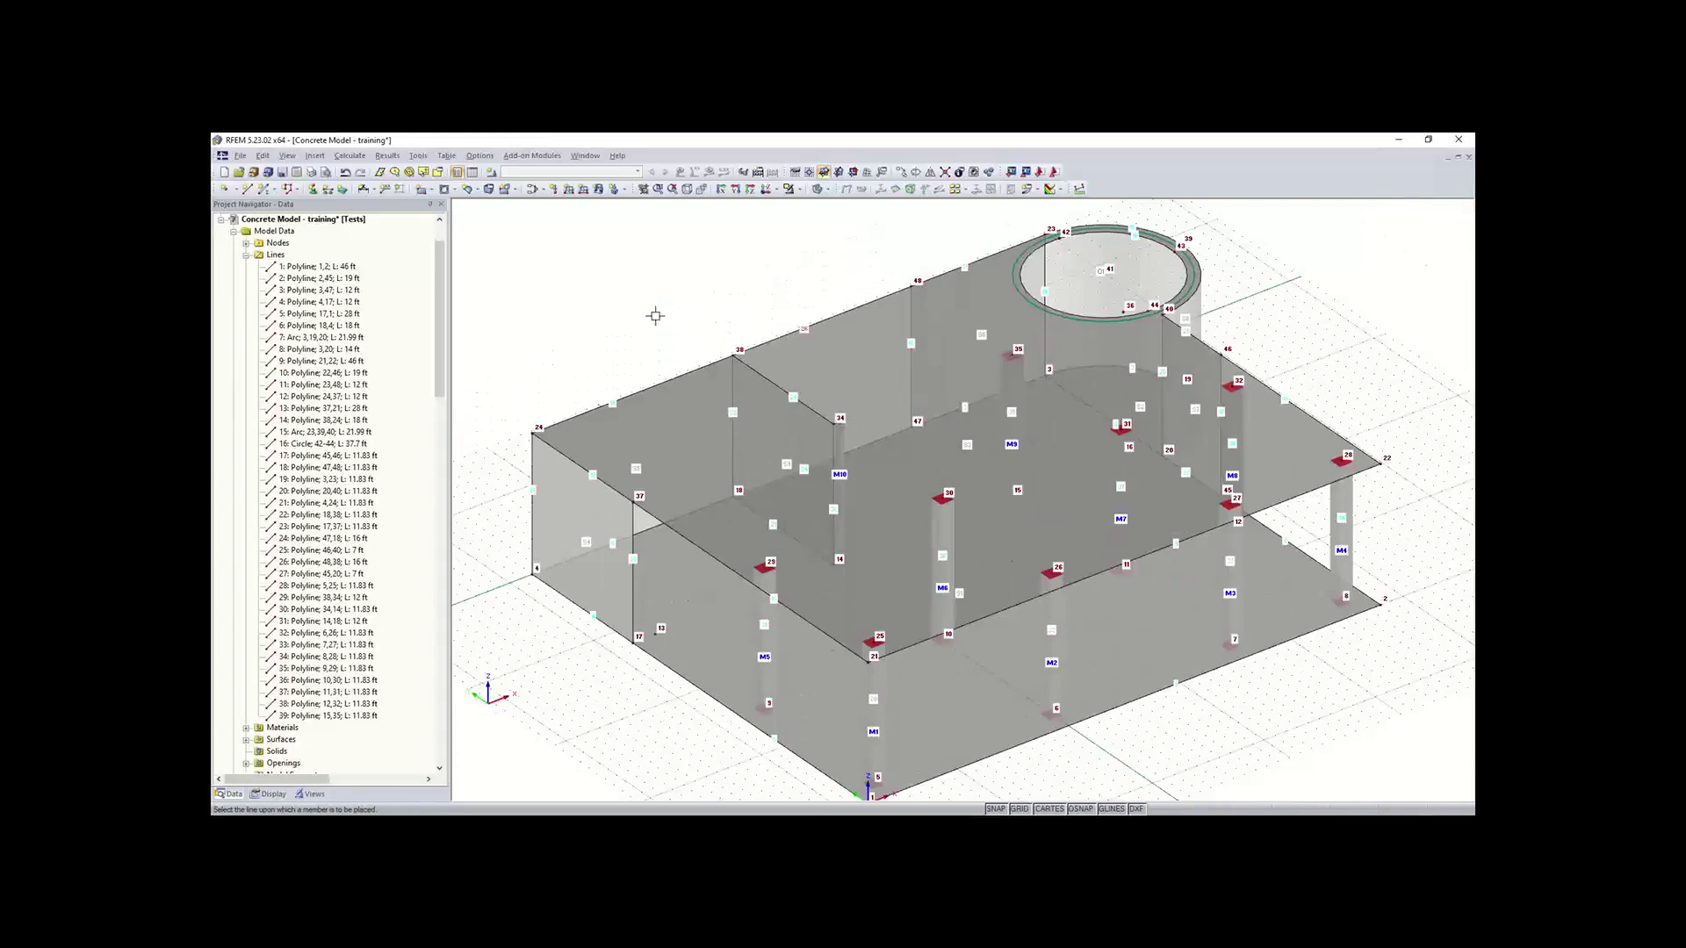
key("Escape")
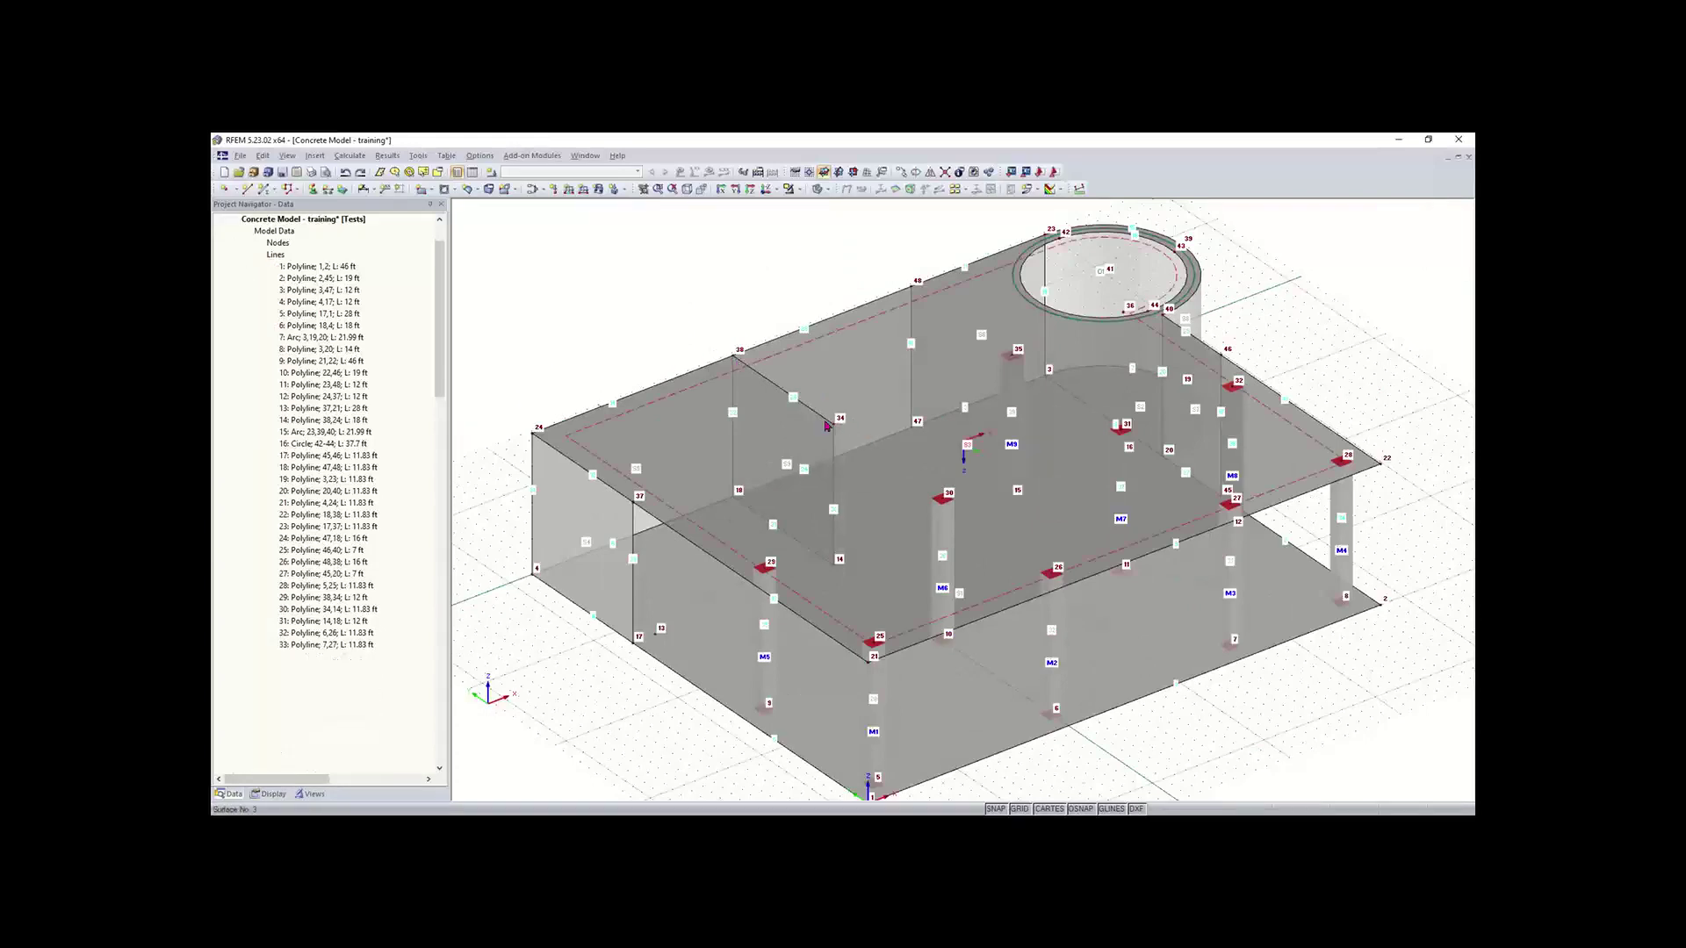
scroll(848, 445, "up", 2)
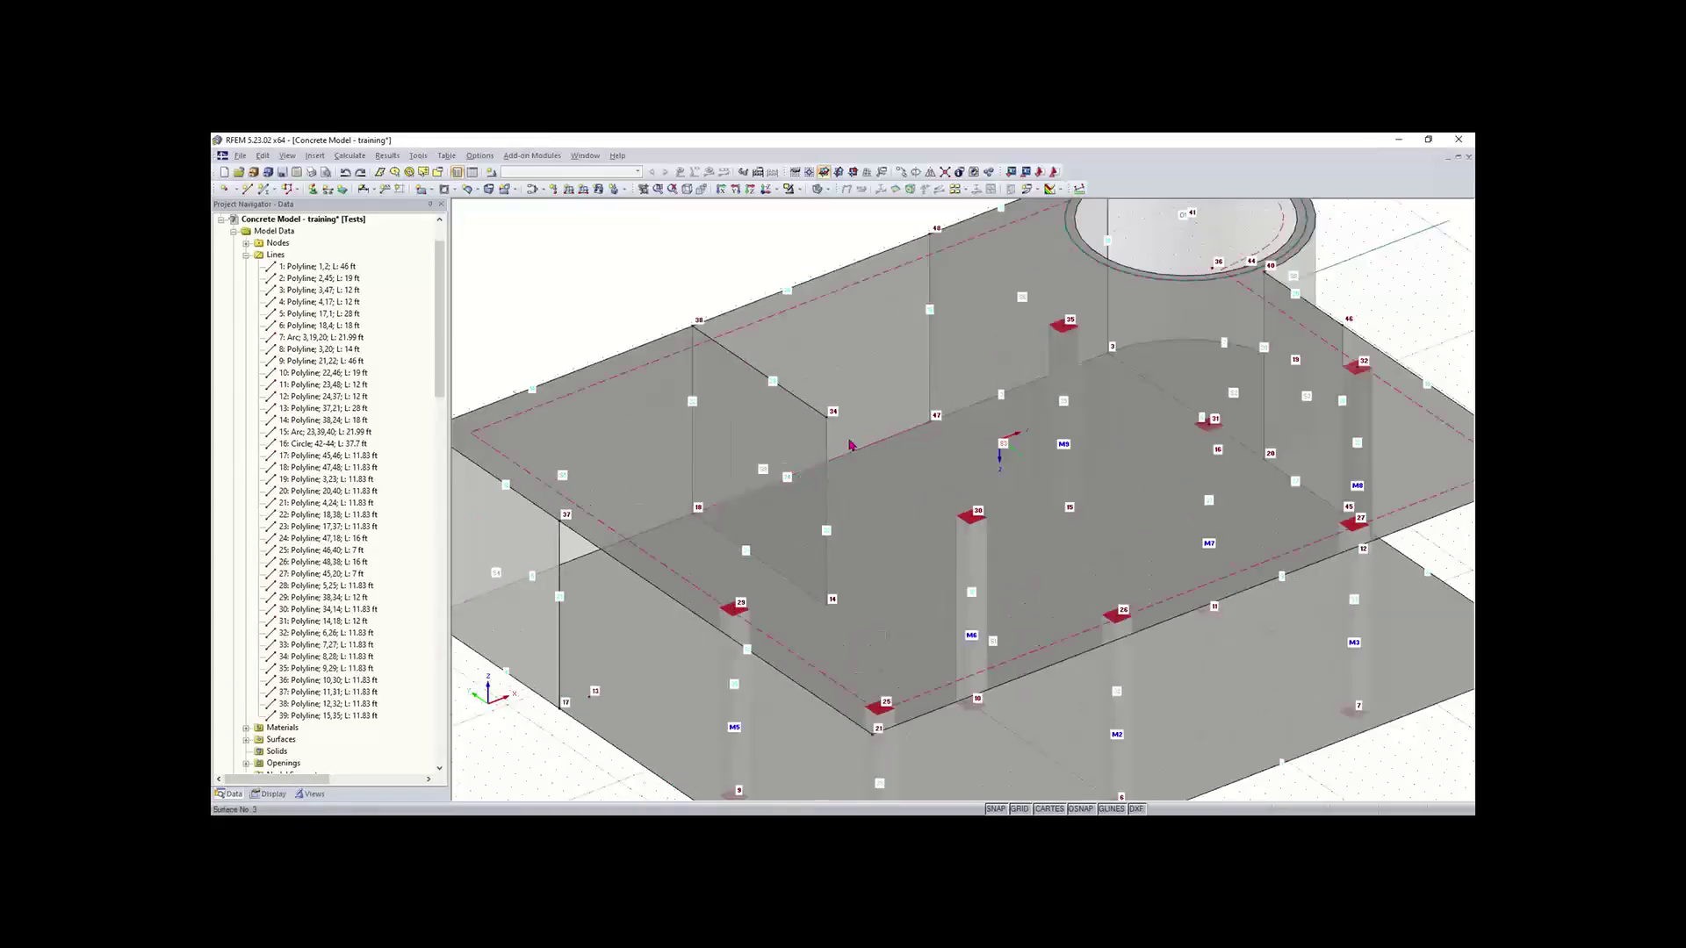
scroll(848, 446, "down", 1)
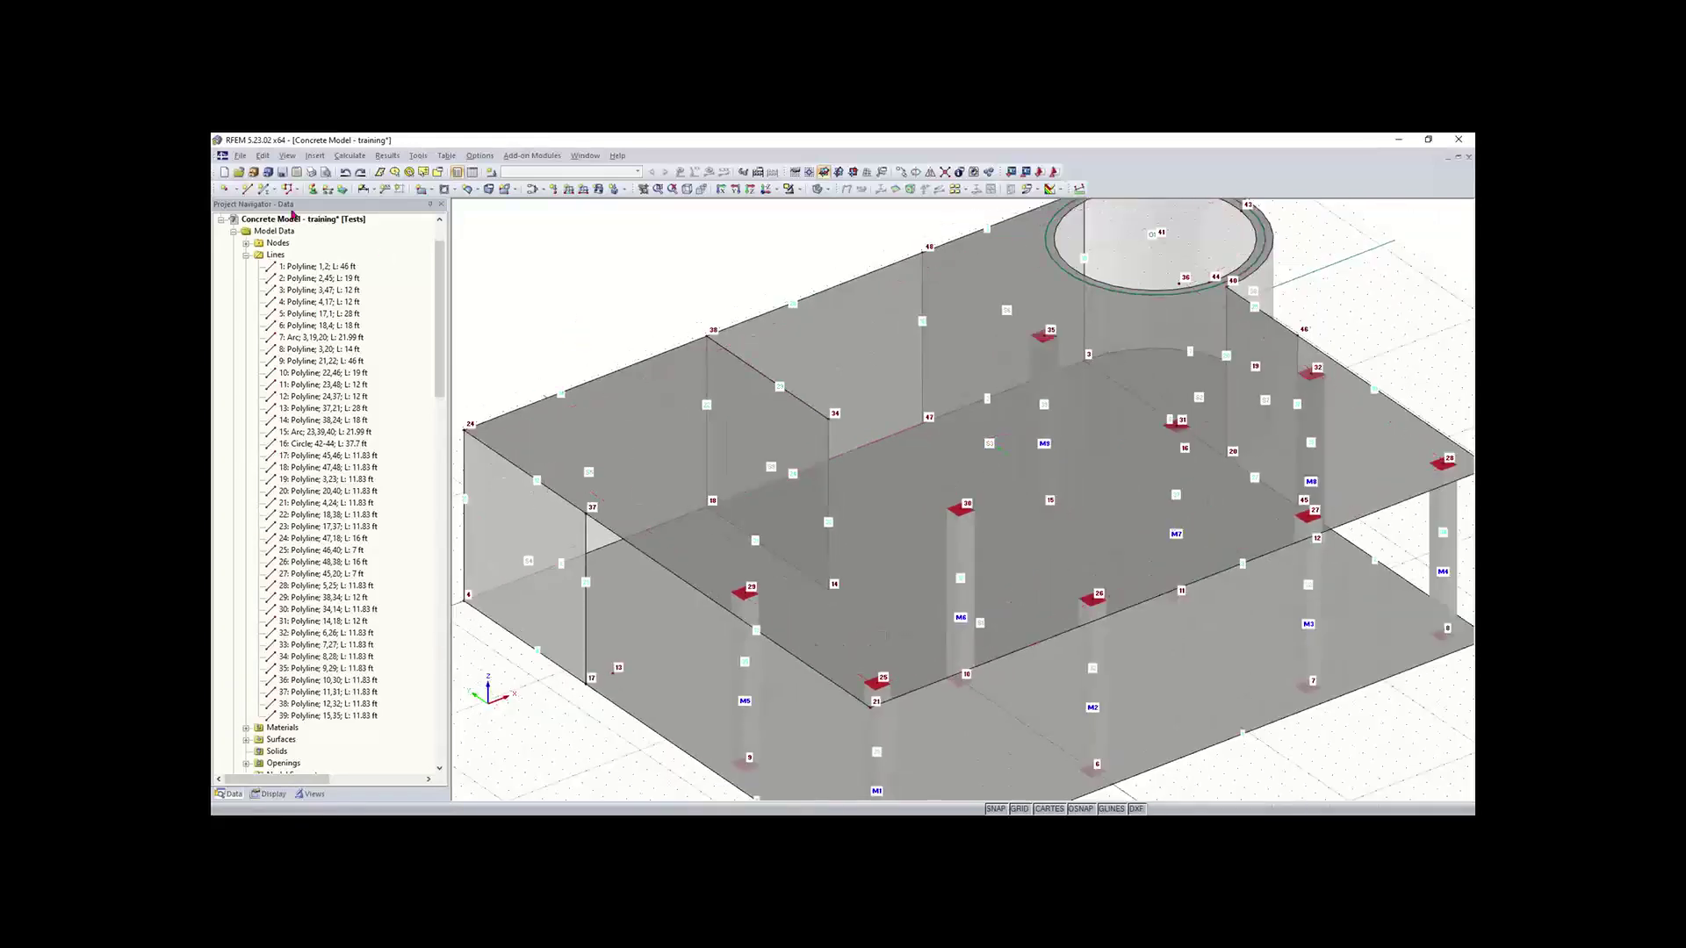
left_click(262, 190)
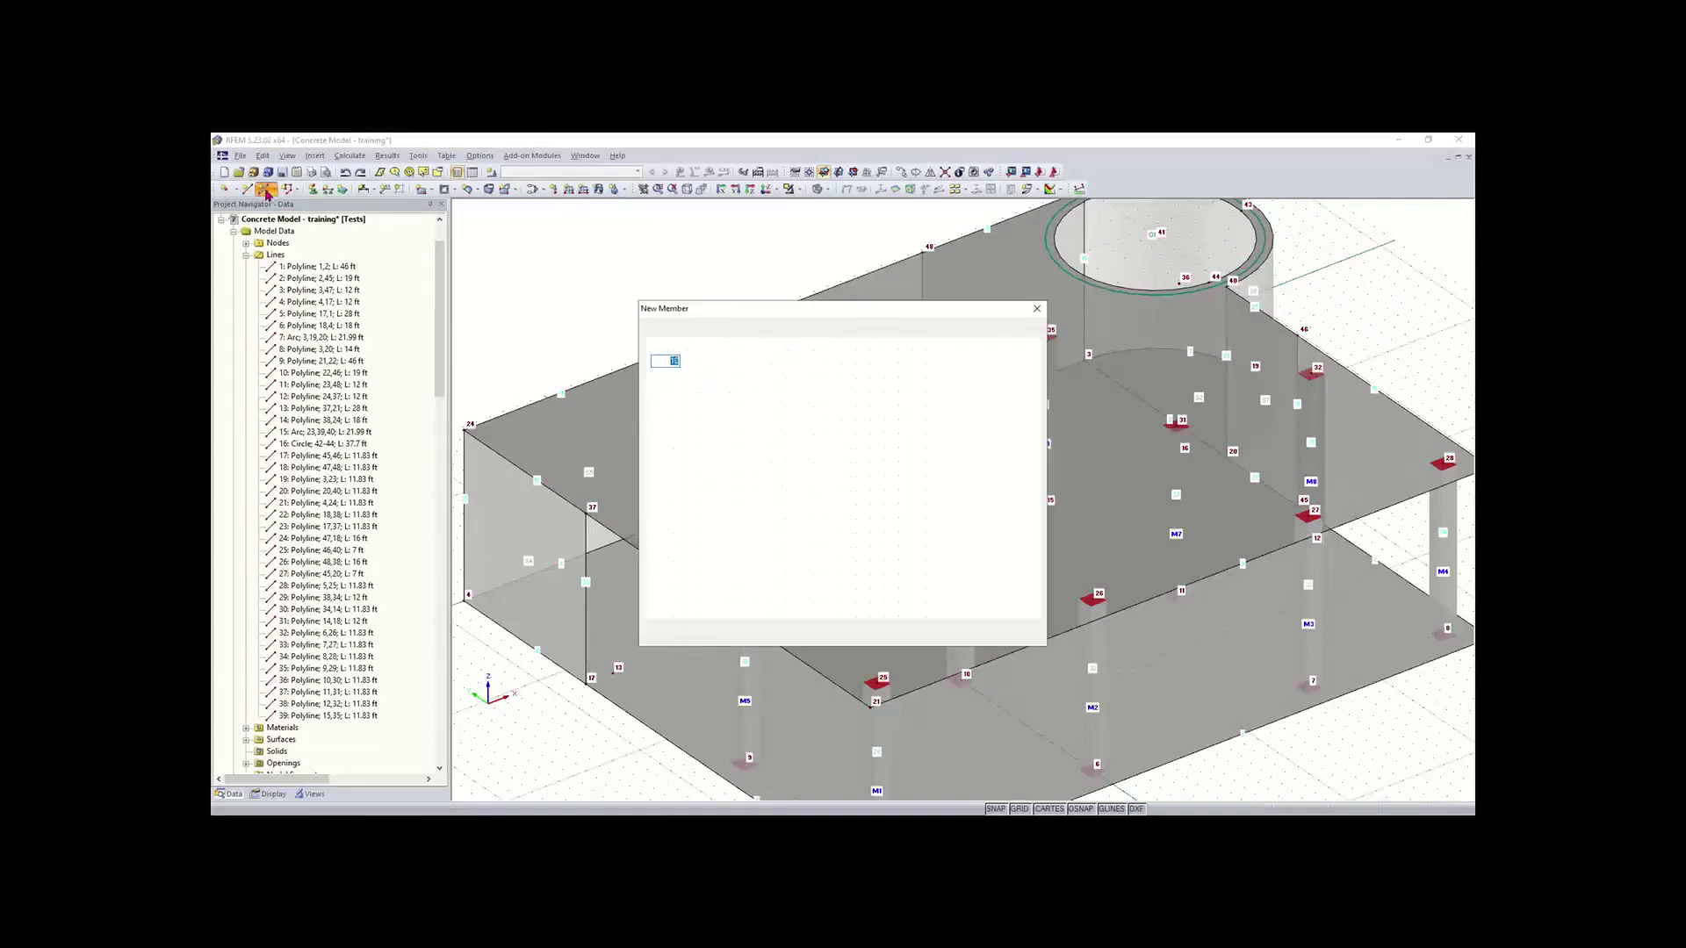
left_click(979, 635)
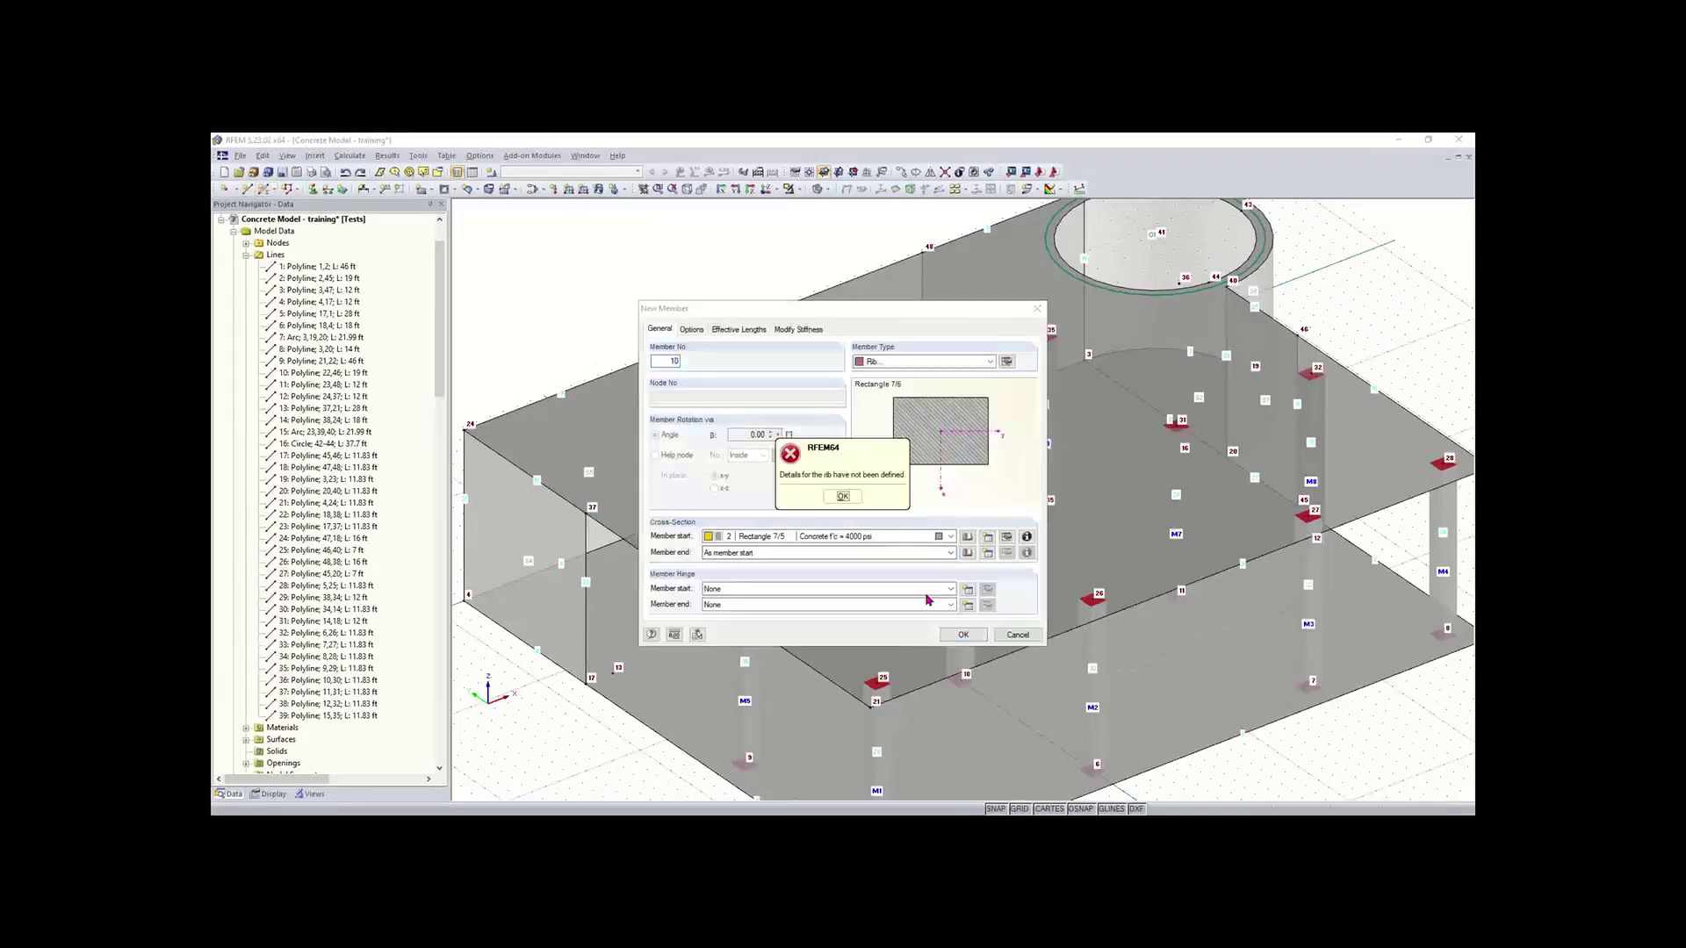
left_click(843, 496)
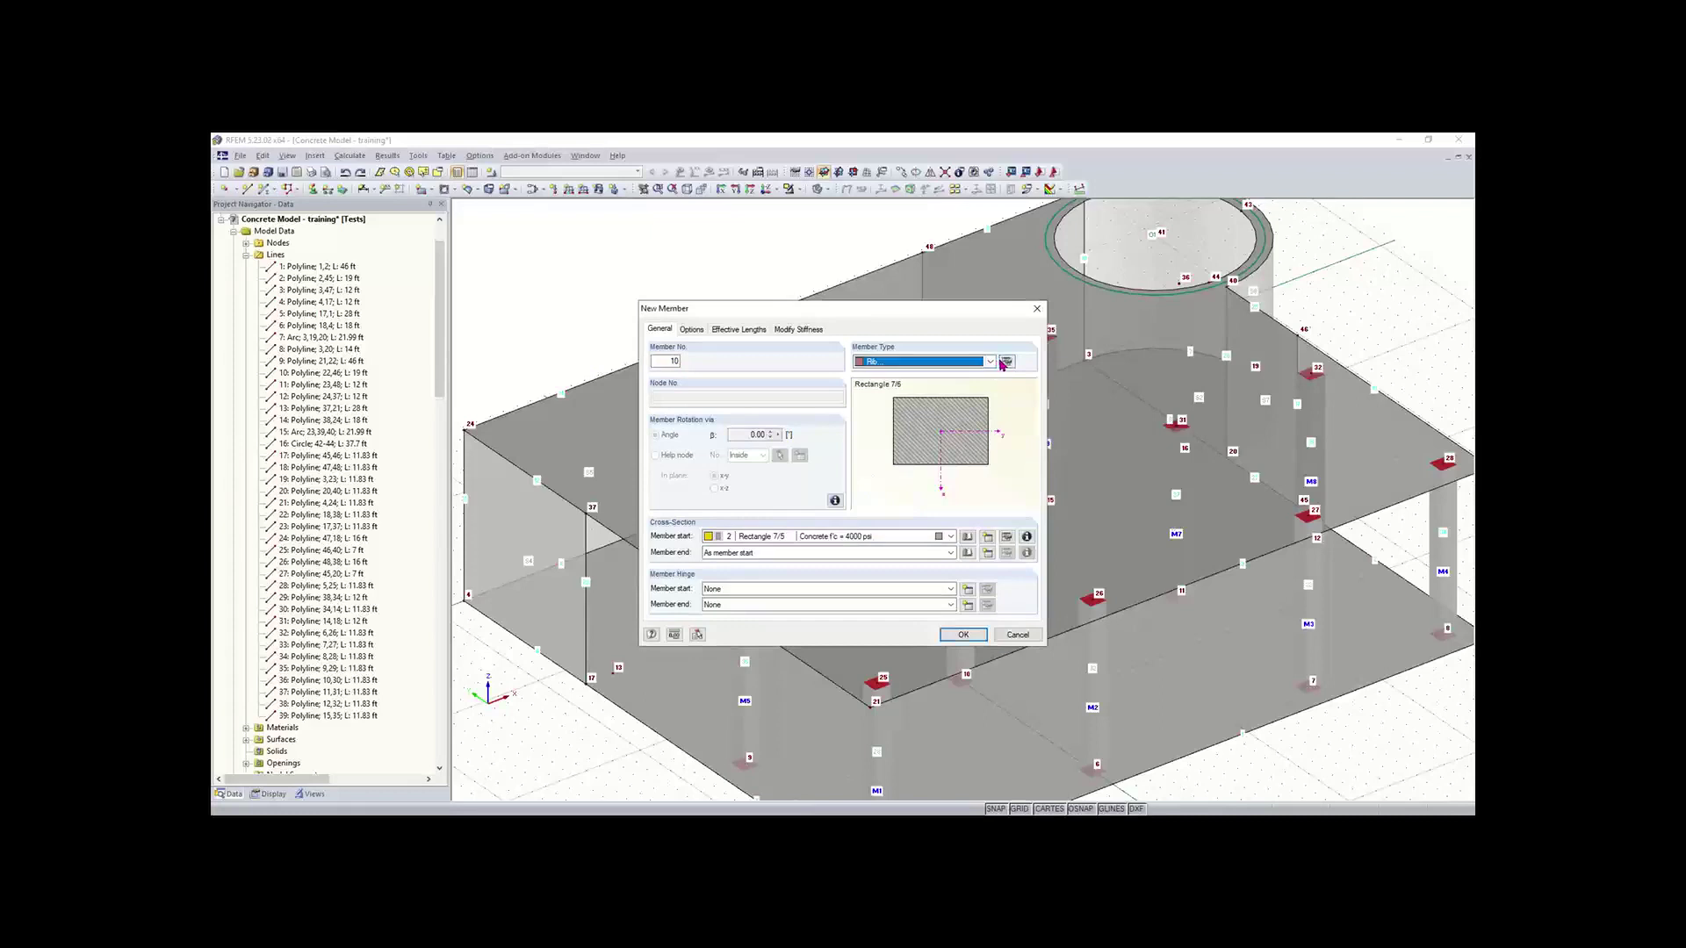
left_click(1007, 361)
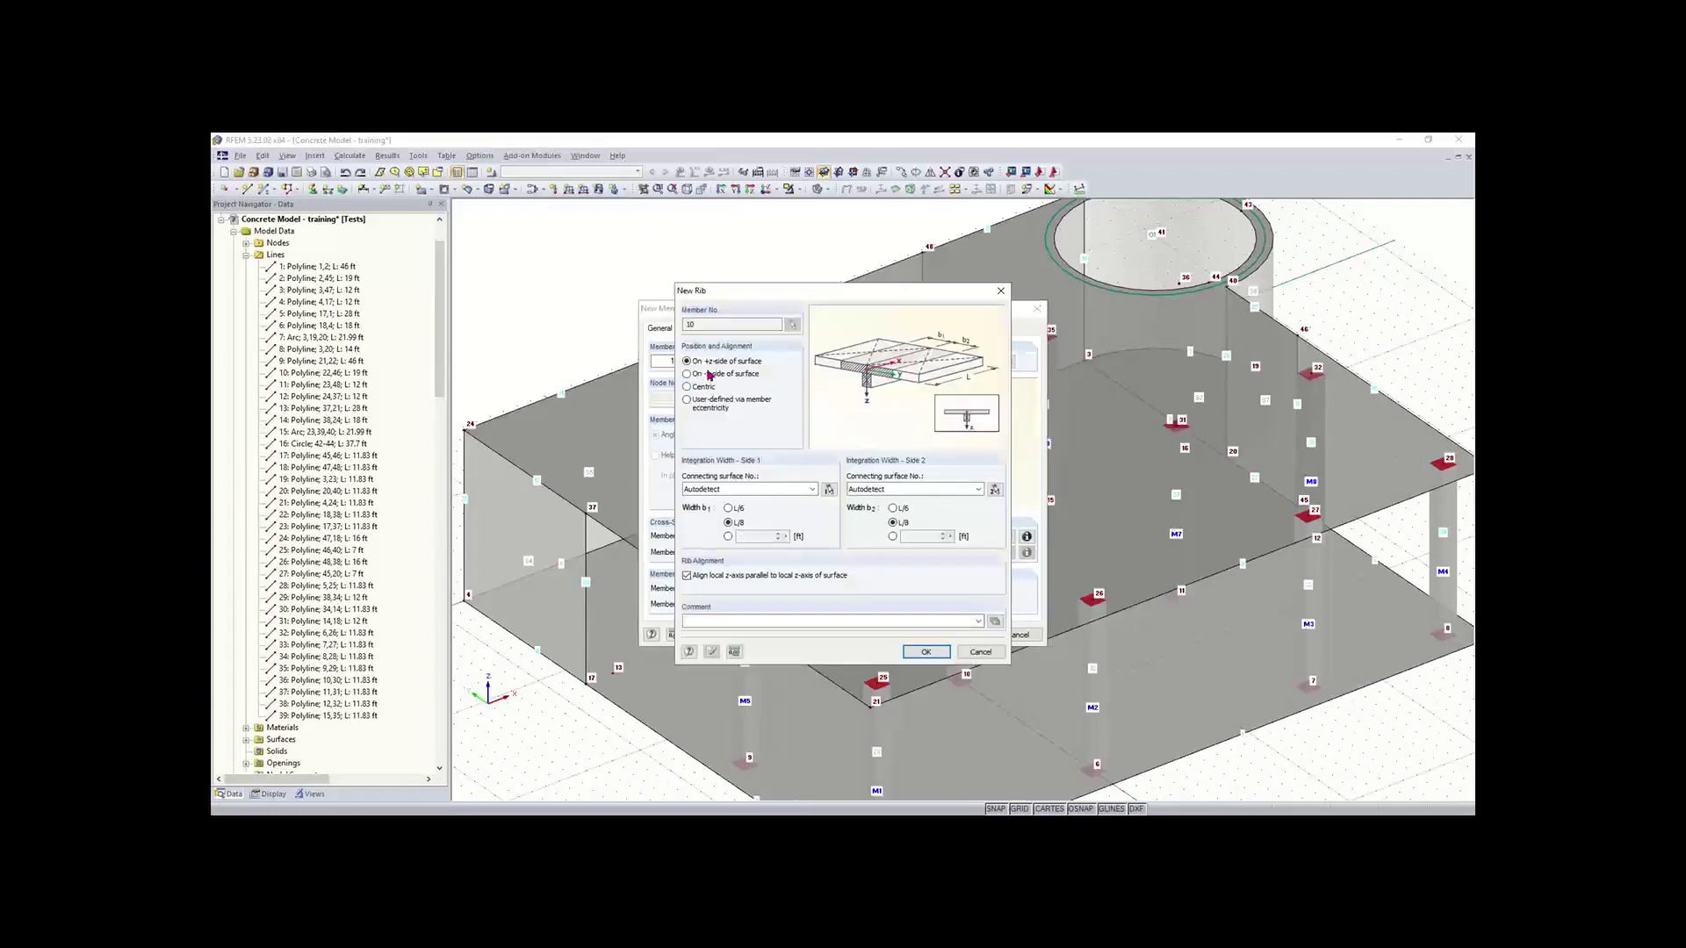
left_click(925, 652)
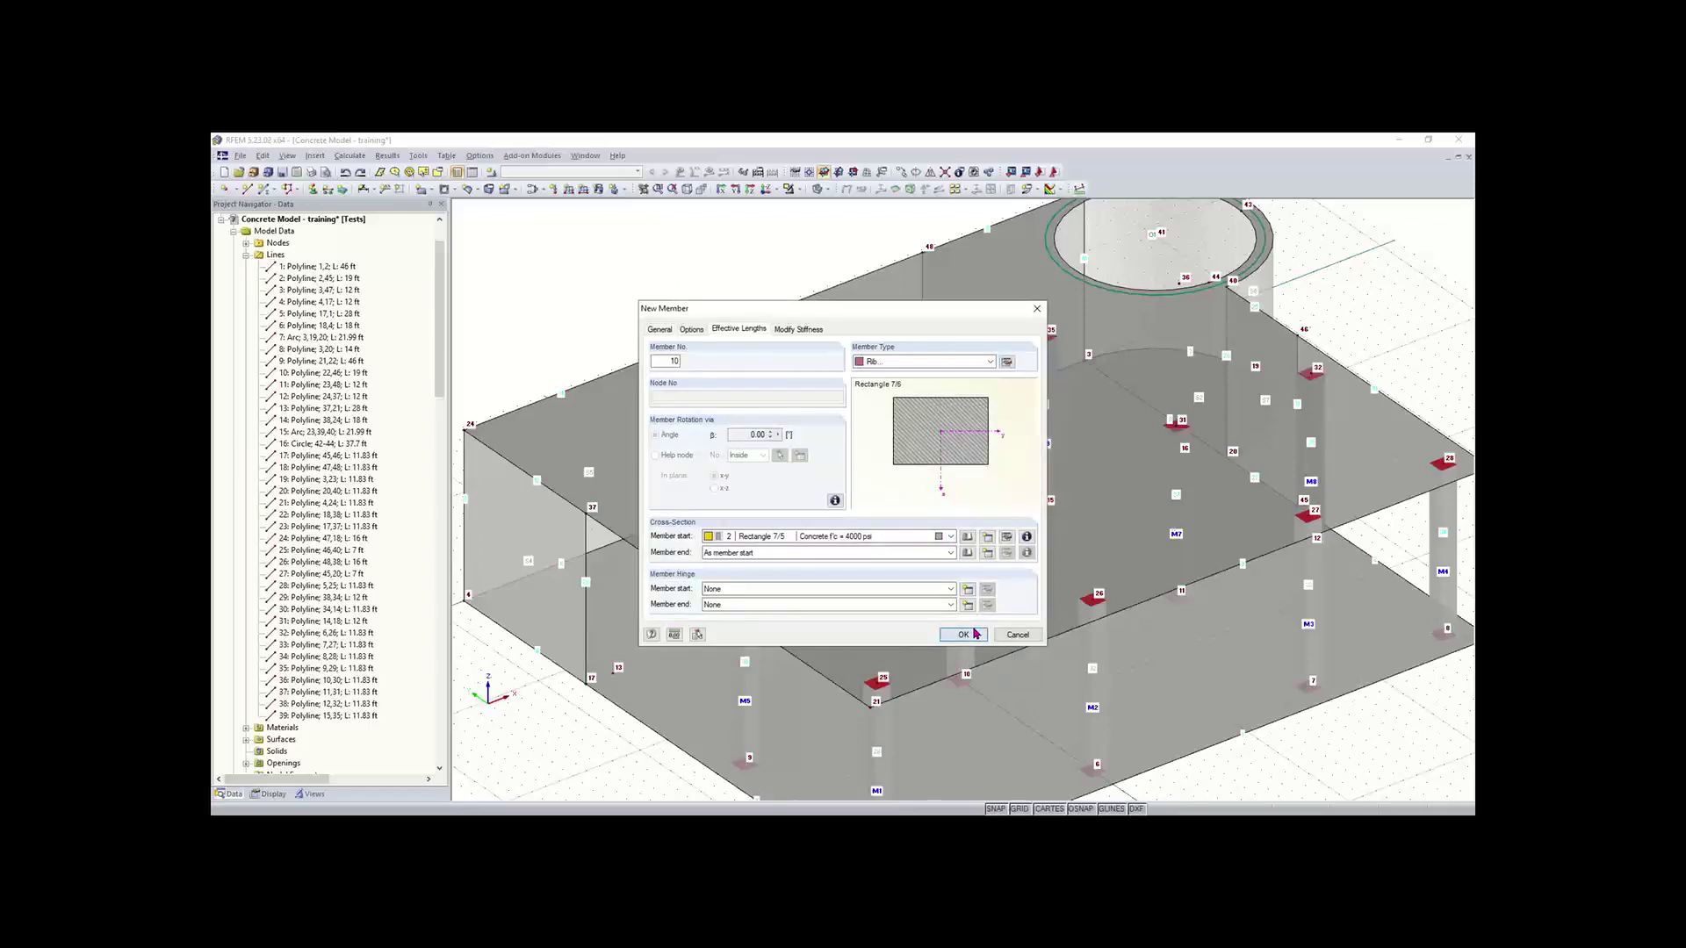
left_click(963, 634)
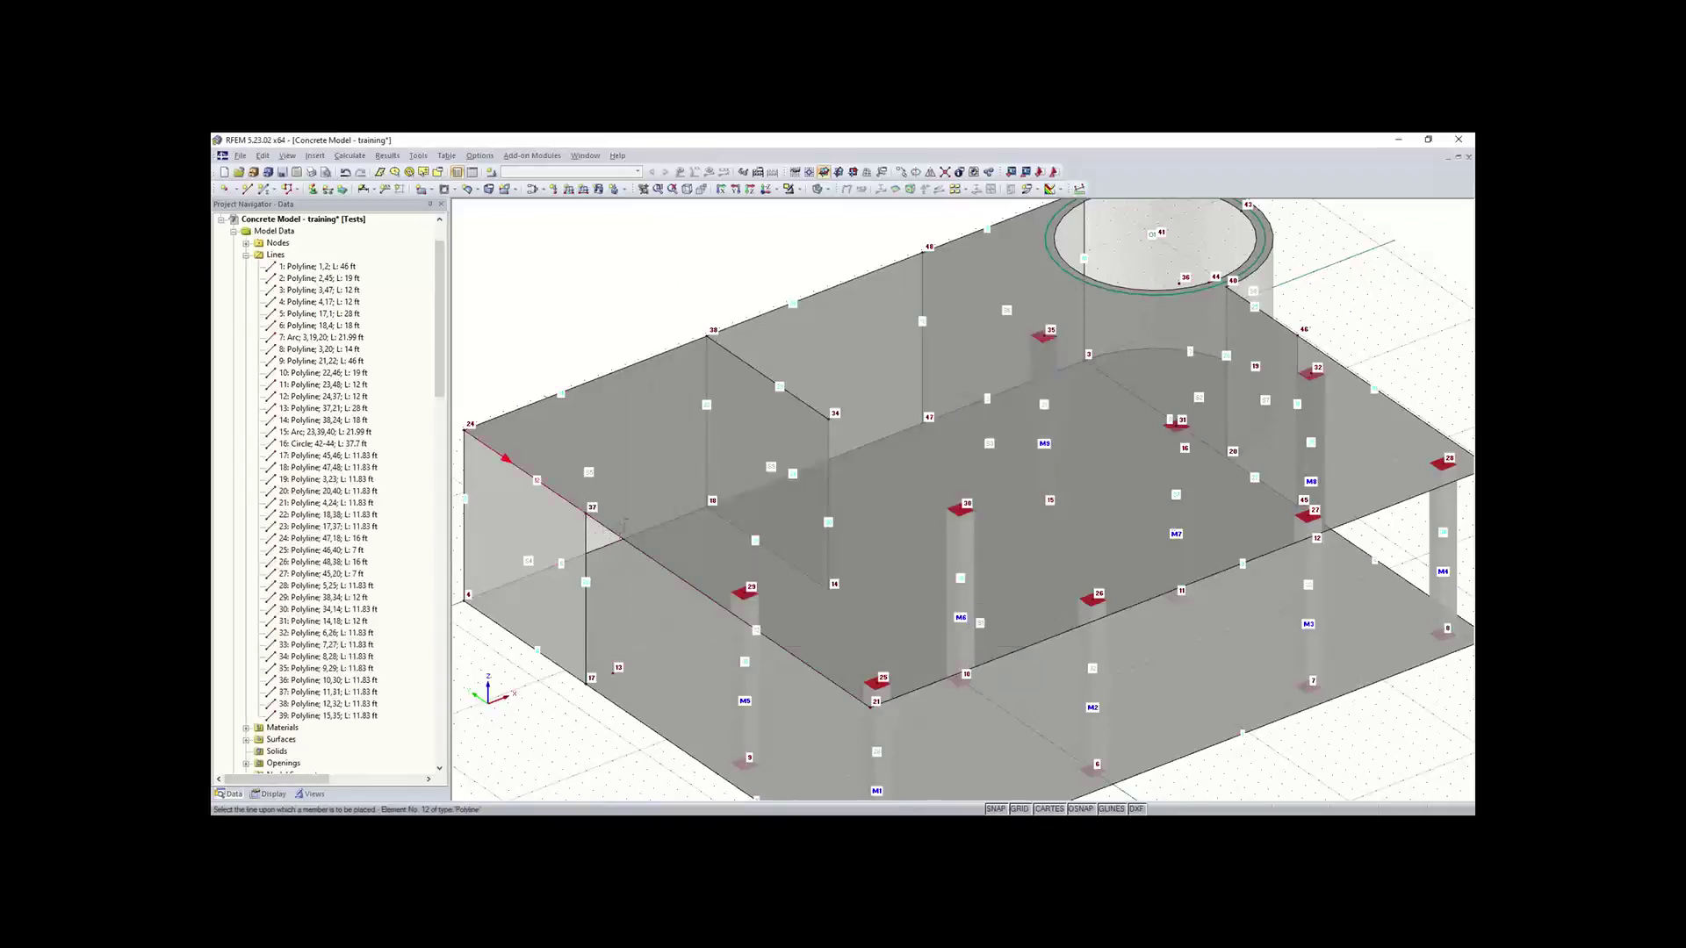
scroll(625, 525, "down", 5)
scroll(618, 528, "up", 3)
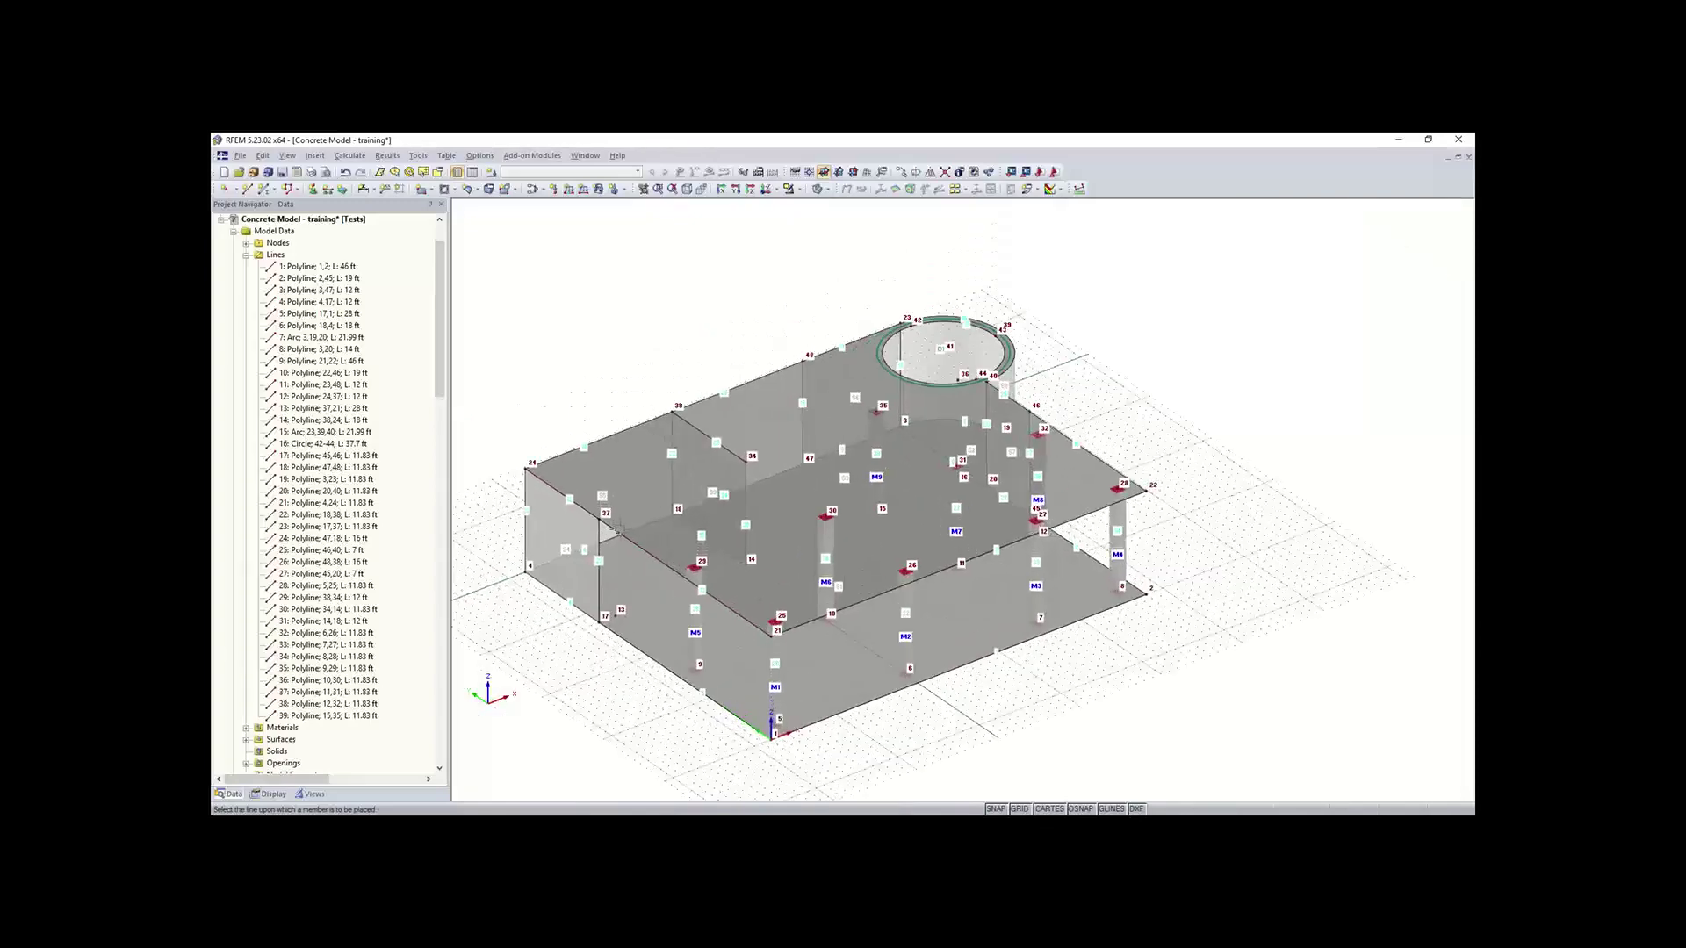
scroll(624, 512, "up", 2)
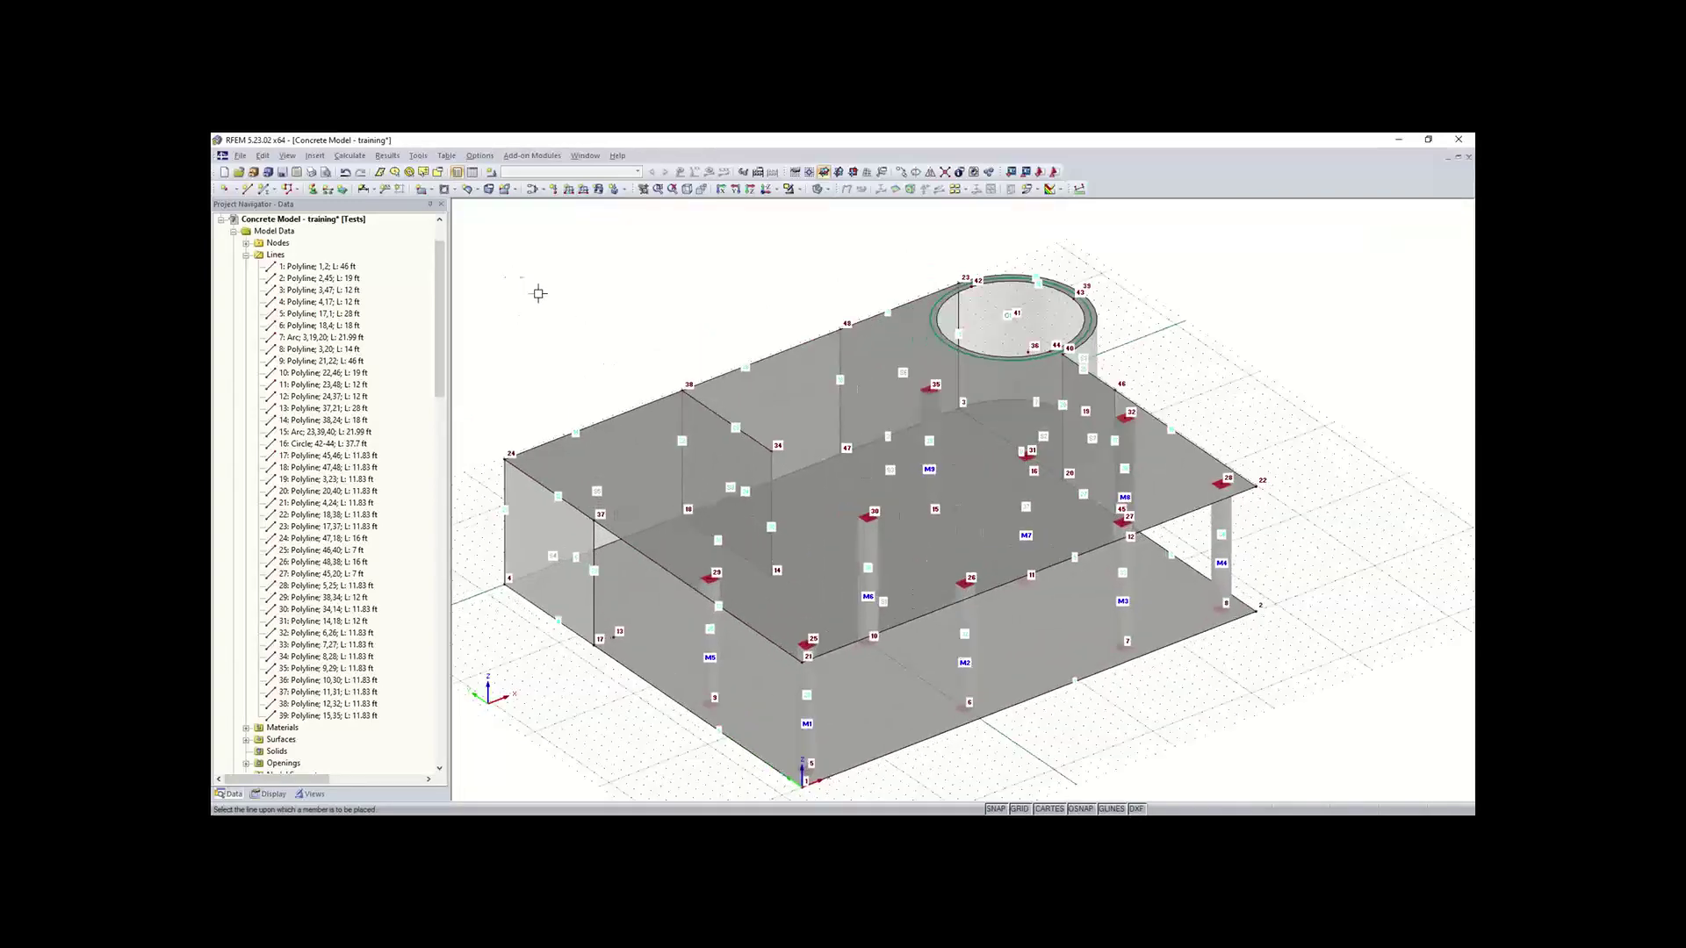
Step: Draw two connected lines on the upper slab from node 37 through node 34 to node 35
left_click(246, 188)
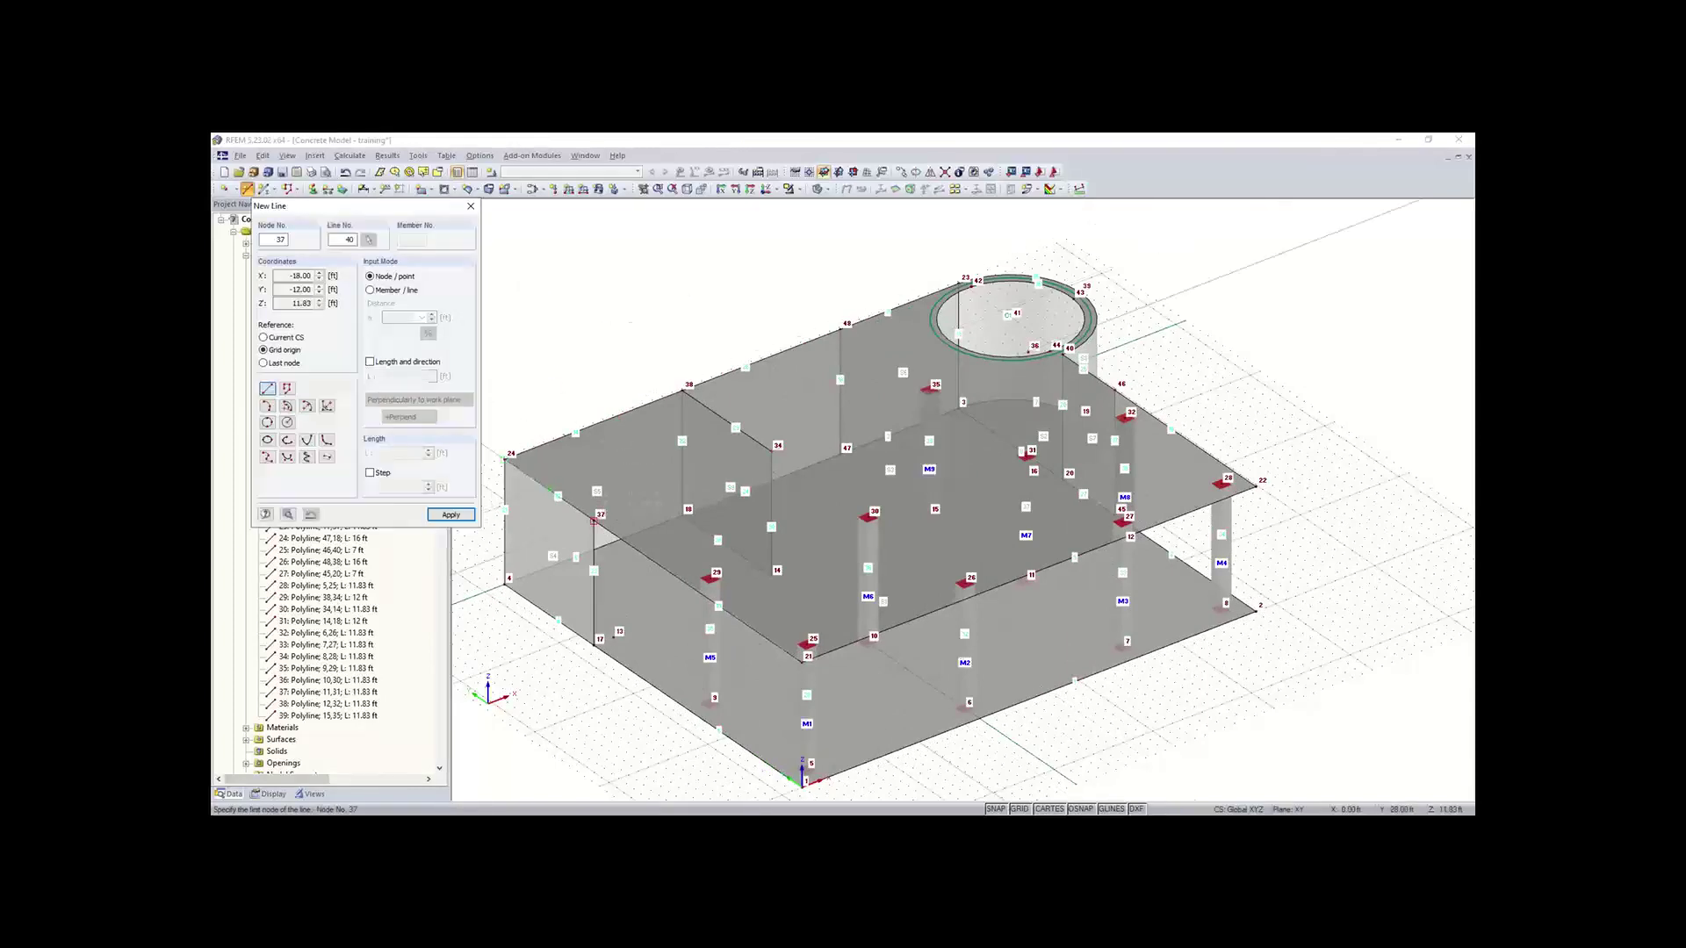
left_click(594, 521)
left_click(770, 452)
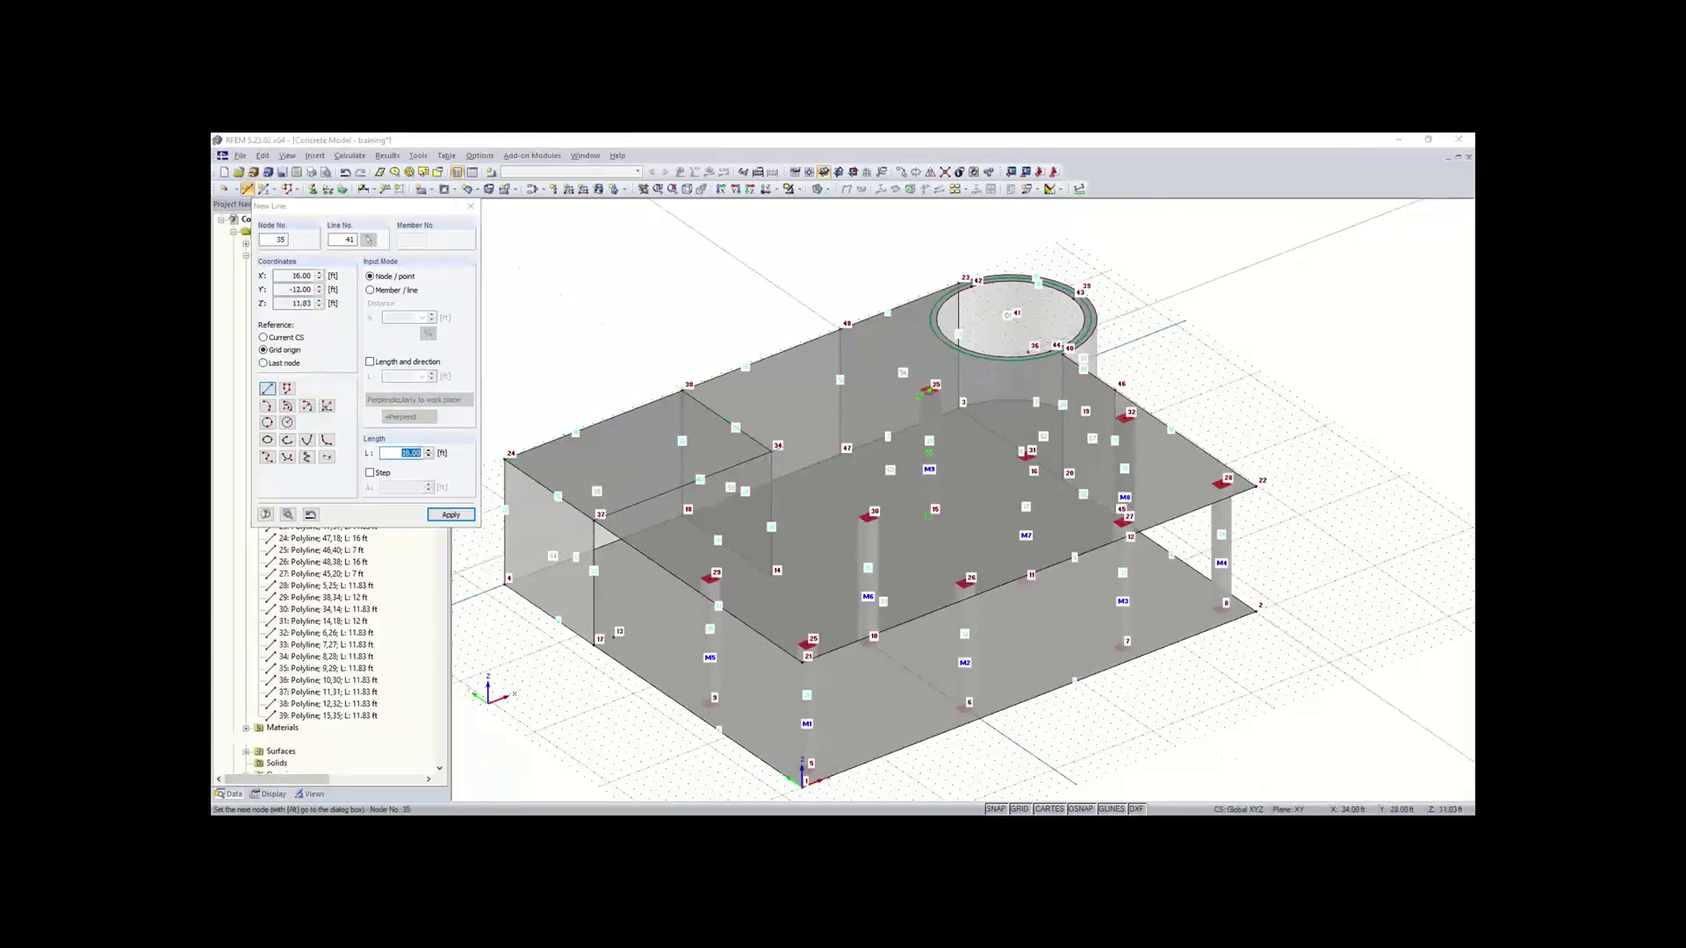
left_click(929, 390)
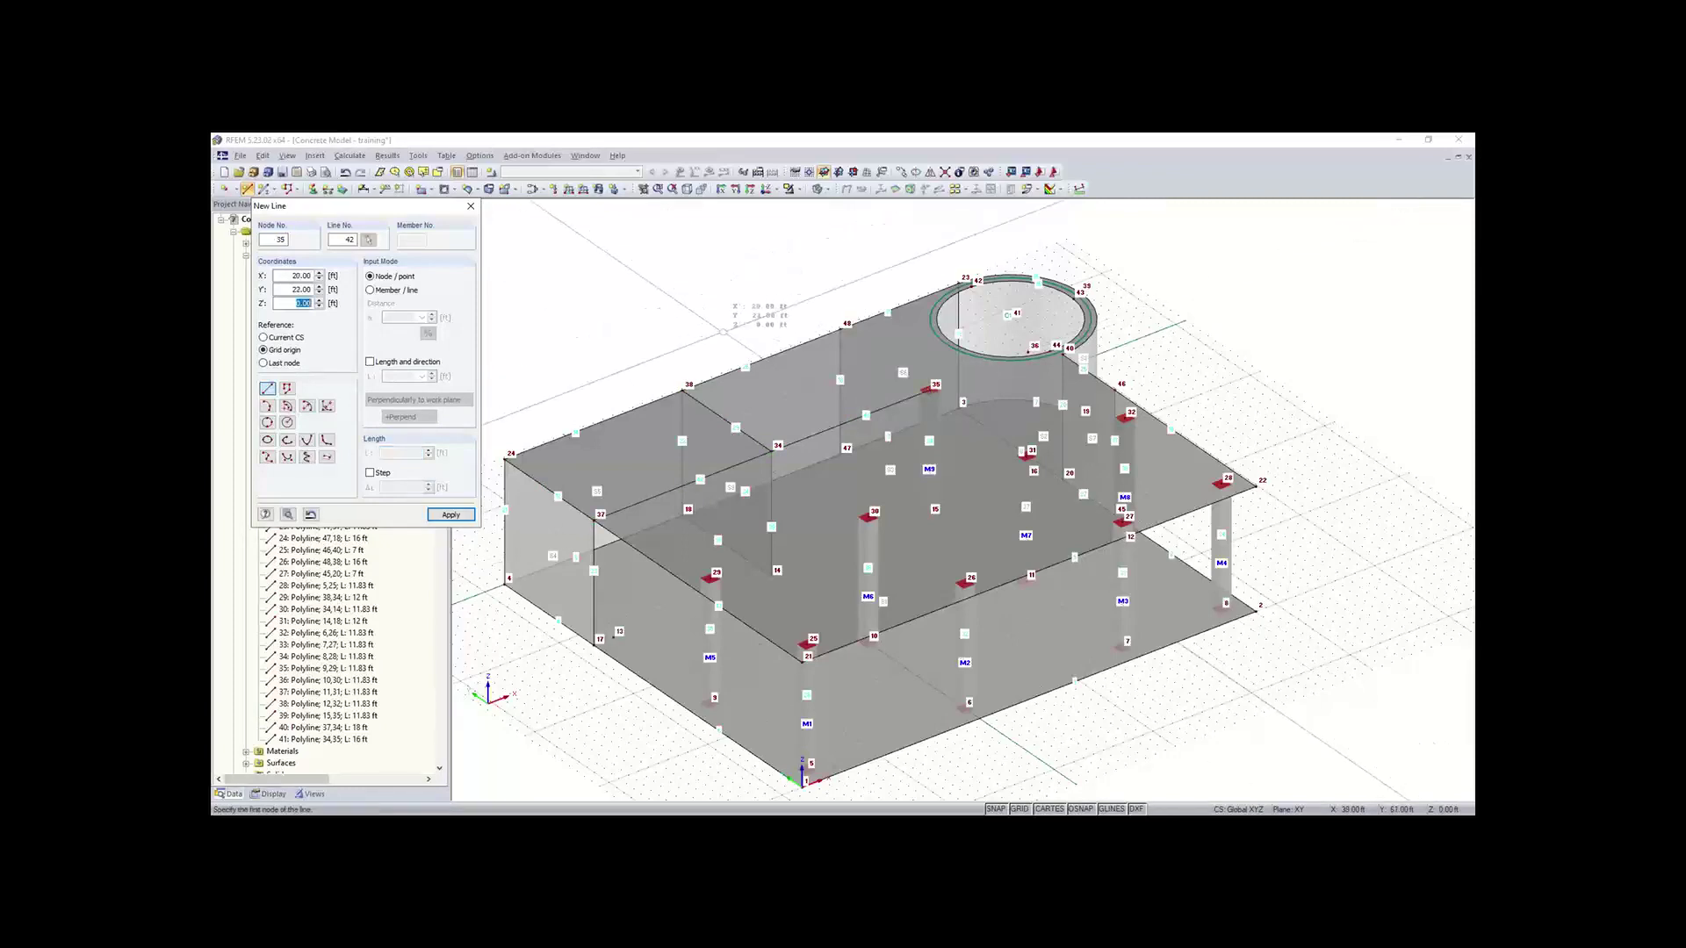
key("Escape")
Step: Set up a new rib member with the Rectangle 7/5 section, on the +z-side of the surface, with integration widths of L/8 on both sides
left_click(264, 189)
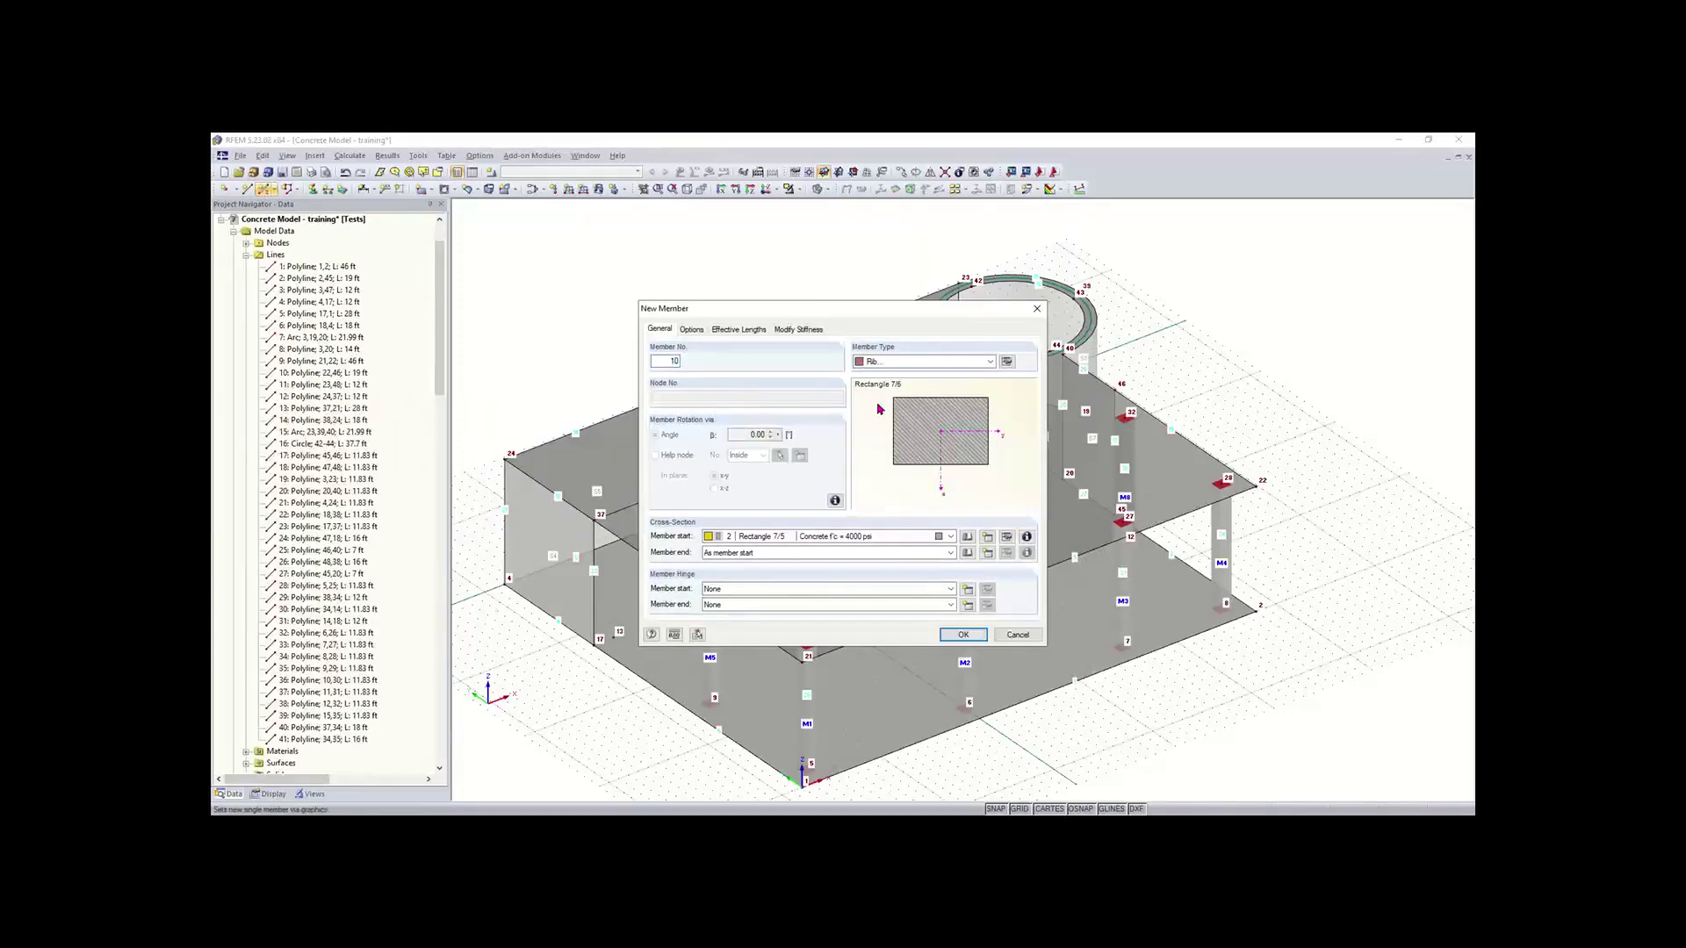
left_click(962, 634)
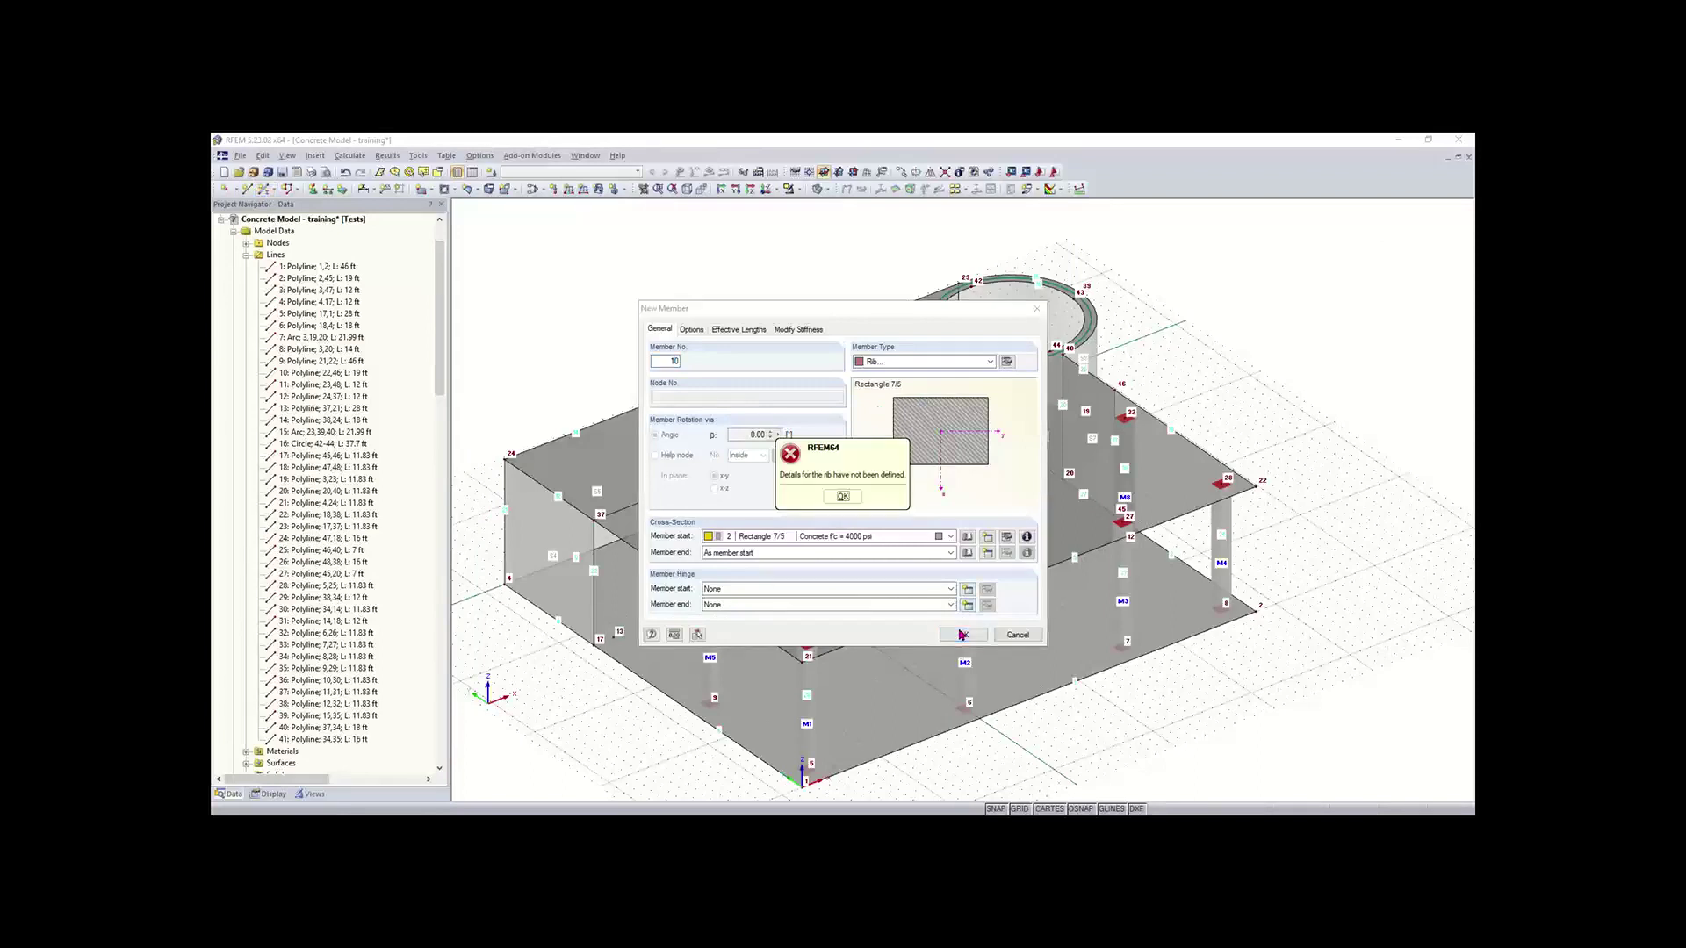
left_click(843, 502)
left_click(1007, 362)
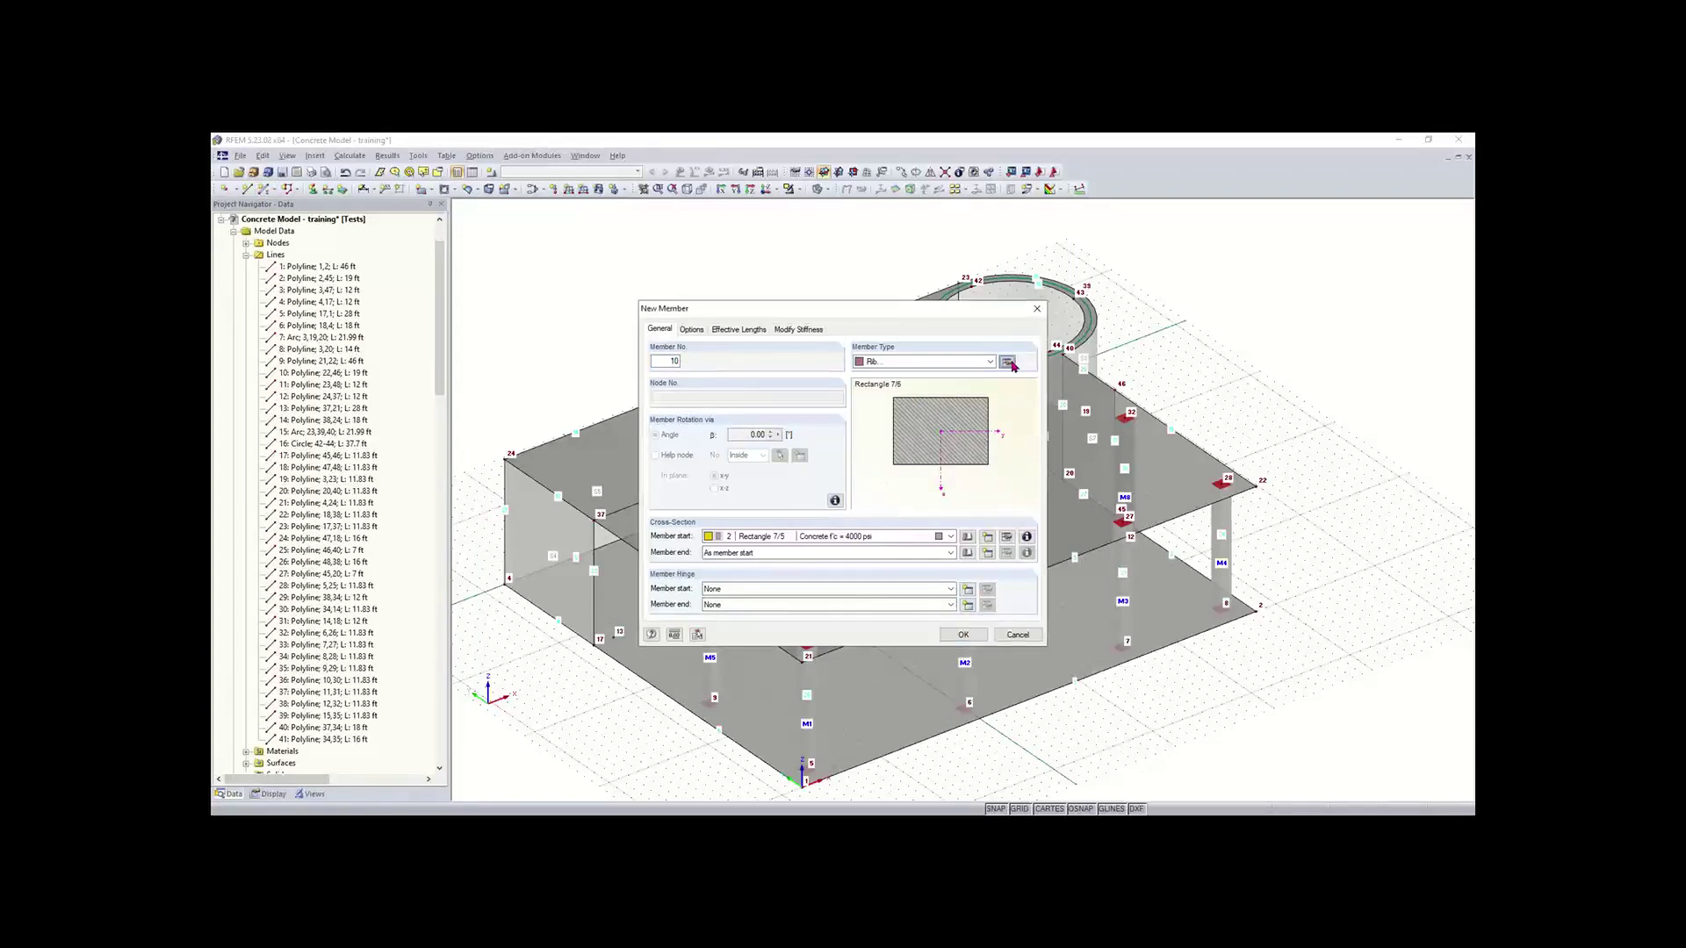
left_click(965, 615)
left_click(962, 634)
left_click(842, 496)
left_click(1005, 363)
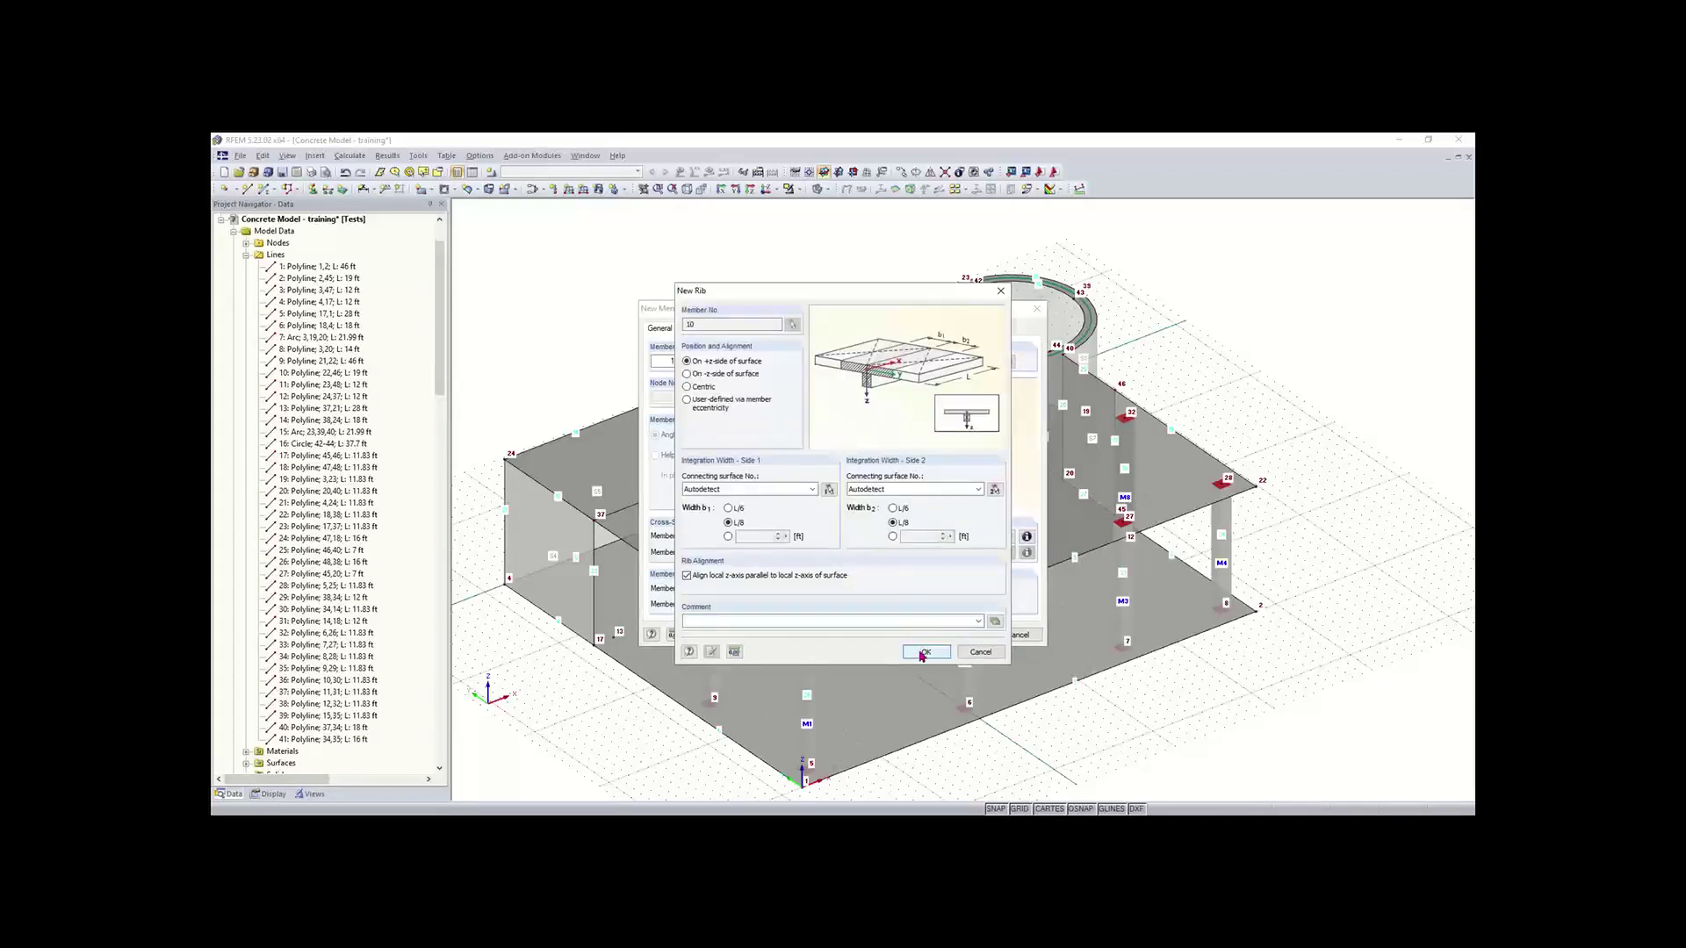
left_click(923, 651)
left_click(966, 638)
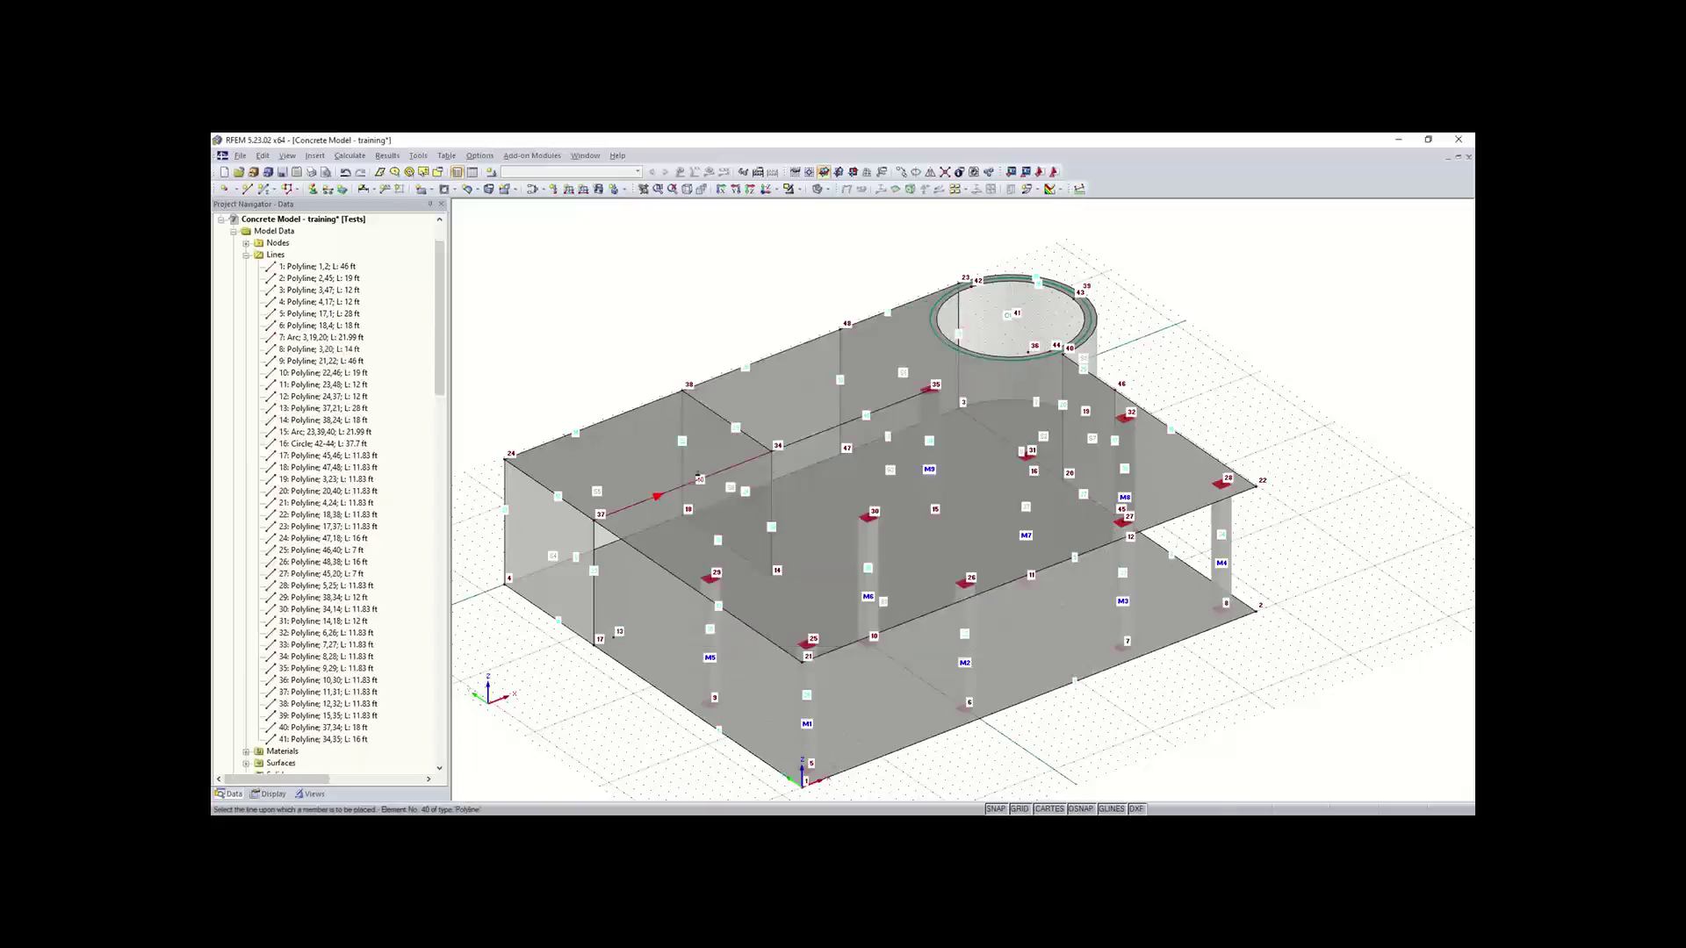
Step: Place the ribs on the upper-slab lines between nodes 37 and 34 and between nodes 34 and 35
left_click(834, 430)
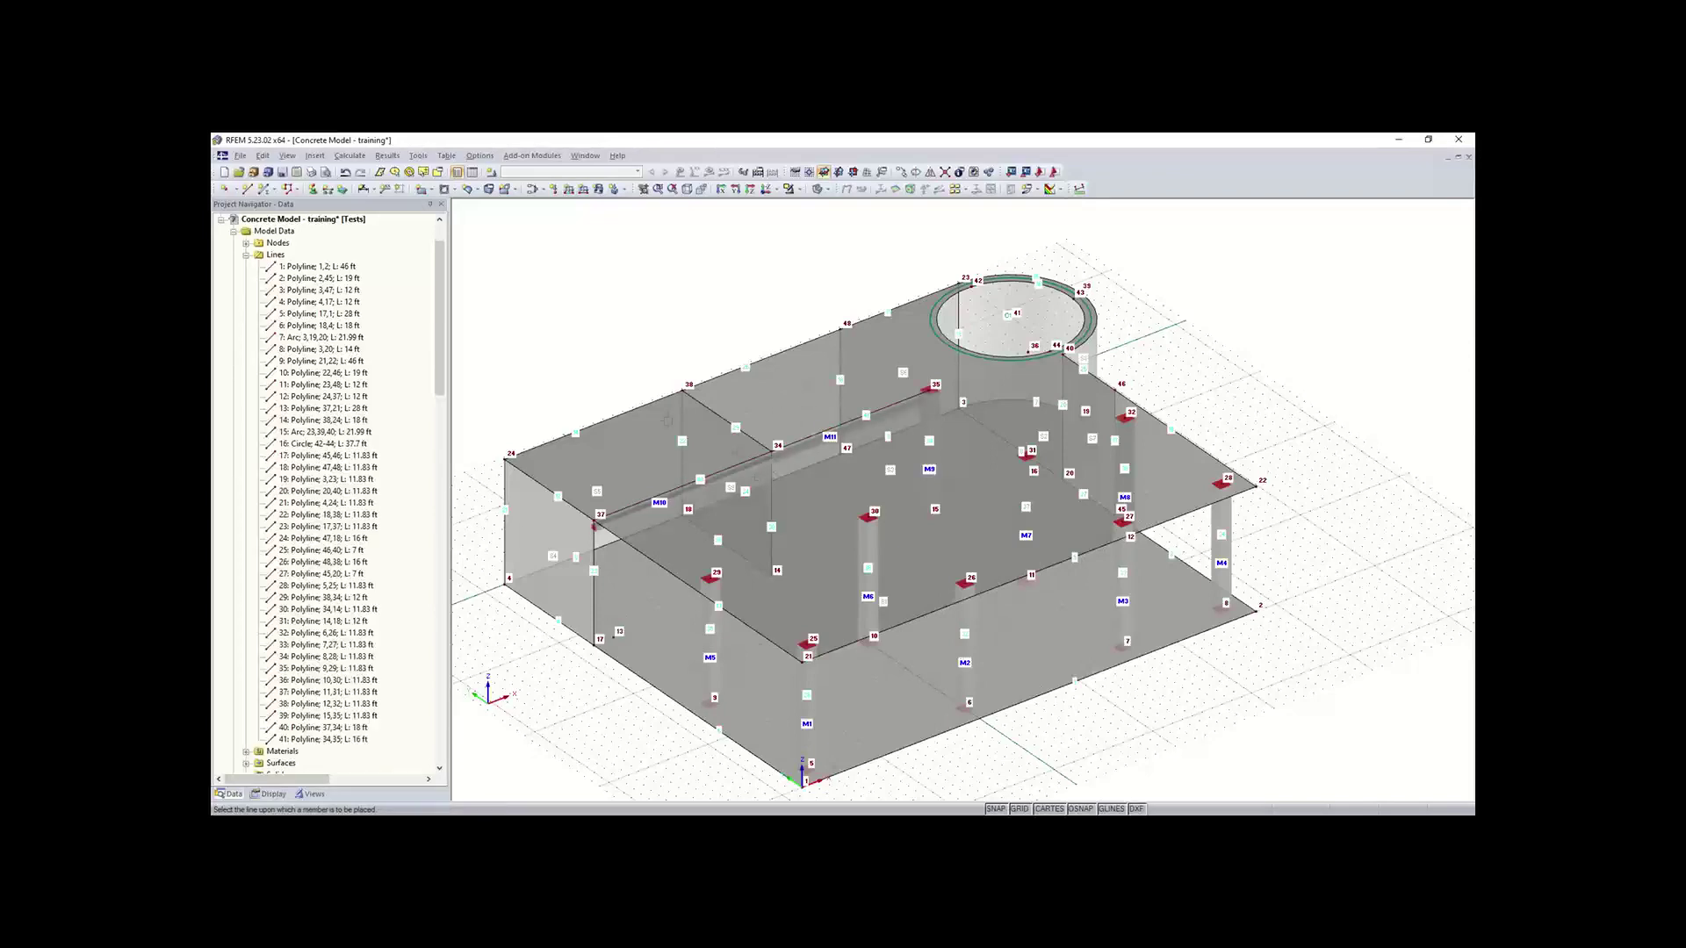
key("Escape")
right_click(552, 333)
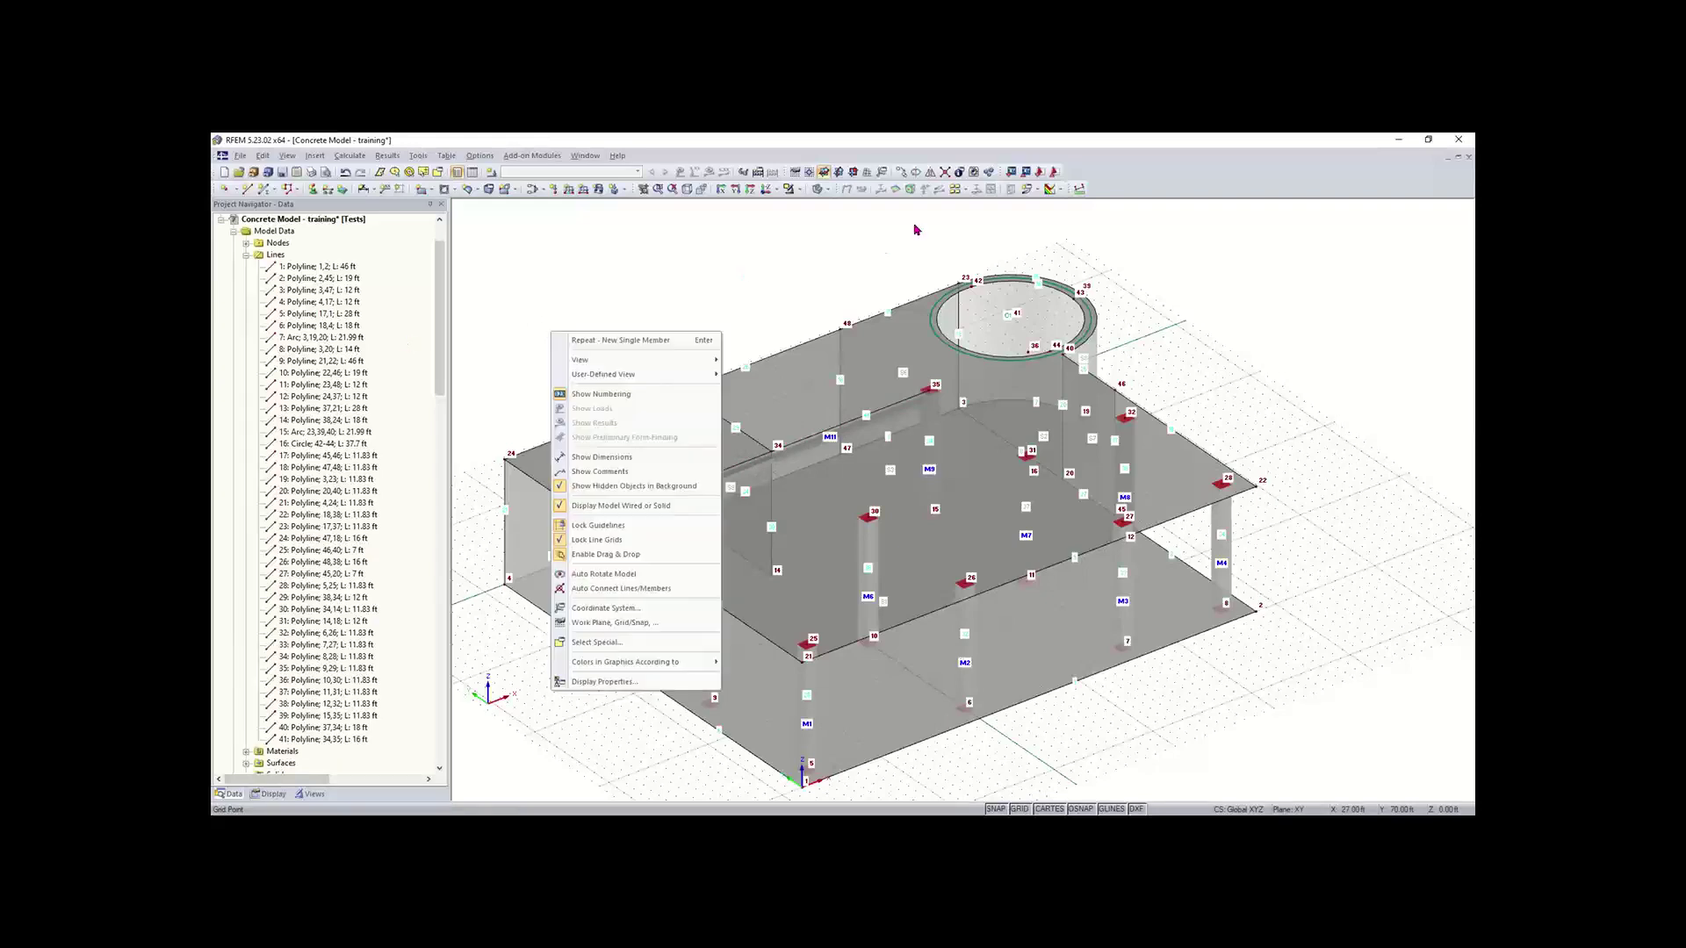
left_click(794, 266)
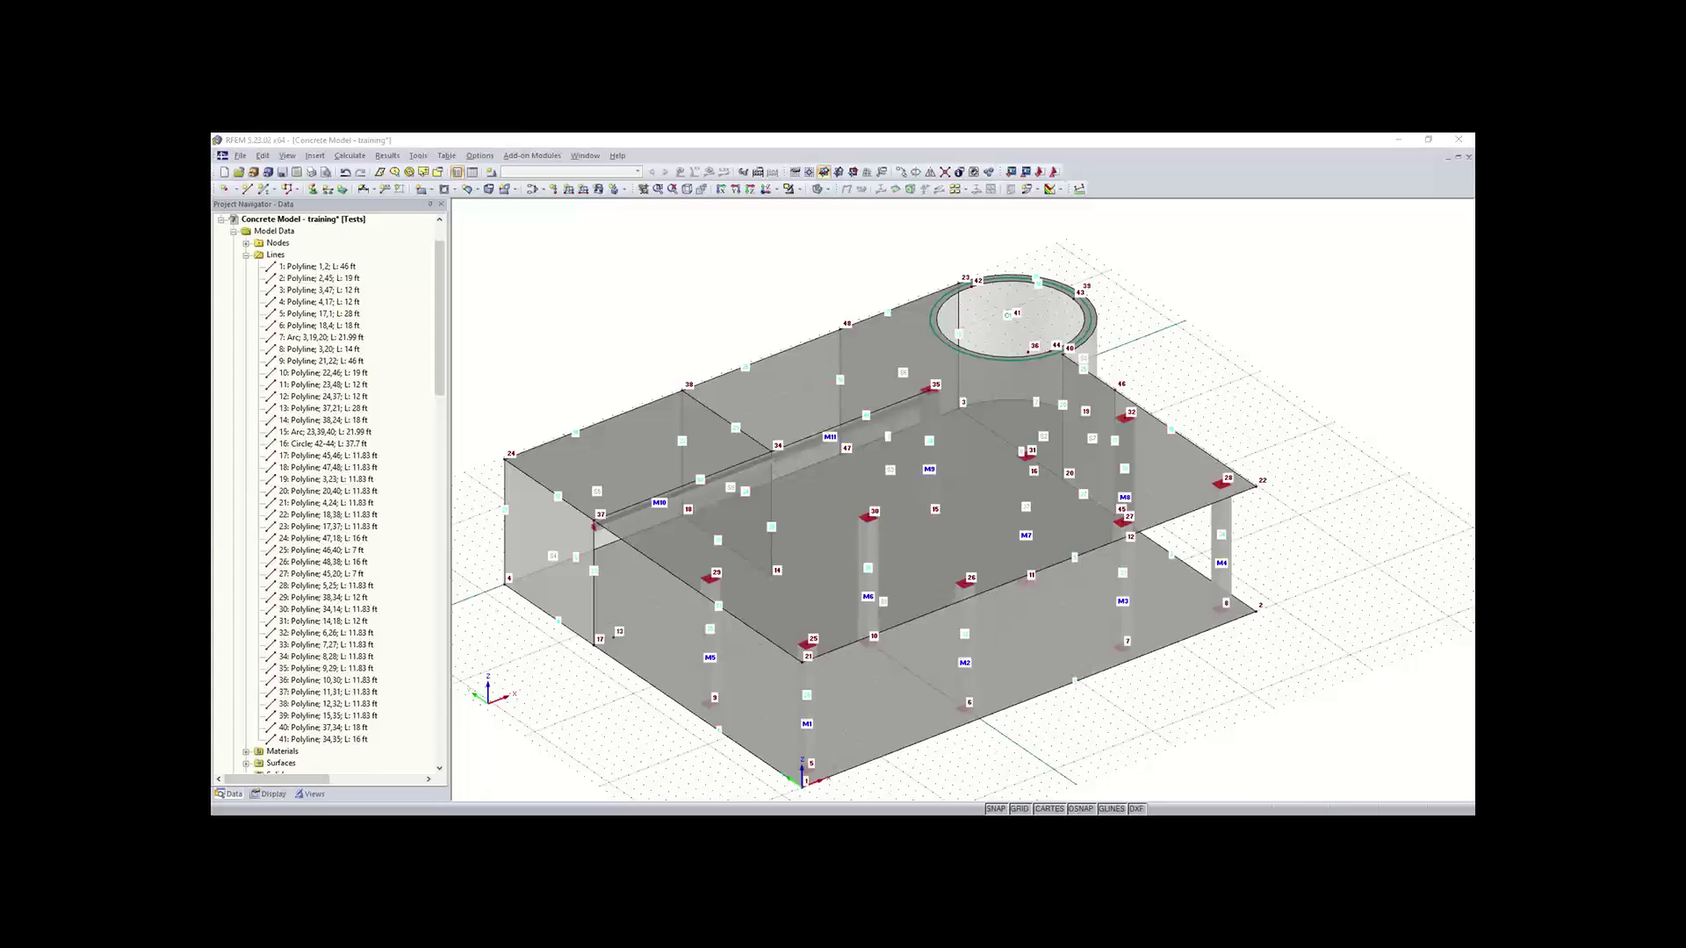
middle_click_drag(728, 364, 878, 522, "ctrl")
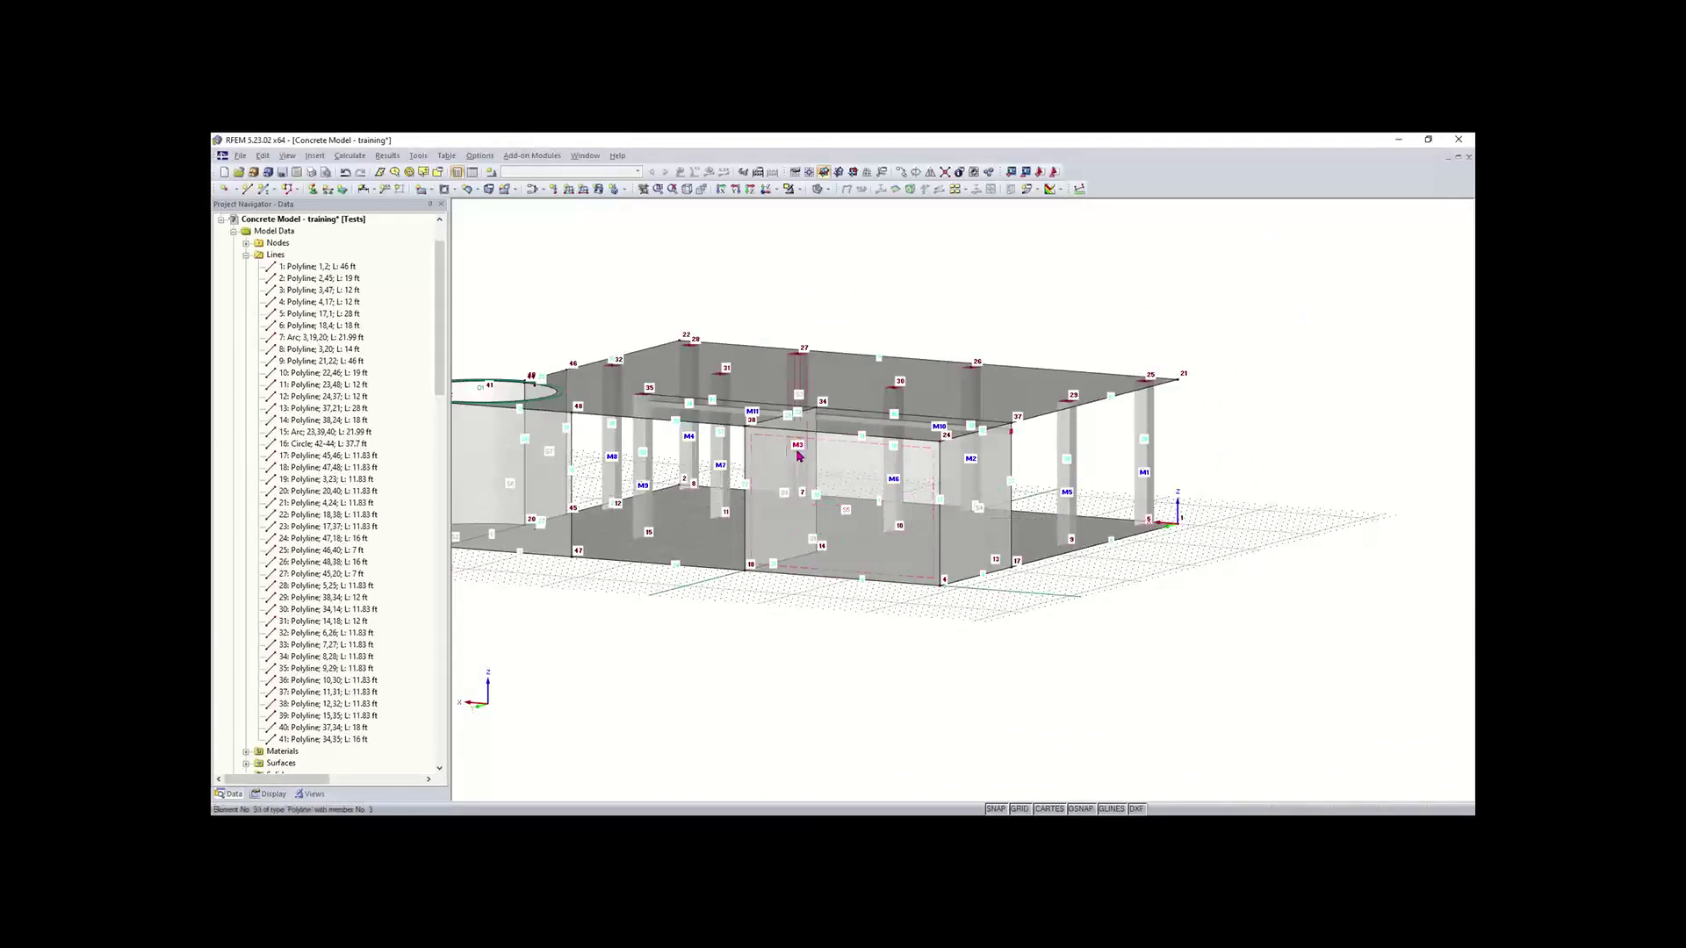
left_click(454, 190)
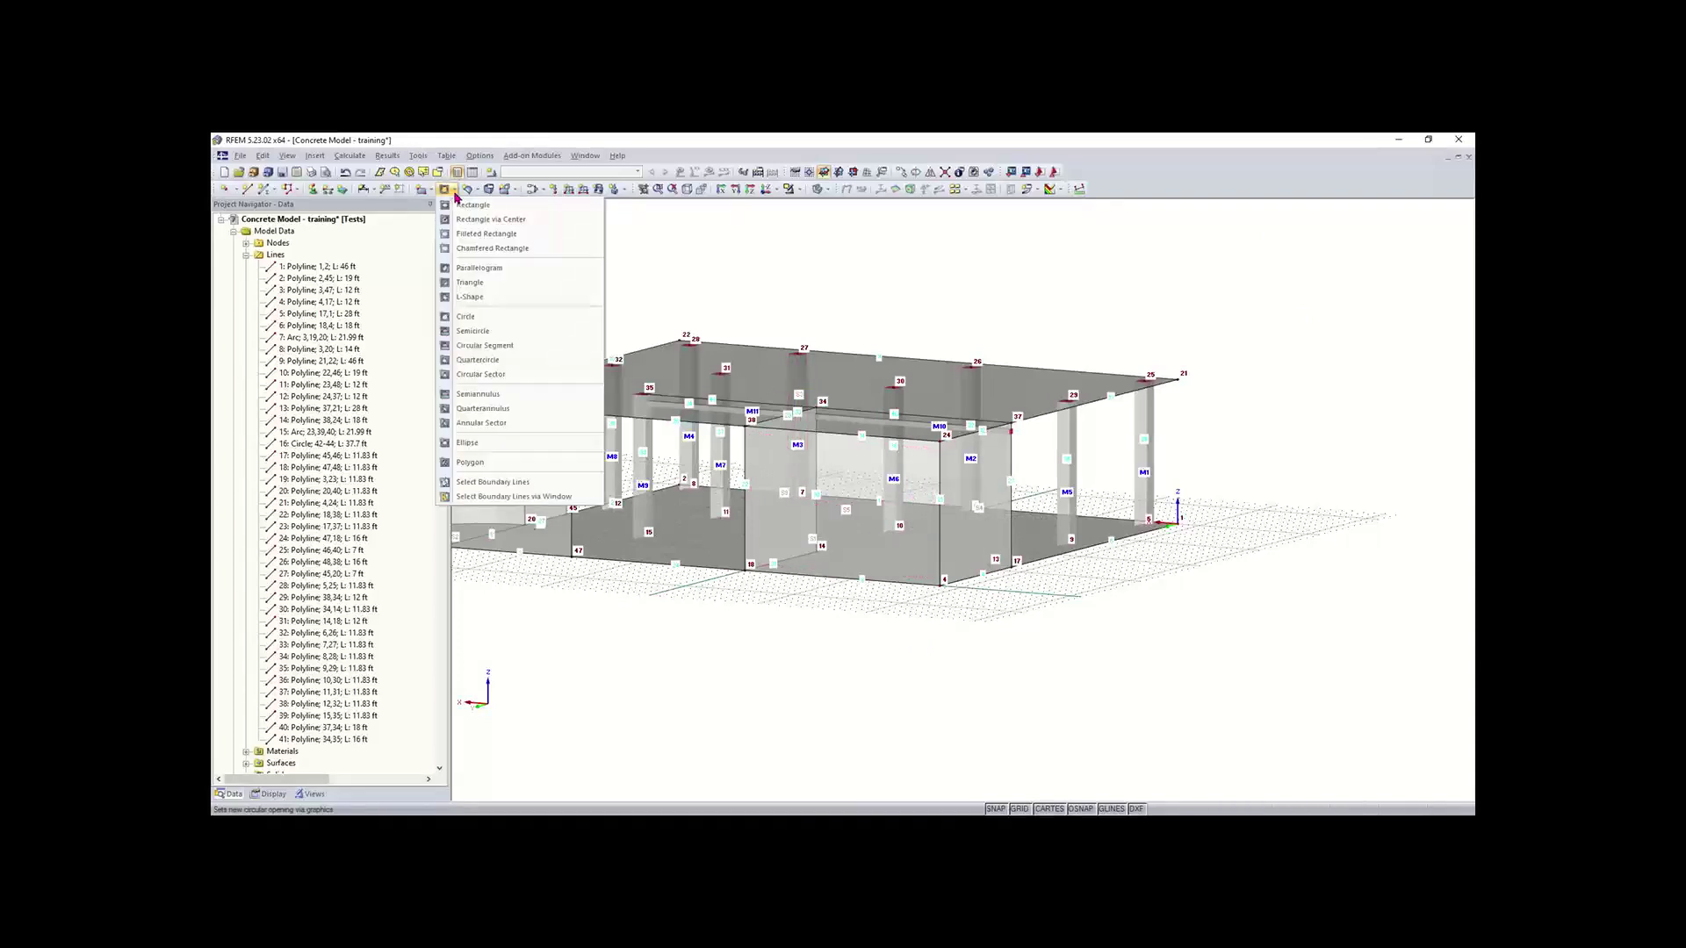
left_click(474, 204)
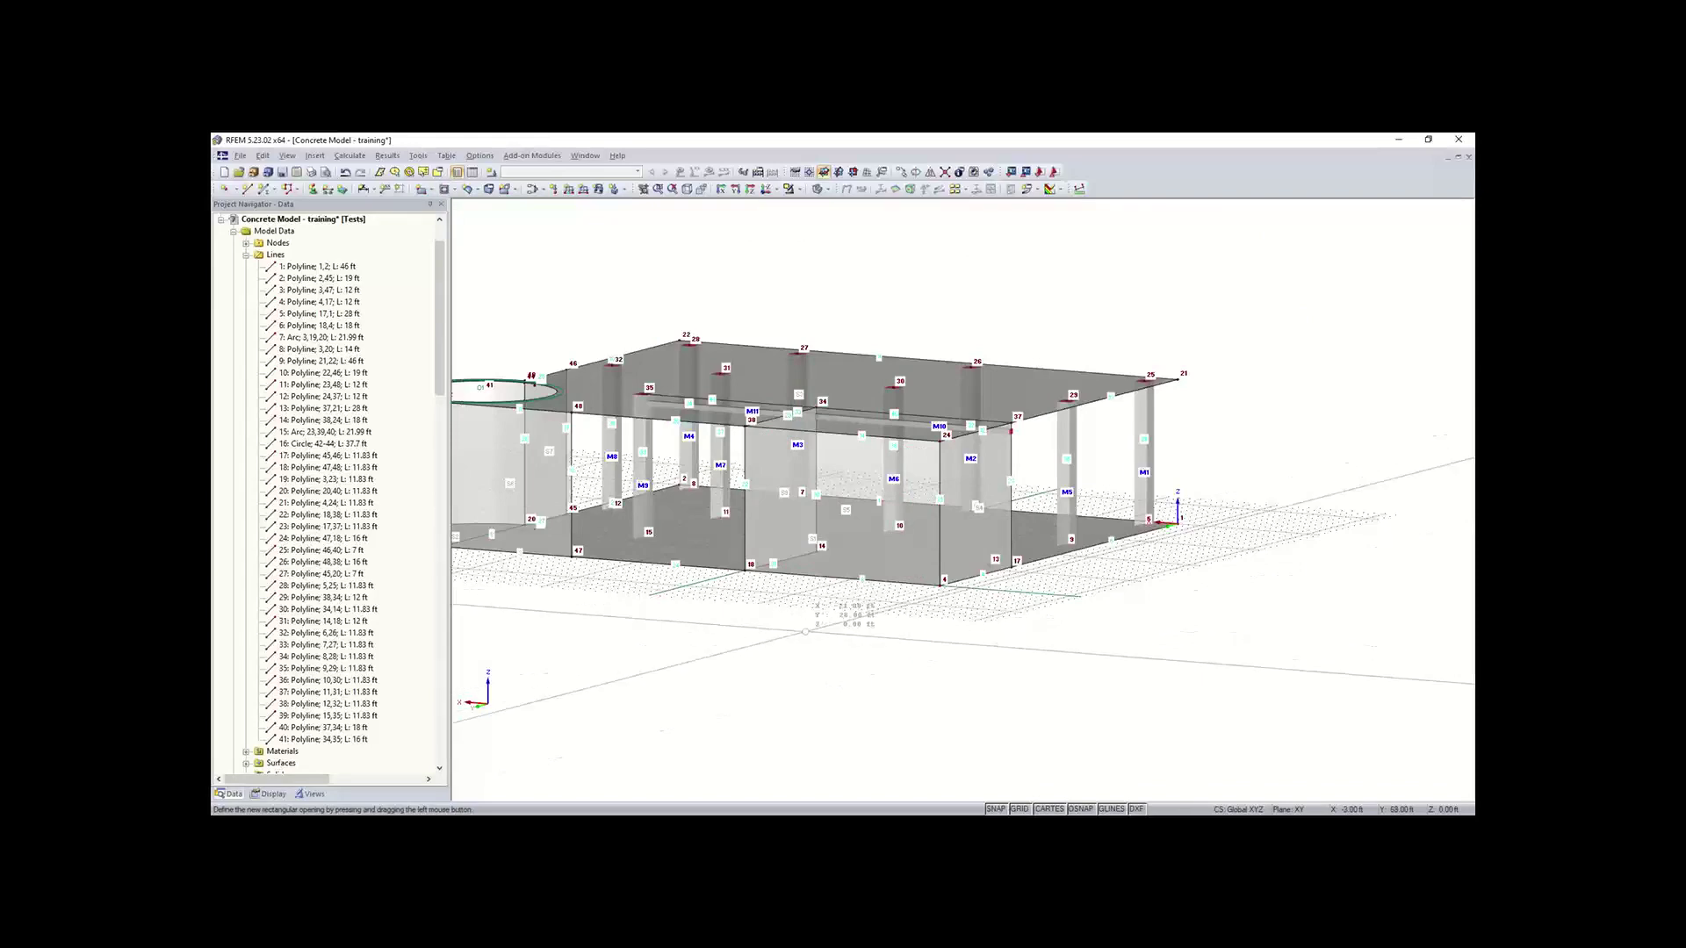
left_click(422, 190)
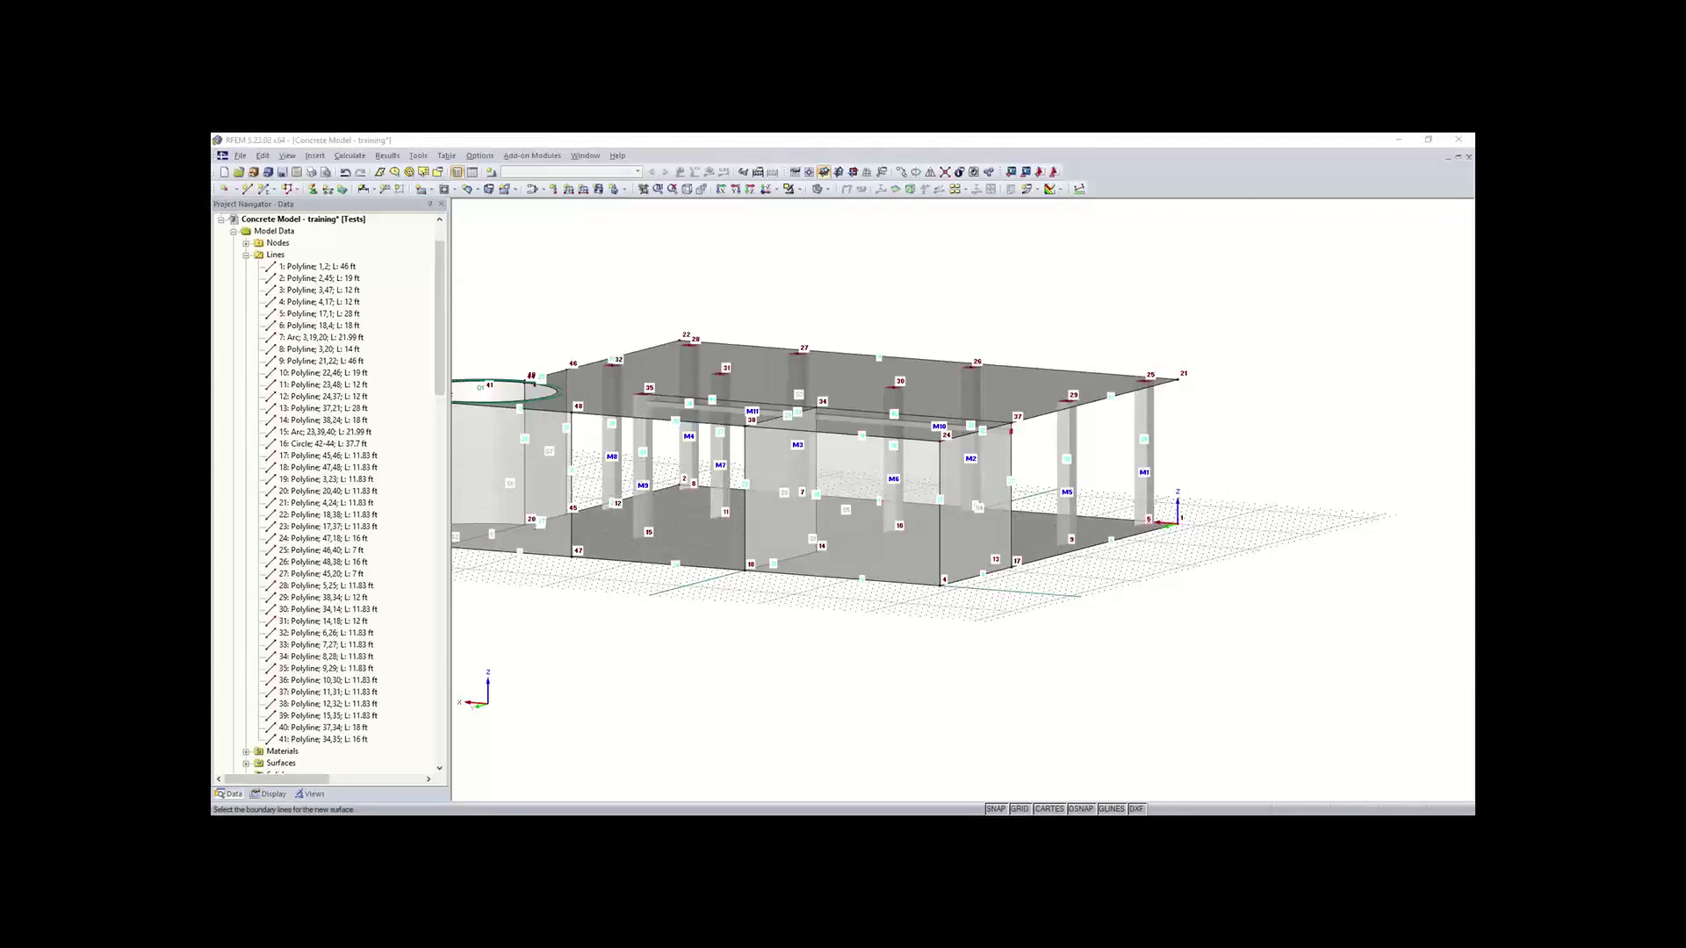
key("Escape")
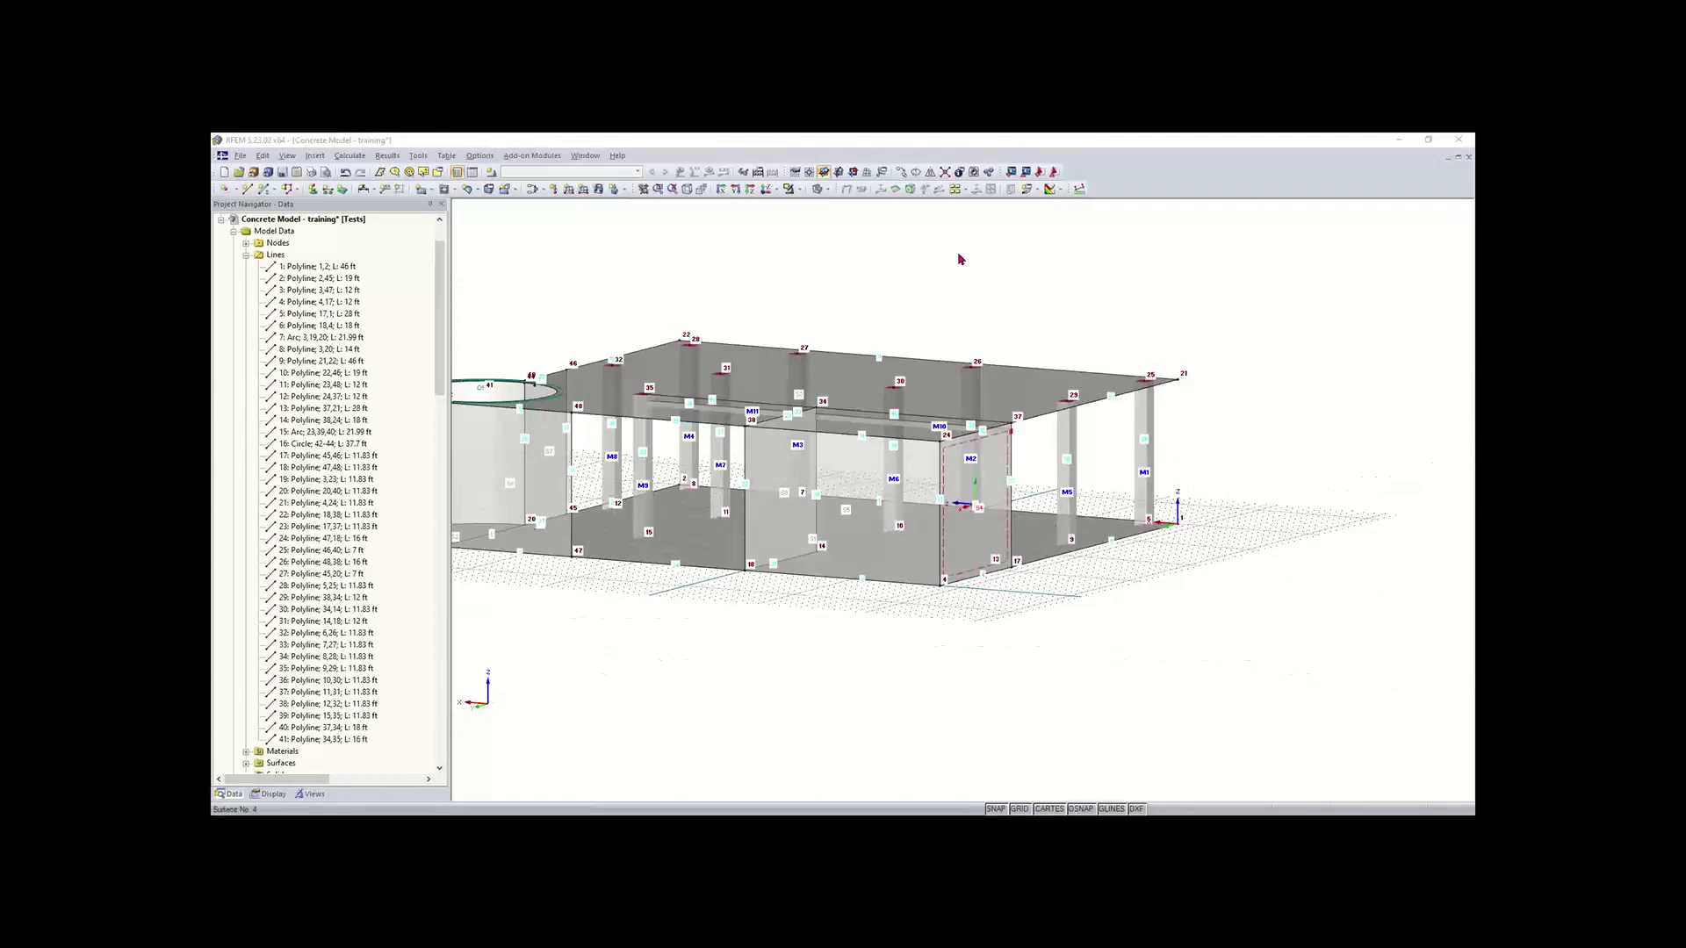
Step: Switch the work plane to XZ
left_click(856, 174)
middle_click_drag(968, 622, 929, 662, "ctrl")
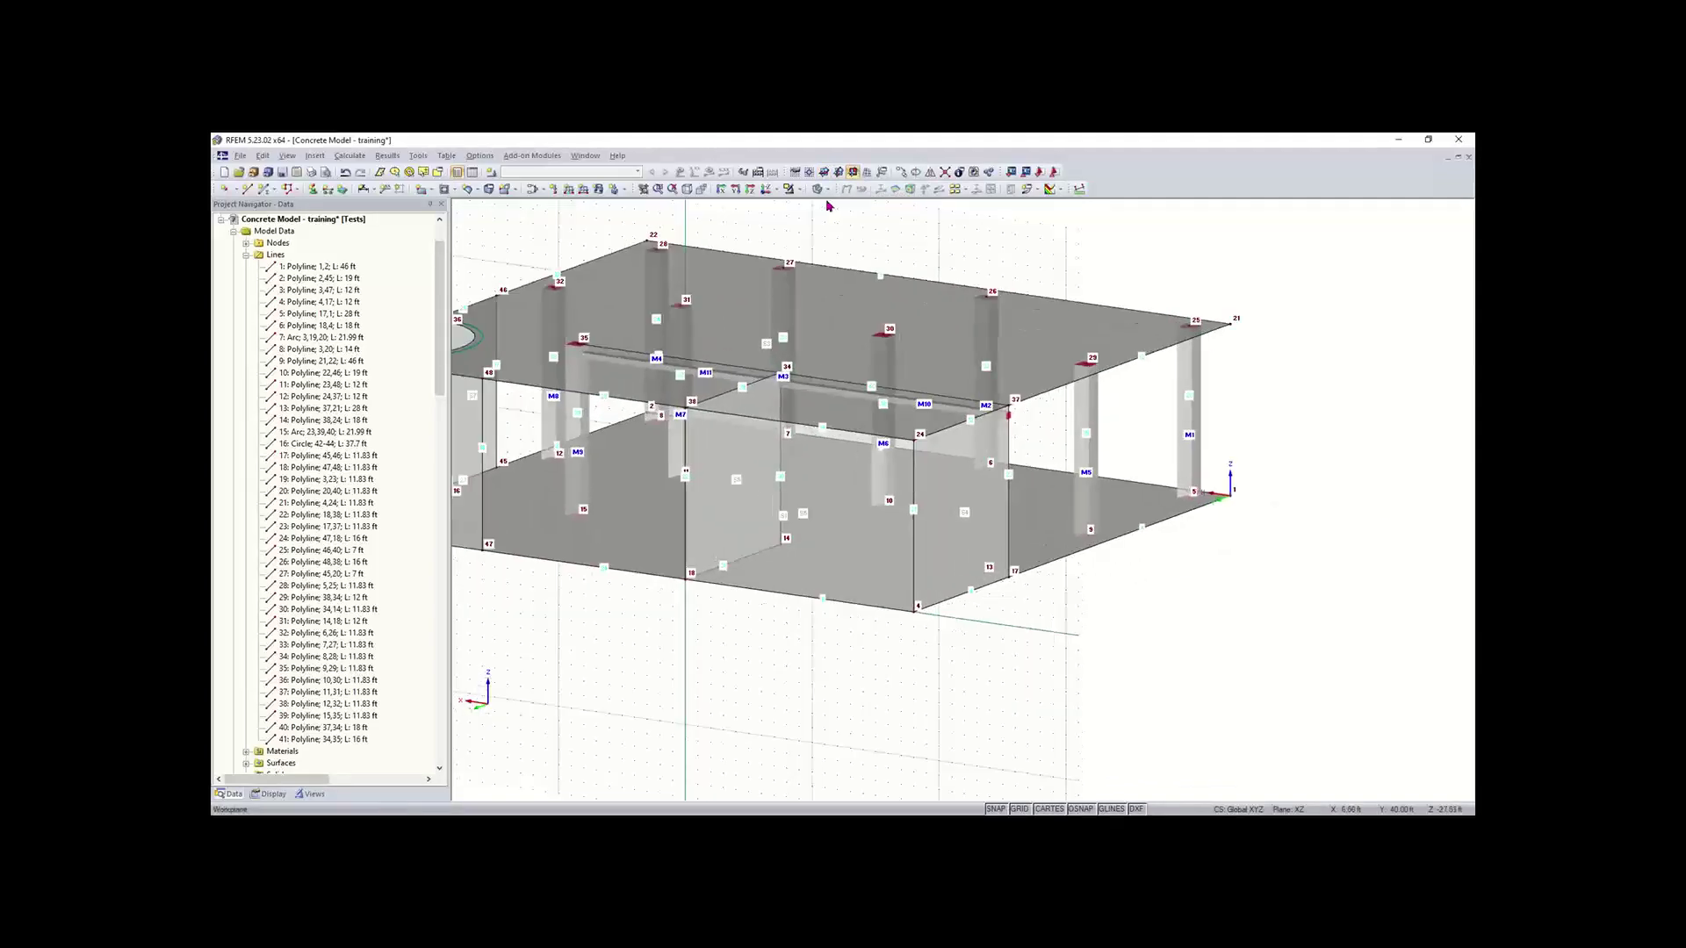
Step: Move the work plane origin to node 4 and draw an 11 ft by 6 ft rectangular opening in the wall between nodes 4 and 18
left_click(809, 172)
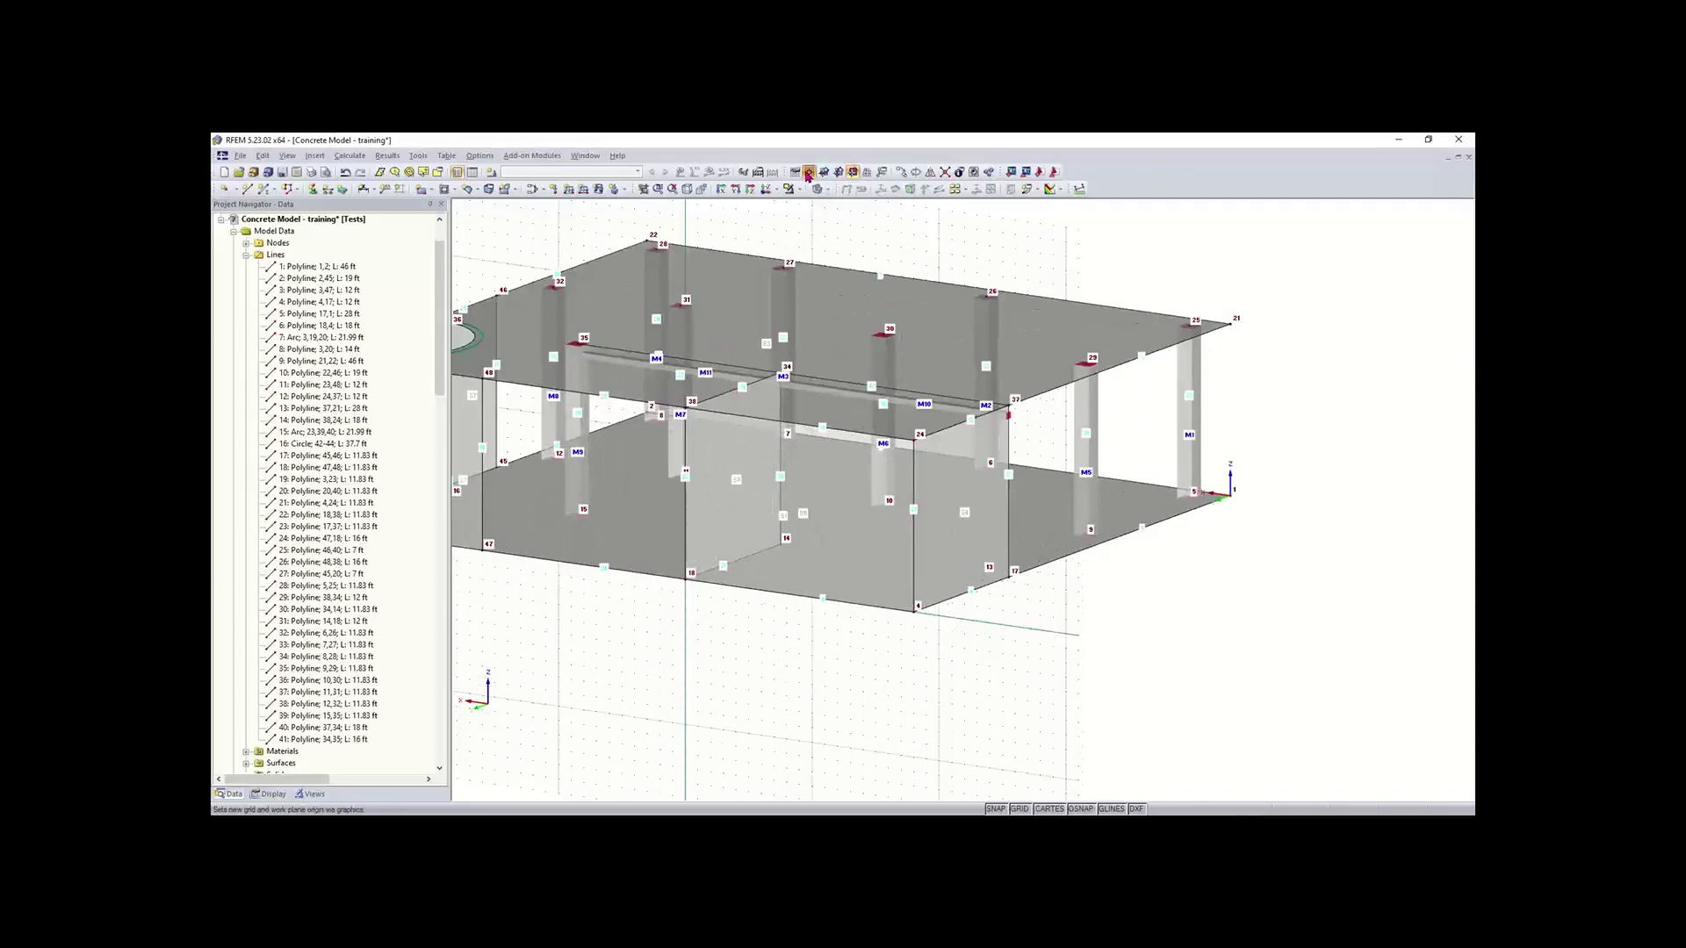
left_click(919, 613)
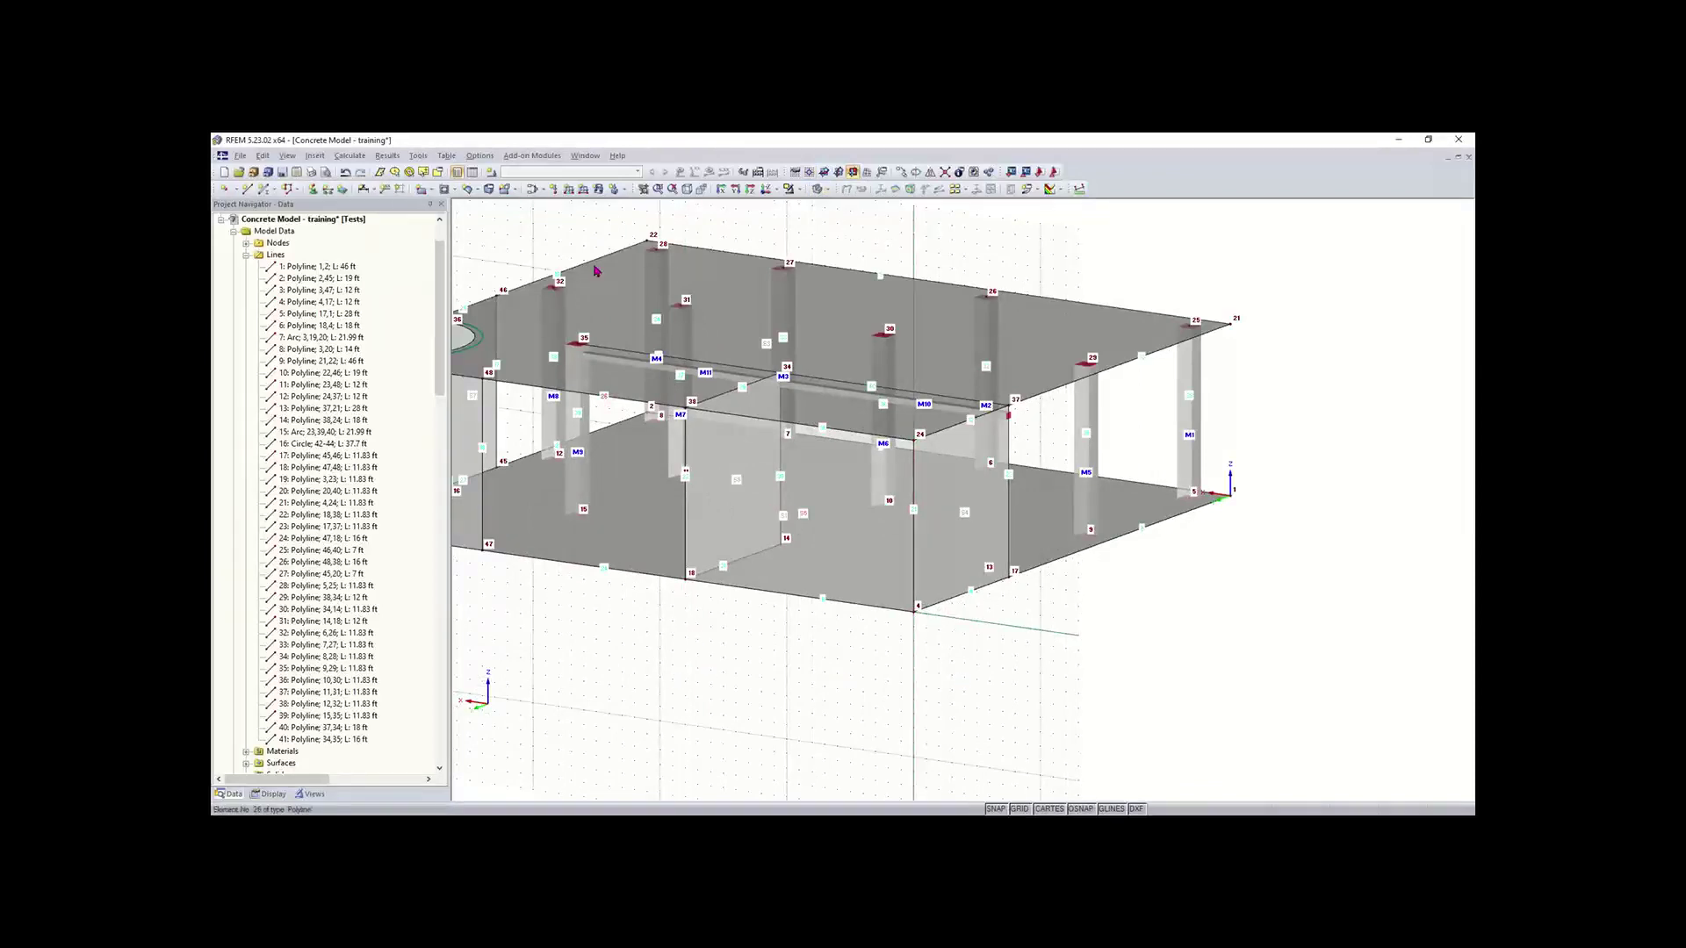
left_click(444, 189)
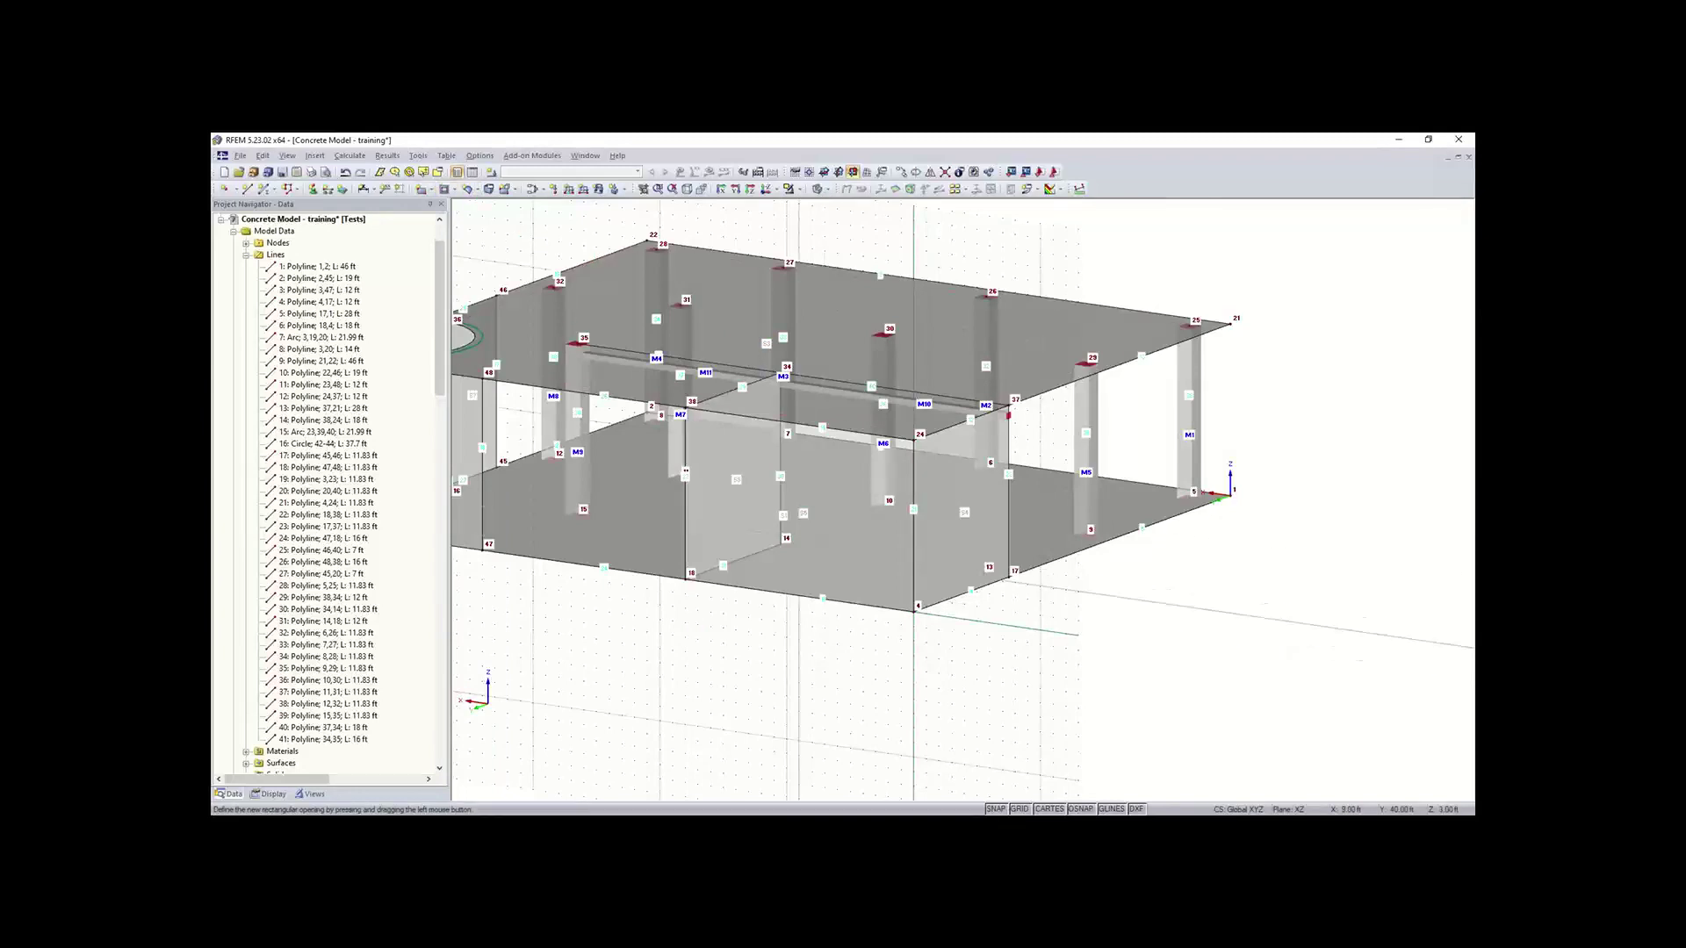
scroll(754, 468, "up", 2)
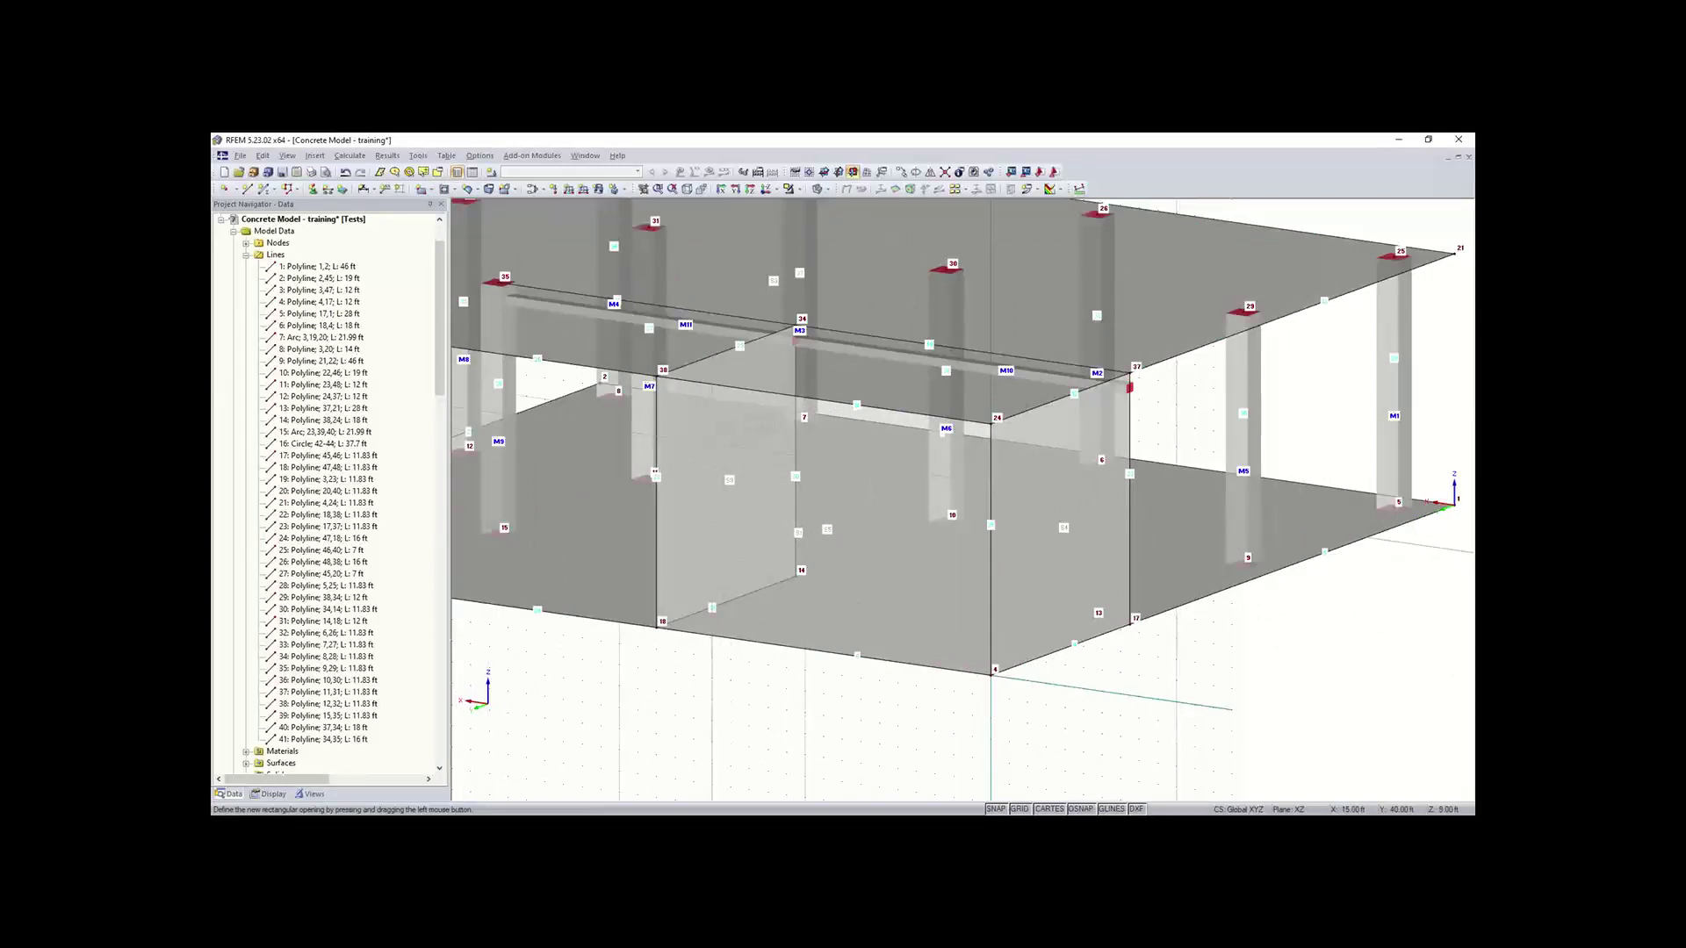
scroll(713, 433, "up", 1)
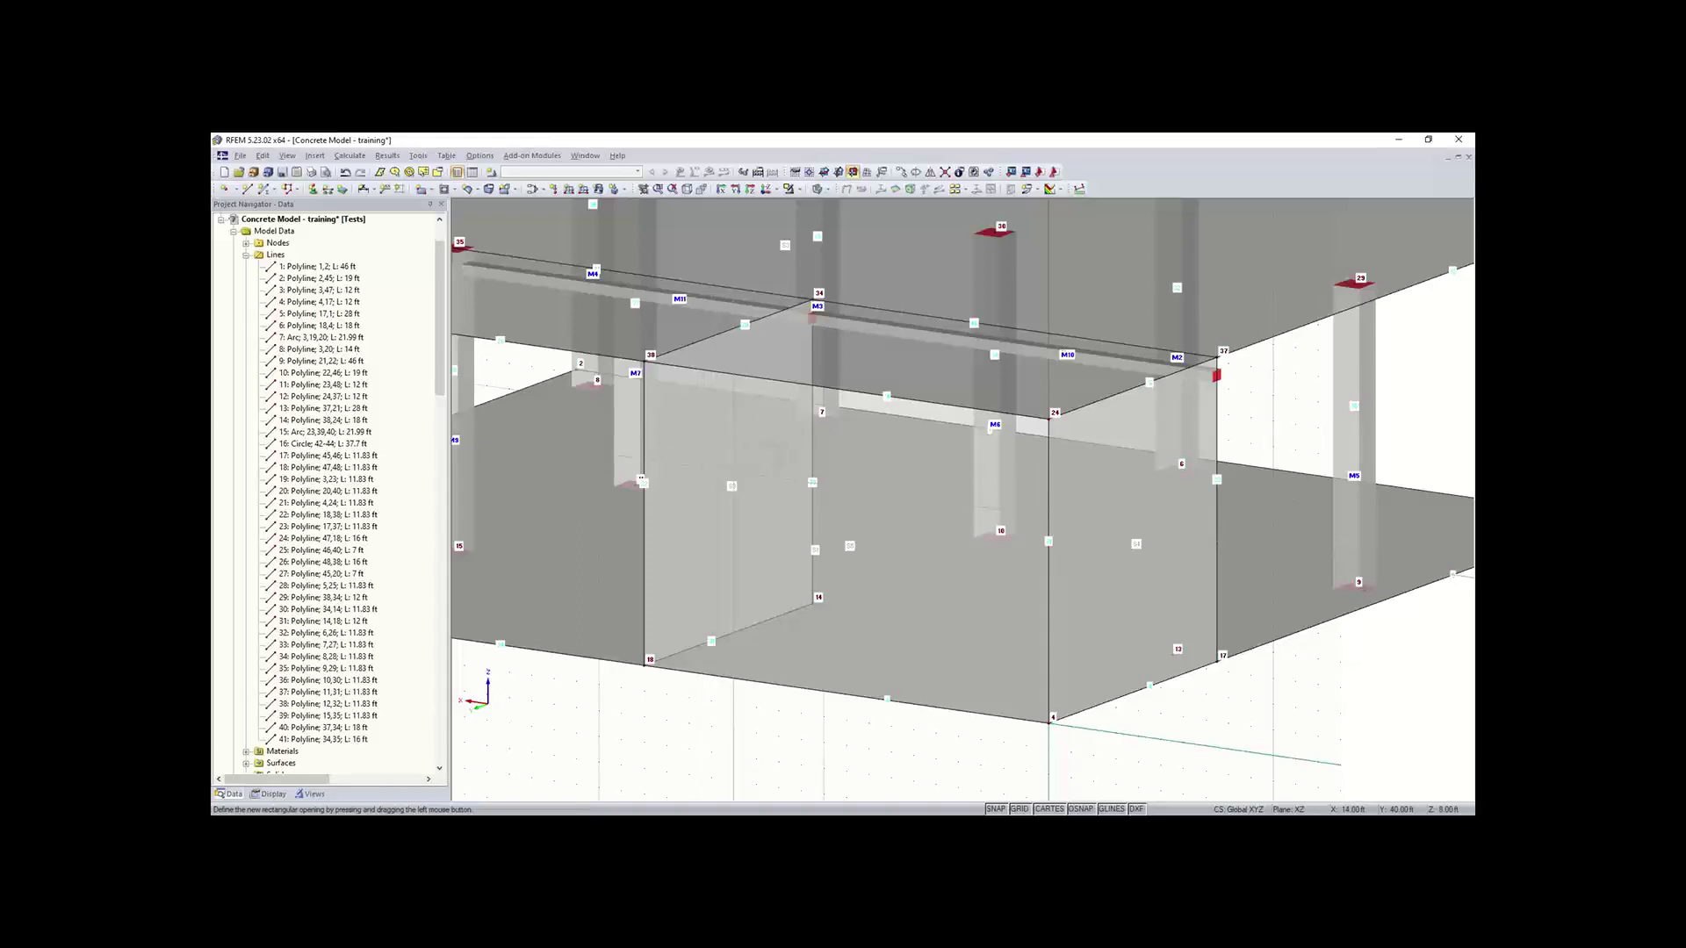
left_click(1150, 685)
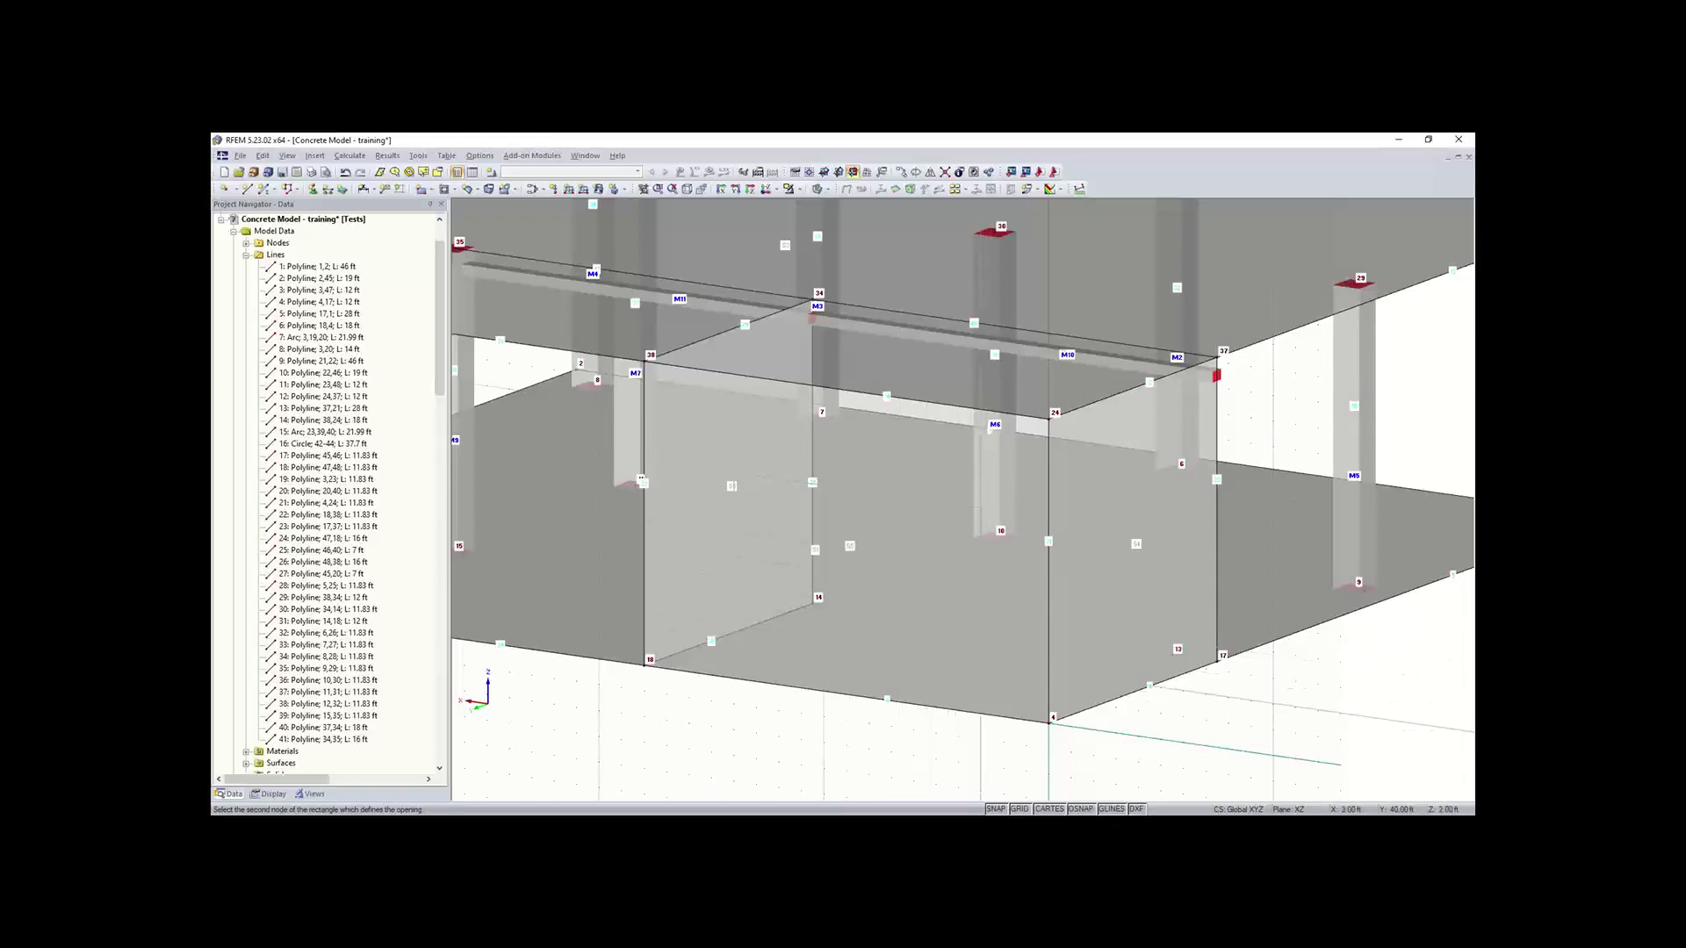
left_click(740, 621)
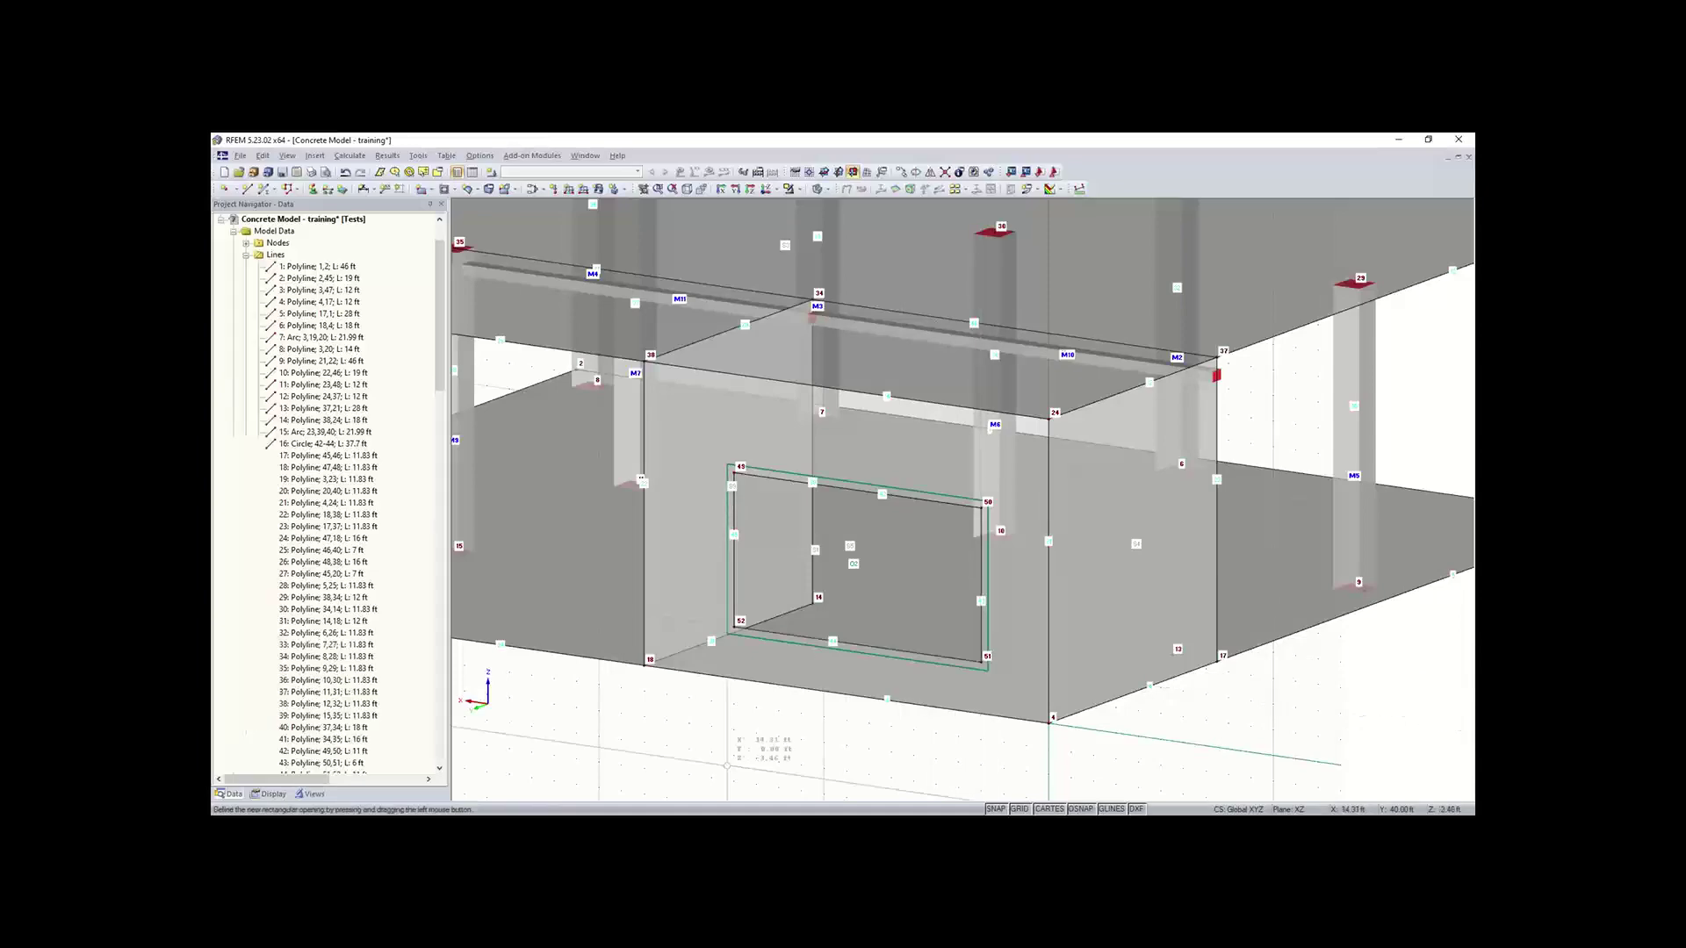
scroll(858, 775, "down", 3)
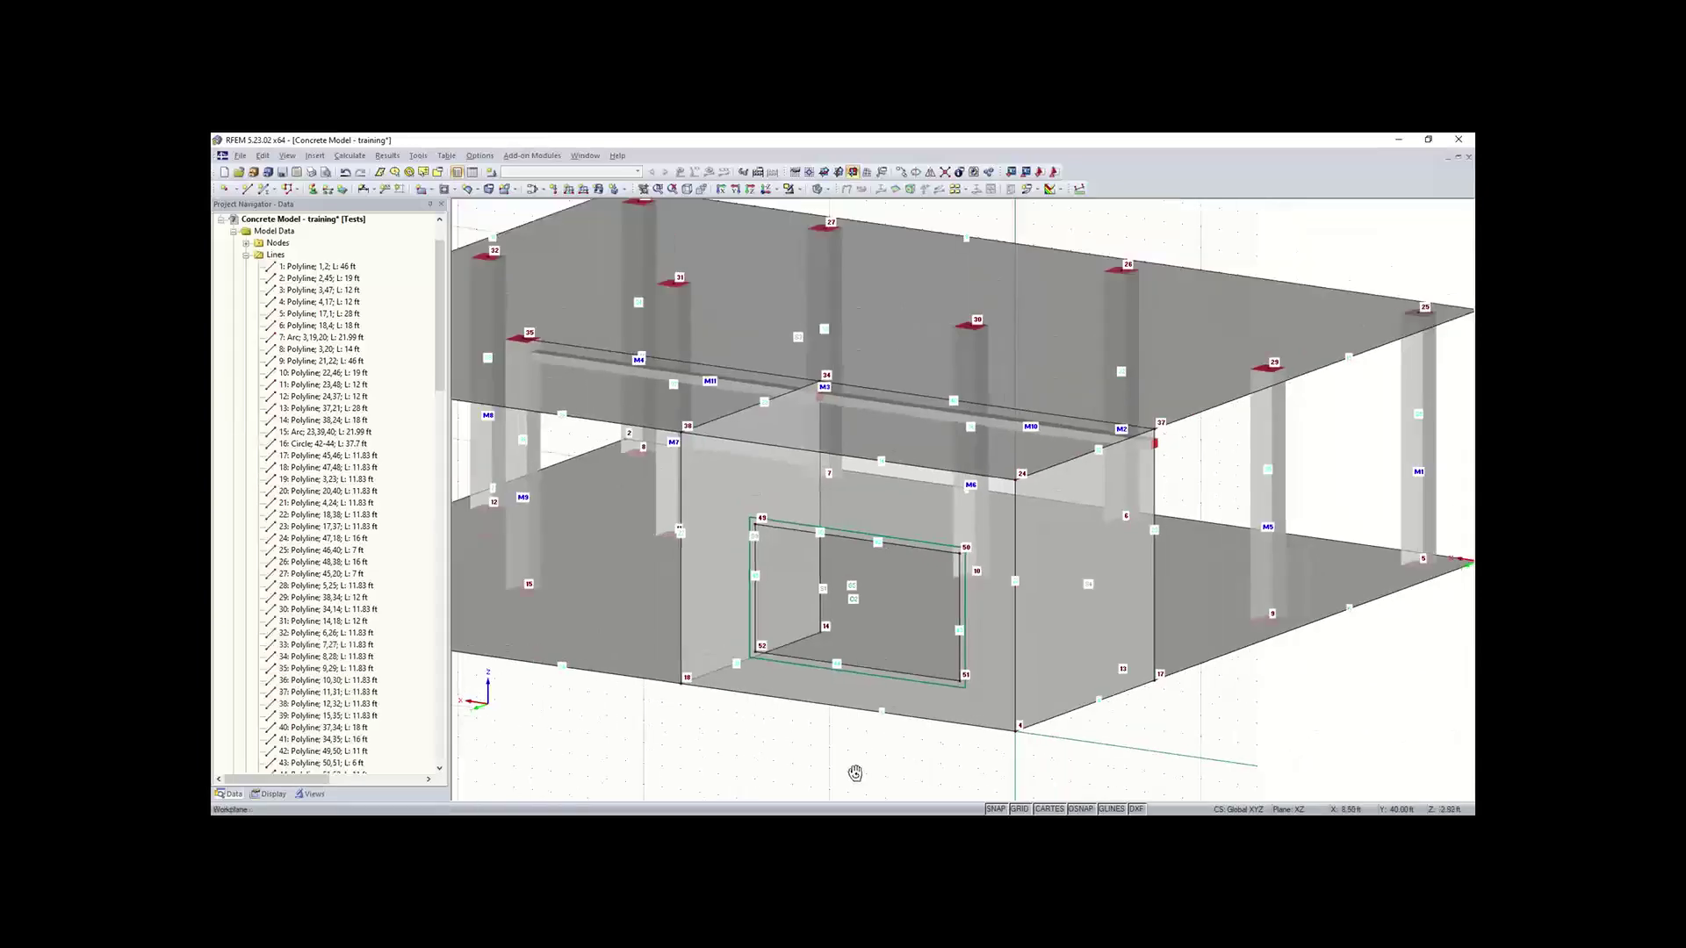
Step: Switch the work plane back to XY
middle_click_drag(764, 745, 456, 748, "ctrl")
right_click(454, 757)
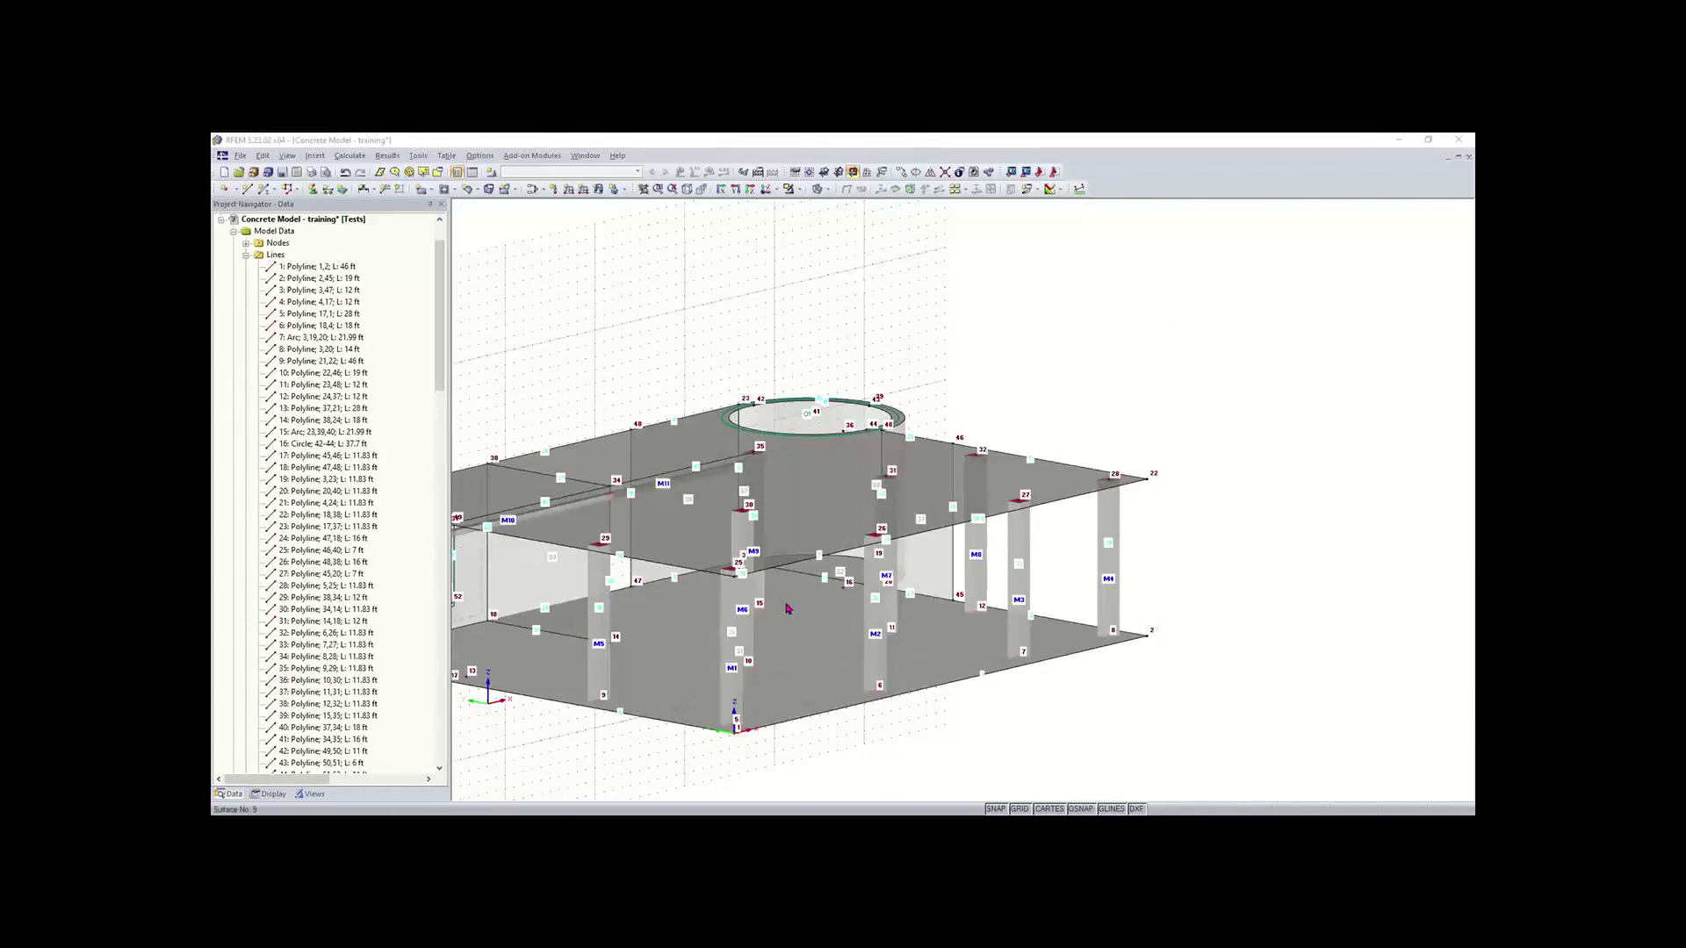
middle_click_drag(536, 550, 835, 667, "ctrl")
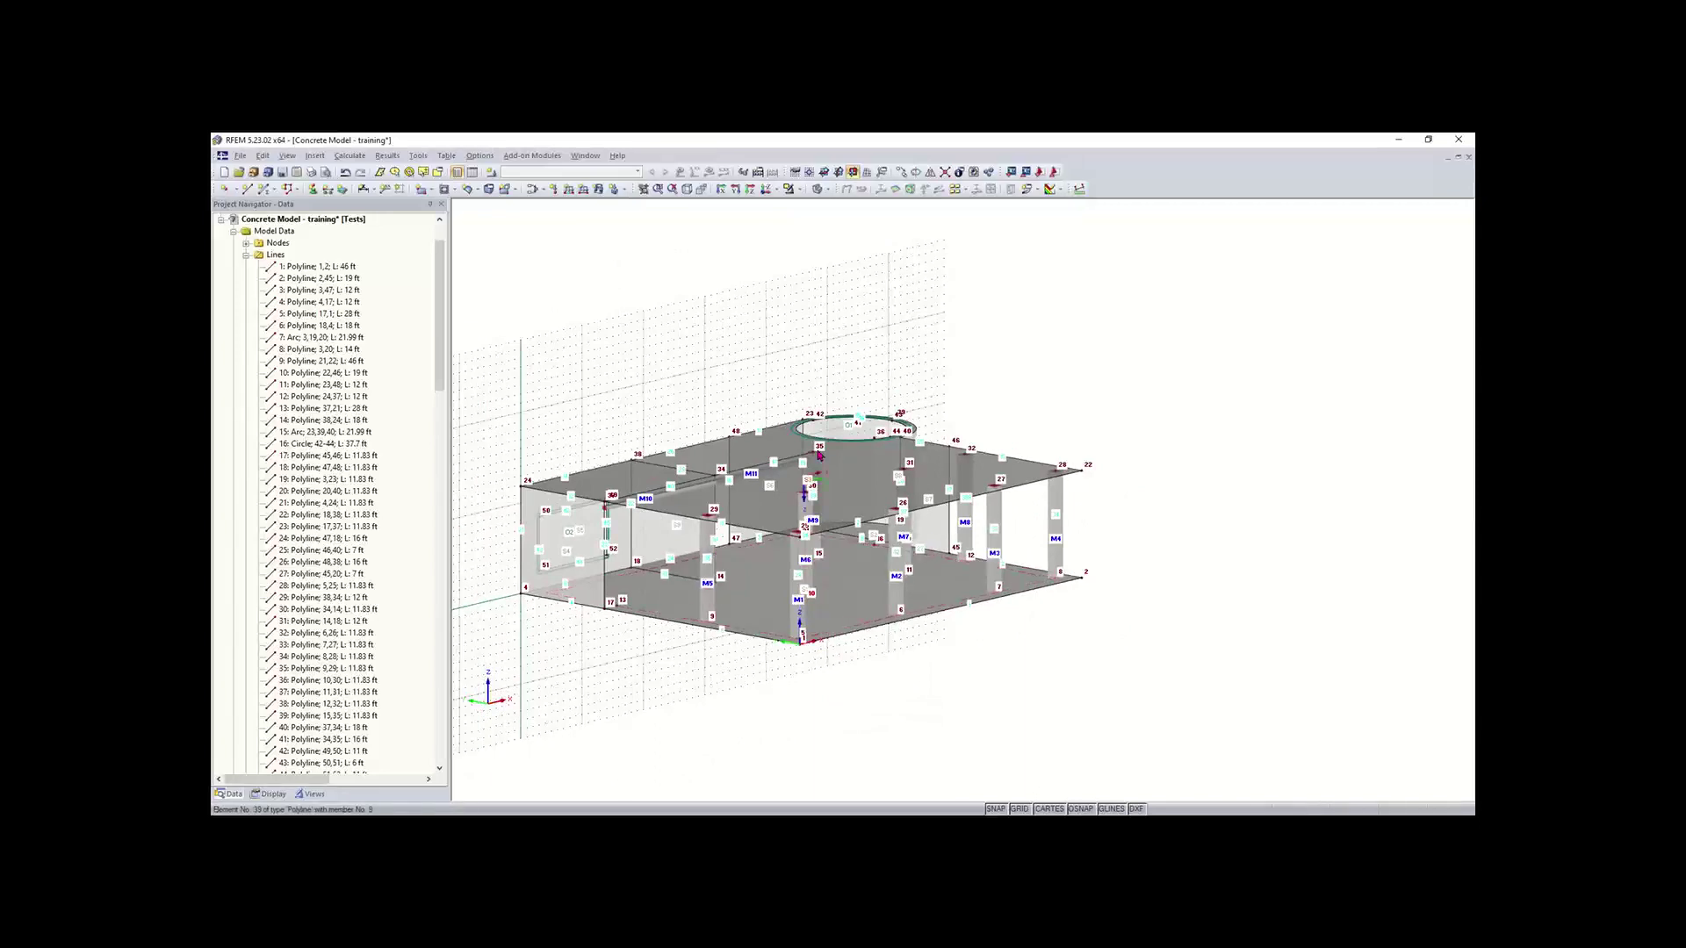
left_click(824, 171)
Step: Define a new line support in global axes that is fixed only in Z, with the X and Y supports released
mouse_move(632, 658)
middle_mouse_down("ctrl")
mouse_move(688, 677)
mouse_move(650, 677)
middle_mouse_up("ctrl")
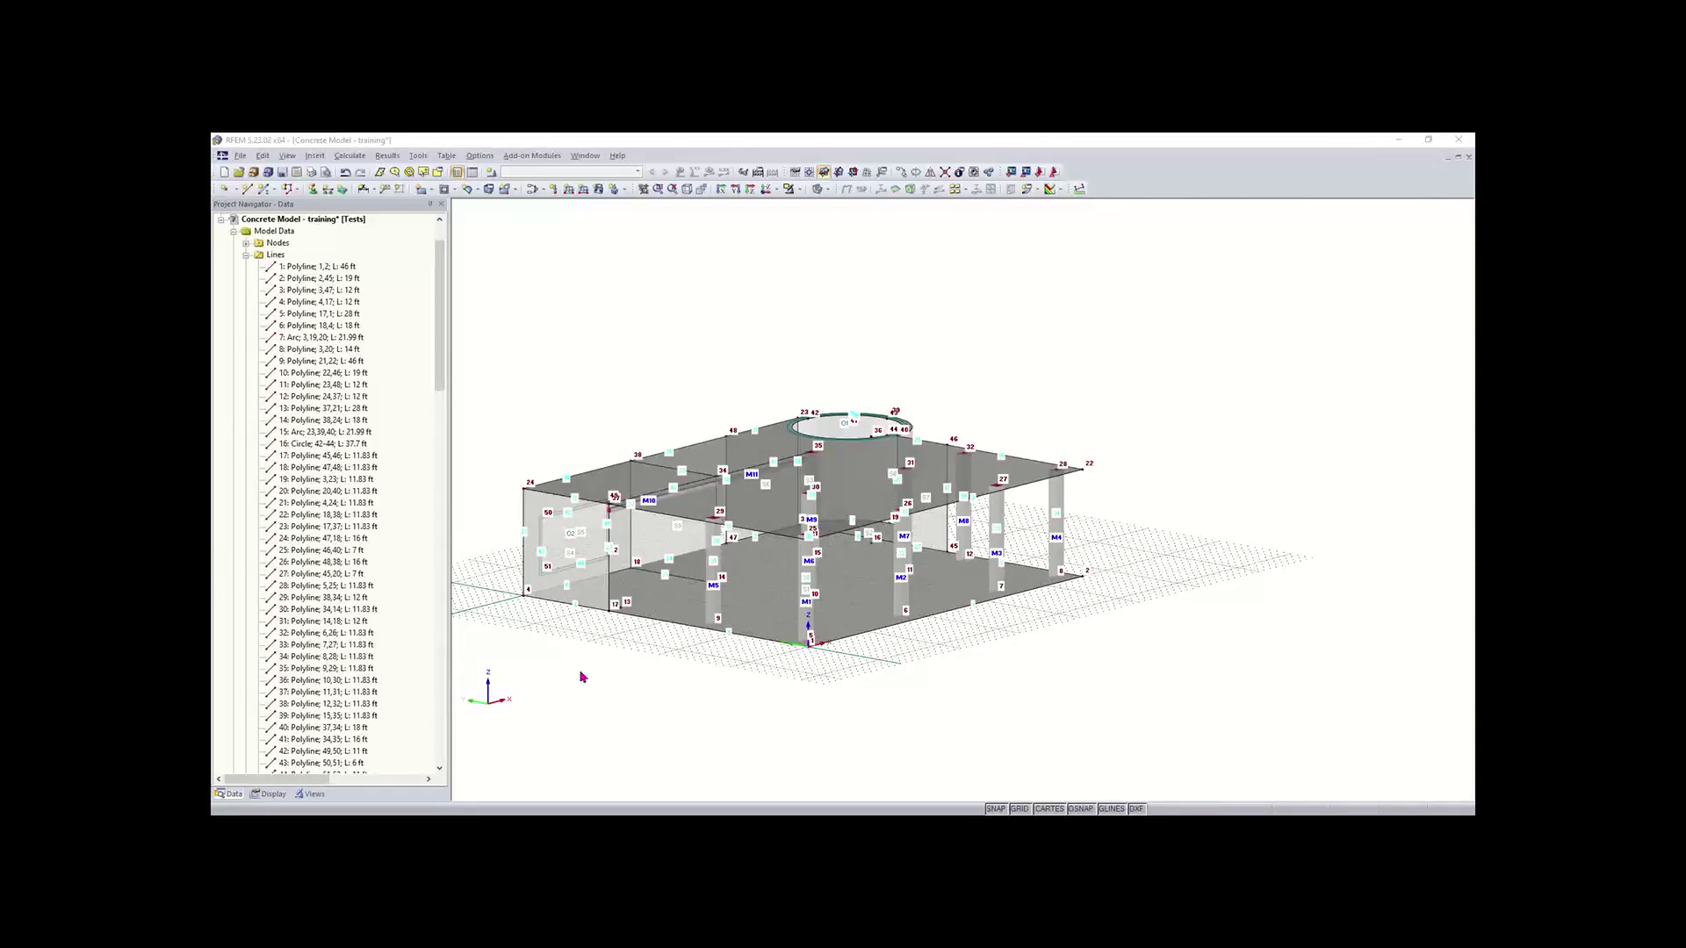
middle_click_drag(662, 687, 496, 711, "ctrl")
right_click(496, 711)
left_click(752, 741)
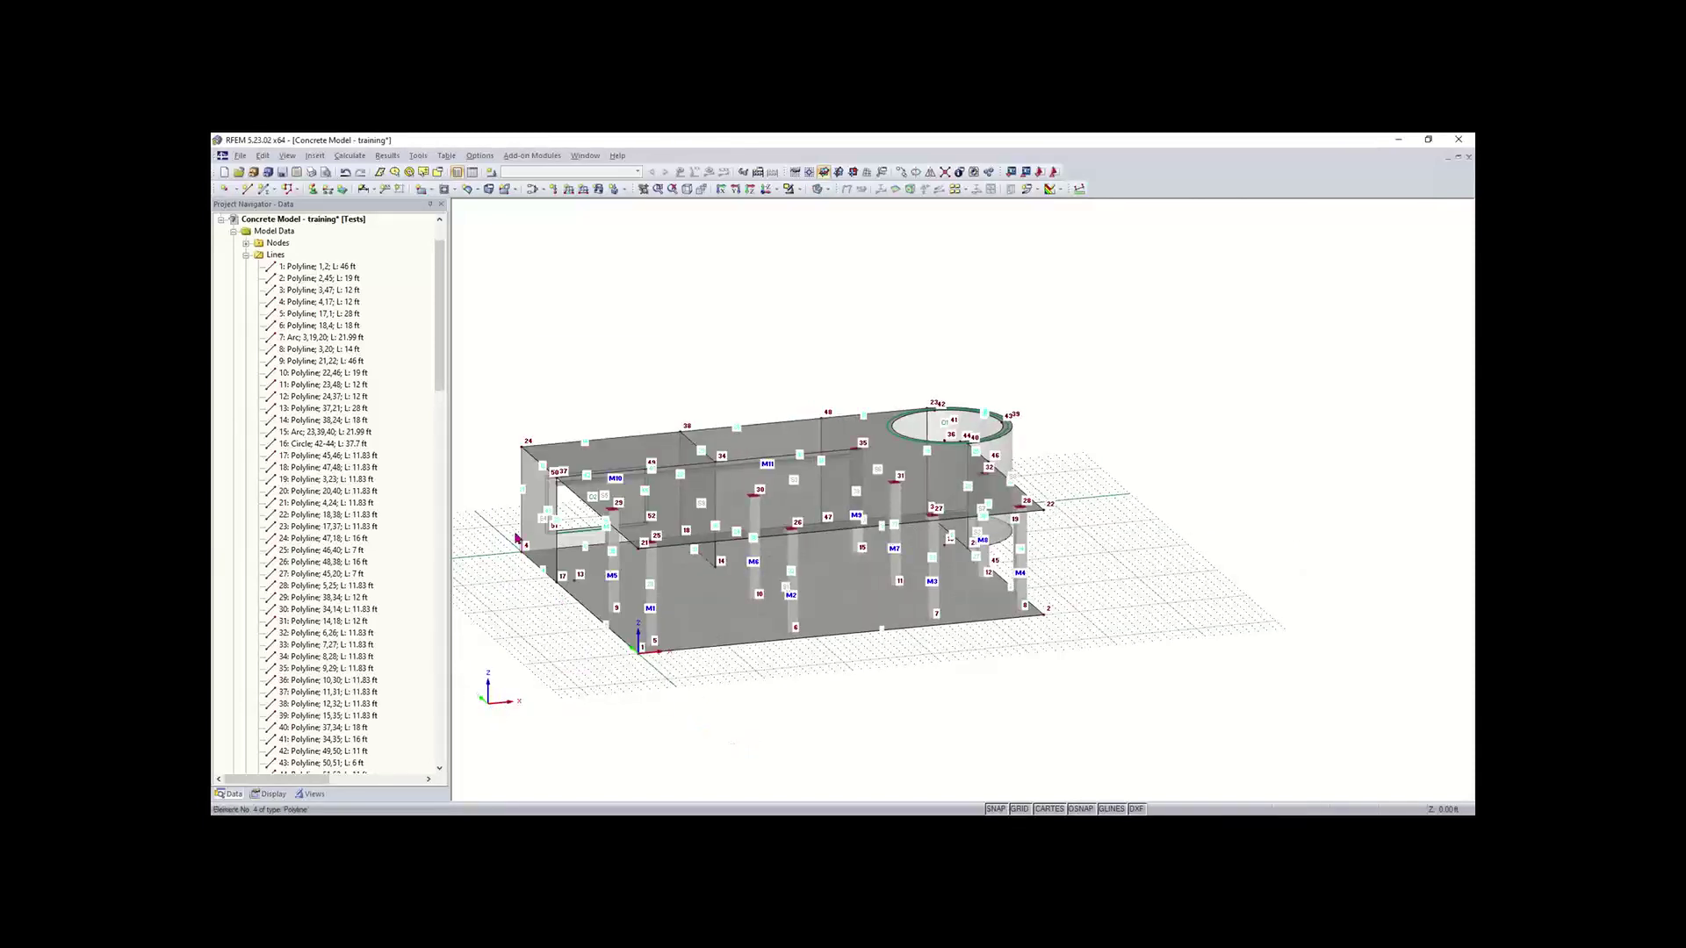
middle_click_drag(632, 680, 664, 682)
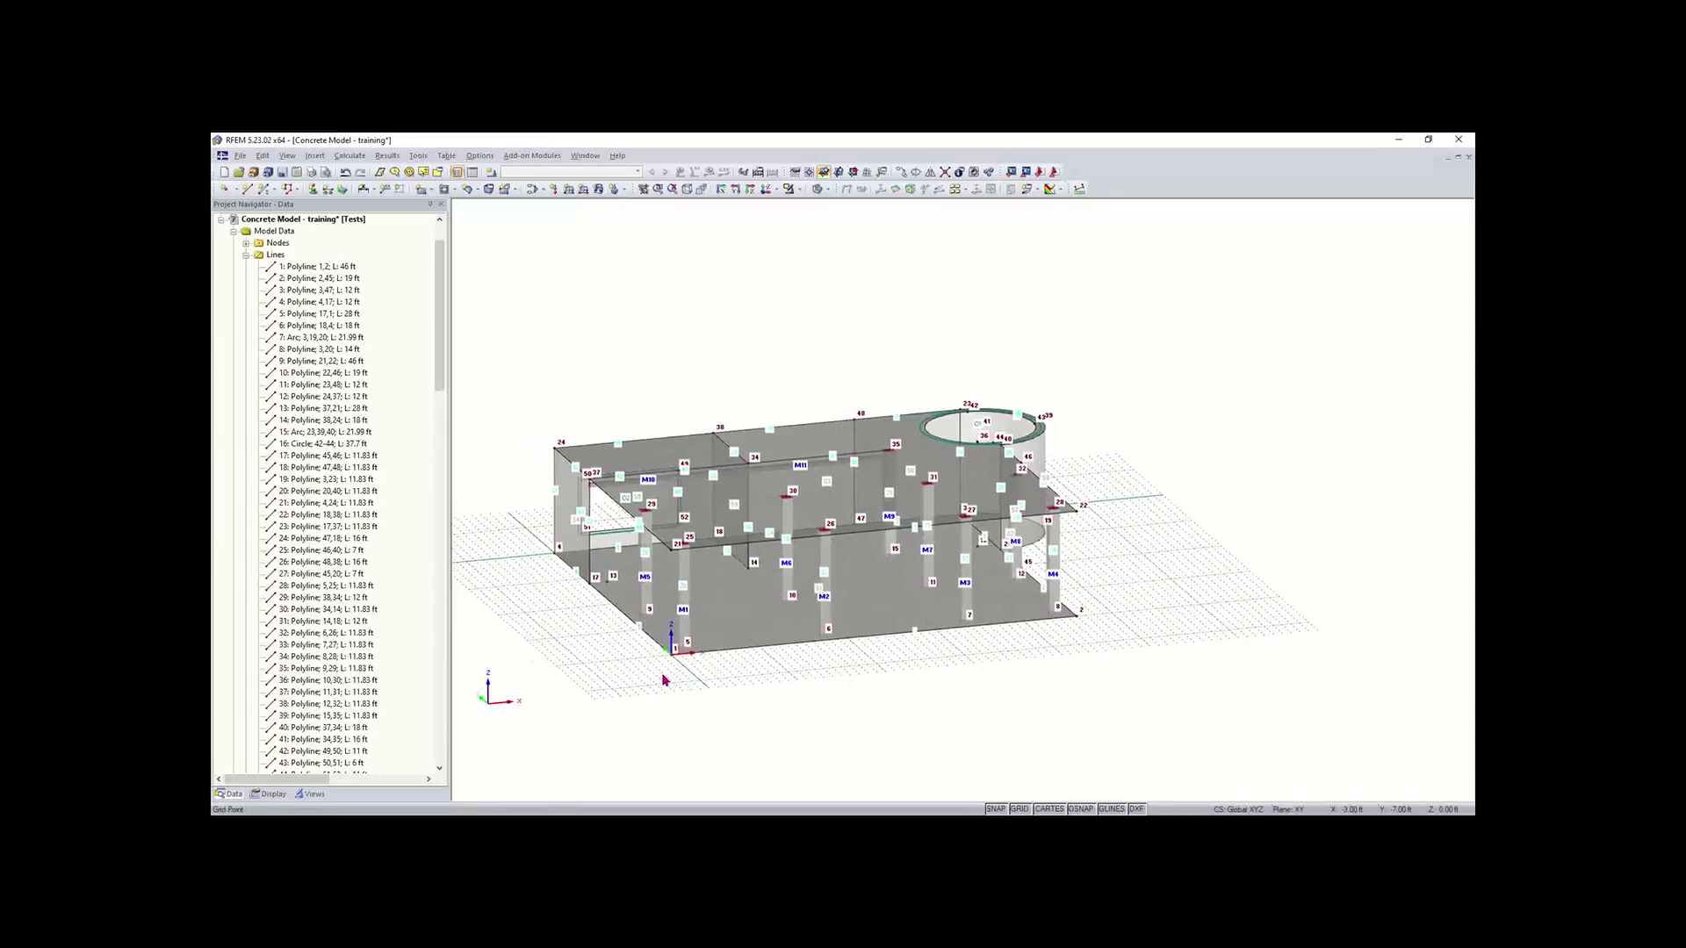
scroll(636, 647, "up", 3)
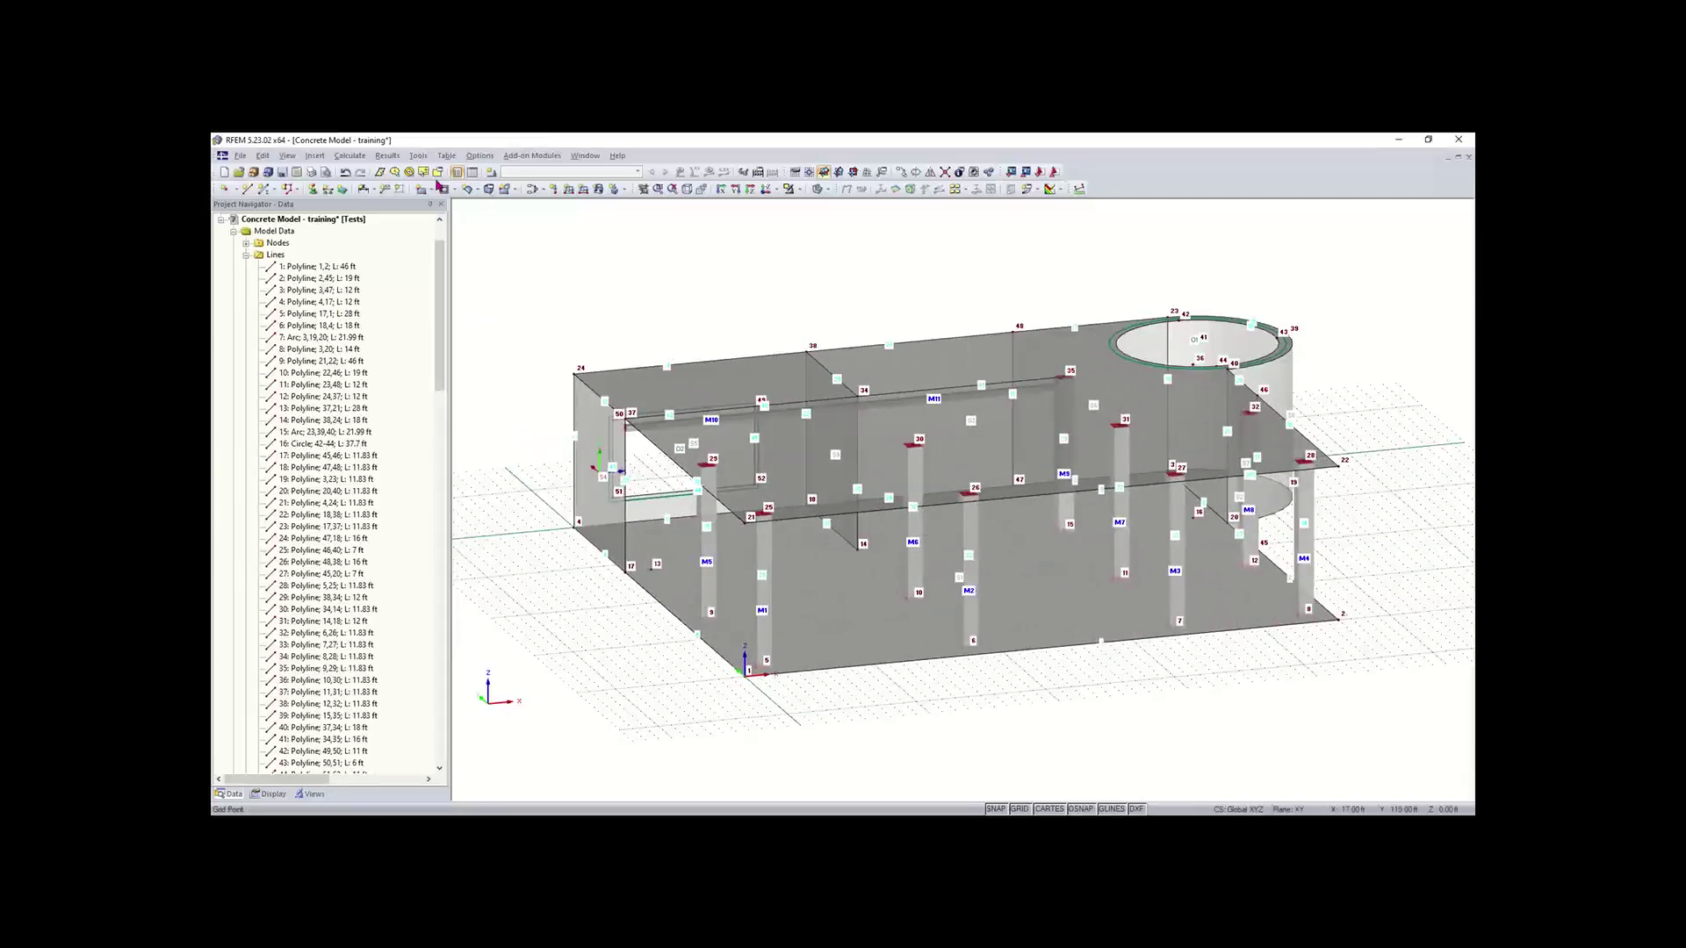
left_click(329, 190)
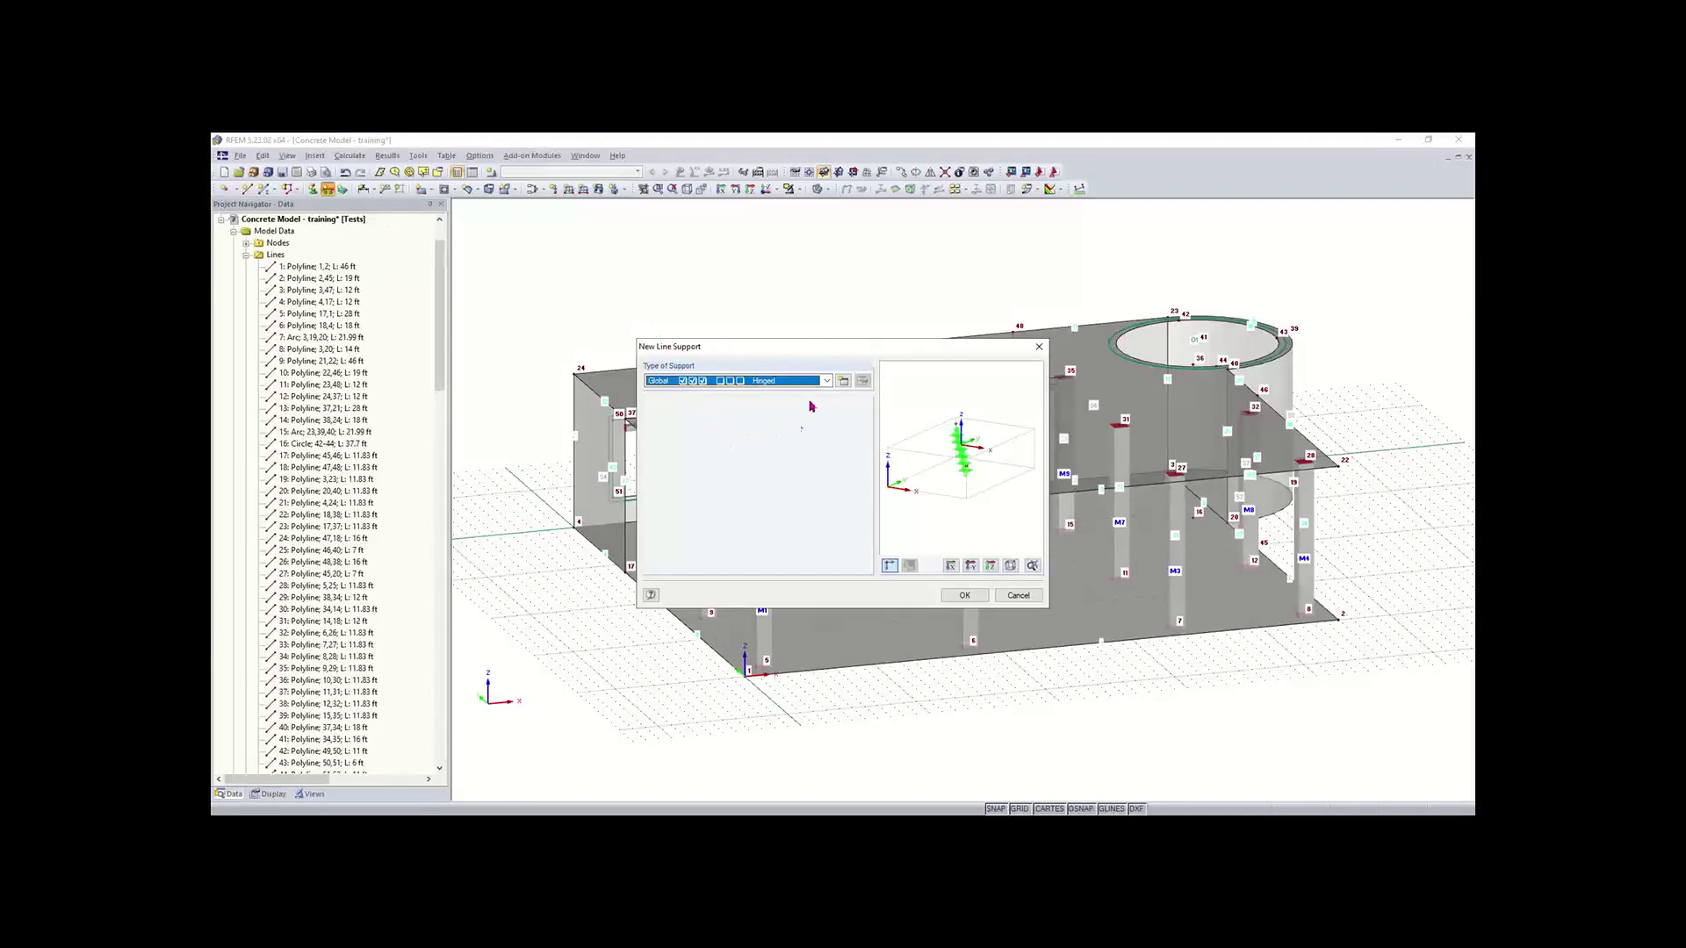
left_click(844, 382)
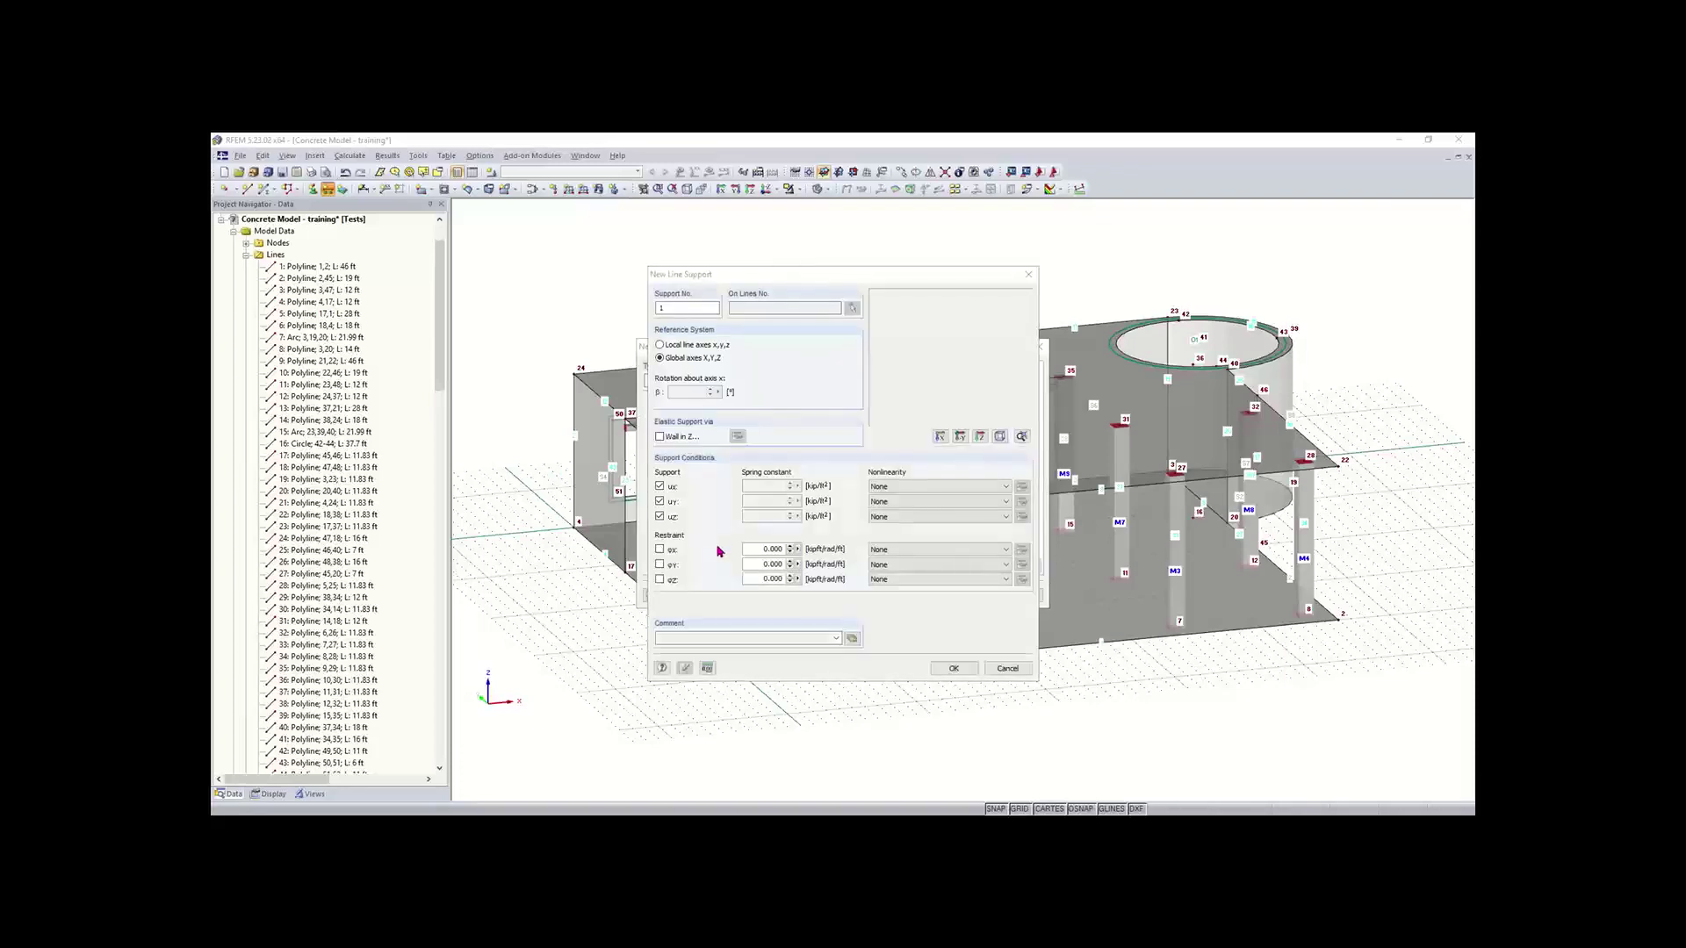
left_click(660, 517)
left_click(661, 518)
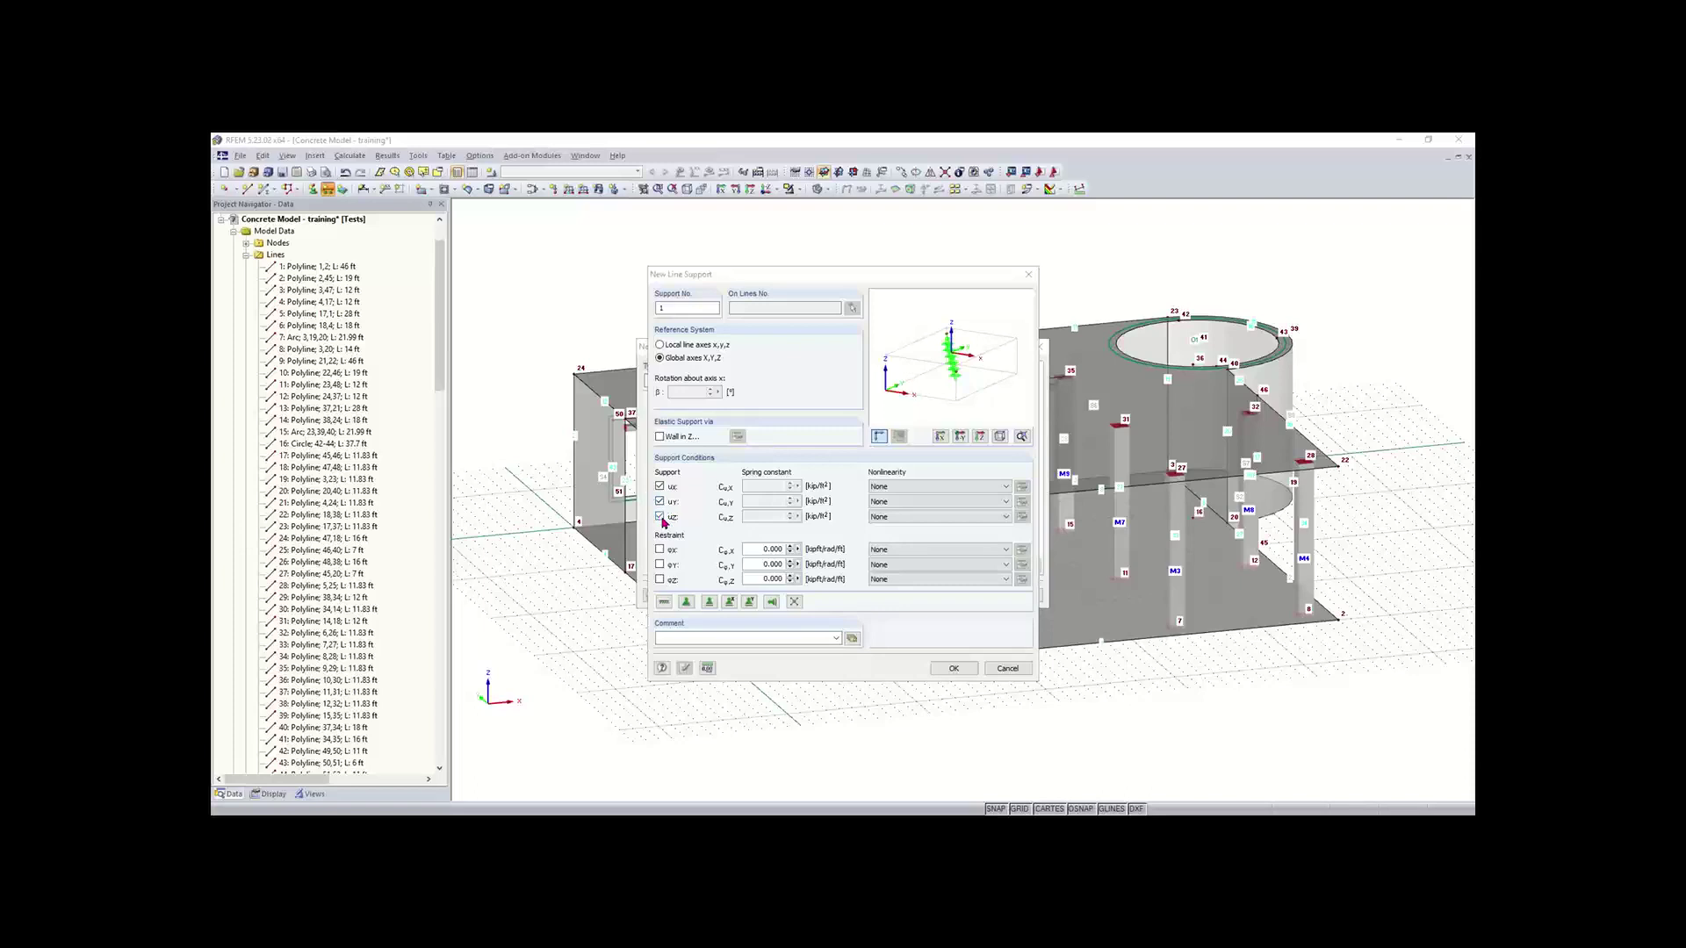
left_click(660, 486)
left_click(660, 501)
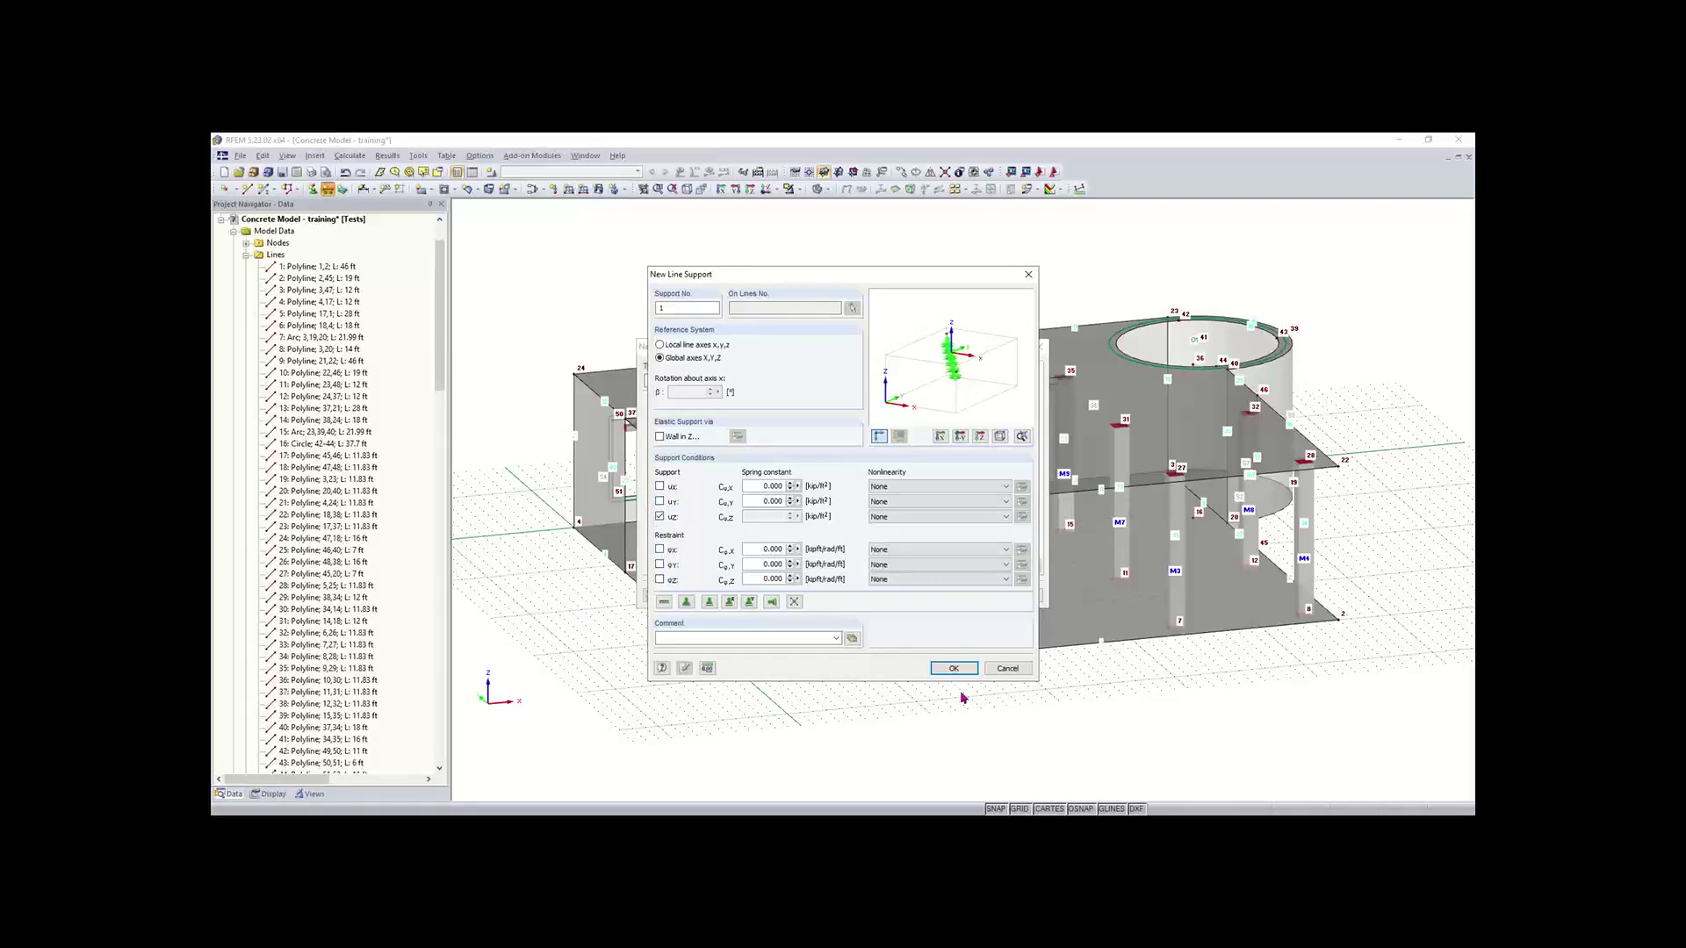
left_click(948, 667)
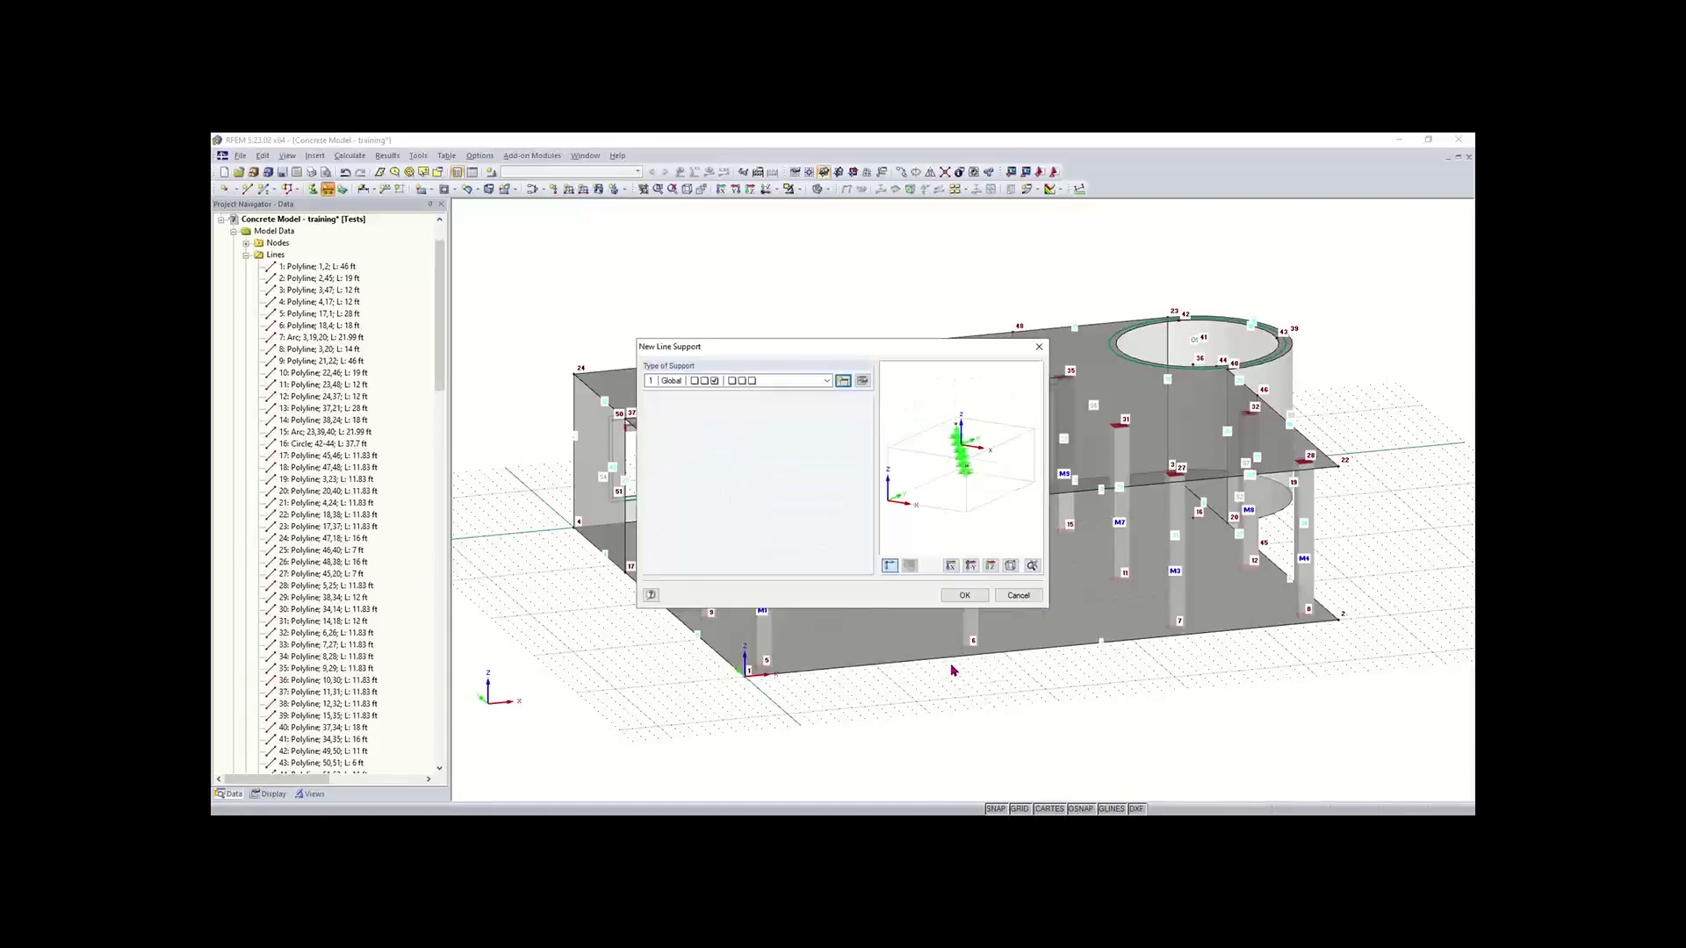
Step: Place the line support on the lower slab's edge from node 4 through node 17 to node 1
left_click(965, 596)
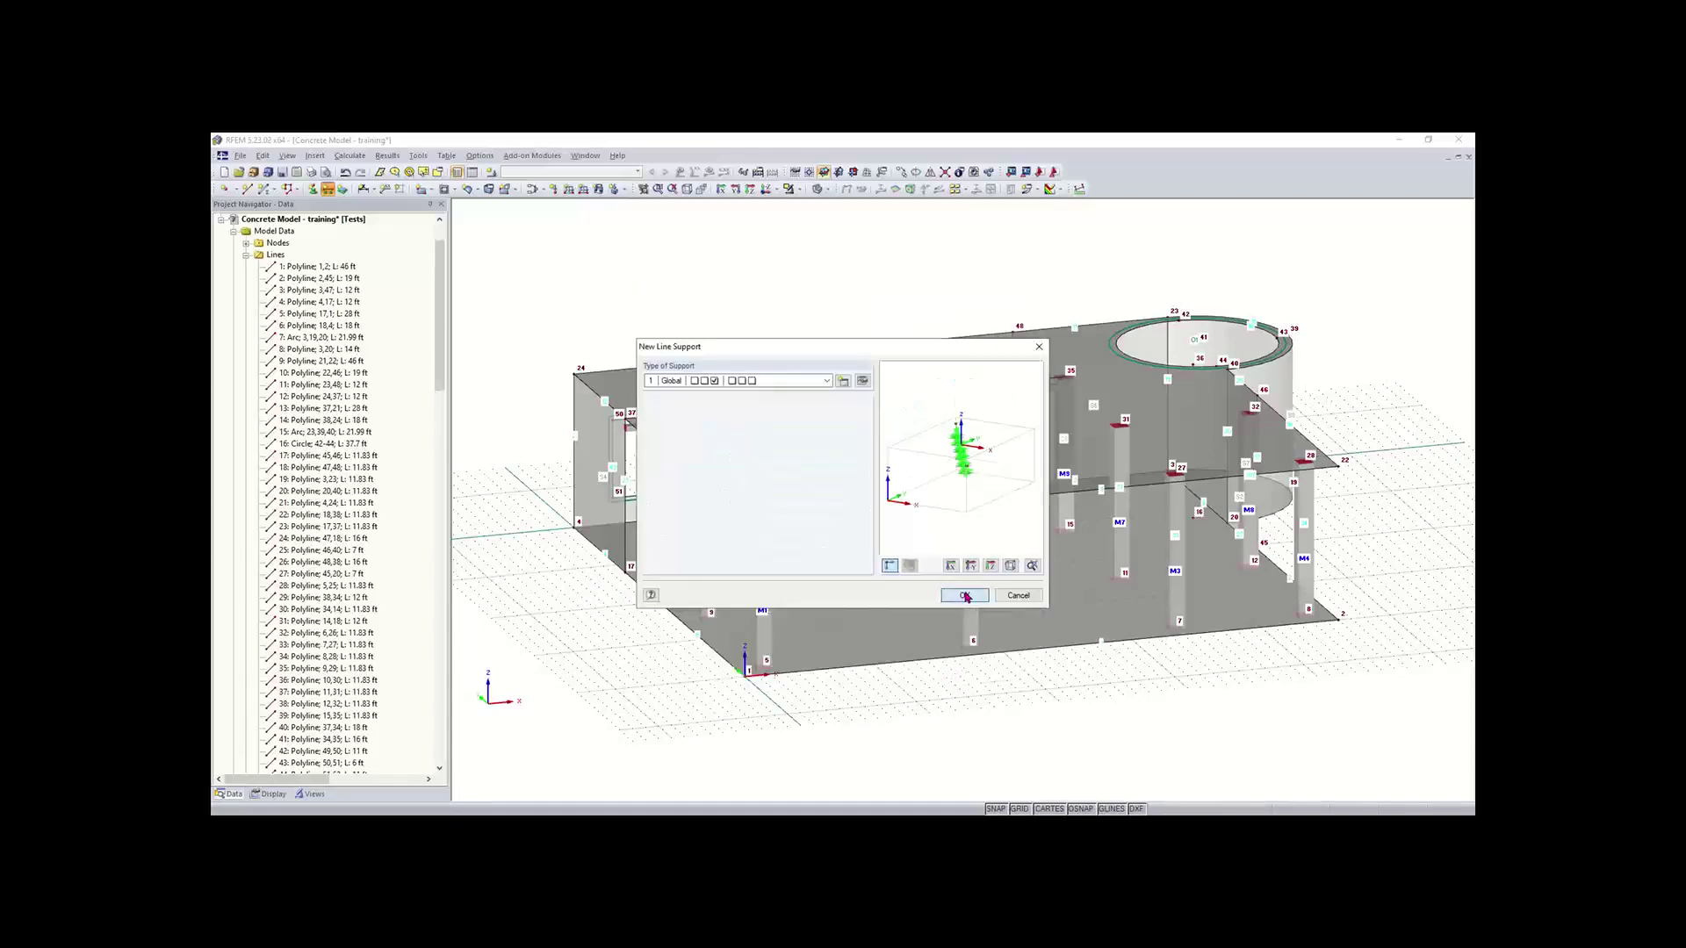
left_click(606, 547)
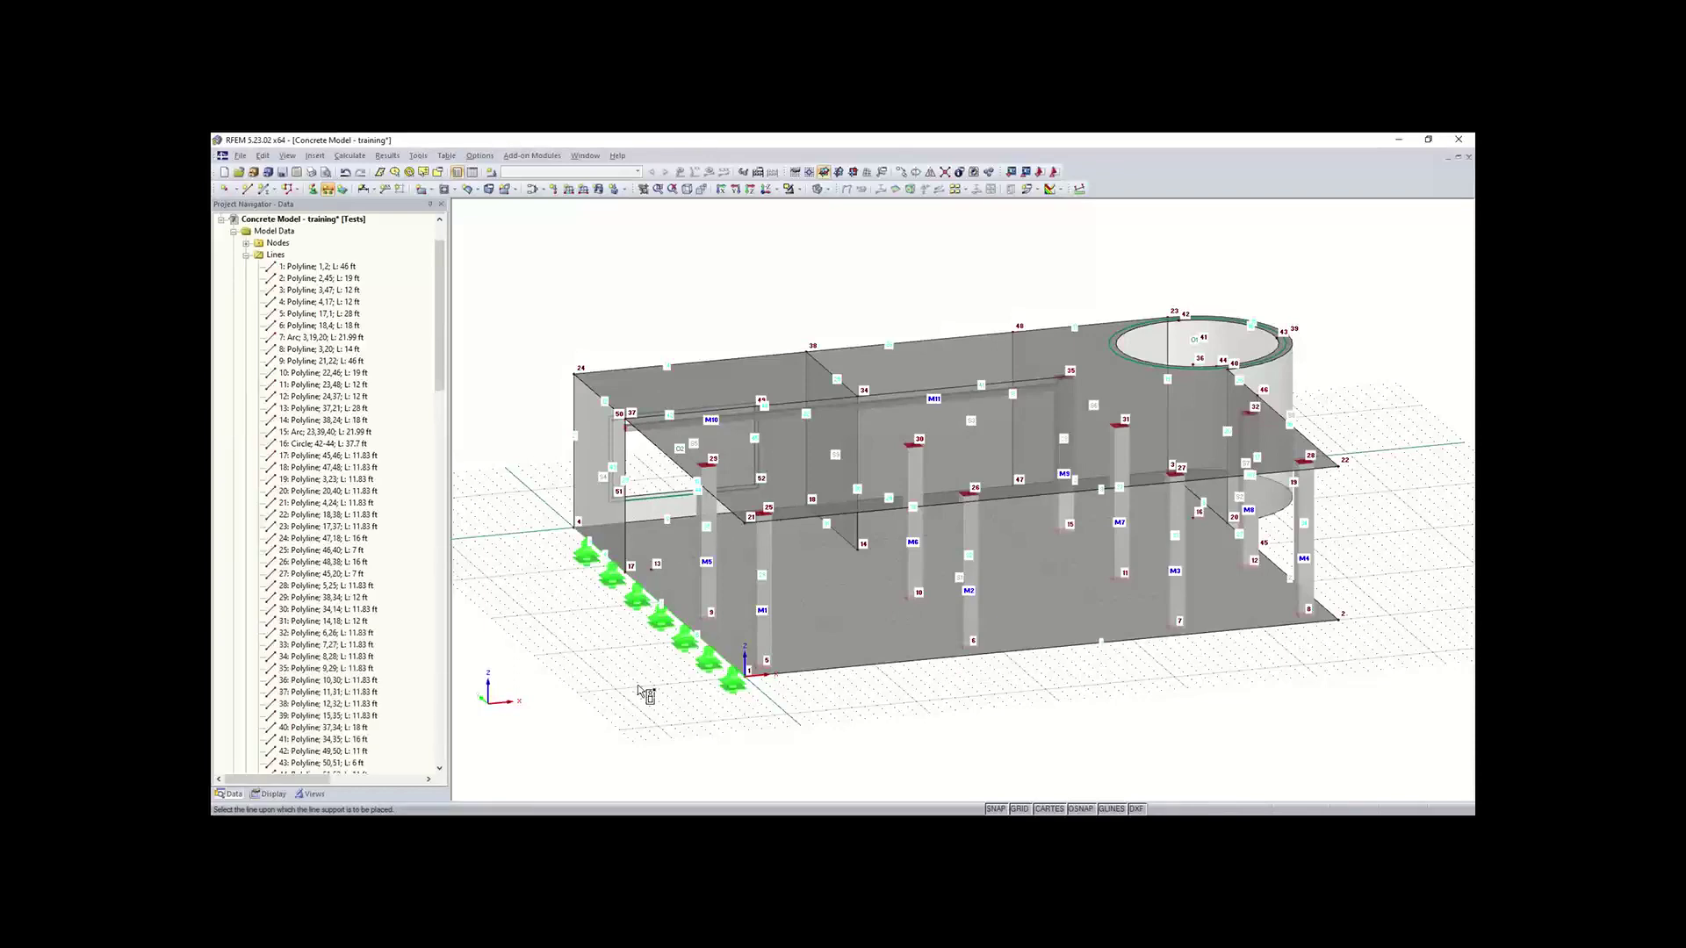
key("Escape")
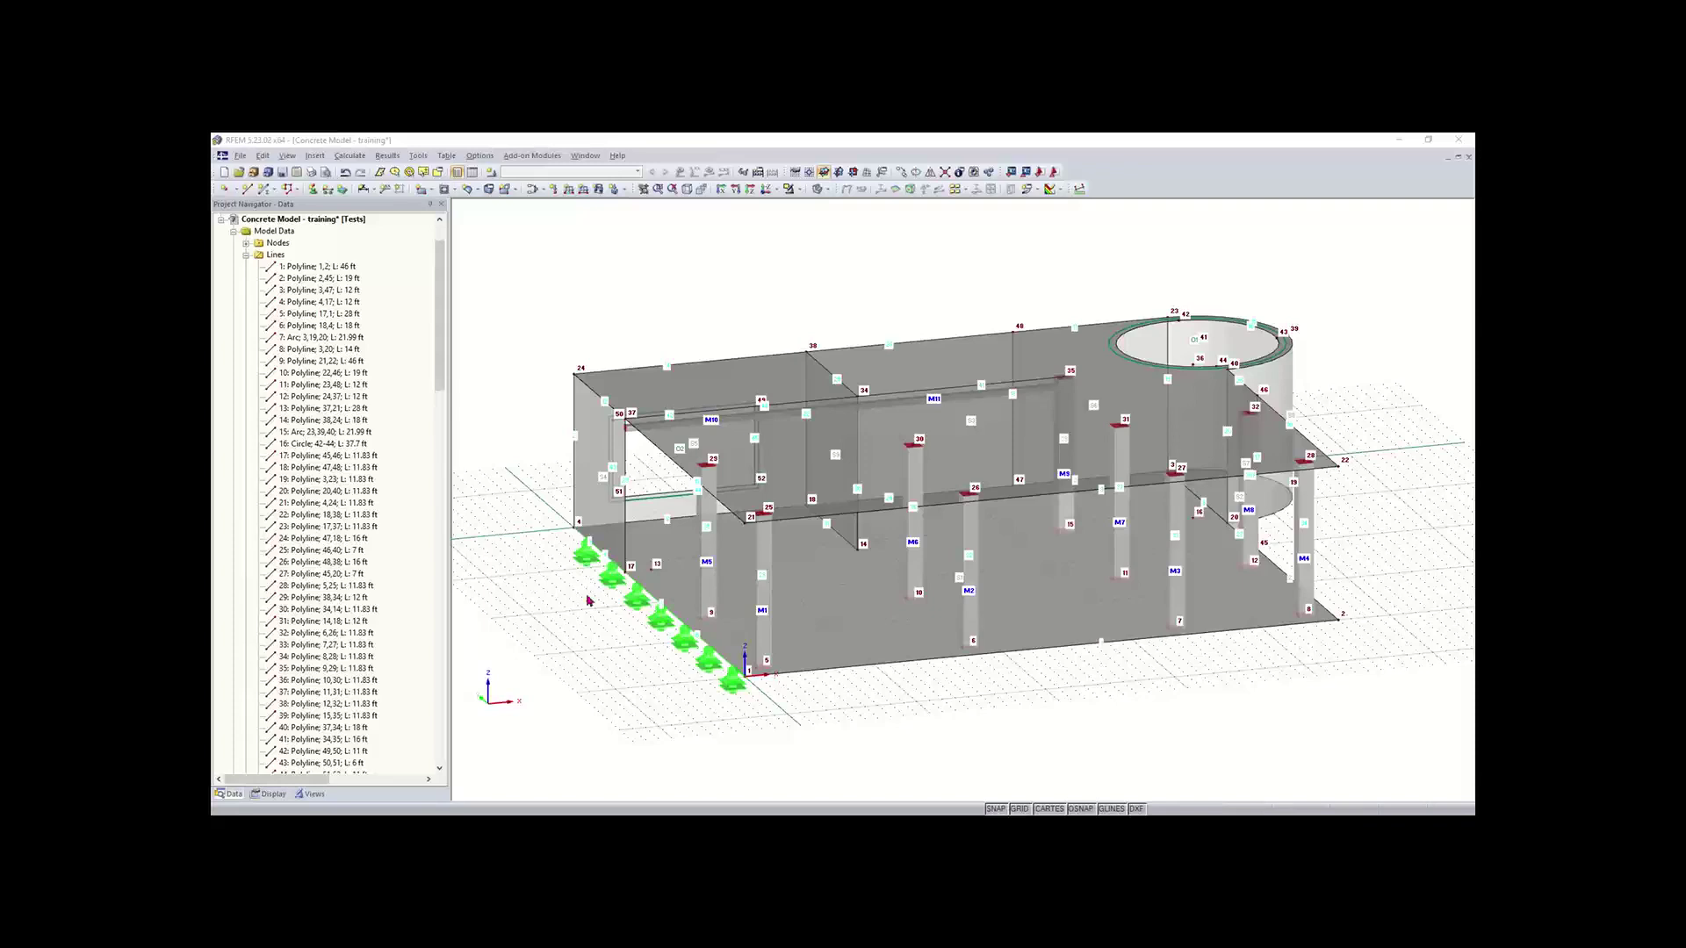
Step: Create a surface support for lower-slab surfaces 1 and 2 with spring constants of 64 kip/ft³ in x and y and 640 kip/ft³ in z
middle_click_drag(1062, 737, 843, 755)
left_click(1009, 615)
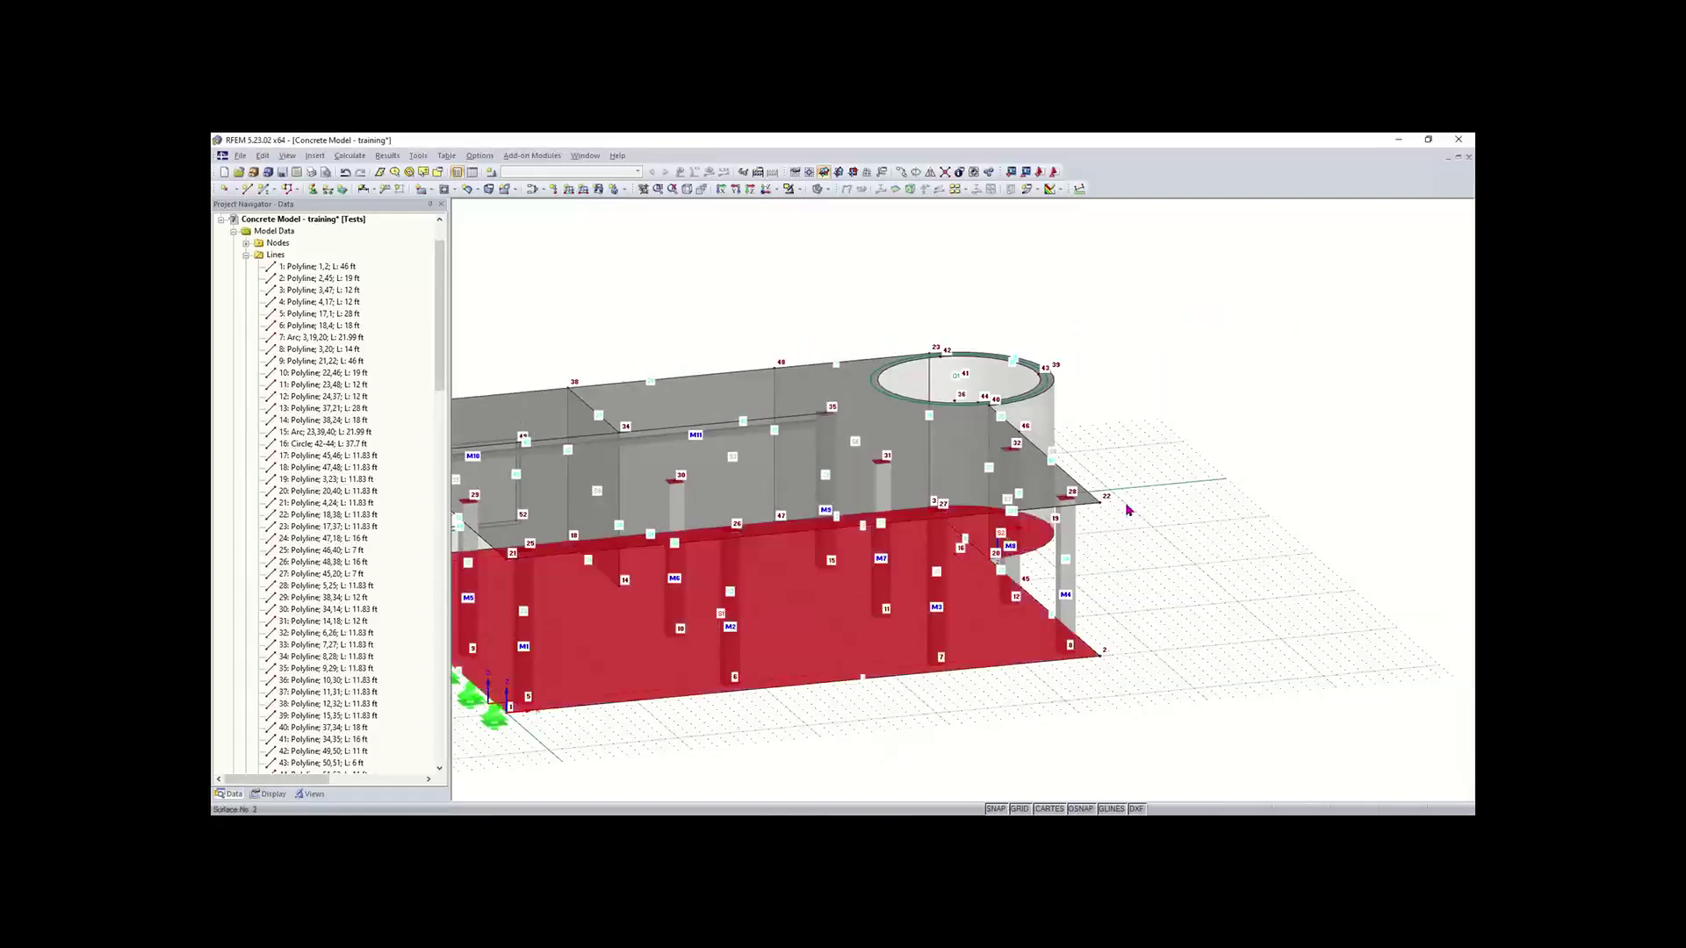
left_click(341, 192)
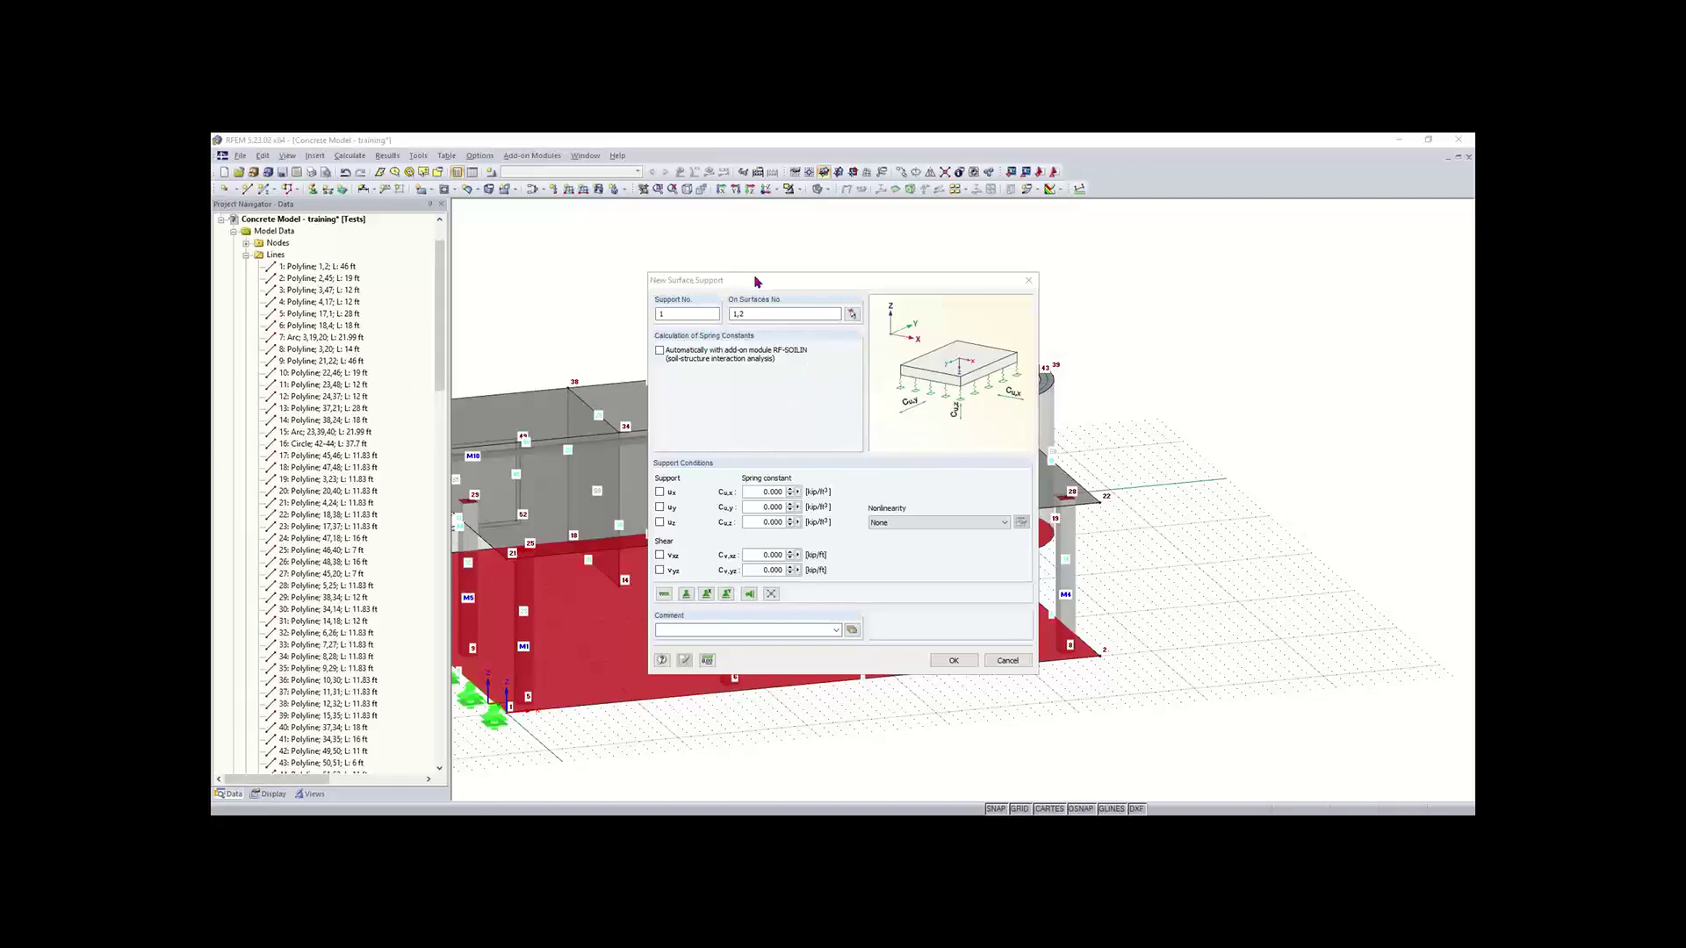
left_click_drag(755, 281, 750, 264)
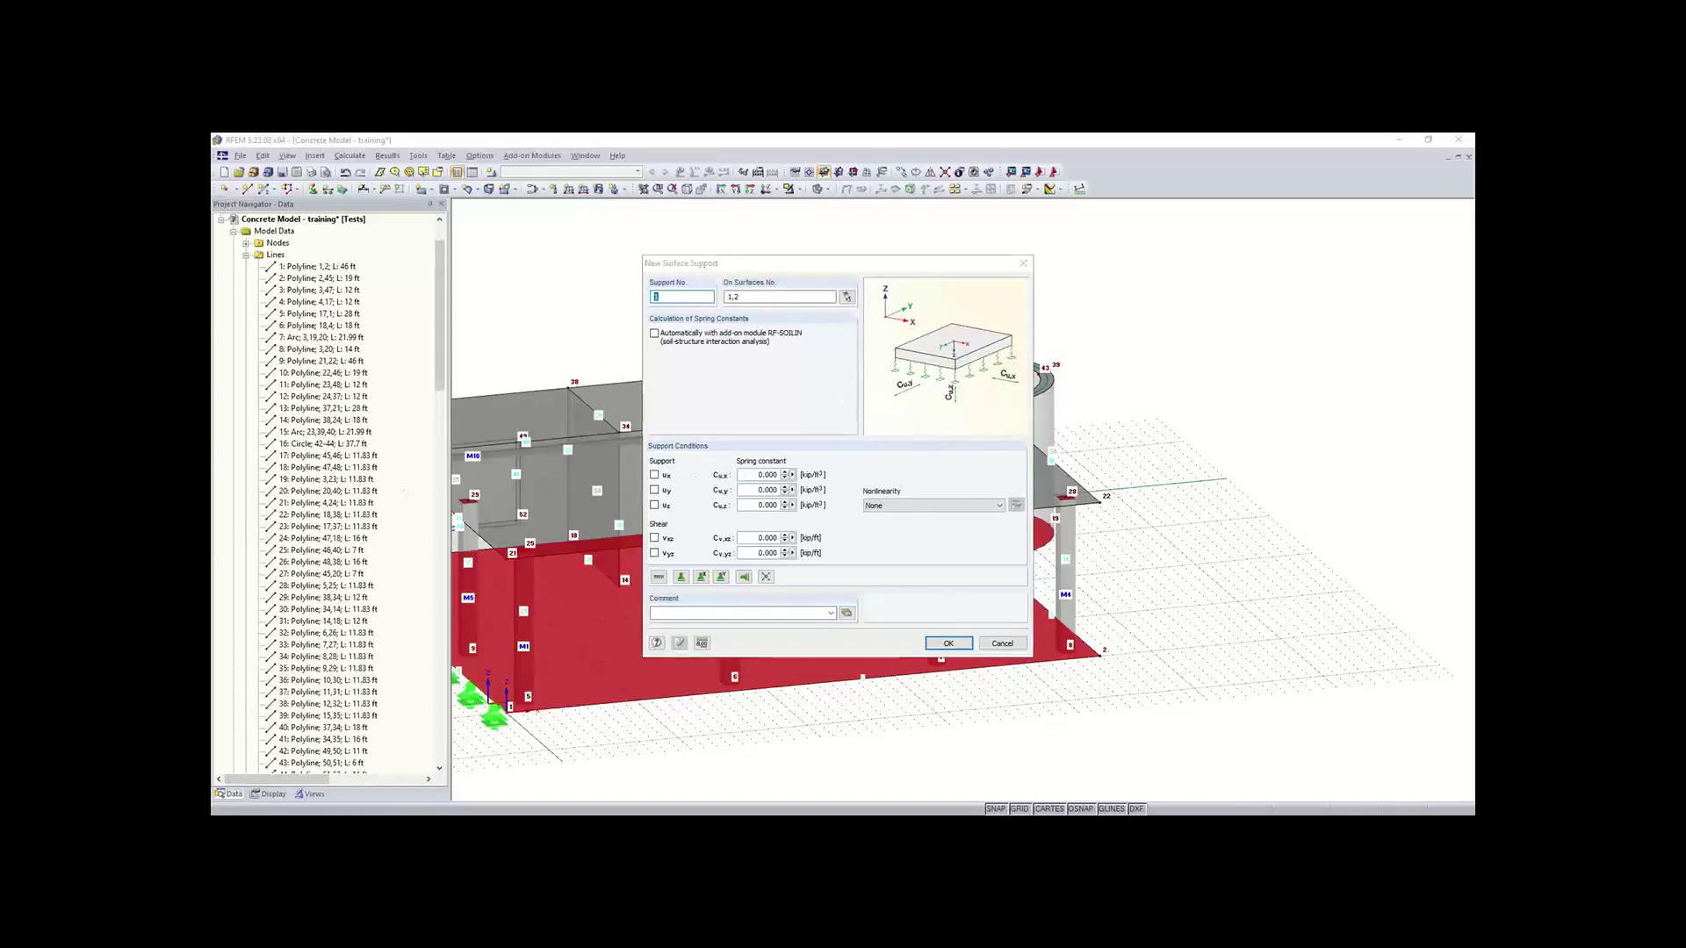
double_click(754, 489)
left_click_drag(755, 474, 823, 481)
type("64")
key("Tab")
type("64")
key("Tab")
type("640")
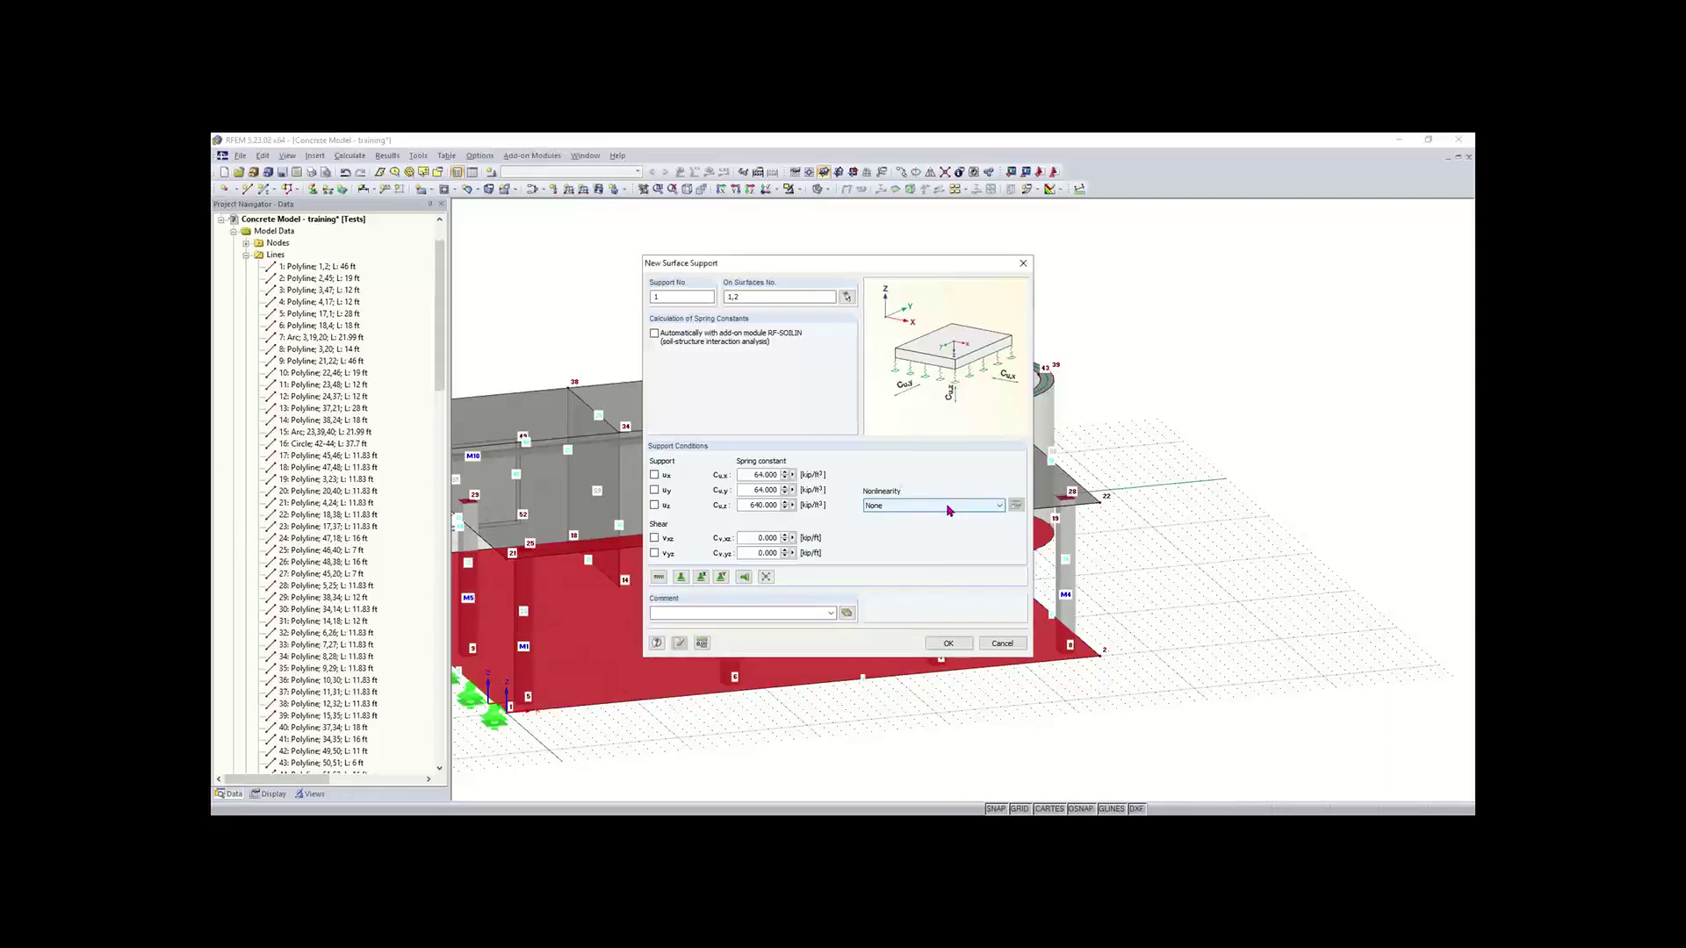
Step: Set the surface support's nonlinearity to failure if negative contact stress in z and apply the support
left_click(948, 508)
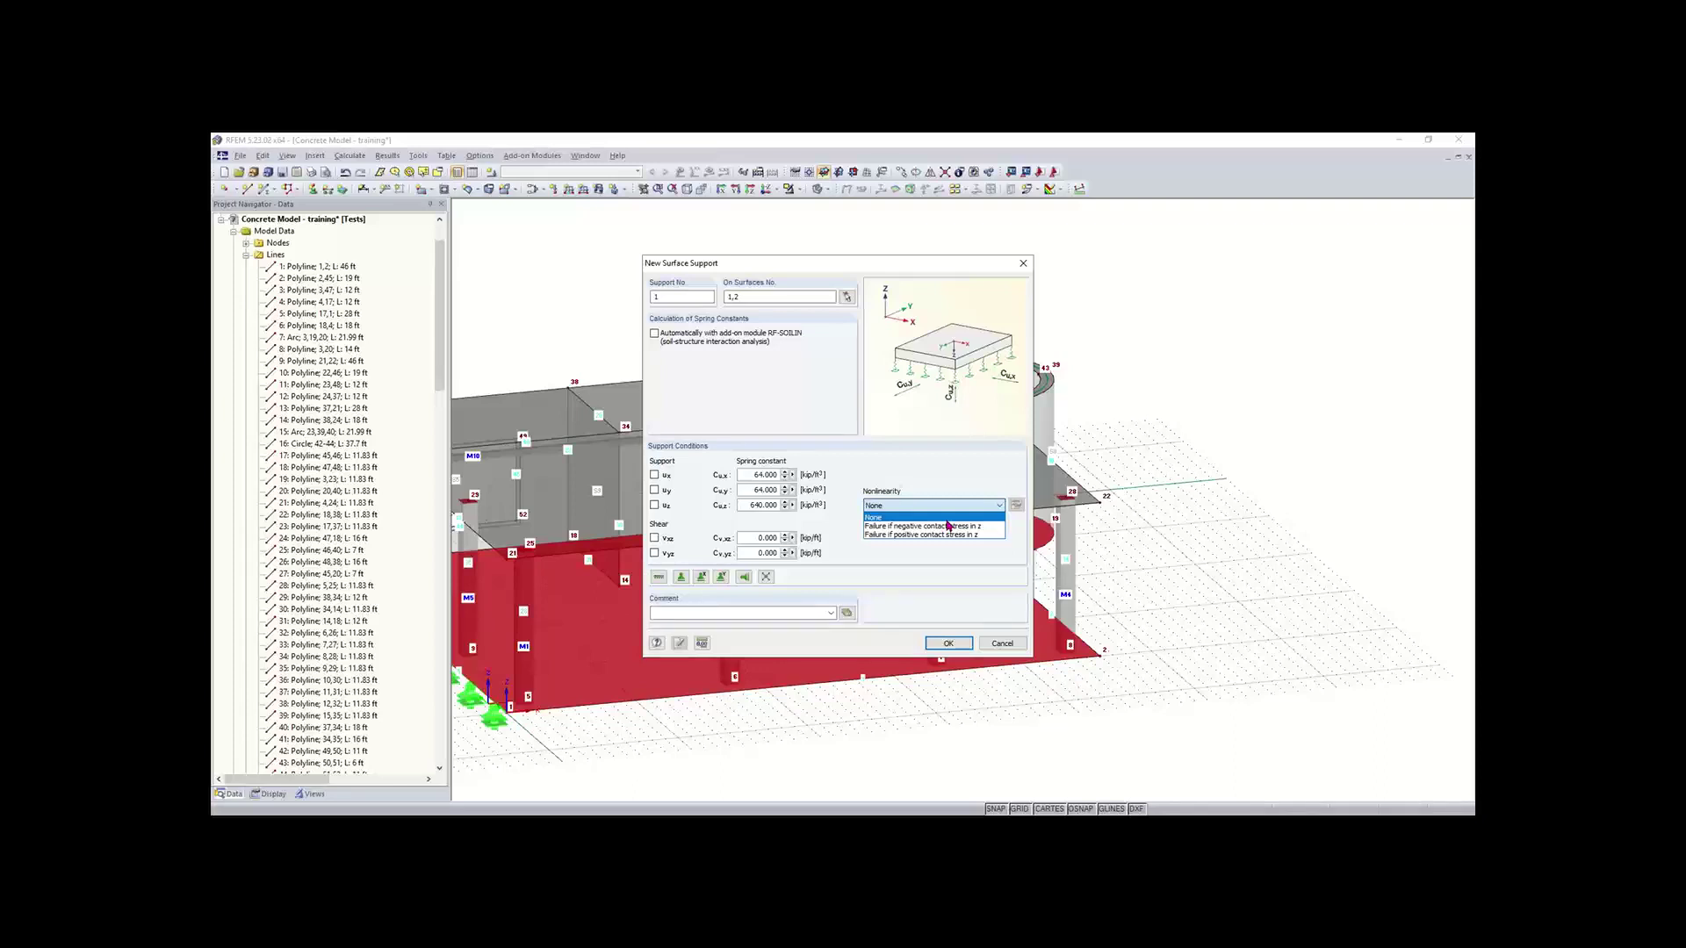
left_click(954, 527)
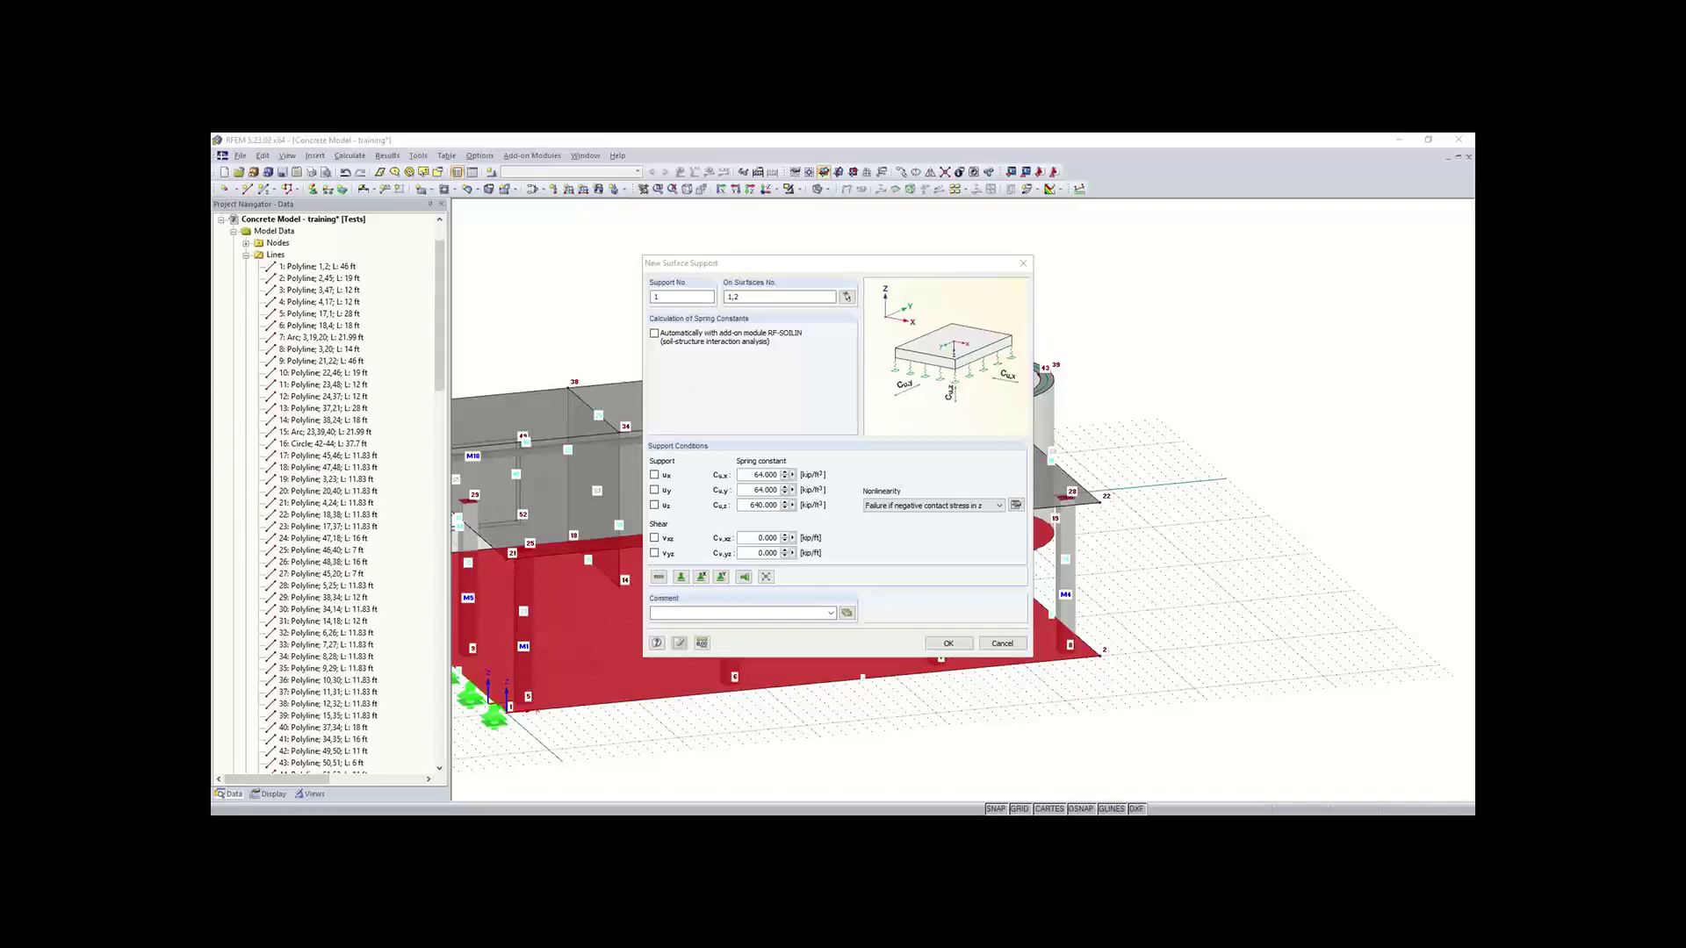
left_click(961, 644)
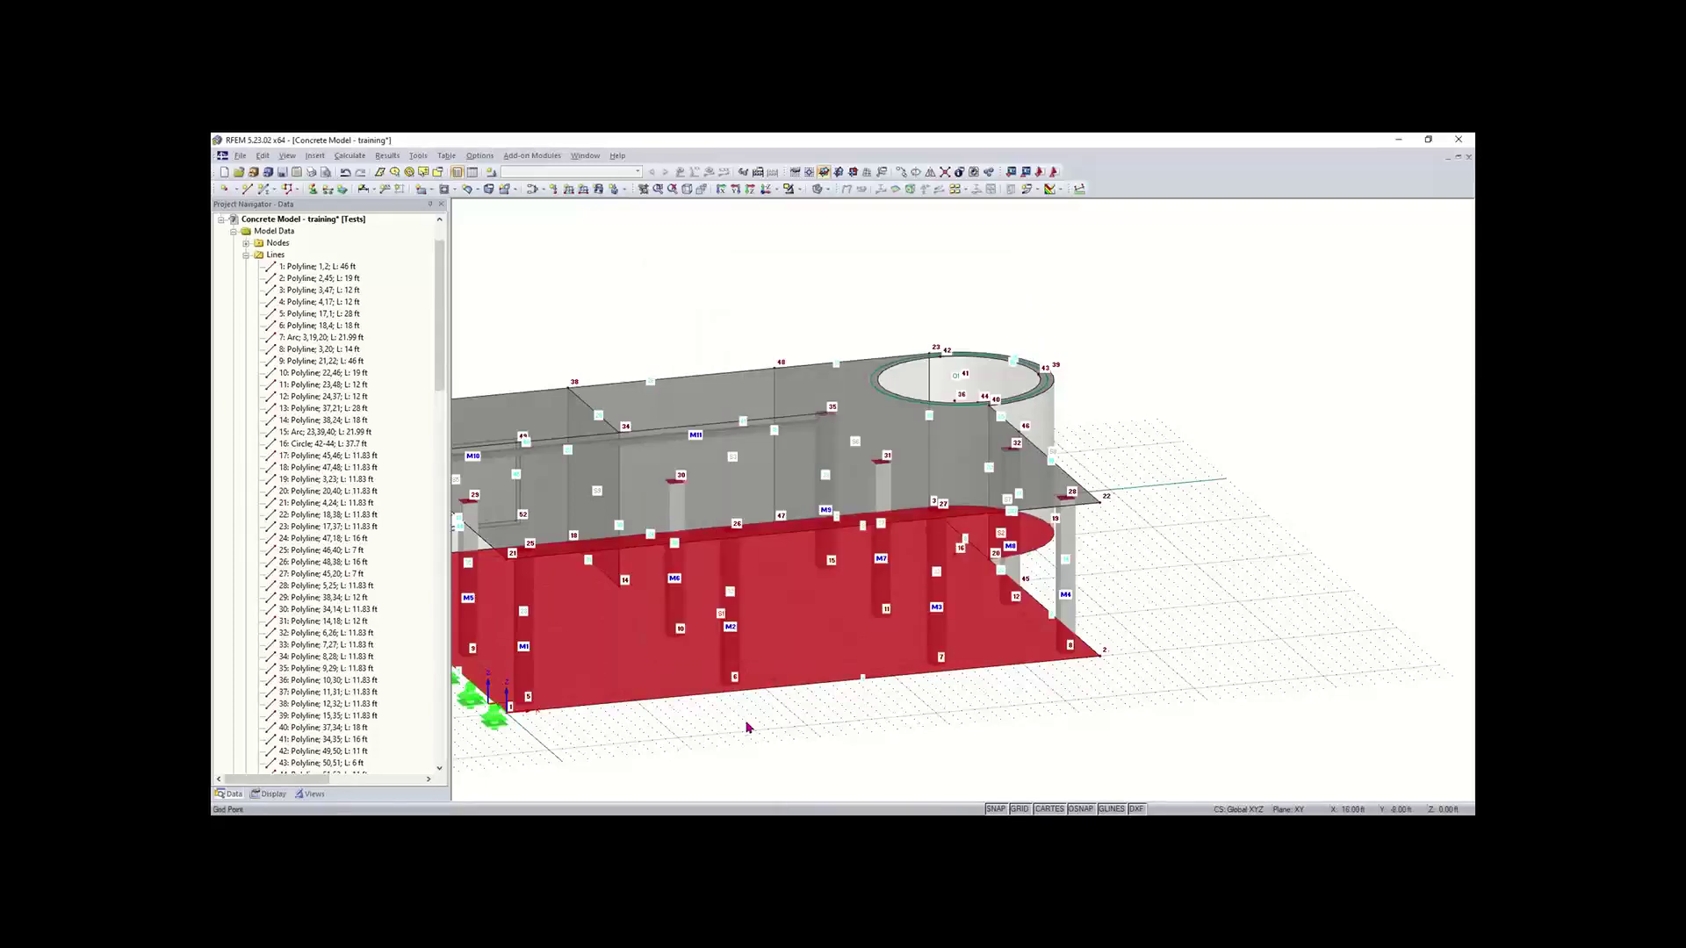
scroll(747, 728, "down", 1)
middle_click_drag(746, 728, 854, 681)
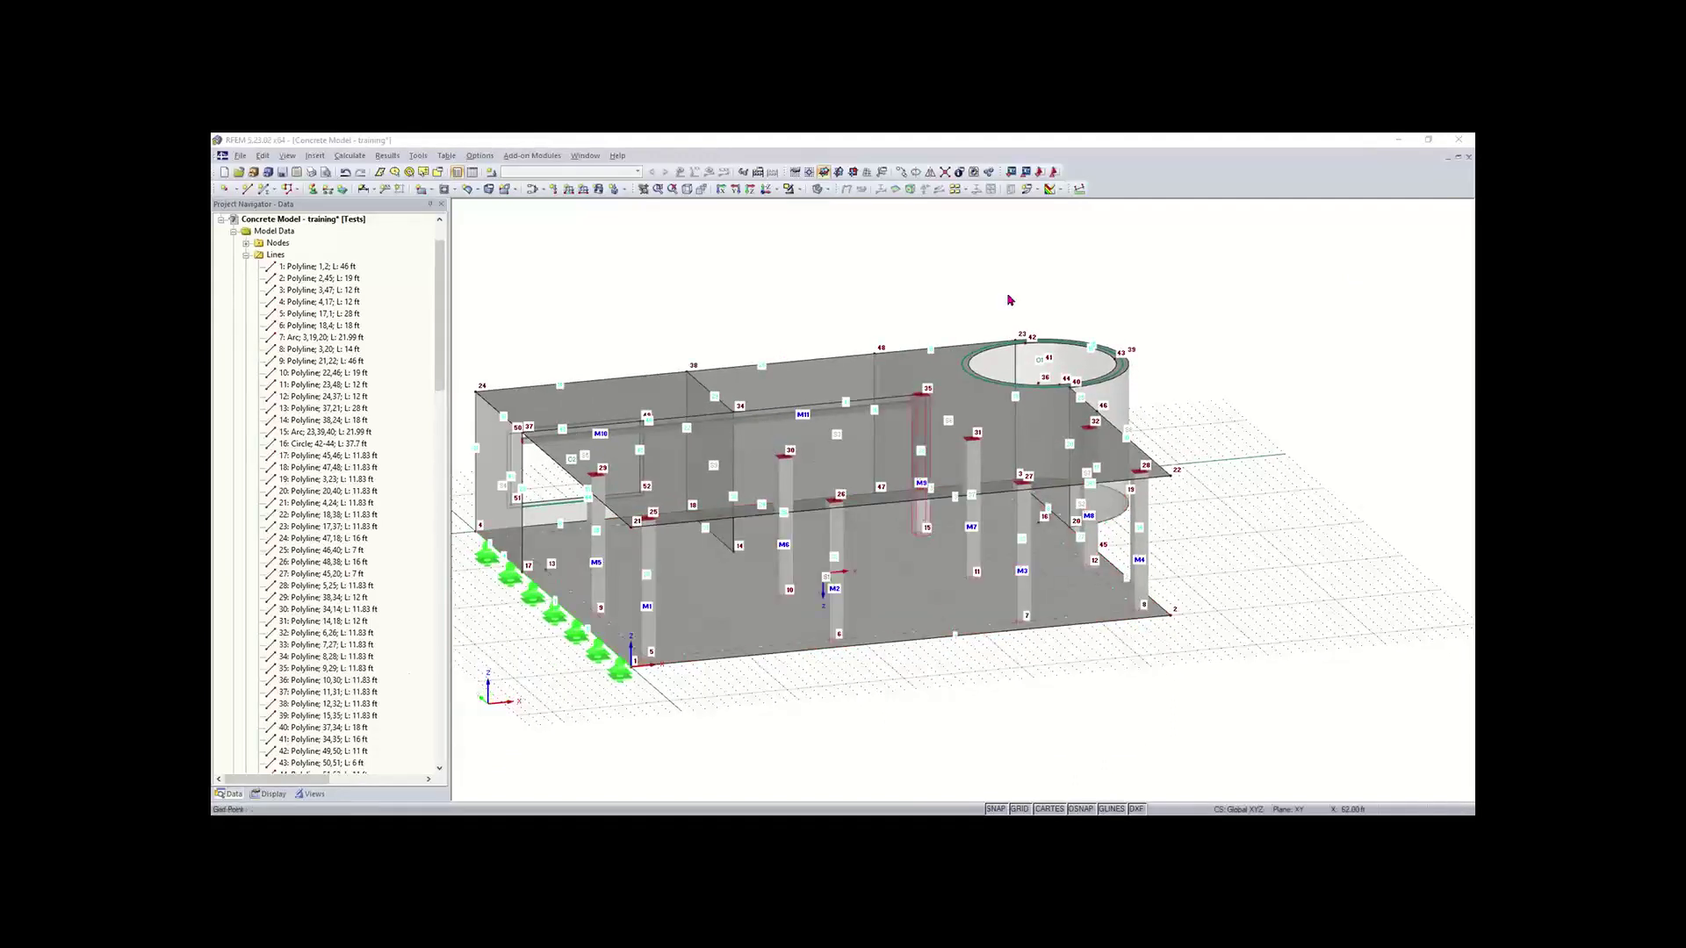
middle_click_drag(828, 706, 951, 619, "ctrl")
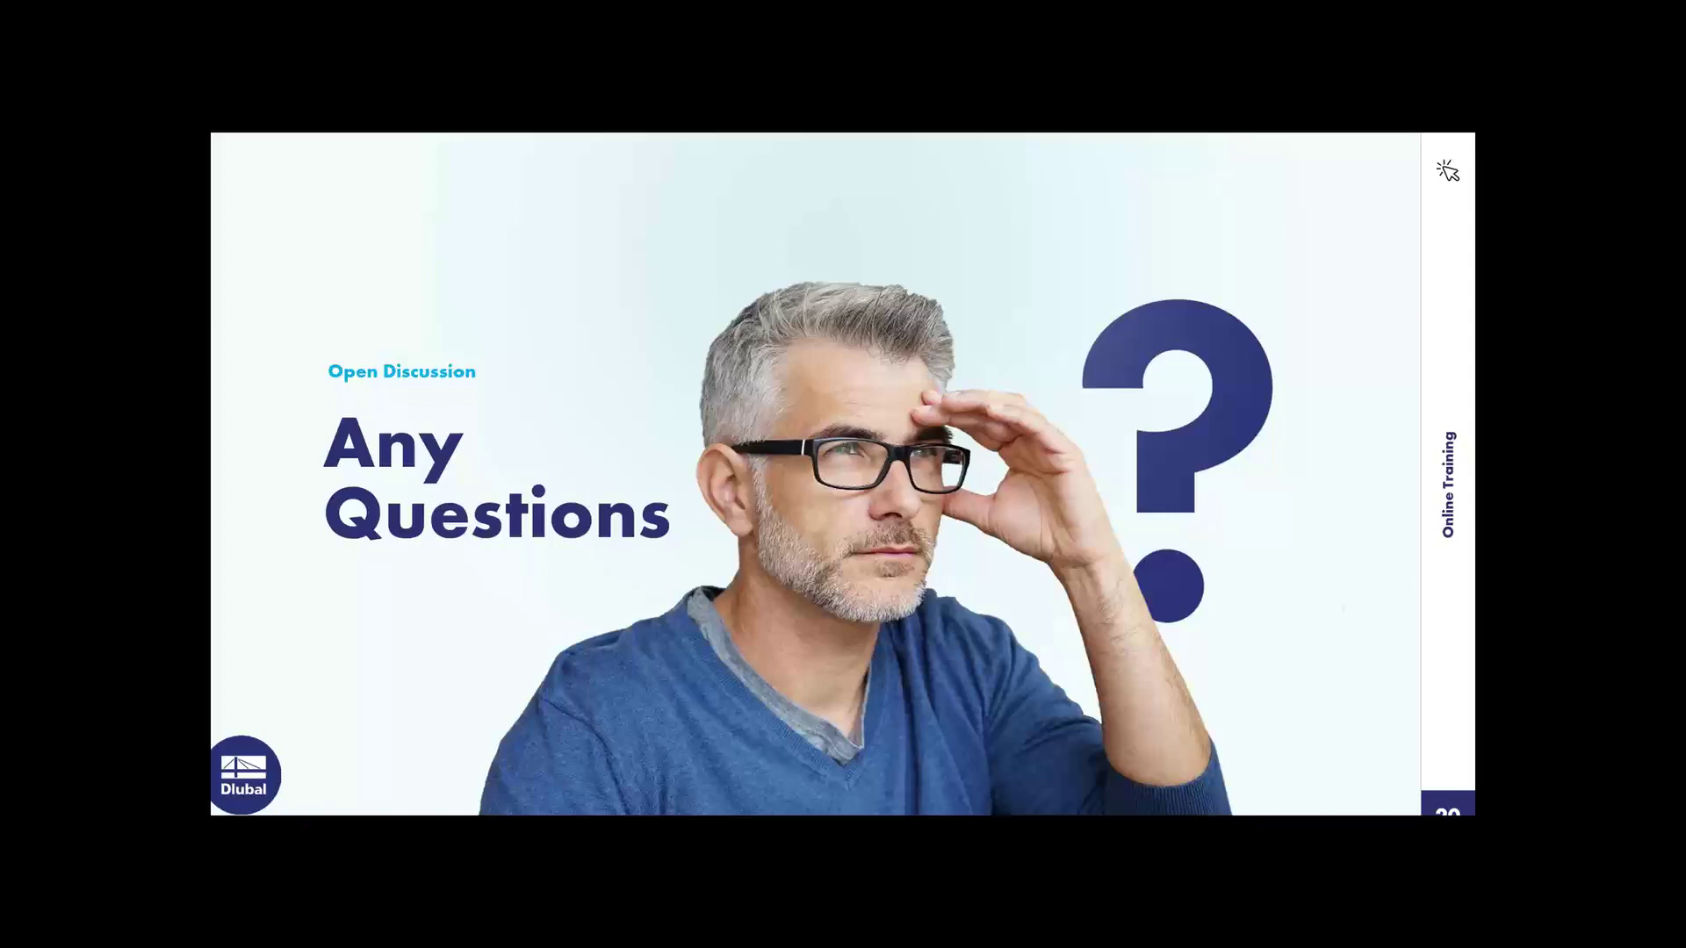
left_click_drag(1237, 414, 1148, 134)
left_click(192, 192)
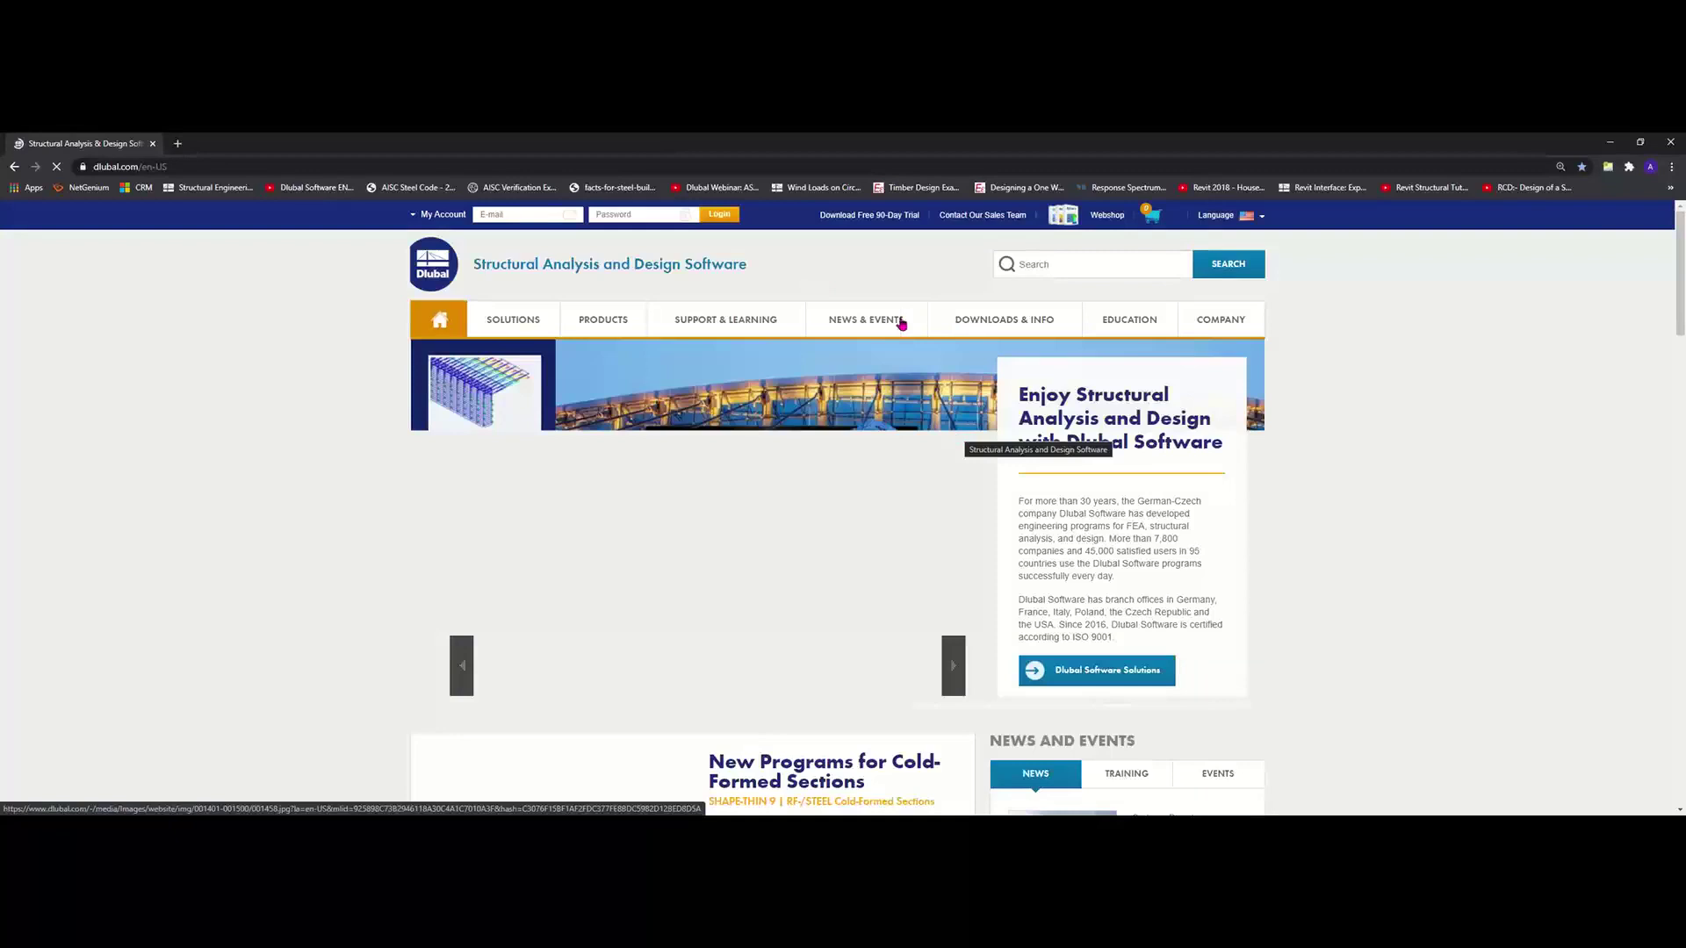
Step: Open the Webinars page among the learning resources on the Dlubal website
mouse_move(753, 318)
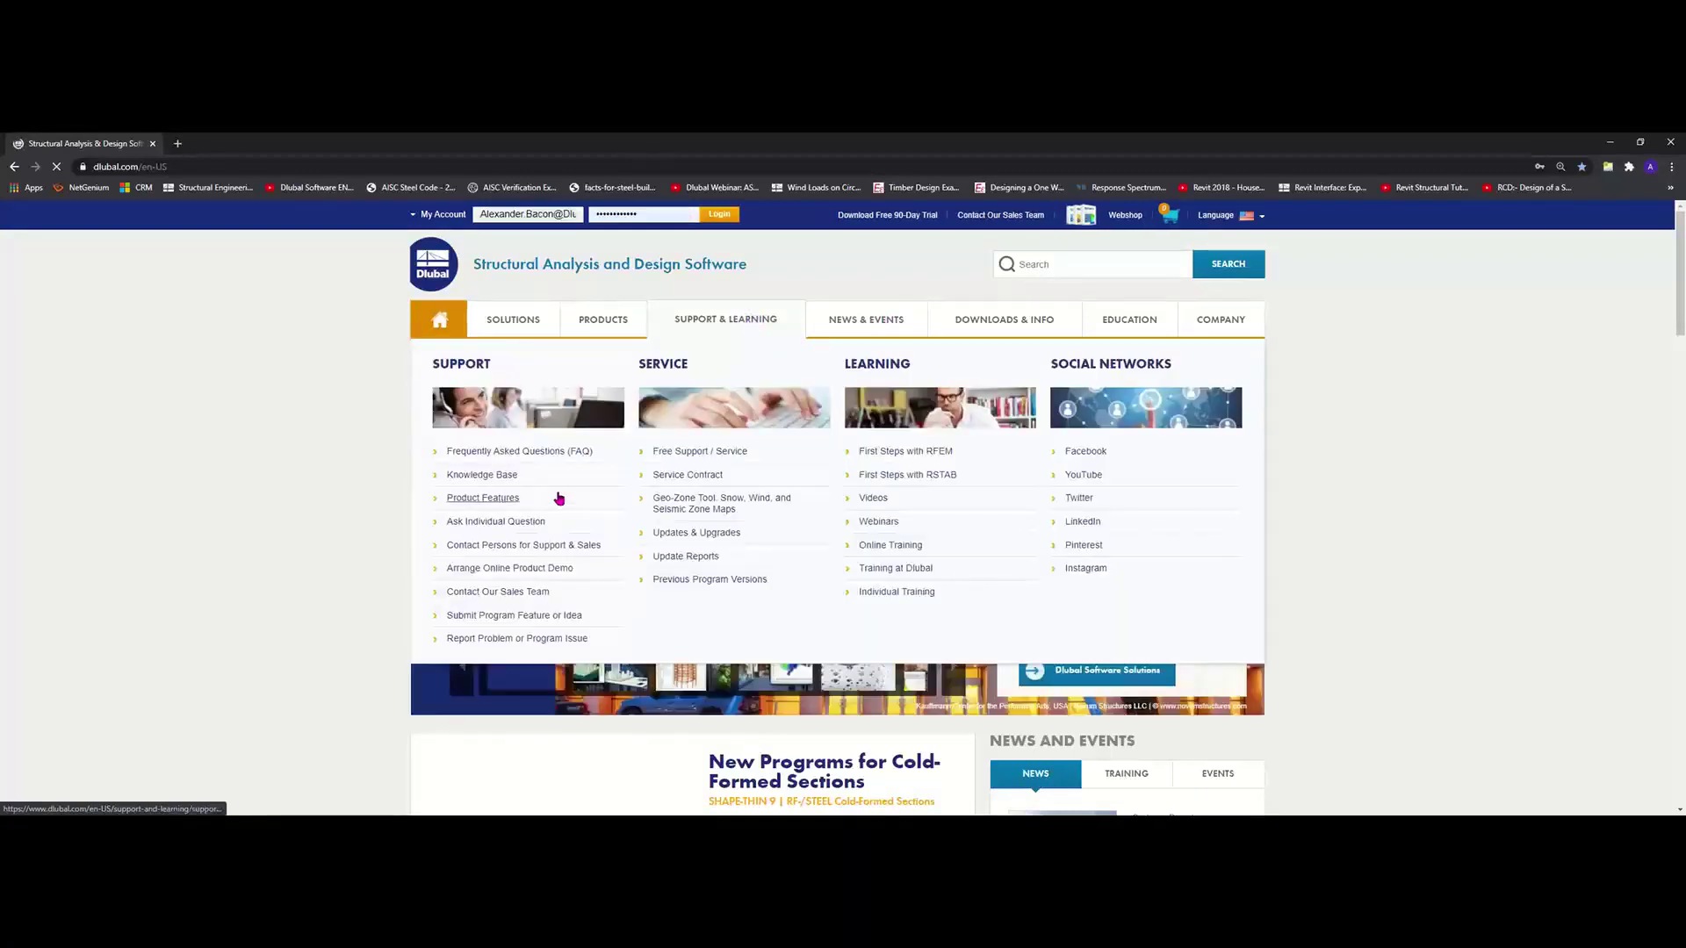
left_click(885, 527)
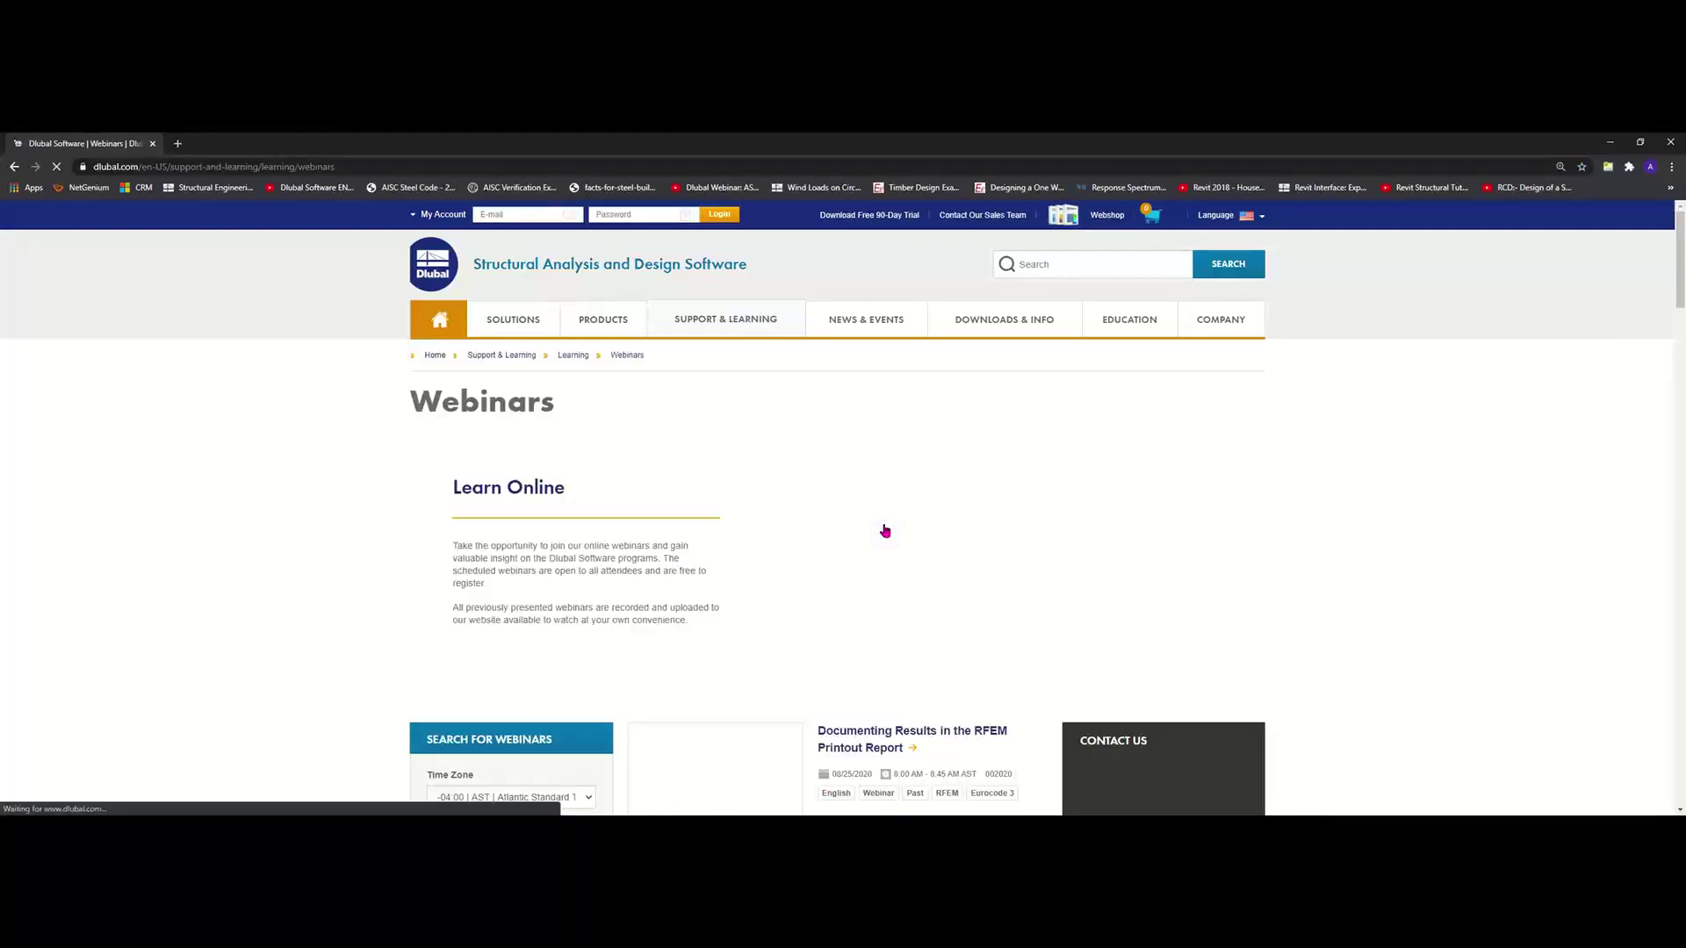
scroll(339, 577, "down", 3)
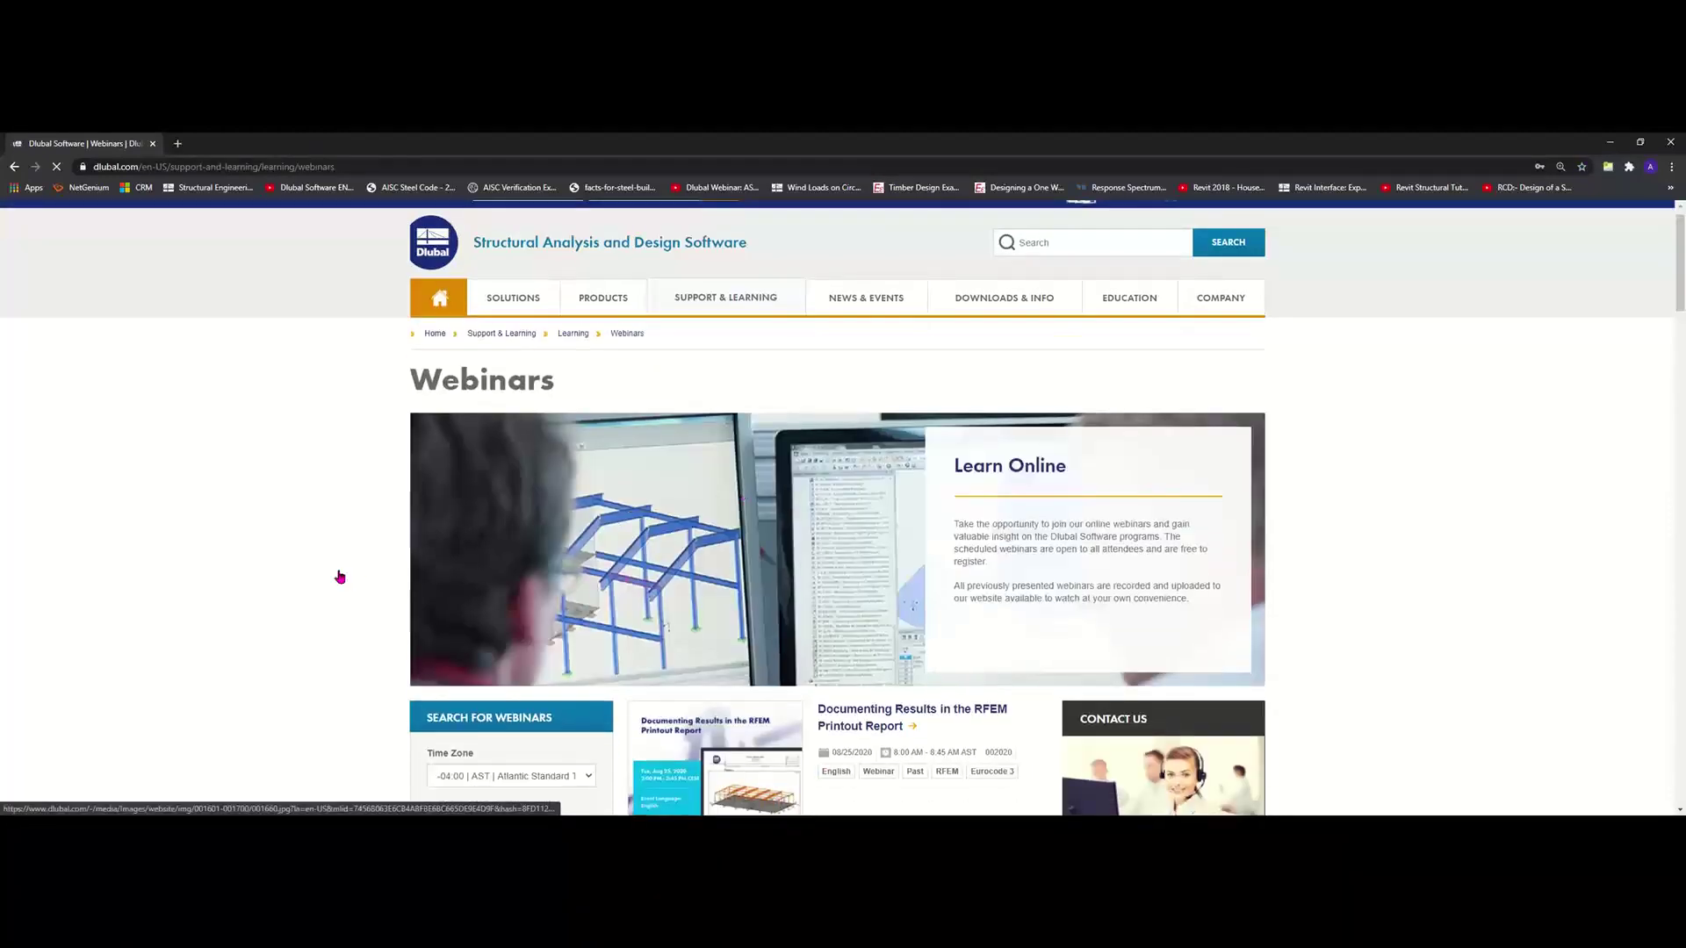
Step: Limit the webinar search to Past webinars and view the available application area options
scroll(340, 572, "down", 3)
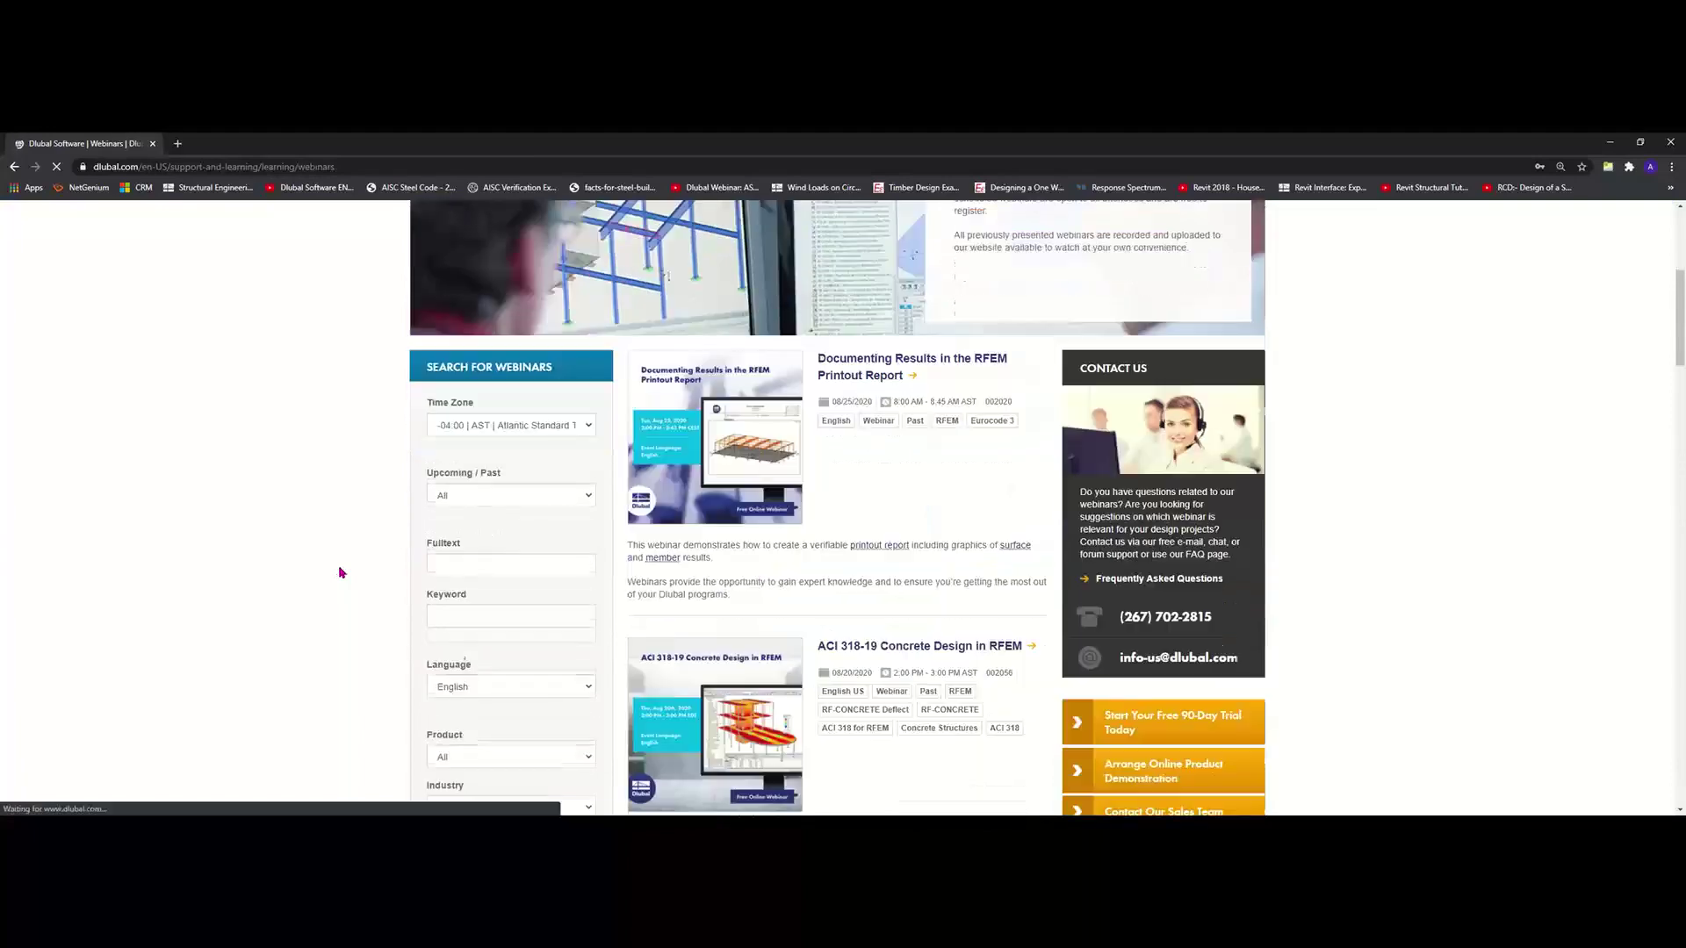
scroll(348, 569, "down", 1)
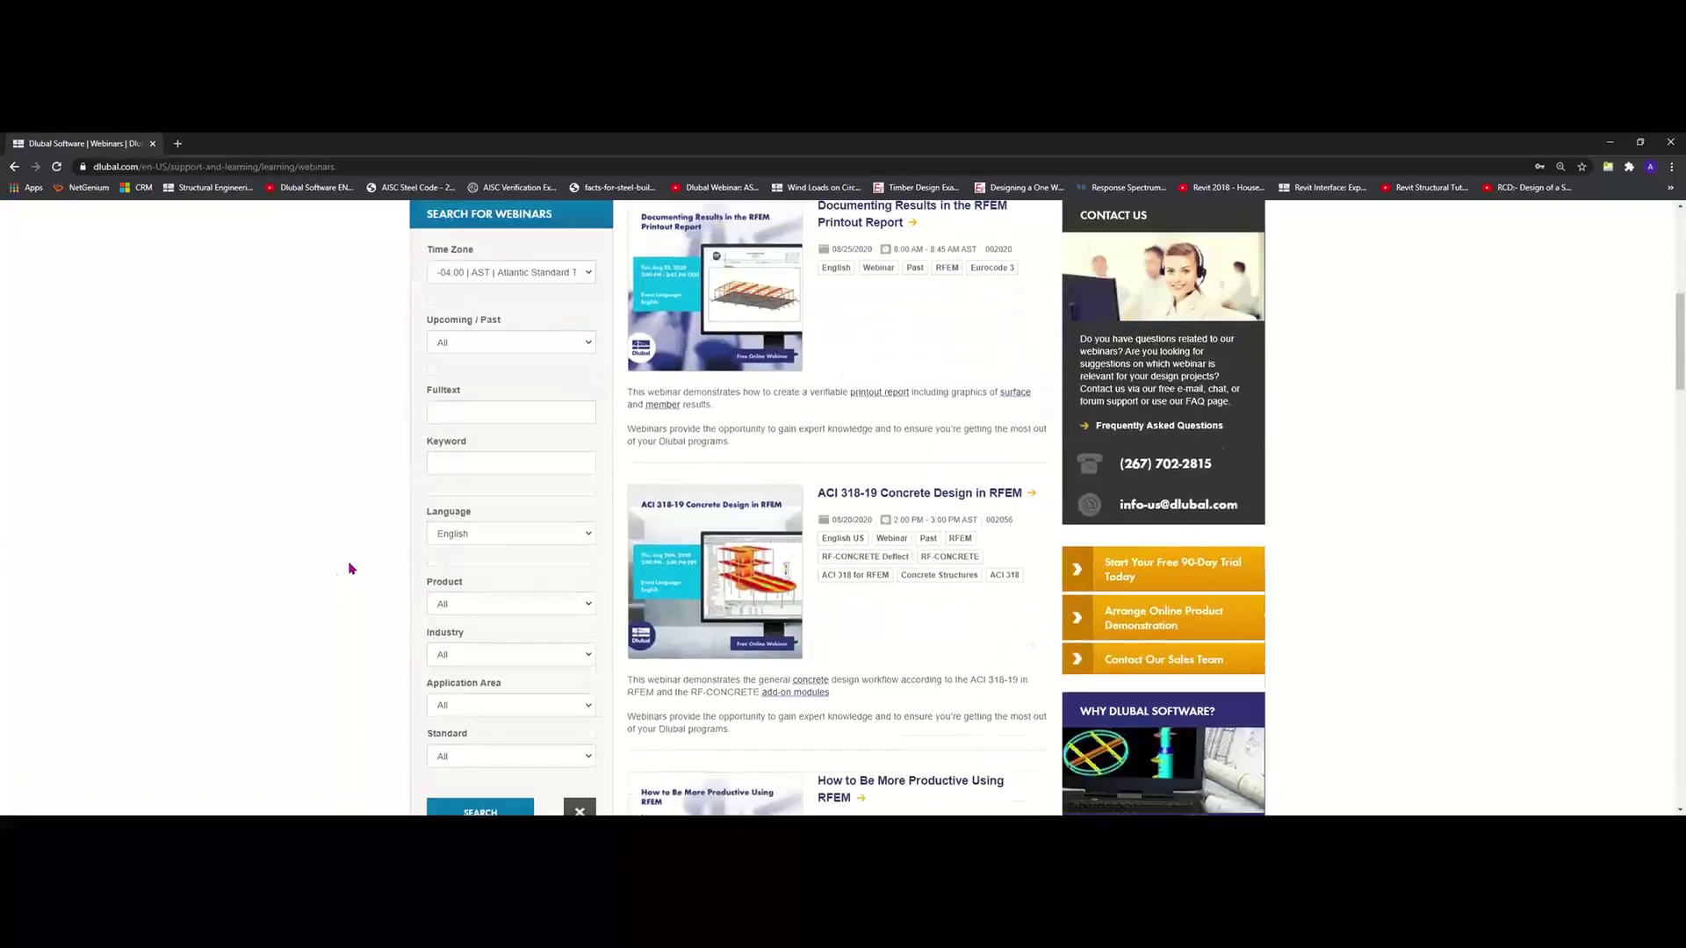
left_click(499, 348)
left_click(484, 407)
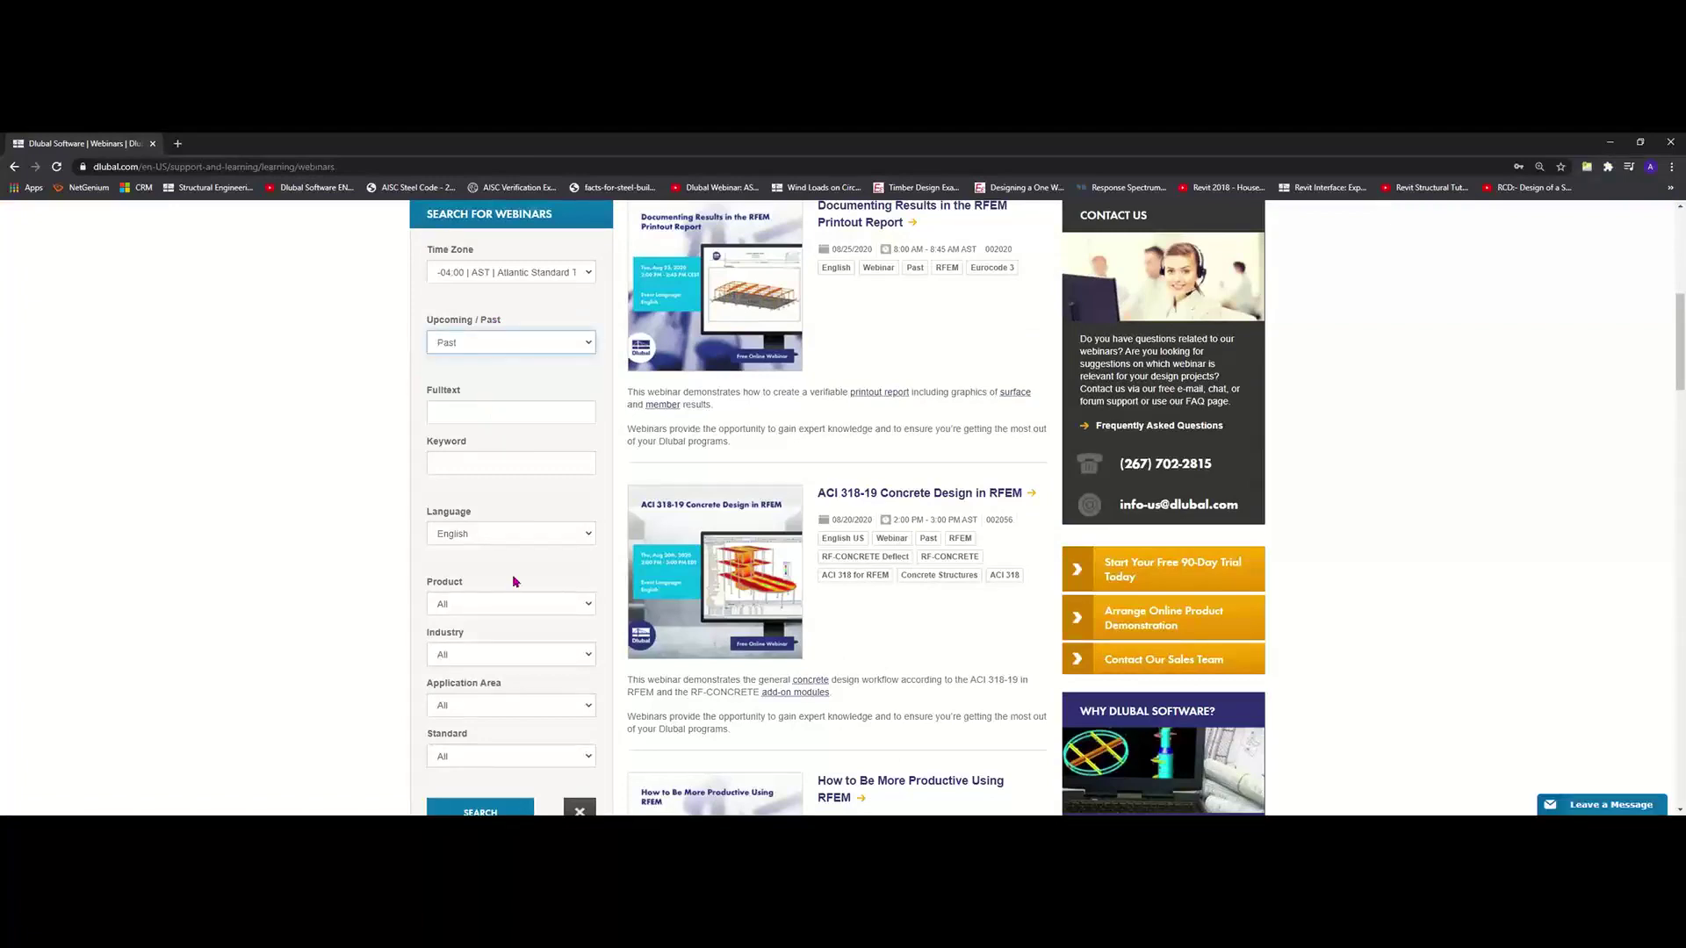
scroll(516, 579, "down", 1)
left_click(509, 663)
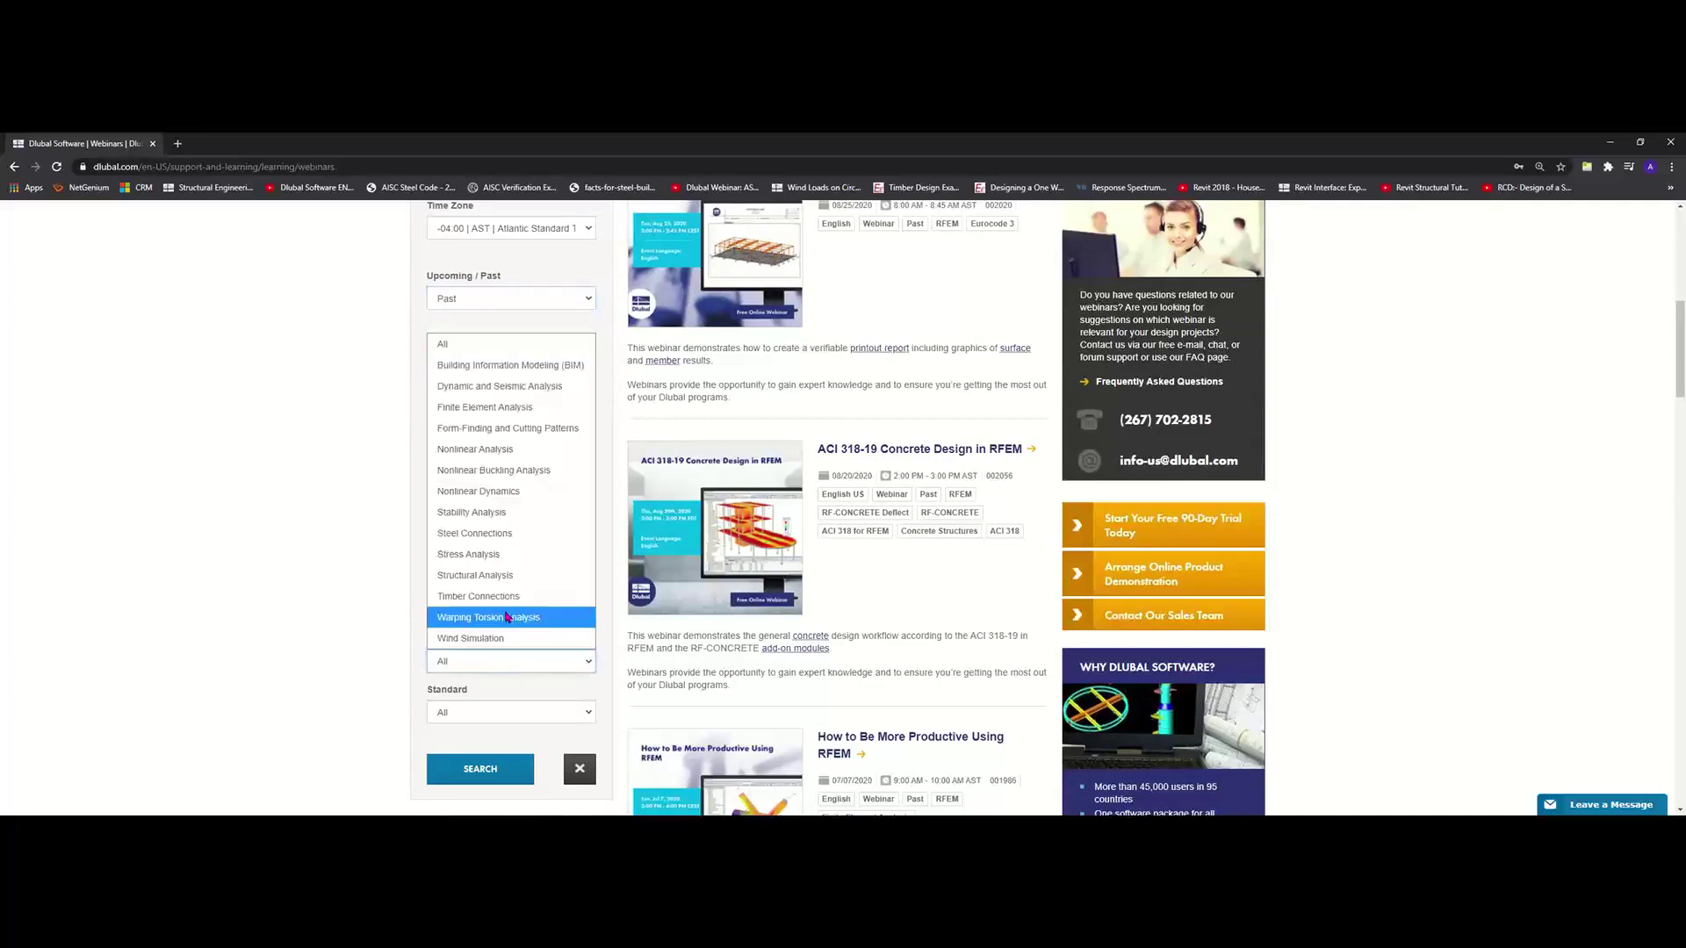
left_click(304, 565)
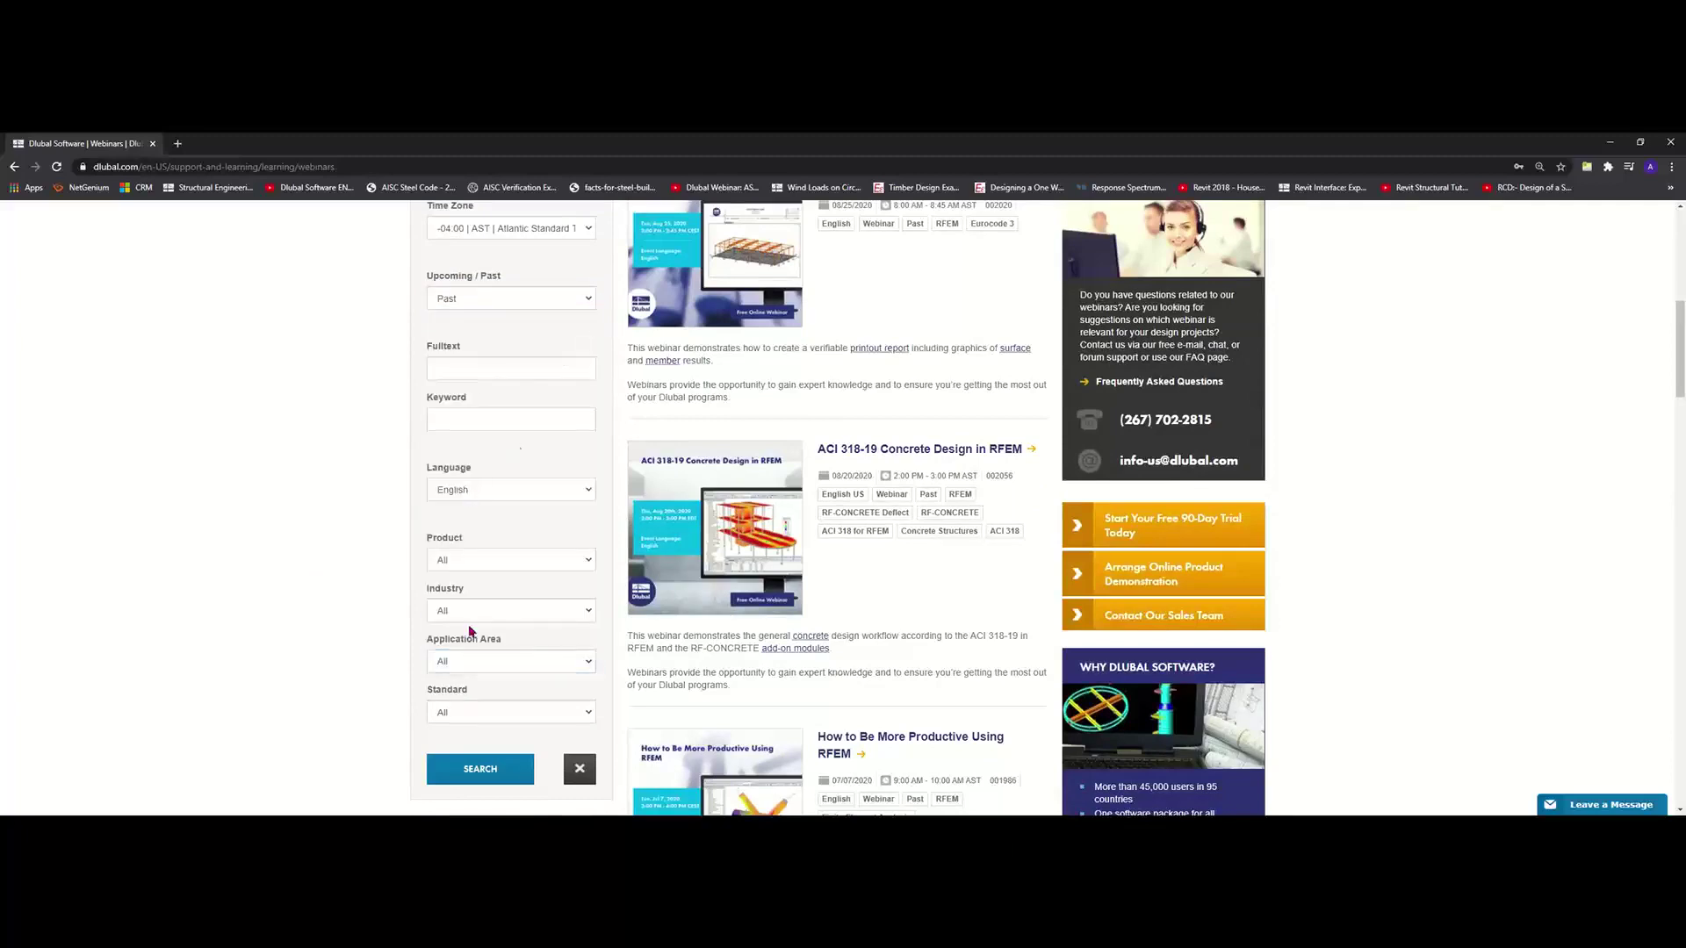
Step: Set the webinar search's product filter to RF-LAMINATE and run the search
left_click(485, 557)
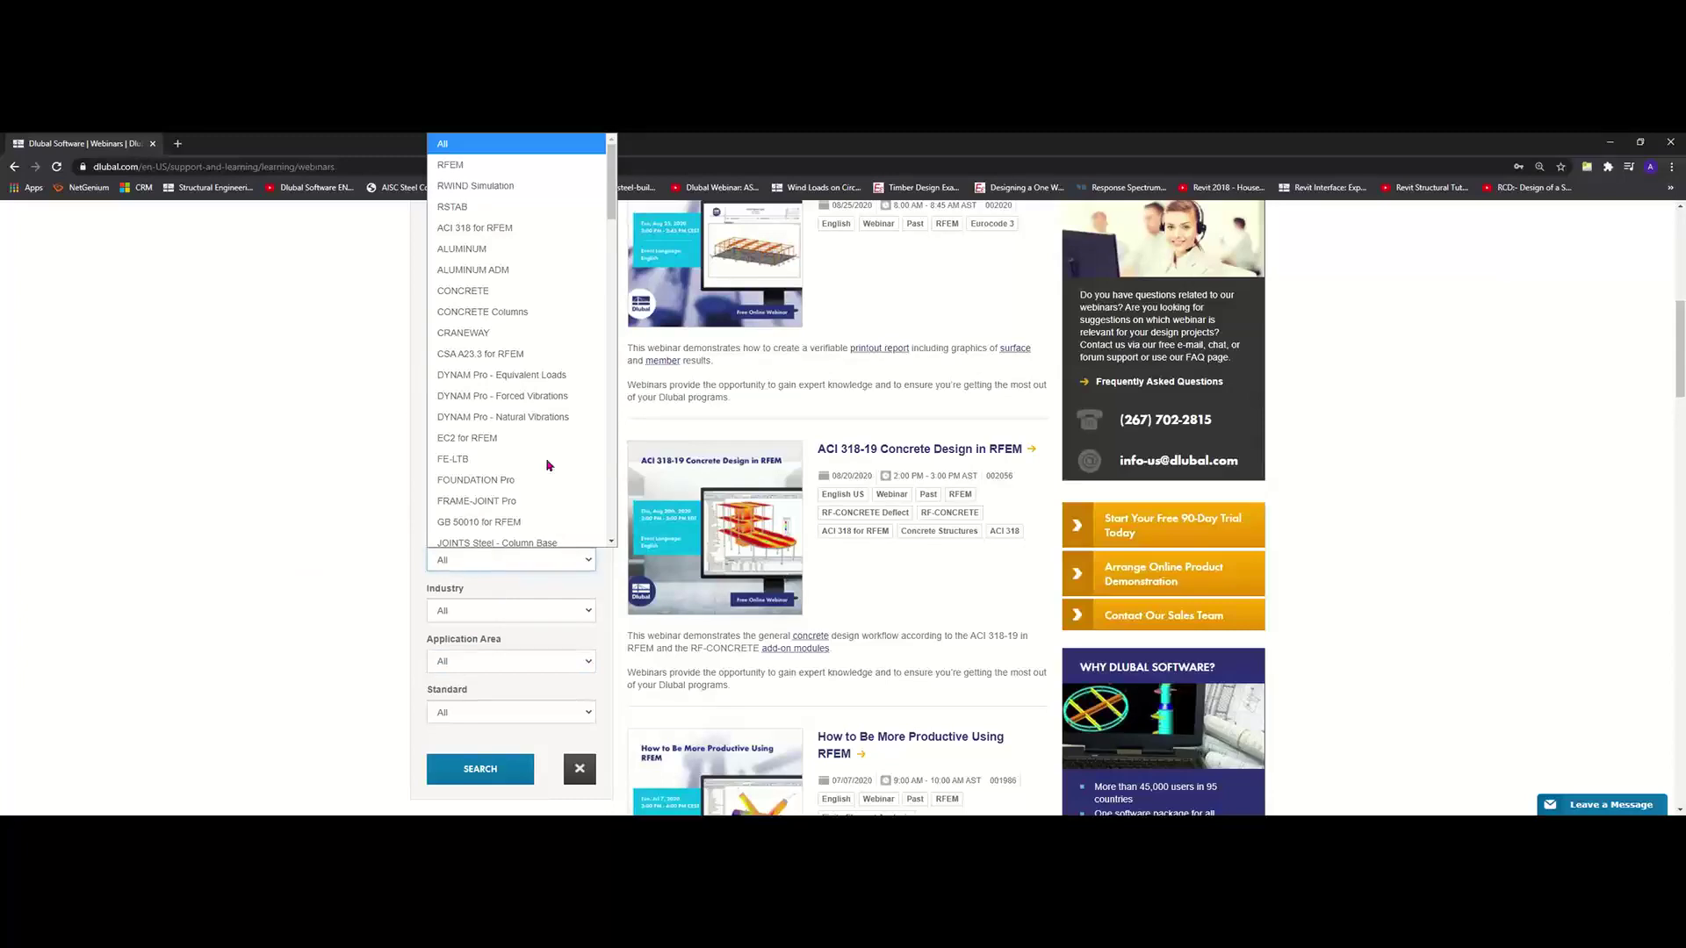
scroll(547, 466, "down", 4)
scroll(547, 465, "down", 5)
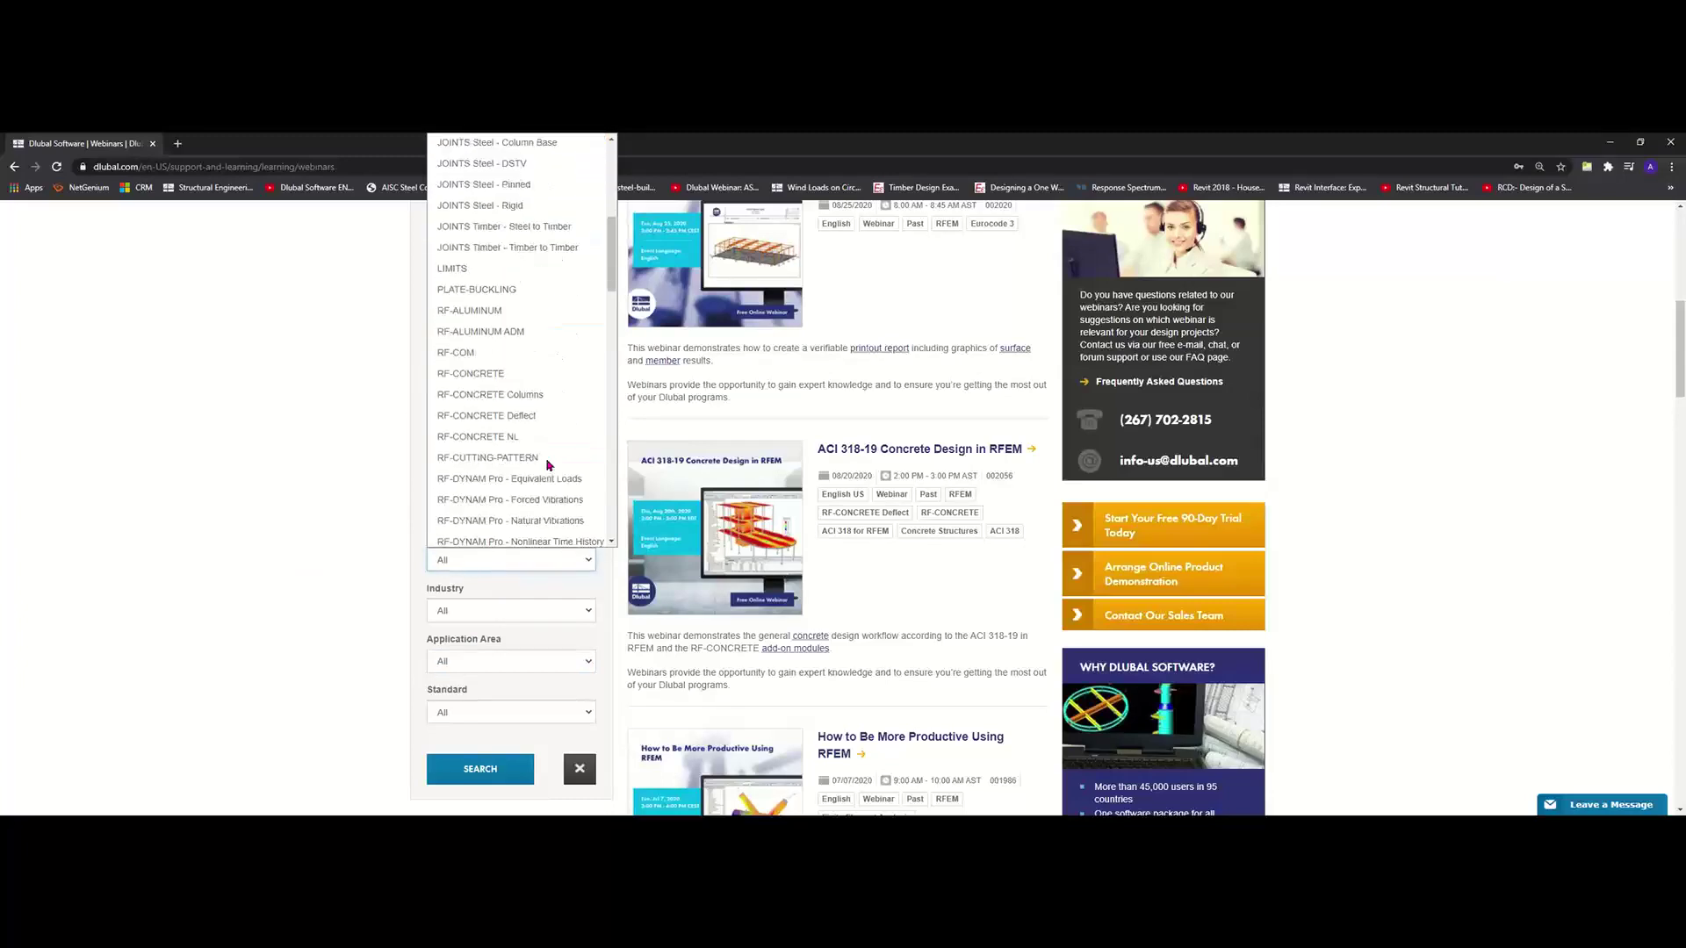
scroll(547, 465, "down", 3)
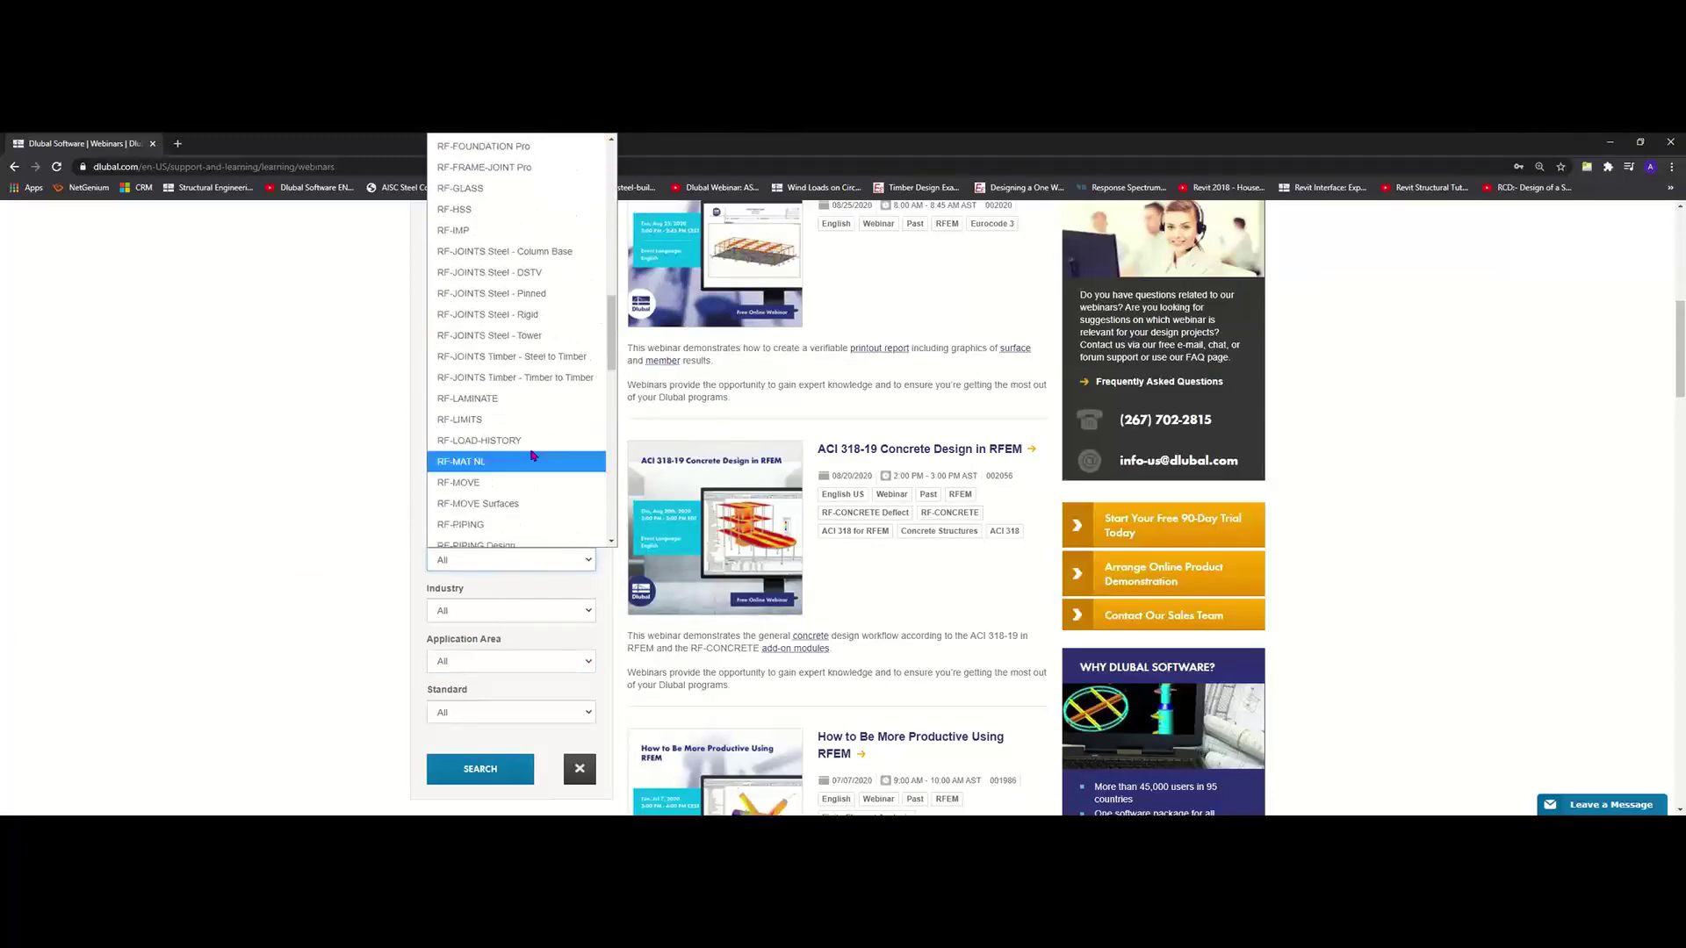
left_click(527, 398)
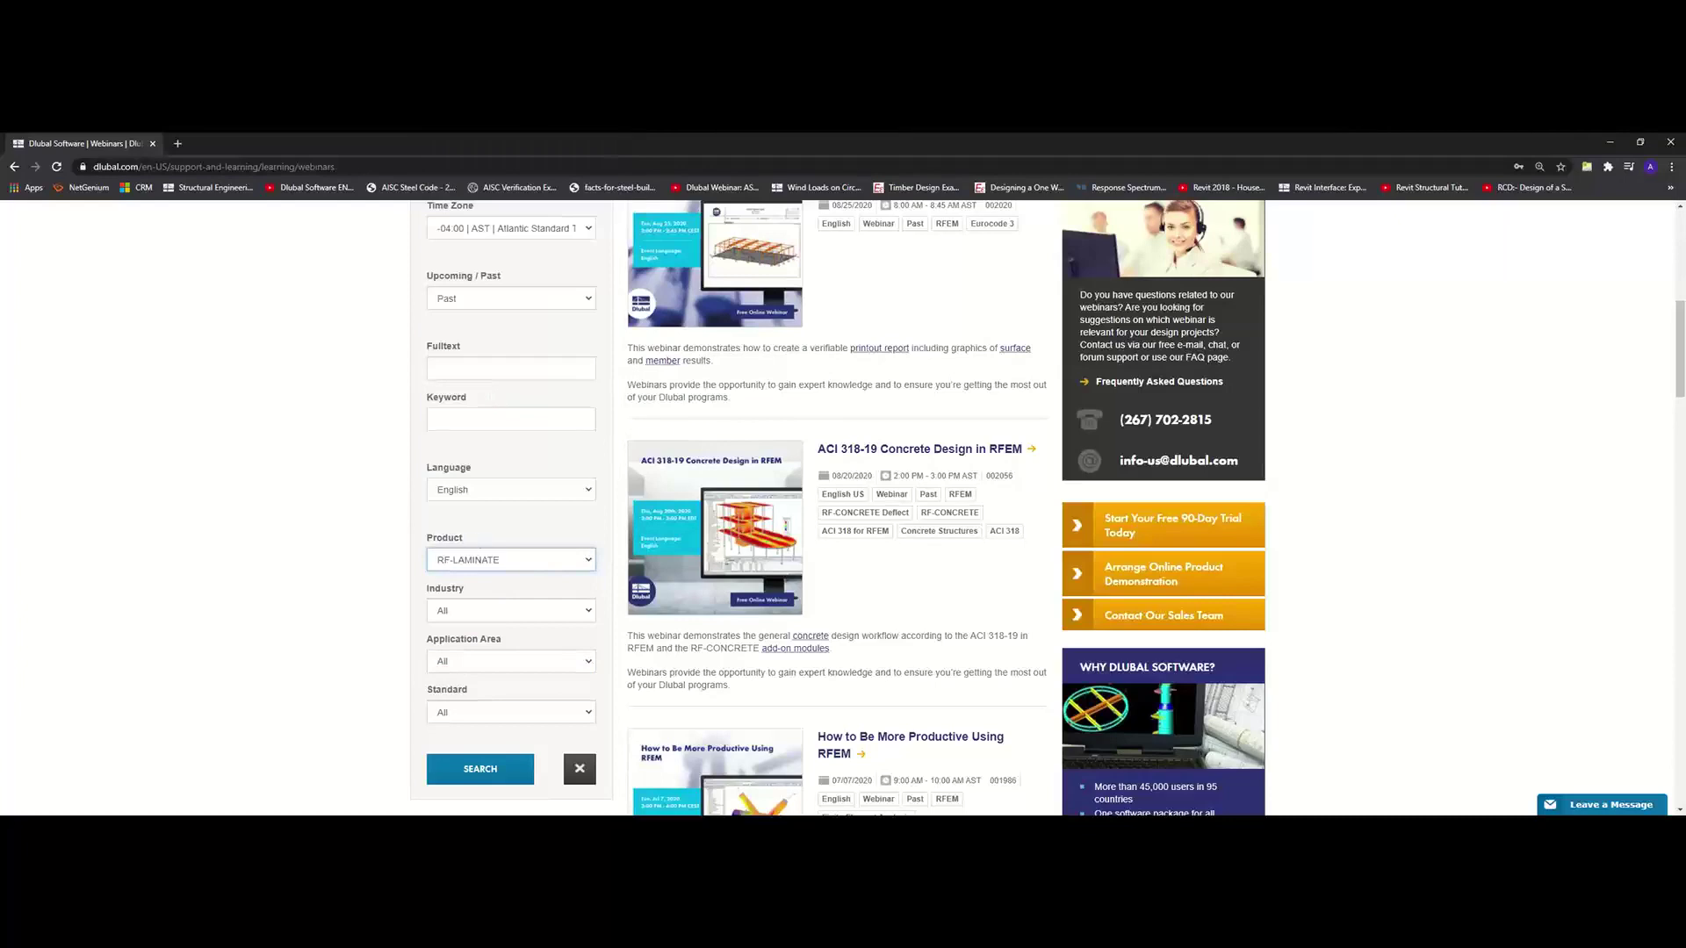
left_click(481, 768)
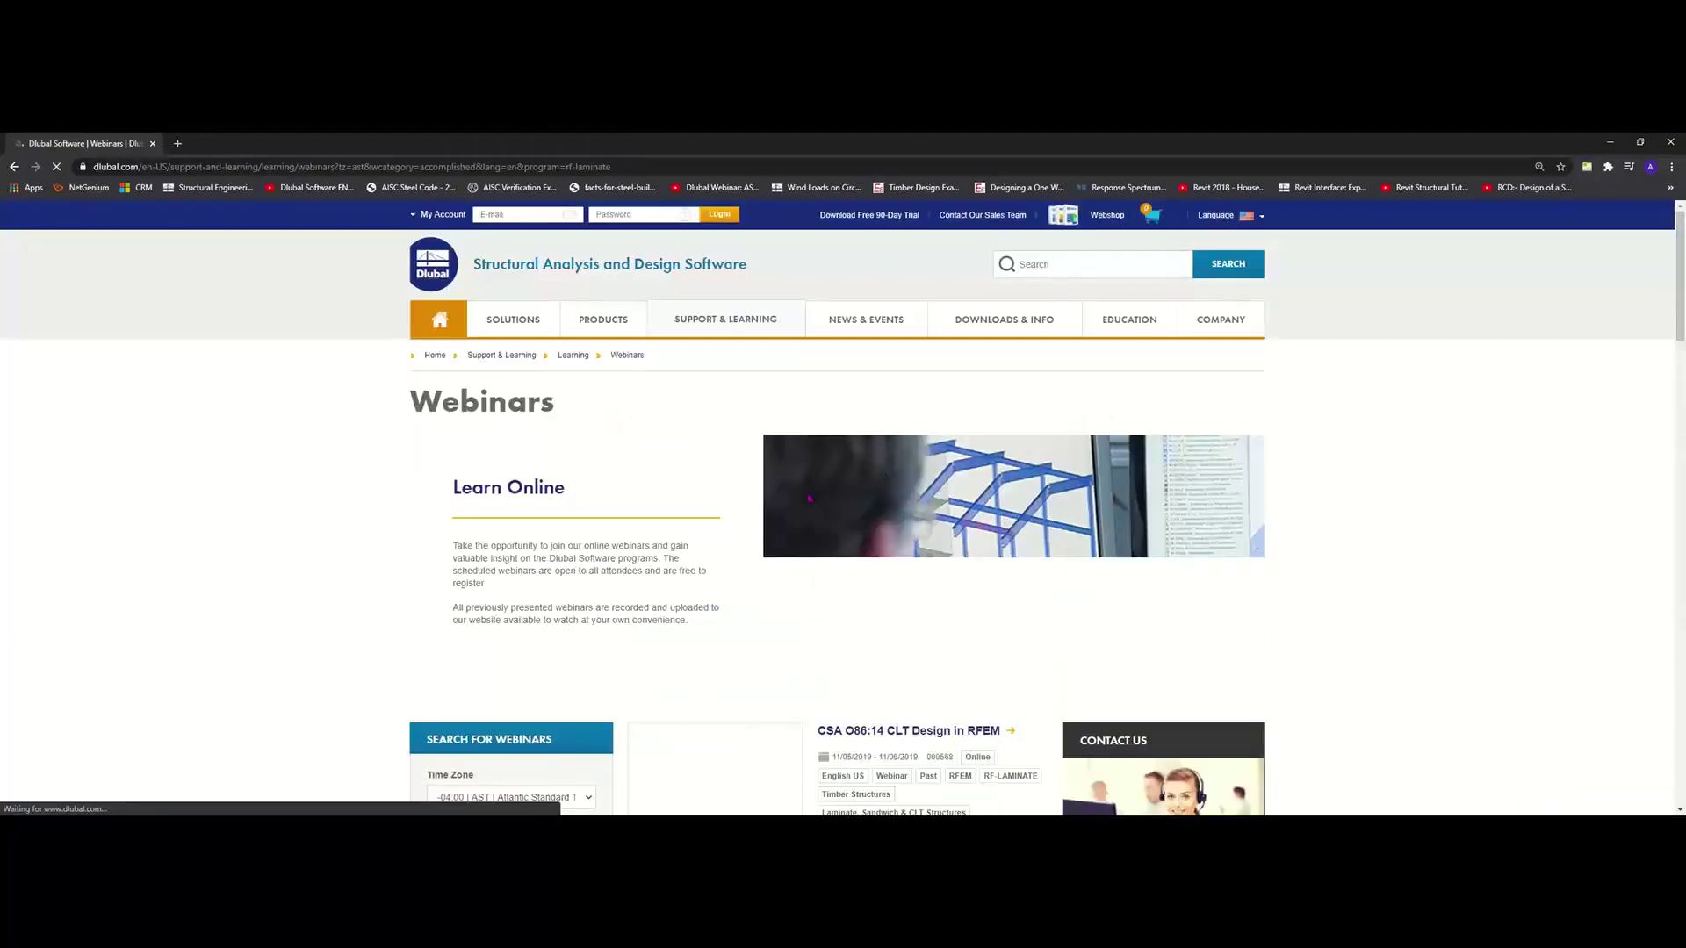
Step: Look through the RF-LAMINATE webinar results down to the NDS-2015 webinar's recording links, and minimize the browser
scroll(816, 487, "down", 2)
scroll(819, 491, "down", 2)
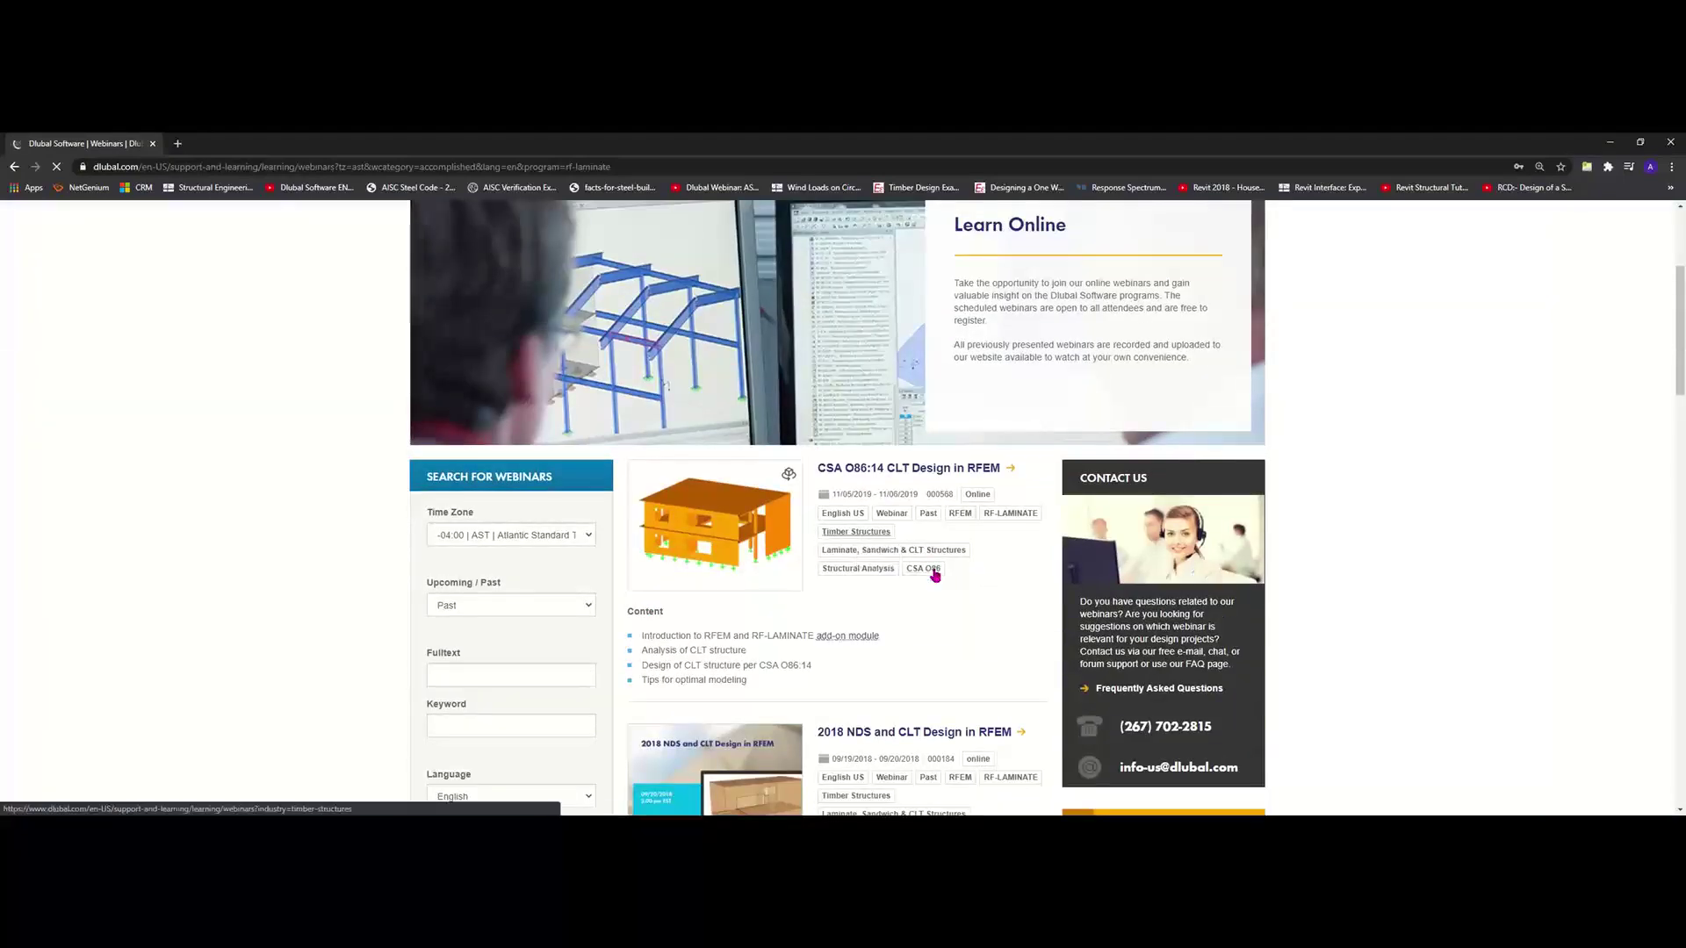
scroll(889, 527, "down", 1)
scroll(891, 497, "down", 5)
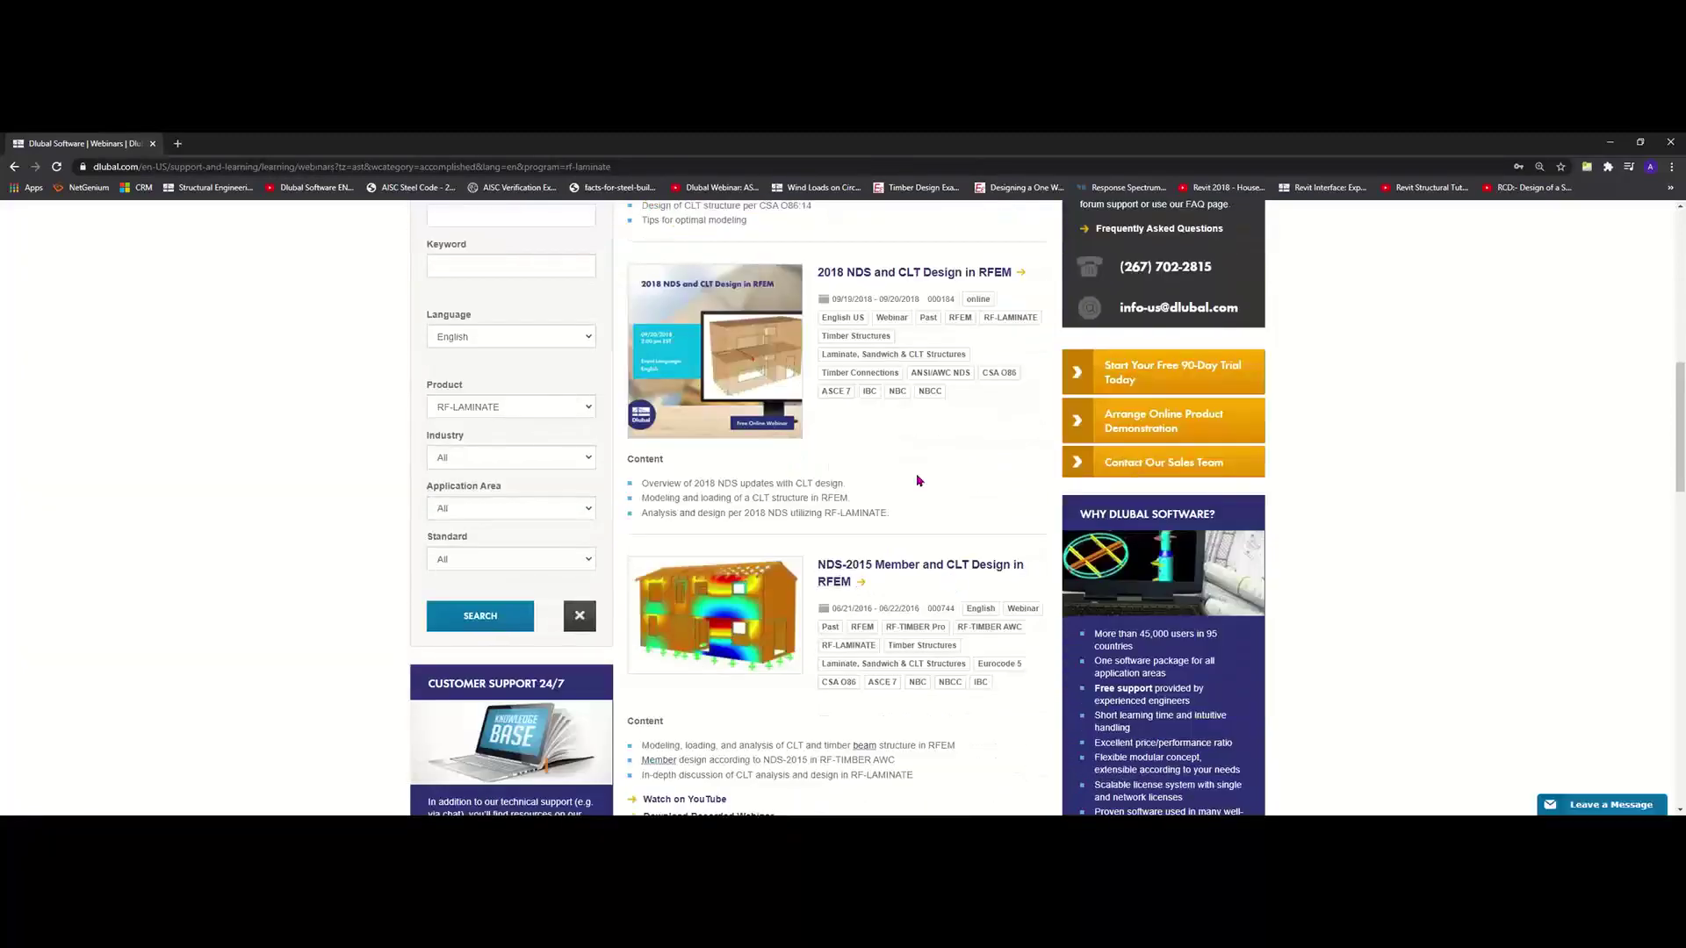
scroll(917, 482, "down", 1)
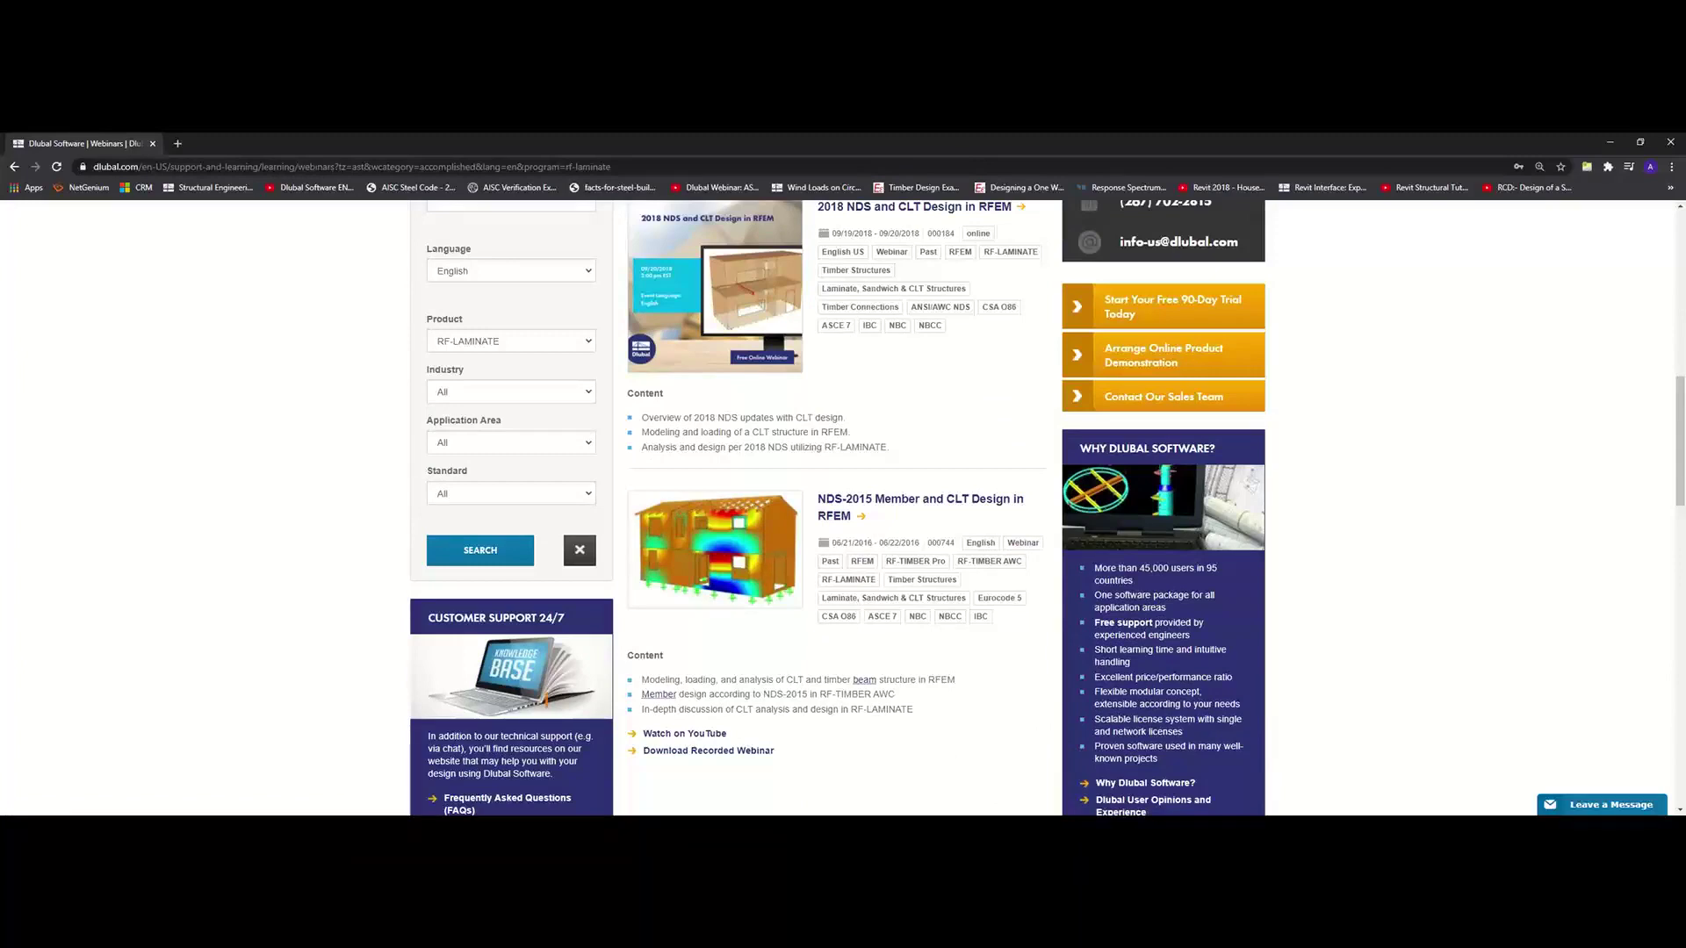
left_click(1610, 142)
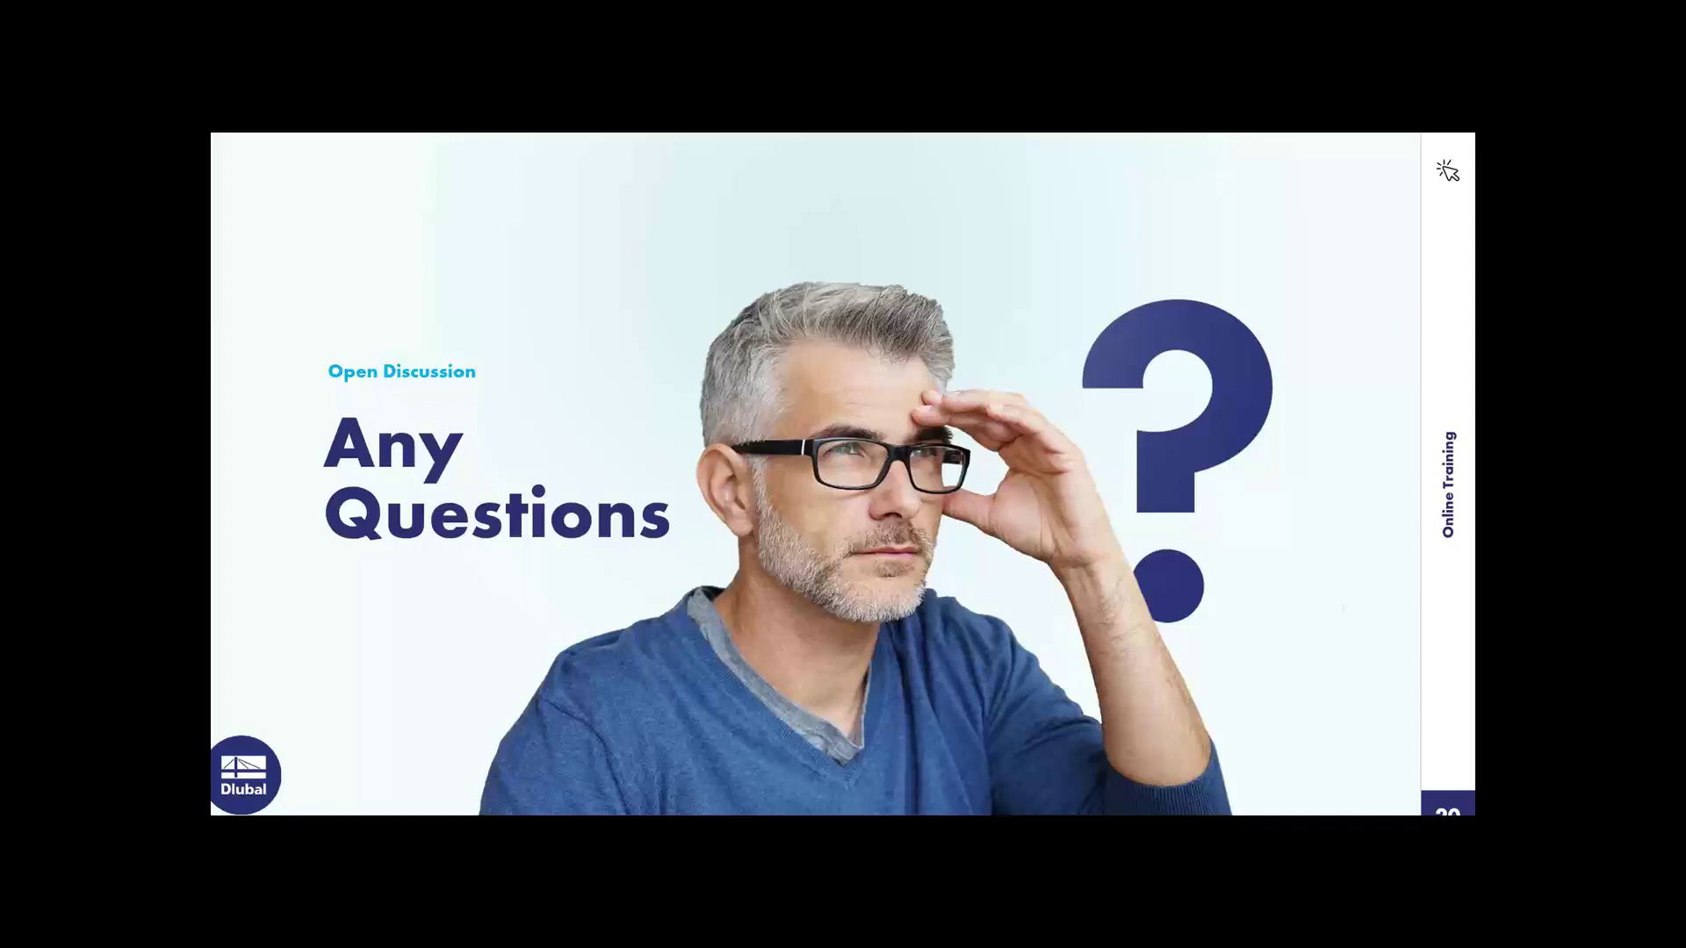
left_click(1407, 550)
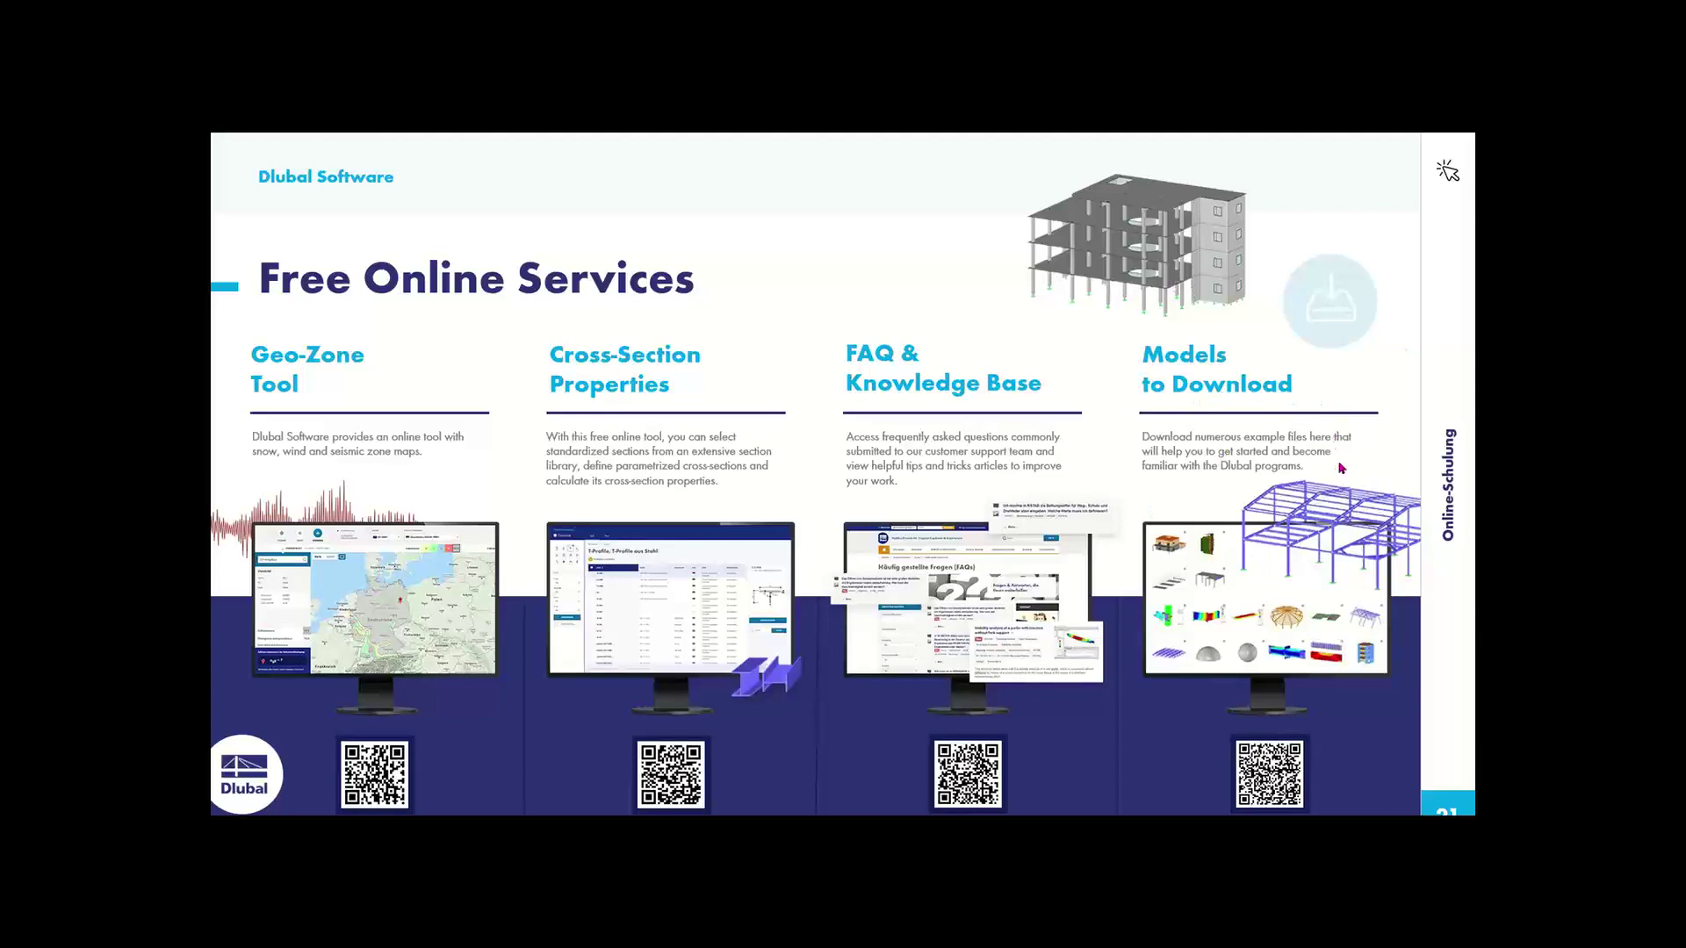
left_click(1383, 513)
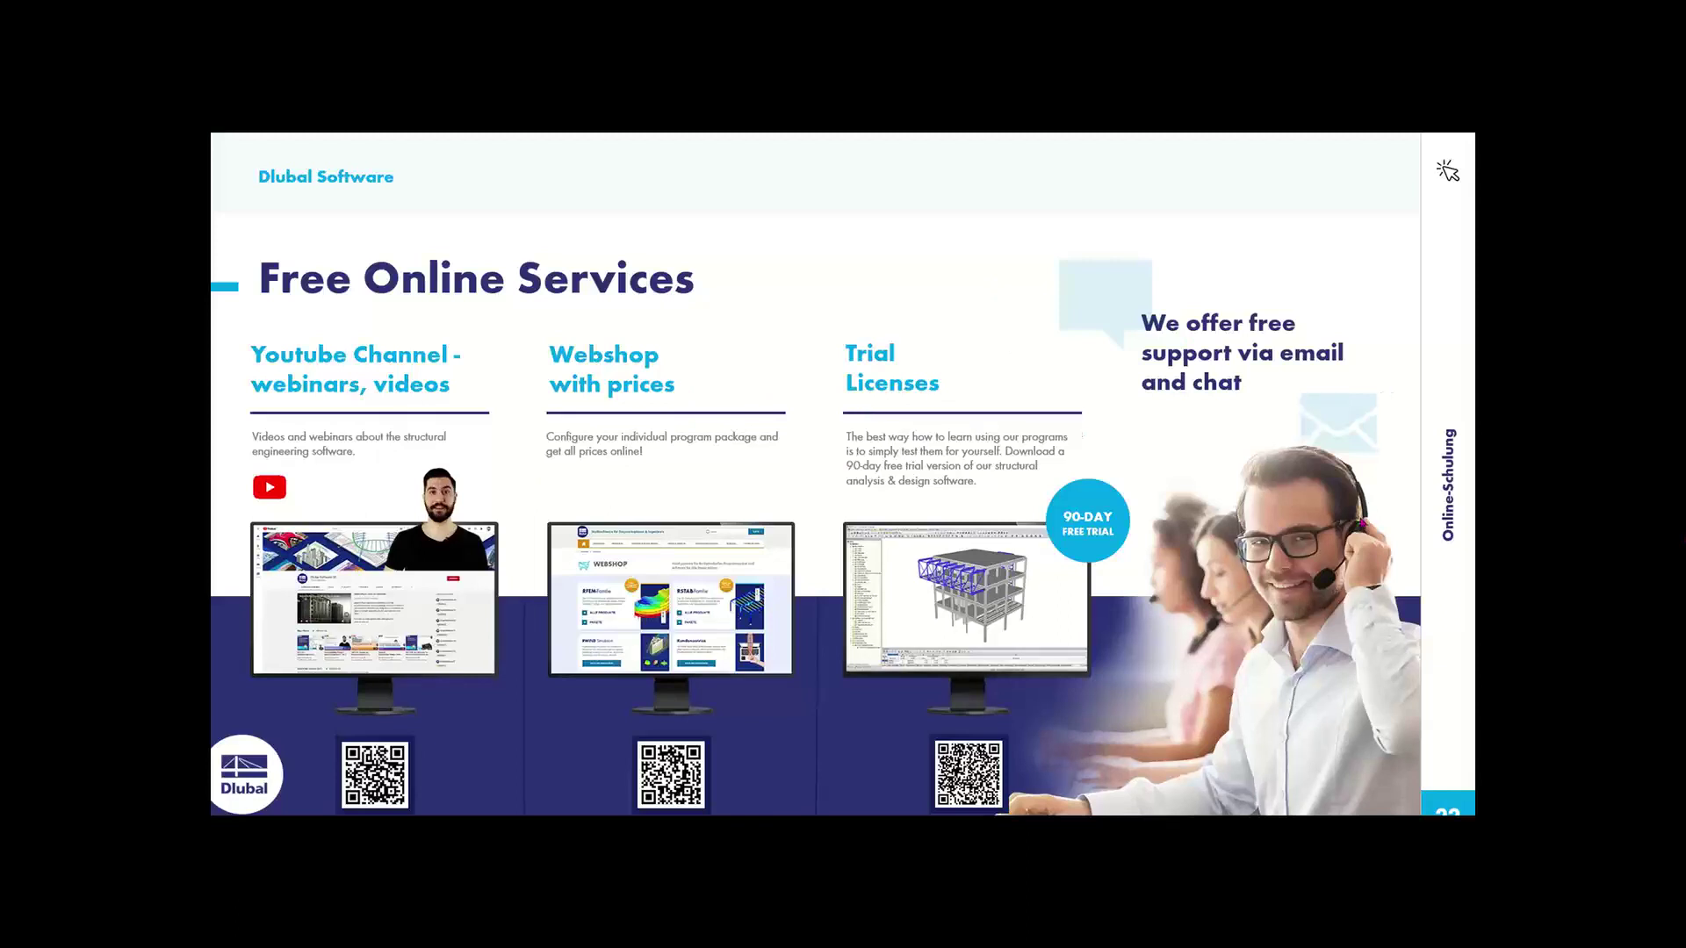
key("Right")
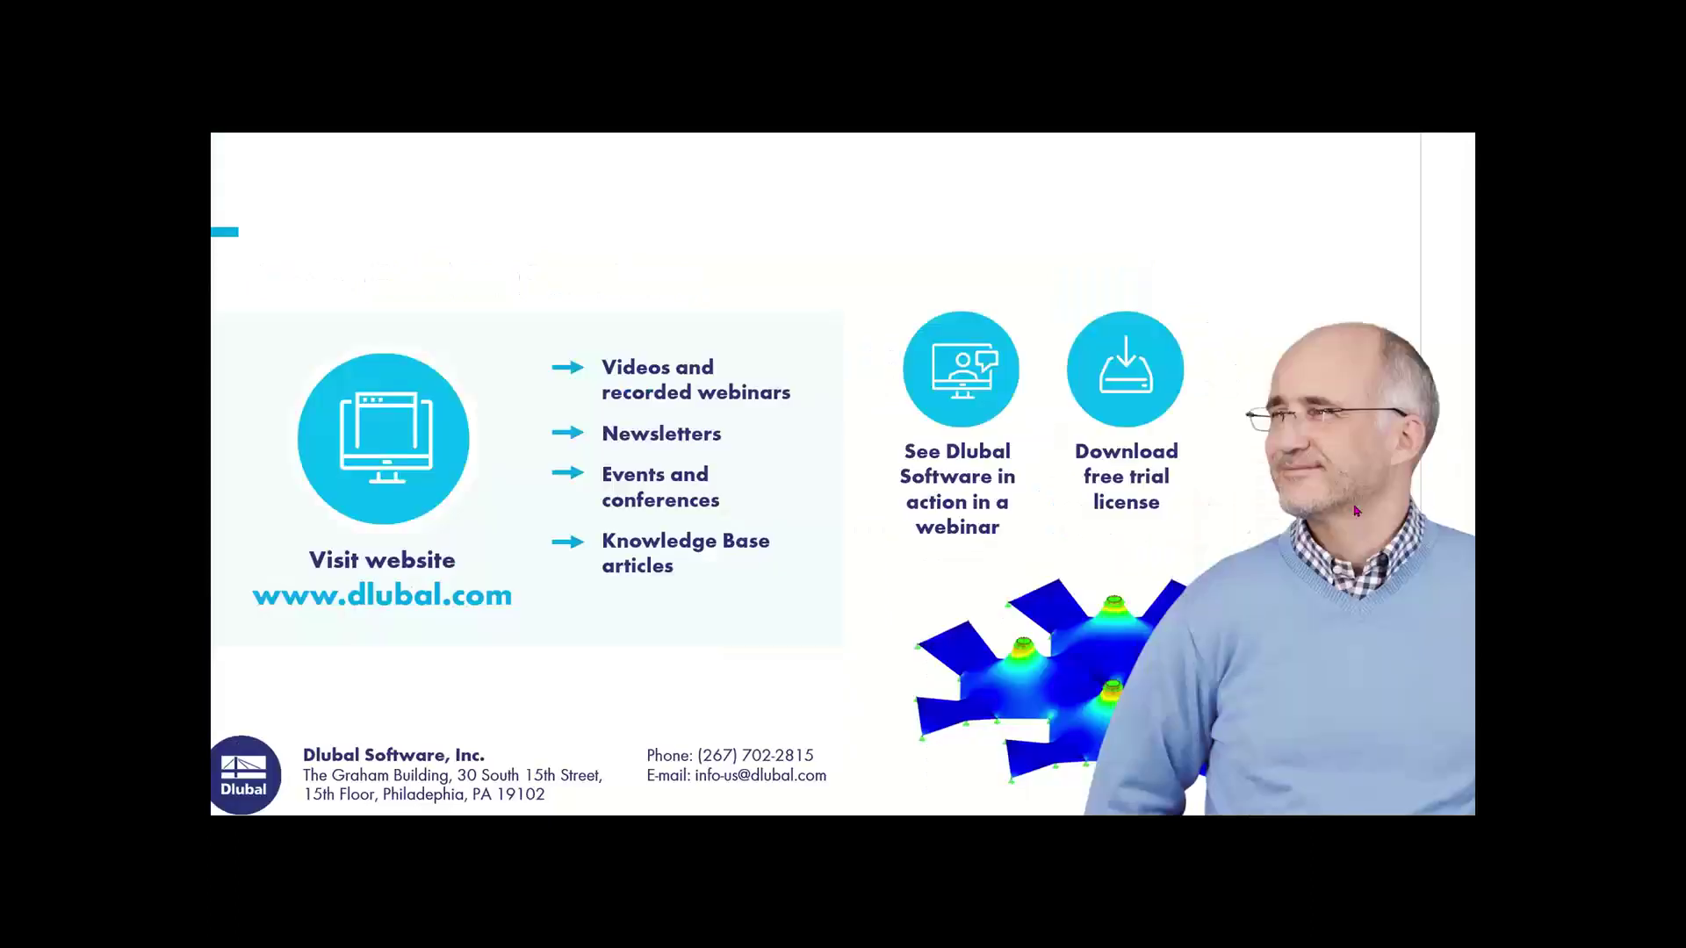